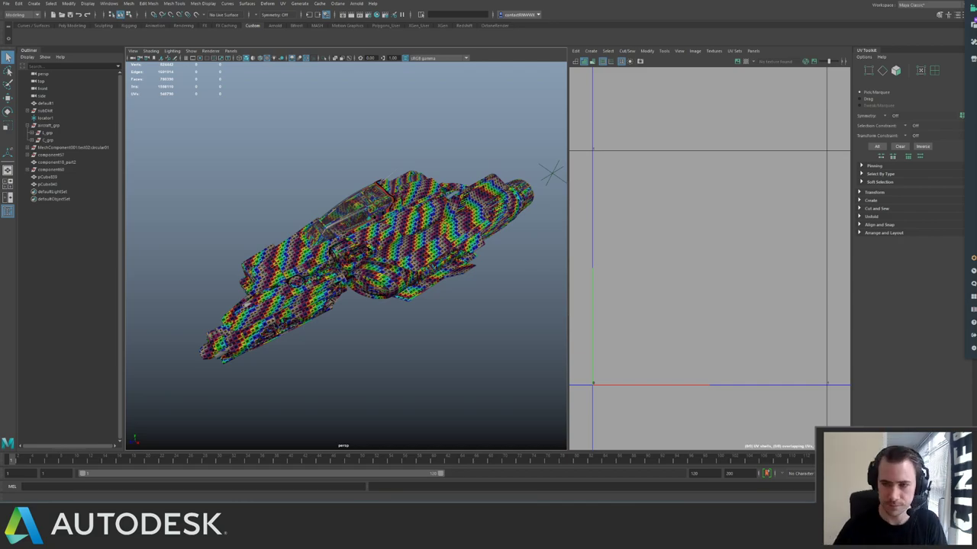
Select the bent cockpit panel at the front base of the canopy glass.
alt+drag(358, 260, 382, 229)
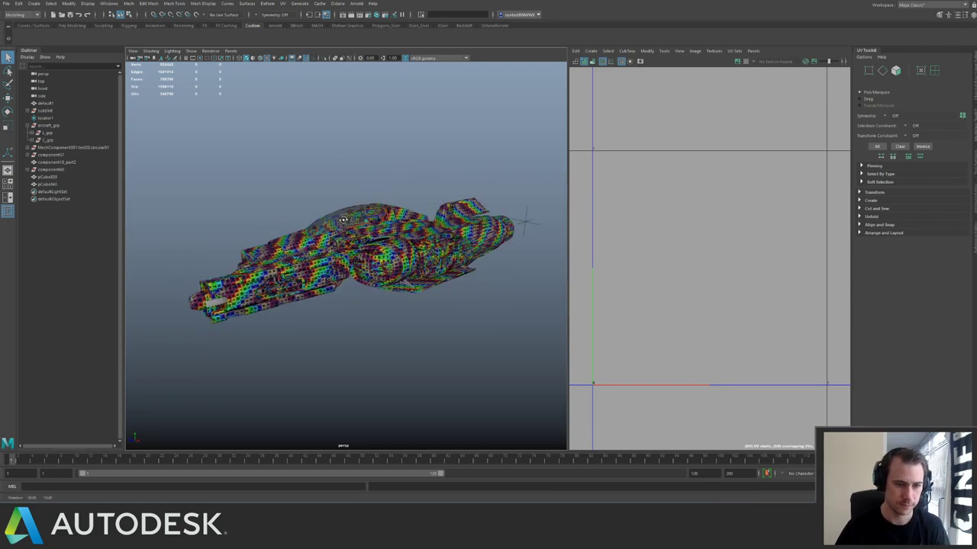
alt+right_drag(382, 259, 499, 302)
alt+drag(500, 303, 427, 287)
alt+right_drag(366, 267, 427, 287)
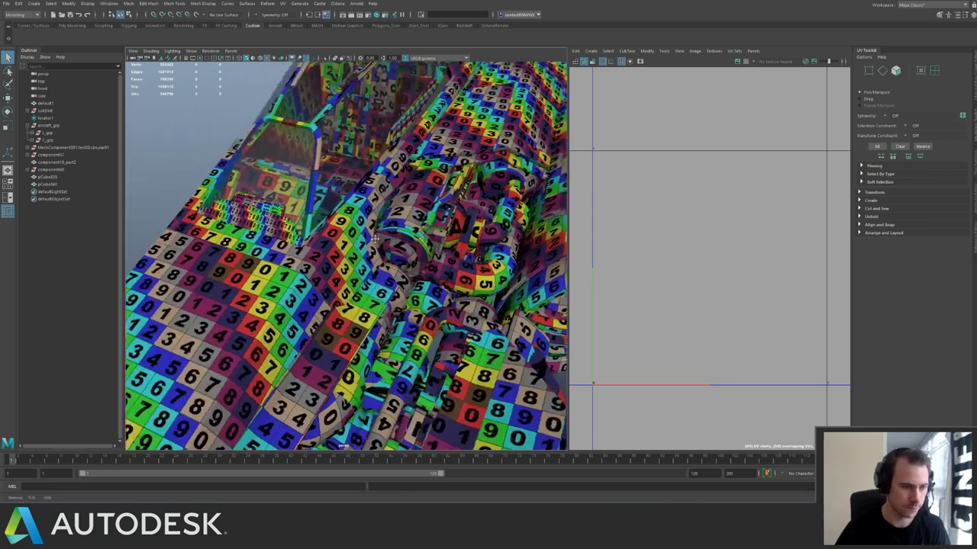
alt+drag(343, 260, 313, 242)
click(313, 241)
key(f)
Frame the cockpit panel's UVs and isolate the panel in the perspective view.
alt+middle_drag(736, 272, 686, 262)
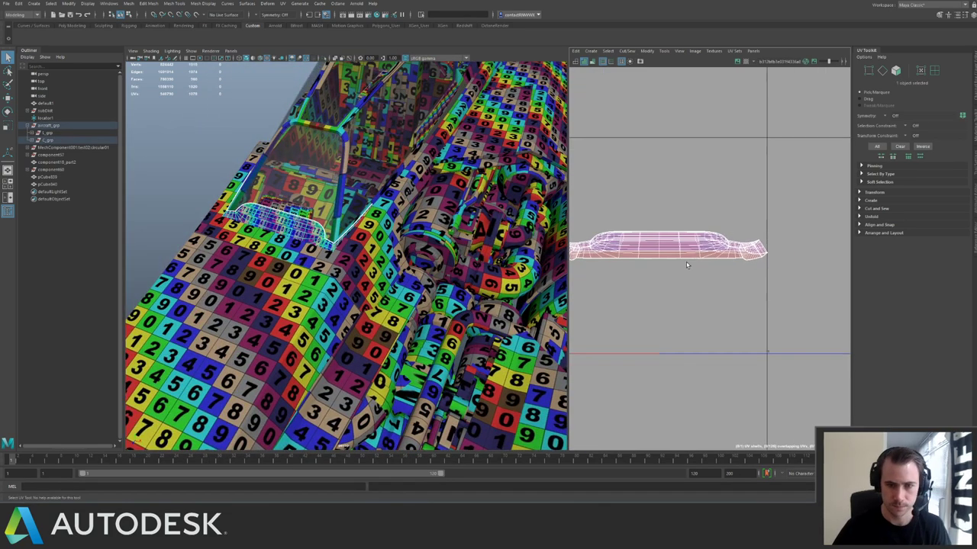
alt+right_drag(686, 261, 760, 288)
alt+middle_drag(736, 259, 805, 273)
key(f)
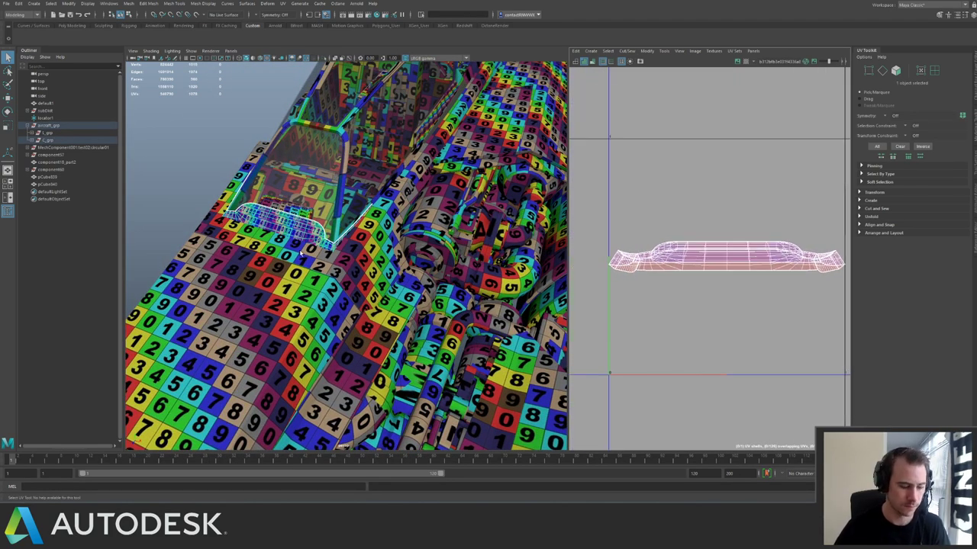
key(ctrl+1)
key(f)
alt+drag(361, 242, 296, 256)
Select all faces of the isolated panel and sew their UVs together.
key(F11)
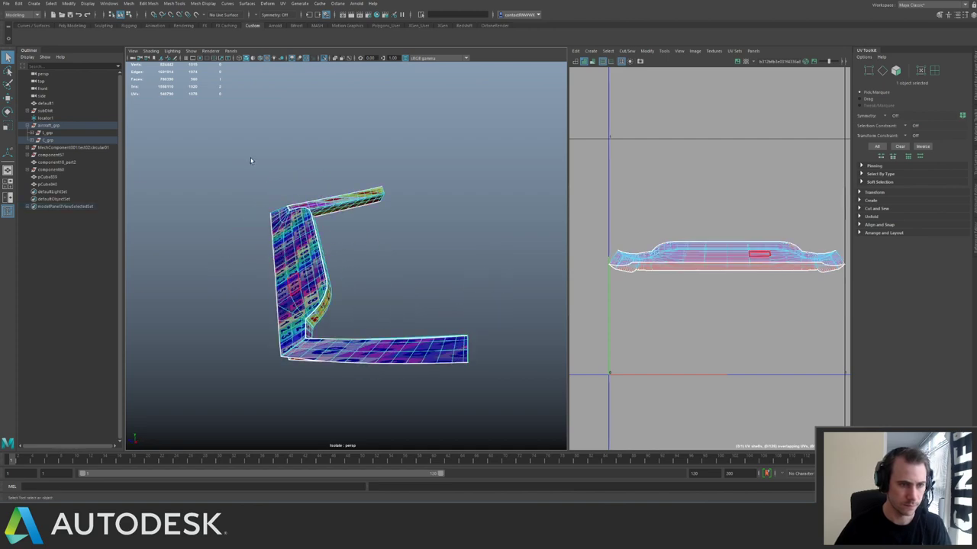
drag(249, 157, 500, 385)
shift+right_drag(773, 245, 769, 210)
Cut the UVs along the edge loop between the panel's wide top face and its curved rim.
alt+drag(427, 252, 344, 221)
alt+right_drag(344, 267, 434, 294)
alt+drag(292, 244, 363, 252)
alt+right_drag(362, 252, 381, 298)
key(q)
key(F10)
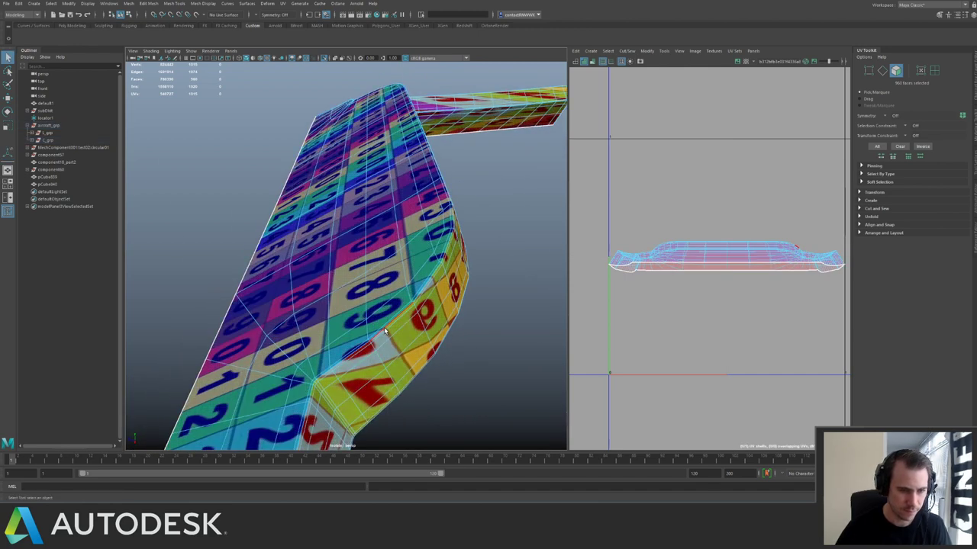
double_click(385, 331)
alt+drag(385, 328, 385, 263)
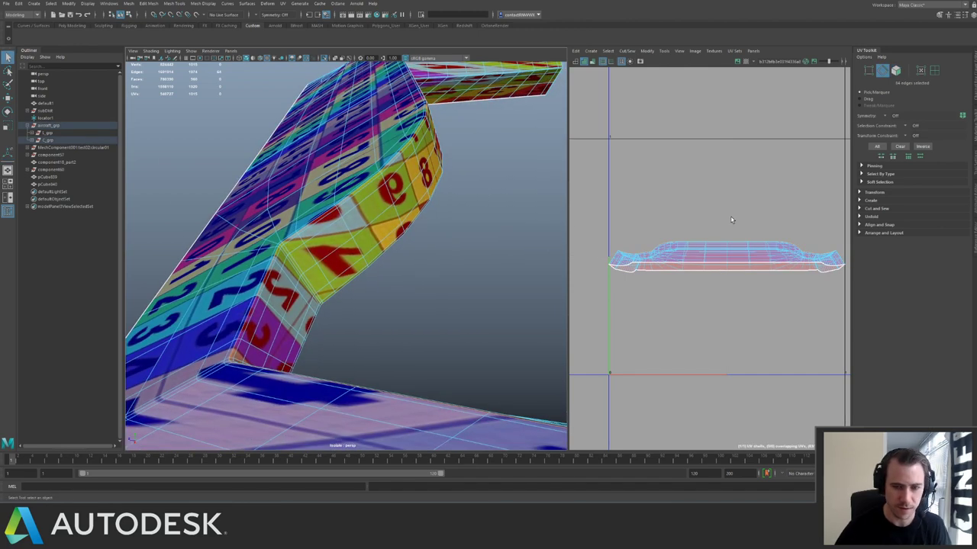
shift+right_drag(732, 219, 714, 228)
Cut the UVs along the edge loop between the curved rim and the panel's underside.
alt+drag(348, 231, 427, 255)
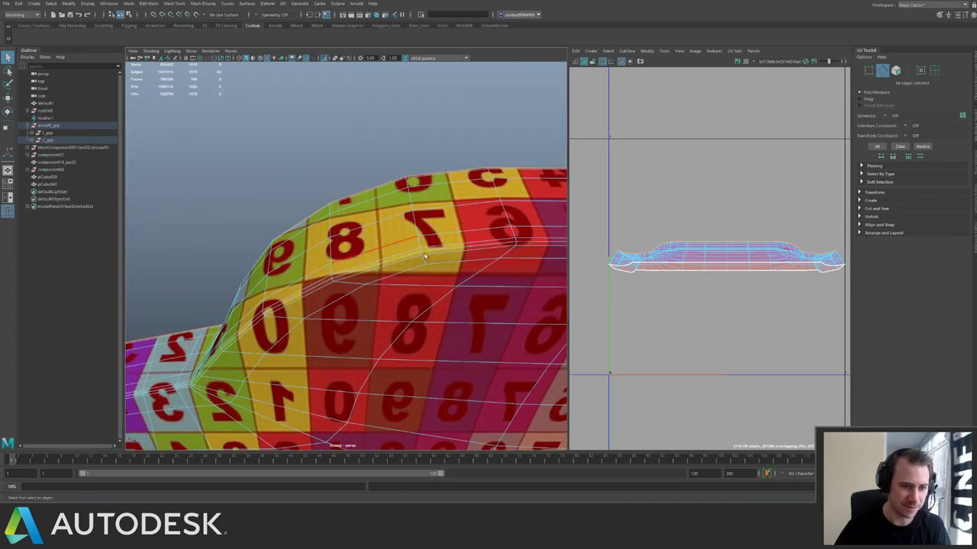
click(449, 250)
double_click(450, 250)
scroll(450, 250, down, 6)
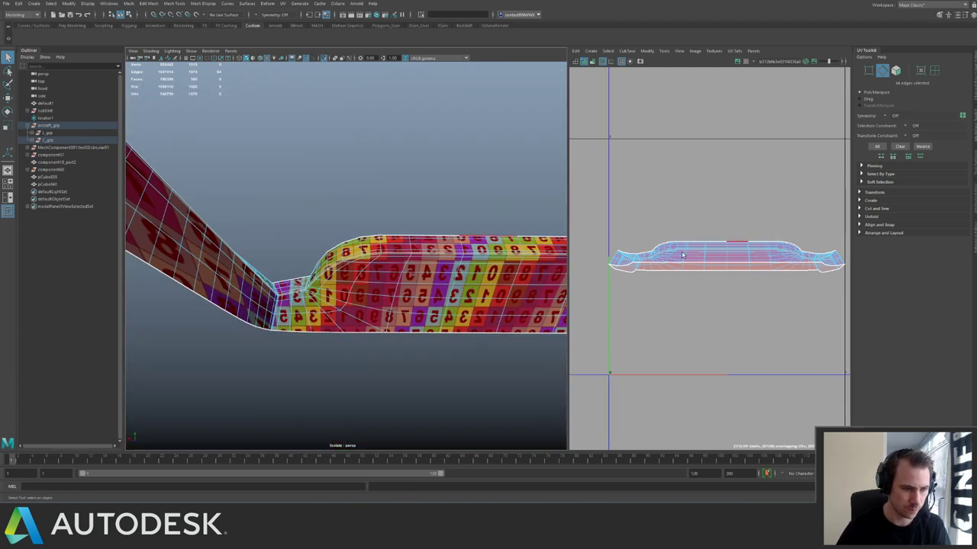
shift+right_drag(684, 255, 663, 284)
Select the panel's connected UV shell in face mode to check how the cuts separate it.
alt+drag(399, 233, 311, 253)
alt+drag(500, 246, 326, 264)
key(F11)
click(336, 287)
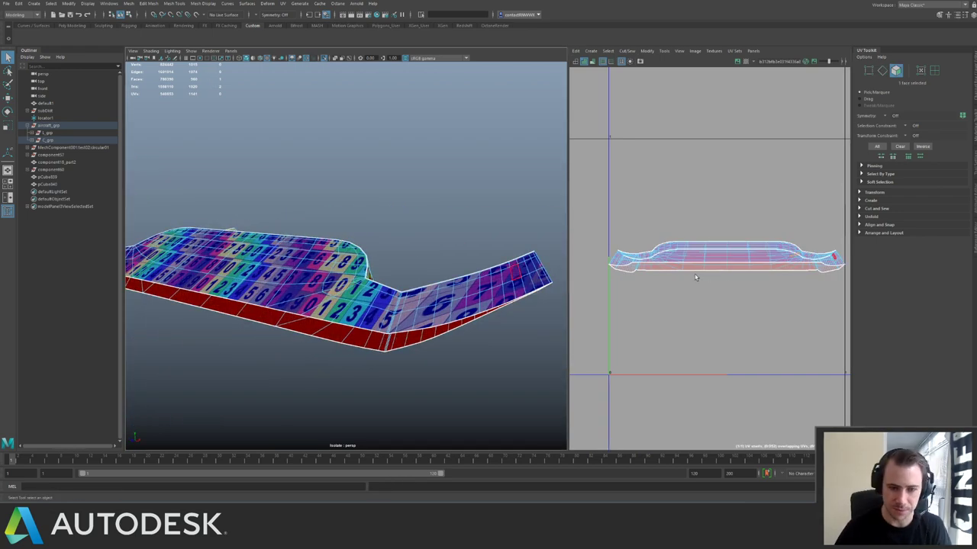
double_click(718, 271)
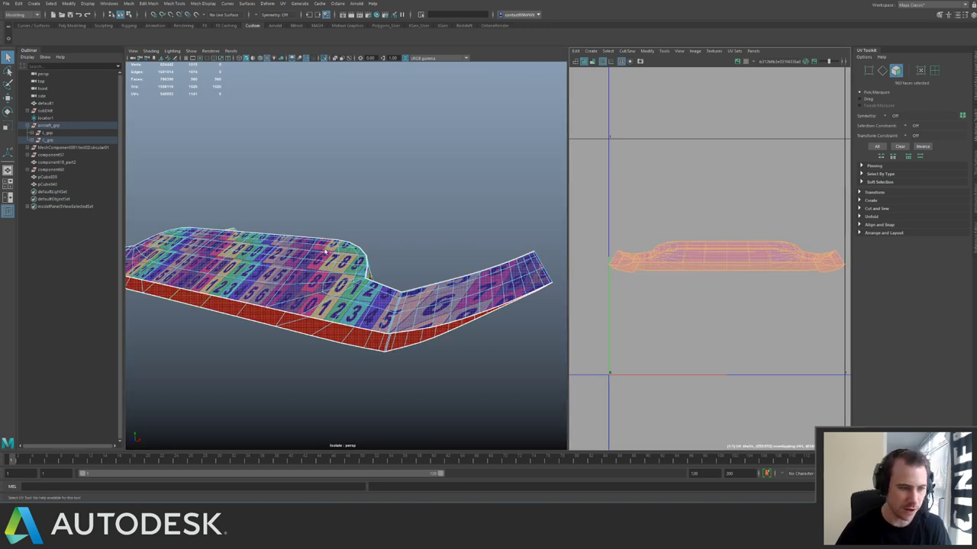
Cut the UVs along the edge loop around the end cap of the panel's first arm.
alt+drag(327, 252, 262, 264)
alt+middle_drag(263, 265, 419, 219)
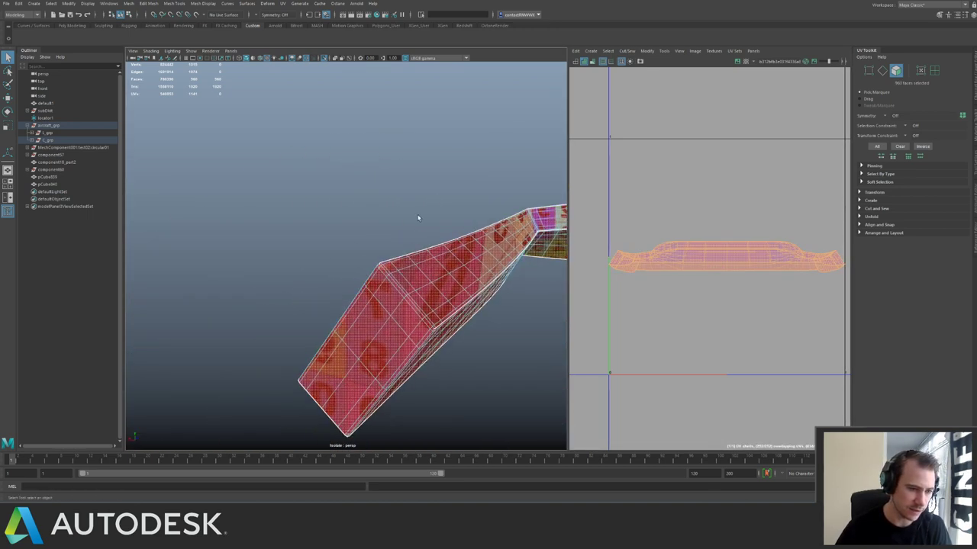
alt+drag(419, 218, 313, 248)
alt+right_drag(313, 248, 290, 277)
alt+drag(290, 277, 290, 309)
right_drag(289, 310, 286, 281)
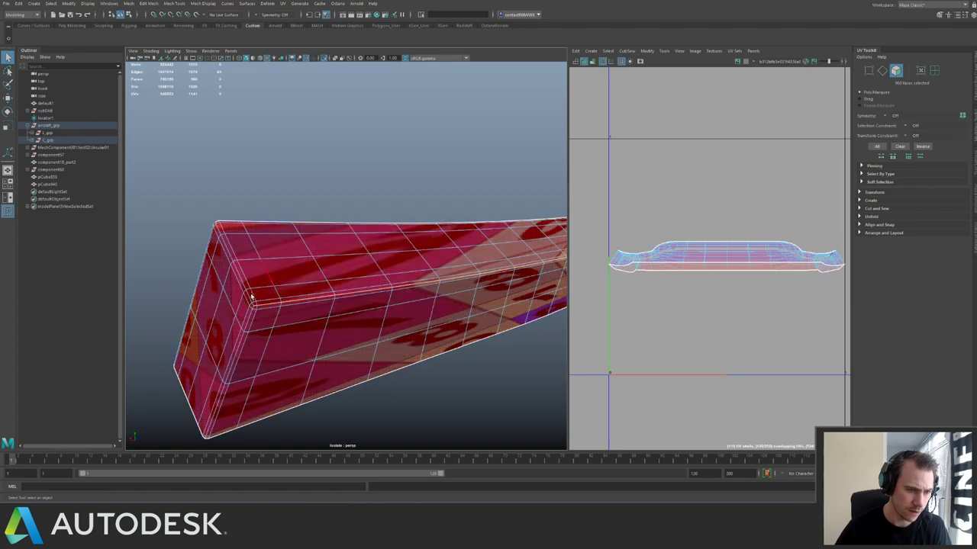
shift+double_click(253, 304)
alt+drag(267, 288, 404, 316)
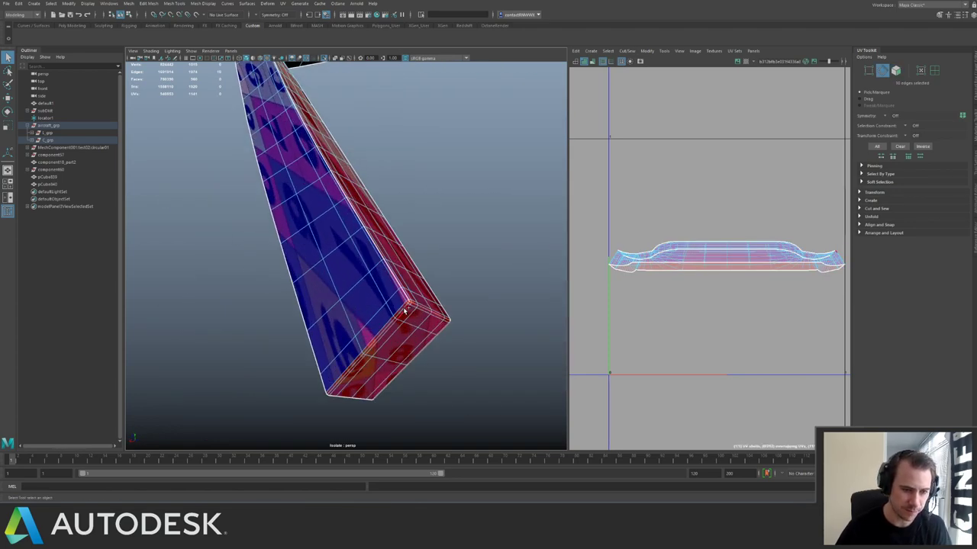
right_drag(740, 268, 741, 276)
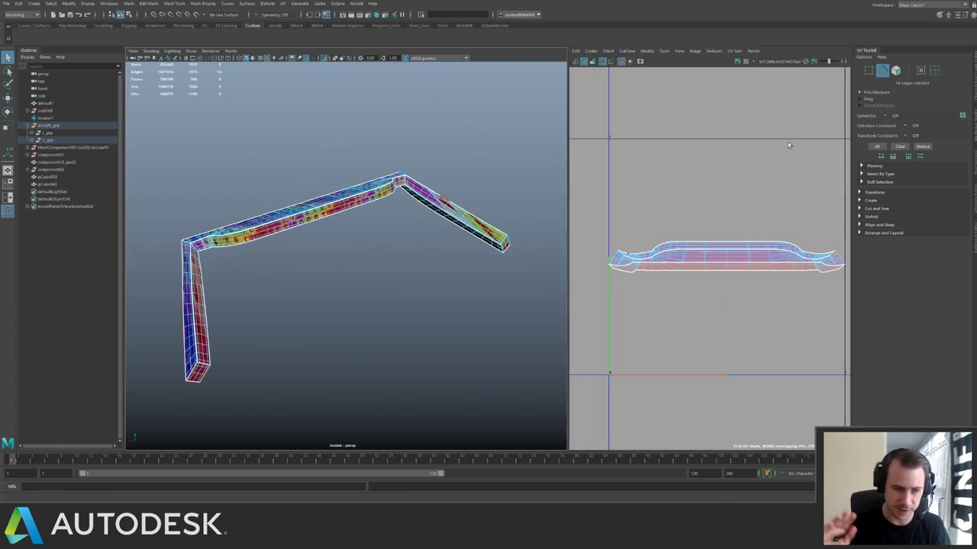
Cut the UVs around the end cap of the opposite arm and switch to UV selection.
alt+drag(526, 200, 423, 207)
alt+middle_drag(423, 206, 272, 91)
scroll(387, 206, up, 8)
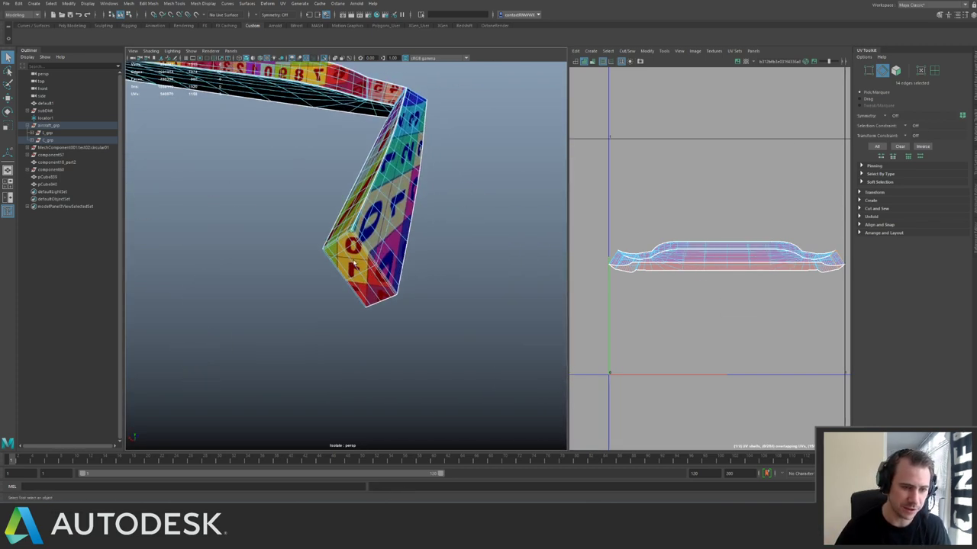
click(350, 244)
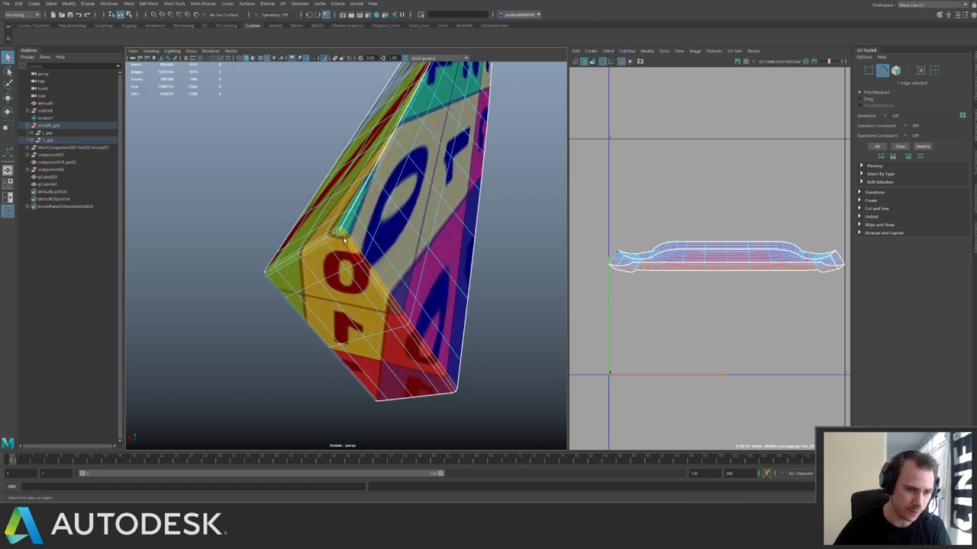
shift+double_click(332, 236)
alt+drag(377, 194, 328, 312)
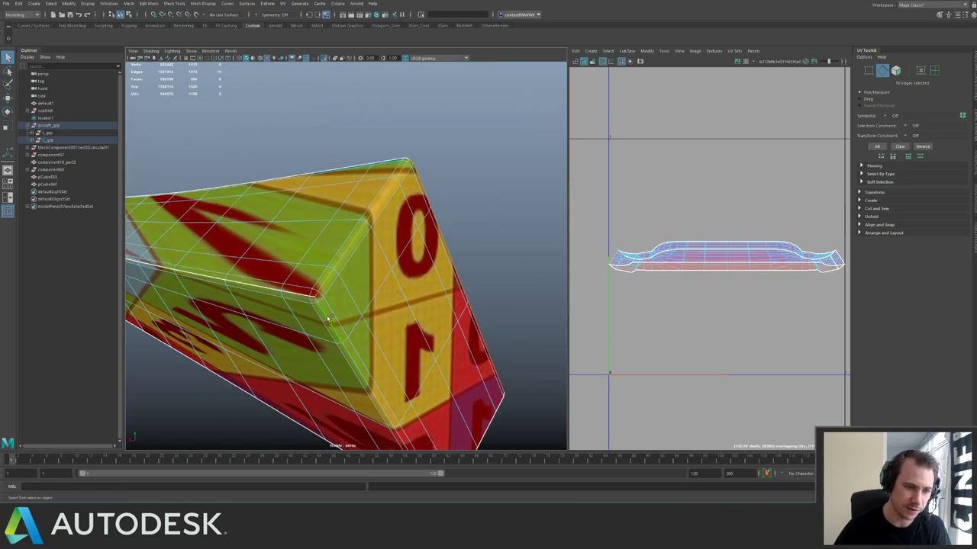
shift+right_drag(671, 252, 705, 270)
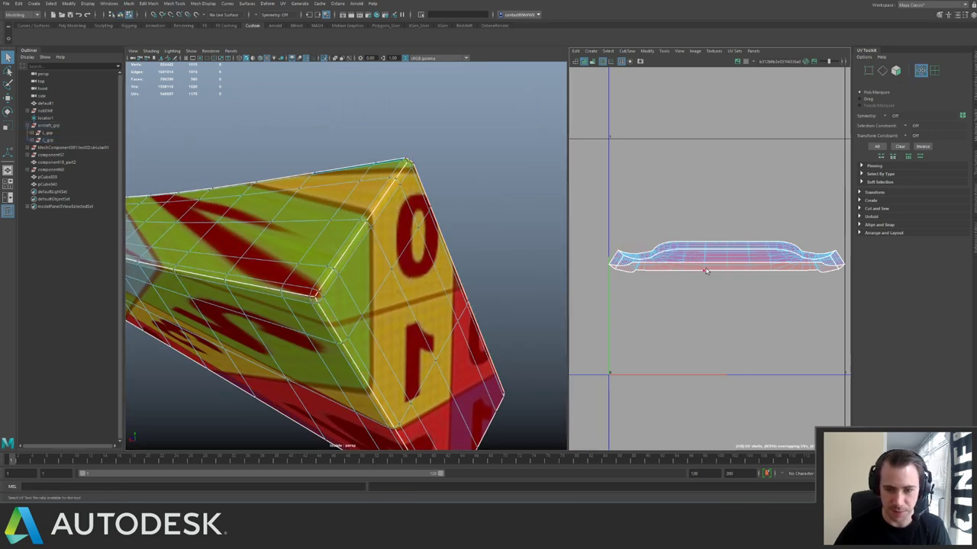
Move the underside's UV shell below the others and unfold it along U.
drag(743, 278, 715, 270)
ctrl+right_drag(717, 272, 792, 306)
scroll(791, 301, down, 4)
key(w)
drag(751, 279, 770, 311)
key(f)
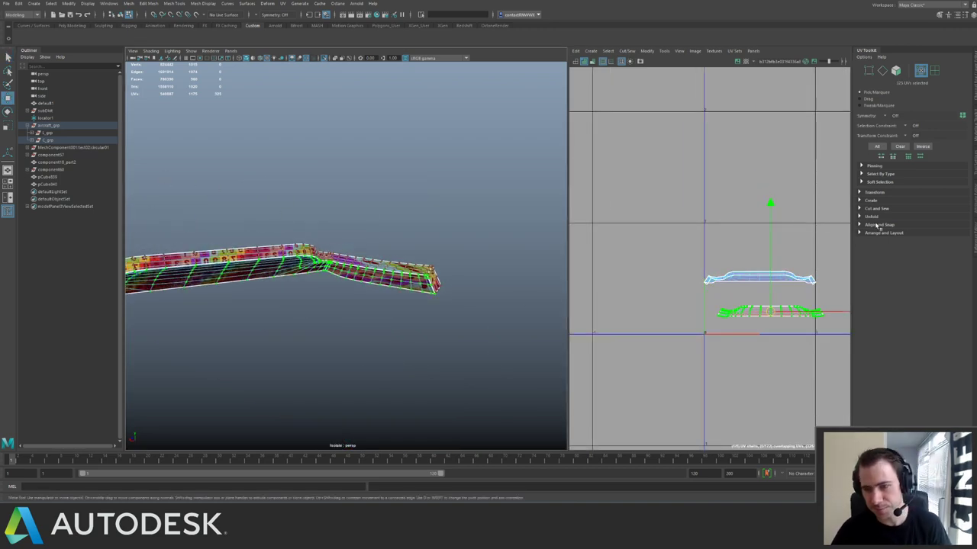
click(871, 217)
click(888, 243)
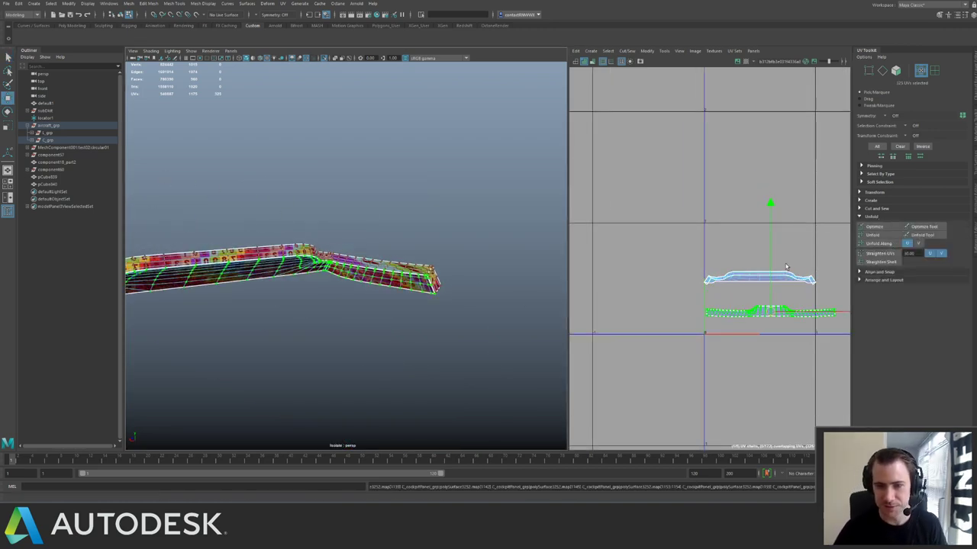
Move the wide top face's UV shell down below the underside shell and unfold it along U.
alt+drag(276, 222, 348, 232)
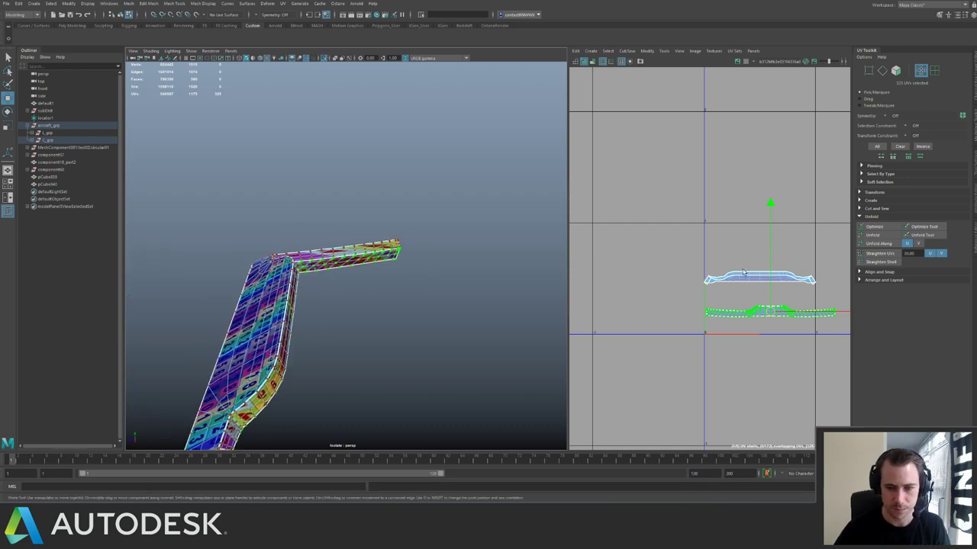
double_click(745, 277)
drag(759, 279, 768, 339)
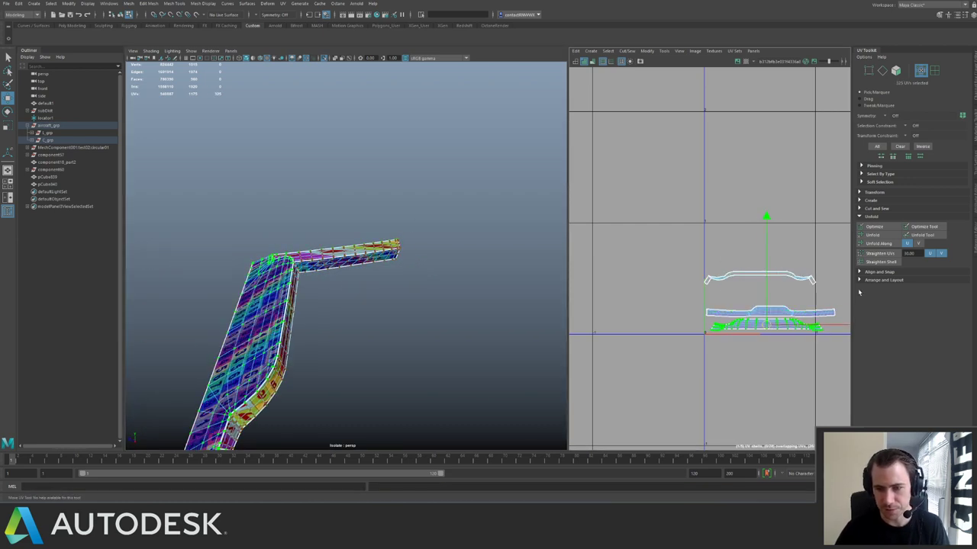
click(883, 244)
alt+middle_drag(713, 246, 672, 190)
alt+right_drag(672, 189, 740, 288)
scroll(740, 287, up, 1)
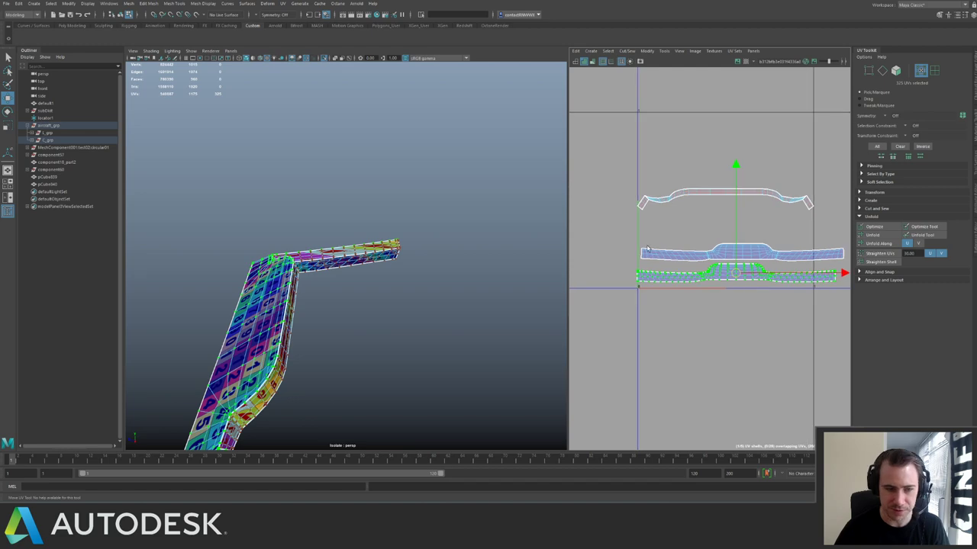
Fully unfold the top face's UV shell and move it below the 0–1 UV tile.
mouse_move(323, 255)
alt+mouse_down()
mouse_move(397, 257)
mouse_move(341, 254)
alt+mouse_up()
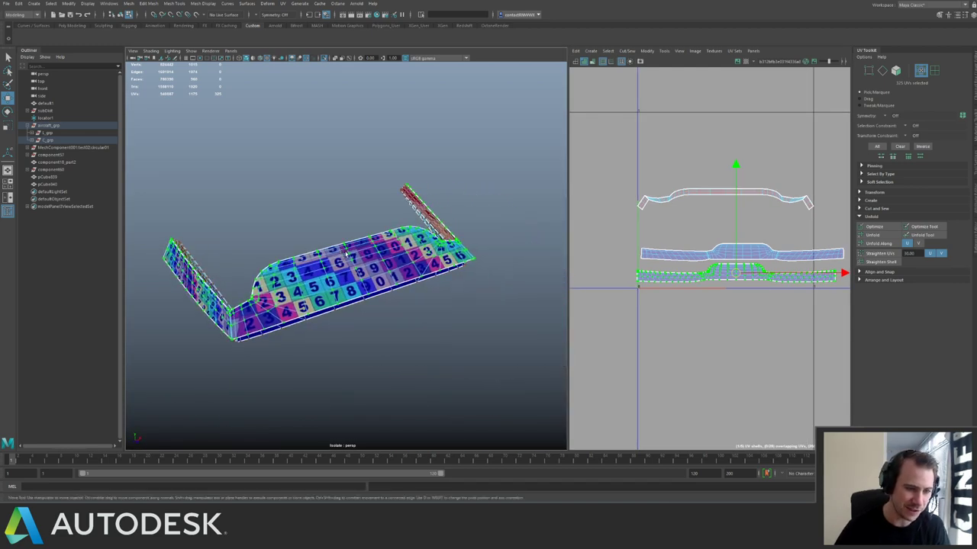
click(872, 235)
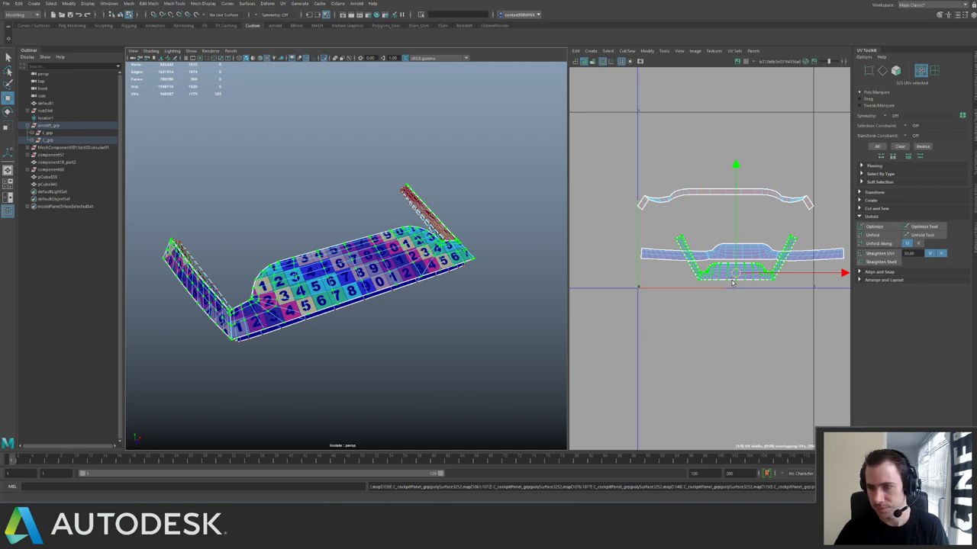
alt+drag(417, 244, 461, 241)
drag(734, 273, 727, 322)
Fully unfold the underside's UV shell and move it beside the top face's shell.
click(770, 254)
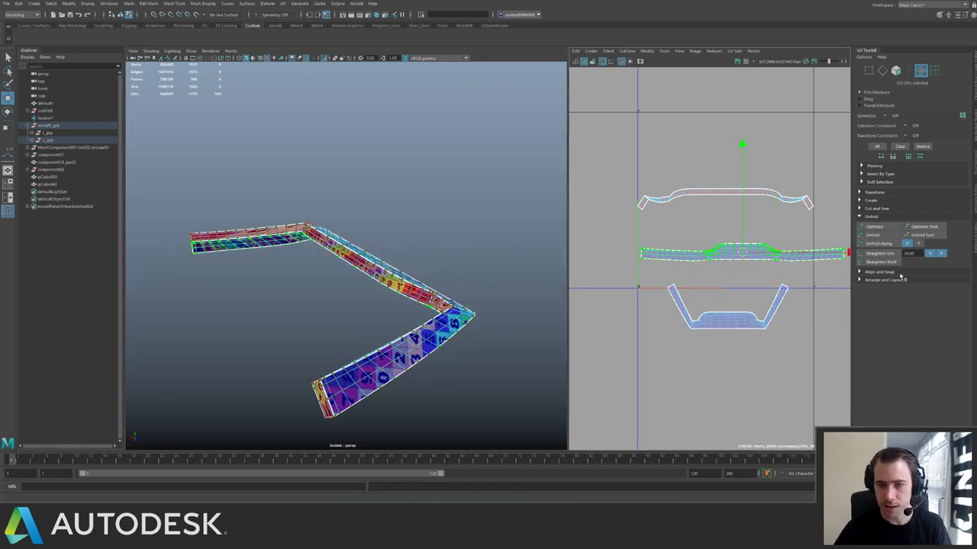
click(881, 244)
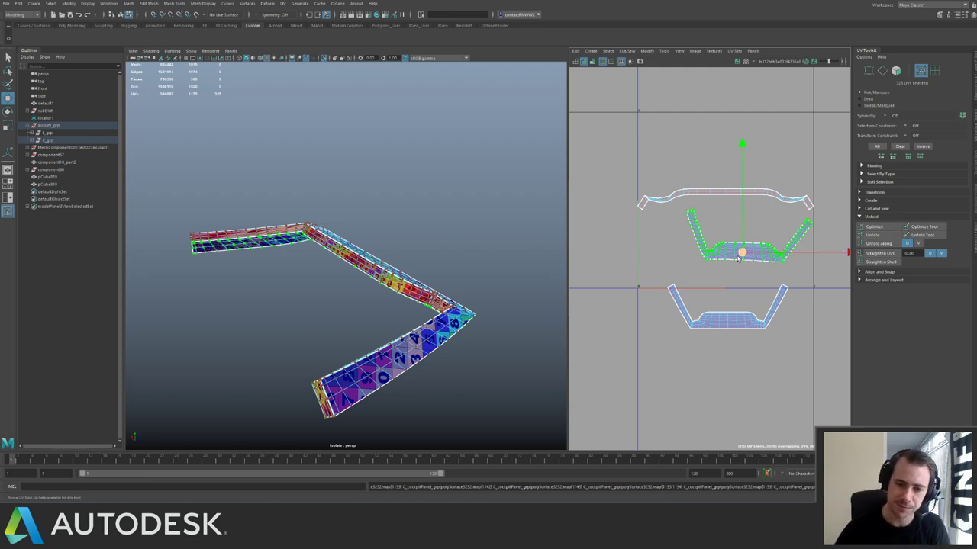
drag(740, 258, 805, 354)
Select the remaining rim, edge and end-cap shells together and unfold them.
drag(613, 172, 828, 238)
click(872, 236)
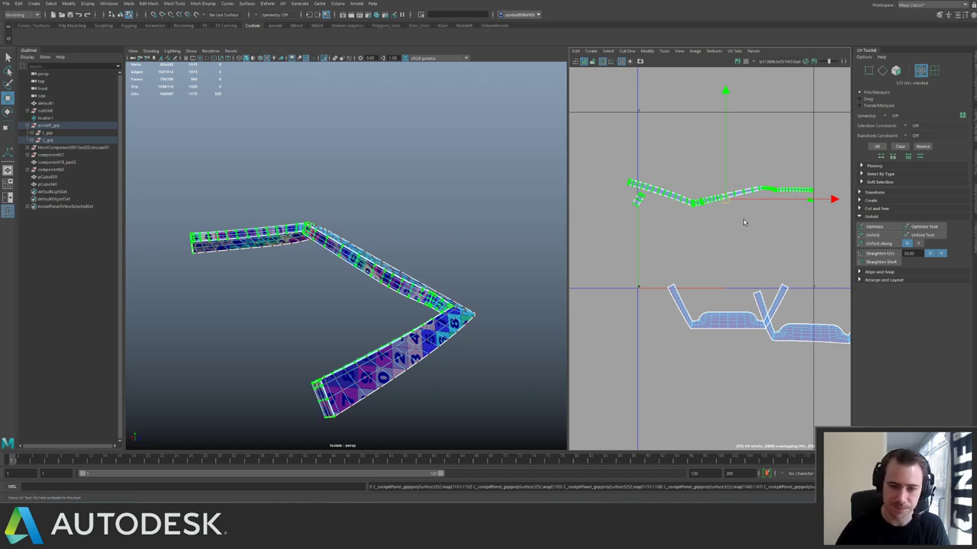
Select the UVs of one small shell and locate the matching end cap on the model.
drag(628, 195, 642, 214)
alt+drag(328, 297, 414, 303)
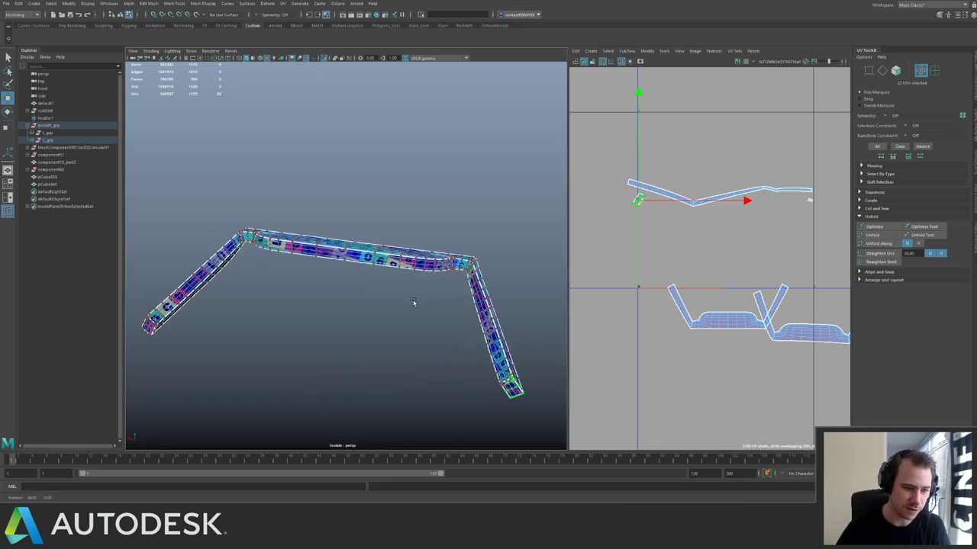
alt+middle_drag(414, 303, 402, 250)
alt+right_drag(403, 251, 441, 240)
alt+middle_drag(441, 239, 383, 264)
alt+right_drag(384, 264, 420, 296)
alt+drag(420, 296, 436, 333)
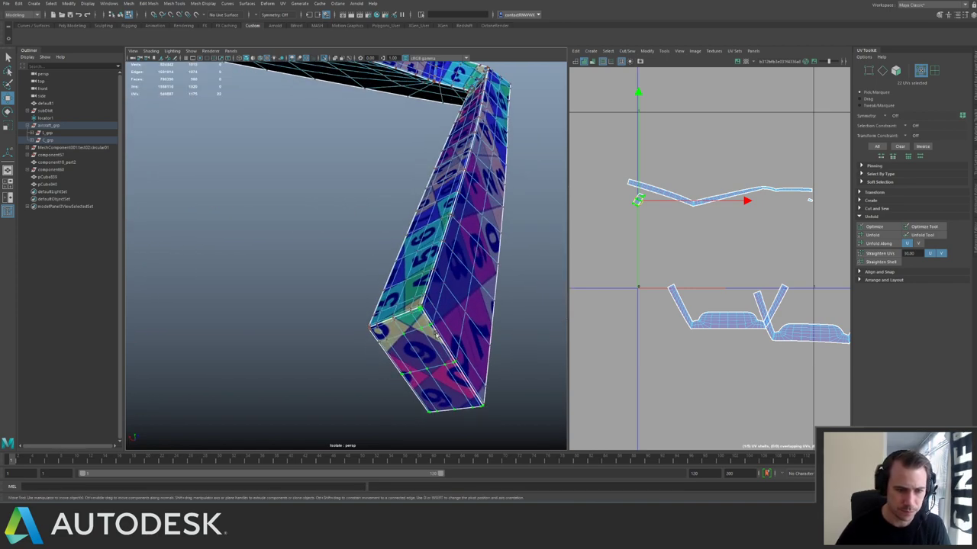
Sew both end caps to the wide top face along their shared edges.
key(F10)
double_click(447, 347)
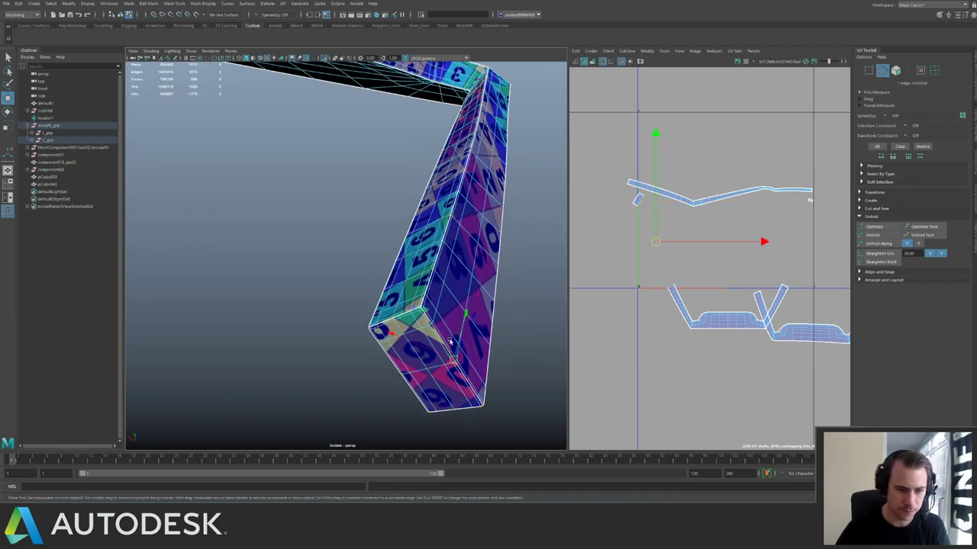
alt+right_drag(447, 347, 303, 210)
alt+drag(303, 210, 467, 196)
alt+right_drag(466, 196, 484, 344)
alt+drag(484, 344, 447, 346)
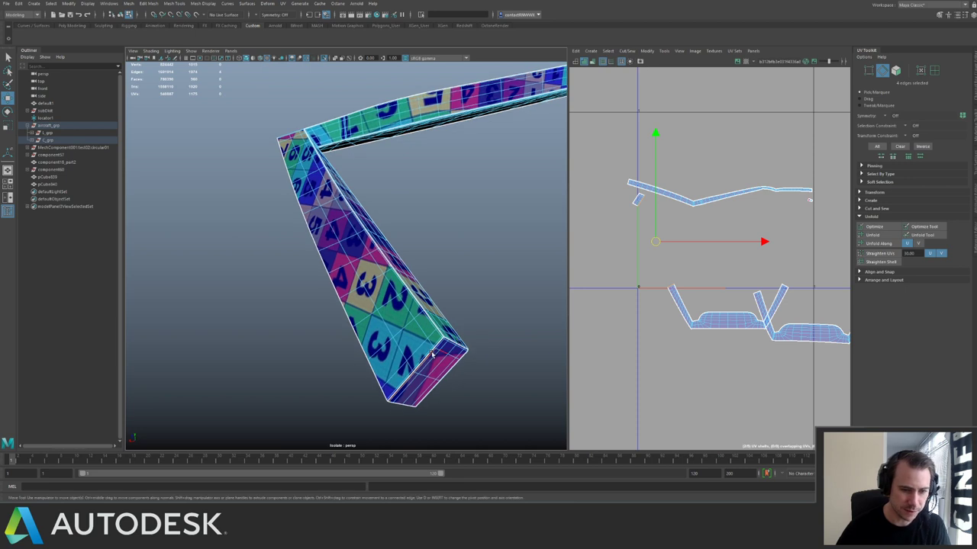
shift+double_click(428, 356)
key(shift+s)
Unfold the wide top shell with its sewn end caps and move it clear of the neighbouring wide shell.
alt+middle_drag(721, 208, 686, 207)
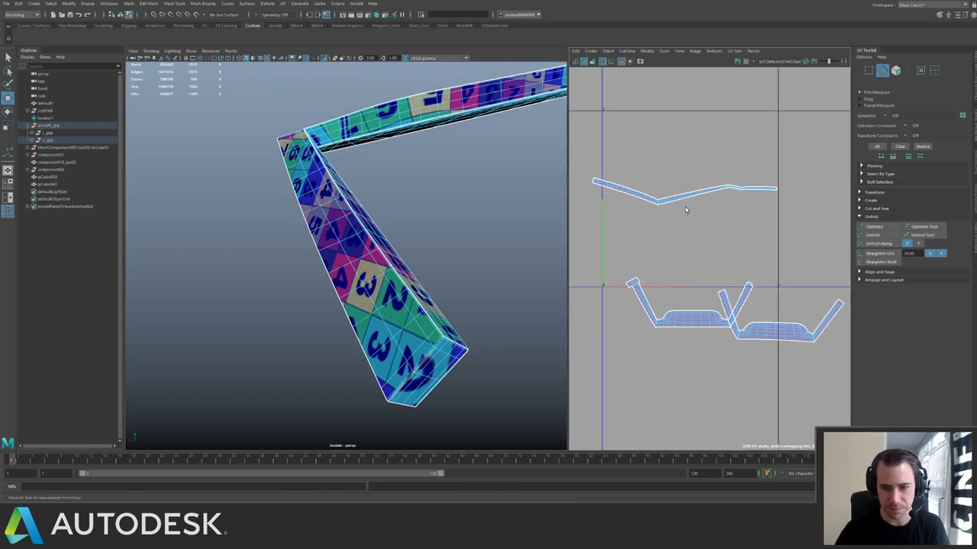
alt+right_drag(686, 207, 638, 328)
key(F12)
double_click(655, 342)
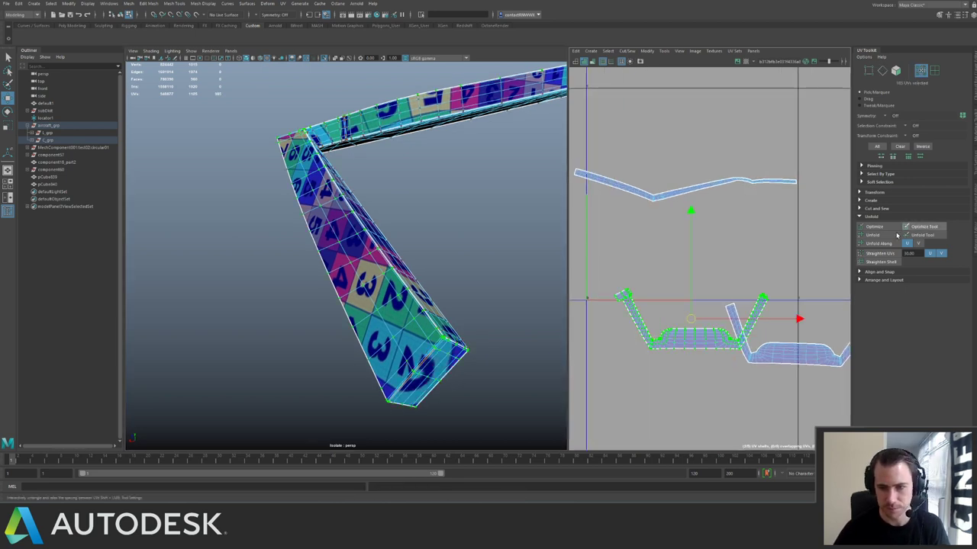
click(879, 238)
click(879, 237)
scroll(703, 245, down, 3)
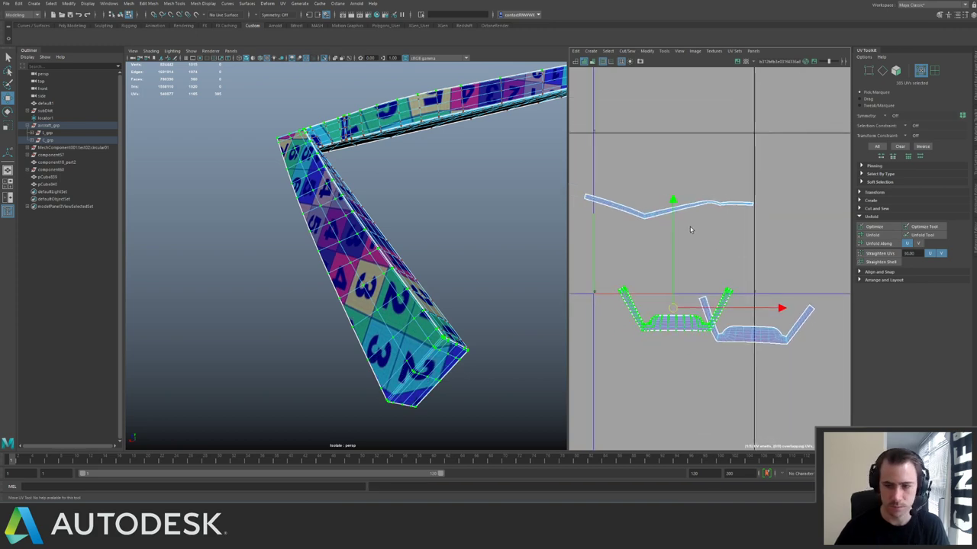
scroll(730, 240, down, 1)
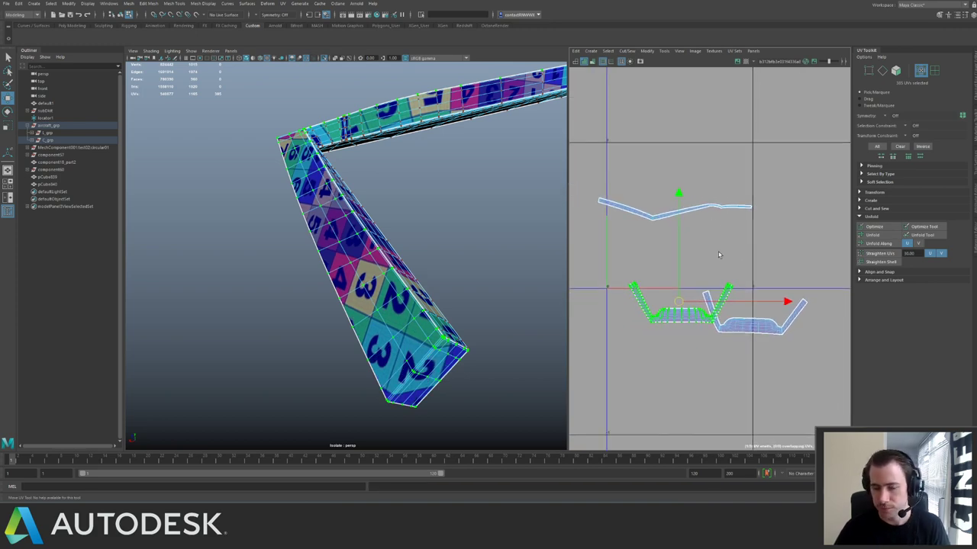
drag(679, 304, 635, 316)
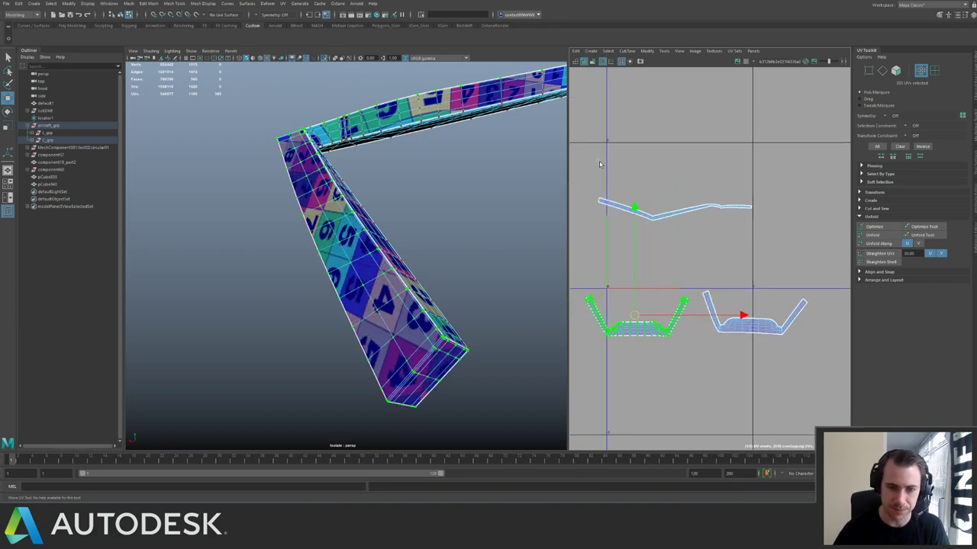
Select the UVs of both wide shells and set their texel density to 40 at map size 512.
drag(600, 164, 760, 225)
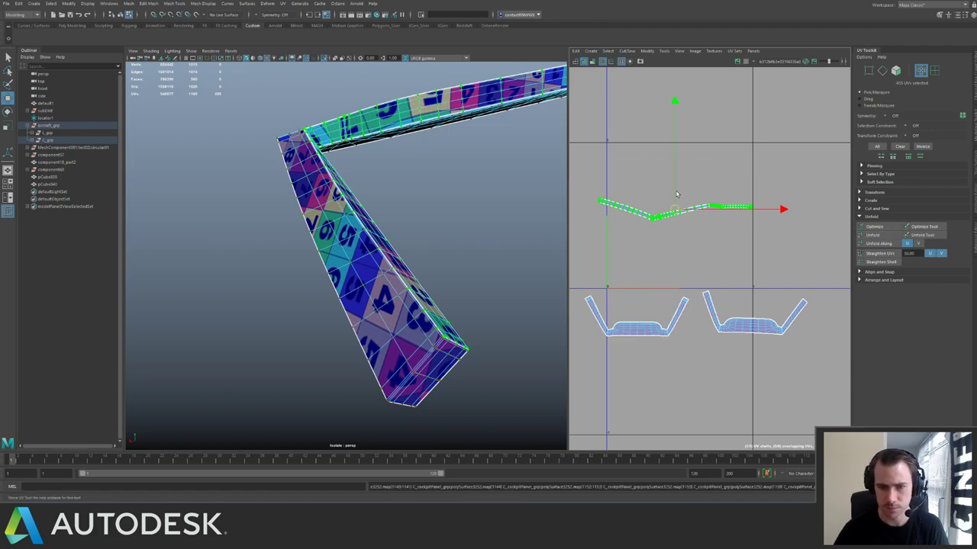
alt+drag(499, 199, 396, 193)
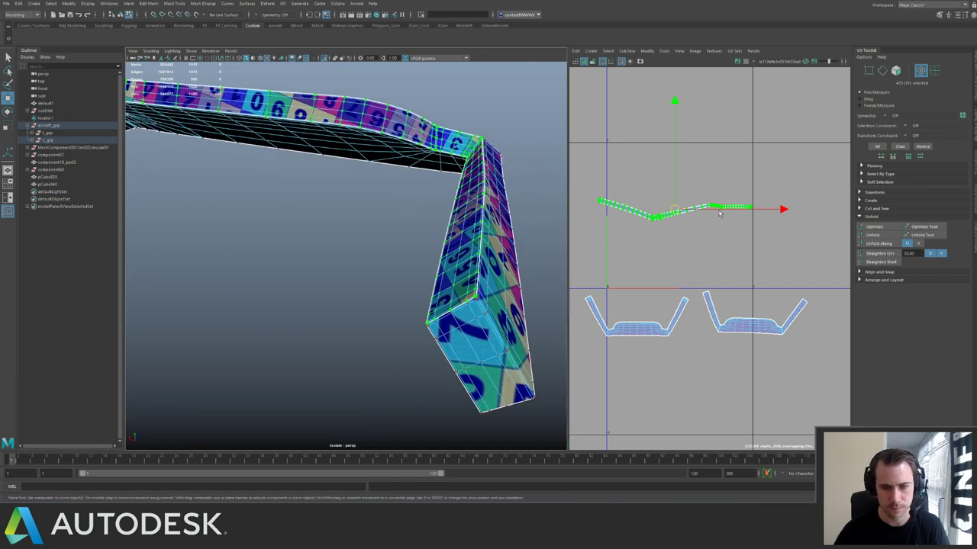
scroll(685, 262, down, 2)
drag(609, 254, 796, 275)
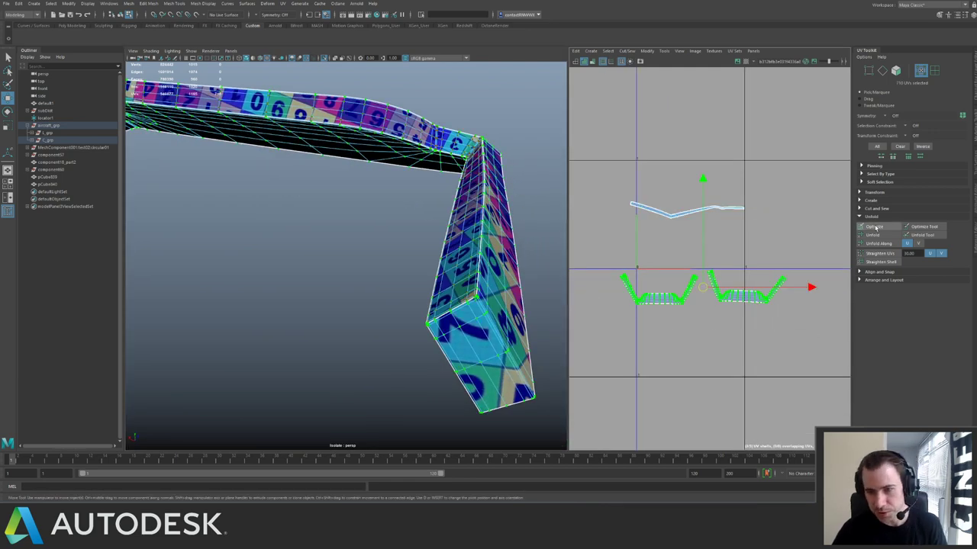
click(863, 193)
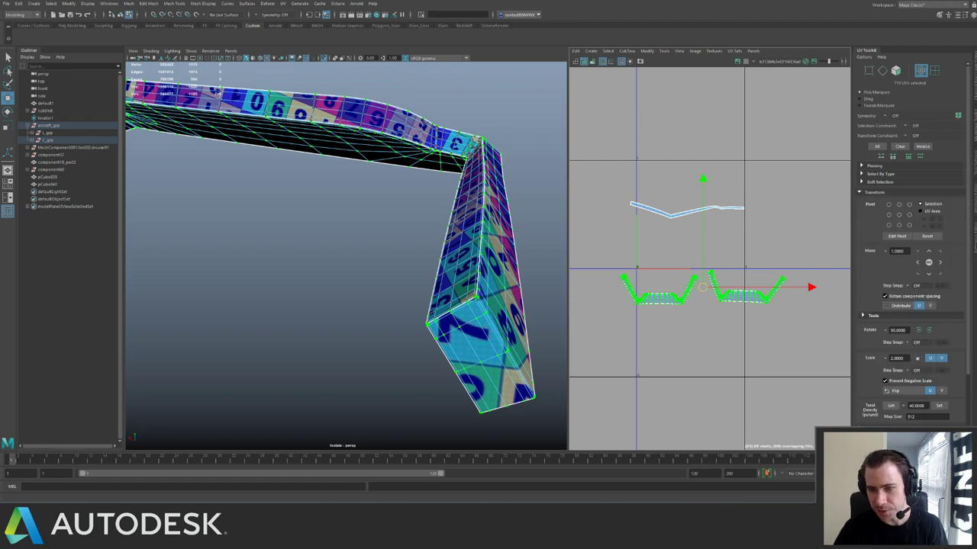
scroll(969, 246, down, 3)
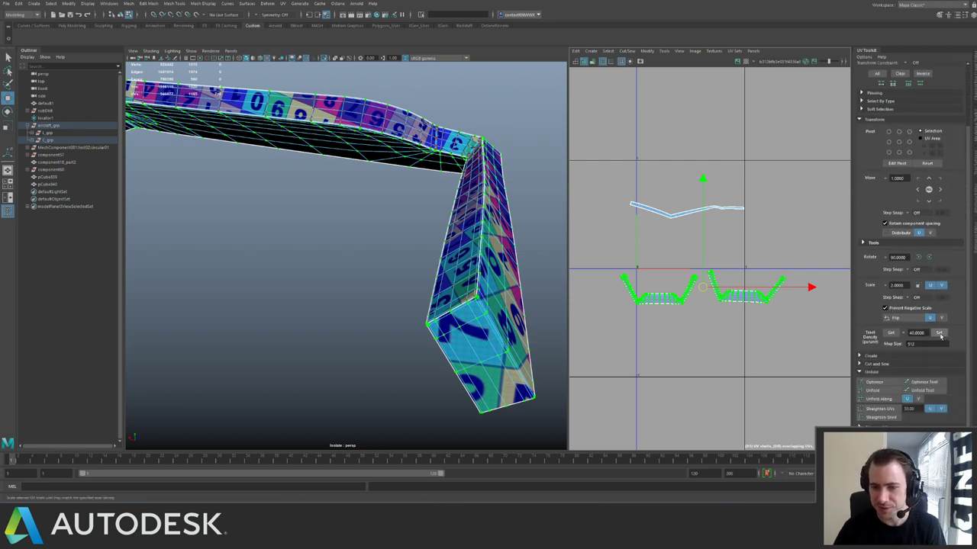
click(938, 333)
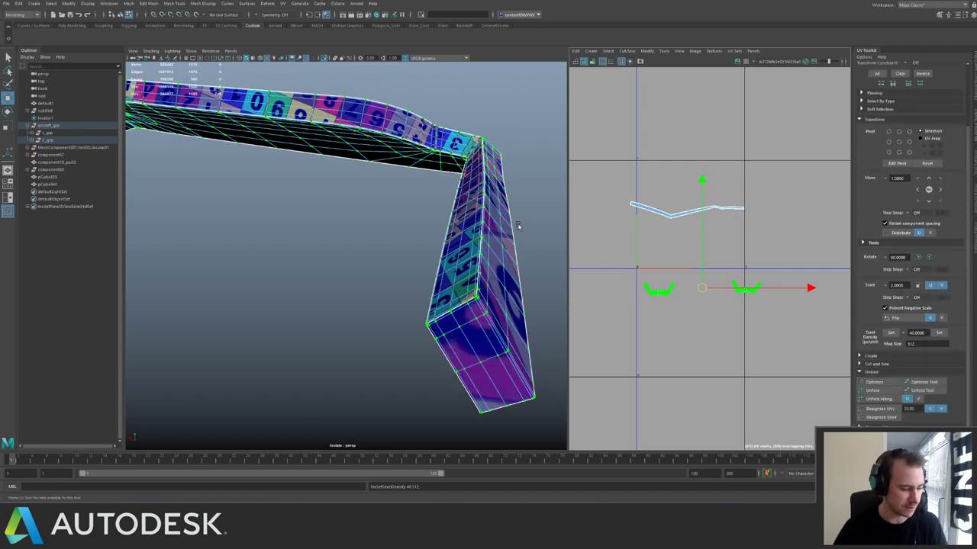
Leave isolation and sample the texel density of the hull strip directly in front of the cockpit panel.
key(ctrl+1)
alt+drag(516, 221, 441, 228)
right_drag(410, 222, 458, 194)
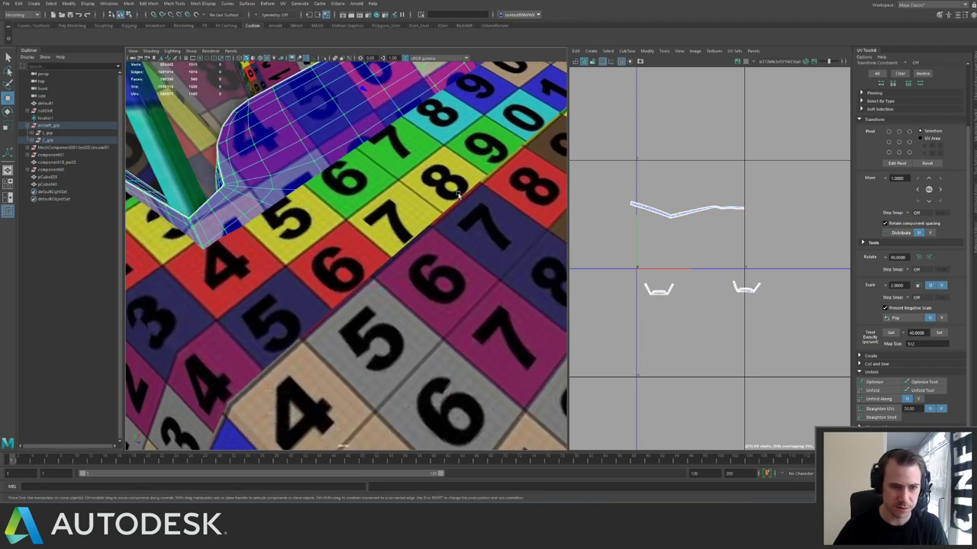
click(459, 195)
key(f)
right_drag(705, 260, 767, 246)
drag(722, 249, 775, 289)
ctrl+right_drag(763, 280, 824, 329)
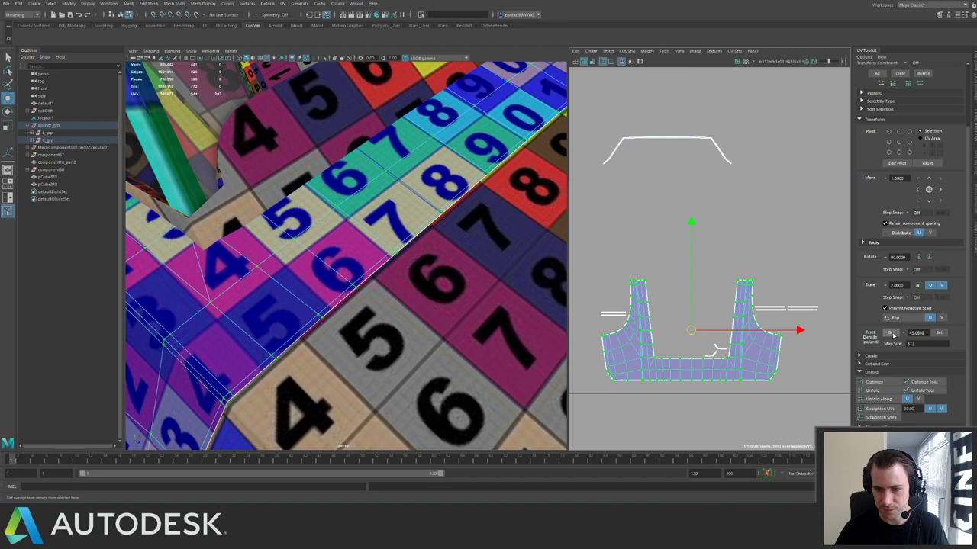
Sample the texel density of the large adjoining hull panel and of a narrow part beside it.
click(494, 294)
click(892, 332)
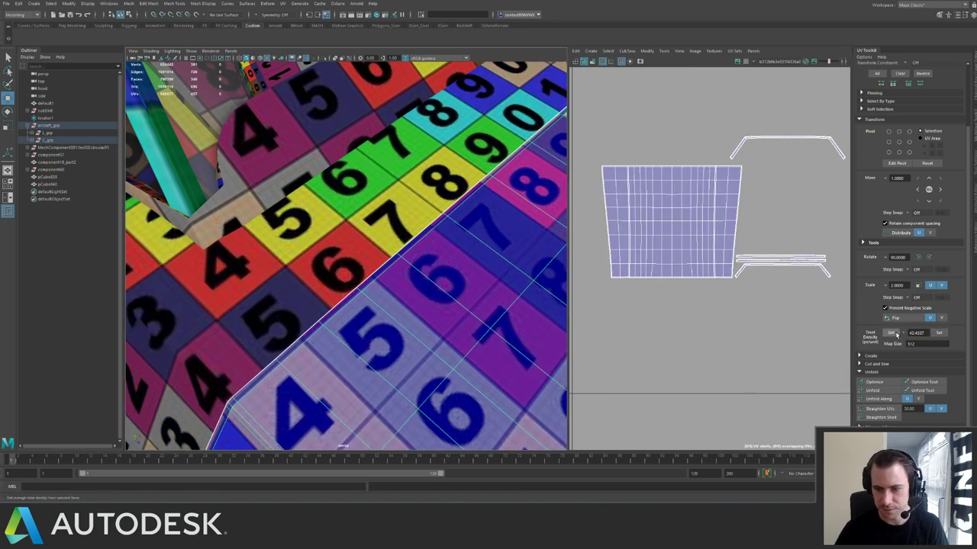
scroll(457, 290, down, 10)
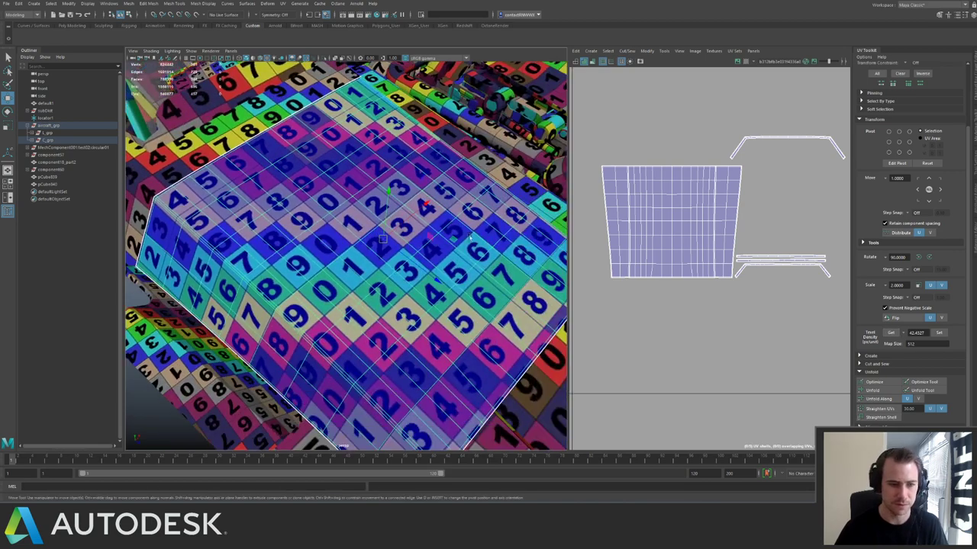
alt+drag(456, 290, 388, 287)
click(389, 288)
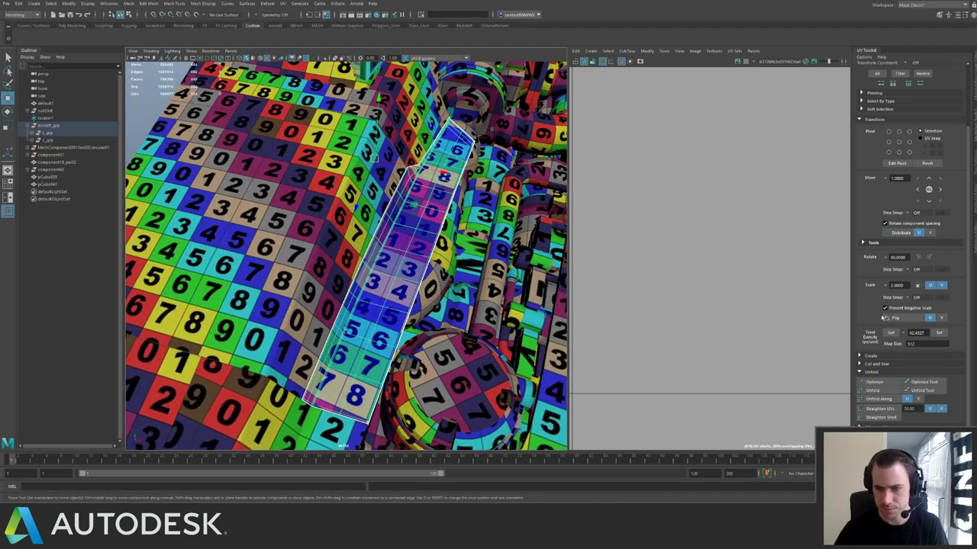
alt+drag(229, 222, 297, 252)
Select all UVs of the cockpit panel and set their texel density to 40.
click(298, 250)
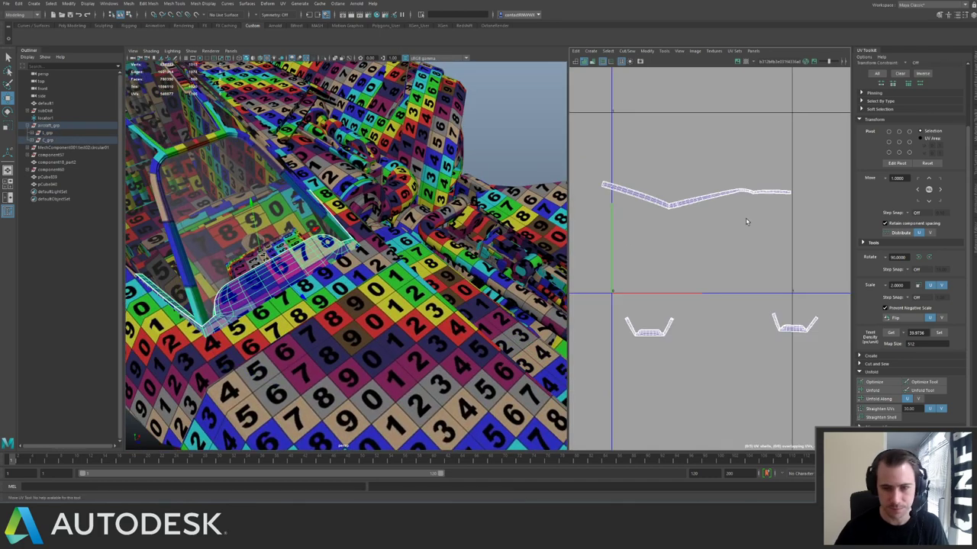
scroll(686, 220, down, 2)
right_drag(702, 218, 753, 202)
mouse_move(643, 165)
mouse_down()
mouse_move(673, 219)
mouse_move(825, 351)
mouse_up()
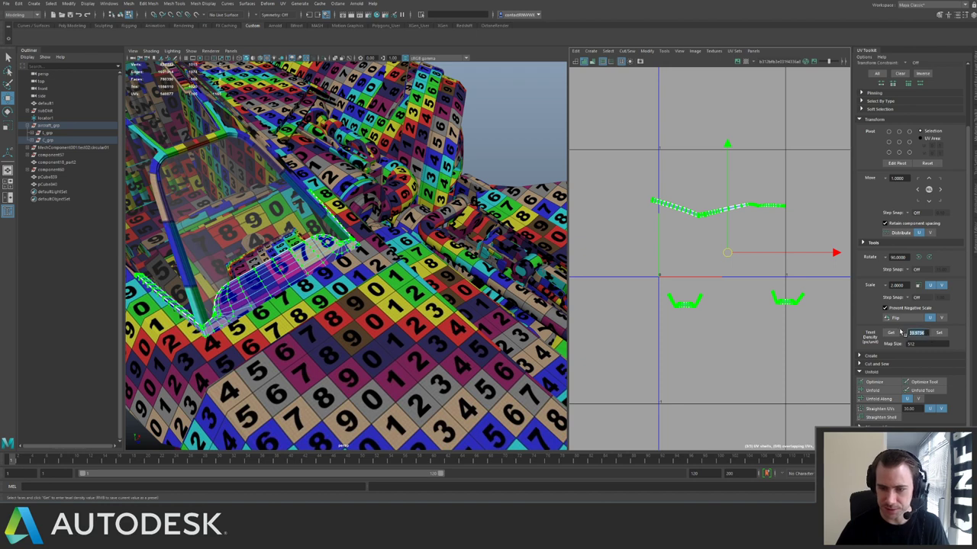
text(40)
key(Return)
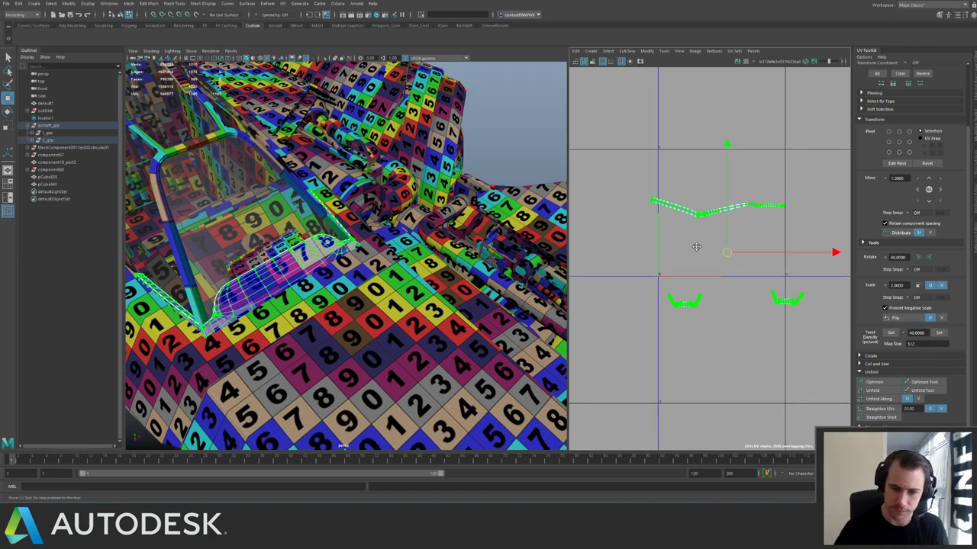
alt+right_drag(696, 247, 731, 294)
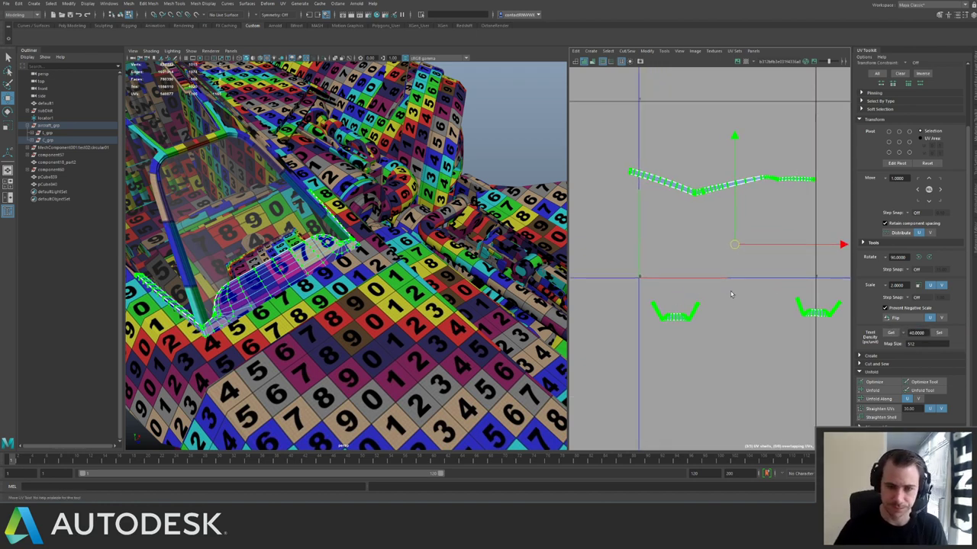
click(940, 333)
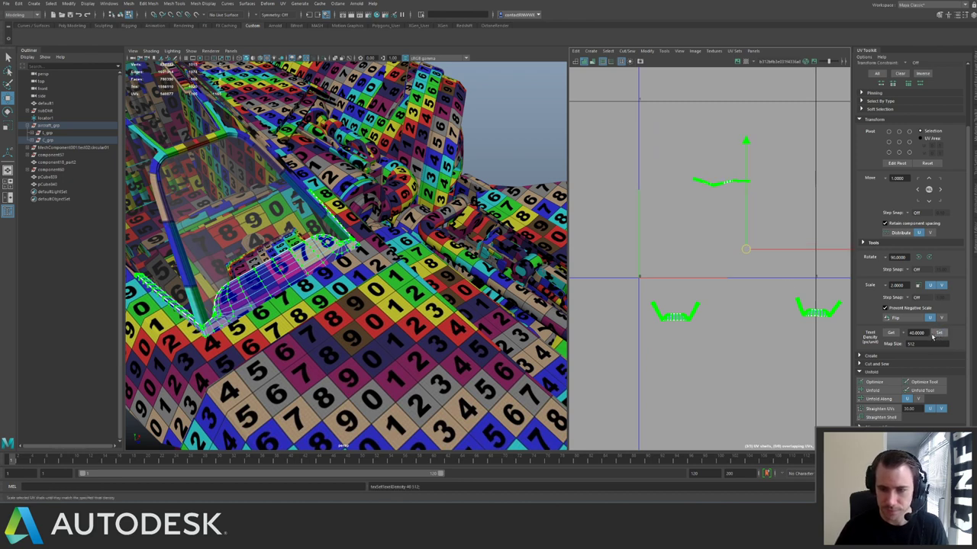
Move the narrow rim strip's UV shell closer to the two wide shells.
click(655, 136)
drag(654, 136, 783, 210)
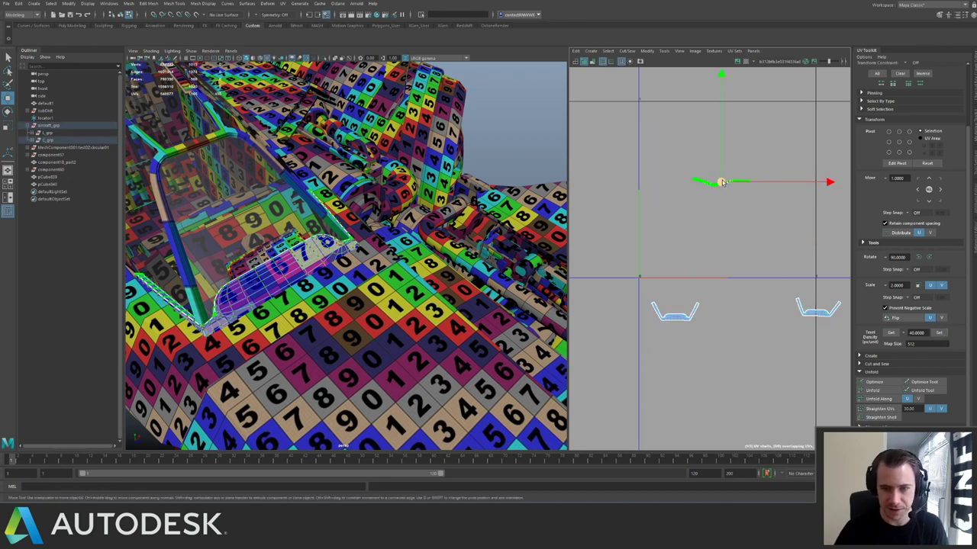
drag(707, 181, 745, 249)
Isolate the cockpit panel and frame the corner where its rim meets the side arm.
alt+drag(336, 236, 393, 265)
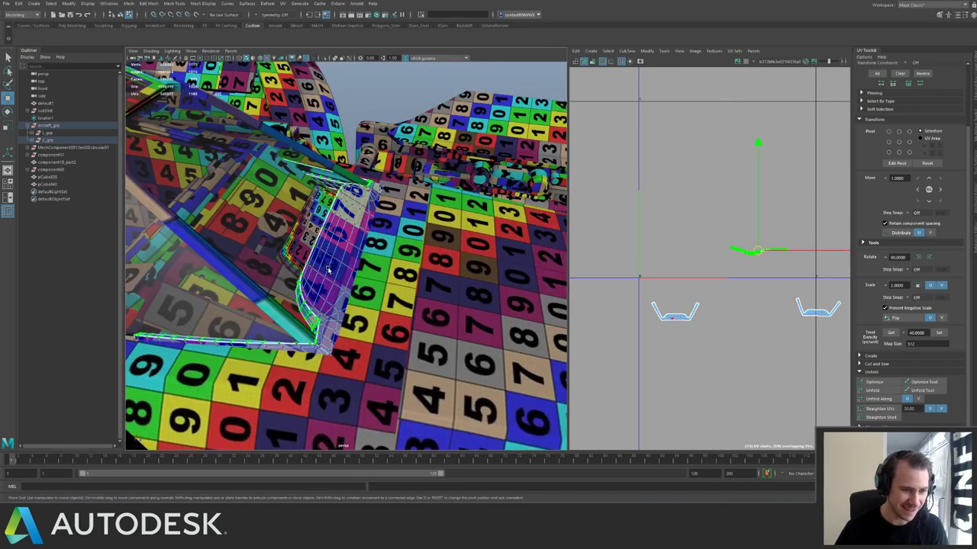
right_drag(328, 270, 352, 257)
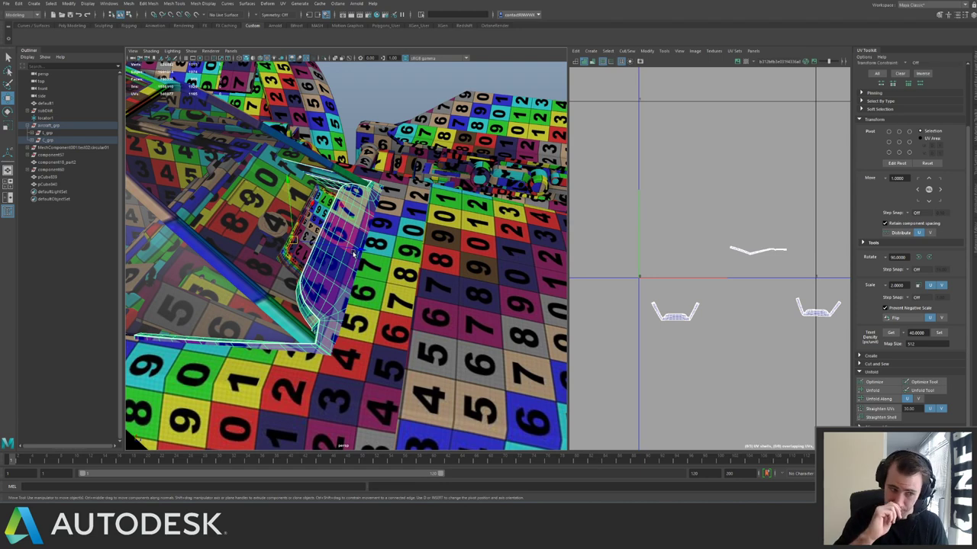
key(f)
key(ctrl+1)
alt+drag(353, 254, 420, 227)
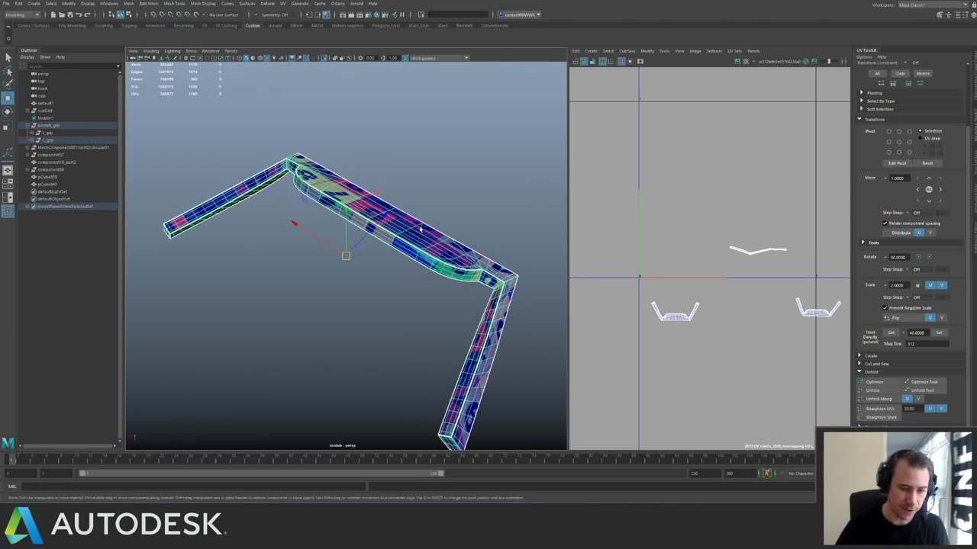
alt+middle_drag(420, 228, 320, 217)
alt+right_drag(321, 217, 480, 276)
Select the faces of the narrow rim strip's shell and unitize their UVs.
alt+middle_drag(794, 237, 709, 230)
alt+right_drag(709, 229, 822, 331)
alt+middle_drag(656, 258, 732, 267)
alt+right_drag(733, 267, 838, 309)
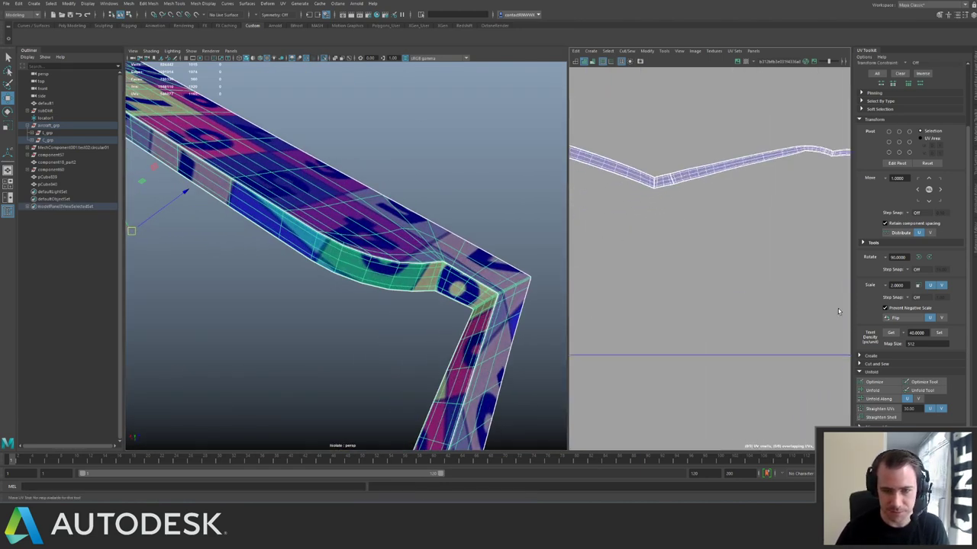
alt+middle_drag(728, 172, 606, 283)
alt+right_drag(606, 283, 766, 317)
mouse_move(767, 317)
mouse_down()
mouse_move(831, 329)
mouse_move(819, 332)
mouse_move(795, 301)
mouse_up()
alt+right_drag(795, 301, 733, 260)
key(F11)
click(762, 302)
alt+right_drag(762, 297, 653, 191)
click(648, 51)
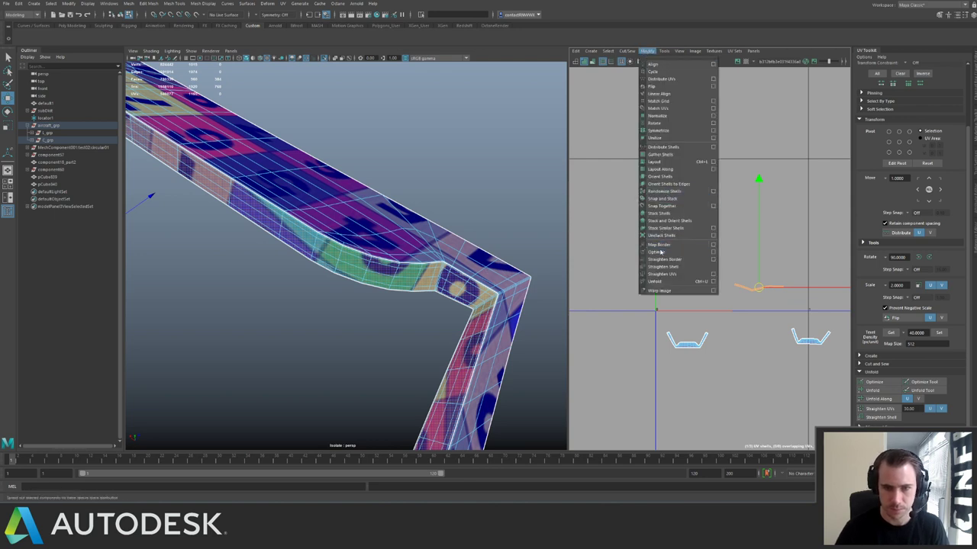
click(662, 137)
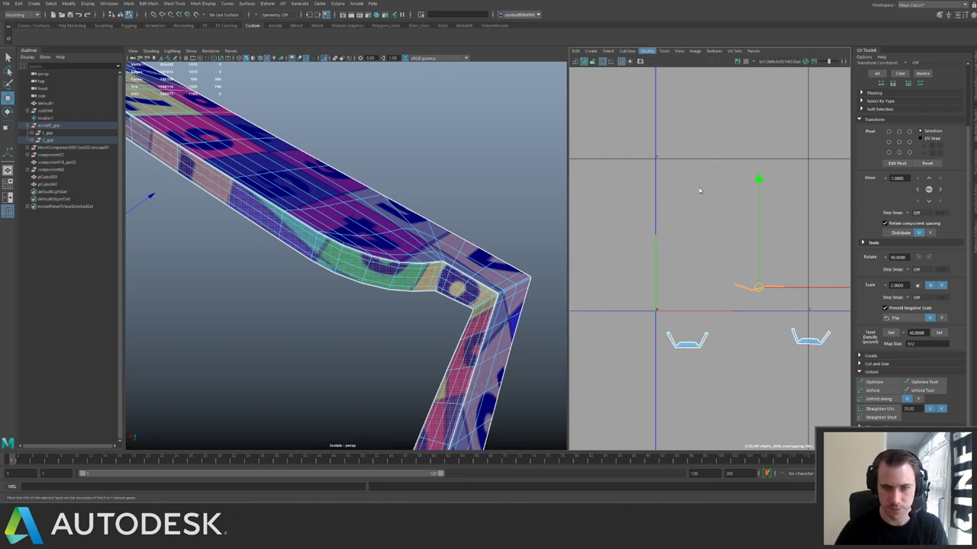
Select the unitized faces' UV edges, excluding the two wide shells, and move and sew them together.
right_drag(689, 226, 690, 167)
drag(661, 156, 814, 294)
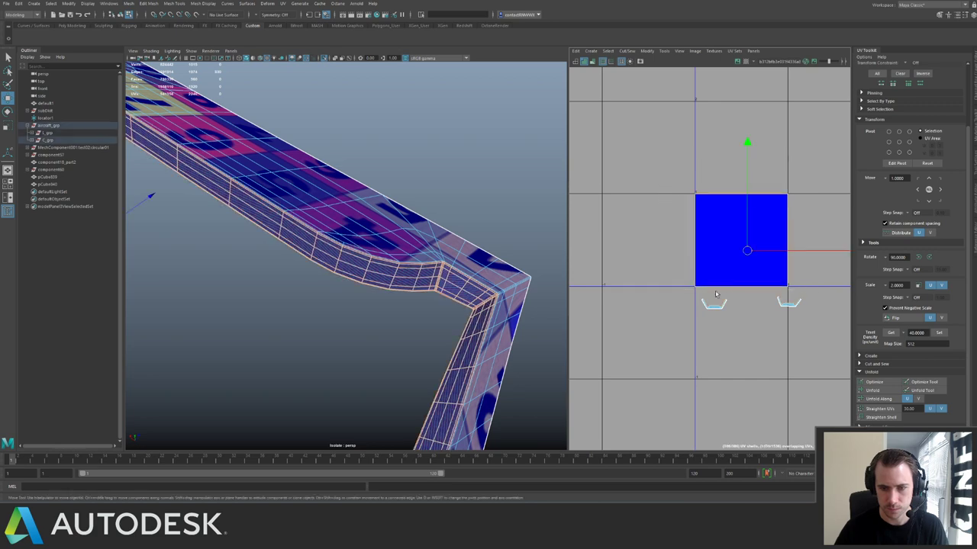
ctrl+drag(689, 287, 833, 326)
alt+right_drag(681, 279, 595, 222)
shift+right_drag(740, 194, 740, 145)
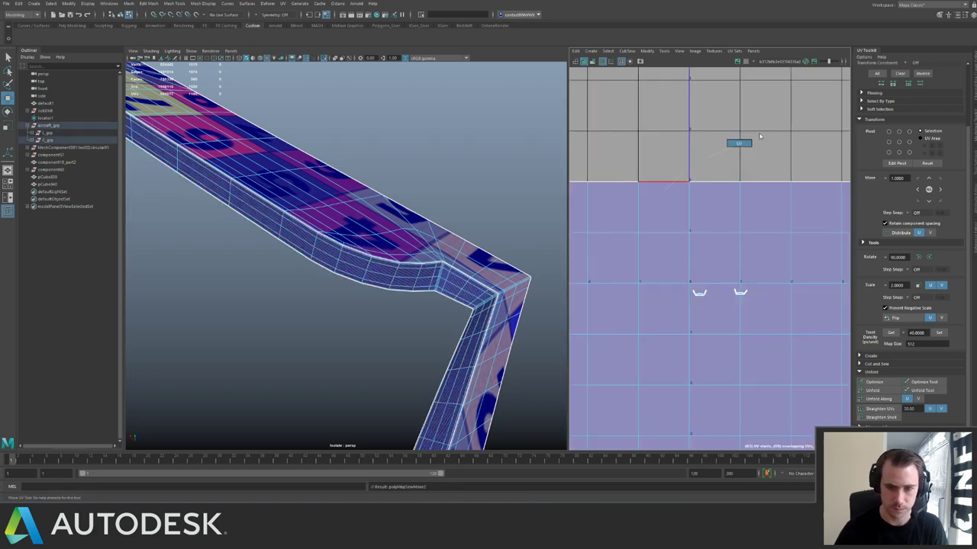
Select the UVs of the sewn rim strip and scale the oversized shell down uniformly.
scroll(824, 271, down, 6)
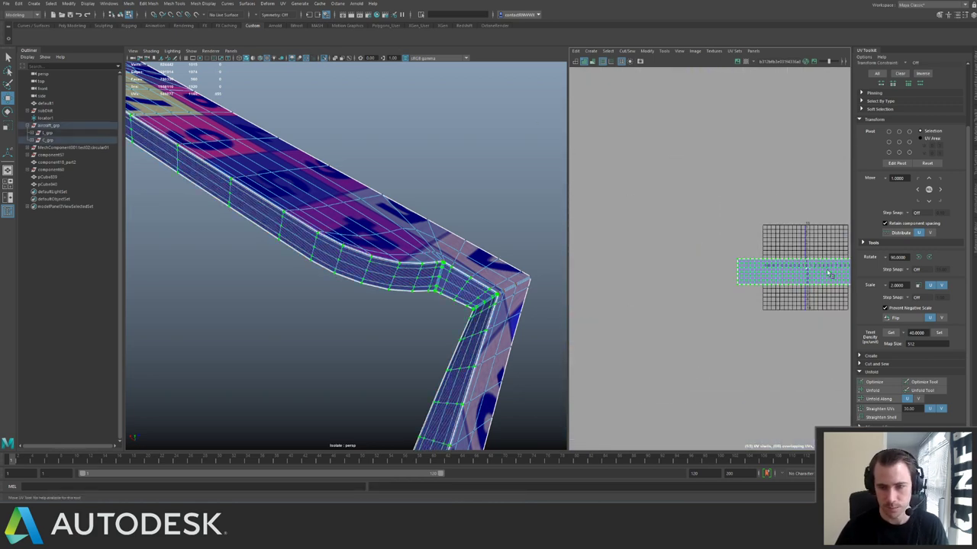
alt+middle_drag(827, 269, 735, 269)
alt+right_drag(737, 271, 805, 296)
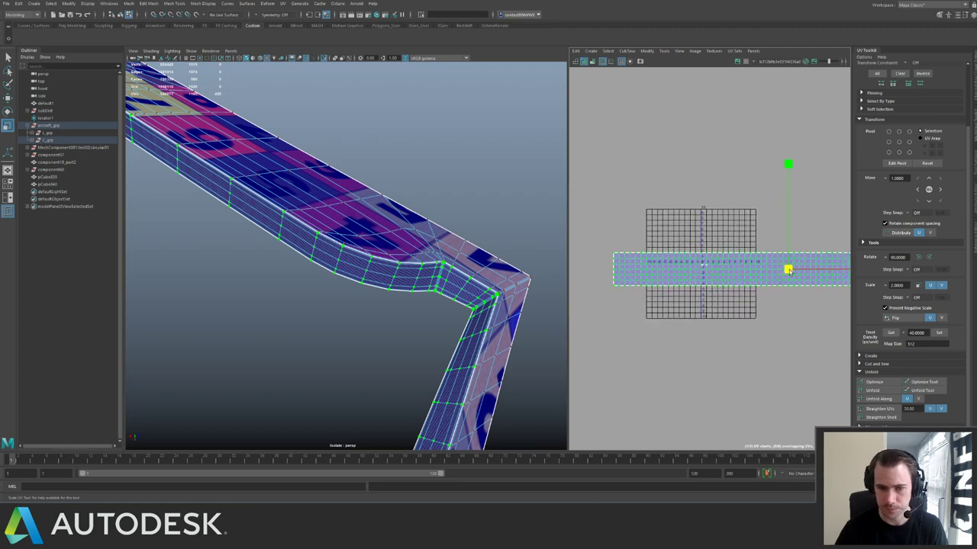
drag(788, 270, 754, 267)
key(w)
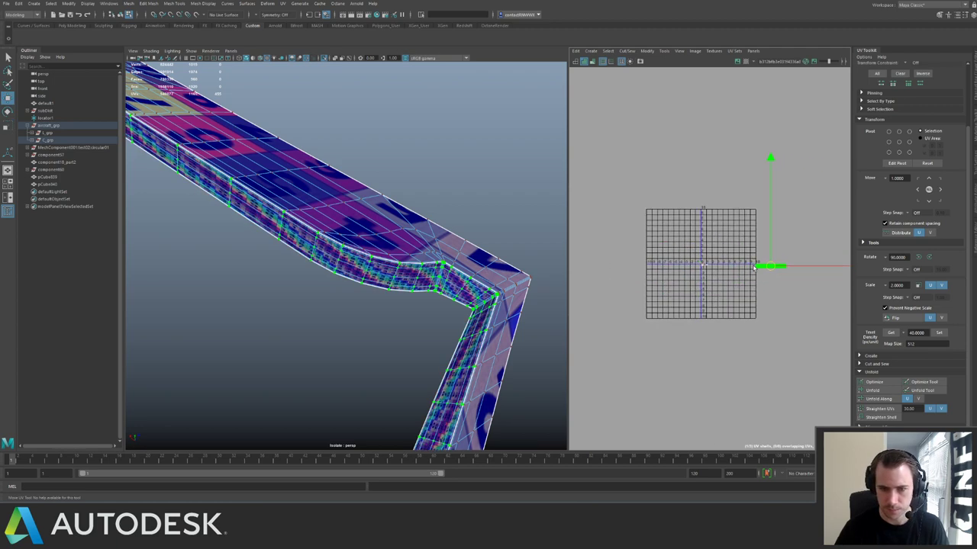
Unfold the rim strip's shell along U and scale it down uniformly.
key(f)
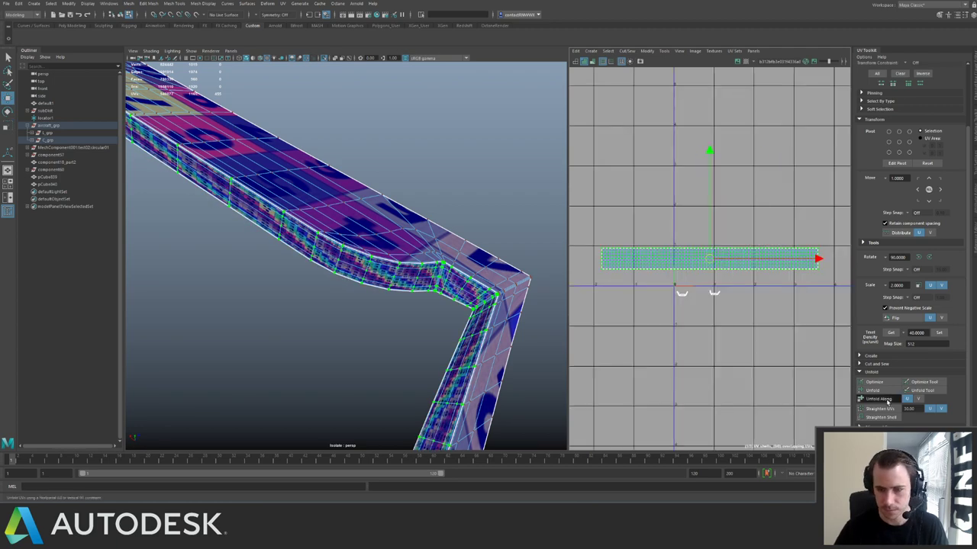
click(877, 399)
scroll(774, 268, down, 2)
key(r)
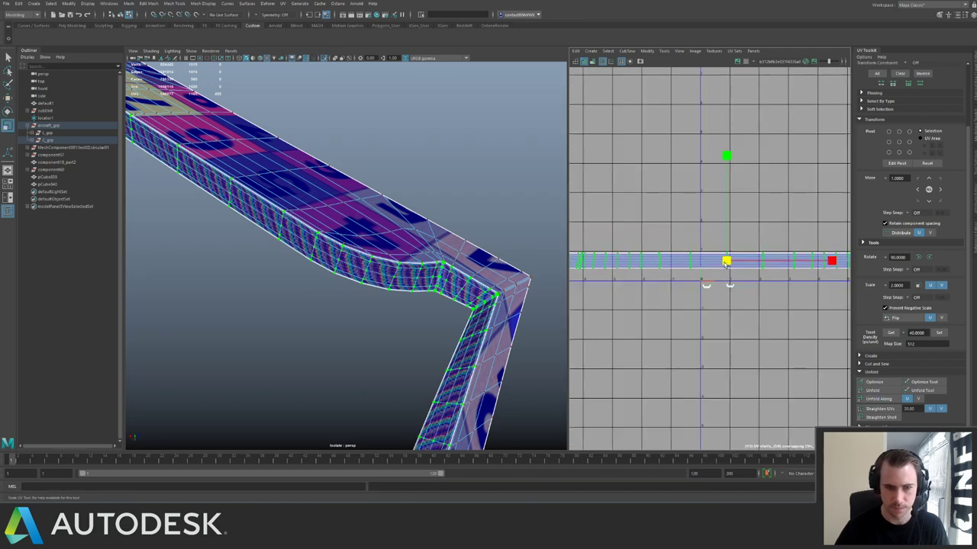
drag(727, 262, 643, 280)
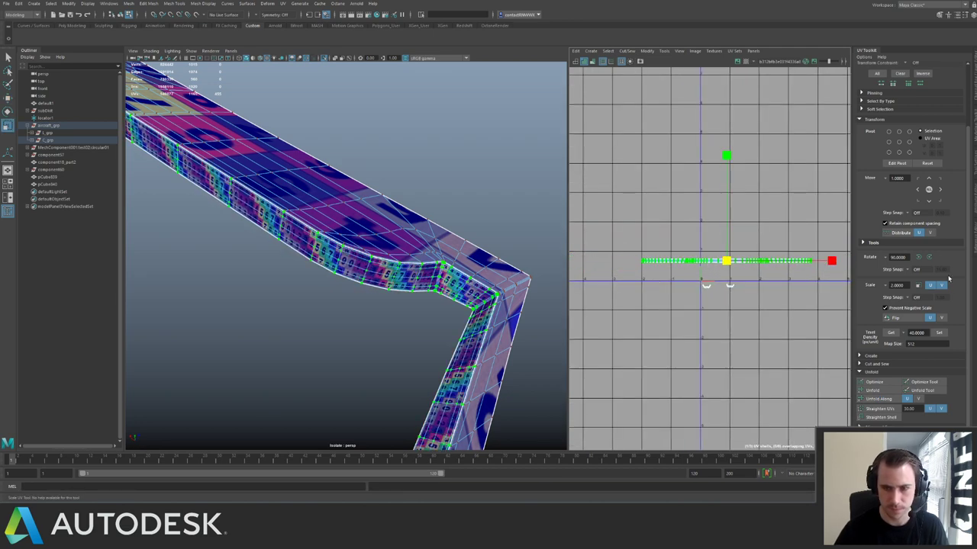
Set the rim strip's texel density to 40 and lay out all of the panel's UV shells together.
click(939, 332)
drag(642, 217, 785, 331)
shift+right_drag(770, 256, 669, 329)
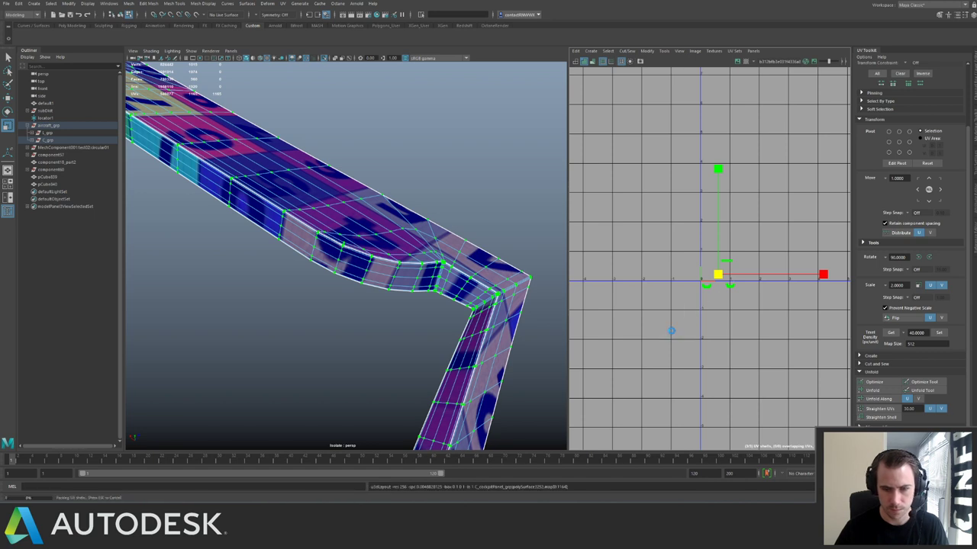
key(f)
scroll(792, 254, down, 5)
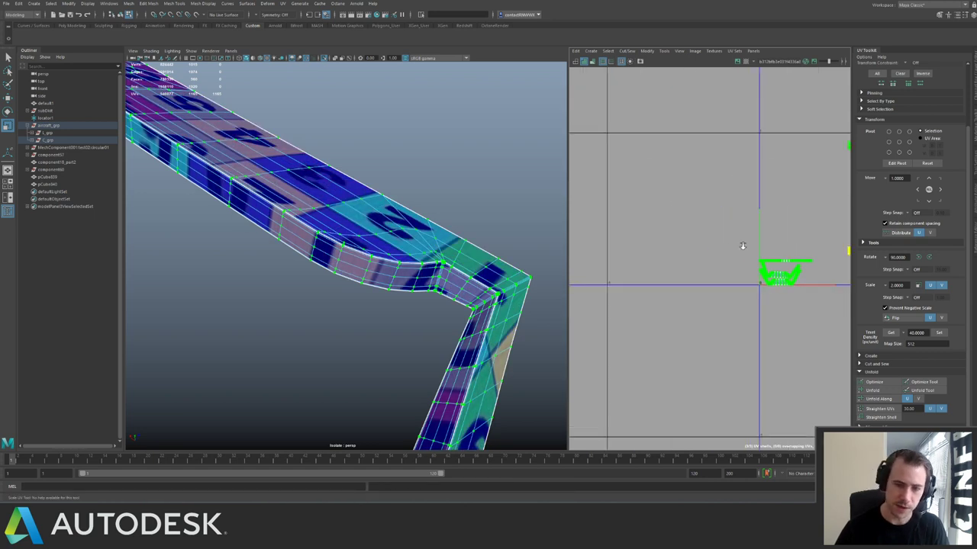
Return the panel to object mode, deselect it and end the isolation so the whole ship is displayed.
right_drag(330, 231, 361, 216)
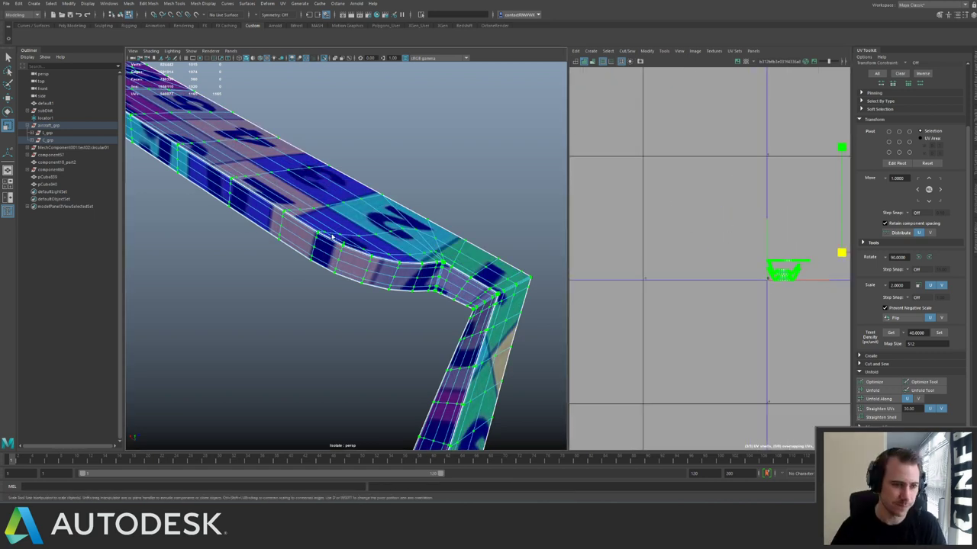
click(440, 213)
alt+drag(440, 212, 382, 209)
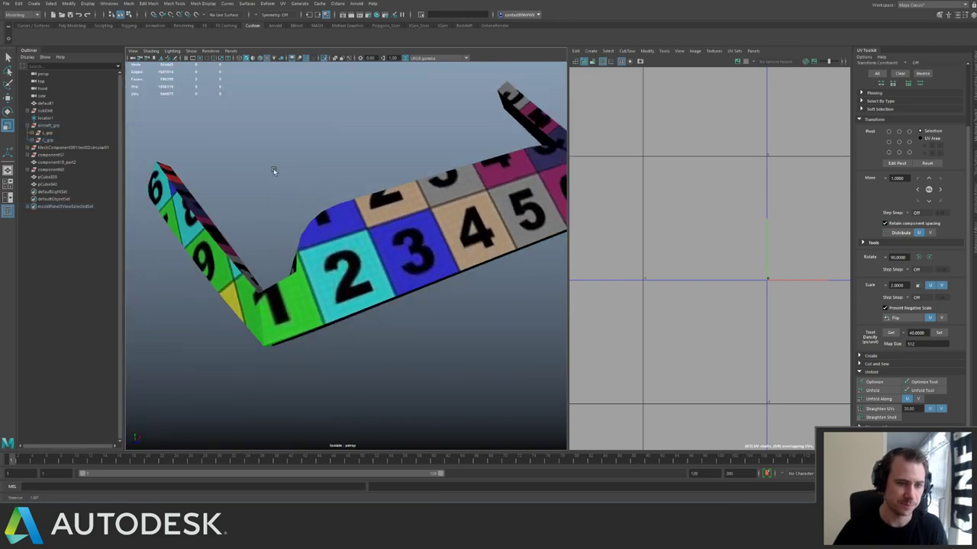
scroll(381, 209, down, 5)
key(ctrl+1)
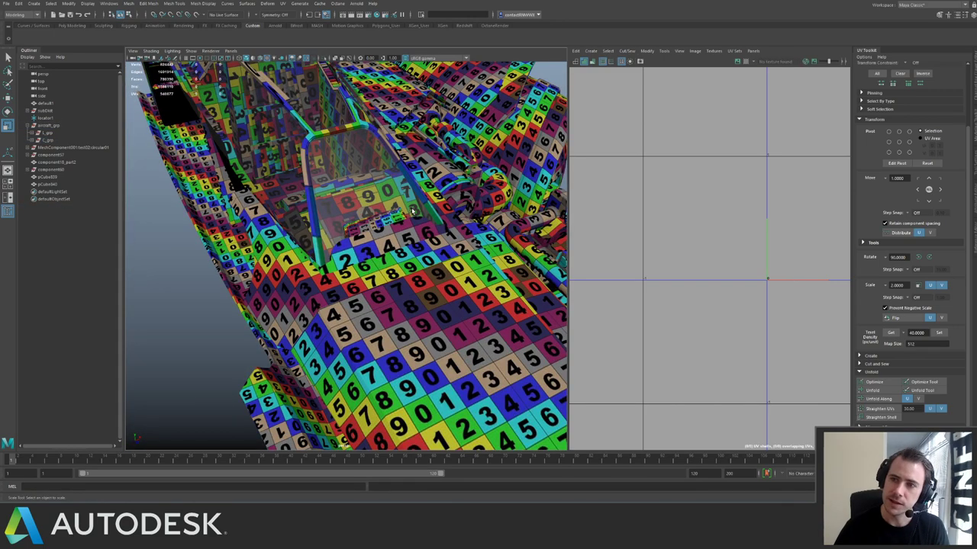
Select the small strip beneath the front windshield and inspect its UV shells against the surrounding checker pattern.
alt+drag(420, 215, 377, 261)
alt+right_drag(377, 261, 392, 271)
click(393, 271)
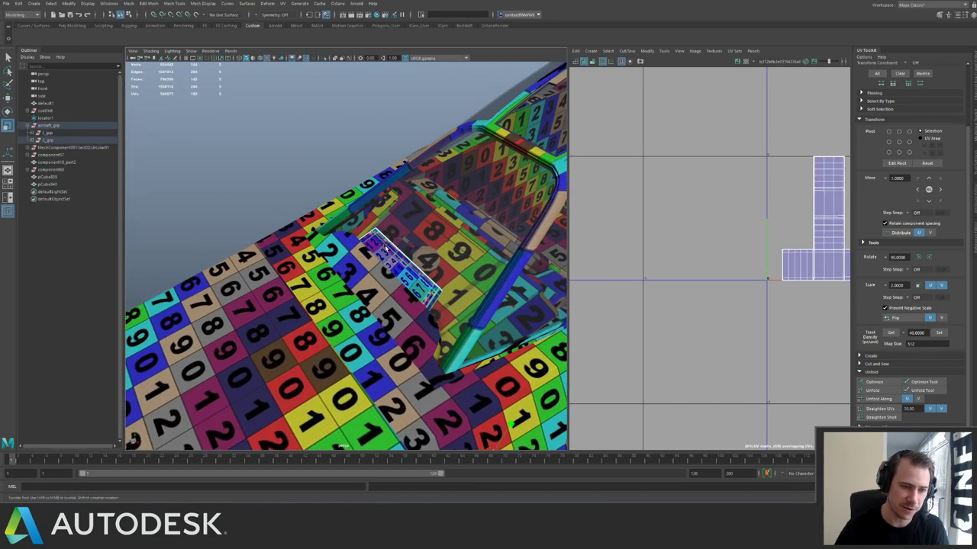
alt+drag(392, 271, 406, 267)
alt+right_drag(764, 241, 761, 241)
key(f)
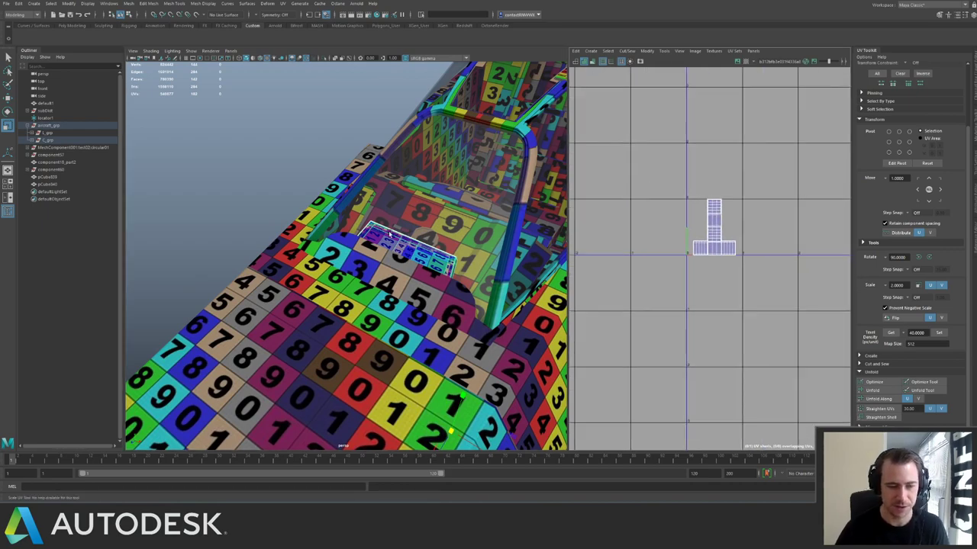
Select the whole aircraft group and examine how its UV shells are spread across the UV tiles.
alt+right_drag(389, 234, 332, 201)
alt+drag(331, 201, 349, 122)
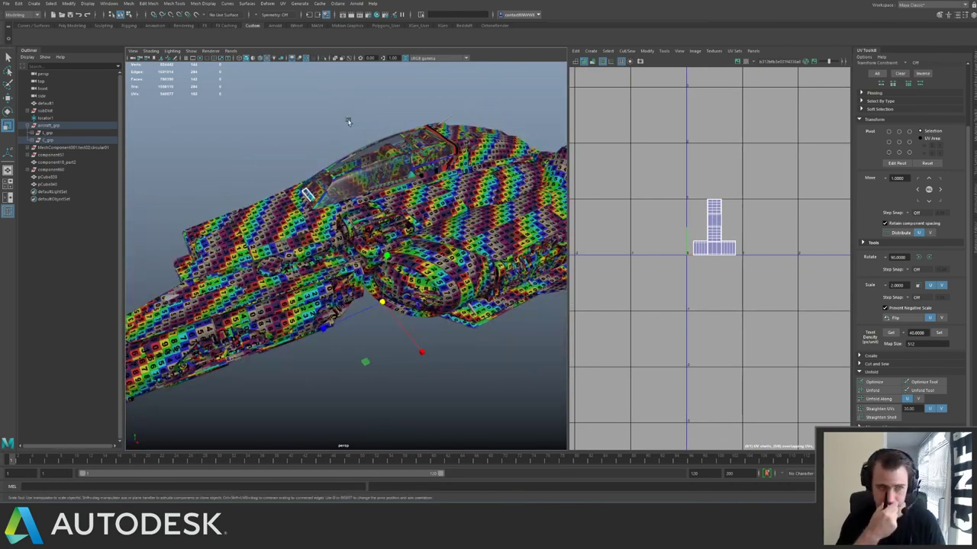
scroll(328, 147, down, 2)
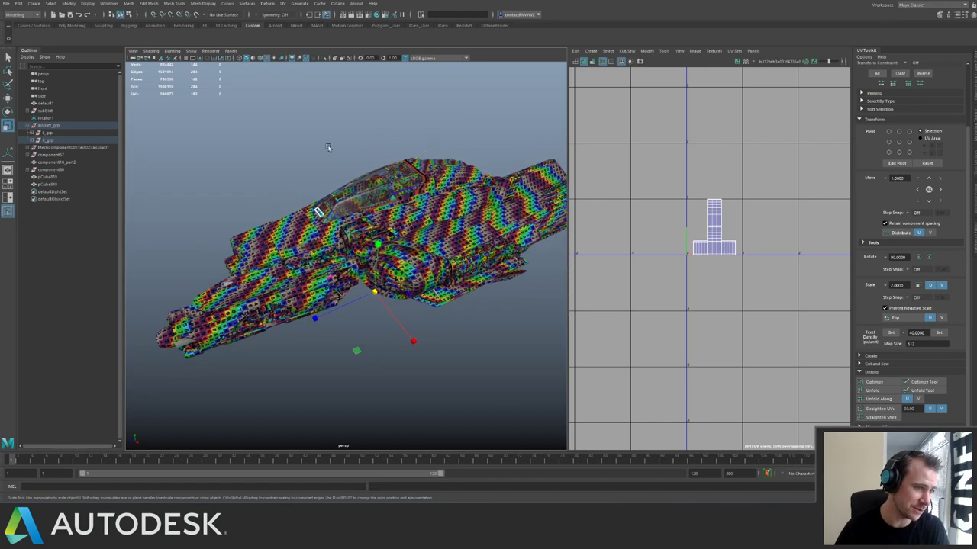
click(418, 124)
scroll(659, 180, down, 4)
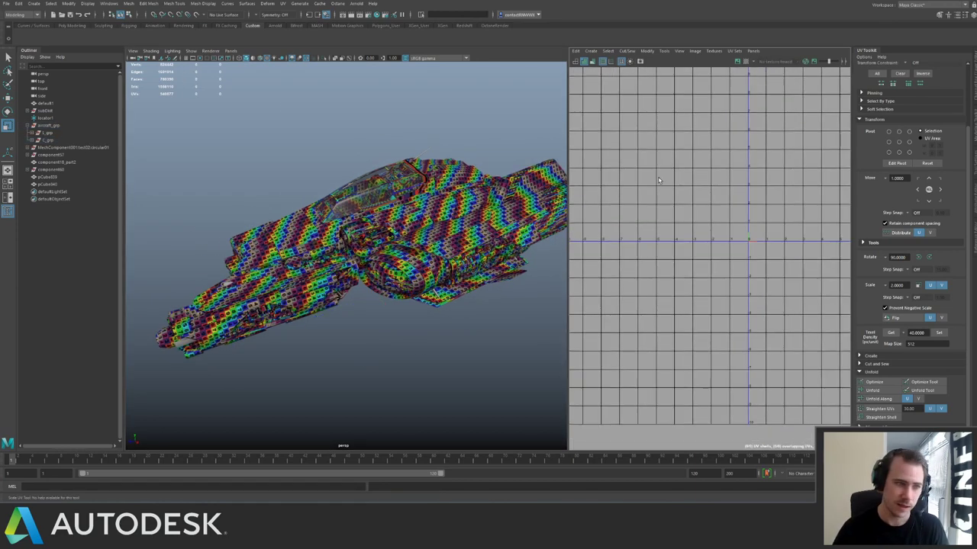
click(55, 125)
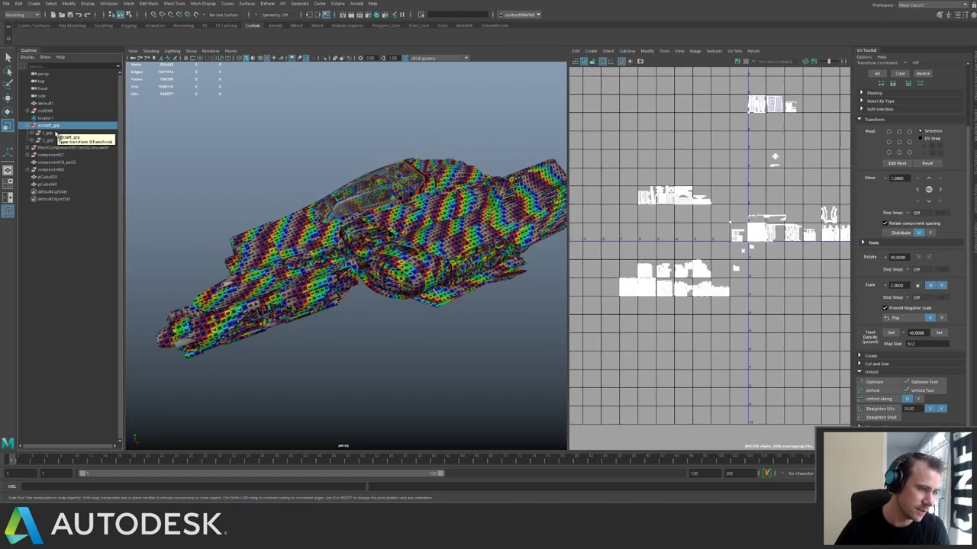
scroll(704, 197, down, 5)
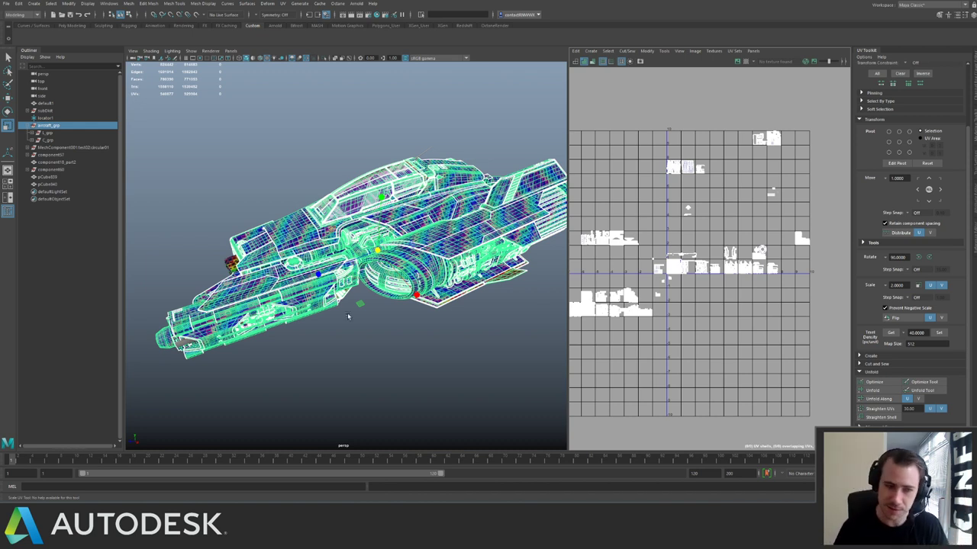
Clear the selection, switch the viewport to untextured shading and look over the whole ship.
click(364, 343)
mouse_move(330, 130)
alt+mouse_down()
mouse_move(432, 186)
mouse_move(325, 207)
mouse_move(264, 202)
mouse_move(333, 213)
mouse_move(407, 203)
mouse_move(397, 208)
alt+mouse_up()
key(5)
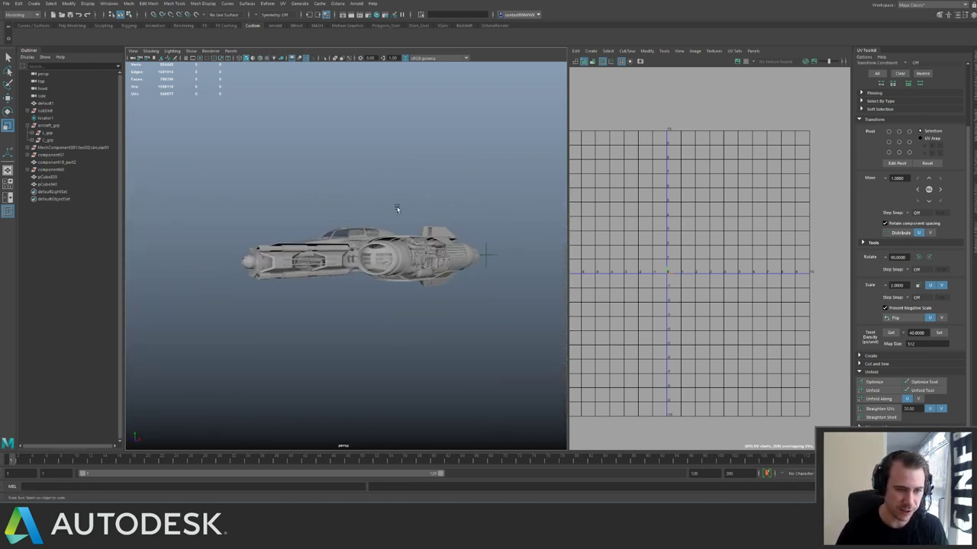
alt+right_drag(397, 208, 451, 305)
alt+drag(405, 252, 473, 233)
alt+right_drag(473, 233, 308, 276)
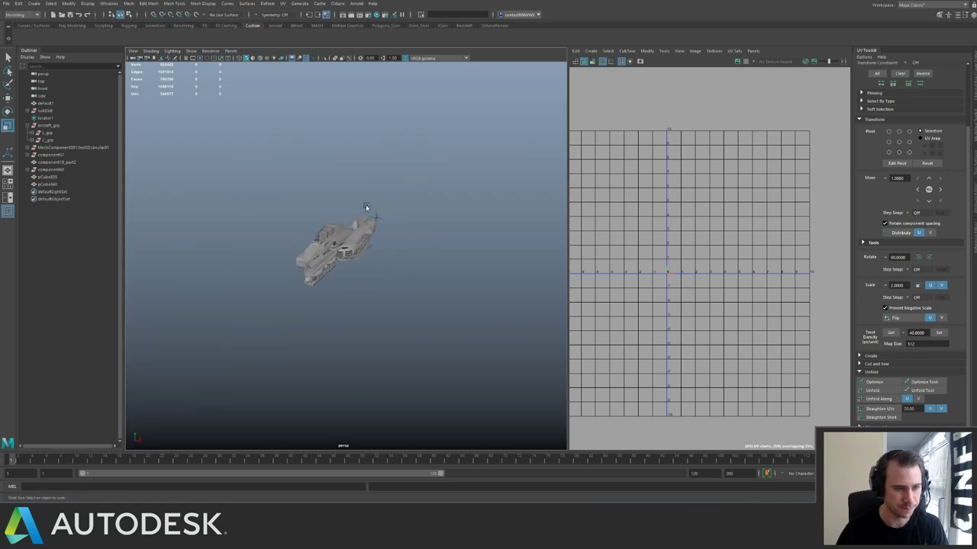
alt+drag(365, 205, 427, 229)
alt+right_drag(427, 229, 499, 273)
alt+drag(354, 252, 319, 259)
Select the L_grp group to check which ship parts it contains, expand its hierarchy and clear the selection.
click(333, 238)
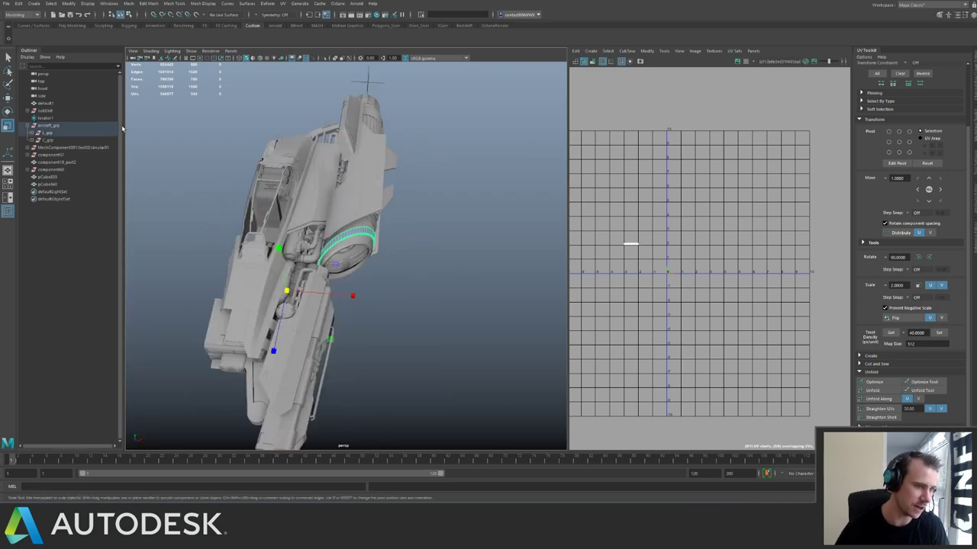
click(64, 137)
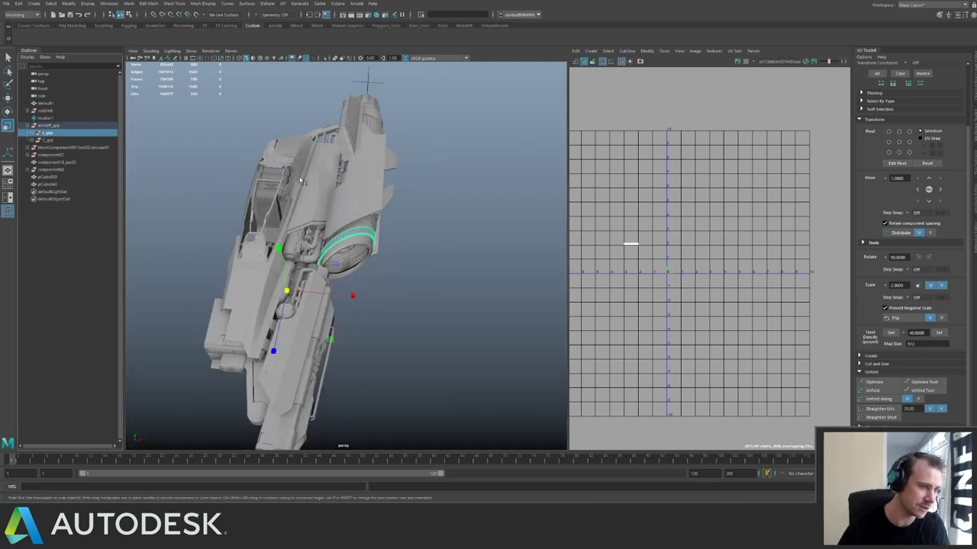
click(419, 176)
alt+drag(419, 176, 336, 145)
alt+right_drag(336, 175, 473, 236)
alt+drag(436, 238, 427, 236)
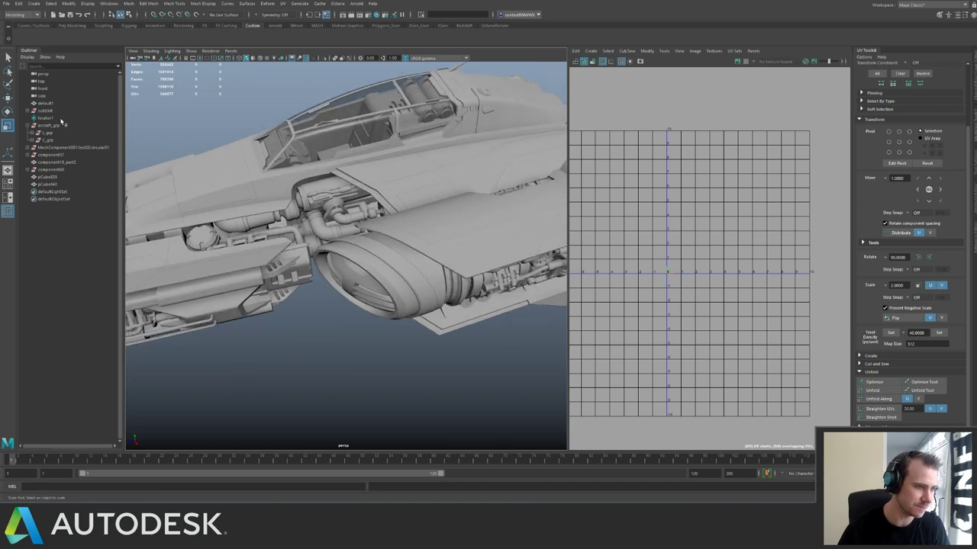
click(46, 133)
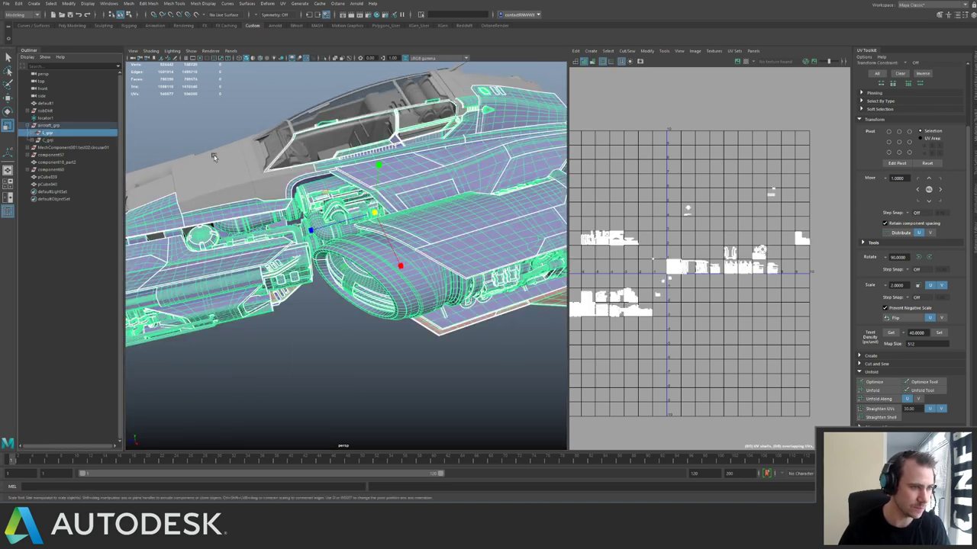
click(31, 133)
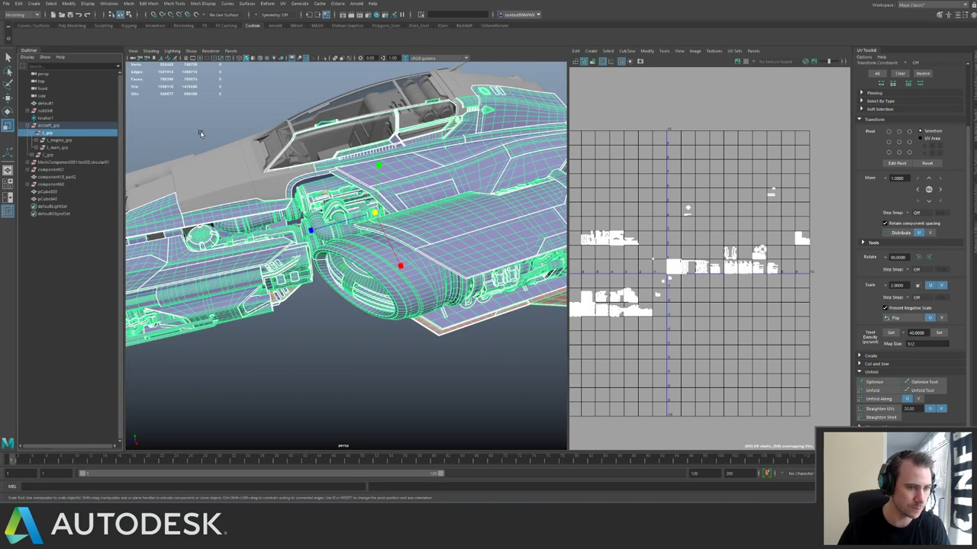
click(260, 125)
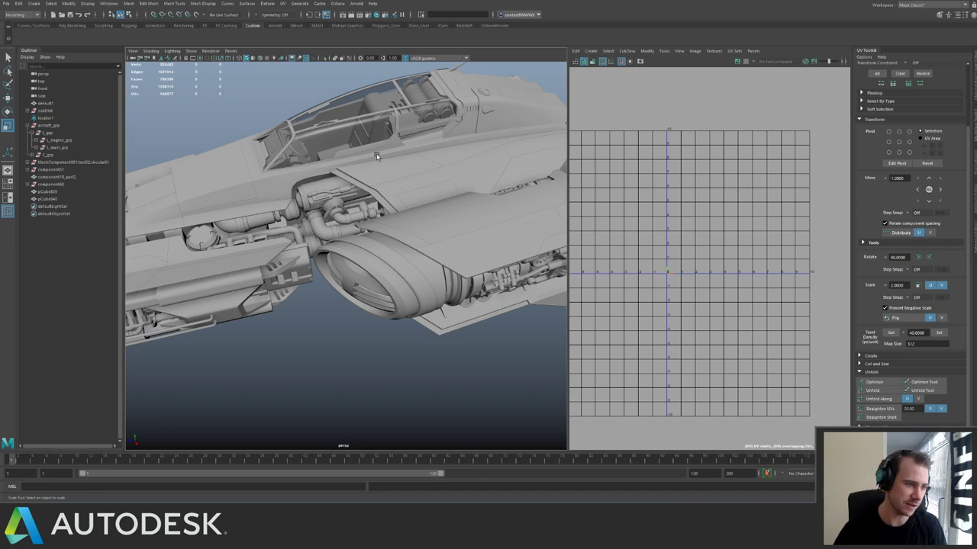
Examine the untextured ship's exterior from the side, the front and above.
mouse_move(359, 198)
alt+mouse_down()
mouse_move(396, 206)
mouse_move(368, 208)
mouse_move(355, 194)
alt+mouse_up()
alt+right_drag(355, 195, 390, 237)
alt+drag(391, 237, 374, 221)
alt+right_drag(374, 221, 306, 173)
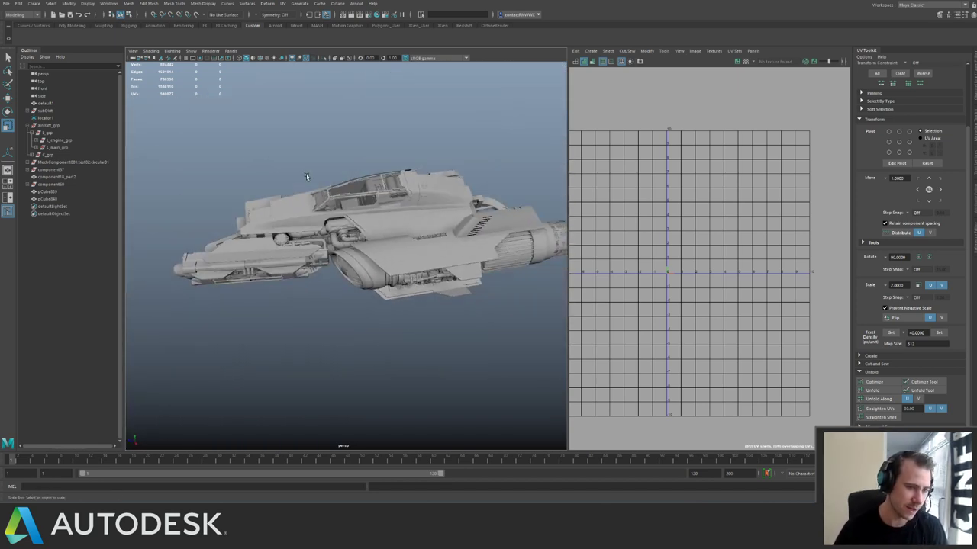
alt+drag(306, 173, 261, 190)
alt+right_drag(262, 190, 328, 218)
alt+drag(328, 218, 297, 189)
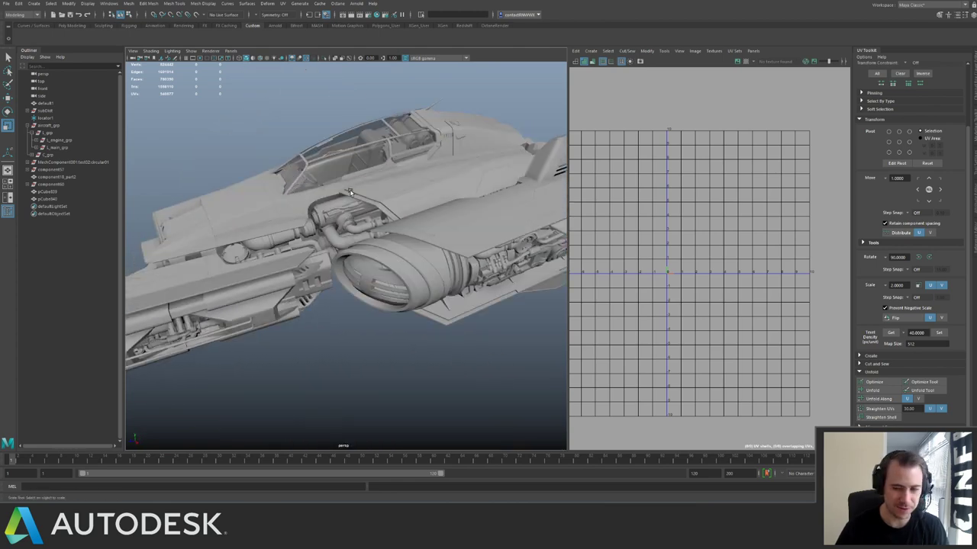
alt+right_drag(378, 195, 360, 183)
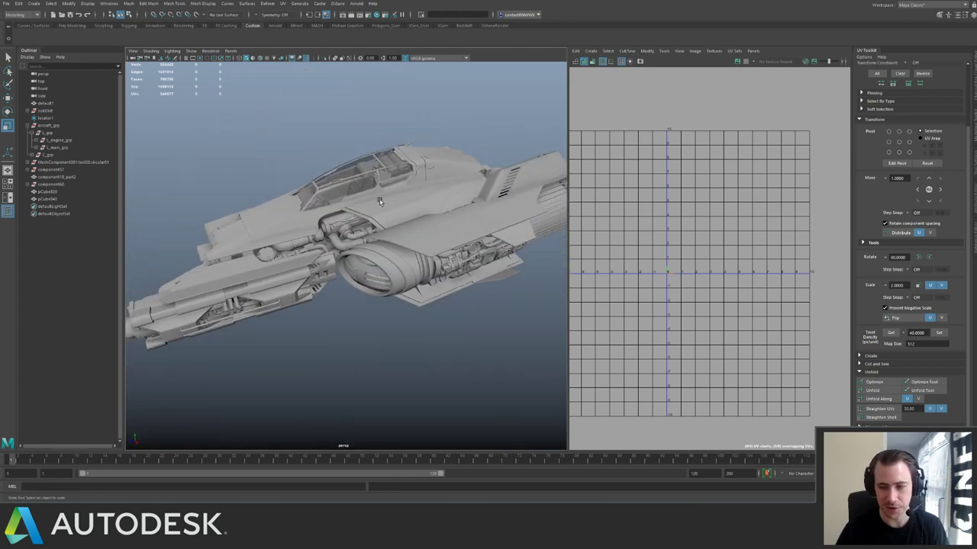
alt+drag(380, 201, 340, 252)
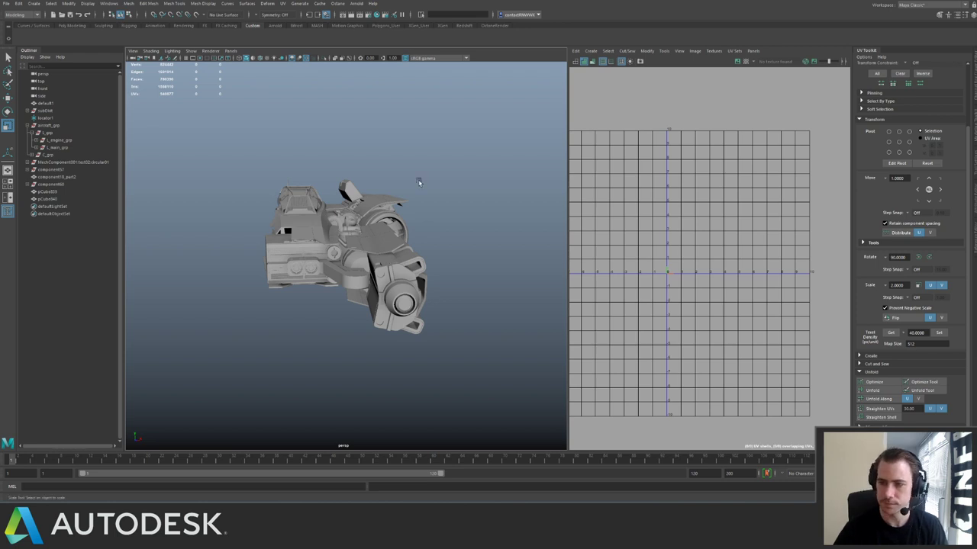
alt+drag(446, 156, 450, 217)
alt+right_drag(449, 216, 469, 235)
alt+drag(469, 235, 464, 221)
alt+right_drag(464, 221, 395, 163)
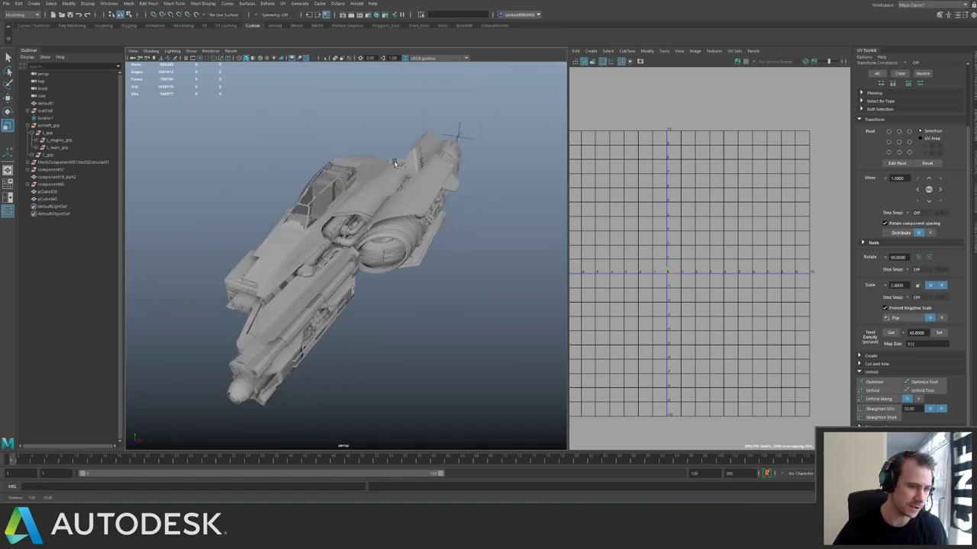
alt+drag(394, 163, 406, 161)
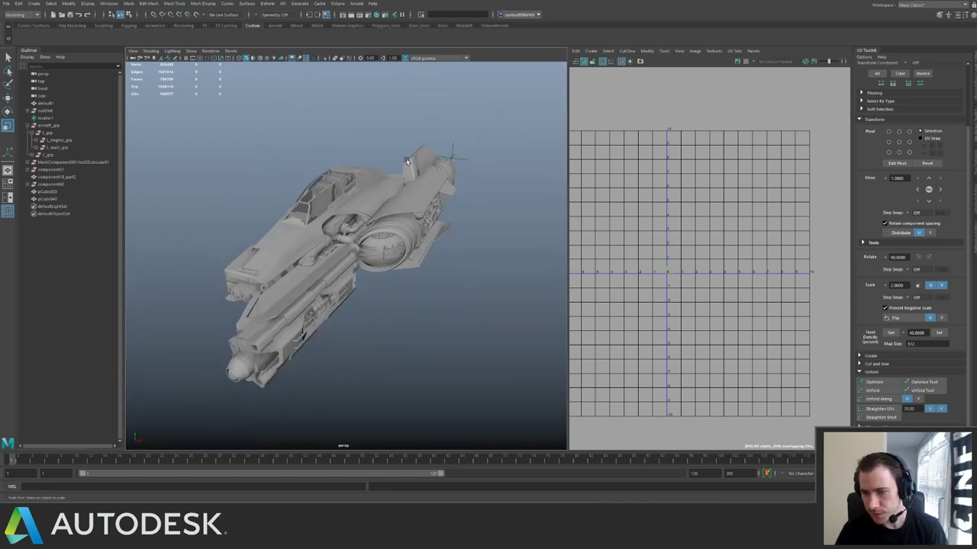
Select all of the ship's objects, inspect their wireframe from the rear and side, and clear the selection.
alt+drag(407, 161, 406, 311)
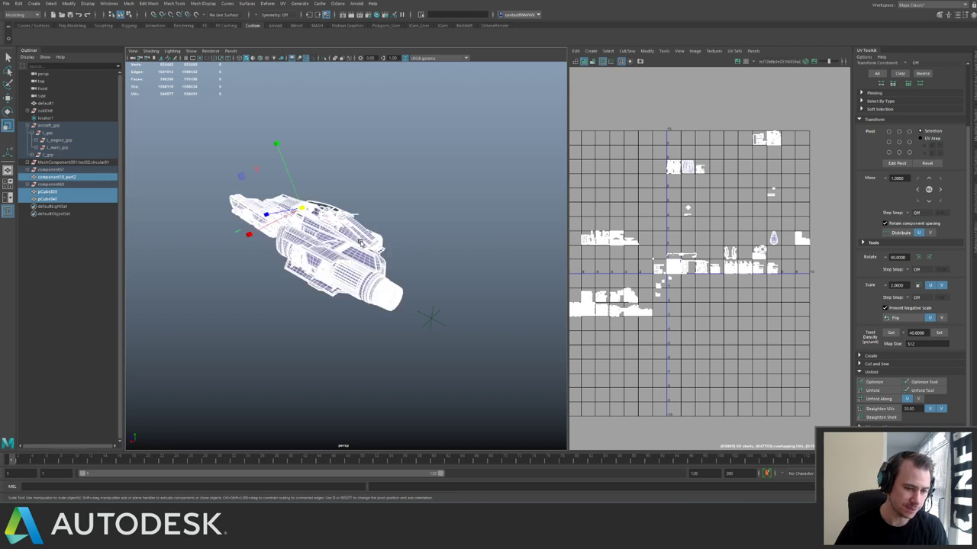
alt+drag(284, 257, 412, 258)
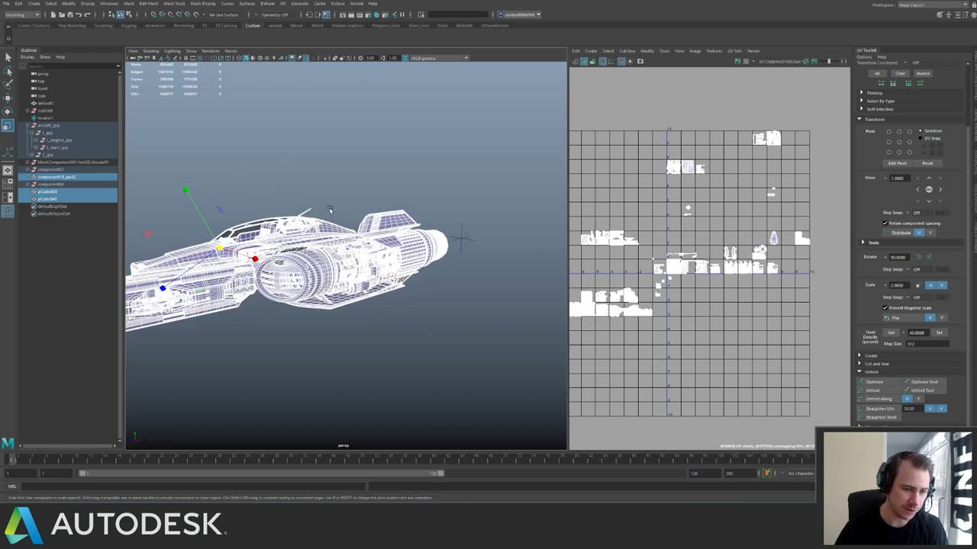
alt+drag(330, 210, 354, 207)
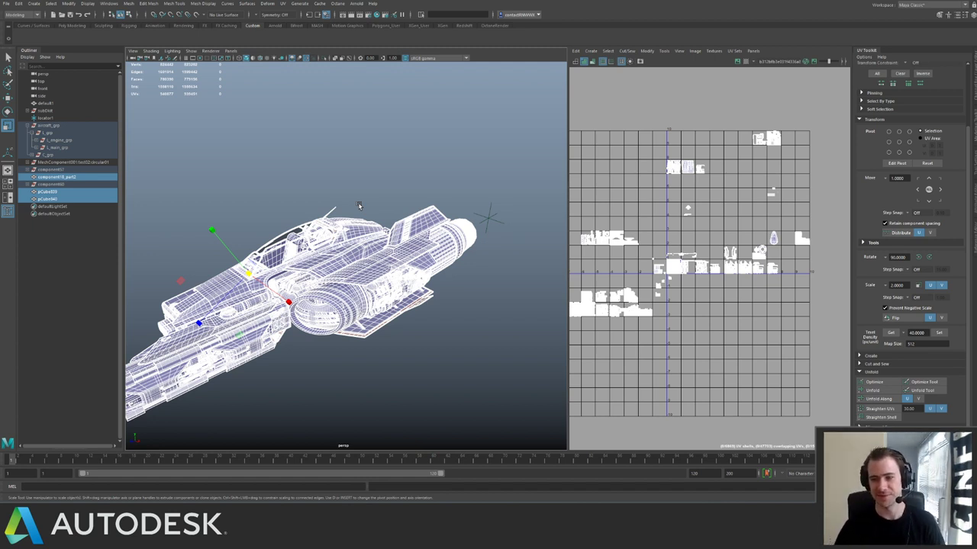
click(417, 129)
Inspect the cockpit and canopy up close, along with the complete ship from the front.
alt+drag(267, 162, 264, 166)
alt+right_drag(264, 165, 326, 219)
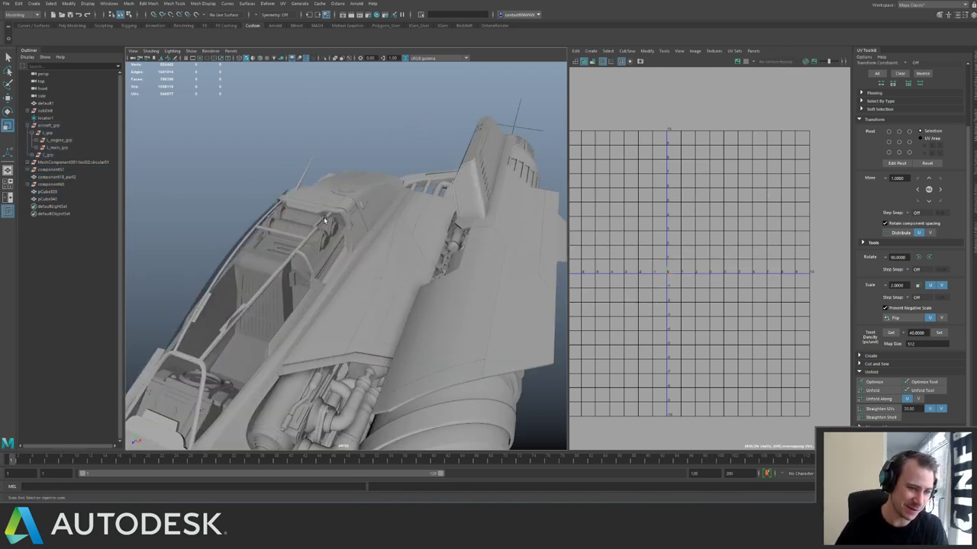
alt+drag(327, 218, 296, 199)
alt+middle_drag(297, 200, 324, 188)
alt+drag(411, 190, 364, 124)
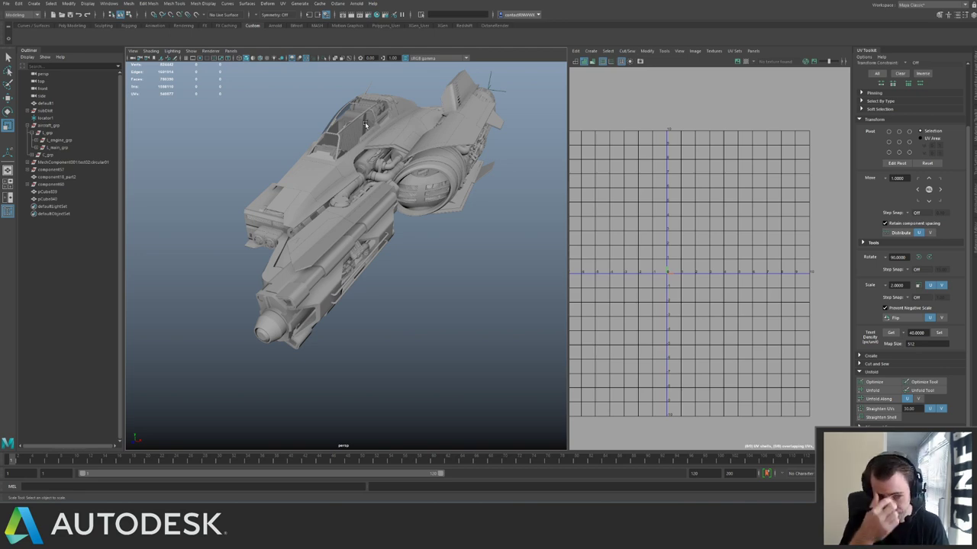
Select the long upper panel on the ship's forward side arm.
alt+drag(464, 173, 394, 207)
click(416, 217)
alt+right_drag(394, 207, 283, 165)
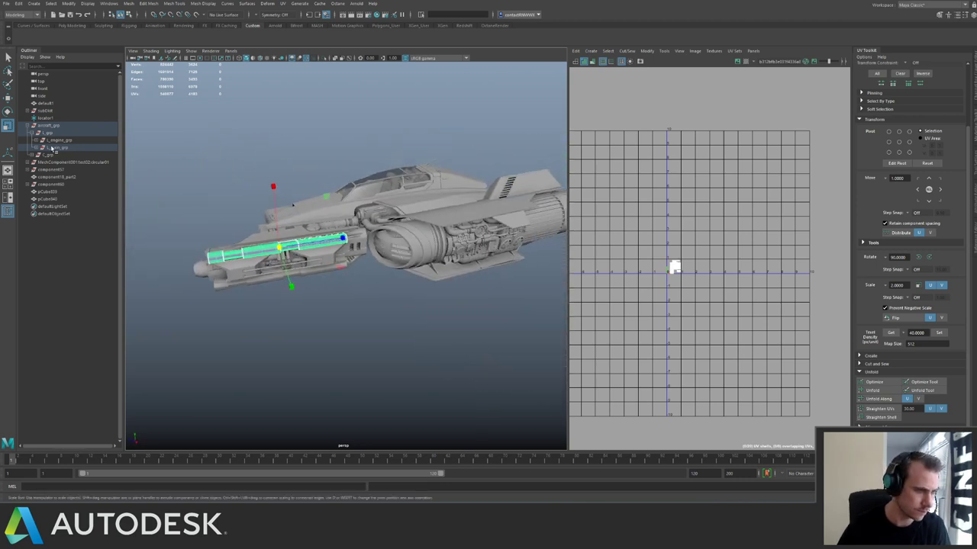
Clear the selection, show the checker texture on the ship, and close in on the cockpit interior.
click(492, 137)
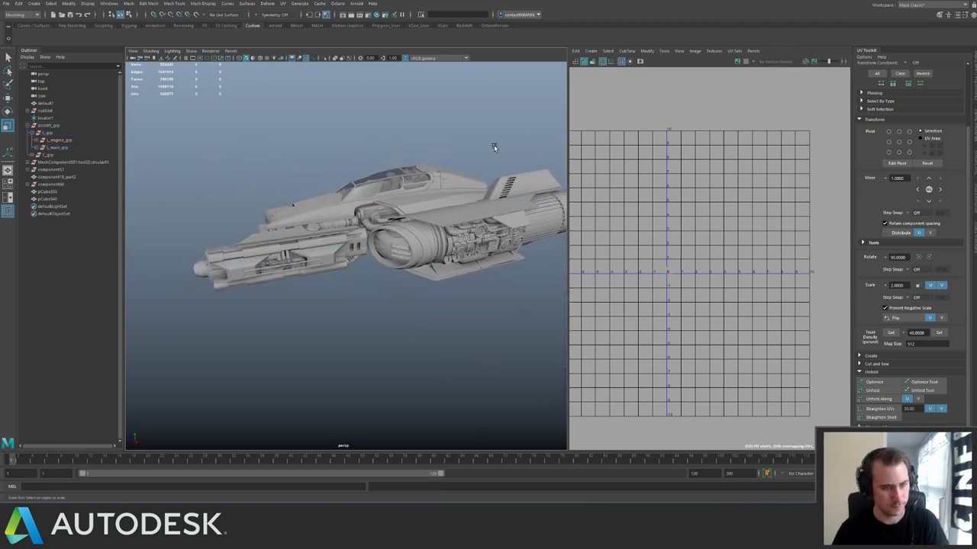
key(6)
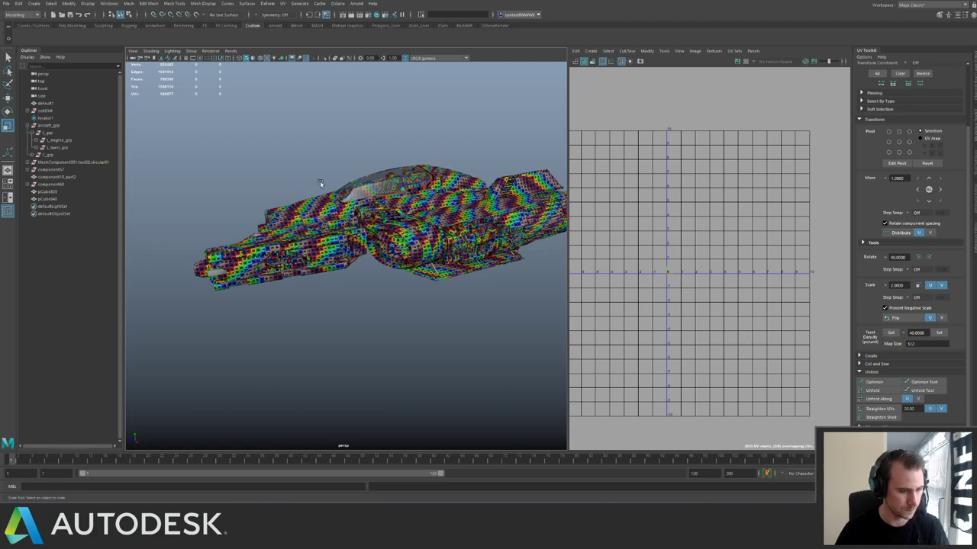
alt+drag(321, 183, 379, 344)
alt+right_drag(380, 229, 514, 270)
alt+drag(315, 188, 355, 248)
alt+middle_drag(300, 200, 381, 177)
alt+right_drag(301, 200, 352, 228)
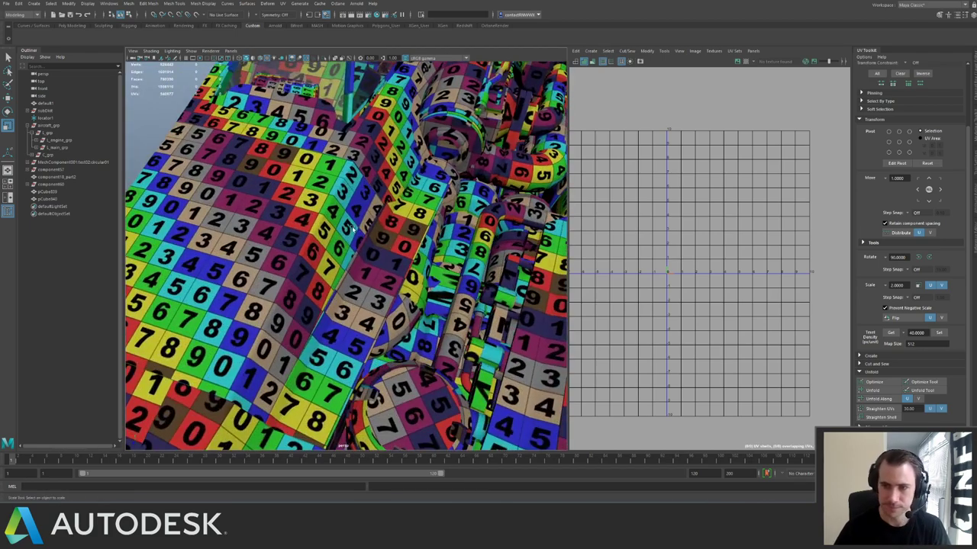
scroll(352, 228, up, 10)
Isolate the small flat block inside the cockpit and apply an automatic UV projection to it.
click(297, 196)
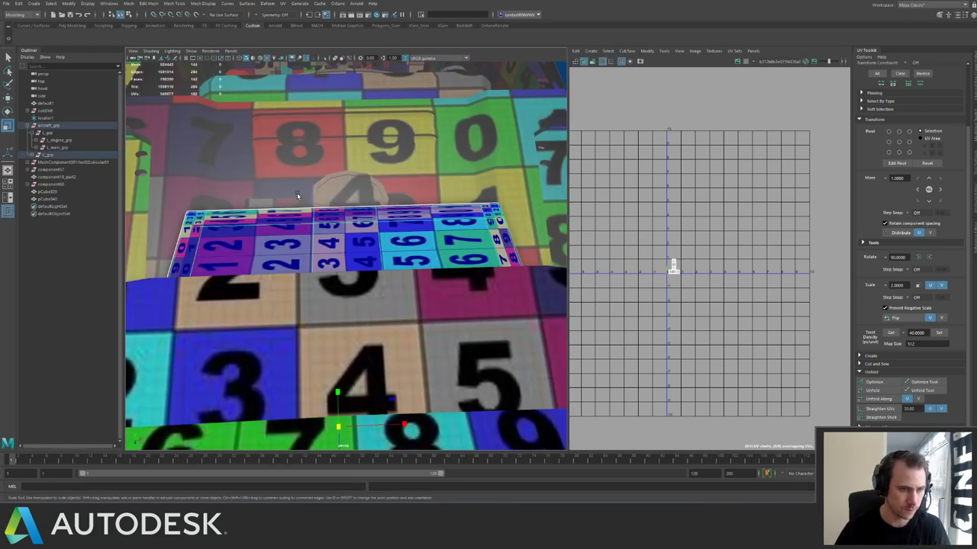
key(f)
key(ctrl+1)
alt+drag(368, 220, 393, 229)
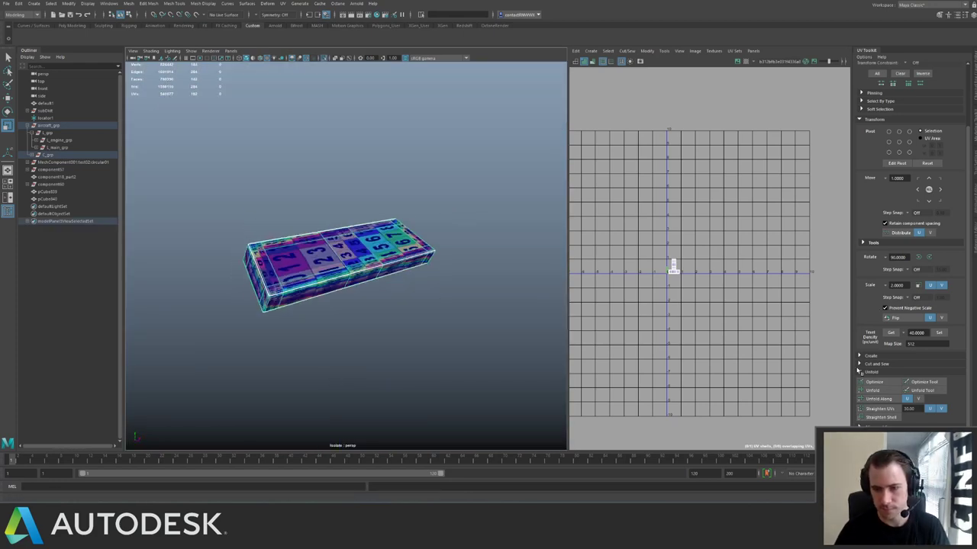
click(870, 356)
click(875, 366)
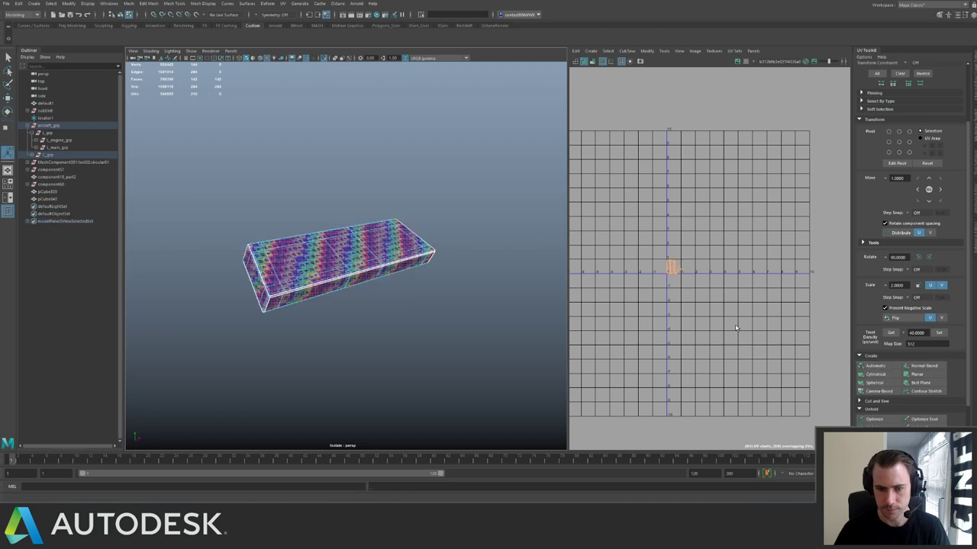
key(f)
scroll(686, 263, down, 2)
Select the whole block, try a planar projection, and project its UVs again so its sides form separate shells.
alt+drag(381, 241, 410, 244)
alt+right_drag(410, 244, 287, 179)
drag(253, 151, 455, 347)
shift+right_drag(679, 312, 693, 169)
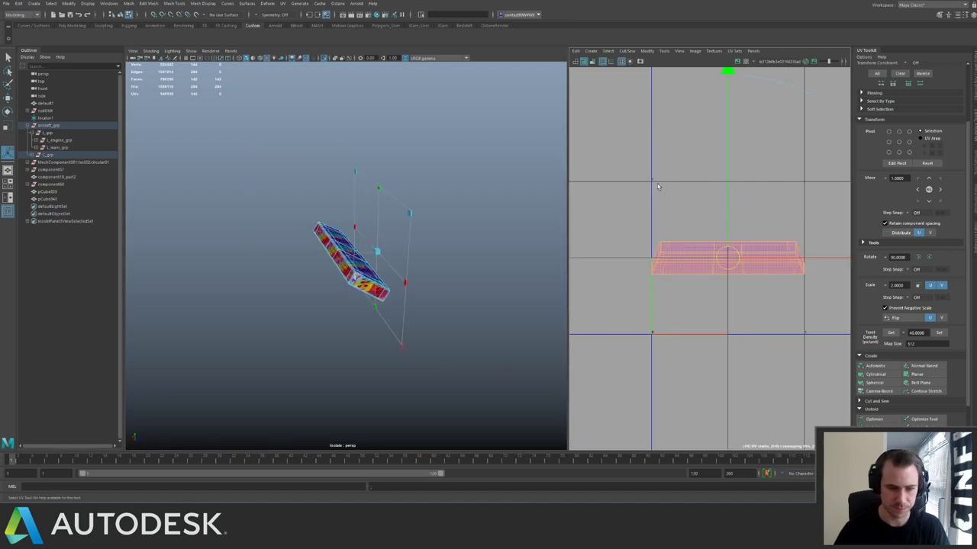
alt+drag(395, 242, 488, 279)
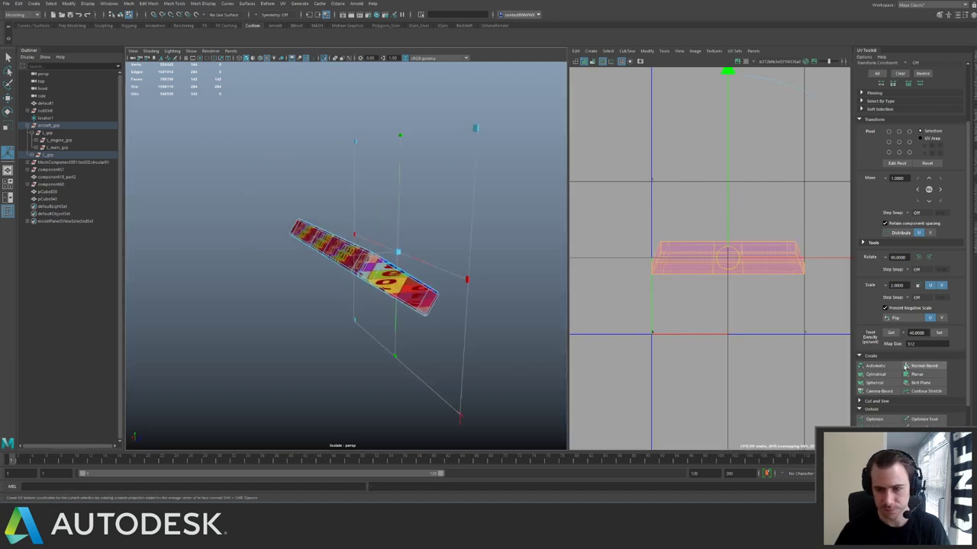
click(906, 367)
alt+right_drag(382, 327, 442, 309)
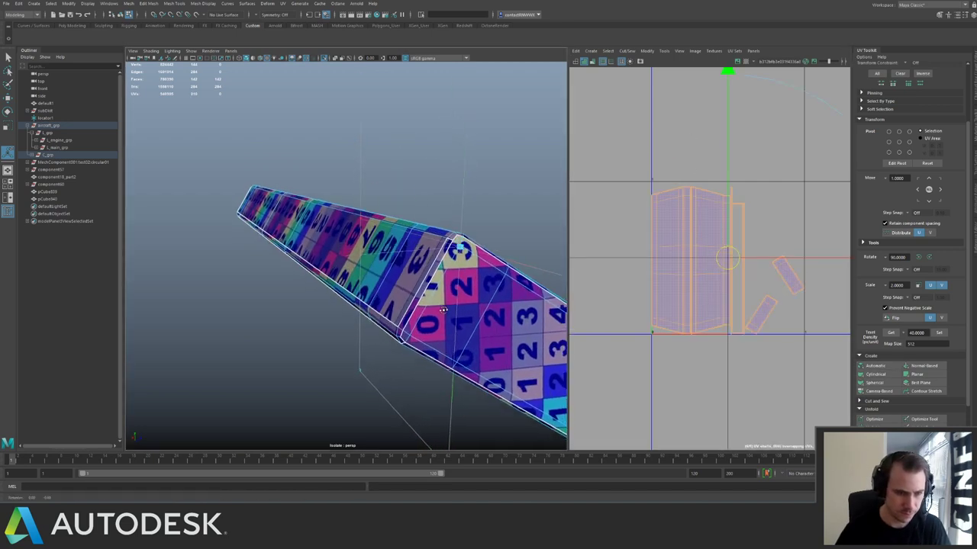
alt+drag(443, 310, 468, 270)
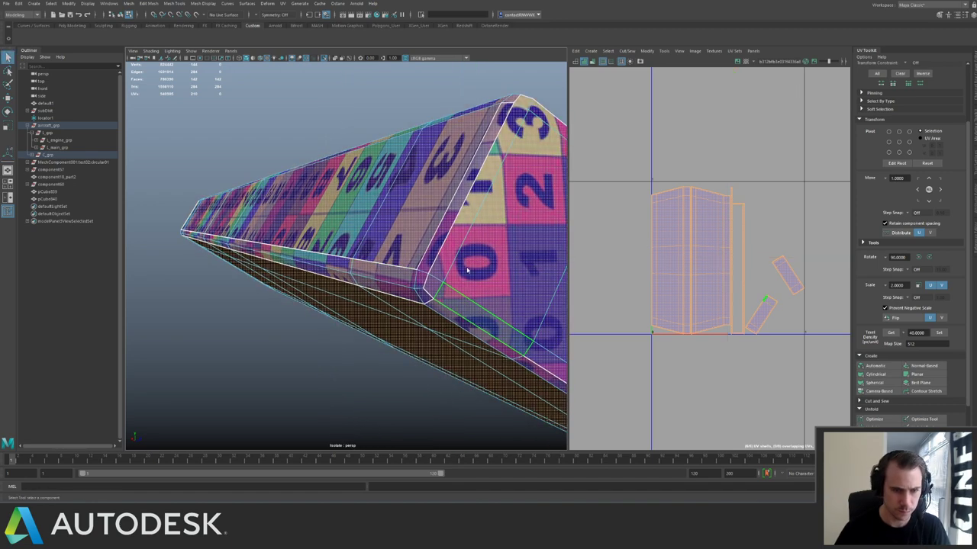
Cut the block's UVs along the lower edge of its end face.
click(469, 285)
shift+right_click(707, 260)
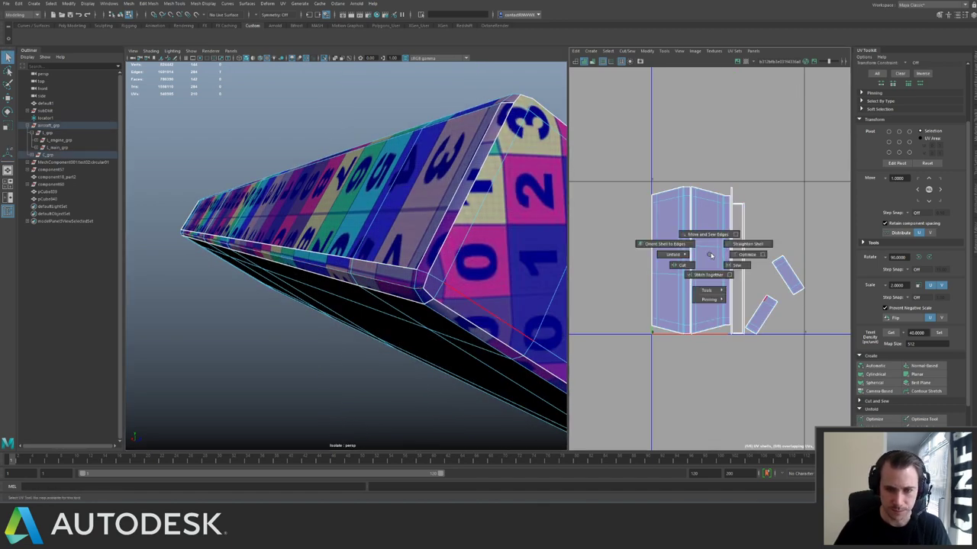
click(689, 265)
Sew the long narrow side strip onto the adjoining large UV shell.
click(428, 303)
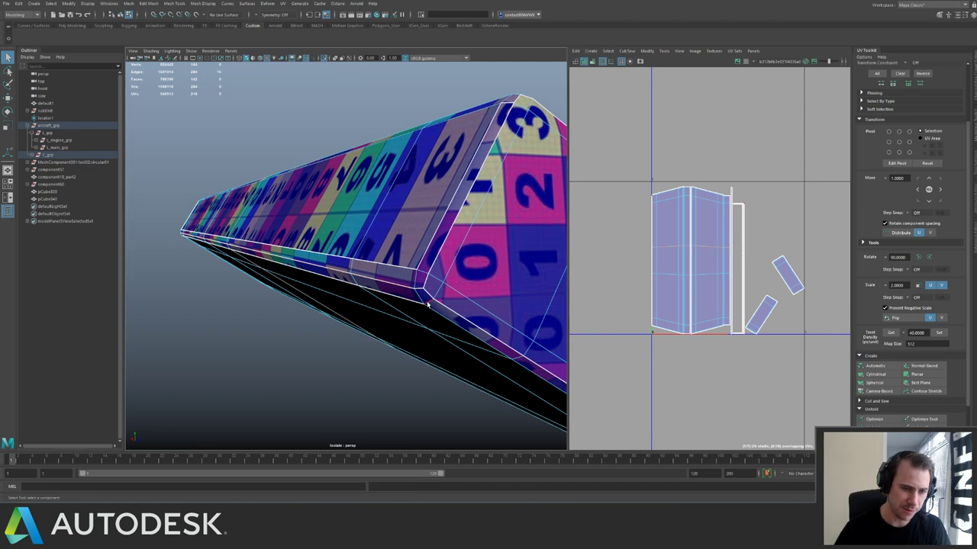
click(406, 302)
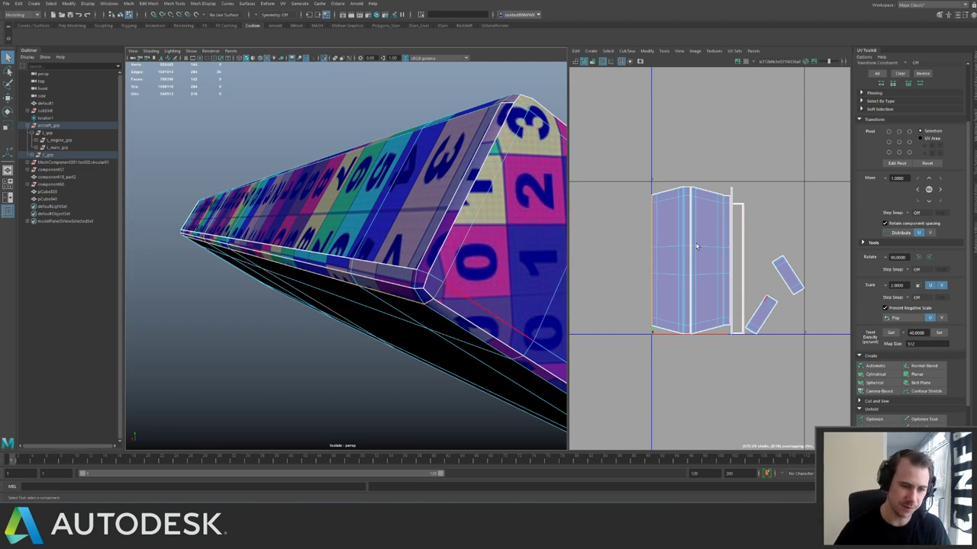
click(409, 267)
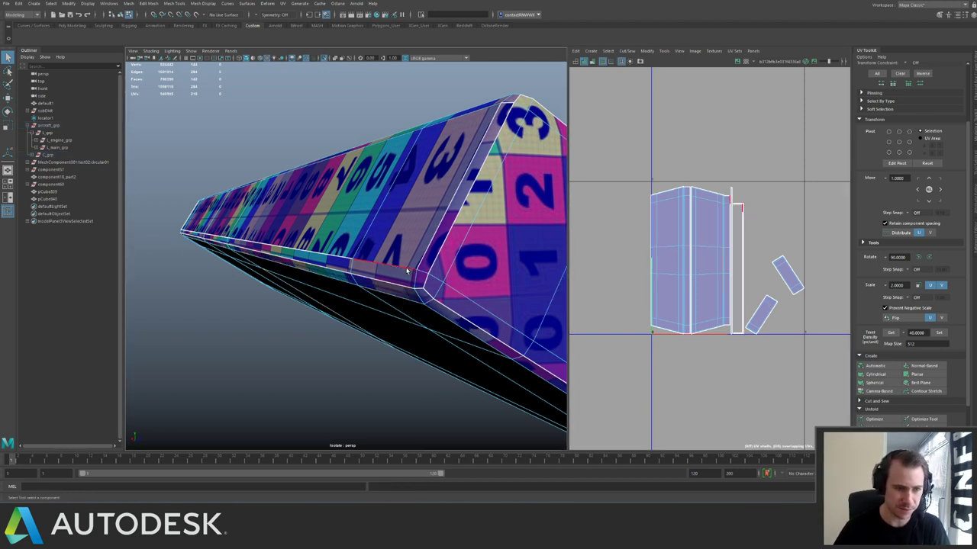
click(407, 270)
Sew the bevel edge bordering the block's end face.
alt+drag(473, 229, 397, 287)
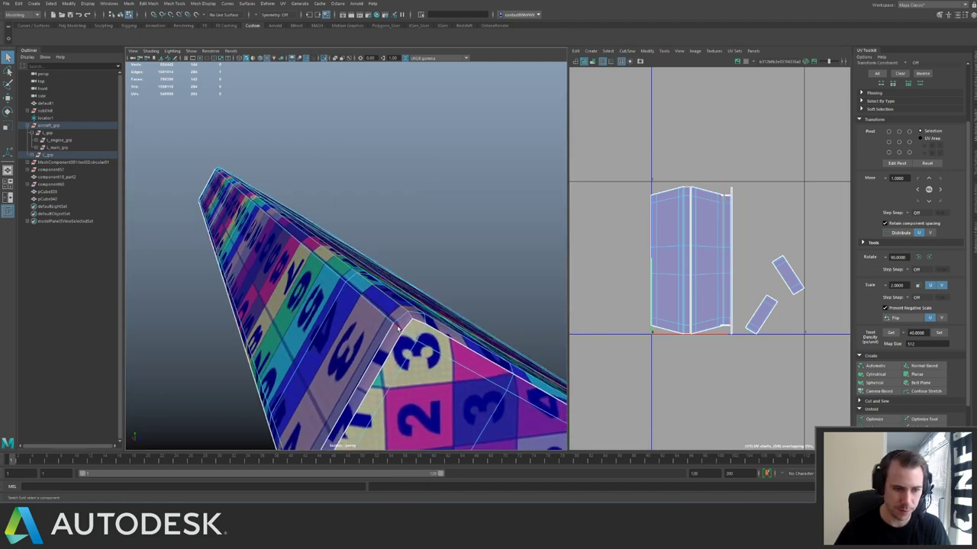
alt+drag(390, 329, 397, 246)
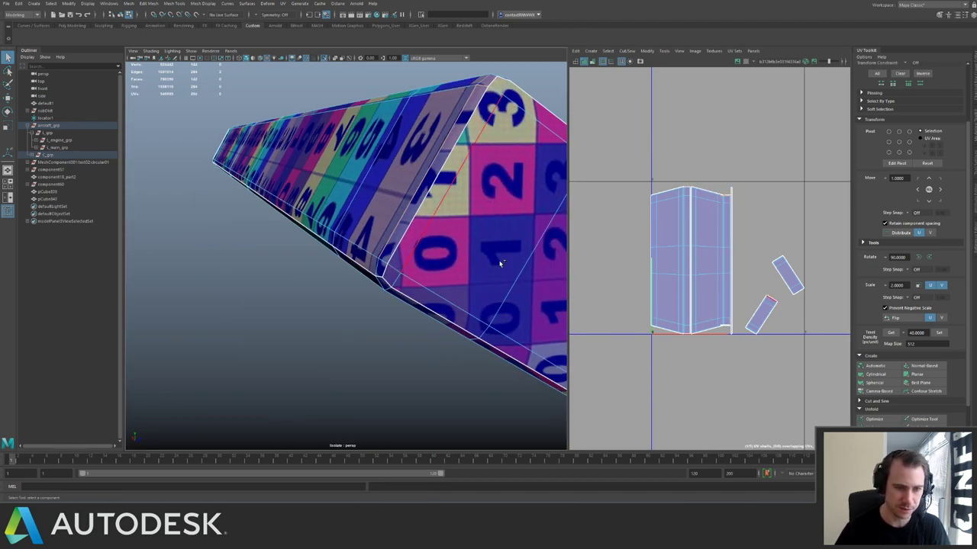
key(shift+s)
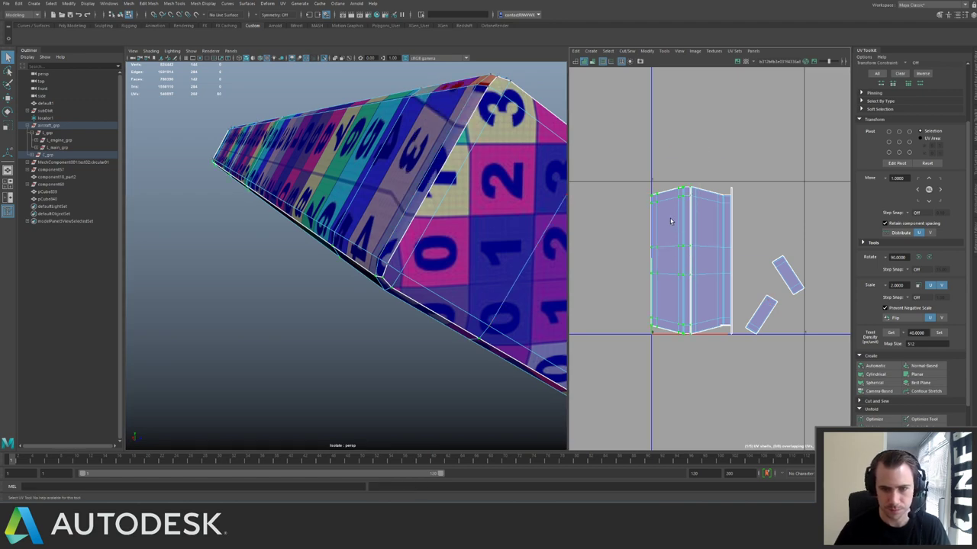
Separate the two large UV shells, placing one outside the tile's left border and the other just inside it.
key(w)
drag(671, 261, 619, 268)
alt+drag(400, 185, 312, 209)
click(704, 207)
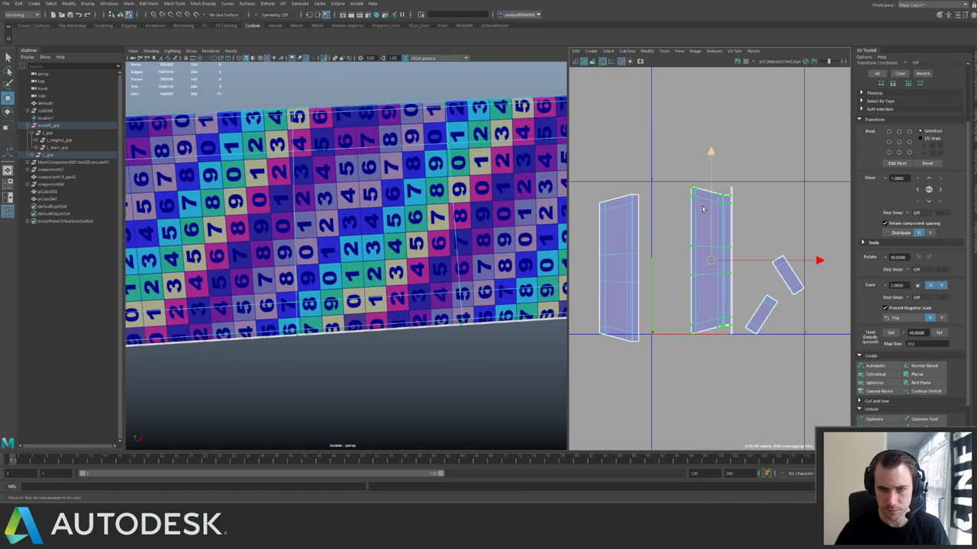
drag(710, 261, 685, 270)
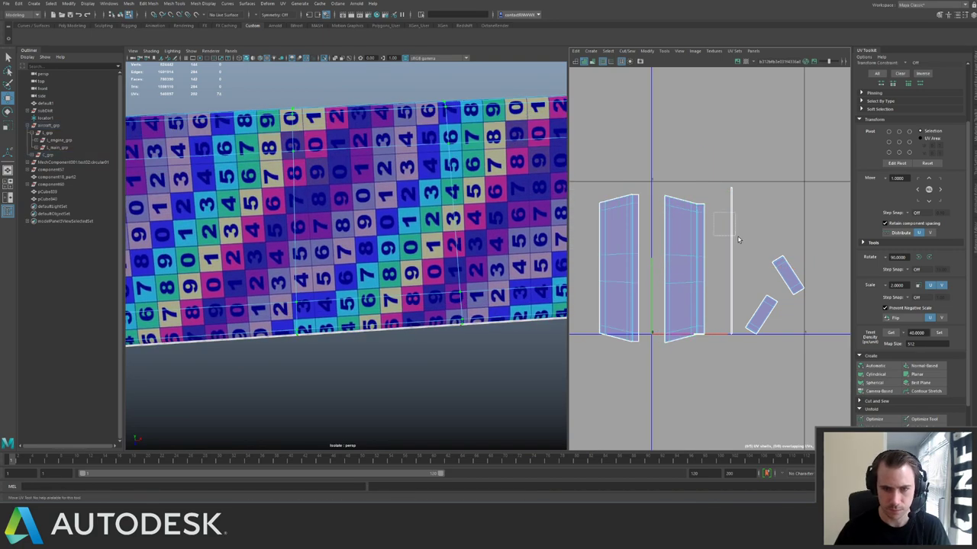
Sew the thin bevel strip along the block's long edge onto its neighbouring large UV shell.
alt+drag(357, 219, 369, 225)
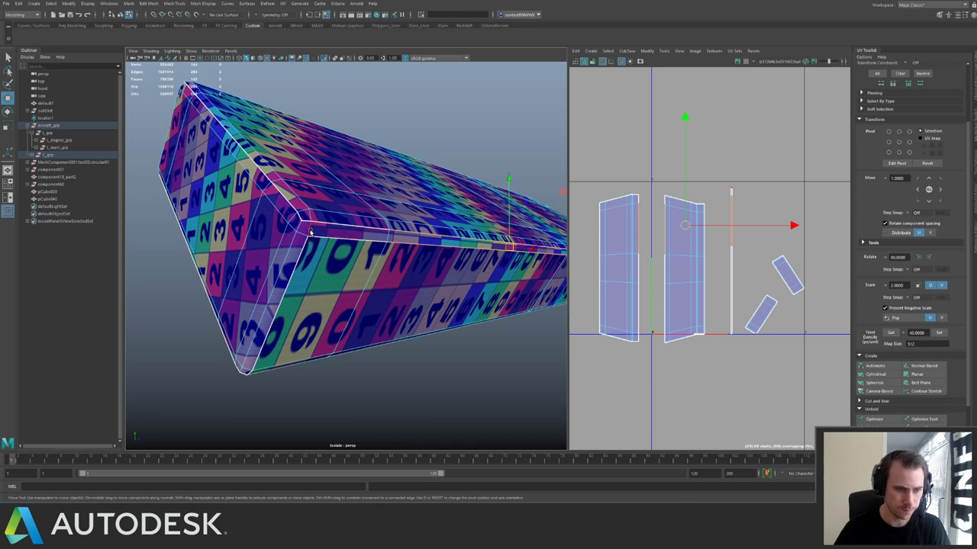
double_click(344, 239)
key(shift+s)
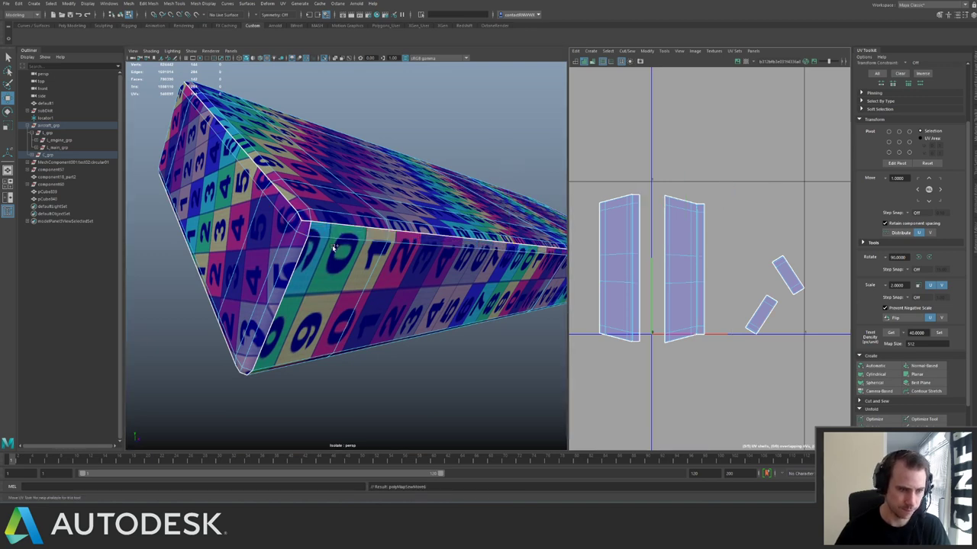
Try sewing the block's end face onto the large UV shell along their shared edge, and undo the sew.
click(304, 250)
click(302, 254)
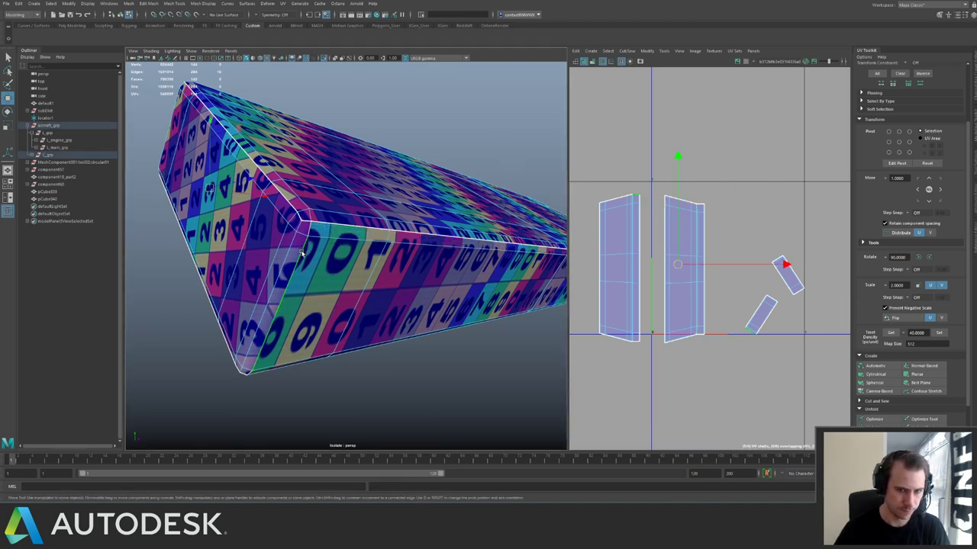
key(shift+s)
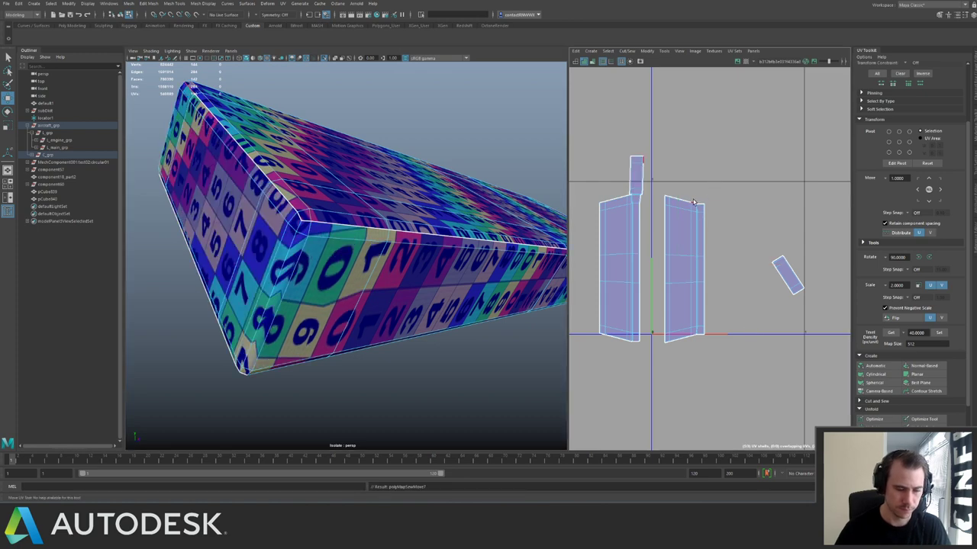
key(ctrl+z)
Cut the UVs at the block's end edge and unfold the large shell along the long bevel.
scroll(288, 244, down, 2)
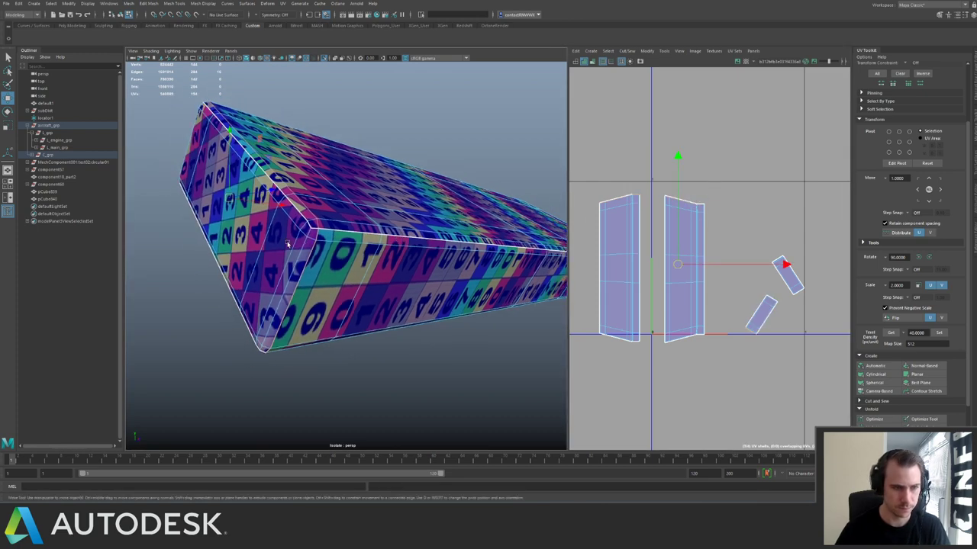
double_click(302, 248)
shift+right_drag(709, 214, 681, 225)
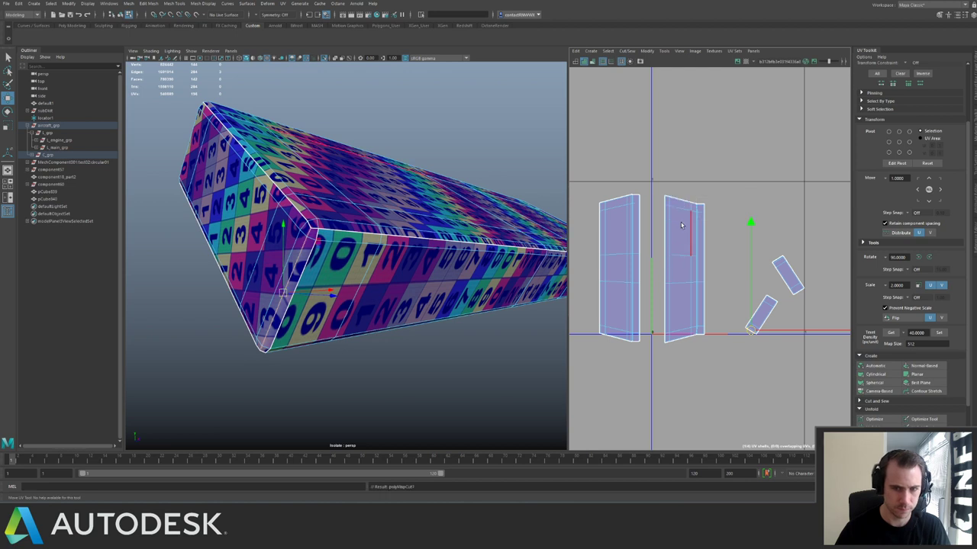
click(303, 263)
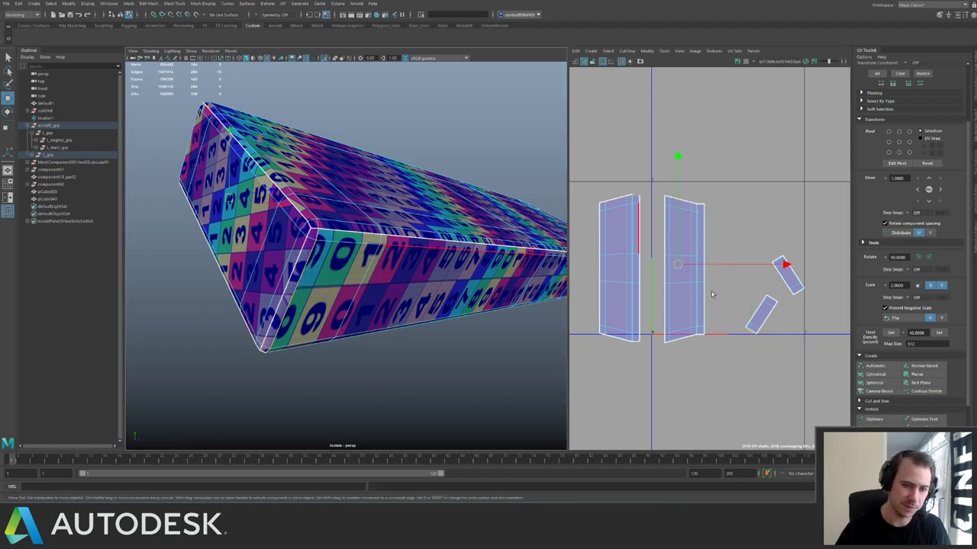
shift+right_drag(712, 294, 663, 217)
Display the checker image behind the UV shells and check the number pattern along the block's sides.
alt+drag(330, 244, 443, 206)
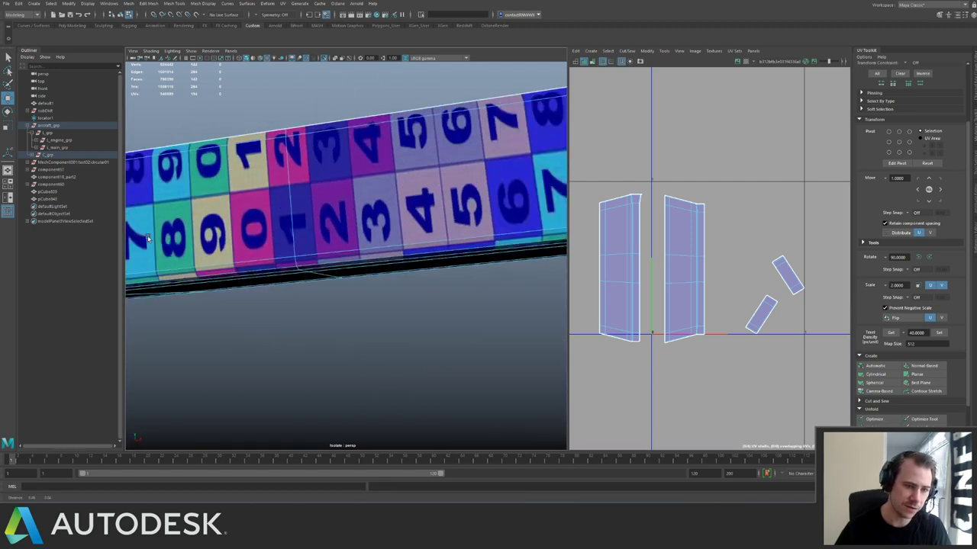
alt+right_drag(443, 206, 305, 203)
alt+middle_drag(305, 203, 208, 210)
alt+right_drag(306, 260, 363, 274)
alt+drag(361, 273, 400, 261)
click(744, 62)
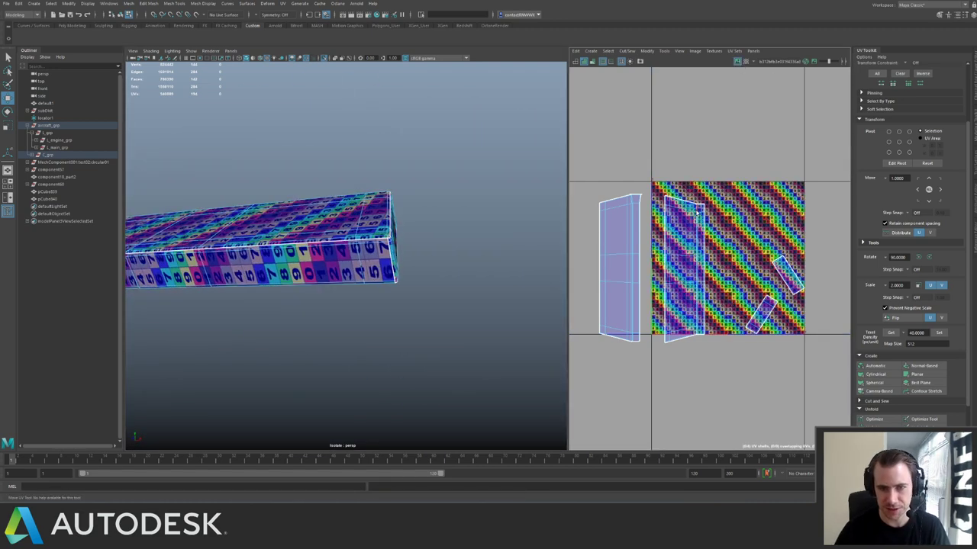
alt+drag(306, 207, 311, 197)
alt+right_drag(312, 197, 370, 202)
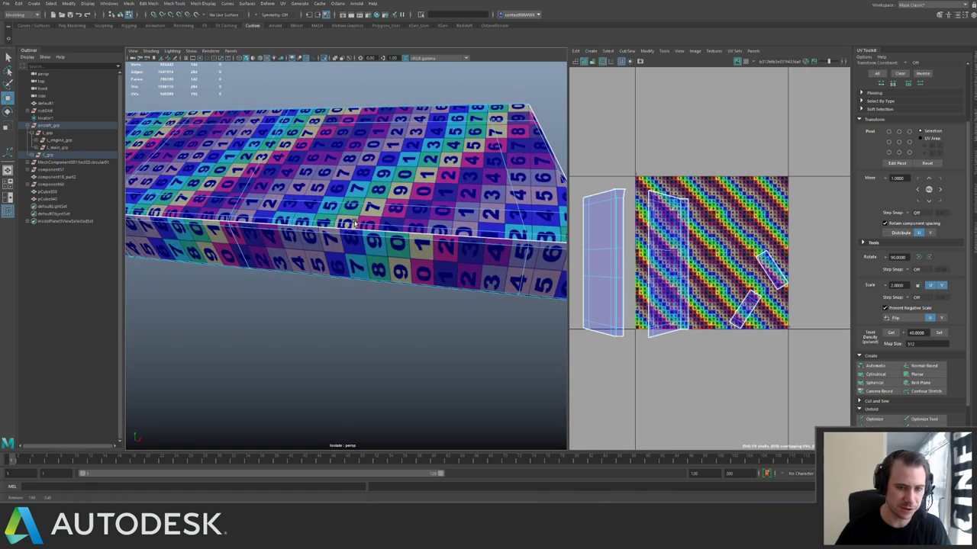
Move the end UVs of the block's top shell beyond the tile to demonstrate stretching, and undo the move.
key(w)
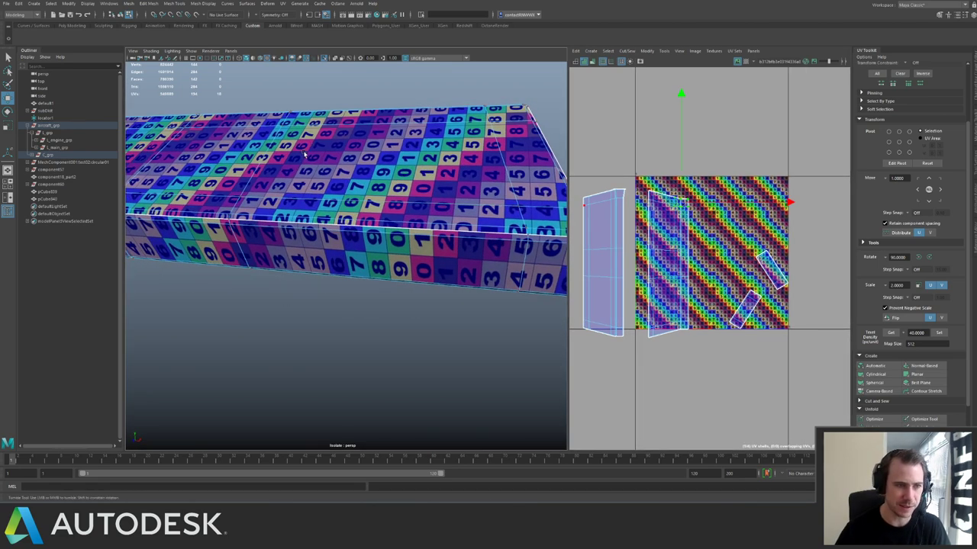
alt+drag(427, 189, 479, 215)
alt+middle_drag(168, 153, 306, 200)
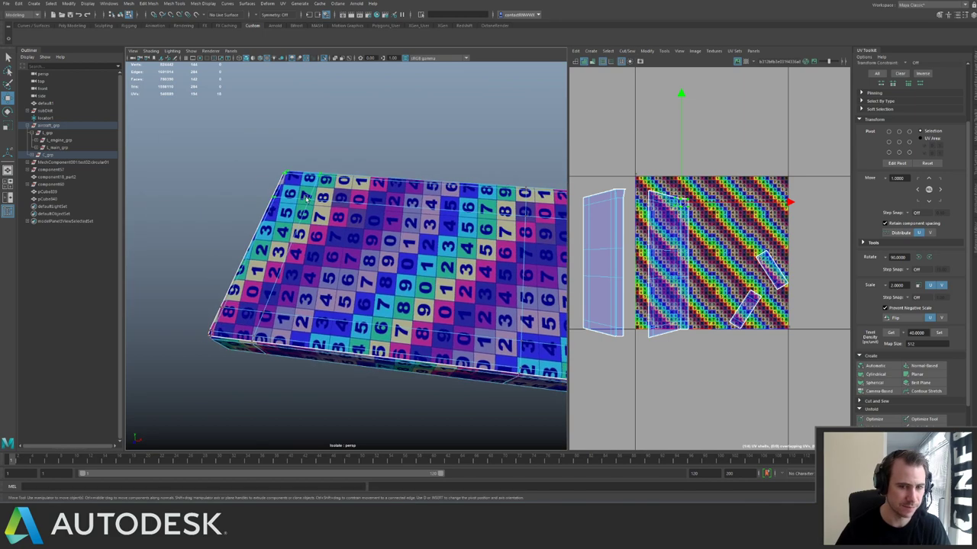
drag(789, 202, 655, 139)
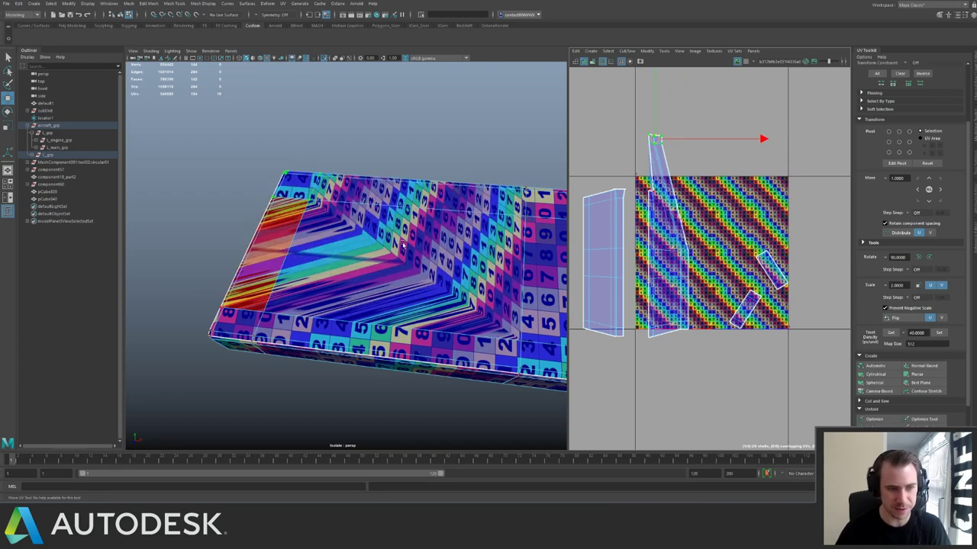
key(ctrl+z)
key(ctrl+z)
key(ctrl+z)
key(ctrl+z)
key(ctrl+z)
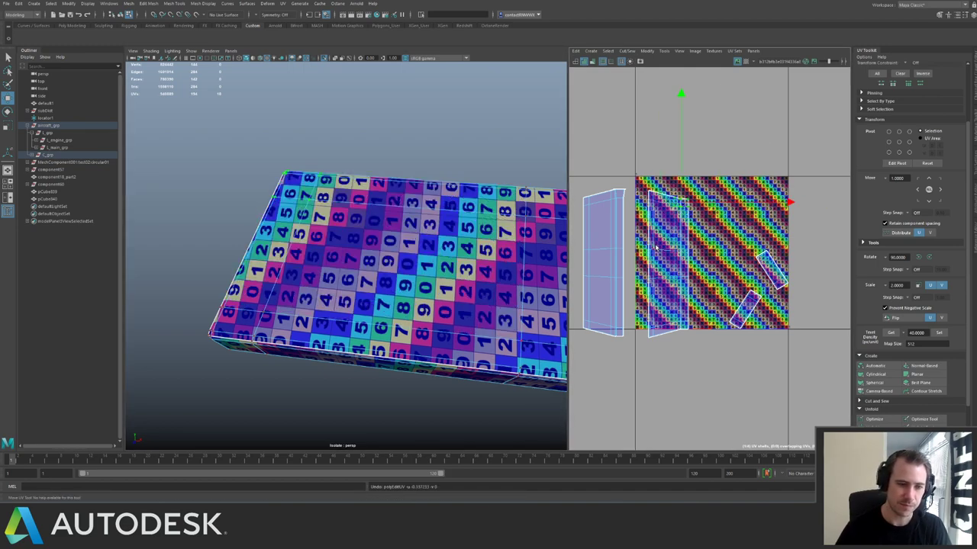
Bring the whole ship back from isolation and inspect the checker pattern on the hull around the cockpit.
alt+right_drag(546, 232, 441, 183)
click(324, 58)
alt+drag(309, 90, 461, 203)
alt+right_drag(460, 203, 305, 106)
alt+drag(305, 105, 334, 224)
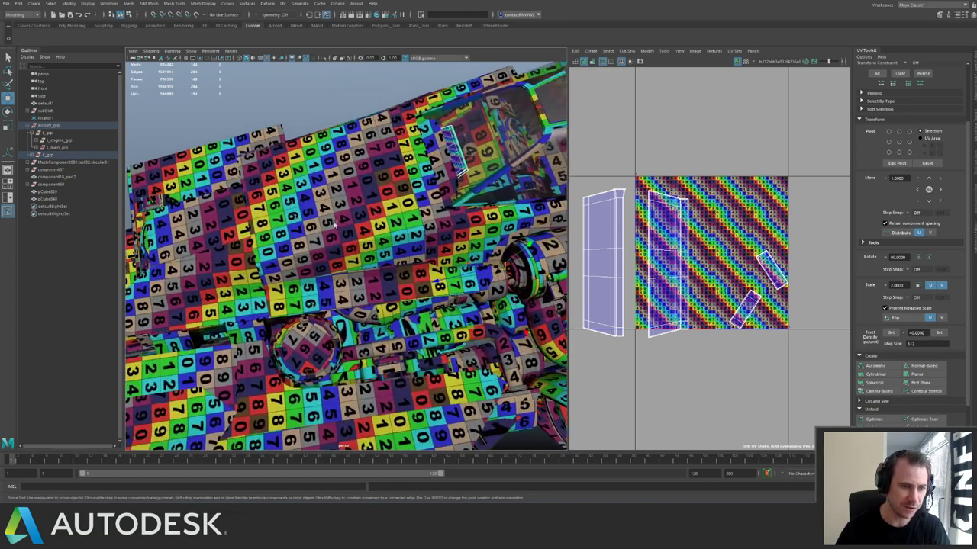
alt+drag(462, 160, 218, 332)
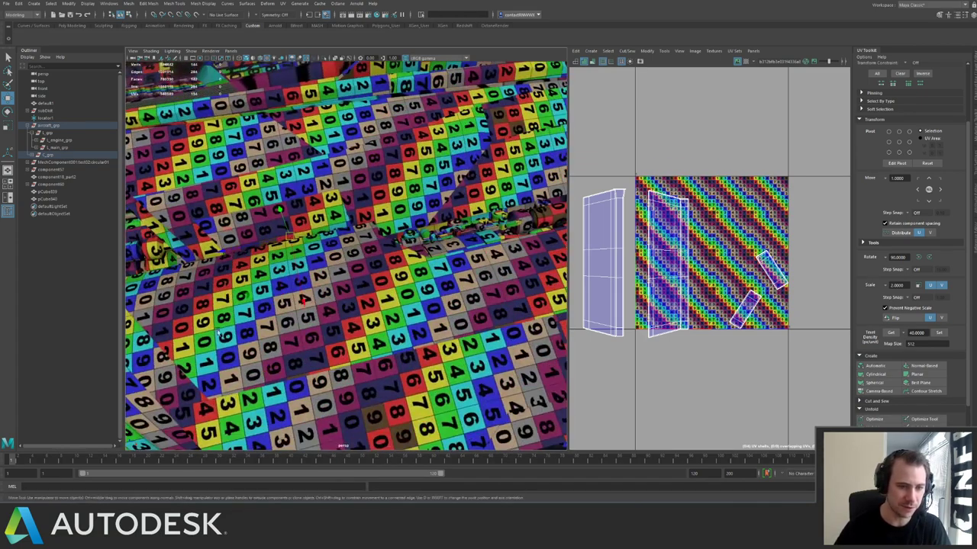
Examine the checker pattern across the hull and around the cockpit, and frame the selected cockpit block.
alt+drag(348, 198, 219, 195)
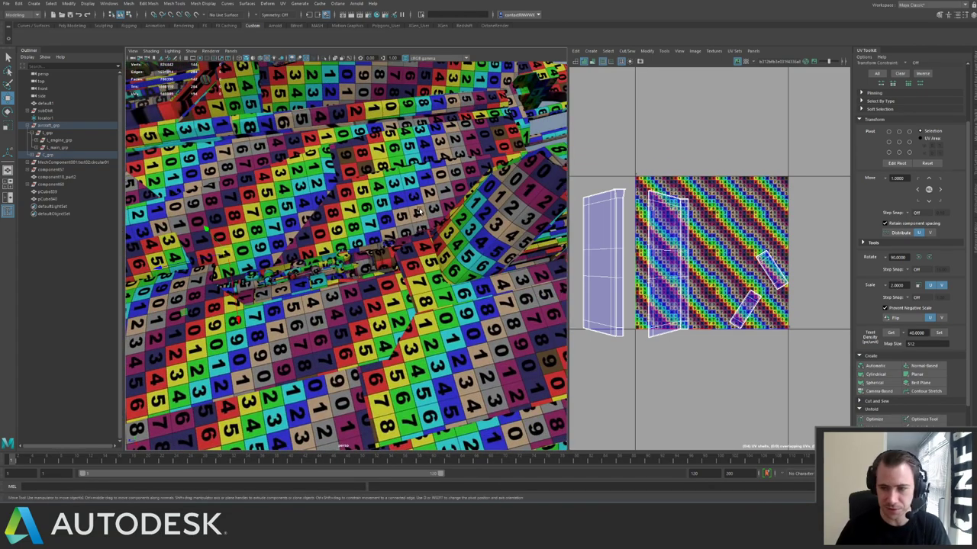
alt+right_drag(450, 219, 336, 221)
alt+drag(336, 221, 315, 211)
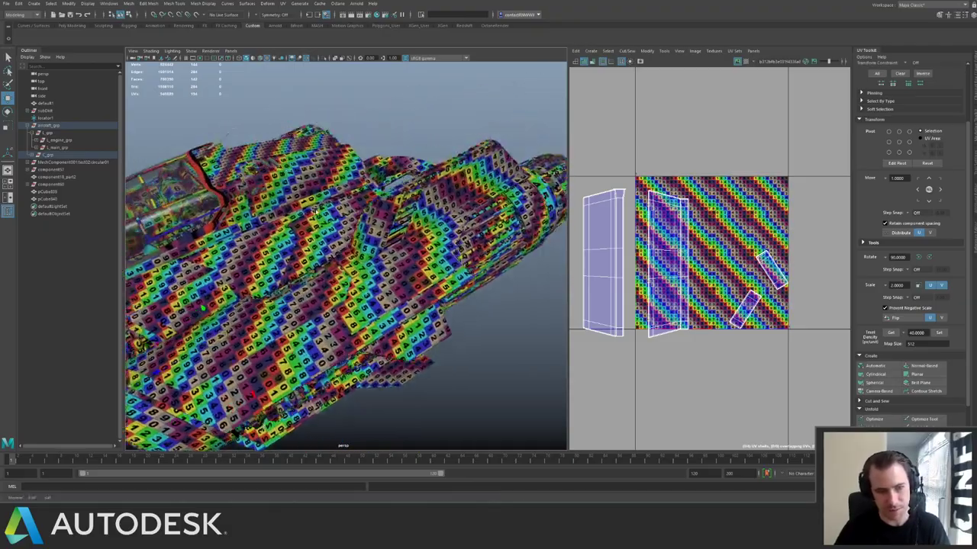
alt+right_drag(315, 212, 386, 234)
alt+drag(217, 238, 343, 215)
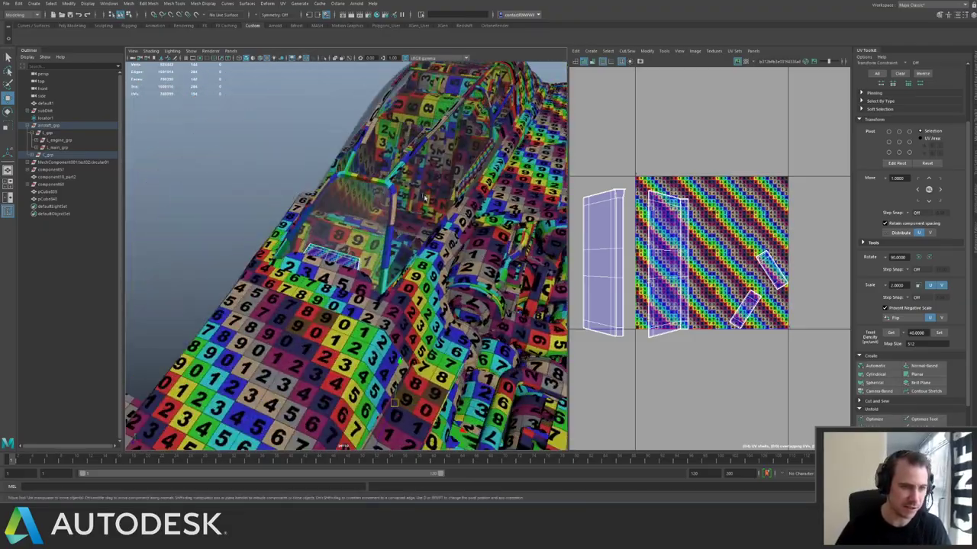
alt+right_drag(344, 215, 449, 237)
key(f)
Compare the block's checker scale and UV shell size with those of the adjoining panel in front of it.
key(ctrl+1)
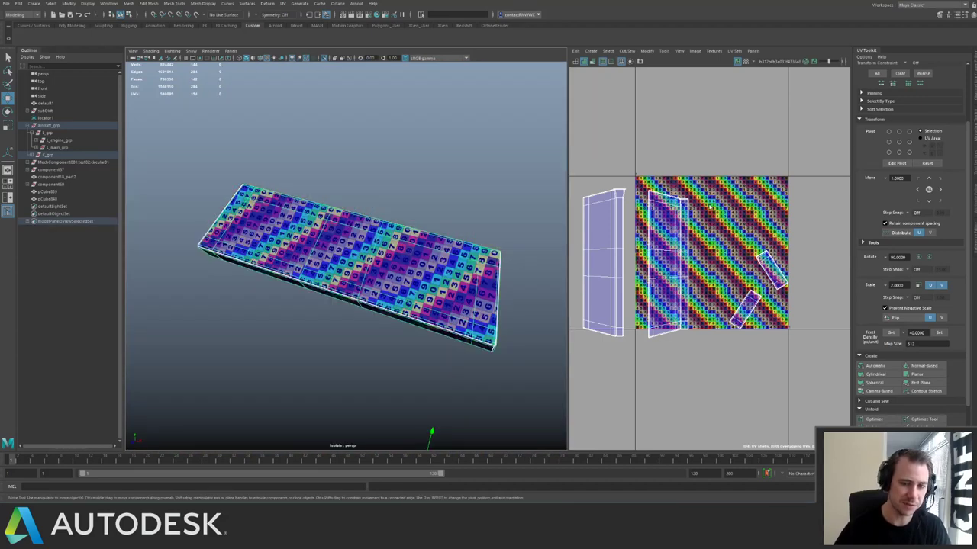
scroll(739, 222, down, 3)
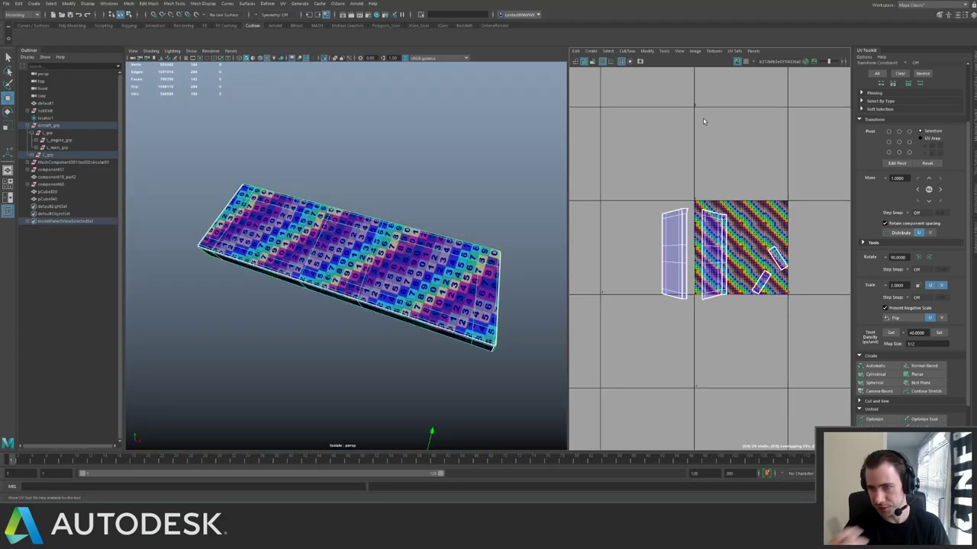
key(ctrl+1)
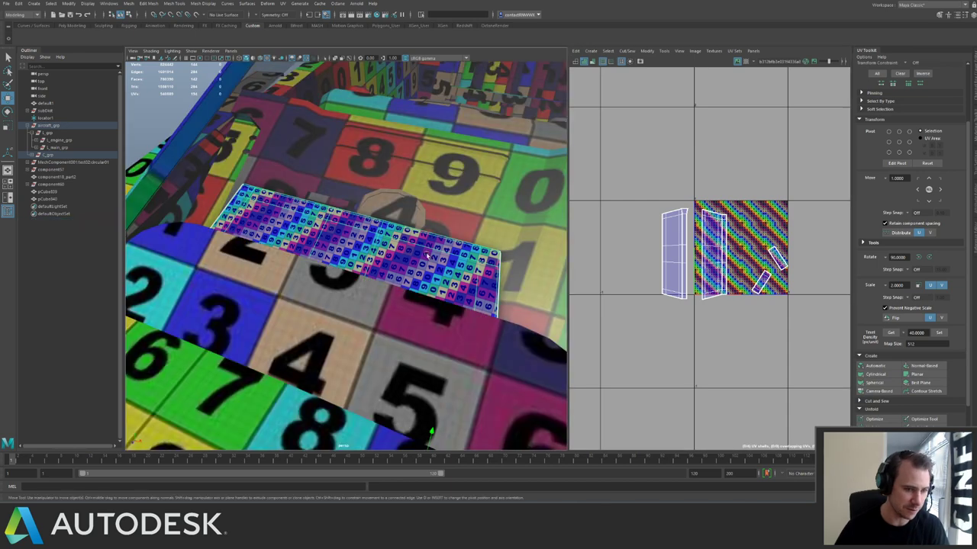
alt+middle_drag(481, 290, 430, 236)
alt+right_drag(430, 236, 328, 250)
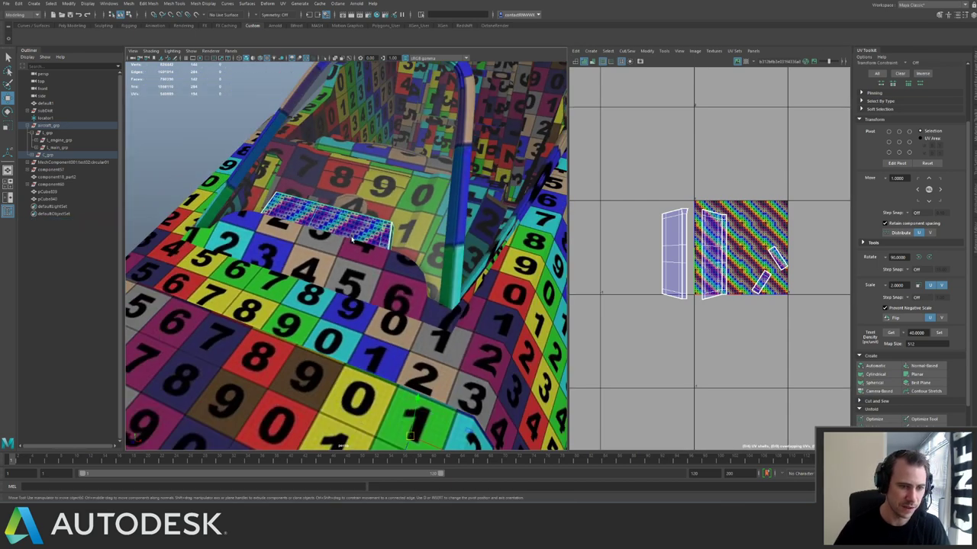
alt+drag(262, 136, 345, 201)
click(316, 261)
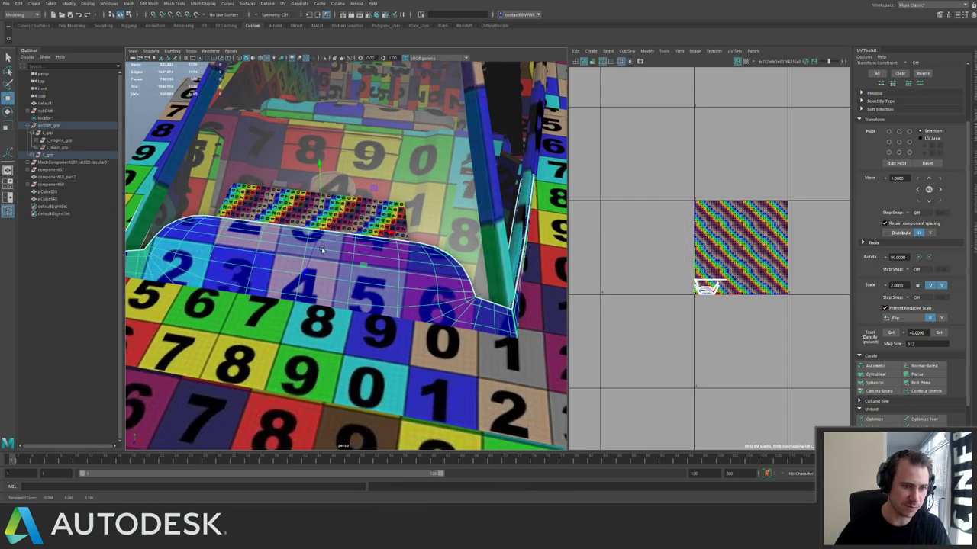
alt+drag(382, 218, 533, 206)
Hide the checker image behind the UV shells and isolate the cockpit block.
click(737, 61)
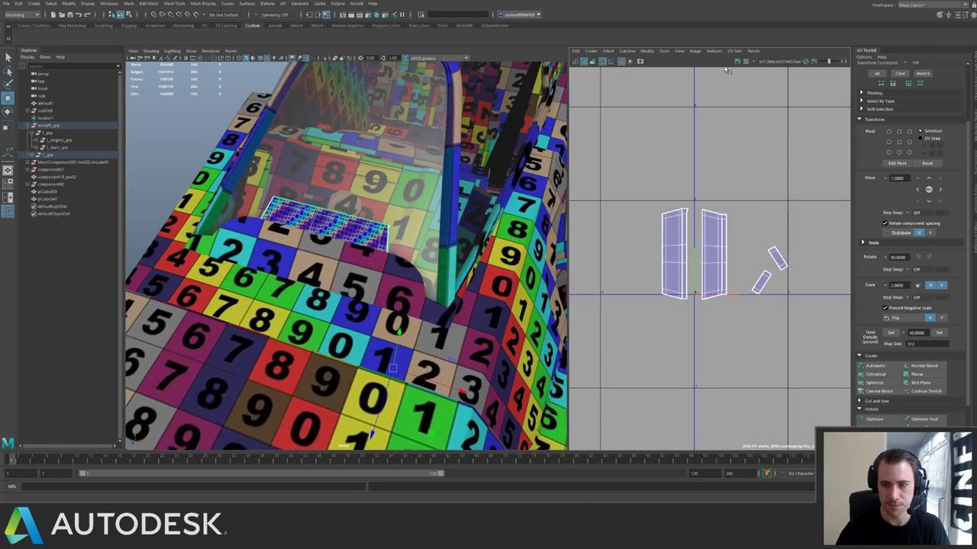
scroll(760, 239, up, 2)
key(ctrl+1)
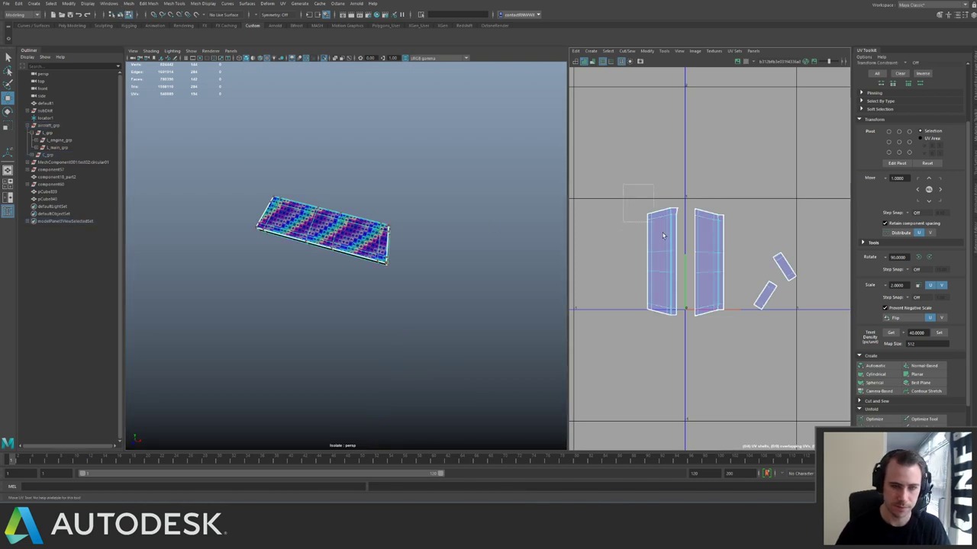
Select the entire large UV shell outside the tile and rotate it 90 degrees clockwise.
drag(663, 236, 728, 324)
drag(616, 191, 680, 227)
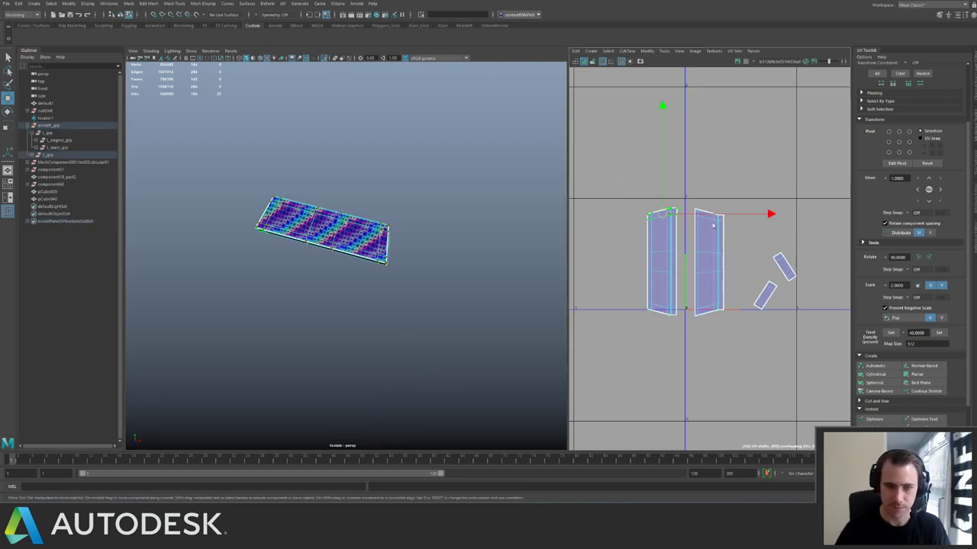
ctrl+right_drag(681, 227, 712, 224)
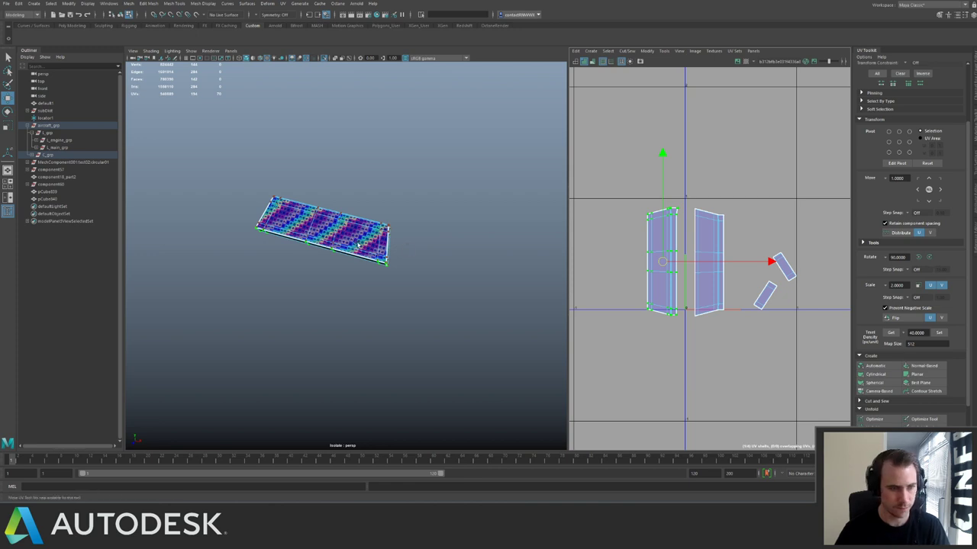
alt+right_drag(320, 217, 400, 249)
alt+drag(400, 249, 454, 241)
alt+right_drag(455, 241, 523, 238)
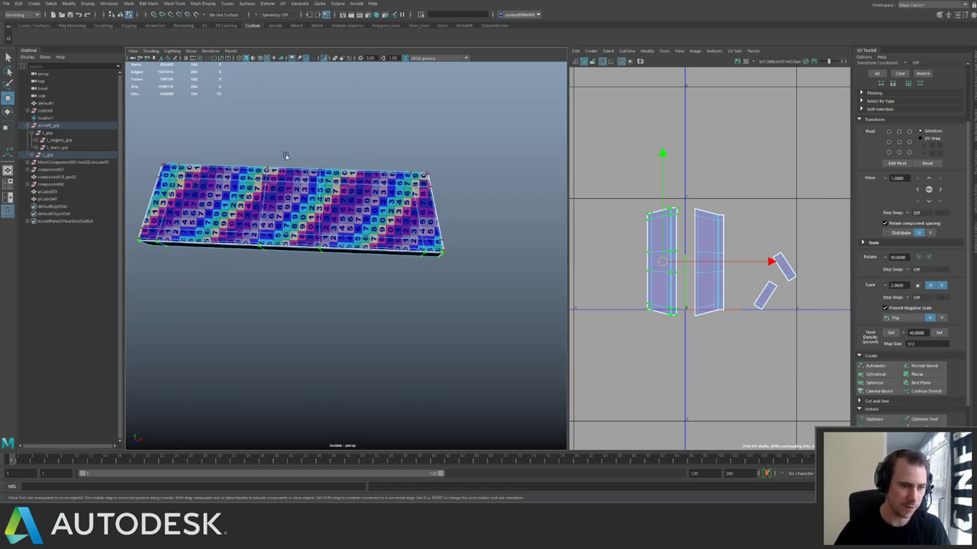
click(929, 258)
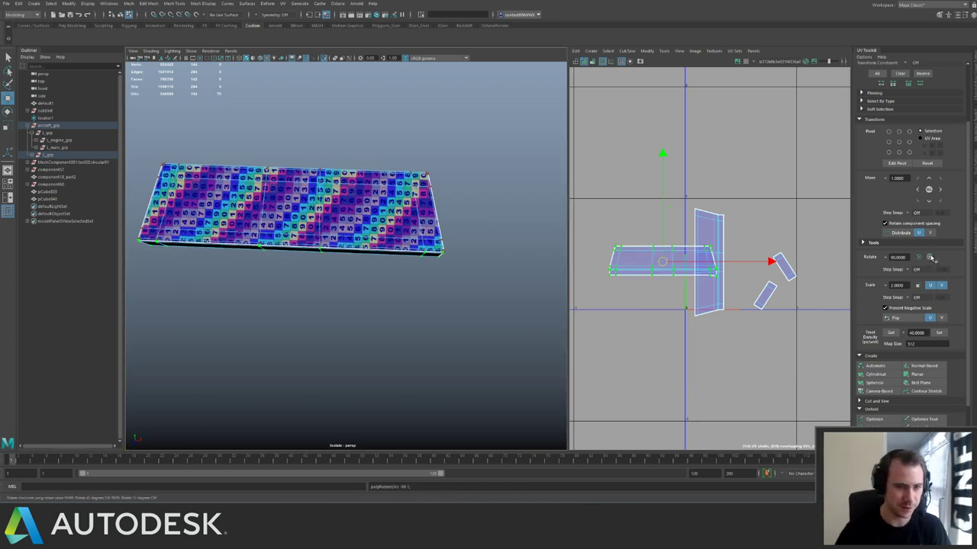
double_click(716, 210)
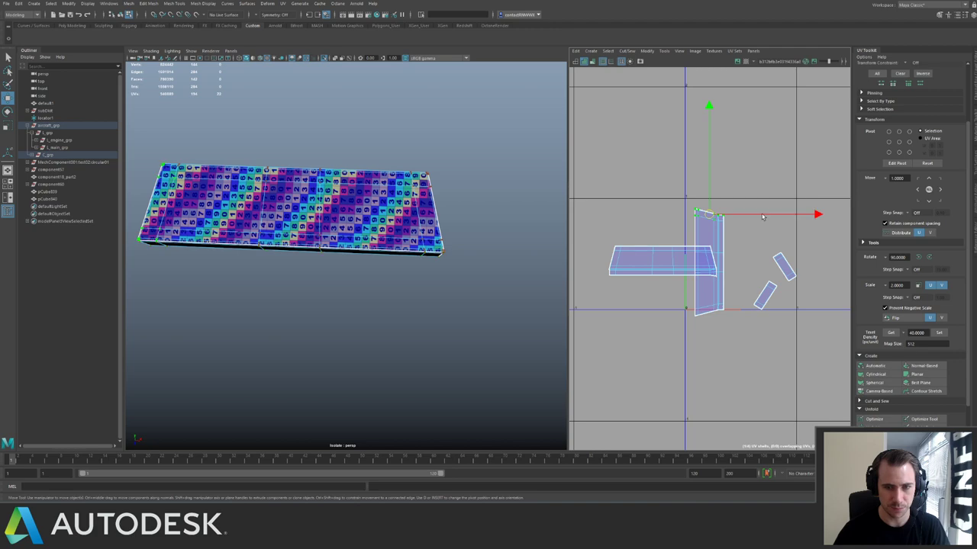
click(929, 258)
click(927, 258)
key(ctrl+z)
key(ctrl+z)
key(ctrl+z)
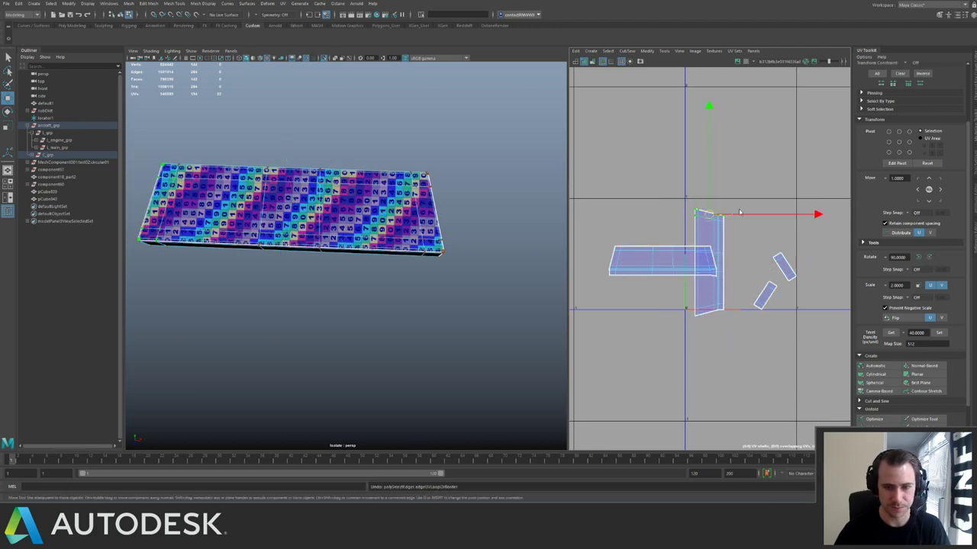
Select the other large upright shell in full and rotate it 90 degrees clockwise.
ctrl+right_drag(725, 221, 781, 242)
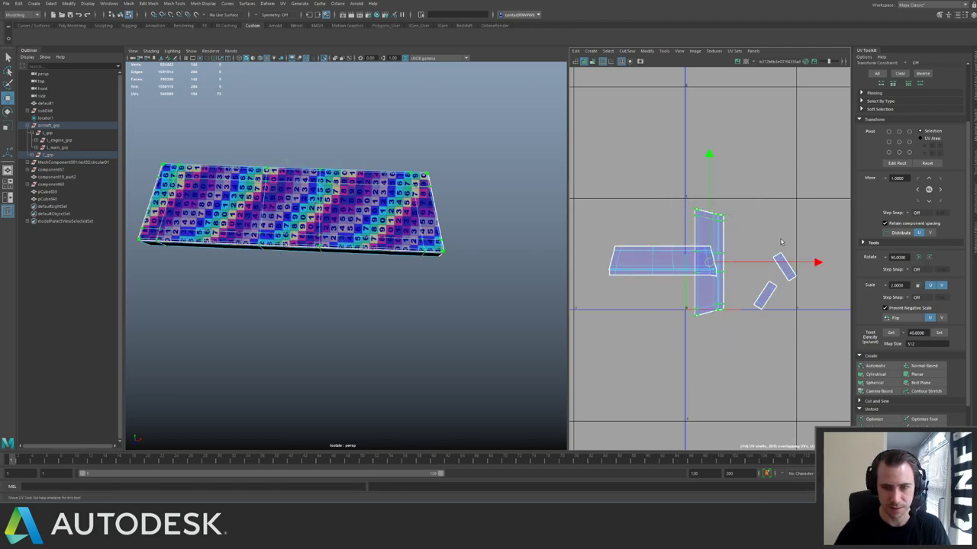
click(929, 257)
scroll(752, 261, down, 2)
Select both small tilted end shells and orient them so their edges line up with the UV axes.
double_click(778, 264)
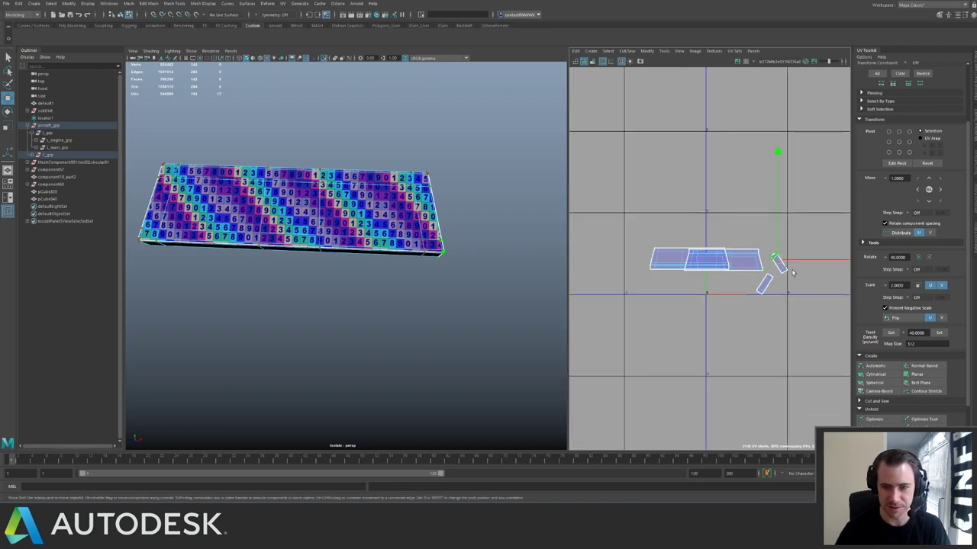
shift+drag(749, 286, 774, 299)
ctrl+right_drag(706, 226, 750, 242)
alt+middle_drag(750, 242, 706, 227)
scroll(704, 235, up, 2)
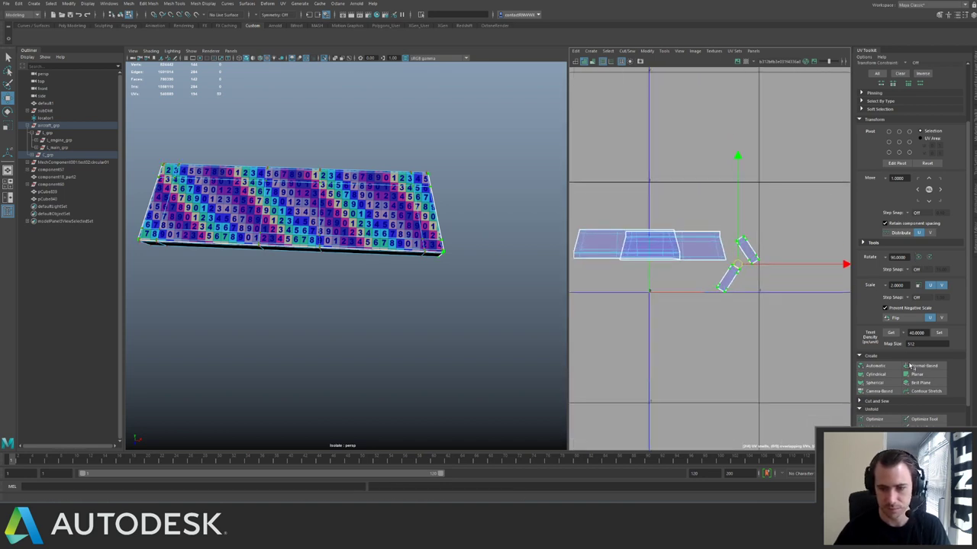
scroll(915, 381, down, 2)
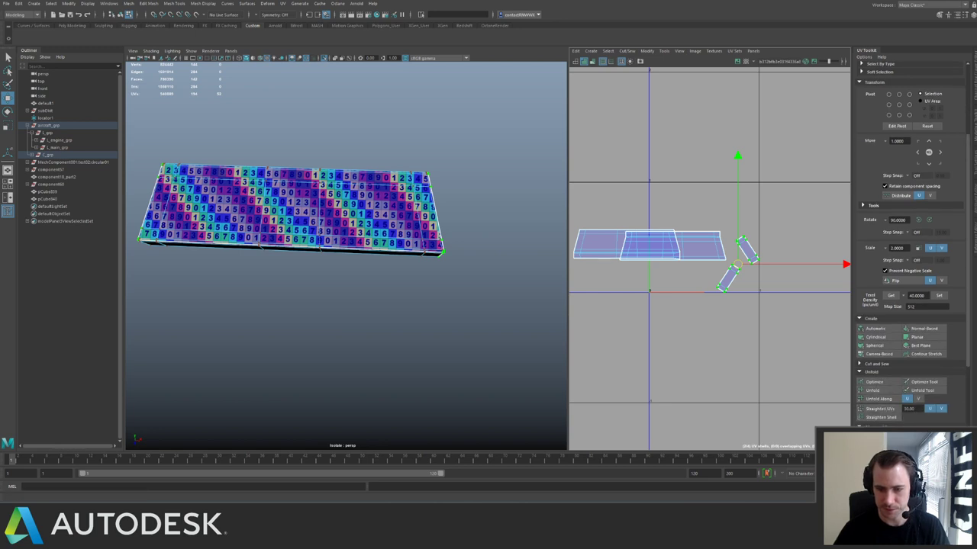
scroll(968, 358, down, 3)
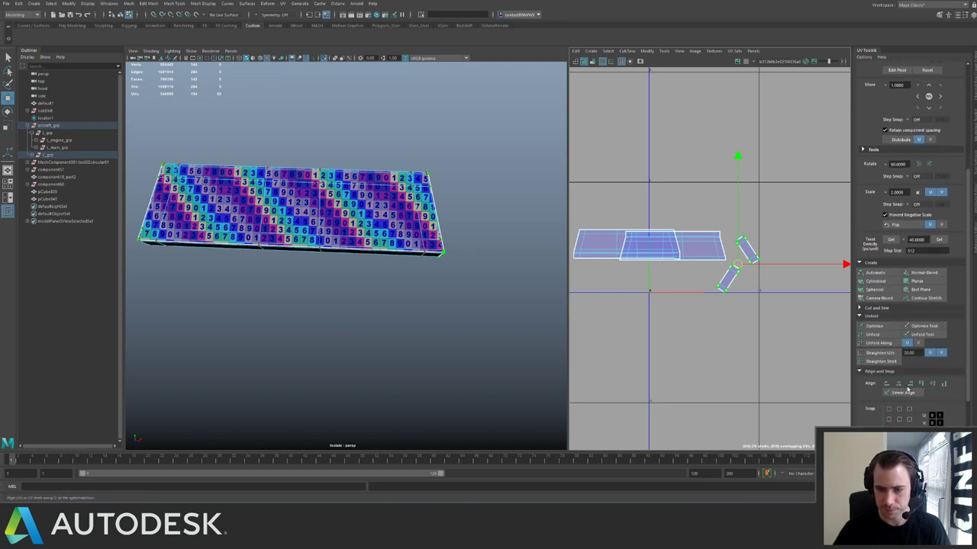
scroll(889, 373, up, 3)
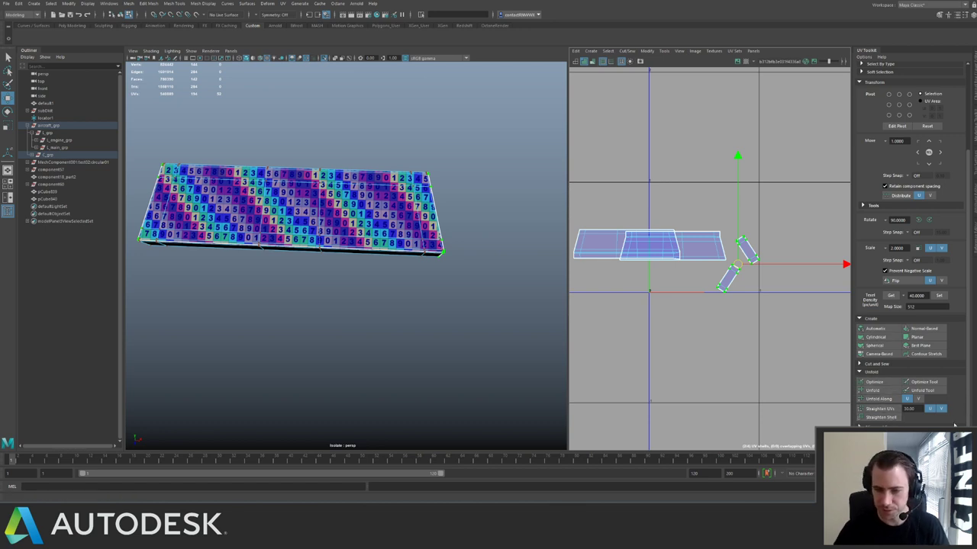
drag(970, 365, 970, 393)
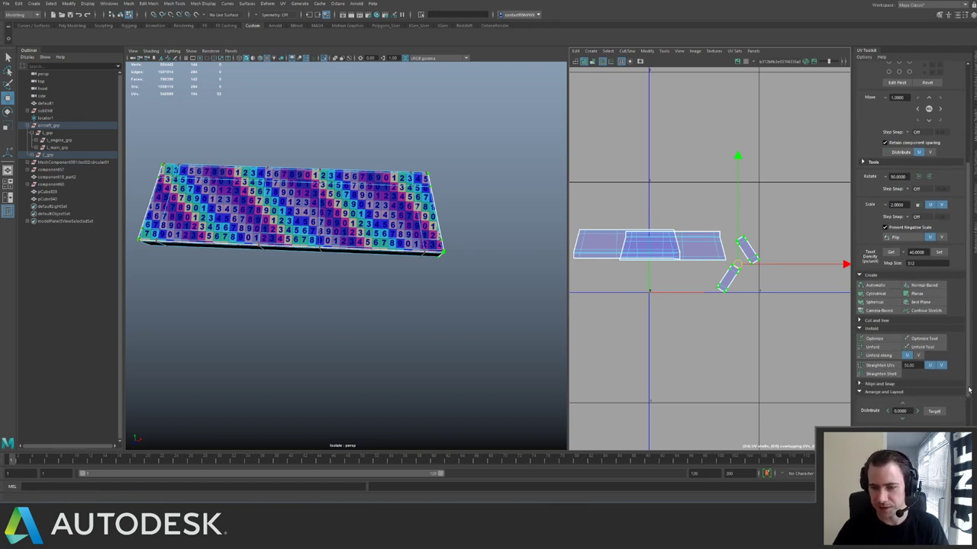
click(875, 427)
Rotate the upright small end shell 90 degrees so it lies horizontal like the others.
alt+right_drag(688, 238, 738, 297)
click(737, 297)
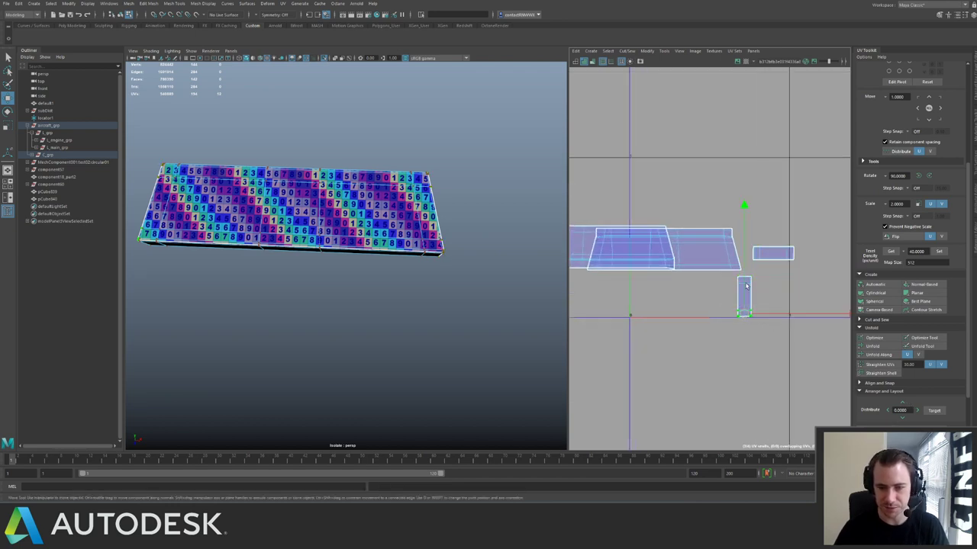
click(931, 177)
scroll(629, 222, down, 2)
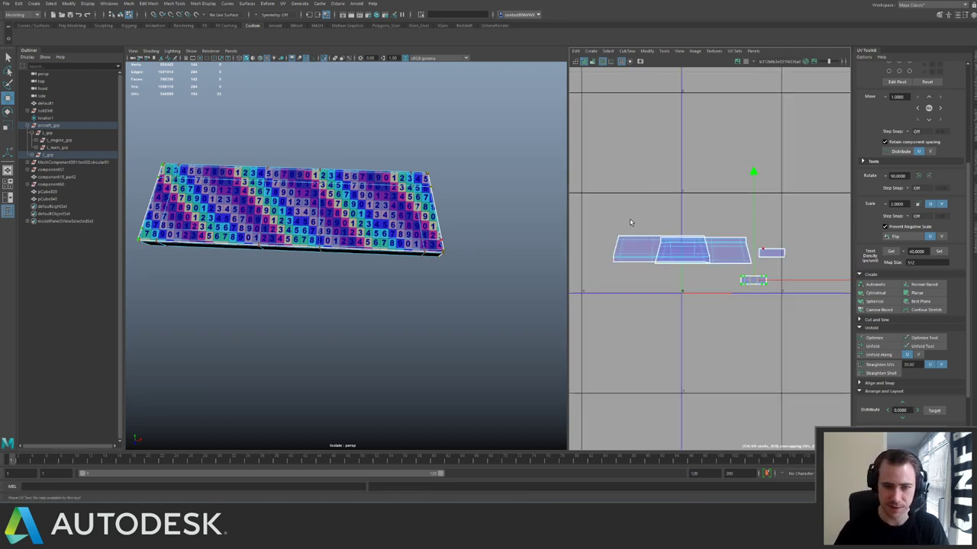
Apply a texel density of 40 at map size 512 to all the block's shells and lay them out in the tile.
click(939, 251)
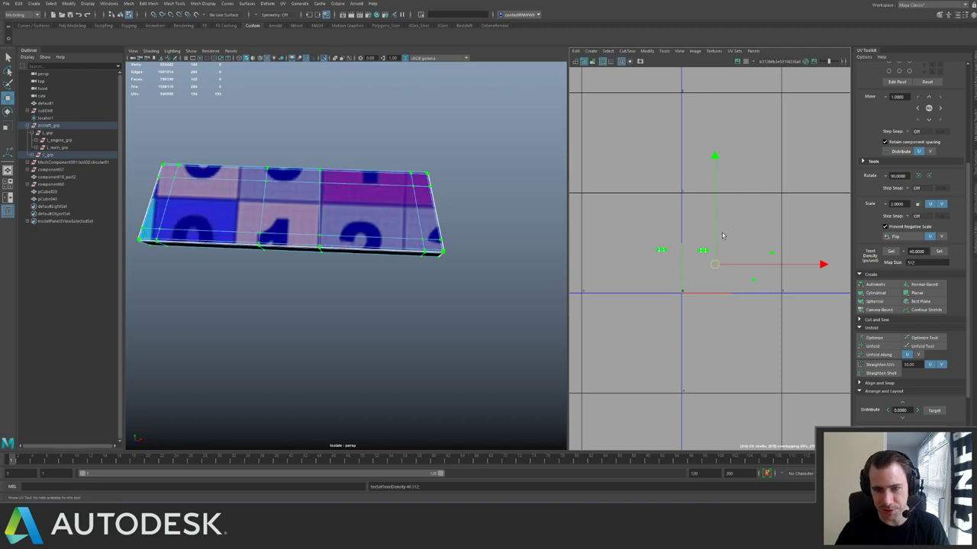
key(ctrl+l)
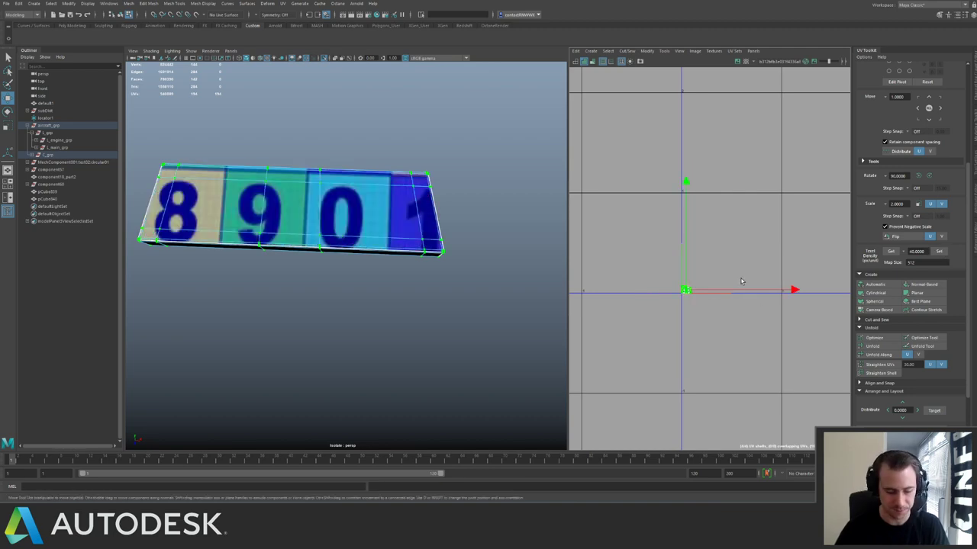
key(f)
alt+right_drag(739, 266, 641, 221)
Bring the whole ship back from isolation, return to object mode and check the block's checker scale against the neighbouring panels.
key(ctrl+1)
key(F8)
alt+right_drag(383, 228, 317, 145)
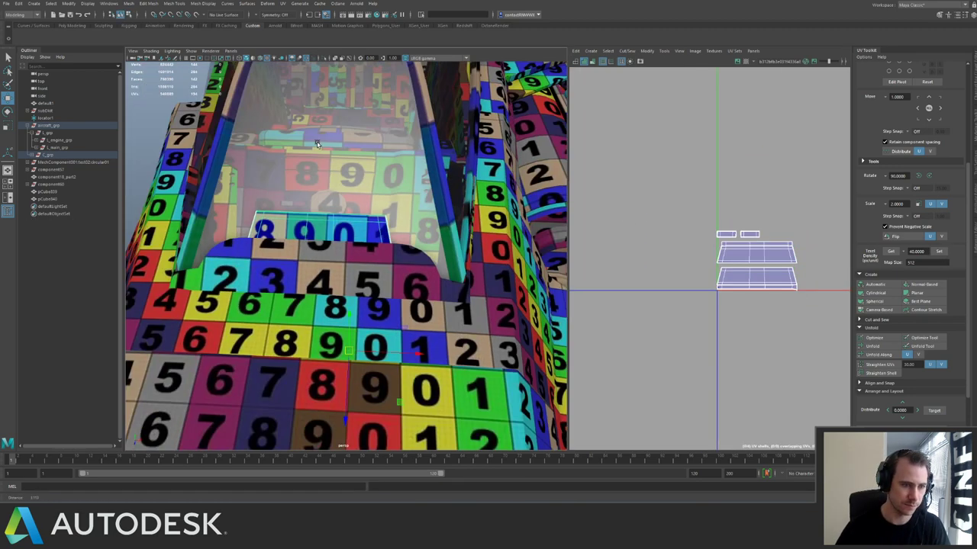
Clear the selection and examine the checker pattern across the cockpit, hull and engine parts from several angles.
scroll(317, 143, down, 5)
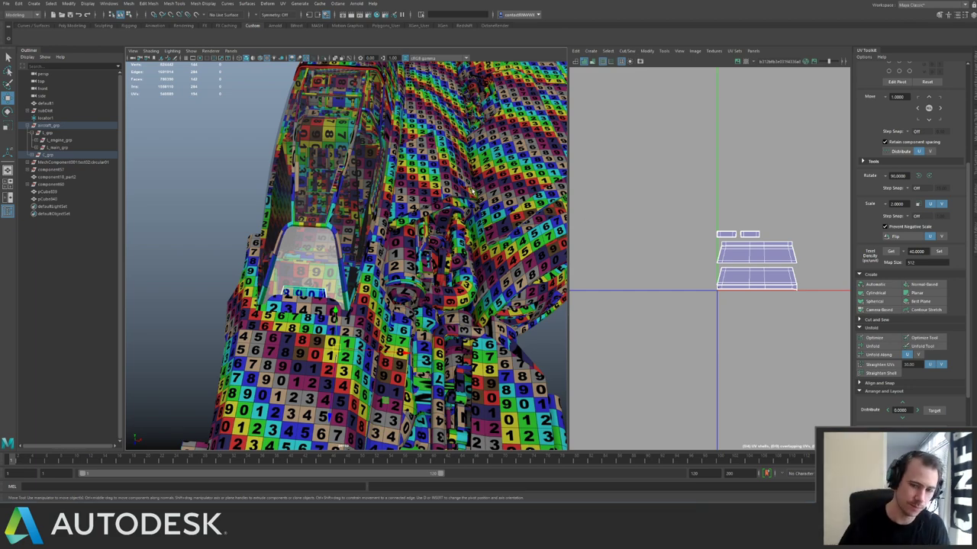
alt+drag(400, 195, 366, 203)
mouse_move(365, 203)
alt+right_down()
mouse_move(322, 179)
mouse_move(349, 200)
alt+right_up()
click(310, 167)
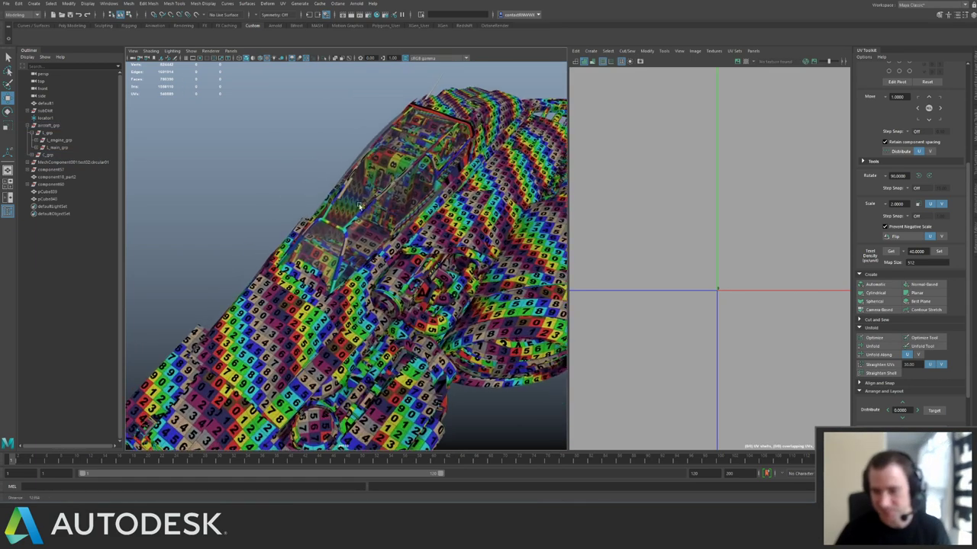
alt+drag(366, 217, 353, 199)
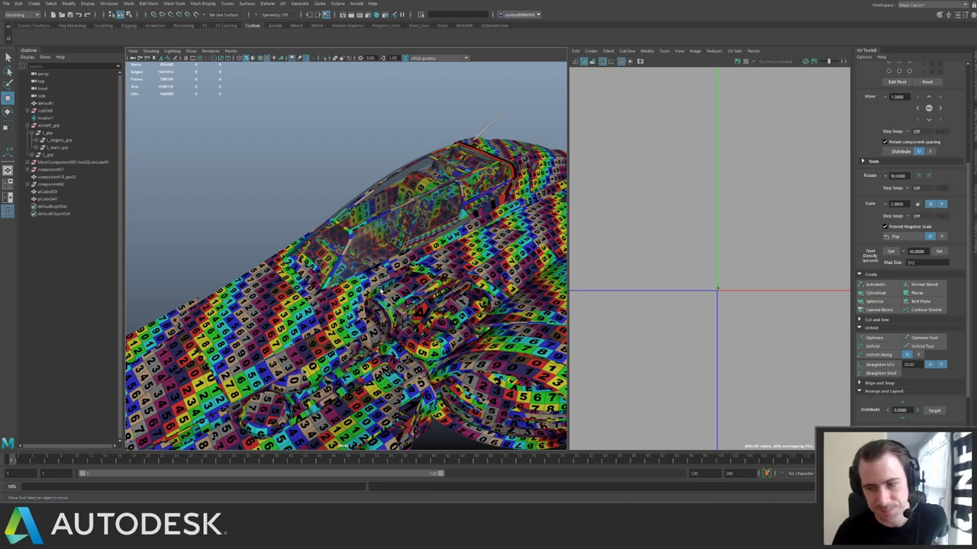
alt+drag(338, 241, 312, 159)
scroll(385, 222, up, 5)
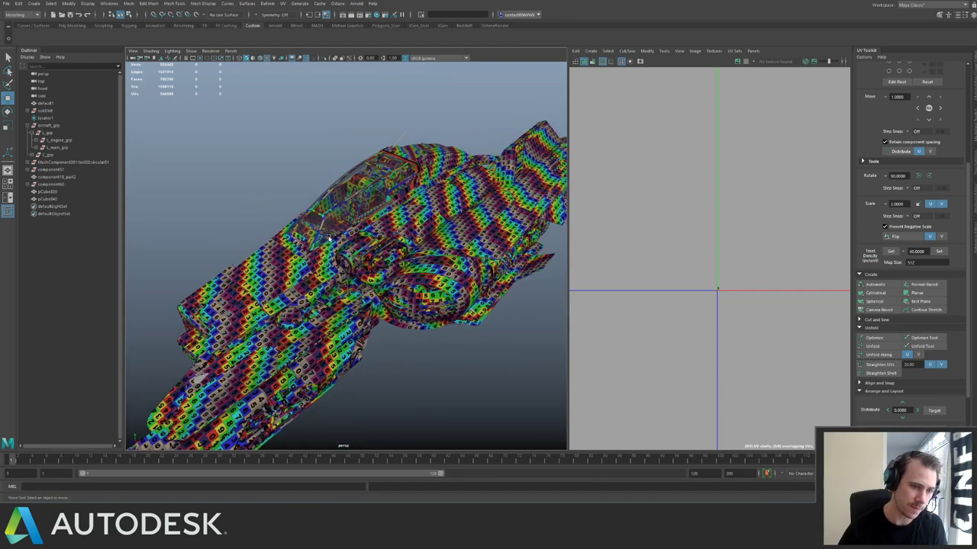
alt+drag(385, 222, 437, 270)
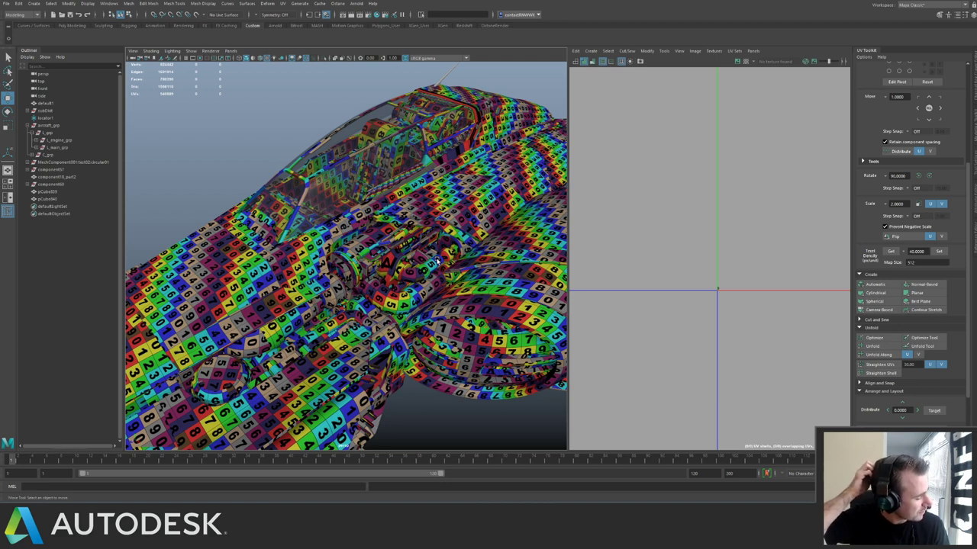
alt+drag(438, 262, 356, 272)
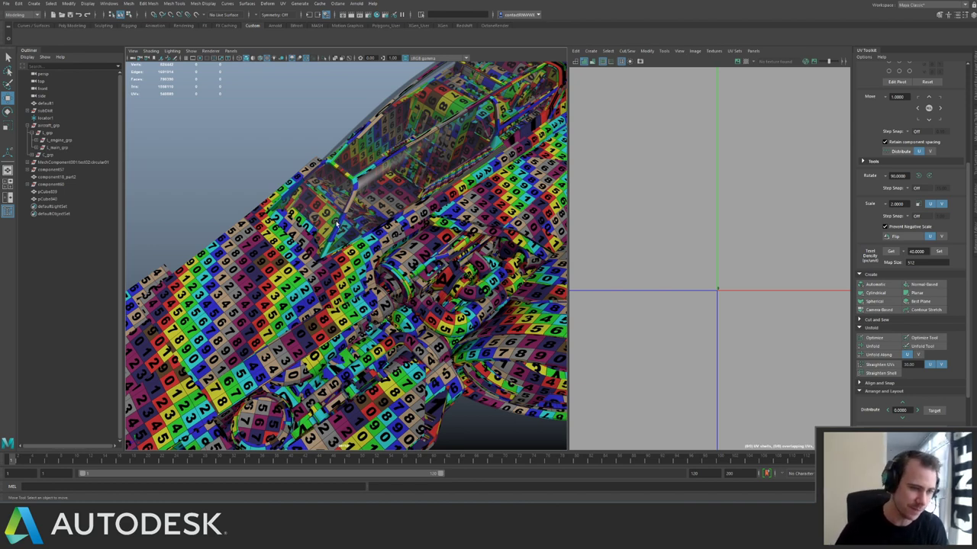
alt+drag(354, 225, 312, 219)
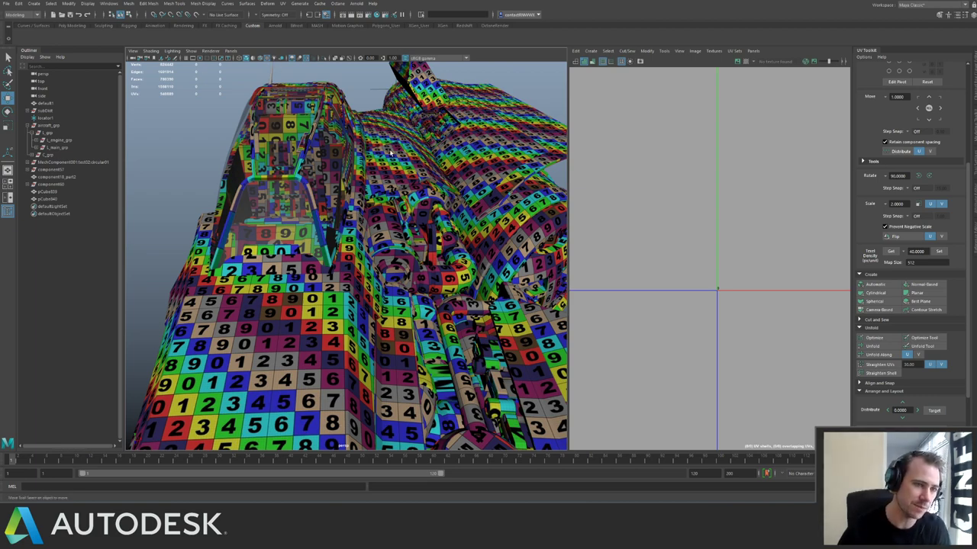
Show the ship in plain shading without the checker and pick out individual wing and engine parts to inspect how the model is separated.
alt+drag(387, 153, 348, 194)
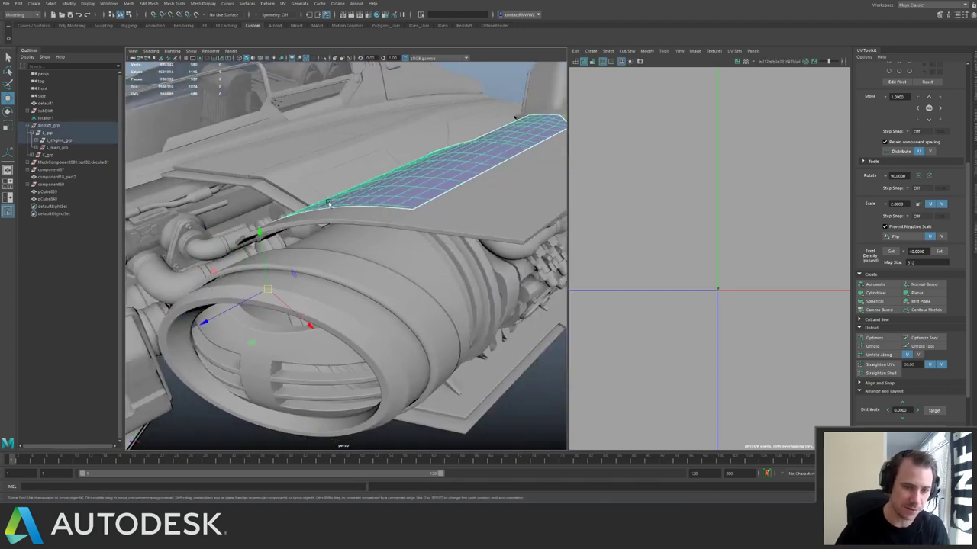
click(430, 226)
click(430, 227)
click(403, 290)
click(480, 309)
click(511, 293)
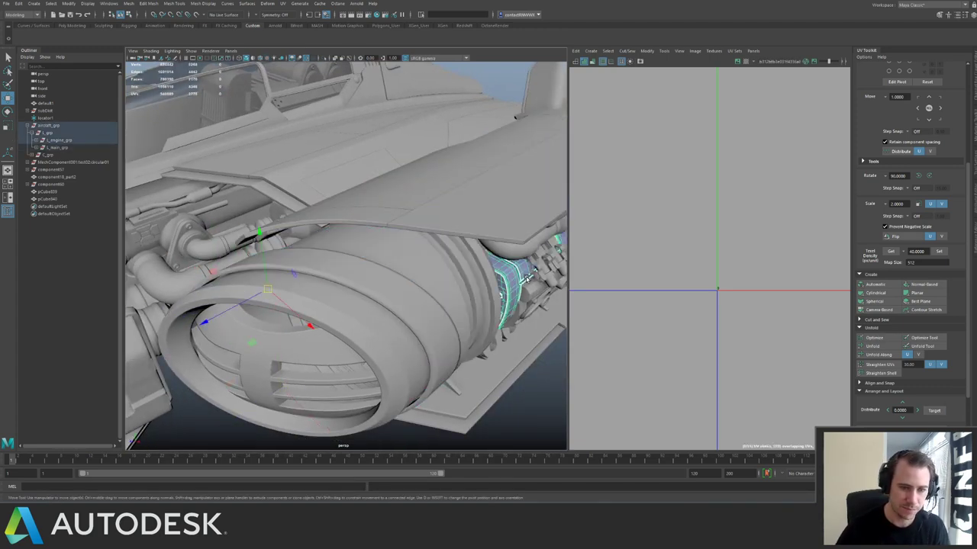
click(469, 202)
click(427, 172)
click(383, 144)
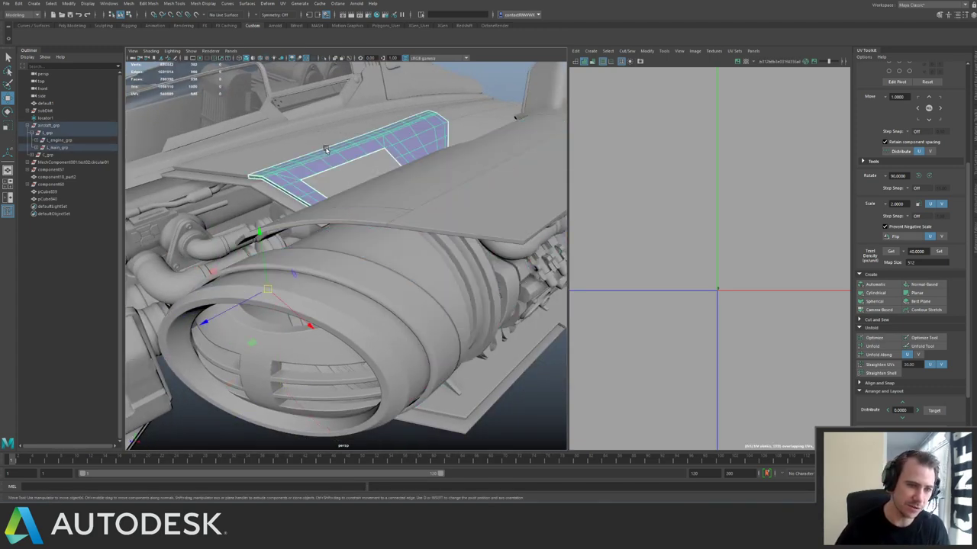
Clear the selection and examine the plain-shaded ship from several angles and distances.
click(257, 159)
alt+middle_drag(161, 159, 374, 185)
alt+right_drag(374, 186, 191, 111)
click(196, 115)
scroll(209, 127, up, 5)
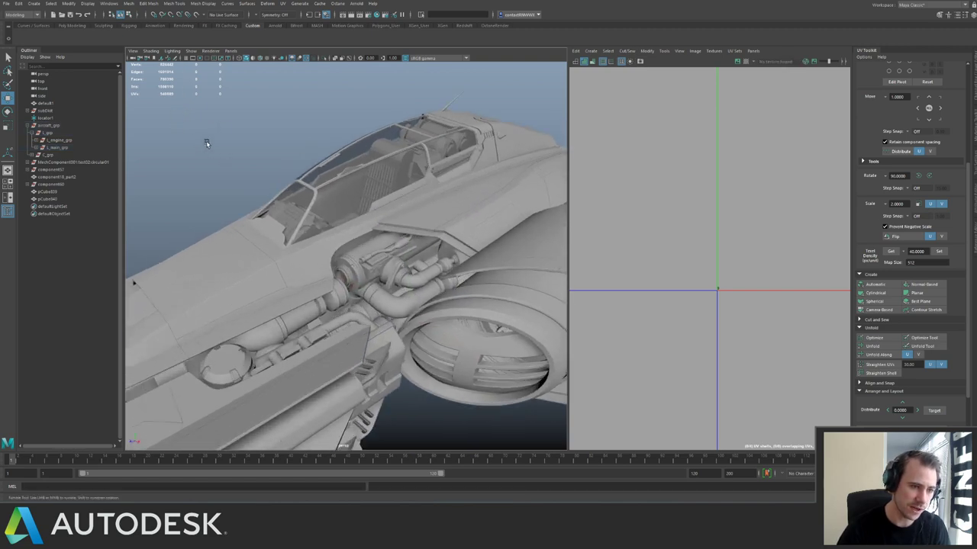
alt+drag(207, 142, 280, 195)
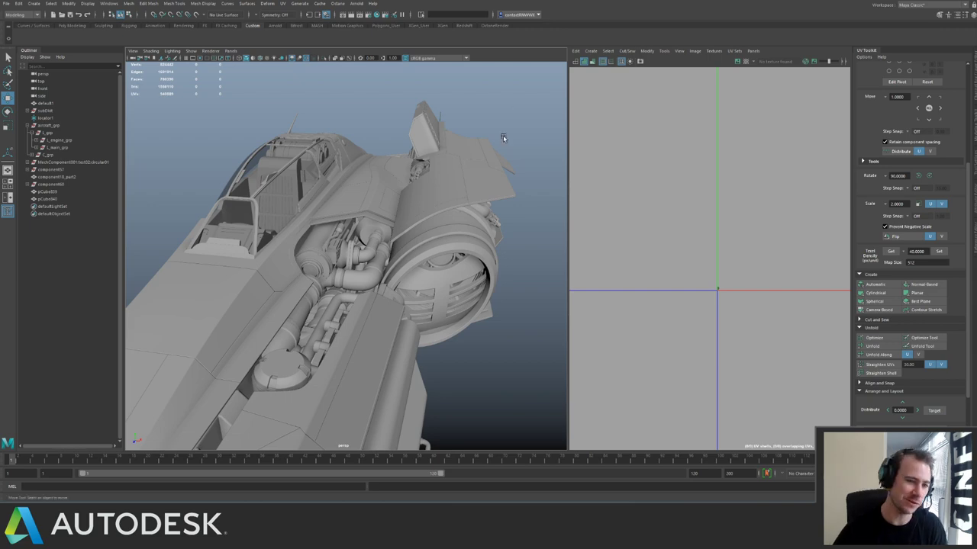
alt+drag(491, 146, 300, 164)
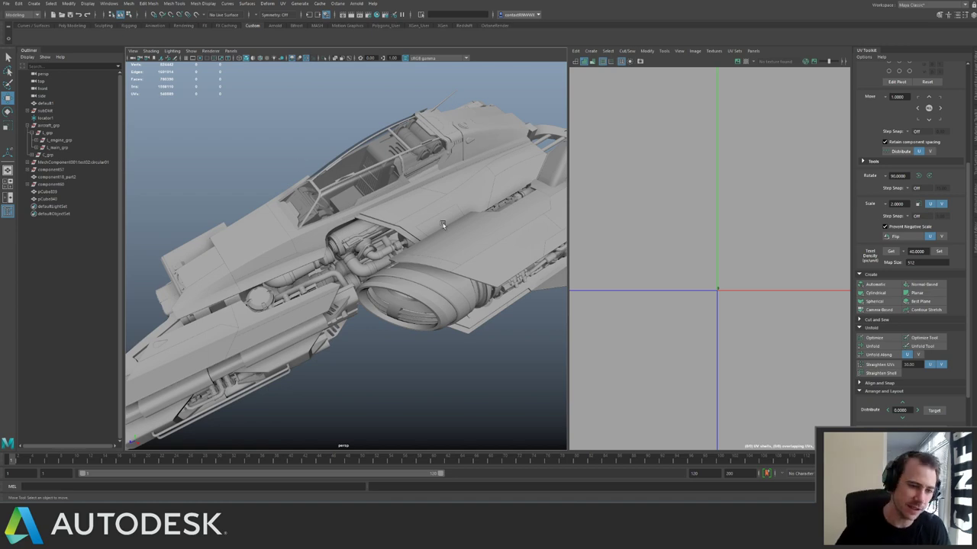
alt+drag(442, 221, 412, 199)
alt+right_drag(413, 200, 382, 163)
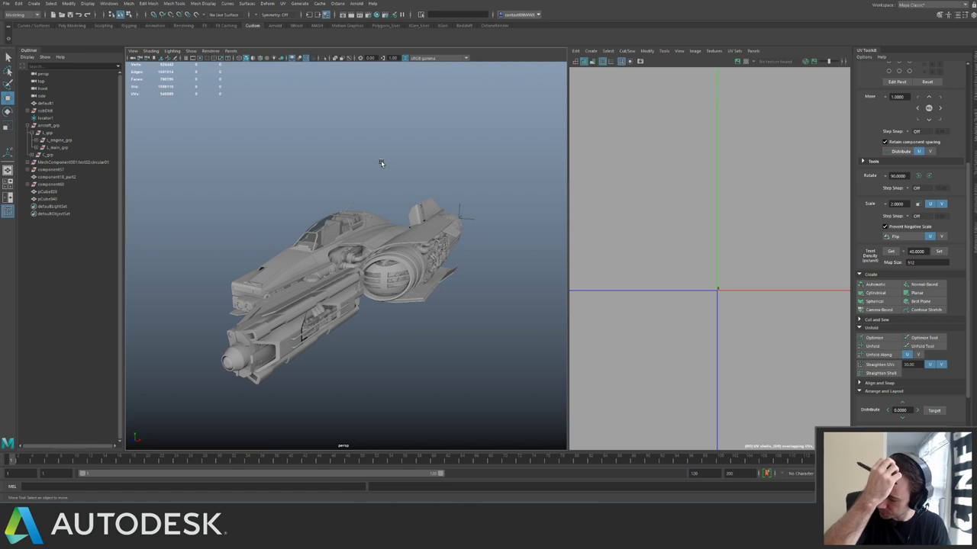
alt+drag(418, 178, 402, 197)
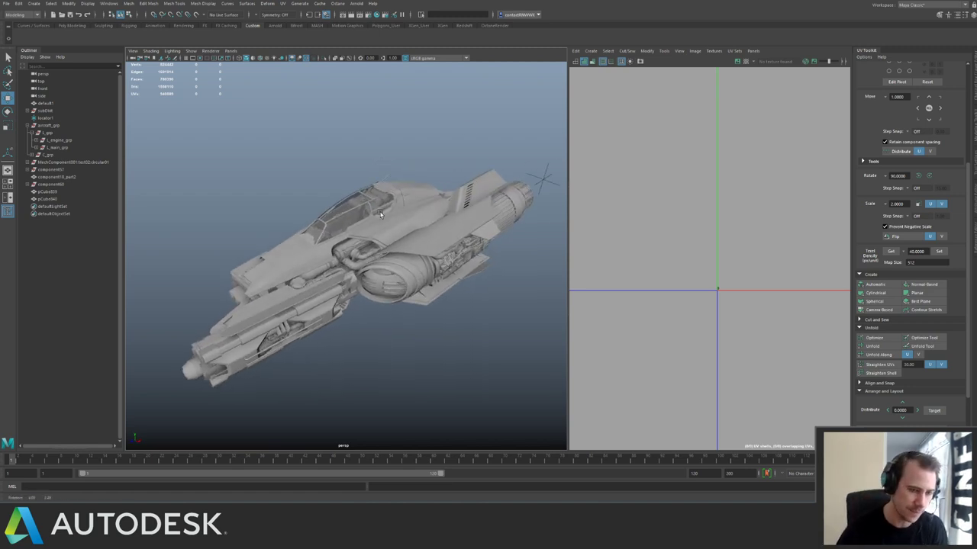
alt+right_drag(402, 198, 448, 239)
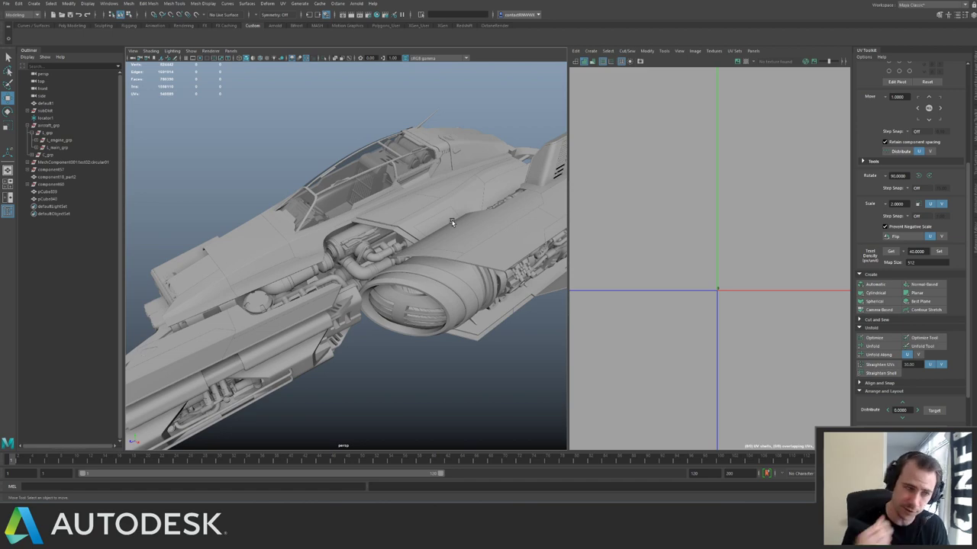
alt+drag(452, 223, 382, 217)
scroll(338, 183, down, 5)
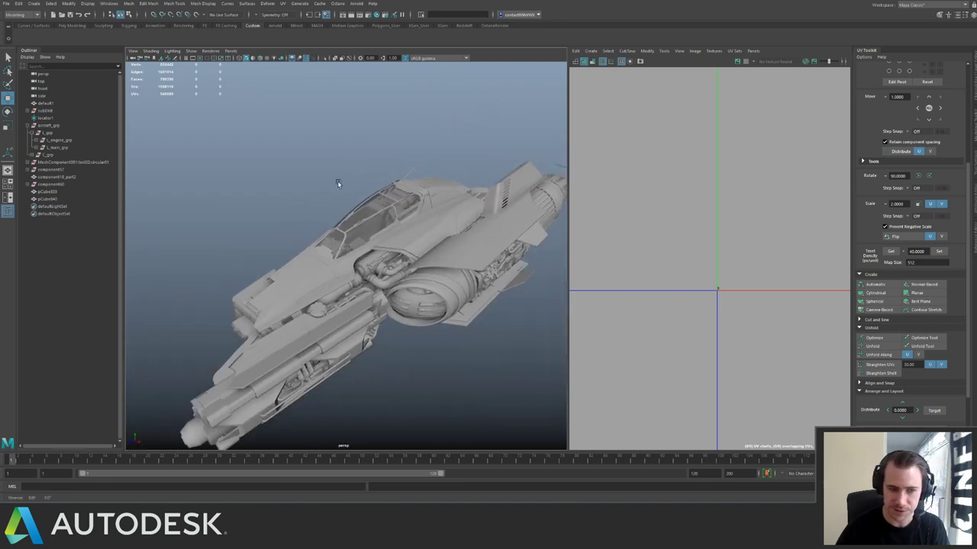
alt+right_drag(338, 183, 379, 188)
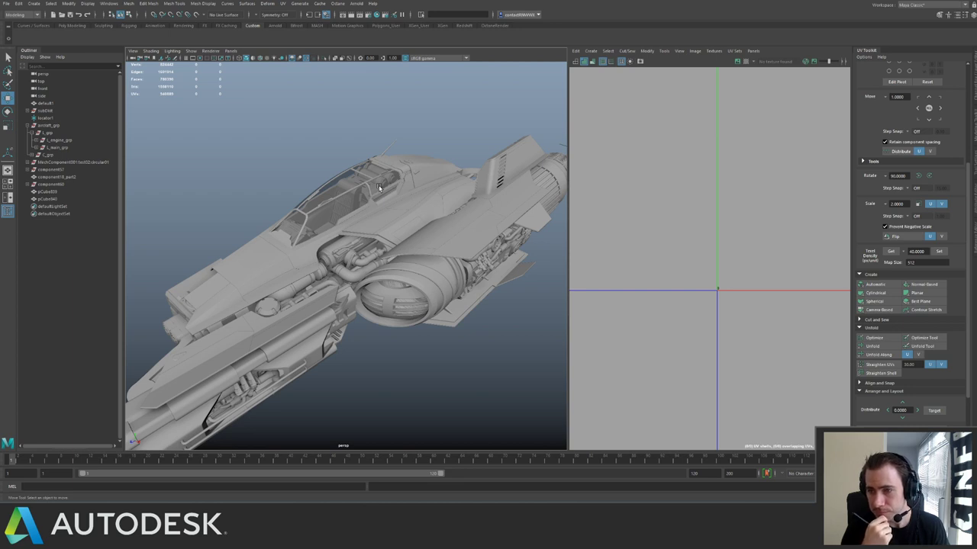
scroll(379, 188, down, 10)
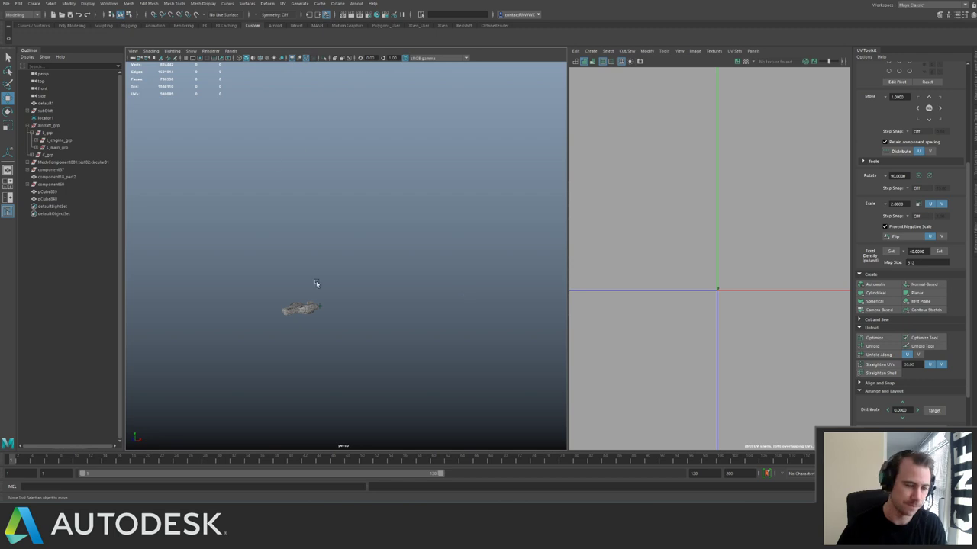
Frame the view on the long barrel part of the distant ship, clear the selection and bring the whole ship into view.
click(299, 311)
key(f)
alt+drag(472, 182, 443, 252)
alt+right_drag(443, 251, 258, 167)
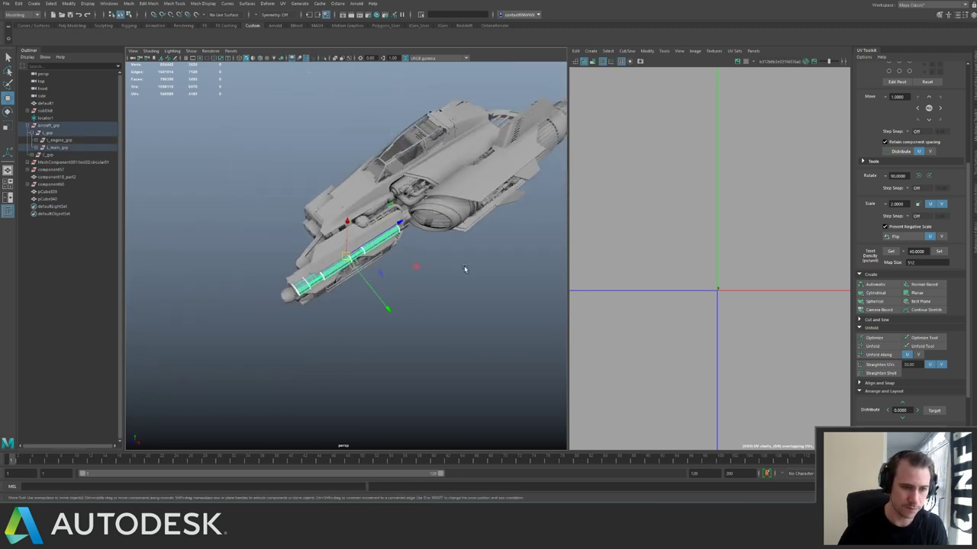
click(464, 269)
alt+right_drag(397, 217, 354, 209)
alt+middle_drag(354, 209, 308, 247)
scroll(308, 247, up, 2)
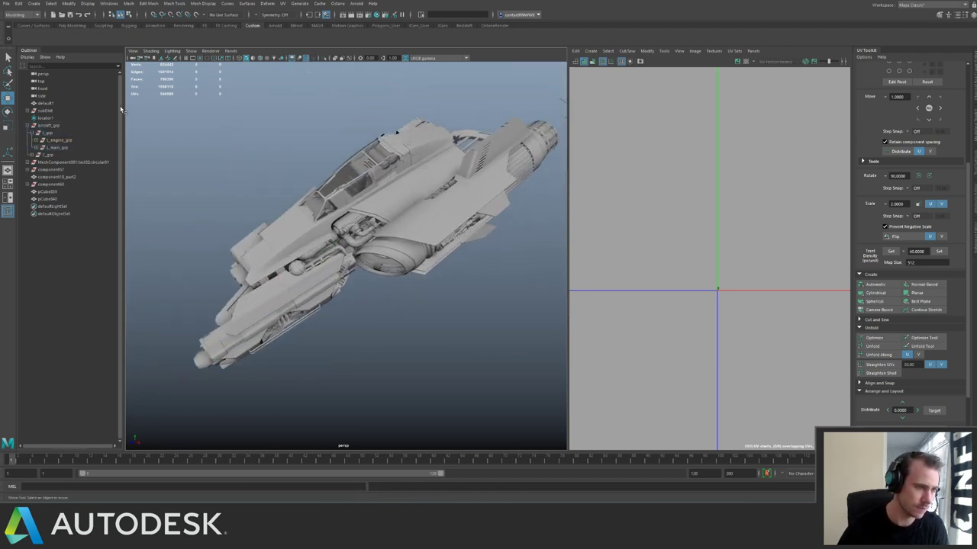
Select the L_grp group and survey how its UV shells are spread across the UV tiles.
click(48, 133)
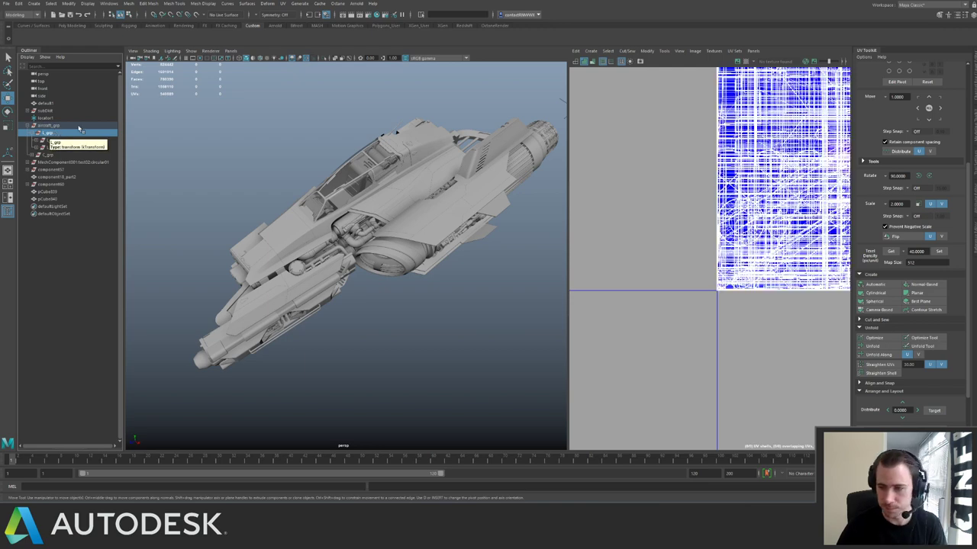
scroll(705, 185, down, 5)
alt+middle_drag(805, 137, 643, 255)
scroll(696, 130, down, 6)
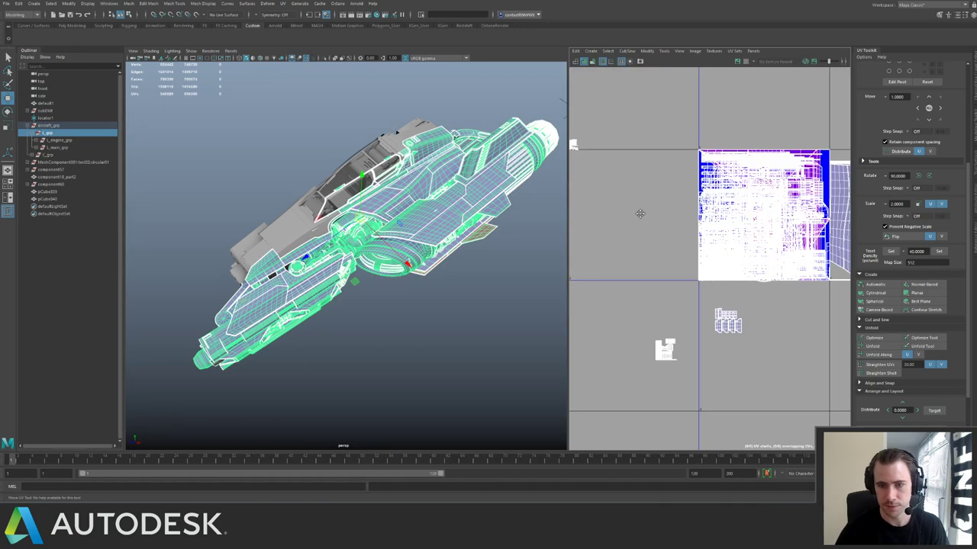
alt+middle_drag(820, 171, 664, 211)
scroll(726, 214, down, 6)
alt+middle_drag(771, 103, 595, 113)
scroll(696, 198, down, 4)
alt+middle_drag(604, 228, 577, 196)
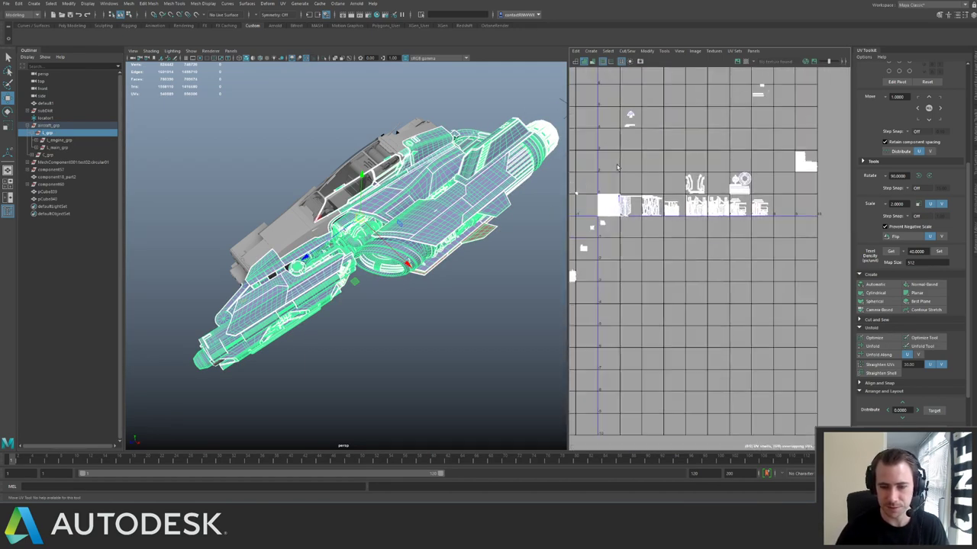
Examine the blue and red shells in the neighbouring UV tiles up close, then clear the group selection.
scroll(779, 238, up, 6)
alt+middle_drag(779, 238, 601, 227)
scroll(687, 239, up, 6)
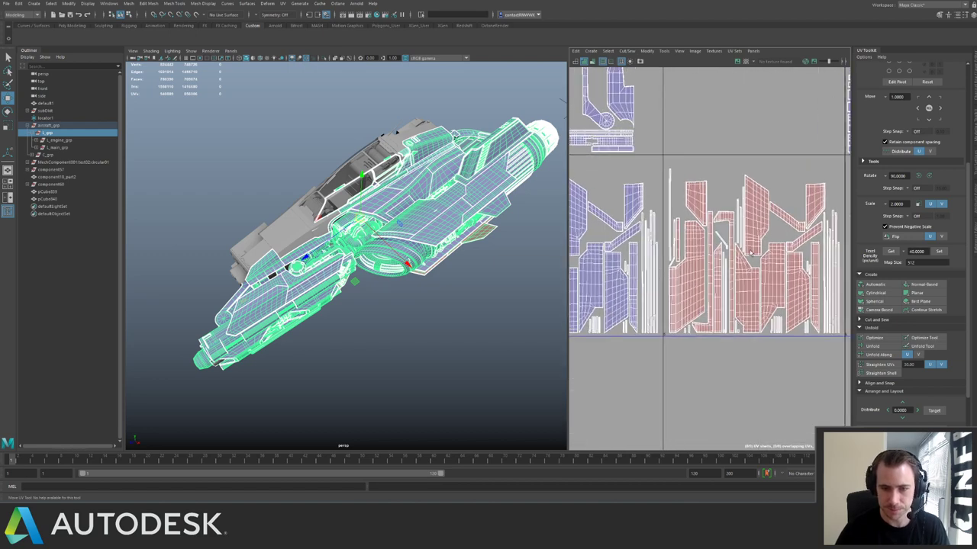
alt+middle_drag(776, 251, 703, 244)
scroll(664, 251, down, 3)
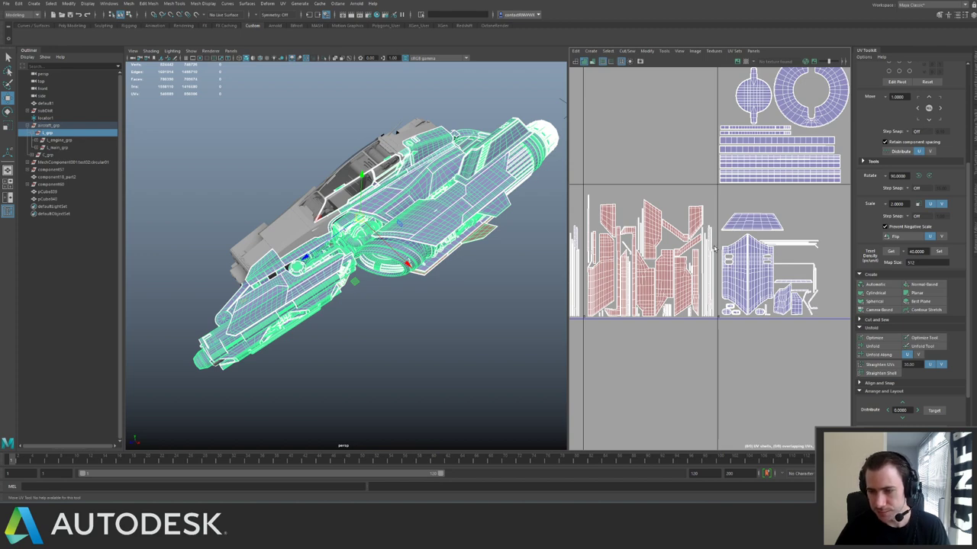
scroll(647, 177, down, 8)
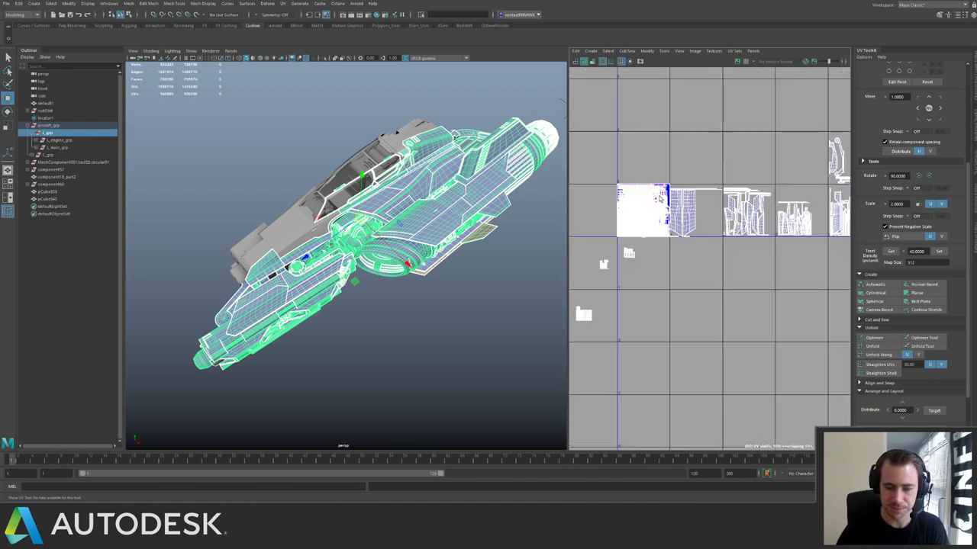
alt+middle_drag(660, 199, 673, 197)
click(463, 277)
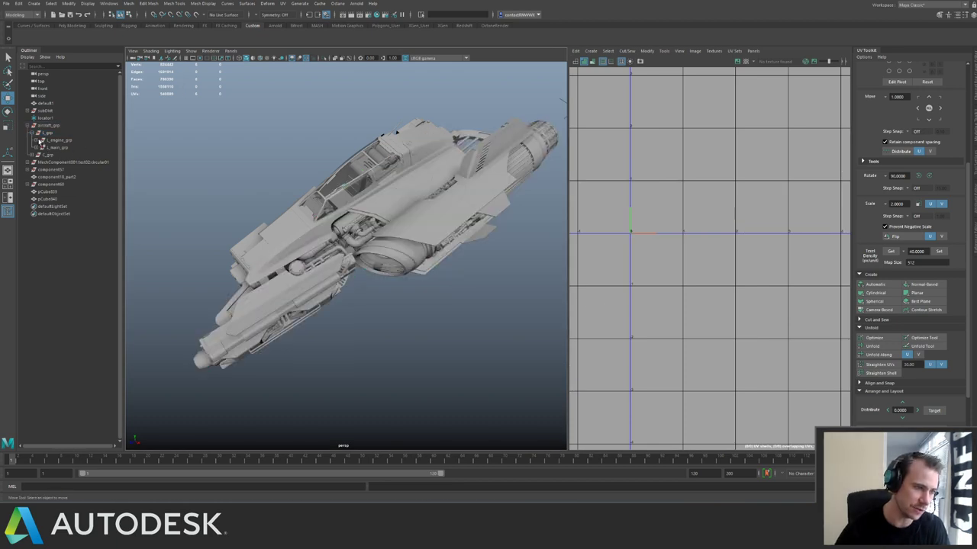
Expand L_engine_grp, select L_engineBody_grp and isolate it briefly to see which engine parts it holds.
click(42, 141)
click(76, 148)
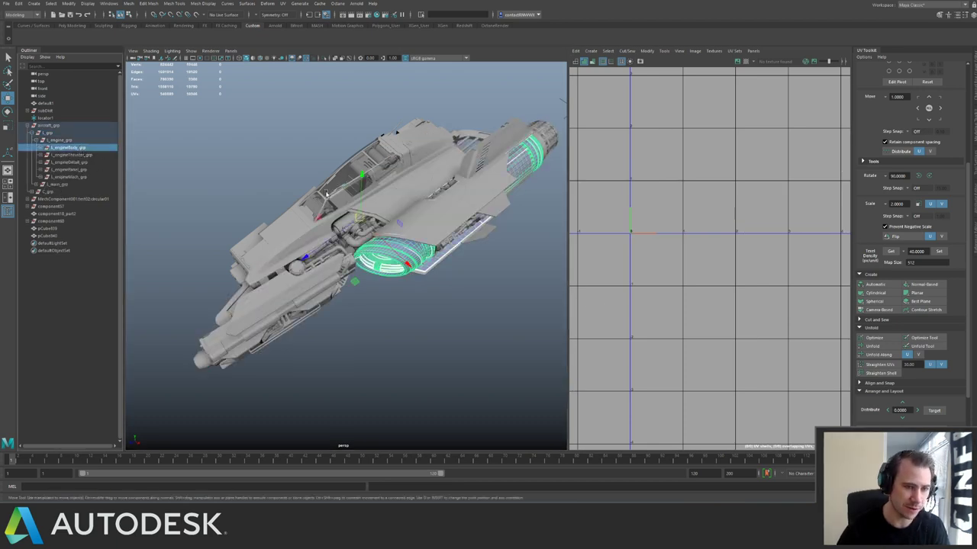
alt+drag(327, 194, 351, 159)
key(ctrl+1)
key(ctrl+1)
alt+drag(420, 216, 436, 207)
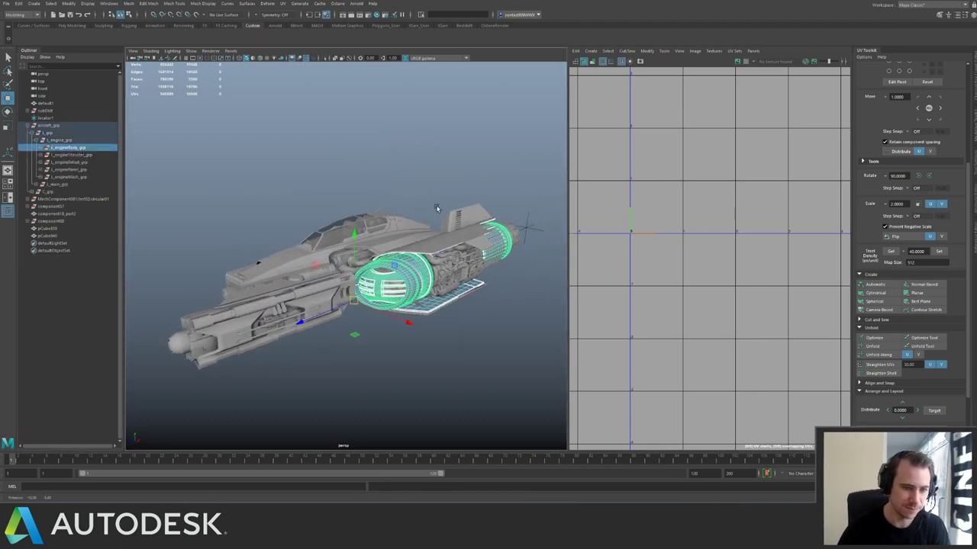
Expand L_engineBody_grp, step through its individual surfaces, then reselect and collapse the group and frame it.
click(42, 147)
click(72, 163)
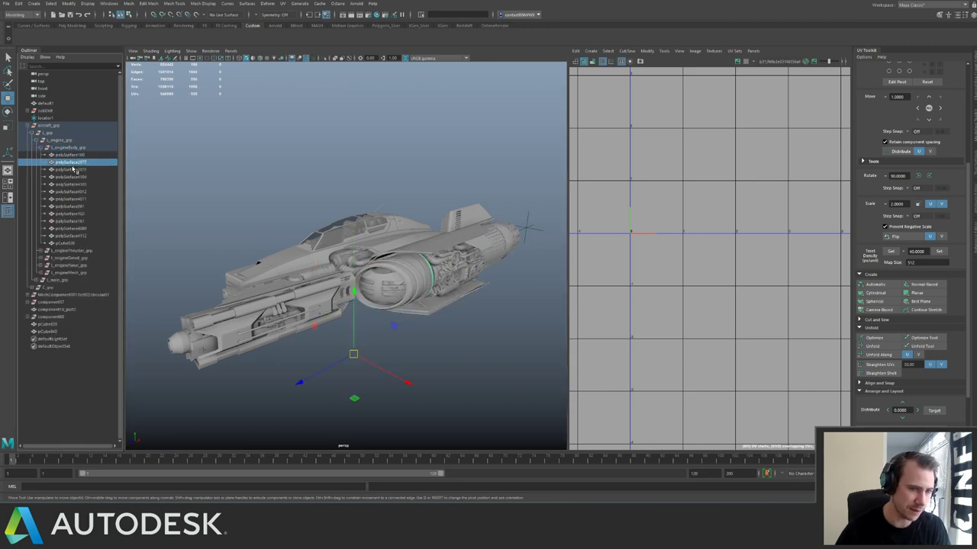
click(75, 177)
click(78, 193)
click(78, 200)
click(77, 206)
click(77, 184)
click(70, 162)
click(62, 148)
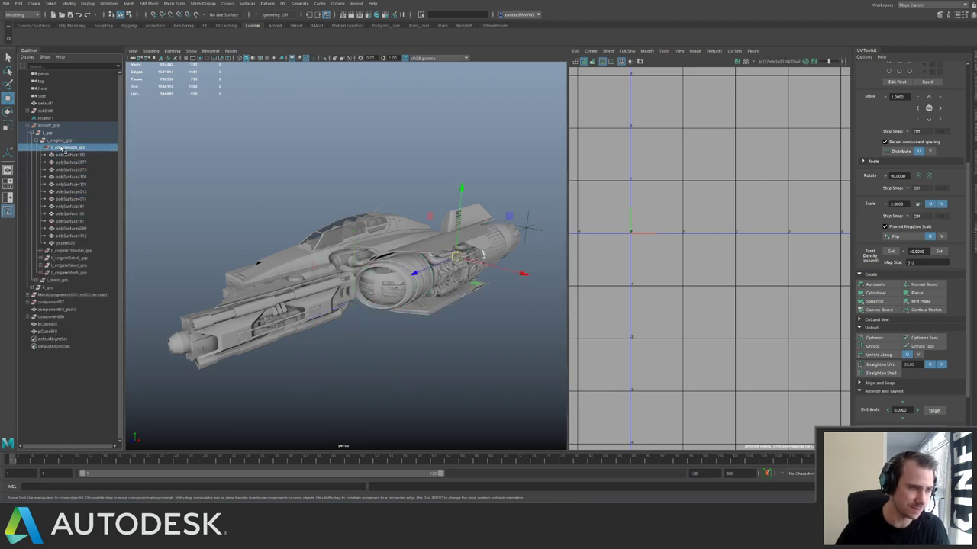
click(44, 147)
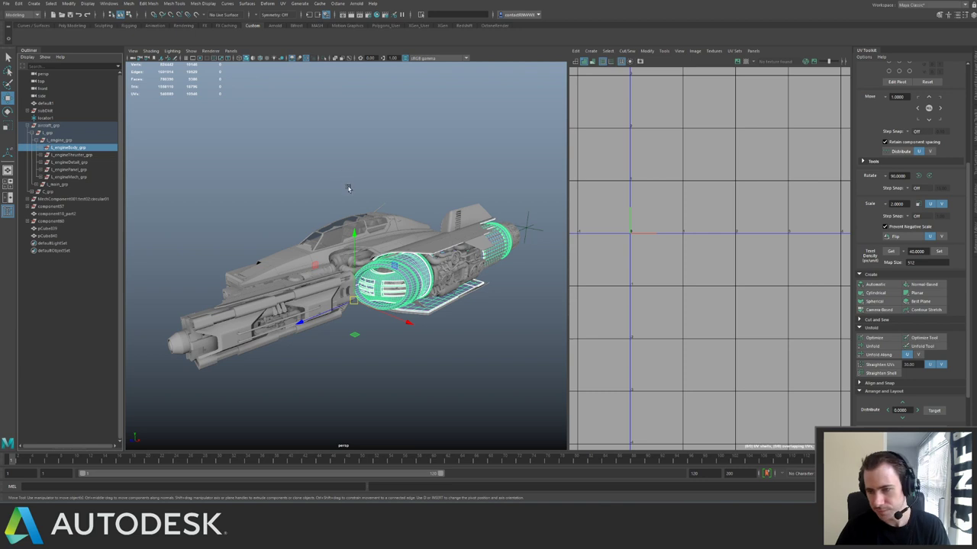
key(f)
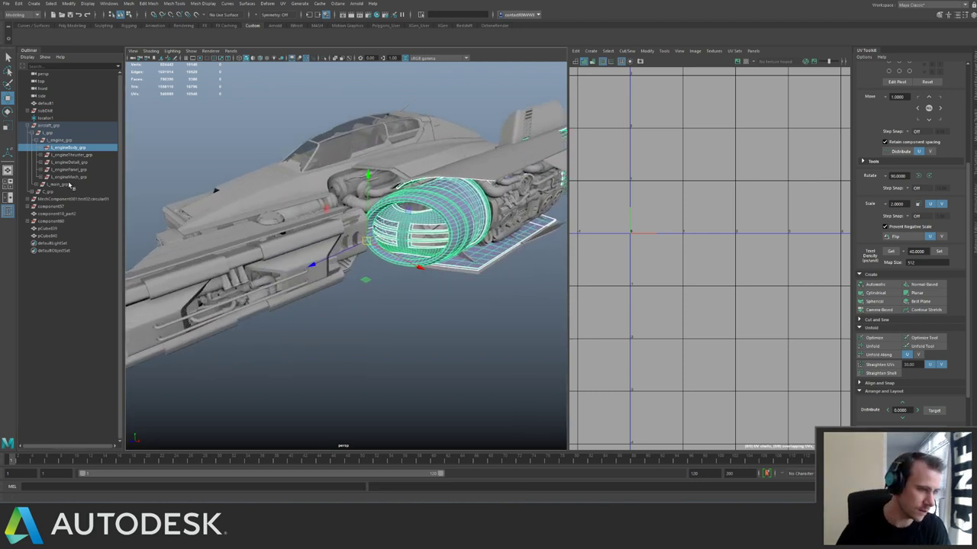
Select the whole L_engine_grp and isolate it in the viewport.
click(64, 140)
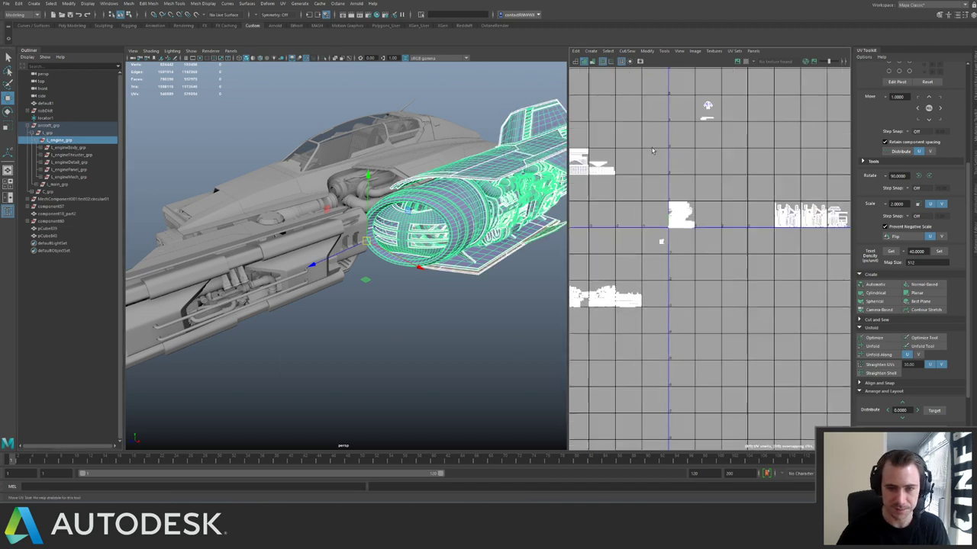
alt+right_drag(652, 151, 731, 256)
alt+middle_drag(465, 207, 387, 209)
key(ctrl+1)
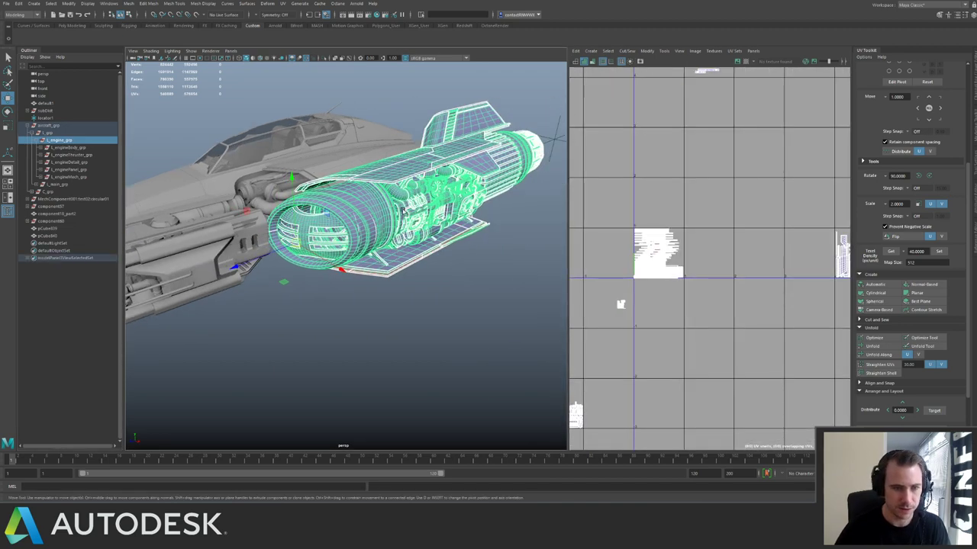
alt+drag(403, 211, 461, 148)
Flip the red, reversed copy of the small panel shells in U, in the tile beside its blue counterpart.
alt+middle_drag(833, 233, 634, 258)
alt+right_drag(633, 259, 727, 168)
alt+middle_drag(732, 339, 755, 207)
alt+right_drag(755, 207, 745, 180)
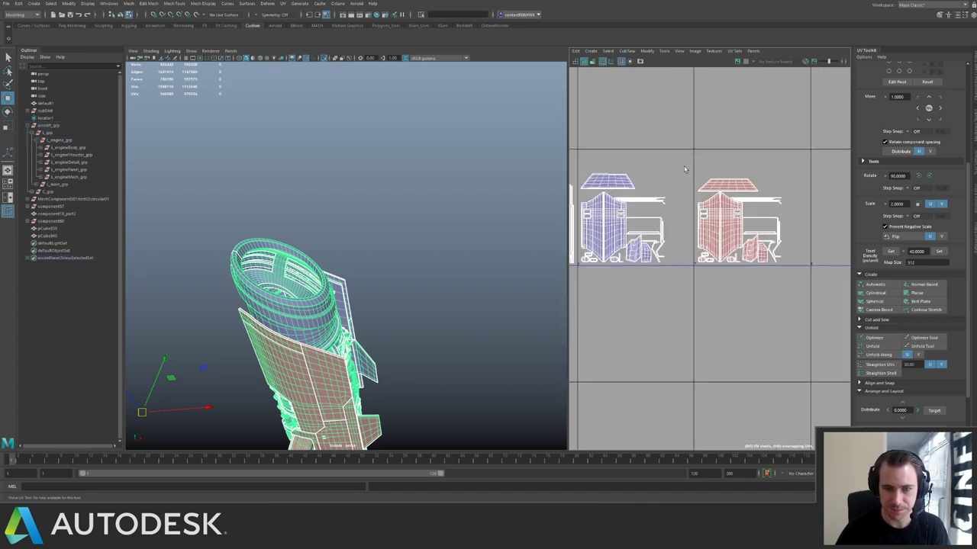
click(801, 279)
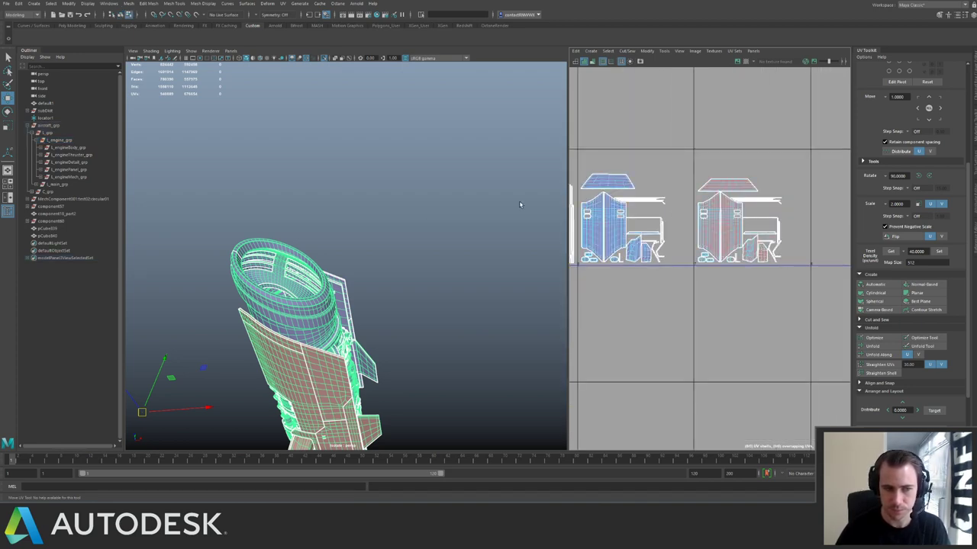
key(ctrl+z)
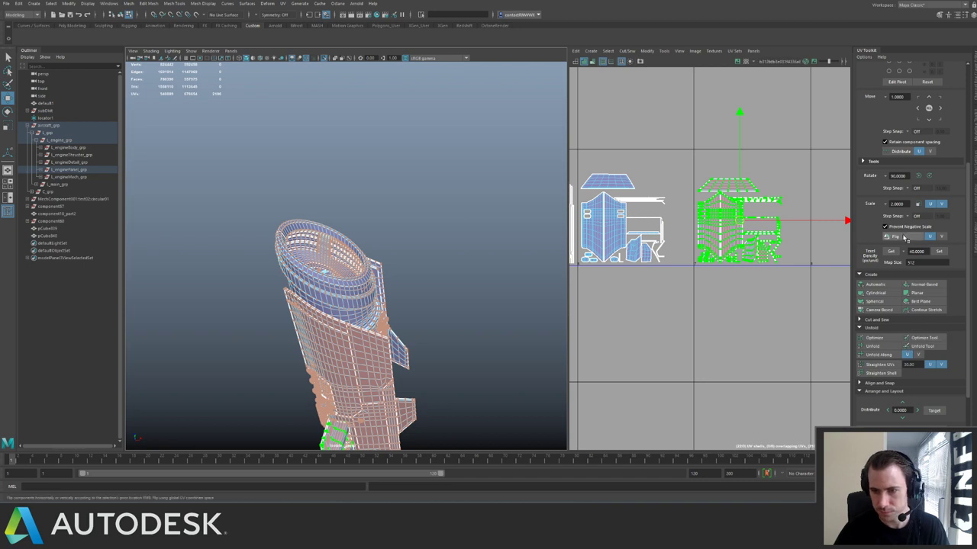
click(896, 237)
Flip the reversed large engine panel shells in the other red tile in U, return to object mode and clear the selection.
alt+middle_drag(665, 241, 811, 263)
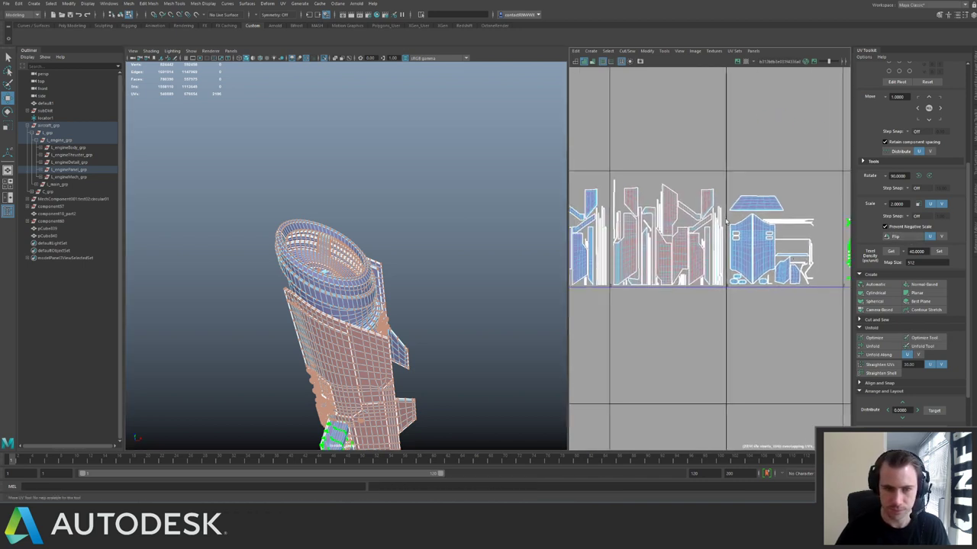
drag(617, 214, 728, 296)
click(894, 237)
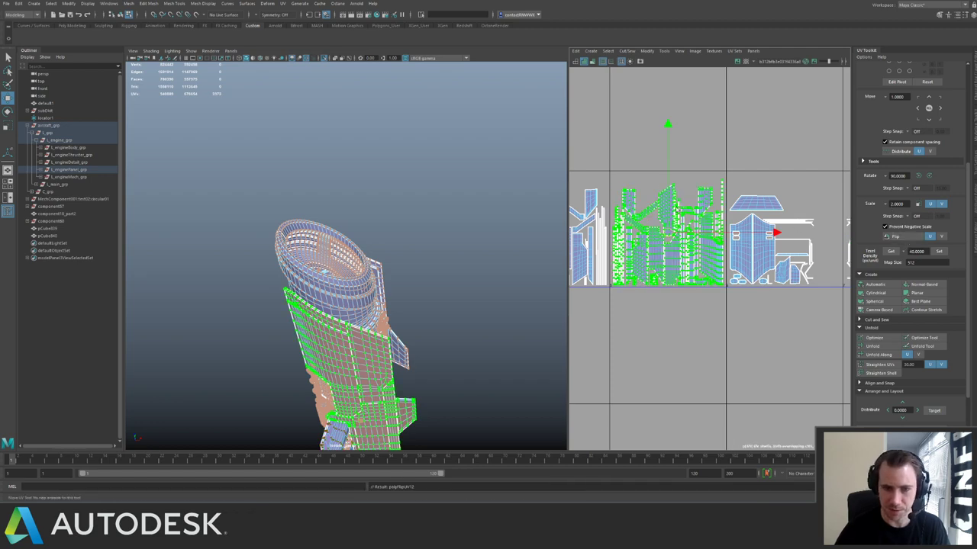
right_drag(332, 276, 389, 265)
click(411, 249)
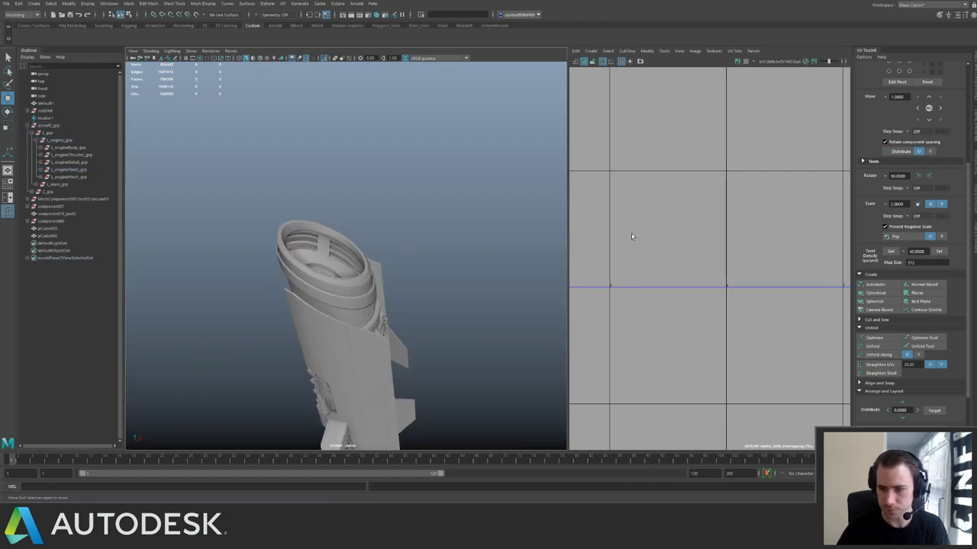
Select every mesh of the isolated engine to display all of its UV shells together.
alt+right_drag(743, 237, 745, 237)
scroll(745, 237, down, 8)
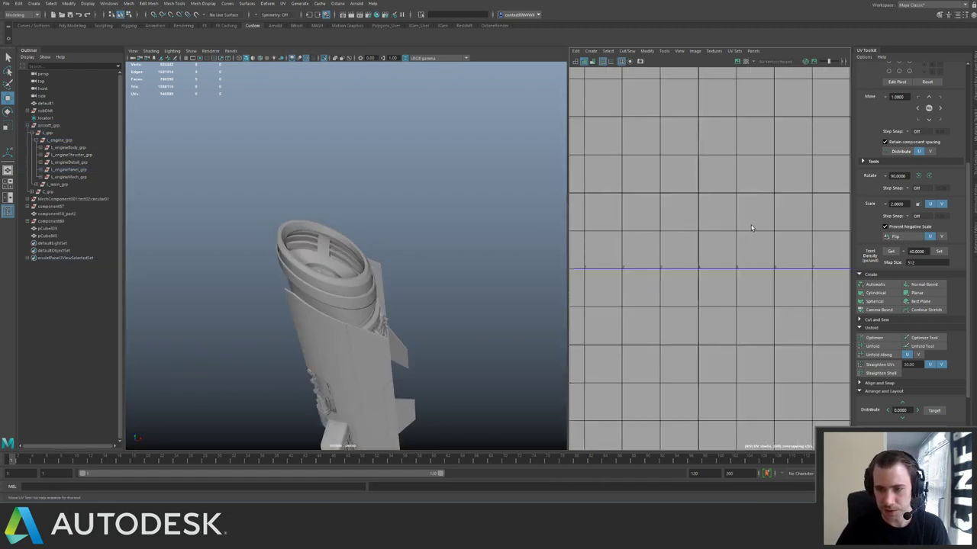
click(403, 237)
alt+right_drag(421, 142, 326, 153)
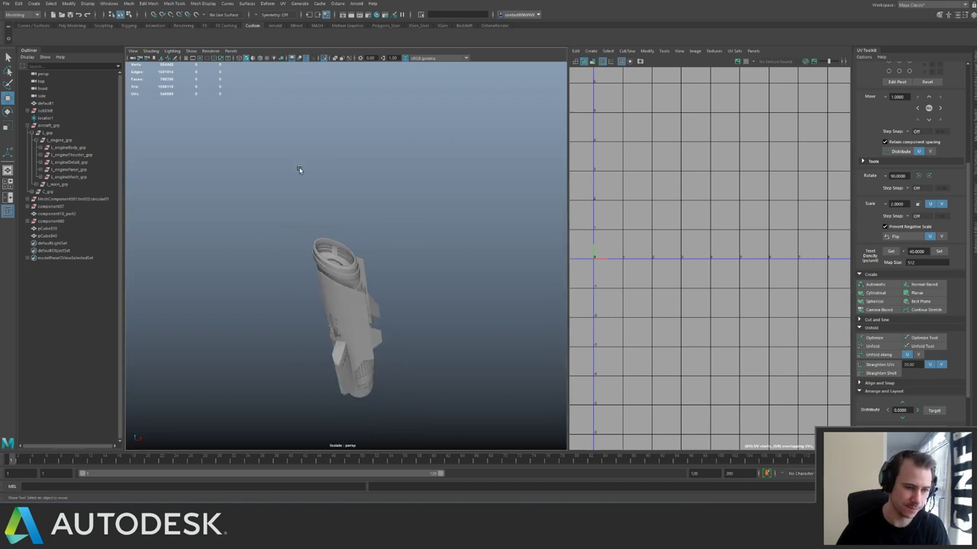
drag(298, 170, 392, 346)
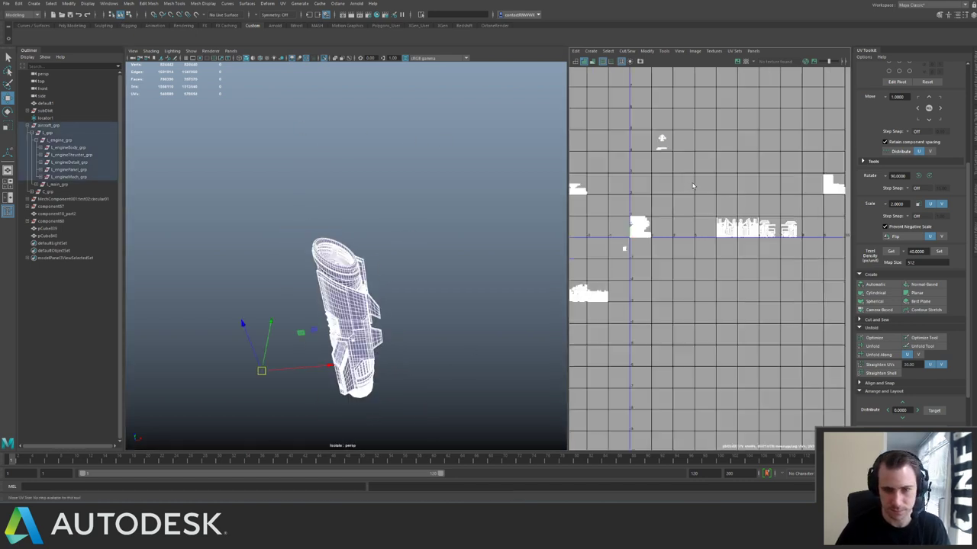
Examine the engine's UV tiles on the negative U side, following the row below the U axis from end to end.
alt+middle_drag(641, 164, 706, 172)
scroll(677, 220, up, 3)
alt+middle_drag(607, 229, 684, 195)
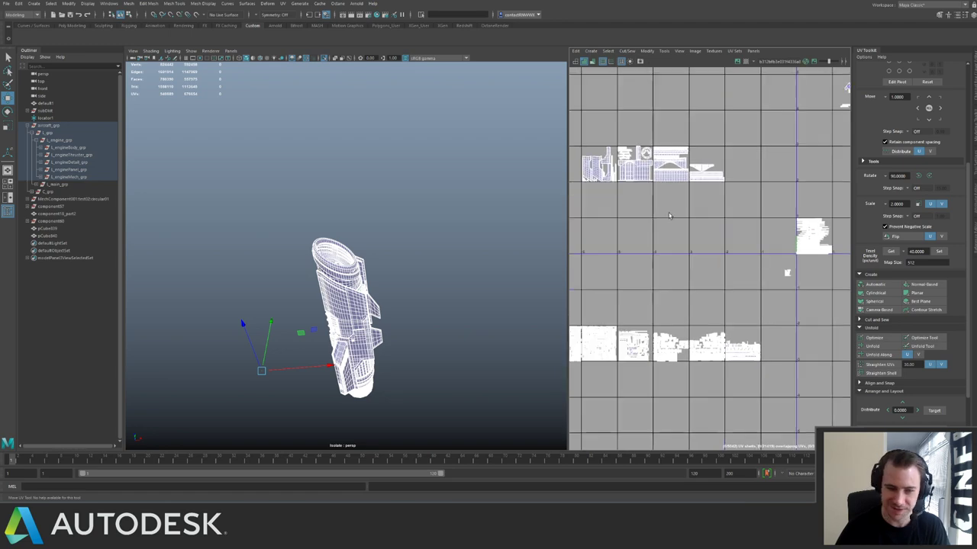
scroll(669, 216, up, 5)
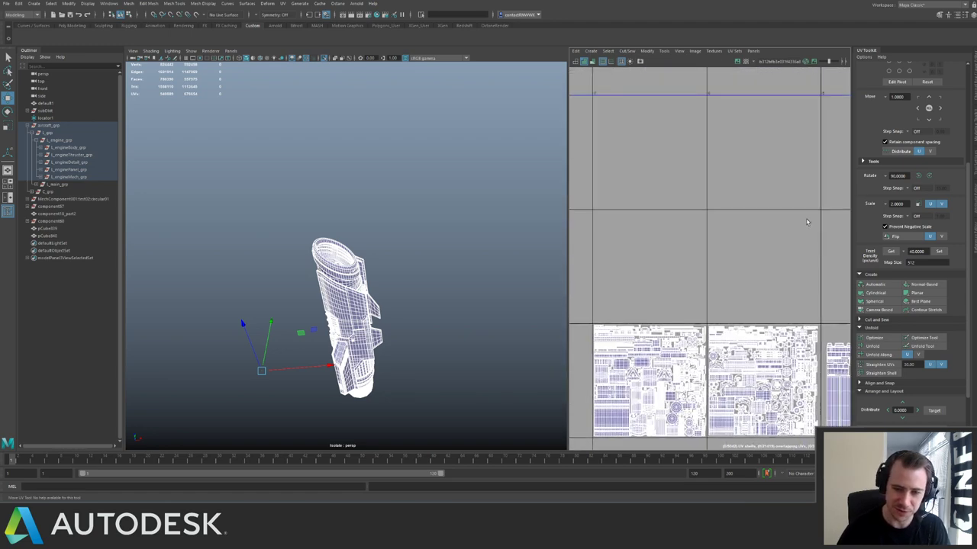
alt+middle_drag(807, 222, 500, 99)
alt+middle_drag(776, 200, 567, 228)
alt+middle_drag(732, 218, 586, 207)
alt+middle_drag(727, 201, 527, 203)
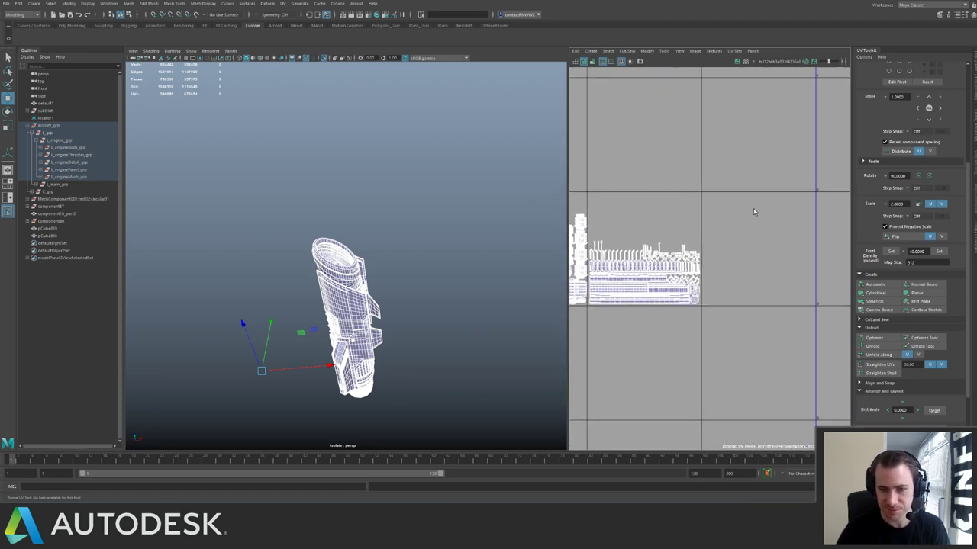
Examine the engine panel tiles along the positive U axis, survey the full UV layout, and focus on the upper negative-U tile row.
scroll(754, 212, down, 1)
alt+middle_drag(769, 136, 580, 245)
scroll(687, 183, down, 2)
alt+middle_drag(763, 162, 588, 195)
alt+middle_drag(755, 107, 551, 198)
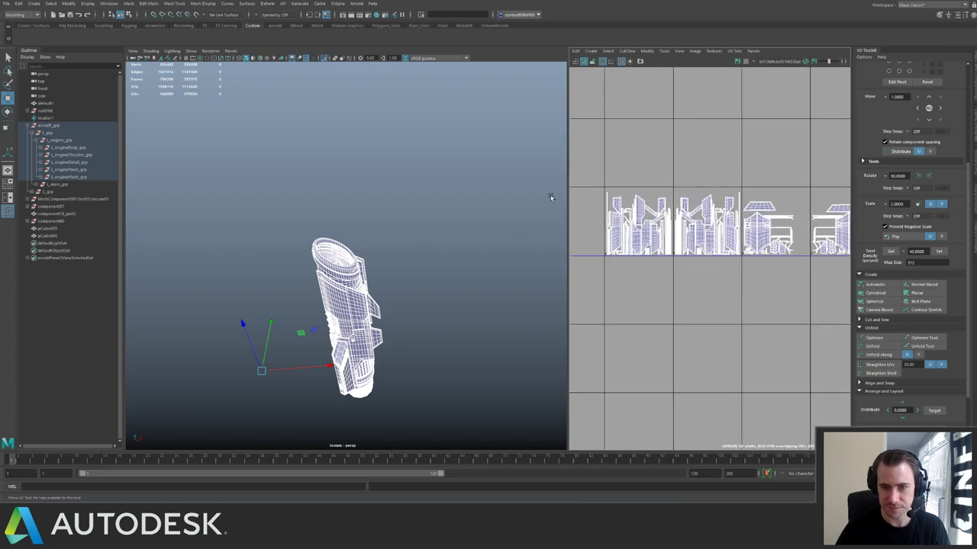
alt+middle_drag(720, 201, 510, 207)
alt+middle_drag(760, 215, 745, 166)
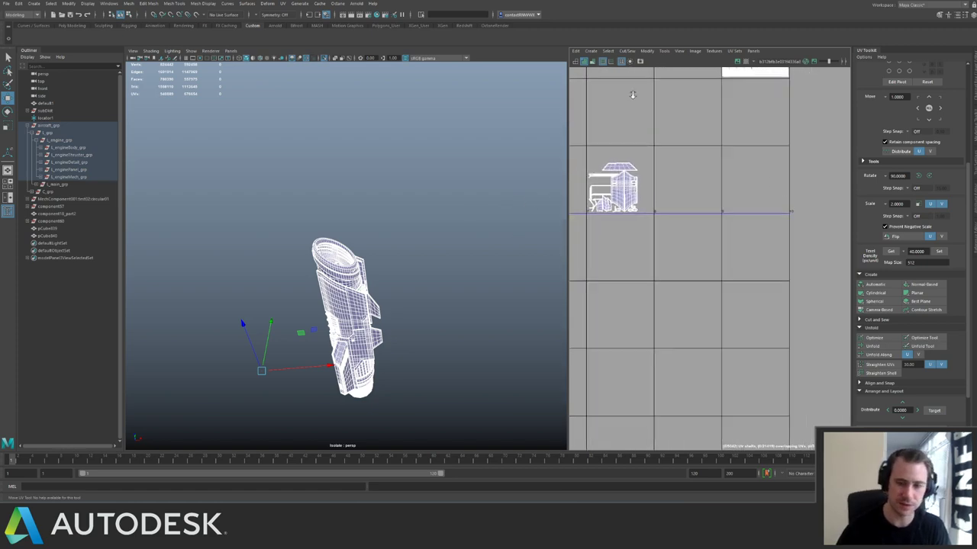
scroll(633, 94, down, 4)
alt+middle_drag(632, 94, 817, 225)
alt+middle_drag(578, 122, 669, 134)
scroll(634, 142, down, 3)
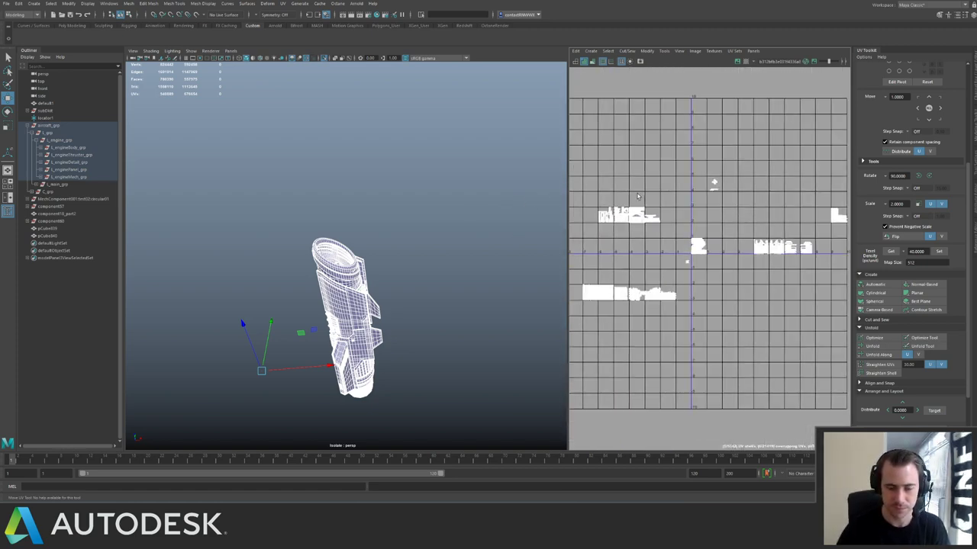
scroll(638, 197, up, 4)
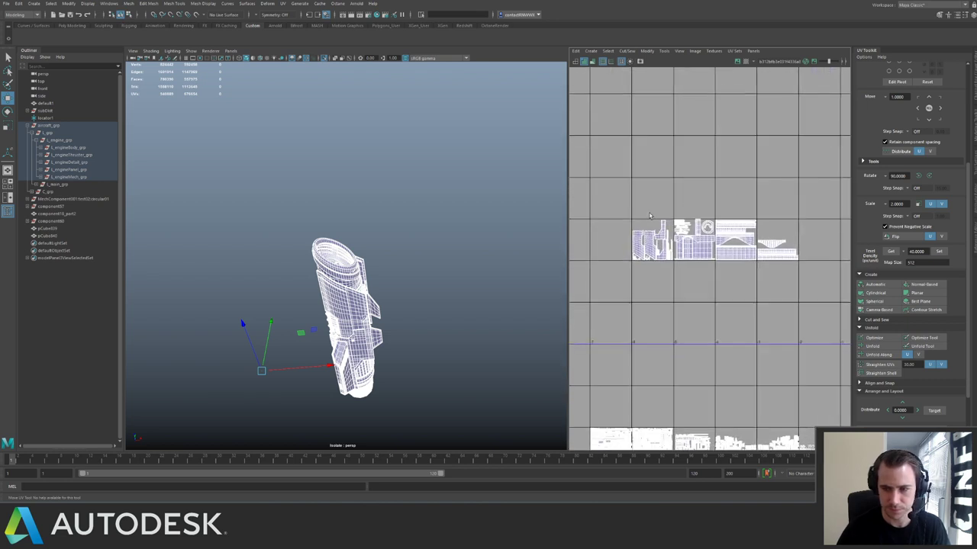
Select the UV shells in the upper negative-U tile row, then select L_engineBody_grp and leave isolation to show the whole ship.
drag(614, 211, 819, 289)
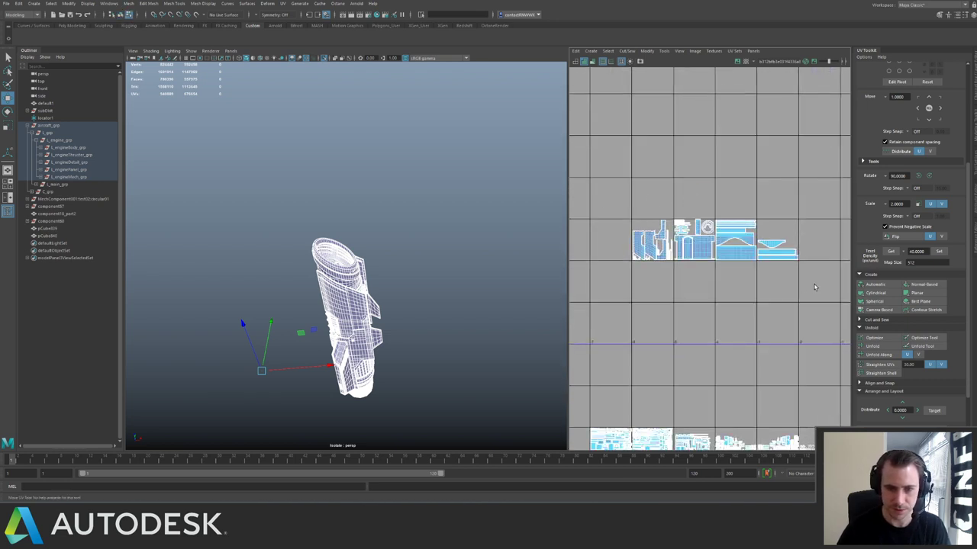
key(w)
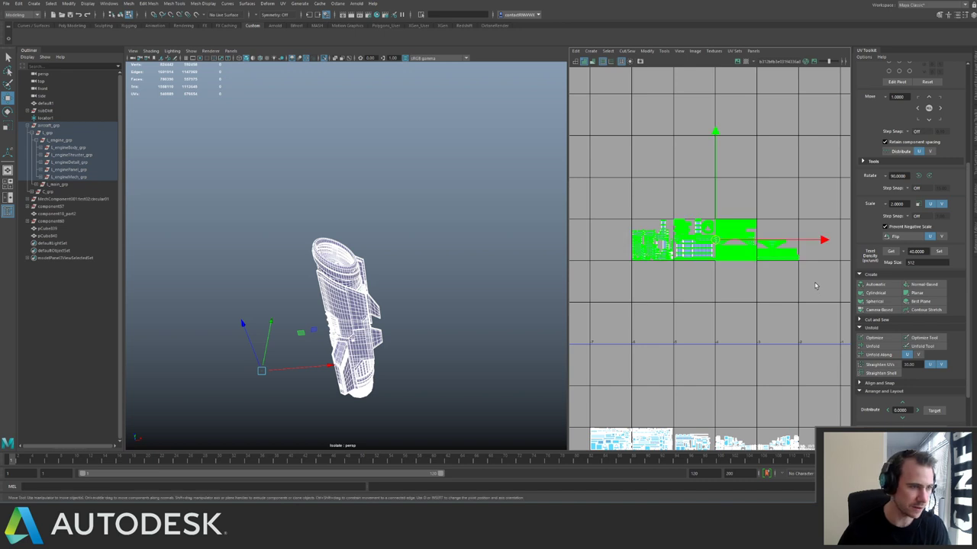
click(83, 148)
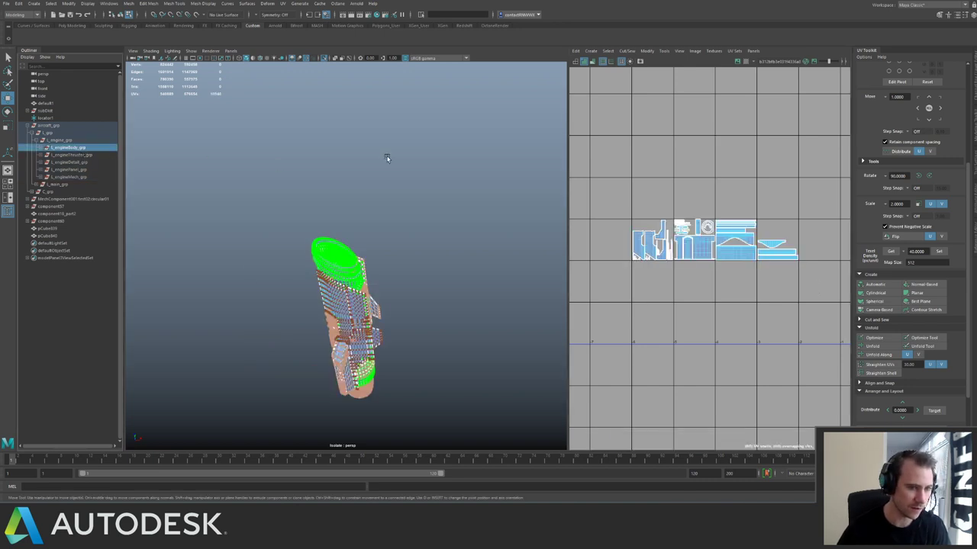
alt+drag(387, 155, 389, 215)
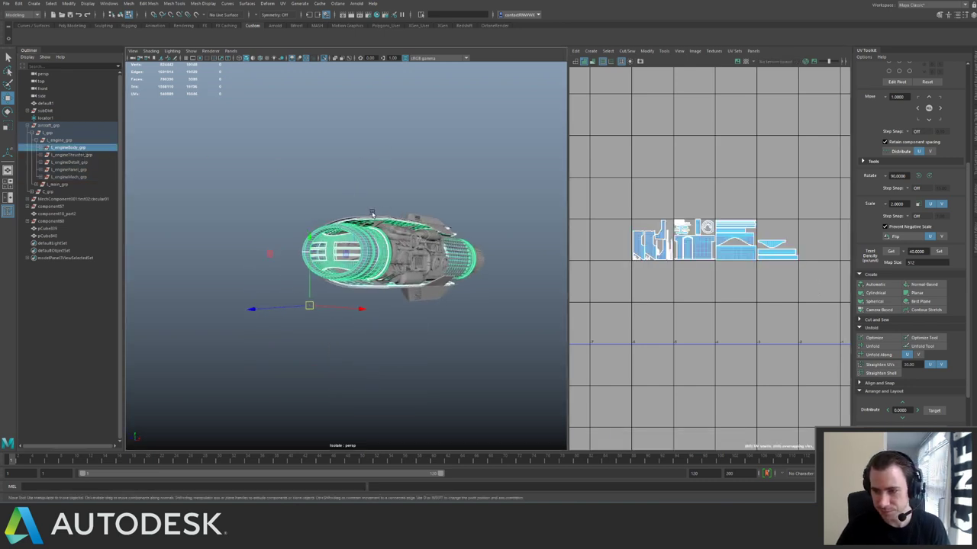
key(ctrl+1)
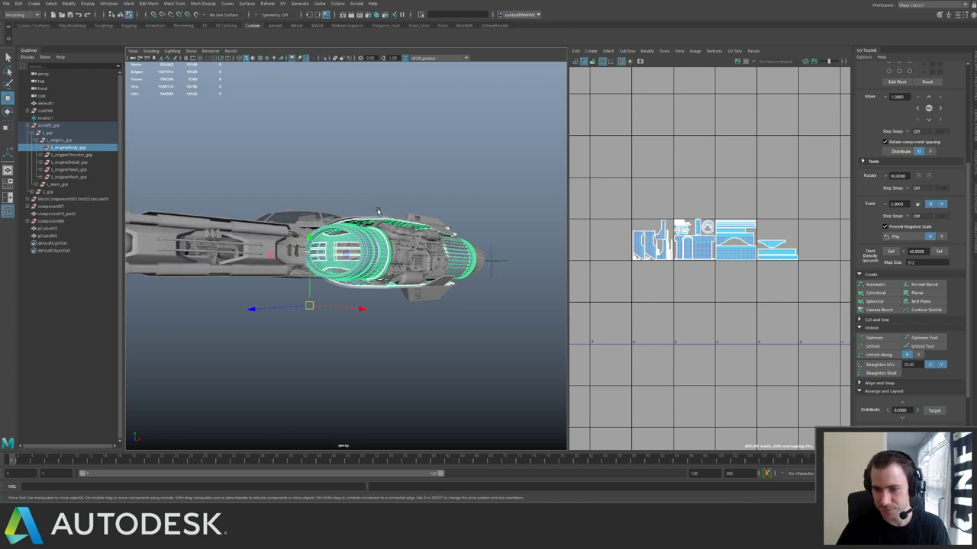
alt+drag(374, 212, 177, 115)
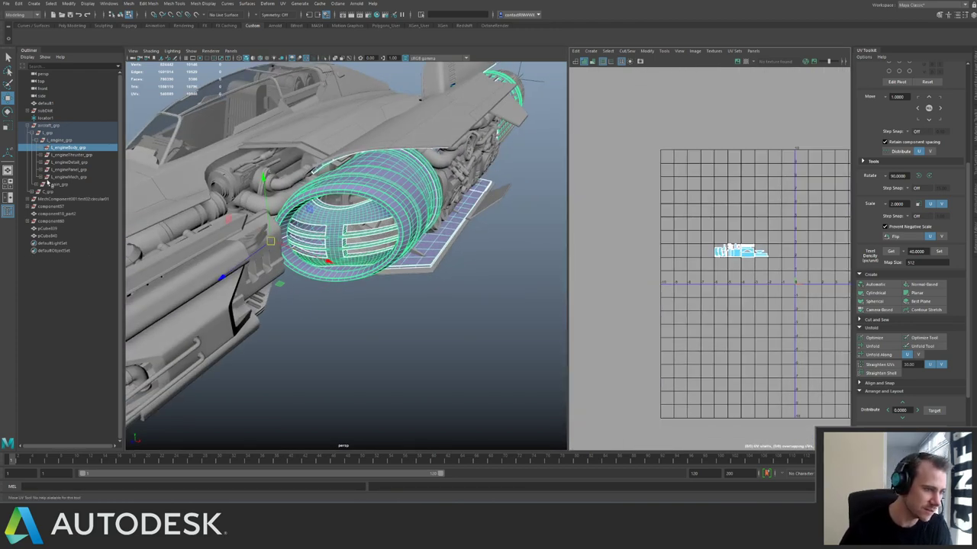
Expand L_main_grp, add L_mainBody_grp to the L_engineBody_grp selection, and compare both body groups on the full ship.
click(37, 184)
ctrl+click(77, 200)
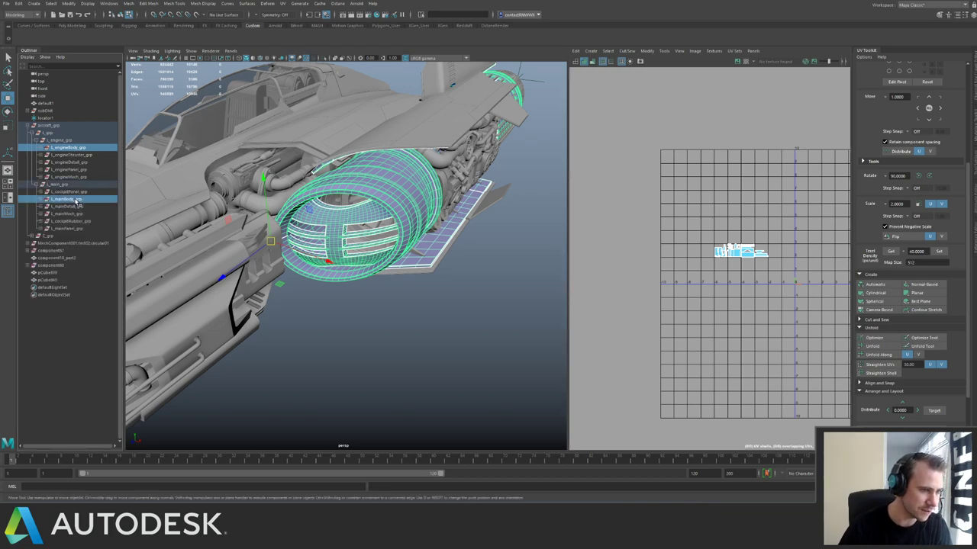
alt+middle_drag(743, 254, 558, 180)
key(ctrl+1)
alt+drag(344, 228, 434, 253)
key(ctrl+1)
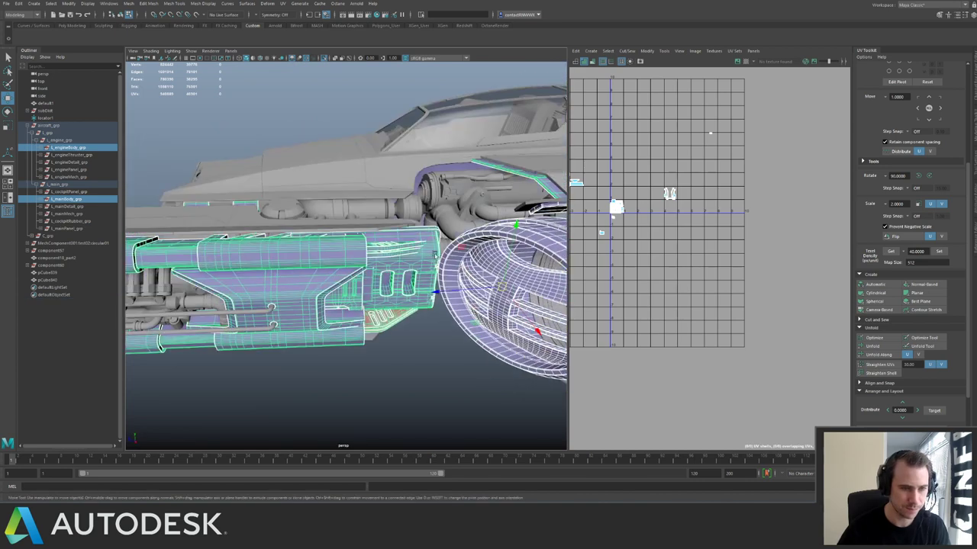
alt+middle_drag(433, 253, 252, 250)
alt+right_drag(252, 250, 183, 244)
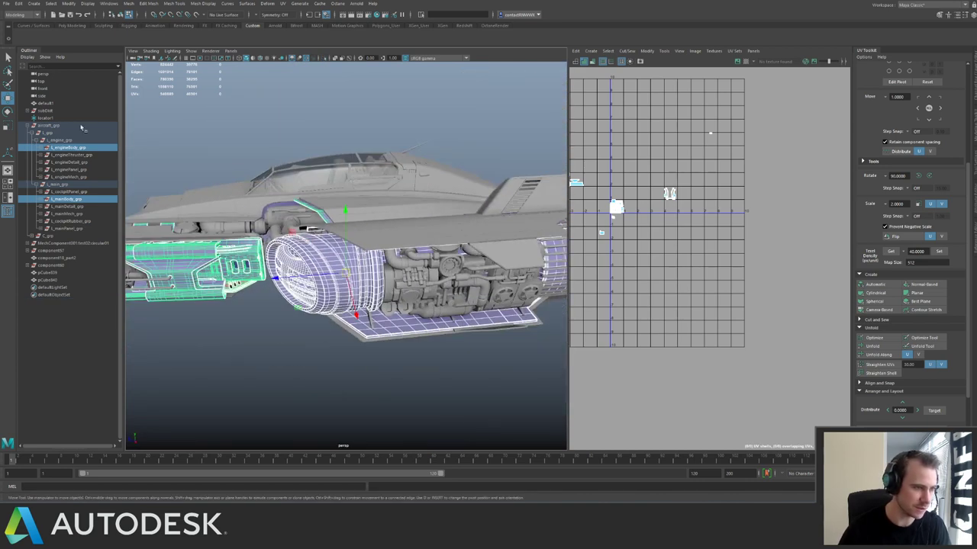
Select L_enginePanel_grp together with L_mainPanel_grp and examine their shells in the UV tiles along the U axis.
click(69, 169)
alt+drag(260, 229, 326, 224)
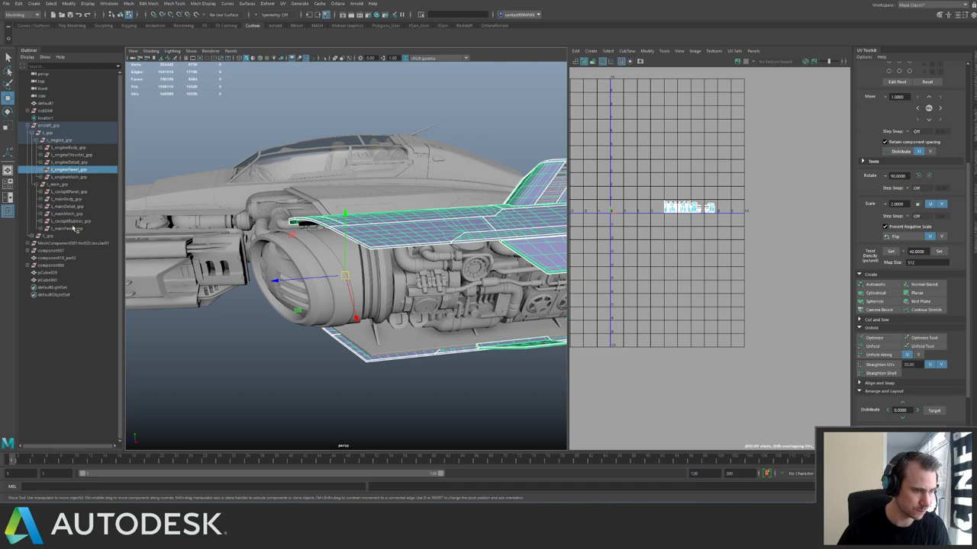
ctrl+click(70, 228)
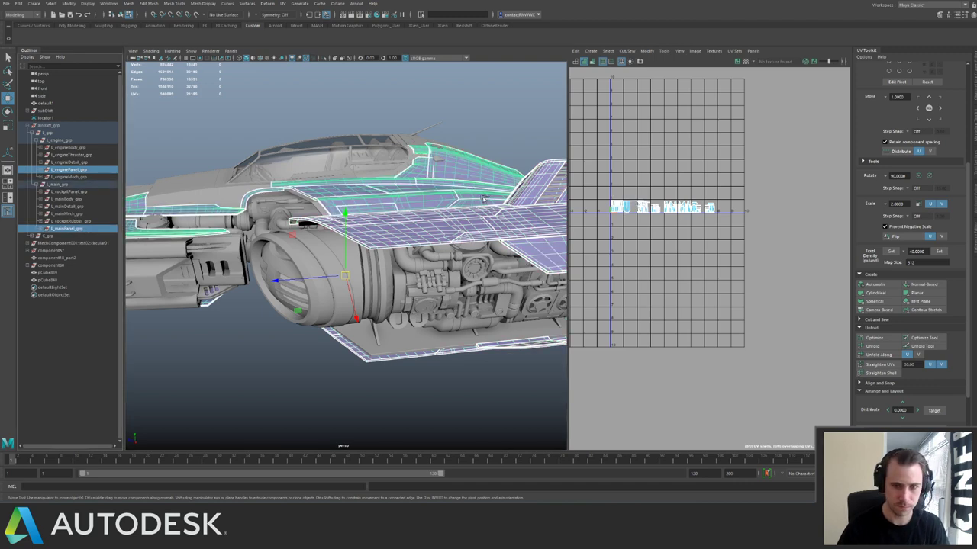
scroll(715, 260, up, 5)
scroll(716, 259, up, 5)
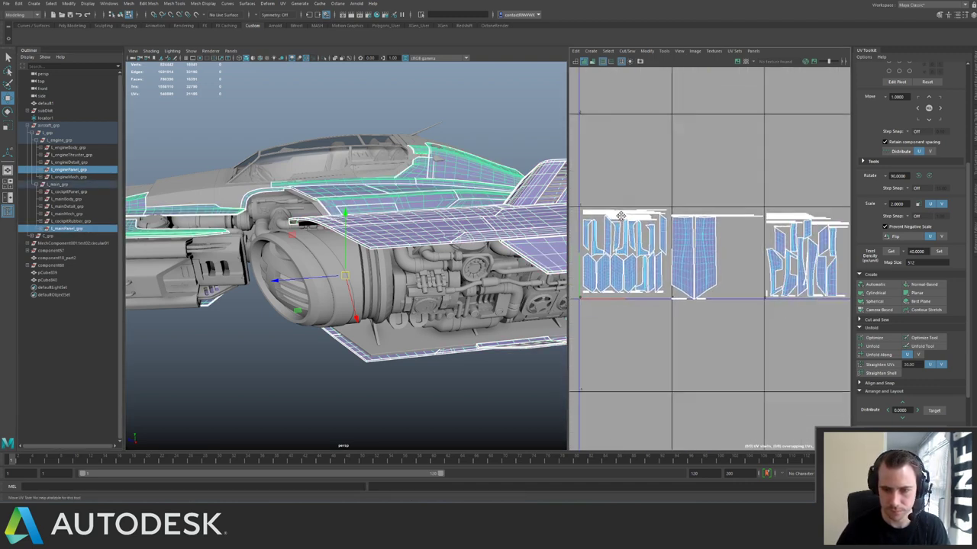
alt+middle_drag(678, 271, 673, 269)
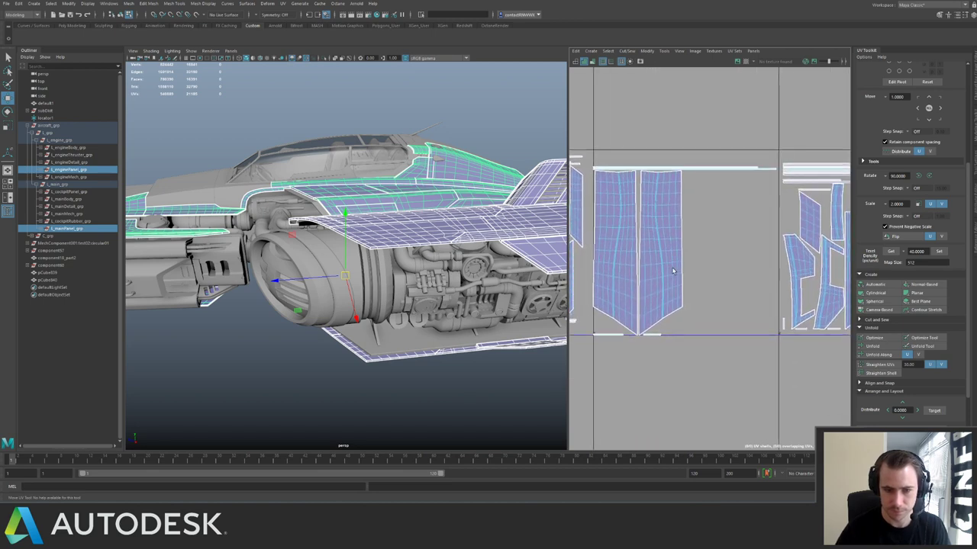
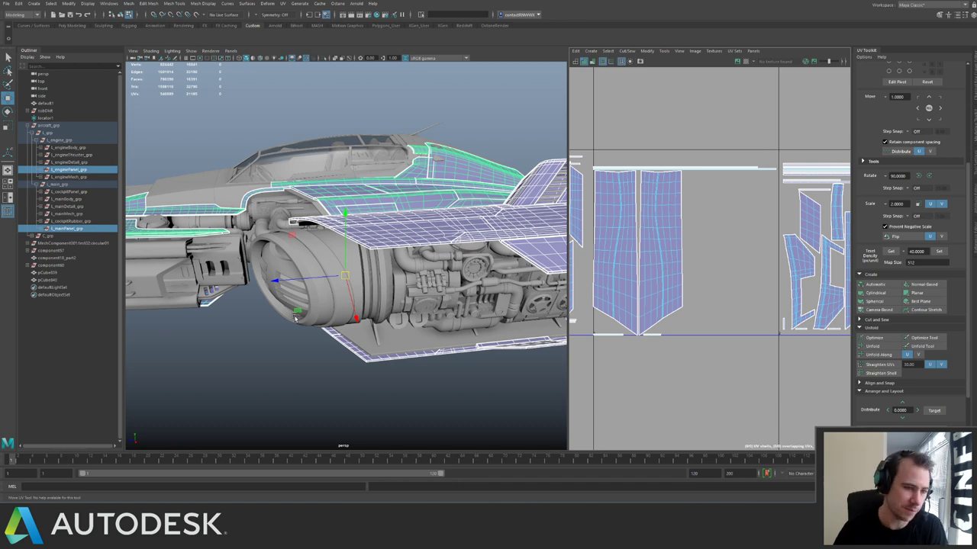
Clear the group selection and select only the outer panel above the engine, in object mode.
alt+drag(310, 273, 348, 313)
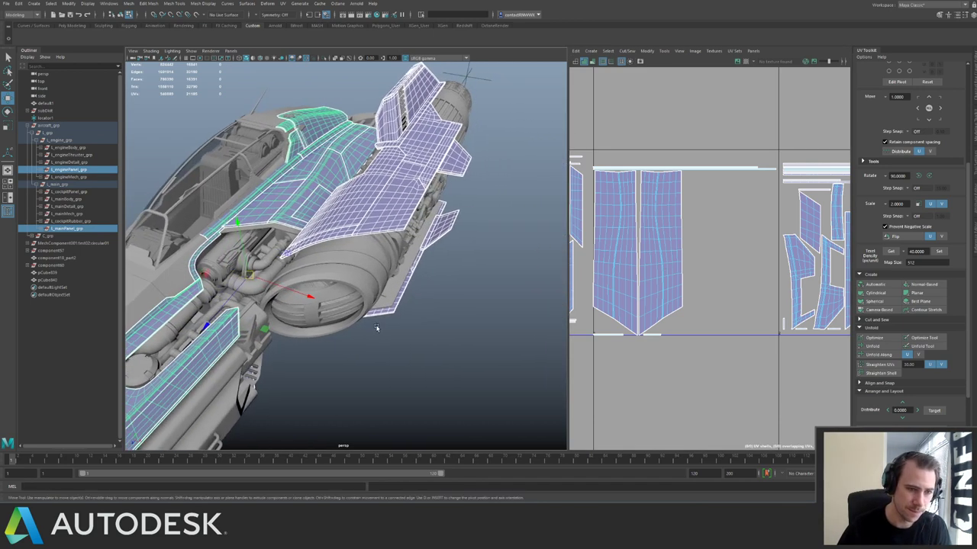
click(376, 328)
click(386, 221)
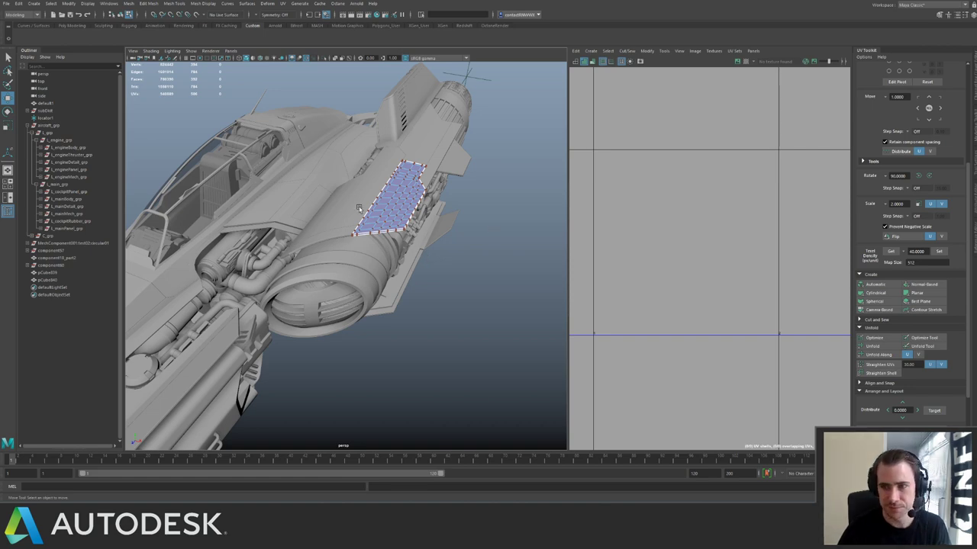
right_drag(372, 231, 408, 217)
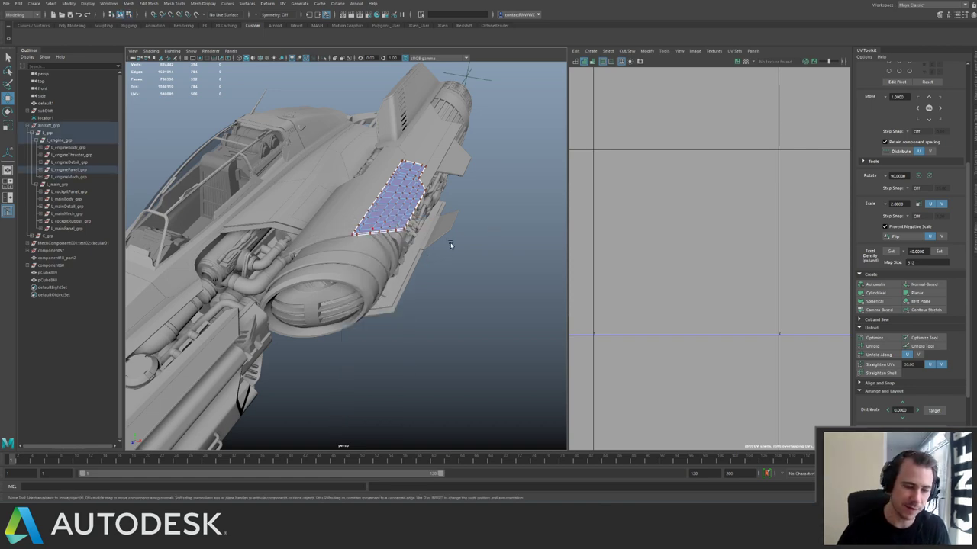
Clear the selection and select the adjoining panels on top of the engine together.
click(451, 242)
alt+drag(320, 183, 429, 257)
click(440, 182)
shift+click(393, 206)
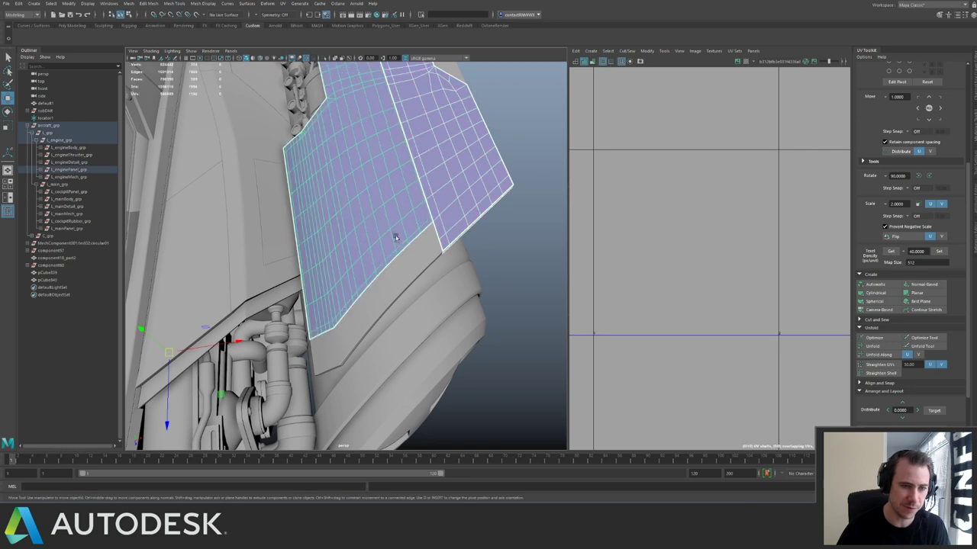
shift+click(395, 271)
Select the outer panel above the engine together with the pipe beneath it and isolate both.
alt+drag(432, 78, 342, 244)
click(341, 235)
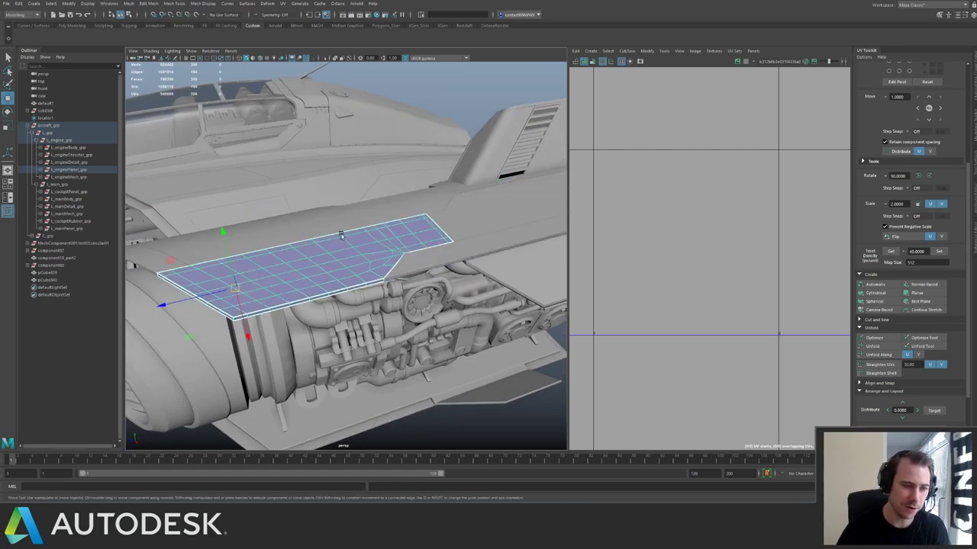
shift+click(342, 312)
key(ctrl+1)
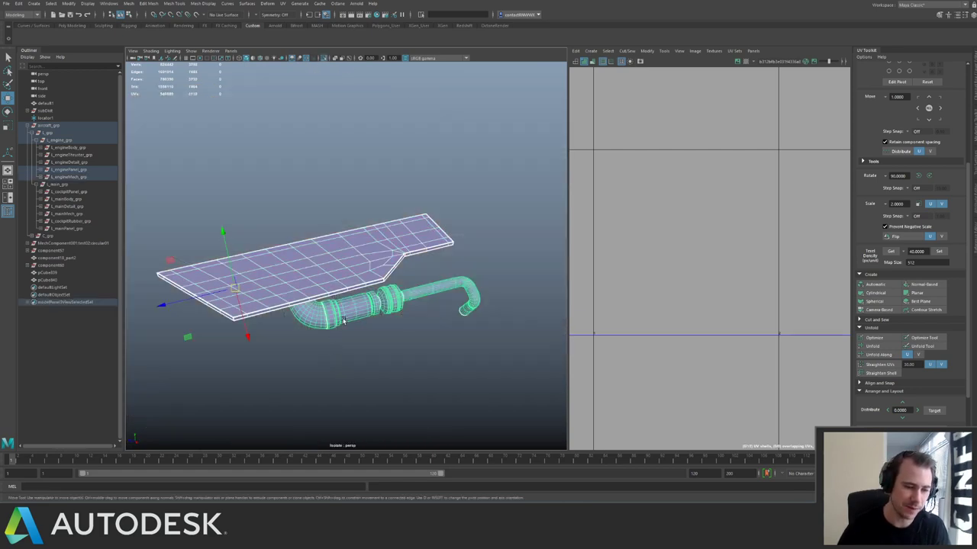
Inspect the isolated panel and pipe from another angle, then leave isolation to show the full ship.
alt+drag(342, 319, 292, 272)
shift+click(309, 231)
shift+click(308, 231)
key(ctrl+1)
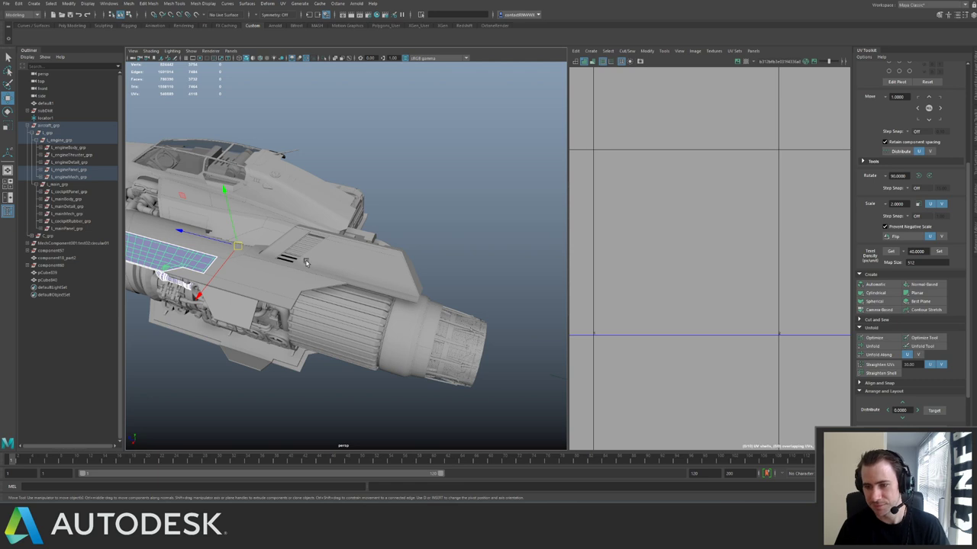
Clear the selection, inspect the ship around its engine, and select the outer panel above the engine alone.
click(441, 189)
alt+drag(264, 186, 407, 188)
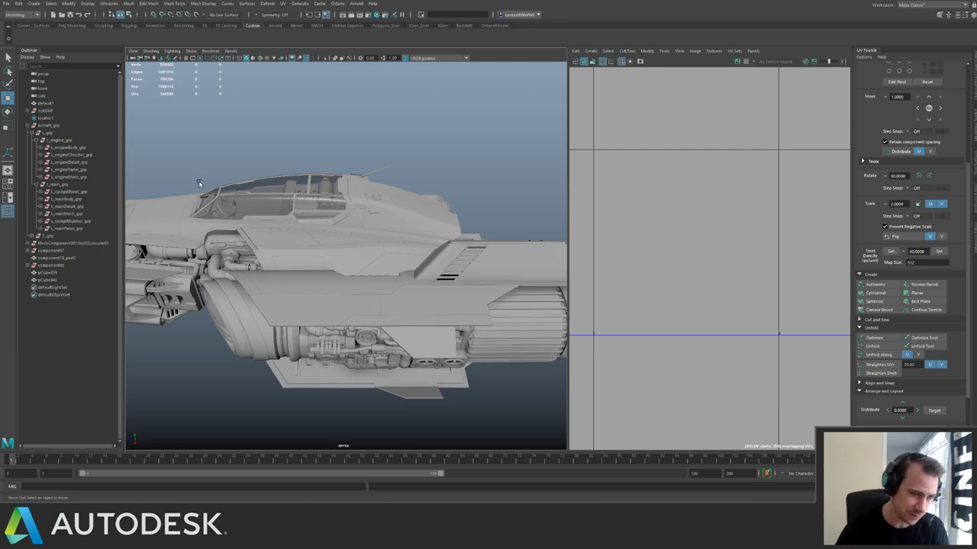
alt+drag(198, 183, 255, 196)
alt+middle_drag(354, 180, 273, 168)
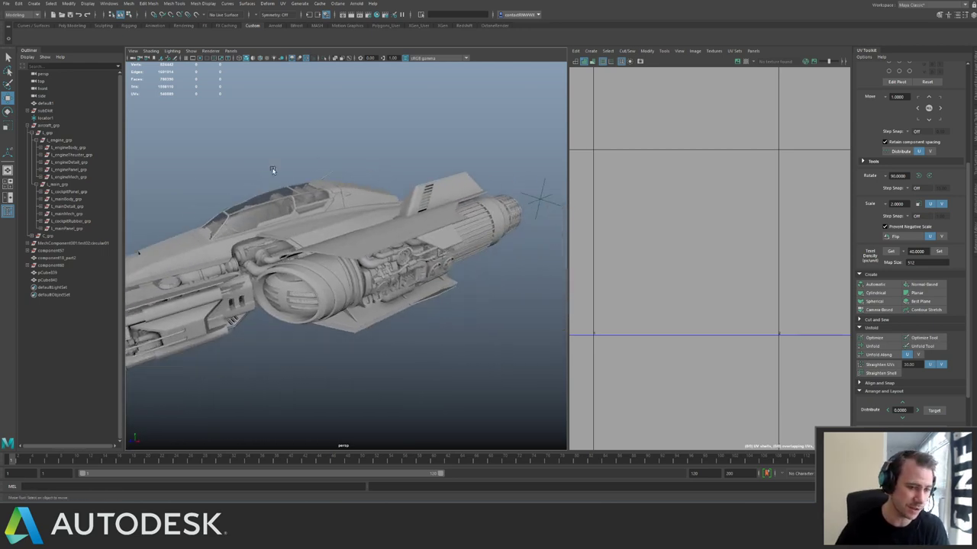
alt+right_drag(272, 168, 392, 242)
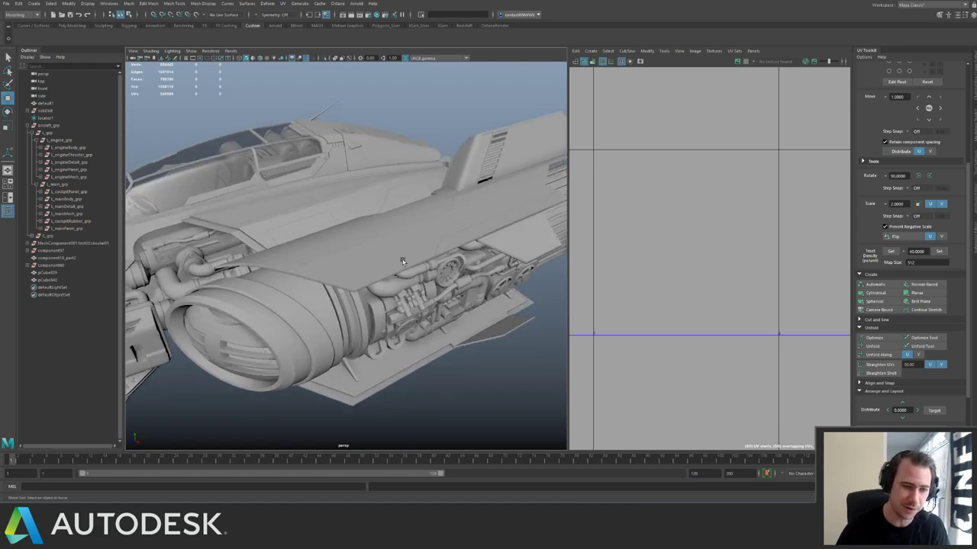
click(403, 262)
alt+drag(390, 256, 435, 250)
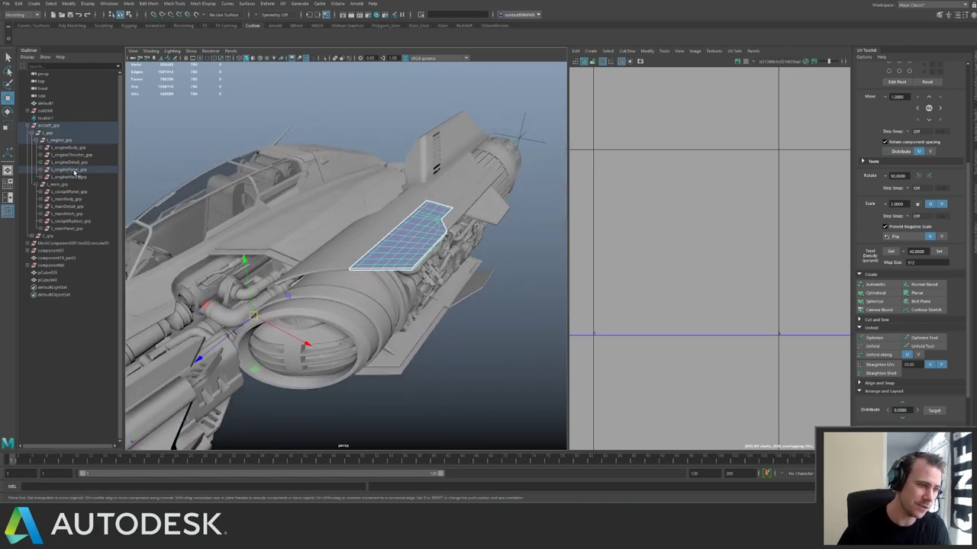
Select the L_enginePanel_grp and L_mainPanel_grp groups together and inspect their UV tiles and the ship around the exposed engine.
click(74, 170)
scroll(654, 181, down, 5)
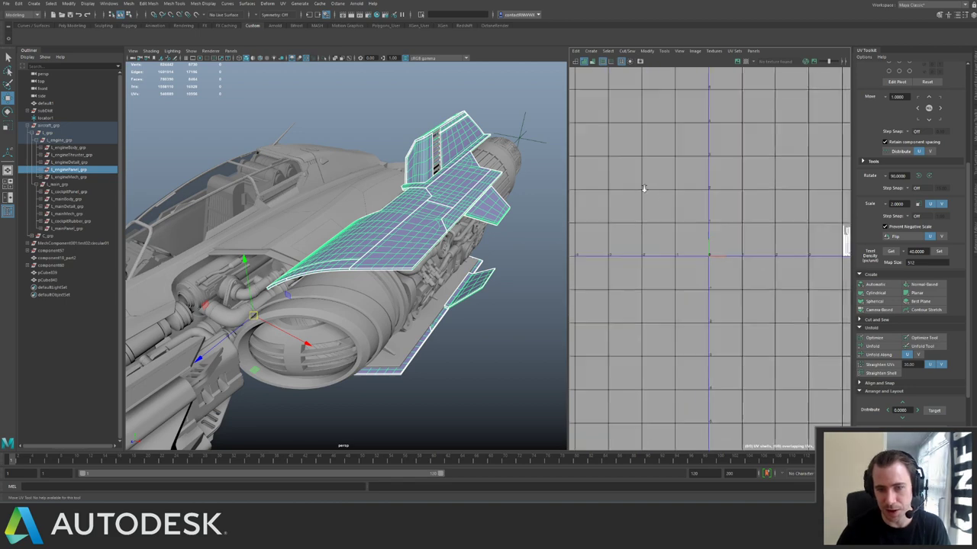
scroll(733, 202, down, 3)
scroll(675, 170, down, 2)
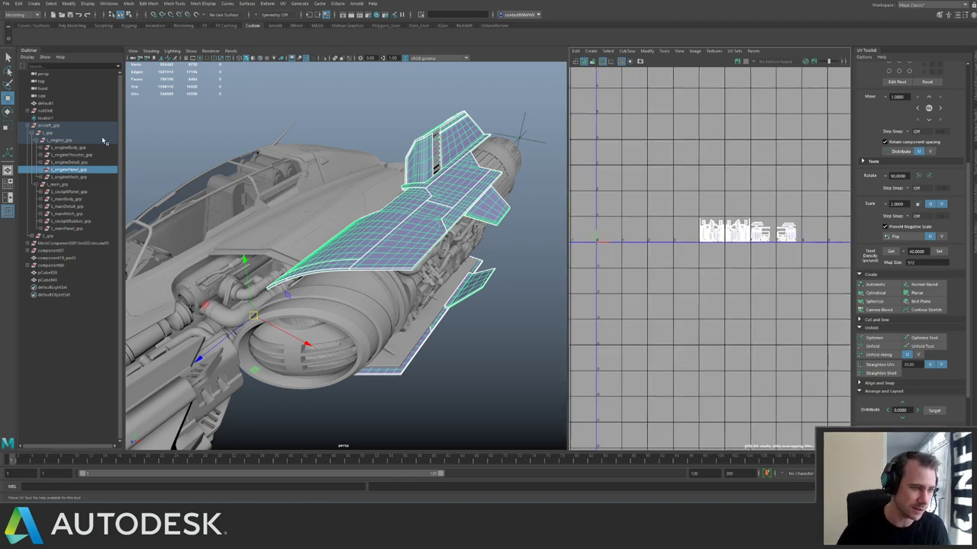
ctrl+click(78, 229)
scroll(593, 175, down, 4)
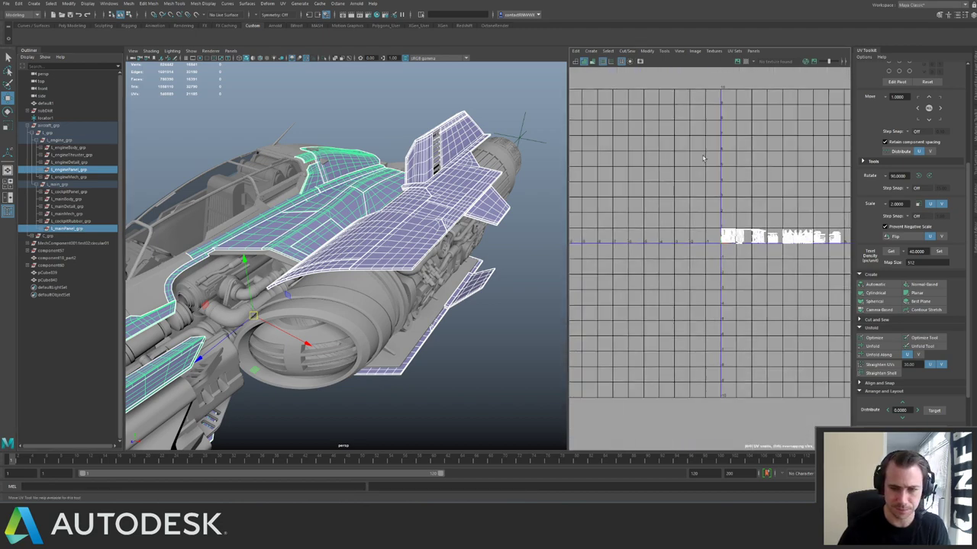
alt+drag(387, 228, 281, 209)
alt+drag(364, 207, 332, 202)
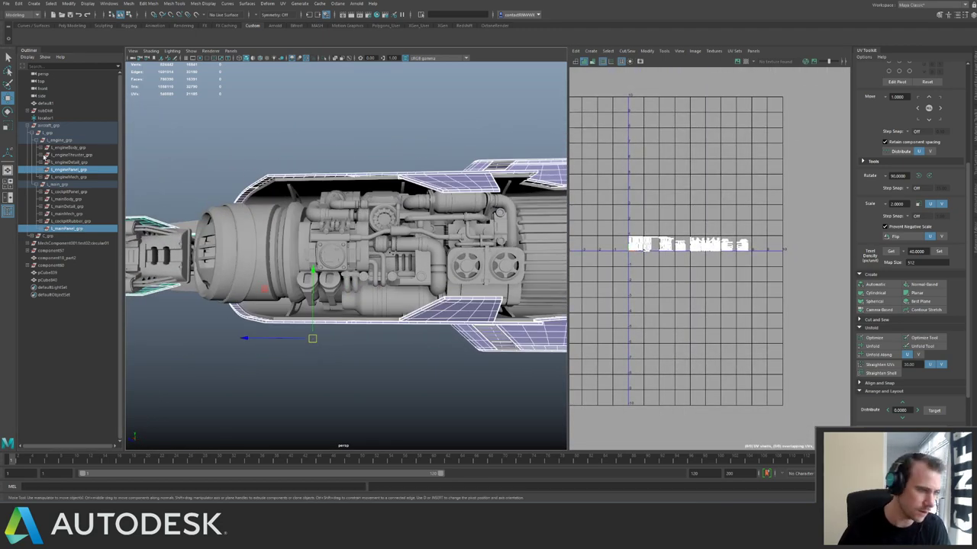
Add L_mainMech_grp to the selected panel groups and examine its row of UV tiles.
ctrl+click(77, 216)
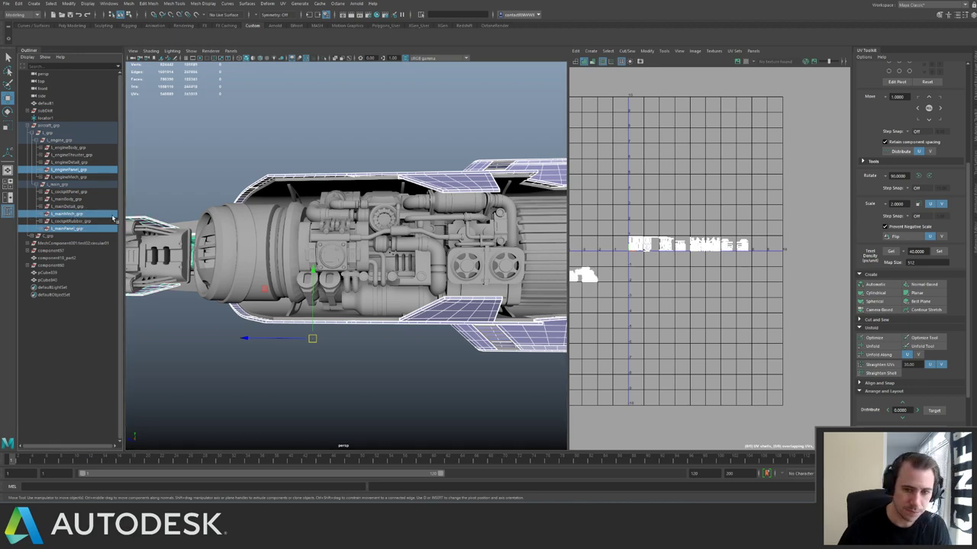
scroll(794, 309, up, 4)
alt+middle_drag(794, 309, 652, 244)
alt+right_drag(653, 243, 822, 331)
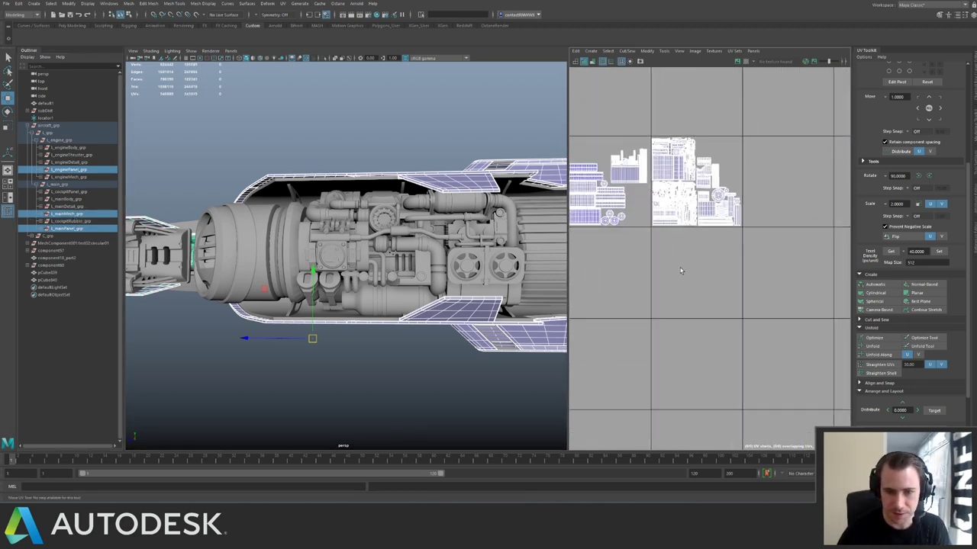
alt+right_drag(714, 274, 578, 208)
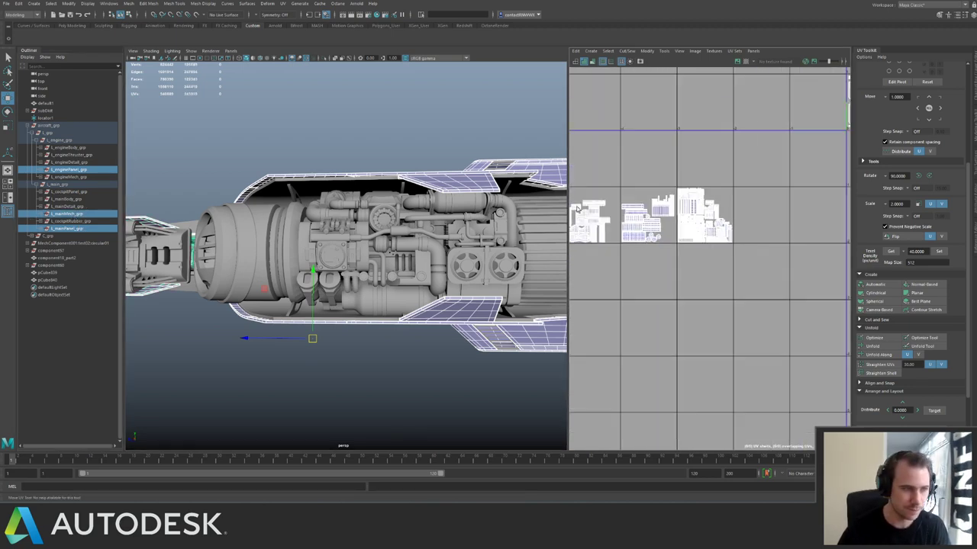
Add L_engineMech_grp to the selection and compare the mech UV tiles with the panel tiles.
ctrl+click(82, 177)
scroll(621, 175, down, 2)
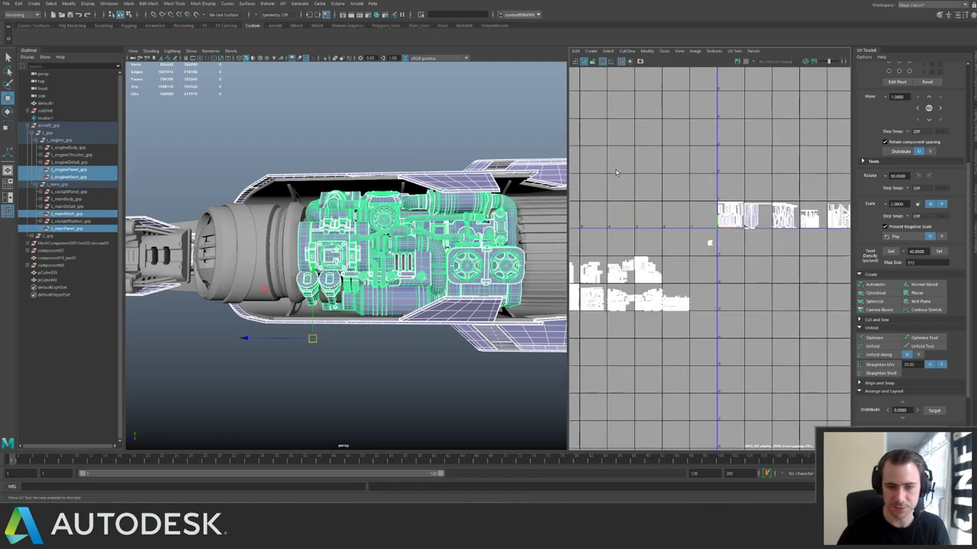
alt+middle_drag(498, 190, 702, 194)
alt+right_drag(746, 242, 658, 187)
alt+middle_drag(616, 261, 668, 201)
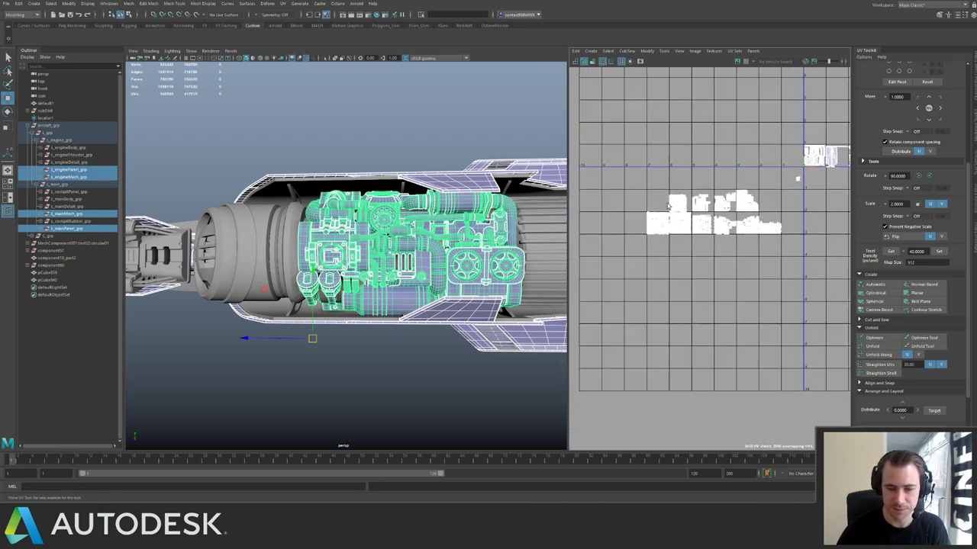
alt+right_drag(668, 201, 810, 309)
scroll(811, 309, down, 3)
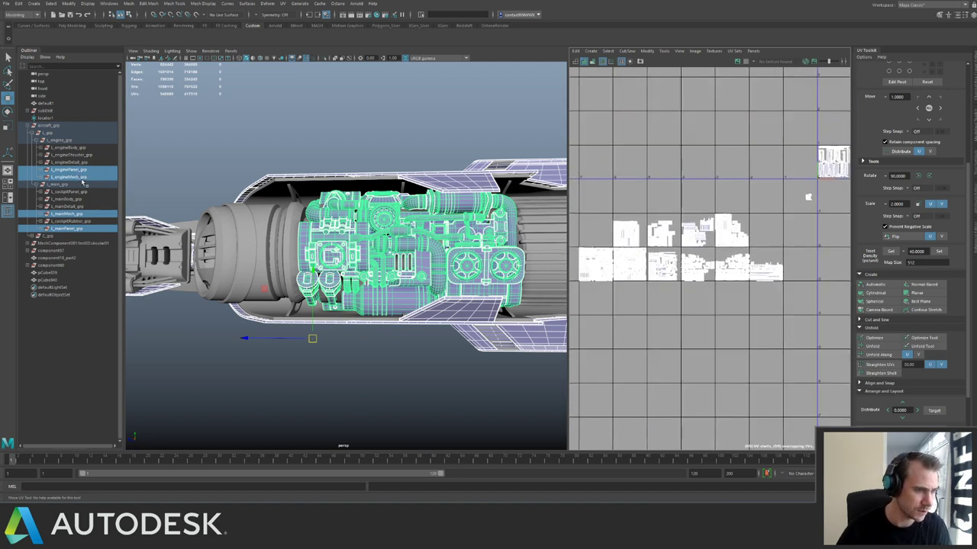
Select L_engineMech_grp alone, isolate it, and select all of its meshes in the view.
click(82, 177)
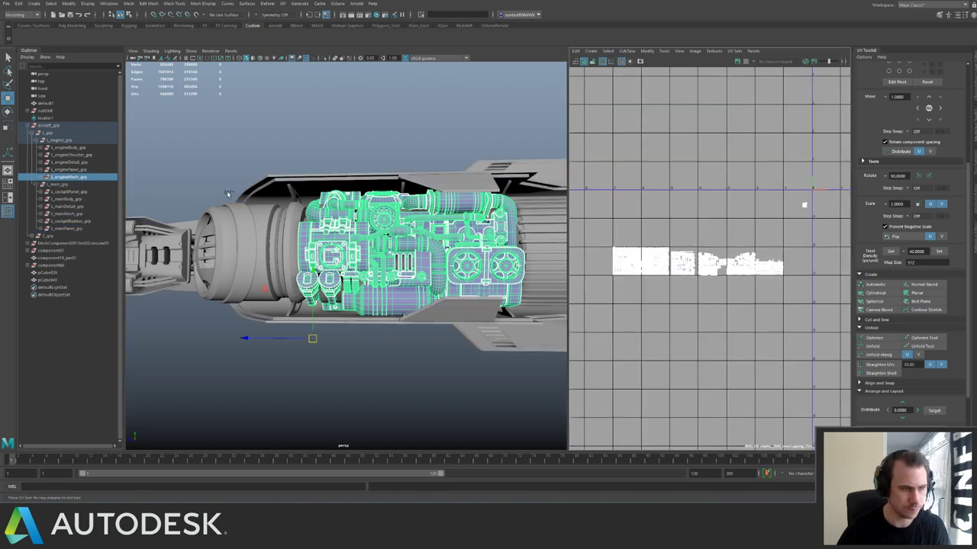
key(ctrl+1)
alt+drag(377, 203, 434, 223)
alt+right_drag(435, 223, 281, 172)
click(250, 169)
drag(248, 170, 393, 281)
Select the stray engine mech UV shell near the origin and move it onto the row of mech UV tiles.
right_drag(802, 203, 827, 224)
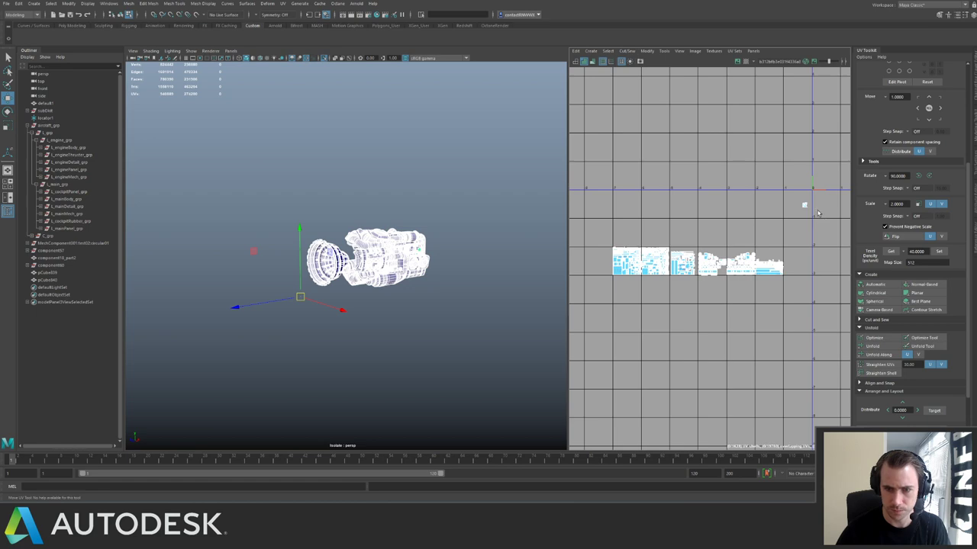
drag(809, 200, 800, 210)
alt+middle_drag(795, 212, 742, 219)
alt+right_drag(742, 219, 765, 218)
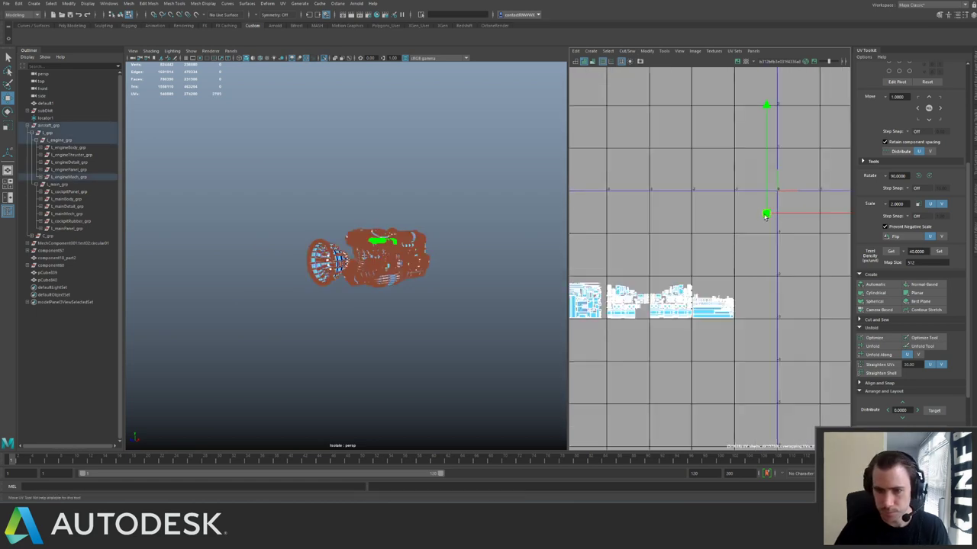
drag(765, 216, 670, 287)
Reposition the moved UV shell into the gap between the mech shells, return to object selection and clear the selection.
alt+middle_drag(633, 243, 698, 206)
alt+right_drag(698, 206, 757, 279)
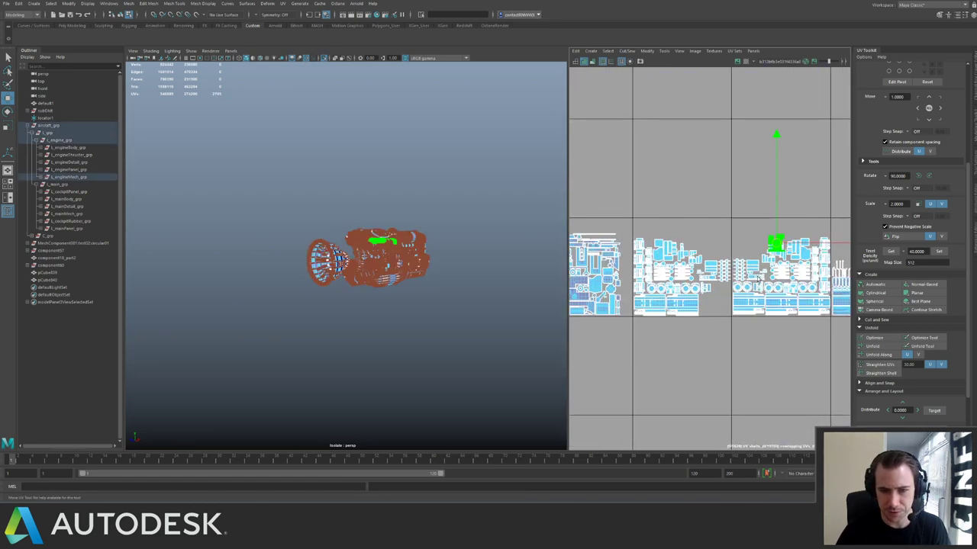
alt+middle_drag(757, 279, 677, 241)
drag(728, 230, 661, 285)
scroll(629, 166, down, 3)
key(F8)
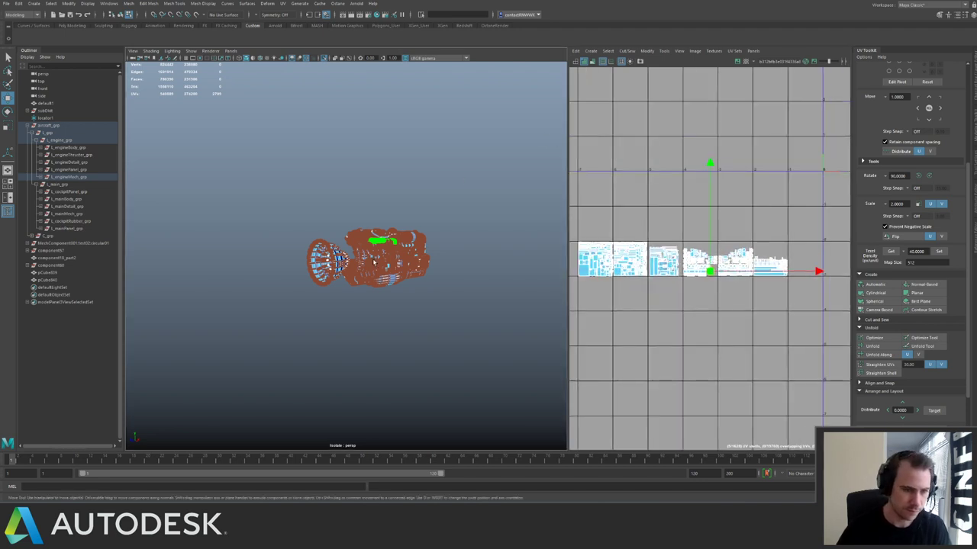
click(436, 203)
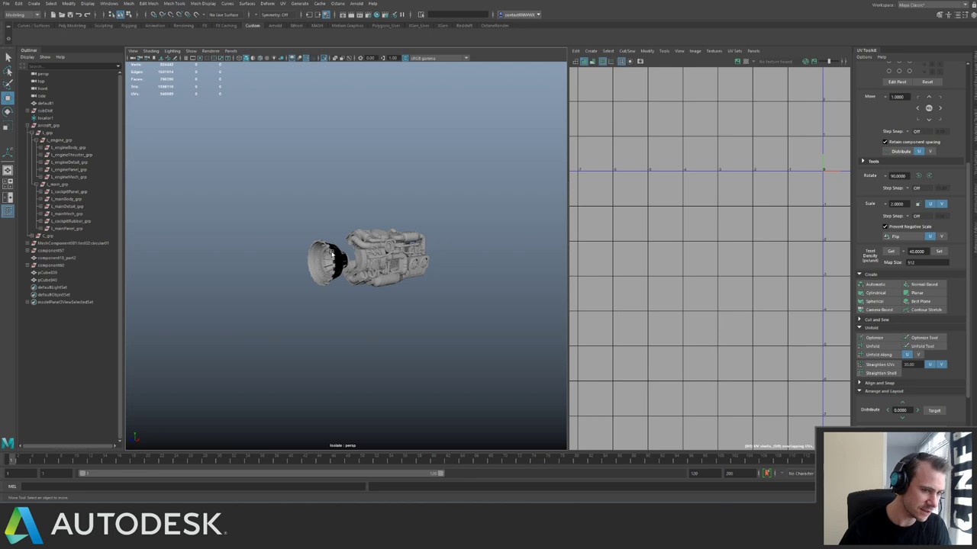
Select all isolated engine mech meshes, leave isolation to show the full ship, and inspect their UV tiles.
drag(292, 220, 425, 290)
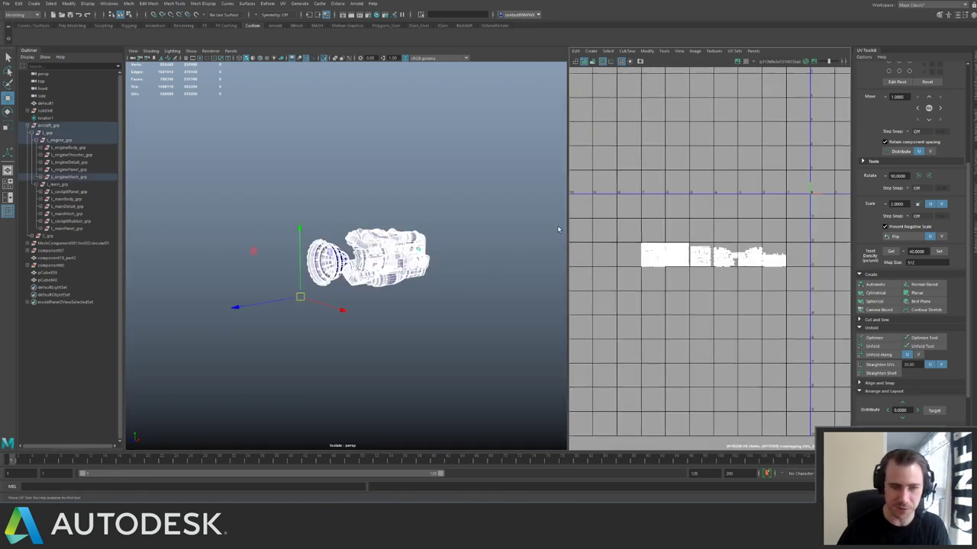
key(ctrl+1)
alt+drag(342, 201, 364, 206)
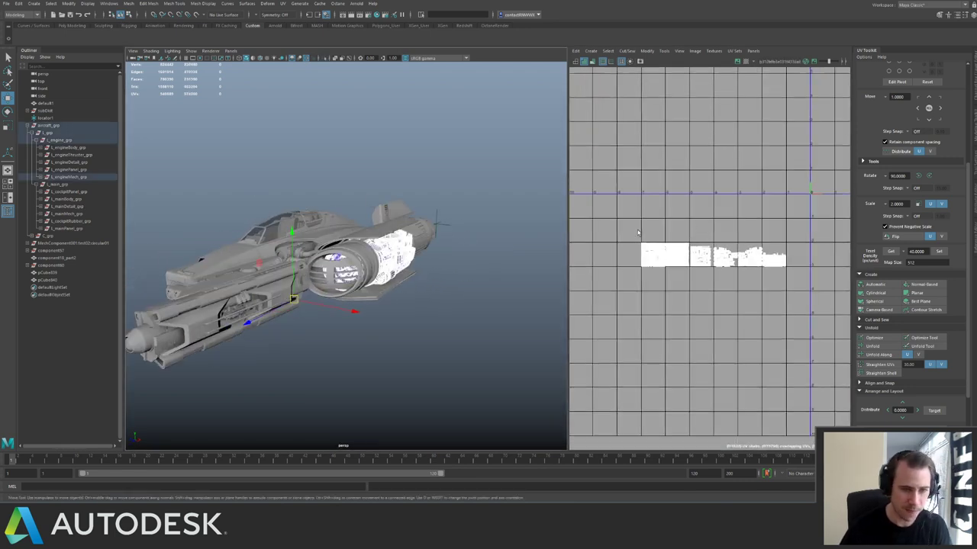
scroll(745, 249, up, 3)
mouse_move(744, 249)
alt+middle_down()
mouse_move(636, 260)
mouse_move(730, 238)
alt+middle_up()
scroll(709, 241, down, 1)
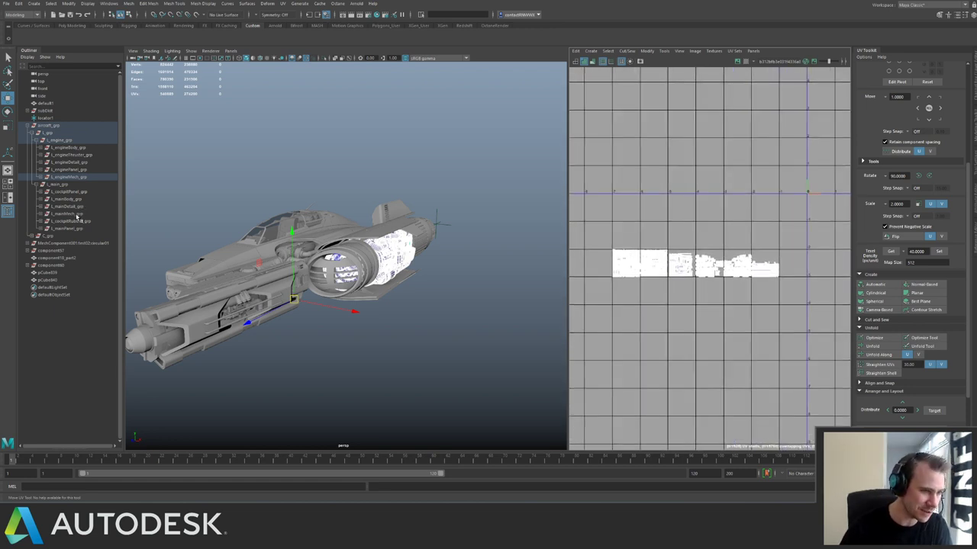
Select L_mainMech_grp alone and examine its UV tiles up close.
click(76, 215)
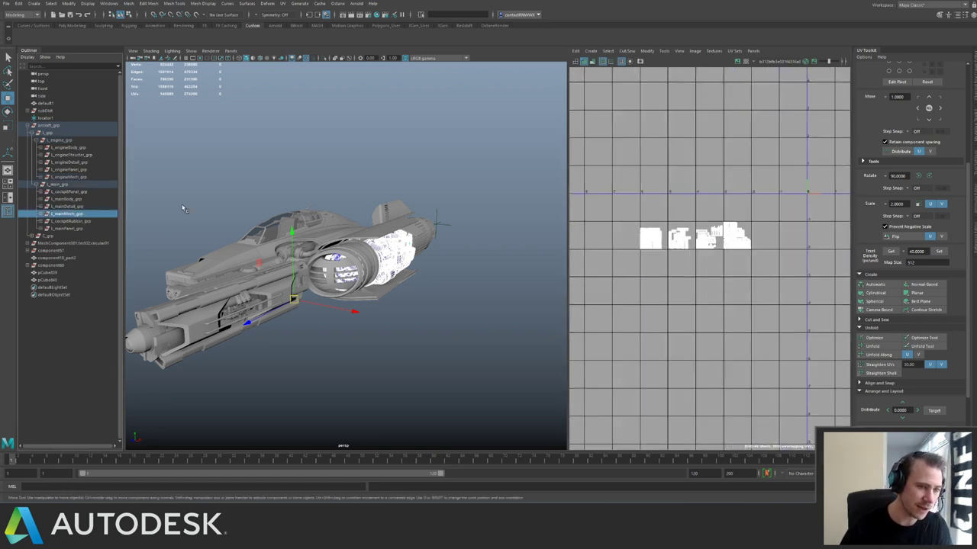
alt+middle_drag(657, 251, 698, 255)
scroll(698, 256, up, 1)
scroll(698, 255, up, 4)
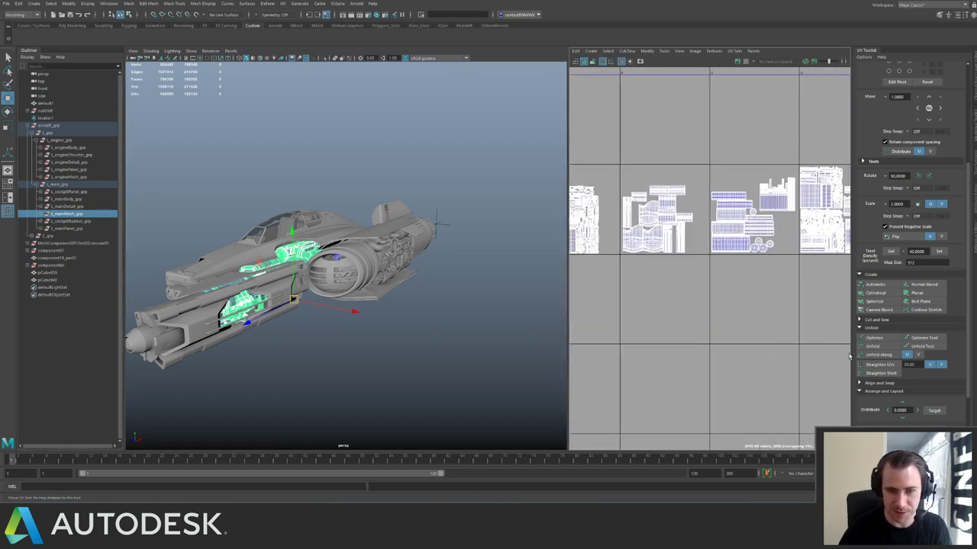
scroll(627, 278, down, 1)
scroll(627, 279, down, 5)
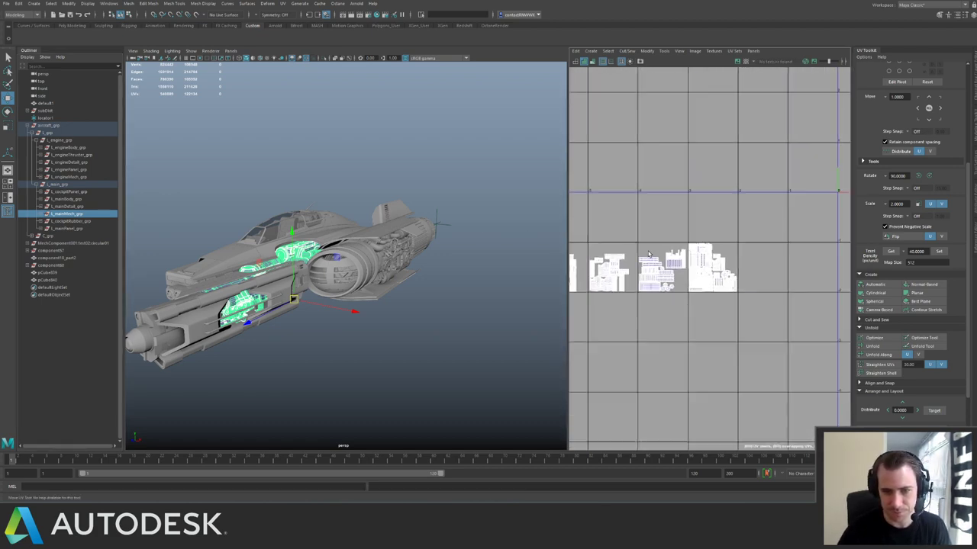
Select all UVs of L_mainMech_grp and move them up by one tile.
alt+middle_drag(721, 258, 682, 230)
alt+right_drag(681, 230, 666, 216)
key(w)
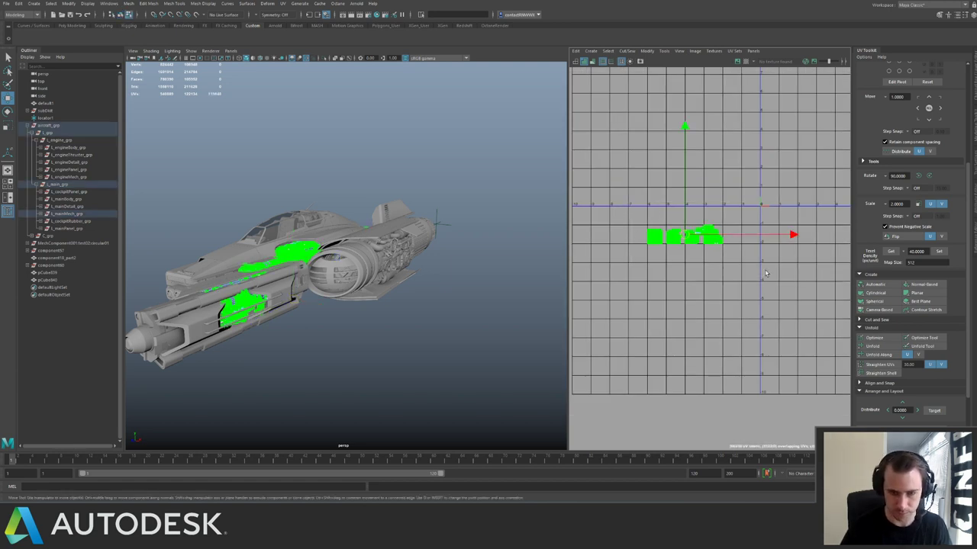
key(Up)
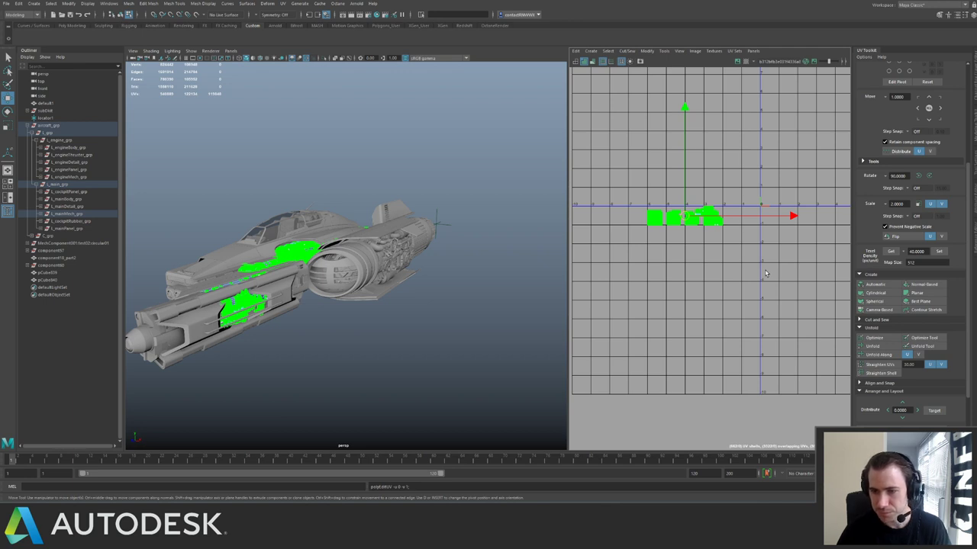
Return to object selection, reselect L_mainMech_grp, and inspect its pipes between the cockpit and the engine.
click(240, 282)
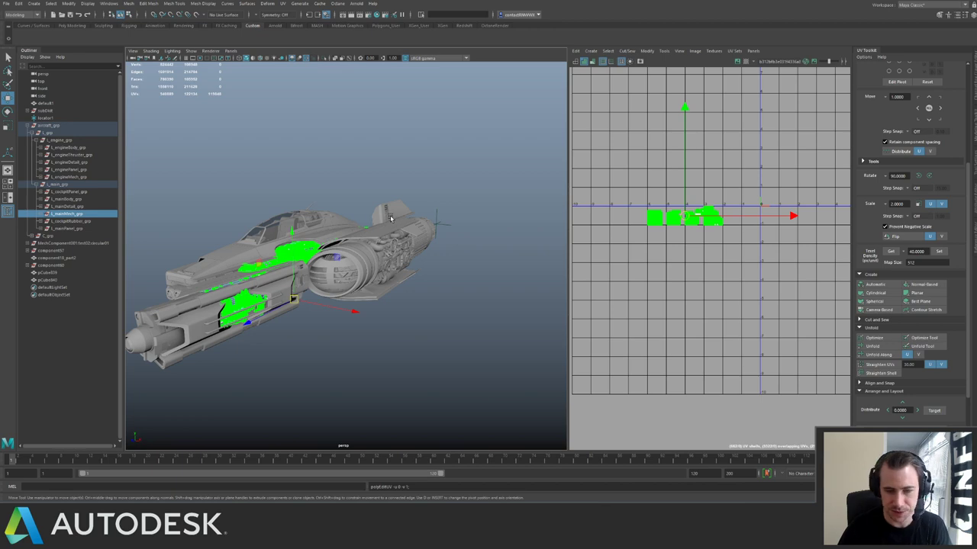
click(426, 208)
click(64, 214)
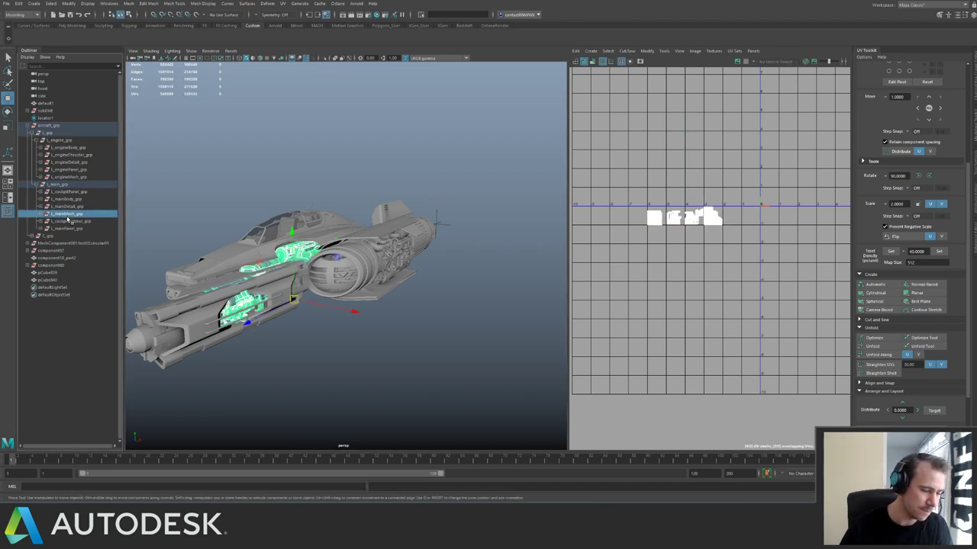
key(f)
alt+drag(261, 235, 336, 307)
alt+middle_drag(335, 308, 338, 281)
alt+right_drag(274, 305, 309, 324)
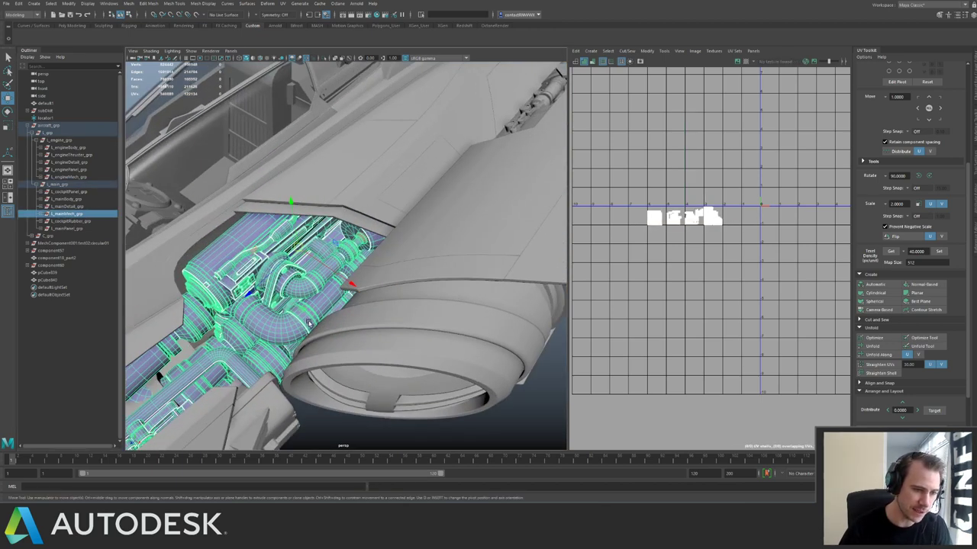
alt+drag(314, 313, 337, 265)
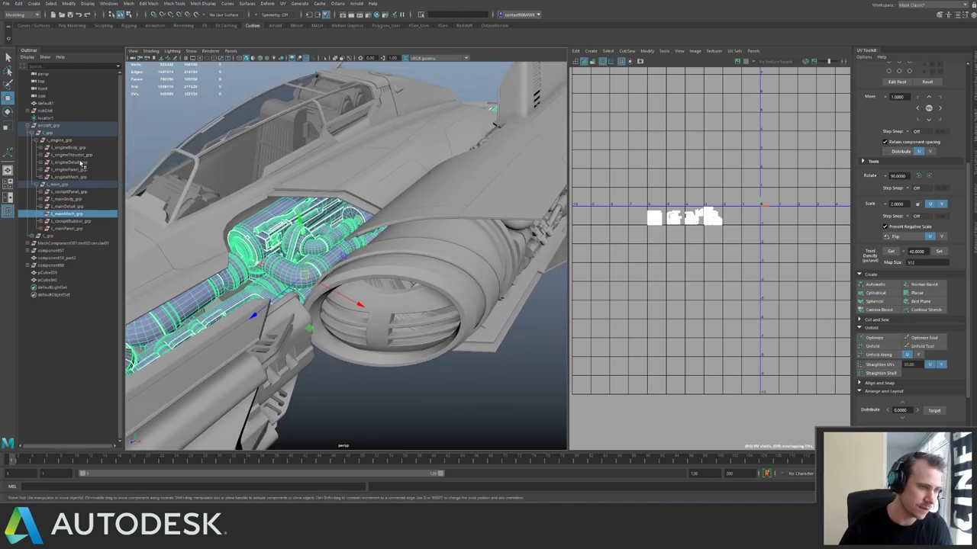
Add L_engineMech_grp to the selection and inspect both mech groups' UV rows together.
ctrl+click(80, 178)
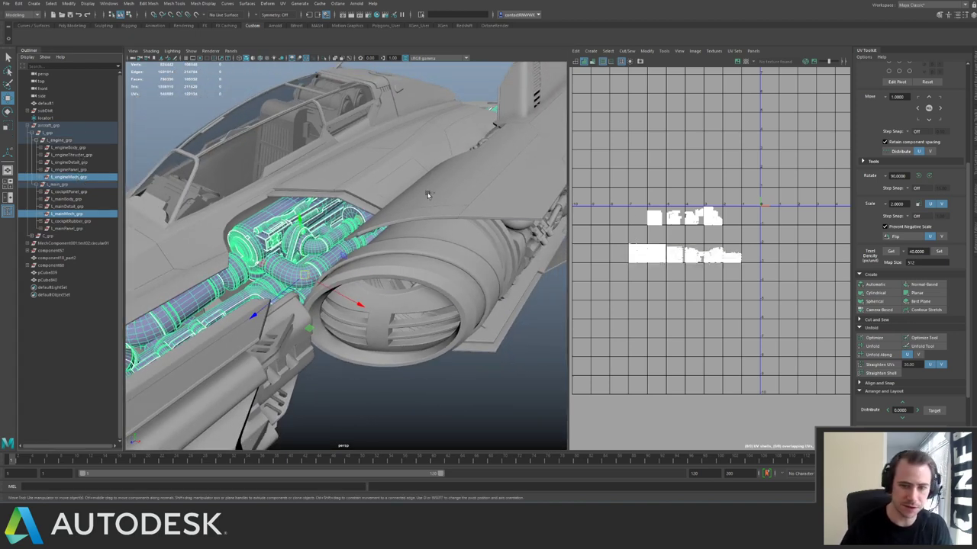
scroll(634, 254, up, 2)
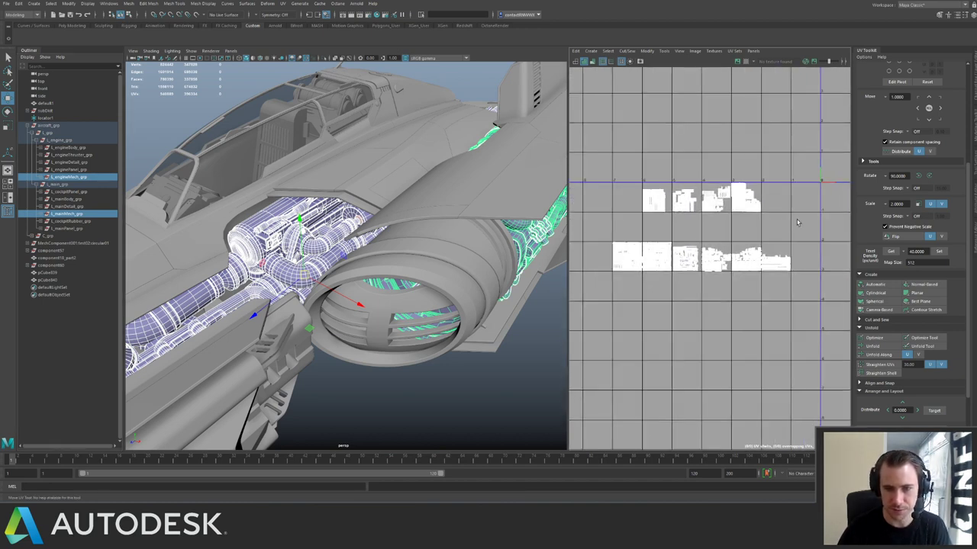
alt+middle_drag(797, 220, 737, 231)
scroll(737, 230, down, 3)
Select the upper row of mech UVs and move it five tiles right and down to continue the lower row.
right_drag(635, 211, 634, 193)
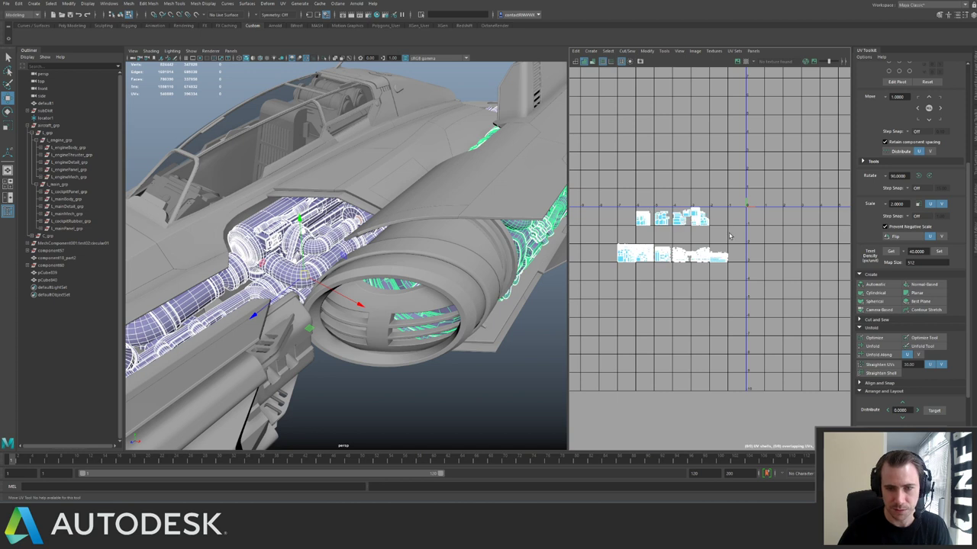
drag(730, 237, 729, 239)
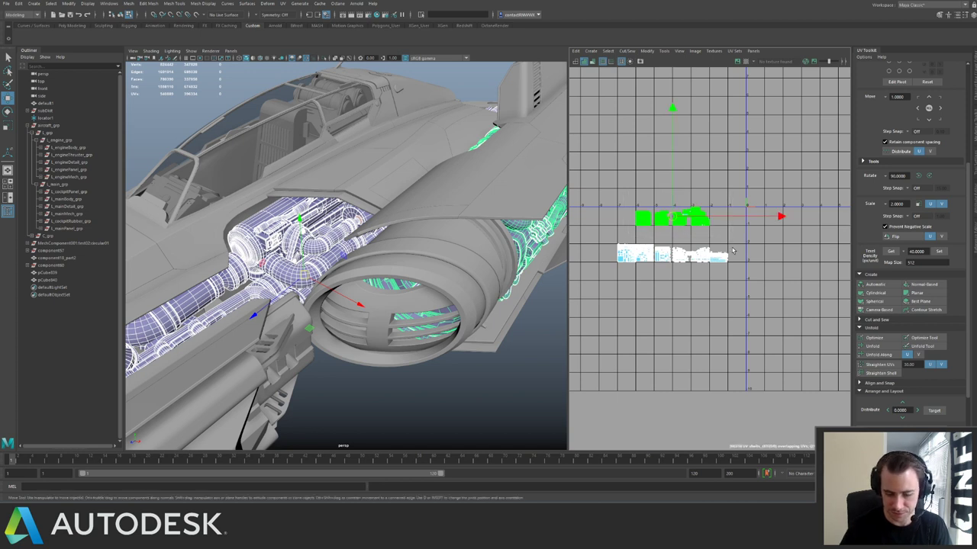
key(Right)
key(Right)
key(Right)
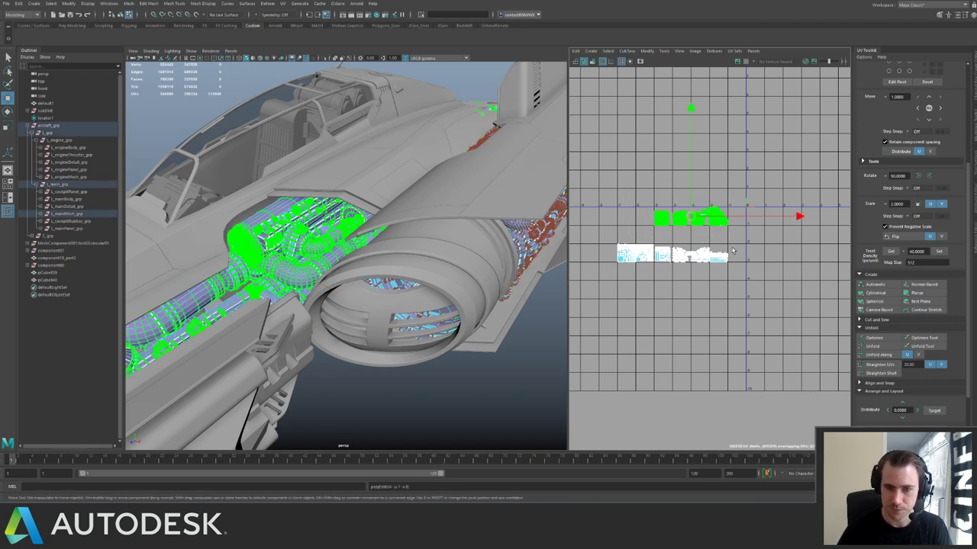
key(Right)
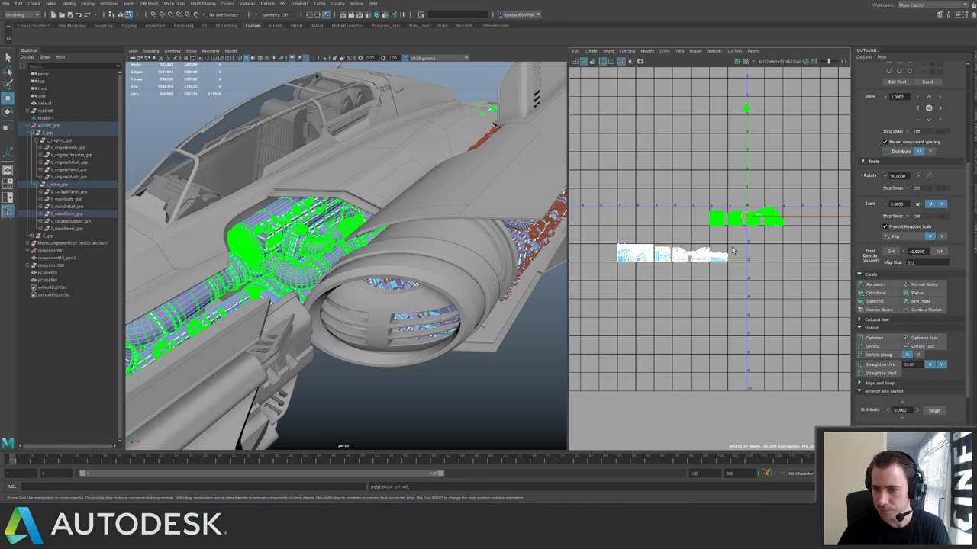
key(Right)
key(Down)
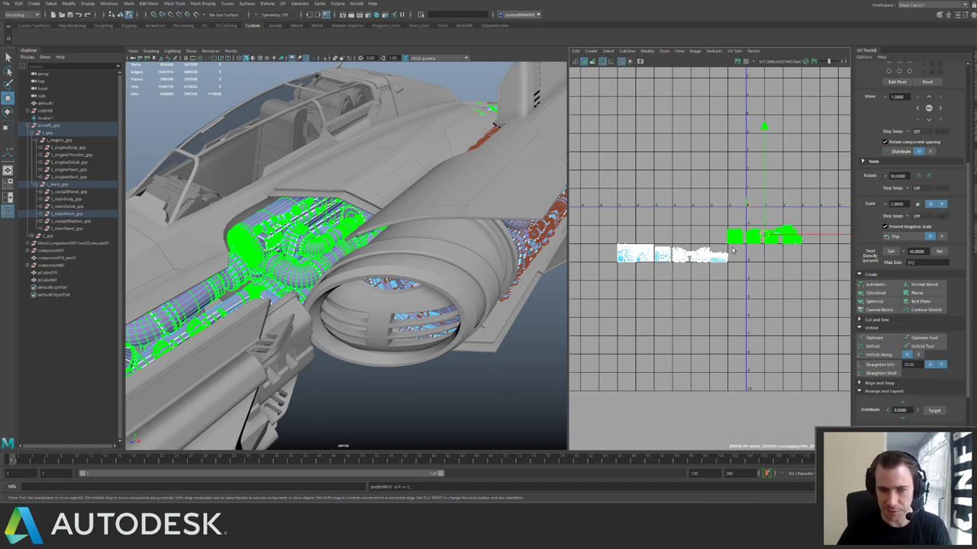
middle_drag(732, 250, 733, 269)
Examine the combined mech UV row tile by tile up close and as a whole, including the area around it.
alt+middle_drag(720, 227, 667, 205)
alt+right_drag(690, 256, 828, 340)
alt+right_drag(647, 266, 801, 312)
alt+middle_drag(838, 237, 614, 305)
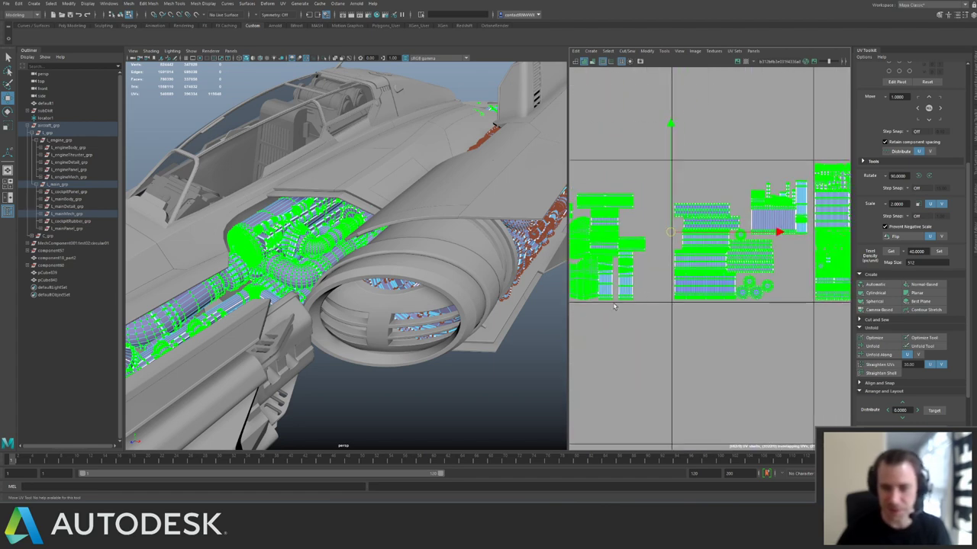
alt+right_drag(686, 289, 625, 259)
alt+middle_drag(688, 254, 608, 265)
alt+right_drag(664, 283, 587, 239)
alt+middle_drag(589, 239, 913, 252)
alt+right_drag(710, 209, 646, 174)
alt+right_drag(657, 221, 754, 278)
scroll(754, 278, down, 3)
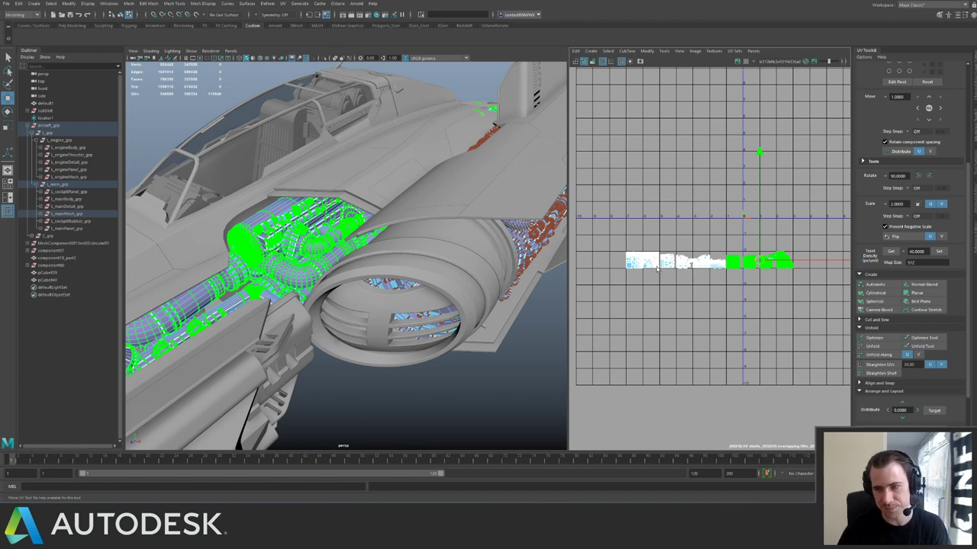
alt+middle_drag(793, 194, 665, 264)
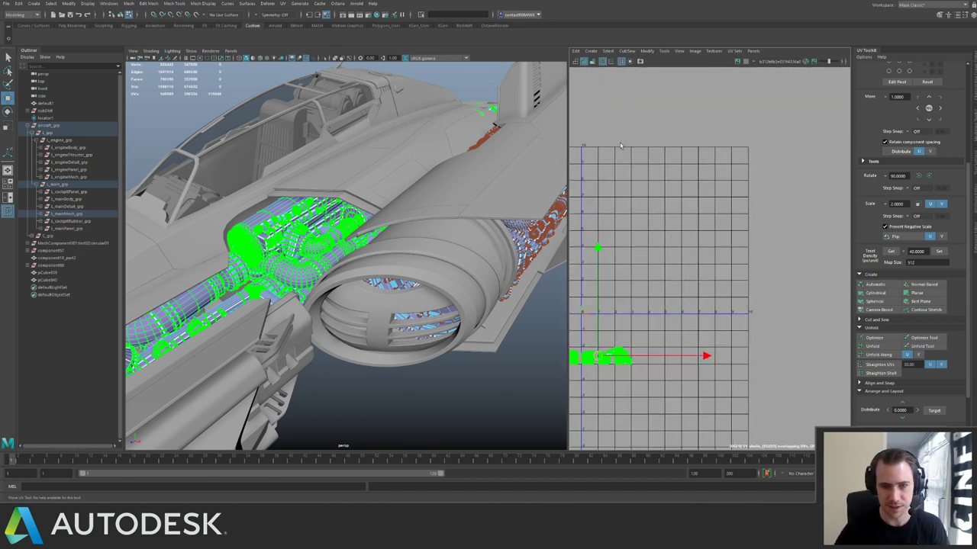
Select the stray UVs away from the mech tiles, frame their component on the model and isolate it.
click(729, 230)
drag(707, 224, 631, 325)
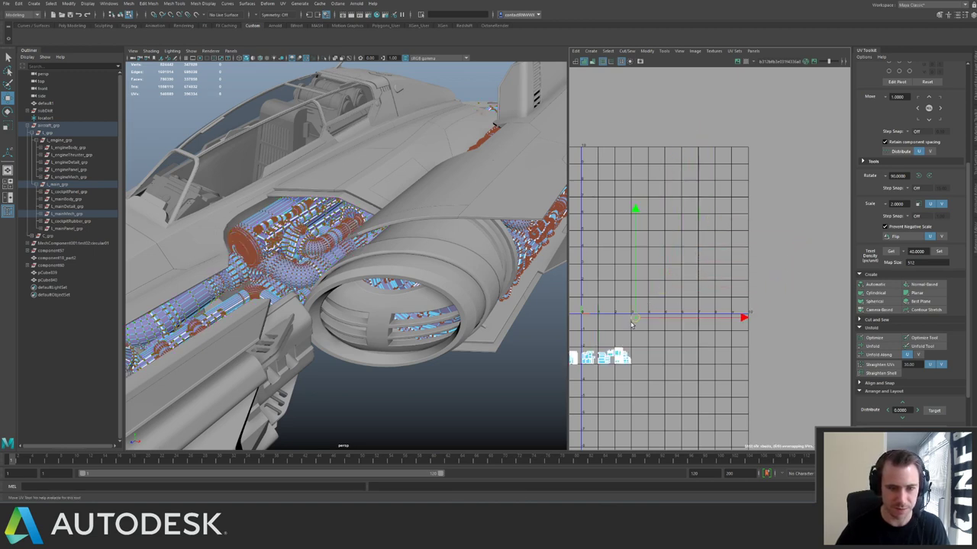
key(f)
alt+drag(380, 252, 268, 175)
scroll(268, 175, down, 5)
alt+drag(487, 204, 307, 250)
key(ctrl+1)
alt+right_drag(307, 250, 350, 282)
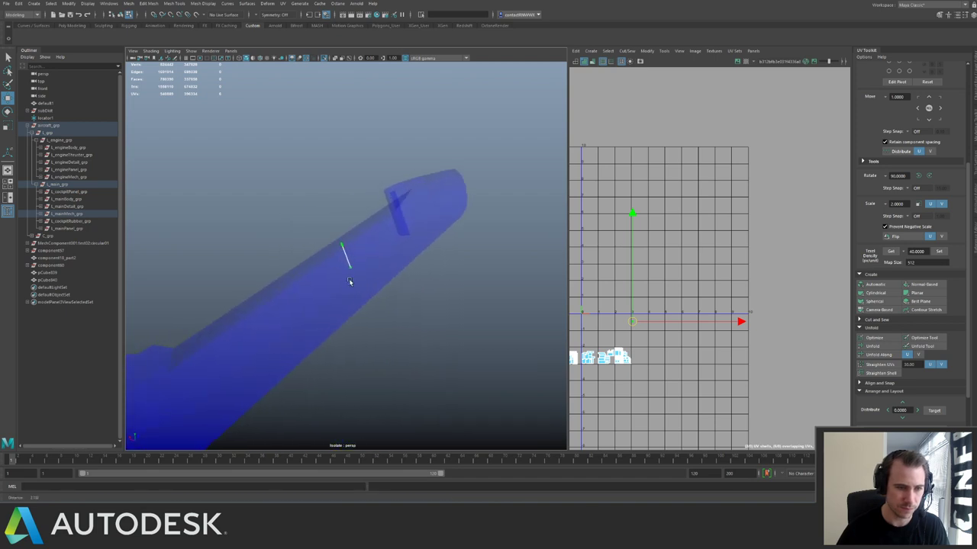
key(F10)
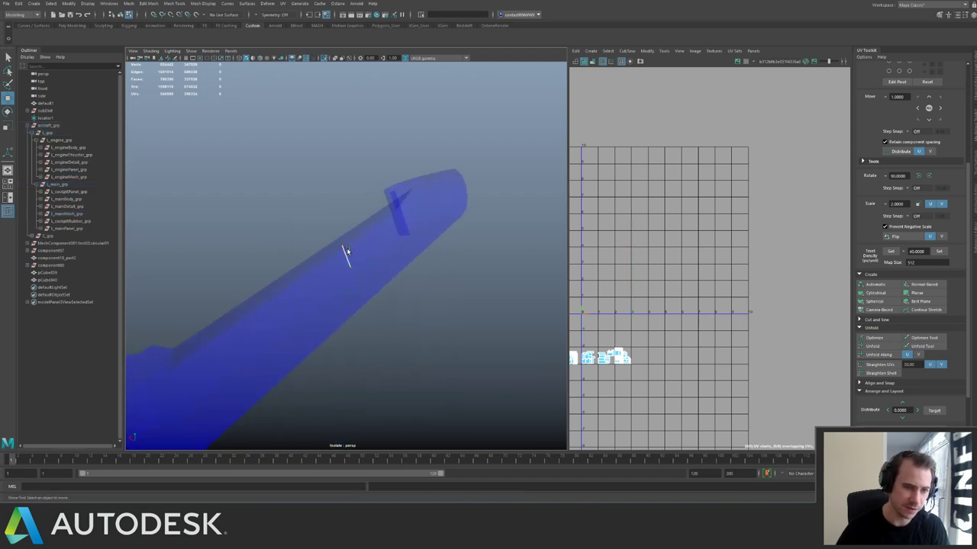
right_click(346, 252)
key(ctrl+a)
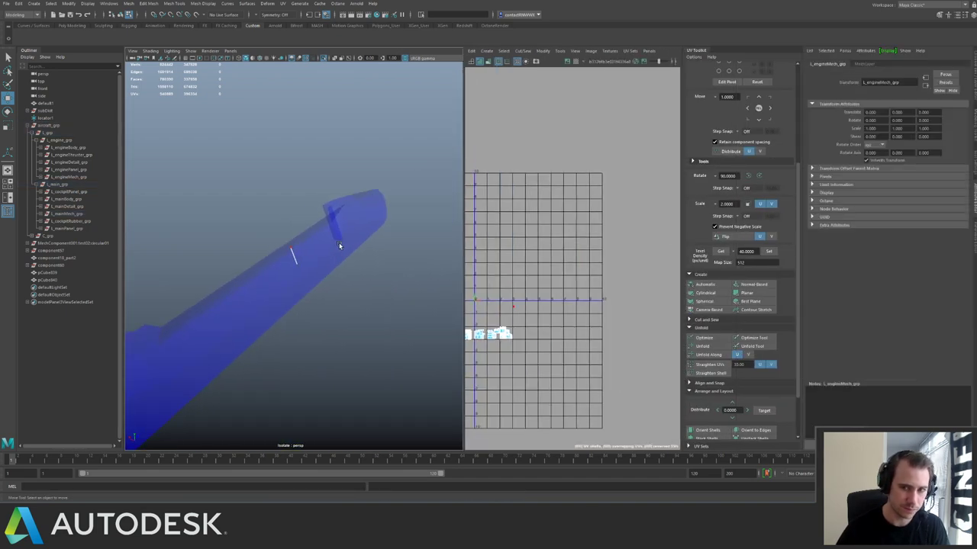
key(ctrl+a)
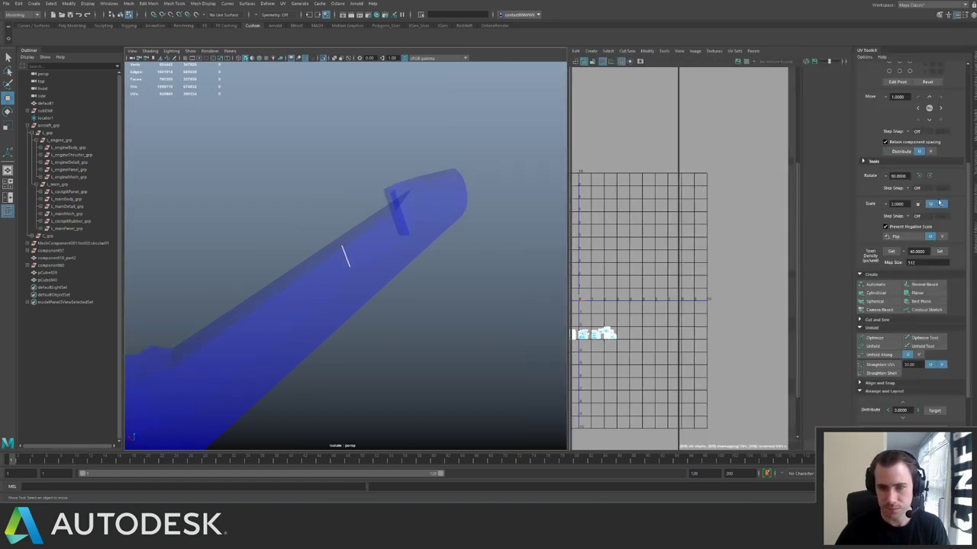
Select the beam mesh containing the stray component as an object and isolate it on its own.
key(q)
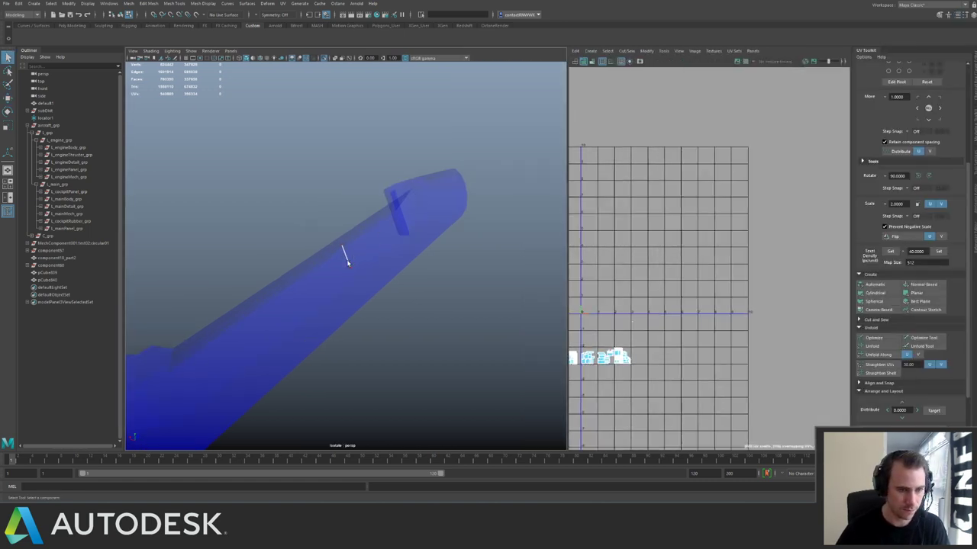
right_drag(348, 262, 380, 250)
click(344, 206)
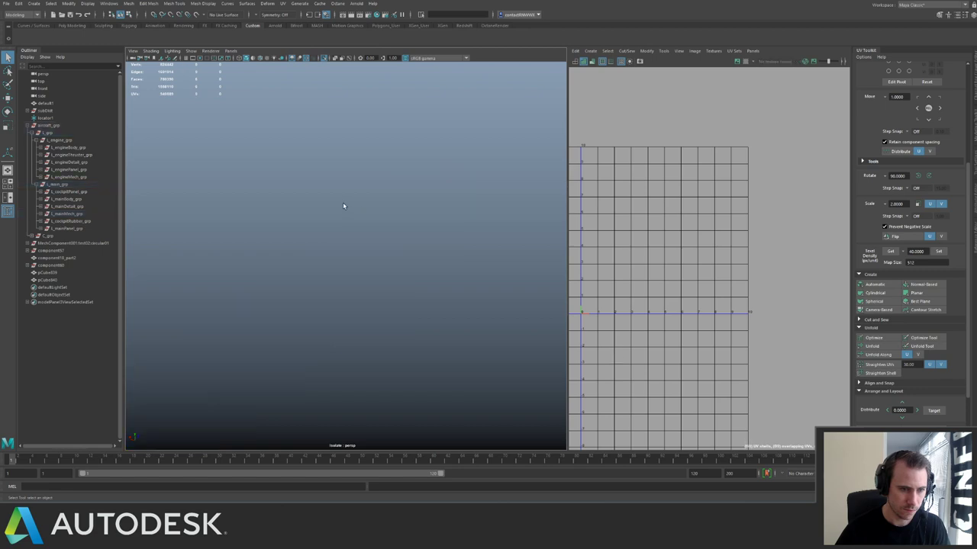
key(ctrl+z)
key(ctrl+1)
alt+drag(366, 266, 447, 259)
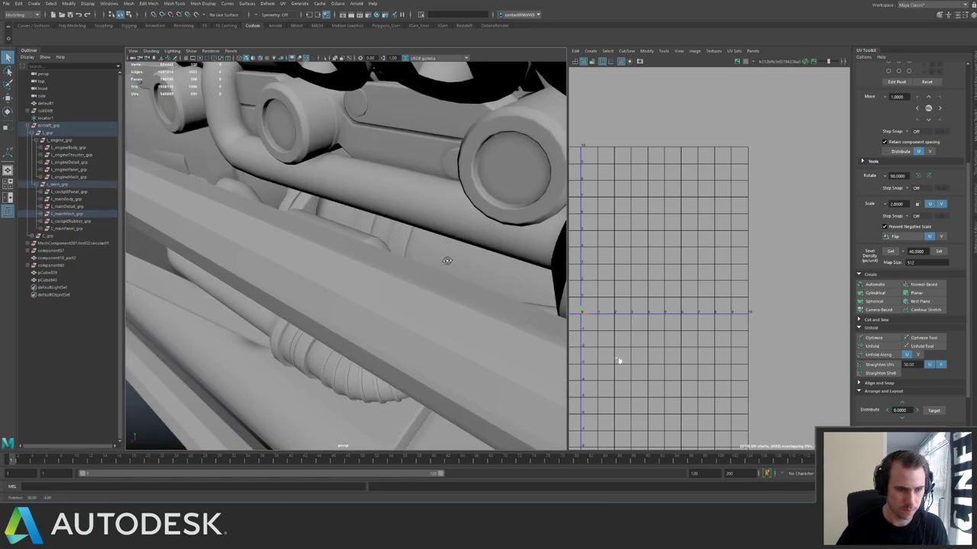
alt+right_drag(448, 259, 416, 256)
alt+drag(416, 256, 444, 244)
key(ctrl+1)
alt+right_drag(445, 244, 467, 314)
Check the crossing edges in the middle of the isolated beam's side and delete the faces around them.
key(F10)
click(344, 260)
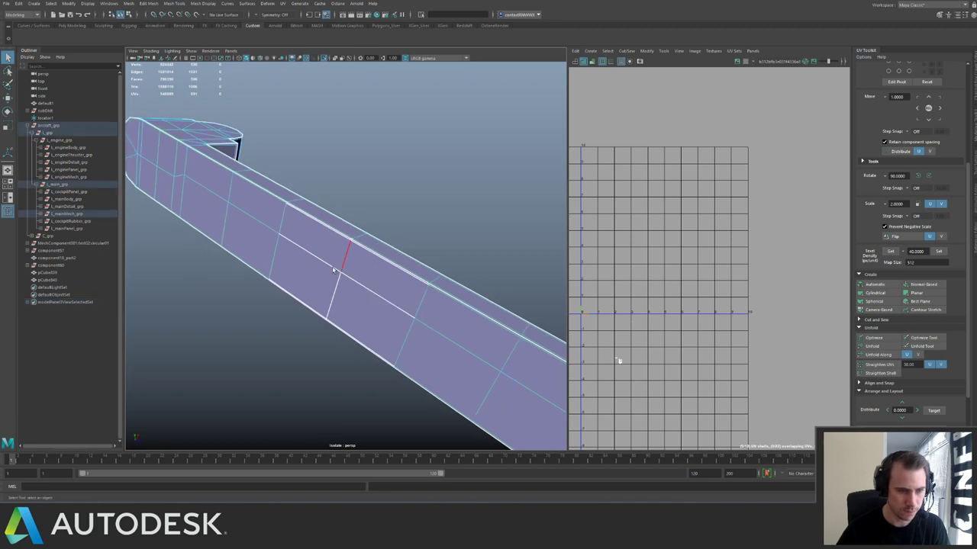
shift+click(331, 267)
click(341, 282)
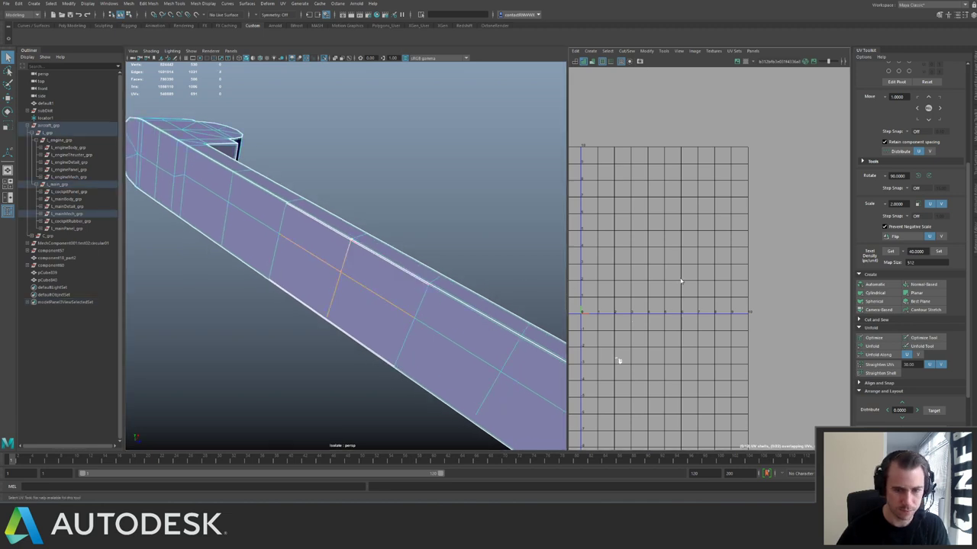
alt+drag(331, 245, 463, 237)
right_drag(384, 250, 393, 295)
drag(354, 267, 373, 298)
key(Delete)
Return to object selection and show the full ship to inspect the beam in place below the pipes.
alt+drag(391, 181, 336, 209)
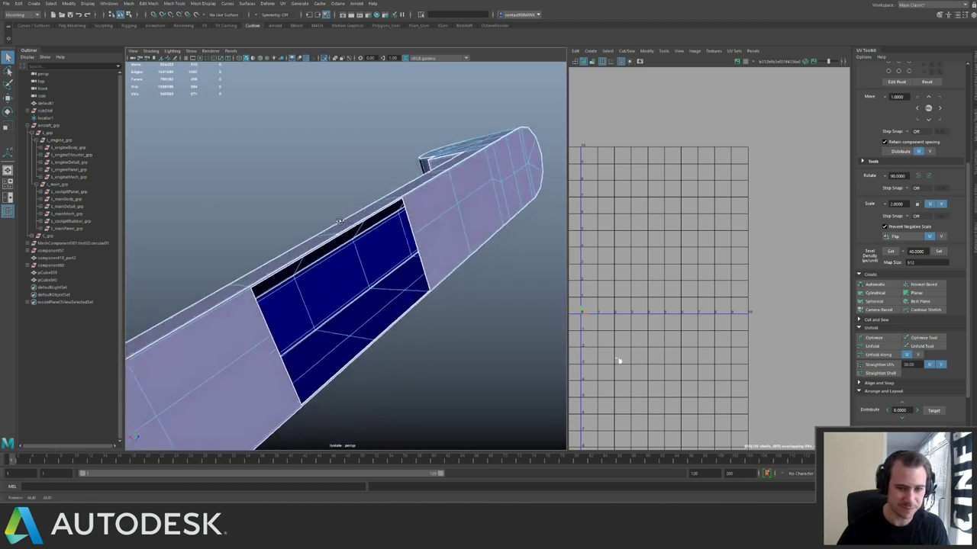
right_drag(343, 219, 362, 197)
key(ctrl+1)
alt+drag(341, 194, 431, 186)
alt+right_drag(431, 185, 264, 198)
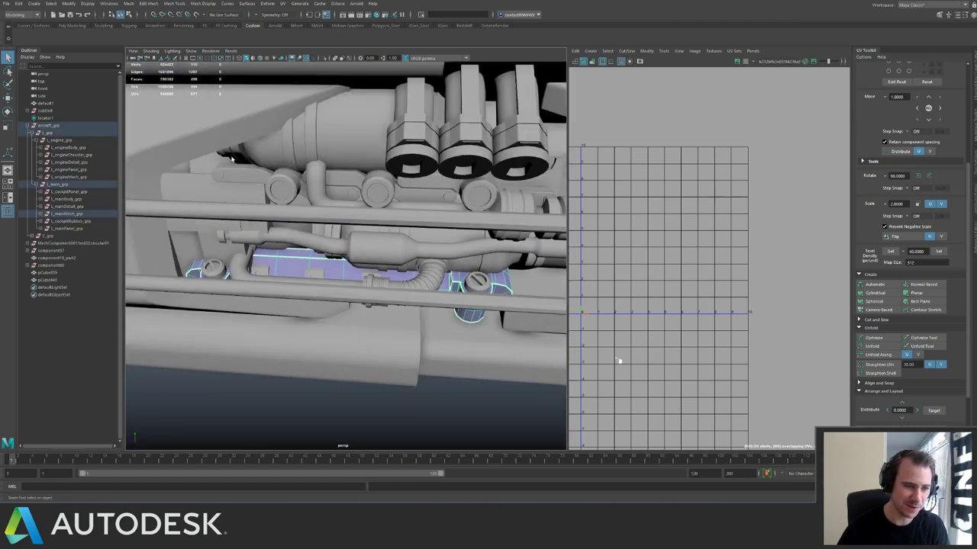
alt+drag(264, 198, 265, 158)
alt+right_drag(266, 159, 264, 199)
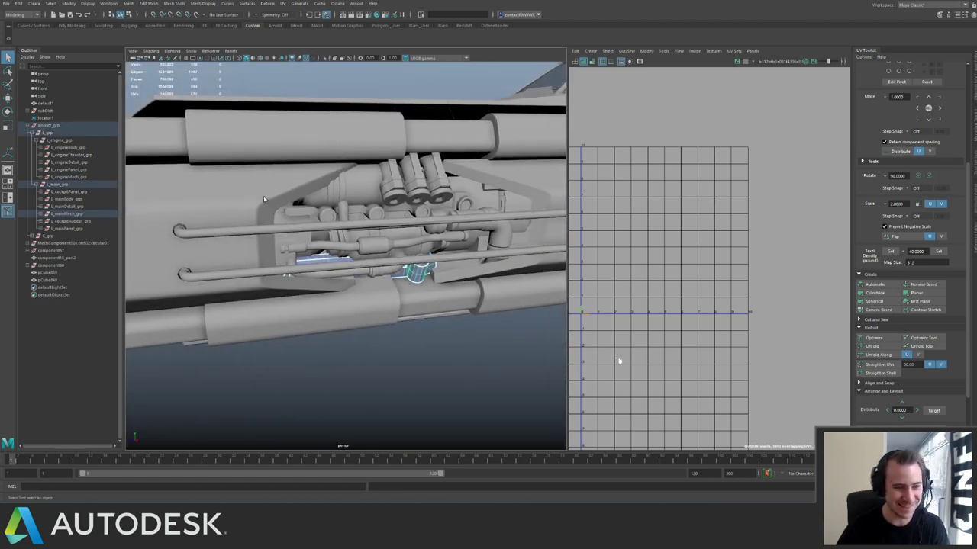
Isolate the beam again and examine the long side with the opening up close.
key(ctrl+1)
alt+drag(252, 214, 338, 291)
alt+right_drag(338, 291, 400, 267)
alt+drag(401, 267, 322, 239)
alt+right_drag(322, 239, 256, 242)
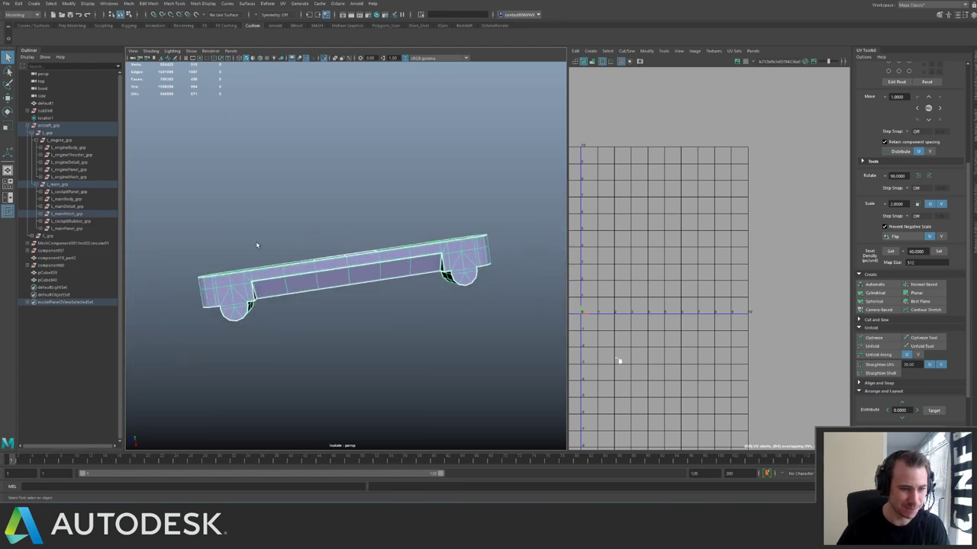
alt+drag(256, 242, 313, 301)
alt+right_drag(312, 302, 461, 324)
Select the narrow strip of faces along the beam's edge on one side of the opening and delete it.
right_drag(272, 287, 276, 310)
click(298, 254)
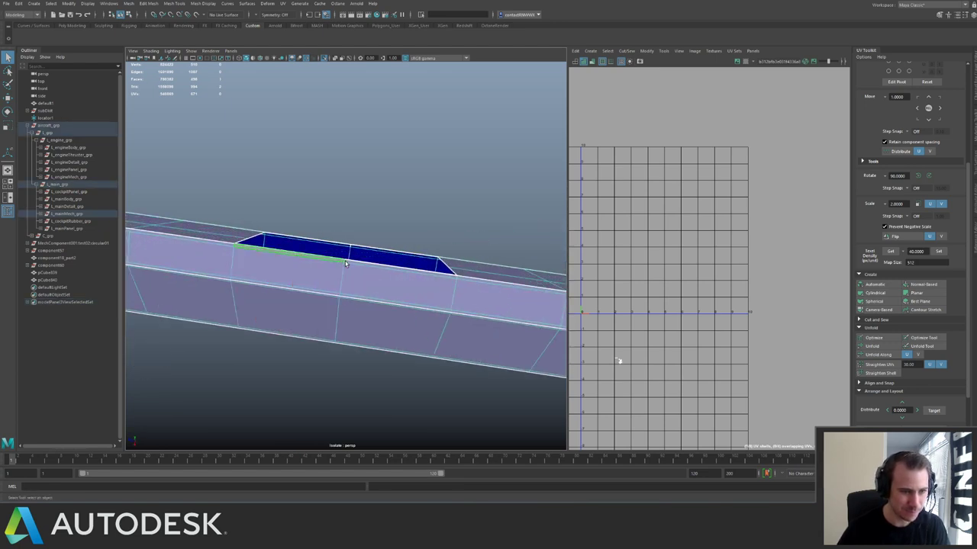
double_click(353, 266)
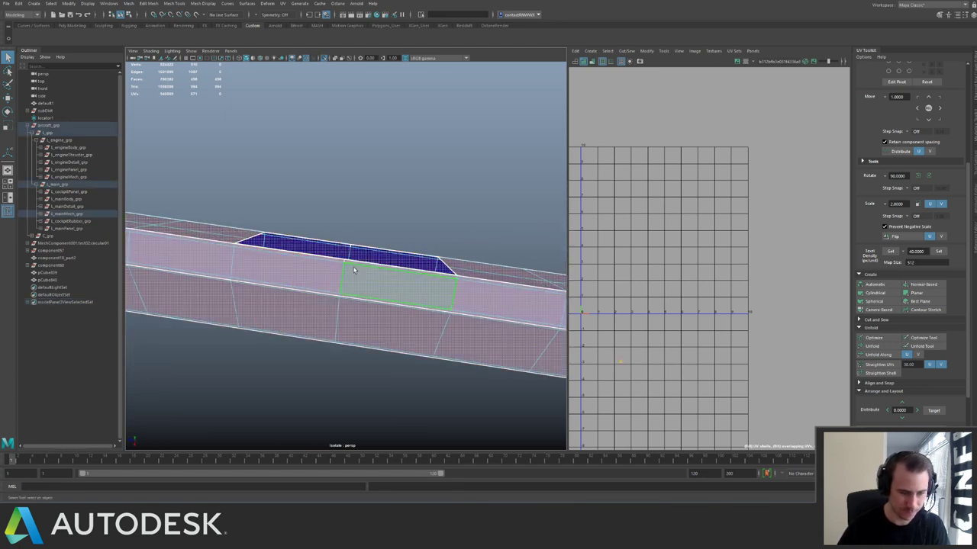
click(299, 257)
click(233, 246)
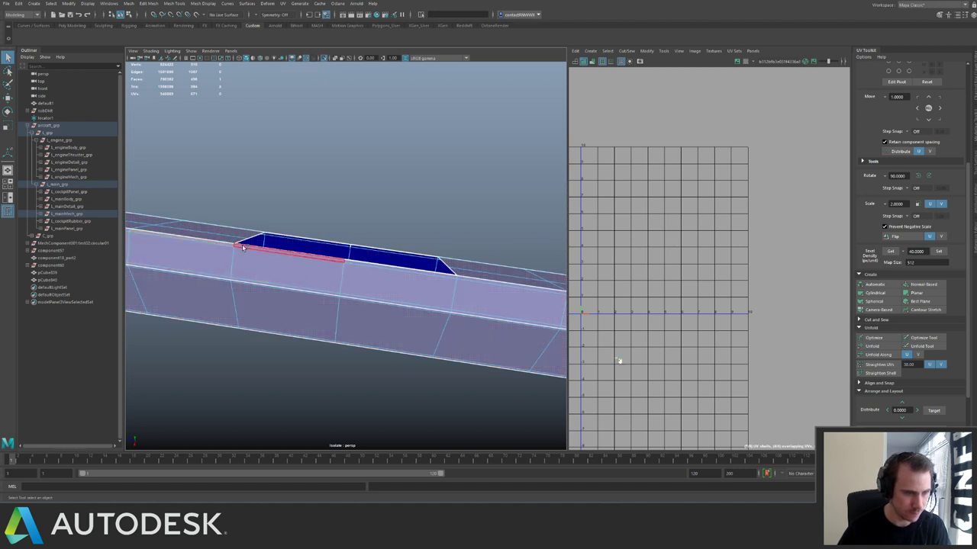
shift+double_click(241, 249)
key(Delete)
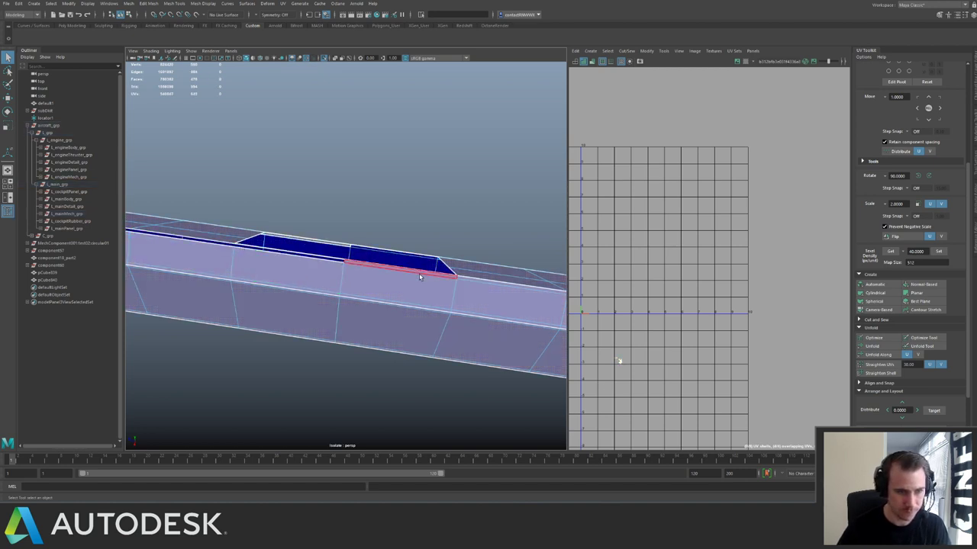
Delete the narrow edge strip beyond the opening and the remaining face strips of that side on both ends.
key(F11)
click(455, 277)
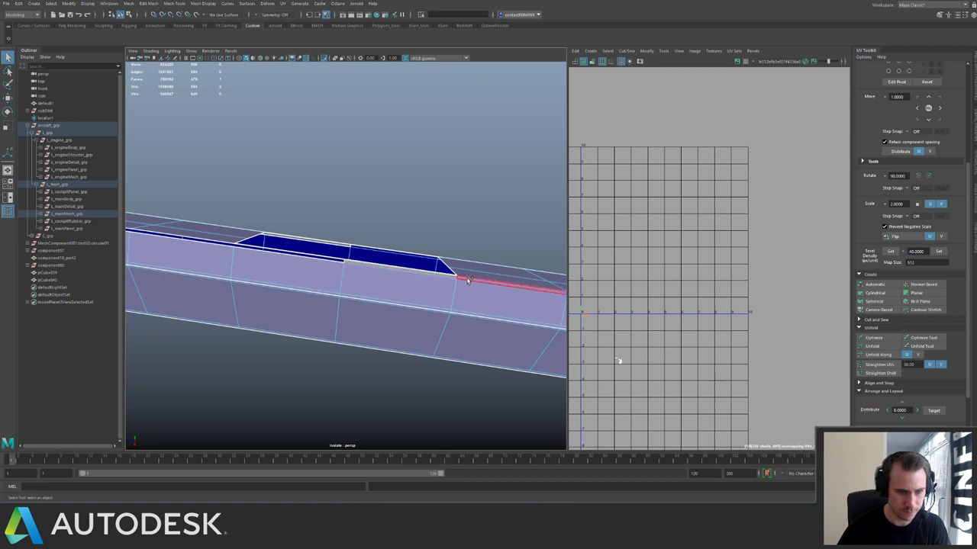
shift+double_click(467, 280)
key(Delete)
click(483, 275)
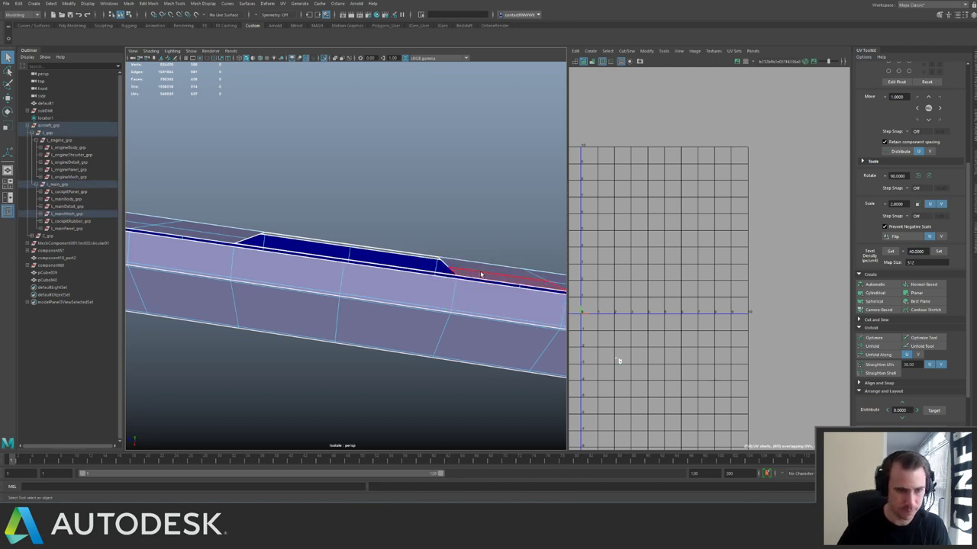
shift+double_click(481, 275)
key(Delete)
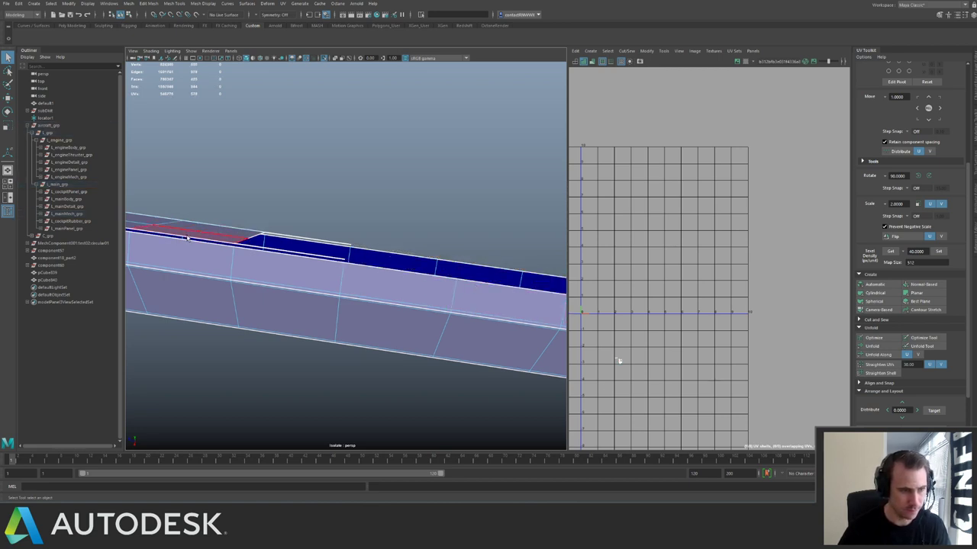
double_click(190, 237)
key(Delete)
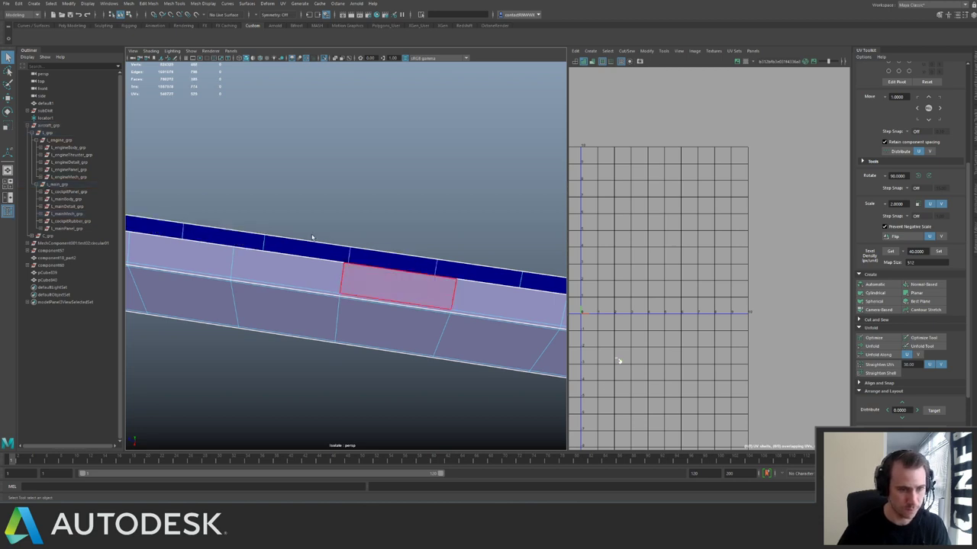
Merge the vertices in the beam's middle column and reselect the beam as an object.
drag(299, 219, 384, 386)
shift+right_drag(363, 288, 402, 255)
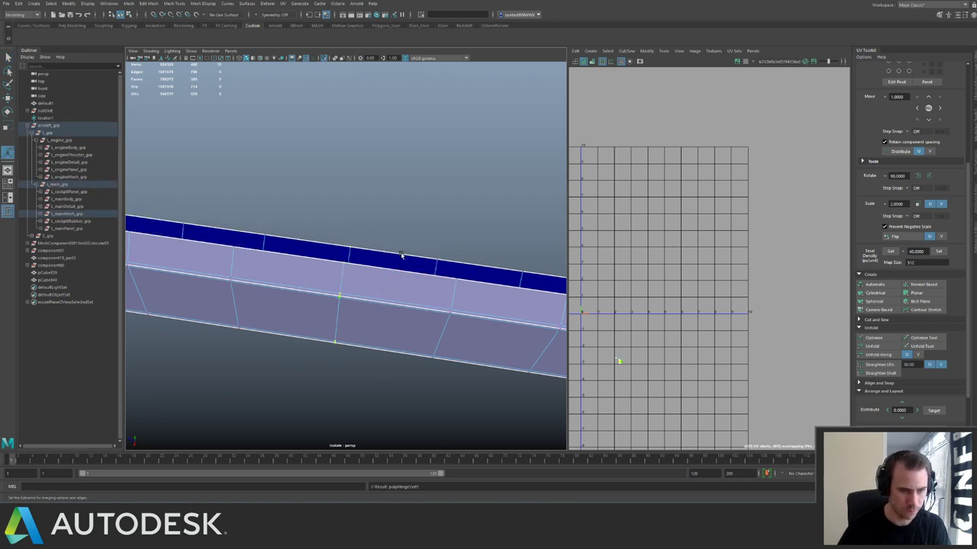
key(q)
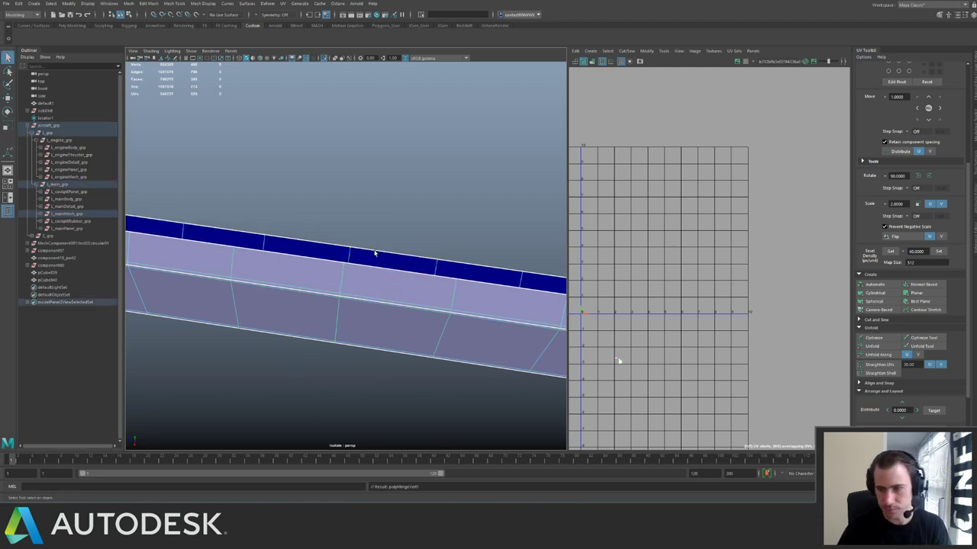
click(434, 195)
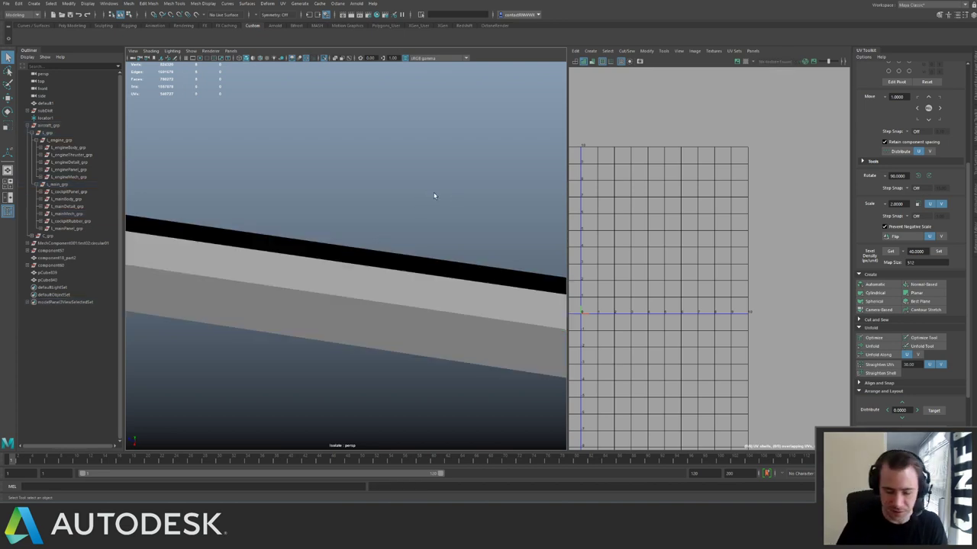
click(327, 296)
Show the full ship again to inspect the trimmed beam in place, and select the hull beside the pipes.
key(ctrl+1)
alt+right_drag(492, 220, 365, 222)
alt+drag(365, 222, 358, 142)
alt+right_drag(359, 141, 404, 191)
alt+right_drag(400, 244, 358, 235)
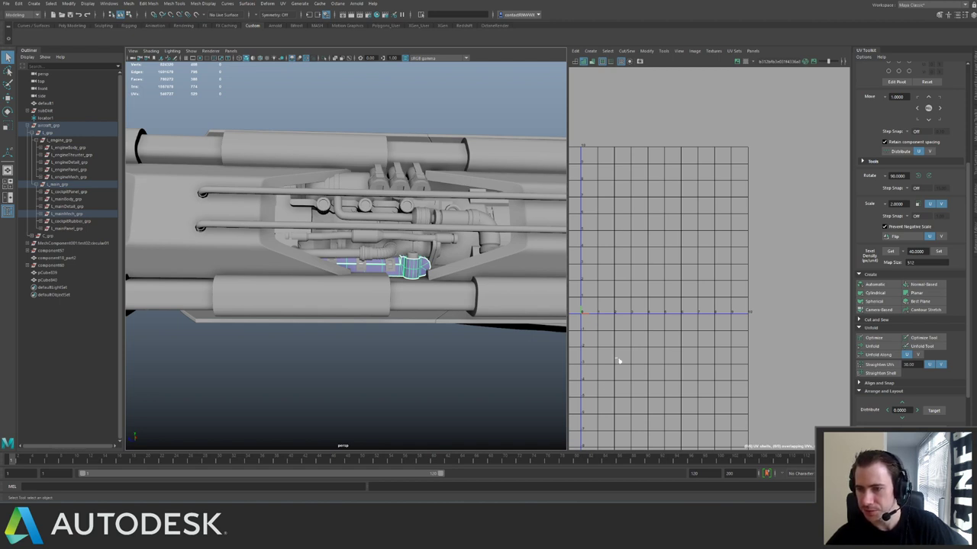
click(196, 239)
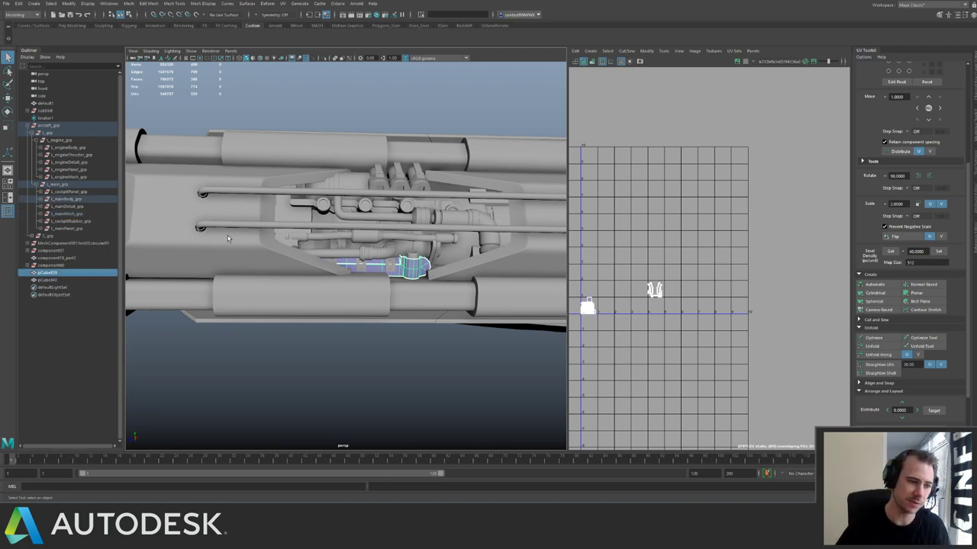
Preview the panel on top of the engine with smoothing and select the neighbouring engine panels to check their shapes.
alt+drag(197, 239, 346, 183)
click(382, 150)
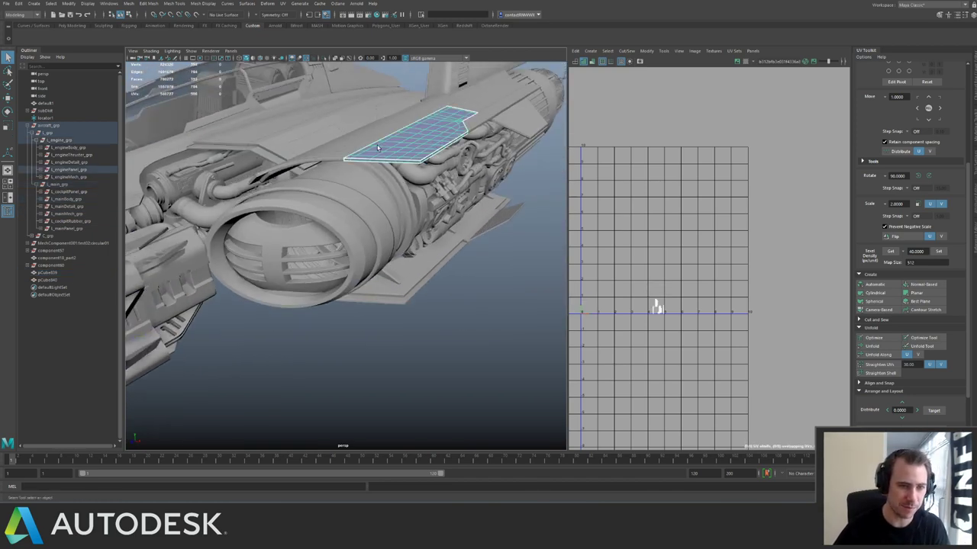
key(f)
key(3)
alt+drag(289, 238, 267, 275)
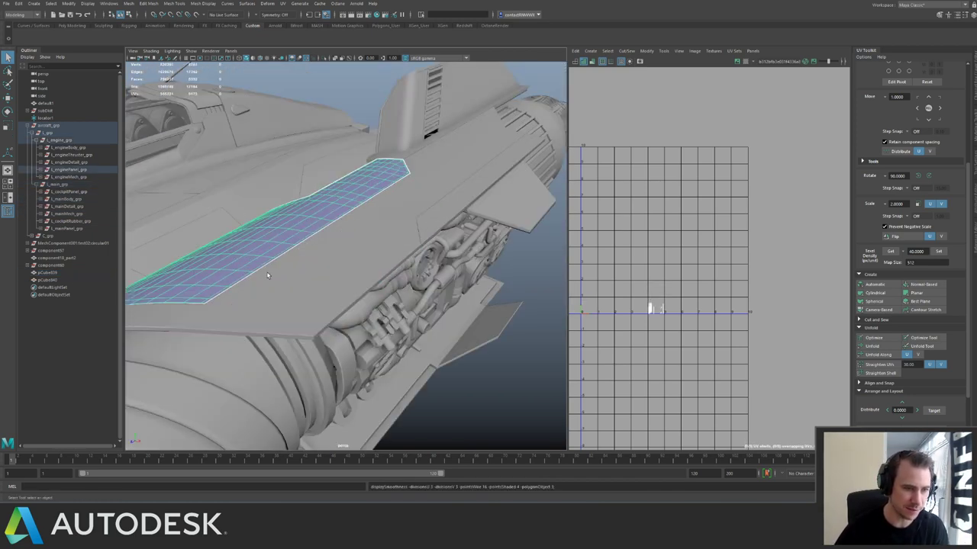
click(429, 219)
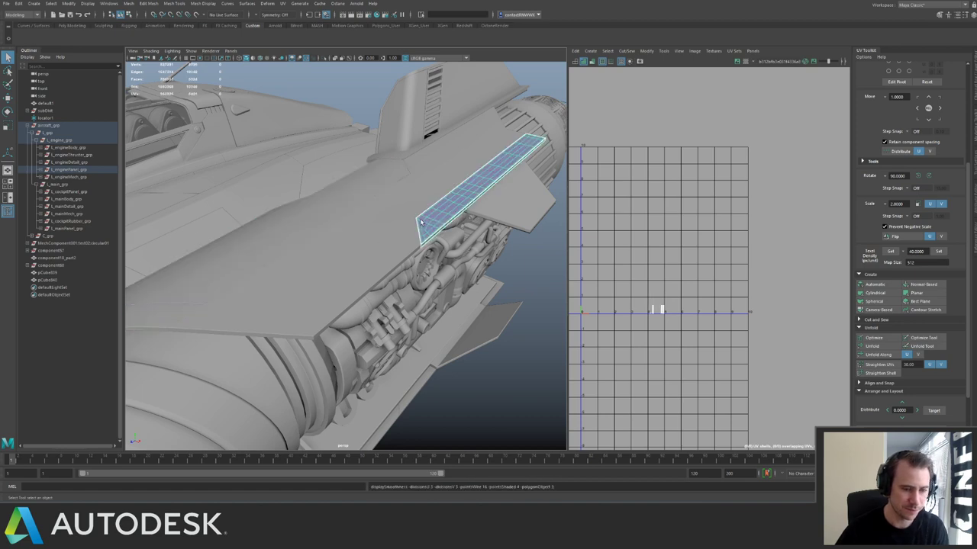
click(398, 238)
click(476, 299)
alt+drag(476, 299, 487, 268)
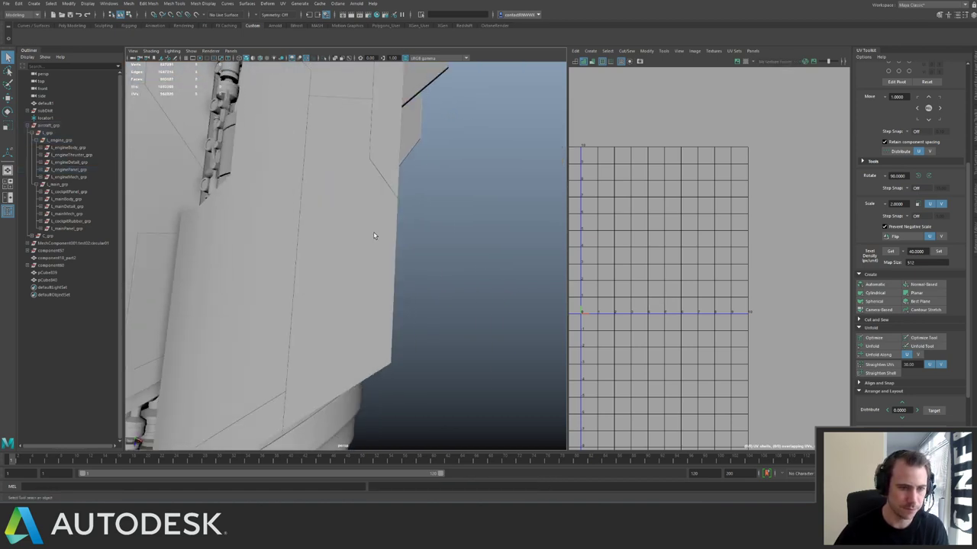
Select the panels along the engine's outer edge one after another to inspect their unsmoothed meshes, and clear the selection.
click(374, 229)
click(352, 166)
click(289, 200)
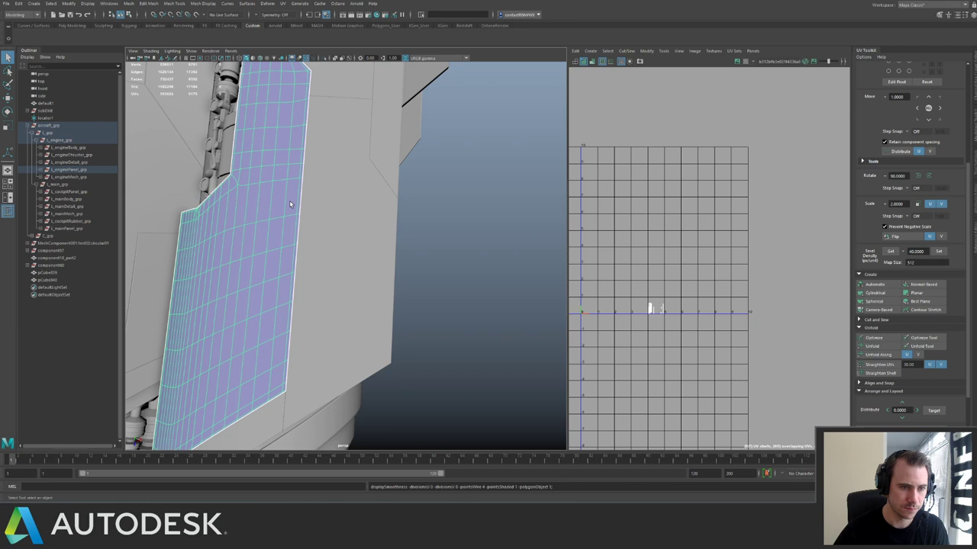
click(263, 416)
click(460, 283)
alt+drag(460, 283, 418, 267)
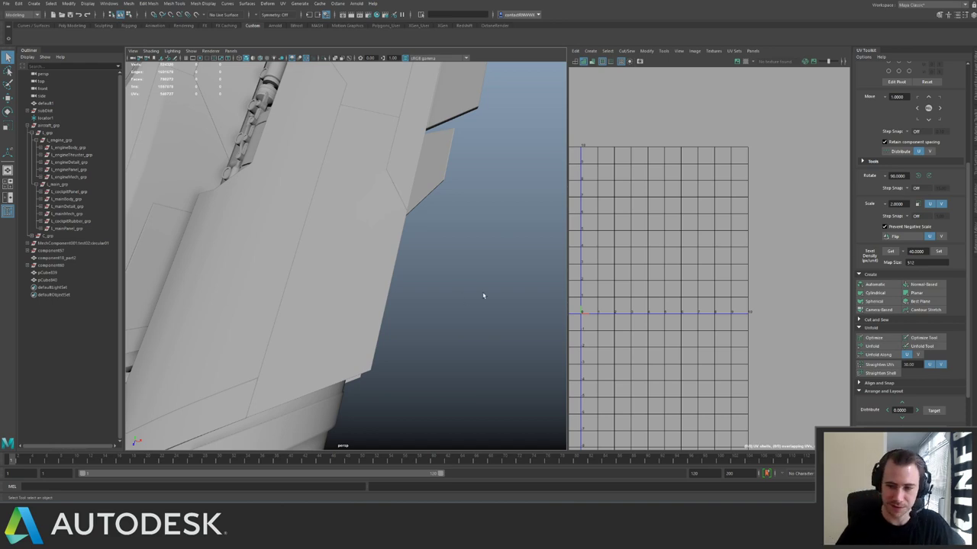
Select L_mainMech_grp and L_engineMech_grp together and examine their combined UV layout.
alt+drag(447, 271, 336, 252)
alt+right_drag(336, 252, 236, 245)
alt+drag(236, 245, 313, 297)
click(309, 237)
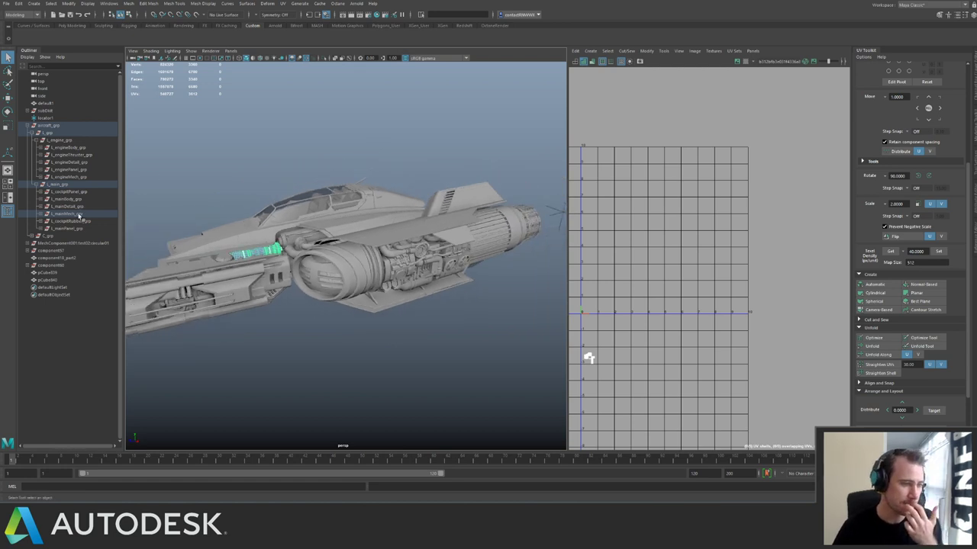
click(76, 214)
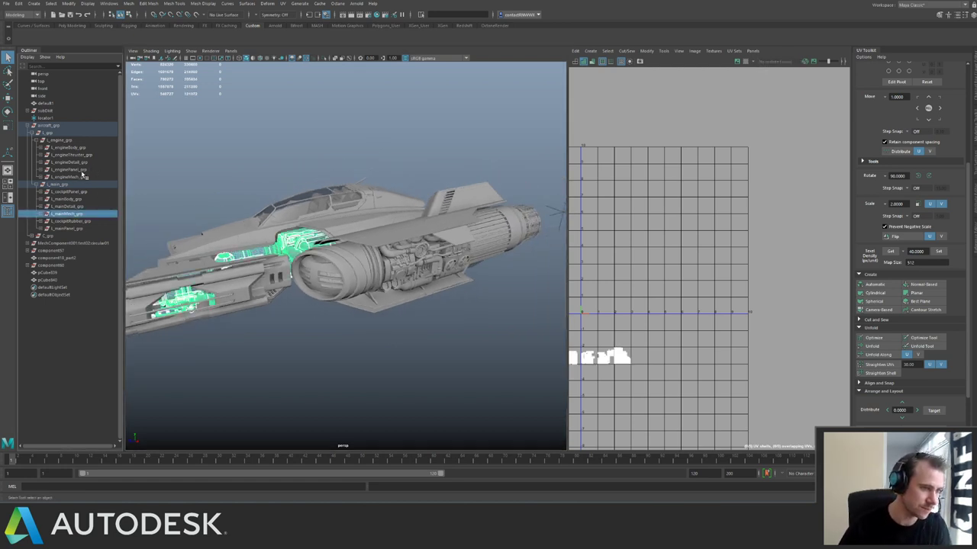
ctrl+click(79, 176)
key(f)
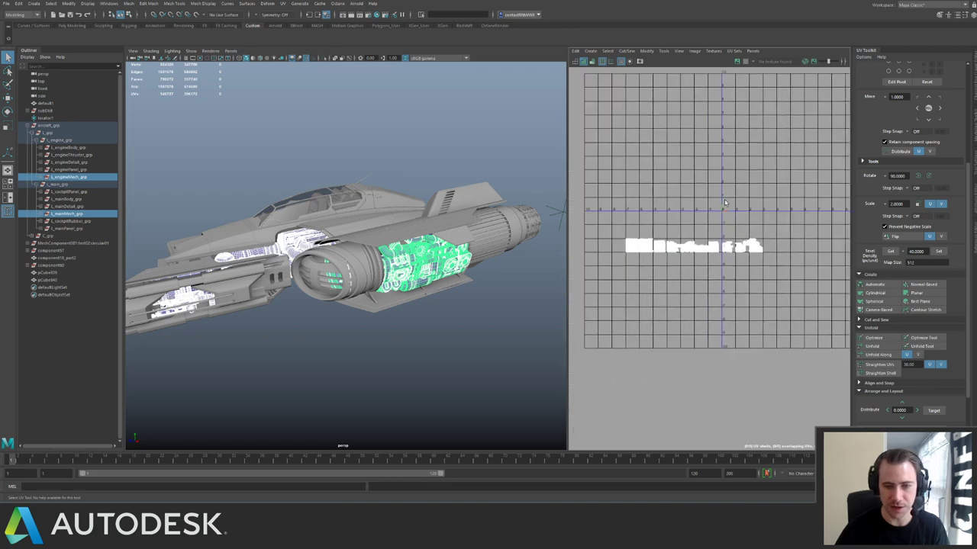
Move all UVs of L_mainBody_grp below the occupied UV tiles, and bring its stray shell closer to them just left of the V axis.
click(78, 148)
key(f)
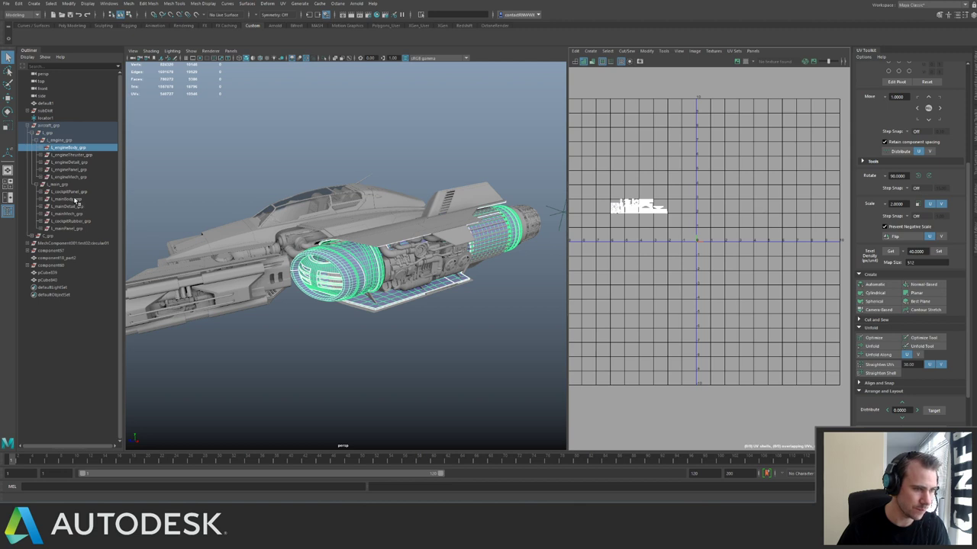
click(76, 199)
right_drag(680, 222, 713, 224)
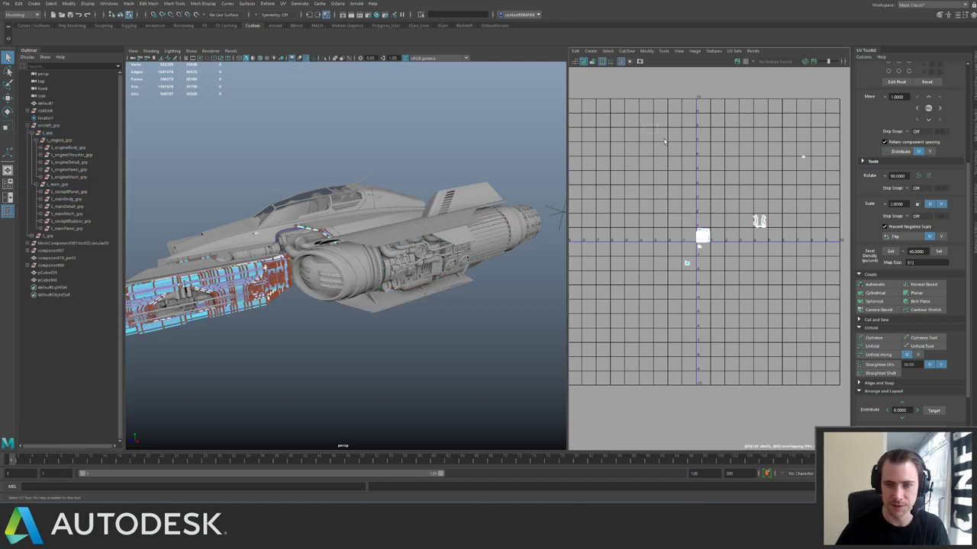
drag(668, 138, 810, 321)
alt+right_drag(767, 244, 737, 237)
key(w)
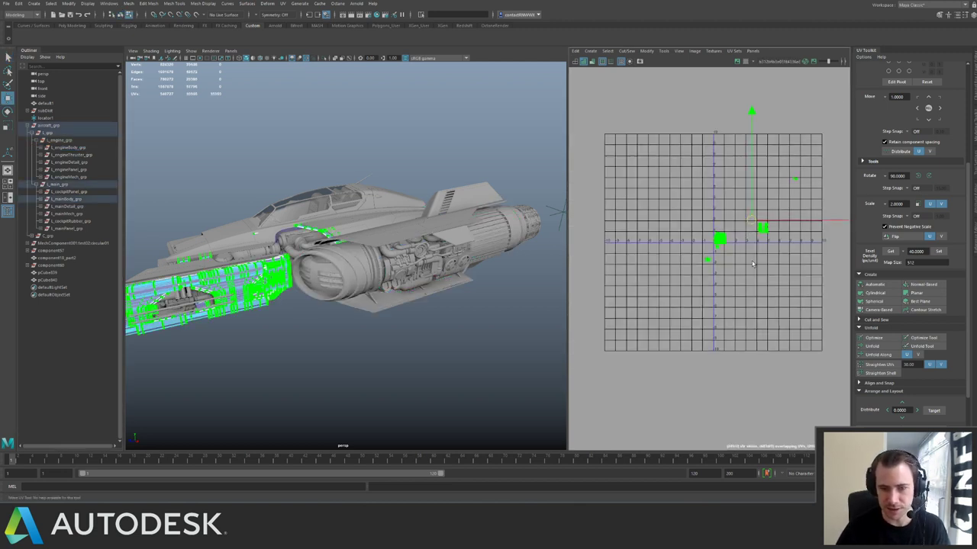
drag(748, 221, 704, 296)
click(750, 254)
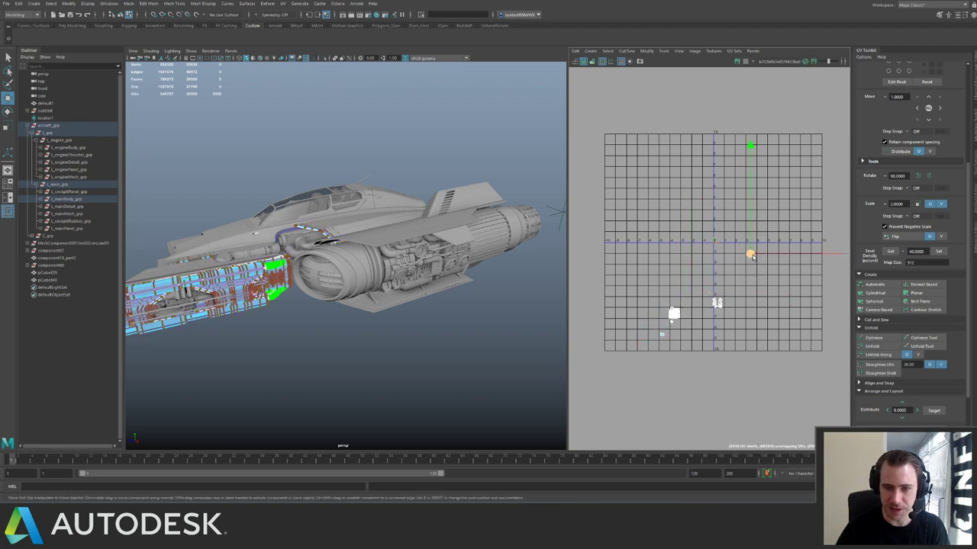
drag(748, 252, 703, 282)
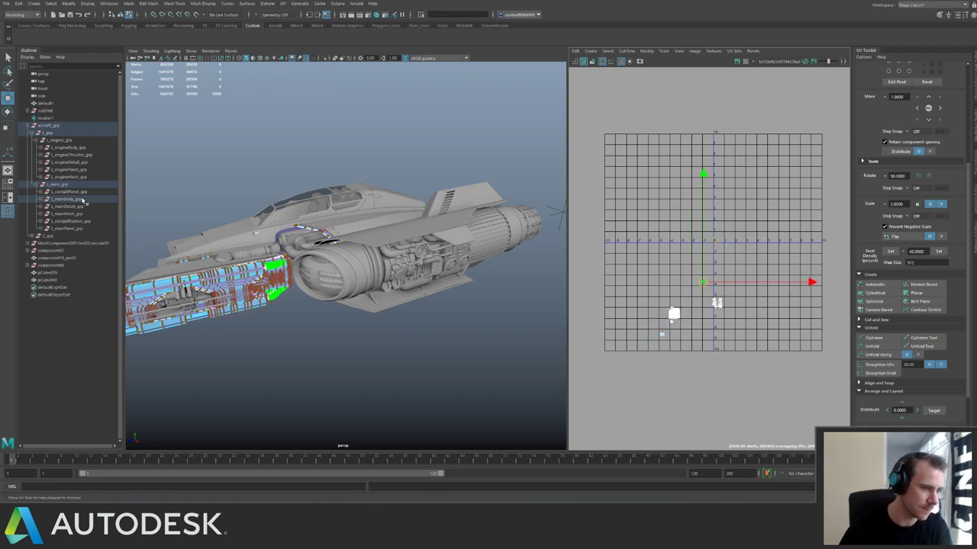
Move all UVs of L_mainDetail_grp down into the empty tiles below the U axis.
click(79, 207)
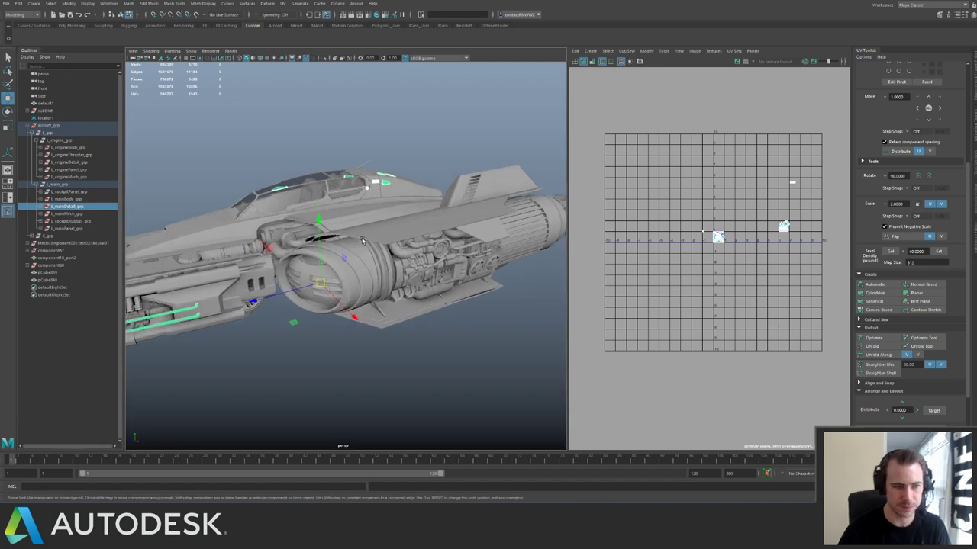
drag(690, 169, 780, 241)
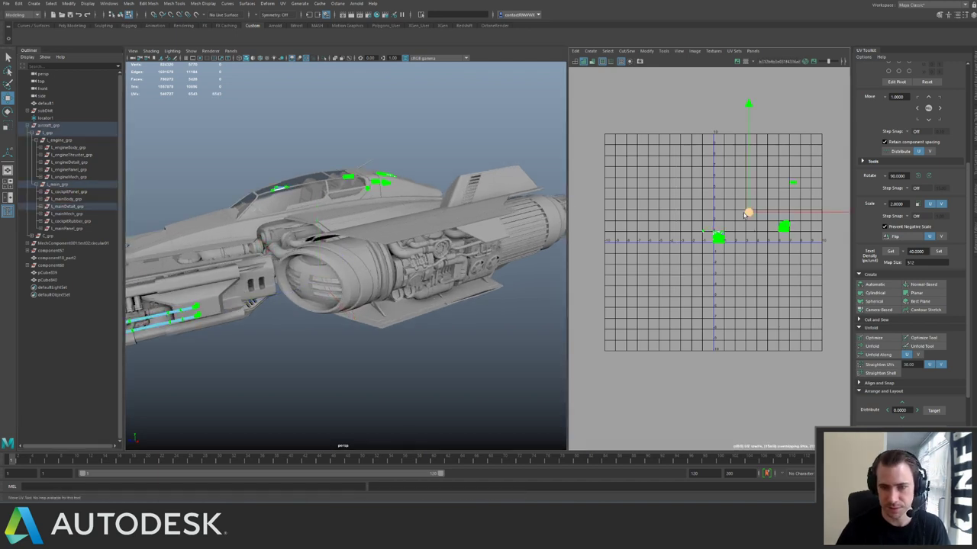
middle_drag(780, 241, 798, 323)
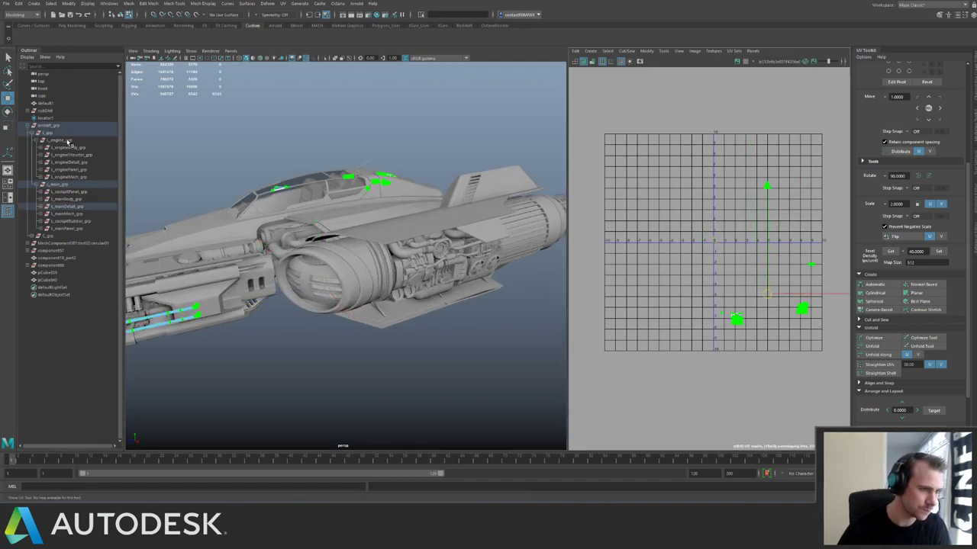
Move all UVs of L_engineDetail_grp into the empty tiles above the U axis and left of the V axis.
click(70, 171)
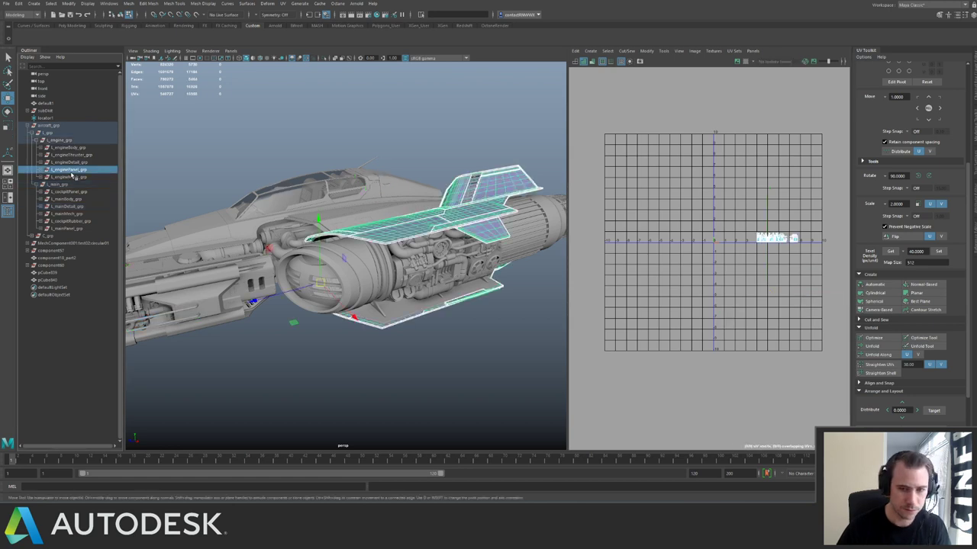
click(77, 163)
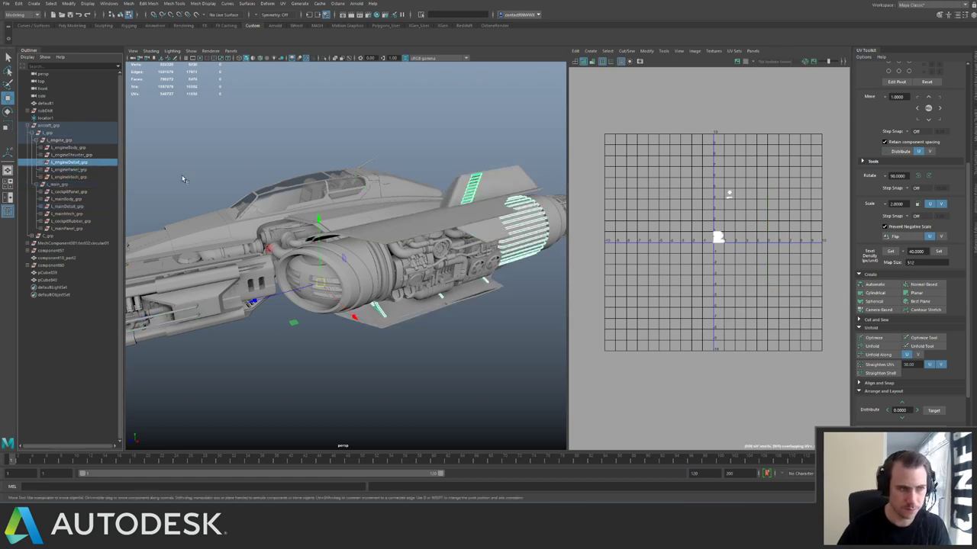
click(701, 164)
drag(701, 165, 745, 257)
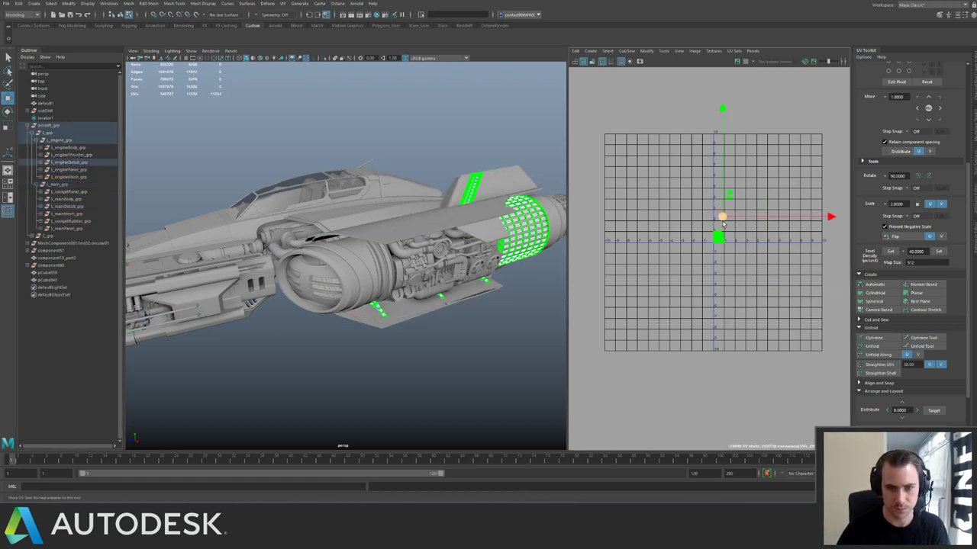
drag(722, 219, 640, 197)
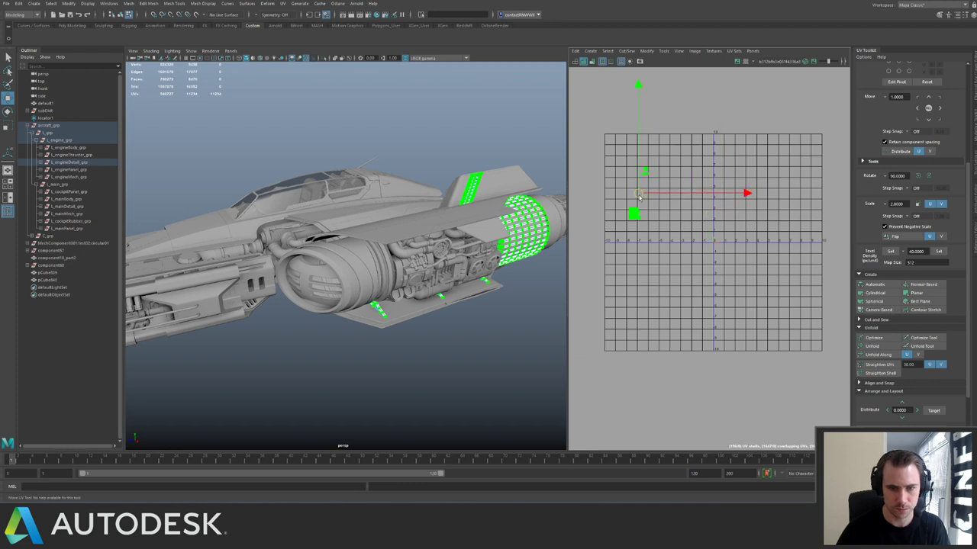
Select all UVs of L_engineMech_grp and L_mainMech_grp and shift them seven tiles to the right, to start at the V axis.
click(80, 177)
ctrl+click(79, 214)
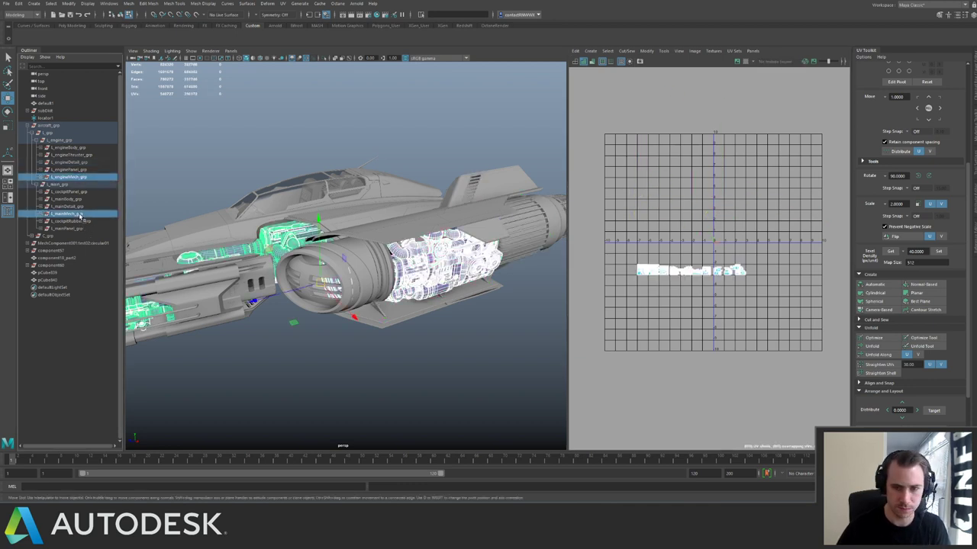
click(609, 251)
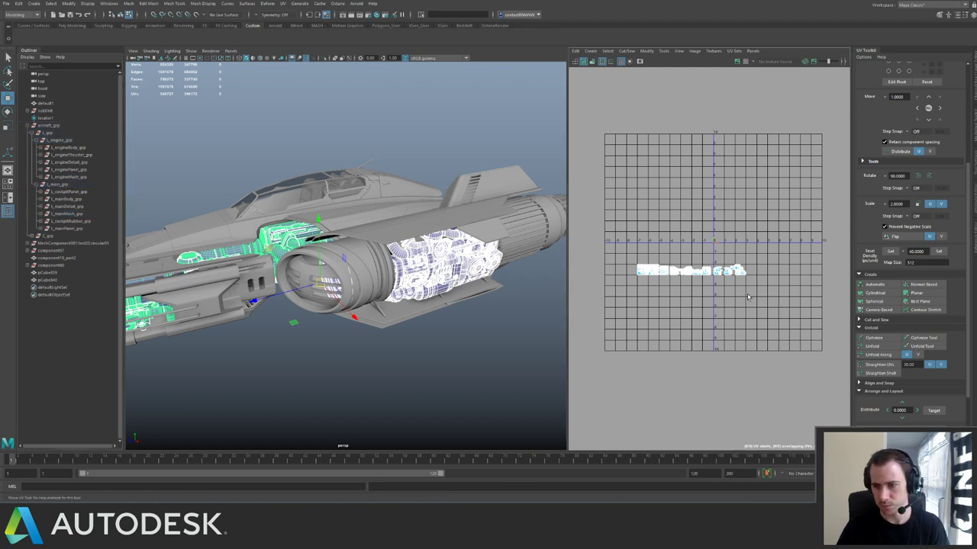
drag(610, 251, 748, 297)
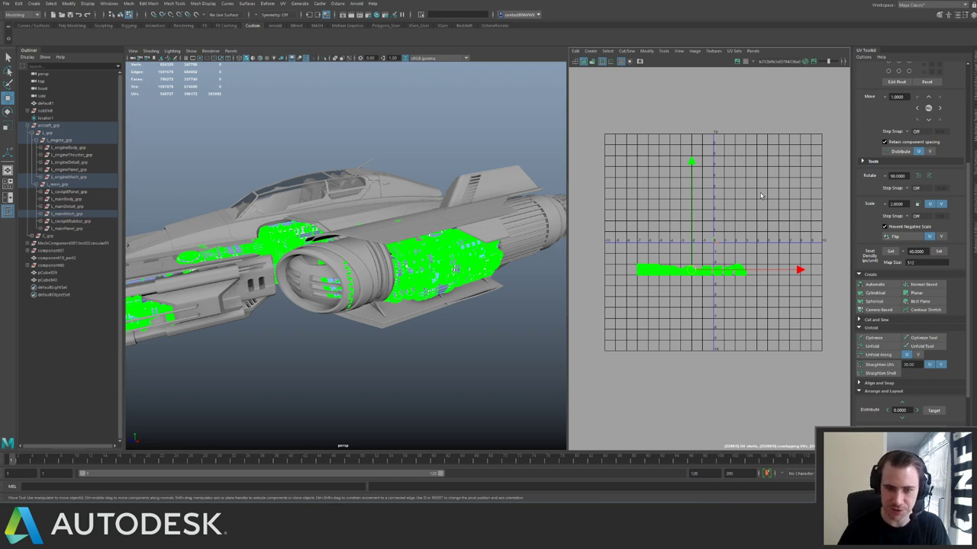
key(alt+Right)
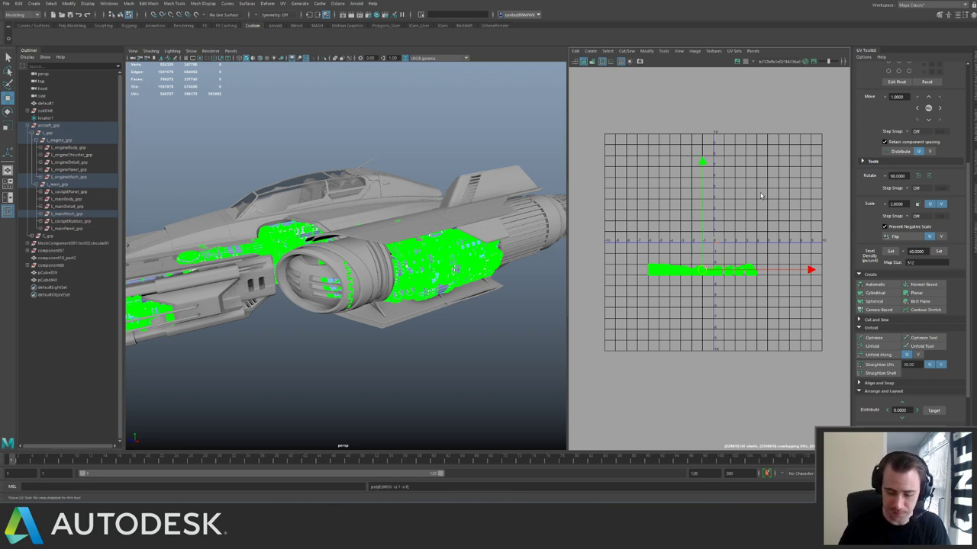
key(alt+Right)
key(alt+Right)
key(alt+Right)
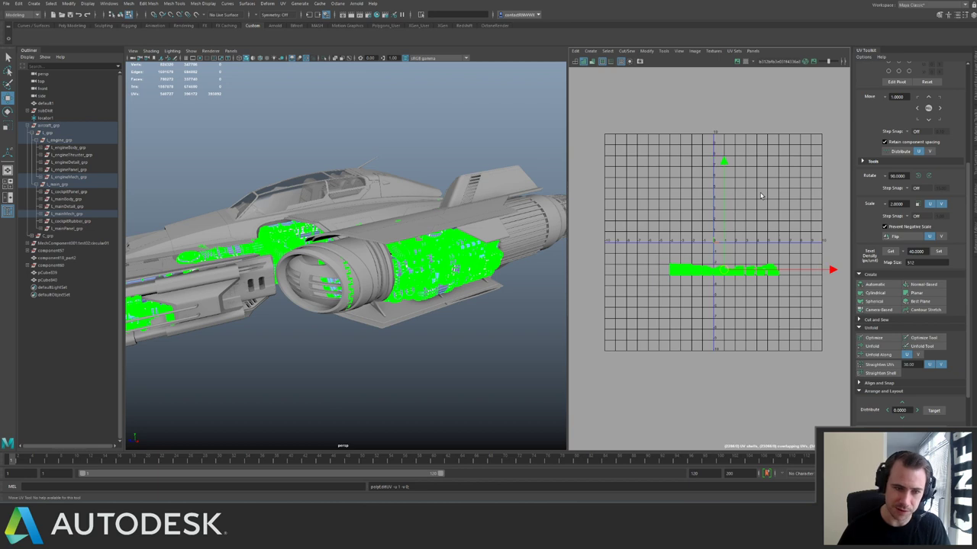
key(alt+Right)
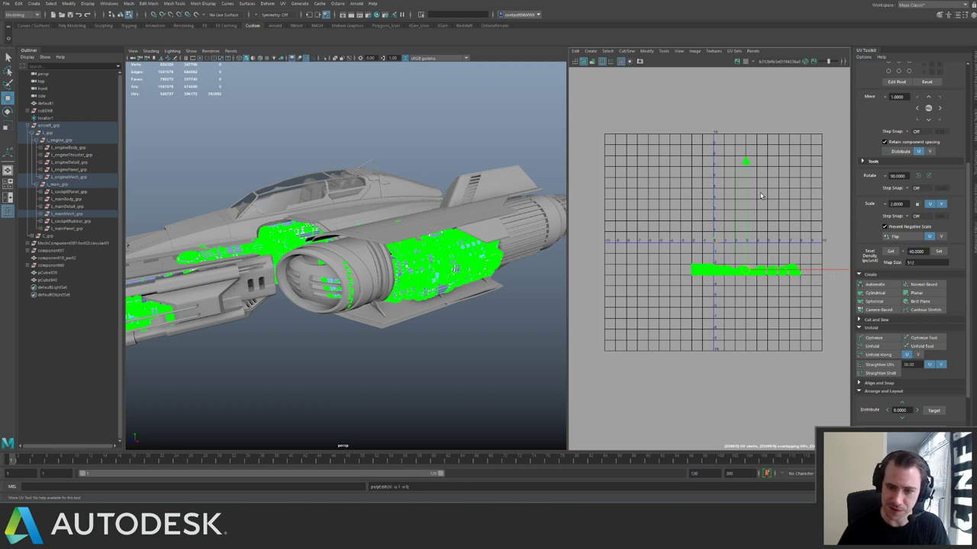
key(alt+Right)
key(alt+Right)
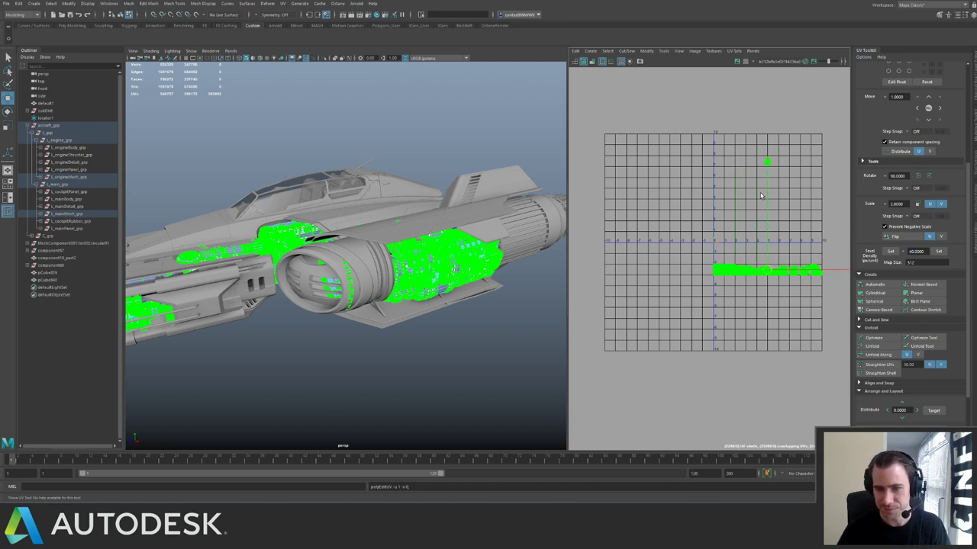
Shift the UVs of both mech groups ten tiles up, into the row starting at V 7.
key(alt+Up)
key(alt+Up)
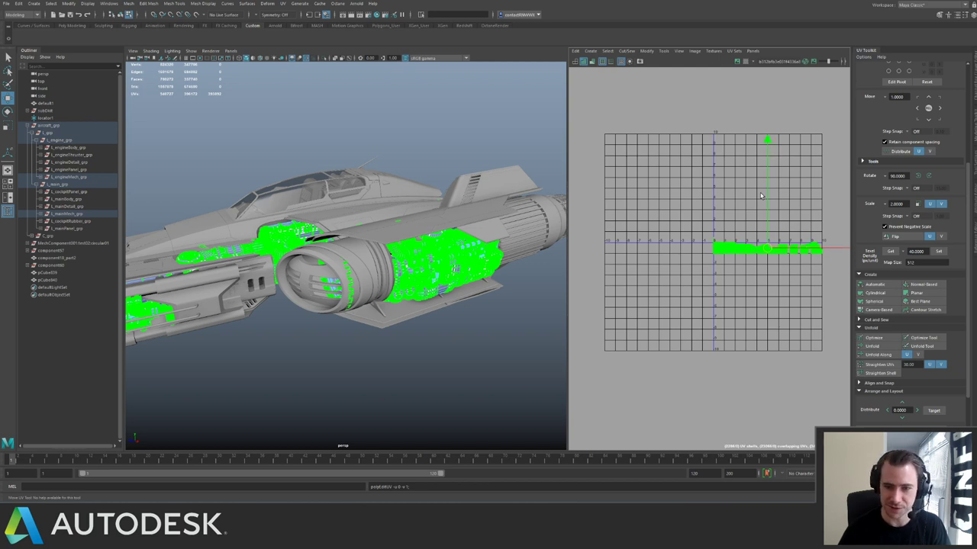
key(alt+Up)
key(alt+Up)
key(alt+Up)
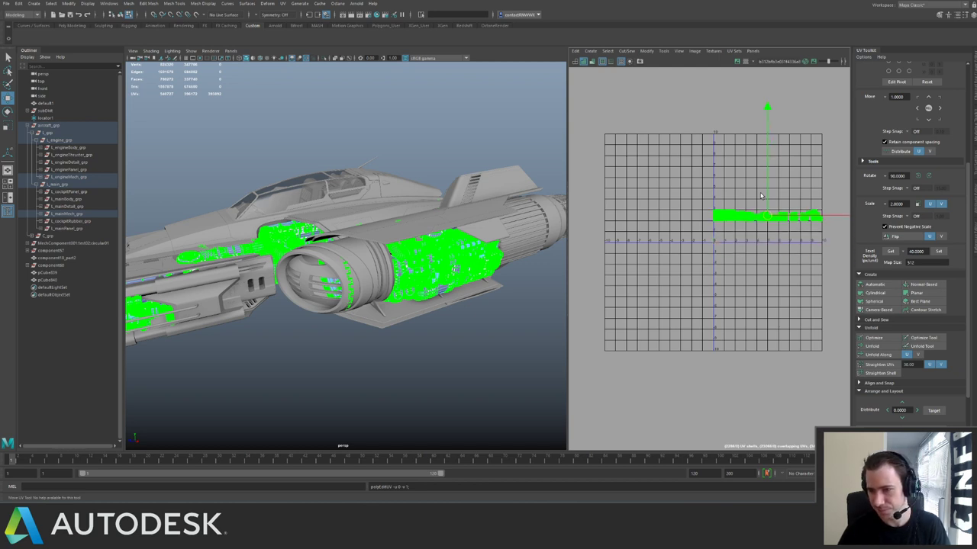
key(alt+Up)
key(alt+Up)
key(alt+Up)
key(alt+Up)
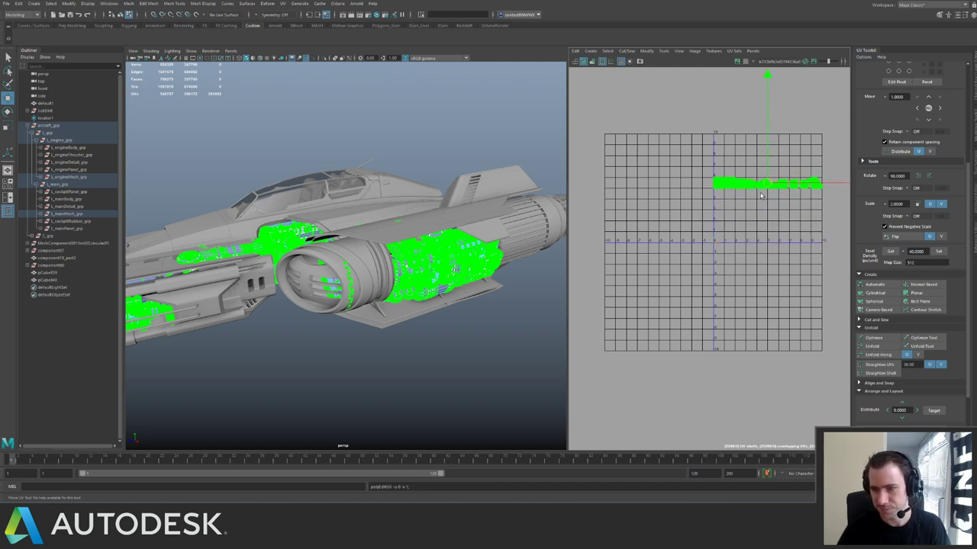
key(alt+Up)
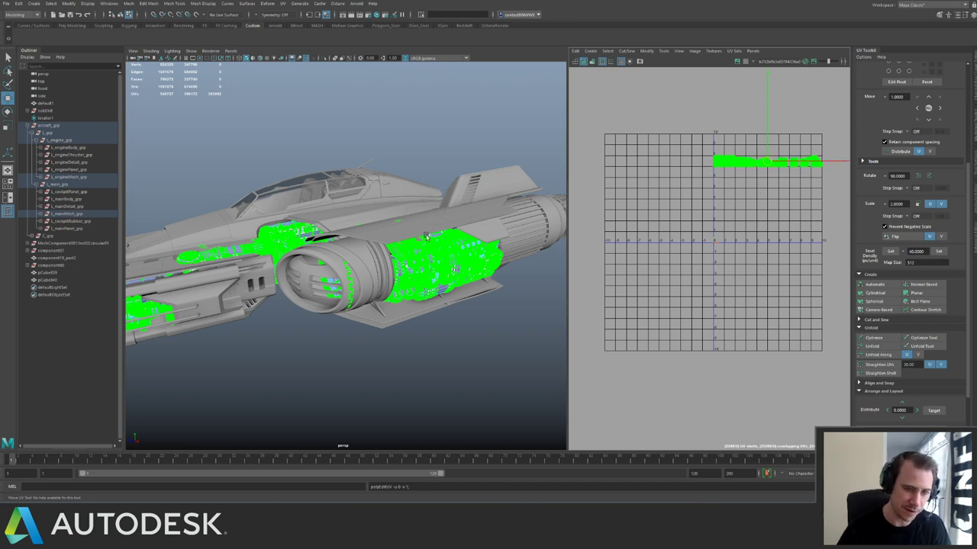
Return to object selection and select L_grp to view the UV layout of all its groups together.
right_drag(427, 238, 458, 219)
click(482, 305)
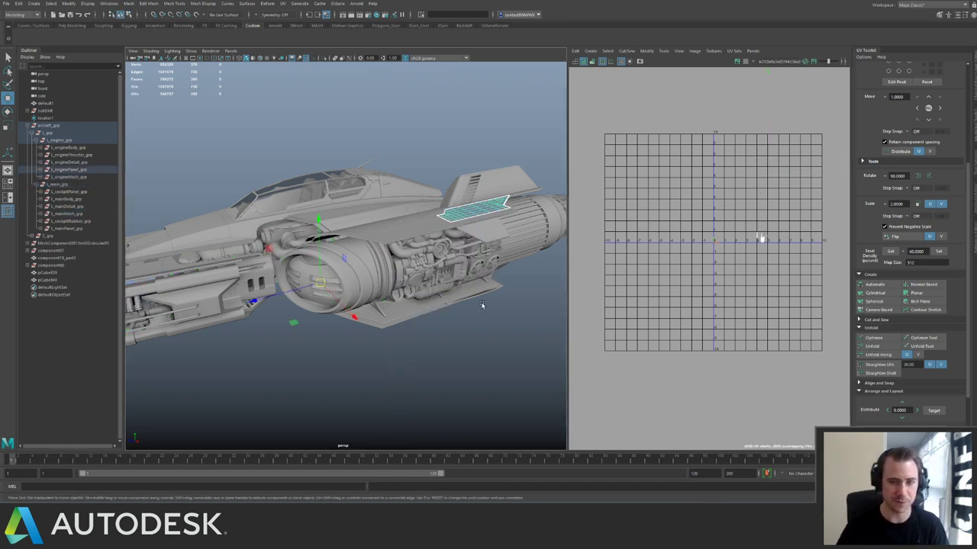
click(204, 124)
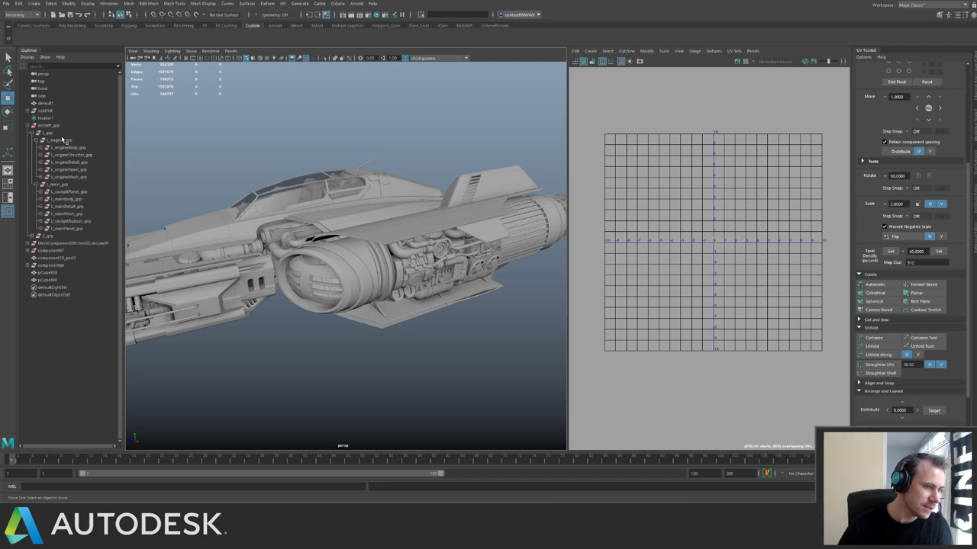
click(55, 134)
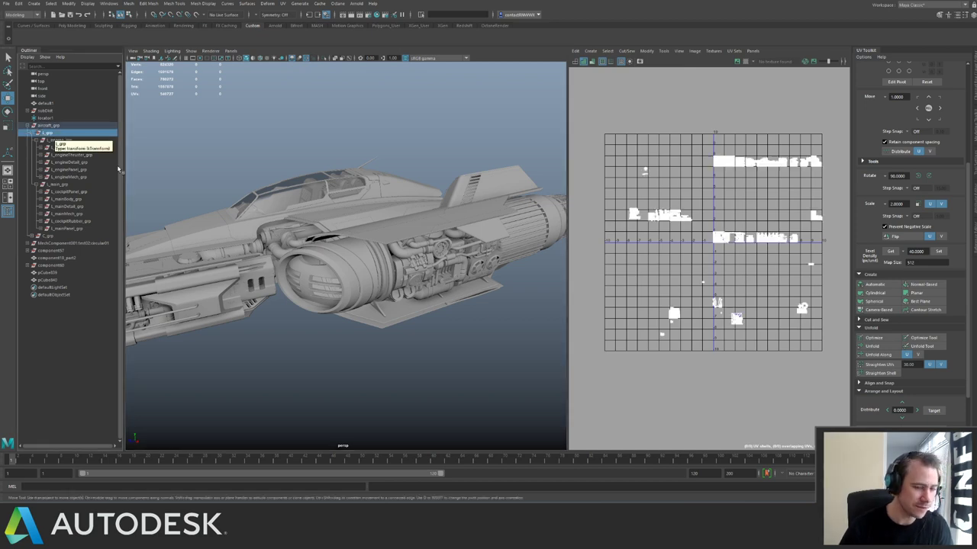
Select the UVs of L_engineThruster_grp and shift them two tiles right, outside the ten-tile grid.
scroll(722, 196, up, 6)
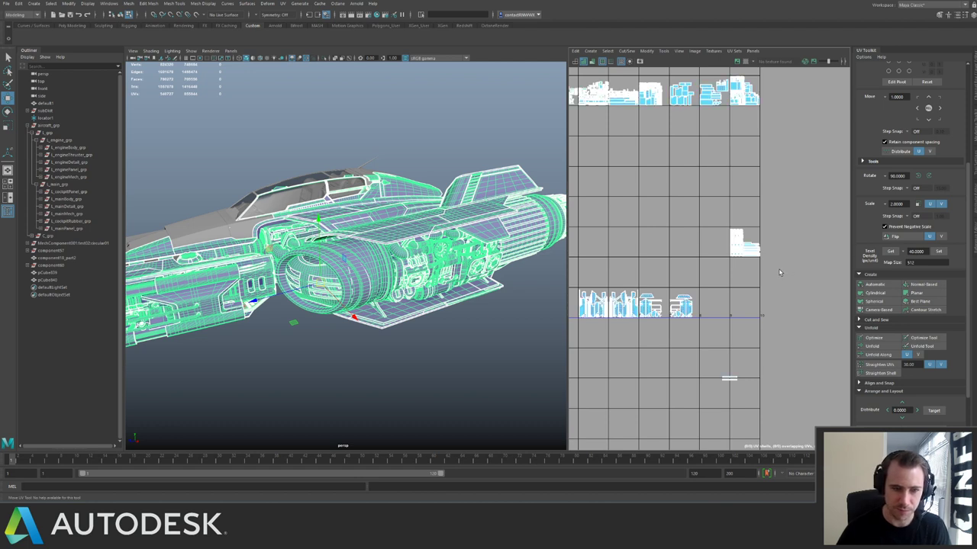
key(w)
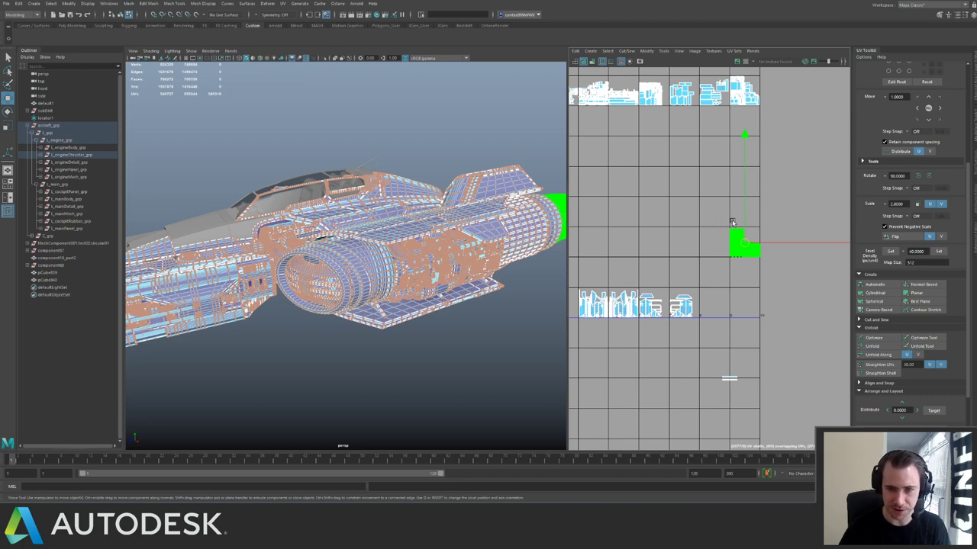
scroll(733, 223, down, 5)
key(Right)
key(Right)
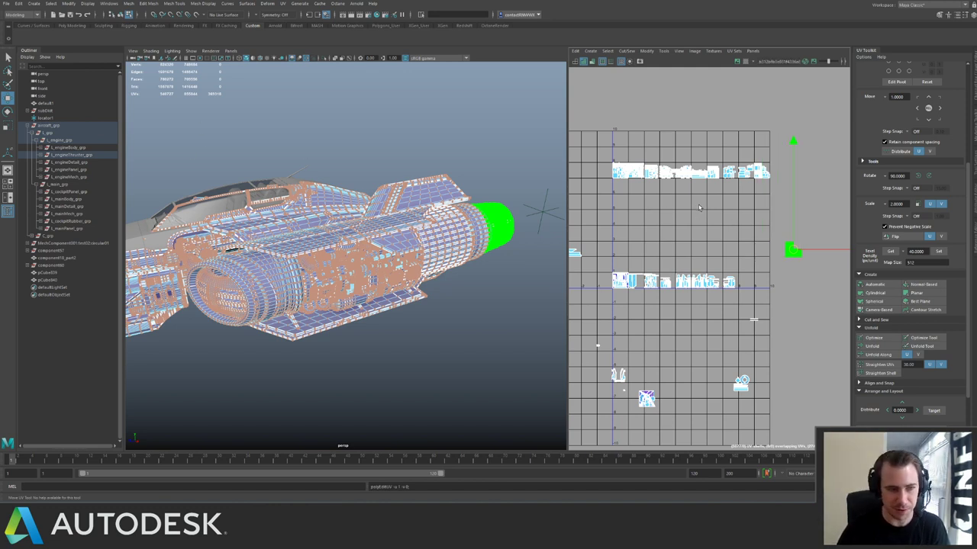
alt+middle_drag(691, 213, 749, 200)
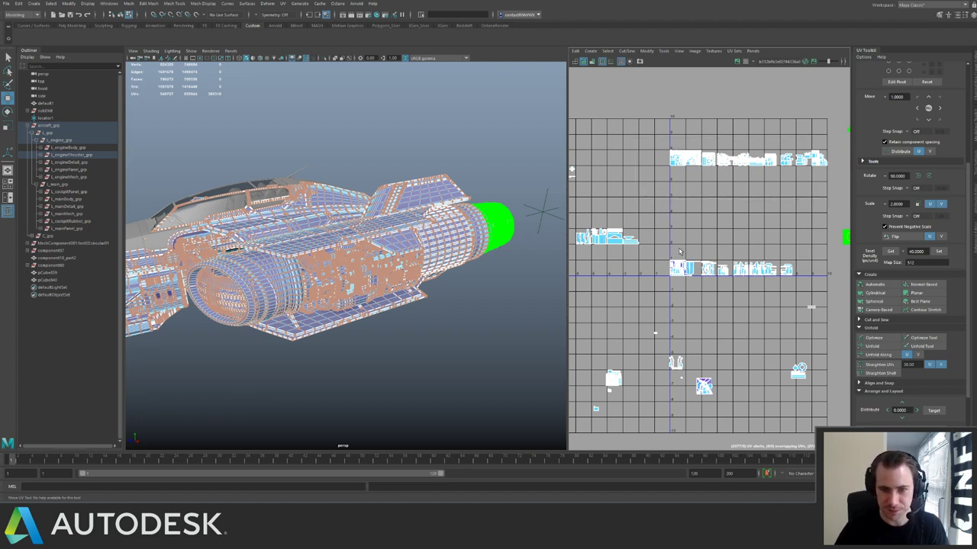
Select the row of engine and main mech UVs and shift it three tiles down, into the row starting at V 4.
key(w)
click(732, 158)
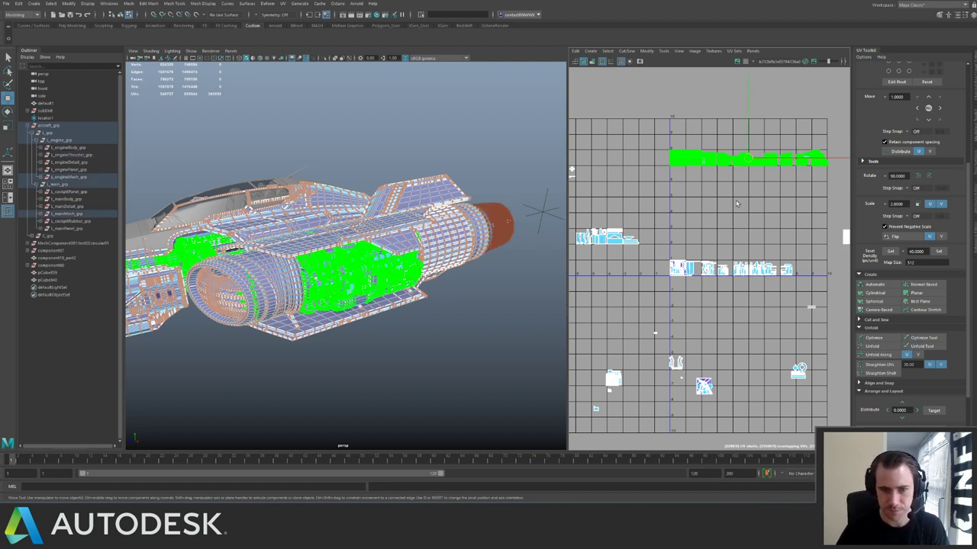
key(Down)
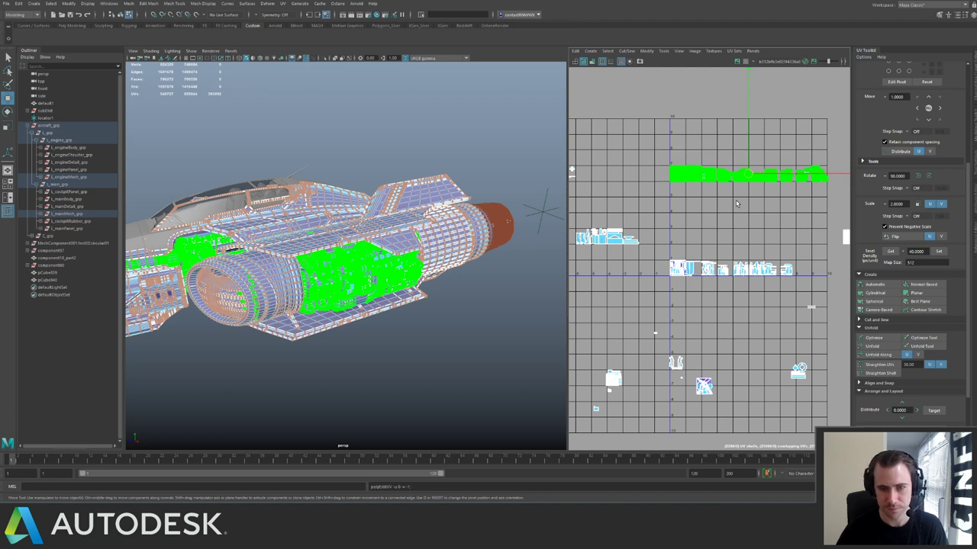
key(alt+Down)
key(alt+Down)
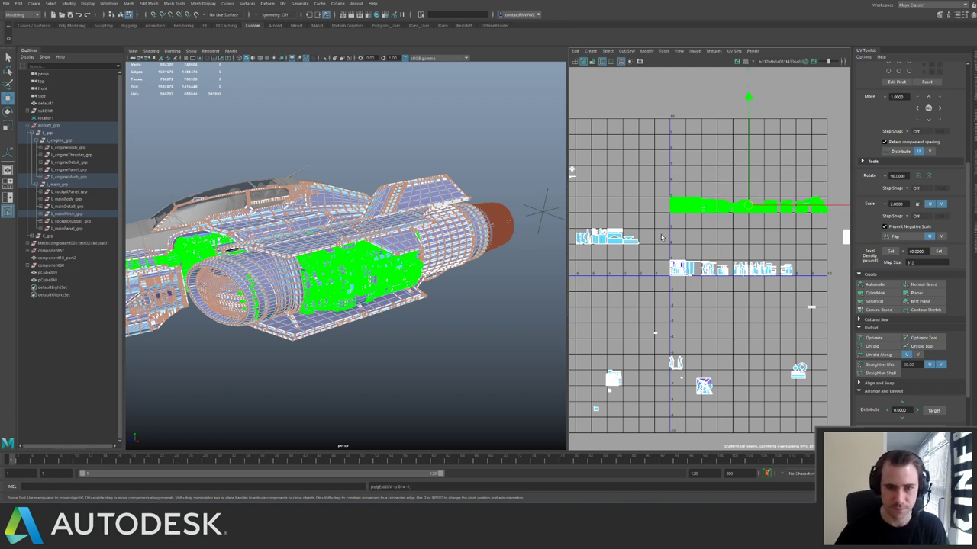
Select the UVs of L_engineBody_grp and shift them six tiles right, so they start at the V axis.
click(623, 241)
key(alt+Right)
key(alt+Right)
key(alt+Right)
key(alt+Right)
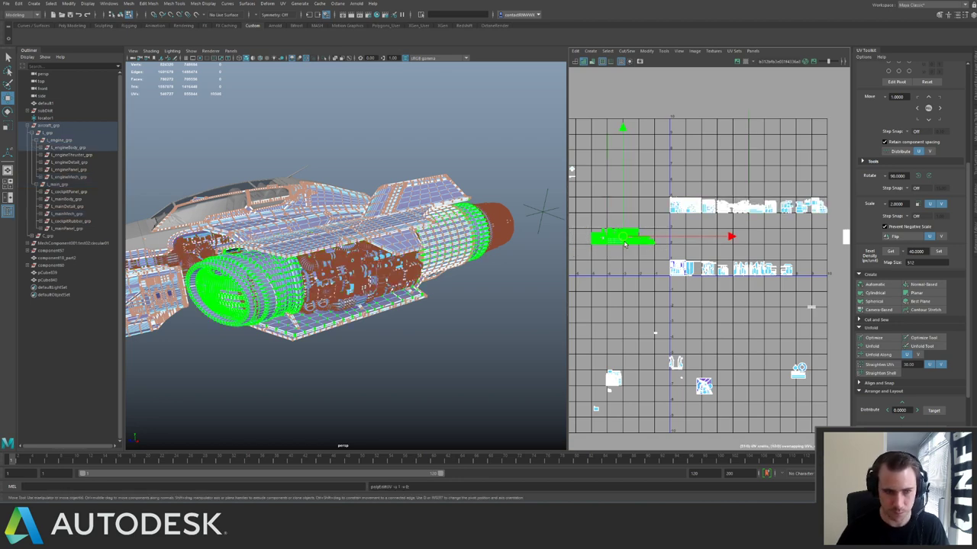
key(alt+Right)
key(alt+Right)
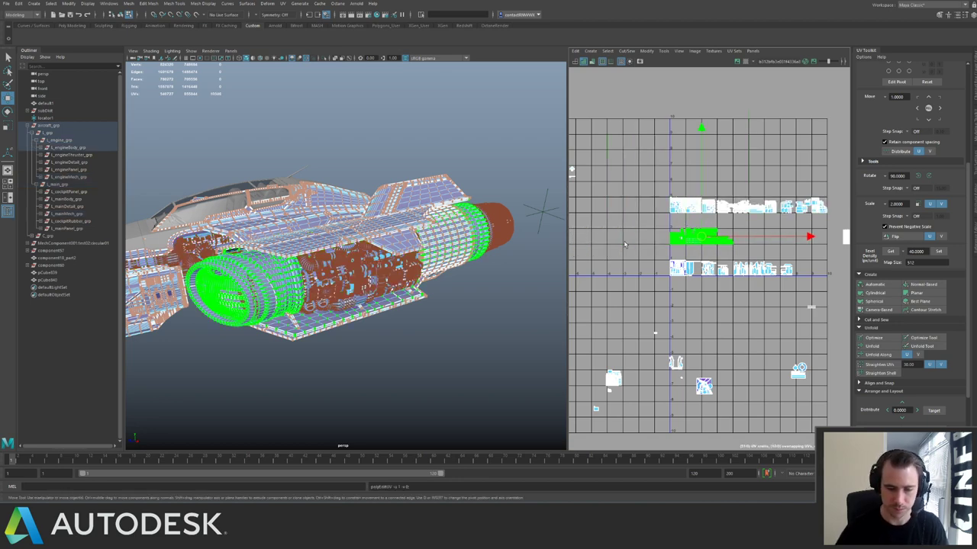
Select the L_engineThruster_grp UVs outside the grid and move them into the last tile of the row above the U axis.
alt+middle_drag(625, 244, 713, 245)
alt+right_drag(713, 245, 671, 203)
alt+middle_drag(671, 203, 590, 200)
alt+right_drag(675, 235, 712, 264)
alt+middle_drag(794, 314, 666, 294)
alt+right_drag(665, 289, 788, 327)
alt+middle_drag(779, 310, 675, 354)
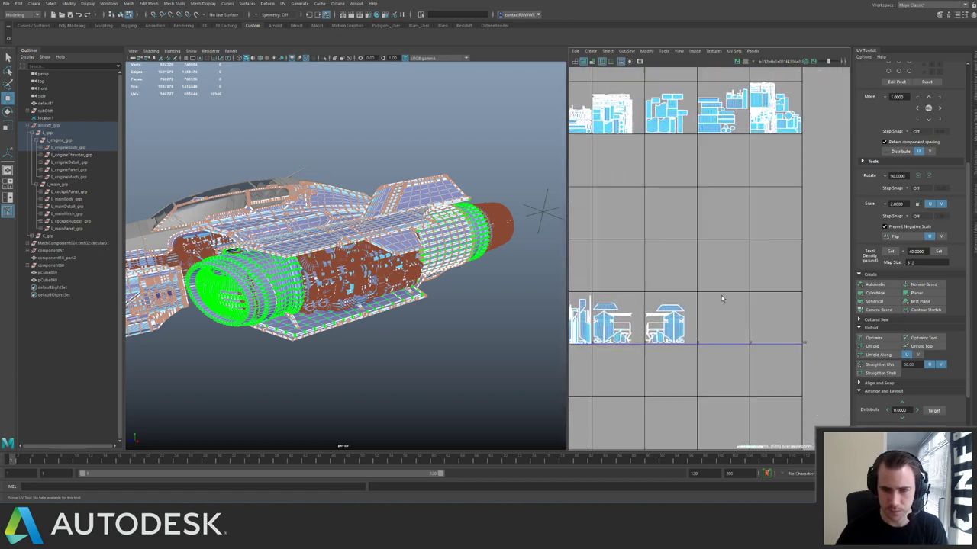
alt+right_drag(722, 299, 757, 233)
alt+middle_drag(762, 231, 690, 235)
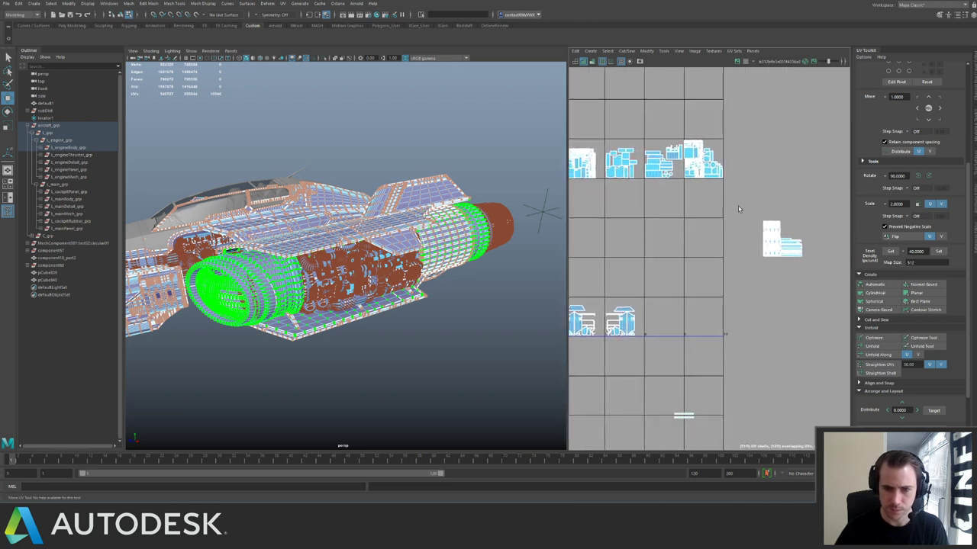
drag(721, 319, 818, 208)
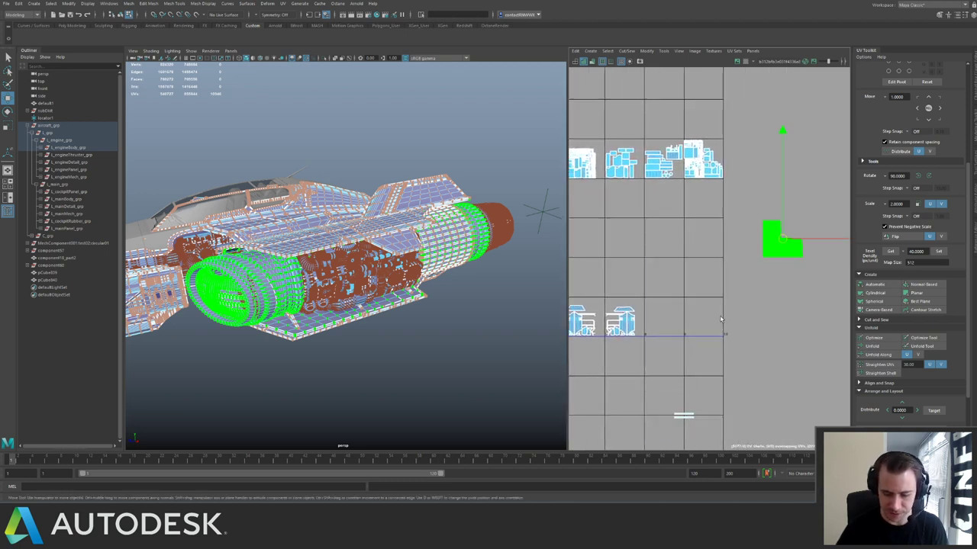
click(929, 120)
click(918, 108)
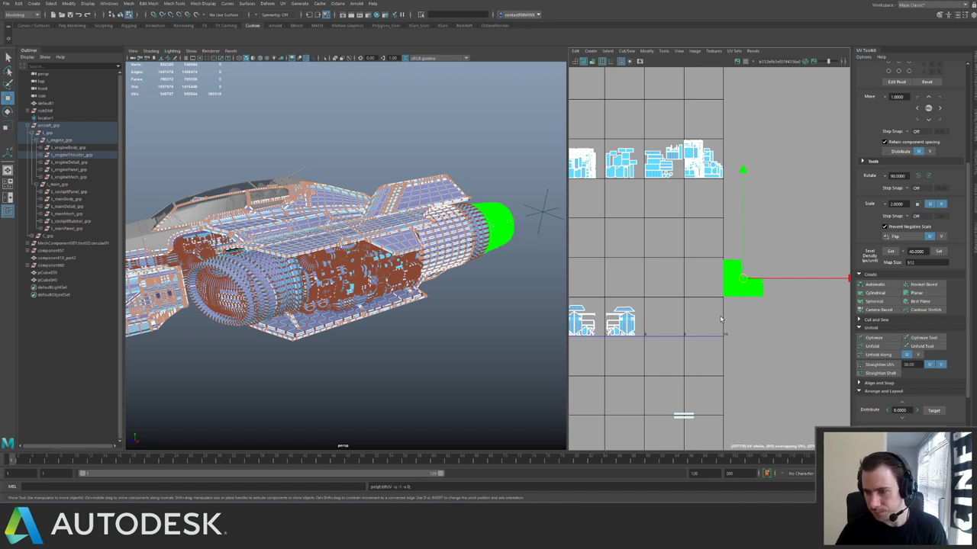
key(Left)
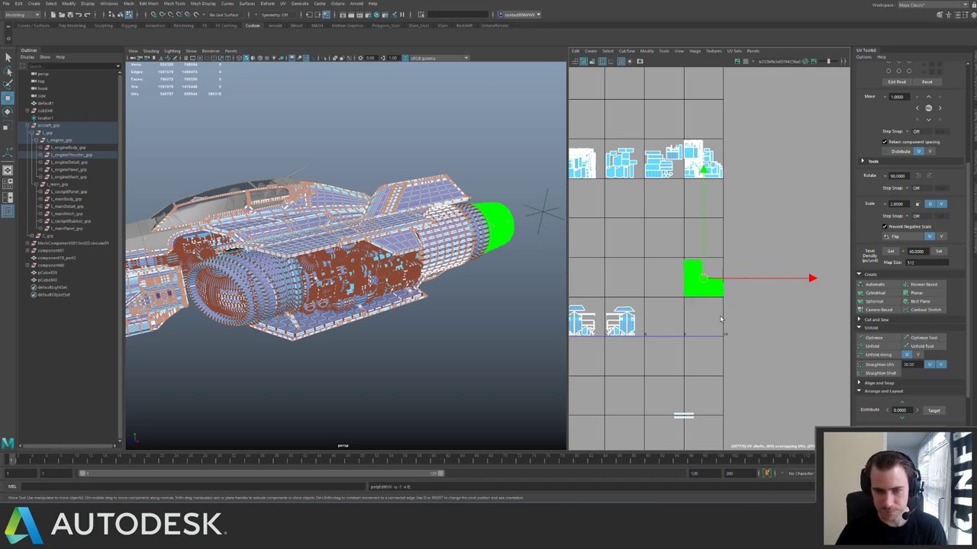
key(Down)
key(Left)
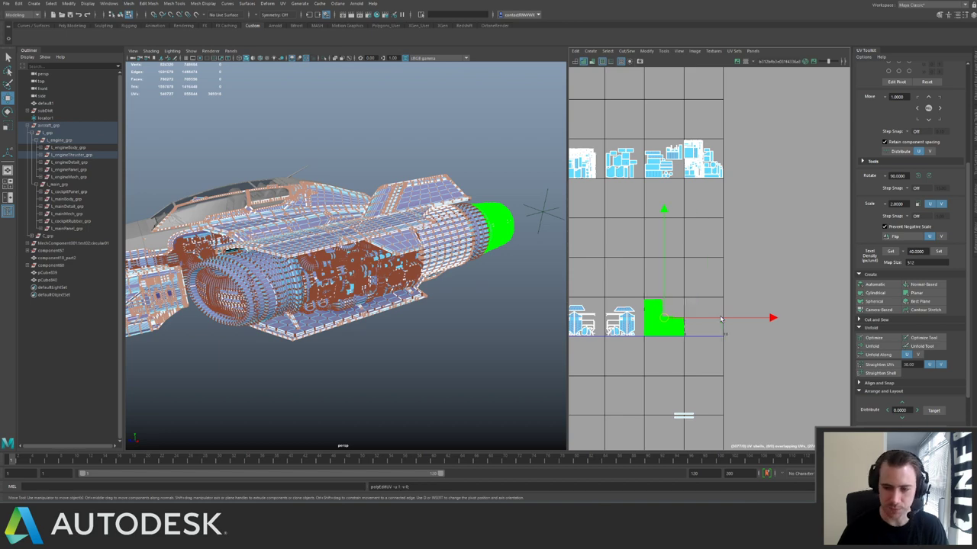
key(Right)
Select all UVs stacked in the first tile at the origin to identify which groups share it.
alt+middle_drag(611, 221, 741, 231)
scroll(742, 232, down, 3)
alt+middle_drag(589, 225, 790, 168)
scroll(725, 196, down, 2)
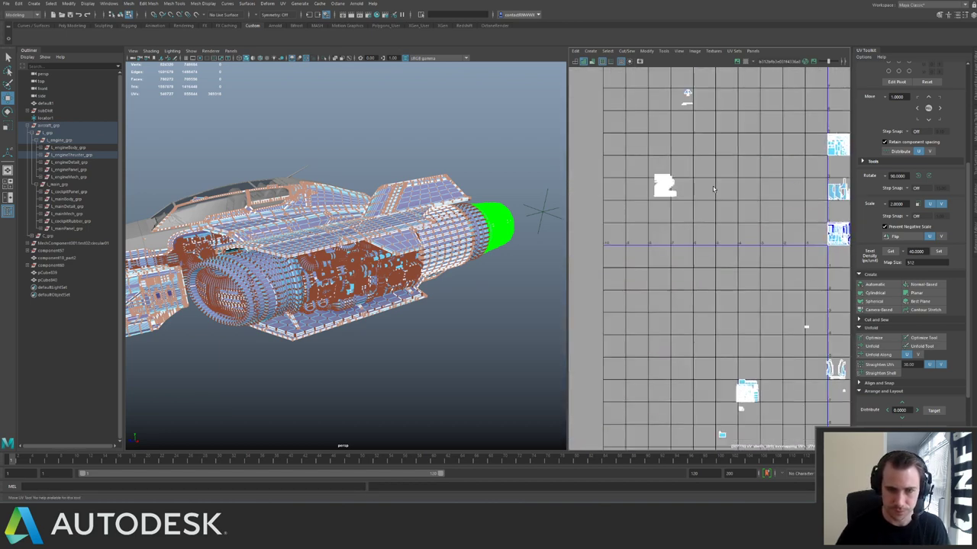
scroll(714, 189, down, 2)
alt+middle_drag(714, 197, 697, 208)
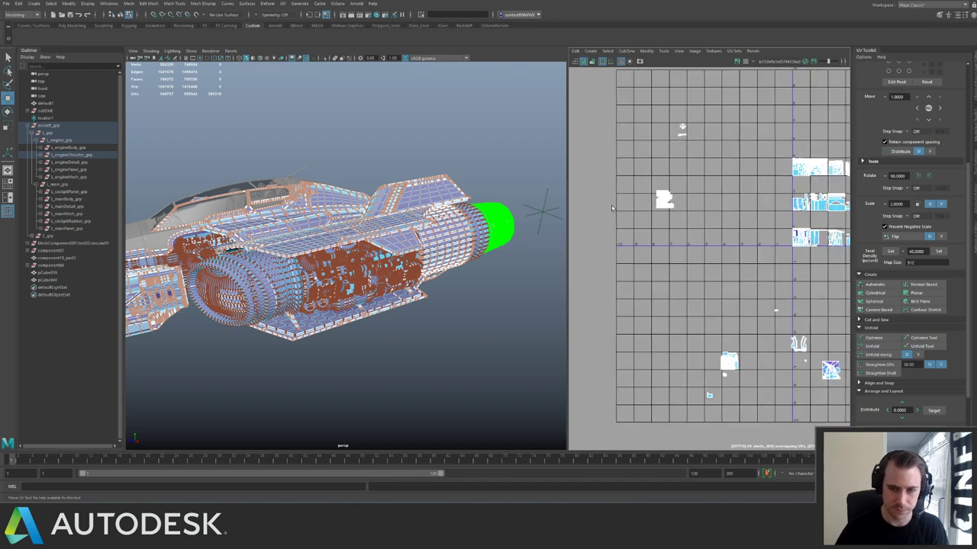
alt+middle_drag(779, 197, 652, 209)
scroll(652, 210, up, 5)
alt+middle_drag(689, 300, 615, 245)
scroll(615, 245, up, 2)
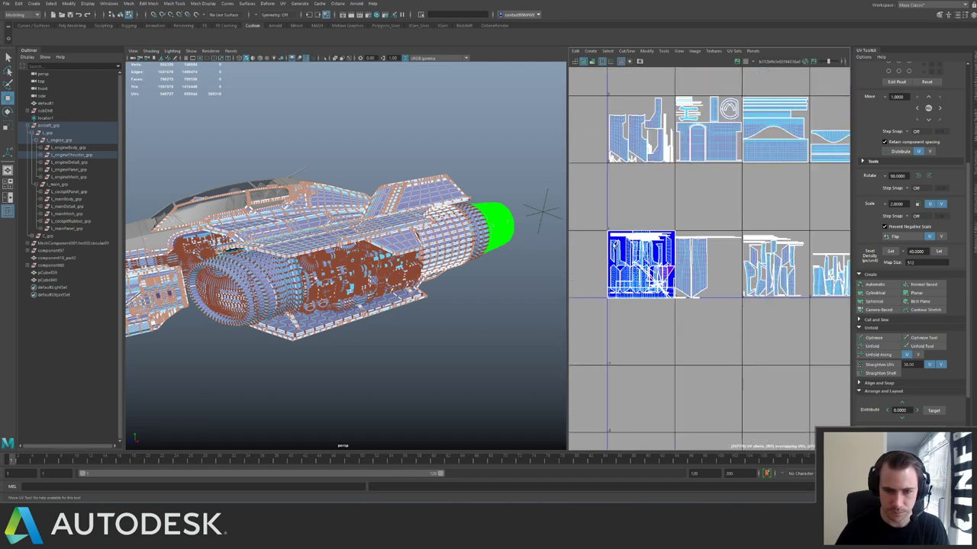
drag(603, 228, 673, 302)
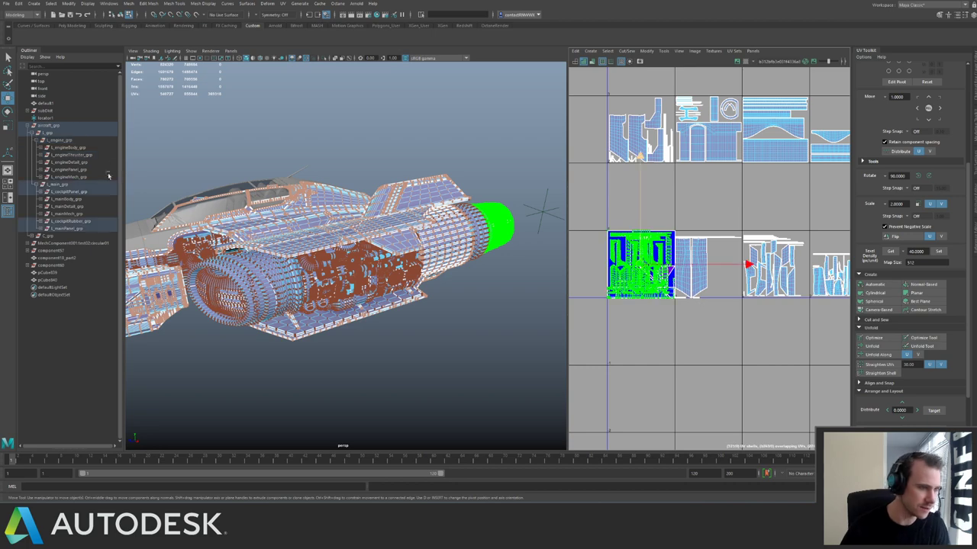
Isolate L_cockpitRubber_grp from the groups sharing the first tile and move its UVs into empty space below the U axis, left of the V axis.
click(82, 230)
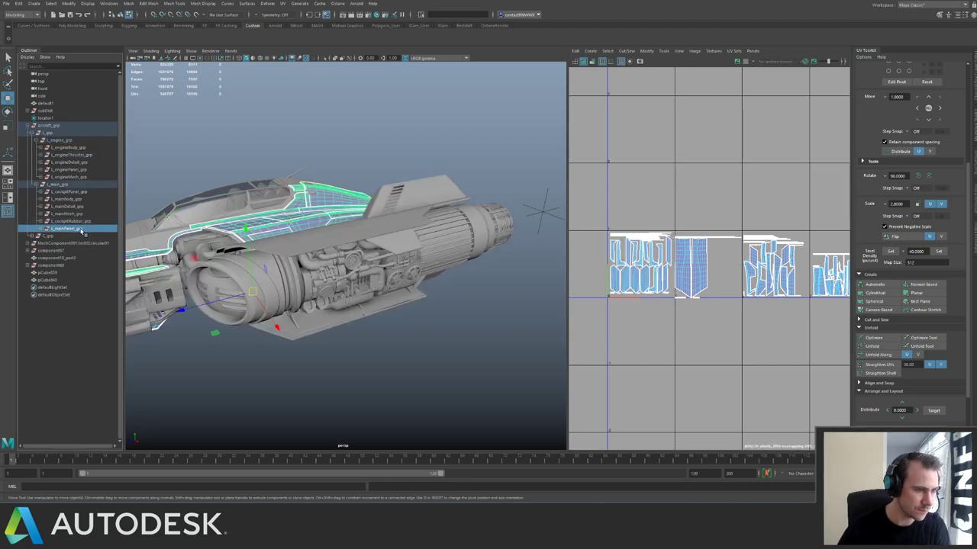
click(84, 222)
scroll(725, 261, down, 5)
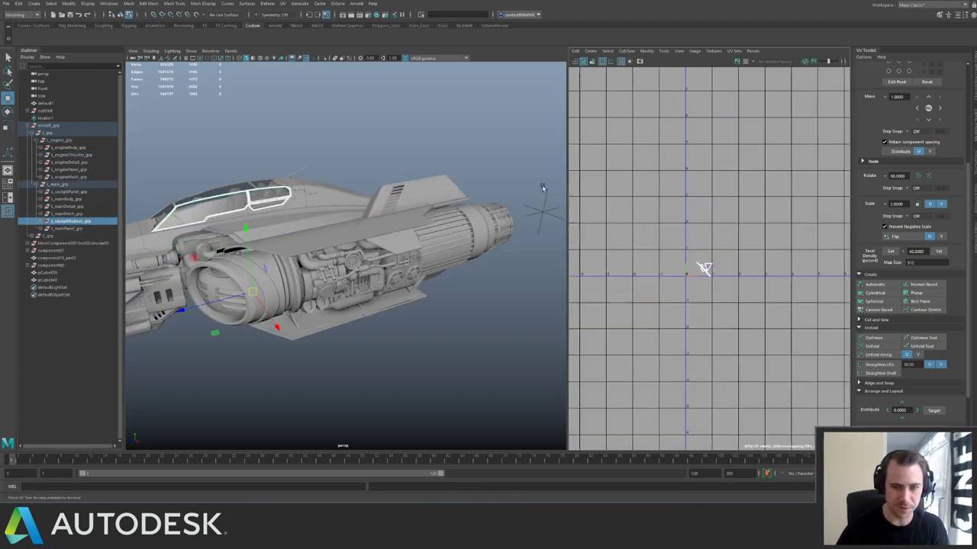
drag(661, 235, 638, 362)
Check the remaining L_main_grp overlap and move all UVs of L_cockpitPanel_grp out of the first tile, beside the cockpit rubber UVs.
click(75, 229)
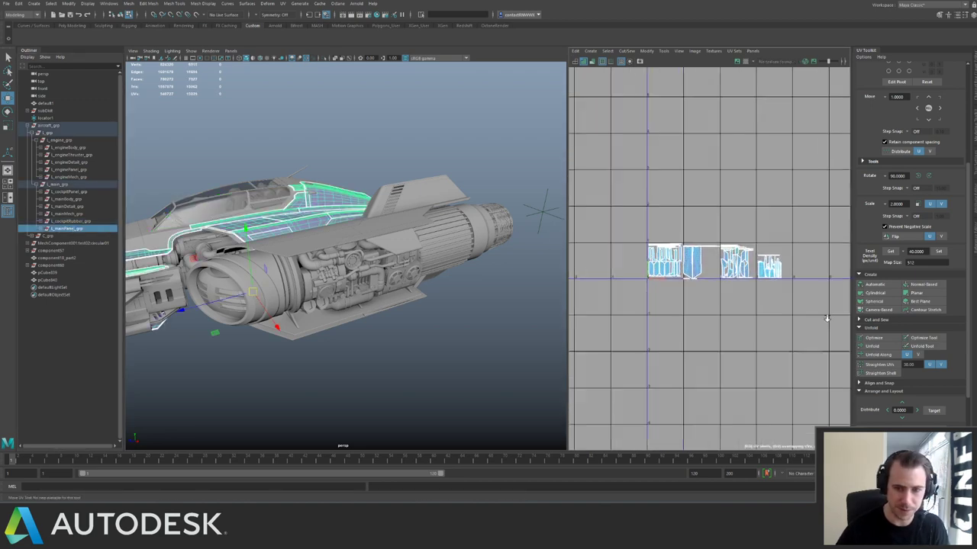
click(84, 185)
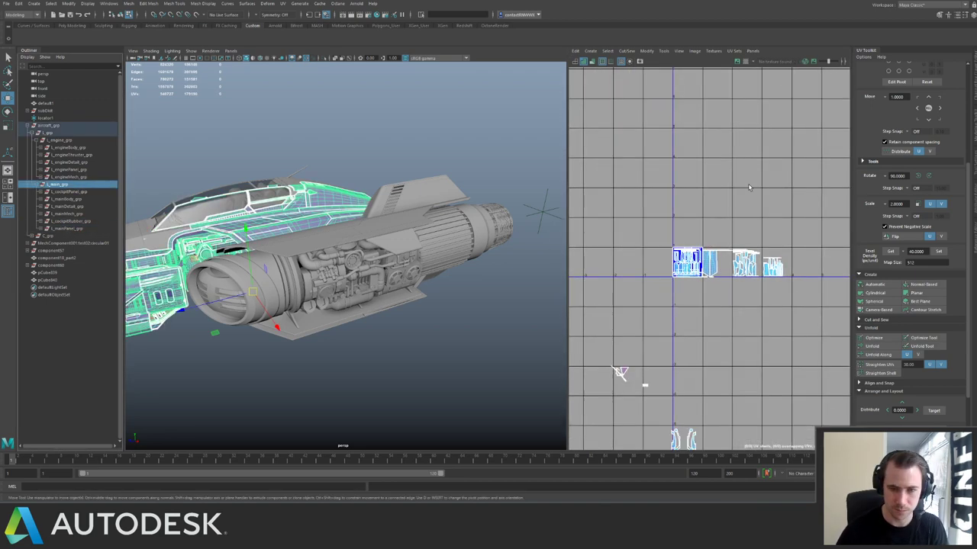
click(84, 192)
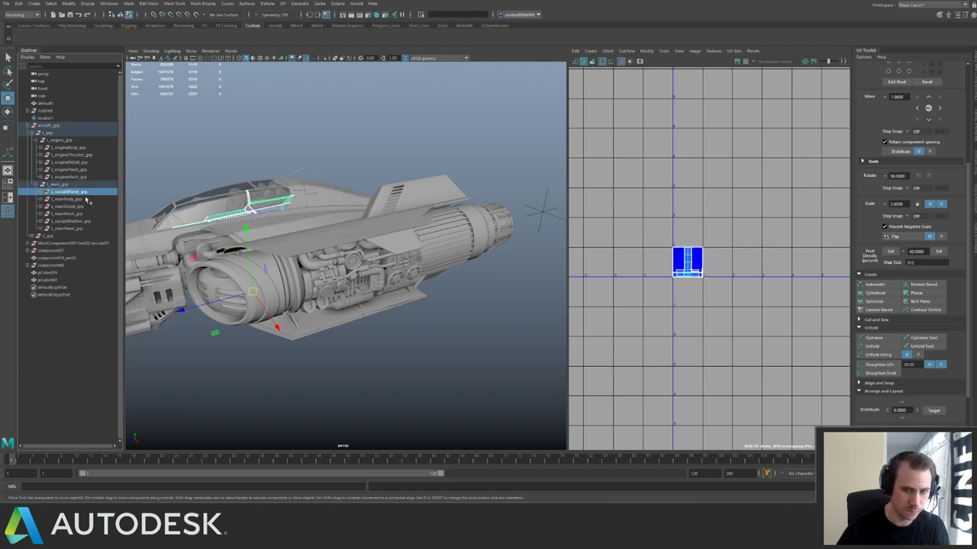
drag(635, 206, 735, 303)
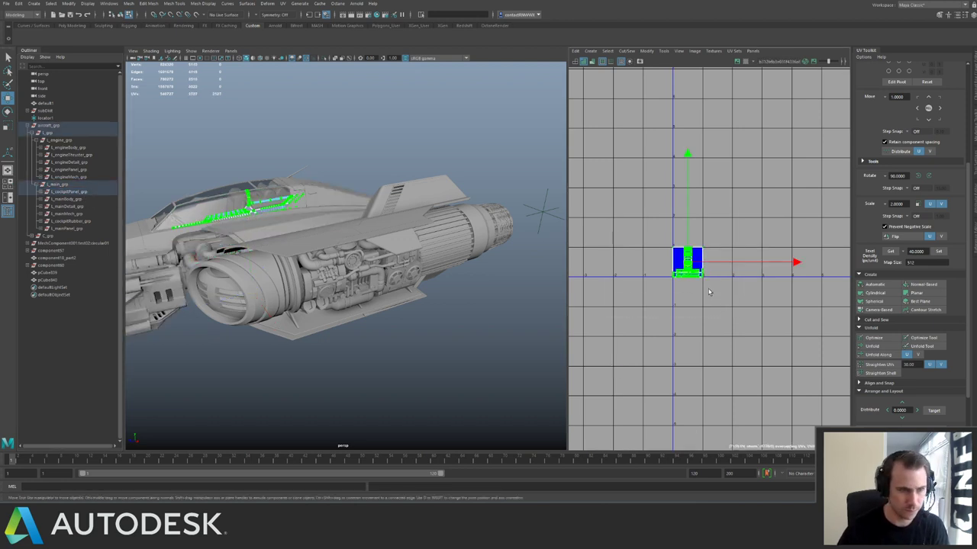
drag(688, 269, 619, 352)
Select L_grp, widen the UV editor and review the tile layout of all its groups.
click(62, 134)
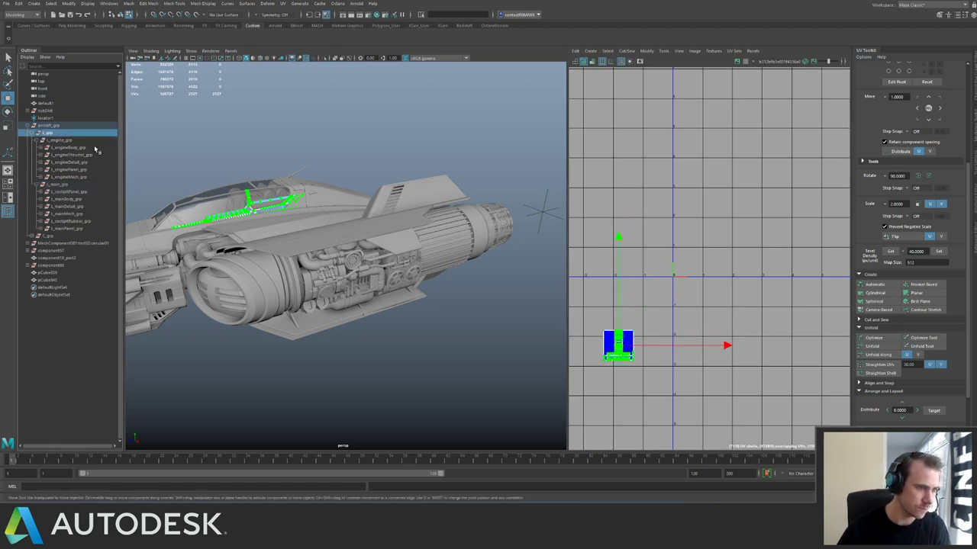
alt+right_drag(751, 231, 696, 216)
alt+middle_drag(696, 214, 667, 212)
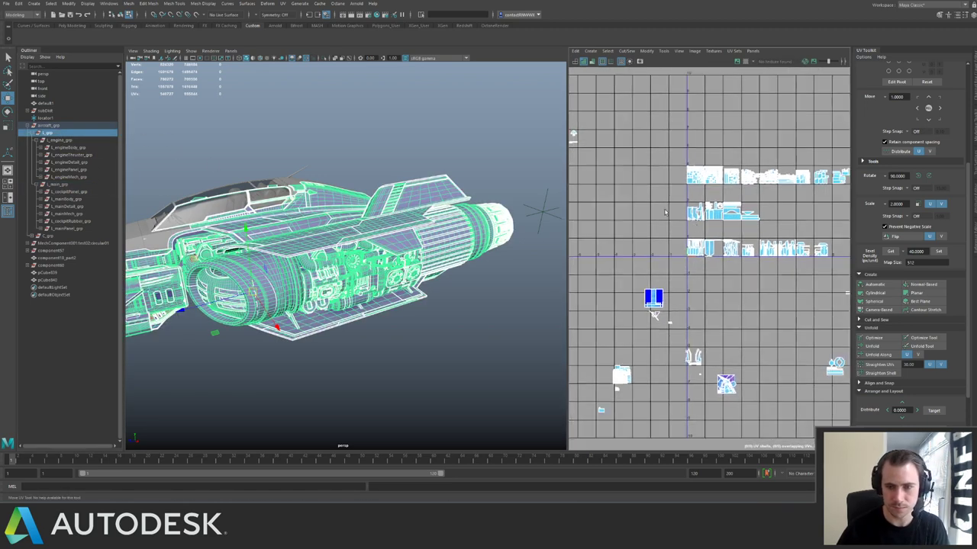
alt+right_drag(725, 236, 806, 318)
alt+middle_drag(806, 228, 714, 330)
alt+right_drag(725, 222, 823, 229)
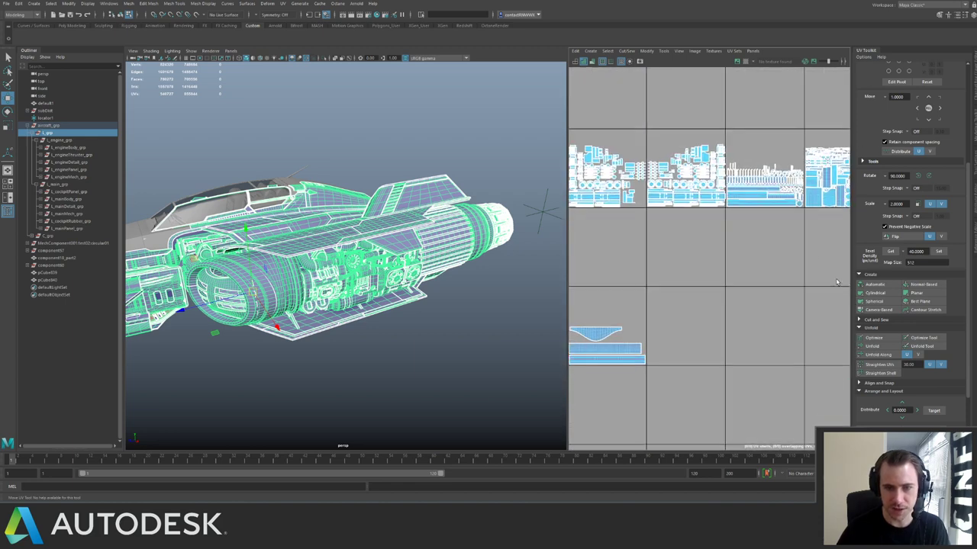
alt+middle_drag(823, 228, 700, 196)
scroll(701, 197, down, 4)
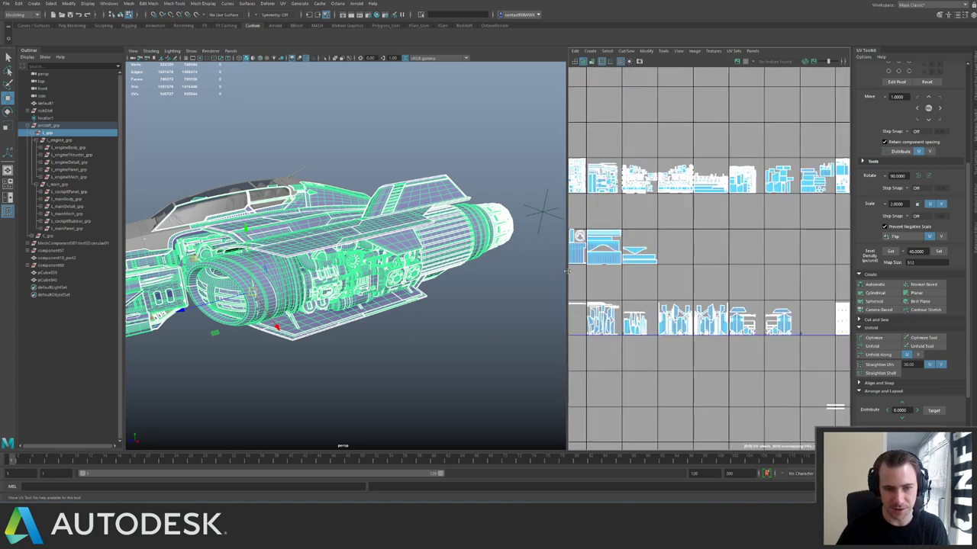
drag(567, 273, 432, 272)
drag(359, 268, 343, 268)
alt+right_drag(720, 248, 671, 221)
scroll(672, 221, down, 2)
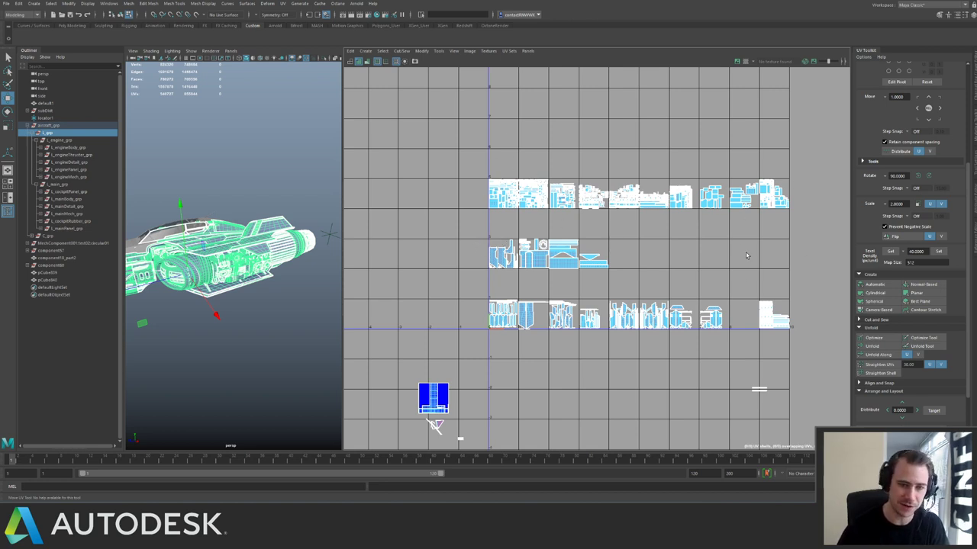
Duplicate L_grp, mirror the copy to the other side with a Scale X of -1 and freeze its transformations.
alt+drag(214, 198, 175, 194)
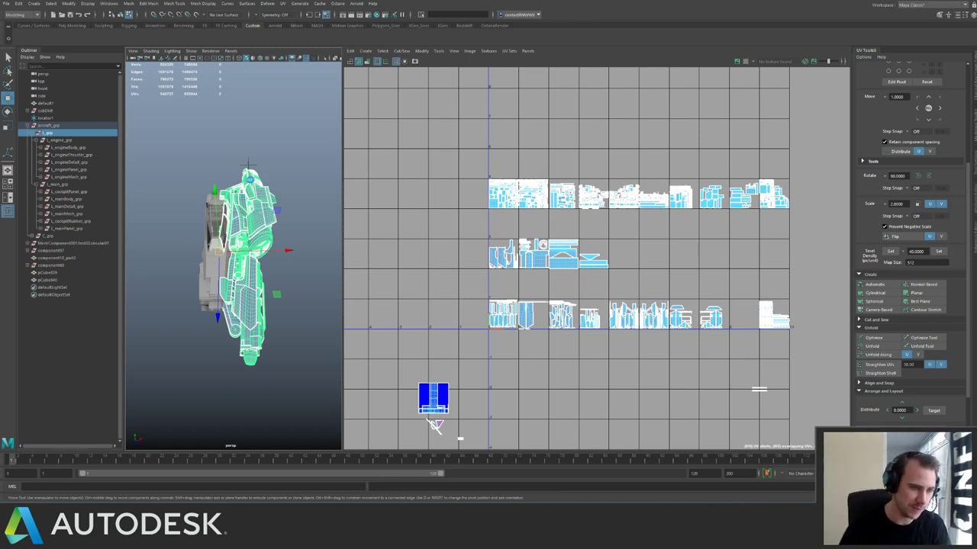
key(ctrl+d)
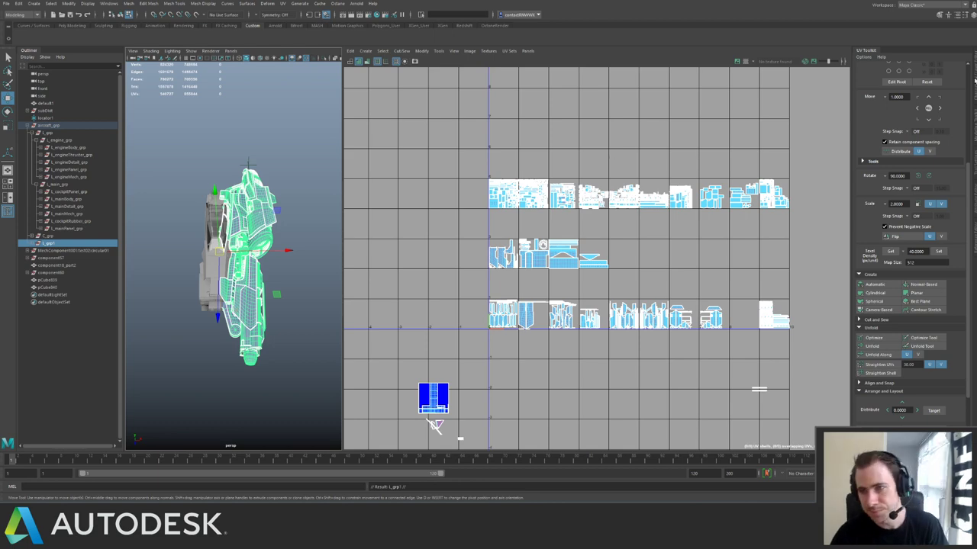
click(974, 80)
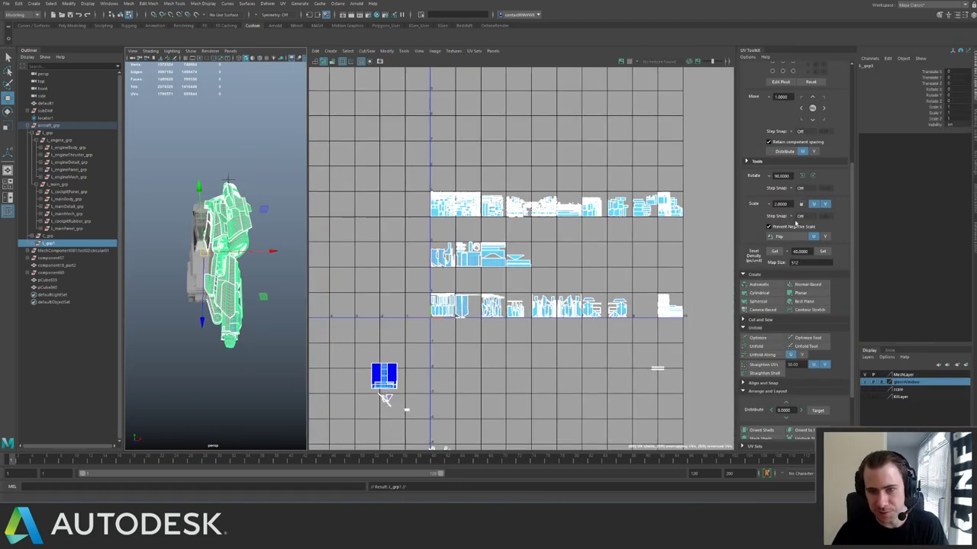
click(950, 108)
text(-1)
key(Return)
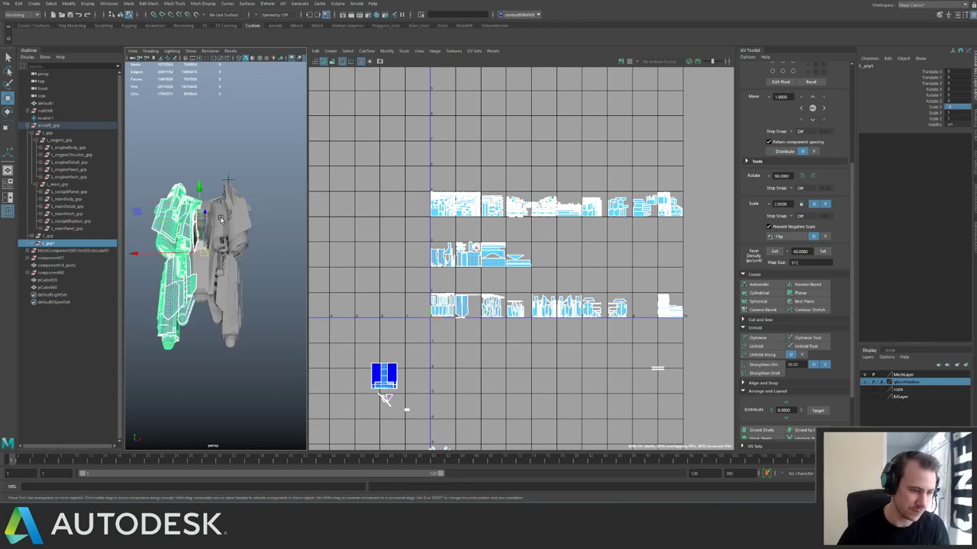
key(ctrl+shift+f)
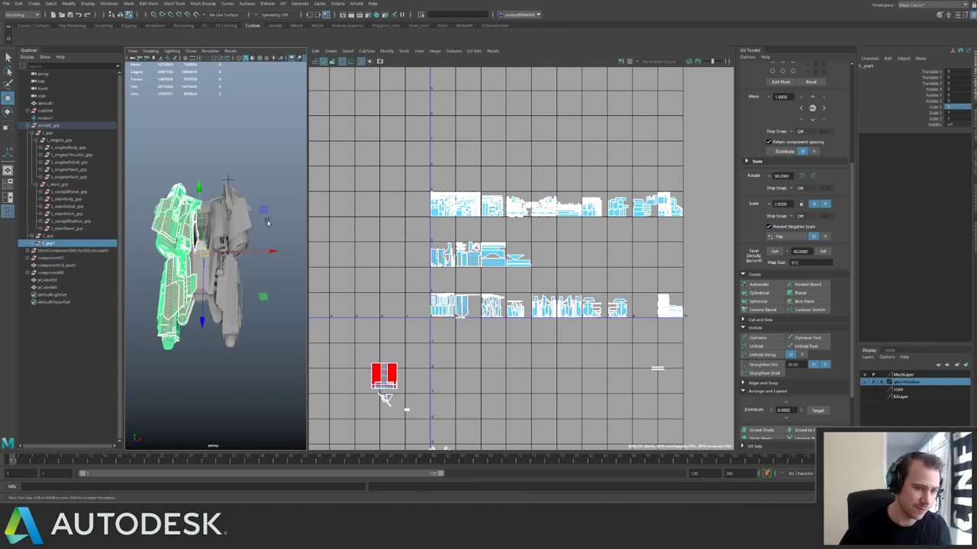
Select the UVs of the mirrored copy of L_grp across the three tile rows and move them up by 1 tile.
alt+drag(266, 220, 226, 231)
scroll(225, 232, up, 2)
right_drag(405, 203, 440, 199)
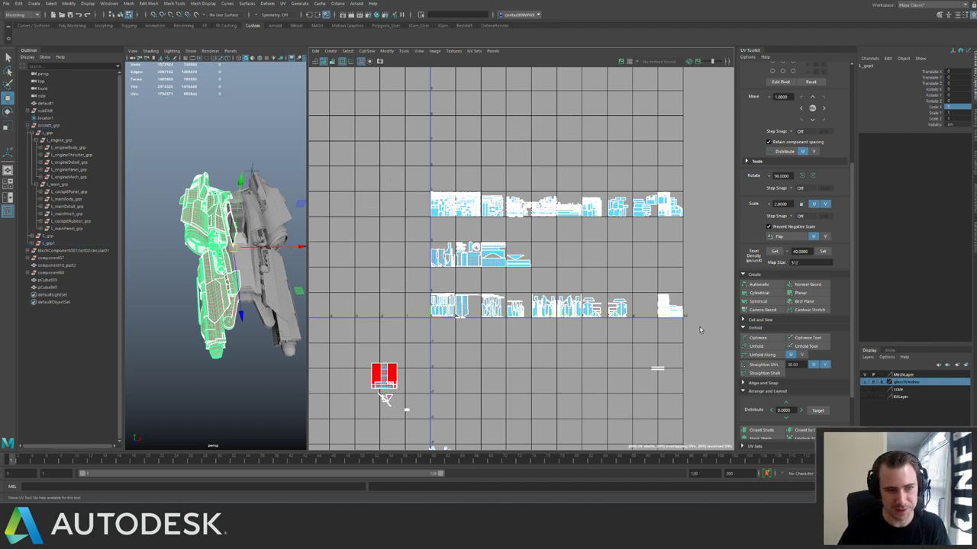
drag(403, 169, 707, 334)
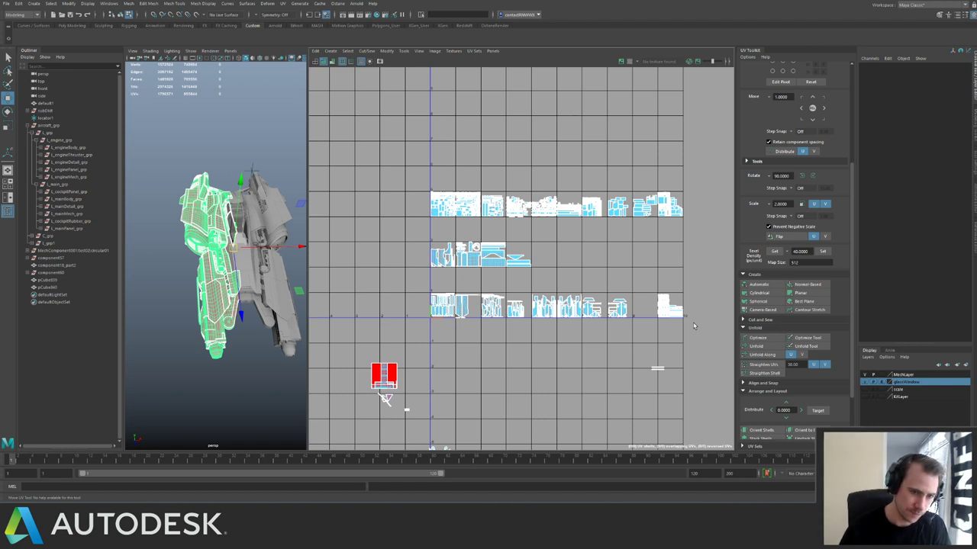
key(ctrl+z)
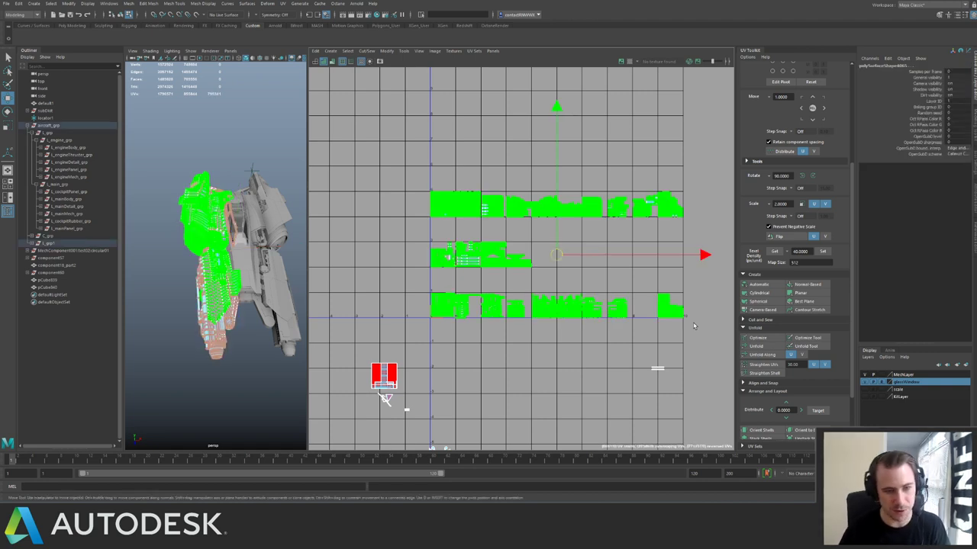
key(Up)
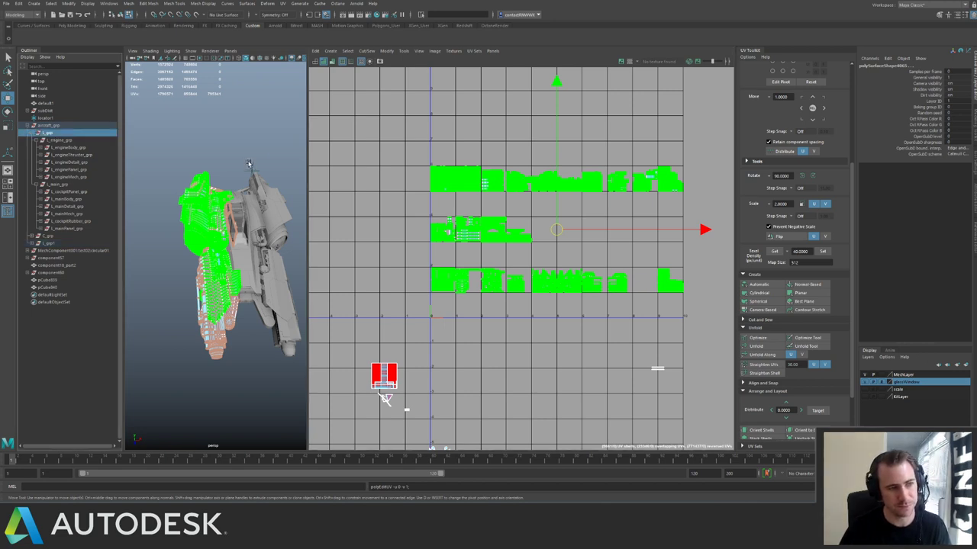
Select L_grp together with its mirrored copy and examine how both sides' UVs are laid out across the tile rows.
ctrl+click(51, 244)
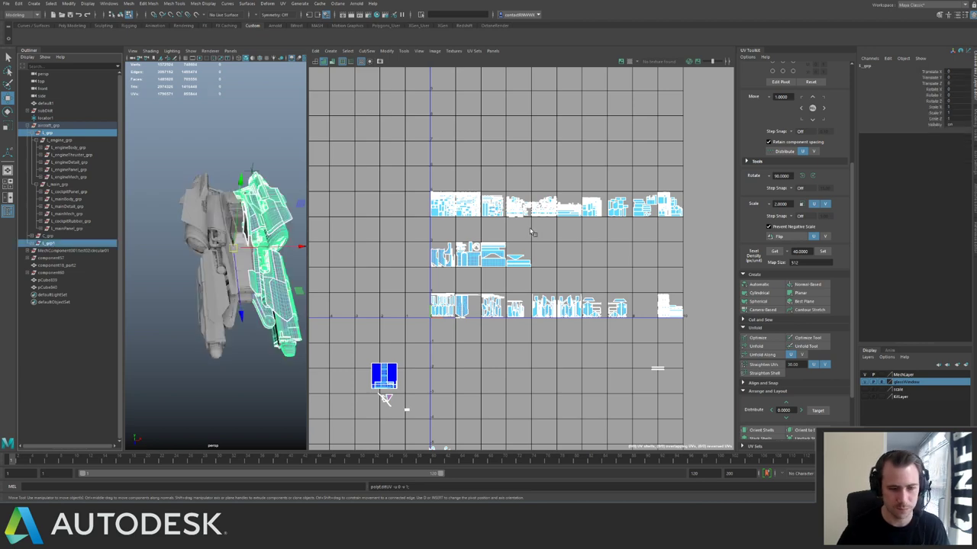
scroll(537, 238, up, 2)
alt+middle_drag(581, 243, 538, 242)
alt+right_drag(573, 266, 581, 274)
scroll(573, 262, up, 3)
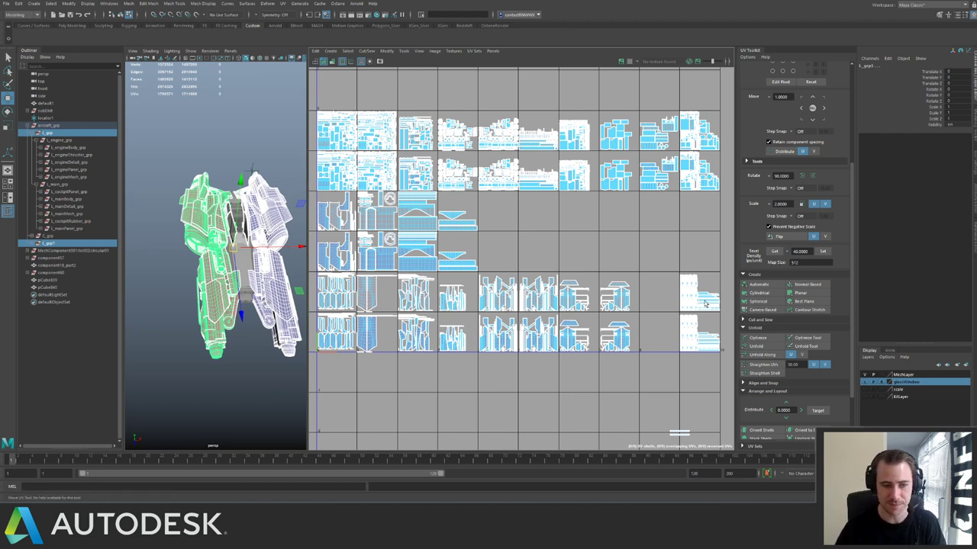
Deselect the aircraft groups and display the model with its checker texture, examining it from several angles.
alt+right_drag(574, 212, 384, 241)
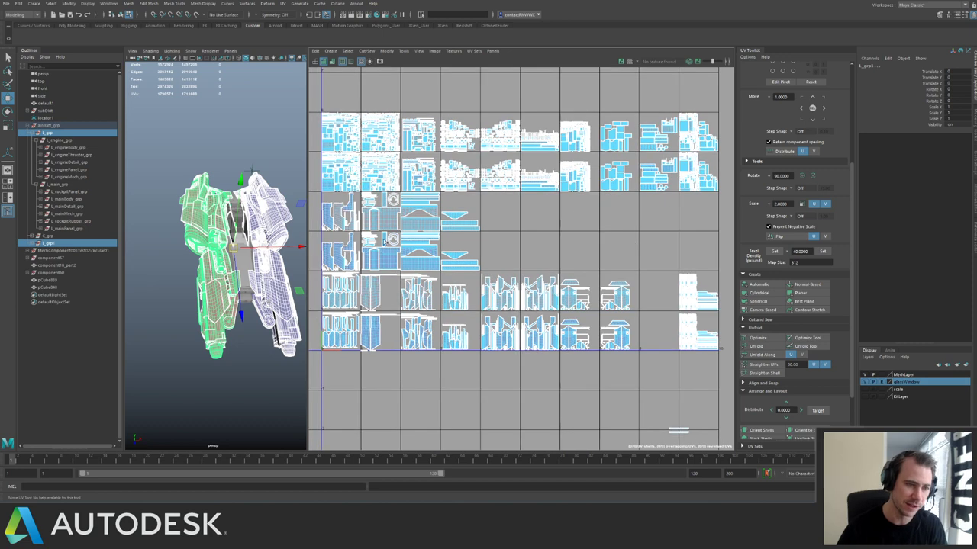
alt+drag(267, 317, 252, 323)
click(228, 357)
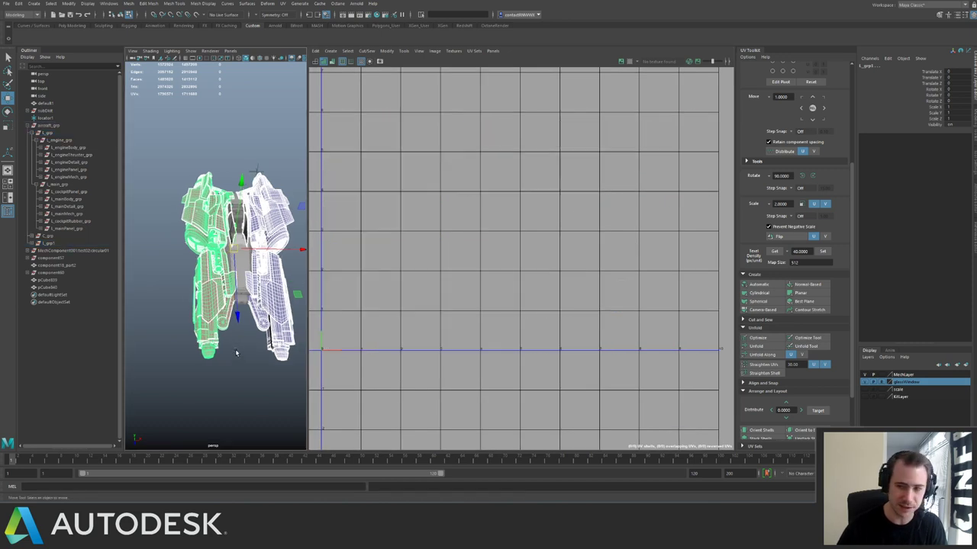
click(240, 341)
key(6)
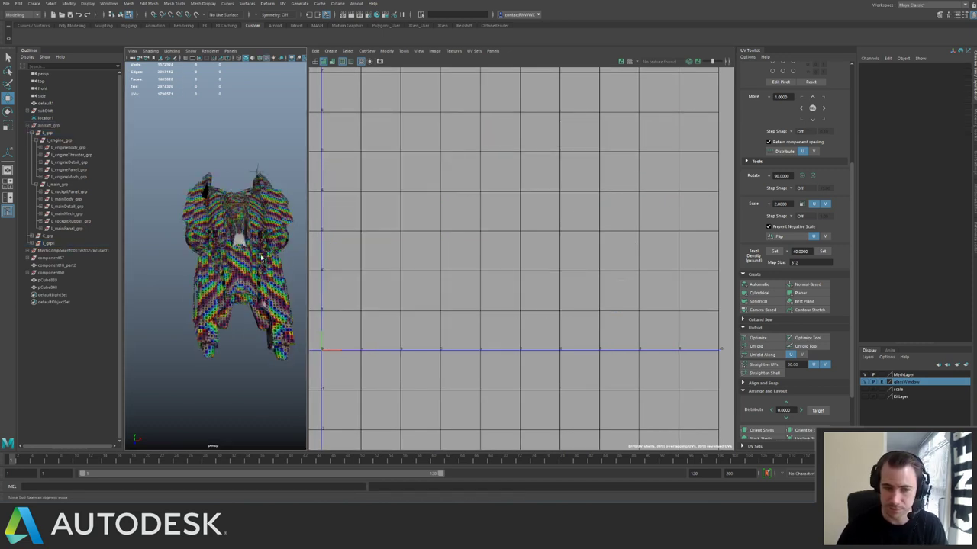
alt+drag(253, 312, 217, 305)
alt+right_drag(217, 305, 251, 276)
alt+drag(251, 277, 247, 255)
alt+drag(249, 305, 157, 274)
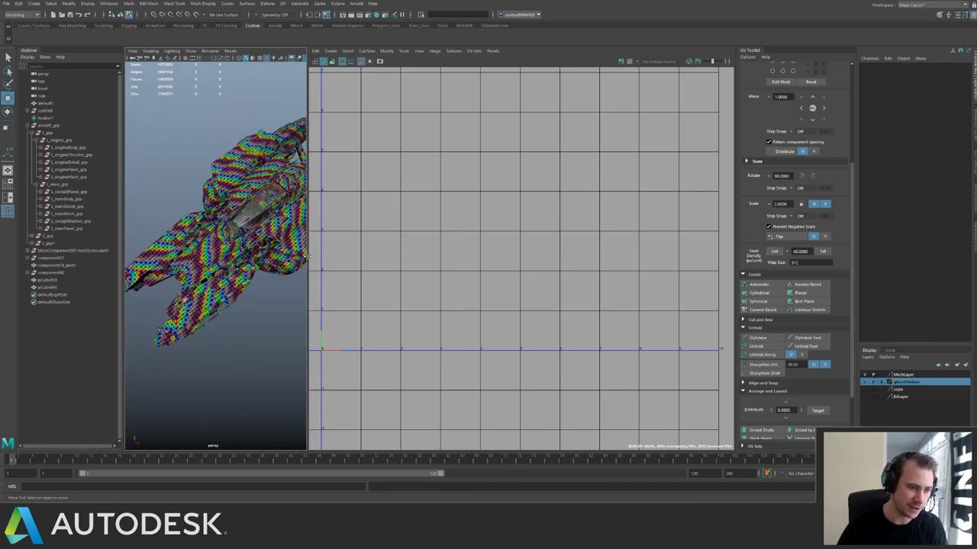
Widen the perspective viewport beside the UV editor and examine the checker pattern around the aircraft's cockpit and engines.
click(304, 255)
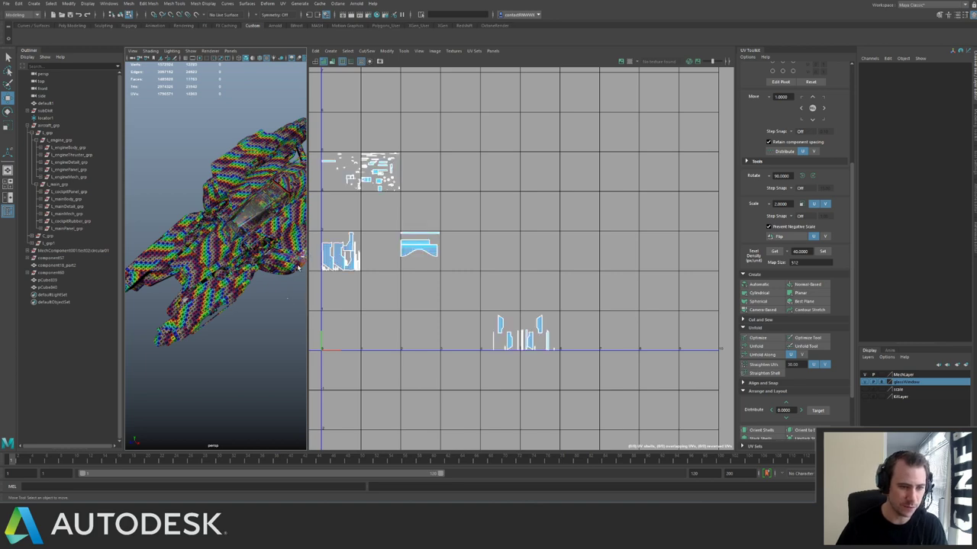
right_drag(298, 265, 315, 260)
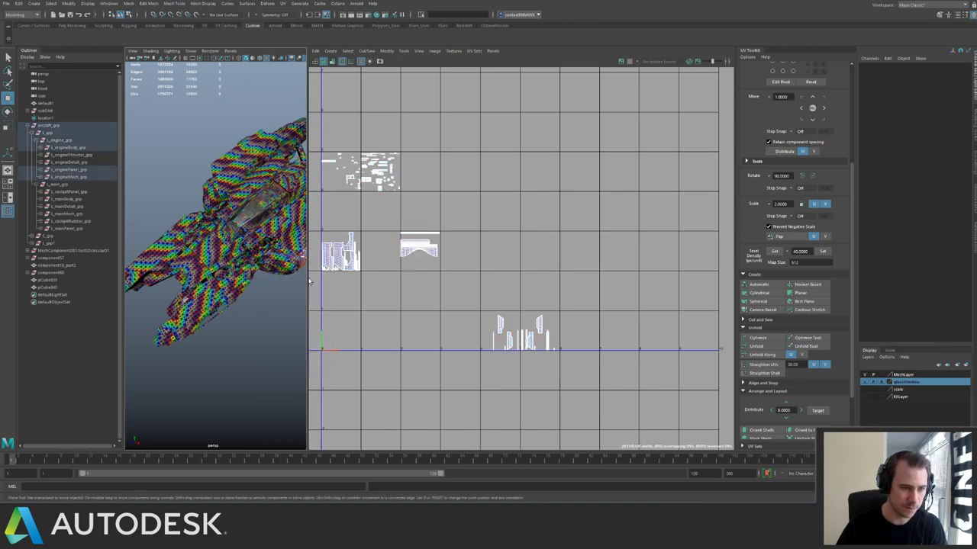
drag(308, 279, 509, 297)
click(453, 321)
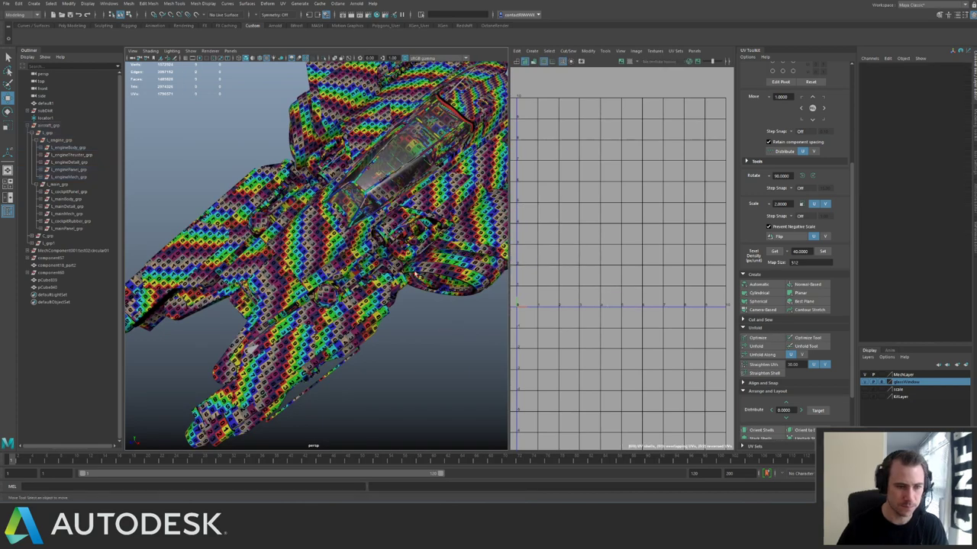
alt+drag(309, 382, 293, 336)
alt+middle_drag(306, 297, 329, 322)
alt+drag(330, 322, 345, 309)
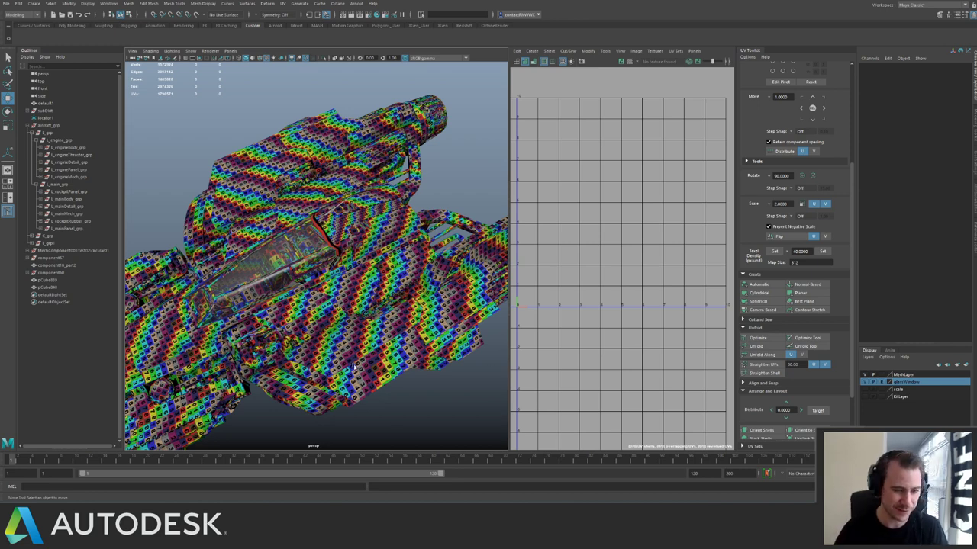
Return the viewport to untextured shading and select the flat panel above the engine's exposed mechanical parts.
click(355, 367)
key(5)
click(413, 399)
alt+drag(397, 386, 294, 273)
alt+right_drag(295, 272, 345, 267)
alt+middle_drag(344, 267, 353, 379)
alt+right_drag(353, 379, 329, 265)
click(355, 228)
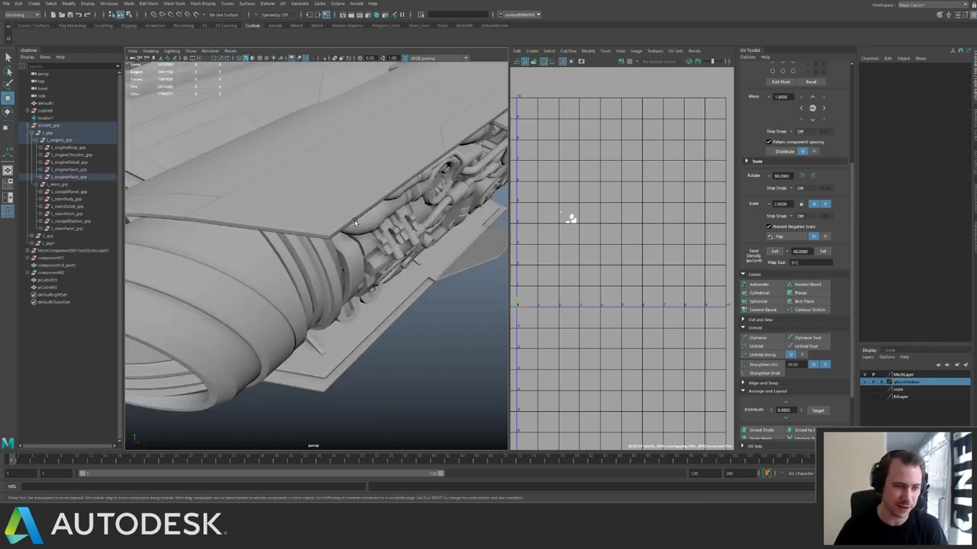
click(343, 207)
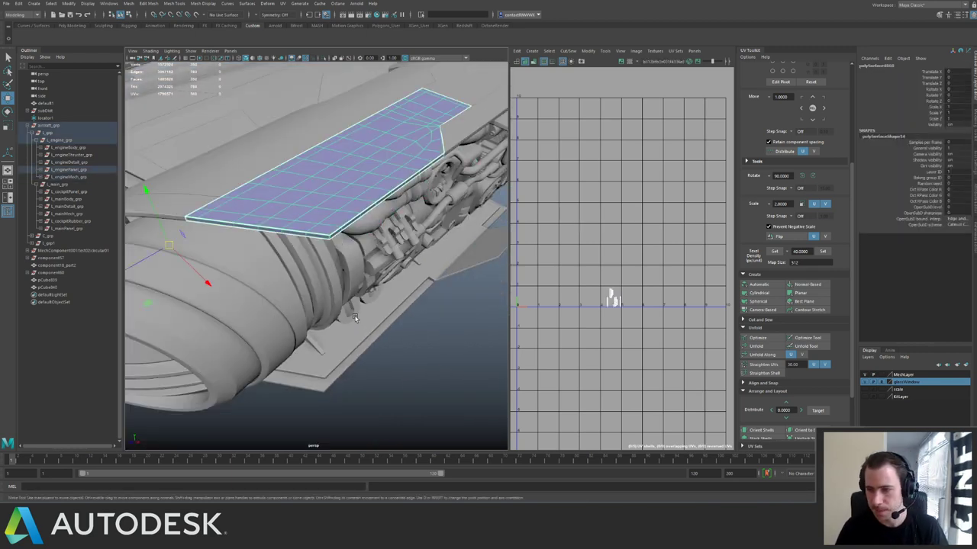
Create a polygon cube in the scene and frame it in the perspective view.
click(406, 387)
key(g)
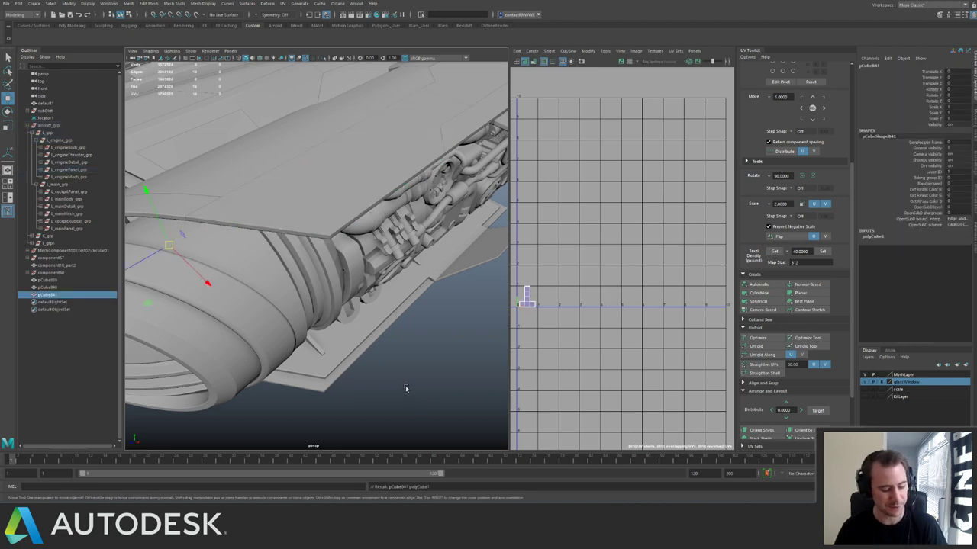
key(f)
scroll(366, 255, down, 4)
alt+drag(348, 235, 370, 249)
scroll(370, 249, up, 3)
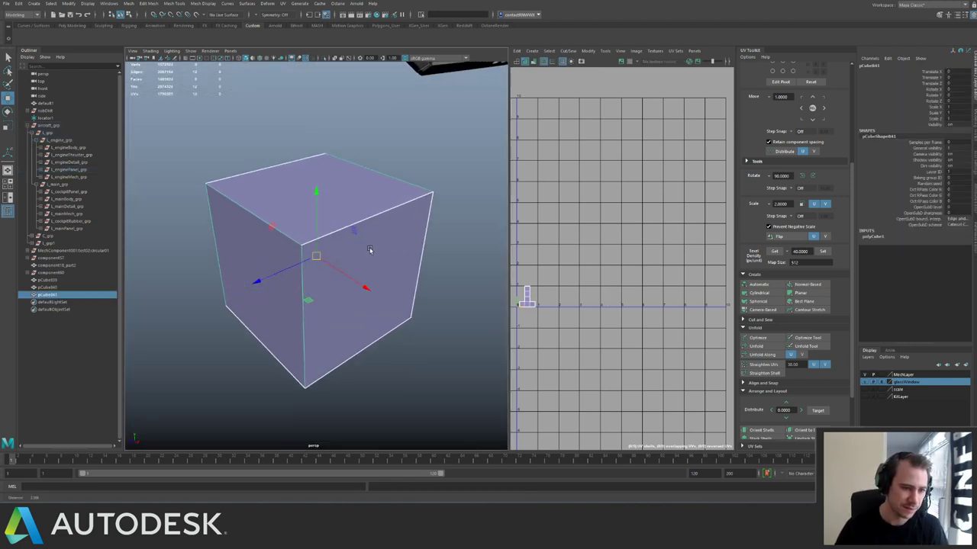
Try converting the polygon cube to a subdivision surface.
key(space)
click(275, 267)
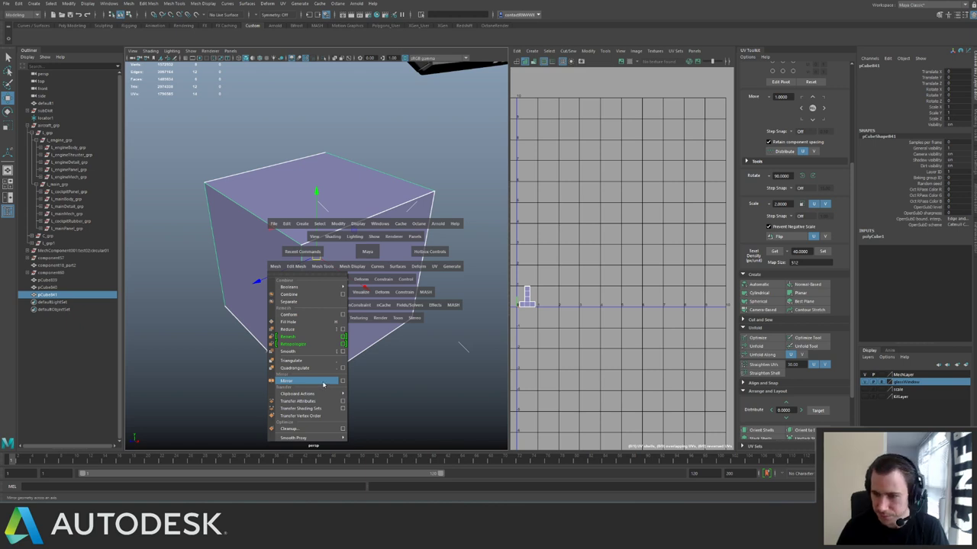
key(space)
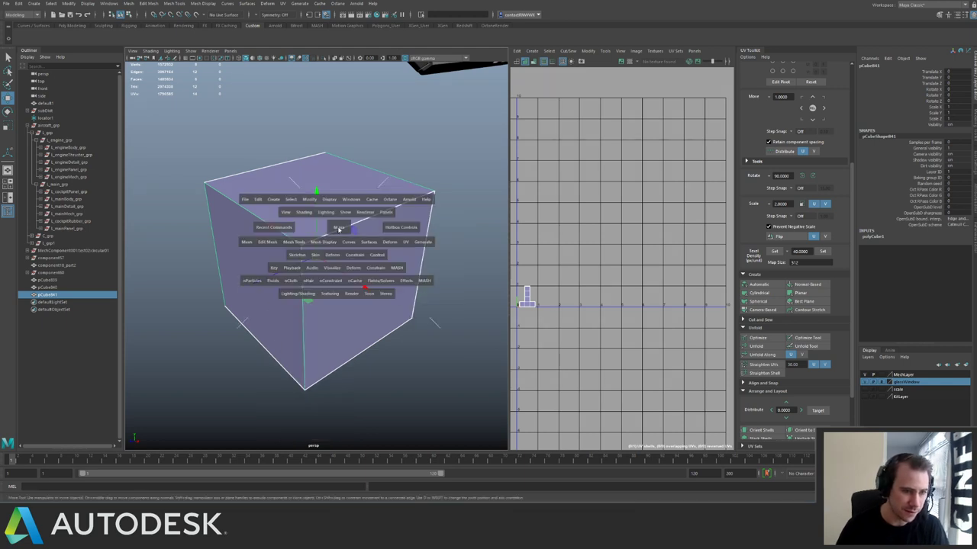
click(309, 199)
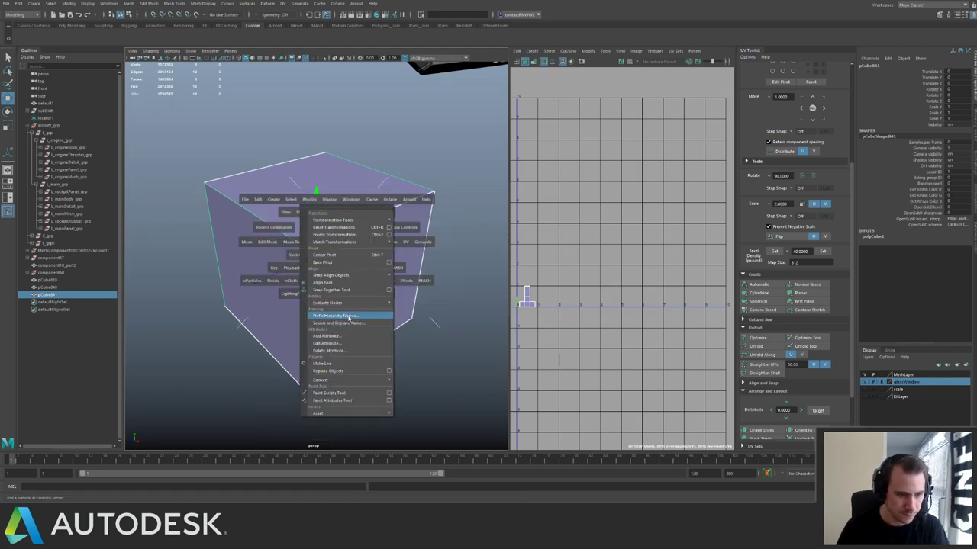
mouse_move(353, 380)
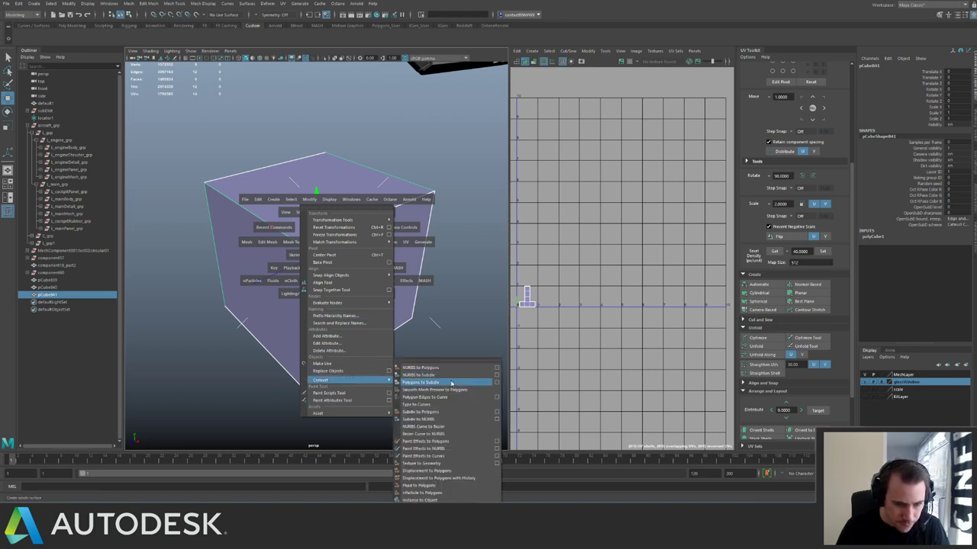
click(447, 384)
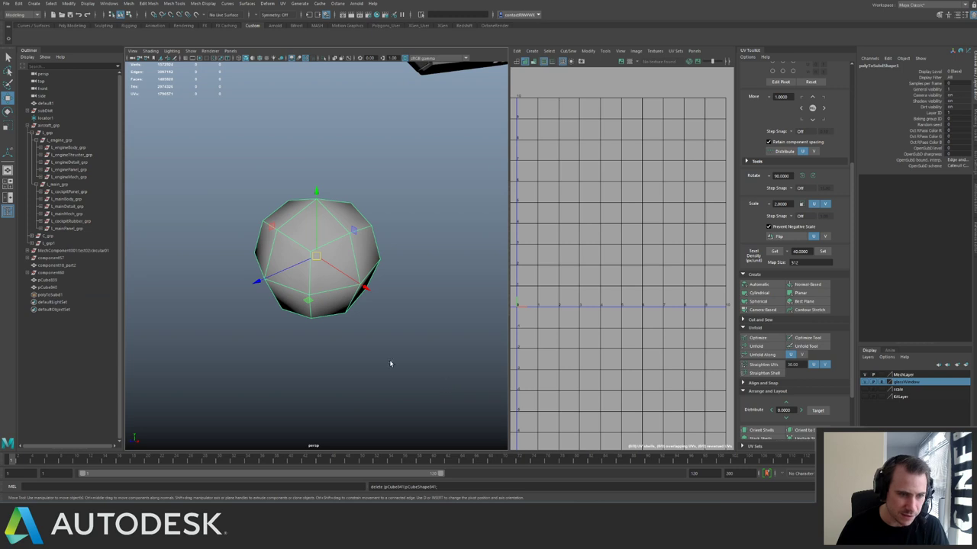
alt+drag(389, 364, 357, 324)
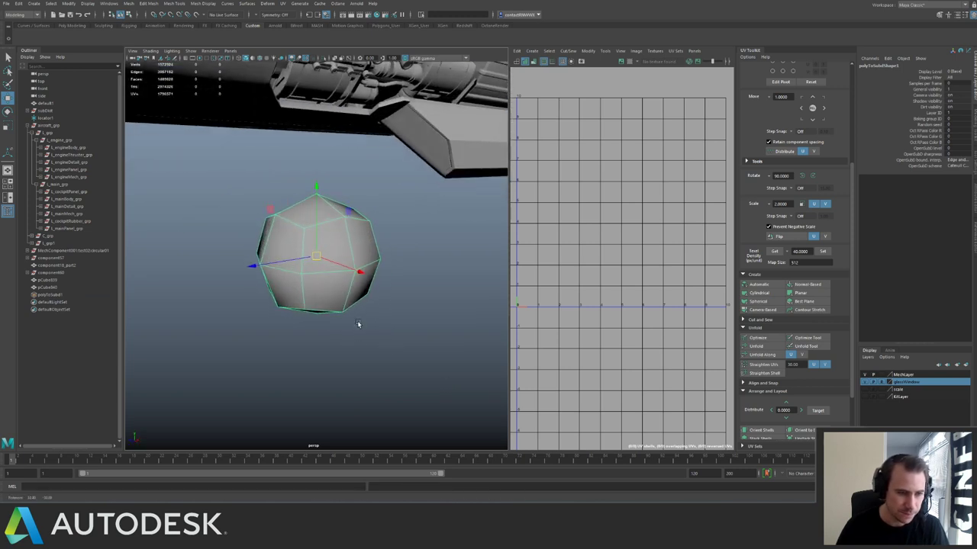
key(ctrl+z)
Try the Smooth operation on the polygon cube.
key(g)
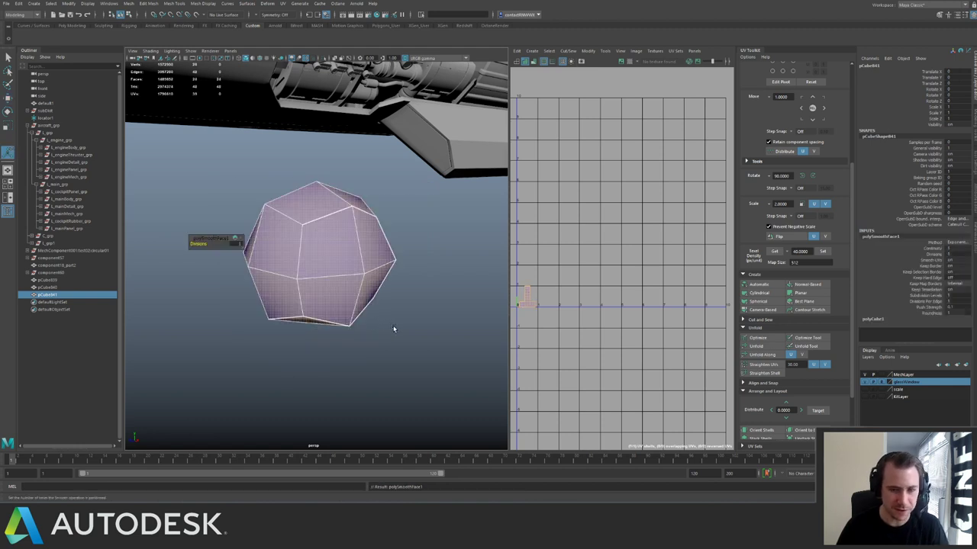
click(394, 328)
click(354, 293)
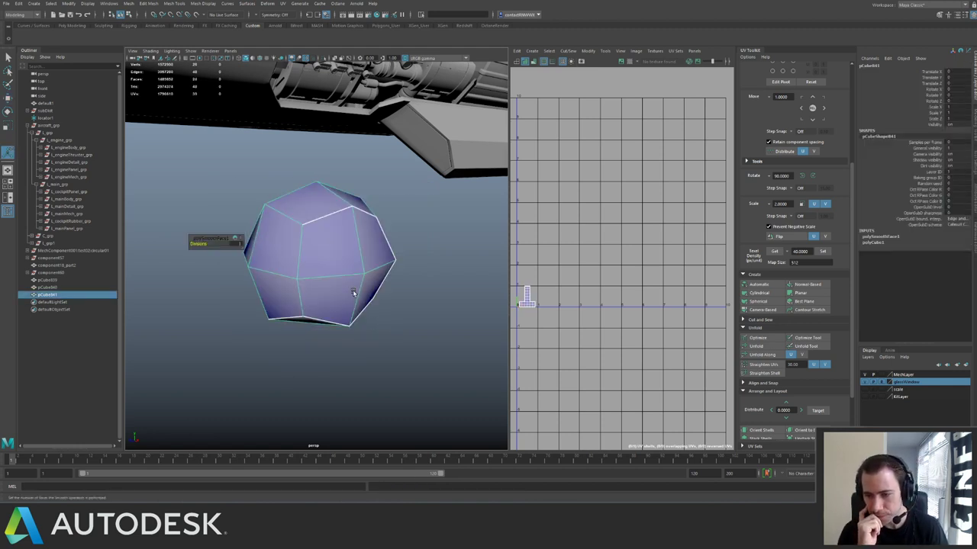
right_click(313, 245)
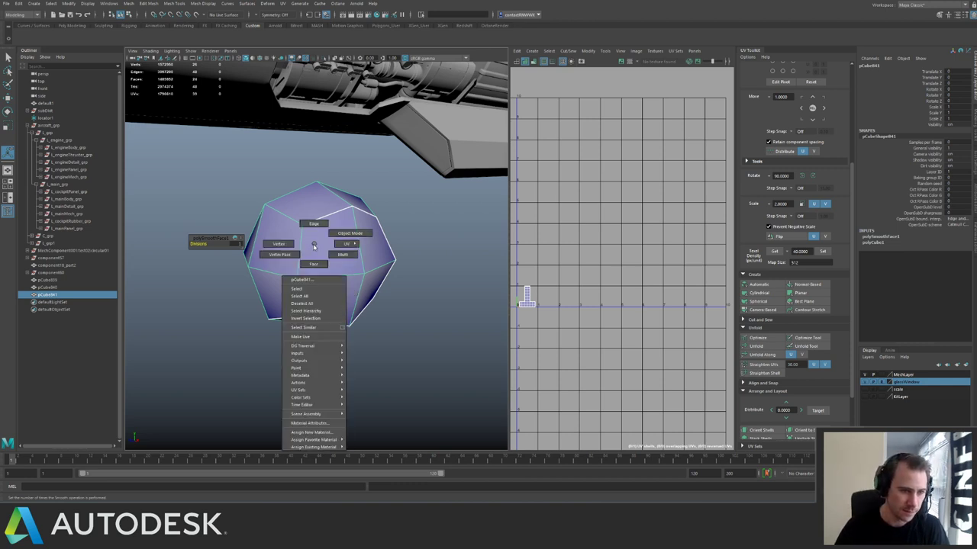
key(ctrl+z)
key(ctrl+z)
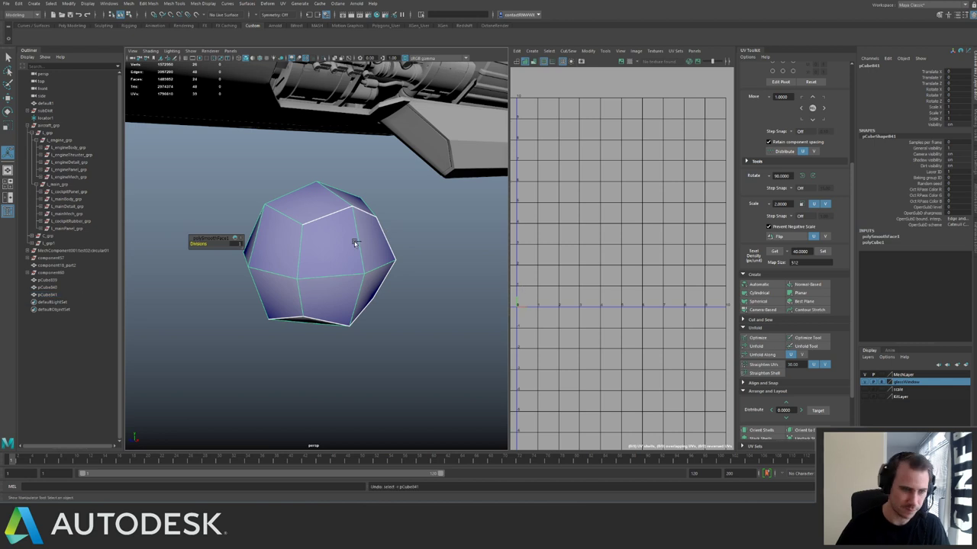
key(ctrl+z)
Convert the cube with Polygons to Subdiv.
key(space)
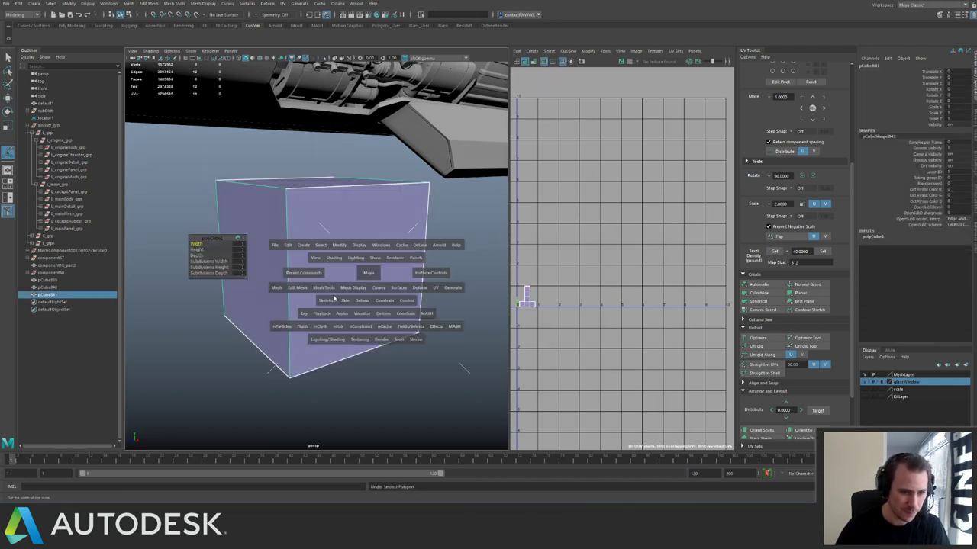
click(339, 247)
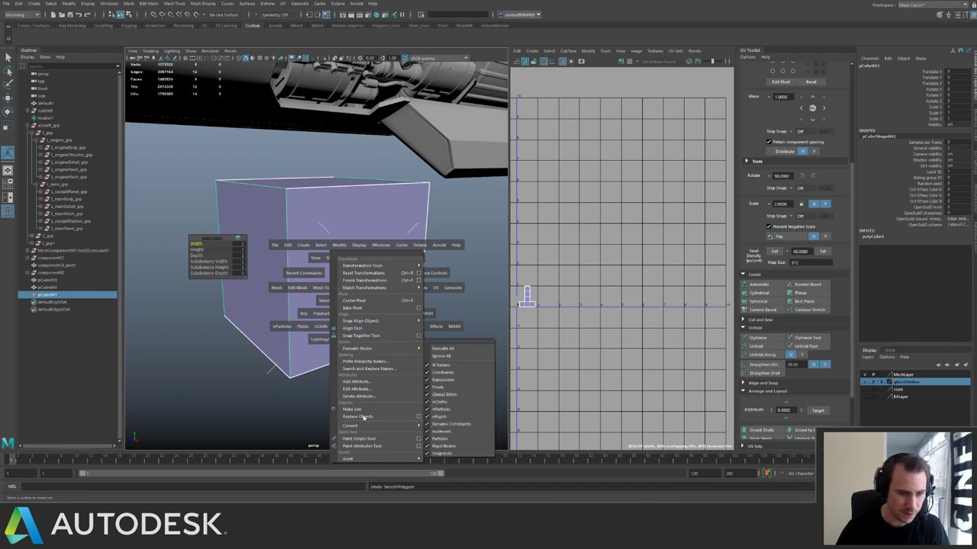
mouse_move(374, 426)
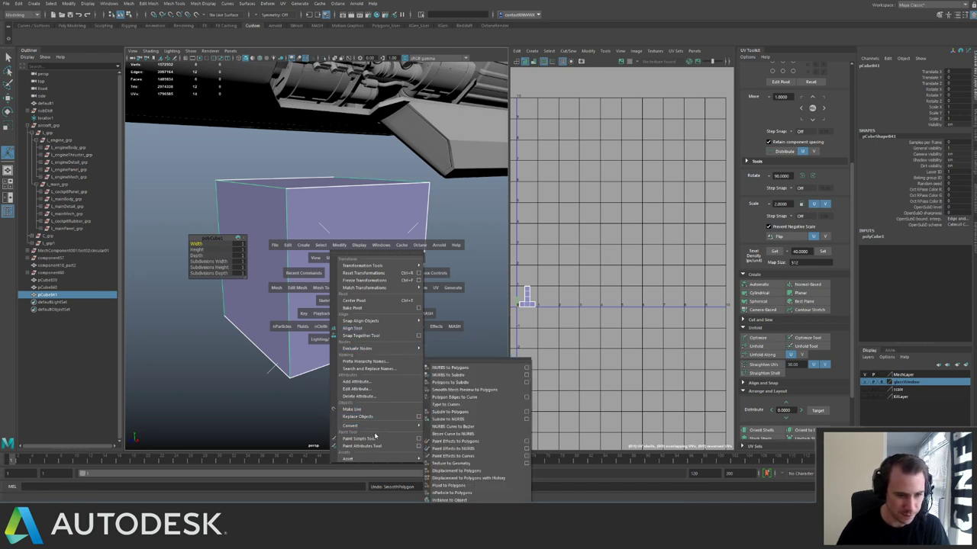
click(476, 380)
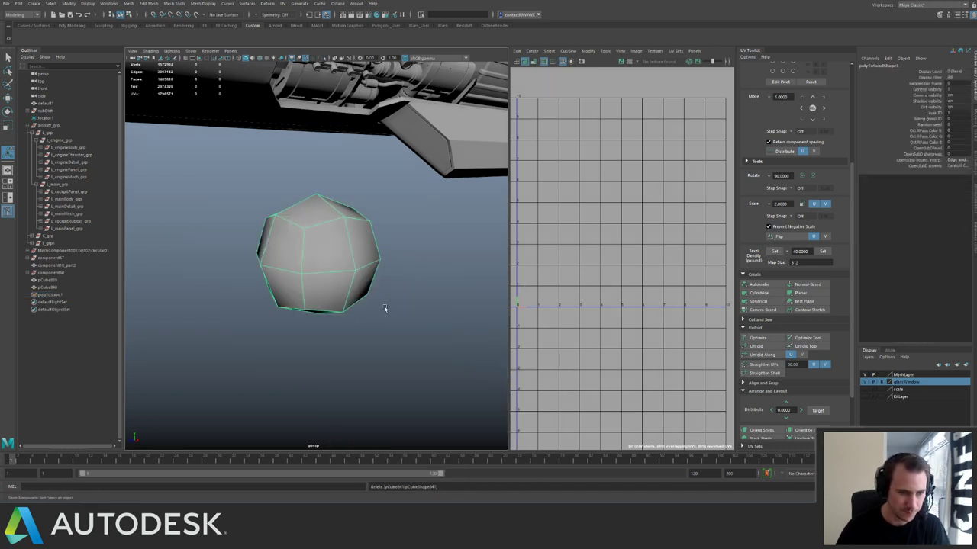
Show the subdivision surface's control points, return it to object mode and inspect its shape.
right_click(332, 255)
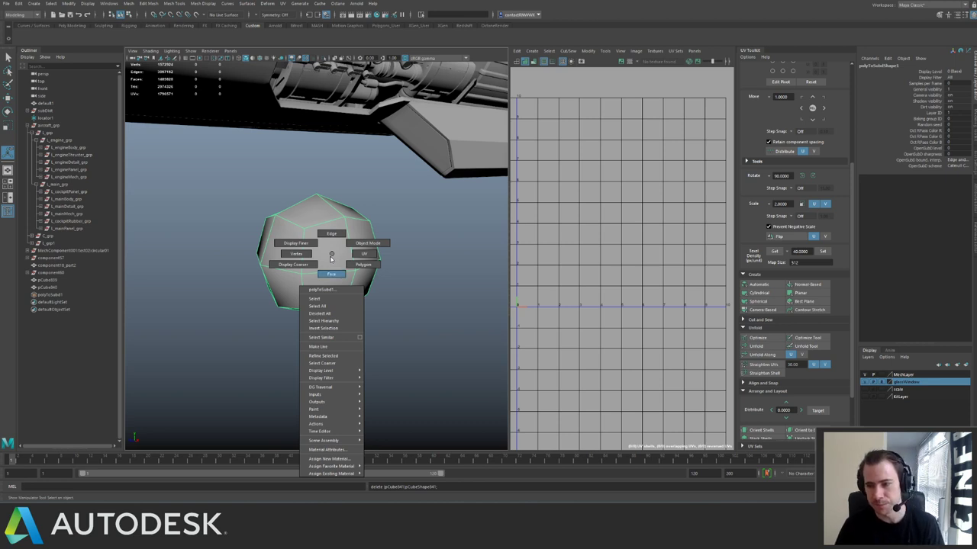
right_drag(333, 258, 332, 256)
click(351, 247)
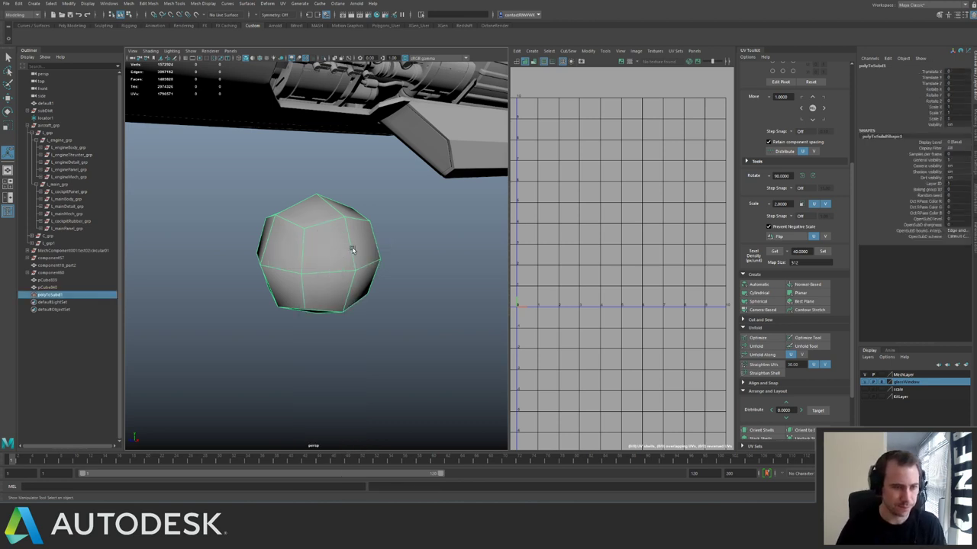
key(q)
click(328, 245)
click(283, 238)
key(w)
click(245, 231)
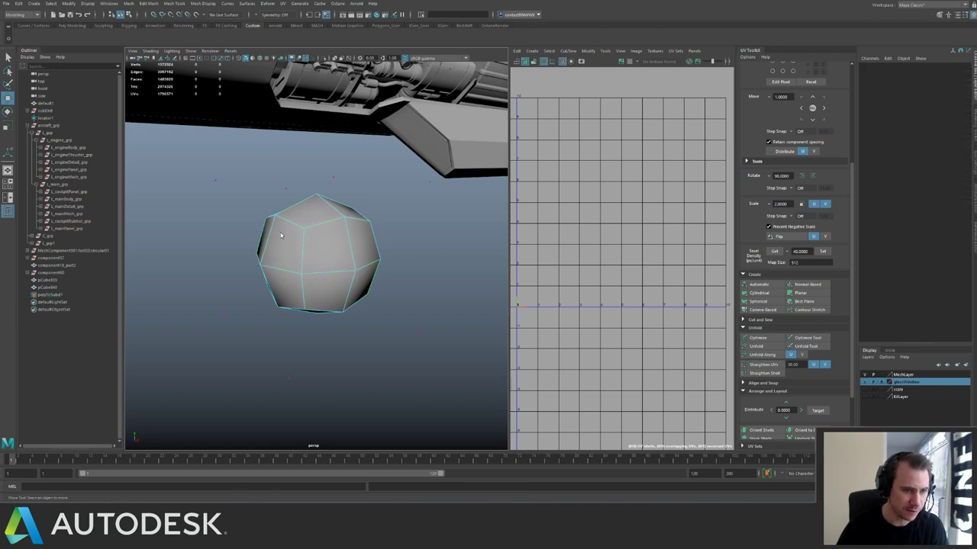
right_drag(282, 236, 292, 218)
click(322, 244)
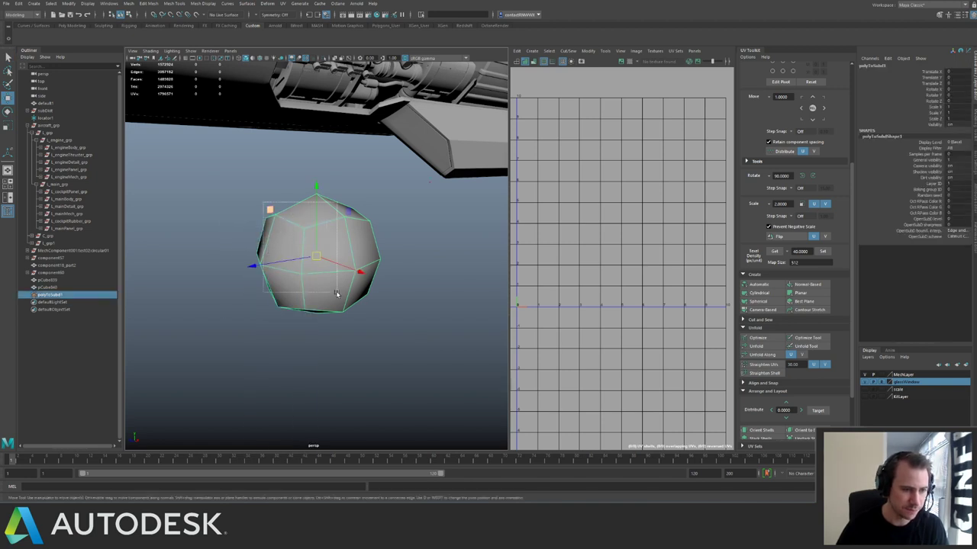
alt+drag(270, 212, 343, 270)
scroll(342, 270, up, 2)
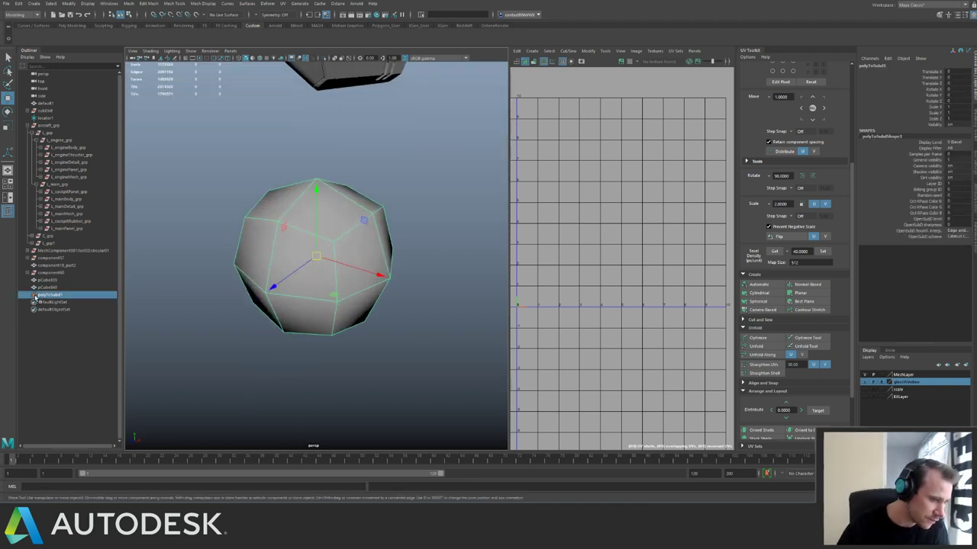
Toggle the subdivision surface between component and object selection to check its control points from another angle.
key(F8)
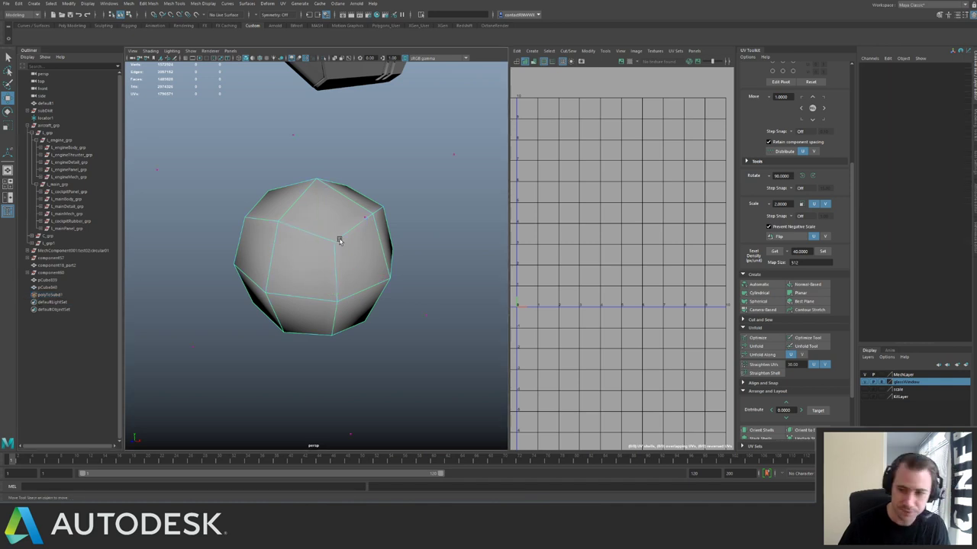
key(F8)
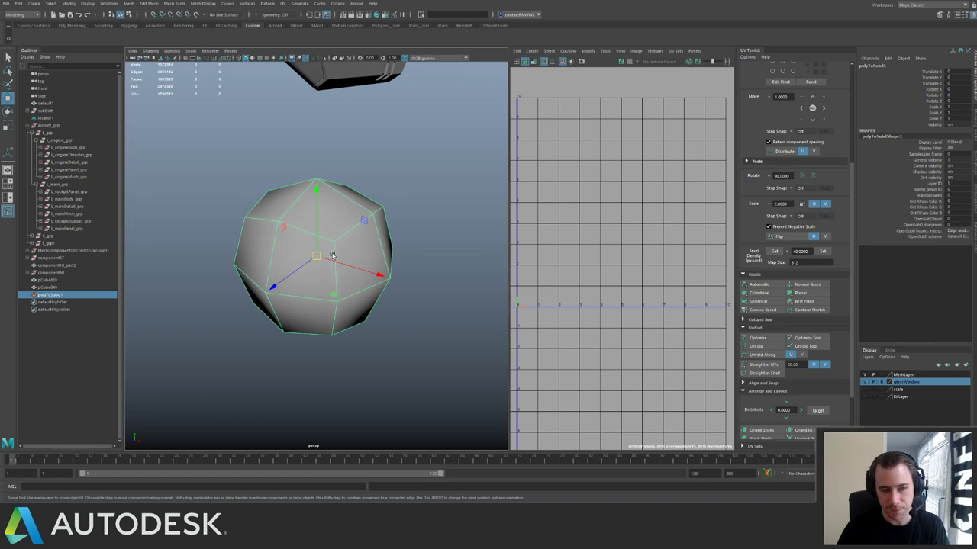
alt+drag(338, 254, 329, 245)
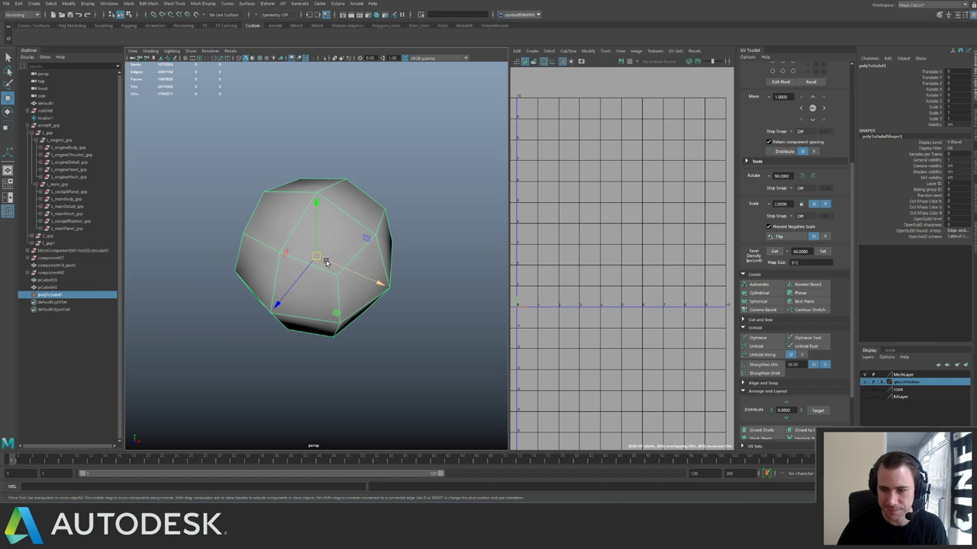
right_click(326, 262)
right_drag(329, 271, 329, 280)
key(F8)
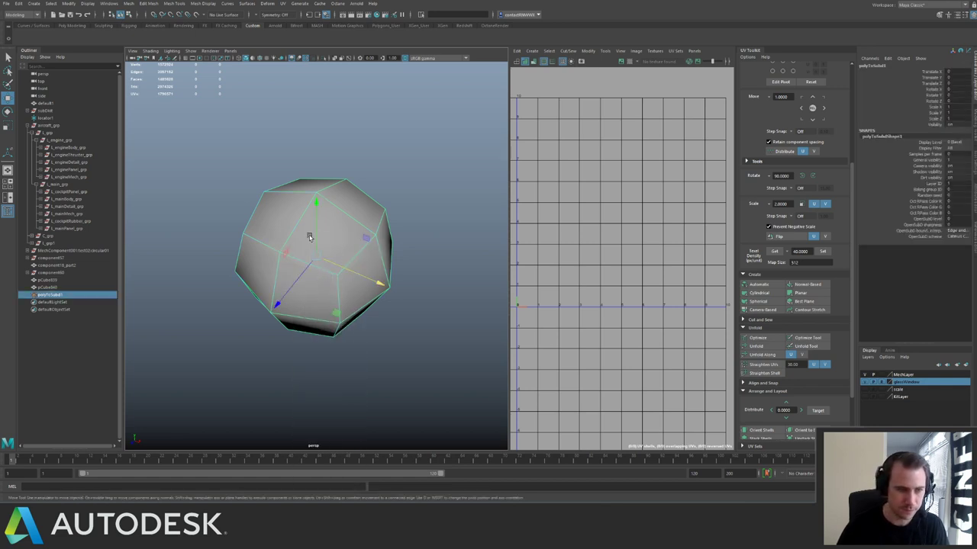
Try moving the converted subdivision surface freely and undo the move.
drag(316, 255, 376, 310)
key(ctrl+z)
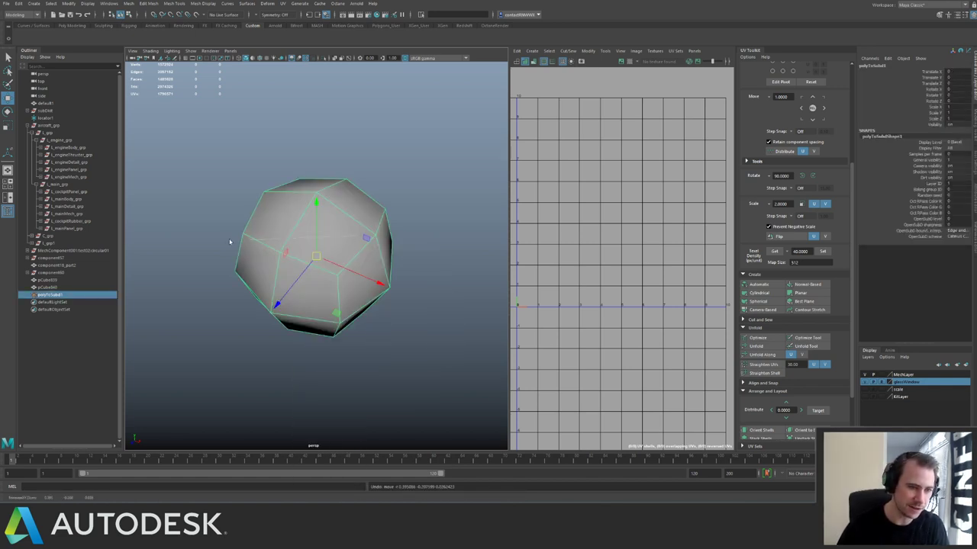
click(230, 236)
drag(241, 195, 280, 232)
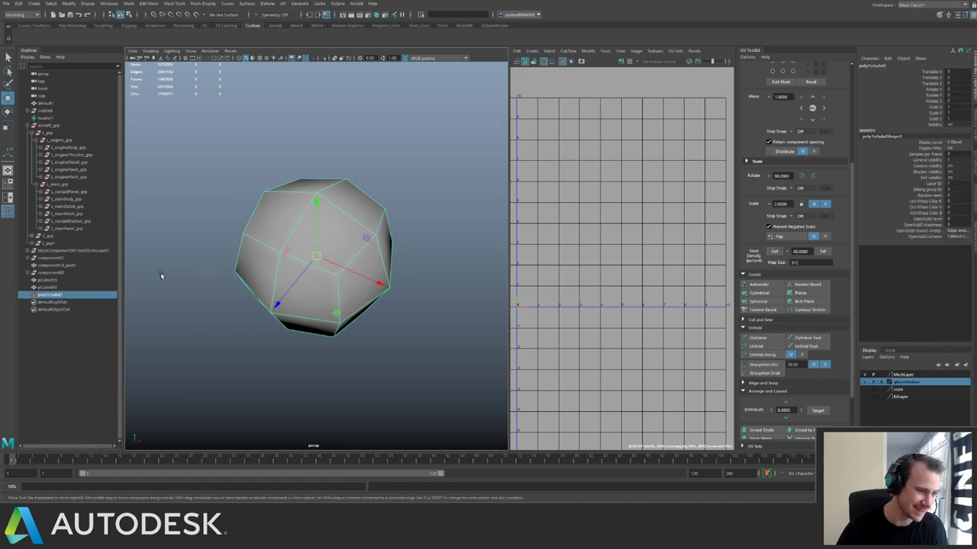
Examine the subdivision surface's rounded shape from several angles and distances.
key(bracketleft)
key(bracketleft)
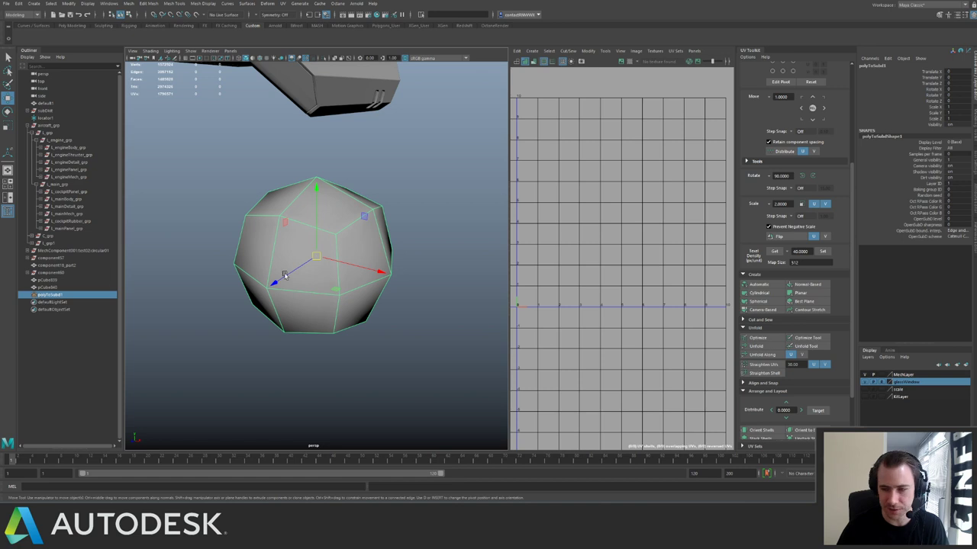
mouse_move(291, 266)
alt+right_down()
mouse_move(252, 254)
mouse_move(274, 258)
alt+right_up()
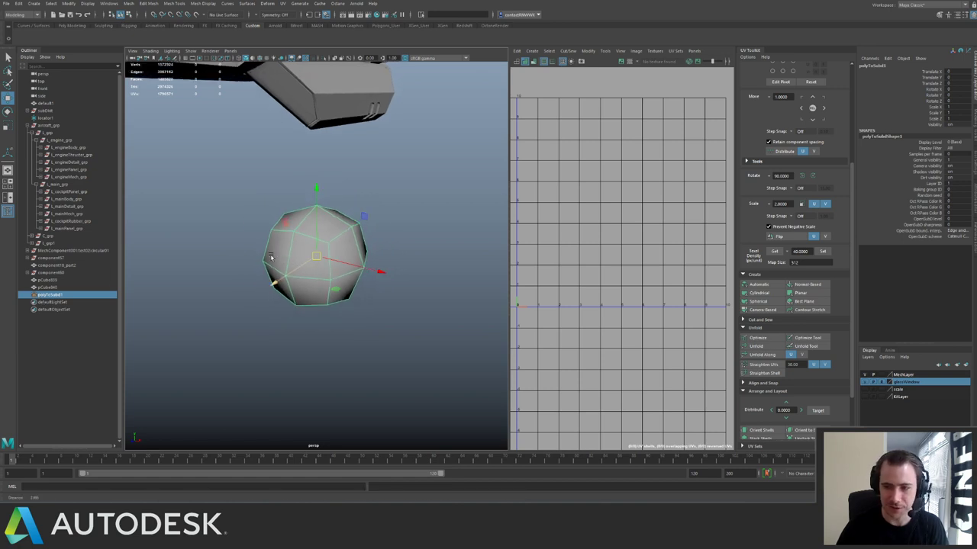
alt+drag(273, 259, 353, 251)
key(bracketleft)
key(bracketleft)
key(bracketleft)
key(bracketleft)
key(bracketleft)
key(bracketleft)
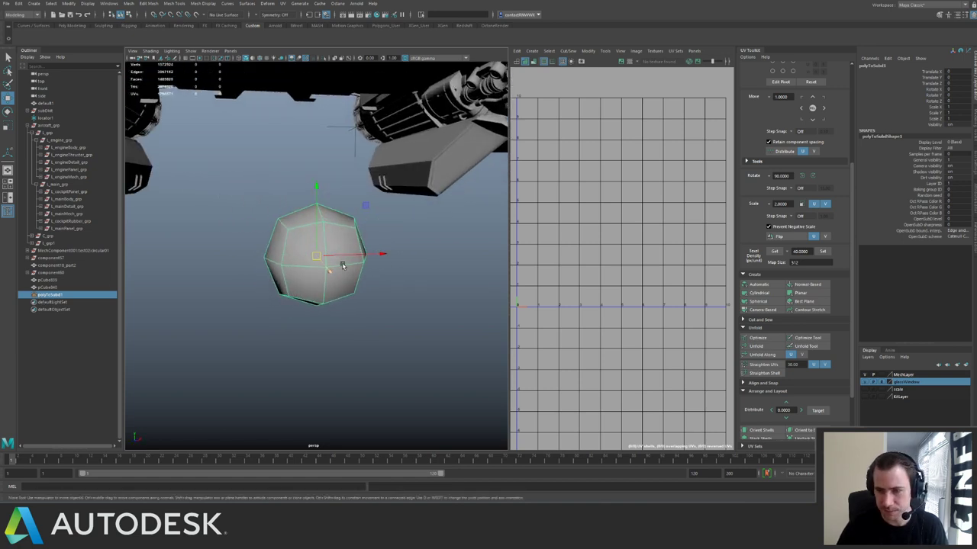
key(bracketleft)
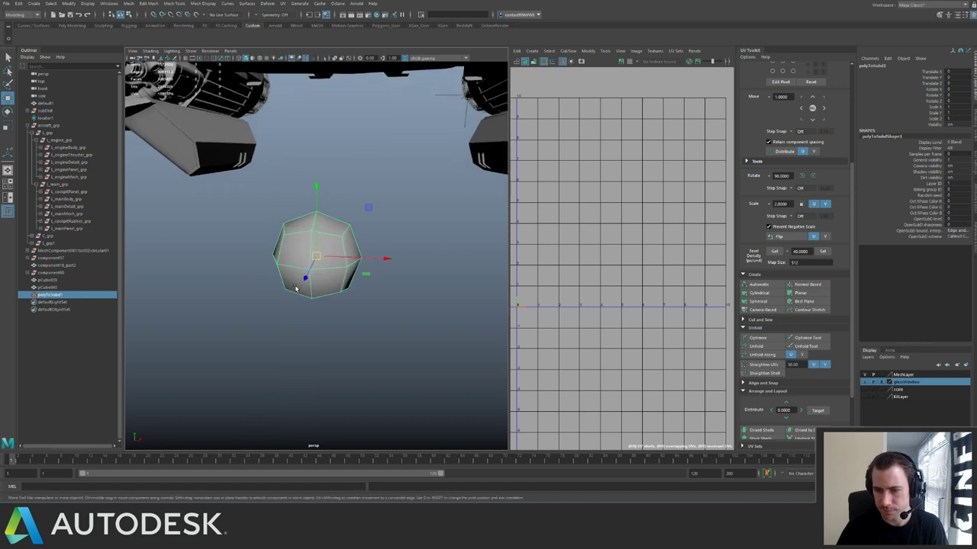
alt+drag(291, 289, 270, 290)
alt+right_drag(270, 290, 304, 303)
key(bracketleft)
key(bracketleft)
key(bracketleft)
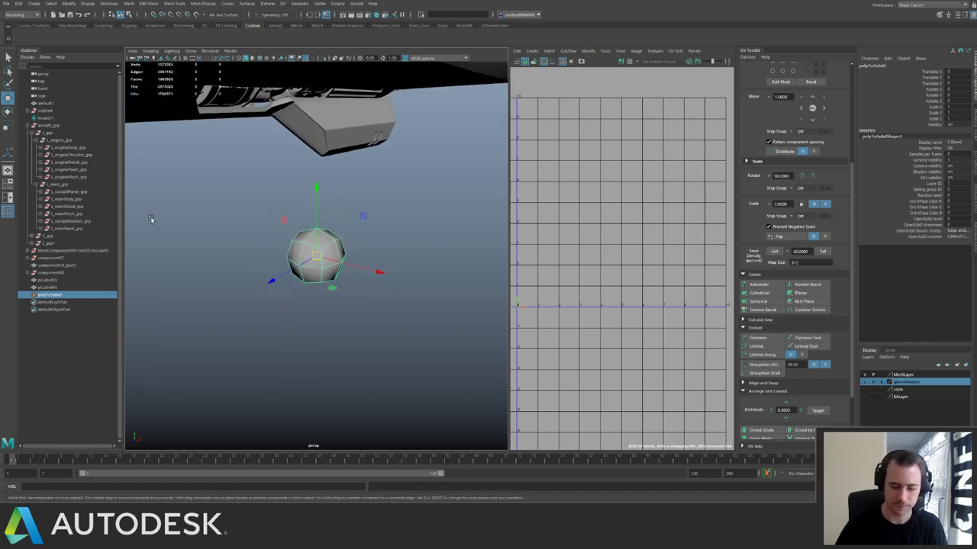
Delete the polyToSubd1 subdivision surface from the scene.
key(Delete)
key(bracketleft)
key(bracketleft)
key(bracketleft)
key(bracketleft)
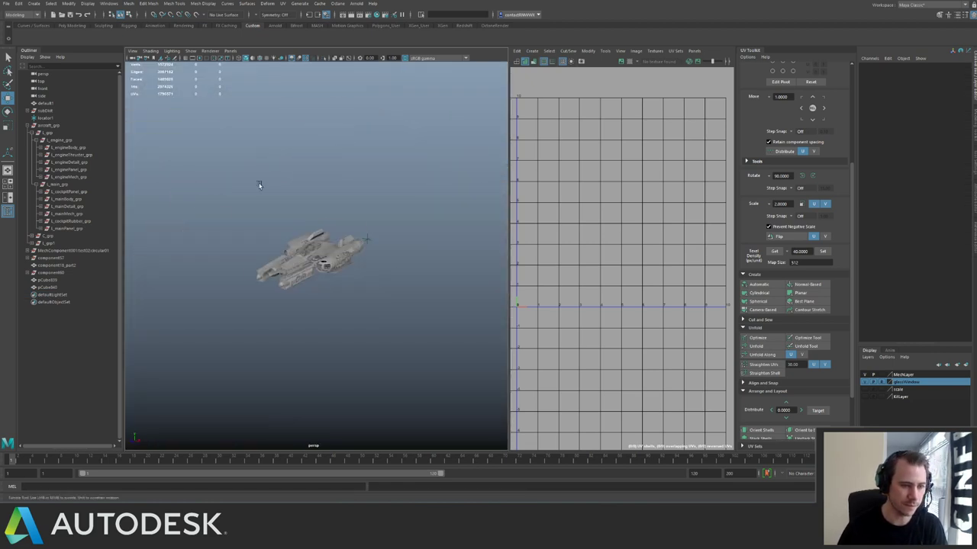
Examine the panel over the aircraft's engine and its wireframe density, and clear the selection.
click(319, 311)
key(f)
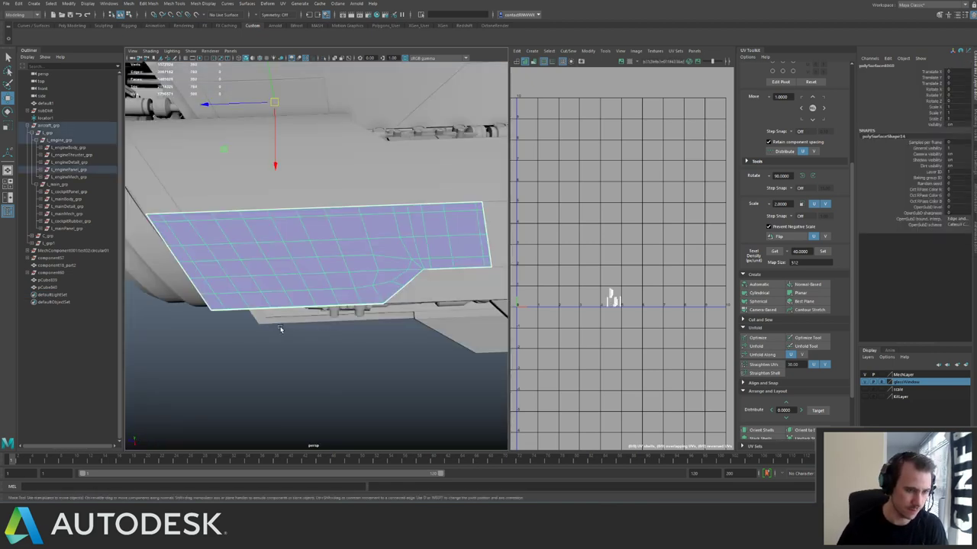
alt+drag(281, 328, 264, 264)
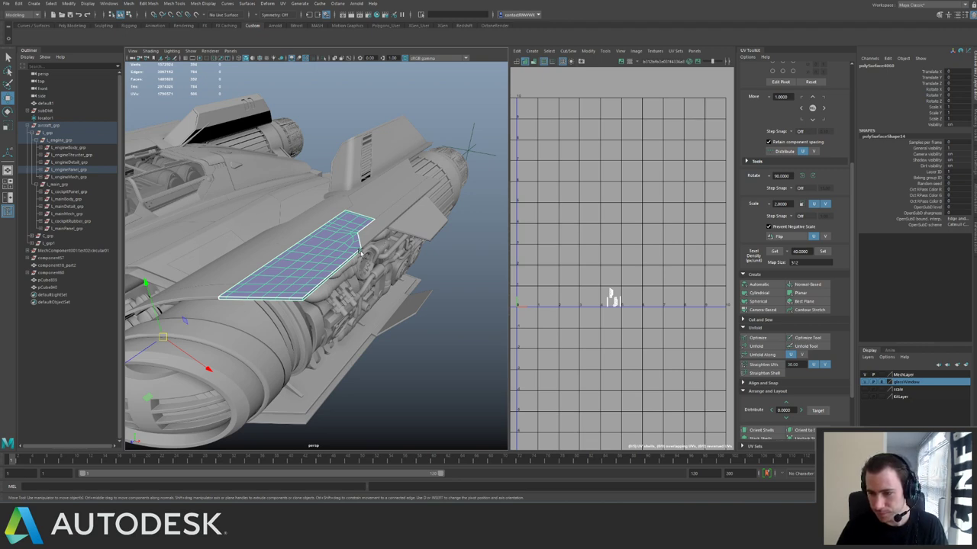
alt+drag(365, 264, 436, 267)
click(446, 258)
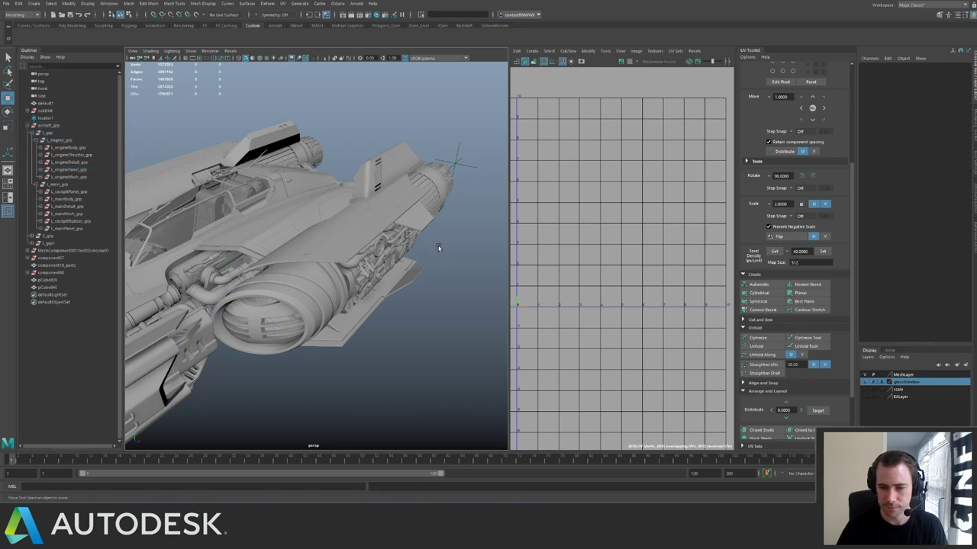
Delete the mirrored half of the aircraft by removing its entire group below C_grp.
click(266, 148)
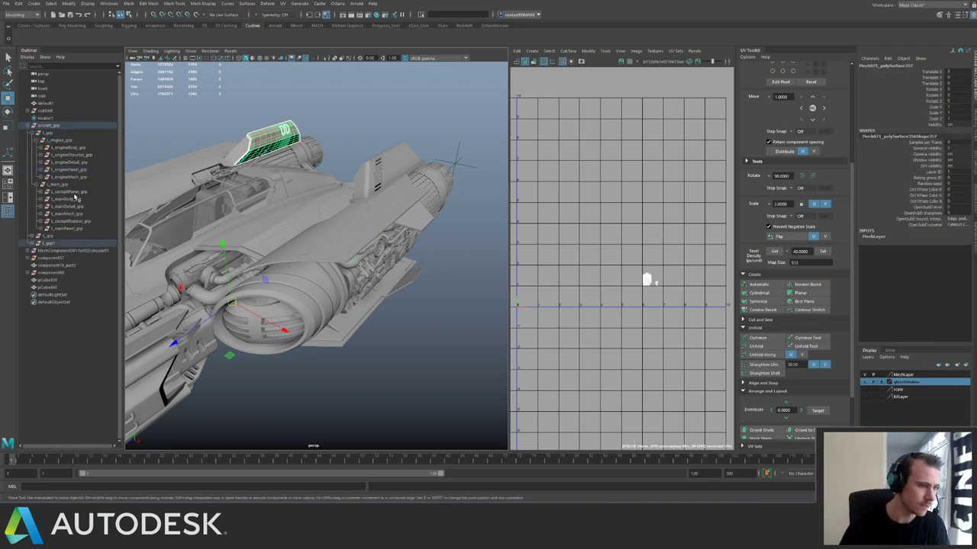
click(64, 242)
key(Delete)
alt+drag(301, 189, 249, 215)
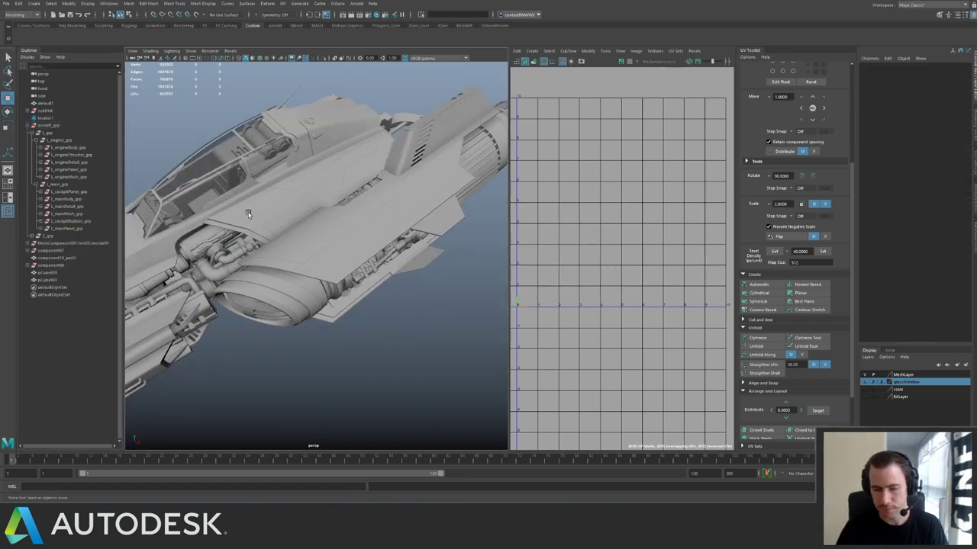
alt+right_drag(249, 215, 313, 256)
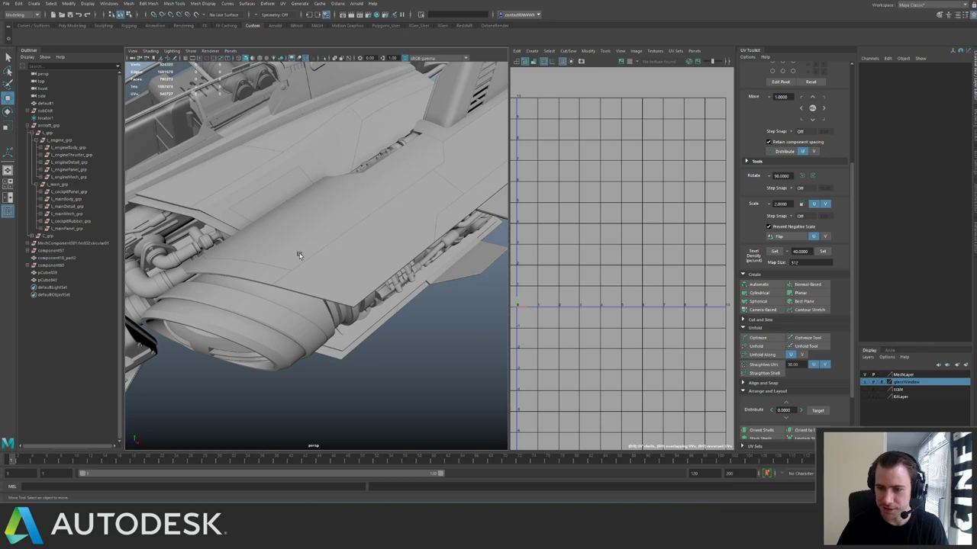
alt+drag(274, 245, 297, 195)
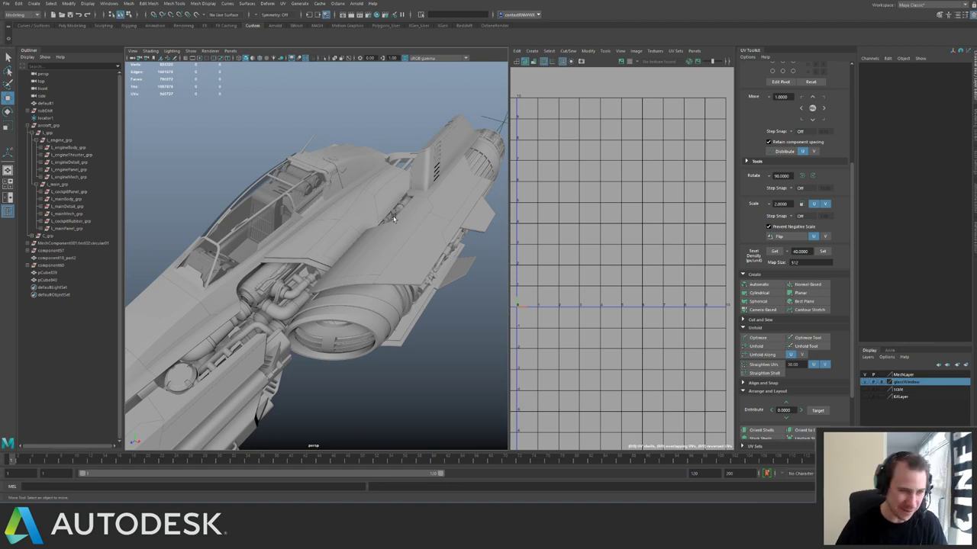
Select all ungrouped objects below the aircraft group and isolate them temporarily to locate them on the model.
click(68, 244)
shift+click(54, 280)
alt+right_drag(316, 245, 333, 220)
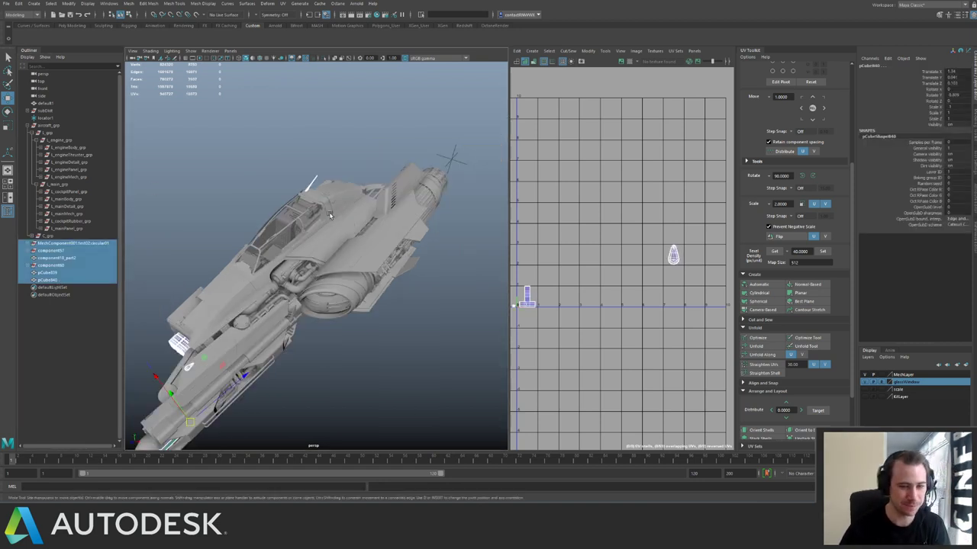
key(ctrl+1)
key(ctrl+1)
alt+drag(189, 248, 416, 149)
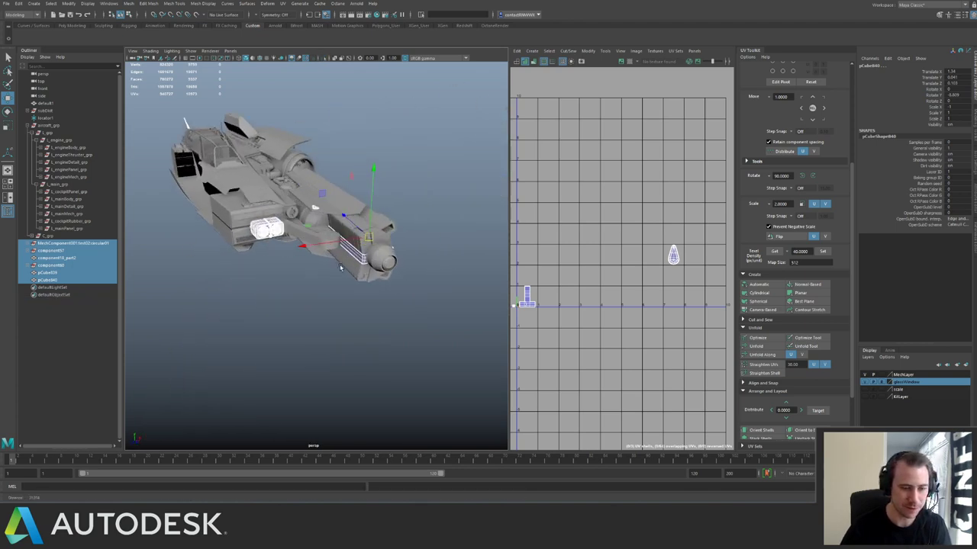
alt+right_drag(416, 148, 477, 184)
Parent the two loose pCube objects at the aircraft's front end under L_mainBody_grp.
key(ctrl+1)
click(482, 217)
drag(475, 212, 306, 250)
key(ctrl+1)
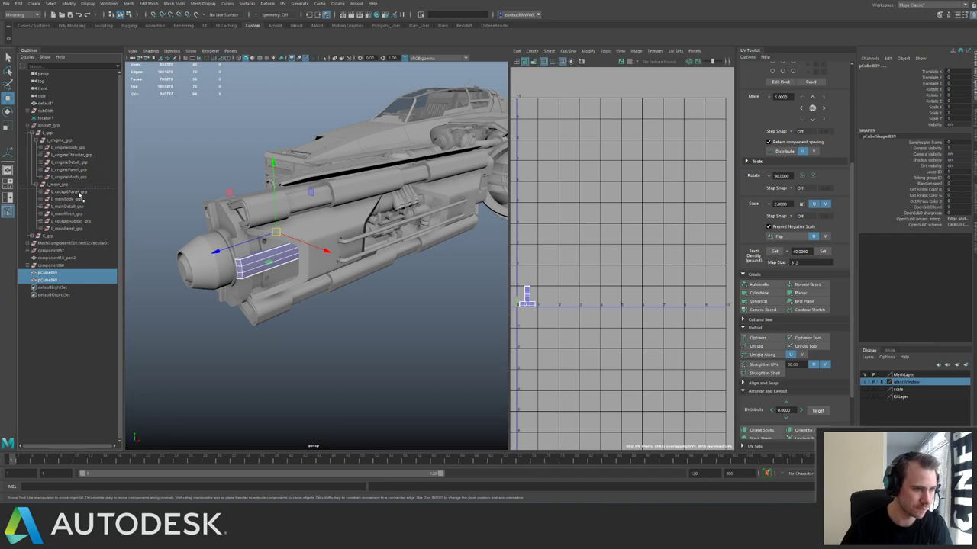
click(76, 200)
alt+drag(340, 221, 372, 242)
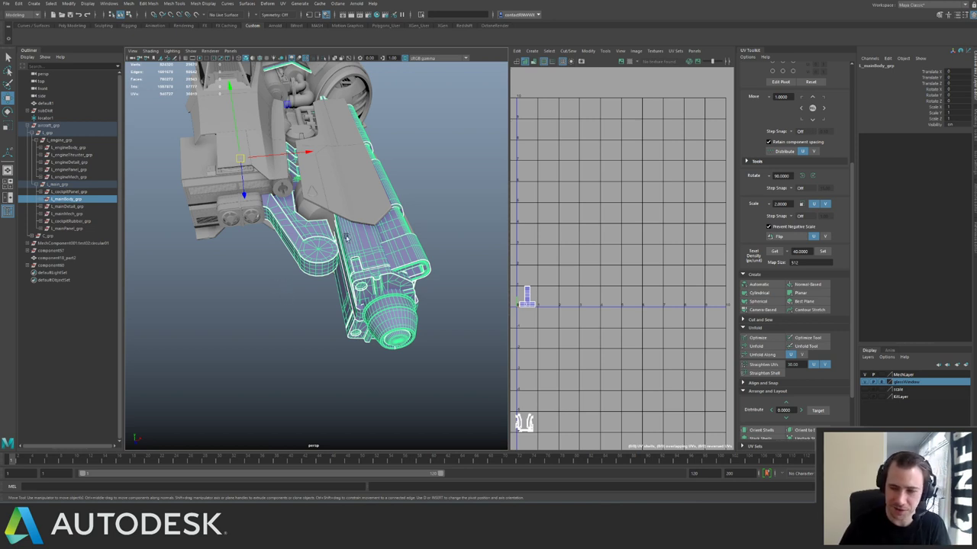
click(276, 287)
Try smoothing the angular main panel on the aircraft's front arm twice and inspect it unselected.
click(365, 189)
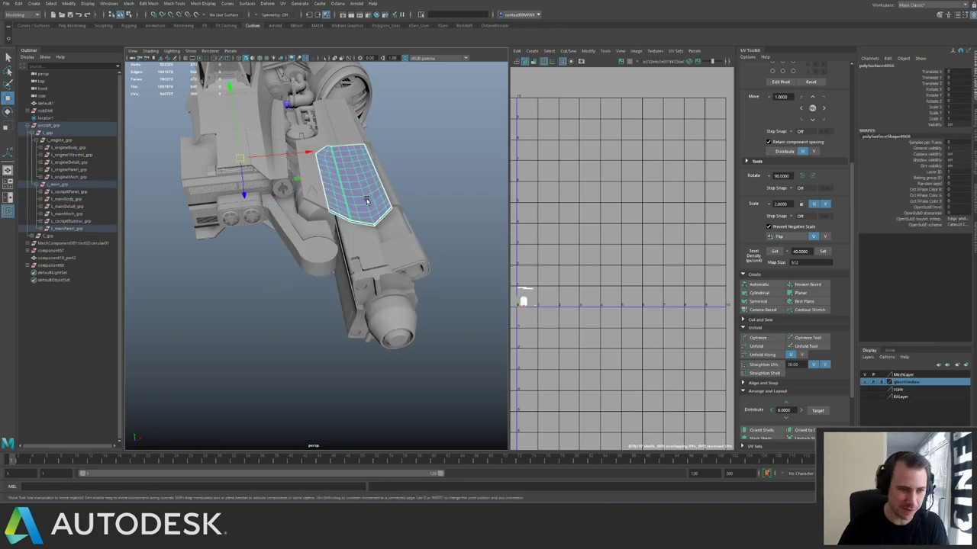
key(f)
alt+drag(359, 207, 337, 224)
click(470, 193)
click(416, 237)
key(g)
key(g)
click(433, 198)
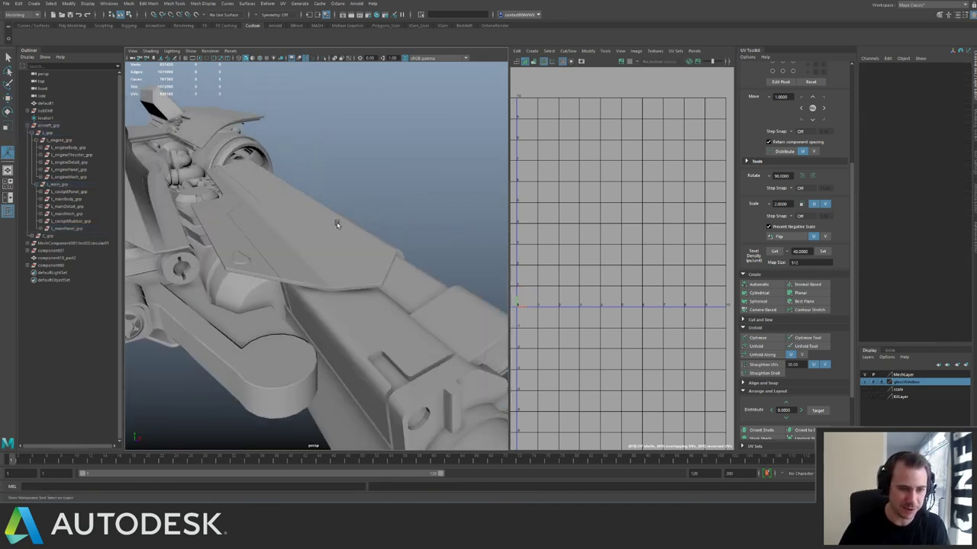
Undo the smoothing of the front arm's main panel.
click(371, 255)
key(ctrl+z)
key(ctrl+z)
key(ctrl+z)
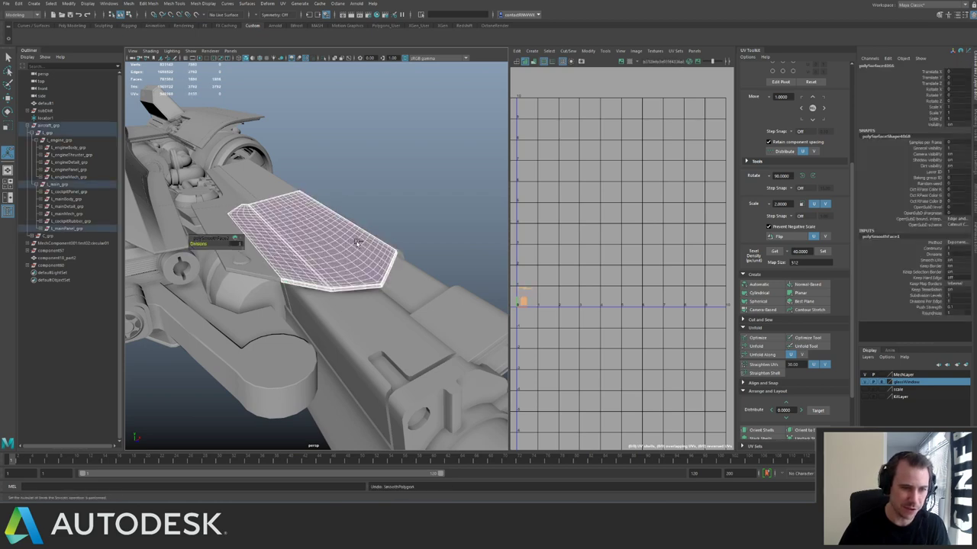
key(ctrl+z)
Try smoothing the engine intake's outer ring twice, inspect the denser mesh and undo the smoothing.
alt+drag(407, 190, 274, 223)
click(406, 211)
key(f)
alt+drag(417, 209, 359, 221)
alt+right_drag(359, 222, 430, 239)
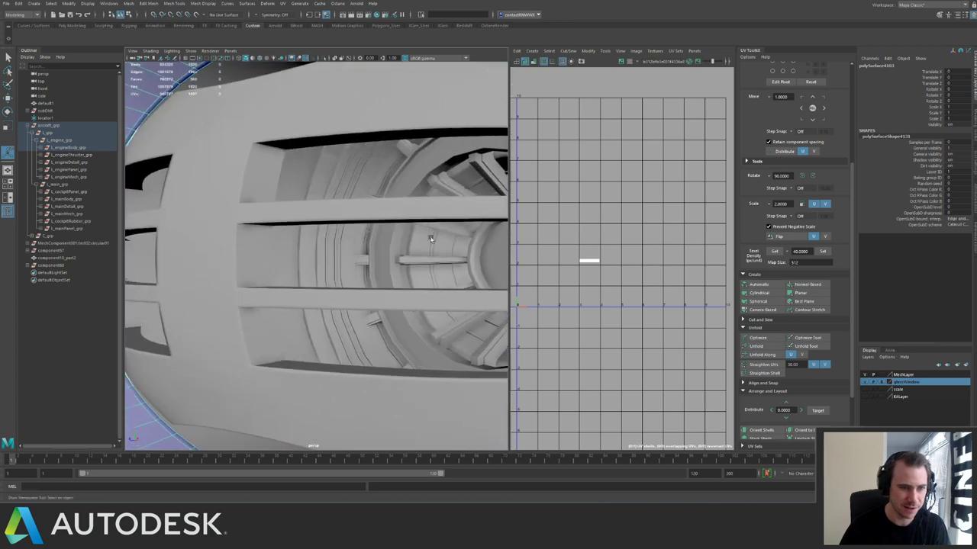
alt+drag(431, 239, 245, 163)
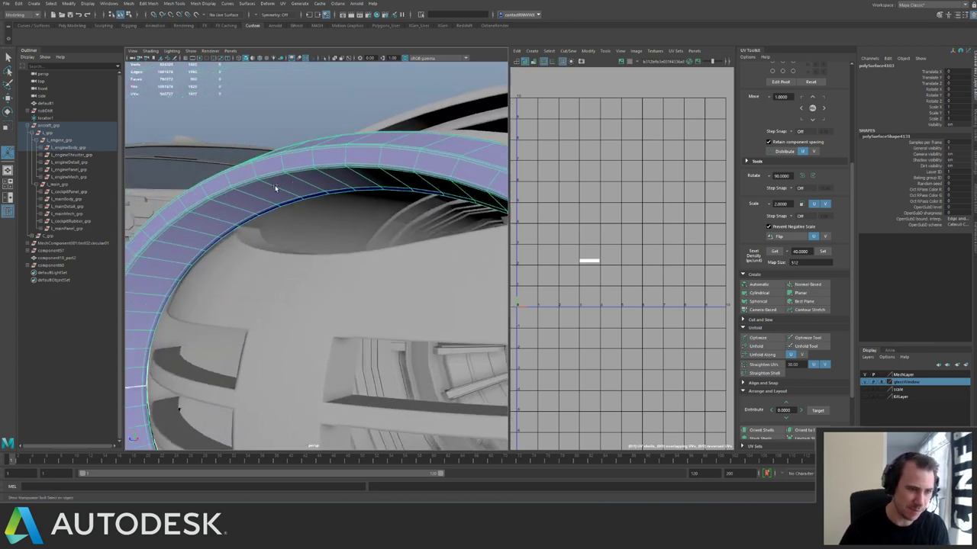
key(g)
key(g)
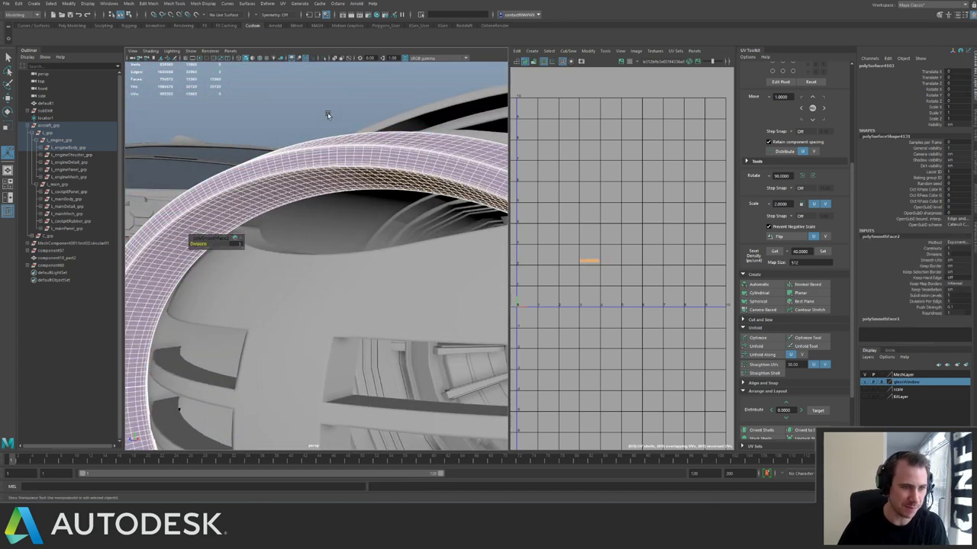
click(328, 112)
click(347, 153)
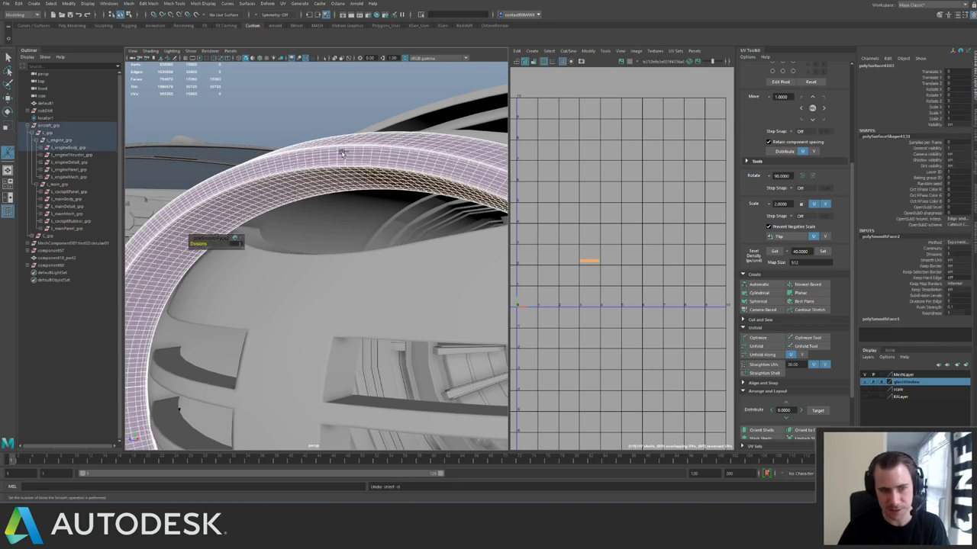
key(ctrl+z)
Try smoothing the curved engine body band behind the intake, inspect its mesh and undo the smoothing.
alt+drag(431, 175, 386, 236)
click(357, 170)
click(354, 235)
click(398, 199)
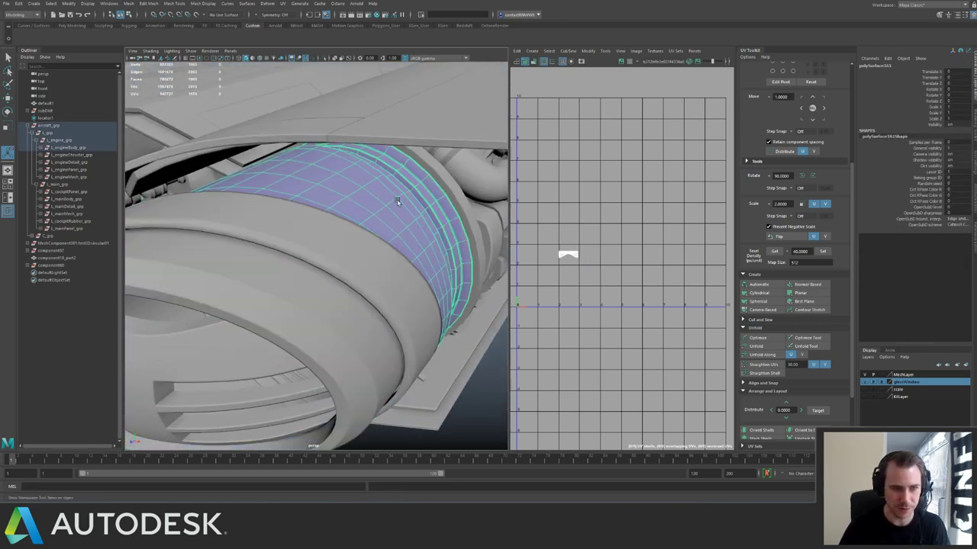
scroll(399, 199, up, 3)
alt+drag(398, 199, 357, 208)
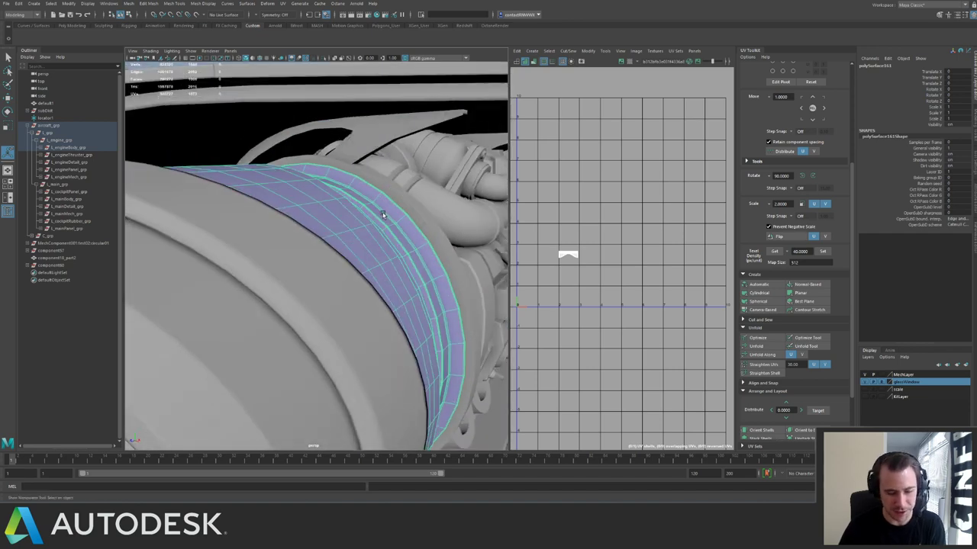
key(g)
click(423, 207)
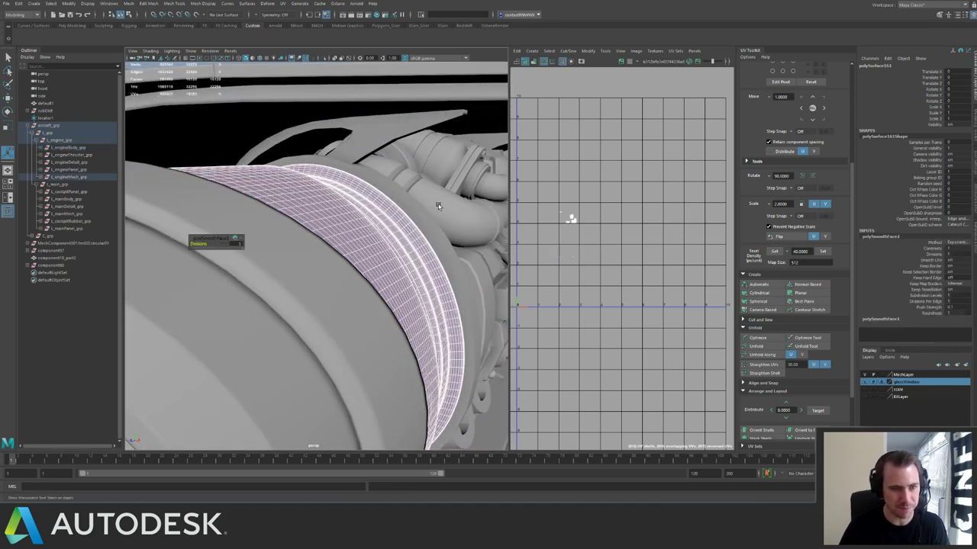
click(394, 252)
key(ctrl+z)
Examine the engine intake, surrounding panels and exposed mechanical parts from several angles.
alt+right_drag(395, 248, 296, 131)
click(295, 131)
alt+drag(282, 147, 253, 157)
alt+right_drag(253, 157, 340, 220)
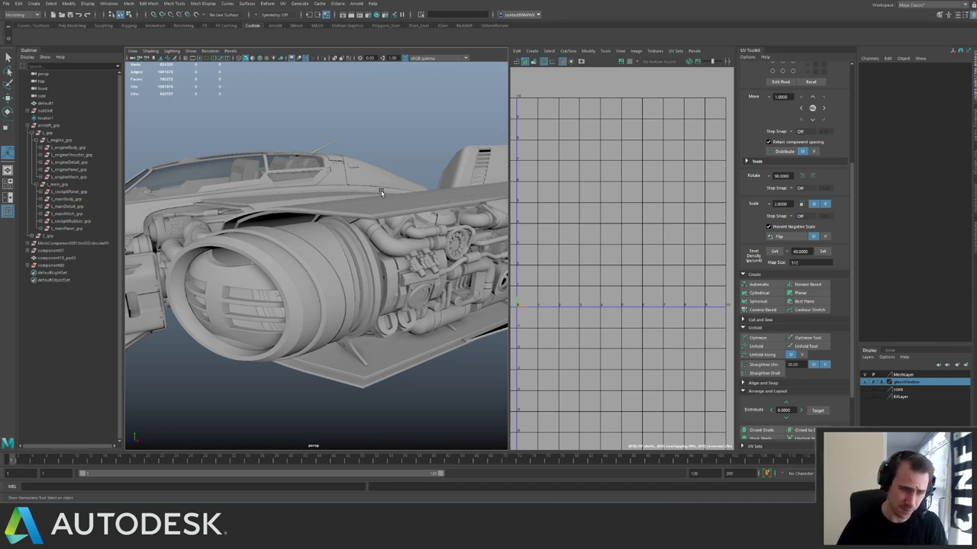
alt+drag(311, 230, 350, 245)
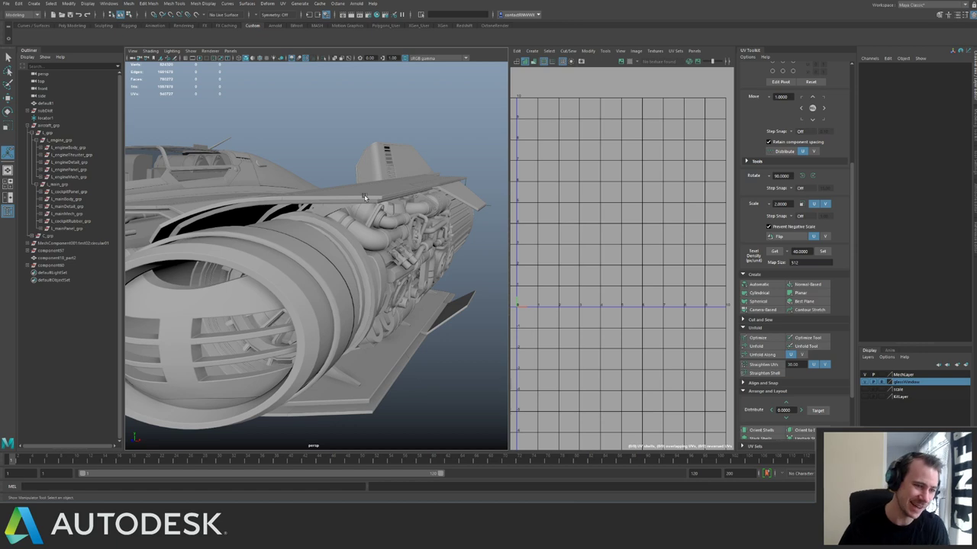
mouse_move(365, 197)
alt+mouse_down()
mouse_move(337, 209)
mouse_move(364, 213)
alt+mouse_up()
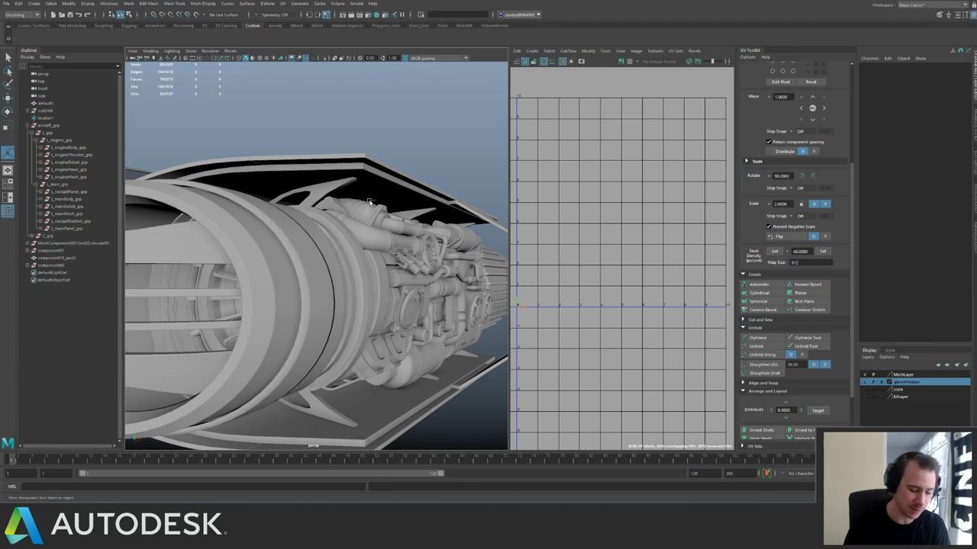
Try smoothing the engine body band twice again from a closer view and undo both operations.
alt+drag(311, 118, 388, 252)
click(340, 233)
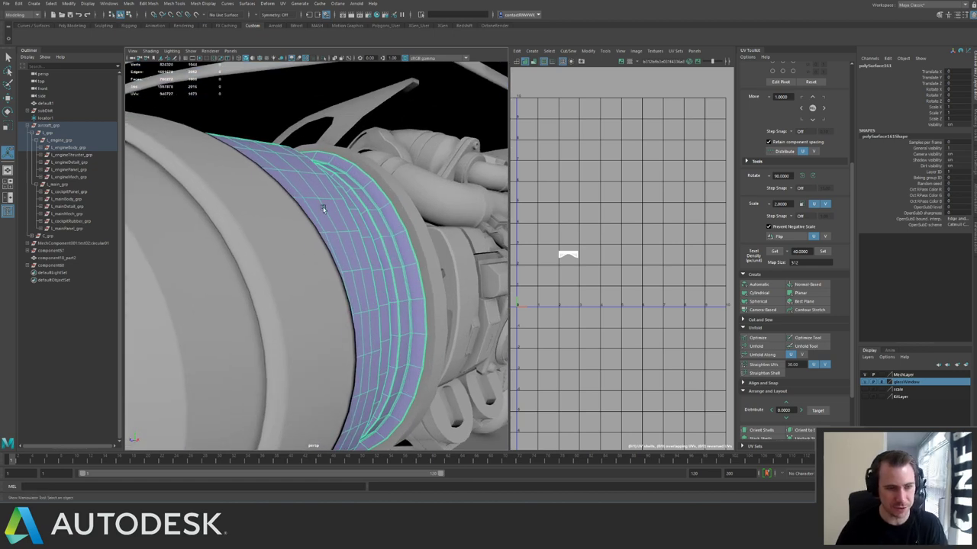
key(g)
key(g)
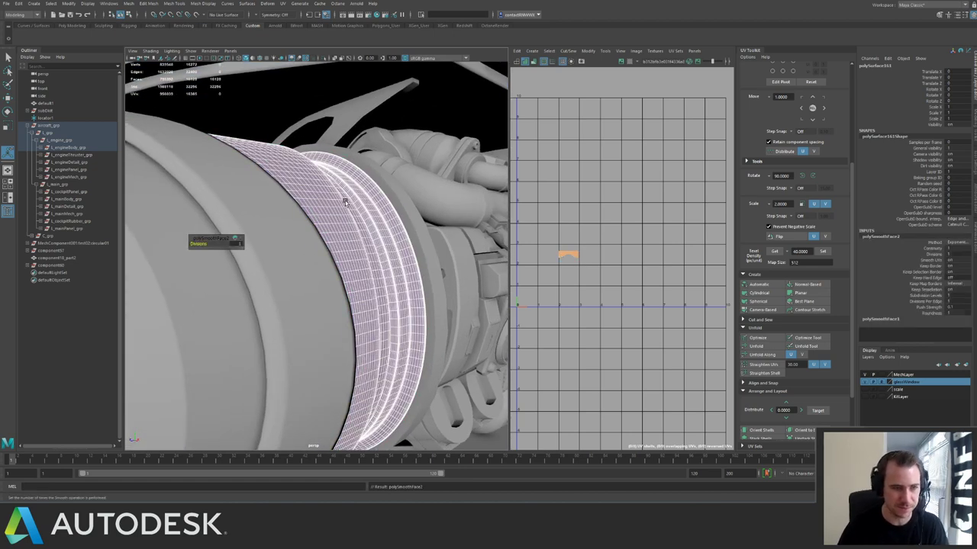
key(ctrl+z)
key(ctrl+z)
alt+right_drag(322, 267, 277, 153)
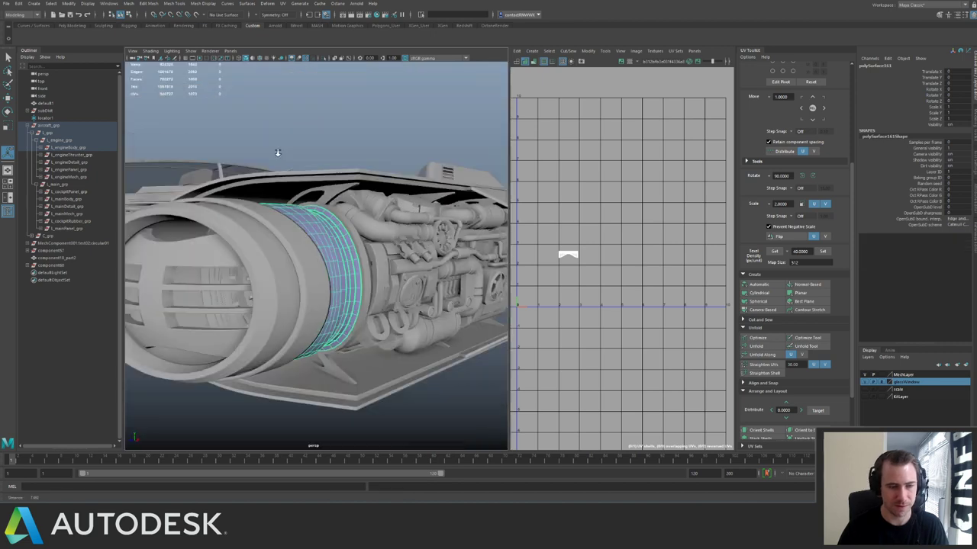
Clear the engine band selection and display the numbered checker texture across the aircraft model.
alt+drag(277, 153, 371, 155)
click(408, 132)
alt+right_drag(370, 156, 281, 157)
mouse_move(282, 157)
alt+mouse_down()
mouse_move(372, 200)
mouse_move(416, 256)
alt+mouse_up()
key(6)
alt+right_drag(328, 213, 382, 251)
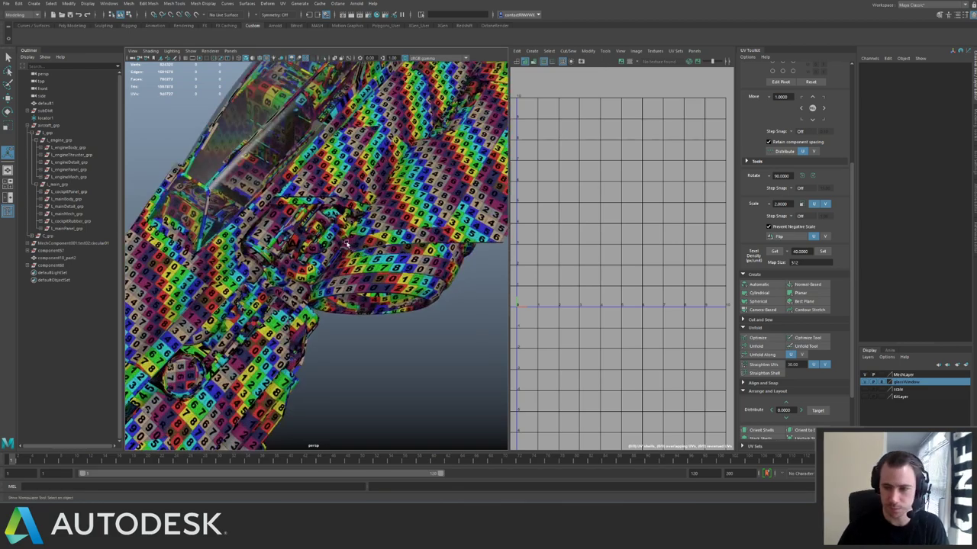
alt+drag(381, 251, 348, 222)
alt+middle_drag(348, 222, 345, 222)
mouse_move(344, 221)
alt+mouse_down()
mouse_move(297, 213)
mouse_move(343, 219)
alt+mouse_up()
Select the long segmented tube along the aircraft's side and examine its UV shell layout.
click(281, 319)
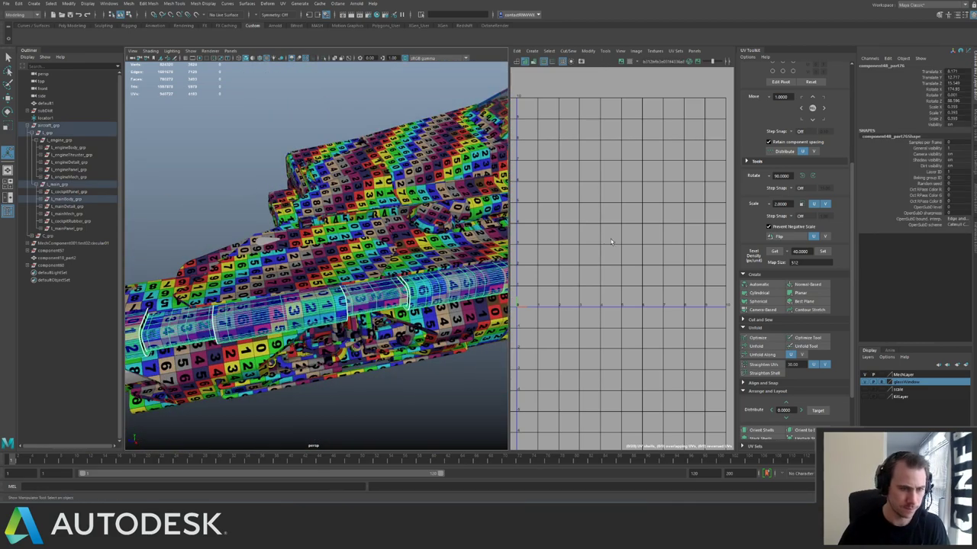
key(f)
alt+right_drag(613, 241, 469, 168)
alt+right_drag(663, 222, 453, 158)
scroll(535, 173, down, 3)
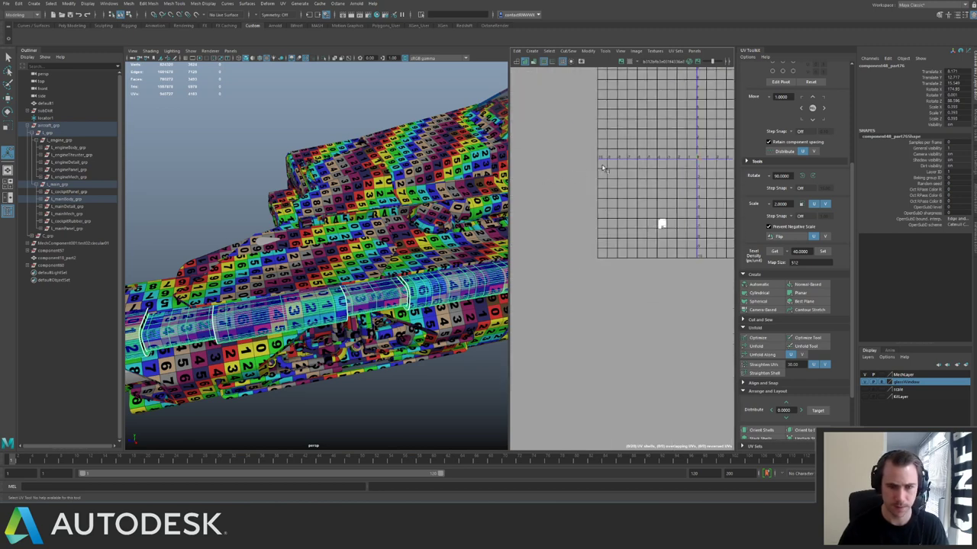
alt+right_drag(368, 247, 443, 239)
key(f)
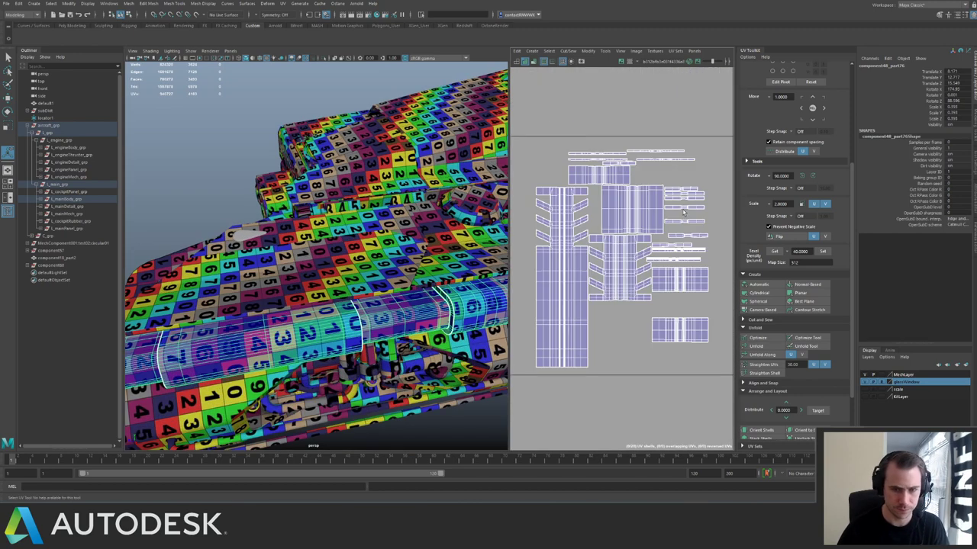
right_drag(619, 234, 466, 214)
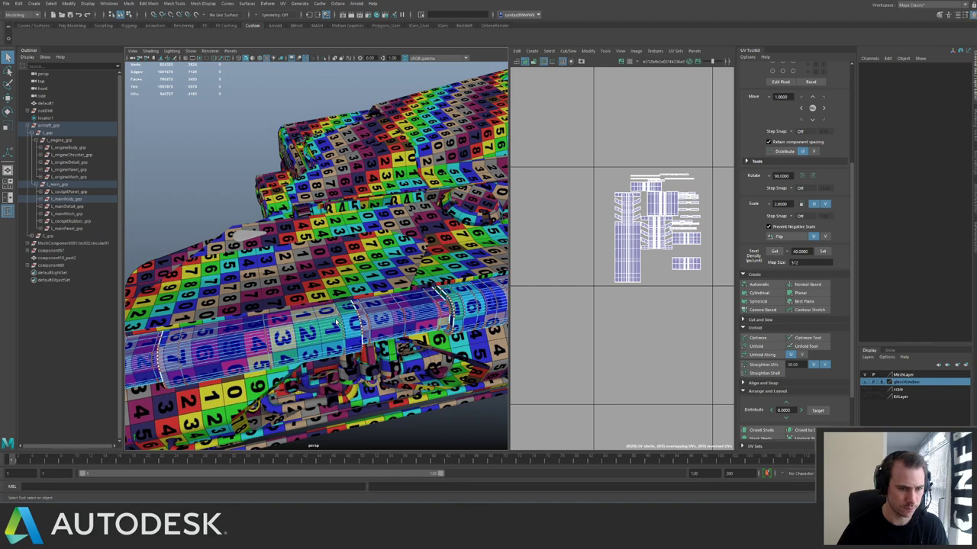
Isolate the L_mainBody_grp geometry and select the upper and lower long tubes together.
click(65, 200)
alt+right_drag(359, 191, 279, 176)
alt+drag(279, 175, 328, 221)
key(ctrl+1)
alt+right_drag(328, 221, 372, 231)
click(373, 231)
alt+drag(375, 233, 330, 207)
shift+click(374, 234)
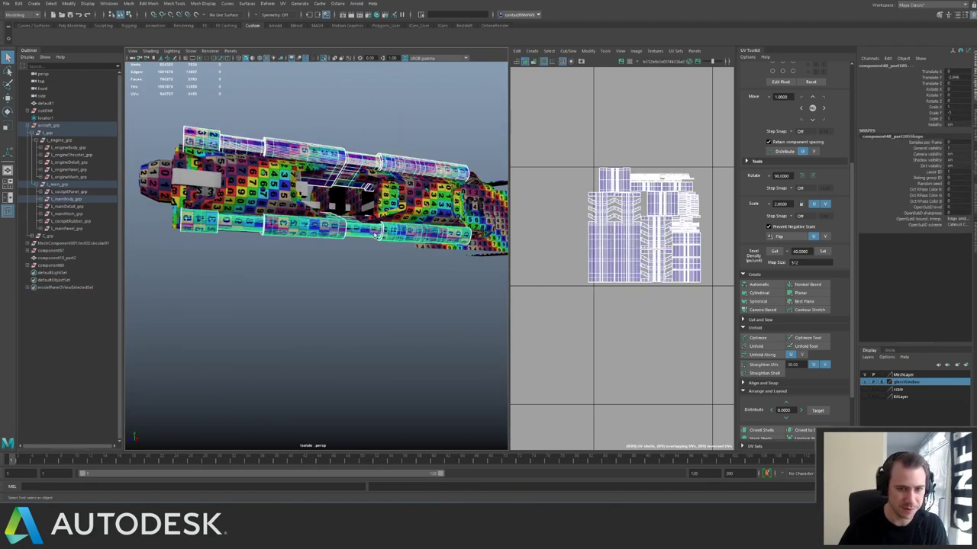
Select all UVs of the two long tubes, align the shells inside a tile and shift them up by whole tiles.
alt+right_drag(643, 237, 617, 172)
drag(591, 180, 691, 278)
alt+right_drag(628, 213, 613, 179)
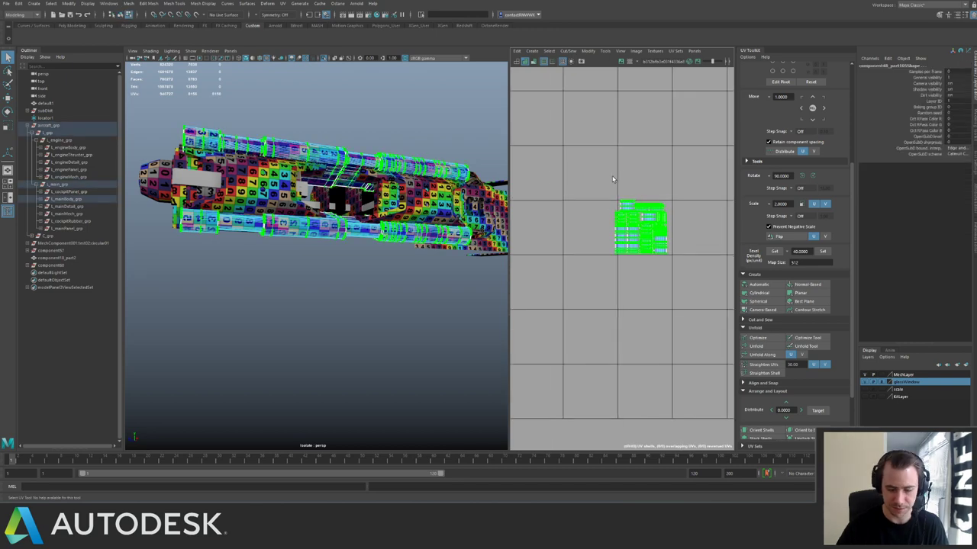
scroll(596, 150, up, 2)
key(w)
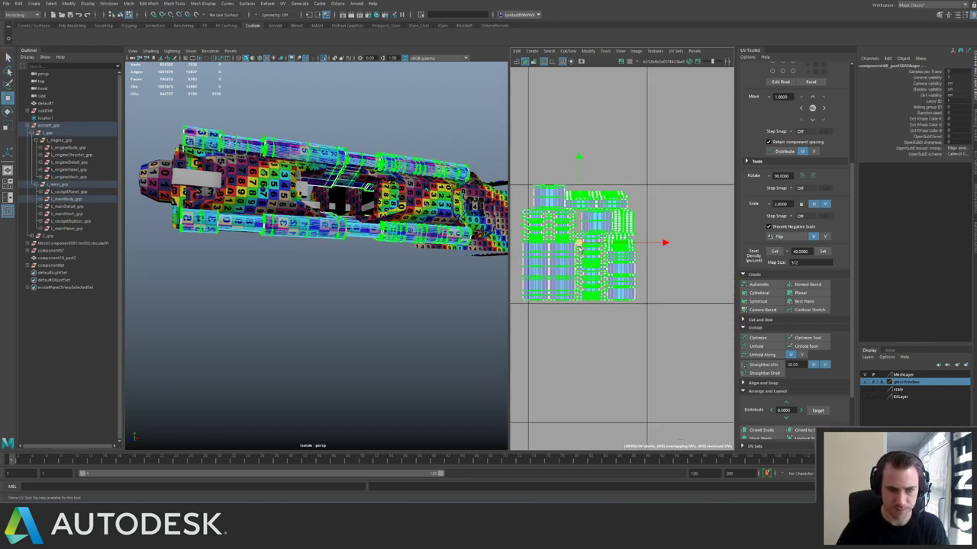
scroll(582, 161, down, 5)
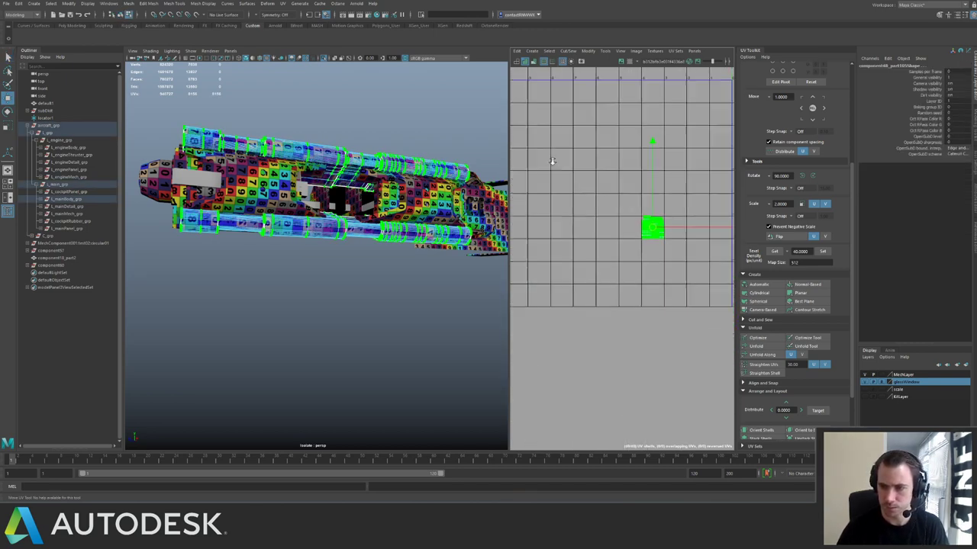
key(Up)
key(Up)
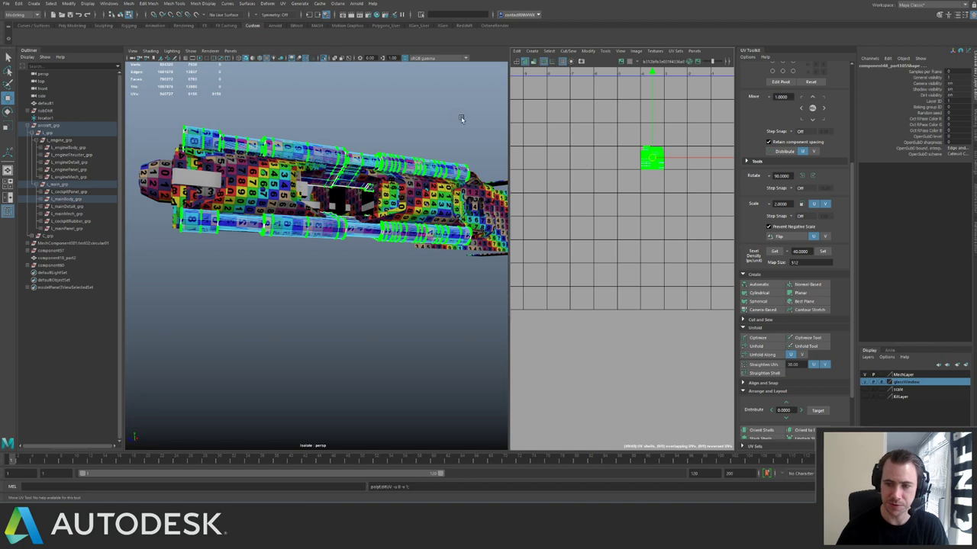
Inspect the long tubes' checker pattern from the nose and side, and return them to object selection mode.
alt+drag(252, 183, 334, 224)
click(350, 215)
scroll(333, 225, up, 3)
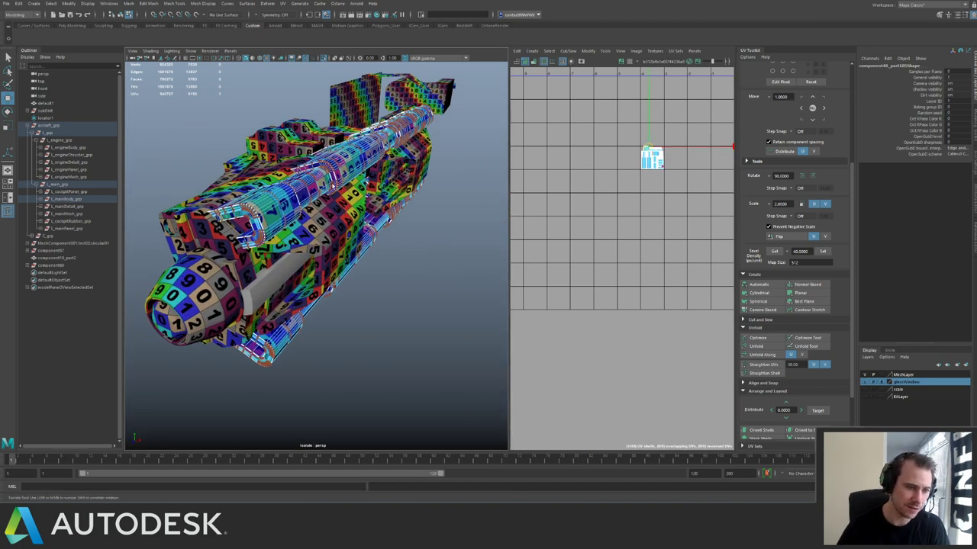
alt+drag(374, 193, 291, 206)
key(q)
right_click(273, 208)
right_drag(273, 208, 308, 196)
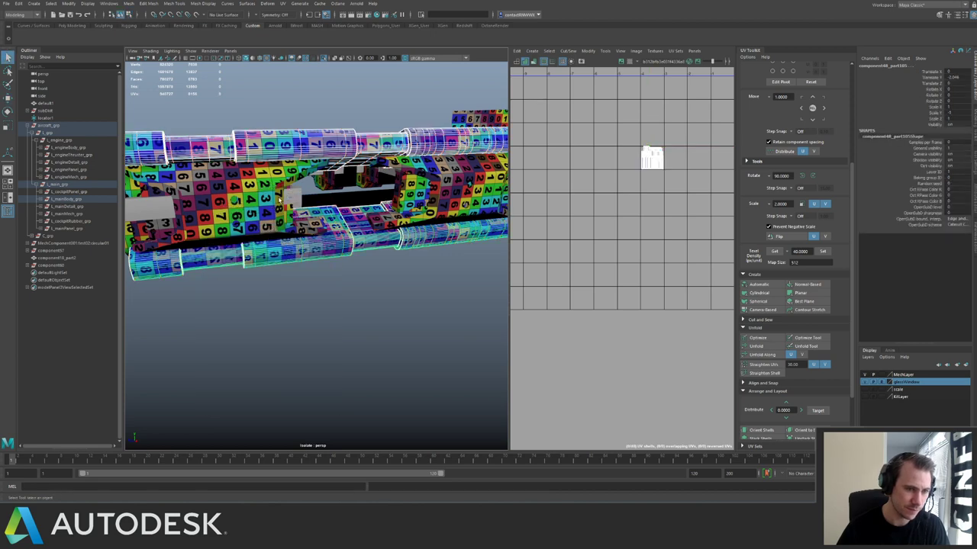
Select the angular side body panels' UVs, reposition their shells and apply a texel density of 40 at map size 512.
scroll(649, 220, down, 1)
scroll(622, 217, up, 5)
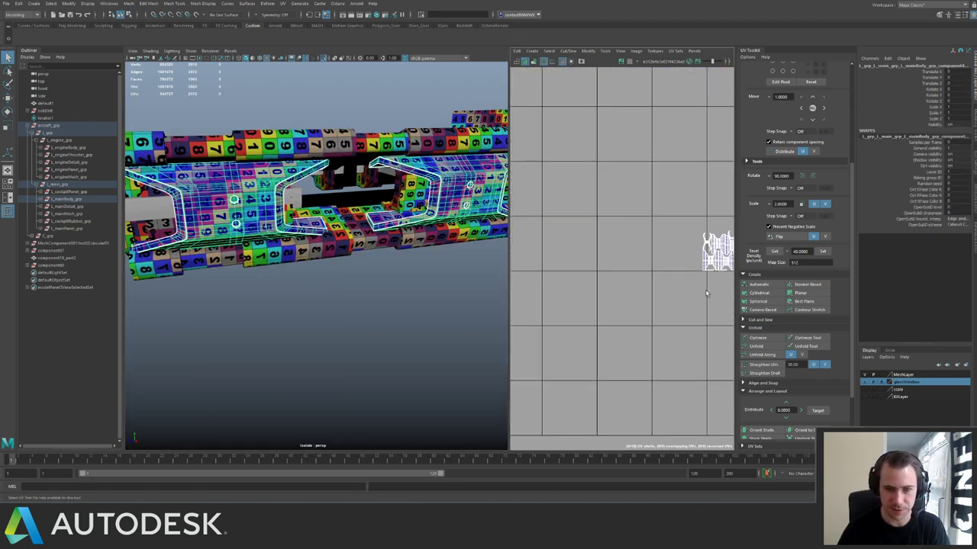
alt+middle_drag(652, 251, 502, 221)
scroll(499, 221, up, 5)
scroll(458, 225, down, 10)
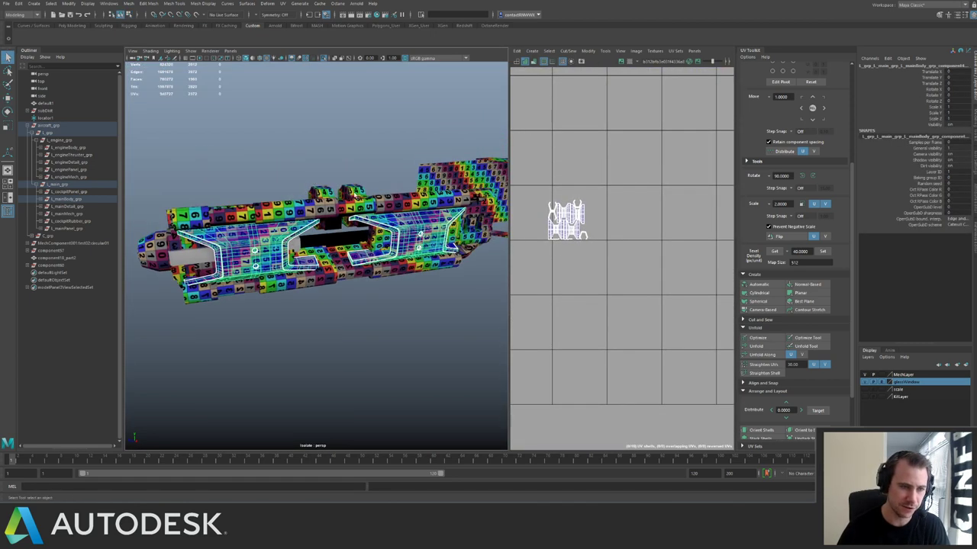
scroll(458, 225, up, 6)
right_drag(548, 213, 571, 214)
drag(540, 186, 604, 243)
key(w)
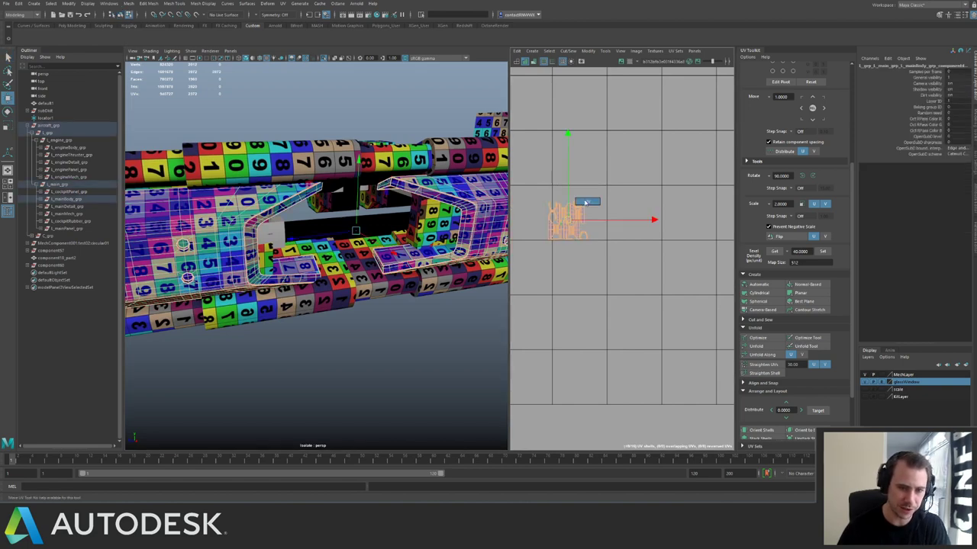
right_drag(585, 203, 586, 203)
drag(539, 196, 578, 219)
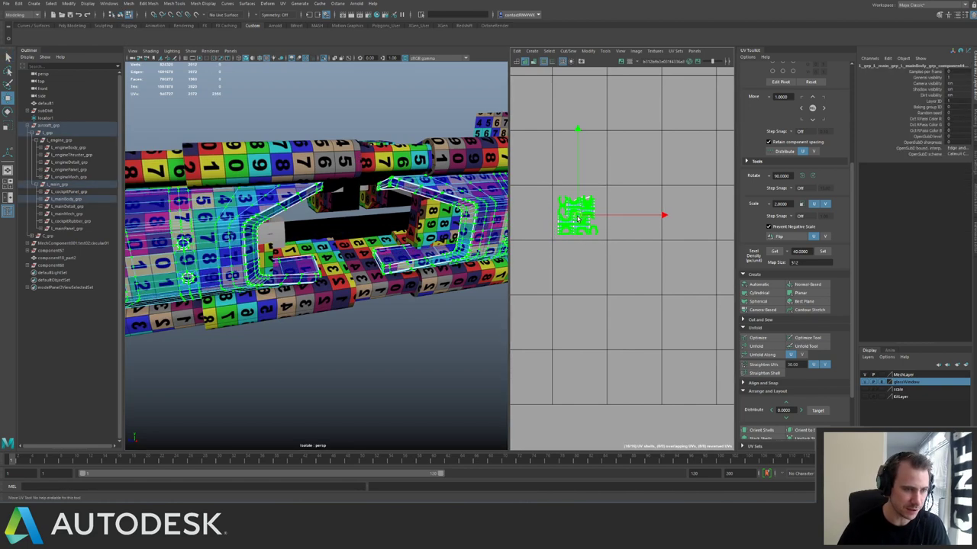
click(822, 252)
Fit the side body panels' UV shells within one tile and shift them right by whole tiles.
alt+middle_drag(589, 222, 596, 236)
scroll(595, 238, up, 10)
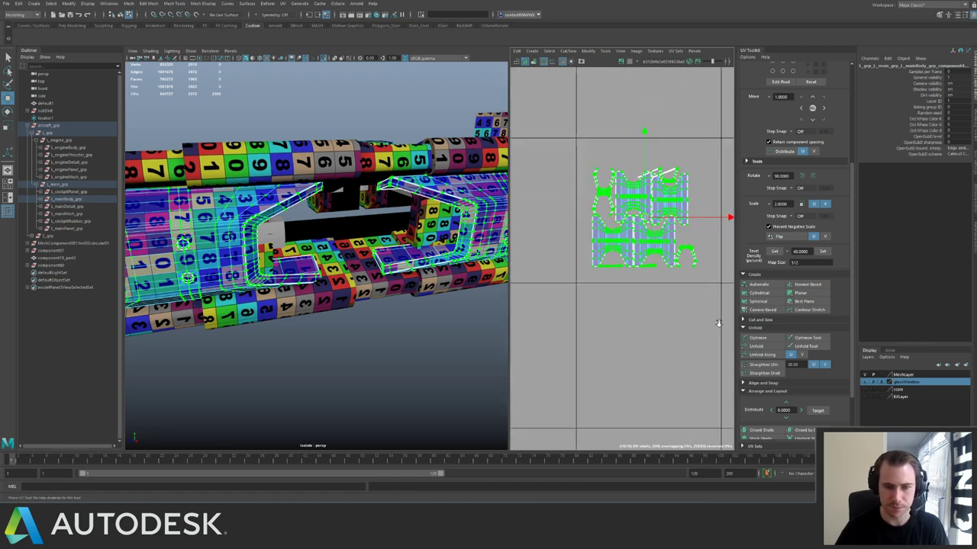
scroll(599, 278, up, 3)
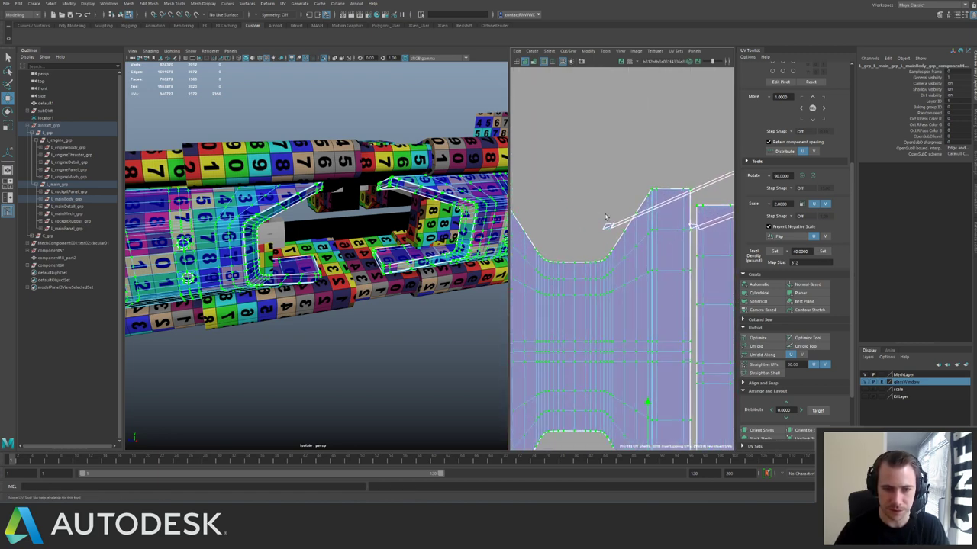
scroll(657, 259, down, 8)
scroll(662, 258, down, 3)
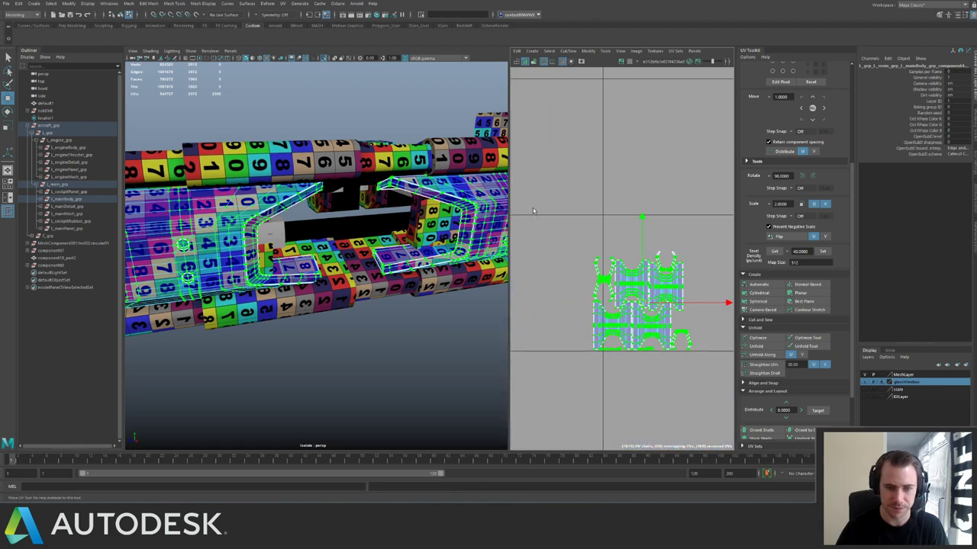
scroll(682, 305, down, 3)
drag(663, 305, 680, 295)
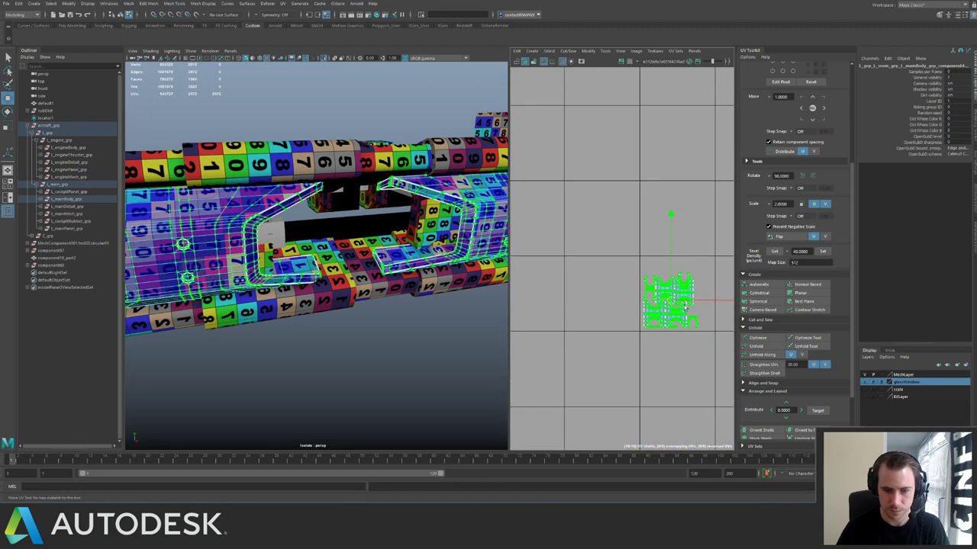
scroll(629, 209, down, 6)
key(Right)
key(Right)
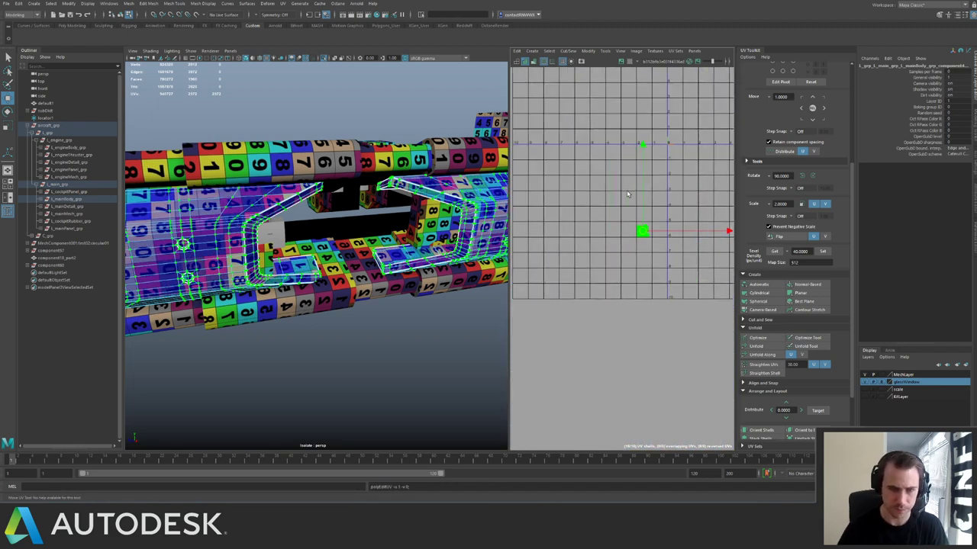
Return to object mode and select the lower and upper long tubes to compare their shared UV tile.
key(q)
key(F8)
click(313, 276)
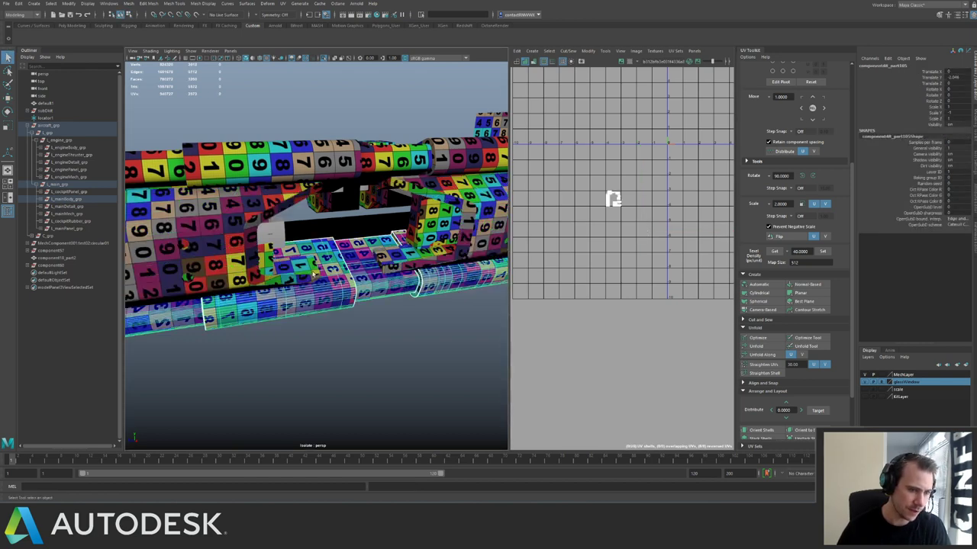
alt+drag(271, 257, 323, 226)
alt+middle_drag(254, 171, 329, 225)
shift+click(329, 225)
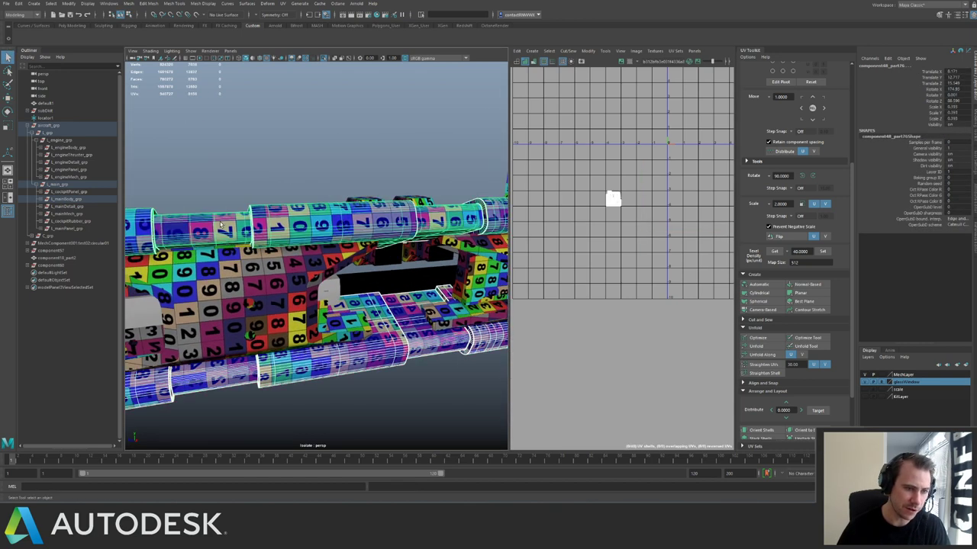
alt+middle_drag(171, 280, 315, 268)
key(ctrl+h)
Select the upper and lower front body panels behind the nose sphere and compare their UV layouts.
click(238, 269)
alt+drag(238, 267, 316, 246)
click(359, 259)
key(f)
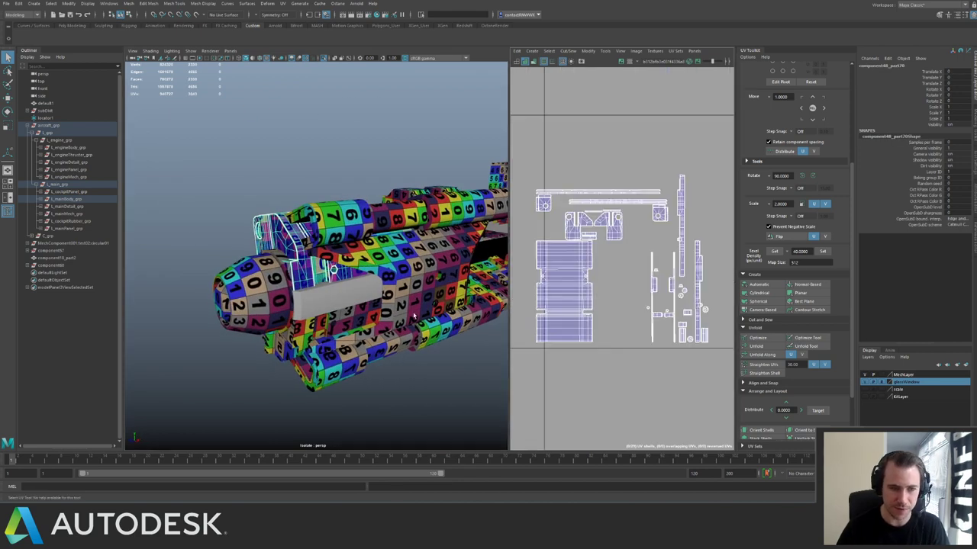
click(313, 360)
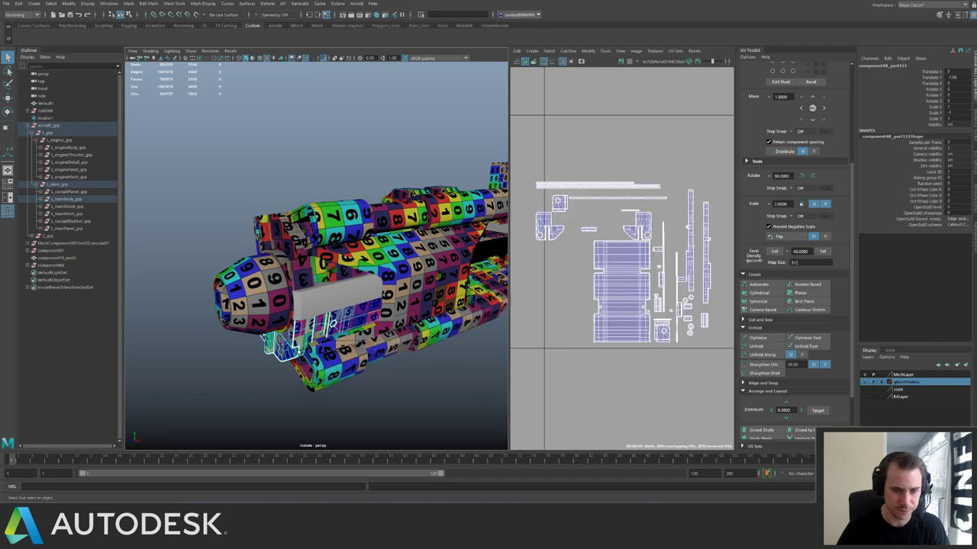
shift+click(295, 255)
alt+drag(299, 257, 346, 301)
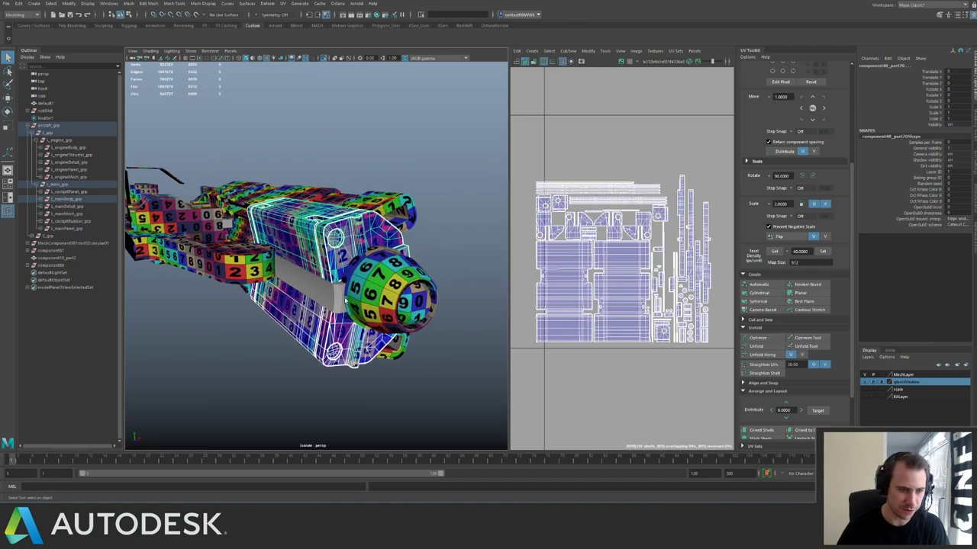
Try combining the upper and lower front body panels into one mesh and undo the combine.
key(space)
click(266, 288)
click(282, 315)
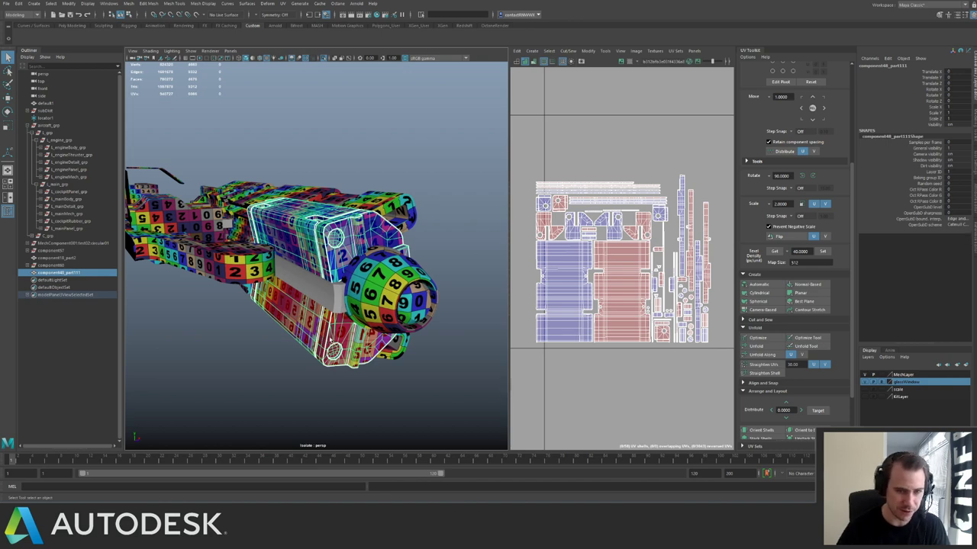
key(ctrl+z)
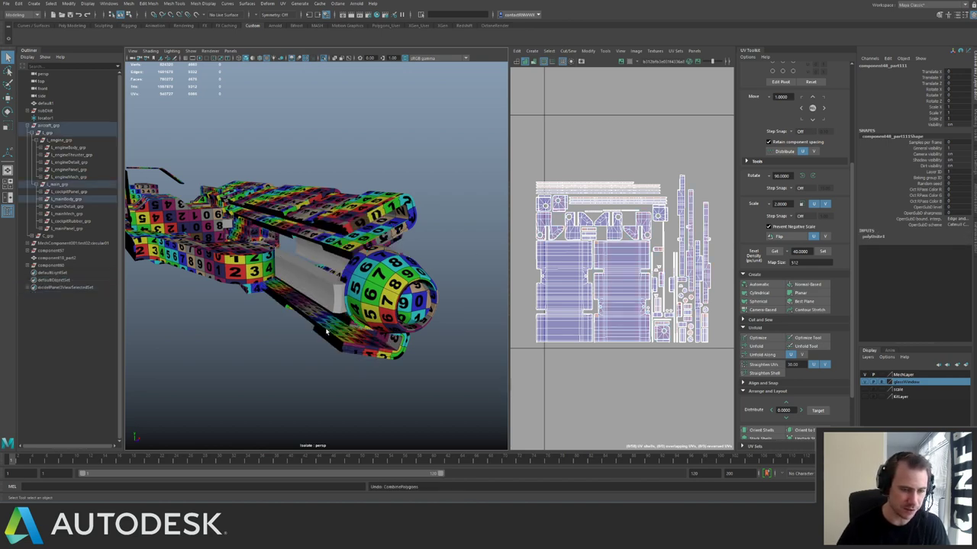
Exit the isolated view and freeze the transformations of the lower front body panel.
alt+drag(343, 336, 328, 338)
key(ctrl+1)
click(317, 337)
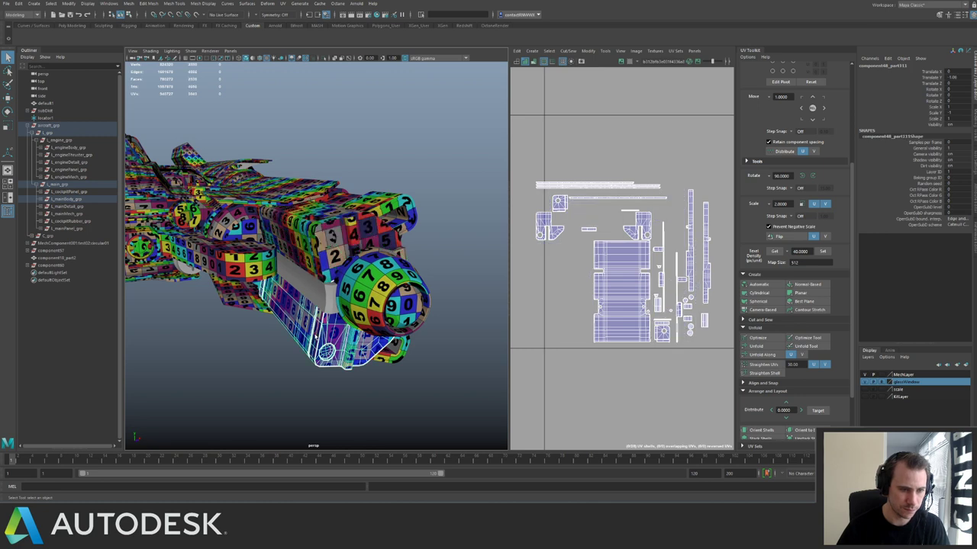
scroll(618, 285, down, 3)
right_drag(335, 314, 395, 318)
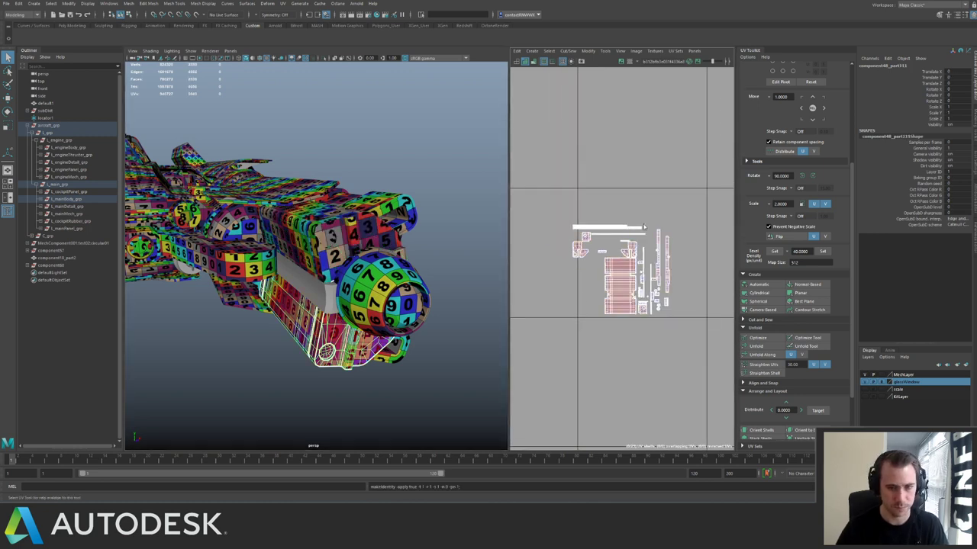
Flip all of the lower front body panel's UVs along U and return to object mode.
drag(536, 197, 698, 367)
right_drag(661, 263, 706, 265)
drag(552, 206, 696, 363)
click(778, 236)
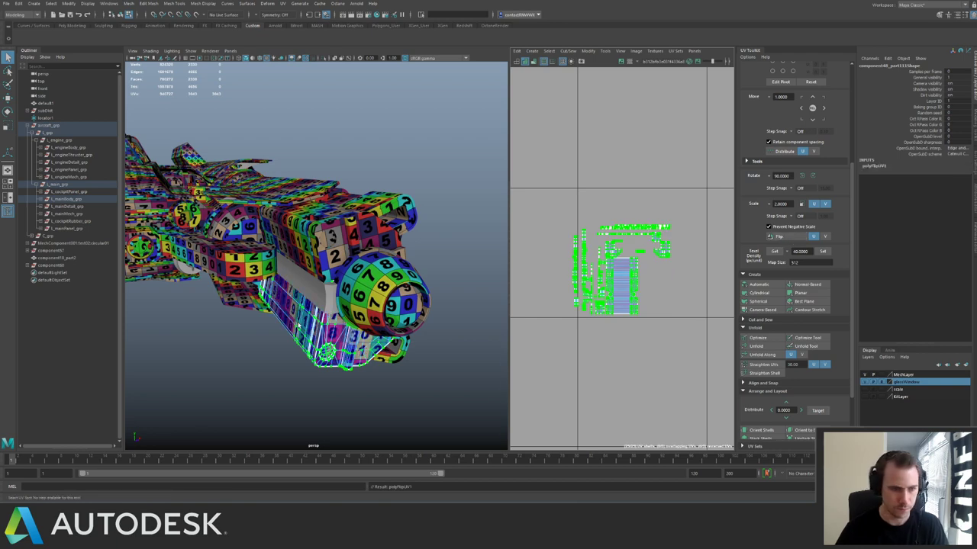
key(F8)
Combine the upper and lower front body panels into a single mesh.
alt+drag(310, 314, 362, 280)
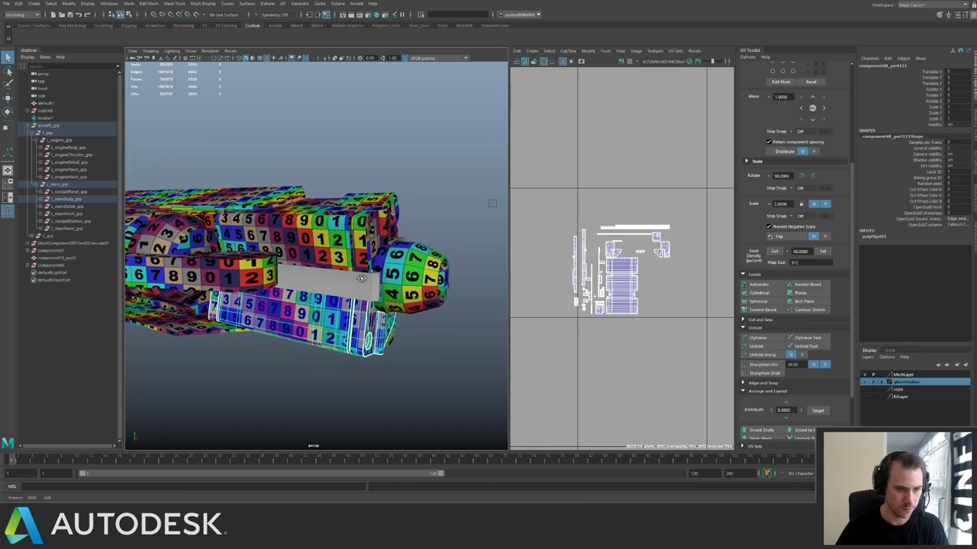
click(368, 243)
shift+click(356, 314)
alt+right_drag(676, 259, 616, 236)
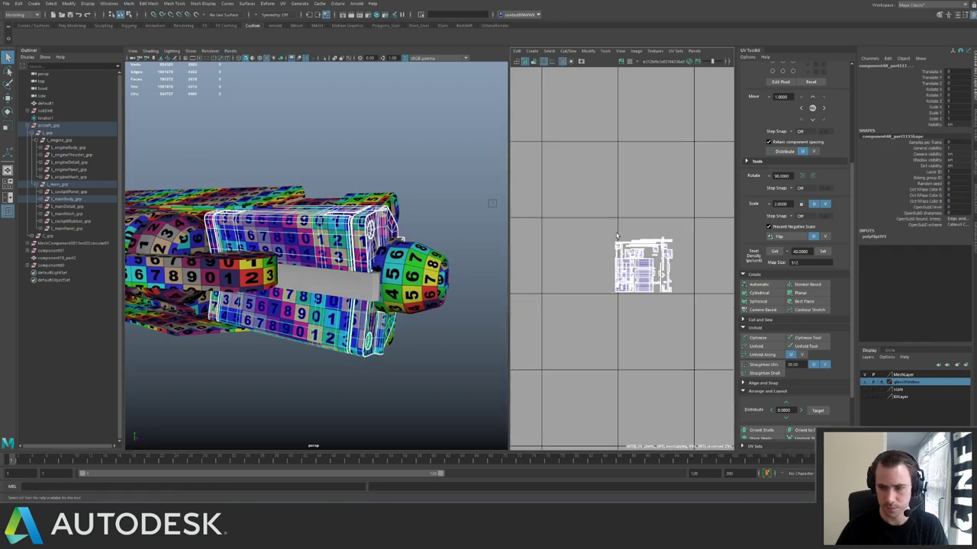
key(space)
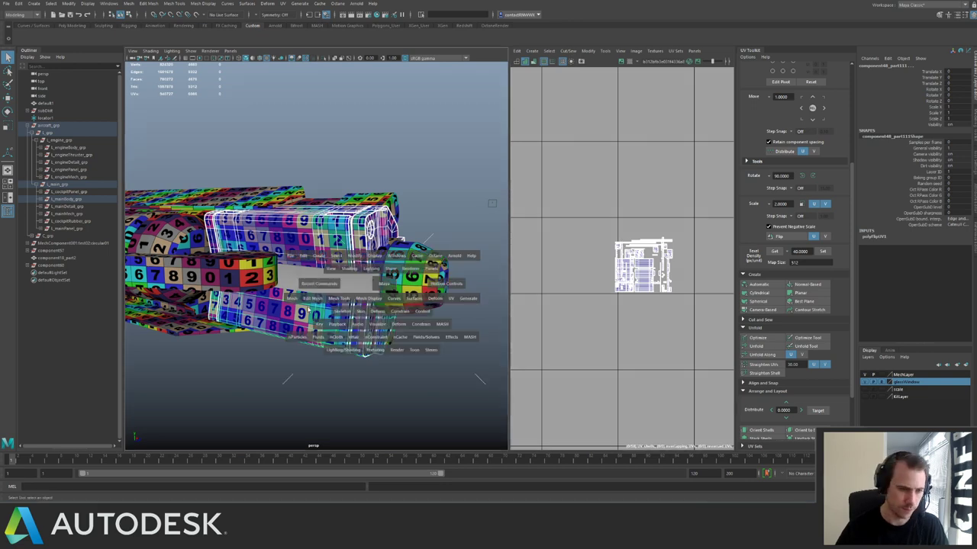
click(292, 299)
click(321, 326)
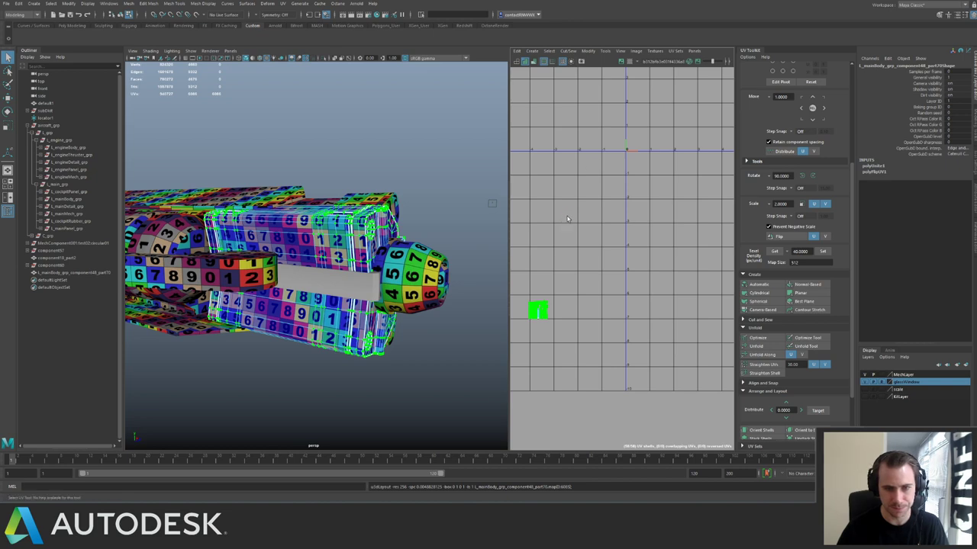
Move the combined front body panel's UV shells into a separate UV tile and return to object mode.
alt+right_drag(654, 218, 595, 206)
key(w)
drag(642, 205, 582, 292)
right_drag(350, 270, 418, 224)
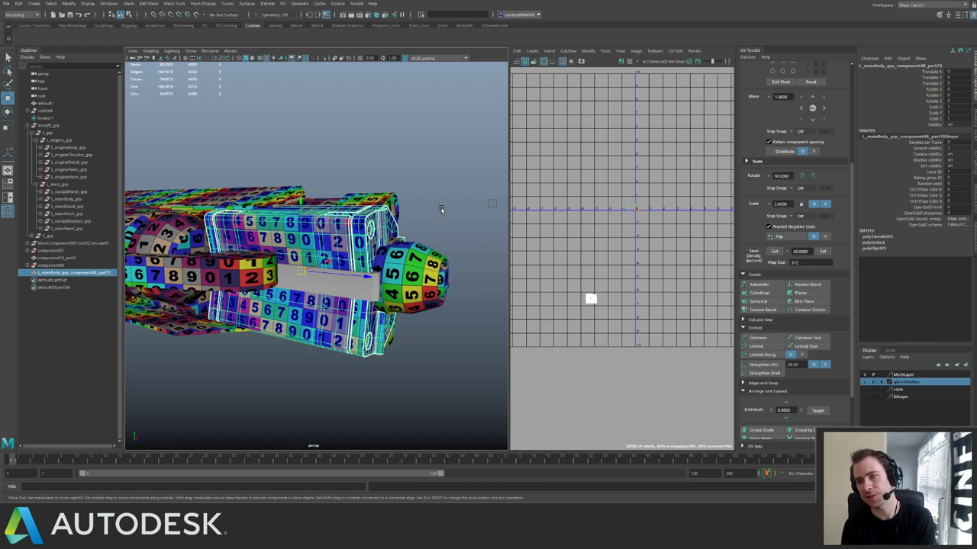
click(400, 196)
alt+drag(401, 197, 330, 214)
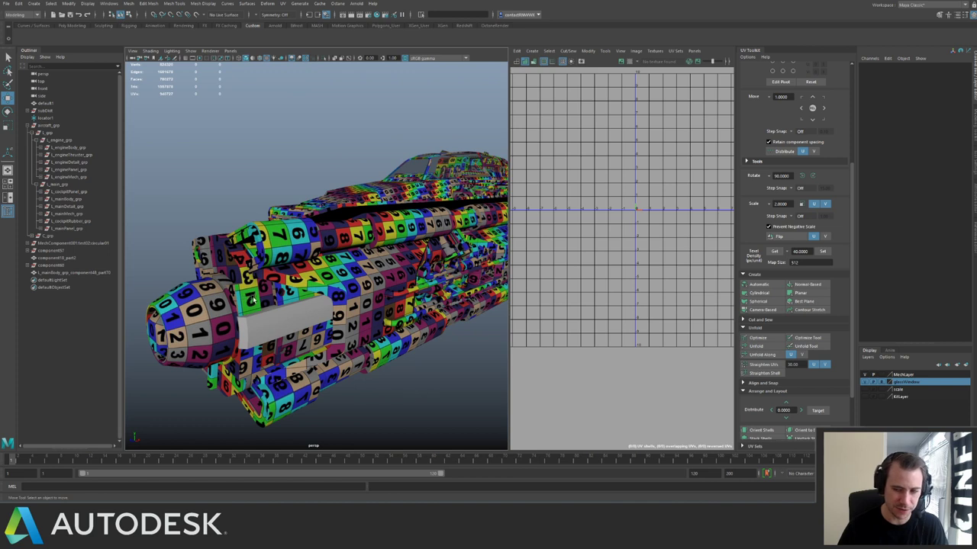
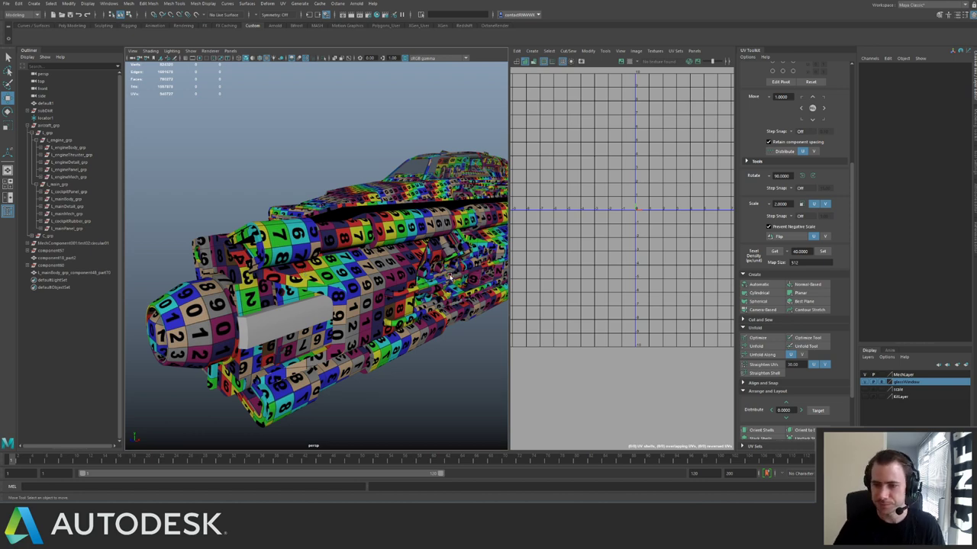
Examine the front body panels, the grey plate between them and the neighbouring side arm to choose the next piece.
alt+drag(376, 163, 307, 244)
click(320, 264)
shift+click(423, 280)
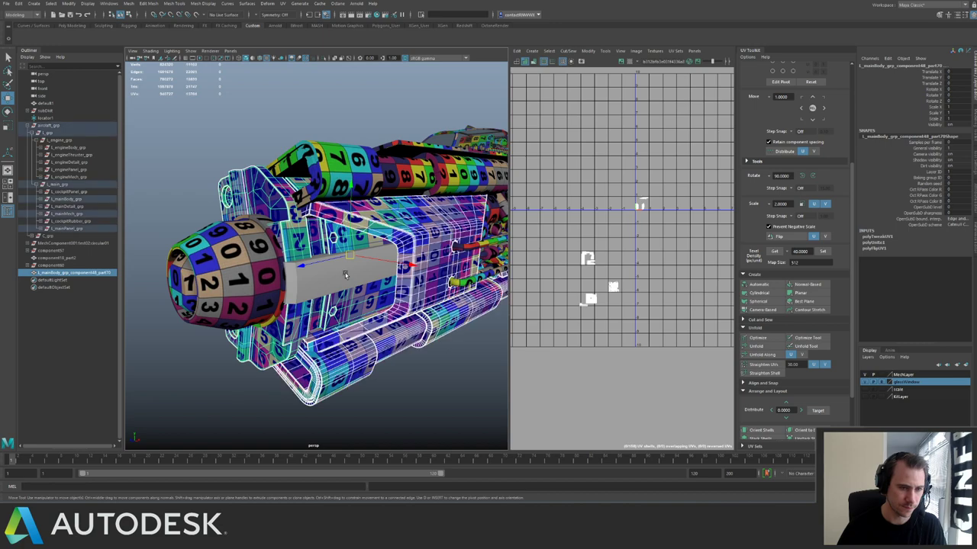
click(343, 266)
alt+drag(294, 255, 373, 230)
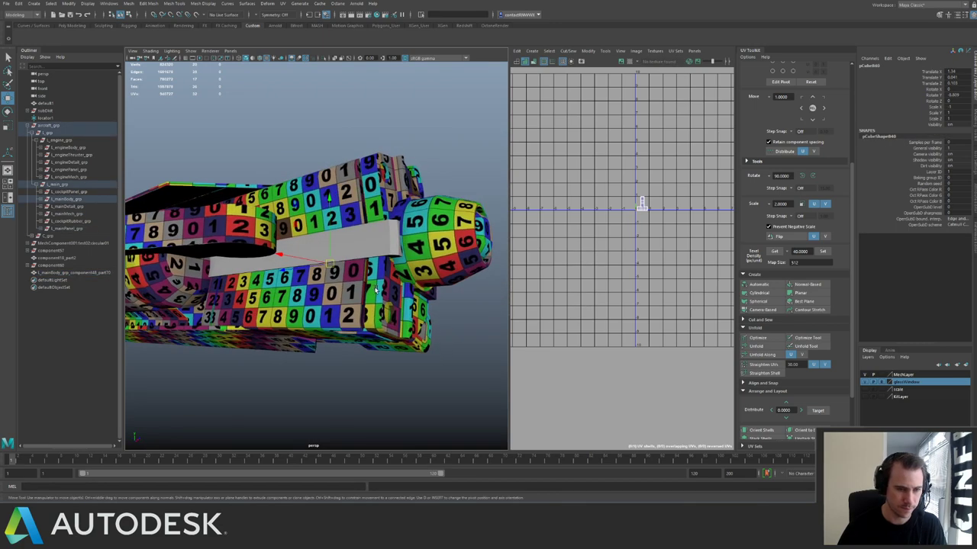
click(345, 191)
alt+drag(347, 179, 360, 229)
click(321, 263)
key(ctrl+1)
key(ctrl+1)
Isolate the round-ended side arm piece of L_mainBody_grp and frame its stretched end flap.
click(81, 200)
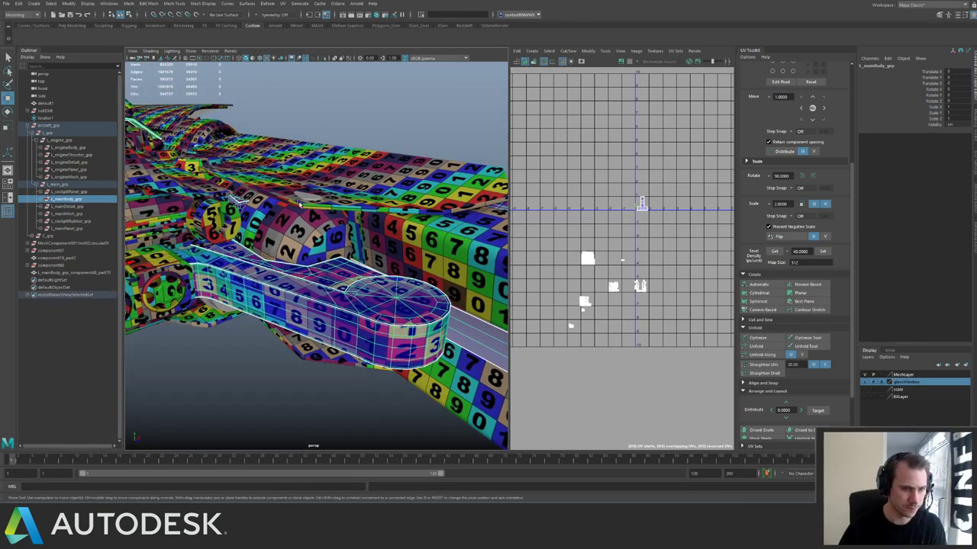
key(ctrl+1)
alt+drag(309, 203, 298, 227)
click(239, 229)
key(ctrl+1)
key(ctrl+1)
key(ctrl+1)
key(ctrl+1)
key(ctrl+1)
alt+right_drag(298, 227, 235, 229)
key(ctrl+1)
alt+drag(235, 232, 223, 143)
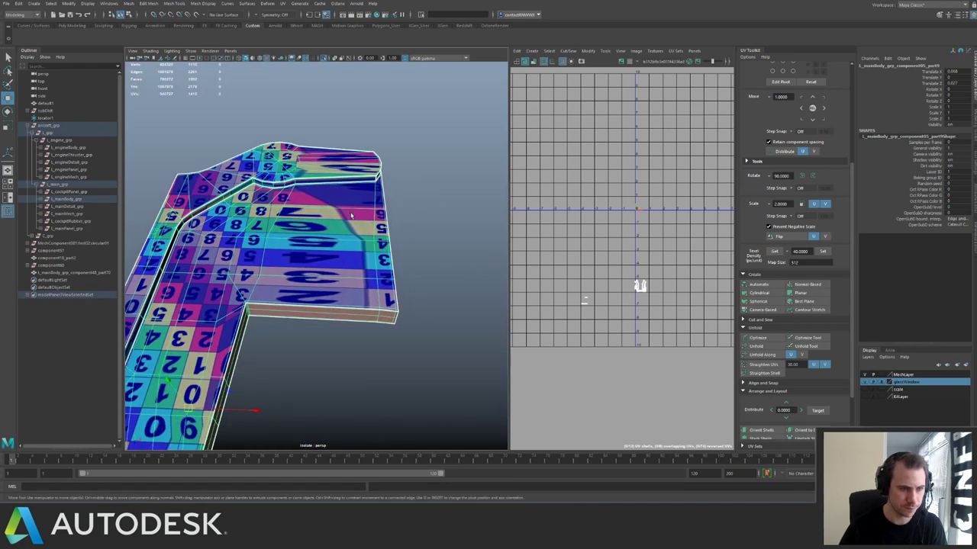
Slice across the stretched end flap of the isolated arm piece with Multi-Cut.
alt+drag(352, 216, 313, 212)
key(ctrl+shift+x)
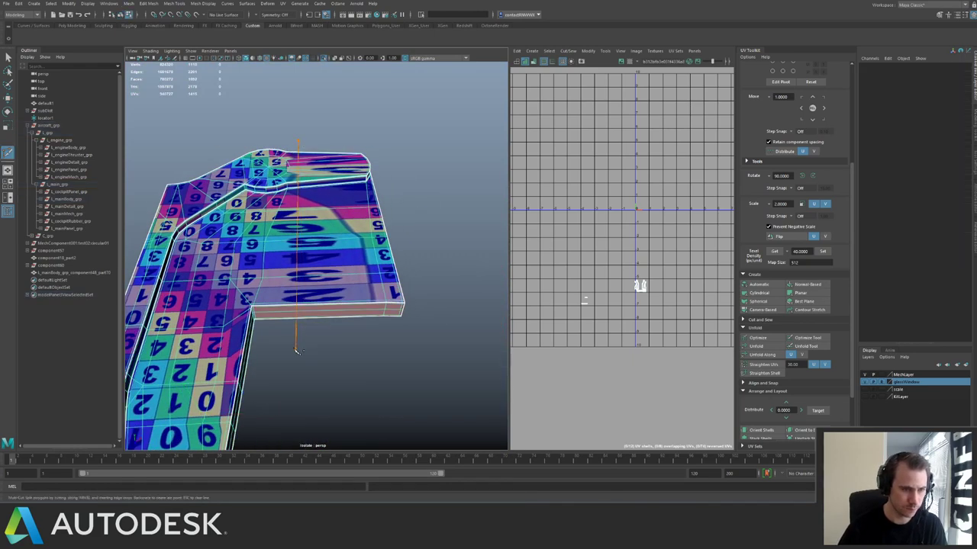
alt+drag(286, 349, 330, 150)
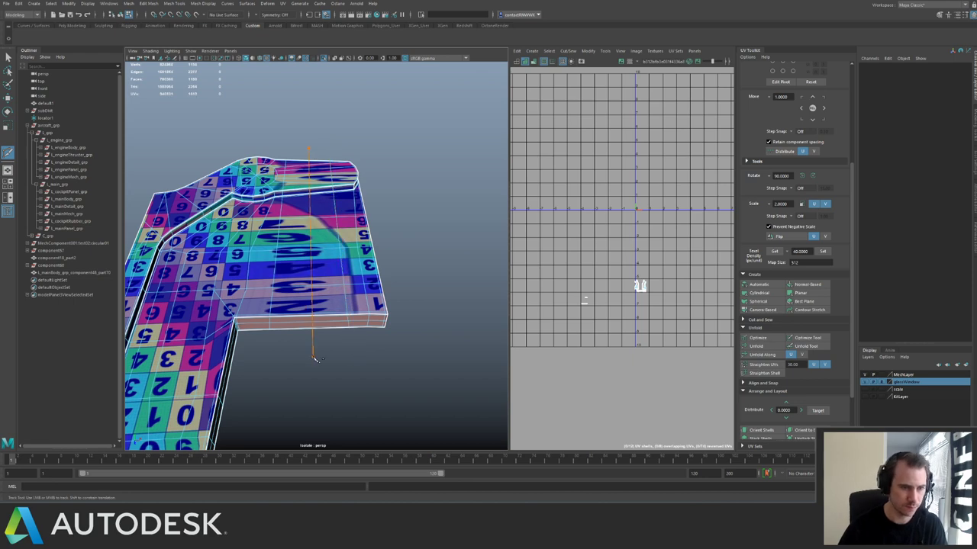
Select all of the arm piece's UVs and unfold them along U.
key(F12)
drag(571, 268, 665, 316)
key(f)
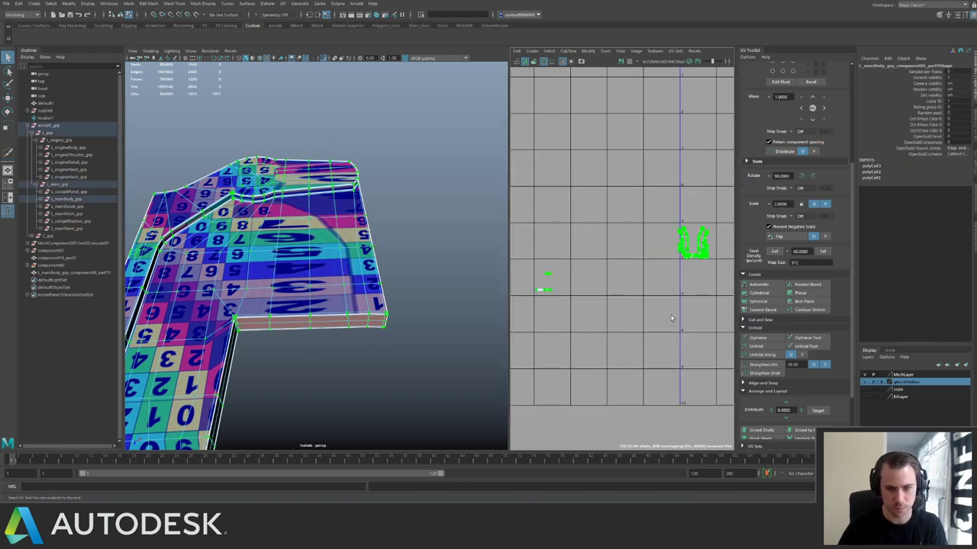
alt+right_drag(659, 288, 649, 264)
alt+middle_drag(650, 264, 590, 270)
alt+right_drag(589, 270, 631, 278)
scroll(630, 279, up, 6)
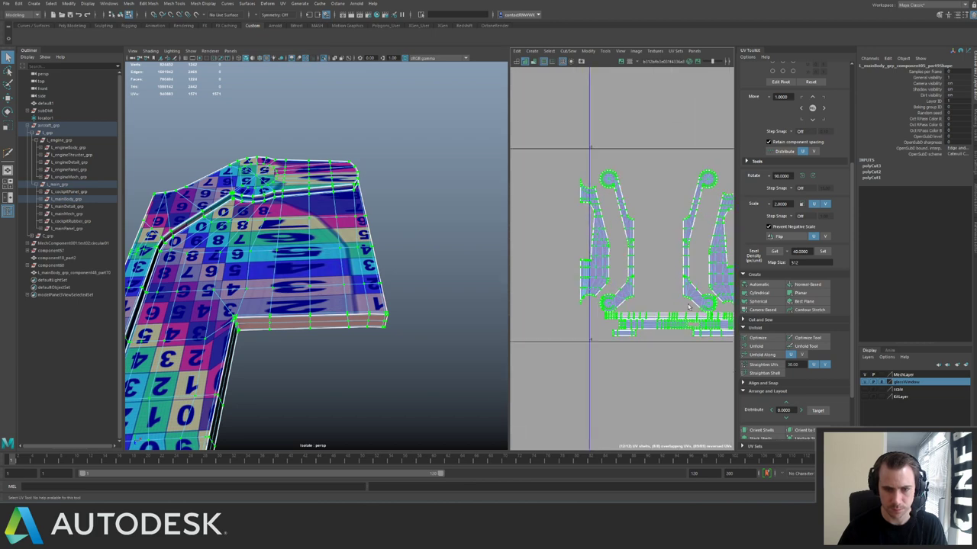
click(772, 356)
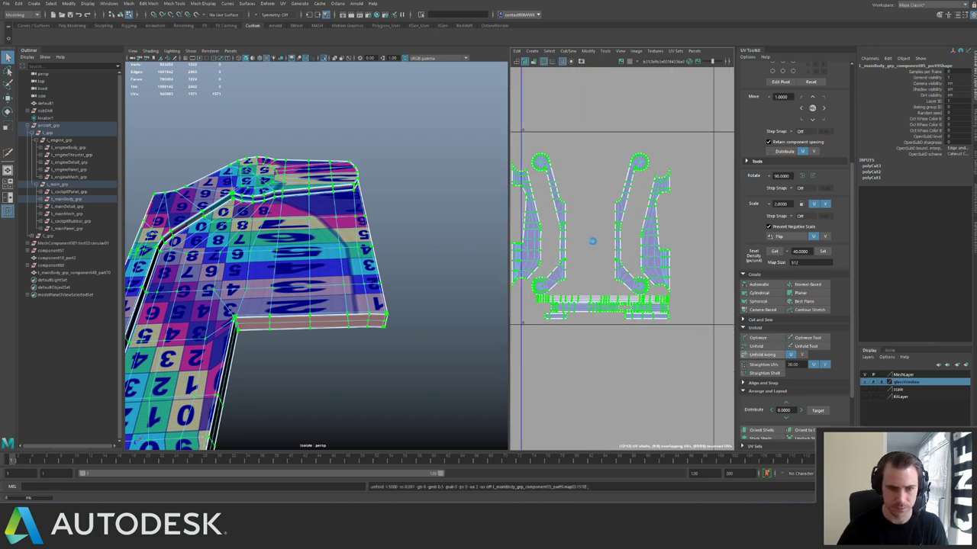
Unfold the arm piece's selected UVs along V.
scroll(624, 258, down, 3)
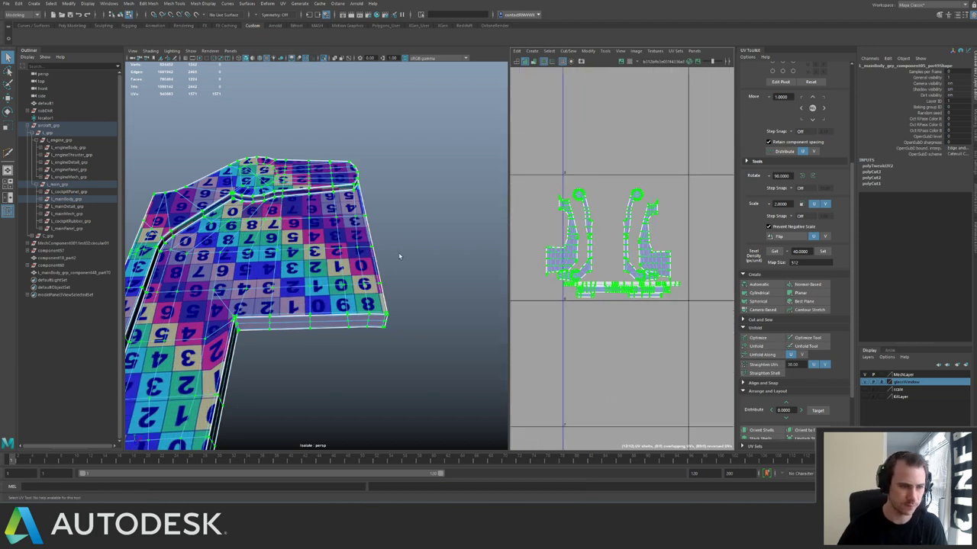
scroll(399, 256, down, 3)
alt+drag(393, 257, 286, 281)
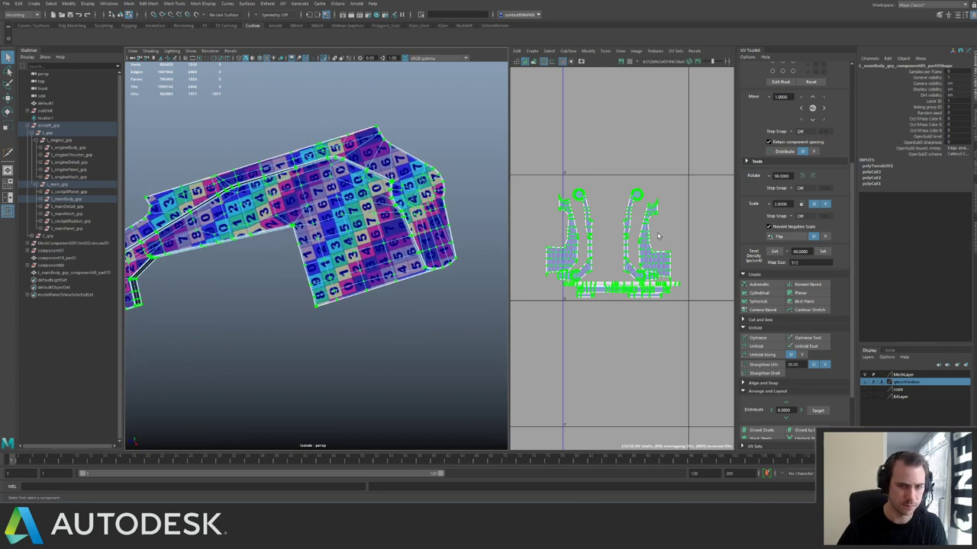
click(789, 356)
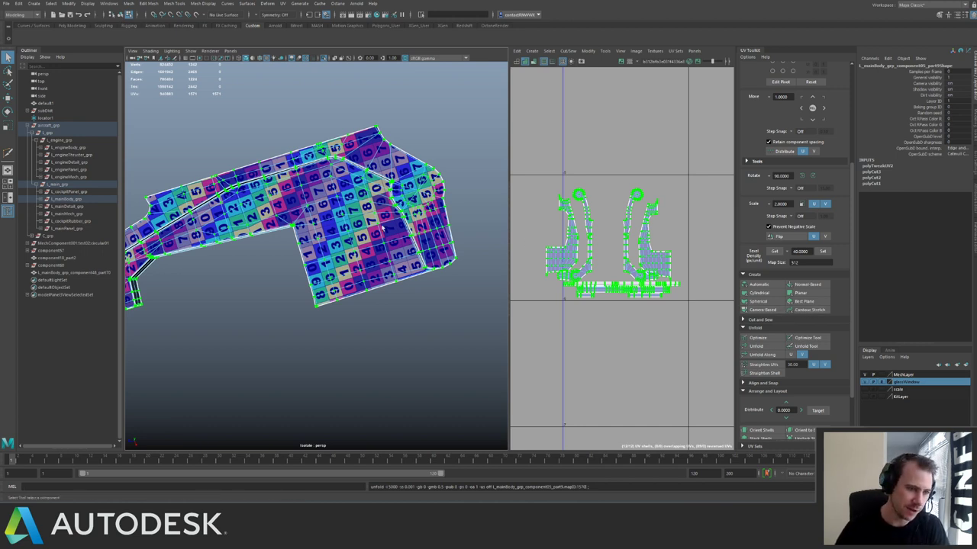
Unfold the two L-shaped flap shells of the arm piece, one after the other.
click(568, 224)
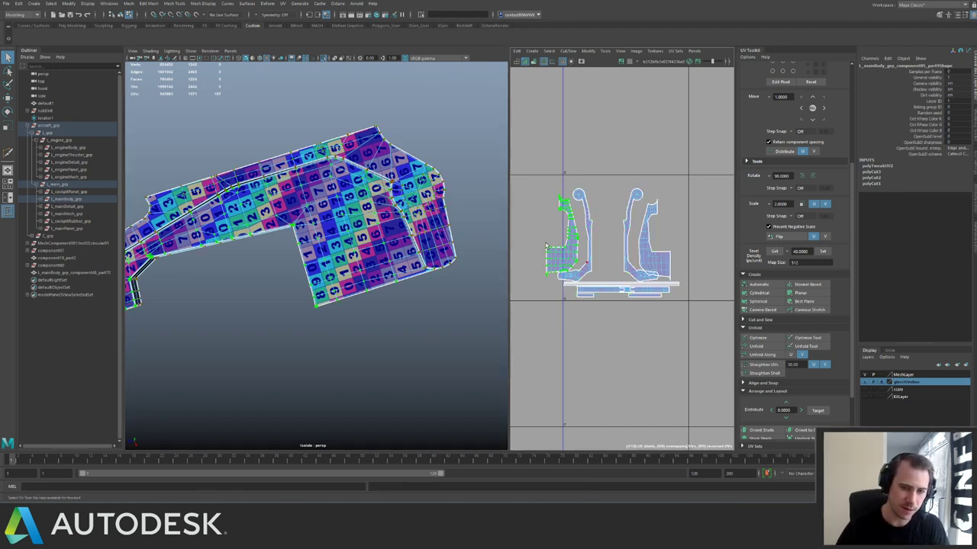
scroll(547, 246, up, 3)
click(767, 350)
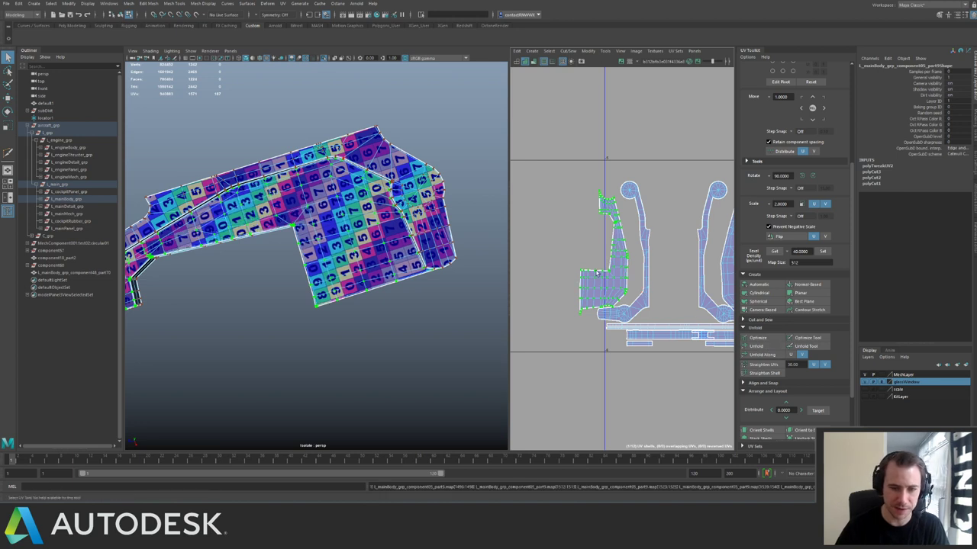
alt+middle_drag(598, 275, 559, 233)
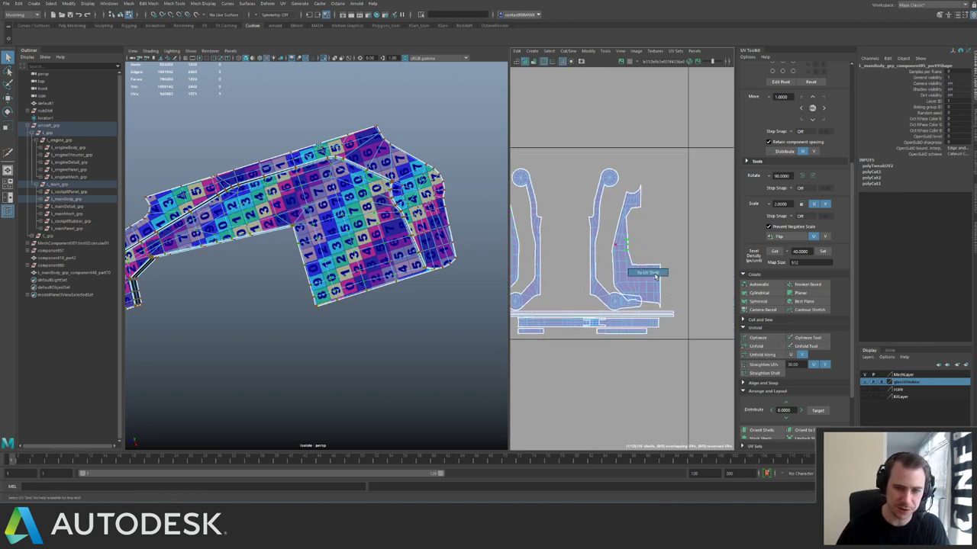
click(755, 345)
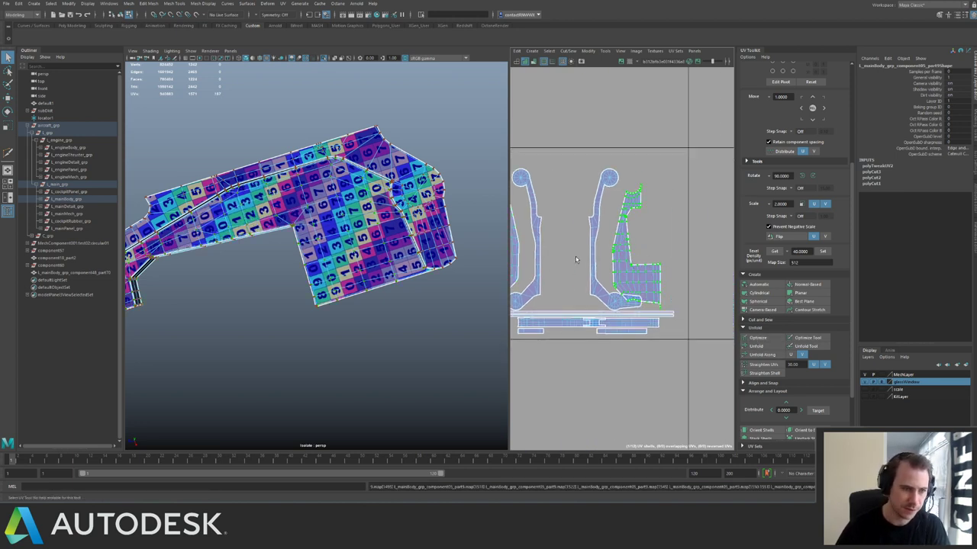
alt+middle_drag(591, 258, 630, 263)
alt+right_drag(628, 260, 599, 254)
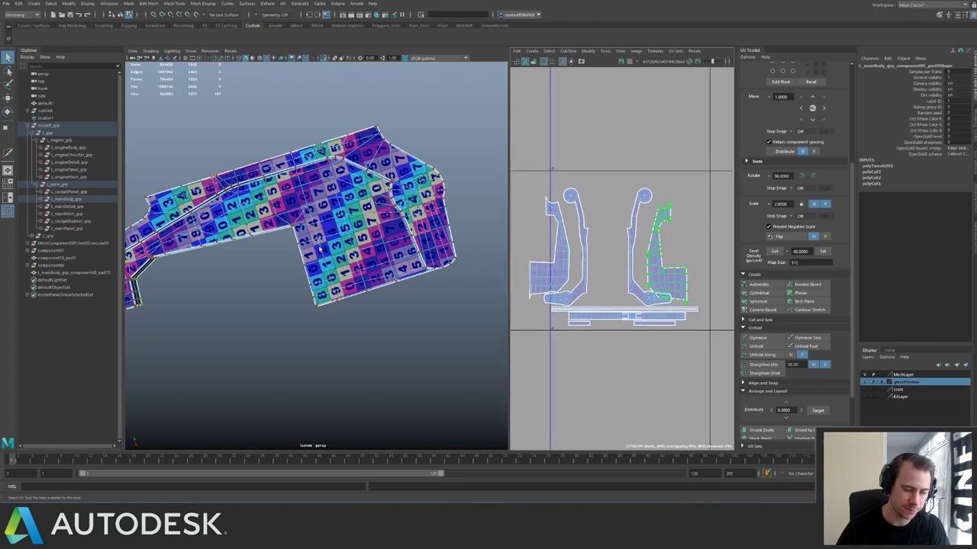
Select all of the arm piece's UVs and set their texel density to 40 at map size 512.
alt+right_drag(685, 228, 460, 170)
alt+middle_drag(608, 202, 713, 175)
alt+right_drag(647, 195, 572, 205)
drag(573, 206, 644, 252)
alt+middle_drag(656, 234, 626, 257)
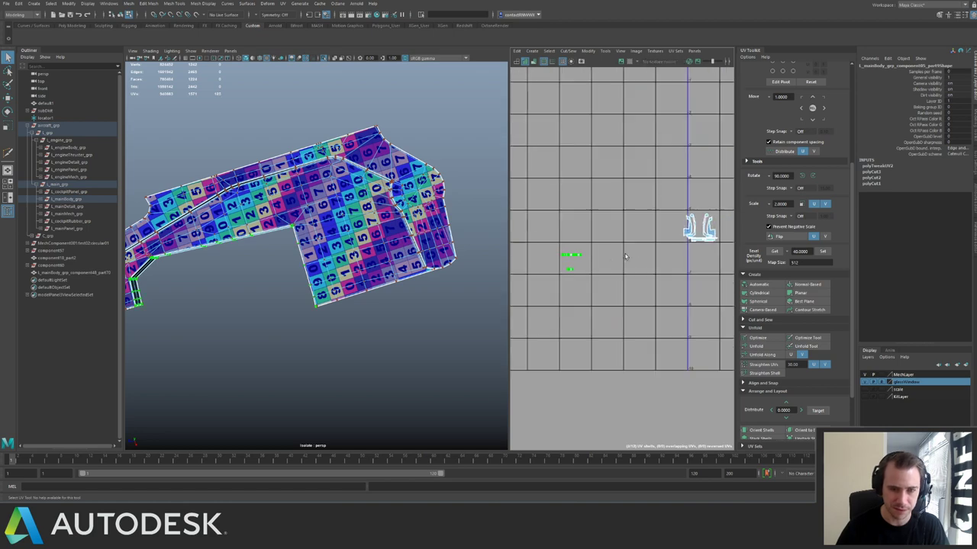
drag(652, 193, 730, 254)
alt+middle_drag(723, 222, 621, 245)
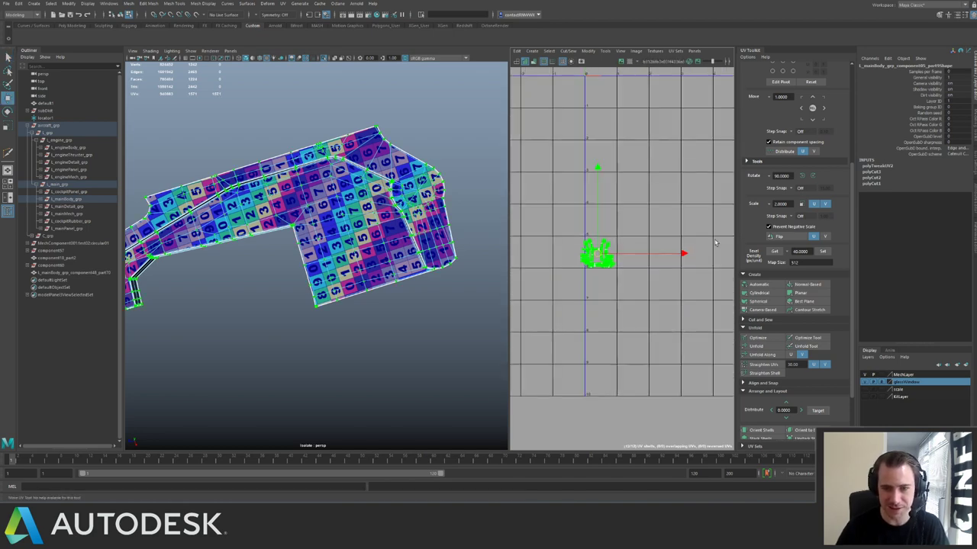
click(822, 251)
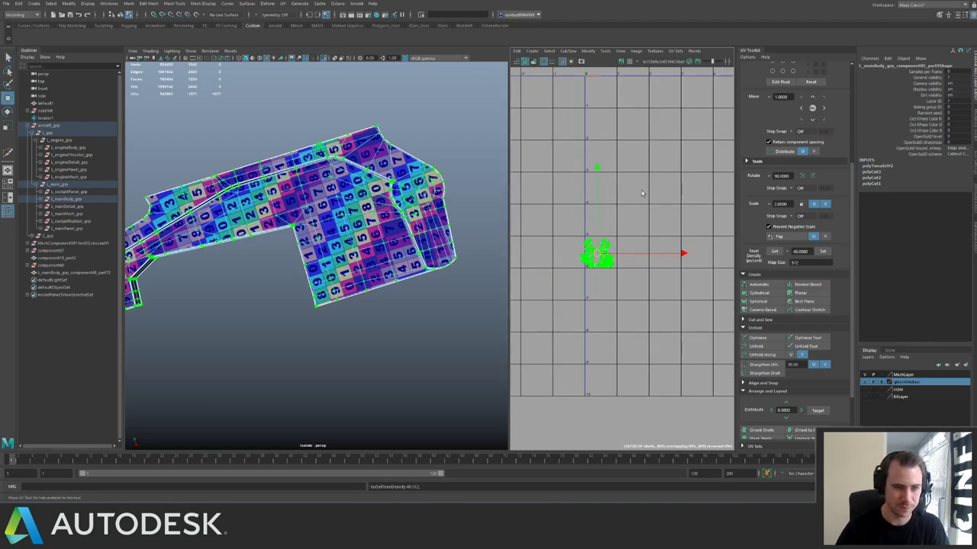
Lay out the arm piece's UV shells and move them into a separate UV tile.
key(ctrl+l)
alt+right_drag(674, 214, 618, 191)
alt+middle_drag(686, 180, 670, 186)
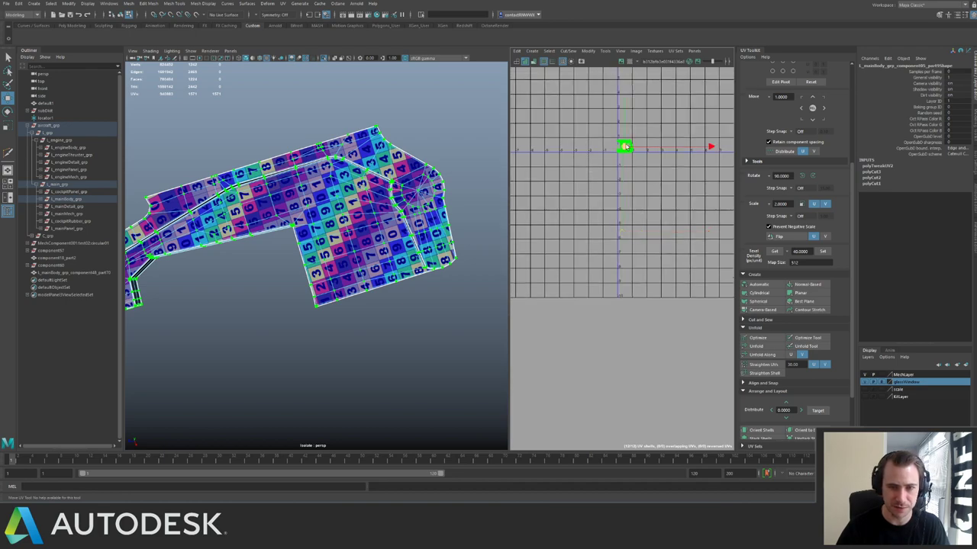
drag(625, 146, 594, 247)
key(f)
alt+middle_drag(602, 205, 583, 187)
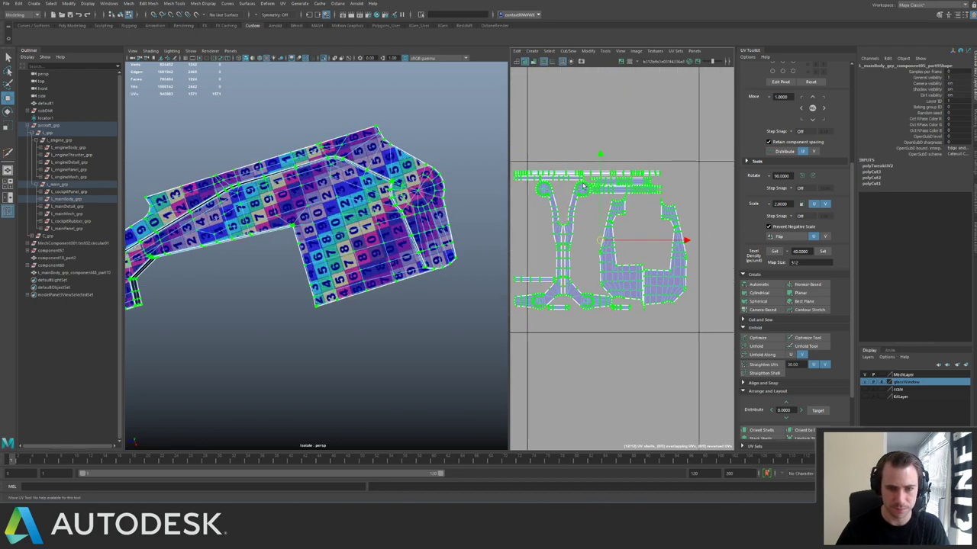
drag(602, 237, 617, 249)
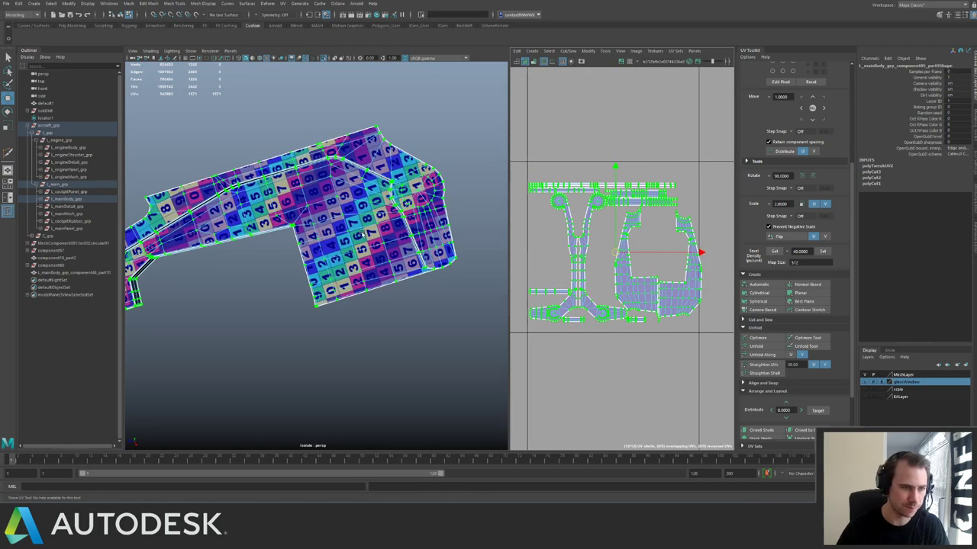
Exit the isolated view and return the arm piece to object mode.
key(ctrl+1)
right_drag(363, 235, 282, 191)
alt+drag(283, 190, 244, 187)
alt+right_drag(221, 187, 269, 193)
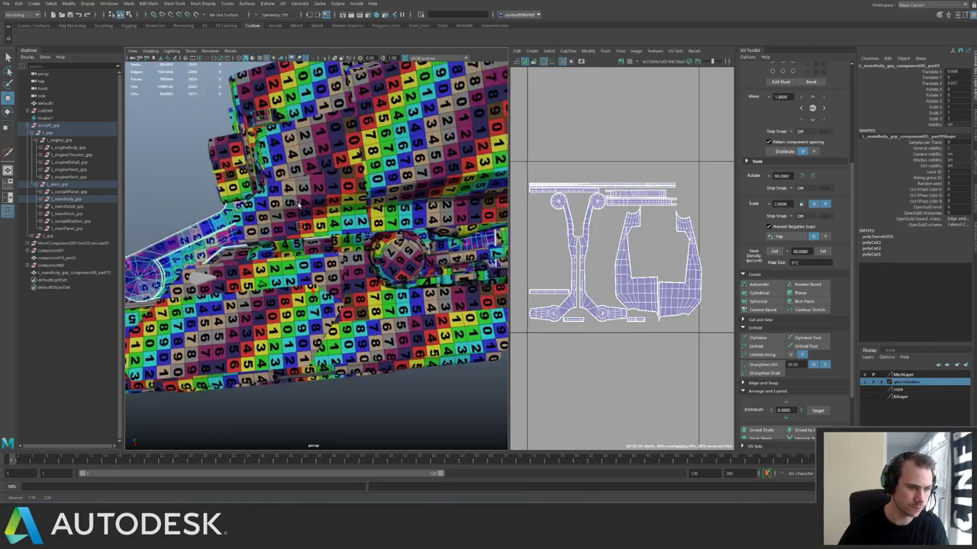
alt+middle_drag(269, 193, 328, 196)
Reapply the texel density of 40 to all of the arm piece's UVs and rotate them in 90° increments.
alt+right_drag(658, 226, 562, 166)
right_drag(562, 166, 629, 163)
drag(557, 167, 741, 298)
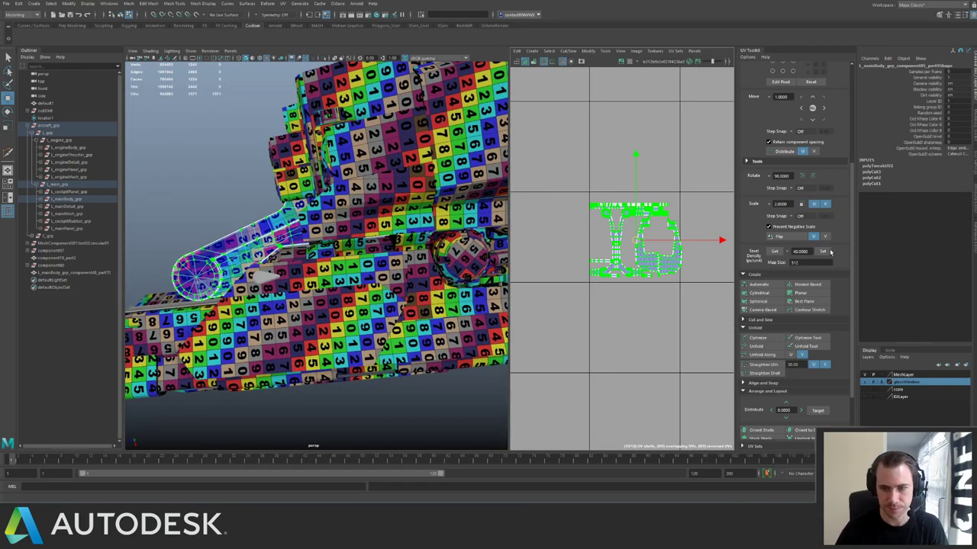
click(802, 177)
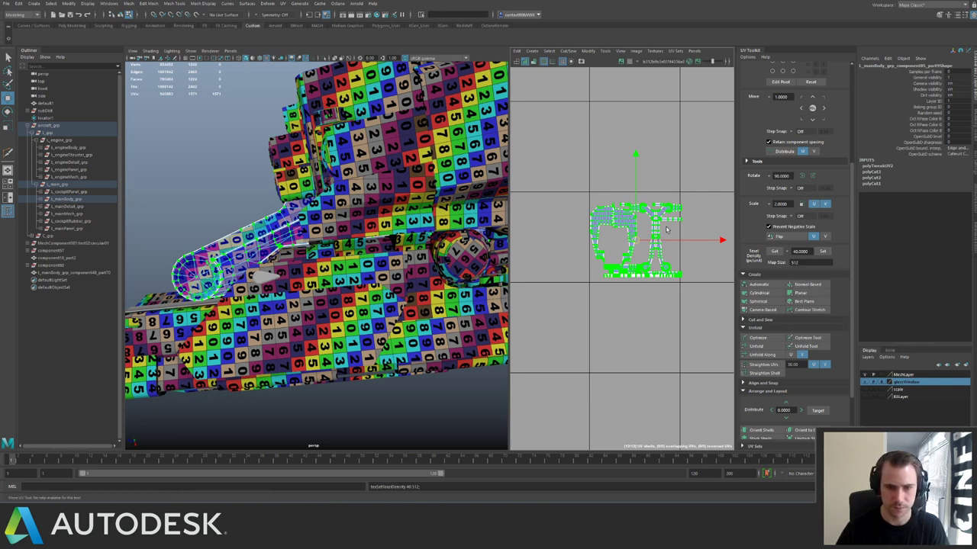
Lay out the rotated arm UV shells again and nudge them fully inside the first UV tile.
shift+right_drag(620, 230, 500, 181)
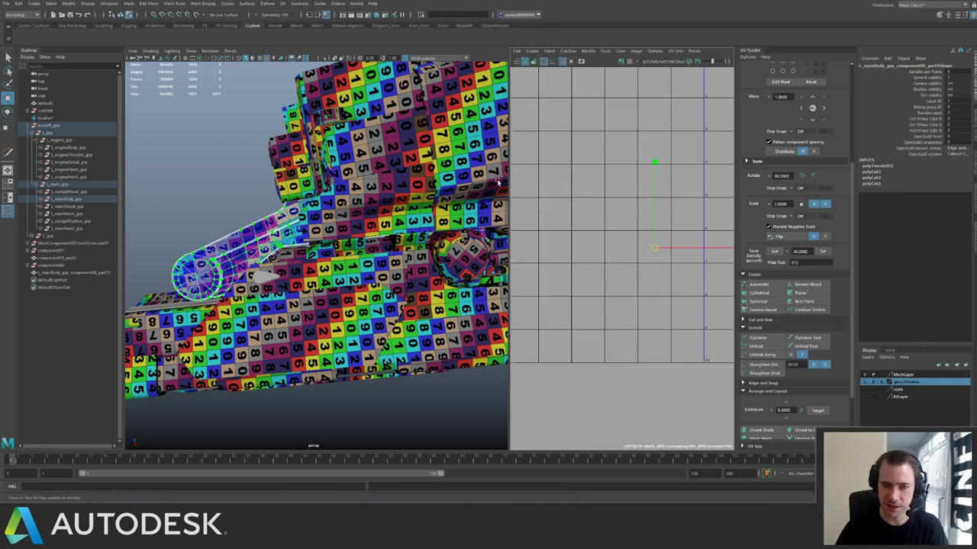
alt+middle_drag(665, 150, 571, 200)
alt+middle_drag(605, 137, 596, 221)
drag(656, 190, 656, 190)
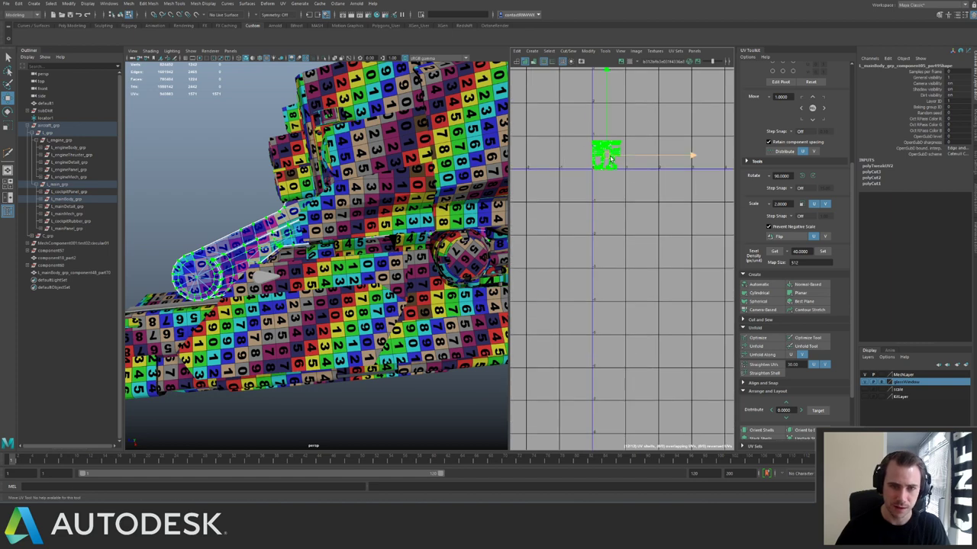
drag(612, 156, 615, 154)
key(f)
alt+right_drag(665, 199, 575, 189)
scroll(575, 188, down, 3)
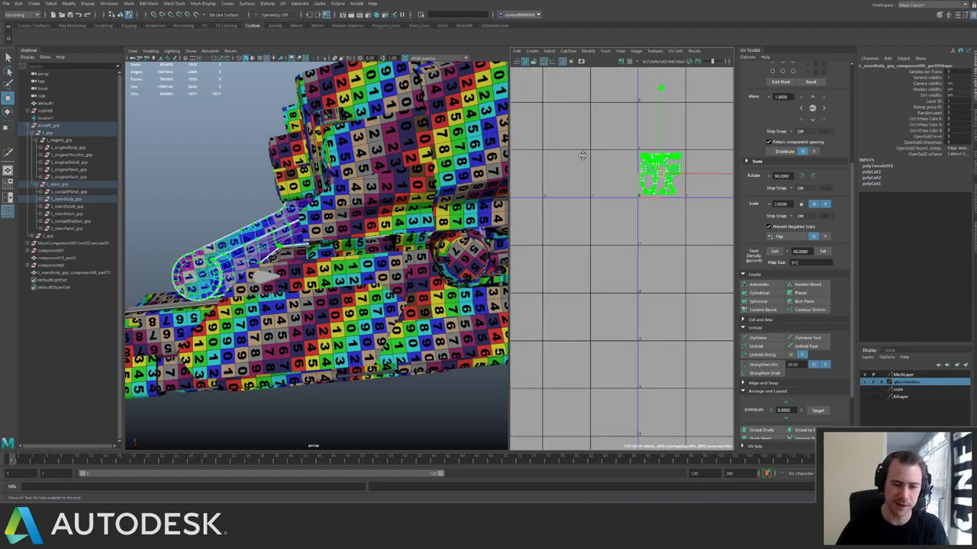
alt+middle_drag(637, 171, 663, 172)
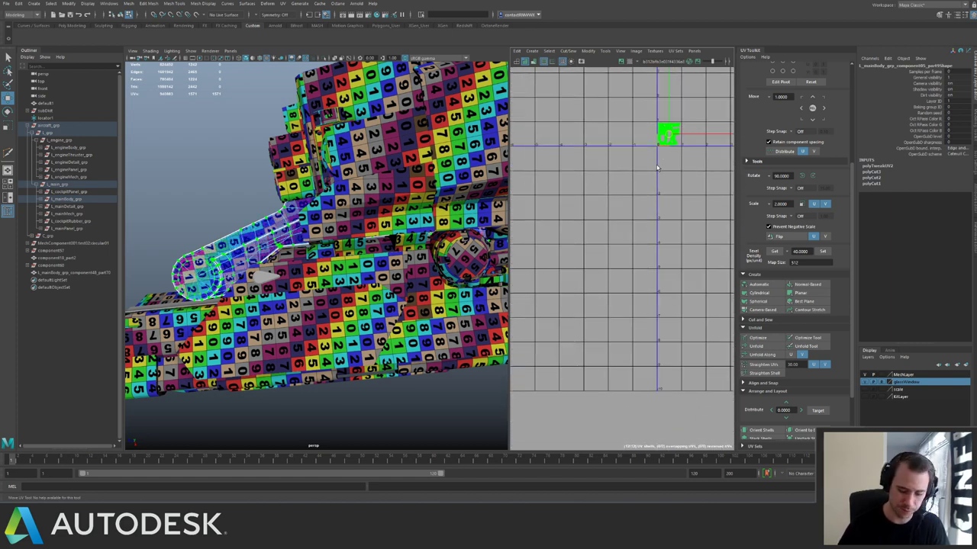
Shift the arm piece's UV shells six tiles down and two tiles left, and return to object mode with nothing selected.
key(Down)
key(Down)
key(Down)
key(Left)
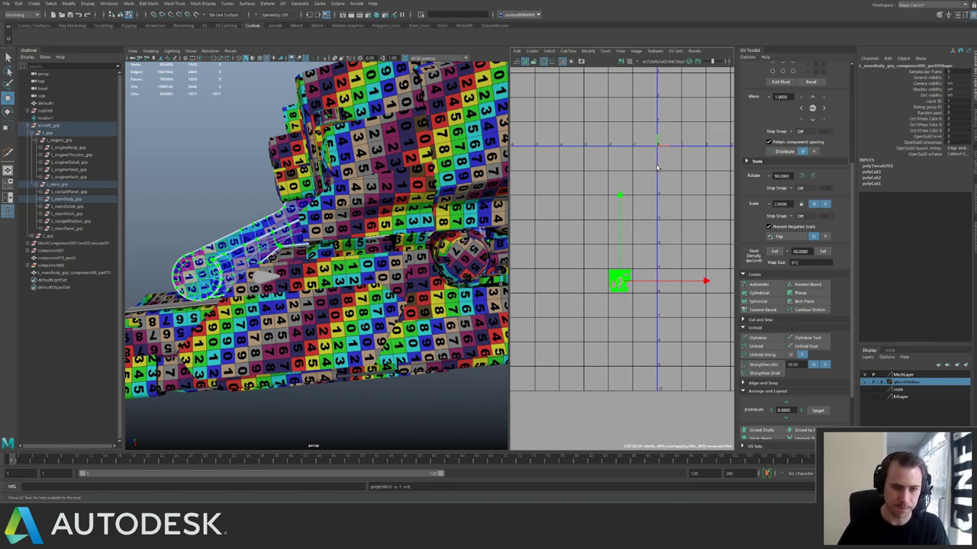
right_drag(197, 262, 207, 236)
alt+drag(206, 235, 313, 244)
click(186, 208)
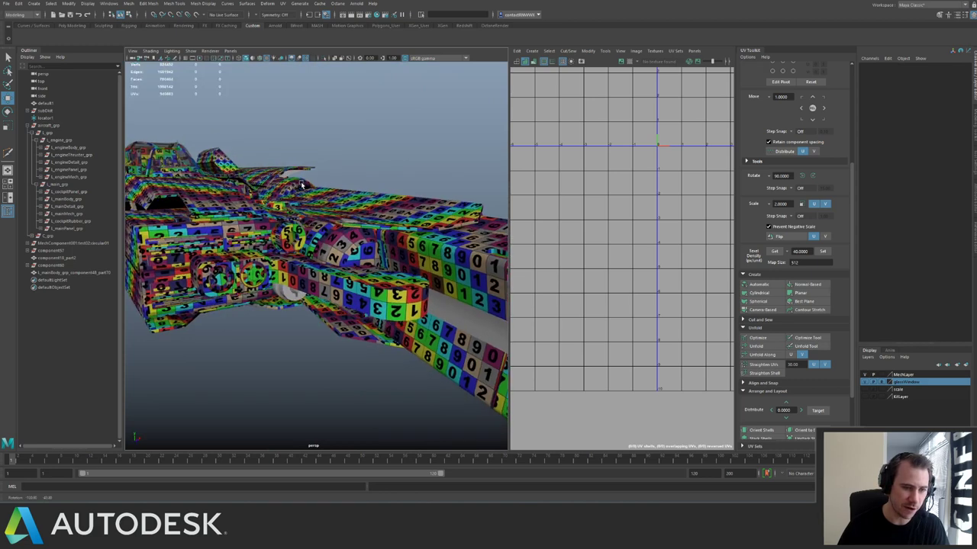
Rotate the upper strip shell of the arm piece's UVs by 180° in two 90° increments.
click(338, 293)
key(f)
key(F12)
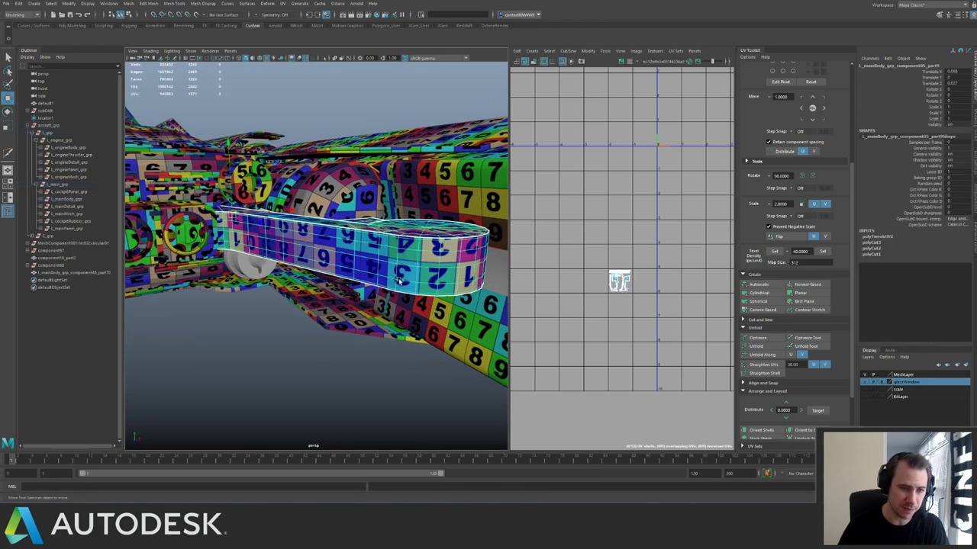
click(618, 282)
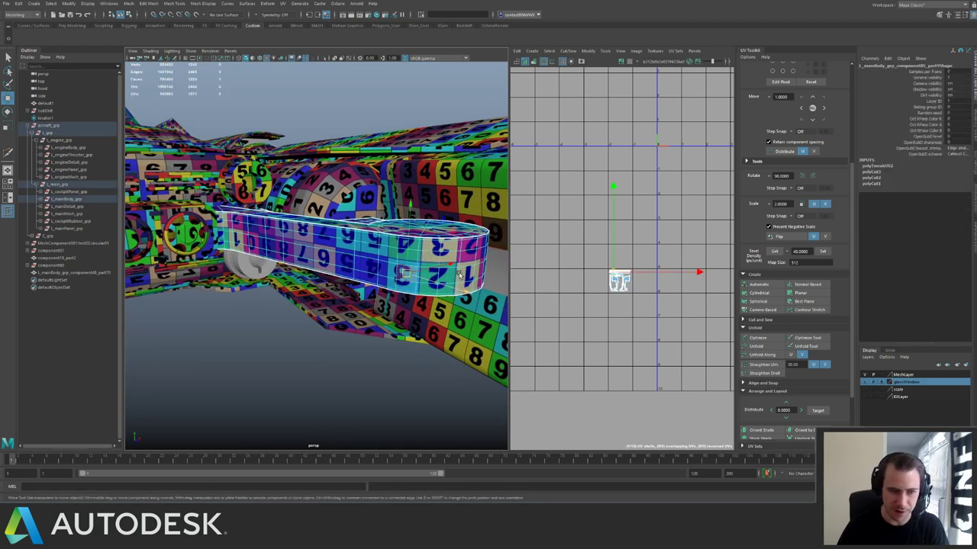
key(f)
scroll(654, 262, down, 5)
click(620, 209)
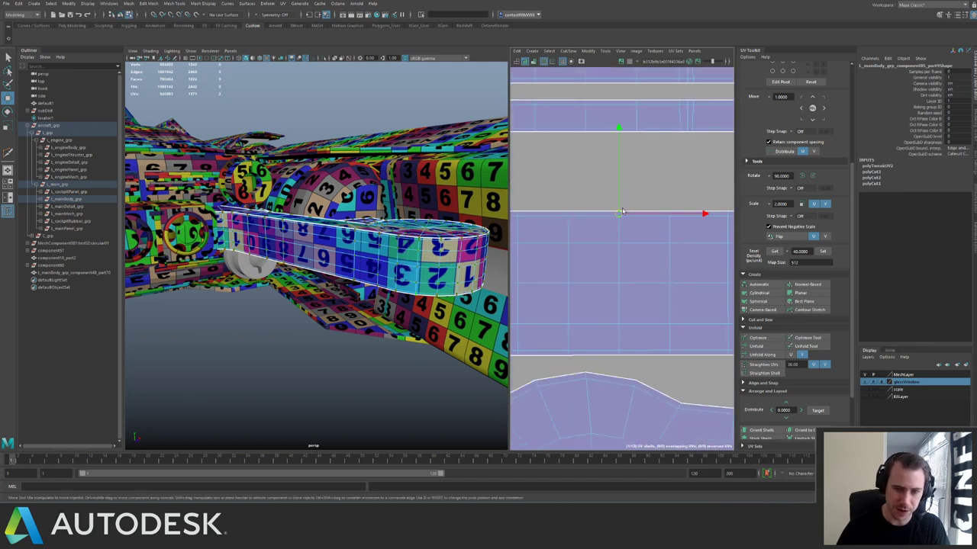
ctrl+right_drag(621, 209, 665, 236)
scroll(666, 237, down, 6)
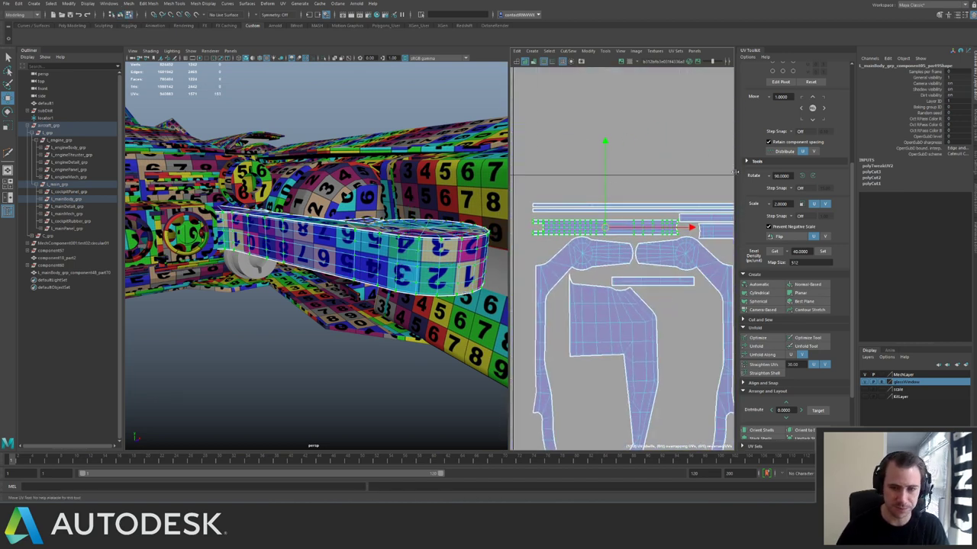
click(802, 176)
click(802, 176)
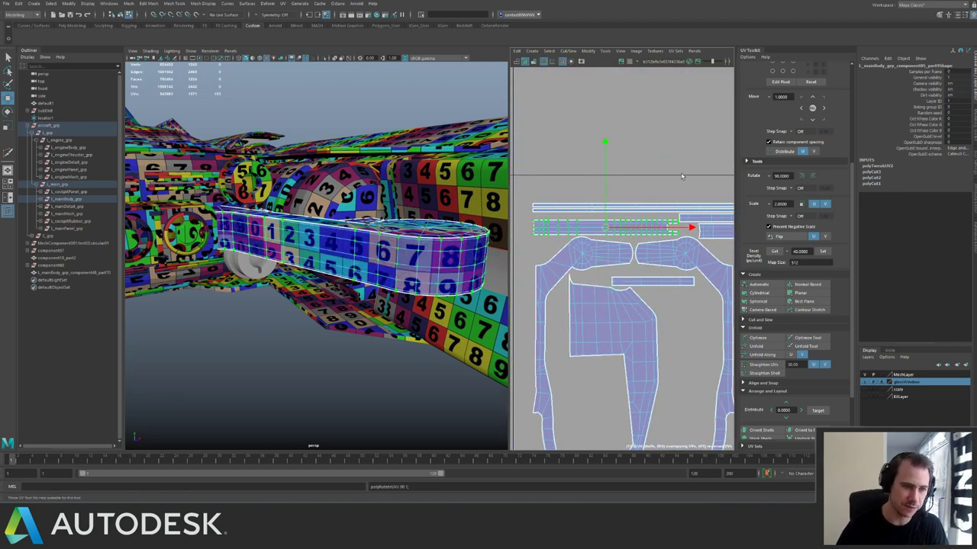
Select all of the arm piece's UV shells and lay them out in the first UV tile.
mouse_move(385, 242)
alt+mouse_down()
mouse_move(356, 237)
mouse_move(367, 239)
alt+mouse_up()
alt+right_drag(690, 244, 603, 221)
alt+middle_drag(691, 234, 608, 214)
alt+right_drag(615, 215, 541, 192)
drag(540, 191, 683, 311)
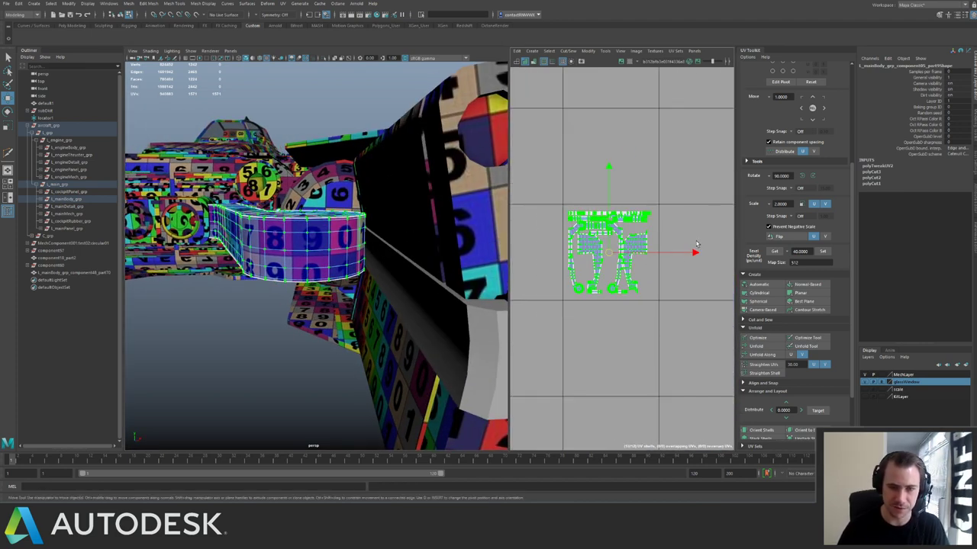
key(ctrl+l)
alt+right_drag(693, 250, 418, 158)
alt+middle_drag(695, 151, 613, 211)
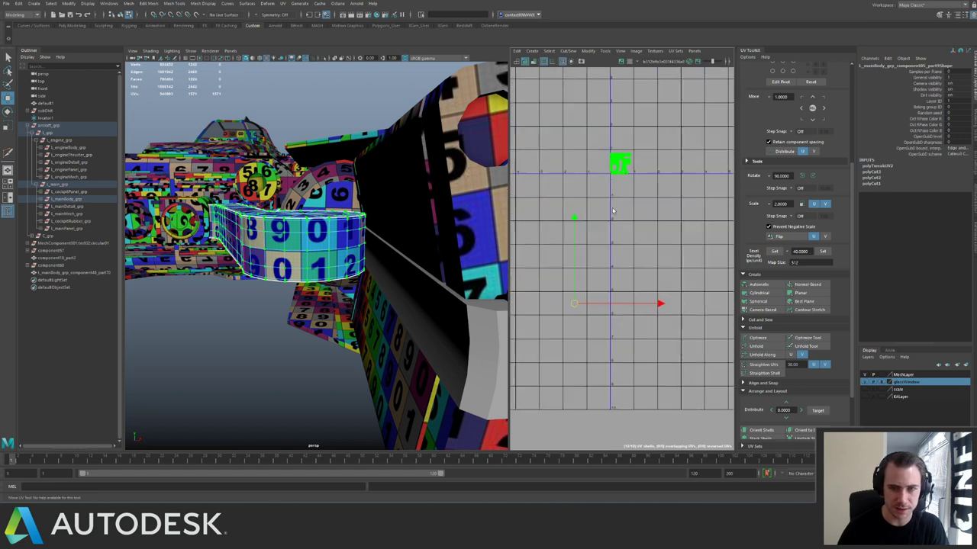
Shift the arm piece's UV shells six tiles down and one tile left, and return to object mode.
key(Down)
key(Down)
key(Down)
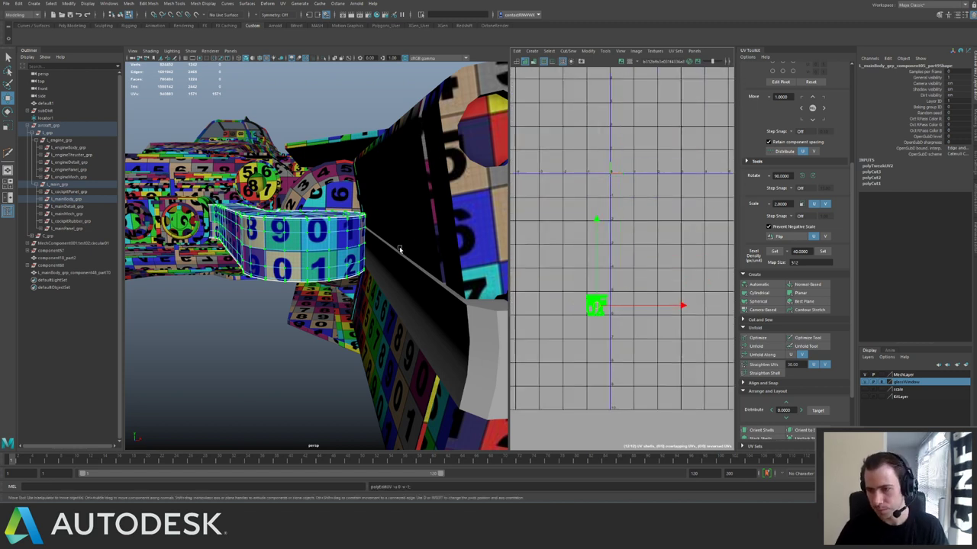
key(q)
key(F8)
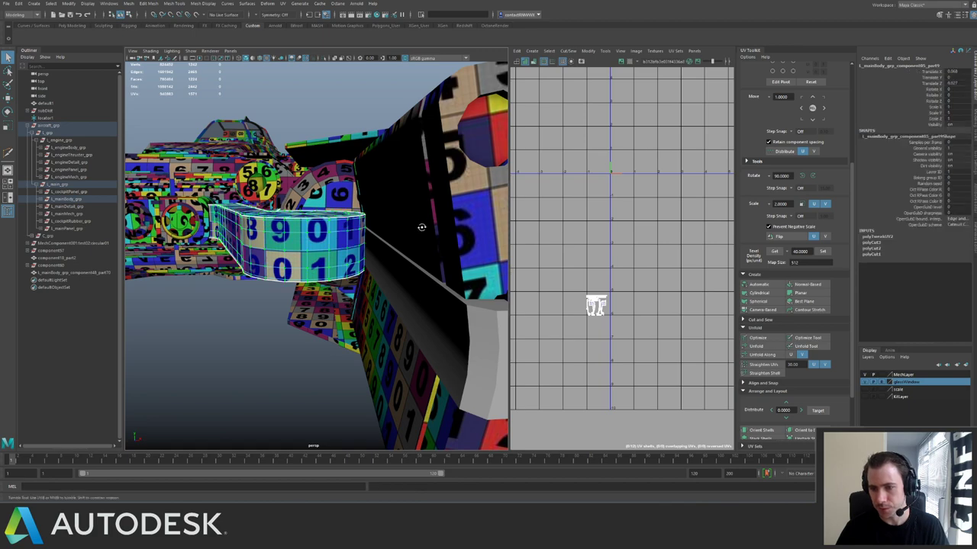
alt+drag(421, 227, 404, 263)
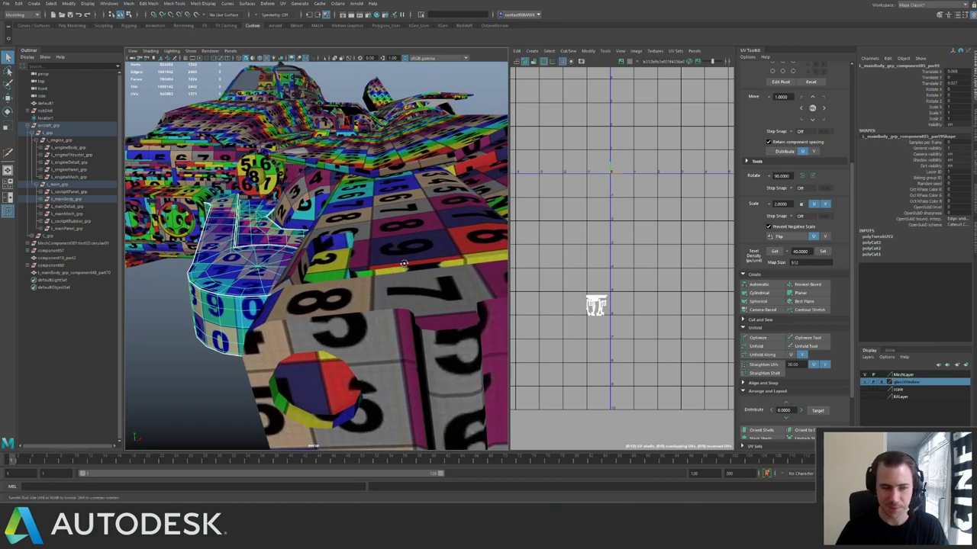
Select the L_mainBody_grp group and examine its individual pieces and their UV tile placement around the hull.
alt+right_drag(403, 263, 133, 203)
alt+drag(133, 203, 204, 221)
click(72, 199)
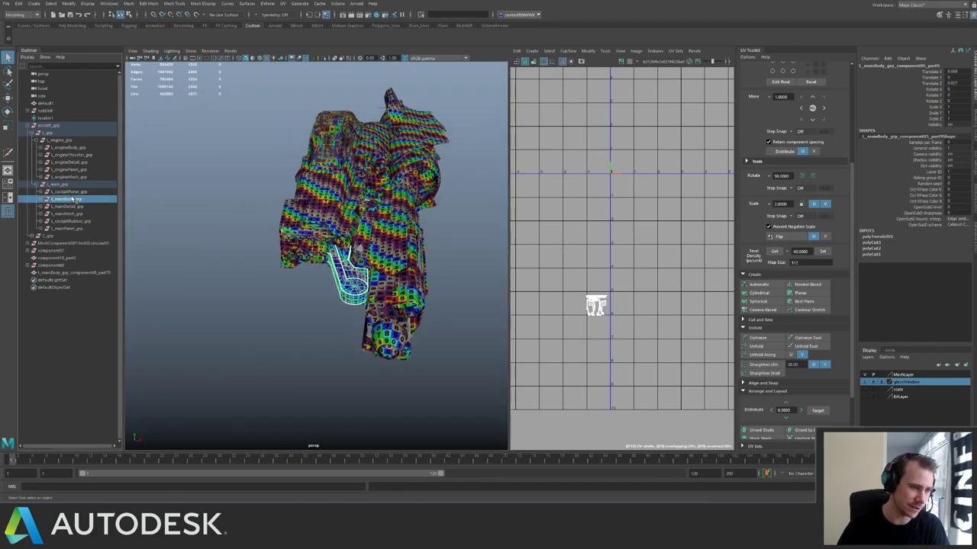
alt+drag(320, 237, 374, 226)
alt+right_drag(374, 225, 427, 236)
key(ctrl+1)
alt+drag(359, 236, 309, 227)
alt+right_drag(309, 227, 330, 256)
alt+drag(329, 257, 345, 216)
click(383, 226)
scroll(383, 227, down, 5)
click(356, 158)
alt+drag(356, 157, 334, 210)
click(330, 230)
click(247, 259)
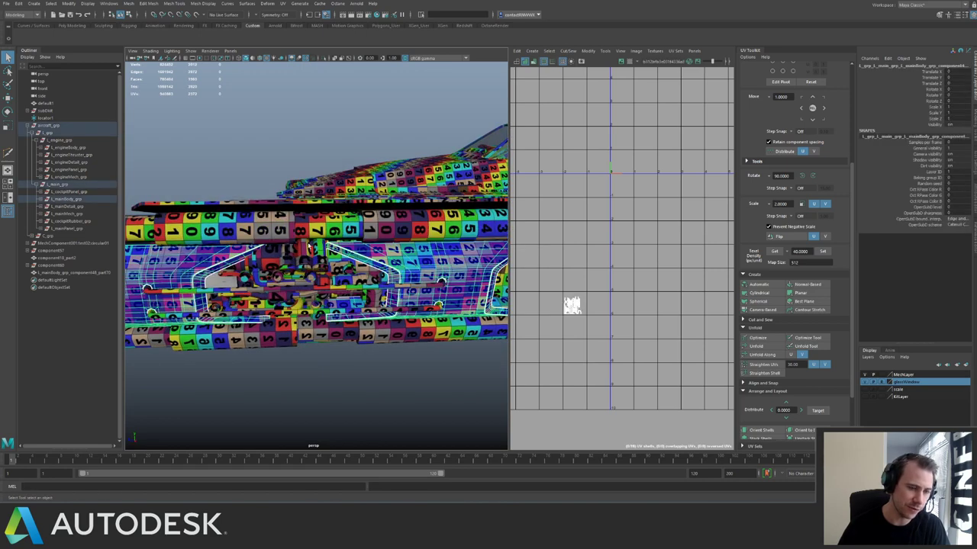
Examine the side hull's UV shells and the surrounding panel and cannon pieces for parts still needing treatment.
alt+drag(309, 244, 363, 236)
key(ctrl+F12)
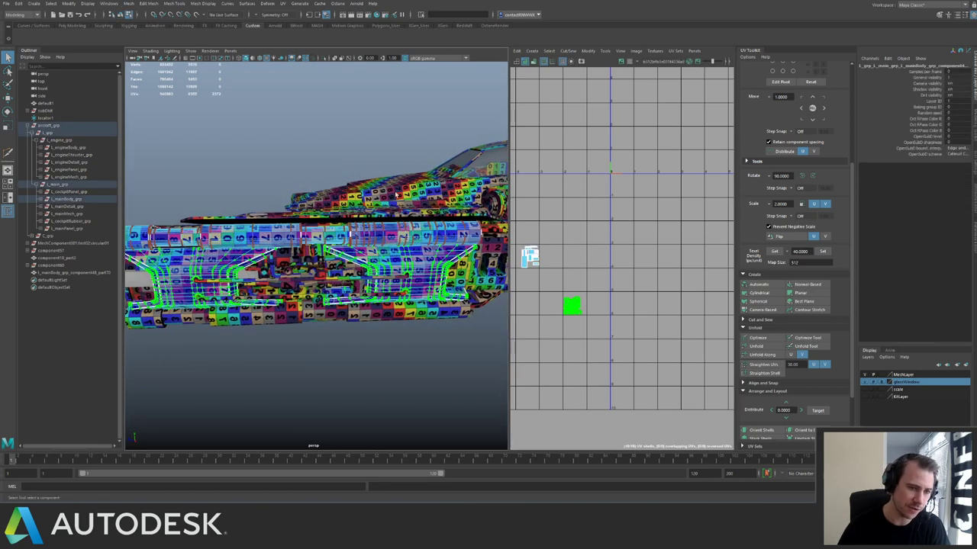
key(F8)
click(396, 197)
alt+drag(361, 185, 365, 263)
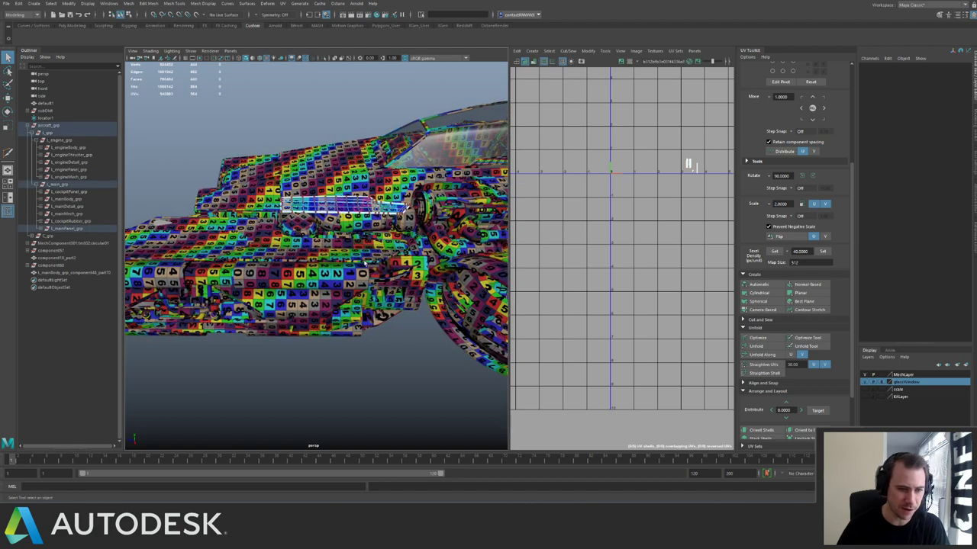
alt+drag(403, 209, 406, 183)
alt+right_drag(406, 183, 450, 200)
click(435, 272)
alt+drag(435, 272, 324, 236)
alt+right_drag(324, 236, 245, 201)
alt+drag(244, 201, 353, 157)
alt+right_drag(229, 174, 196, 172)
alt+drag(196, 172, 300, 210)
Combine the long untextured bar beside the cannon with its mirrored counterpart and isolate the combined mesh.
click(302, 210)
key(f)
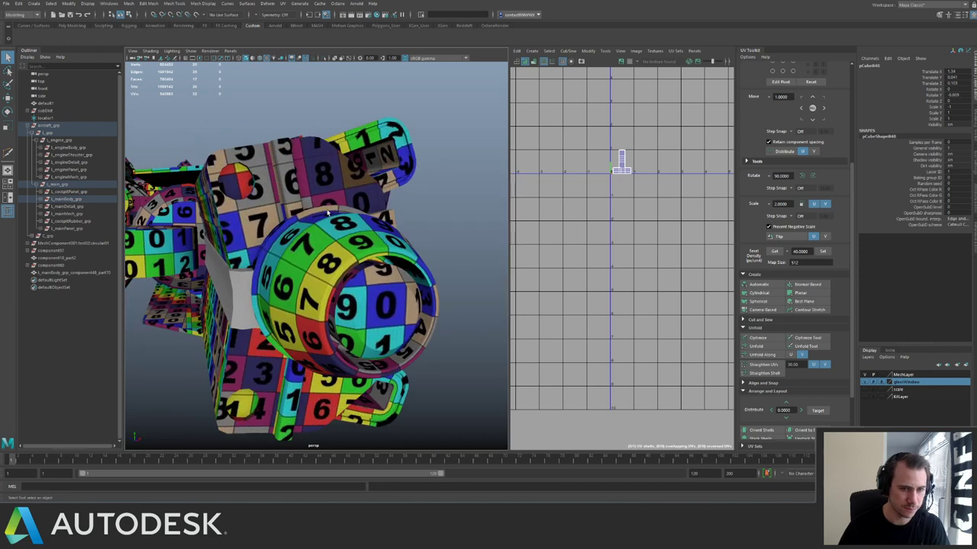
alt+drag(251, 292, 366, 259)
key(space)
click(192, 272)
click(212, 300)
key(ctrl+1)
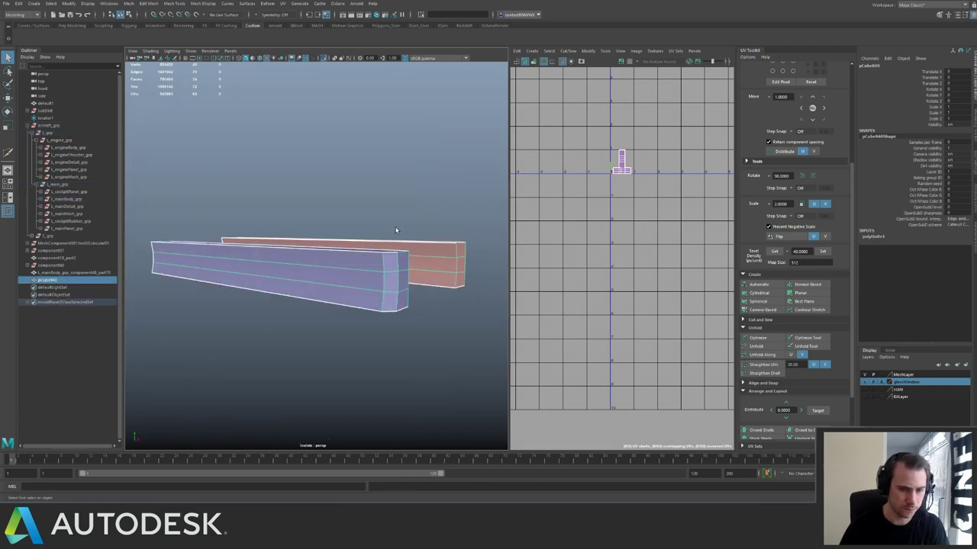
Try reversing the normals of the combined bars.
key(space)
click(394, 243)
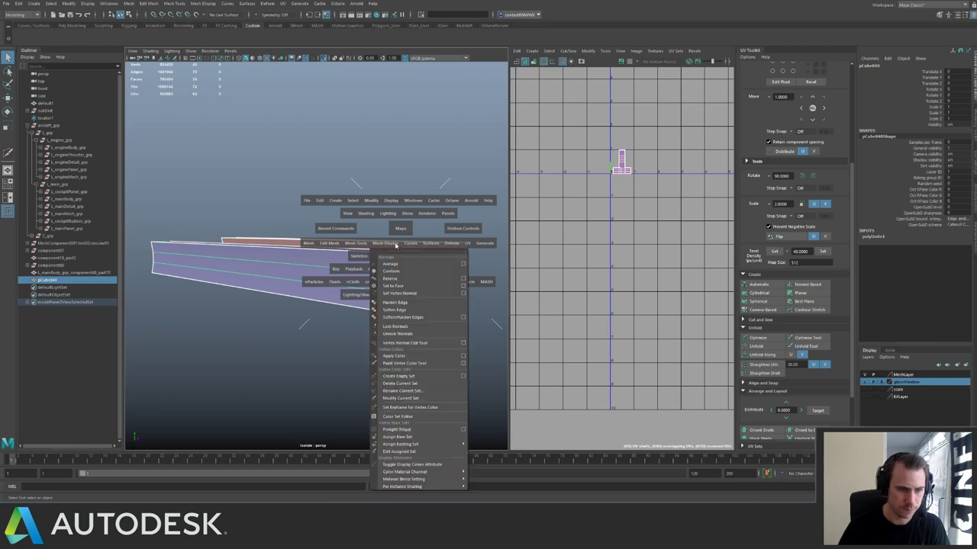
click(400, 280)
key(ctrl+1)
alt+drag(382, 276, 365, 273)
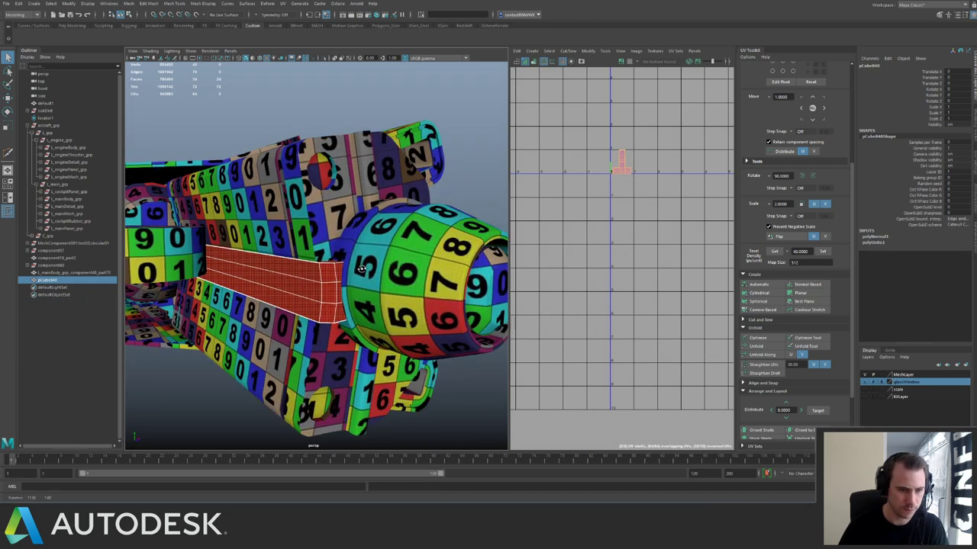
key(ctrl+z)
key(ctrl+z)
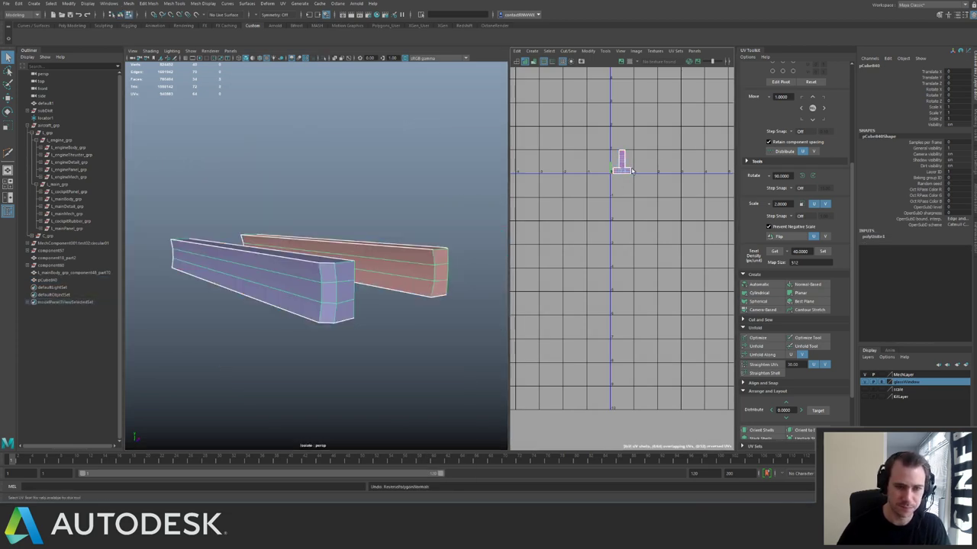
Check how the combined bars sit against the cannon, isolate them again and delete their hidden end faces.
click(338, 231)
alt+drag(338, 231, 275, 286)
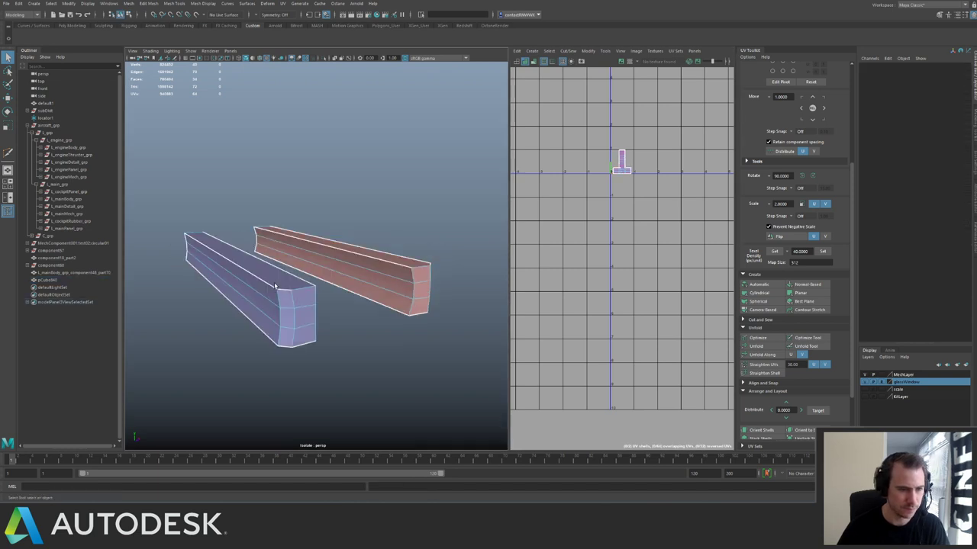
key(ctrl+1)
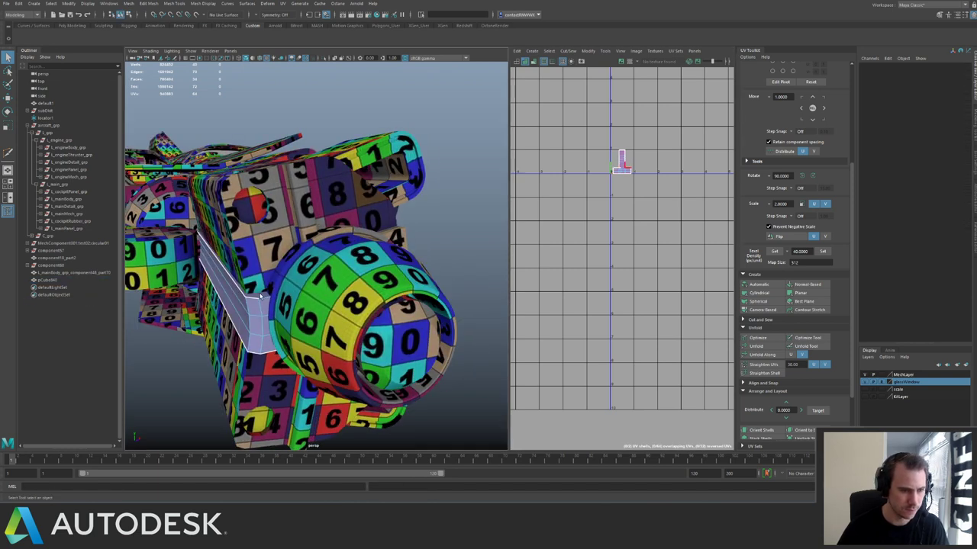
right_drag(261, 297, 281, 287)
key(ctrl+1)
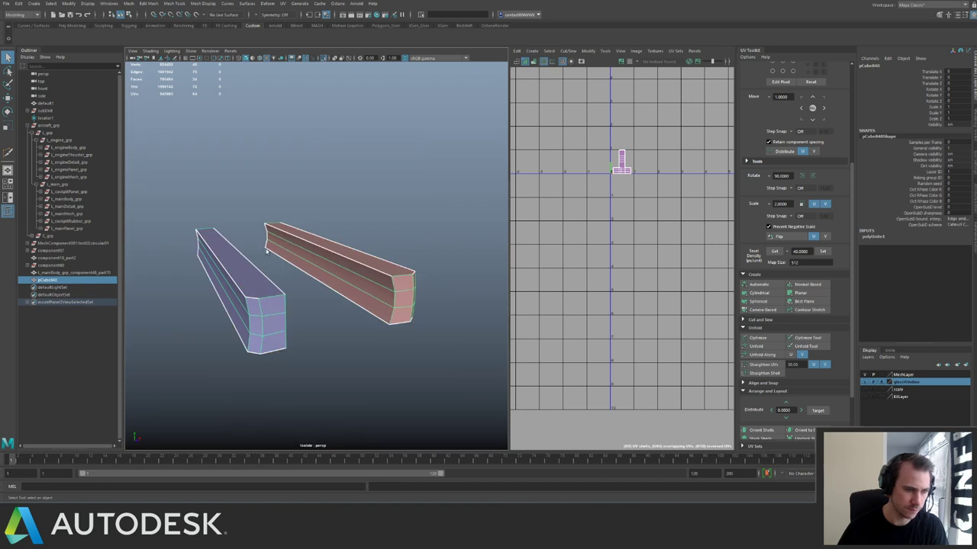
alt+drag(266, 251, 391, 322)
scroll(209, 232, down, 2)
key(F11)
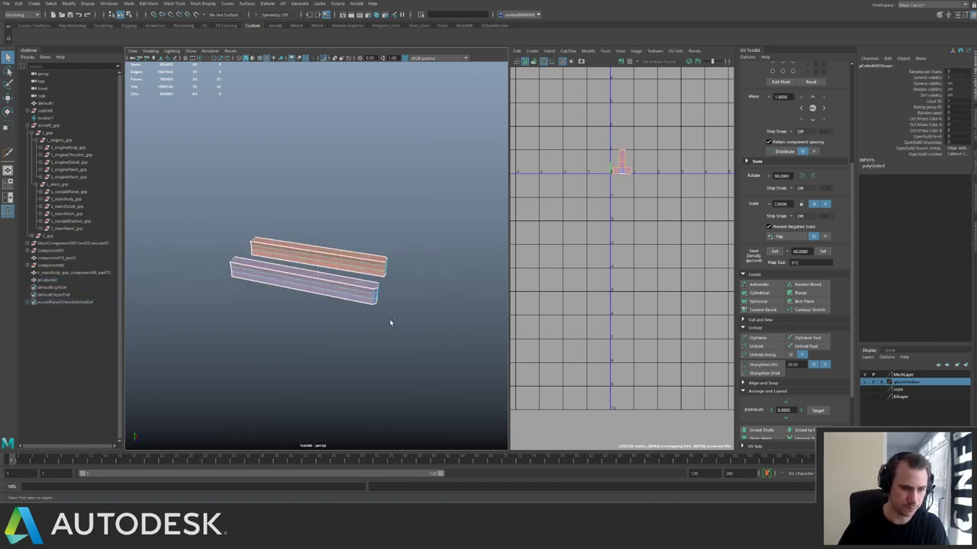
key(Delete)
Delete the hidden inner long side faces of both isolated bars.
alt+drag(371, 210, 309, 190)
alt+right_drag(310, 191, 414, 291)
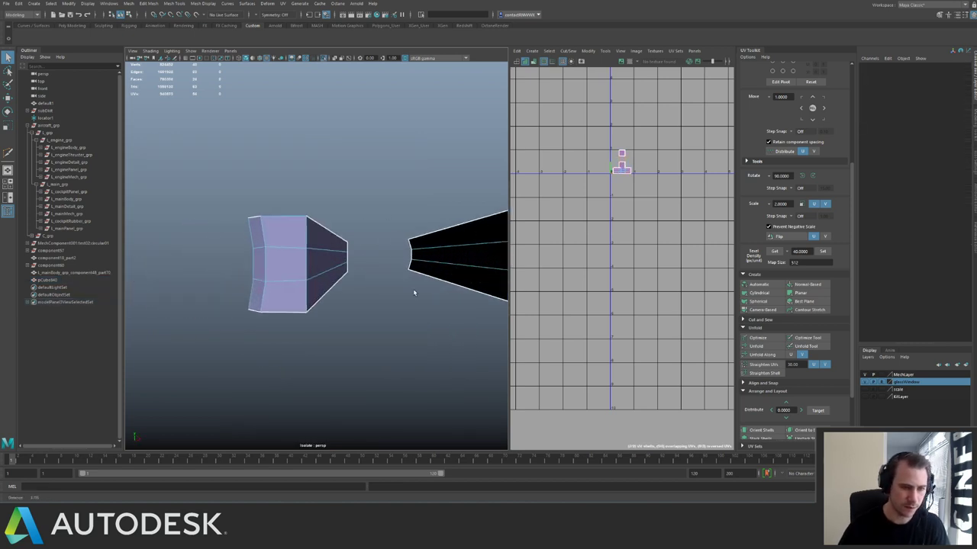
alt+drag(413, 289, 278, 244)
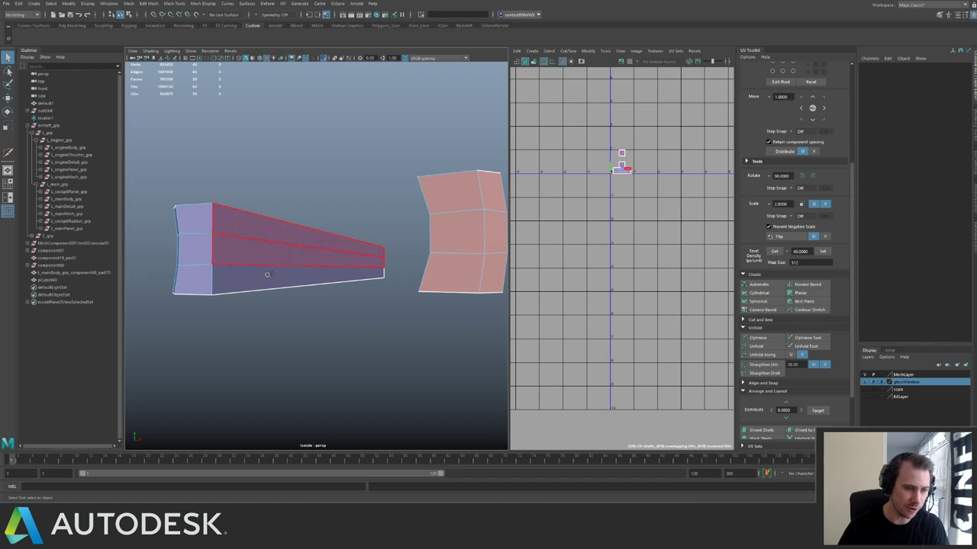
click(270, 274)
alt+drag(367, 229, 404, 246)
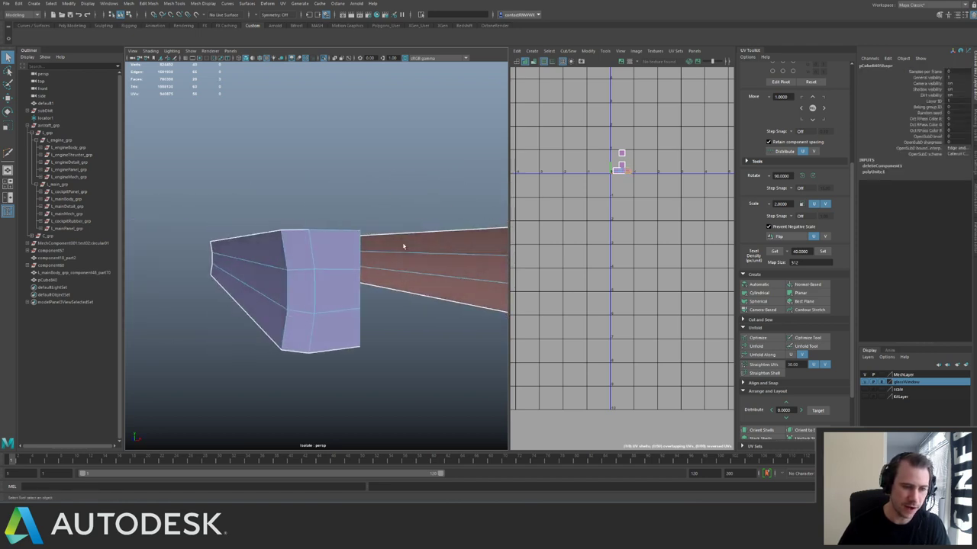
shift+click(425, 272)
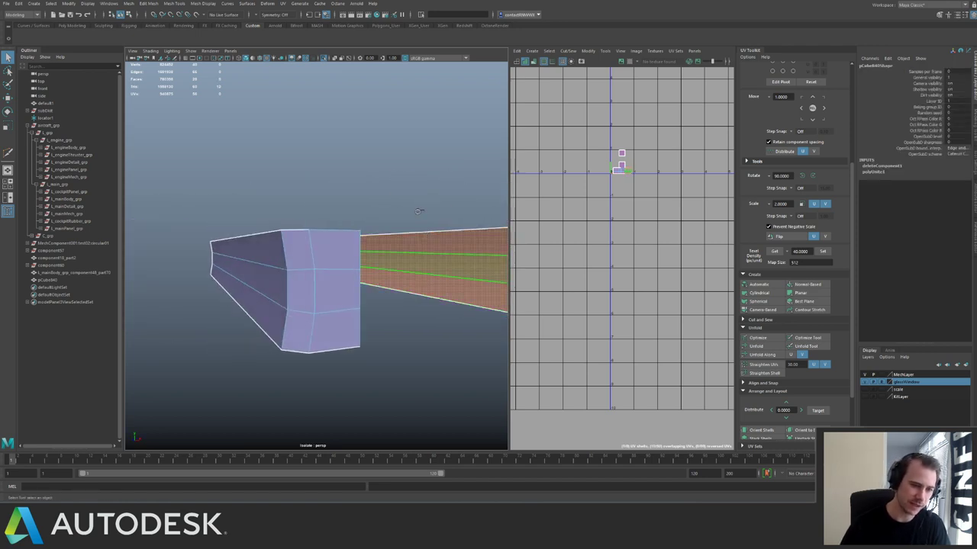
alt+drag(419, 211, 377, 206)
key(Delete)
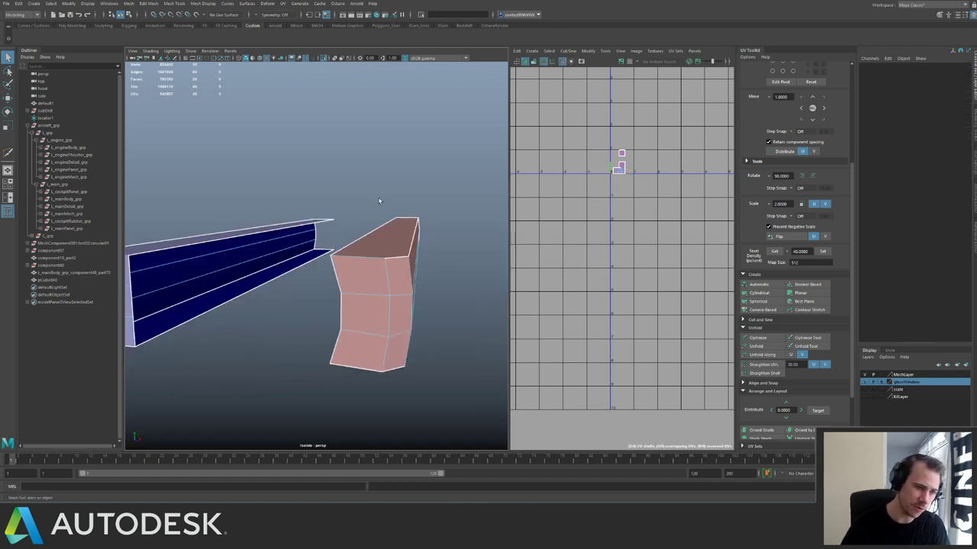
Compare the bars with the full model and cut an edge across the red-shaded bar's top face at the chamfer corner.
right_drag(361, 267, 378, 227)
alt+drag(378, 227, 327, 323)
key(ctrl+1)
key(ctrl+1)
key(ctrl+shift+x)
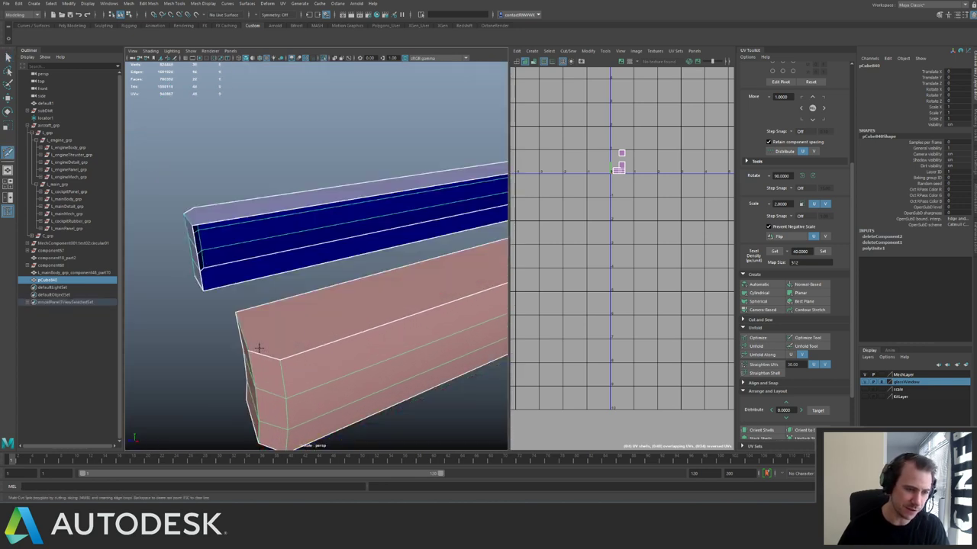
key(q)
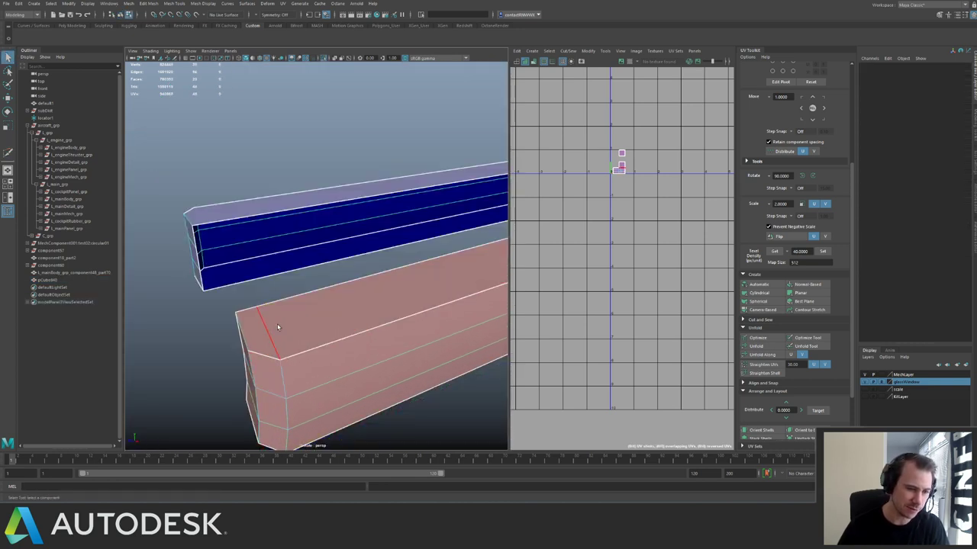
Cut matching edges across the undersides of both bars at their chamfered ends.
alt+drag(274, 327, 285, 214)
key(ctrl+shift+x)
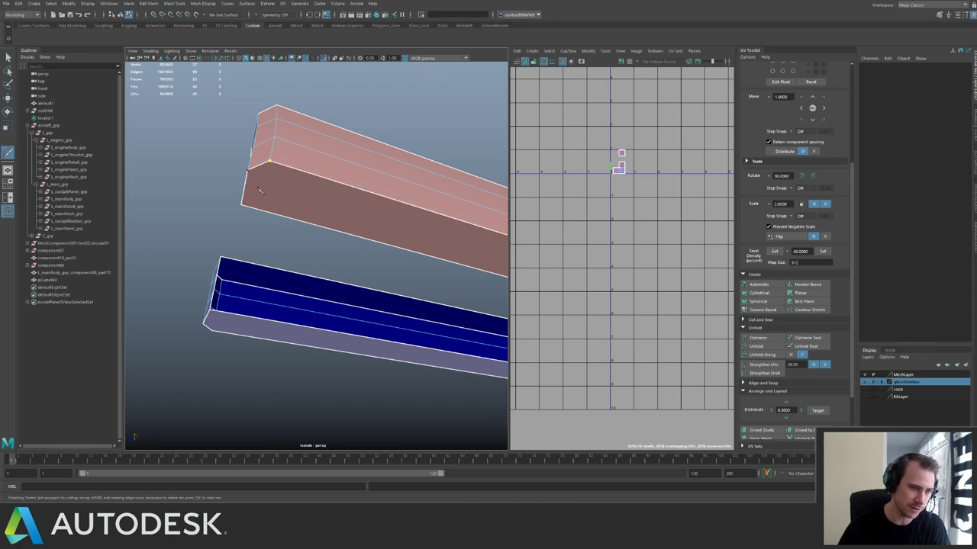
ctrl+click(262, 202)
key(q)
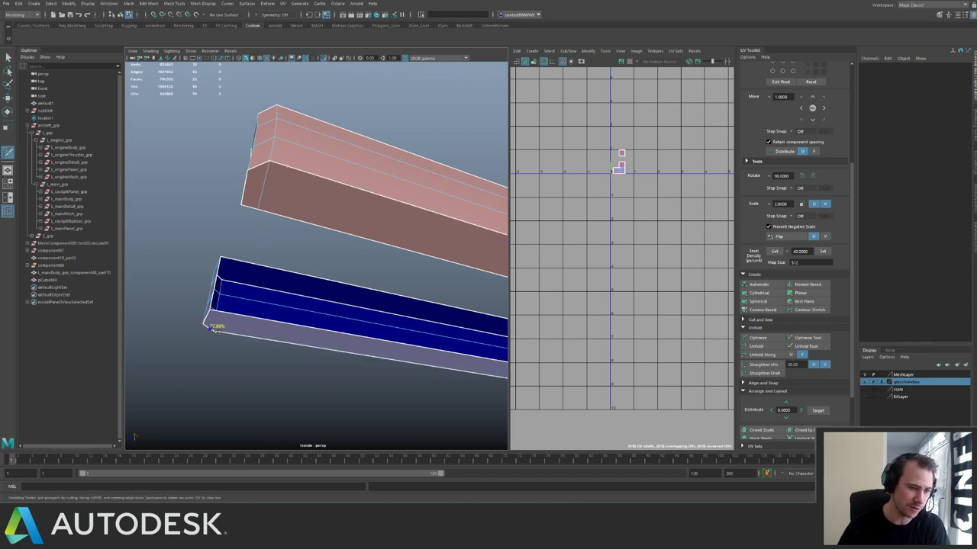
Cut the remaining edge across the blue-shaded bar's top face at its chamfered end and return to object mode.
key(ctrl+shift+x)
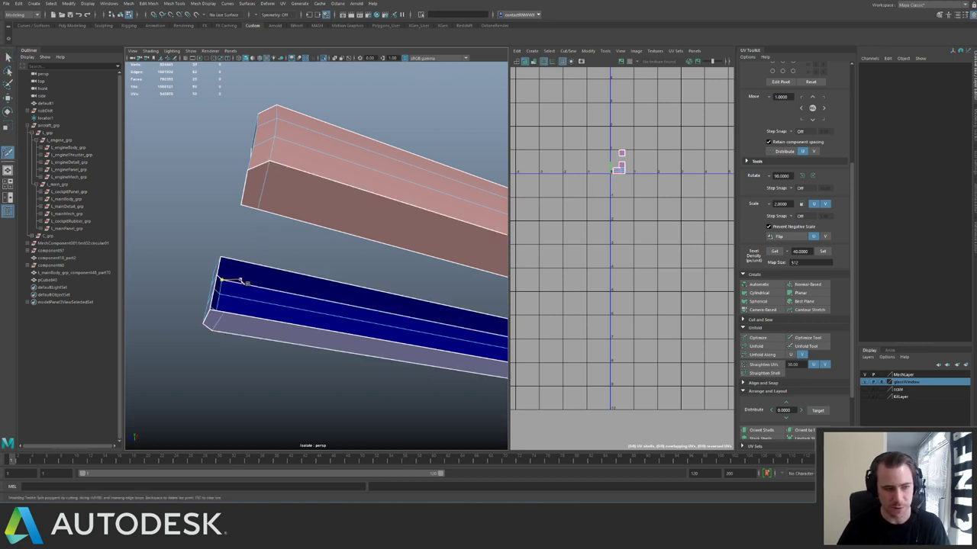
click(237, 262)
key(q)
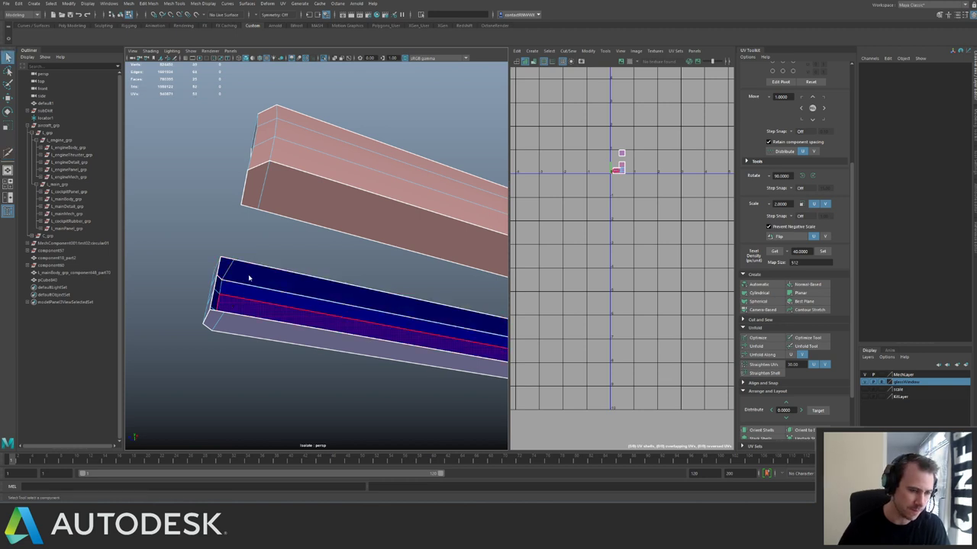
right_drag(248, 277, 266, 248)
scroll(246, 207, down, 5)
alt+drag(246, 207, 329, 212)
alt+middle_drag(329, 211, 350, 225)
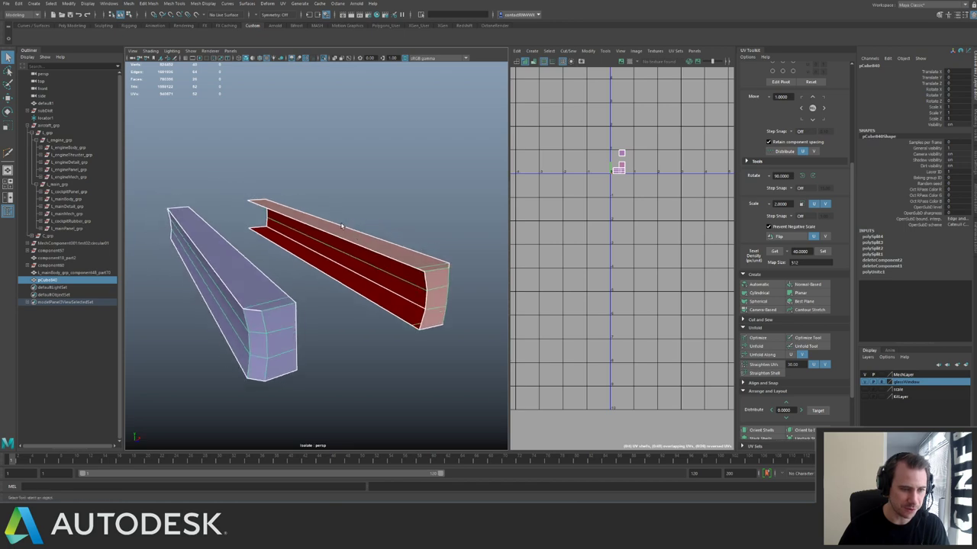
Bevel the outer long edges and the chamfered-end corner edges of both bars, increasing the fraction and turning Chamfer off.
key(ctrl+1)
alt+drag(349, 224, 293, 238)
scroll(307, 225, down, 5)
key(ctrl+1)
scroll(293, 239, up, 4)
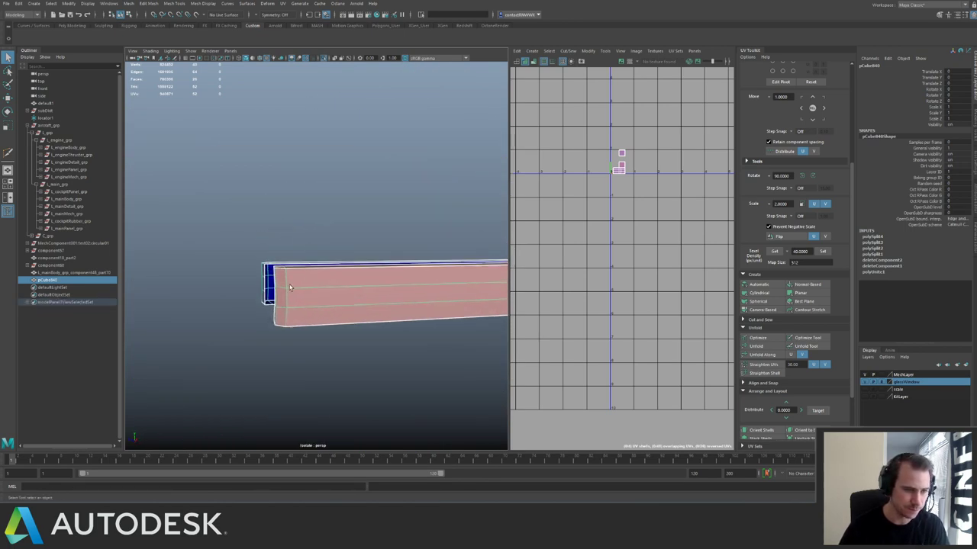
right_drag(288, 286, 288, 271)
alt+drag(288, 271, 283, 254)
alt+middle_drag(249, 239, 247, 255)
drag(238, 254, 302, 260)
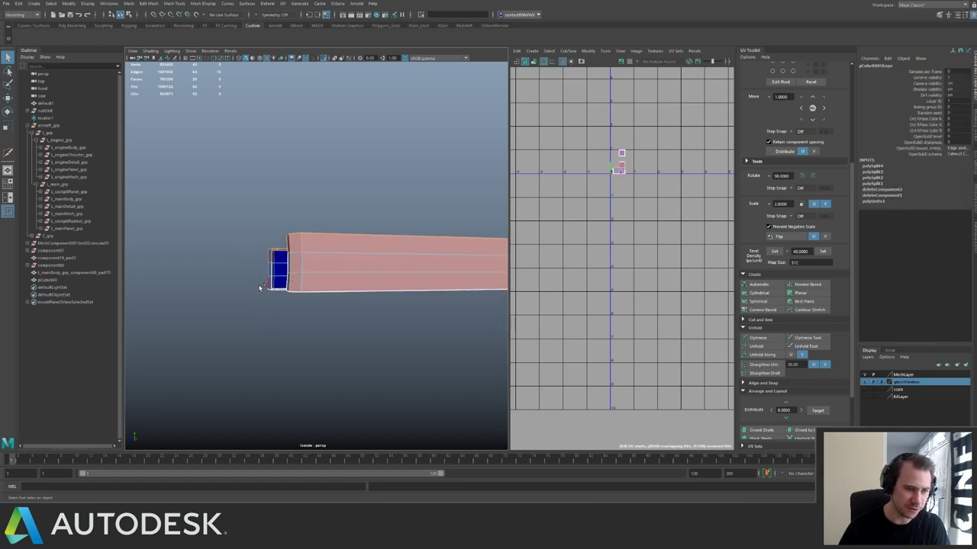
shift+drag(314, 303, 305, 248)
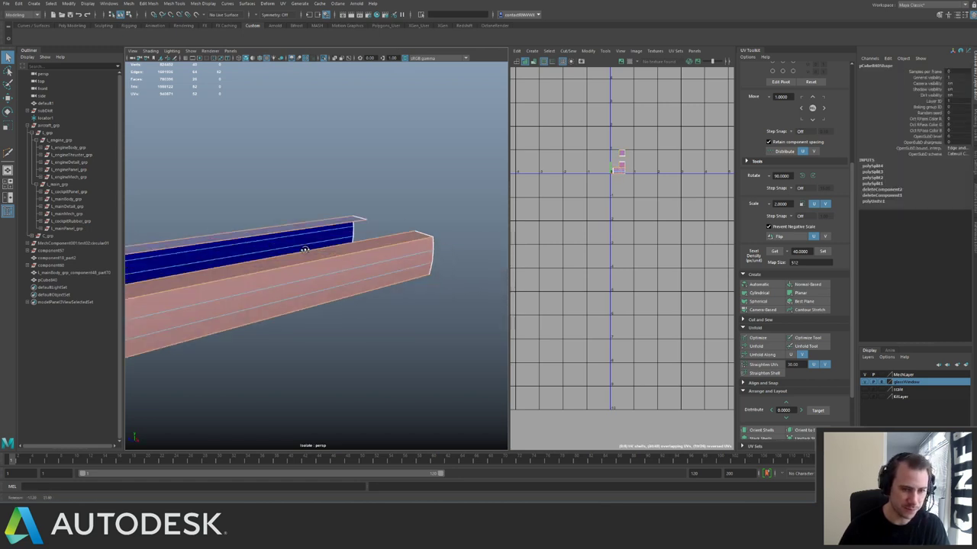
alt+middle_drag(305, 248, 354, 234)
key(ctrl+1)
alt+drag(353, 235, 399, 231)
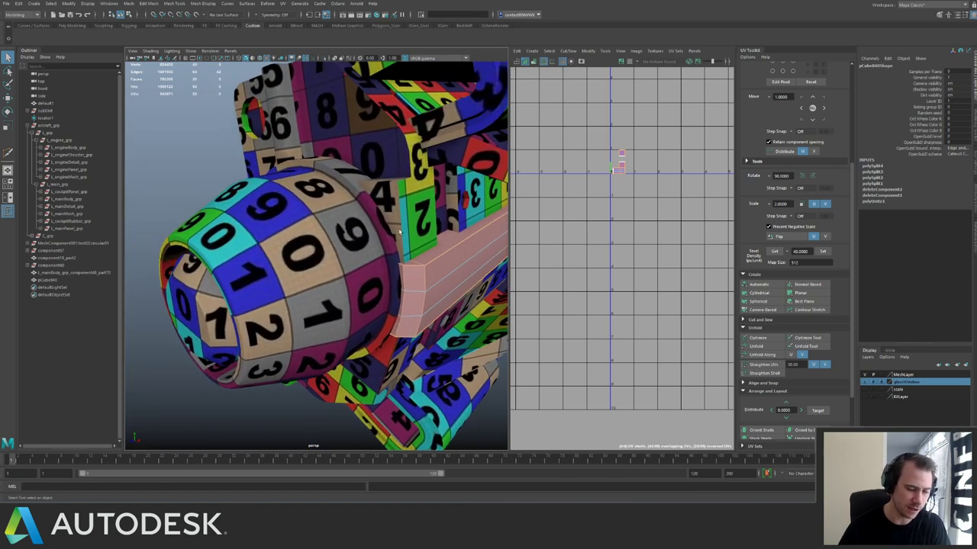
alt+drag(458, 241, 392, 266)
shift+right_drag(353, 284, 391, 286)
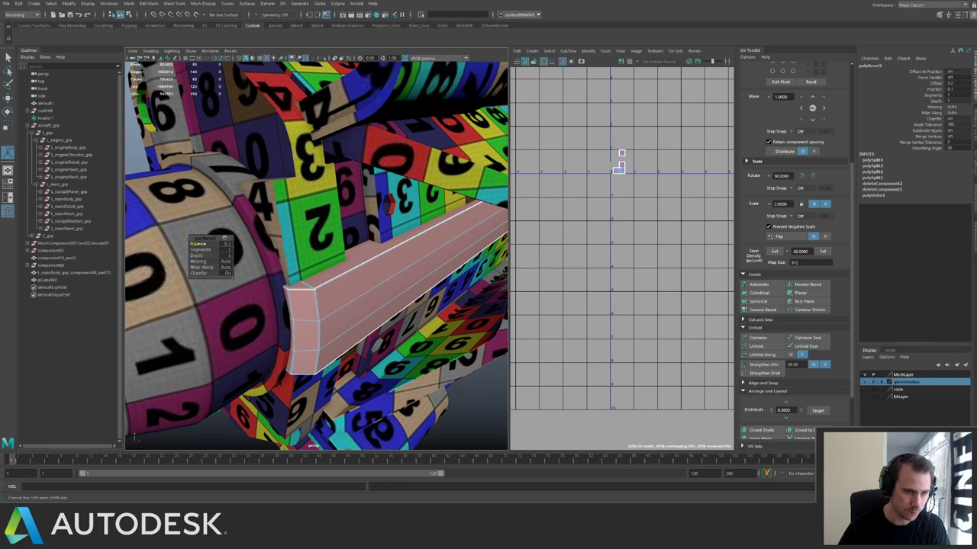
drag(200, 244, 204, 244)
click(199, 273)
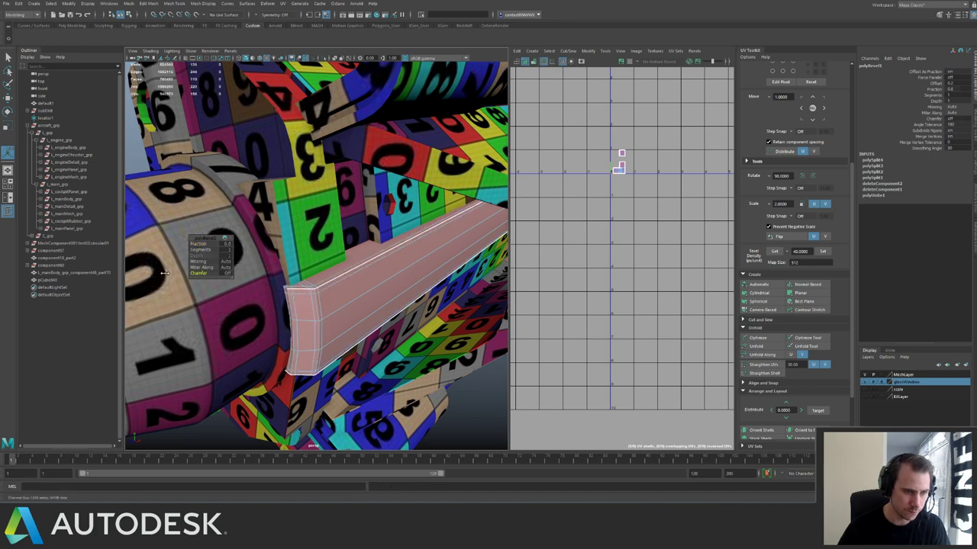
Check the beveled bars against the full model and soften all edges of the isolated bars.
alt+right_drag(395, 247, 282, 233)
alt+drag(282, 233, 355, 218)
alt+right_drag(356, 217, 352, 210)
scroll(286, 203, down, 3)
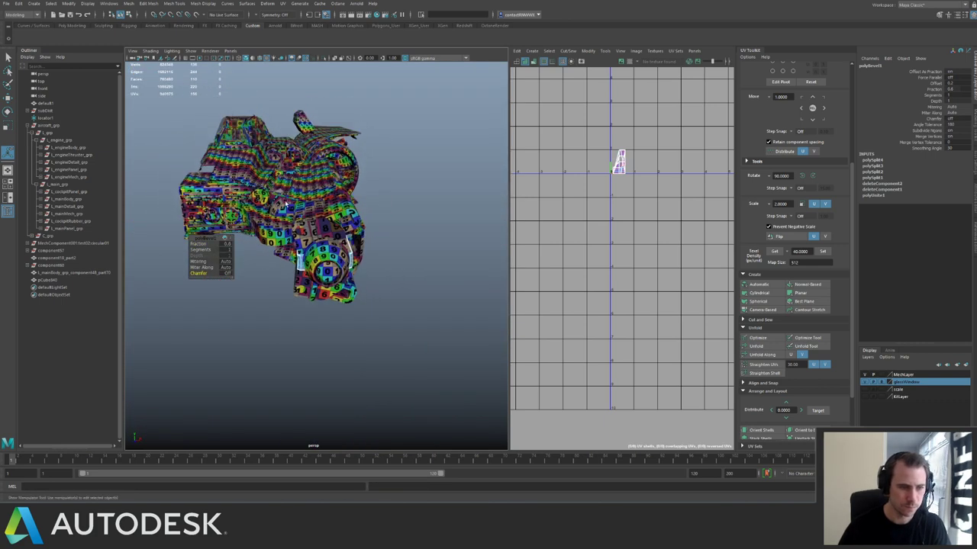
alt+drag(365, 232, 354, 230)
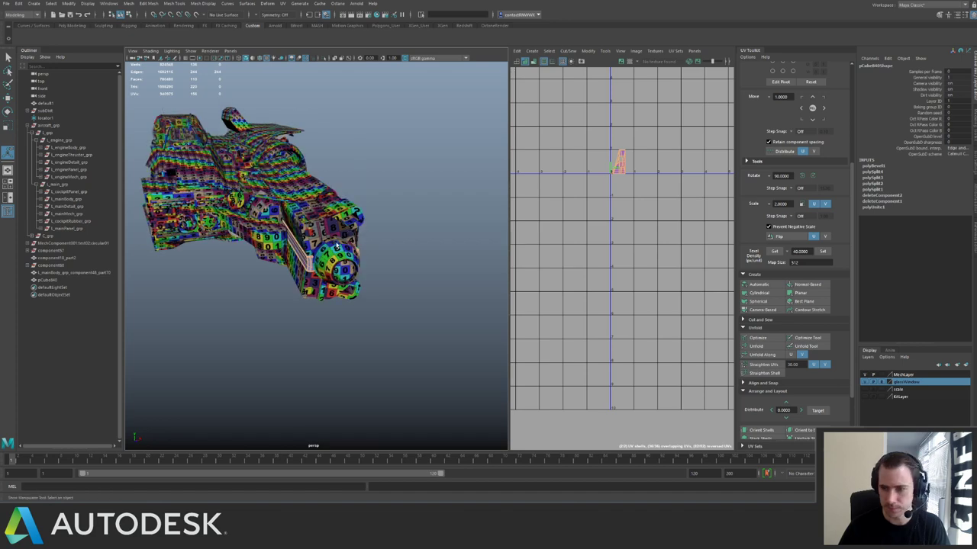
key(q)
right_drag(332, 250, 347, 237)
click(402, 207)
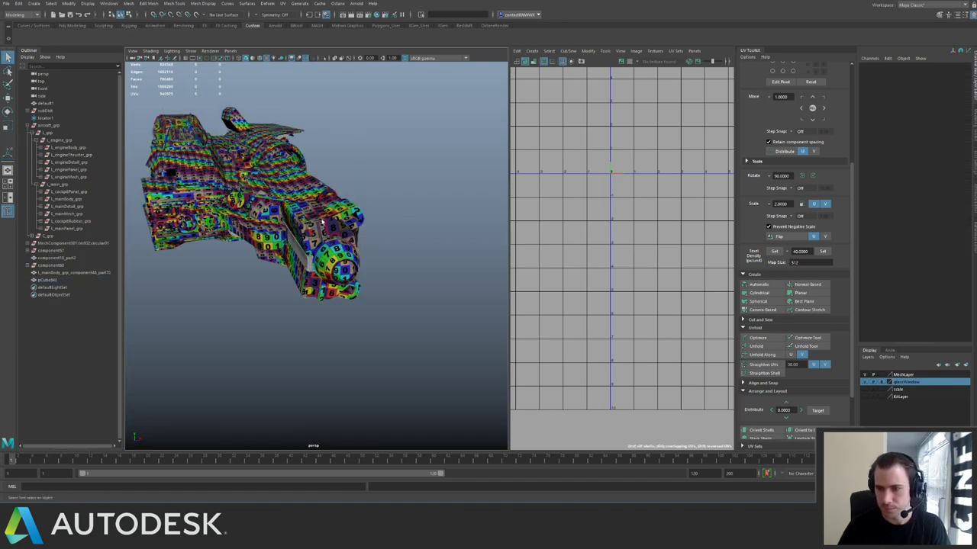
scroll(365, 267, up, 4)
key(ctrl+1)
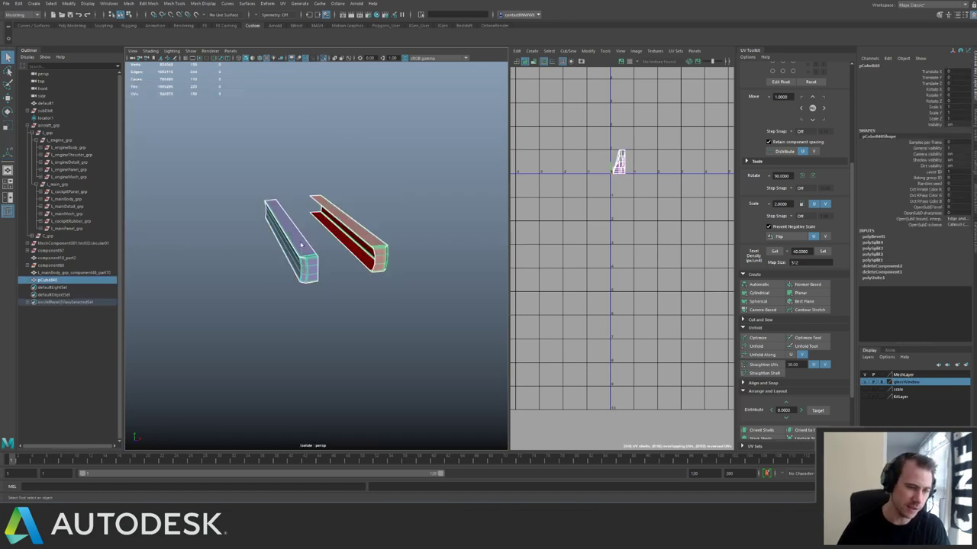
key(f)
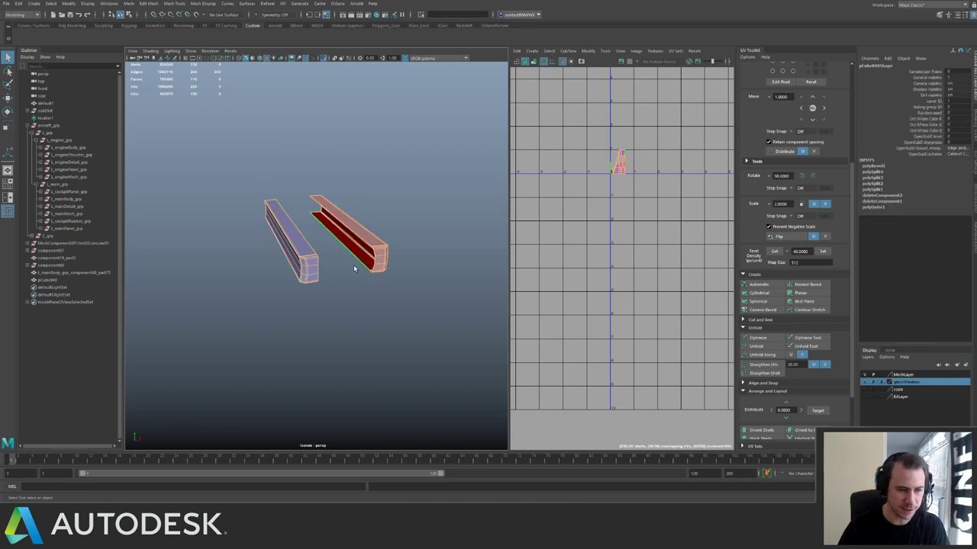
mouse_move(354, 267)
alt+mouse_down()
mouse_move(338, 279)
mouse_move(355, 264)
alt+mouse_up()
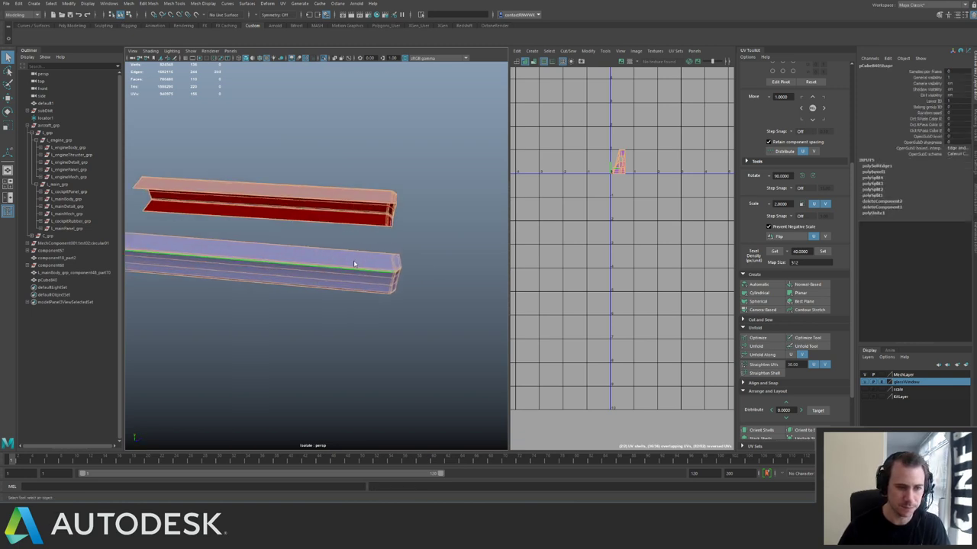
click(354, 264)
Merge the bevel vertices at the chamfer corner of the blue-shaded bar's top face and delete the surplus edges there.
alt+drag(350, 212, 331, 214)
alt+right_drag(331, 217, 460, 318)
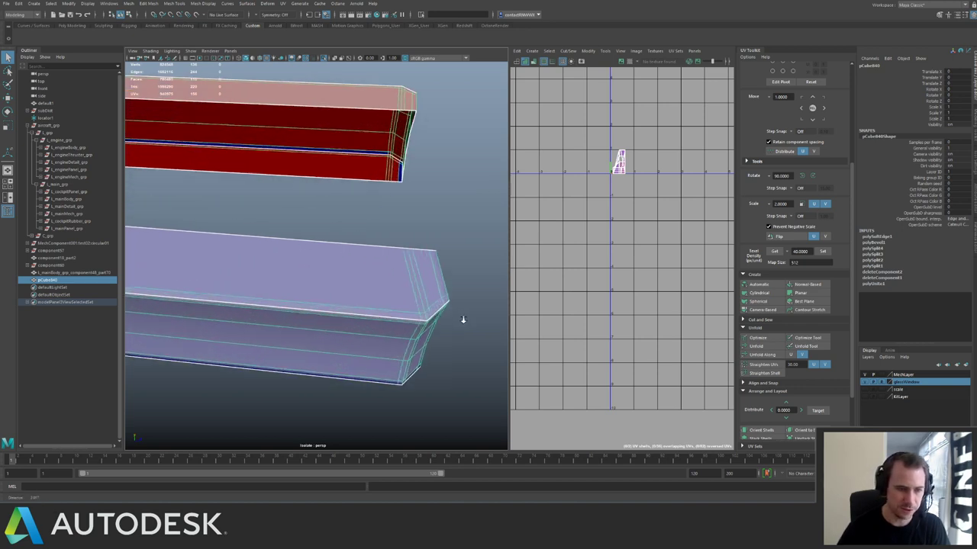
alt+drag(460, 318, 275, 328)
right_drag(273, 336, 271, 315)
click(271, 314)
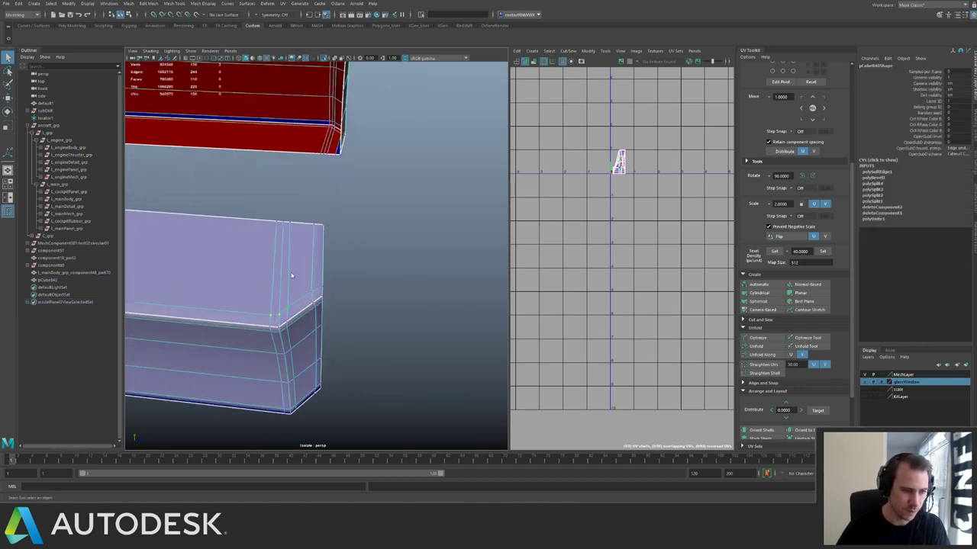
shift+right_drag(292, 276, 326, 216)
click(279, 248)
shift+click(289, 249)
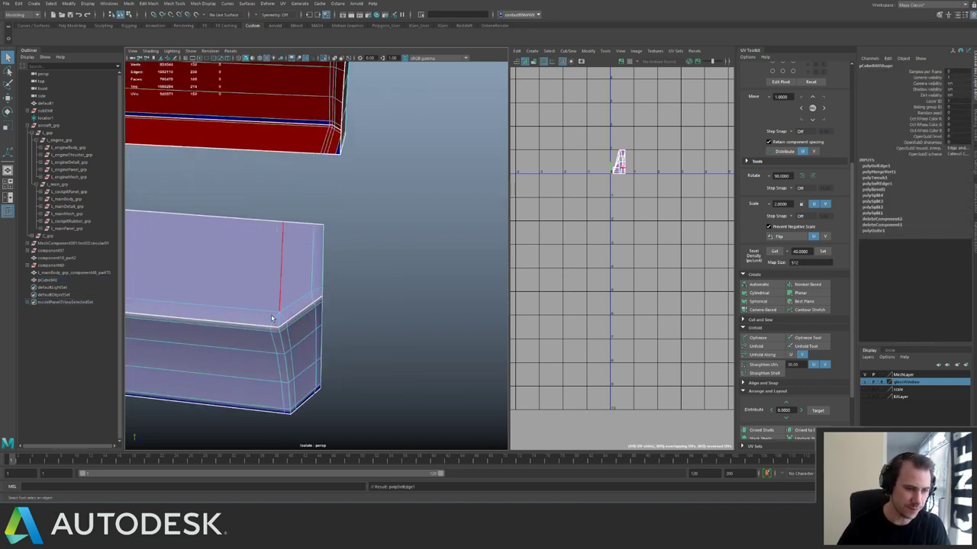
key(Delete)
Merge the bevel vertices at the chamfer corner of the red-shaded bar's top face and delete the surplus edges there.
alt+drag(381, 263, 267, 167)
click(416, 259)
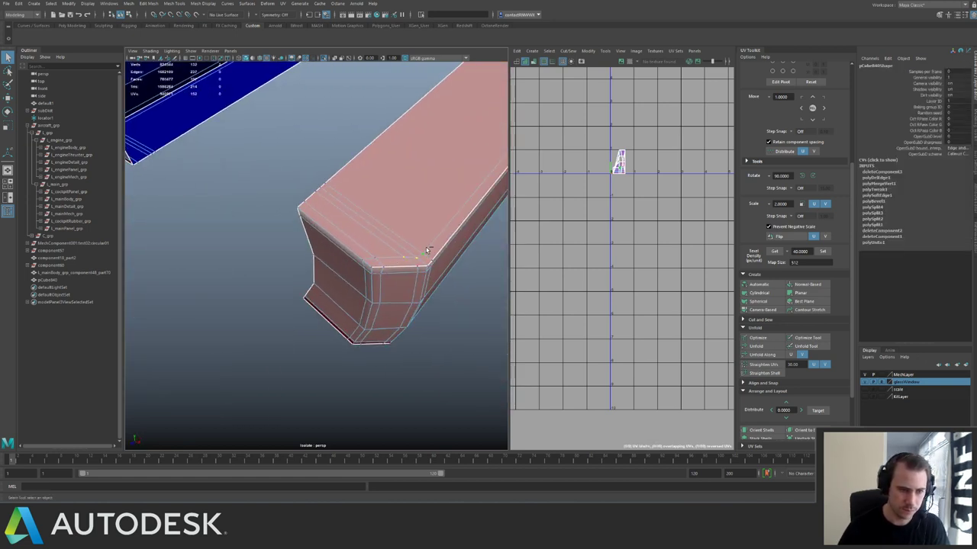
shift+right_drag(427, 251, 422, 215)
right_drag(428, 253, 400, 229)
click(410, 256)
key(g)
click(399, 243)
key(ctrl+Delete)
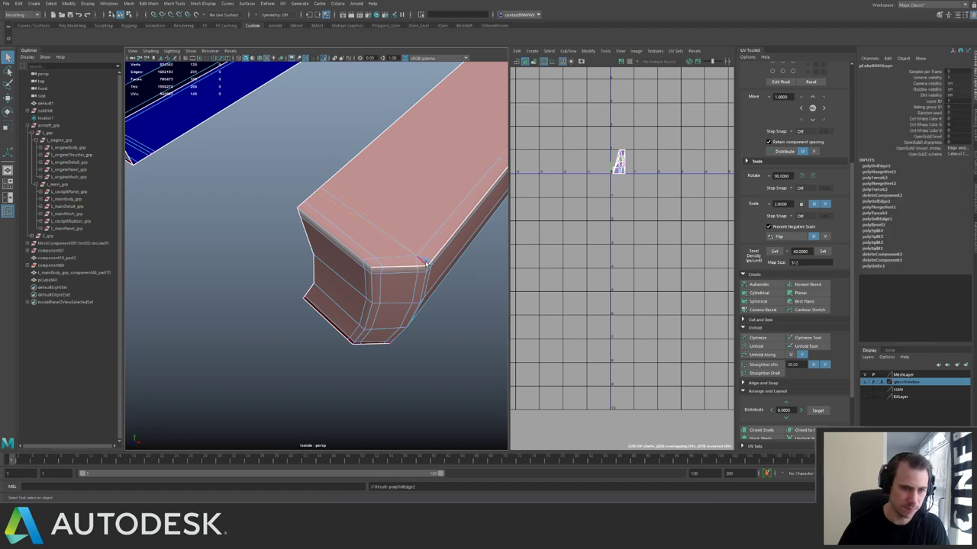
Merge the bevel vertices at the chamfer corner on the red-shaded bar's underside and delete the surplus edges there.
alt+drag(427, 267, 356, 176)
click(374, 174)
shift+click(381, 160)
key(g)
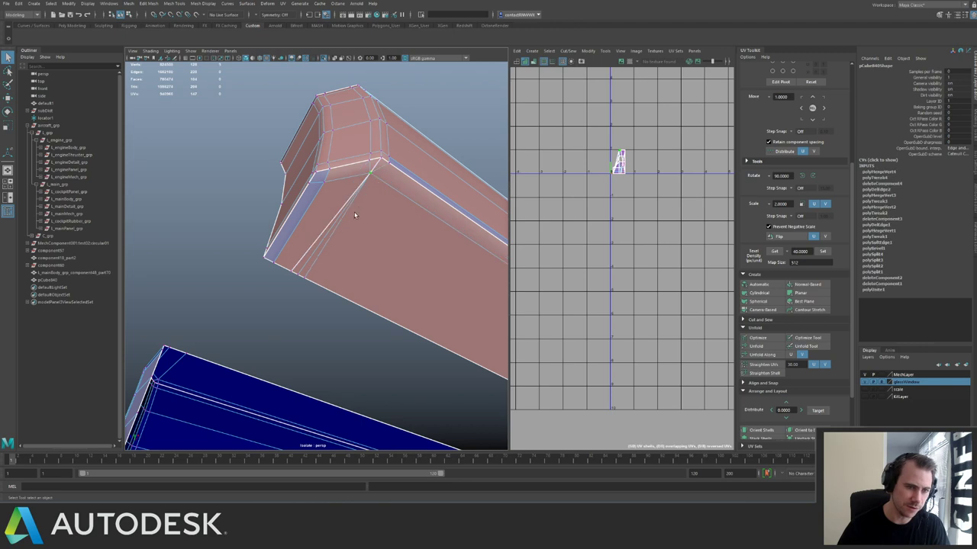
right_drag(356, 216, 355, 196)
click(344, 205)
shift+click(350, 218)
key(ctrl+Delete)
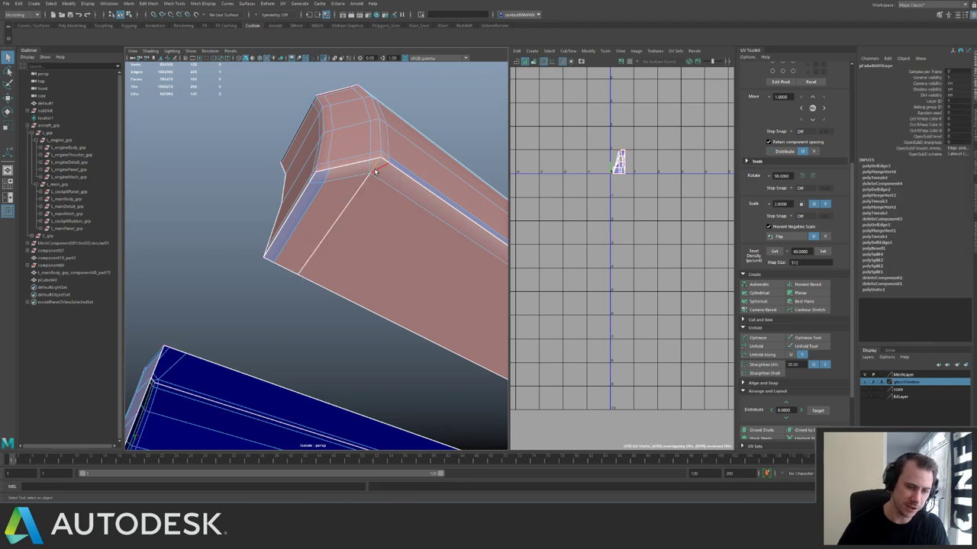
key(Delete)
Merge the bevel vertices at the chamfer corner on the blue-shaded bar's underside, delete the surplus edges and return to object mode.
alt+drag(321, 198, 458, 202)
alt+drag(244, 187, 355, 255)
alt+right_drag(356, 255, 320, 212)
alt+drag(321, 212, 324, 240)
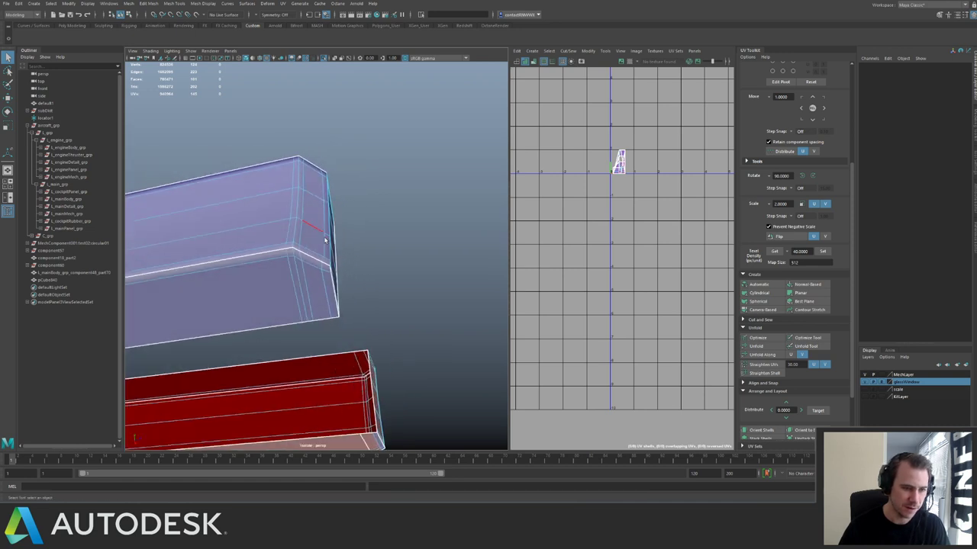
click(300, 264)
key(g)
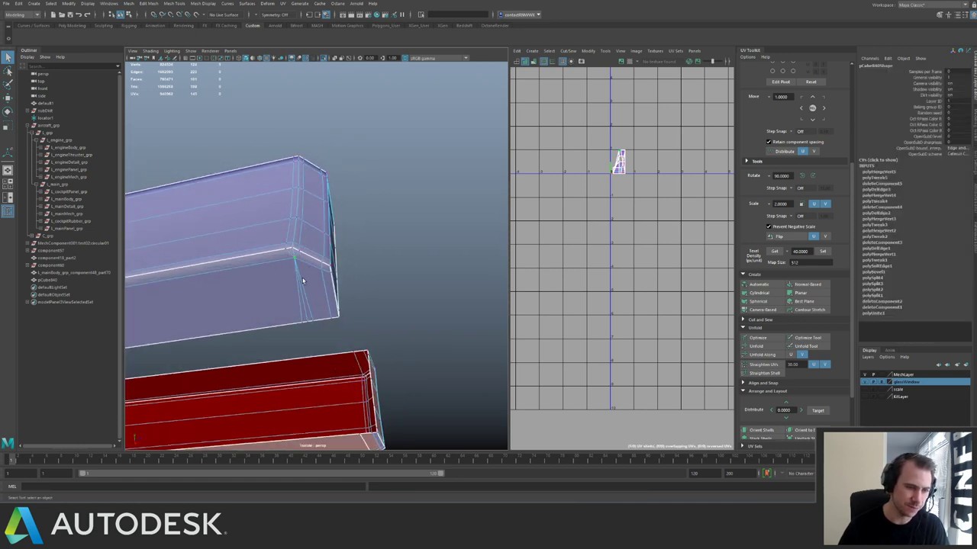
drag(291, 279, 294, 253)
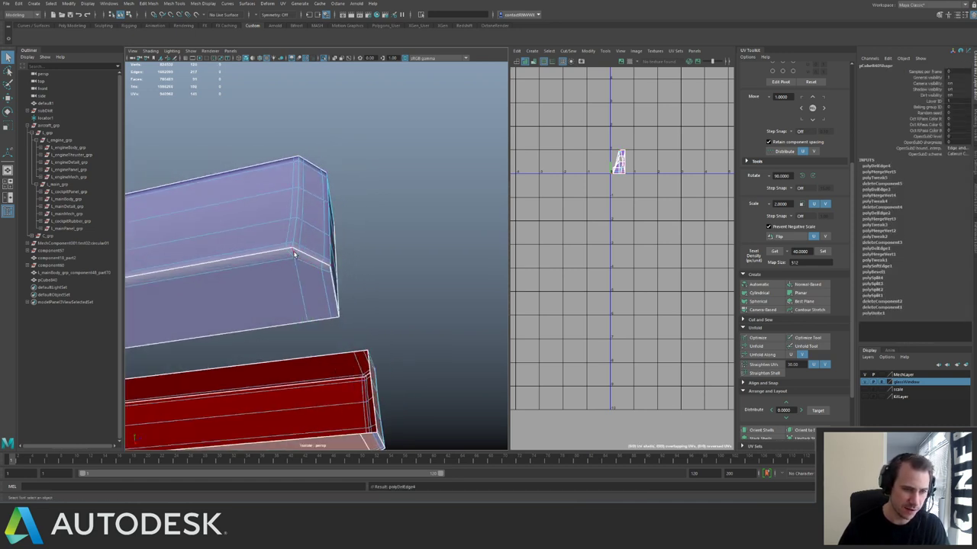
key(Delete)
right_drag(296, 224, 345, 178)
Insert evenly spaced edge loops across the blue-shaded bar and delete the mesh's construction history.
key(ctrl+1)
alt+right_drag(335, 172, 190, 140)
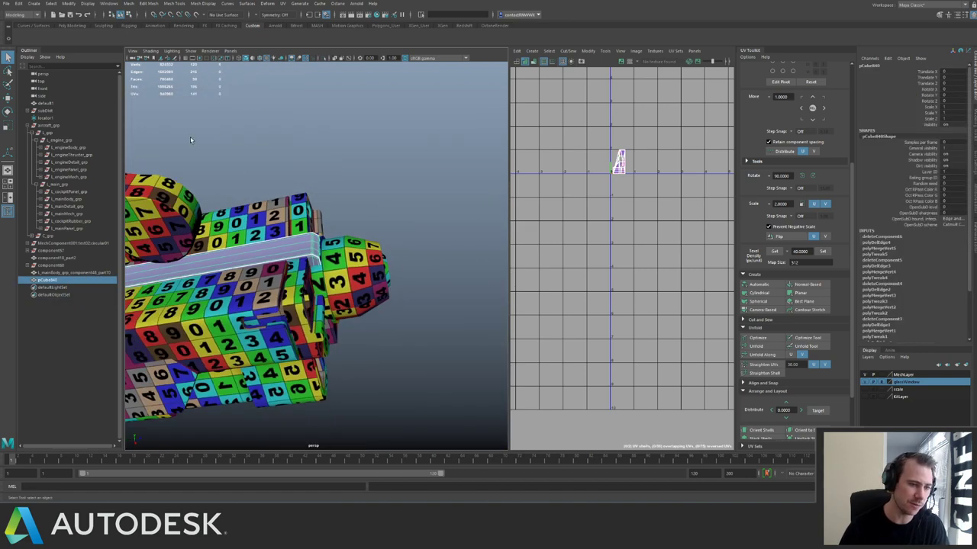
alt+drag(190, 140, 242, 210)
alt+middle_drag(242, 210, 284, 194)
alt+right_drag(284, 195, 322, 251)
key(ctrl+1)
alt+drag(322, 251, 371, 235)
key(y)
click(364, 231)
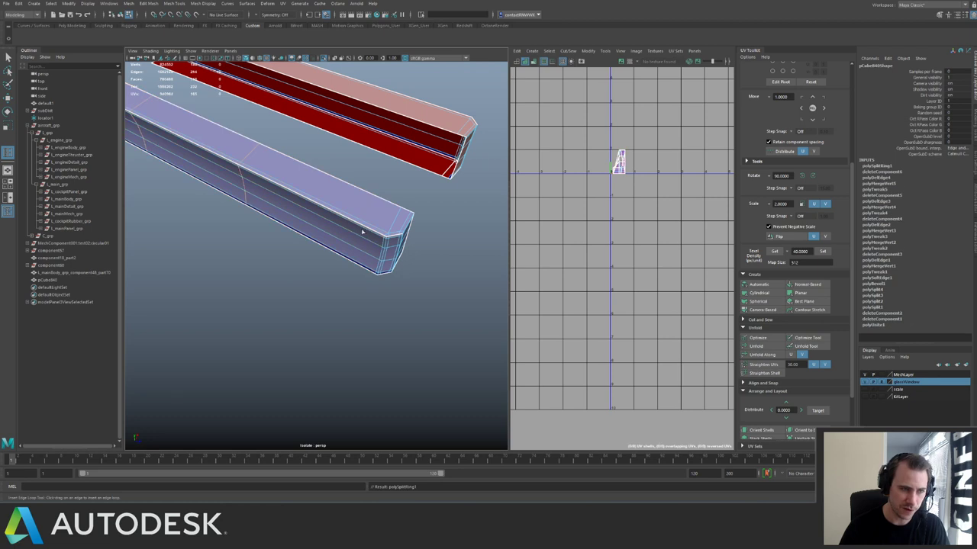
key(alt+shift+d)
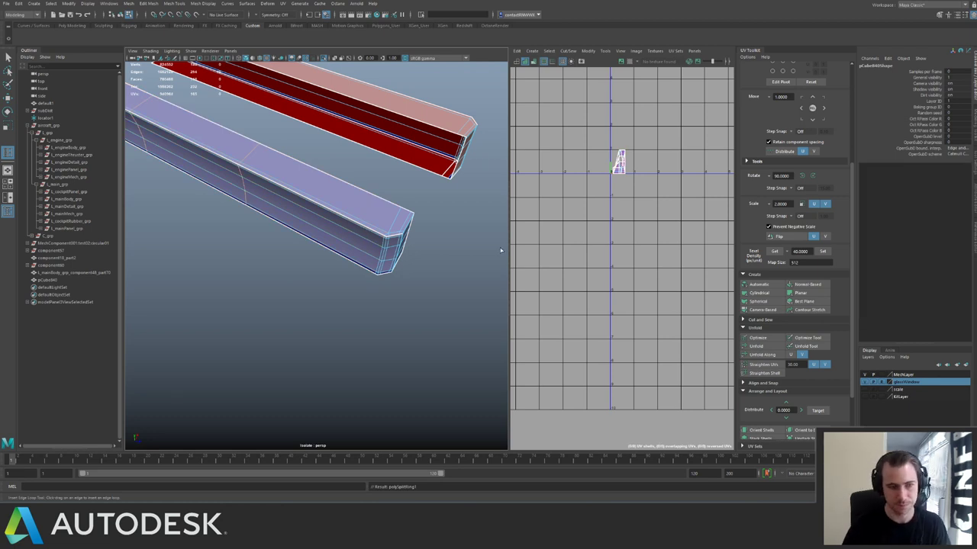
Set Insert Edge Loop to equal distance from edge and add a loop near the chamfered end of each bar.
click(974, 179)
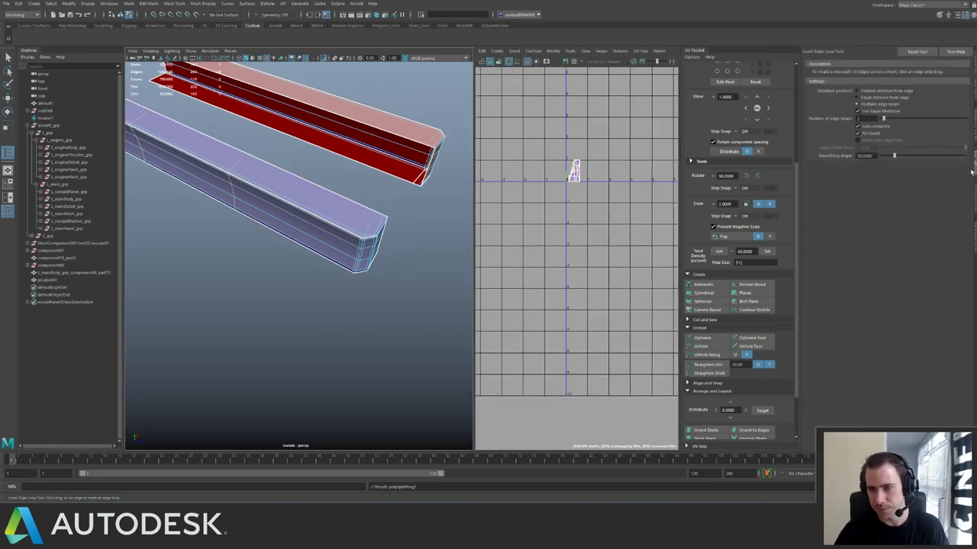
click(856, 98)
click(344, 230)
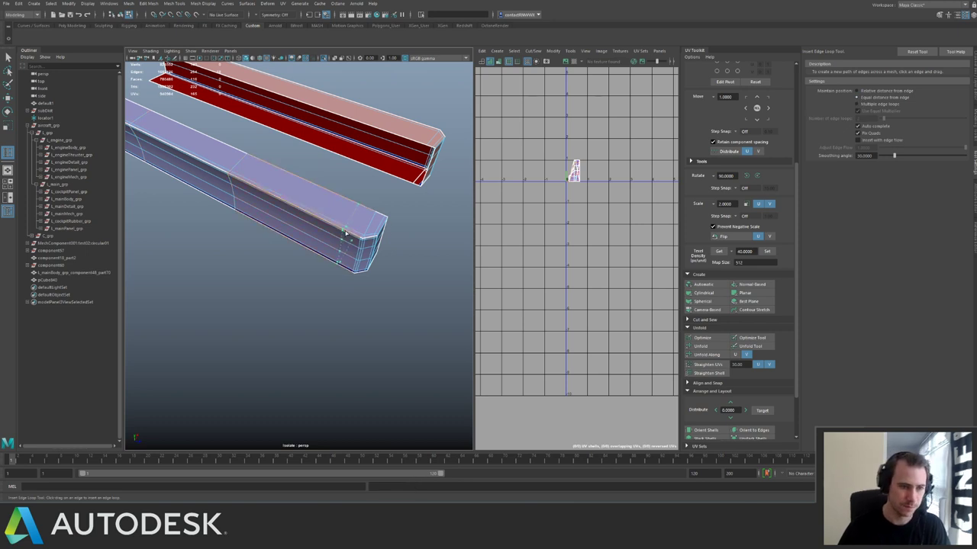
click(416, 145)
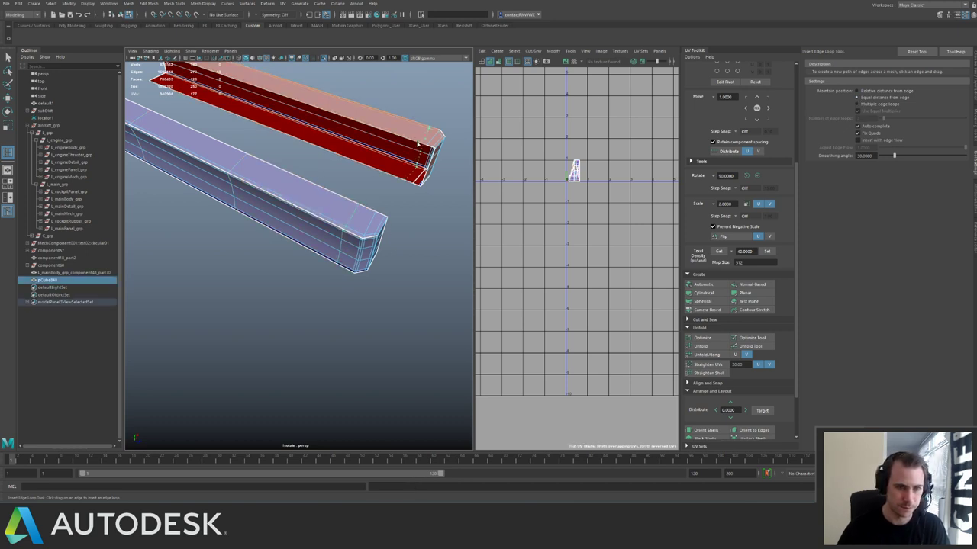
Set Insert Edge Loop back to multiple edge loops, add evenly spaced loops across the red-shaded bar and leave the tool.
click(857, 103)
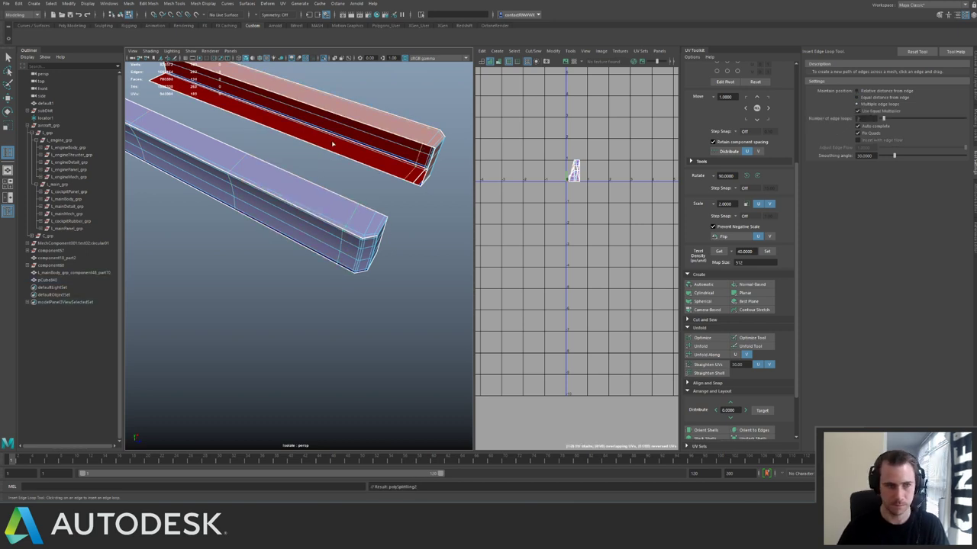
scroll(282, 156, down, 3)
key(q)
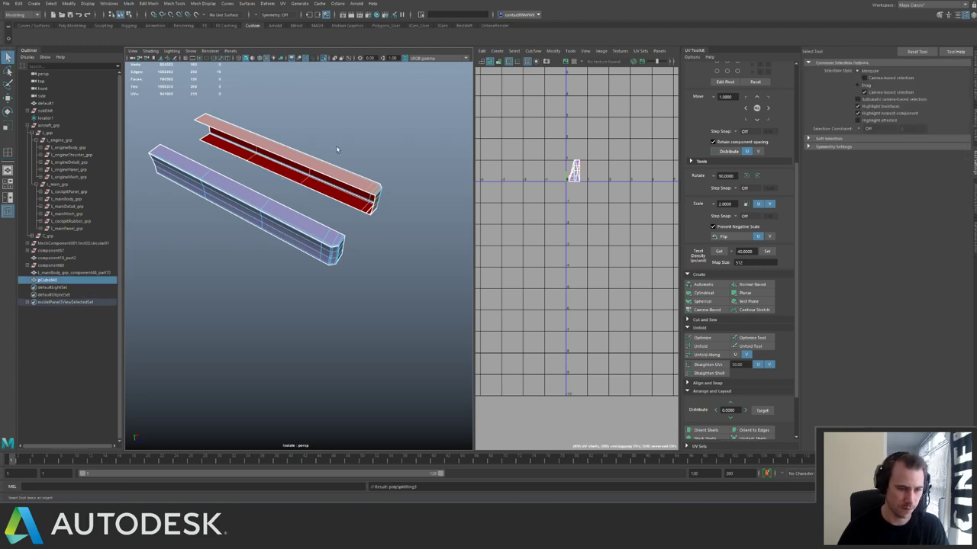
Review the bars on the full model, isolate them again and apply an automatic UV projection to both.
key(ctrl+1)
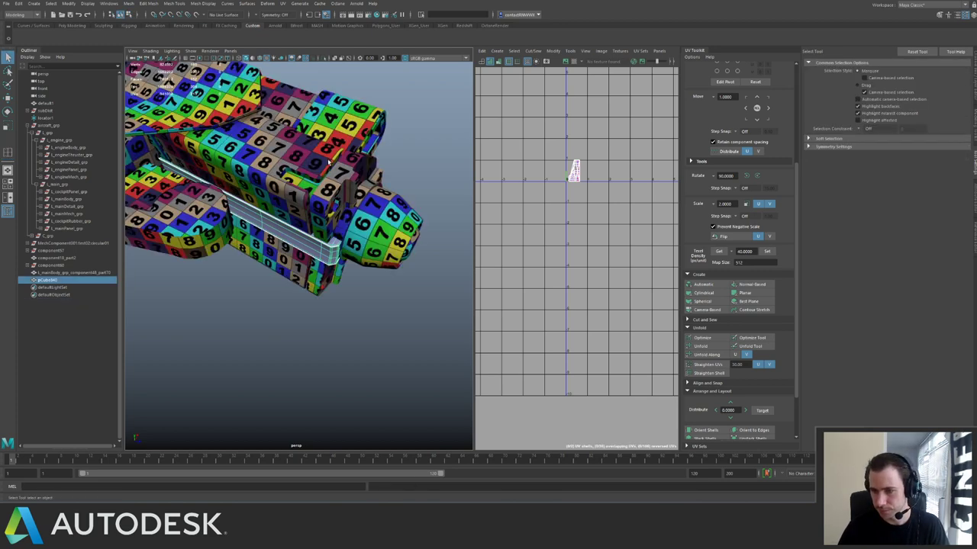
alt+drag(328, 161, 331, 194)
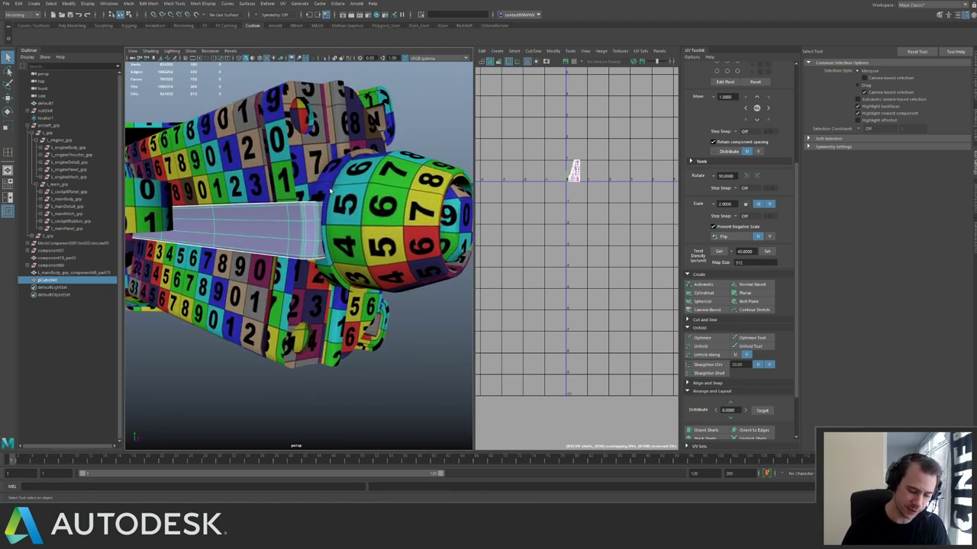
alt+drag(285, 166, 264, 169)
alt+right_drag(264, 169, 302, 200)
alt+drag(302, 200, 505, 194)
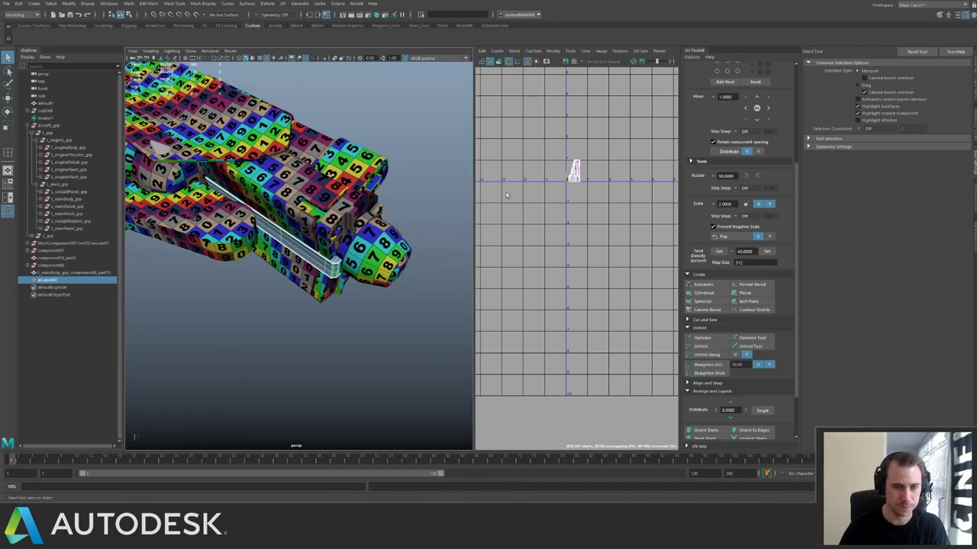
key(ctrl+1)
alt+drag(374, 219, 404, 205)
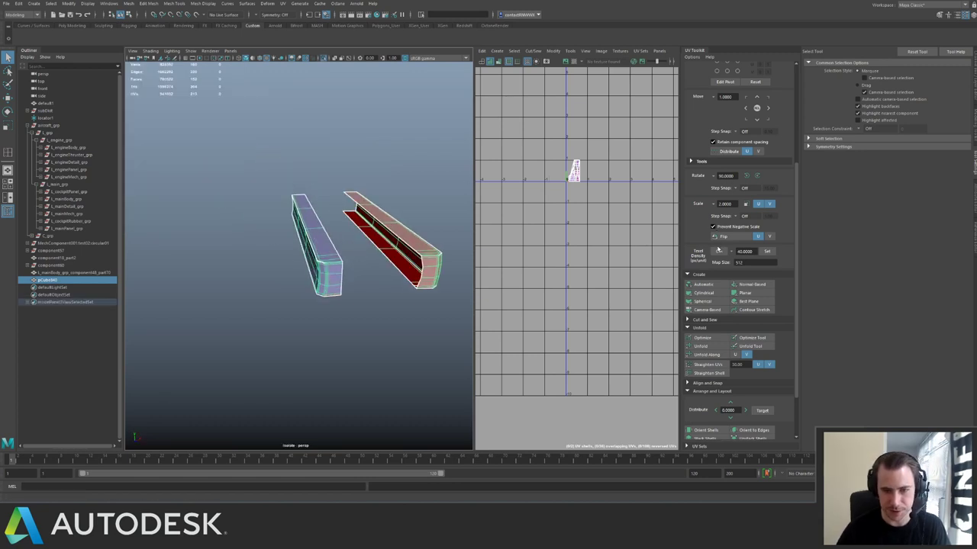
click(705, 284)
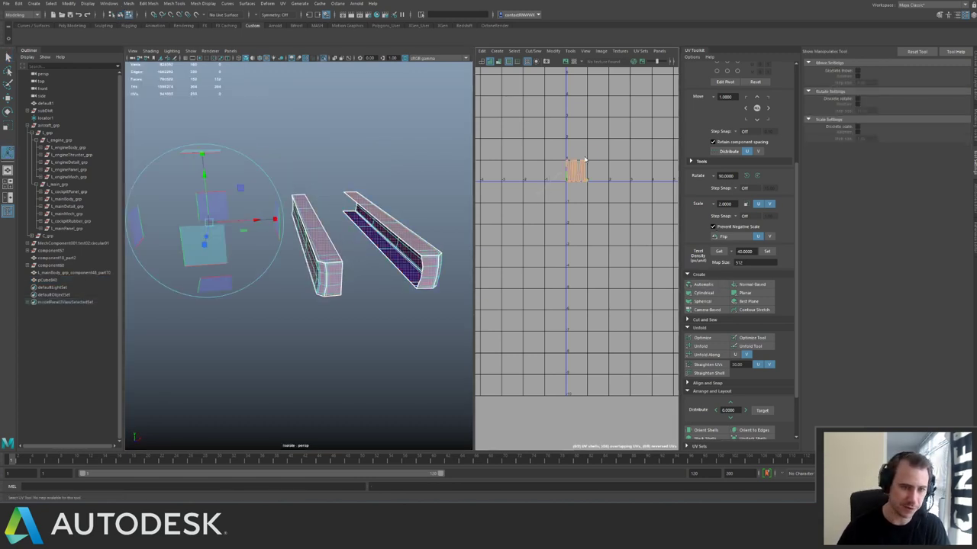
Move and sew each bar's separate end-cap UV shell onto its long side shell along the shared end edge.
key(f)
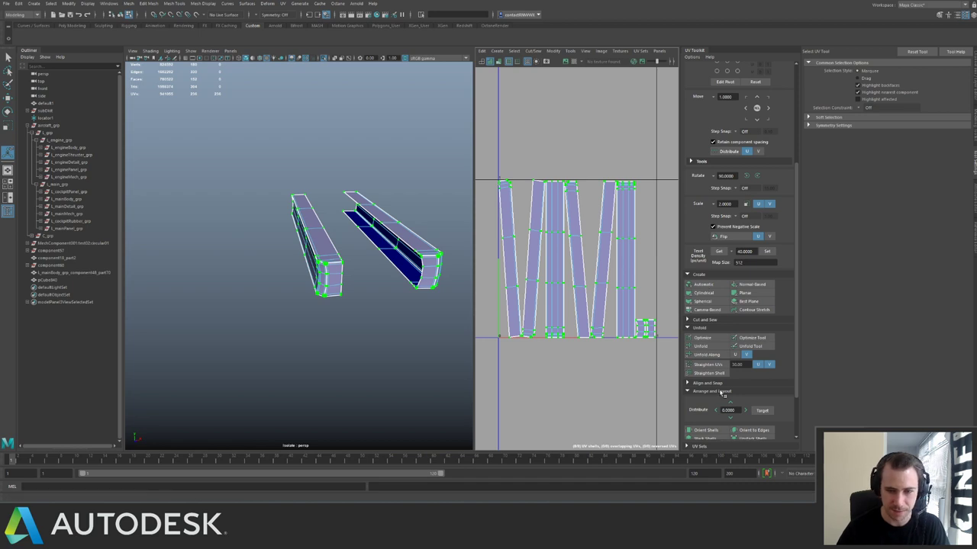
alt+drag(410, 286, 342, 285)
key(t)
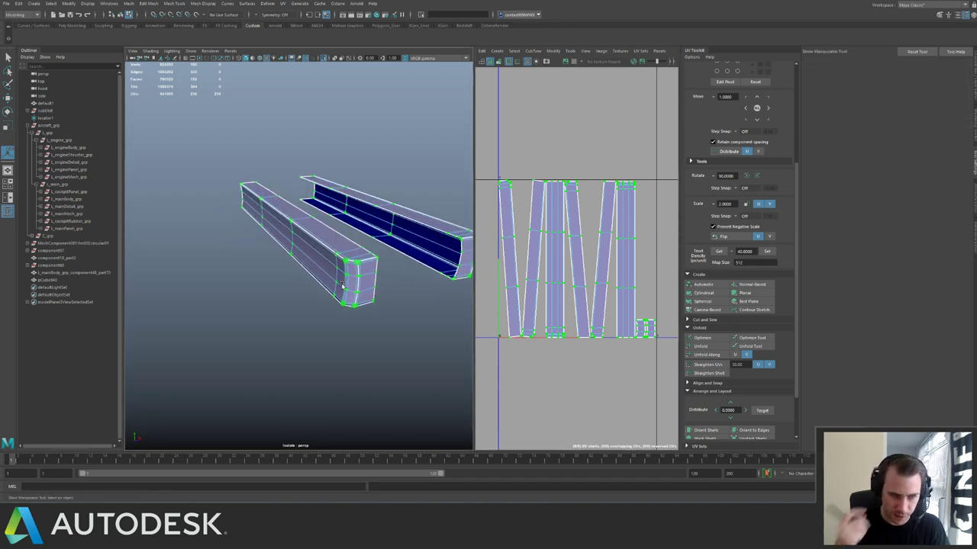
alt+right_drag(341, 285, 383, 271)
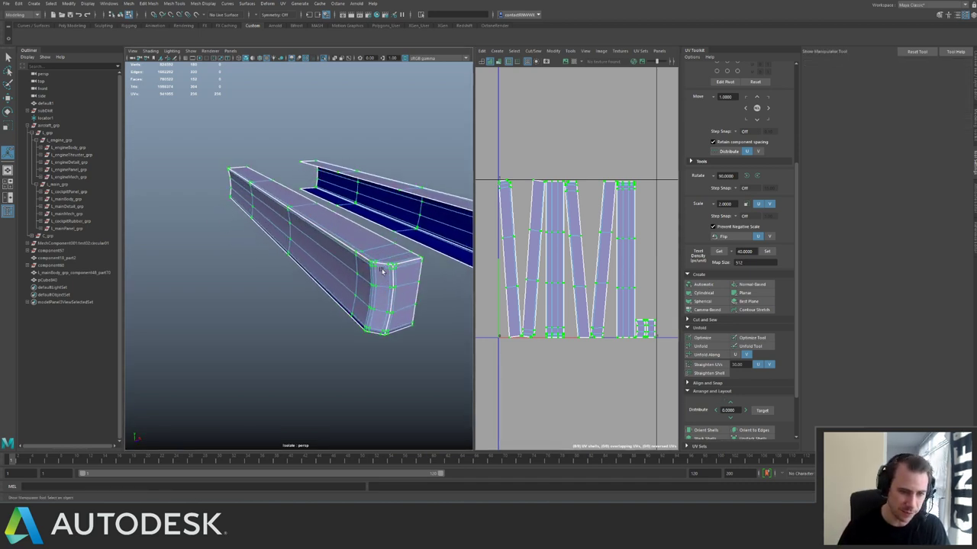
key(q)
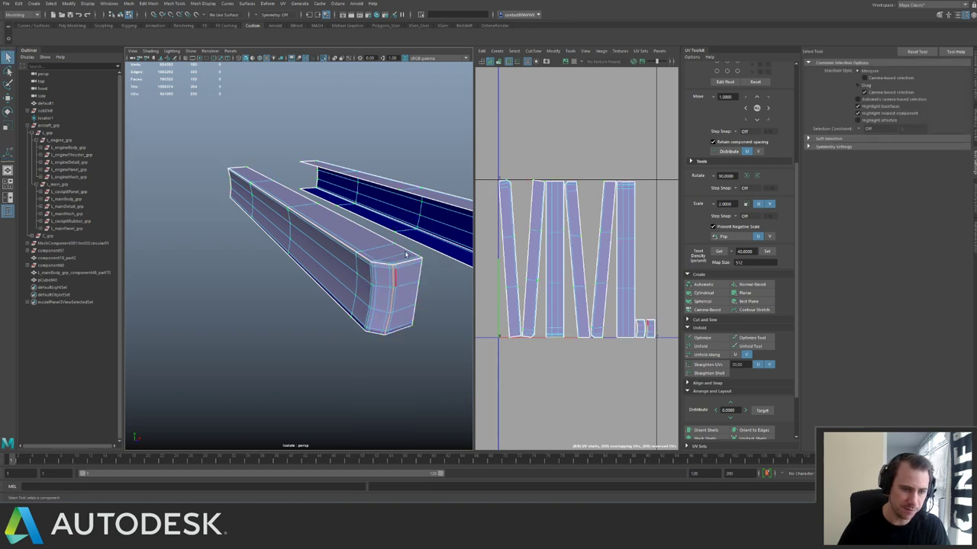
alt+drag(367, 229, 369, 241)
shift+right_drag(368, 242, 370, 243)
key(shift+s)
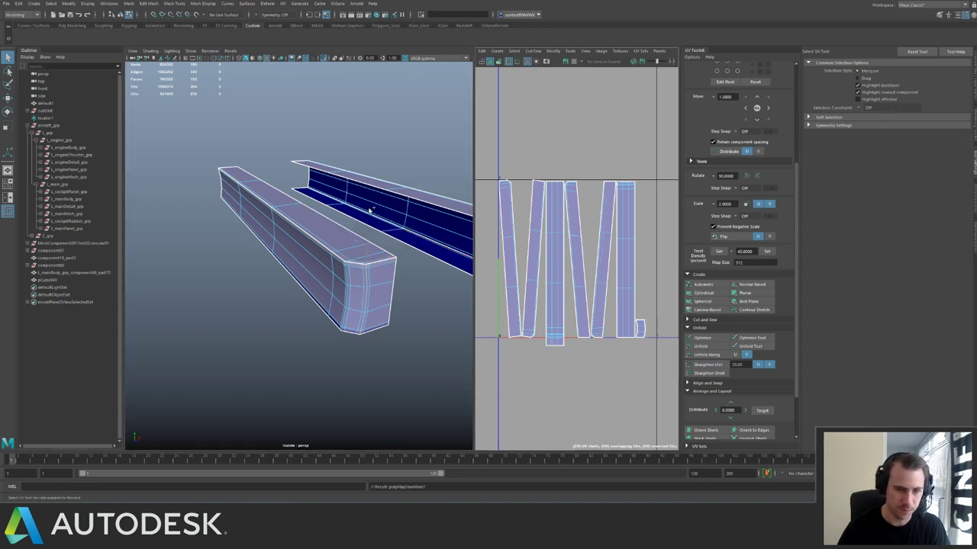
alt+drag(369, 212, 351, 278)
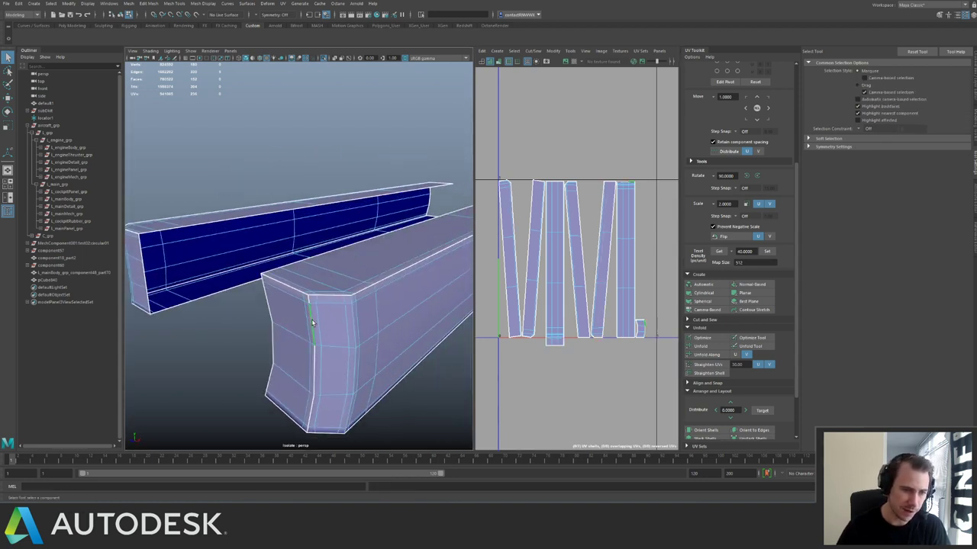
key(shift+s)
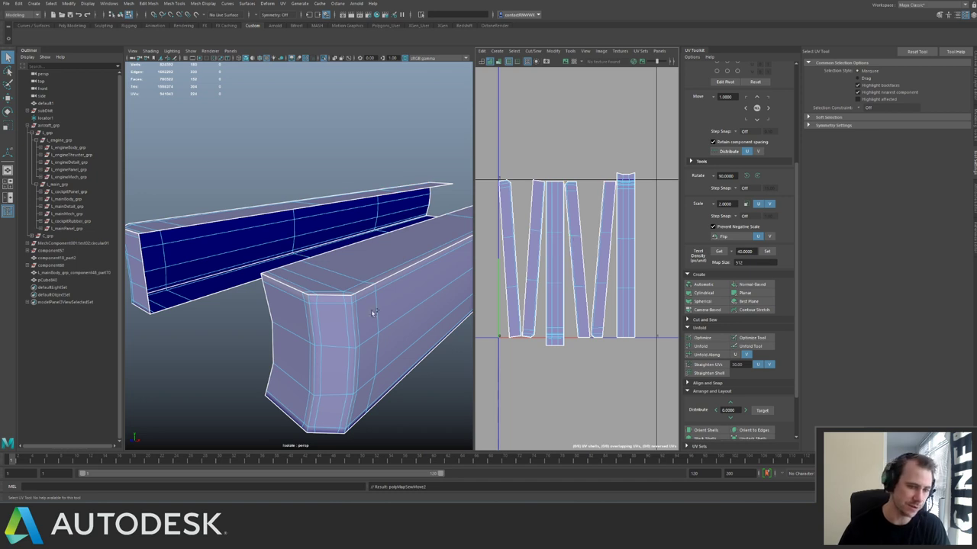
Select all UVs of the two bars, orient the shells straight and rotate them 90 degrees.
key(F12)
alt+right_drag(619, 204, 530, 170)
drag(523, 164, 663, 327)
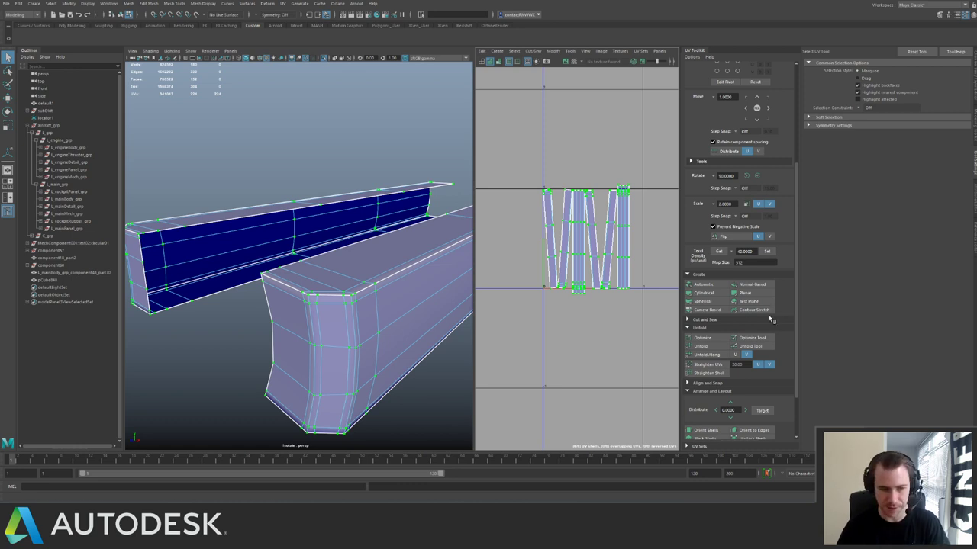
scroll(794, 352, down, 3)
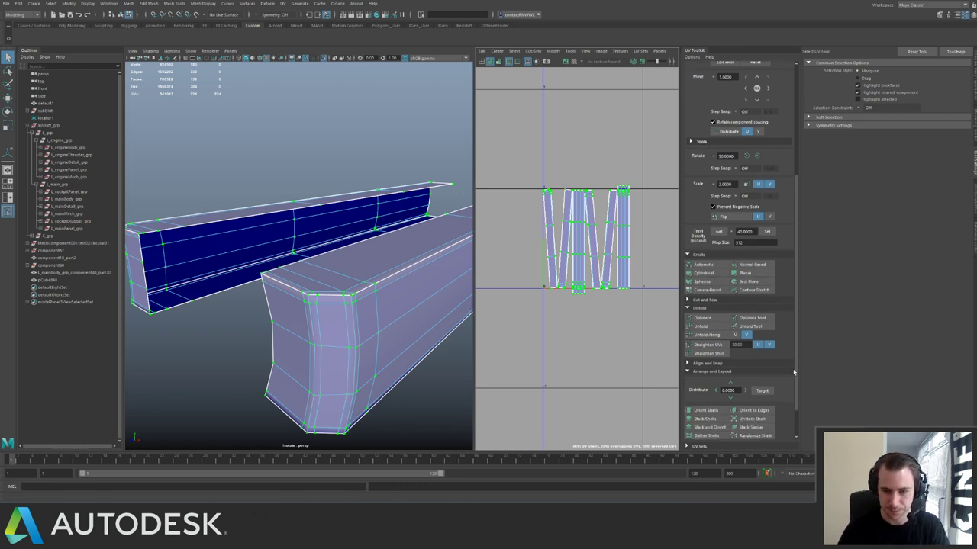
click(748, 295)
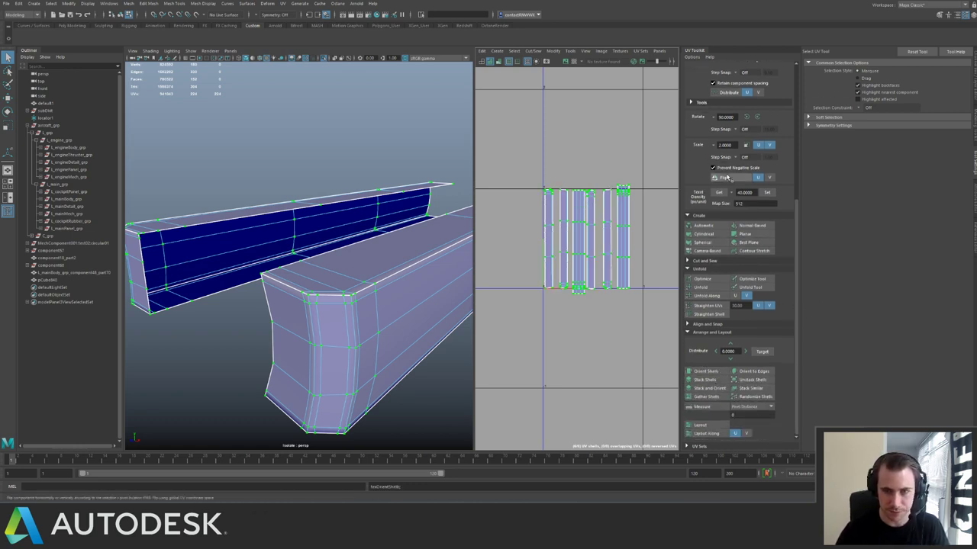
click(747, 116)
Assign the numbered checker material to the bars and check for distortion around their chamfered ends.
key(q)
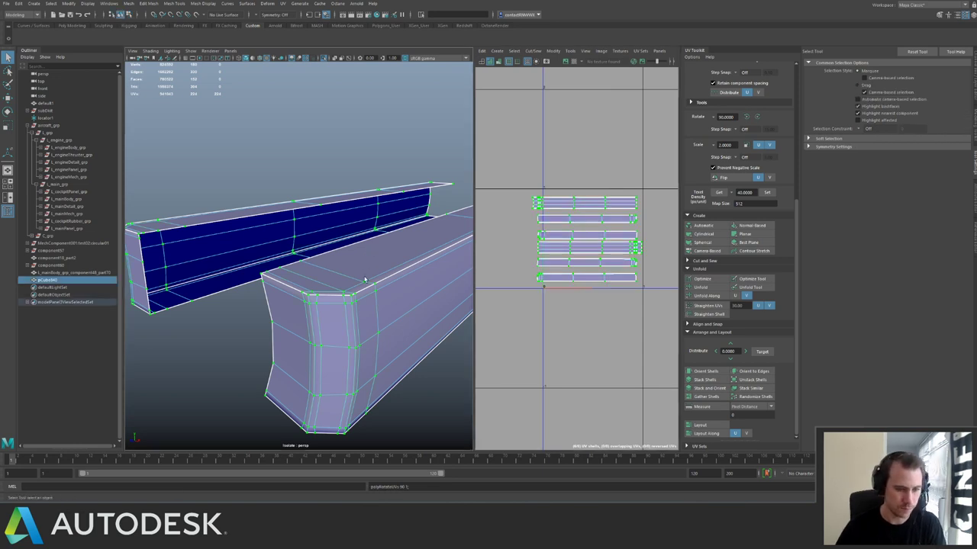
right_drag(354, 291, 411, 436)
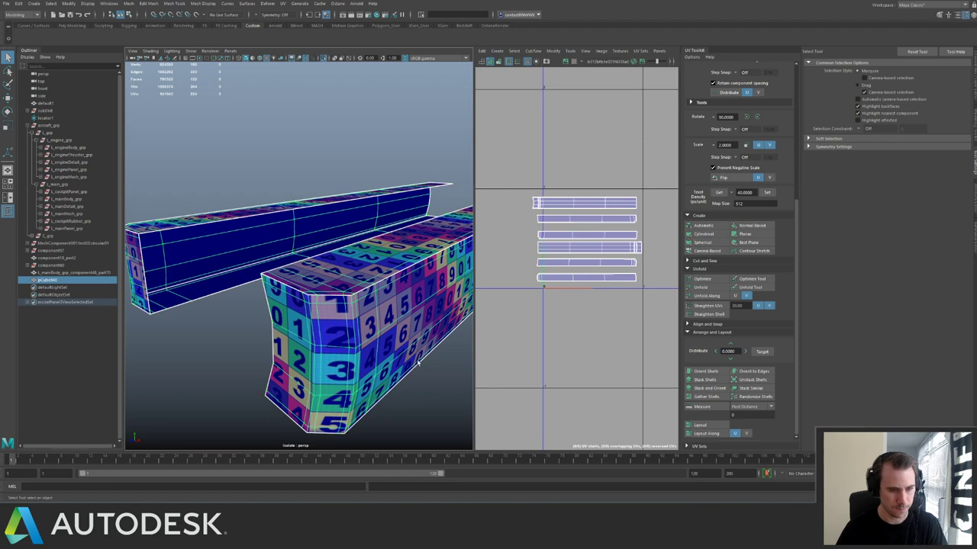
alt+drag(380, 333, 376, 295)
alt+drag(439, 286, 293, 288)
Select all of the bars' UVs again and unfold them along U.
right_drag(523, 180, 564, 181)
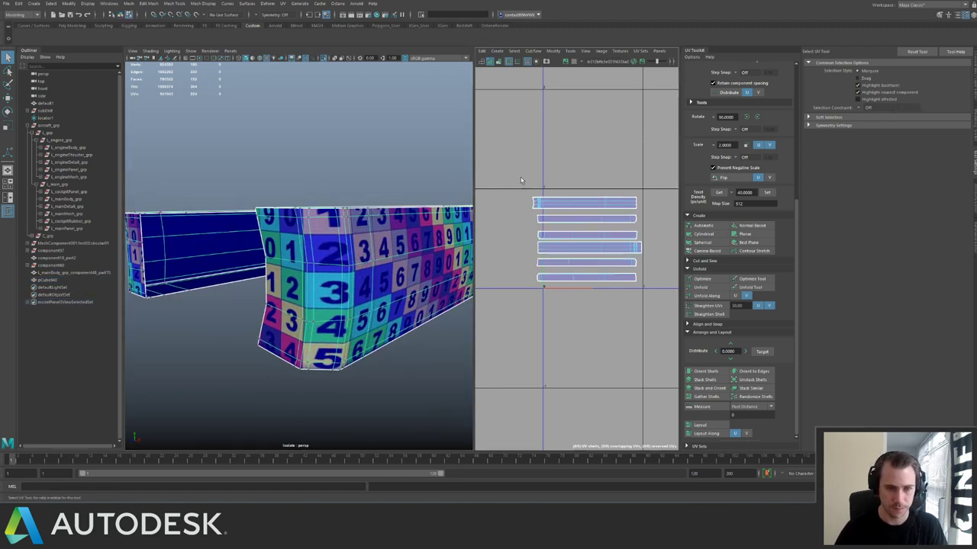
drag(521, 181, 661, 320)
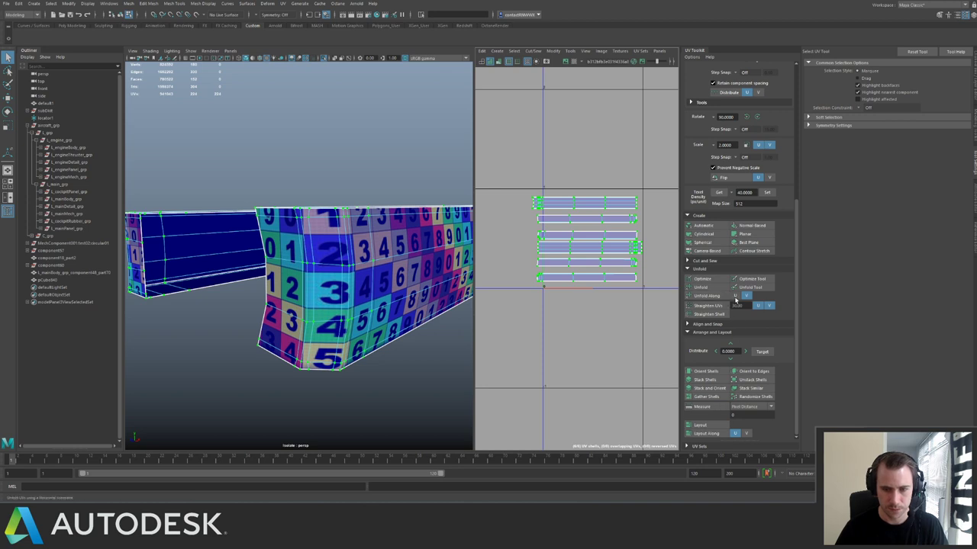
click(735, 295)
Rotate the bars' shells by 90 degrees and set their texel density to 40 at map size 512.
scroll(593, 251, down, 3)
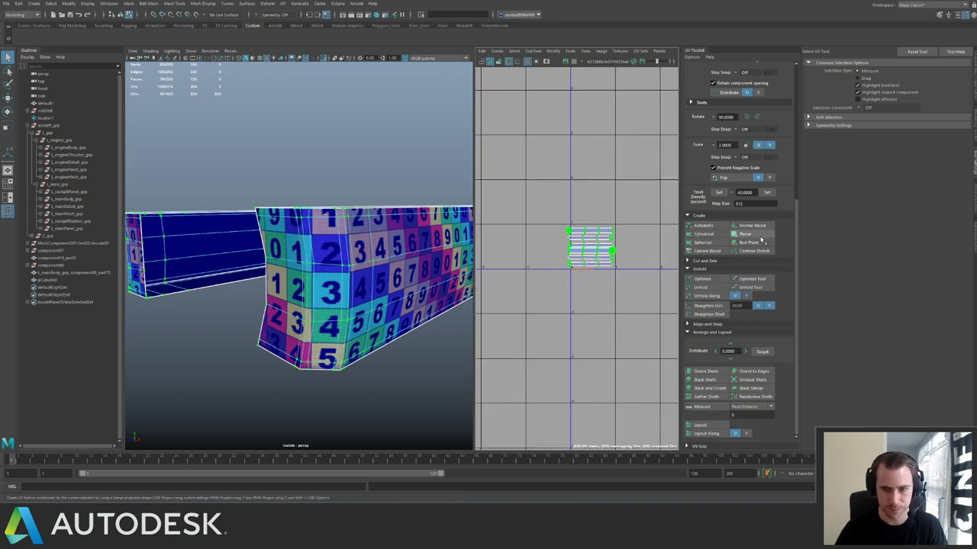
click(767, 193)
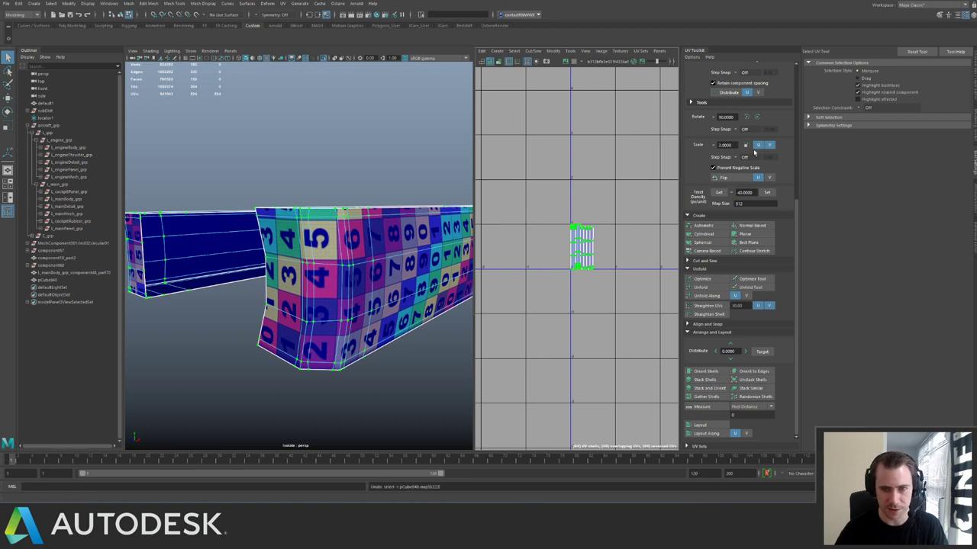
click(747, 116)
scroll(544, 220, down, 2)
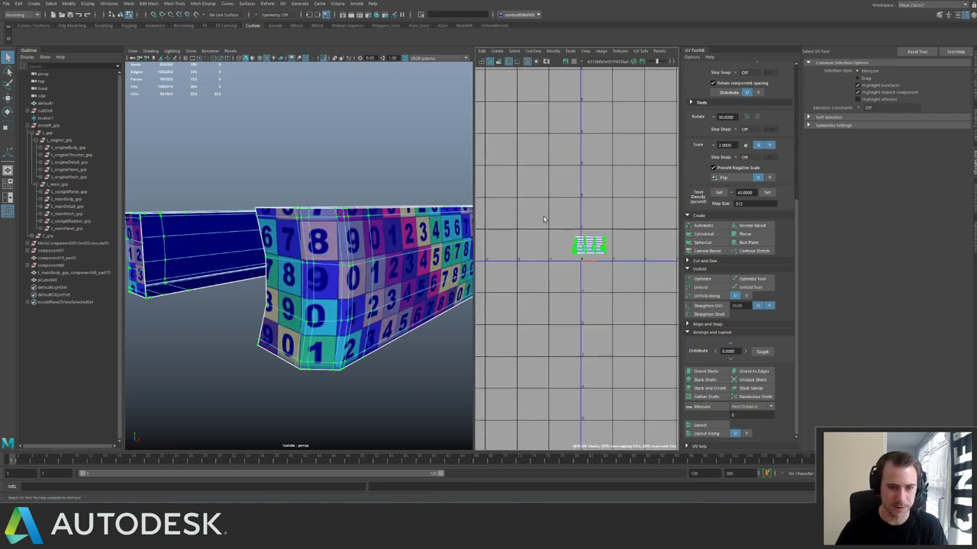
key(w)
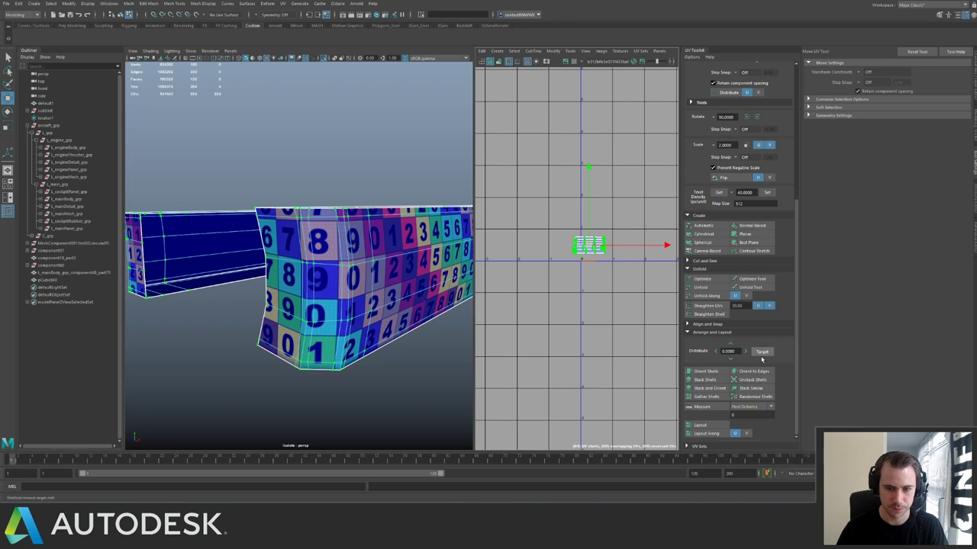
click(767, 192)
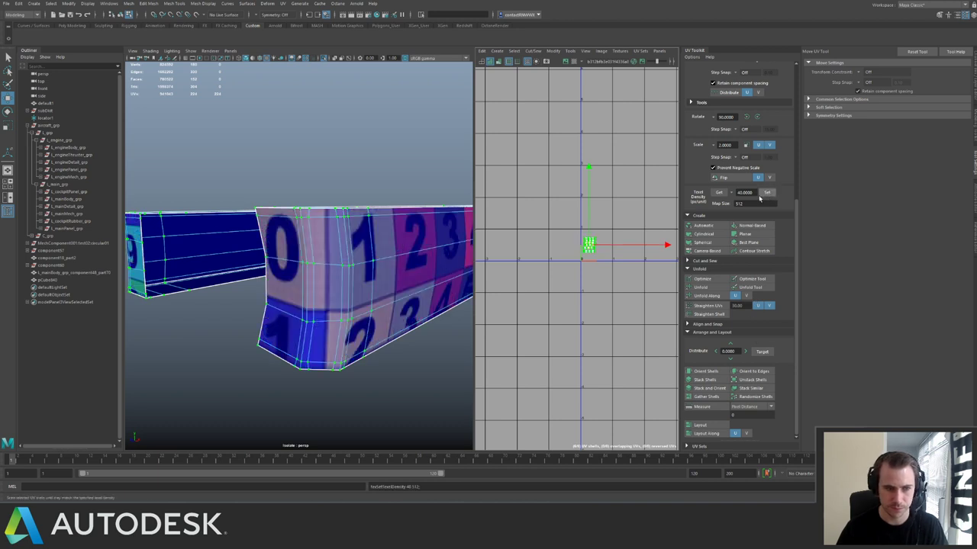
Lay out the bars' UV shells compactly and move them to the fourth tile row below the origin, just left of the V axis.
alt+right_drag(595, 258, 710, 359)
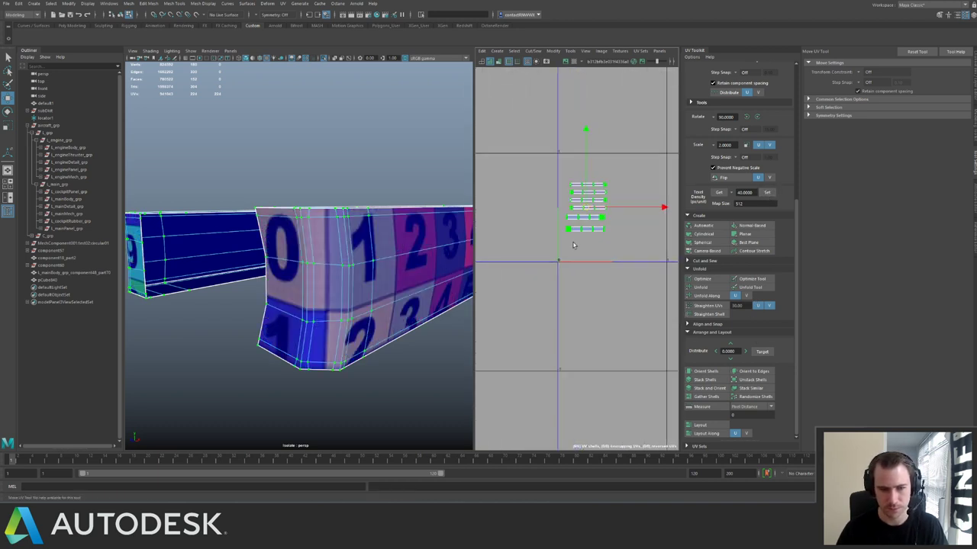
key(ctrl+l)
scroll(632, 268, down, 4)
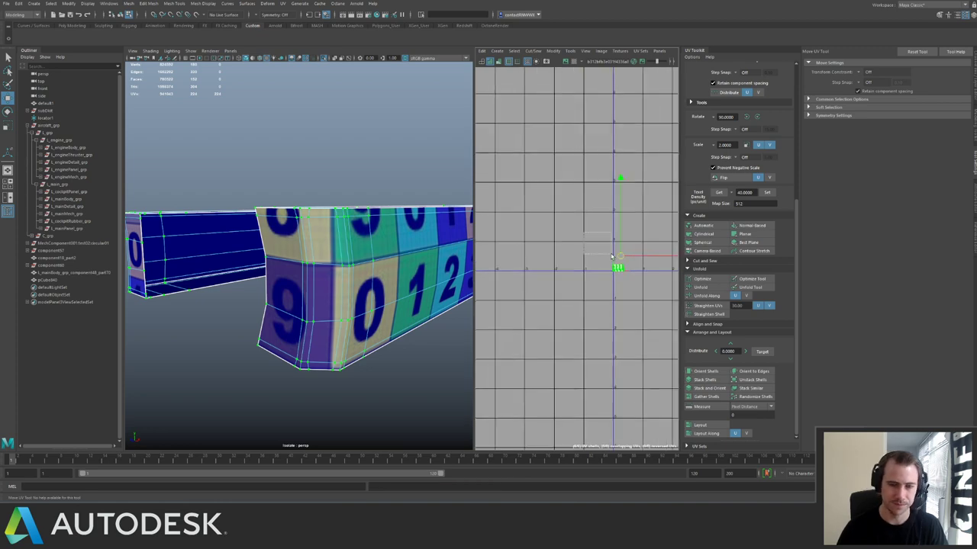
alt+middle_drag(514, 212, 454, 200)
drag(554, 248, 549, 308)
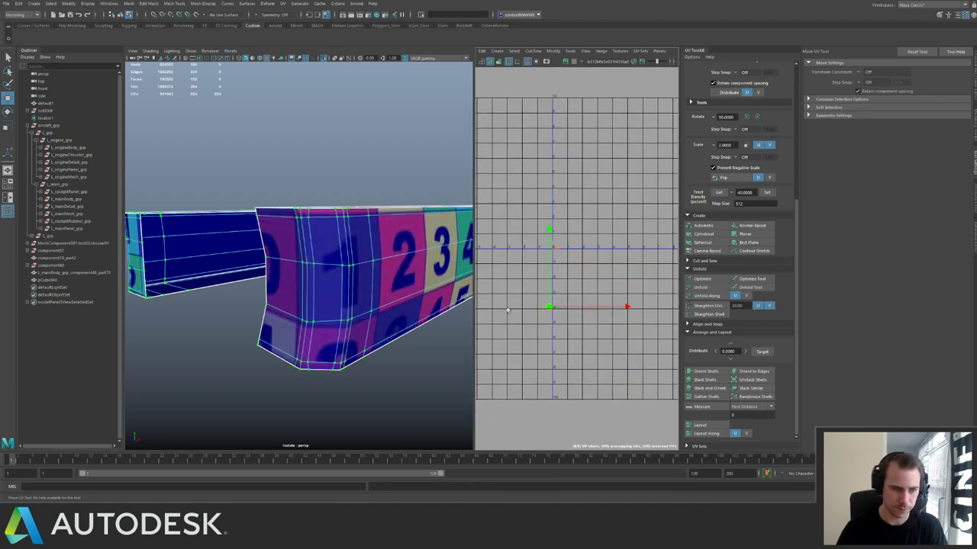
Return to the full model in object mode and parent the front plate and bar meshes under L_mainBody_grp.
right_drag(333, 261, 263, 210)
key(ctrl+1)
alt+drag(264, 210, 298, 238)
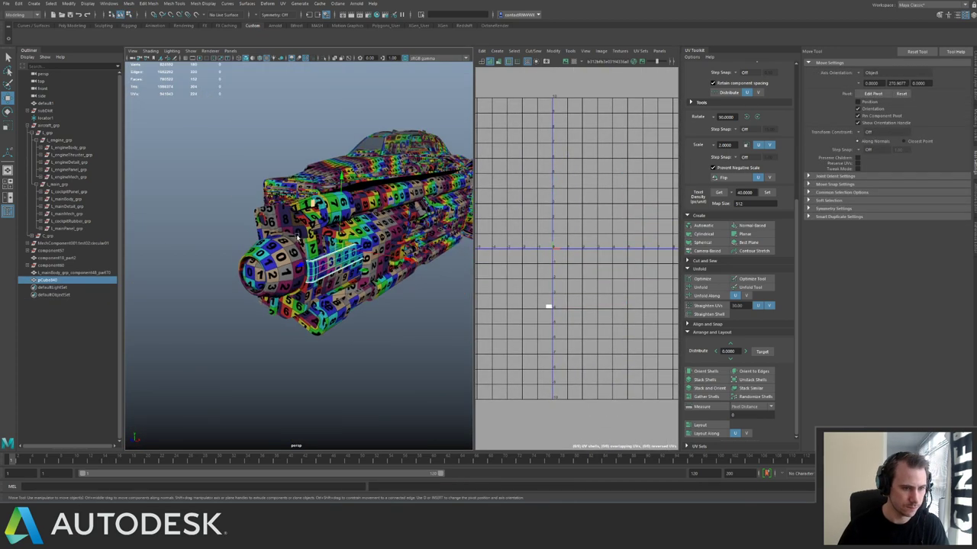
click(312, 250)
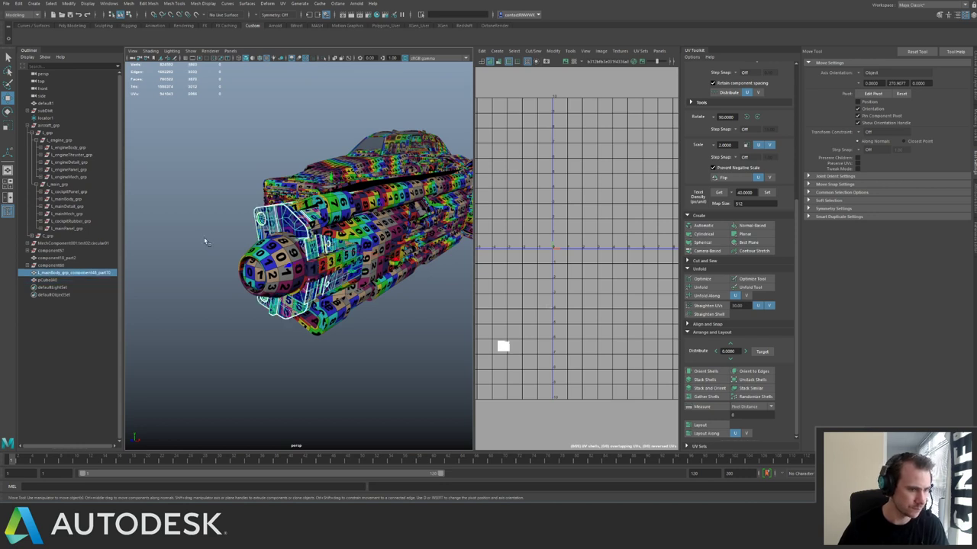
click(378, 234)
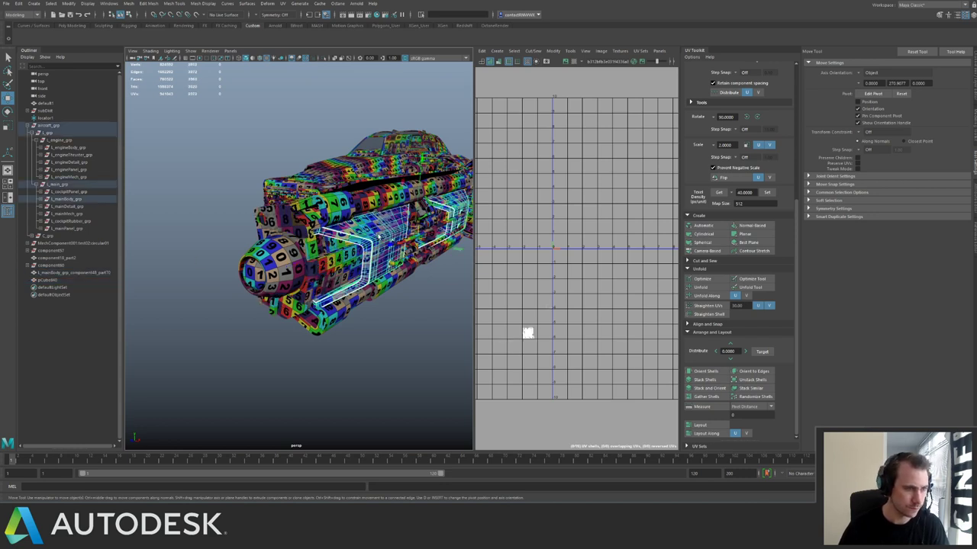
click(54, 272)
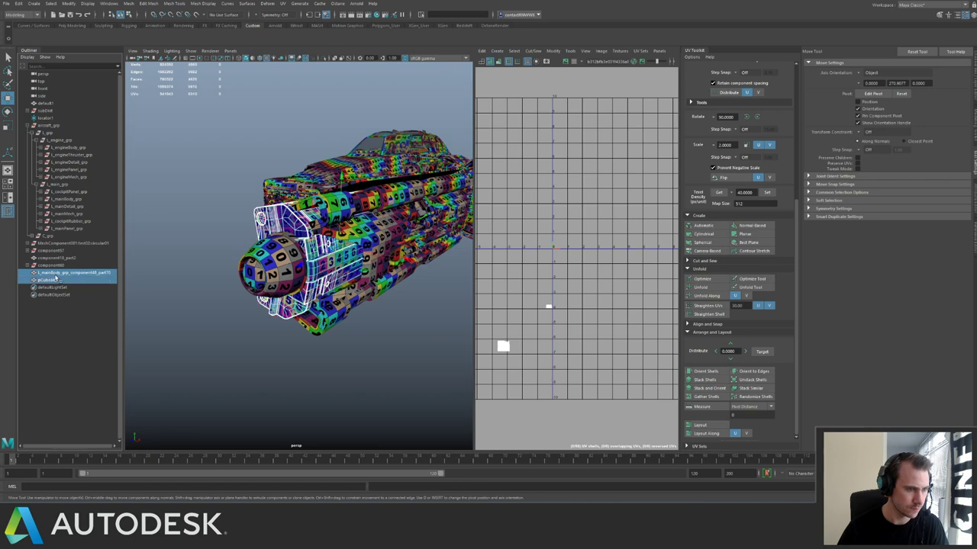
middle_drag(77, 202, 76, 200)
Isolate L_mainBody_grp and frame the nose end of the main body.
click(77, 200)
alt+drag(333, 213, 257, 216)
key(ctrl+1)
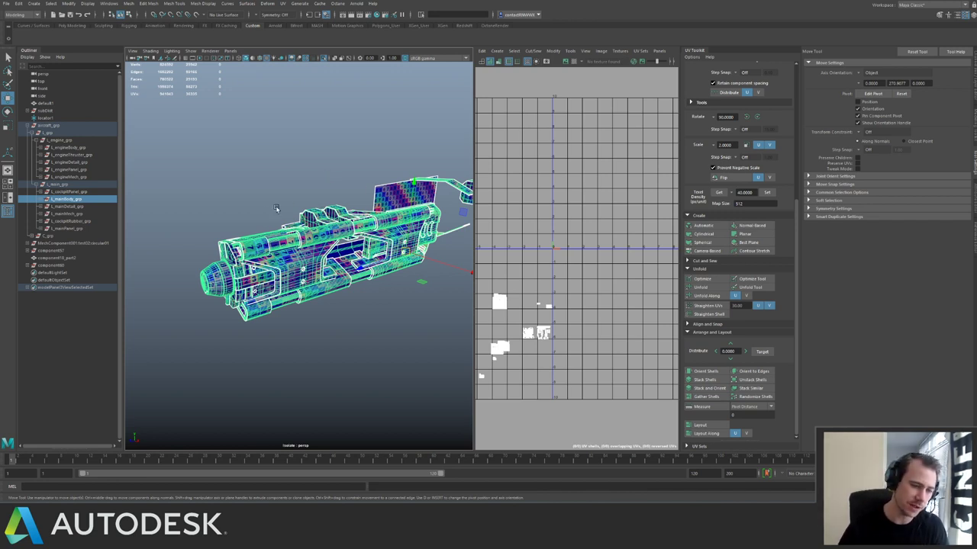
alt+drag(284, 214, 355, 267)
alt+middle_drag(249, 328, 272, 306)
alt+right_drag(272, 306, 316, 302)
alt+drag(317, 301, 274, 267)
alt+middle_drag(274, 268, 253, 295)
alt+right_drag(254, 295, 242, 327)
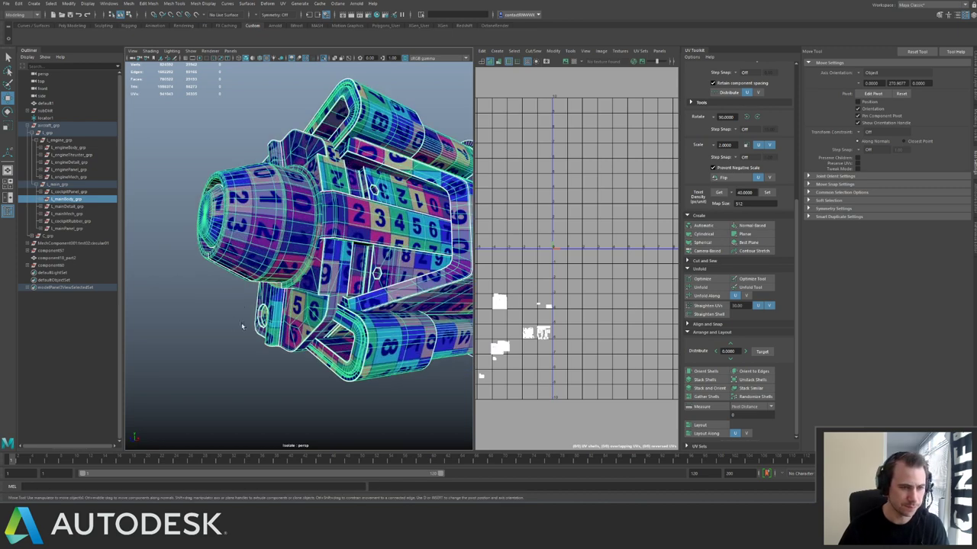
Select the nose cone's UVs and move them down and to the right into another UV tile.
click(254, 250)
alt+middle_drag(477, 316, 538, 260)
alt+right_drag(538, 260, 561, 349)
drag(561, 349, 504, 317)
middle_drag(475, 314, 503, 331)
right_drag(259, 258, 299, 227)
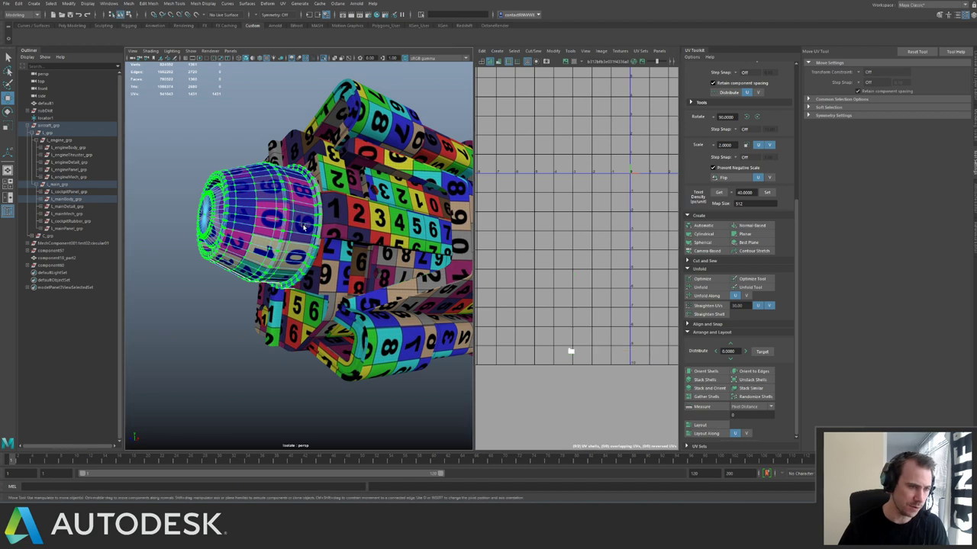
Select all UVs of the front plate behind the nose cone and reposition them inside a single UV tile.
click(328, 257)
alt+drag(336, 261, 316, 260)
alt+middle_drag(559, 286, 526, 263)
alt+right_drag(527, 263, 544, 298)
alt+middle_drag(543, 297, 589, 253)
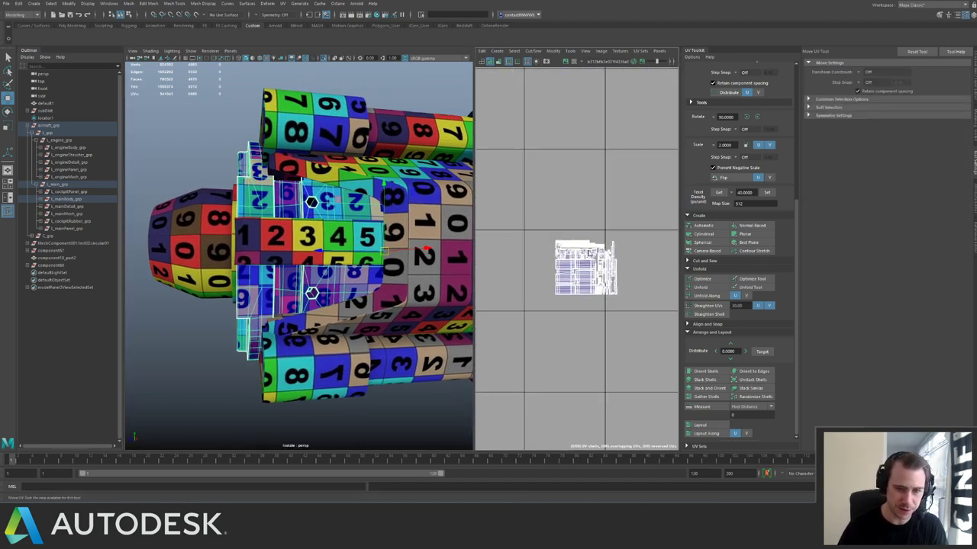
key(ctrl+F12)
drag(585, 271, 558, 293)
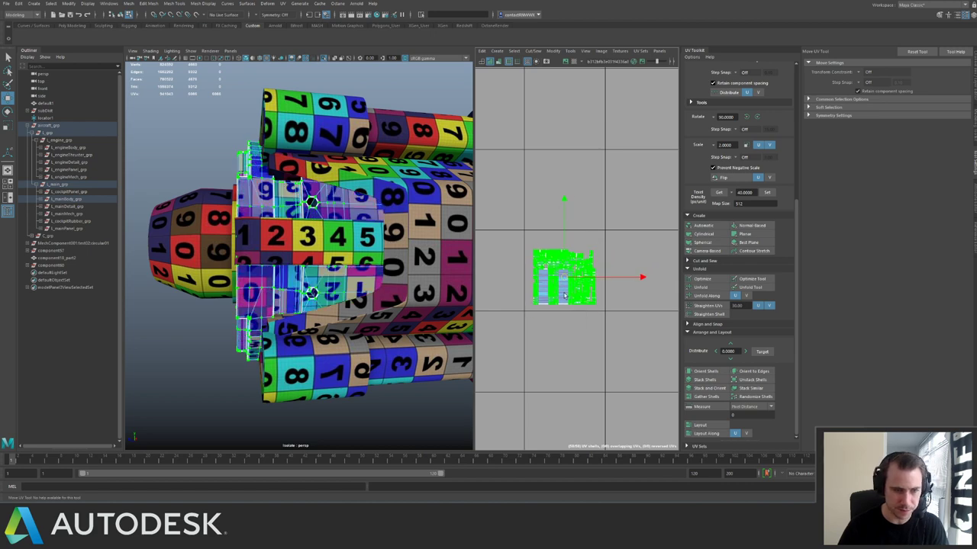
Shift the front plate's UVs one tile up and one tile left.
scroll(574, 279, down, 5)
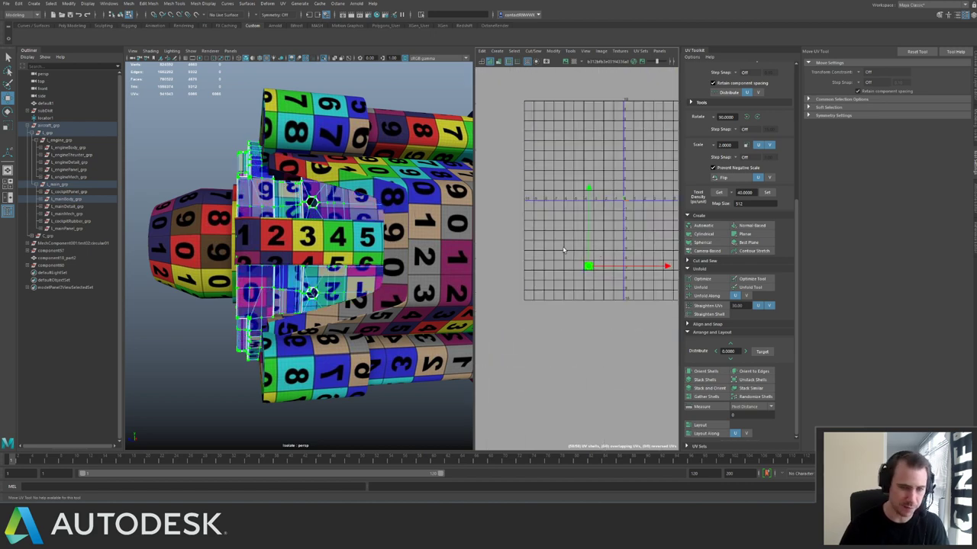
key(Up)
key(Left)
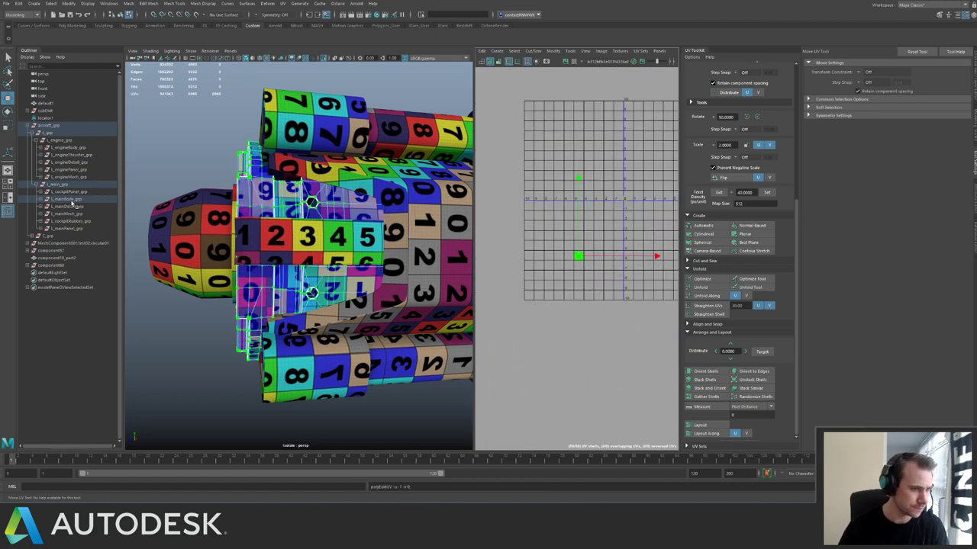
Show the UVs of all of L_mainBody_grp and move the front plate's shells two tiles up and two tiles right.
click(71, 201)
scroll(537, 259, up, 4)
alt+middle_drag(536, 254, 461, 238)
scroll(535, 264, up, 5)
alt+middle_drag(561, 281, 479, 420)
scroll(512, 266, down, 3)
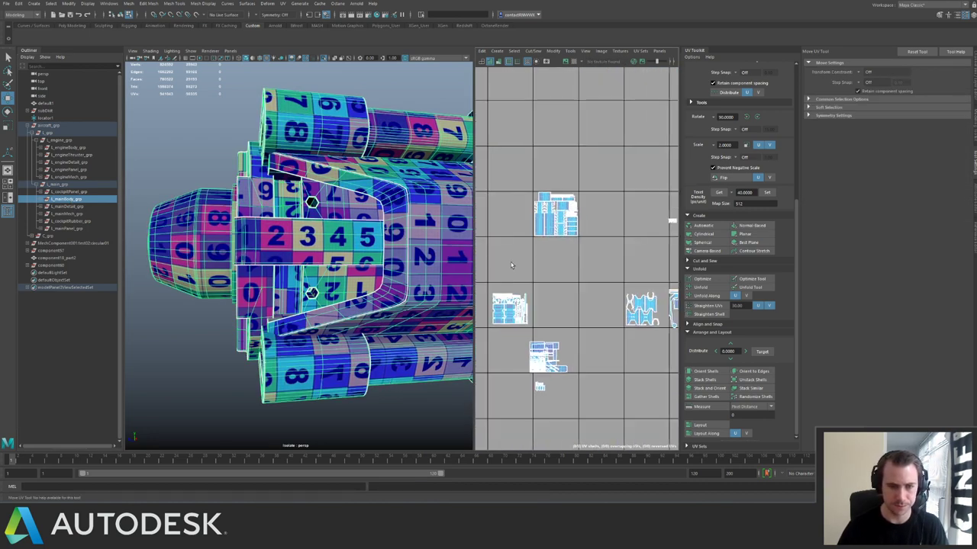
key(F12)
drag(491, 286, 566, 332)
drag(512, 314, 614, 222)
Select the next UV shell block beside the main body row and move it two tiles up into the row.
alt+middle_drag(614, 222, 536, 205)
click(574, 306)
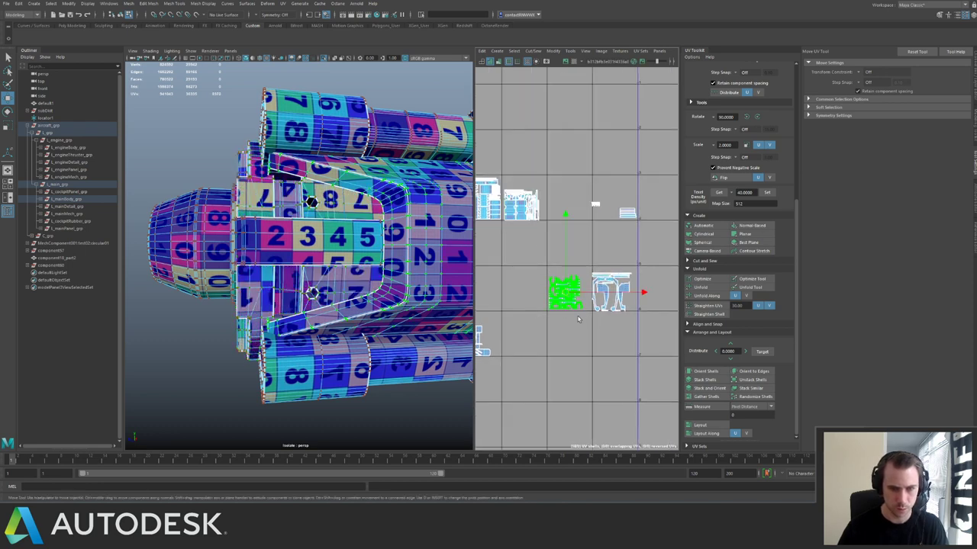
drag(574, 305, 574, 213)
Select the remaining large shell block and shift it two tiles up to fill the last tile of the row.
alt+middle_drag(545, 181, 484, 178)
drag(623, 170, 619, 275)
drag(534, 269, 582, 331)
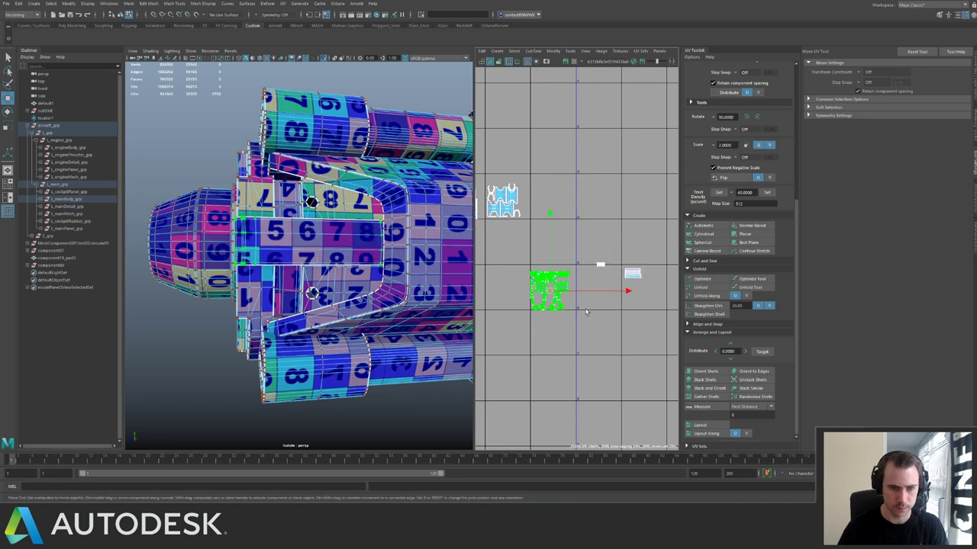
key(Up)
key(Up)
alt+right_drag(649, 233, 525, 221)
alt+middle_drag(525, 220, 554, 208)
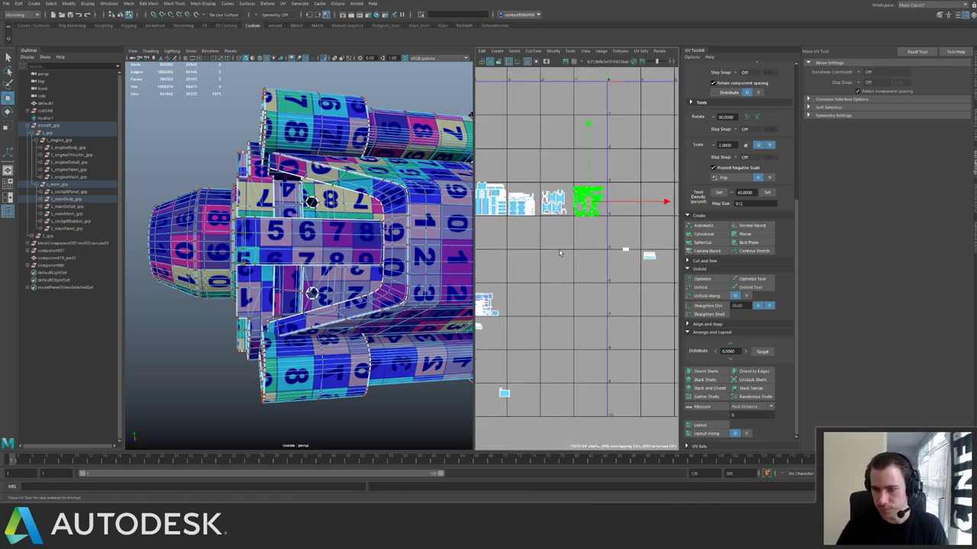
Select the dense overlapping shell block below the row and examine which parts of the aircraft it covers.
alt+middle_drag(560, 253, 624, 204)
alt+right_drag(624, 205, 574, 280)
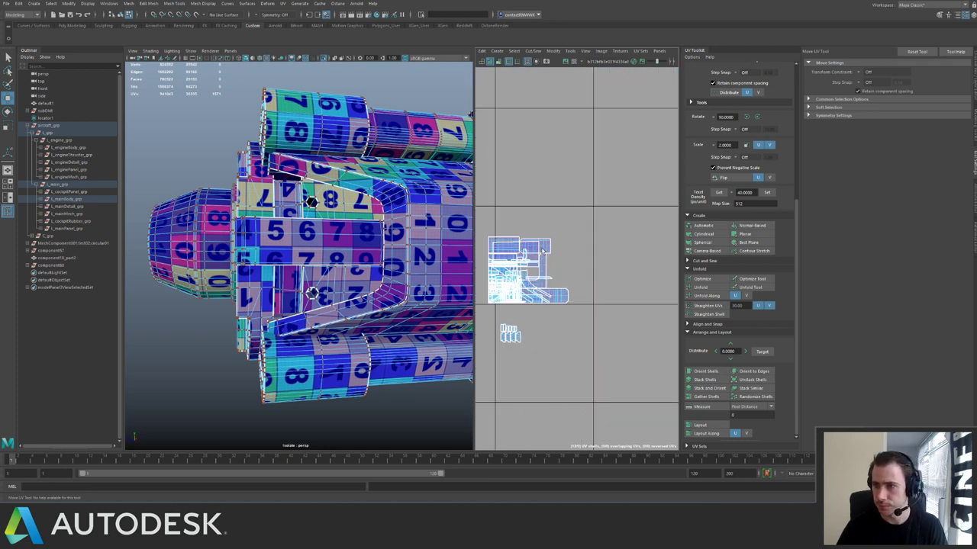
alt+middle_drag(542, 250, 573, 265)
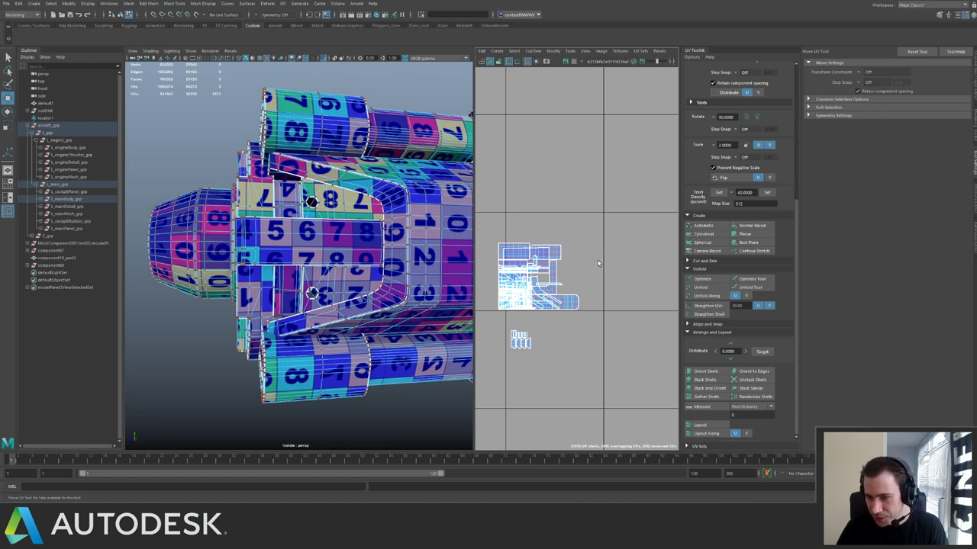
alt+middle_drag(566, 265, 602, 258)
alt+right_drag(605, 257, 534, 220)
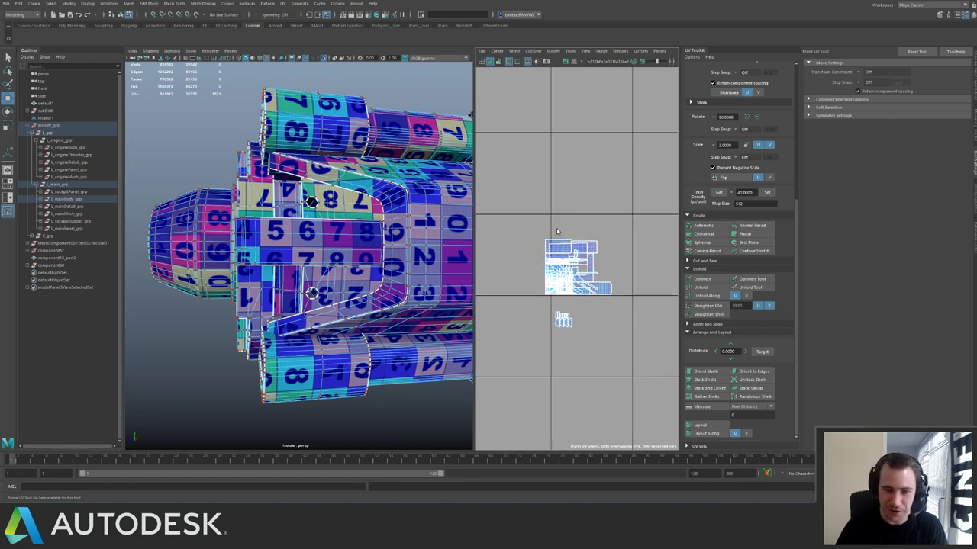
click(534, 219)
drag(610, 304, 611, 306)
scroll(224, 188, down, 5)
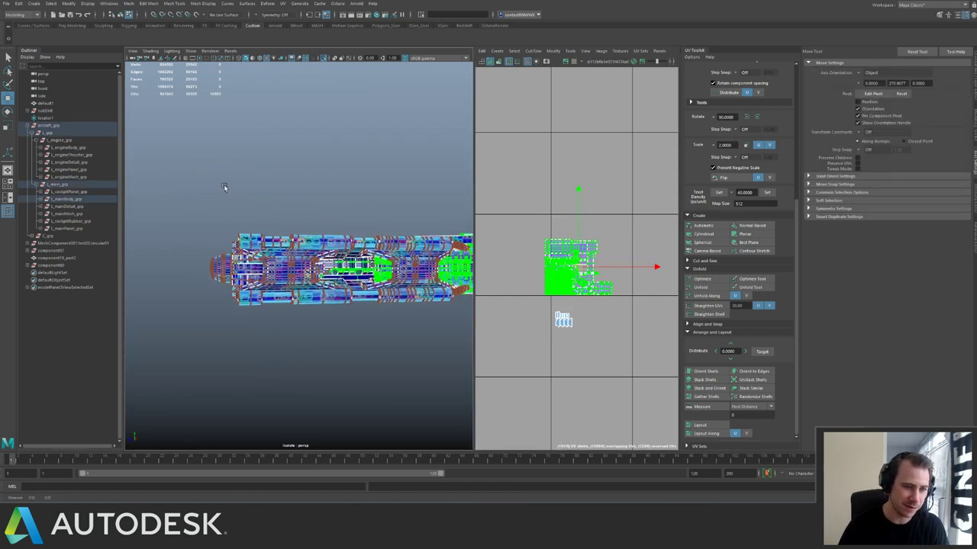
alt+drag(224, 188, 271, 220)
scroll(252, 205, up, 2)
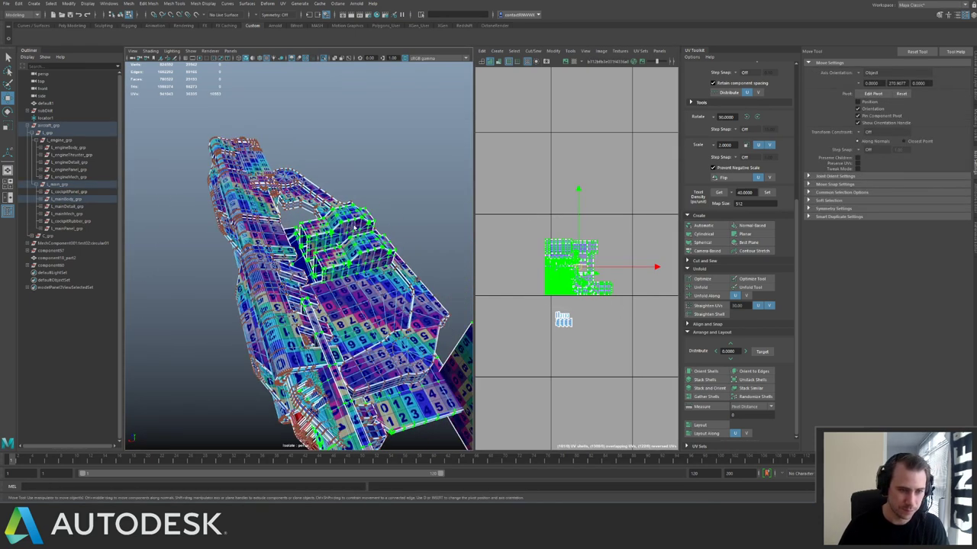
Select the two stepped blocks on top of the hull, lay out their UVs and move them into an empty tile one column right and eight rows down.
click(355, 222)
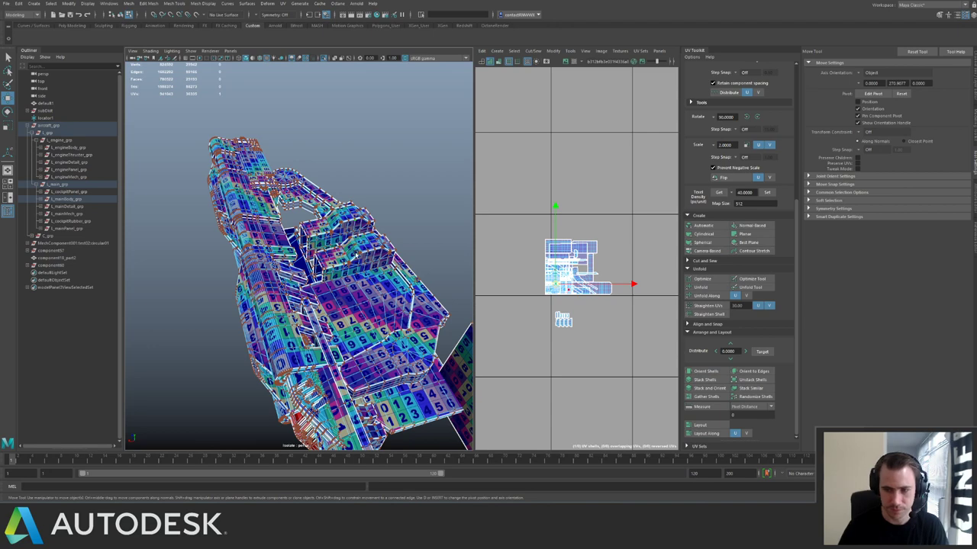
click(398, 243)
right_drag(371, 249, 380, 243)
shift+click(353, 219)
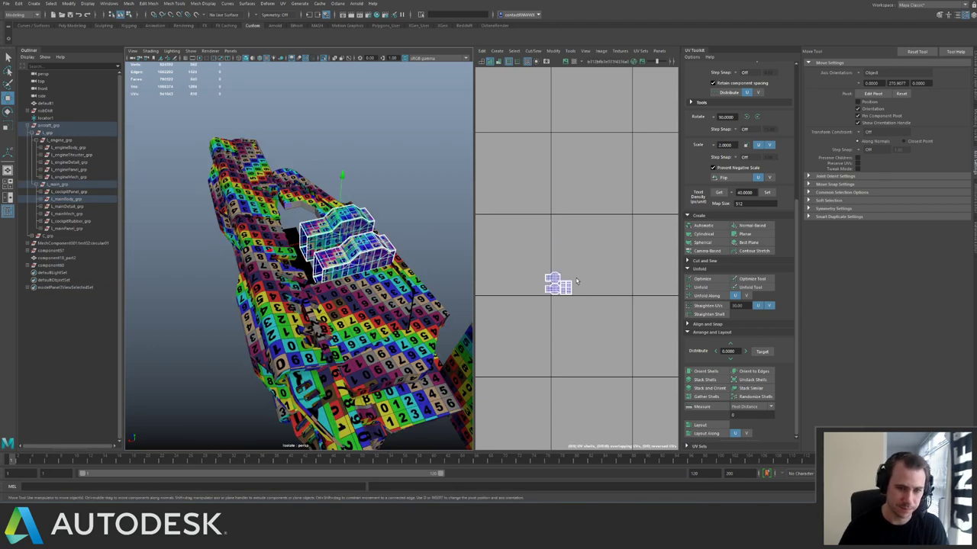
right_drag(554, 296, 566, 295)
drag(494, 247, 590, 318)
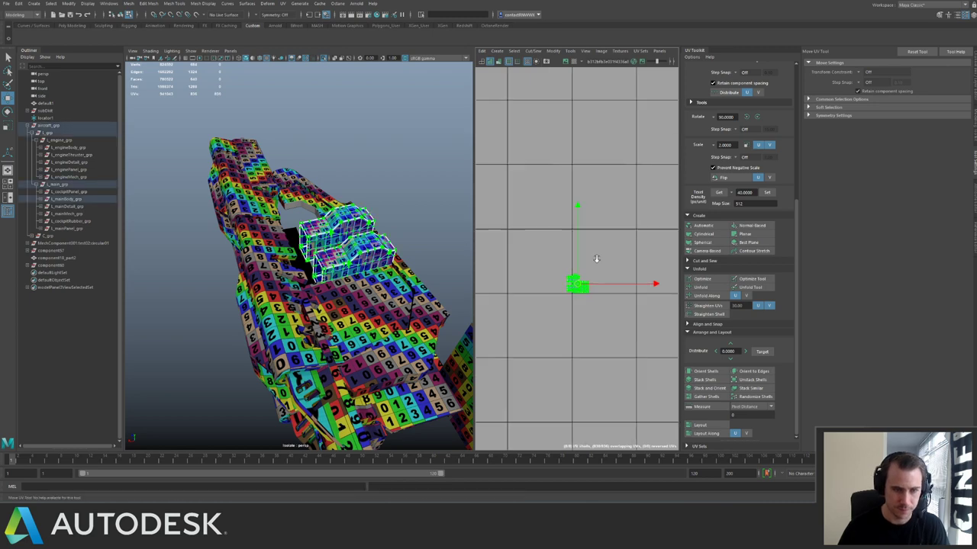
alt+right_drag(596, 257, 611, 183)
alt+middle_drag(611, 183, 555, 237)
shift+right_drag(586, 256, 558, 204)
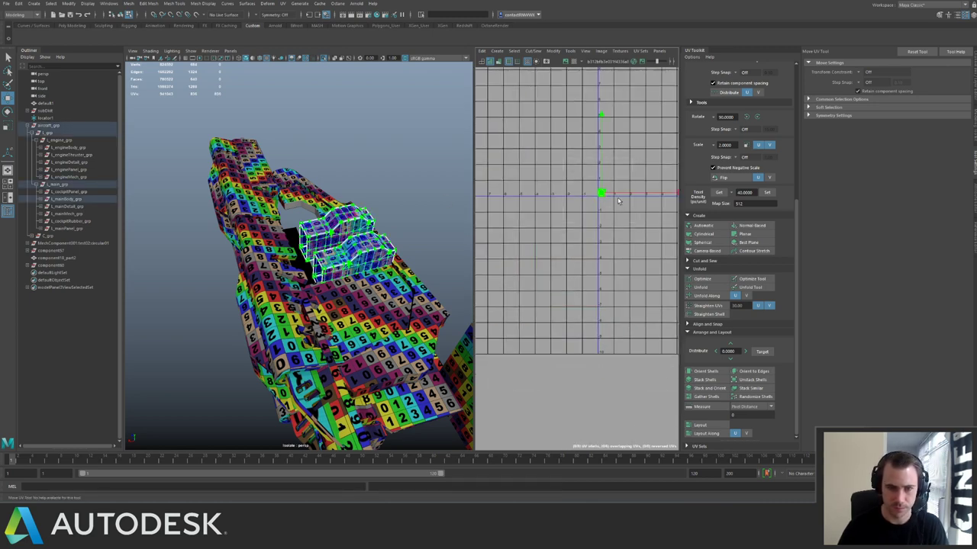
drag(601, 193, 615, 321)
Return to object selection and select all meshes of the aircraft's main body to show their UVs together.
right_drag(413, 258, 432, 245)
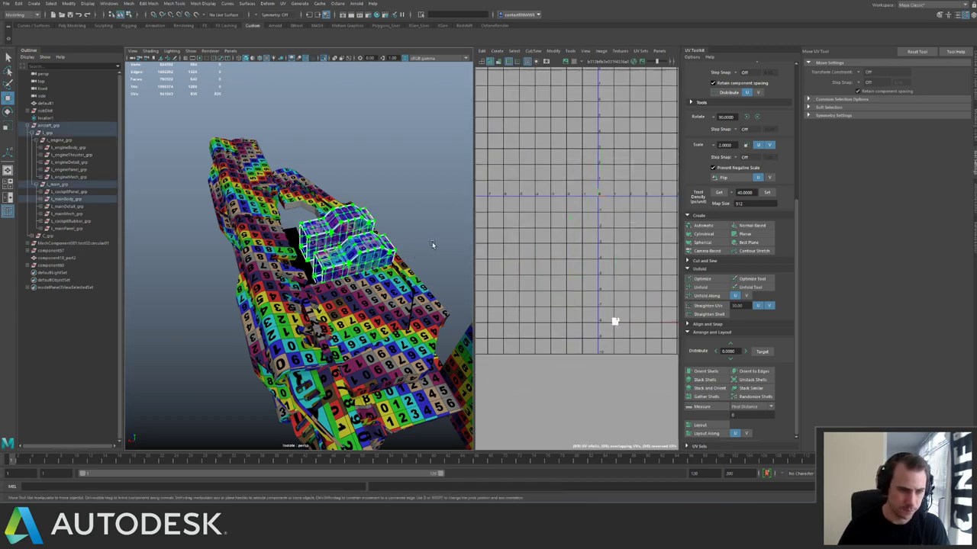
click(432, 244)
alt+drag(328, 245, 436, 257)
alt+right_drag(435, 257, 260, 225)
alt+drag(385, 222, 252, 203)
drag(367, 307, 229, 215)
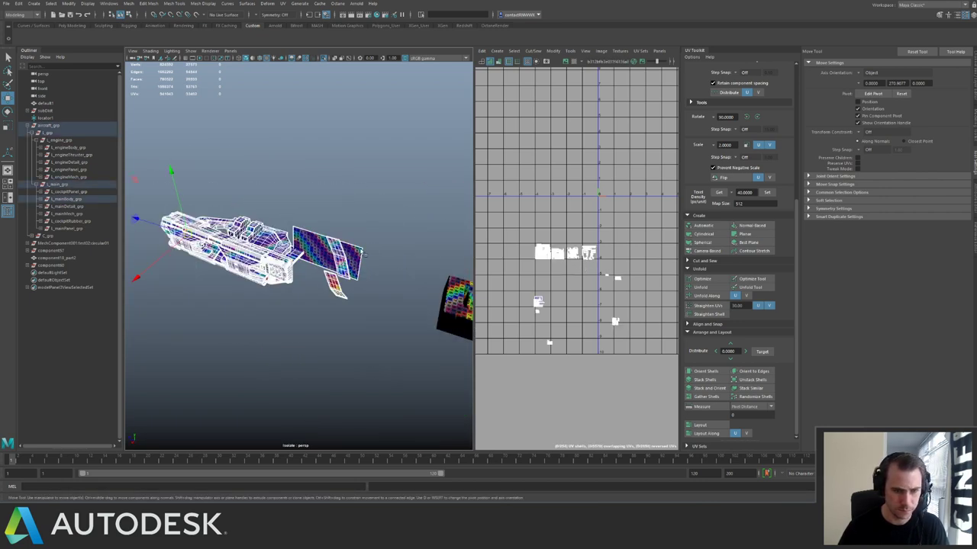
alt+drag(363, 255, 452, 251)
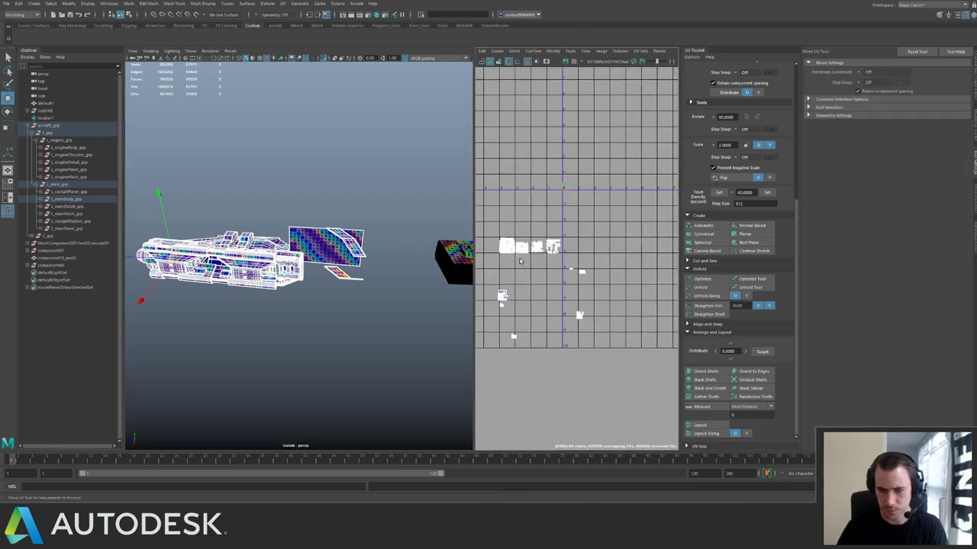
Move the stepped blocks' shells two tiles up, placing them just below the striped shells.
scroll(534, 274, up, 5)
click(573, 300)
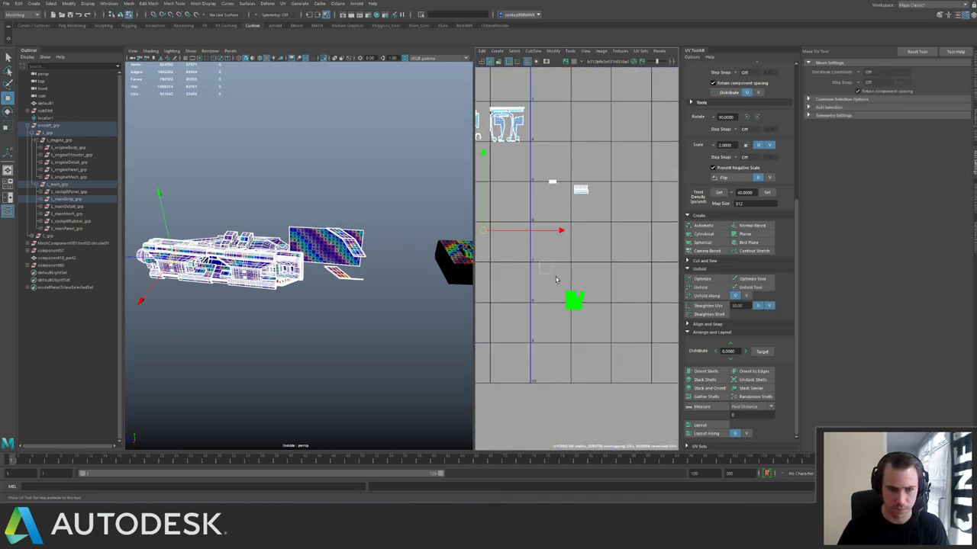
drag(574, 300, 580, 216)
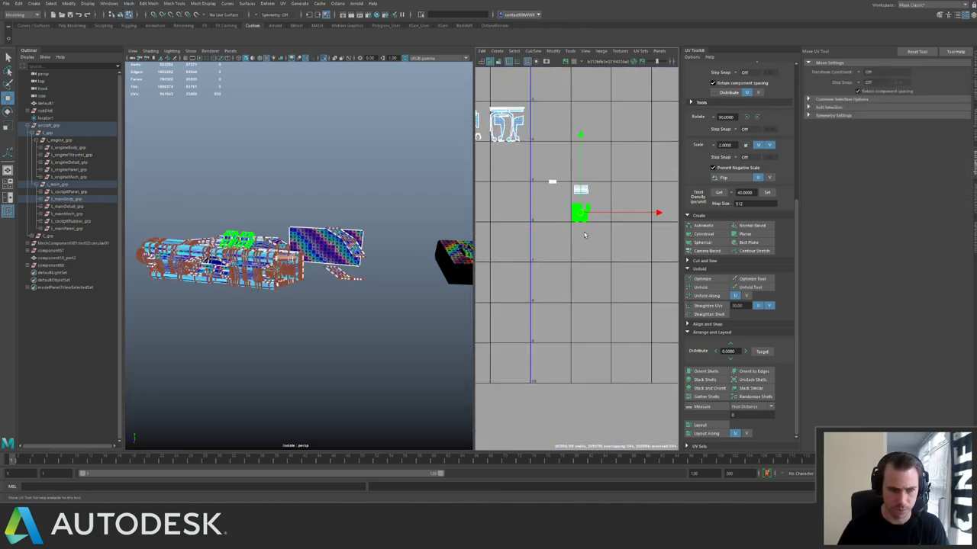
scroll(564, 243, up, 8)
alt+middle_drag(607, 210, 603, 290)
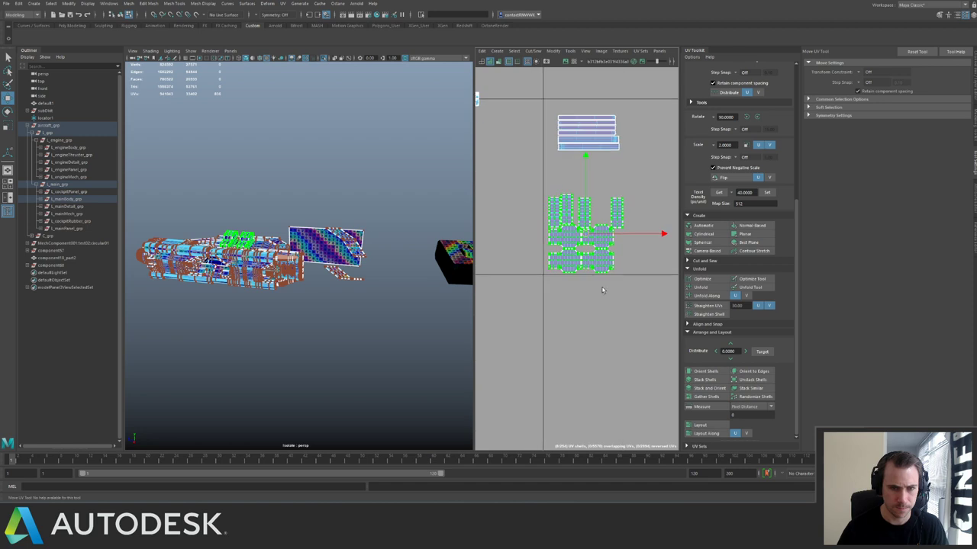
Lay out the stepped blocks' shells together with the row's fourth shell block and place the packed result in the fourth tile.
click(578, 131)
scroll(603, 191, down, 6)
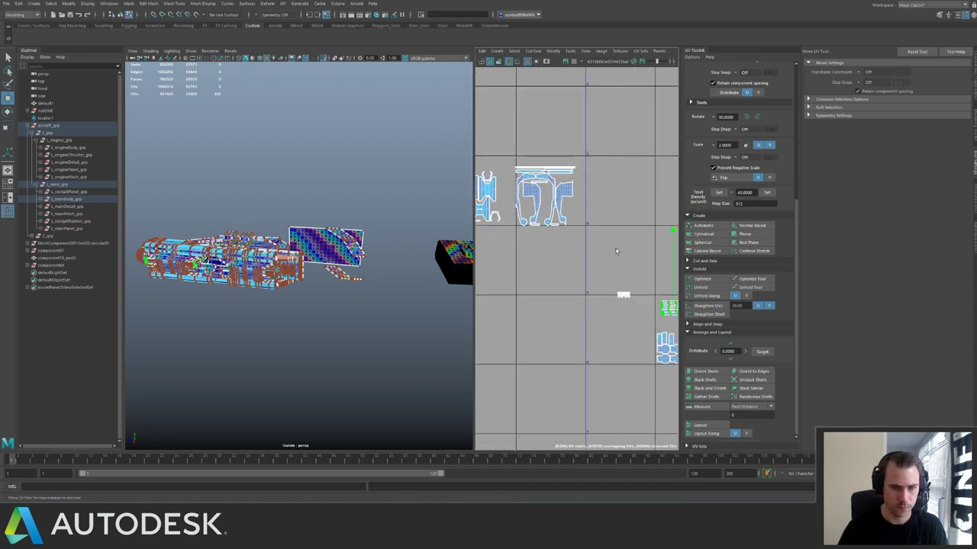
alt+middle_drag(619, 260, 569, 242)
click(613, 330)
scroll(586, 287, down, 4)
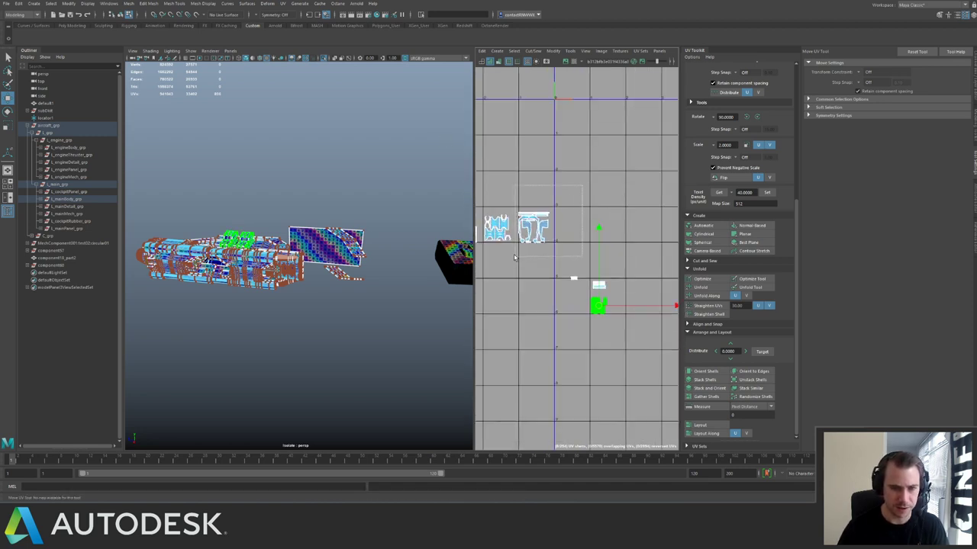
shift+drag(514, 258, 514, 258)
alt+middle_drag(540, 204, 514, 270)
key(ctrl+l)
drag(520, 121, 512, 298)
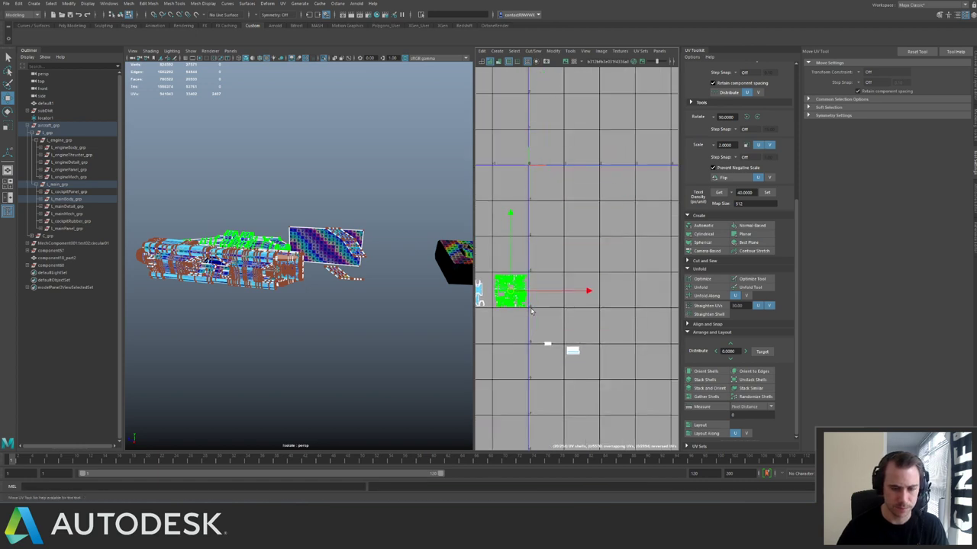
Select the striped shells outside the row and check which aircraft parts they belong to.
alt+middle_drag(532, 311, 500, 237)
scroll(554, 200, down, 3)
scroll(584, 241, up, 2)
scroll(571, 206, down, 1)
scroll(545, 217, up, 3)
scroll(499, 234, up, 3)
alt+middle_drag(589, 242, 535, 252)
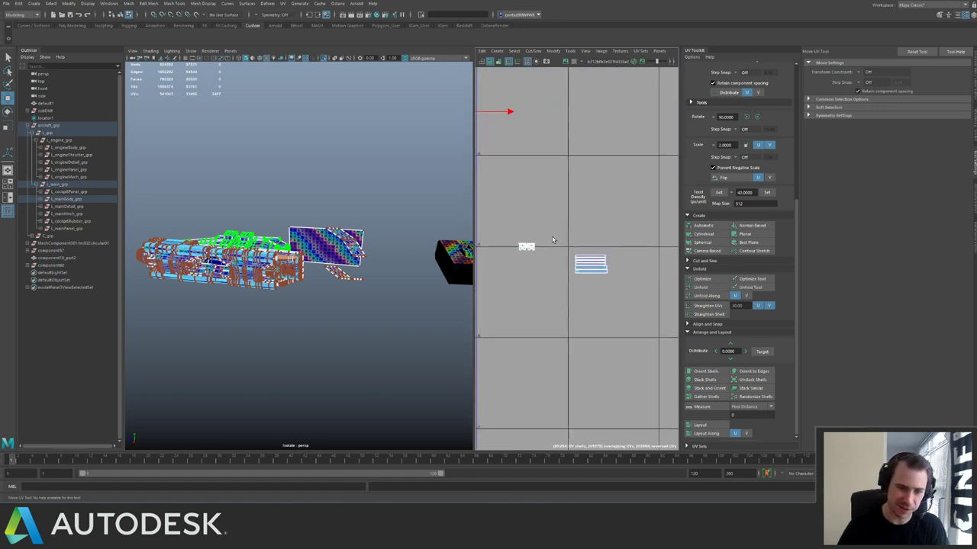
drag(553, 239, 628, 294)
click(583, 270)
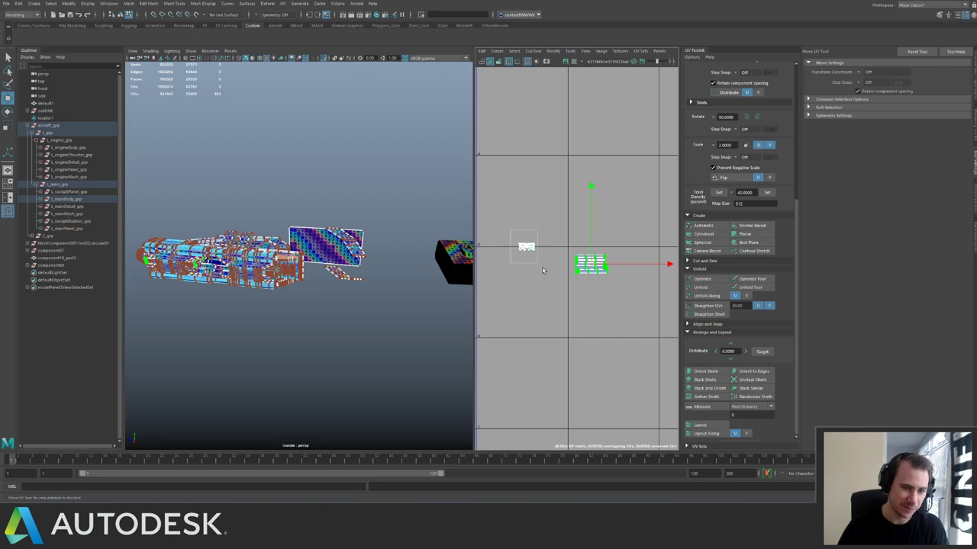
Select the small shell block of the rear parts beside the striped shells and move it slightly up and right.
click(527, 246)
alt+middle_drag(508, 230, 552, 255)
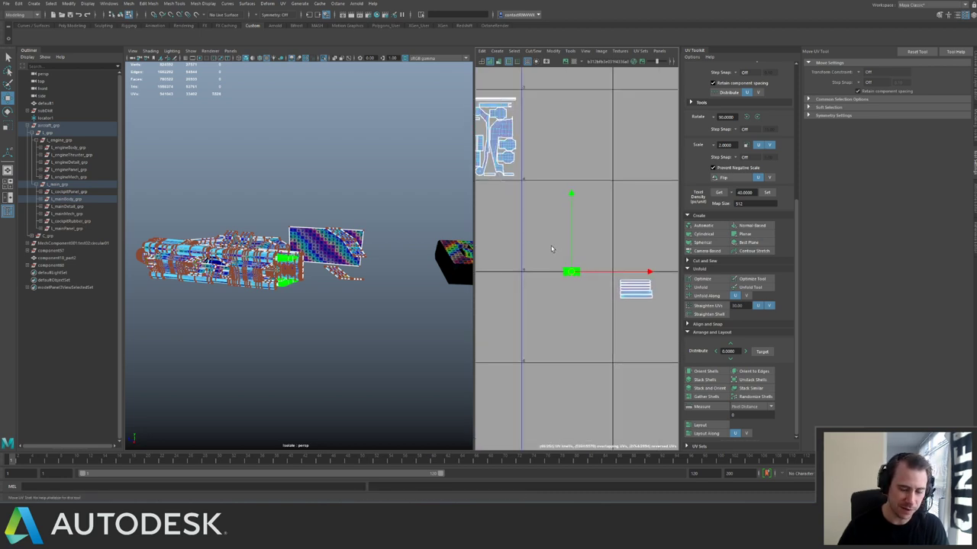
alt+right_drag(555, 305, 645, 318)
alt+middle_drag(593, 243, 523, 280)
alt+right_drag(528, 288, 586, 257)
alt+middle_drag(521, 210, 572, 289)
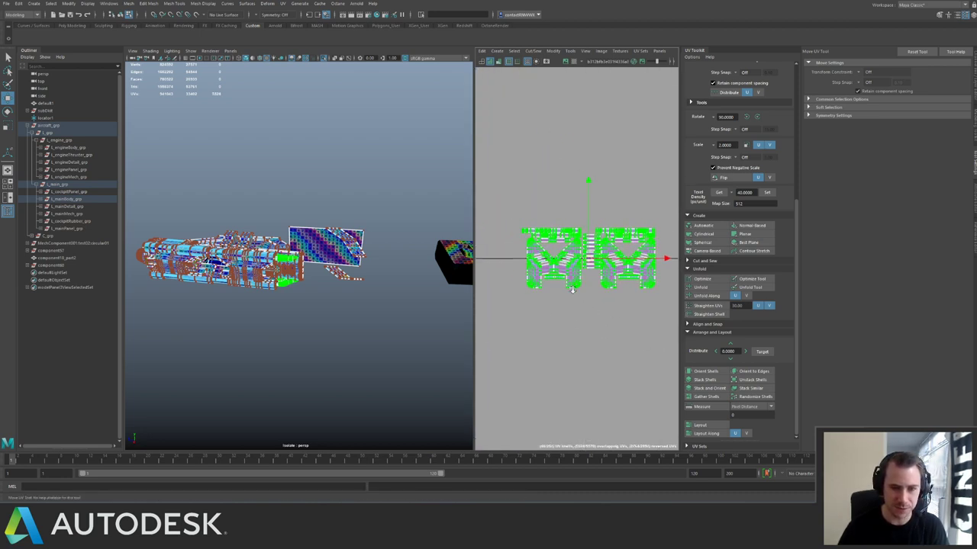
alt+right_drag(572, 289, 395, 257)
alt+right_drag(621, 296, 405, 214)
alt+middle_drag(627, 274, 584, 215)
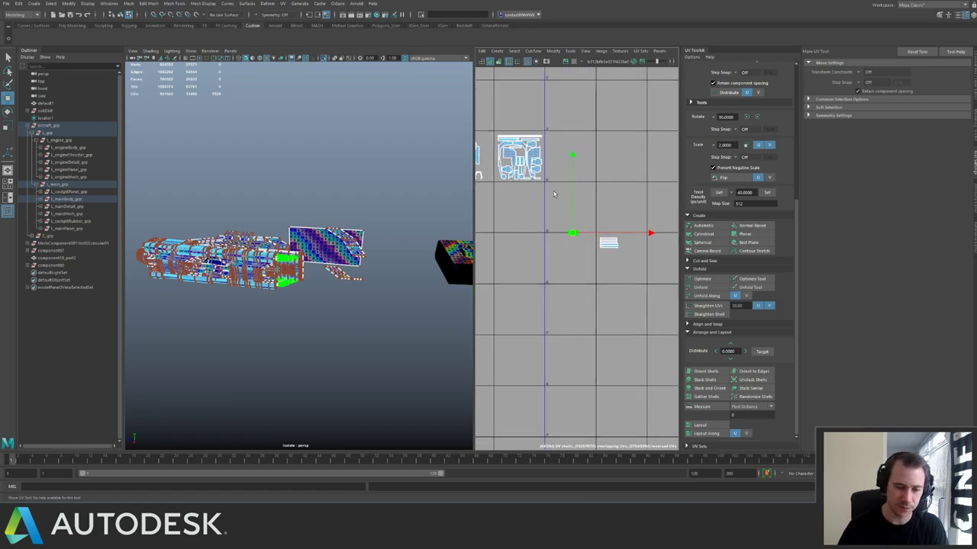
drag(572, 235, 594, 222)
Select shells in the dense overlapping block again and examine which rear parts of the aircraft they cover.
alt+middle_drag(526, 258, 670, 254)
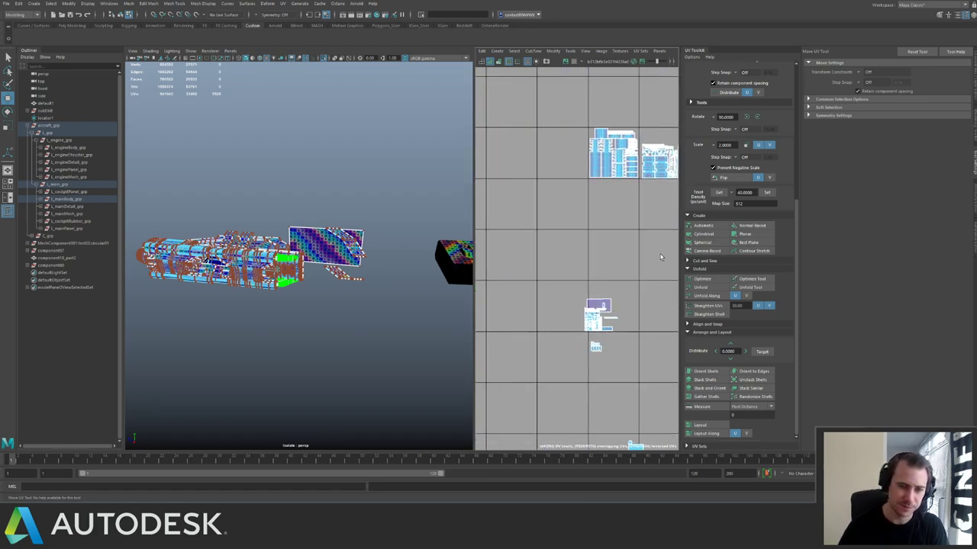
alt+middle_drag(537, 298, 541, 218)
drag(607, 239, 619, 247)
alt+middle_drag(618, 247, 550, 239)
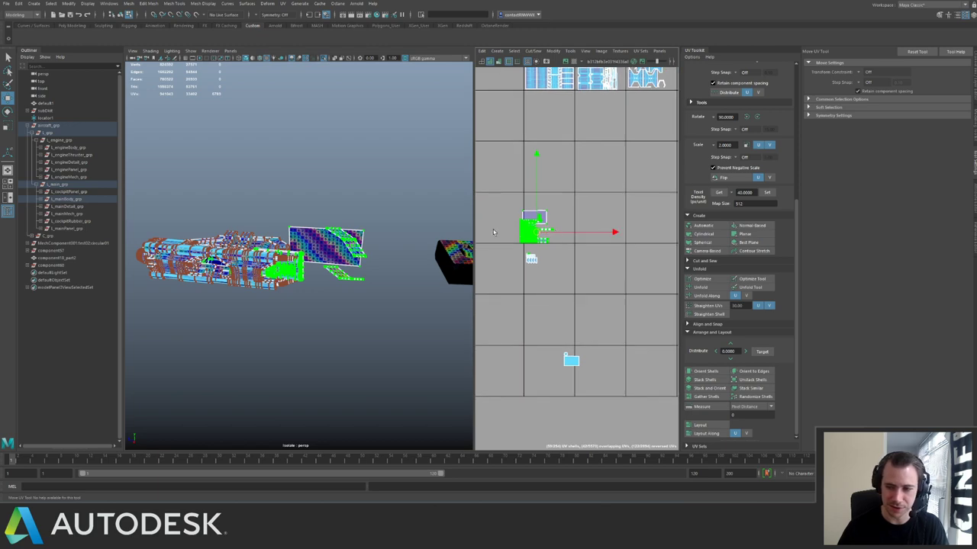
mouse_move(256, 221)
alt+mouse_down()
mouse_move(293, 252)
mouse_move(263, 228)
alt+mouse_up()
alt+right_drag(263, 244, 414, 268)
Select the nose cone's UVs and move them up into the second tile of the main body row, above its existing shells.
drag(558, 334, 597, 373)
alt+right_drag(398, 306, 305, 286)
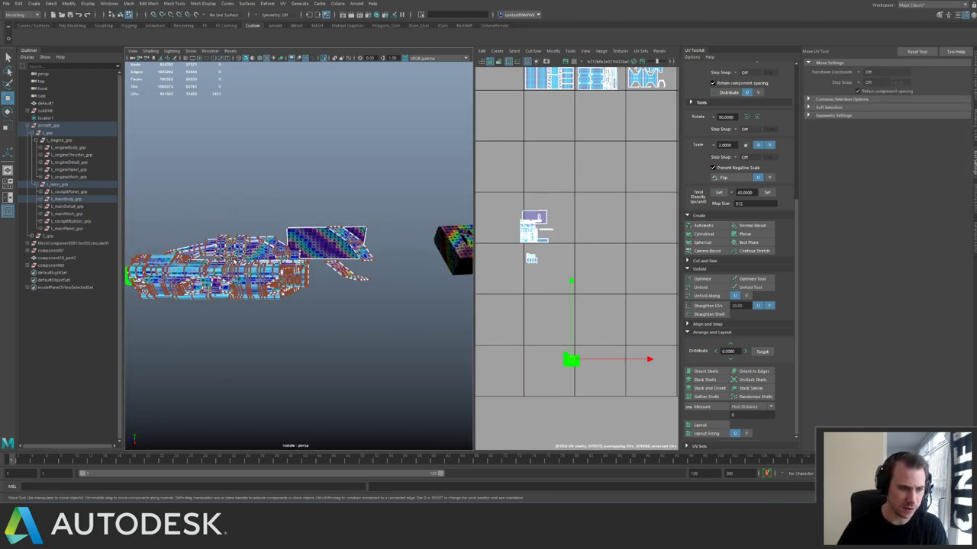
alt+drag(305, 286, 306, 206)
alt+right_drag(617, 281, 530, 305)
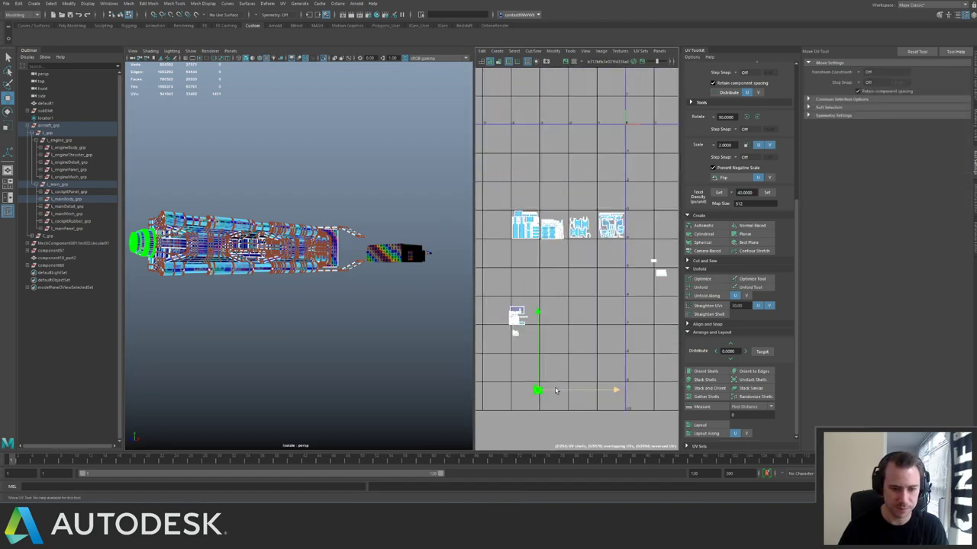
drag(538, 393, 550, 210)
scroll(532, 229, up, 4)
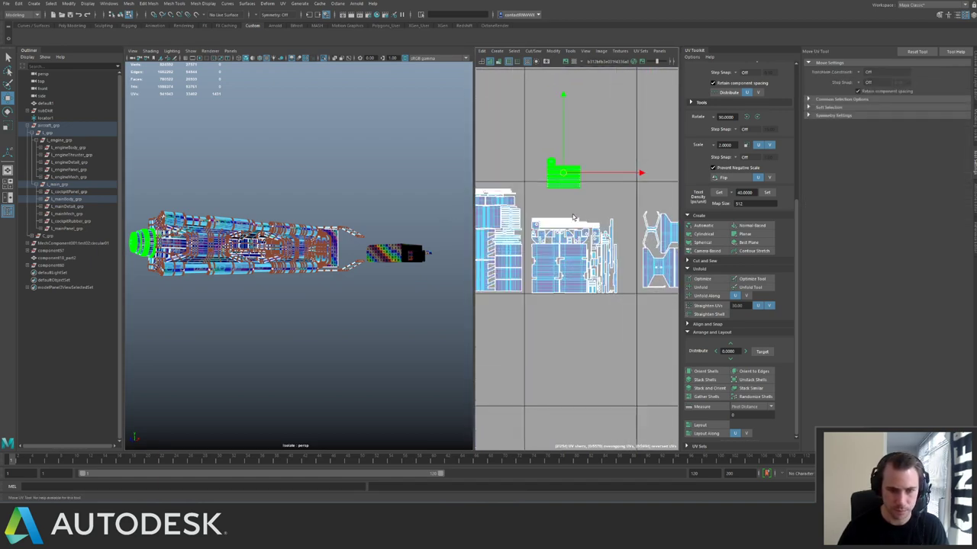
drag(564, 176, 547, 203)
Select L_mainBody_grp together with L_engineBody_grp and compare their shell arrangements across the UV tiles.
alt+right_drag(596, 226, 328, 168)
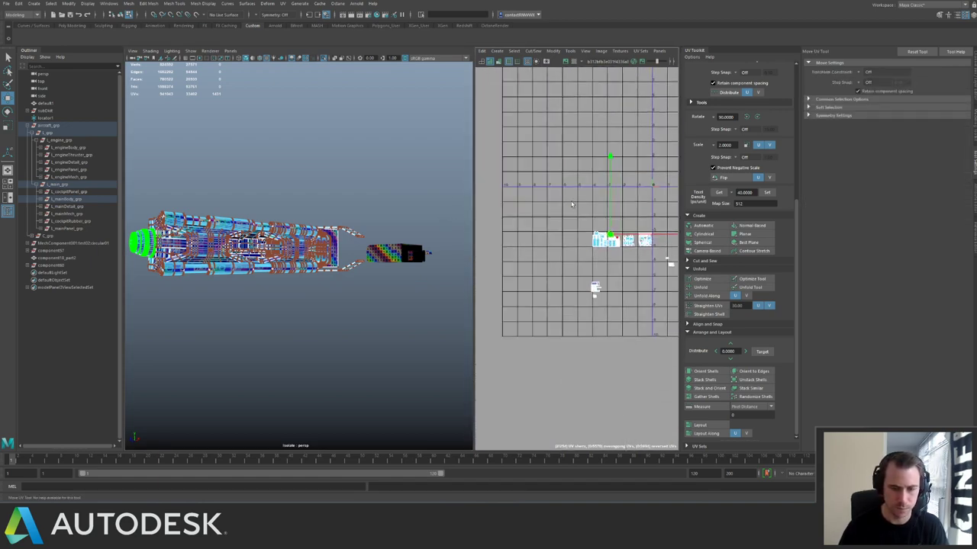
alt+middle_drag(631, 243, 558, 246)
scroll(558, 246, up, 3)
click(67, 200)
key(w)
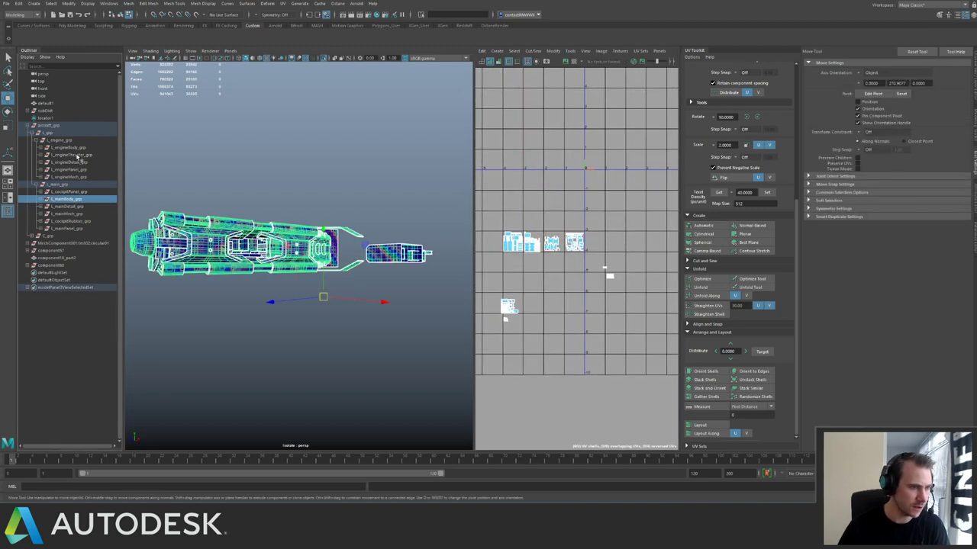
ctrl+click(77, 148)
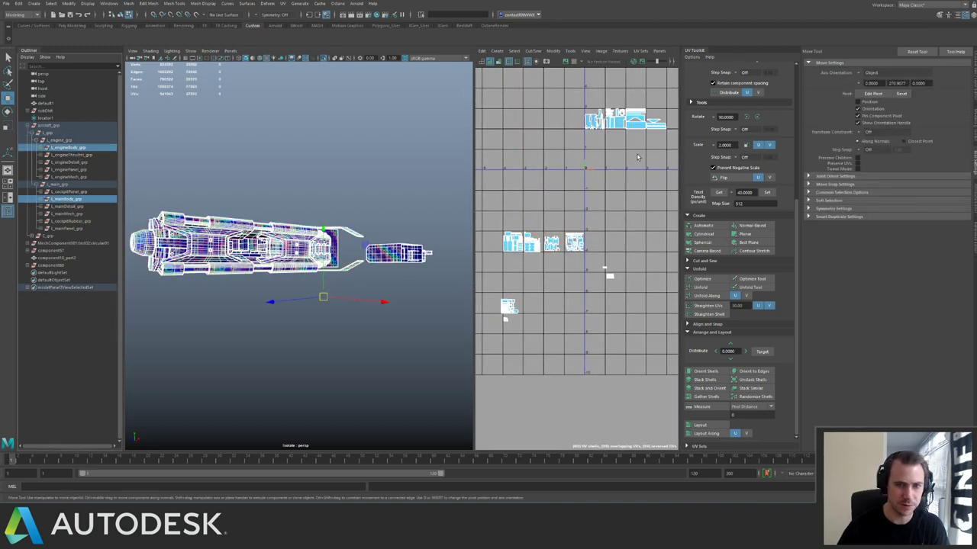
alt+middle_drag(638, 158, 509, 269)
alt+right_drag(509, 269, 473, 298)
alt+middle_drag(473, 298, 544, 229)
alt+right_drag(544, 230, 589, 234)
alt+middle_drag(589, 234, 632, 219)
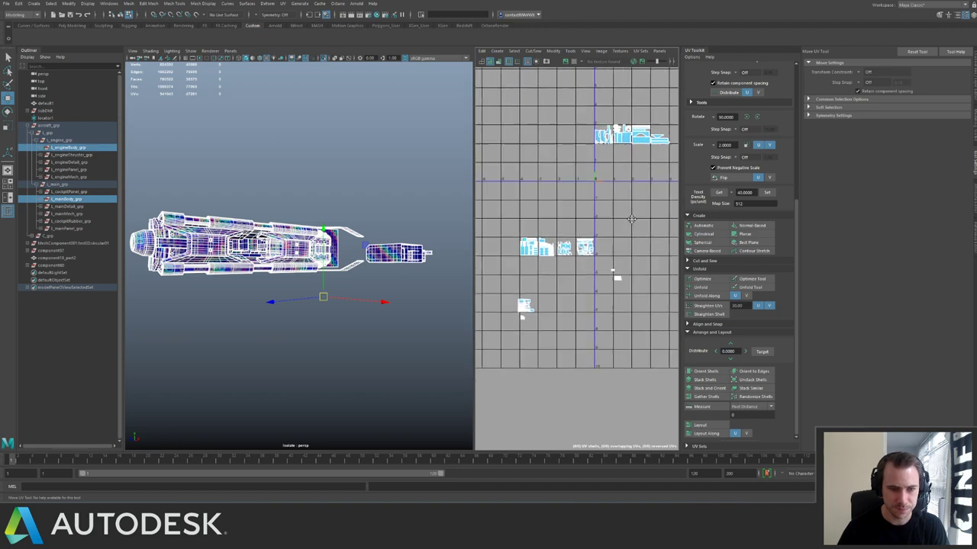
Select the L_mainBody_grp shells filling the four-tile row and move them eight tiles right and five up, directly after the engine body shells.
scroll(632, 219, down, 2)
drag(602, 248, 603, 250)
alt+middle_drag(603, 249, 519, 283)
scroll(526, 275, down, 2)
key(Right)
key(Right)
key(Right)
key(Right)
key(Right)
key(Right)
key(Right)
key(Right)
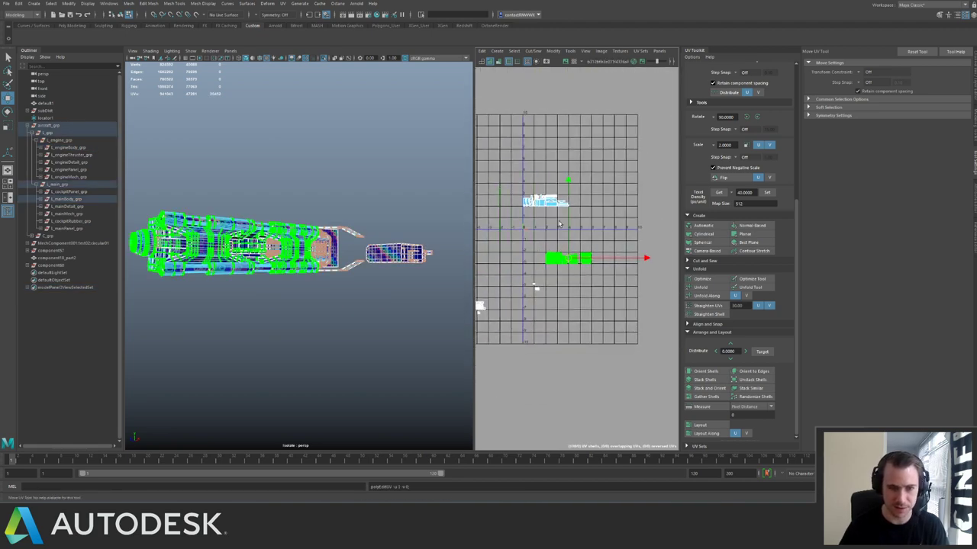
key(Up)
key(Up)
key(Up)
key(Up)
key(Up)
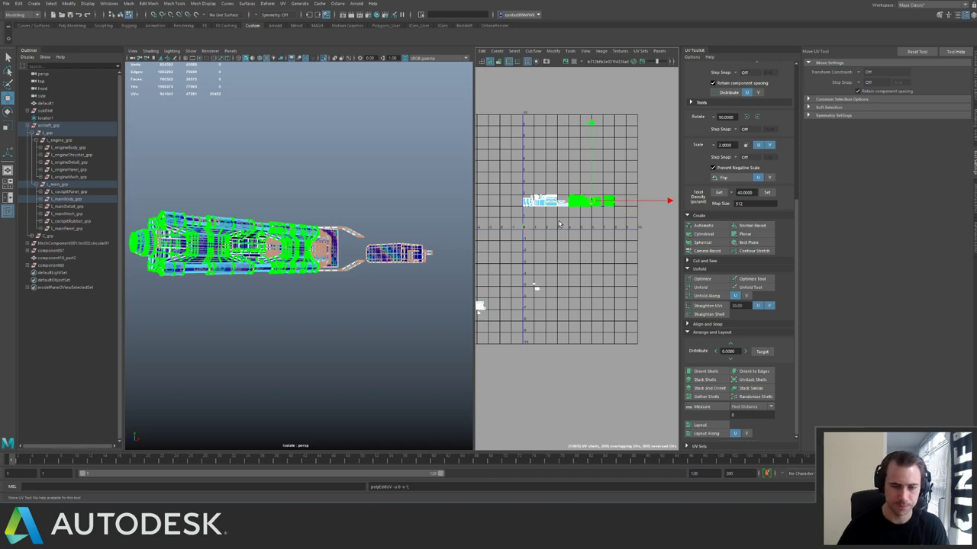
Select the remaining loose shell clusters below the packed row and move them together into the empty tiles above it.
alt+middle_drag(552, 225, 627, 223)
drag(519, 260, 625, 330)
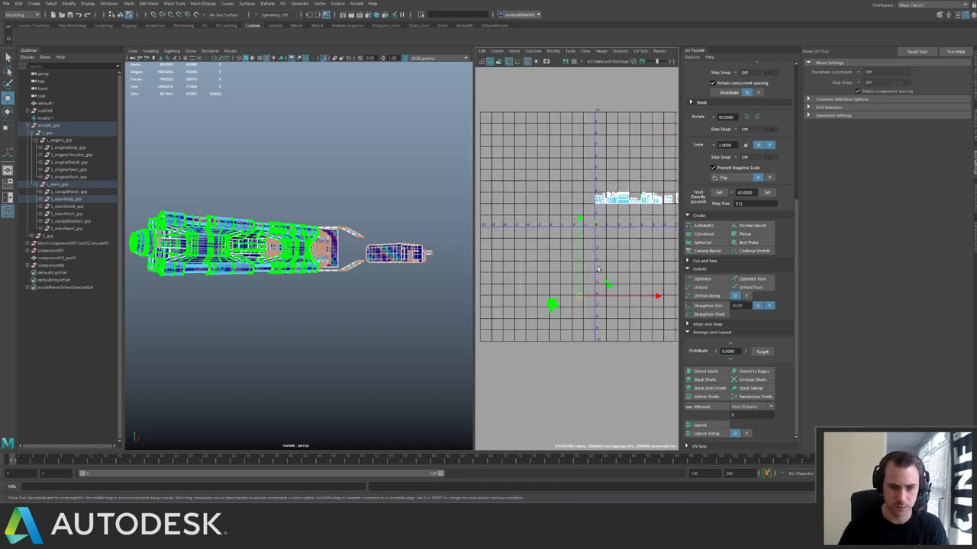
alt+middle_drag(578, 297, 499, 326)
drag(500, 326, 572, 180)
alt+middle_drag(572, 180, 531, 237)
alt+right_drag(530, 238, 600, 271)
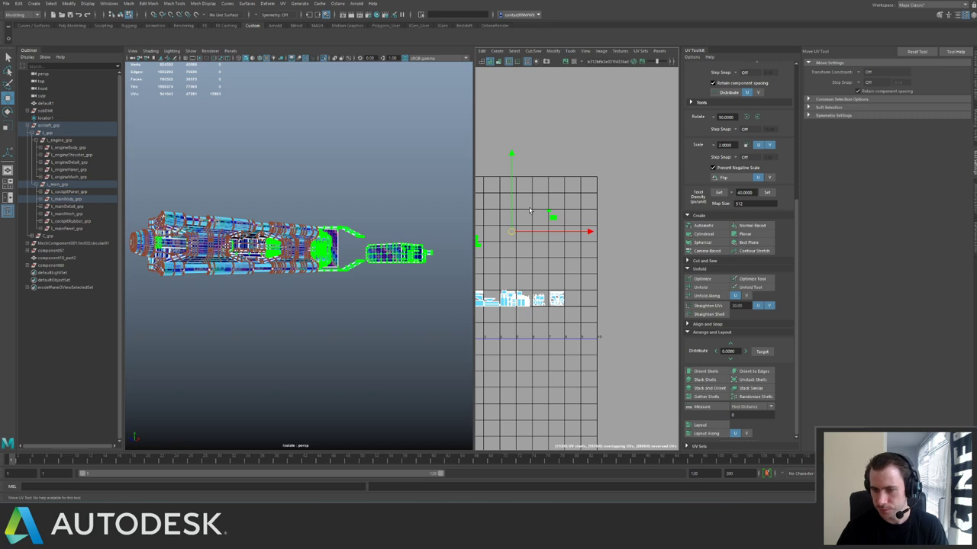
scroll(532, 236, up, 4)
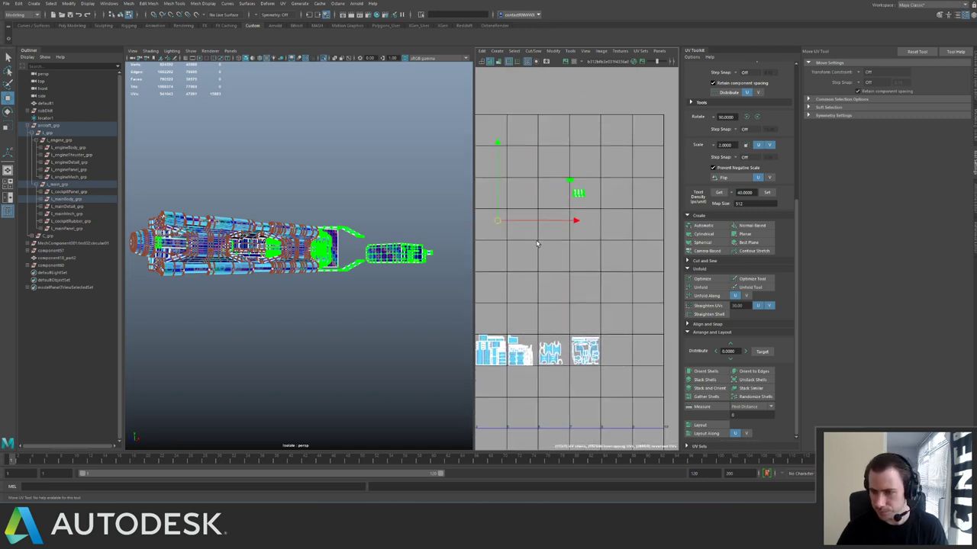
Select shells in the dense overlapping block and examine which rear parts of the aircraft they cover.
alt+middle_drag(570, 181, 581, 203)
drag(624, 235, 493, 254)
alt+middle_drag(494, 256, 601, 256)
alt+right_drag(529, 229, 632, 290)
alt+middle_drag(631, 290, 621, 235)
alt+right_drag(553, 236, 617, 277)
alt+middle_drag(497, 212, 587, 199)
drag(669, 311, 669, 309)
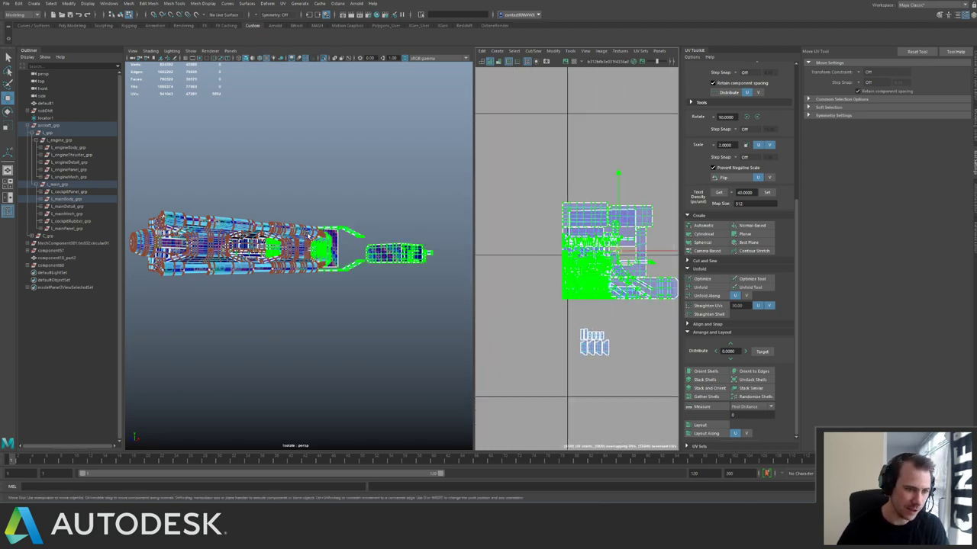
alt+drag(259, 265, 279, 263)
alt+right_drag(278, 264, 295, 275)
Select the slotted block at the rear of the body and move its shells out of the overlapping cluster.
key(F8)
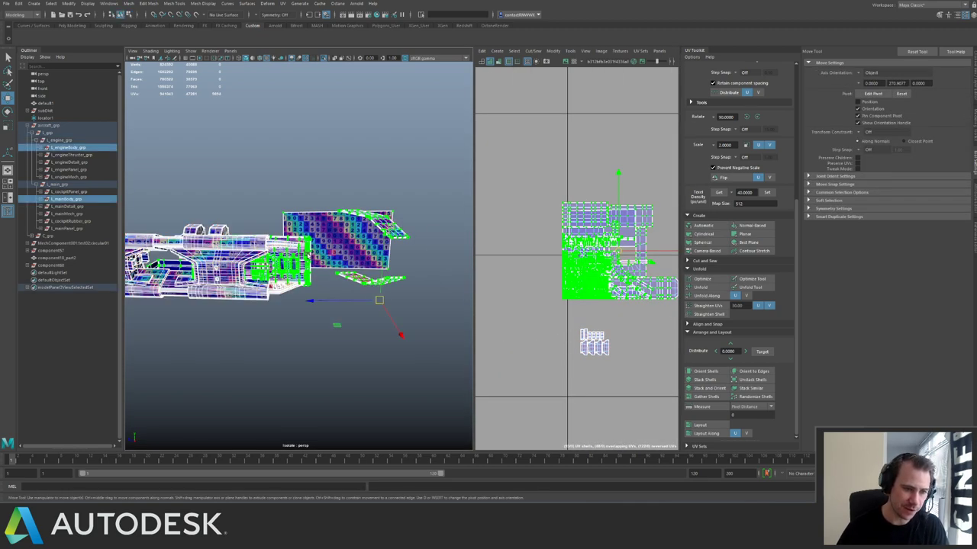
click(309, 256)
scroll(597, 284, down, 3)
right_drag(596, 283, 612, 258)
drag(613, 258, 541, 237)
right_drag(279, 256, 297, 238)
alt+drag(298, 239, 321, 245)
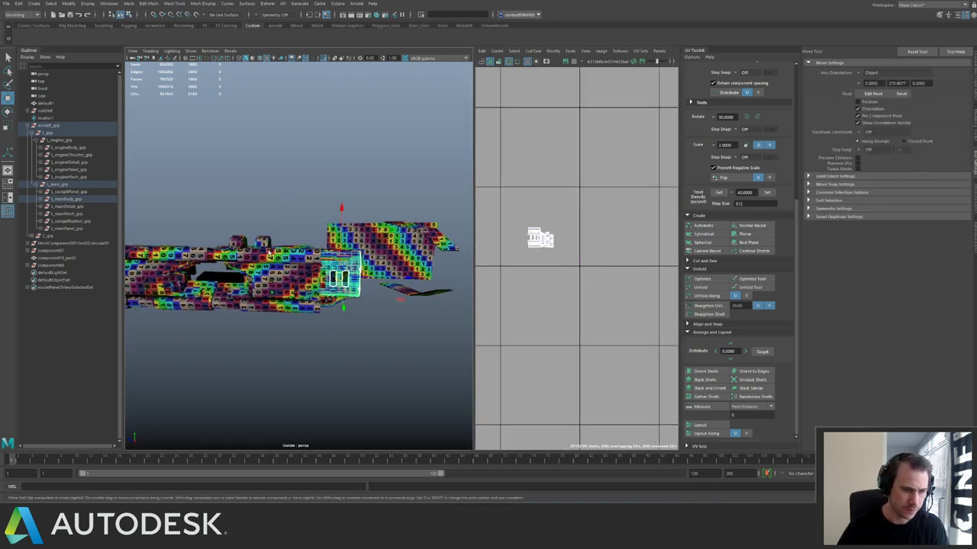
Select the thin cover around the slotted rear block and move its shells clear of the overlapping cluster.
alt+right_drag(320, 246, 347, 252)
alt+drag(347, 252, 328, 243)
click(368, 216)
scroll(619, 257, down, 2)
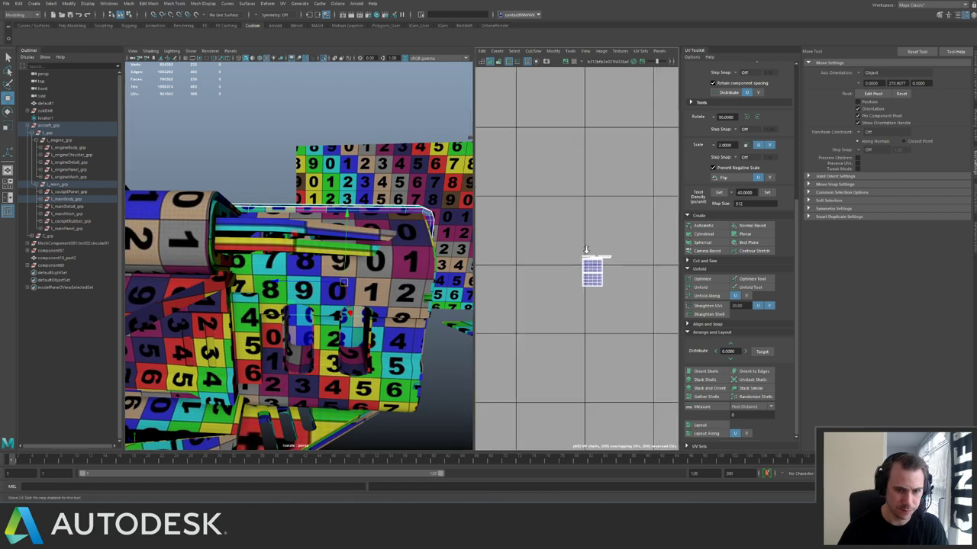
right_drag(618, 257, 630, 241)
drag(626, 245, 627, 224)
key(q)
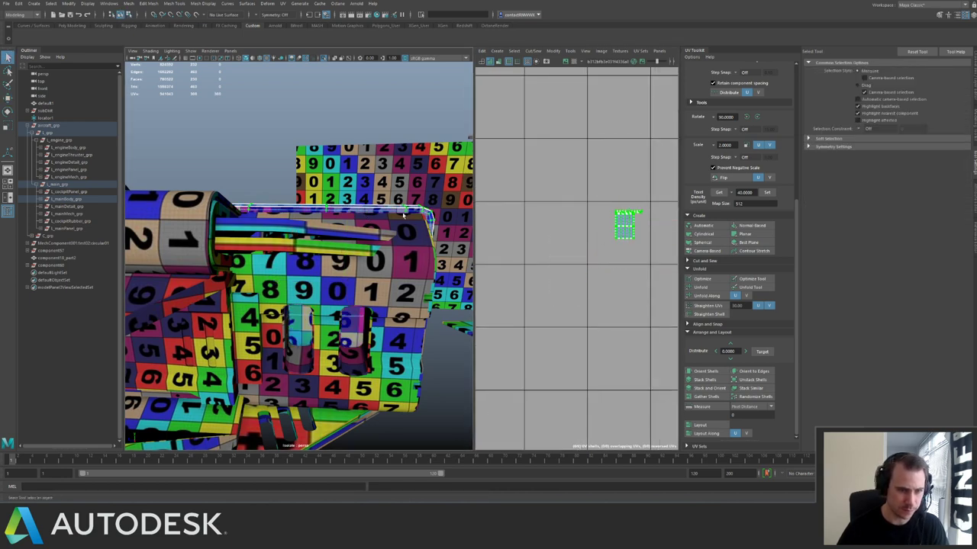
Edit both rear parts together and place the slotted block's shells directly beside the cover's shells.
right_drag(405, 213, 421, 197)
shift+click(413, 236)
alt+drag(413, 237, 376, 224)
ctrl+right_drag(587, 210, 598, 196)
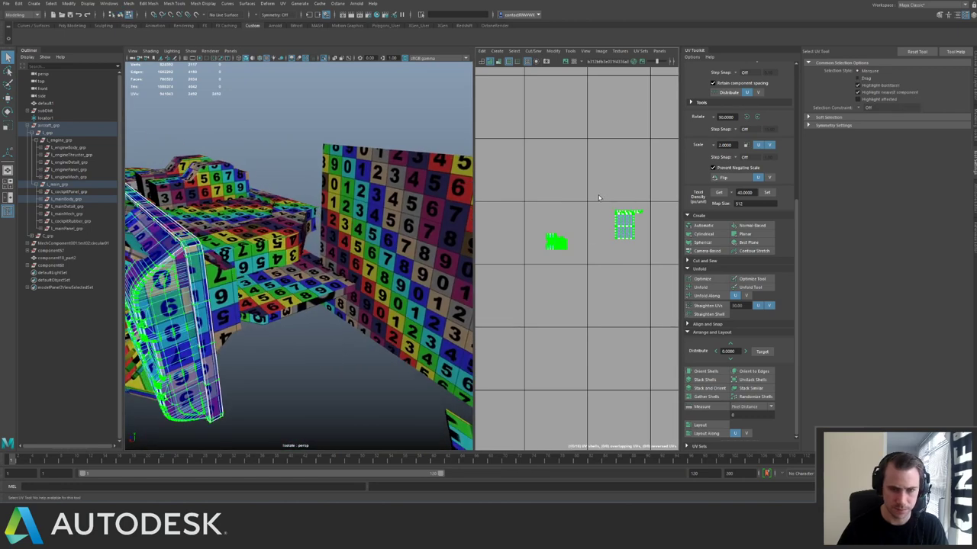
key(w)
drag(556, 243, 645, 231)
alt+middle_drag(594, 206, 531, 218)
alt+right_drag(531, 218, 591, 252)
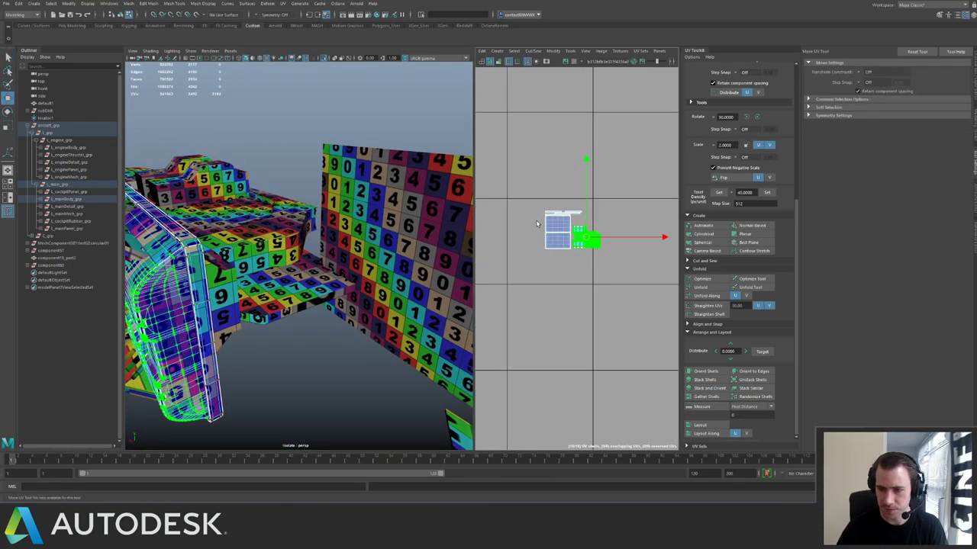
alt+middle_drag(538, 223, 566, 229)
alt+right_drag(566, 228, 614, 278)
drag(628, 239, 632, 240)
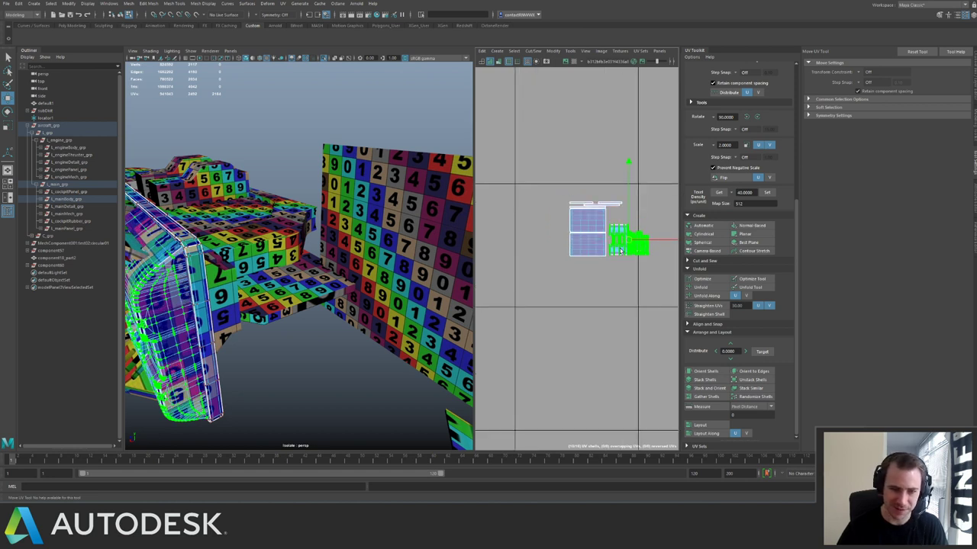
Select both rear parts' shells and move them together into the lower-left corner of their UV tile.
alt+right_drag(627, 242, 581, 207)
drag(576, 205, 656, 270)
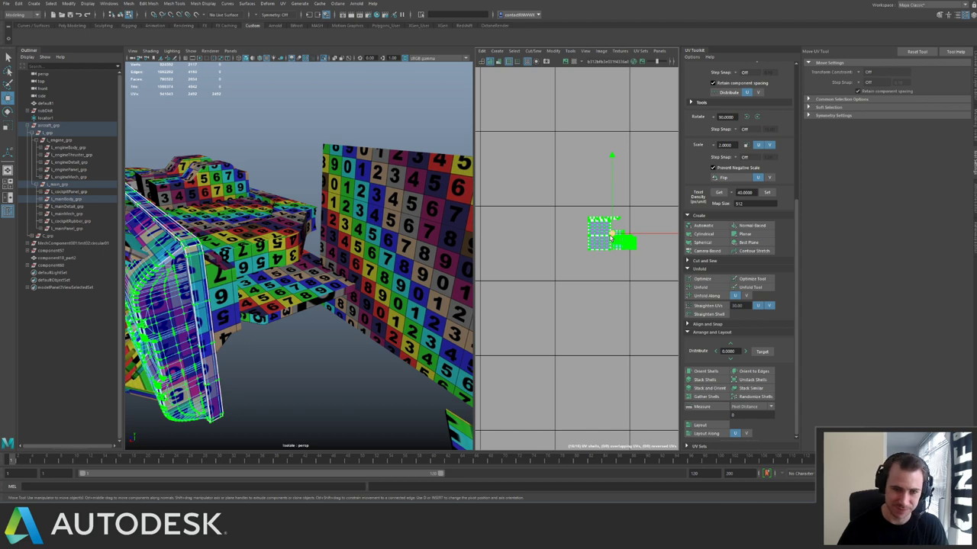
drag(611, 238, 580, 267)
Inspect the slotted rear block and its neighbouring part in object mode, and leave isolation to view the whole aircraft.
alt+right_drag(387, 257, 327, 193)
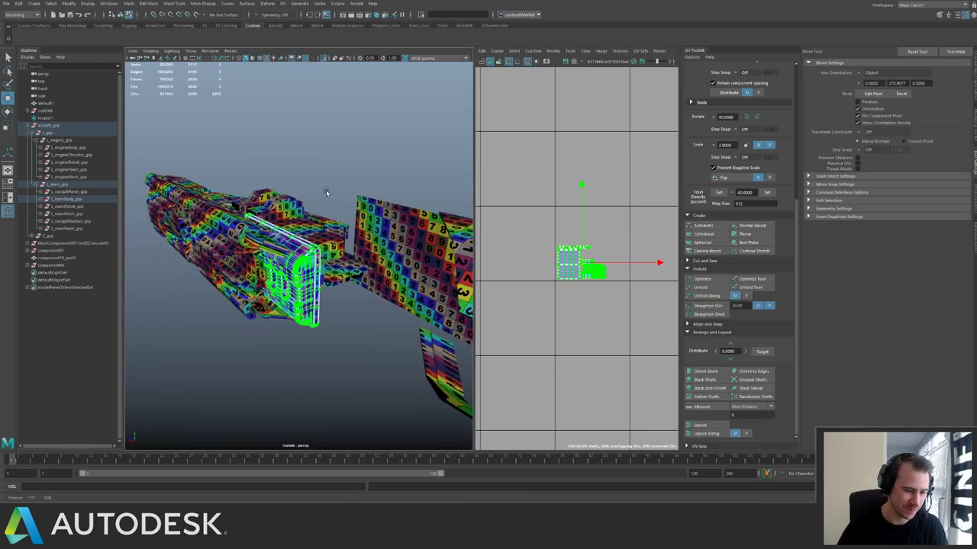
alt+drag(327, 193, 304, 235)
key(F8)
click(324, 259)
alt+drag(336, 179, 306, 200)
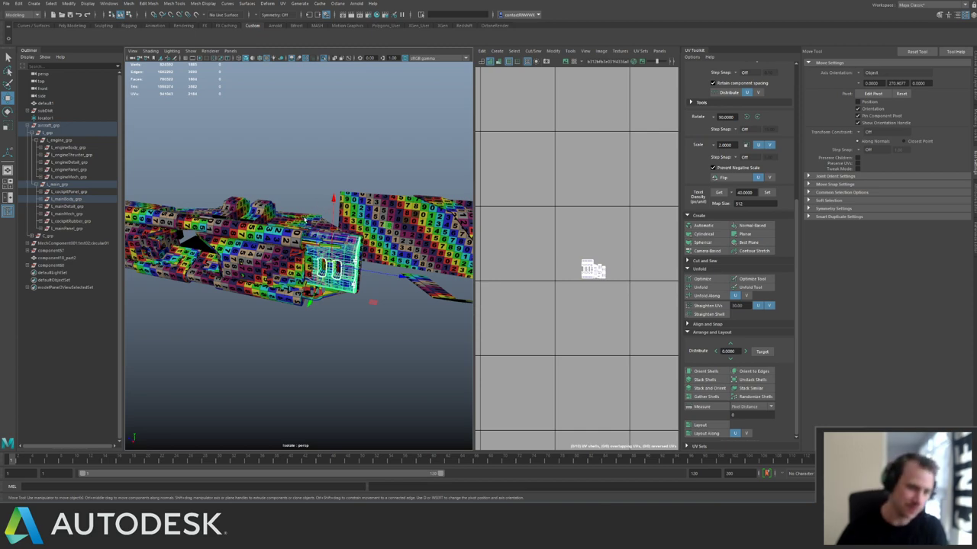
alt+drag(303, 220, 331, 280)
click(307, 233)
key(ctrl+1)
scroll(316, 245, down, 10)
scroll(328, 293, up, 6)
scroll(340, 296, down, 8)
scroll(330, 280, up, 5)
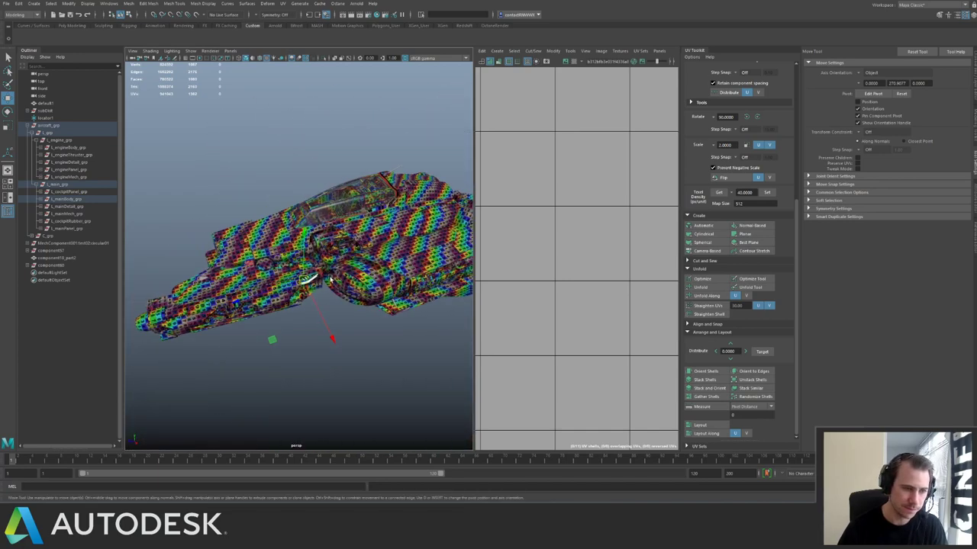
Select L_engine_grp and examine how its shell rows are spread across the UV tiles.
click(369, 261)
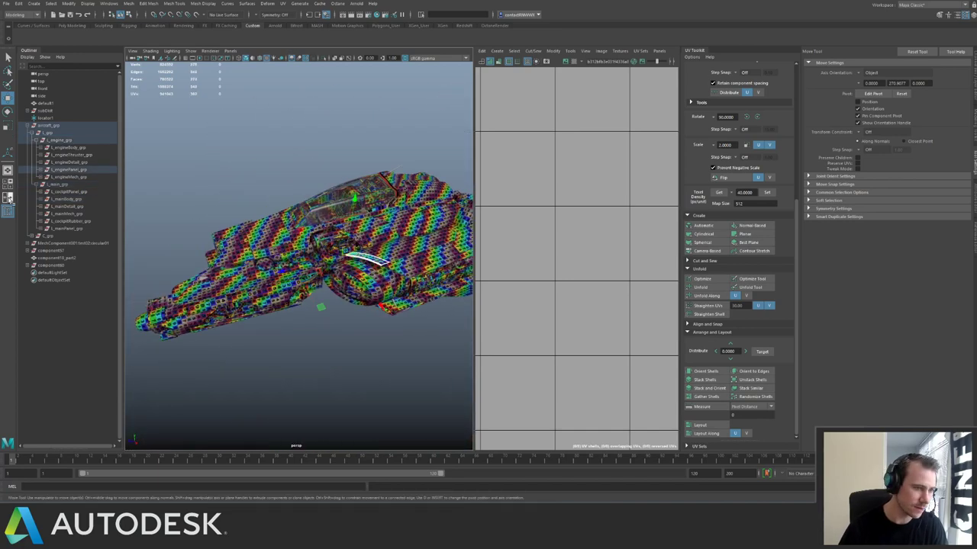
click(70, 141)
scroll(330, 185, down, 5)
scroll(541, 199, down, 2)
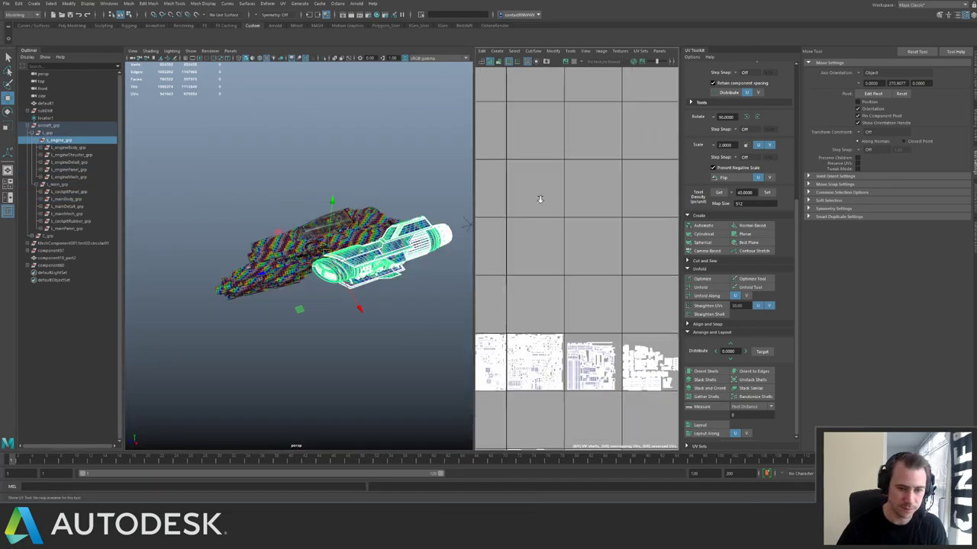
scroll(540, 199, down, 5)
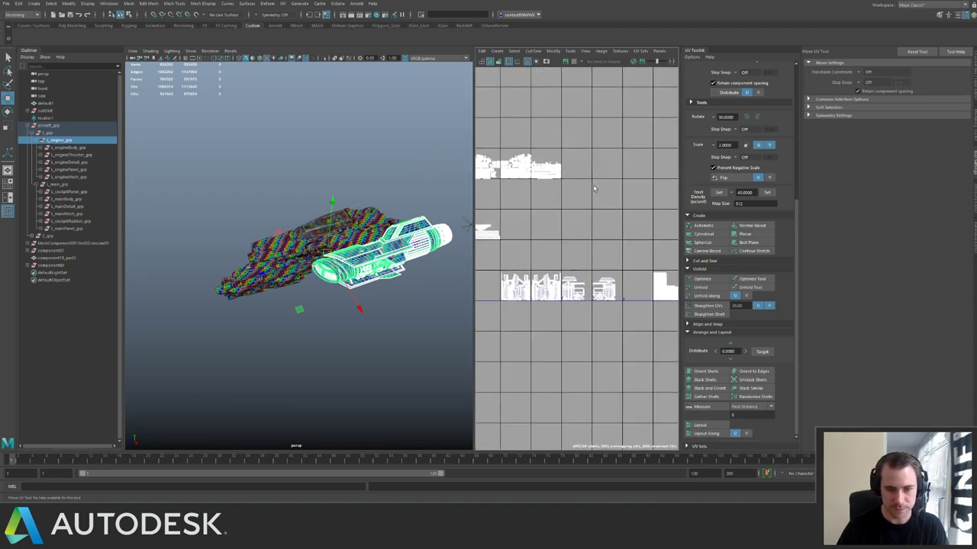
scroll(540, 195, up, 5)
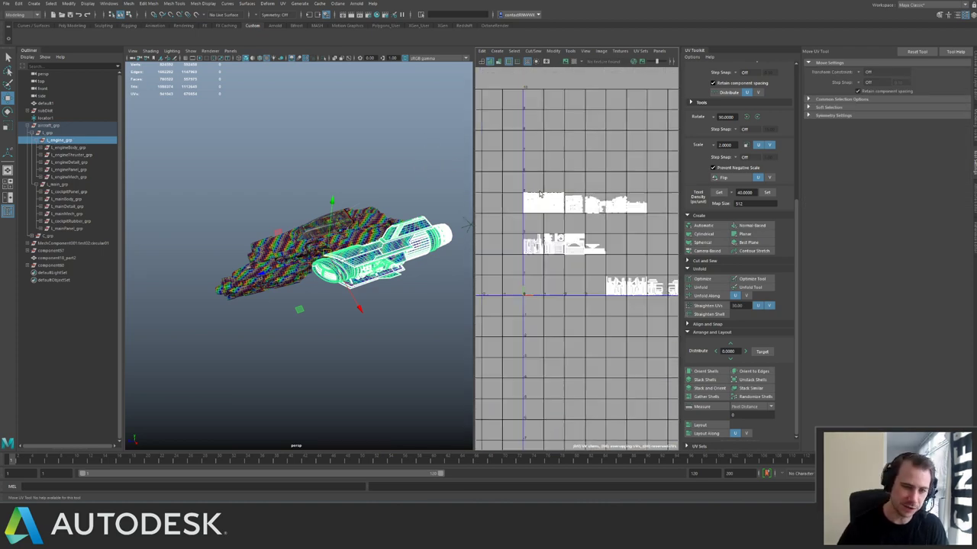
alt+middle_drag(539, 194, 562, 141)
alt+middle_drag(568, 202, 525, 243)
alt+middle_drag(610, 240, 554, 236)
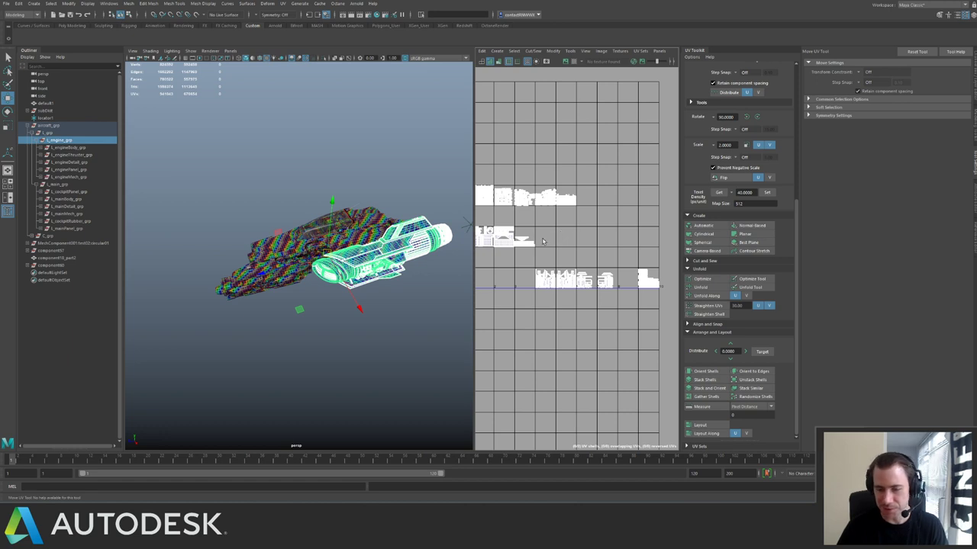
Select L_mainBody_grp on the aircraft and examine its loose overlapping shell clusters above the packed row.
click(423, 304)
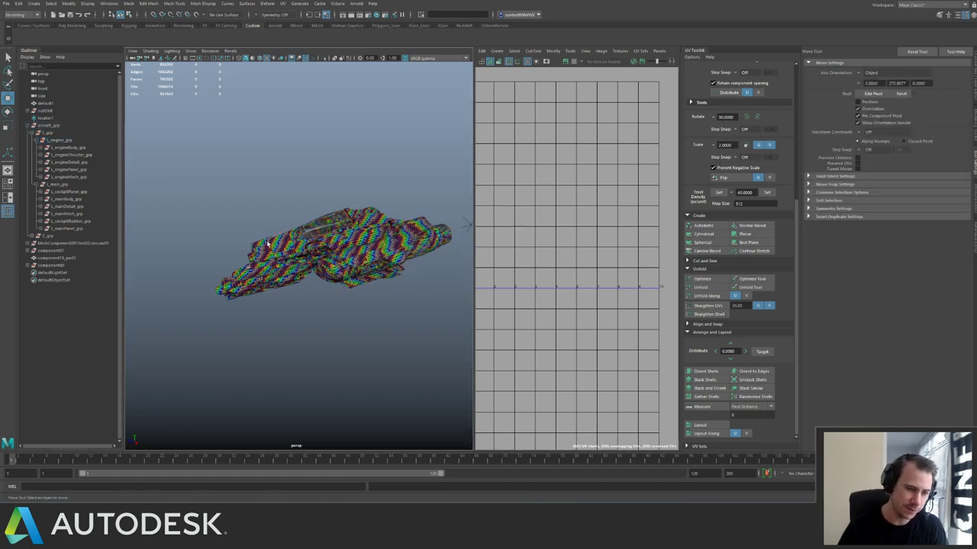
alt+drag(267, 250, 318, 257)
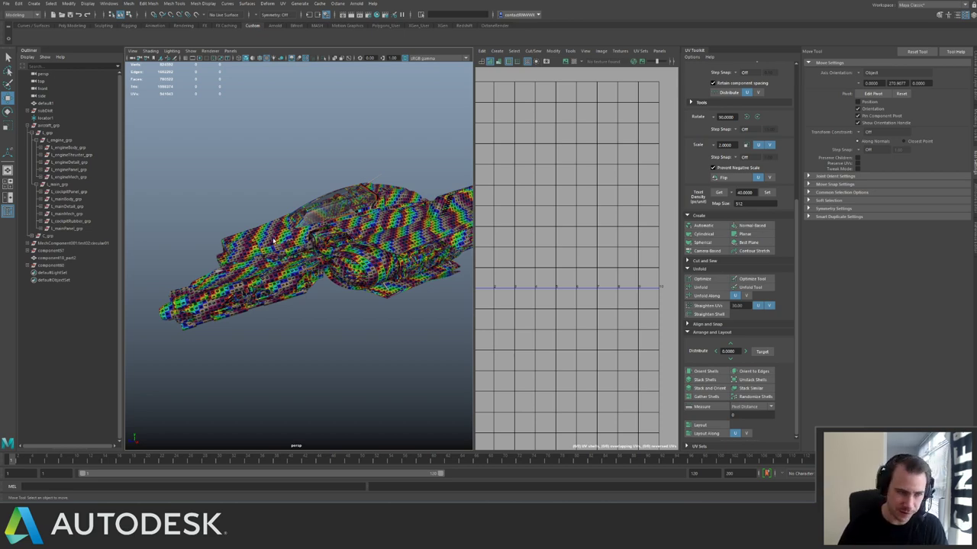
alt+drag(261, 248, 292, 230)
alt+right_drag(293, 230, 313, 248)
alt+drag(313, 248, 362, 282)
click(355, 263)
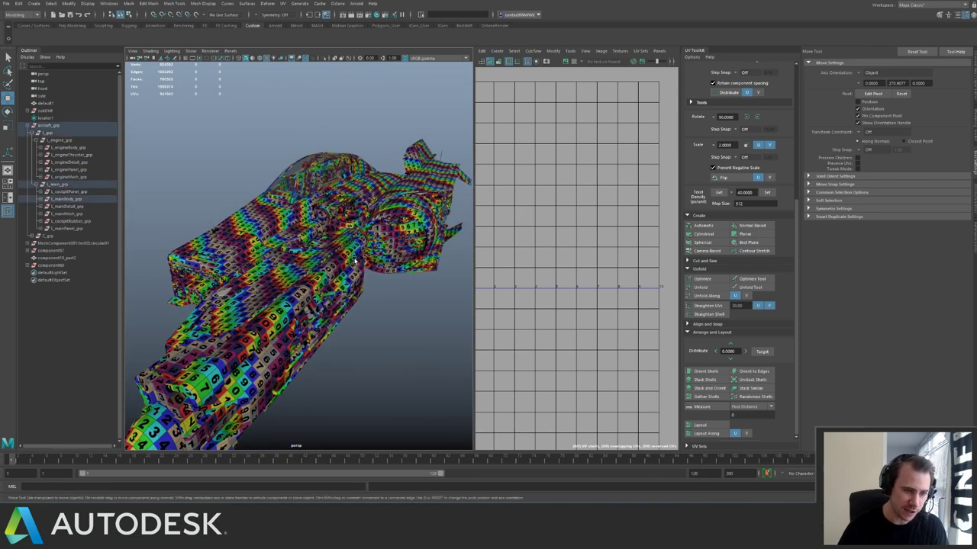
key(Up)
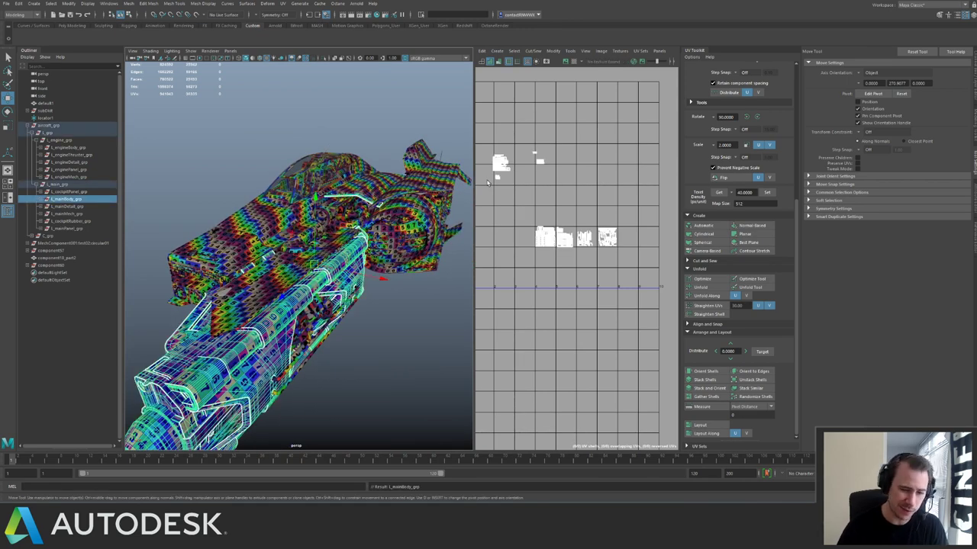
alt+middle_drag(525, 194, 584, 237)
alt+right_drag(580, 236, 615, 264)
alt+middle_drag(551, 177, 522, 221)
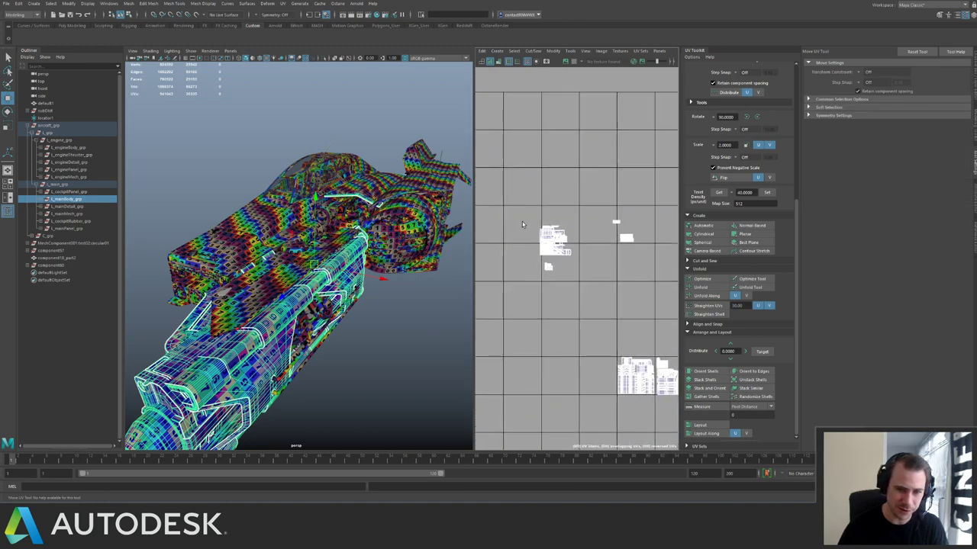
alt+right_drag(522, 222, 571, 235)
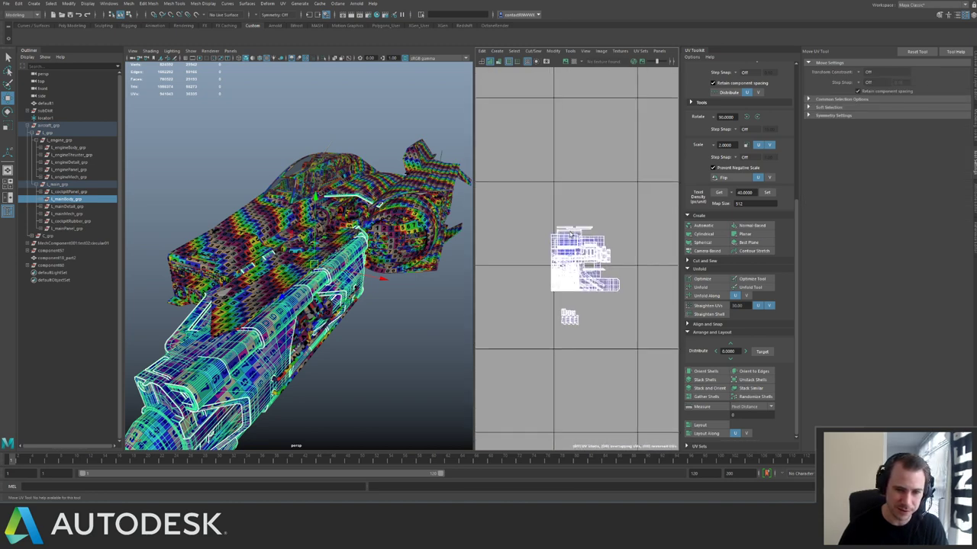
Isolate L_mainBody_grp and select the U-shaped housing together with its adjoining curved arm and small parts.
key(ctrl+1)
alt+drag(438, 247, 365, 233)
alt+right_drag(364, 233, 408, 244)
click(426, 233)
alt+middle_drag(426, 233, 338, 226)
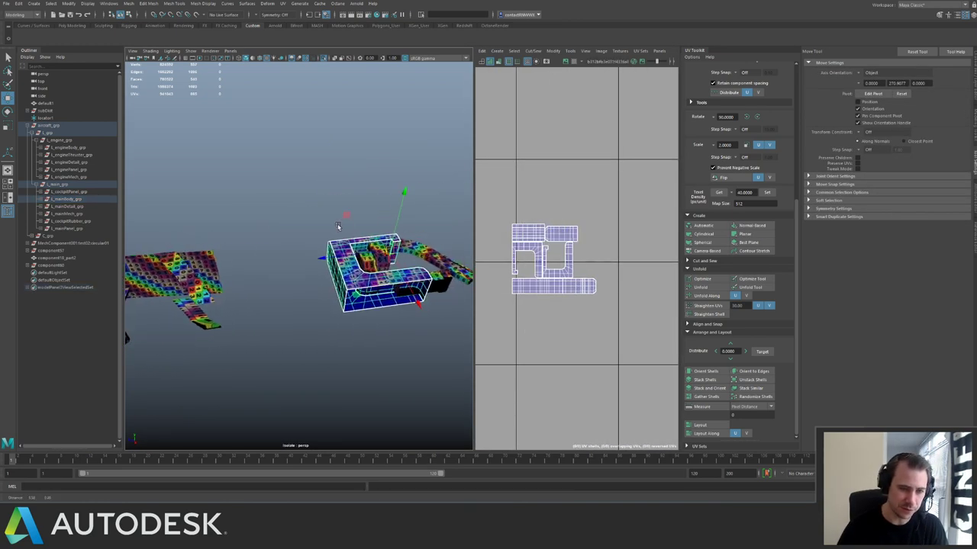
drag(315, 204, 456, 298)
Select all UVs of the U-shaped housing parts and lay them out in the first UV tile.
alt+right_drag(577, 265, 518, 235)
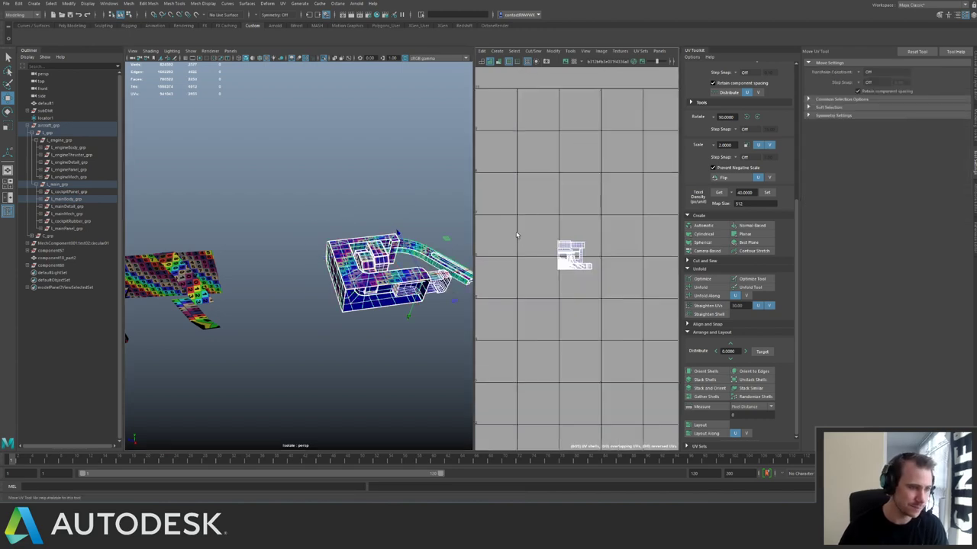
drag(519, 236, 605, 280)
alt+right_drag(563, 263, 715, 351)
alt+middle_drag(586, 258, 534, 267)
alt+right_drag(534, 267, 619, 323)
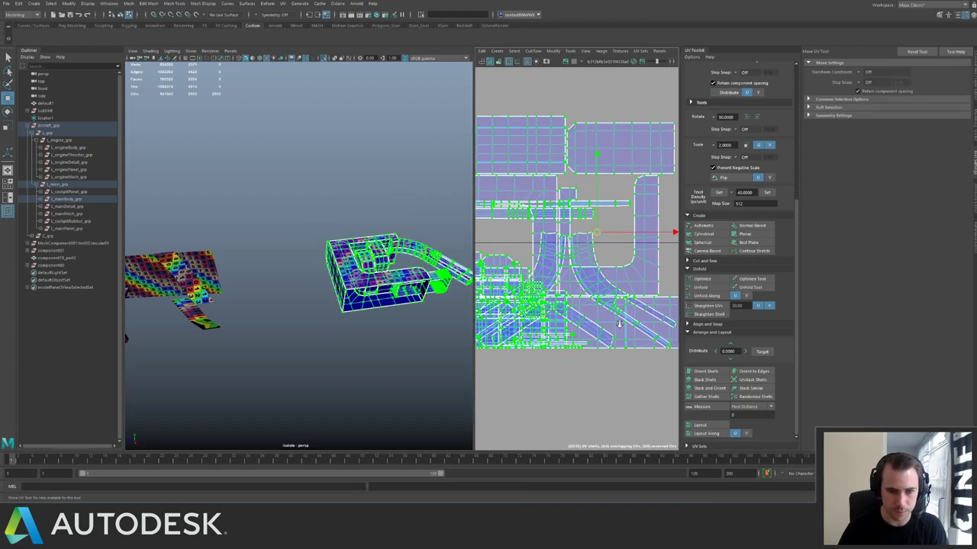
scroll(619, 324, down, 1)
alt+right_drag(609, 276, 527, 242)
alt+middle_drag(589, 296, 556, 191)
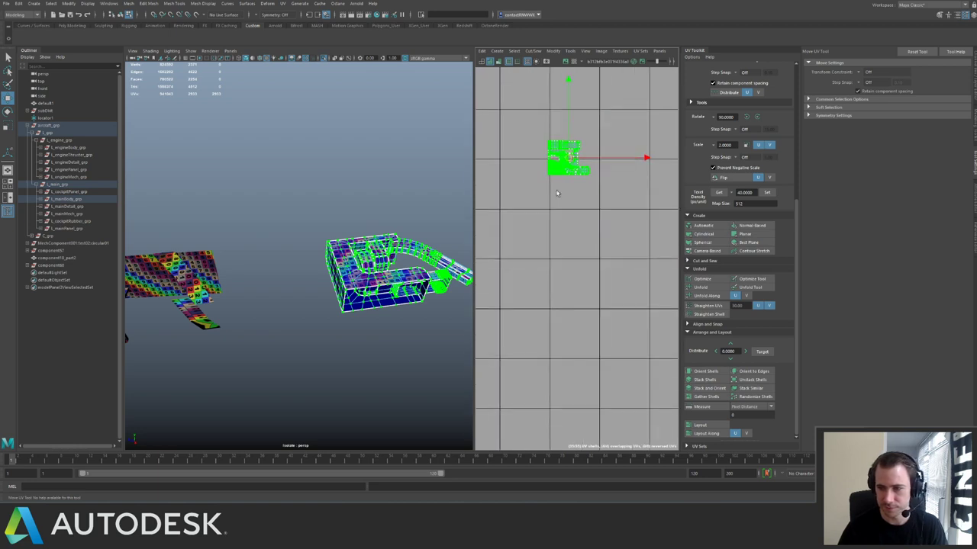
alt+right_drag(556, 192, 490, 200)
alt+middle_drag(572, 254, 592, 226)
key(ctrl+l)
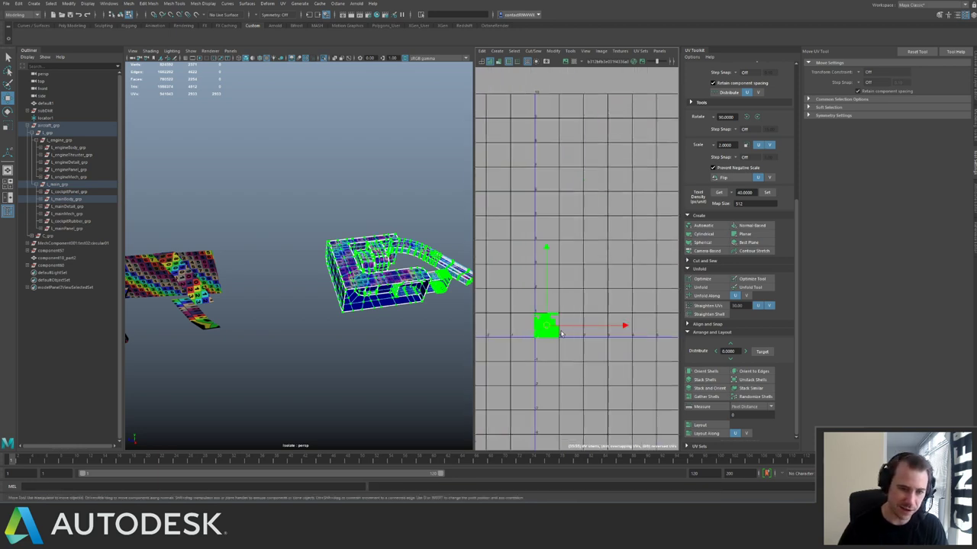
Move the housing parts' packed shells two tiles up and two tiles left of the first UV tile.
key(Up)
key(Left)
key(Left)
key(Left)
key(Up)
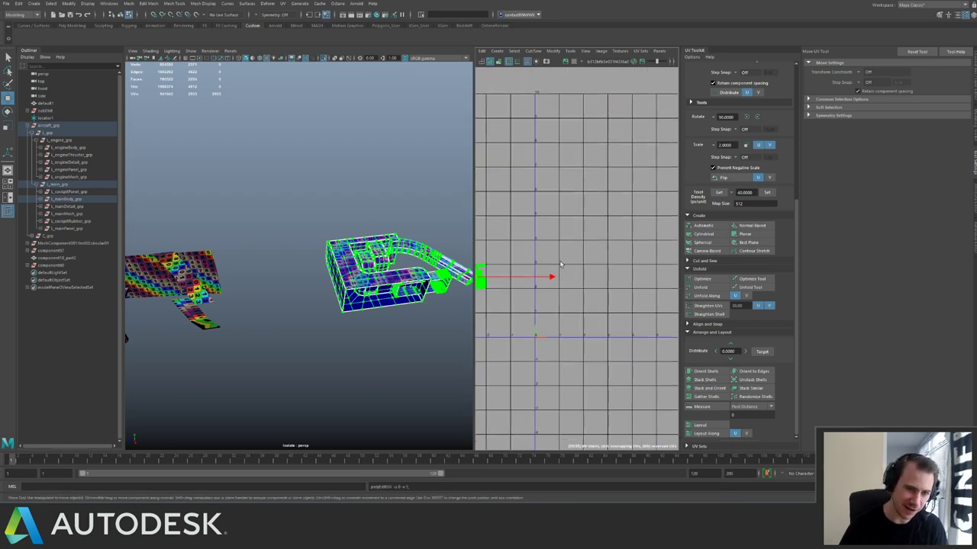
key(Right)
Leave UV component selection, return to whole-object selection and end the isolation so the full aircraft shows again.
right_drag(350, 276, 409, 214)
click(409, 214)
alt+drag(409, 215, 385, 241)
click(323, 270)
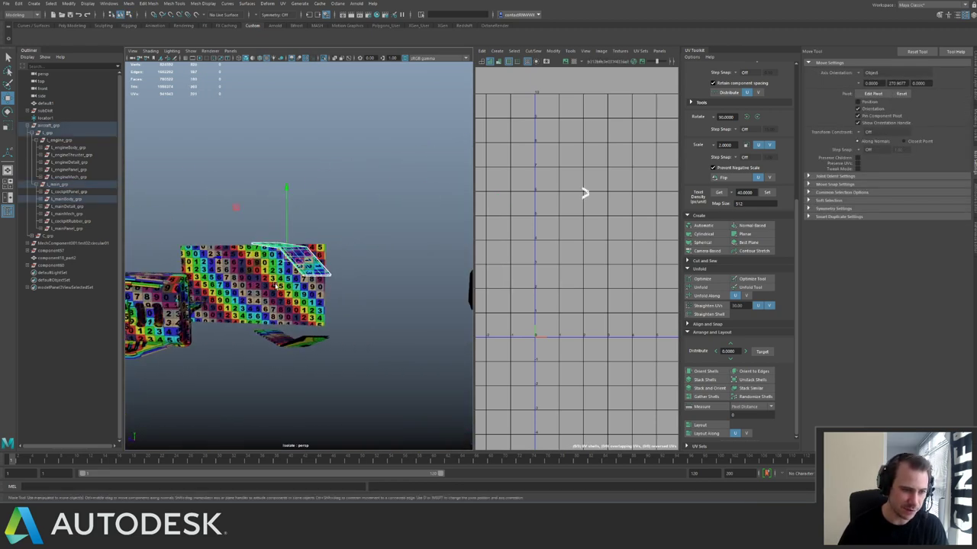
click(274, 283)
mouse_move(273, 283)
alt+mouse_down()
mouse_move(406, 230)
mouse_move(344, 286)
mouse_move(306, 268)
mouse_move(449, 216)
mouse_move(286, 271)
alt+mouse_up()
key(ctrl+1)
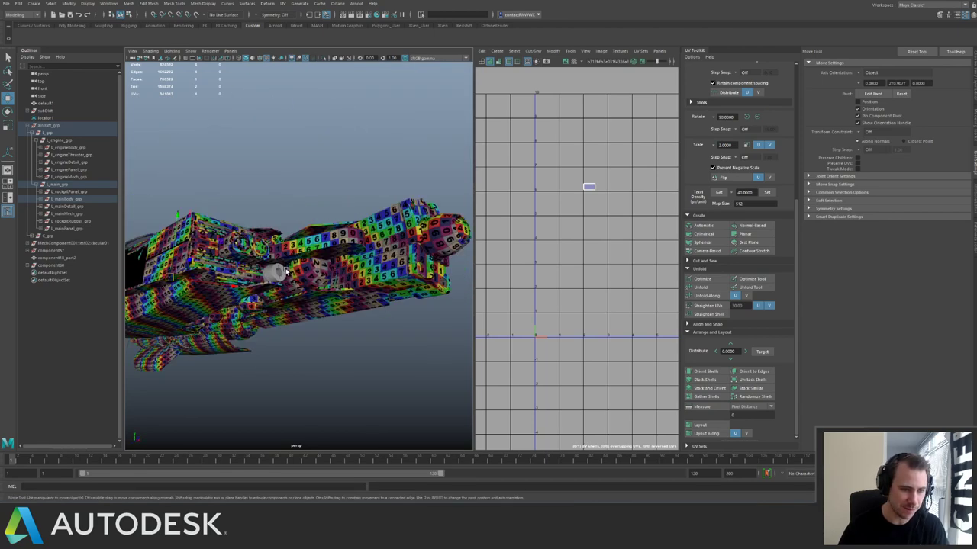
mouse_move(341, 235)
alt+mouse_down()
mouse_move(350, 259)
mouse_move(354, 242)
alt+mouse_up()
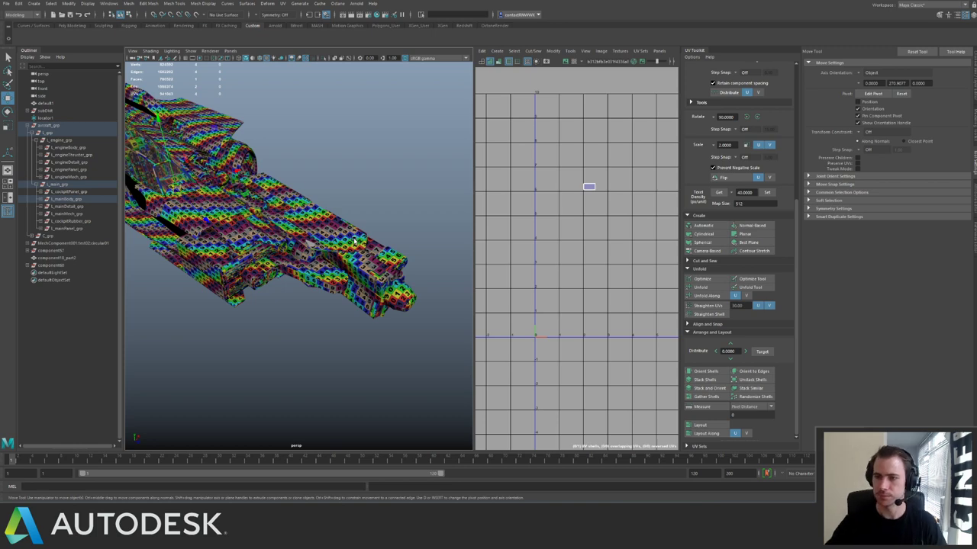
alt+drag(371, 239, 213, 216)
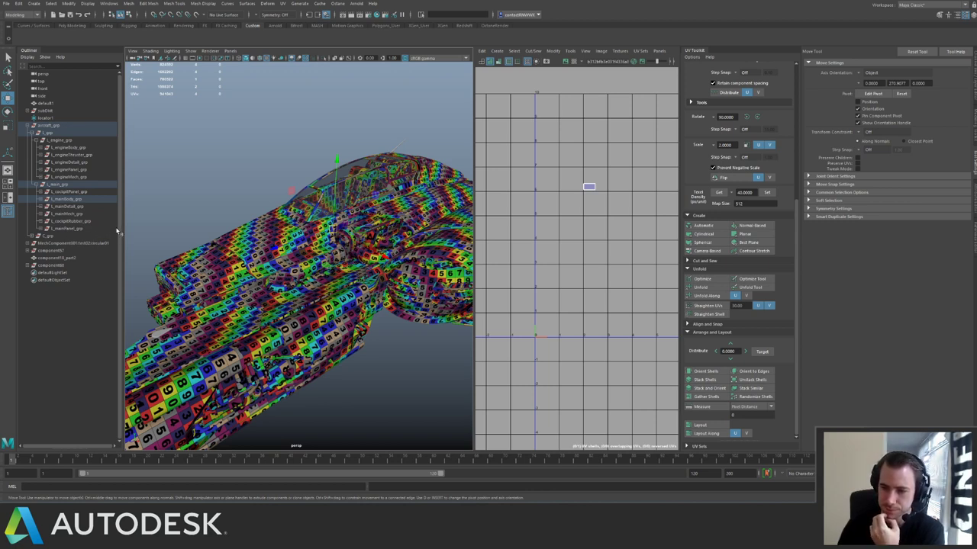
Select L_grp and examine how all its UV shells are spread over the tiles.
click(261, 138)
click(50, 133)
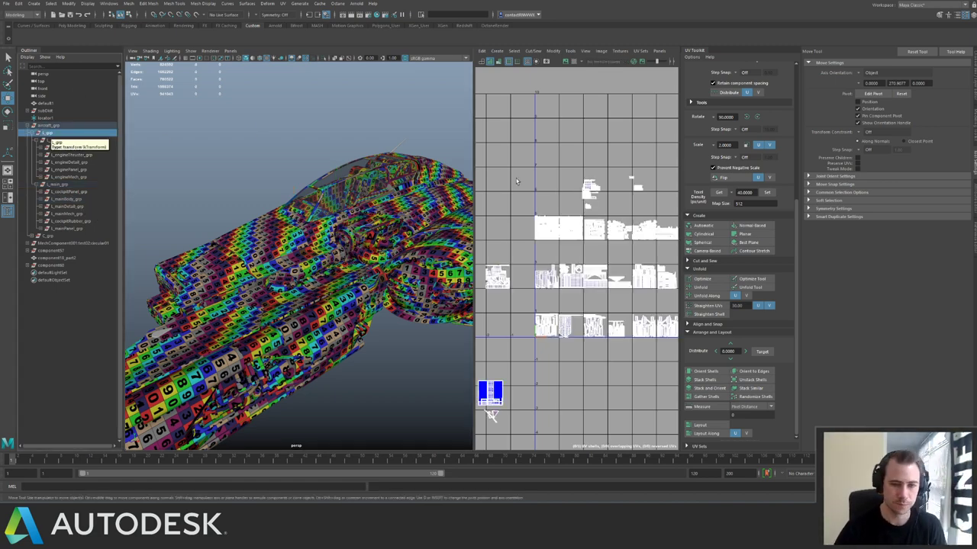
alt+right_drag(576, 175, 555, 167)
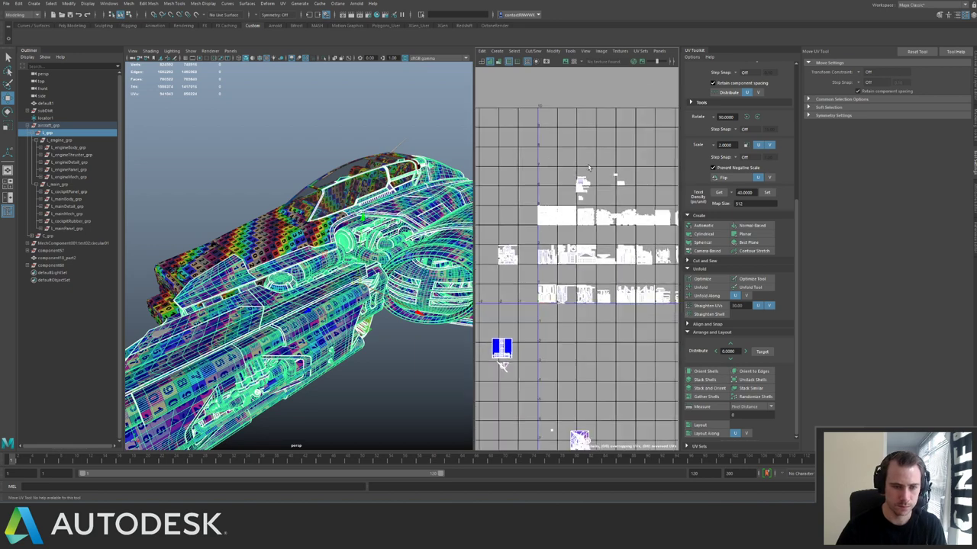
alt+middle_drag(611, 164, 558, 144)
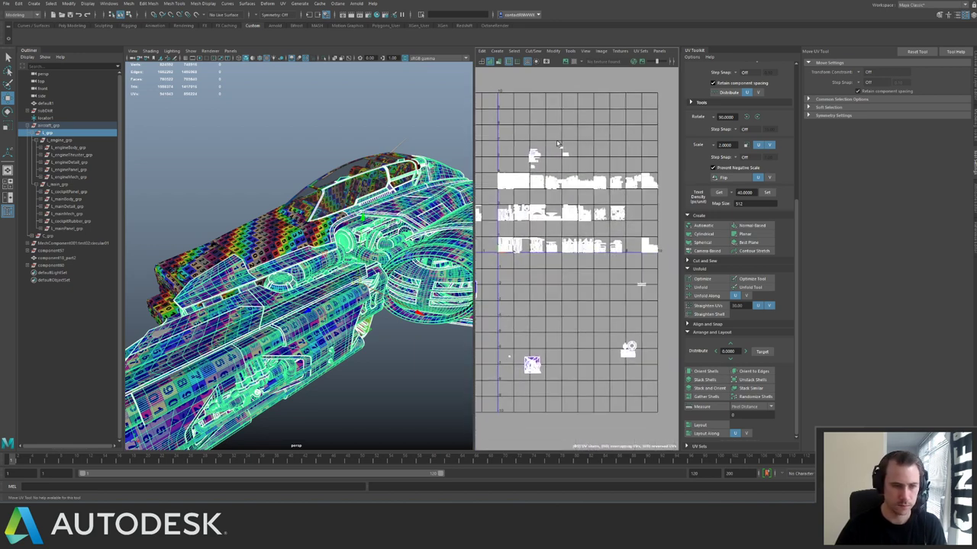
Select C_grp and examine the placement of its UV shells across the tiles.
click(49, 236)
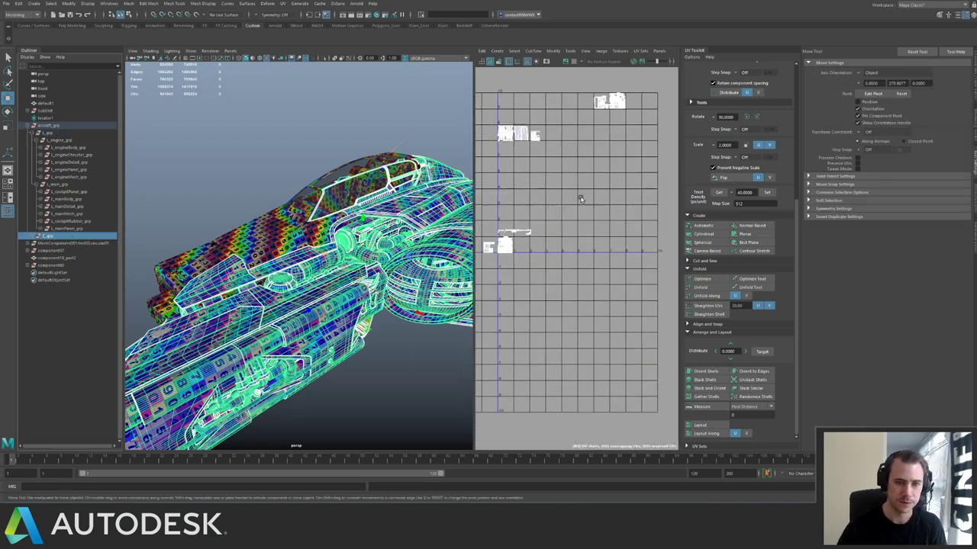
alt+middle_drag(521, 278, 584, 301)
alt+right_drag(585, 301, 557, 279)
alt+middle_drag(548, 133, 496, 256)
mouse_move(499, 254)
alt+right_down()
mouse_move(597, 296)
mouse_move(505, 259)
alt+right_up()
scroll(525, 239, down, 1)
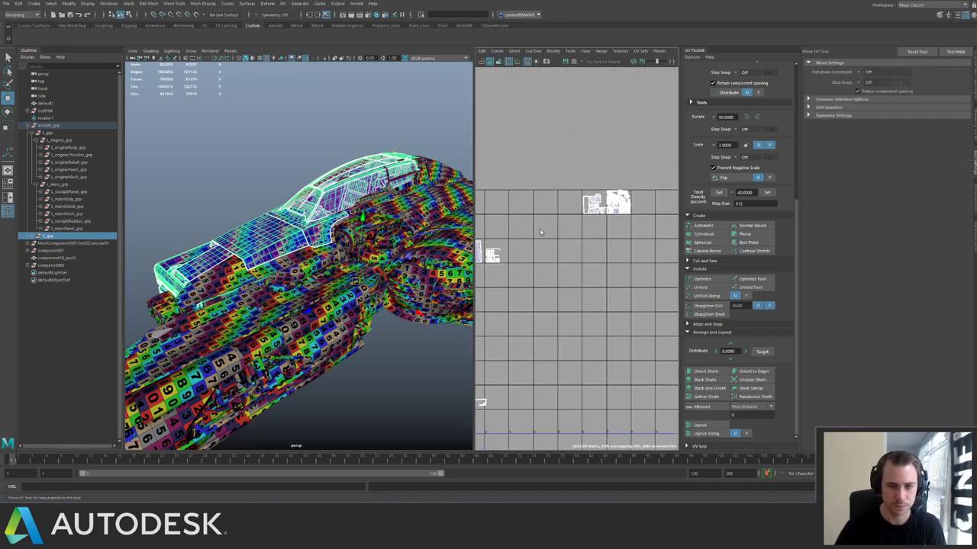
alt+middle_drag(540, 231, 581, 233)
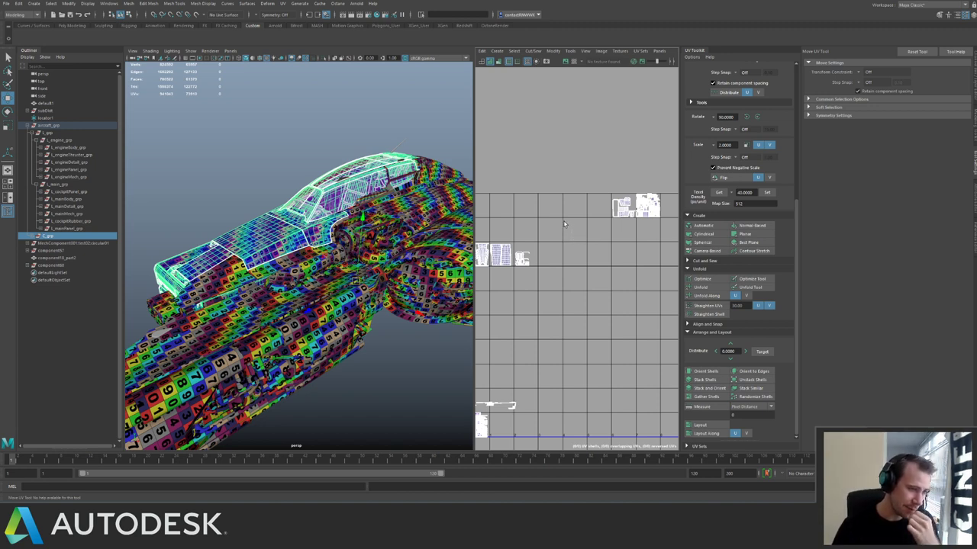
Select the four ungrouped components listed below C_grp and examine where their UV shells lie around the origin.
click(288, 153)
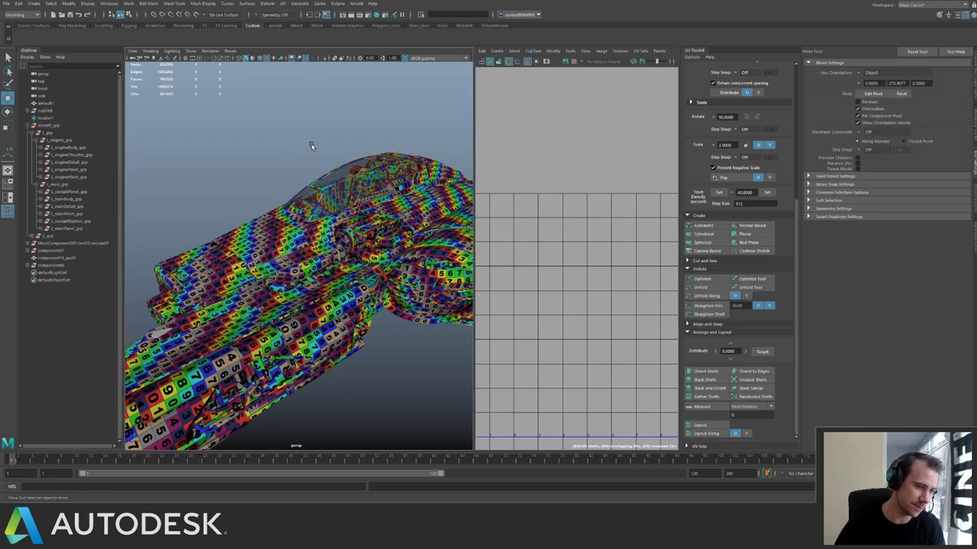
alt+drag(293, 177, 116, 203)
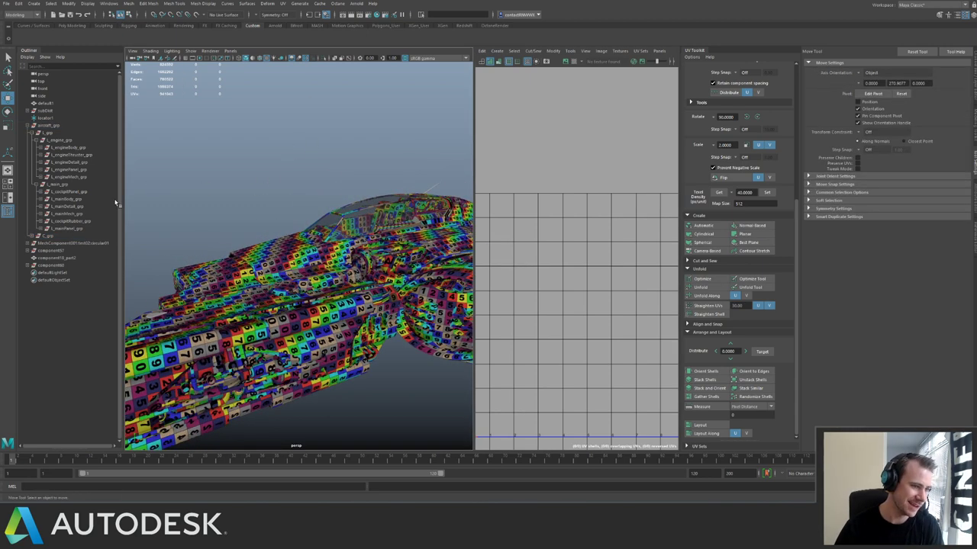
click(58, 265)
shift+click(65, 244)
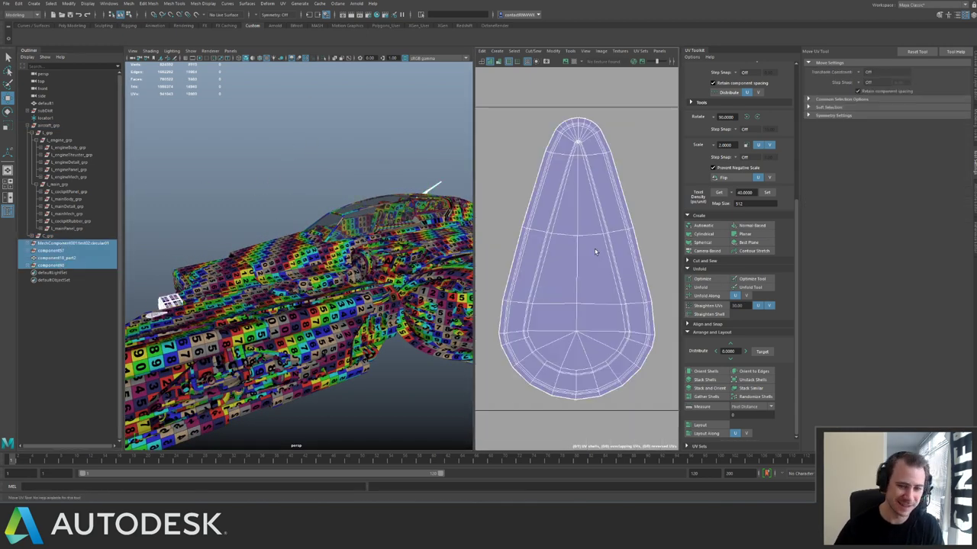
key(f)
scroll(621, 229, down, 10)
scroll(514, 262, up, 15)
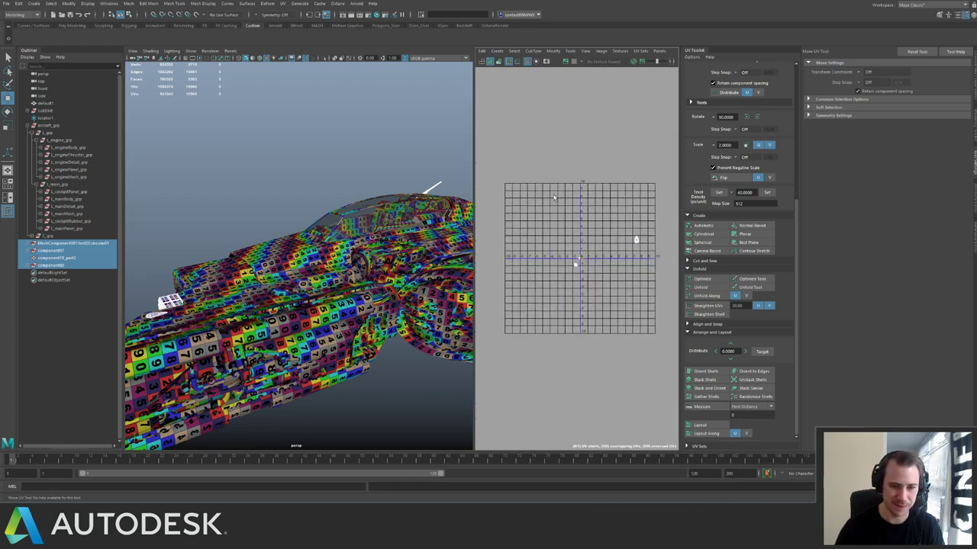
Select the UV shell cluster below the origin, locate its part on the aircraft and inspect the packed shells.
right_drag(599, 275, 607, 276)
alt+middle_drag(665, 281, 545, 270)
scroll(576, 273, up, 2)
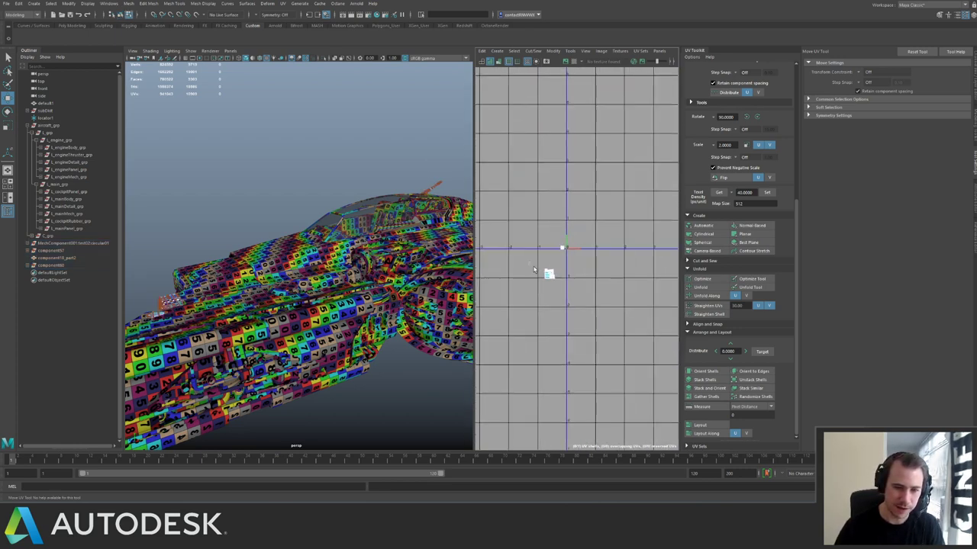
drag(534, 259, 578, 283)
key(f)
alt+drag(244, 246, 371, 203)
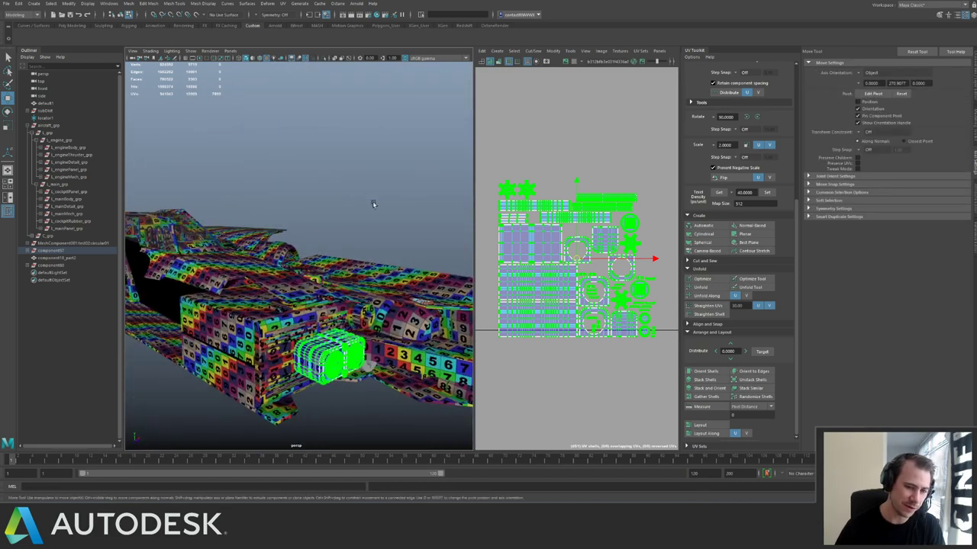
scroll(596, 207, down, 2)
scroll(610, 241, down, 5)
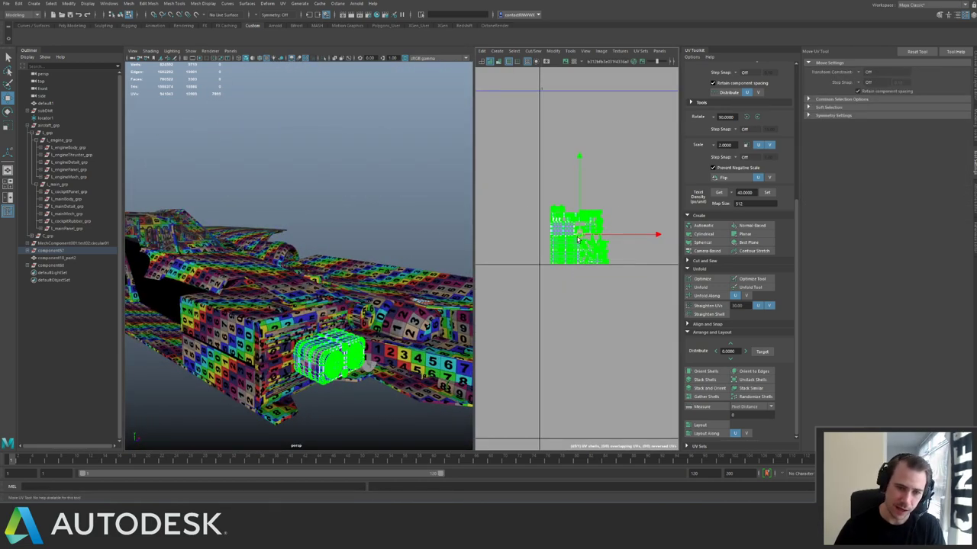
alt+middle_drag(656, 185, 538, 216)
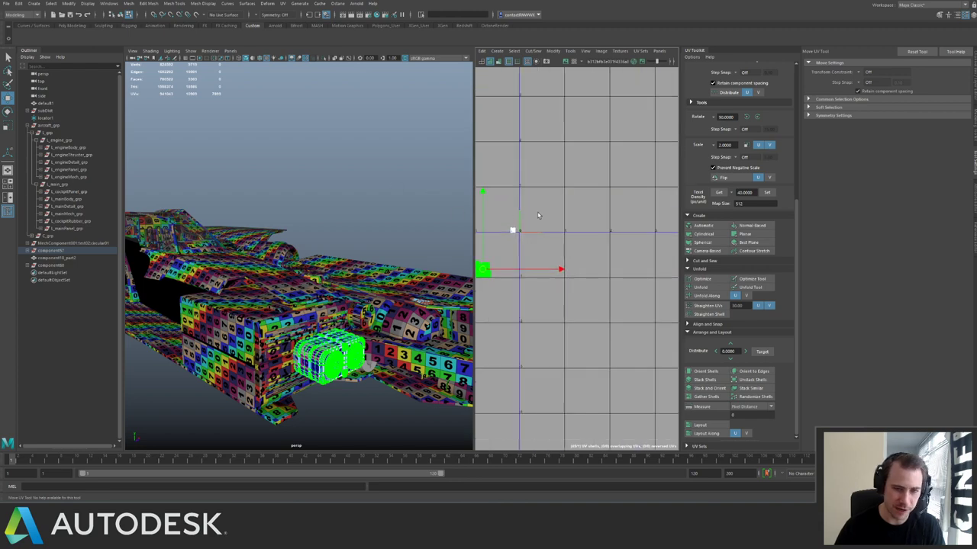
Select the tiny shell cluster beside the UV origin, locate its antenna on the model, and check the ungrouped MeshComponent group's UVs.
drag(547, 207, 508, 235)
alt+right_drag(505, 233, 559, 256)
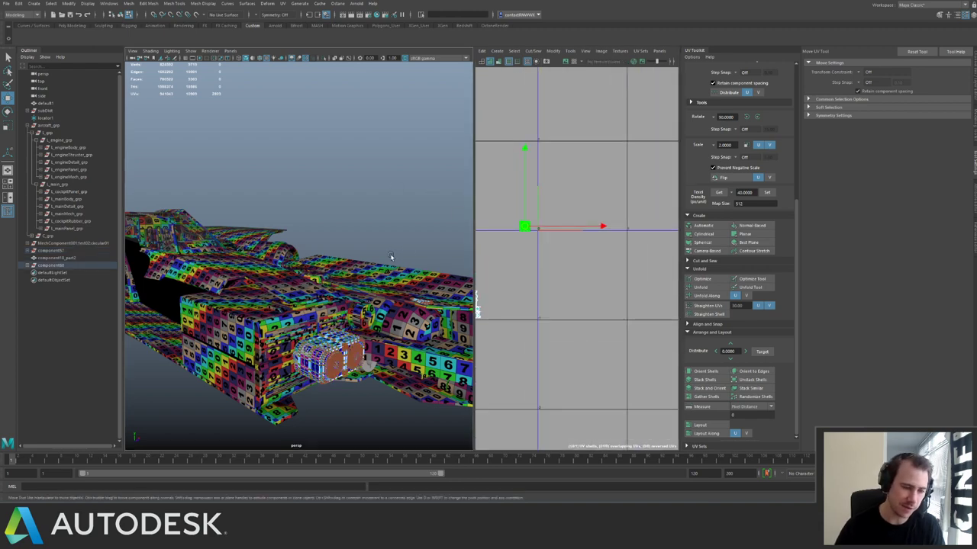
key(f)
alt+drag(393, 257, 266, 262)
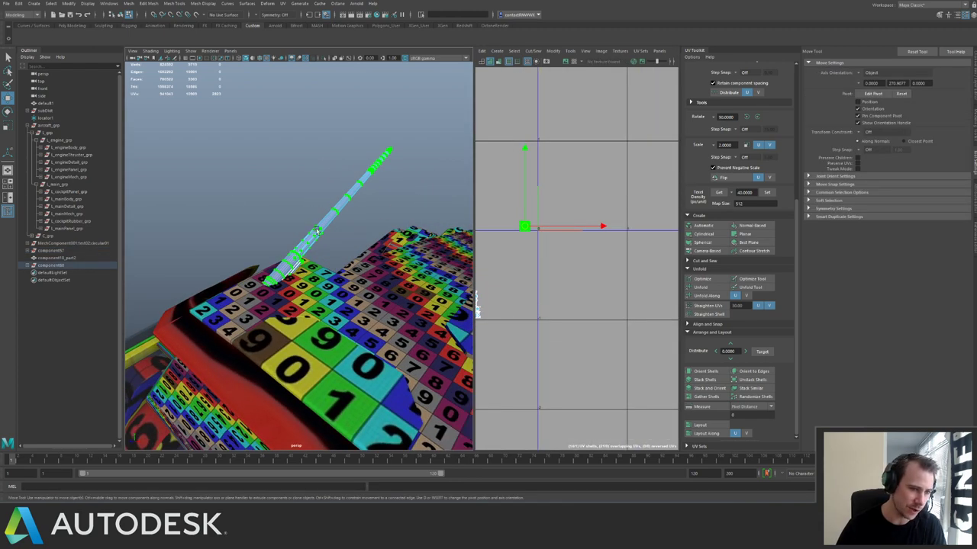
key(F8)
click(329, 221)
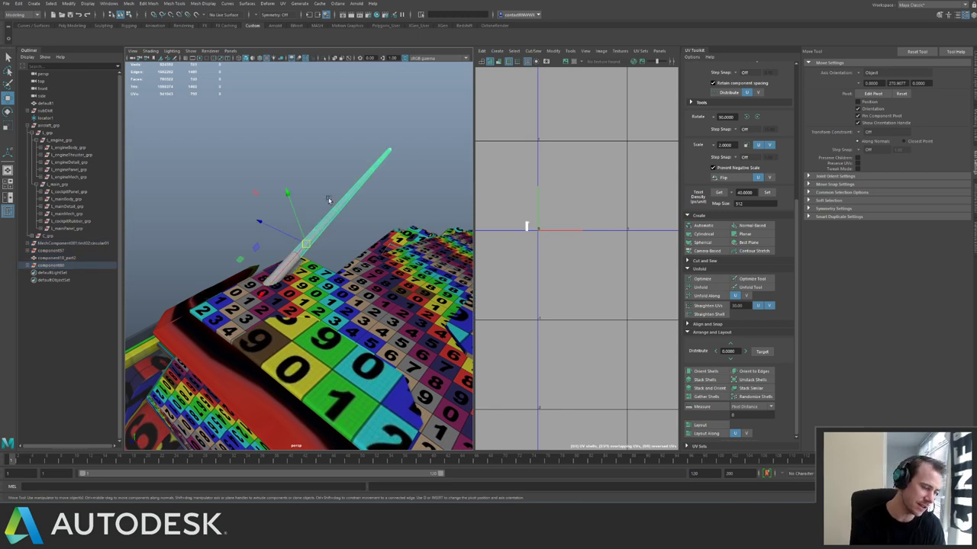
click(67, 242)
alt+right_drag(471, 188, 467, 190)
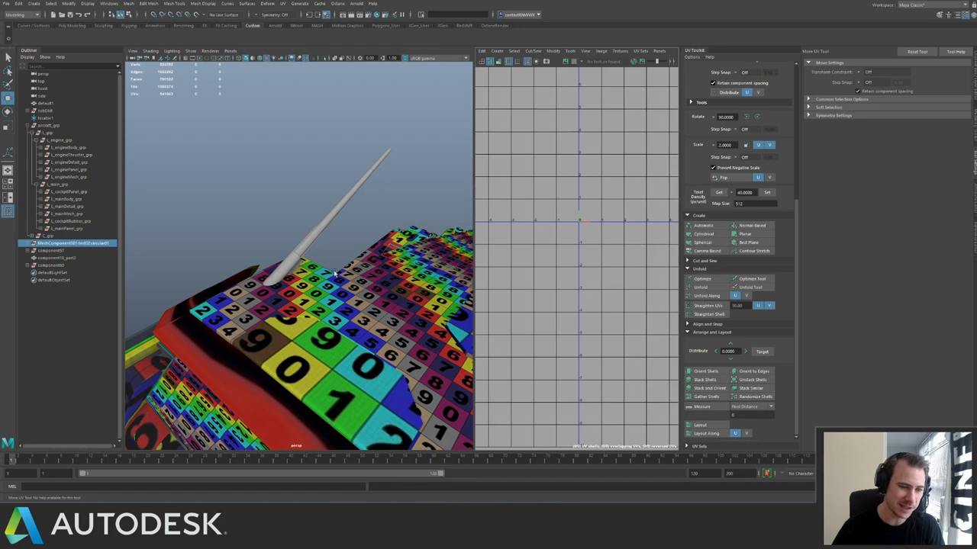
Select the long top panel near the antenna and set its whole UV shell's texel density to 40 at map size 512.
alt+drag(334, 272, 228, 234)
click(315, 268)
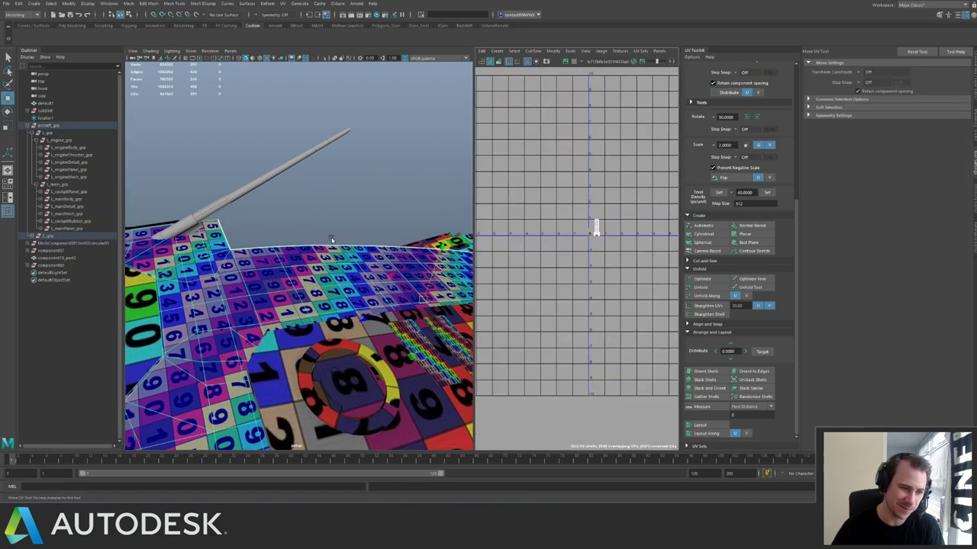
key(f)
alt+drag(315, 269, 341, 289)
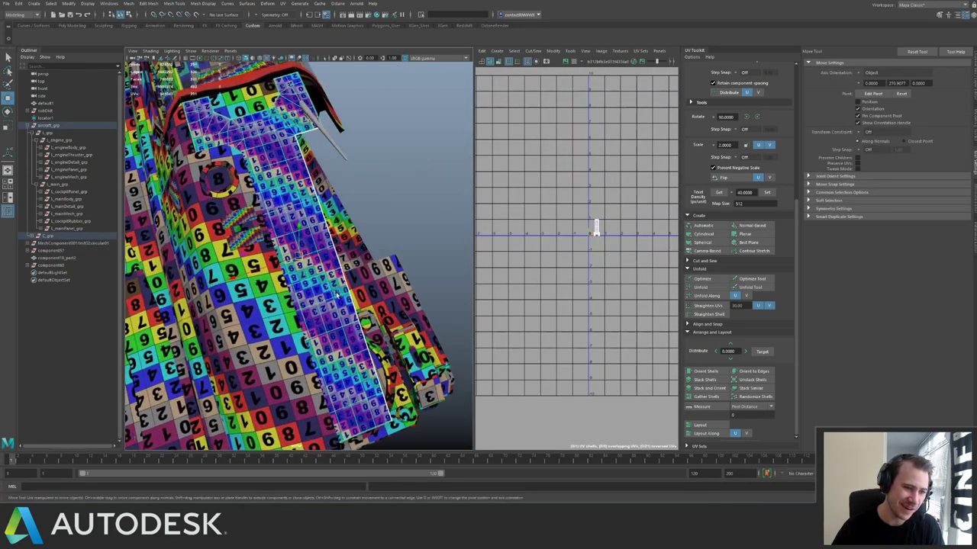
alt+middle_drag(587, 270, 534, 314)
alt+right_drag(526, 285, 586, 287)
click(606, 296)
key(f)
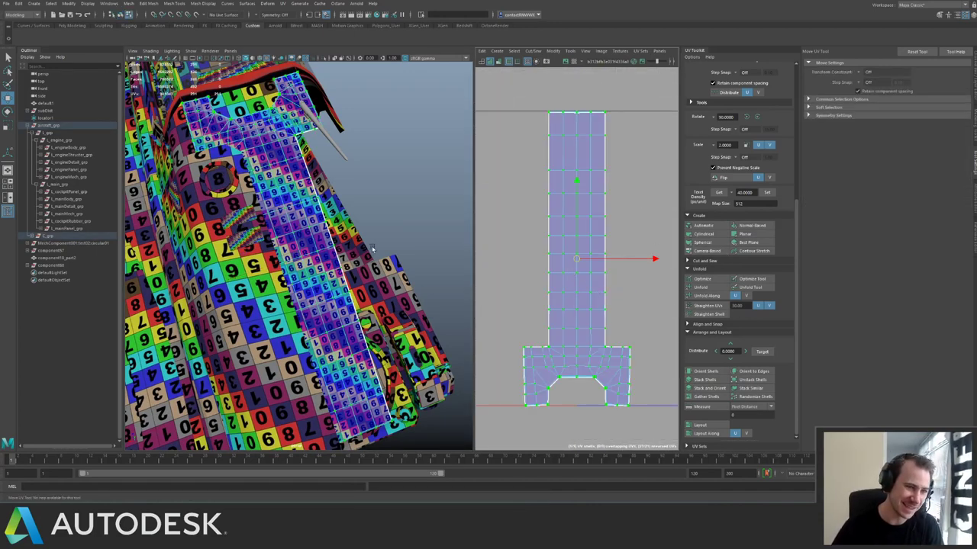
alt+drag(358, 252, 369, 251)
click(767, 191)
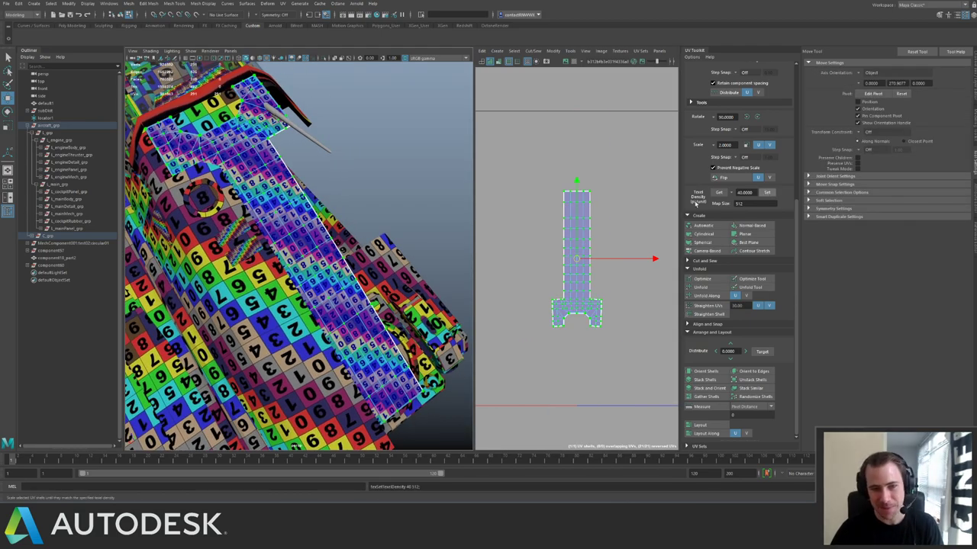
Inspect the panel's checker pattern and shell corners, and unfold its UV shell.
scroll(577, 221, up, 3)
alt+drag(374, 251, 350, 288)
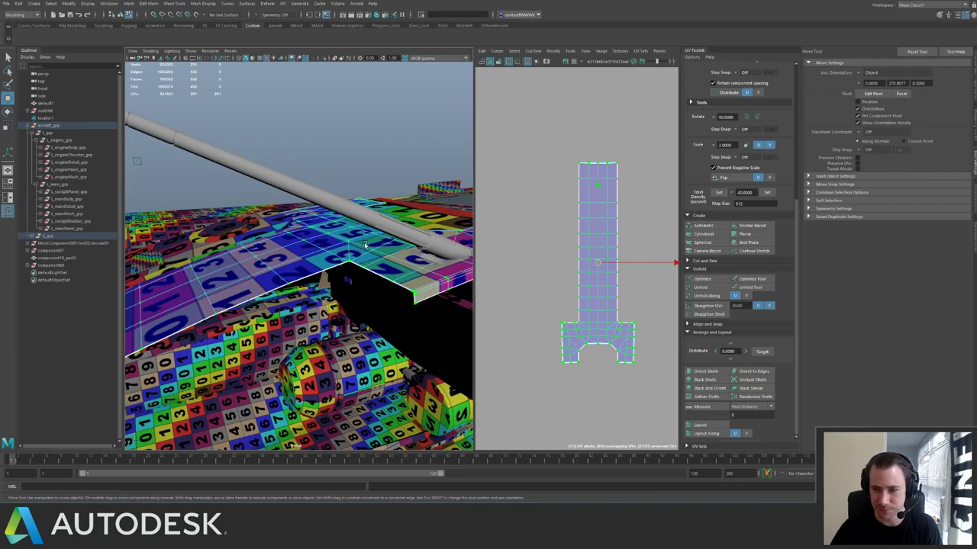
mouse_move(364, 244)
alt+mouse_down()
mouse_move(299, 241)
mouse_move(353, 241)
alt+mouse_up()
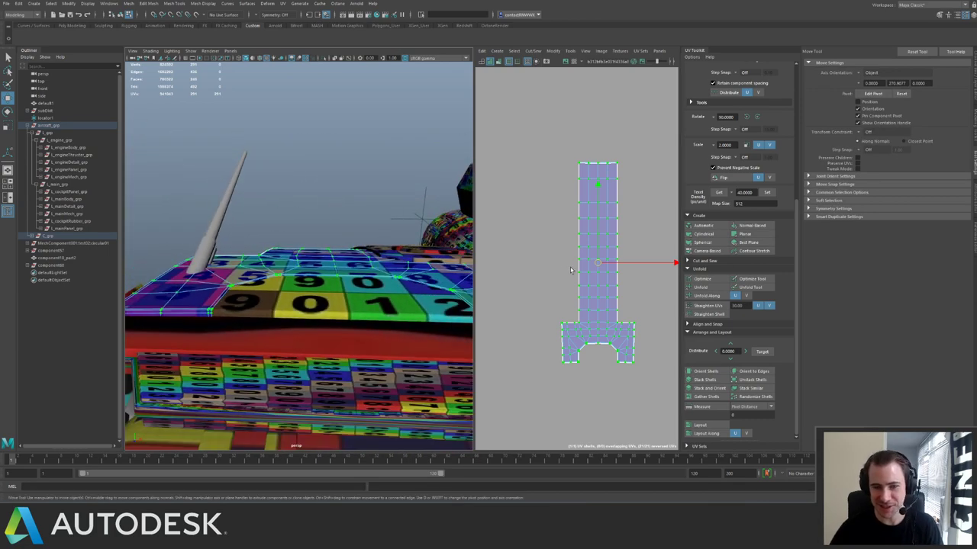
alt+middle_drag(570, 270, 557, 170)
alt+right_drag(545, 255, 670, 345)
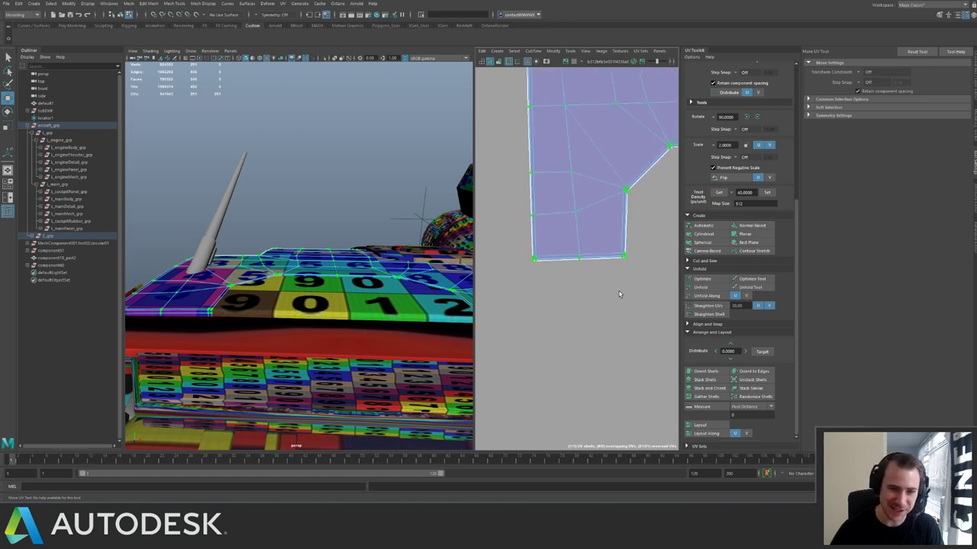
alt+right_drag(618, 291, 579, 267)
alt+middle_drag(595, 274, 544, 292)
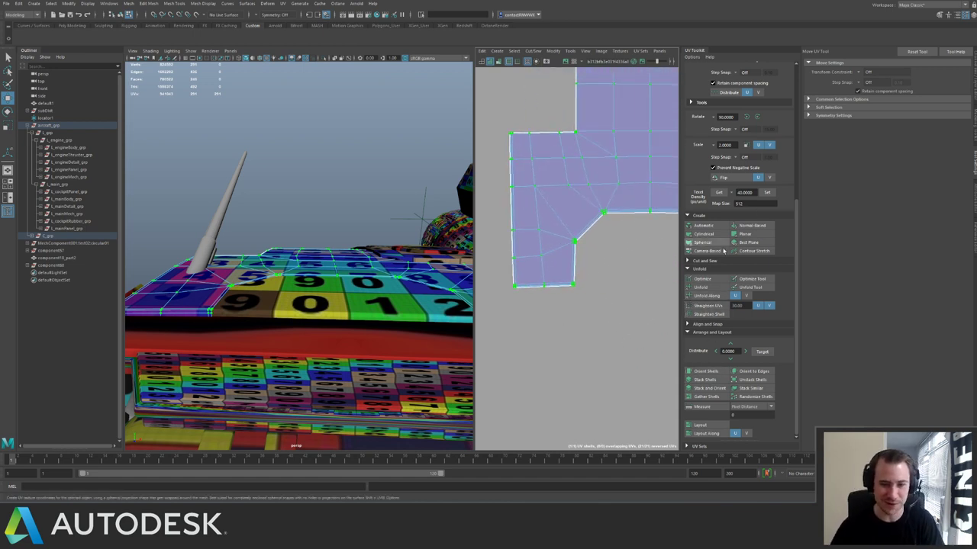
click(701, 287)
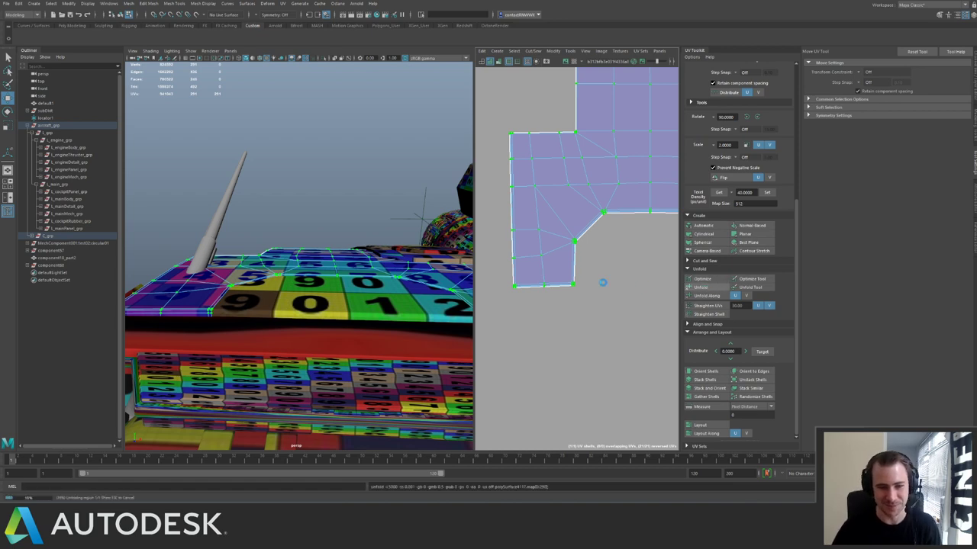
Isolate the long top panel and inspect the checker pattern on its corners, edges and sides for distortion.
alt+drag(352, 264, 279, 283)
key(F8)
key(ctrl+1)
alt+right_drag(260, 284, 275, 325)
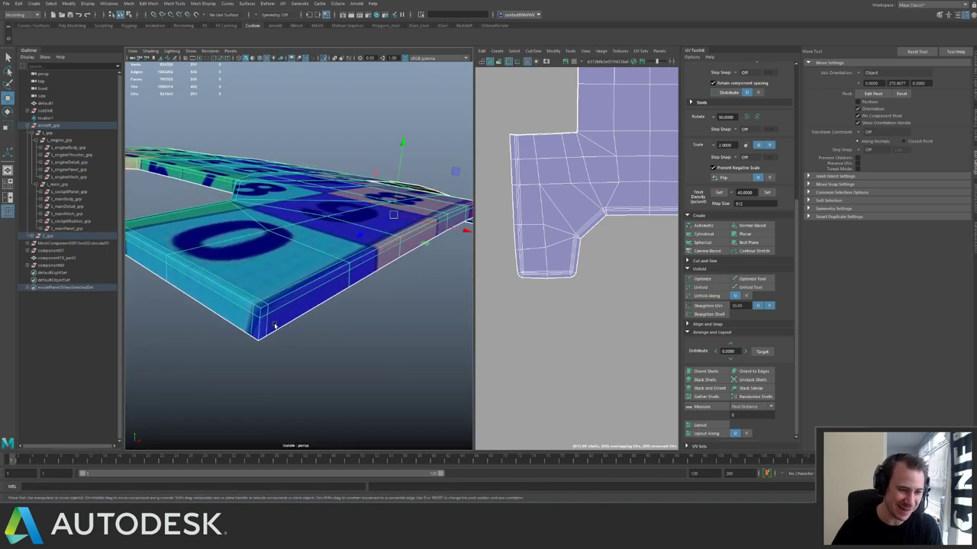
key(F10)
double_click(262, 325)
alt+drag(354, 273, 332, 274)
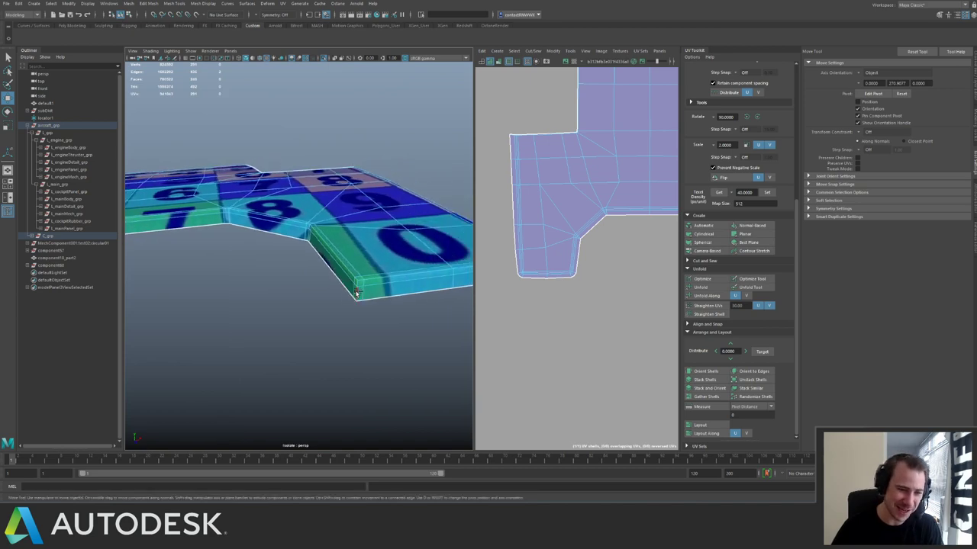
alt+drag(229, 272, 327, 266)
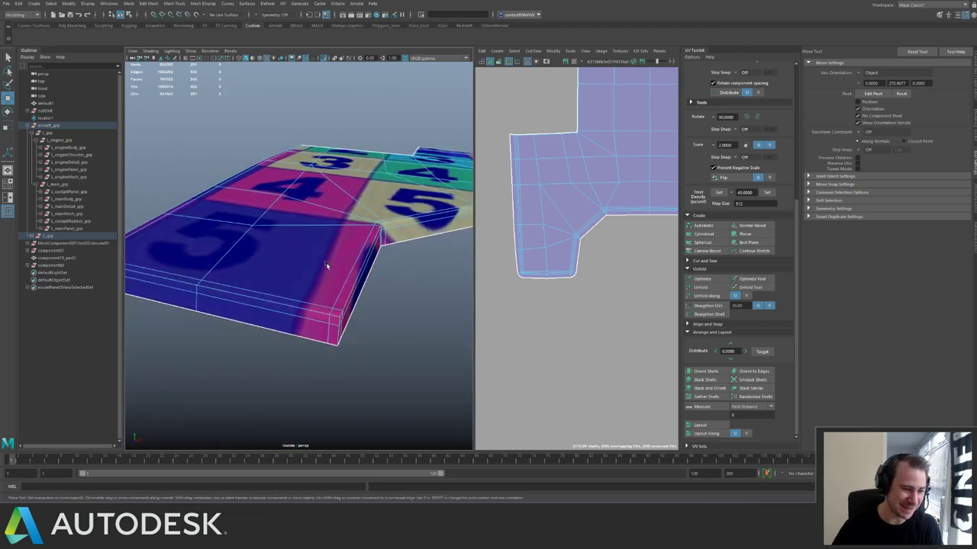
alt+drag(336, 330, 312, 308)
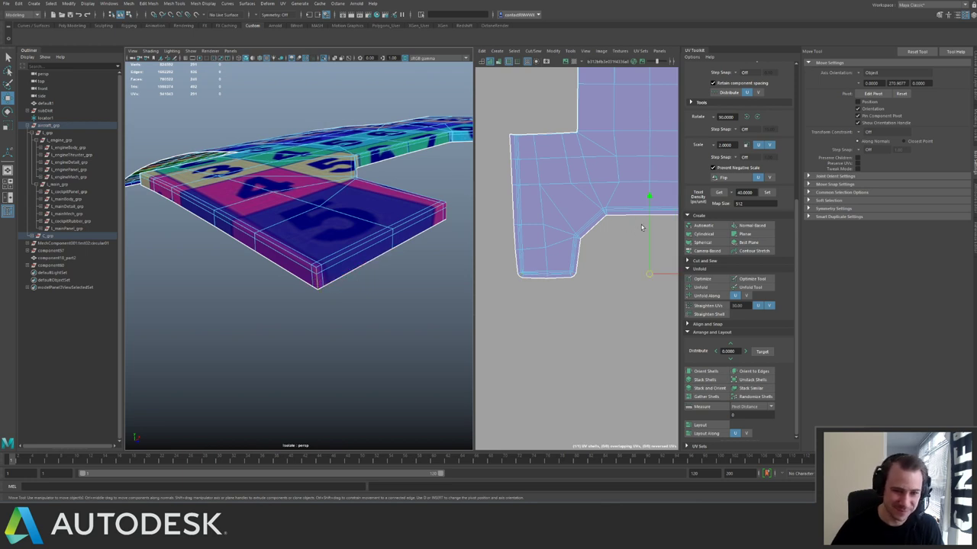
Unfold the isolated panel's whole UV shell, check its corner and bring the rest of the aircraft back into view.
right_drag(641, 226, 473, 145)
click(653, 205)
alt+middle_drag(646, 129, 552, 191)
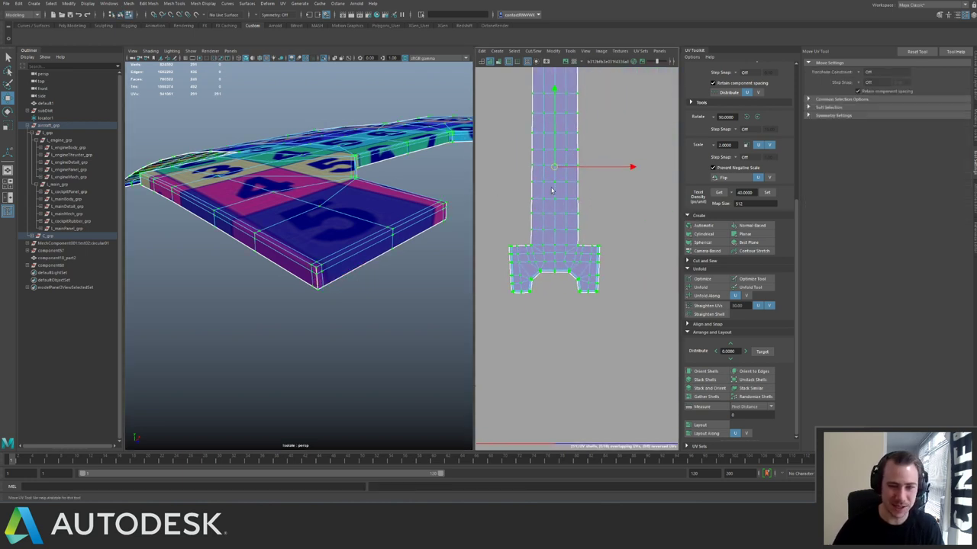
click(714, 288)
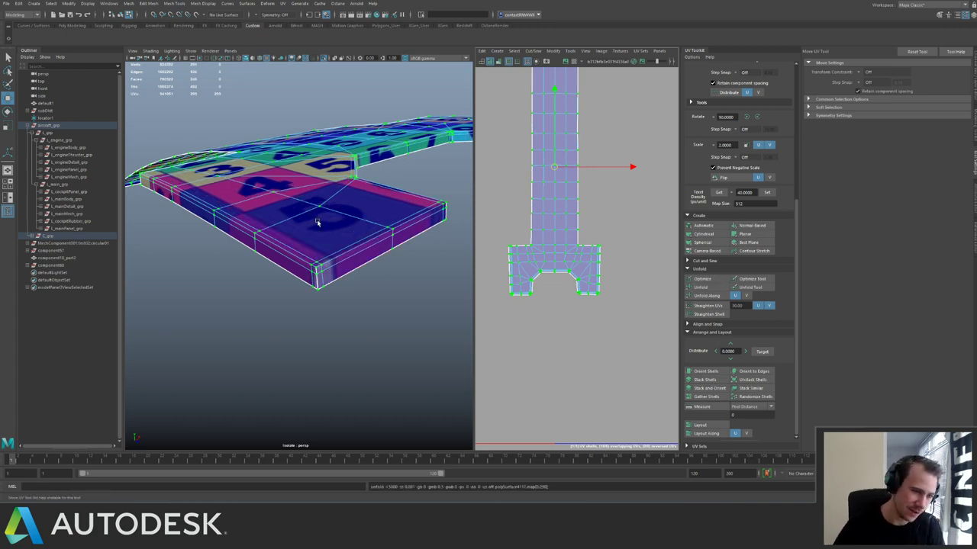
alt+right_drag(317, 222, 238, 185)
alt+drag(238, 185, 271, 243)
alt+right_drag(271, 242, 336, 199)
key(ctrl+1)
alt+middle_drag(344, 187, 302, 250)
alt+drag(302, 251, 242, 218)
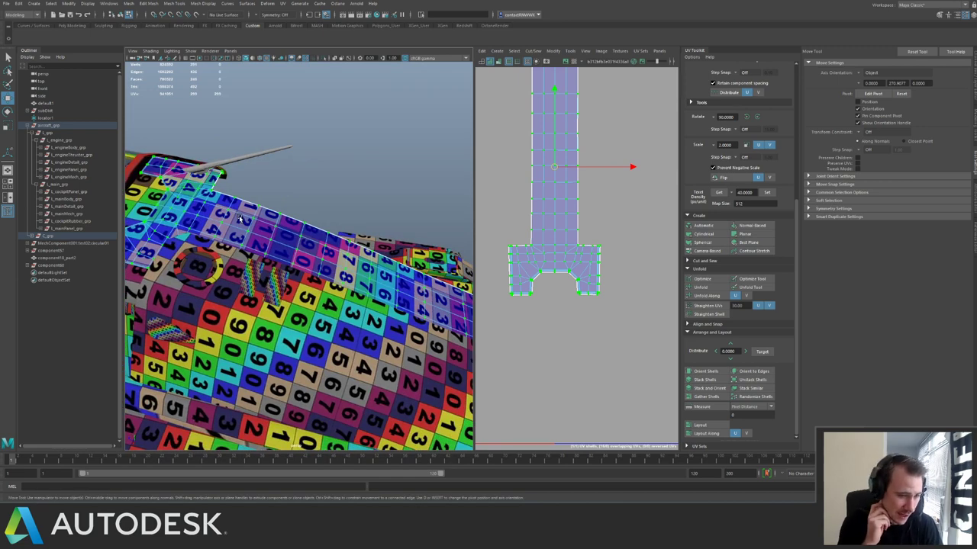
Examine the panel shell's place in the UV tiles and compare its checker pattern with the surrounding cockpit and hull.
alt+right_drag(569, 180, 416, 126)
alt+middle_drag(584, 189, 519, 195)
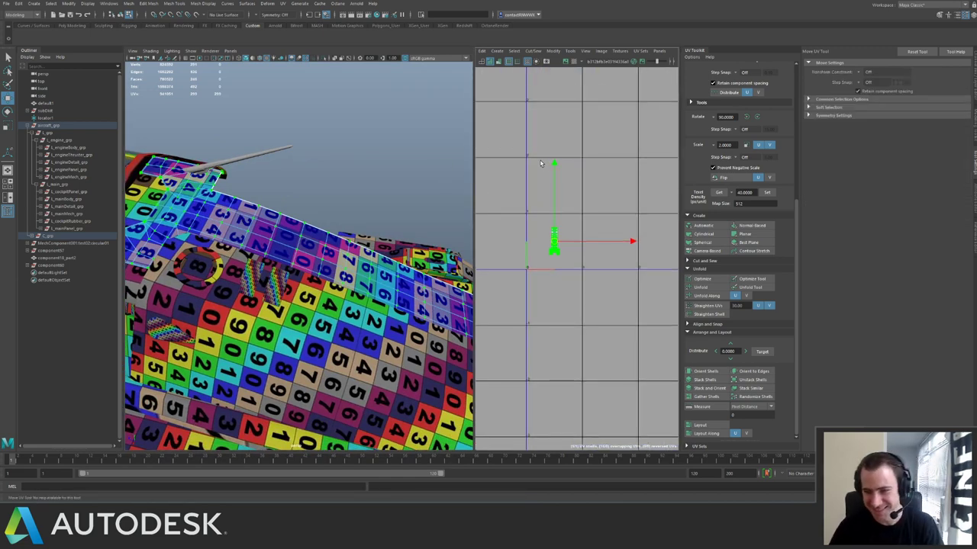
alt+right_drag(556, 187, 572, 194)
alt+middle_drag(572, 195, 581, 216)
scroll(576, 215, up, 2)
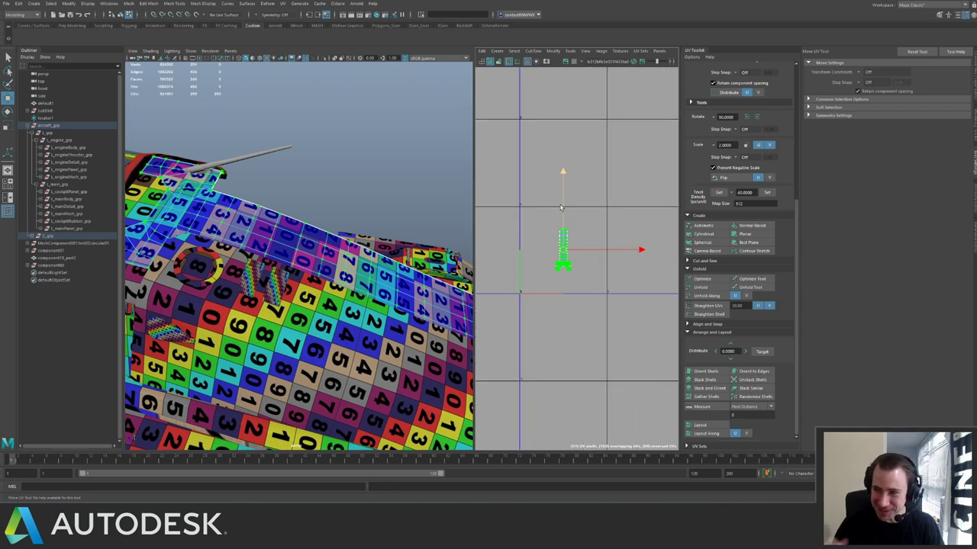
key(F8)
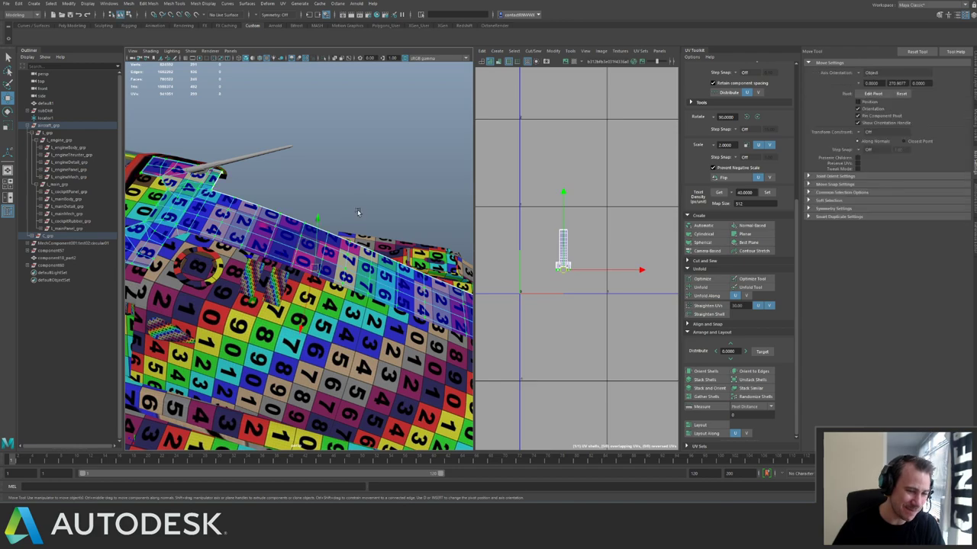
click(357, 213)
alt+right_drag(292, 235, 250, 247)
alt+drag(280, 250, 348, 296)
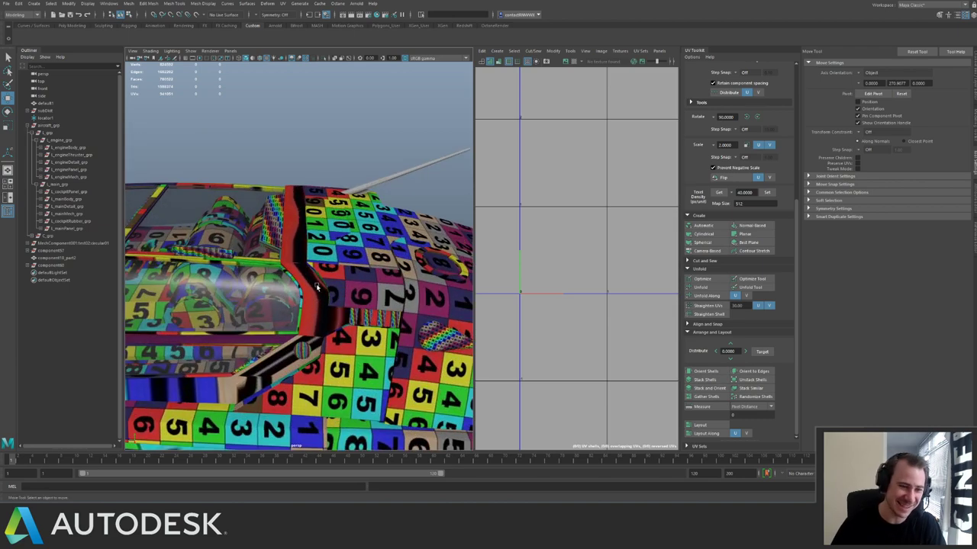
click(336, 278)
click(429, 198)
alt+right_drag(421, 200, 337, 241)
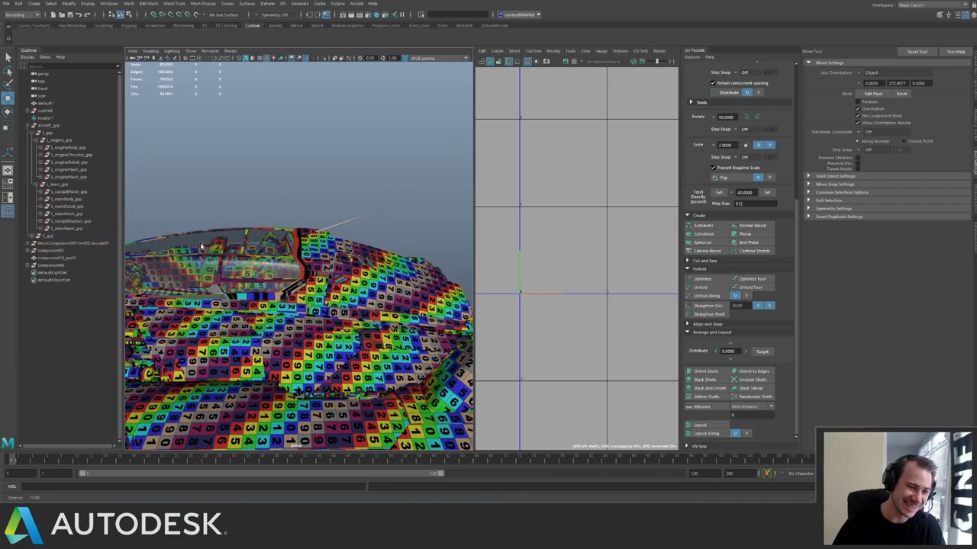
click(336, 241)
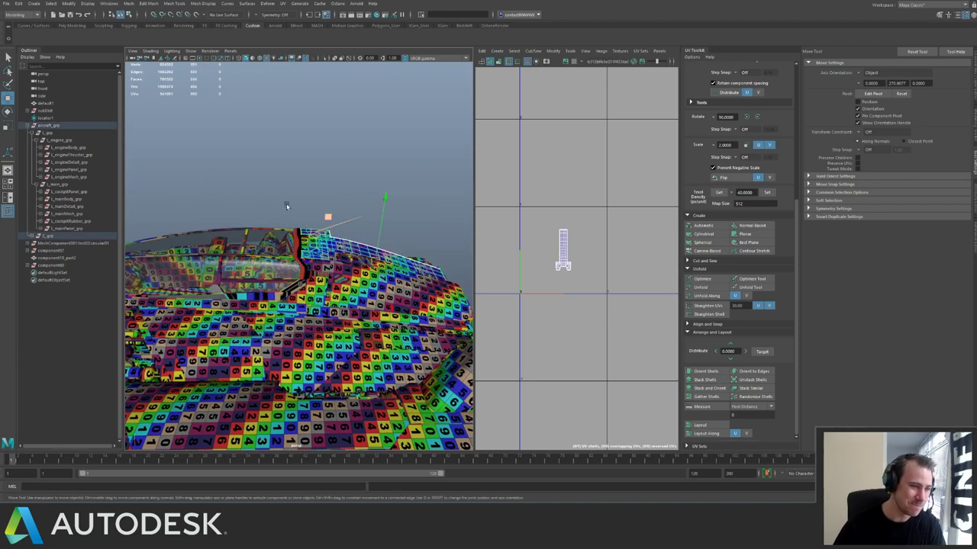
Select the C_grp group and examine how its shells are laid out in UV space.
click(59, 237)
alt+right_drag(621, 207, 503, 203)
alt+middle_drag(504, 203, 480, 280)
alt+right_drag(480, 280, 578, 282)
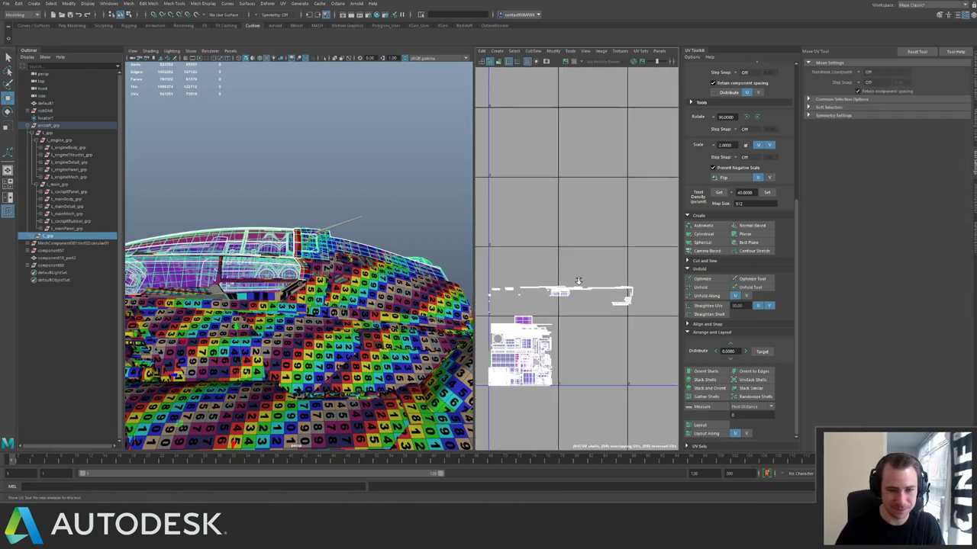
scroll(567, 268, down, 1)
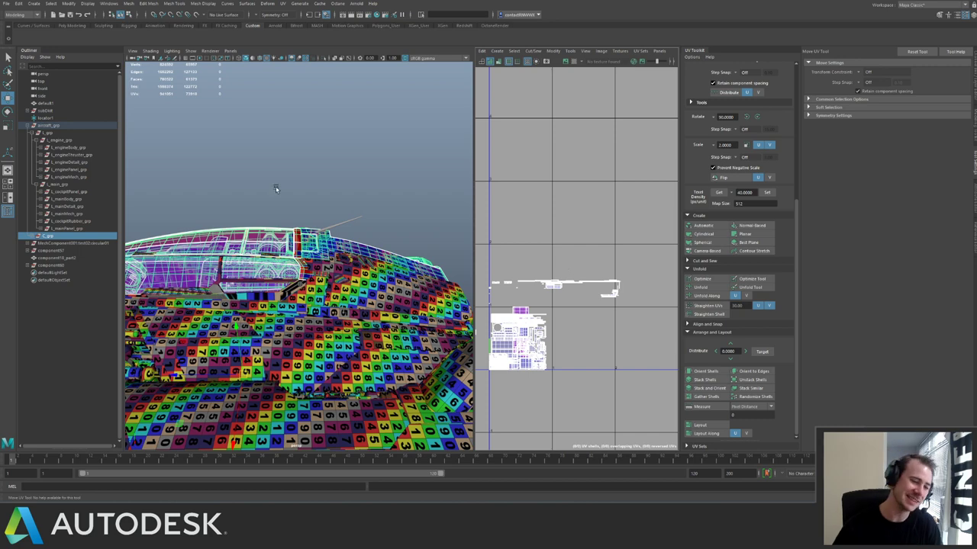
alt+drag(277, 189, 267, 217)
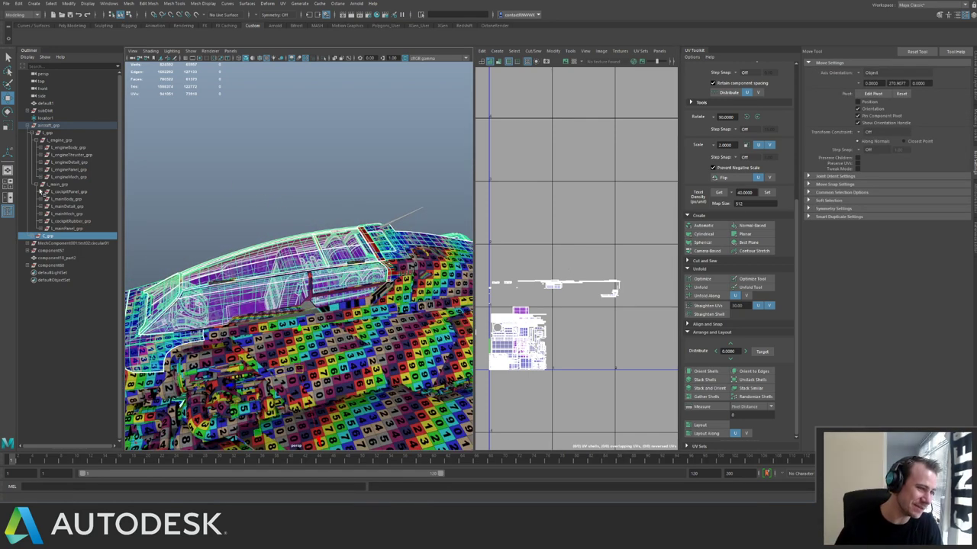
Select L_engine_grp and examine the rows of UV tiles used by the engine parts.
click(59, 140)
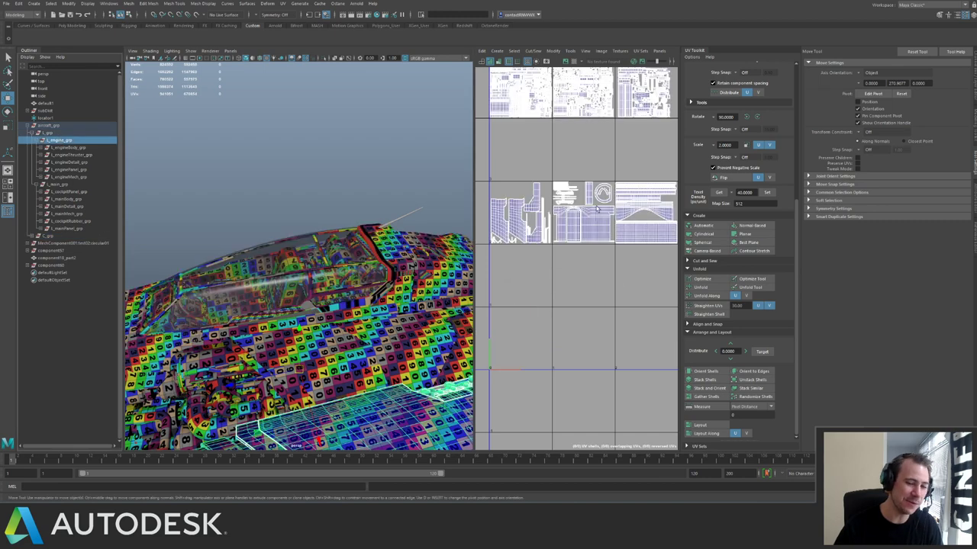
alt+middle_drag(599, 207, 578, 223)
alt+right_drag(578, 223, 465, 135)
alt+middle_drag(613, 203, 551, 172)
alt+right_drag(551, 173, 564, 216)
scroll(563, 216, up, 5)
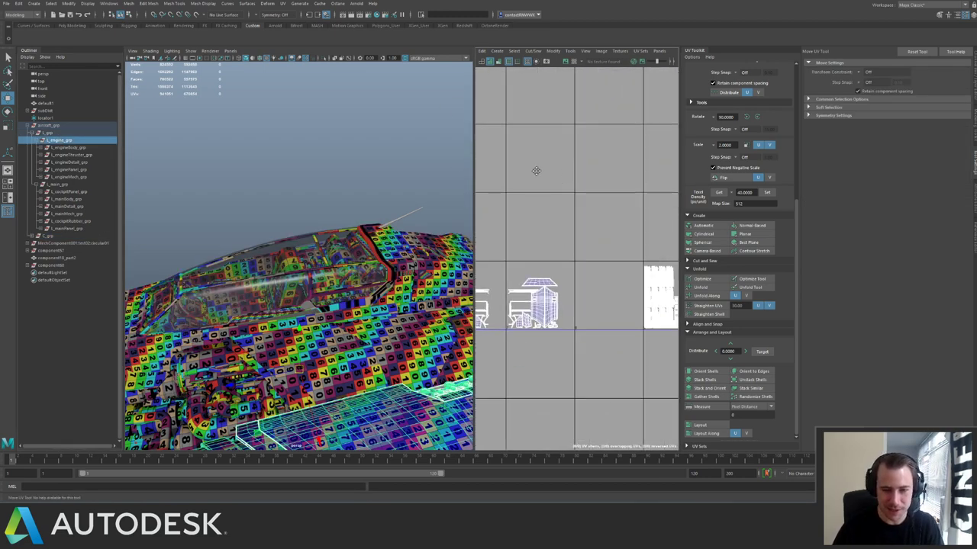
alt+middle_drag(536, 171, 618, 258)
scroll(507, 193, down, 1)
alt+middle_drag(506, 192, 602, 234)
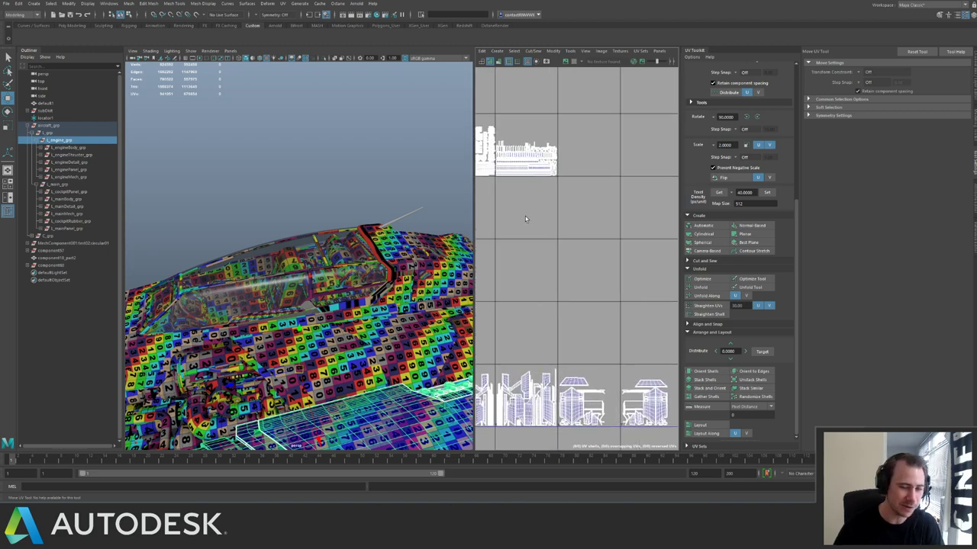
scroll(525, 219, down, 4)
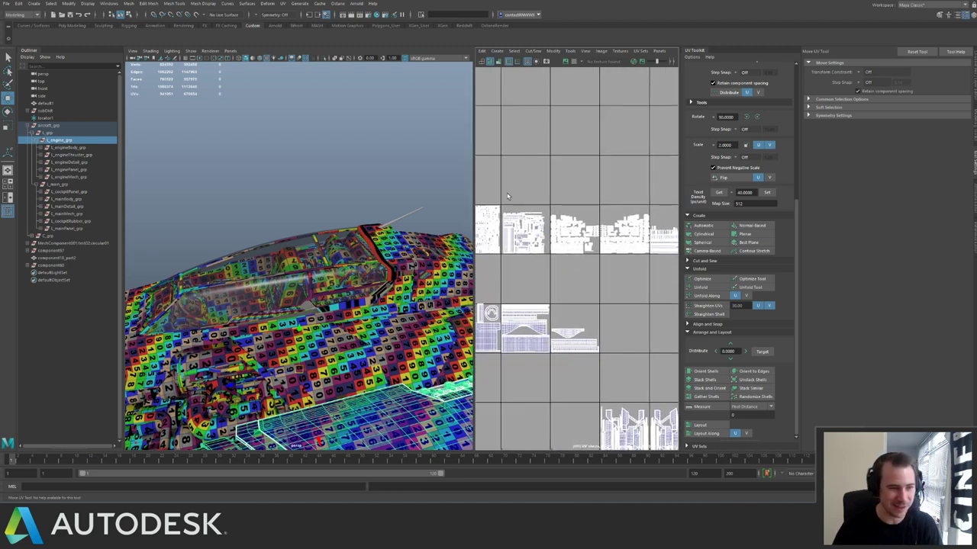
Select L_engineBody_grp and examine its single tile row against the whole UV grid.
click(78, 151)
scroll(564, 206, down, 4)
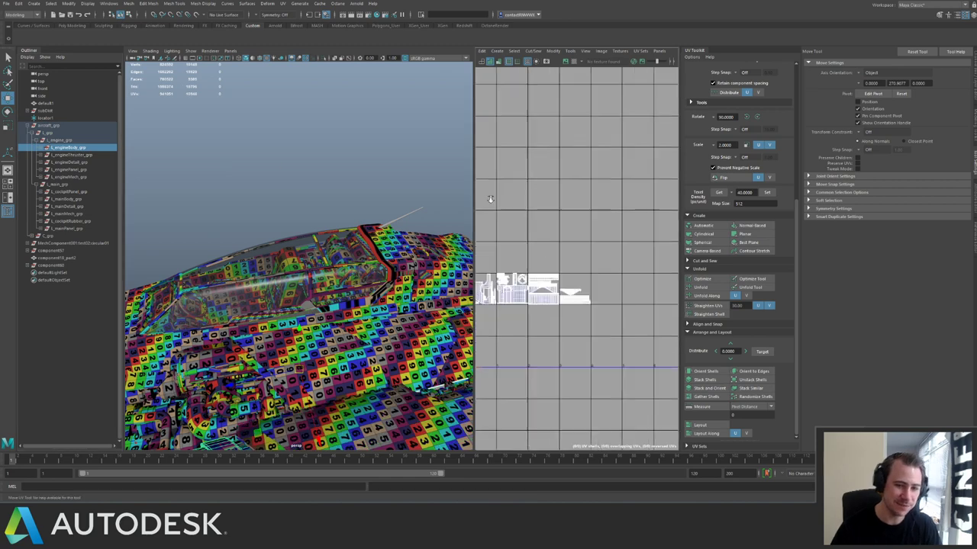
alt+middle_drag(573, 188, 568, 165)
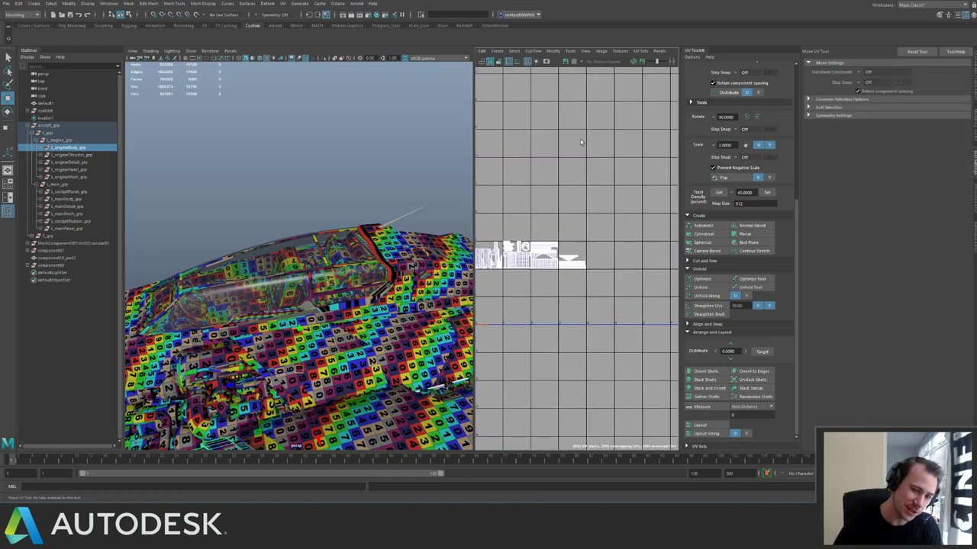
alt+middle_drag(567, 165, 515, 117)
scroll(543, 204, down, 2)
alt+middle_drag(544, 206, 575, 230)
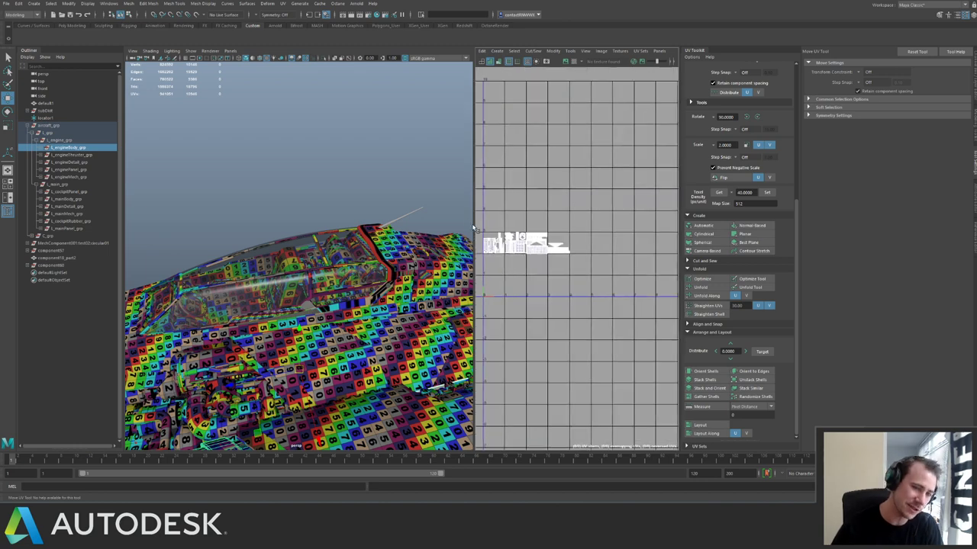
Reselect the long top panel behind the cockpit and check its shell against the full UV grid.
click(463, 233)
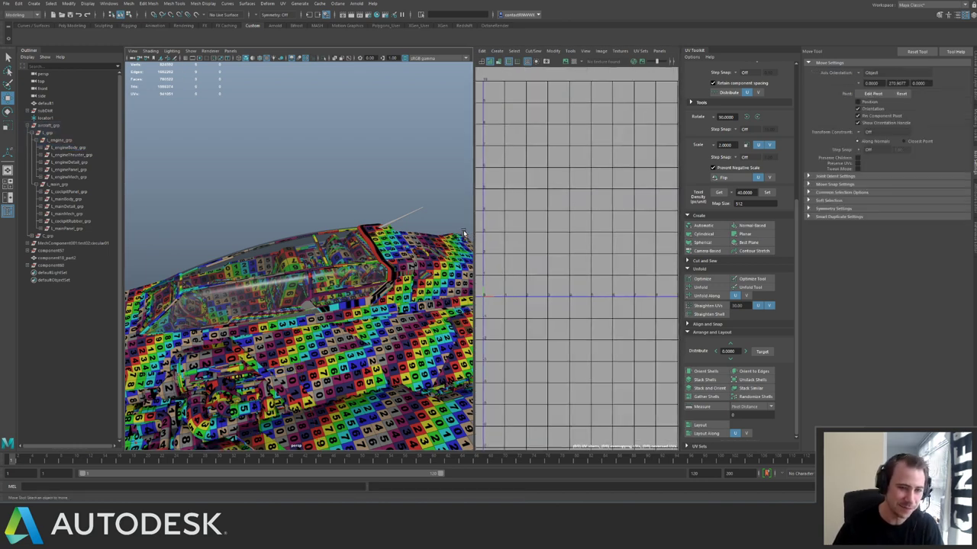
click(402, 242)
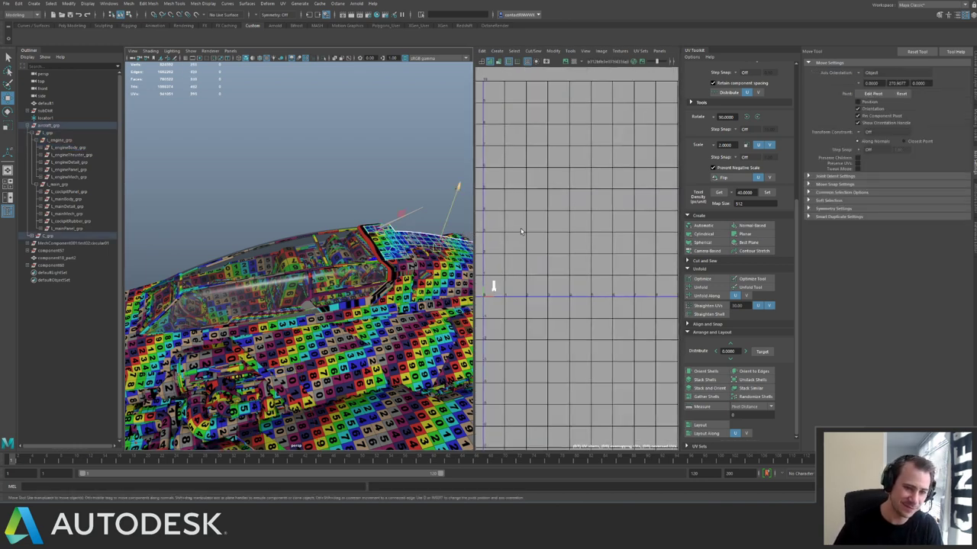
scroll(521, 231, down, 1)
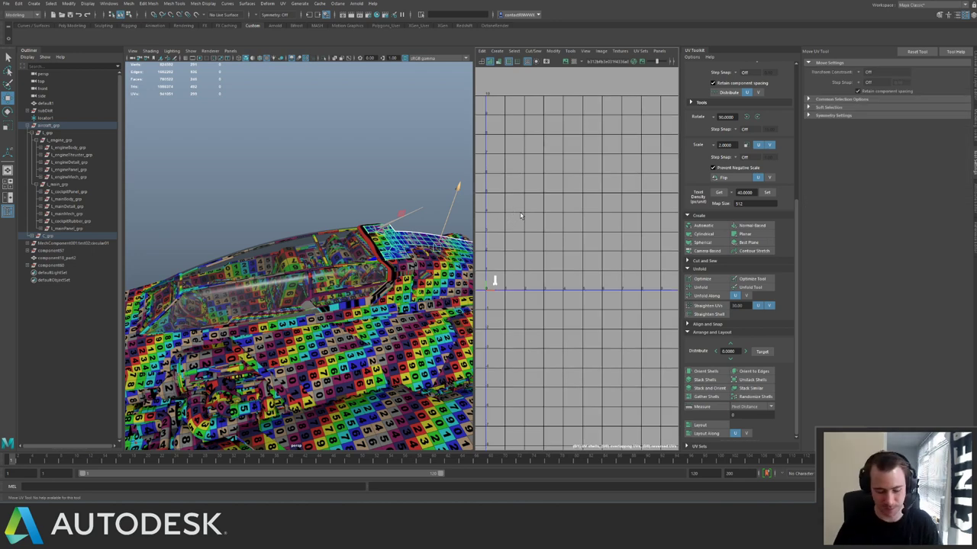
key(f)
alt+drag(318, 216, 233, 253)
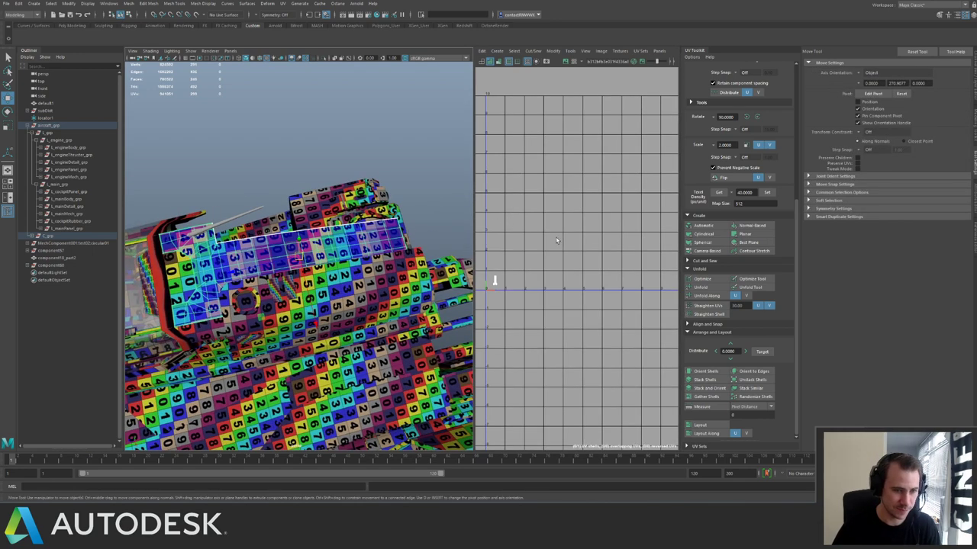
alt+right_drag(601, 245, 556, 246)
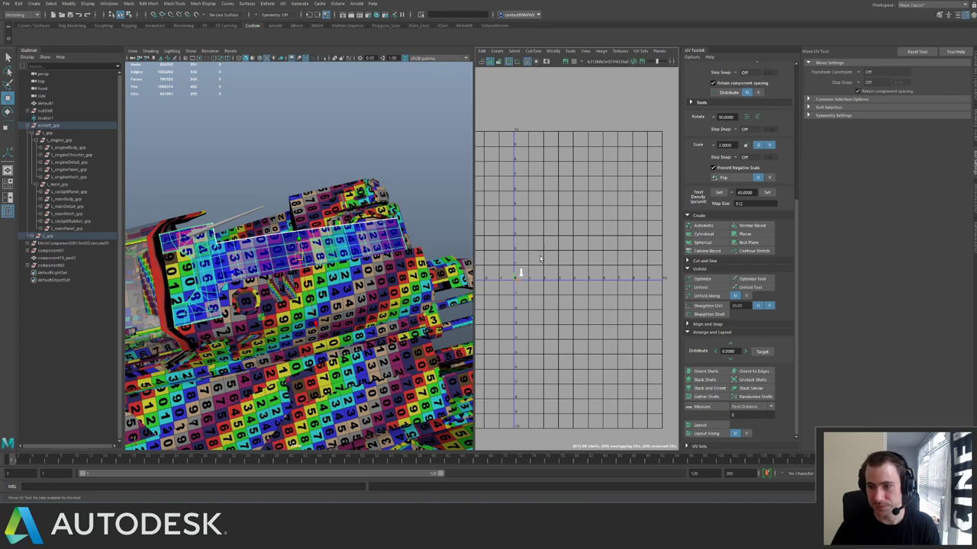
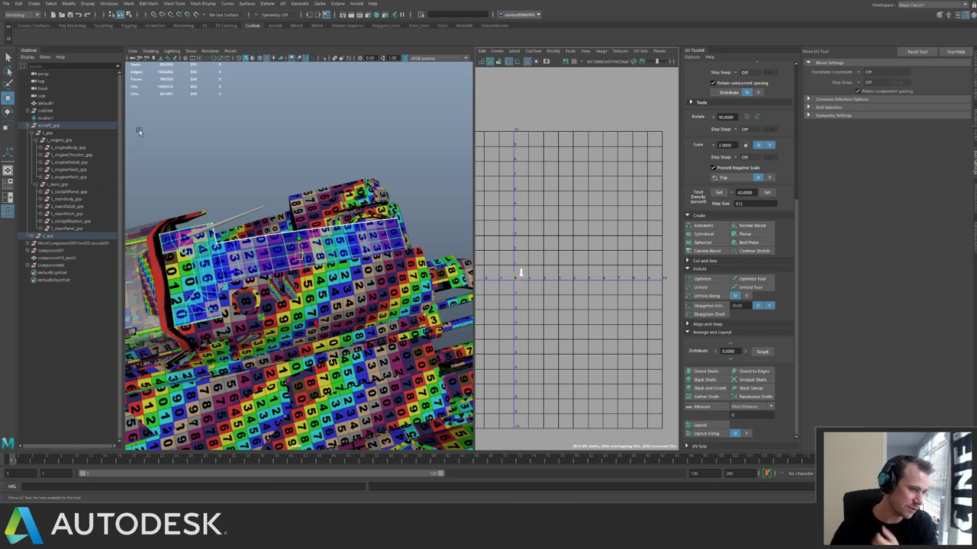
Select L_main_grp and examine its tile rows and the stray shell clusters outside them.
click(53, 185)
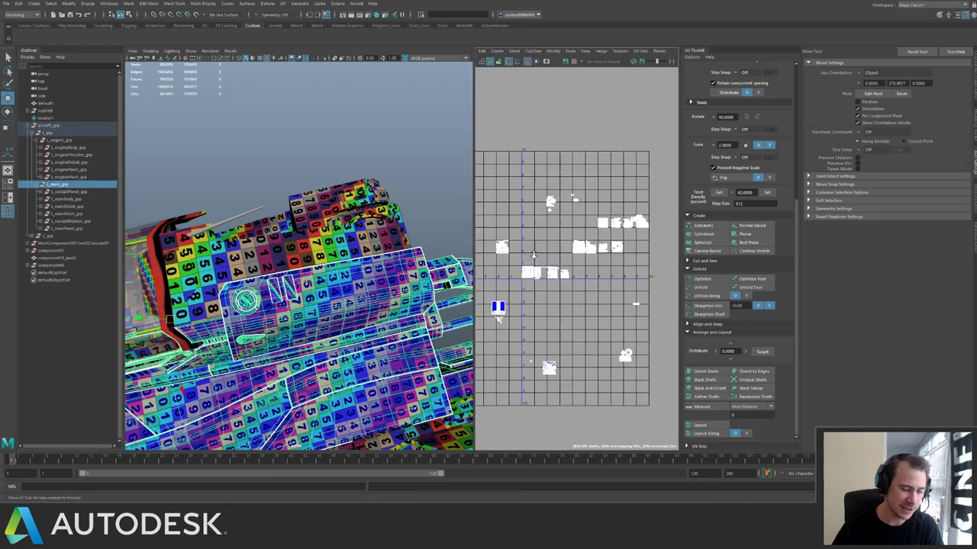
scroll(542, 217, up, 10)
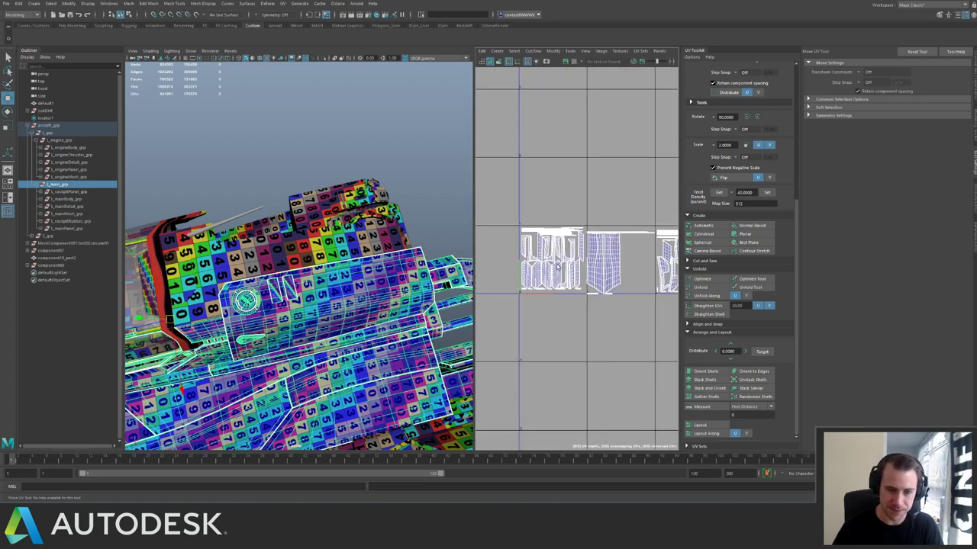
alt+right_drag(345, 263, 229, 214)
alt+middle_drag(612, 233, 484, 235)
alt+right_drag(587, 203, 469, 150)
alt+middle_drag(634, 198, 462, 190)
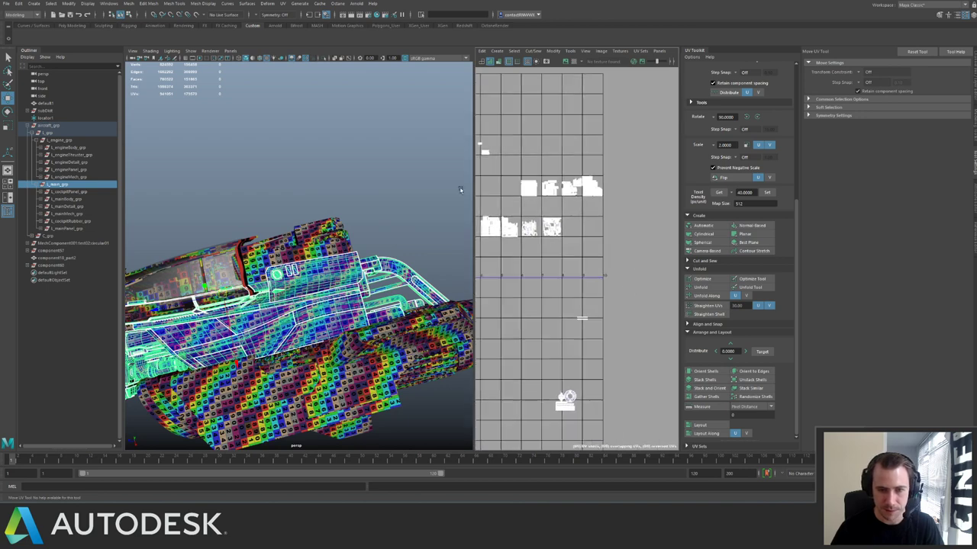
alt+right_drag(516, 217, 588, 221)
alt+middle_drag(510, 244, 596, 221)
alt+right_drag(596, 222, 512, 214)
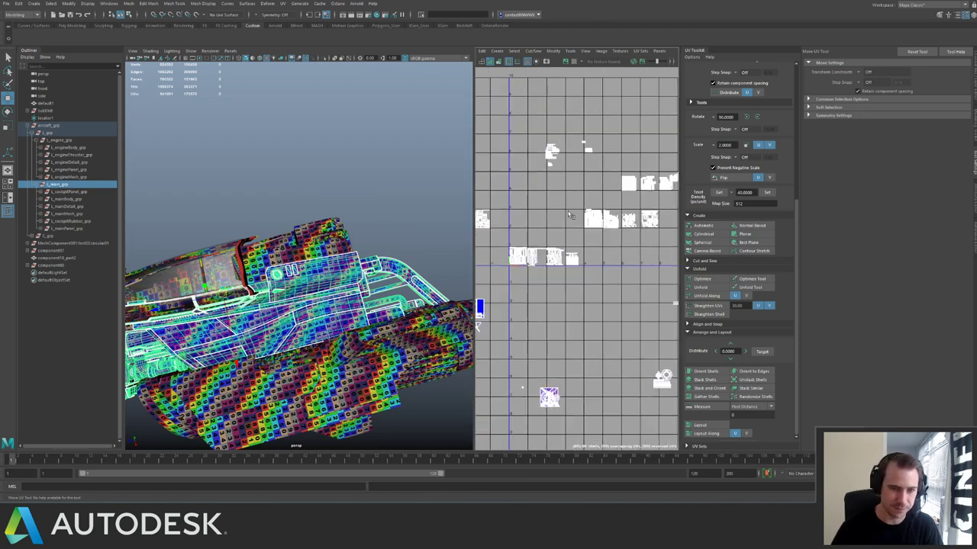
Move the L_mainBody_grp shells on the negative-U side along U to the start of that group's tile row.
click(75, 200)
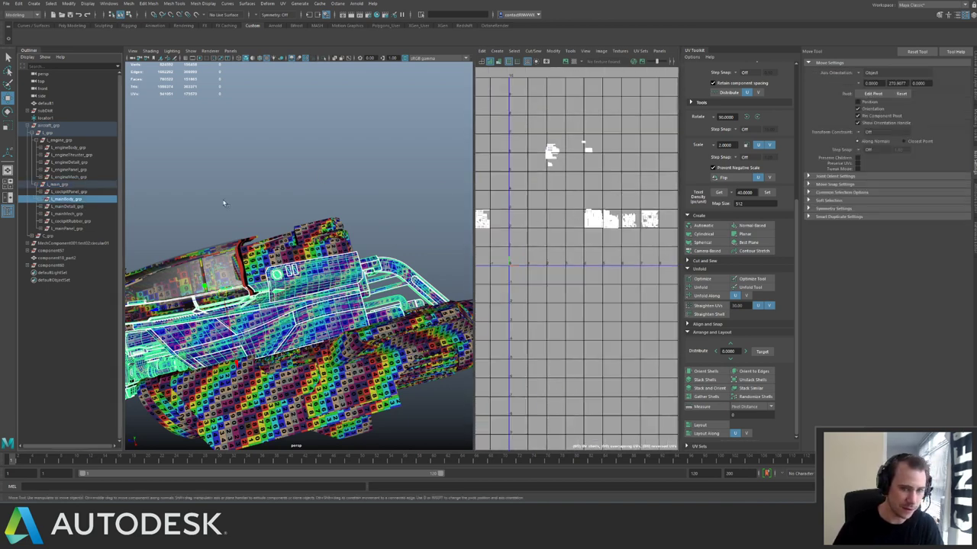
alt+middle_drag(630, 208, 661, 226)
alt+right_drag(661, 226, 644, 228)
key(F12)
drag(595, 243, 560, 216)
alt+middle_drag(601, 229, 536, 230)
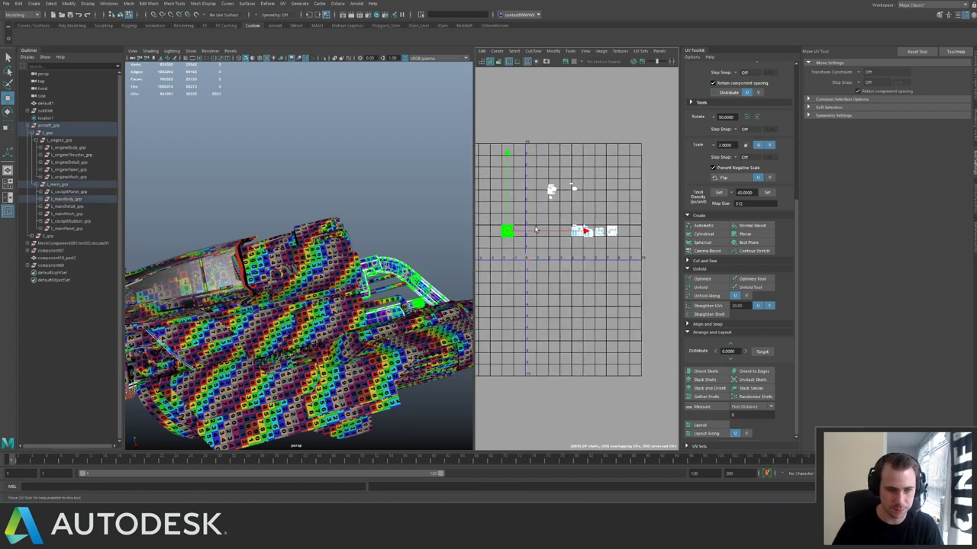
key(Right)
key(Right)
key(Right)
key(Right)
key(Right)
key(Right)
key(Right)
key(Right)
key(Right)
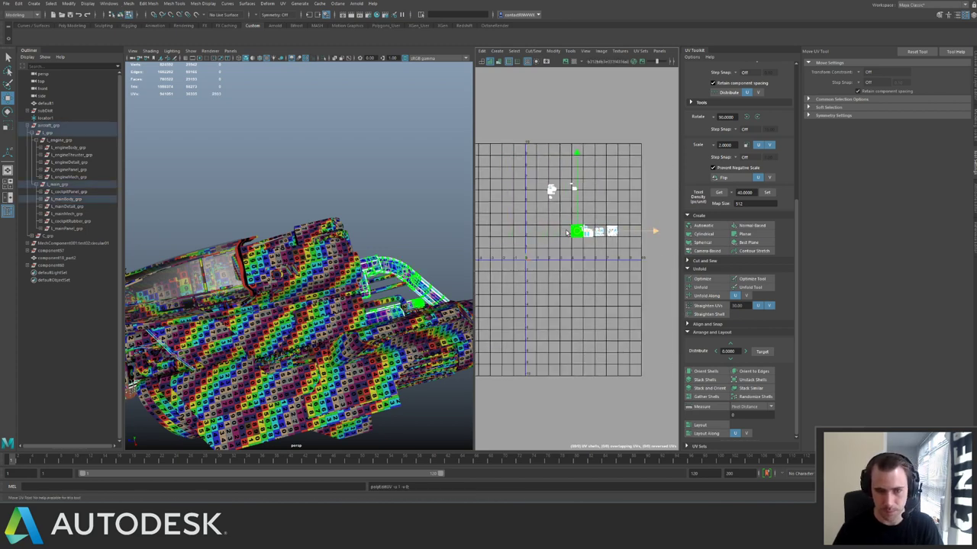
Select the scattered L_mainBody_grp shell clusters above its tile row and locate their parts on the aircraft.
alt+right_drag(530, 233, 591, 231)
alt+middle_drag(591, 231, 498, 344)
drag(479, 129, 620, 234)
alt+drag(358, 267, 302, 209)
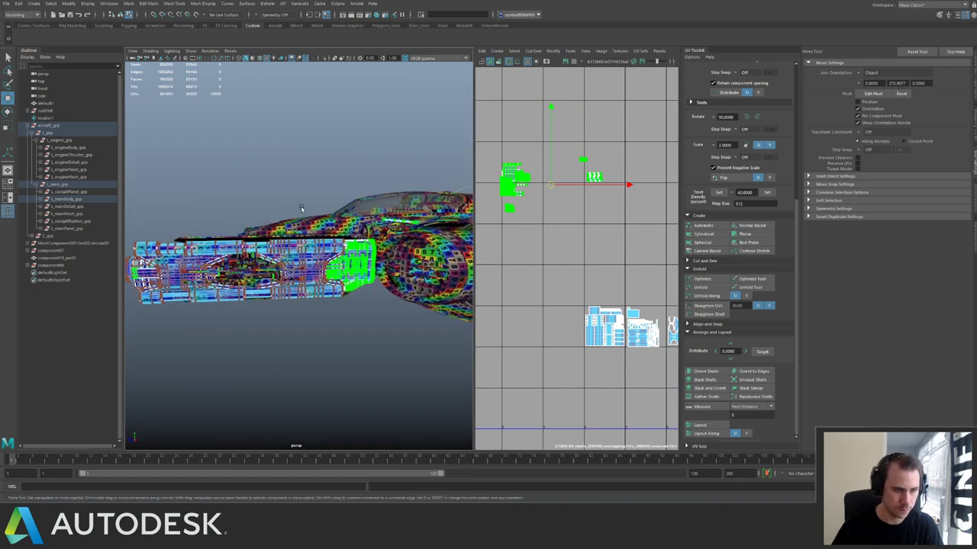
alt+right_drag(641, 244, 491, 157)
alt+middle_drag(598, 224, 597, 202)
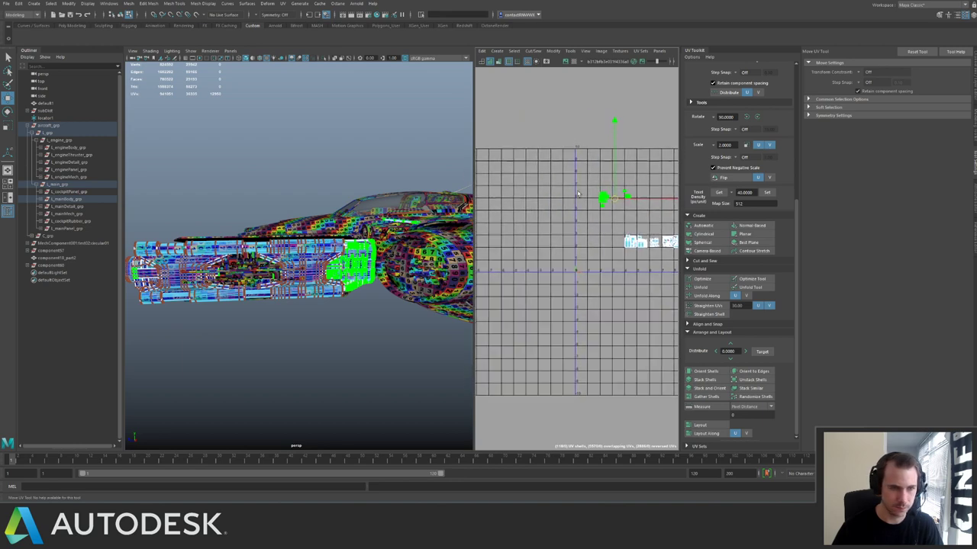
Select the four loose mesh components listed below the aircraft group and examine where they sit on the ship.
click(54, 243)
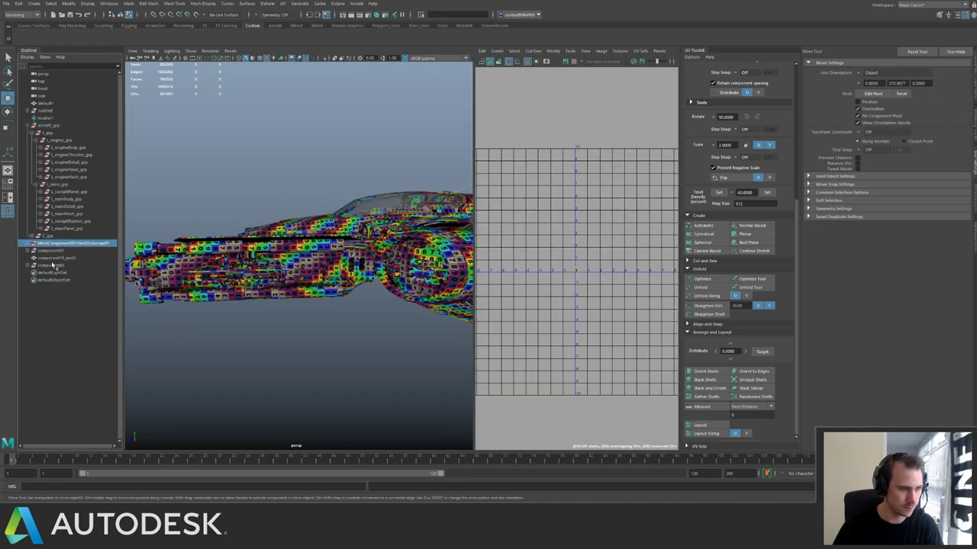
shift+click(53, 264)
alt+drag(325, 240, 342, 246)
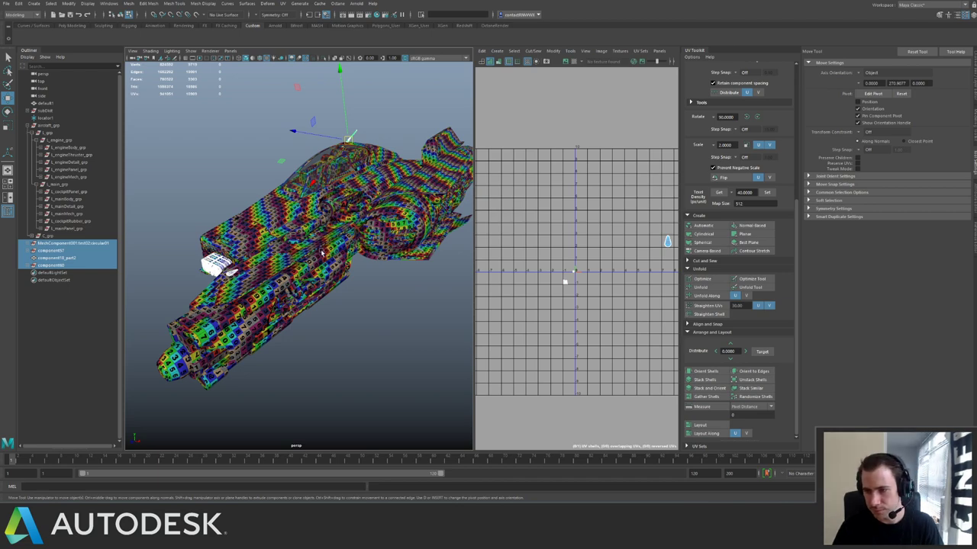
alt+drag(323, 249, 303, 256)
Select the slotted hull panel in front of the round engine intake and frame all of its UVs.
click(303, 256)
alt+right_drag(303, 256, 366, 292)
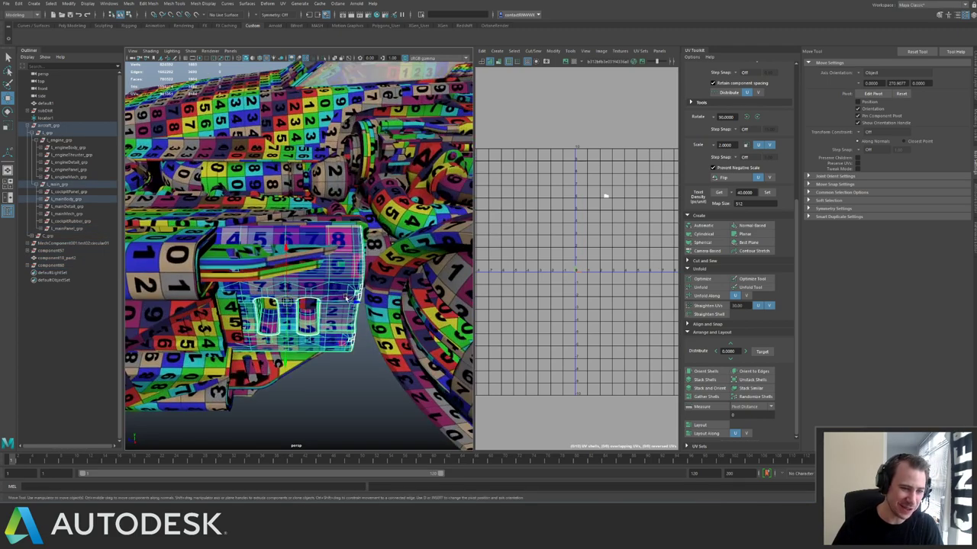
alt+drag(345, 295, 267, 287)
click(327, 156)
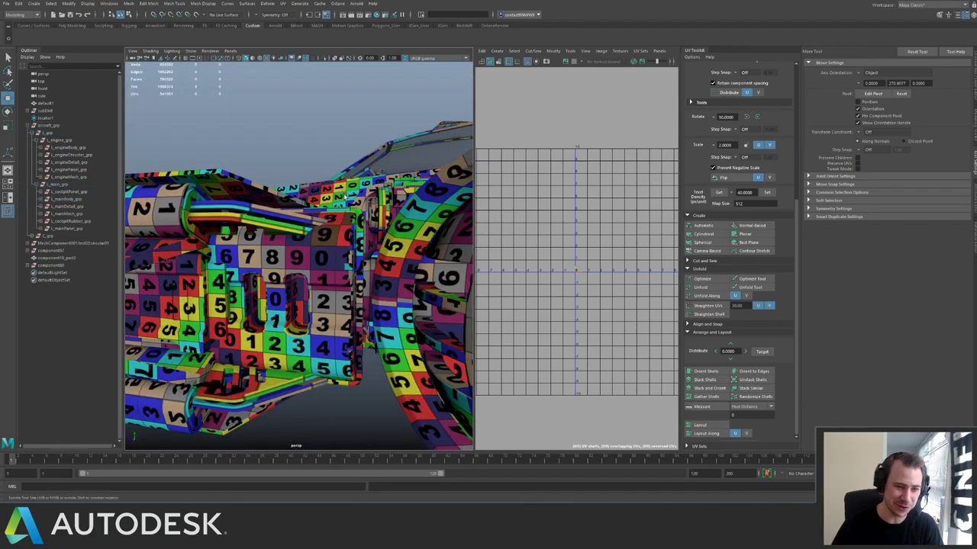
alt+drag(327, 158, 351, 257)
click(279, 294)
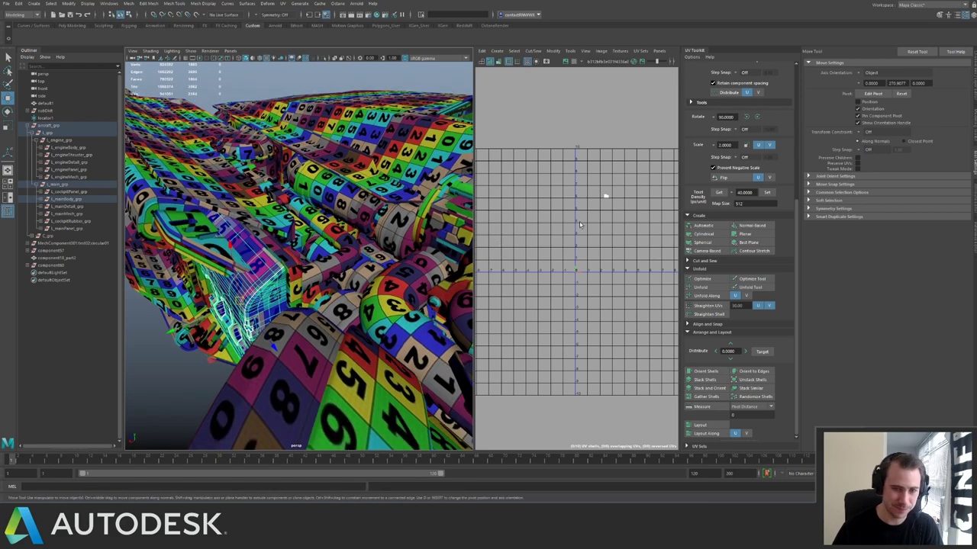
ctrl+right_drag(586, 218, 603, 222)
key(f)
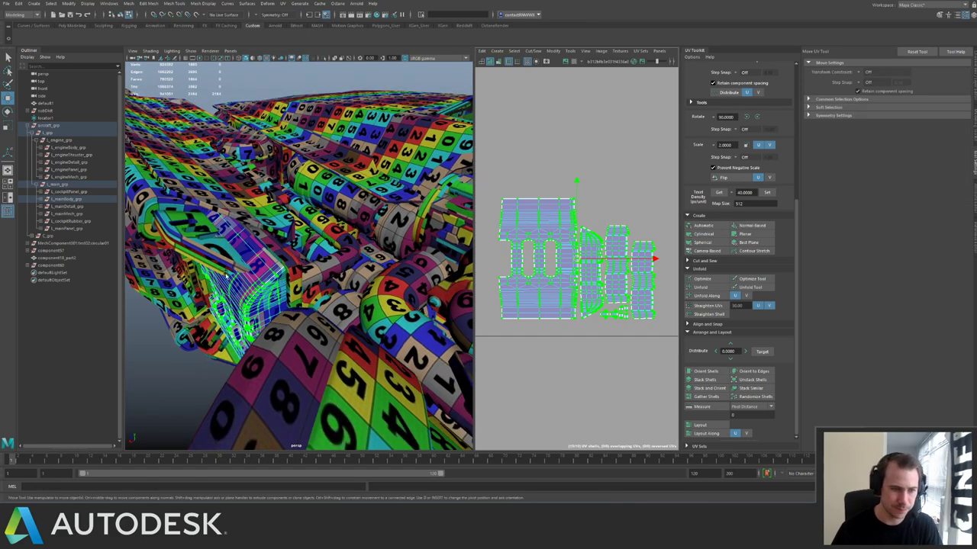
Rotate the slotted panel's narrow curved UV shell 180 degrees, reposition it slightly between its neighbours, and return to object selection.
alt+drag(226, 276, 284, 269)
alt+right_drag(284, 269, 303, 325)
click(302, 321)
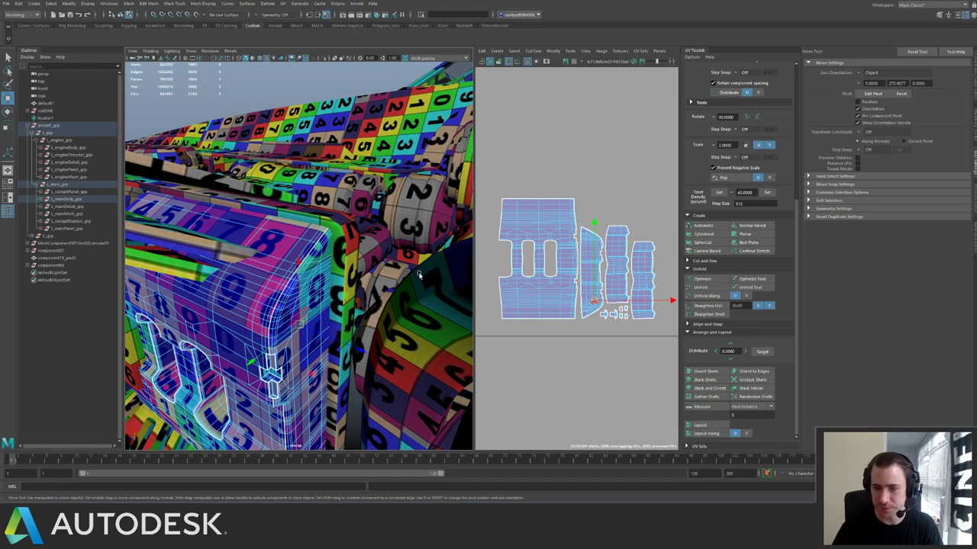
right_drag(551, 286, 586, 275)
click(588, 254)
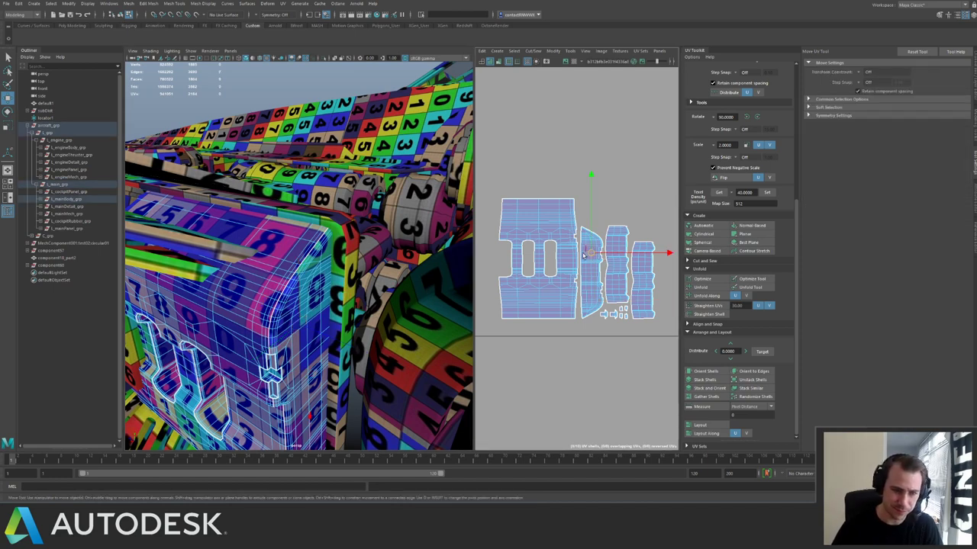
ctrl+right_drag(594, 237, 613, 234)
click(583, 233)
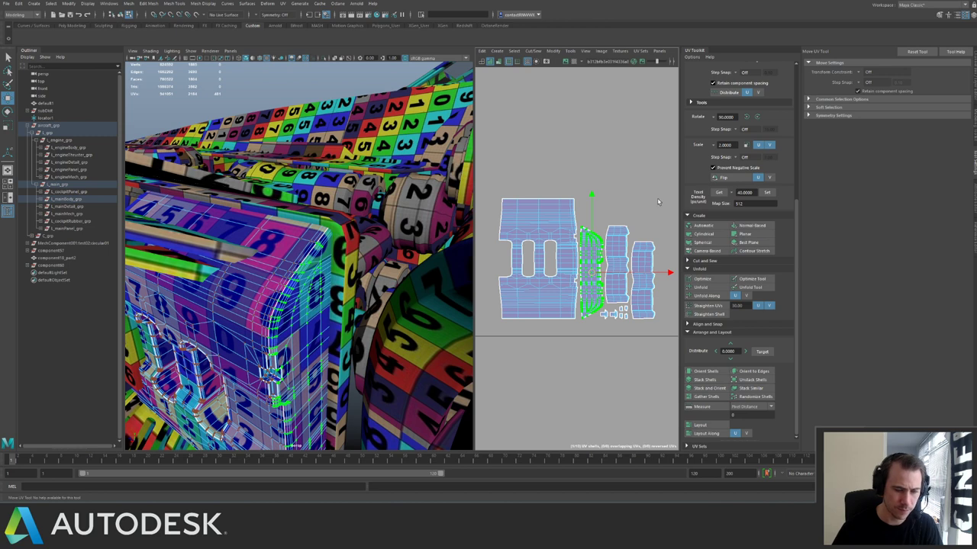
click(746, 117)
click(747, 117)
alt+right_drag(534, 217, 618, 279)
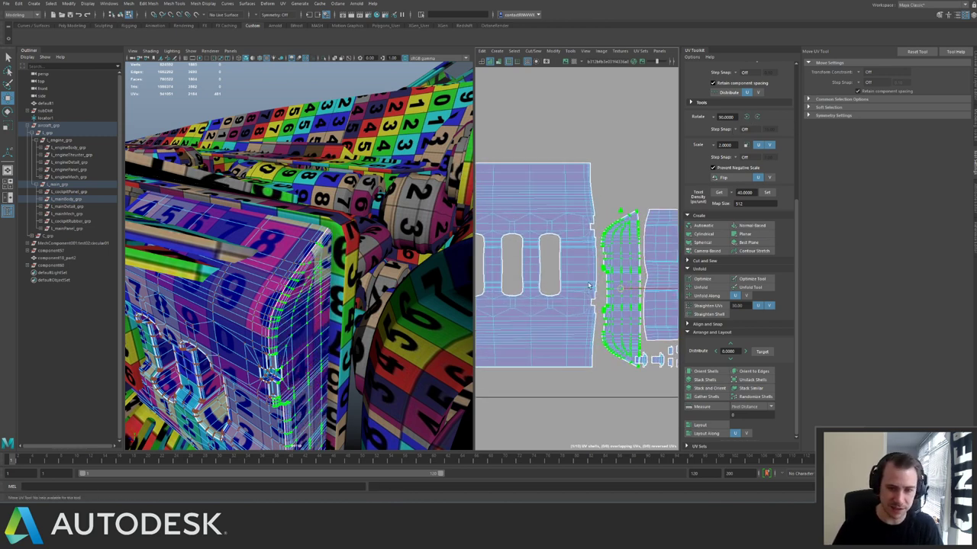
alt+middle_drag(619, 279, 555, 254)
drag(558, 270, 556, 257)
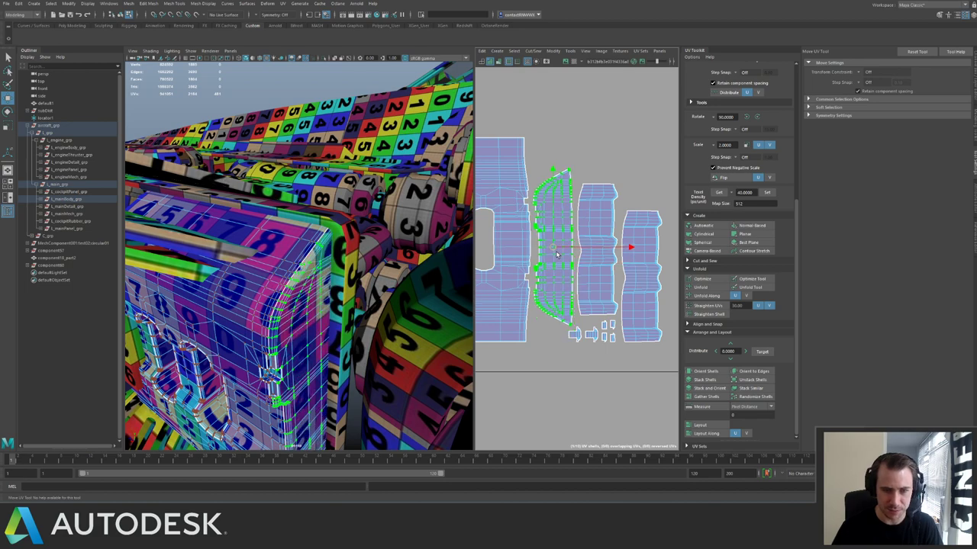
right_drag(317, 262, 250, 167)
Select the round engine intake ring and examine its UV shells.
alt+drag(250, 167, 295, 173)
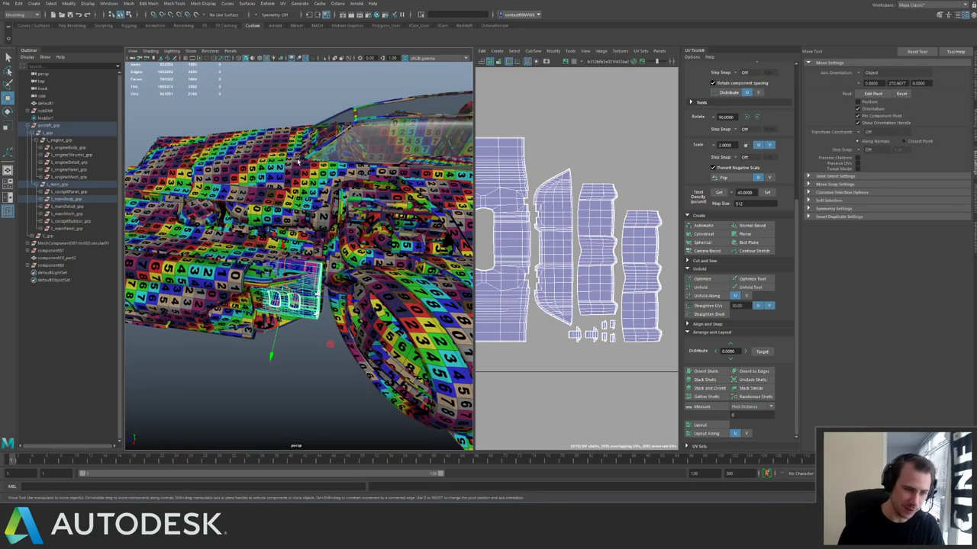
alt+drag(298, 161, 306, 221)
click(328, 156)
alt+right_drag(306, 222, 347, 244)
alt+drag(347, 244, 329, 197)
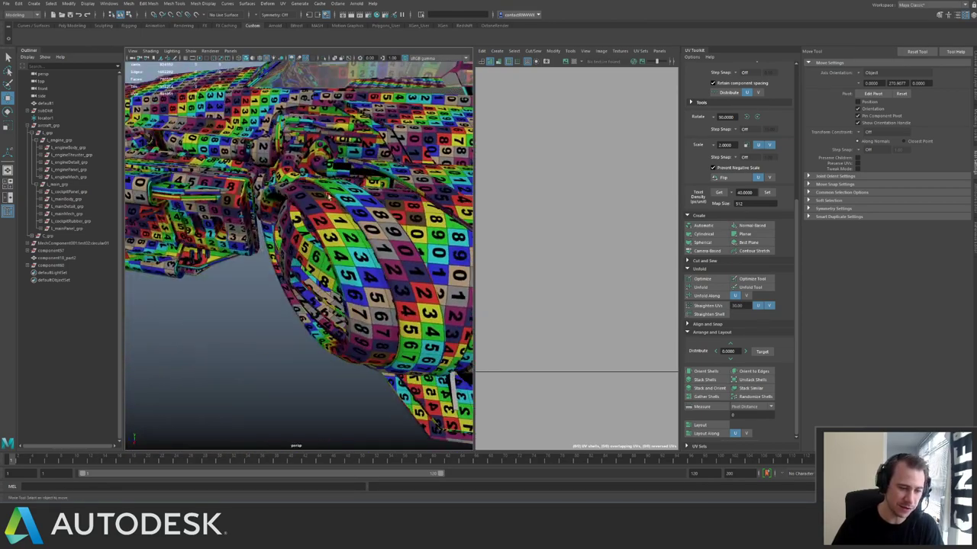
click(347, 218)
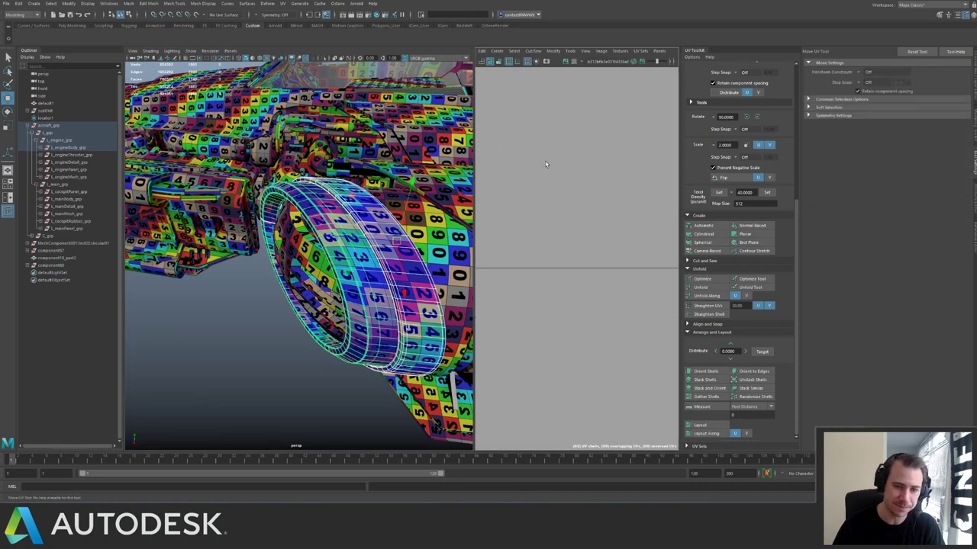
alt+right_drag(601, 178, 519, 179)
alt+middle_drag(481, 240, 511, 119)
alt+right_drag(510, 119, 589, 236)
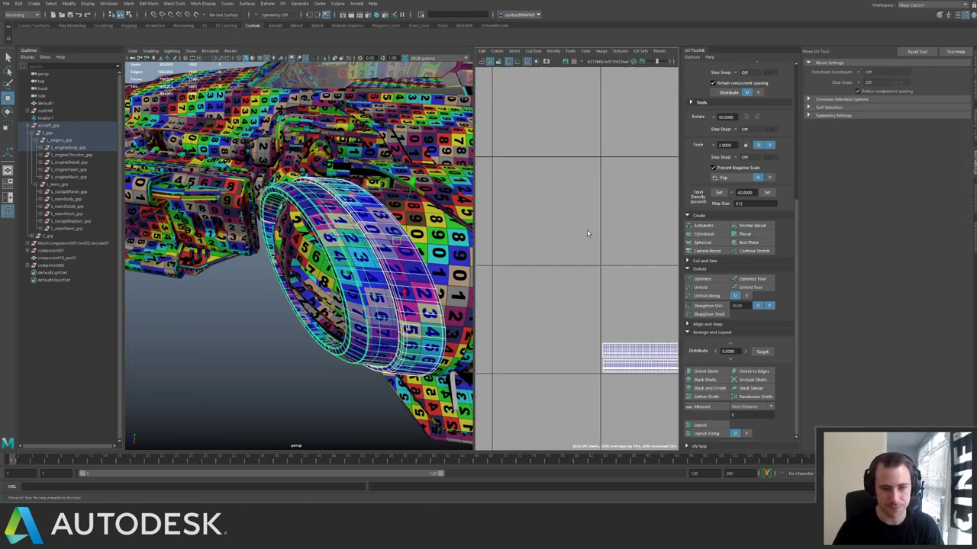
alt+middle_drag(588, 236, 459, 210)
alt+right_drag(601, 246, 593, 246)
scroll(592, 245, down, 2)
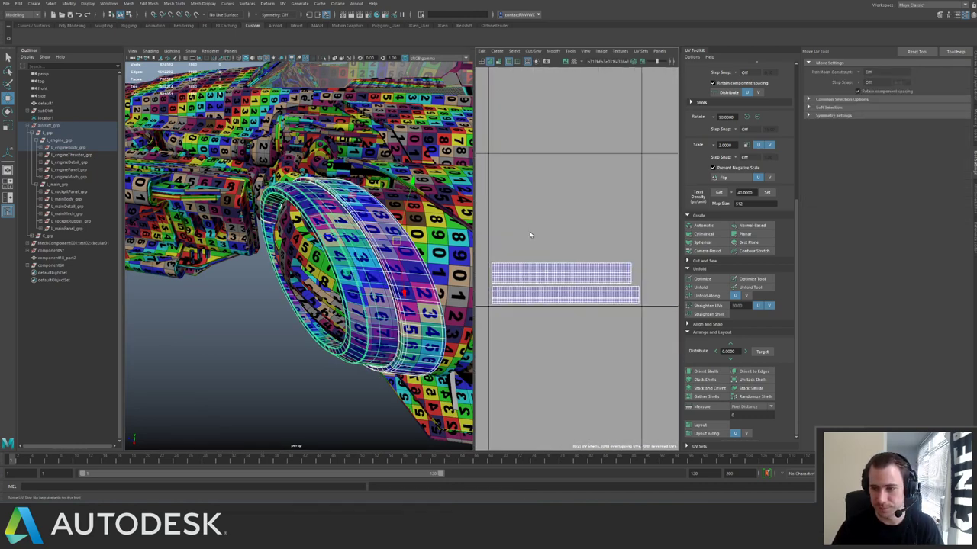
Select L_engine_grp and review the UV layout of the whole engine.
alt+drag(162, 248, 252, 183)
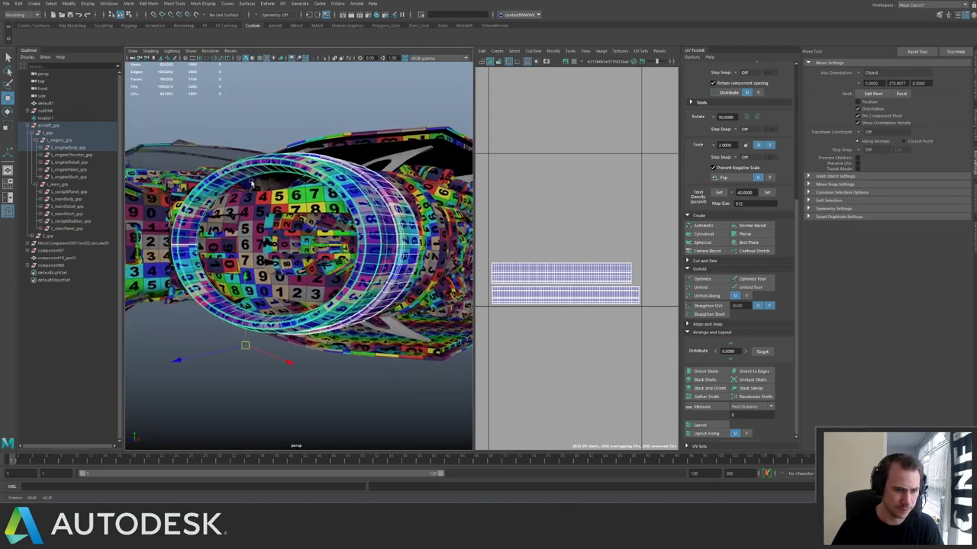
scroll(251, 180, down, 8)
alt+drag(145, 131, 159, 186)
scroll(289, 165, down, 2)
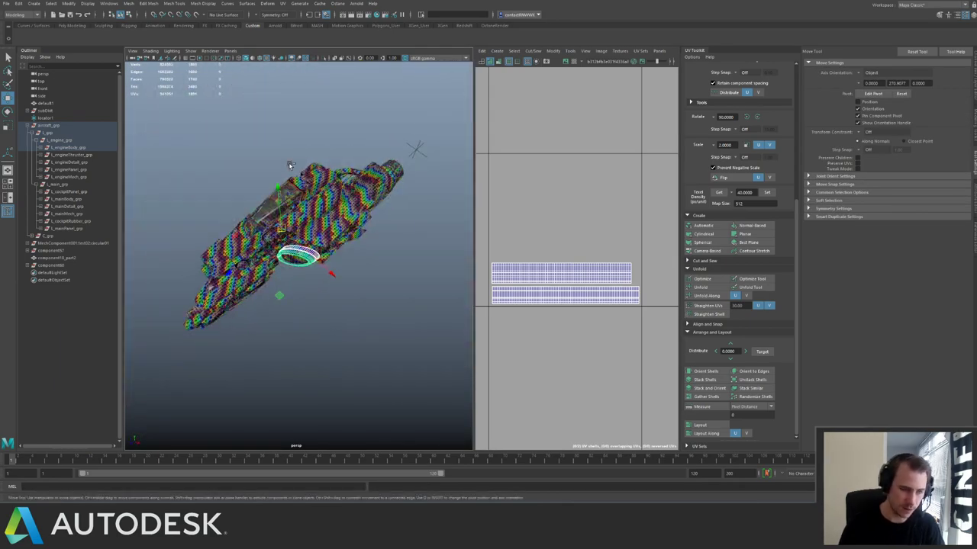
click(72, 142)
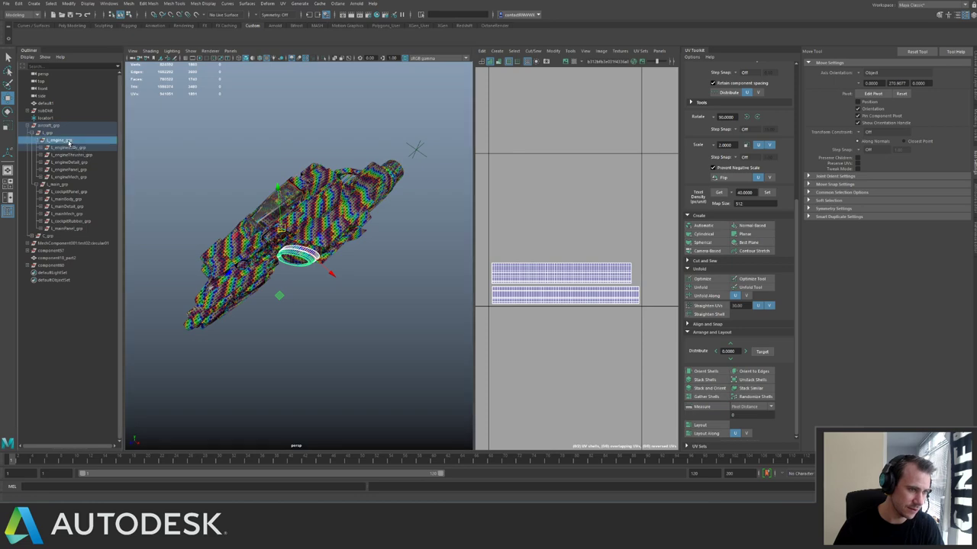
key(f)
scroll(514, 154, down, 5)
alt+middle_drag(515, 154, 466, 142)
scroll(539, 164, down, 3)
alt+middle_drag(539, 164, 517, 199)
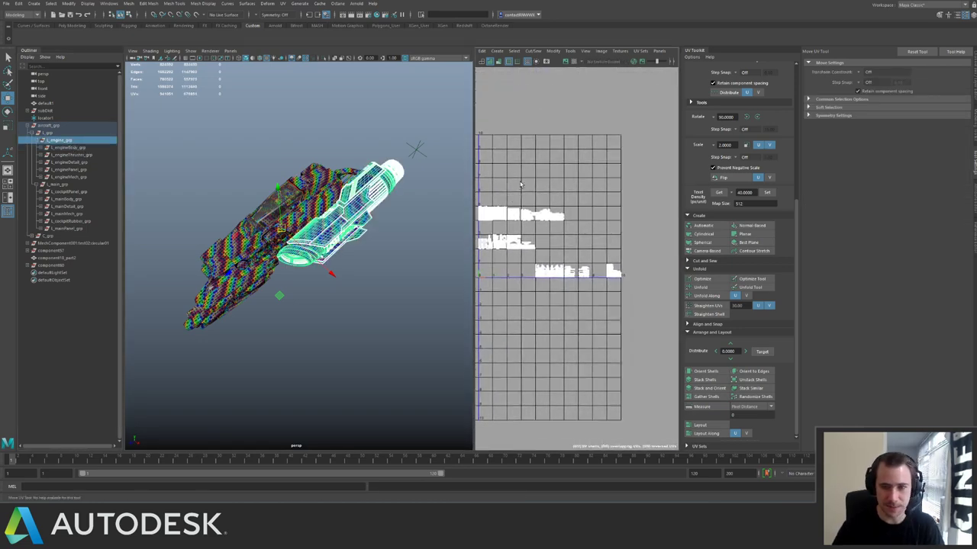
Hide the tool settings to widen the workspace, and save the scene.
click(975, 165)
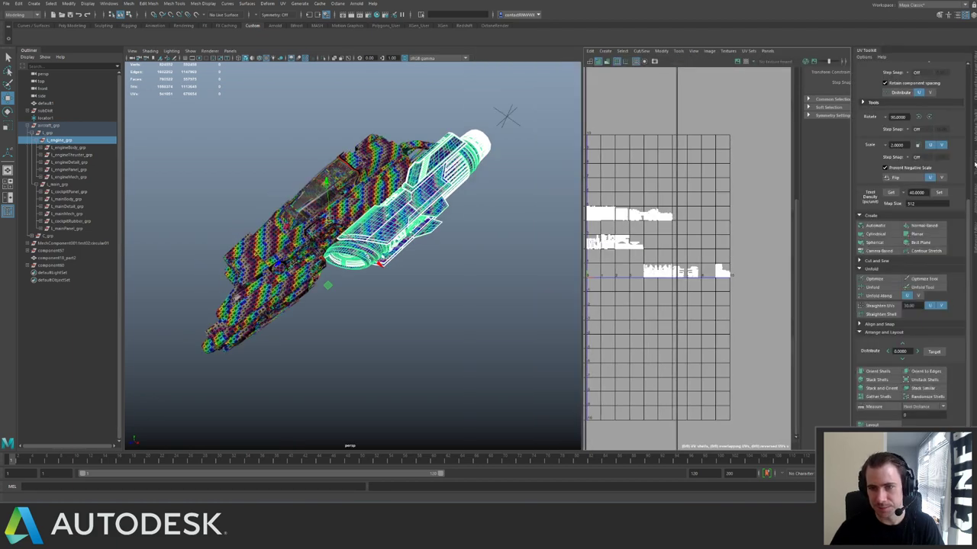
alt+drag(462, 212, 540, 266)
scroll(479, 266, up, 5)
alt+drag(439, 246, 431, 210)
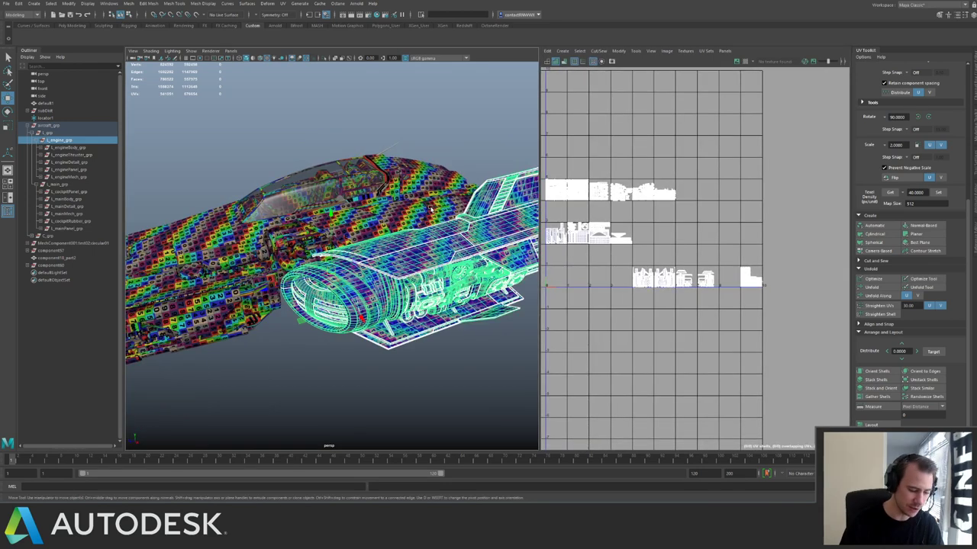
key(q)
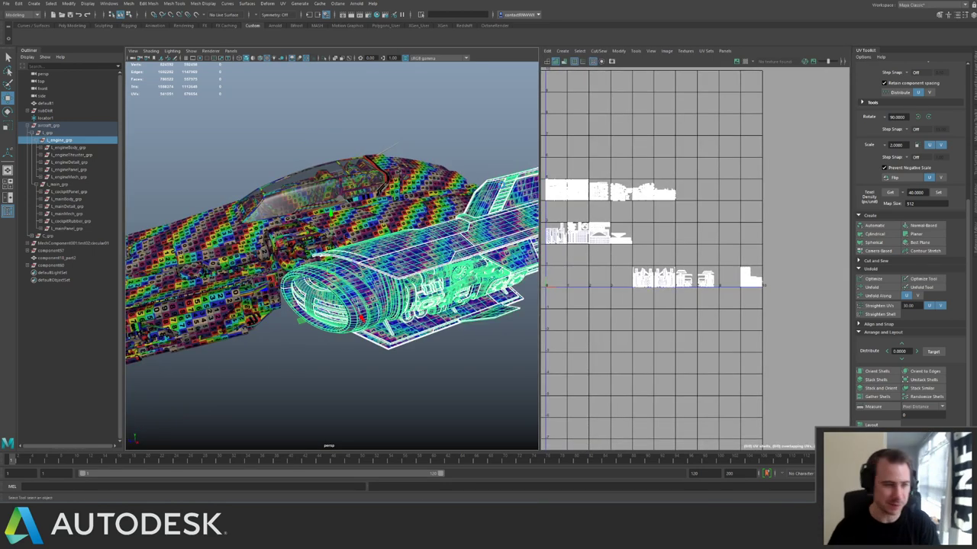
key(ctrl+s)
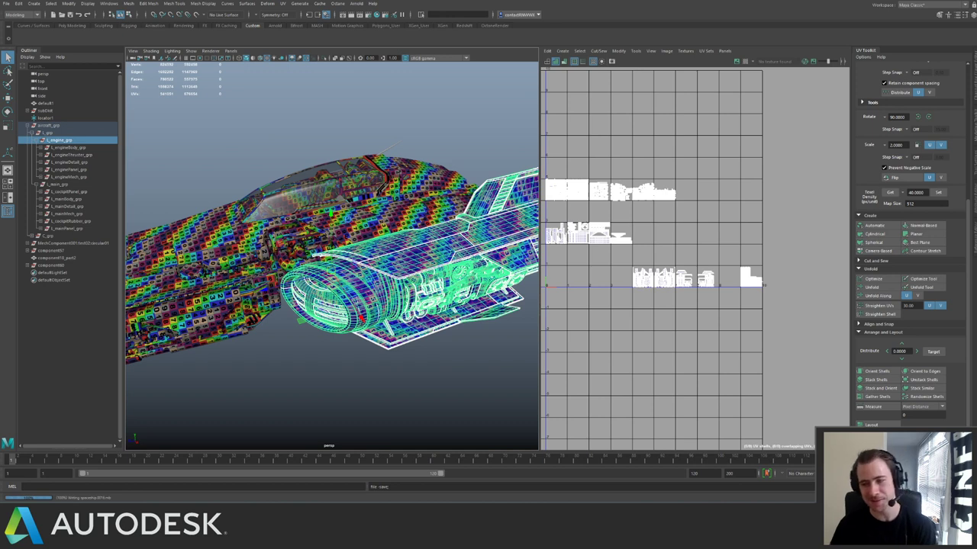
key(w)
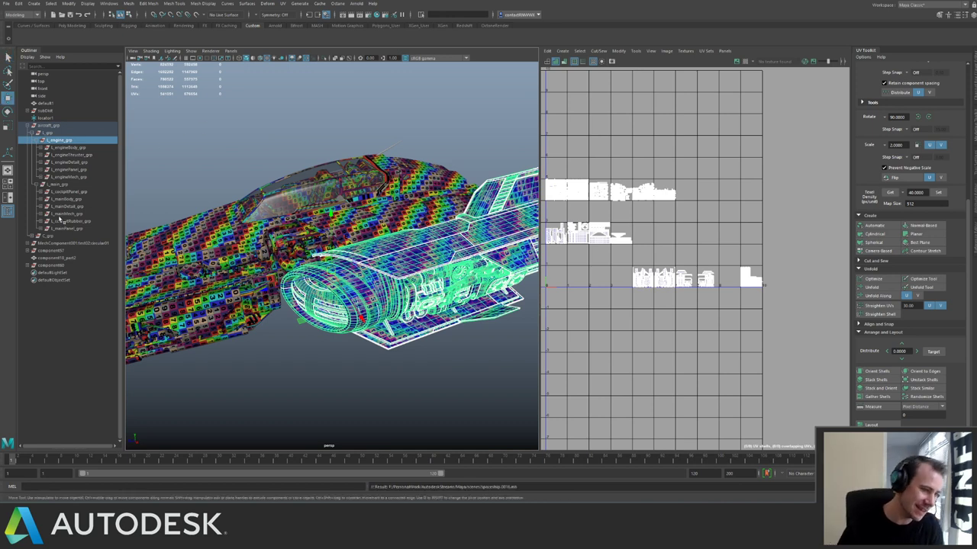
Select L_enginePanel_grp and check where its UVs sit on the UV grid.
click(71, 178)
click(80, 171)
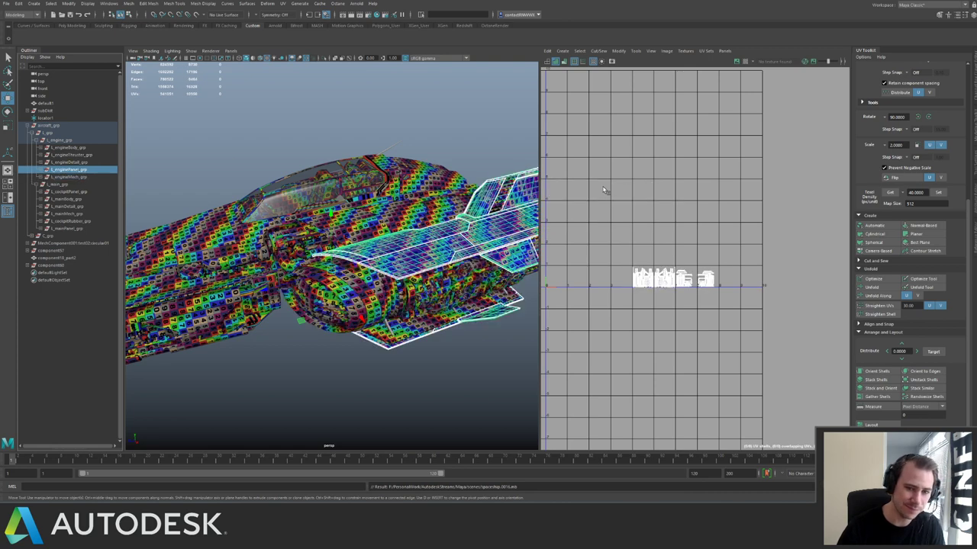
alt+middle_drag(572, 194, 658, 206)
alt+right_drag(658, 206, 654, 206)
scroll(655, 206, down, 1)
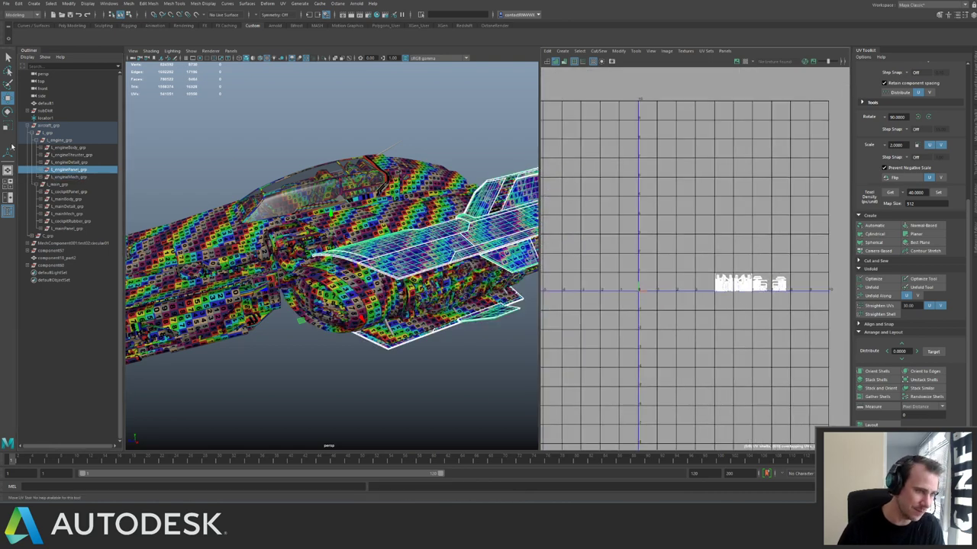
Isolate L_engineDetail_grp in the viewport to work on its detail parts alone.
click(67, 162)
scroll(580, 203, down, 2)
alt+middle_drag(580, 202, 671, 241)
scroll(675, 255, up, 3)
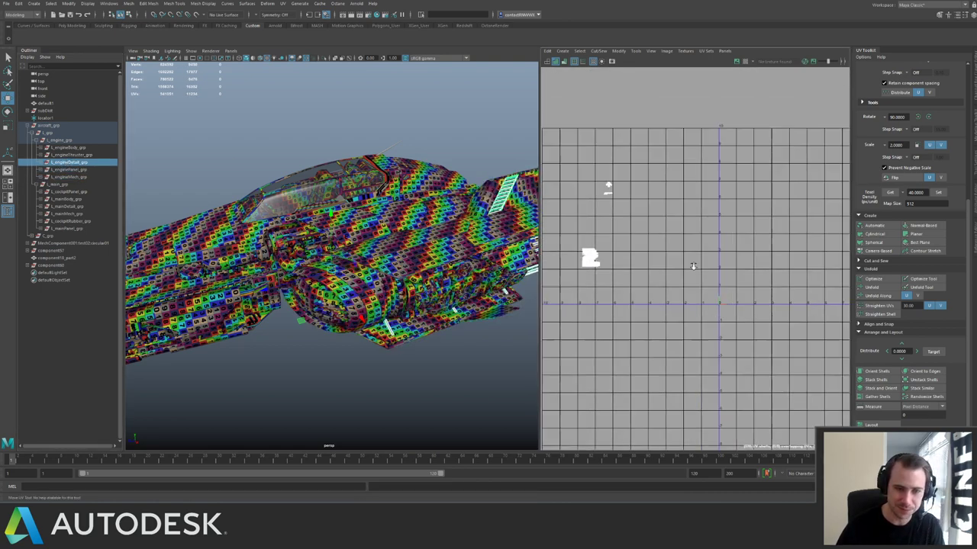
key(ctrl+1)
alt+middle_drag(456, 240, 385, 245)
alt+drag(446, 250, 374, 248)
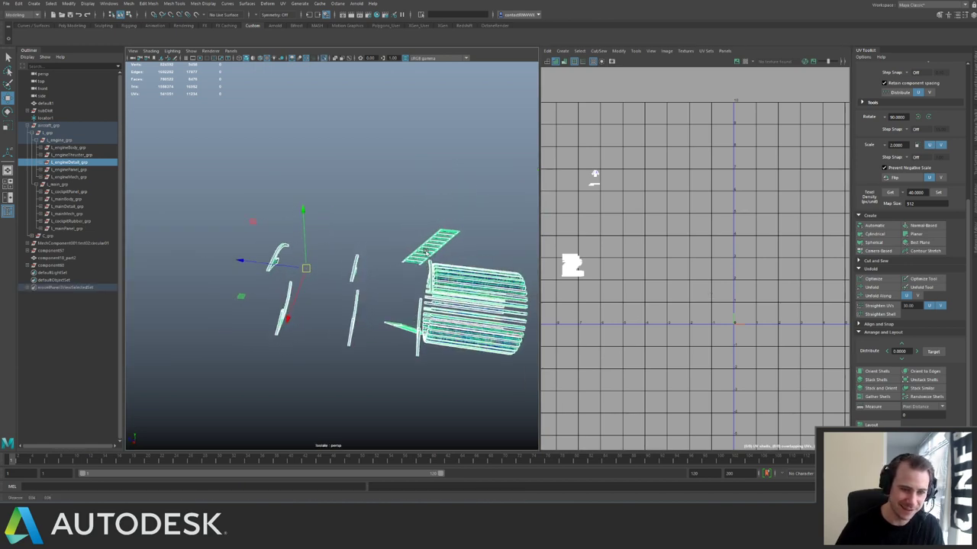
alt+middle_drag(473, 259, 343, 248)
scroll(374, 236, up, 2)
Select the cylinder of long bars and set the texel density of all its UVs to 40 at map size 512.
click(396, 217)
drag(396, 218, 426, 328)
key(f)
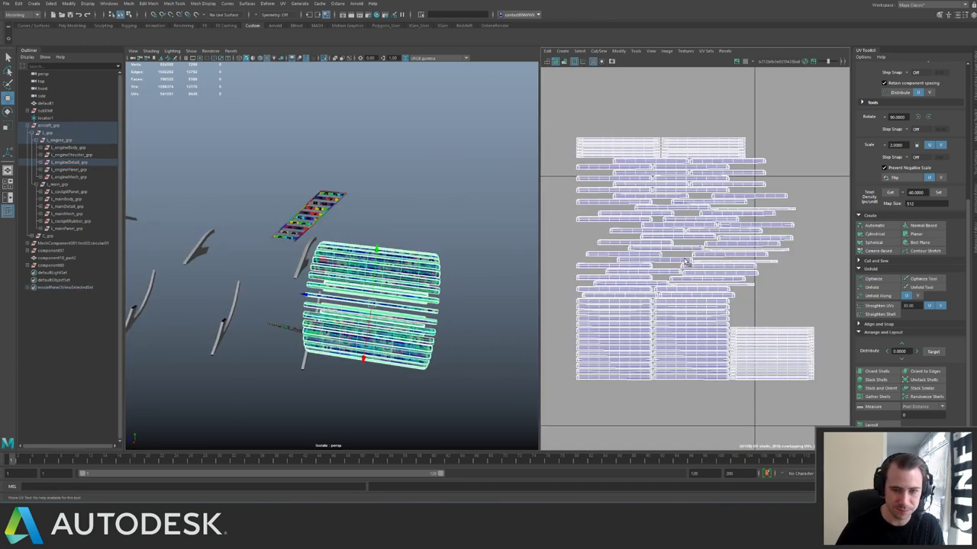
scroll(755, 264, down, 4)
key(ctrl+F12)
drag(655, 191, 722, 260)
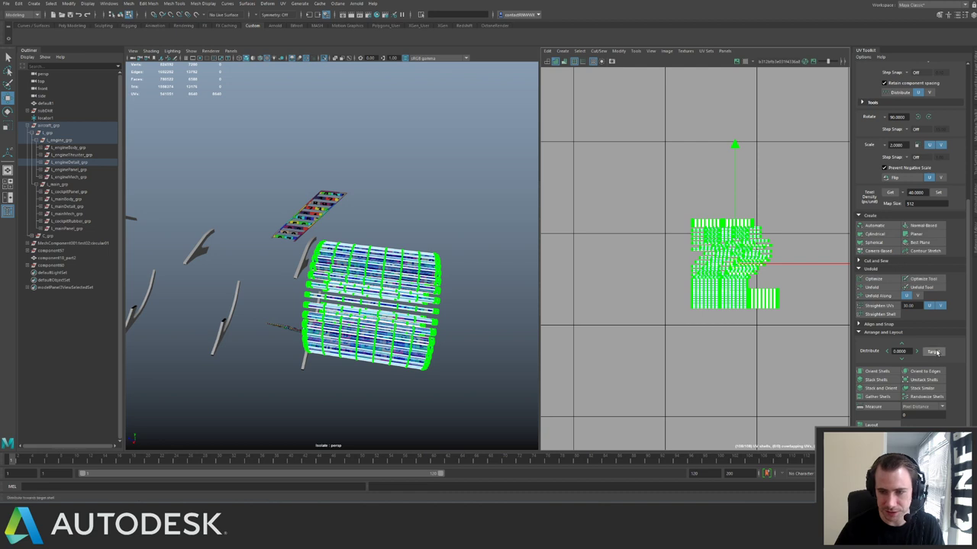
click(937, 193)
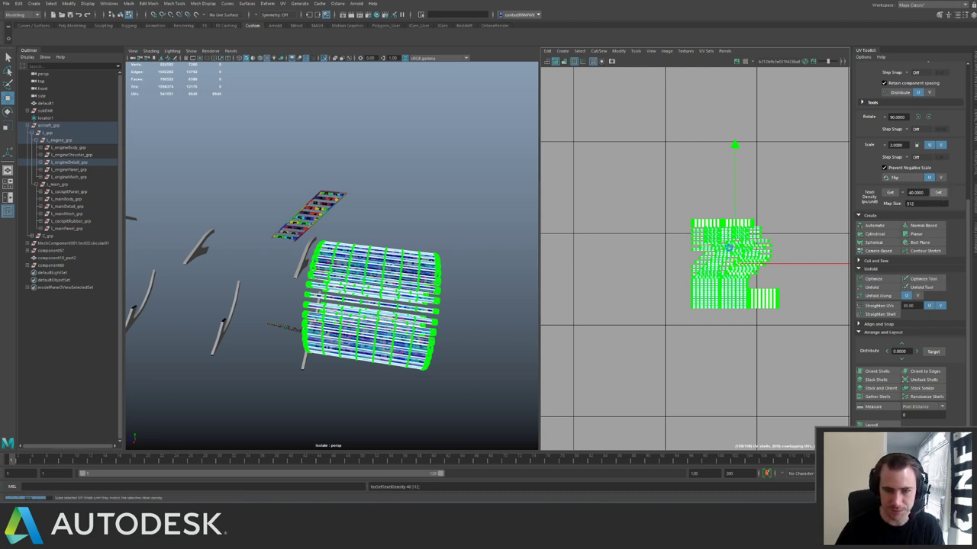
Lay out the selected UV shells of the cylindrical bars and frame the packed result.
alt+middle_drag(742, 284, 670, 274)
alt+right_drag(670, 274, 817, 384)
key(ctrl+l)
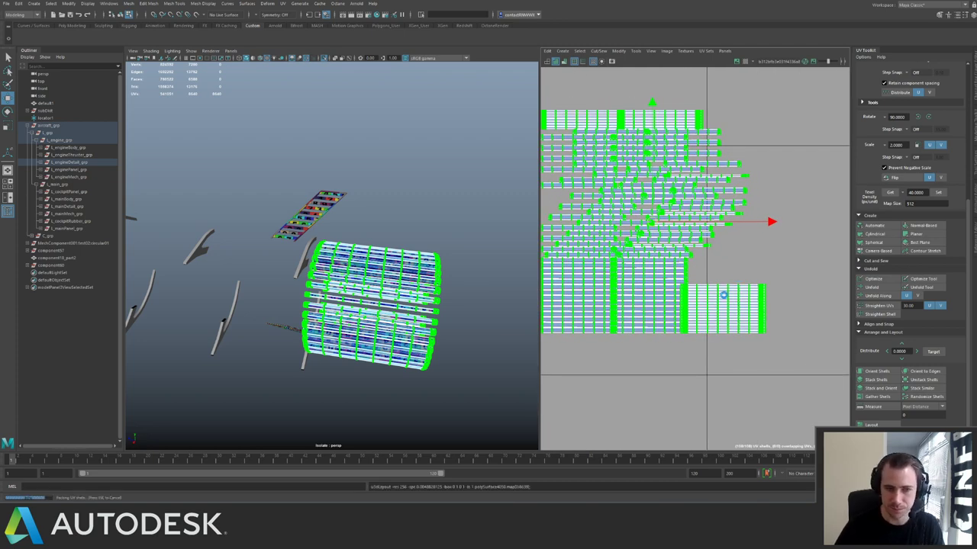
alt+right_drag(730, 298, 637, 247)
key(f)
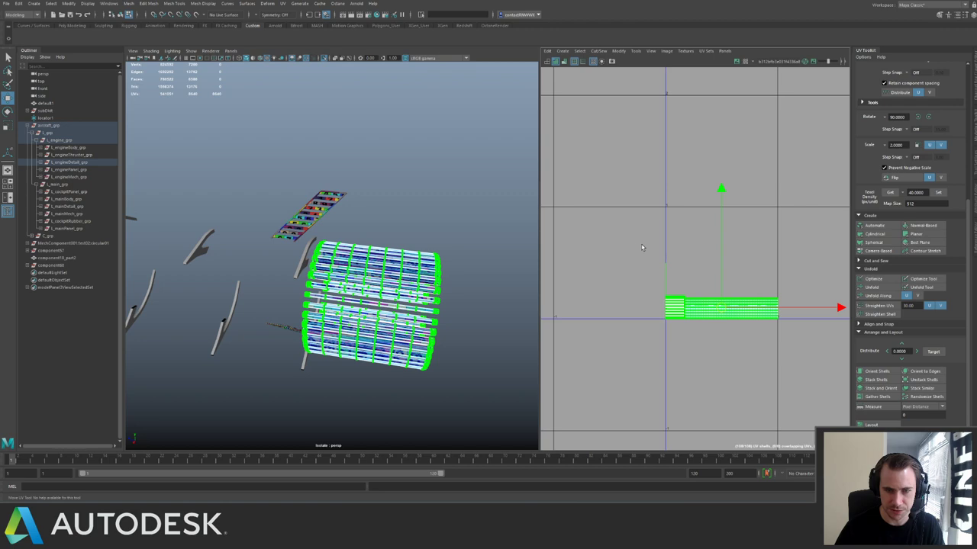
key(f)
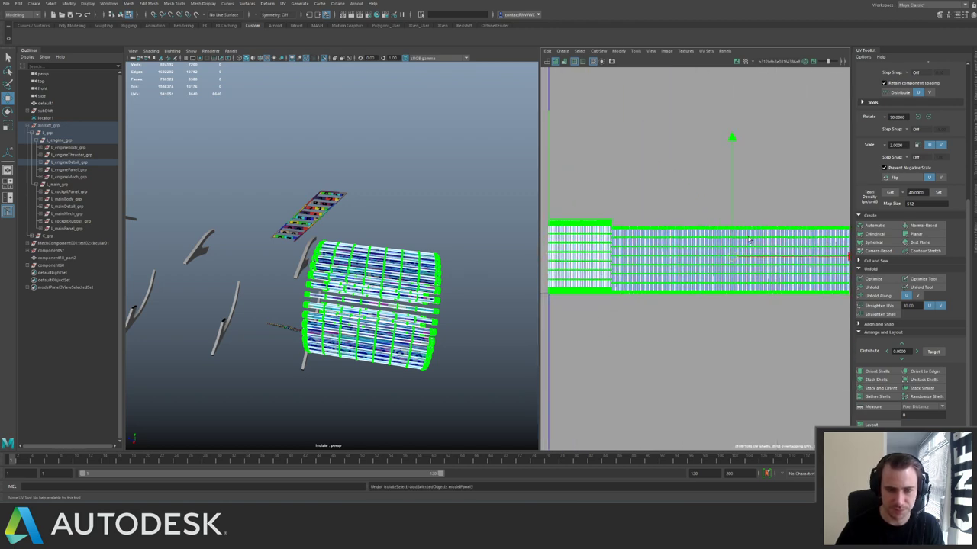
Undo the row layout of the cylindrical bars' UV shells and lay them out again as one vertical column inside the tile.
alt+middle_drag(703, 226, 734, 245)
key(ctrl+z)
alt+right_drag(733, 245, 691, 238)
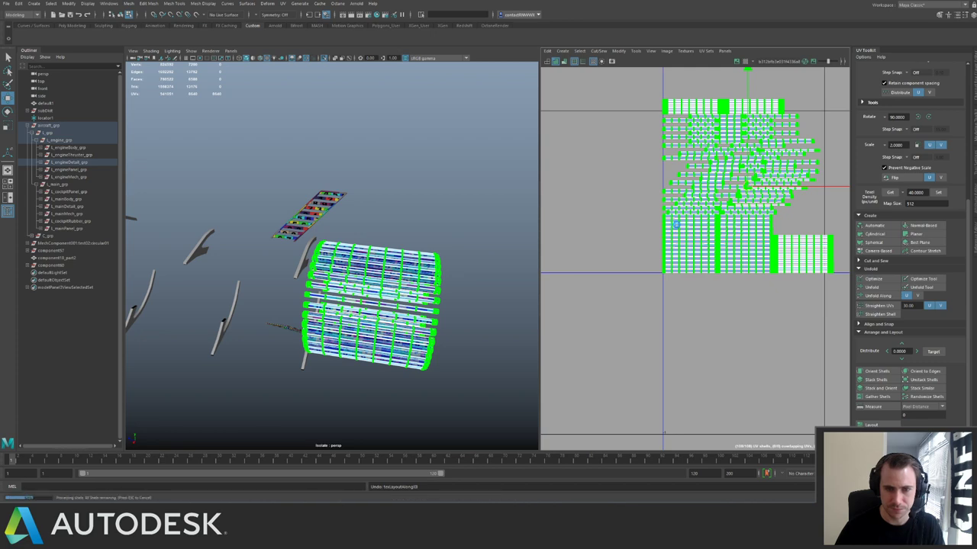
alt+right_drag(643, 214, 866, 375)
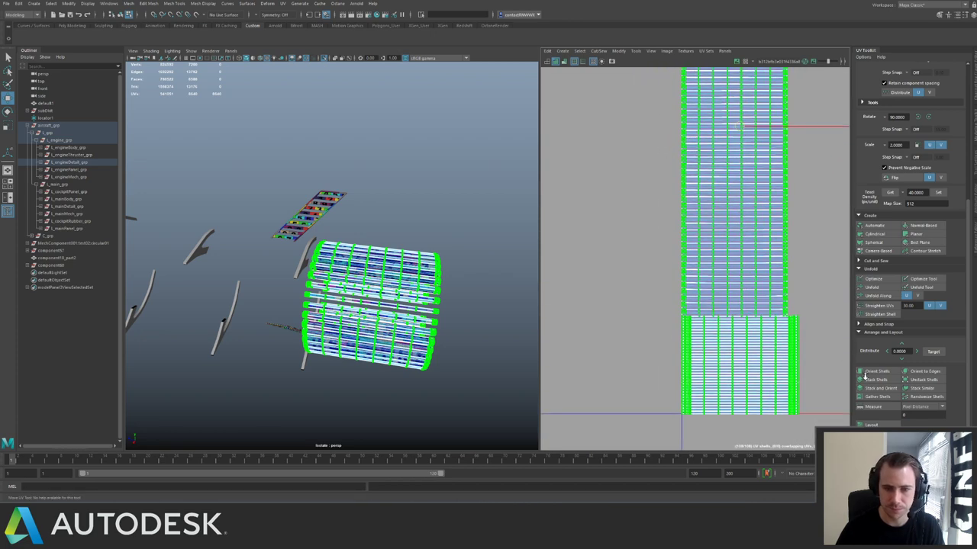
alt+middle_drag(732, 294, 650, 213)
alt+right_drag(650, 214, 670, 266)
scroll(670, 266, down, 6)
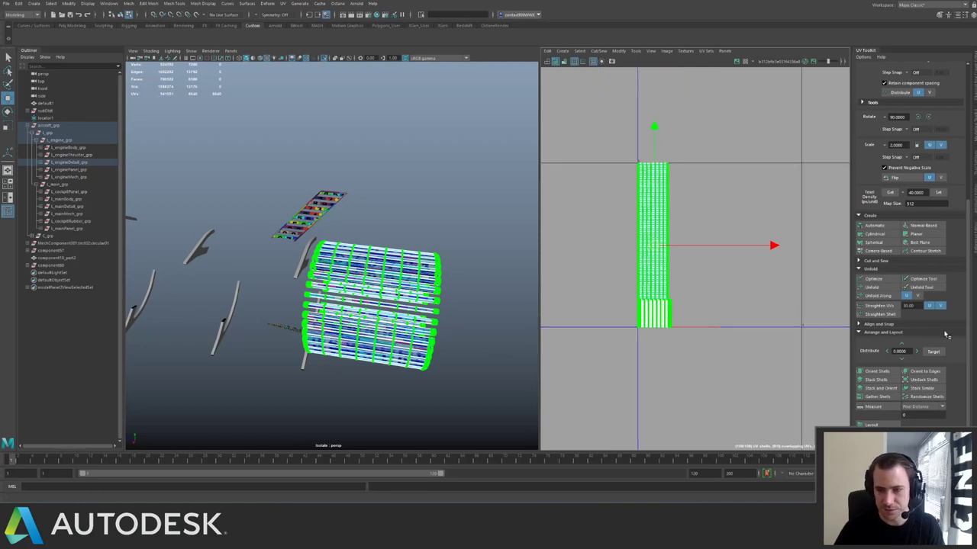
click(937, 193)
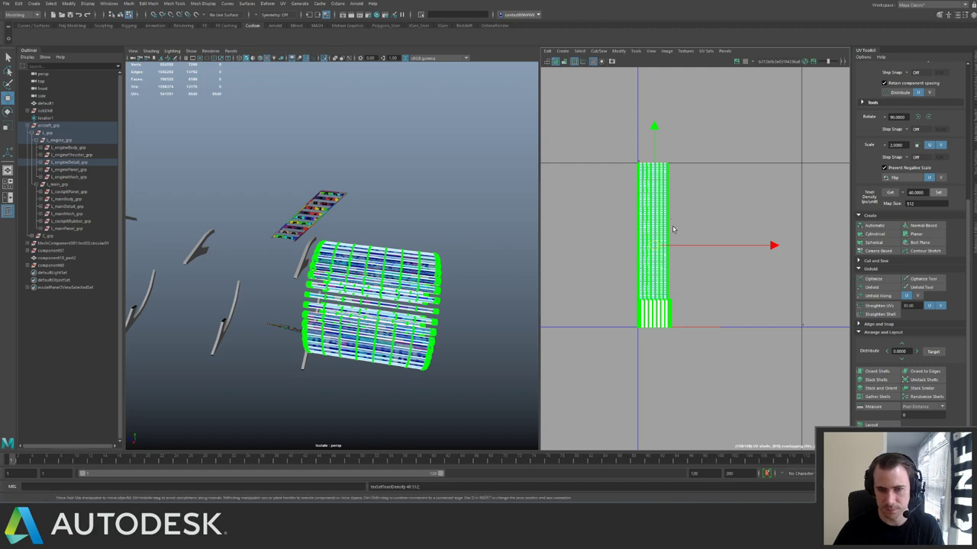
key(ctrl+z)
alt+right_drag(654, 246, 876, 351)
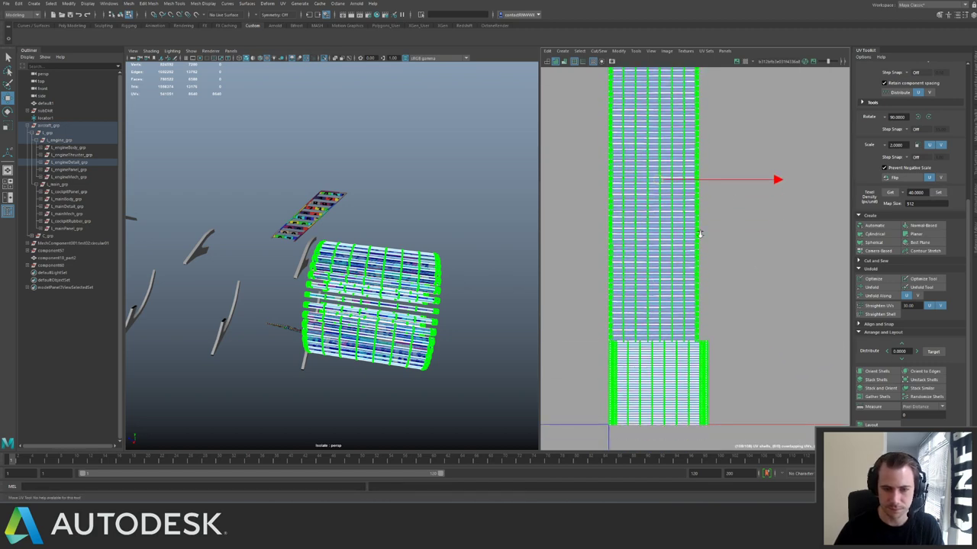
shift+right_drag(713, 251, 676, 273)
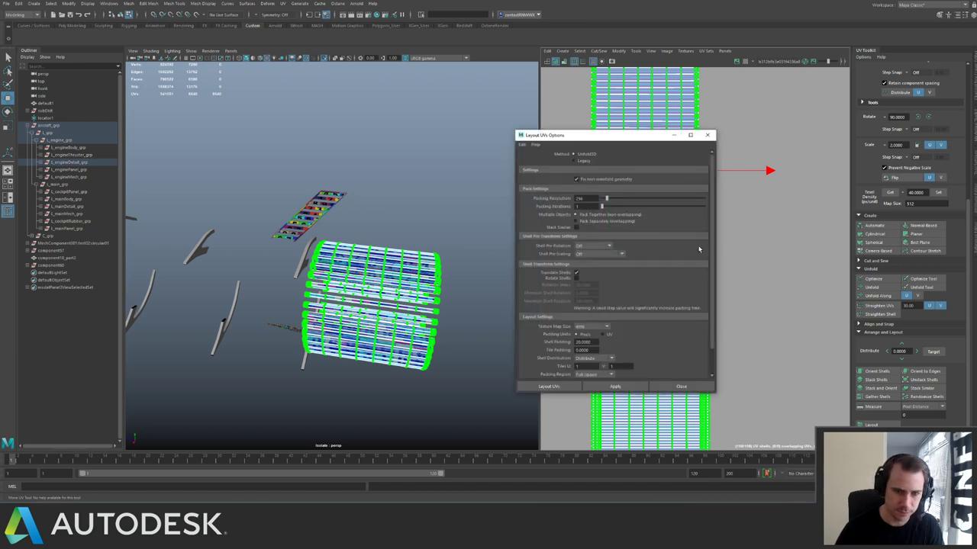
click(707, 135)
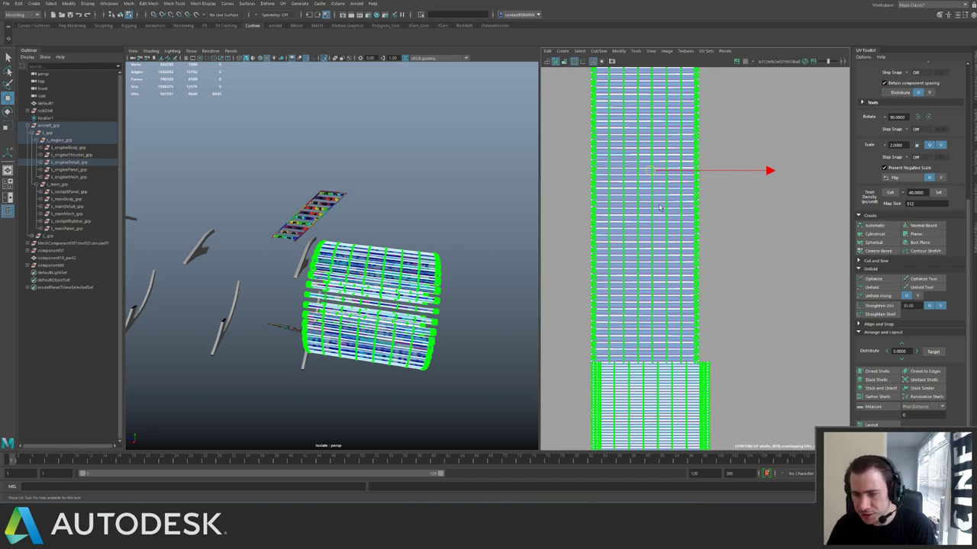
Examine the spacing and edges of the packed bar shells along the column in the UV editor.
alt+middle_drag(681, 289, 682, 240)
alt+right_drag(682, 240, 772, 330)
alt+middle_drag(730, 326, 790, 317)
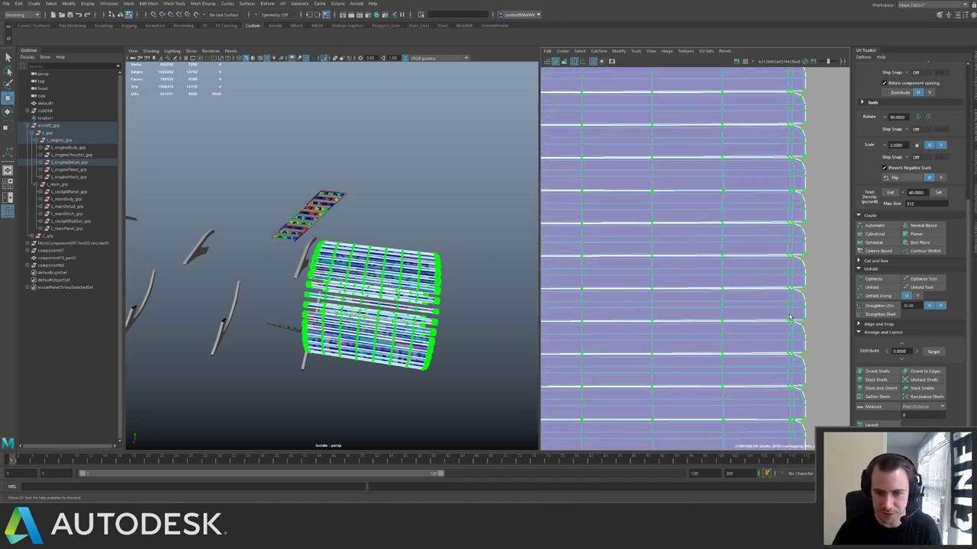
alt+middle_drag(787, 278, 678, 284)
alt+right_drag(678, 284, 443, 185)
alt+middle_drag(443, 185, 484, 198)
alt+middle_drag(684, 235, 608, 290)
alt+right_drag(608, 290, 594, 248)
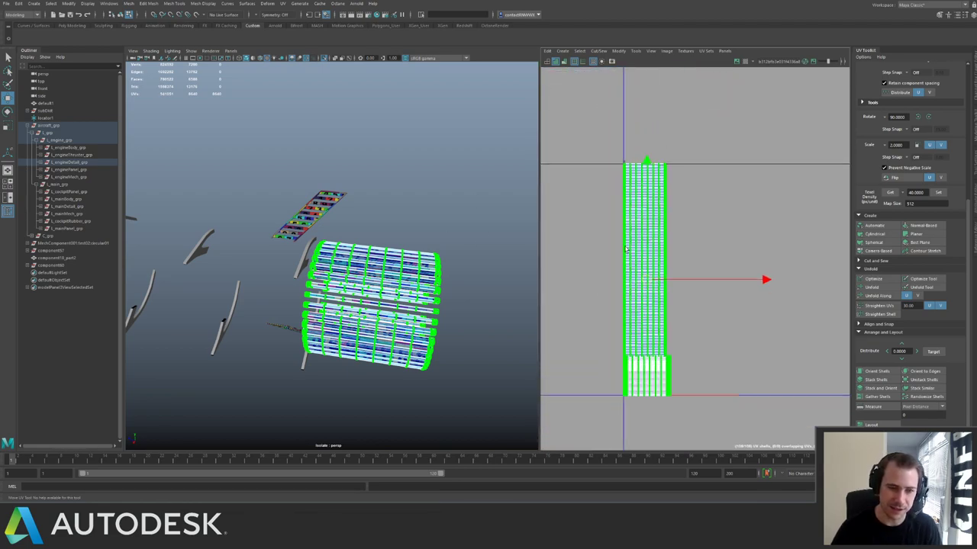
End the isolation to show the whole ship and compare the checker size on the bars with the surrounding engine body.
alt+middle_drag(380, 228, 387, 218)
alt+right_drag(387, 217, 416, 256)
key(ctrl+1)
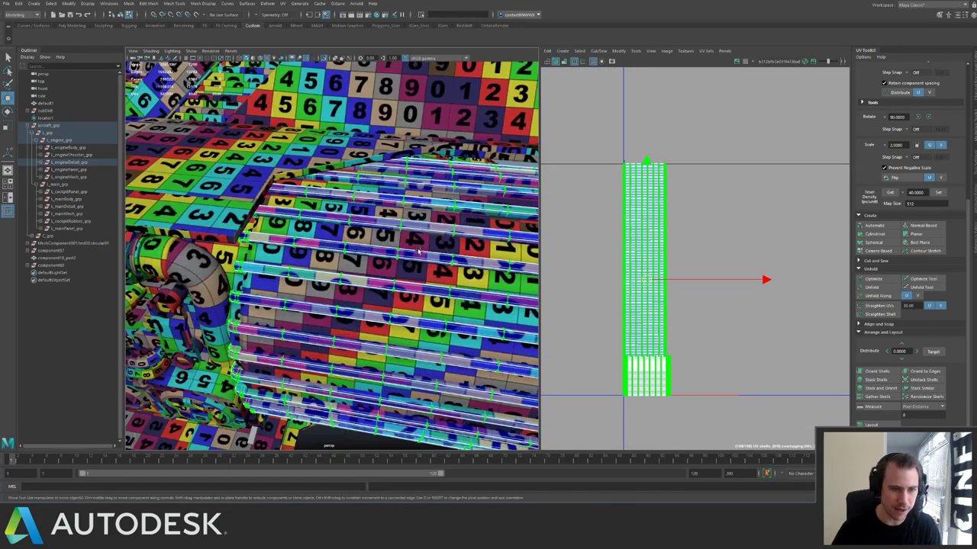
alt+drag(401, 261, 428, 242)
scroll(428, 242, up, 5)
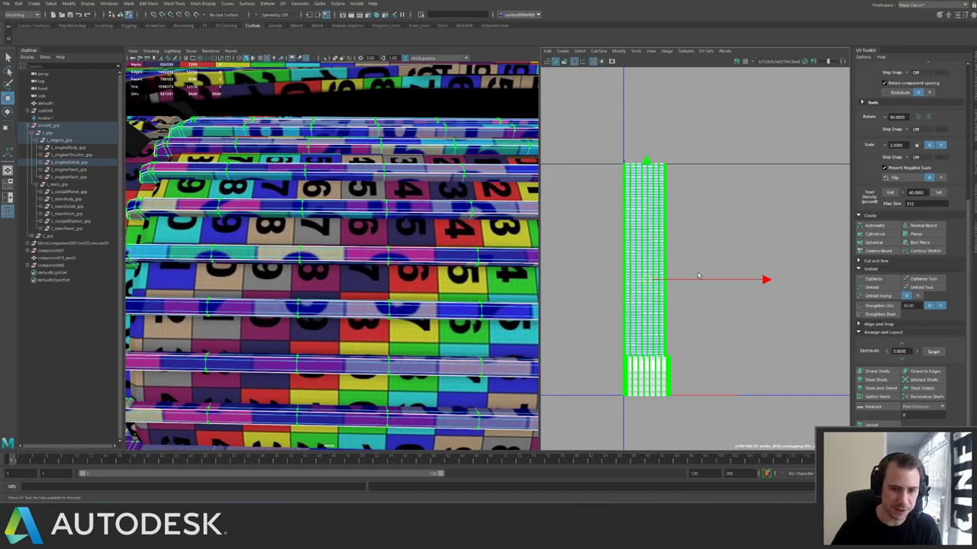
Scale up all the bars' UV shells uniformly to make their checker squares smaller, and check the spacing between shells.
key(r)
drag(644, 282, 753, 278)
alt+right_drag(722, 254, 588, 187)
alt+middle_drag(639, 245, 600, 245)
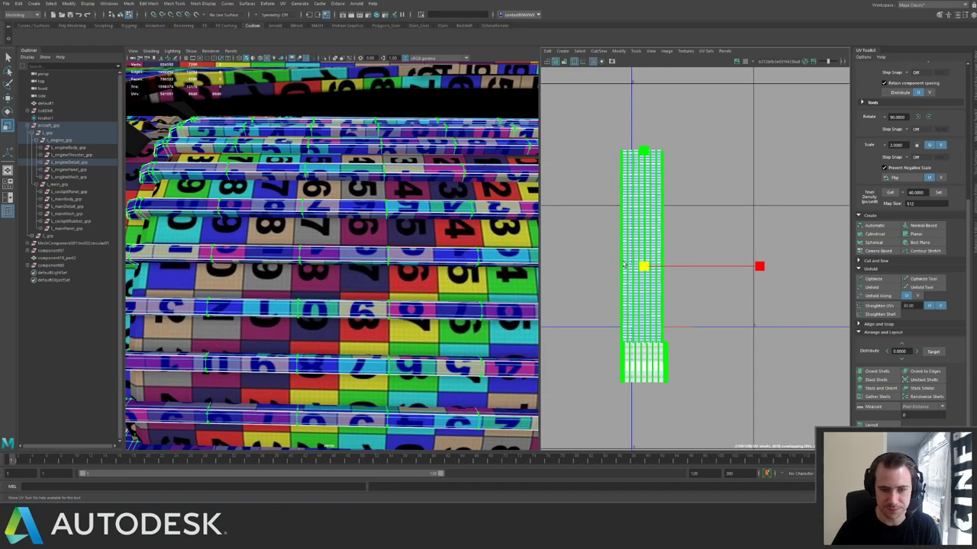
key(w)
alt+middle_drag(631, 313, 631, 217)
scroll(630, 217, up, 15)
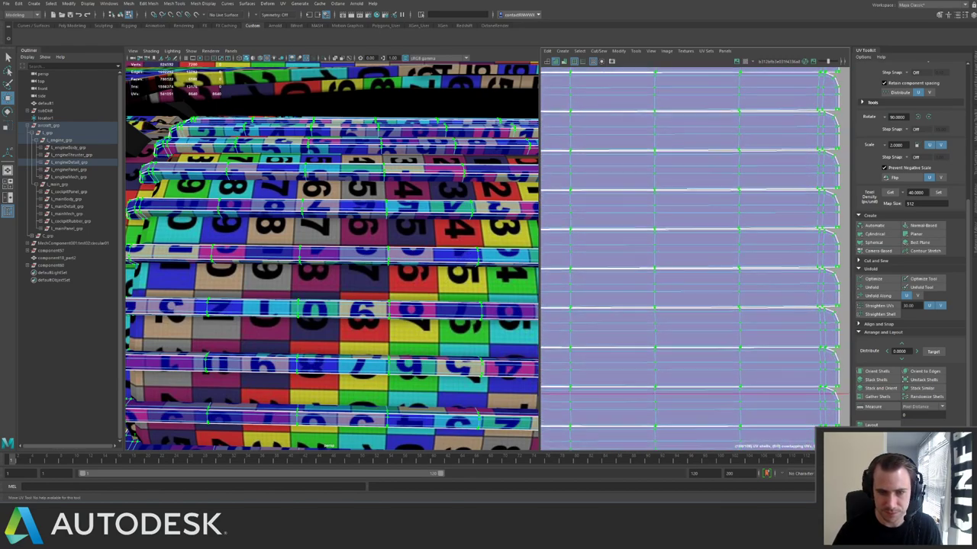
scroll(631, 214, down, 14)
alt+middle_drag(633, 206, 638, 277)
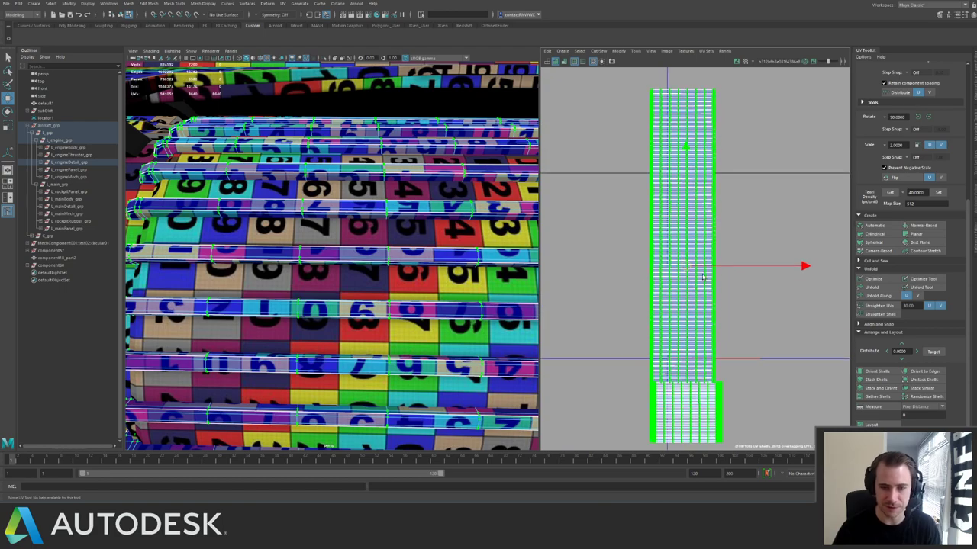
Align the shell column with the tile's left edge and move its upper shells beside the rest as a second column.
mouse_move(688, 268)
mouse_down()
mouse_move(717, 211)
mouse_move(717, 178)
mouse_move(711, 242)
mouse_up()
scroll(711, 242, down, 3)
alt+middle_drag(711, 242, 677, 287)
mouse_move(605, 119)
mouse_down()
mouse_move(779, 229)
mouse_move(765, 239)
mouse_up()
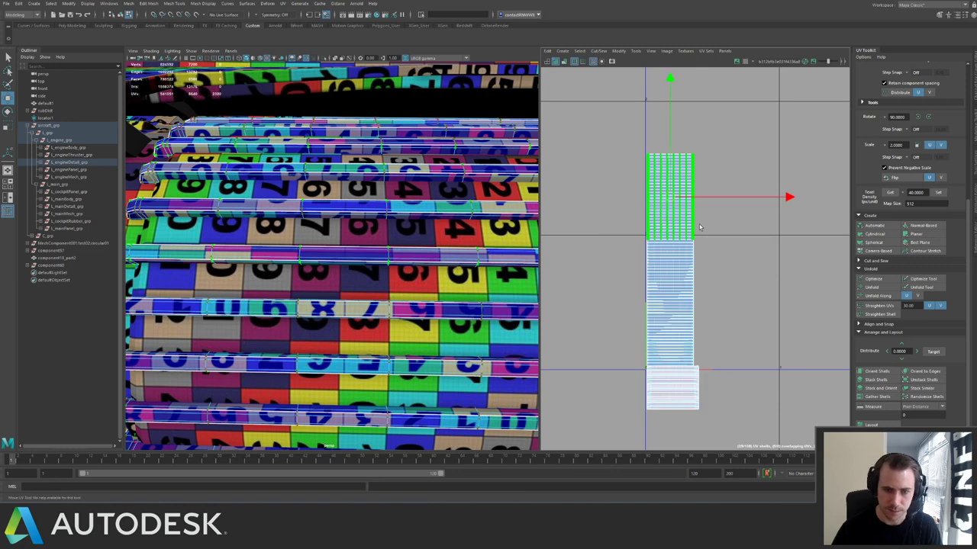
middle_drag(669, 197, 715, 305)
scroll(718, 313, up, 3)
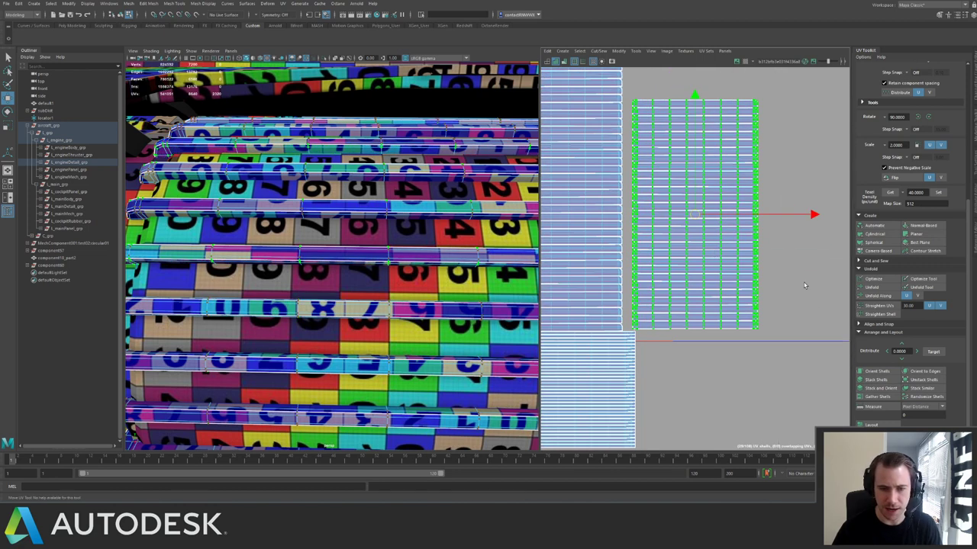
middle_drag(693, 218, 687, 220)
alt+middle_drag(583, 327, 709, 235)
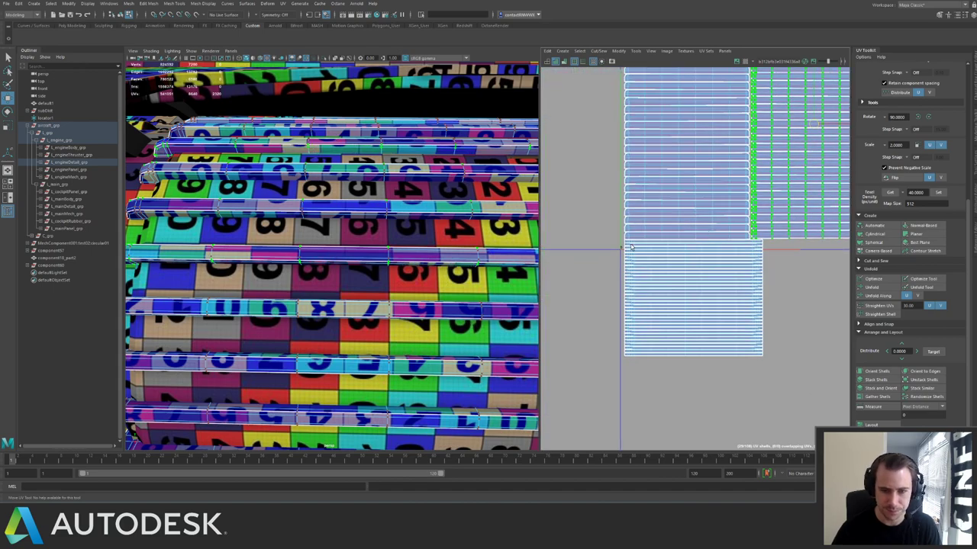
Select the wider bar shells below the tile and place them on top of the second column.
drag(695, 346, 725, 359)
ctrl+right_drag(729, 305, 725, 264)
alt+right_drag(724, 265, 608, 176)
alt+middle_drag(608, 177, 547, 224)
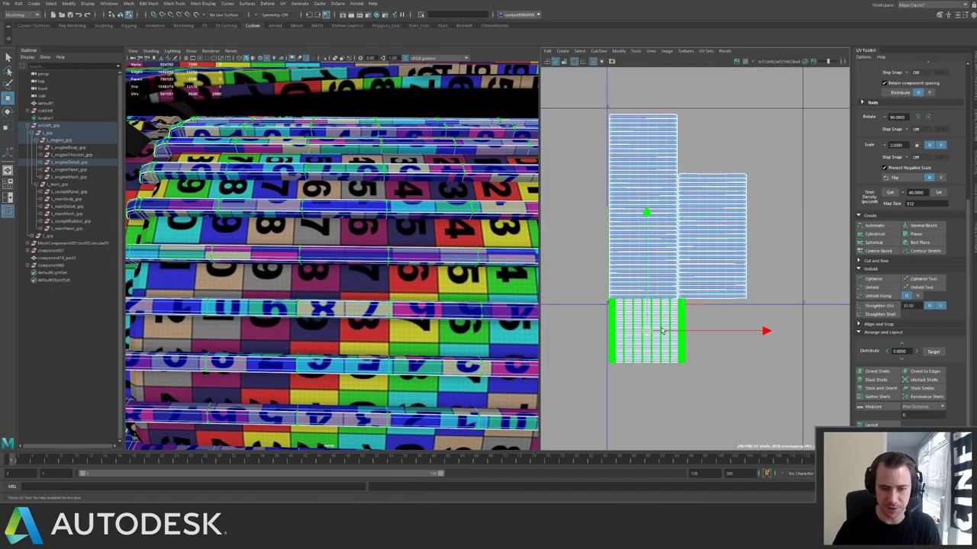
middle_drag(662, 308, 735, 117)
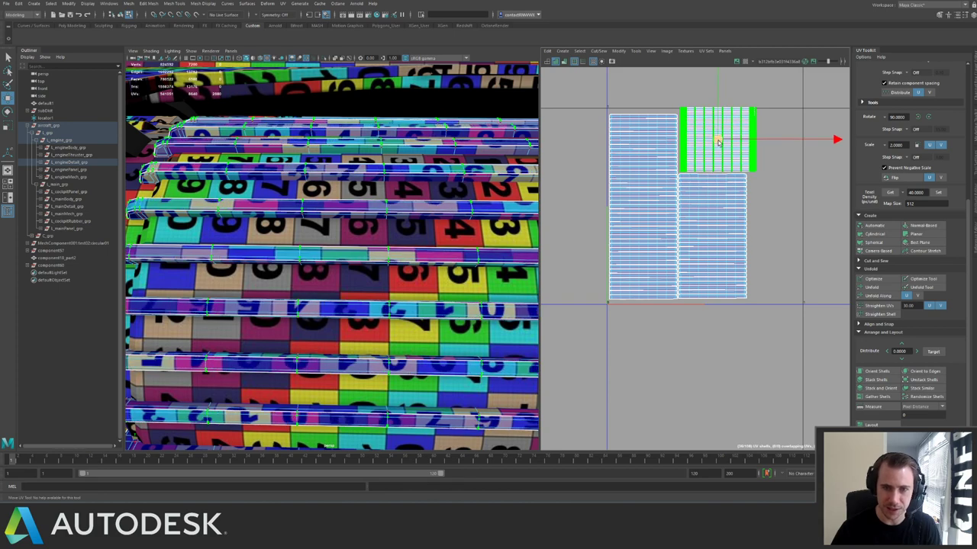
alt+right_drag(696, 162, 780, 96)
alt+middle_drag(779, 96, 734, 202)
drag(701, 204, 699, 208)
alt+right_drag(699, 208, 599, 149)
alt+middle_drag(662, 172, 635, 164)
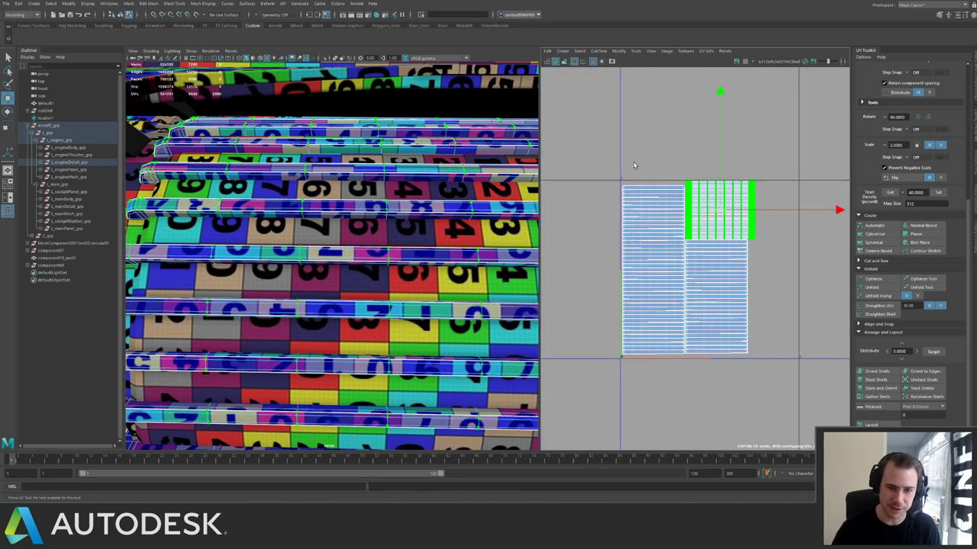
Select all the bar shells, move them into the first tile and scale them down slightly to leave a margin.
drag(601, 159, 752, 348)
drag(687, 268, 689, 271)
scroll(721, 267, down, 4)
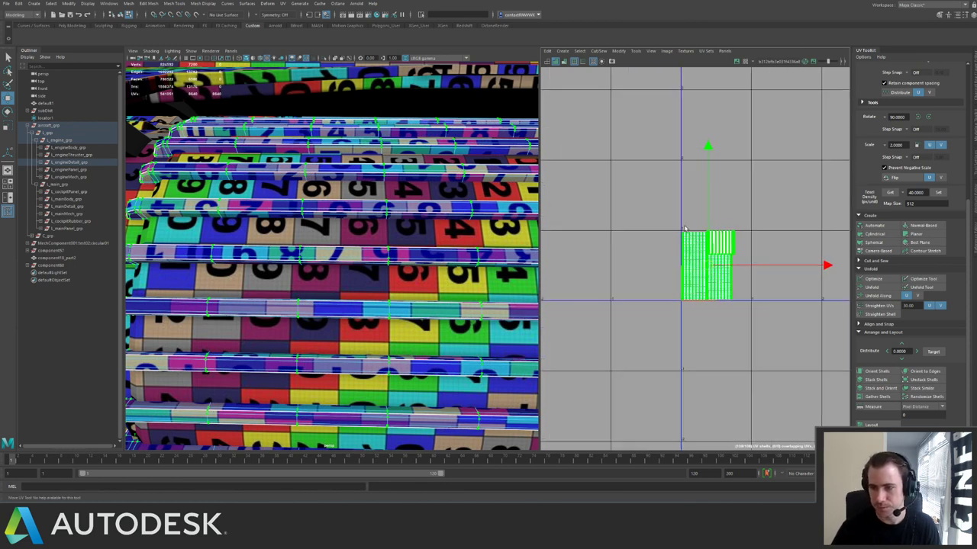
alt+middle_drag(688, 225, 664, 240)
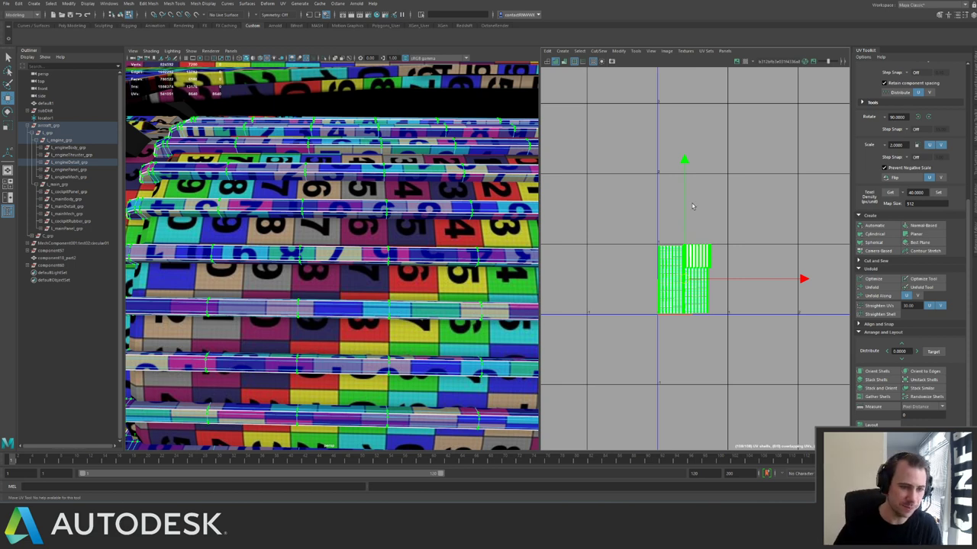
scroll(646, 219, up, 2)
key(r)
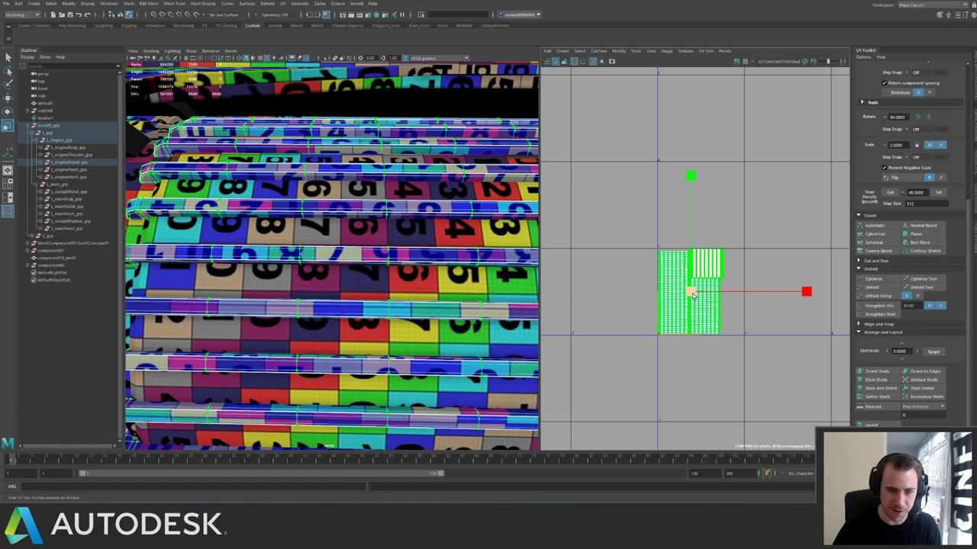
drag(691, 292, 680, 295)
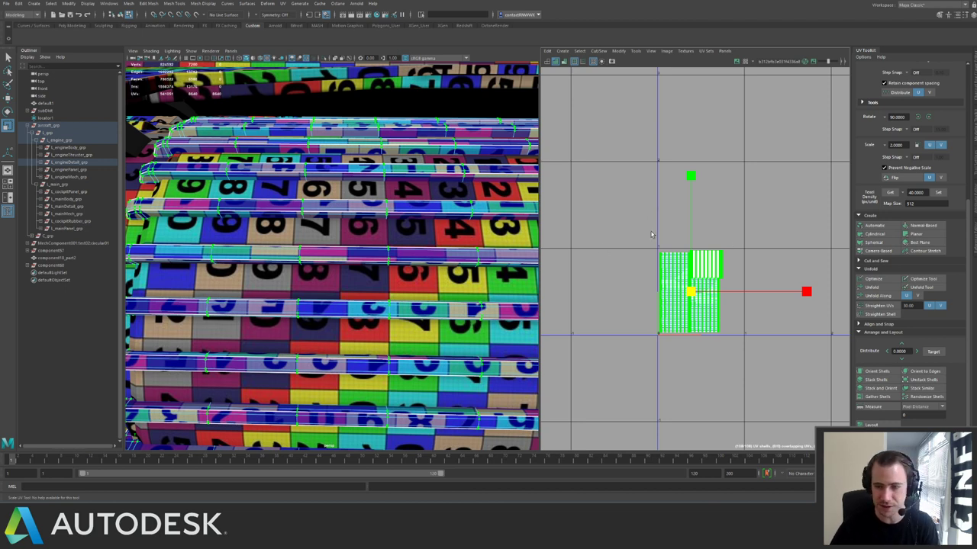
Nudge the whole bar shell group so it sits within the tile borders.
alt+middle_drag(685, 283, 695, 229)
alt+right_drag(694, 229, 721, 228)
alt+middle_drag(720, 227, 705, 253)
key(w)
alt+right_drag(705, 254, 729, 259)
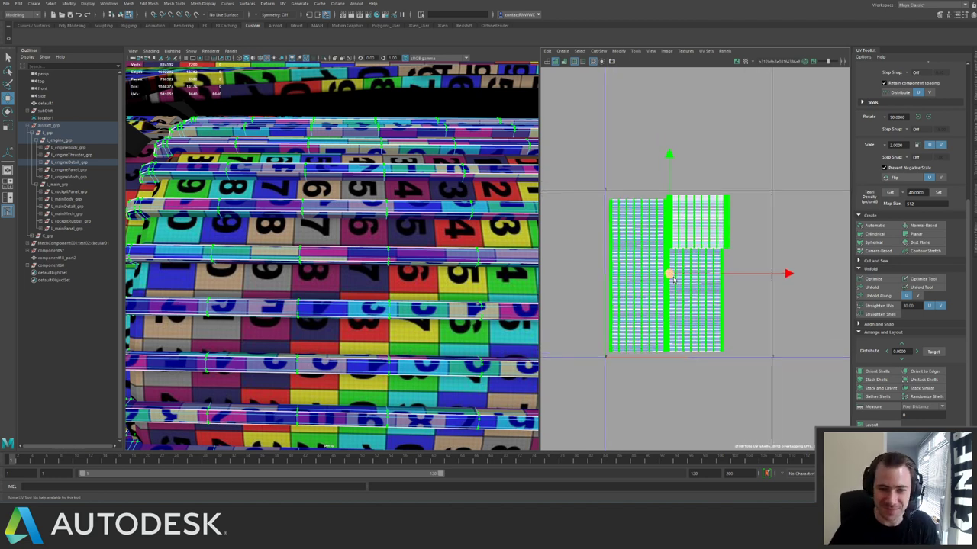
drag(667, 273, 669, 277)
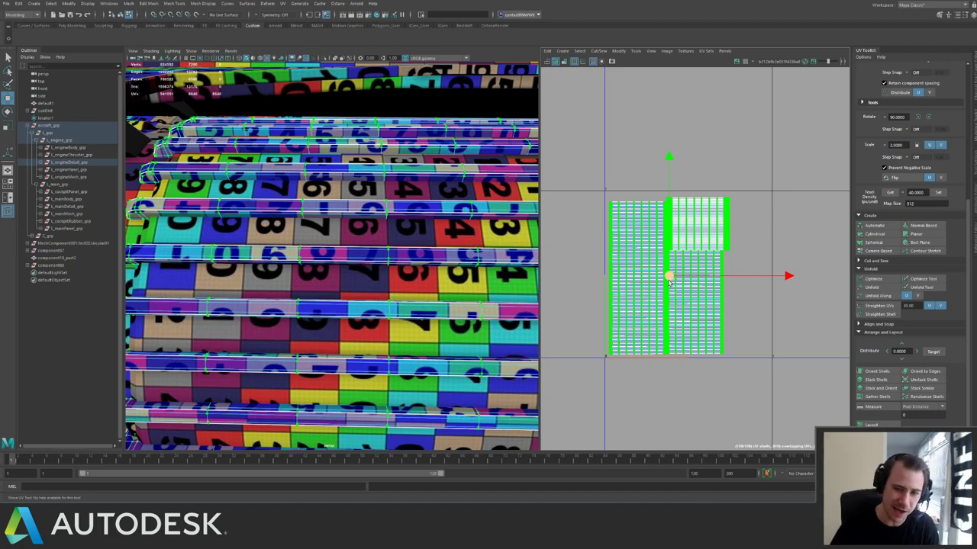
drag(669, 280, 668, 279)
Return to object mode and clear the selection of the engine bars.
alt+right_drag(401, 230, 290, 256)
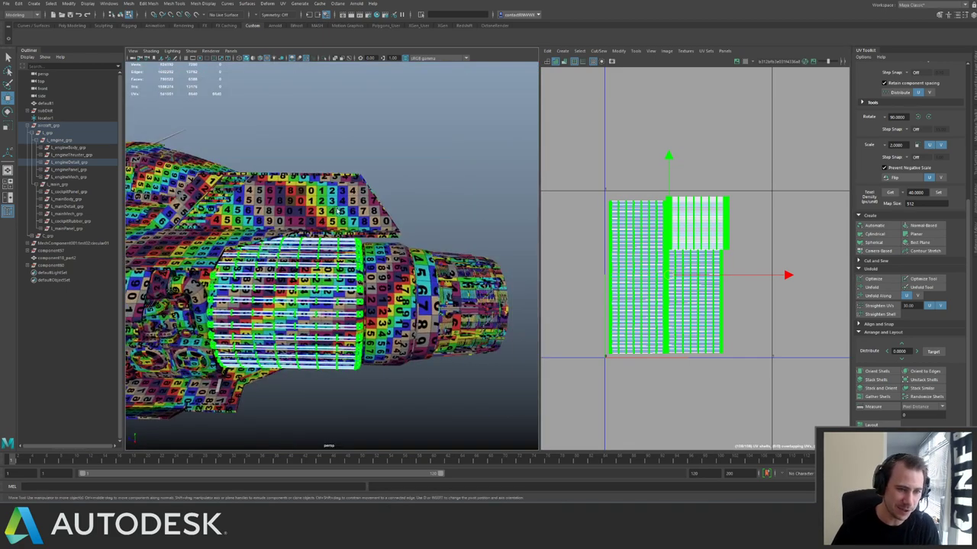
alt+drag(290, 255, 316, 286)
alt+right_drag(317, 286, 373, 301)
key(F8)
click(465, 145)
Examine the checker texture across the whole ship from several sides for consistent texel density.
alt+right_drag(446, 130, 234, 160)
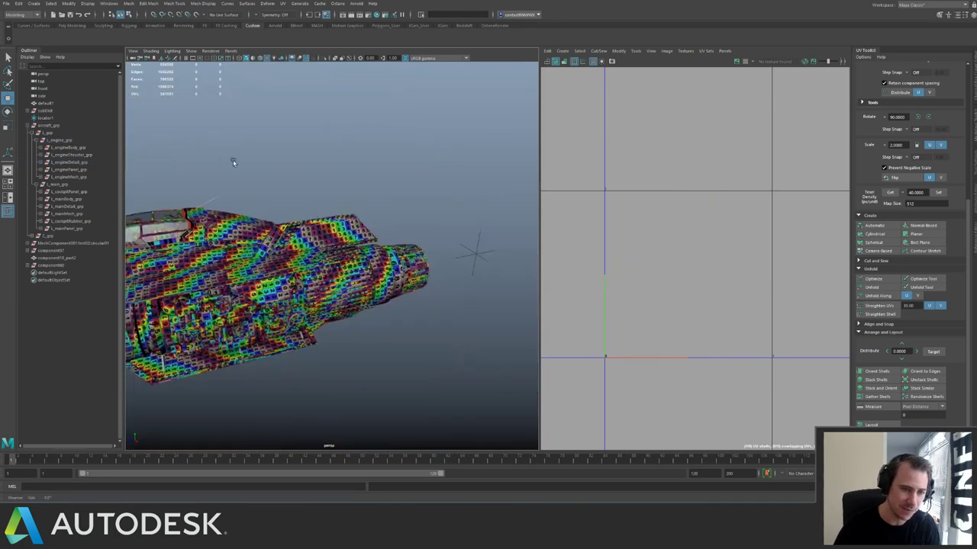
alt+drag(234, 160, 243, 183)
alt+middle_drag(242, 179, 322, 167)
alt+right_drag(322, 168, 200, 188)
alt+drag(200, 188, 268, 184)
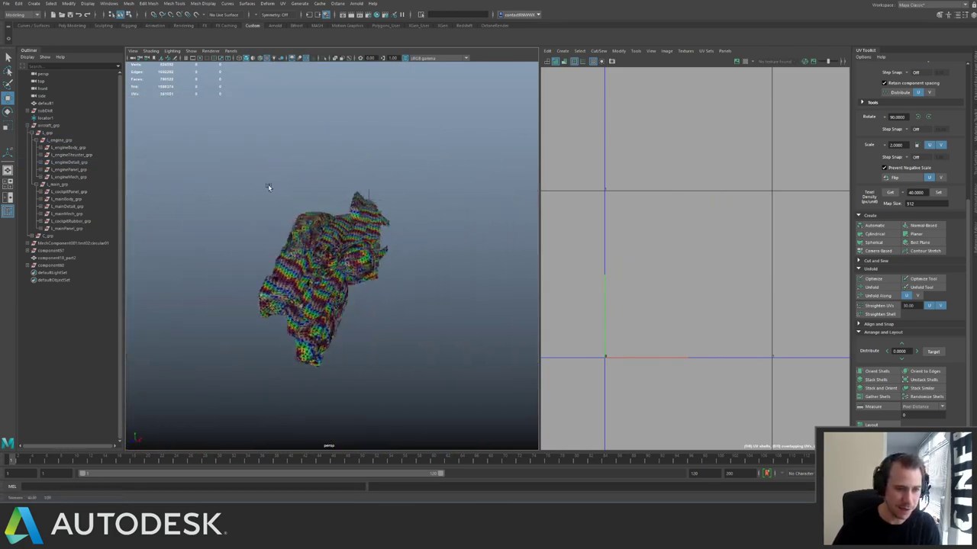
alt+right_drag(268, 184, 438, 255)
alt+drag(439, 255, 363, 293)
alt+right_drag(364, 293, 299, 311)
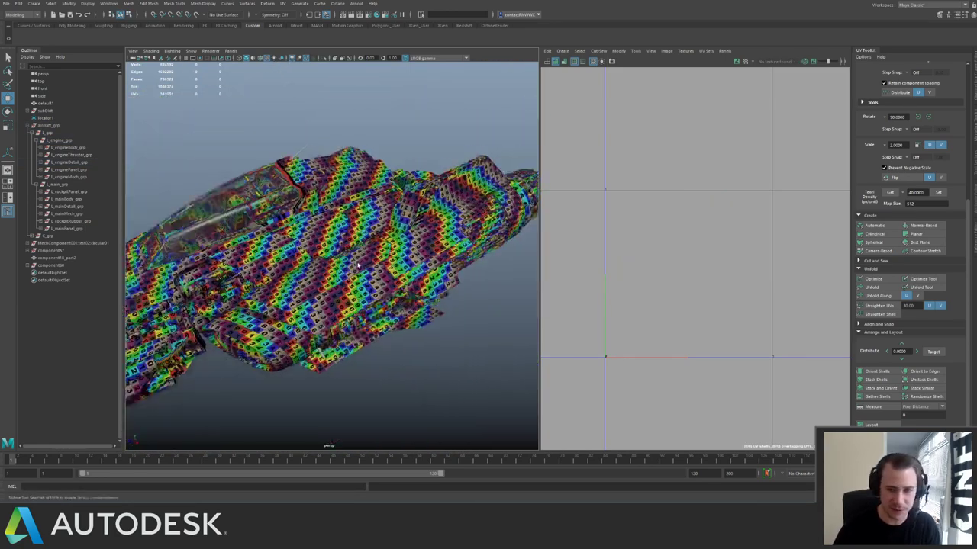
alt+drag(299, 311, 381, 261)
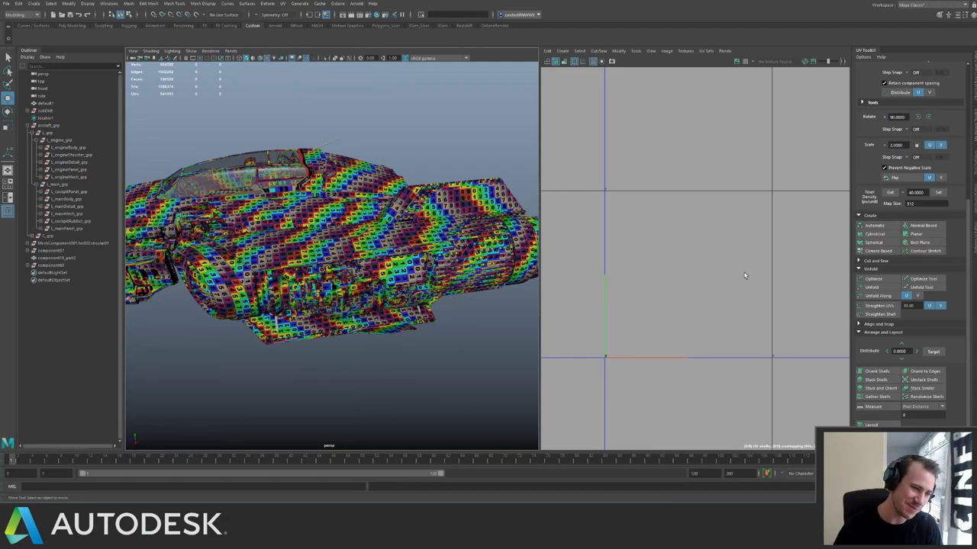
Select two engine panels on the ship's side in turn, check their UV shells, and clear the selection.
scroll(745, 276, down, 5)
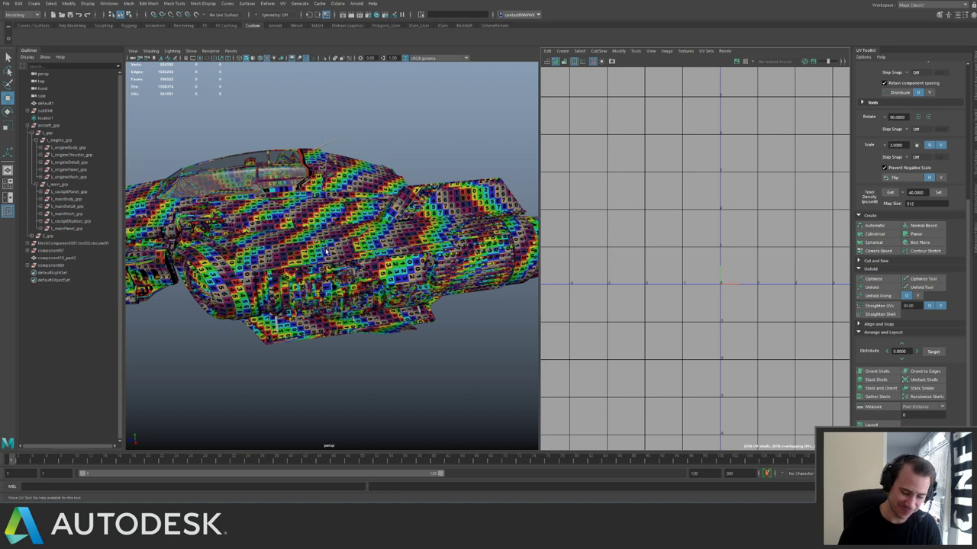
click(378, 244)
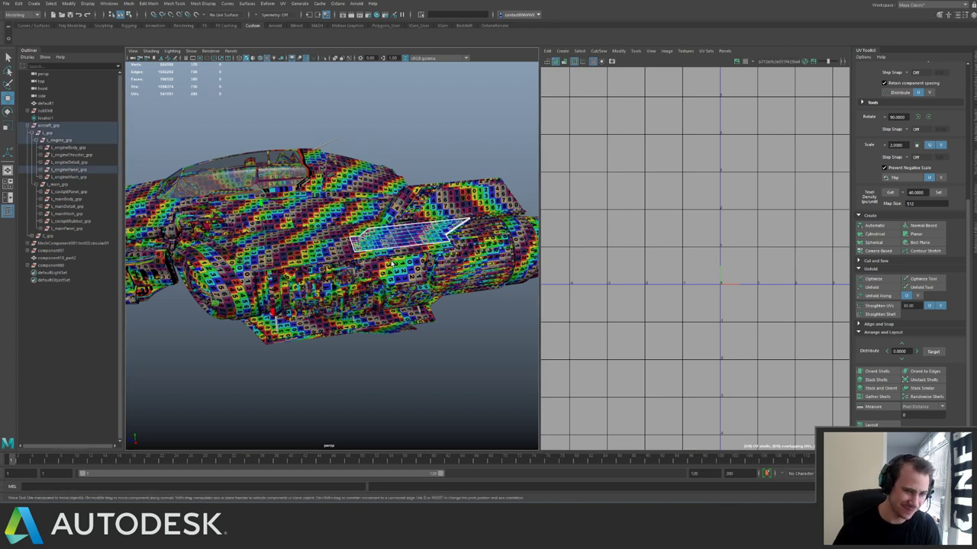
click(416, 272)
key(f)
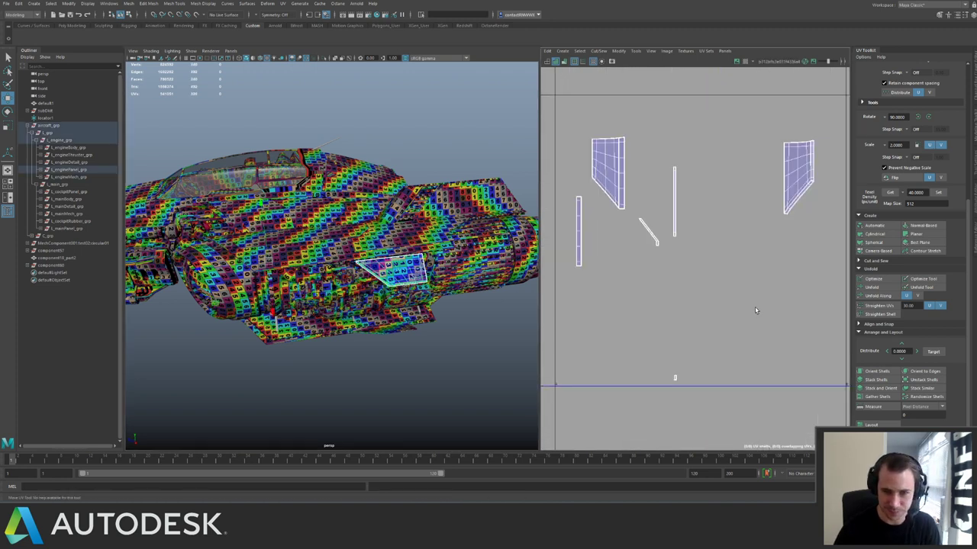
click(330, 359)
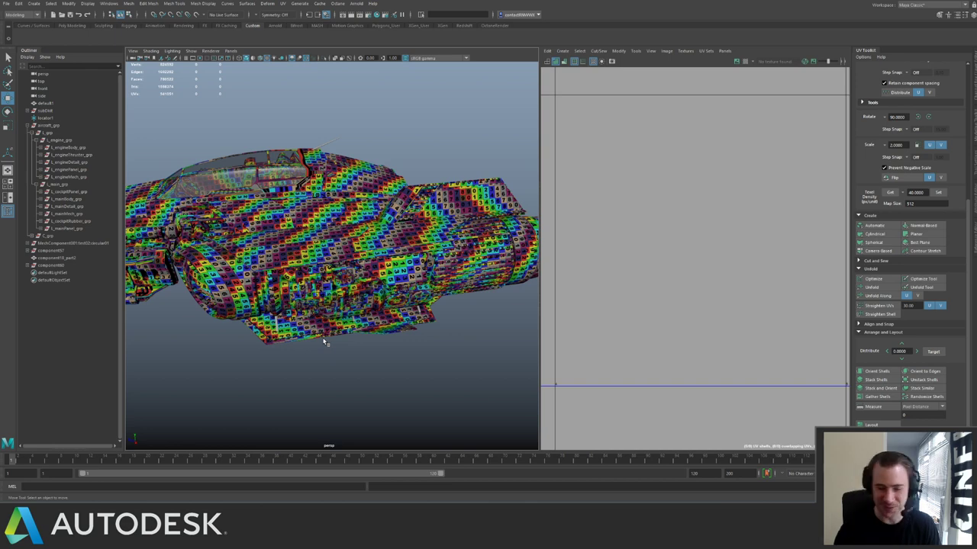
Save the spaceship scene.
scroll(717, 253, down, 3)
scroll(297, 191, down, 5)
alt+drag(296, 192, 330, 229)
key(q)
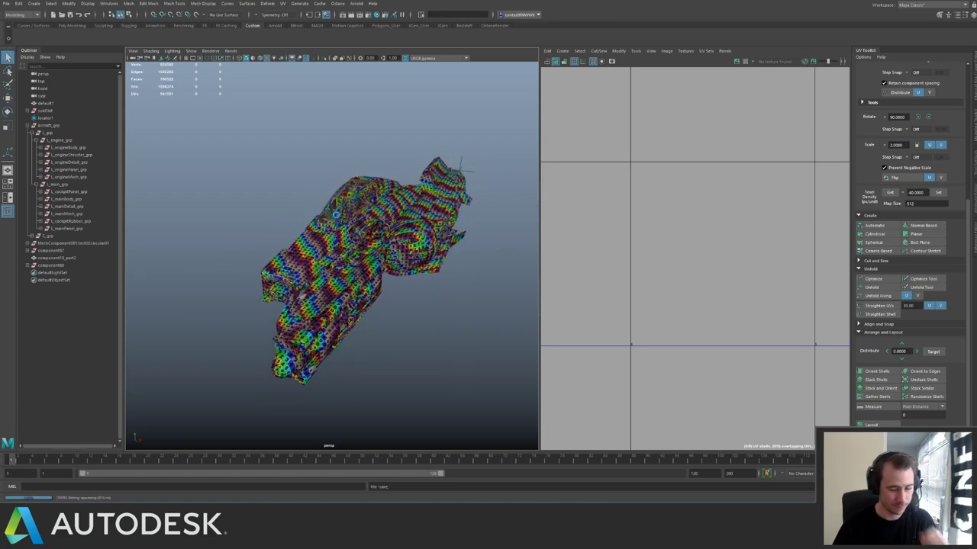
key(w)
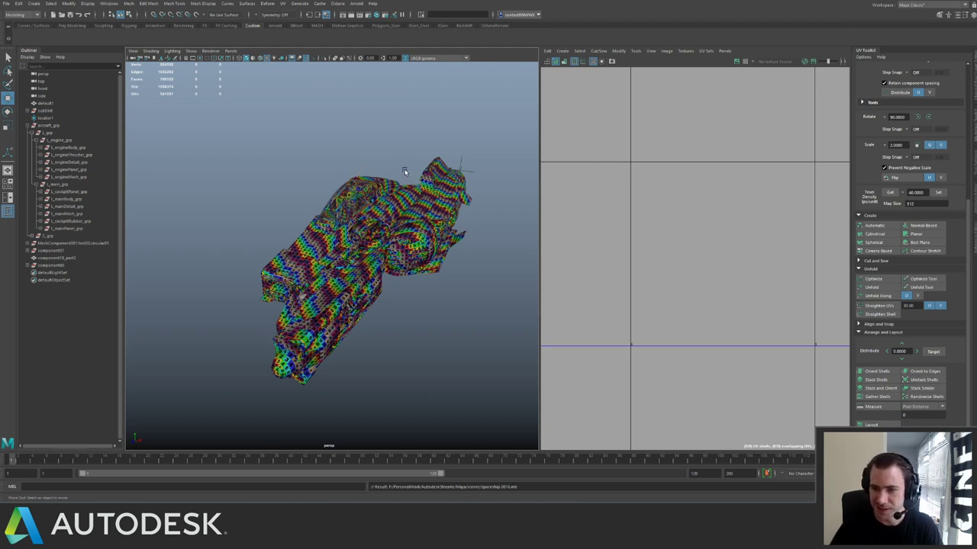
Examine the checker texture around the rear of the engine, its fins and the thruster from several angles.
alt+drag(441, 238, 432, 216)
scroll(477, 266, up, 8)
alt+drag(477, 266, 290, 214)
scroll(347, 284, up, 5)
scroll(346, 284, down, 3)
scroll(344, 279, down, 3)
scroll(386, 287, down, 4)
alt+middle_drag(290, 214, 370, 246)
alt+right_drag(370, 246, 440, 272)
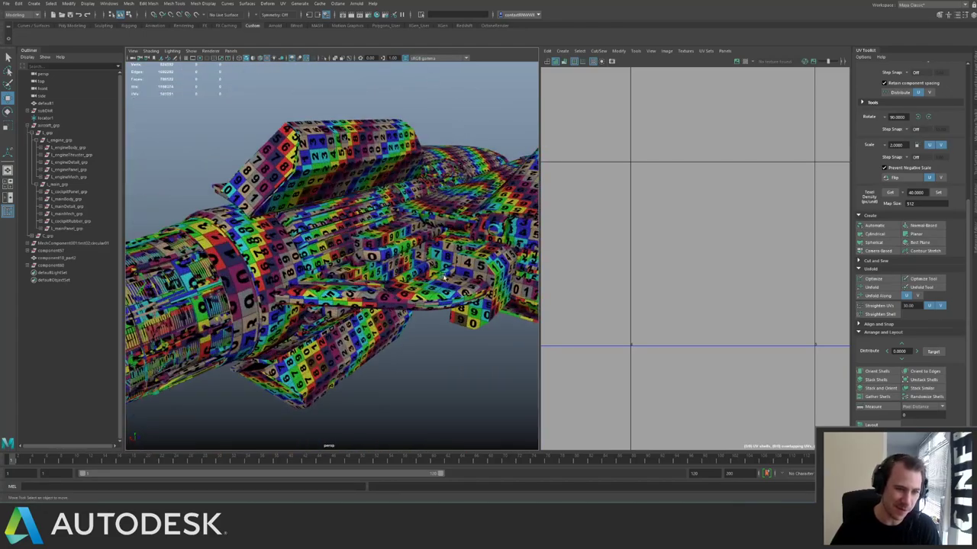
alt+drag(373, 245, 337, 244)
alt+middle_drag(337, 244, 369, 239)
alt+drag(369, 240, 335, 234)
alt+middle_drag(334, 234, 363, 232)
alt+drag(363, 232, 316, 232)
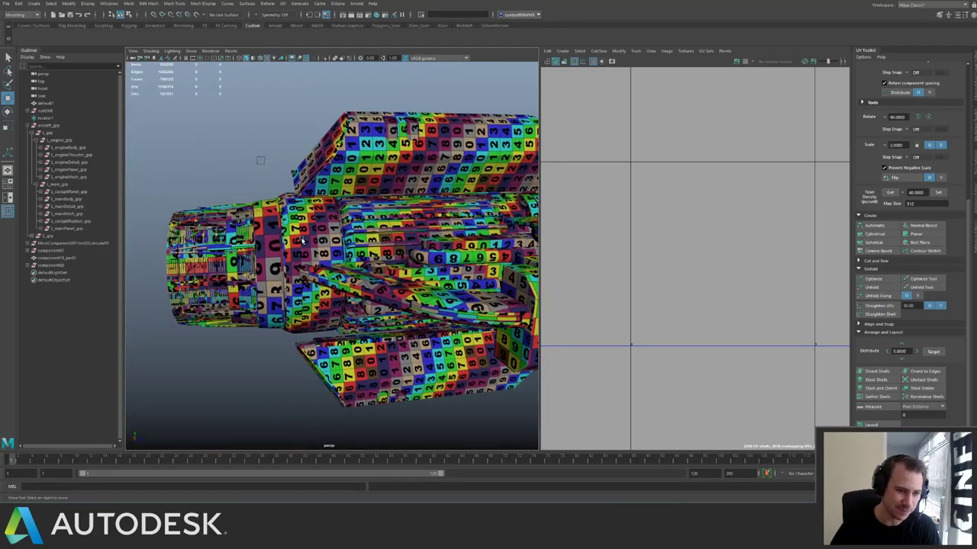
Select the L_engineThruster_grp group, inspect how its UV shells sit in their tile, and clear the selection.
click(300, 237)
click(276, 246)
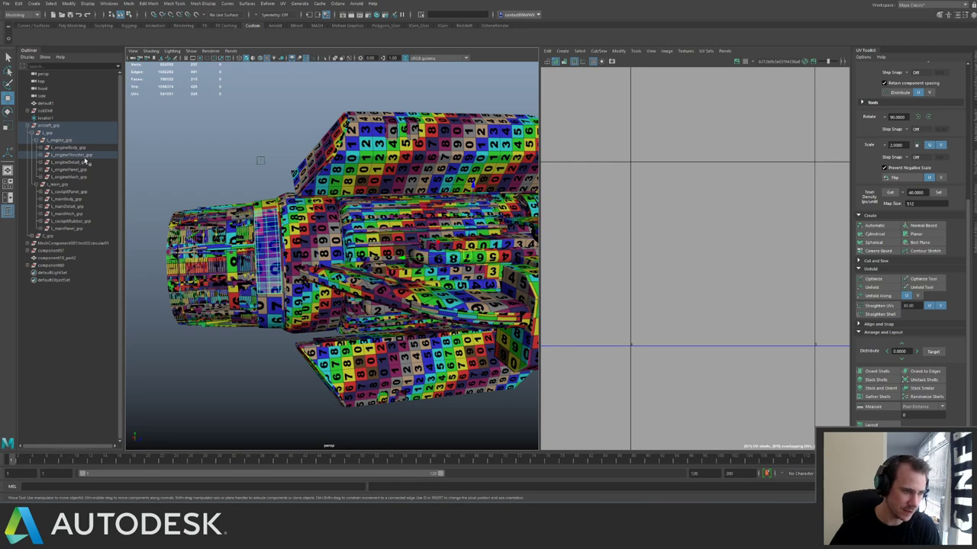
click(84, 156)
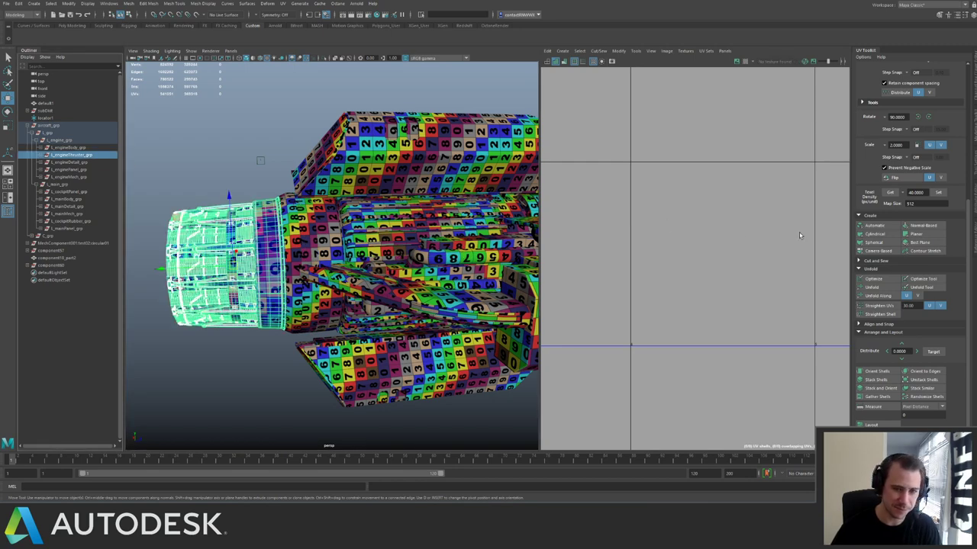
scroll(800, 235, up, 1)
alt+right_drag(717, 218, 523, 172)
alt+middle_drag(738, 220, 535, 203)
alt+middle_drag(706, 221, 610, 229)
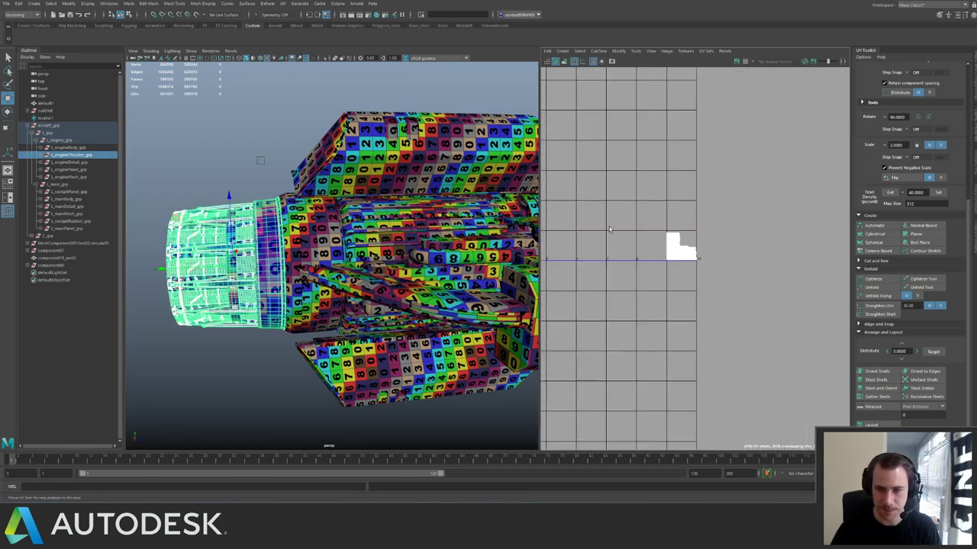
alt+right_drag(609, 229, 840, 348)
alt+middle_drag(711, 252, 534, 225)
alt+right_drag(561, 248, 850, 325)
alt+middle_drag(624, 230, 691, 243)
alt+right_drag(691, 244, 621, 203)
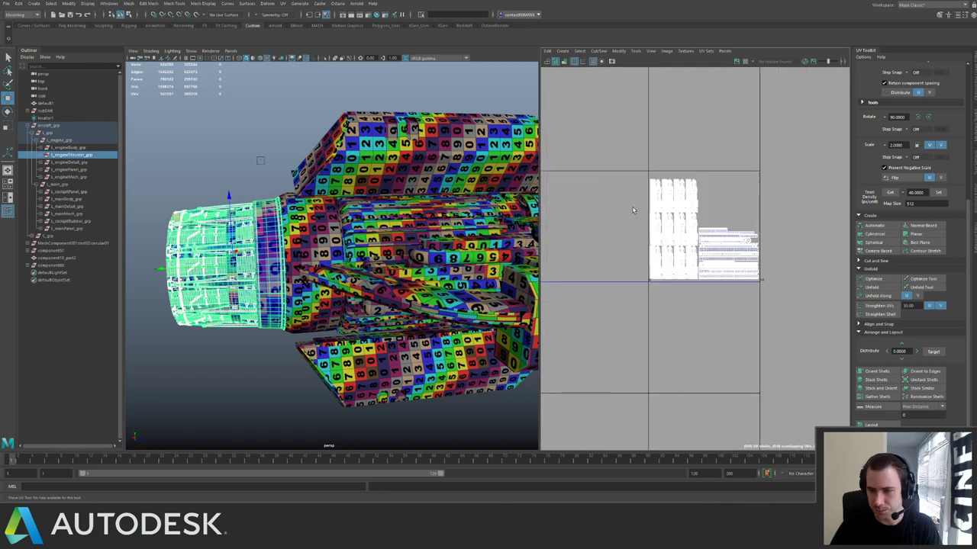
alt+middle_drag(615, 208, 670, 221)
click(254, 143)
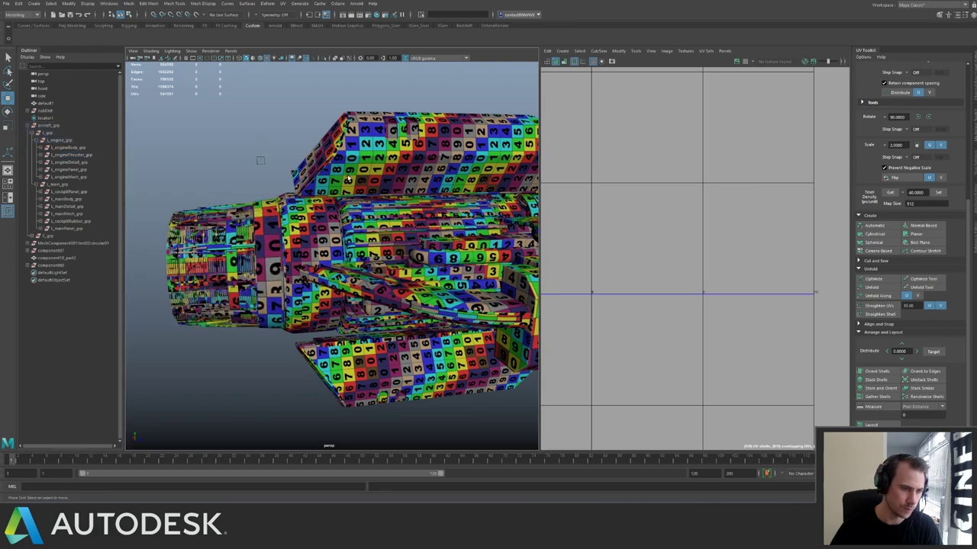
Look over the ship's checker texture from the side and save the scene again.
alt+right_drag(300, 153, 237, 183)
alt+drag(236, 183, 460, 191)
alt+right_drag(312, 224, 397, 240)
alt+drag(347, 246, 492, 223)
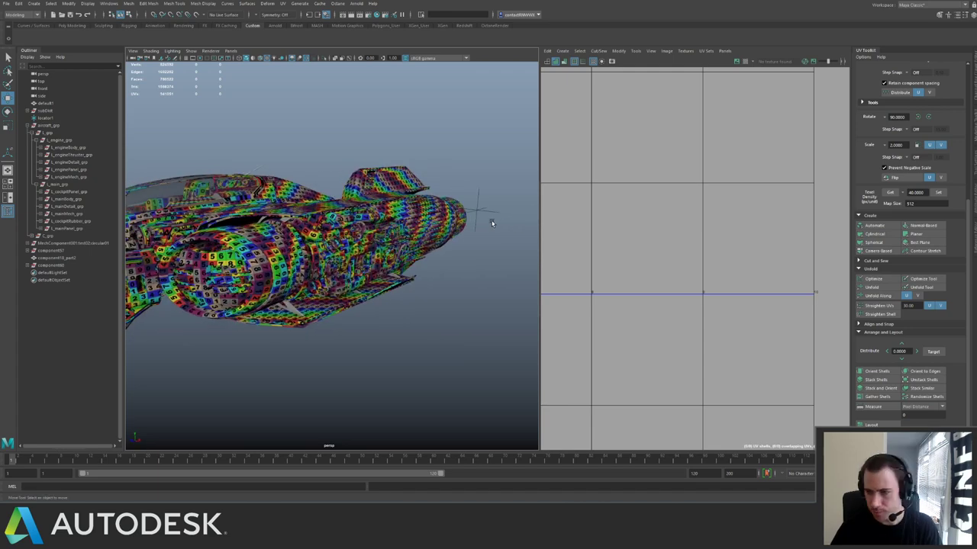
alt+drag(403, 223, 351, 224)
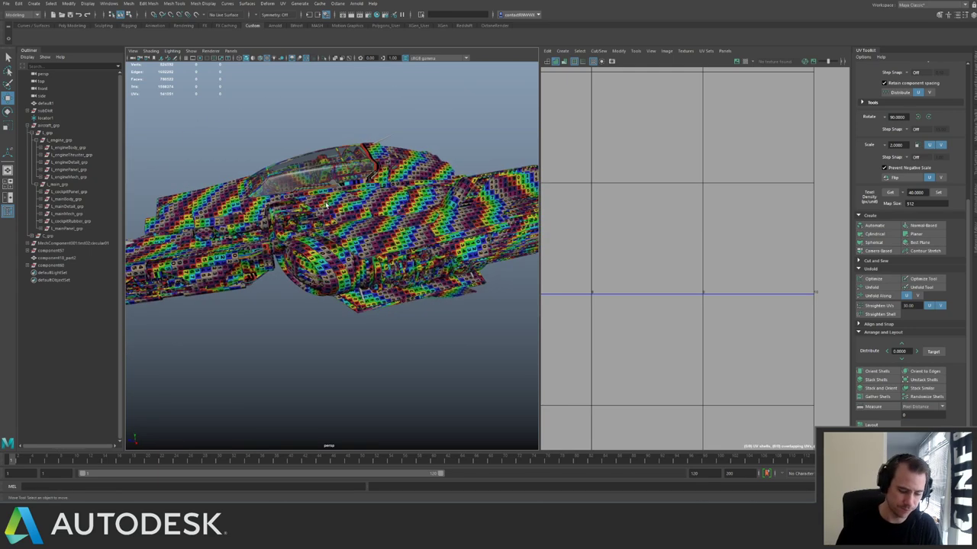
key(q)
key(ctrl+s)
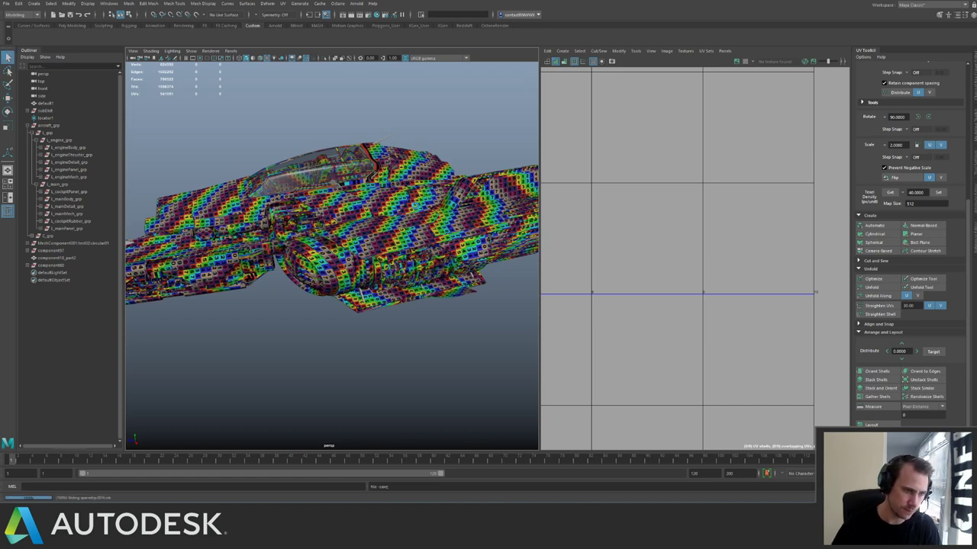
key(w)
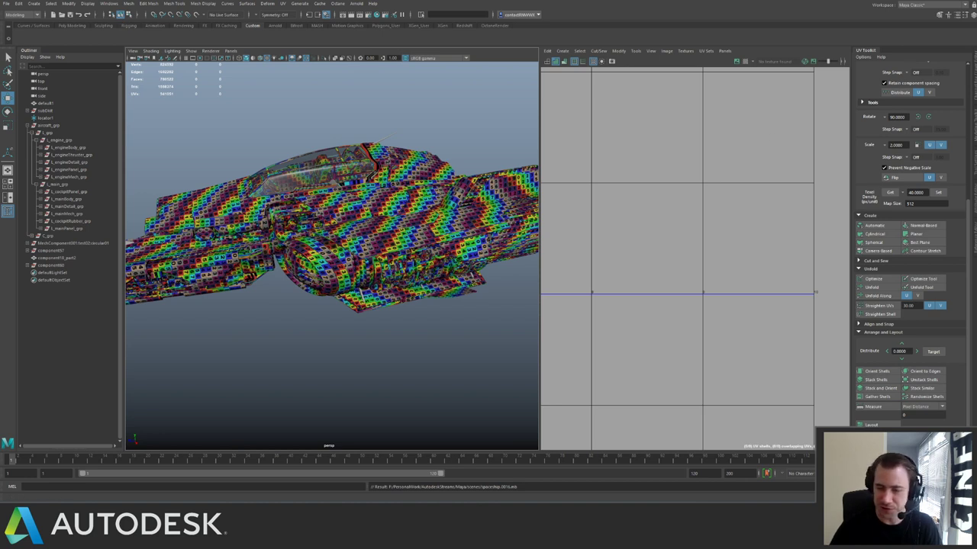
Select the L_main_grp group and its scattered UV shells outside the main layout to locate the matching hull parts.
alt+drag(305, 282, 427, 224)
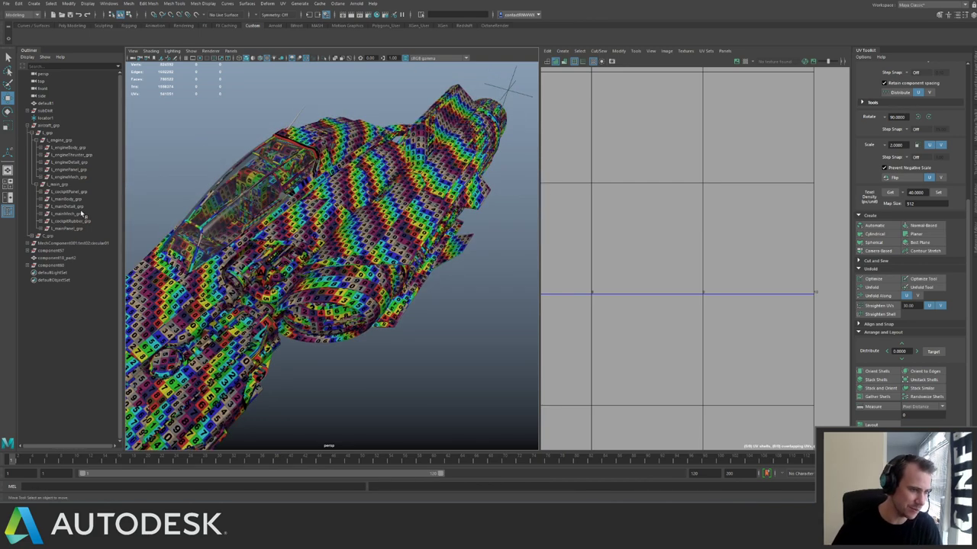
click(61, 184)
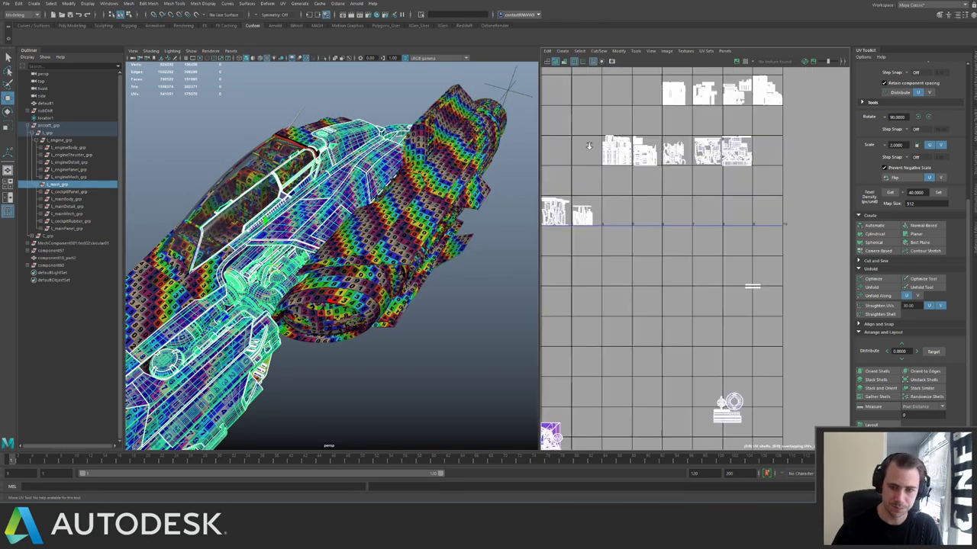
scroll(725, 162, down, 1)
alt+middle_drag(681, 153, 663, 276)
scroll(729, 282, up, 5)
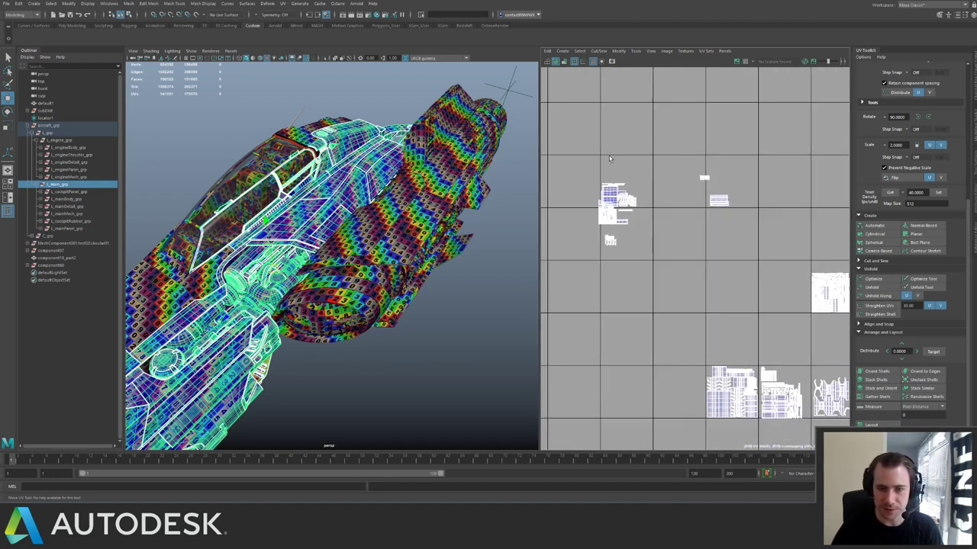
right_drag(607, 191, 592, 157)
drag(751, 267, 742, 269)
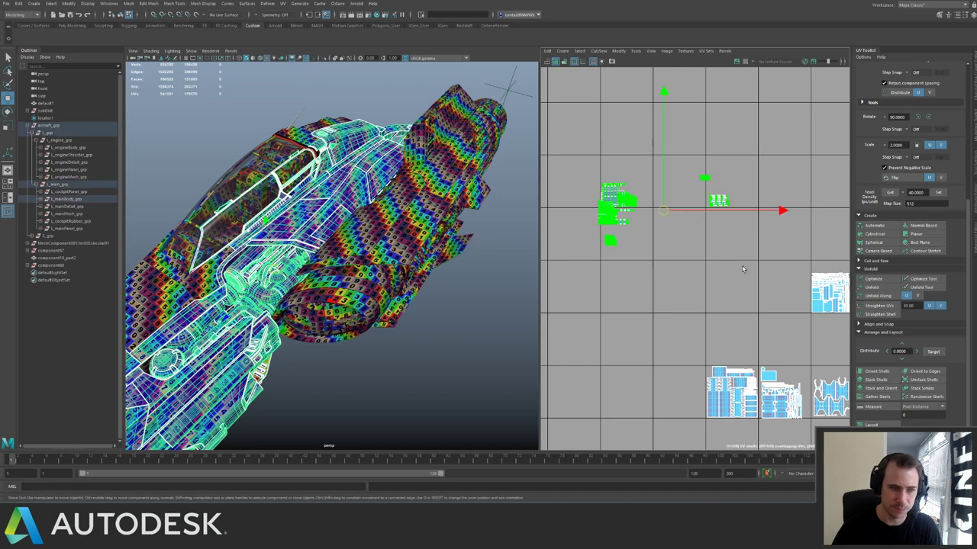
alt+right_drag(344, 210, 275, 201)
alt+drag(274, 200, 255, 171)
alt+middle_drag(255, 170, 319, 118)
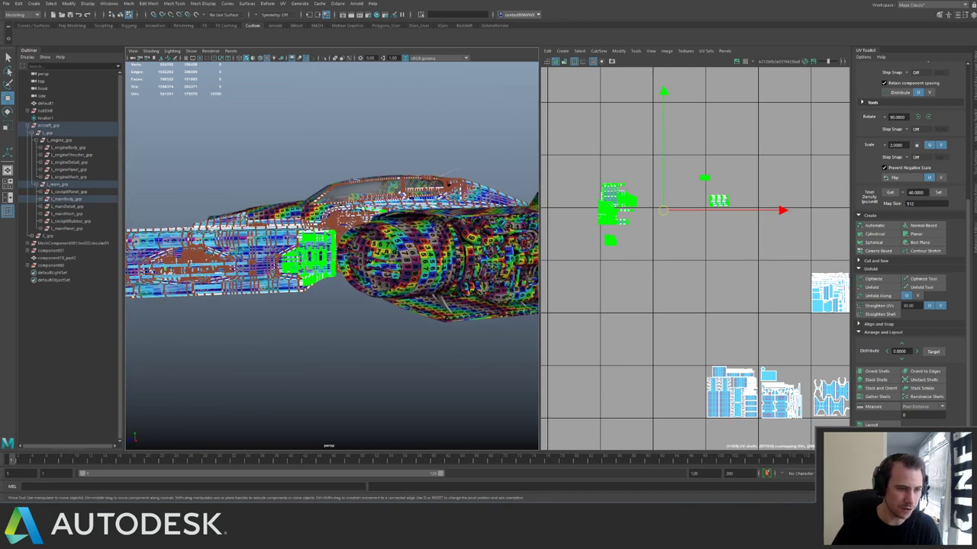
alt+right_drag(318, 118, 337, 196)
Isolate the L_mainBody_grp group in the 3D view and clear the selection.
click(70, 199)
scroll(694, 220, up, 5)
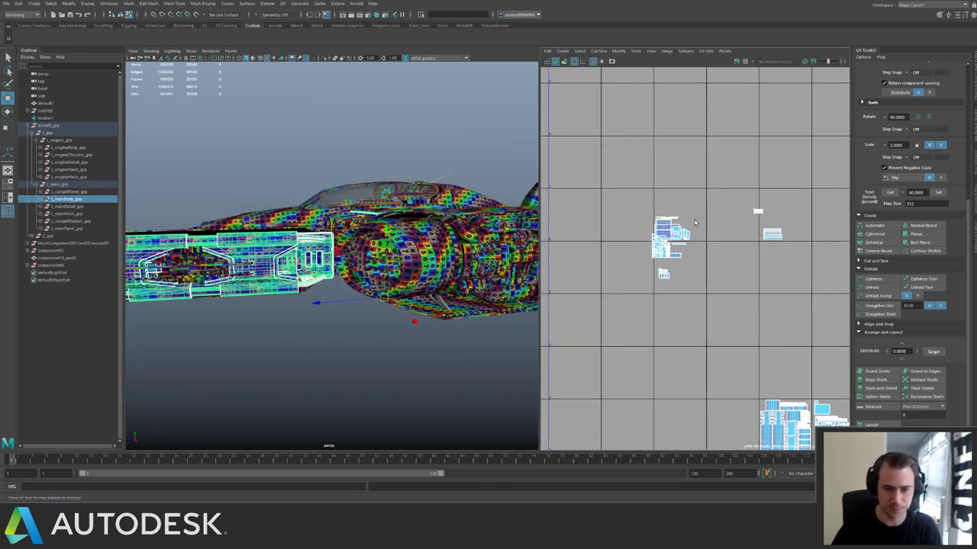
scroll(791, 315, down, 8)
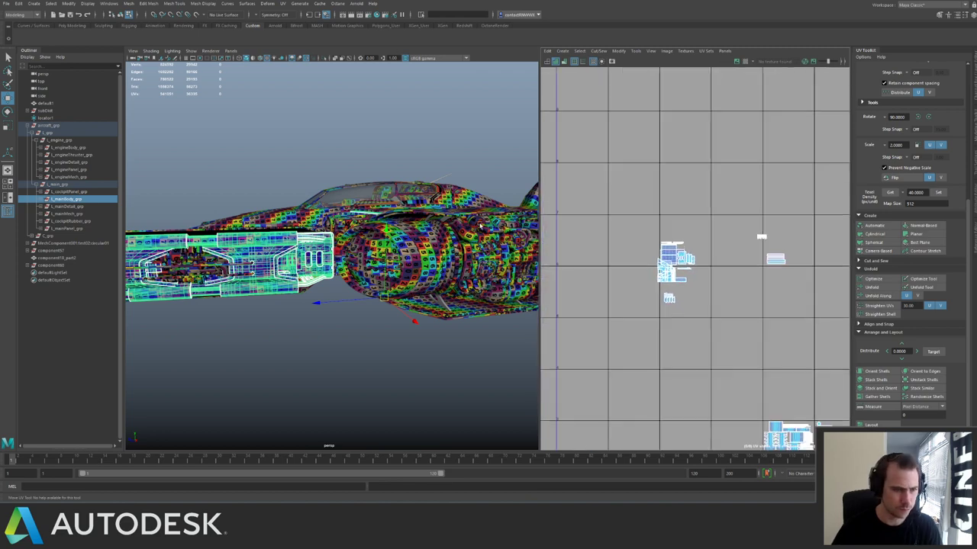
key(ctrl+1)
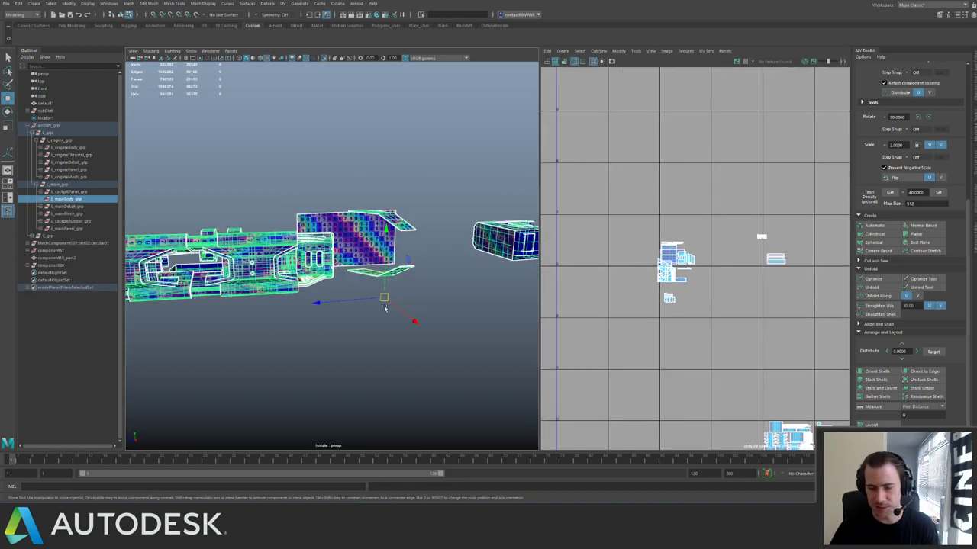
click(423, 305)
Move the UV shells of the slotted hull end cap one tile to the right and return to object mode.
click(334, 263)
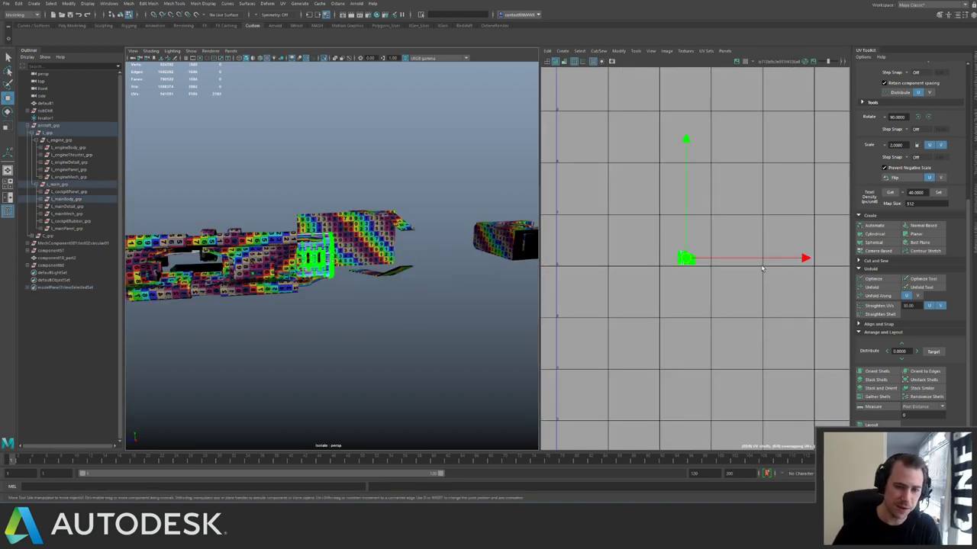
alt+drag(364, 241, 347, 243)
right_drag(346, 243, 369, 219)
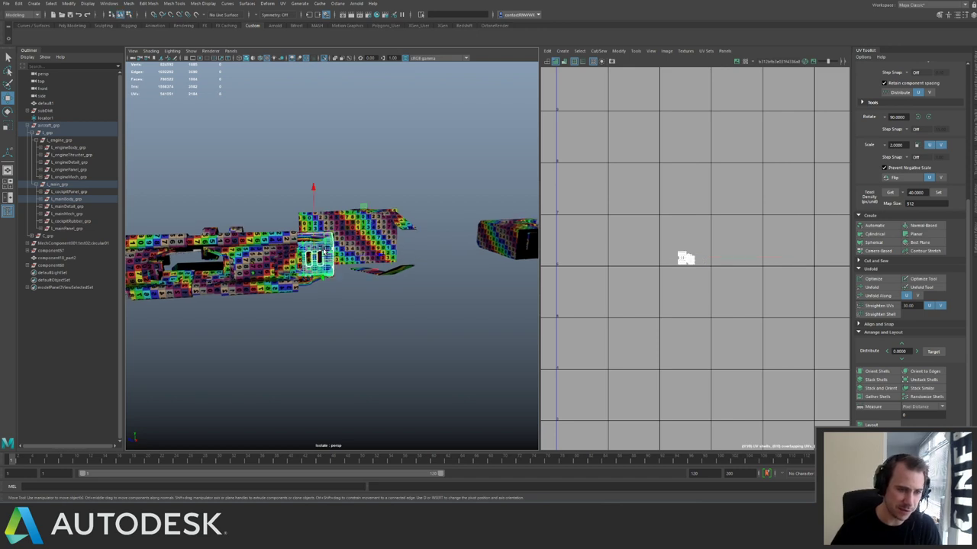
drag(664, 227, 736, 261)
key(q)
right_drag(397, 259, 420, 235)
alt+right_drag(366, 255, 479, 258)
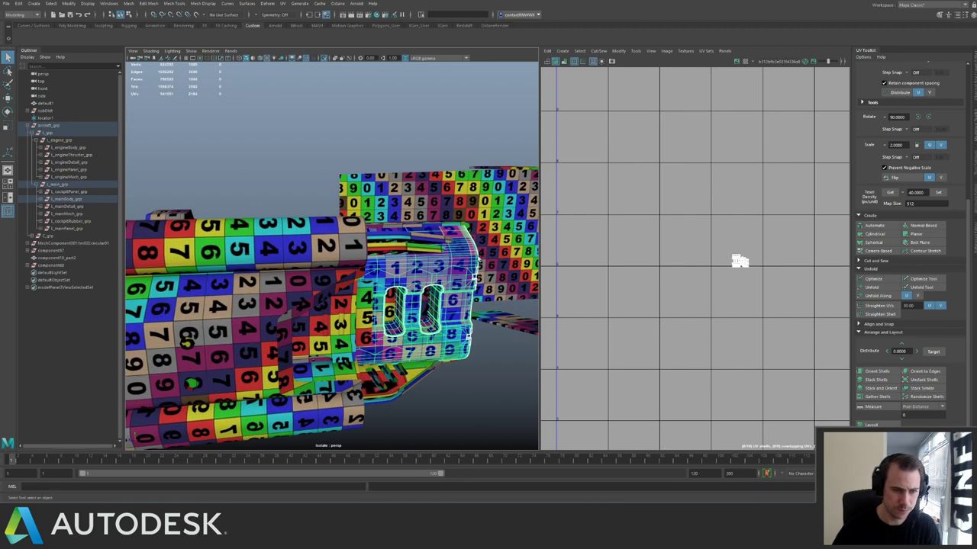
Move the UV shells of the thin trim piece around the end cap to an empty tile up and to the right.
click(429, 225)
right_drag(614, 227, 638, 228)
drag(634, 221, 693, 284)
key(w)
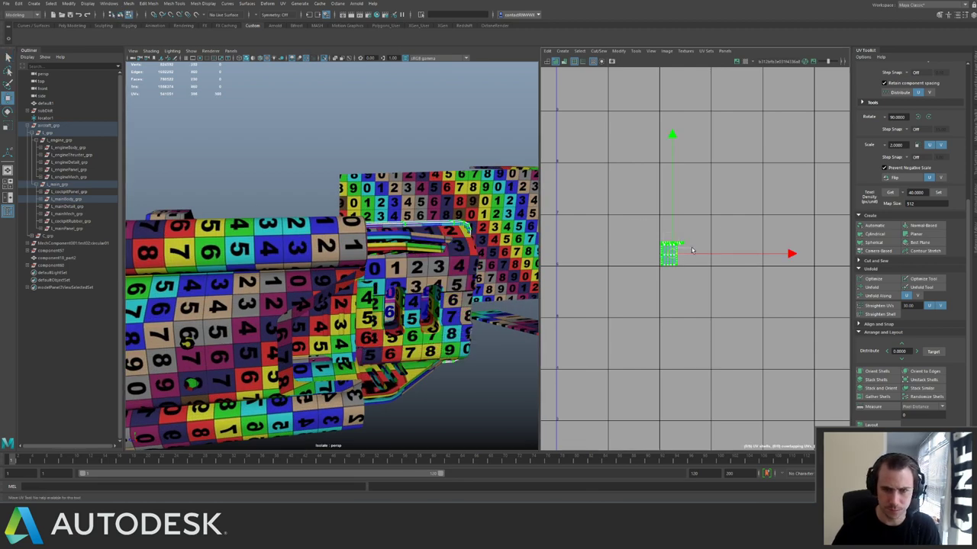
drag(728, 188, 679, 244)
ctrl+right_drag(684, 235, 673, 252)
drag(673, 254, 748, 185)
key(q)
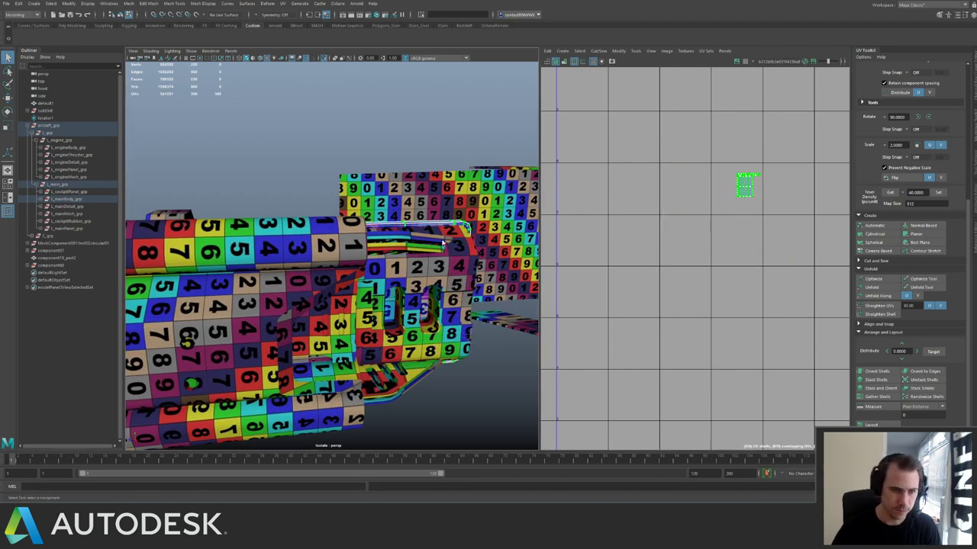
Select the slotted end cap together with its trim piece and inspect both parts from several sides.
right_drag(435, 257, 457, 234)
click(465, 257)
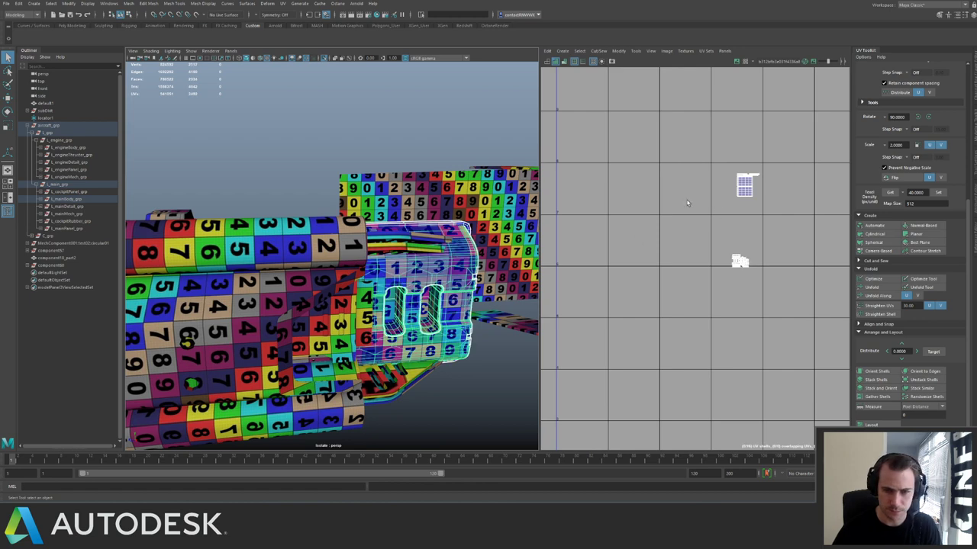
alt+middle_drag(706, 204, 654, 217)
alt+drag(413, 344, 330, 414)
alt+right_drag(331, 414, 359, 209)
alt+middle_drag(360, 206, 300, 196)
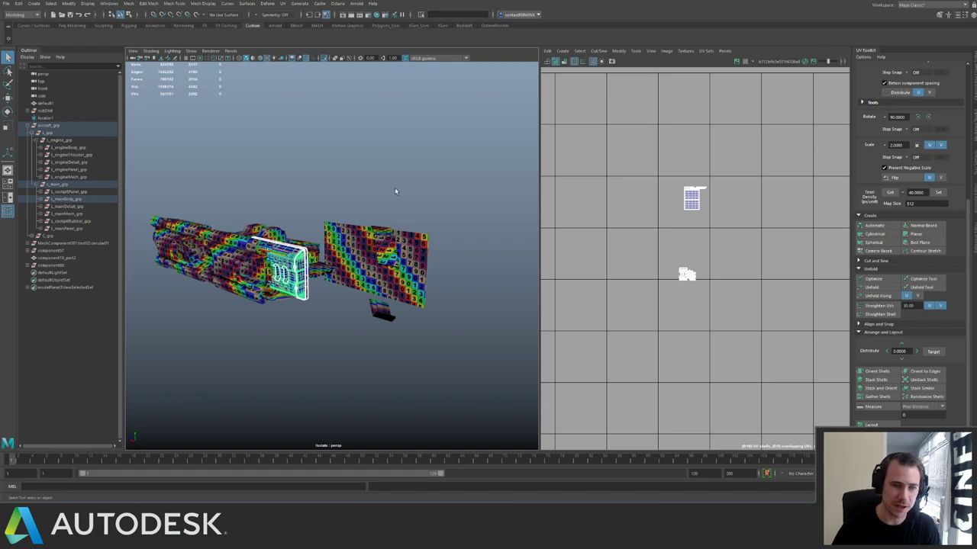
alt+drag(365, 208, 317, 237)
alt+middle_drag(316, 237, 405, 212)
alt+right_drag(405, 212, 437, 211)
alt+drag(436, 210, 378, 238)
alt+right_drag(378, 239, 469, 223)
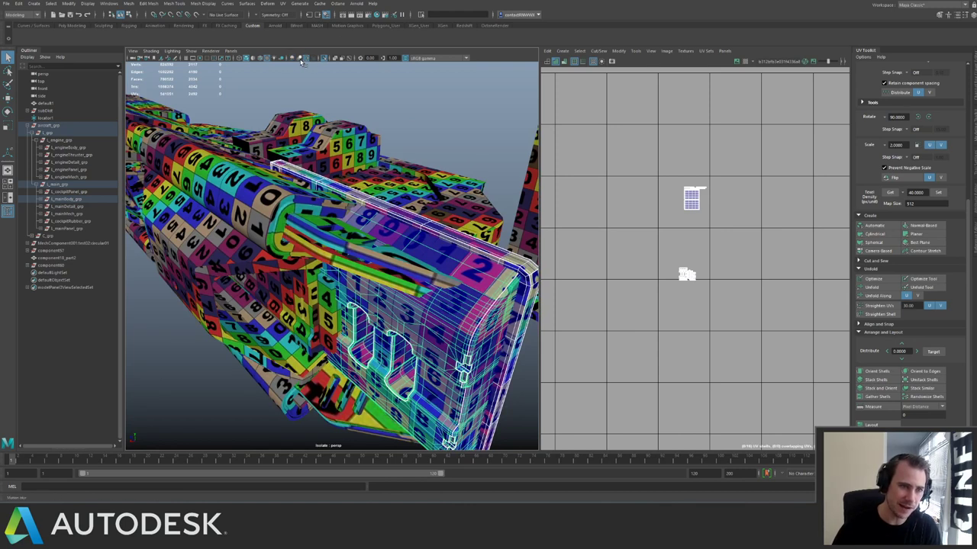
click(292, 60)
alt+right_drag(374, 130, 339, 133)
alt+drag(340, 133, 504, 186)
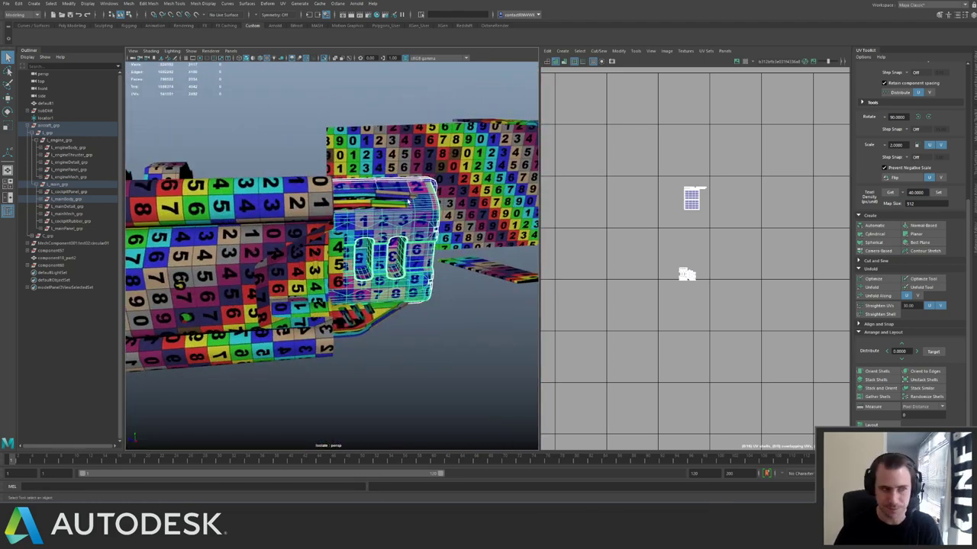
Reselect the L_mainBody_grp group and move its striped UV shells into the lower-left corner of their tile.
alt+right_drag(409, 202, 306, 206)
click(82, 199)
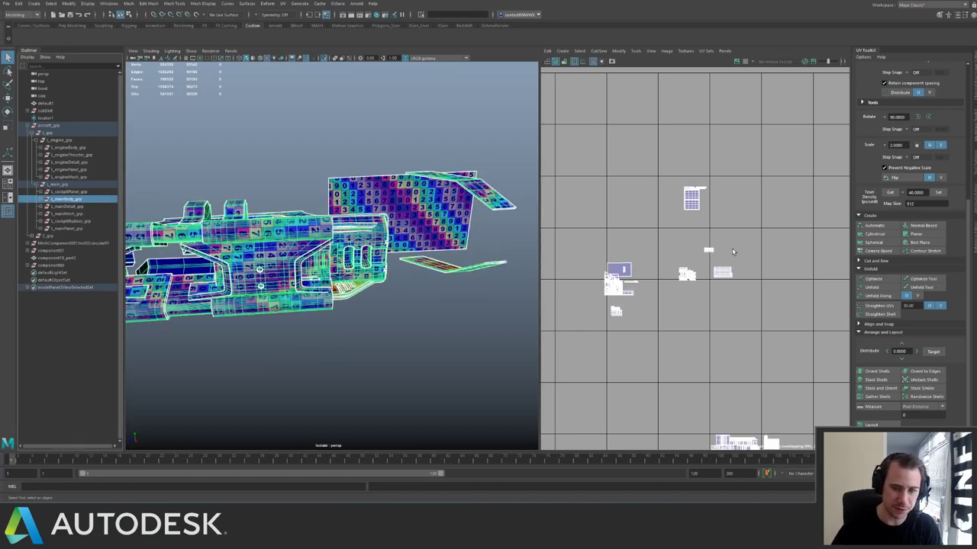
alt+right_drag(730, 302, 829, 355)
right_drag(717, 229, 749, 252)
click(714, 228)
key(w)
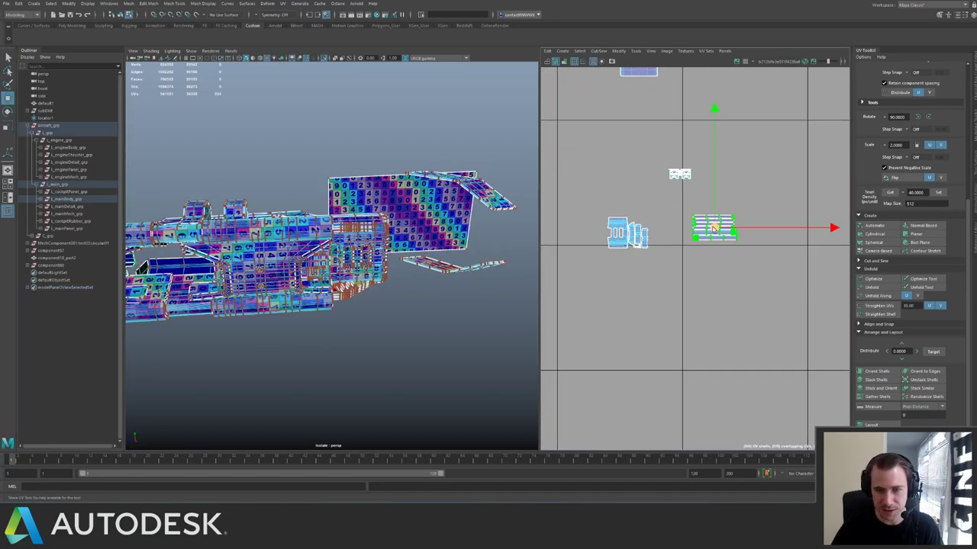
drag(714, 228, 707, 232)
Move the slotted end cap's UV shells into the same tile, directly to the right of the striped shells.
click(627, 233)
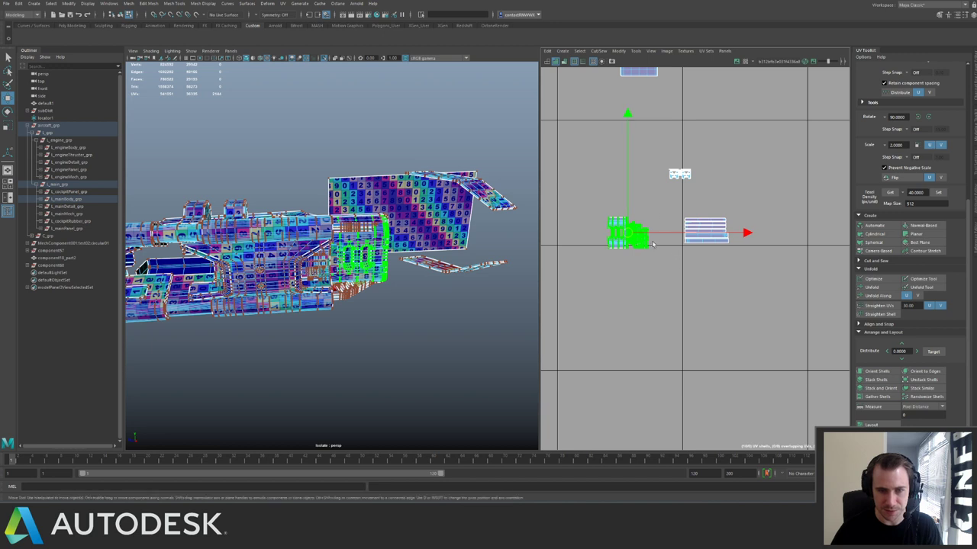
drag(628, 233, 750, 234)
alt+middle_drag(687, 188, 645, 235)
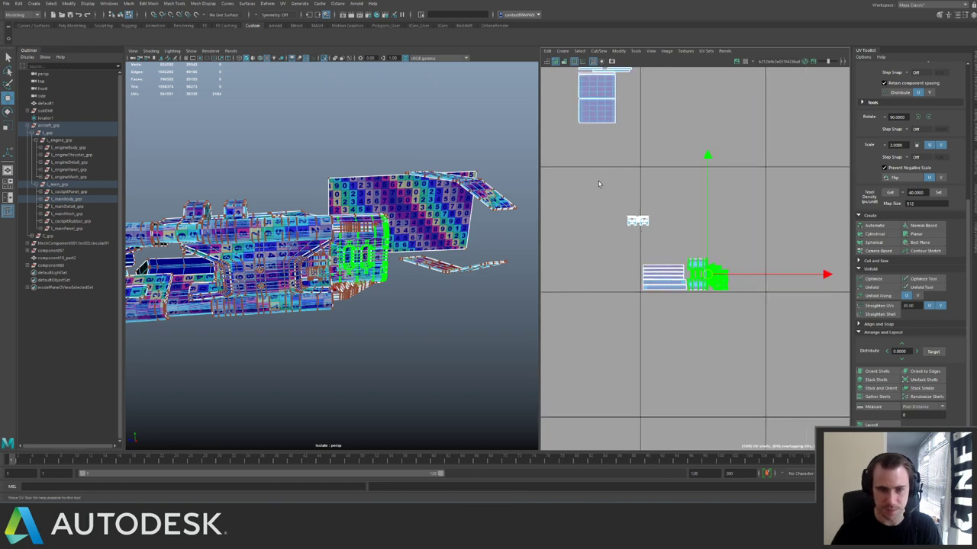
Move the small white UV shells to the neighbouring tile and place the gridded panel shells directly above the striped ones in their tile.
drag(600, 183, 665, 238)
alt+drag(345, 203, 342, 204)
scroll(632, 193, down, 2)
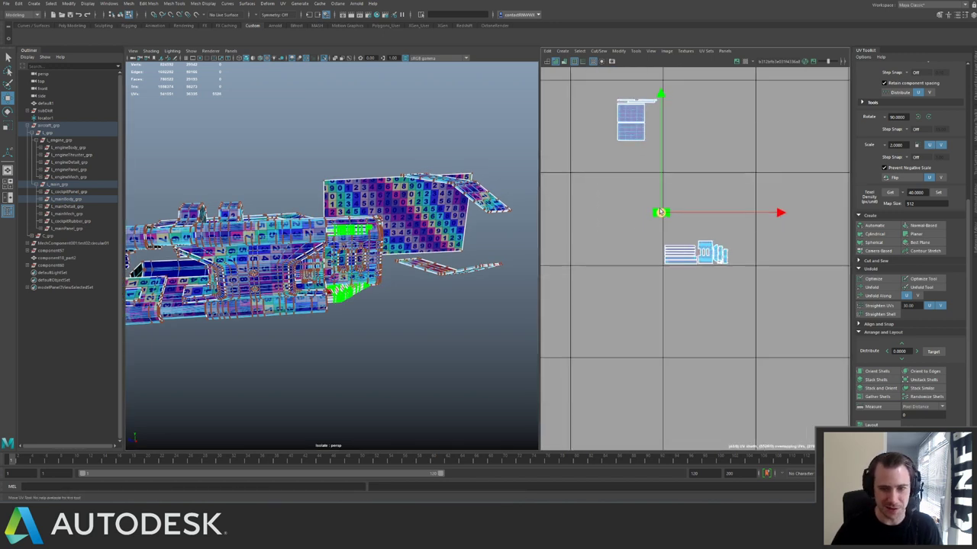
drag(661, 212, 597, 232)
click(626, 121)
drag(626, 120, 685, 223)
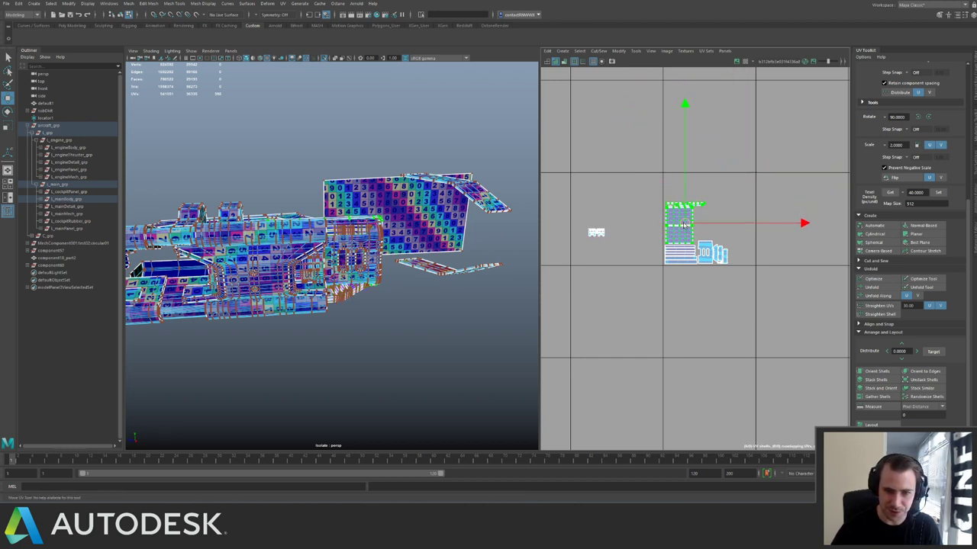
Examine which hull parts use the dense cluster of UV shells and select the upper and lower bent tail fins.
alt+middle_drag(589, 192, 697, 155)
drag(617, 235, 710, 336)
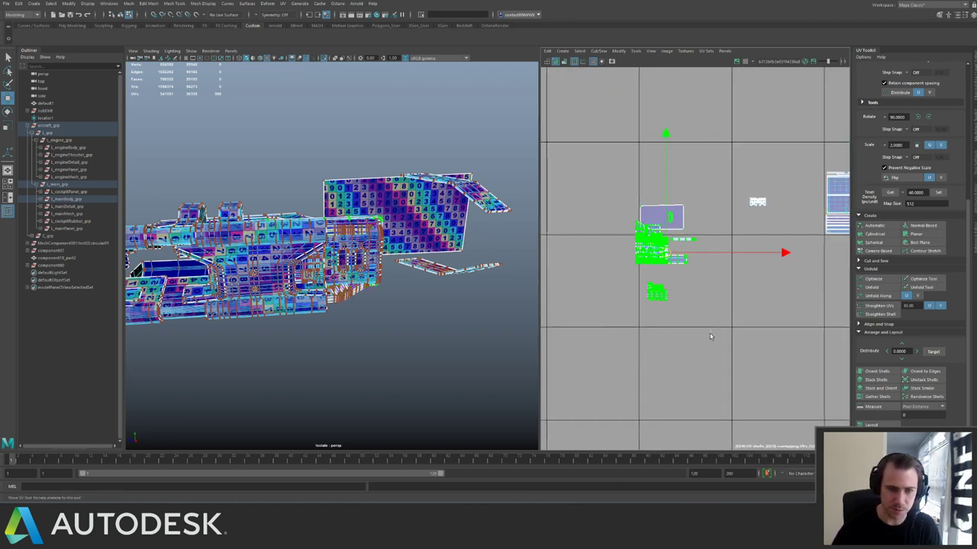
alt+drag(308, 273, 359, 269)
alt+middle_drag(331, 214, 214, 213)
alt+drag(336, 213, 363, 257)
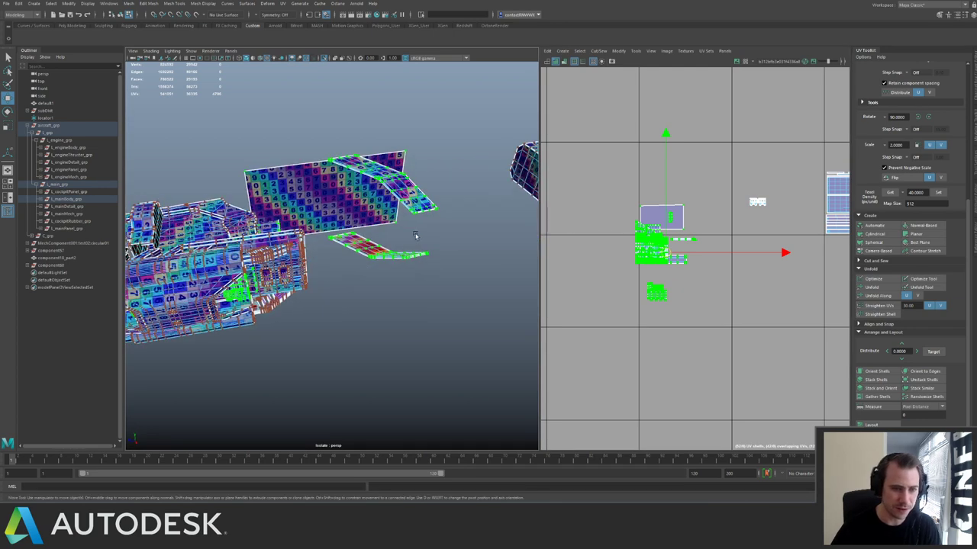
right_drag(398, 253, 435, 243)
click(427, 198)
shift+drag(422, 213, 417, 274)
shift+click(417, 272)
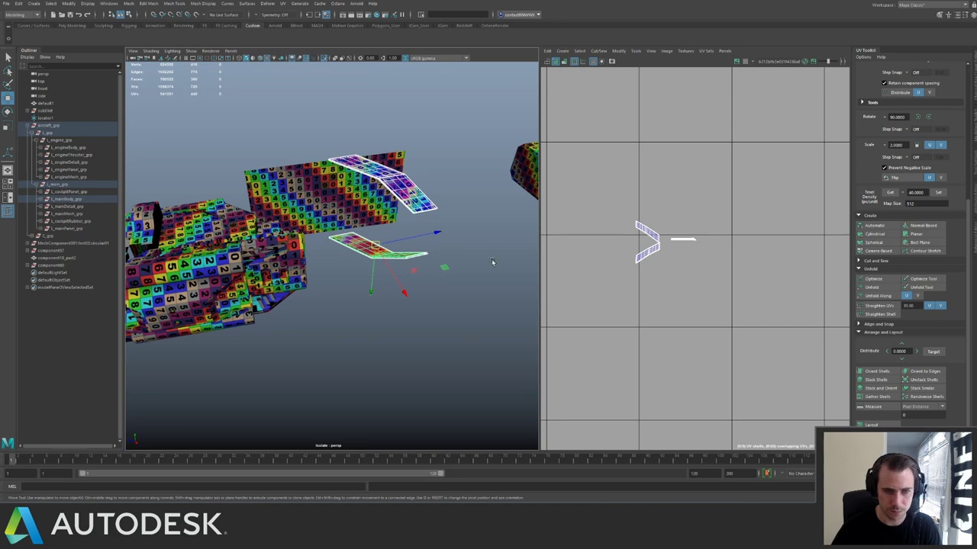
Compare the lower and upper tail fins and their UV layouts up close.
click(342, 246)
right_drag(685, 226, 725, 224)
click(694, 239)
alt+right_drag(559, 230, 449, 143)
alt+middle_drag(620, 159, 570, 87)
alt+right_drag(456, 183, 500, 235)
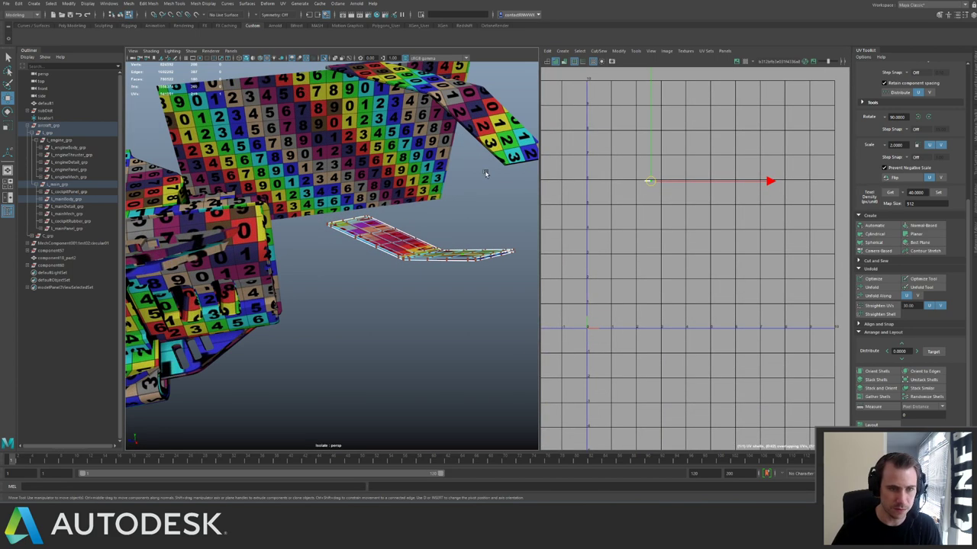
right_drag(485, 174, 509, 138)
click(510, 138)
alt+middle_drag(510, 138, 436, 170)
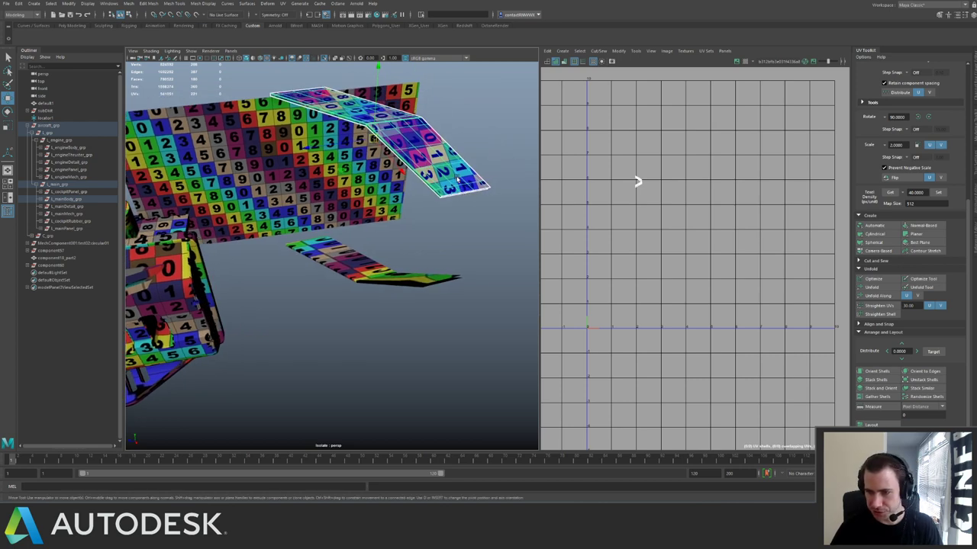
alt+drag(461, 186, 389, 226)
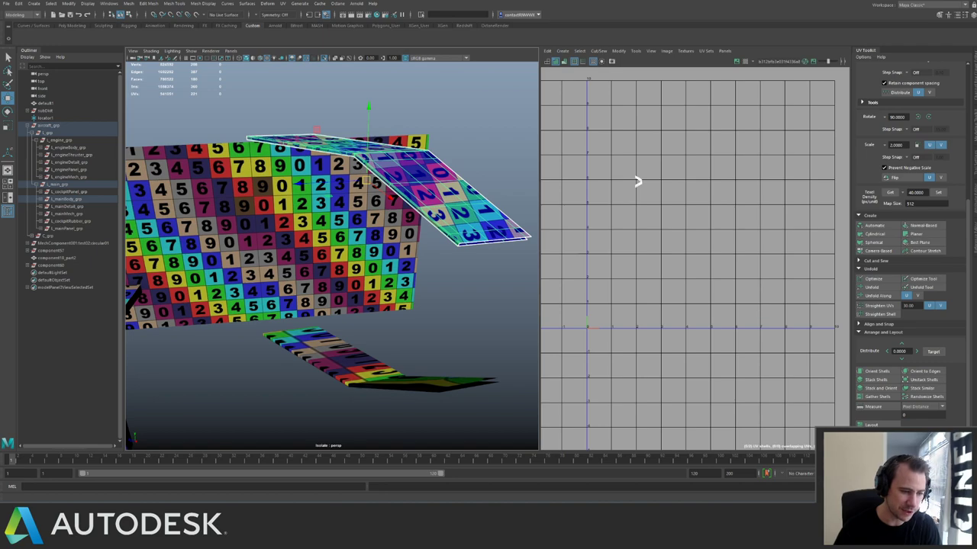
Open File Explorer and view Screenshot_5 in the default image viewer, then close the viewer.
key(super+e)
drag(476, 78, 953, 40)
click(960, 352)
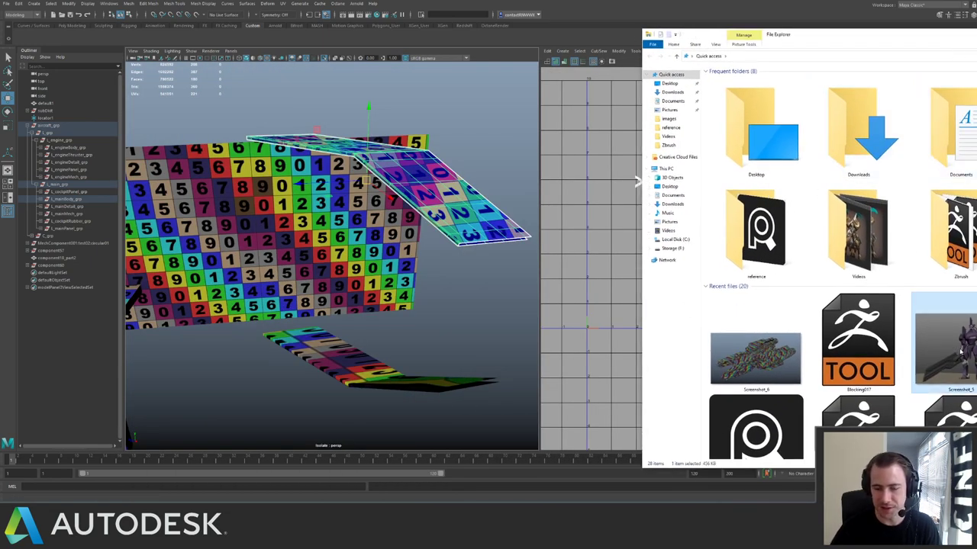
double_click(959, 353)
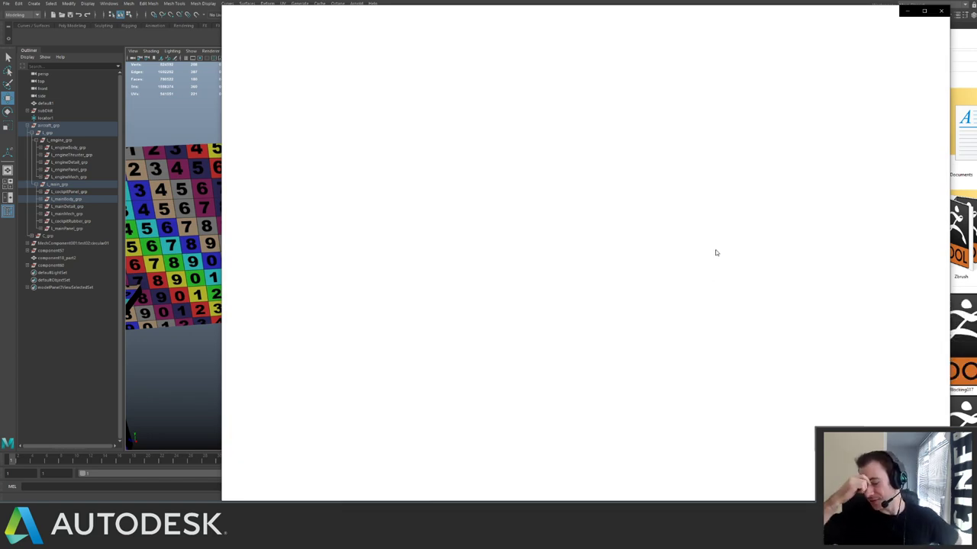
click(940, 10)
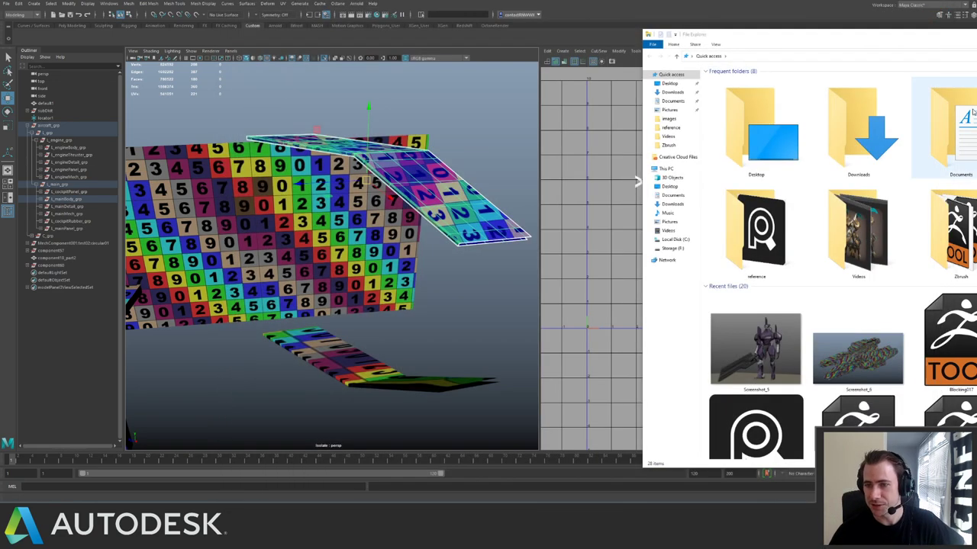
Open Screenshot_5 with Adobe Photoshop 2020 and close File Explorer.
right_click(783, 353)
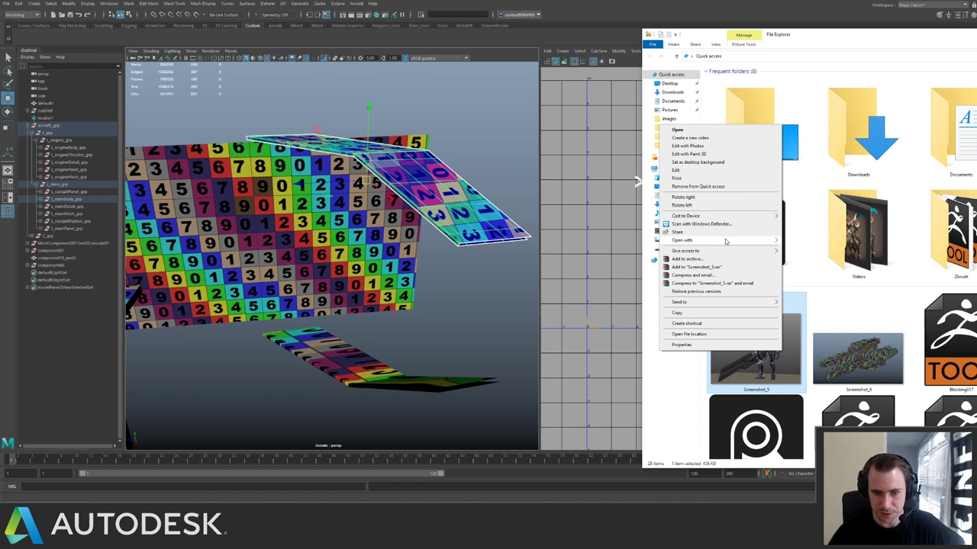
mouse_move(769, 243)
click(810, 241)
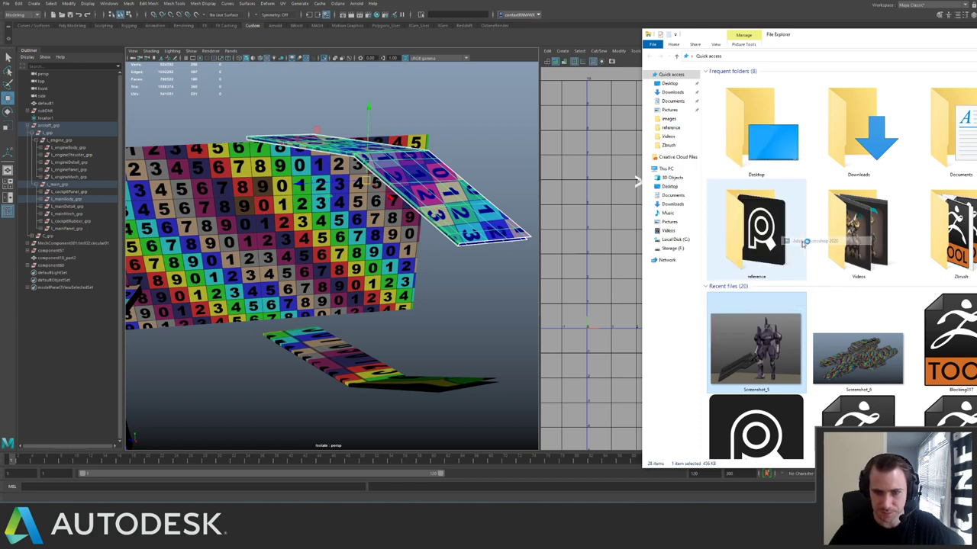
key(alt+F4)
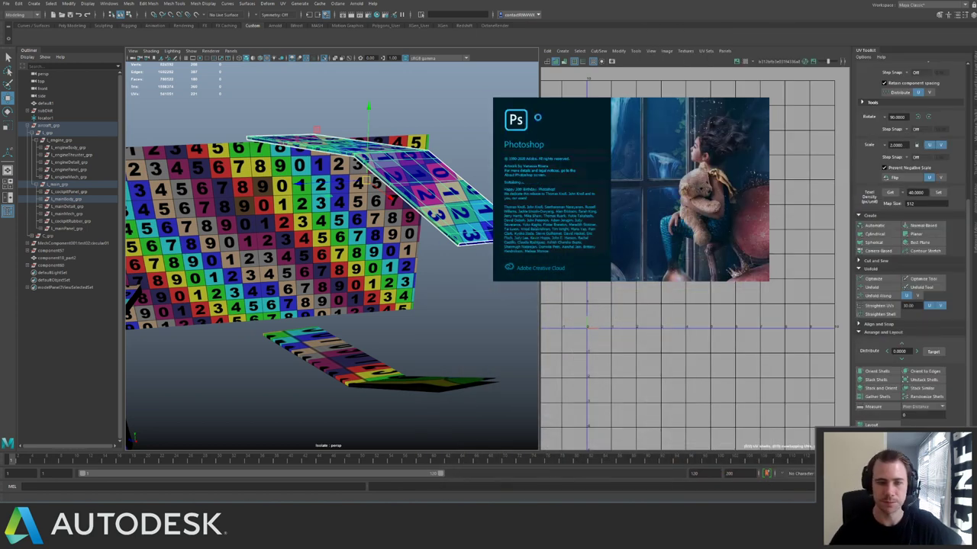
Inspect the upper tail fin from several angles and select its UVs.
click(487, 301)
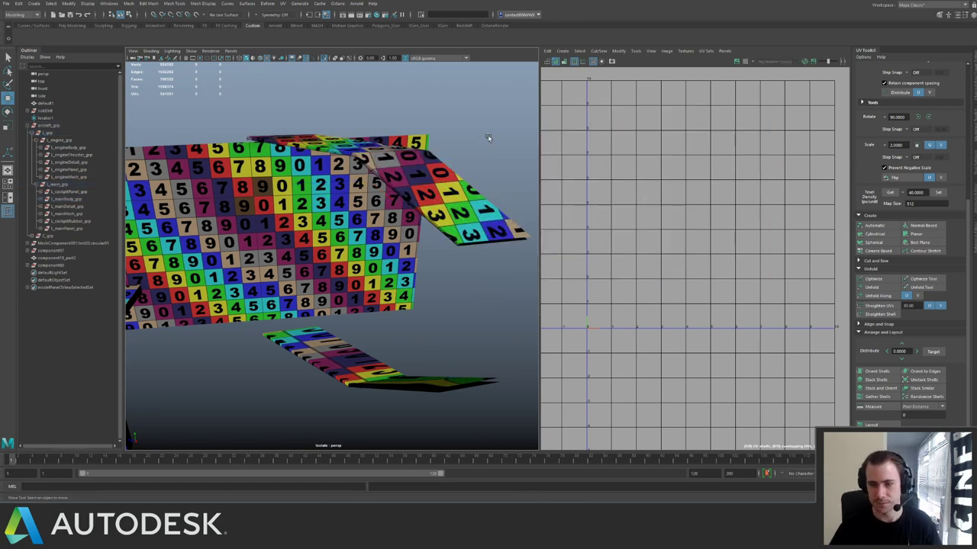
alt+drag(479, 177, 496, 204)
alt+right_drag(496, 205, 489, 260)
click(492, 206)
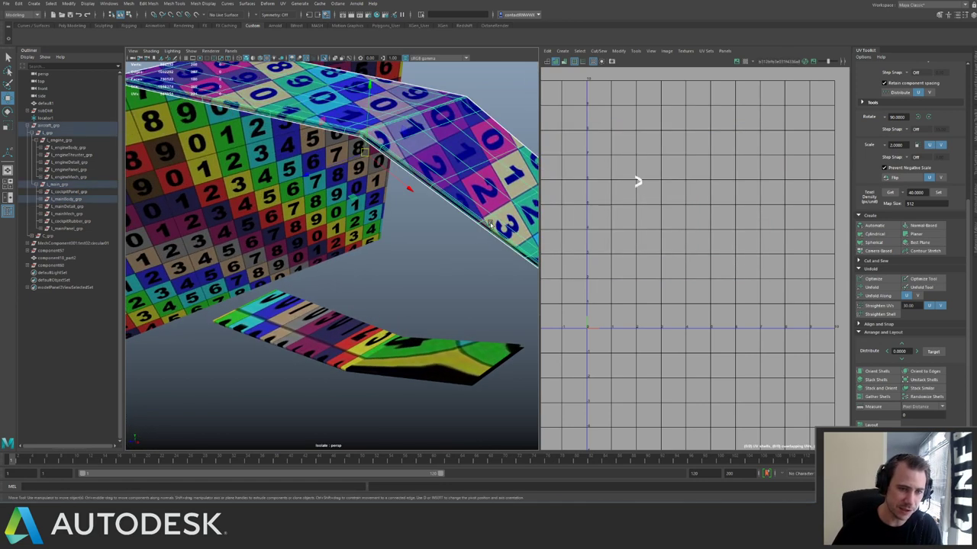
alt+drag(496, 205, 410, 195)
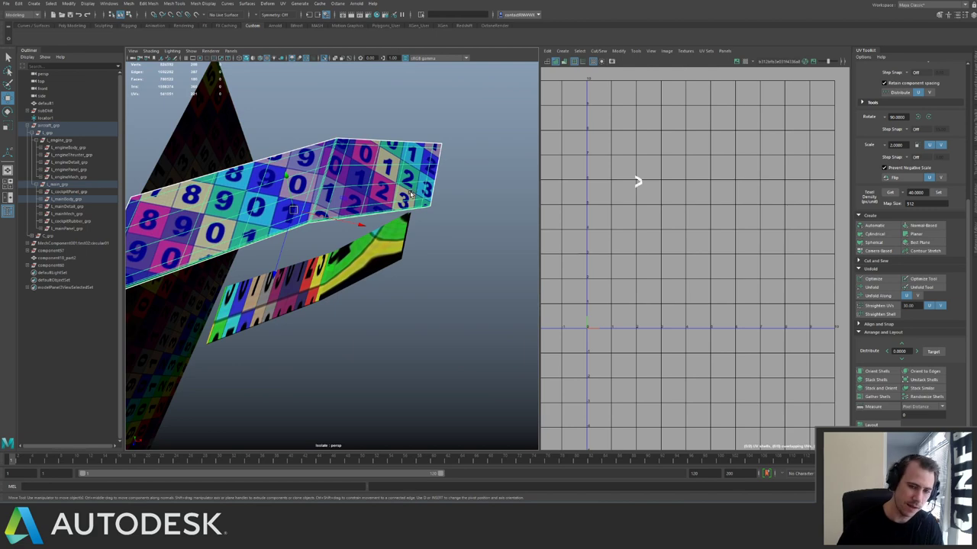
alt+right_drag(639, 115, 658, 114)
alt+middle_drag(649, 110, 667, 216)
right_drag(667, 216, 700, 218)
drag(607, 225, 691, 281)
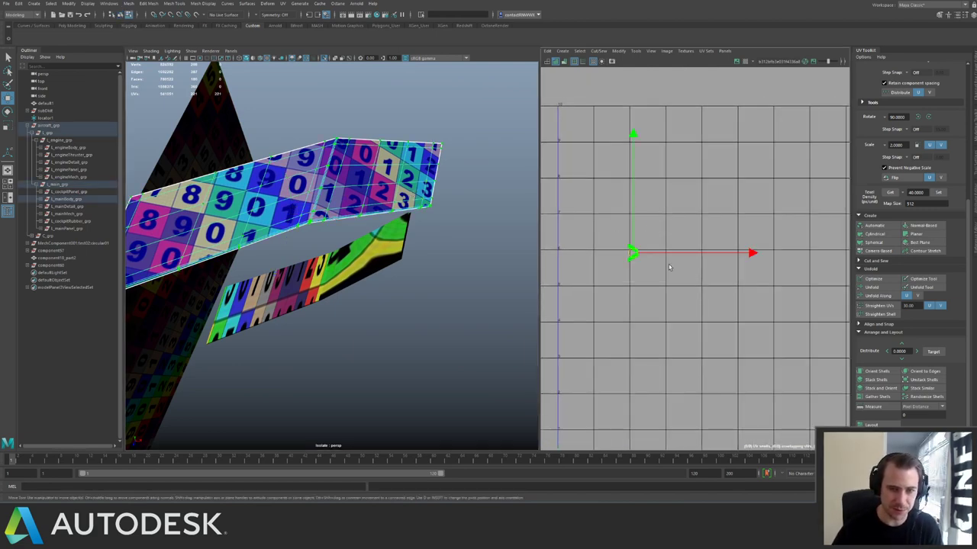
Duplicate the upper tail fin and mirror the copy vertically with a Scale Y of -1.
right_drag(316, 242, 335, 225)
click(336, 255)
alt+drag(336, 256, 347, 190)
click(371, 213)
key(ctrl+d)
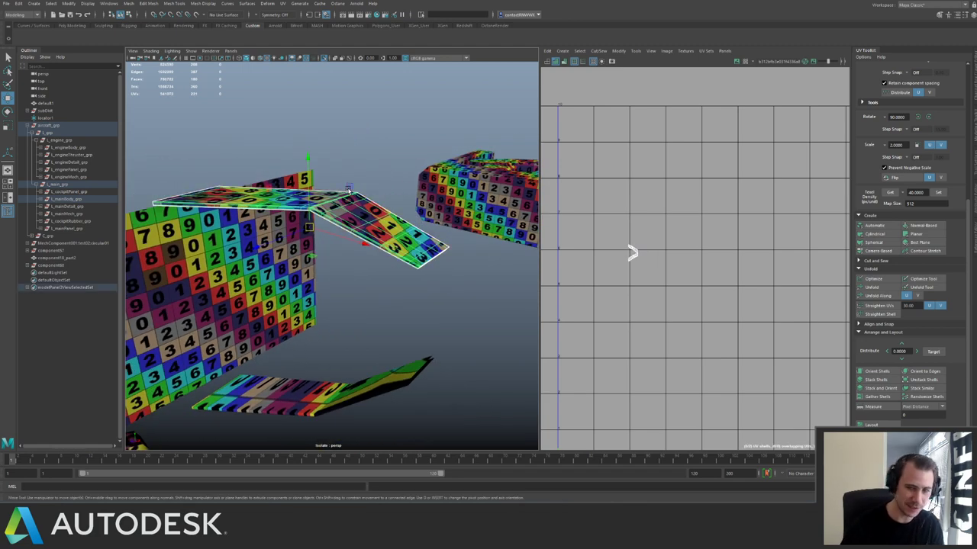
click(972, 95)
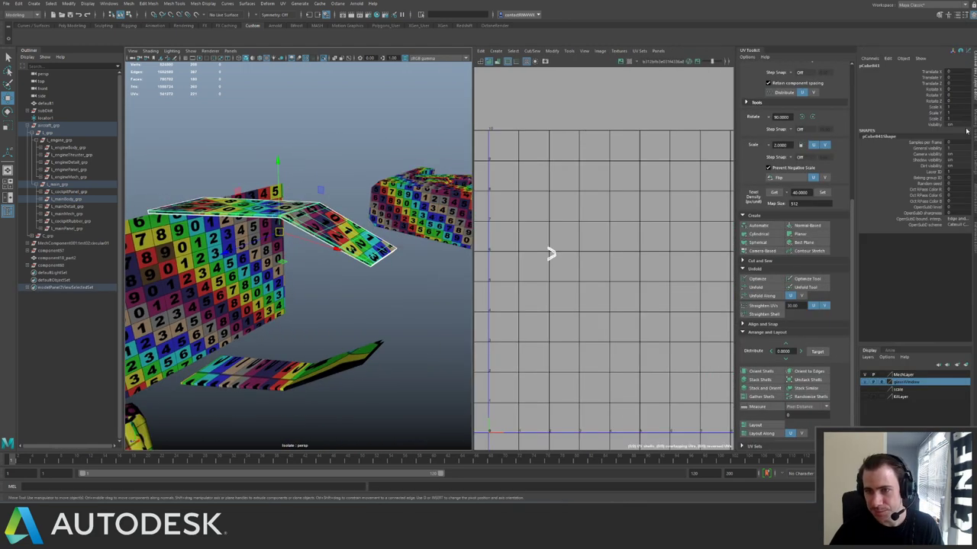
text(-1)
key(Return)
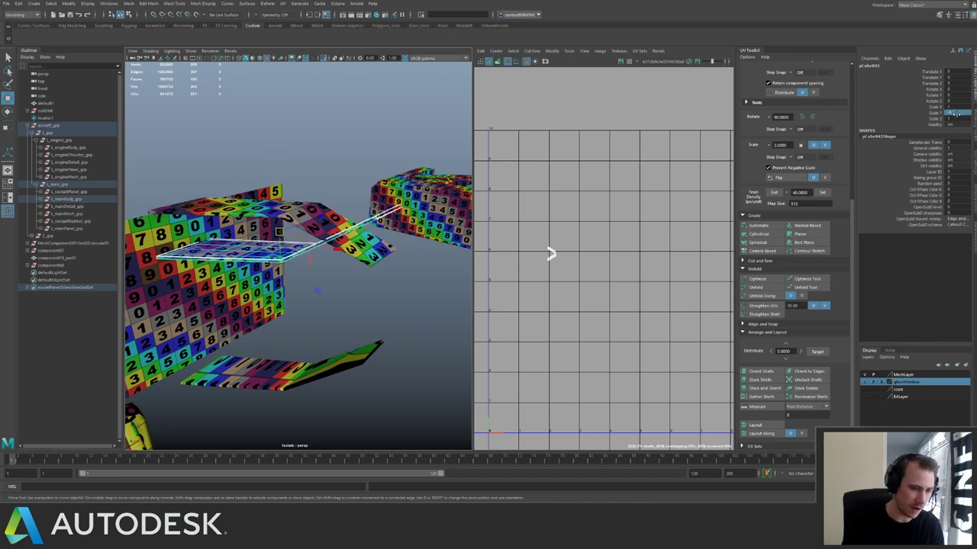
Move the mirrored copy down into the lower fin's place, remove the old lower fin and freeze the copy's transformations.
drag(290, 266, 283, 392)
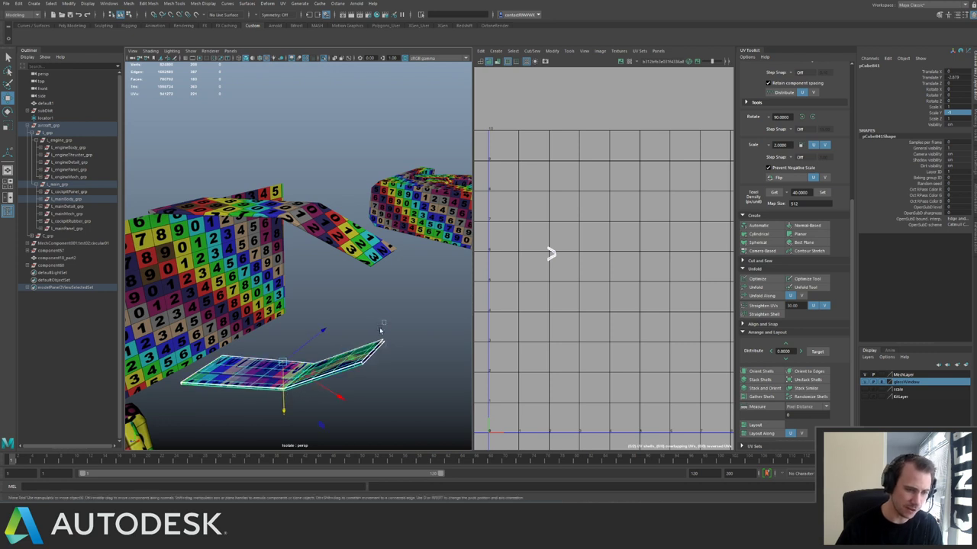
click(326, 379)
click(356, 355)
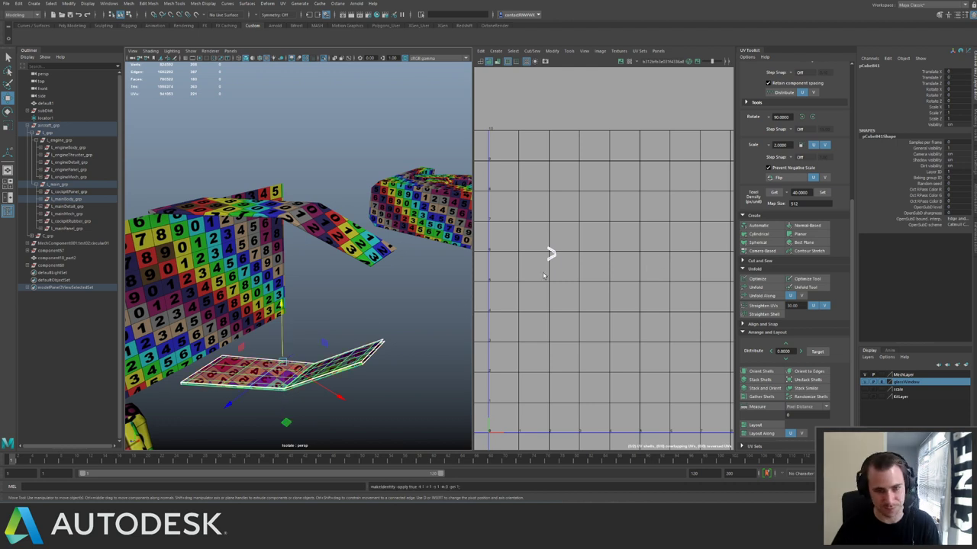
Select all UVs of the mirrored lower fin.
key(F12)
drag(532, 231, 569, 267)
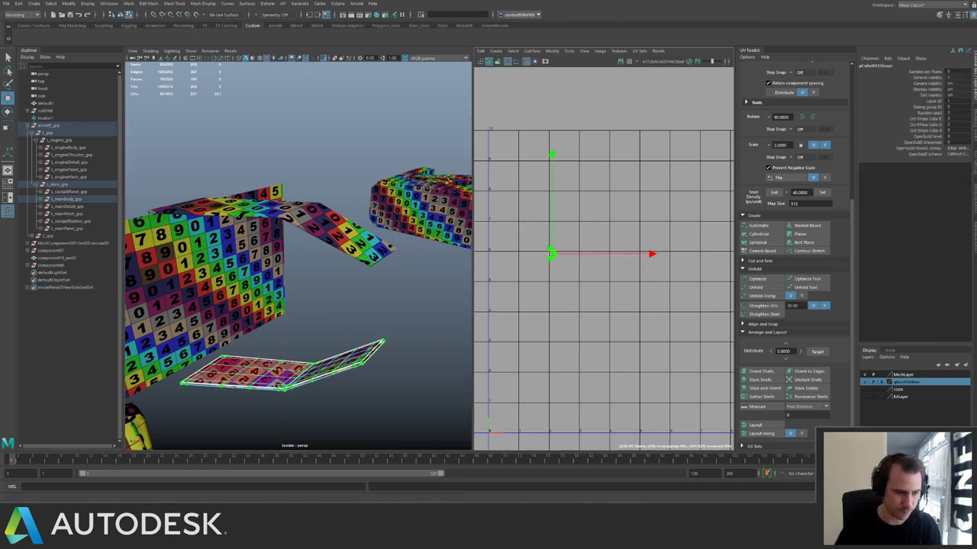
Switch to Photoshop, reposition its window and widen it to show the Screenshot_5.png image larger.
key(alt+Tab)
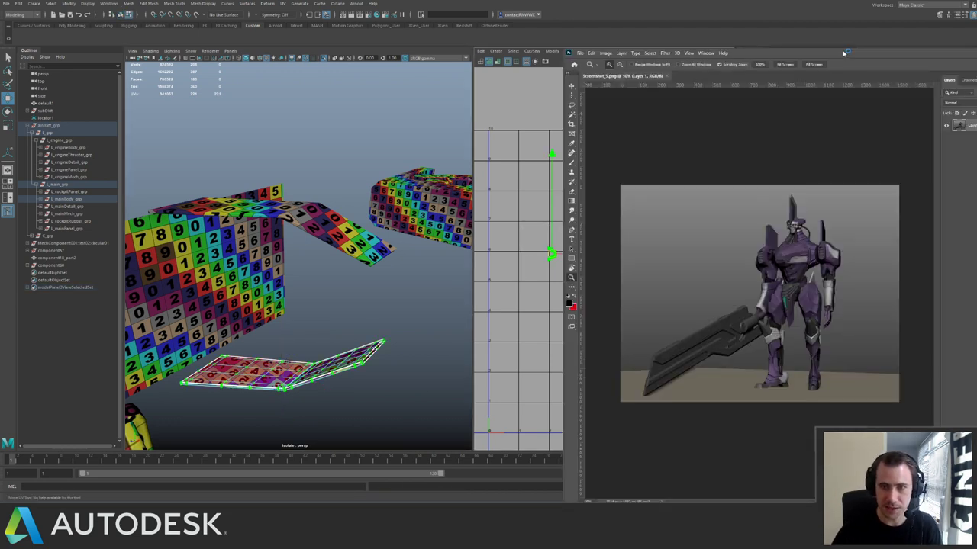
drag(844, 53, 313, 8)
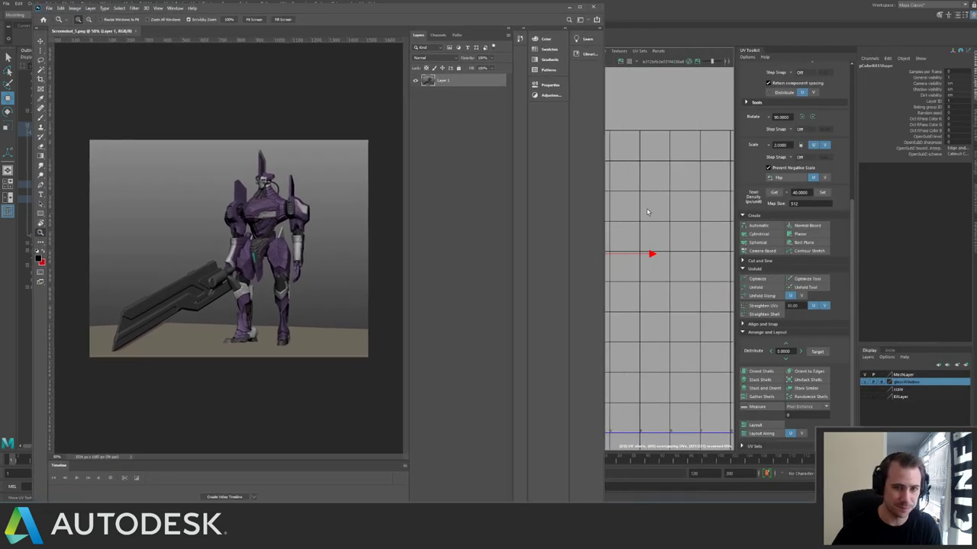
click(605, 203)
click(479, 306)
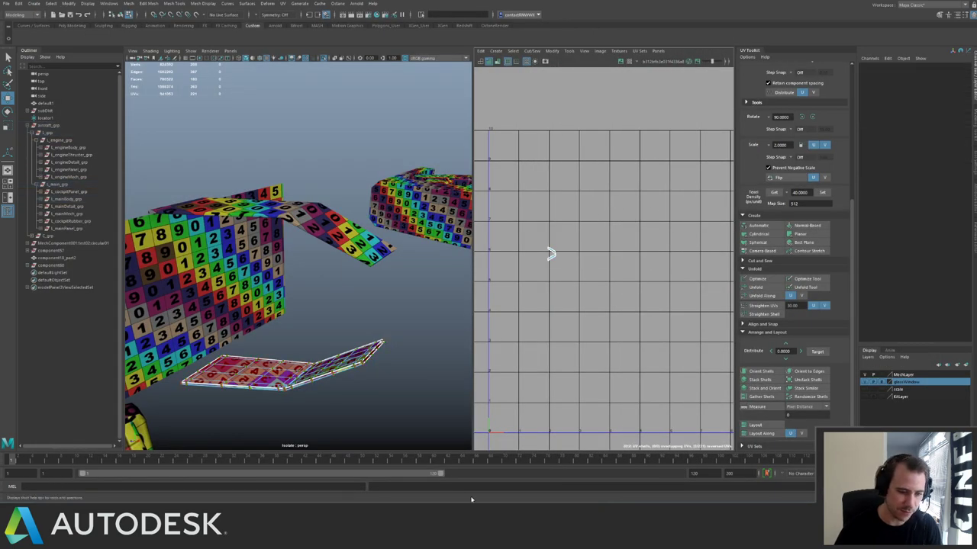
key(alt+Tab)
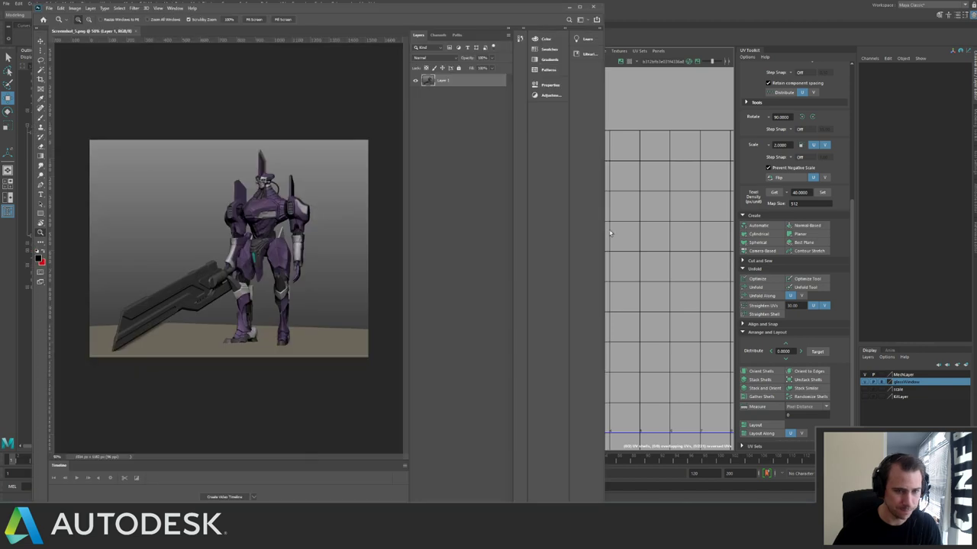
drag(604, 198, 898, 214)
Examine the purple armoured robot and its sword at different magnifications, then close Photoshop.
drag(406, 206, 431, 210)
alt+scroll(429, 209, up, 5)
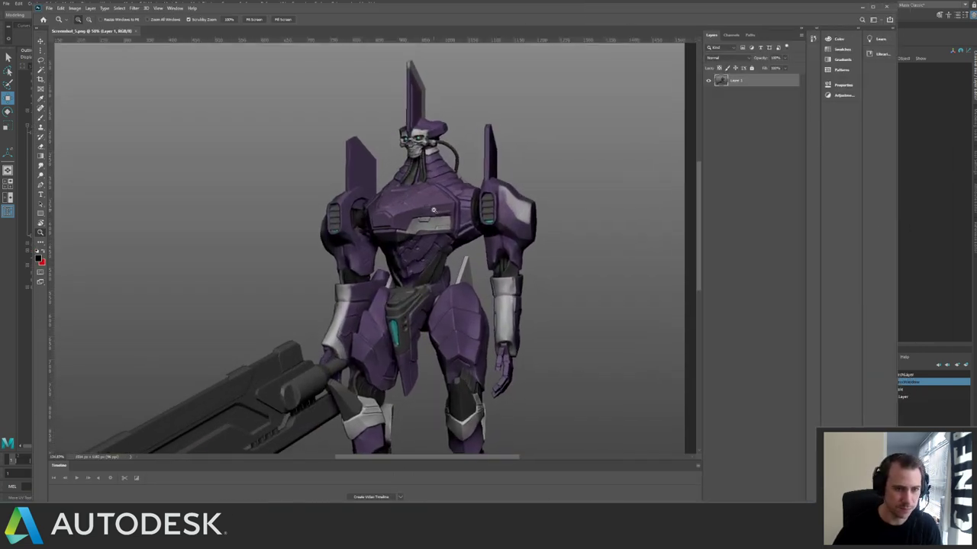
alt+scroll(504, 185, down, 4)
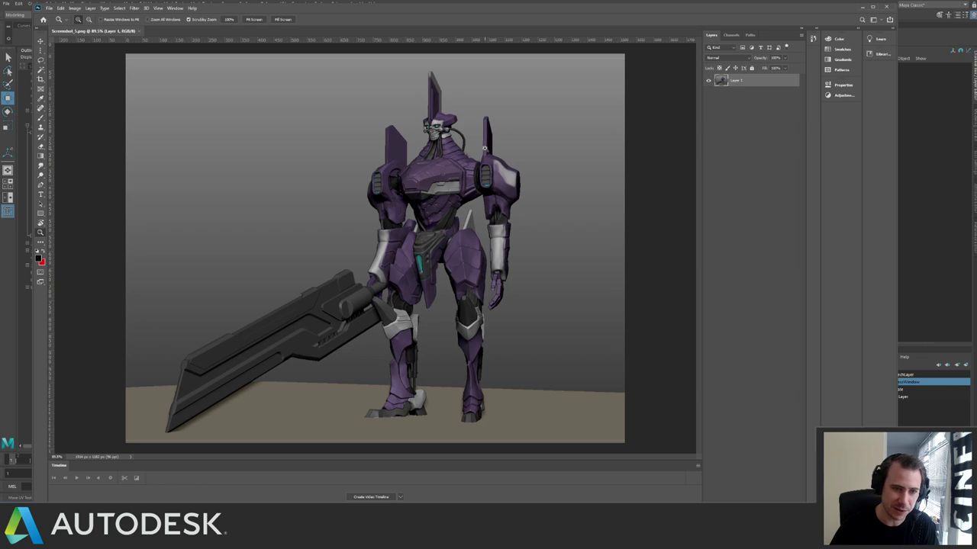
drag(465, 146, 429, 107)
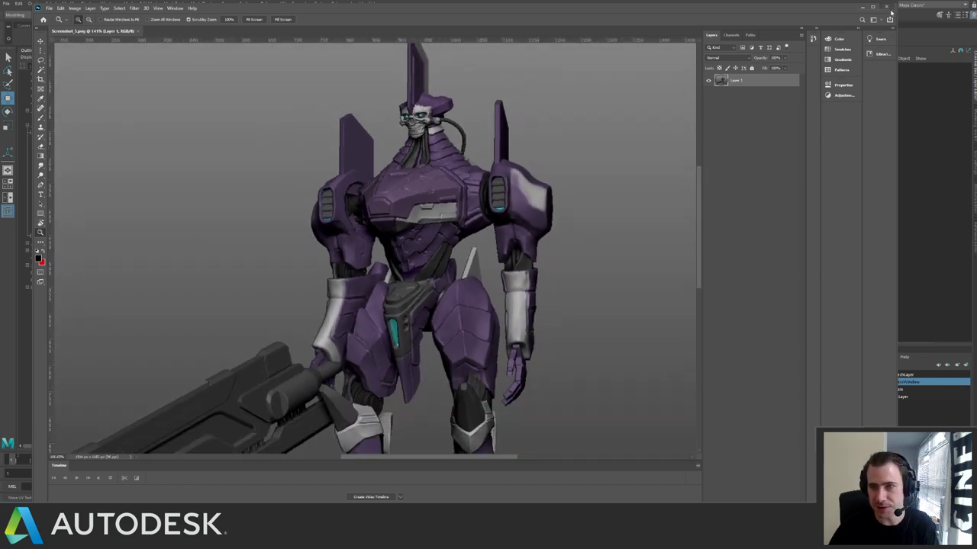
click(888, 7)
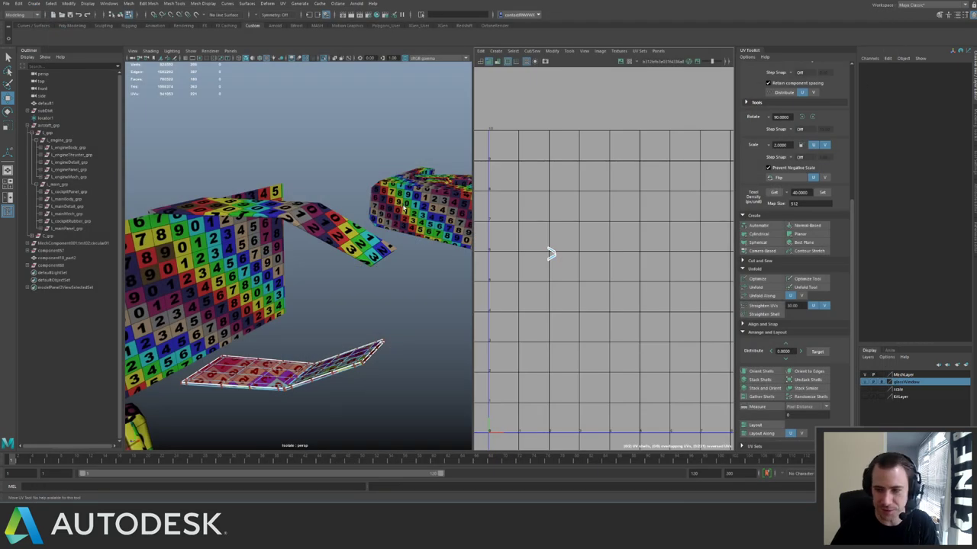
Select all UVs of the mirrored lower fin and flip them in U.
click(368, 249)
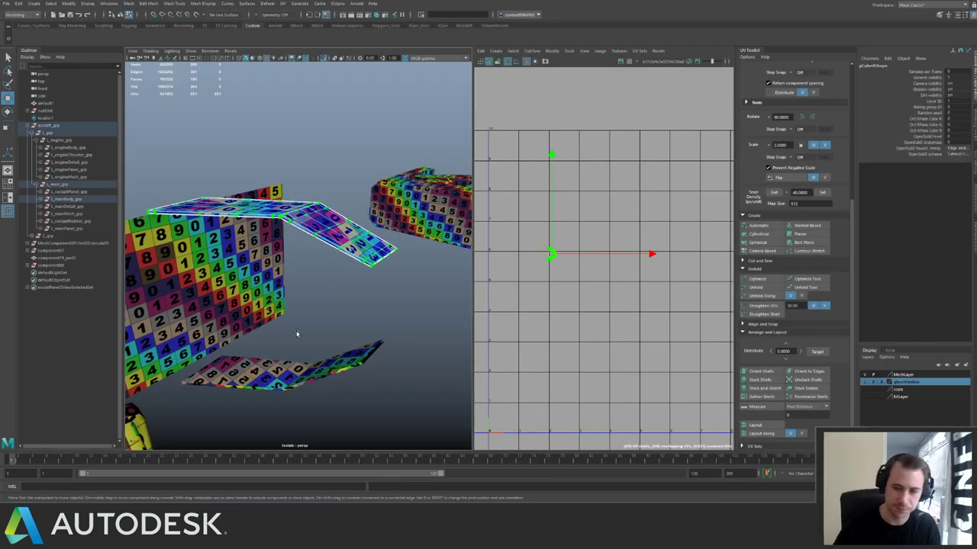
click(348, 326)
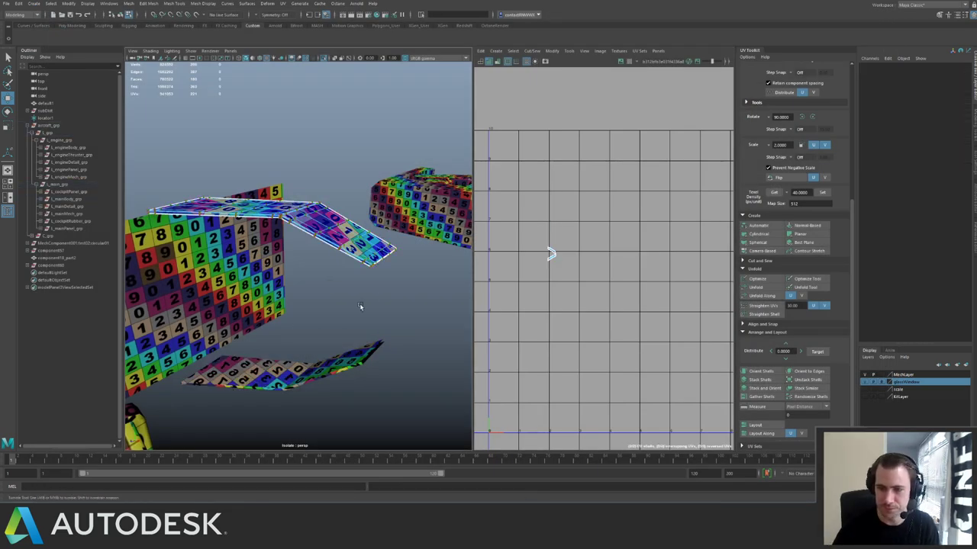
scroll(358, 307, up, 3)
alt+drag(348, 307, 341, 331)
click(351, 309)
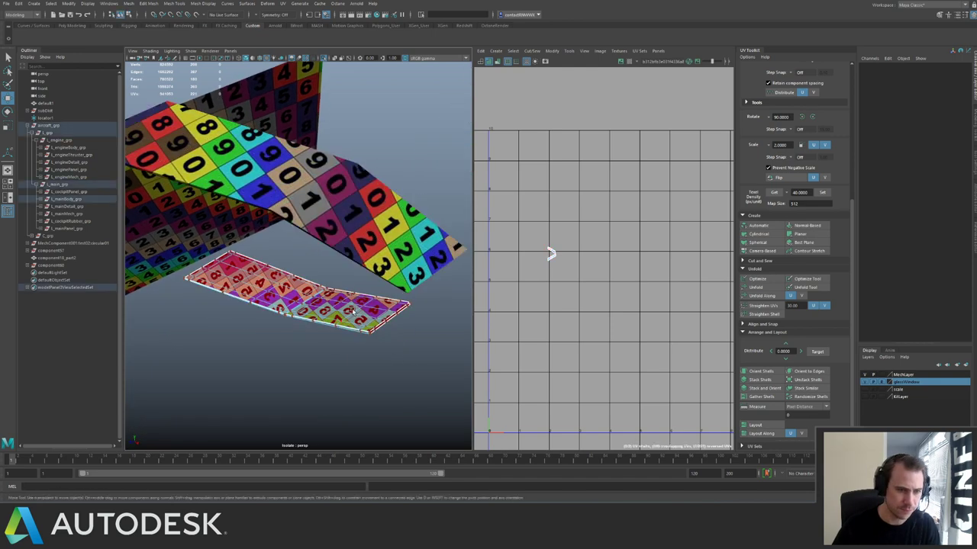
key(f)
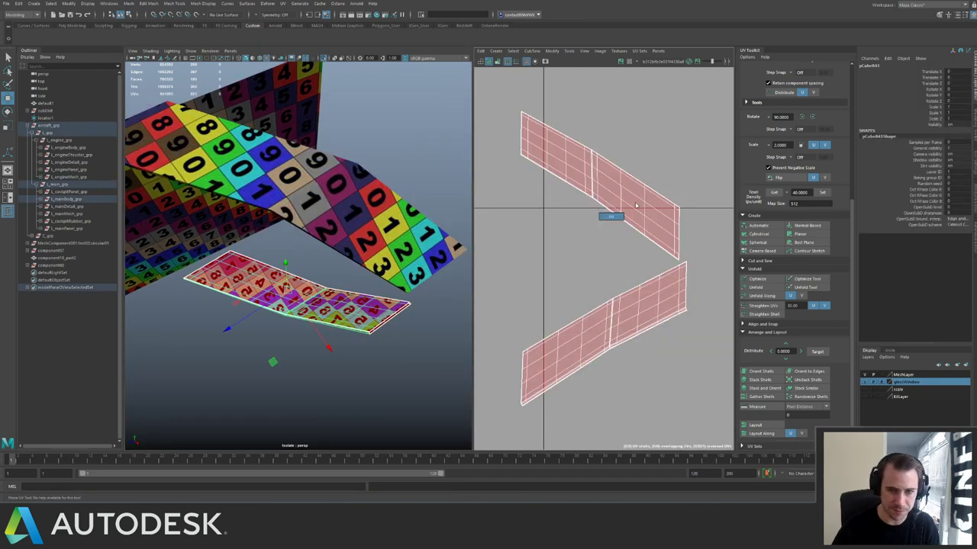
scroll(635, 204, down, 3)
drag(542, 114, 720, 331)
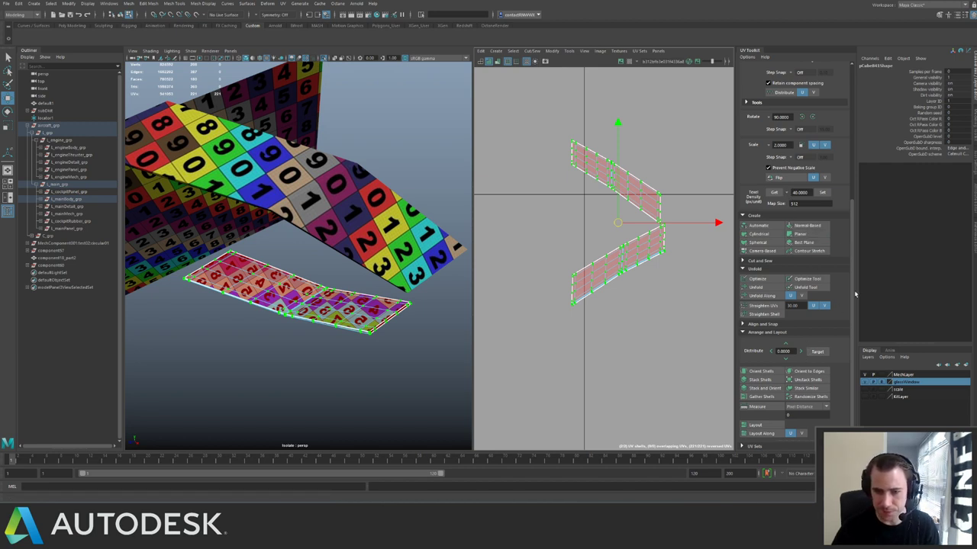
scroll(857, 191, up, 5)
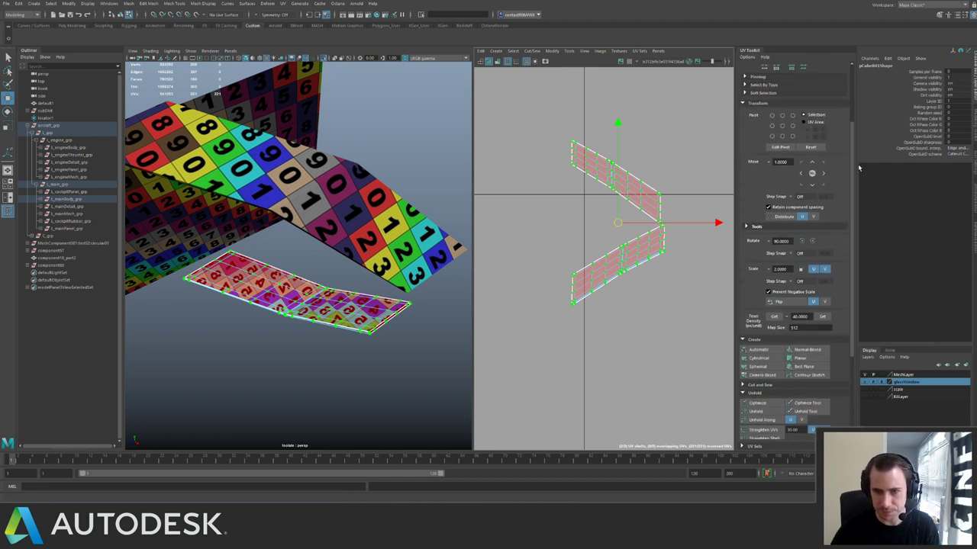
scroll(859, 168, up, 3)
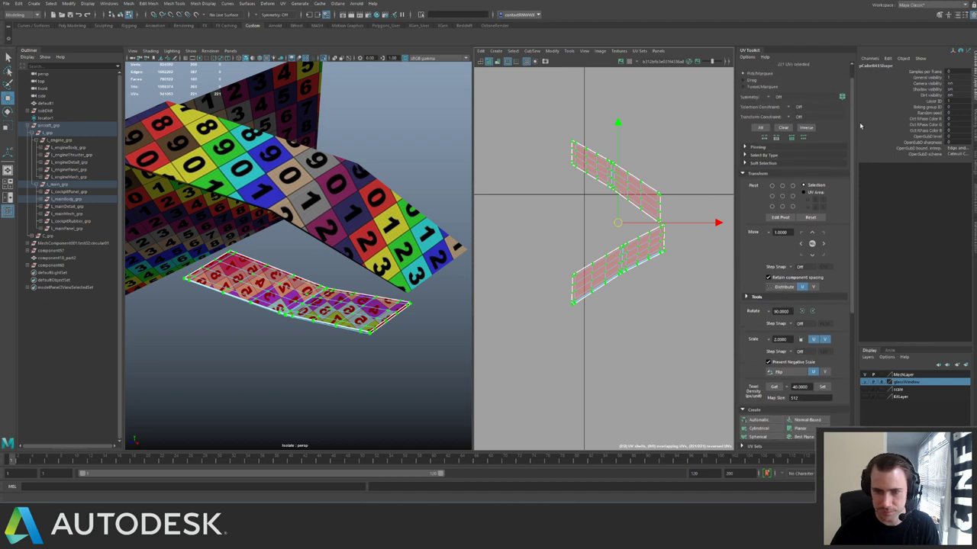
scroll(859, 187, down, 6)
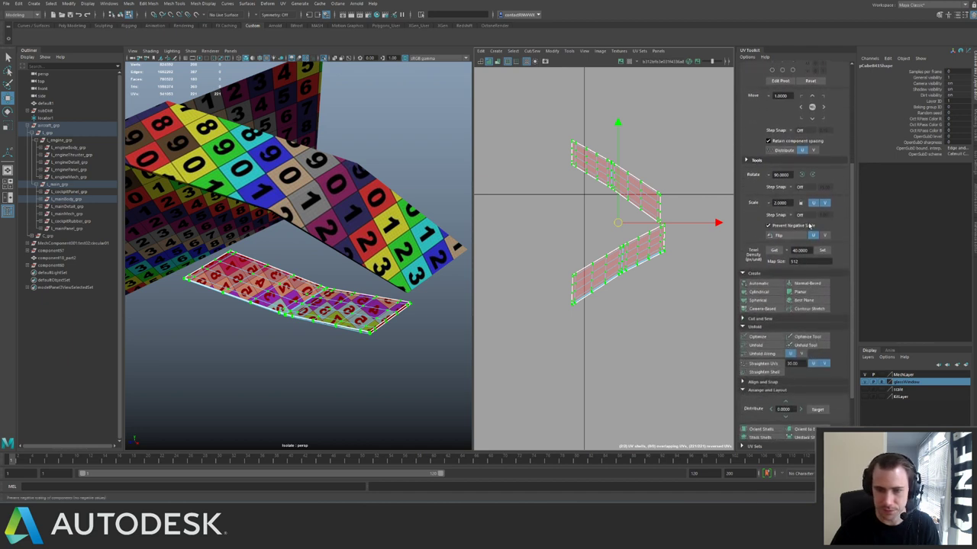
click(811, 235)
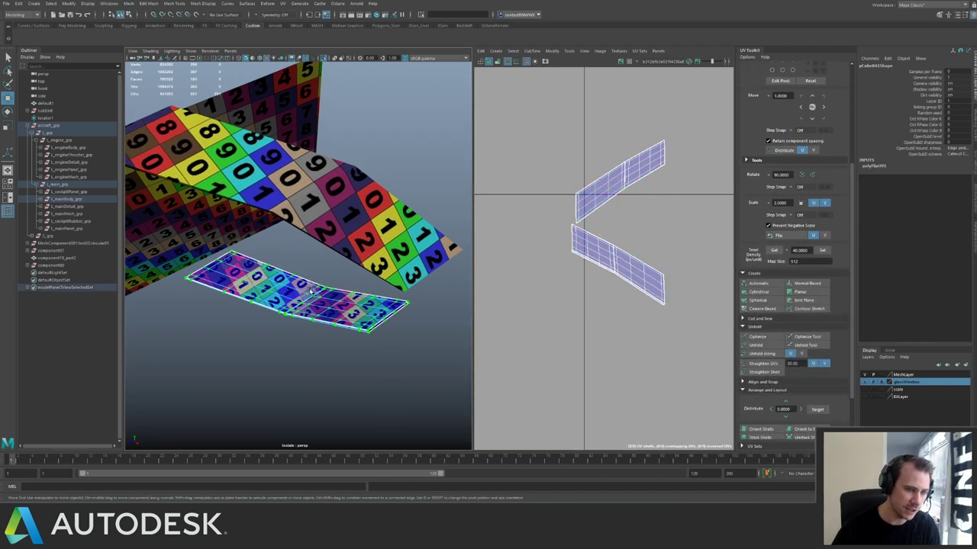
Combine the upper fin and the mirrored lower fin into one mesh.
right_drag(311, 291, 336, 264)
alt+right_drag(336, 263, 319, 228)
click(328, 255)
shift+click(332, 277)
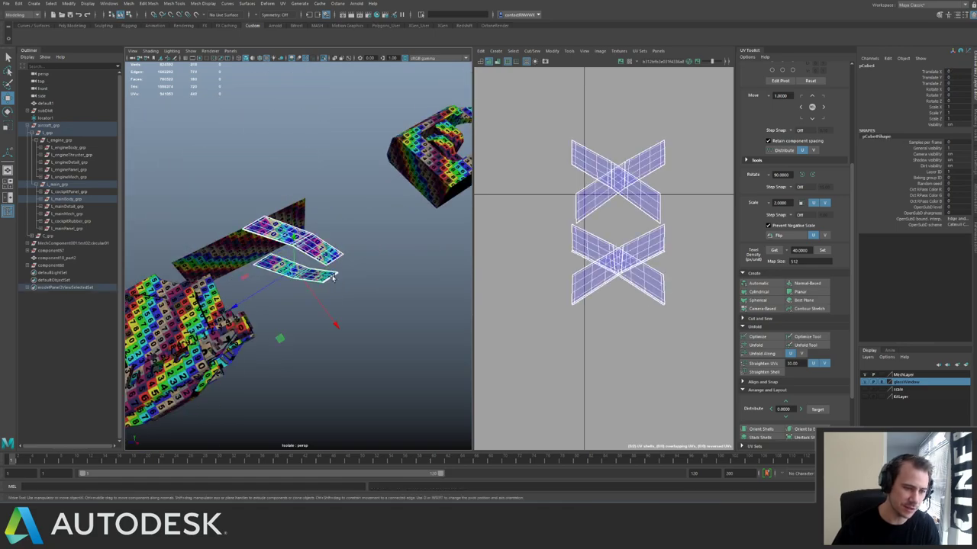
alt+drag(333, 278, 305, 298)
key(ctrl+1)
alt+right_drag(305, 298, 292, 275)
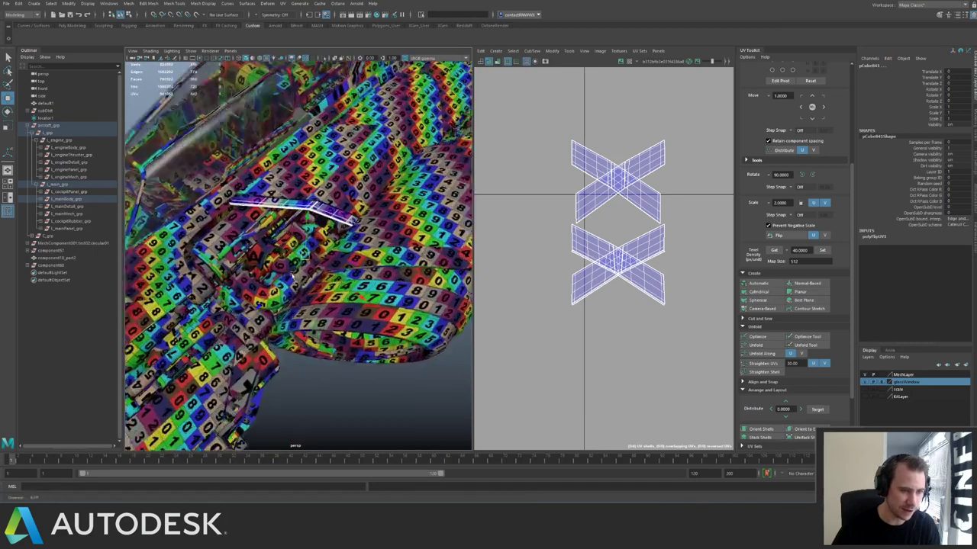
alt+drag(292, 275, 316, 268)
key(space)
drag(235, 272, 265, 294)
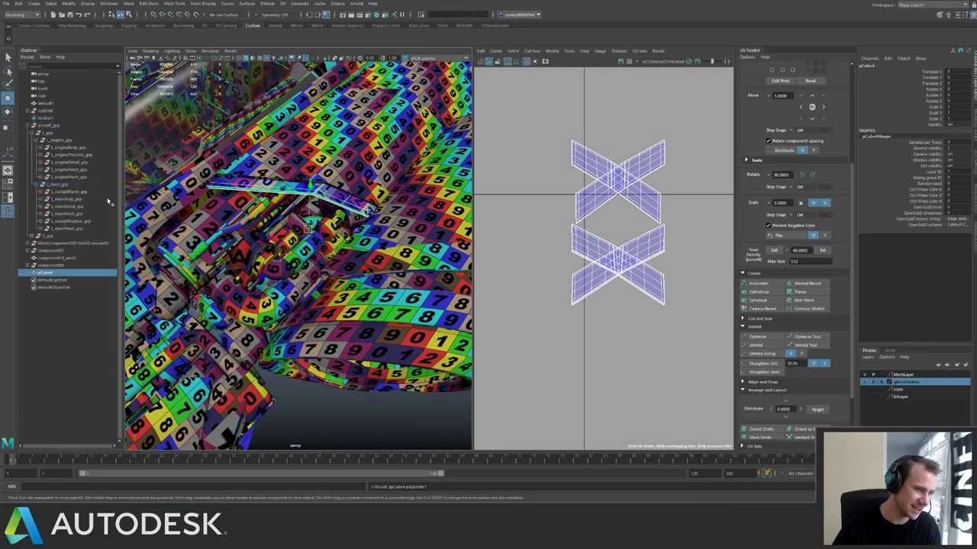
Parent the combined fins under L_mainBody_grp and isolate that group in the viewport.
key(ctrl+z)
click(83, 200)
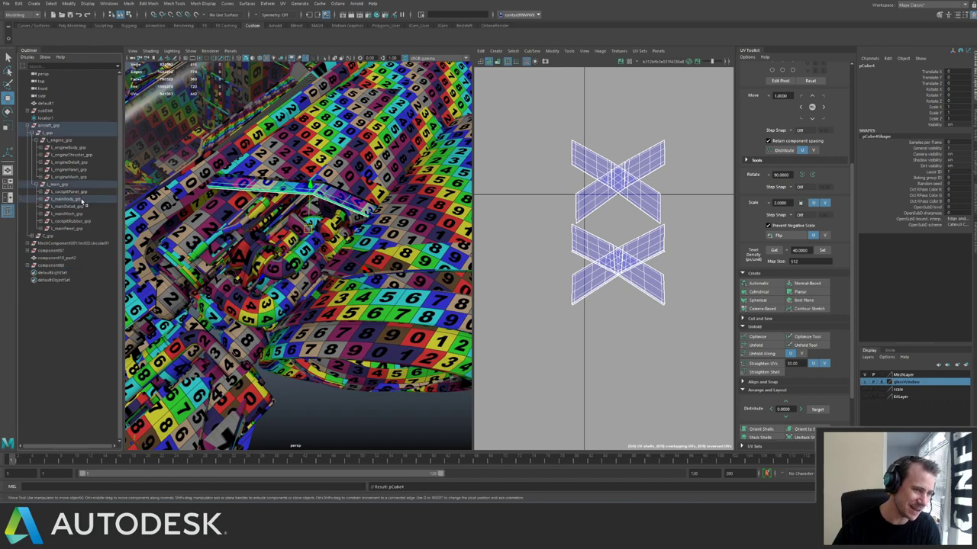
key(ctrl+1)
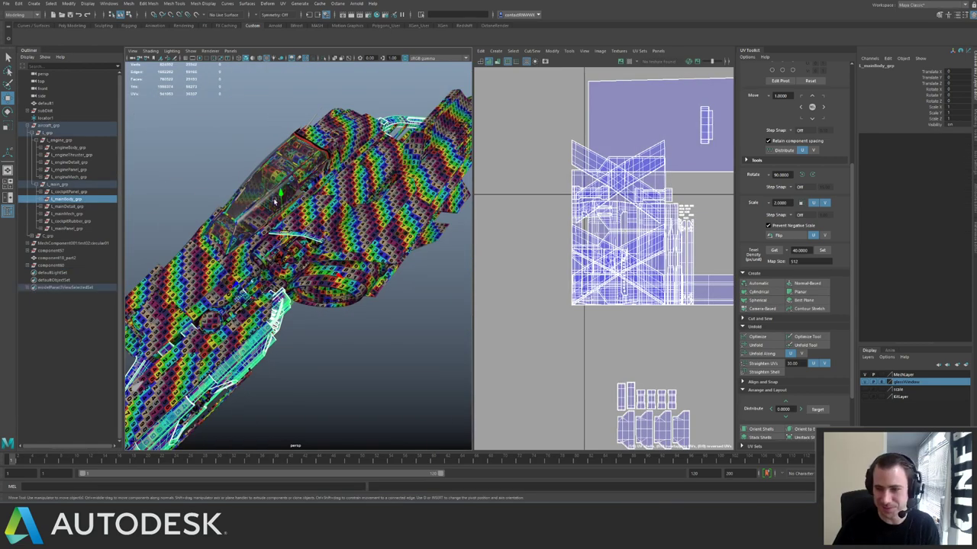
click(275, 156)
alt+drag(275, 156, 315, 222)
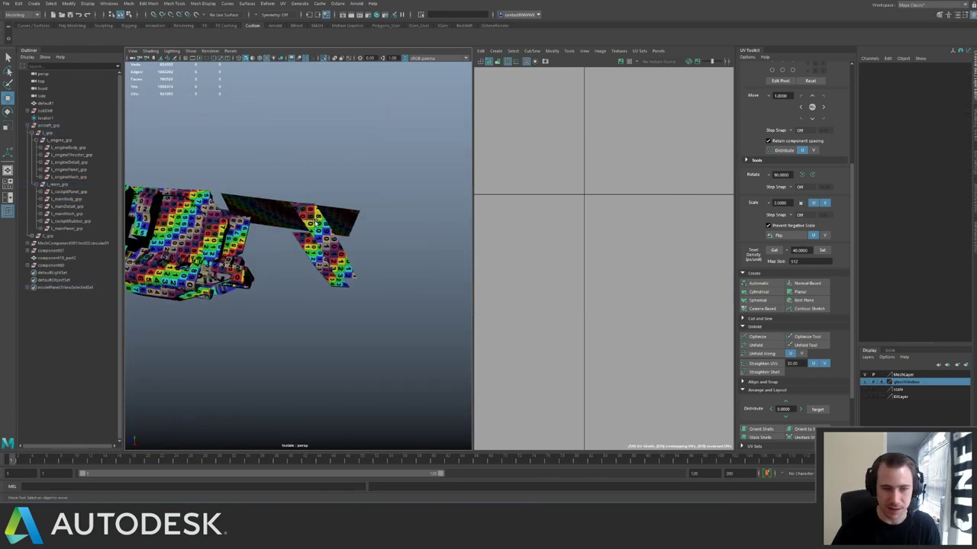
Select all UVs of the combined fins and lay them out.
click(344, 284)
alt+right_drag(683, 280, 554, 232)
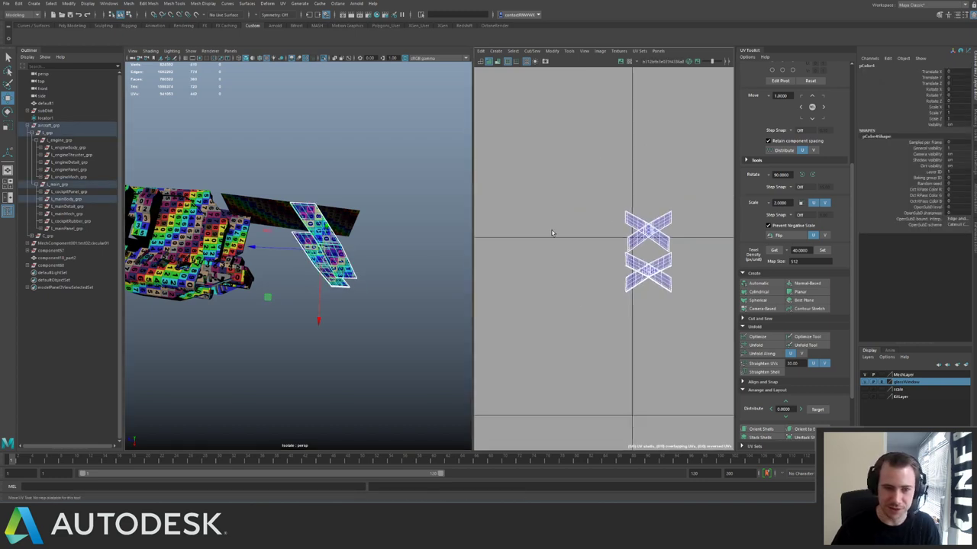
right_drag(585, 196, 622, 197)
drag(585, 197, 687, 309)
alt+right_drag(665, 280, 478, 183)
alt+middle_drag(717, 309, 657, 219)
key(ctrl+l)
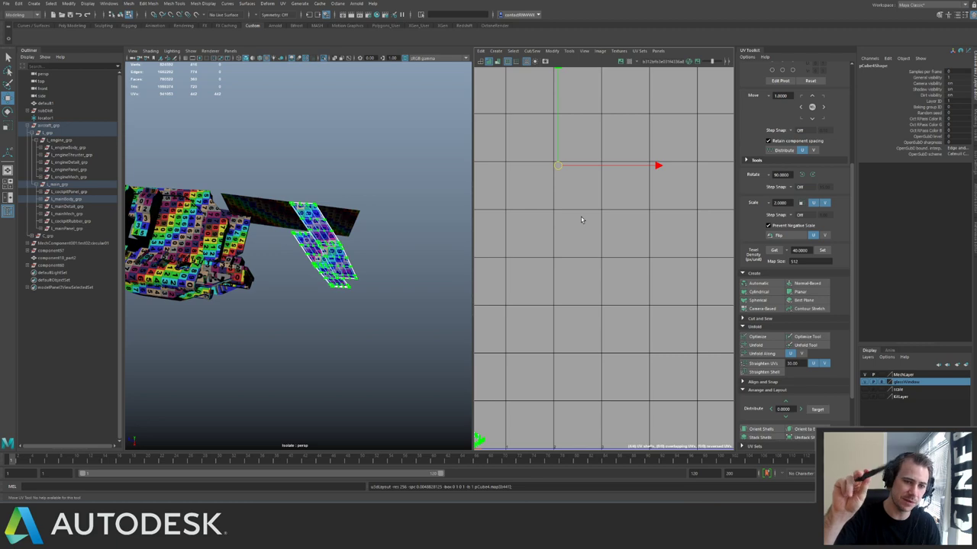
Move the laid-out fin shells into the empty tile on the negative U side of the UV origin.
alt+right_drag(713, 261, 631, 242)
alt+middle_drag(584, 256, 702, 225)
alt+right_drag(610, 236, 686, 267)
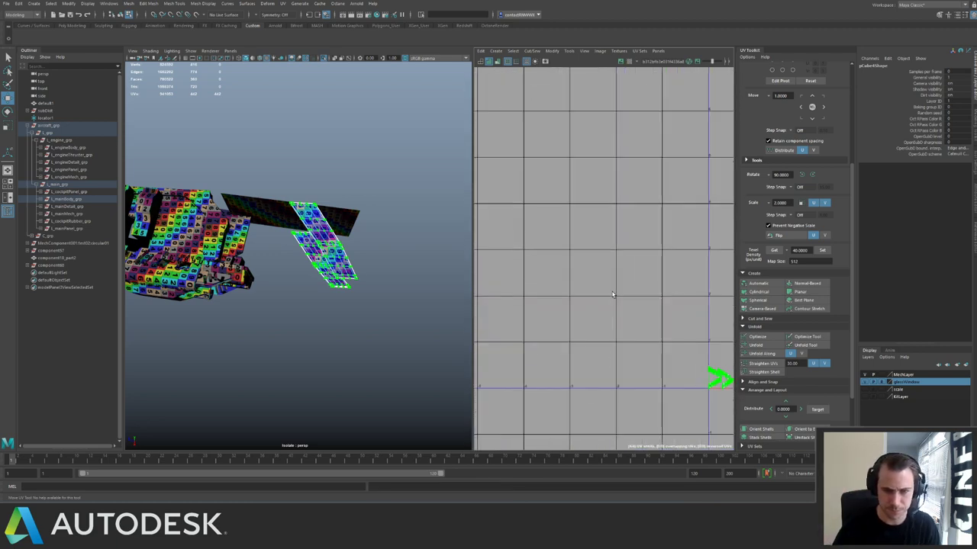
drag(662, 339, 726, 396)
alt+middle_drag(624, 287, 513, 230)
drag(574, 298, 647, 351)
drag(612, 322, 561, 292)
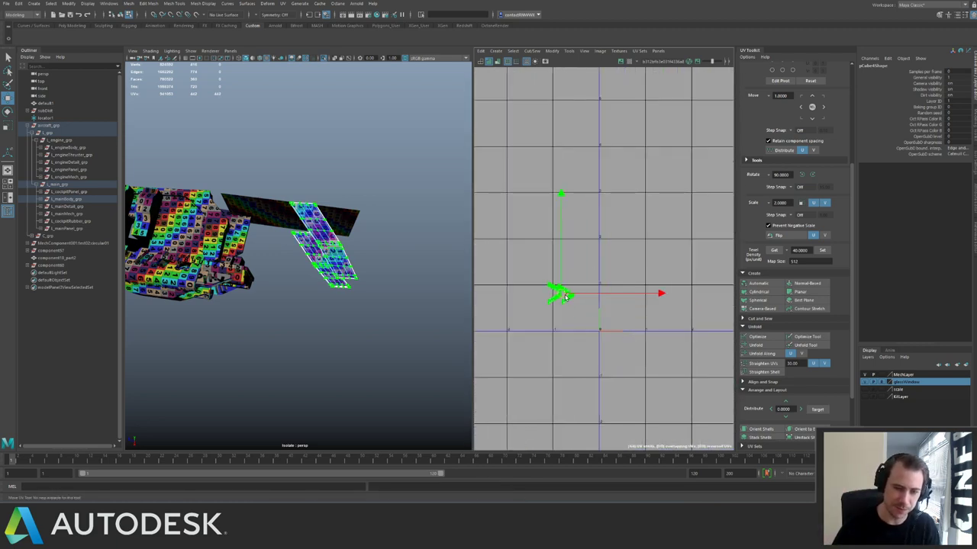
Isolate the large flat plate beside the fins.
right_drag(309, 236, 328, 221)
click(286, 211)
click(324, 58)
alt+drag(299, 150, 289, 210)
alt+right_drag(289, 210, 343, 225)
alt+drag(343, 225, 290, 194)
key(ctrl+1)
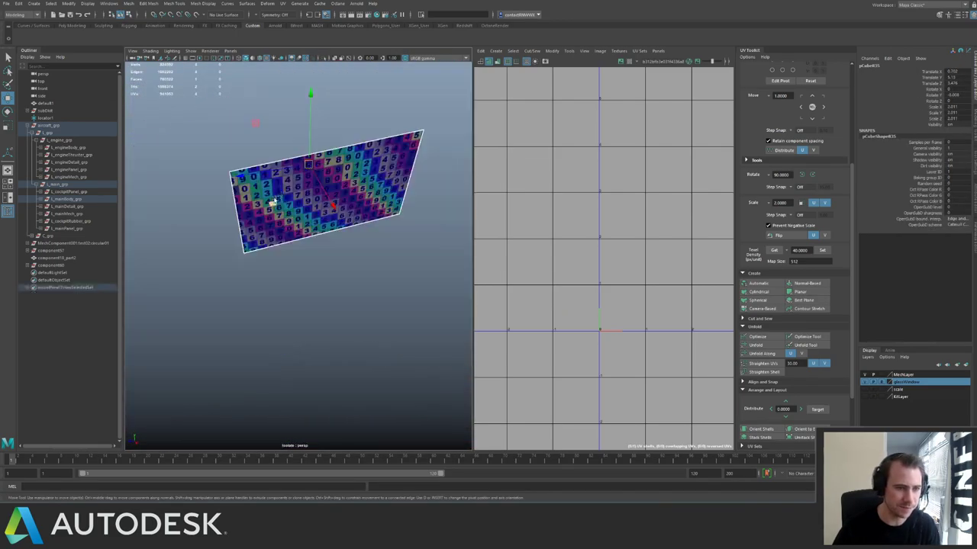
Insert multiple evenly spaced edge loops across the plate's length and height with the Insert Edge Loop Tool.
shift+right_drag(283, 193, 248, 228)
click(241, 173)
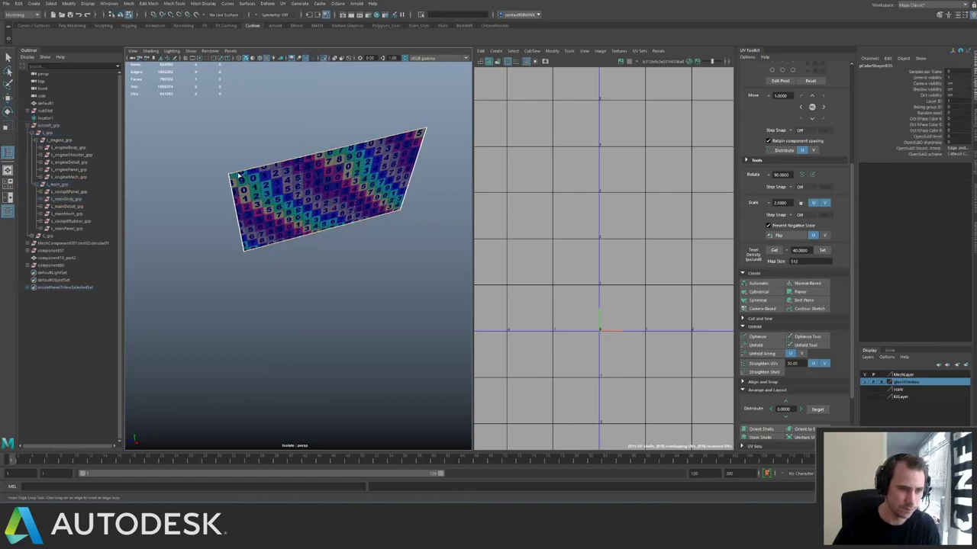
click(291, 165)
click(324, 153)
click(395, 164)
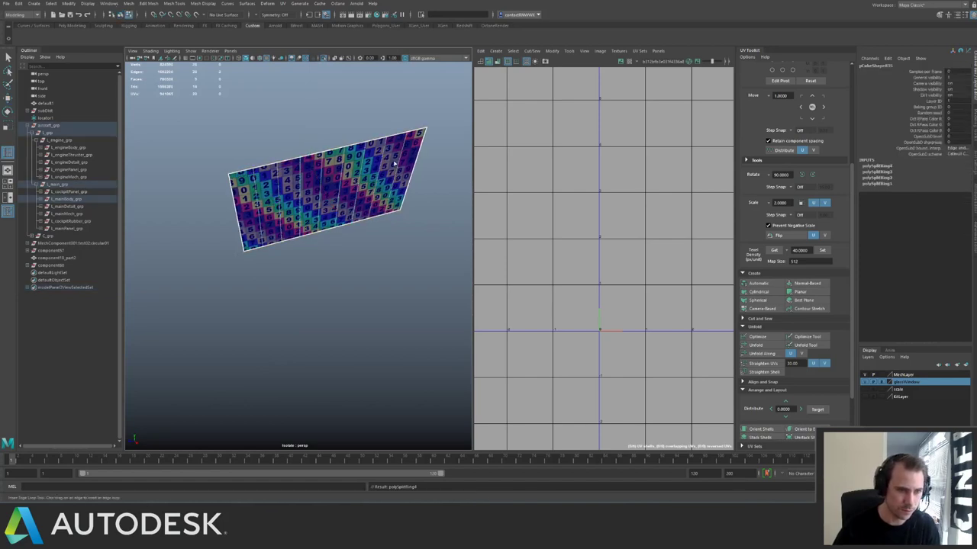
click(361, 165)
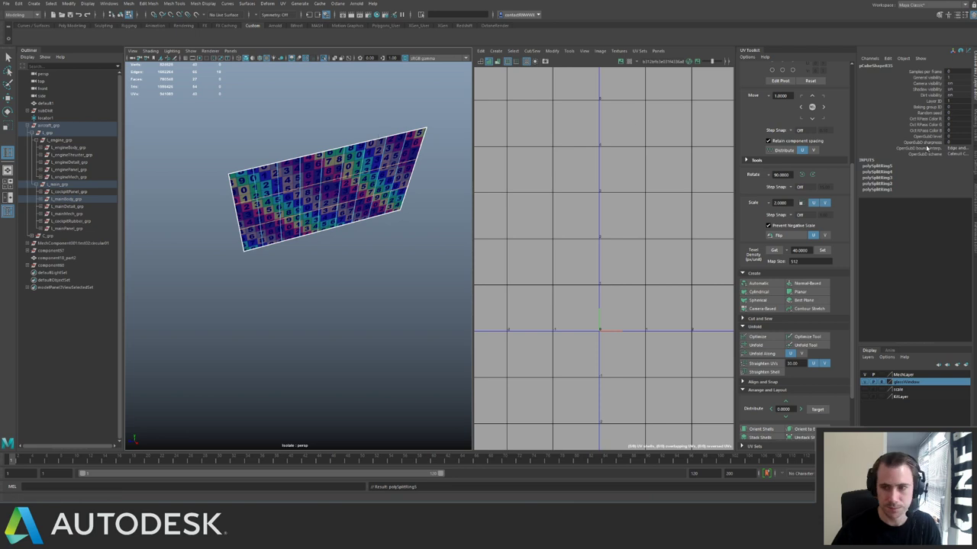
Set the Insert Edge Loop Tool to Equal distance from edge and add supporting loops close to the plate's borders.
click(974, 161)
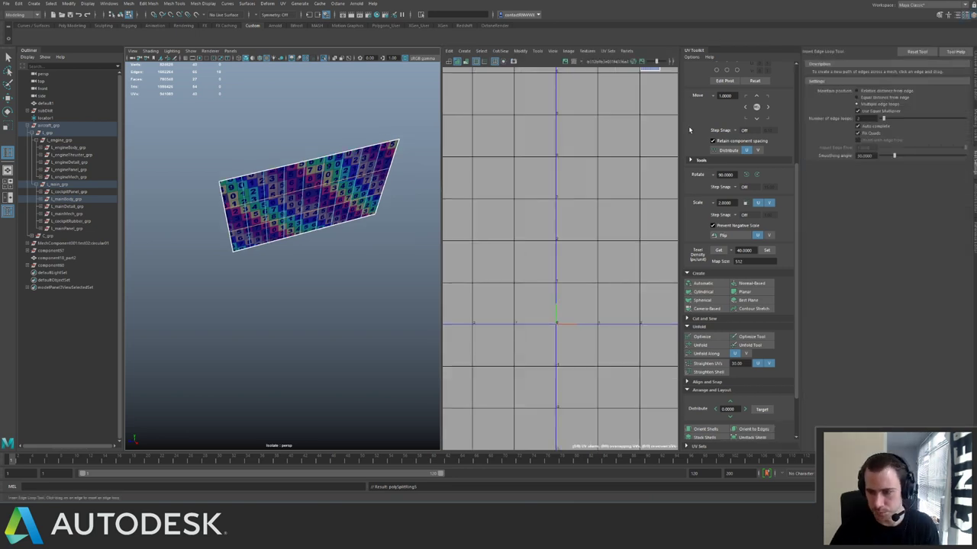
click(857, 98)
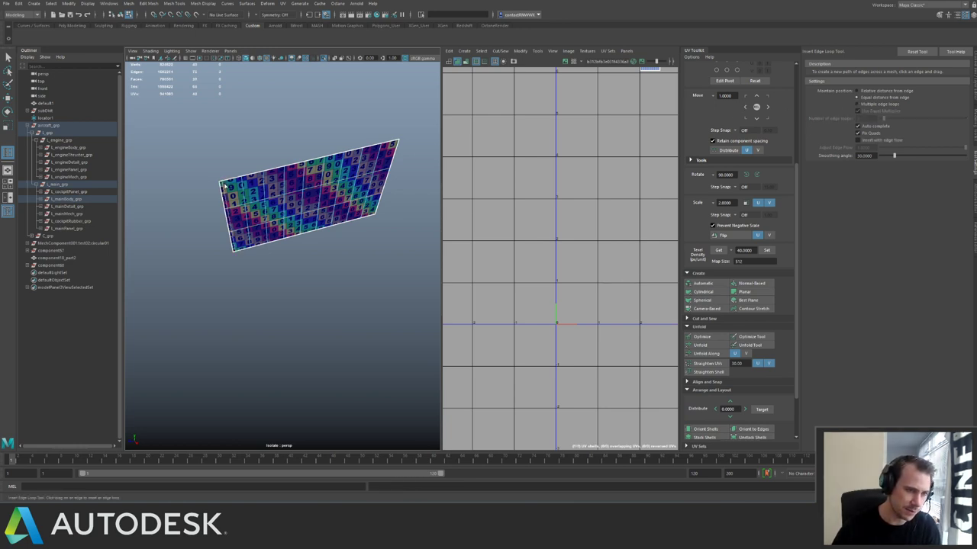
click(222, 185)
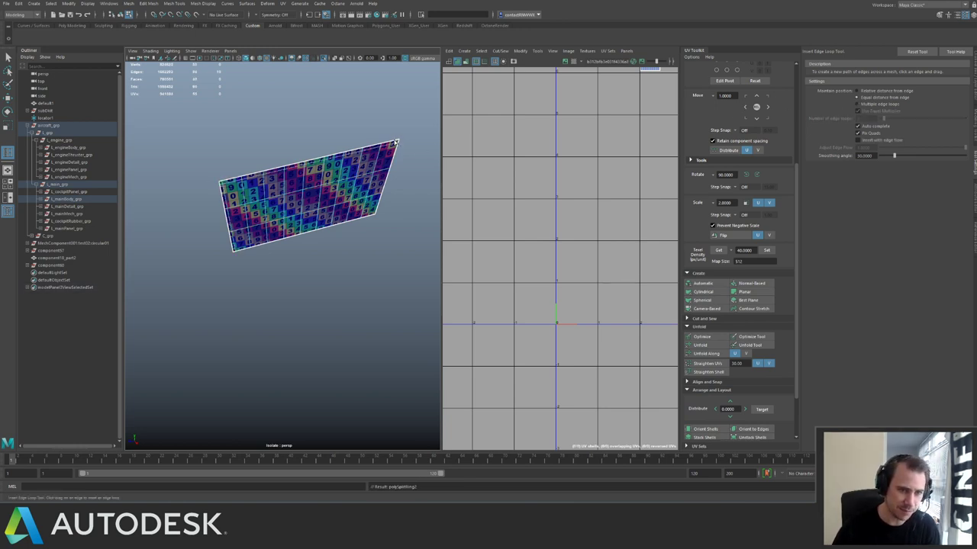
click(375, 215)
Select all UVs of the flat plate and lay them out.
key(q)
key(f)
key(F12)
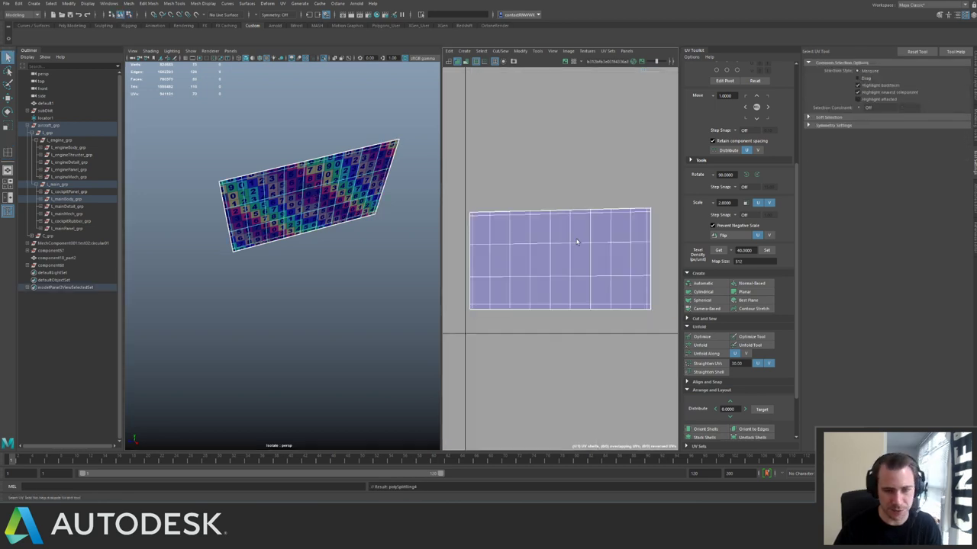
scroll(578, 245, down, 4)
drag(486, 206, 634, 283)
scroll(633, 283, down, 3)
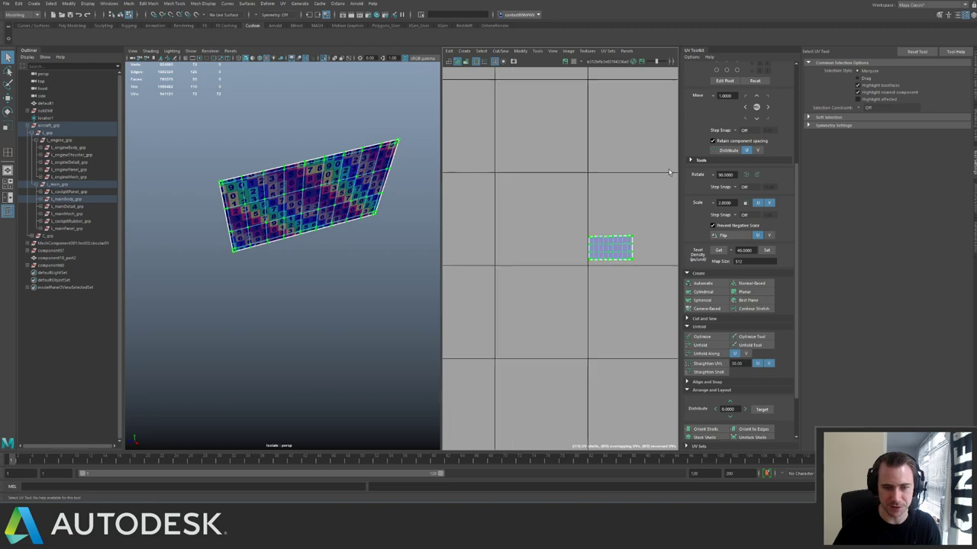
alt+middle_drag(566, 223, 488, 233)
key(ctrl+l)
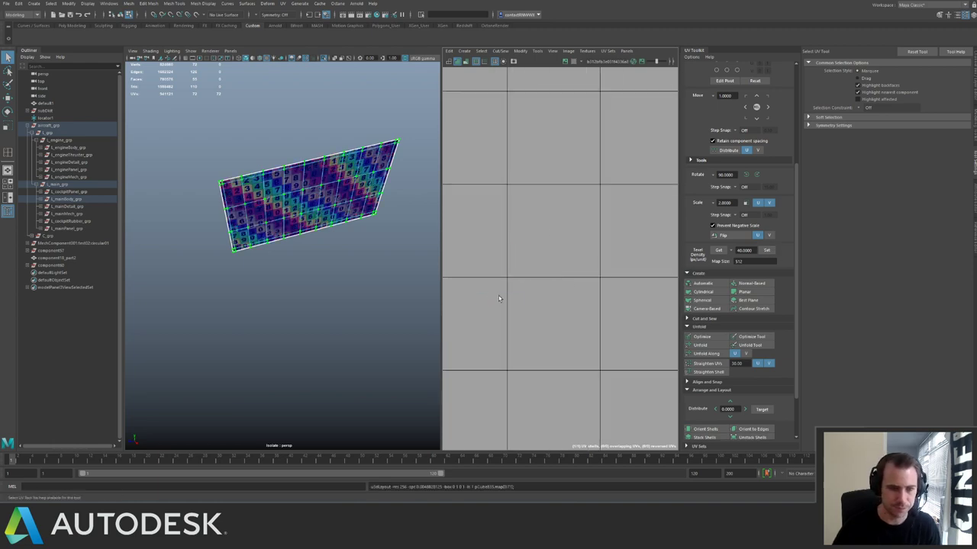
Move the plate's shell to an empty tile on the negative U side, above the fin shells.
scroll(557, 284, down, 8)
key(w)
drag(584, 320, 550, 300)
Show the UVs of the whole L_mainBody_grp and select the flat plate's shell among them.
key(q)
click(116, 199)
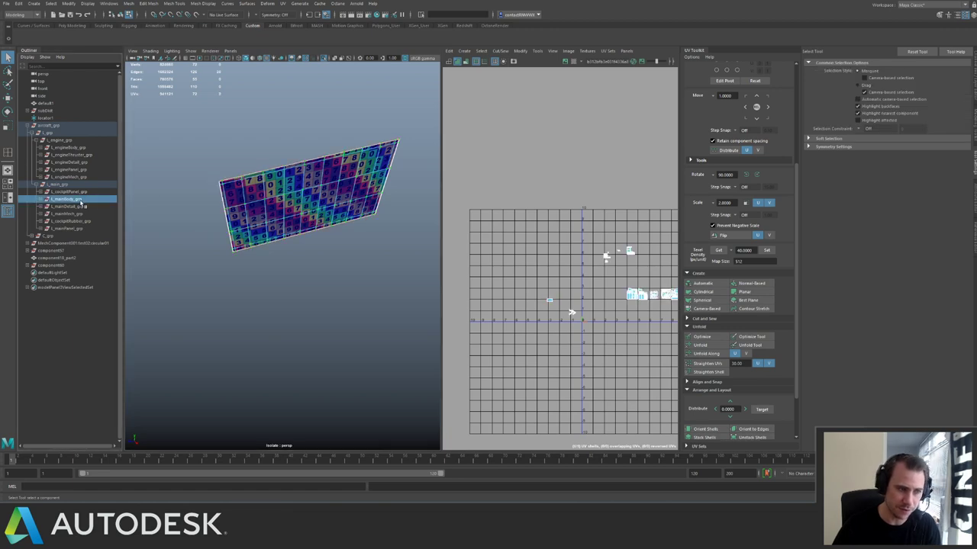
scroll(503, 252, up, 5)
right_drag(489, 243, 507, 220)
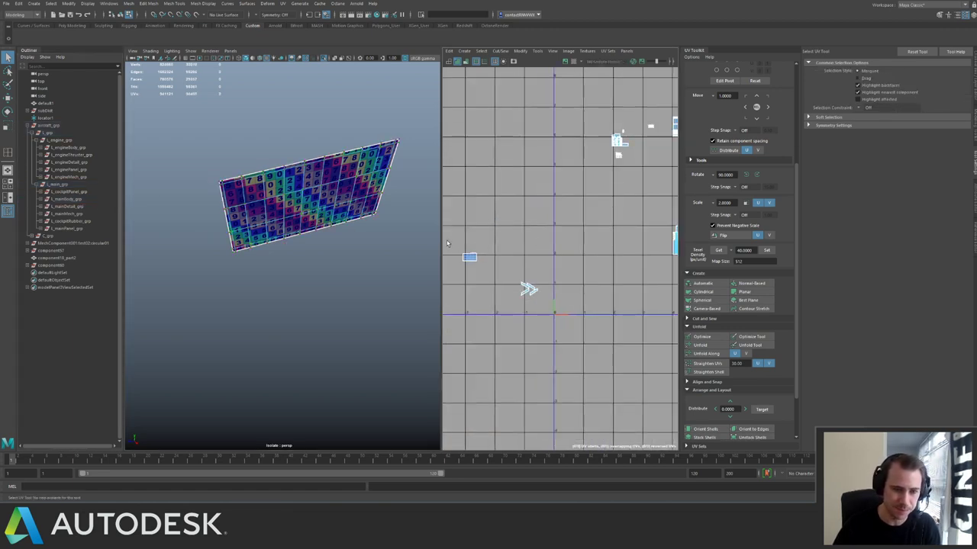
drag(449, 242, 481, 264)
Move the plate's shell into the upper part of the tile holding the other main body shells, directly above them.
alt+middle_drag(563, 206, 425, 286)
alt+right_drag(526, 285, 461, 258)
alt+middle_drag(460, 258, 546, 256)
key(w)
drag(483, 323, 656, 187)
alt+middle_drag(656, 188, 507, 270)
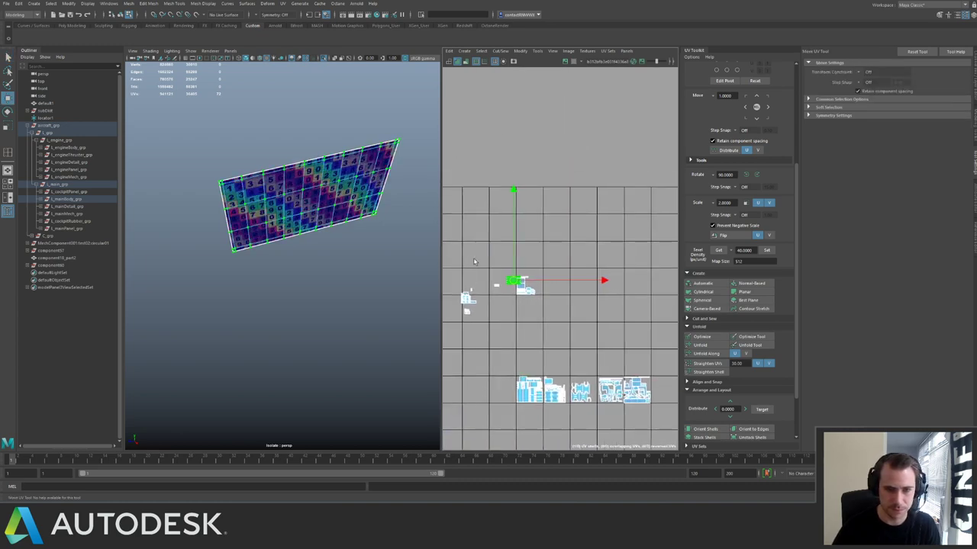
alt+right_drag(507, 271, 620, 329)
drag(538, 307, 565, 288)
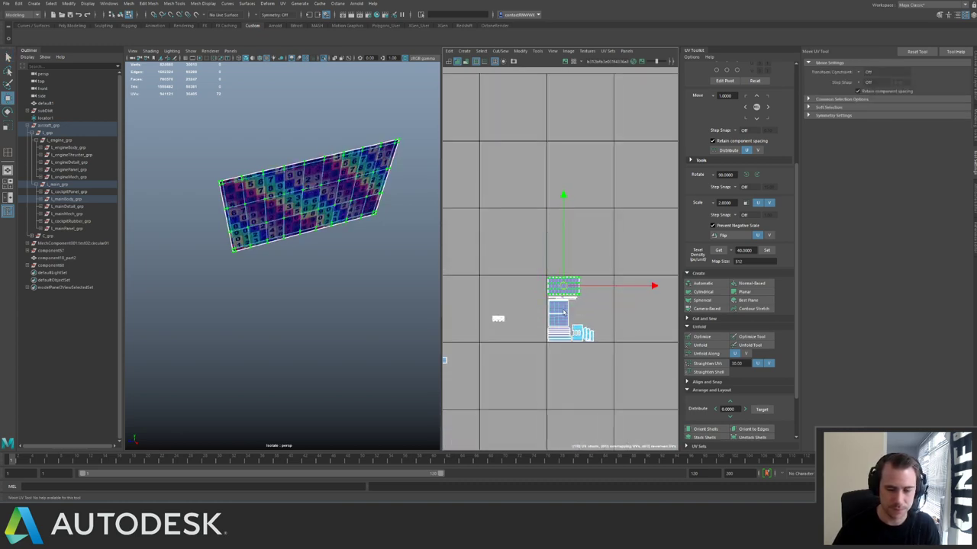
Move the chevron-shaped fin shells to the tile beside the main body shells, on their positive U side.
alt+right_drag(569, 288, 504, 288)
alt+middle_drag(503, 288, 558, 236)
alt+right_drag(569, 241, 473, 255)
scroll(560, 295, up, 3)
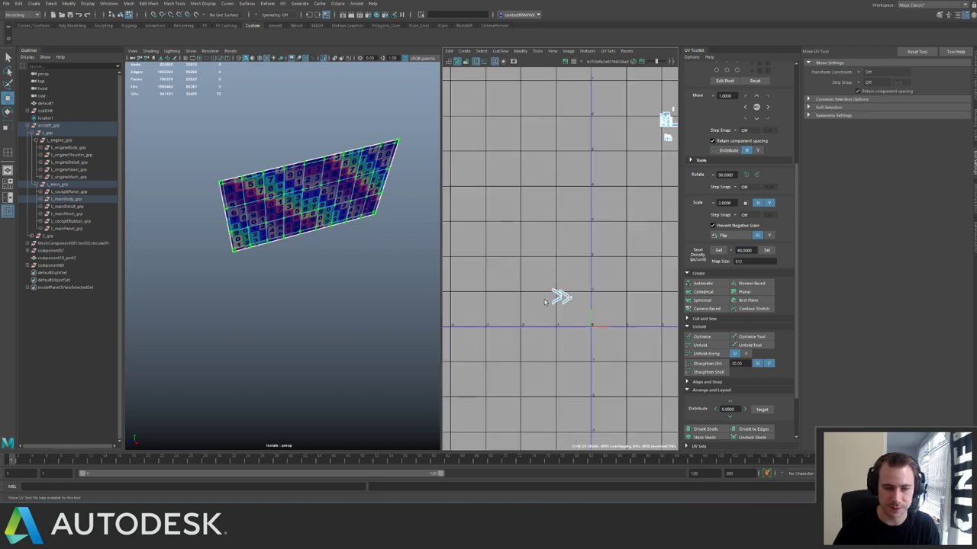
click(565, 297)
alt+middle_drag(573, 307, 506, 333)
scroll(502, 338, up, 1)
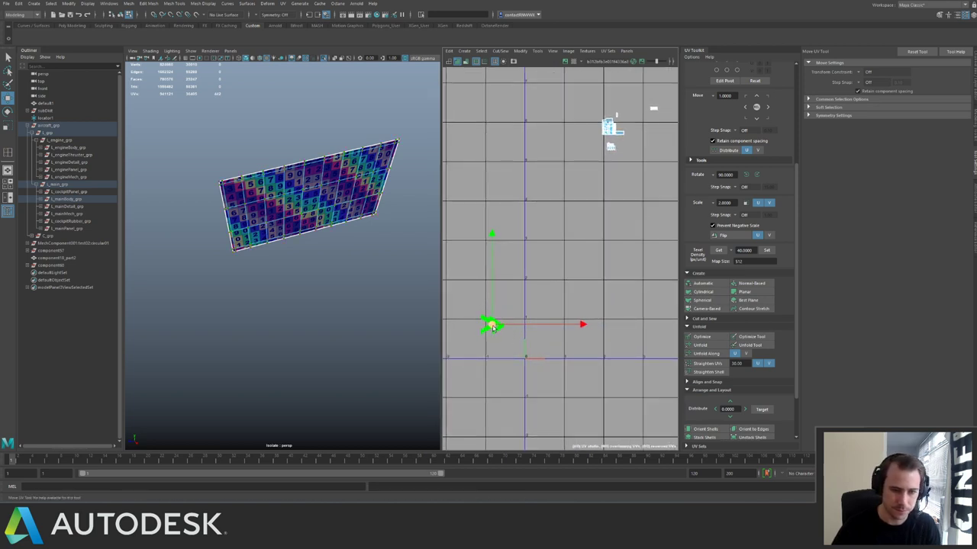
drag(493, 326, 638, 209)
alt+middle_drag(636, 185, 485, 281)
drag(488, 298, 581, 210)
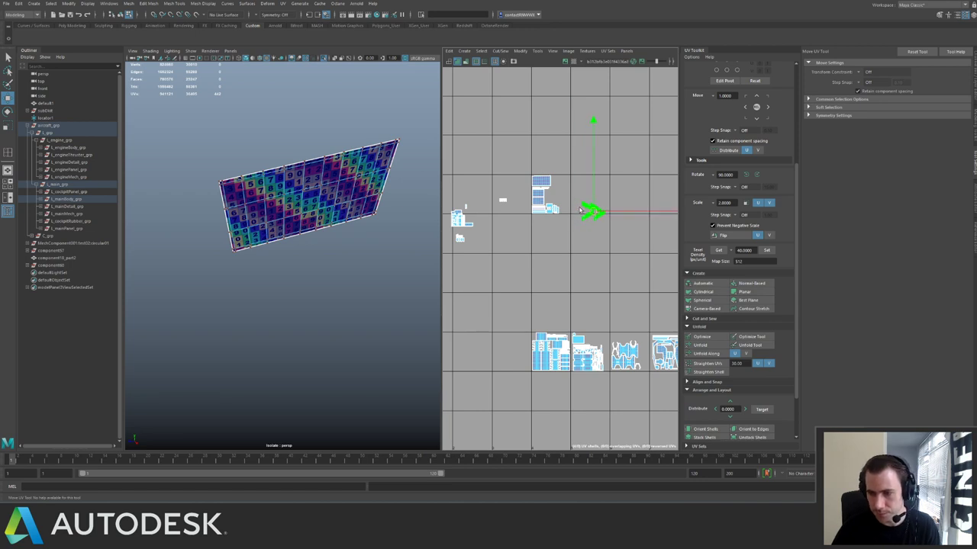
Select the UVs of the overlapping shell cluster away from the sorted tiles and isolate the parts they belong to.
alt+middle_drag(580, 221, 657, 237)
alt+right_drag(498, 219, 610, 235)
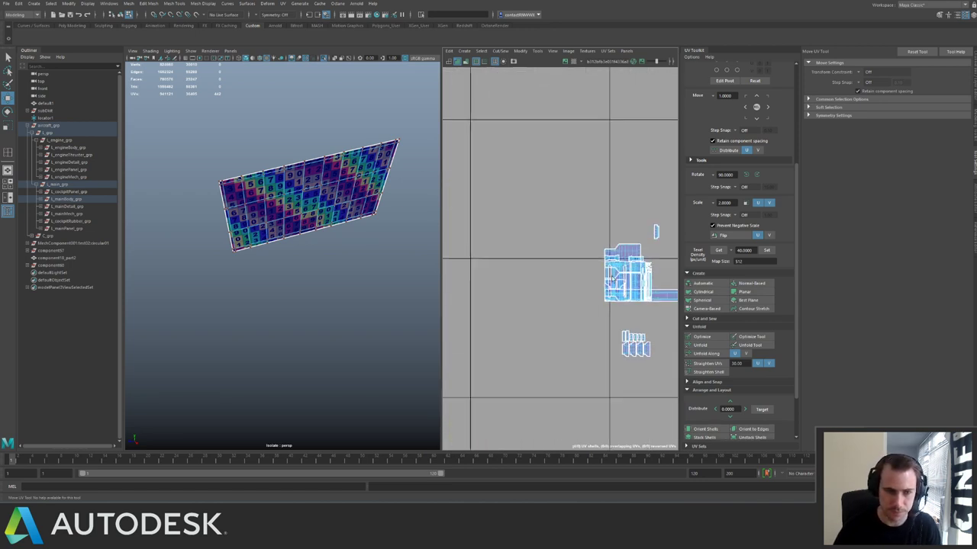
alt+middle_drag(610, 235, 502, 194)
drag(593, 341, 474, 167)
alt+drag(326, 210, 313, 238)
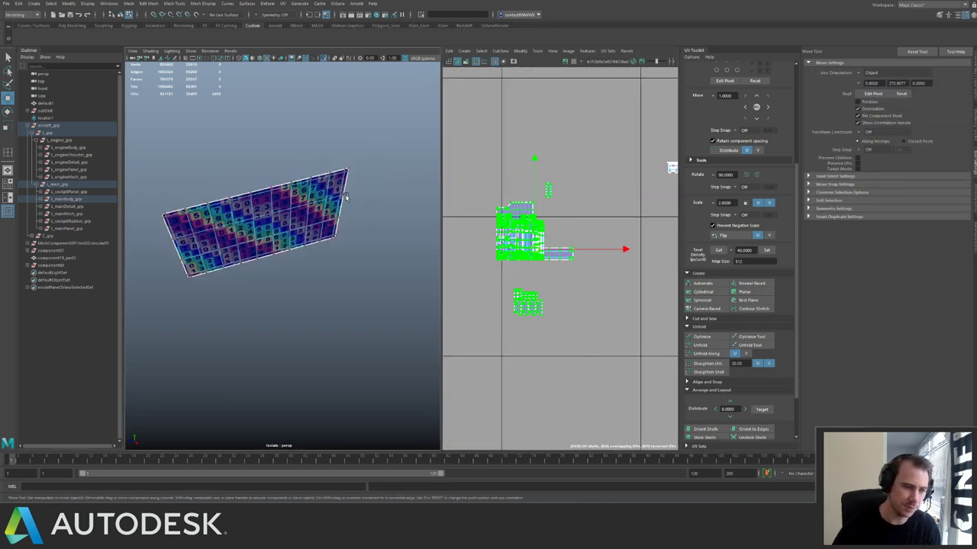
key(ctrl+1)
alt+right_drag(306, 200, 260, 202)
alt+middle_drag(260, 201, 319, 186)
alt+drag(319, 186, 305, 196)
alt+right_drag(305, 196, 363, 221)
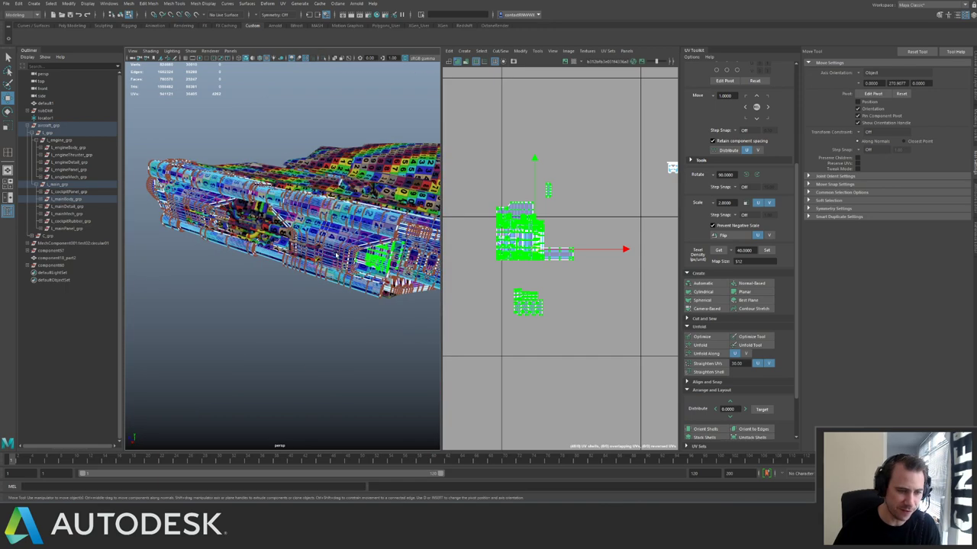
alt+middle_drag(362, 222, 237, 264)
key(ctrl+1)
Select the long housing with its adjoining end piece, set the texel density of their UVs to 40 and lay them out.
alt+drag(232, 252, 297, 240)
click(306, 238)
click(306, 236)
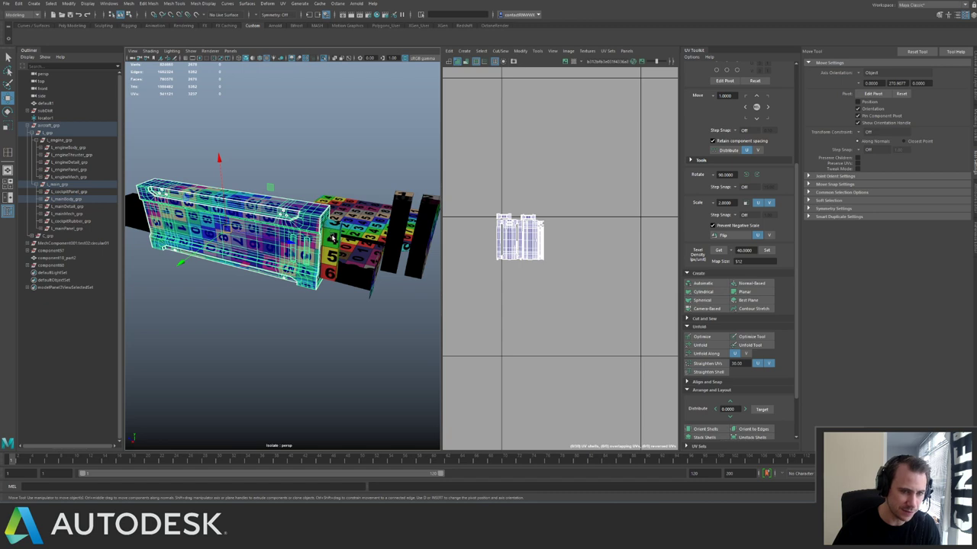
click(336, 240)
scroll(592, 245, down, 3)
key(F12)
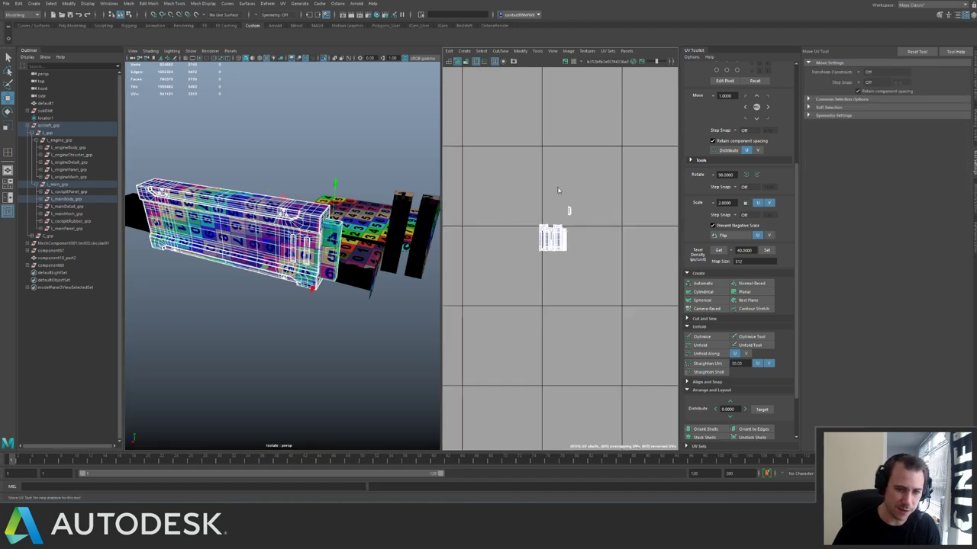
drag(526, 191, 586, 272)
click(766, 250)
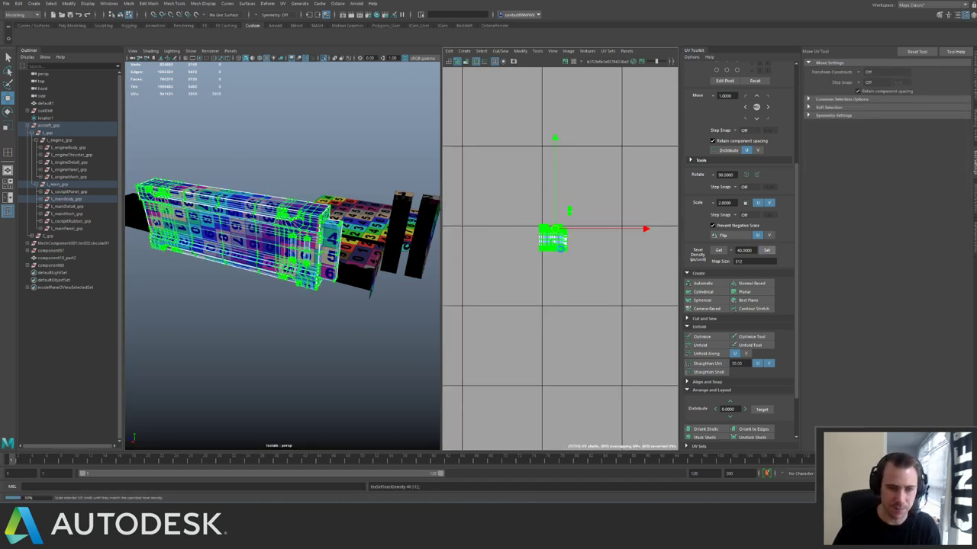
key(ctrl+l)
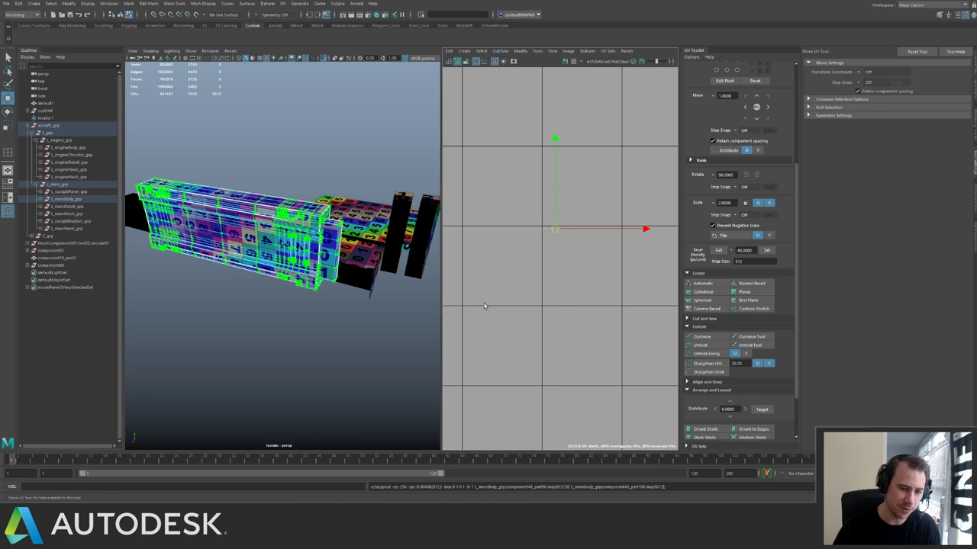
Move the housing's laid-out shells to an empty area on the negative U side.
key(f)
alt+right_drag(619, 297, 489, 210)
key(w)
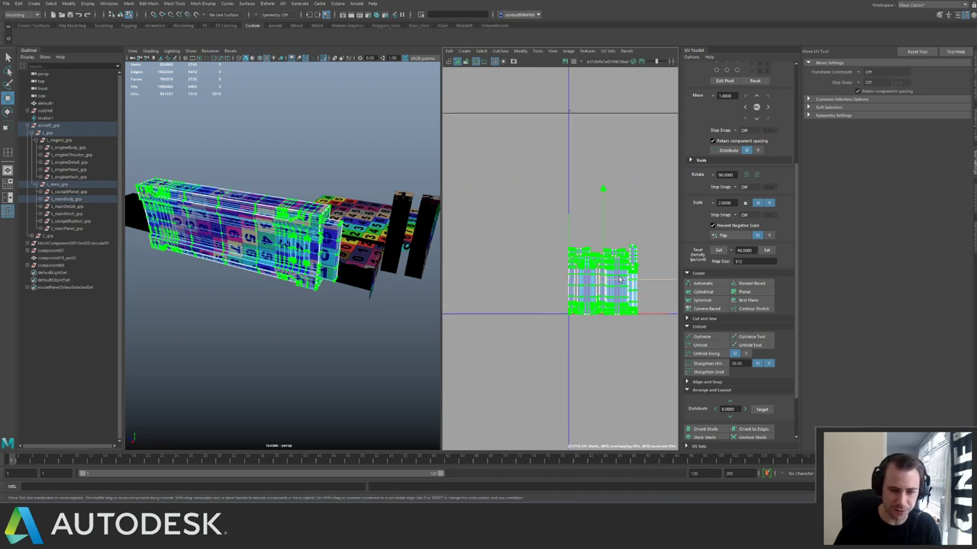
scroll(620, 280, down, 3)
drag(556, 283, 465, 213)
Select the wide block with bevelled corners beside the housing, along with all of its UVs.
alt+drag(381, 229, 263, 239)
click(263, 239)
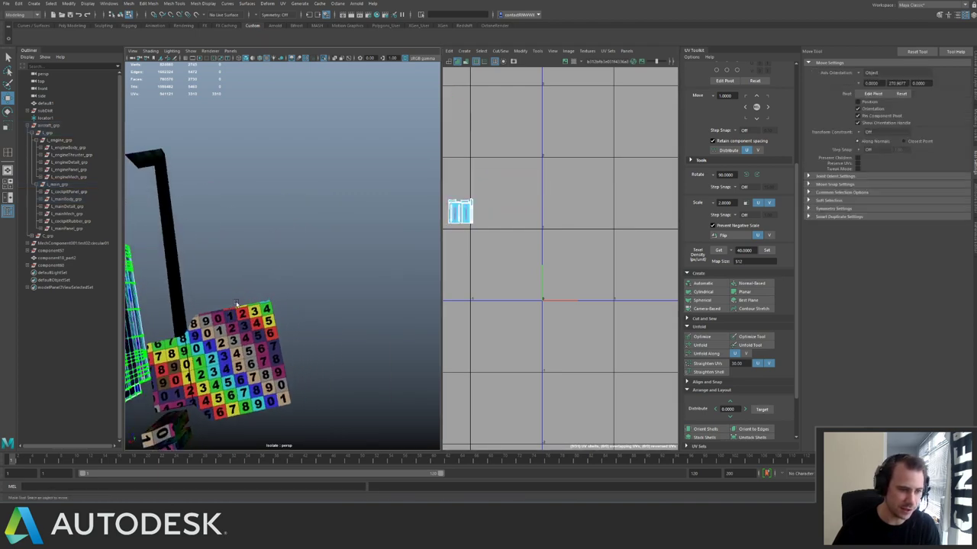
click(221, 324)
alt+middle_drag(208, 251, 248, 247)
click(265, 315)
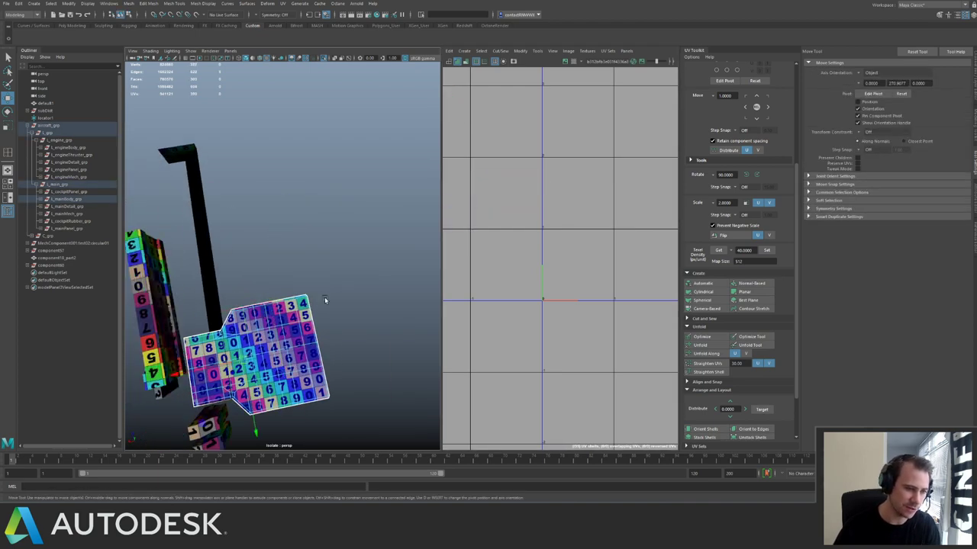
scroll(422, 245, down, 6)
key(f)
scroll(488, 232, down, 5)
drag(624, 208, 536, 288)
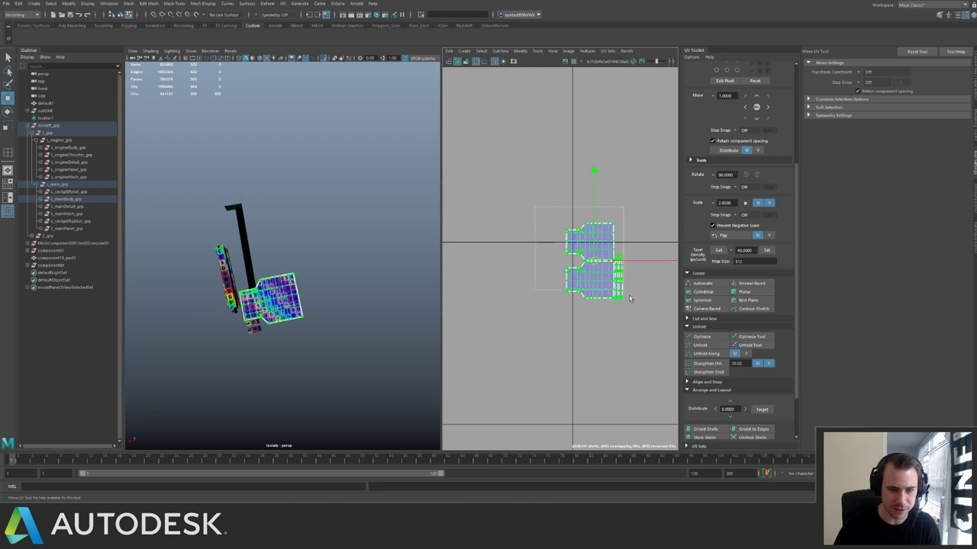
Set the bevelled block's texel density to 40 and move its shells over to the negative U side.
scroll(596, 191, down, 3)
click(767, 251)
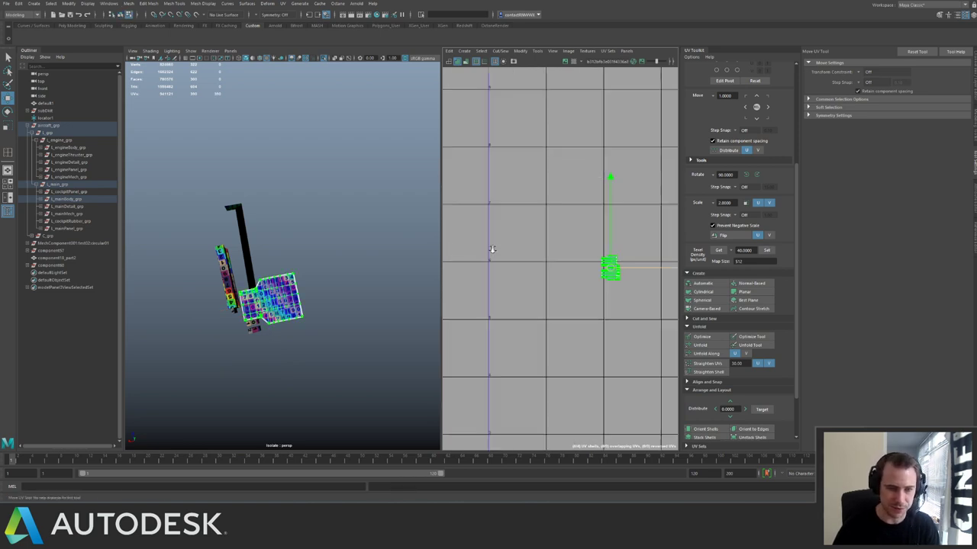
drag(600, 249, 554, 271)
Try the Multi-Cut tool on the bevelled block and undo the last operations.
right_drag(246, 311, 253, 283)
click(254, 284)
click(272, 298)
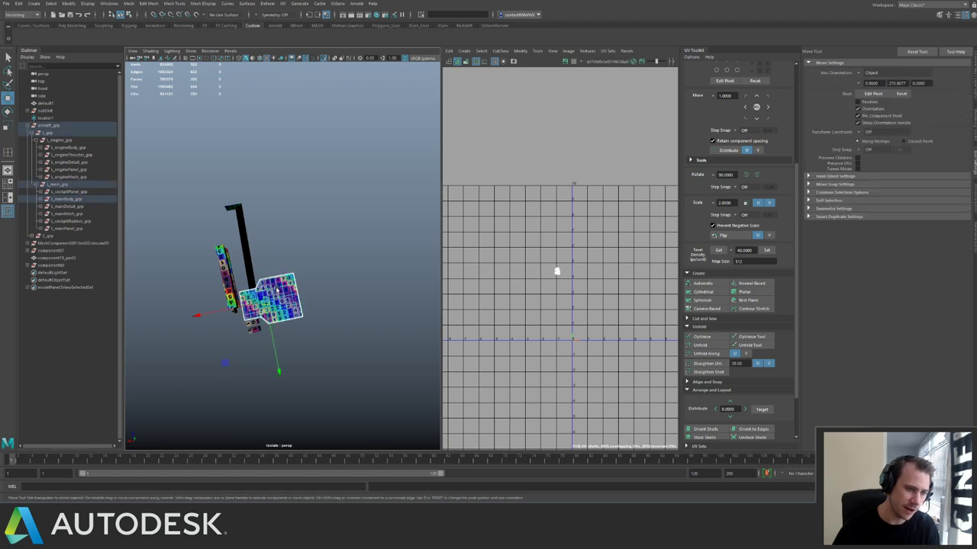
shift+right_click(277, 286)
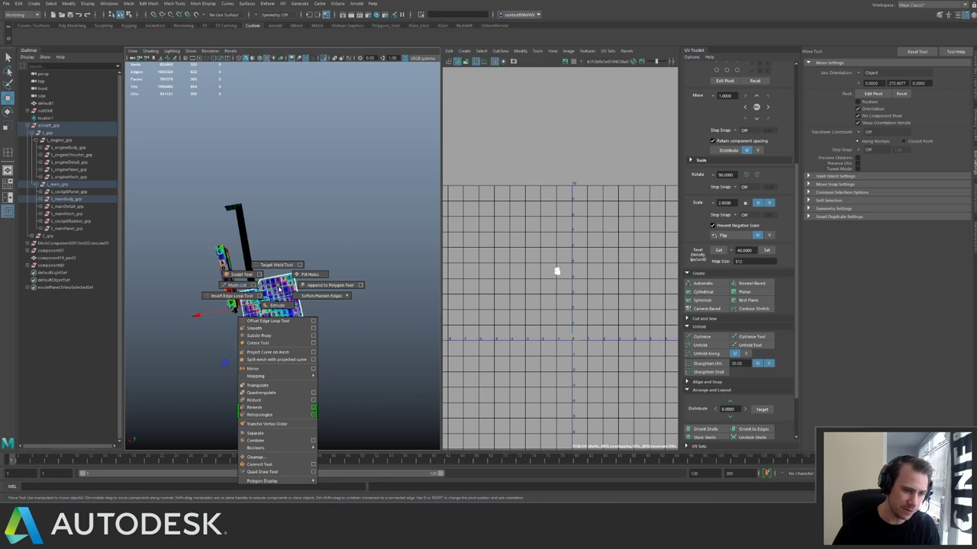
click(279, 286)
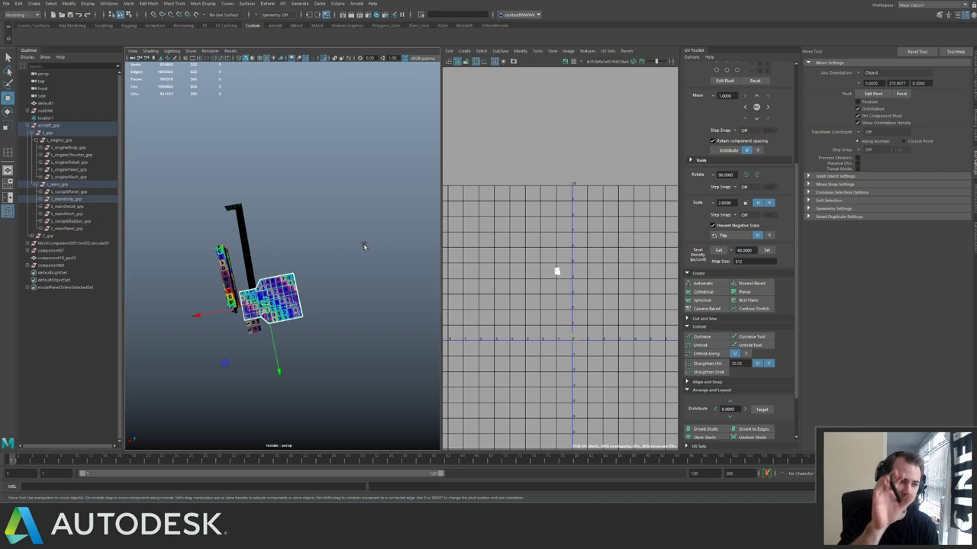
shift+right_drag(276, 291, 279, 290)
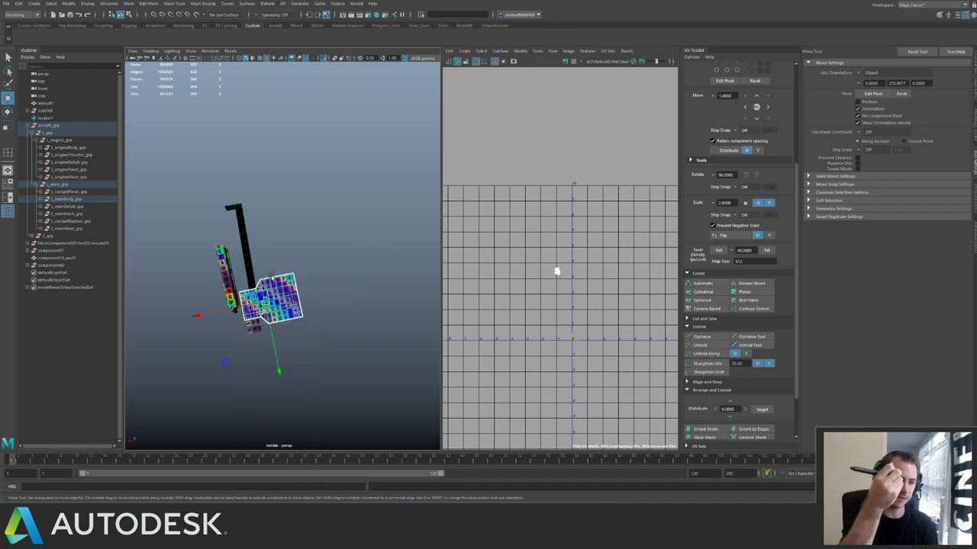
shift+right_drag(291, 284, 252, 299)
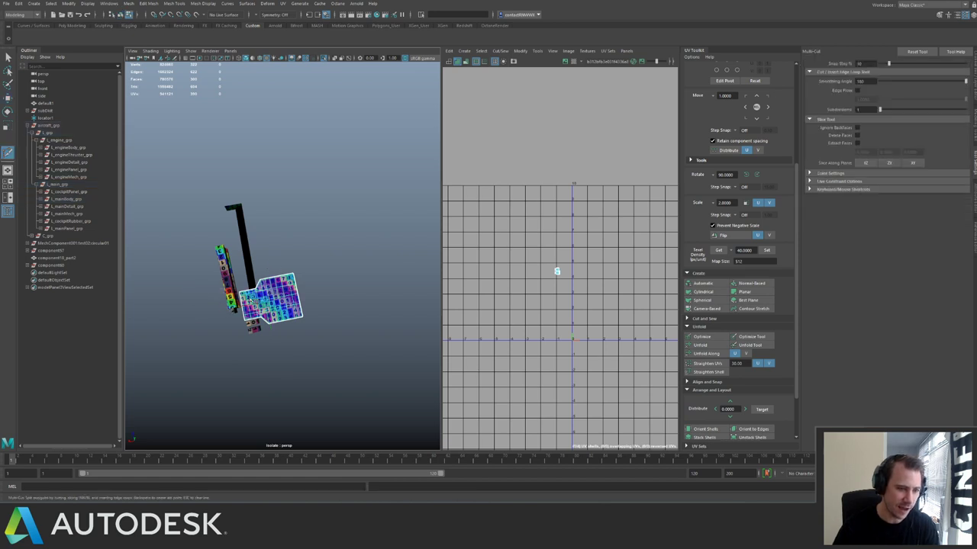
key(ctrl+z)
key(ctrl+z)
key(ctrl+z)
key(ctrl+z)
key(ctrl+z)
key(ctrl+z)
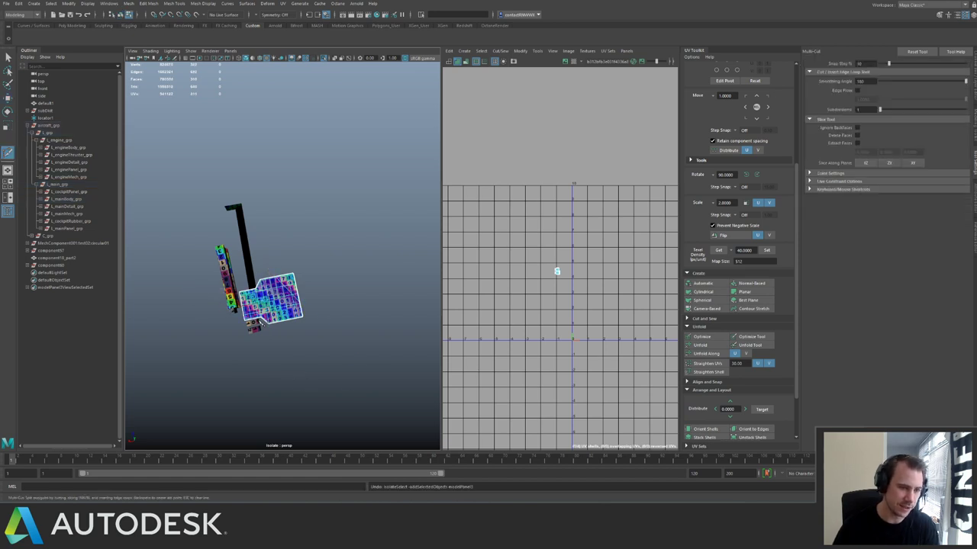
Try the Insert Edge Loop tool on the flat face of the bevelled block.
alt+drag(315, 288, 348, 269)
key(q)
alt+right_drag(305, 275, 353, 292)
alt+drag(353, 292, 321, 258)
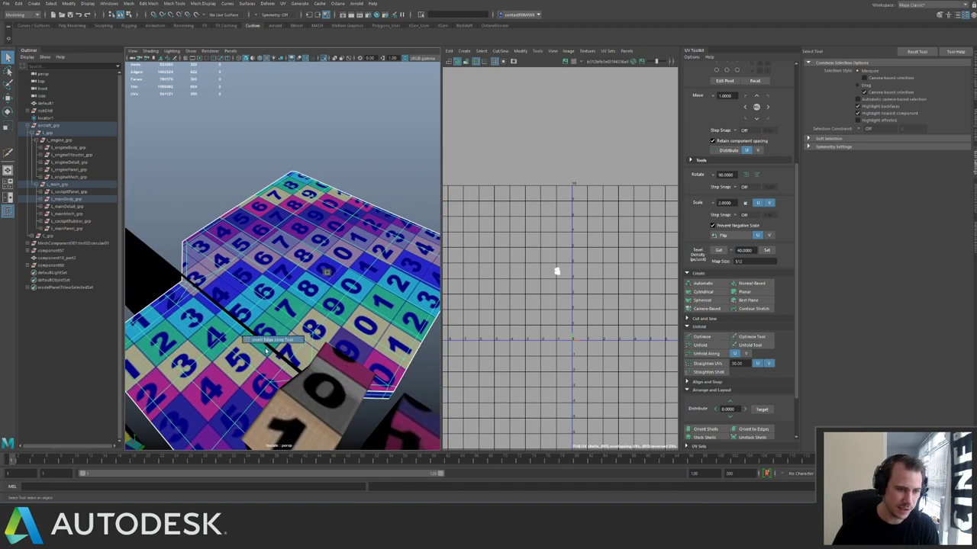
shift+right_drag(321, 258, 315, 251)
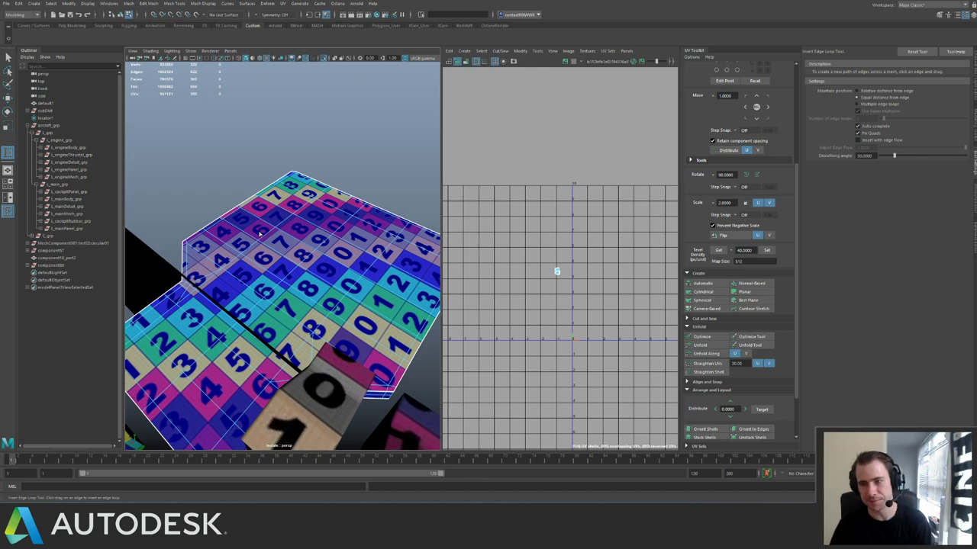
click(295, 254)
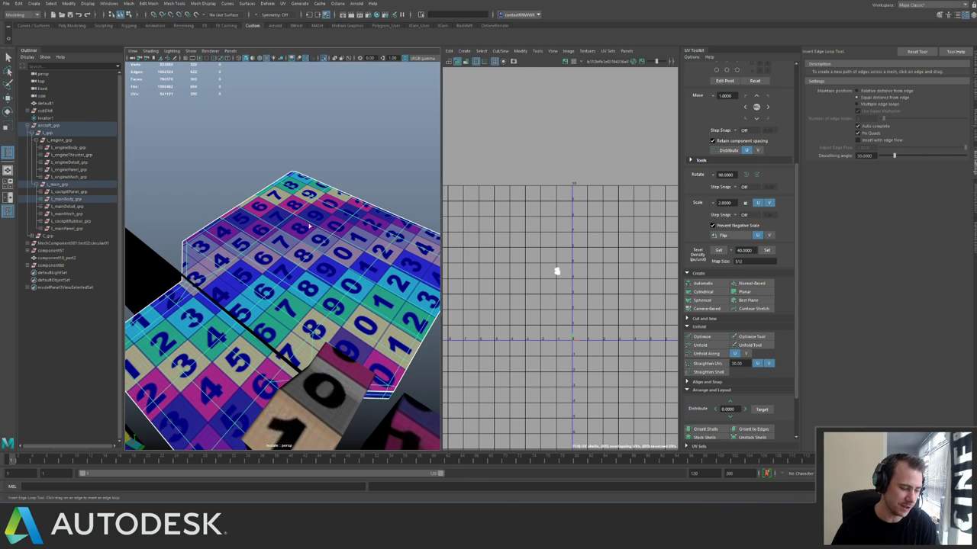
Move the bevelled block's shells farther out to an empty tile on the negative U side.
alt+right_drag(315, 272, 216, 192)
right_drag(551, 273, 555, 285)
key(w)
drag(567, 280, 530, 294)
Select the two small end blocks and move their shells to the tile just below the bevelled block's shells.
right_drag(279, 292, 288, 285)
click(288, 285)
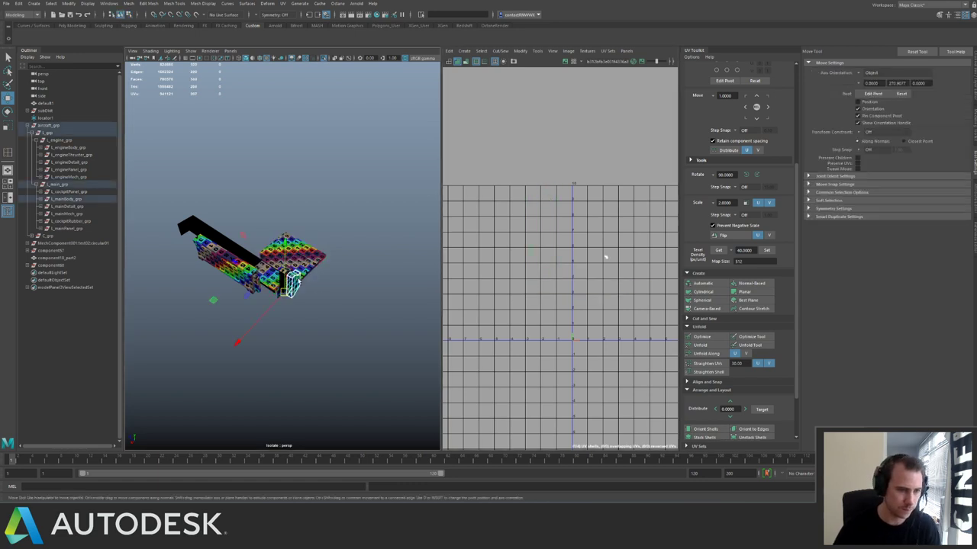
alt+drag(287, 285, 343, 284)
alt+right_drag(344, 284, 408, 257)
shift+click(295, 291)
click(335, 302)
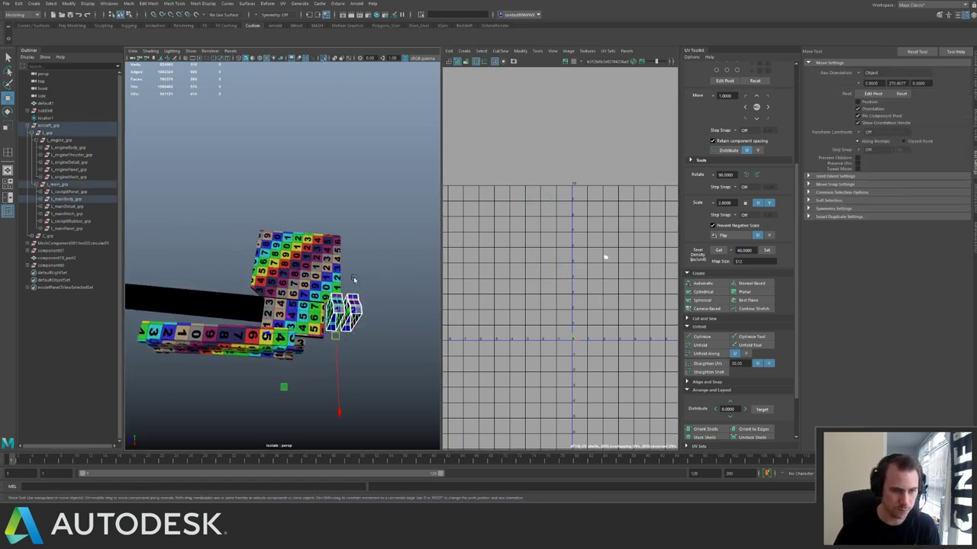
right_drag(603, 257, 604, 269)
drag(596, 250, 531, 307)
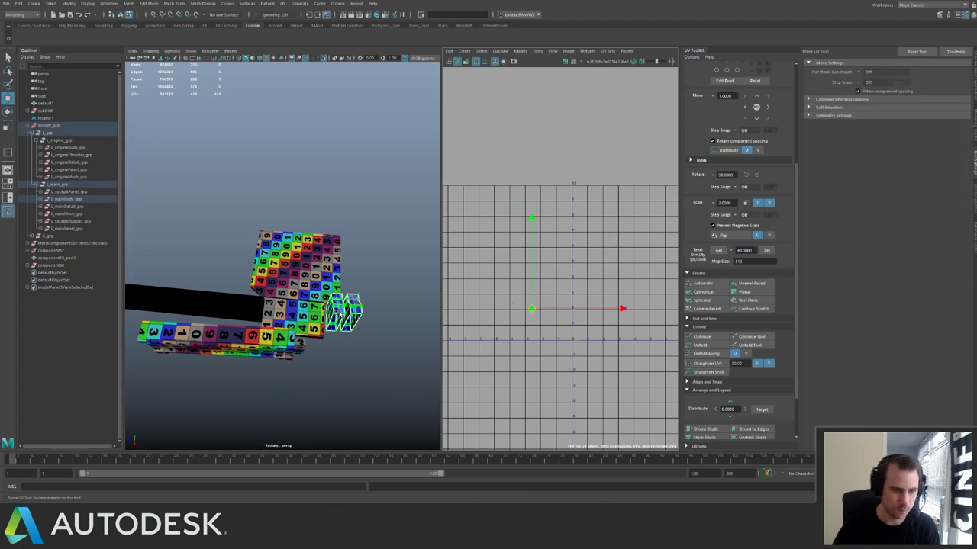
Select the long bar next to the housing and toggle isolation to check the part against the model.
right_drag(343, 305, 354, 295)
click(227, 297)
alt+right_drag(228, 297, 162, 225)
alt+drag(162, 224, 312, 167)
alt+middle_drag(288, 212, 229, 229)
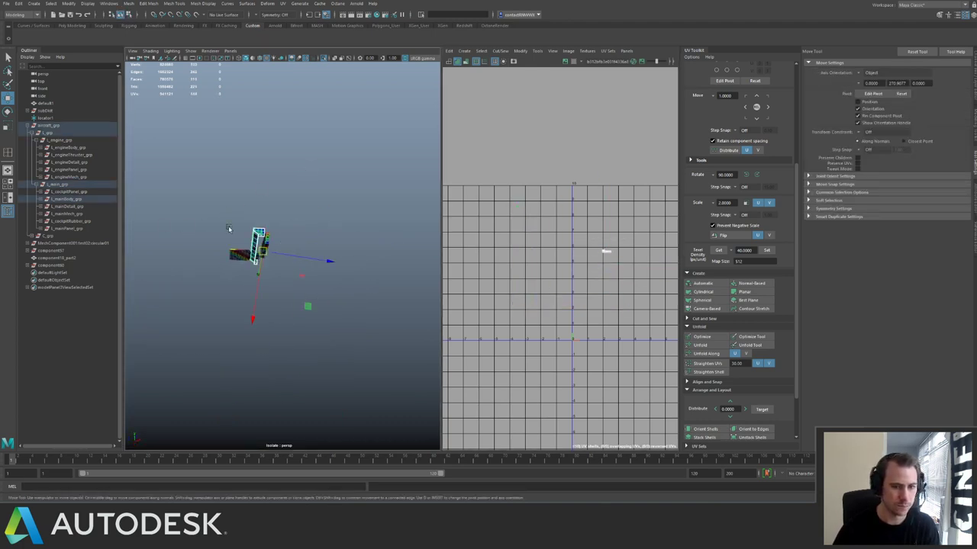
alt+right_drag(229, 229, 306, 280)
alt+drag(275, 260, 291, 282)
key(ctrl+1)
key(ctrl+1)
Select all UVs of the long bar and move its shells to an empty tile on the negative U side.
alt+right_drag(596, 292, 551, 271)
drag(583, 240, 637, 277)
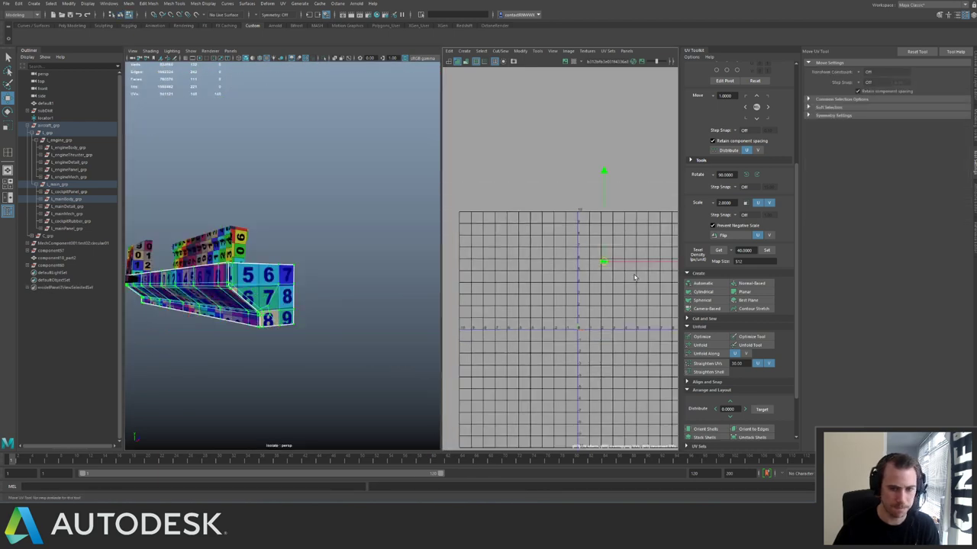
key(f)
alt+right_drag(614, 268, 313, 203)
middle_drag(607, 274, 514, 261)
key(q)
scroll(238, 239, down, 3)
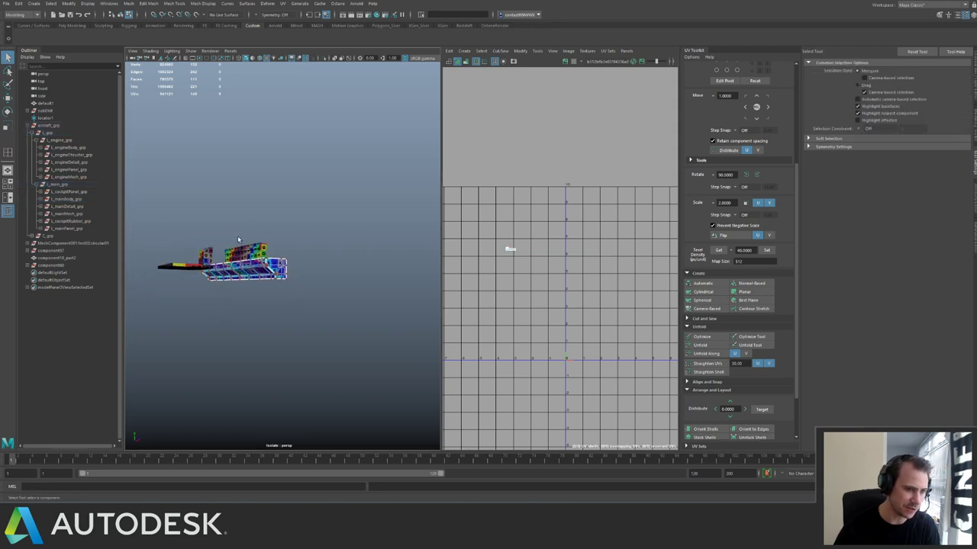
Select L_mainBody_grp and isolate the whole group together with its UVs.
click(68, 199)
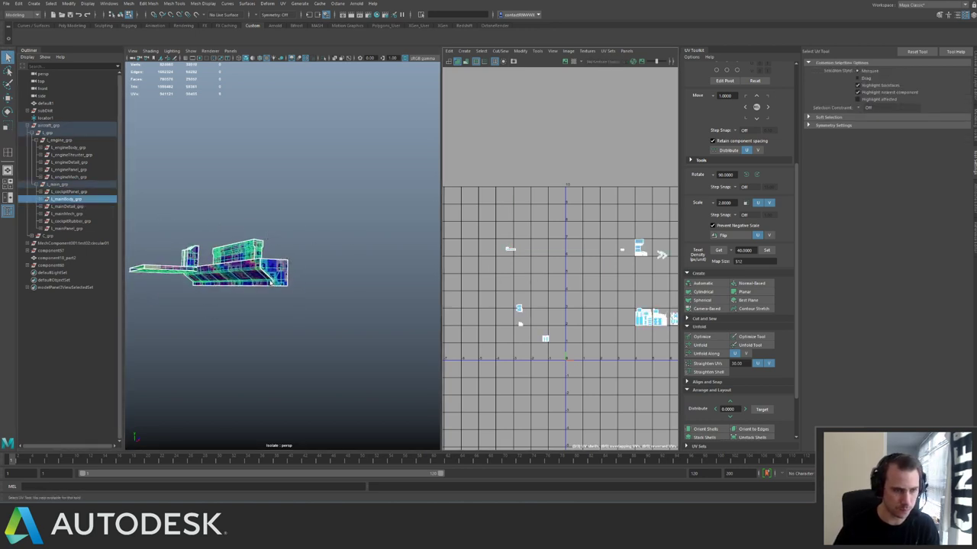
key(ctrl+1)
alt+drag(274, 284, 225, 279)
key(ctrl+1)
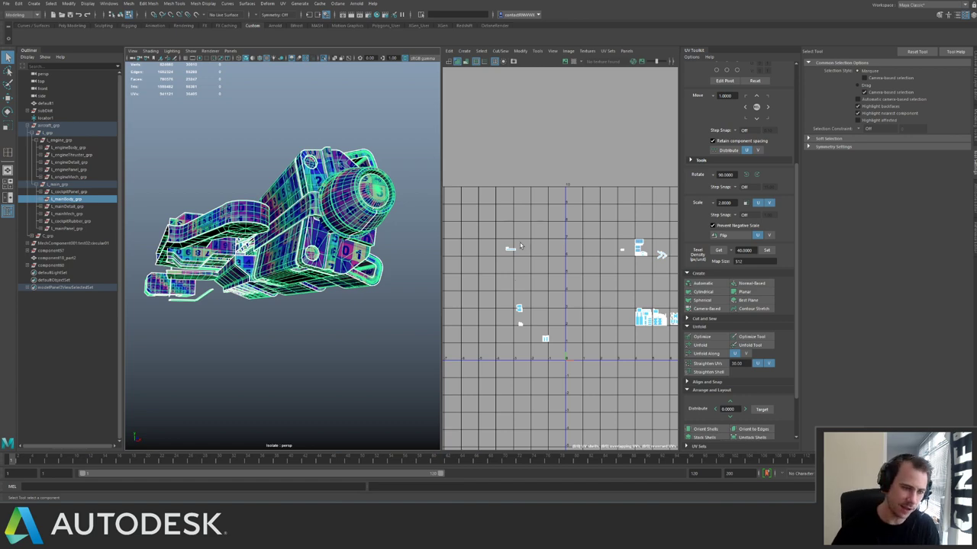
Select the topmost small cluster of bevelled shells on the negative U side and move it above the main body layout on the positive side.
scroll(509, 294, up, 4)
alt+middle_drag(519, 252, 480, 249)
scroll(485, 250, up, 2)
right_drag(500, 256, 524, 273)
drag(494, 264, 552, 304)
key(w)
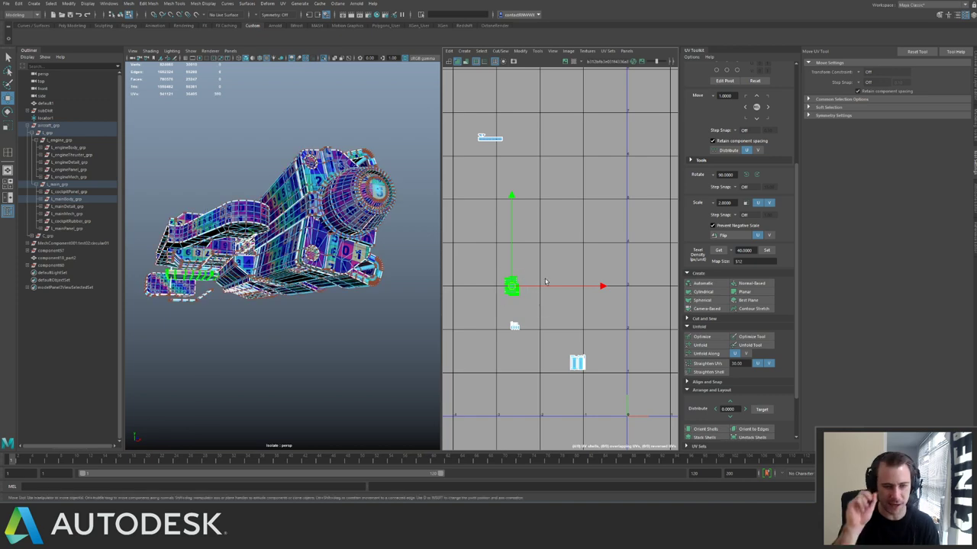
scroll(571, 255, down, 6)
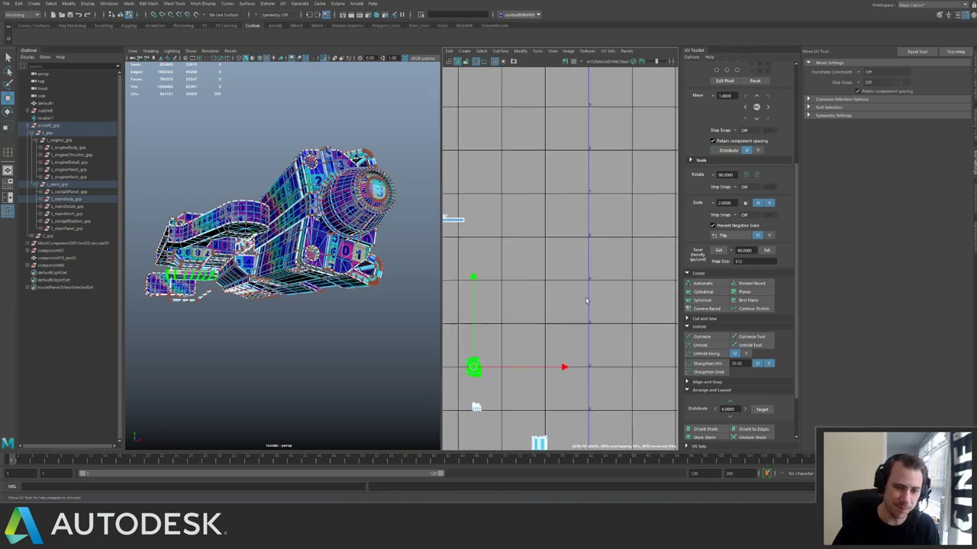
scroll(504, 270, up, 2)
scroll(504, 272, down, 4)
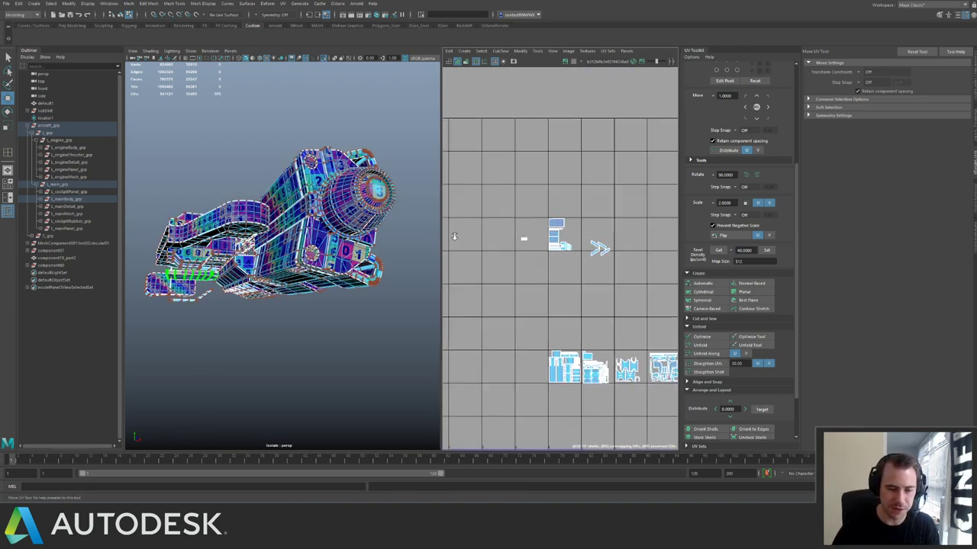
click(646, 196)
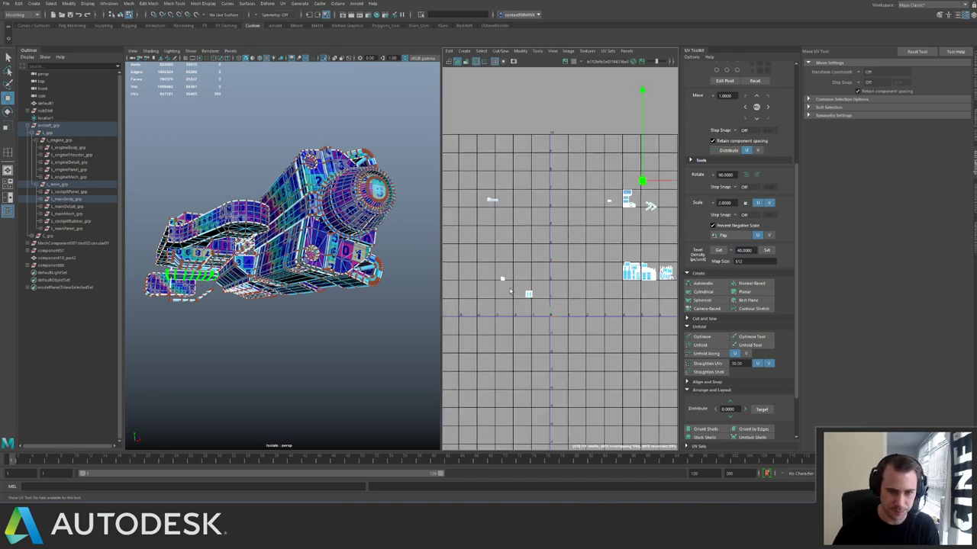
Move the two-strip shells and the end blocks' shells from the negative U side to separate spots around the main body layout.
click(528, 293)
click(659, 193)
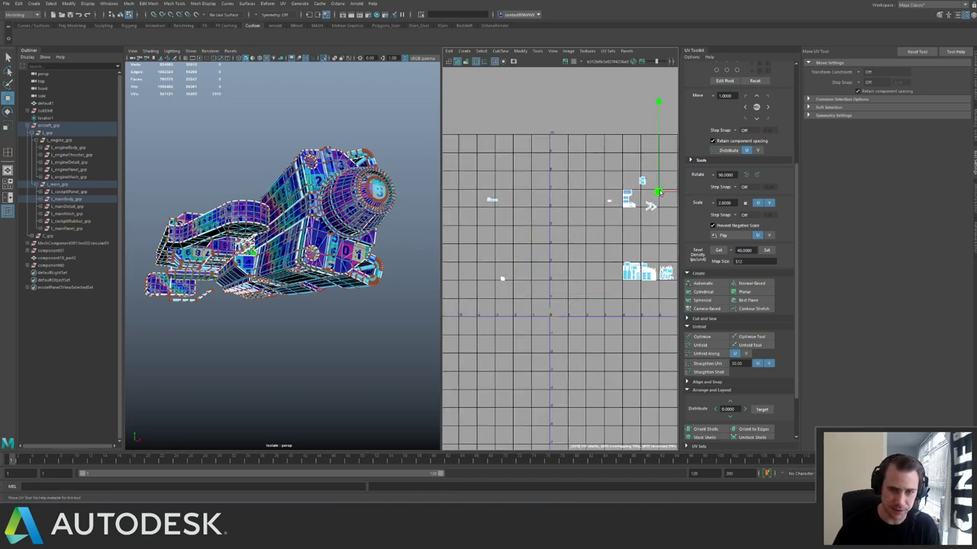
click(498, 280)
click(641, 182)
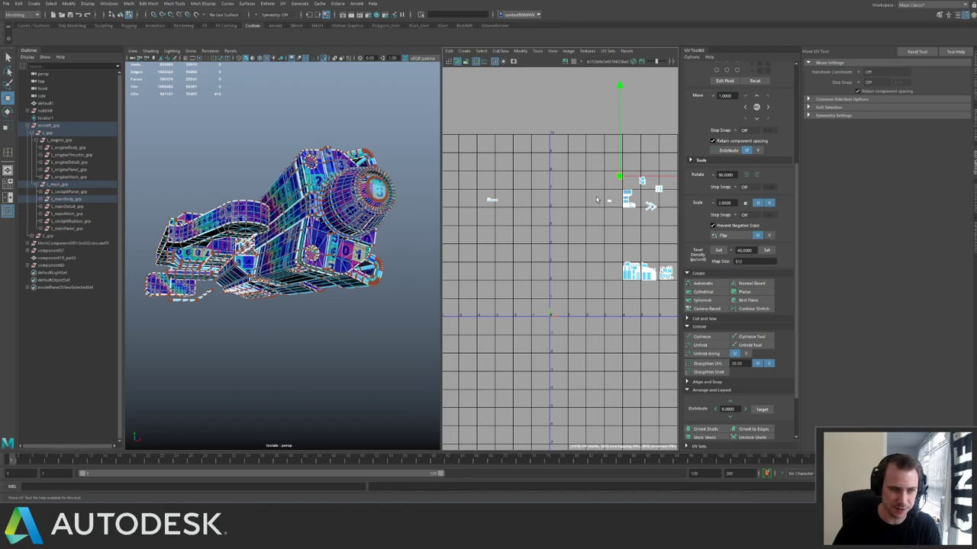
Move the long bar's shells from the negative U side across to the positive side, beside the other relocated shells.
key(f)
alt+drag(293, 222, 135, 246)
alt+middle_drag(561, 234, 573, 277)
drag(487, 220, 681, 213)
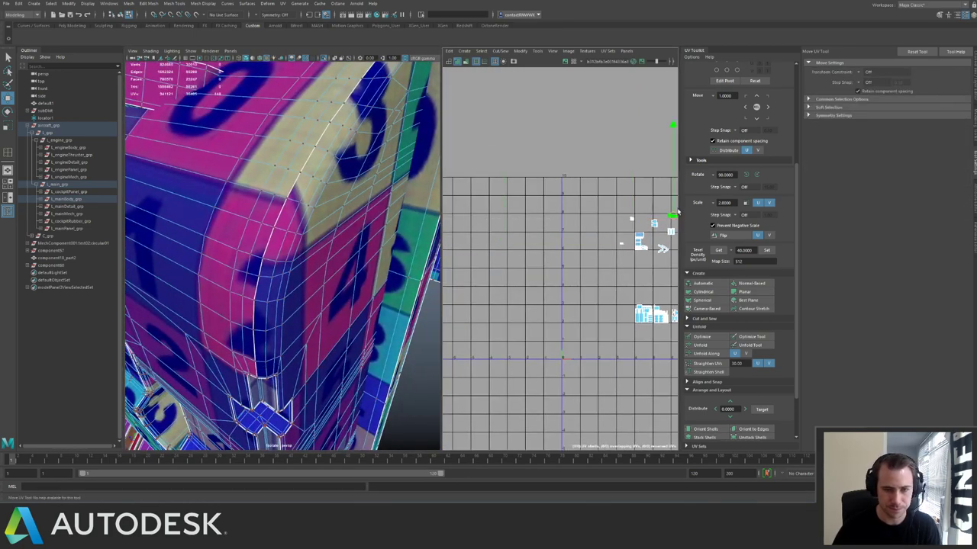
Move the notched panel shells and their narrow slivers into the main body tile, beside the two stacked rectangular shells.
alt+middle_drag(634, 228, 467, 245)
scroll(466, 242, up, 6)
click(585, 196)
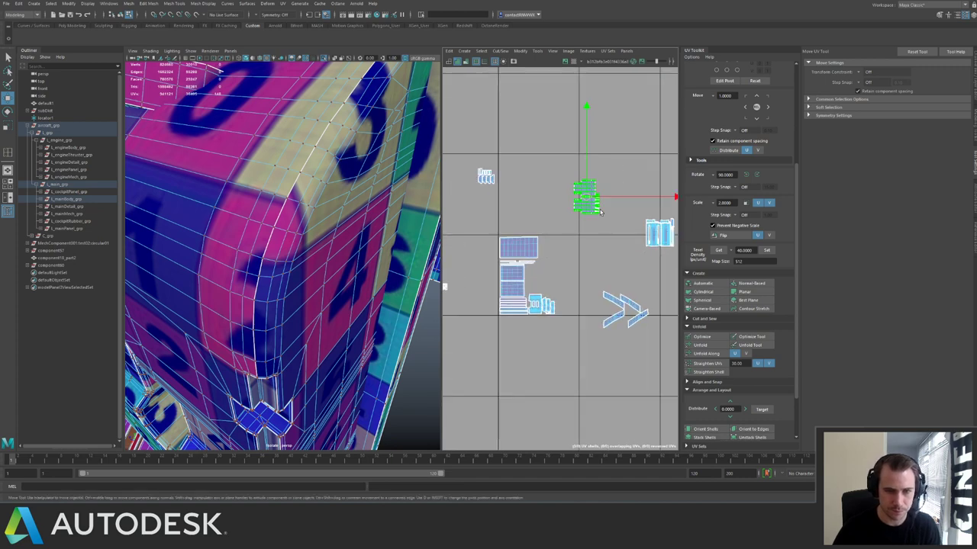
drag(570, 245, 543, 277)
scroll(487, 244, up, 6)
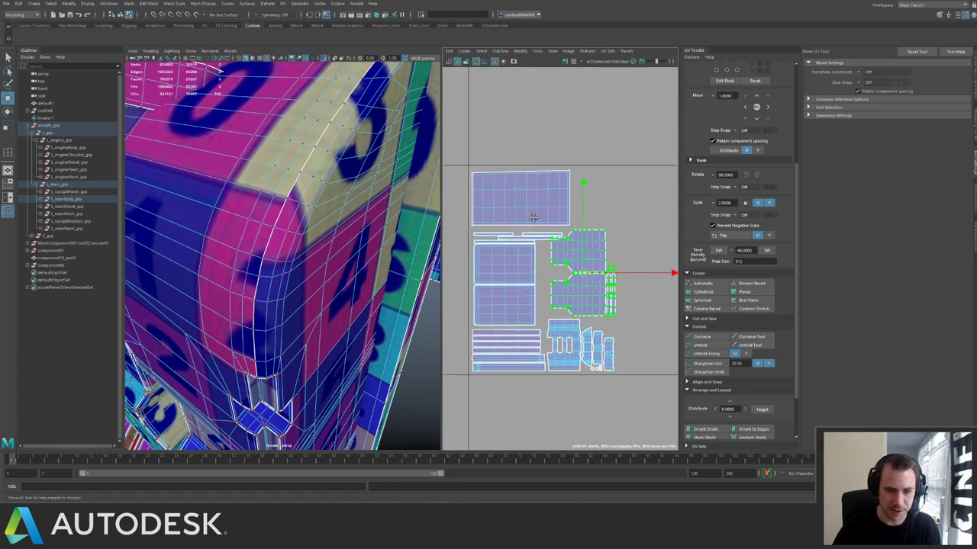
mouse_move(574, 263)
middle_down()
mouse_move(588, 263)
mouse_move(570, 261)
middle_up()
scroll(571, 261, up, 3)
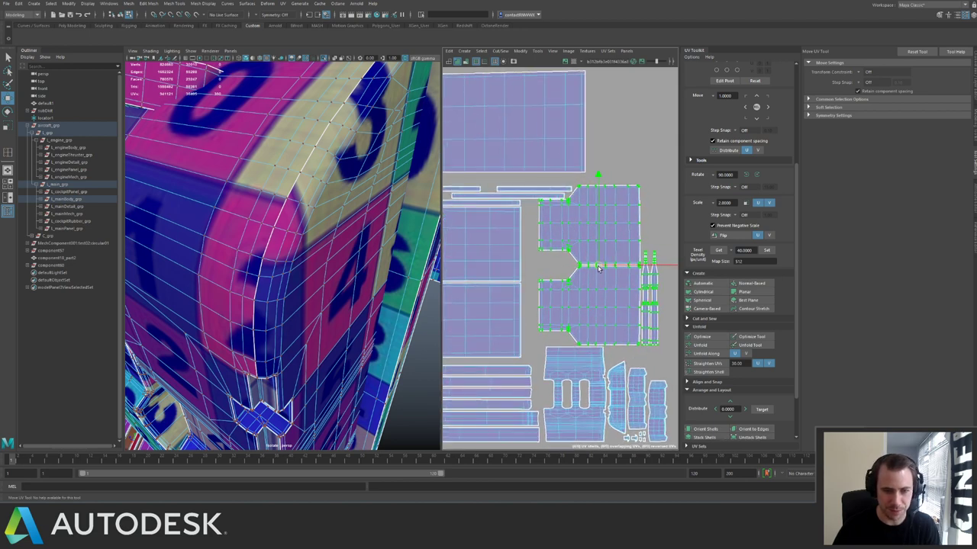
Select the thin strip shells between the large panel and the stacked rectangles and nudge them into the gap.
mouse_move(513, 194)
mouse_down()
mouse_move(527, 202)
mouse_move(511, 201)
mouse_up()
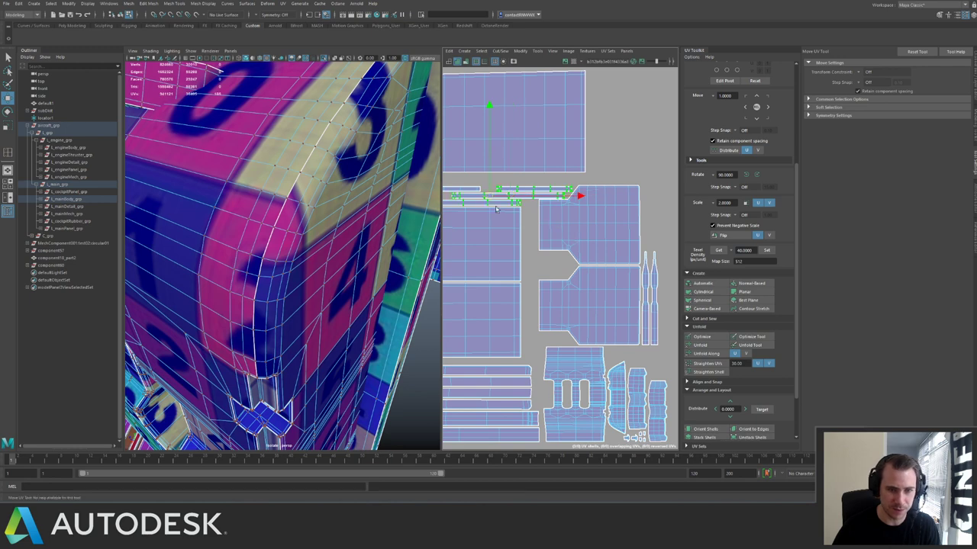
alt+middle_drag(476, 193, 532, 220)
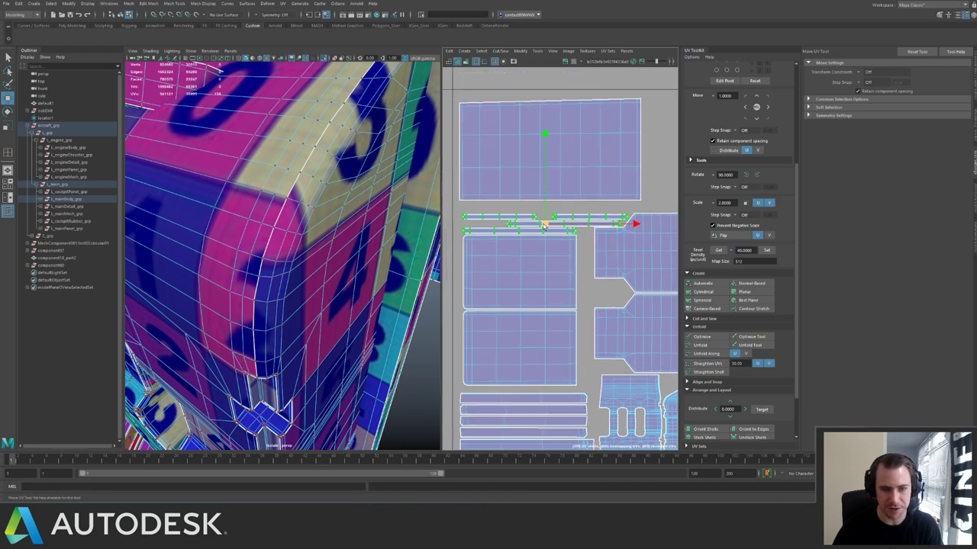
scroll(603, 229, down, 5)
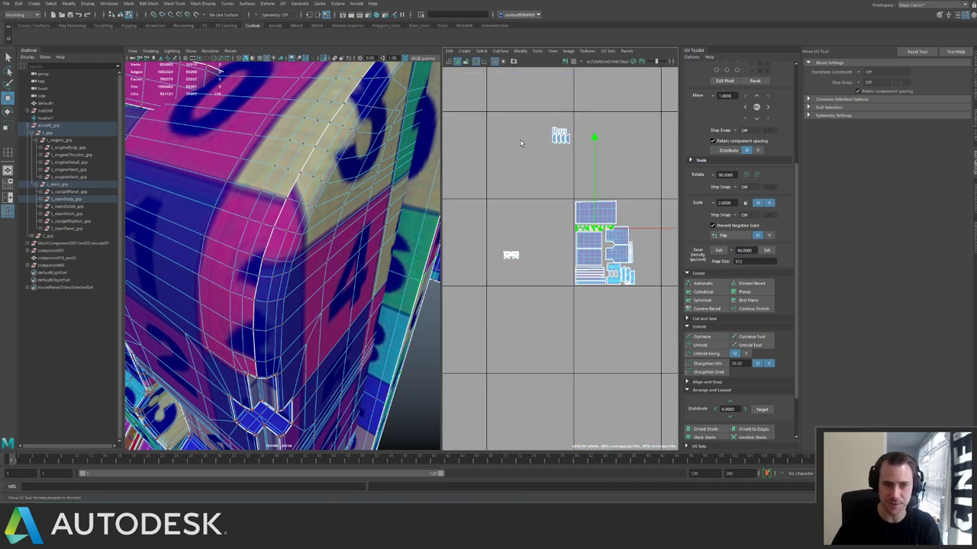
Move the end blocks' small shells to the upper area of the main body tile, beside the large panel.
alt+middle_drag(521, 143, 484, 172)
drag(497, 123, 603, 234)
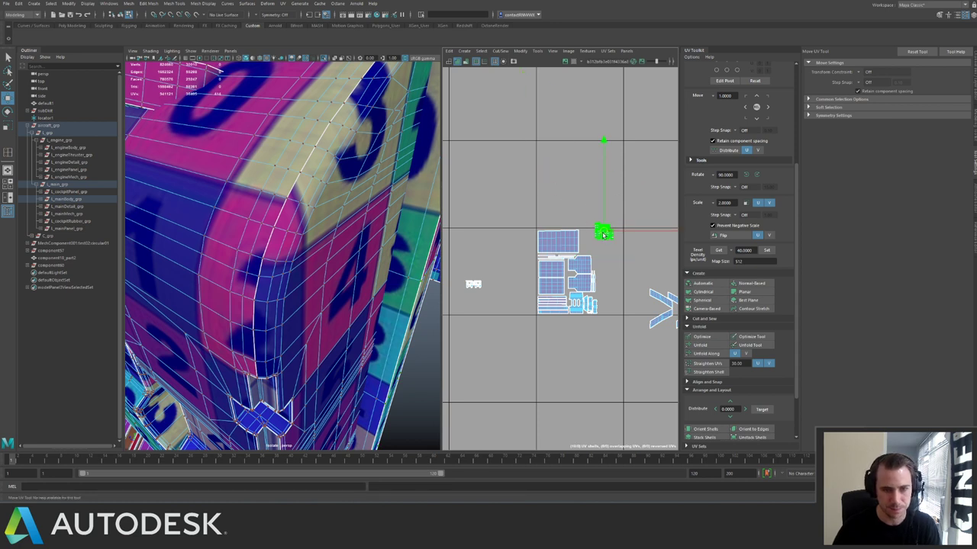
alt+middle_drag(576, 244, 433, 280)
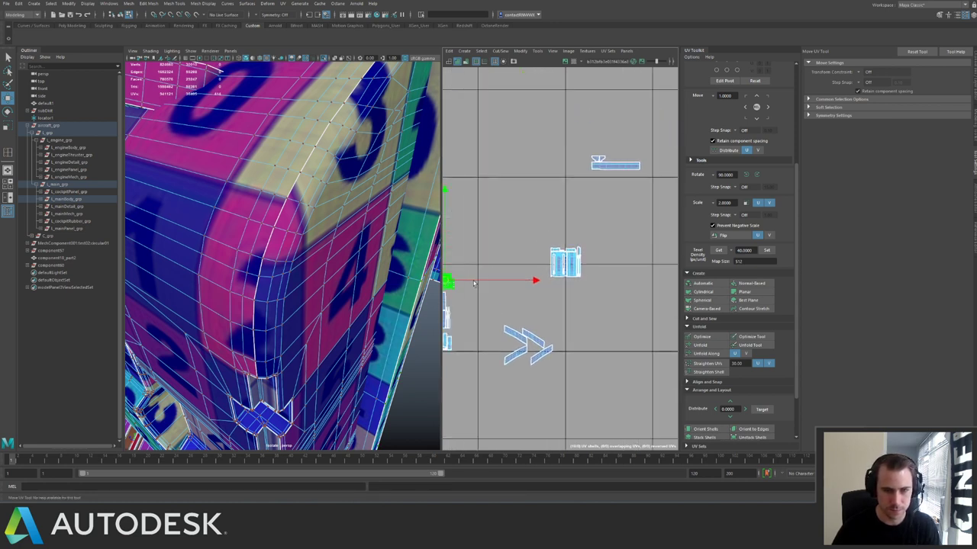
Select the tall two-strip shells and fit them into the main body tile's lower corner beside the existing curved shells.
drag(540, 220, 600, 283)
alt+middle_drag(569, 276, 622, 268)
drag(622, 267, 520, 334)
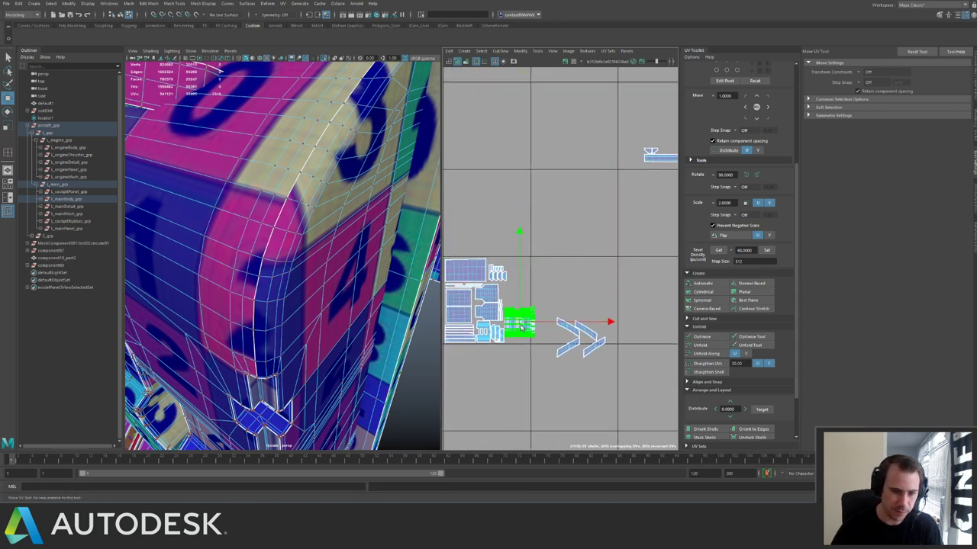
scroll(607, 270, up, 3)
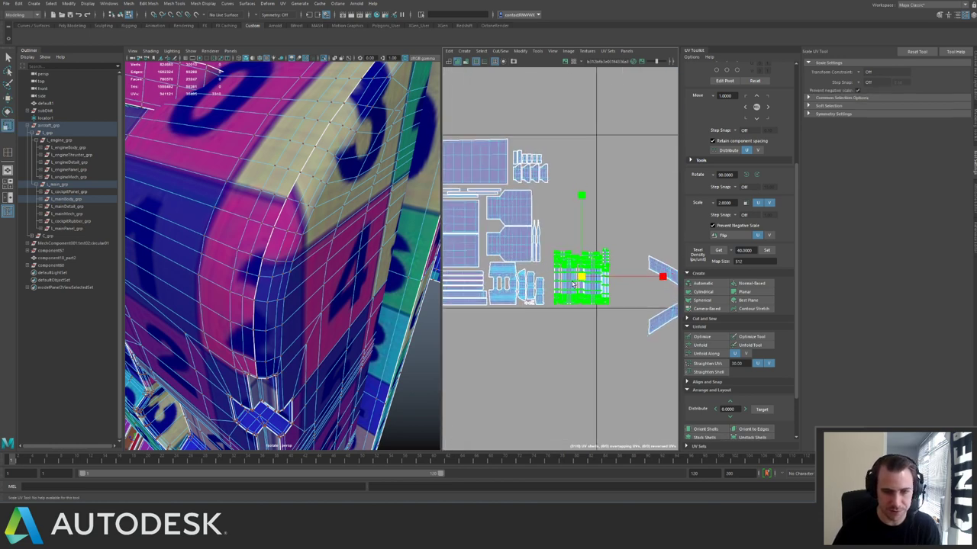
key(w)
scroll(602, 292, up, 2)
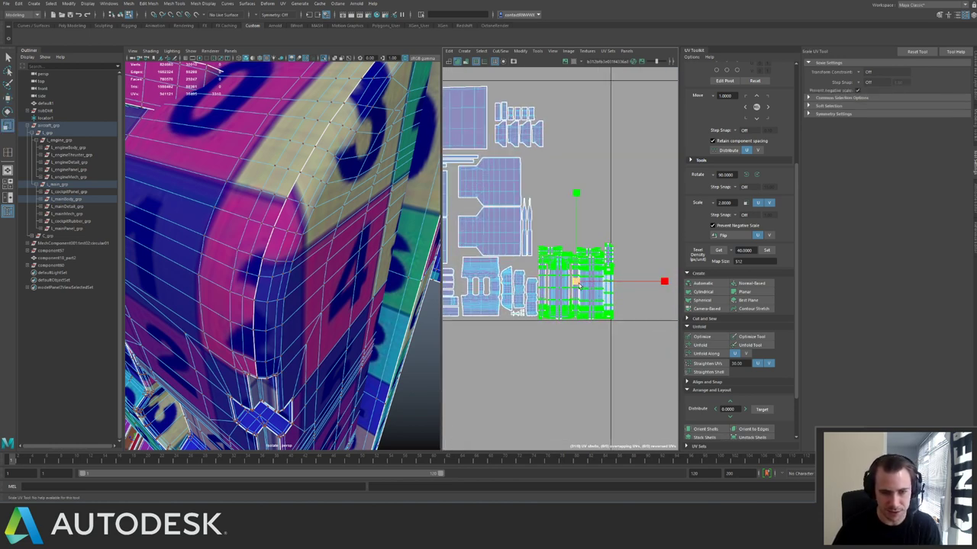
Select the long bar and bracket shells and place them just above the main body tile's upper edge.
alt+right_drag(574, 287, 588, 169)
alt+middle_drag(588, 170, 464, 237)
drag(548, 159, 603, 212)
alt+middle_drag(559, 214, 613, 206)
alt+right_drag(613, 207, 570, 197)
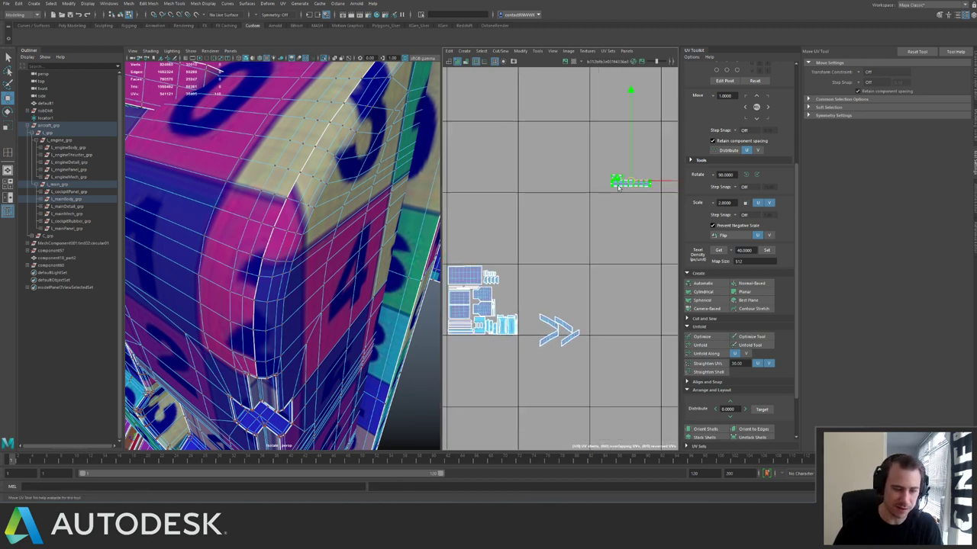
drag(633, 182, 512, 257)
alt+middle_drag(528, 243, 574, 176)
scroll(535, 197, up, 5)
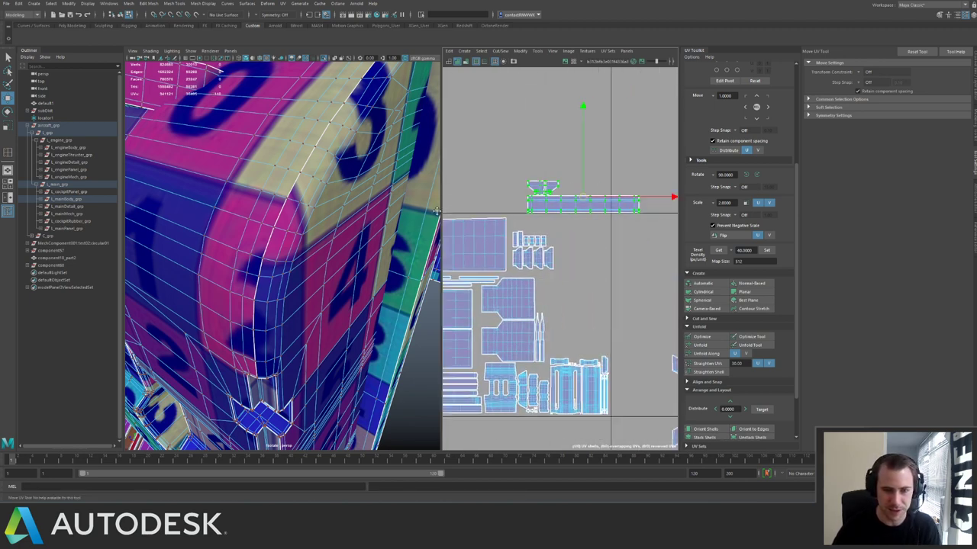
Lower the end blocks' small shells and move the long bar and bracket shells down so the bar fits inside the tile.
drag(468, 228, 493, 265)
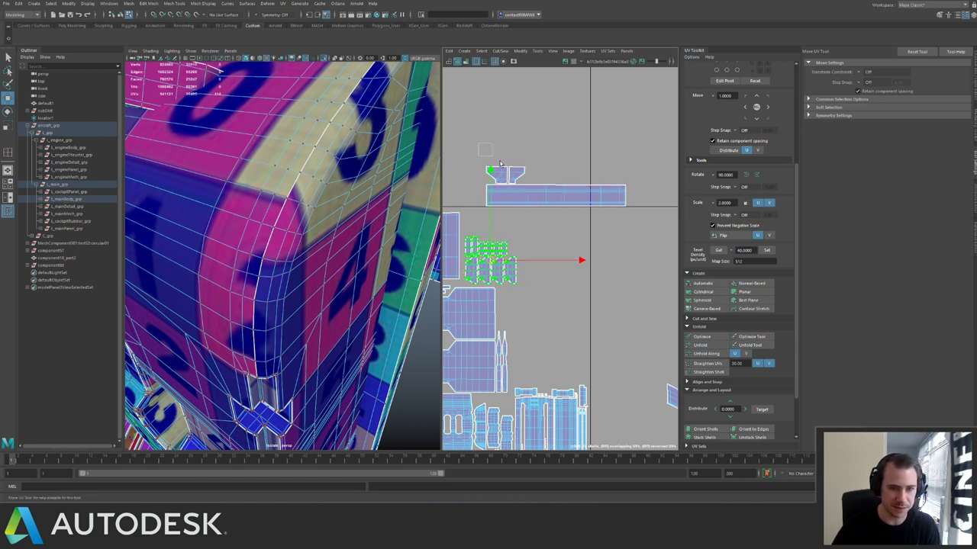
drag(501, 163, 609, 215)
ctrl+right_drag(610, 215, 569, 198)
drag(558, 190, 528, 214)
key(r)
key(w)
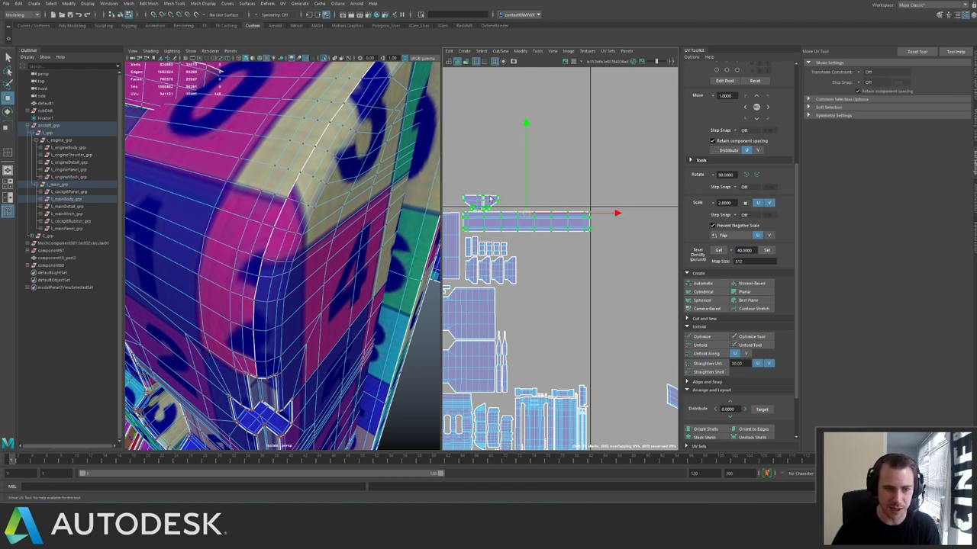
click(476, 191)
Select the large panel together with the long bar and bracket shells and nudge them slightly to fit within the tile.
alt+middle_drag(522, 198, 608, 204)
alt+right_drag(608, 204, 558, 186)
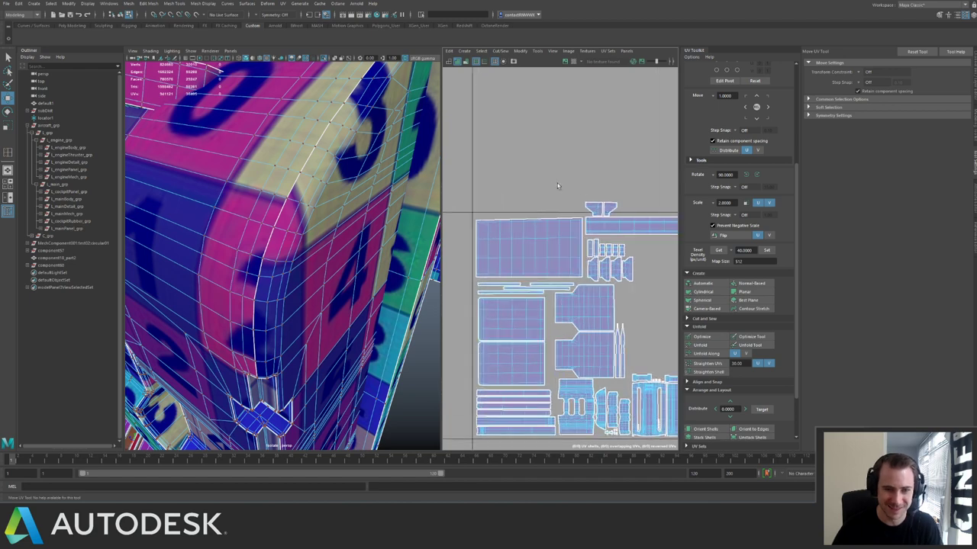
drag(532, 178, 620, 223)
shift+drag(571, 204, 586, 243)
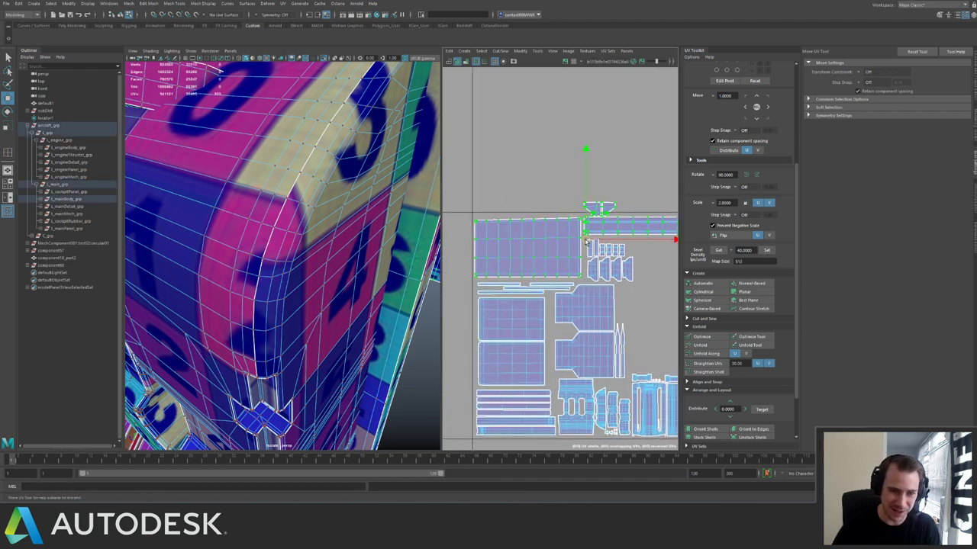
alt+middle_drag(587, 207, 516, 208)
alt+right_drag(527, 210, 587, 192)
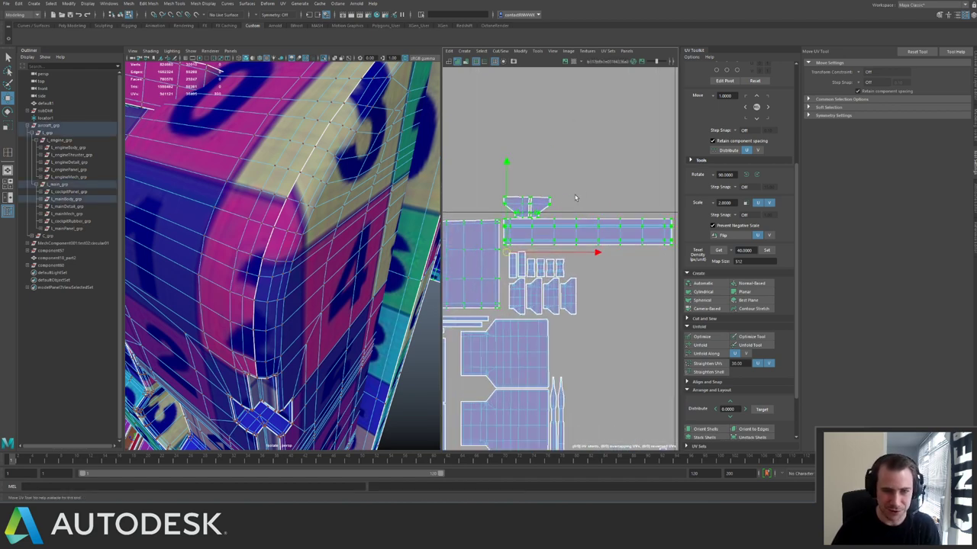
Select the two bracket shells above the bar and move them into the space beneath it, beside the end blocks' shells.
mouse_move(523, 192)
mouse_down()
mouse_move(559, 231)
mouse_move(586, 229)
mouse_move(528, 192)
mouse_up()
ctrl+right_drag(527, 191, 581, 231)
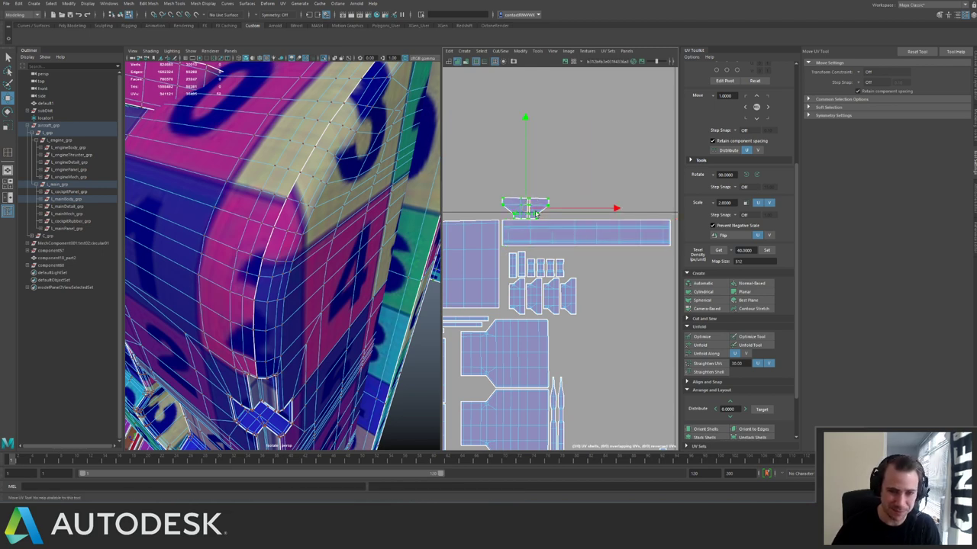
drag(522, 212, 592, 265)
scroll(479, 158, down, 5)
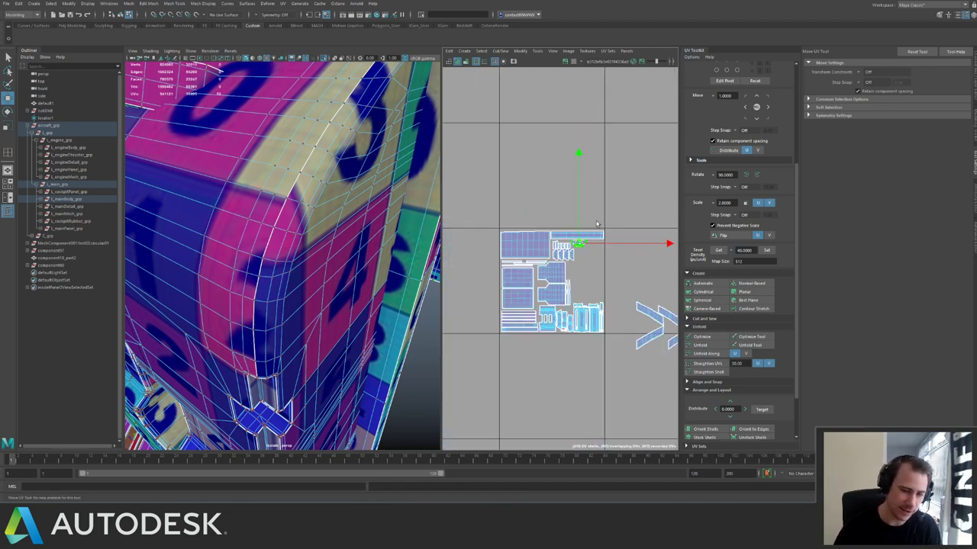
Move the small detailed pair of shells from the neighbouring tile into the main body tile, just above the tall two-strip shells.
alt+middle_drag(479, 161, 581, 147)
click(487, 230)
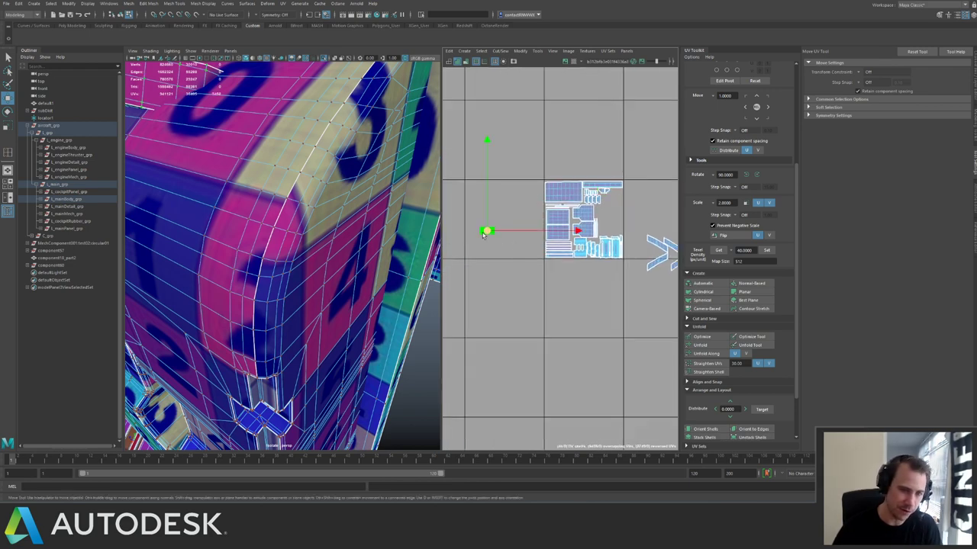
drag(487, 230, 610, 252)
scroll(641, 264, up, 4)
alt+middle_drag(640, 264, 563, 302)
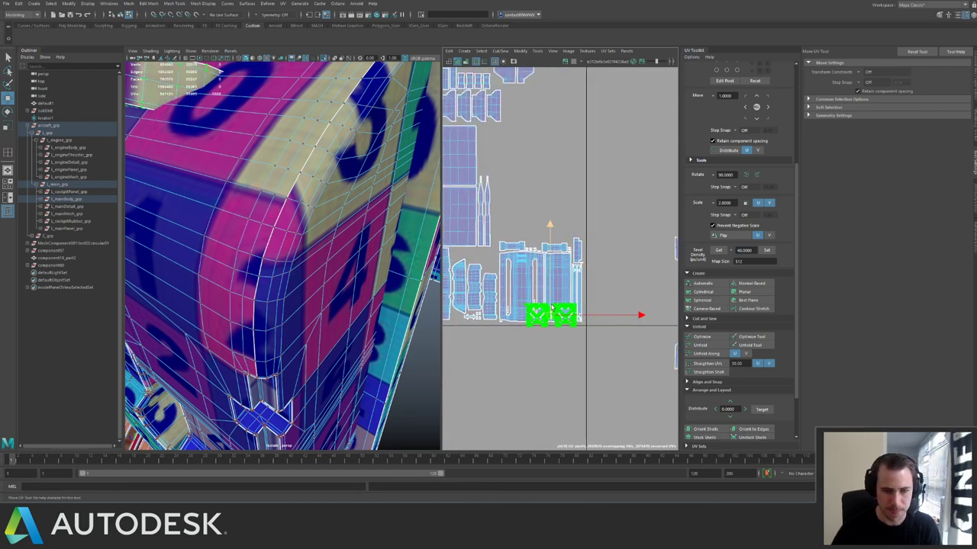
drag(549, 315, 519, 229)
alt+right_drag(586, 232, 489, 210)
alt+middle_drag(489, 209, 568, 240)
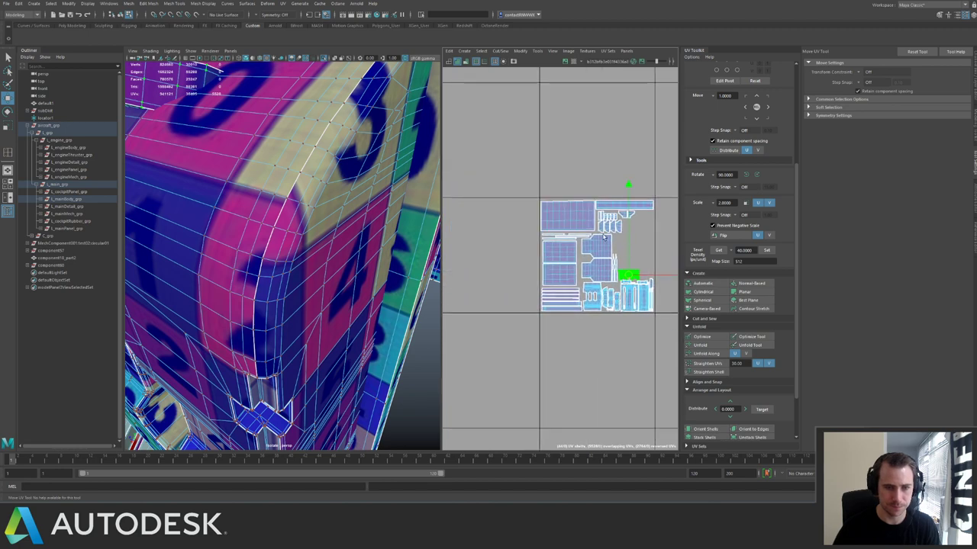
Select the four slanted shells forming the double chevron and move them up against the main body tile.
alt+right_drag(568, 241, 554, 184)
alt+middle_drag(554, 185, 530, 188)
alt+right_drag(530, 189, 589, 261)
scroll(589, 262, up, 1)
alt+middle_drag(590, 262, 527, 218)
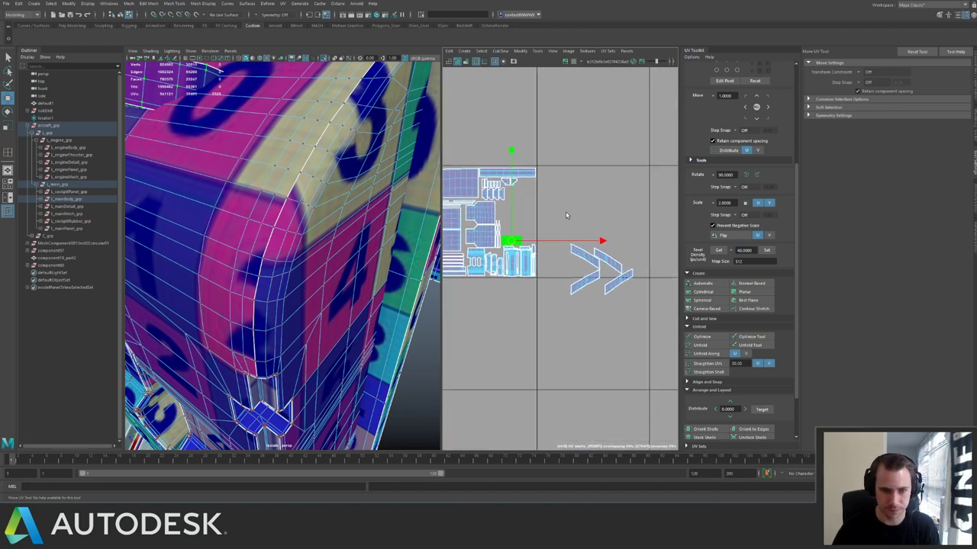
drag(560, 217, 655, 331)
drag(598, 272, 553, 220)
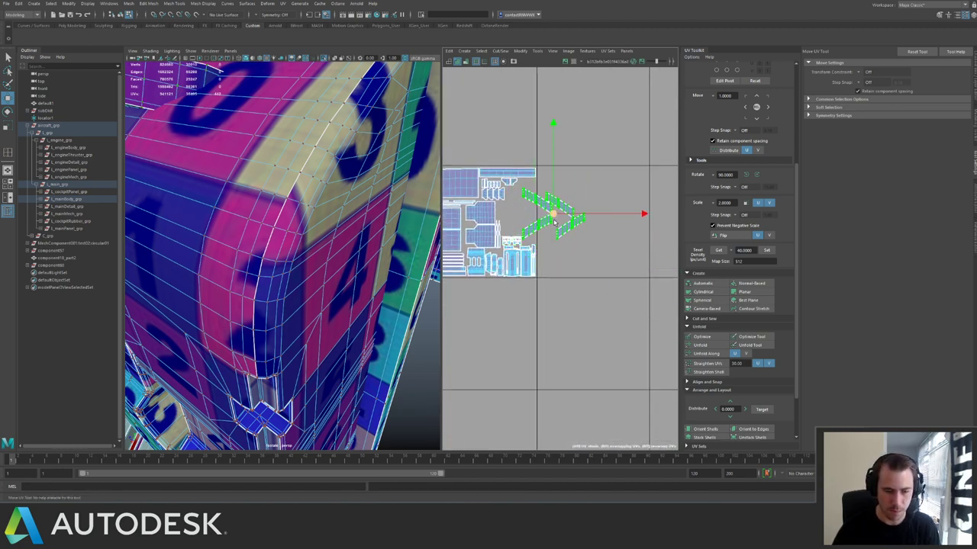
Rearrange the four slanted chevron shells into two separate pairs, each stacked in parallel, beside the main body tile.
alt+middle_drag(553, 221, 535, 265)
alt+right_drag(536, 264, 555, 261)
drag(554, 257, 557, 235)
double_click(599, 256)
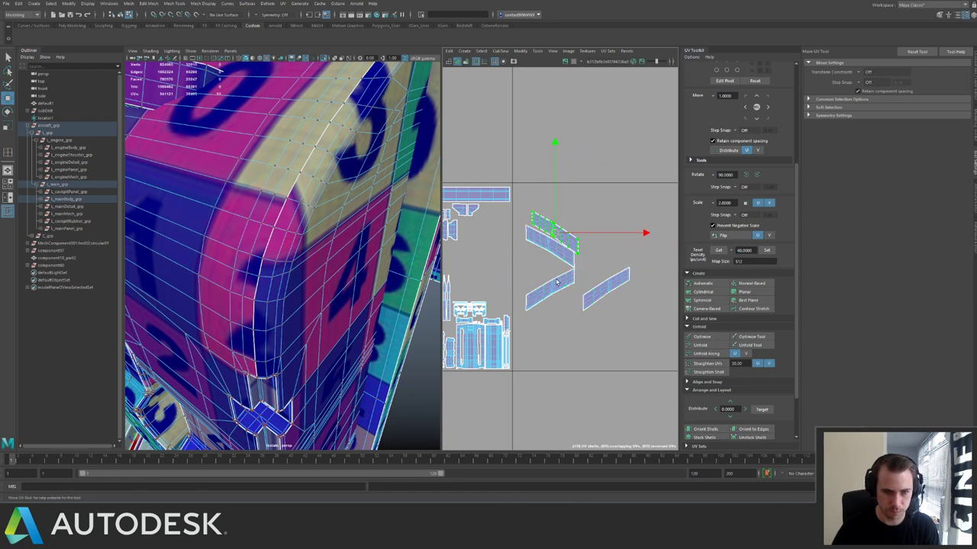
key(e)
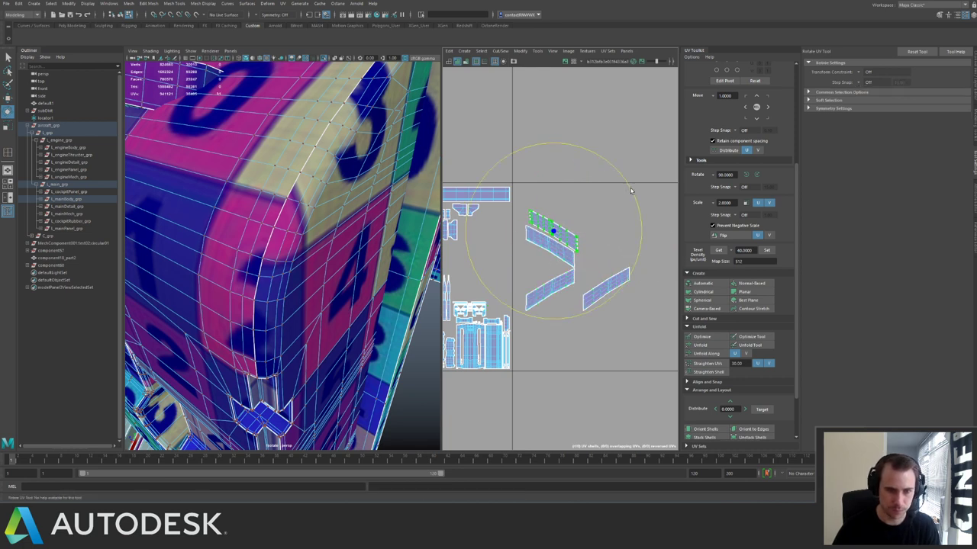
key(w)
click(547, 282)
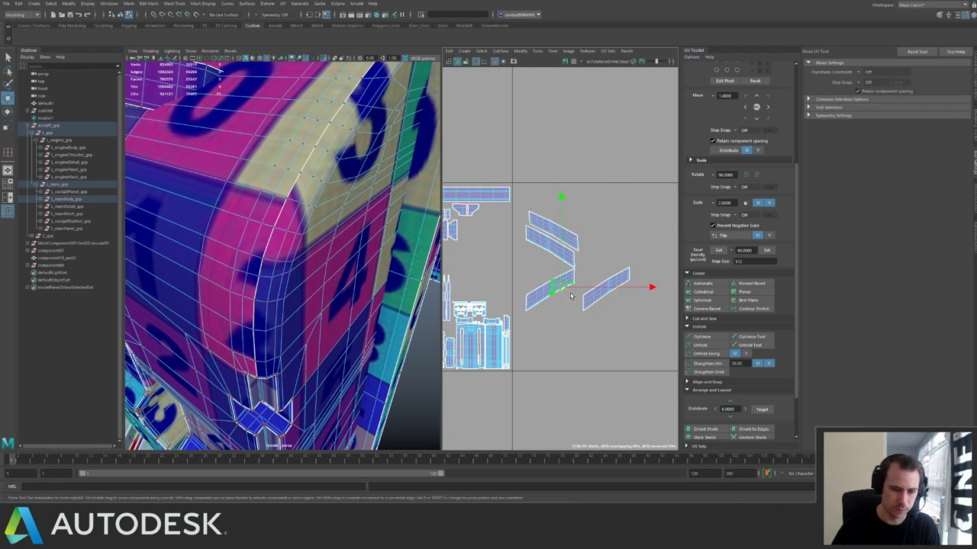
drag(565, 291, 602, 276)
Move the upper slanted pair into the main body tile's gap, then select the lower pair and inspect the model.
click(556, 236)
alt+middle_drag(556, 237, 575, 239)
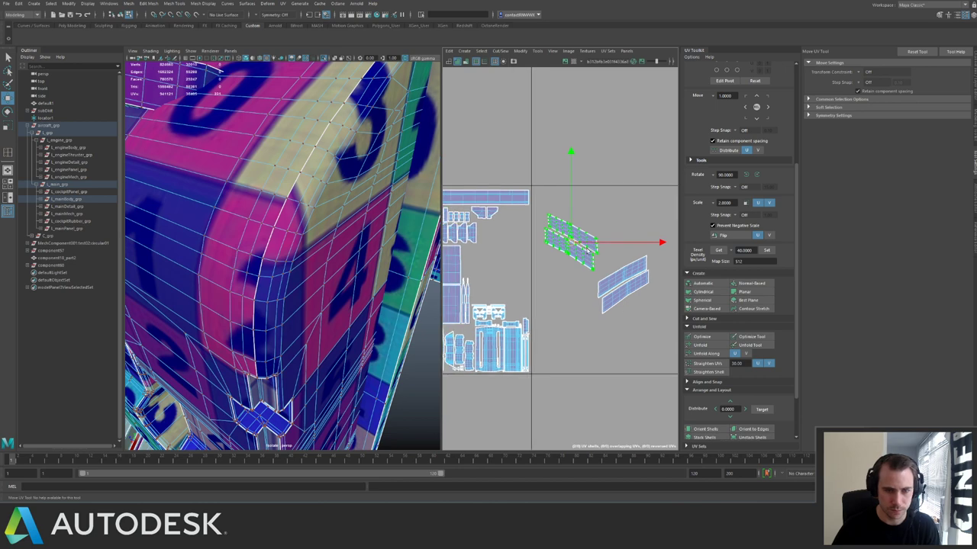
drag(574, 243, 508, 252)
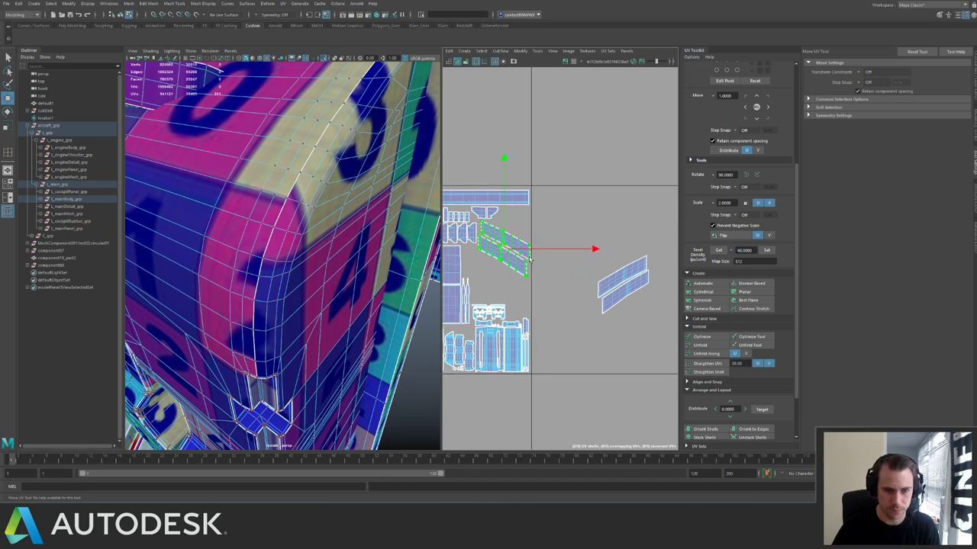
click(602, 260)
double_click(624, 284)
scroll(293, 221, down, 10)
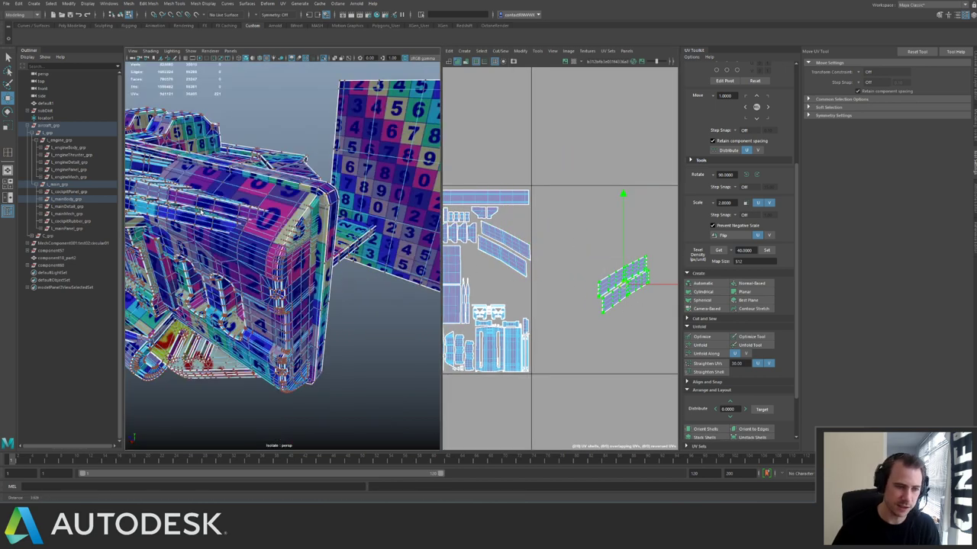
mouse_move(296, 221)
alt+mouse_down()
mouse_move(286, 175)
mouse_move(289, 225)
alt+mouse_up()
Rotate the upper slanted pair until it lies nearly horizontal and place it in the neighbouring tile.
drag(565, 261, 507, 245)
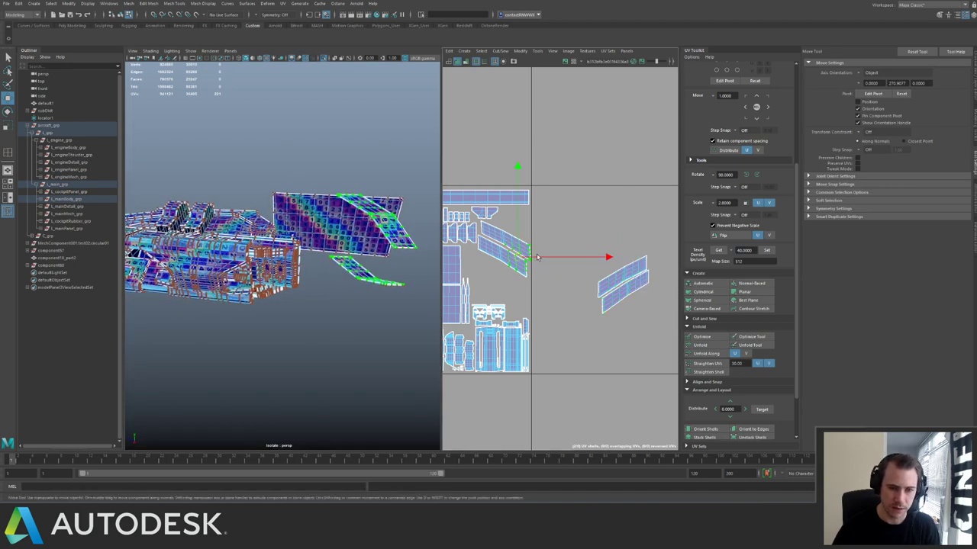
ctrl+right_drag(534, 259, 566, 196)
key(e)
drag(578, 206, 552, 180)
key(w)
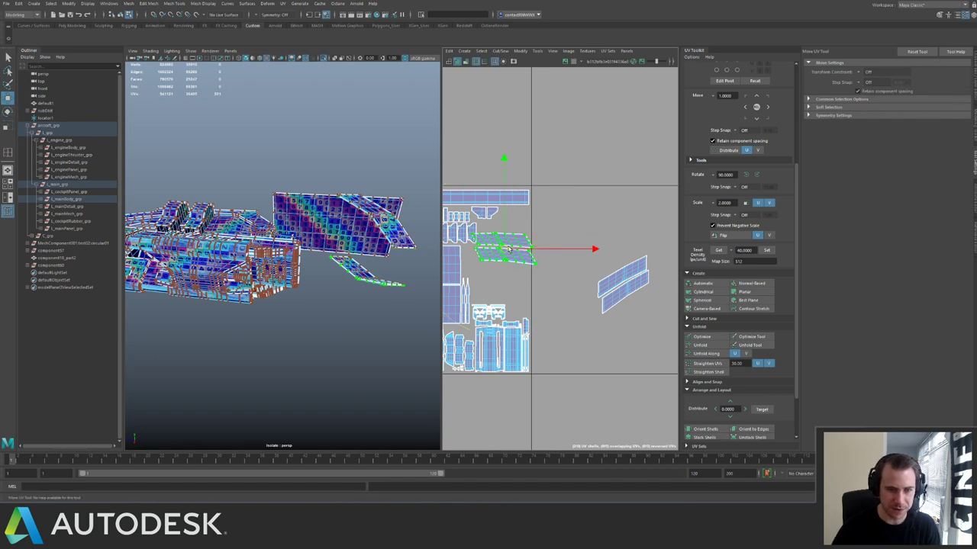
drag(504, 249, 611, 219)
Rotate the lower slanted pair nearly horizontal and move all four shells into the main body tile's gap above the detailed pair.
drag(585, 262, 652, 296)
key(e)
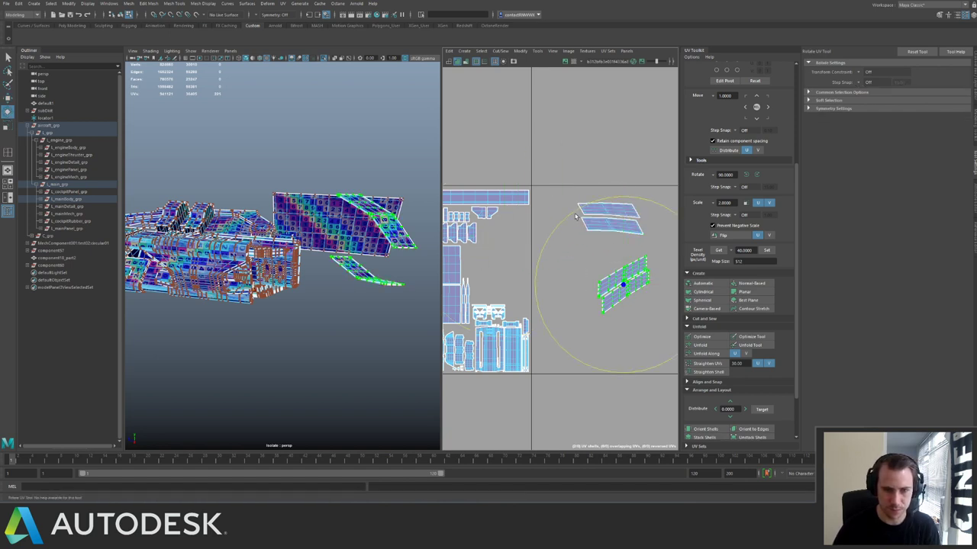
drag(603, 202, 616, 213)
key(w)
drag(610, 272, 556, 261)
scroll(507, 266, up, 4)
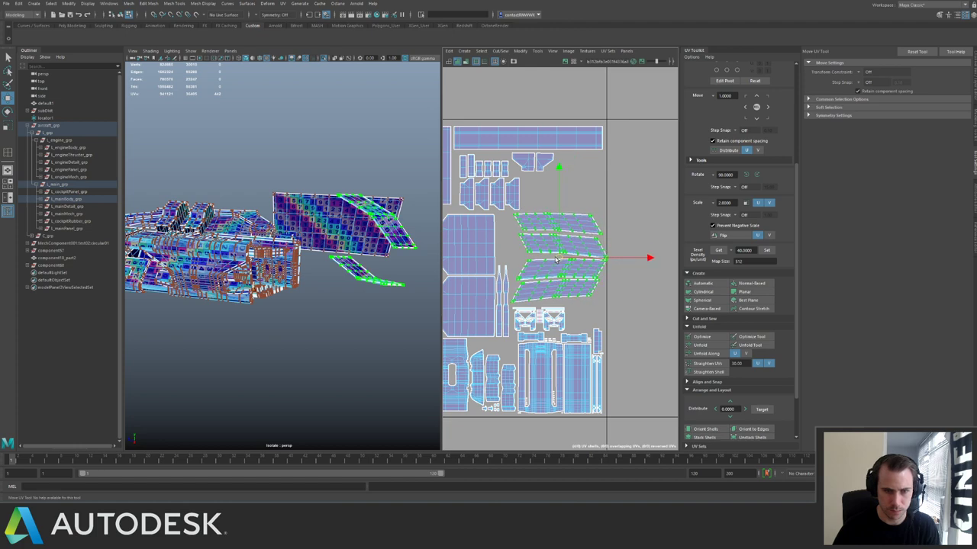
Nudge the middle two slanted shells inward so their tips sit inside the main body tile's edge.
scroll(591, 250, up, 3)
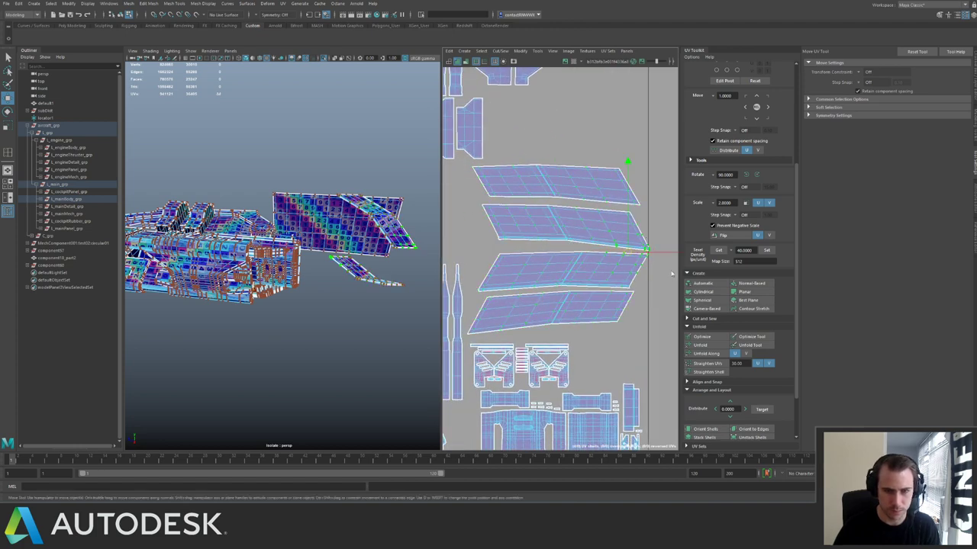
mouse_move(654, 248)
mouse_down()
mouse_move(630, 247)
mouse_move(638, 251)
mouse_up()
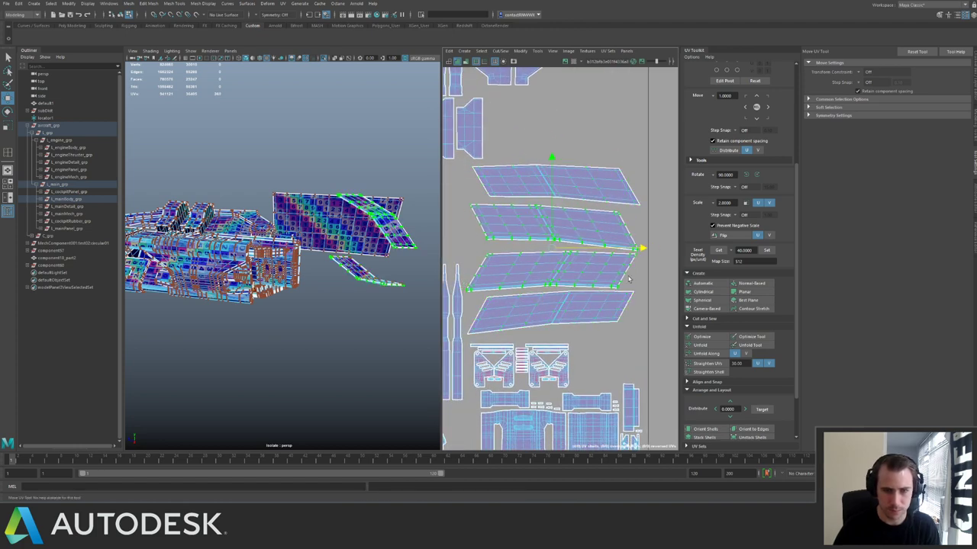
click(642, 293)
scroll(611, 267, down, 4)
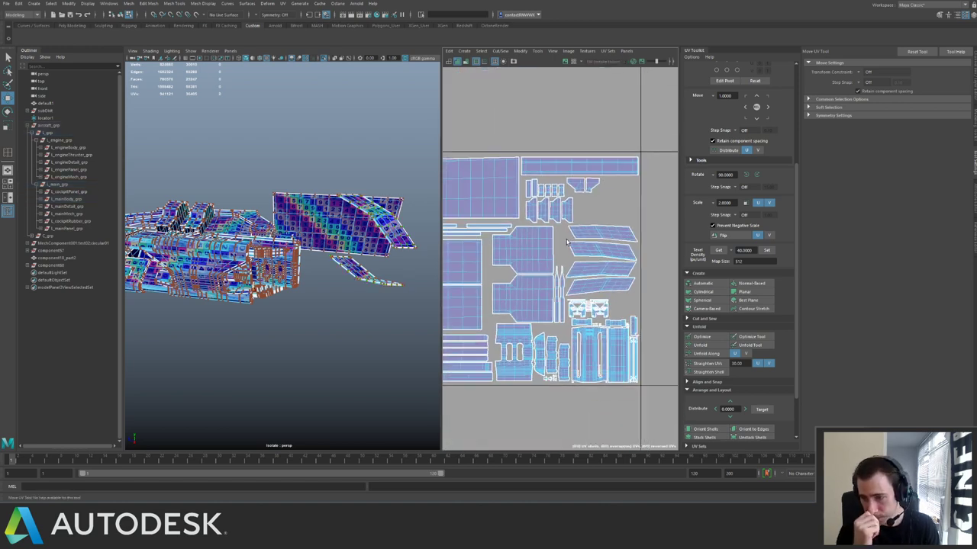
scroll(558, 240, down, 10)
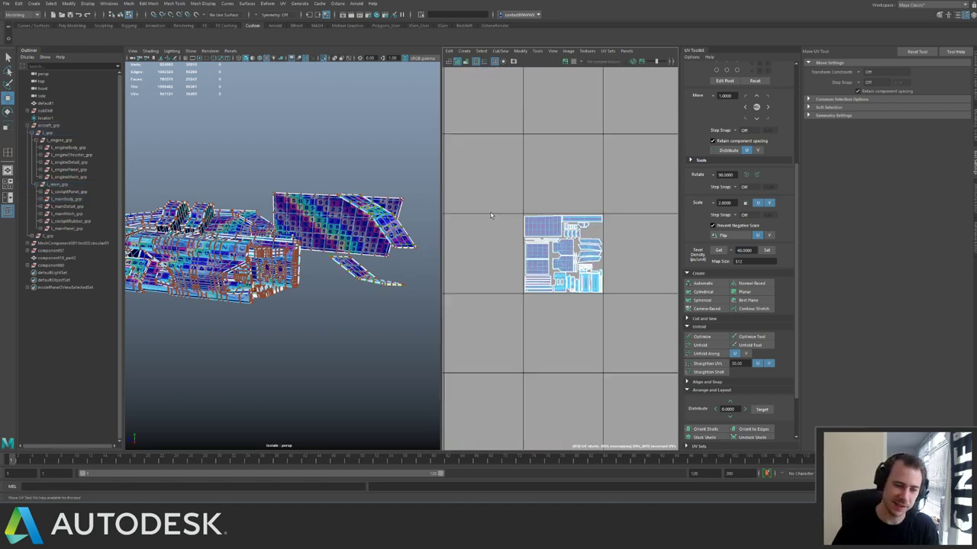
Select all shells of the main body tile and move them to the empty area just outside the tile grid.
drag(507, 195, 534, 221)
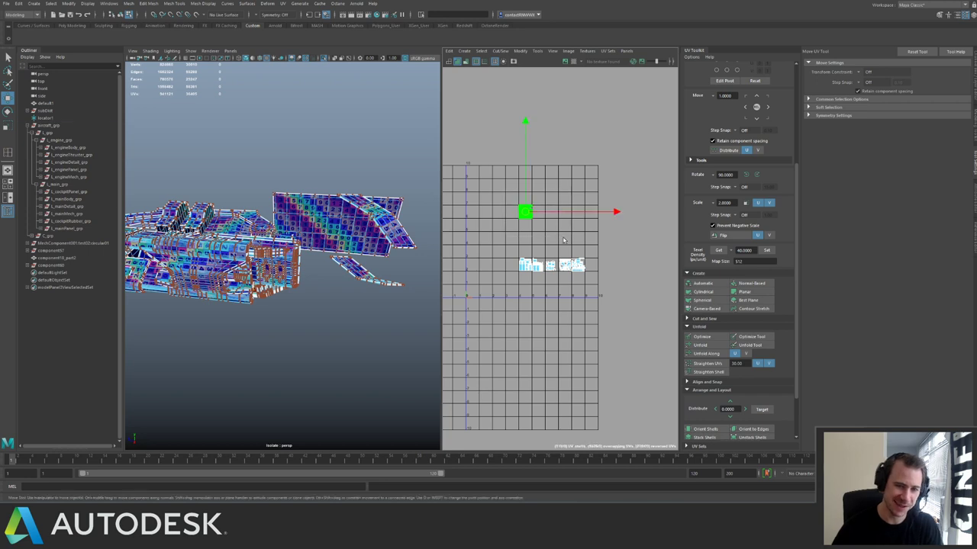
key(Right)
key(Right)
key(Right)
key(Right)
key(Right)
key(Right)
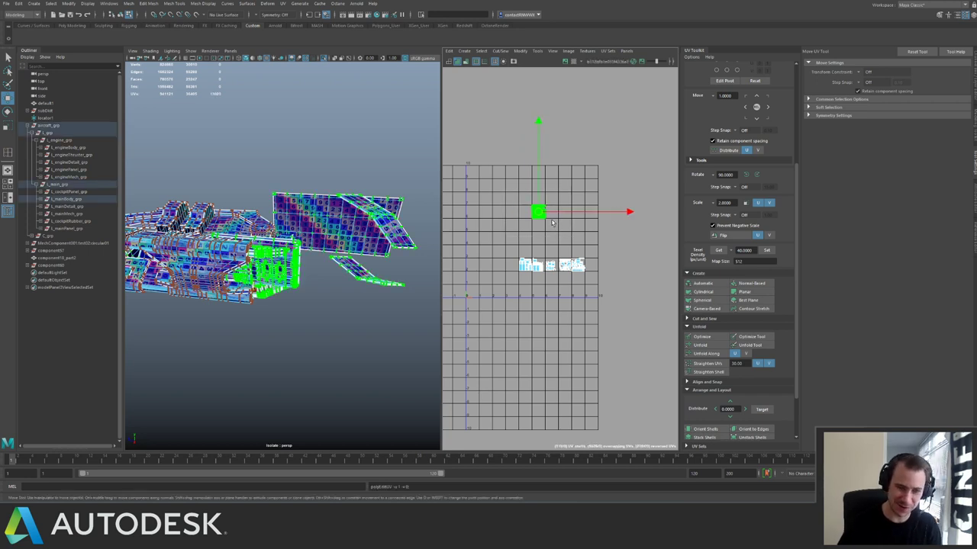
key(Down)
middle_drag(552, 222, 565, 238)
Display the UVs of the whole aircraft_grp and move the main body shells into the free tile ending the middle row.
click(76, 200)
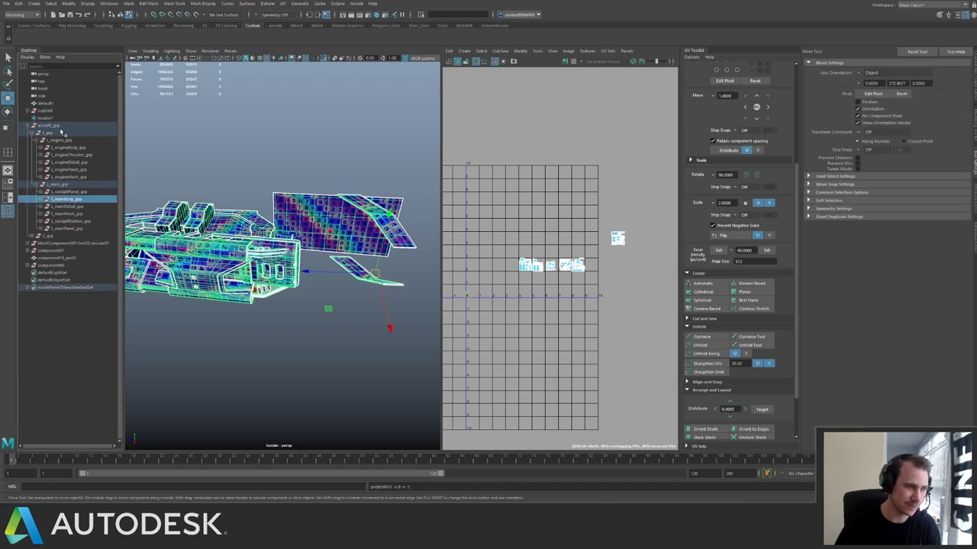
click(50, 126)
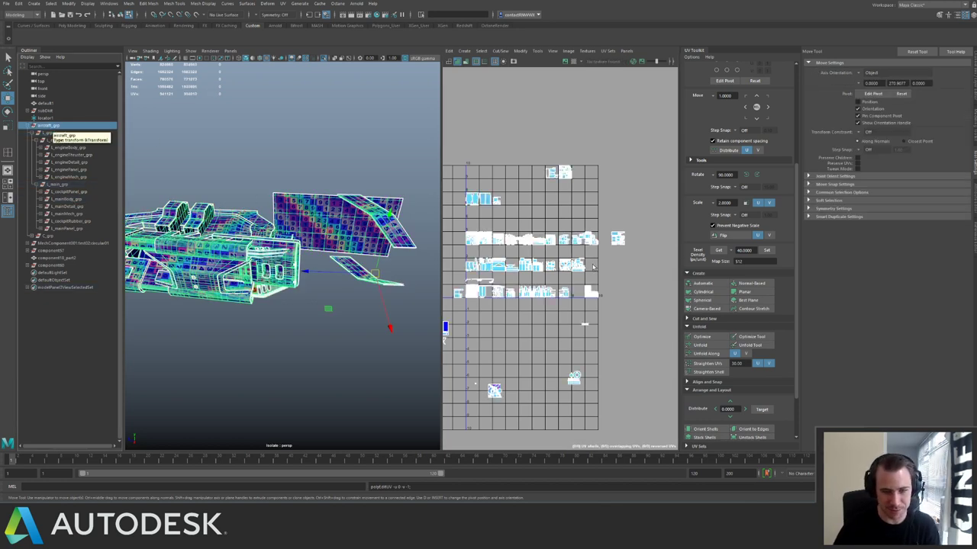
scroll(613, 264, up, 3)
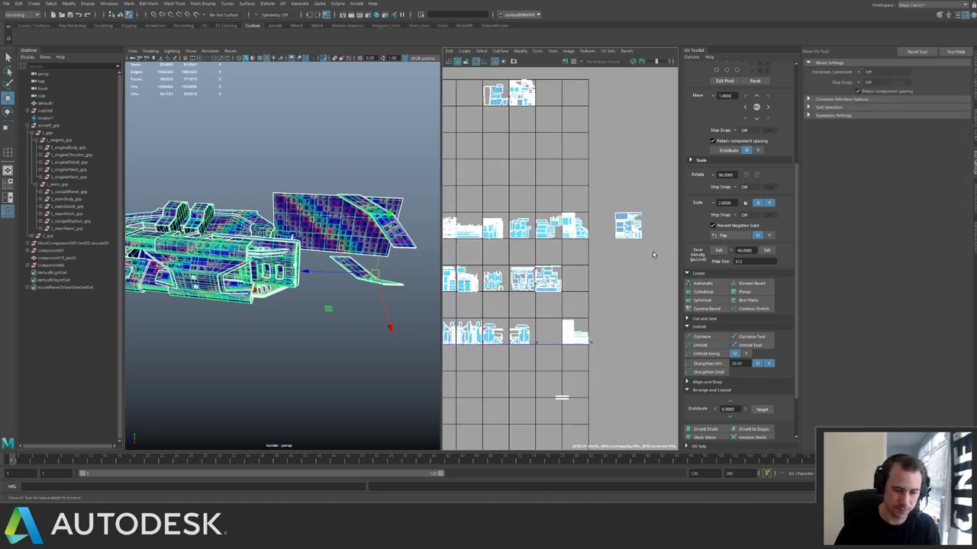
click(628, 225)
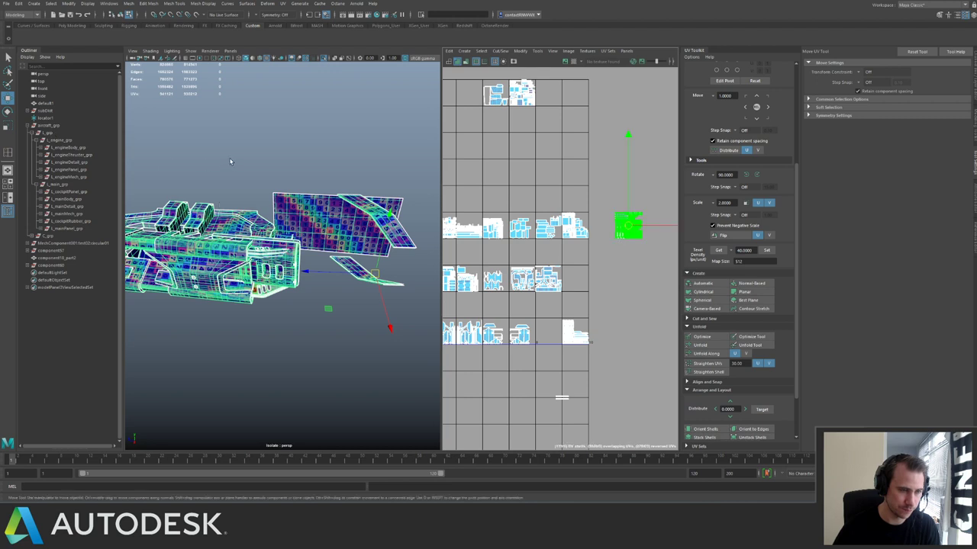
scroll(591, 263, up, 3)
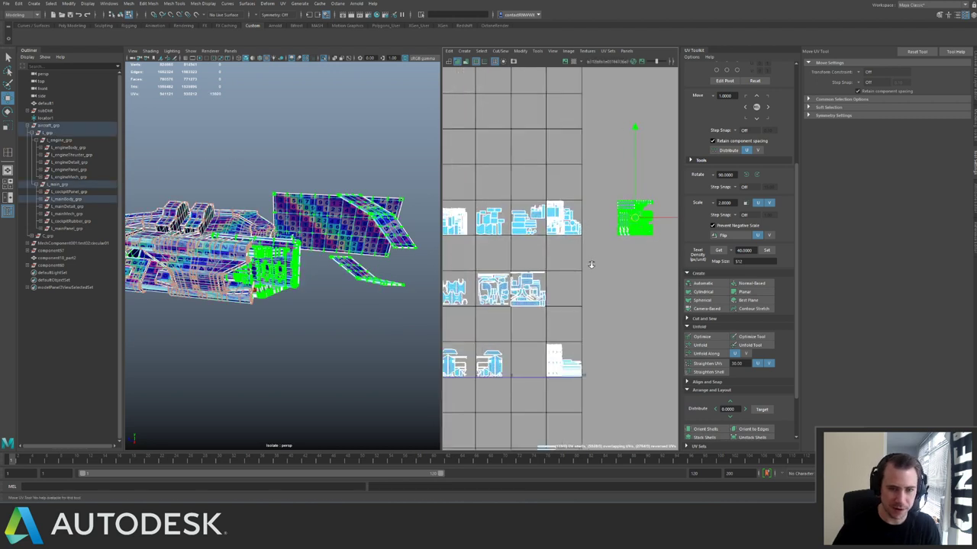
key(Left)
key(Down)
key(Down)
key(ctrl+Left)
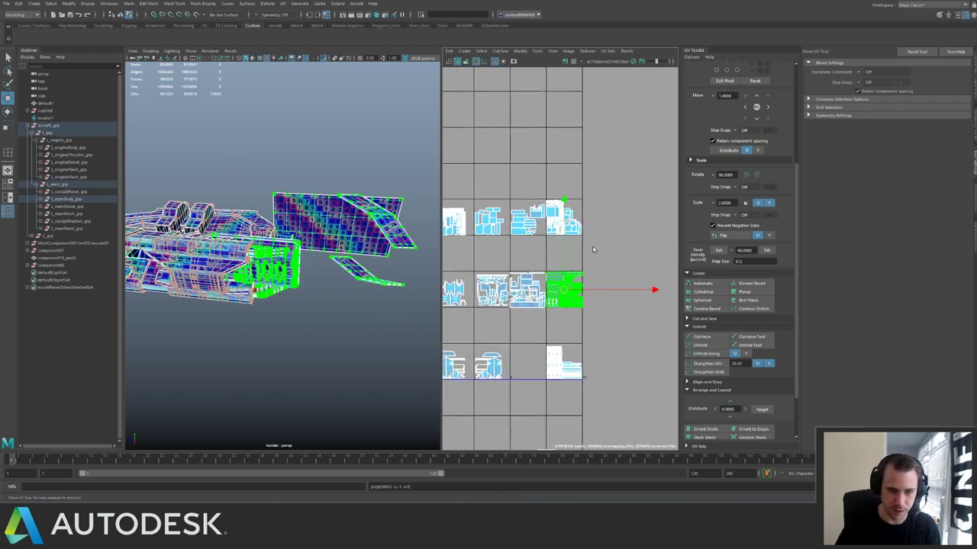
Select all shells in the tile next to the main body tile and nudge them slightly to centre them within it.
scroll(621, 323, up, 5)
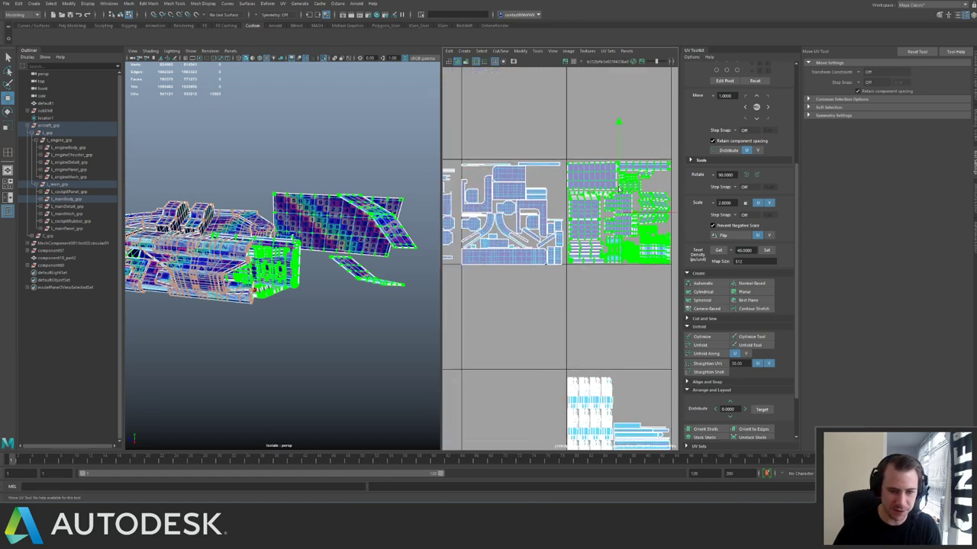
scroll(570, 213, up, 6)
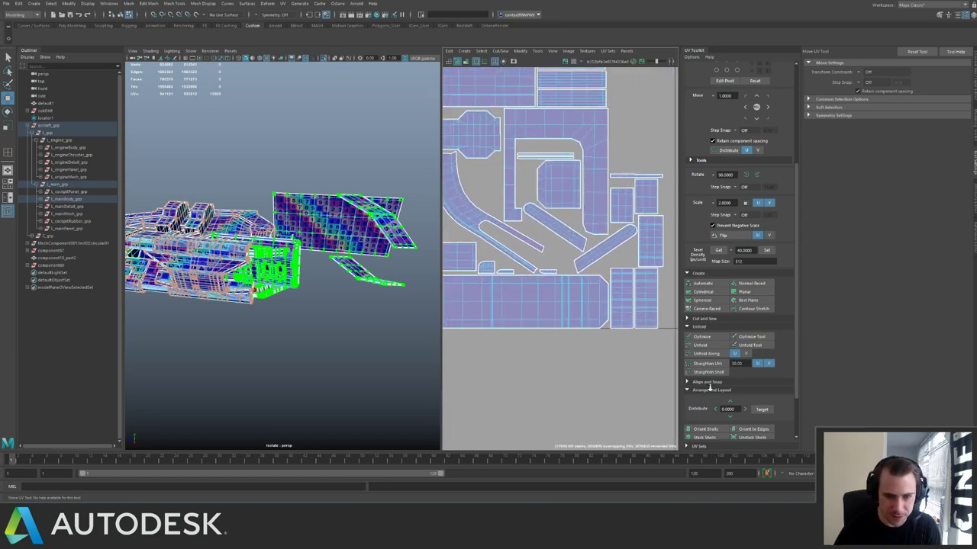
scroll(538, 178, down, 5)
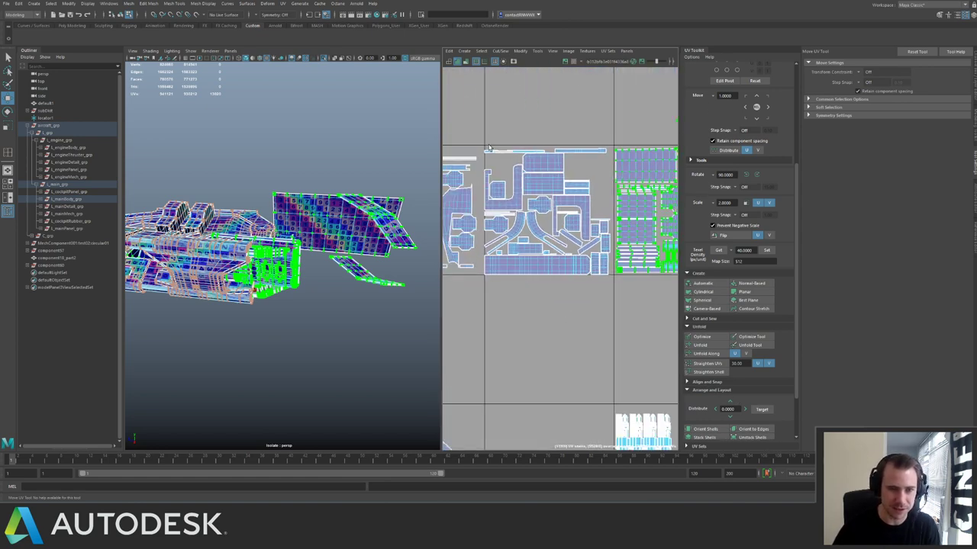
drag(572, 271, 606, 282)
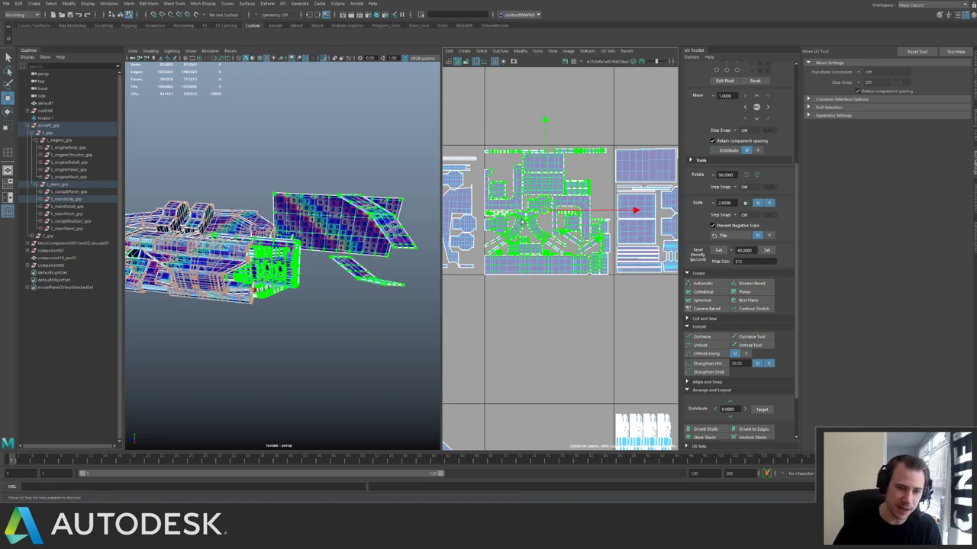
scroll(522, 220, up, 2)
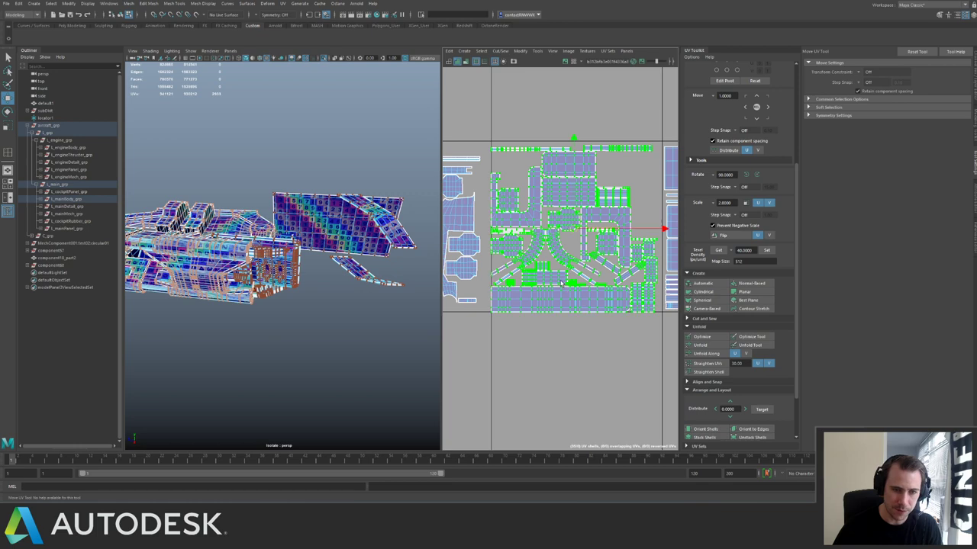
drag(573, 231, 576, 229)
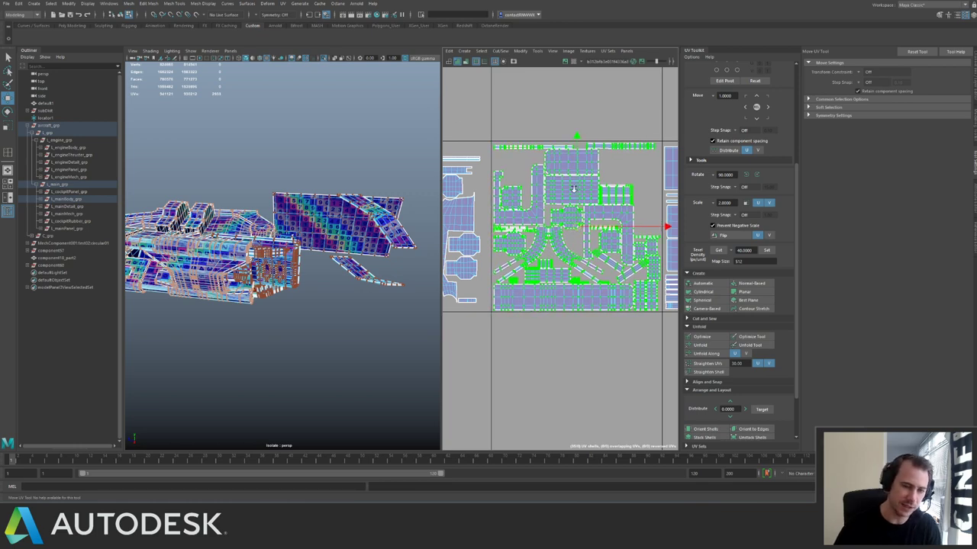
Review the remaining UV tiles across the rows of the aircraft layout.
scroll(573, 189, down, 5)
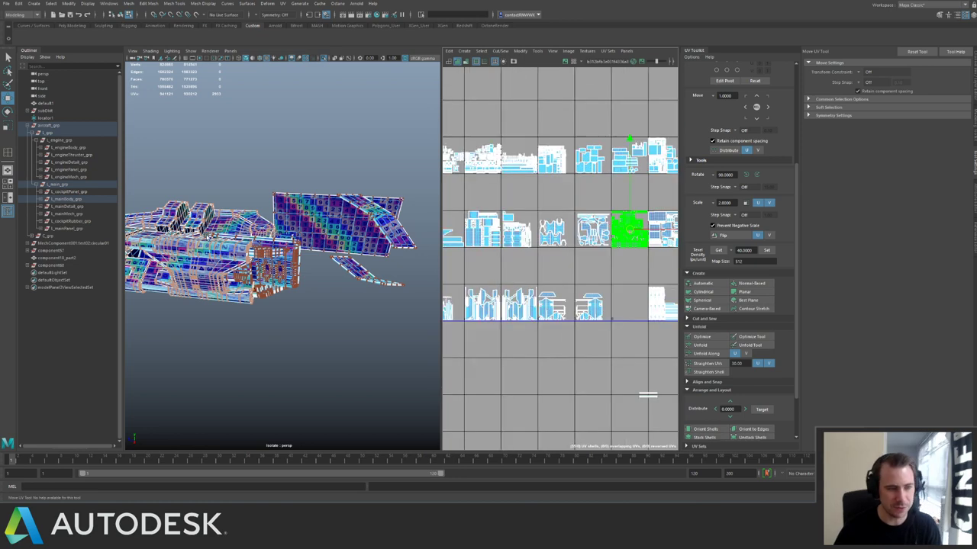
alt+right_drag(507, 240, 679, 250)
alt+middle_drag(679, 251, 866, 291)
alt+middle_drag(642, 238, 482, 231)
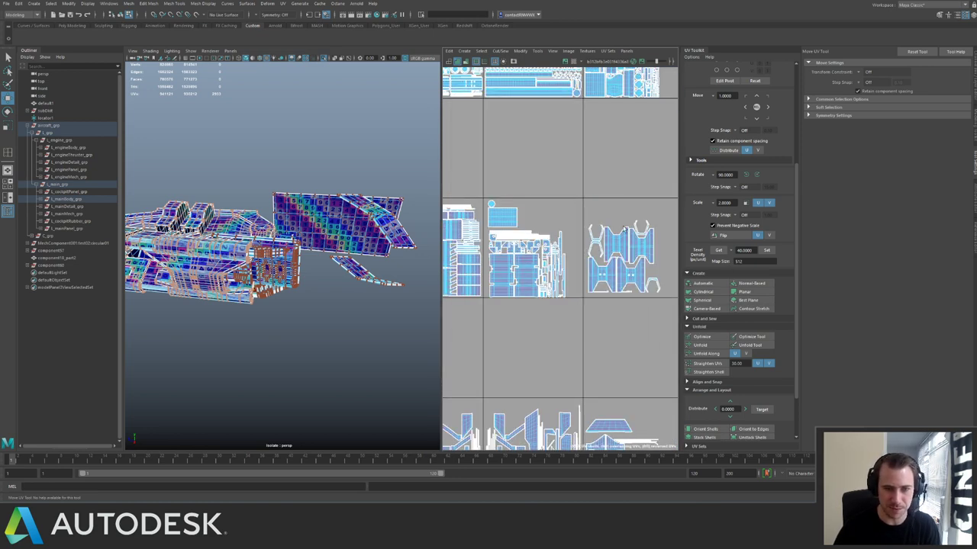
alt+middle_drag(626, 230, 466, 225)
alt+right_drag(632, 239, 450, 164)
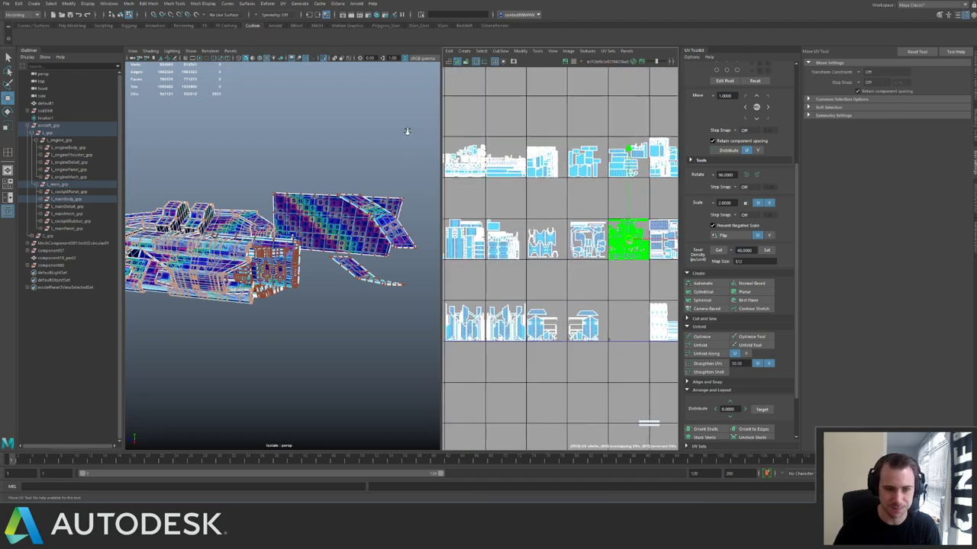
alt+right_drag(576, 182, 488, 156)
alt+middle_drag(550, 161, 591, 186)
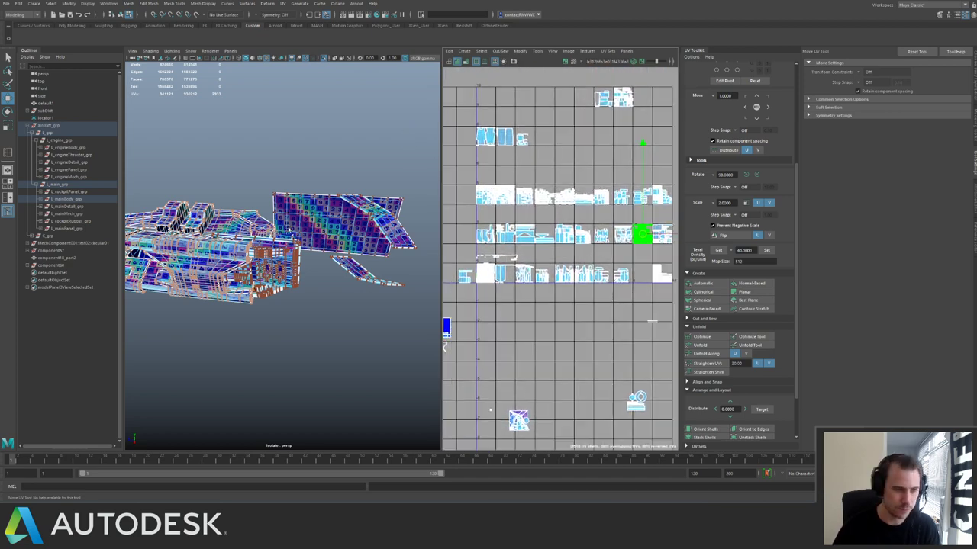
Return to object selection and select L_grp to show only its UVs in the tile grid.
right_drag(290, 229, 331, 181)
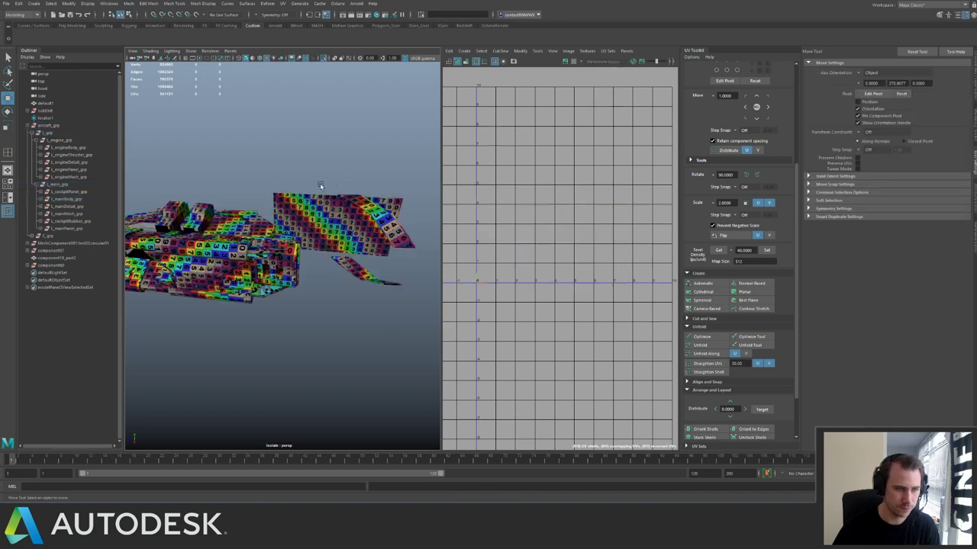
click(48, 134)
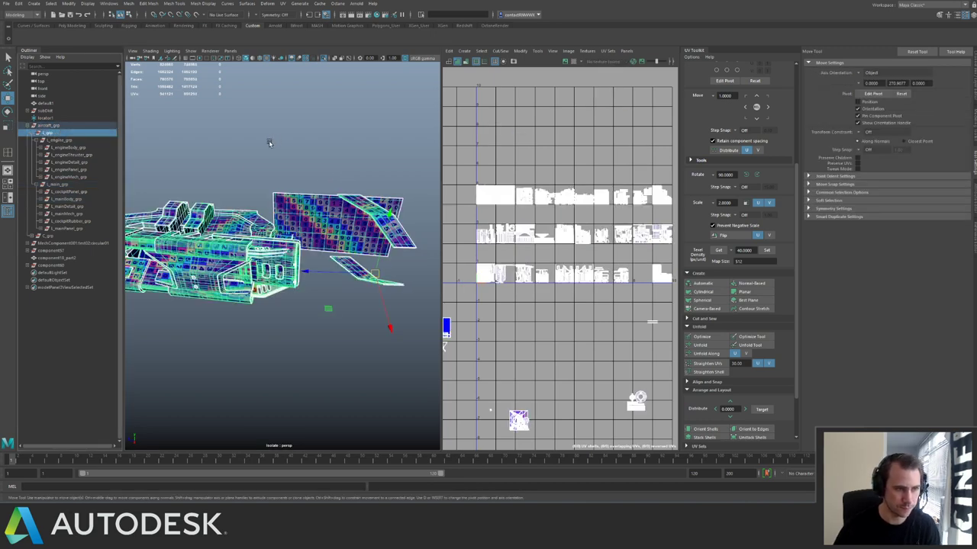
click(270, 142)
click(60, 133)
alt+right_drag(586, 210, 547, 193)
scroll(547, 192, up, 3)
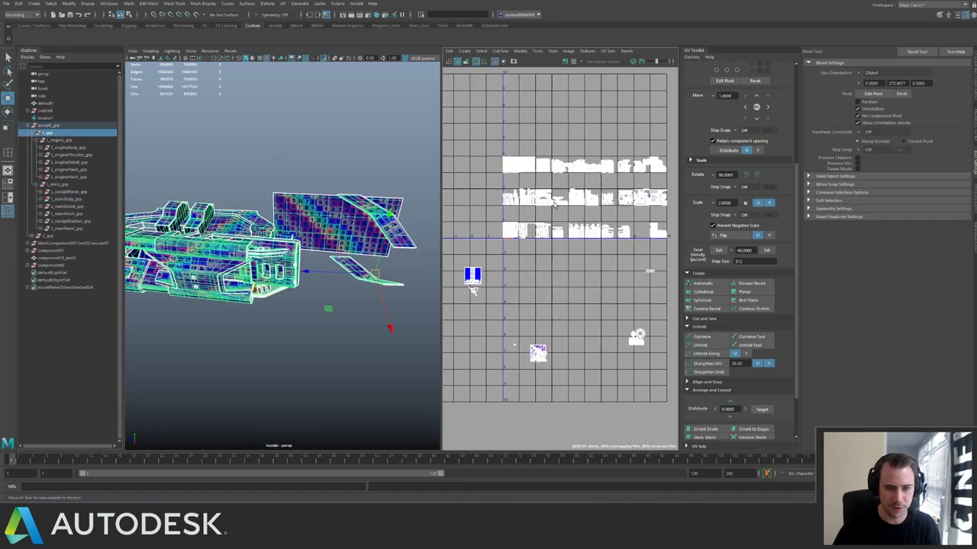
Leave isolation to show the whole aircraft and examine the L_grp UV tiles across all rows alongside the model.
key(ctrl+1)
alt+right_drag(353, 243, 305, 250)
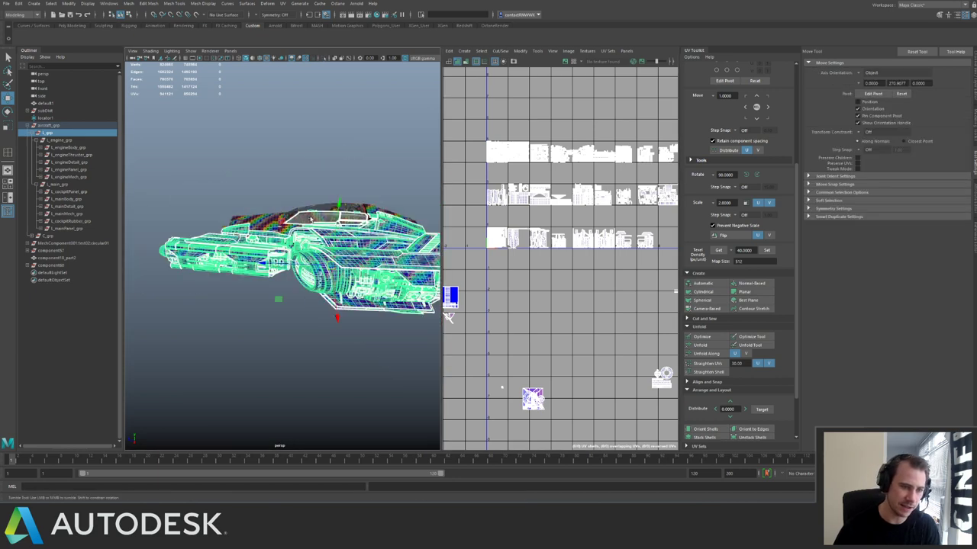
alt+drag(305, 250, 374, 252)
alt+middle_drag(573, 215, 532, 247)
alt+right_drag(532, 247, 504, 230)
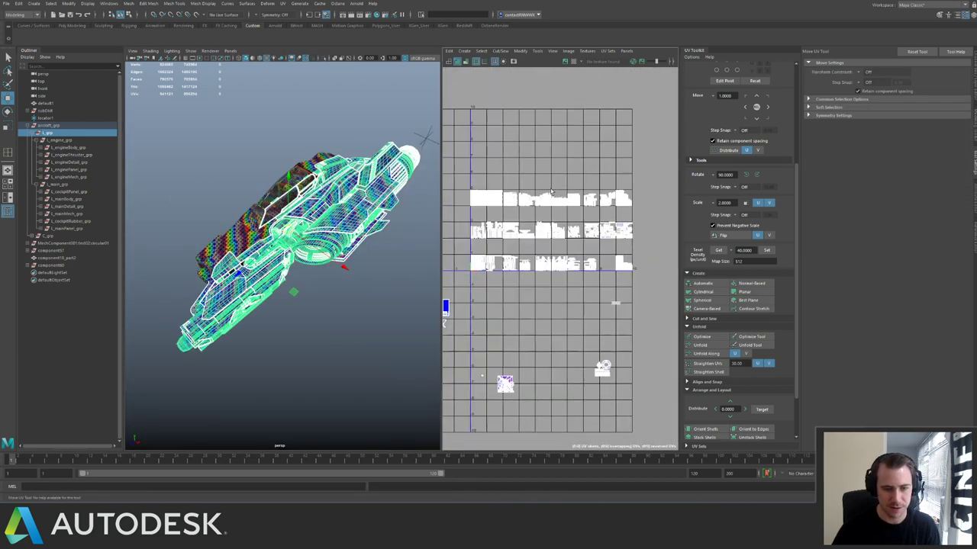
alt+middle_drag(504, 231, 547, 197)
alt+middle_drag(494, 116, 490, 156)
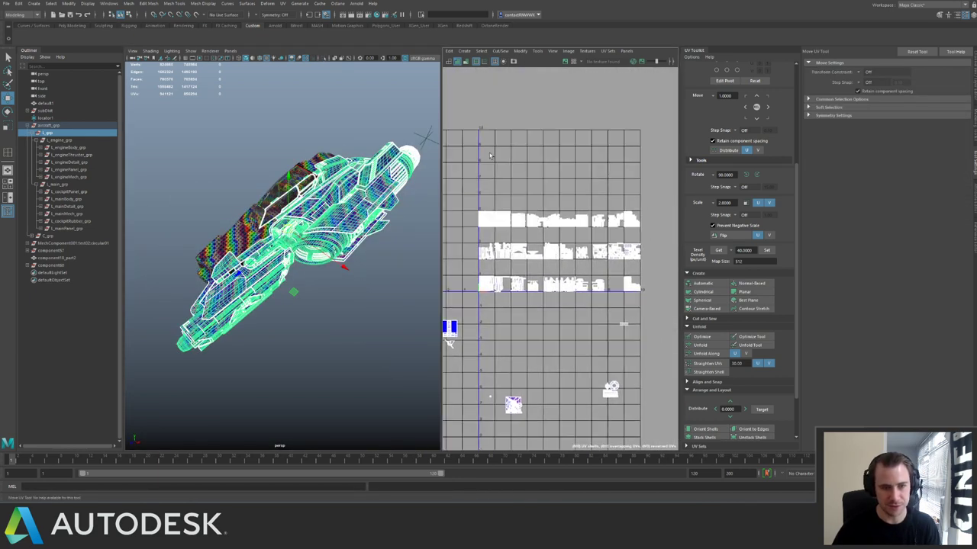
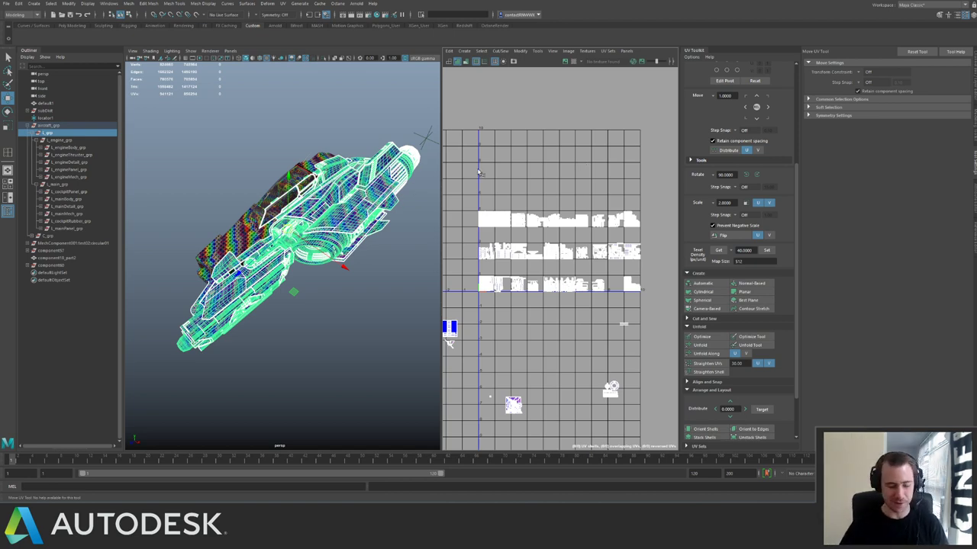
scroll(583, 274, up, 3)
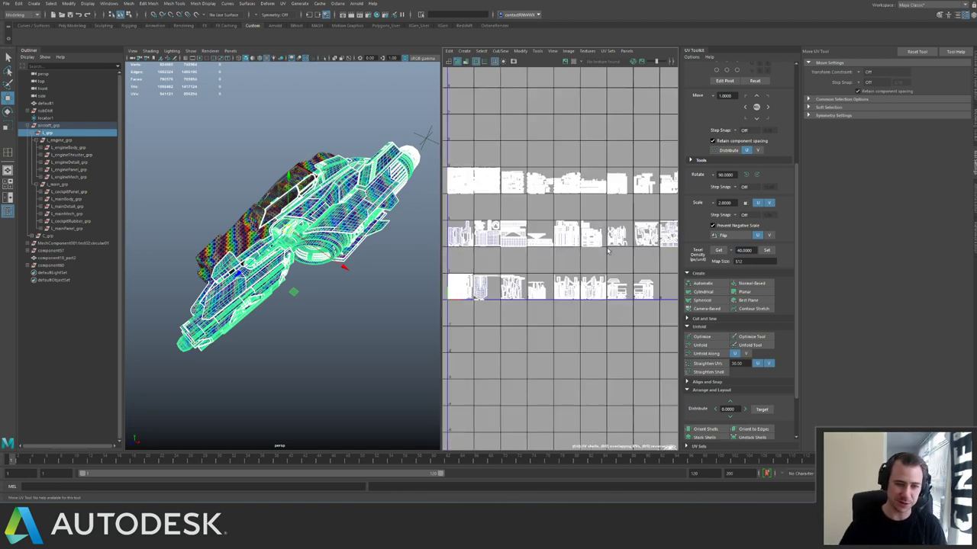
alt+middle_drag(608, 251, 506, 213)
alt+drag(290, 219, 359, 245)
alt+right_drag(259, 256, 289, 275)
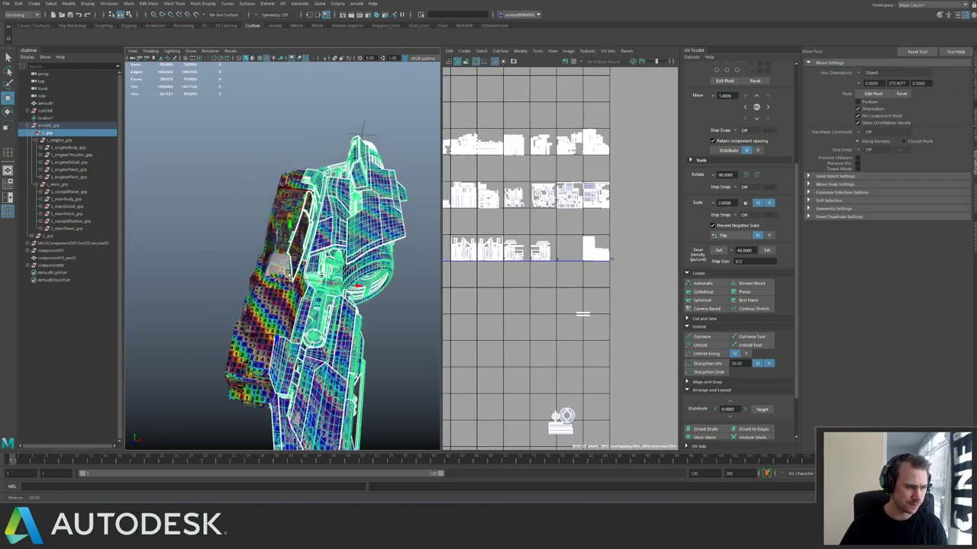
alt+drag(287, 272, 282, 238)
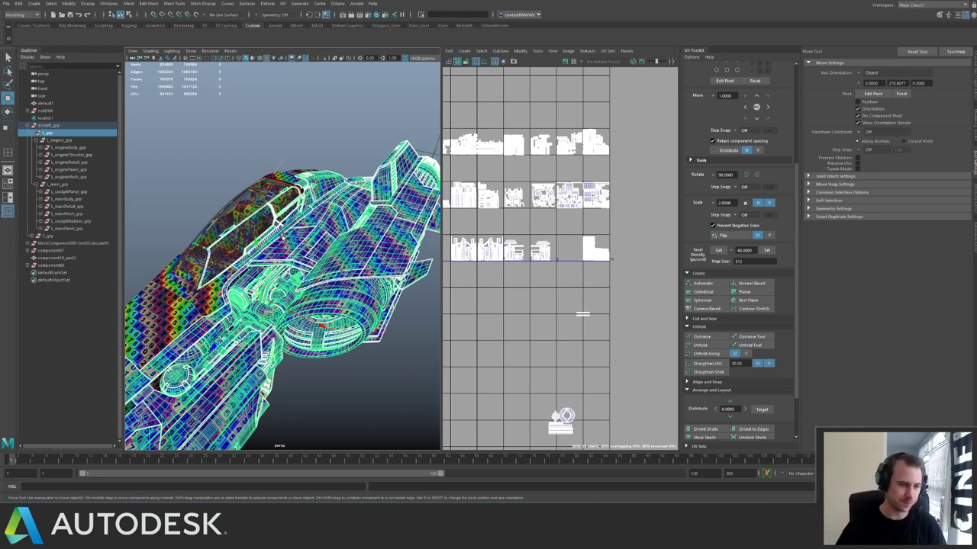
Collapse L_main_grp in the hierarchy and select it to examine only the left main hull's UV tiles.
click(38, 185)
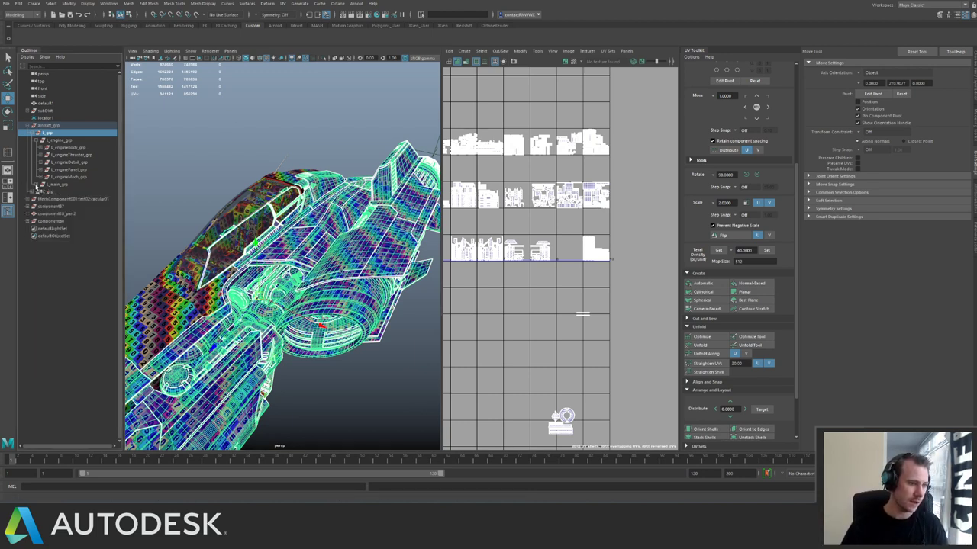
click(66, 188)
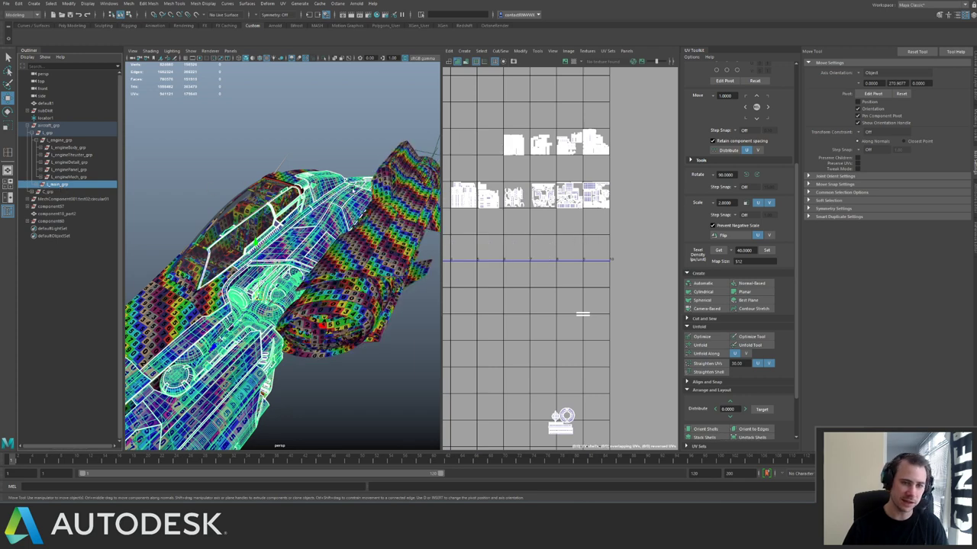
alt+middle_drag(537, 217, 586, 204)
alt+right_drag(586, 204, 543, 217)
alt+middle_drag(543, 217, 574, 201)
alt+right_drag(574, 202, 566, 201)
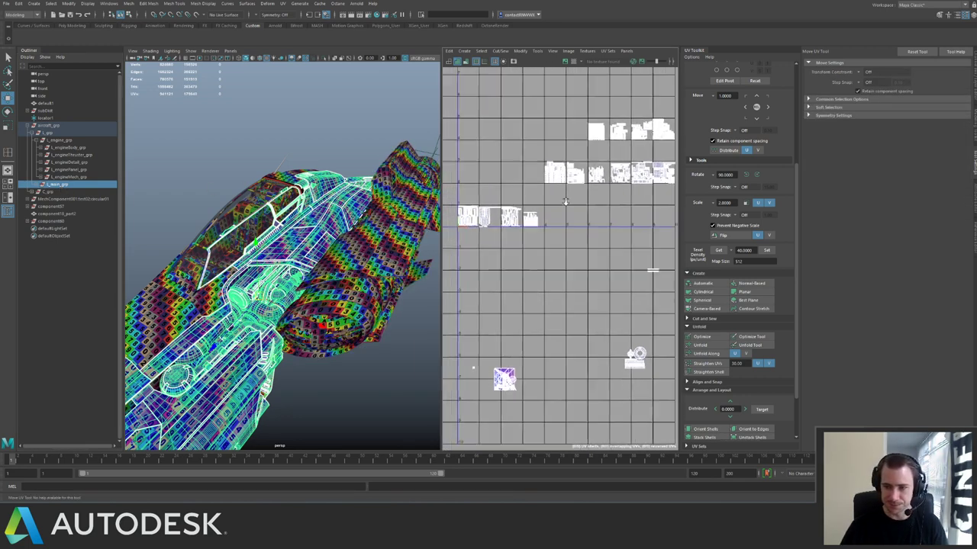
scroll(597, 194, down, 1)
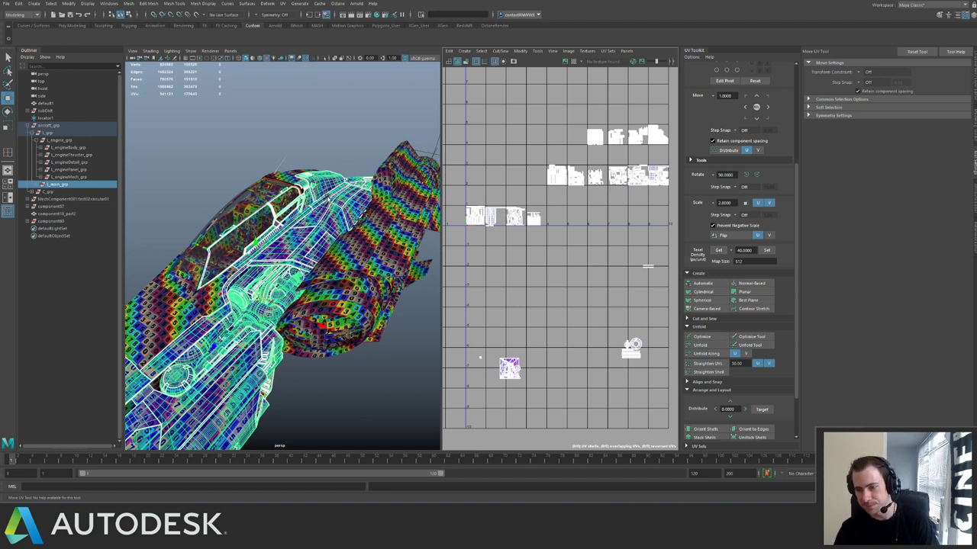
Create a new polygon cube, isolate it and assign it the existing UV checker material.
click(358, 169)
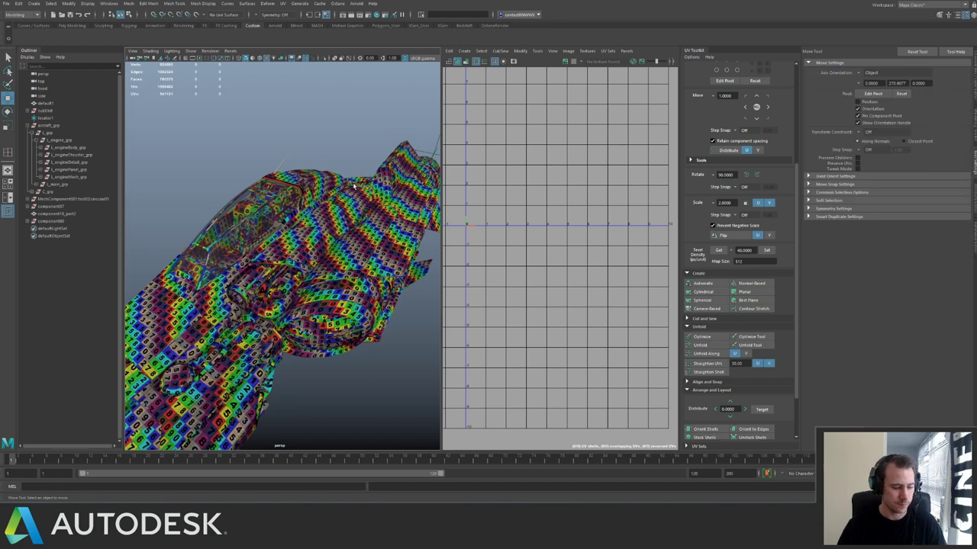
shift+right_drag(355, 184, 349, 186)
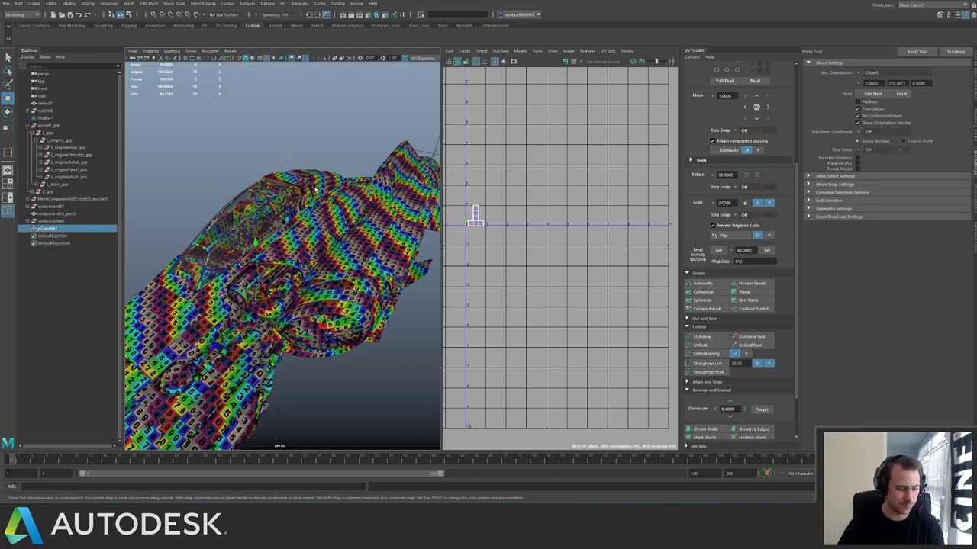
key(ctrl+1)
right_click(259, 296)
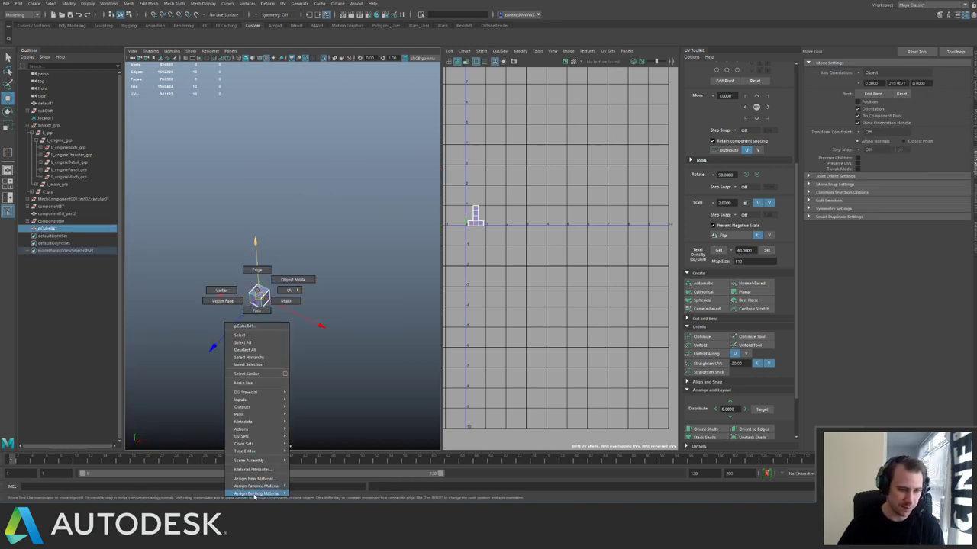
mouse_move(274, 493)
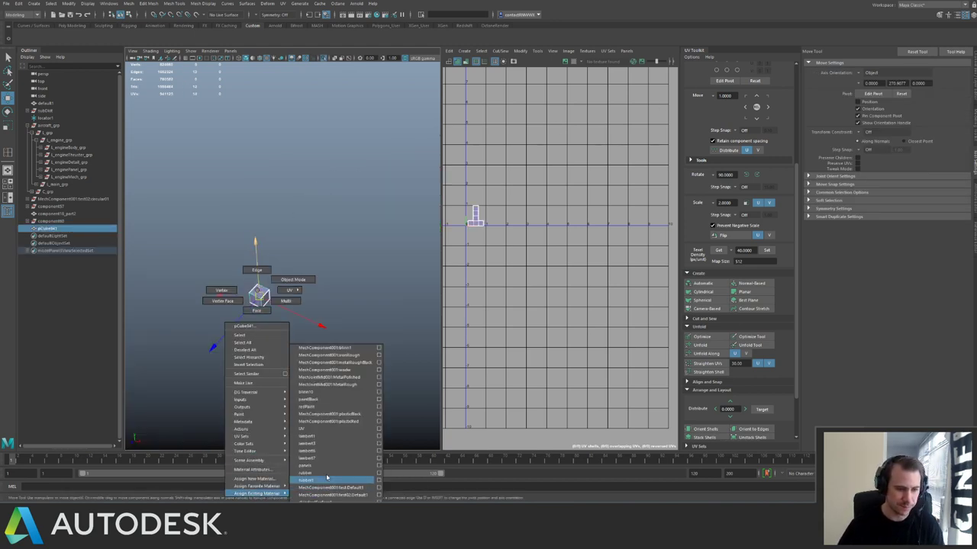
click(318, 431)
Stretch the cube into a long bar and apply an automatic UV projection to all its faces.
alt+drag(286, 314, 135, 360)
key(r)
key(F11)
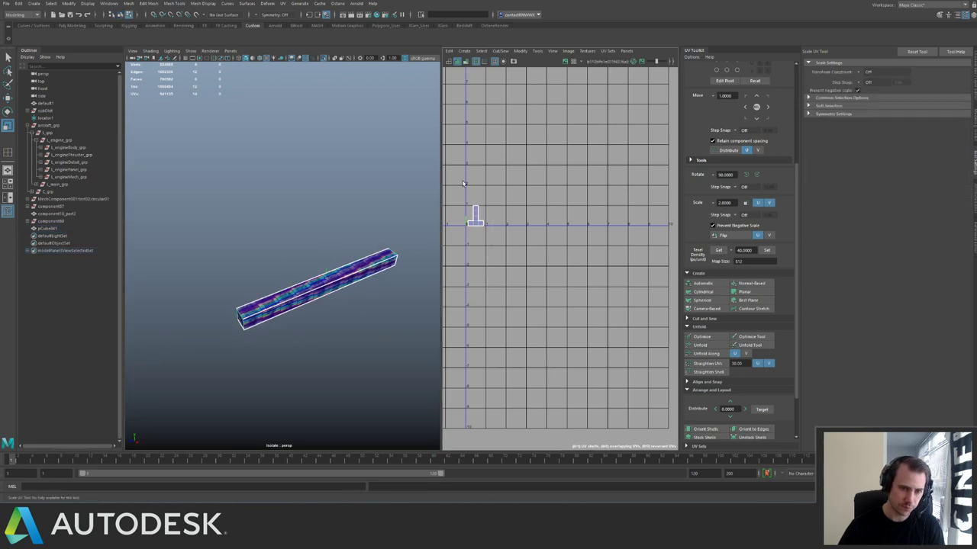
drag(462, 184, 523, 264)
key(g)
alt+right_drag(278, 241, 368, 275)
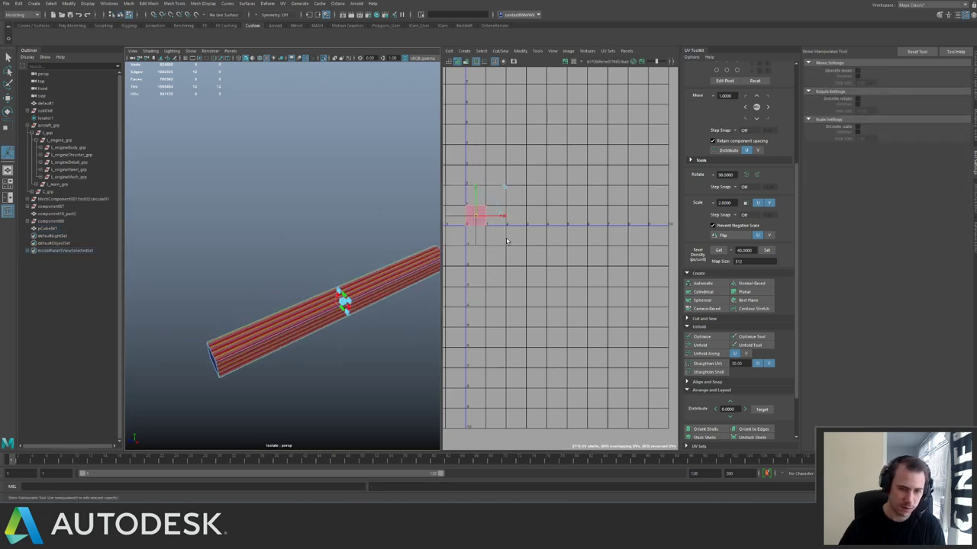
click(701, 283)
Select all of the bar's UVs and unfold them along V.
alt+drag(300, 284, 292, 209)
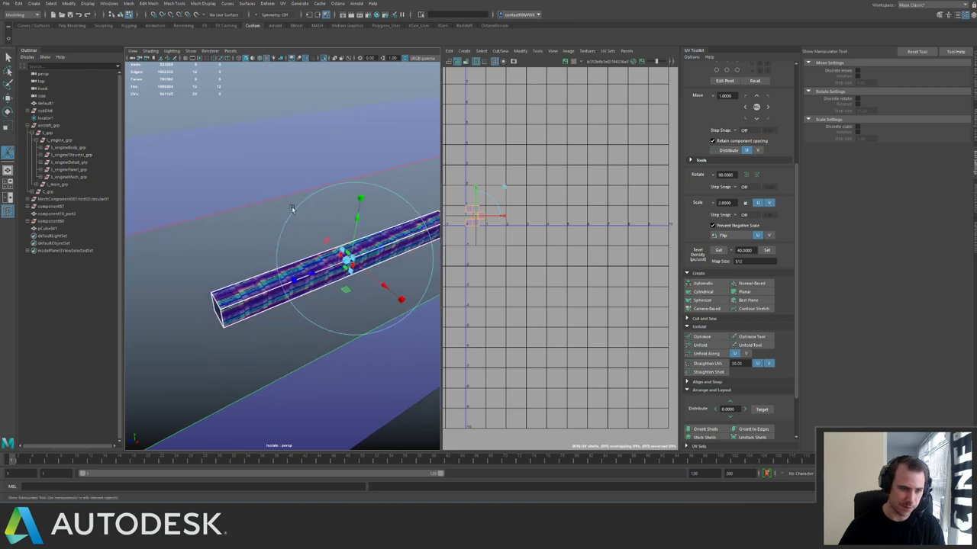
alt+right_drag(292, 209, 259, 319)
key(q)
key(F12)
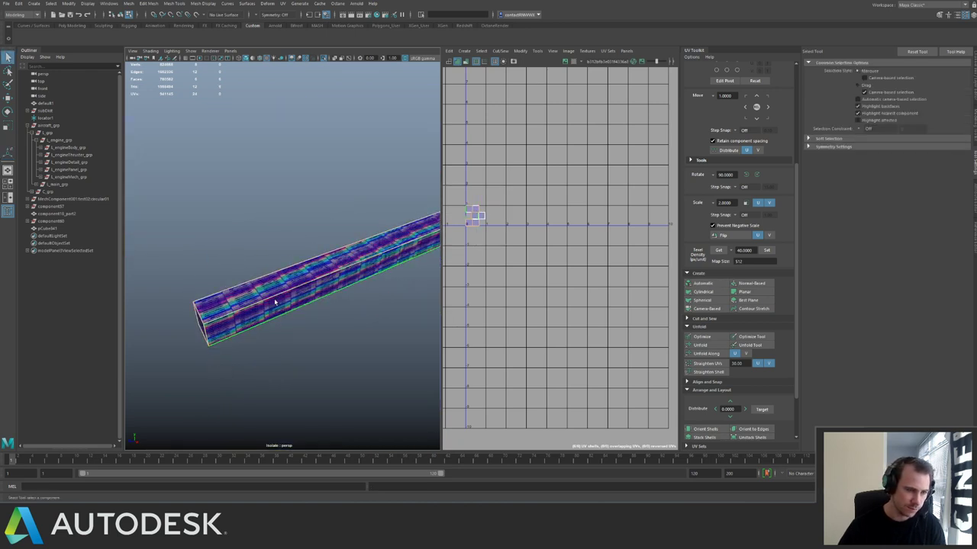
drag(505, 198, 459, 234)
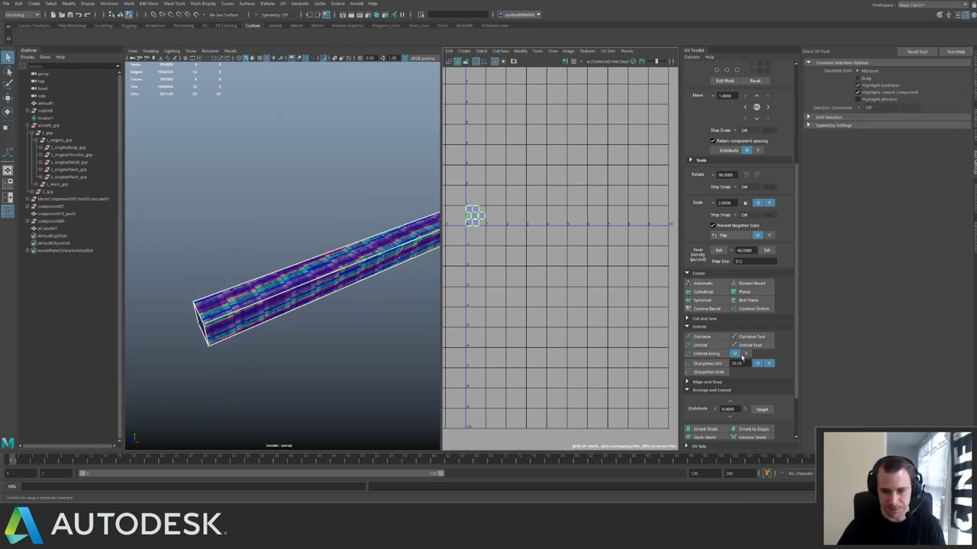
click(714, 346)
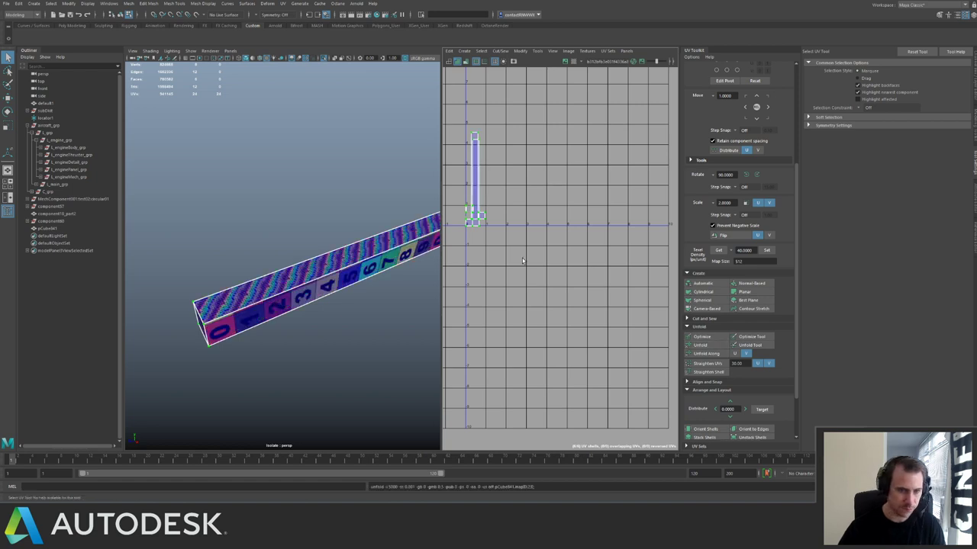
Set the bar's texel density to 40 at map size 512 and lay out its shells within the first tile.
click(767, 250)
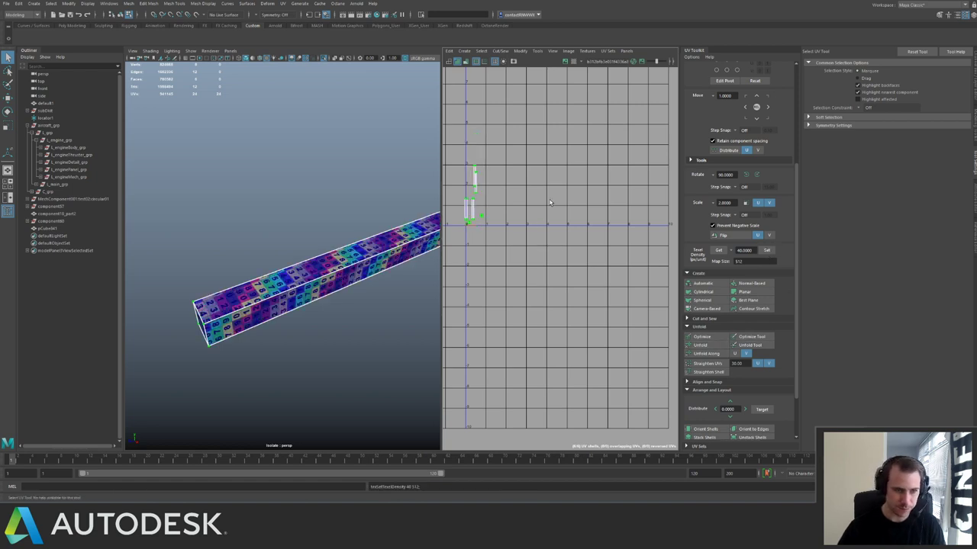
shift+right_drag(551, 202, 471, 274)
alt+drag(255, 237, 234, 232)
right_drag(231, 293, 248, 278)
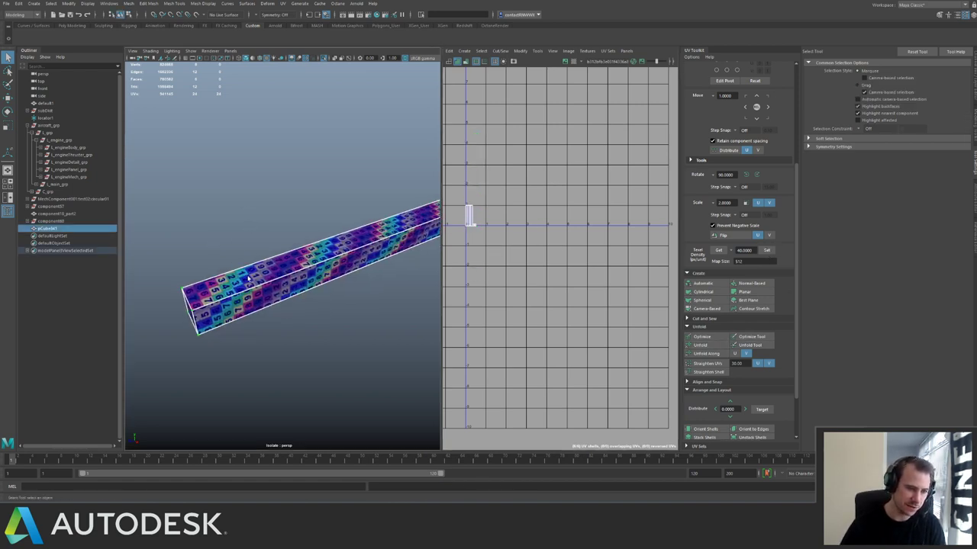
Bevel the bar's edges with a fraction of 0.1, one segment and chamfer turned off.
click(168, 272)
key(f)
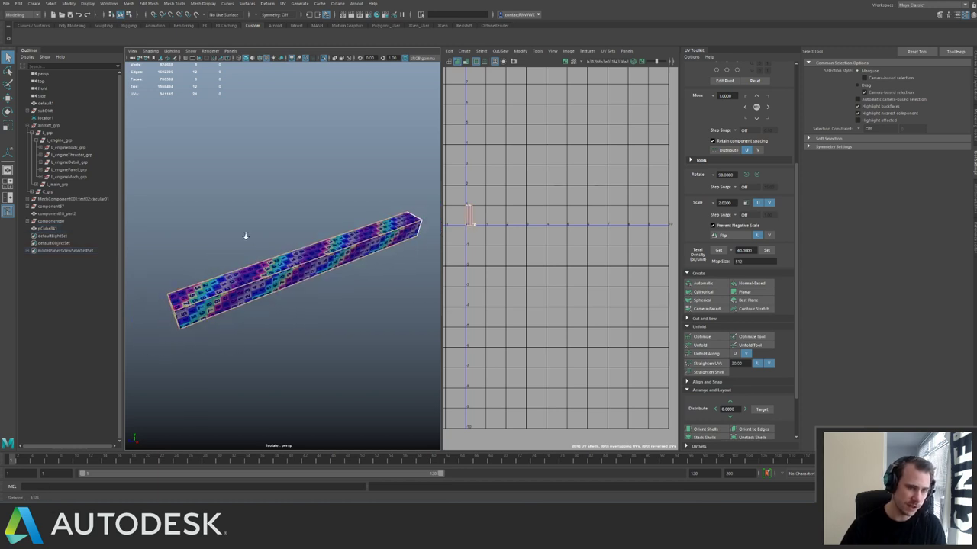
ctrl+right_drag(307, 272, 343, 270)
shift+right_click(309, 272)
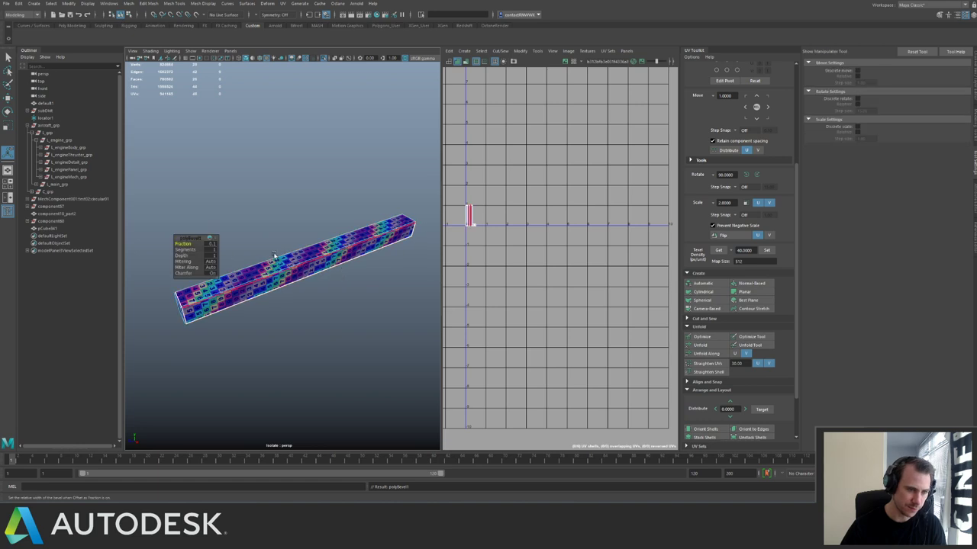
scroll(323, 328, up, 5)
alt+right_drag(348, 313, 299, 296)
click(210, 274)
key(q)
key(q)
Toggle smooth mesh preview on the bevelled bar to compare the UV checker on its smoothed and unsmoothed forms.
alt+drag(300, 295, 201, 326)
key(3)
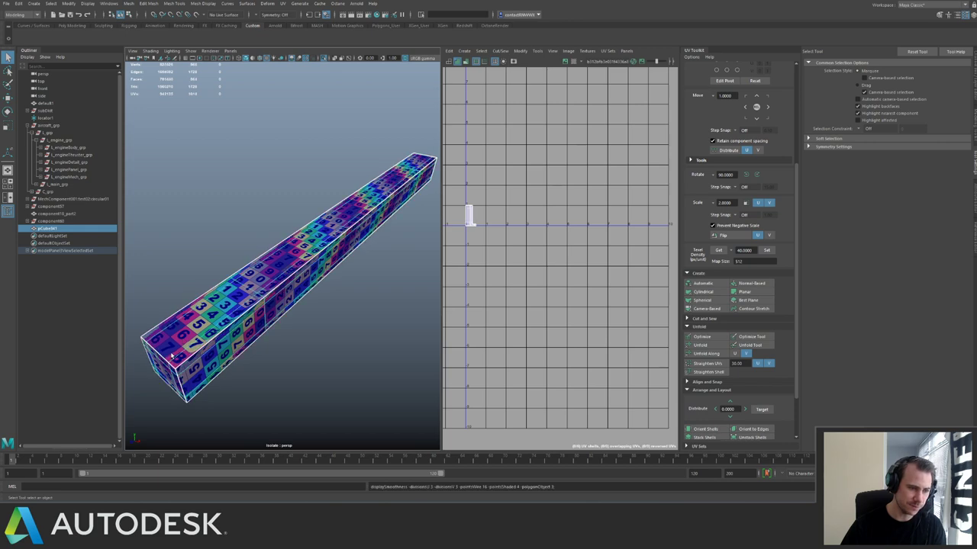
key(1)
key(3)
alt+right_drag(171, 356, 306, 313)
key(1)
right_drag(232, 292, 232, 263)
key(3)
key(1)
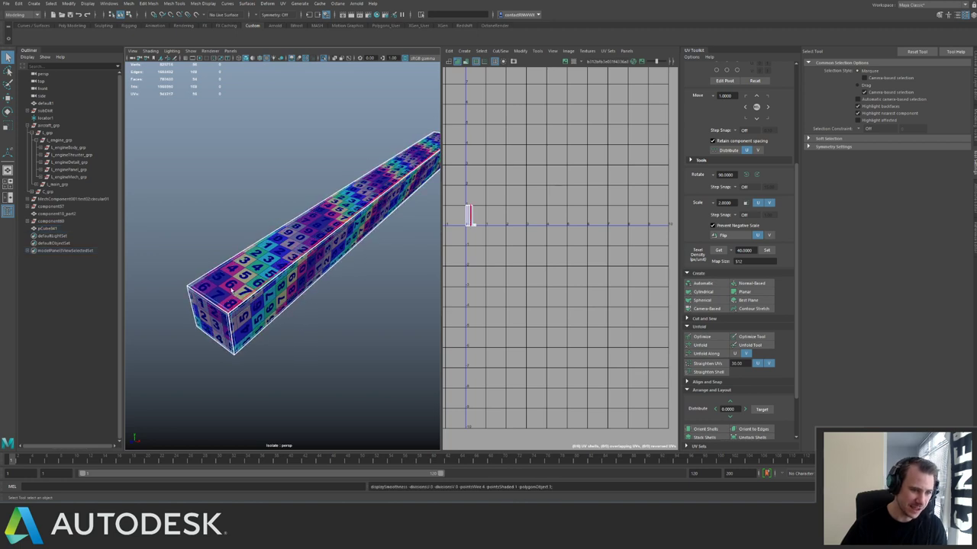
key(3)
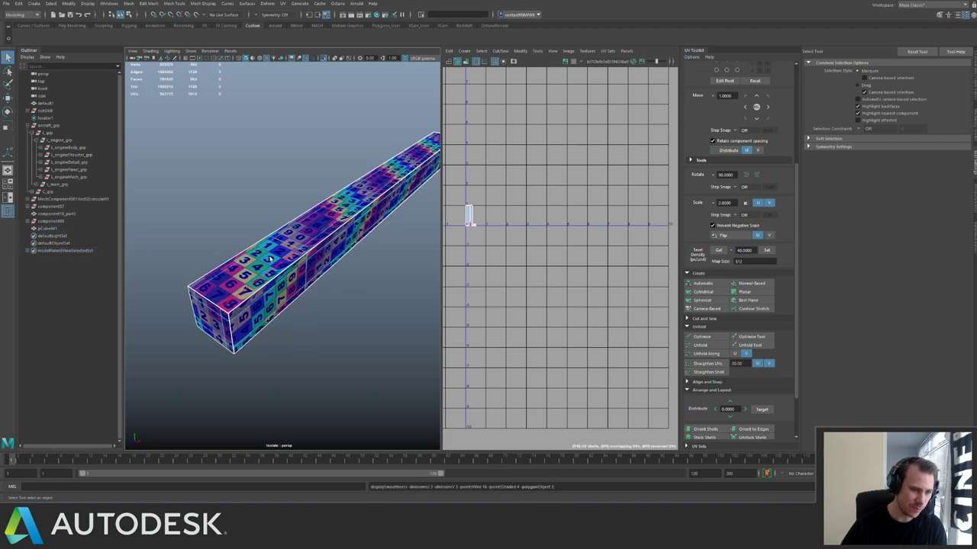
Examine the bar's UV shells and its checker pattern up close near the bevelled edges, with and without smoothing.
alt+right_drag(482, 230, 685, 363)
alt+middle_drag(521, 260, 618, 293)
alt+drag(289, 288, 362, 303)
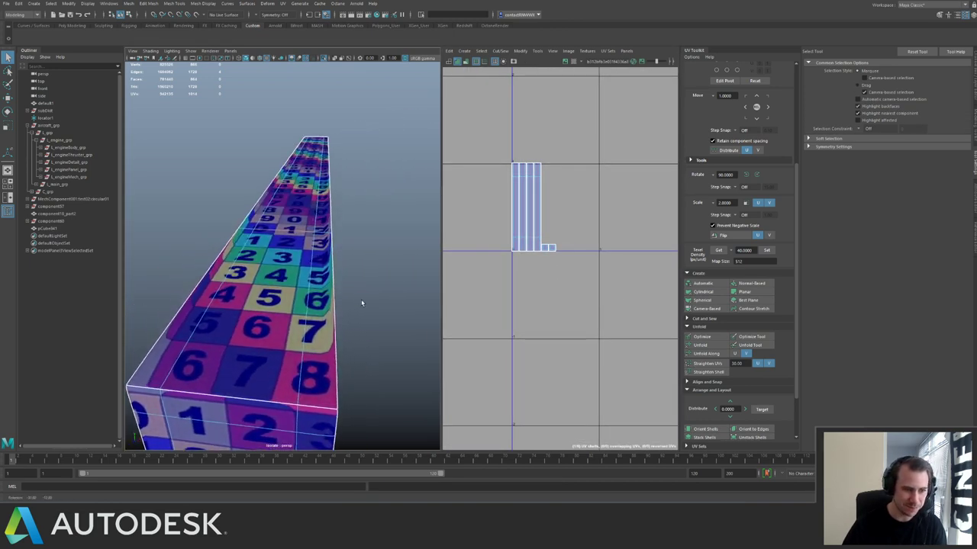
click(337, 286)
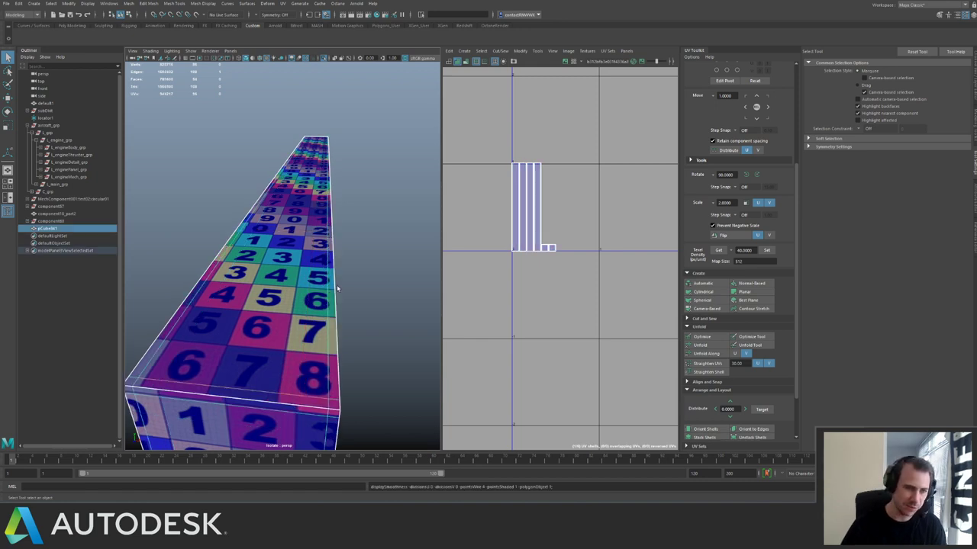
key(f)
alt+drag(267, 201, 255, 306)
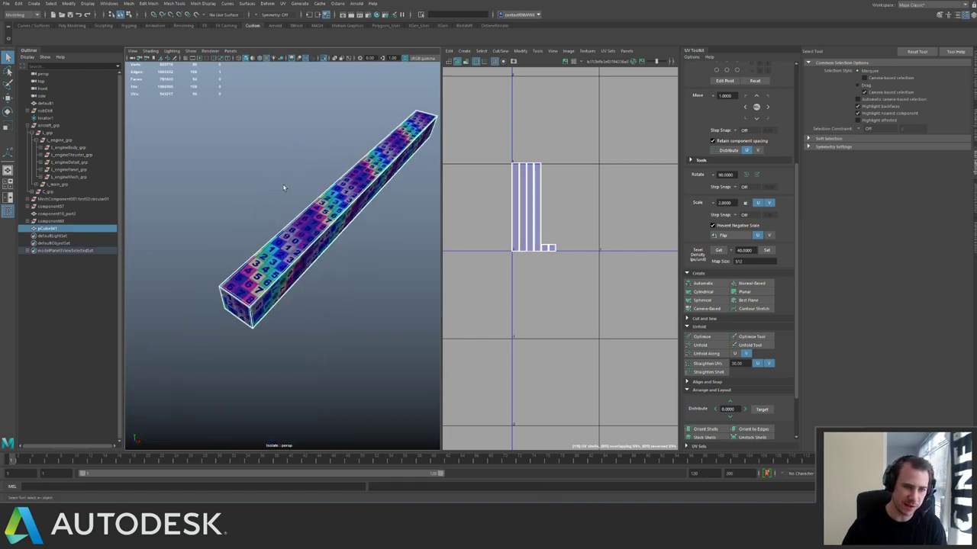
Compare the bar's checker with smooth preview on and off from other angles, ending unsmoothed in a maximized perspective view.
key(1)
alt+drag(327, 208, 298, 250)
key(3)
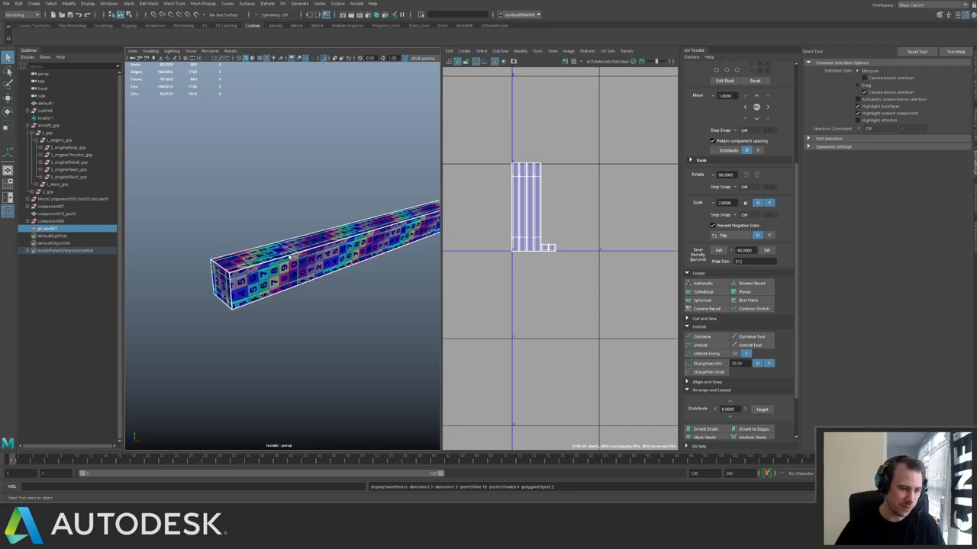
key(1)
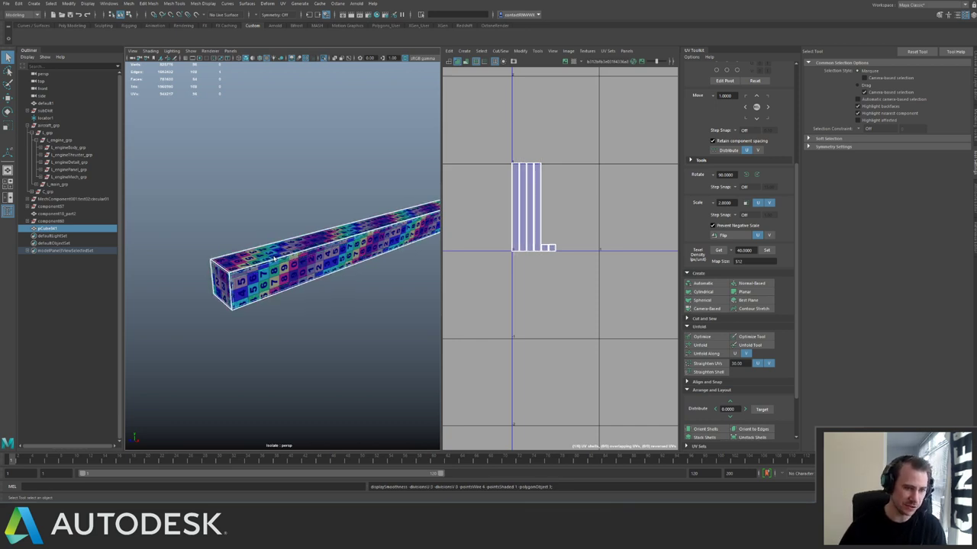
key(3)
key(1)
alt+drag(290, 274, 338, 305)
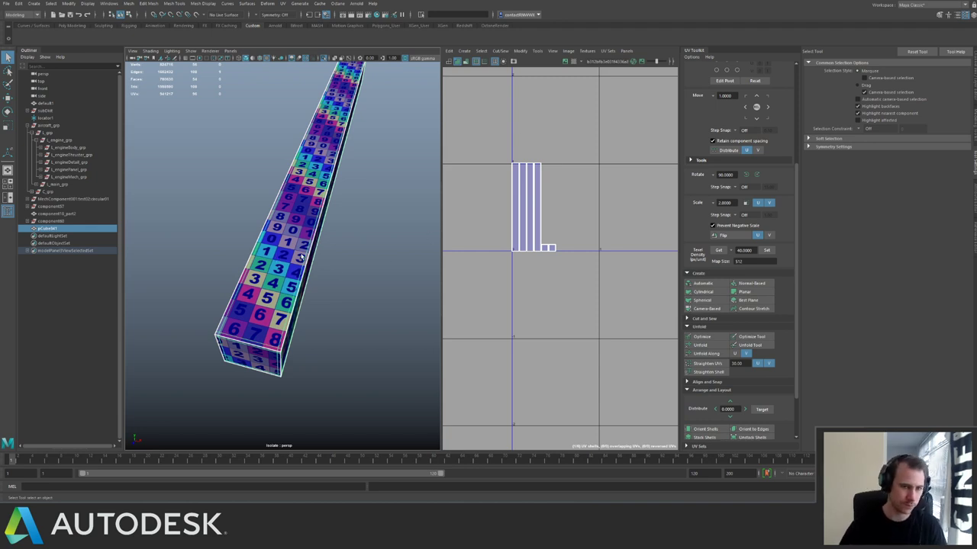
alt+drag(304, 256, 330, 252)
key(space)
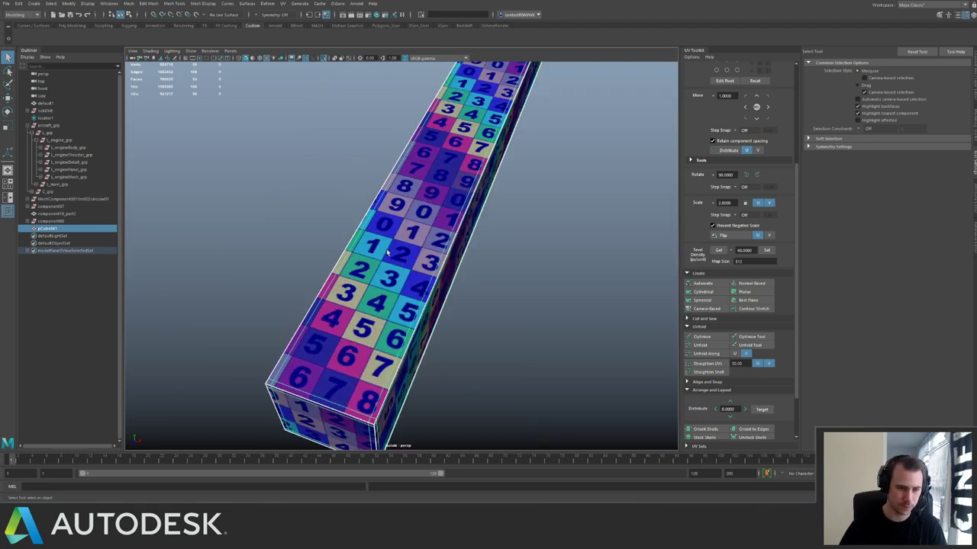
Compare the bar's wireframe with smooth preview on and off from close up and at full length, ending unsmoothed.
alt+drag(424, 250, 400, 242)
key(3)
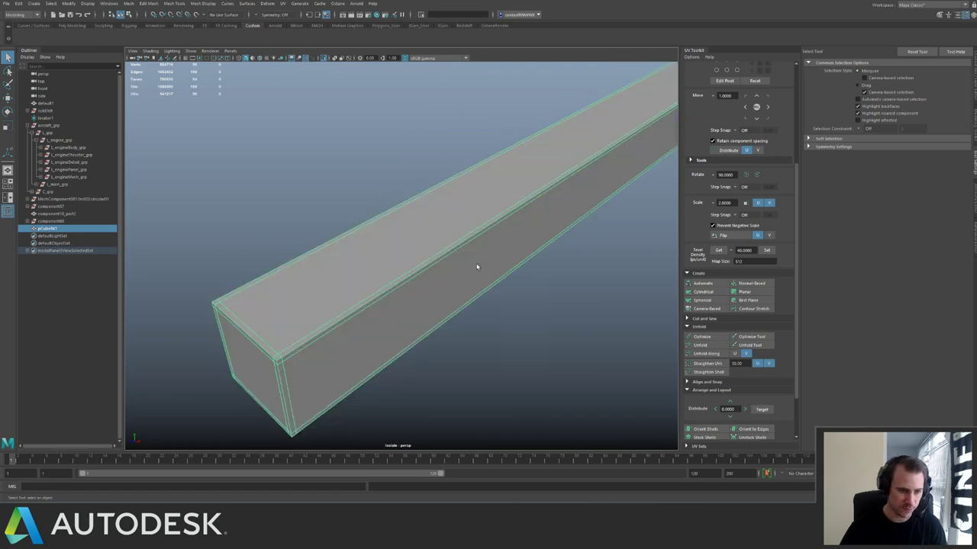
key(1)
key(3)
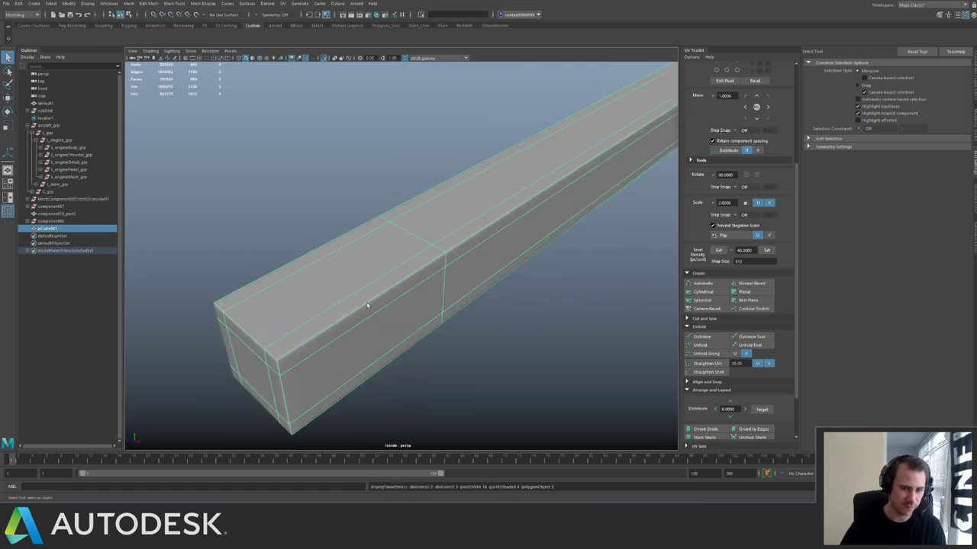
key(1)
alt+right_drag(497, 277, 420, 239)
alt+drag(421, 239, 389, 263)
key(3)
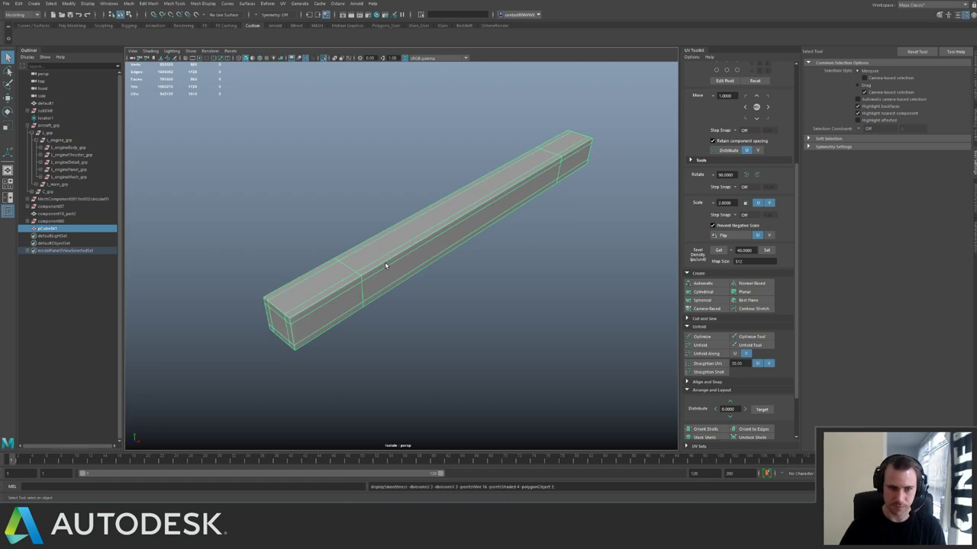
key(1)
Insert four evenly spaced edge loops along the bar, plus an equal-distance edge loop near its end.
shift+right_drag(403, 253, 360, 265)
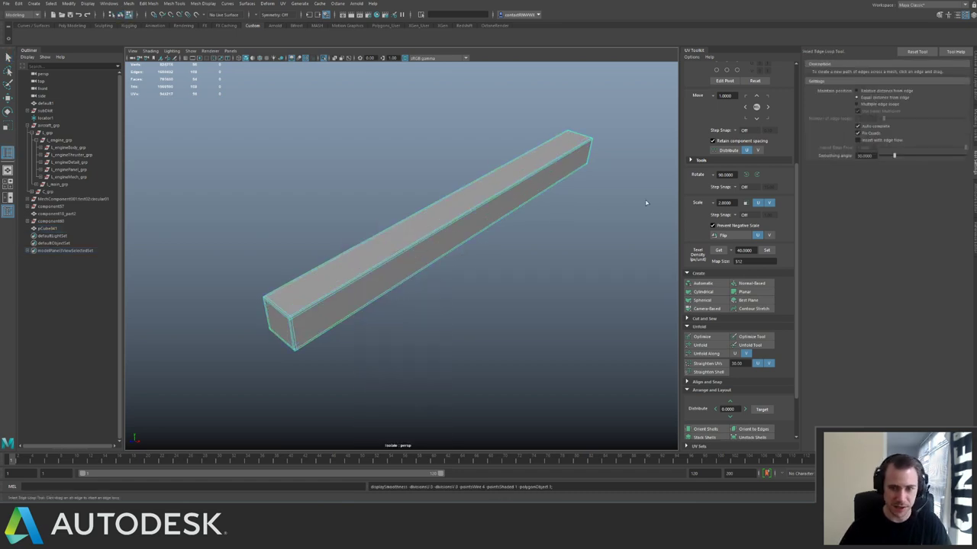
click(858, 111)
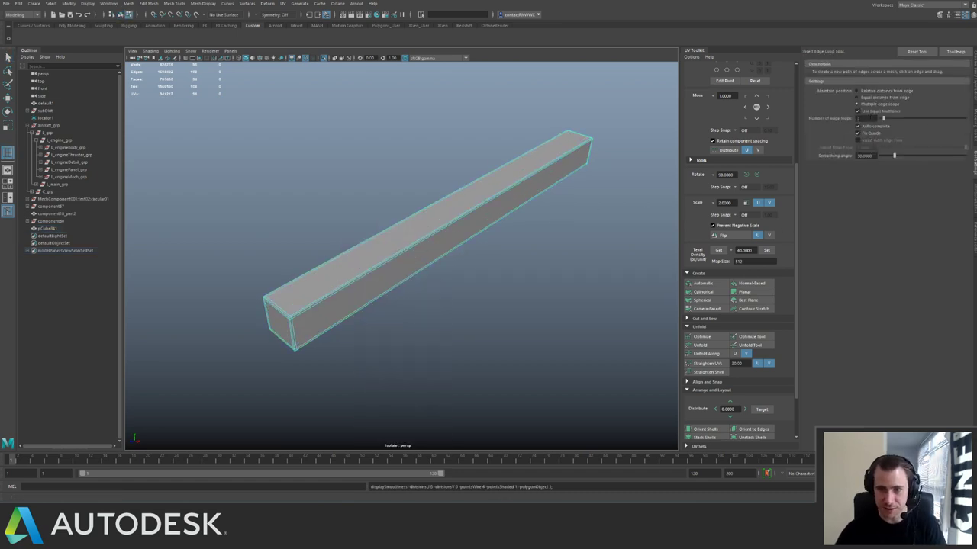
text(4)
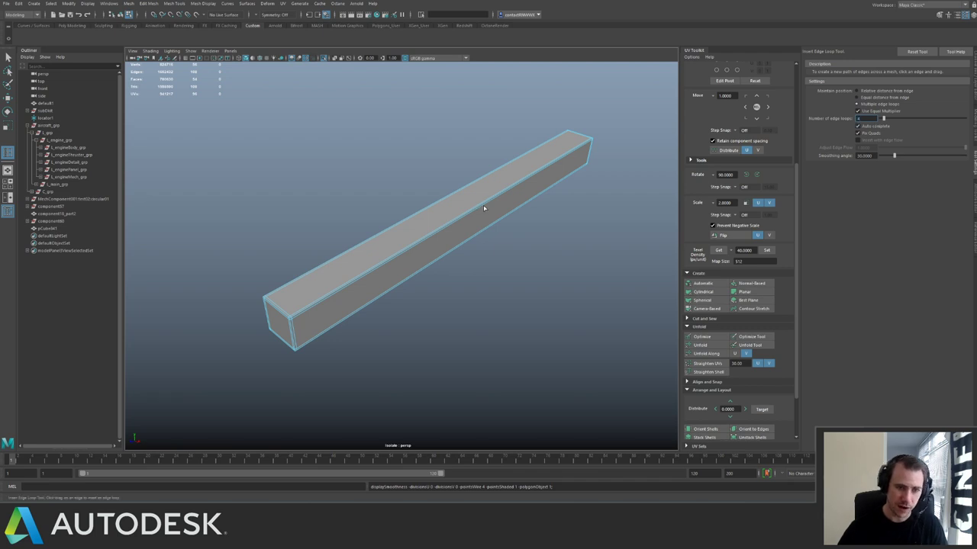
click(470, 208)
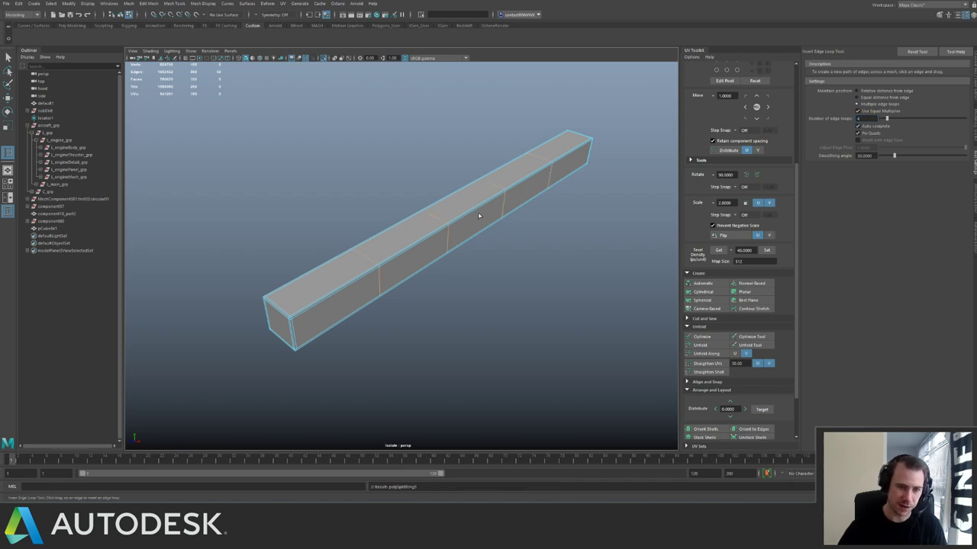
click(857, 97)
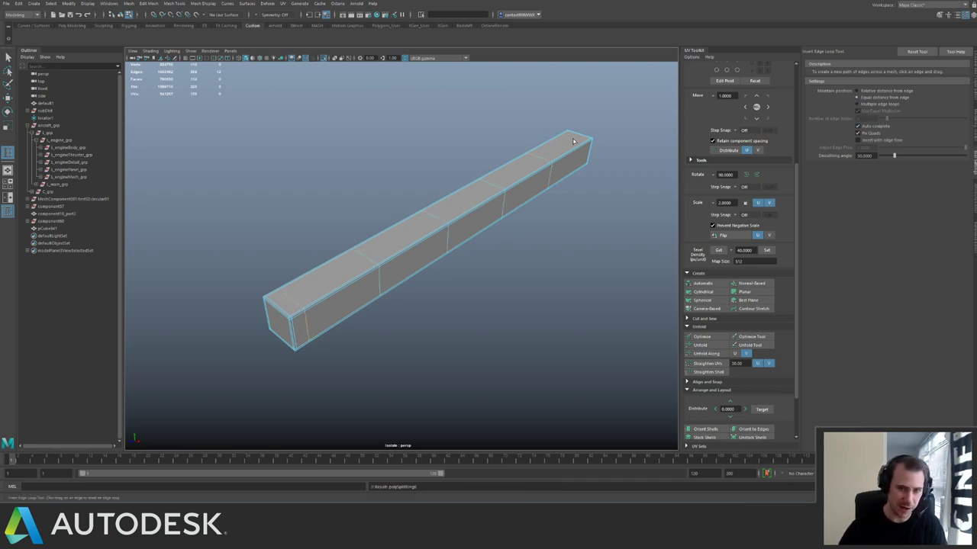
key(q)
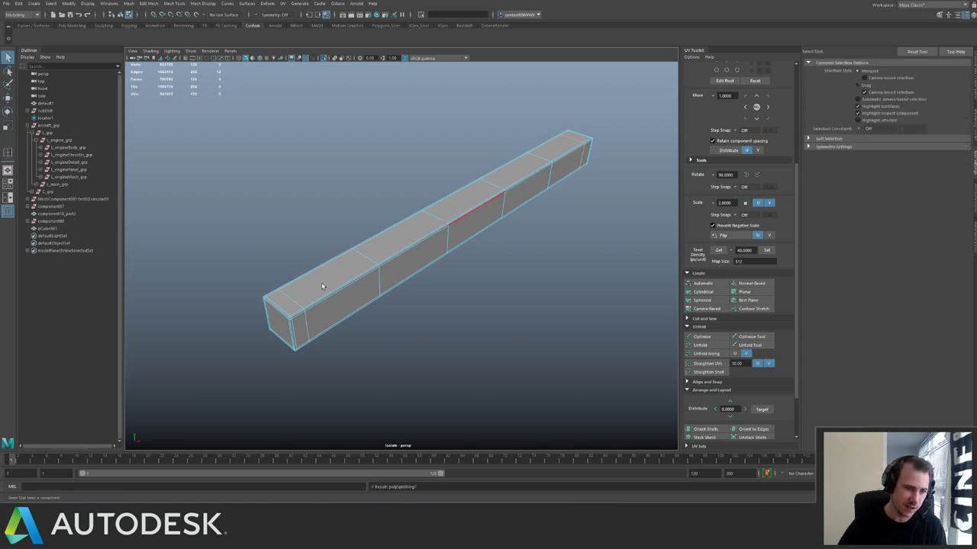
Toggle smooth mesh preview on the bar to compare its shape with the added edge loops.
key(3)
key(1)
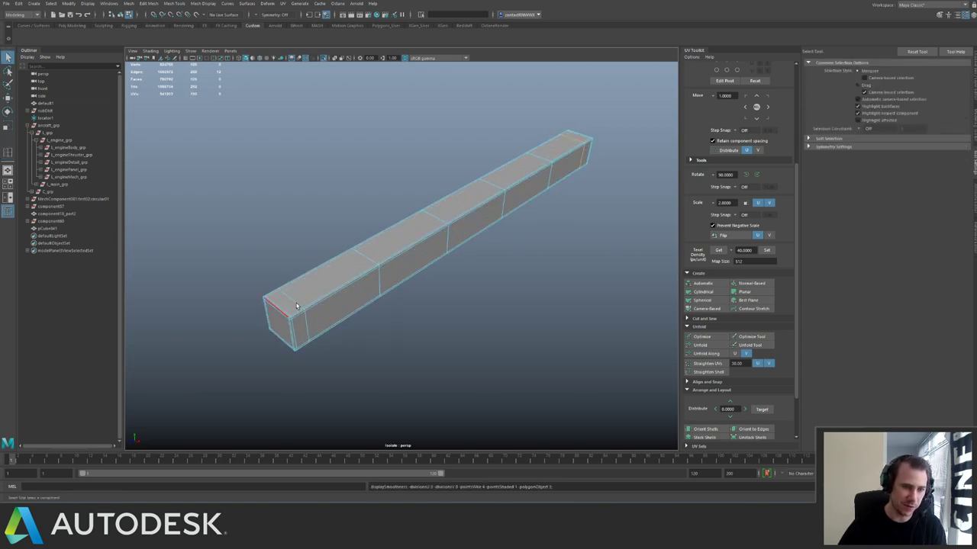
key(3)
key(1)
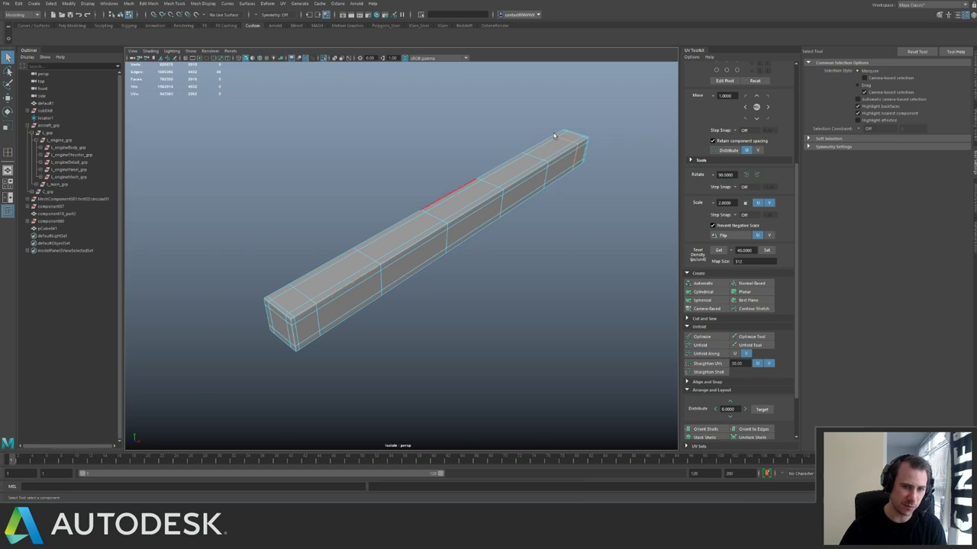
key(3)
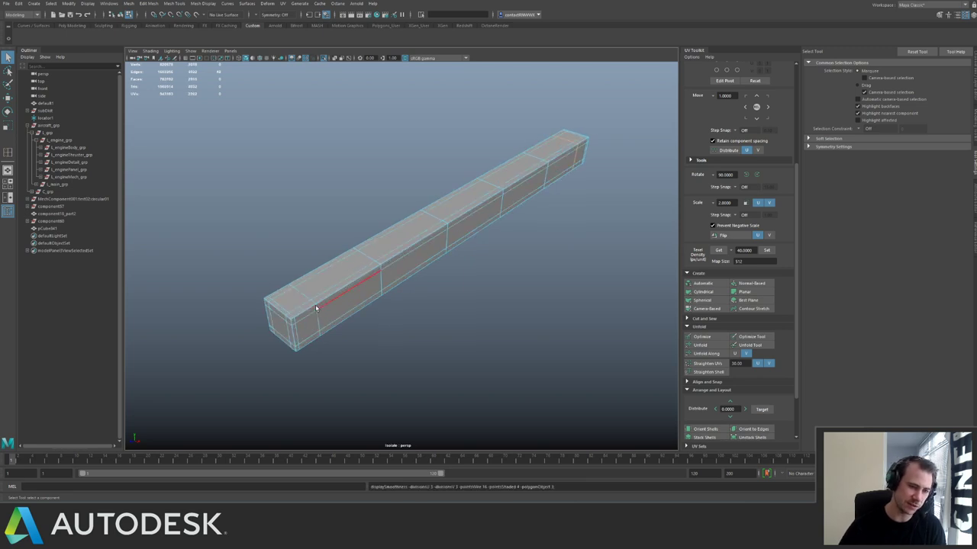
Delete the test bar and turn off isolate select to show the whole spaceship.
right_drag(316, 307, 333, 277)
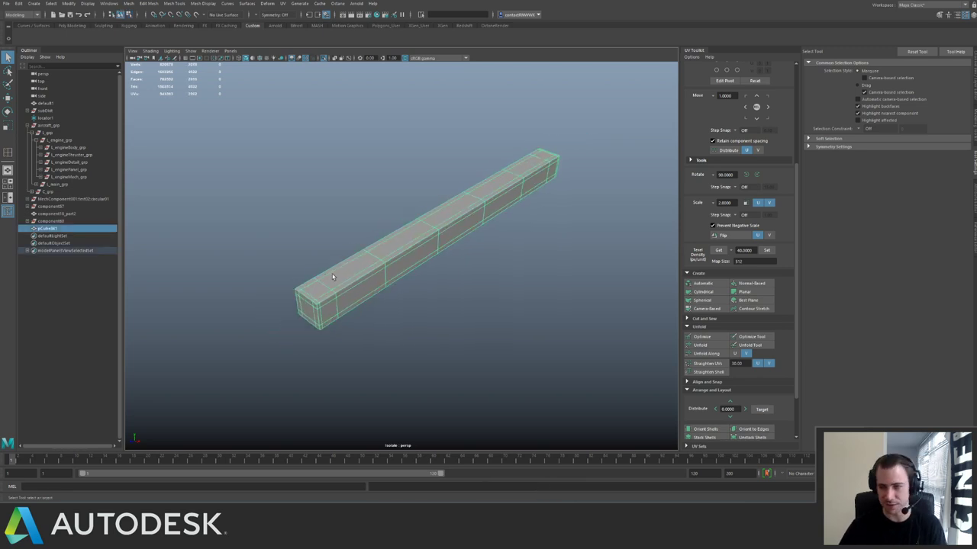
key(Delete)
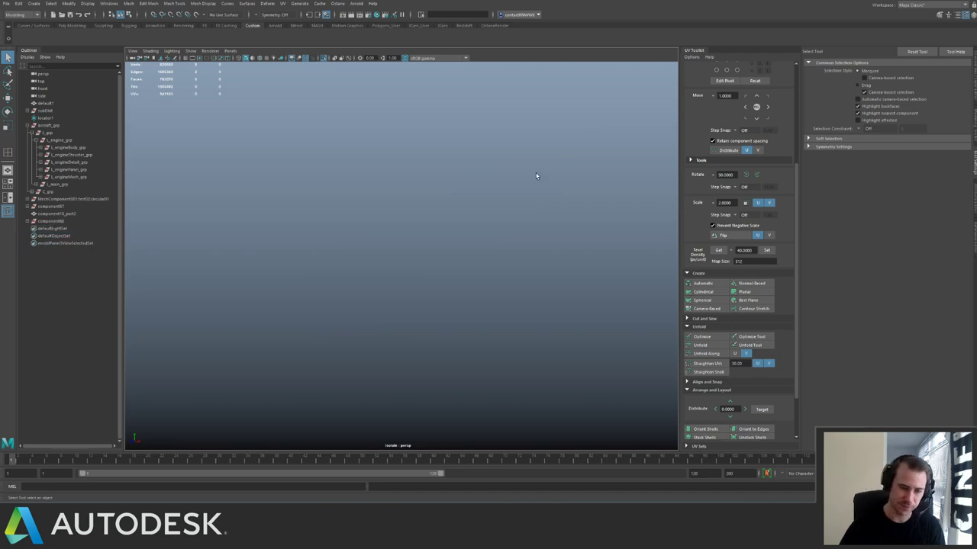
click(323, 58)
Examine the spaceship's cockpit, nose and left engine from several angles and distances.
alt+right_drag(343, 157, 298, 198)
alt+drag(306, 222, 339, 210)
alt+right_drag(339, 210, 379, 229)
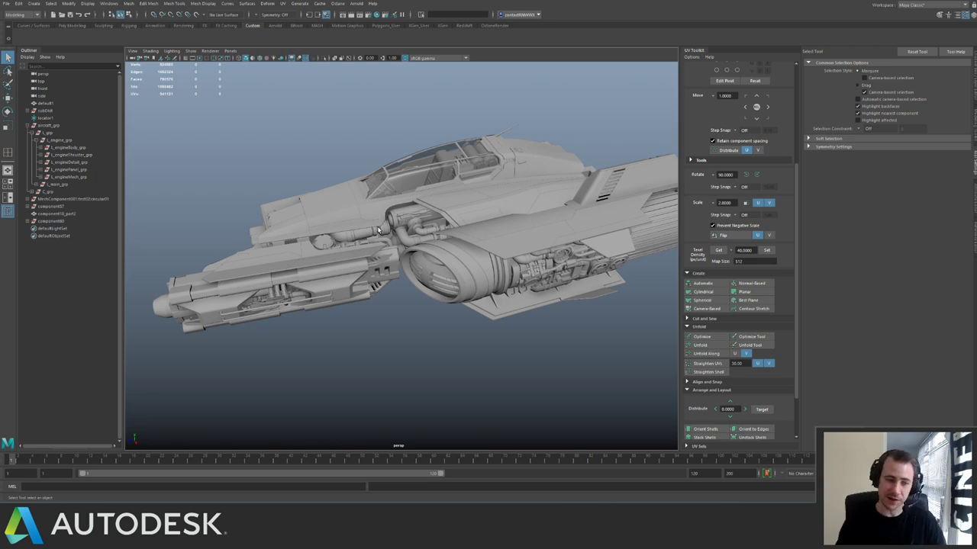
alt+drag(317, 273, 435, 298)
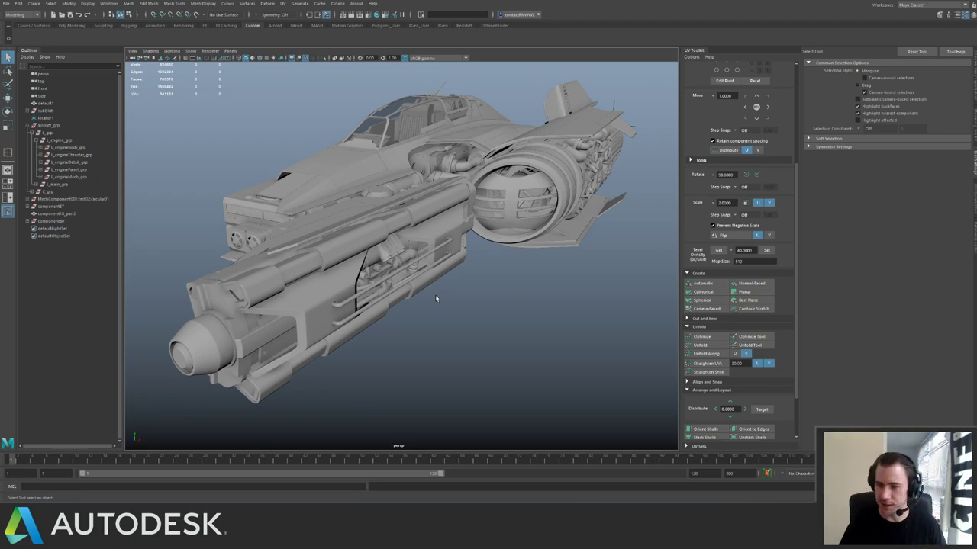
alt+drag(378, 174, 328, 221)
alt+right_drag(328, 221, 393, 248)
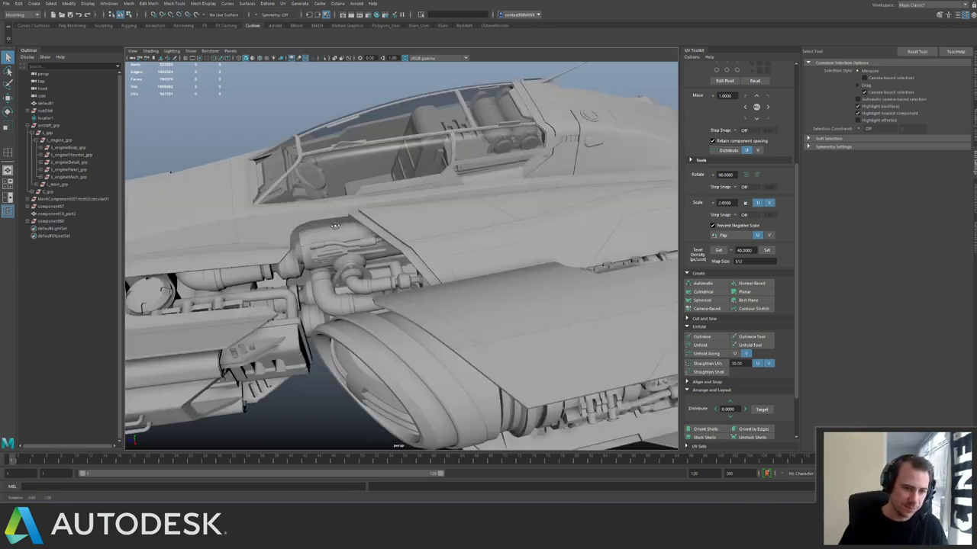
alt+drag(393, 248, 303, 209)
alt+drag(464, 202, 341, 236)
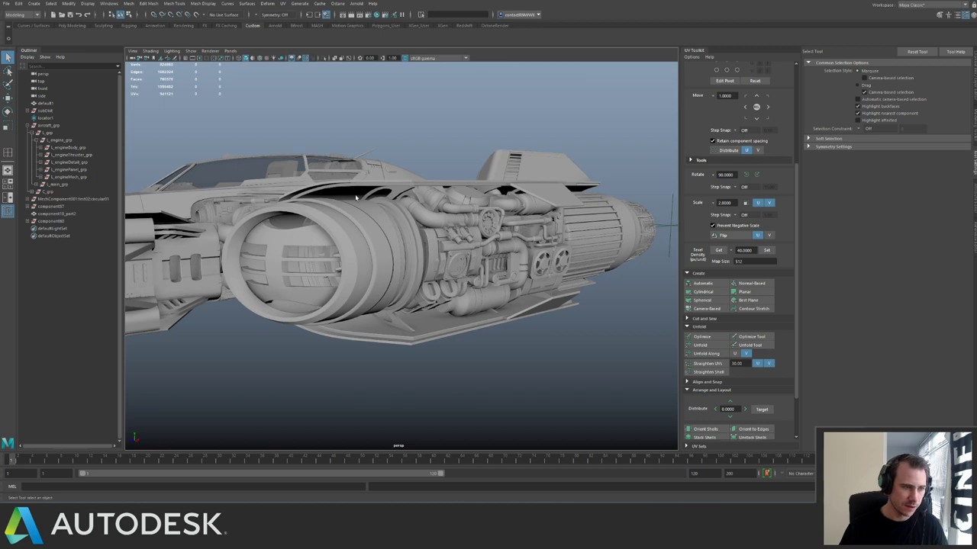
click(56, 199)
shift+click(56, 221)
alt+right_drag(467, 180, 432, 180)
click(506, 158)
Show the UV Editor beside the perspective view, turn on textured display and hide the tool settings.
key(space)
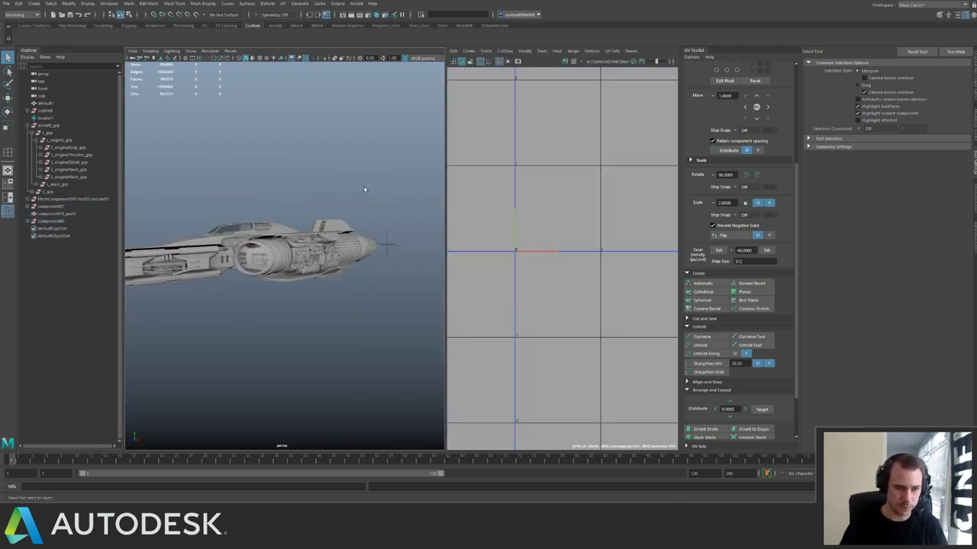
alt+drag(364, 190, 283, 195)
key(6)
alt+right_drag(559, 213, 470, 166)
alt+middle_drag(635, 194, 574, 196)
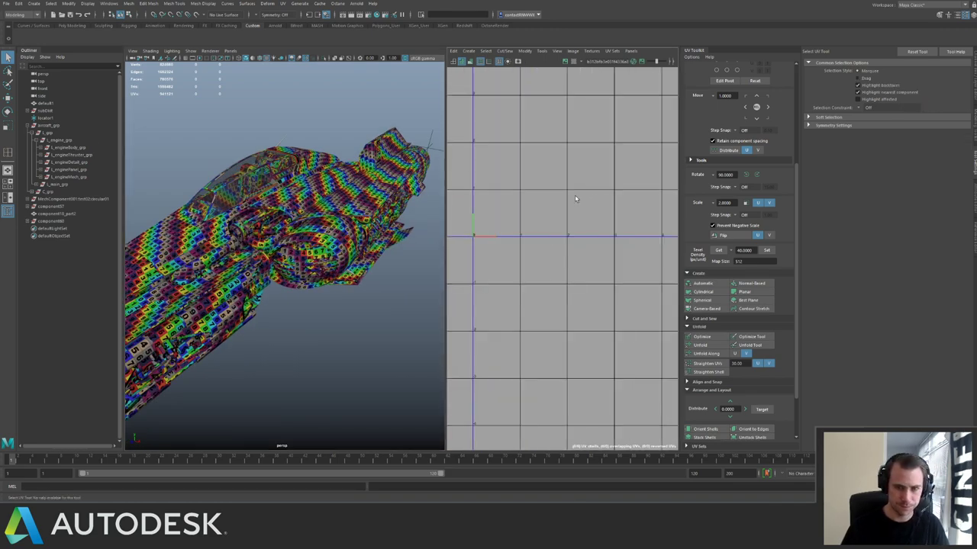
click(975, 168)
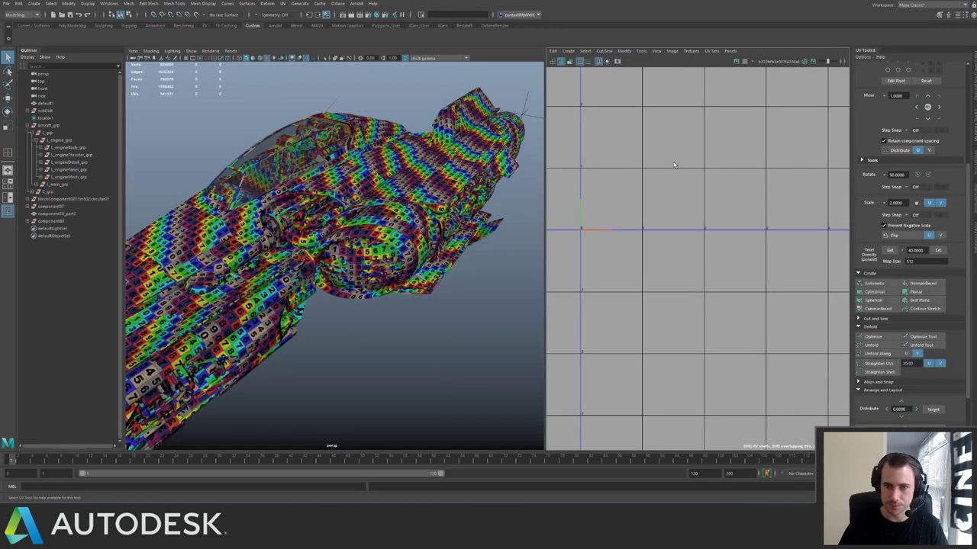
alt+right_drag(691, 180, 504, 139)
alt+middle_drag(656, 194, 642, 172)
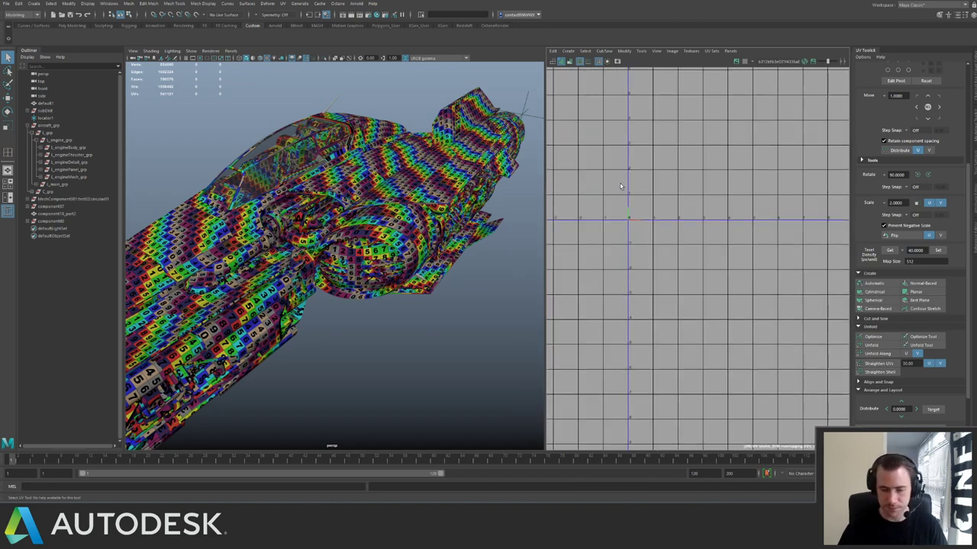
Select the collapsed L_engine_grp group and examine its UV shells across the tiles of the UV Editor.
click(39, 141)
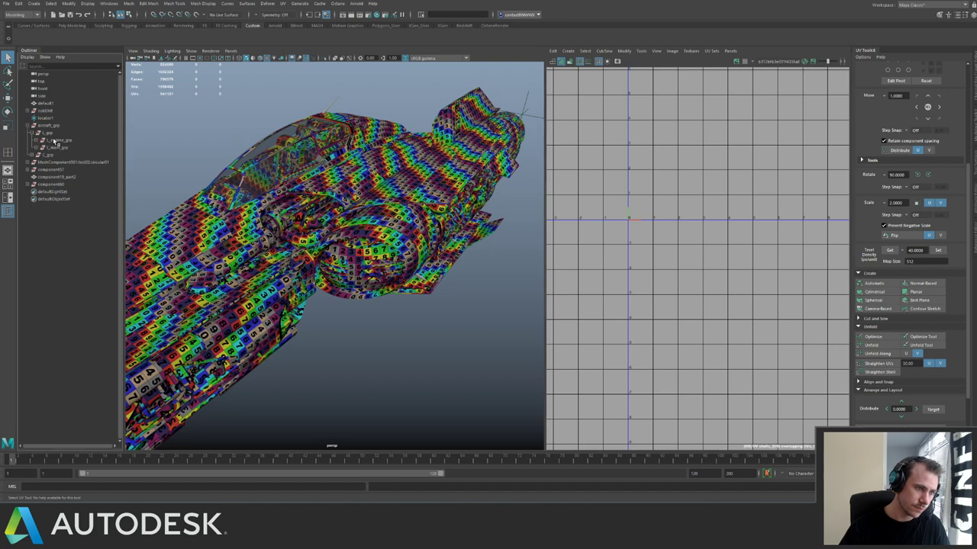
click(57, 141)
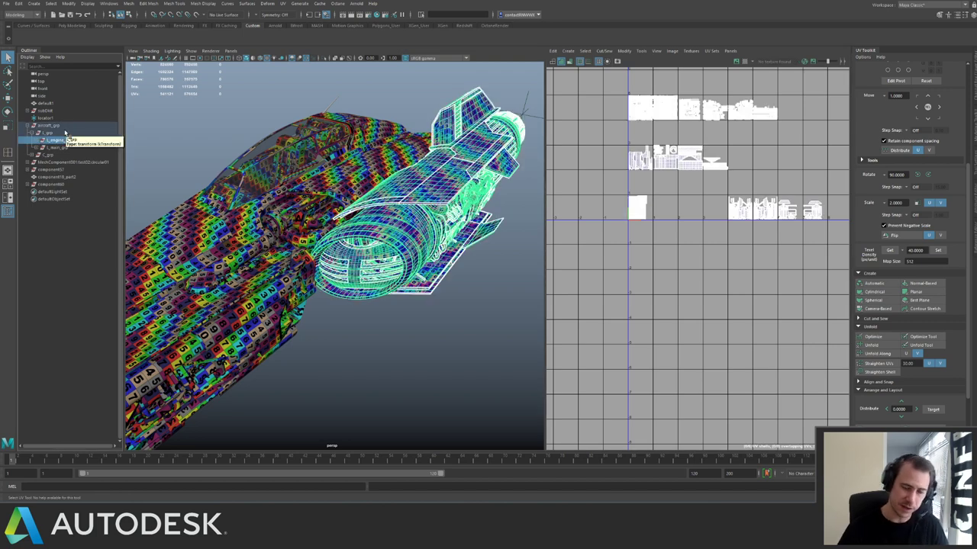
alt+middle_drag(685, 137, 662, 198)
alt+right_drag(645, 218, 758, 312)
alt+middle_drag(759, 313, 833, 242)
alt+right_drag(563, 237, 789, 323)
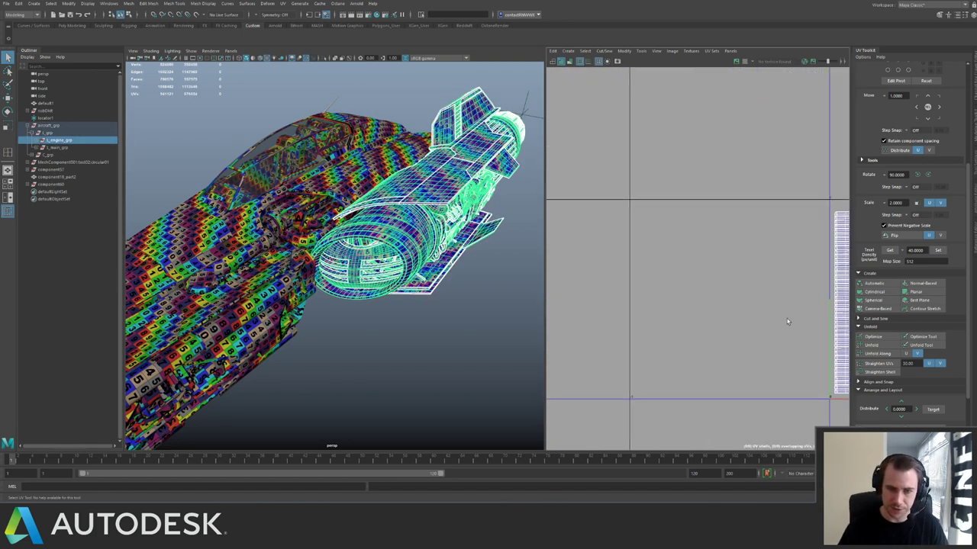
alt+middle_drag(789, 323, 593, 275)
alt+right_drag(775, 297, 568, 163)
alt+middle_drag(674, 211, 550, 215)
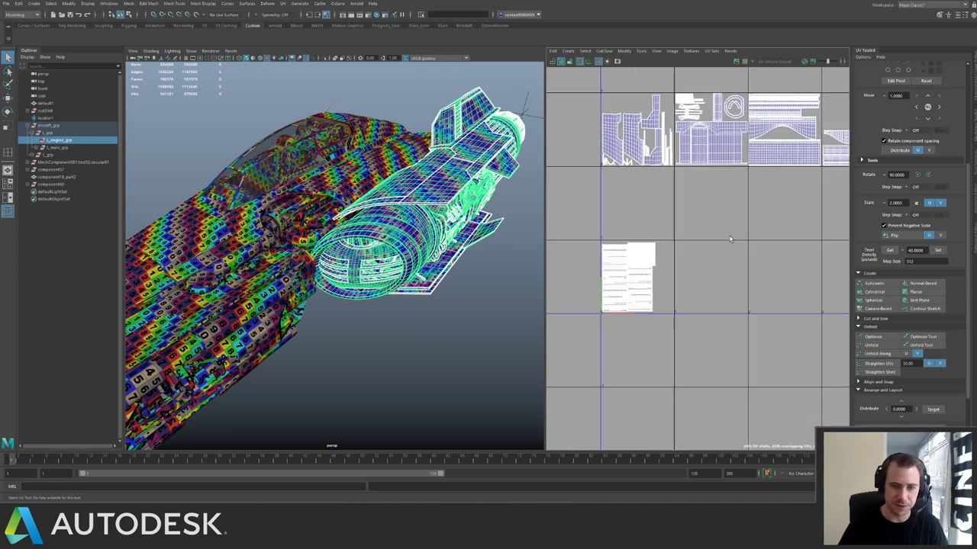
alt+middle_drag(751, 153, 682, 203)
scroll(559, 201, down, 2)
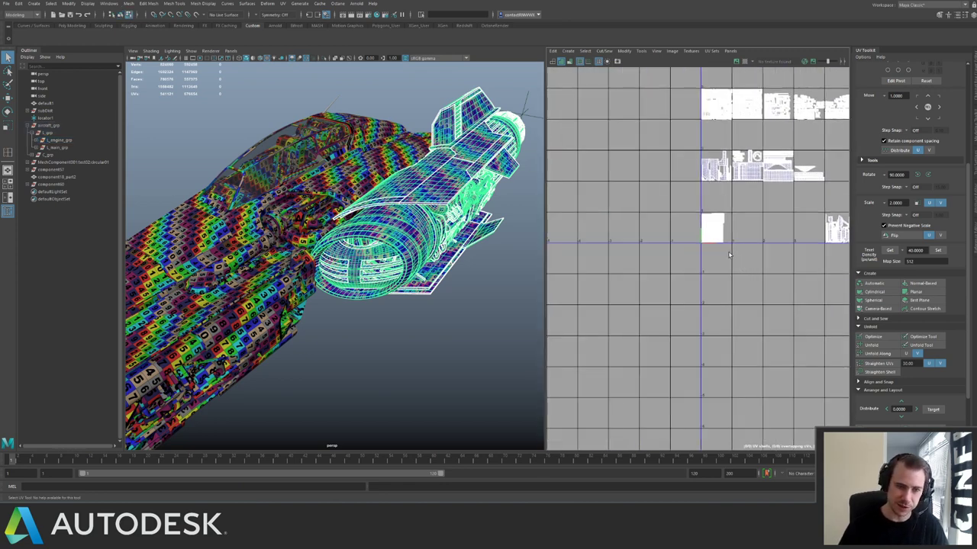
Move the engine UV shells in the origin tile three tiles to the left and one tile up.
right_drag(695, 213, 713, 183)
click(708, 213)
key(Left)
key(Left)
key(Left)
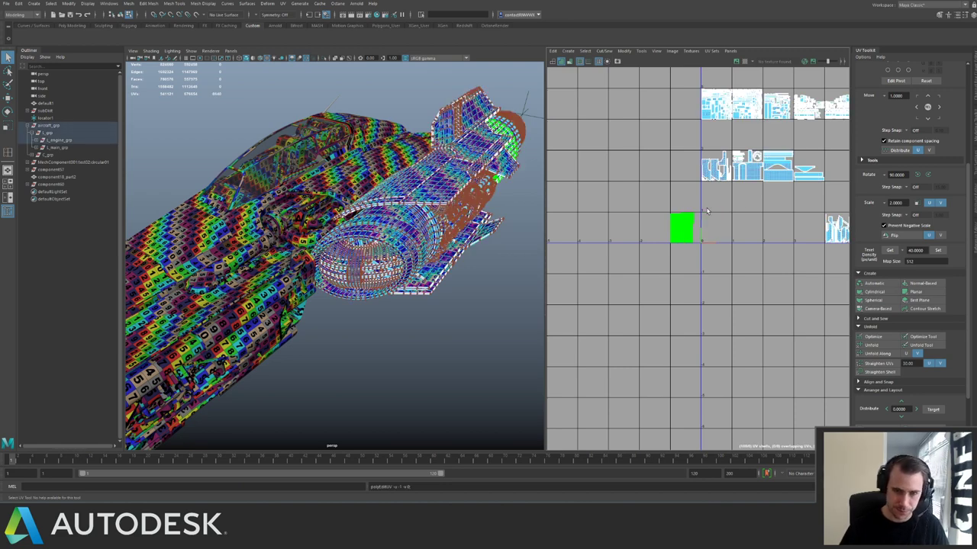
key(Up)
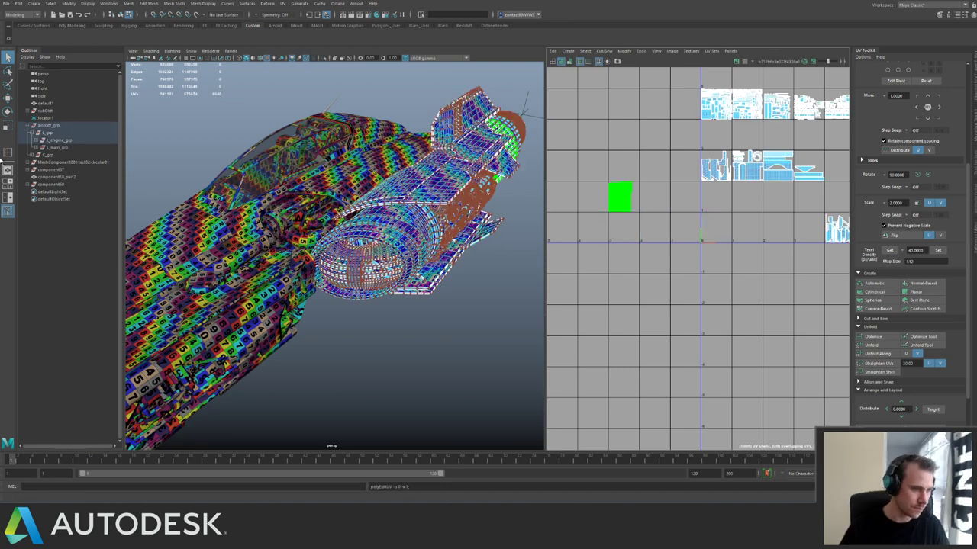
Select the small figure-shaped and strip-shaped UV shells in the outlying tile above the box-shaped shells.
scroll(698, 155, down, 3)
alt+middle_drag(697, 155, 648, 186)
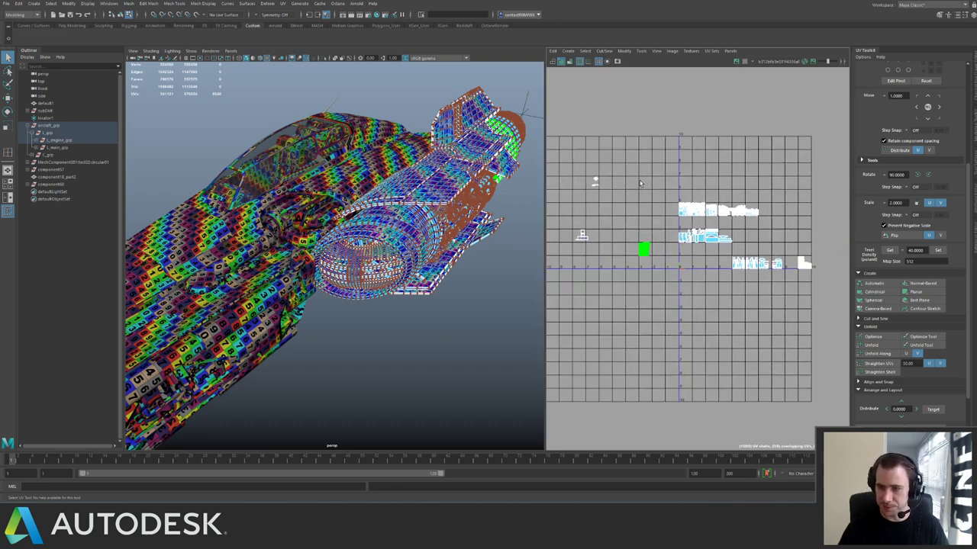
scroll(600, 164, up, 5)
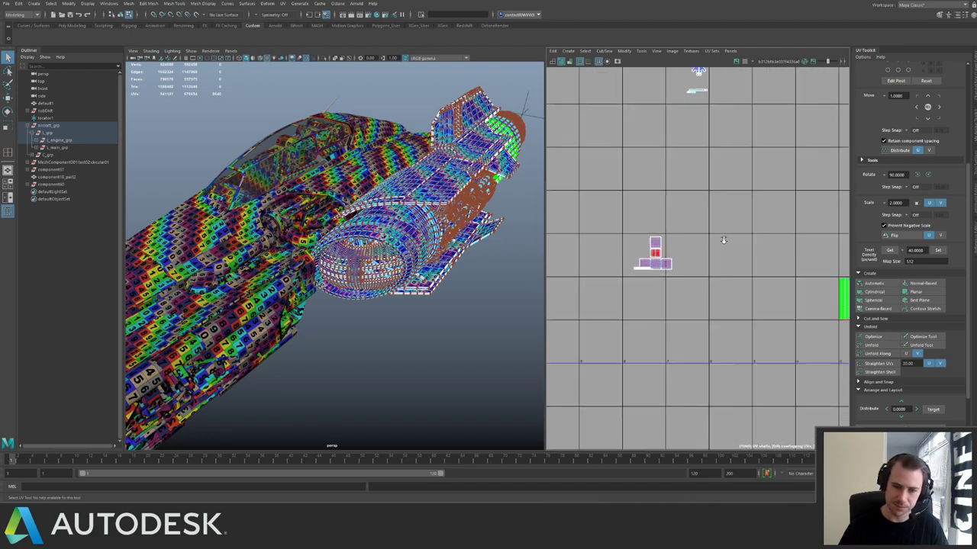
alt+right_drag(724, 240, 730, 242)
alt+middle_drag(730, 242, 686, 344)
drag(708, 194, 635, 132)
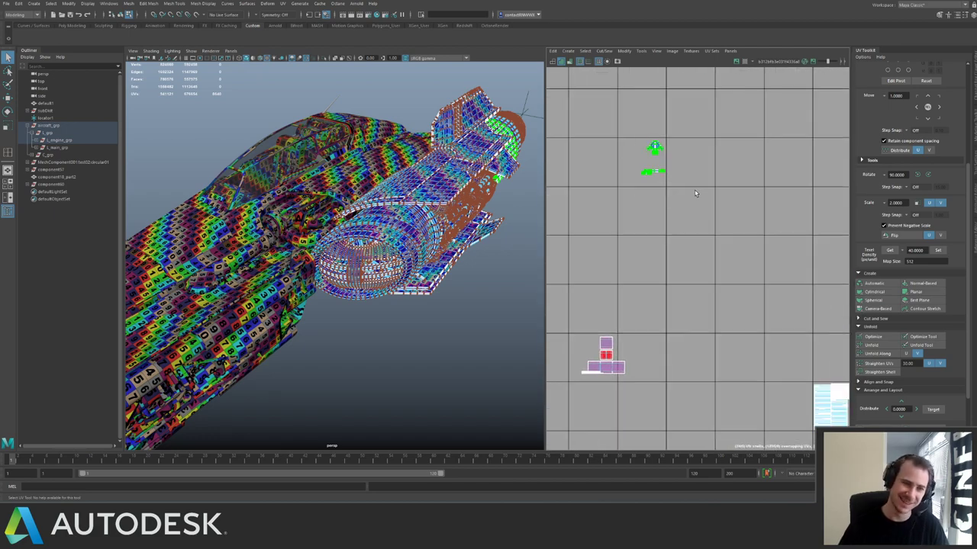
Examine the selected UV shells up close together with the matching support struts beneath the engine.
alt+drag(465, 252, 378, 252)
alt+right_drag(378, 252, 492, 269)
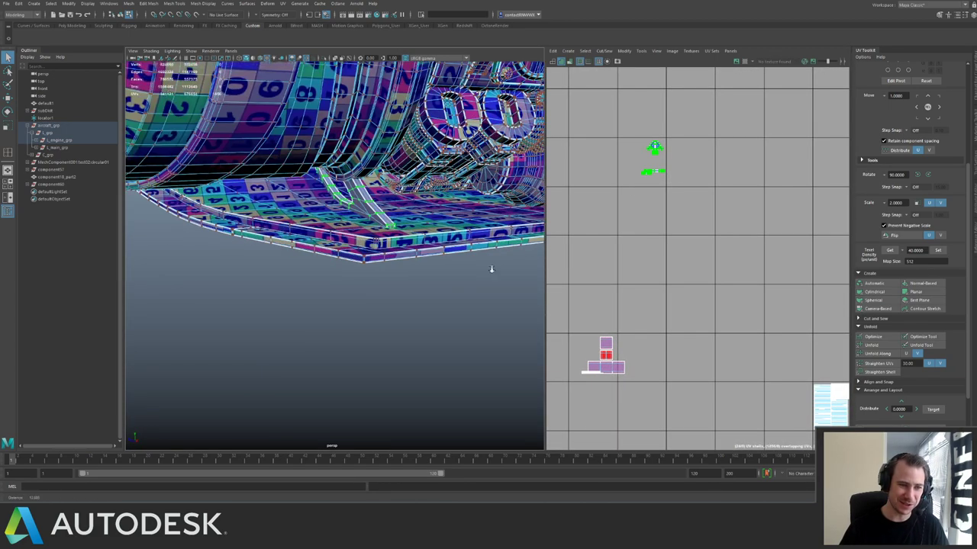
alt+drag(462, 204, 431, 259)
alt+middle_drag(664, 141, 689, 248)
alt+right_drag(689, 248, 755, 269)
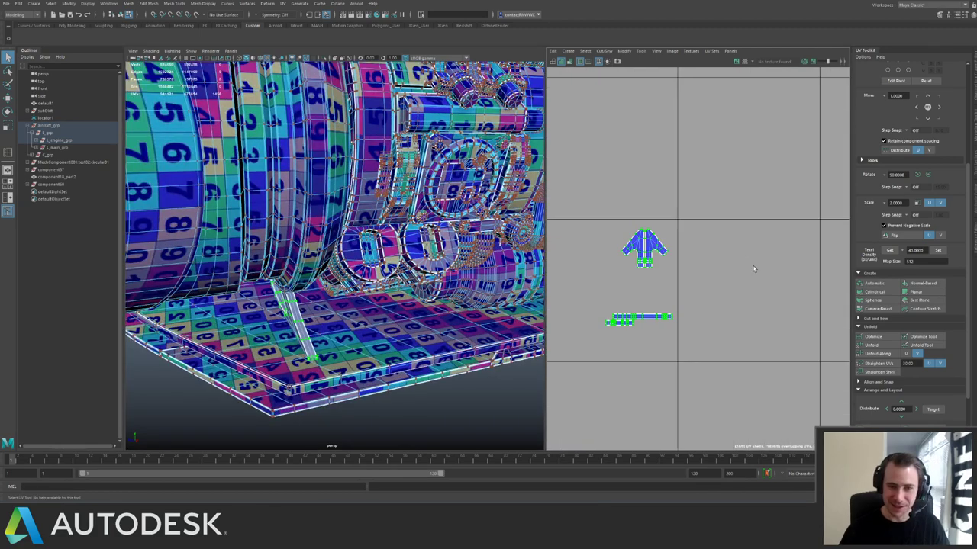
alt+middle_drag(690, 261, 686, 212)
alt+right_drag(685, 212, 802, 282)
alt+drag(330, 217, 364, 290)
alt+right_drag(364, 290, 243, 168)
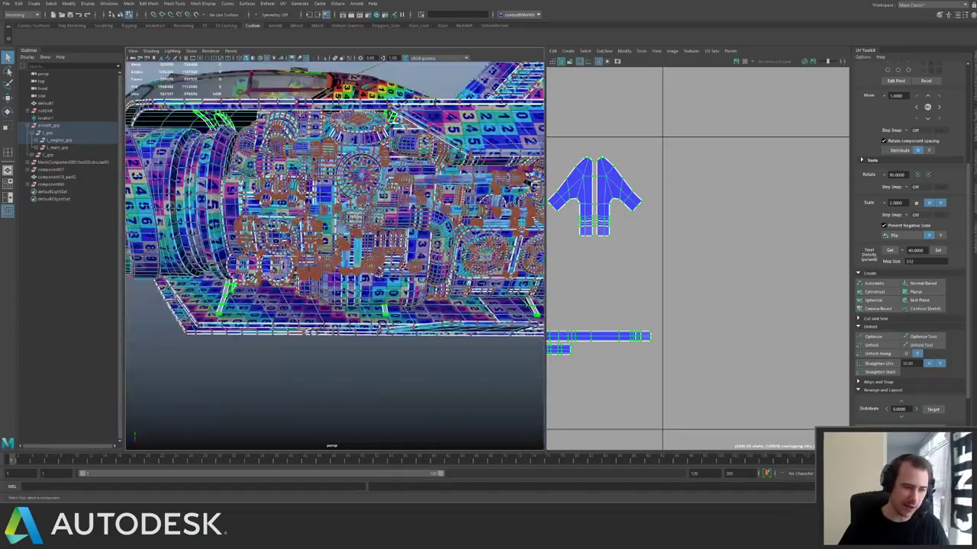
Examine the struts around the engine and the whole ship from several angles, with the selection cleared in object mode.
alt+drag(243, 168, 275, 207)
alt+drag(335, 259, 306, 237)
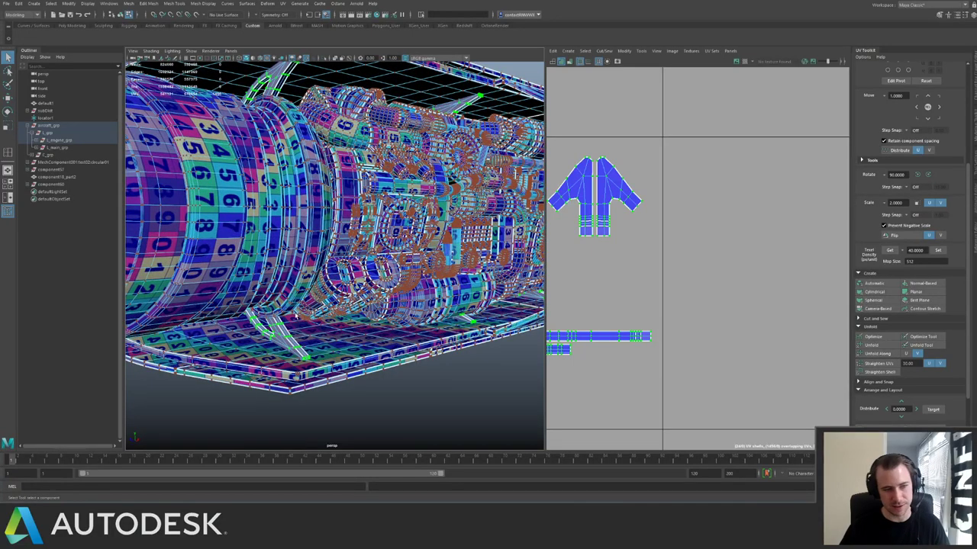
alt+drag(306, 237, 309, 267)
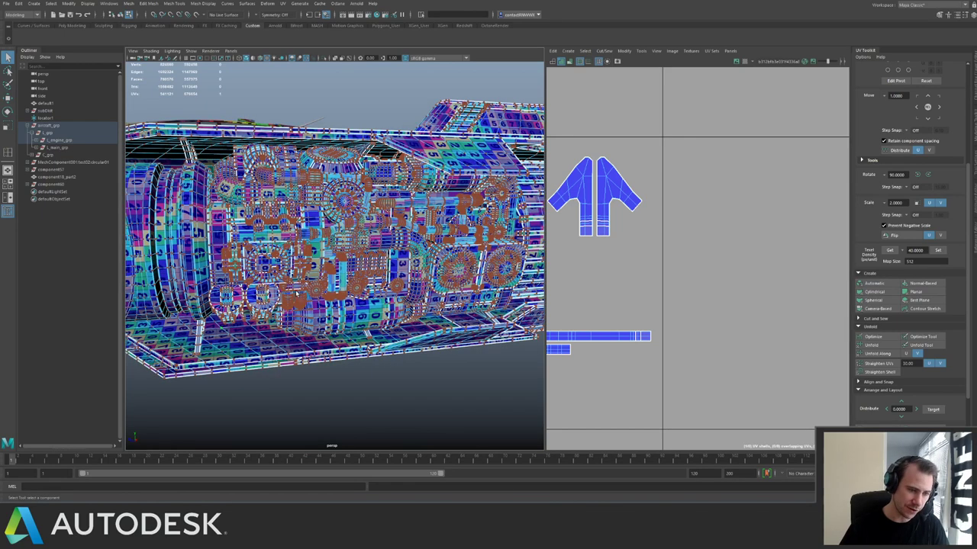
alt+drag(325, 291, 293, 291)
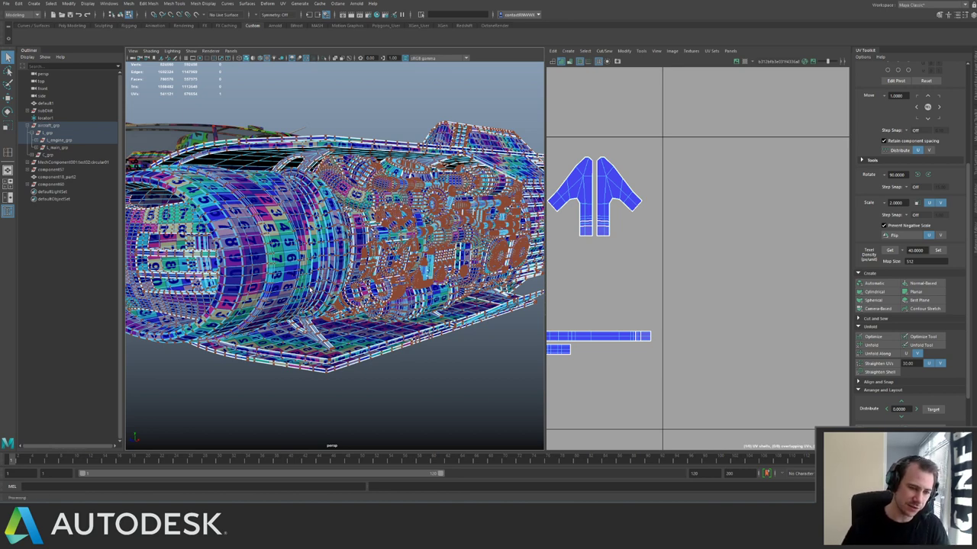
right_drag(307, 293, 337, 276)
click(425, 381)
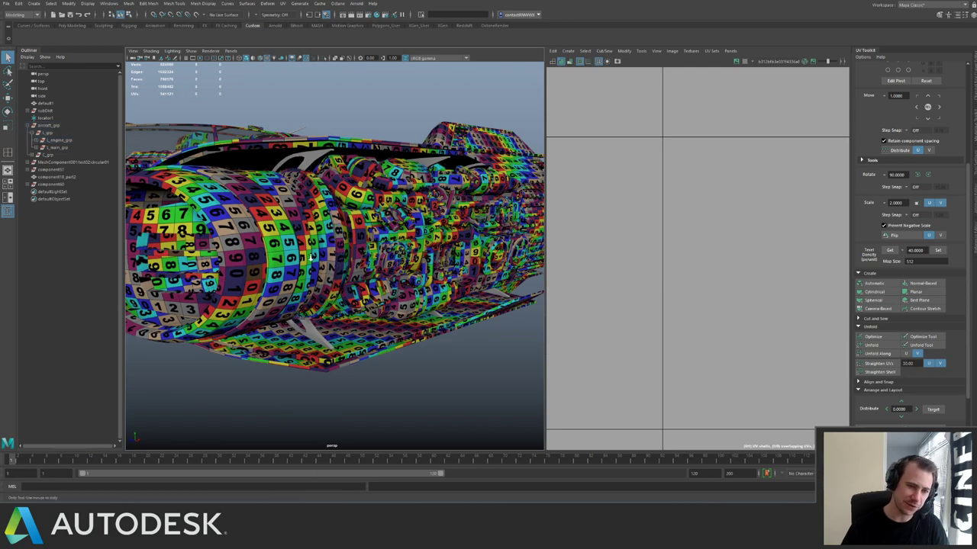
alt+drag(311, 258, 285, 305)
alt+right_drag(285, 305, 199, 247)
alt+drag(199, 247, 164, 238)
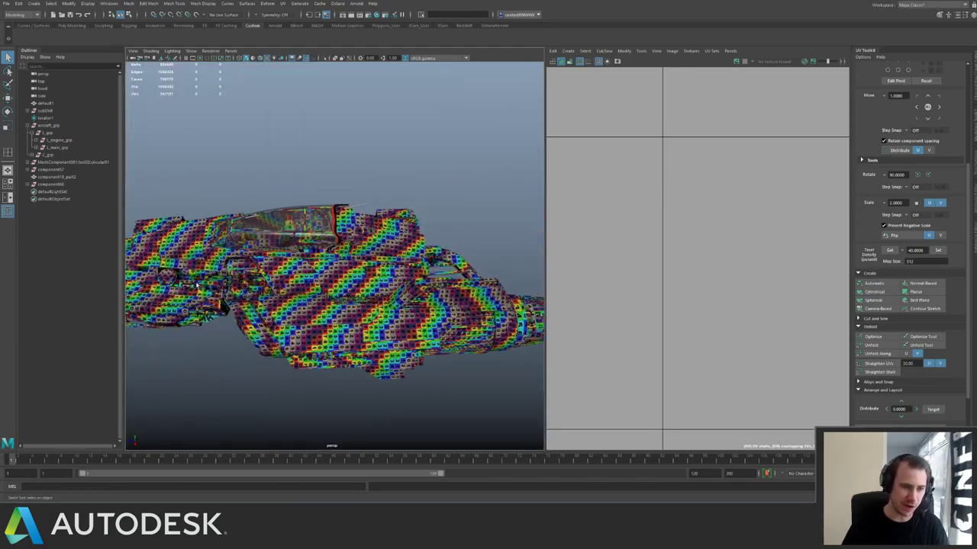
alt+right_drag(169, 263, 177, 300)
alt+drag(177, 302, 244, 267)
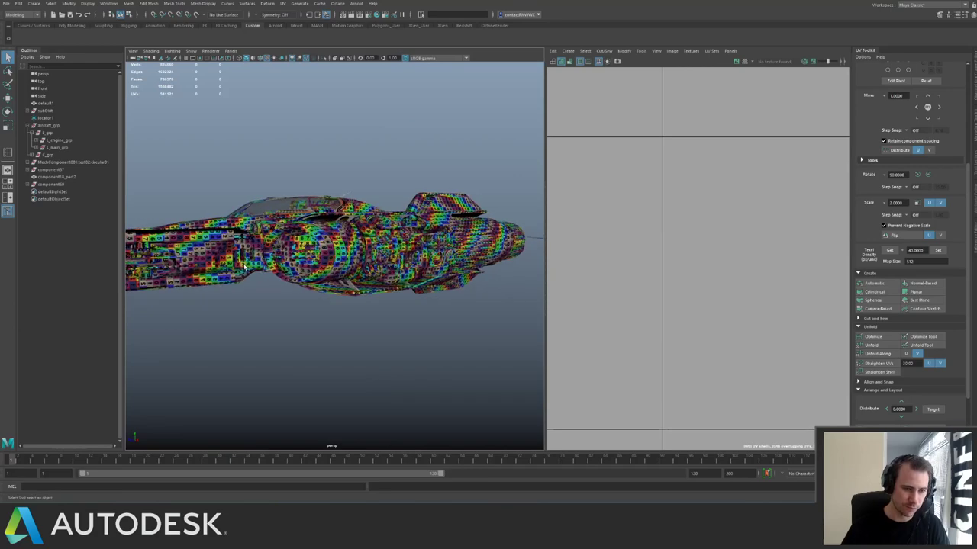
Select the support struts beneath the engine and isolate them in the perspective view.
click(352, 292)
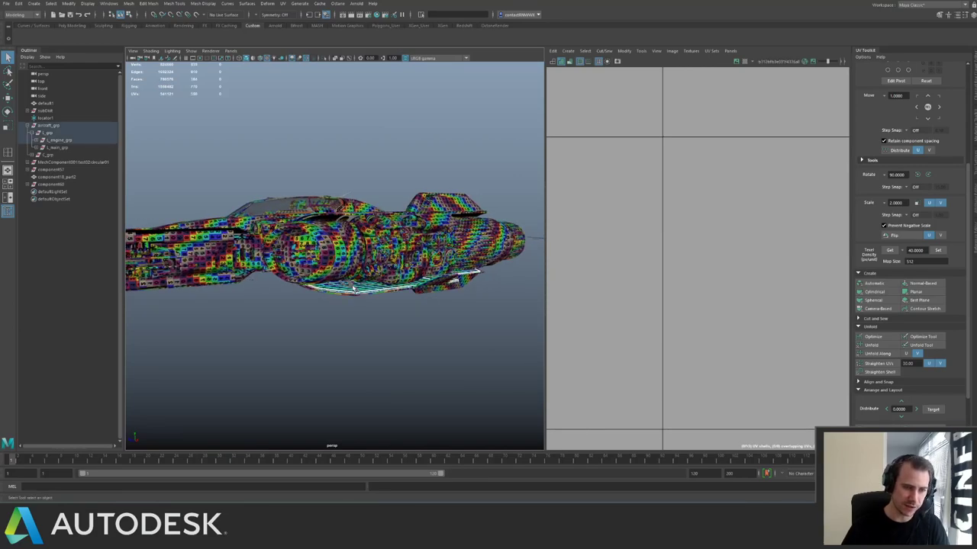
click(352, 289)
alt+drag(352, 290, 302, 263)
alt+right_drag(283, 248, 314, 255)
alt+drag(315, 210, 308, 188)
key(ctrl+g)
key(ctrl+1)
click(309, 188)
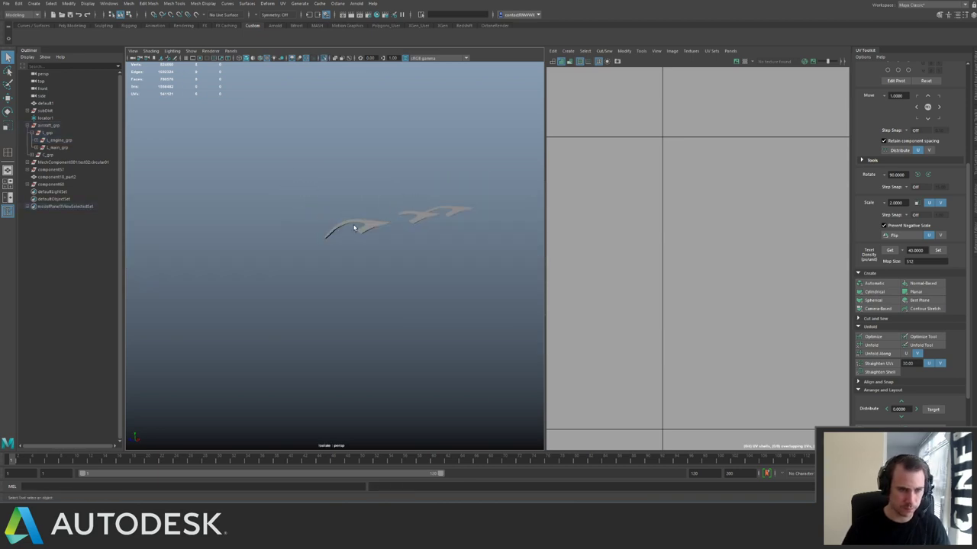
Isolate a single curved, forked support strut and frame it in the perspective view.
key(ctrl+1)
alt+drag(354, 226, 342, 206)
click(341, 203)
key(ctrl+1)
alt+right_drag(342, 210, 352, 254)
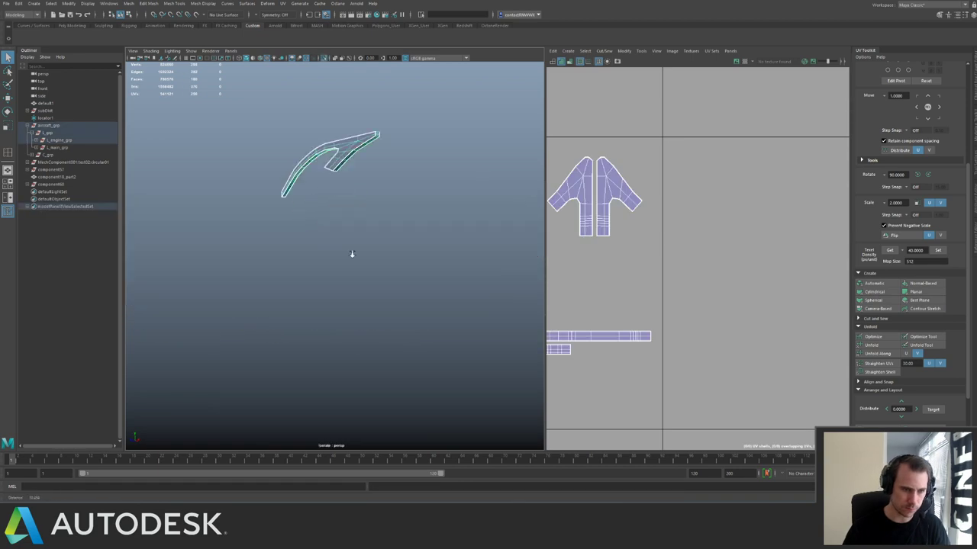
key(f)
Check the isolated strut in smooth preview and compare it with the surrounding engine geometry.
alt+right_drag(375, 220, 422, 432)
key(1)
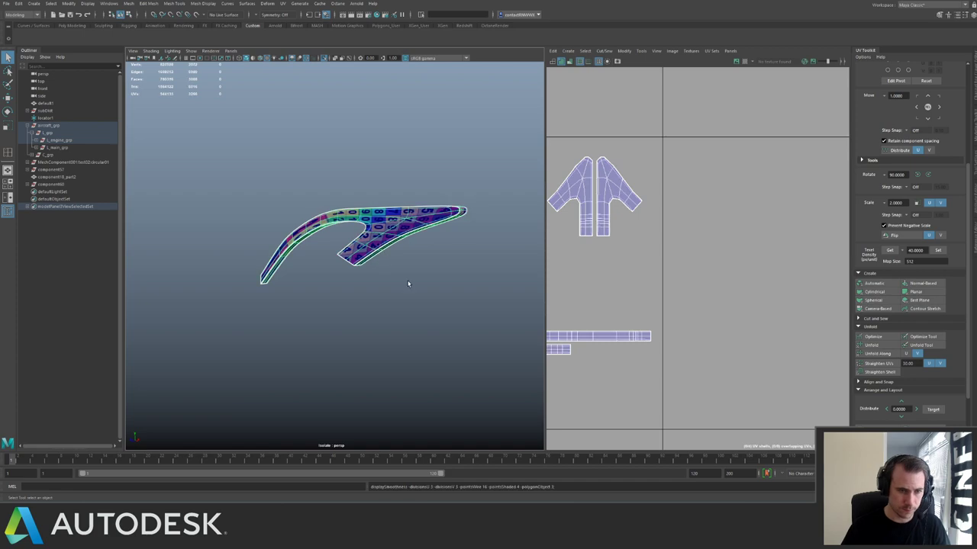
click(407, 283)
click(412, 223)
alt+drag(411, 224, 392, 309)
key(ctrl+1)
key(ctrl+1)
Delete the strip of narrow edge faces beside the strut's blunt tip.
key(F10)
click(309, 298)
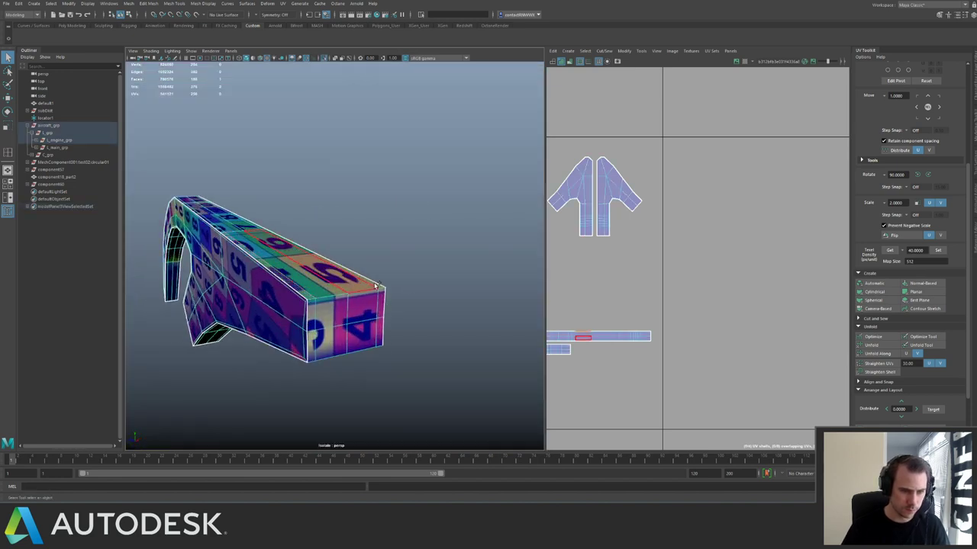
shift+double_click(373, 286)
key(Delete)
Delete the remaining faces of the long strip-shaped UV shell along the strut's edge and return to object mode.
alt+right_drag(373, 286, 262, 212)
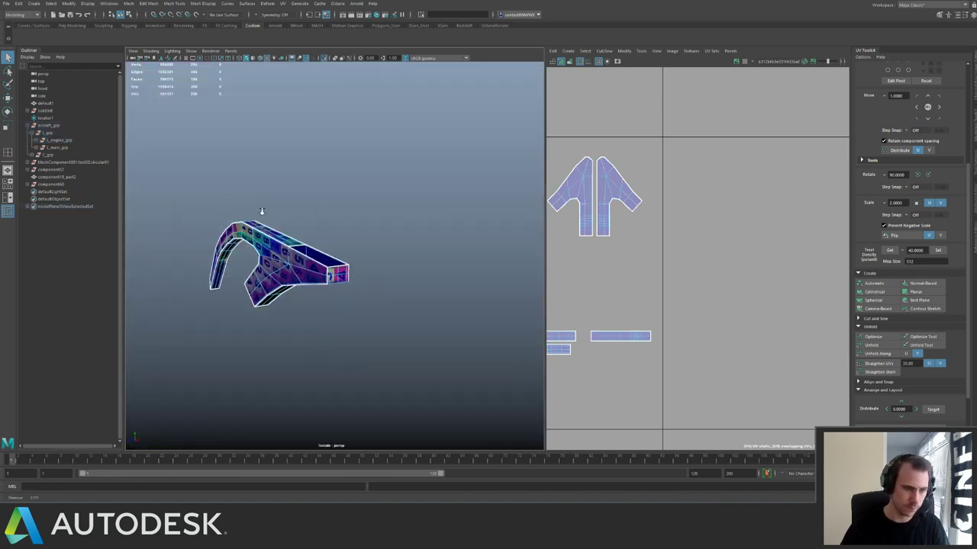
alt+drag(262, 211, 278, 240)
alt+right_drag(279, 240, 329, 257)
alt+drag(329, 257, 237, 284)
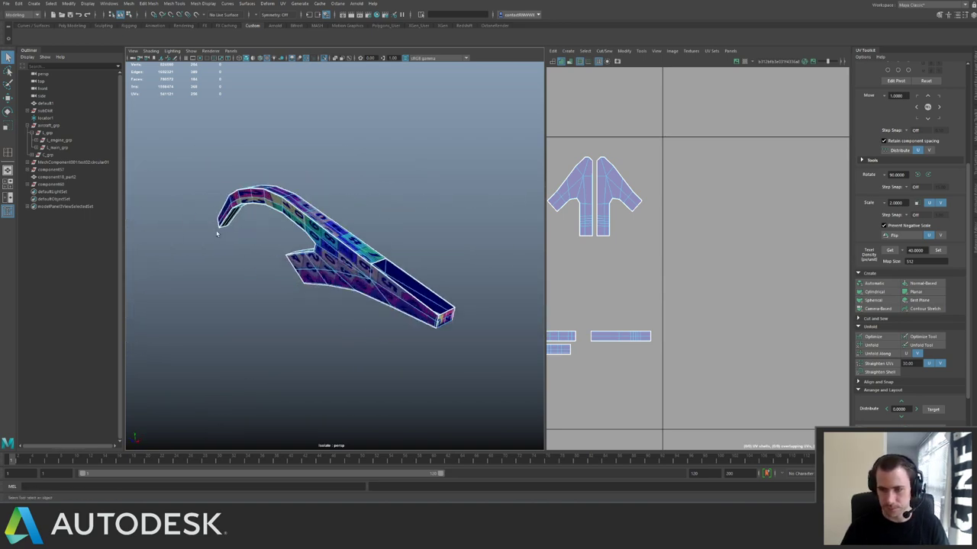
alt+right_drag(236, 284, 307, 271)
alt+drag(306, 272, 284, 270)
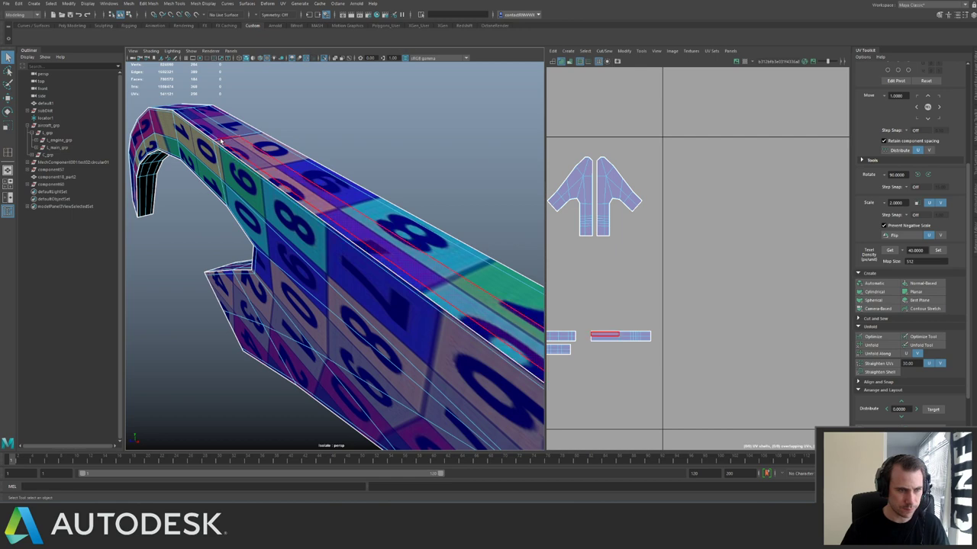
click(212, 138)
shift+double_click(217, 142)
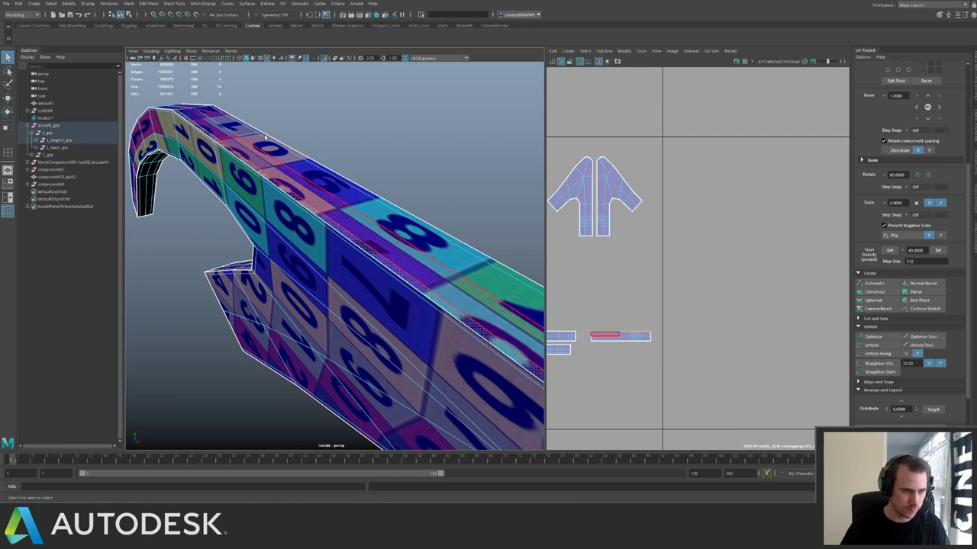
alt+drag(397, 221, 271, 187)
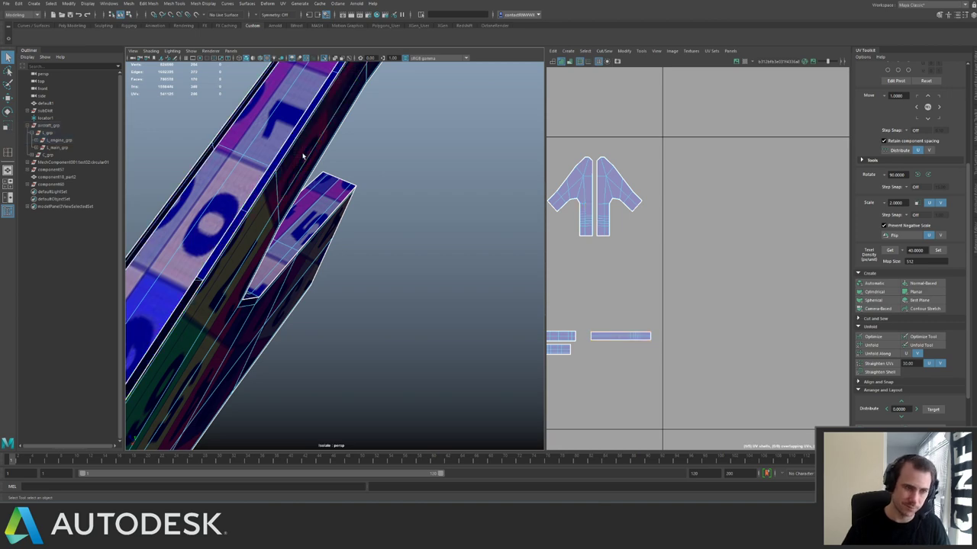
scroll(331, 192, down, 5)
alt+drag(331, 191, 385, 170)
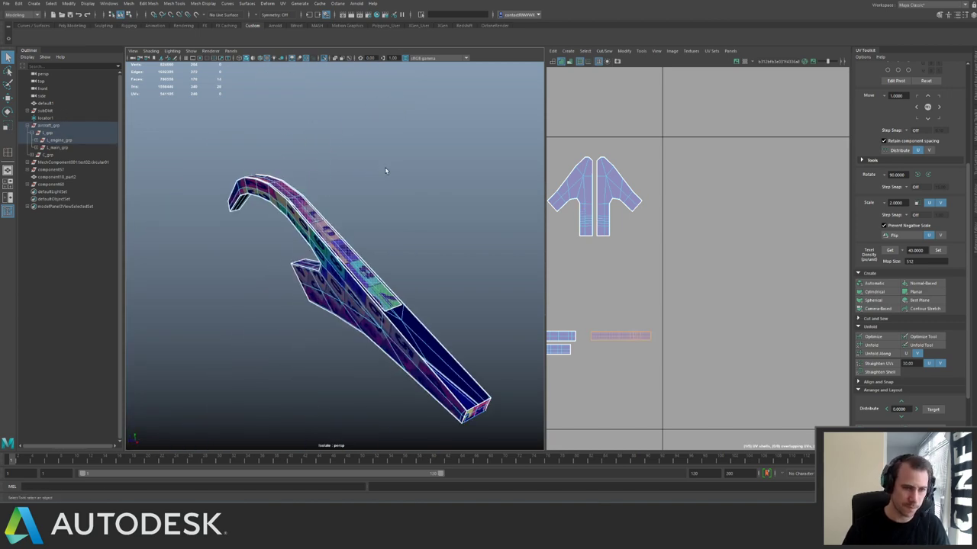
key(Delete)
key(F8)
Compare the unsmoothed strut against the surrounding ship geometry, leaving the strut isolated.
key(ctrl+1)
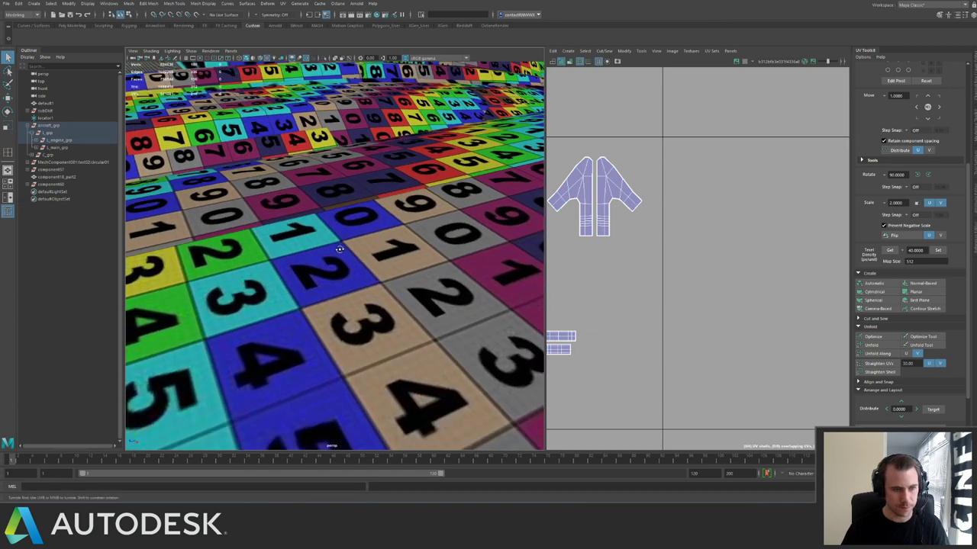
alt+drag(342, 248, 394, 226)
key(ctrl+1)
key(1)
key(ctrl+1)
alt+drag(316, 249, 226, 275)
key(ctrl+1)
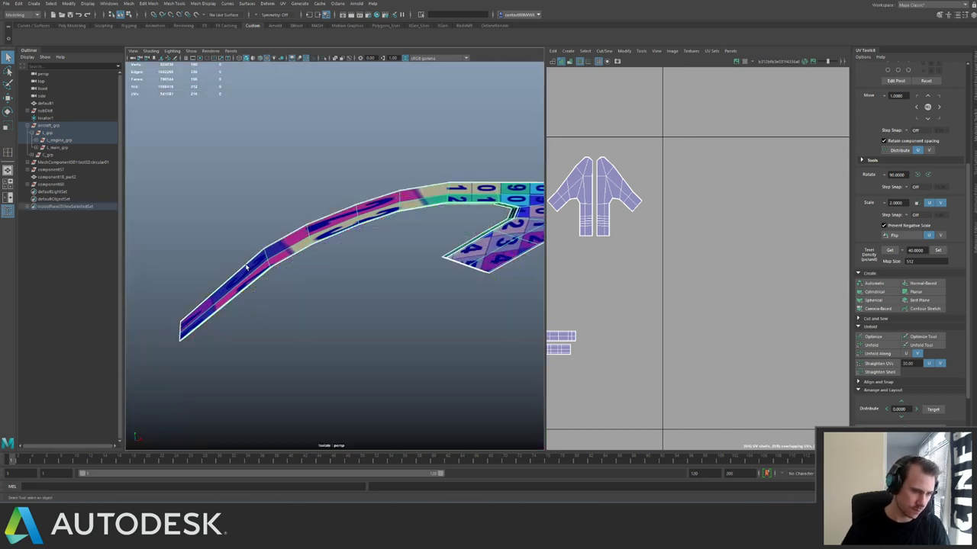
Insert an edge loop near the end of the strut's thin curved arm and shift it to follow the curve.
key(g)
click(227, 303)
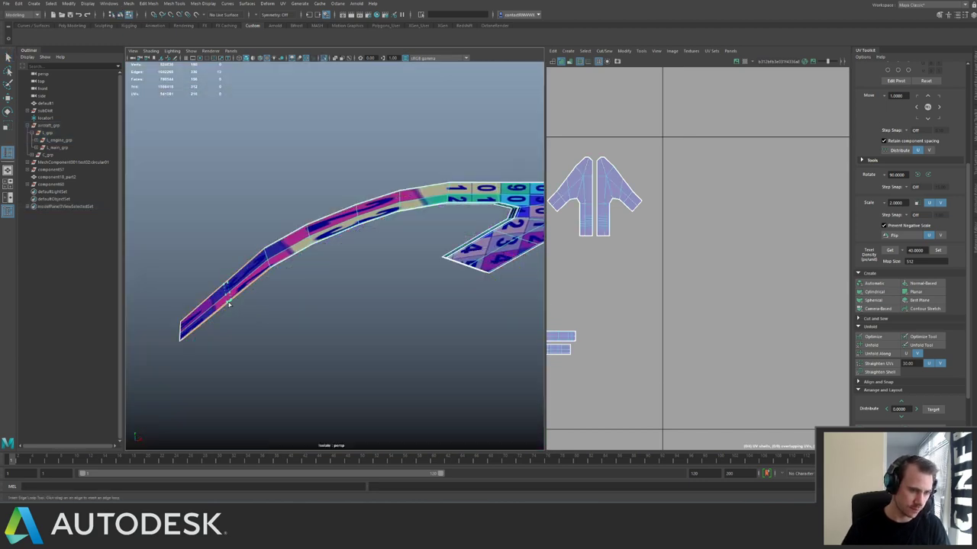
key(w)
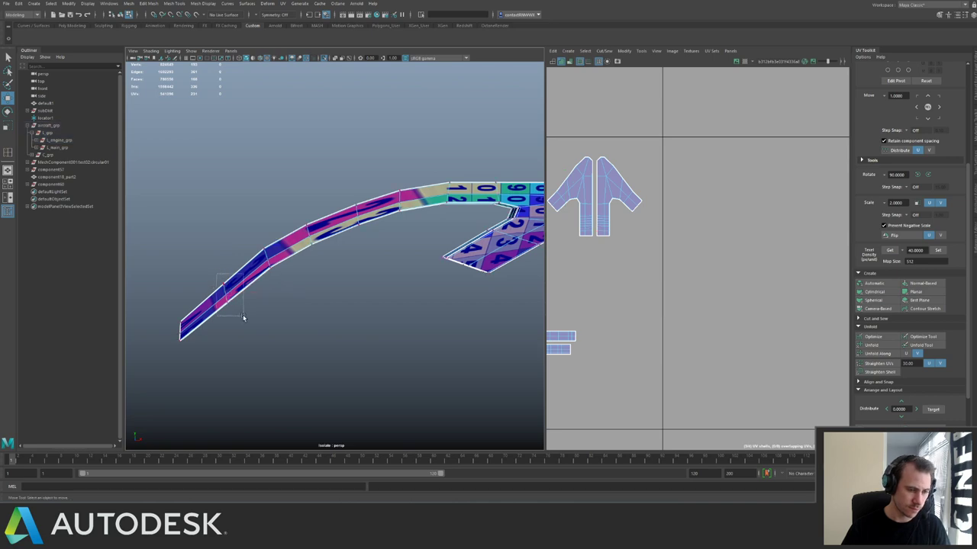
key(ctrl+1)
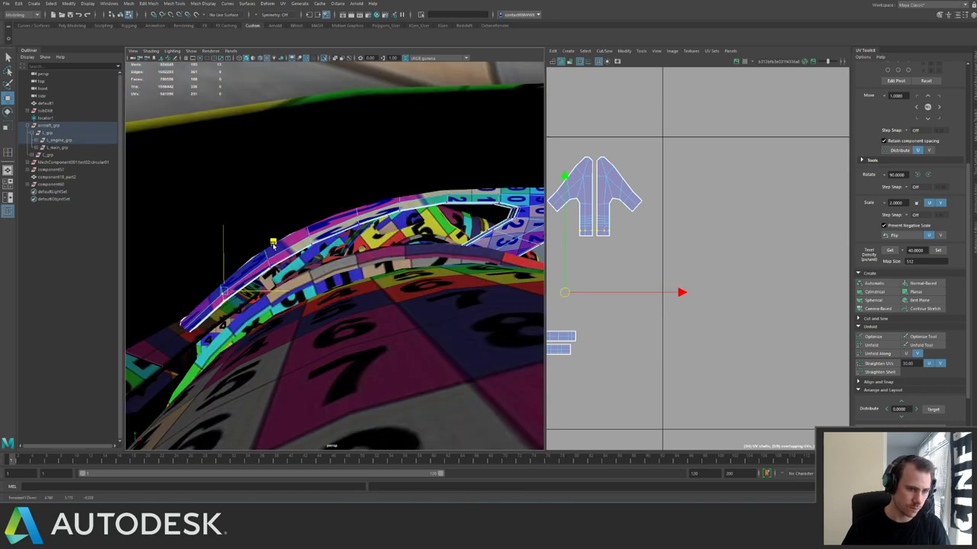
right_drag(242, 287, 309, 231)
Unfold the isolated strut's two figure-shaped side UV shells along V, followed by a full unfold.
alt+right_drag(406, 214, 327, 200)
key(ctrl+1)
right_drag(652, 187, 698, 187)
alt+right_drag(700, 188, 554, 165)
drag(613, 151, 677, 208)
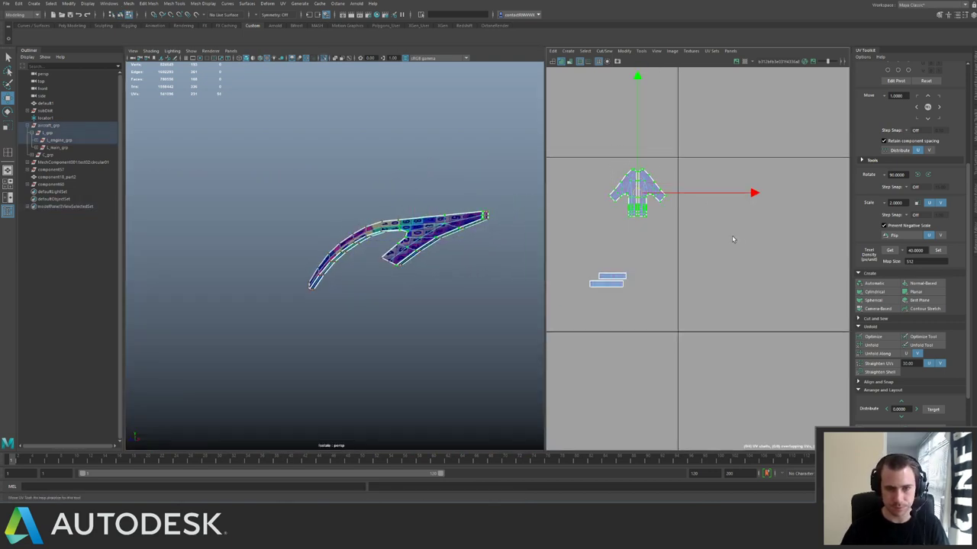
click(878, 354)
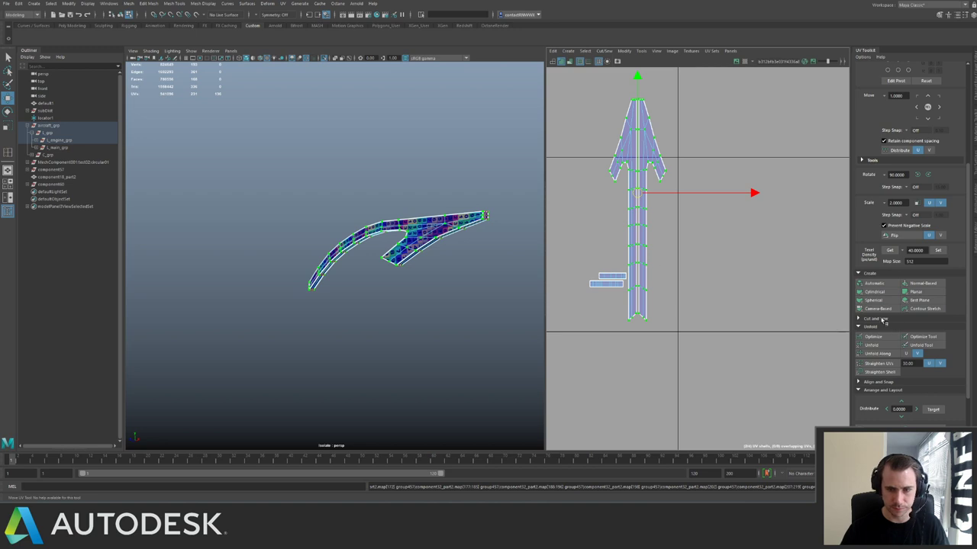
click(874, 346)
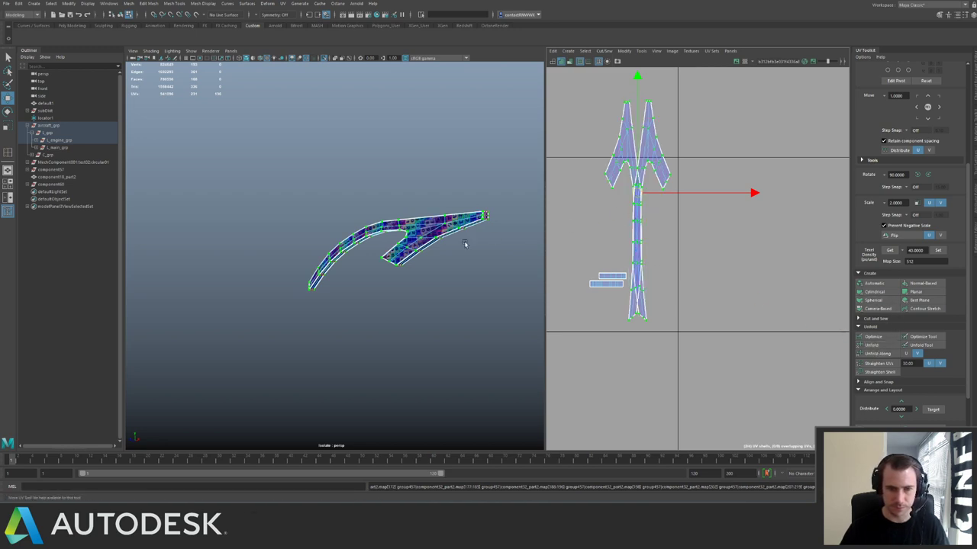
Move one of the two overlapping strut side shells away from its mirrored counterpart in the UV Editor.
alt+drag(465, 243, 464, 252)
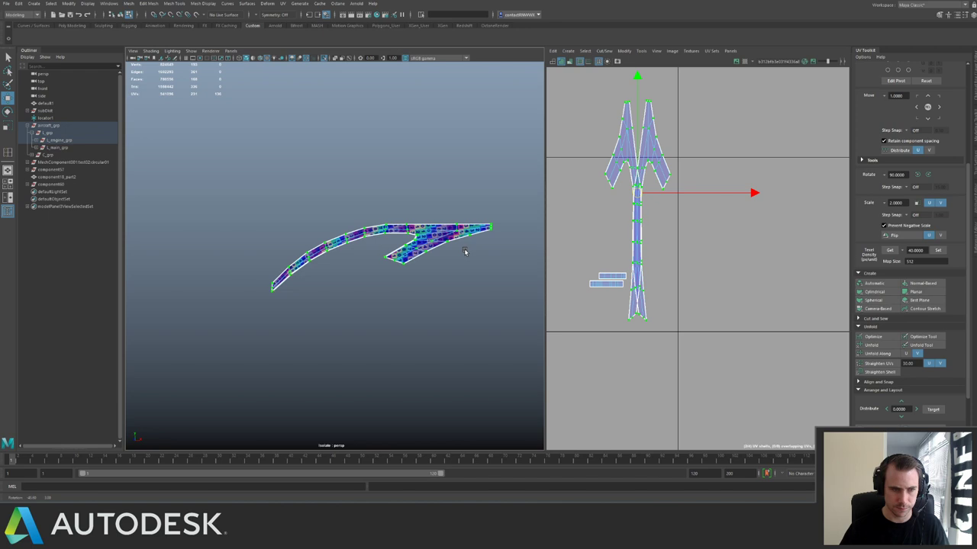
click(606, 174)
ctrl+right_drag(719, 198, 720, 237)
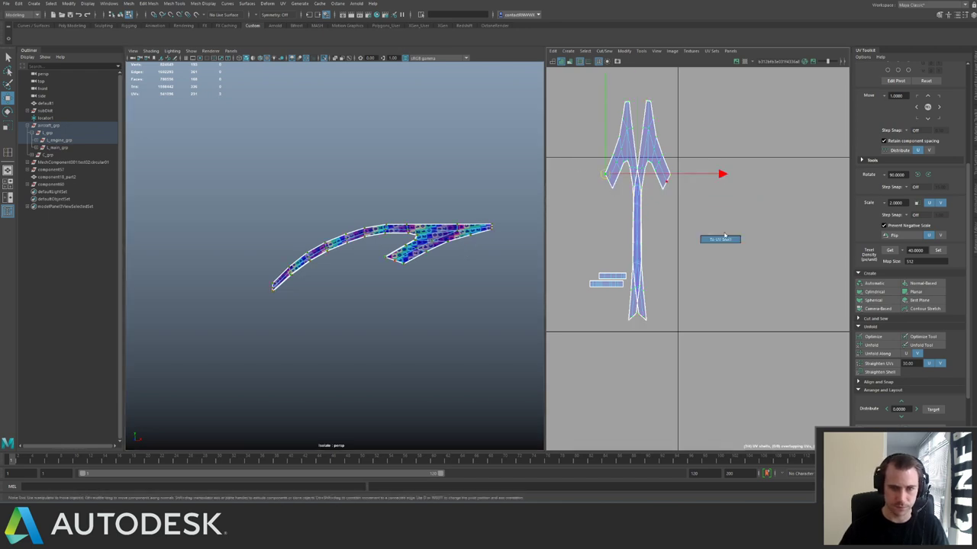
drag(738, 211, 620, 244)
Unfold the strut's two narrow strip-shaped UV shells along U.
drag(630, 291, 631, 291)
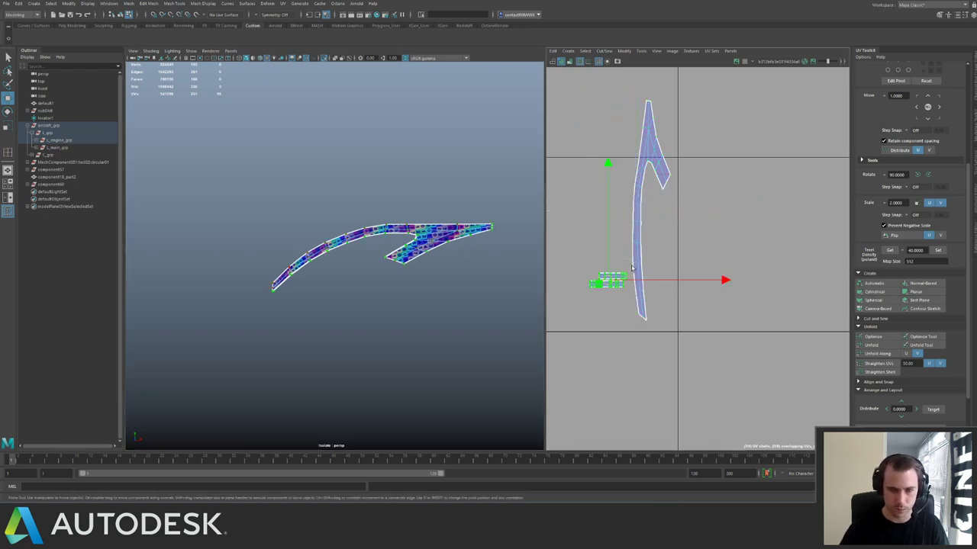
click(906, 354)
click(879, 354)
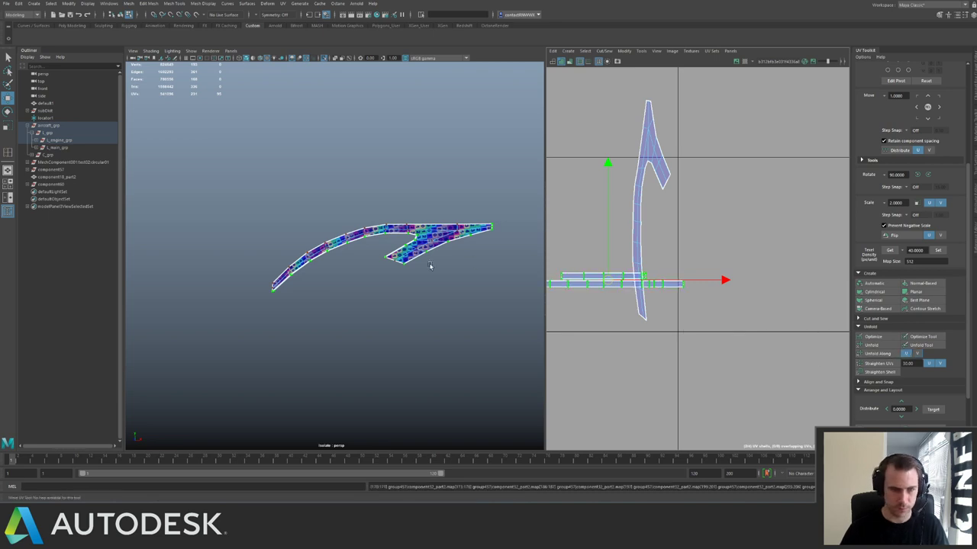
Inspect the checker texture at the strut's blunt tip in smooth preview and return to the unsmoothed display.
right_drag(443, 251, 475, 225)
key(3)
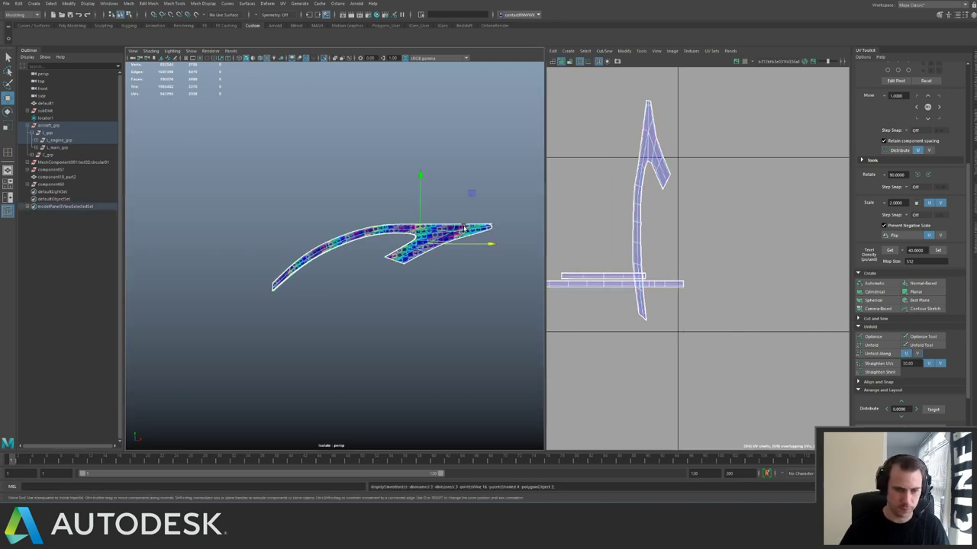
alt+drag(470, 215, 405, 210)
alt+middle_drag(406, 210, 290, 256)
alt+right_drag(290, 255, 494, 301)
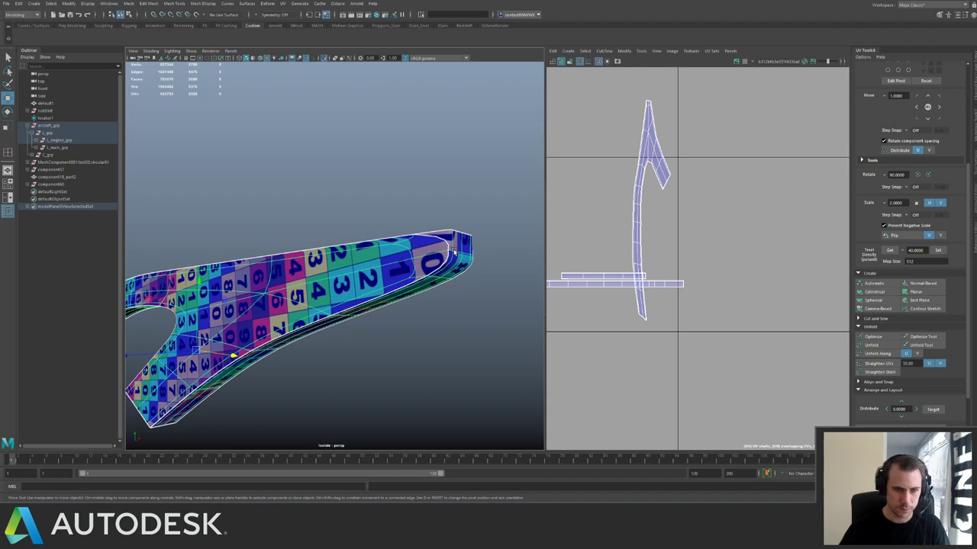
key(1)
Cut a supporting edge around the strut's blunt tip just below its upper rim, running from one side face to the other.
alt+drag(451, 220, 391, 261)
alt+right_drag(391, 261, 418, 247)
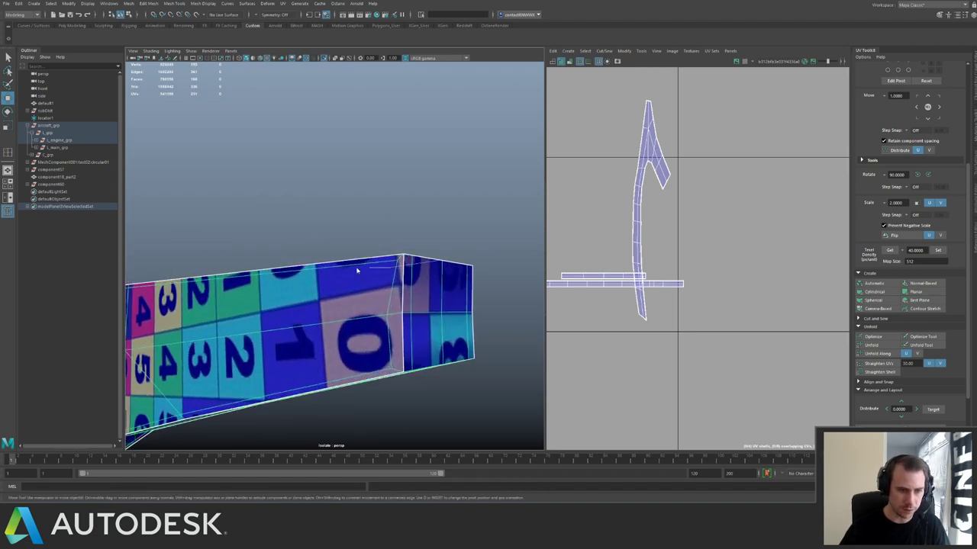
shift+right_drag(357, 270, 352, 270)
click(395, 258)
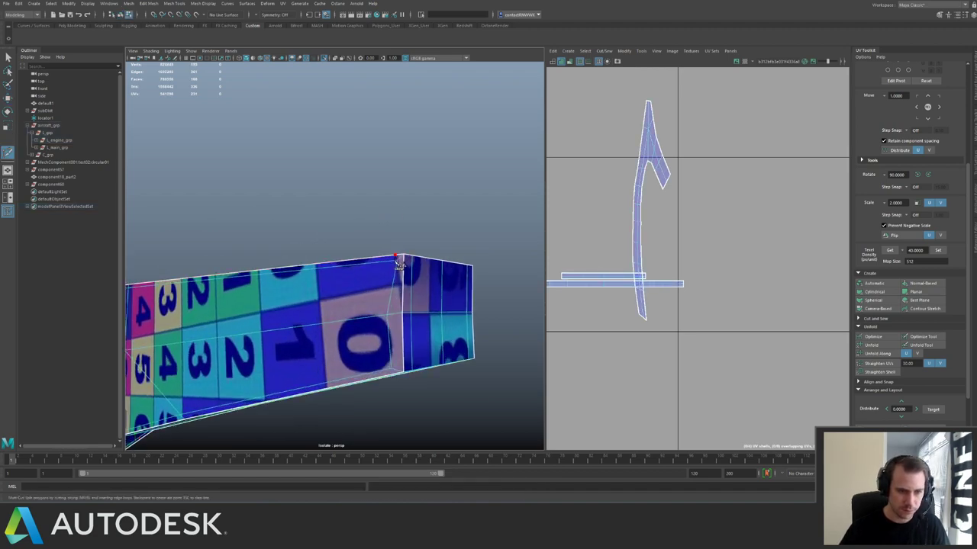
click(474, 274)
alt+drag(389, 271, 313, 289)
alt+middle_drag(313, 290, 448, 216)
alt+right_drag(448, 215, 473, 281)
alt+middle_drag(398, 245, 432, 257)
alt+right_drag(432, 257, 442, 261)
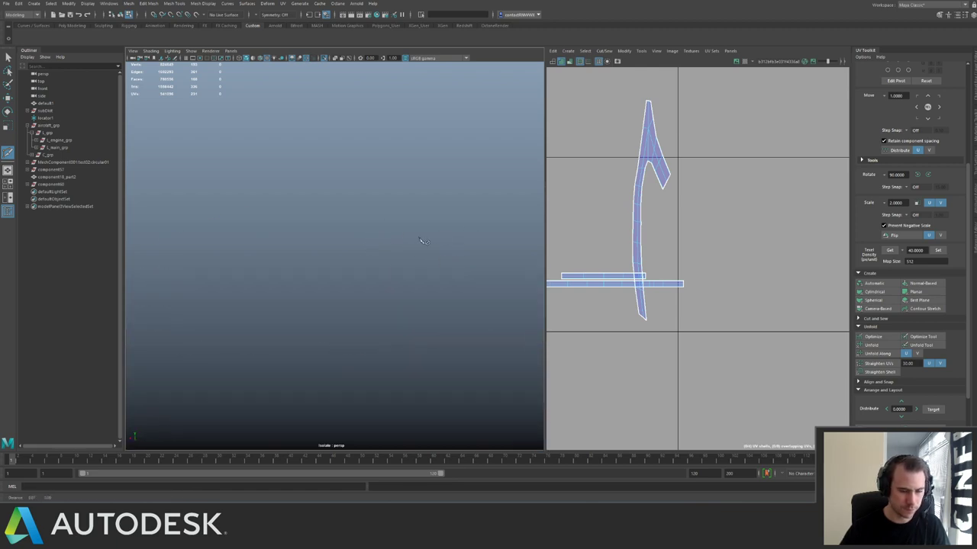
alt+middle_drag(425, 241, 386, 237)
alt+right_drag(344, 288, 324, 272)
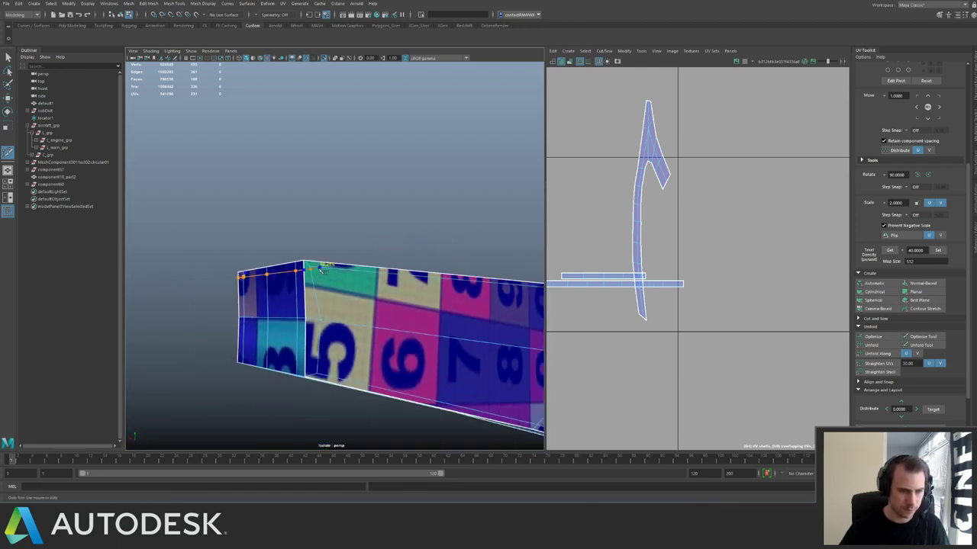
key(q)
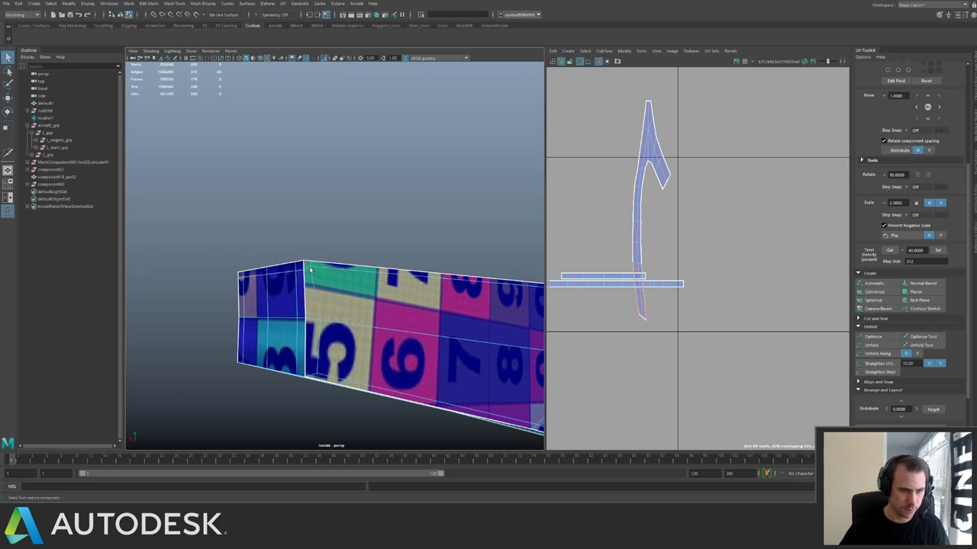
Delete the short leftover edges at the upper corners of the blunt tip on both side faces.
click(310, 270)
click(320, 258)
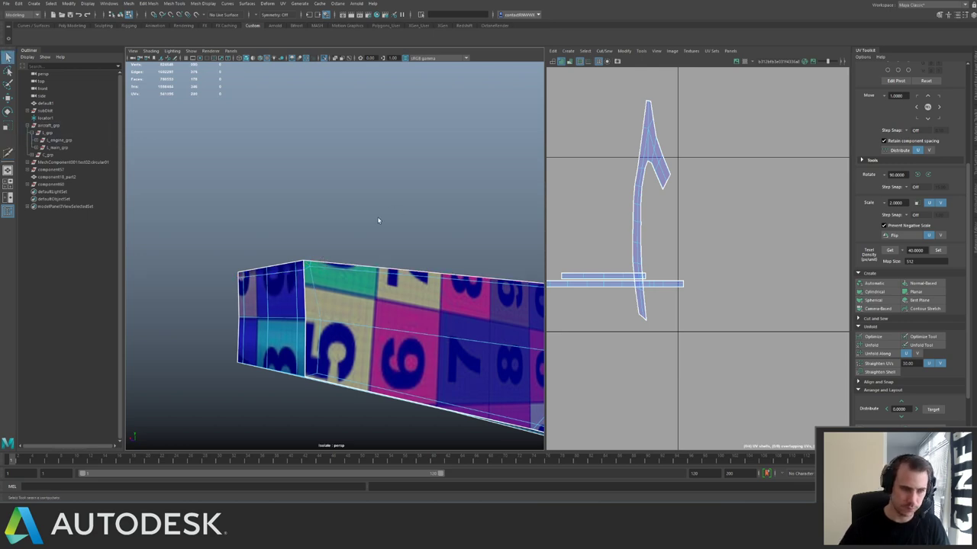
alt+drag(377, 220, 471, 279)
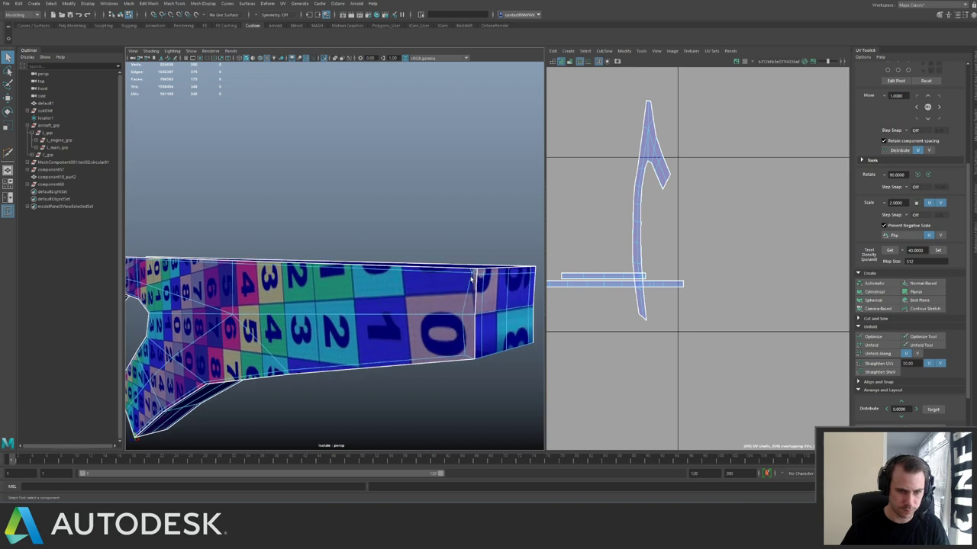
click(474, 272)
key(Delete)
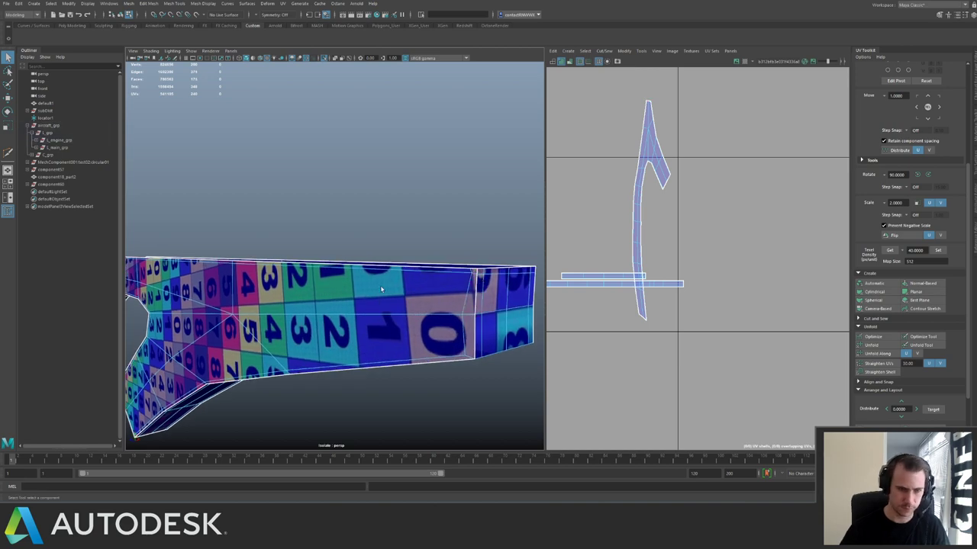
click(380, 288)
Cut a matching supporting edge around the blunt tip just above its lower rim, ending on the near side face.
alt+drag(435, 250, 447, 233)
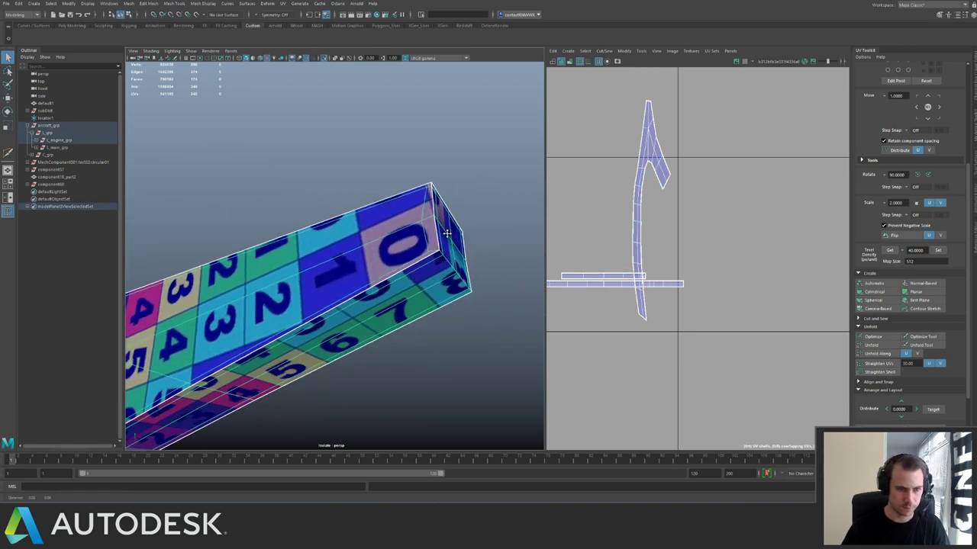
alt+middle_drag(447, 233, 418, 215)
shift+right_drag(419, 215, 394, 249)
click(397, 232)
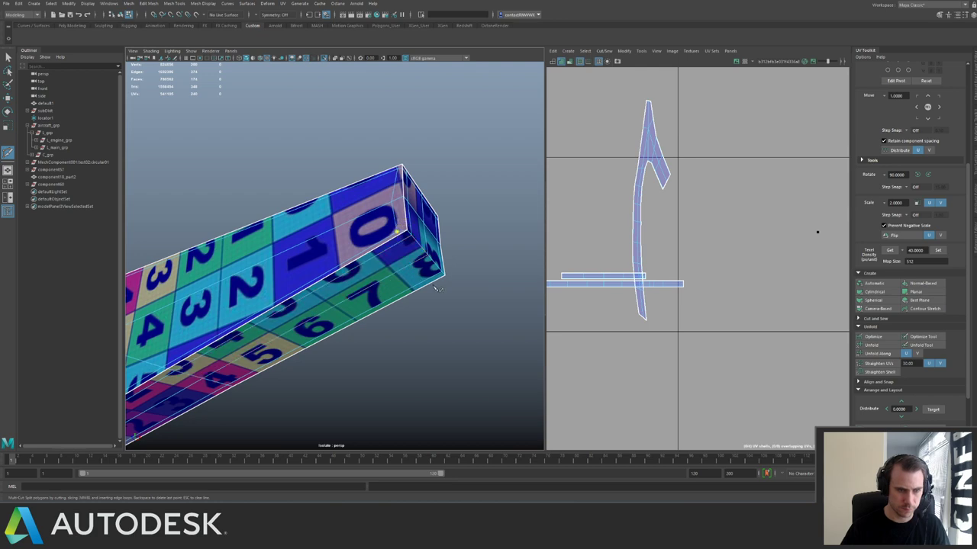
alt+drag(440, 286, 389, 257)
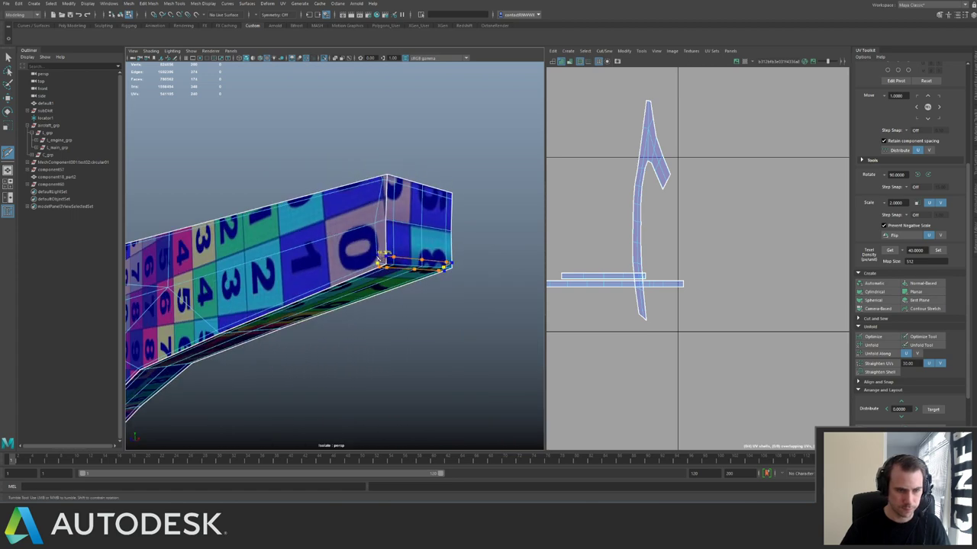
click(379, 262)
key(q)
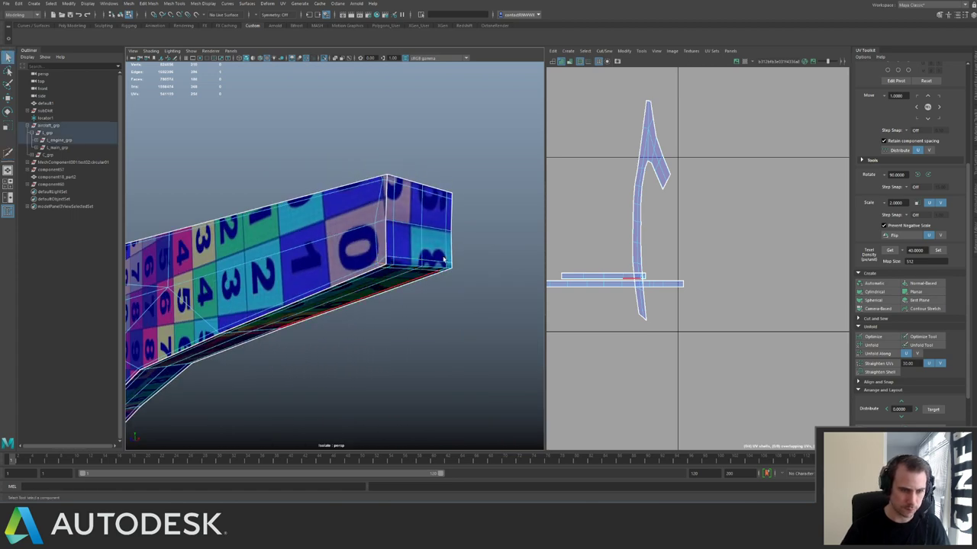
alt+drag(444, 260, 364, 268)
scroll(308, 235, up, 5)
scroll(305, 230, down, 4)
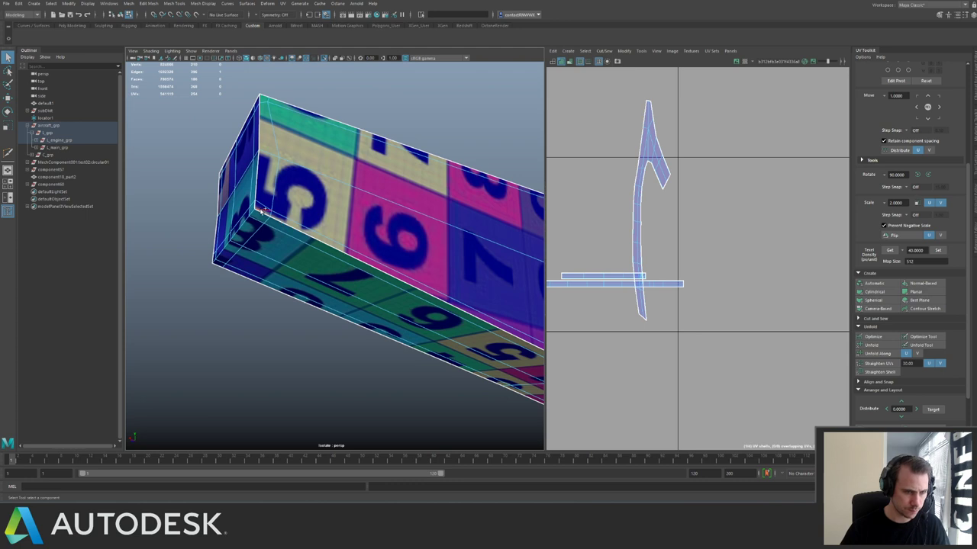
Undo the last component selections on the checker-textured bracket and return it to object selection.
key(ctrl+z)
key(ctrl+z)
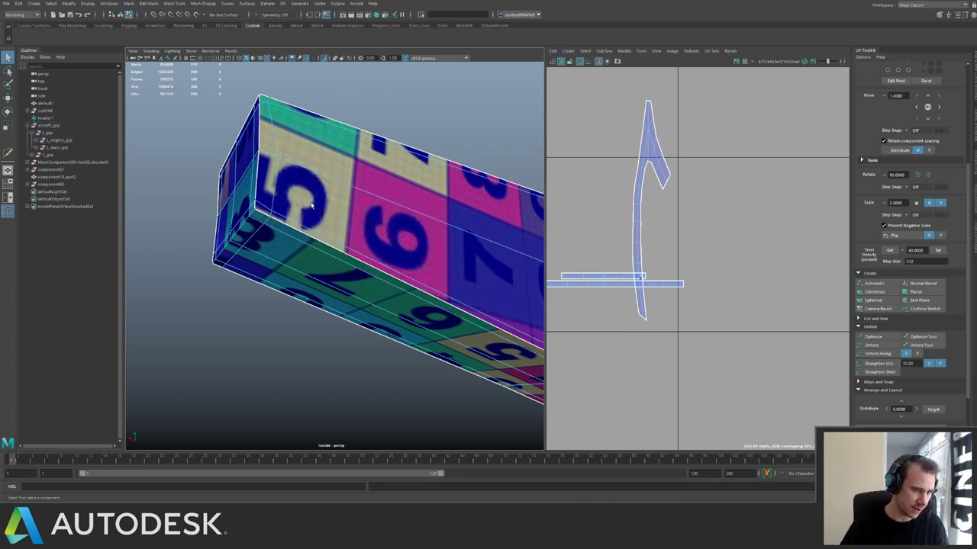
key(ctrl+z)
scroll(336, 235, down, 5)
alt+drag(328, 236, 344, 274)
right_drag(349, 270, 378, 257)
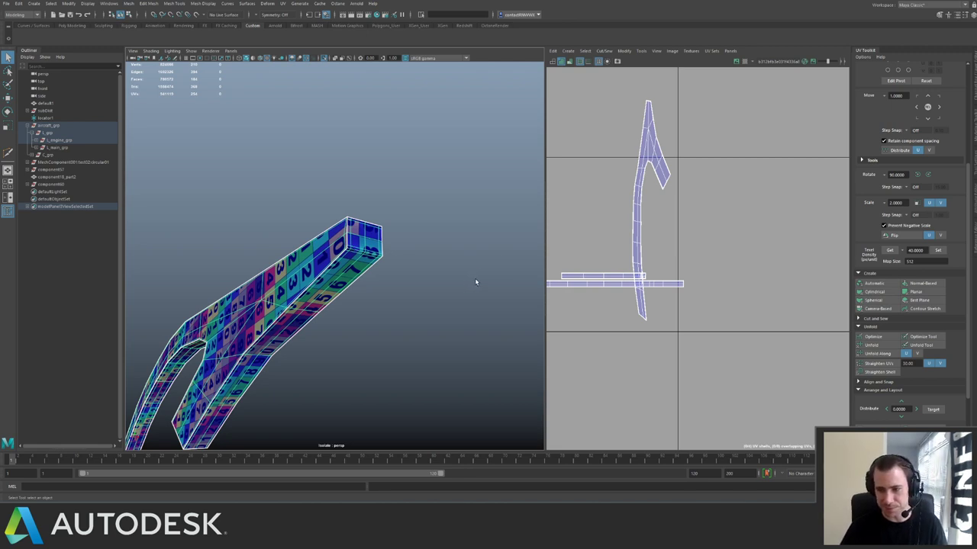
Select the UVs of the horizontal strip shells and unfold them along U.
right_drag(618, 266, 618, 231)
ctrl+right_drag(676, 266, 748, 312)
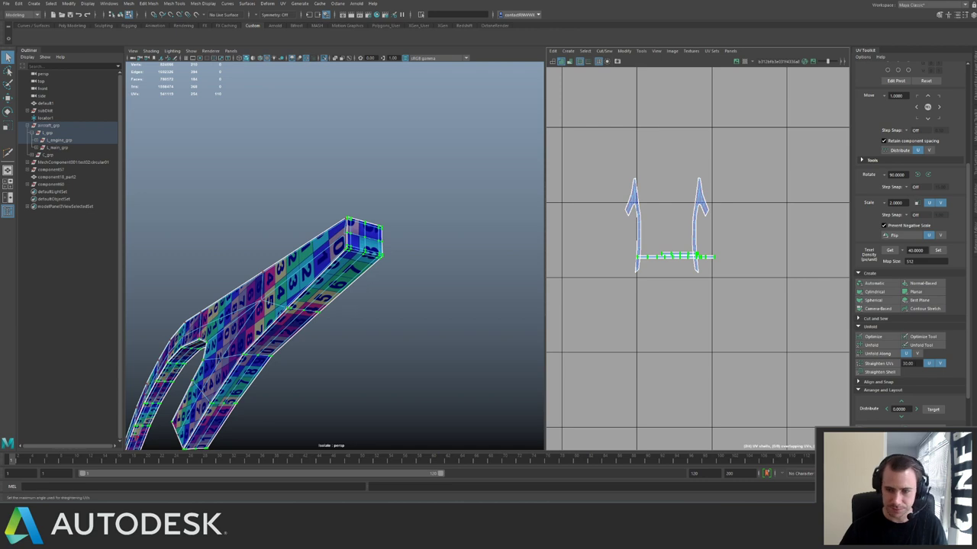
click(882, 355)
Try to unfold the arrow-shaped end of the left upright UV shell along V.
drag(611, 198, 645, 217)
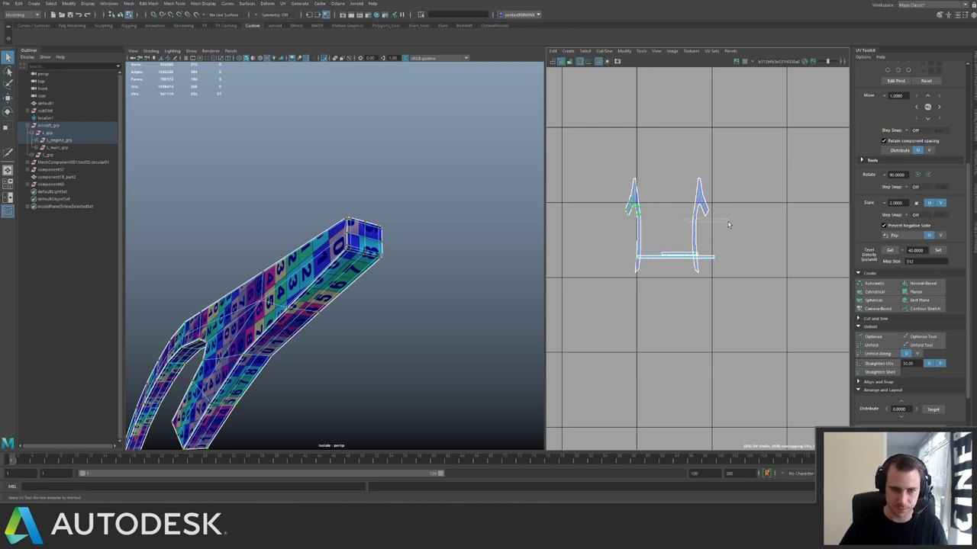
click(896, 354)
key(ctrl+z)
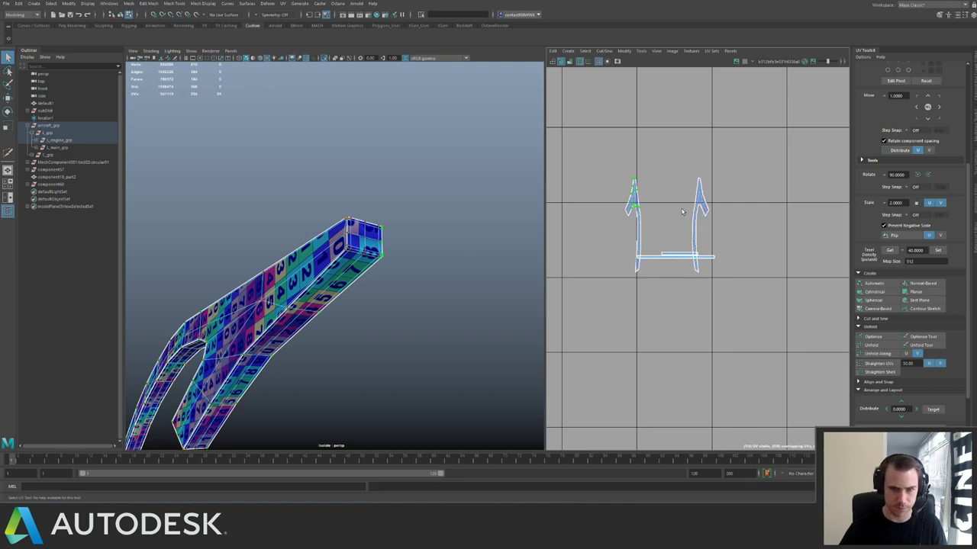
Rotate the two upright arrow-shaped UV shells by 90 degrees in opposite directions so they lie horizontally.
ctrl+right_drag(635, 240, 646, 246)
alt+drag(336, 212, 247, 217)
click(917, 174)
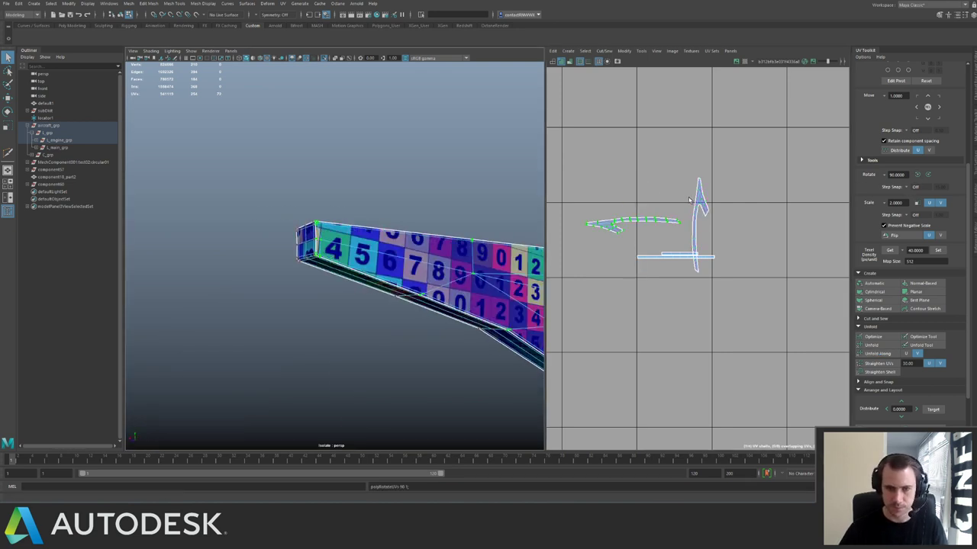
drag(669, 179, 696, 197)
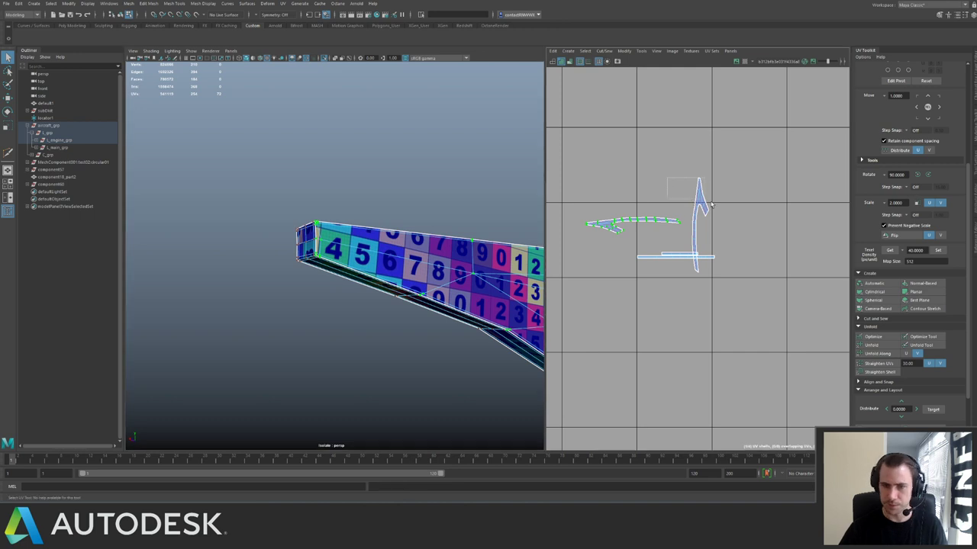
click(928, 174)
Set the texel density of all the bracket's UV shells to 40 at map size 512 and lay them out.
drag(577, 190, 773, 296)
alt+drag(309, 210, 357, 174)
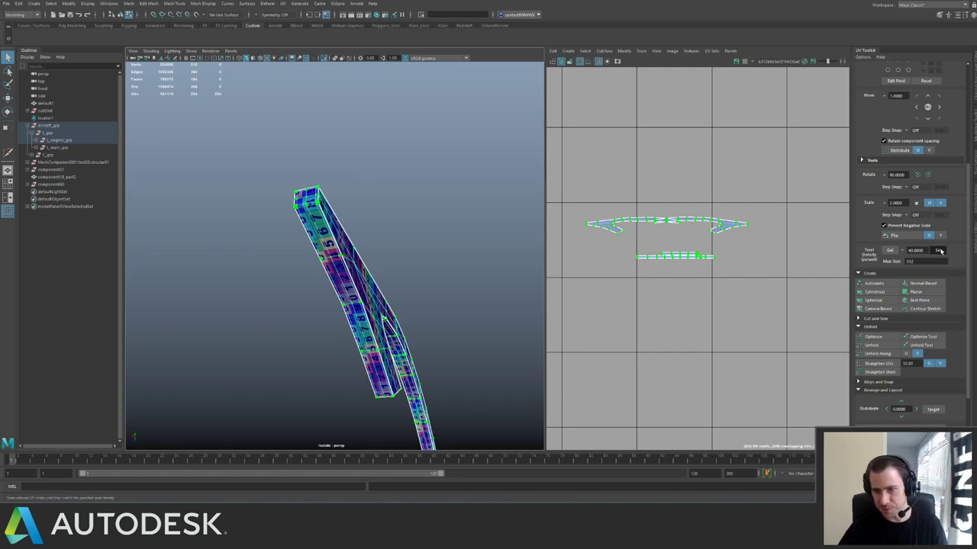
click(939, 250)
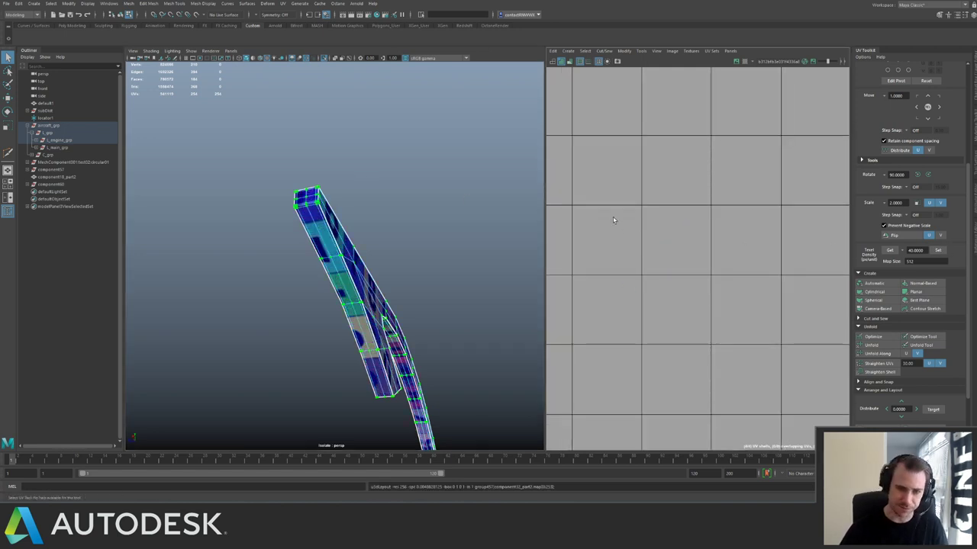
scroll(694, 253, down, 10)
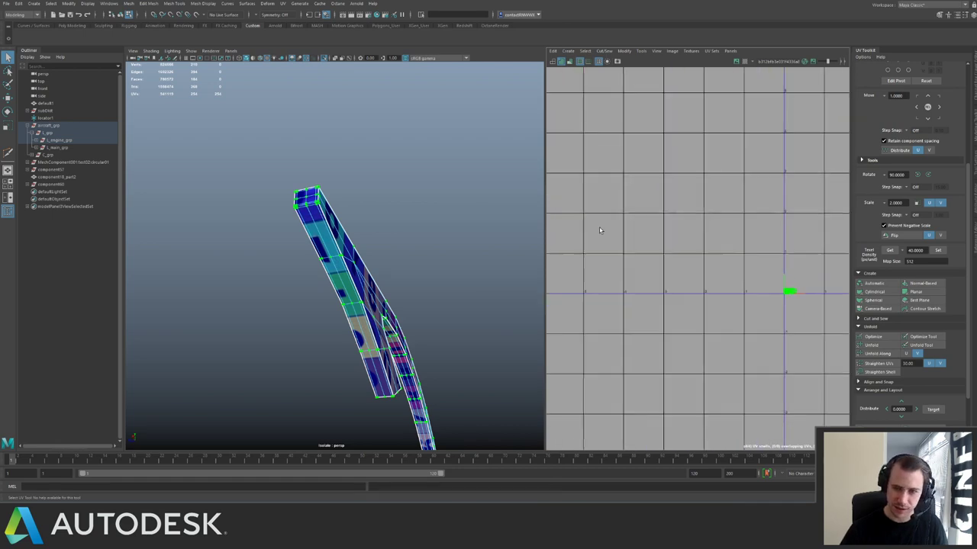
key(F8)
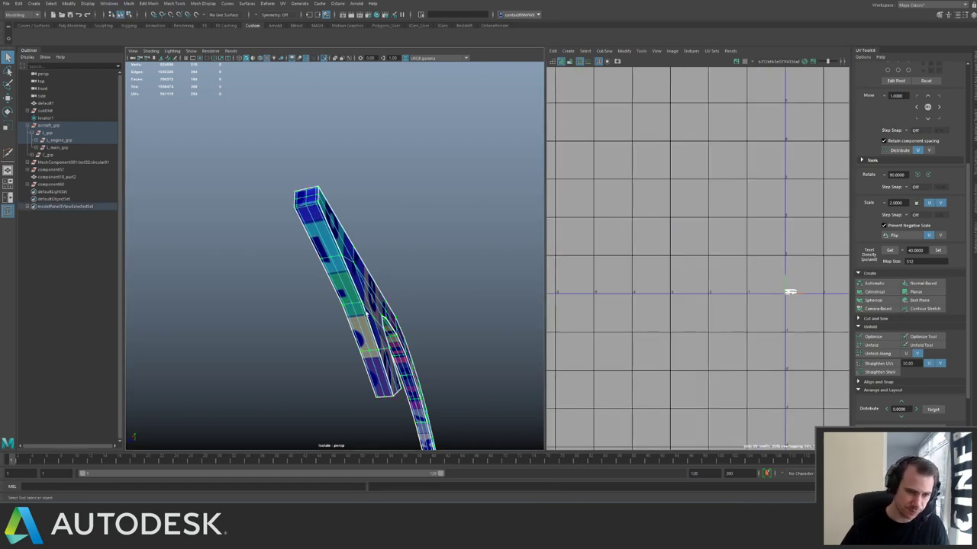
Add the two untextured matching brackets to the selection and isolate them together with the textured one.
key(ctrl+1)
alt+drag(405, 288, 296, 246)
scroll(390, 272, down, 5)
shift+click(394, 253)
key(ctrl+1)
click(295, 245)
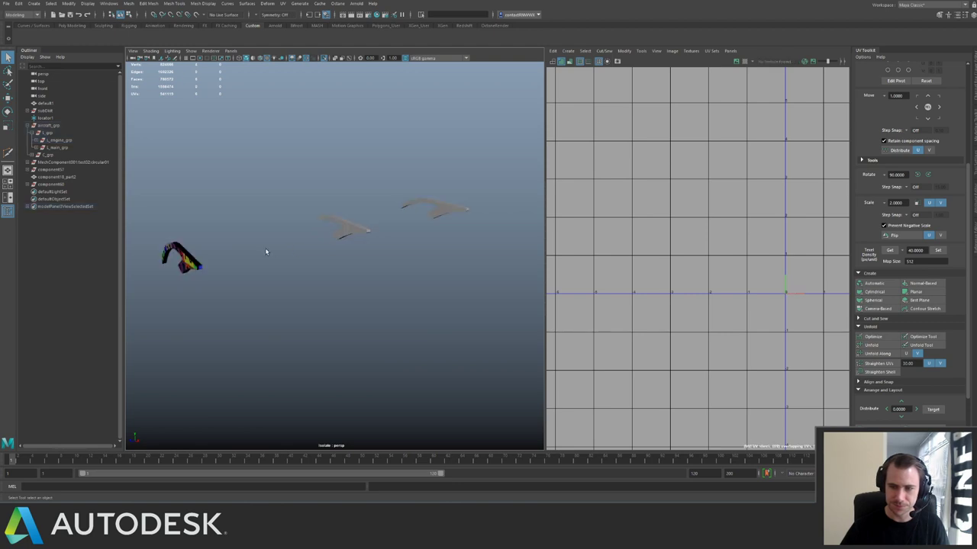
Duplicate the textured bracket and place the copies beside the two untextured brackets.
drag(222, 252, 177, 280)
key(w)
alt+drag(247, 242, 325, 254)
key(shift+d)
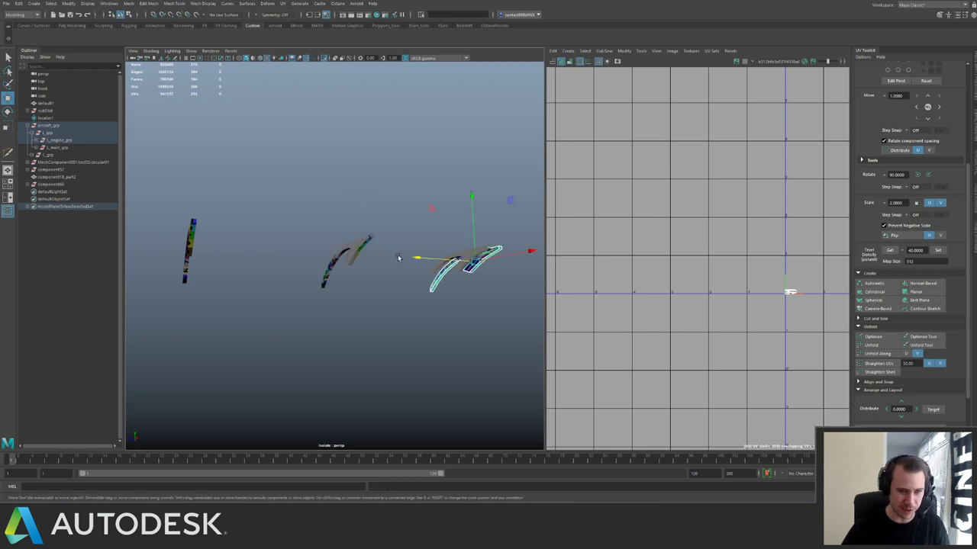
Select the two old untextured brackets and delete them, keeping the textured copies.
alt+drag(406, 256, 273, 242)
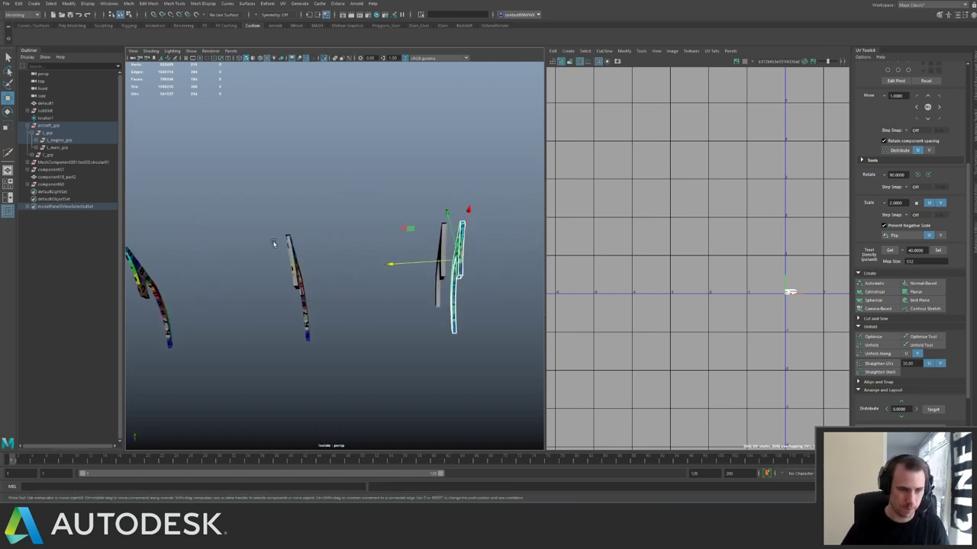
drag(541, 326, 265, 263)
ctrl+drag(265, 328, 478, 342)
key(Delete)
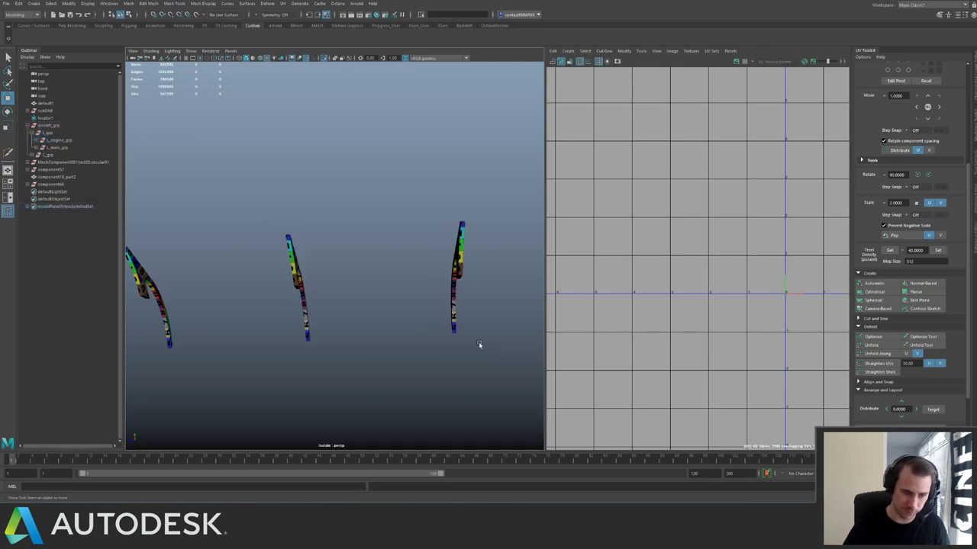
Check a copied bracket against the full engine model, isolate it and delete its curved arm.
alt+right_drag(377, 251, 225, 246)
drag(224, 238, 351, 239)
key(ctrl+1)
alt+right_drag(351, 240, 412, 256)
alt+drag(412, 256, 352, 284)
alt+right_drag(353, 283, 375, 288)
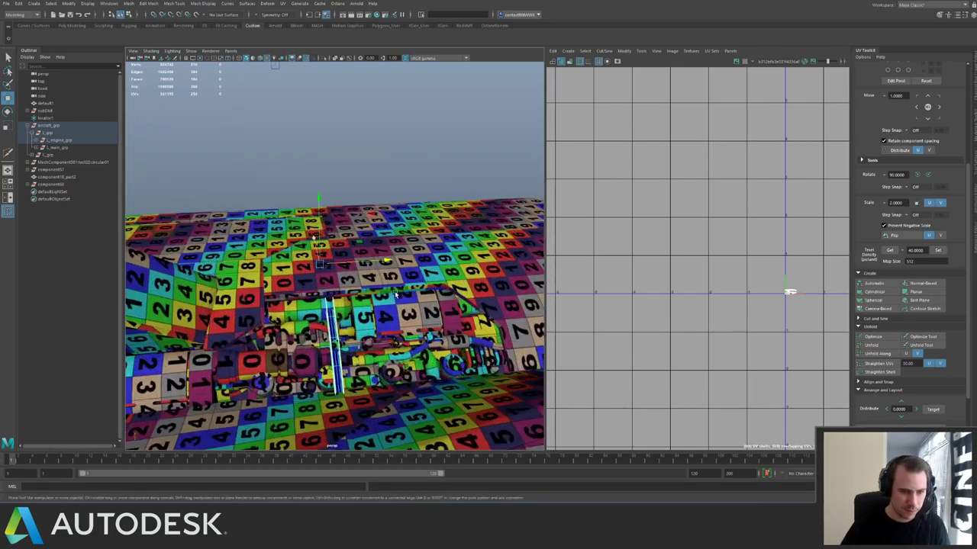
alt+drag(375, 288, 308, 258)
key(ctrl+1)
click(310, 274)
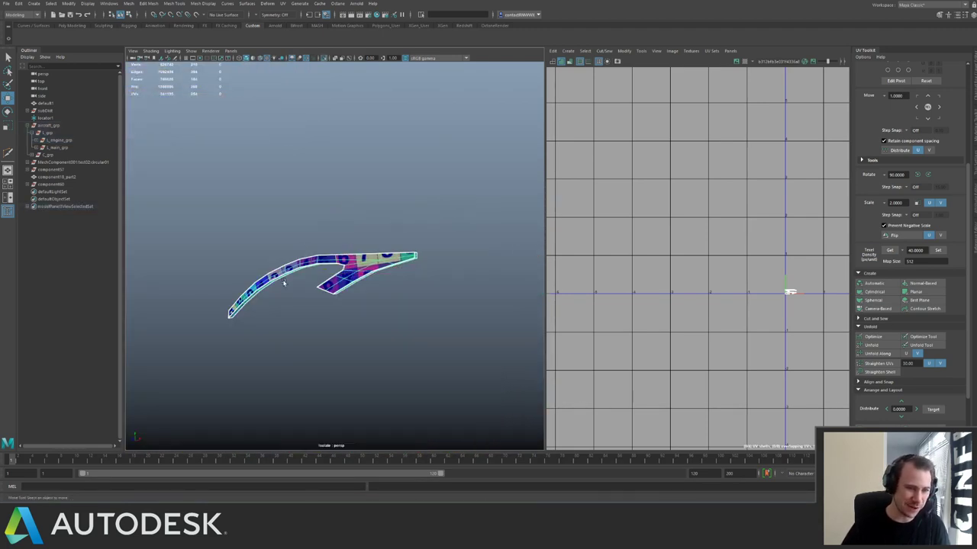
drag(199, 323, 199, 324)
key(Delete)
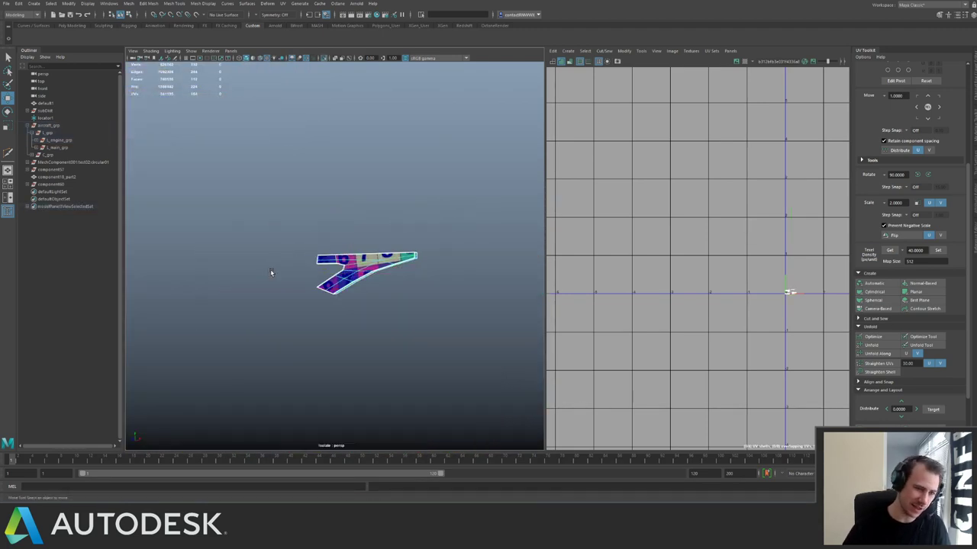
Show the full ship again, select the three textured brackets under the engine cover and combine them into one mesh.
click(368, 262)
key(ctrl+1)
mouse_move(377, 248)
alt+mouse_down()
mouse_move(341, 234)
mouse_move(359, 239)
alt+mouse_up()
scroll(359, 240, down, 5)
alt+drag(267, 238, 308, 241)
click(367, 185)
click(278, 239)
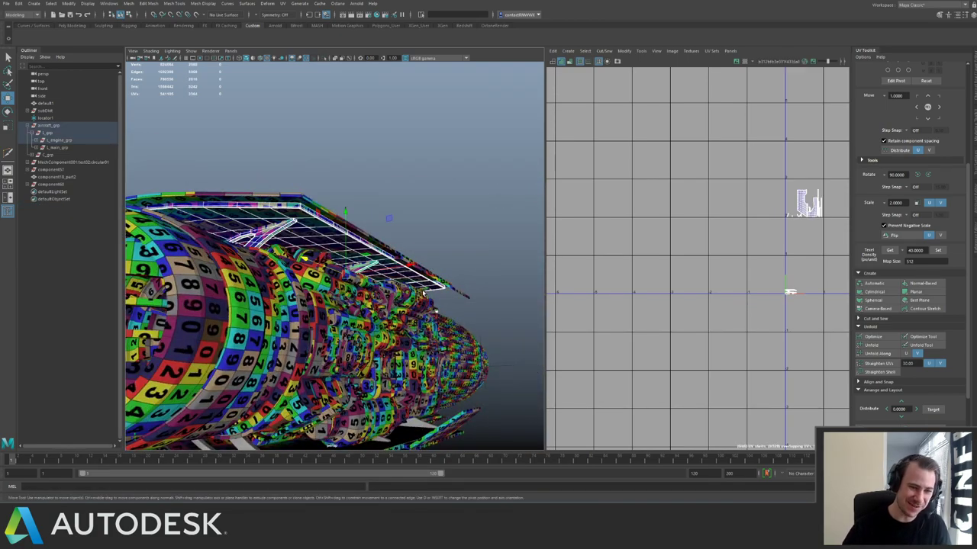
click(404, 218)
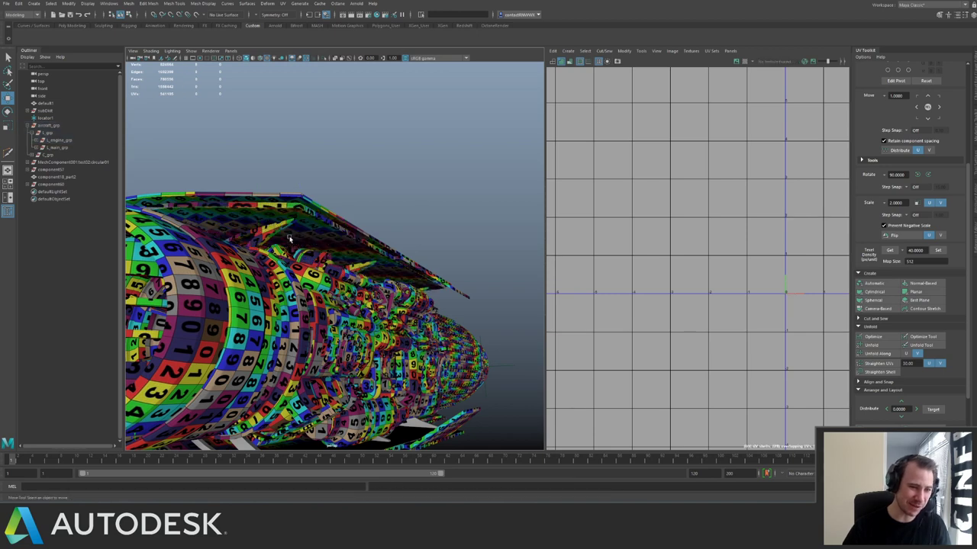
click(364, 270)
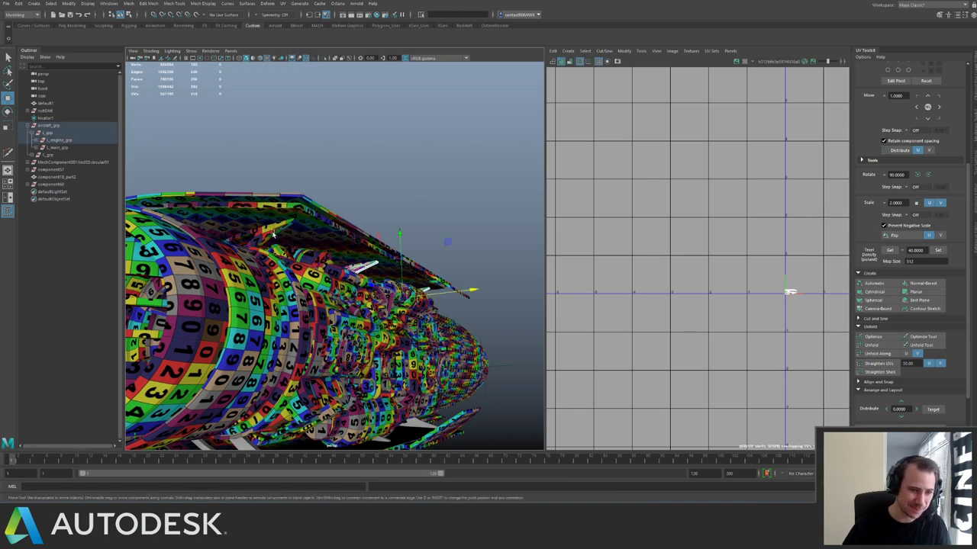
alt+drag(274, 234, 381, 242)
key(space)
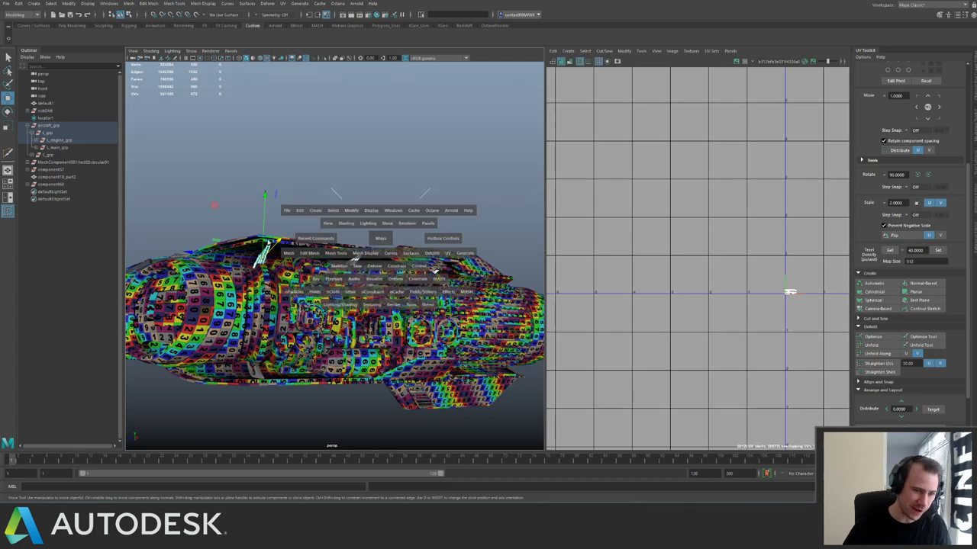
drag(293, 253, 311, 280)
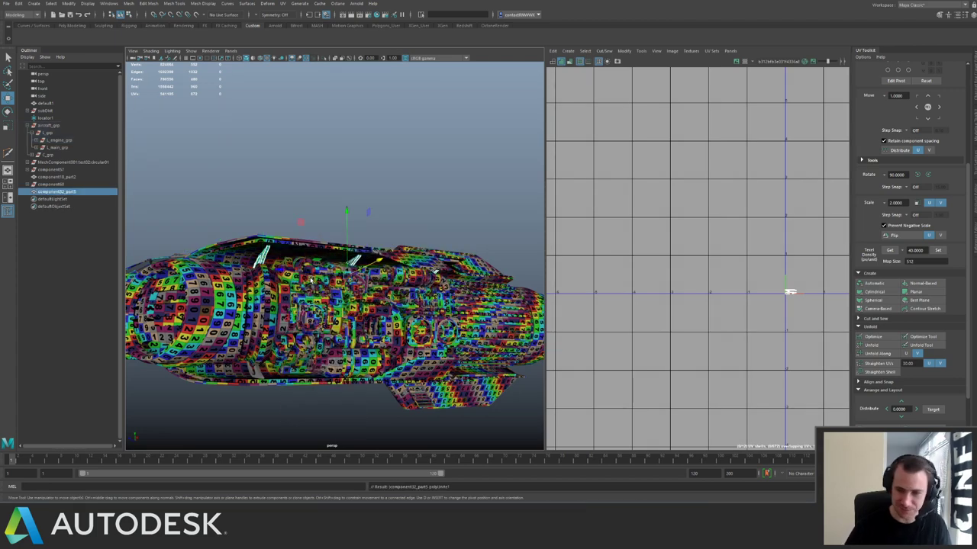
Select all UVs of the combined bracket mesh and lay out its shells in the first UV tile.
scroll(643, 245, down, 1)
scroll(619, 271, down, 2)
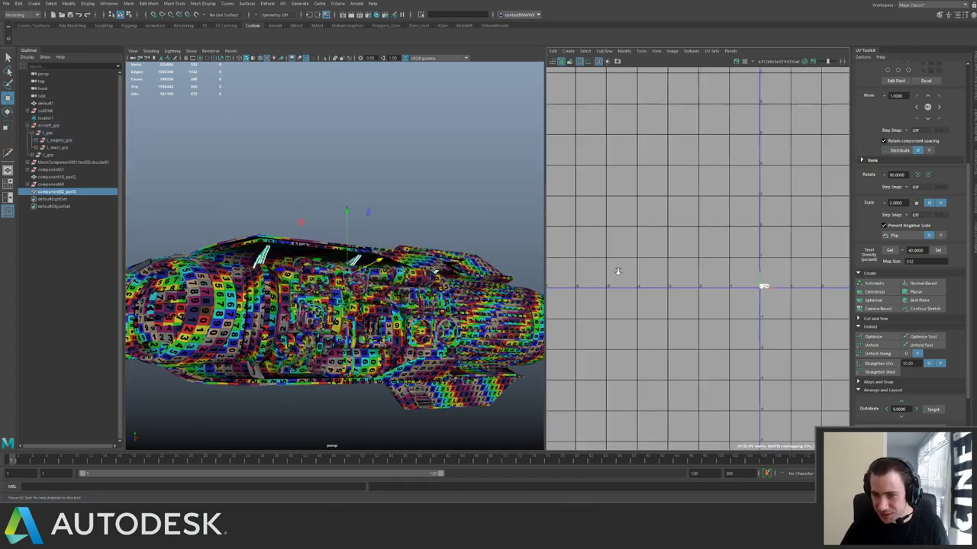
right_drag(619, 271, 671, 240)
drag(681, 241, 789, 300)
scroll(789, 301, up, 3)
alt+middle_drag(758, 274, 715, 251)
shift+right_drag(715, 251, 619, 316)
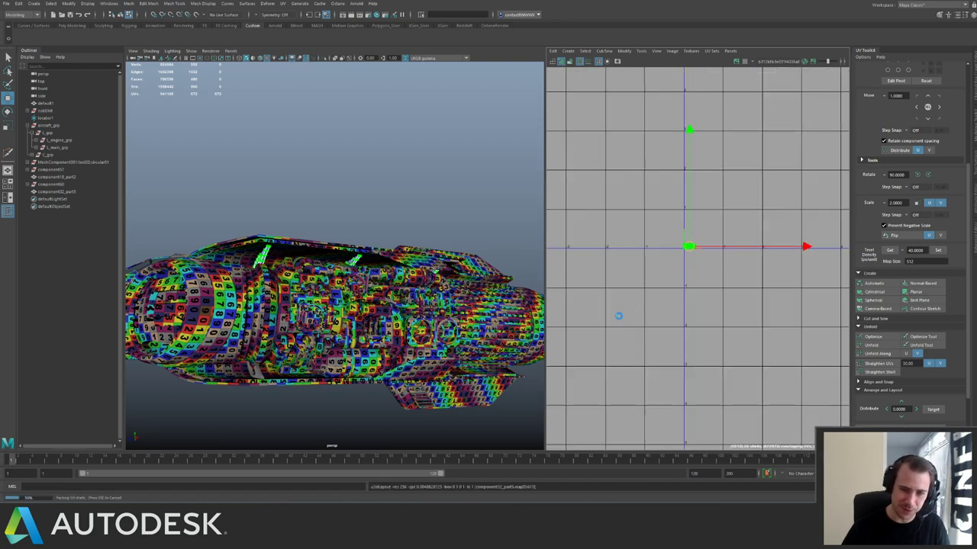
Return to object selection and select the combined bracket mesh under the engine cover.
alt+drag(333, 202, 310, 262)
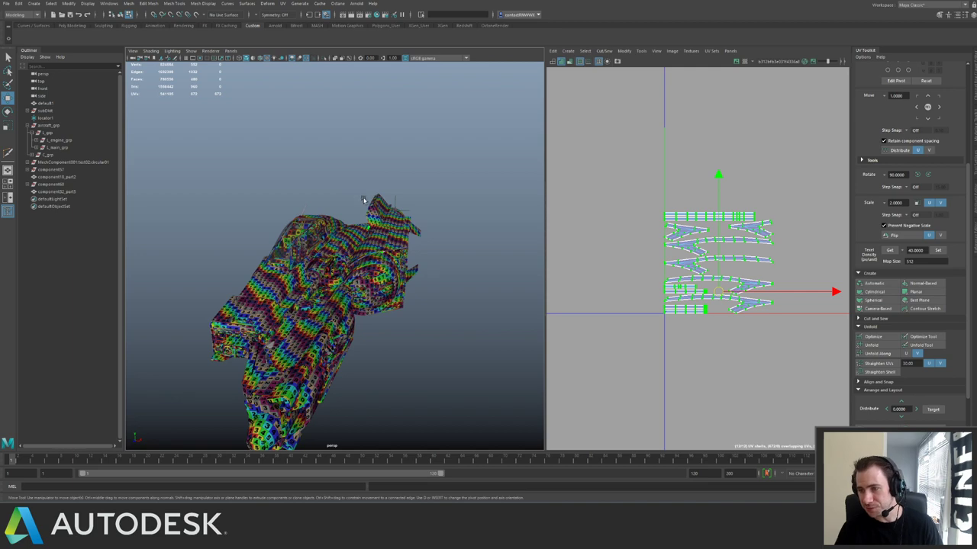
alt+drag(331, 191, 344, 214)
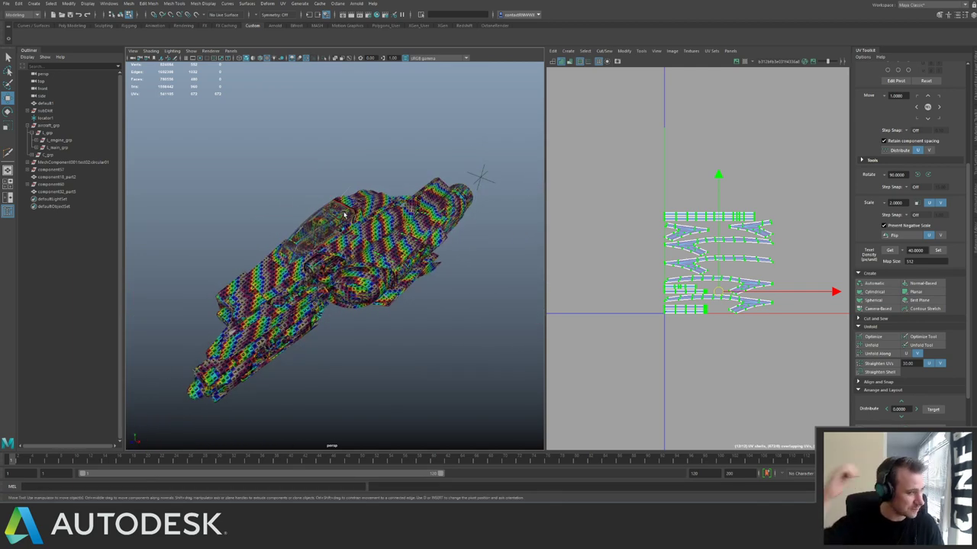
alt+drag(259, 235, 347, 244)
alt+middle_drag(390, 261, 340, 265)
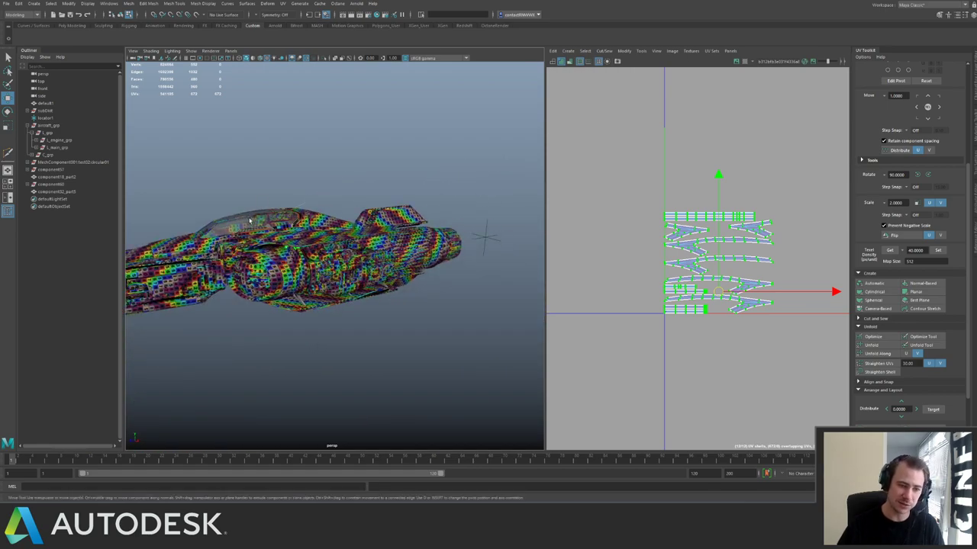
scroll(341, 267, up, 5)
alt+drag(342, 267, 211, 224)
scroll(229, 236, up, 6)
key(q)
key(F8)
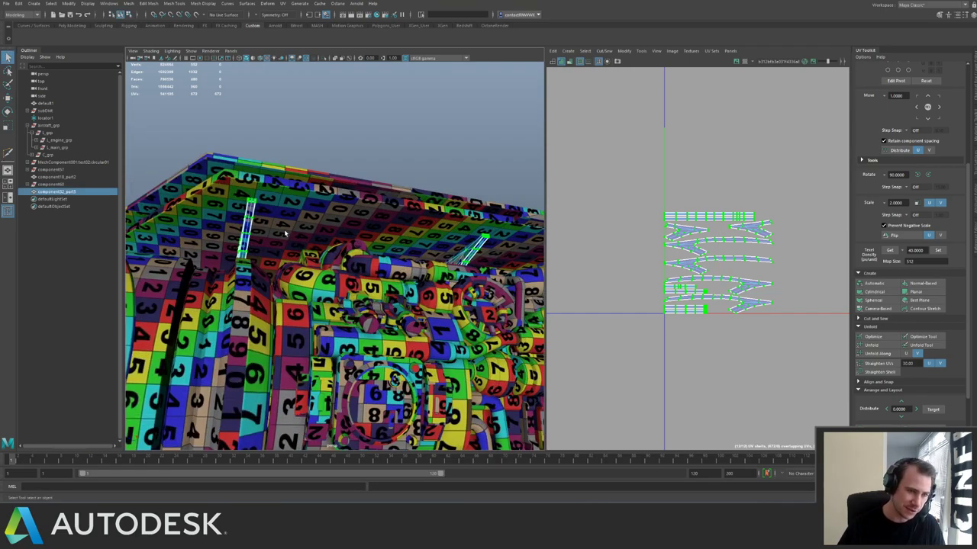
click(284, 235)
click(367, 171)
click(245, 218)
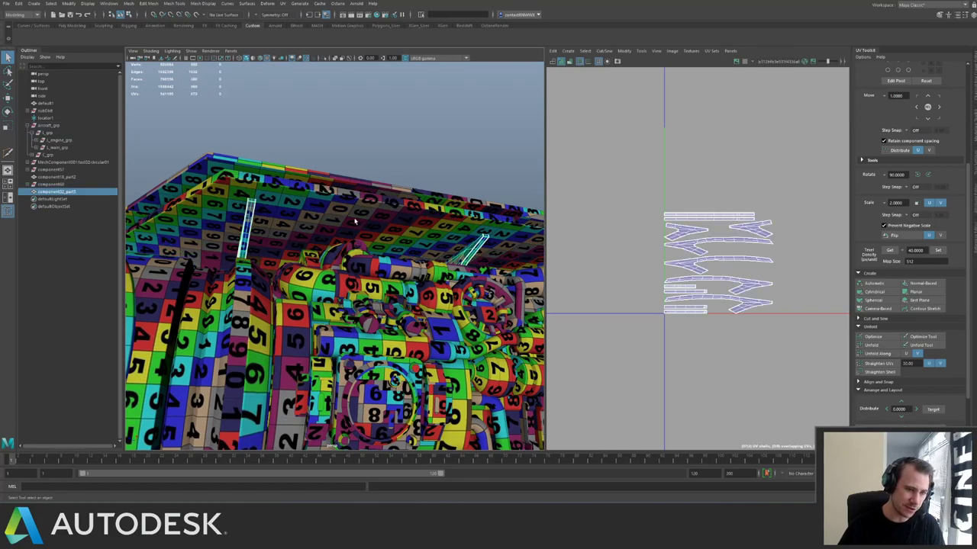
Display the ship shaded without textures and freeze the combined bracket mesh's transformations.
alt+drag(248, 220, 309, 200)
key(5)
mouse_move(332, 232)
alt+mouse_down()
mouse_move(275, 245)
mouse_move(180, 240)
alt+mouse_up()
alt+right_drag(180, 239, 305, 275)
alt+drag(305, 274, 316, 307)
alt+right_drag(779, 248, 710, 216)
alt+drag(398, 223, 405, 250)
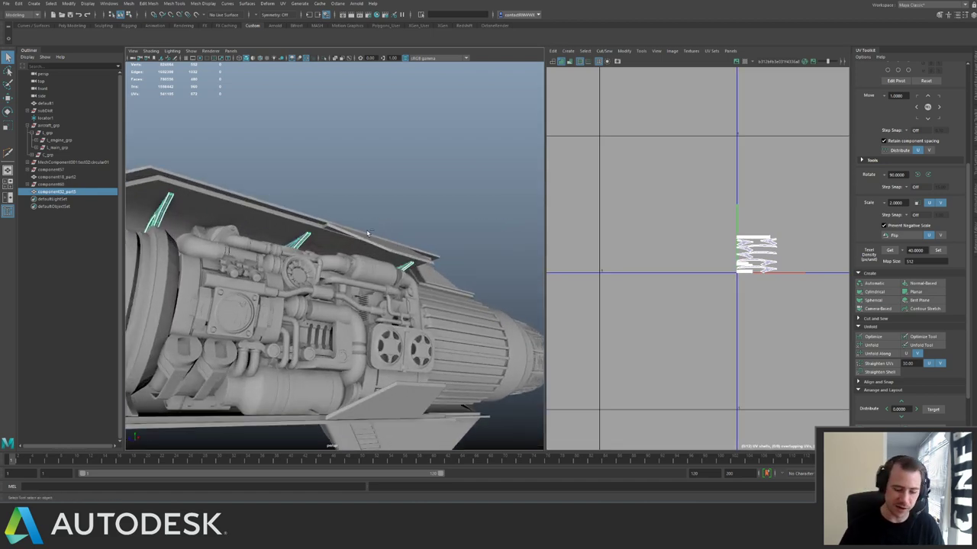
alt+drag(319, 221, 344, 234)
alt+right_drag(343, 233, 286, 219)
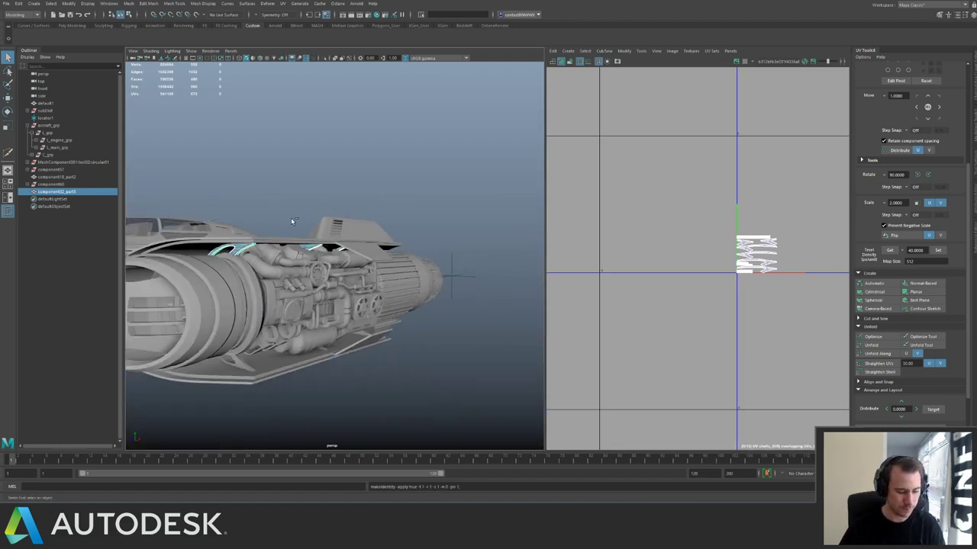
key(ctrl+d)
alt+drag(332, 232, 338, 235)
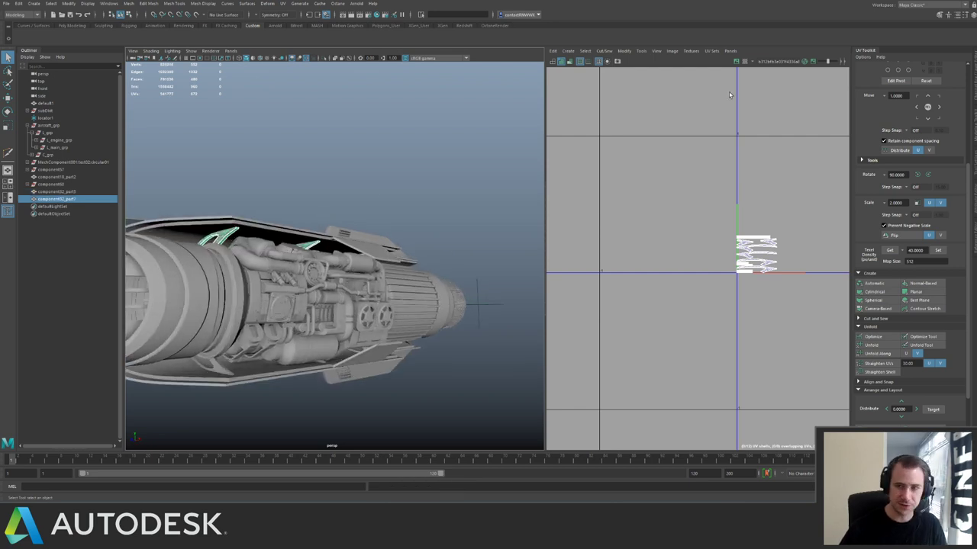
key(Delete)
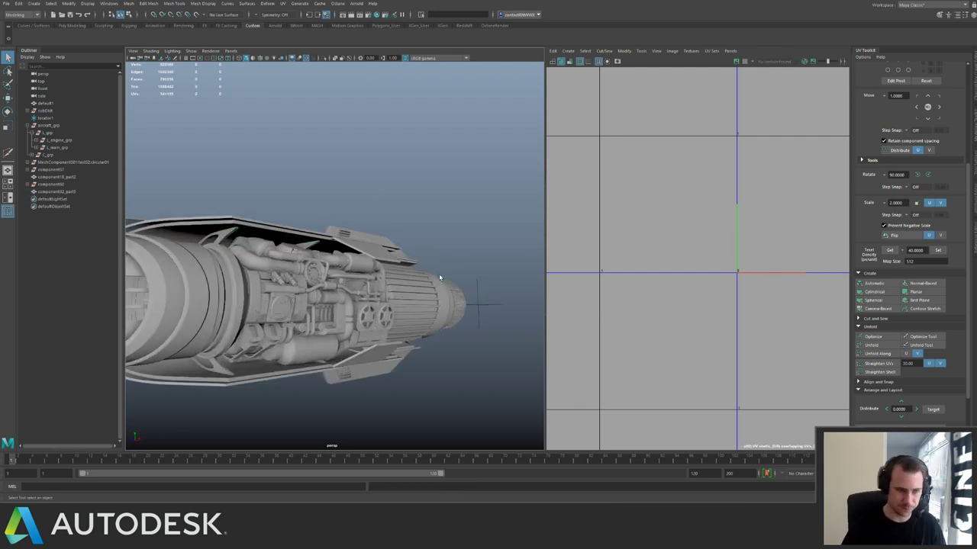
Delete the unmapped brackets along the engine's lower cover.
click(223, 372)
alt+right_drag(224, 372, 379, 392)
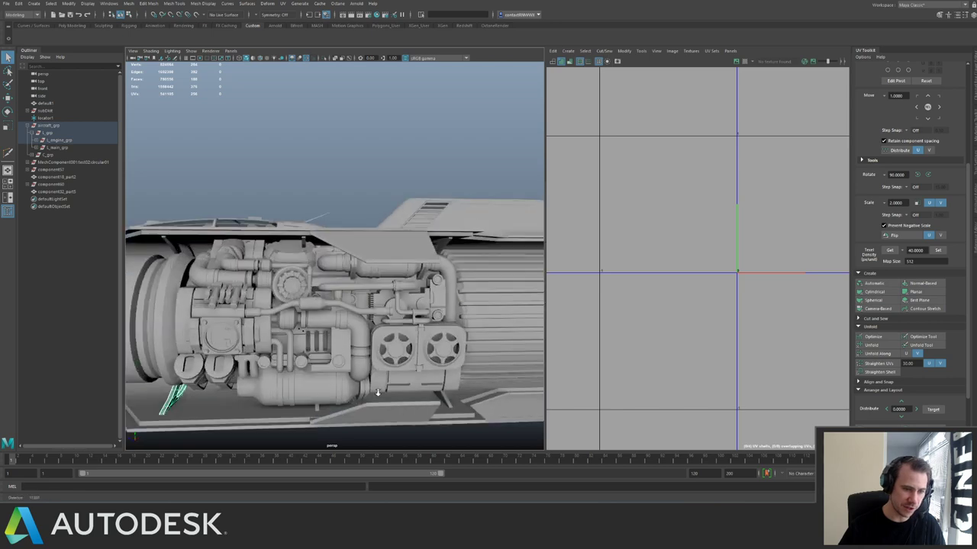
alt+drag(379, 392, 362, 399)
alt+middle_drag(361, 399, 309, 363)
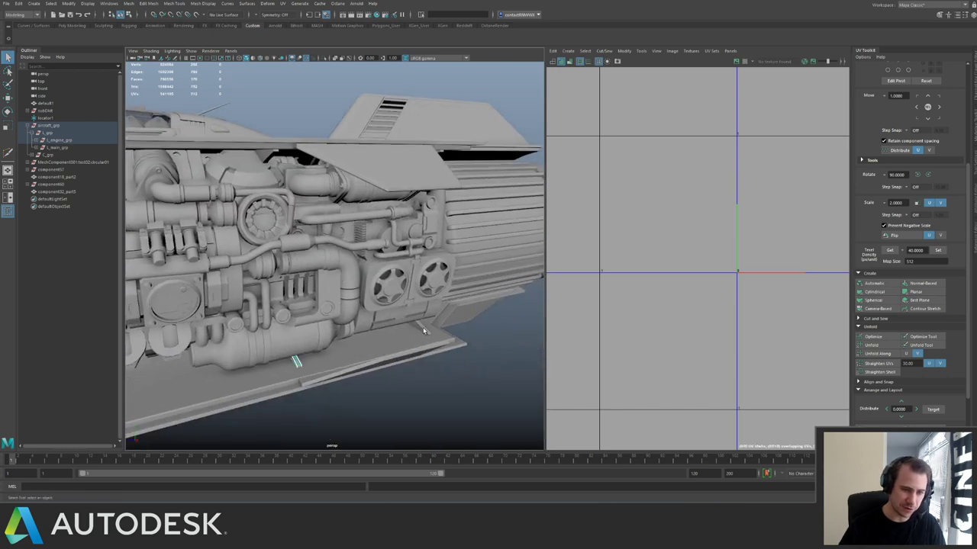
alt+right_drag(424, 330, 274, 251)
key(Delete)
alt+drag(275, 251, 317, 187)
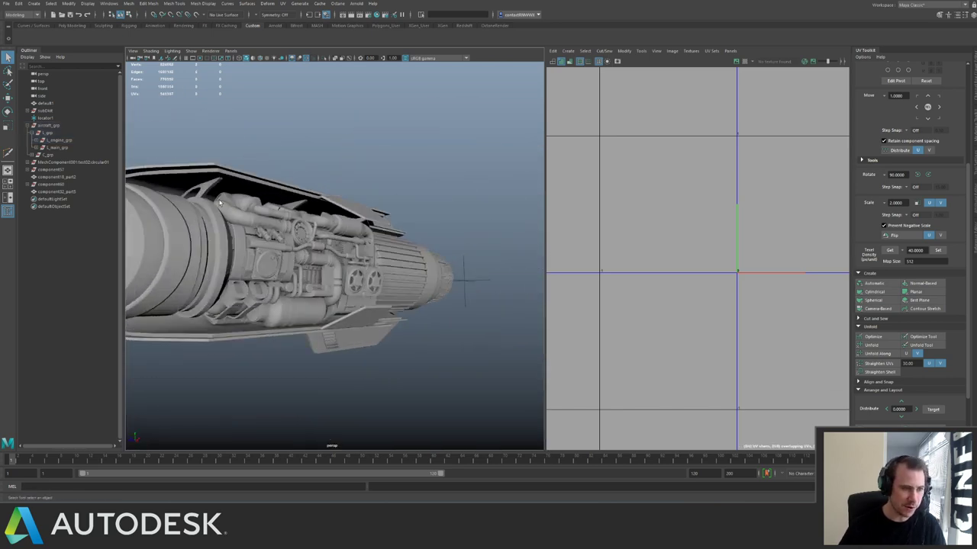
Isolate the UV-mapped bracket mesh under the upper engine cover and duplicate it with its pivot at the world origin.
click(200, 186)
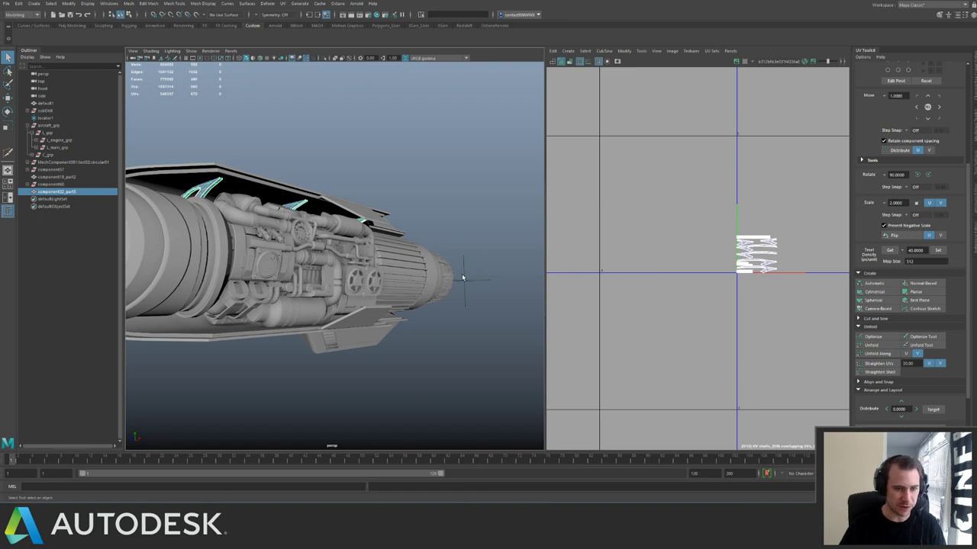
key(ctrl+1)
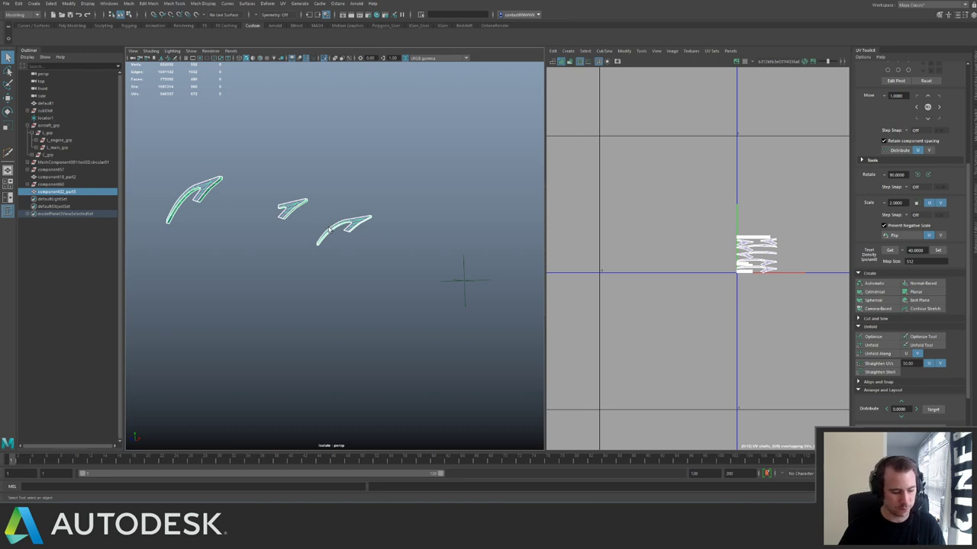
key(w)
drag(282, 220, 462, 280)
key(d)
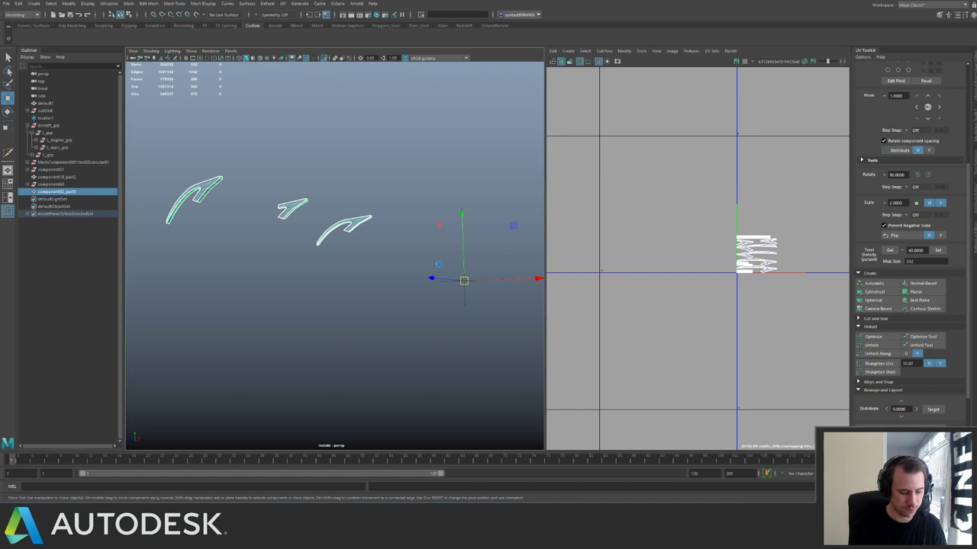
key(ctrl+d)
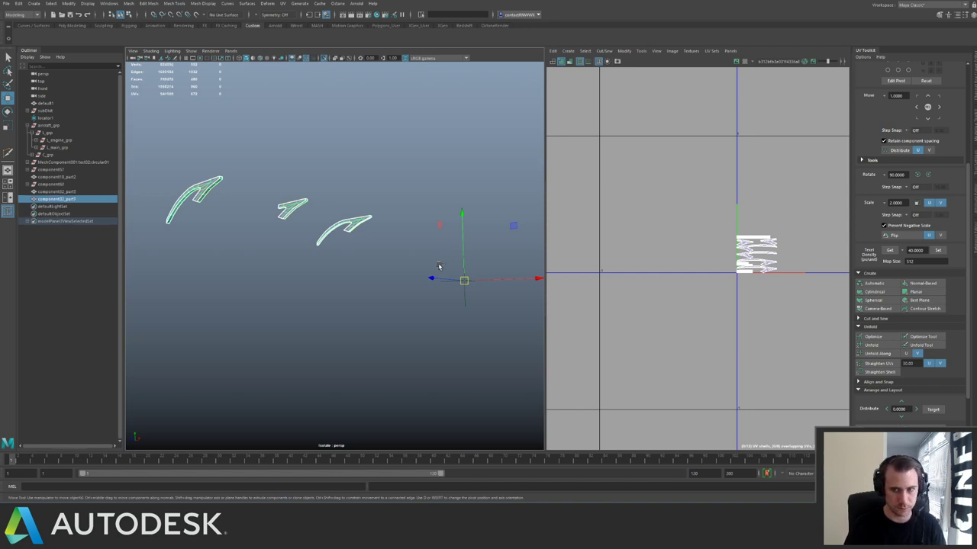
Mirror the duplicated brackets onto the lower cover with a Scale Y of -1, and show the full ship again.
click(970, 15)
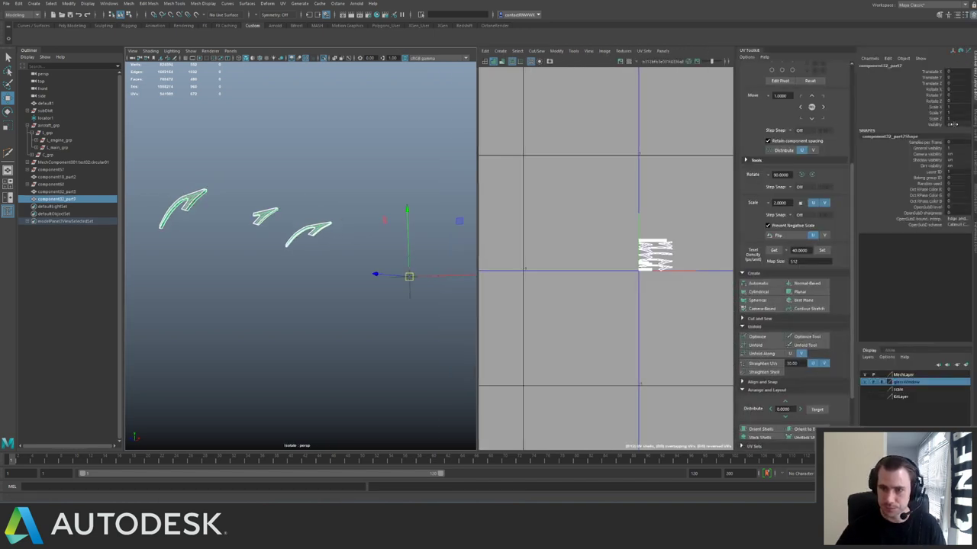
text(-1)
key(Return)
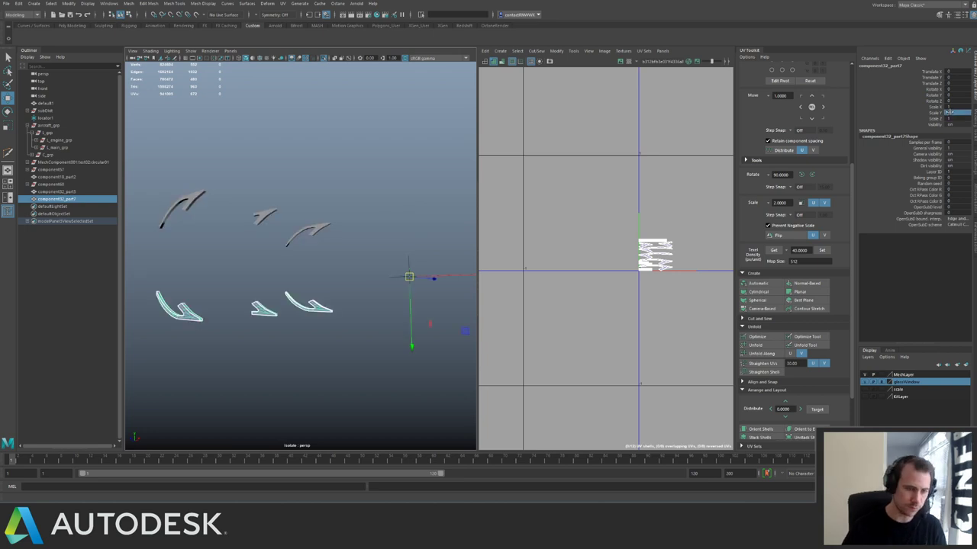
key(ctrl+1)
alt+drag(324, 219, 315, 243)
alt+right_drag(315, 243, 339, 263)
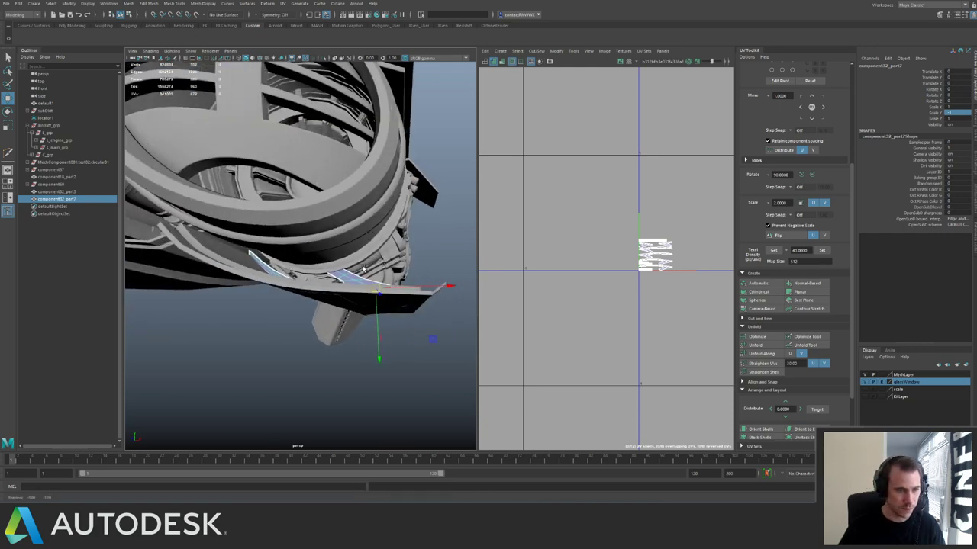
alt+drag(339, 263, 344, 276)
alt+right_drag(343, 276, 380, 294)
alt+drag(379, 293, 306, 297)
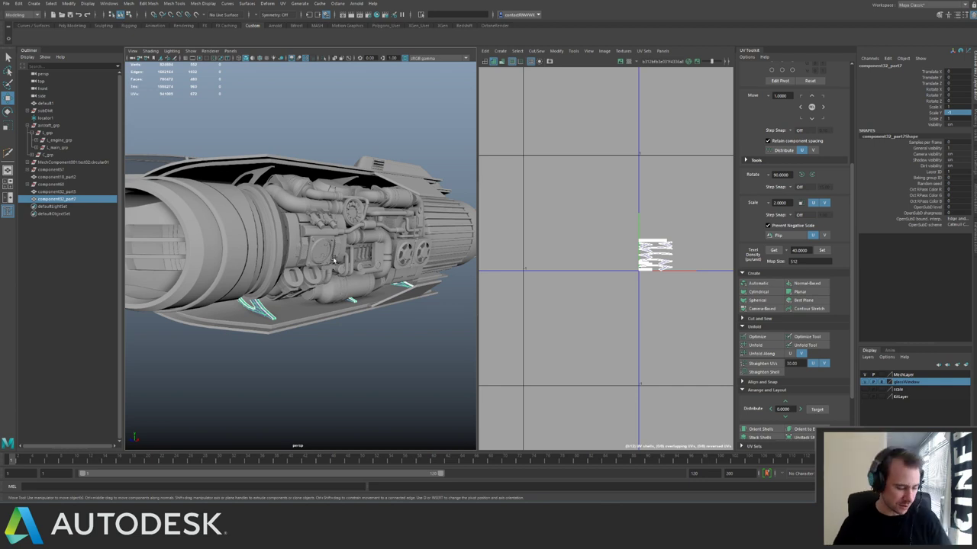
Add the upper bracket mesh to the selection and combine both bracket sets into one mesh.
shift+click(262, 177)
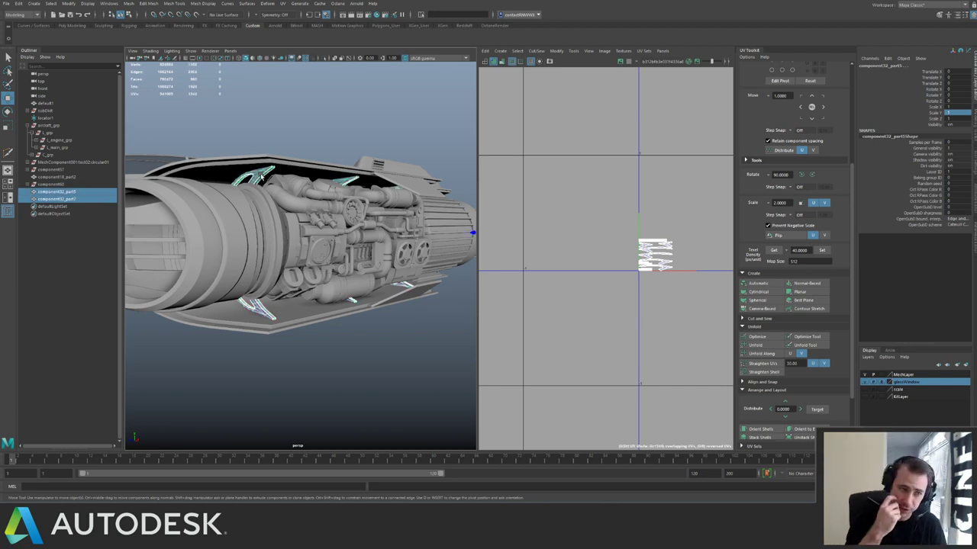
alt+drag(238, 203, 271, 229)
key(space)
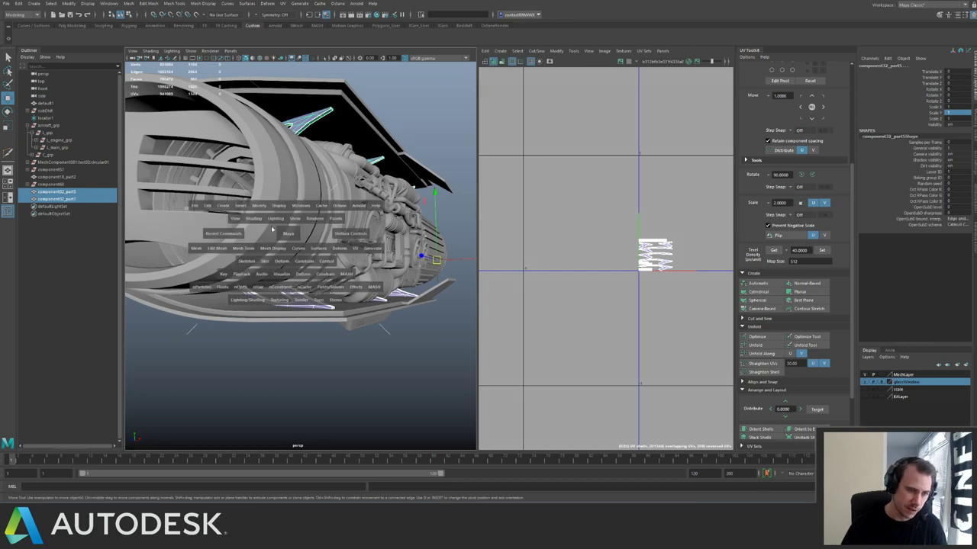
drag(194, 249, 290, 285)
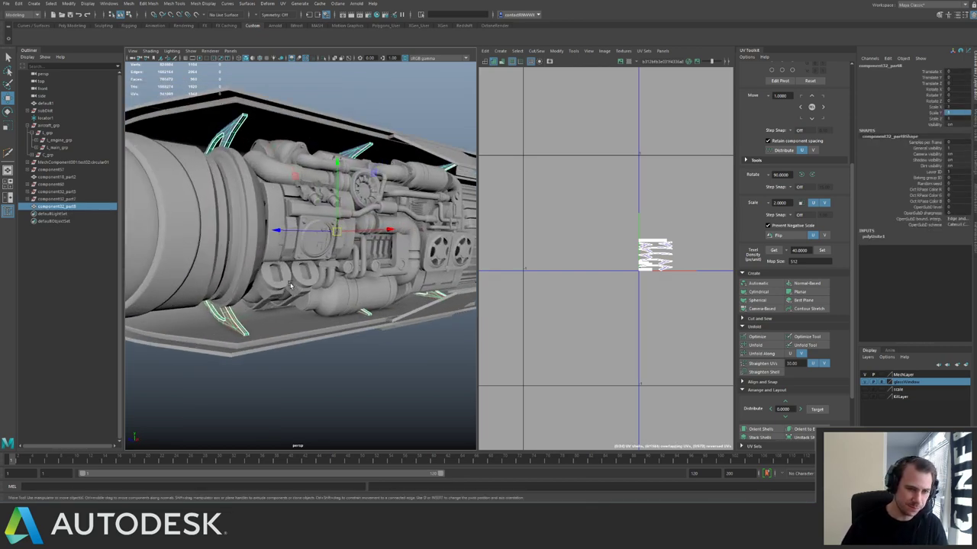
Isolate the combined mesh, select the faces of the lower brackets and move their UV shells into the empty tile below the upper brackets' shells.
key(ctrl+1)
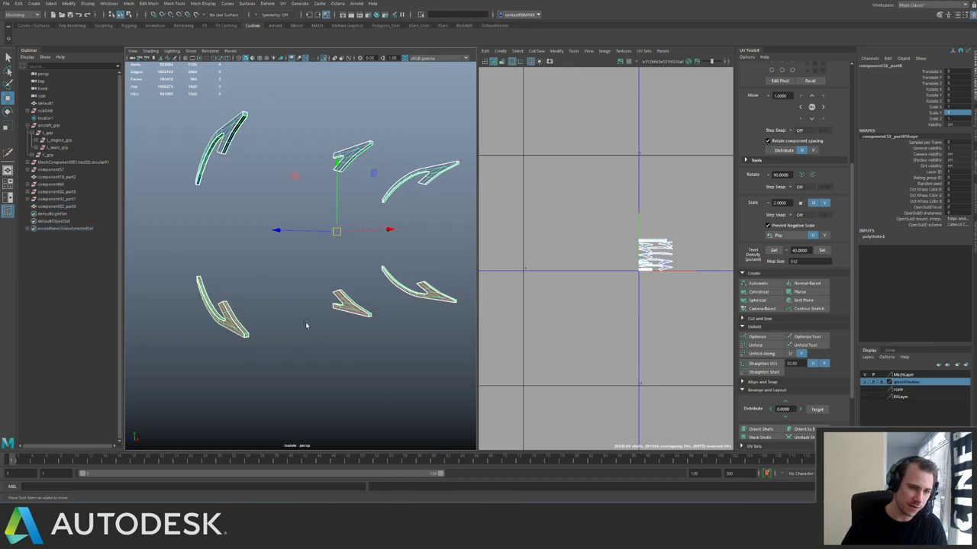
key(F11)
drag(176, 253, 473, 370)
scroll(611, 254, down, 2)
alt+middle_drag(610, 254, 566, 242)
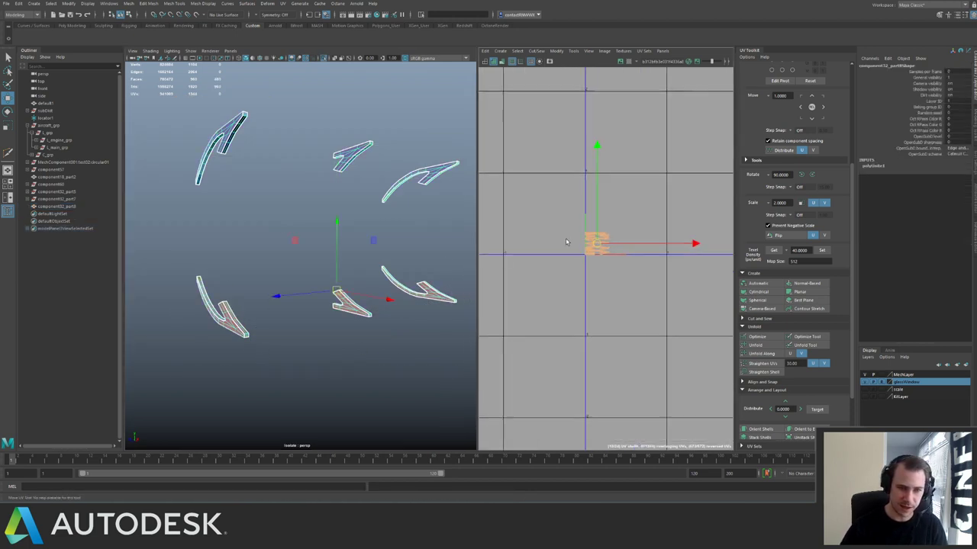
scroll(566, 242, up, 2)
drag(603, 243, 620, 333)
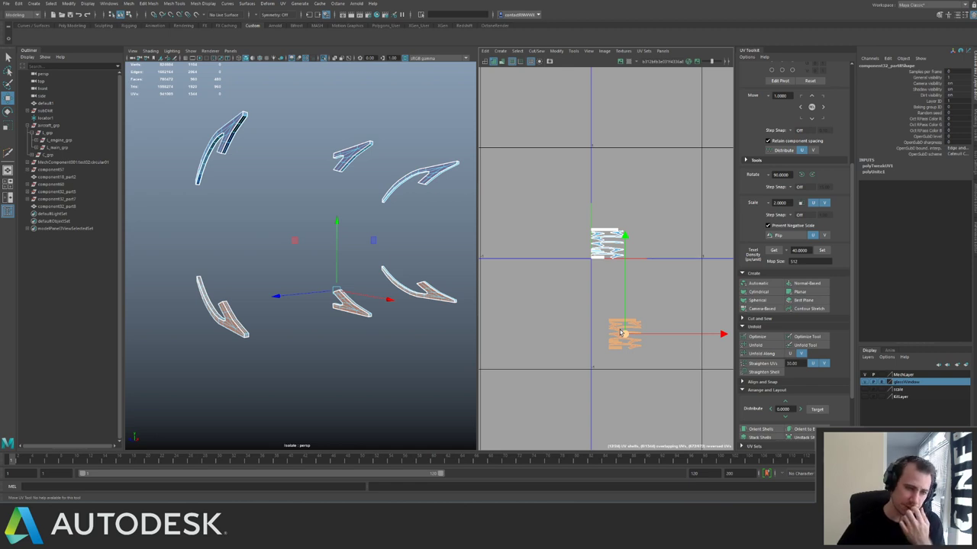
alt+middle_drag(610, 302, 574, 231)
scroll(591, 251, up, 3)
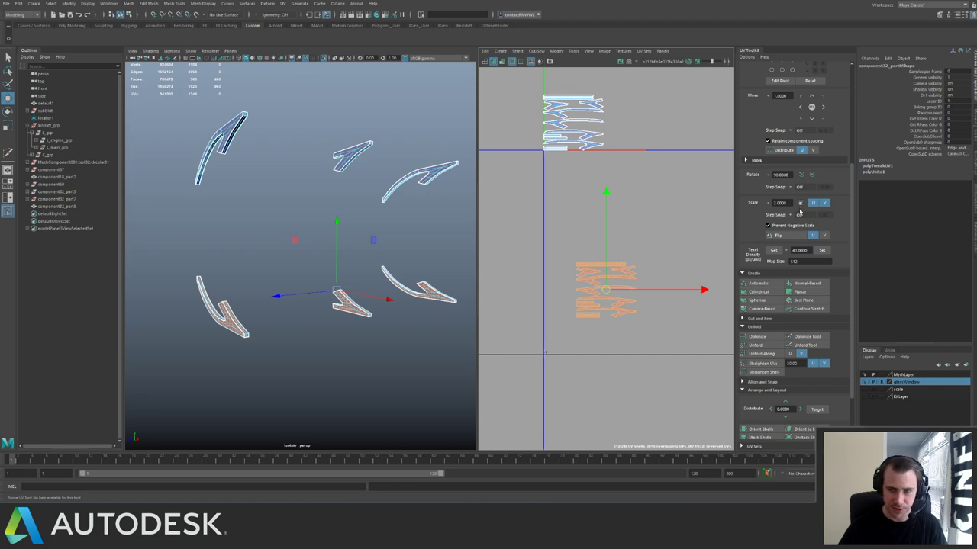
Flip the lower brackets' UV shells in the V direction and return to object selection.
click(779, 235)
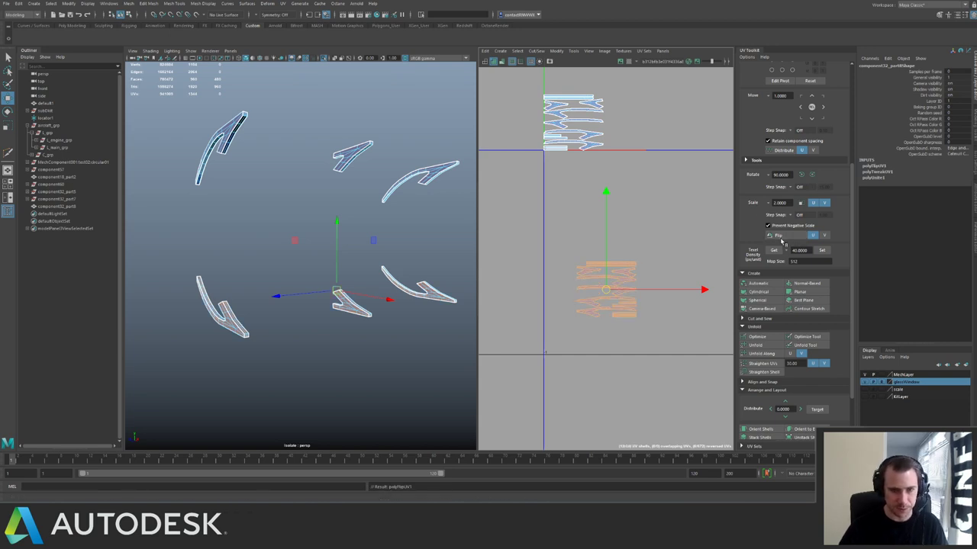
key(ctrl+z)
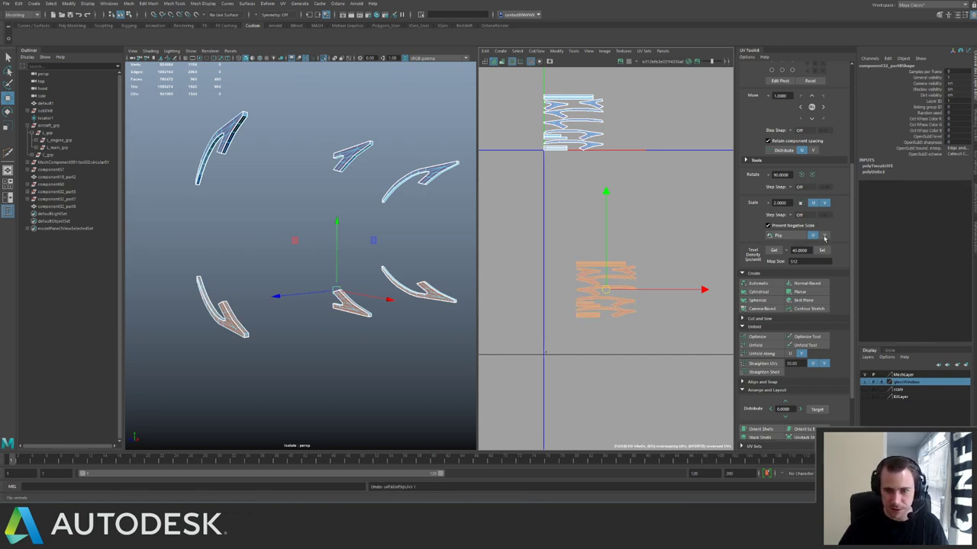
click(823, 237)
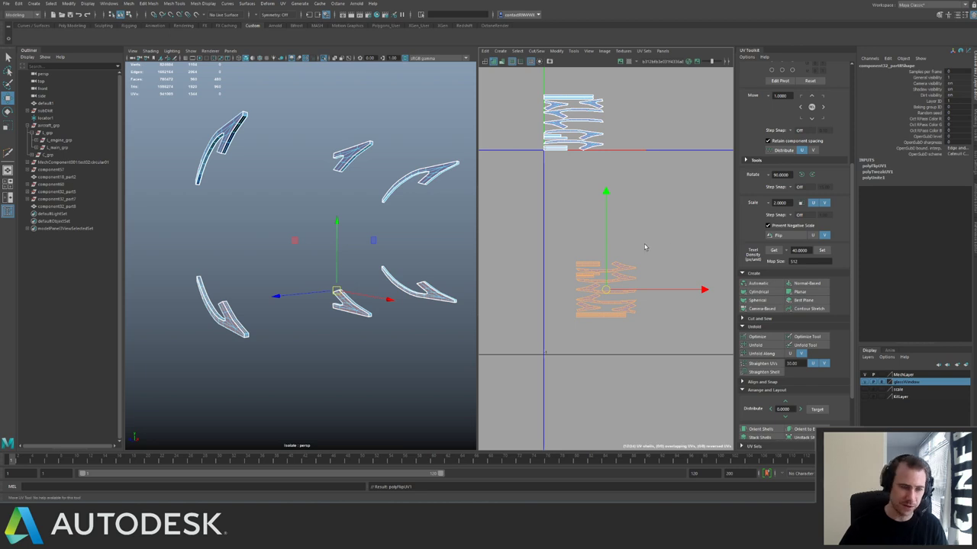
right_drag(340, 288, 401, 251)
click(402, 250)
alt+right_drag(390, 207, 277, 158)
drag(242, 154, 451, 318)
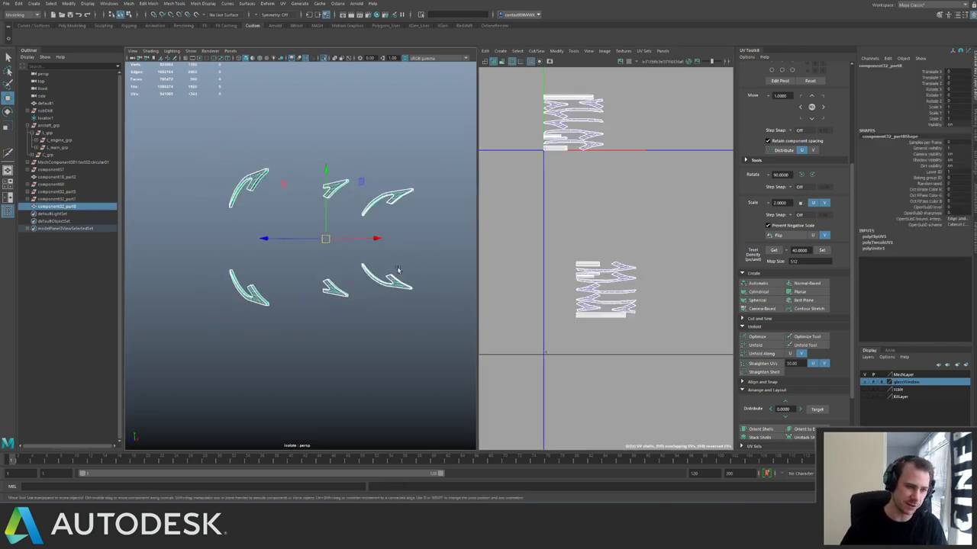
Show the full ship, select all UVs of the combined brackets and lay out the shells together in the first UV tile.
key(ctrl+1)
alt+drag(294, 258, 350, 245)
alt+right_drag(576, 262, 518, 173)
right_drag(519, 172, 557, 153)
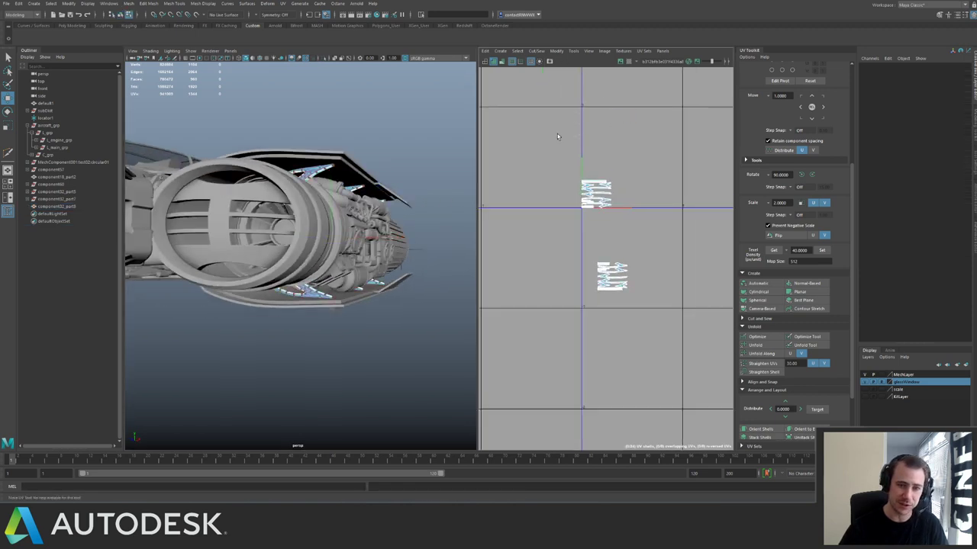
drag(557, 134, 672, 301)
alt+right_drag(649, 276, 579, 235)
shift+right_drag(641, 240, 556, 312)
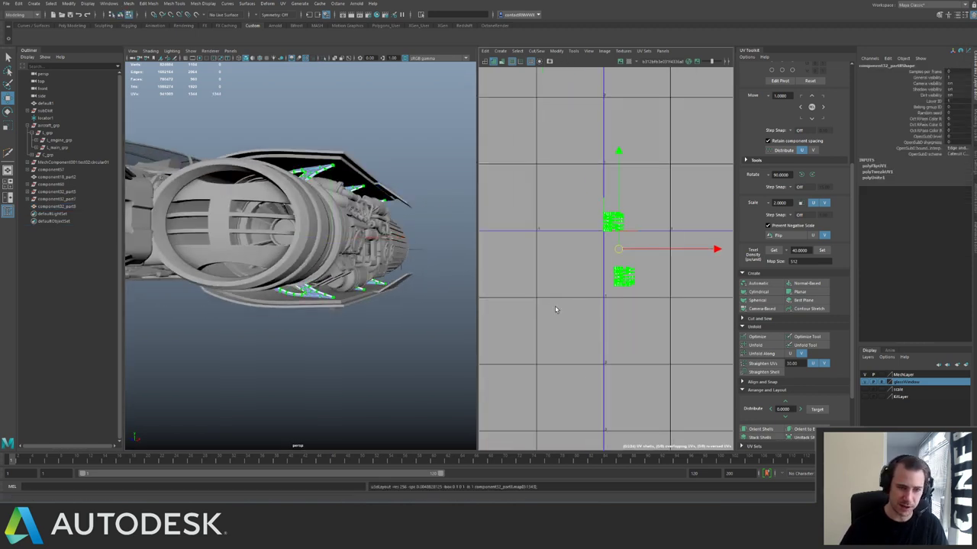
drag(580, 194, 671, 259)
key(f)
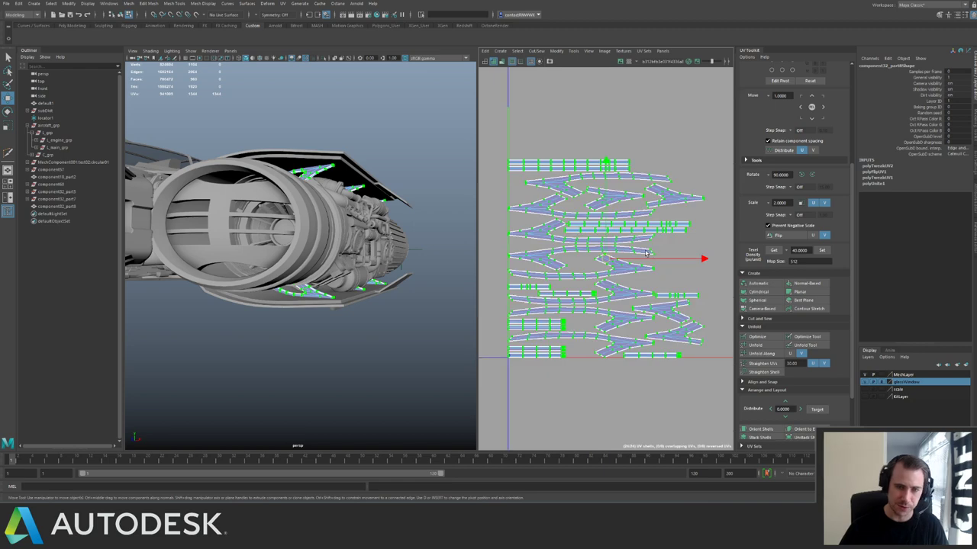
Delete the bracket mesh's history, move its UVs two tiles in negative U and one in positive V, and return to object selection.
alt+right_drag(630, 246, 481, 200)
key(alt+shift+d)
alt+middle_drag(518, 200, 477, 166)
alt+right_drag(484, 183, 587, 263)
alt+middle_drag(549, 223, 520, 269)
alt+right_drag(521, 268, 616, 303)
key(Left)
key(Up)
key(Left)
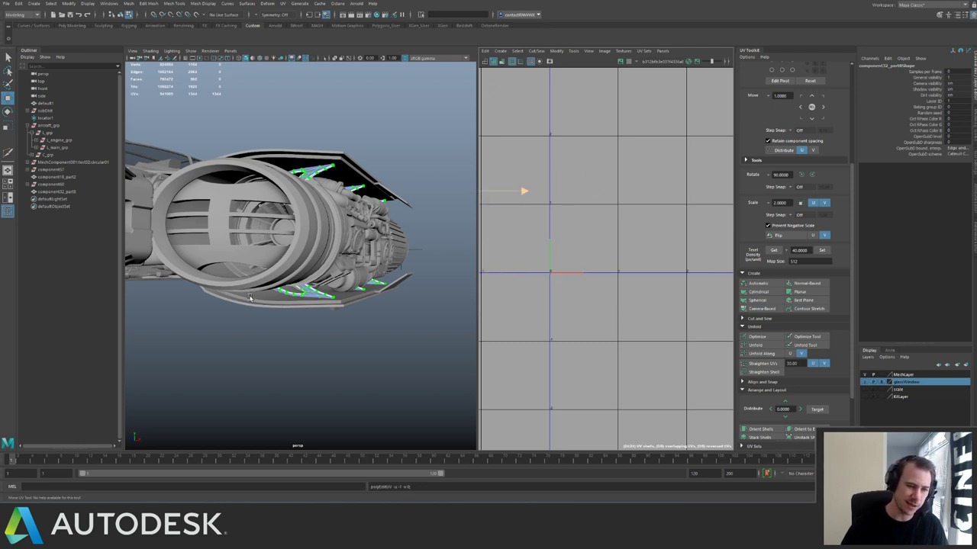
right_drag(244, 305, 265, 272)
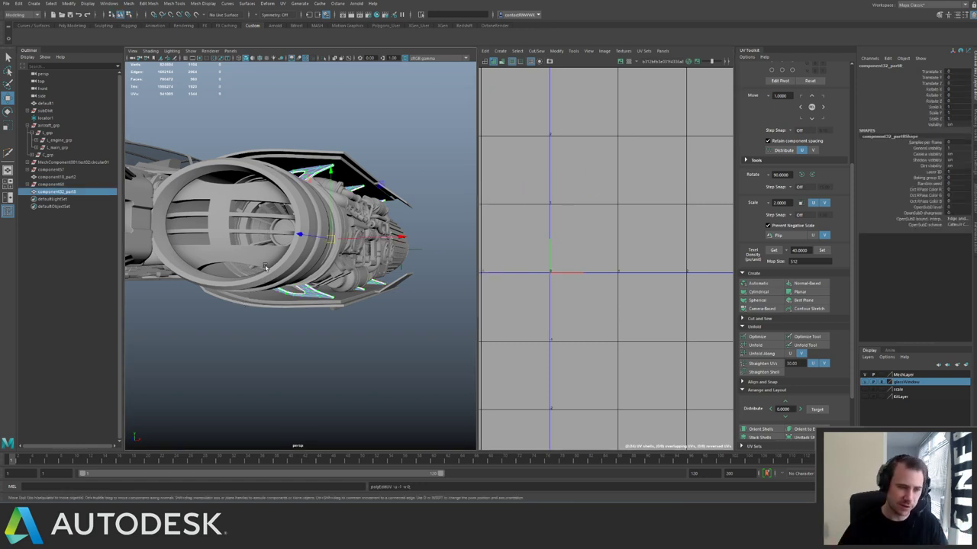
alt+right_drag(717, 244, 510, 126)
alt+middle_drag(591, 161, 482, 178)
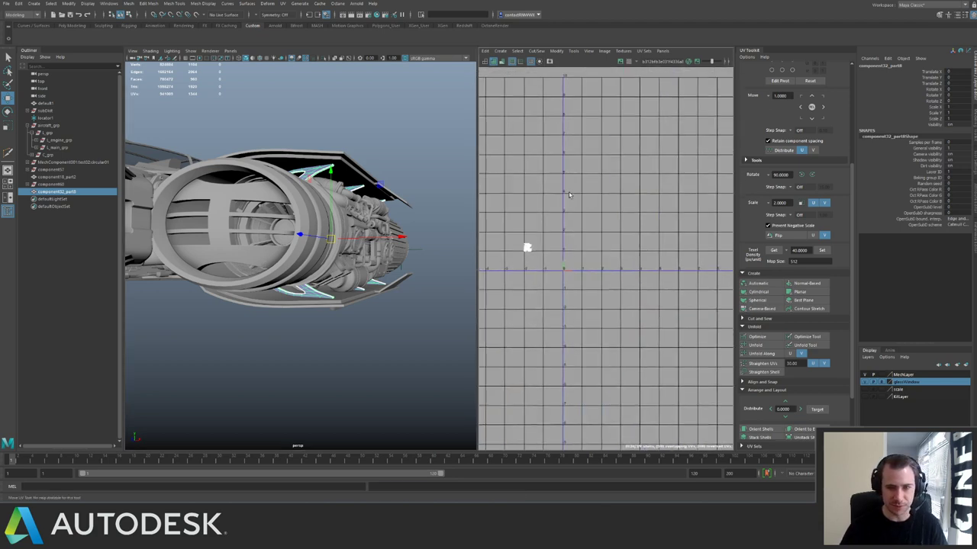
Inspect the finished brackets around the engine, select their combined mesh and save the scene.
click(412, 176)
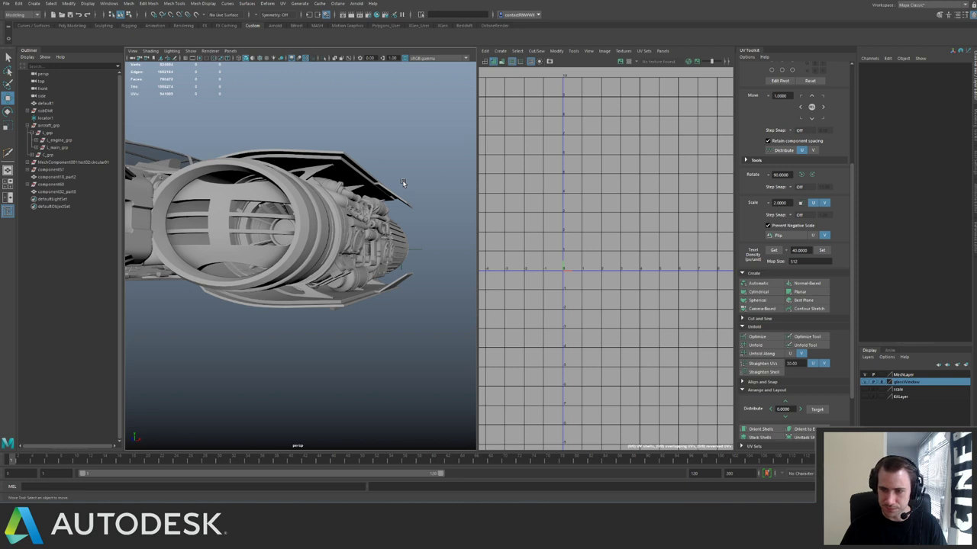
alt+drag(399, 183, 343, 189)
alt+right_drag(343, 189, 405, 210)
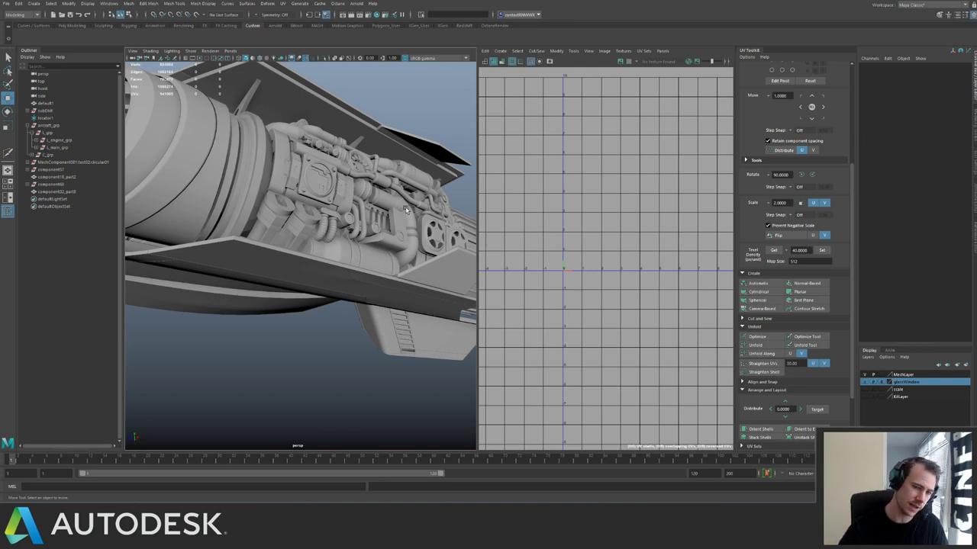
alt+drag(291, 163, 303, 171)
click(294, 143)
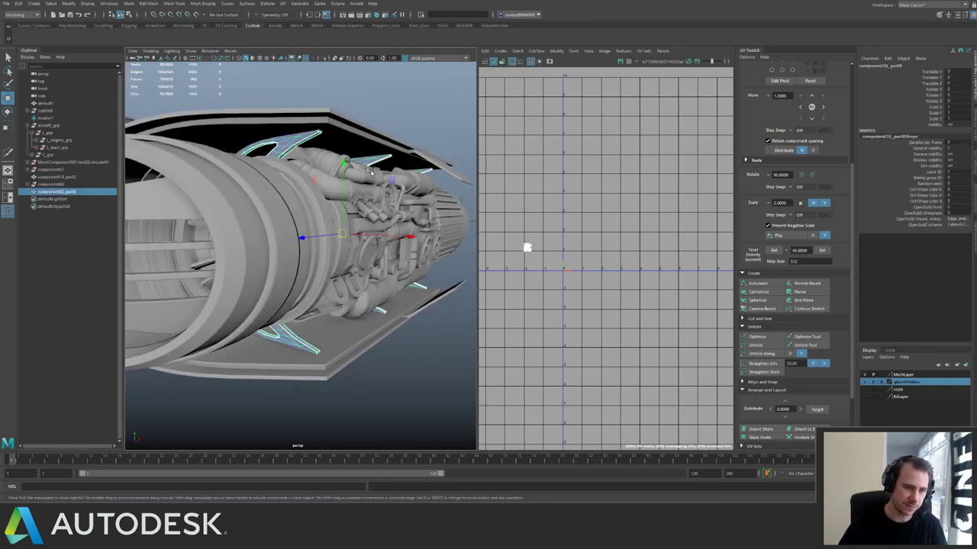
mouse_move(371, 172)
alt+mouse_down()
mouse_move(409, 175)
mouse_move(363, 174)
alt+mouse_up()
alt+right_drag(363, 174, 310, 168)
alt+drag(310, 168, 339, 173)
alt+right_drag(588, 221, 538, 222)
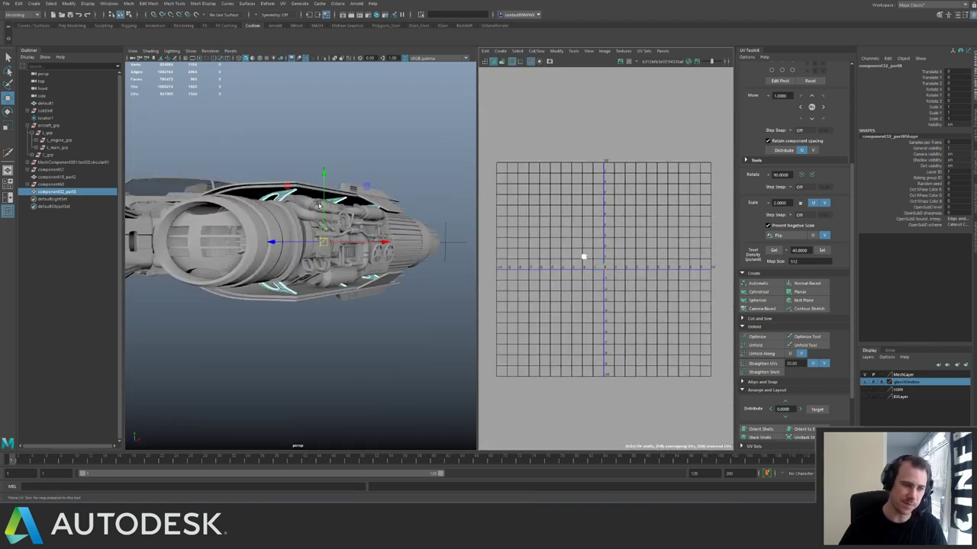
key(ctrl+s)
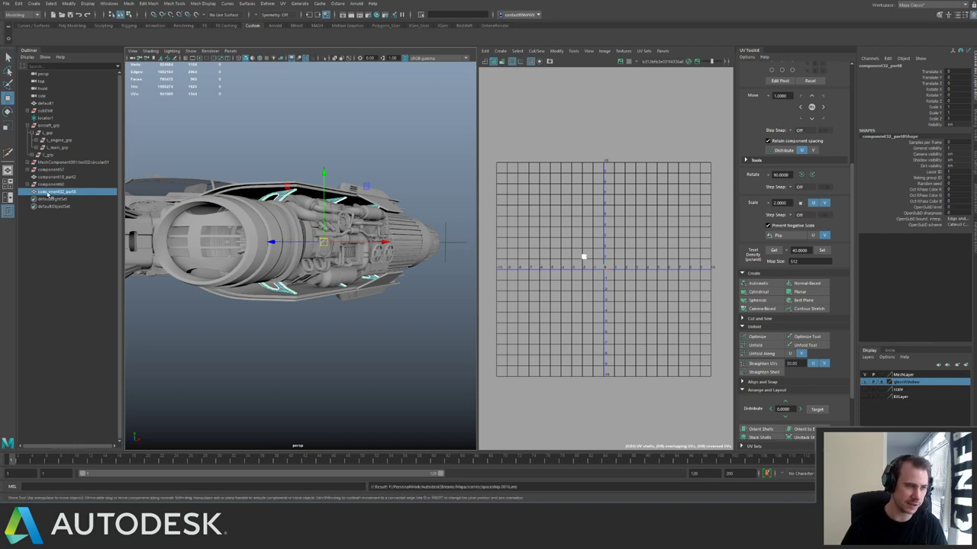
Parent the finished bracket mesh under L_engineDetail_grp inside the engine group and select that group to view its UVs.
click(38, 141)
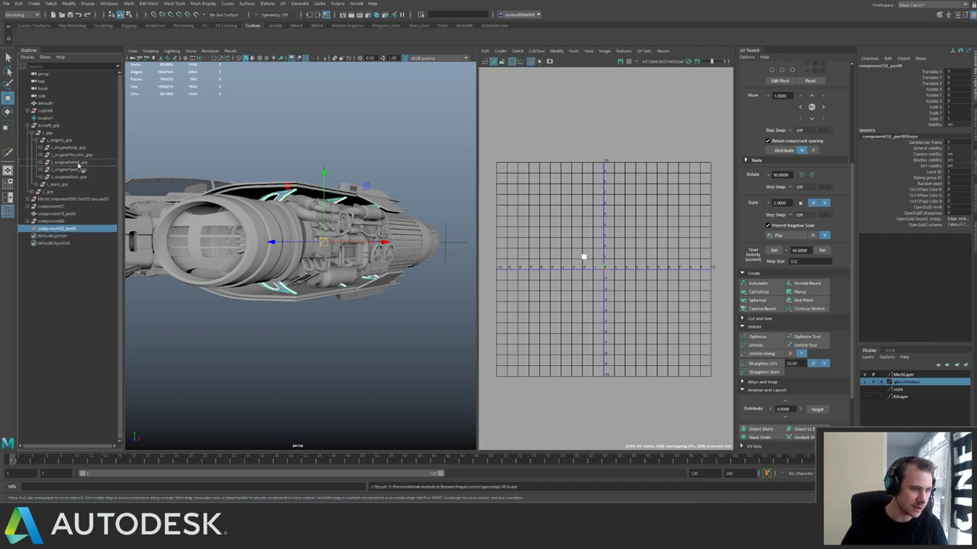
click(79, 165)
scroll(580, 252, up, 5)
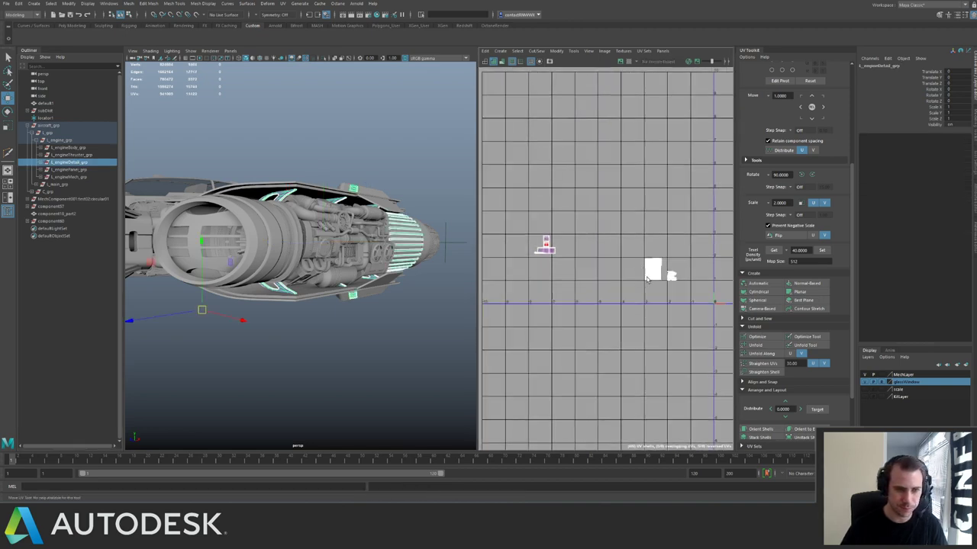
Select the UVs of the separate cluster of box-shaped and strip shells in the engine detail group and frame their geometry.
scroll(647, 279, up, 10)
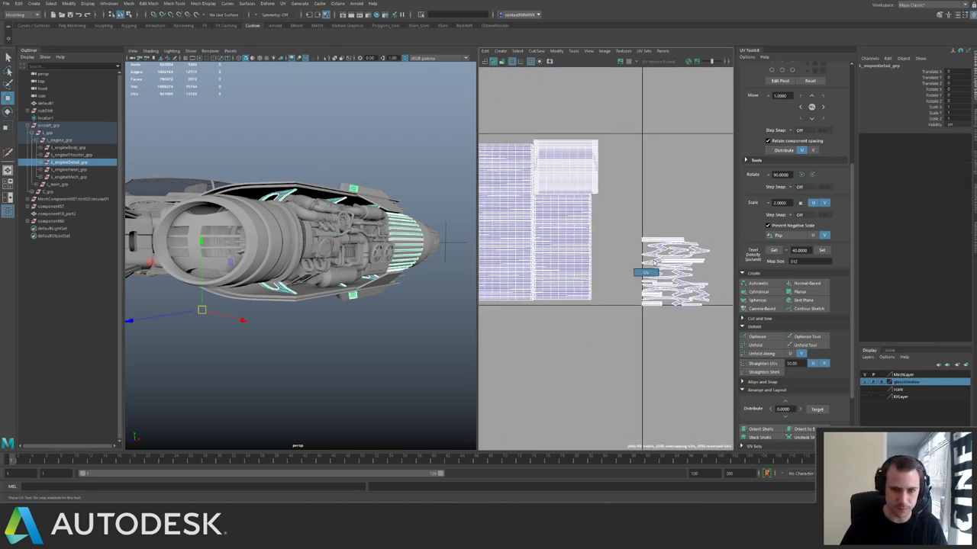
right_drag(655, 263, 646, 272)
drag(628, 221, 709, 340)
alt+middle_drag(554, 240, 686, 309)
scroll(701, 303, down, 5)
alt+middle_drag(491, 222, 715, 252)
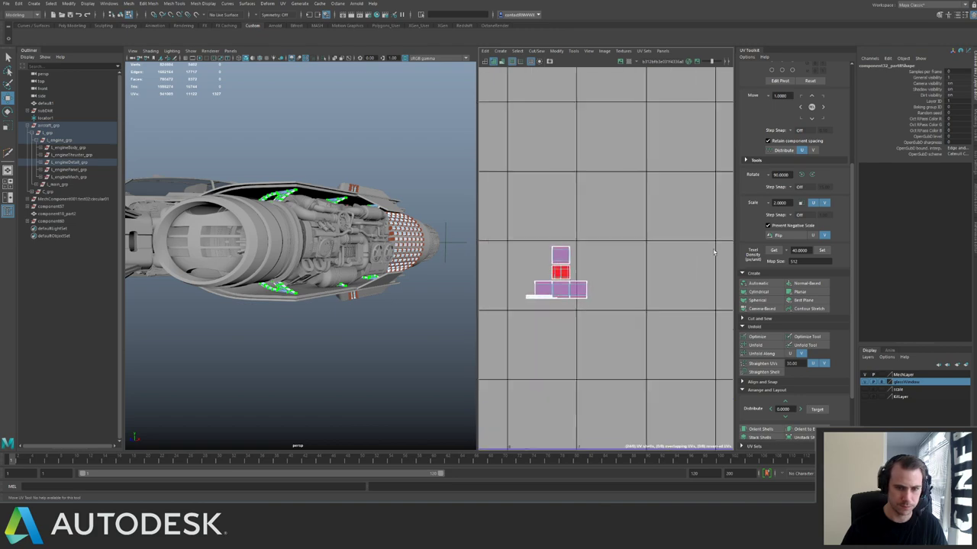
scroll(714, 252, down, 3)
drag(647, 323, 528, 227)
key(f)
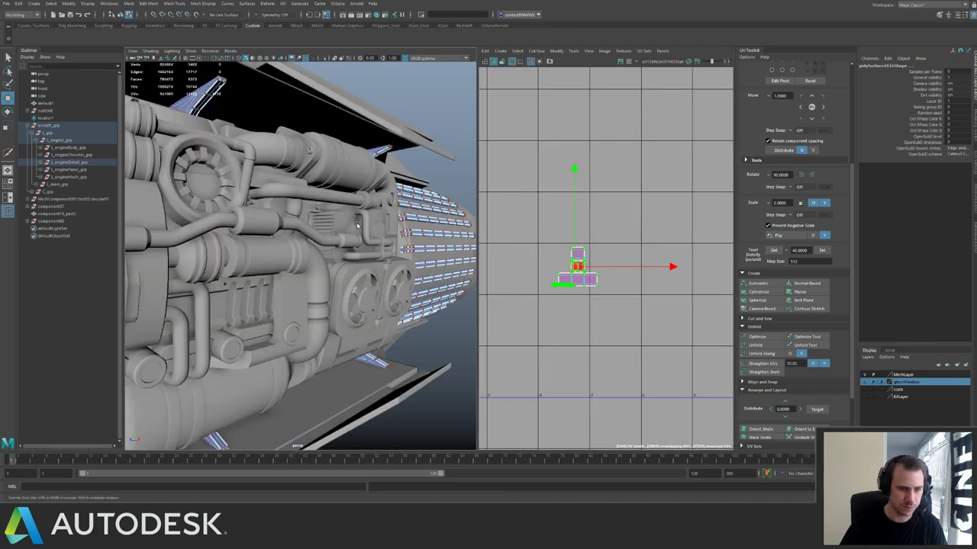
Isolate the ladder-shaped pieces that belong to the selected UVs.
alt+drag(357, 226, 370, 282)
scroll(359, 238, down, 8)
scroll(371, 296, up, 6)
key(ctrl+1)
scroll(612, 271, up, 6)
alt+middle_drag(486, 258, 538, 245)
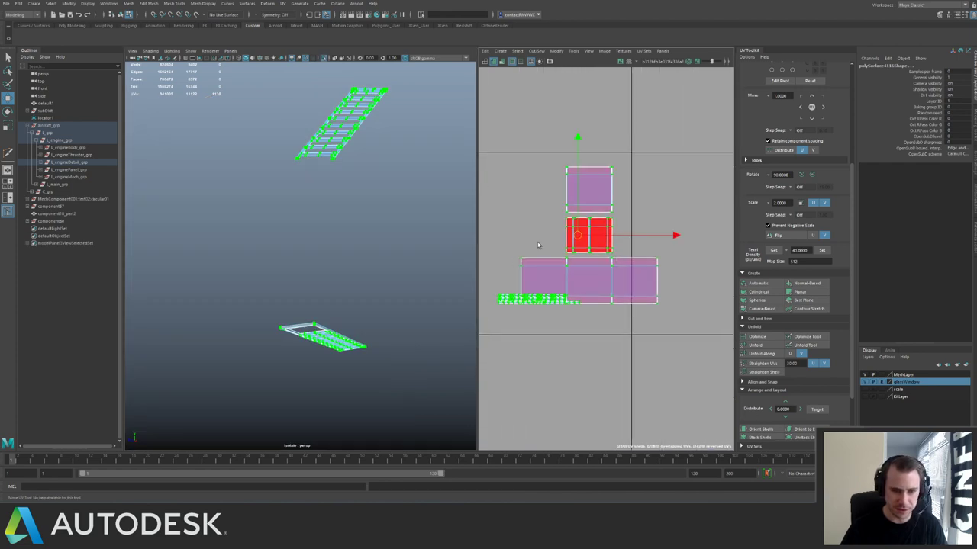
Select the box-shaped UV shells and move them away from the laid-out strip shells to below the U axis.
scroll(536, 245, up, 4)
alt+middle_drag(601, 311, 639, 255)
scroll(639, 257, down, 5)
drag(561, 139, 698, 264)
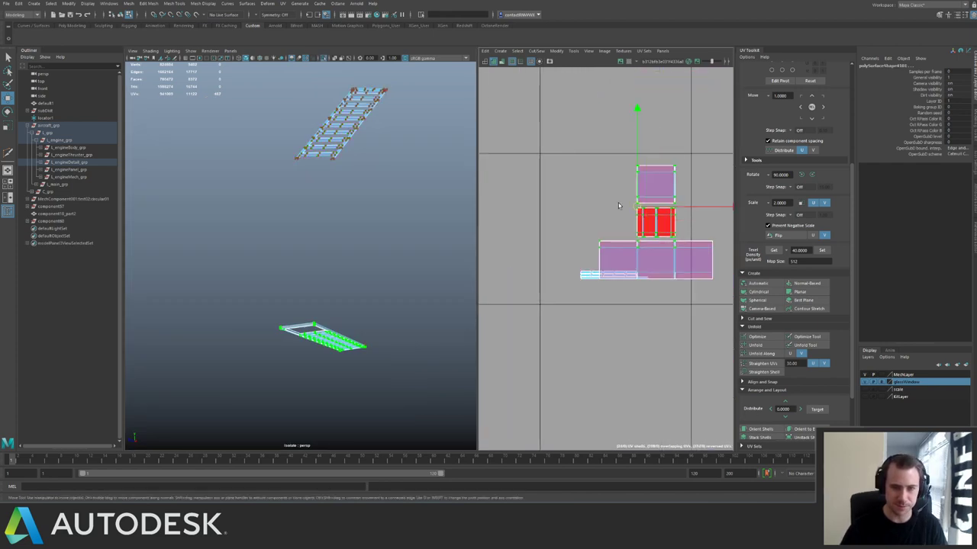
scroll(614, 206, down, 4)
alt+middle_drag(566, 244, 660, 332)
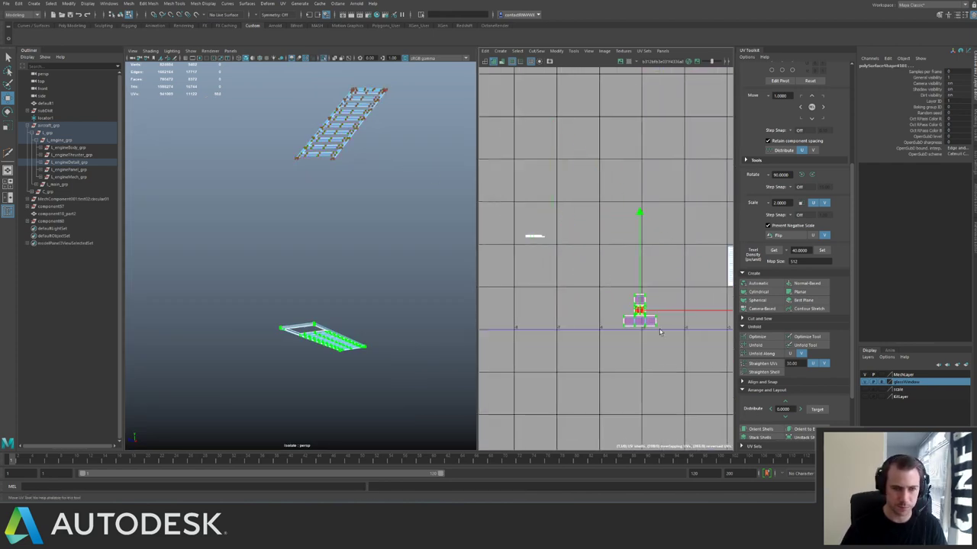
drag(660, 332, 692, 350)
alt+middle_drag(693, 350, 583, 274)
Select the faces belonging to the separated box-shaped shells and delete them from the isolated pieces.
key(F11)
drag(543, 248, 618, 326)
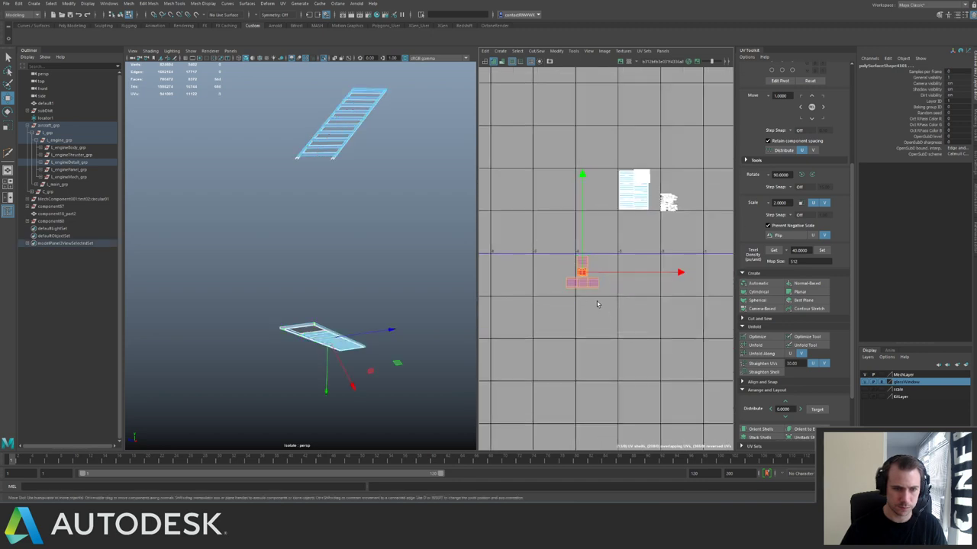
alt+right_drag(578, 307, 656, 366)
alt+drag(224, 267, 235, 264)
alt+middle_drag(235, 265, 227, 180)
alt+right_drag(227, 180, 229, 229)
alt+middle_drag(271, 206, 312, 362)
alt+middle_drag(327, 167, 296, 160)
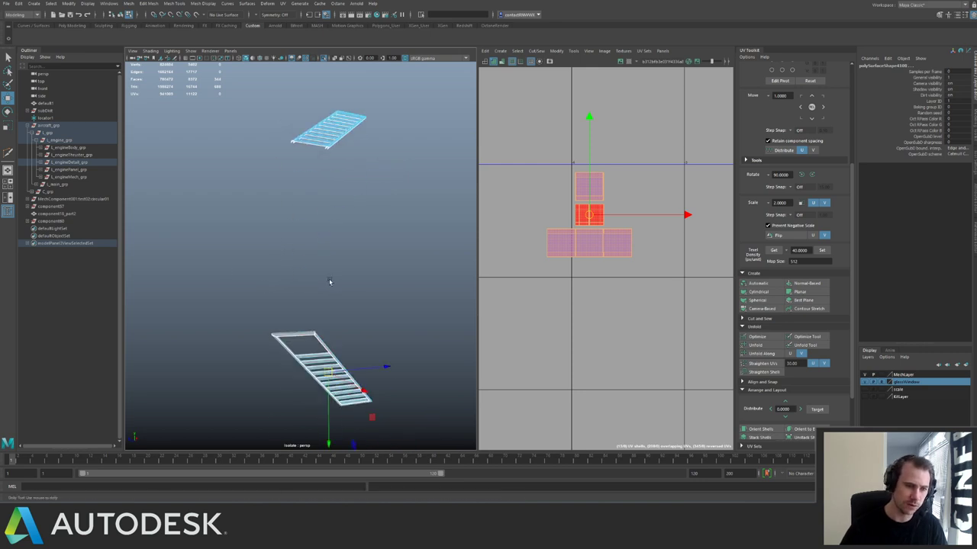
scroll(330, 281, down, 3)
key(Delete)
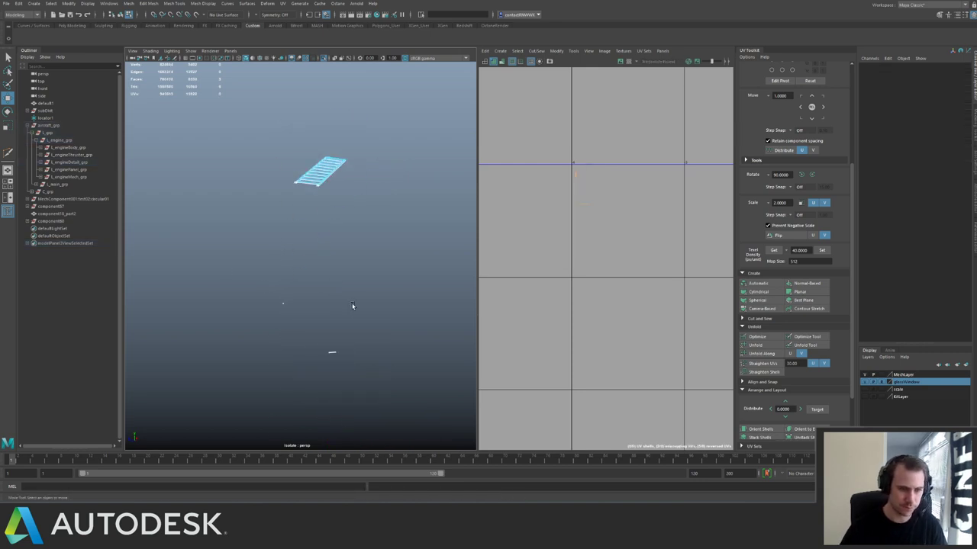
Return to object selection and delete the leftover fragments below the upper ladder.
right_drag(319, 179, 350, 162)
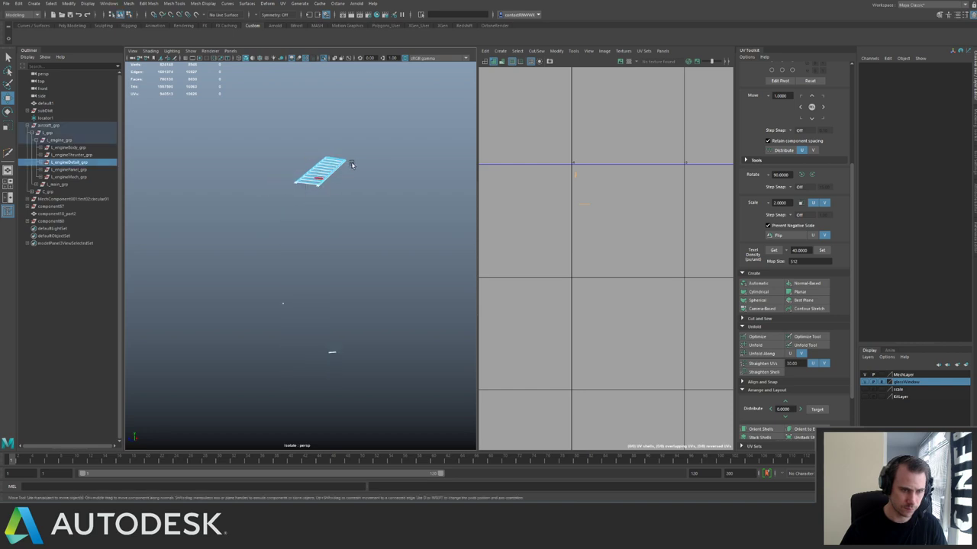
key(Delete)
drag(233, 234, 270, 276)
click(377, 367)
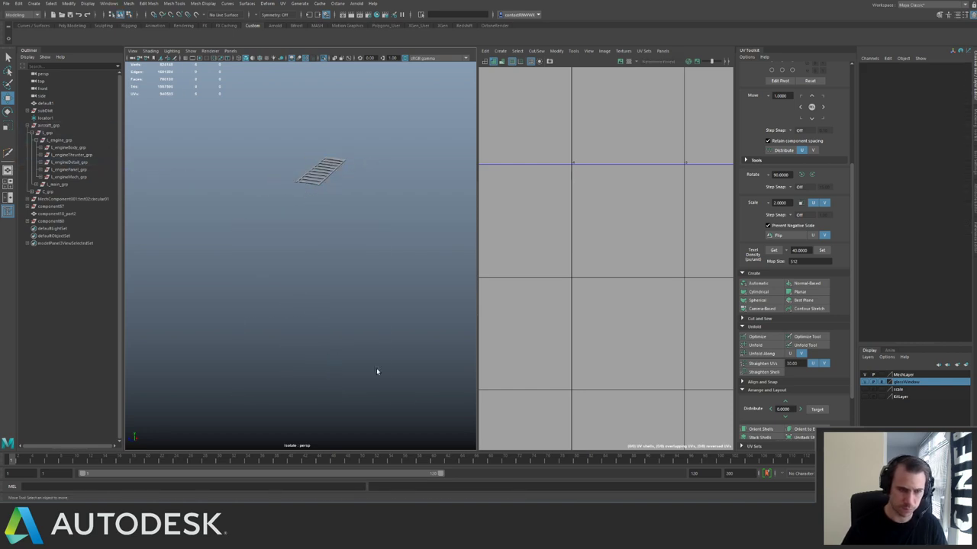
Select the remaining ladder mesh, check its UV shells and return to object selection.
drag(303, 113, 360, 201)
key(f)
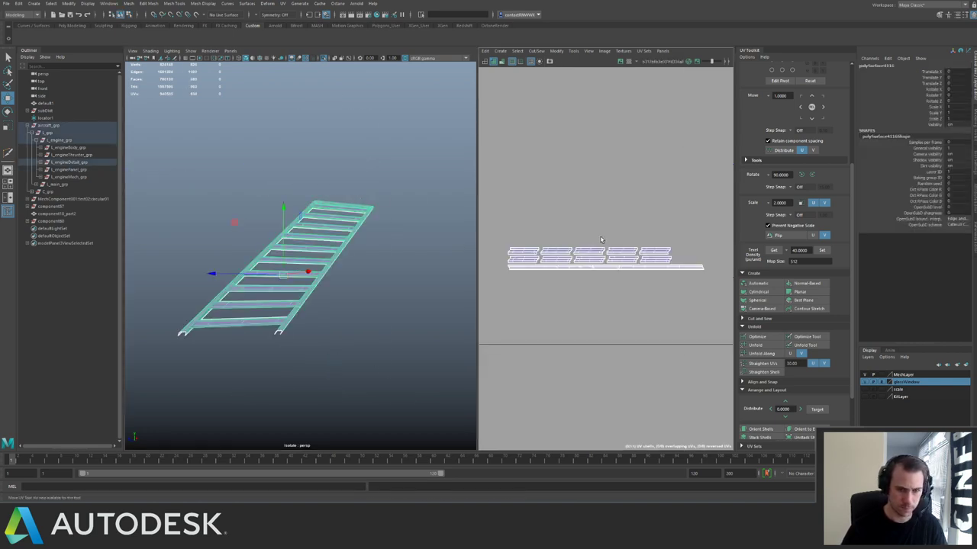
right_drag(630, 218, 662, 217)
drag(681, 229, 582, 277)
right_drag(295, 238, 307, 203)
alt+right_drag(655, 260, 602, 254)
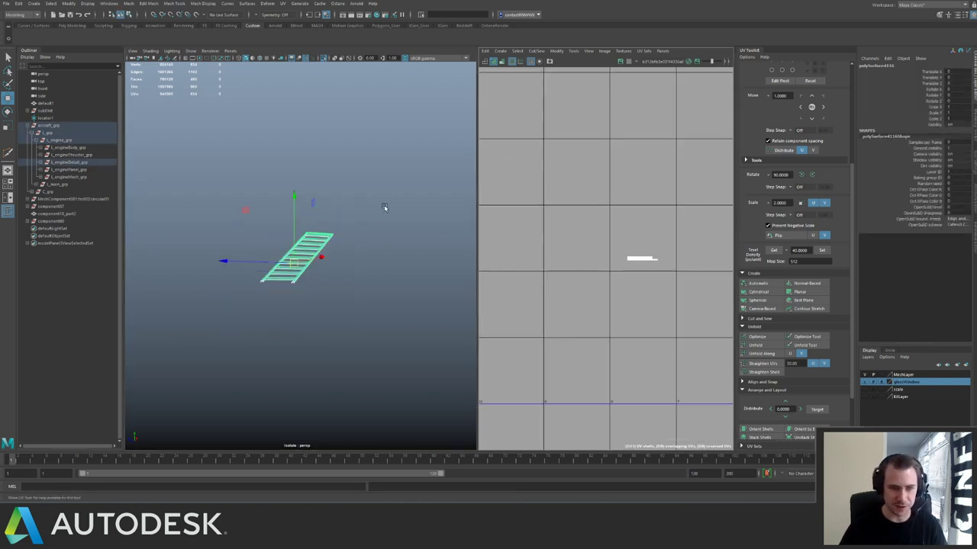
Show the full ship, add the reference locator to the ladder selection and isolate both.
key(ctrl+1)
alt+right_drag(379, 239, 324, 257)
alt+drag(323, 257, 281, 251)
alt+middle_drag(440, 250, 321, 228)
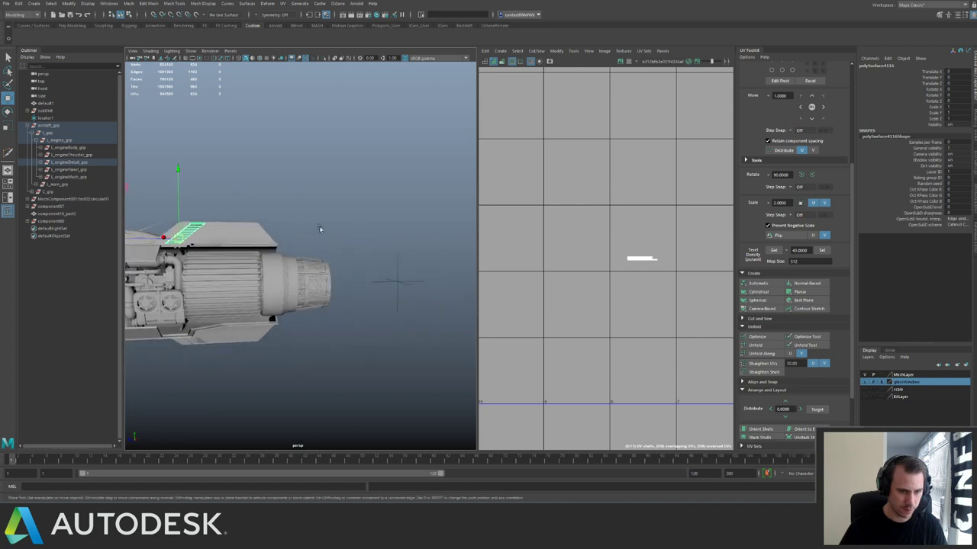
shift+drag(376, 254, 410, 291)
key(ctrl+1)
alt+drag(325, 241, 355, 244)
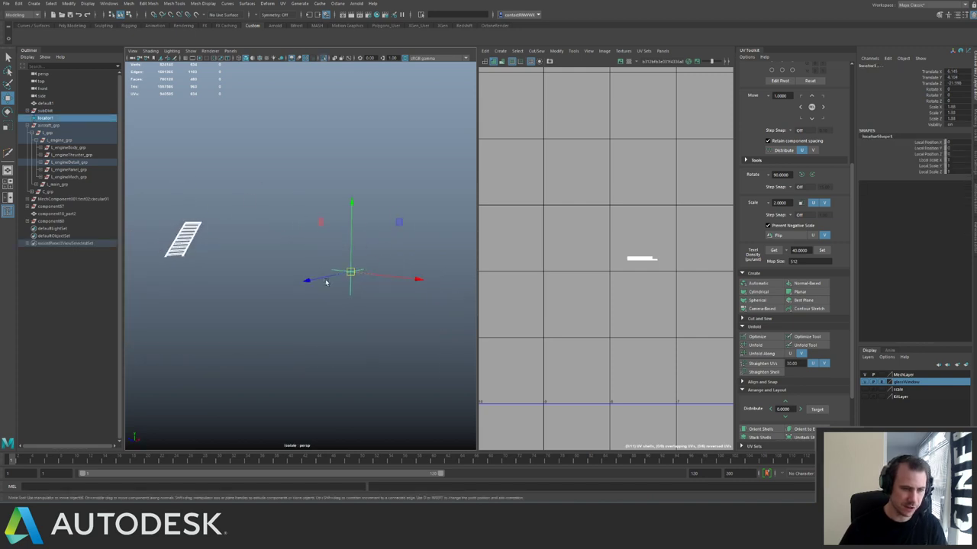
Snap the ladder mesh's pivot to the locator and show the full ship again.
click(213, 218)
drag(188, 217, 255, 250)
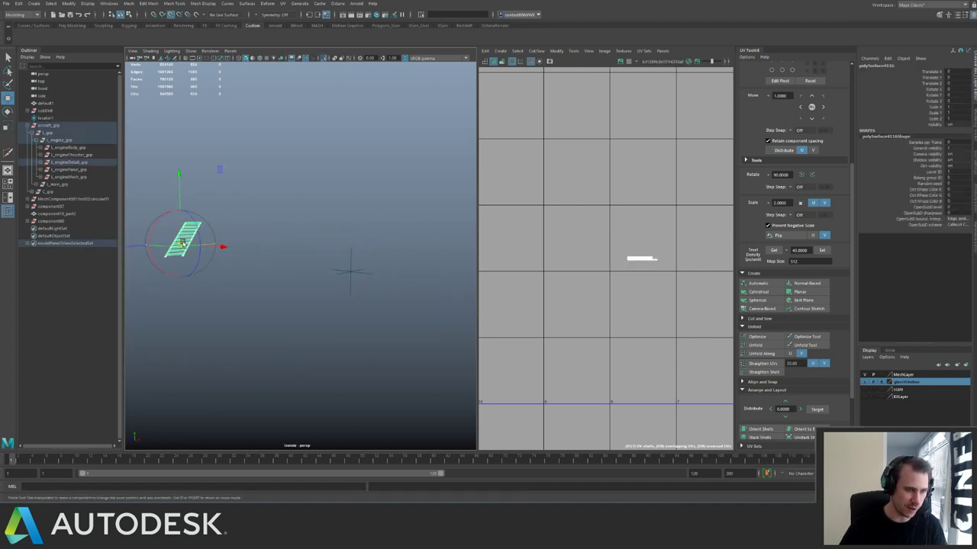
shift+click(351, 272)
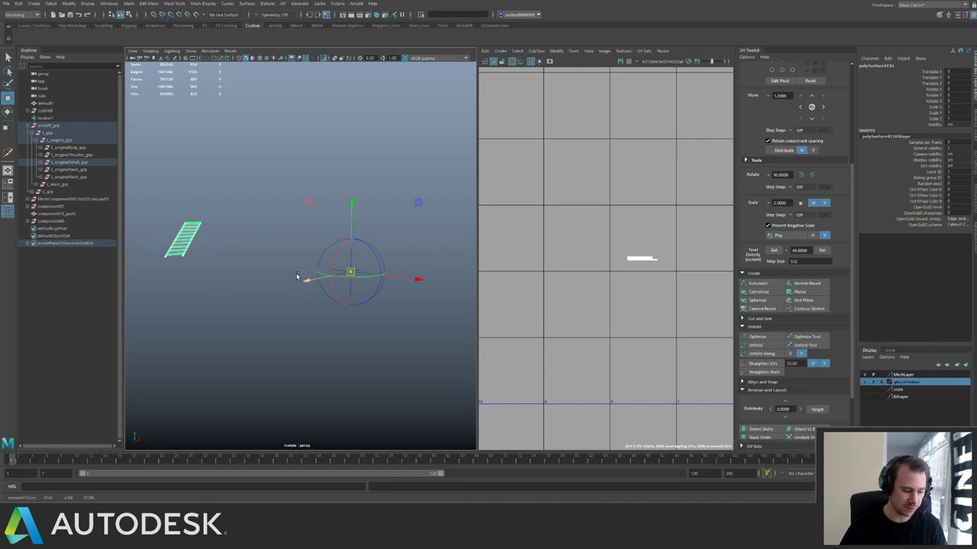
key(ctrl+1)
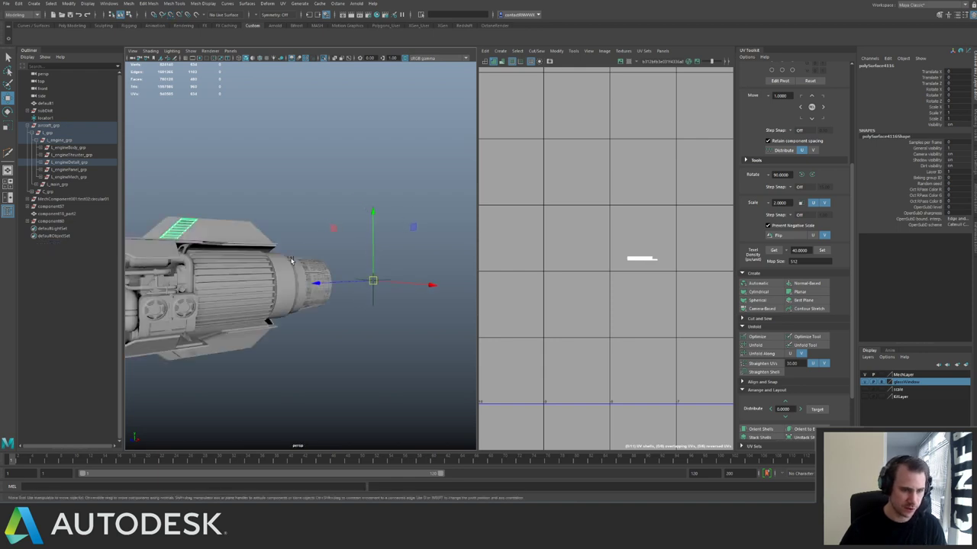
Duplicate the ladder, mirror the copy with a Scale Y of -1 and freeze its transformations.
alt+drag(203, 291, 347, 256)
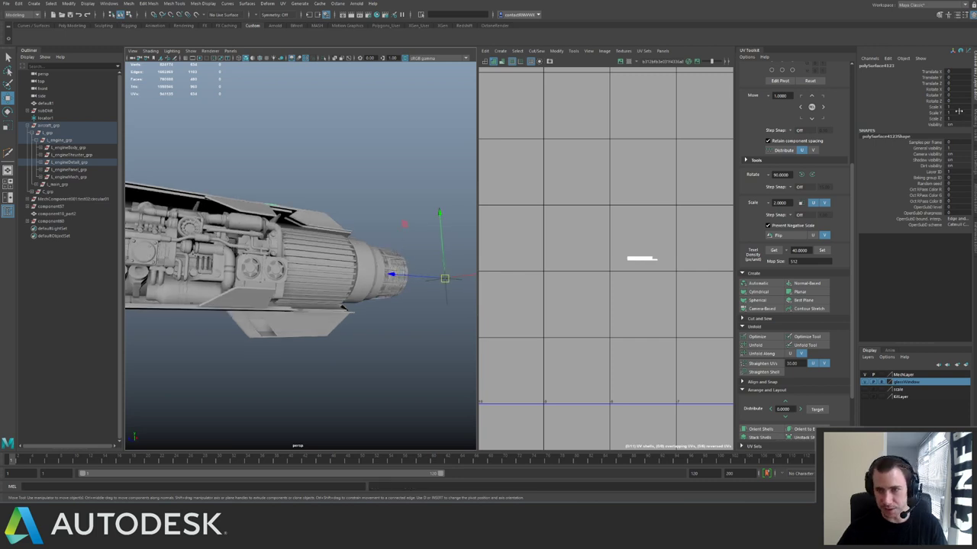
text(-1)
key(Return)
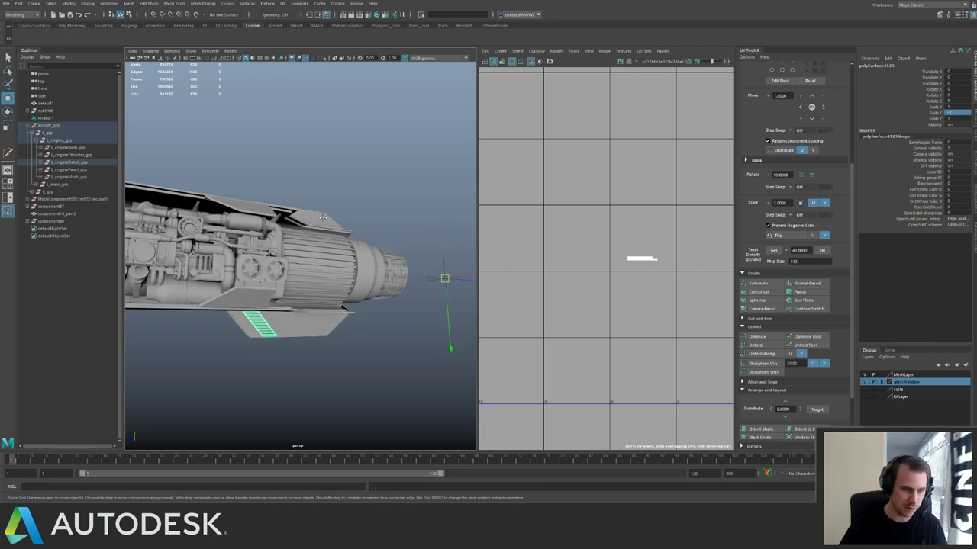
alt+drag(323, 218, 311, 267)
scroll(313, 272, up, 4)
key(g)
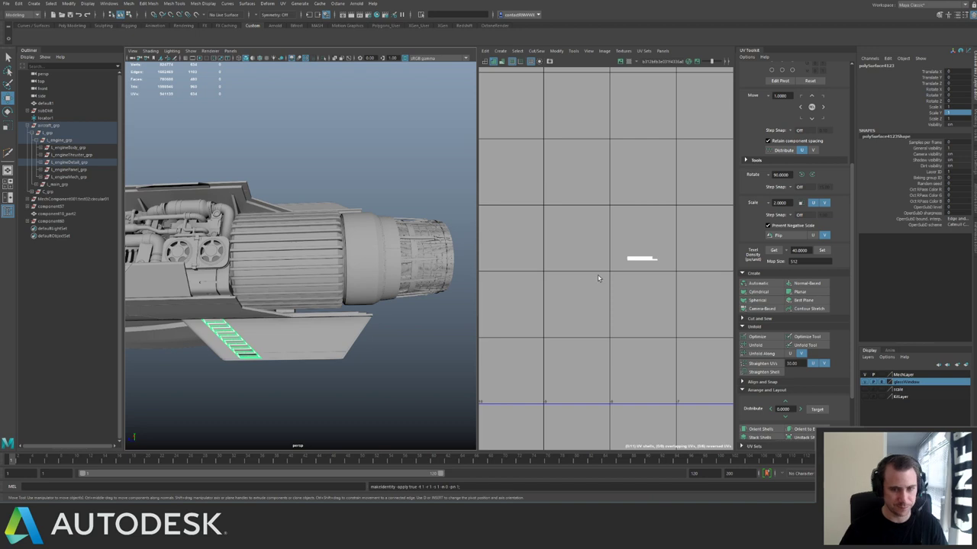
Inspect the engine and its locator from several angles and reselect the mirrored ladder on the lower fin.
alt+middle_drag(359, 244, 258, 246)
alt+drag(382, 264, 402, 273)
click(369, 285)
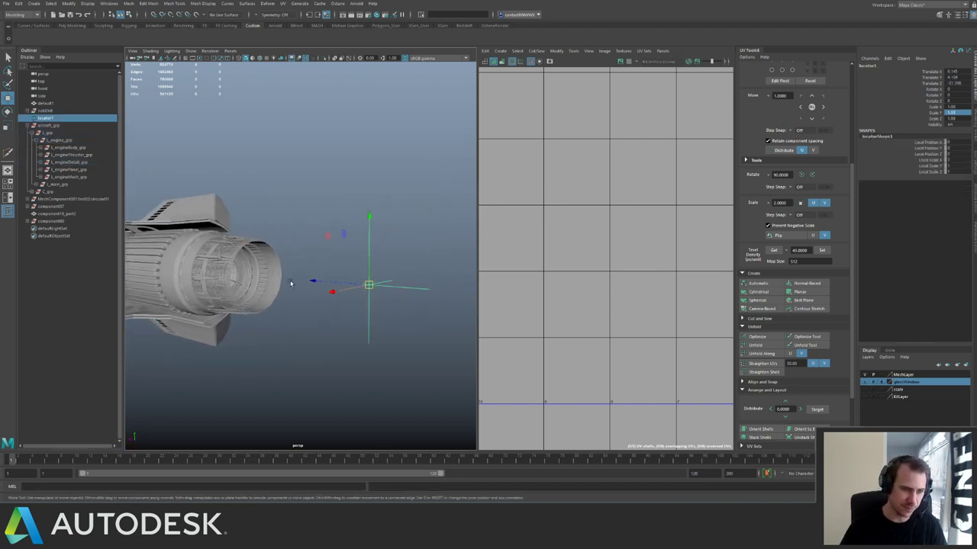
alt+drag(217, 251, 207, 244)
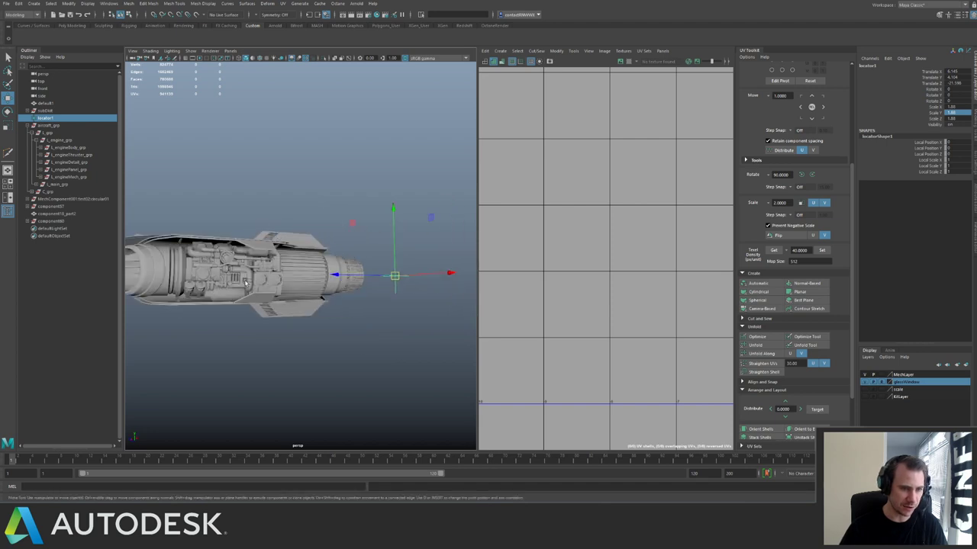
alt+drag(292, 334, 279, 345)
alt+right_drag(280, 345, 290, 364)
click(210, 370)
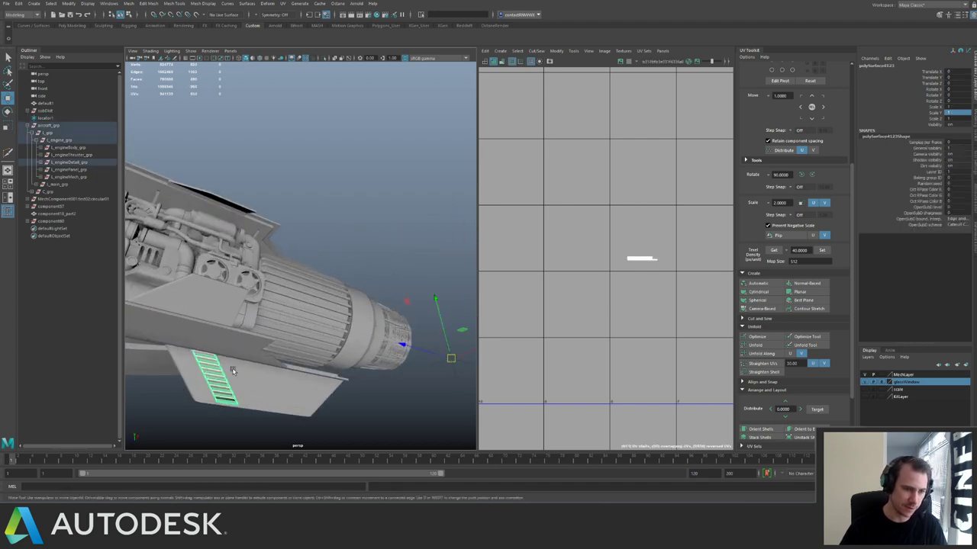
Select all UVs of the mirrored ladder and flip them in V.
alt+right_drag(557, 315, 680, 274)
key(ctrl+F12)
alt+middle_drag(669, 259, 586, 252)
drag(583, 260, 665, 314)
key(f)
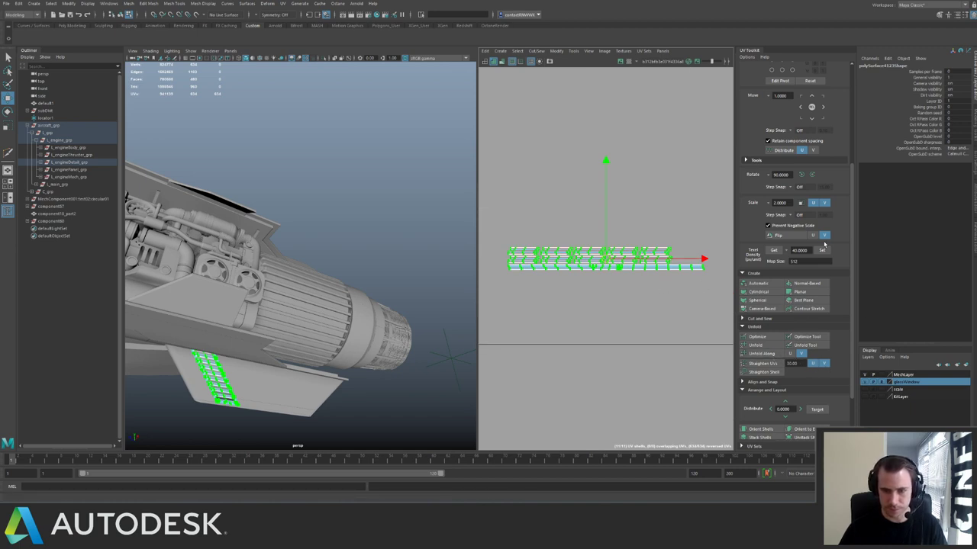
click(786, 236)
scroll(527, 229, down, 2)
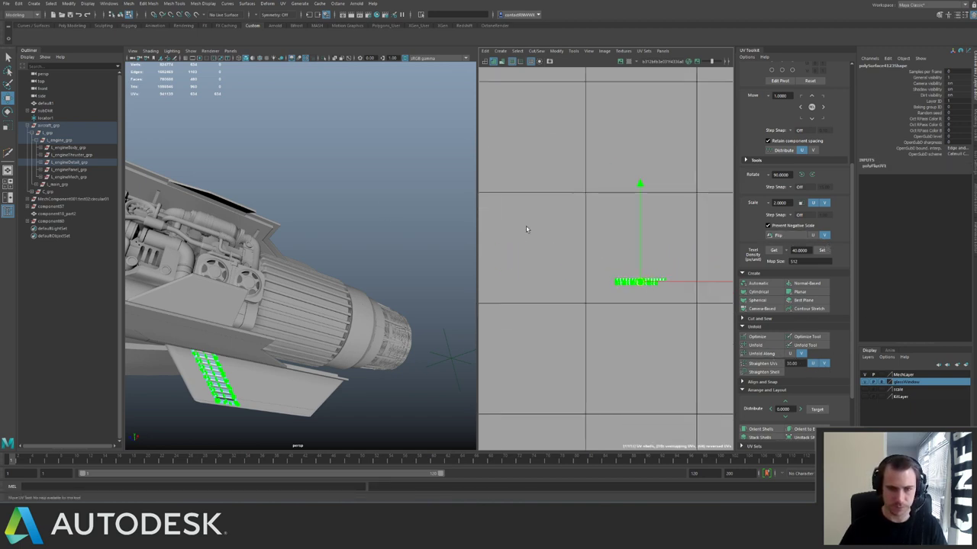
Move the flipped UVs up, clear of the original ladder's shells, and return to object selection.
drag(639, 282, 639, 248)
key(q)
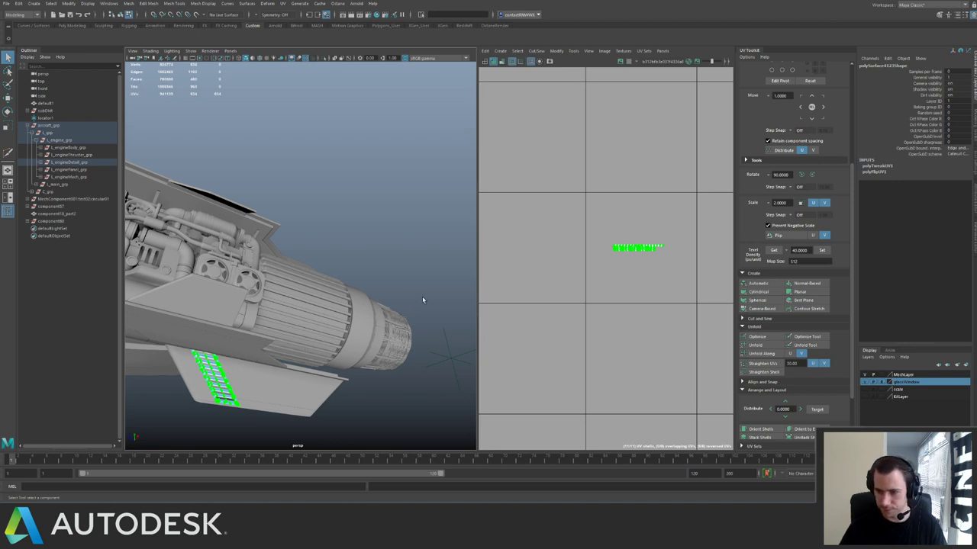
click(270, 353)
right_drag(218, 371, 257, 296)
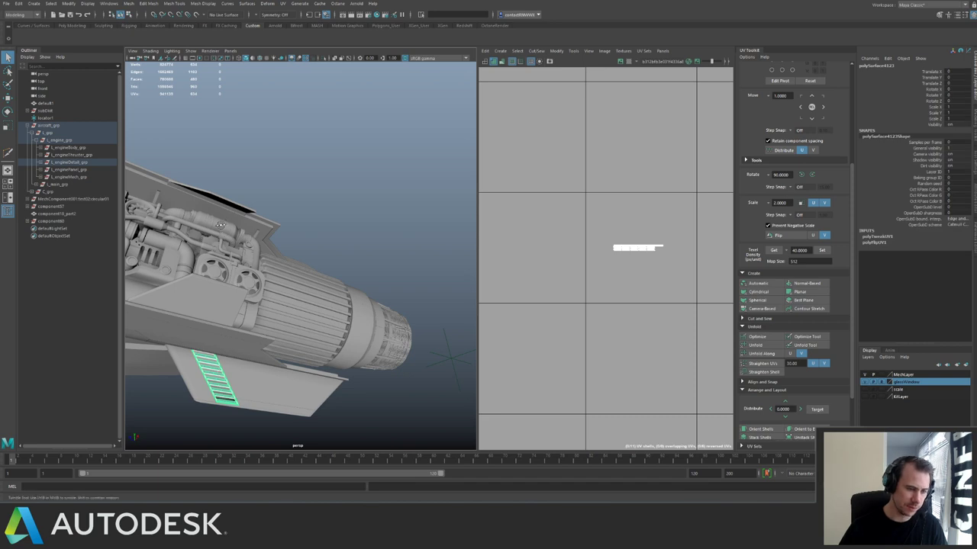
Add the upper ladder to the selection and move the mirrored ladder's UVs down to just above the original's shells.
alt+drag(220, 226, 239, 215)
shift+click(230, 205)
alt+right_drag(634, 261, 670, 262)
alt+middle_drag(671, 262, 633, 273)
right_drag(633, 273, 662, 273)
drag(559, 220, 684, 270)
key(w)
scroll(585, 239, up, 3)
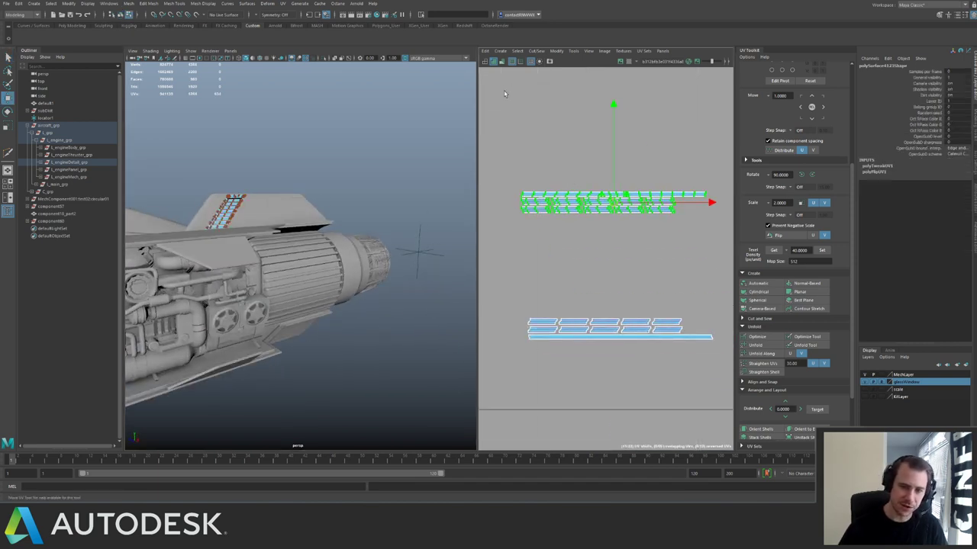
drag(605, 201, 620, 309)
Select both ladders' UVs together, move them down into the first tile row above the U axis and check both ladders.
scroll(588, 283, down, 5)
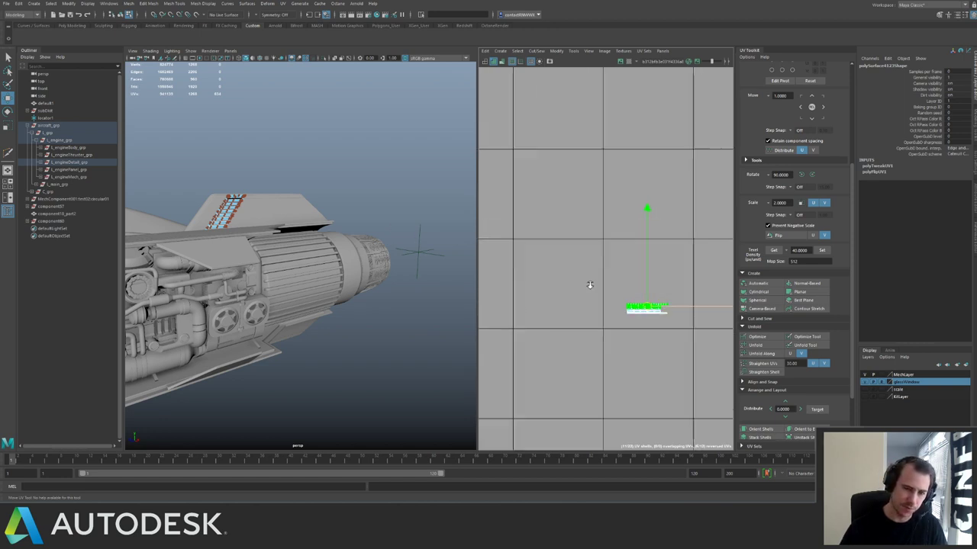
scroll(496, 246, up, 2)
drag(539, 265, 633, 327)
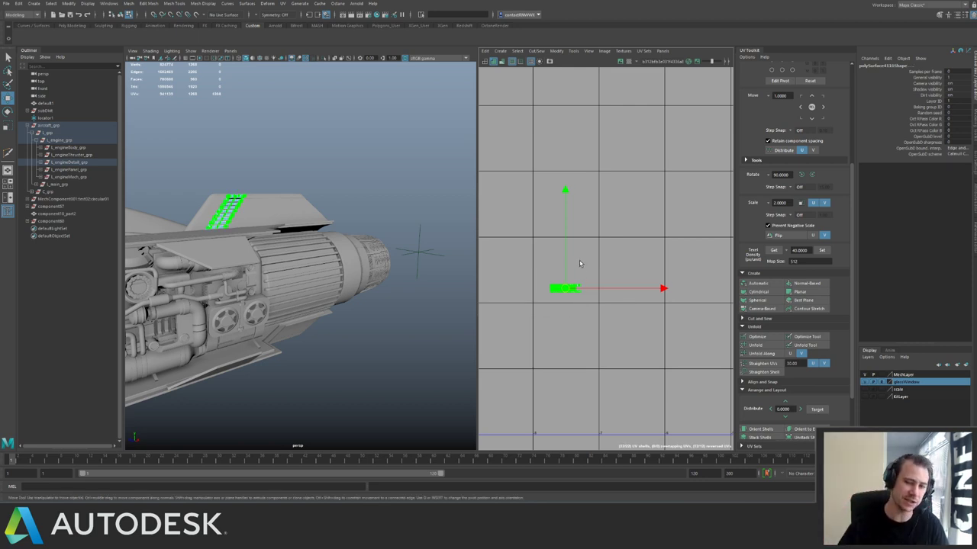
alt+drag(302, 257, 305, 231)
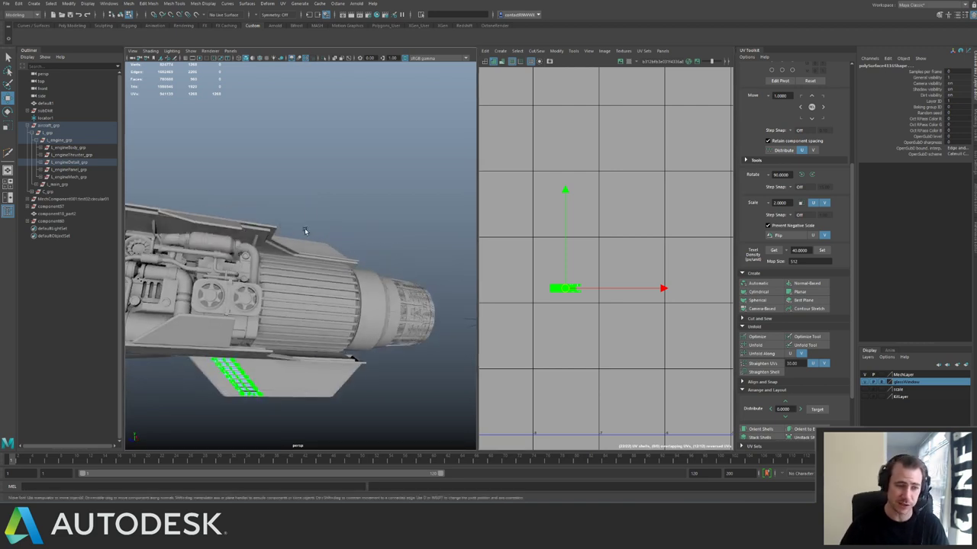
scroll(591, 261, down, 3)
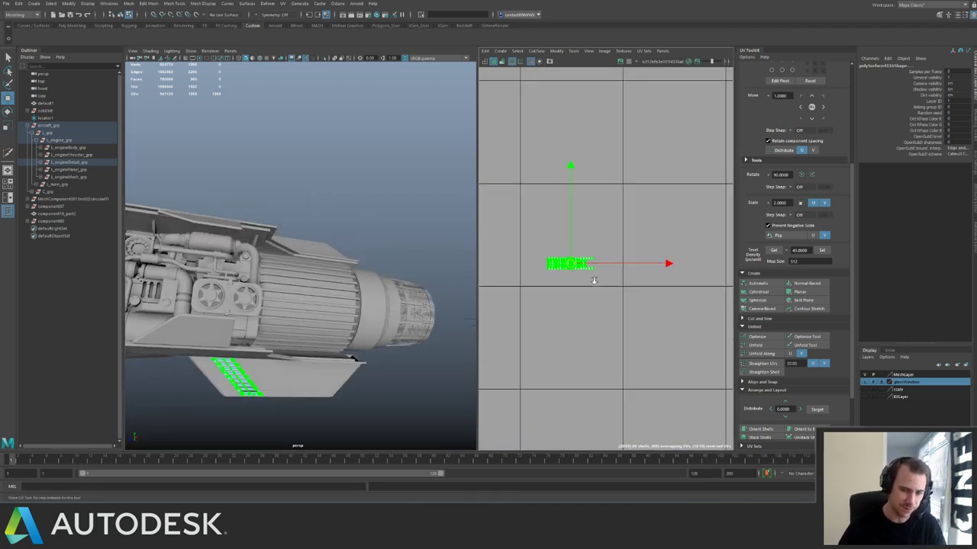
drag(591, 272, 632, 374)
alt+drag(433, 300, 296, 273)
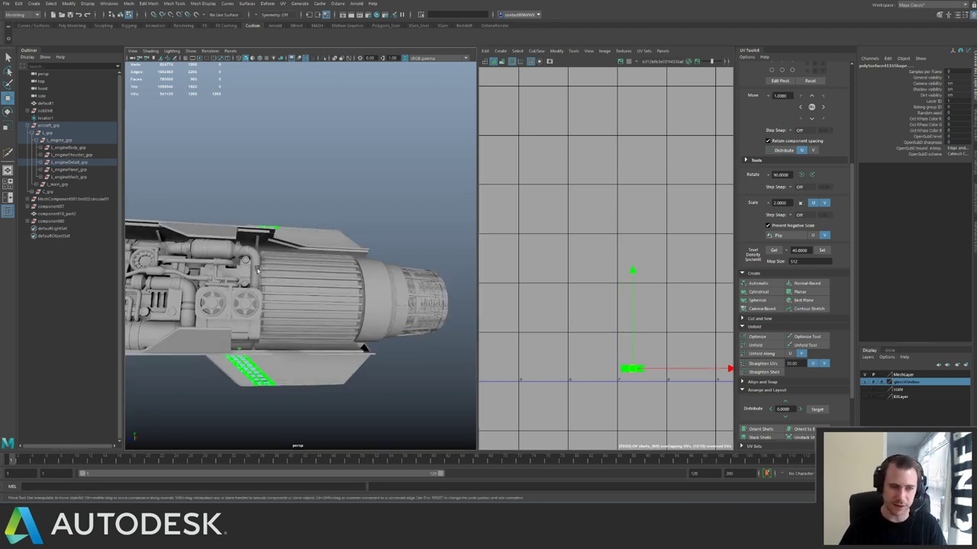
alt+drag(326, 204, 412, 231)
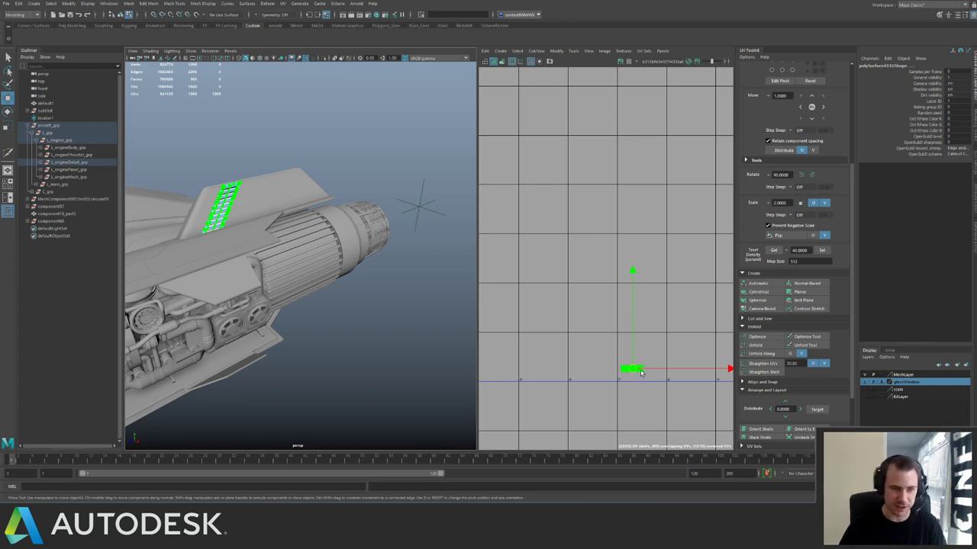
Move both ladders' UVs down and left into the corner of their tile, return to object selection and save the scene.
drag(637, 369, 630, 379)
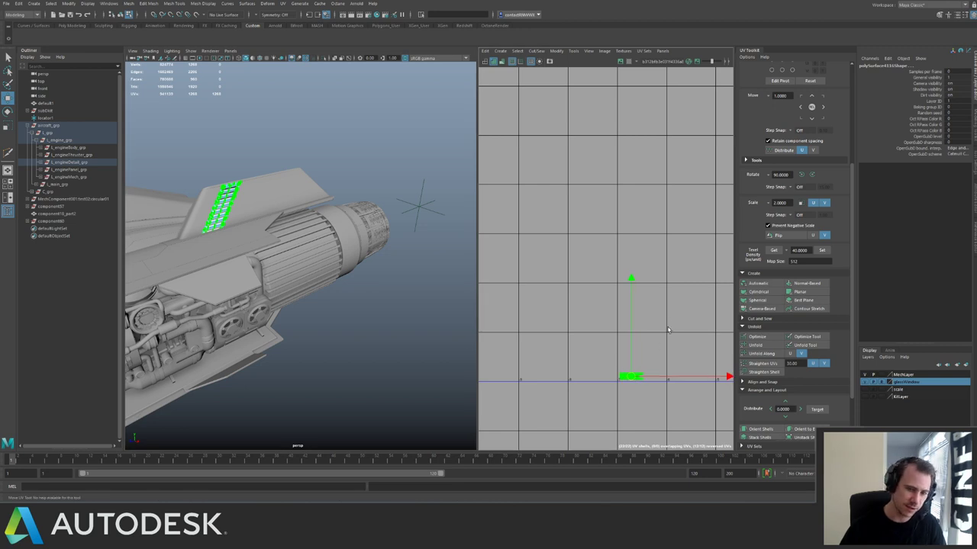
alt+middle_drag(653, 309, 566, 221)
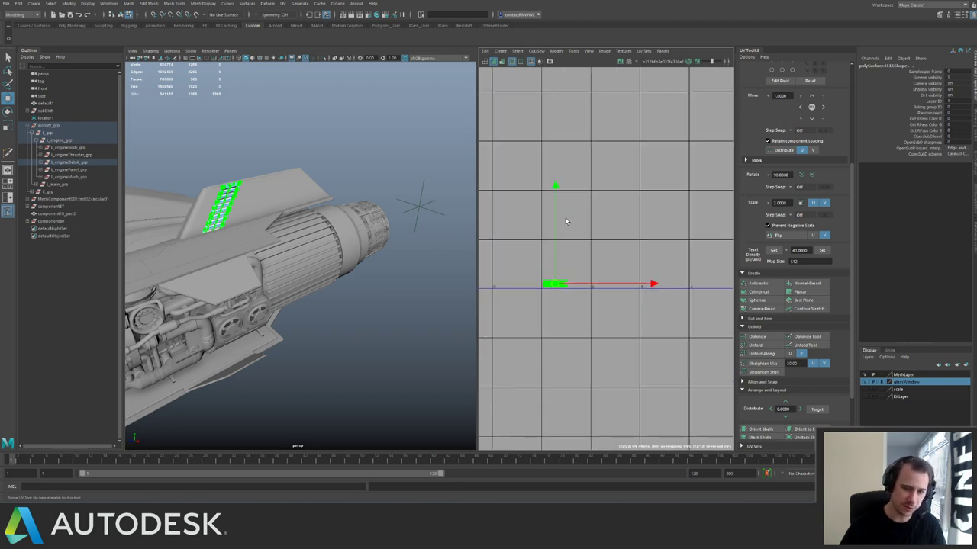
key(F8)
click(243, 239)
key(q)
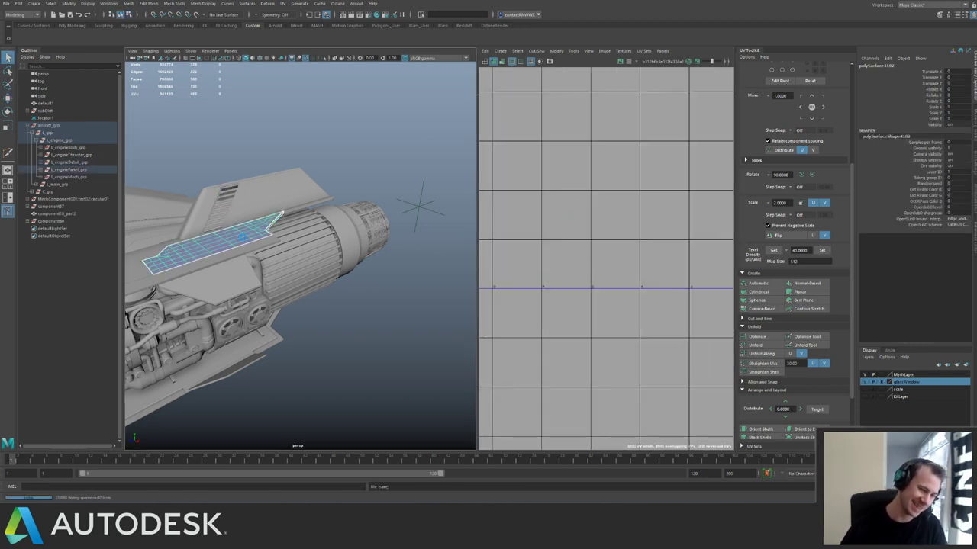
key(w)
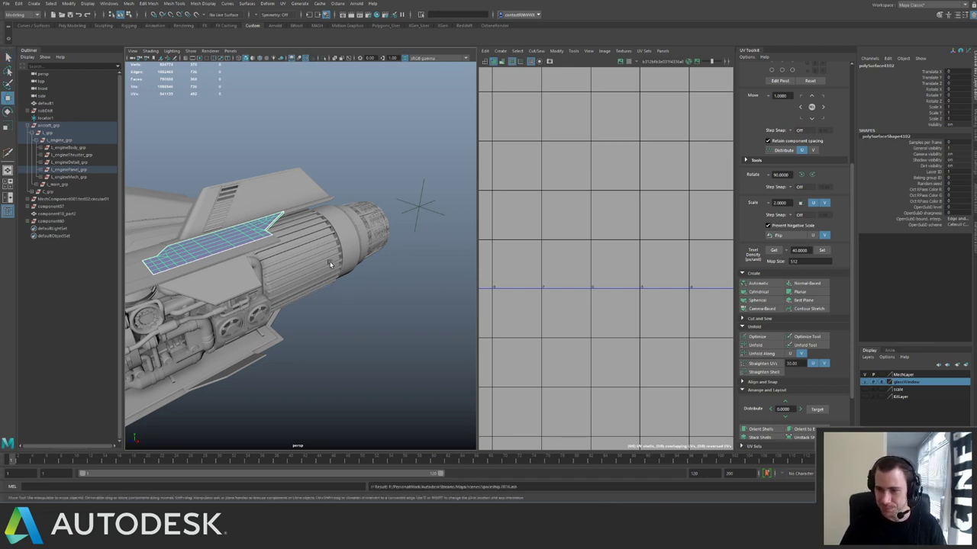
Select L_enginePanel_grp, followed by the whole L_engine_grp, and examine how the engine's UVs are spread across the tiles.
alt+right_drag(369, 251, 290, 223)
click(70, 170)
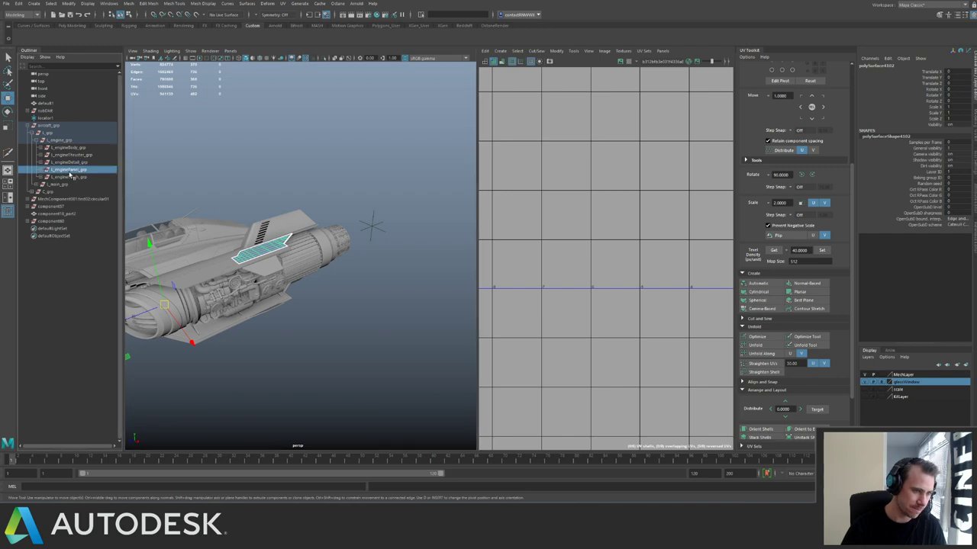
alt+right_drag(658, 292, 624, 225)
alt+middle_drag(623, 224, 547, 203)
alt+right_drag(547, 204, 569, 187)
alt+middle_drag(569, 187, 535, 244)
click(65, 140)
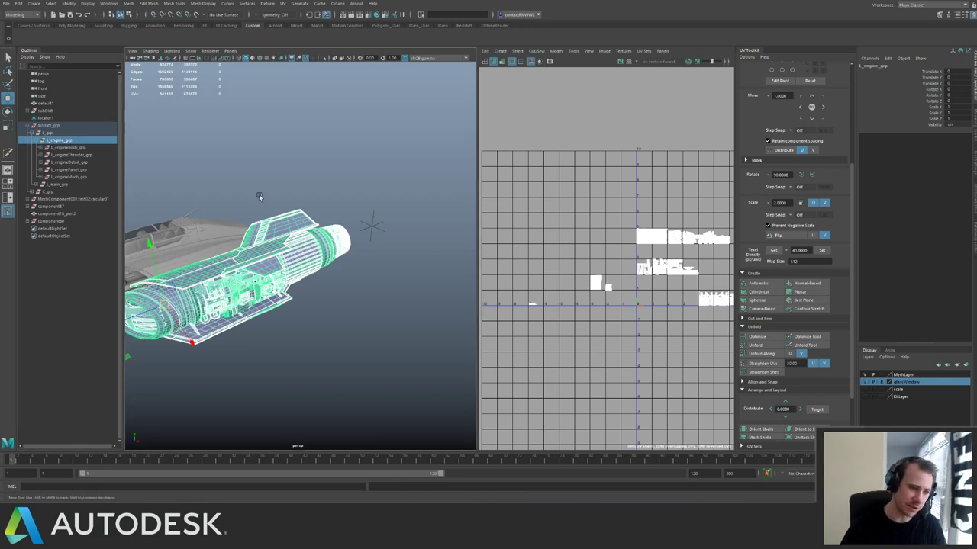
Deselect the engine group and examine the whole spacecraft from the front and side.
alt+drag(146, 177, 314, 340)
click(315, 341)
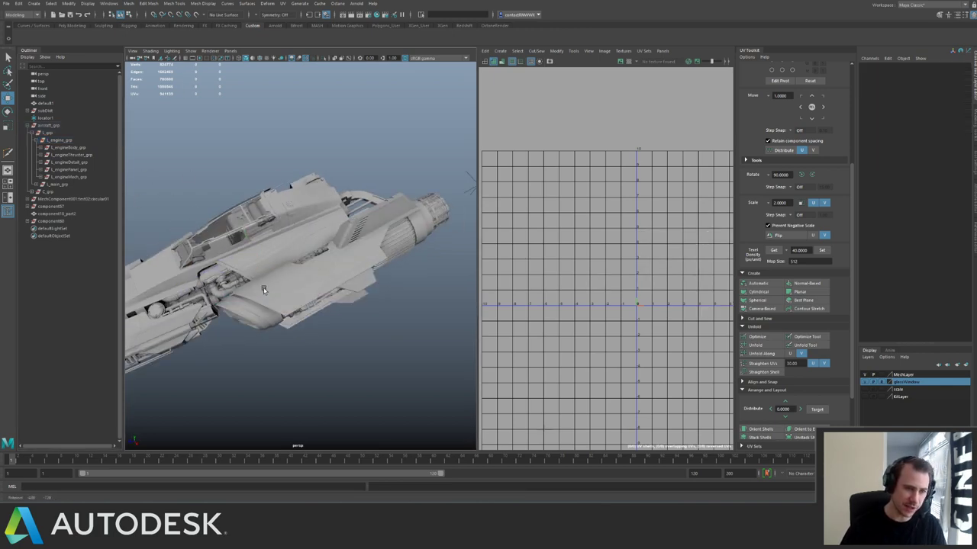
alt+right_drag(266, 285, 375, 303)
alt+drag(375, 303, 303, 240)
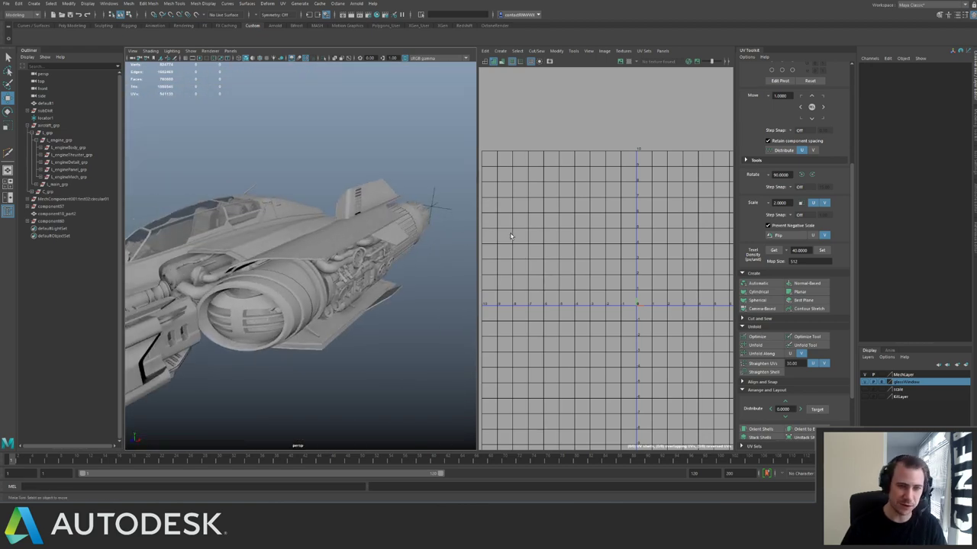
alt+right_drag(269, 243, 234, 205)
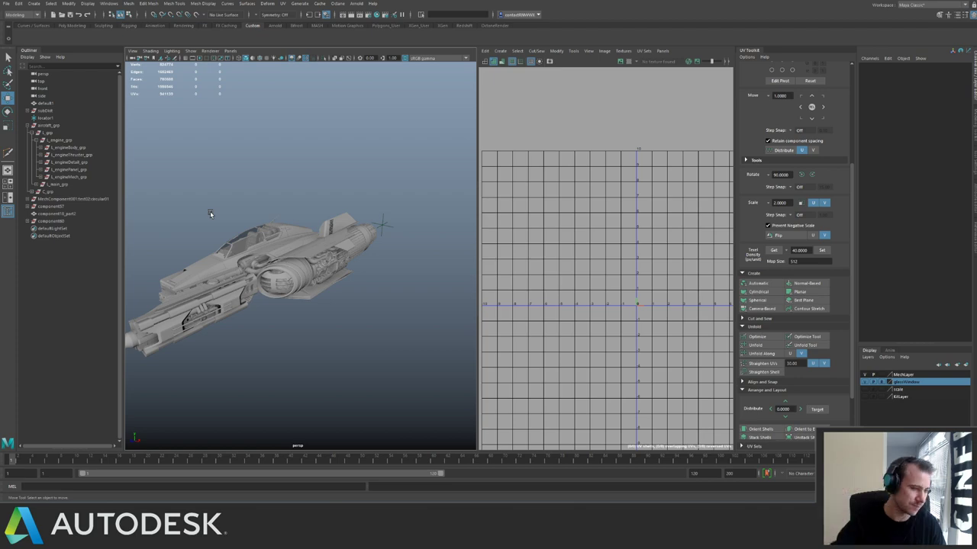
alt+right_drag(216, 220, 252, 278)
alt+drag(252, 277, 229, 200)
mouse_move(286, 191)
alt+mouse_down()
mouse_move(310, 222)
mouse_move(307, 196)
mouse_move(298, 205)
alt+mouse_up()
Show the wireframe over the shaded spacecraft to inspect its mesh density, hide it again and look over the hull.
click(324, 248)
click(219, 130)
click(260, 59)
alt+right_drag(307, 232, 297, 251)
alt+drag(297, 252, 234, 179)
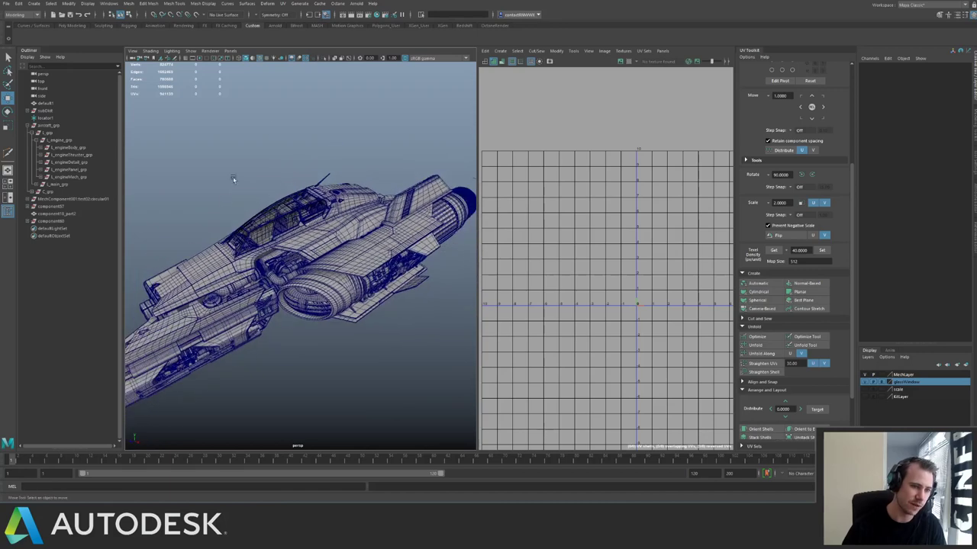
click(260, 58)
mouse_move(305, 176)
alt+mouse_down()
mouse_move(337, 200)
mouse_move(299, 195)
alt+mouse_up()
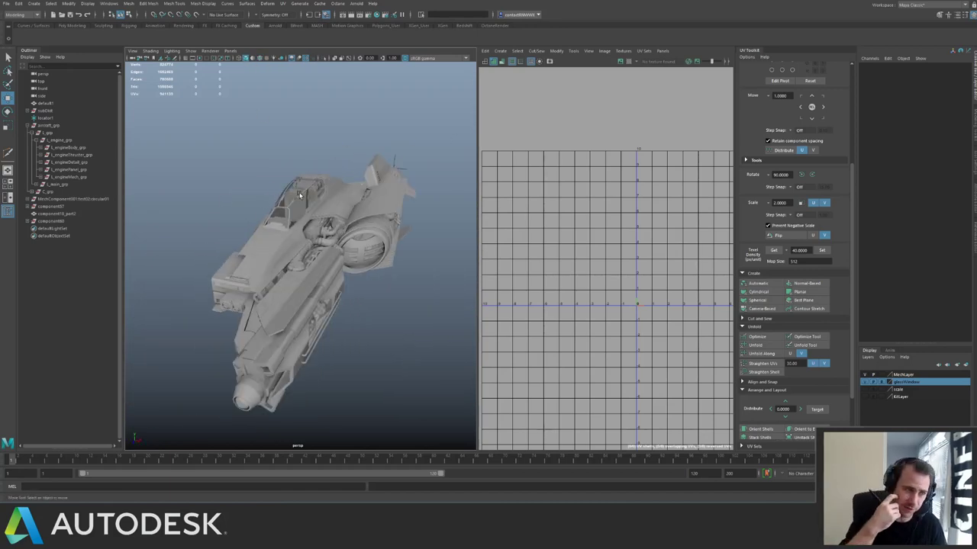
alt+drag(299, 195, 297, 238)
alt+drag(311, 258, 159, 157)
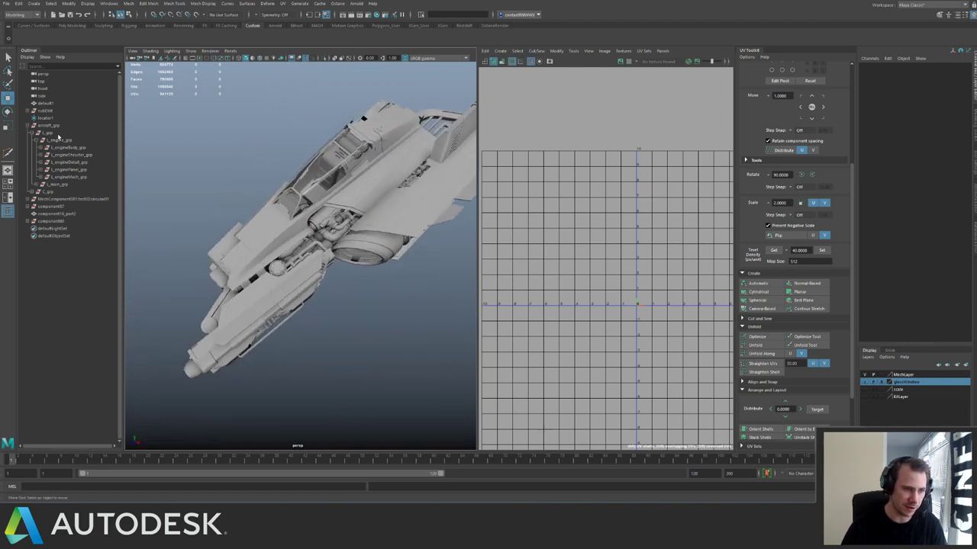
Select L_grp, examine its full UV layout and the parts it covers on the ship, and clear the selection.
click(52, 133)
scroll(567, 191, down, 3)
alt+middle_drag(567, 191, 551, 228)
scroll(569, 246, up, 2)
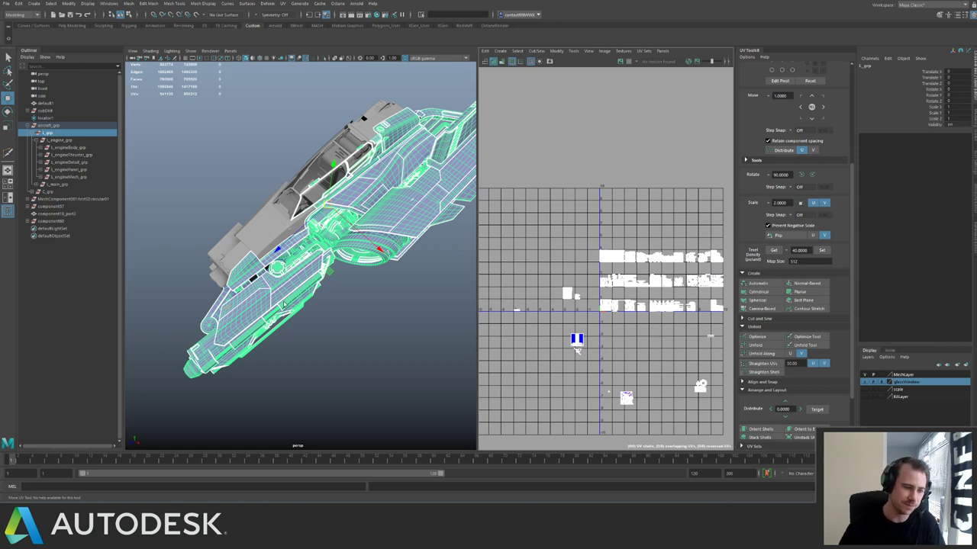
alt+drag(256, 303, 321, 291)
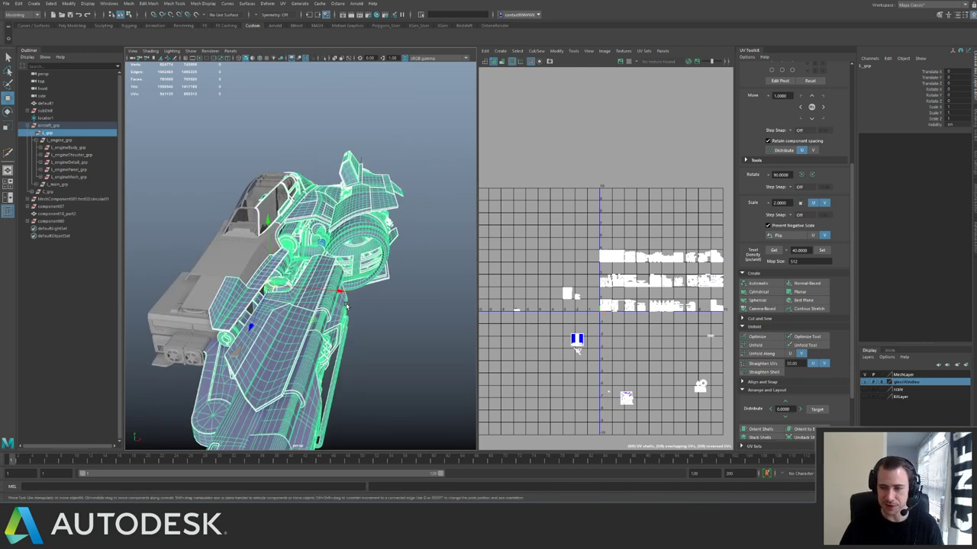
alt+drag(362, 299, 301, 294)
alt+right_drag(301, 295, 357, 314)
alt+drag(357, 315, 299, 265)
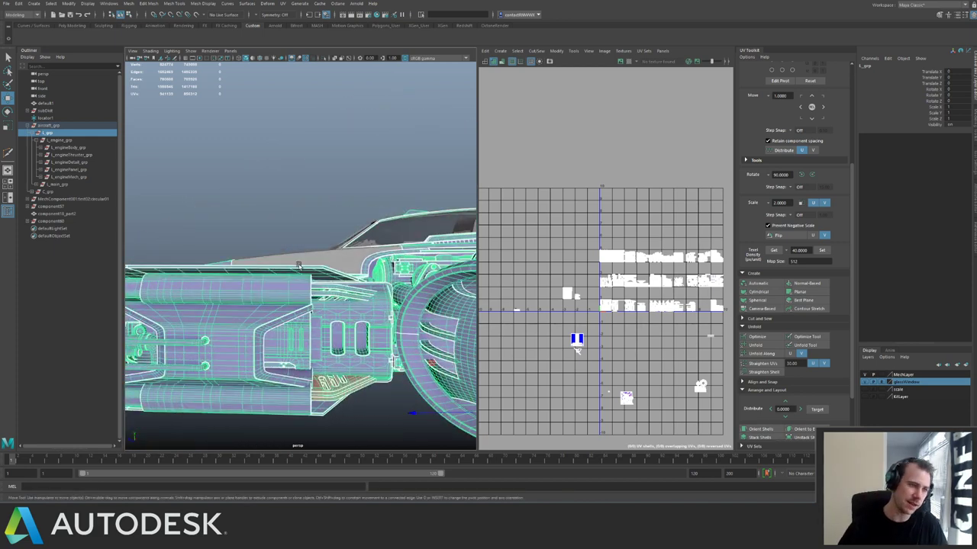
click(251, 193)
alt+drag(243, 209, 309, 243)
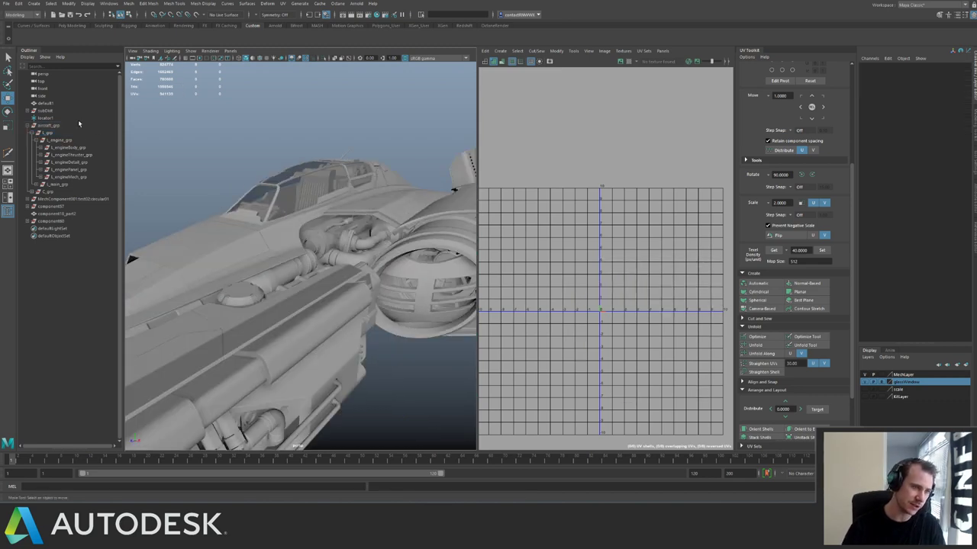
Select and collapse L_engine_grp and examine its UV tiles, including the detail shells left of the V axis.
click(58, 141)
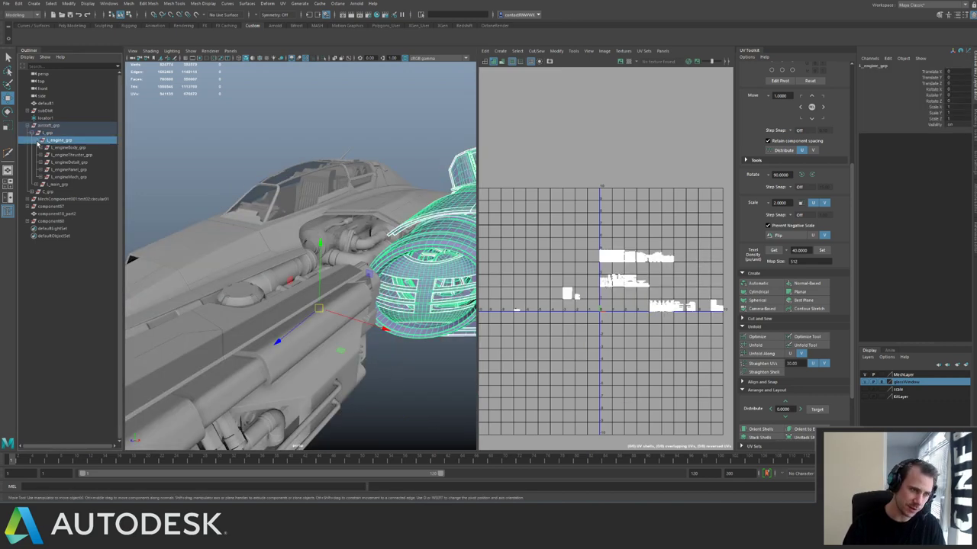
click(39, 141)
scroll(534, 298, up, 5)
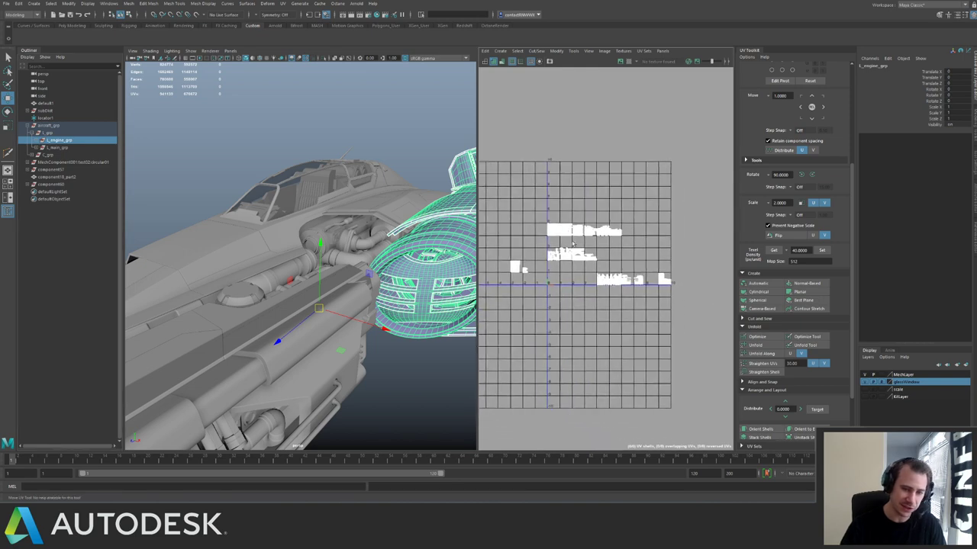
scroll(534, 298, down, 5)
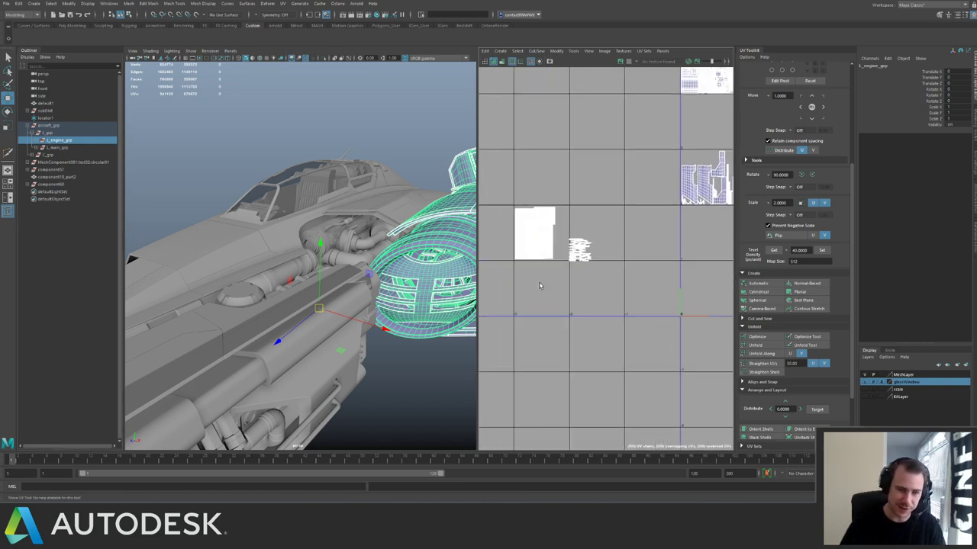
scroll(604, 293, down, 2)
alt+middle_drag(652, 268, 741, 276)
scroll(625, 346, up, 4)
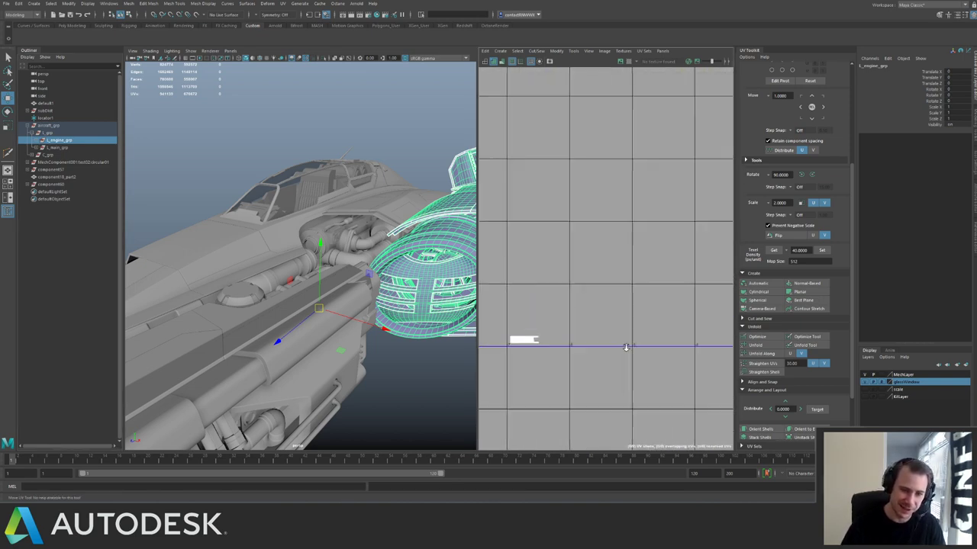
alt+middle_drag(585, 288, 511, 268)
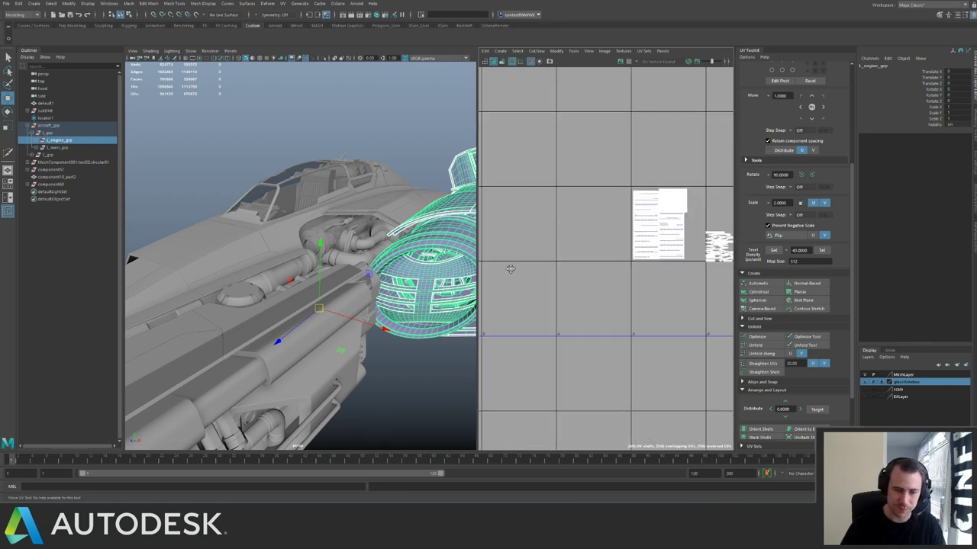
scroll(647, 219, down, 3)
alt+middle_drag(662, 165, 433, 204)
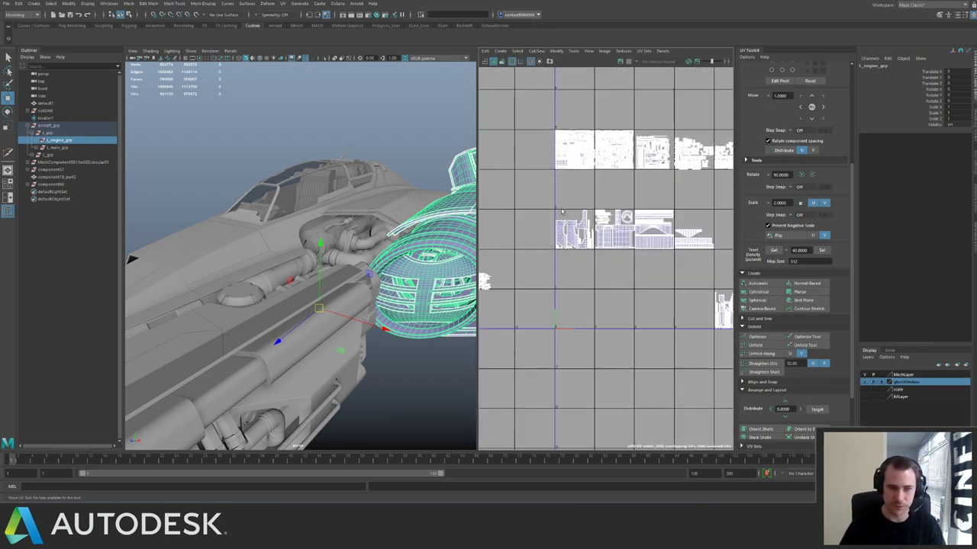
scroll(651, 240, down, 3)
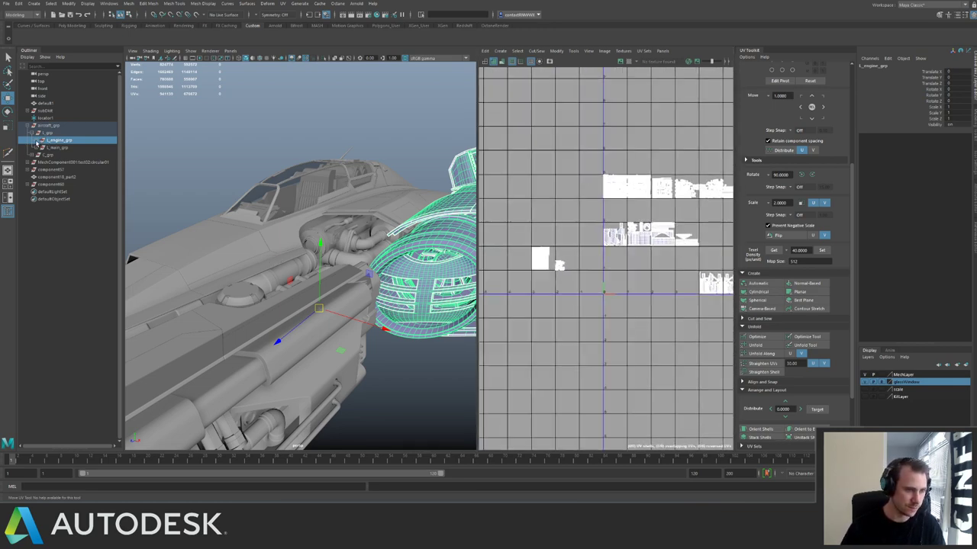
Select L_engineDetail_grp and move the ladder UVs beside the other engine detail shells, just above and right of them.
click(40, 141)
click(79, 164)
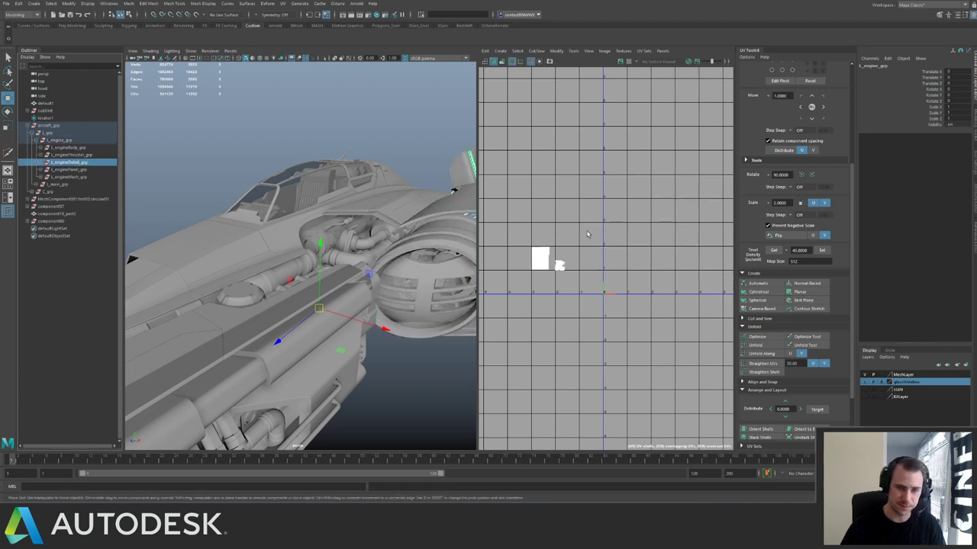
alt+middle_drag(585, 236, 683, 217)
key(F12)
drag(523, 265, 647, 222)
alt+middle_drag(635, 218, 540, 218)
alt+right_drag(542, 219, 706, 341)
alt+middle_drag(504, 206, 593, 254)
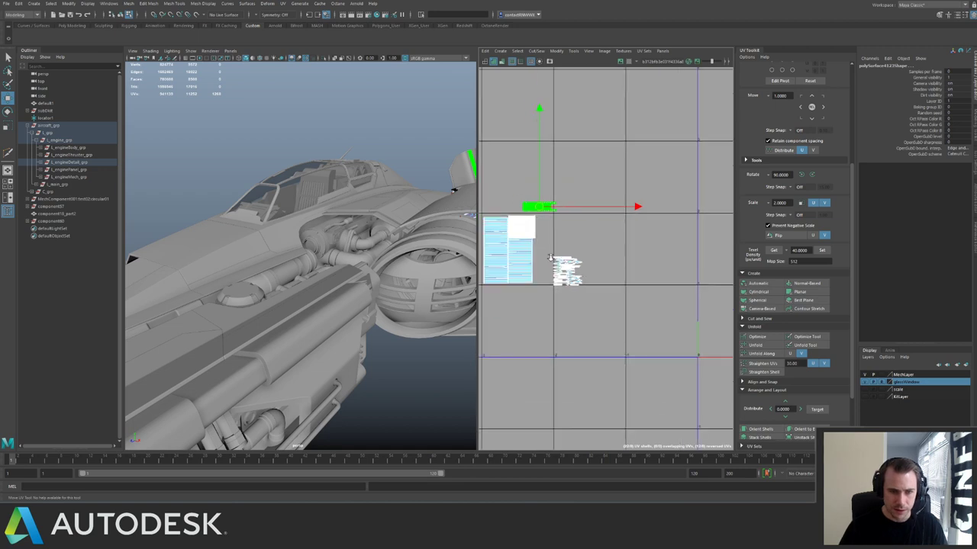
alt+right_drag(496, 218, 529, 231)
alt+middle_drag(529, 232, 620, 253)
drag(605, 208, 690, 219)
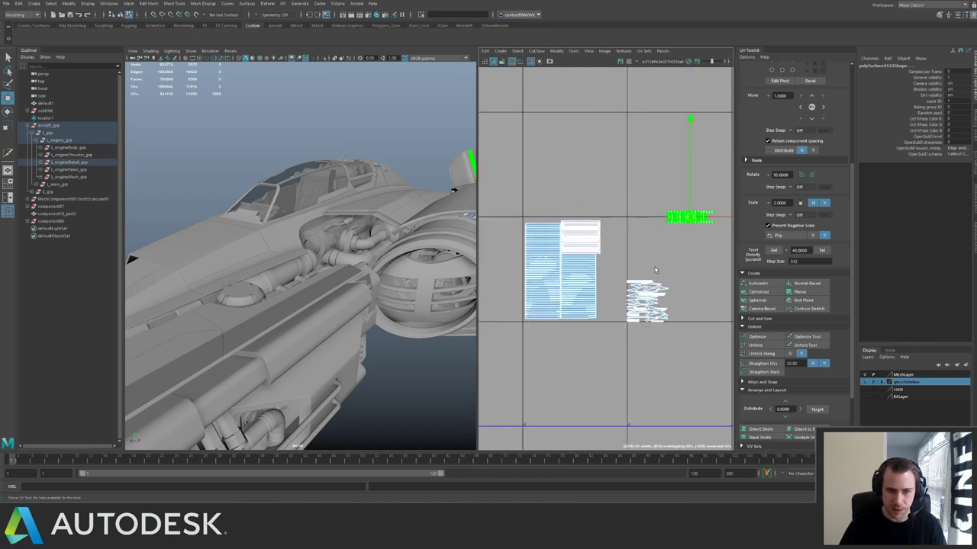
Move the small irregular shell cluster against the large strip block and nudge both together into place within the tile.
click(647, 303)
drag(647, 303, 625, 303)
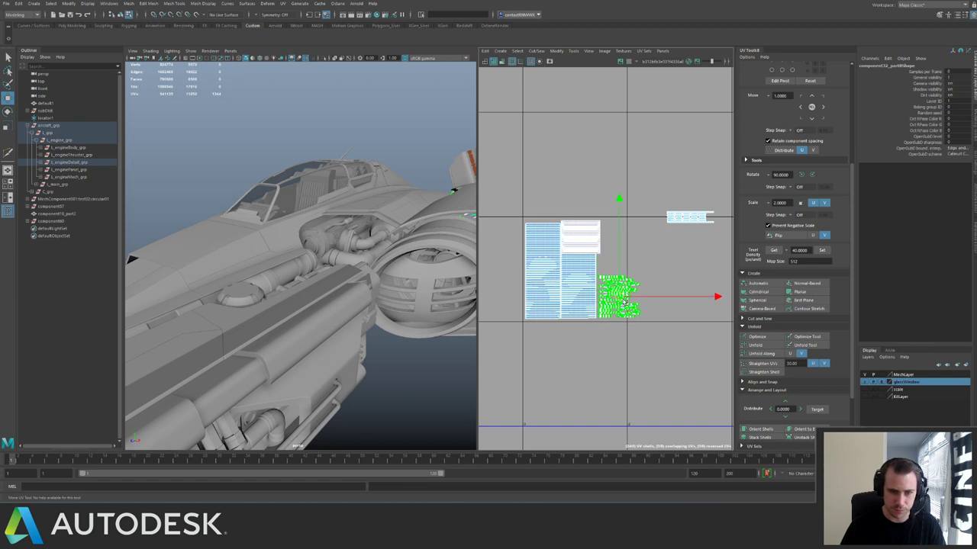
drag(516, 218, 626, 324)
scroll(557, 291, up, 2)
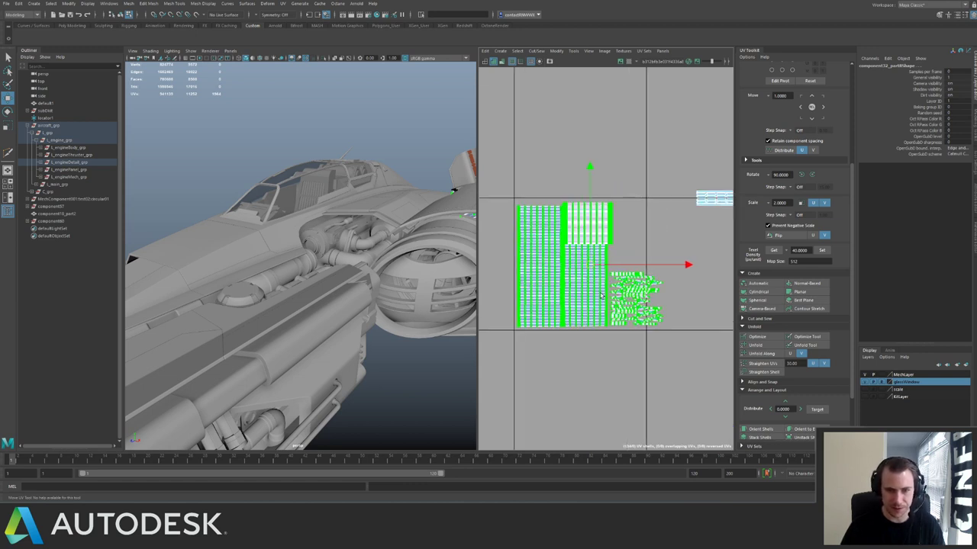
key(r)
key(w)
drag(589, 271, 584, 272)
scroll(587, 274, up, 3)
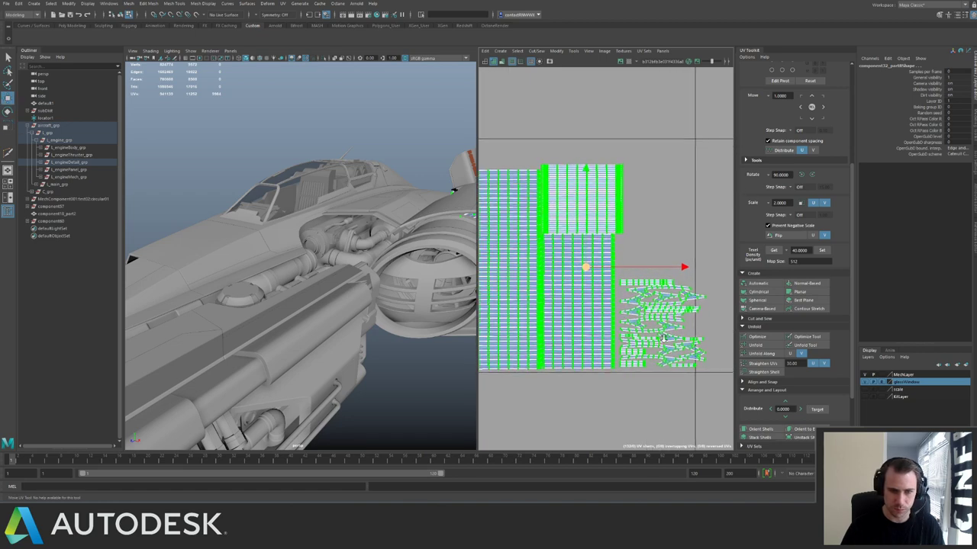
drag(586, 269, 595, 260)
alt+middle_drag(649, 278, 594, 276)
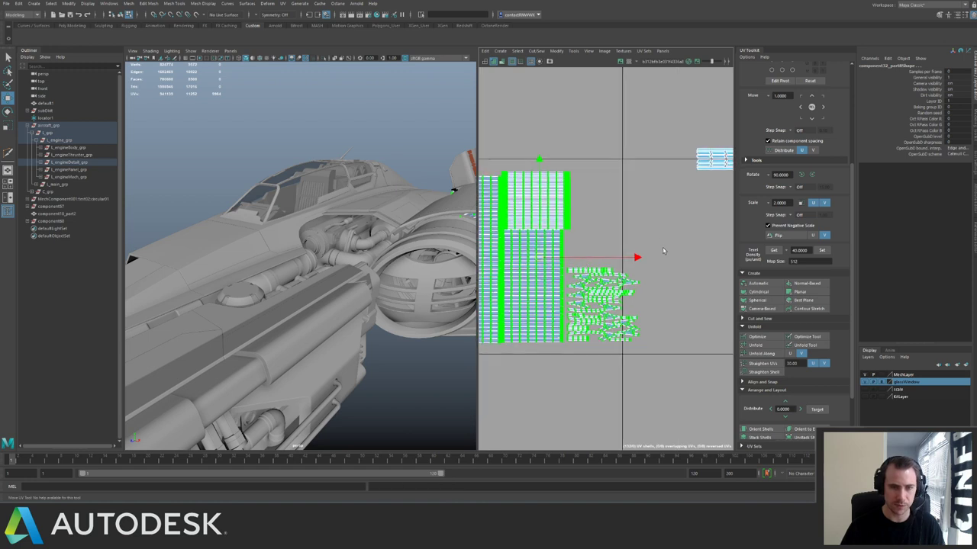
Separate the lower half of the irregular shell cluster, place it to the right of the upper half and select both halves.
drag(674, 246, 577, 359)
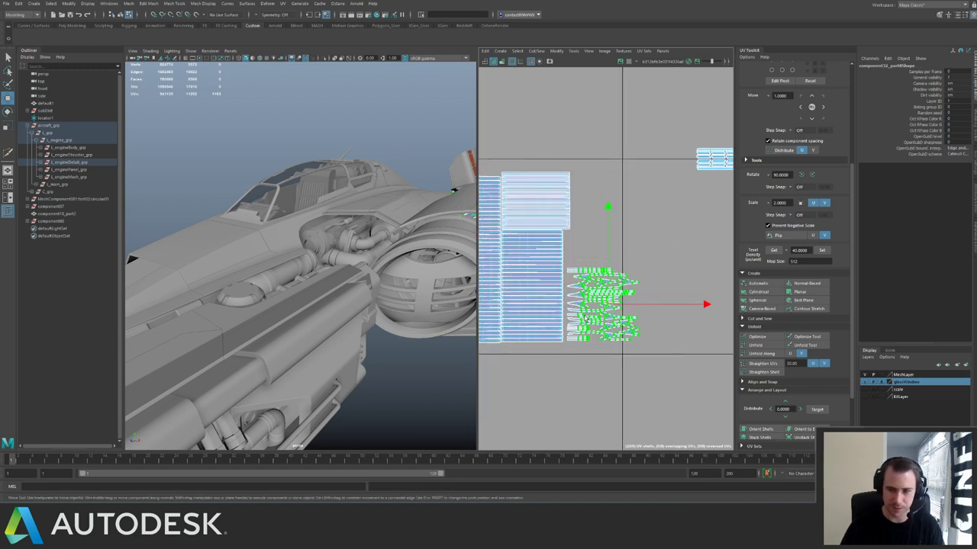
scroll(579, 313, down, 2)
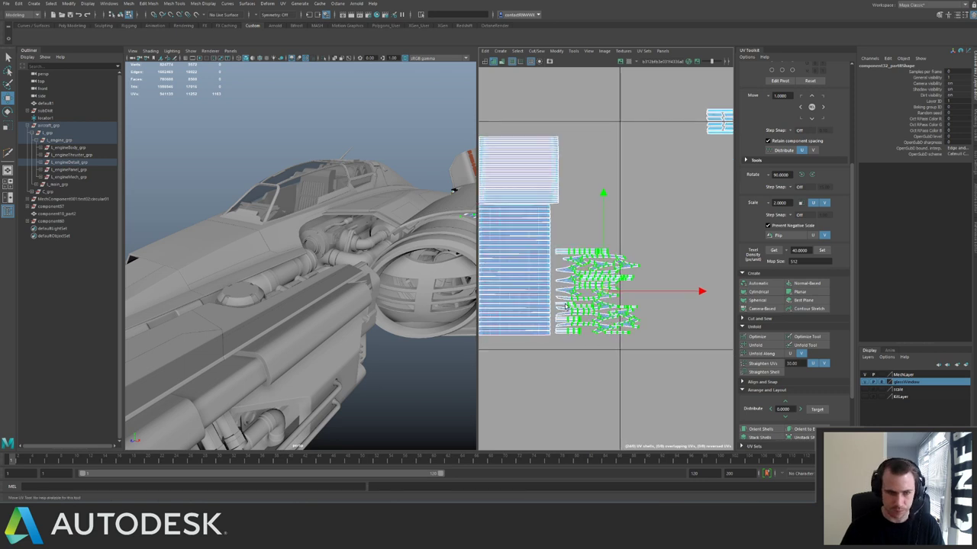
drag(631, 363, 600, 317)
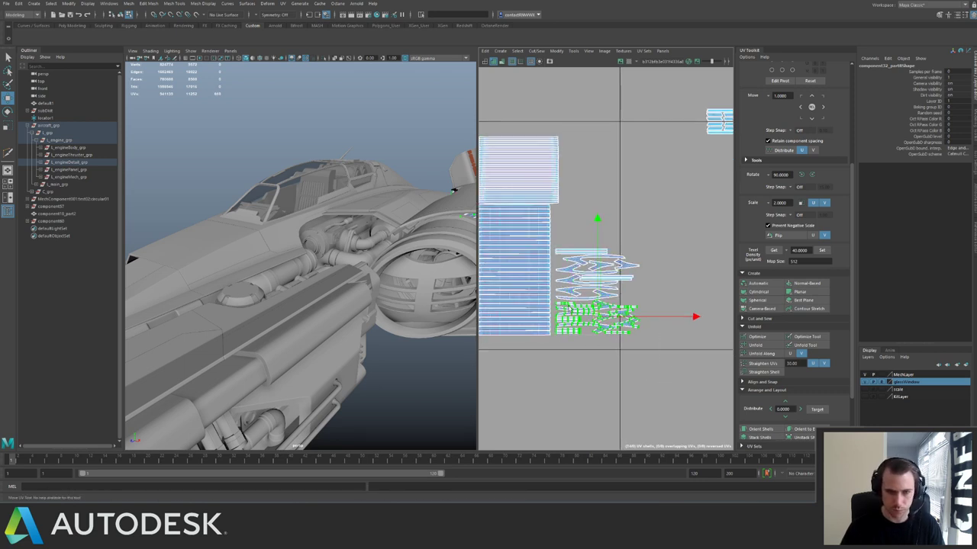
drag(595, 317, 680, 272)
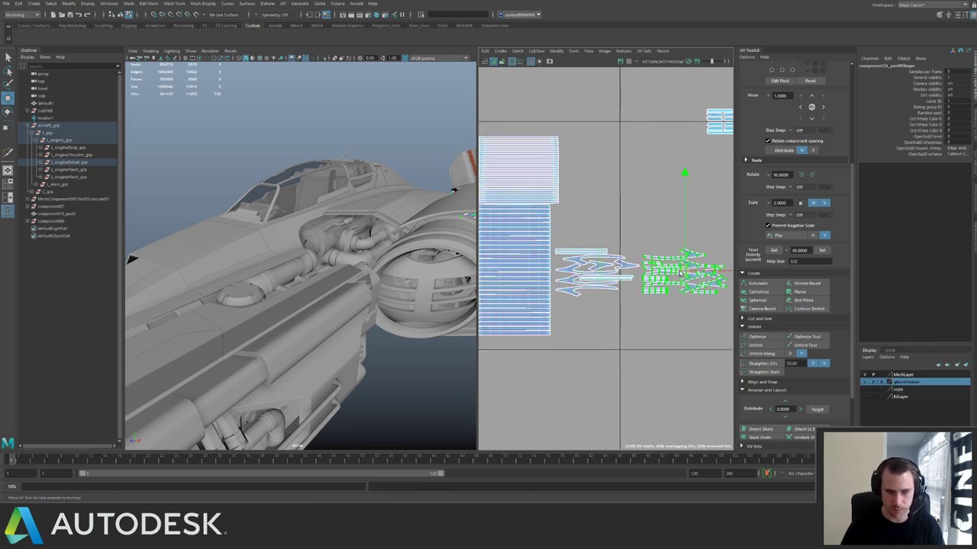
scroll(657, 289, down, 2)
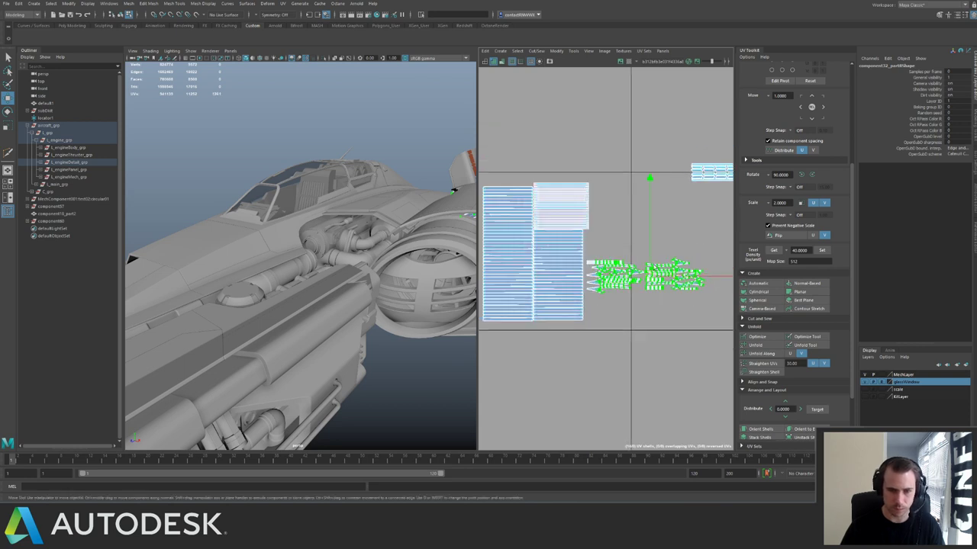
Rotate the irregular shell clusters 90 degrees, set them beside the strip block and nudge all these shells down and left in the tile.
click(812, 175)
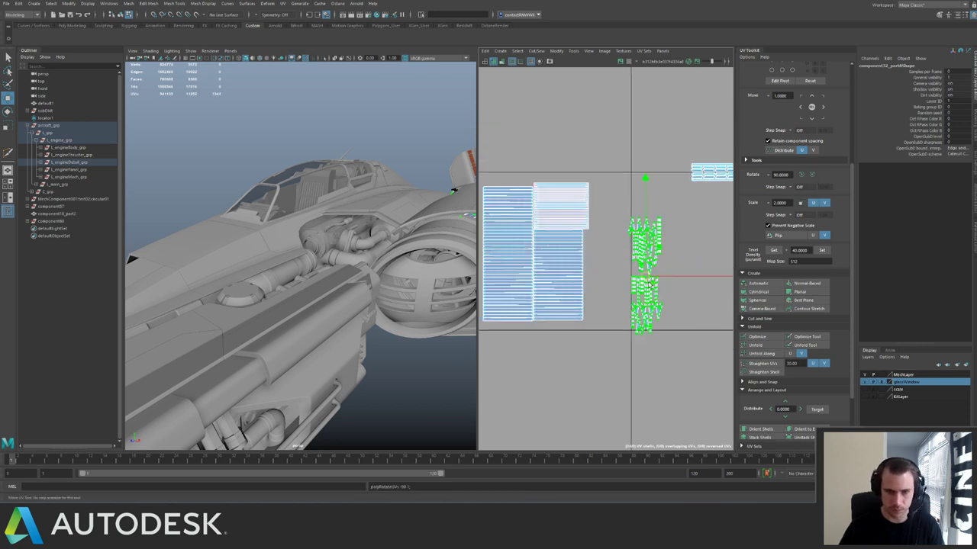
drag(650, 284, 611, 267)
alt+middle_drag(551, 197, 600, 219)
scroll(600, 219, down, 1)
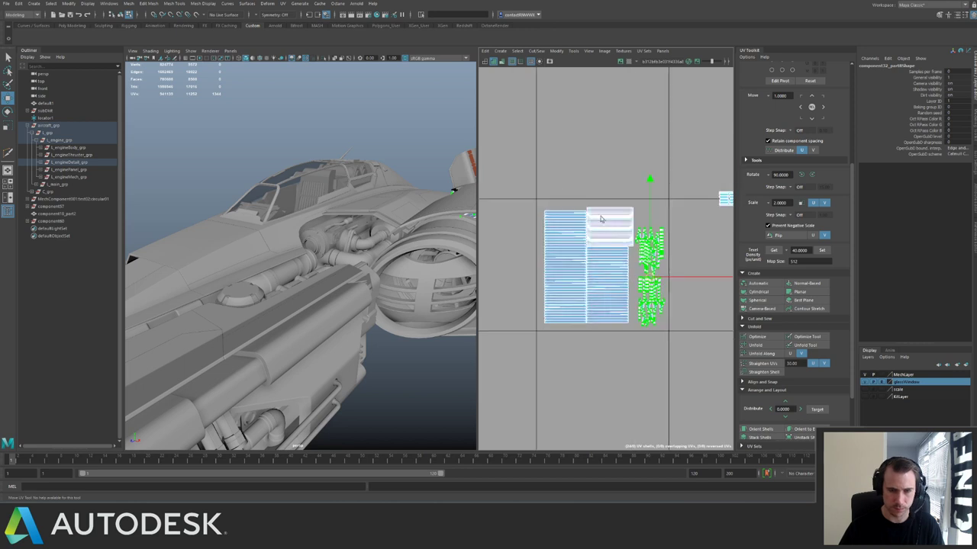
drag(533, 188, 672, 339)
drag(599, 272, 596, 277)
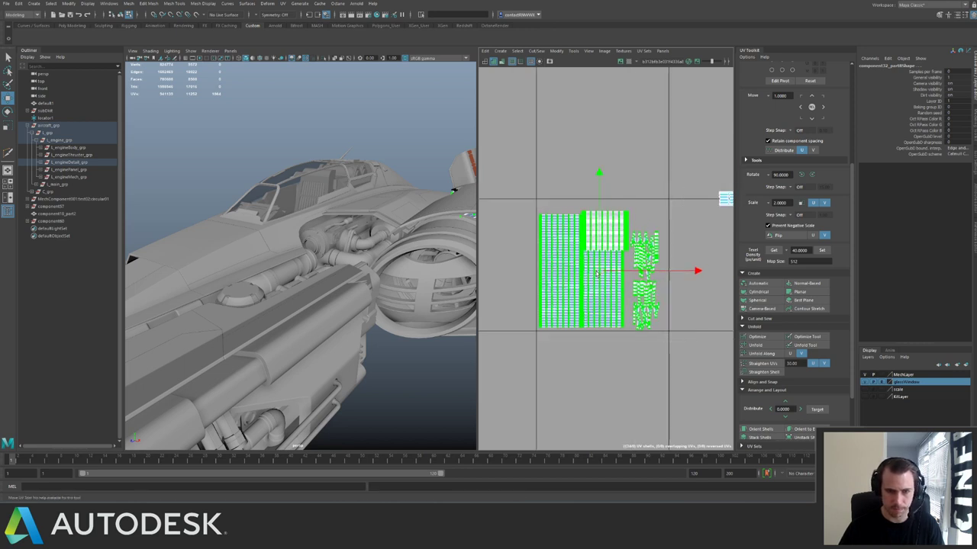
Move the ladder shells from the neighbouring tile into the free space along the tile's upper edge, aligned with the strip block's outer corner.
alt+middle_drag(718, 191, 618, 249)
drag(608, 222, 509, 267)
alt+middle_drag(578, 251, 695, 250)
alt+right_drag(696, 250, 721, 332)
alt+middle_drag(627, 283, 650, 259)
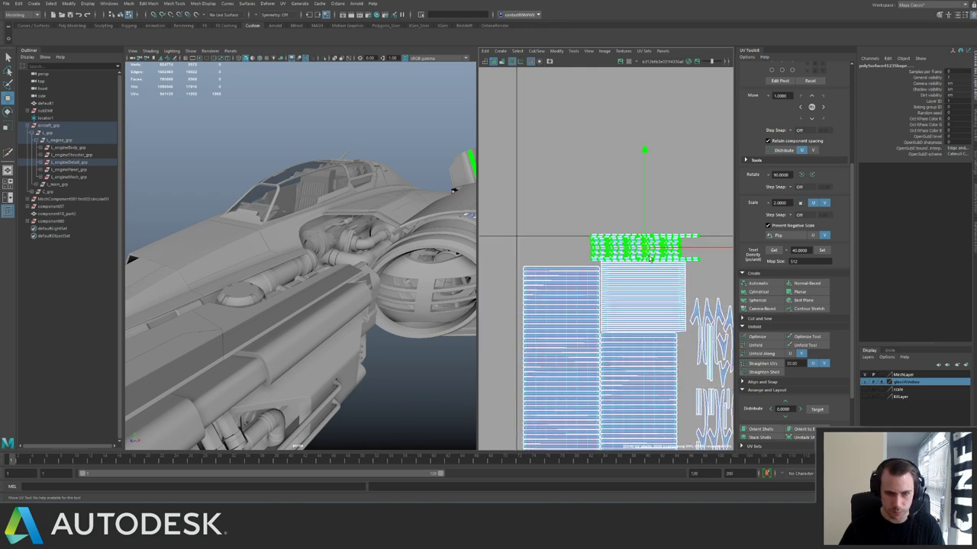
drag(647, 252, 578, 252)
scroll(565, 259, up, 3)
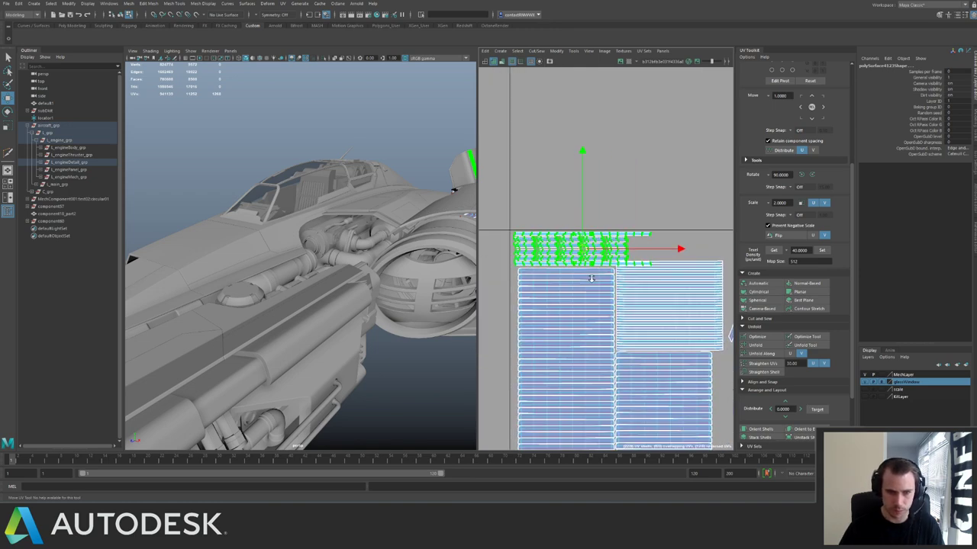
Select the ladder's lower long rail shell and slide it right, into the gap above the narrower strip block.
scroll(685, 286, down, 2)
drag(662, 261, 657, 250)
drag(573, 277, 601, 282)
ctrl+right_drag(647, 280, 678, 305)
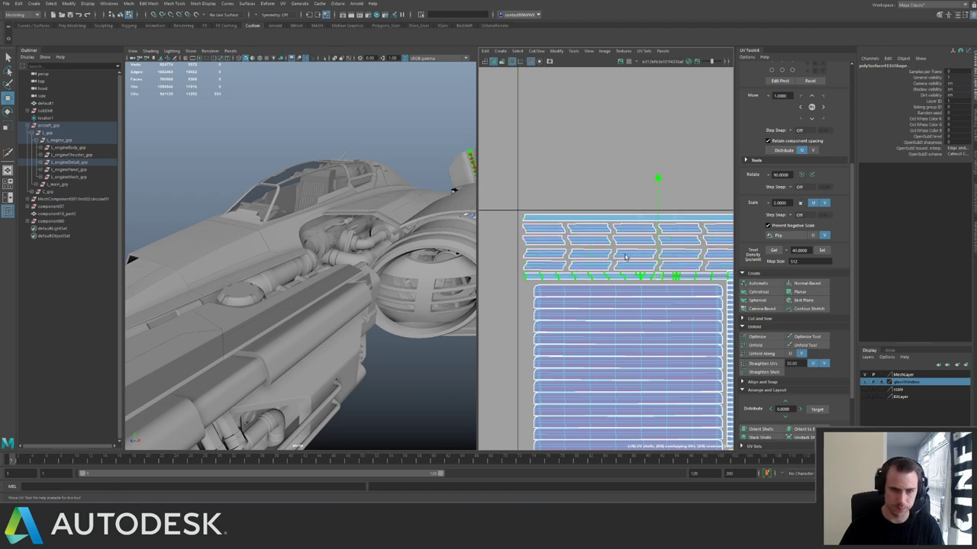
alt+middle_drag(681, 276, 520, 268)
drag(498, 269, 730, 258)
alt+middle_drag(703, 310, 607, 215)
scroll(607, 214, down, 3)
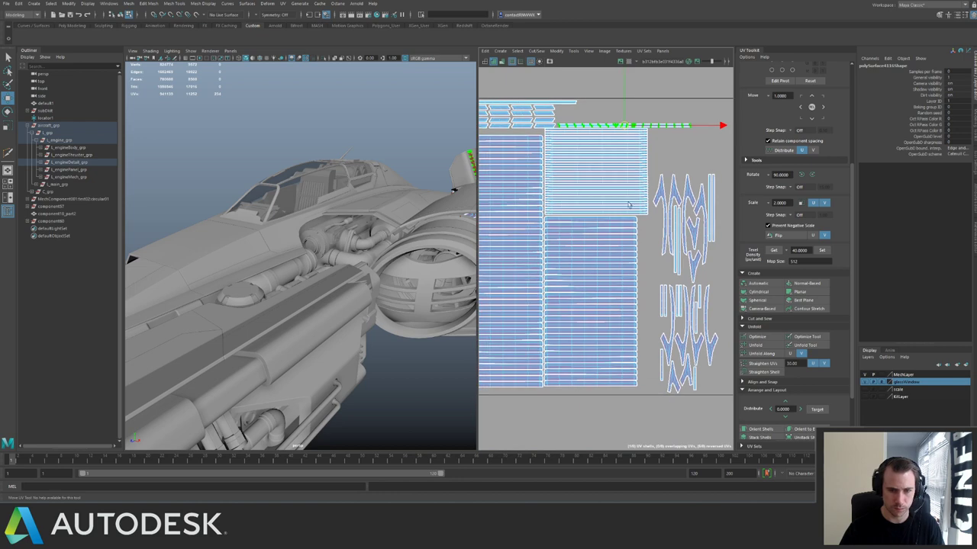
Select the full shells of all the strip blocks and nudge them down and left within the tile.
drag(593, 187, 614, 425)
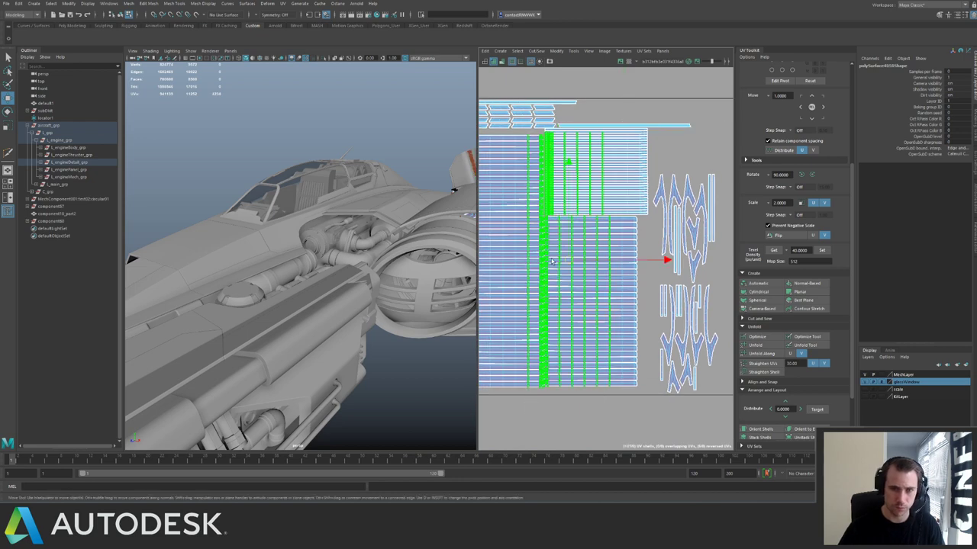
ctrl+right_drag(569, 161, 595, 187)
alt+middle_drag(564, 253, 620, 278)
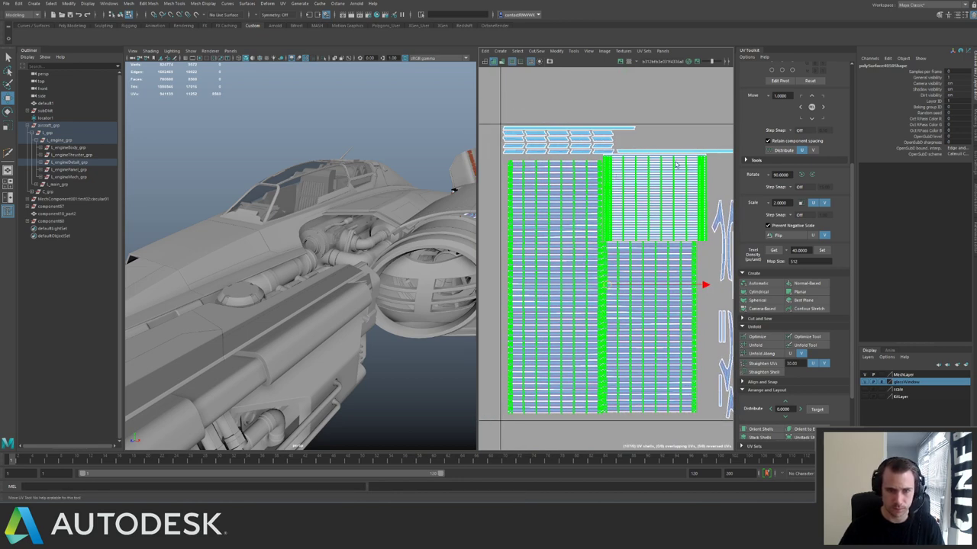
alt+middle_drag(676, 165, 618, 214)
alt+right_drag(618, 213, 685, 319)
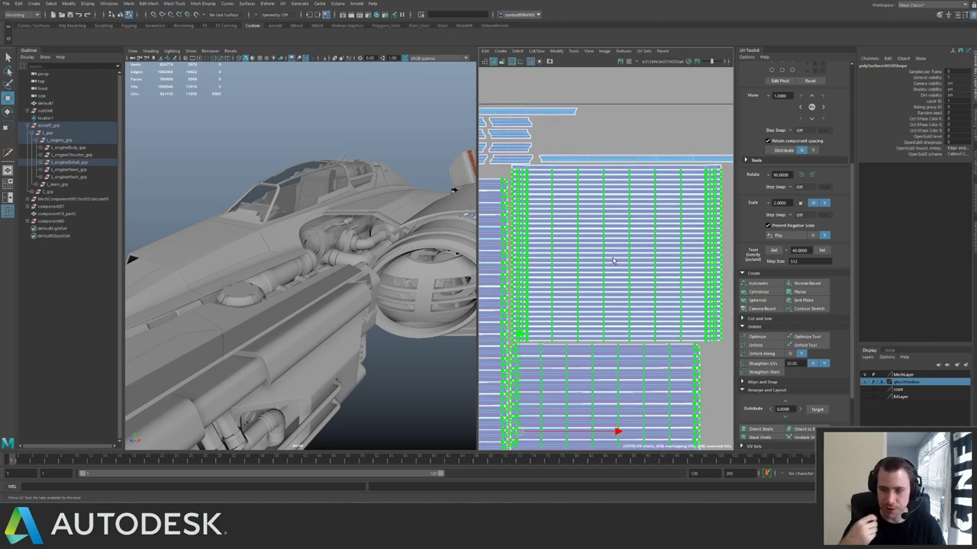
alt+middle_drag(617, 169, 601, 192)
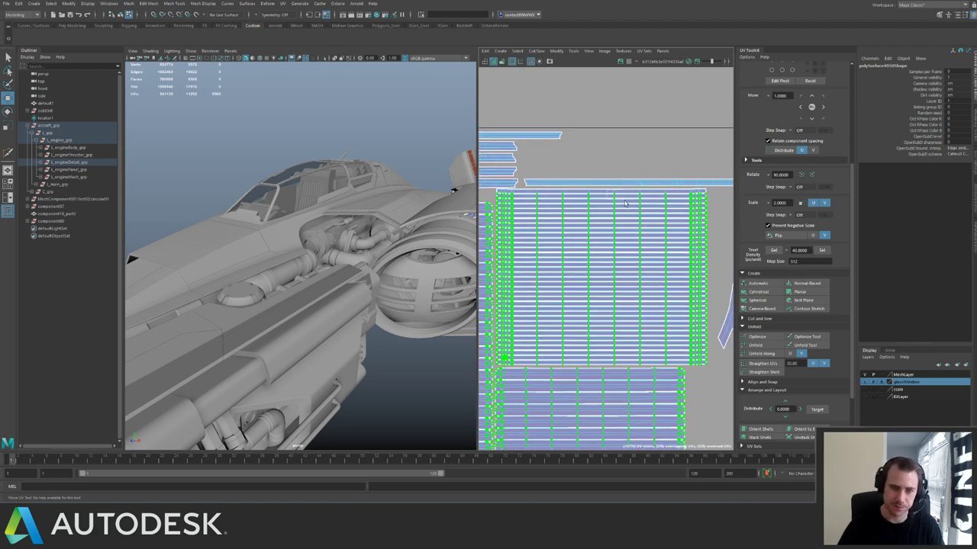
ctrl+right_drag(625, 203, 481, 281)
alt+middle_drag(480, 281, 535, 227)
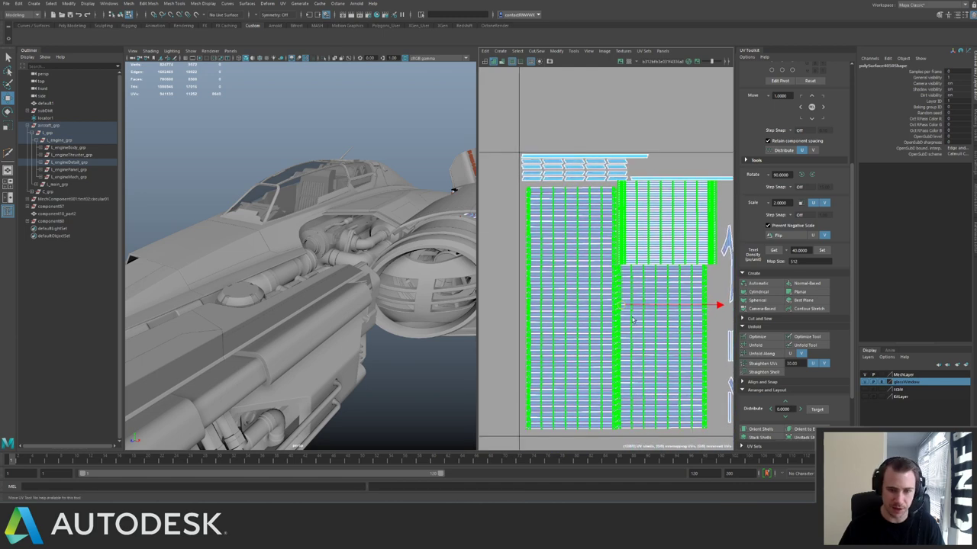
drag(622, 314, 618, 320)
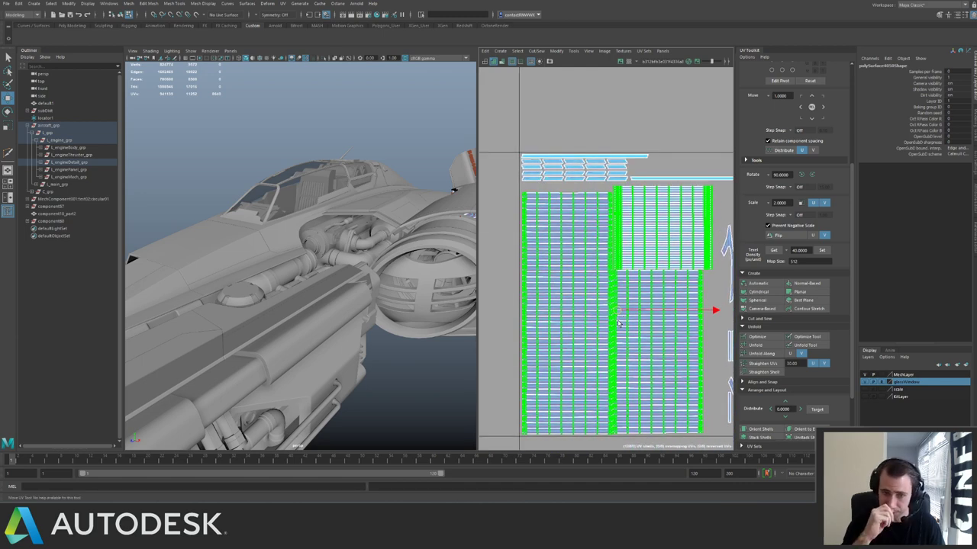
Select all the ladder shells along the tile's upper edge and nudge them slightly inward from the tile border.
alt+middle_drag(567, 156, 553, 188)
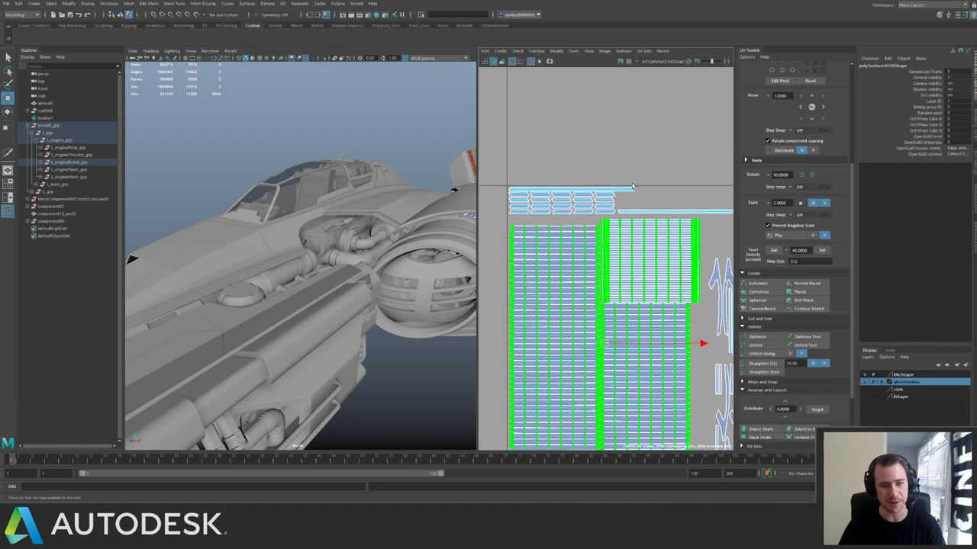
alt+middle_drag(665, 203, 571, 211)
alt+right_drag(571, 212, 598, 183)
alt+middle_drag(598, 183, 636, 197)
alt+right_drag(637, 197, 543, 199)
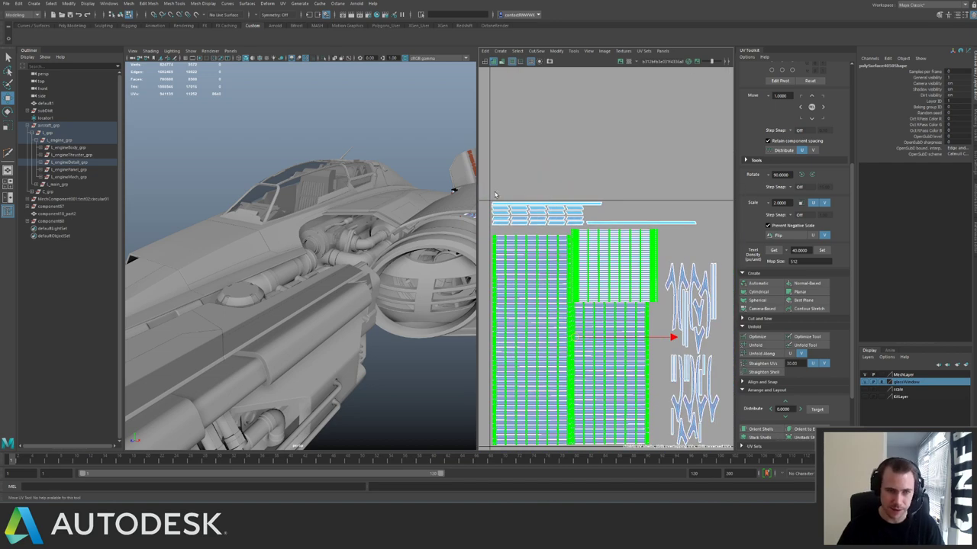
drag(698, 228, 489, 191)
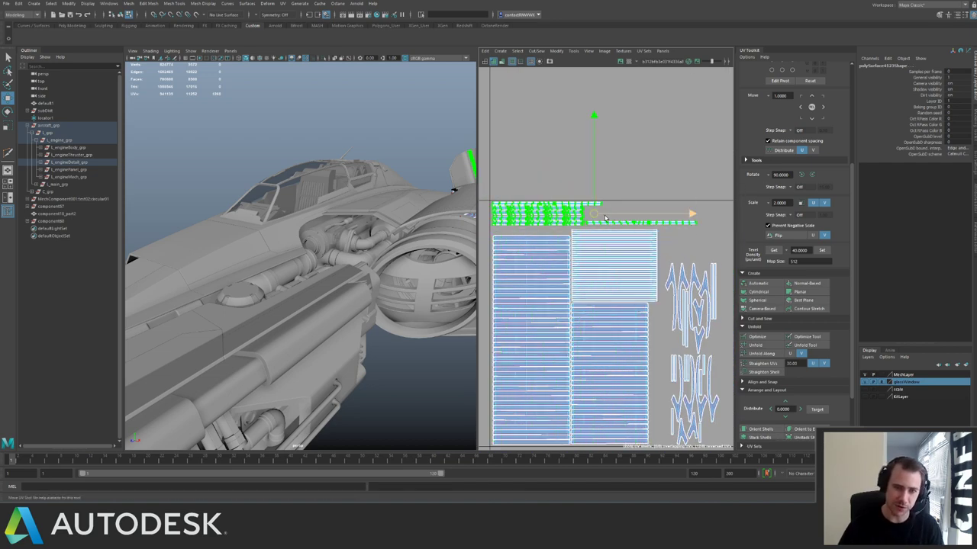
drag(593, 216, 596, 219)
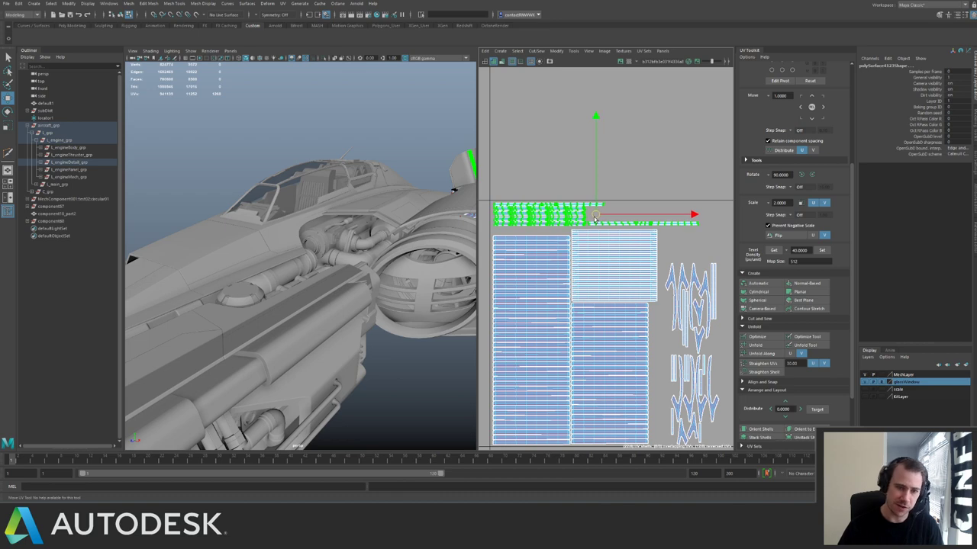
Move the separated long rail shell up, close beneath the ladder's upper rail.
alt+middle_drag(620, 213, 560, 229)
alt+right_drag(560, 230, 634, 242)
drag(682, 255, 590, 226)
double_click(616, 241)
alt+right_drag(614, 236, 520, 227)
alt+middle_drag(647, 287, 582, 176)
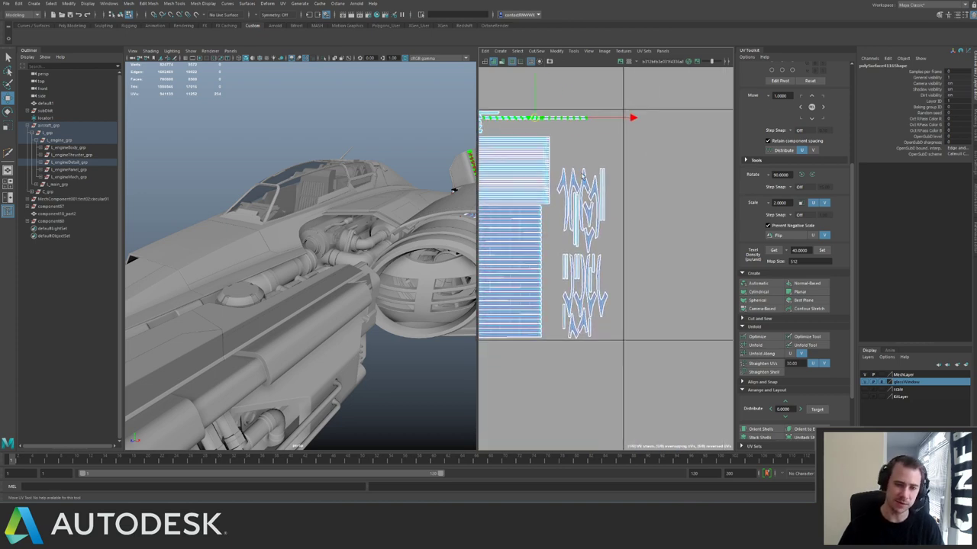
Select both irregular shell clusters, reposition them beside the strip blocks and scale them up slightly.
drag(560, 159, 622, 348)
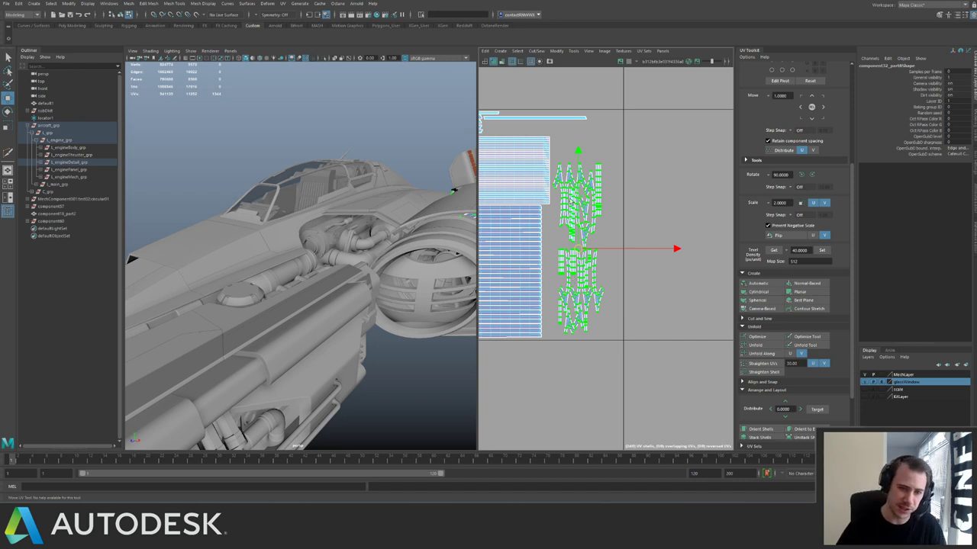
alt+middle_drag(581, 245, 607, 260)
key(r)
drag(606, 262, 615, 257)
key(w)
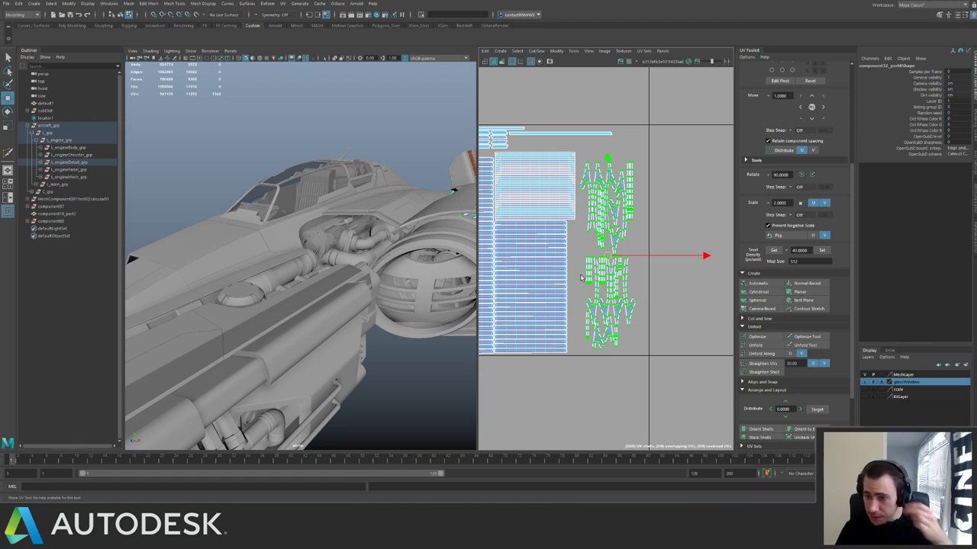
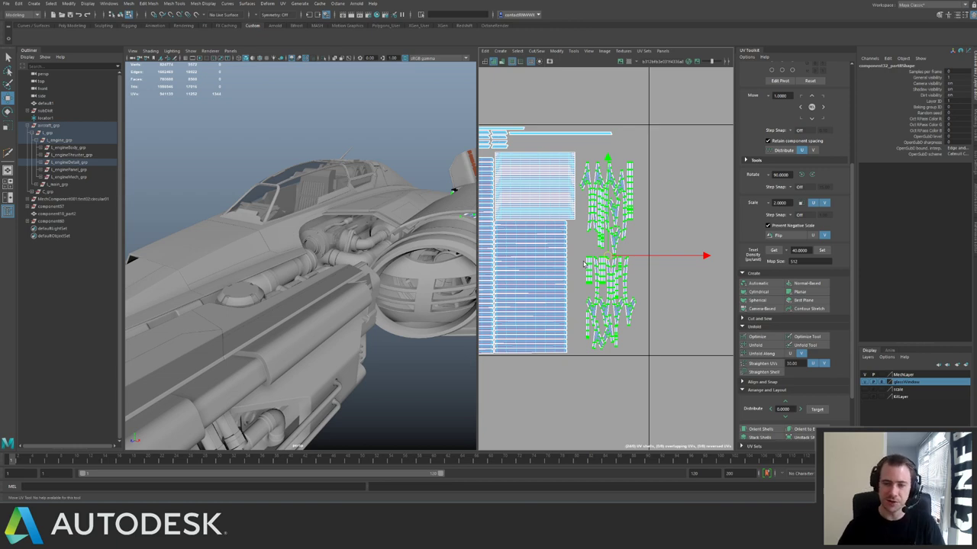
Select the upper right strip block and nudge it slightly up and right, away from its neighbouring blocks.
scroll(626, 278, up, 5)
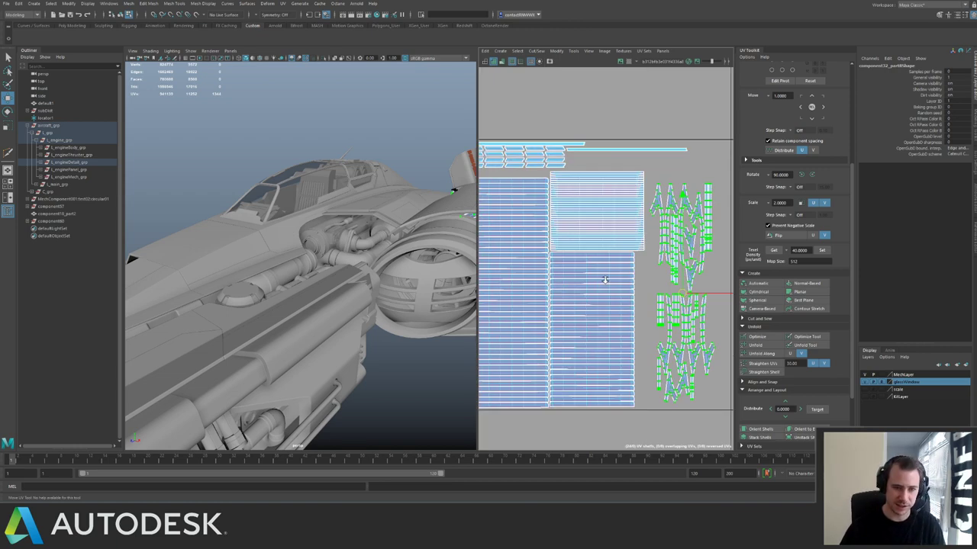
alt+right_drag(579, 258, 583, 257)
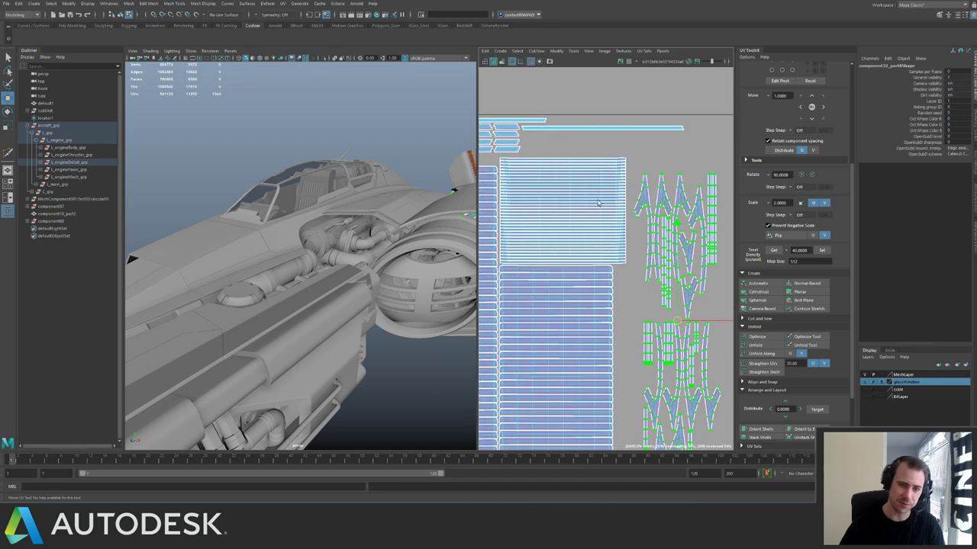
click(600, 152)
drag(598, 150, 631, 267)
ctrl+right_drag(622, 263, 601, 239)
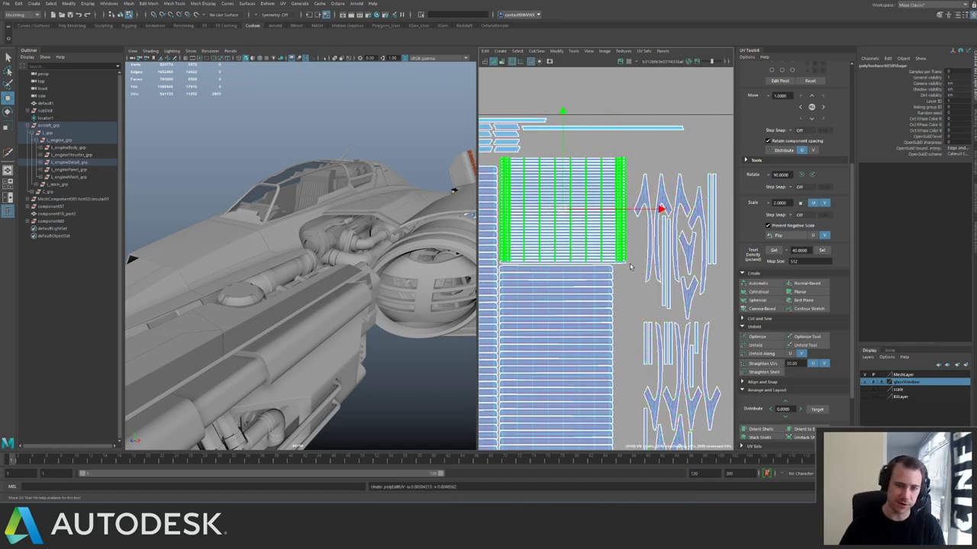
drag(566, 212, 567, 211)
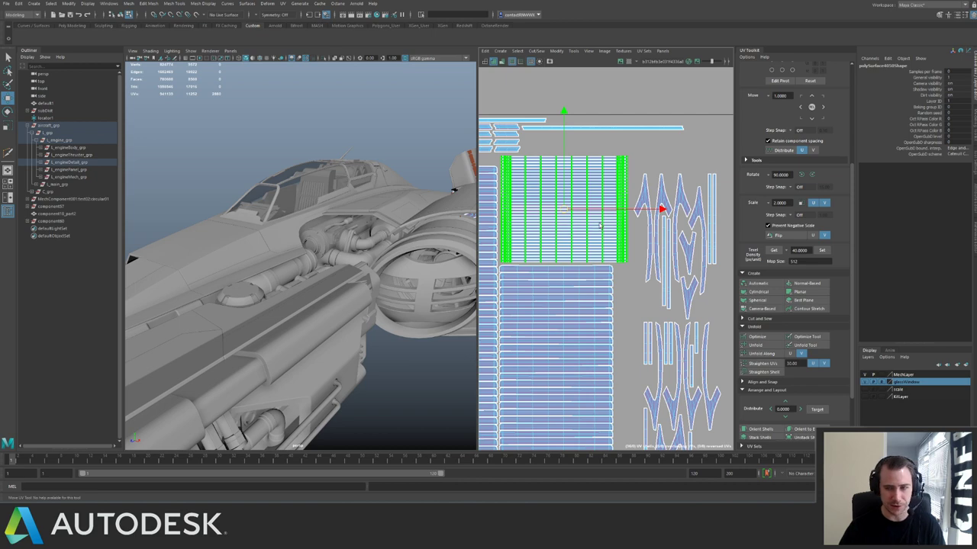
Select all the packed detail shells and examine their geometry on the engine and their place in the UV grid.
scroll(607, 233, down, 5)
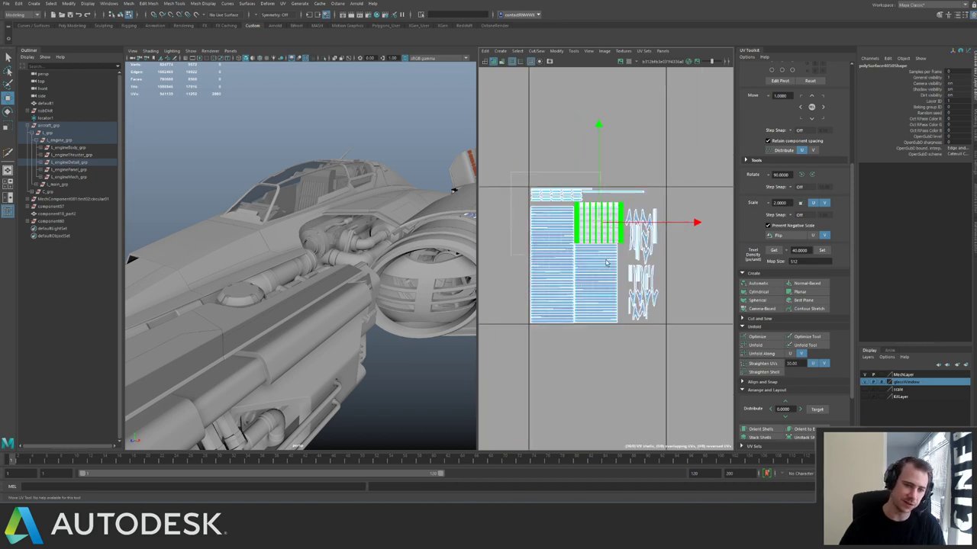
drag(607, 263, 706, 349)
alt+drag(380, 227, 340, 198)
scroll(497, 186, down, 12)
alt+middle_drag(694, 231, 586, 222)
scroll(539, 237, up, 2)
scroll(577, 225, down, 1)
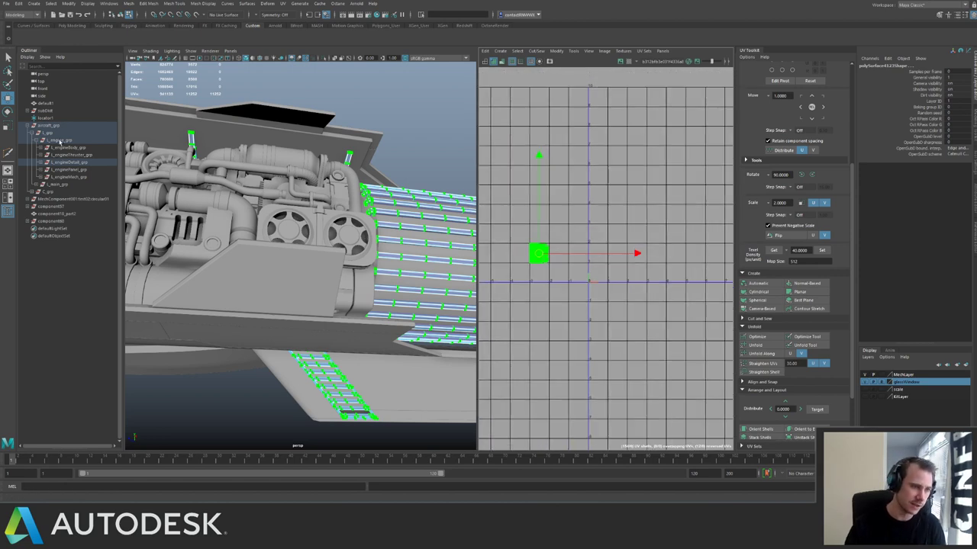
Select L_engine_grp and examine the arrangement of its UV tiles across the grid.
click(58, 142)
scroll(669, 286, up, 2)
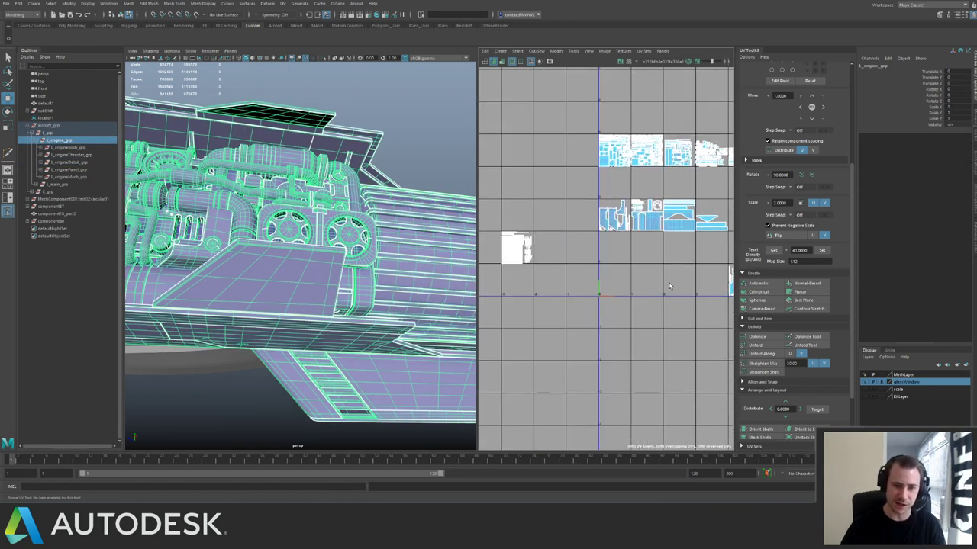
scroll(631, 233, down, 5)
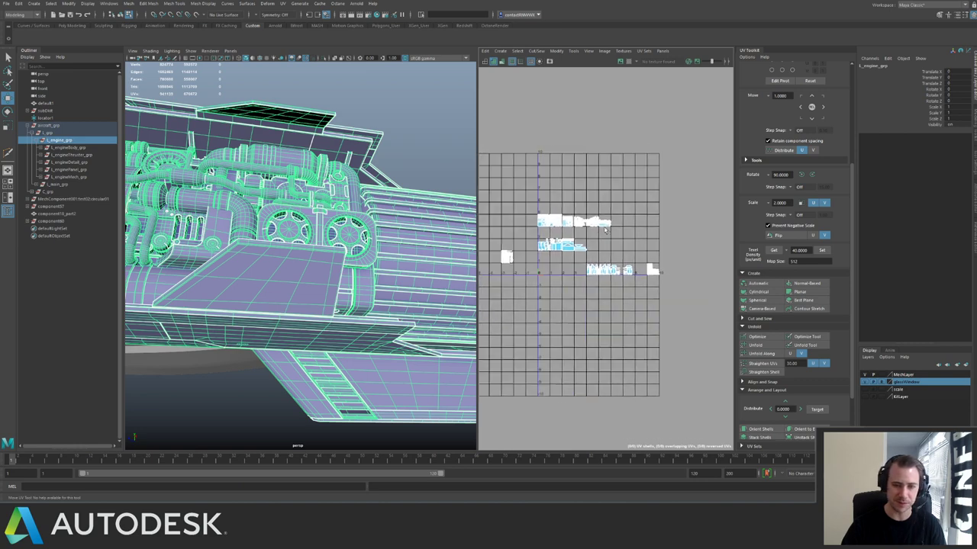
Select L_grp, collapse L_engine_grp and examine the UV tile rows and stray shells of the whole left side.
click(48, 133)
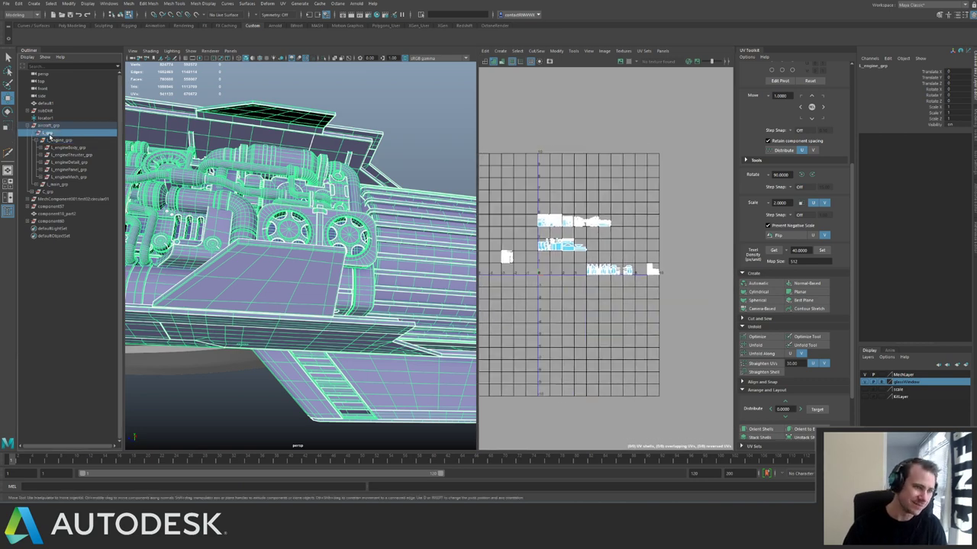
click(38, 141)
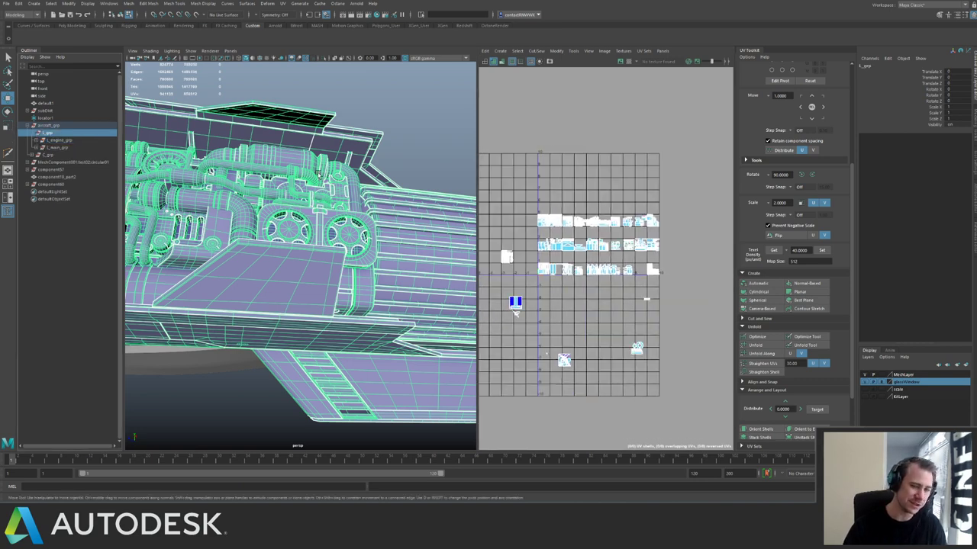
scroll(516, 313, up, 5)
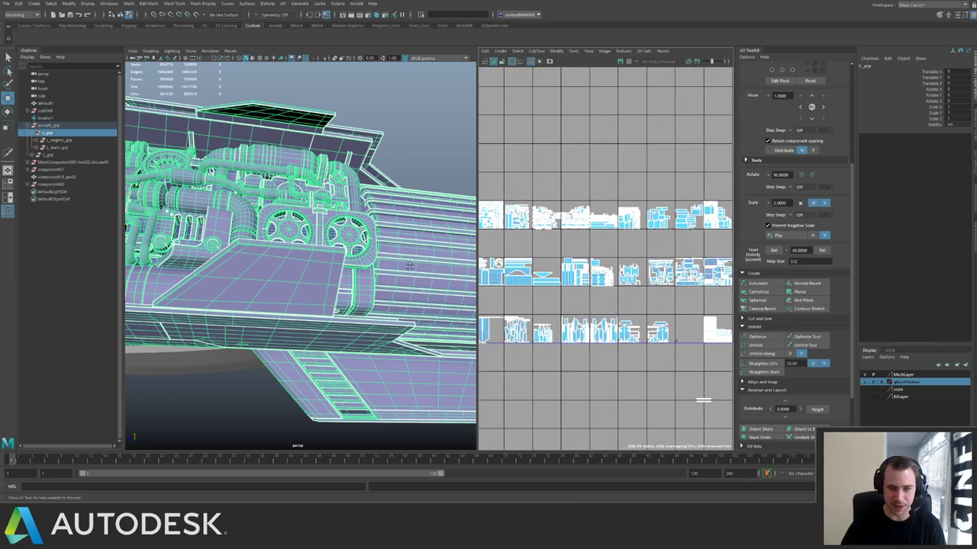
alt+middle_drag(410, 267, 354, 272)
scroll(590, 245, up, 3)
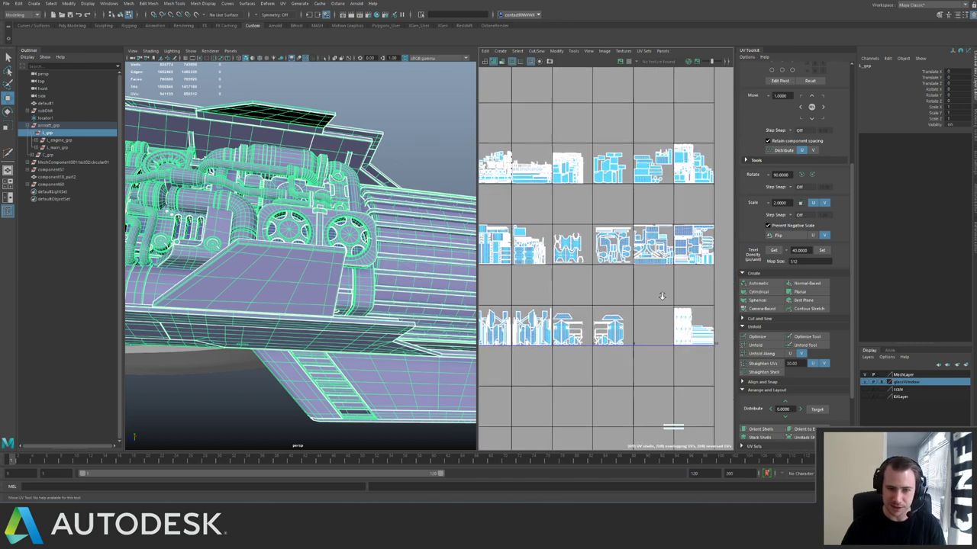
alt+middle_drag(566, 252, 462, 251)
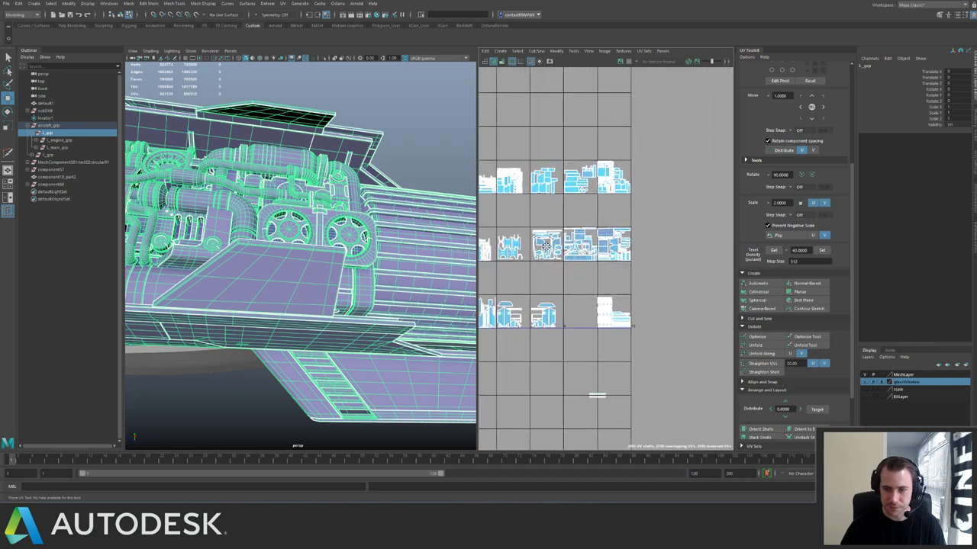
alt+middle_drag(611, 219, 668, 225)
alt+middle_drag(494, 216, 598, 248)
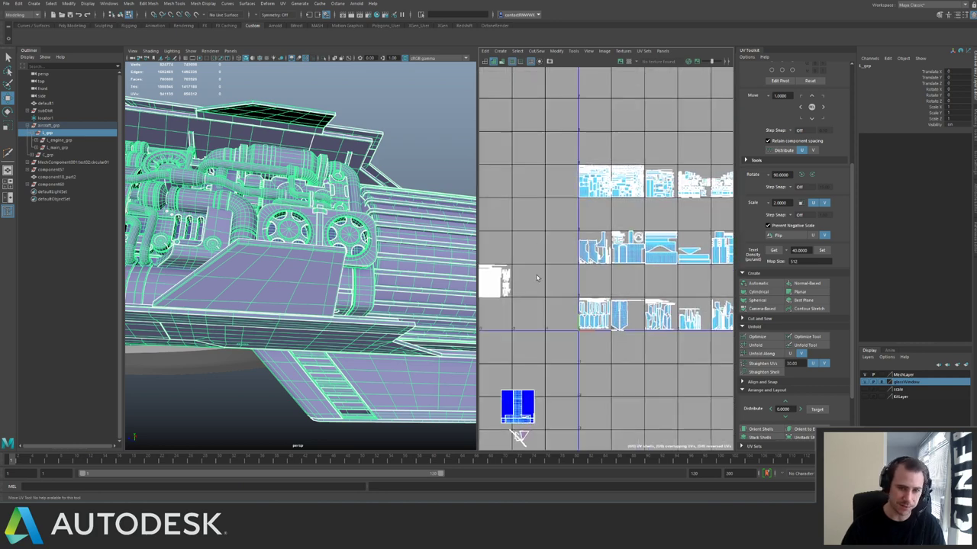
Select the stray detail shell tile beside the UV grid's origin and move it three tiles over and five tiles up, above the packed rows.
alt+right_drag(539, 279, 511, 214)
alt+middle_drag(577, 250, 552, 261)
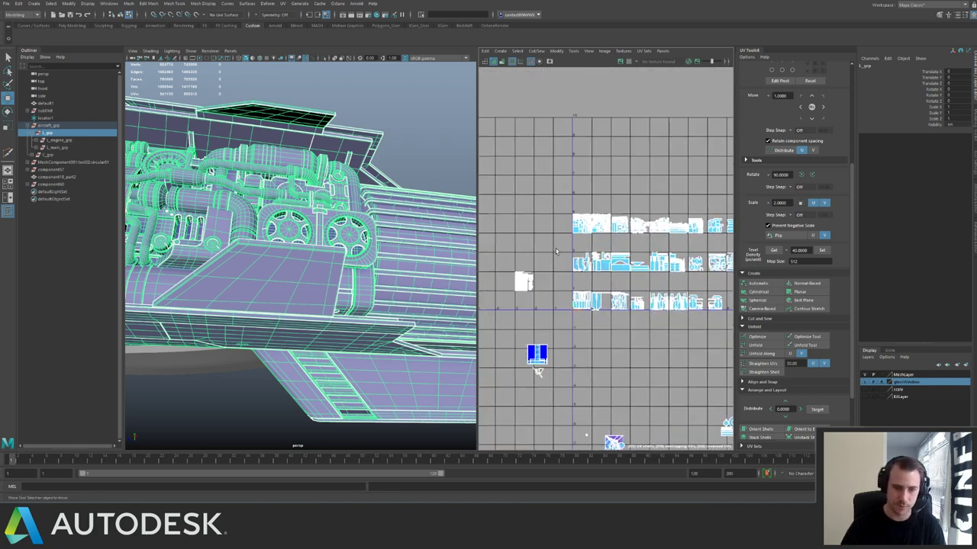
key(F12)
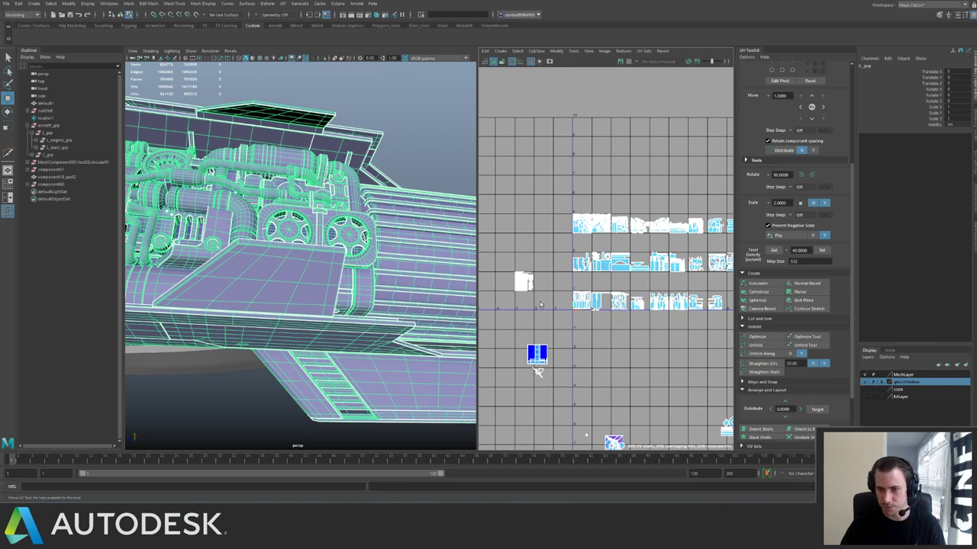
drag(538, 306, 538, 307)
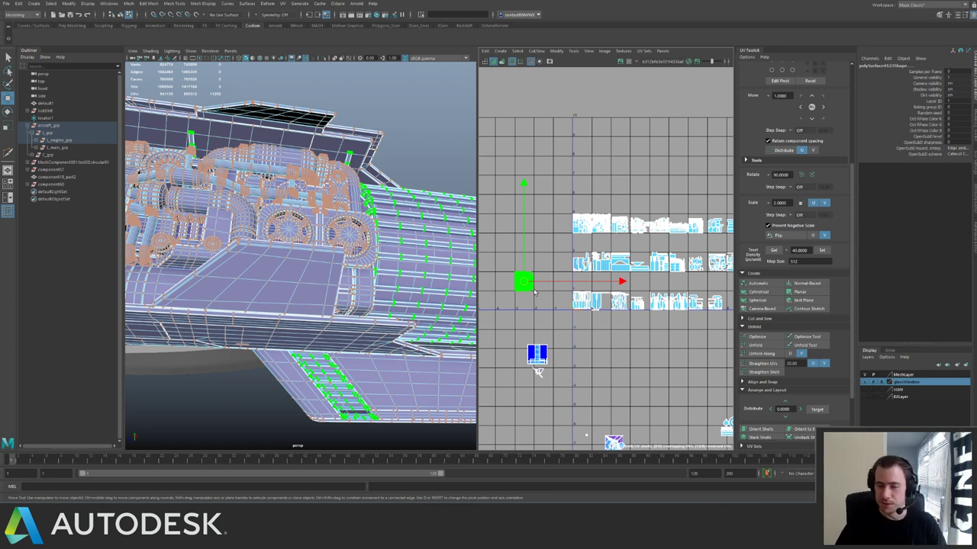
key(Up)
key(Up)
key(Up)
key(Up)
key(Right)
key(Right)
key(Right)
key(Up)
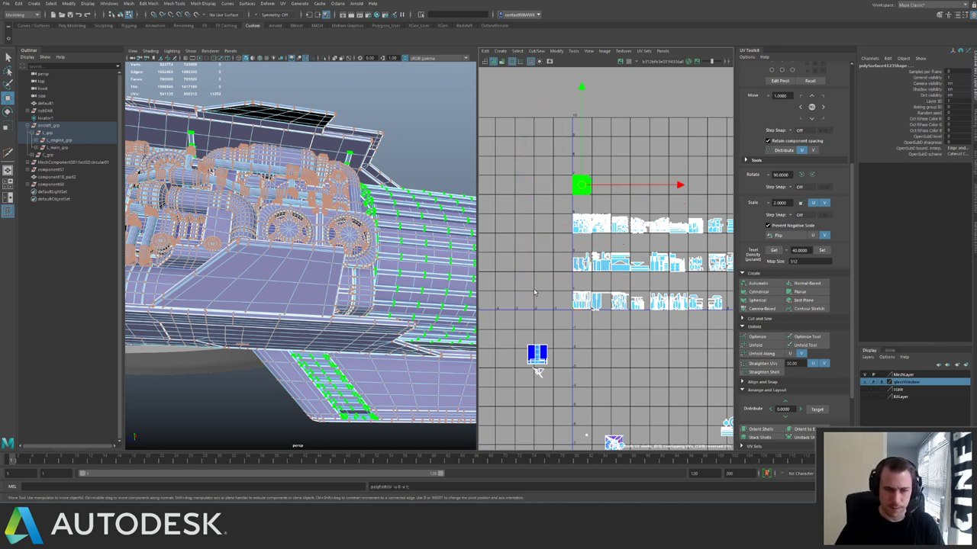
Return from UV editing to object selection, clear the selection and save the scene.
alt+drag(284, 166, 277, 191)
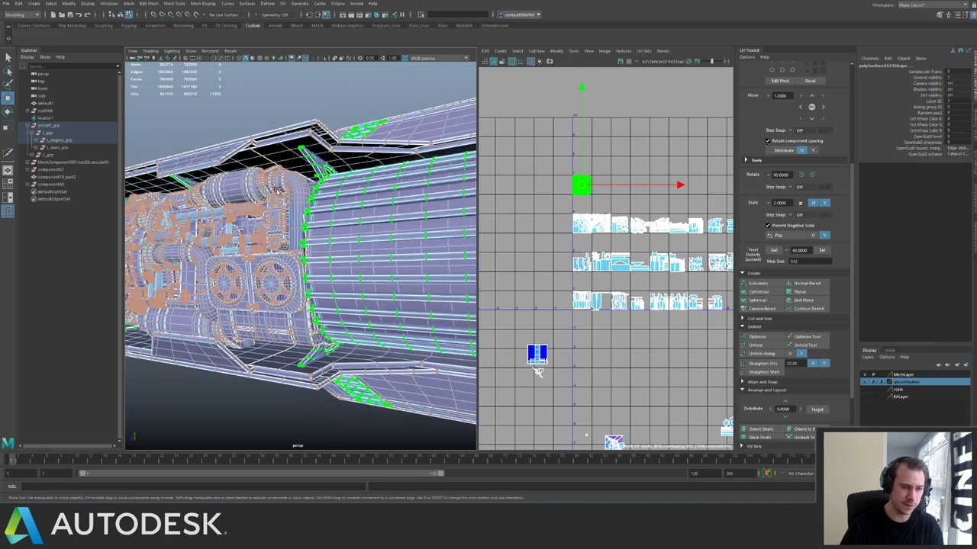
click(315, 149)
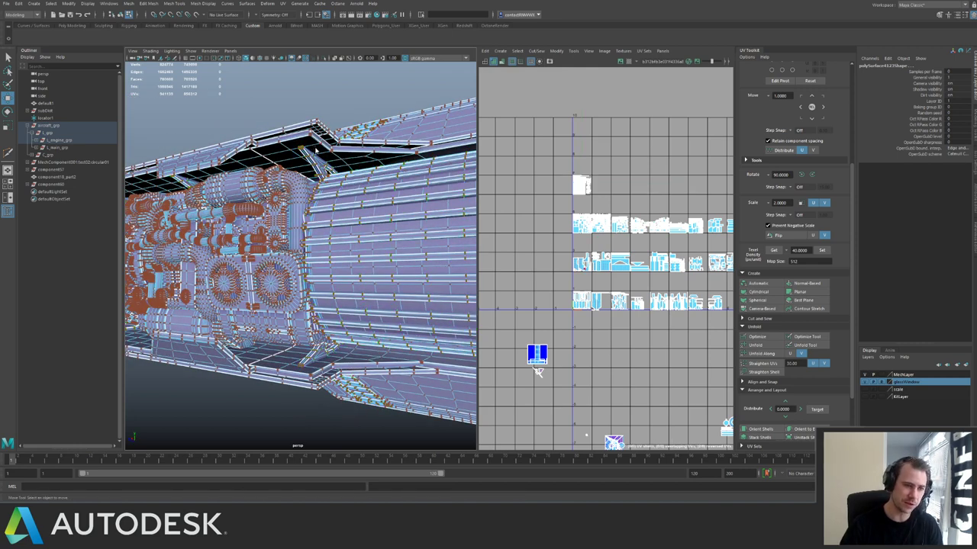
right_drag(315, 149, 329, 136)
click(333, 114)
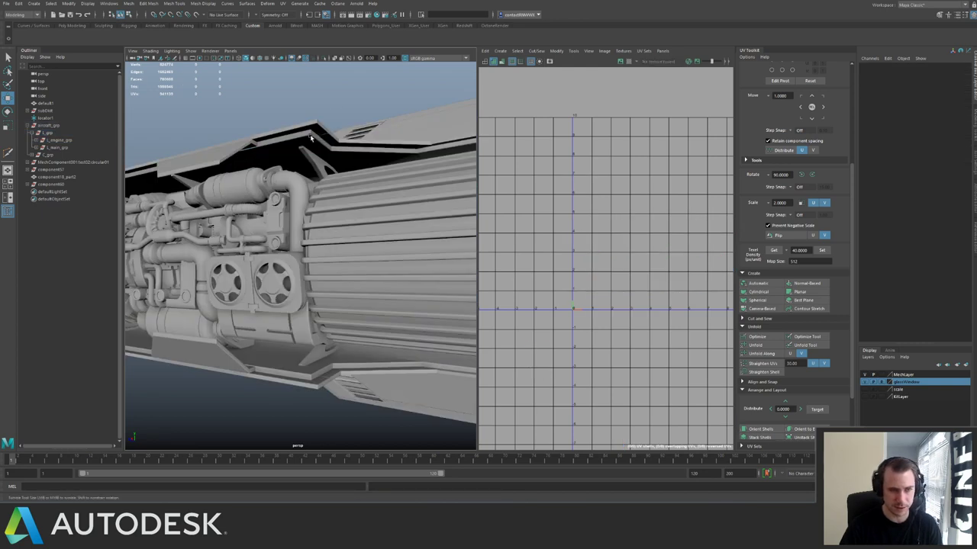
alt+drag(333, 116, 303, 143)
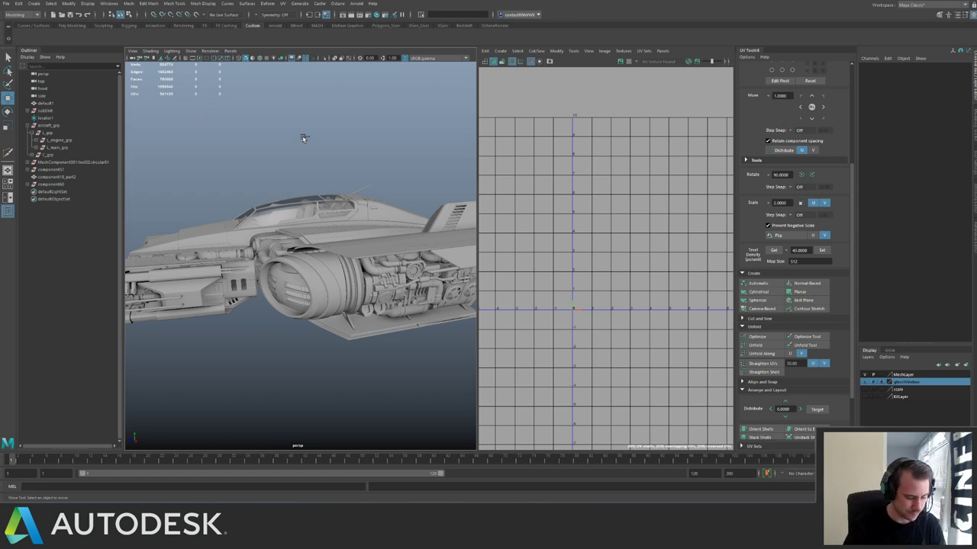
key(ctrl+s)
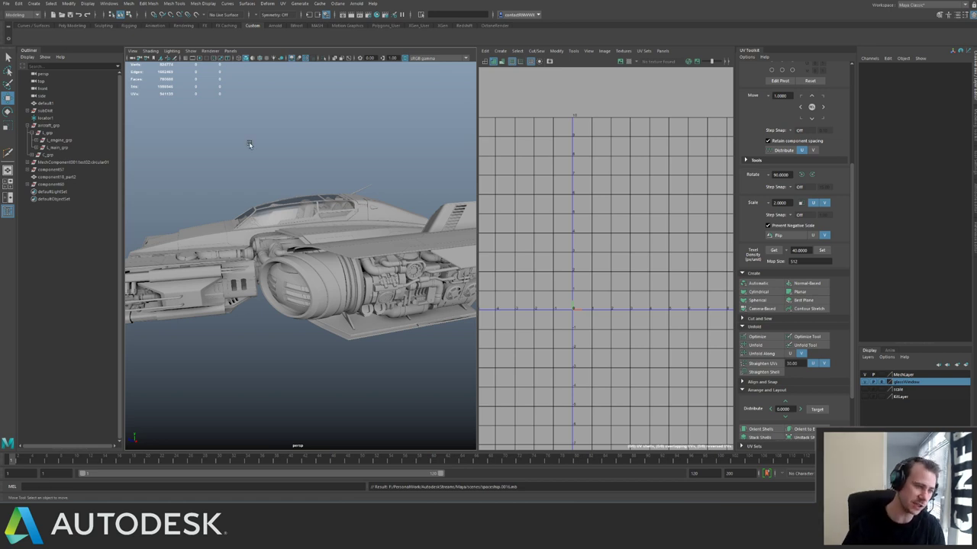
Select the four loose components outside aircraft_grp and examine their UVs and their locations on the ship.
alt+drag(255, 233, 192, 185)
click(55, 163)
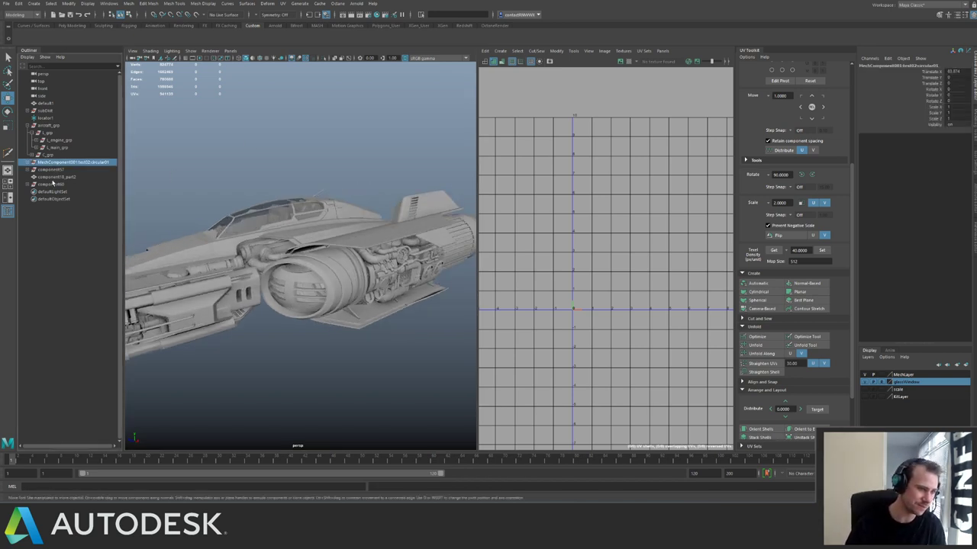
ctrl+click(54, 185)
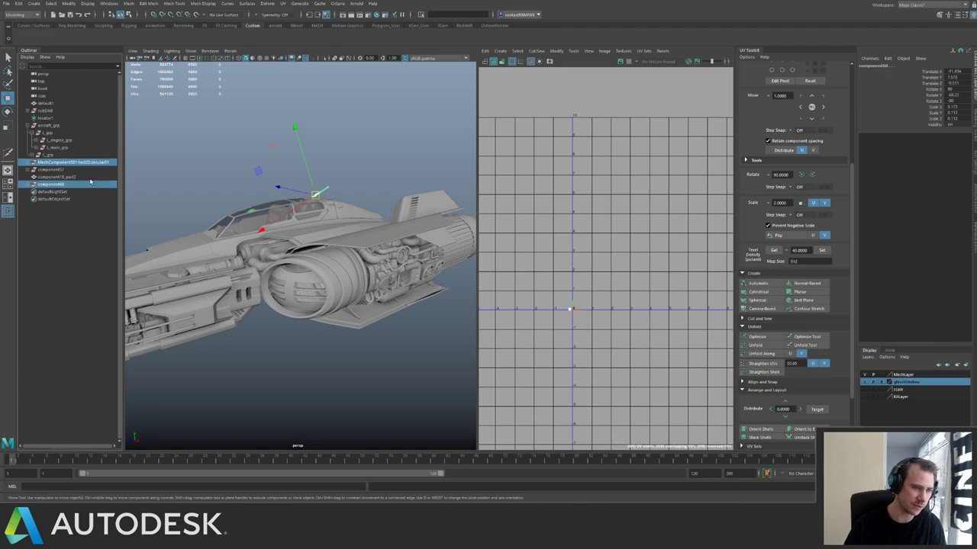
click(74, 163)
shift+click(61, 185)
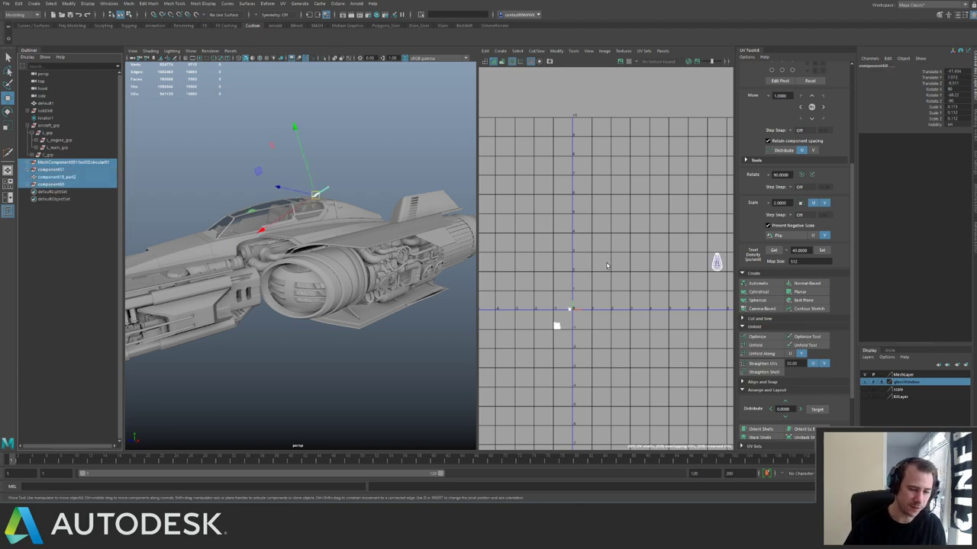
alt+middle_drag(607, 266, 558, 237)
alt+right_drag(591, 288, 613, 344)
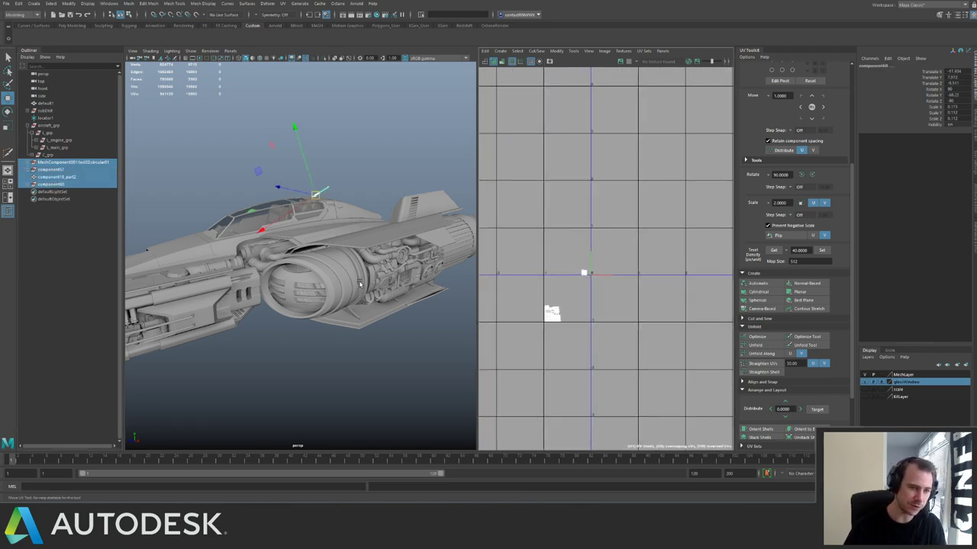
mouse_move(359, 284)
alt+mouse_down()
mouse_move(362, 270)
mouse_move(345, 281)
alt+mouse_up()
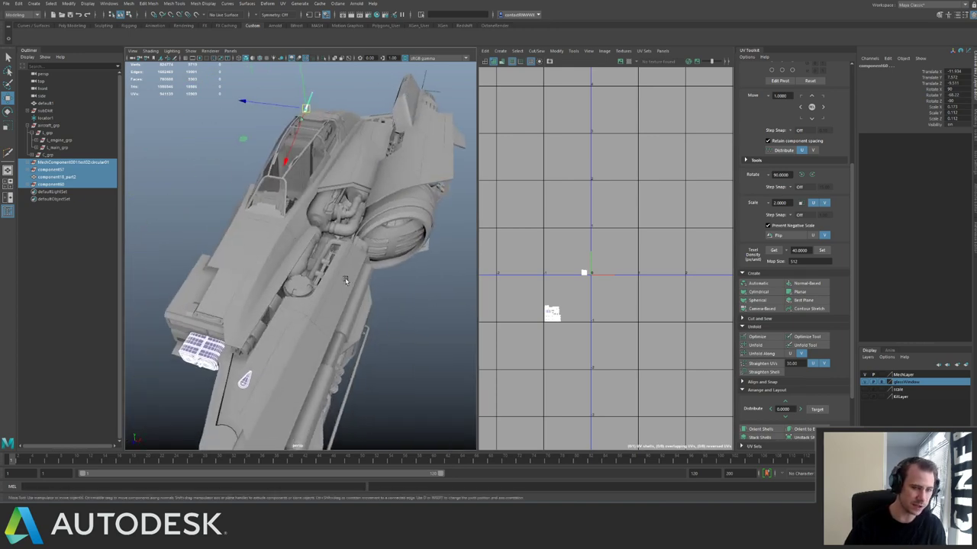
Expand C_grp and check which parts of the ship's nose belong to component57.
click(33, 155)
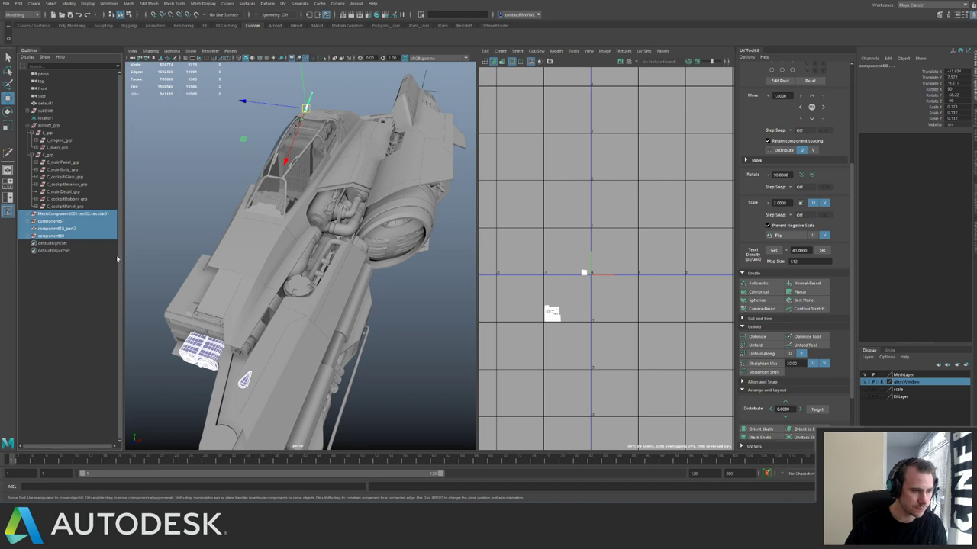
click(184, 328)
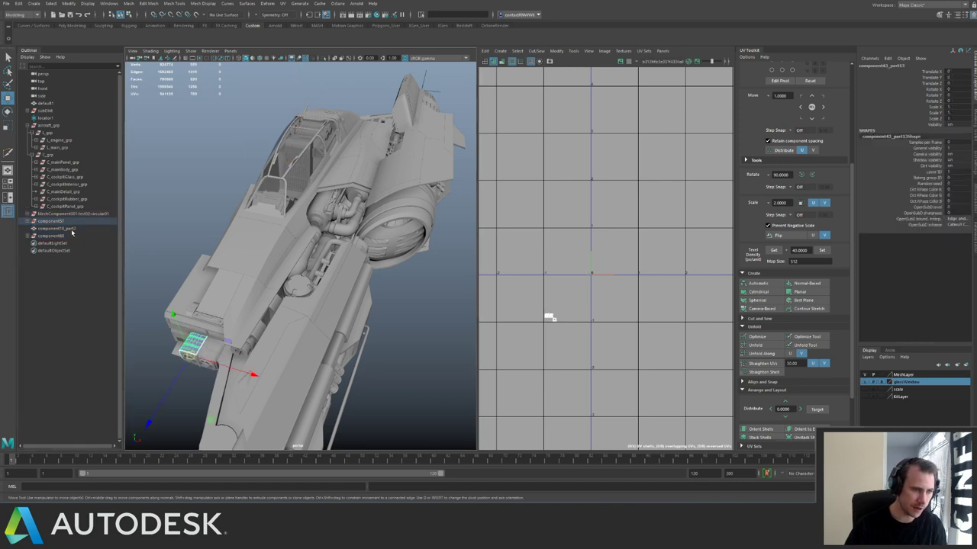
click(76, 221)
click(214, 322)
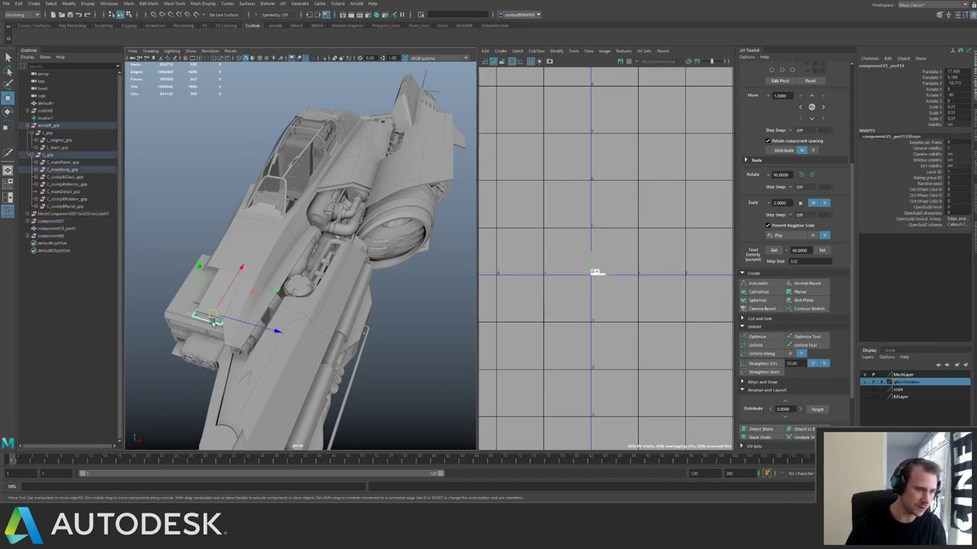
click(59, 222)
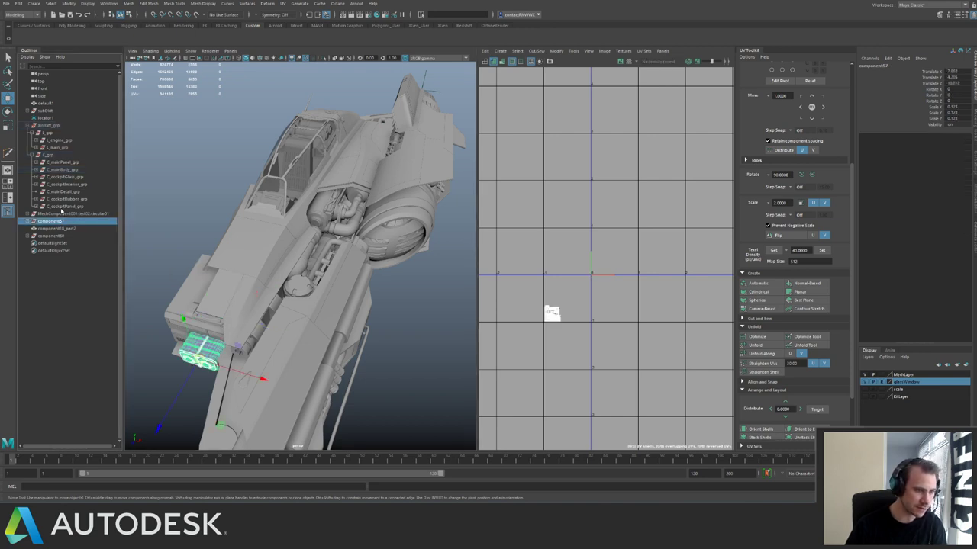
Inspect C_mainDetail_grp in isolation and parent component57, the twin-fan nose vent, under it.
click(66, 191)
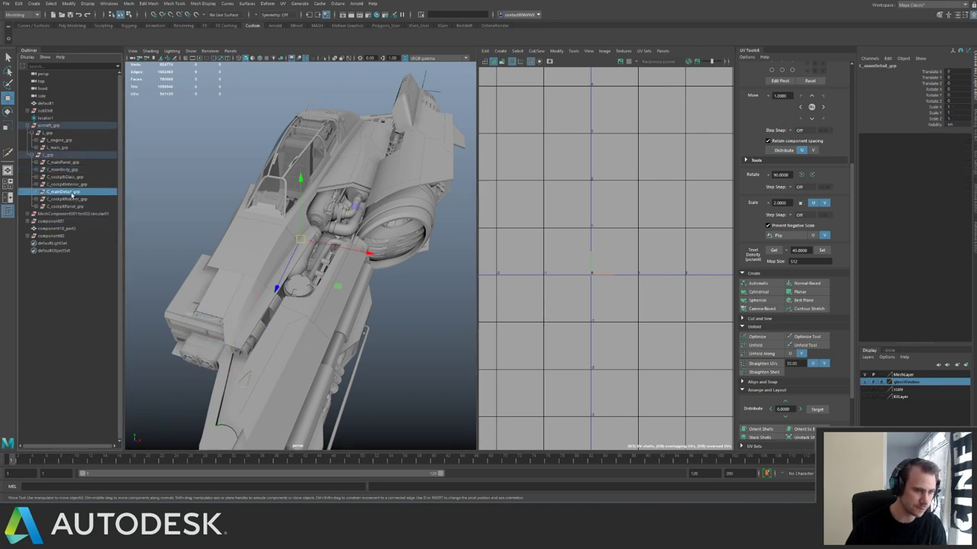
alt+drag(235, 239, 339, 217)
key(ctrl+1)
key(ctrl+1)
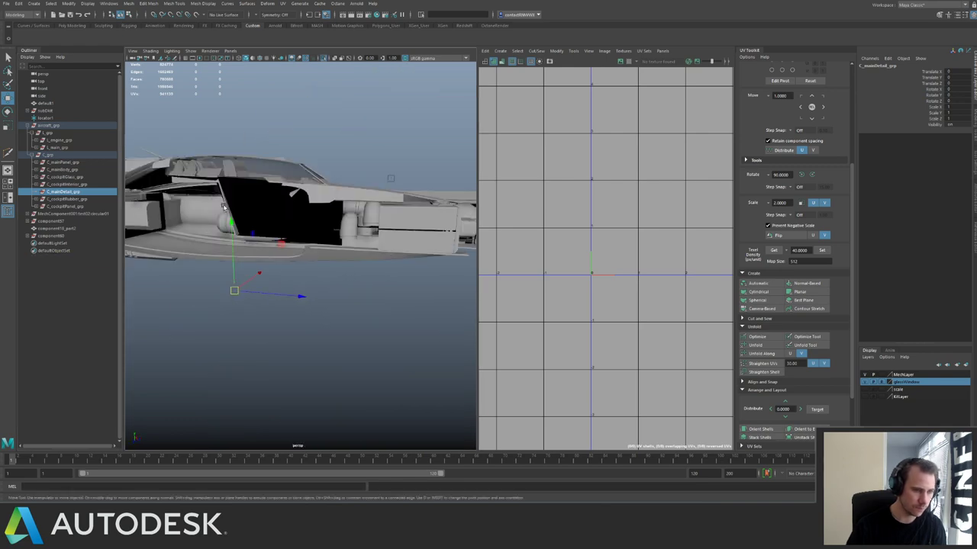
click(53, 221)
key(f)
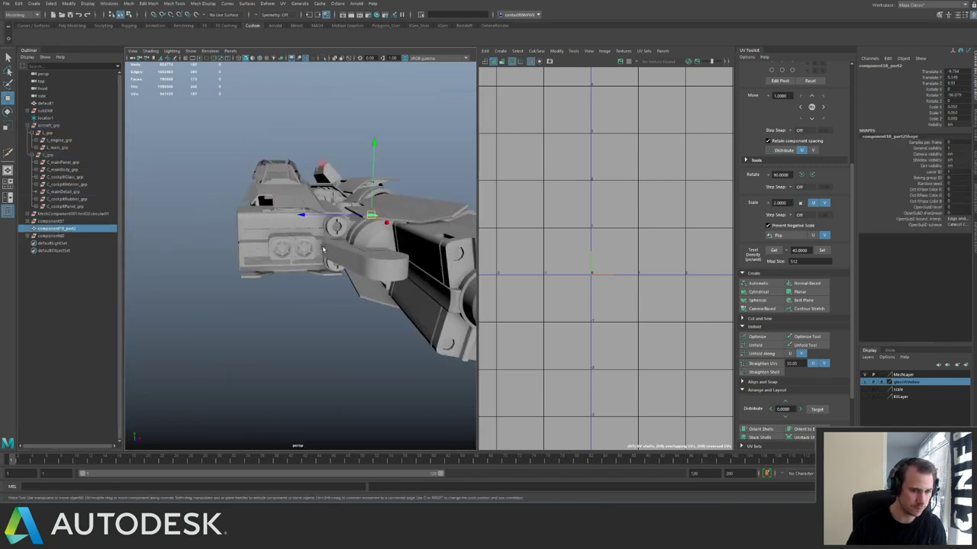
click(50, 221)
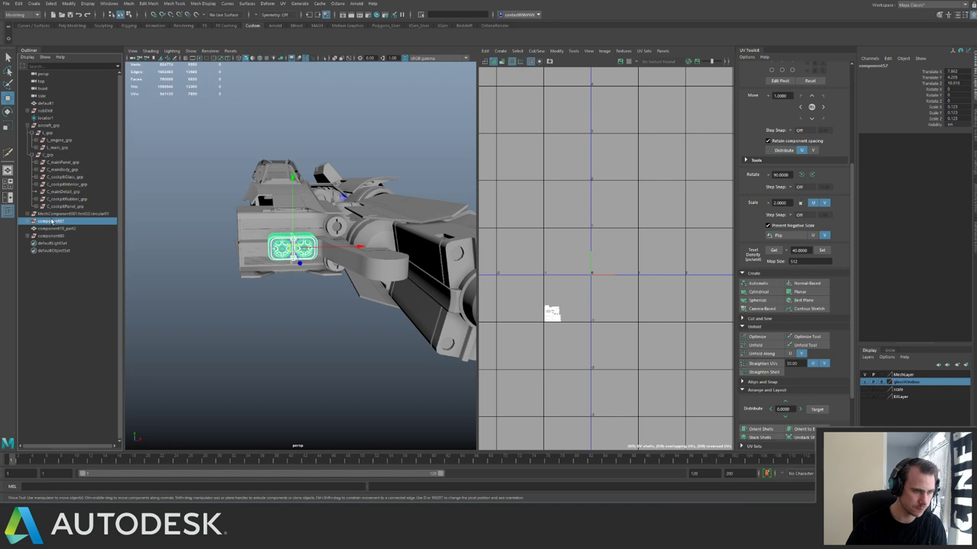
click(66, 192)
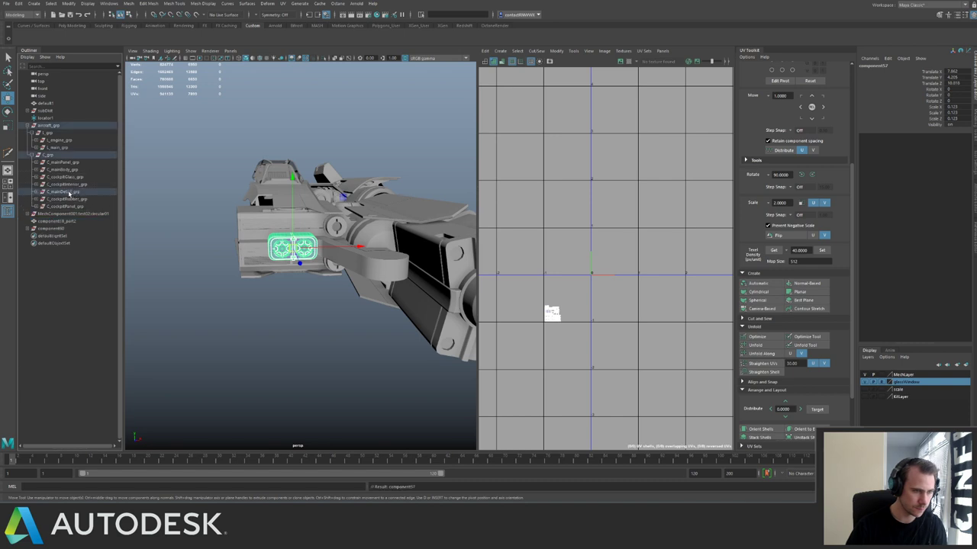
Frame component60 and parent it under C_mainDetail_grp.
click(52, 228)
key(f)
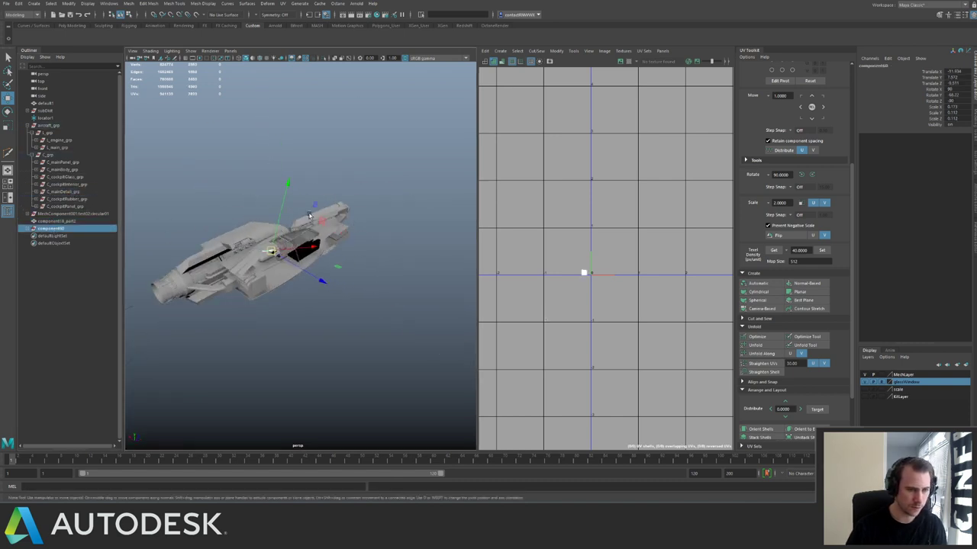
middle_drag(49, 229, 76, 194)
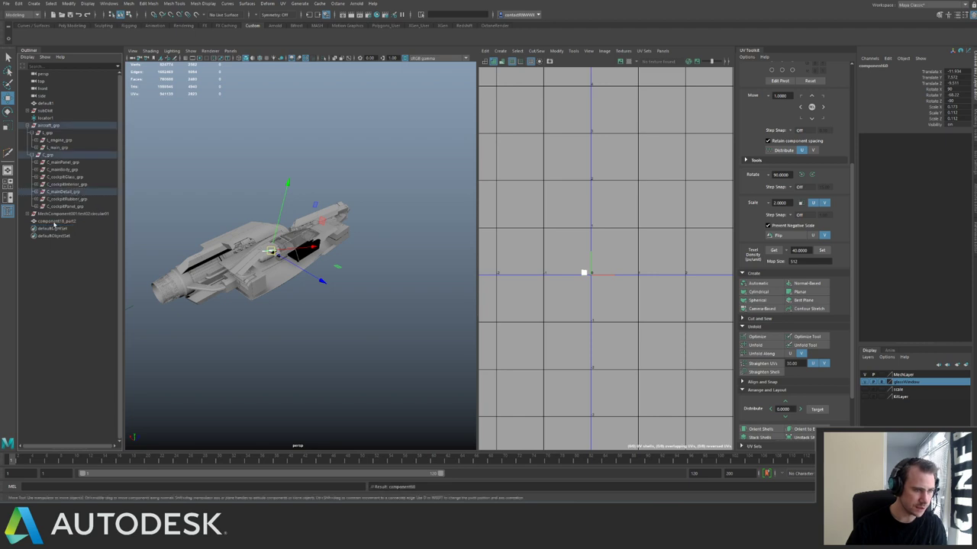
Locate component18_part2 on the left hull and parent it under L_mainDetail_grp inside L_main_grp.
click(55, 221)
key(f)
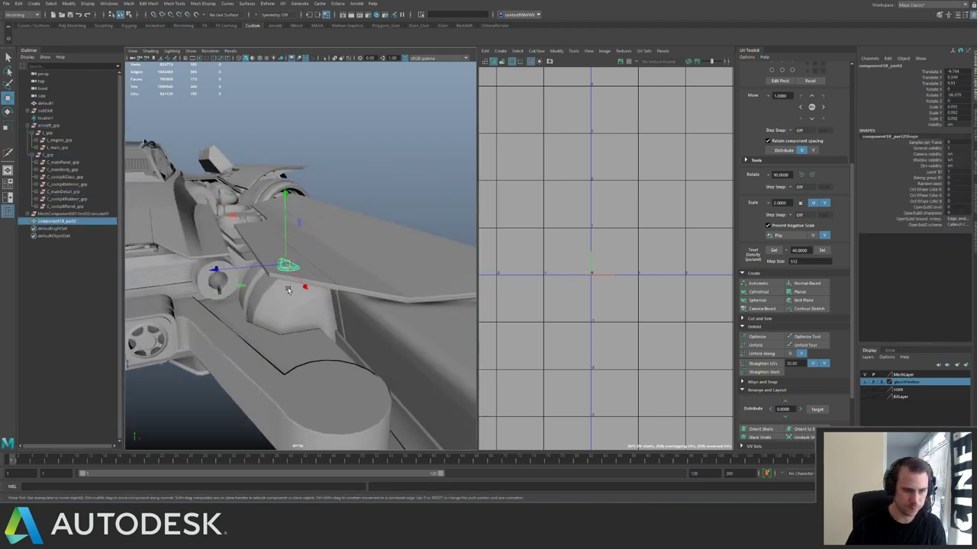
alt+drag(288, 290, 302, 293)
middle_drag(39, 219, 62, 149)
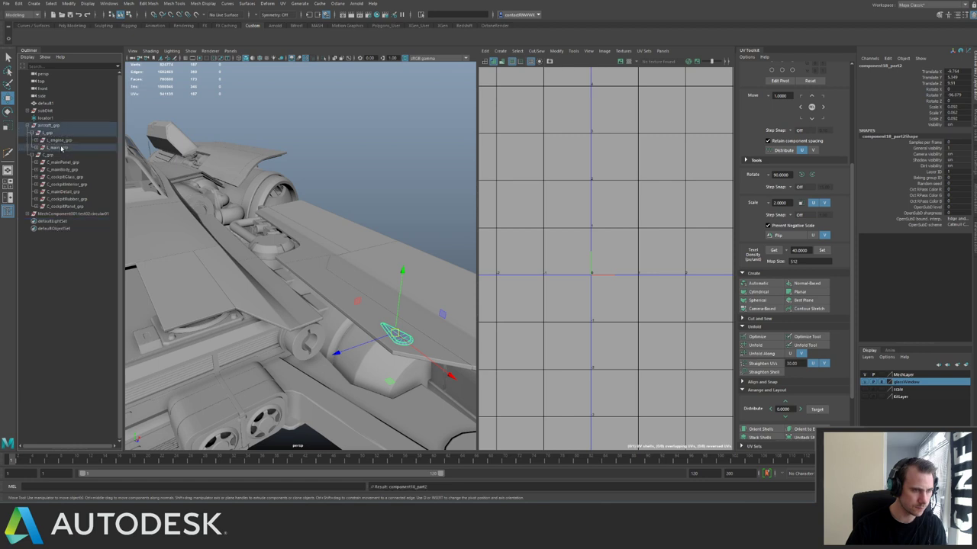
click(37, 147)
middle_drag(71, 201, 63, 171)
Check the leftover MechComponent001 group in isolation for geometry and delete it from the scene.
click(44, 260)
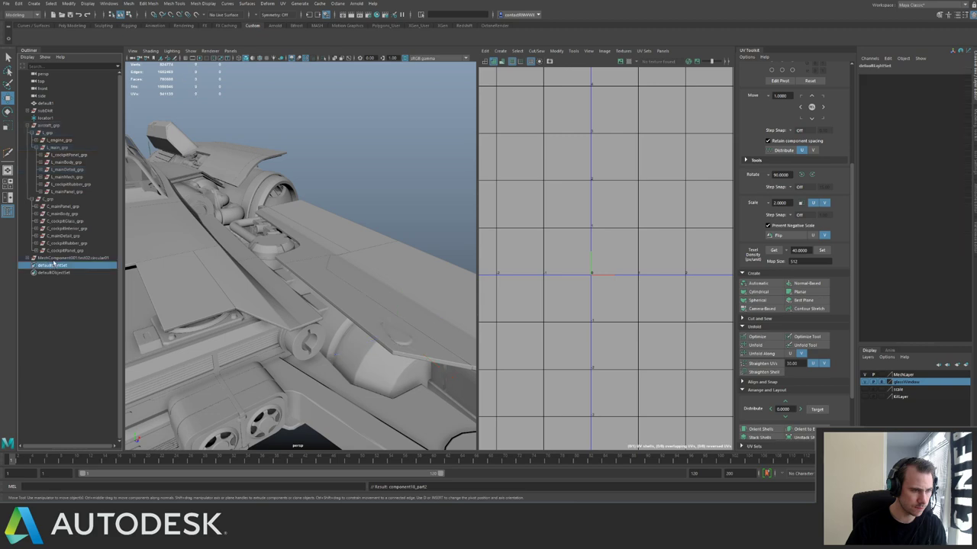
key(f)
alt+drag(445, 216, 331, 228)
key(ctrl+1)
key(ctrl+1)
alt+right_drag(334, 227, 218, 222)
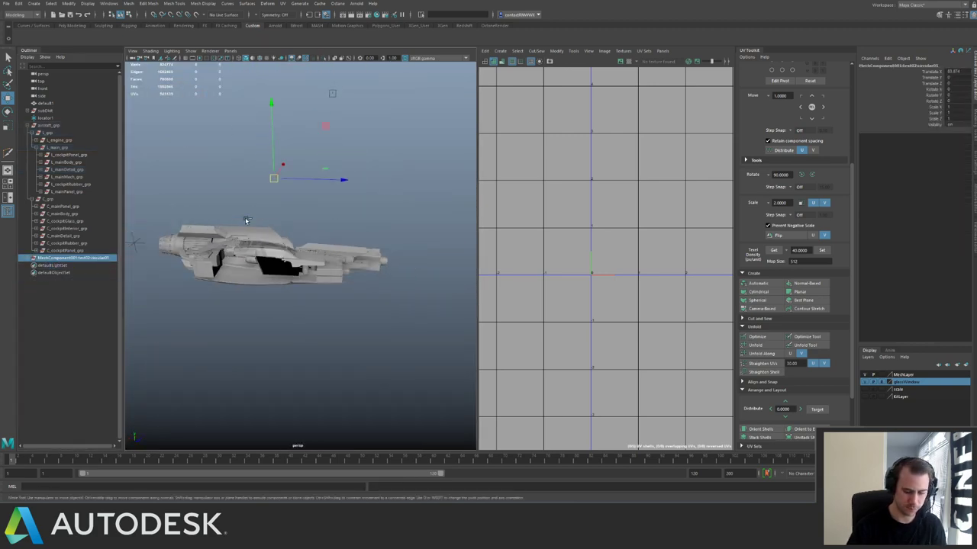
click(245, 220)
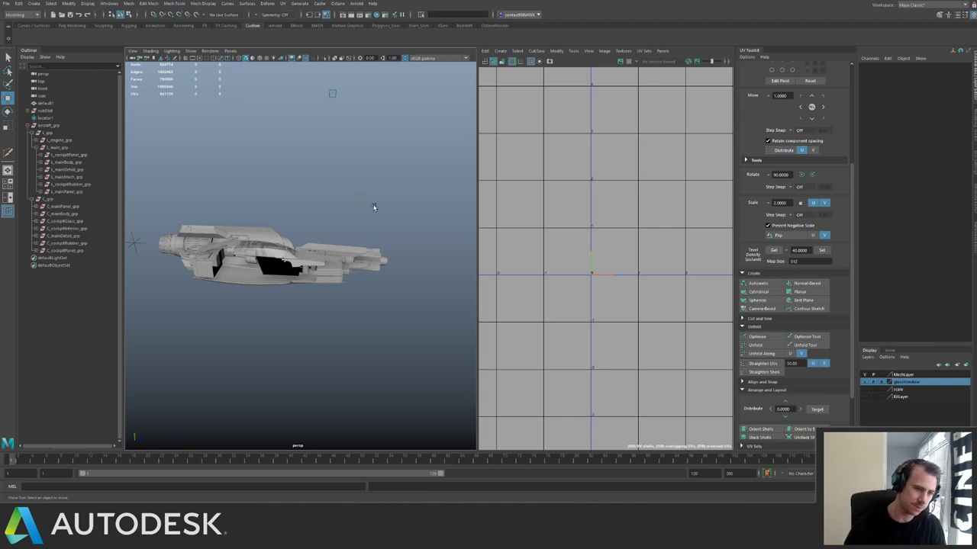
Examine the left engine up close and select the brackets around its opening to check their group.
alt+drag(373, 206, 196, 211)
alt+right_drag(196, 211, 321, 272)
alt+drag(320, 272, 259, 213)
alt+right_drag(259, 214, 369, 283)
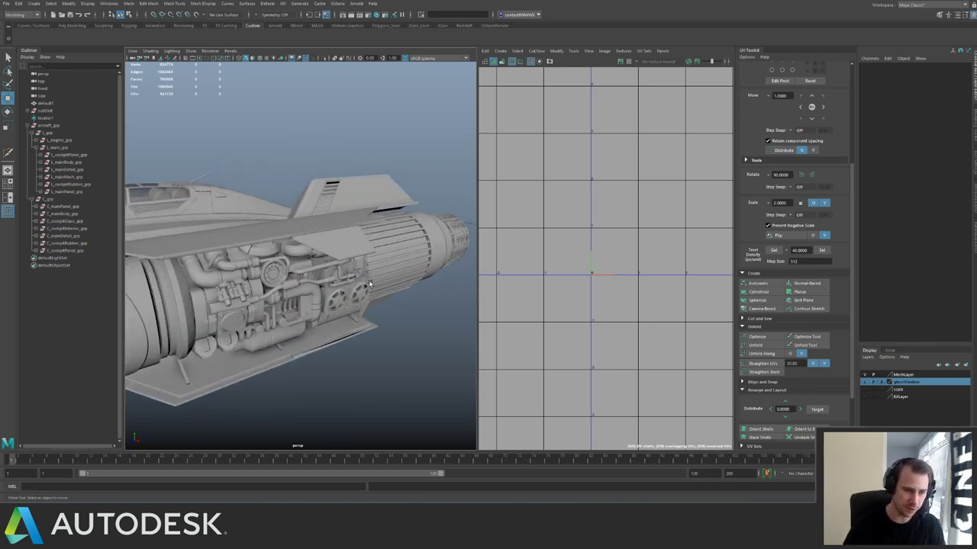
alt+drag(369, 283, 375, 250)
click(359, 257)
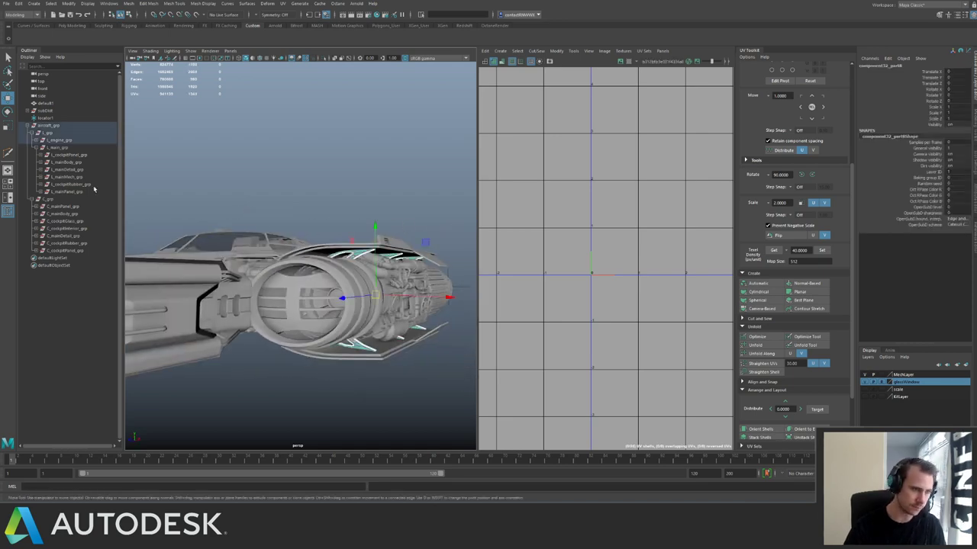
Select L_cockpitPanel_grp and L_mainBody_grp in turn and examine where their UV tiles lie in the grid.
click(70, 155)
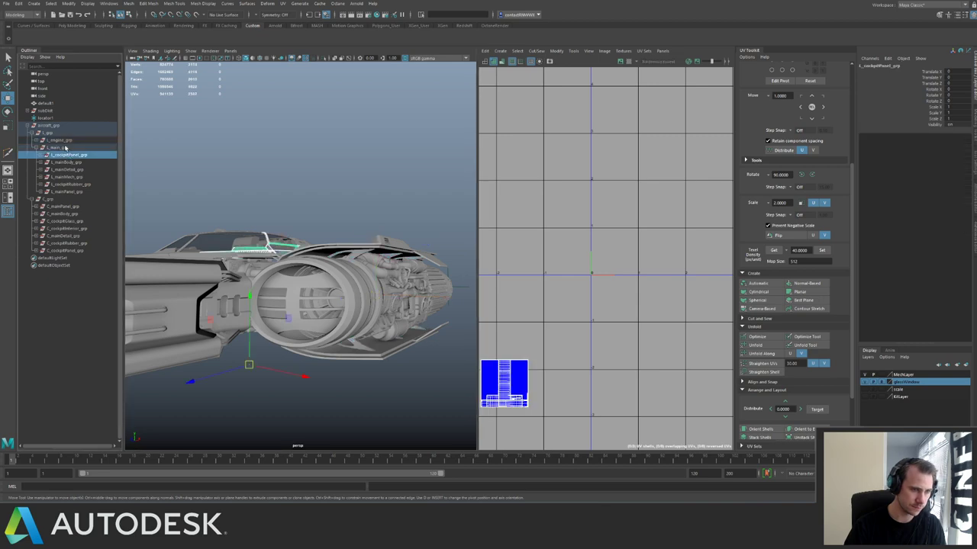
alt+drag(294, 210, 134, 176)
click(74, 162)
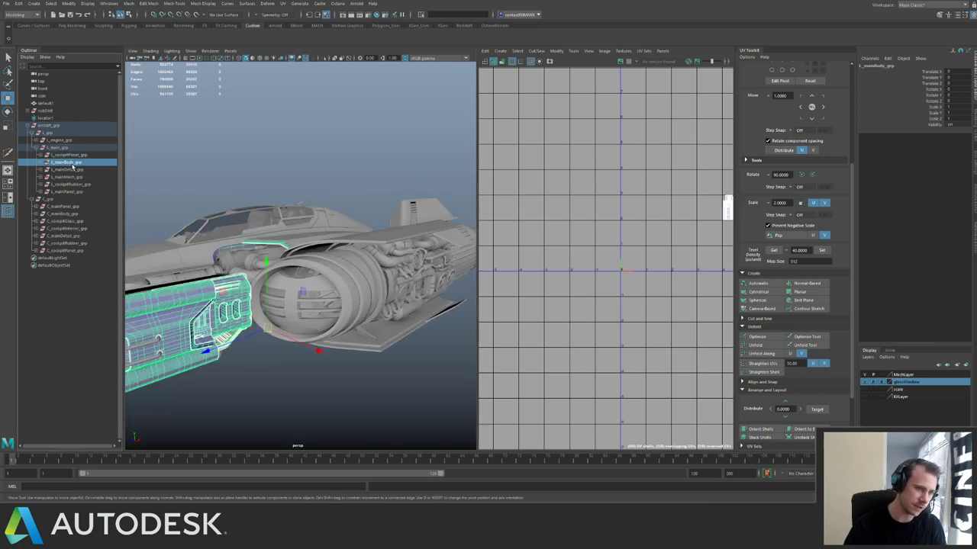
scroll(534, 217, down, 5)
alt+middle_drag(546, 219, 593, 221)
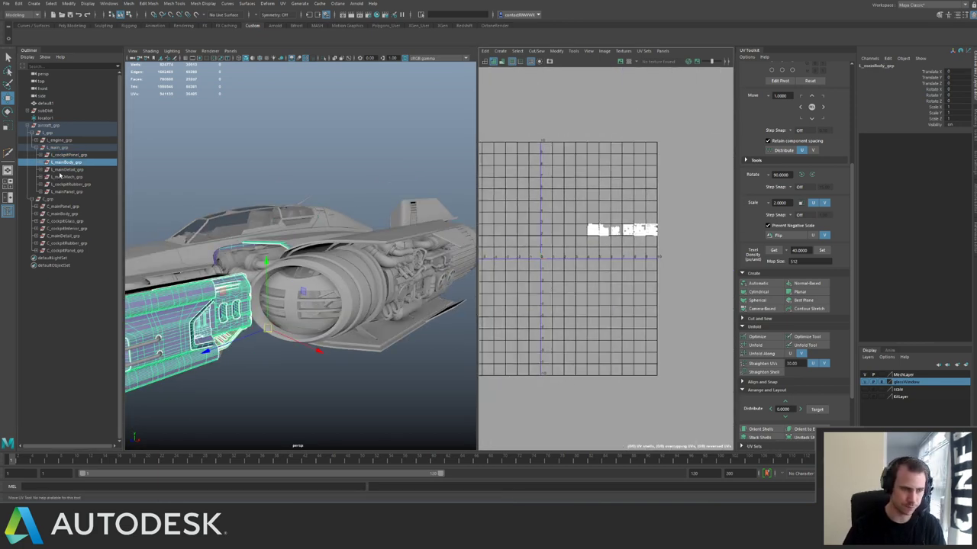
Isolate L_mainDetail_grp, set the small pointed detail's UV shell to a texel density of 40 and move it just below-left of the grid origin.
click(69, 169)
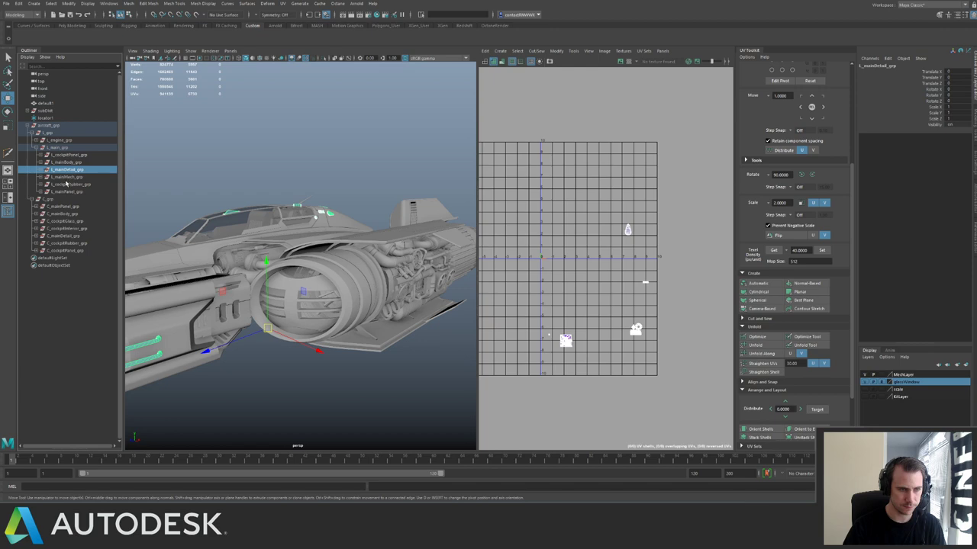
alt+drag(208, 204, 317, 170)
key(ctrl+1)
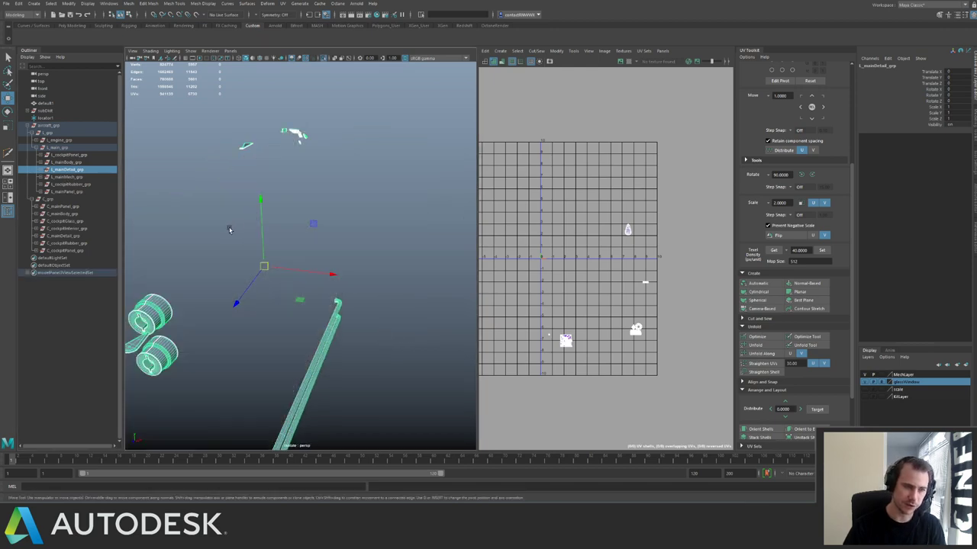
alt+drag(230, 229, 313, 196)
alt+drag(257, 238, 169, 251)
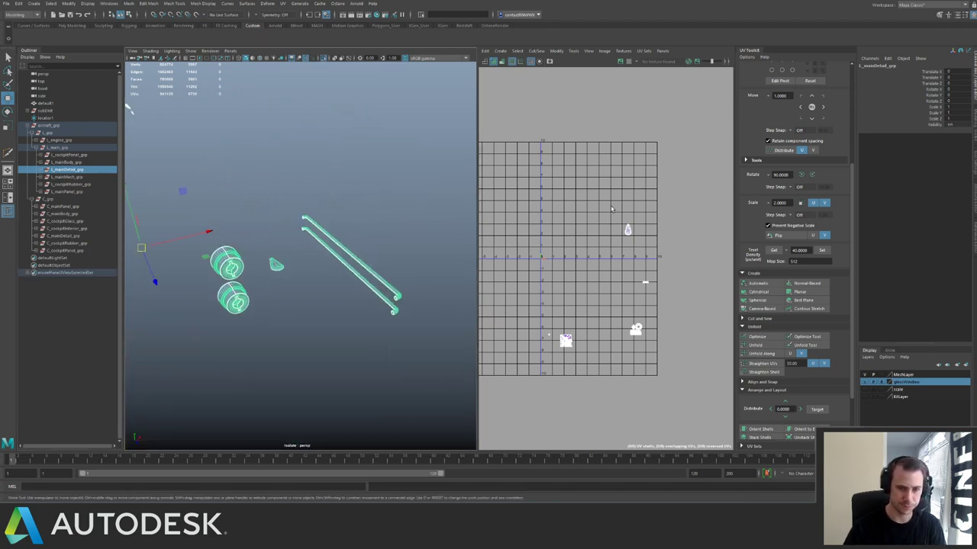
right_drag(611, 209, 627, 224)
click(628, 230)
click(822, 250)
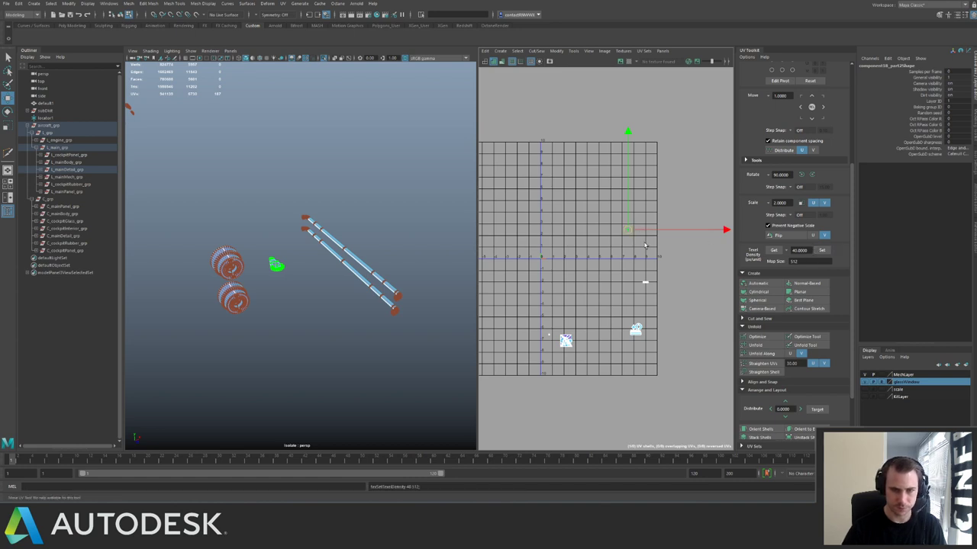
drag(628, 228, 532, 280)
Combine the two long parallel rods into one mesh and parent it under L_mainDetail_grp.
right_drag(333, 226, 368, 212)
right_drag(337, 243, 364, 226)
click(340, 269)
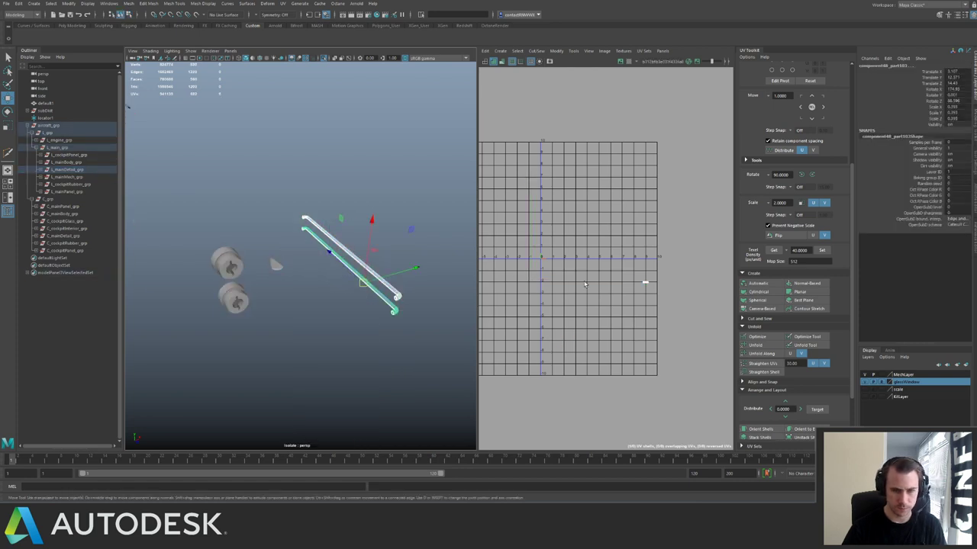
key(space)
drag(280, 261, 300, 288)
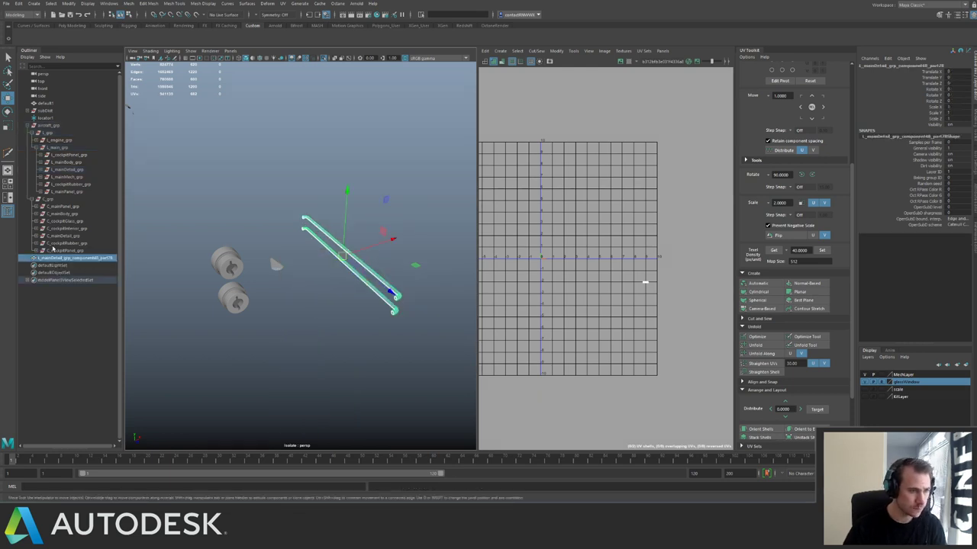
middle_drag(76, 258, 76, 169)
Select all UVs of the combined rods and set their texel density to 40 at map size 512.
scroll(641, 289, up, 1)
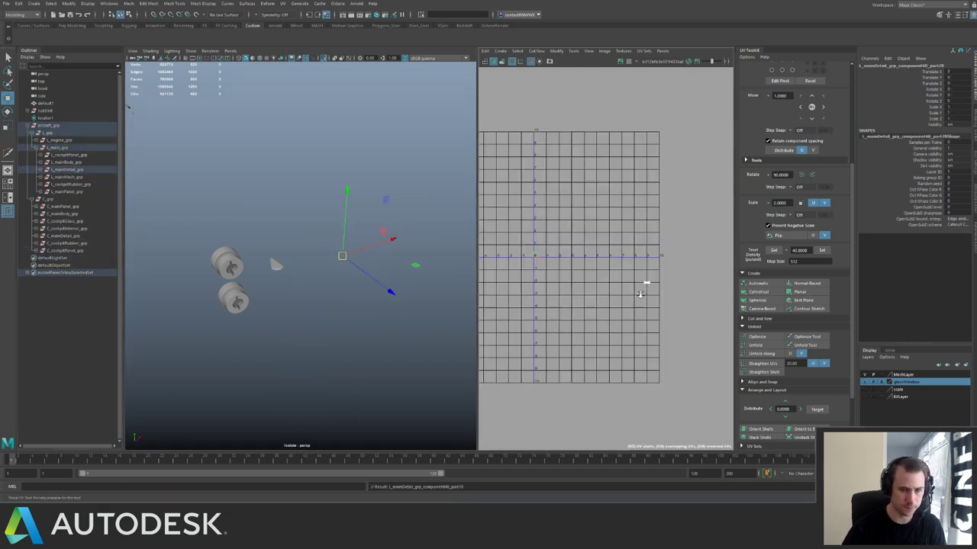
scroll(641, 293, up, 1)
key(F12)
drag(637, 275, 666, 293)
key(f)
scroll(669, 293, down, 4)
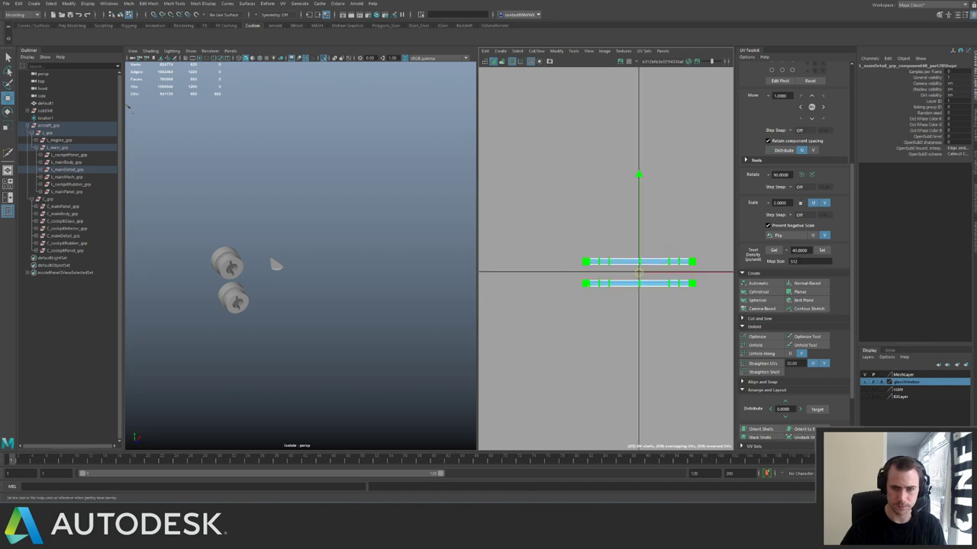
click(824, 251)
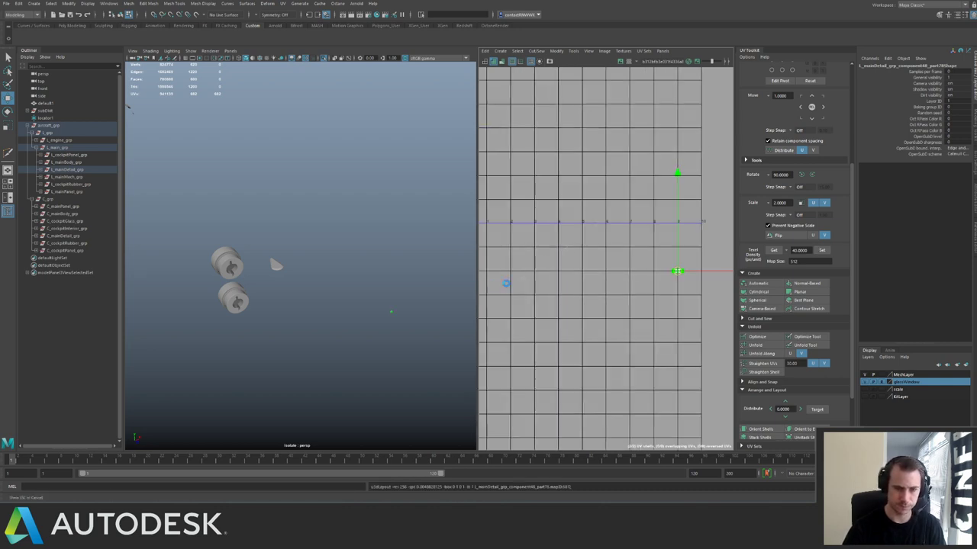
Move the rods' UV shells into the tile directly below the grid origin and show the whole ship again.
alt+middle_drag(568, 238, 602, 237)
scroll(618, 237, down, 3)
drag(531, 206, 576, 235)
key(Down)
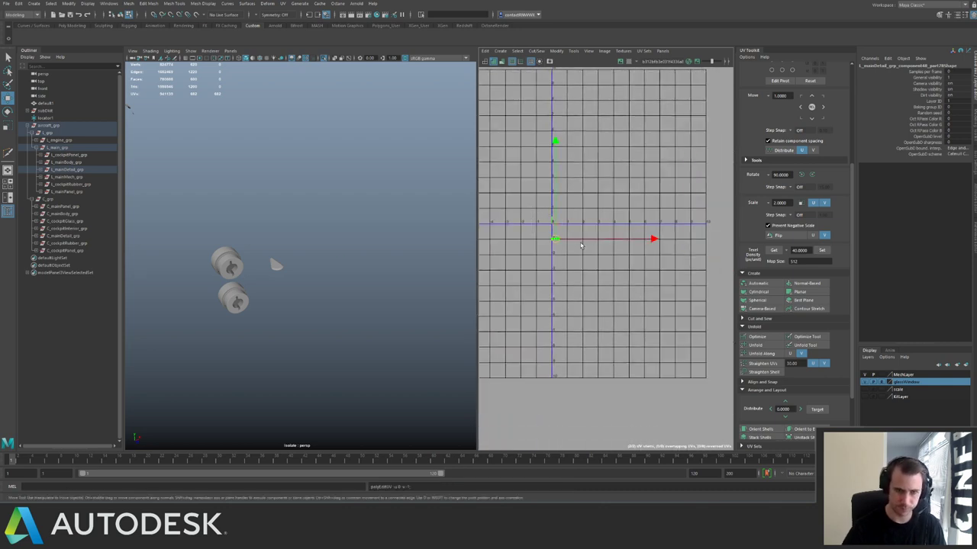
key(ctrl+1)
key(F8)
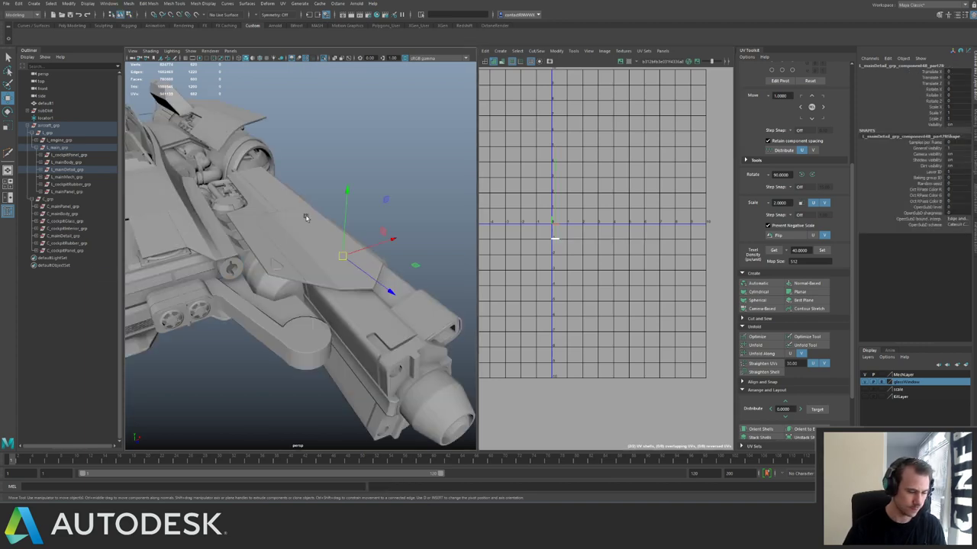
Select L_mainDetail_grp and examine its parts on the hull and around the cockpit.
alt+drag(305, 215, 283, 232)
click(77, 170)
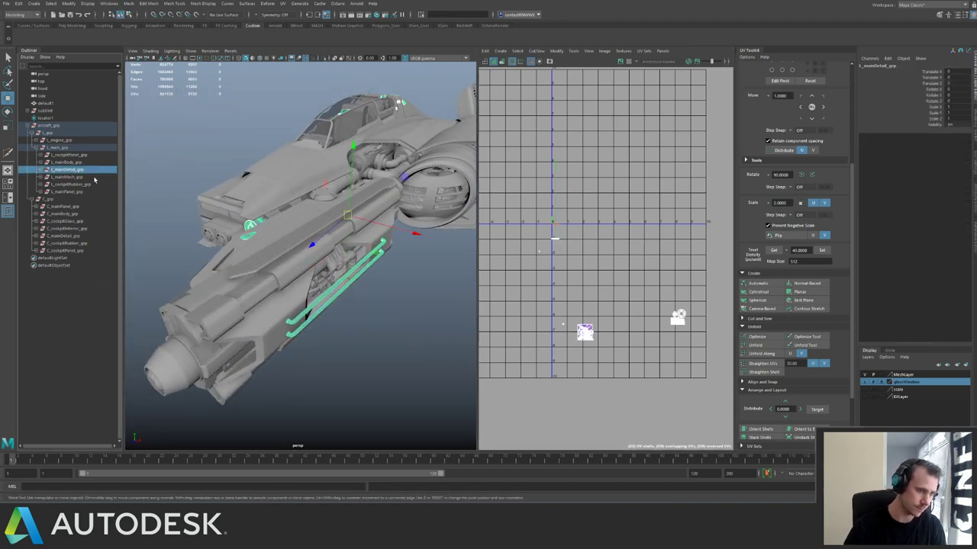
alt+right_drag(302, 217, 310, 255)
alt+drag(268, 244, 210, 205)
alt+right_drag(192, 221, 229, 232)
alt+drag(229, 232, 288, 284)
alt+right_drag(288, 284, 292, 285)
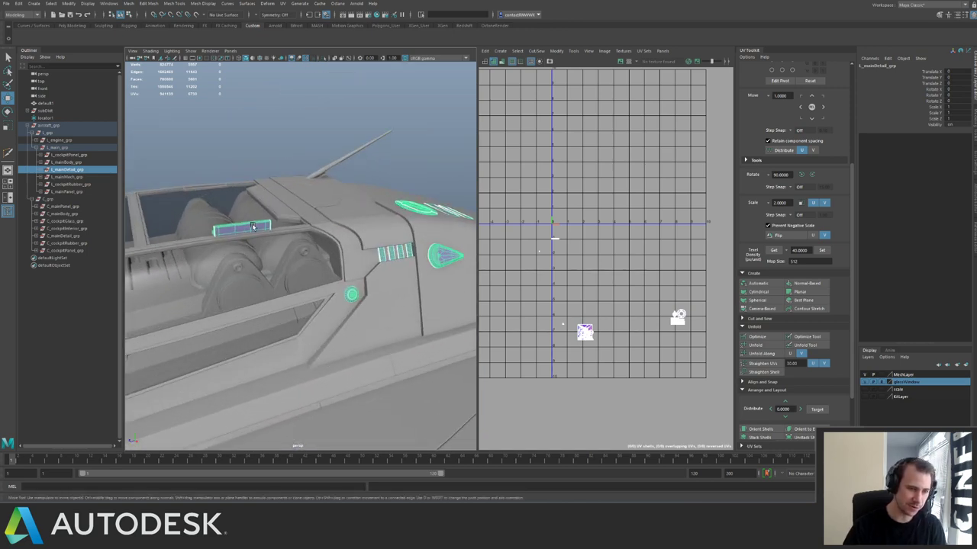
Isolate the L-shaped strip on the cockpit frame and recreate its UVs with an Automatic projection.
click(253, 227)
key(f)
alt+drag(247, 240, 322, 235)
key(ctrl+1)
key(ctrl+1)
key(ctrl+1)
right_drag(596, 332, 595, 358)
key(q)
click(351, 251)
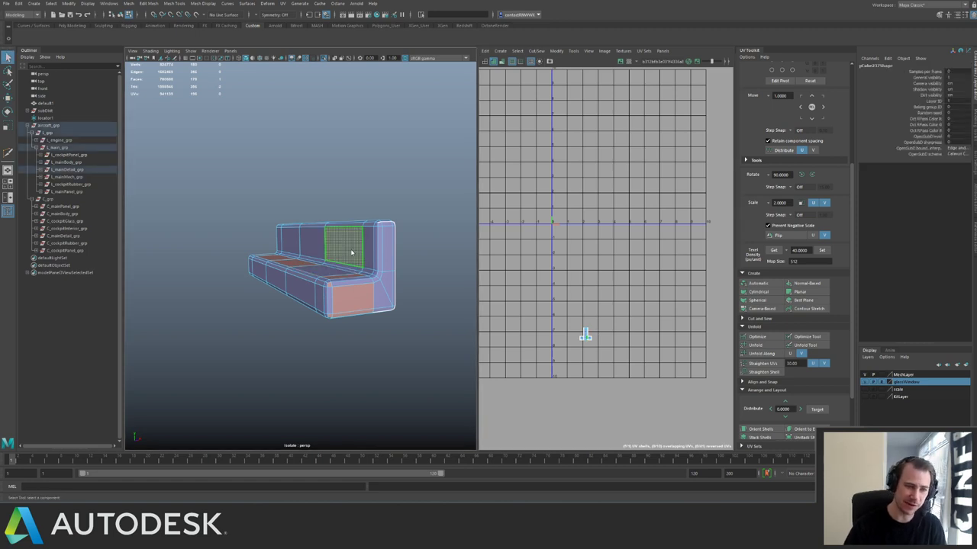
right_drag(351, 251, 365, 246)
click(758, 283)
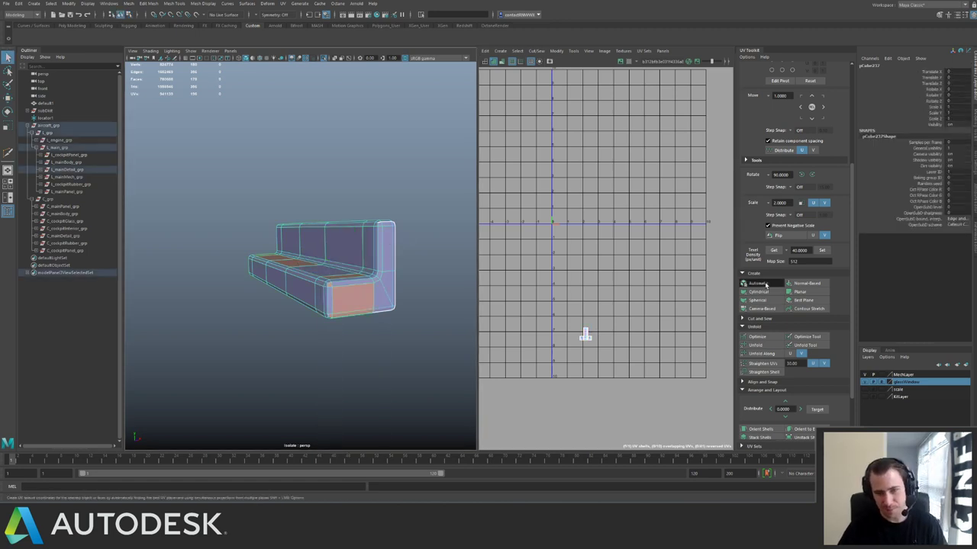
key(f)
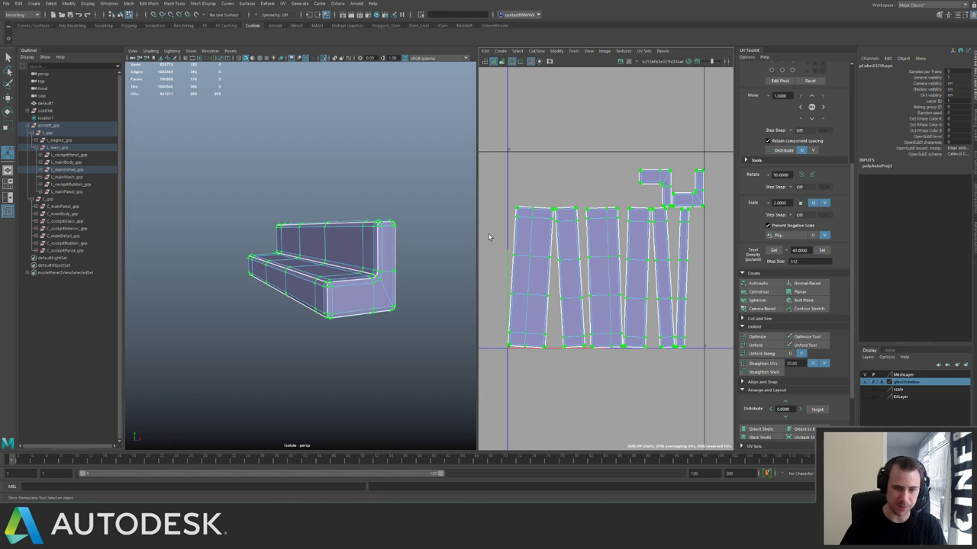
Move and sew the UV shells along the strip's inner corner edge.
alt+drag(320, 267, 362, 298)
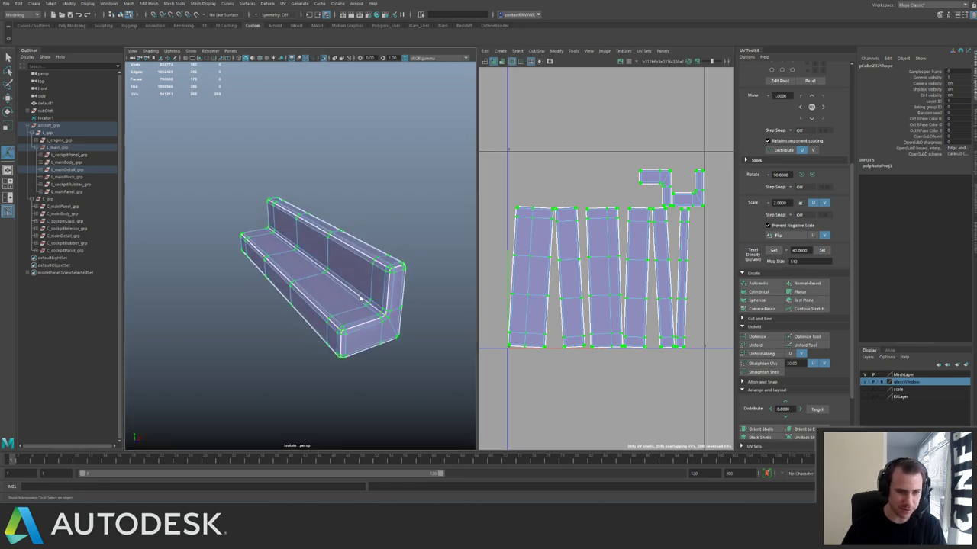
key(F10)
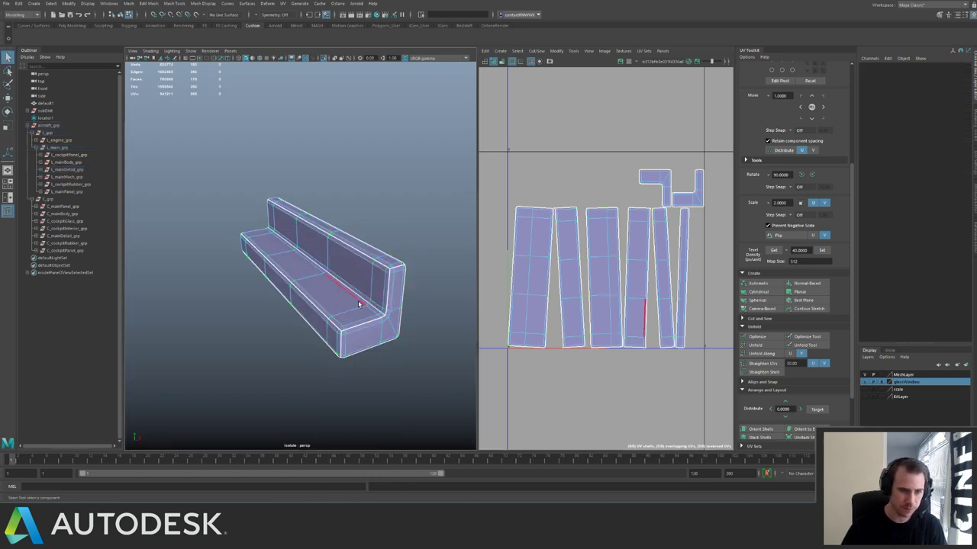
click(360, 299)
alt+drag(360, 281, 336, 311)
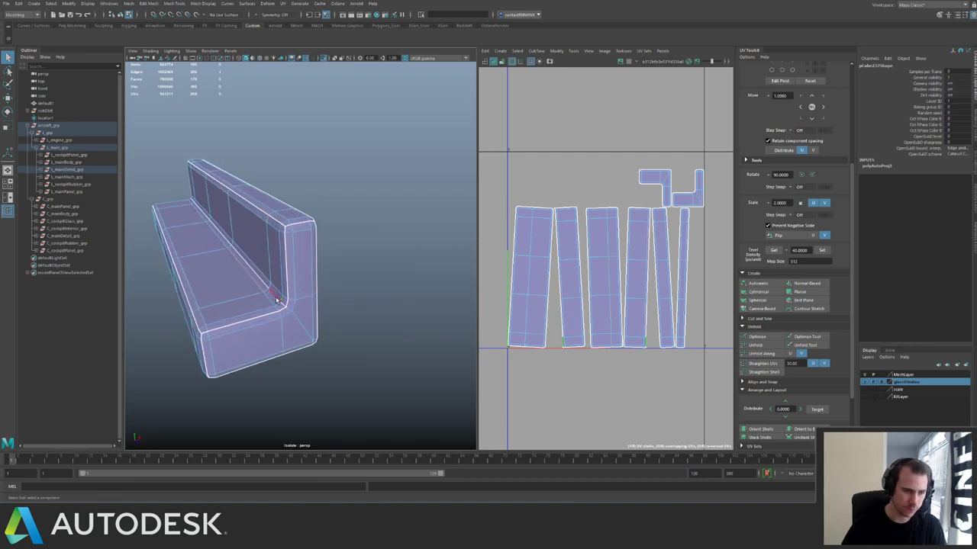
shift+right_drag(582, 270, 590, 209)
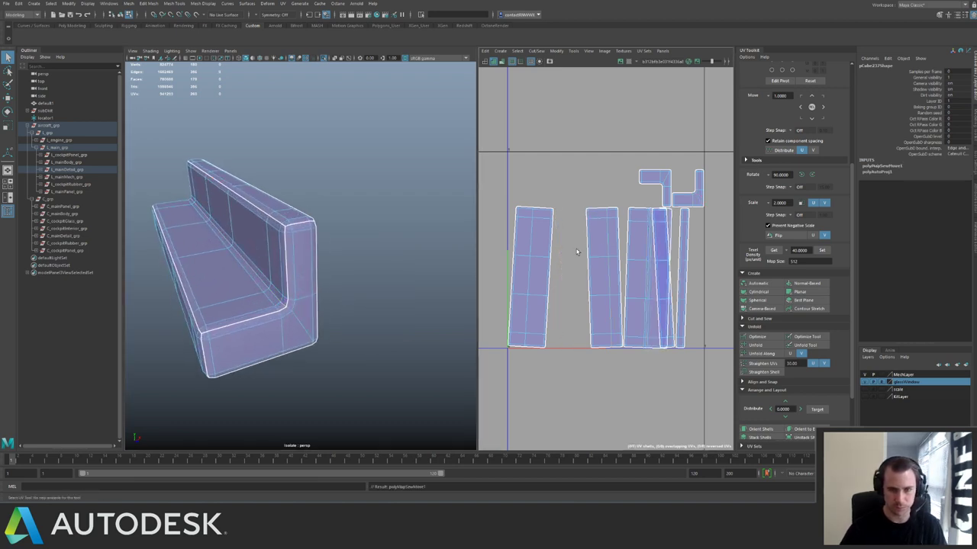
Select the strip's remaining long edges around its top, front and back and sew their UV shells together.
alt+drag(264, 243, 266, 263)
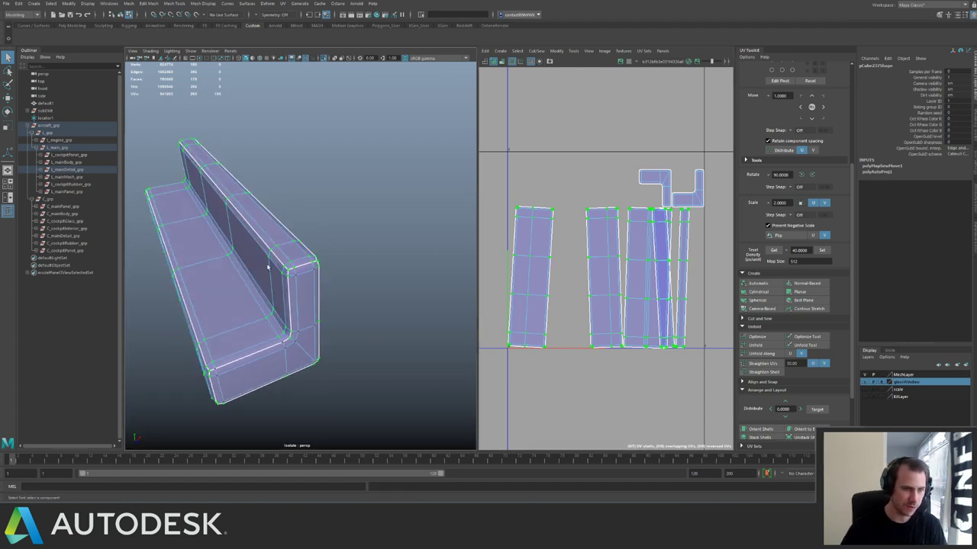
click(261, 241)
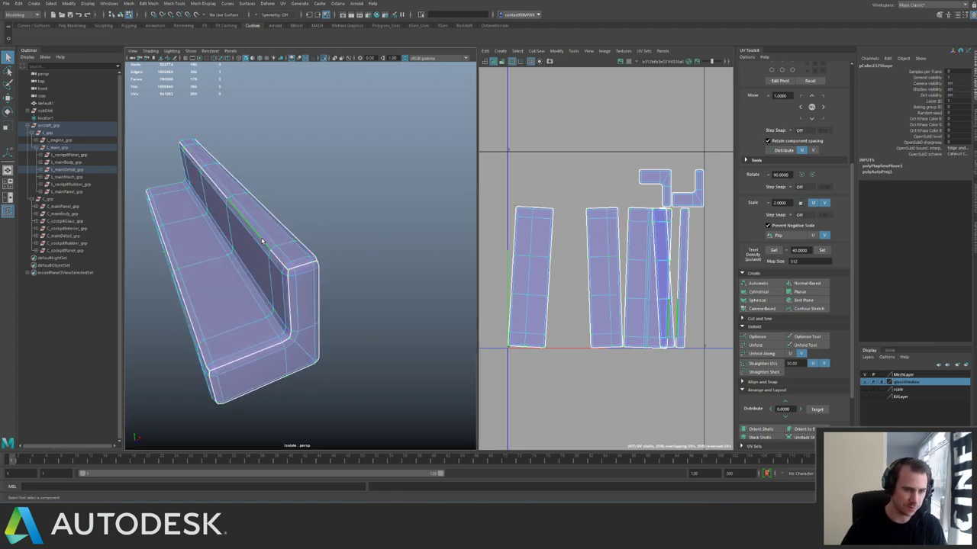
alt+drag(256, 249, 290, 205)
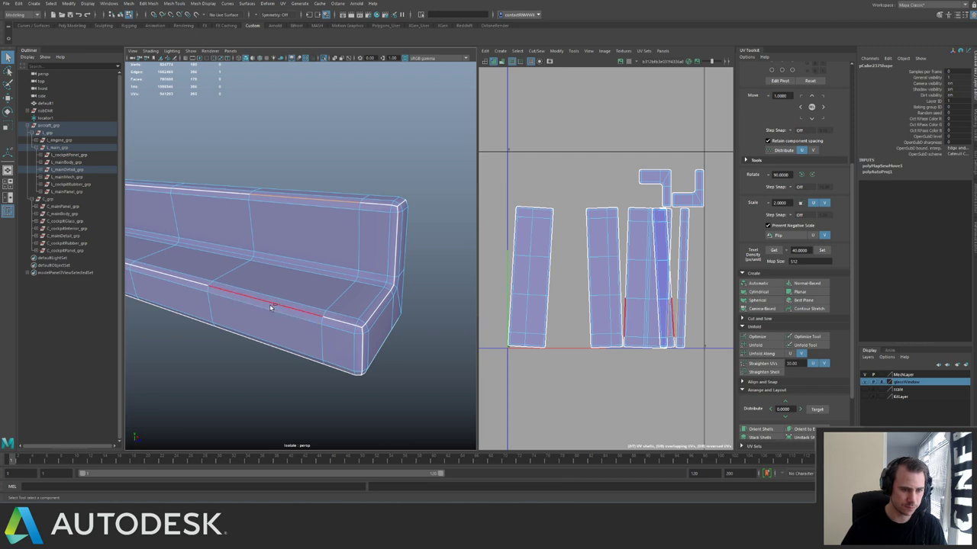
alt+drag(336, 251, 242, 244)
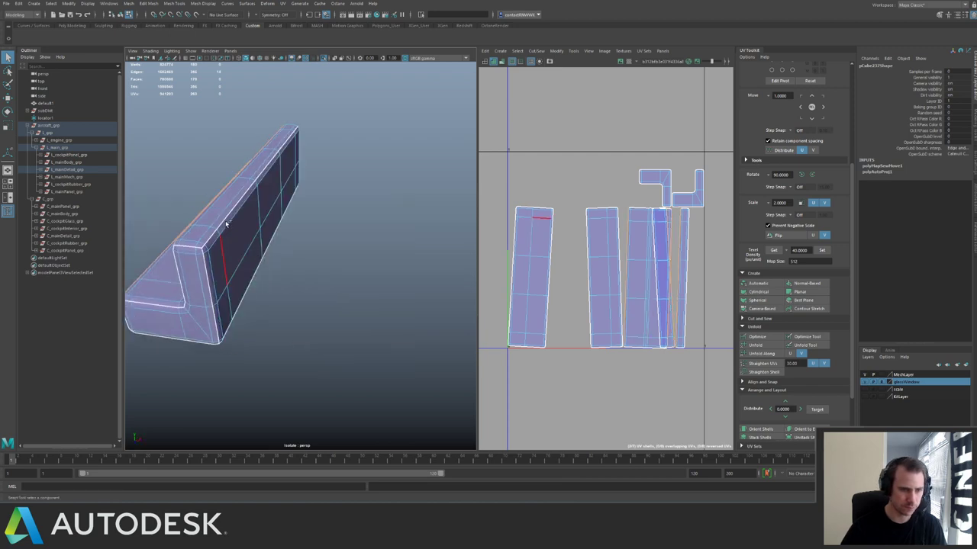
shift+double_click(231, 224)
shift+right_drag(591, 283, 610, 192)
alt+middle_drag(670, 234, 606, 230)
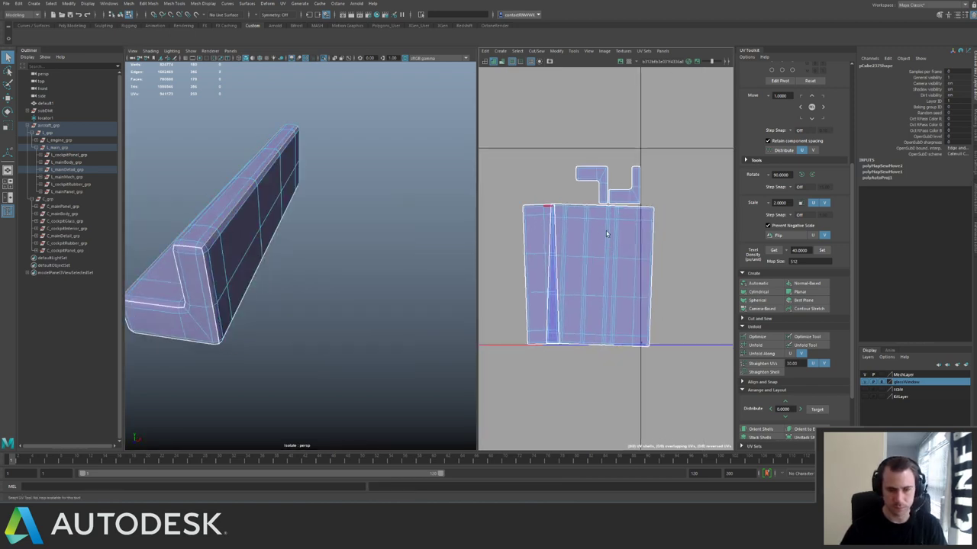
Sew the last separate long piece onto the strip's main UV shell along its outer border edges.
click(651, 241)
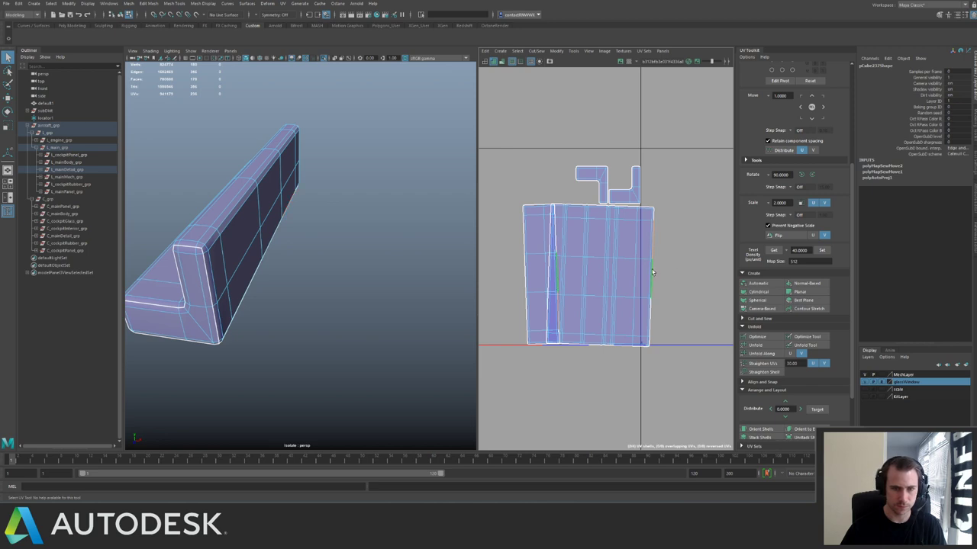
click(651, 273)
shift+right_drag(649, 283, 651, 249)
scroll(673, 251, down, 3)
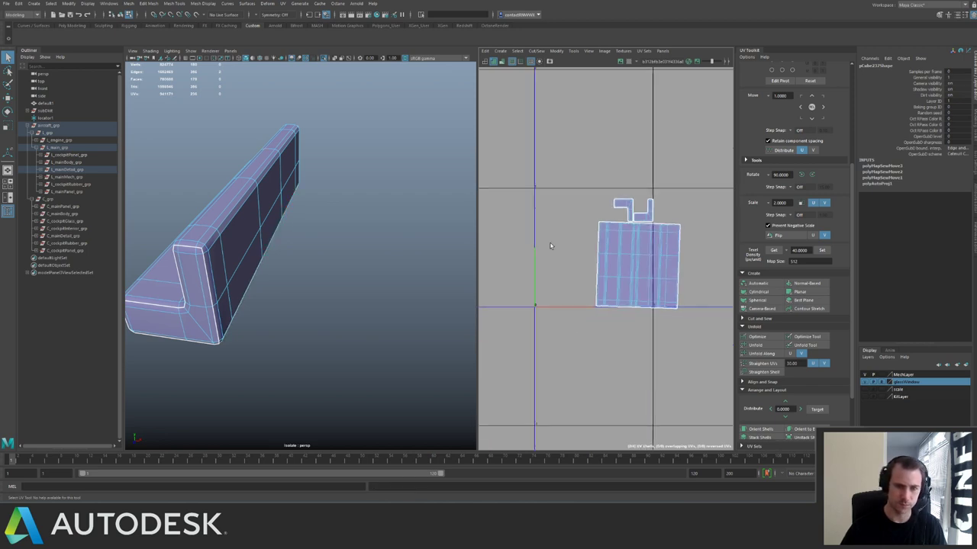
Orient all of the strip's UV shells and set their texel density to 40 at map size 512.
right_drag(551, 244, 583, 227)
drag(556, 174, 698, 350)
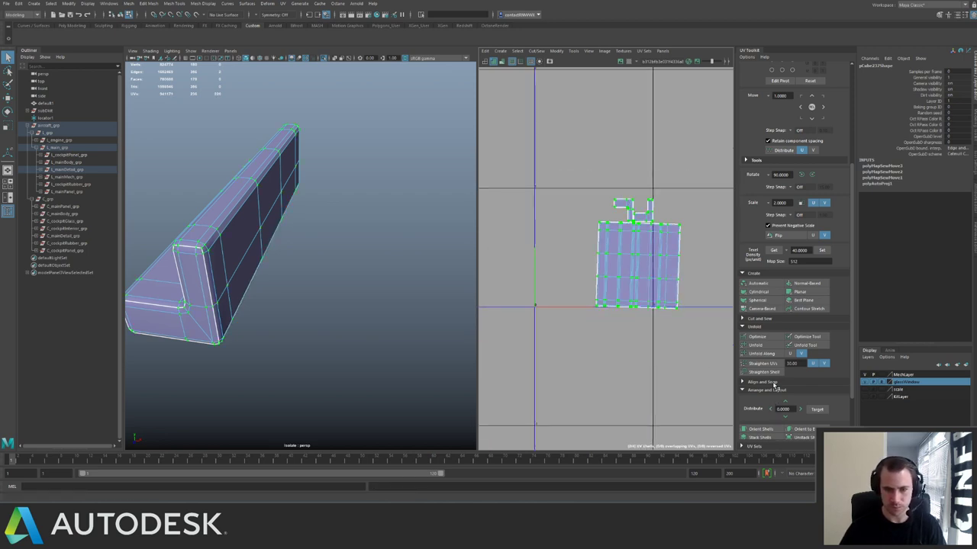
click(768, 429)
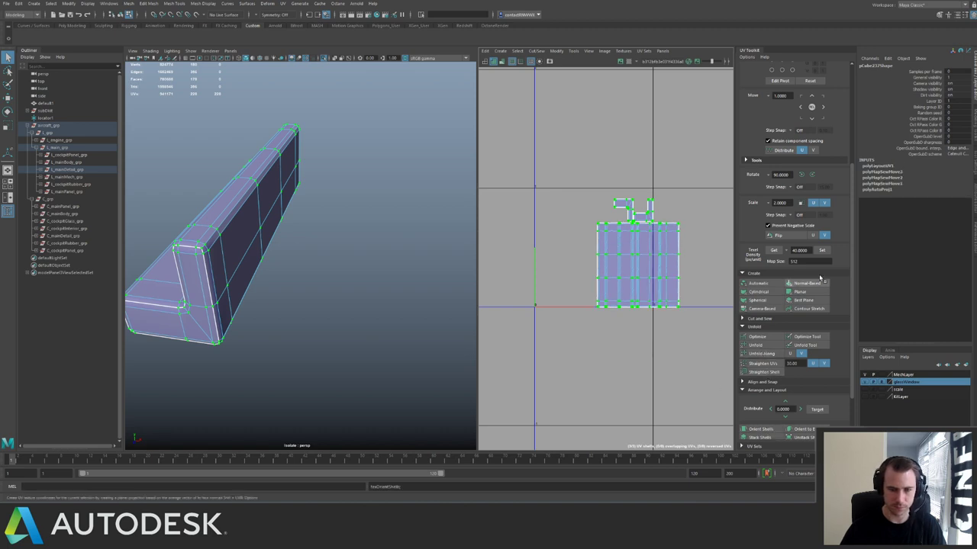
click(822, 250)
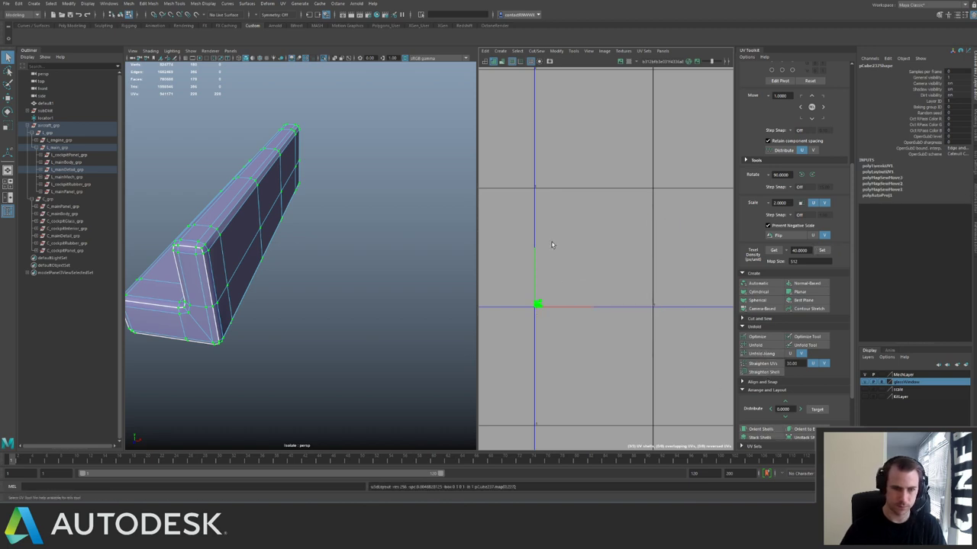
Show the whole ship with its checker texture and examine the texture scale on the cockpit strip.
key(ctrl+1)
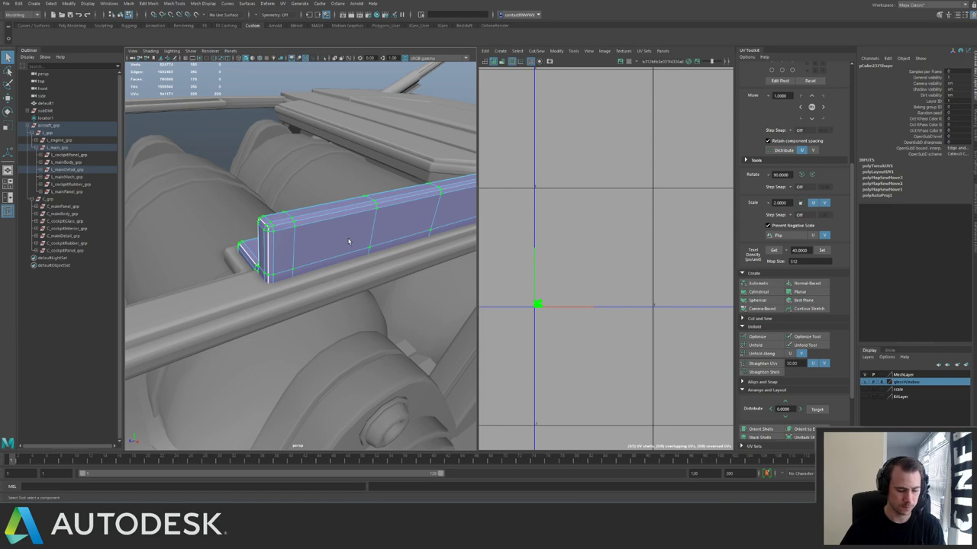
key(6)
alt+drag(335, 244, 432, 243)
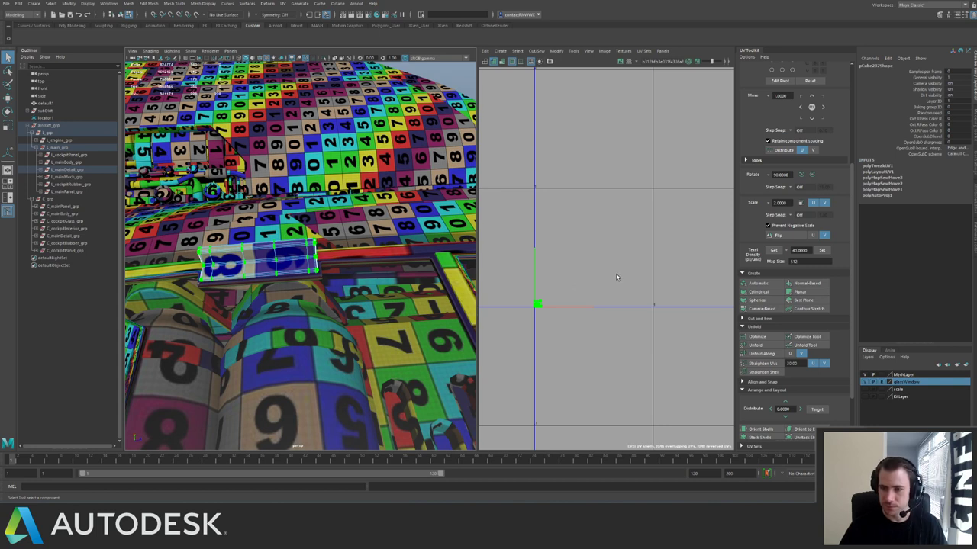
Move the strip's UV shells into the tile diagonally below-left of the grid origin and return to object selection.
scroll(621, 283, down, 6)
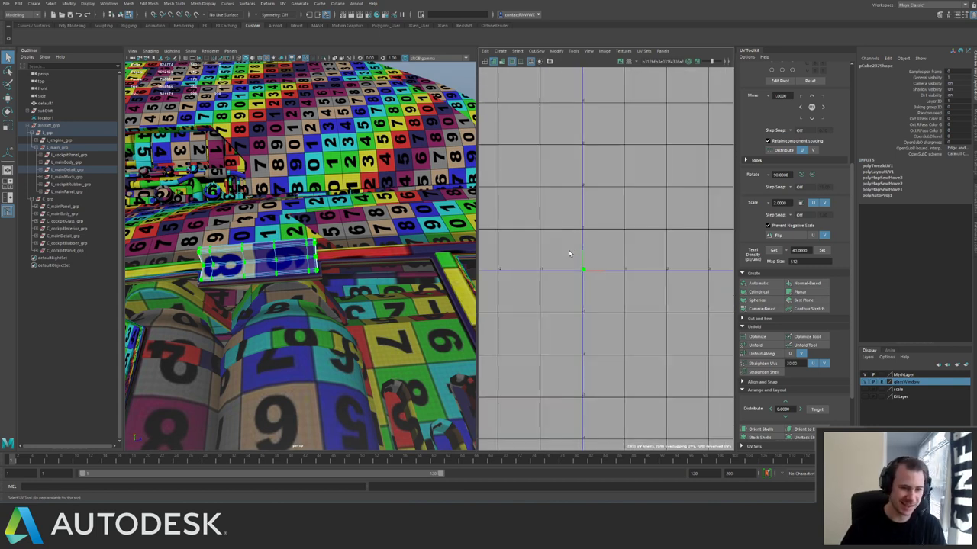
drag(595, 281, 566, 321)
key(F8)
alt+drag(290, 247, 230, 231)
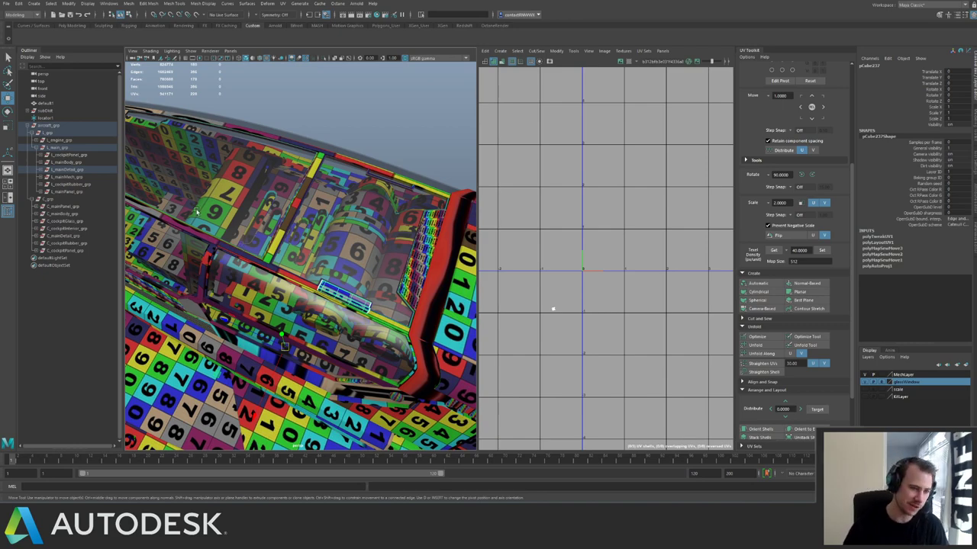
alt+drag(197, 211, 184, 226)
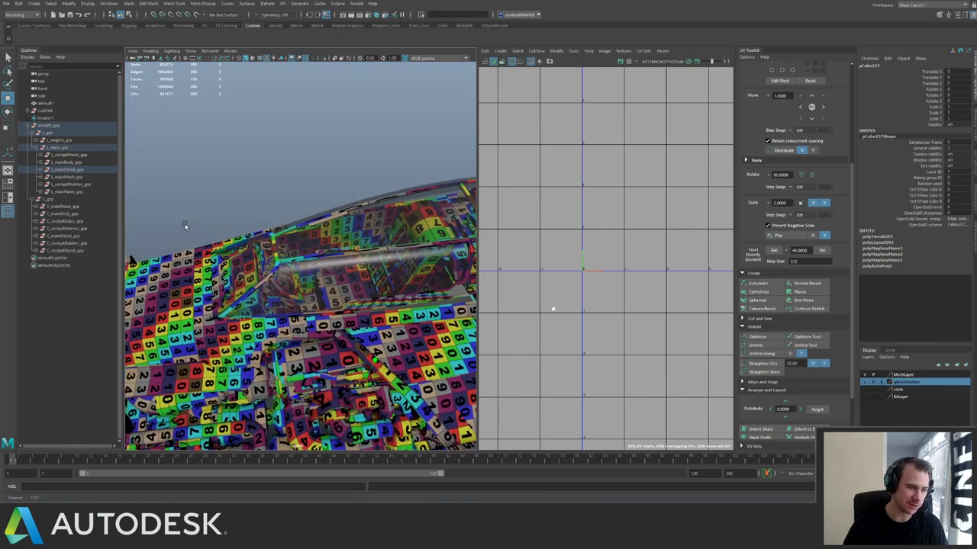
Isolate the L_mainDetail_grp parts, then select and frame the wedge-shaped detail piece.
alt+right_drag(184, 226, 182, 228)
click(64, 170)
alt+drag(298, 185, 376, 173)
alt+middle_drag(375, 172, 391, 151)
key(ctrl+1)
click(283, 189)
drag(284, 192, 343, 256)
key(f)
alt+right_drag(344, 256, 370, 265)
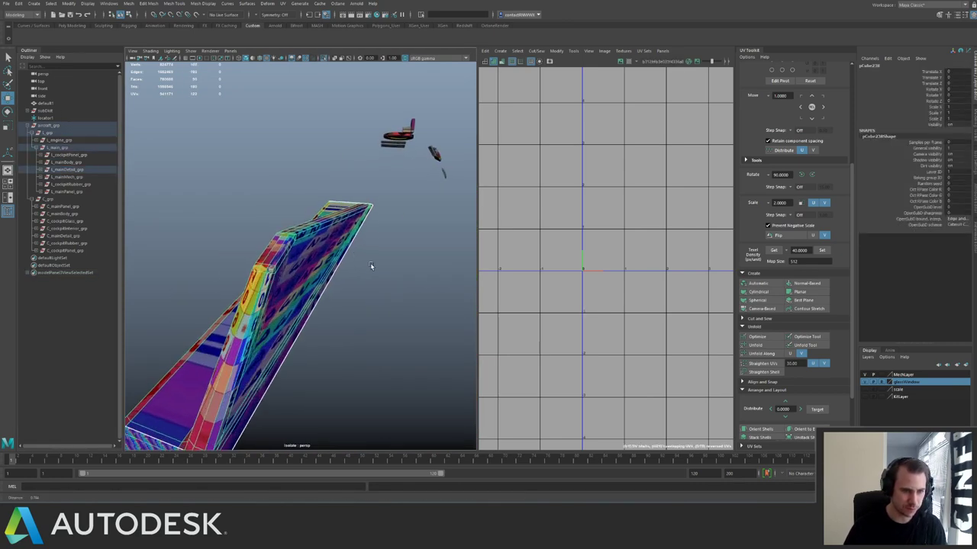
Compare the wedge piece's smoothed preview with its unsmoothed mesh and start the Insert Edge Loop tool on it.
mouse_move(370, 266)
alt+mouse_down()
mouse_move(354, 242)
mouse_move(379, 252)
alt+mouse_up()
key(3)
key(1)
alt+right_drag(378, 251, 311, 260)
shift+right_drag(312, 259, 272, 277)
key(3)
key(1)
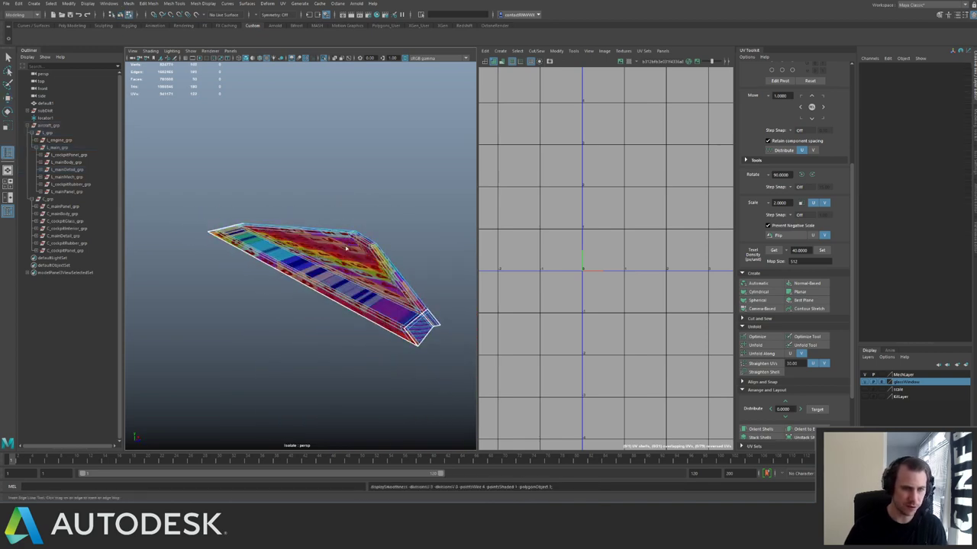
Try to insert edge loops across the wedge piece, check the result from several angles and undo them.
click(355, 242)
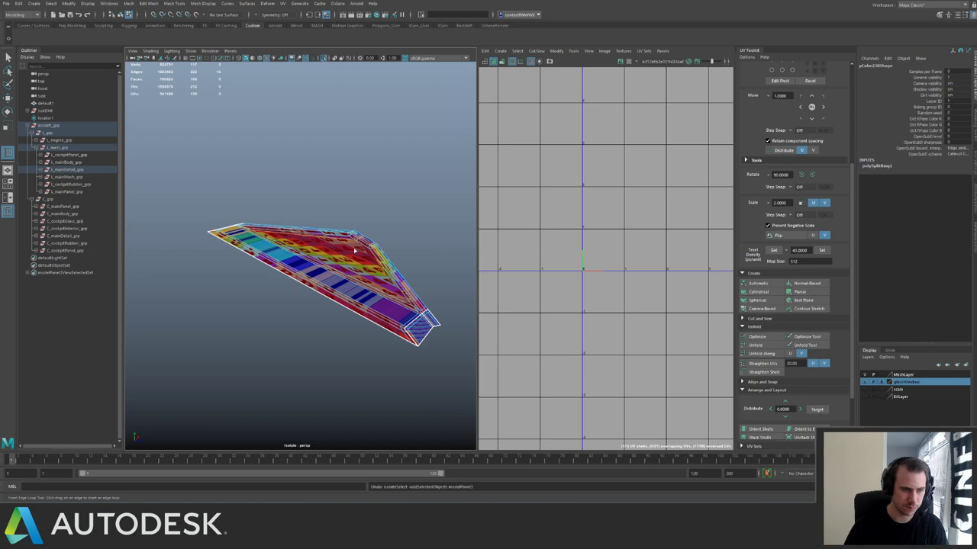
alt+drag(355, 251, 353, 255)
alt+right_drag(353, 255, 374, 263)
alt+drag(374, 263, 314, 277)
alt+right_drag(317, 277, 301, 267)
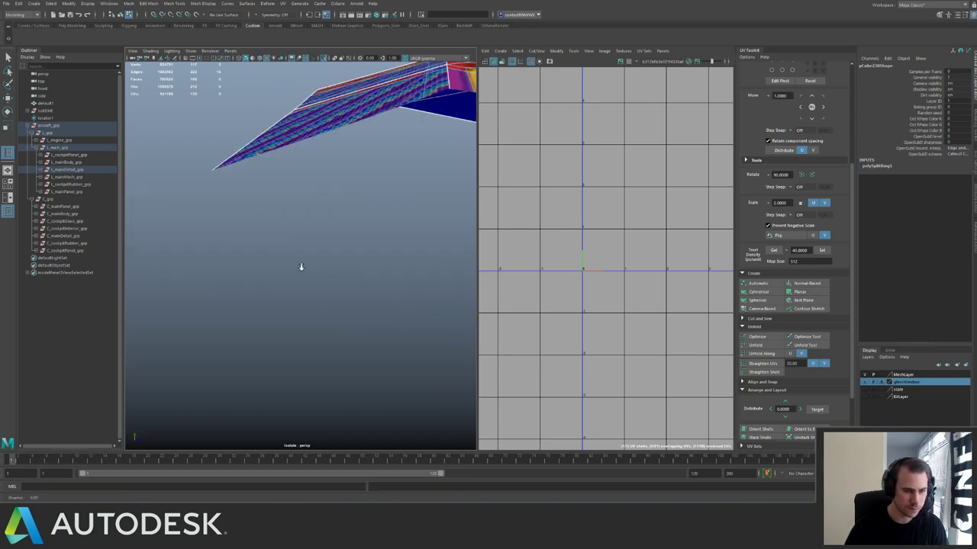
alt+drag(301, 267, 353, 249)
key(ctrl+z)
alt+right_drag(353, 249, 318, 207)
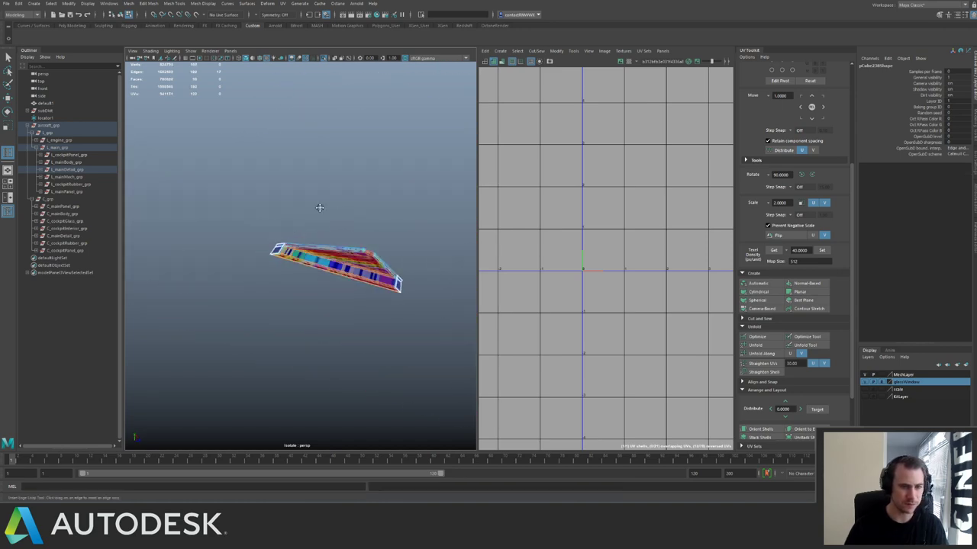
alt+drag(318, 207, 309, 269)
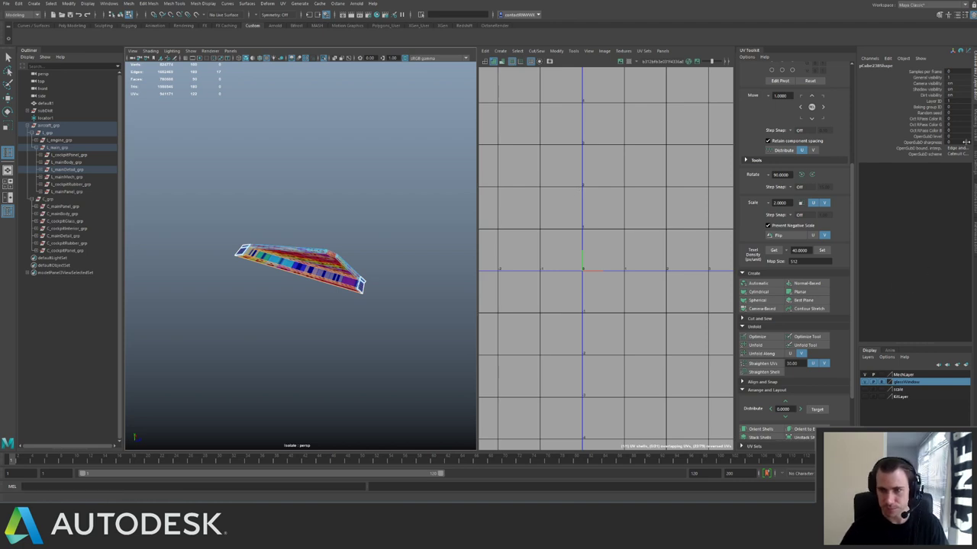
Set Insert Edge Loop to multiple edge loops with 2 loops, add loops across the wedge piece and leave the tool.
click(975, 168)
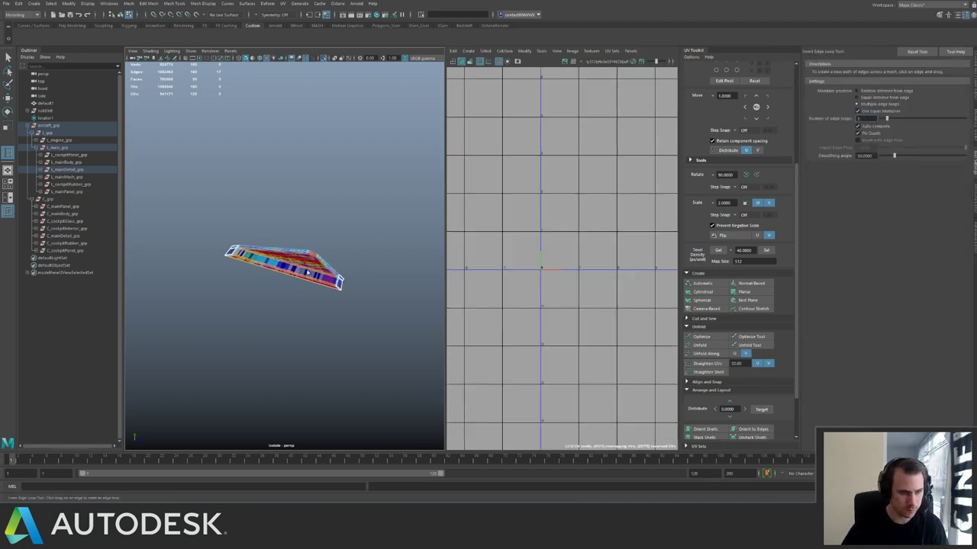
alt+right_drag(314, 273, 450, 238)
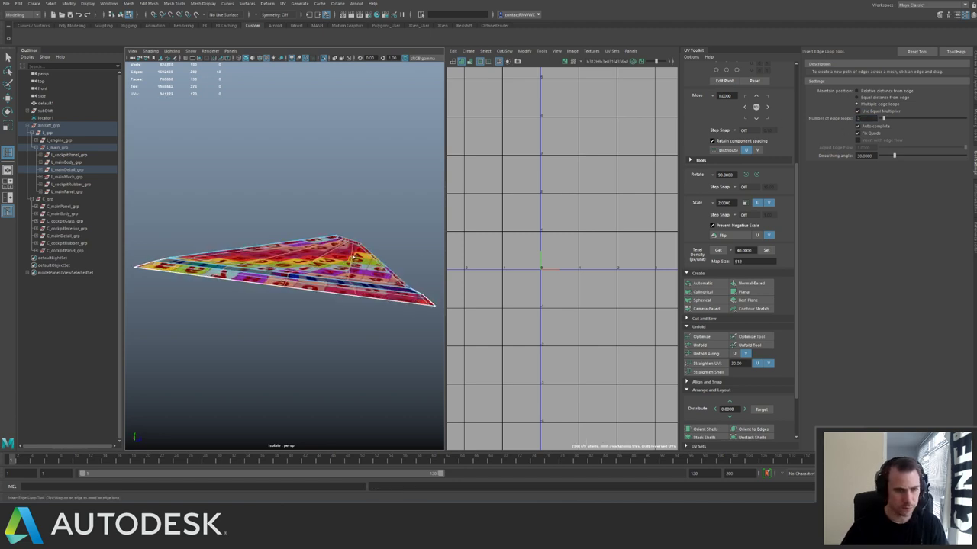
alt+drag(353, 255, 303, 345)
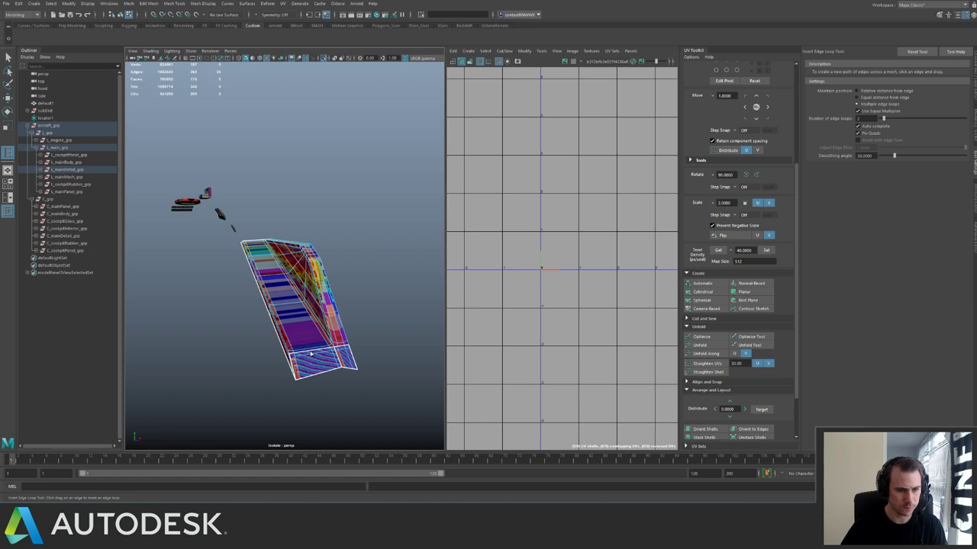
click(310, 352)
key(q)
alt+drag(339, 264, 340, 271)
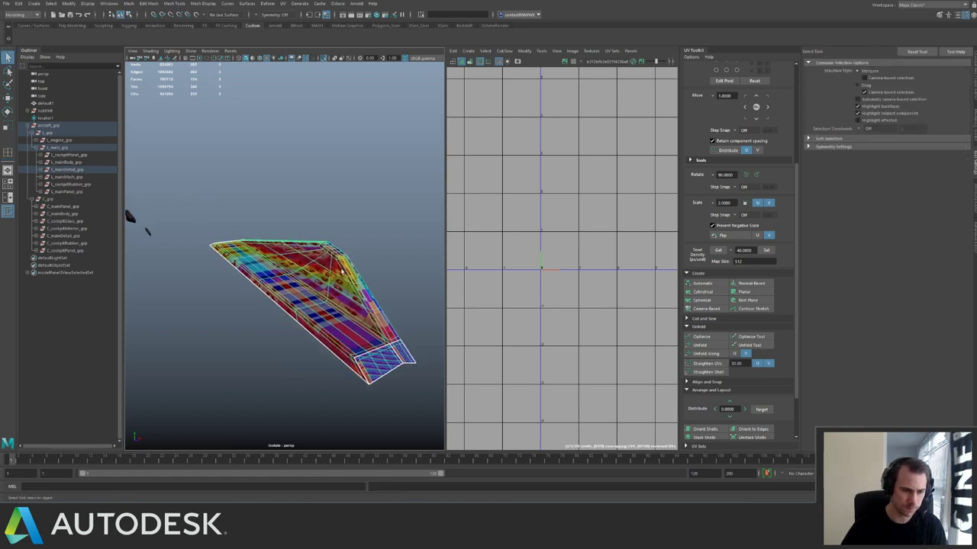
click(348, 232)
key(ctrl+z)
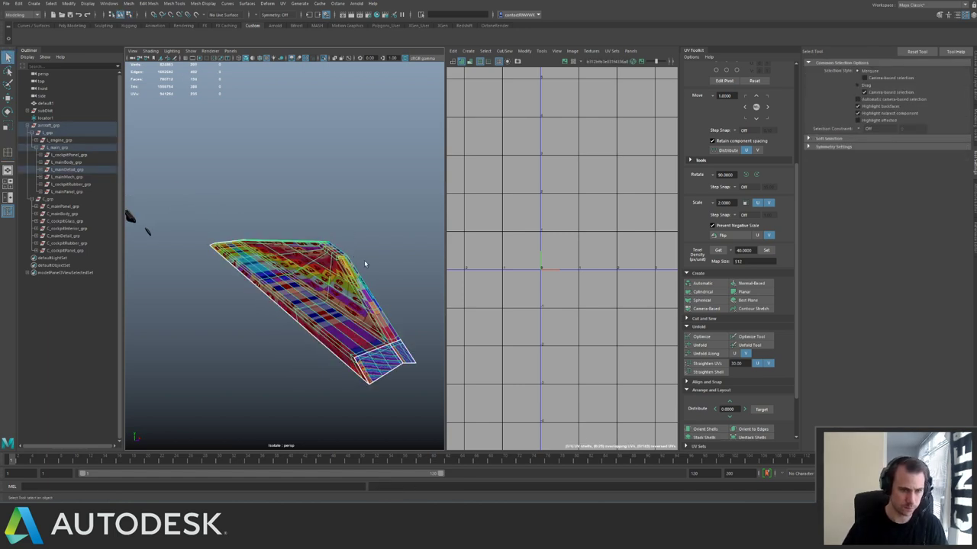
Isolate and frame the wedge piece alone and give it an automatic UV projection.
key(ctrl+1)
key(ctrl+1)
key(f)
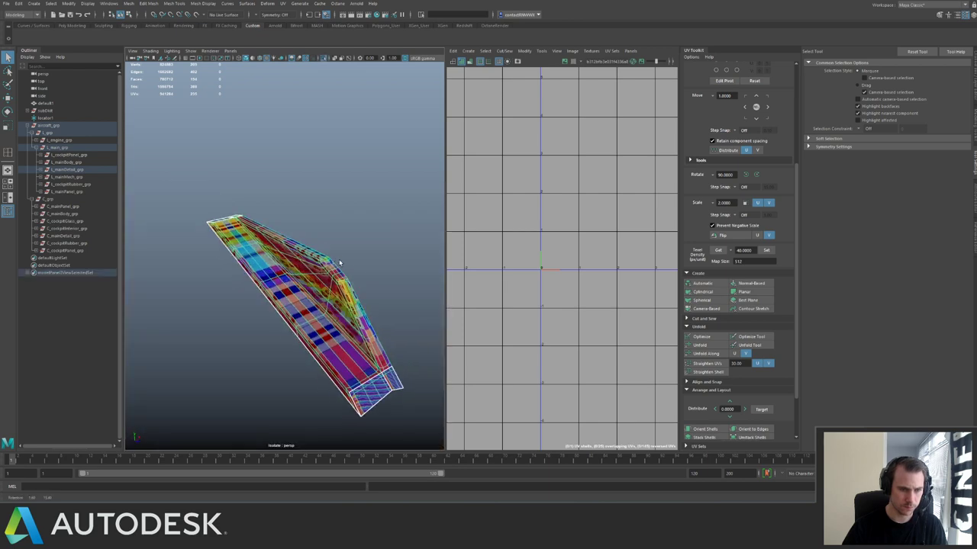
click(701, 284)
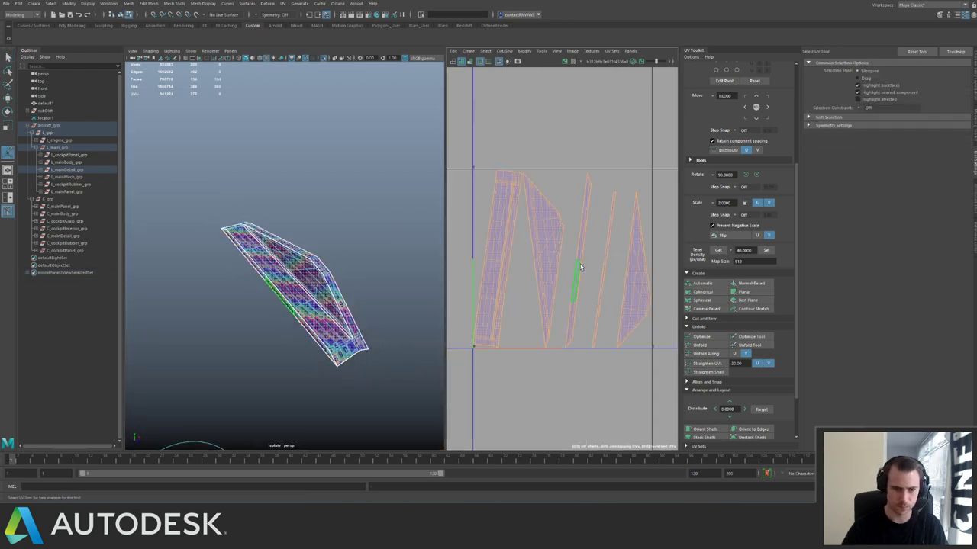
Cut the wedge piece's UVs along the inner corner edges of its wide main shell.
click(585, 240)
alt+drag(290, 270, 310, 254)
scroll(344, 296, up, 2)
key(q)
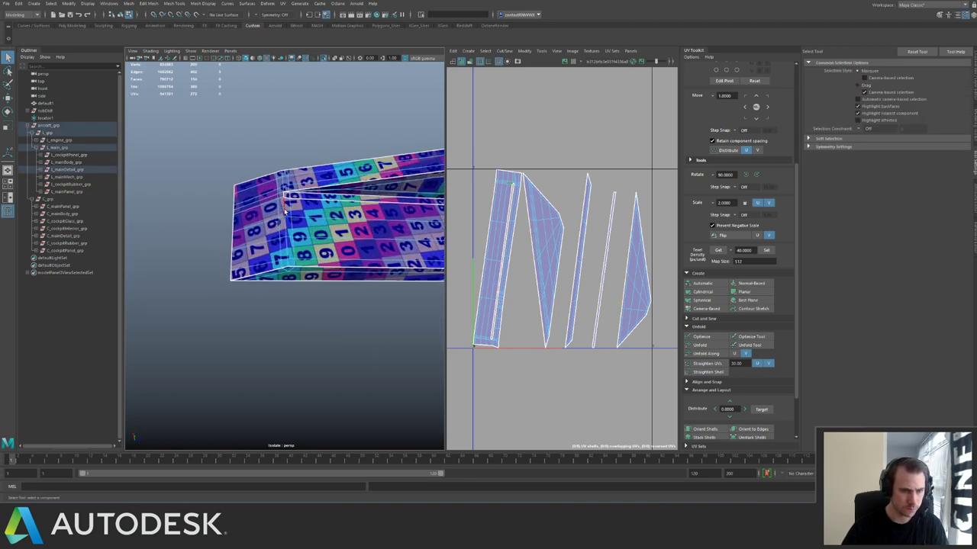
shift+right_click(538, 248)
shift+right_drag(516, 255, 512, 257)
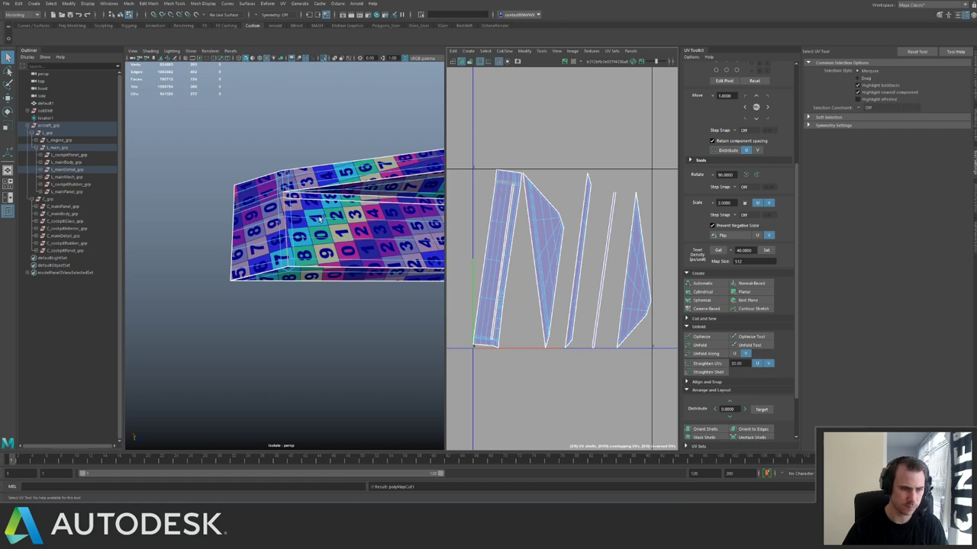
Sew the thin strip and the outermost triangular UV shell onto the wedge piece's wide main shell.
alt+middle_drag(428, 204, 313, 220)
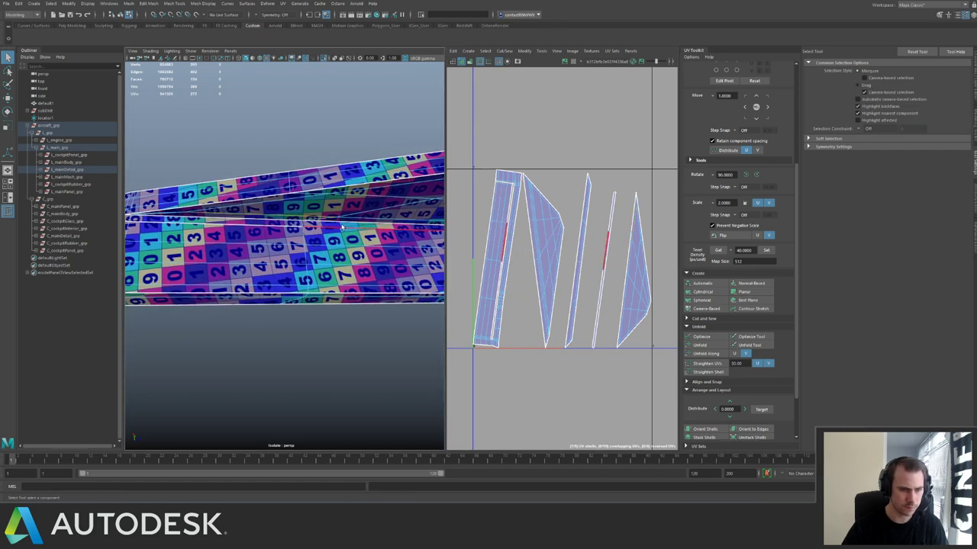
ctrl+right_drag(359, 240, 351, 235)
scroll(595, 261, down, 2)
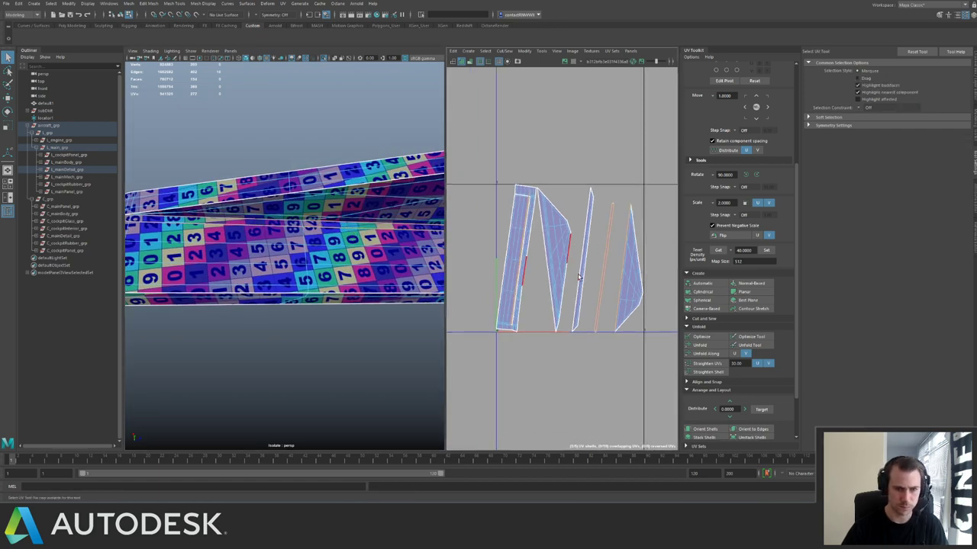
shift+right_drag(574, 263, 573, 254)
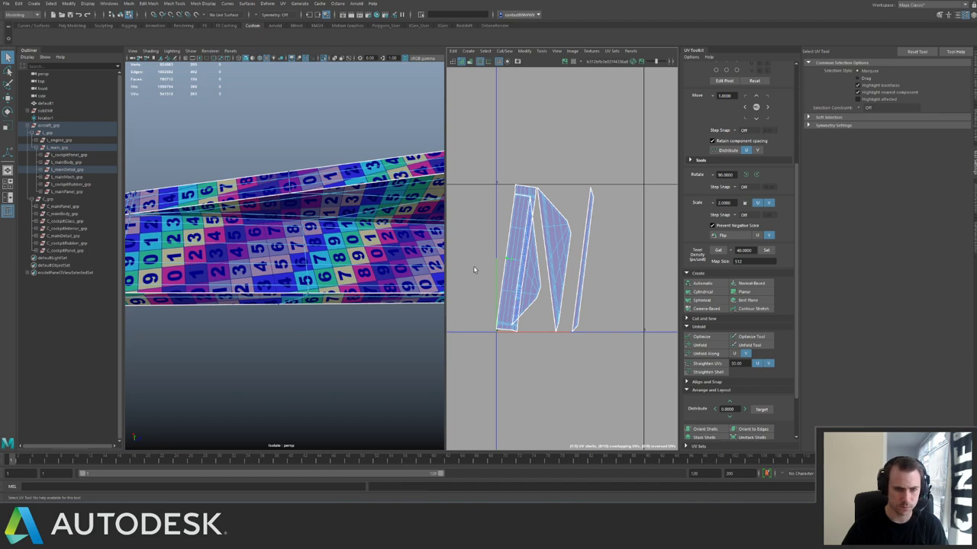
Select the joined UV shell with the wide face and triangle, and move it clear of the wedge piece's other shells.
alt+middle_drag(408, 258, 244, 265)
alt+drag(248, 263, 288, 292)
alt+right_drag(289, 293, 321, 299)
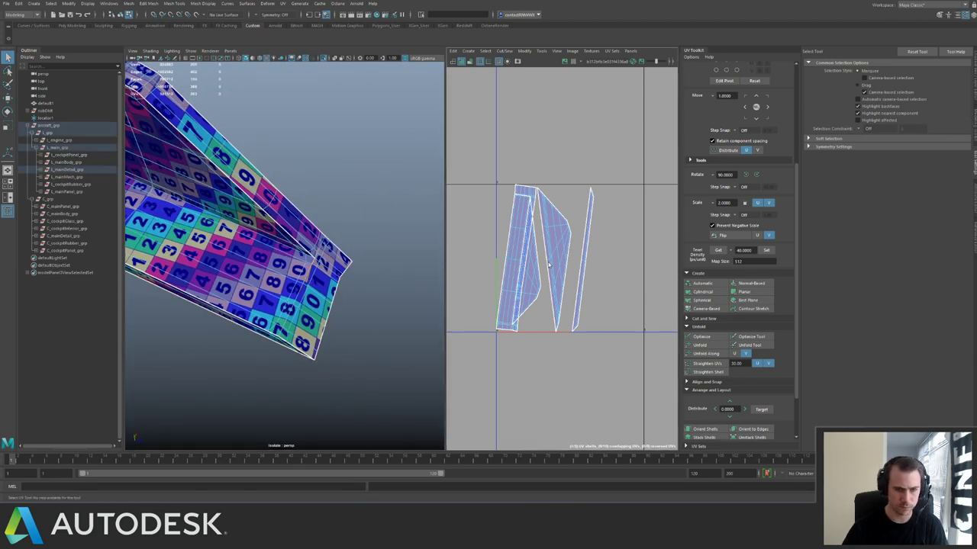
right_drag(540, 262, 513, 238)
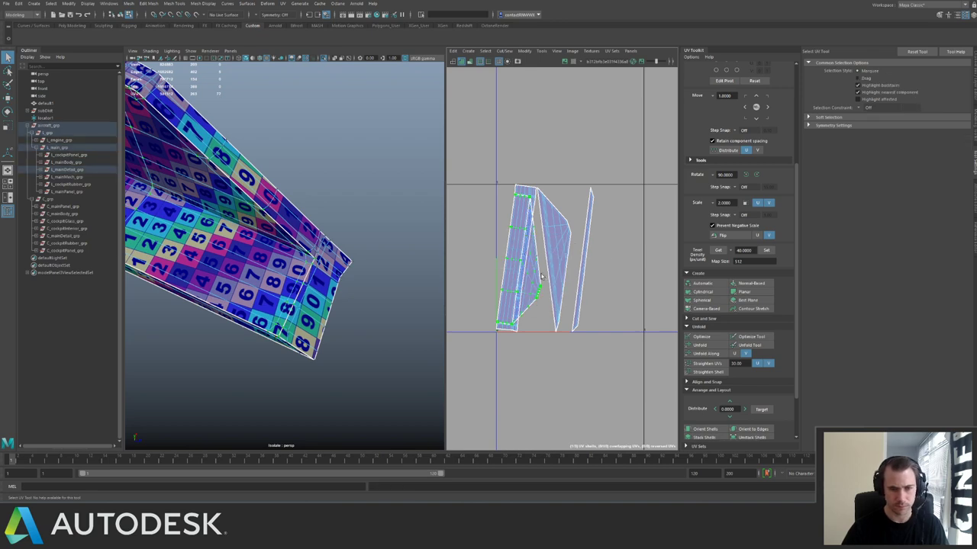
key(w)
drag(517, 261, 462, 266)
alt+middle_drag(462, 265, 545, 226)
alt+right_drag(545, 226, 491, 161)
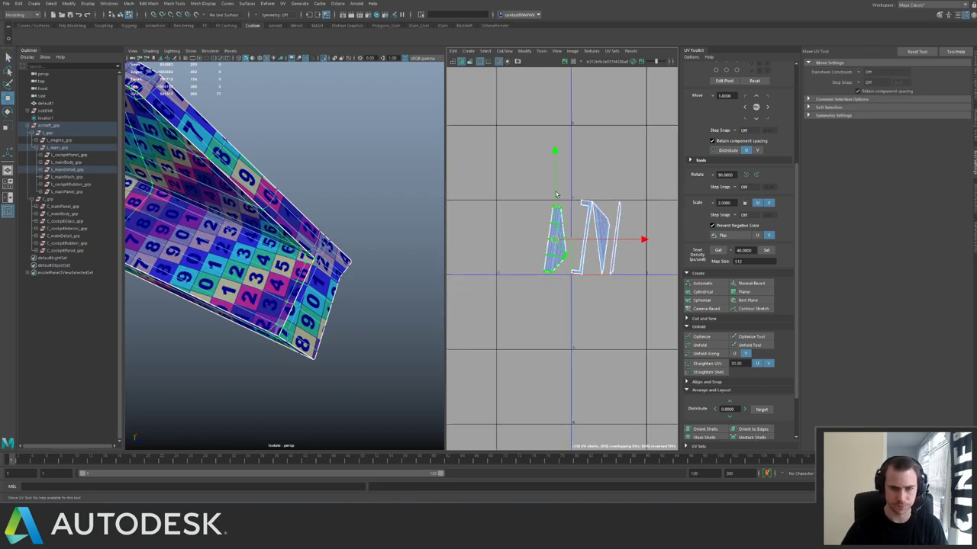
Select all of the wedge piece's UV shells, rotate them 90 degrees, orient them and set texel density to 40 at map size 512.
shift+drag(563, 217, 594, 210)
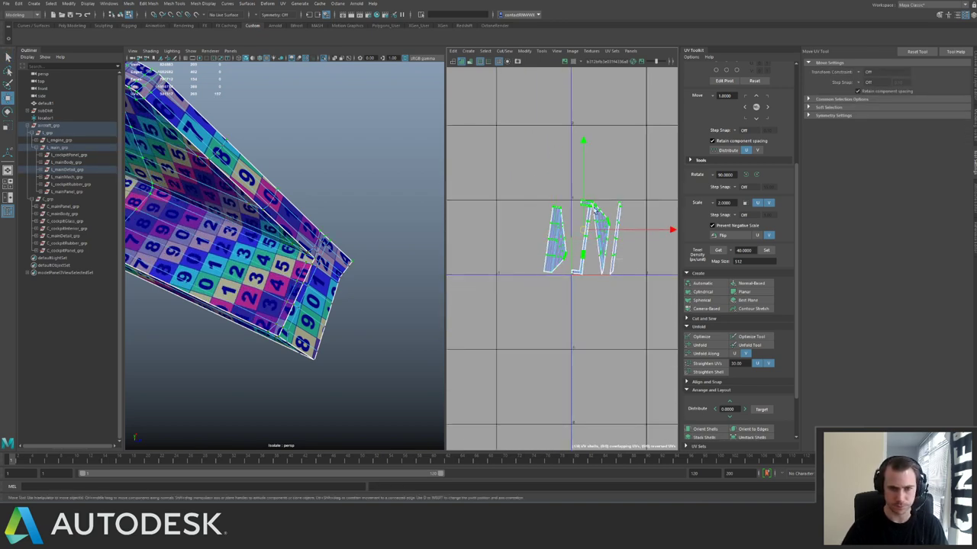
click(746, 175)
click(704, 429)
alt+middle_drag(565, 245, 535, 260)
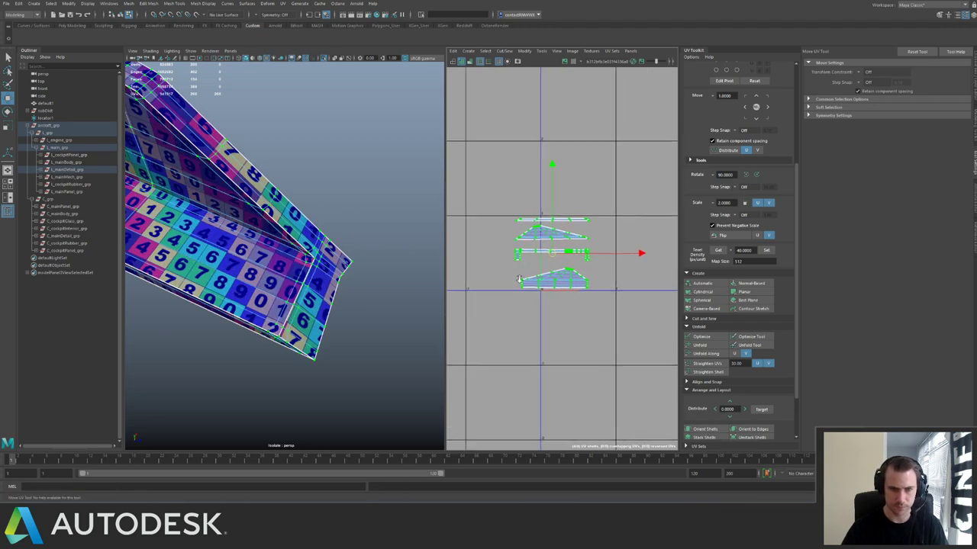
alt+right_drag(535, 261, 611, 277)
click(766, 250)
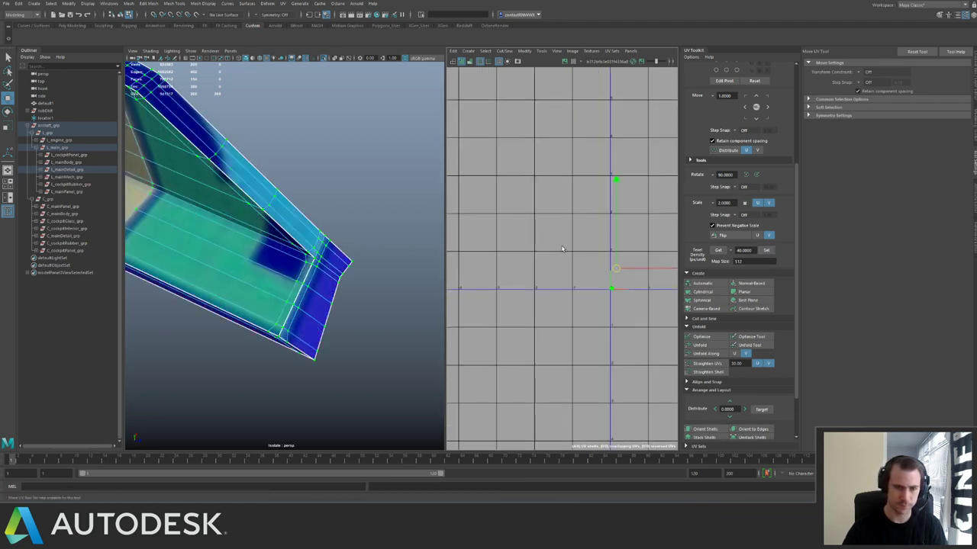
Move the wedge piece's UV shells into the tile diagonally below-left of the grid origin and show the whole ship in object selection.
drag(616, 283, 587, 328)
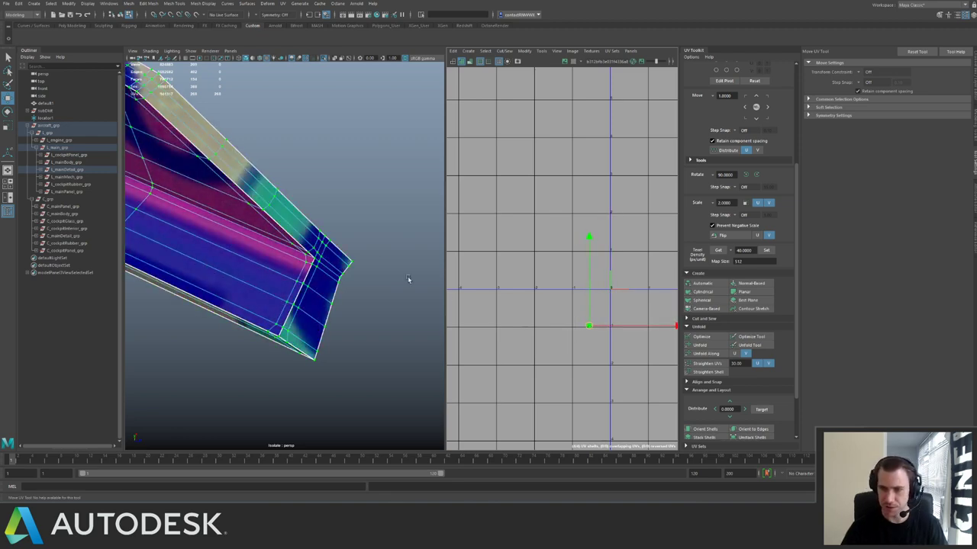
alt+drag(407, 280, 271, 258)
click(289, 243)
click(286, 250)
key(ctrl+1)
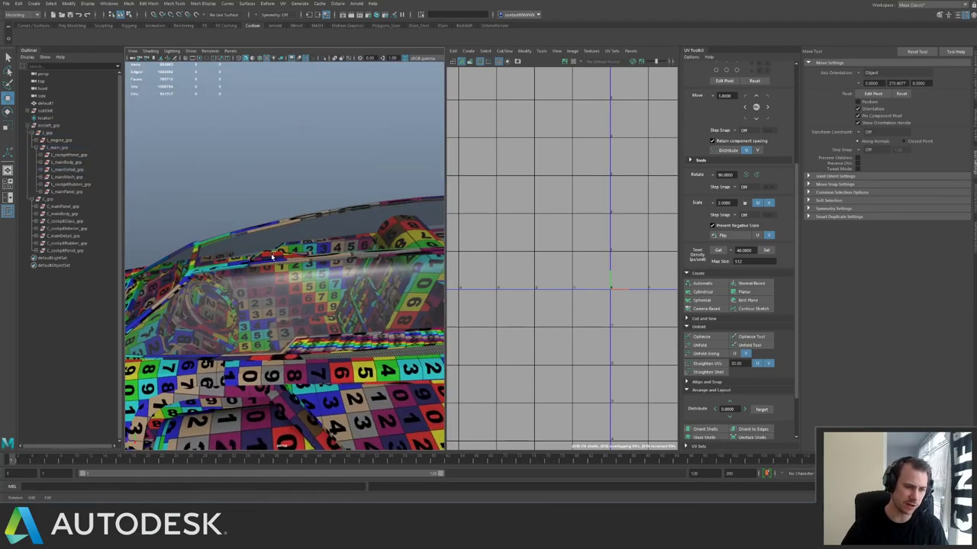
Select the wedge piece beside the canopy and examine its checker scale and UV tile placement.
alt+right_drag(272, 257, 364, 274)
alt+drag(313, 268, 314, 250)
alt+right_drag(314, 250, 261, 249)
alt+drag(262, 249, 268, 250)
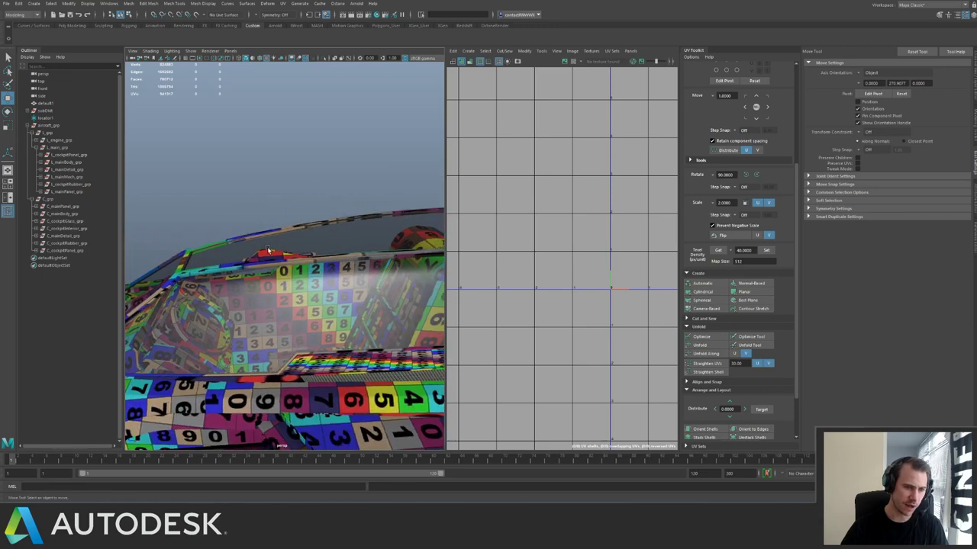
click(268, 256)
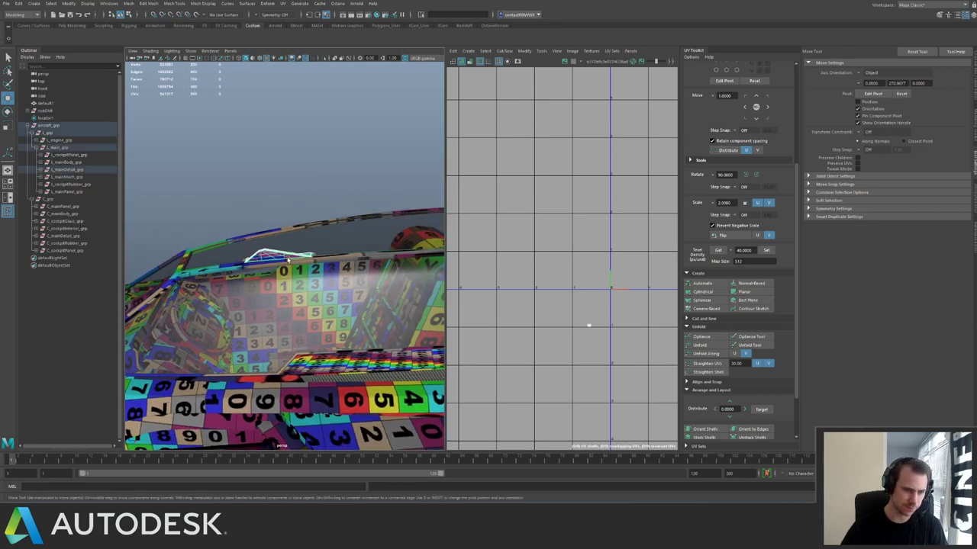
click(555, 279)
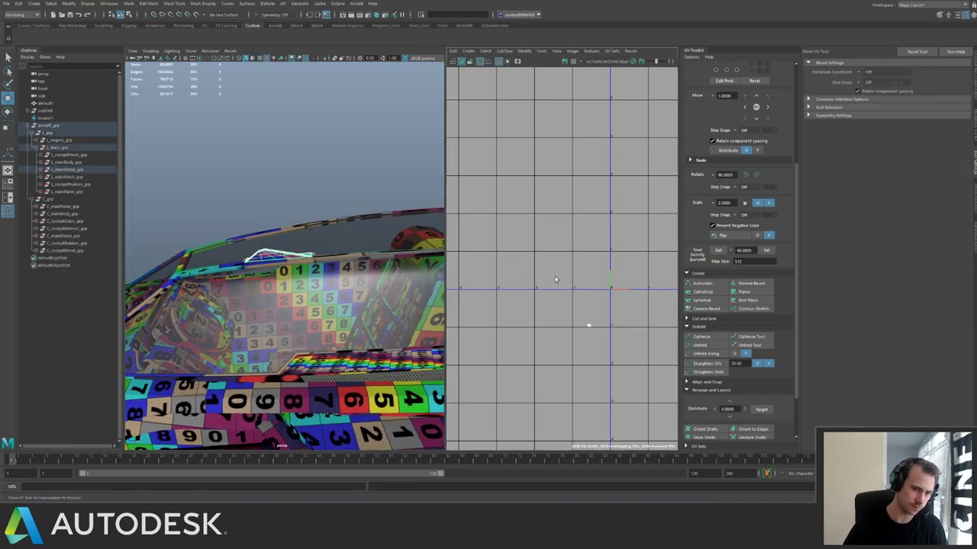
alt+middle_drag(593, 245, 523, 254)
alt+middle_drag(380, 255, 186, 251)
alt+drag(186, 251, 256, 264)
alt+middle_drag(270, 283, 279, 251)
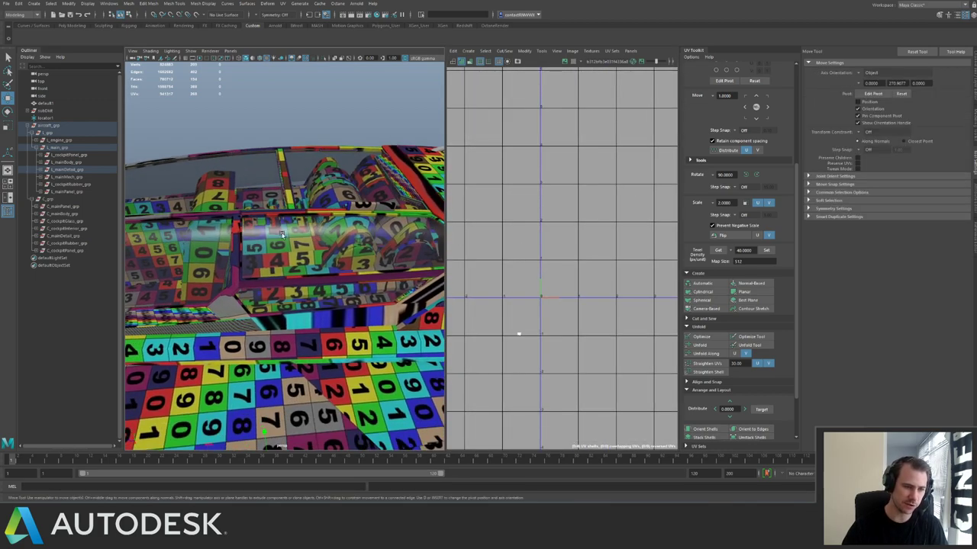
Select the cockpit frame pillar and the small canopy-side detail part, and check their checker scale and UV tiles.
click(216, 316)
alt+middle_drag(217, 257, 269, 240)
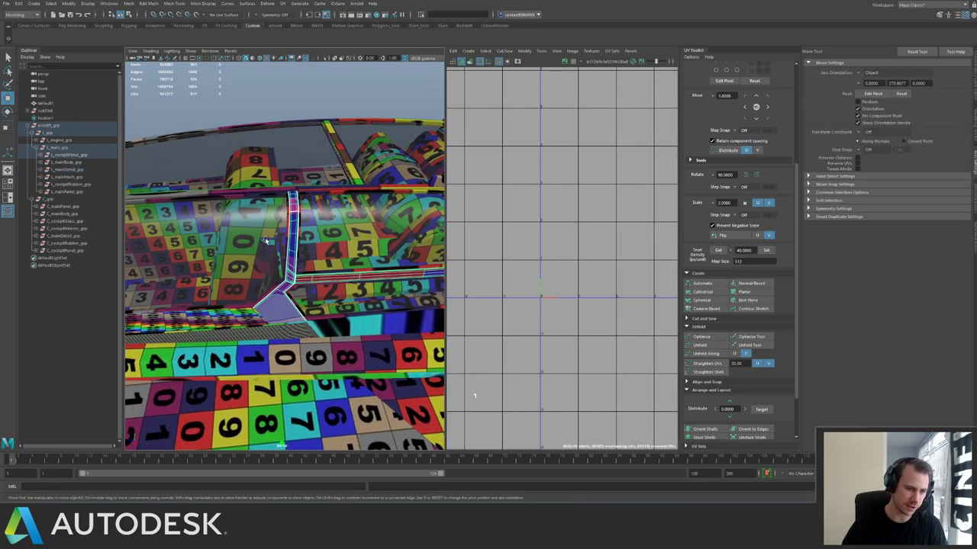
alt+drag(268, 240, 279, 238)
alt+right_drag(279, 238, 321, 248)
alt+drag(321, 248, 220, 324)
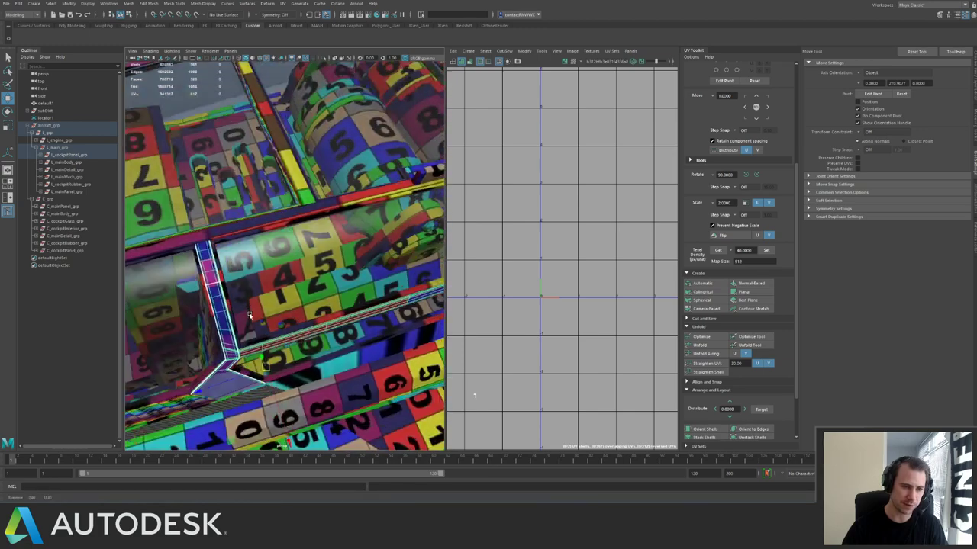
click(374, 259)
alt+right_drag(373, 260, 263, 226)
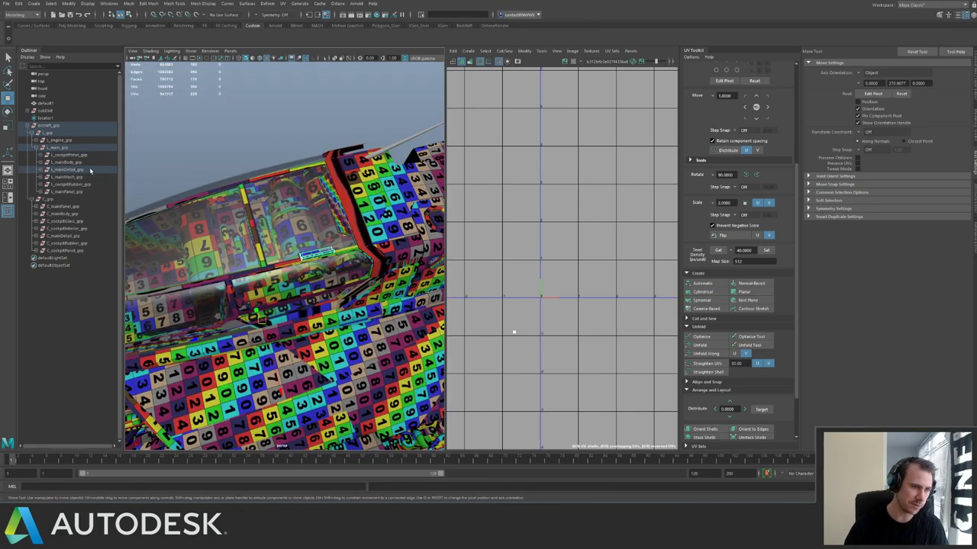
Isolate the L_mainDetail_grp parts, frame the round fixture beside the two slanted panels and select its outer ring.
click(77, 171)
alt+right_drag(521, 251, 500, 258)
alt+middle_drag(413, 241, 292, 265)
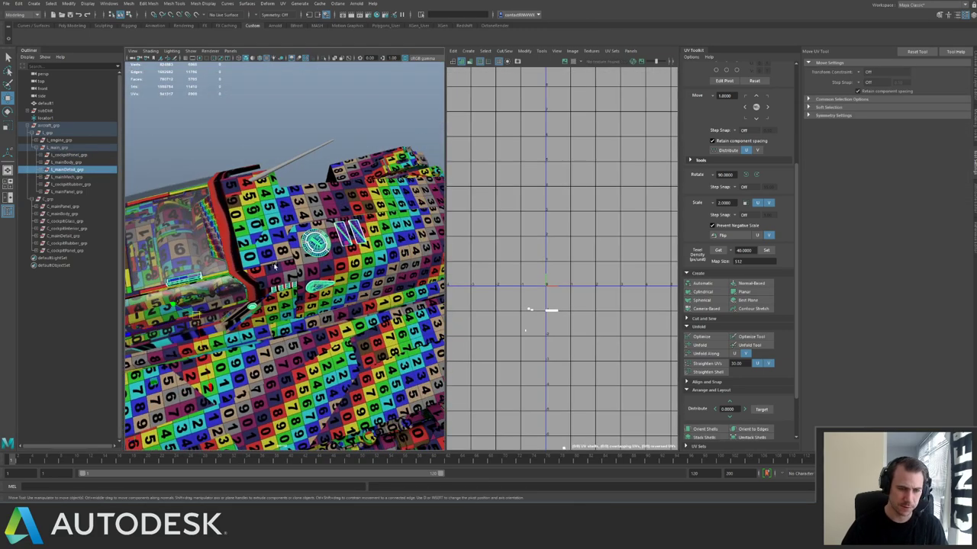
key(ctrl+1)
click(343, 216)
drag(344, 217, 380, 253)
key(f)
alt+drag(319, 261, 255, 256)
alt+right_drag(255, 257, 195, 244)
alt+middle_drag(194, 245, 247, 257)
alt+drag(246, 256, 229, 275)
click(229, 274)
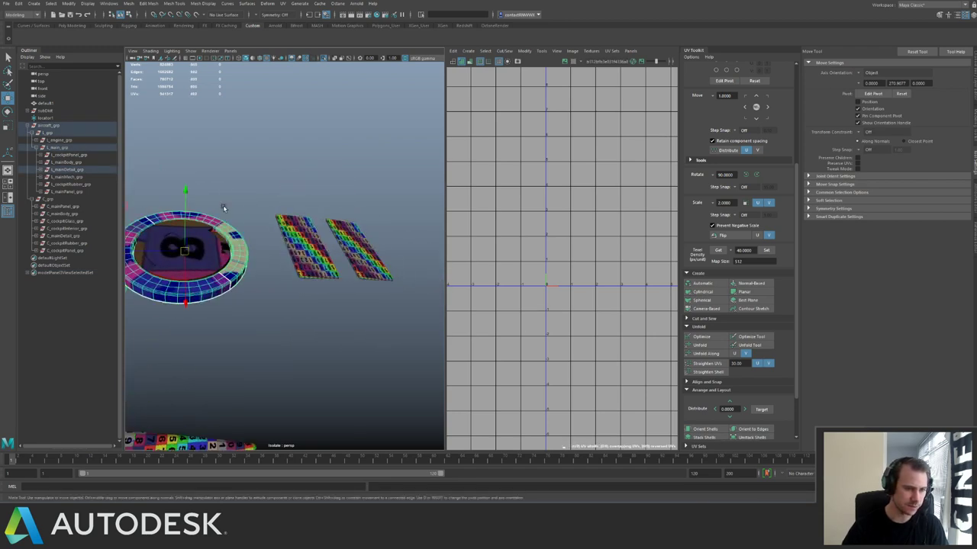
Select all UV shells of the round fixture and set their texel density to 40 at map size 512.
key(f)
alt+right_drag(632, 253, 475, 212)
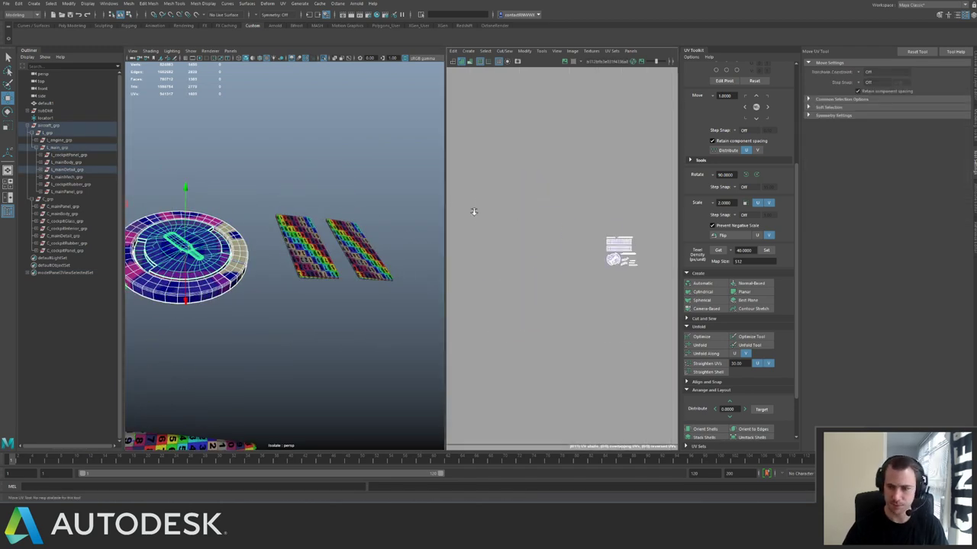
alt+right_drag(670, 266, 414, 206)
alt+right_drag(622, 274, 546, 222)
alt+middle_drag(547, 222, 465, 231)
alt+right_drag(464, 231, 427, 218)
right_drag(511, 261, 560, 231)
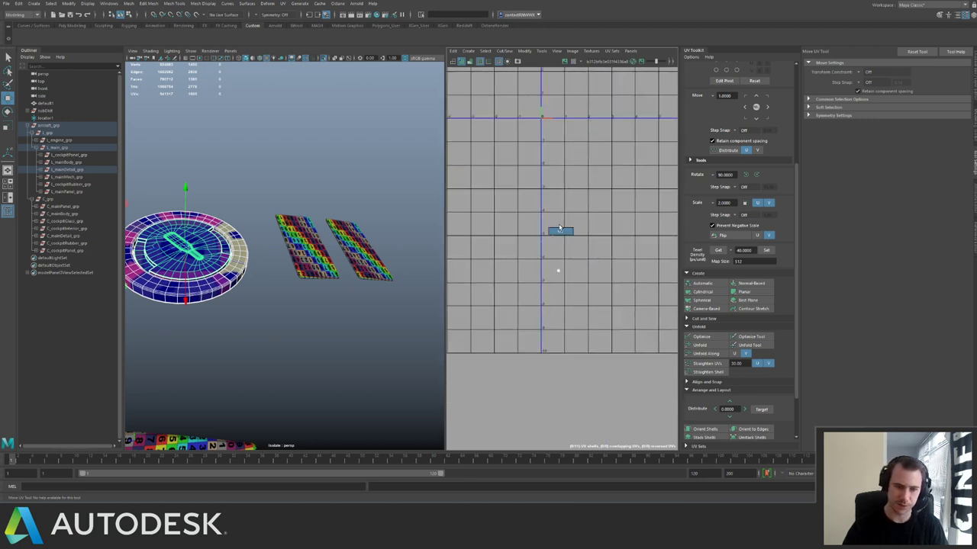
drag(534, 242, 589, 290)
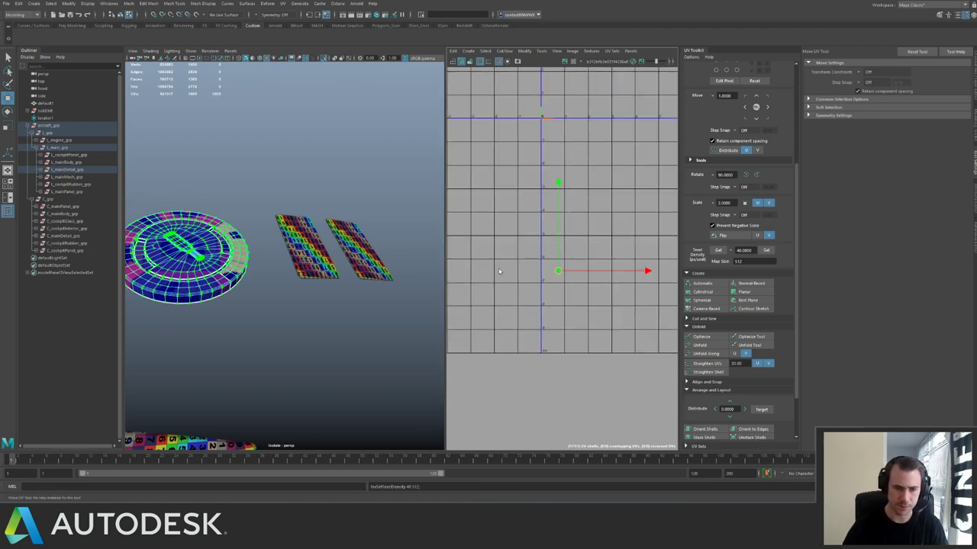
Lay out the round fixture's UV shells, move them down below the grid origin and return to object selection.
key(ctrl+l)
key(w)
drag(543, 117, 532, 246)
right_drag(238, 220, 261, 197)
click(262, 197)
Show the whole ship again and select the teardrop-shaped detail part behind the four slats.
alt+right_drag(338, 229, 145, 225)
alt+middle_drag(145, 225, 237, 209)
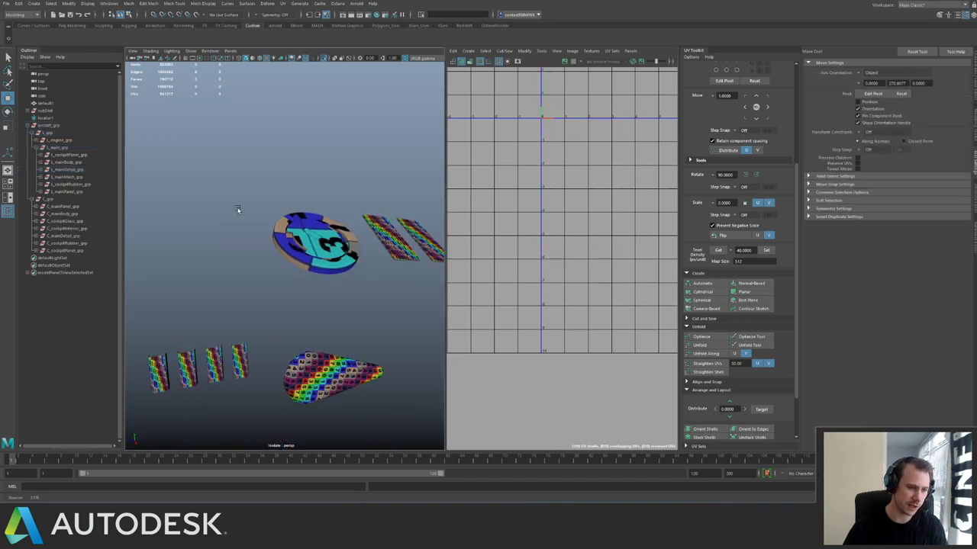
key(ctrl+1)
alt+right_drag(247, 223, 260, 299)
alt+middle_drag(259, 299, 316, 262)
click(375, 309)
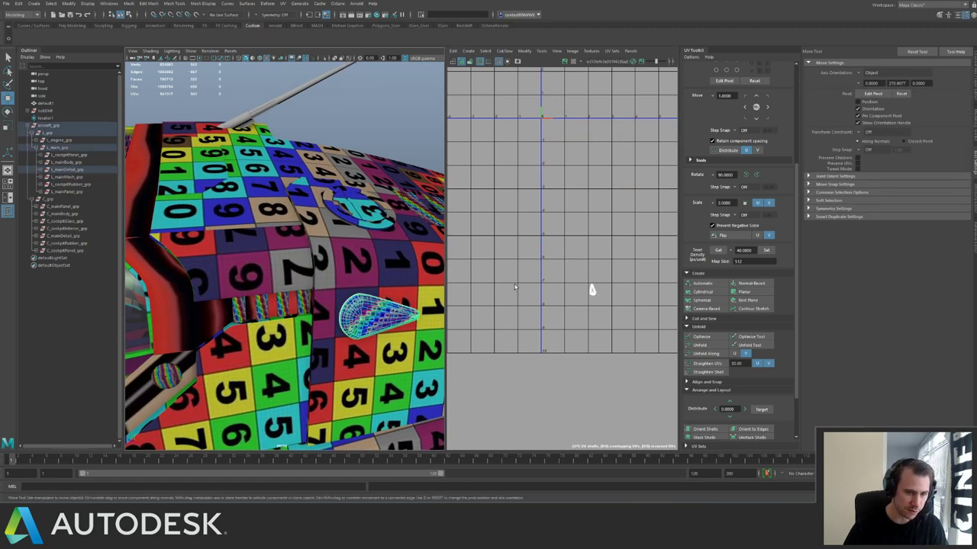
Set the teardrop part's texel density to 40 and move its UV shells down below the grid origin.
key(w)
key(f)
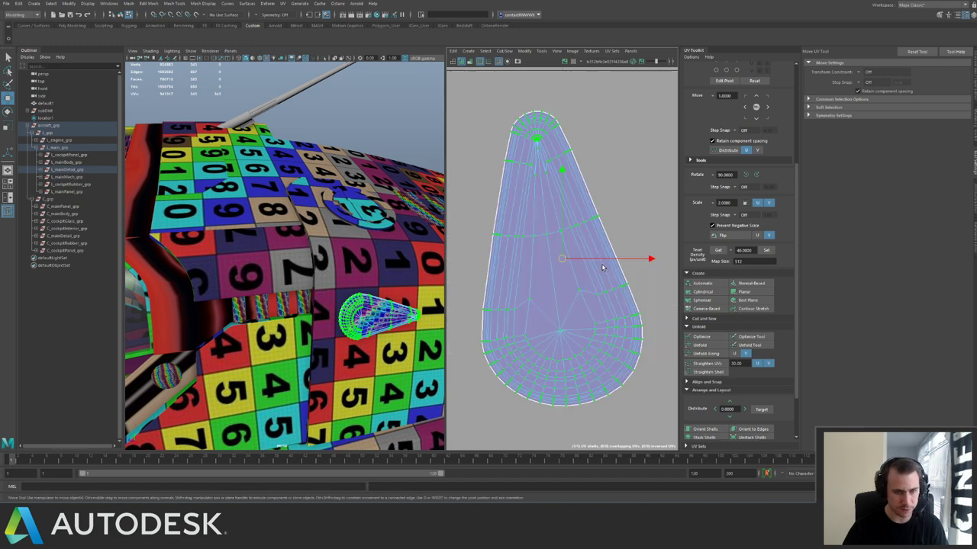
scroll(645, 218, down, 2)
key(e)
drag(660, 214, 670, 222)
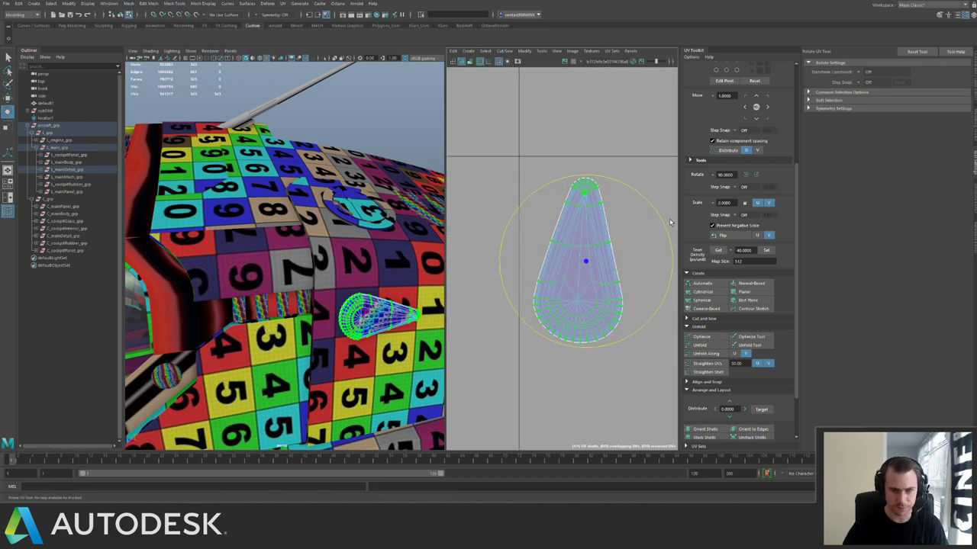
click(765, 250)
scroll(602, 236, down, 5)
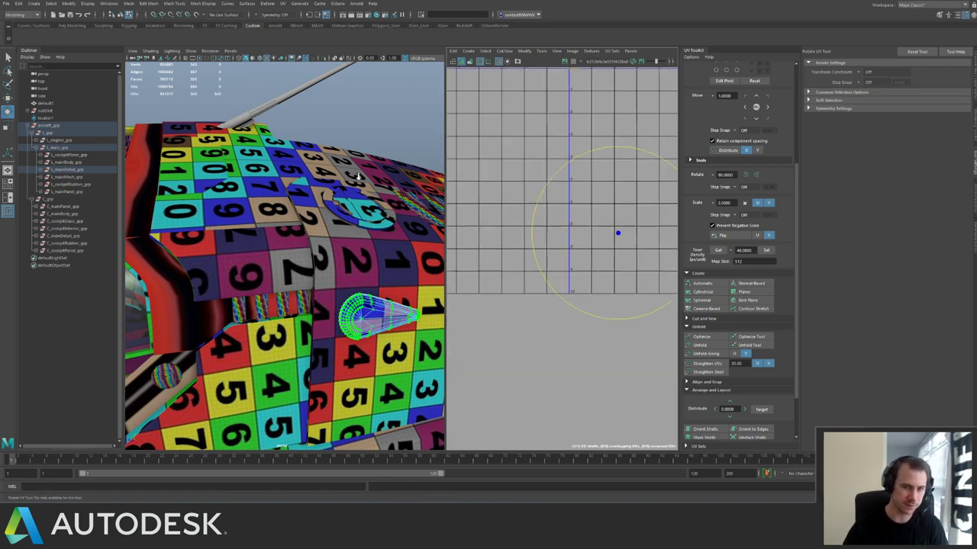
key(w)
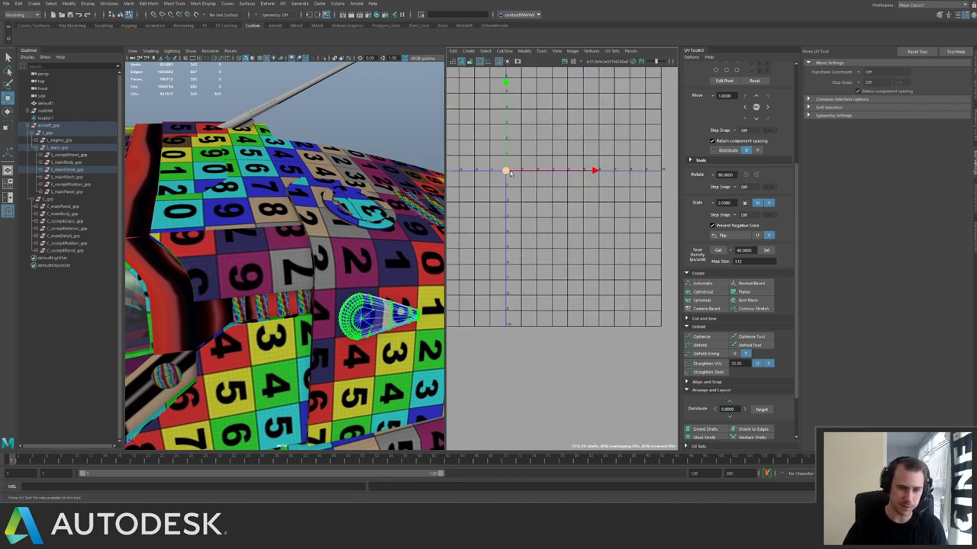
drag(506, 170, 510, 266)
Select the round cap on the slanted canopy strut, match its texel density and bring its UV shells to the grid origin.
click(174, 310)
key(f)
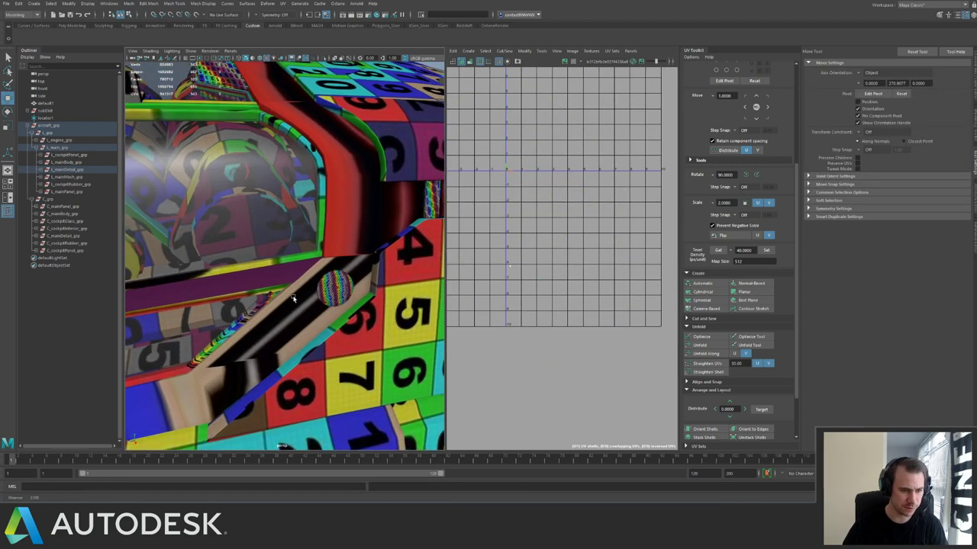
key(w)
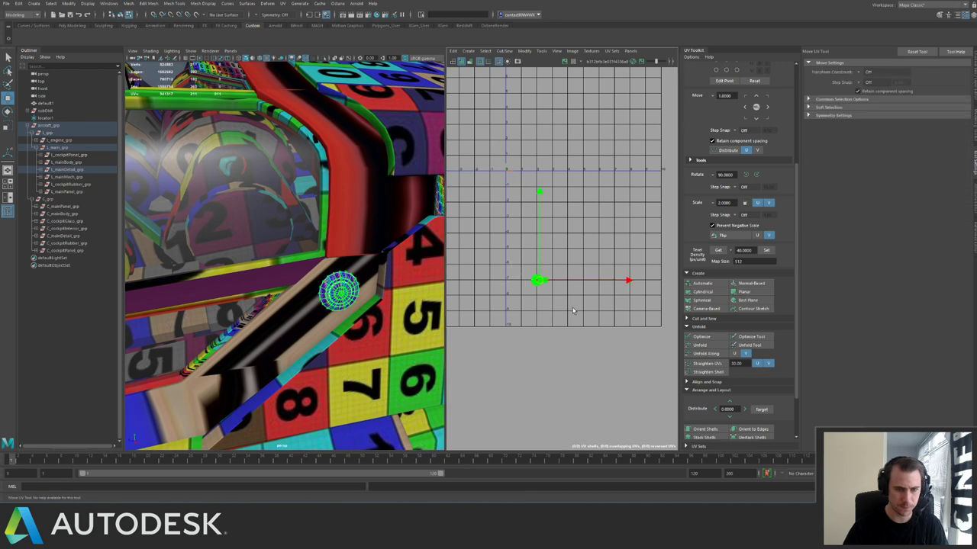
drag(508, 282, 488, 125)
key(w)
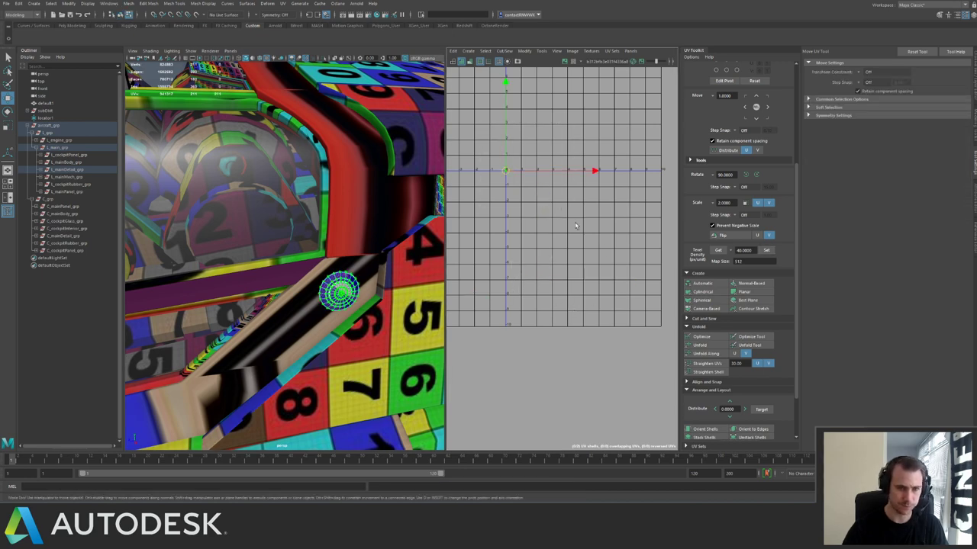
right_drag(342, 304, 333, 261)
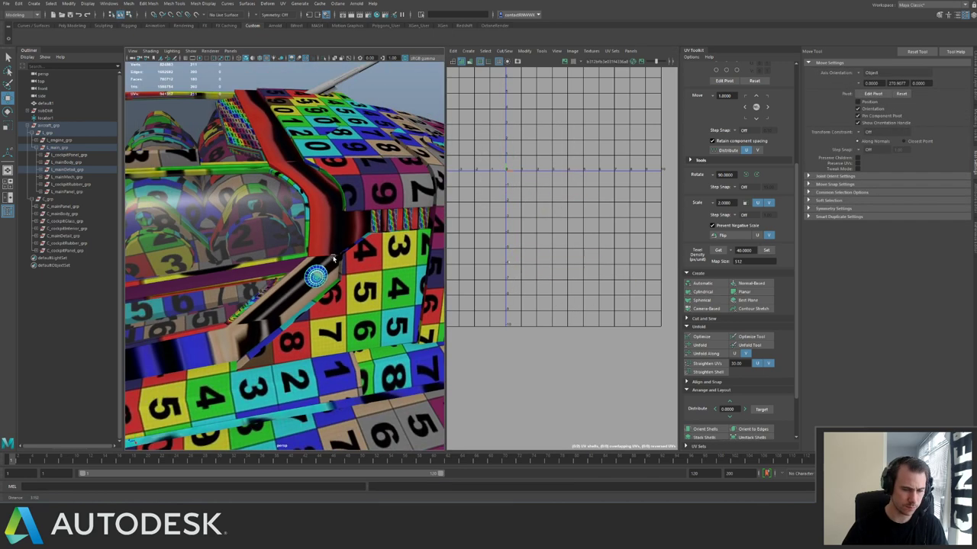
Isolate the four slats beside the canopy frame and select all their UVs.
alt+middle_drag(333, 262, 267, 274)
alt+right_drag(267, 260, 344, 237)
click(367, 227)
key(f)
key(ctrl+1)
alt+drag(367, 229, 397, 259)
key(ctrl+F12)
key(f)
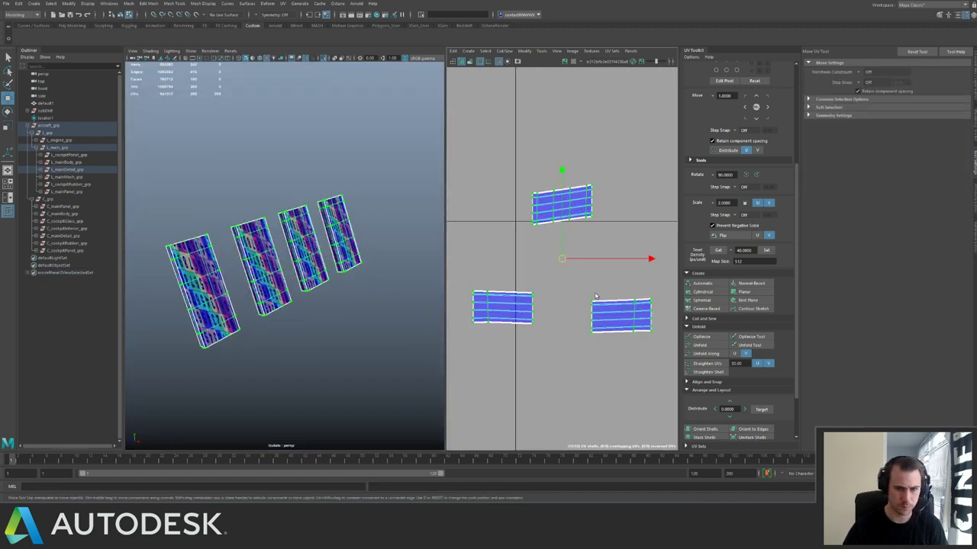
alt+right_drag(586, 299, 549, 261)
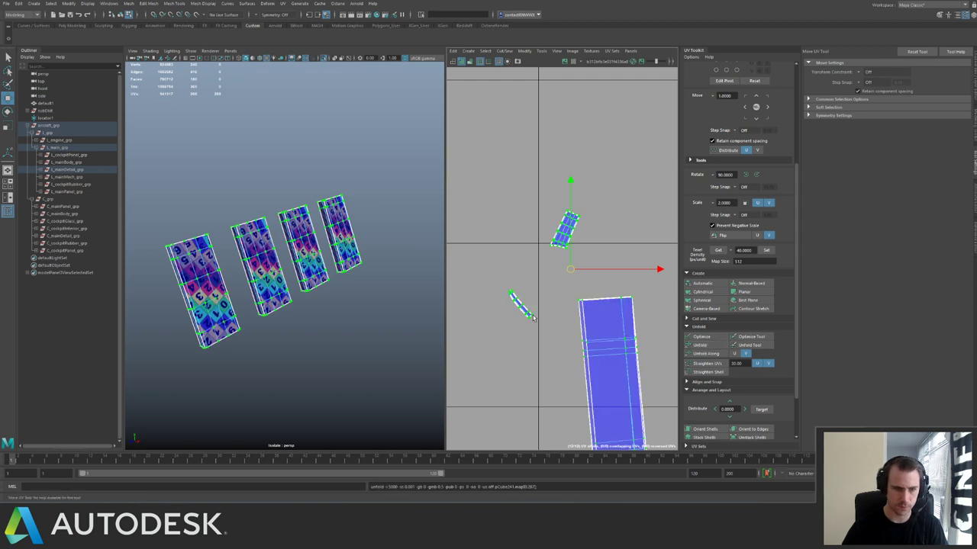
key(ctrl+z)
alt+right_drag(567, 302, 466, 232)
Select all faces of the four slats from a front-facing view and apply a camera-based UV projection.
right_drag(252, 246, 252, 279)
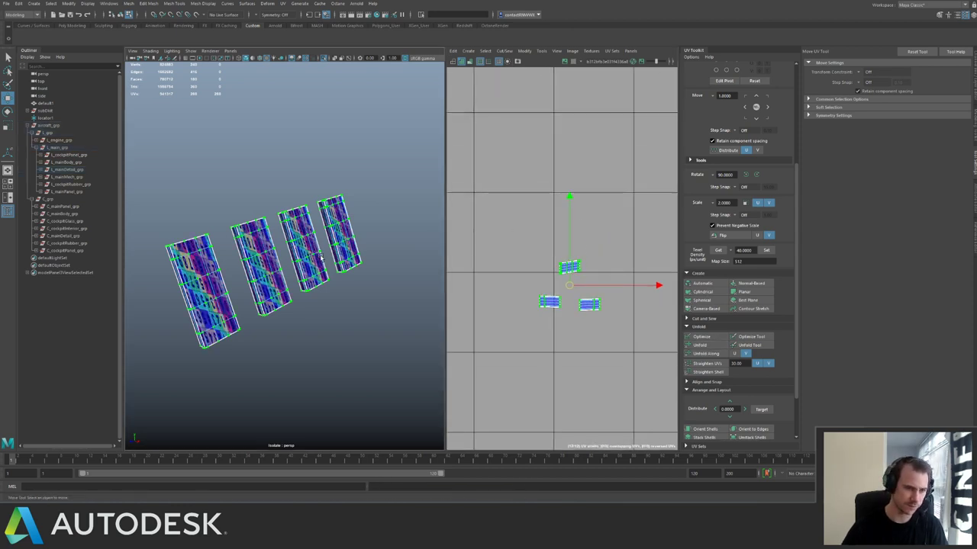
alt+drag(253, 280, 296, 263)
alt+right_drag(296, 263, 232, 224)
drag(206, 217, 335, 287)
key(g)
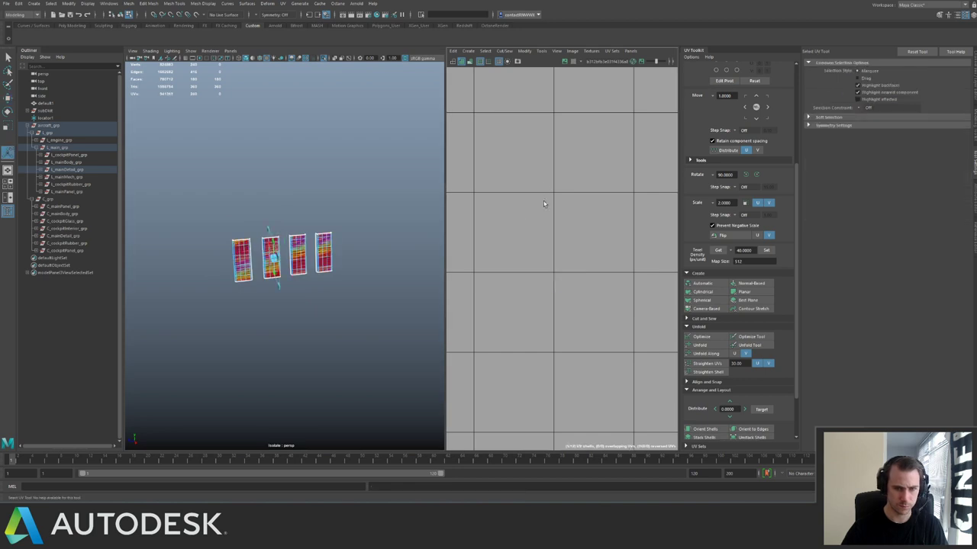
key(f)
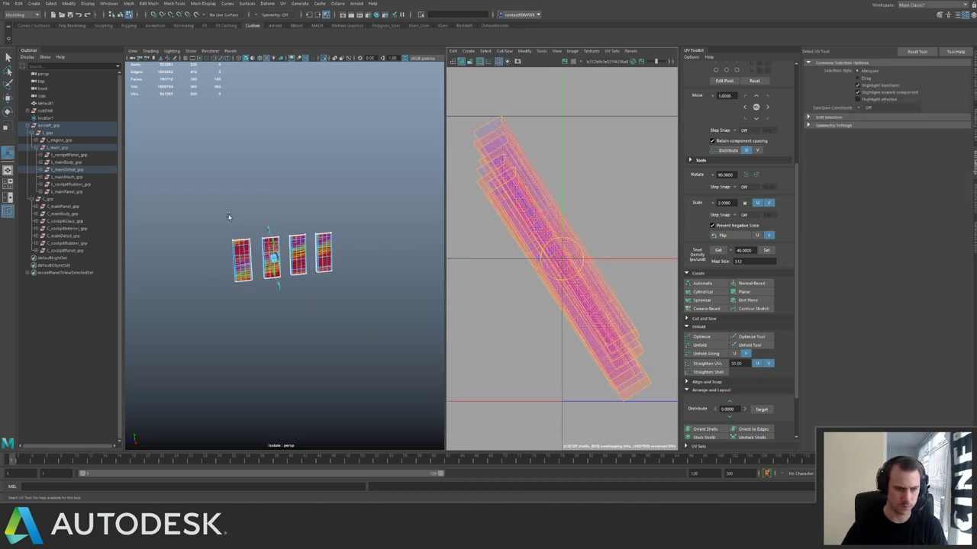
key(t)
click(704, 309)
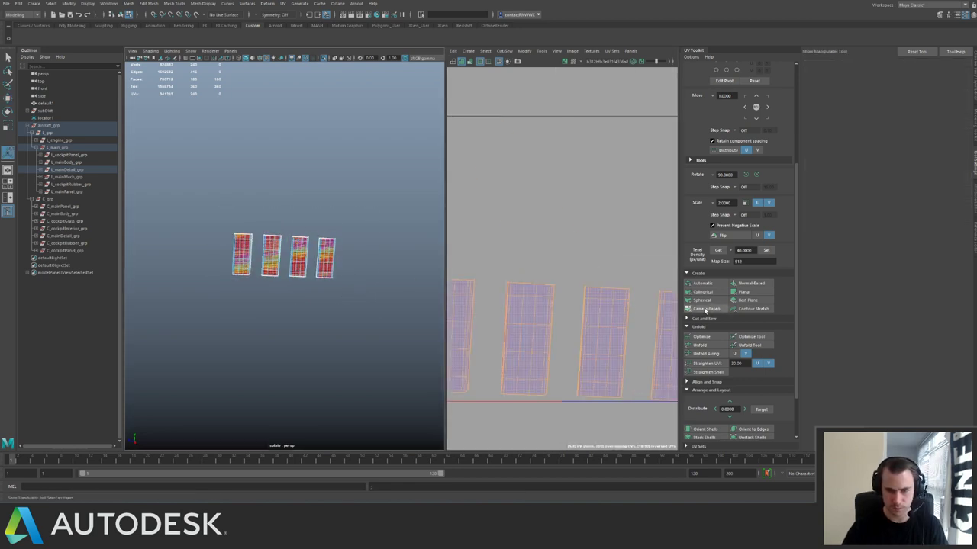
Select the four slats' projected UV shells and unfold them along U.
right_drag(586, 270, 619, 269)
drag(671, 268, 448, 416)
alt+right_drag(596, 229, 514, 213)
alt+middle_drag(514, 214, 541, 212)
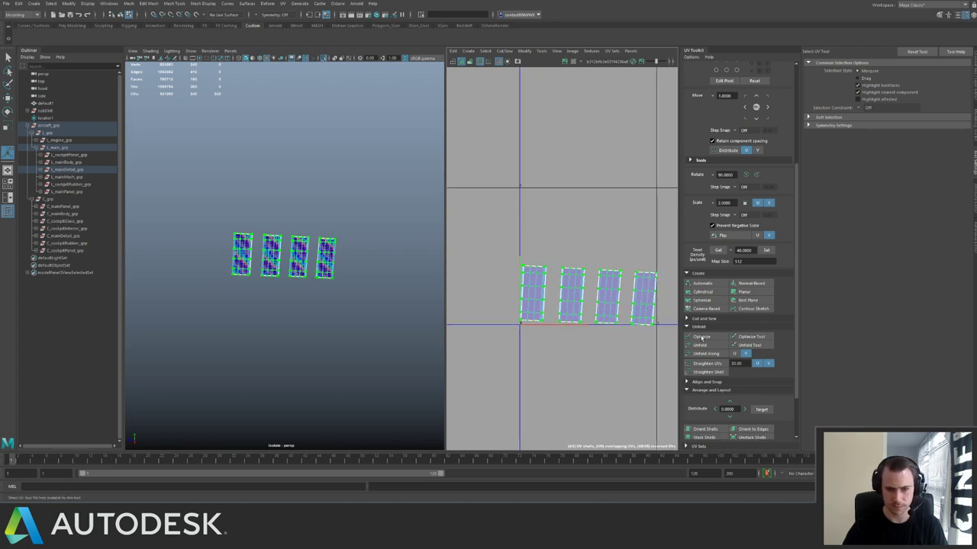
click(734, 355)
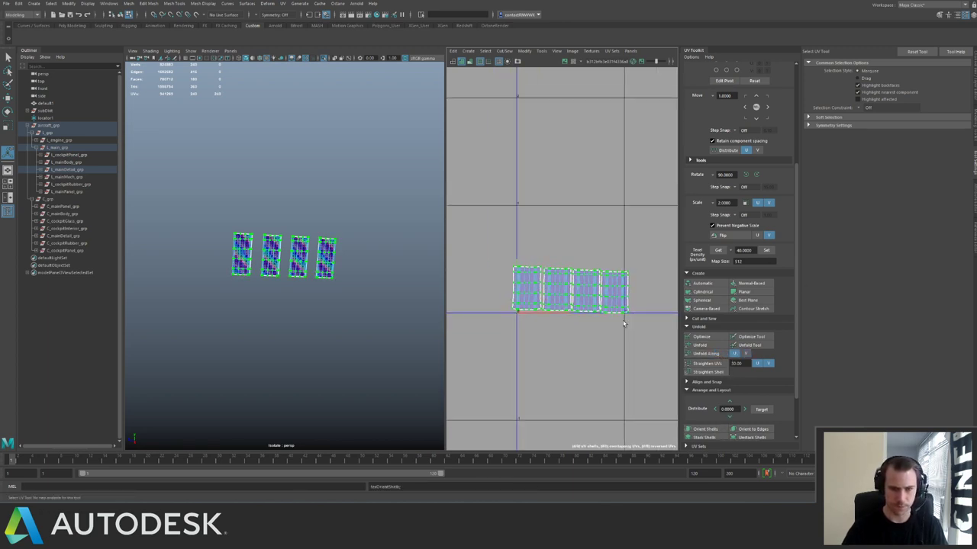
alt+right_drag(631, 312, 500, 269)
Set the slats' texel density to 40 at map size 512 and move their UV shells down below the grid origin.
click(769, 253)
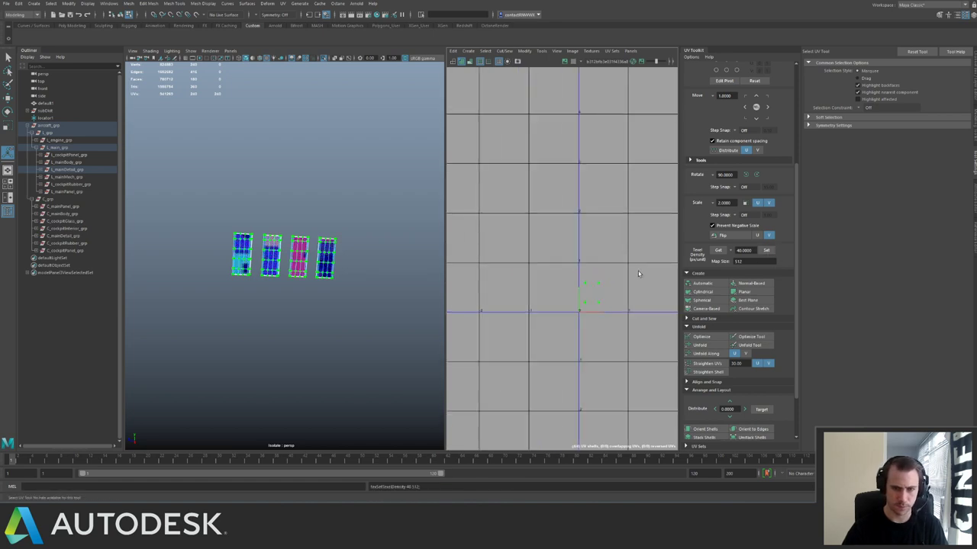
key(f)
alt+right_drag(626, 327, 428, 246)
alt+right_drag(610, 288, 519, 263)
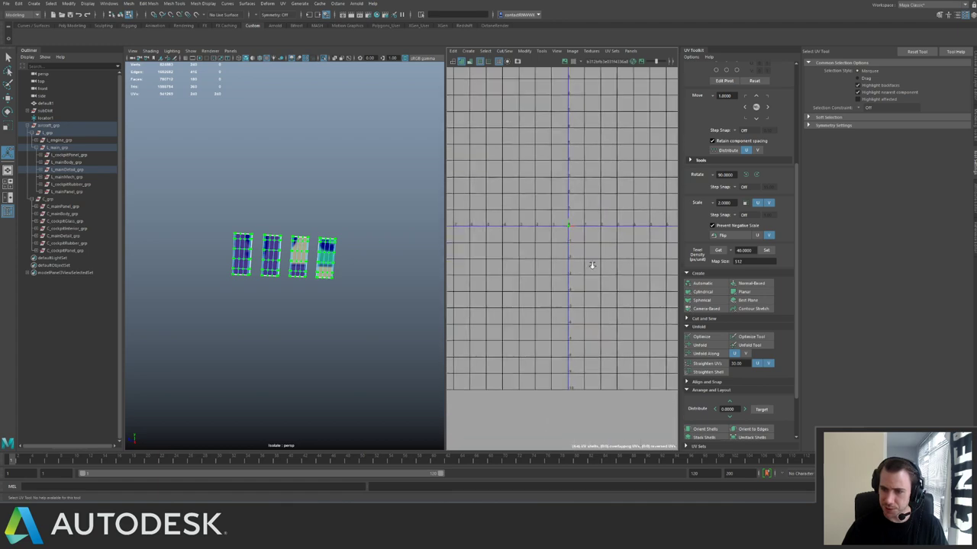
alt+right_drag(591, 265, 561, 221)
key(w)
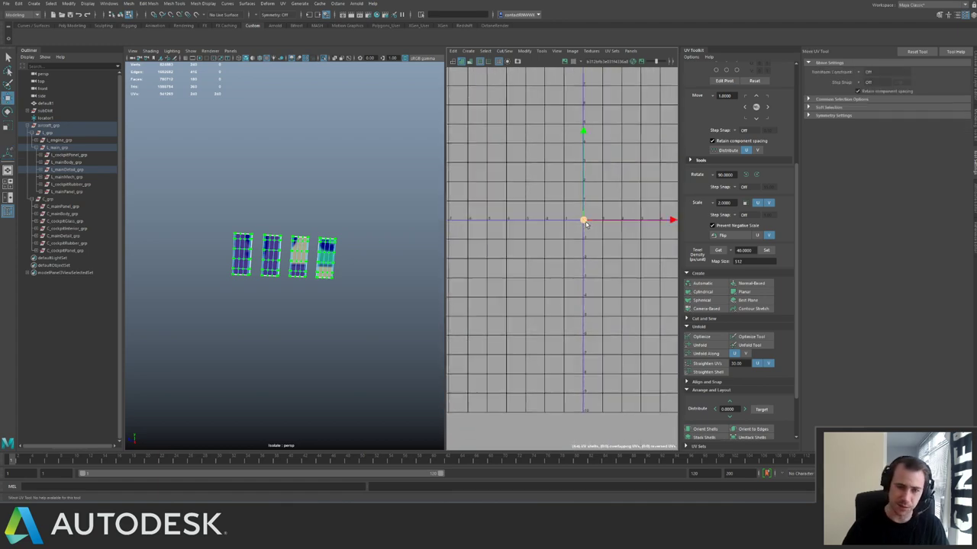
drag(585, 223, 590, 344)
right_drag(302, 256, 291, 281)
click(362, 218)
Show the whole ship again and select the red canopy frame panel running over the cockpit roof.
key(ctrl+1)
mouse_move(365, 260)
alt+mouse_down()
mouse_move(294, 263)
mouse_move(366, 274)
alt+mouse_up()
click(227, 272)
alt+drag(228, 272, 320, 257)
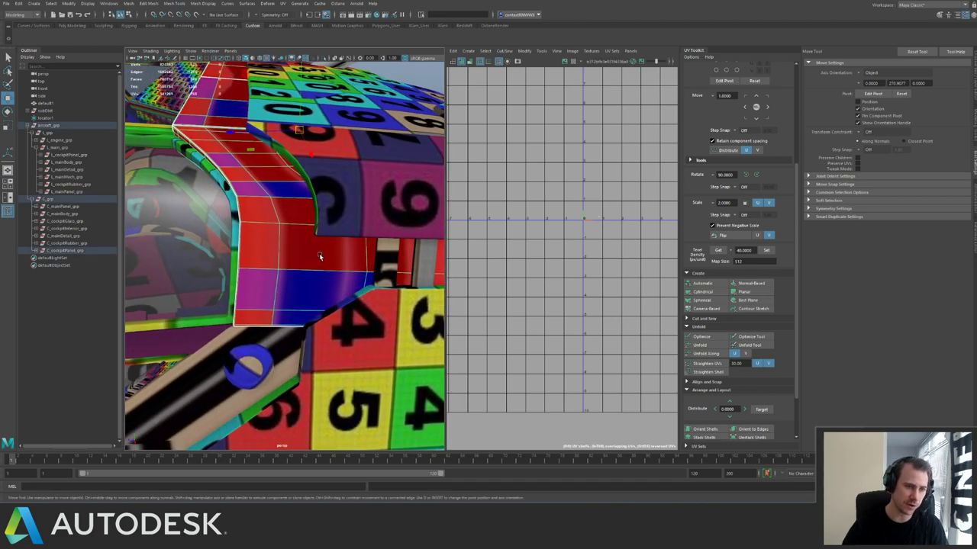
alt+right_drag(321, 257, 269, 252)
alt+drag(268, 252, 344, 242)
Examine the canopy frame panel by switching between its isolated view and the whole ship.
key(ctrl+1)
key(ctrl+1)
key(ctrl+1)
key(f)
key(ctrl+1)
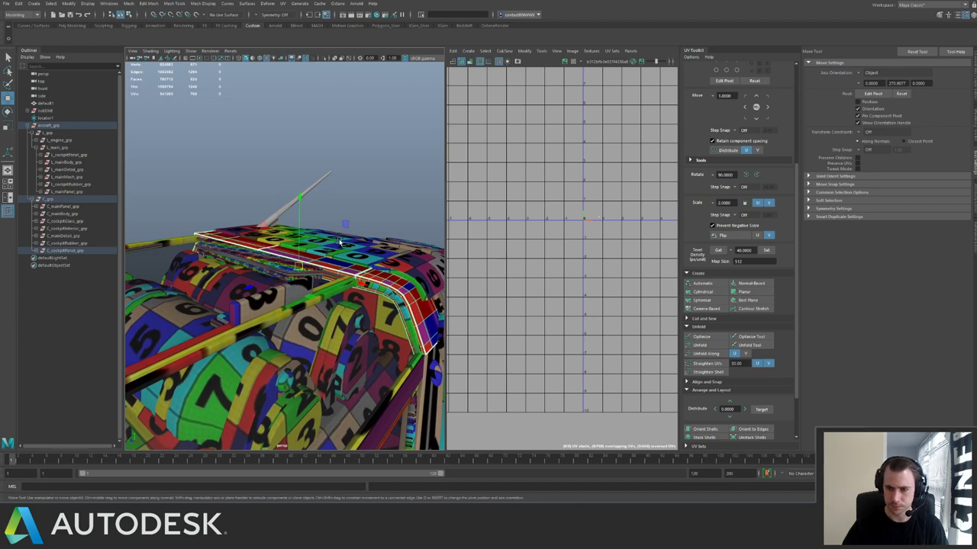
key(ctrl+1)
alt+drag(342, 230, 371, 223)
key(ctrl+1)
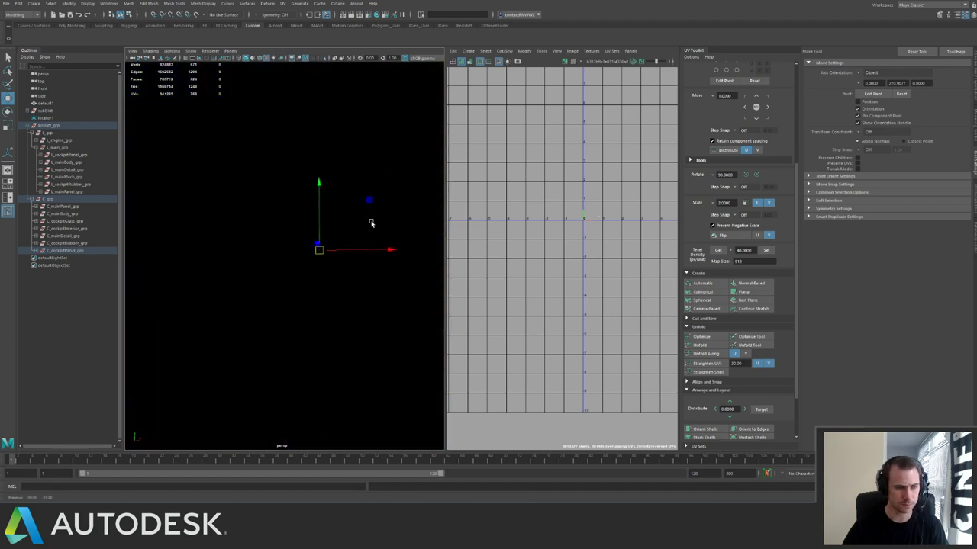
Isolate the canopy frame panel, select all its faces and apply a planar UV projection.
alt+right_drag(371, 222, 247, 239)
key(ctrl+1)
drag(211, 210, 406, 329)
click(744, 292)
key(f)
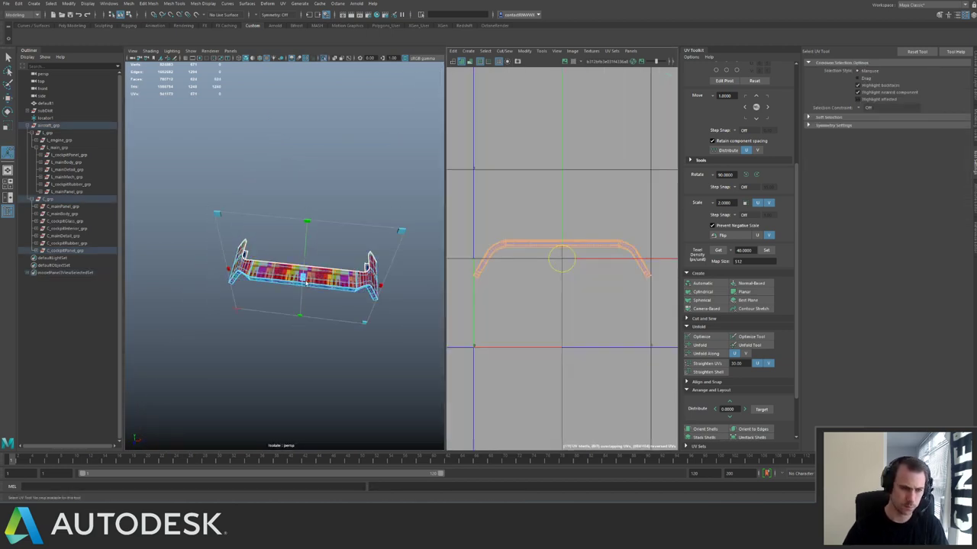
Cut the canopy frame's UVs along the long edge loops that border its front and back faces.
alt+drag(299, 295, 330, 263)
alt+right_drag(330, 263, 377, 321)
alt+drag(377, 320, 315, 303)
key(q)
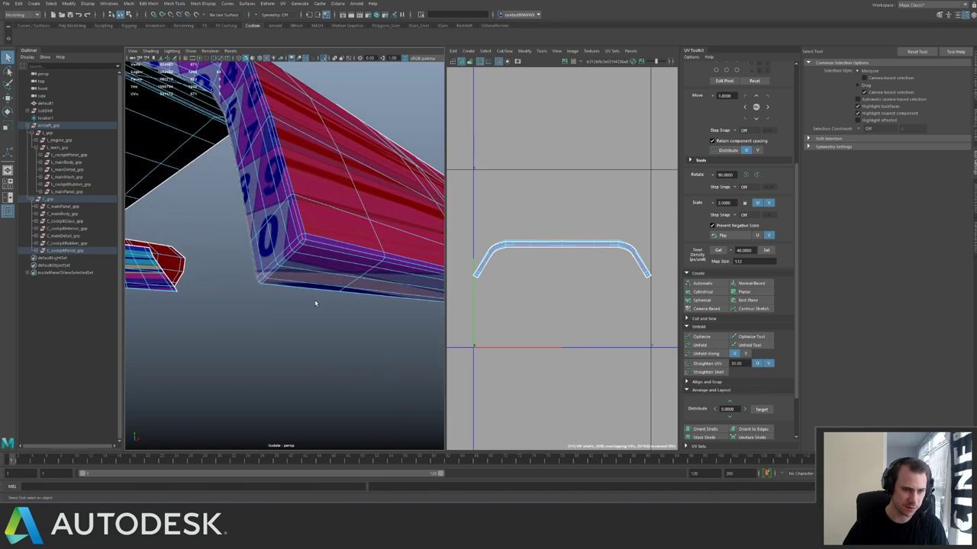
alt+drag(301, 260, 341, 276)
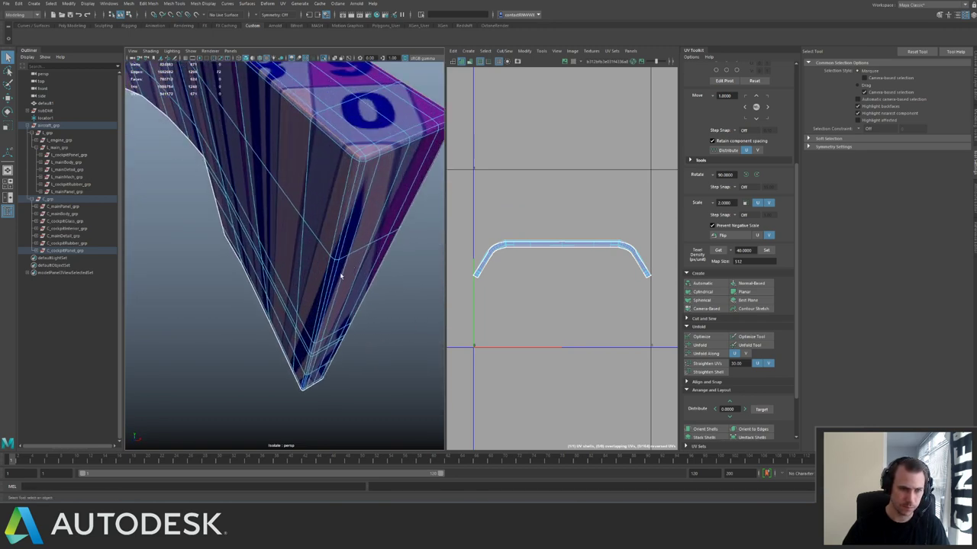
scroll(331, 236, down, 10)
alt+drag(331, 236, 286, 274)
scroll(284, 276, up, 6)
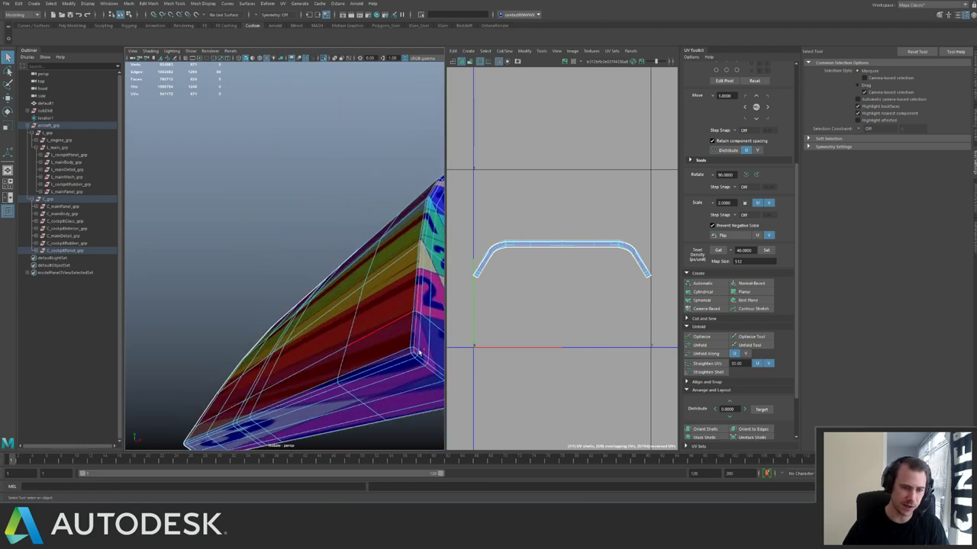
shift+right_drag(541, 285, 511, 304)
Move the canopy frame's overlapping UV shells apart, one up and one thin arch-shaped shell down near the tile's lower edge.
right_drag(525, 265, 563, 282)
click(504, 247)
key(w)
drag(562, 259, 566, 211)
click(533, 248)
ctrl+right_drag(534, 252, 565, 317)
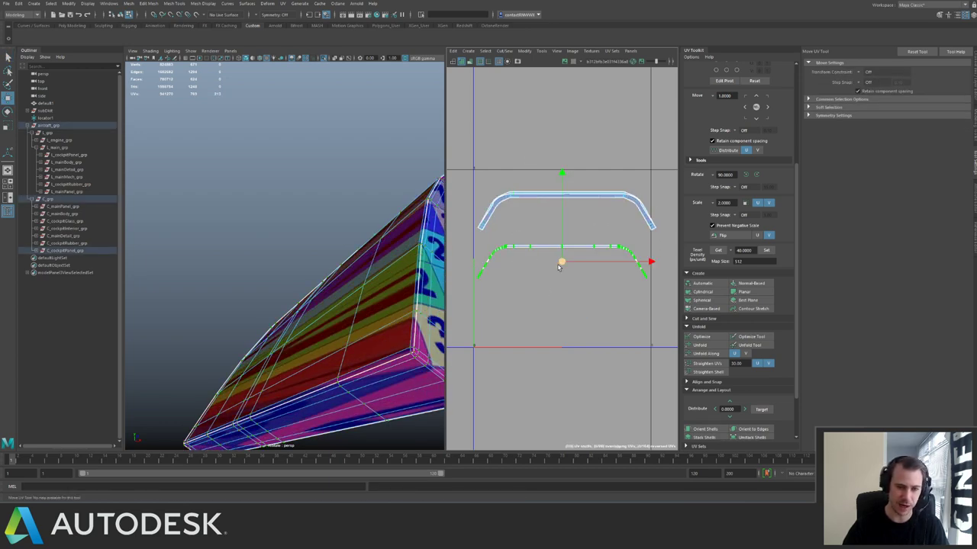
drag(560, 262, 574, 312)
Separate the wider arch-shaped strip from the upper UV shell and place it between the two other arches.
click(509, 238)
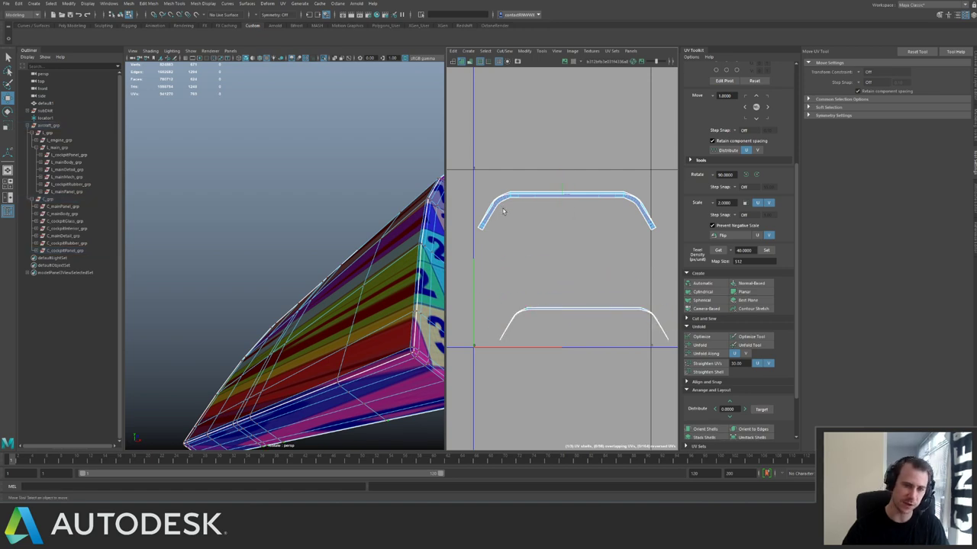
double_click(566, 207)
middle_drag(568, 220, 577, 271)
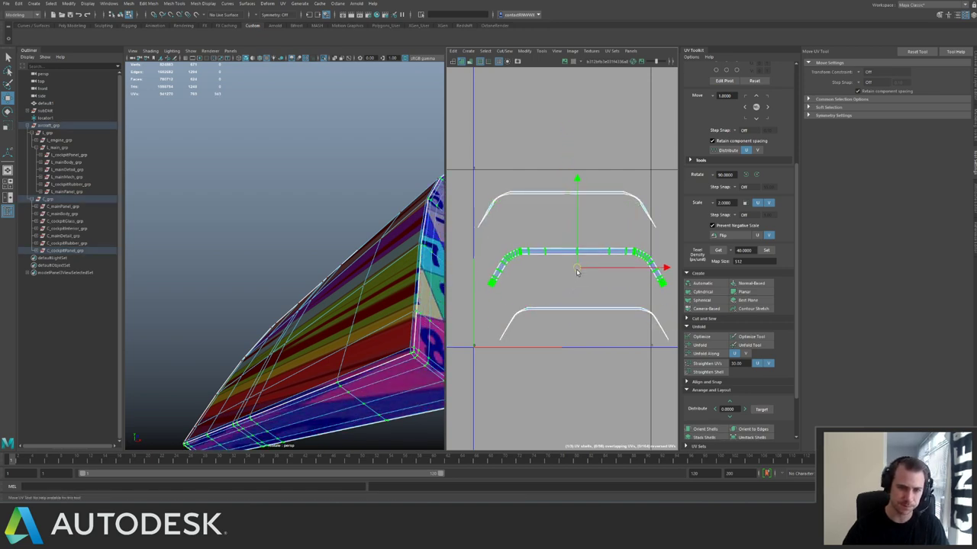
drag(577, 271, 576, 269)
alt+drag(343, 229, 312, 261)
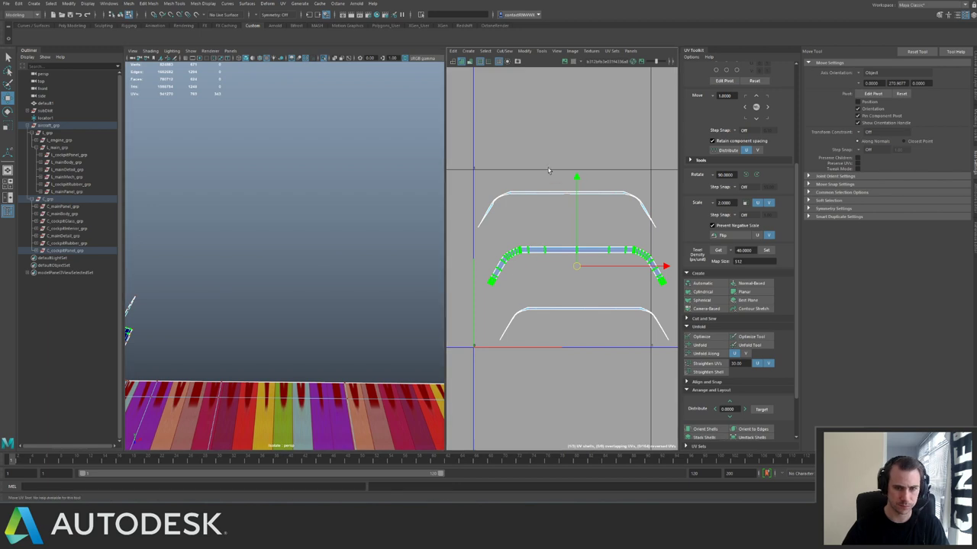
Move the two thin arch-shaped shells together above the wider arch strip, leaving that strip alone in the tile.
drag(549, 171, 605, 217)
ctrl+right_drag(606, 221, 637, 272)
drag(542, 277, 613, 325)
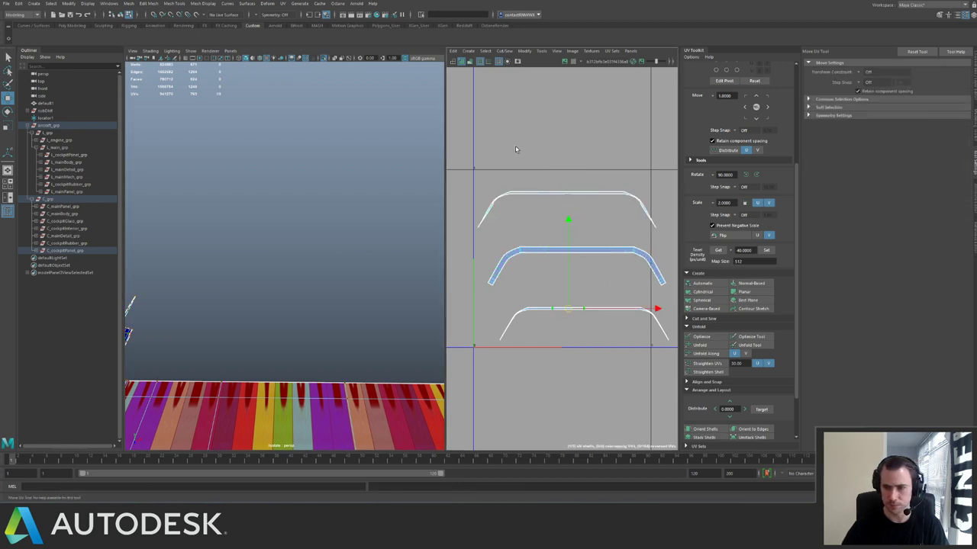
middle_drag(595, 243, 596, 245)
alt+right_drag(603, 247, 529, 232)
alt+middle_drag(529, 233, 527, 264)
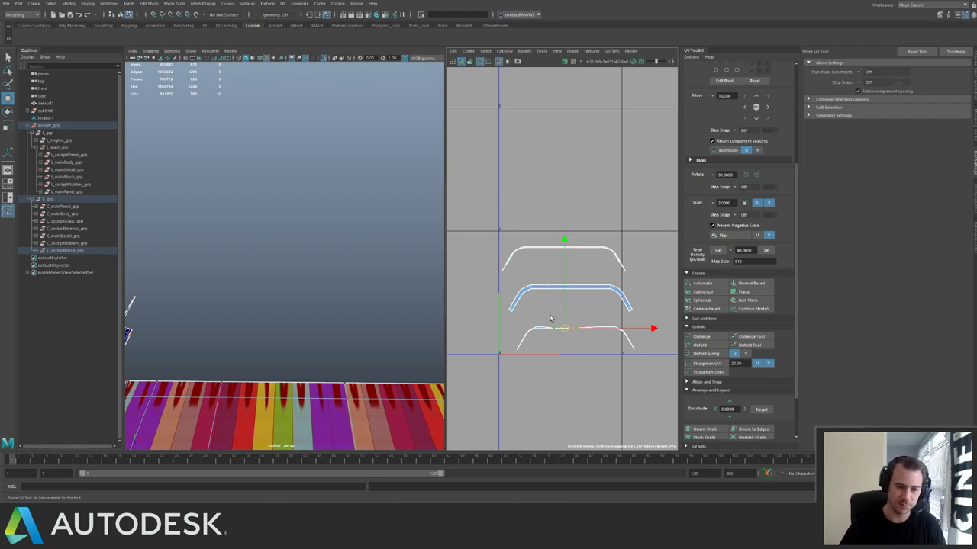
click(578, 335)
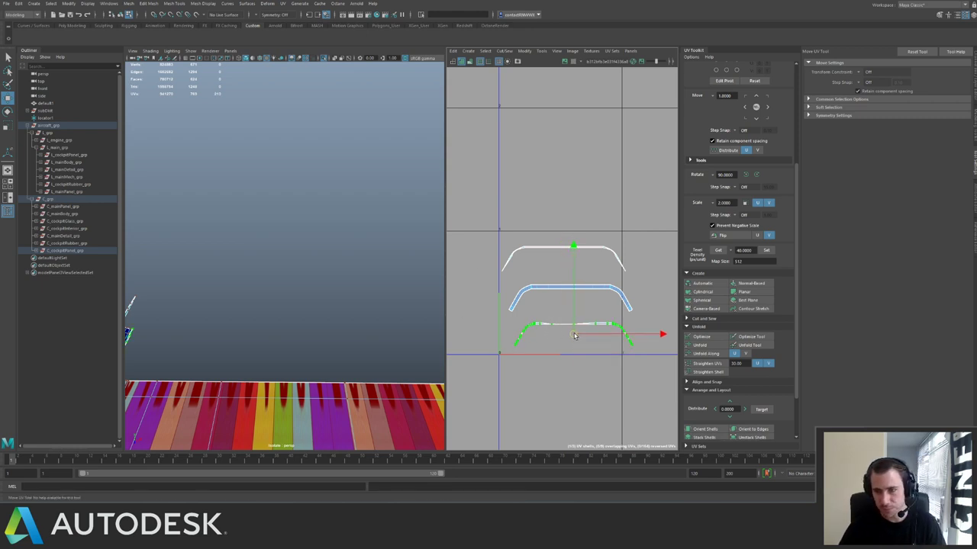
drag(574, 336, 565, 217)
click(541, 243)
alt+drag(164, 168, 238, 236)
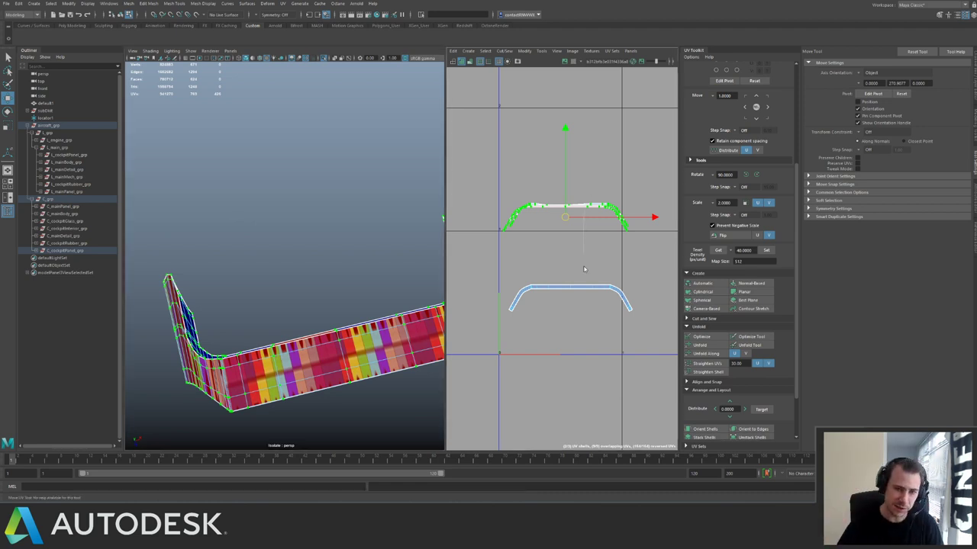
Apply a planar projection from the Y axis to the faces of the two thin shells and place the projected UVs above the arch strip.
key(F11)
drag(495, 197, 628, 221)
alt+right_drag(657, 258, 590, 207)
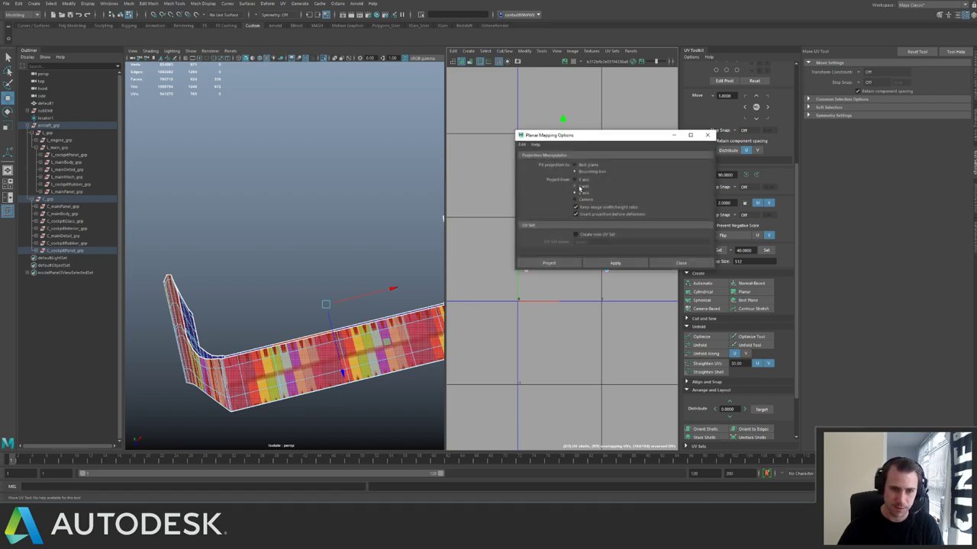
click(615, 262)
click(681, 263)
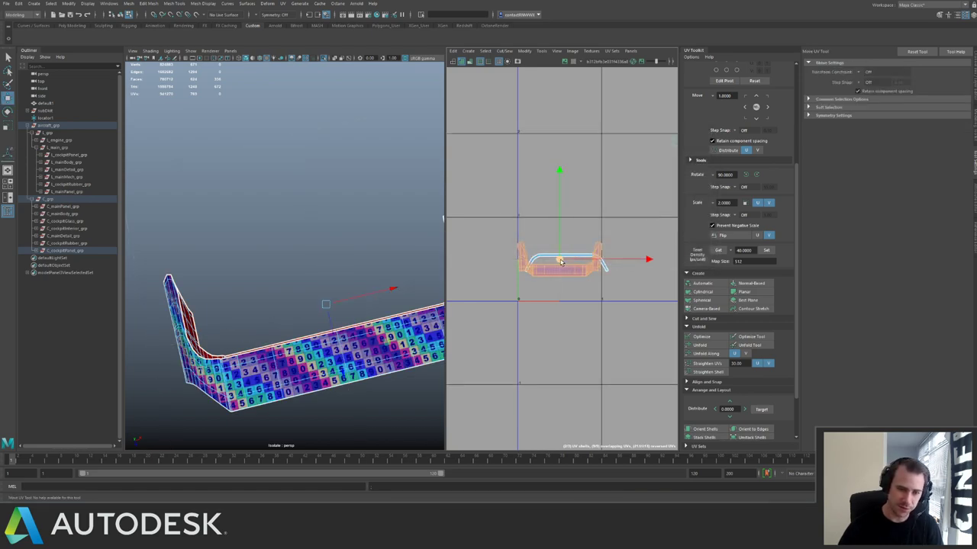
drag(561, 261, 571, 210)
Select the full UV shells of the newly projected faces and unfold them.
right_drag(555, 197, 579, 197)
drag(563, 201, 598, 228)
ctrl+right_drag(595, 227, 622, 228)
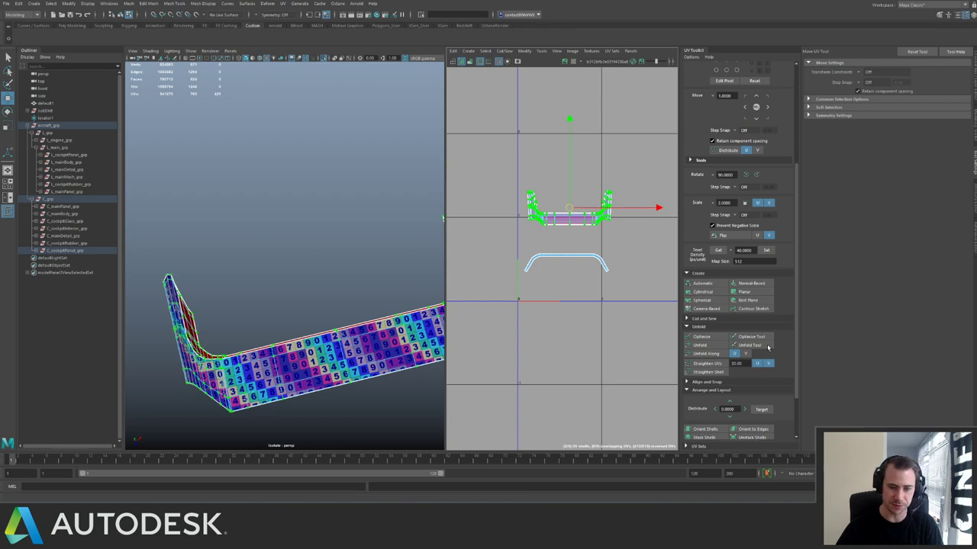
click(700, 345)
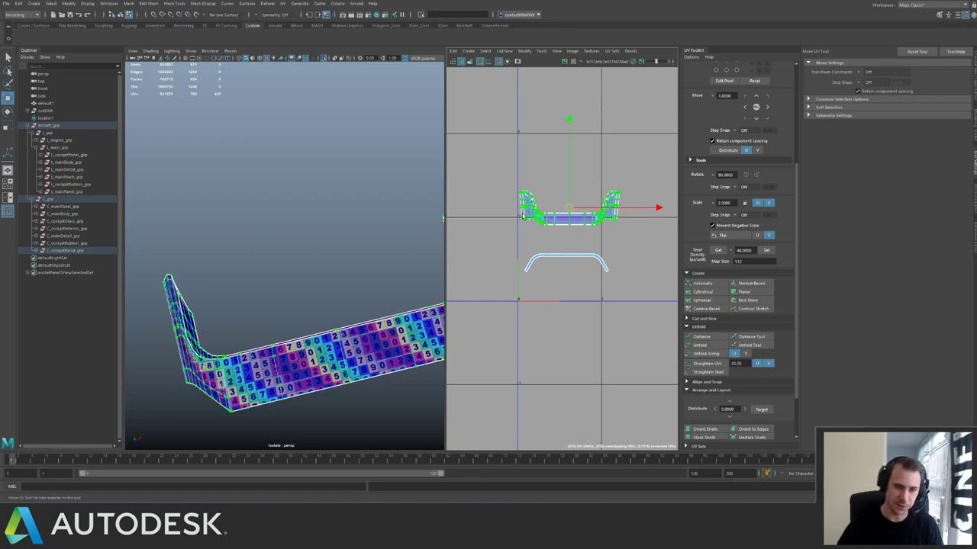
Separate the two overlapping unfolded shells by moving one of them straight above the other.
click(520, 221)
click(522, 220)
ctrl+right_drag(547, 247, 578, 266)
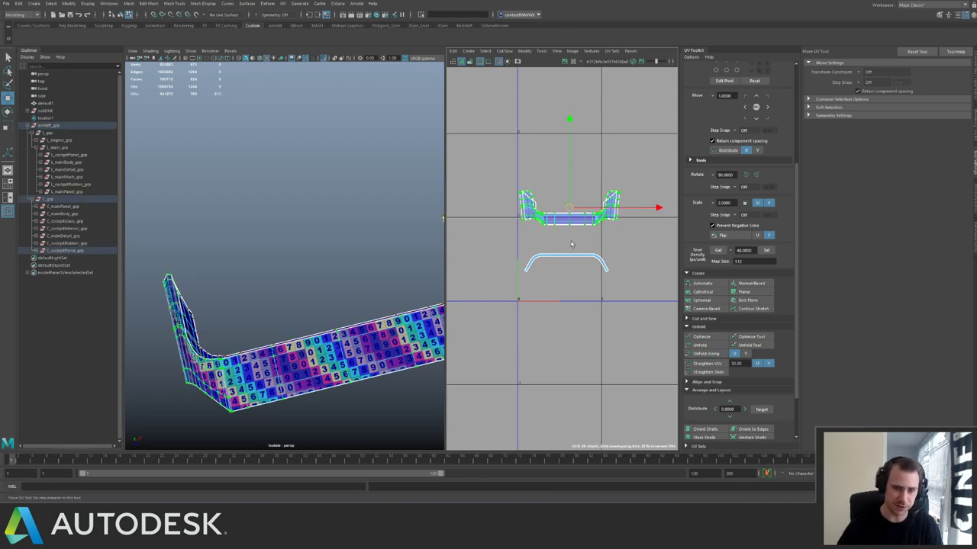
drag(569, 208, 564, 177)
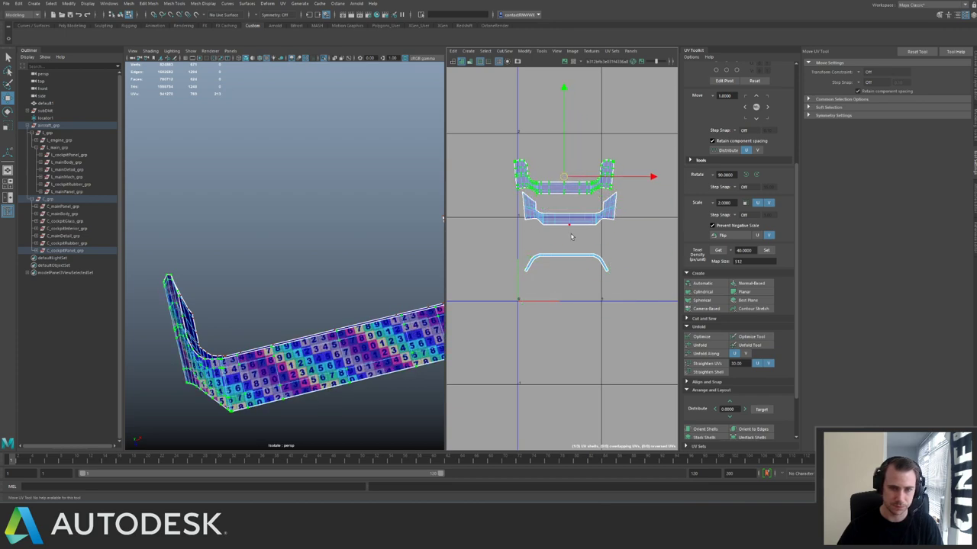
alt+drag(366, 258, 412, 223)
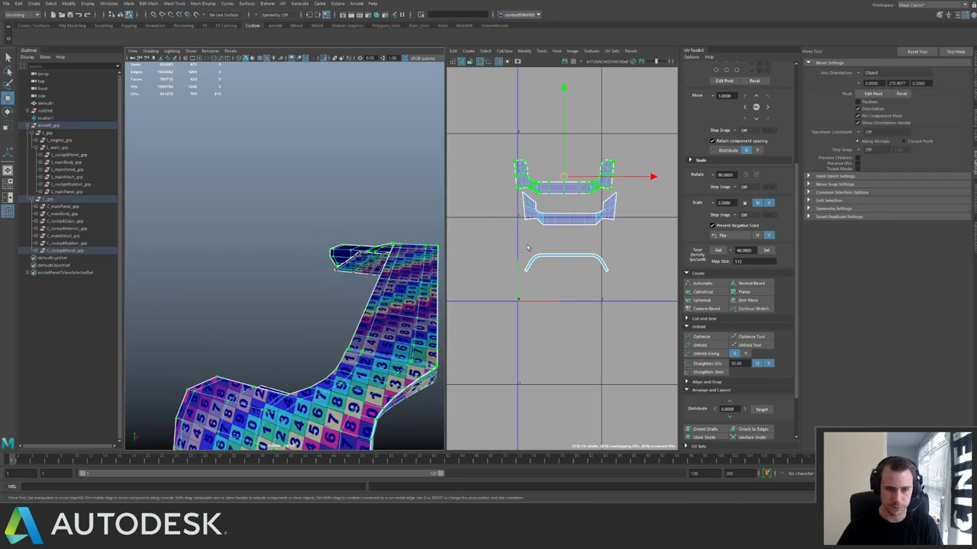
Set both unfolded shells to a texel density of 40 and place the packed pair above the arch strip.
drag(525, 246, 604, 281)
drag(492, 159, 655, 227)
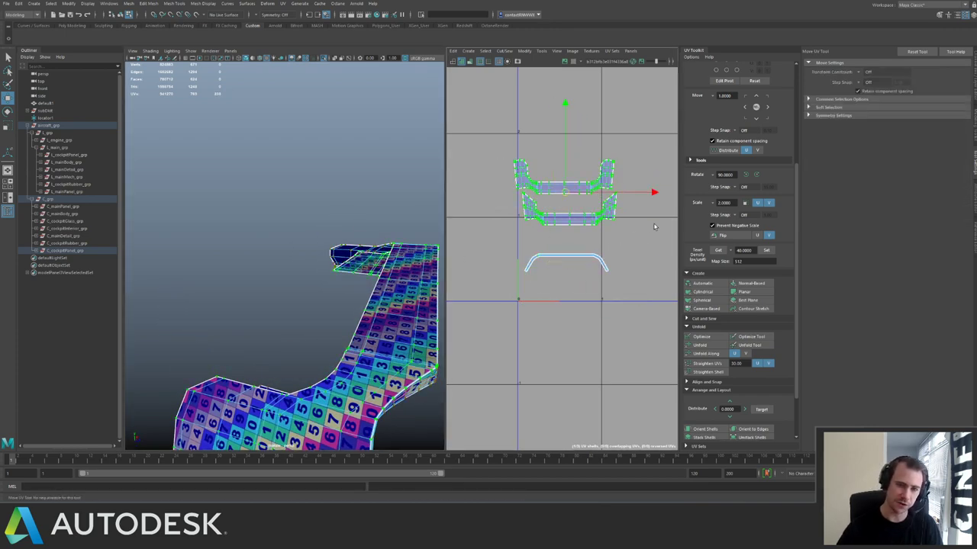
click(766, 250)
key(ctrl+l)
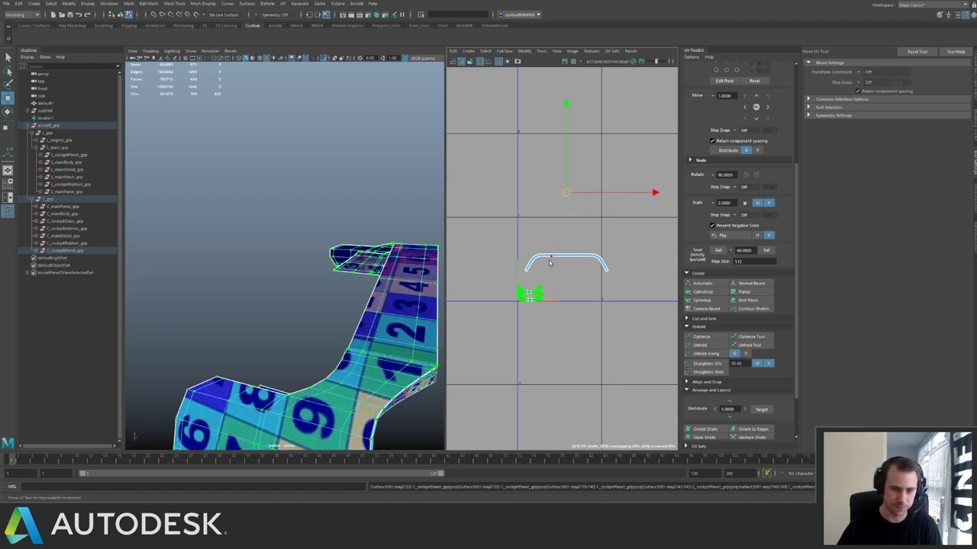
drag(528, 294, 561, 198)
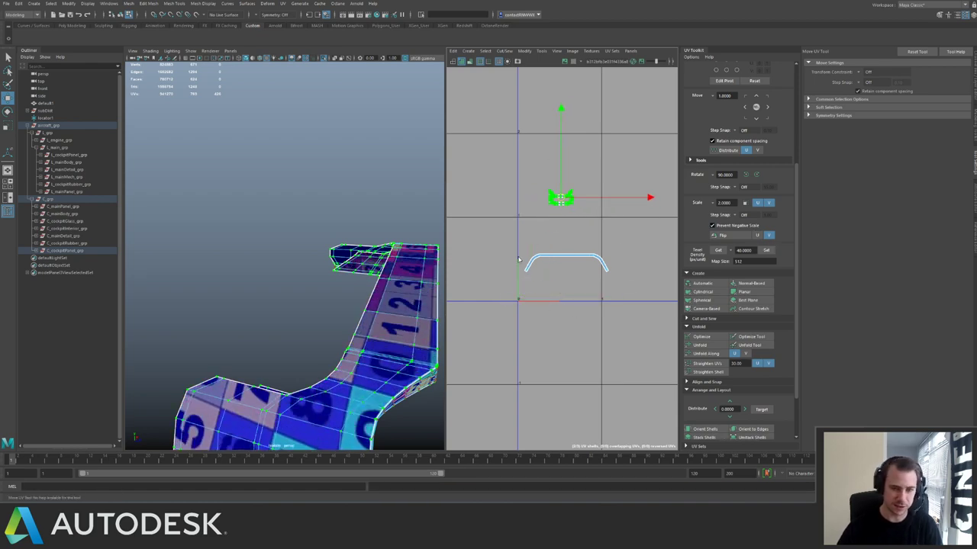
Select all faces of the arch-shaped rim strip and unitize their UVs.
key(F11)
drag(508, 244, 620, 297)
alt+right_drag(298, 256, 244, 251)
alt+drag(244, 252, 263, 233)
alt+right_drag(263, 237, 306, 265)
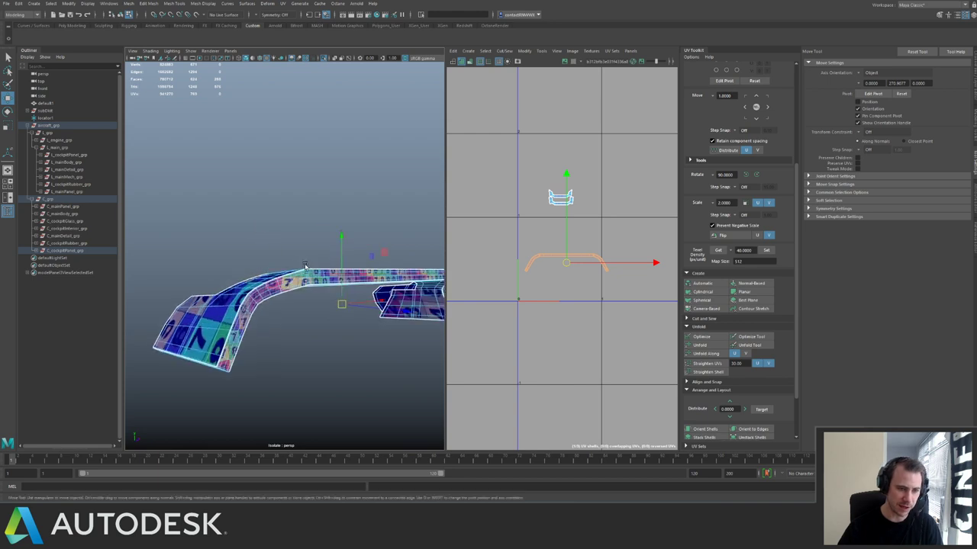
alt+drag(305, 265, 306, 233)
alt+right_drag(305, 233, 327, 274)
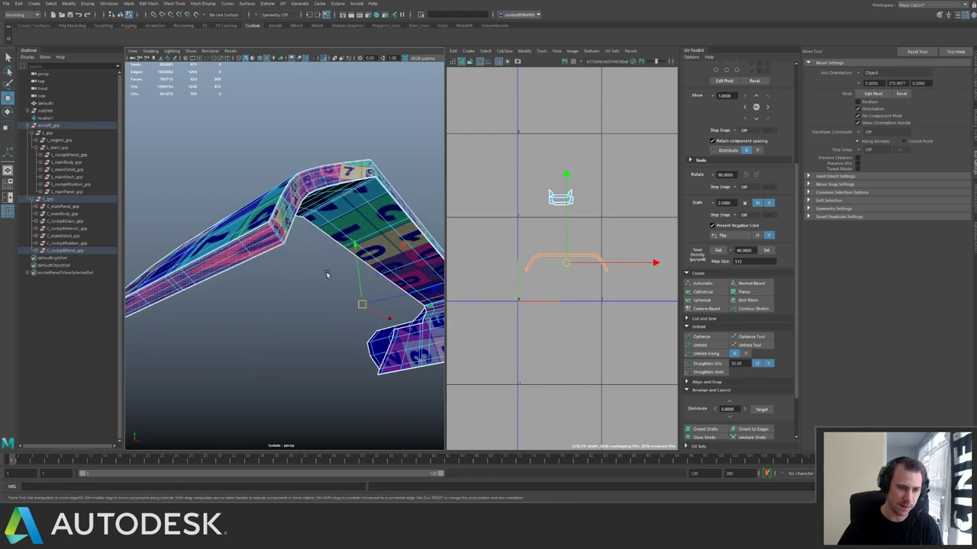
click(526, 52)
click(552, 135)
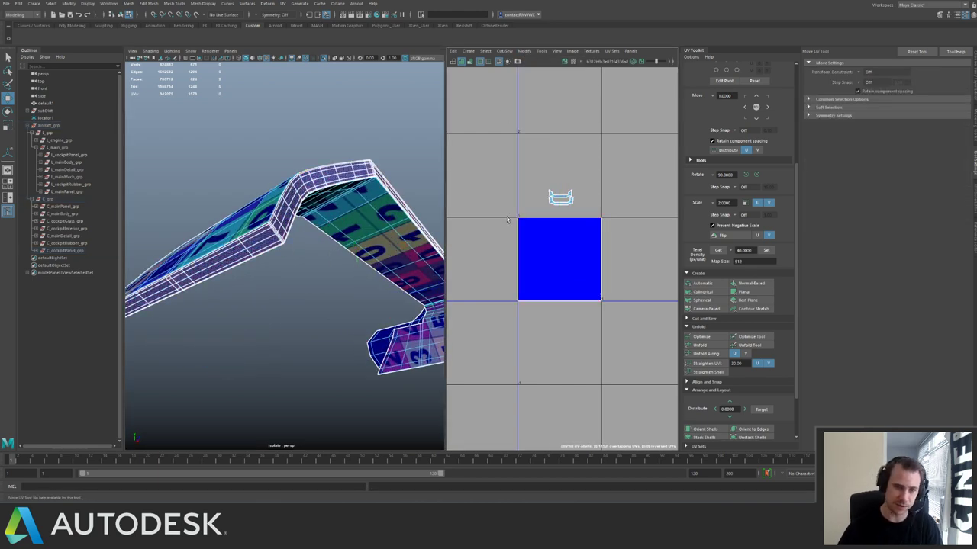
Move and sew the unitized rim faces together so they form one rectangular grid shell.
drag(508, 232, 625, 307)
drag(519, 168, 588, 210)
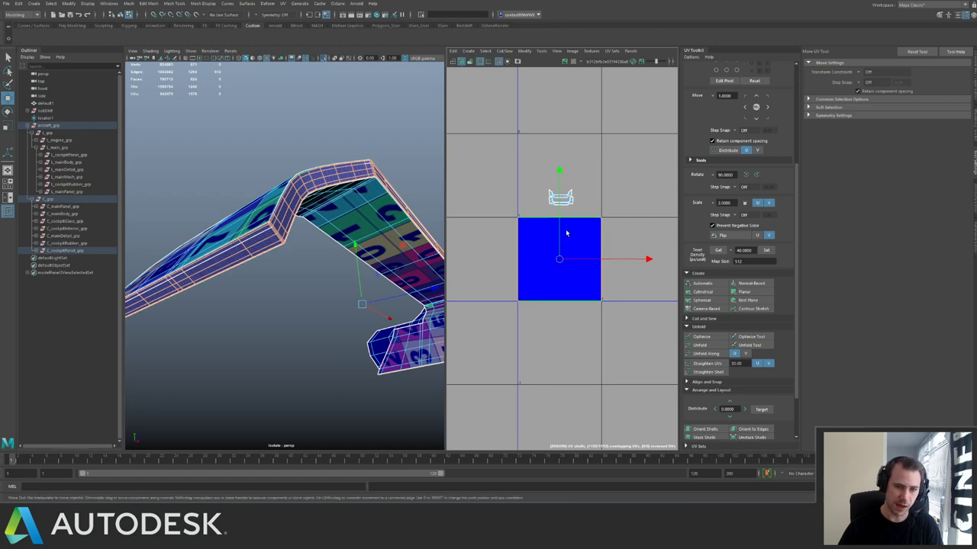
shift+right_drag(569, 283, 577, 231)
drag(628, 240, 578, 200)
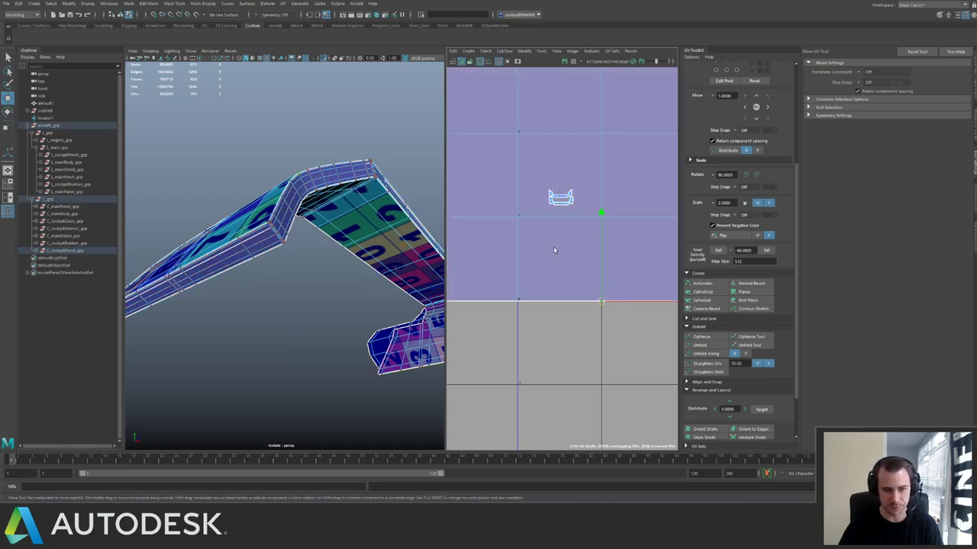
ctrl+right_drag(554, 249, 506, 209)
alt+middle_drag(549, 209, 605, 207)
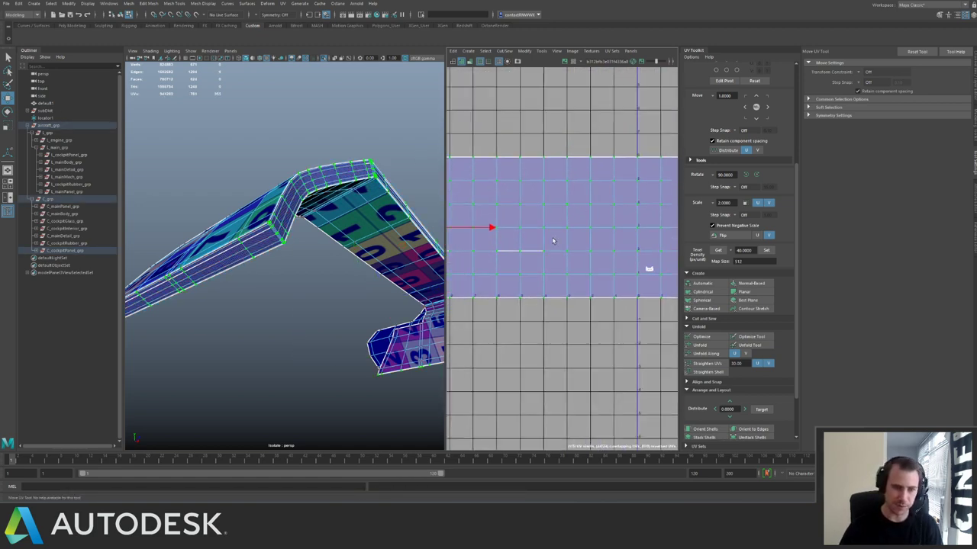
alt+right_drag(605, 208, 531, 281)
click(513, 255)
Check the rim strip's open border in smooth preview and sew the border edges together on the mesh.
alt+drag(351, 250, 293, 243)
alt+right_drag(293, 242, 489, 352)
click(315, 257)
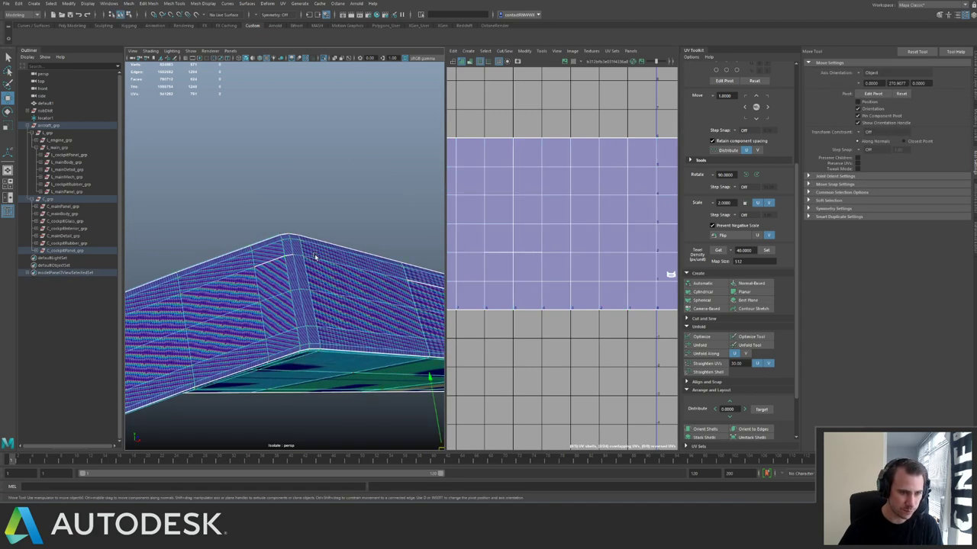
key(3)
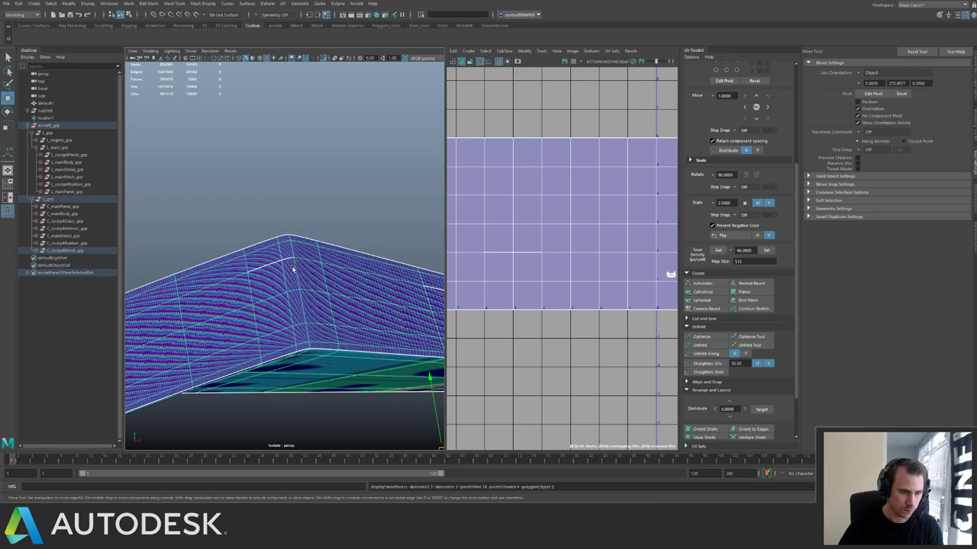
key(1)
right_drag(284, 278, 297, 250)
double_click(275, 262)
click(339, 238)
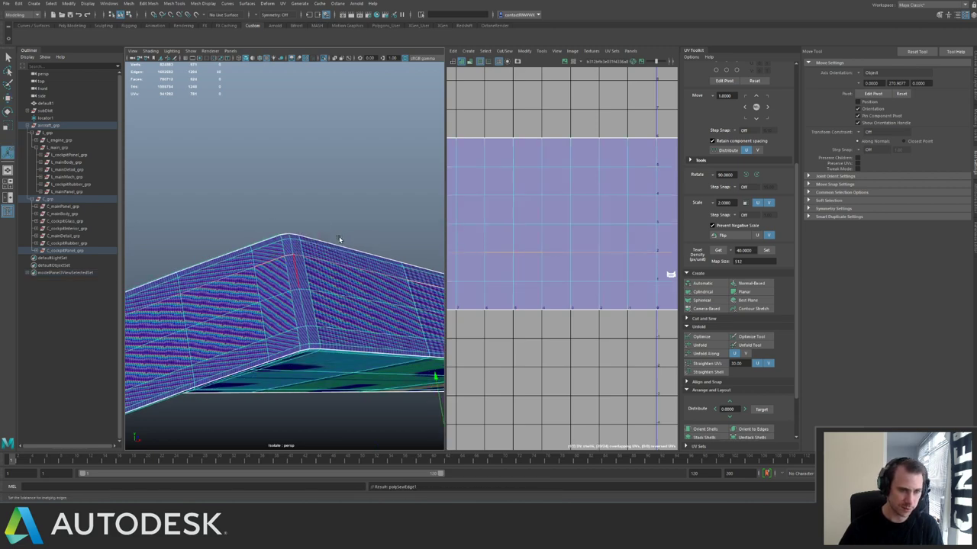
Move and sew the remaining seam edges inside the rim strip's UV grid.
key(q)
scroll(587, 265, down, 3)
right_drag(491, 273, 489, 249)
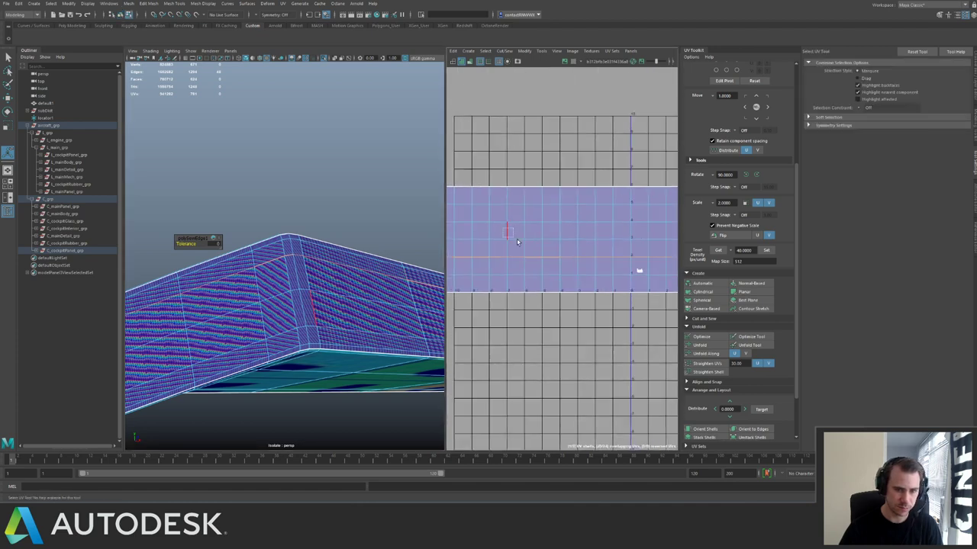
drag(506, 232, 525, 263)
shift+right_drag(456, 272, 454, 272)
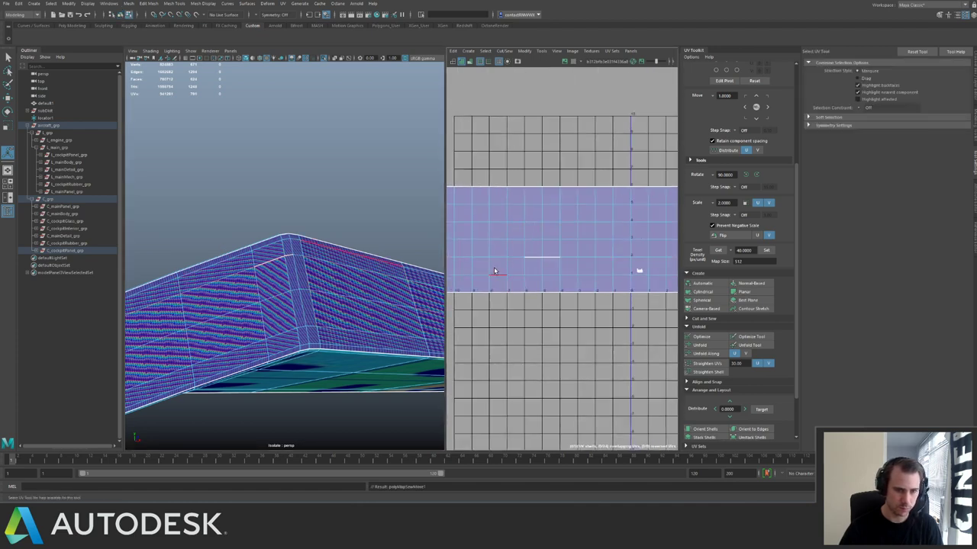
drag(522, 267, 562, 248)
shift+right_drag(562, 248, 523, 256)
Select the entire sewn rim strip shell and straighten its UVs.
scroll(543, 232, down, 3)
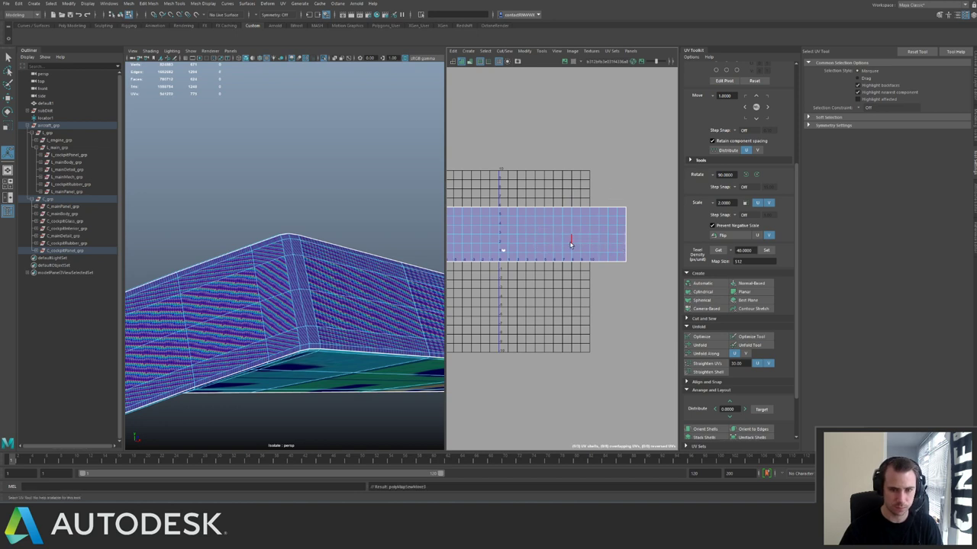
scroll(612, 217, down, 2)
alt+middle_drag(501, 199, 581, 197)
right_drag(527, 231, 560, 207)
click(569, 220)
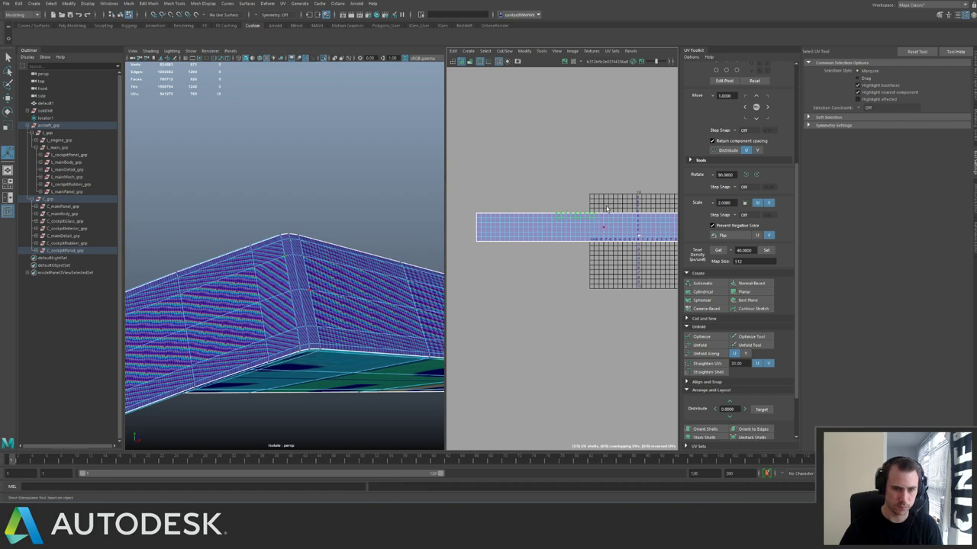
alt+middle_drag(589, 202, 540, 200)
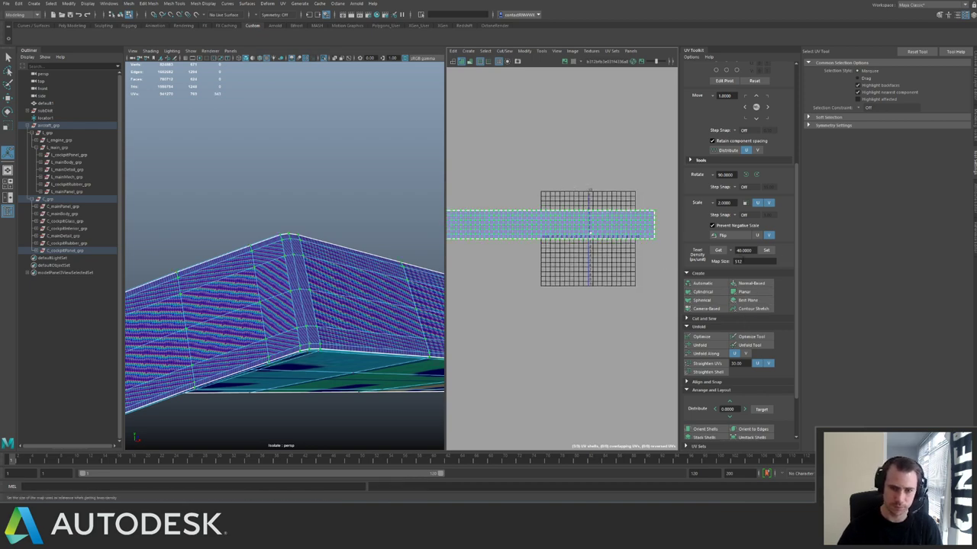
click(719, 364)
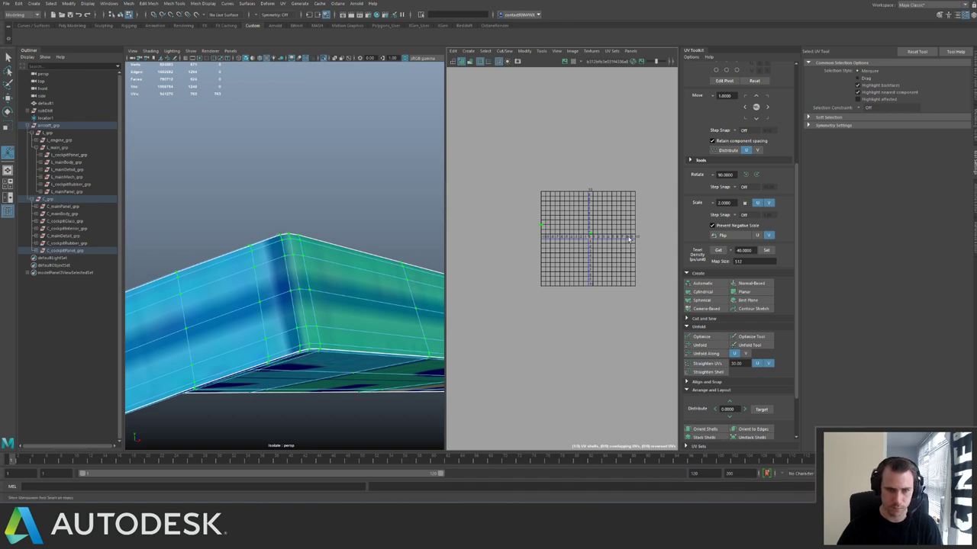
Set the texel density of all canopy frame shells to 40 and pack them together in the UV tile.
click(766, 250)
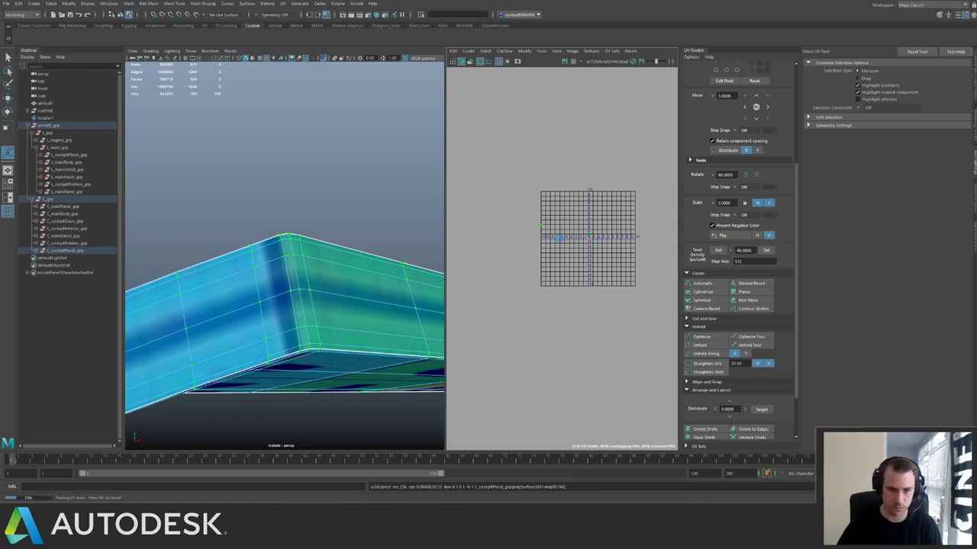
key(f)
scroll(623, 252, down, 2)
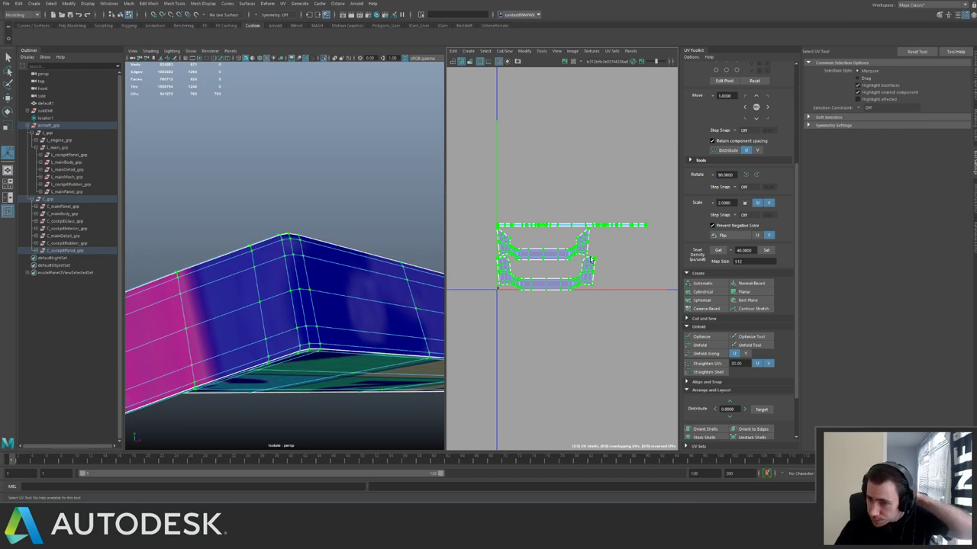
Return to object selection and leave isolation to show the canopy frame within the whole spacecraft.
right_drag(265, 302, 273, 225)
alt+drag(273, 226, 212, 185)
key(ctrl+1)
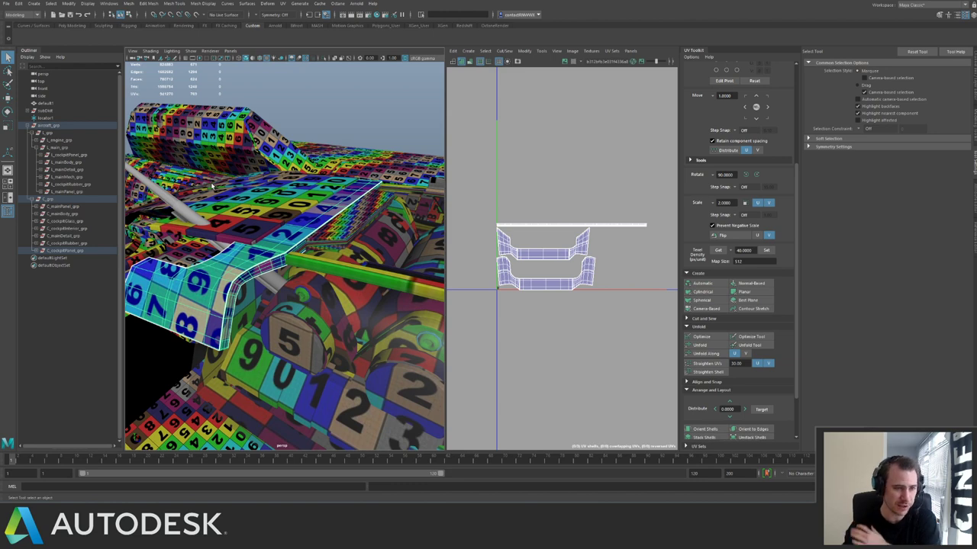
alt+drag(403, 248, 303, 256)
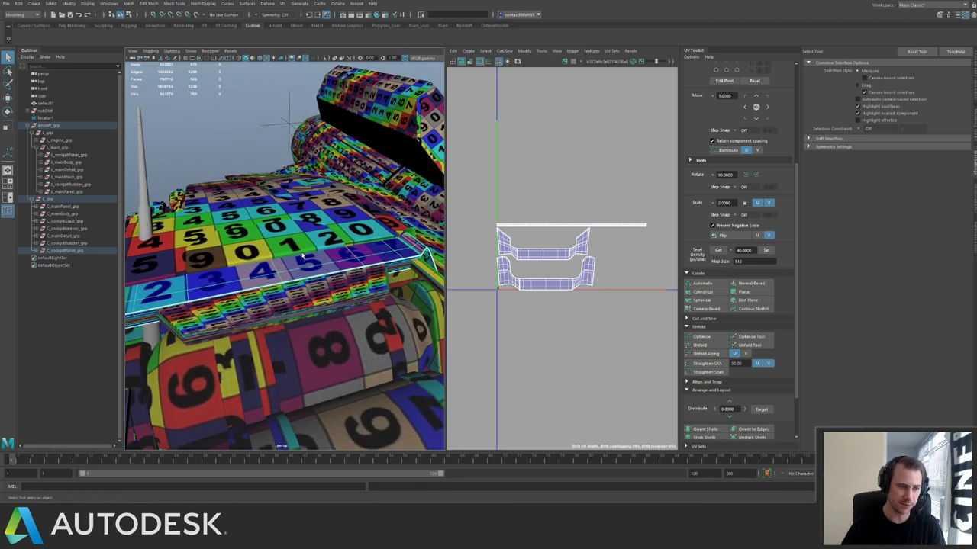
Select the narrow panel at the rear edge of the canopy and give it an automatic UV projection.
click(265, 300)
alt+drag(265, 300, 244, 258)
alt+right_drag(595, 257, 560, 208)
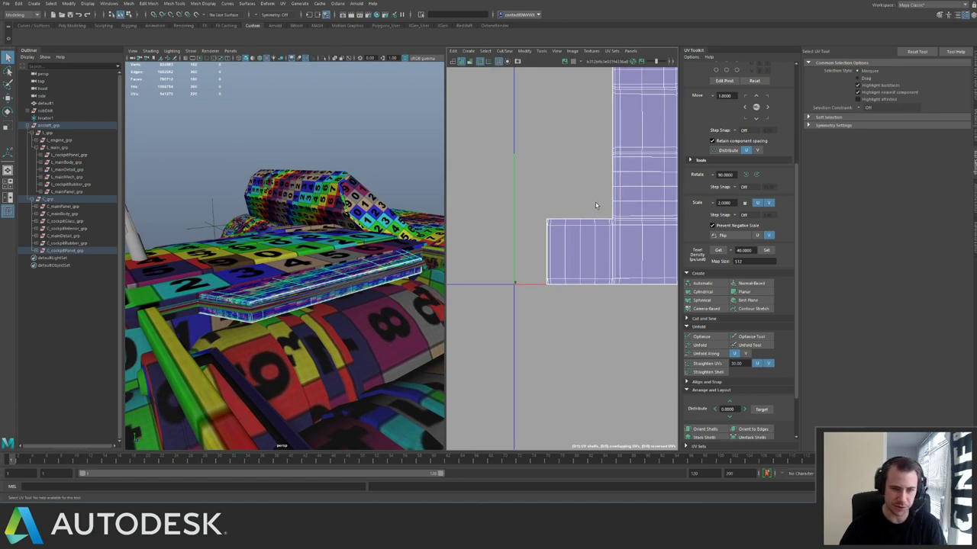
alt+middle_drag(586, 217, 547, 249)
alt+right_drag(578, 251, 478, 223)
alt+middle_drag(593, 199, 509, 241)
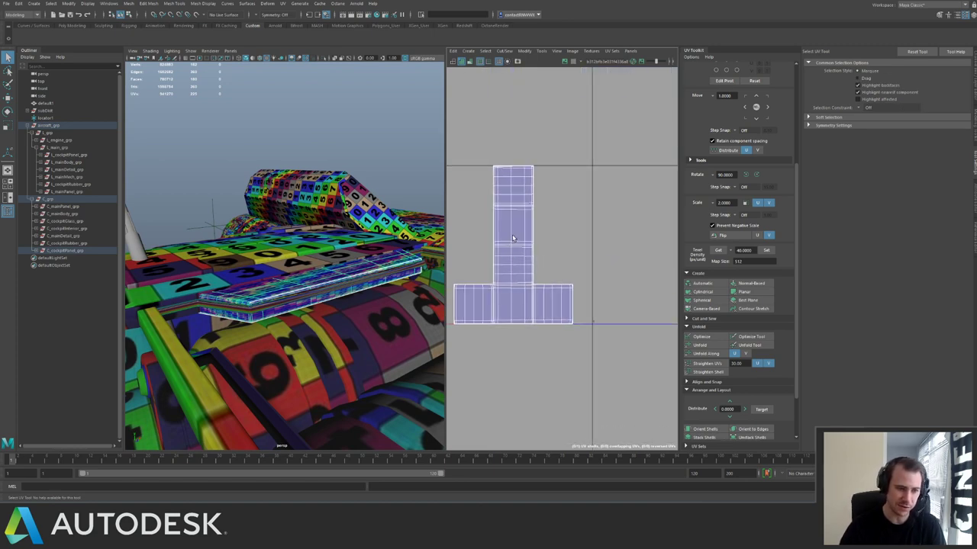
alt+drag(338, 272, 309, 276)
alt+right_drag(309, 279, 335, 311)
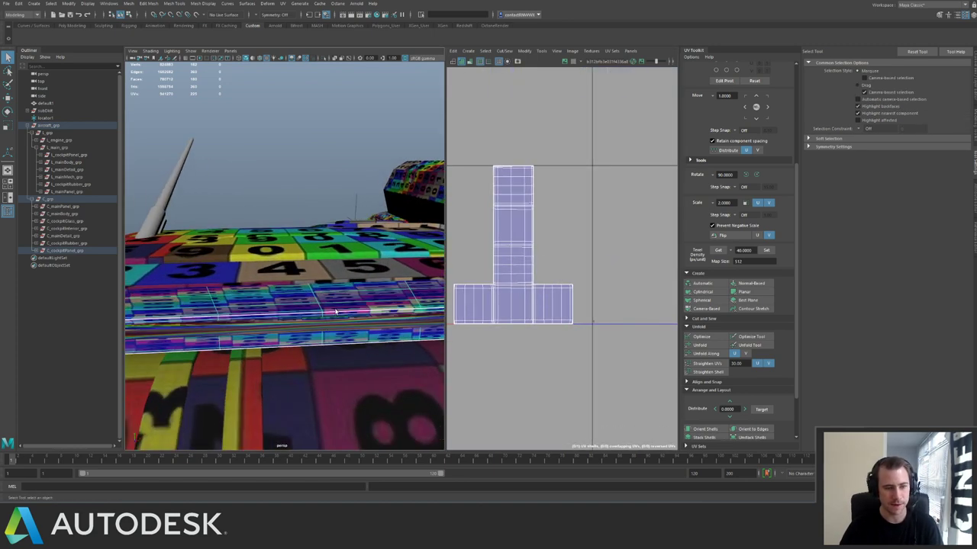
alt+drag(278, 312, 252, 277)
scroll(561, 249, down, 3)
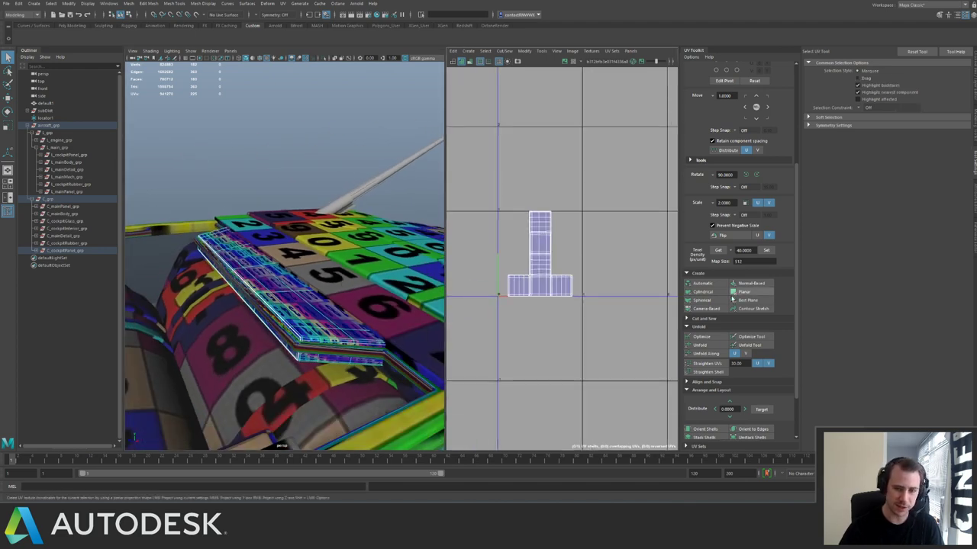
click(702, 284)
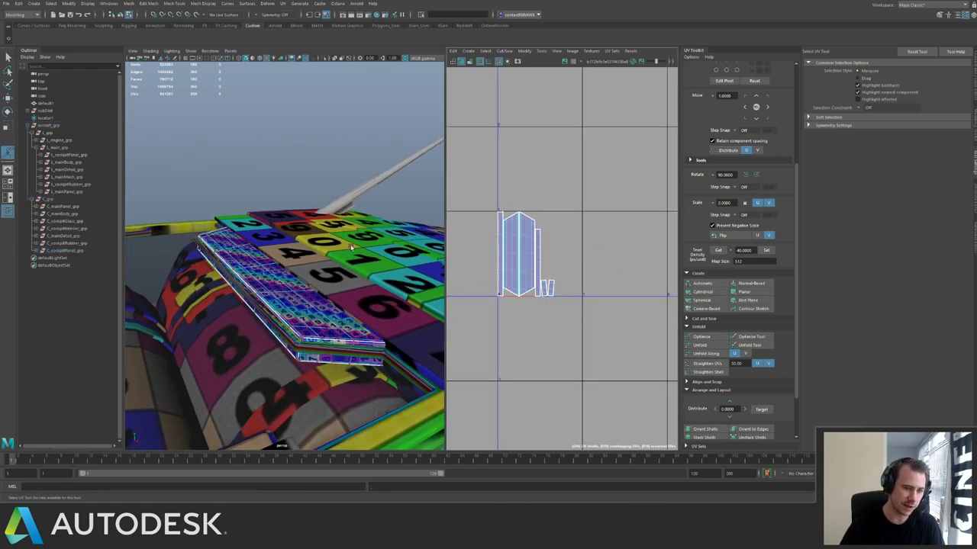
Set the texel density of all the panel's shells to 40 and lay them out rotated by 90 degrees.
alt+drag(351, 248, 362, 289)
key(t)
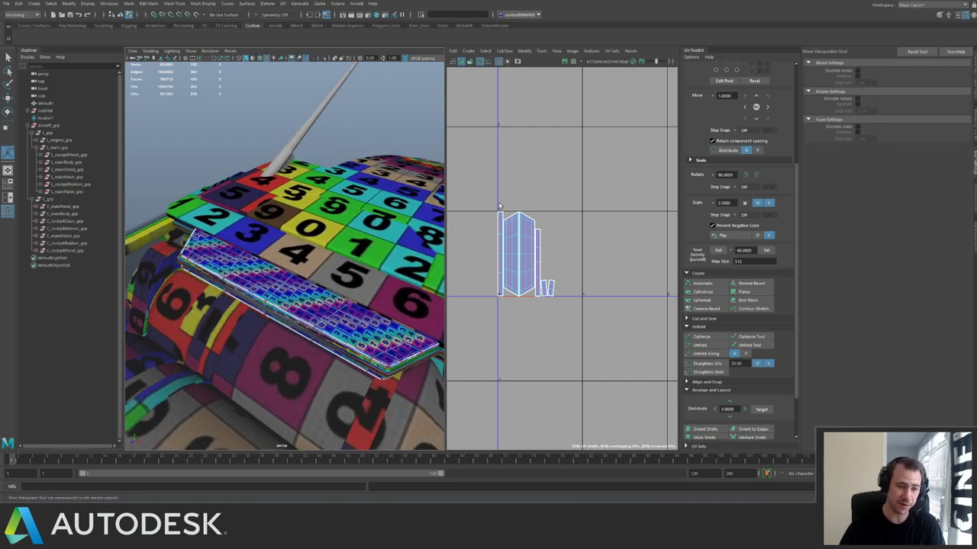
drag(474, 196, 611, 351)
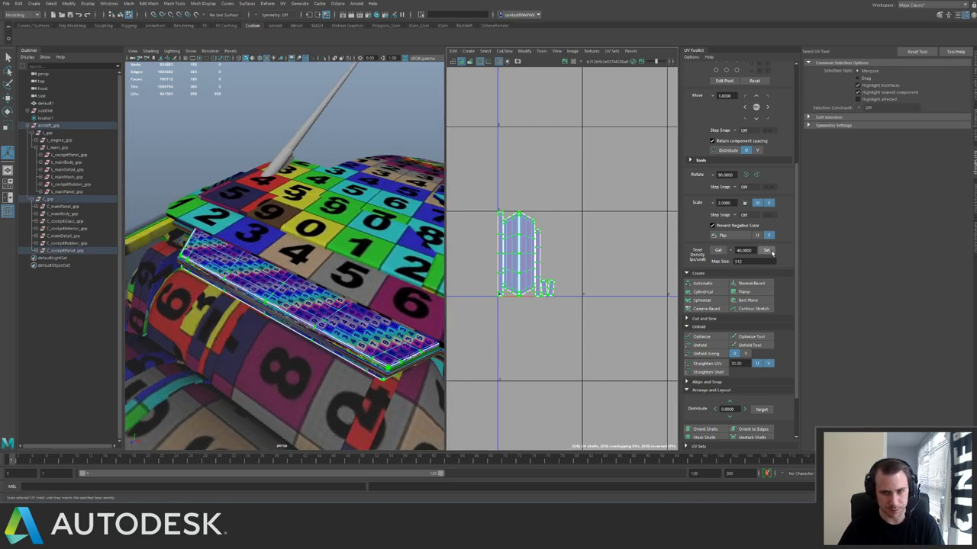
click(767, 253)
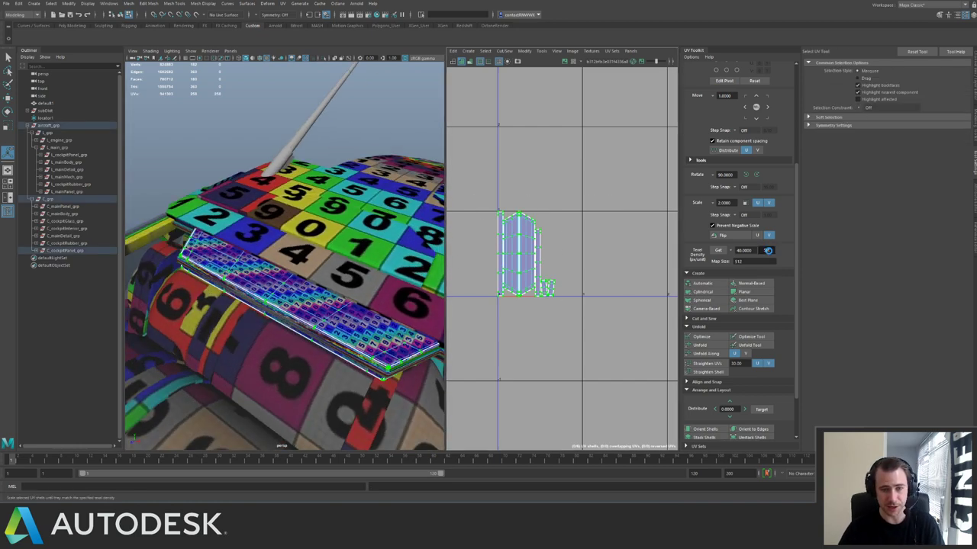
click(746, 175)
key(ctrl+l)
drag(488, 231, 552, 296)
key(f)
scroll(653, 295, down, 8)
alt+middle_drag(624, 241, 528, 222)
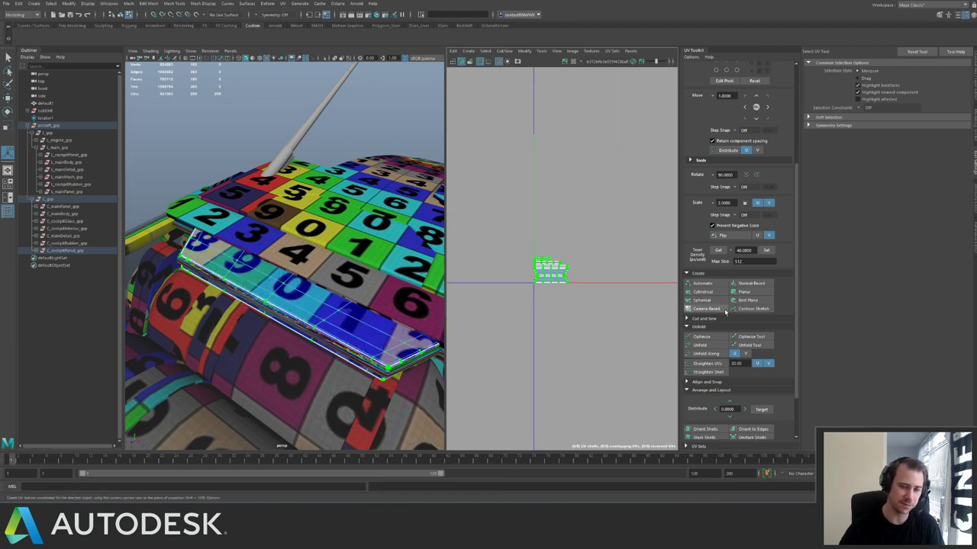
Orient the panel's UV shells so they run parallel to the UV axes.
scroll(721, 339, down, 3)
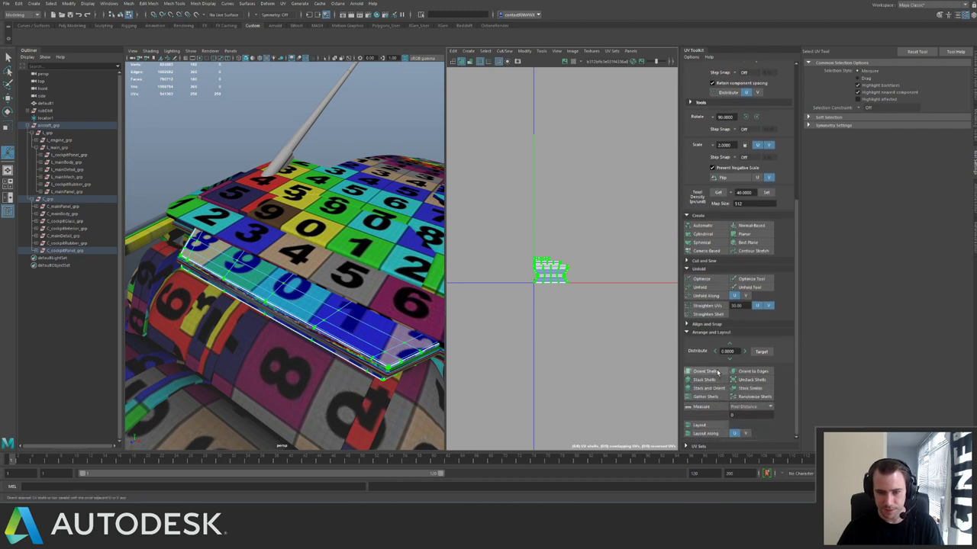
click(715, 372)
scroll(500, 249, up, 3)
drag(525, 247, 628, 331)
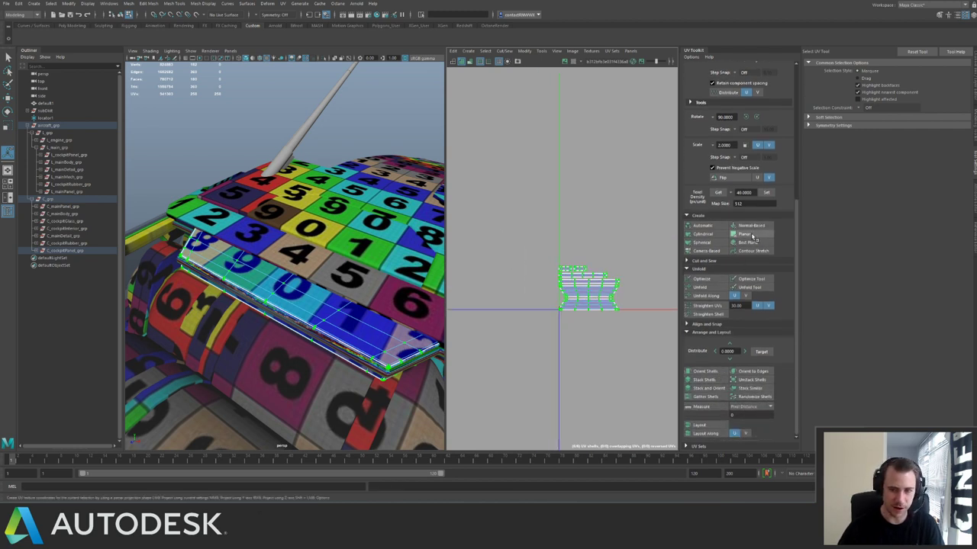
click(751, 238)
click(550, 274)
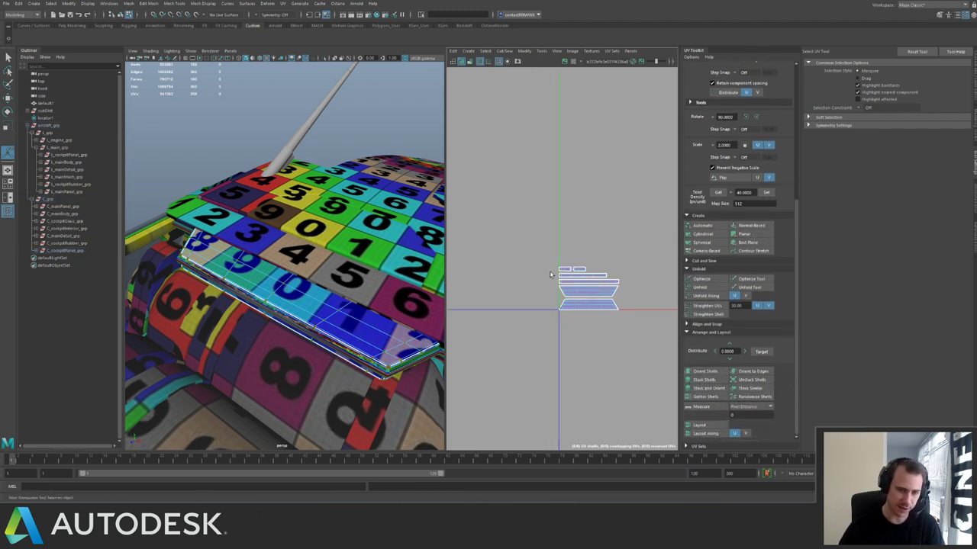
Select all of the panel's shells and move them into the neighbouring UV tile on the negative U side.
drag(534, 246, 639, 311)
scroll(541, 282, down, 5)
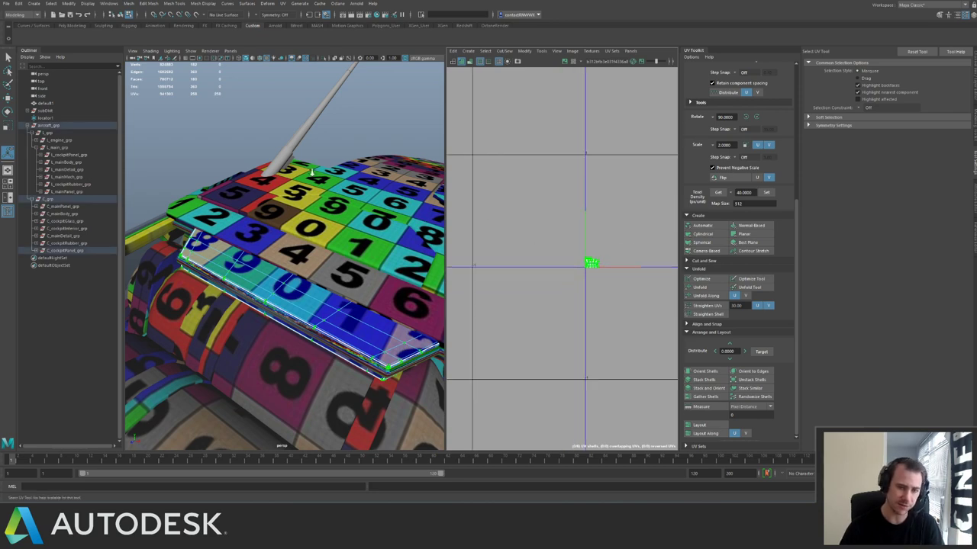
key(w)
scroll(542, 297, up, 3)
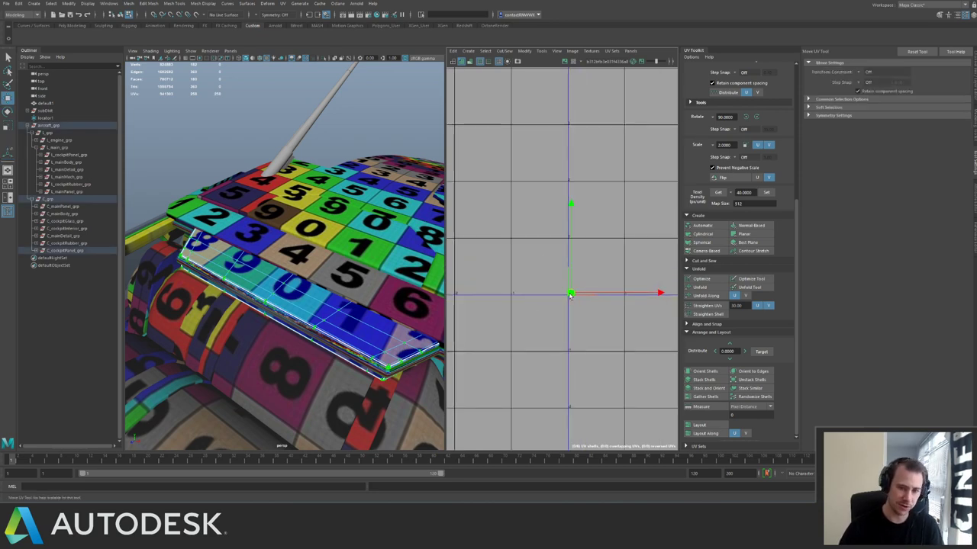
drag(573, 292, 522, 292)
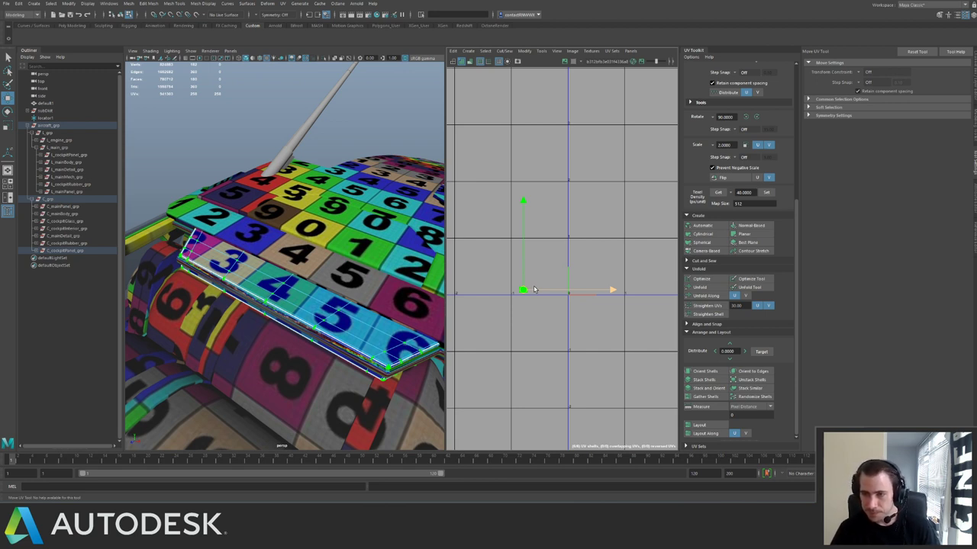
Return the panel to object selection and save the scene.
right_drag(240, 277, 250, 261)
alt+drag(249, 267, 268, 274)
click(278, 277)
alt+right_drag(628, 287, 523, 239)
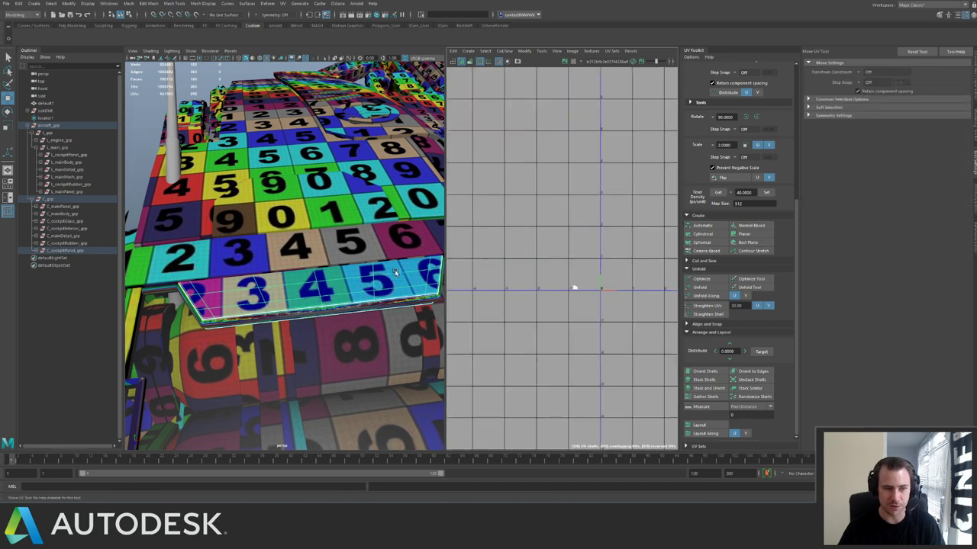
alt+right_drag(314, 270, 250, 226)
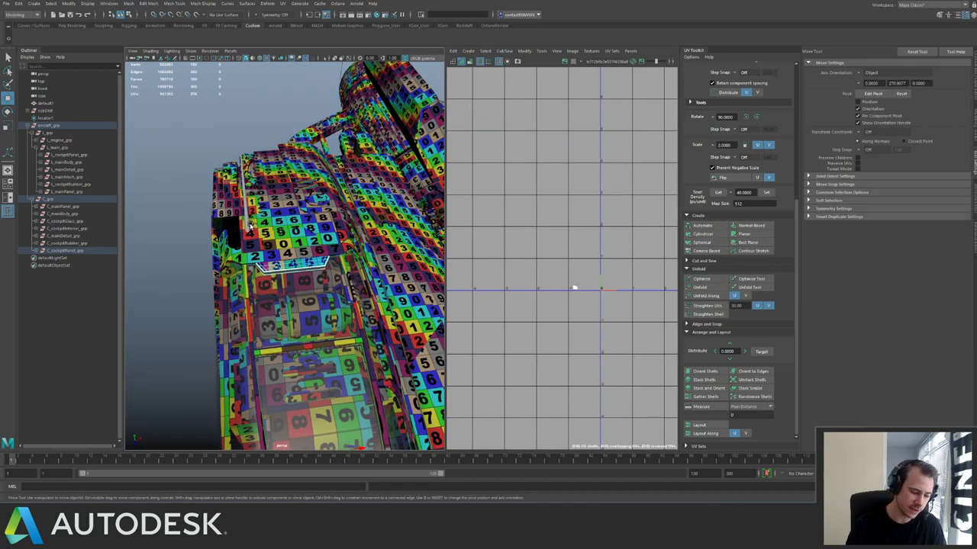
click(8, 59)
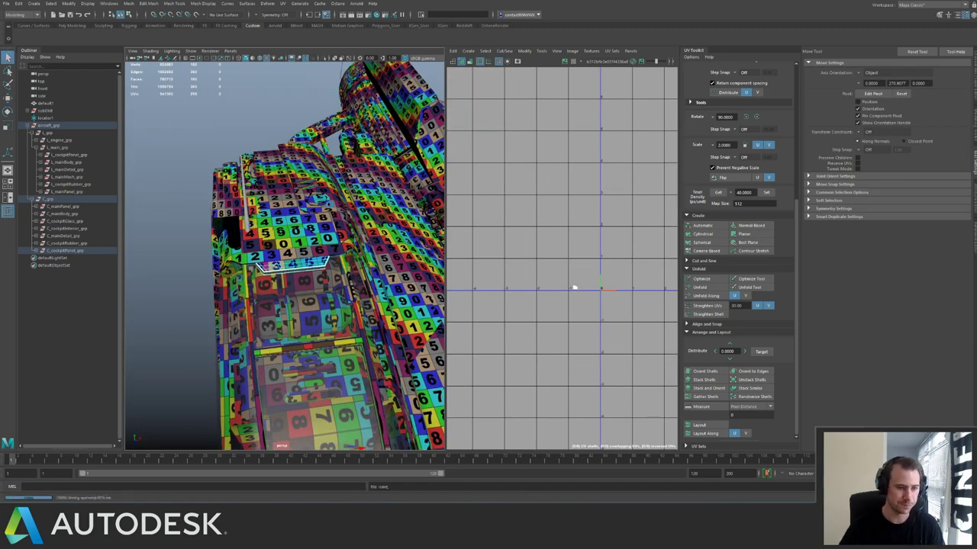
key(w)
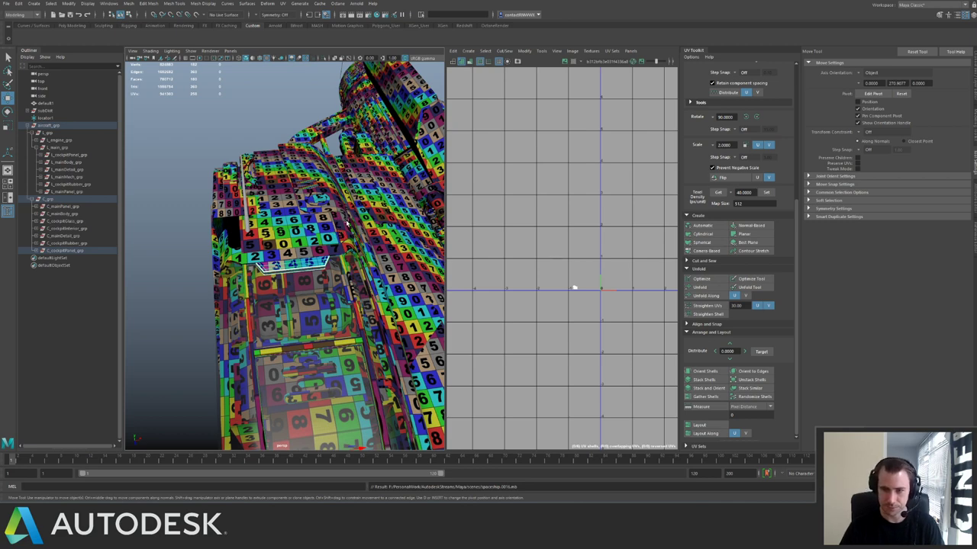
alt+drag(363, 225, 321, 203)
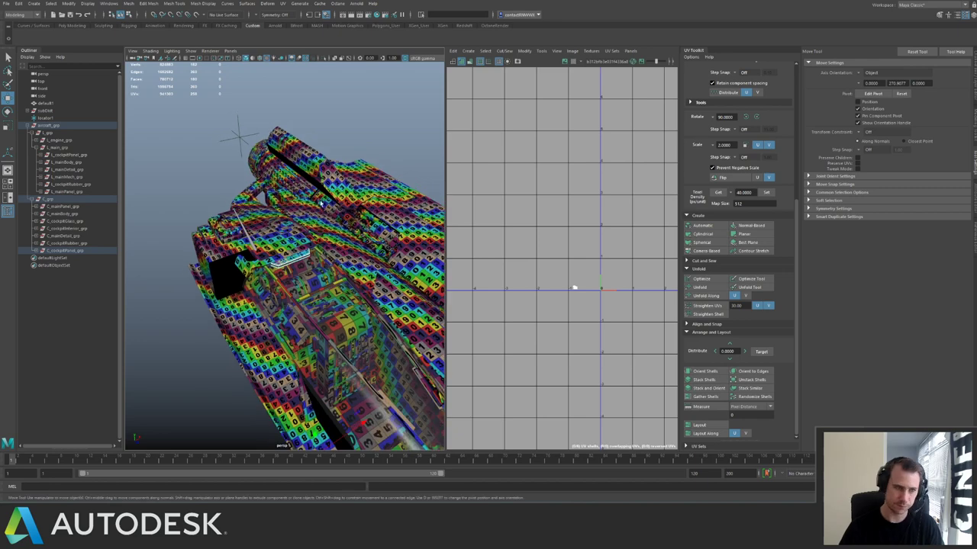
Select the C_grp group and examine how its UV shells are distributed across the tiles.
click(54, 200)
scroll(599, 155, down, 3)
alt+middle_drag(599, 156, 454, 310)
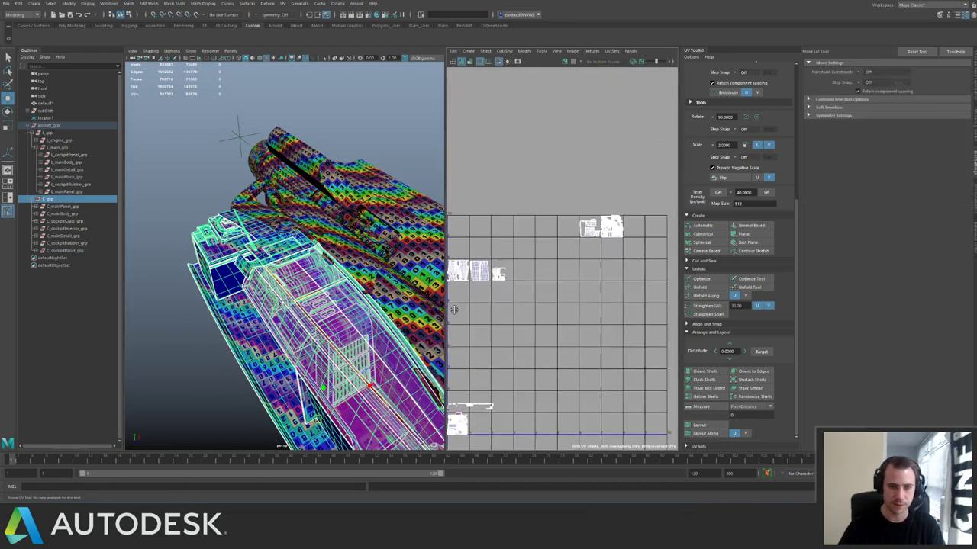
alt+right_drag(515, 281, 588, 259)
alt+middle_drag(588, 260, 516, 292)
alt+right_drag(515, 270, 641, 342)
alt+middle_drag(548, 275, 443, 344)
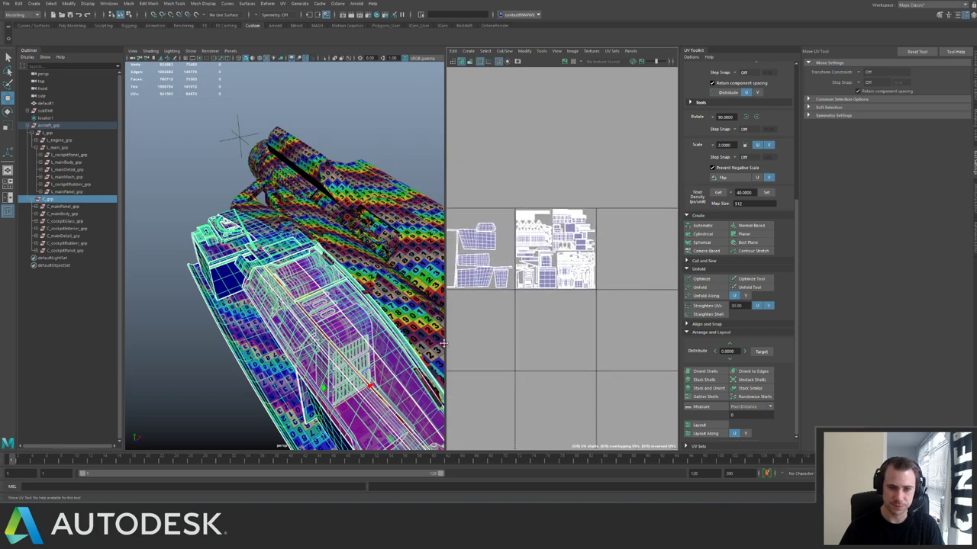
alt+right_drag(497, 320, 478, 312)
alt+middle_drag(569, 303, 575, 241)
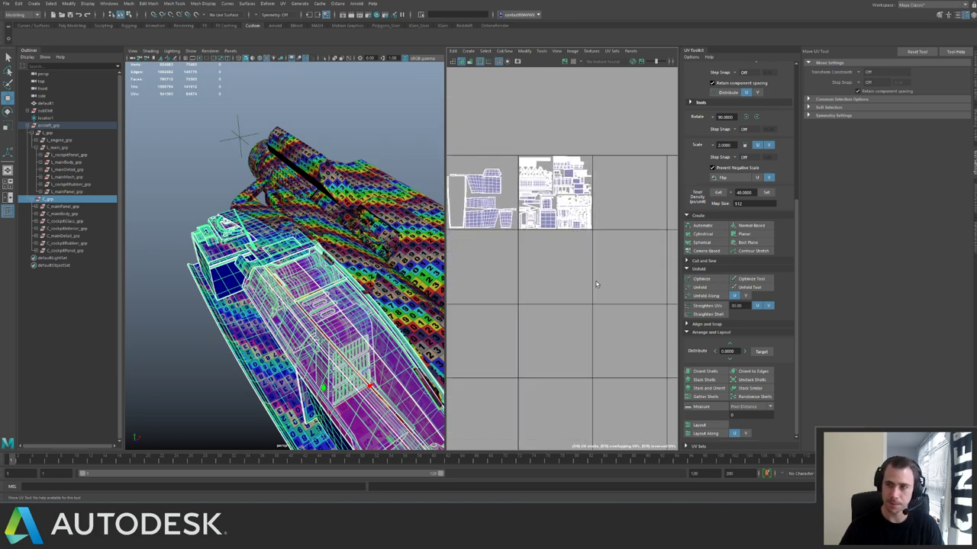
alt+right_drag(597, 284, 557, 273)
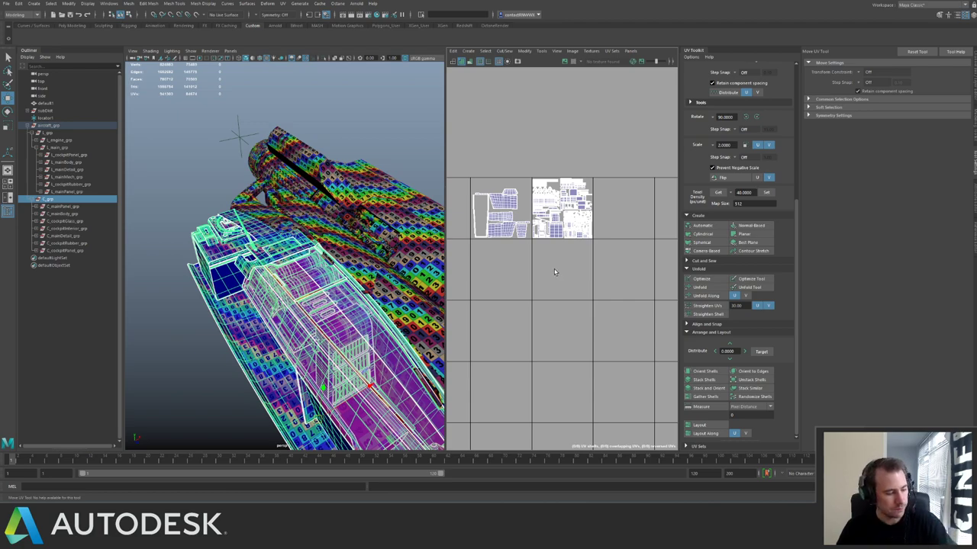
Clear the selection with the whole spacecraft in view and save the scene again.
alt+drag(299, 272, 265, 163)
click(369, 158)
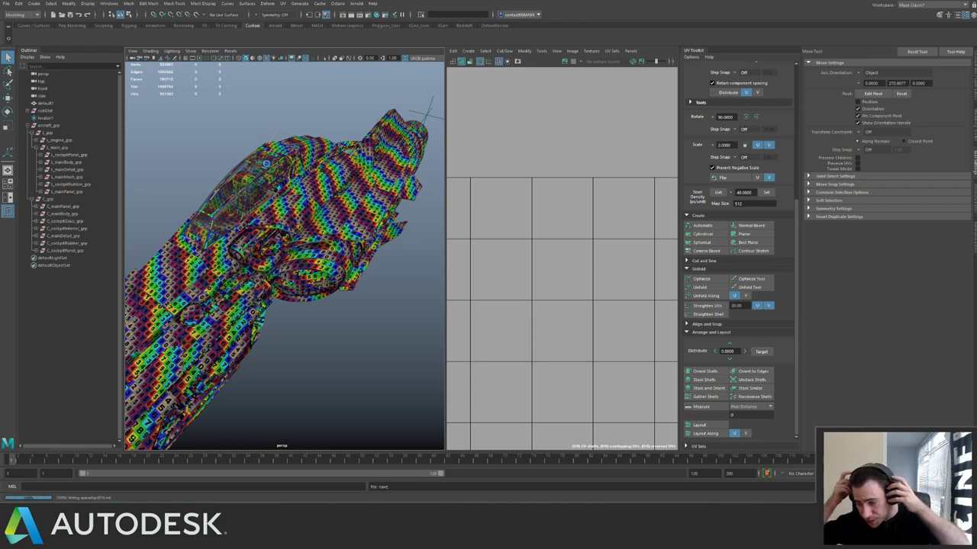
key(w)
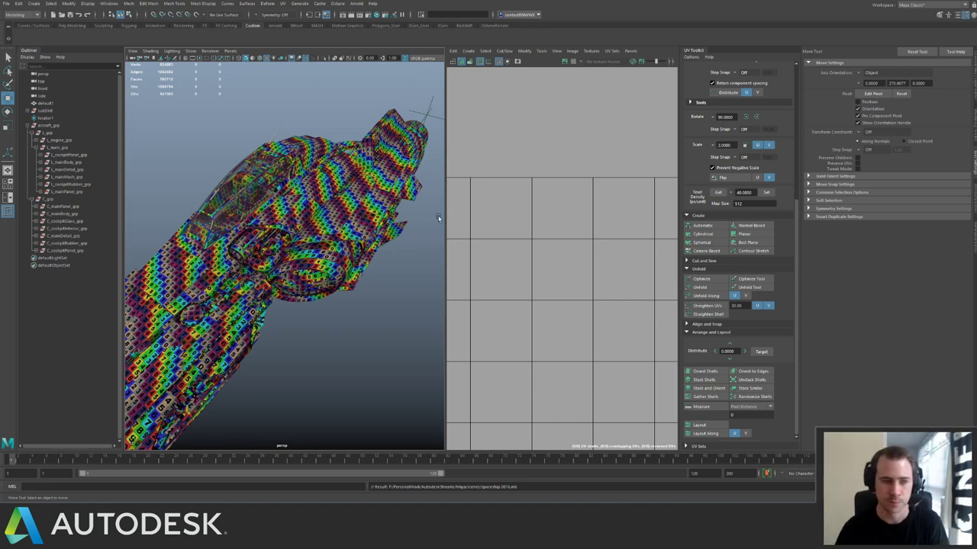
Examine the checker texture on the spacecraft's side and engine details, and hide the tool settings to widen the views.
alt+drag(308, 230, 269, 197)
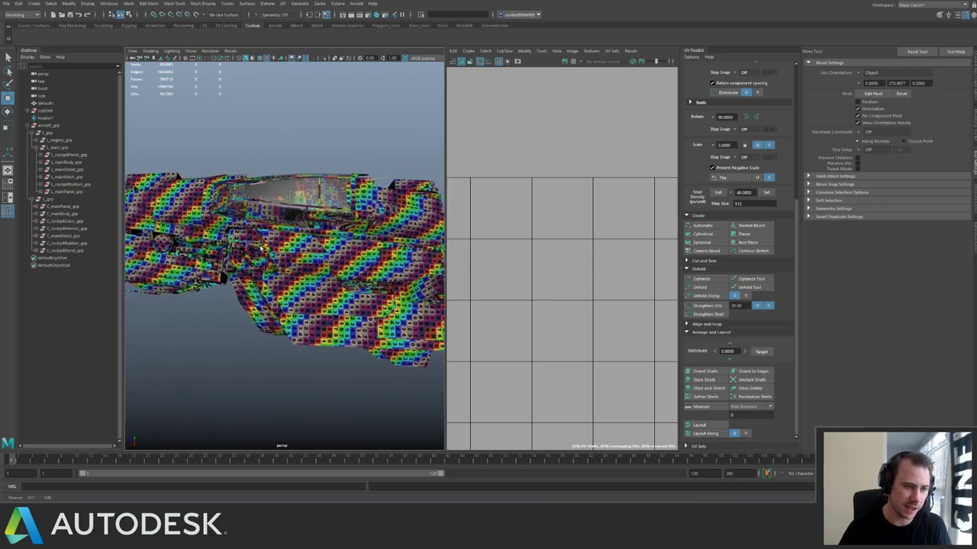
scroll(268, 197, up, 5)
mouse_move(267, 251)
alt+mouse_down()
mouse_move(308, 210)
mouse_move(263, 241)
alt+mouse_up()
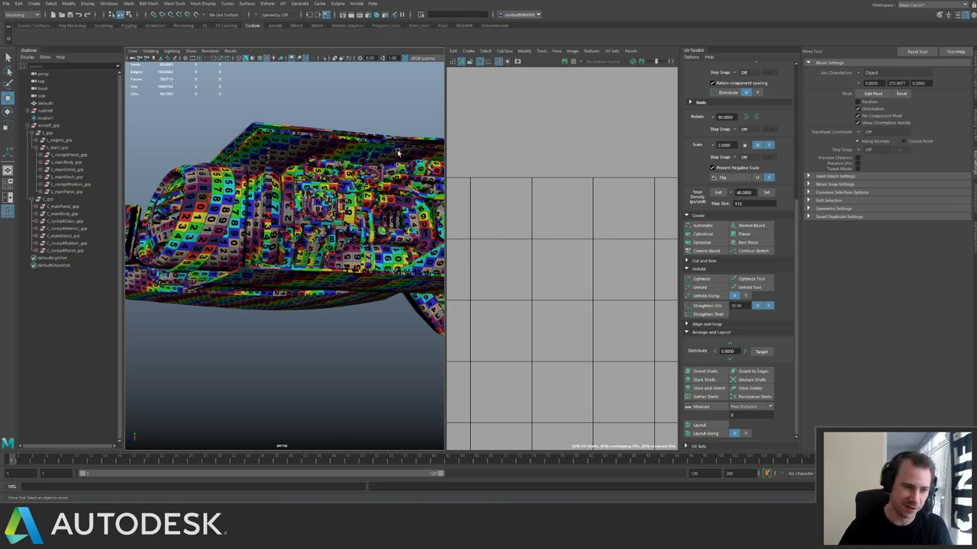
alt+drag(299, 186, 347, 202)
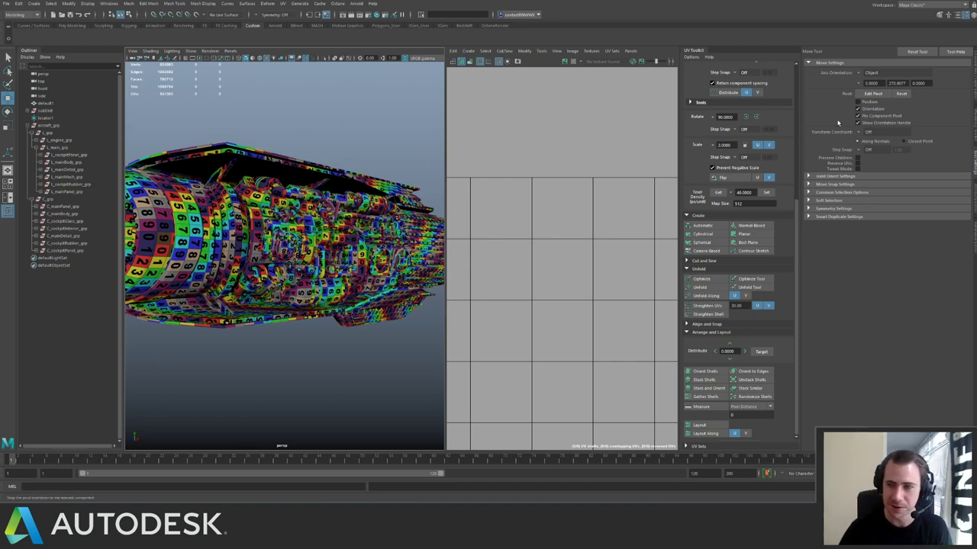
click(974, 173)
scroll(375, 201, down, 5)
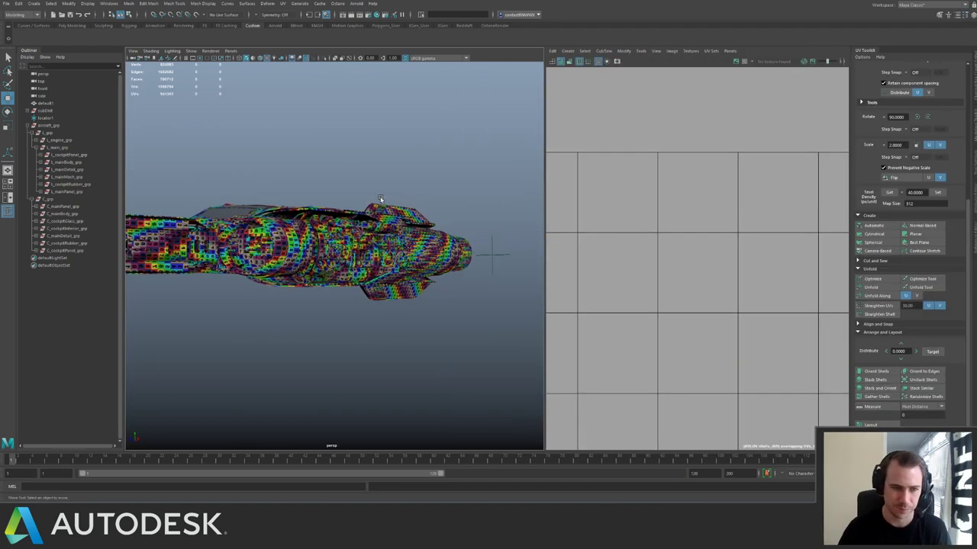
alt+drag(376, 201, 448, 222)
scroll(422, 244, up, 4)
Select the L_cockpitPanel_grp group and isolate its cockpit side panels.
click(241, 234)
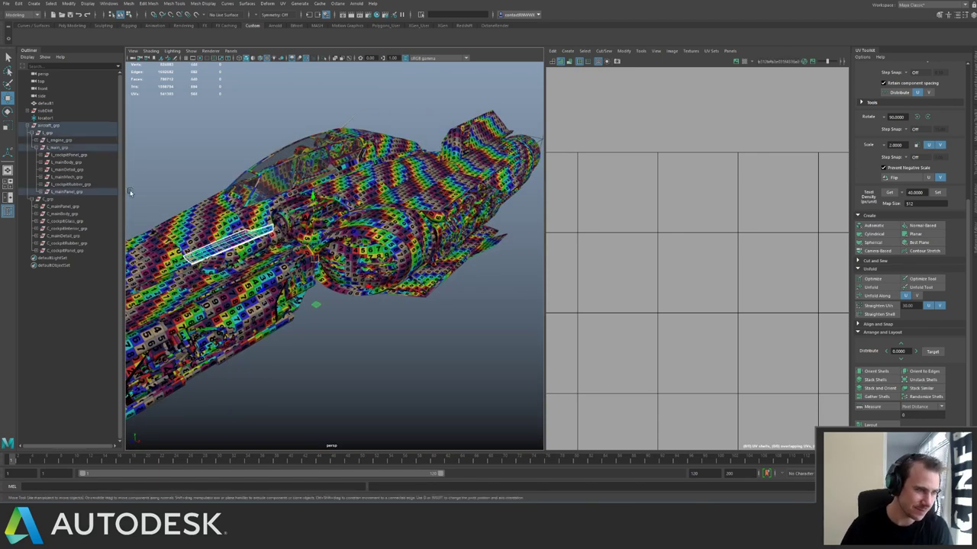
click(72, 156)
scroll(663, 236, down, 6)
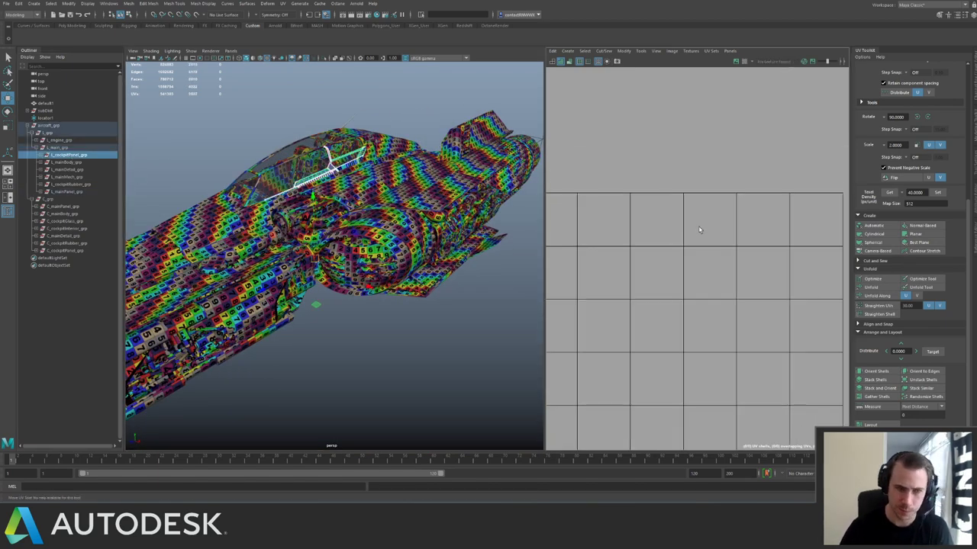
scroll(711, 205, down, 4)
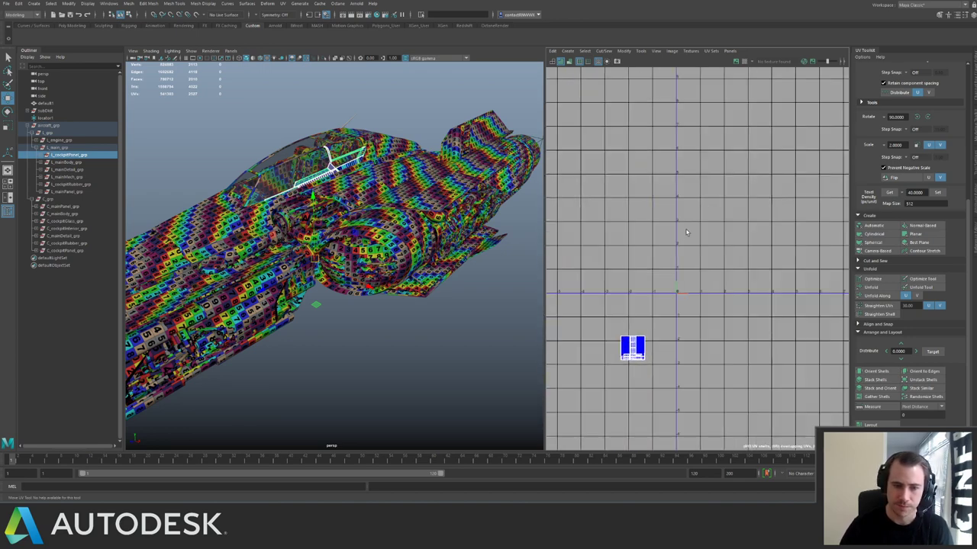
key(ctrl+1)
click(359, 128)
drag(280, 139, 333, 199)
key(f)
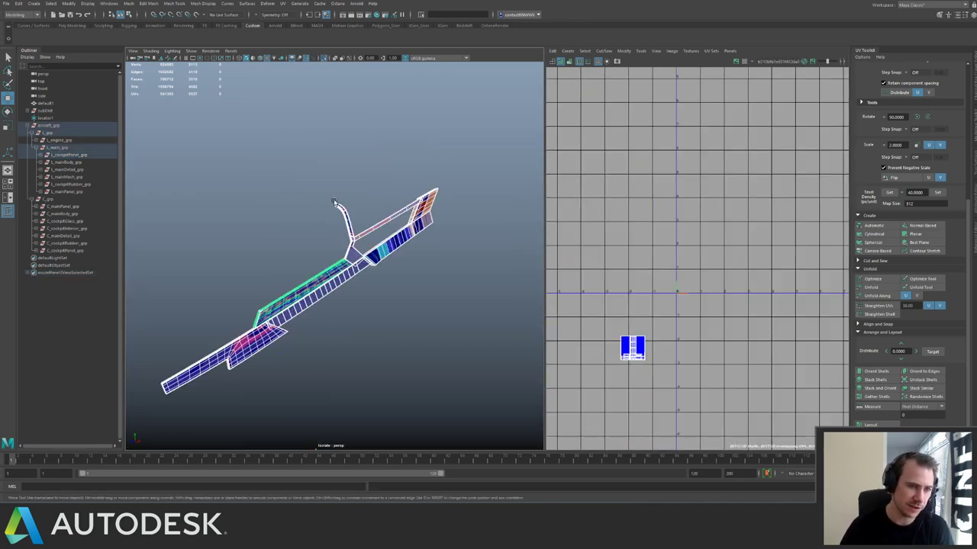
Select the long ribbed strip below the cockpit side rail and leave isolation to show it on the spacecraft.
click(378, 273)
click(353, 250)
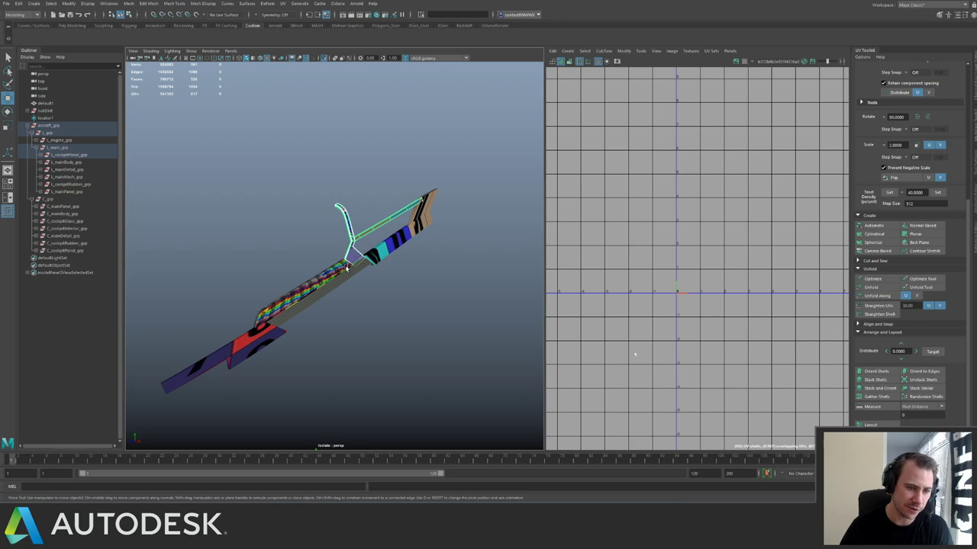
alt+drag(346, 267, 337, 246)
click(340, 273)
key(ctrl+1)
alt+right_drag(337, 246, 431, 279)
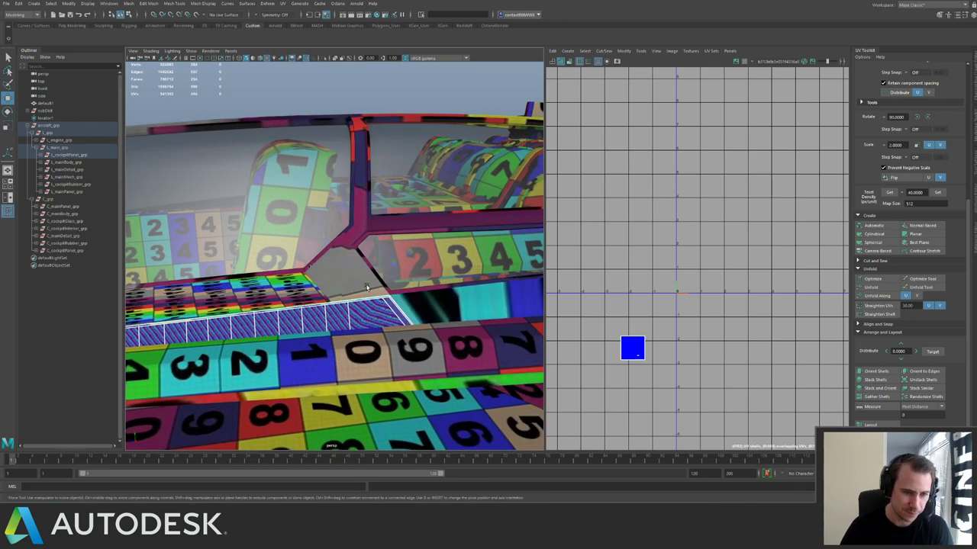
Isolate the ribbed trim strip below the cockpit glass and bring its slanted end into close view.
key(ctrl+1)
alt+drag(340, 300, 338, 250)
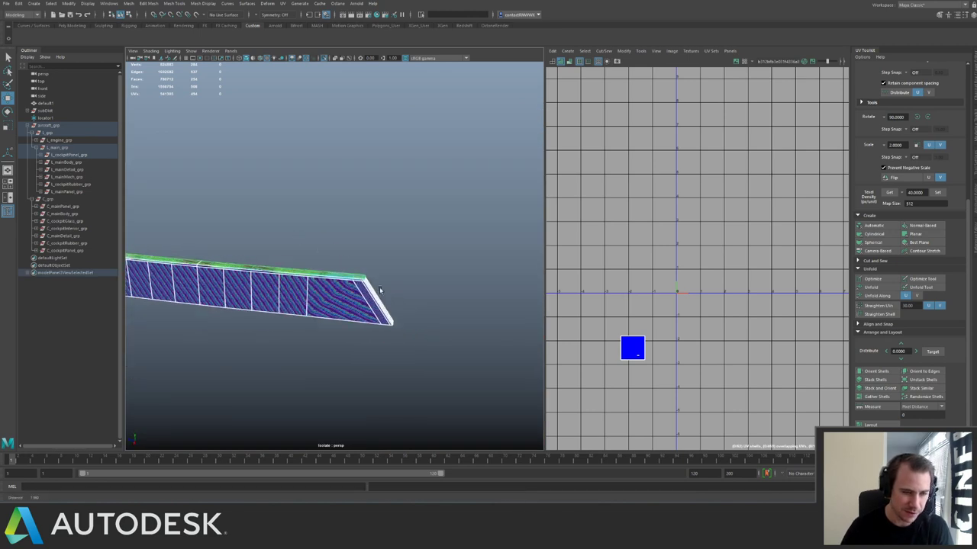
alt+right_drag(379, 290, 491, 323)
alt+drag(421, 302, 292, 304)
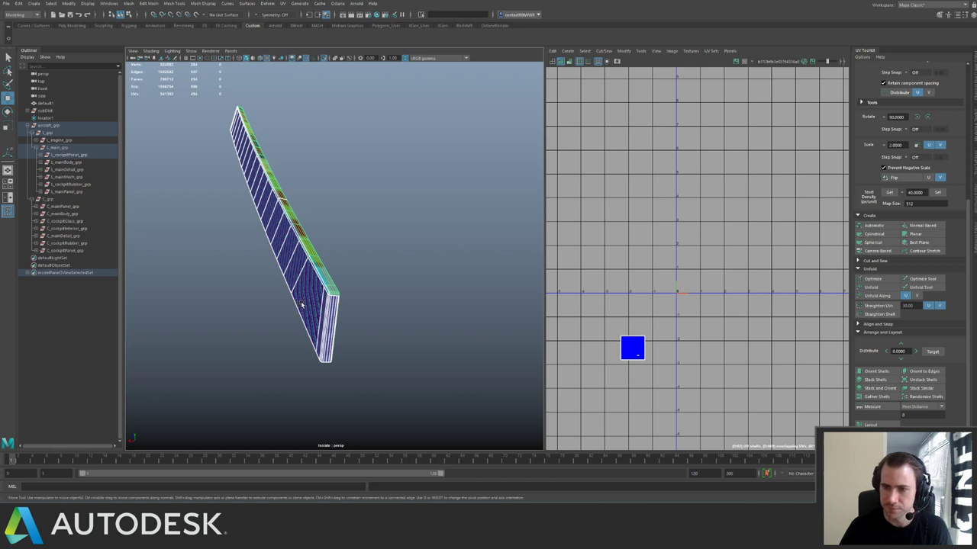
alt+drag(297, 283, 336, 283)
key(g)
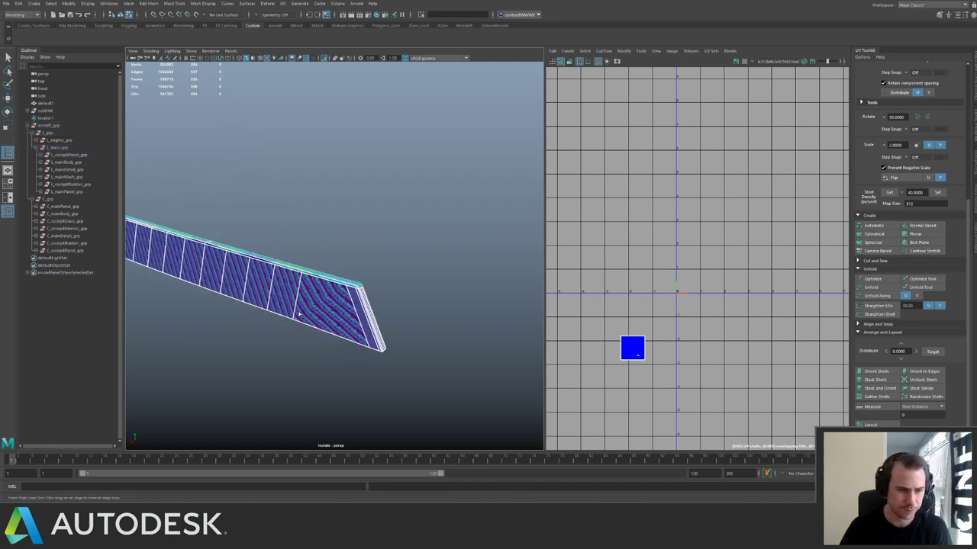
key(q)
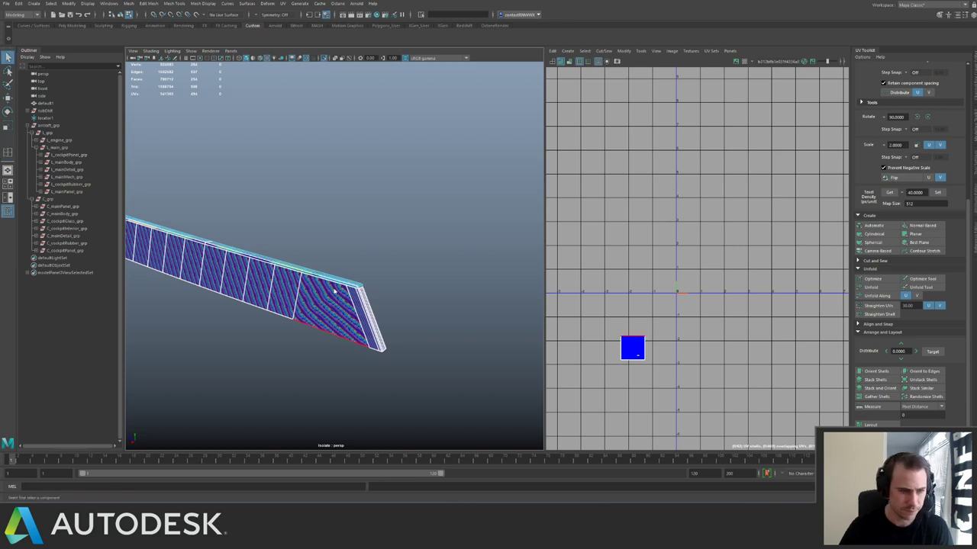
Examine the strip's slanted end on its own and in context on the aircraft.
alt+drag(336, 335, 370, 312)
alt+right_drag(371, 314, 400, 334)
double_click(341, 308)
alt+drag(341, 307, 317, 286)
alt+right_drag(328, 292, 362, 311)
alt+right_drag(362, 312, 363, 245)
key(ctrl+1)
alt+drag(363, 246, 366, 305)
key(ctrl+1)
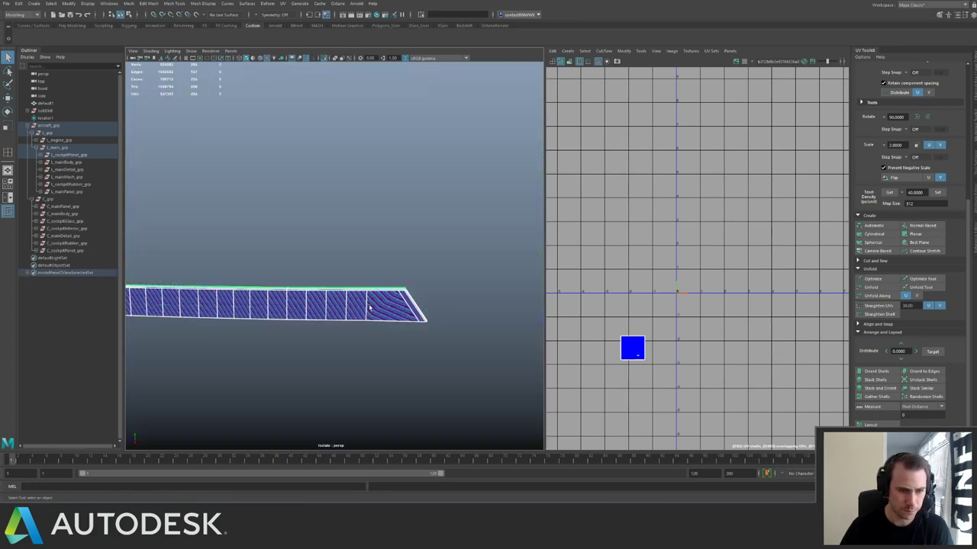
Slide the edge loops nearest the strip's slanted end toward that end to even out their spacing.
key(F10)
double_click(367, 305)
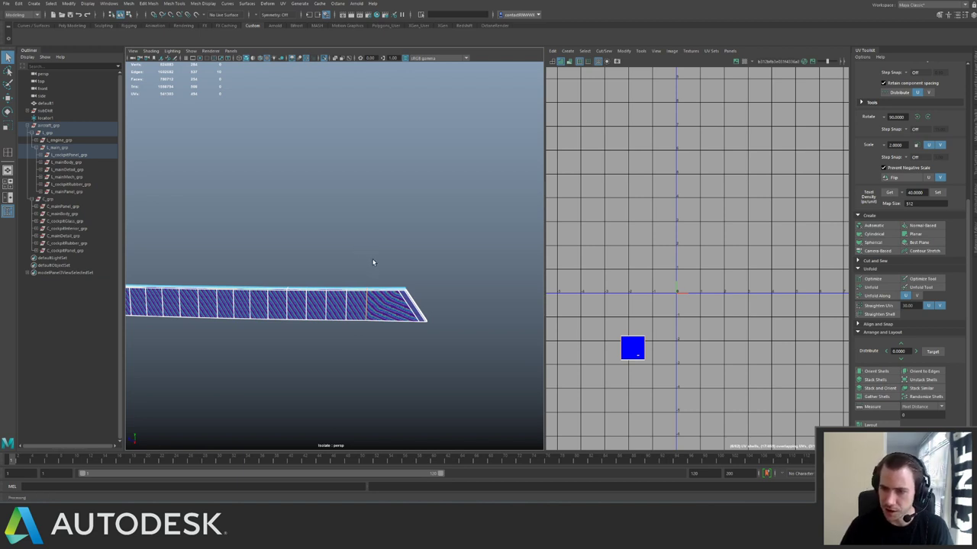
alt+middle_drag(372, 262, 385, 257)
mouse_move(385, 258)
alt+right_down()
mouse_move(388, 283)
mouse_move(389, 266)
alt+right_up()
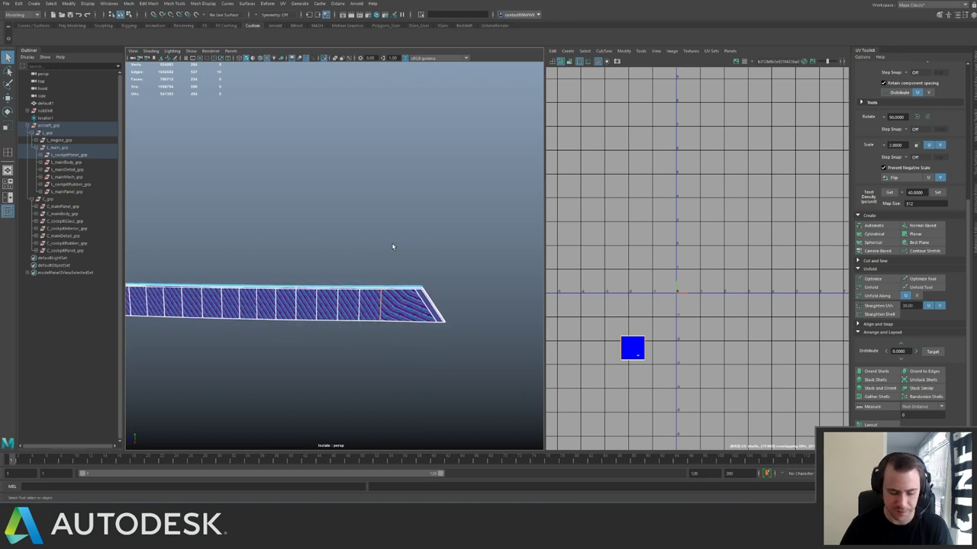
key(g)
middle_drag(384, 248, 390, 246)
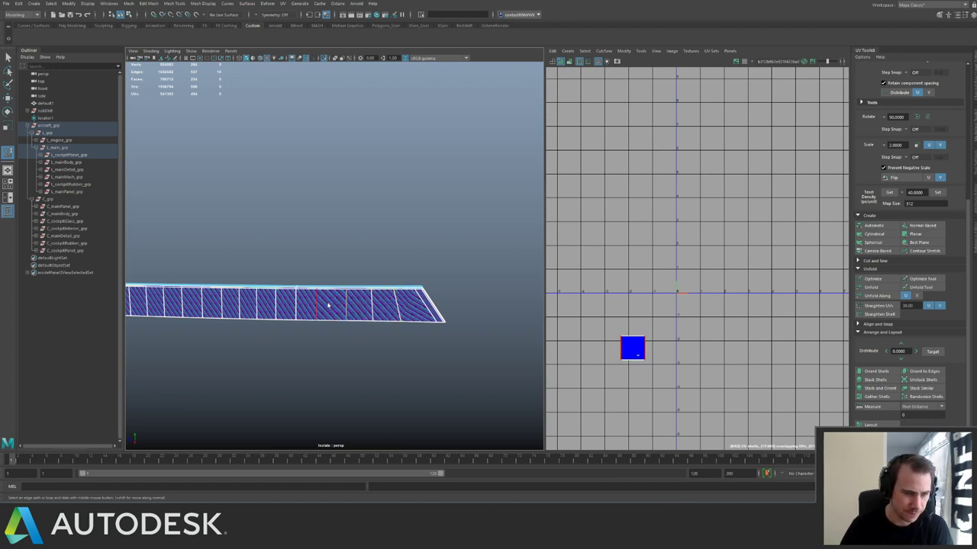
Delete every other crosswise edge loop along the length of the strip.
alt+drag(318, 248, 368, 265)
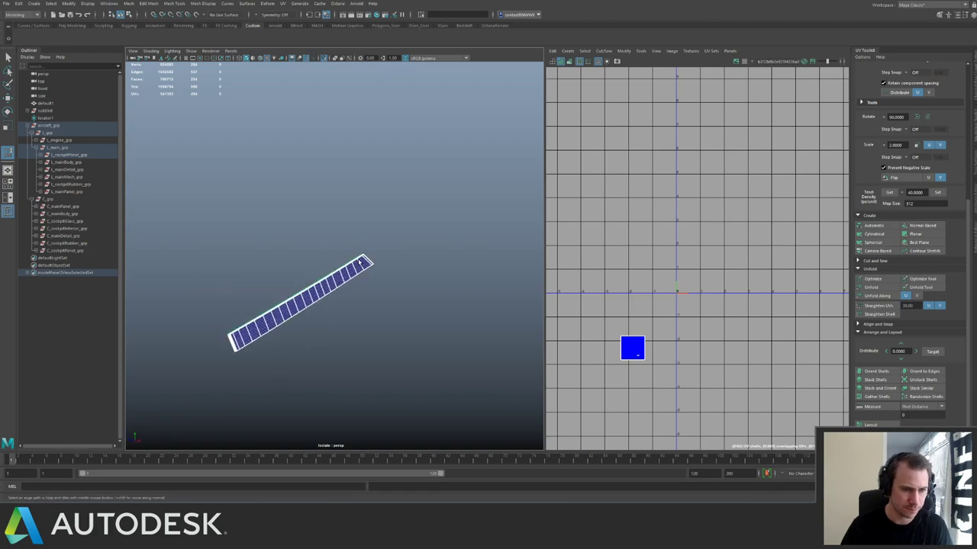
key(ctrl+1)
key(ctrl+1)
alt+drag(265, 226, 290, 217)
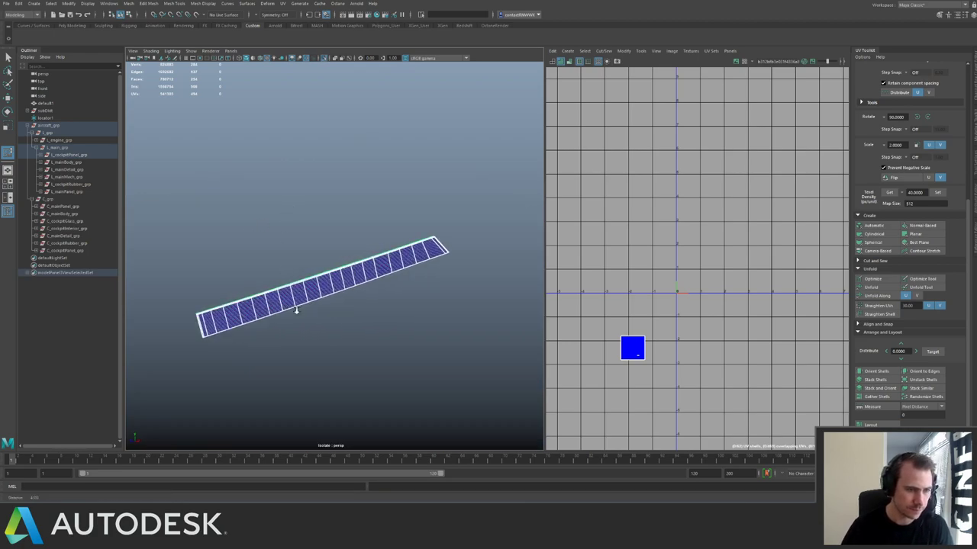
key(ctrl+1)
alt+drag(341, 267, 260, 286)
key(ctrl+1)
click(206, 319)
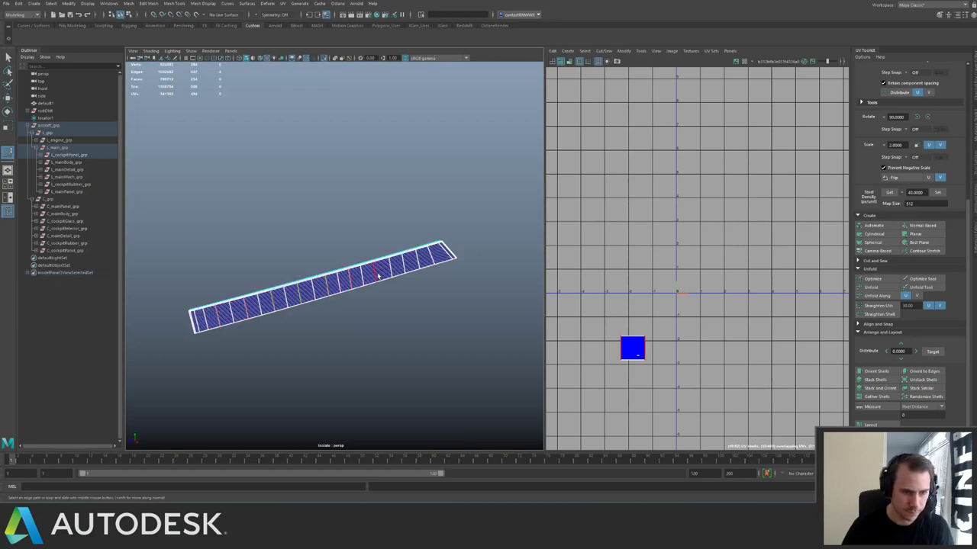
shift+click(409, 269)
key(ctrl+Delete)
Slide the remaining edge loops toward the slanted end for even spacing, and check the strip in place on the aircraft.
click(432, 257)
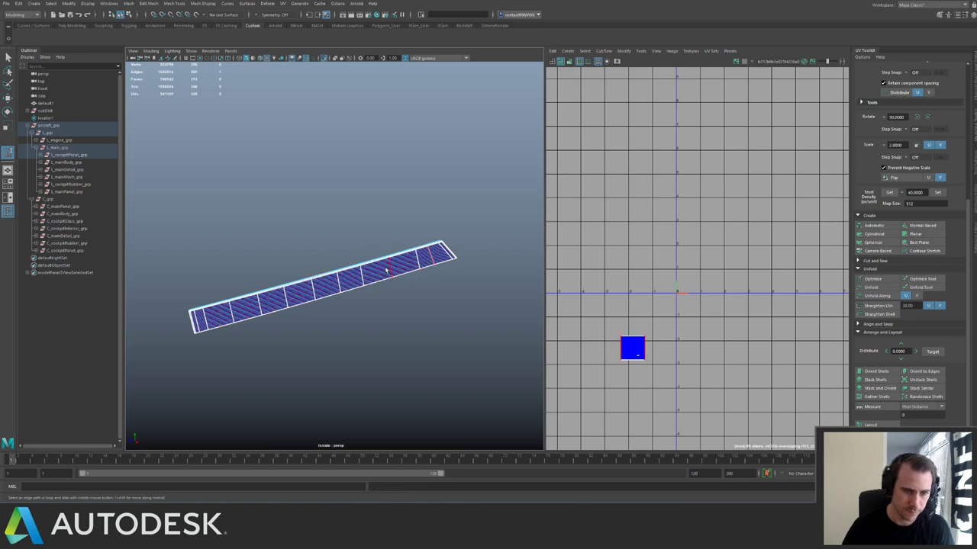
alt+drag(430, 238, 435, 289)
click(438, 285)
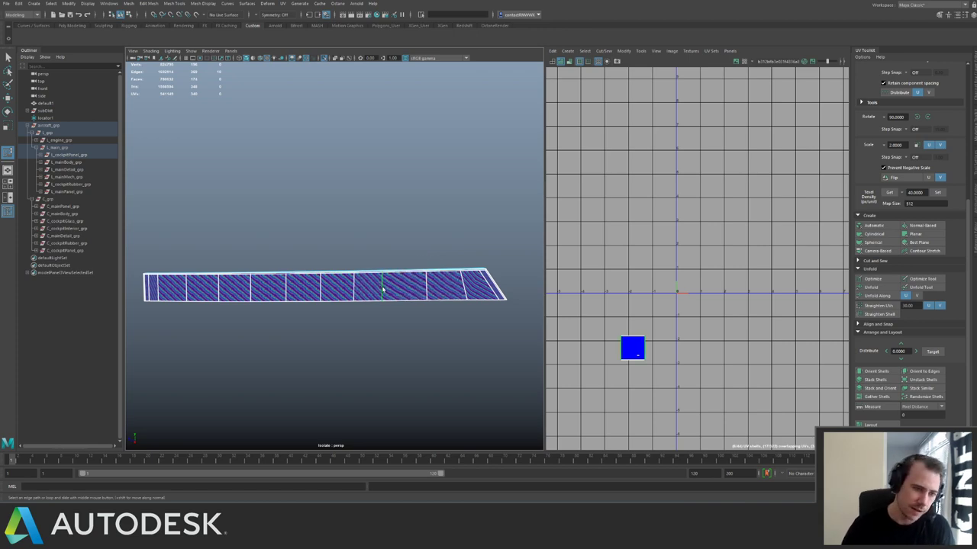
key(ctrl+1)
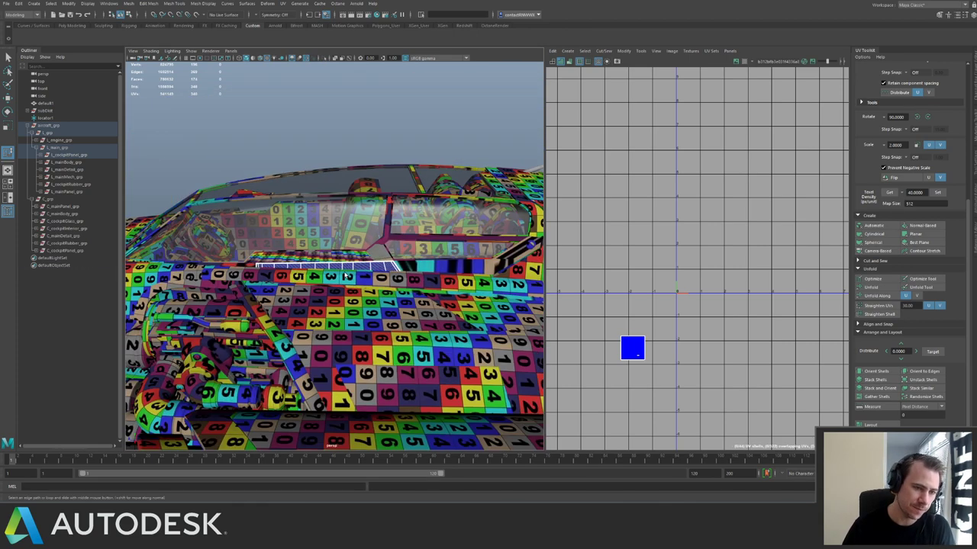
alt+drag(355, 271, 397, 312)
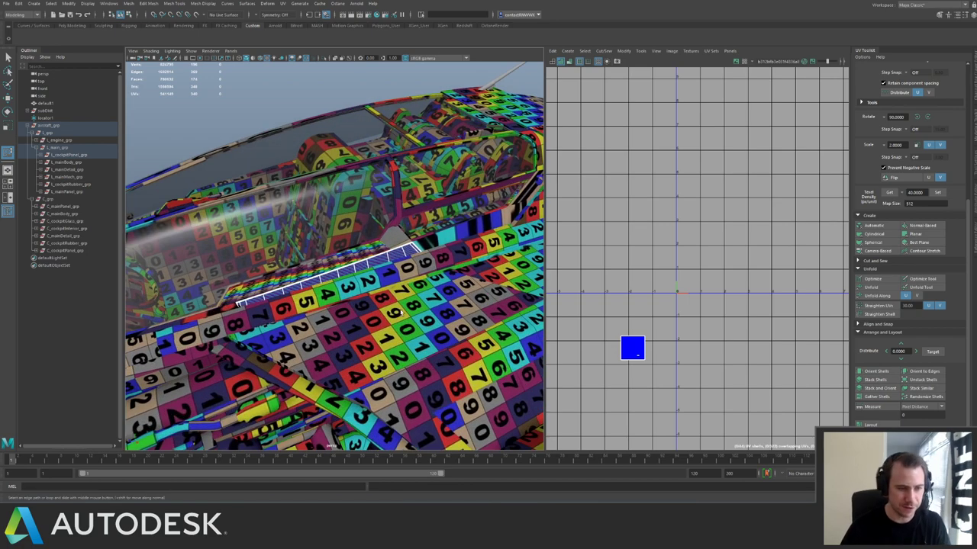
Isolate the strip, delete a surplus lengthwise edge loop along its bevelled top, and bring the full aircraft back into view.
key(f)
alt+right_drag(363, 283, 305, 263)
alt+drag(305, 263, 375, 233)
key(ctrl+1)
alt+right_drag(375, 234, 388, 277)
alt+drag(388, 278, 386, 277)
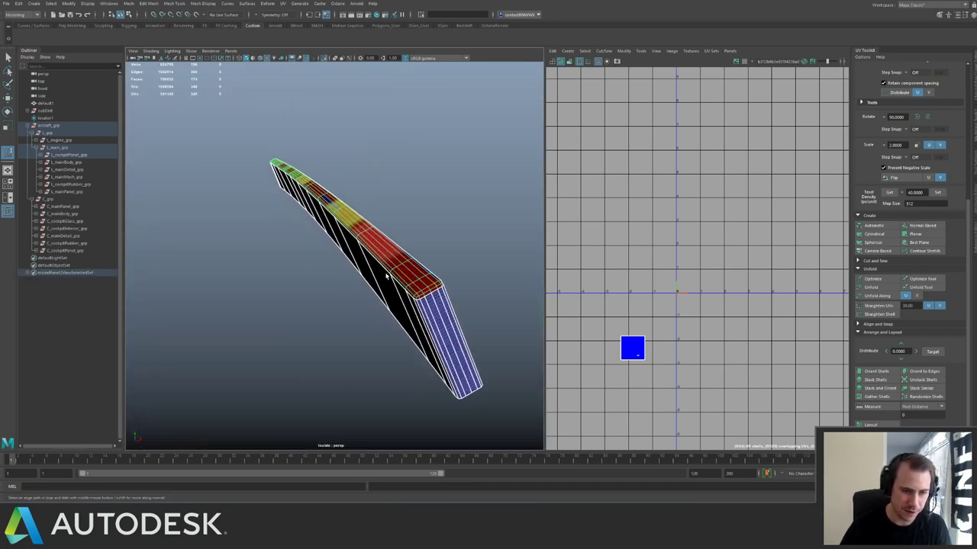
key(F10)
click(429, 285)
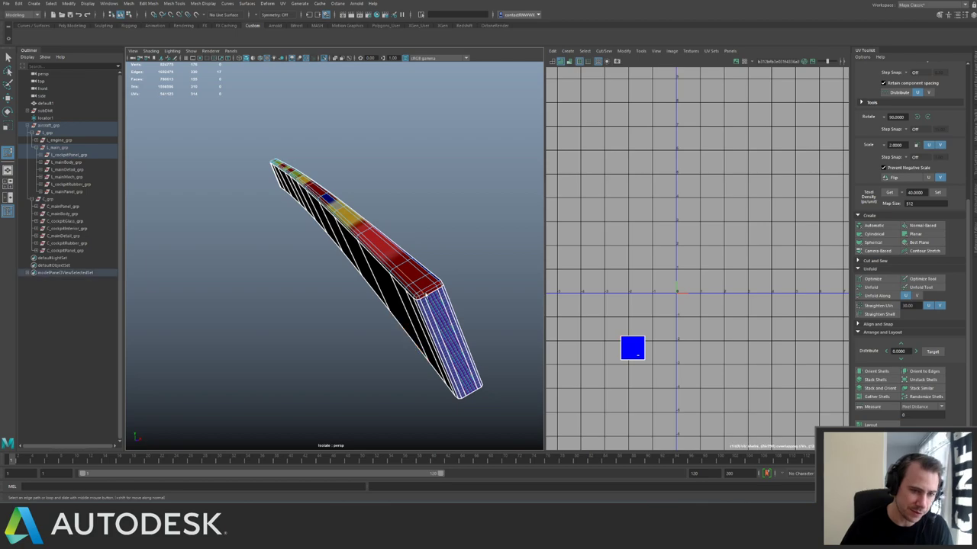
alt+drag(425, 296, 343, 248)
key(ctrl+1)
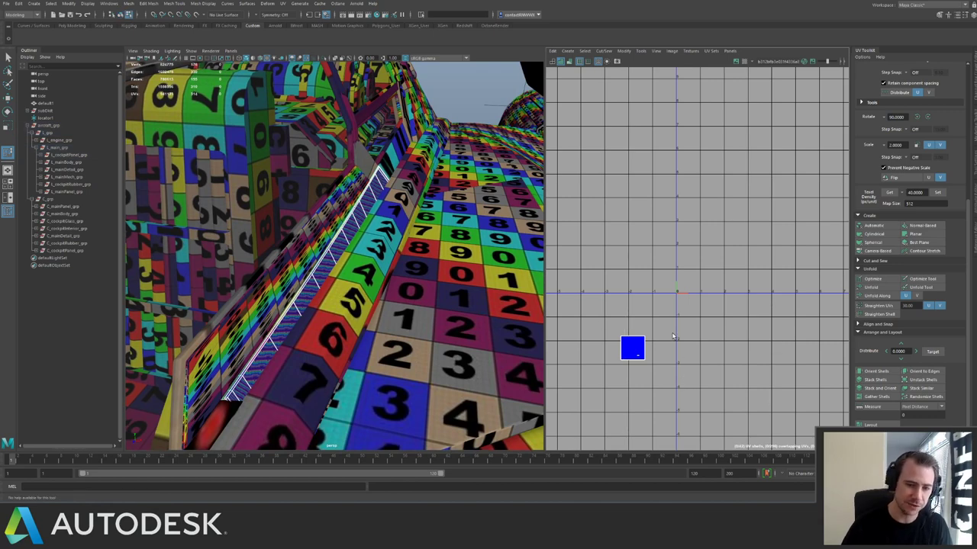
Select all of the strip's UVs and apply a planar UV projection to replace the full-tile mapping.
alt+middle_drag(636, 313, 641, 293)
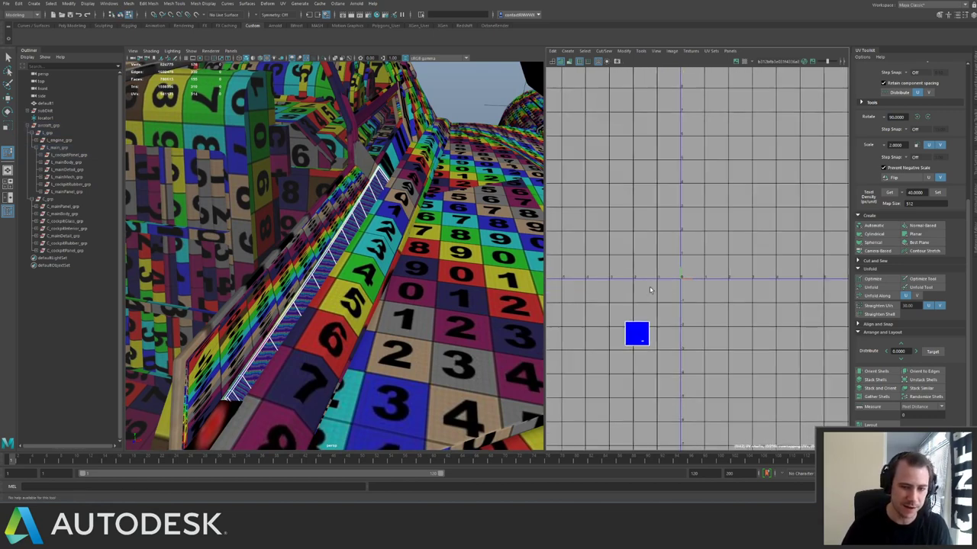
right_drag(643, 312, 638, 327)
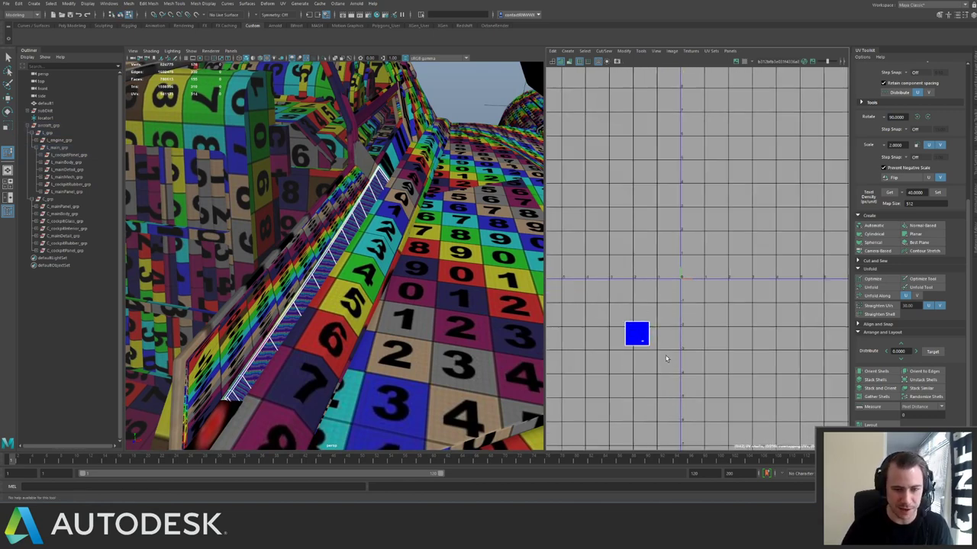
key(q)
drag(668, 360, 669, 361)
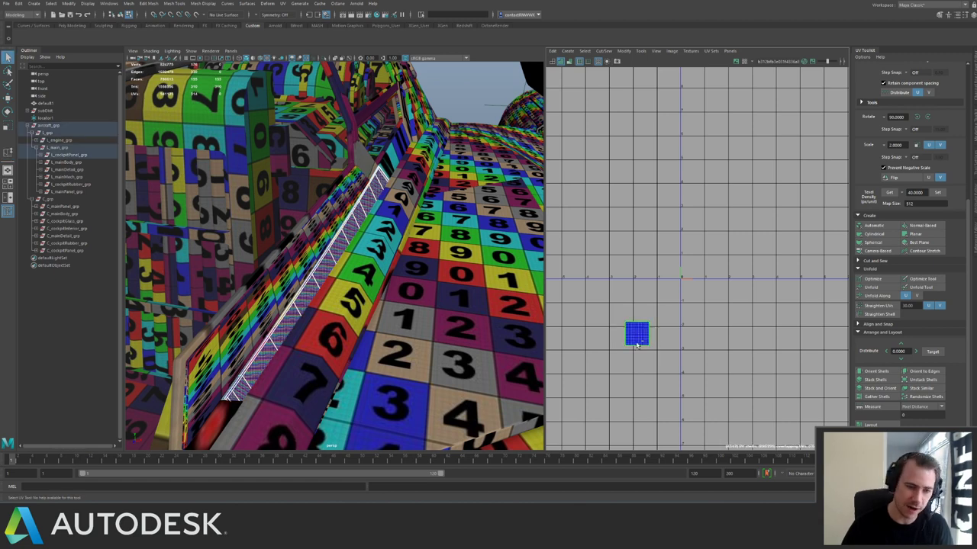
alt+drag(413, 263, 309, 293)
shift+right_drag(684, 277, 698, 173)
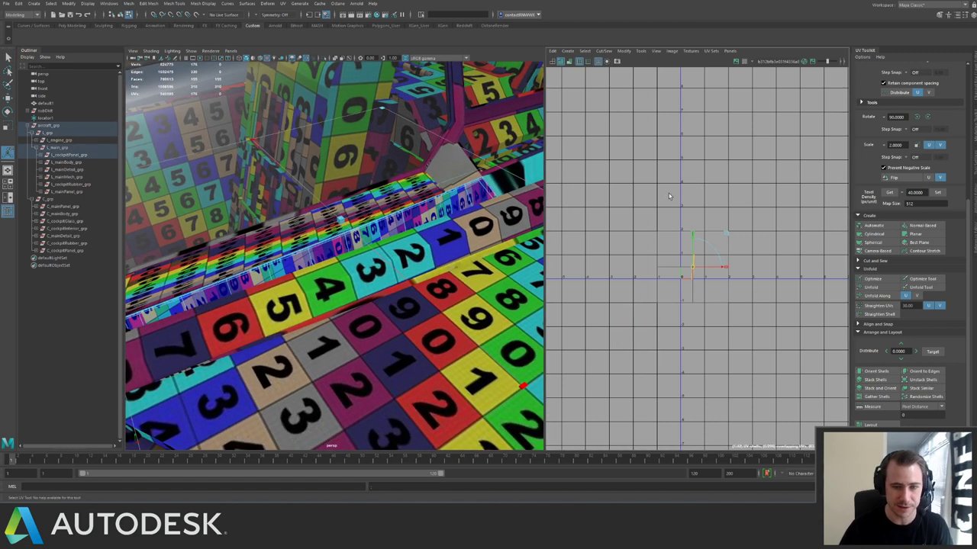
Examine the strip's projected checker pattern both isolated and in place on the aircraft.
key(ctrl+1)
alt+drag(457, 206, 341, 223)
right_drag(243, 216, 346, 157)
key(ctrl+1)
alt+middle_drag(313, 153, 317, 182)
alt+drag(317, 181, 407, 240)
key(ctrl+1)
key(ctrl+1)
click(319, 214)
key(ctrl+1)
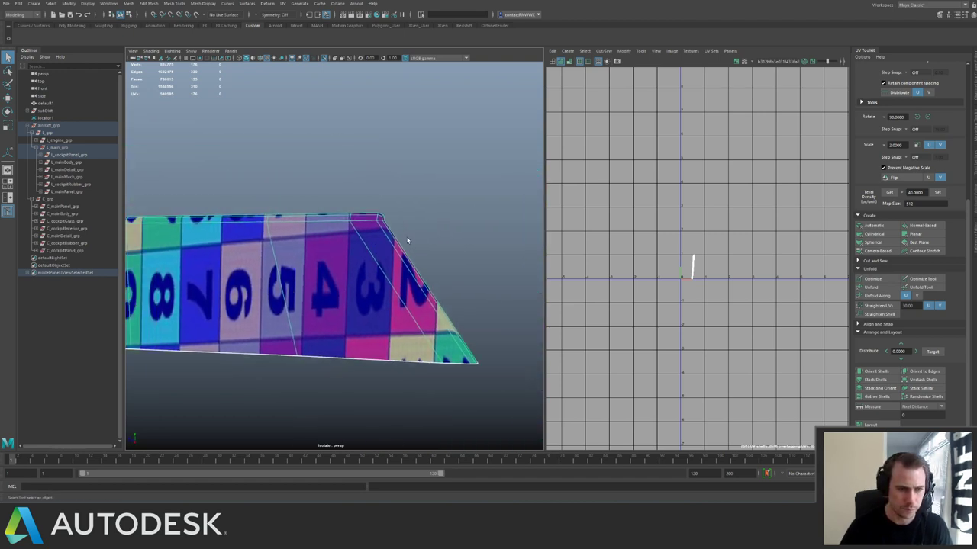
Cut a UV seam along the bevelled edge loop that borders one of the strip's long side faces.
right_drag(407, 240, 405, 213)
key(w)
drag(403, 228, 319, 250)
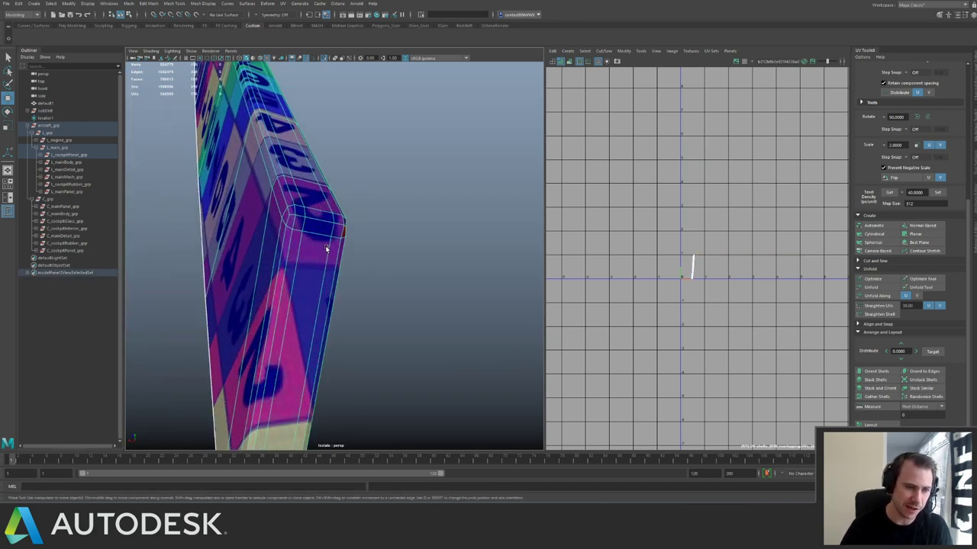
click(317, 222)
mouse_move(317, 222)
alt+mouse_down()
mouse_move(298, 237)
mouse_move(320, 238)
alt+mouse_up()
alt+right_drag(320, 239, 272, 218)
click(300, 251)
shift+double_click(299, 243)
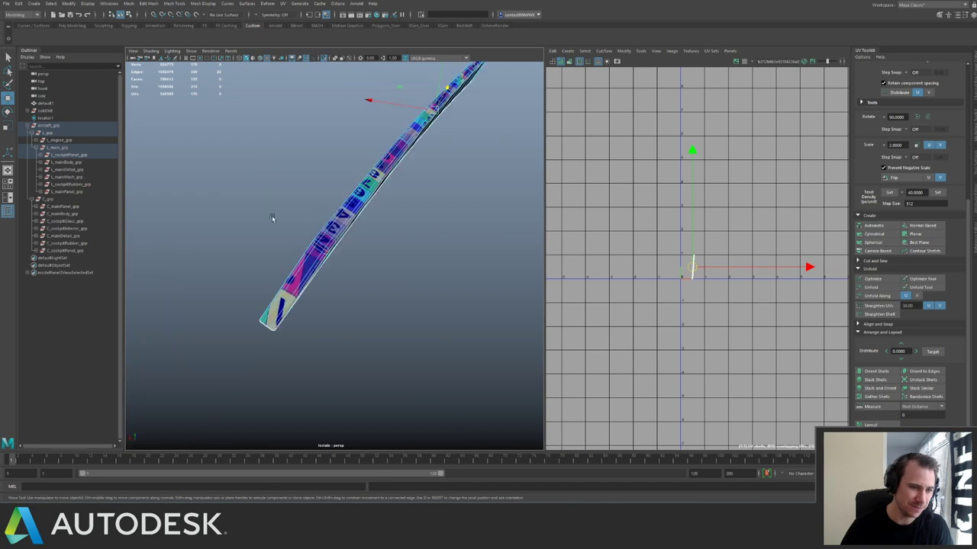
alt+drag(273, 219, 324, 177)
alt+middle_drag(325, 178, 237, 179)
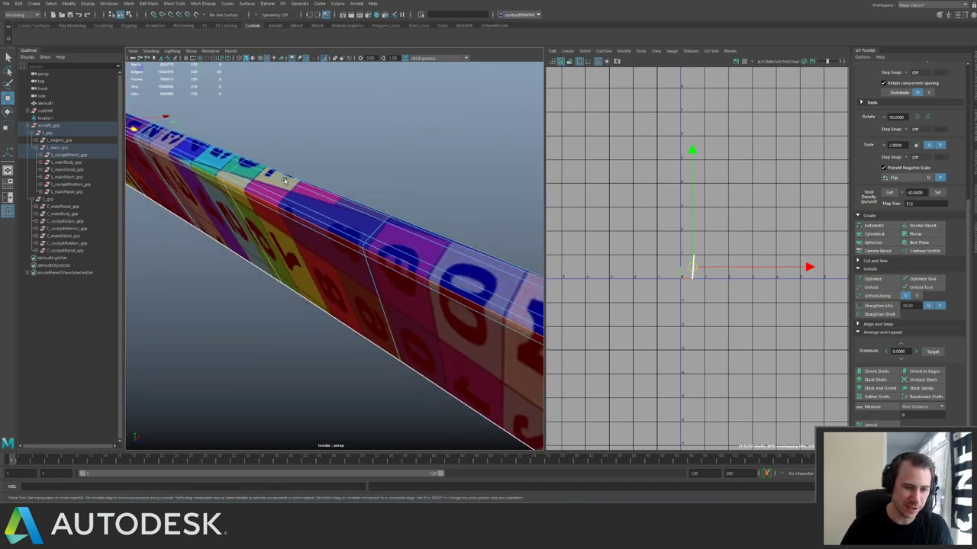
alt+right_drag(412, 183, 338, 188)
alt+middle_drag(338, 188, 248, 140)
alt+drag(326, 223, 342, 231)
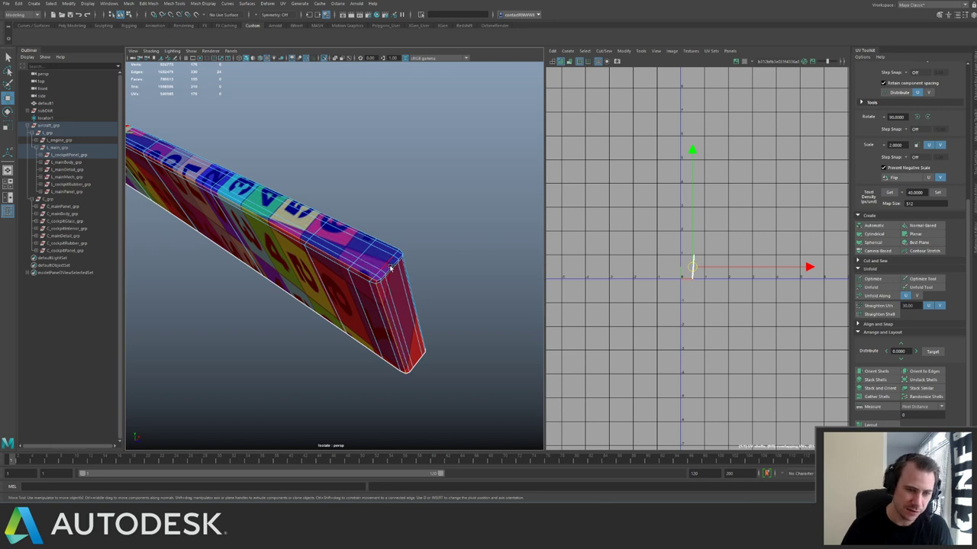
shift+right_drag(686, 225, 667, 238)
Select all of the strip's UVs and unfold them.
right_drag(706, 276, 719, 276)
alt+right_drag(714, 276, 823, 333)
drag(581, 160, 658, 299)
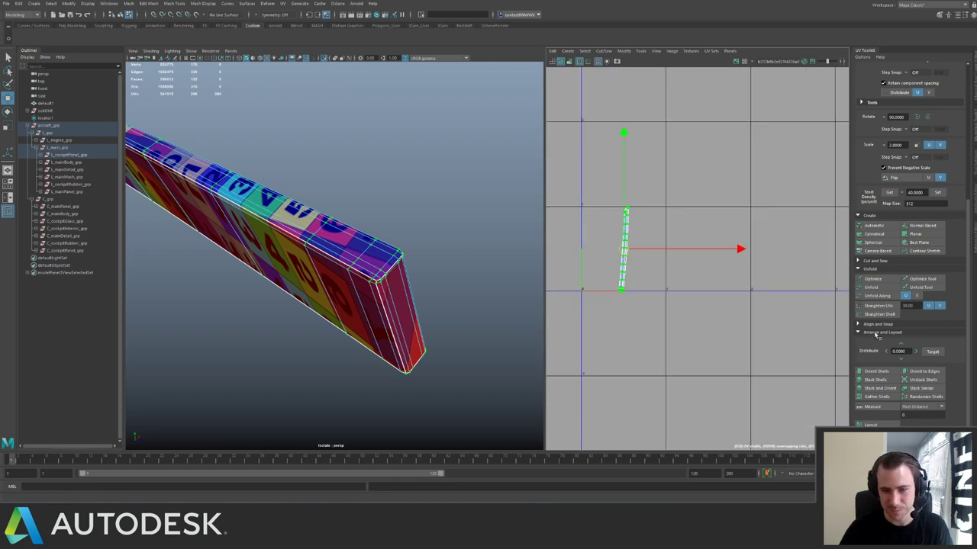
click(871, 287)
Move the UV shell containing the bevelled top and ends clear of the other shell and rotate it to lie horizontally.
scroll(650, 211, up, 3)
click(653, 210)
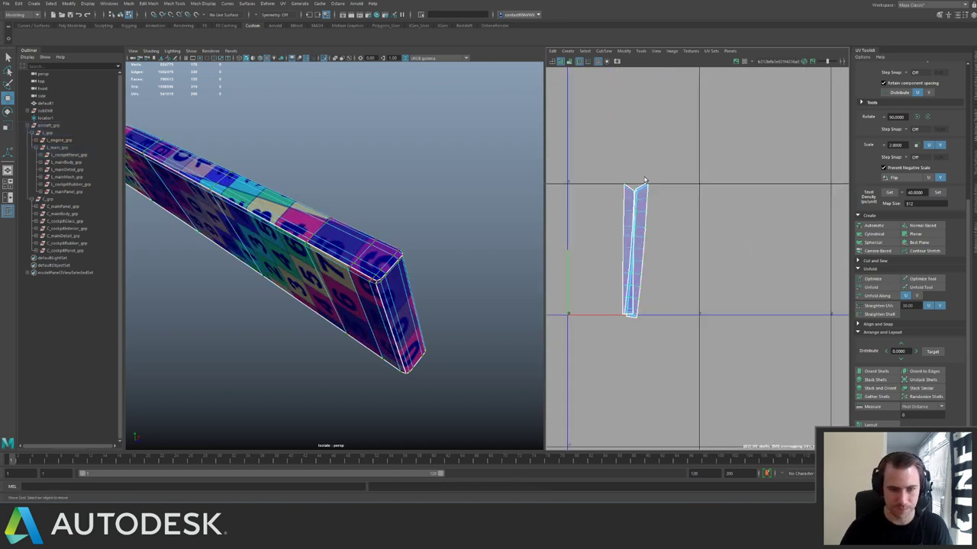
double_click(646, 197)
drag(636, 251, 718, 284)
key(e)
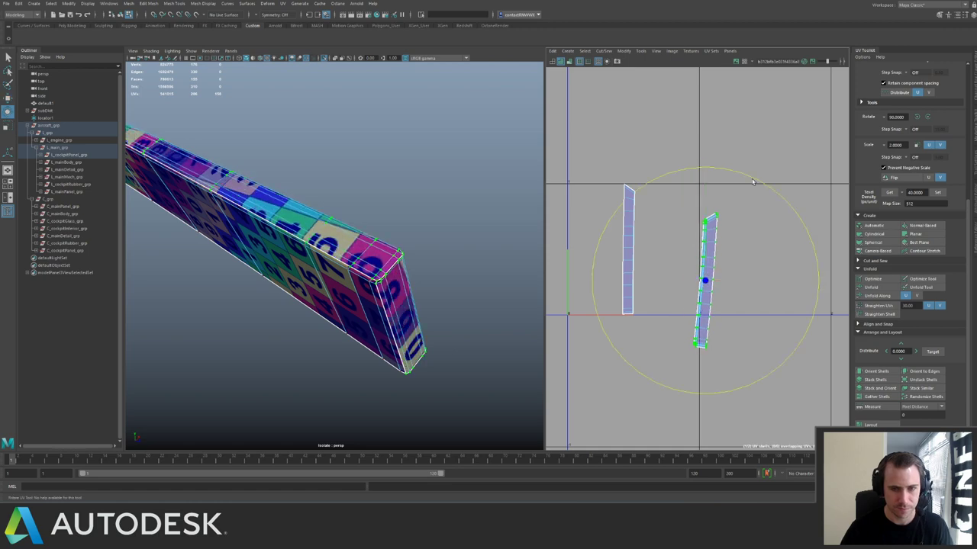
alt+drag(427, 269, 469, 260)
drag(783, 185, 785, 324)
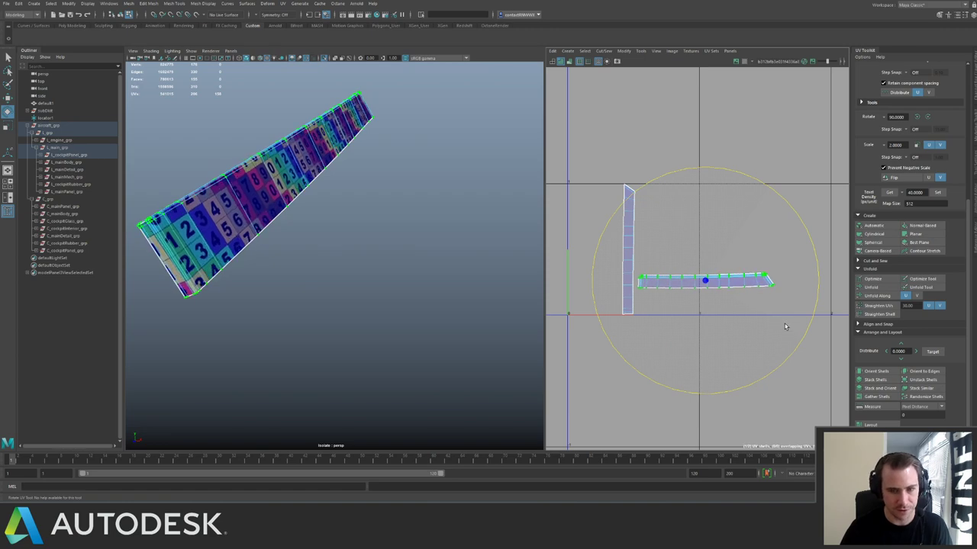
Rotate the remaining vertical UV shell by 90 degrees so it also lies horizontally.
drag(598, 149, 649, 199)
mouse_move(372, 187)
alt+mouse_down()
mouse_move(397, 190)
mouse_move(364, 197)
alt+mouse_up()
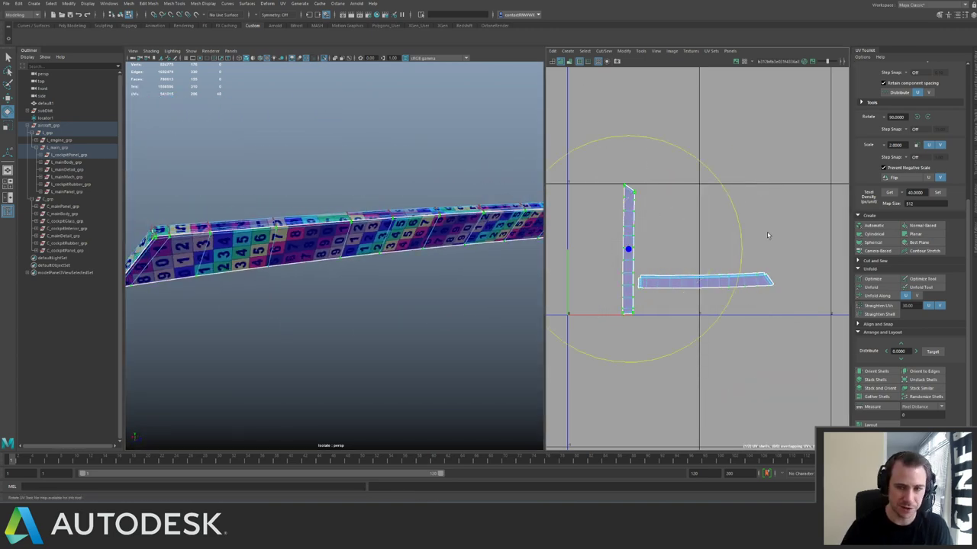
click(921, 116)
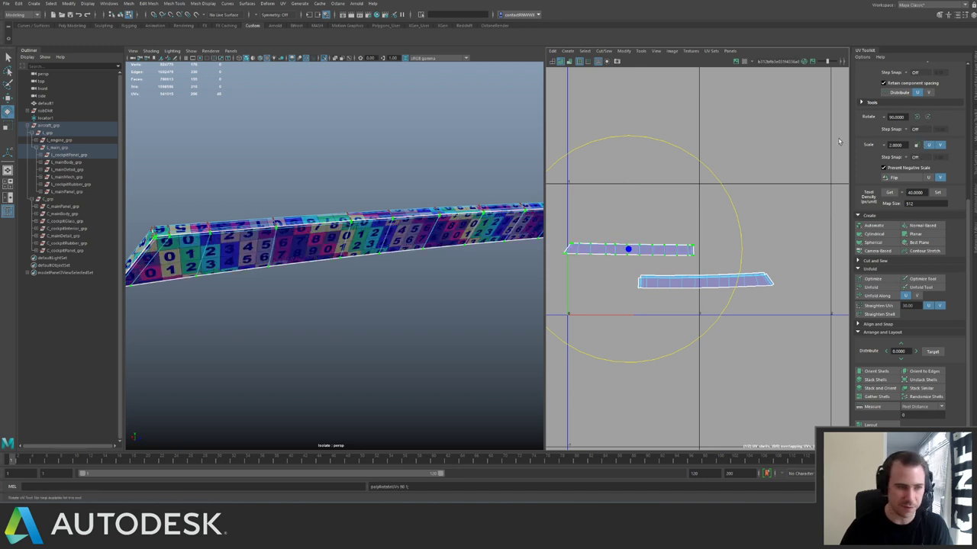
Select both UV shells of the strip together and run Unfold on them.
key(w)
click(671, 281)
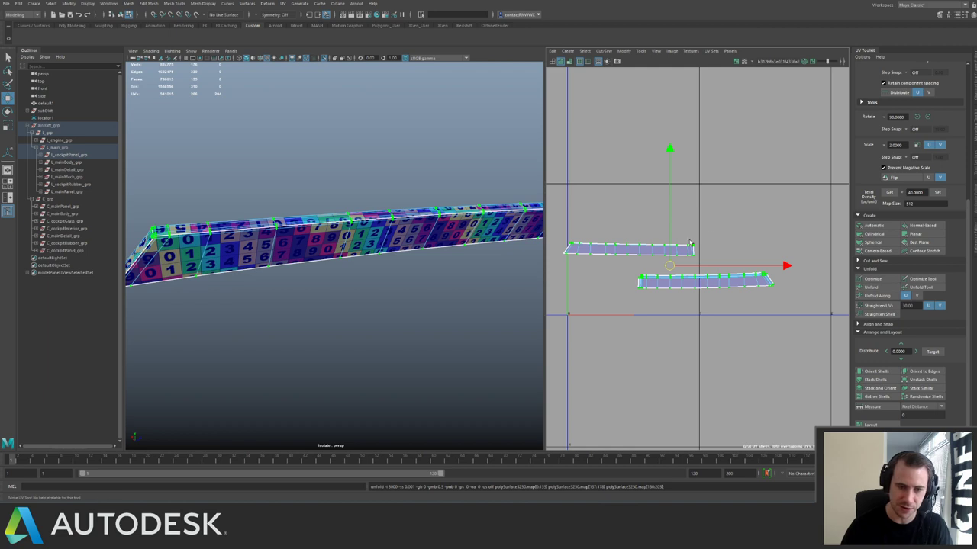
alt+middle_drag(666, 238, 698, 238)
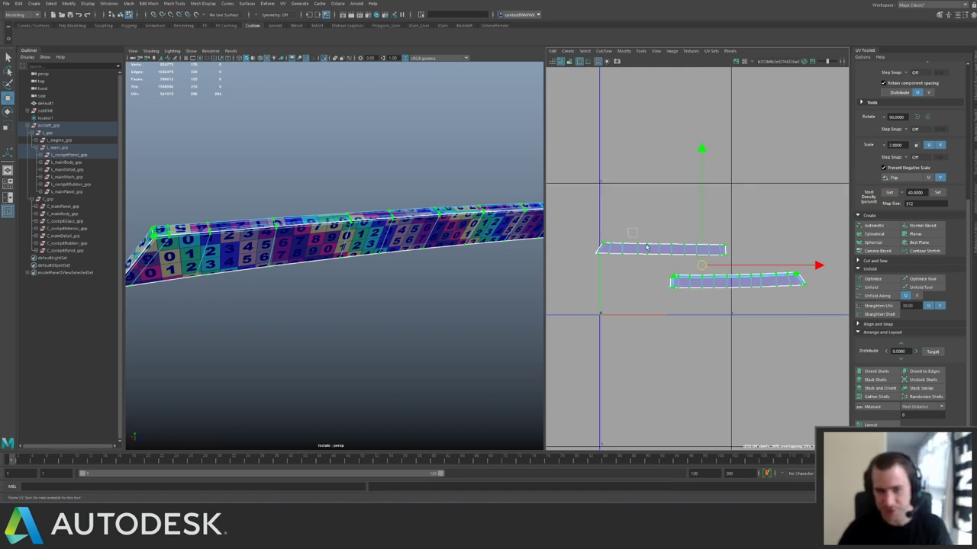
Orient both of the strip's UV shells and set their texel density to 40 for a 512 map size.
click(876, 371)
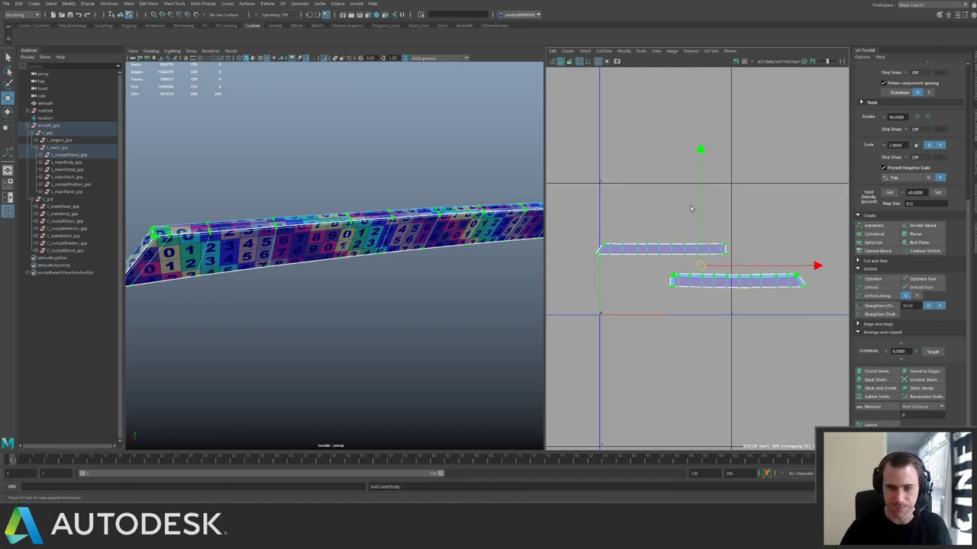
scroll(740, 236, down, 2)
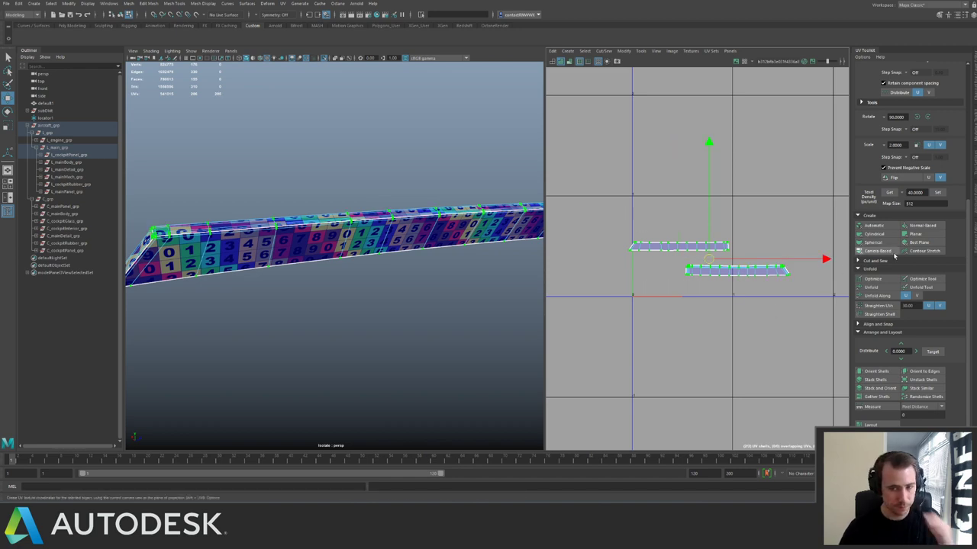
click(938, 192)
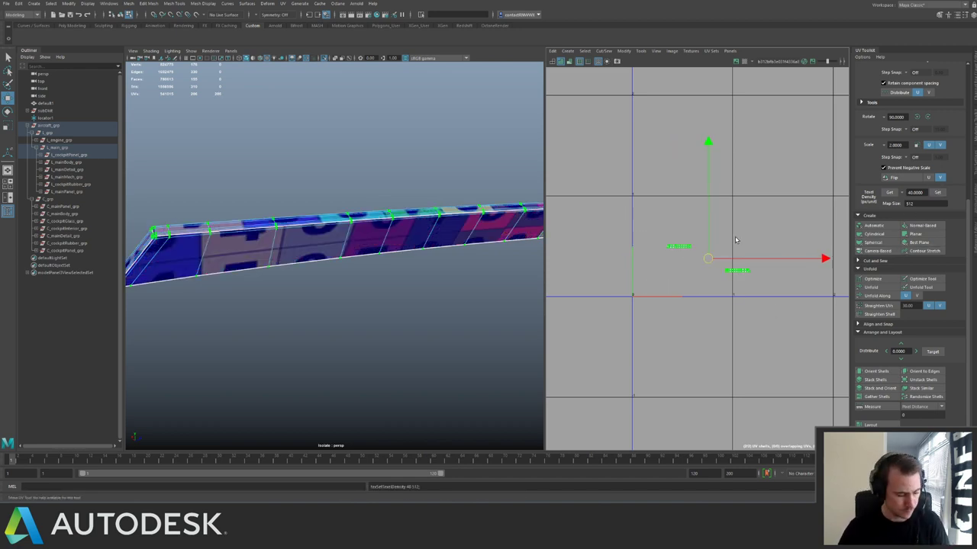
Lay out the strip's two UV shells close together and move them outside the 0–1 UV tile.
key(ctrl+l)
alt+right_drag(767, 287, 645, 251)
drag(701, 292, 676, 333)
Leave the strip's isolated view, select the neighbouring cockpit trim panel, and isolate and frame it.
click(303, 203)
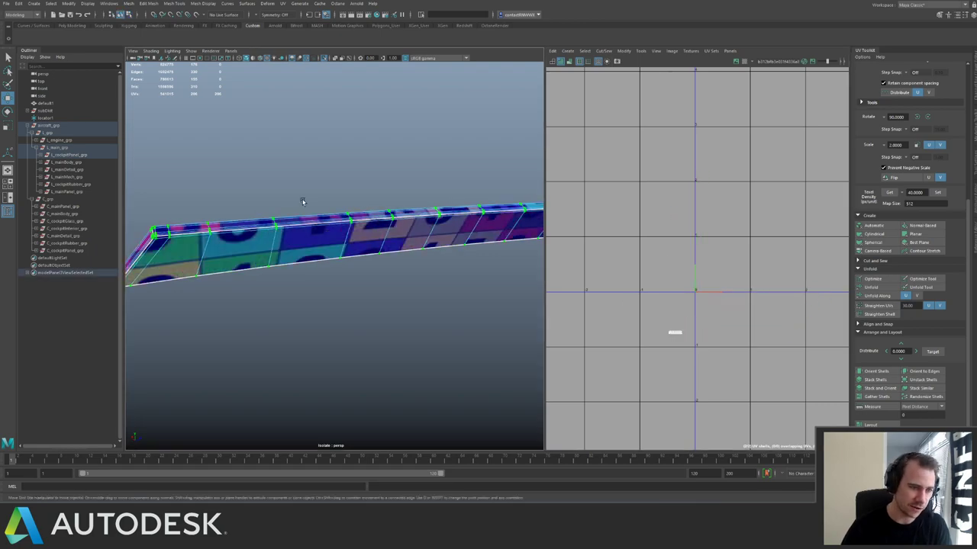
key(ctrl+1)
alt+drag(239, 211, 355, 261)
click(317, 233)
alt+right_drag(359, 225, 331, 214)
alt+drag(331, 214, 355, 252)
key(ctrl+1)
key(ctrl+1)
key(f)
key(ctrl+1)
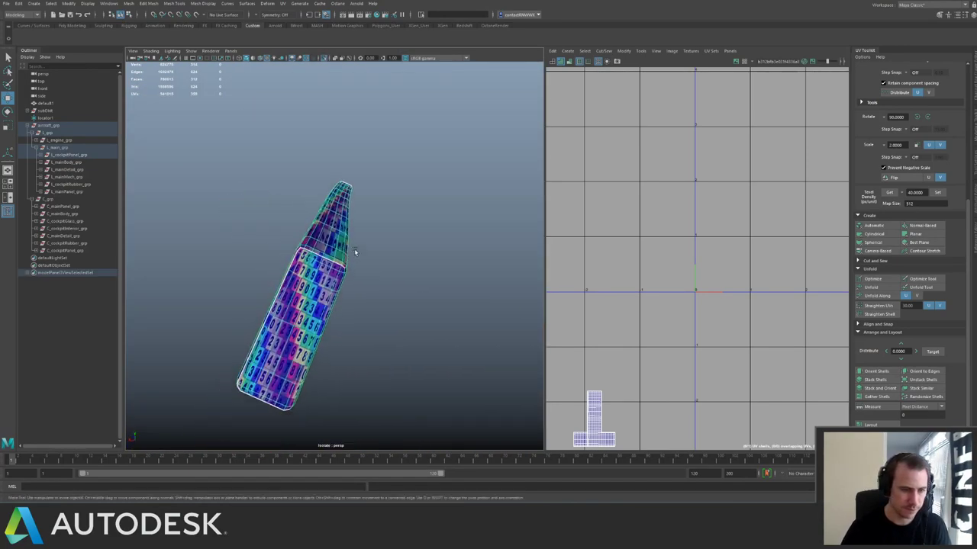
Delete a redundant edge loop from the trim panel and check the panel in place on the aircraft.
alt+right_drag(354, 252, 332, 278)
double_click(305, 290)
key(ctrl+Delete)
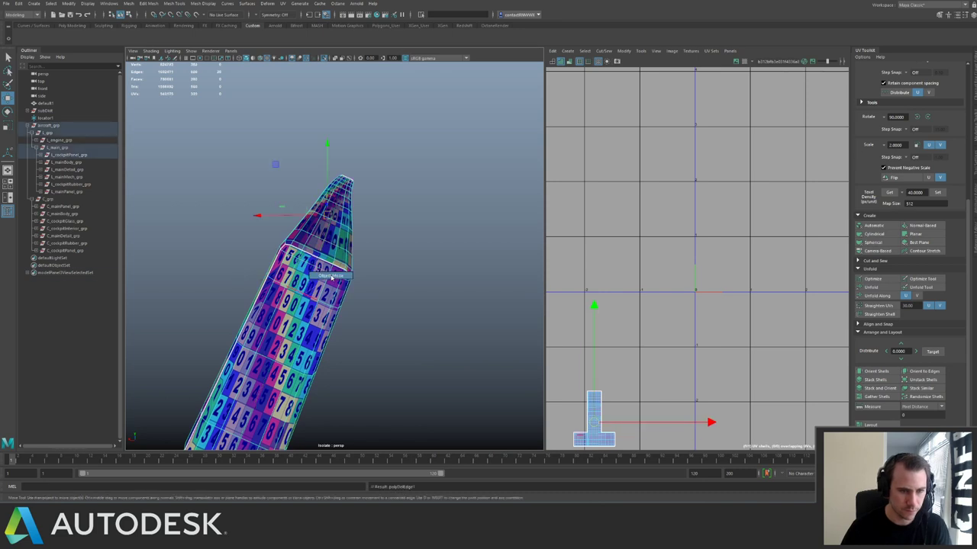
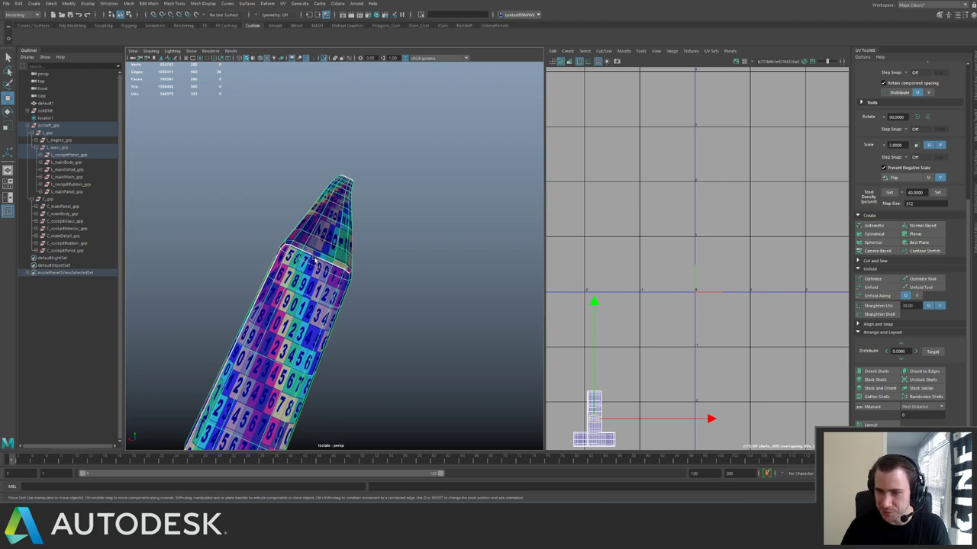
key(F8)
click(335, 258)
key(ctrl+1)
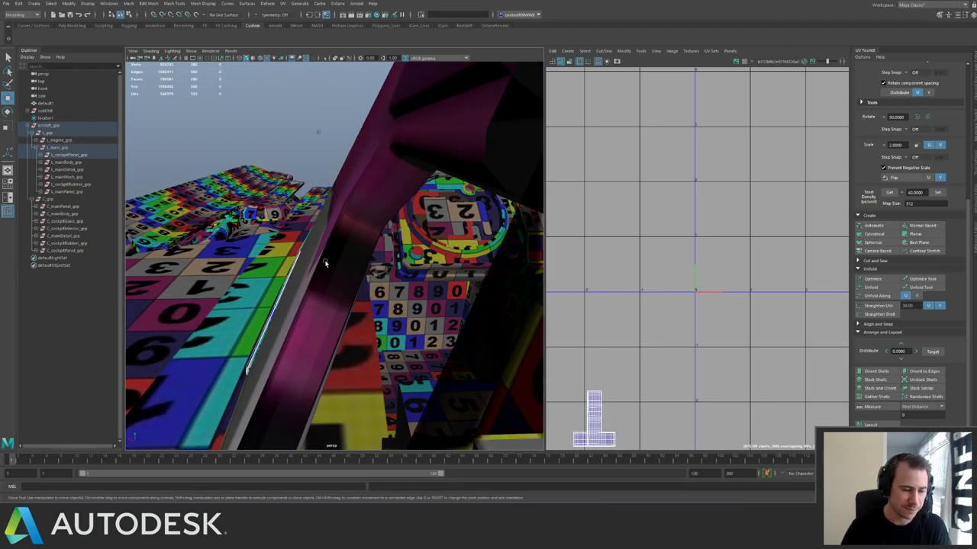
mouse_move(327, 263)
alt+mouse_down()
mouse_move(370, 274)
mouse_move(242, 267)
mouse_move(340, 290)
mouse_move(298, 255)
mouse_move(328, 283)
alt+mouse_up()
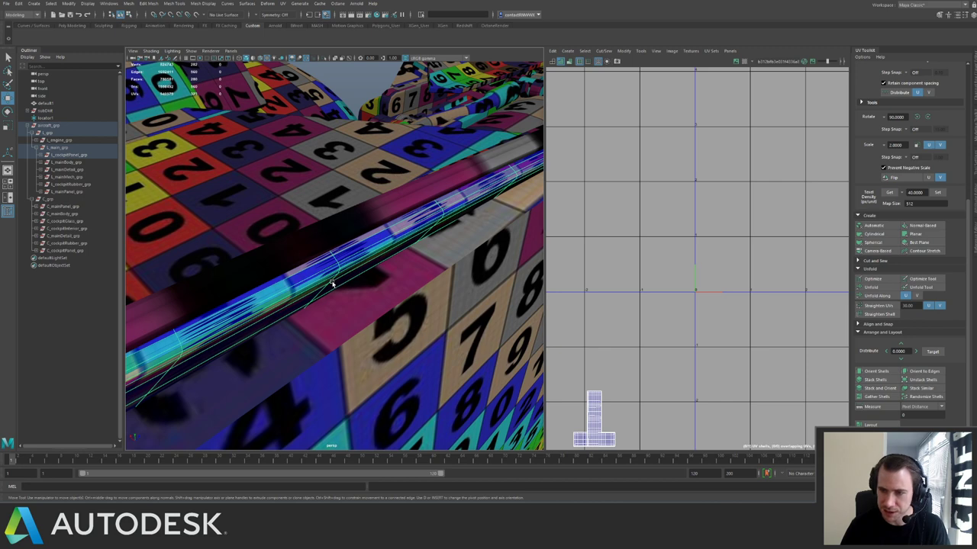
Isolate the trim panel again and delete the superfluous edge loops along its bevelled underside.
key(ctrl+1)
alt+drag(326, 283, 280, 277)
double_click(277, 273)
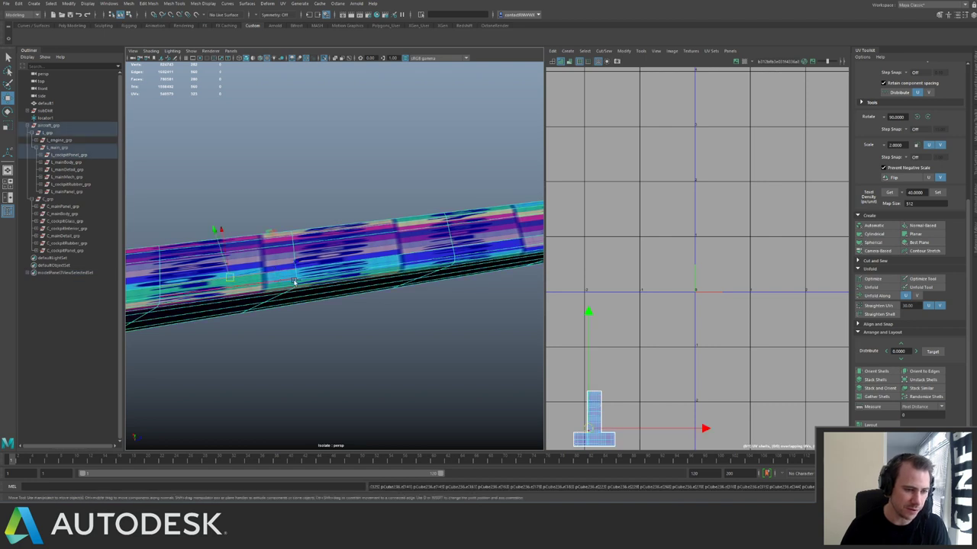
key(ctrl+Delete)
alt+right_drag(293, 278, 179, 267)
key(f)
double_click(286, 261)
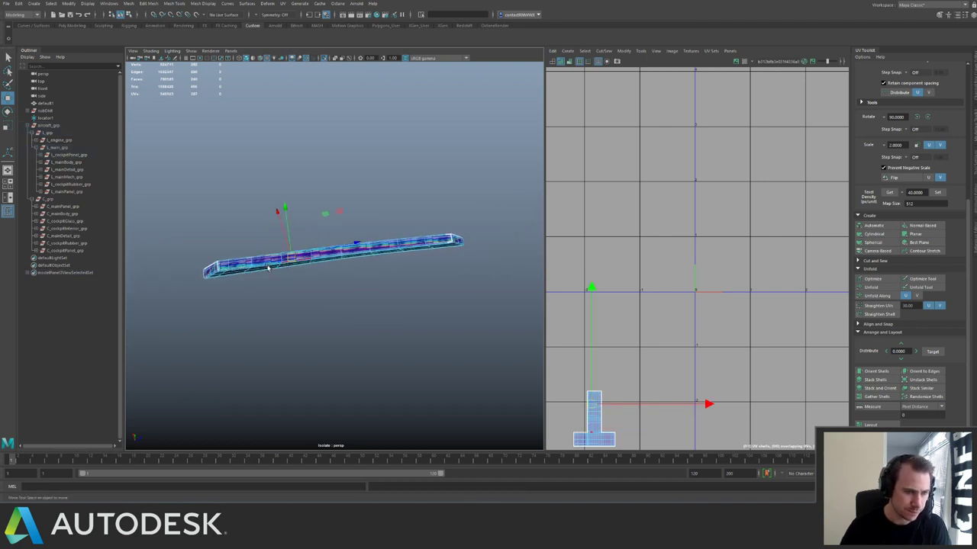
Select the row of vertices along the panel's lower long edge and display the model without textures.
mouse_move(267, 267)
alt+mouse_down()
mouse_move(260, 273)
mouse_move(267, 278)
alt+mouse_up()
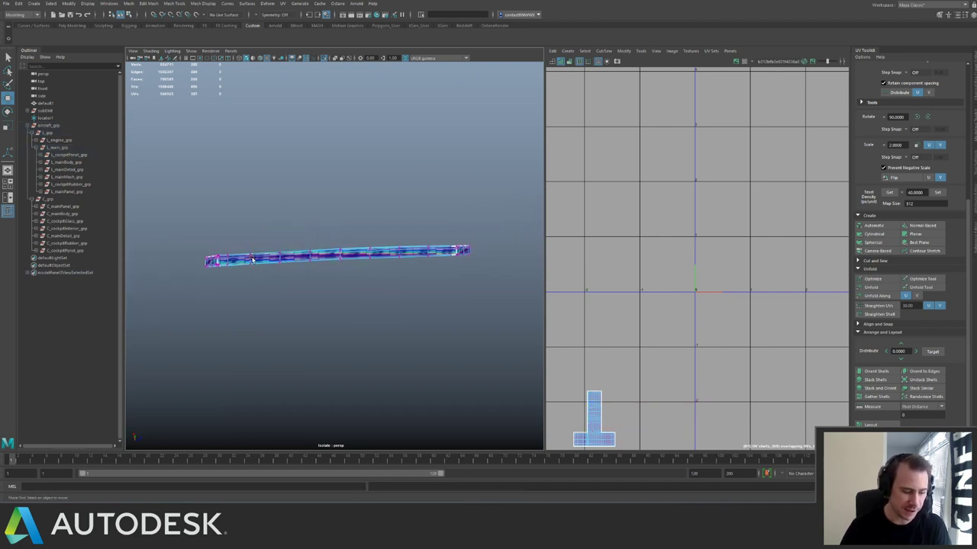
click(204, 260)
drag(299, 271, 475, 283)
drag(278, 306, 500, 257)
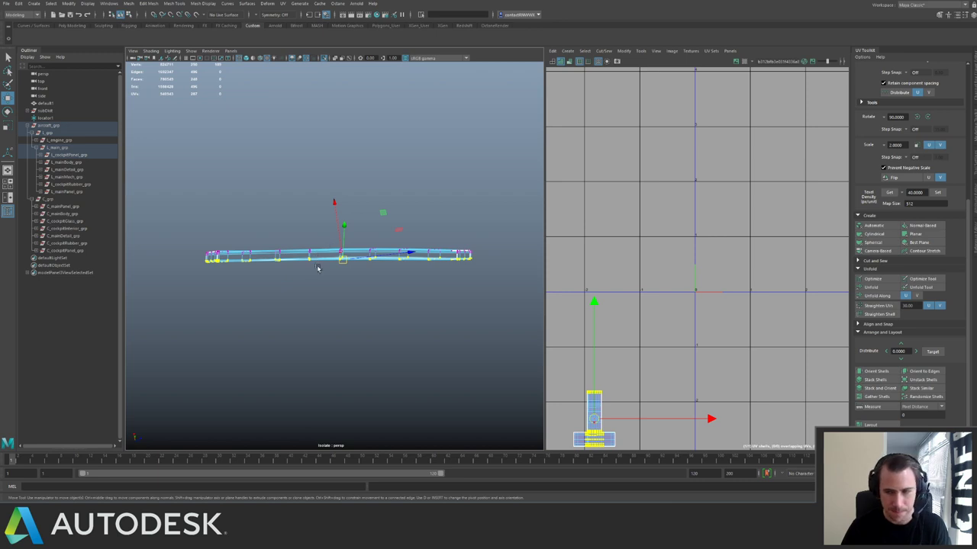
alt+right_drag(318, 268, 356, 290)
key(5)
alt+right_drag(320, 250, 358, 298)
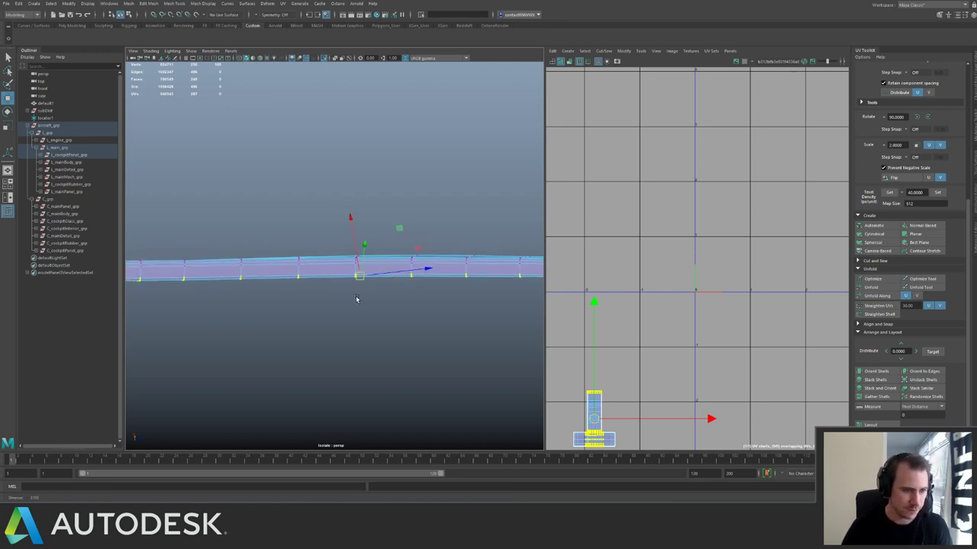
Return to object selection and examine the shaded trim panel in place along the cockpit edge.
key(ctrl+1)
mouse_move(424, 275)
alt+mouse_down()
mouse_move(381, 282)
mouse_move(408, 300)
mouse_move(444, 246)
alt+mouse_up()
key(q)
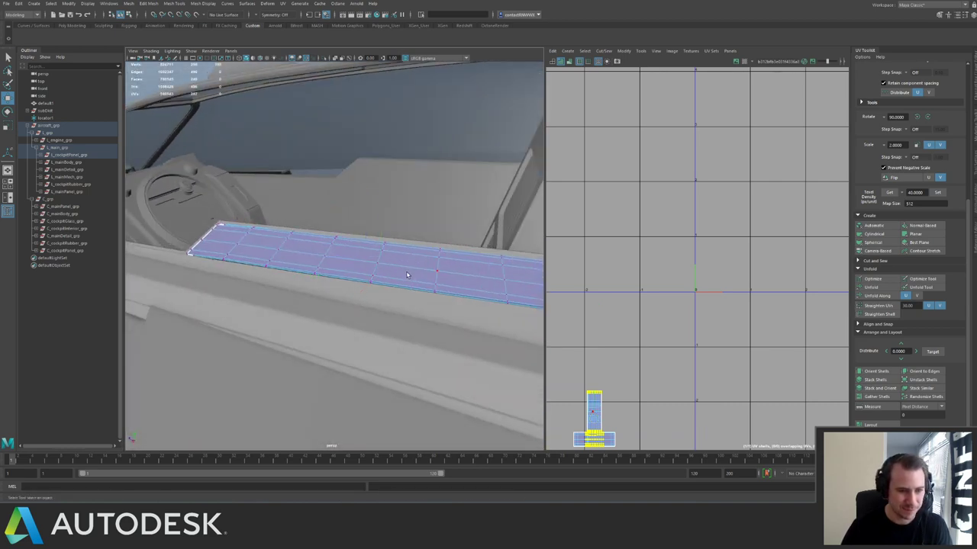
key(F8)
alt+middle_drag(444, 246, 329, 236)
alt+right_drag(330, 236, 305, 237)
alt+drag(305, 238, 367, 244)
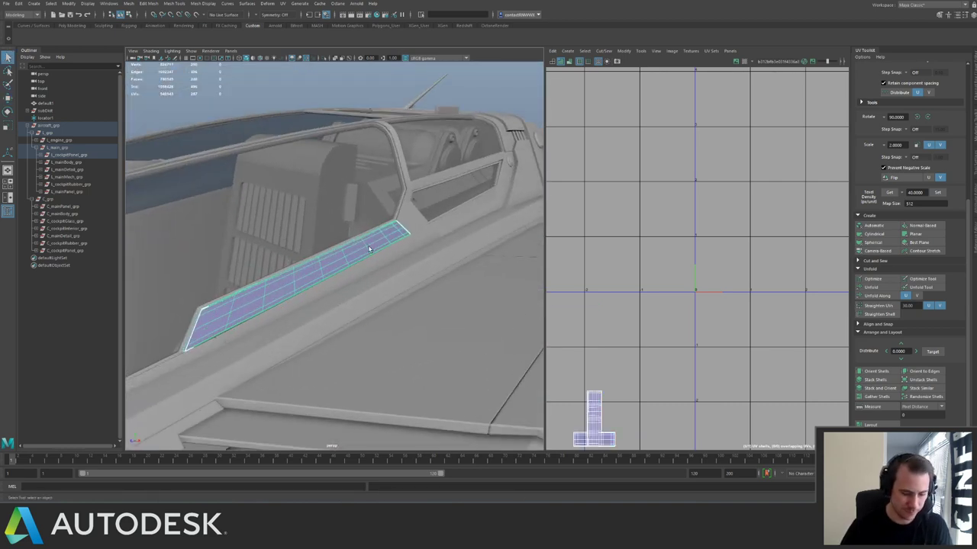
alt+right_drag(281, 265, 342, 284)
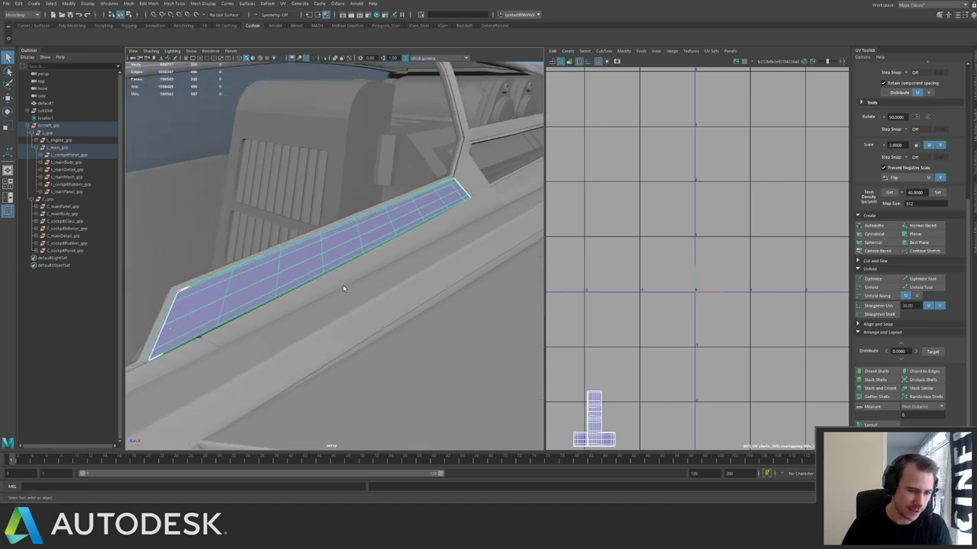
Isolate the trim panel and insert an edge loop across it near its slanted end.
key(ctrl+1)
alt+drag(242, 279, 271, 276)
shift+right_drag(271, 276, 213, 332)
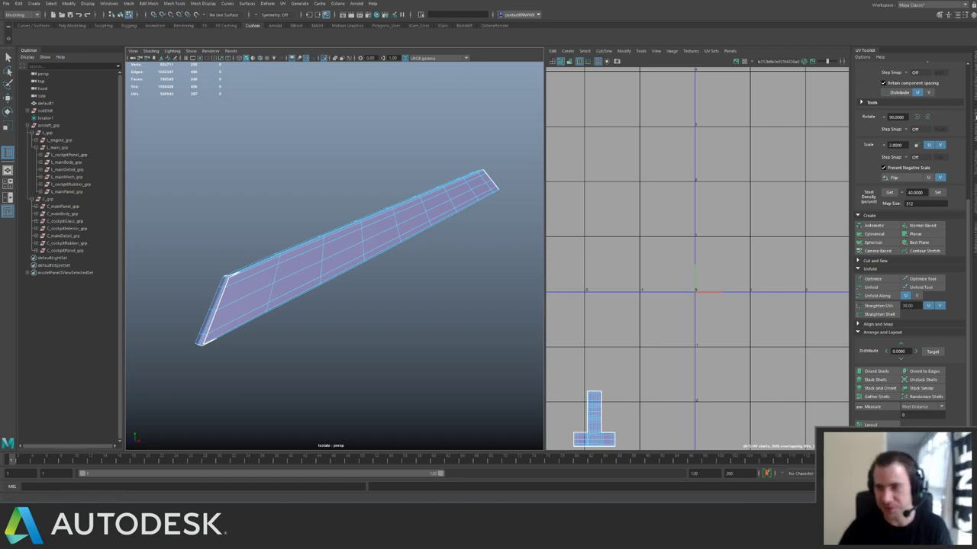
click(973, 133)
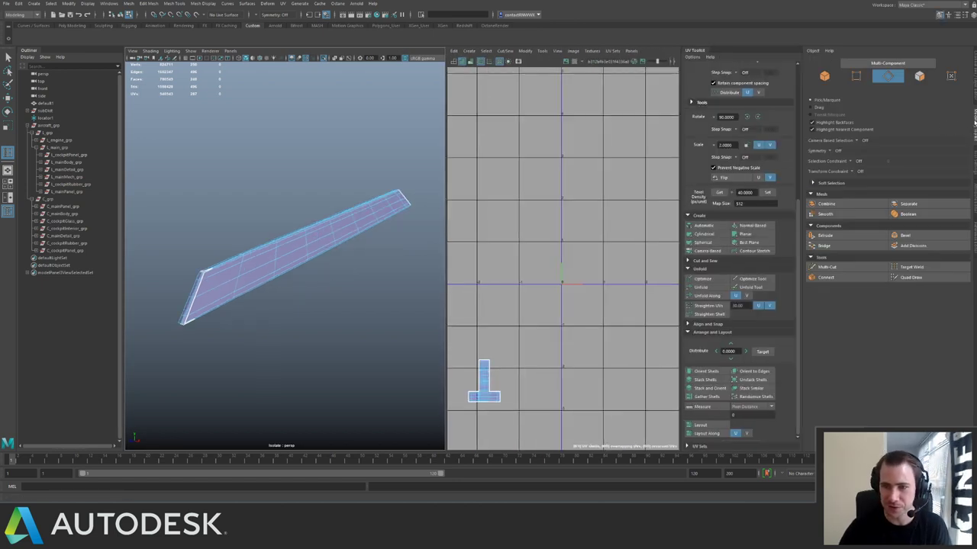
click(972, 177)
click(973, 164)
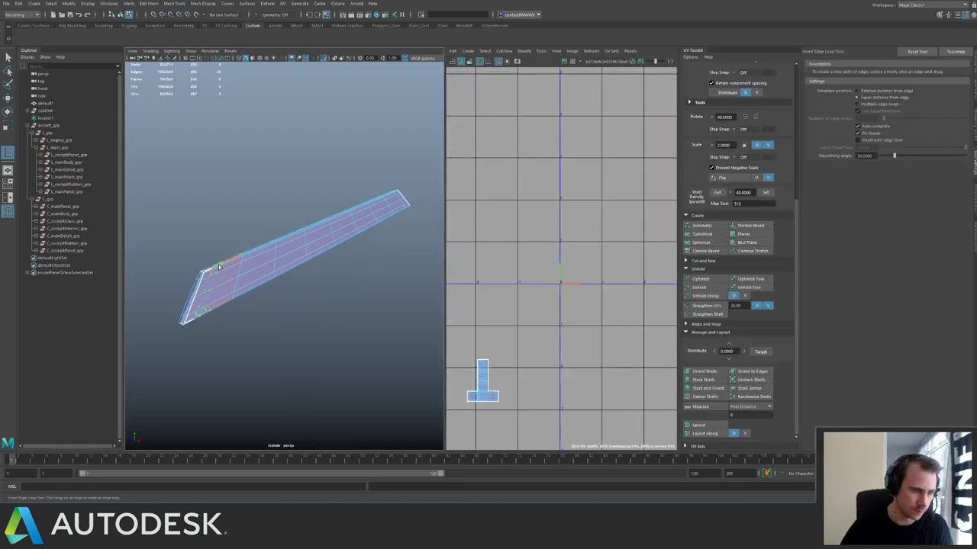
click(218, 267)
alt+drag(218, 267, 173, 255)
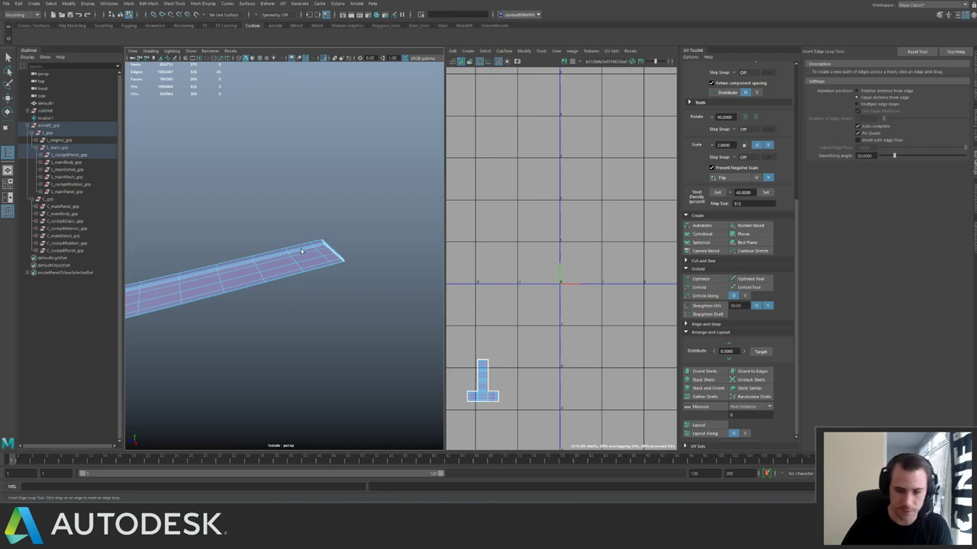
key(q)
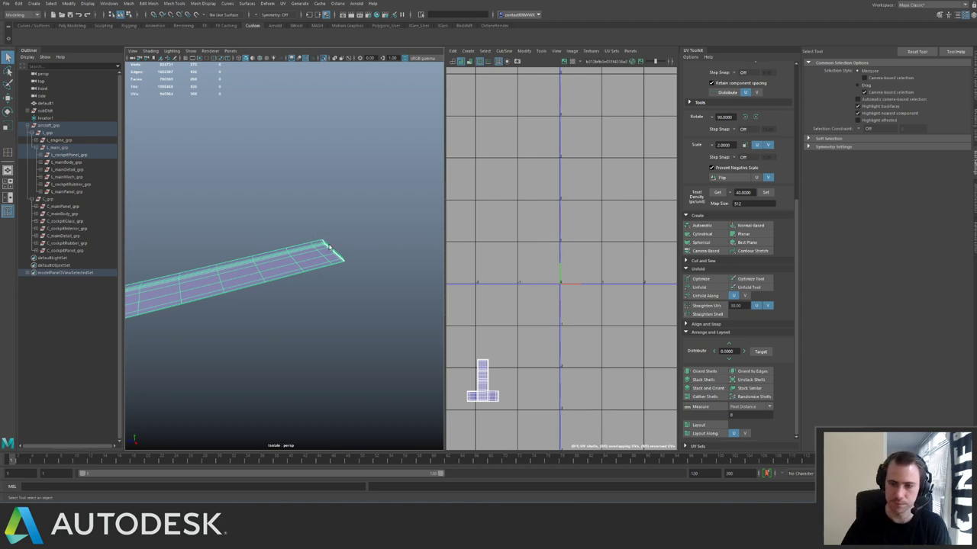
Show the whole aircraft with its checker texture and examine the trim panel's mapping beside the surrounding parts.
alt+drag(300, 253, 296, 230)
key(ctrl+1)
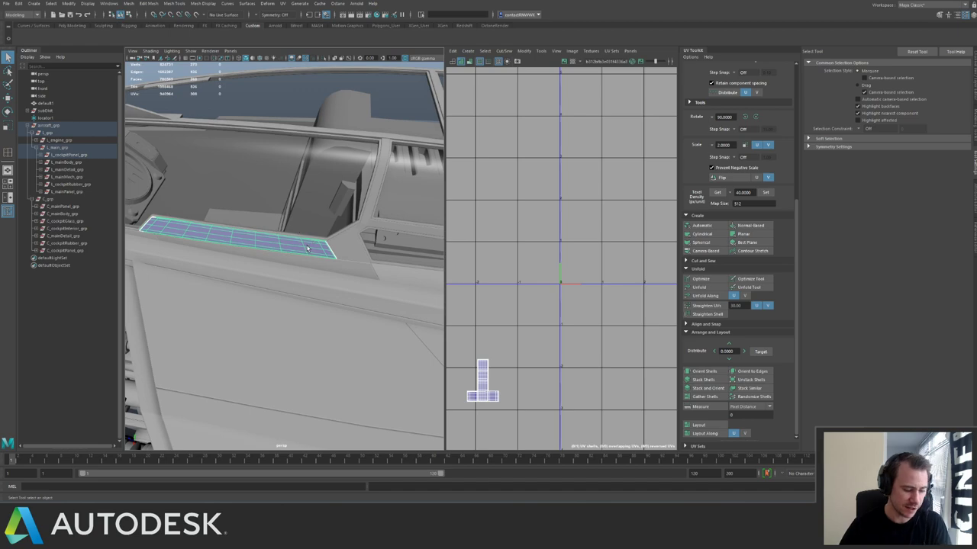
key(6)
scroll(603, 243, down, 2)
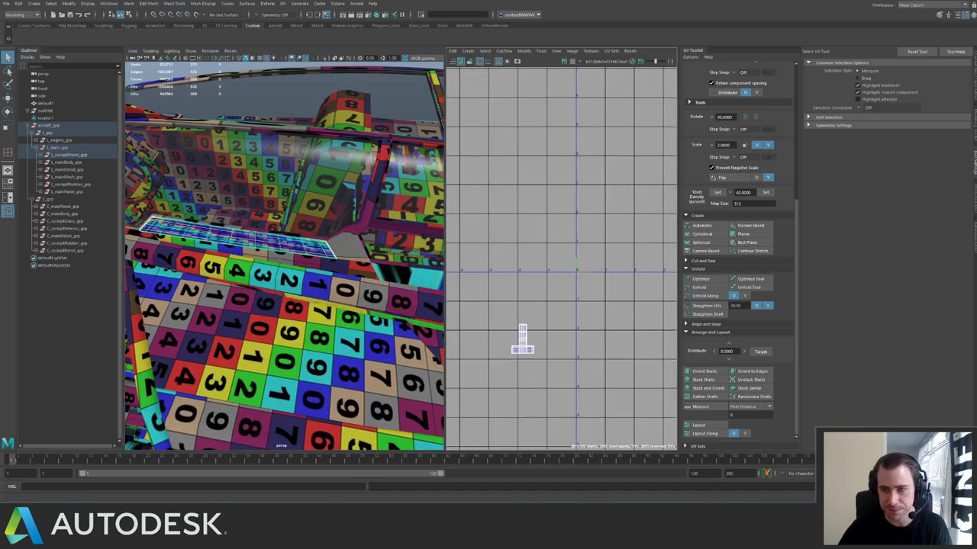
click(974, 169)
alt+drag(391, 228, 431, 232)
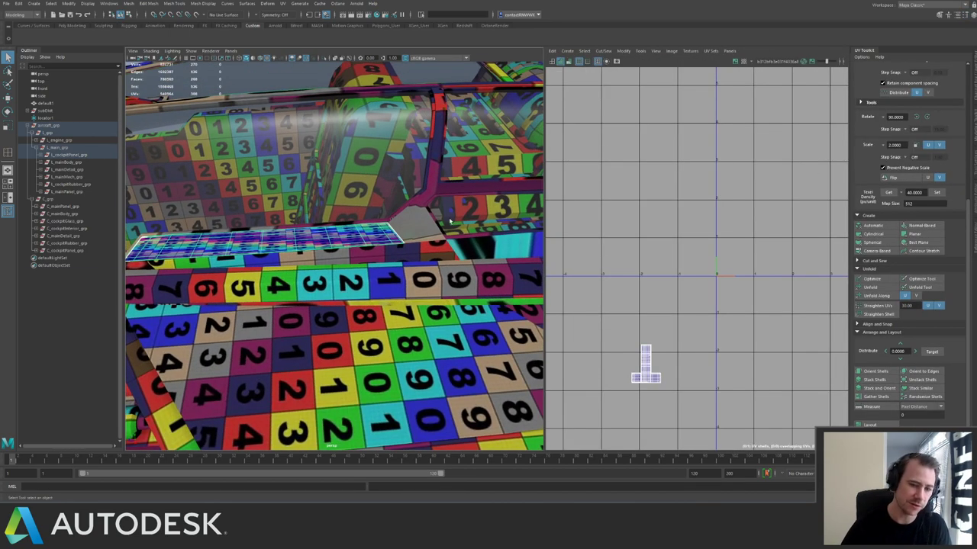
Isolate the trim panel, select all of its UVs and apply an Automatic UV projection.
key(ctrl+1)
right_drag(631, 292, 626, 353)
drag(622, 342, 738, 410)
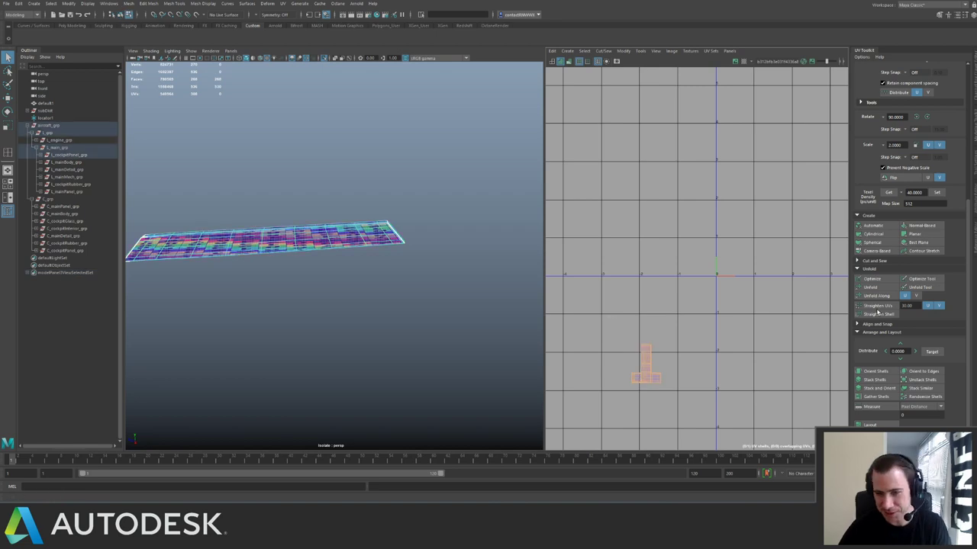
click(872, 225)
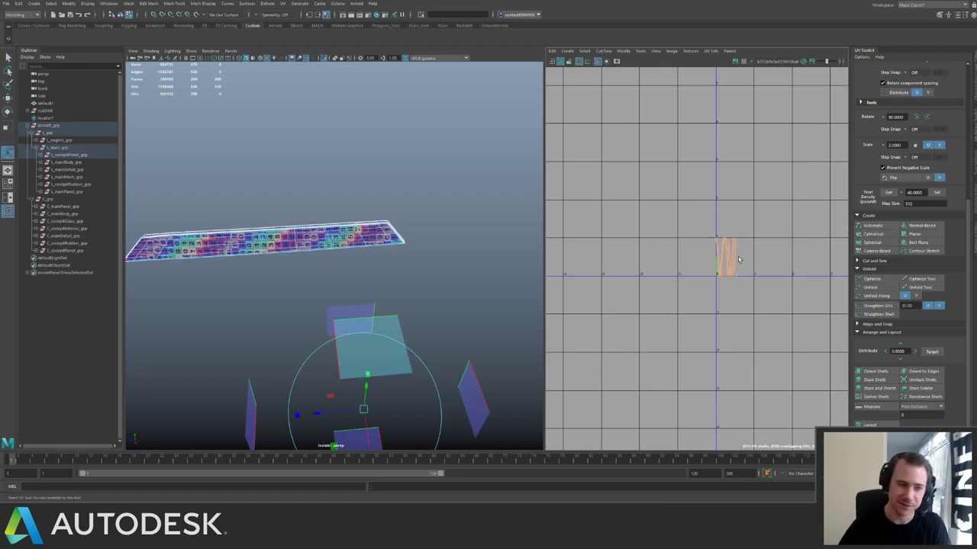
Switch to edge selection and pick individual seam edges on the bevel at the panel's slanted end.
alt+drag(390, 235, 460, 195)
alt+right_drag(460, 196, 480, 206)
alt+drag(458, 206, 338, 184)
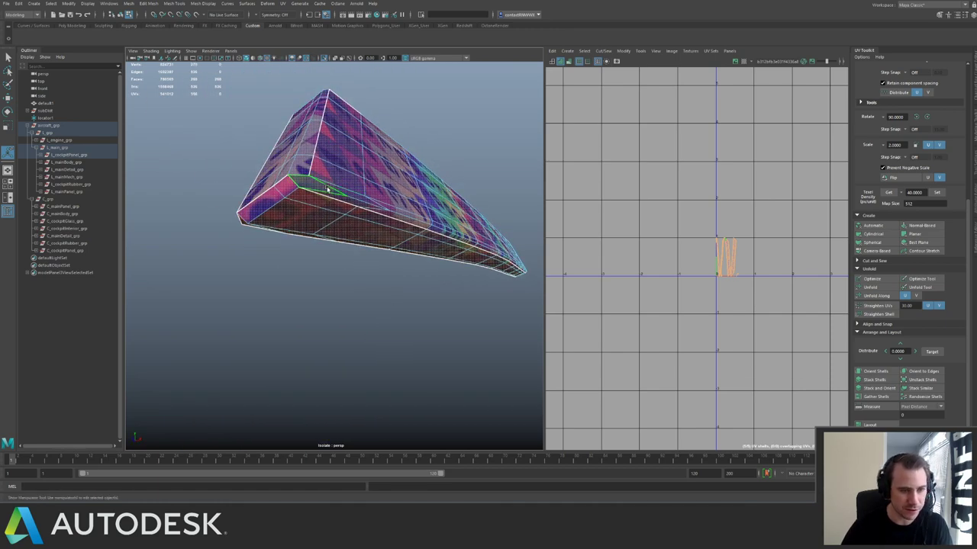
right_drag(312, 191, 344, 203)
click(299, 187)
key(w)
alt+drag(305, 191, 374, 228)
alt+right_drag(374, 228, 383, 231)
drag(460, 299, 351, 313)
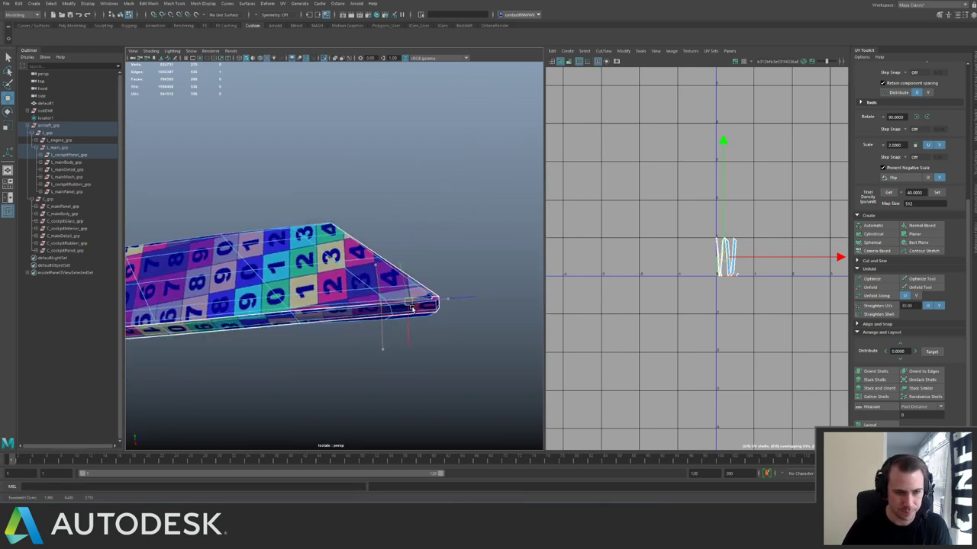
alt+drag(415, 308, 348, 293)
click(336, 316)
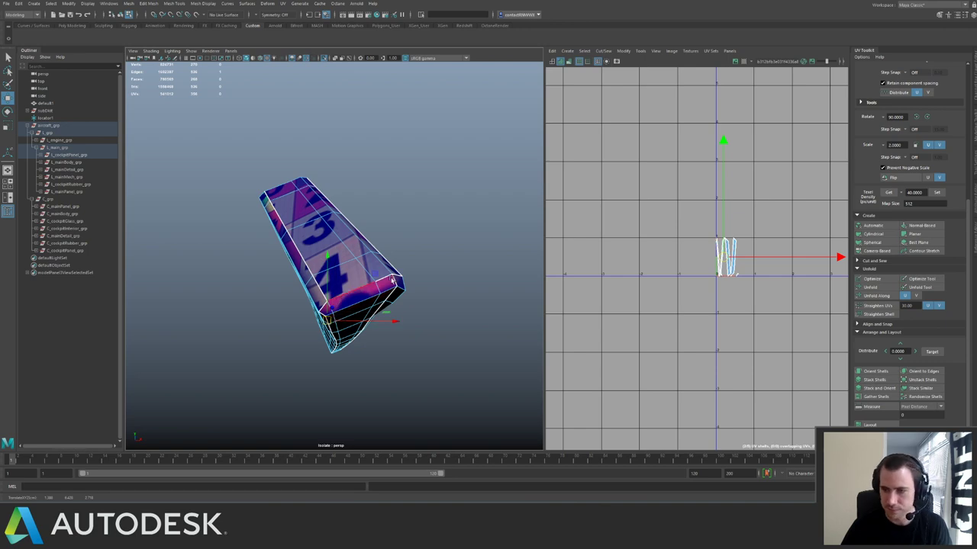
alt+drag(391, 281, 358, 279)
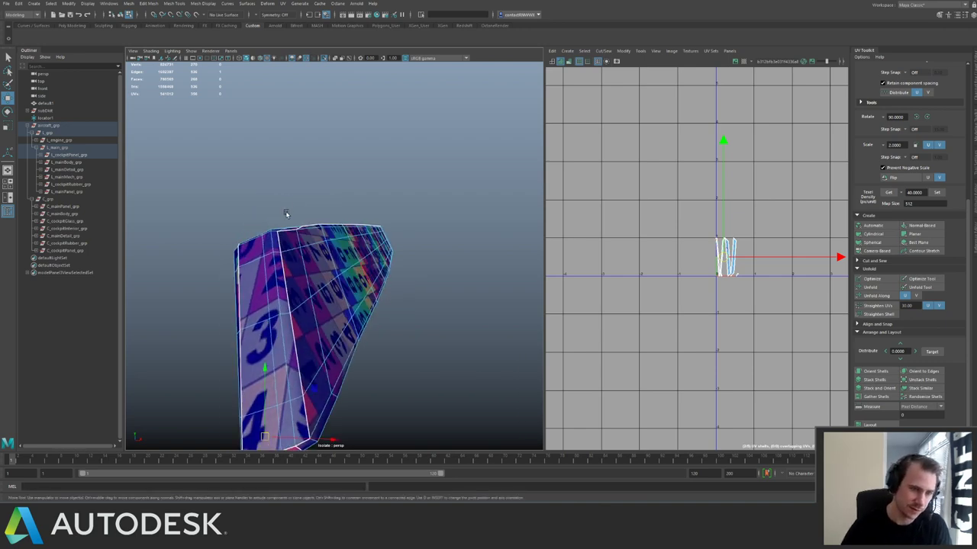
alt+drag(286, 214, 243, 250)
alt+middle_drag(256, 256, 350, 282)
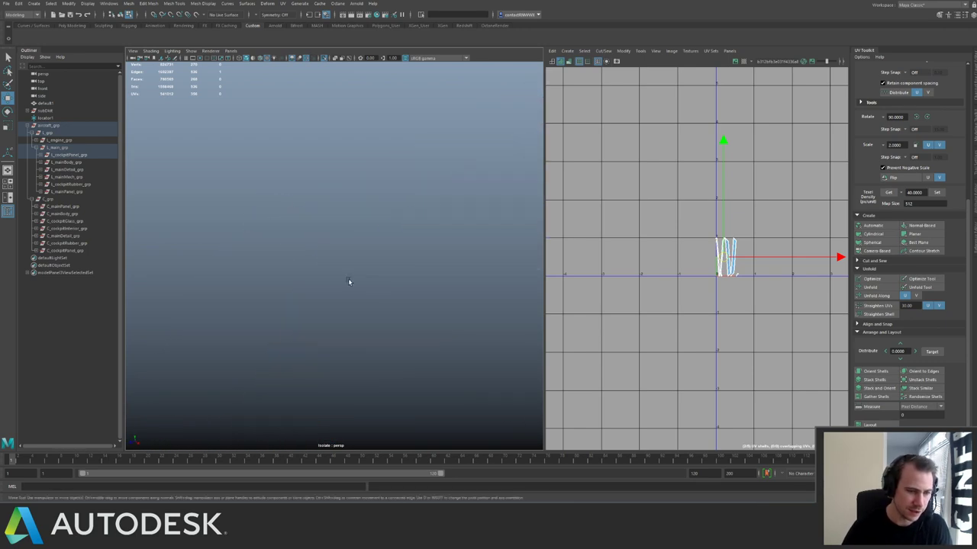
alt+drag(349, 282, 382, 292)
click(374, 273)
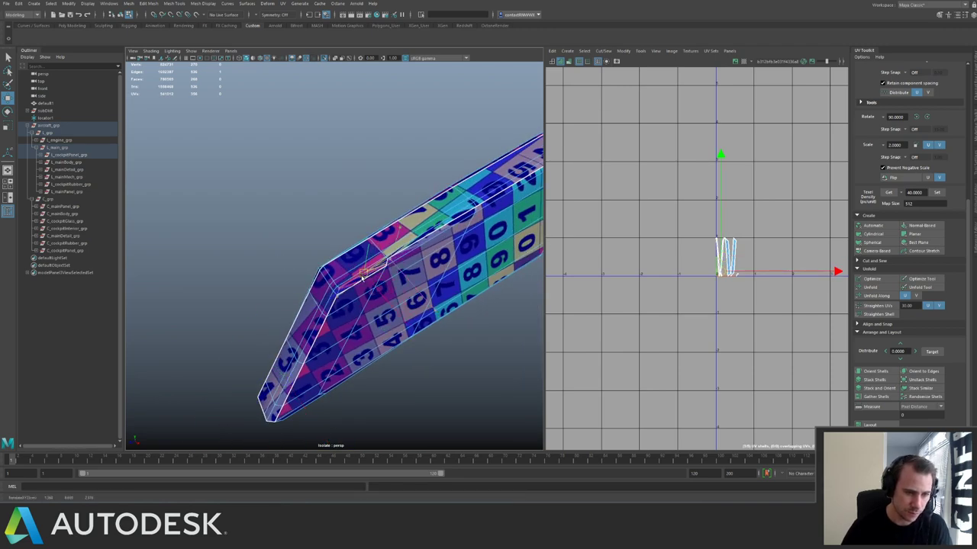
alt+drag(338, 266, 431, 210)
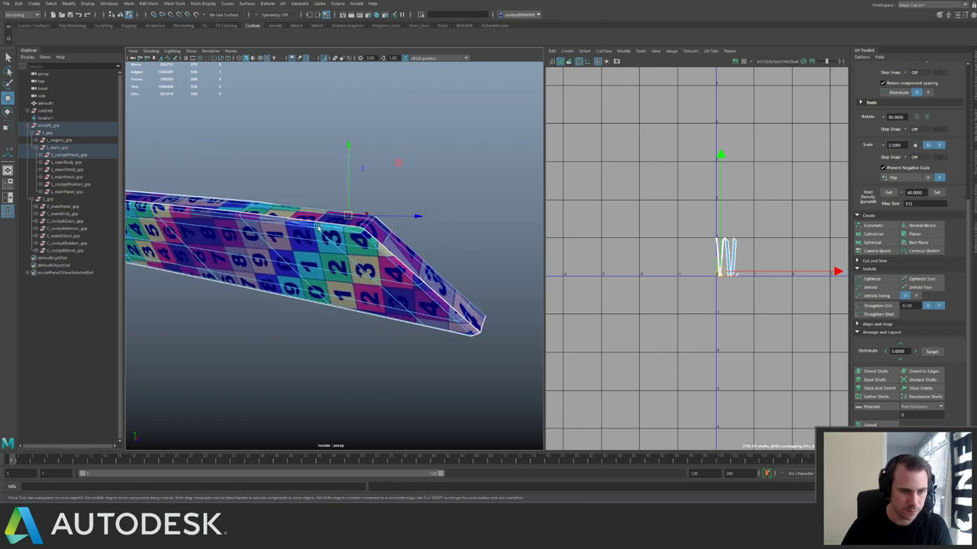
mouse_move(318, 226)
alt+mouse_down()
mouse_move(279, 209)
mouse_move(321, 209)
alt+mouse_up()
scroll(278, 210, up, 2)
alt+right_drag(336, 210, 172, 186)
alt+middle_drag(171, 186, 257, 212)
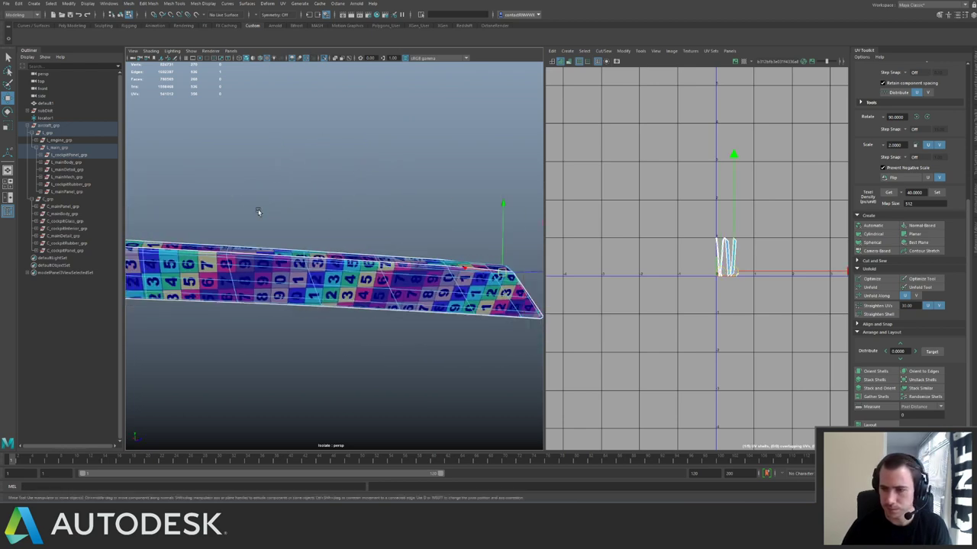
alt+drag(258, 211, 356, 249)
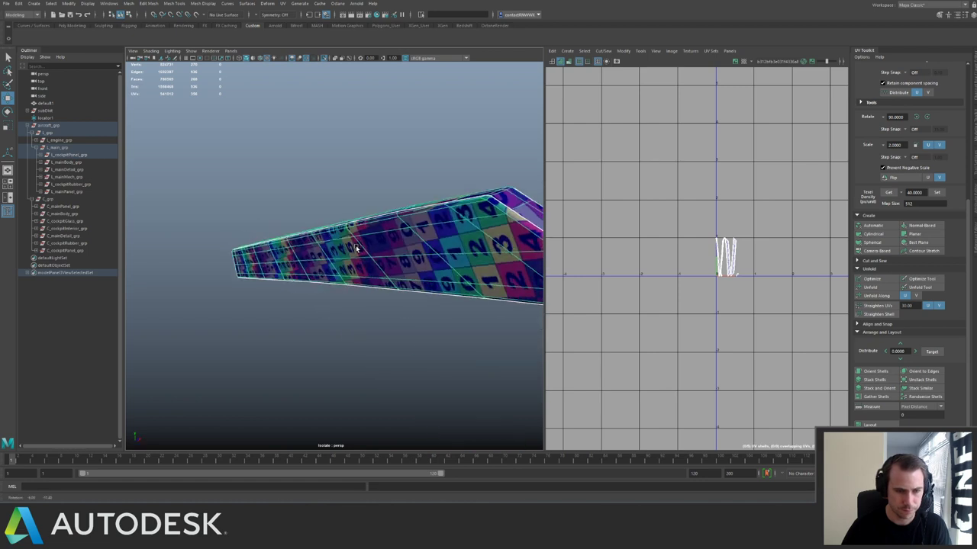
Select the whole trim panel and apply a planar UV projection to it.
double_click(386, 246)
alt+right_drag(386, 246, 215, 197)
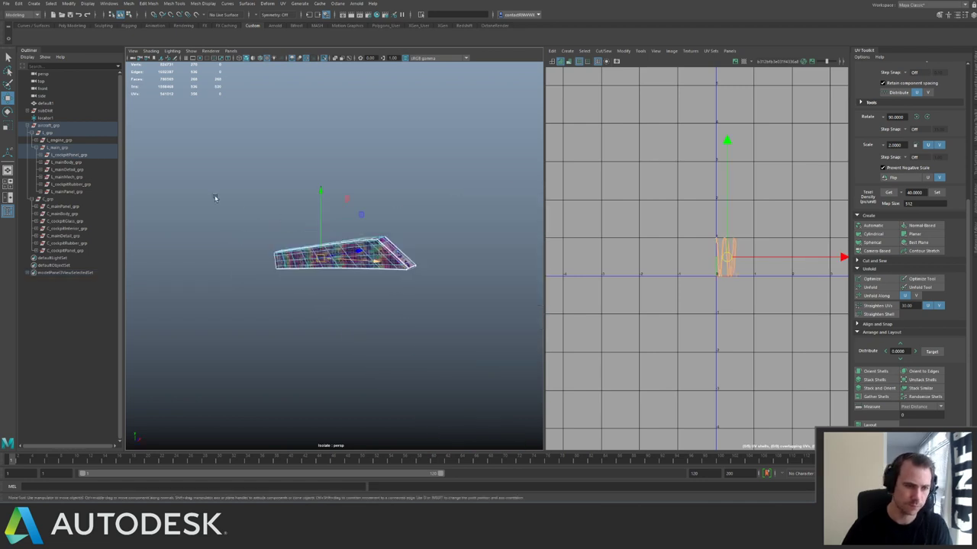
drag(209, 192, 262, 225)
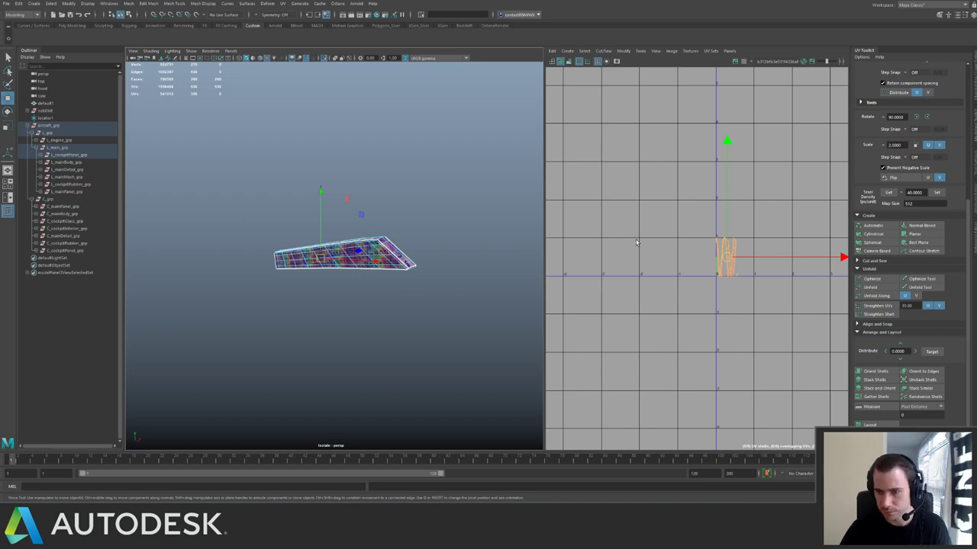
shift+right_drag(637, 243, 638, 196)
key(f)
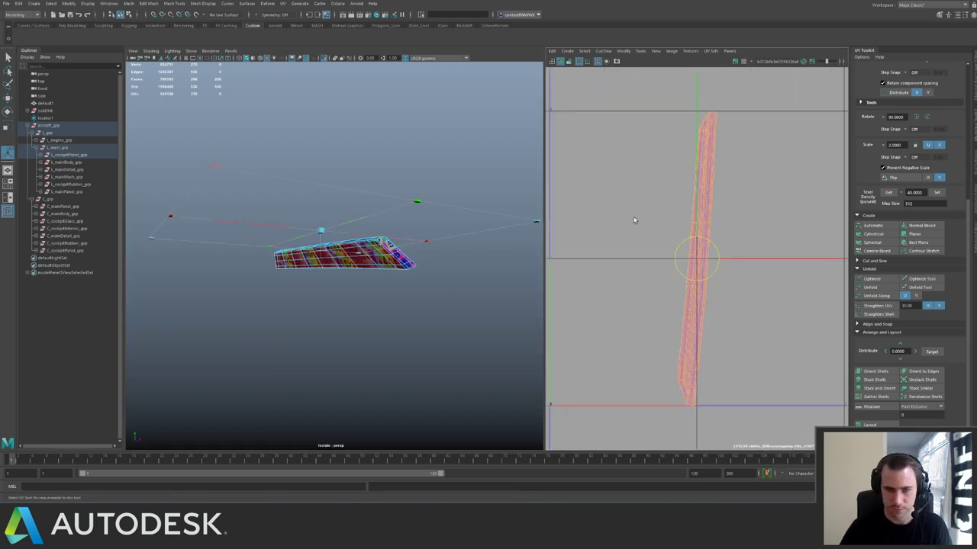
Select the narrow faces running around the trim panel, cut their UVs free and move them aside, outside the 0-1 tile.
alt+drag(404, 256, 313, 259)
alt+right_drag(313, 260, 355, 263)
alt+drag(336, 263, 381, 264)
alt+right_drag(382, 264, 394, 272)
alt+drag(358, 264, 392, 263)
click(334, 292)
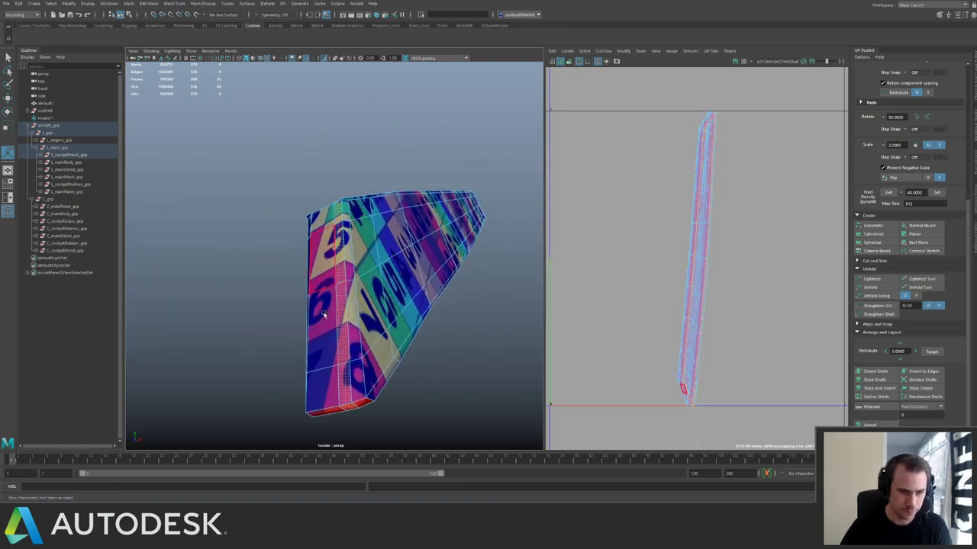
alt+drag(333, 294, 378, 234)
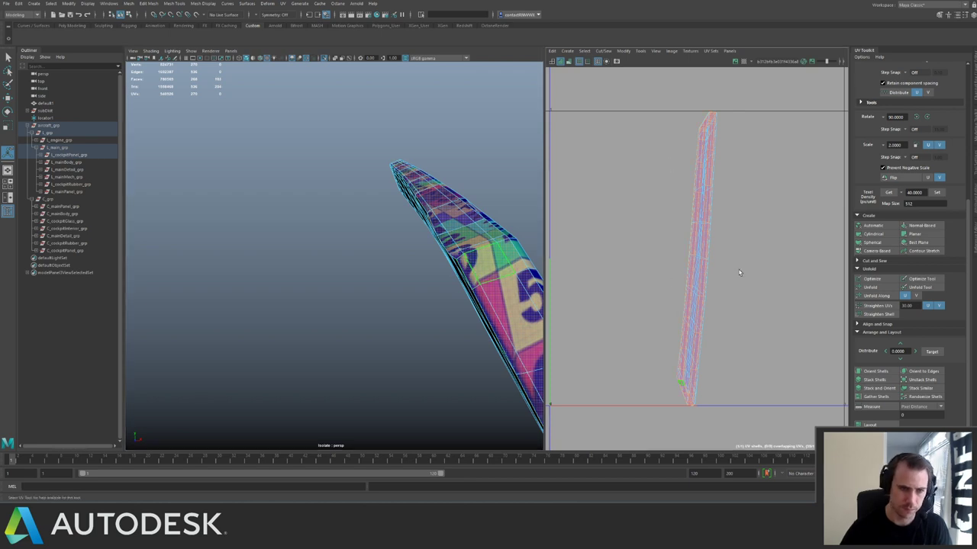
scroll(739, 272, down, 3)
key(shift+x)
key(w)
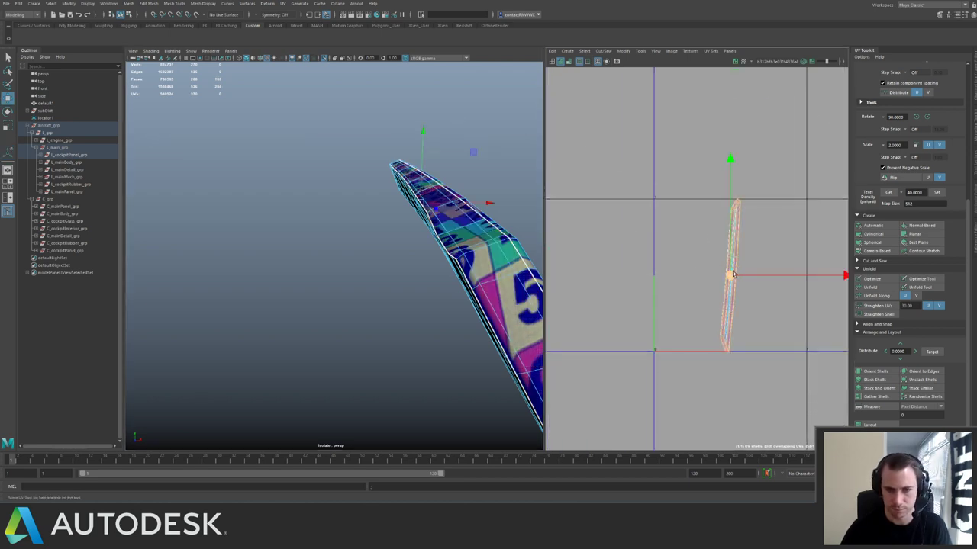
drag(730, 276, 618, 276)
Select the UVs of the panel's two broad side faces, unfold them and rotate them by 90 degrees.
key(ctrl+F12)
click(732, 244)
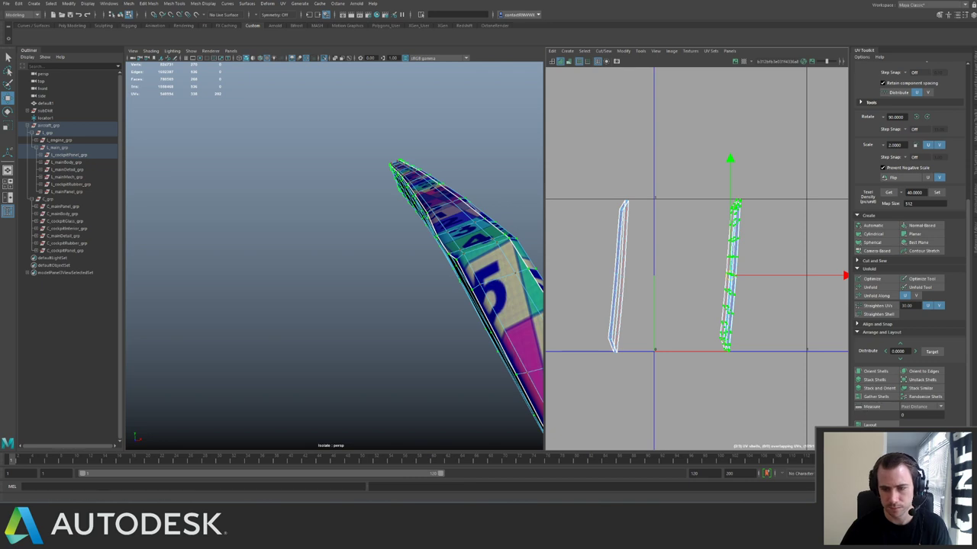
click(870, 288)
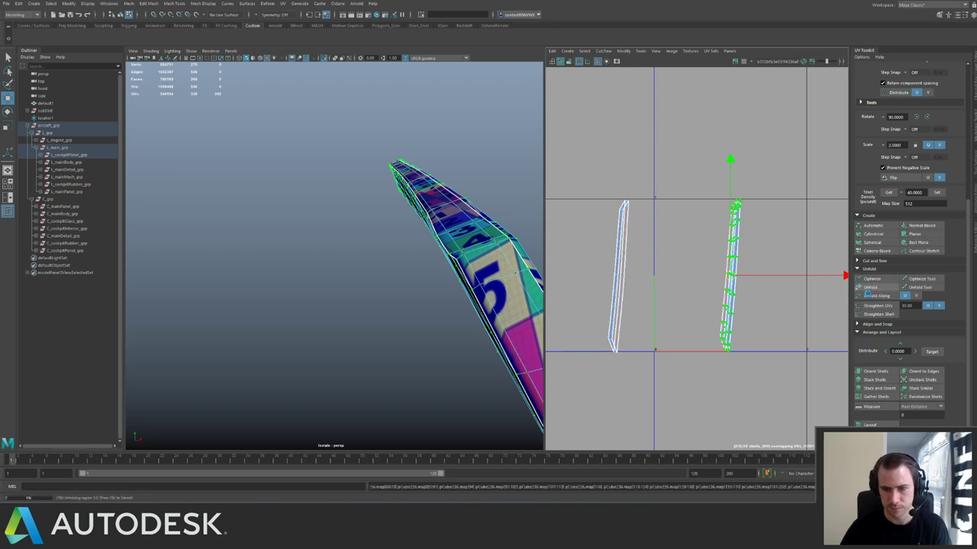
click(927, 117)
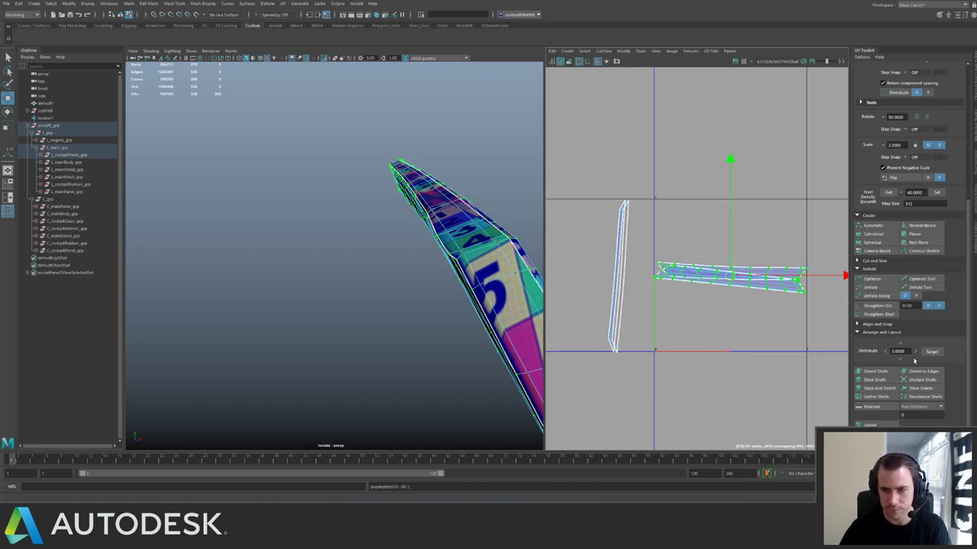
Set the broad side shells' texel density to 40 at map size 512, then orient the shells straight and nudge them.
click(937, 192)
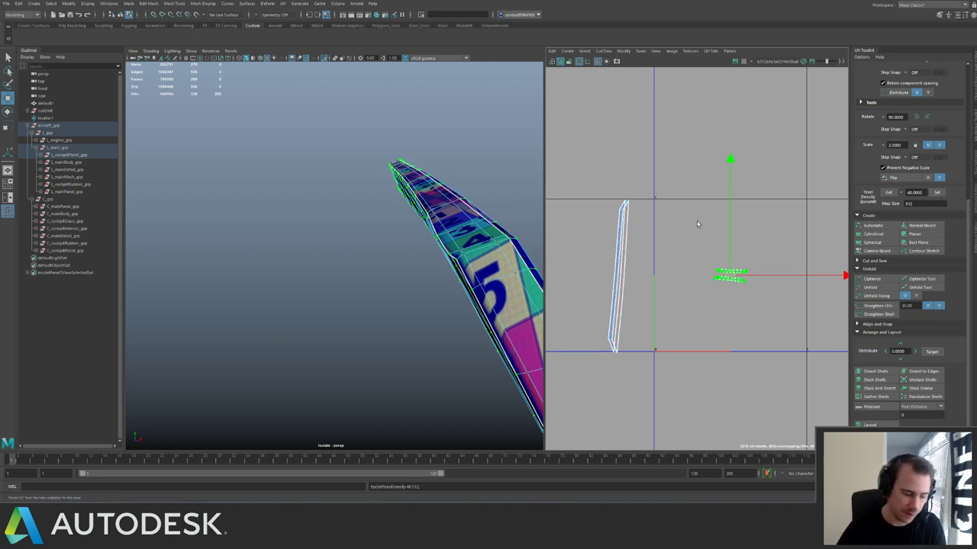
alt+right_drag(698, 261, 718, 287)
alt+middle_drag(718, 286, 662, 265)
alt+drag(366, 277, 346, 280)
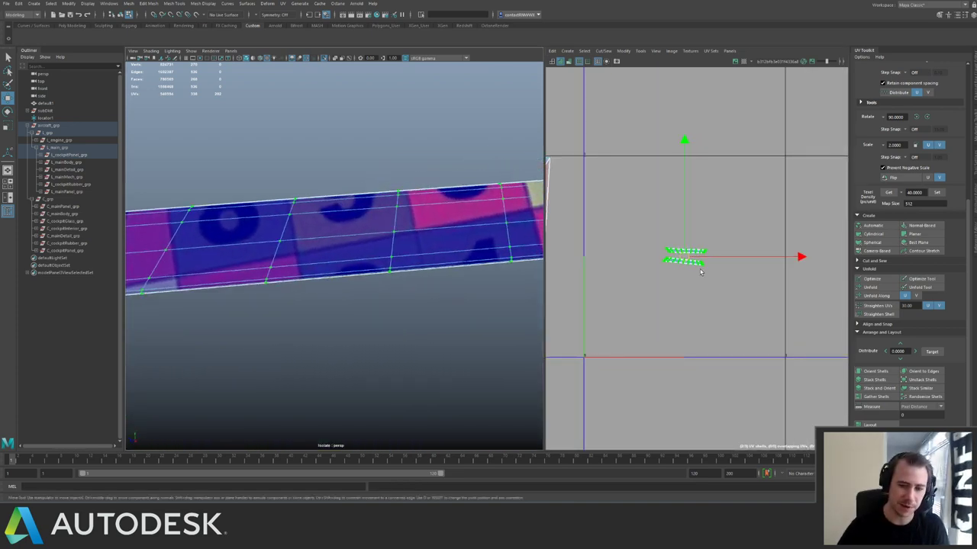
click(886, 373)
alt+right_drag(435, 227, 348, 224)
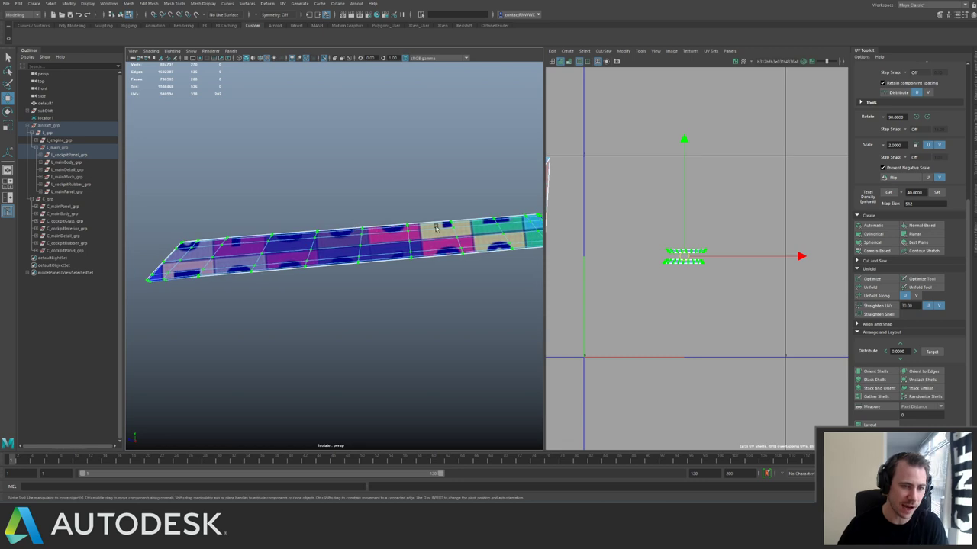
mouse_move(684, 257)
mouse_down()
mouse_move(693, 245)
mouse_move(682, 250)
mouse_up()
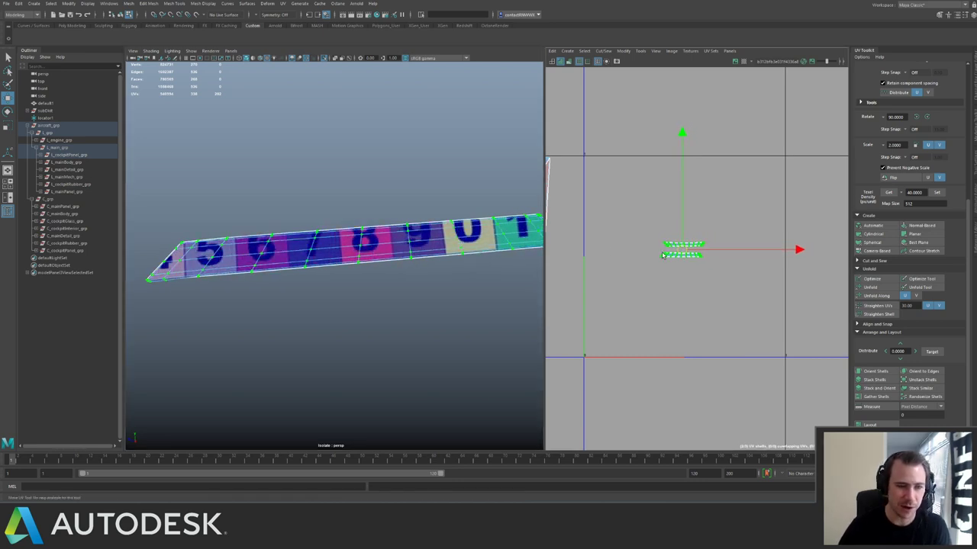
Select only the upper of the two broad side shells and rotate it using the 90-degree setting.
alt+middle_drag(618, 238, 644, 262)
drag(664, 252, 710, 274)
ctrl+right_drag(747, 296, 775, 258)
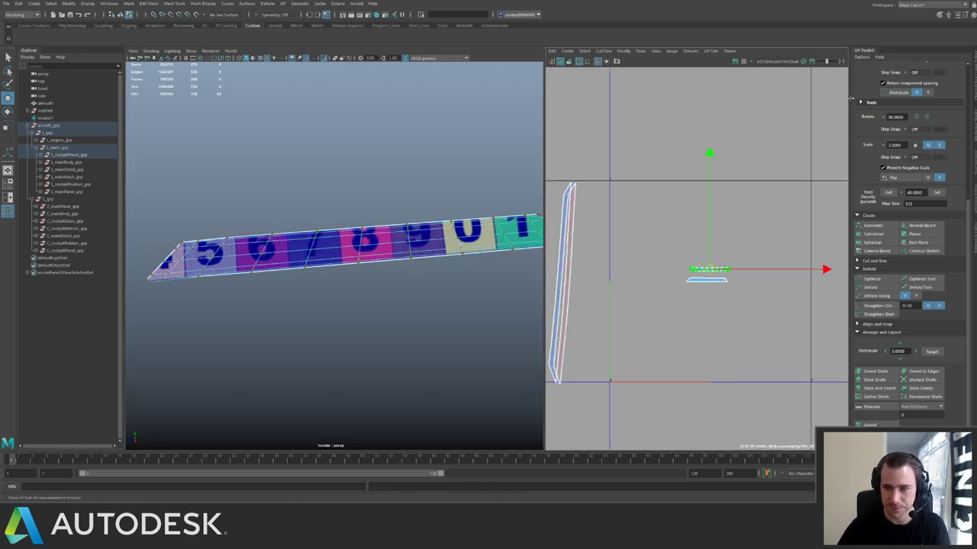
click(916, 116)
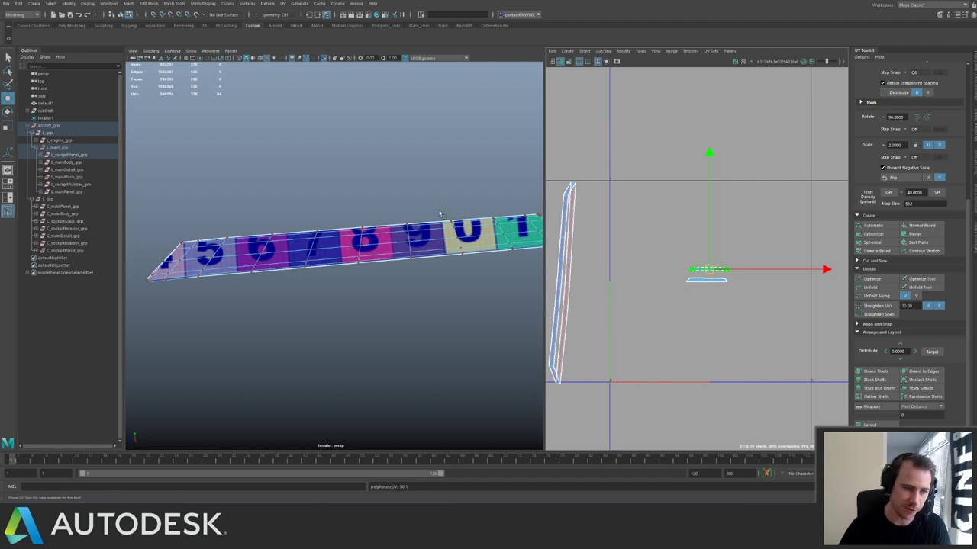
Select the seam edges along the panel's narrow rim and cut the UVs along them.
alt+drag(439, 213, 387, 197)
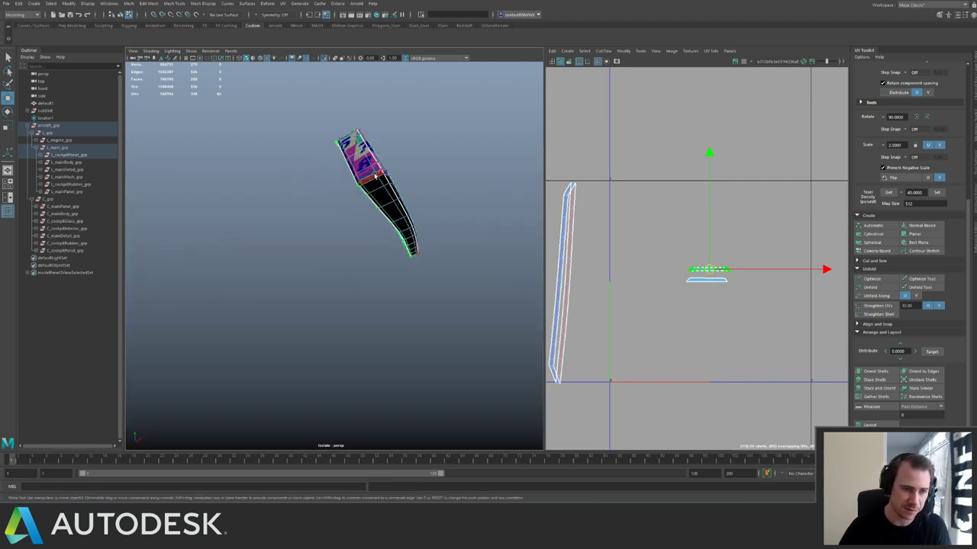
click(368, 174)
click(376, 180)
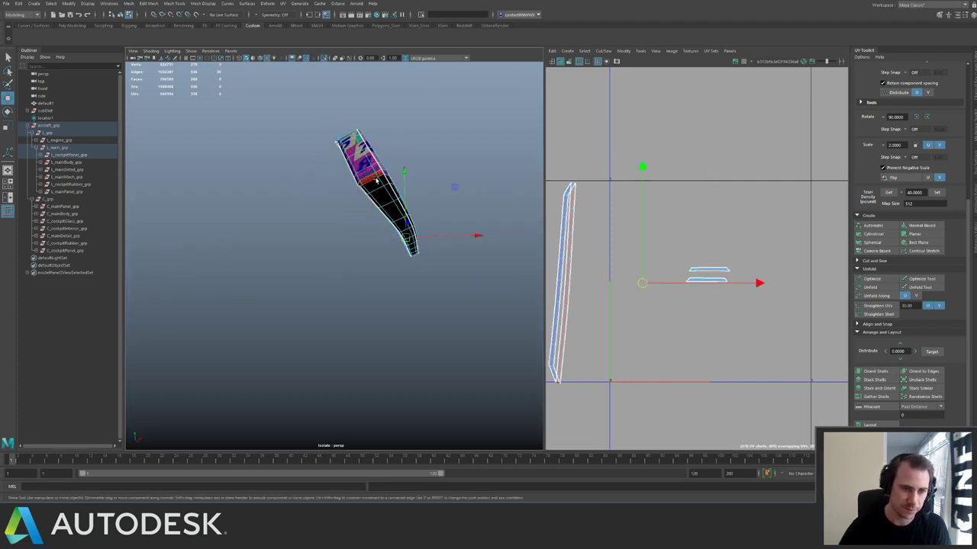
alt+drag(307, 182, 453, 292)
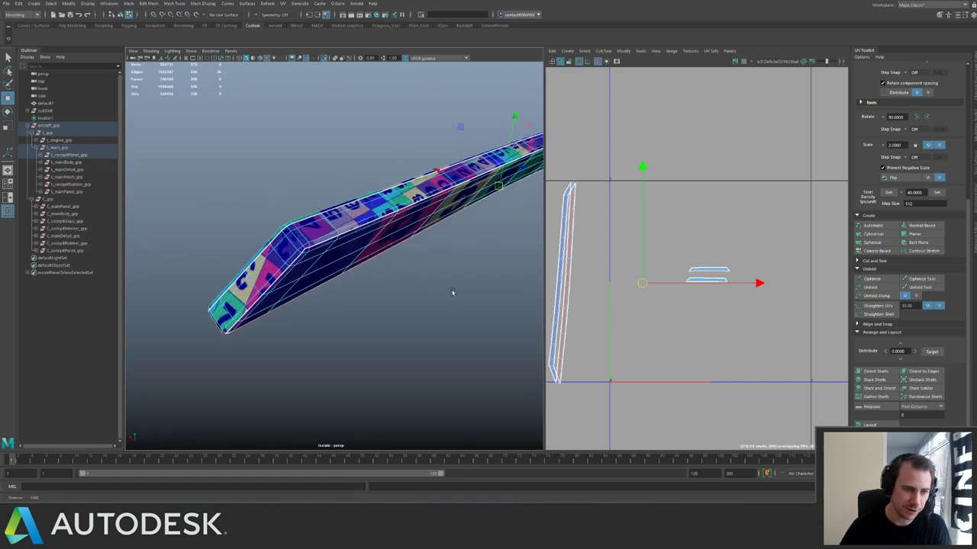
alt+right_drag(453, 292, 294, 228)
alt+middle_drag(621, 242, 658, 237)
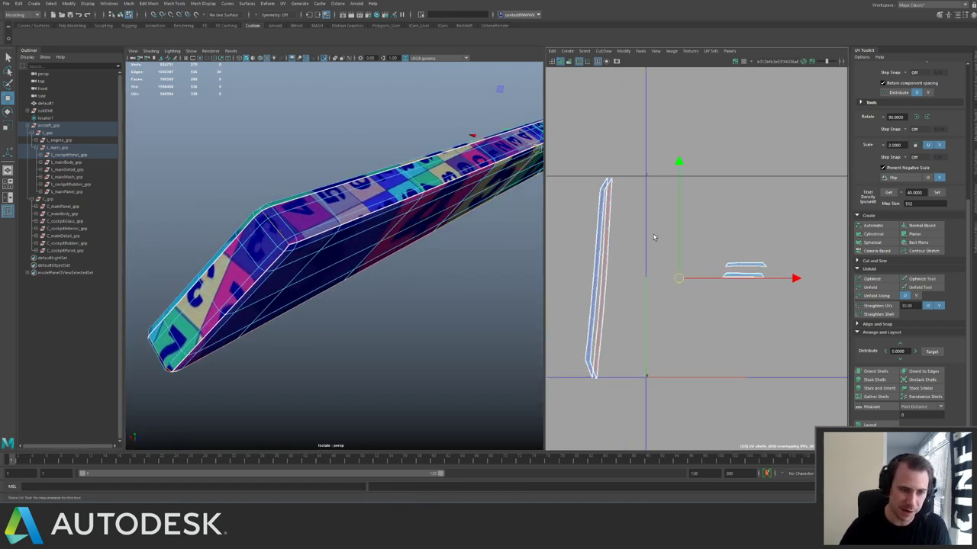
mouse_move(658, 238)
shift+right_down()
mouse_move(635, 249)
mouse_move(653, 234)
shift+right_up()
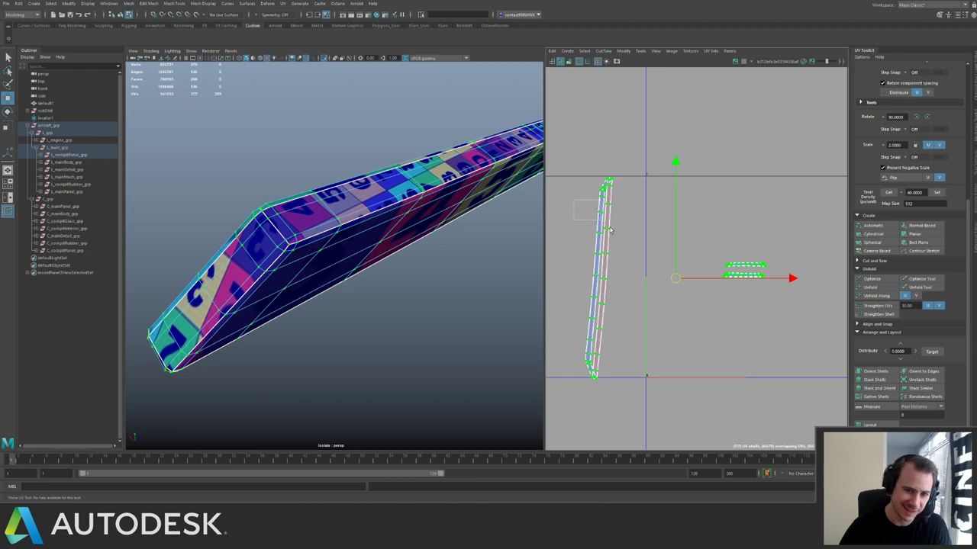
Unfold the long rim shells along V and shift the selected UVs slightly down.
click(876, 297)
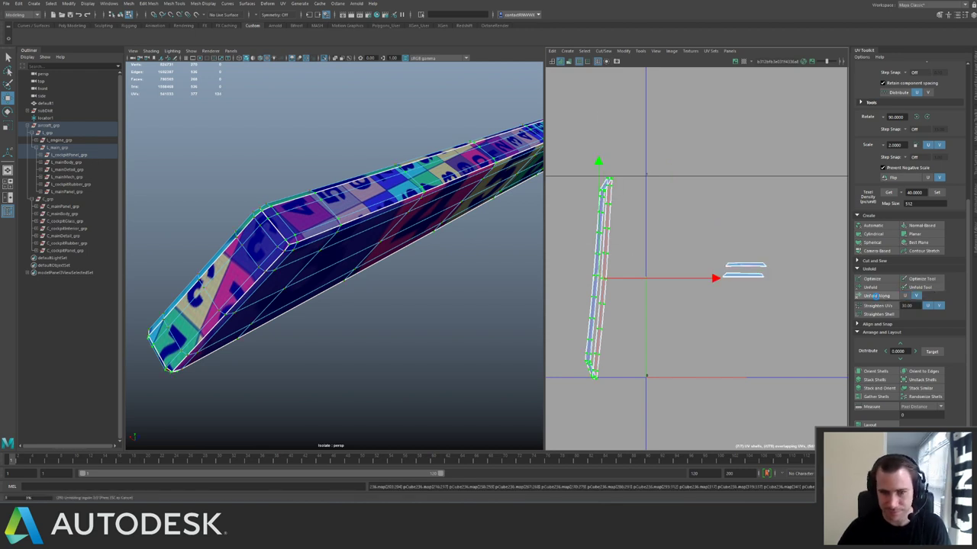
mouse_move(602, 280)
mouse_down()
mouse_move(637, 292)
mouse_move(603, 293)
mouse_up()
Select the edge loop on the rim at the panel's slanted end and cut the UVs along it.
scroll(499, 280, down, 5)
alt+drag(489, 267, 419, 240)
scroll(419, 239, up, 5)
alt+middle_drag(419, 240, 183, 210)
alt+drag(183, 210, 286, 290)
alt+middle_drag(286, 290, 296, 307)
alt+drag(295, 307, 380, 198)
scroll(380, 198, up, 5)
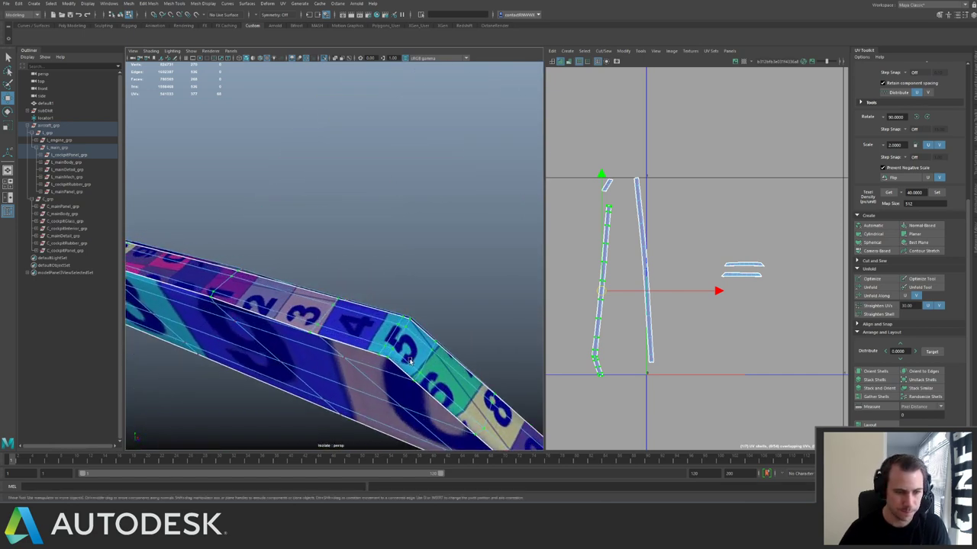
double_click(403, 333)
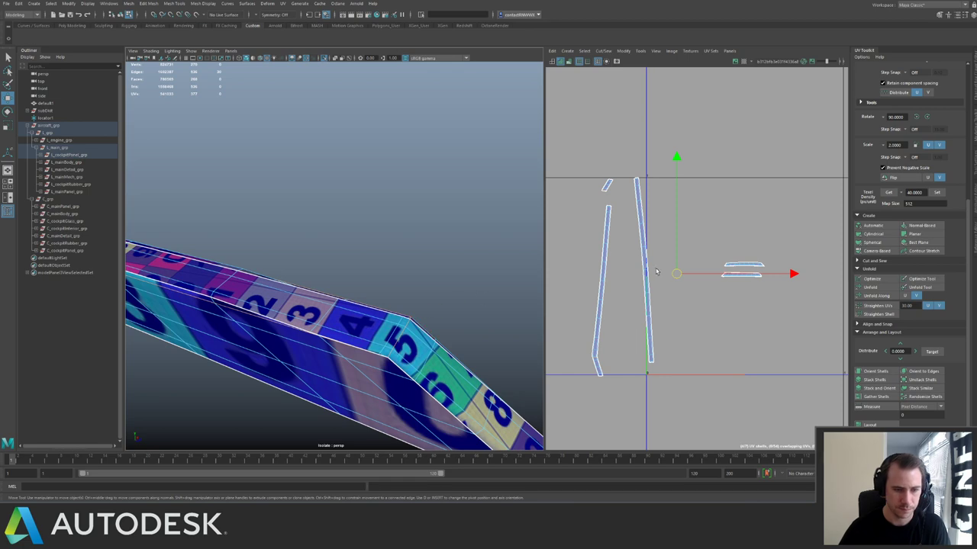
shift+right_drag(656, 272, 619, 288)
Insert an edge loop on the trim panel near its slanted end, with the Insert Edge Loop settings displayed.
alt+drag(357, 306, 386, 279)
right_drag(388, 279, 375, 306)
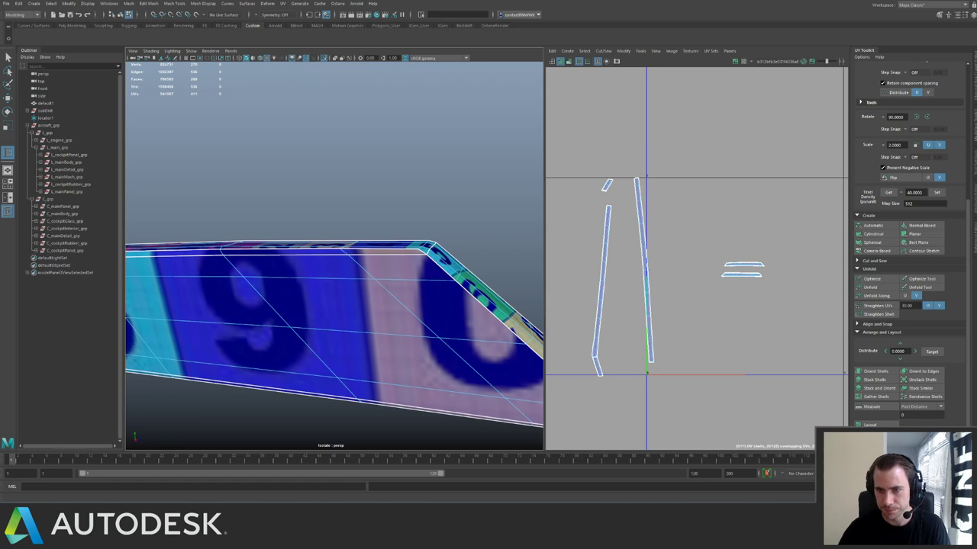
click(967, 15)
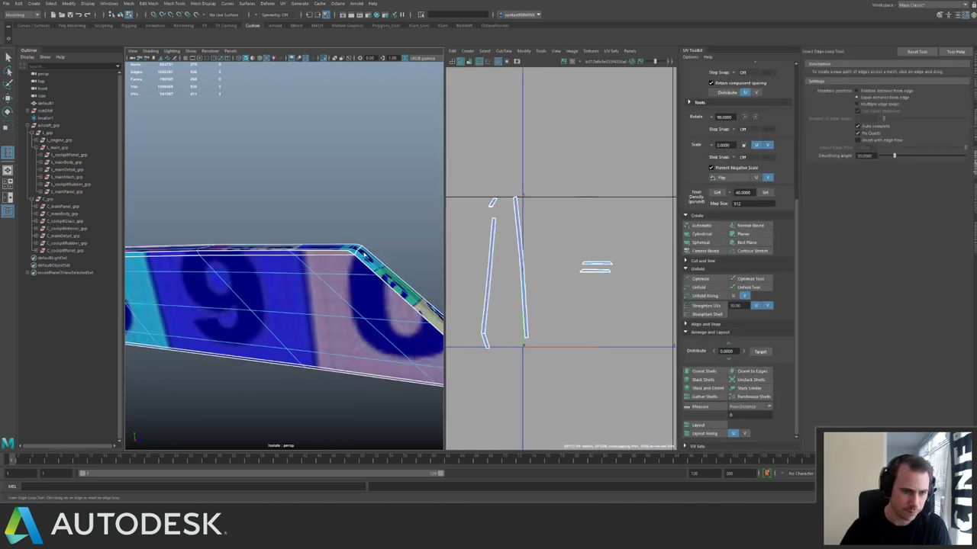
key(q)
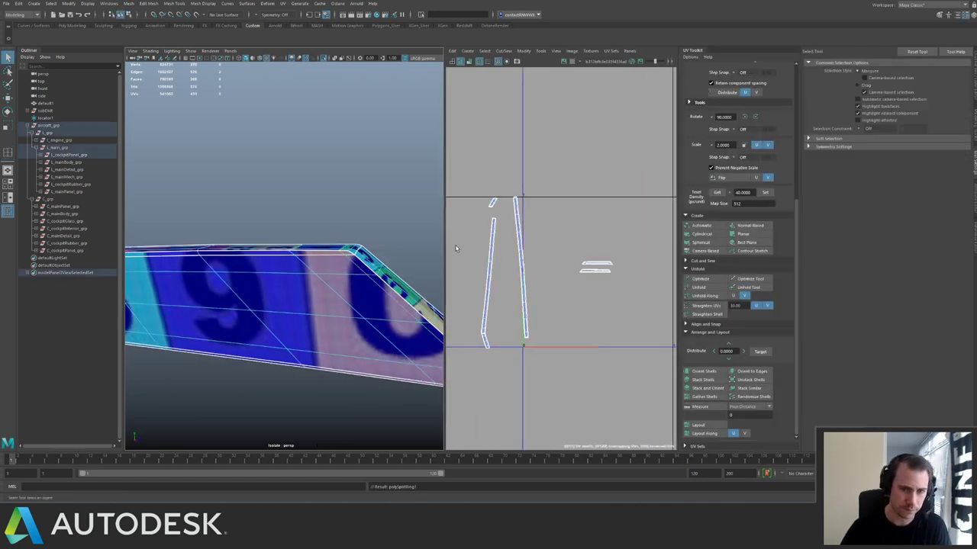
Select the UVs of all the rim shells, rotate them by 90 degrees and orient the shells straight.
scroll(564, 250, down, 1)
right_drag(513, 265, 550, 241)
drag(479, 194, 554, 373)
click(745, 118)
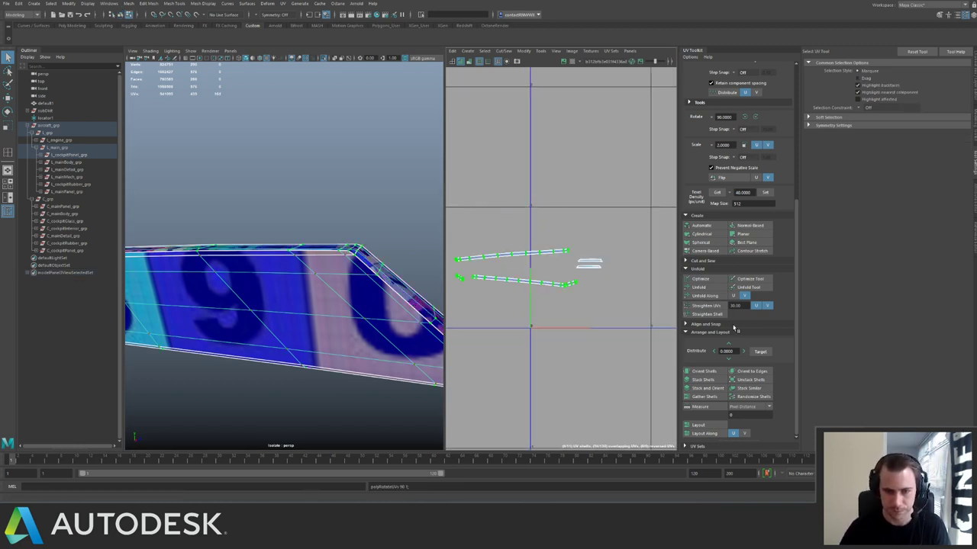
click(703, 371)
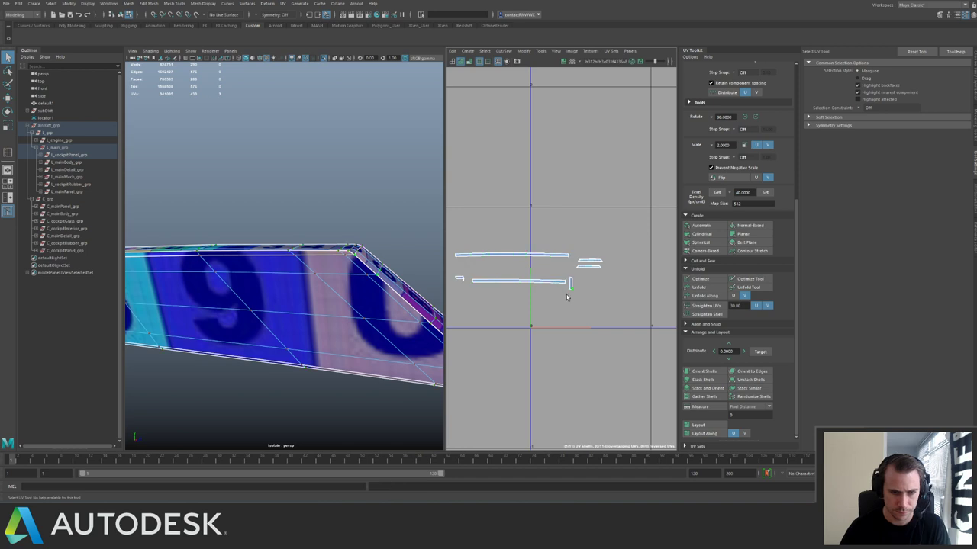
Rotate the small upright UV shell at the rim's end by 90 degrees and move the tiny end shell clear of its neighbour.
click(584, 301)
double_click(572, 291)
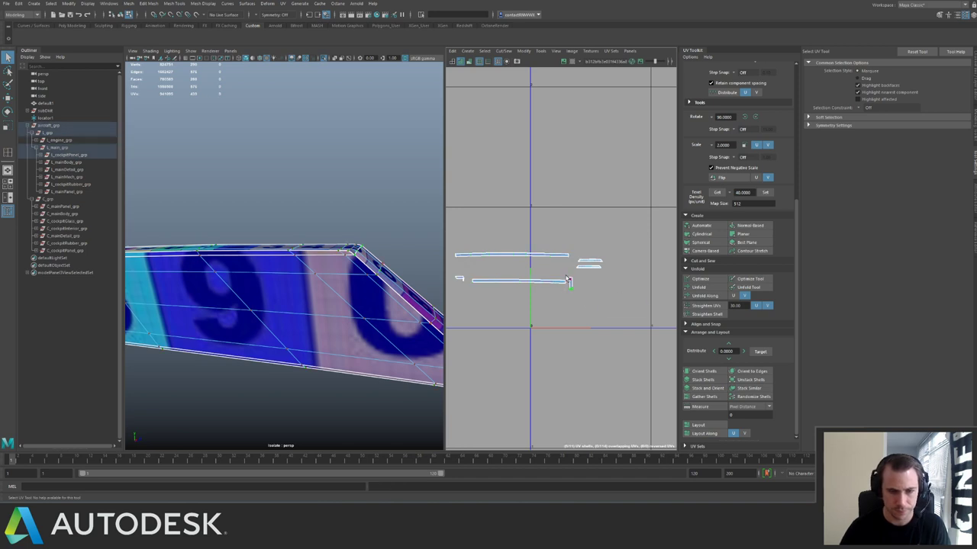
click(747, 118)
alt+middle_drag(493, 235, 579, 196)
scroll(553, 222, up, 5)
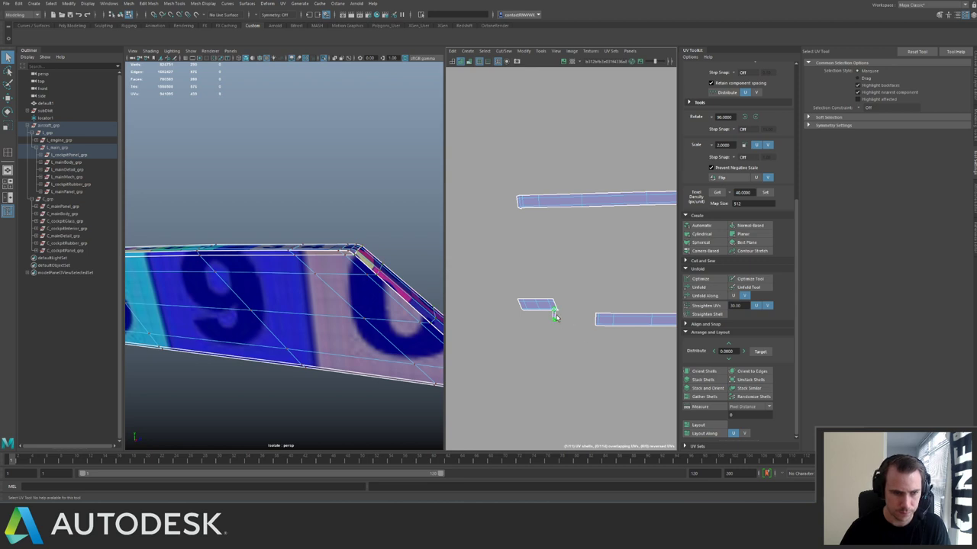
key(w)
drag(555, 315, 575, 301)
Select the edge loop along the rim's long edge at the slanted end and move and sew its UV edges.
click(326, 257)
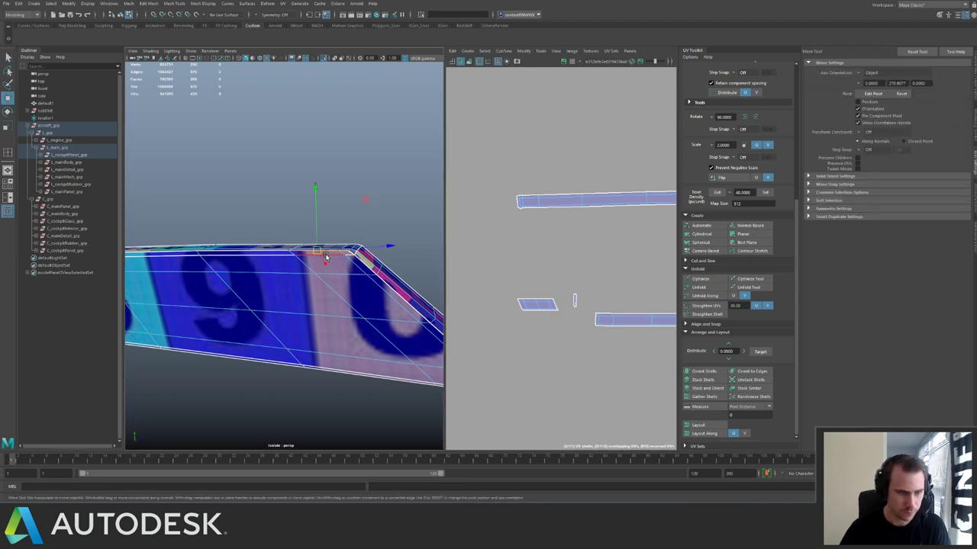
double_click(326, 257)
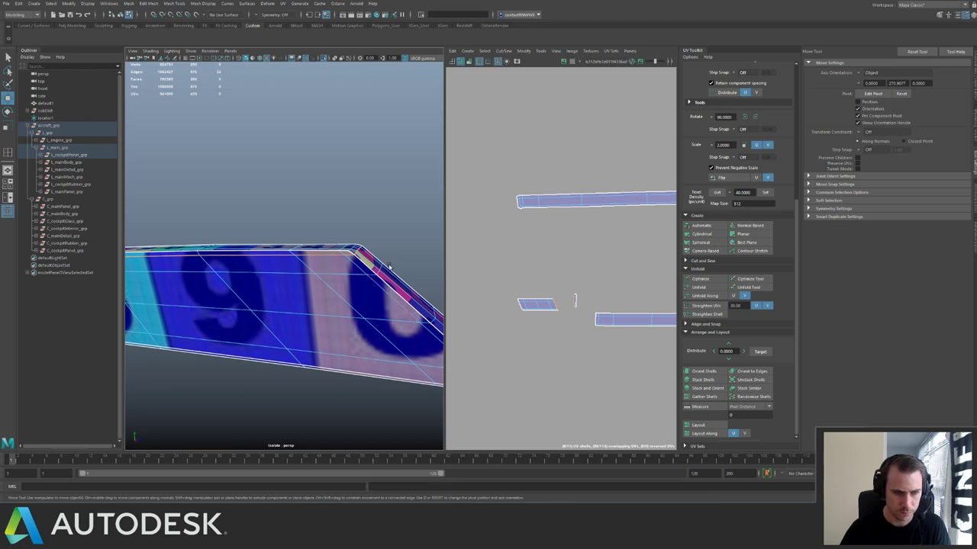
alt+drag(357, 265, 342, 346)
alt+right_drag(342, 345, 392, 328)
shift+right_drag(608, 270, 587, 235)
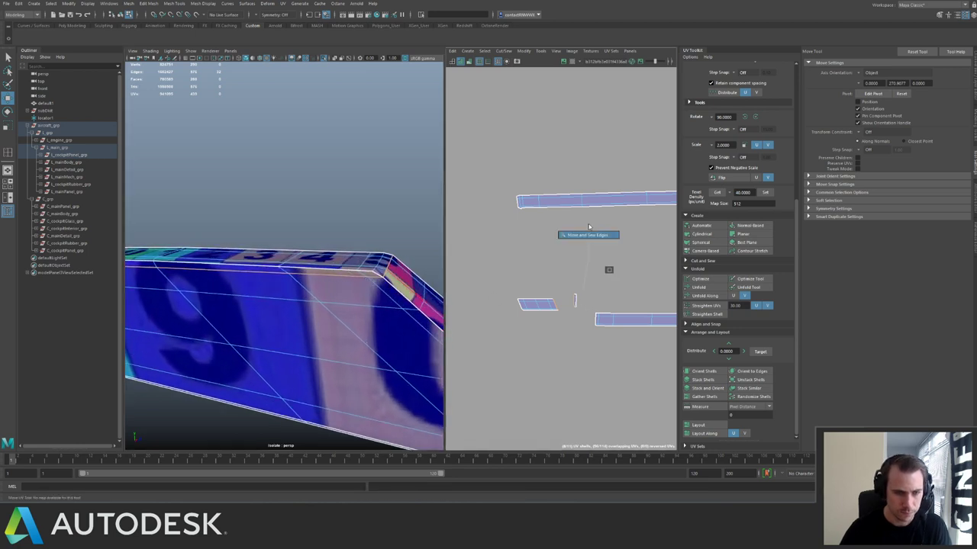
Select the crosswise rim edges at the panel's slanted corner and cut the UVs along them.
click(377, 268)
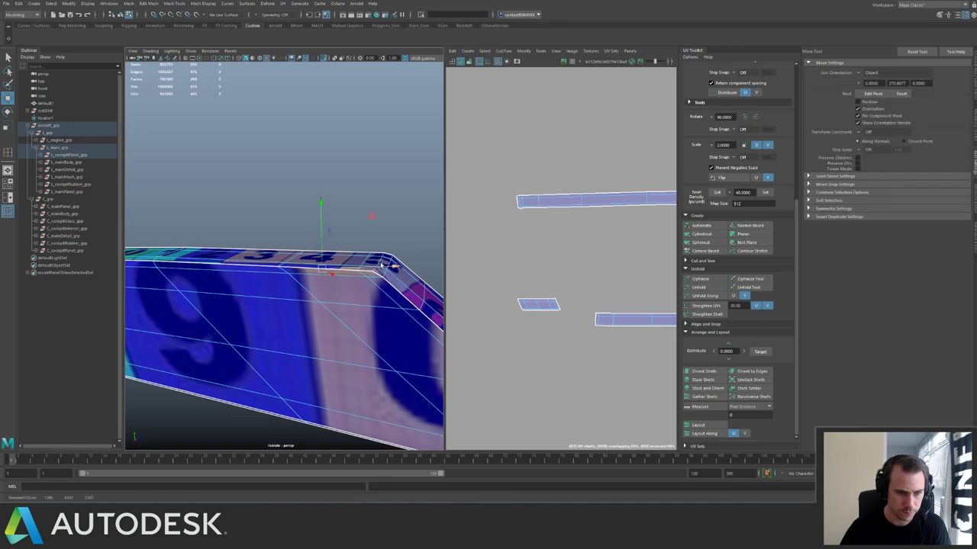
click(386, 258)
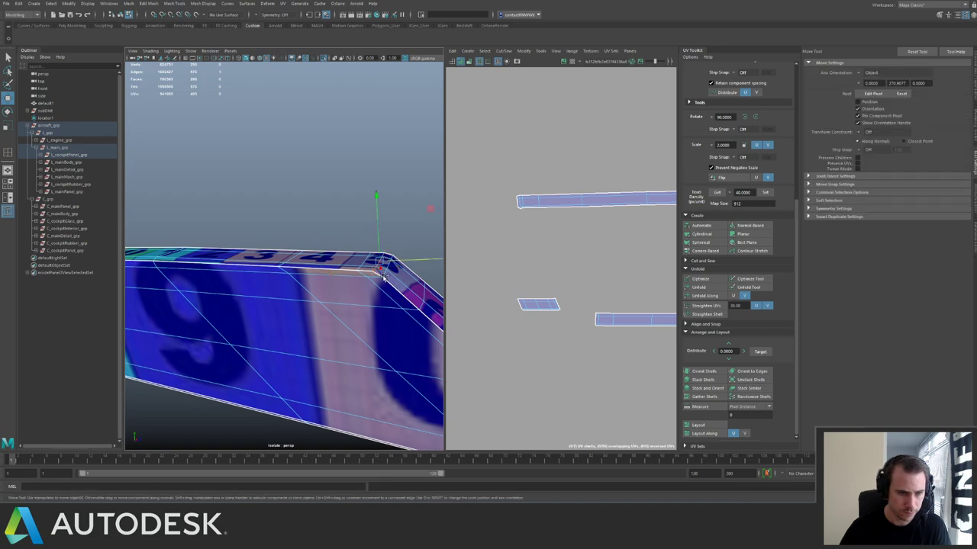
alt+drag(383, 277, 325, 263)
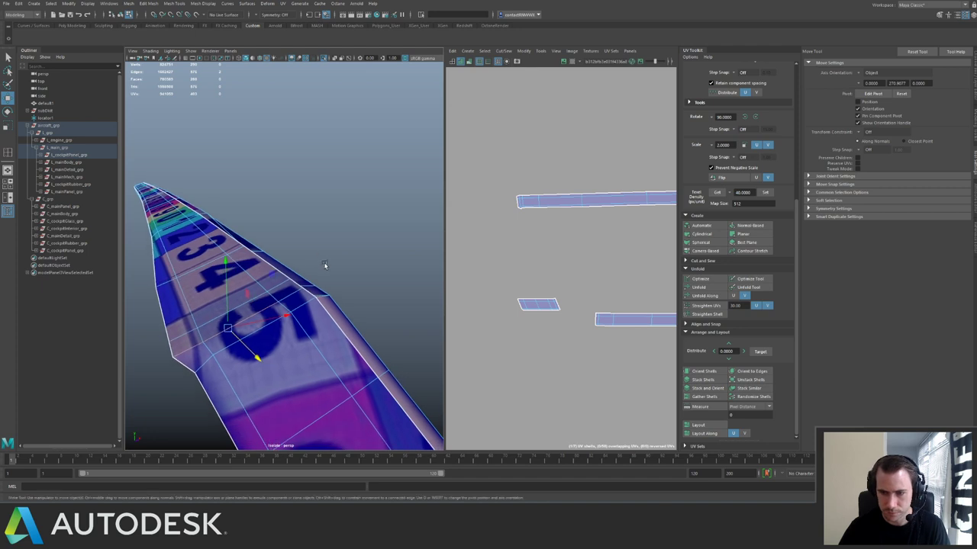
shift+click(299, 294)
alt+drag(300, 295, 294, 297)
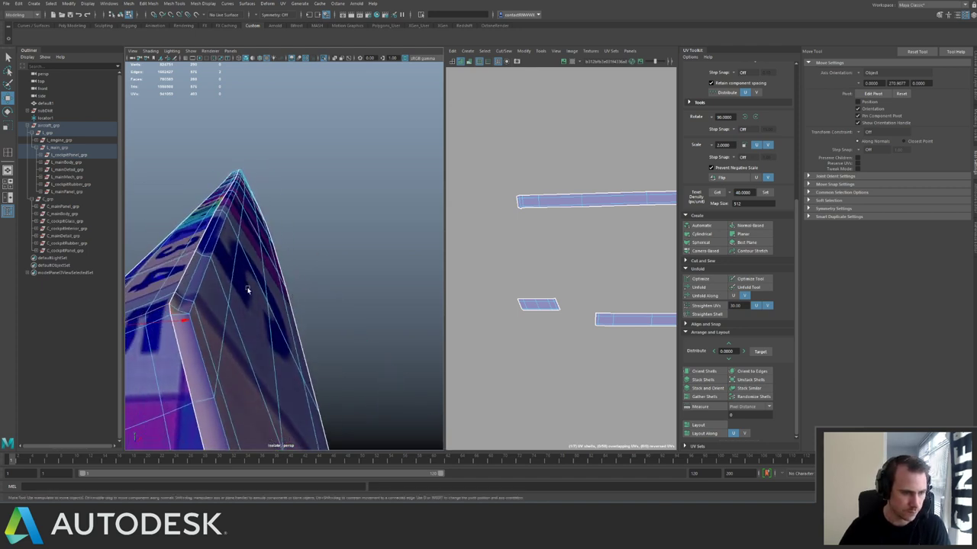
alt+right_drag(248, 289, 361, 266)
alt+drag(306, 270, 271, 258)
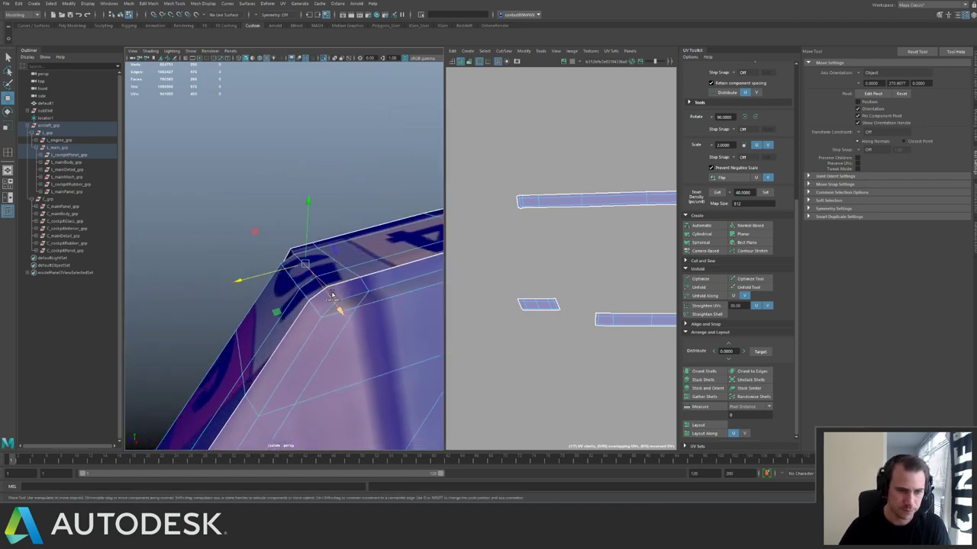
shift+right_click(555, 281)
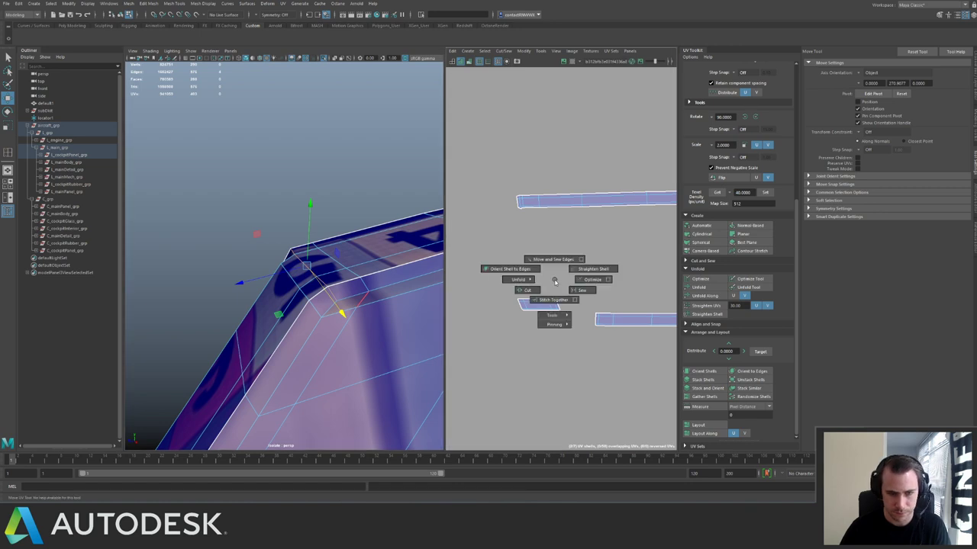
click(528, 290)
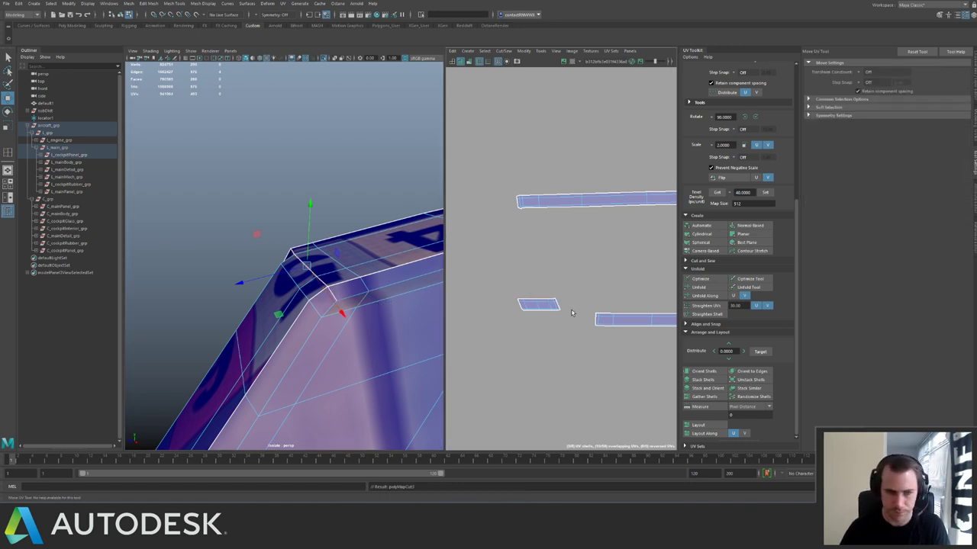
Select all UVs of the trim panel, set their texel density and lay out the shells.
scroll(603, 297, down, 5)
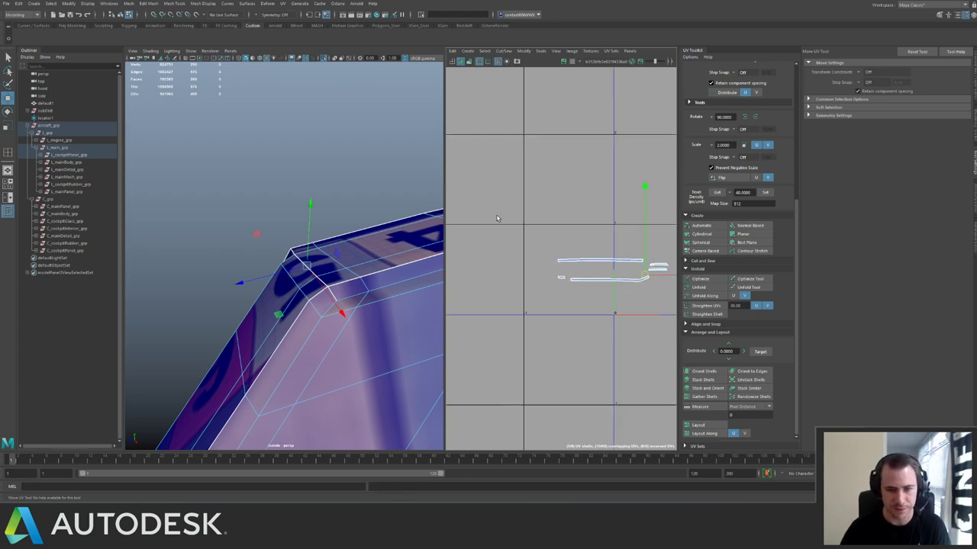
alt+middle_drag(638, 248, 541, 235)
alt+right_drag(541, 235, 593, 291)
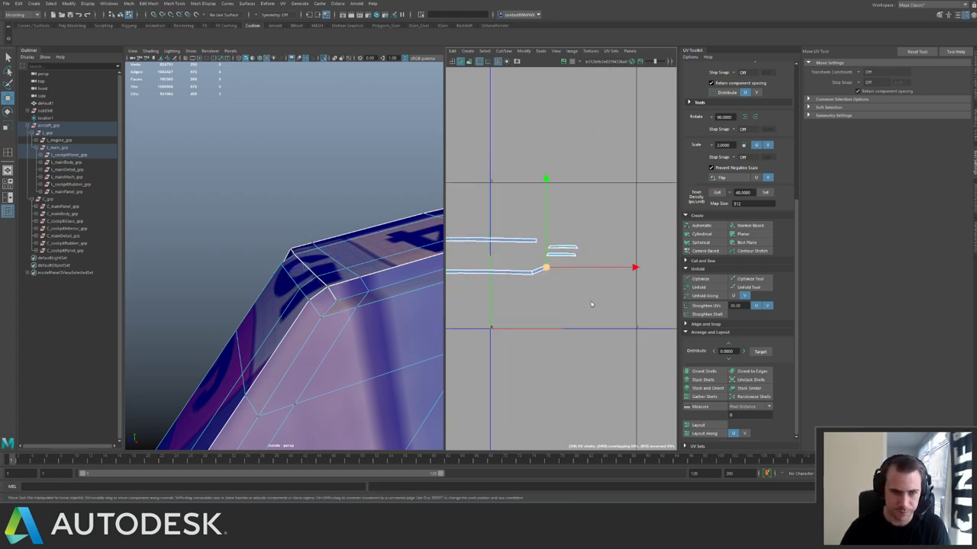
key(e)
scroll(622, 252, down, 3)
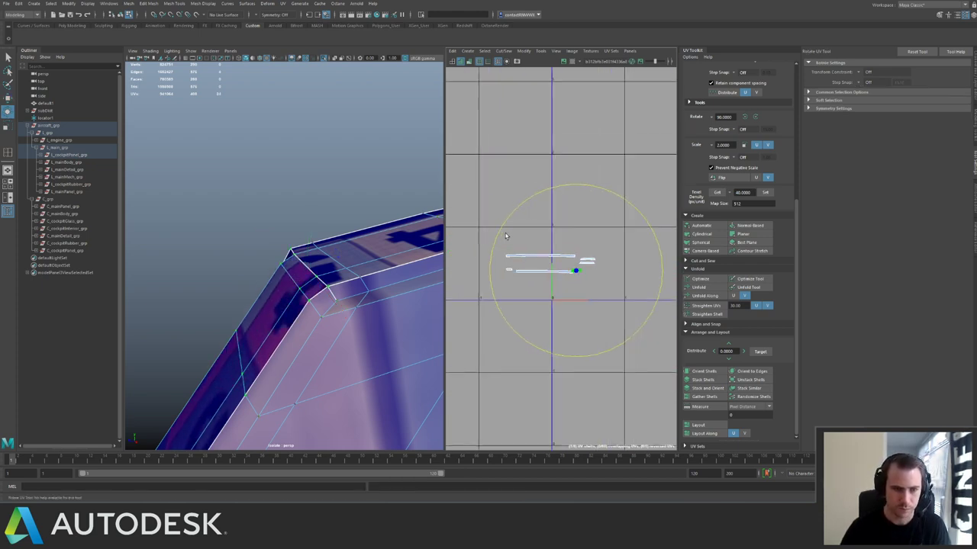
drag(504, 235, 625, 293)
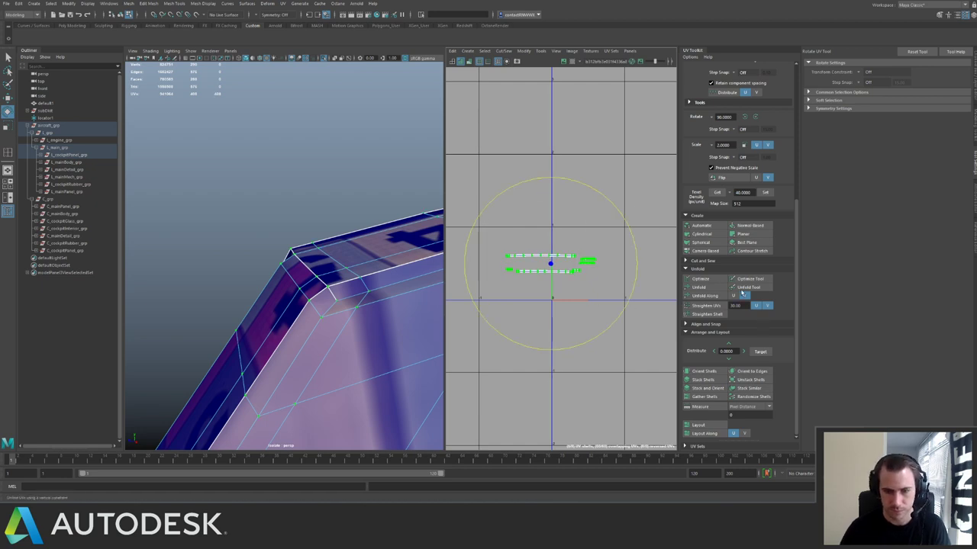
click(764, 192)
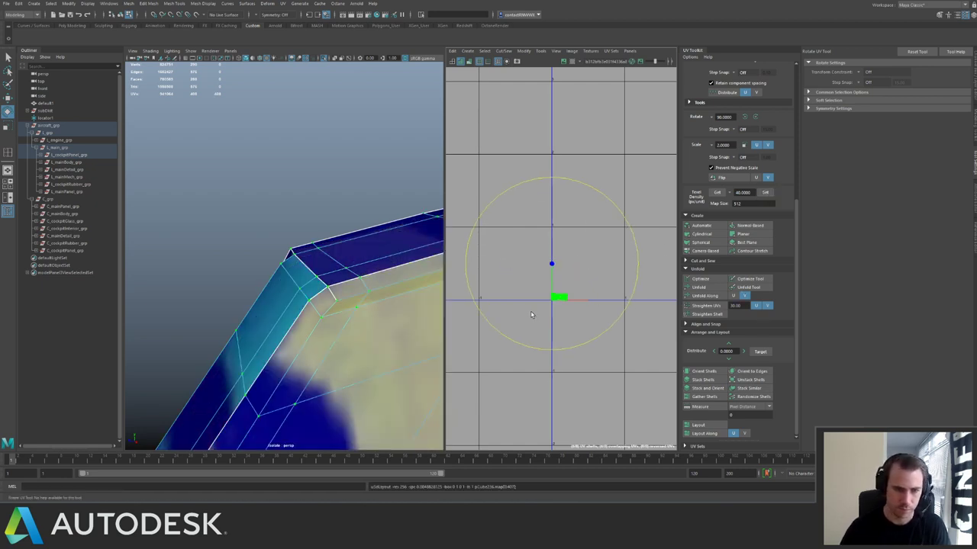
Show the whole aircraft again and move the panel's laid-out UV shells out of the 0-1 UV tile.
right_drag(343, 260, 219, 196)
key(ctrl+1)
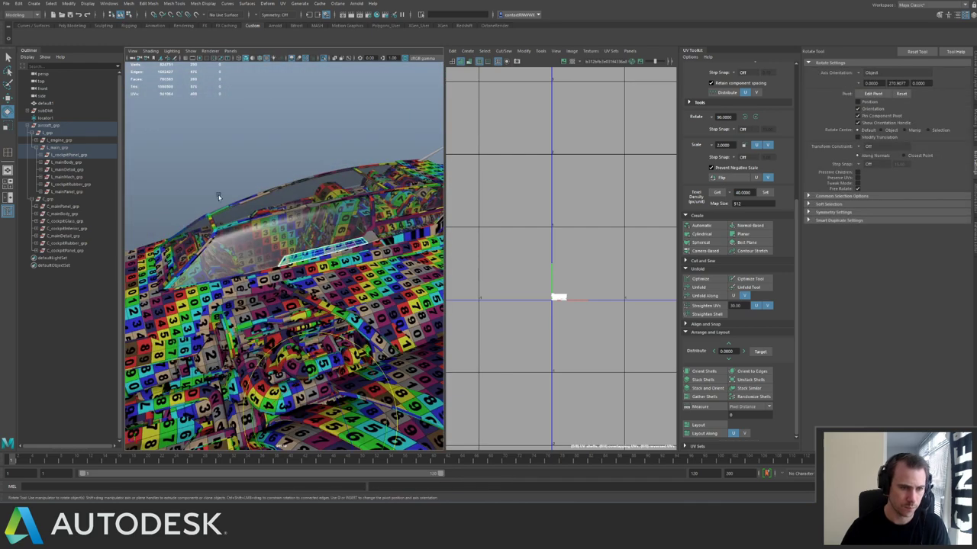
alt+drag(218, 196, 267, 229)
alt+right_drag(267, 229, 409, 311)
drag(519, 278, 584, 324)
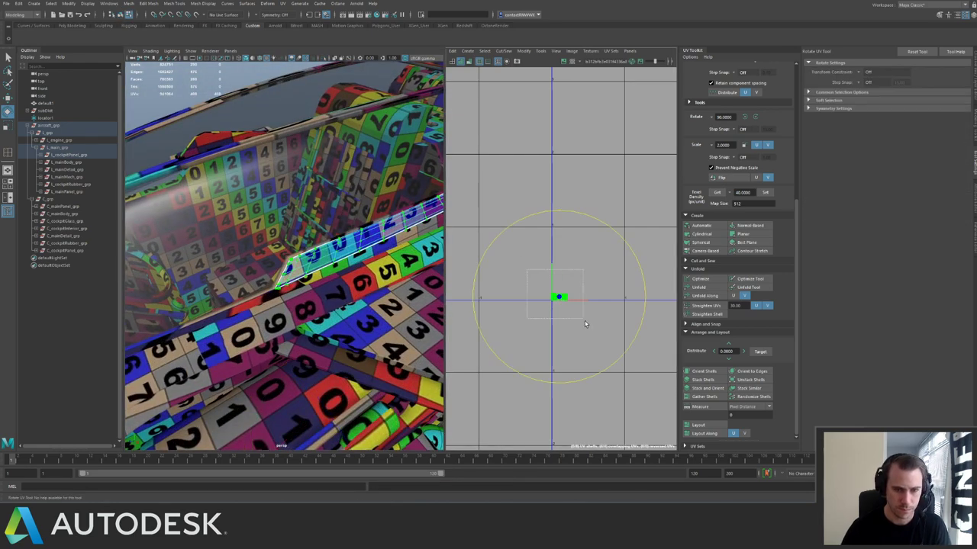
key(w)
alt+right_drag(605, 287, 496, 264)
drag(581, 298, 612, 319)
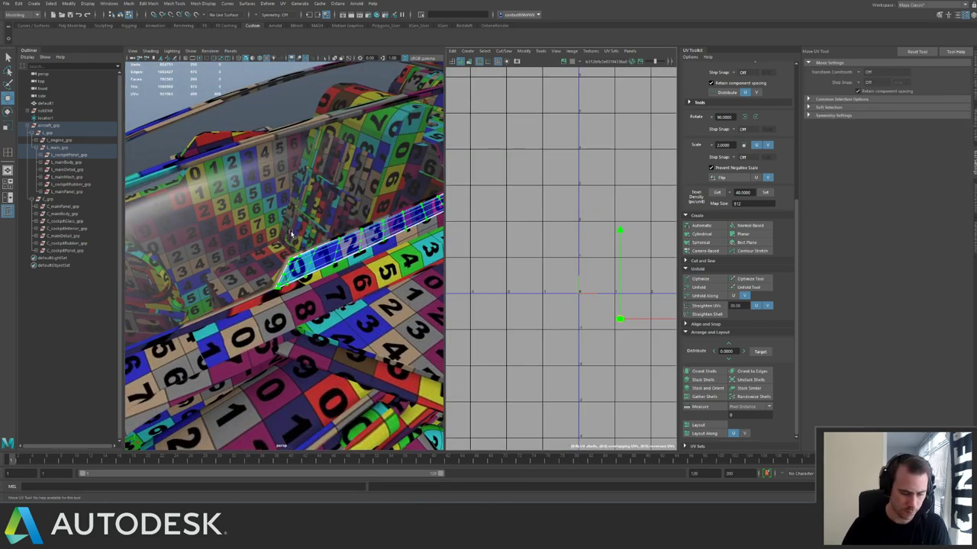
Save the scene.
key(w)
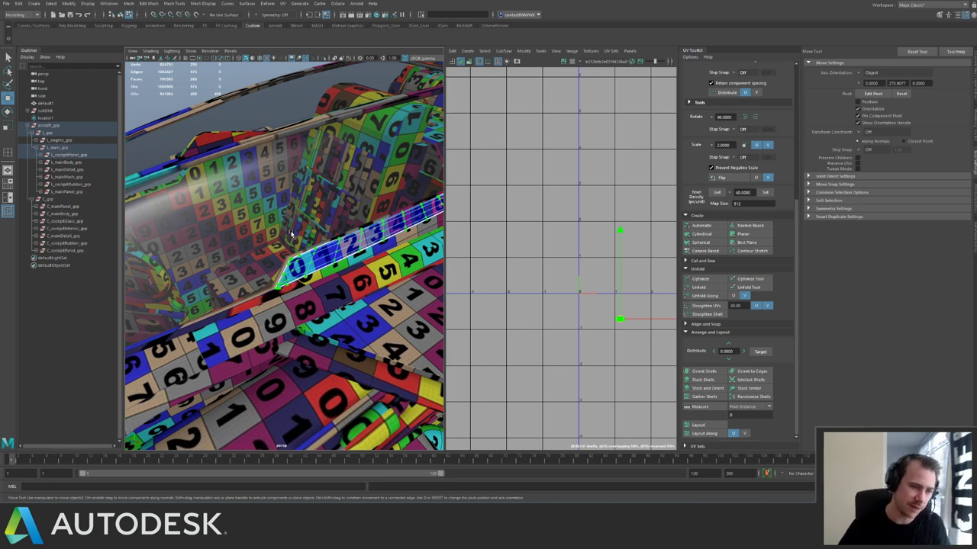
alt+right_drag(368, 248, 305, 222)
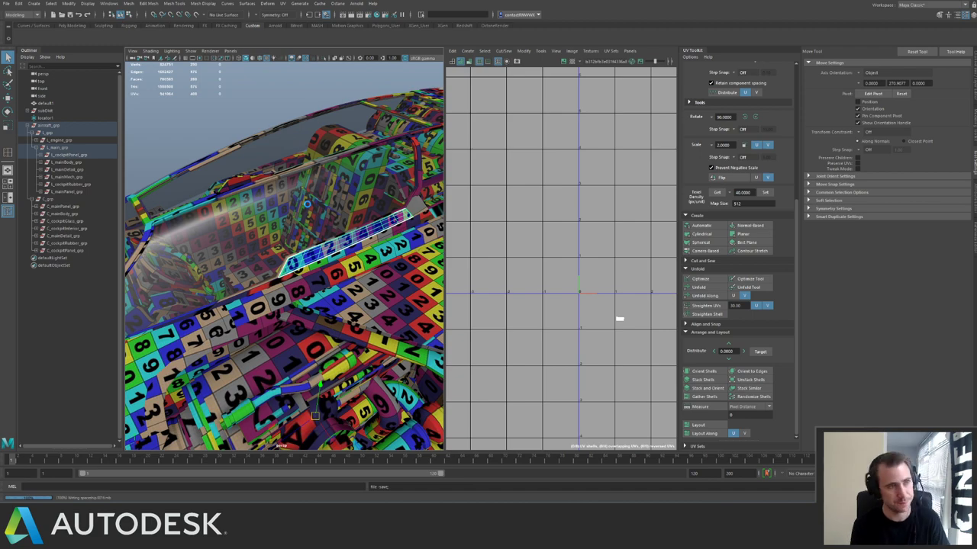
key(w)
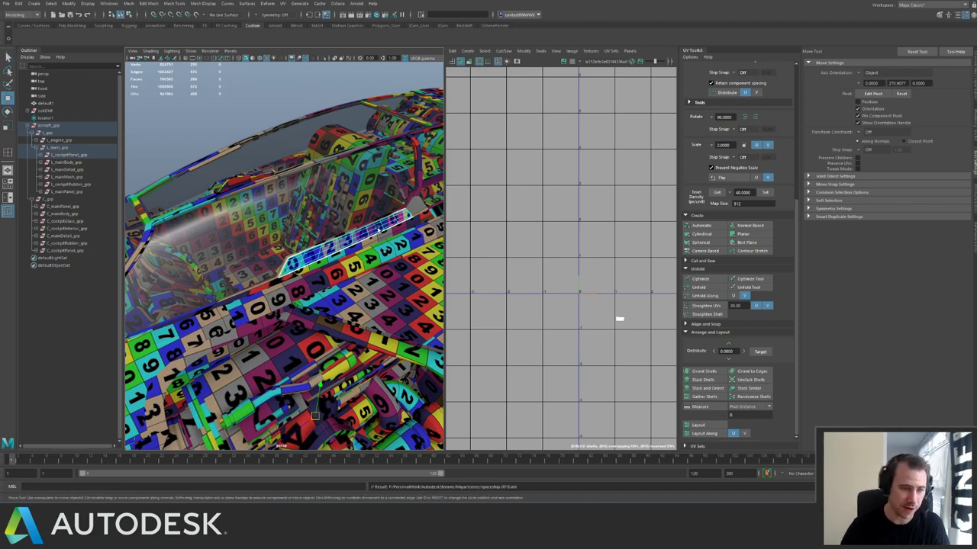
Select the angled trim panel at the rear of the cockpit opening and isolate it in the viewport.
alt+drag(378, 231, 227, 237)
alt+right_drag(226, 238, 310, 265)
click(310, 264)
alt+drag(310, 265, 287, 270)
alt+right_drag(287, 270, 318, 290)
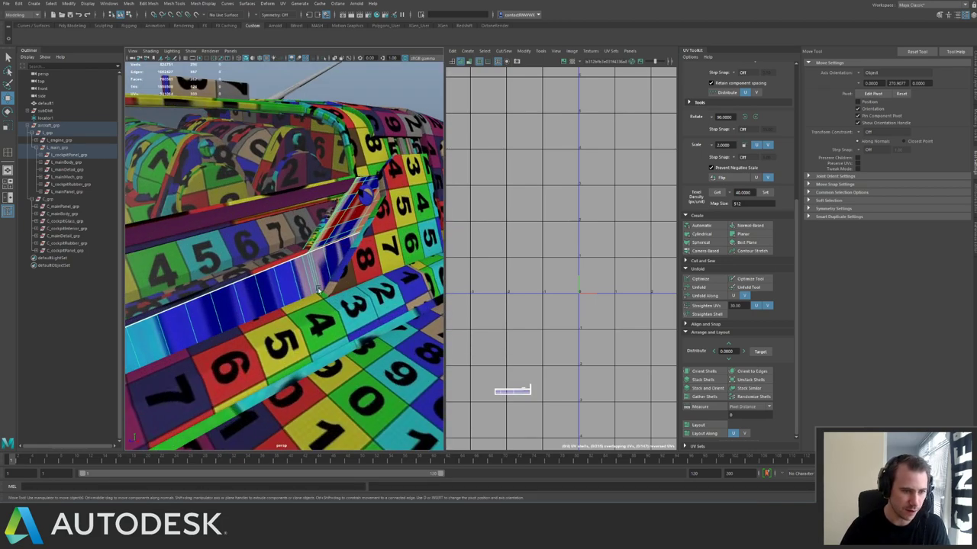
mouse_move(318, 291)
alt+mouse_down()
mouse_move(328, 274)
mouse_move(379, 264)
mouse_move(296, 263)
mouse_move(311, 289)
mouse_move(260, 250)
mouse_move(220, 265)
mouse_move(325, 296)
mouse_move(274, 283)
mouse_move(274, 272)
mouse_move(323, 289)
mouse_move(297, 259)
mouse_move(316, 251)
mouse_move(327, 283)
alt+mouse_up()
key(ctrl+1)
key(ctrl+1)
key(ctrl+1)
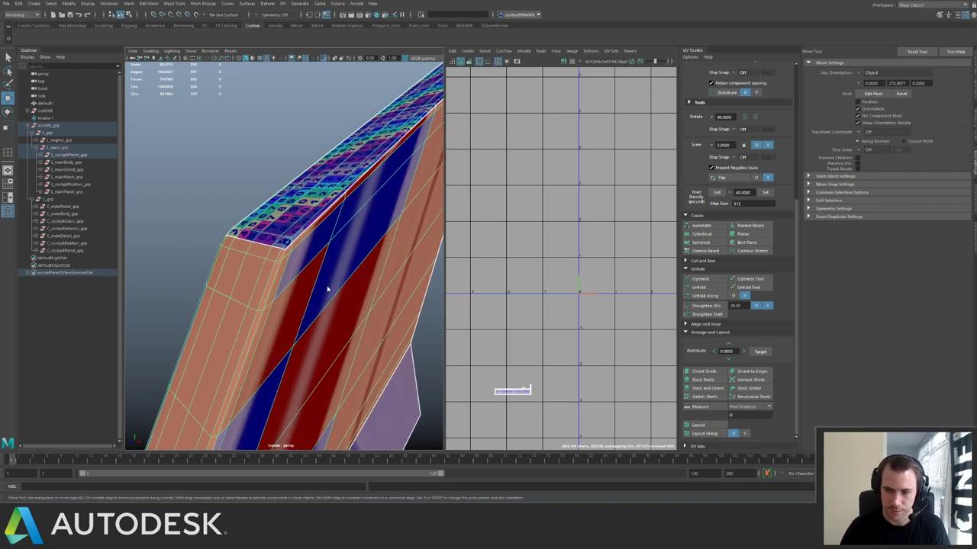
Delete the rim and backing faces of the angled trim panel, keeping only its single flat surface.
alt+drag(307, 225, 328, 249)
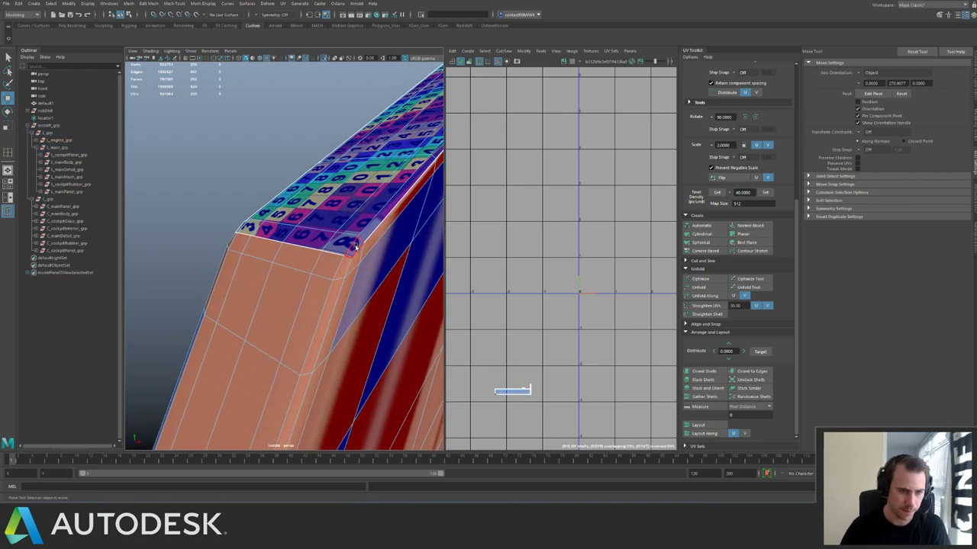
click(352, 245)
double_click(349, 267)
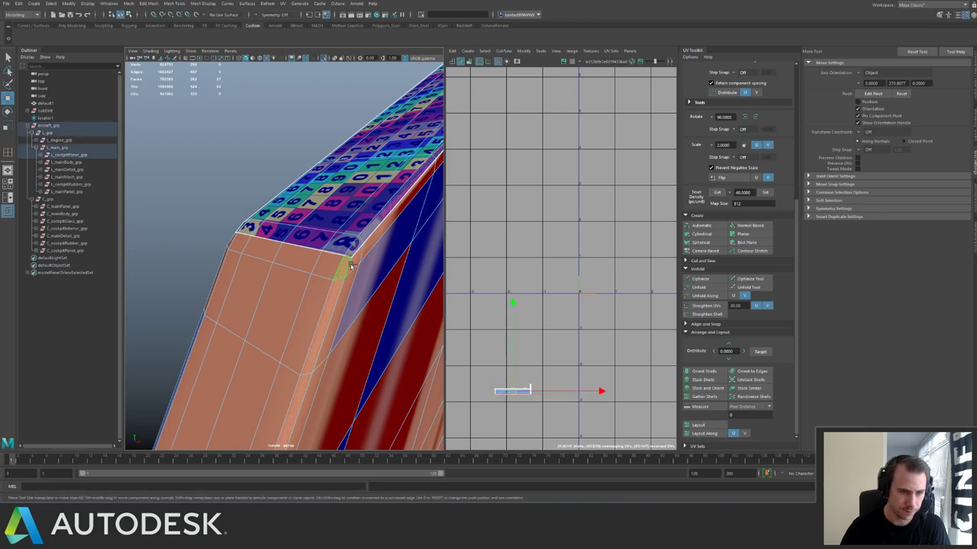
click(380, 225)
scroll(299, 254, down, 5)
click(295, 267)
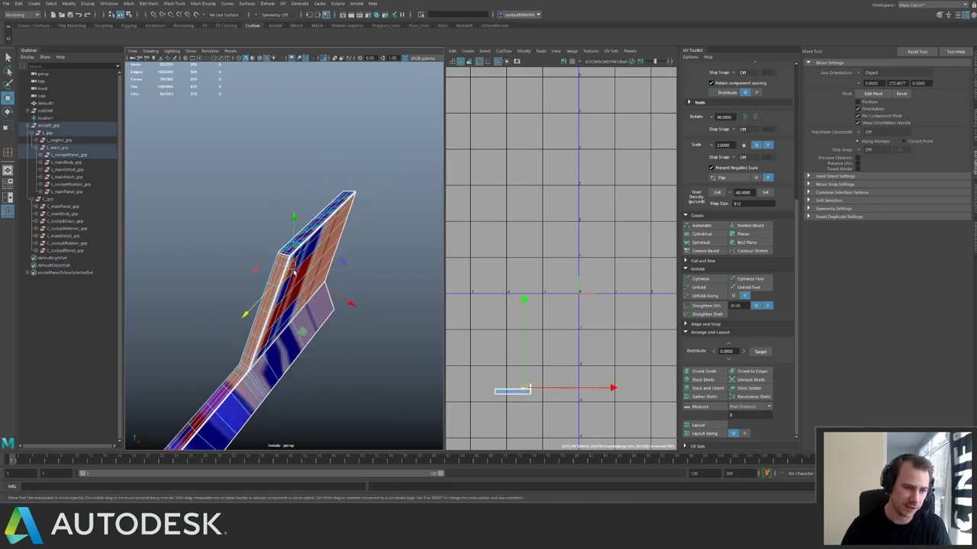
alt+drag(300, 275, 220, 174)
alt+drag(282, 219, 256, 267)
click(257, 269)
click(257, 220)
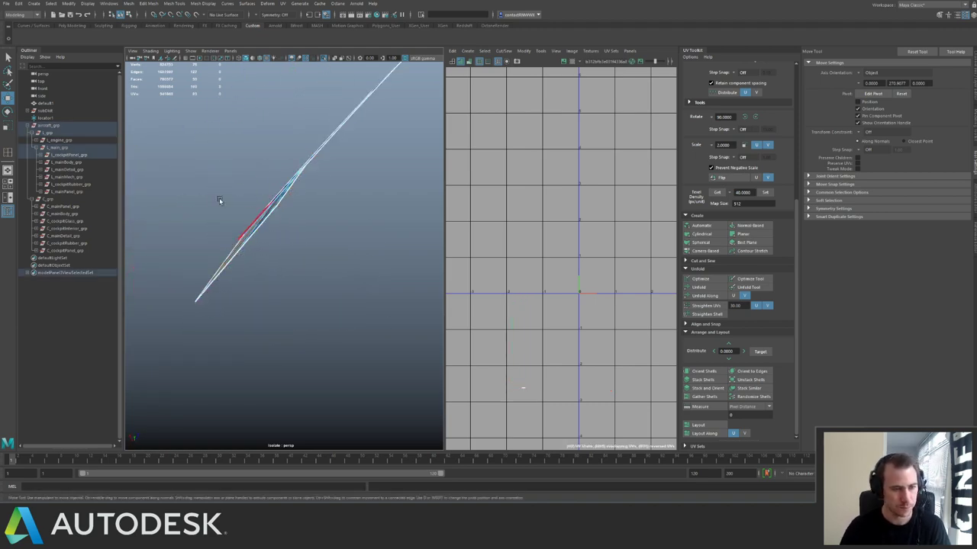
Show the whole aircraft again and display it shaded without textures.
key(ctrl+1)
alt+drag(219, 197, 319, 180)
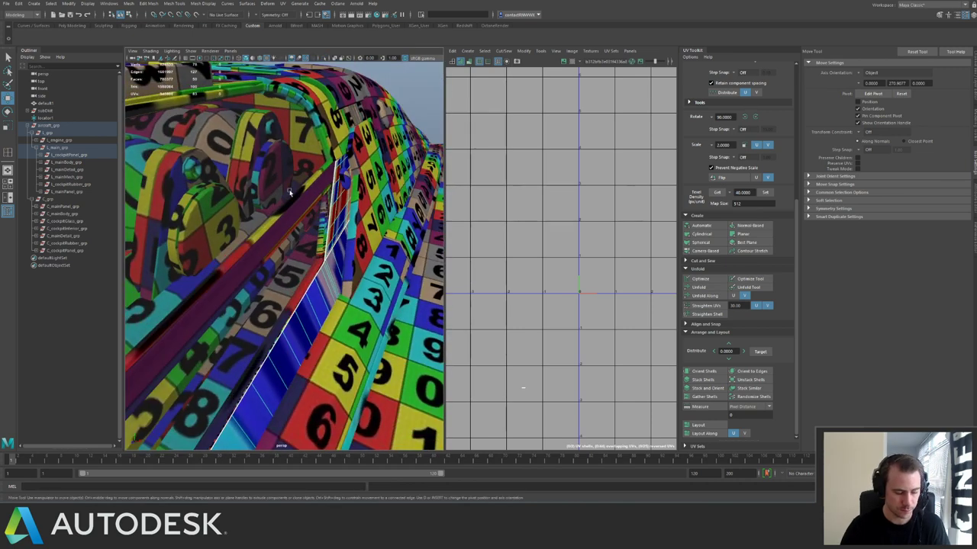
key(5)
alt+drag(305, 220, 344, 229)
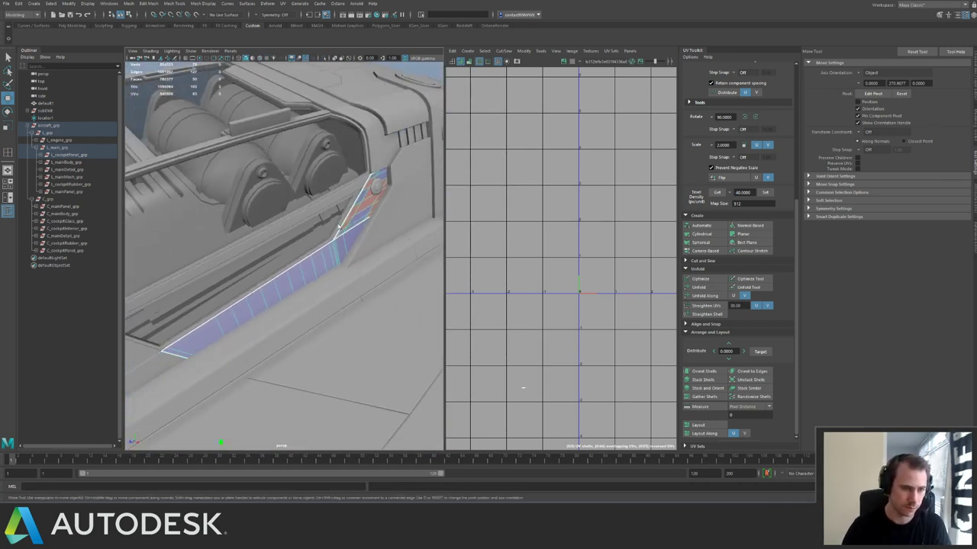
Extrude the angled trim panel's surface slightly inward towards the cockpit to give it thickness.
key(space)
click(285, 242)
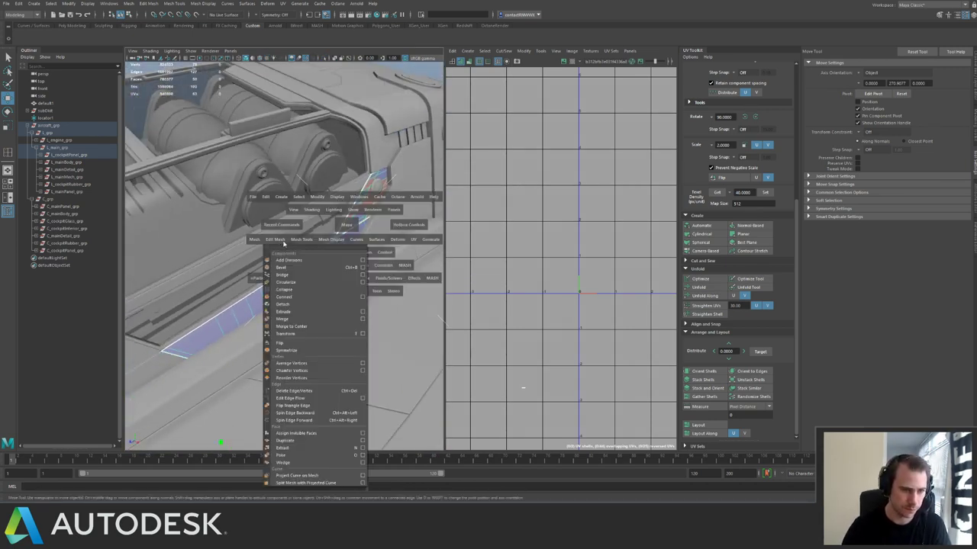
click(284, 313)
alt+drag(283, 313, 344, 235)
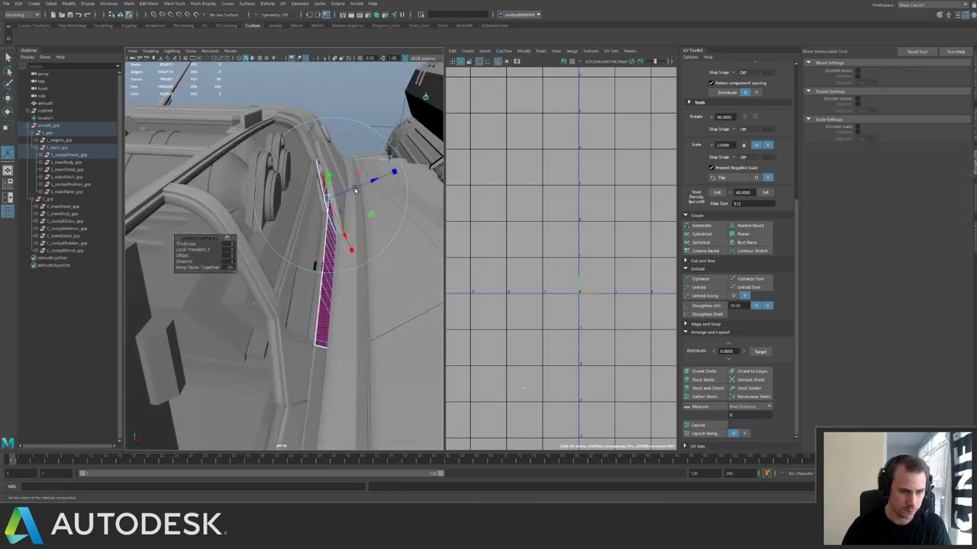
drag(355, 190, 350, 193)
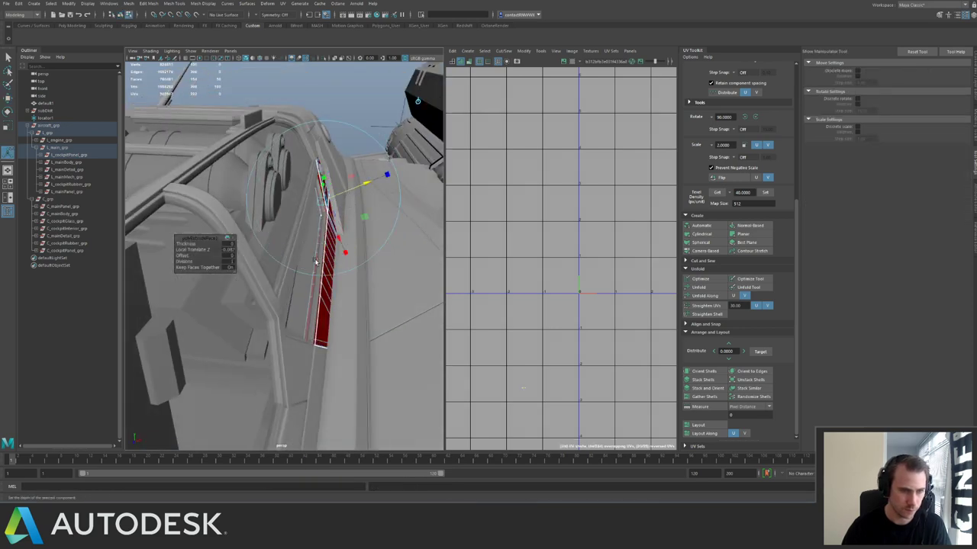
key(q)
alt+drag(293, 263, 307, 225)
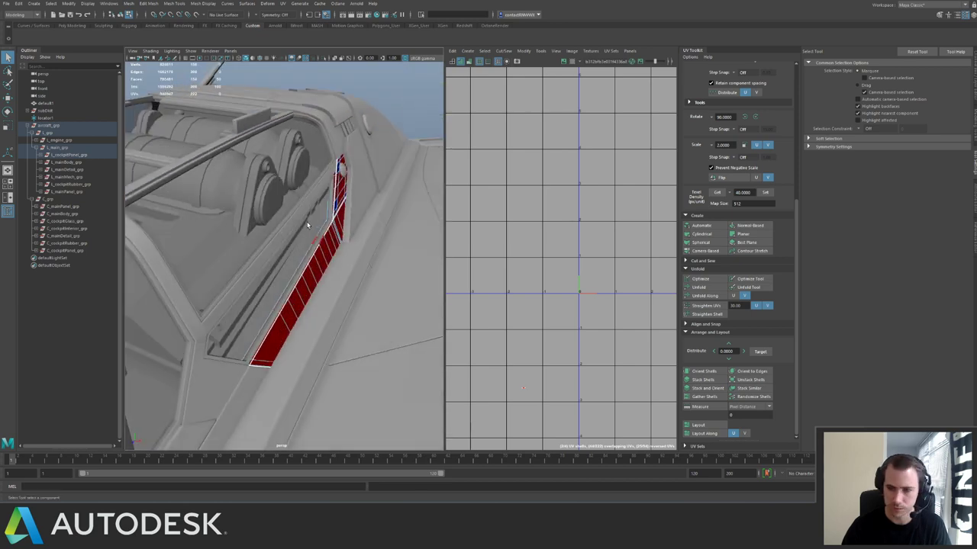
Try to reverse the normals of the extruded trim panel's selected faces.
alt+right_drag(307, 225, 342, 245)
alt+drag(342, 244, 328, 231)
alt+right_drag(329, 231, 319, 232)
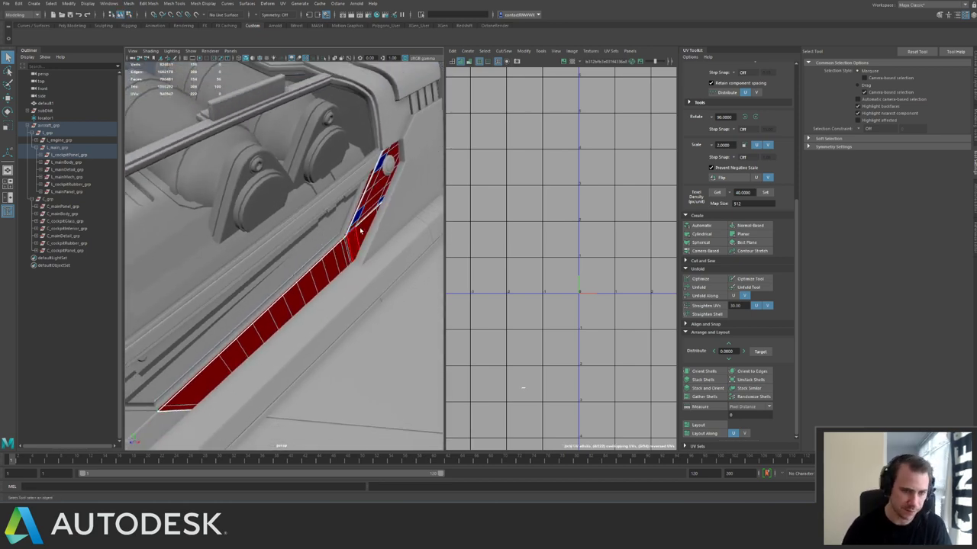
alt+drag(362, 216, 285, 233)
alt+right_drag(286, 233, 310, 249)
key(space)
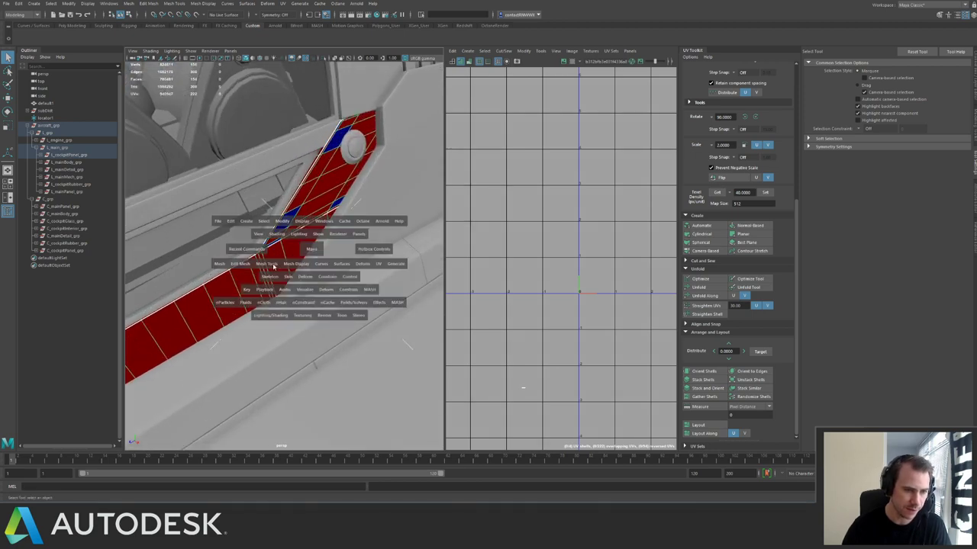
click(294, 264)
click(316, 49)
key(w)
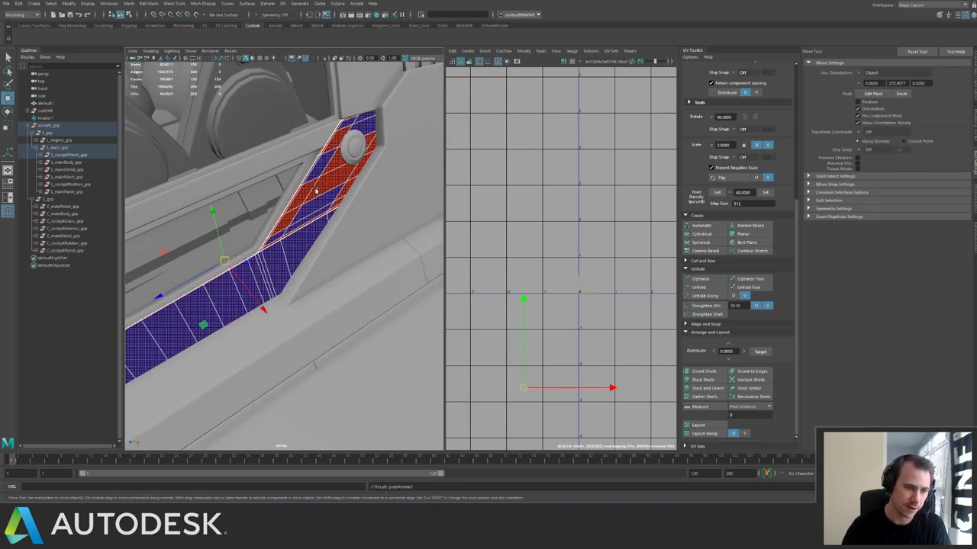
Isolate the trim panel to inspect its faces from several sides and undo the recent normal reversal.
key(F8)
key(ctrl+1)
alt+drag(283, 197, 296, 182)
alt+right_drag(296, 182, 315, 193)
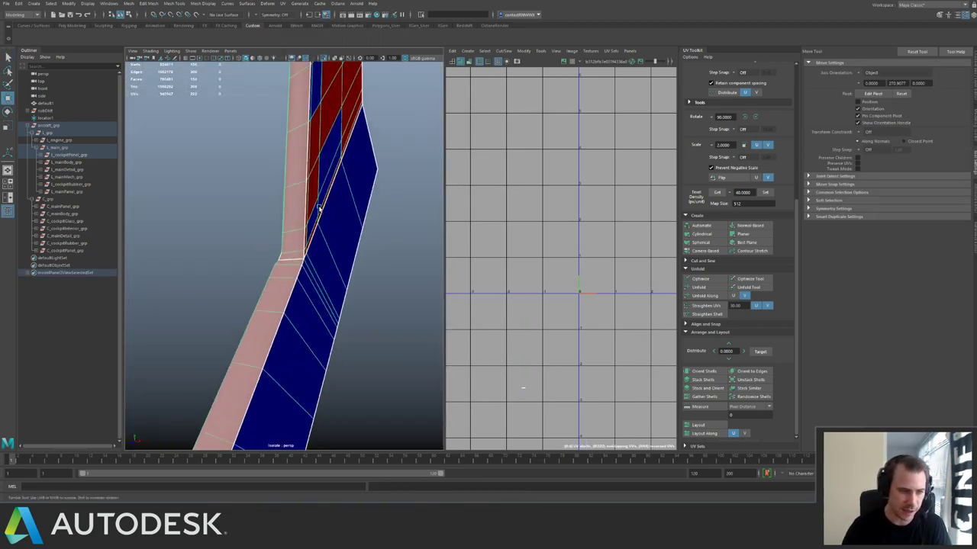
alt+drag(314, 194, 244, 184)
alt+right_drag(244, 184, 274, 200)
alt+drag(273, 200, 280, 170)
key(ctrl+z)
key(ctrl+z)
key(ctrl+z)
key(ctrl+z)
Isolate the extruded trim panel and reverse the normals of its faces.
key(space)
drag(222, 180, 252, 191)
click(231, 253)
key(w)
key(ctrl+1)
alt+right_drag(252, 191, 277, 229)
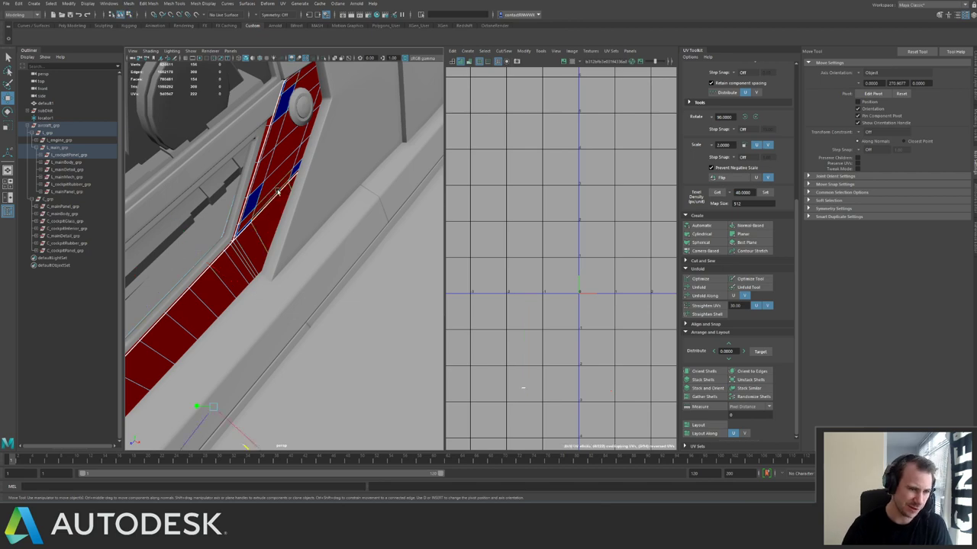
alt+drag(278, 192, 306, 224)
key(ctrl+1)
key(space)
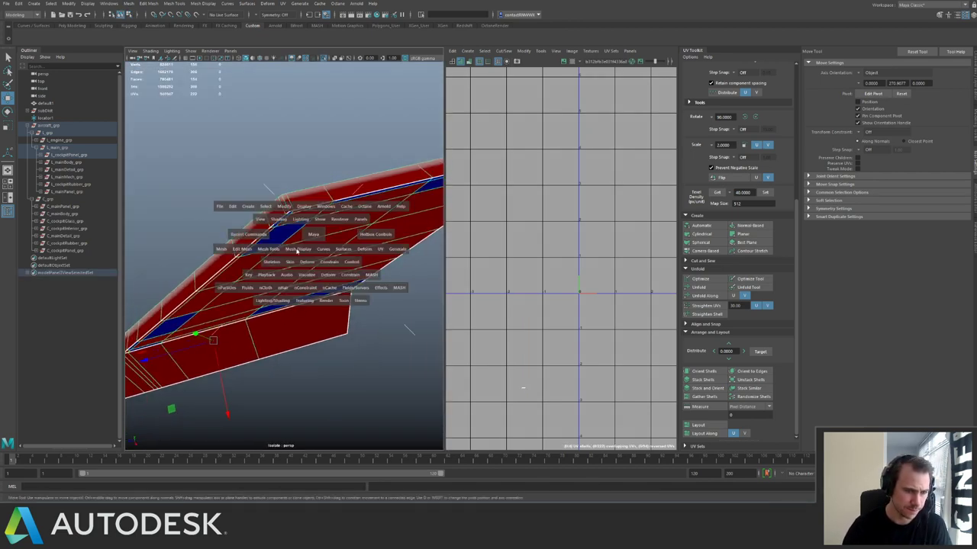
click(296, 250)
click(320, 284)
alt+drag(309, 283, 324, 266)
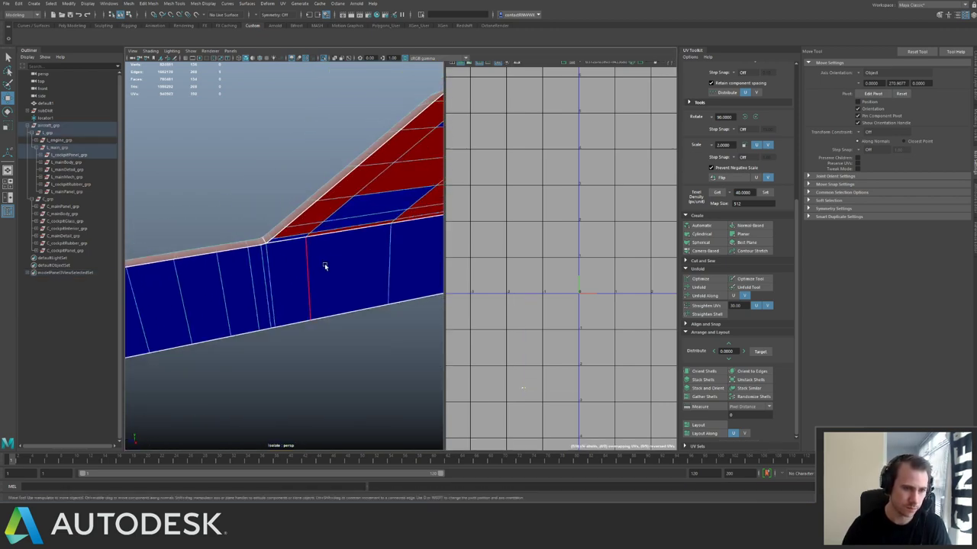
Enlarge the perspective view and unlock the normals of the whole trim panel in object mode.
key(space)
alt+right_drag(407, 257, 360, 251)
alt+drag(360, 251, 321, 264)
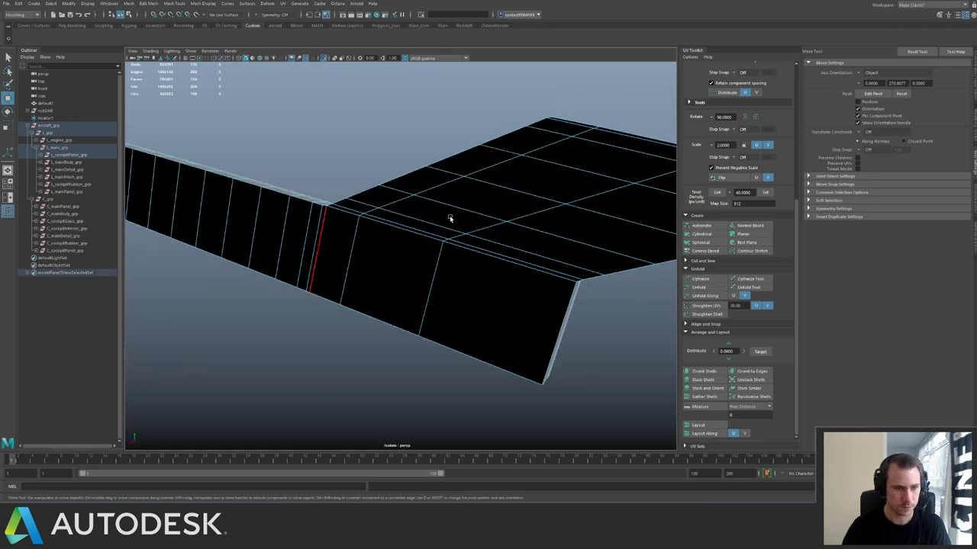
key(F8)
alt+drag(450, 219, 398, 216)
key(ctrl+1)
key(ctrl+1)
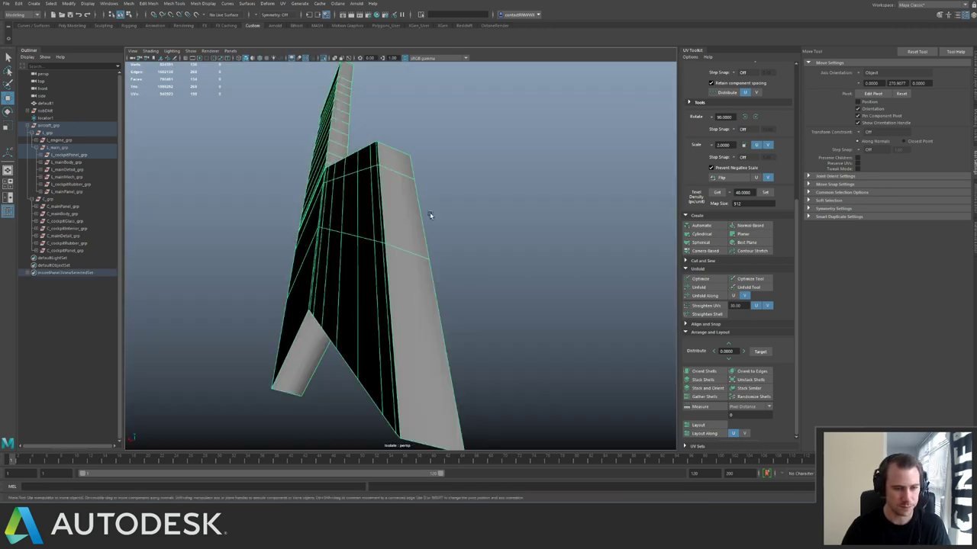
key(space)
click(369, 245)
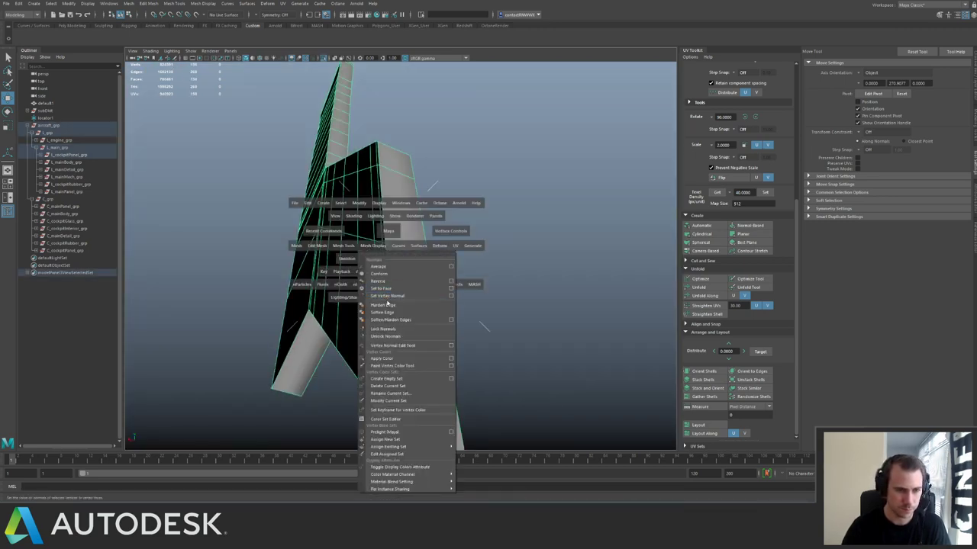
click(388, 337)
alt+drag(356, 288, 323, 230)
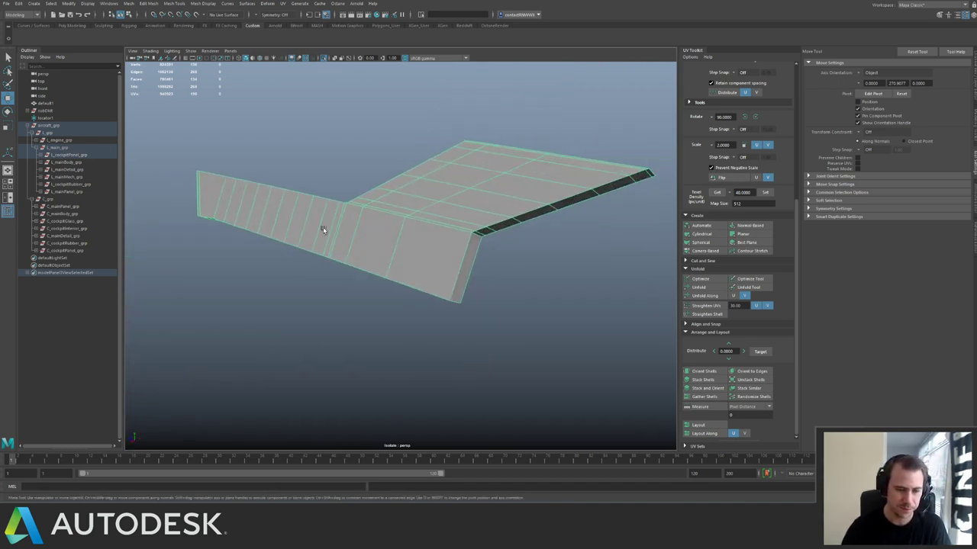
Delete the hidden rim faces at the trim panel's rear end, keeping the panel isolated for editing.
key(F11)
alt+drag(439, 271, 385, 292)
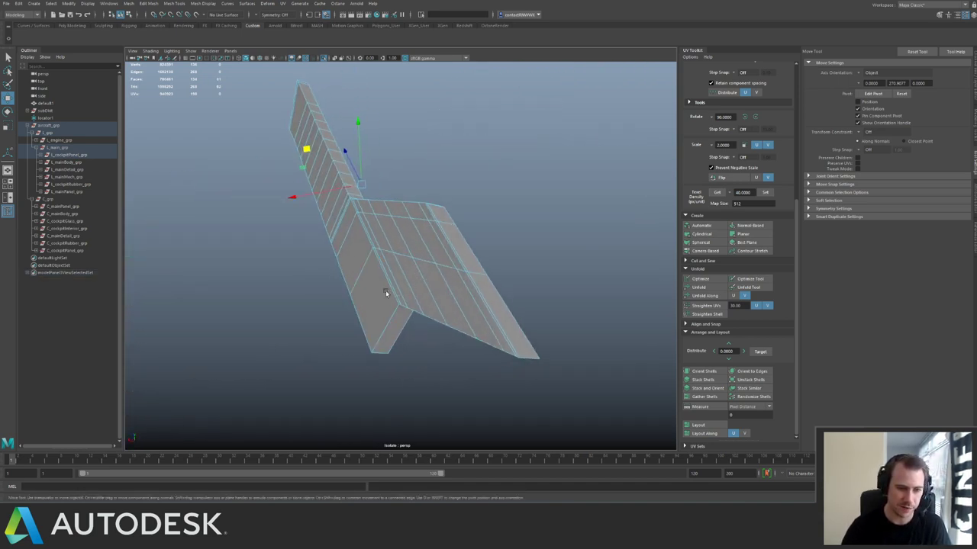
drag(428, 324, 429, 331)
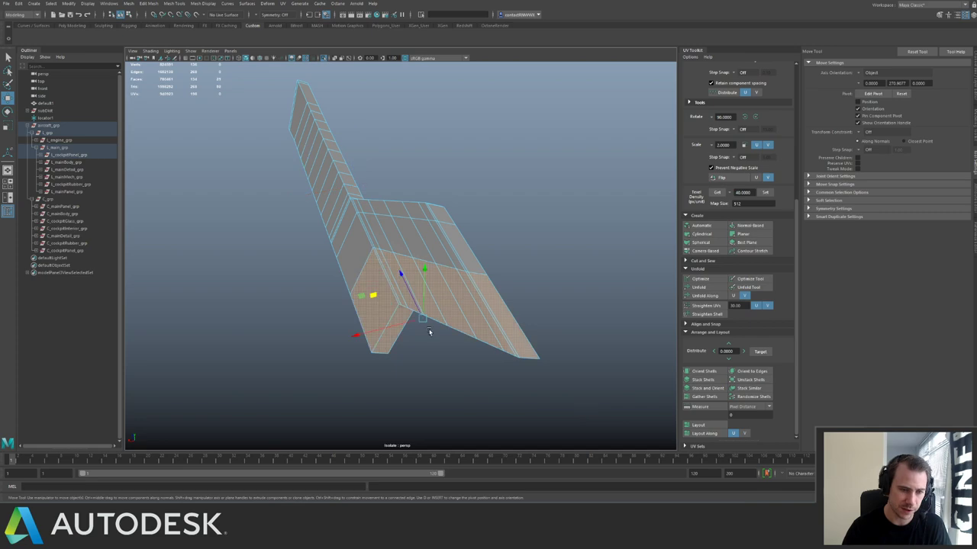
click(523, 295)
right_drag(356, 252, 377, 239)
key(ctrl+1)
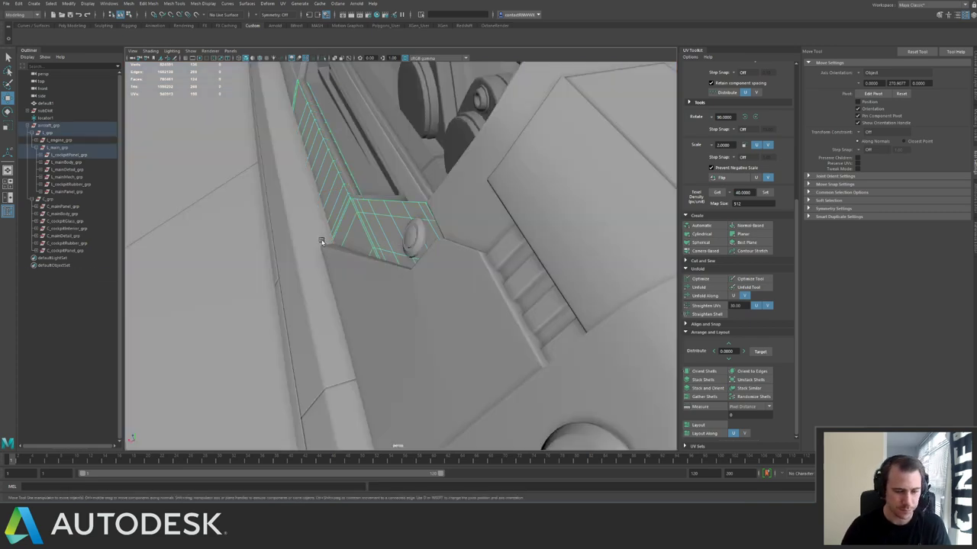
alt+drag(322, 241, 349, 226)
key(ctrl+1)
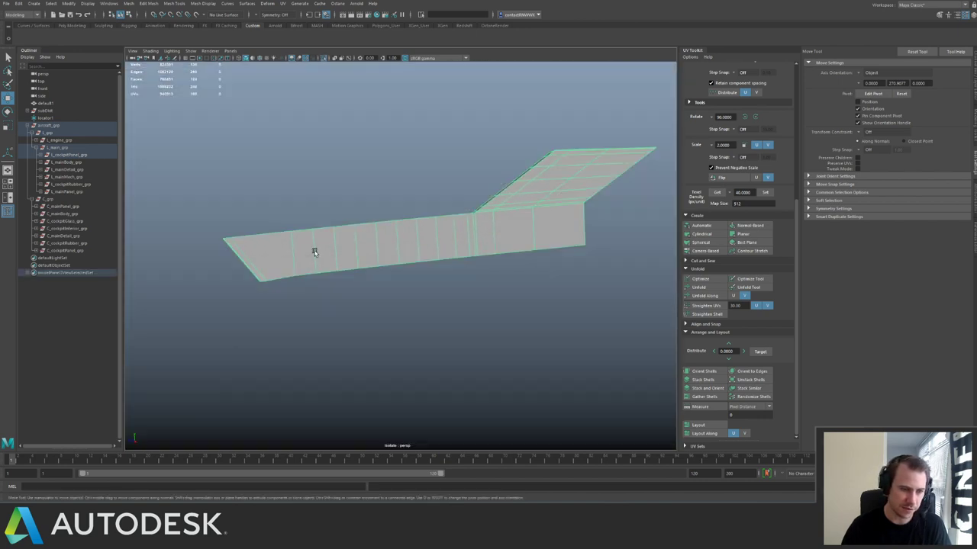
Delete the hidden rim faces along the panel's lower edge and check the fit against the surrounding aircraft.
right_drag(285, 246, 309, 262)
alt+drag(309, 262, 298, 262)
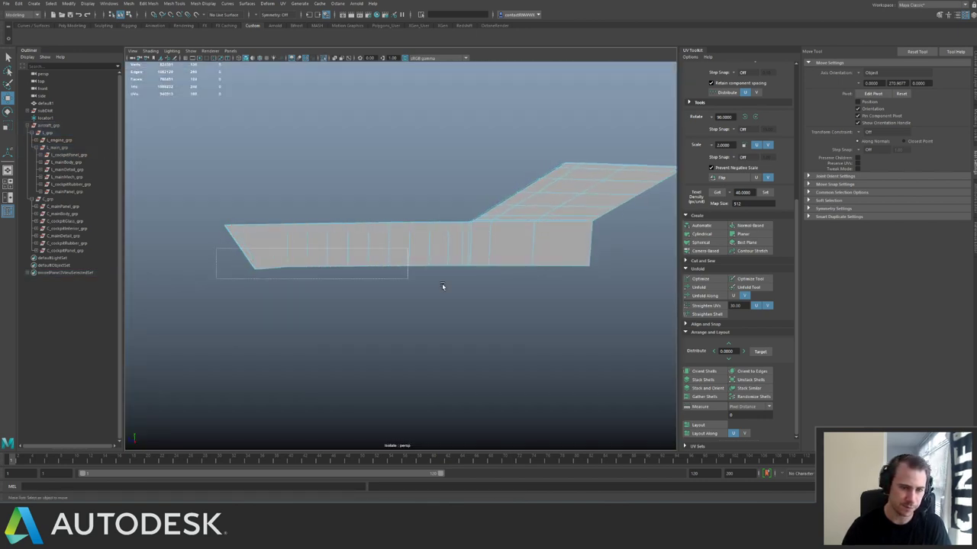
drag(442, 286, 442, 287)
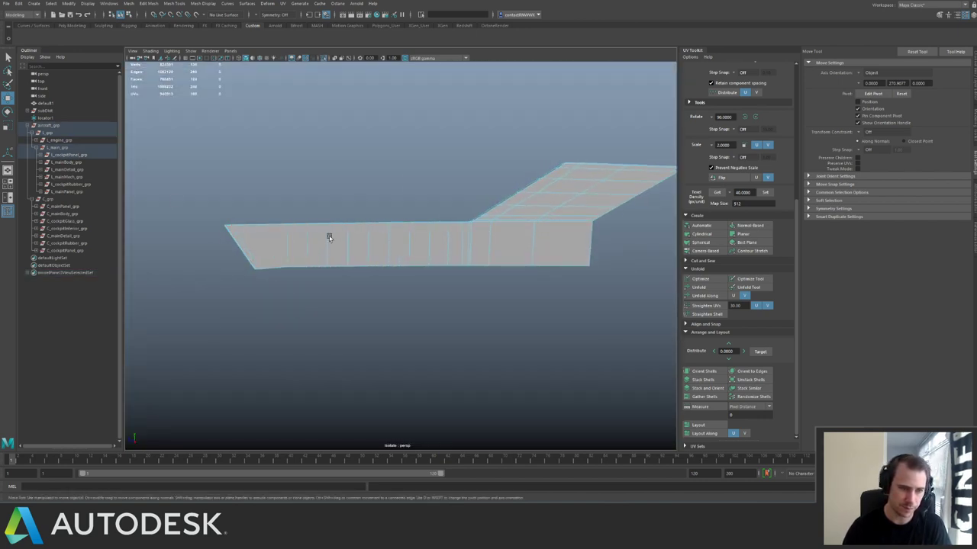
click(602, 252)
right_drag(379, 227, 380, 226)
key(ctrl+1)
alt+drag(331, 238, 405, 278)
alt+right_drag(404, 278, 414, 288)
alt+drag(414, 288, 399, 305)
key(ctrl+1)
Insert an edge loop along the panel's lower section, a little below its upper edge.
alt+drag(346, 281, 383, 288)
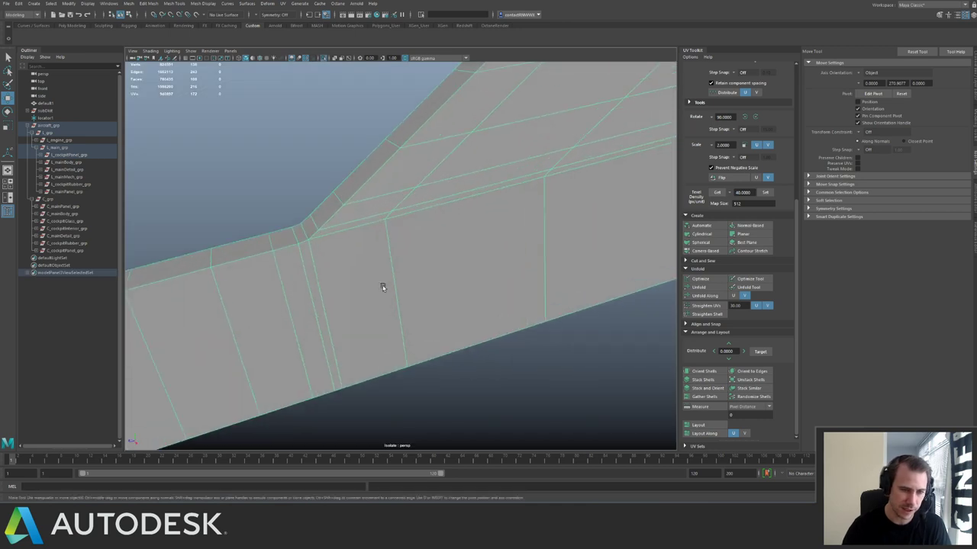
alt+right_drag(374, 265, 418, 240)
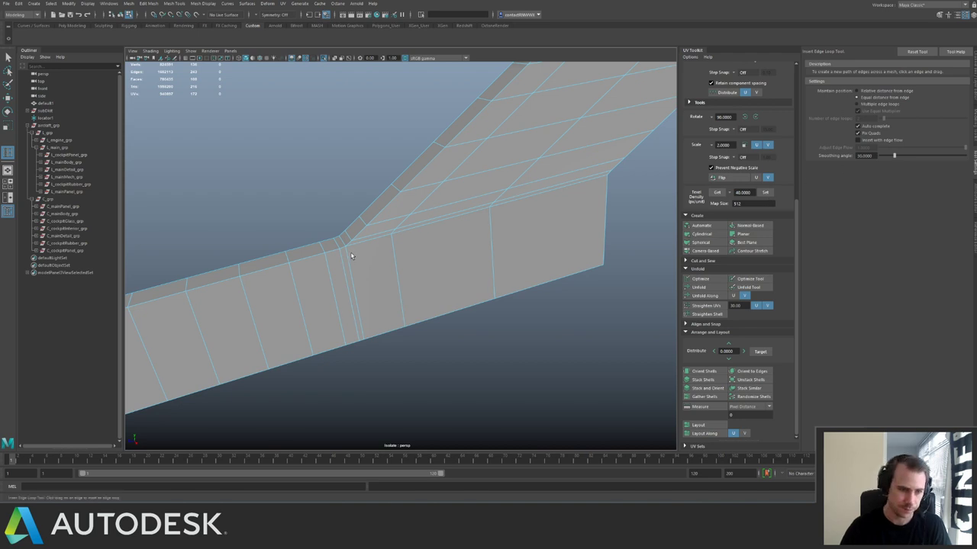
drag(349, 267, 378, 246)
alt+right_drag(378, 247, 450, 267)
alt+drag(450, 267, 374, 229)
key(q)
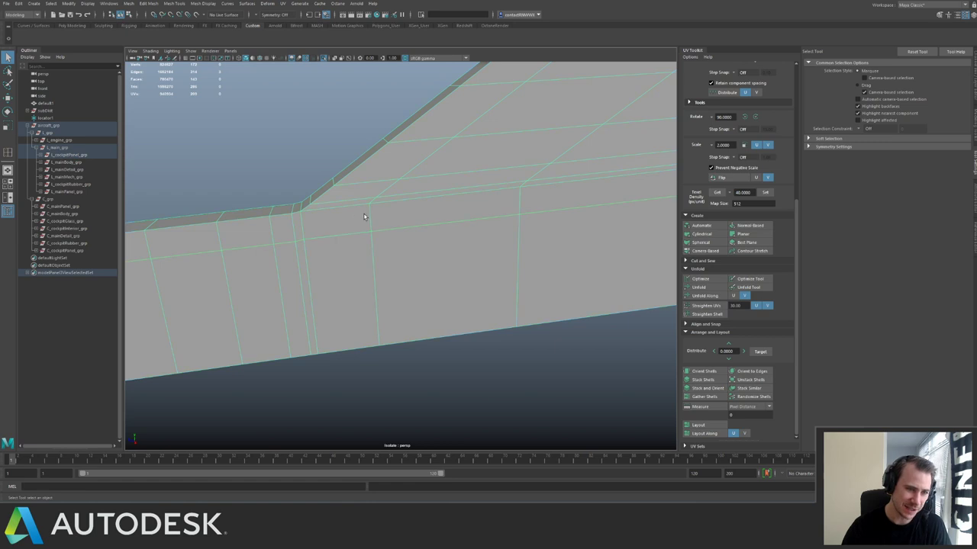
Cut a diagonal edge from the panel's inner bend corner to the neighbouring loop vertex and delete the redundant edges beside it.
shift+right_drag(364, 217, 317, 212)
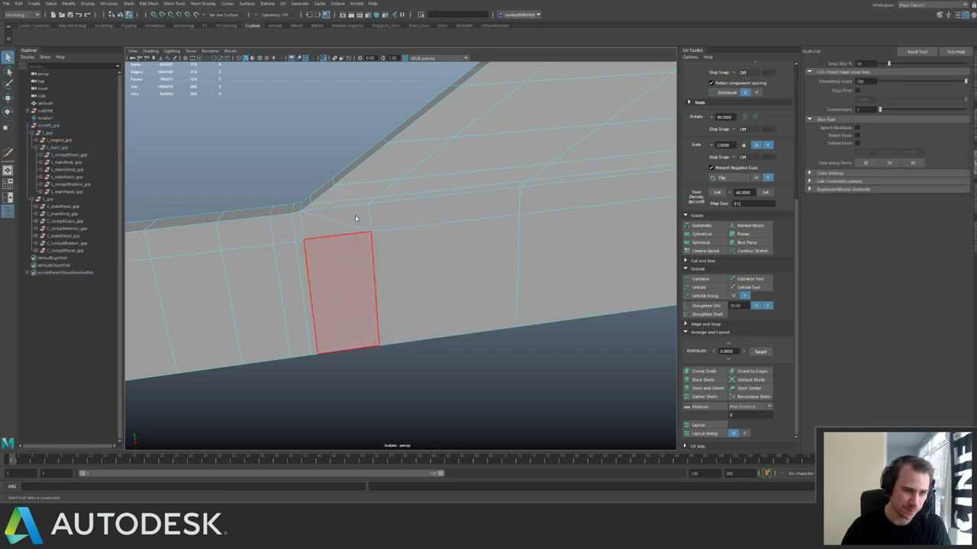
key(q)
alt+drag(308, 231, 364, 252)
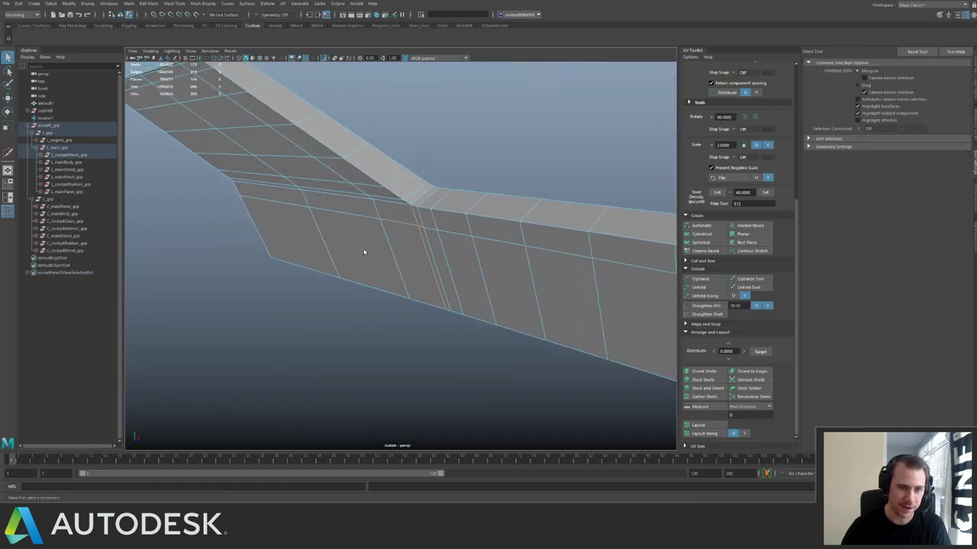
alt+drag(419, 219, 378, 206)
scroll(373, 221, up, 3)
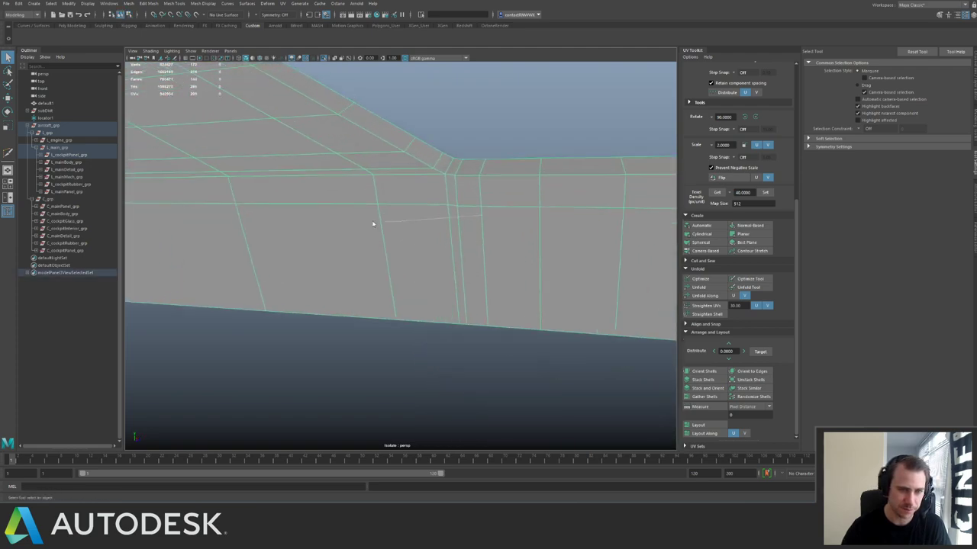
key(ctrl+shift+x)
key(q)
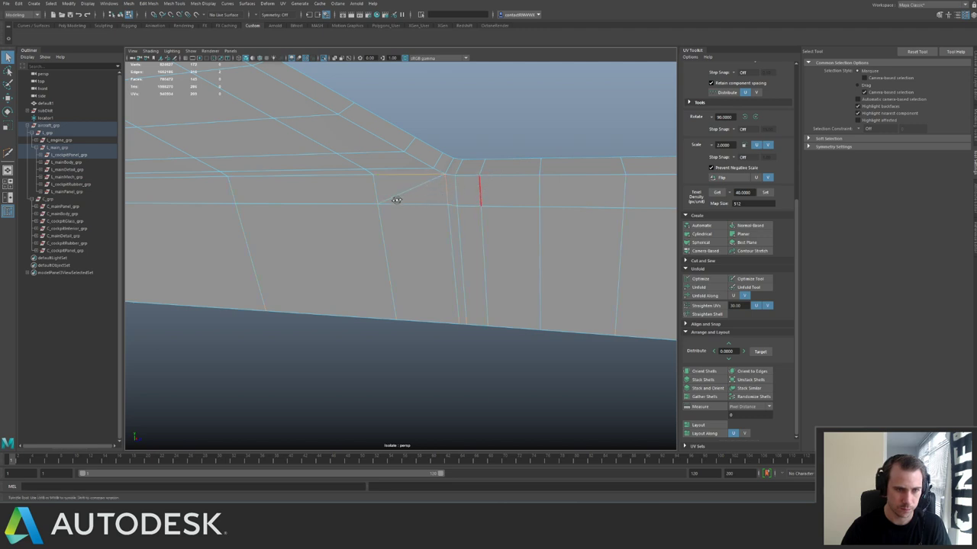
mouse_move(396, 200)
alt+mouse_down()
mouse_move(377, 205)
mouse_move(388, 216)
alt+mouse_up()
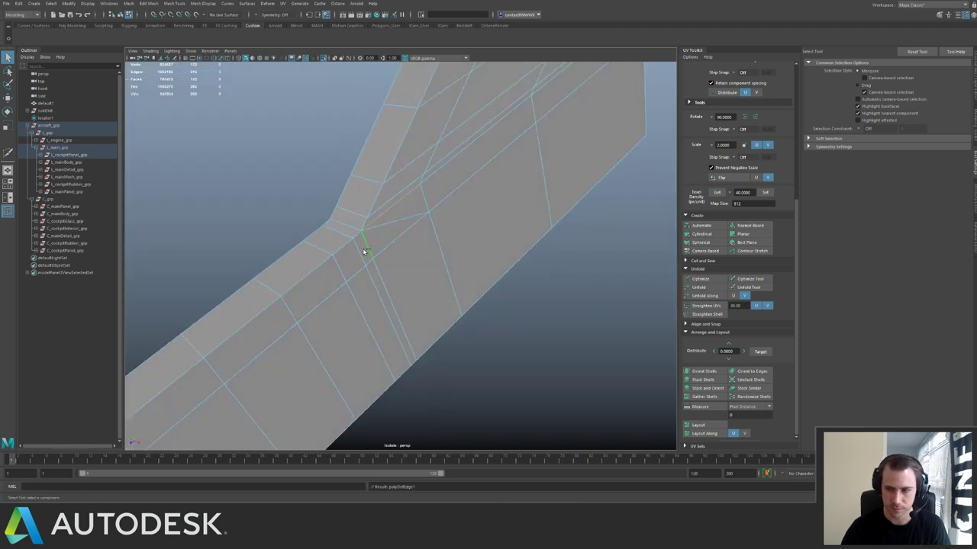
key(F8)
alt+right_drag(402, 222, 329, 214)
alt+drag(329, 214, 327, 204)
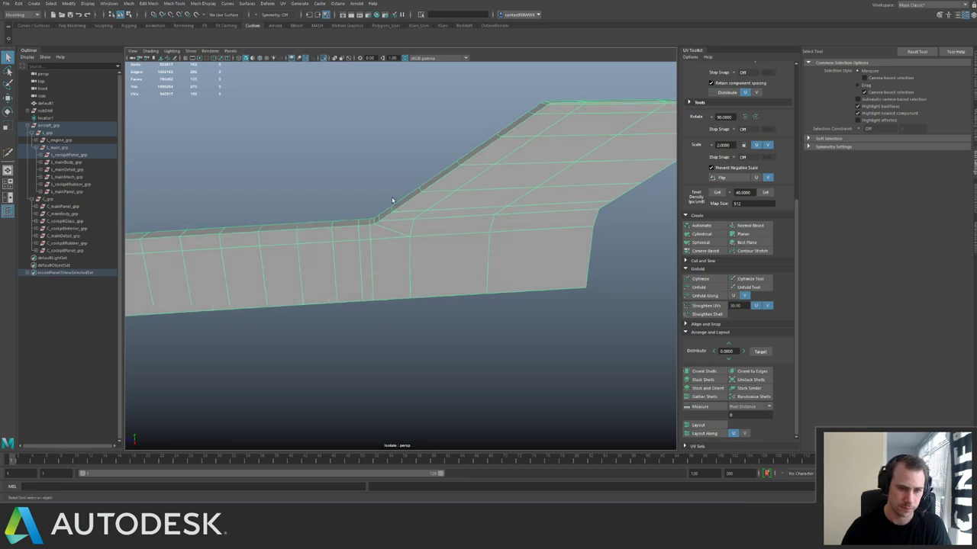
Insert edge loops along the panel near its lower edge and through its middle.
alt+right_drag(392, 201, 369, 196)
alt+middle_drag(369, 196, 345, 207)
mouse_move(345, 208)
alt+mouse_down()
mouse_move(355, 214)
mouse_move(337, 220)
alt+mouse_up()
key(ctrl+1)
key(ctrl+1)
key(ctrl+1)
key(ctrl+1)
alt+middle_drag(314, 228, 379, 212)
key(g)
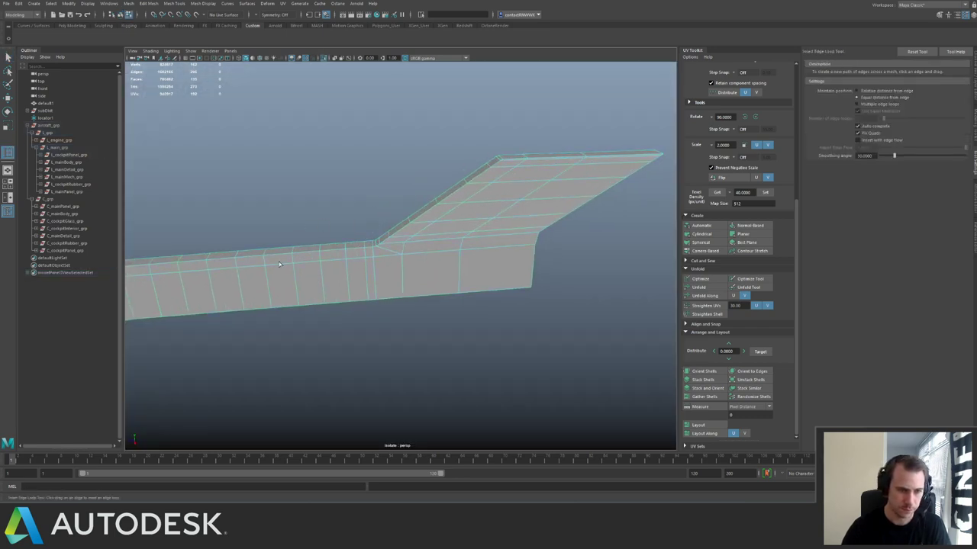
alt+drag(379, 212, 311, 239)
click(289, 262)
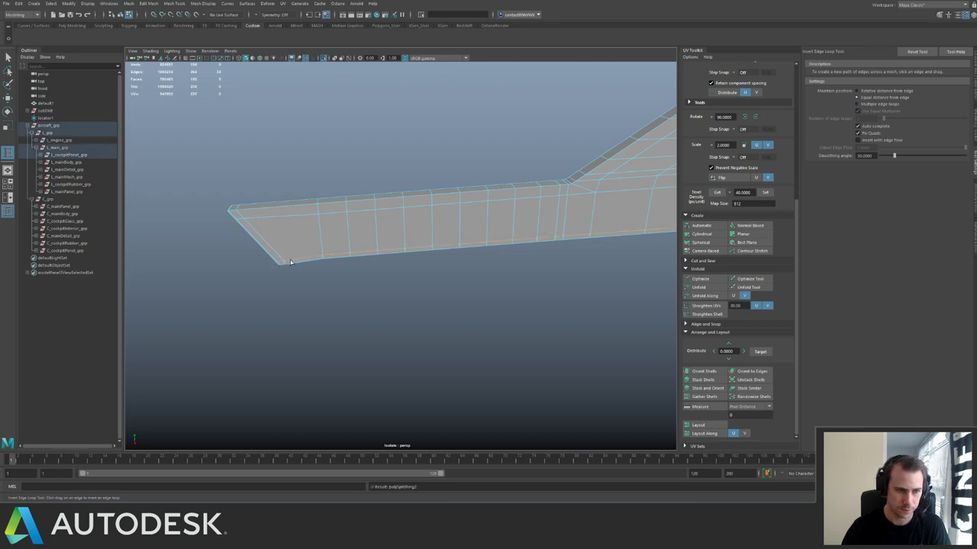
click(260, 239)
alt+right_drag(395, 227, 336, 221)
alt+middle_drag(335, 222, 281, 239)
key(q)
Insert tight supporting edge loops along both sides of the corner between the panel's face and its thin upper rim.
alt+right_drag(282, 239, 399, 248)
alt+drag(399, 248, 362, 247)
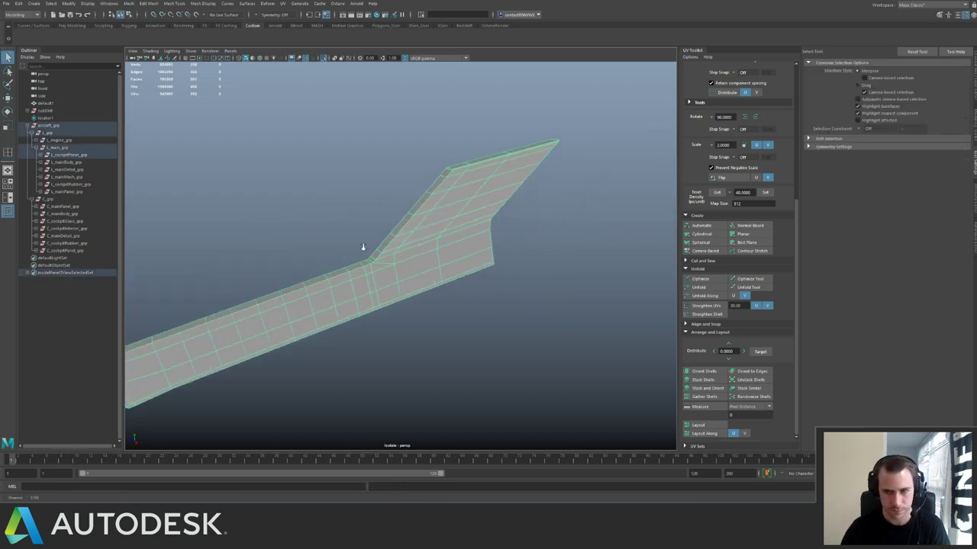
alt+right_drag(362, 246, 460, 252)
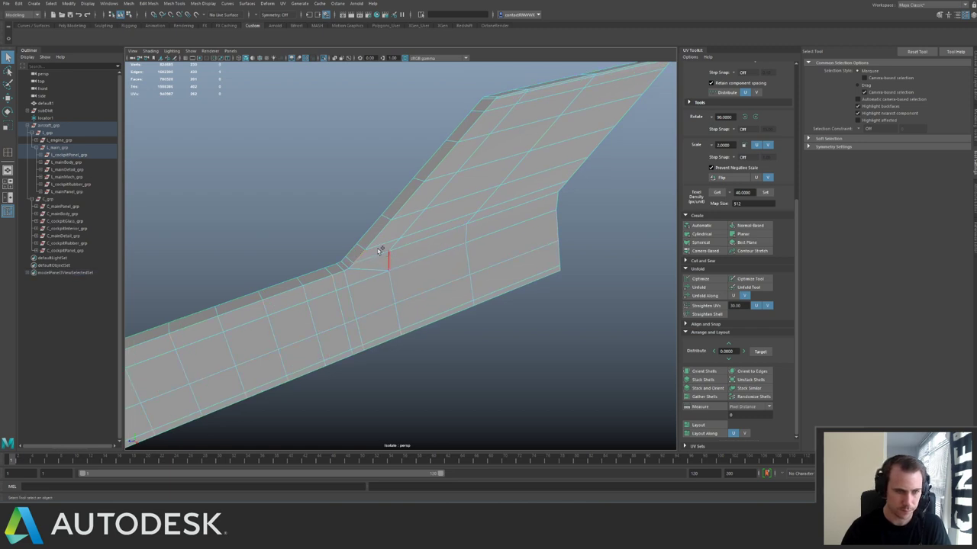
shift+double_click(370, 236)
alt+drag(453, 246, 423, 213)
alt+right_drag(423, 214, 458, 286)
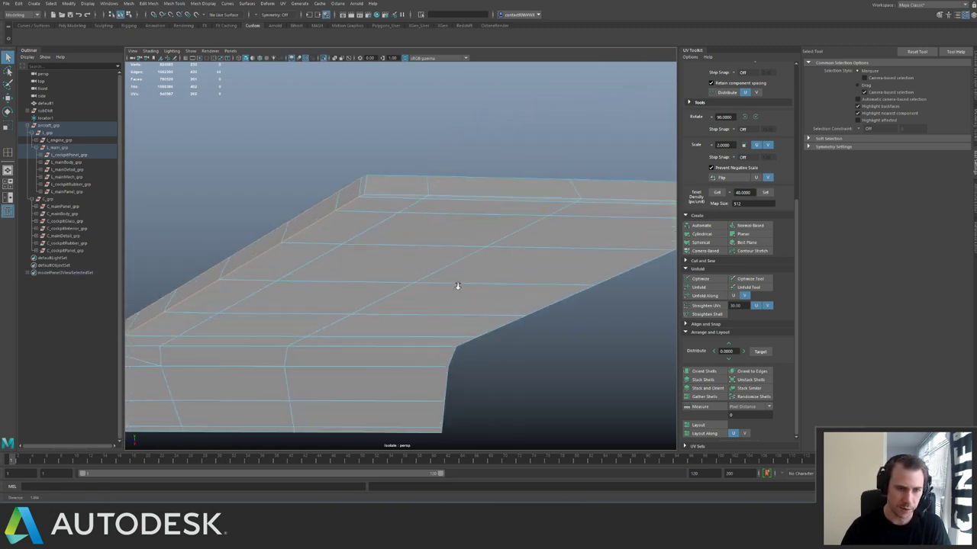
alt+drag(457, 286, 403, 214)
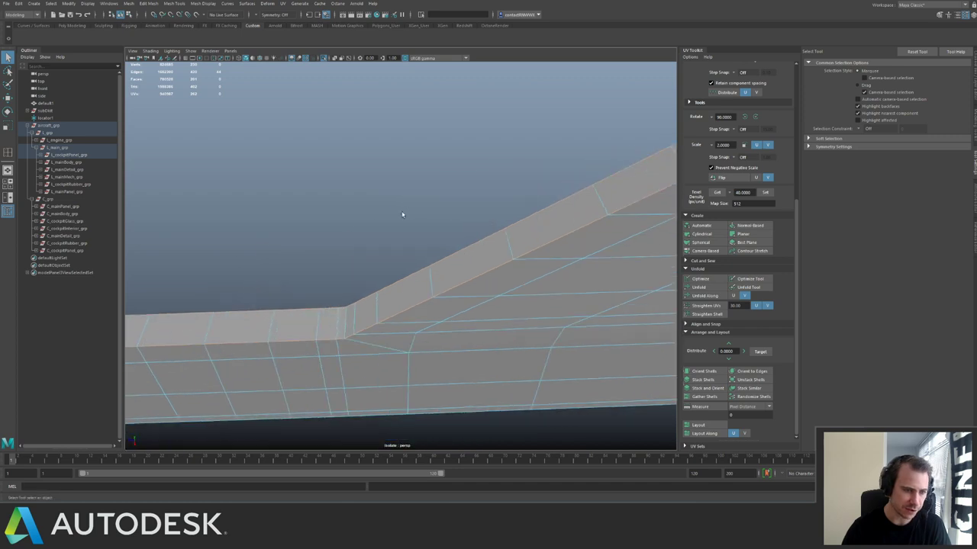
key(g)
alt+middle_drag(414, 247, 422, 200)
alt+right_drag(421, 200, 448, 250)
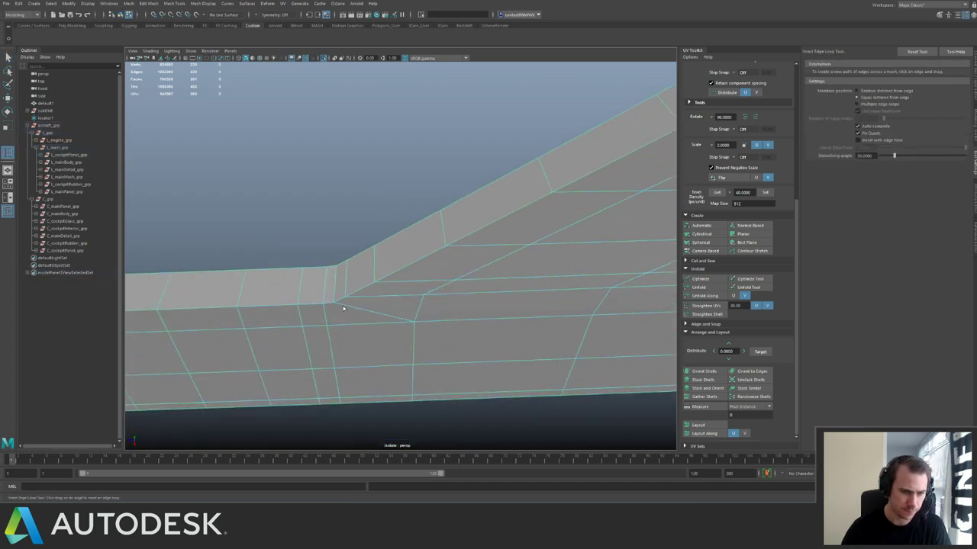
drag(341, 308, 340, 306)
alt+drag(340, 306, 421, 281)
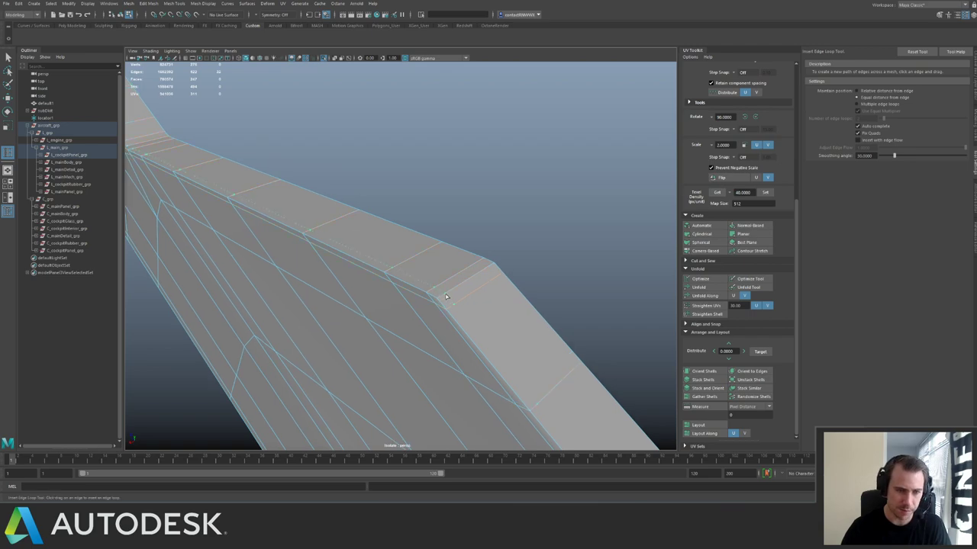
click(486, 271)
key(q)
Return to object mode, reselect the trim panel and show the whole aircraft around it again.
right_drag(440, 274, 479, 245)
alt+drag(458, 248, 336, 203)
click(336, 204)
click(435, 219)
key(ctrl+1)
alt+drag(436, 220, 283, 222)
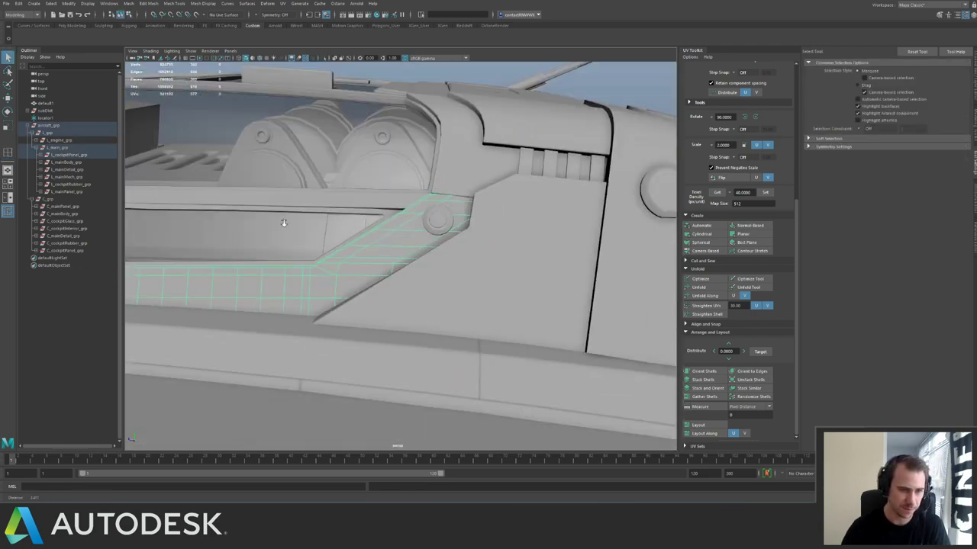
Isolate the trim panel and insert an edge loop across the wide section at its slanted far end.
alt+middle_drag(283, 222, 374, 226)
alt+right_drag(374, 226, 326, 219)
alt+drag(327, 220, 314, 276)
key(ctrl+1)
right_drag(314, 276, 317, 211)
drag(214, 193, 649, 373)
right_click(478, 308)
alt+drag(496, 261, 430, 291)
right_drag(430, 291, 488, 301)
key(y)
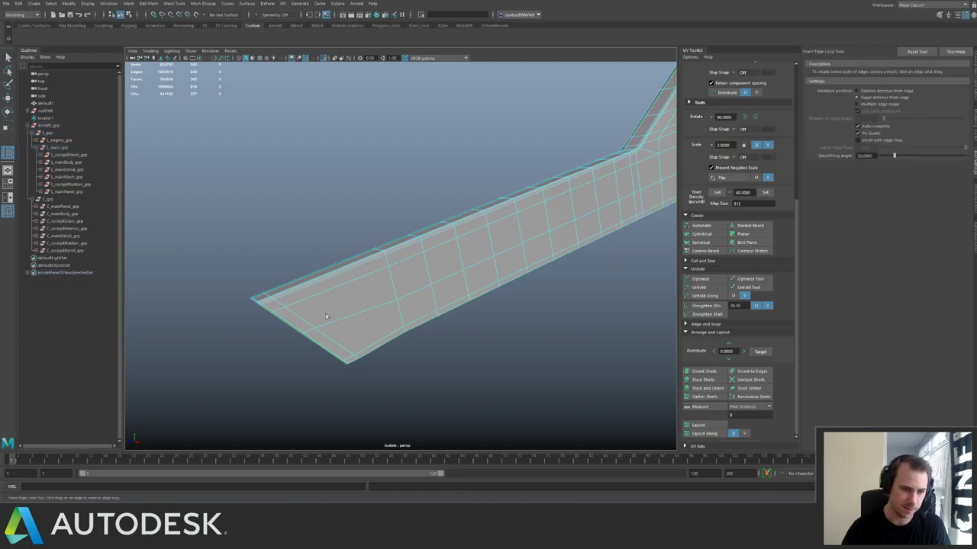
drag(313, 289, 317, 290)
key(q)
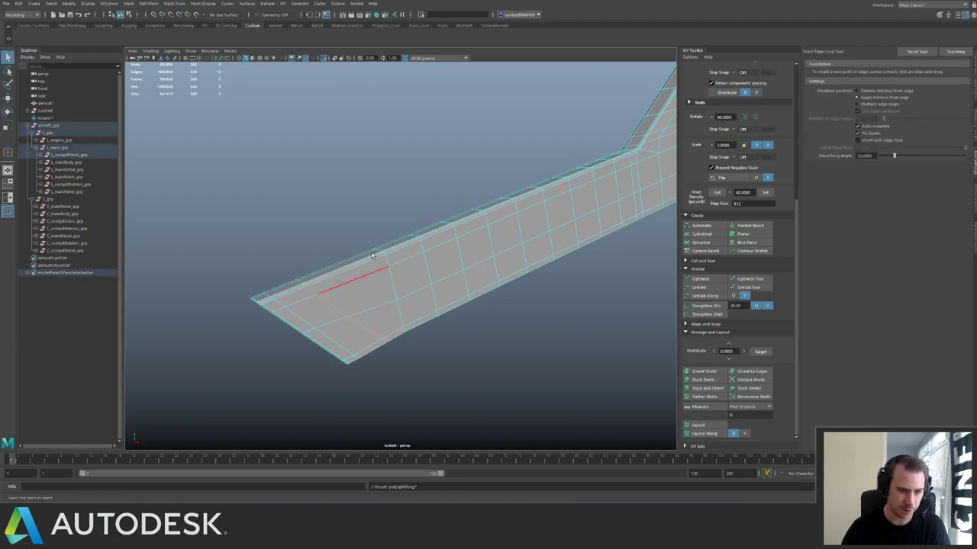
Return to object mode and show the whole aircraft around the trim panel again.
right_drag(355, 281, 389, 253)
key(ctrl+1)
alt+drag(389, 253, 393, 259)
alt+right_drag(392, 259, 381, 234)
alt+drag(382, 233, 411, 231)
key(f)
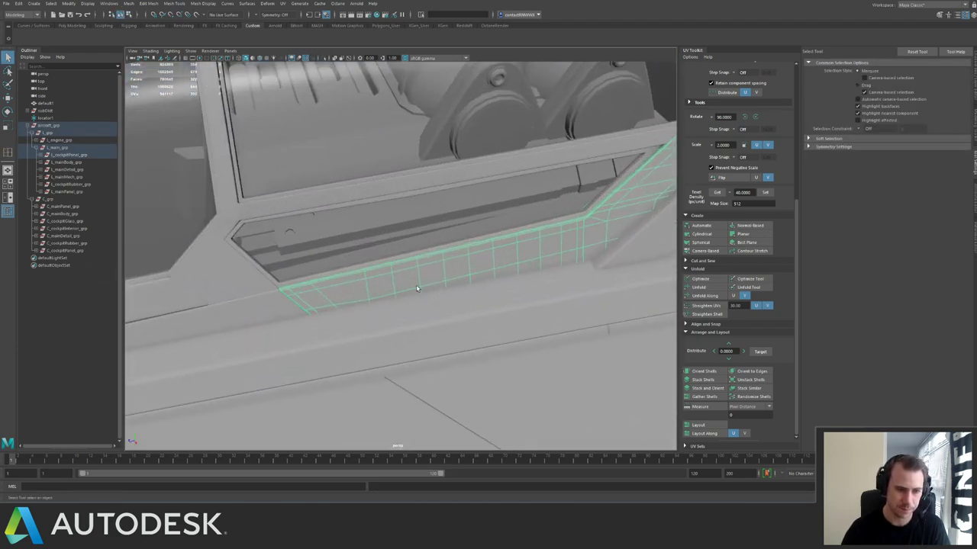
Check the trim panel's fit against the surrounding cockpit parts and save the scene.
key(ctrl+1)
right_drag(370, 288, 366, 348)
key(ctrl+1)
alt+right_drag(483, 314, 364, 255)
alt+drag(364, 255, 412, 268)
click(441, 255)
key(f)
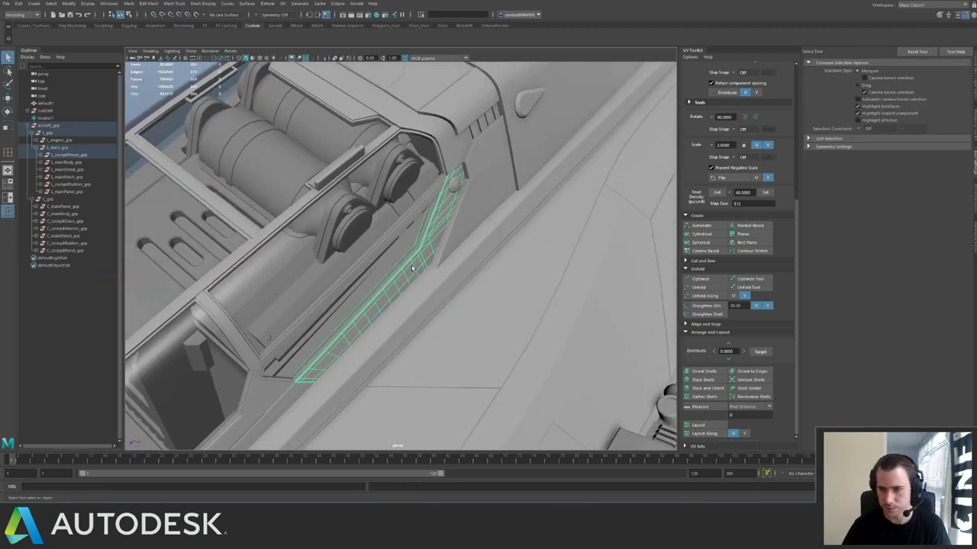
key(ctrl+s)
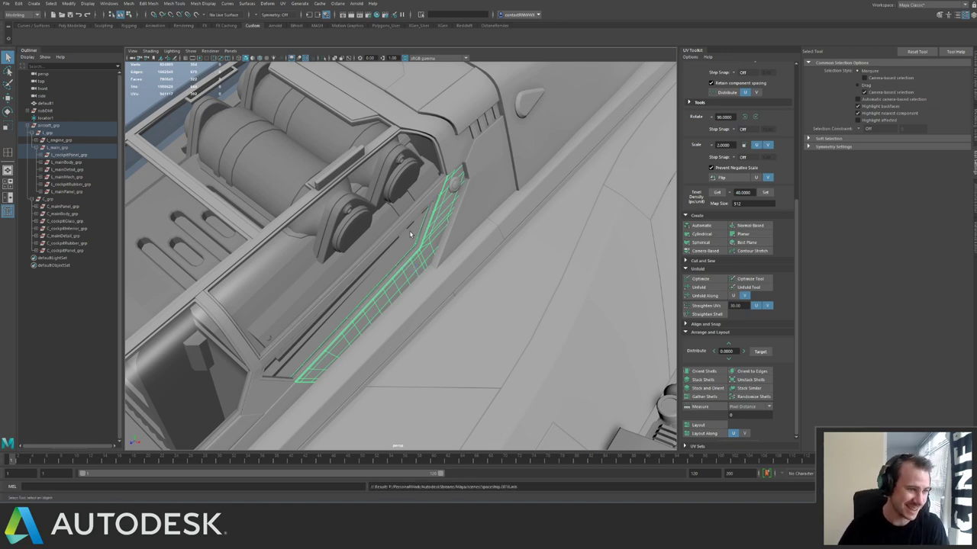
alt+drag(410, 235, 374, 221)
key(ctrl+s)
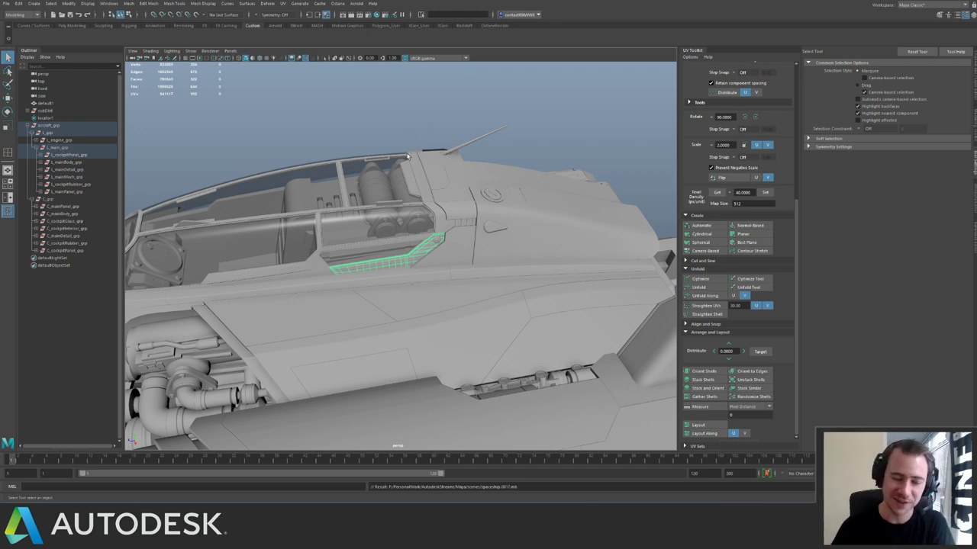
Overlay wireframe on the shaded aircraft and isolate the triangular side panel next to the cockpit trim.
click(536, 156)
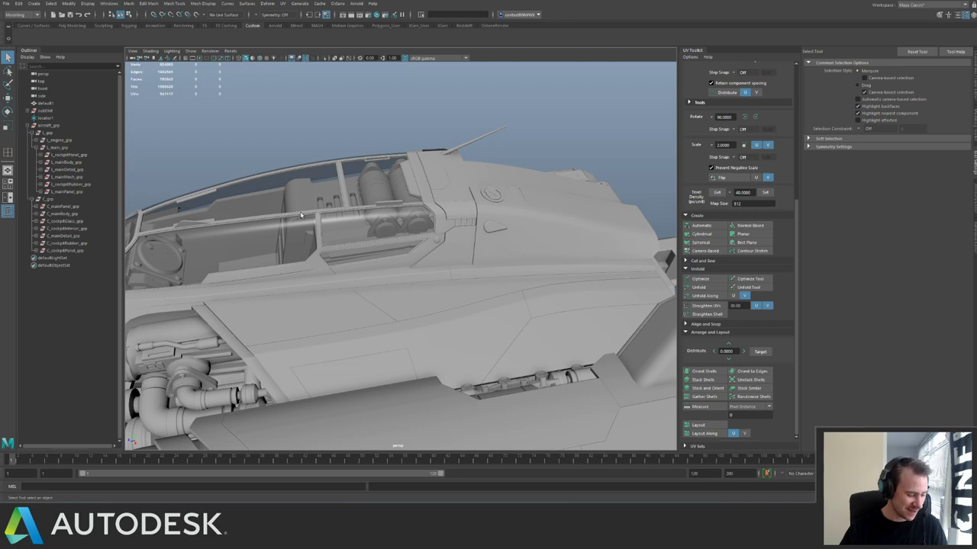
alt+right_drag(220, 219, 282, 202)
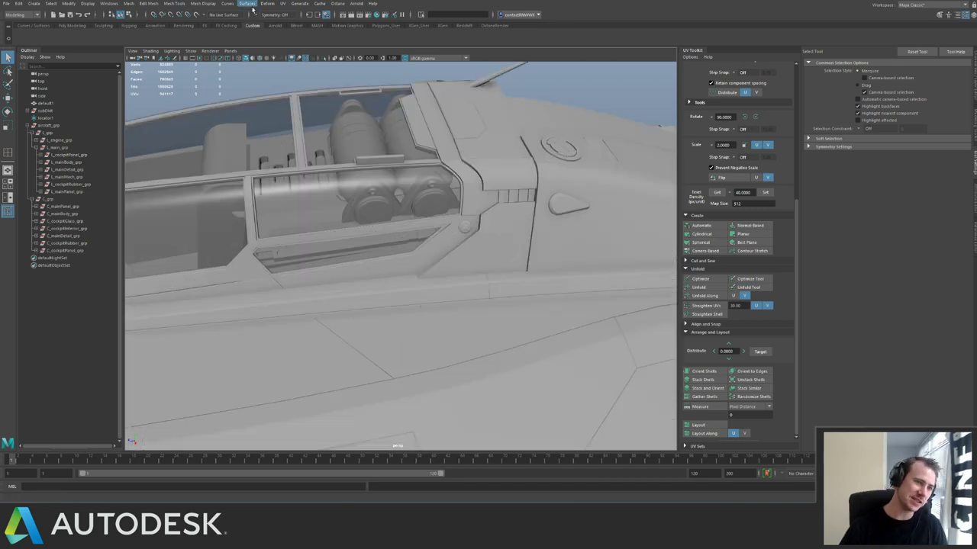
click(260, 59)
mouse_move(317, 263)
alt+mouse_down()
mouse_move(324, 298)
mouse_move(348, 315)
alt+mouse_up()
alt+right_drag(267, 309, 324, 301)
click(382, 264)
alt+drag(258, 252, 330, 261)
key(ctrl+1)
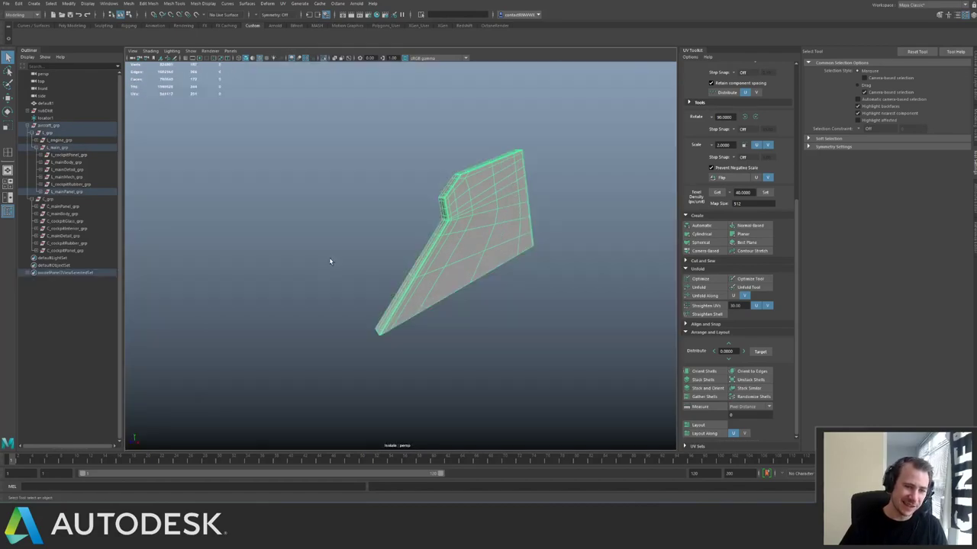
Insert an edge loop close to the triangular side panel's lower pointed tip and show the whole aircraft again.
key(ctrl+1)
alt+drag(443, 304, 447, 284)
key(ctrl+1)
key(y)
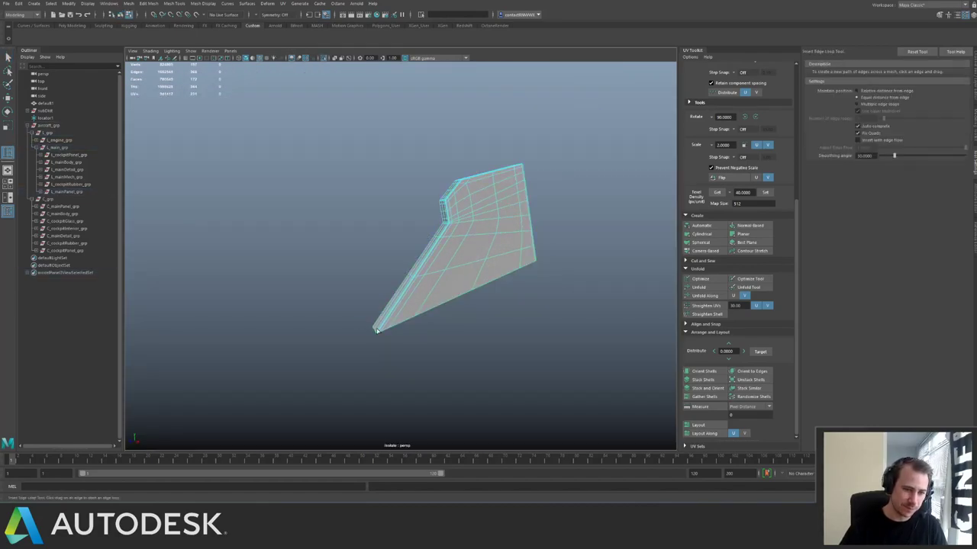
drag(380, 331, 378, 331)
key(q)
key(F8)
key(ctrl+1)
alt+drag(440, 265, 435, 232)
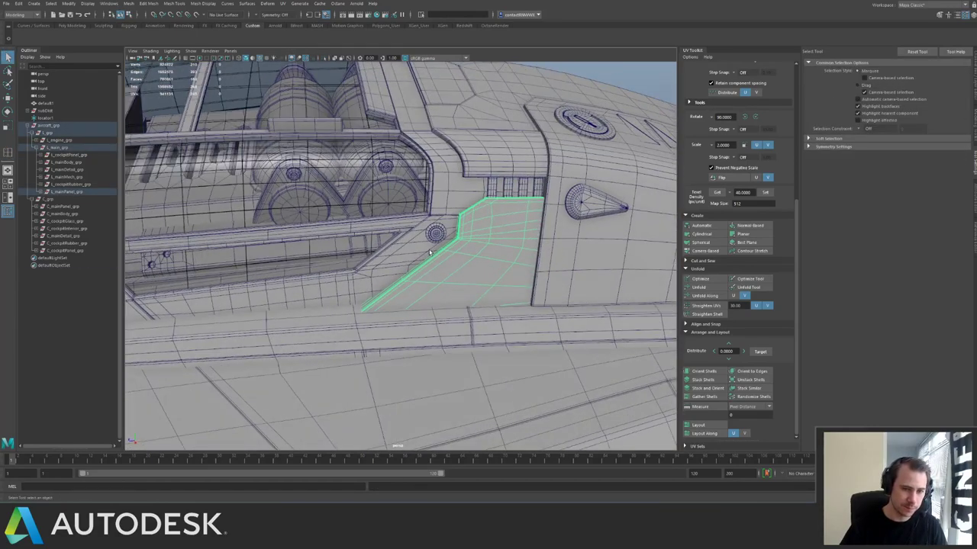
Examine the wireframe of the cockpit frame bars and neighbouring panels from several angles for remaining topology work.
alt+middle_drag(435, 232, 373, 263)
alt+drag(355, 252, 312, 224)
click(516, 148)
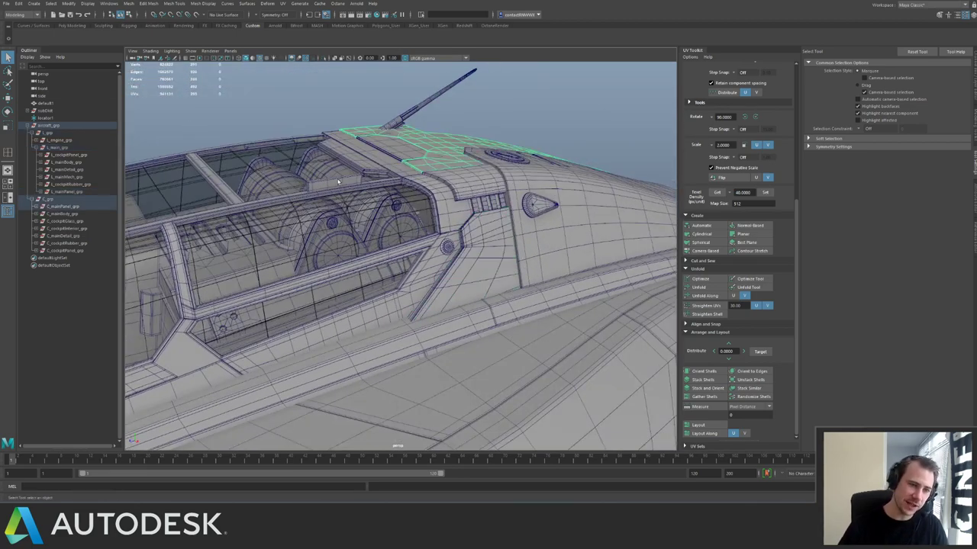
click(338, 183)
alt+drag(306, 185, 426, 264)
click(424, 165)
click(427, 262)
key(f)
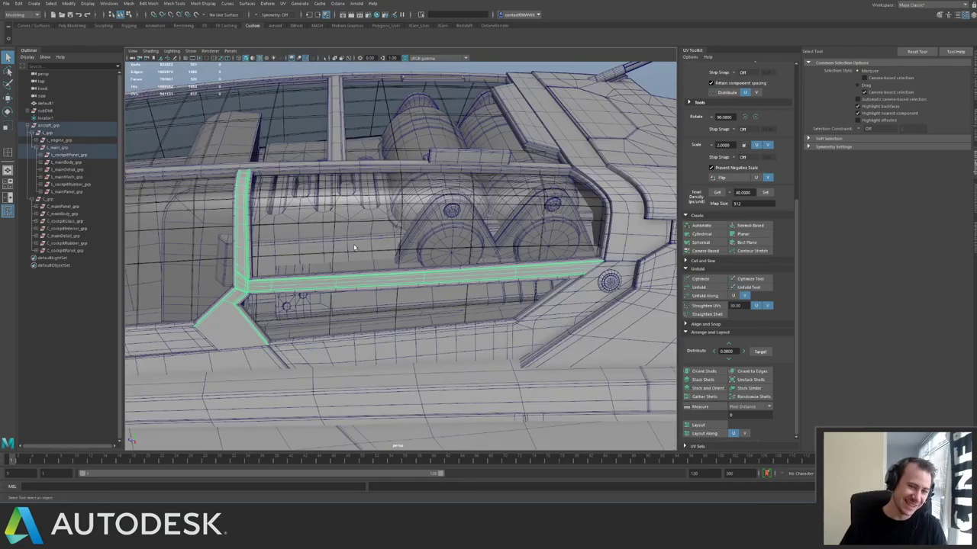
alt+drag(355, 246, 328, 209)
alt+right_drag(329, 210, 397, 336)
alt+middle_drag(397, 336, 432, 249)
alt+drag(432, 249, 371, 254)
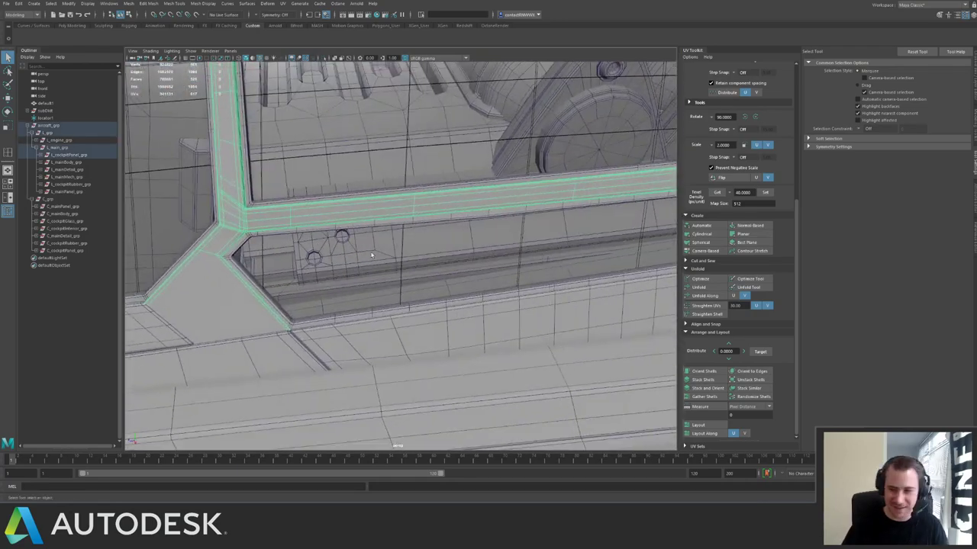
alt+right_drag(371, 255, 361, 242)
alt+drag(377, 227, 461, 269)
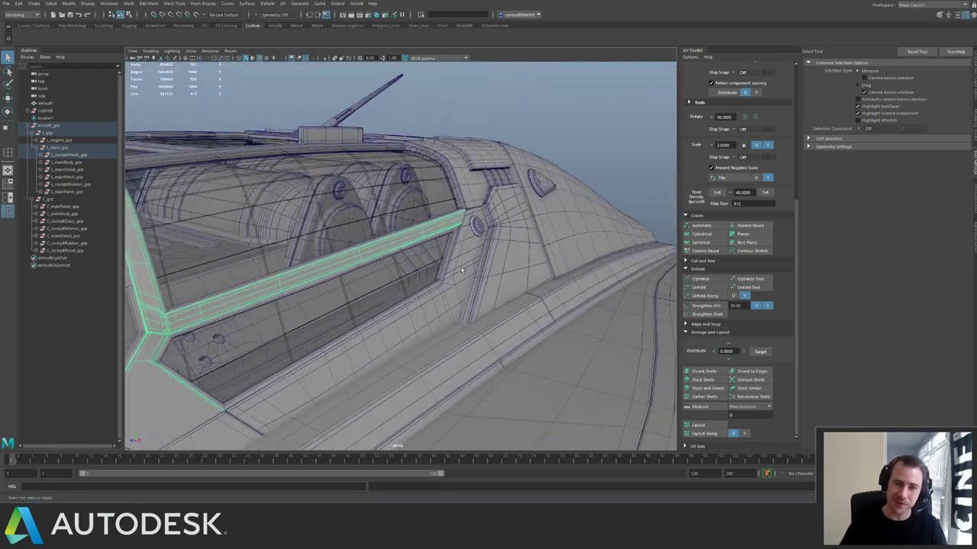
click(603, 157)
alt+drag(515, 229, 492, 293)
Display the checker textures and examine the lower cockpit trim panel's mapping where it meets the triangular panel.
key(6)
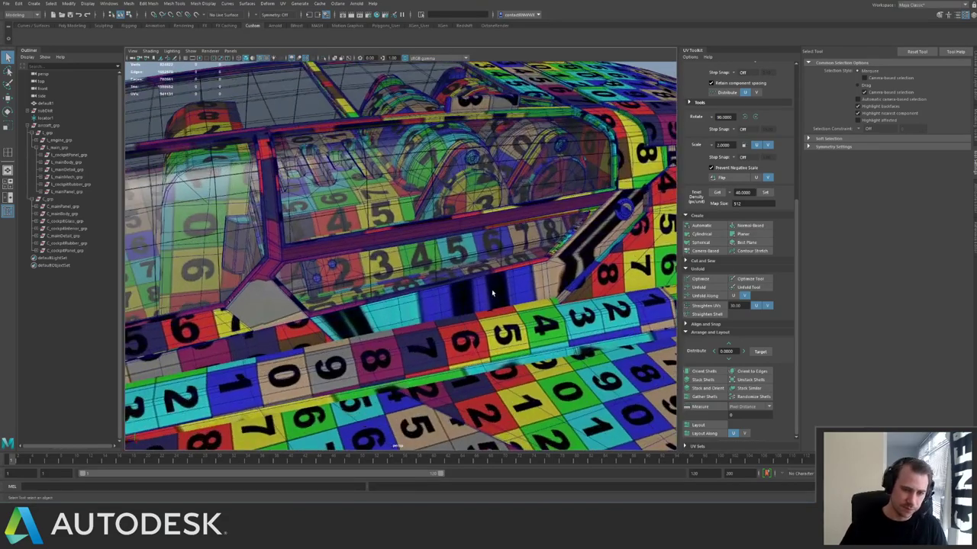
click(492, 293)
alt+middle_drag(545, 244, 466, 253)
alt+right_drag(465, 253, 527, 206)
key(ctrl+1)
key(ctrl+1)
alt+middle_drag(527, 206, 429, 218)
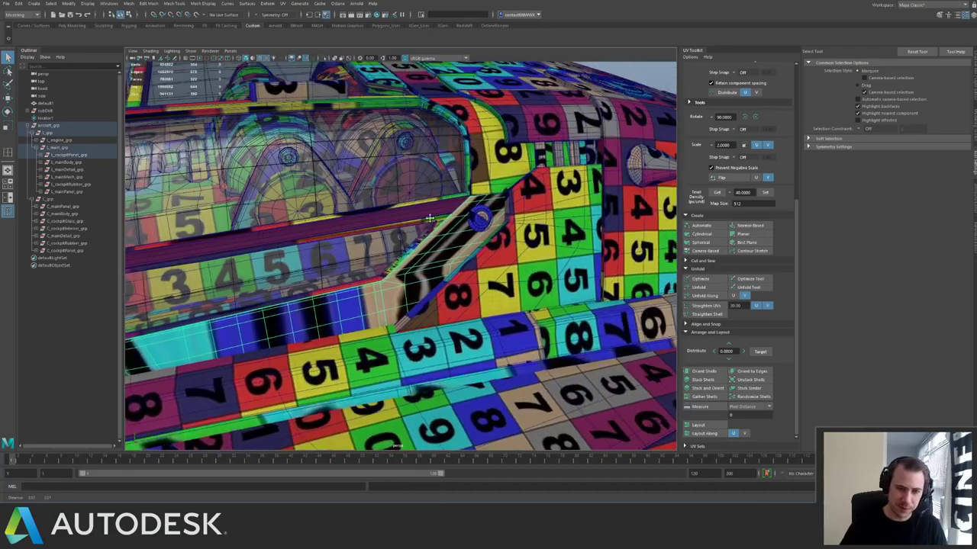
alt+drag(429, 219, 344, 228)
Isolate the trim panel together with the adjoining triangular panel and display both in wireframe.
shift+click(452, 272)
key(ctrl+1)
key(ctrl+shift+x)
key(4)
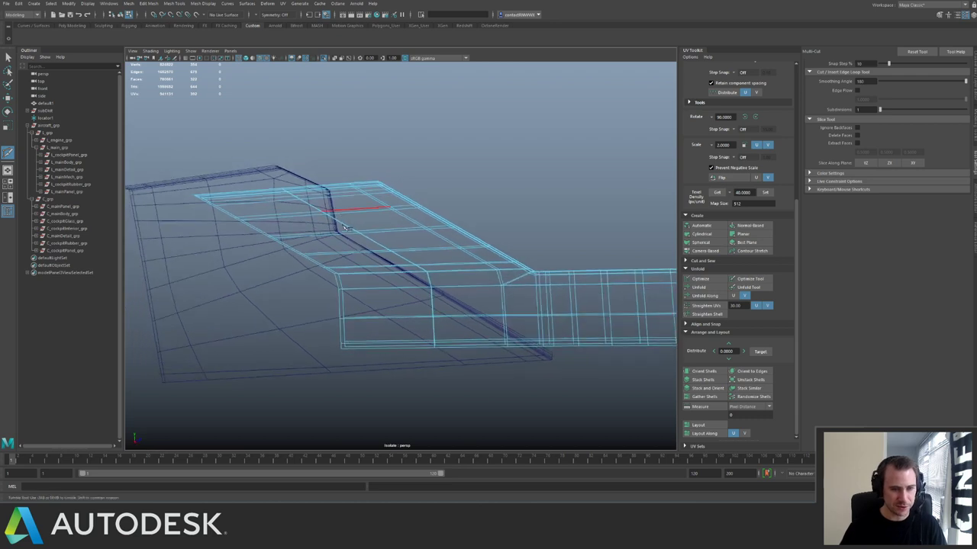
Delete the lengthwise edge loop running through the trim panel's end that overlaps the triangular panel.
key(q)
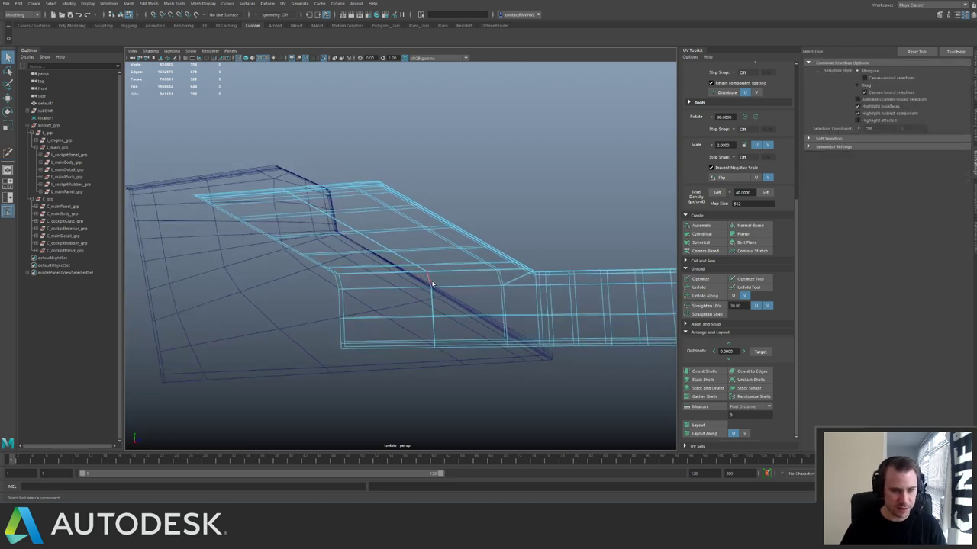
double_click(432, 283)
key(ctrl+Delete)
key(F8)
Slice the trim panel diagonally, just behind and parallel to the triangular panel's slanted edge.
key(ctrl+shift+x)
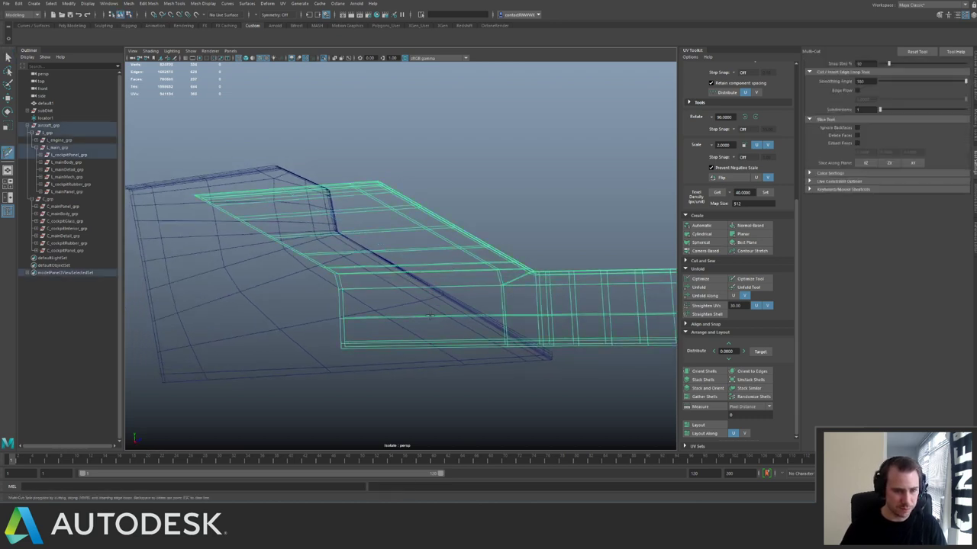
drag(507, 356, 201, 159)
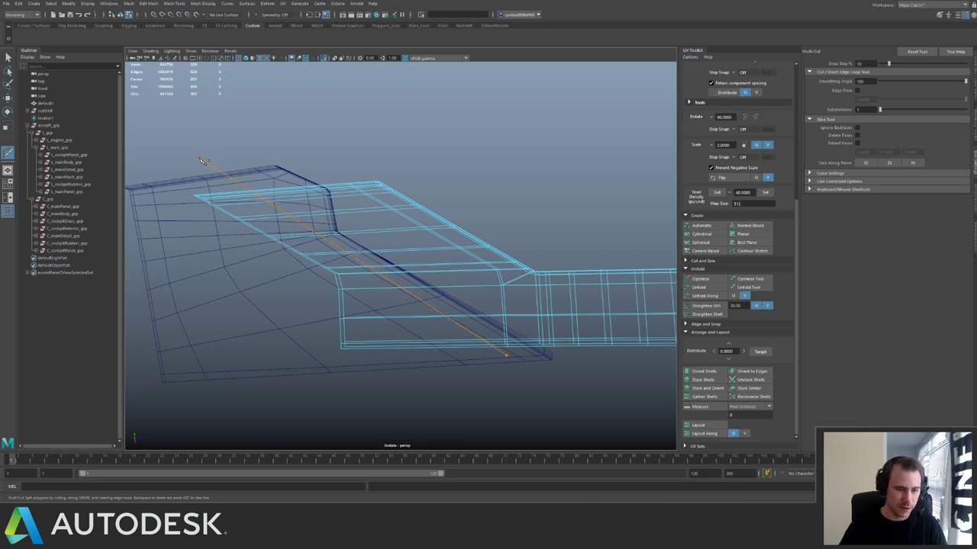
alt+drag(297, 211, 308, 194)
Select the trim panel's strip of faces beyond the diagonal slice and delete it.
key(q)
click(304, 222)
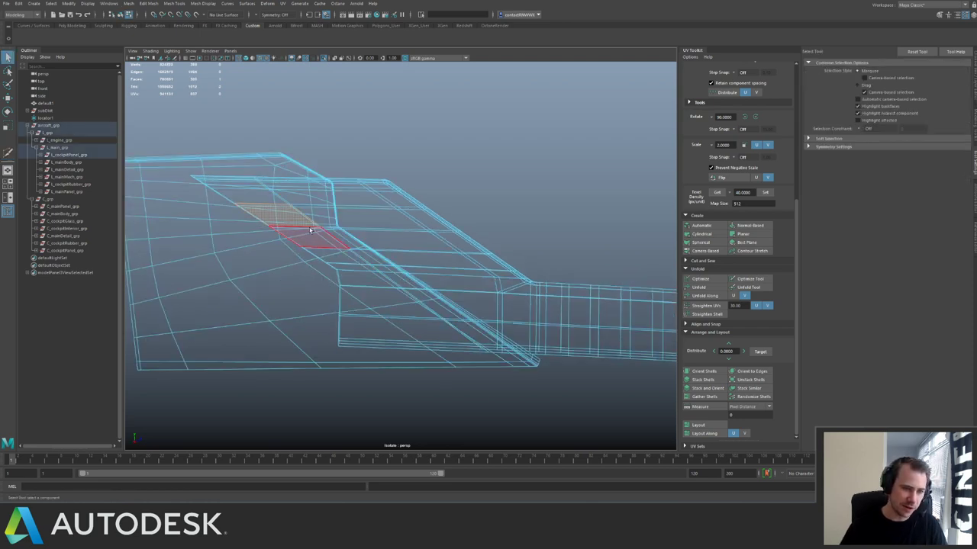
key(F8)
click(387, 203)
click(401, 210)
right_drag(401, 211, 406, 258)
click(299, 222)
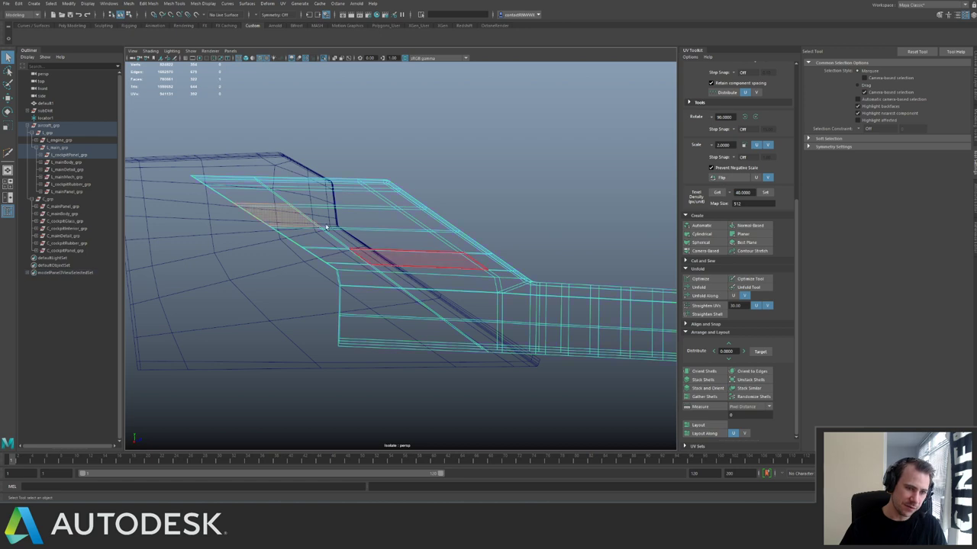
double_click(310, 232)
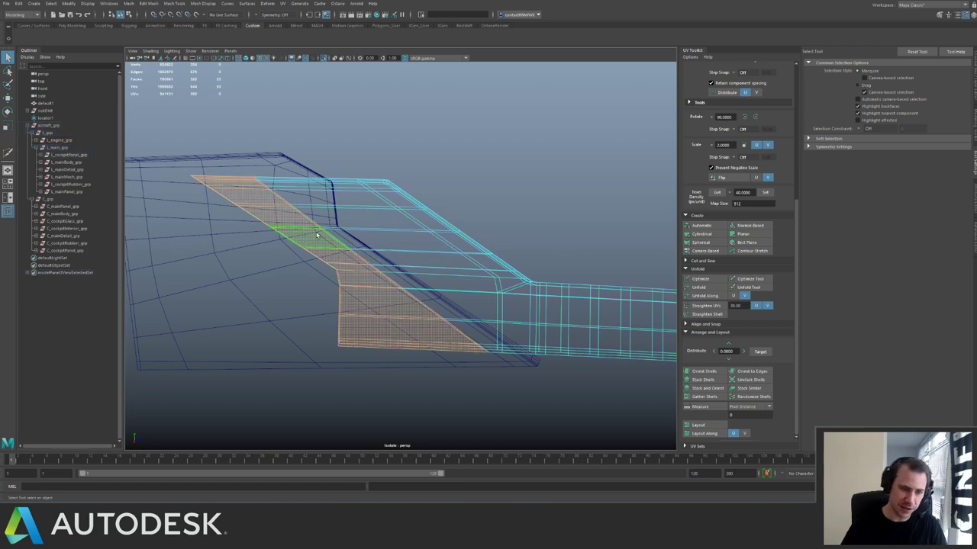
key(Delete)
Slice off the trim panel's pointed upper end along the triangular panel's short upright edge and delete the tip faces.
mouse_move(385, 182)
alt+mouse_down()
mouse_move(364, 198)
mouse_move(372, 187)
alt+mouse_up()
key(F8)
alt+middle_drag(373, 186, 395, 207)
alt+drag(395, 208, 397, 206)
key(ctrl+shift+x)
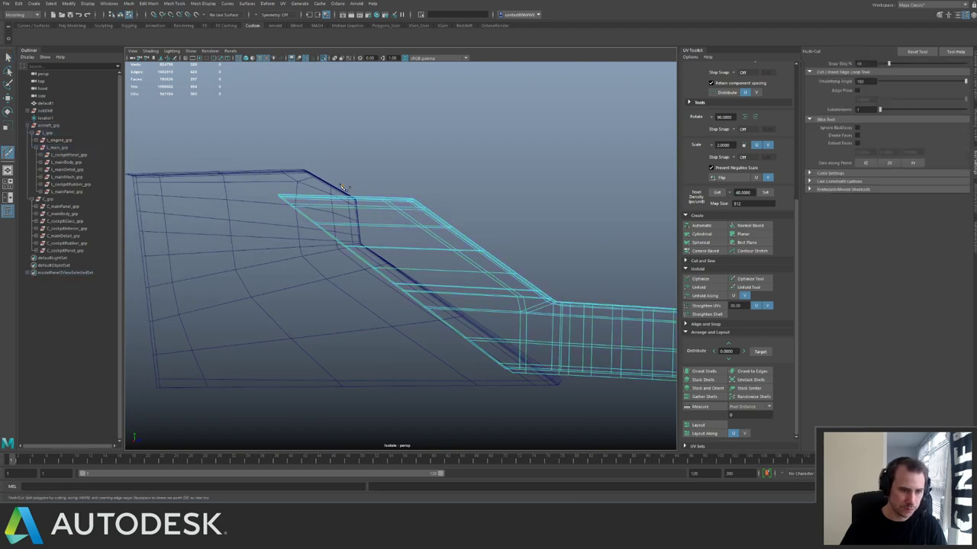
key(q)
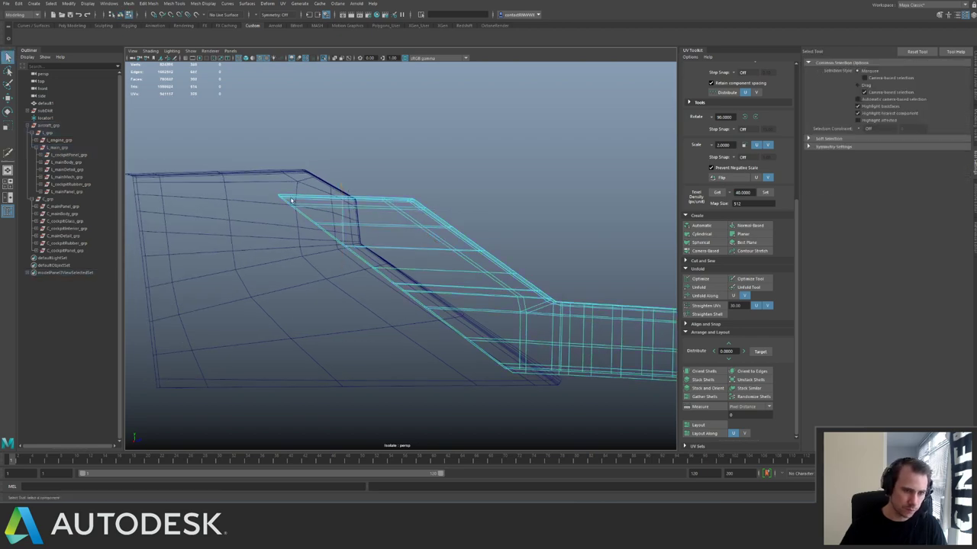
click(328, 233)
key(Delete)
Insert a tight supporting edge loop along the trim panel's newly cut side, following its bend.
alt+drag(336, 200, 479, 277)
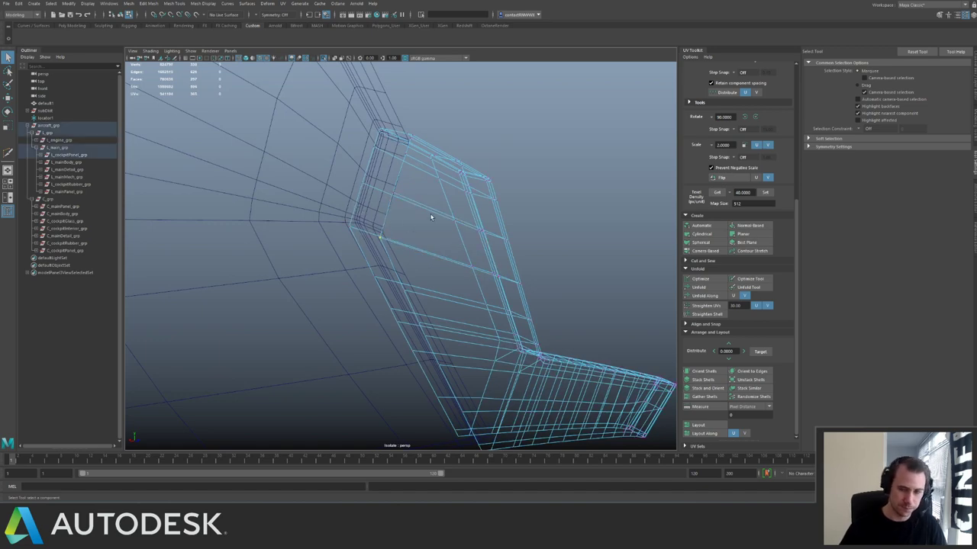
right_drag(407, 226, 436, 218)
alt+drag(427, 217, 448, 207)
shift+right_drag(448, 206, 399, 252)
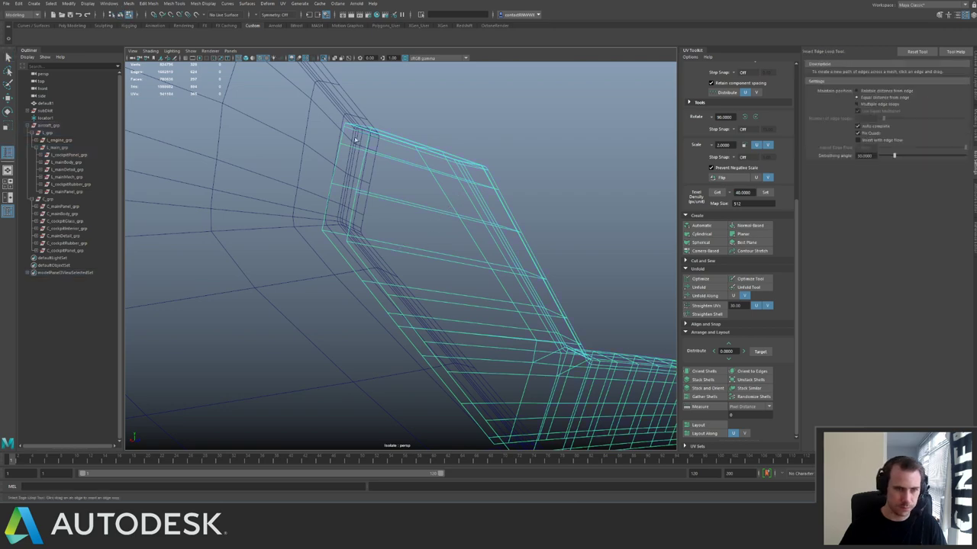
drag(374, 131, 375, 131)
alt+drag(371, 200, 394, 214)
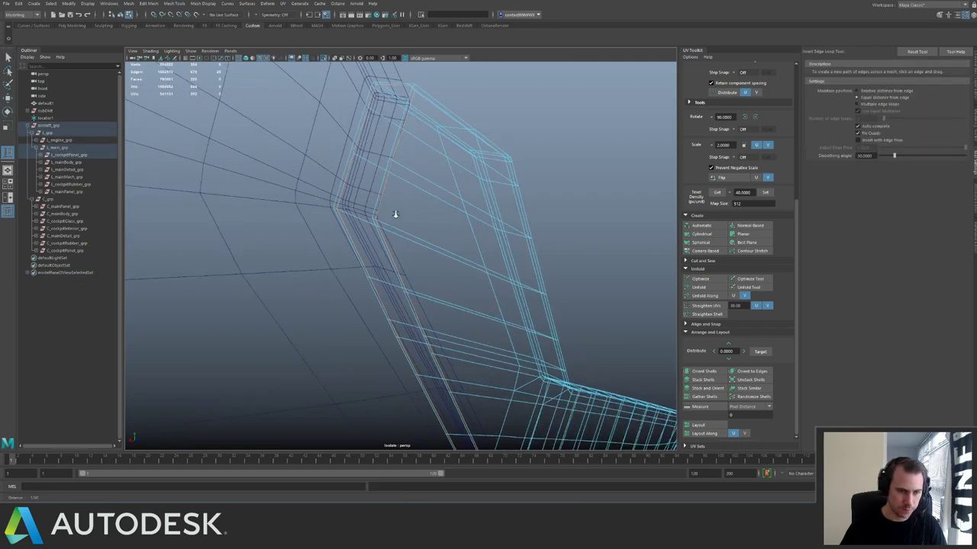
alt+right_drag(395, 214, 416, 215)
alt+middle_drag(367, 187, 380, 221)
alt+right_drag(380, 221, 421, 229)
key(q)
Cut short connecting edges across the supporting loop at the cut side's bend corner on both faces of the panel.
right_drag(361, 255, 367, 230)
alt+drag(367, 230, 355, 216)
alt+right_drag(356, 216, 389, 200)
alt+middle_drag(366, 177, 388, 205)
drag(388, 205, 314, 239)
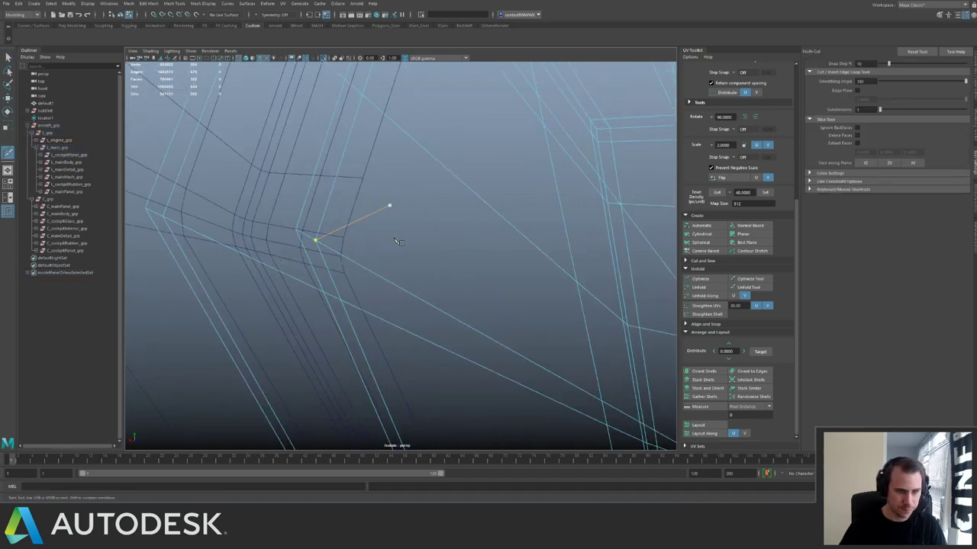
key(q)
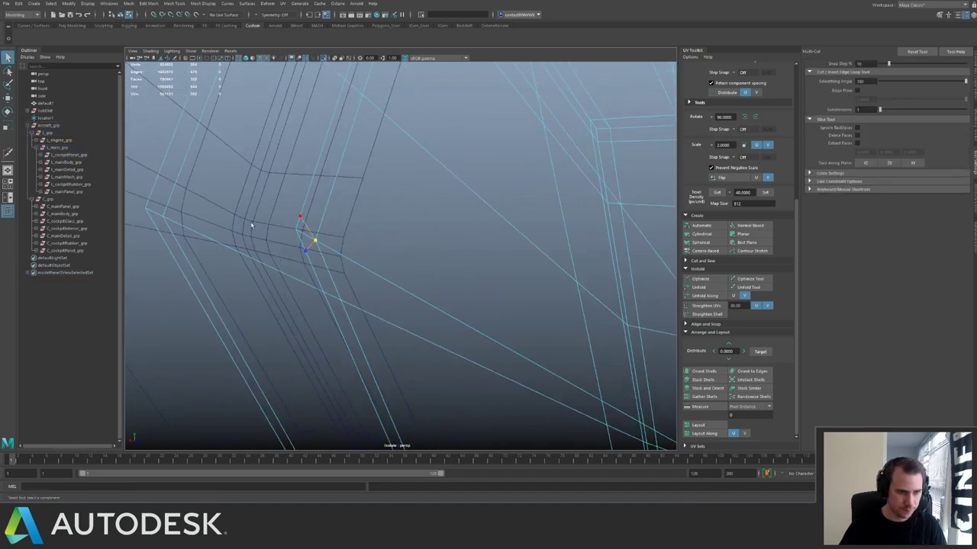
key(g)
click(152, 196)
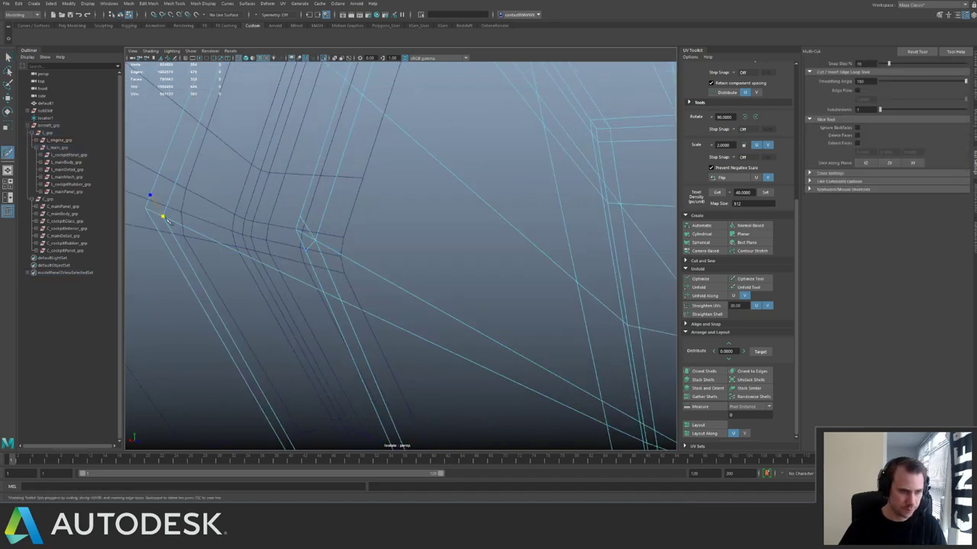
click(163, 218)
key(q)
Delete the redundant edges beside the new corner cuts at the trim panel's bend.
key(q)
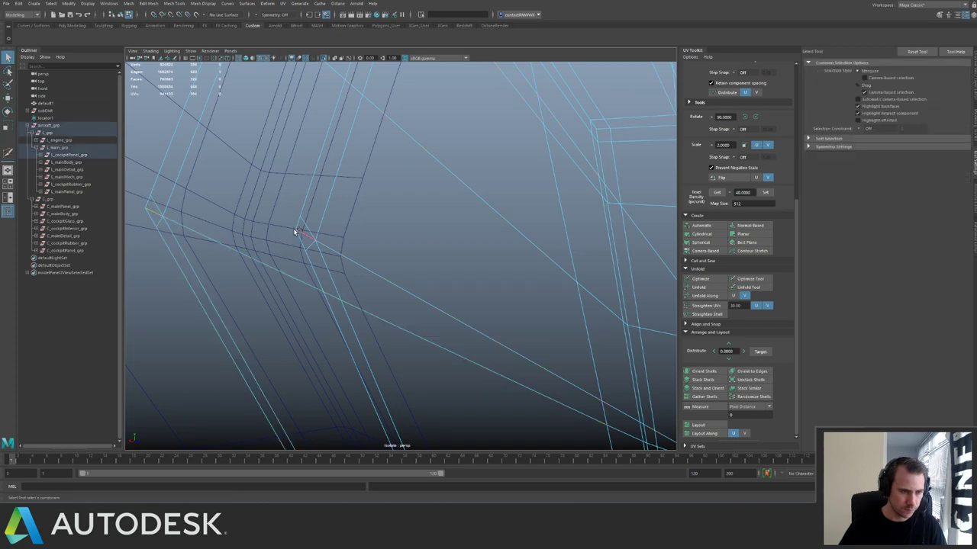
key(ctrl+Delete)
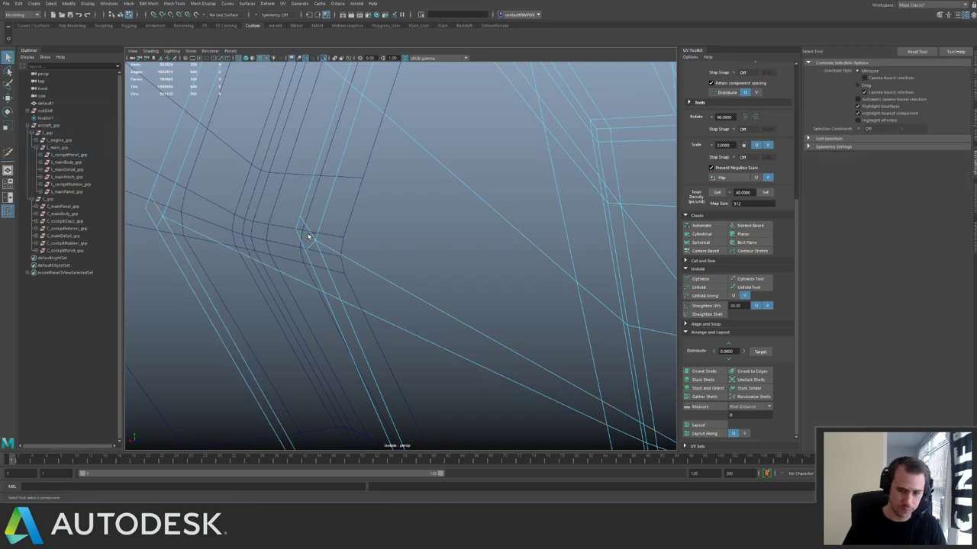
scroll(395, 214, down, 10)
alt+drag(393, 262, 412, 279)
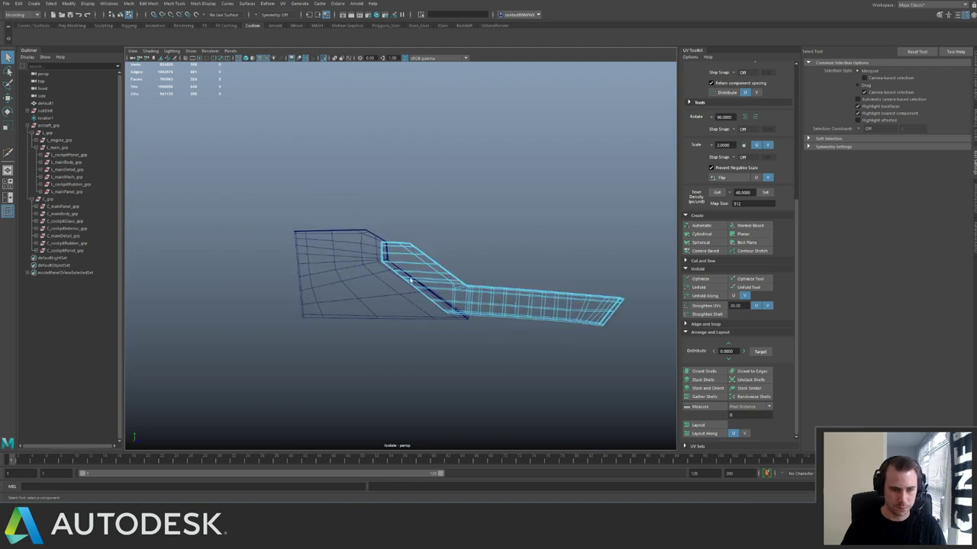
Insert a single evenly centred edge loop running lengthwise through the trim panel, using the multiple edge loops option.
scroll(457, 275, up, 3)
alt+middle_drag(495, 271, 444, 247)
scroll(442, 247, up, 2)
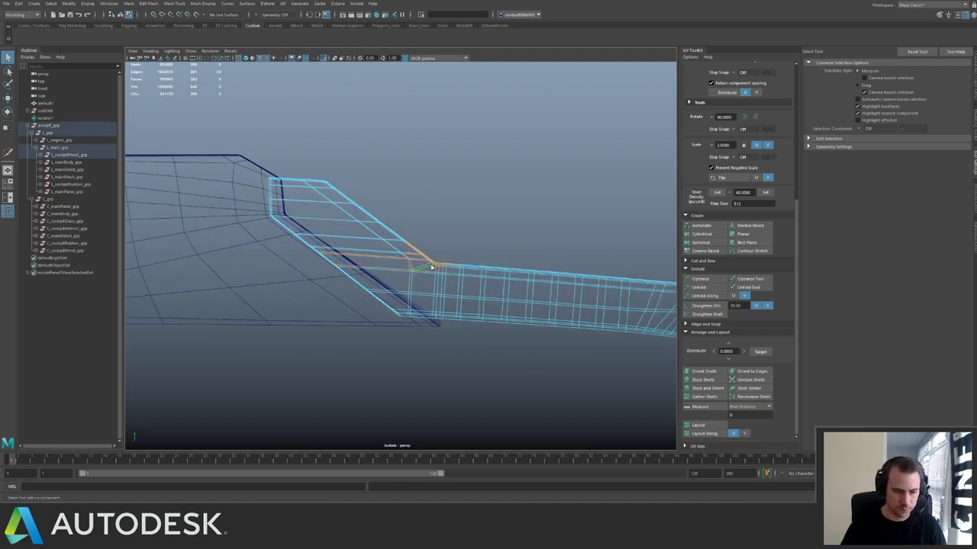
right_drag(432, 266, 469, 255)
key(g)
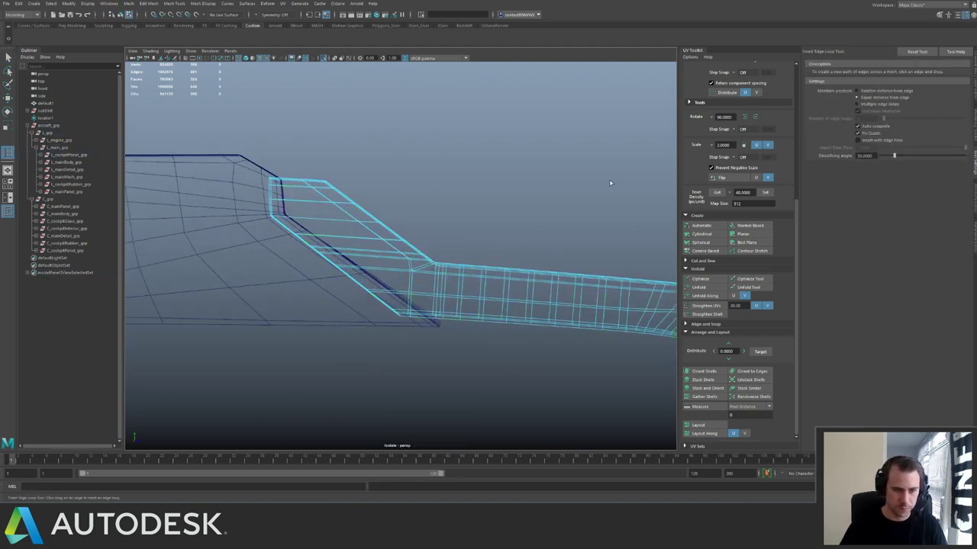
click(762, 204)
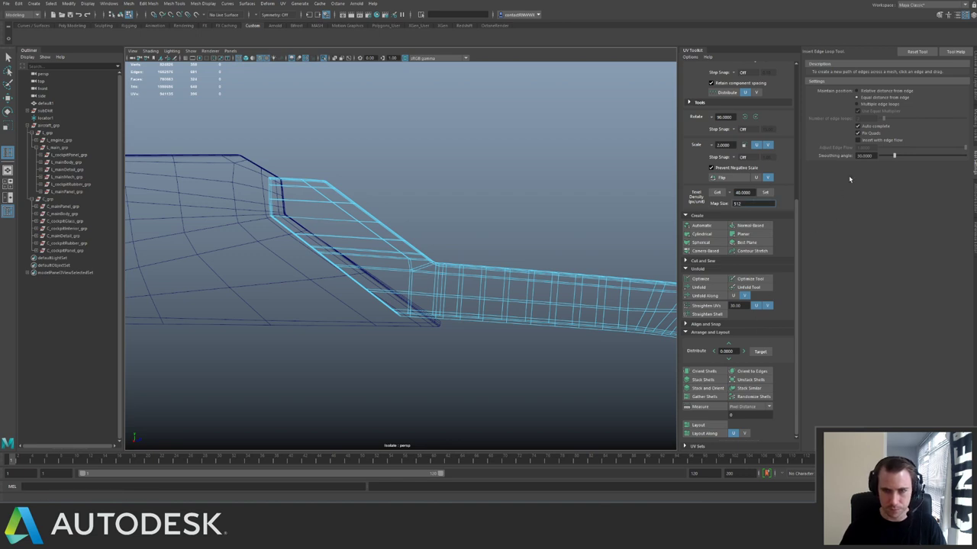
click(856, 103)
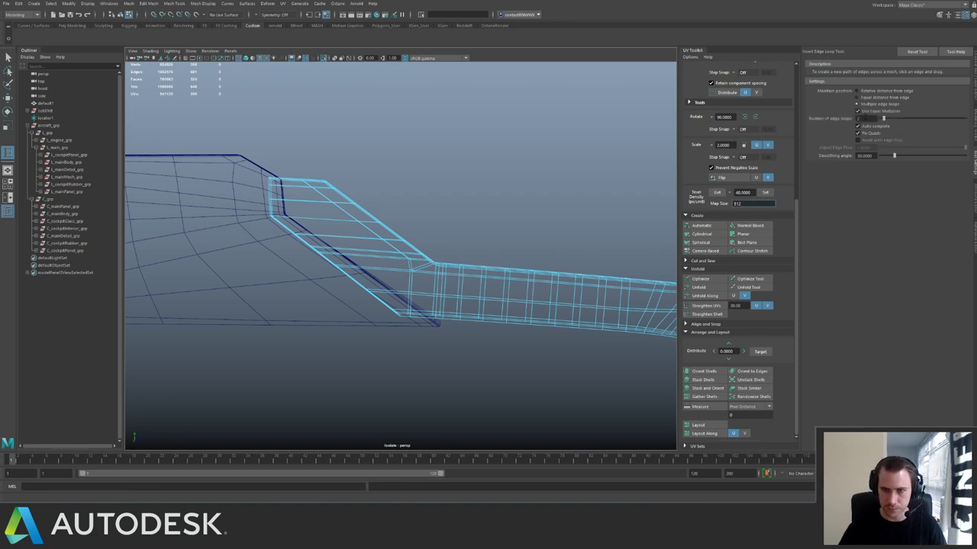
key(q)
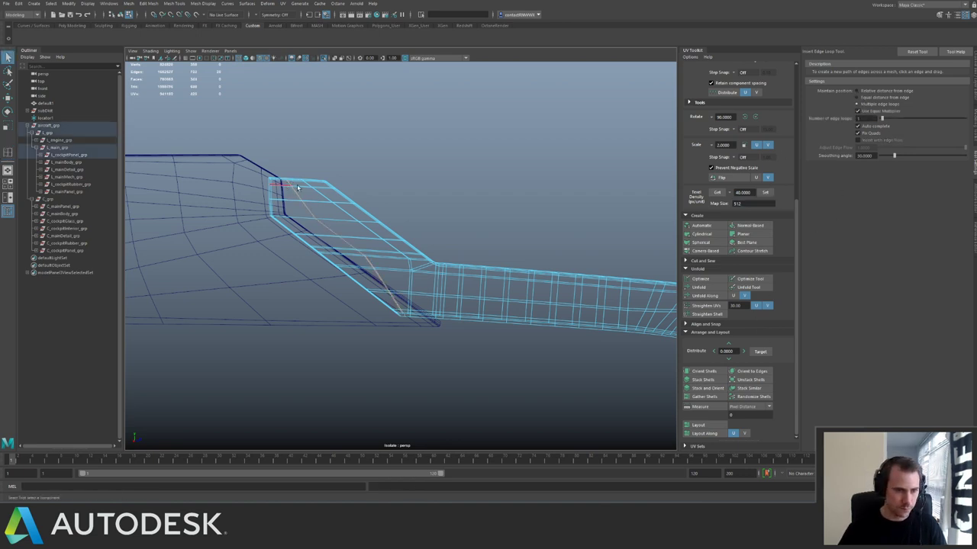
right_drag(293, 187, 327, 179)
Exit the trim panel's isolated view and display the whole aircraft with textured shading.
alt+drag(327, 178, 897, 147)
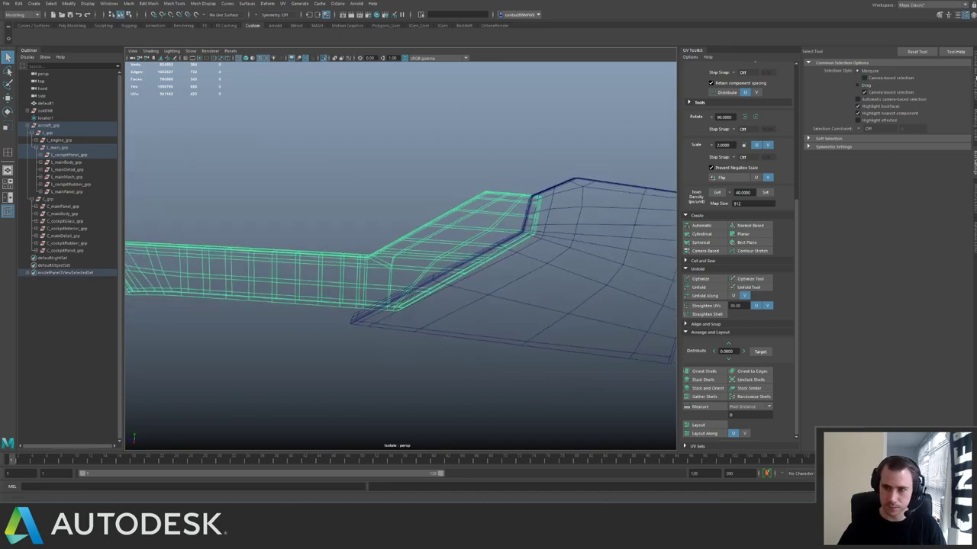
click(974, 79)
click(548, 135)
key(ctrl+1)
alt+drag(548, 135, 411, 208)
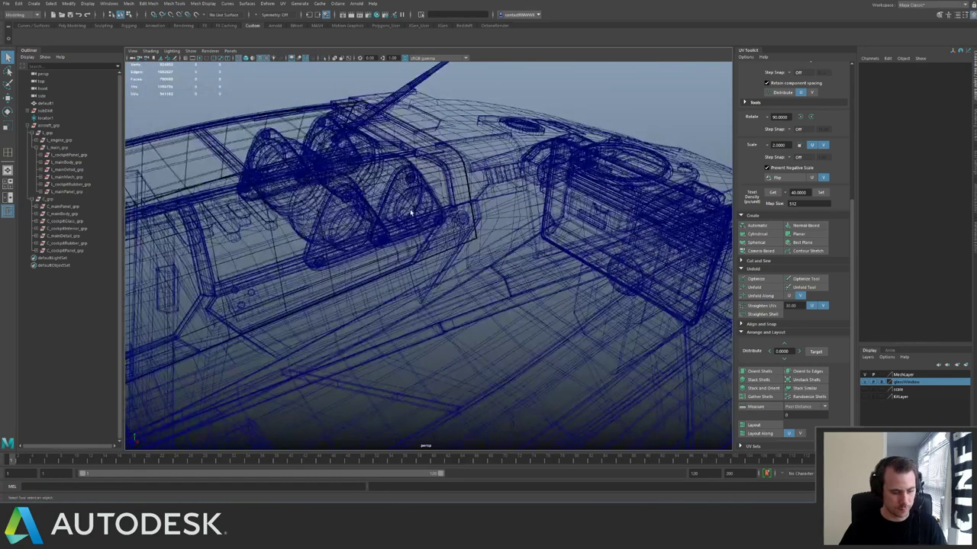
key(6)
scroll(415, 212, up, 1)
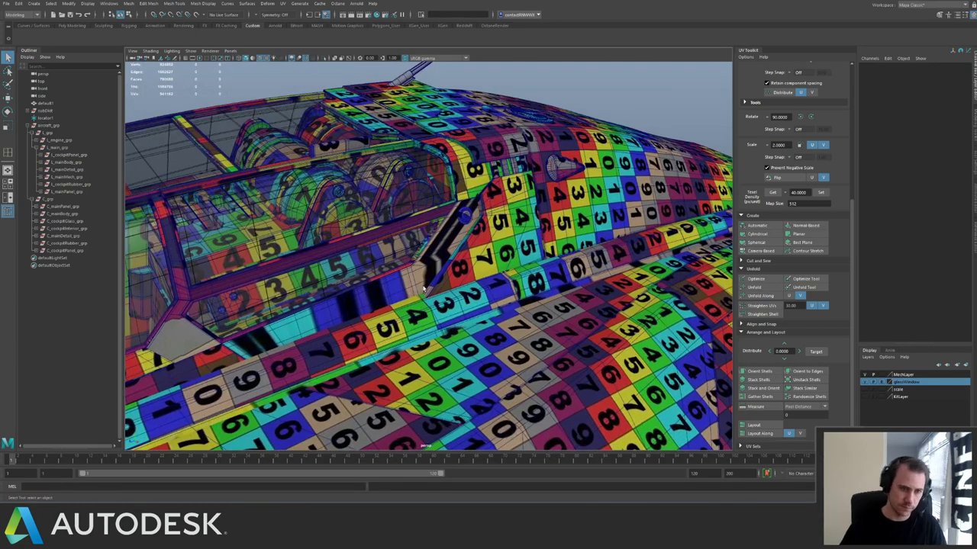
Isolate and frame the bent trim panel below the cockpit window, with the UV Editor open beside the 3D view.
click(431, 283)
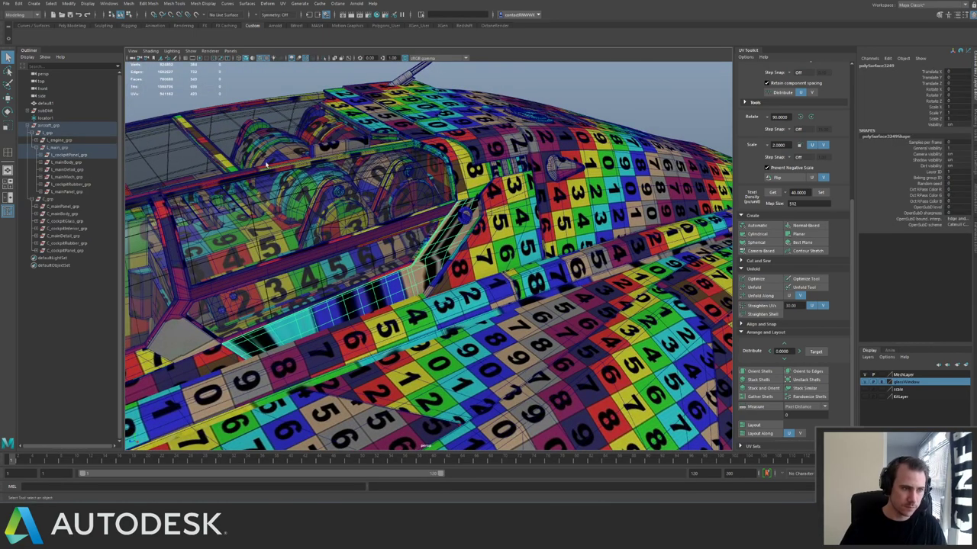
key(space)
alt+right_drag(274, 155, 340, 184)
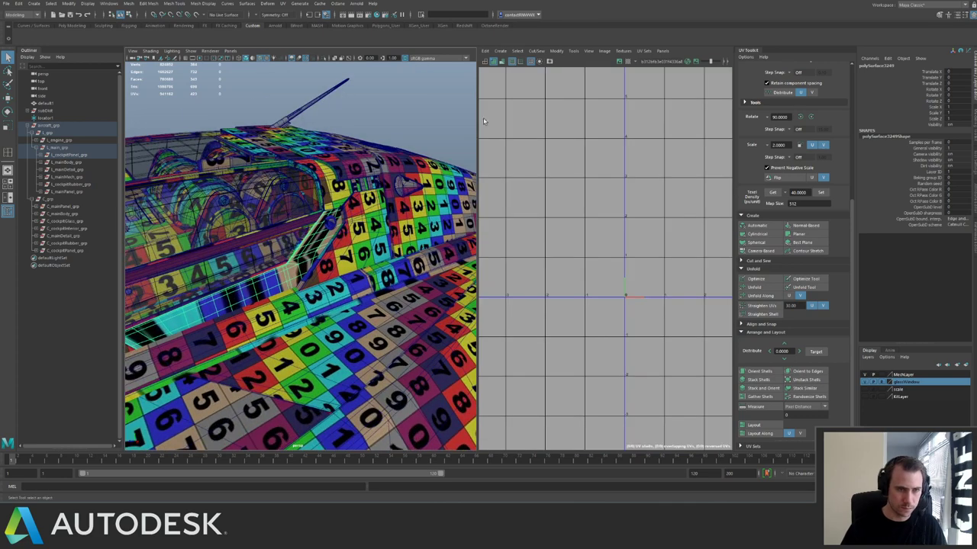
key(f)
key(ctrl+1)
alt+drag(366, 237, 325, 285)
right_drag(325, 286, 314, 242)
alt+drag(308, 224, 259, 200)
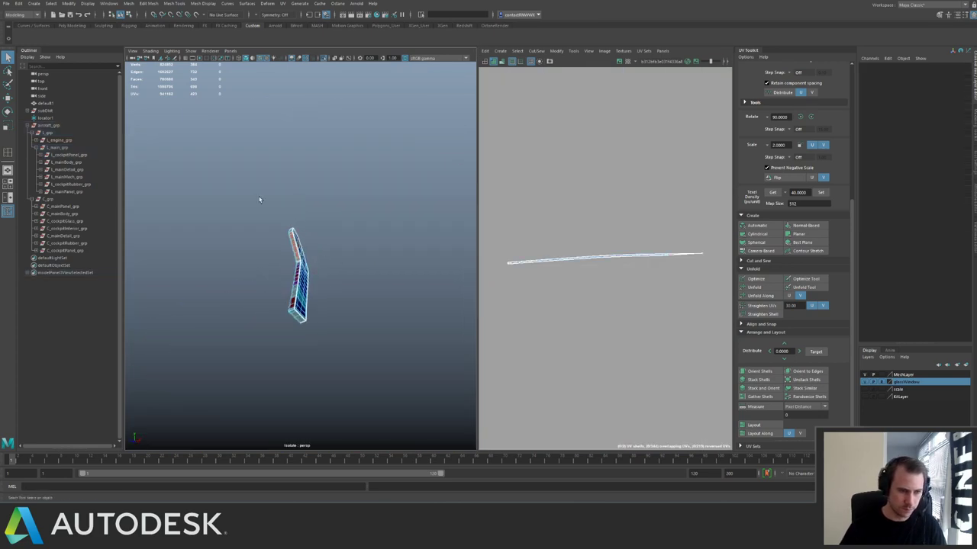
Apply an automatic UV projection to the entire trim panel.
key(F8)
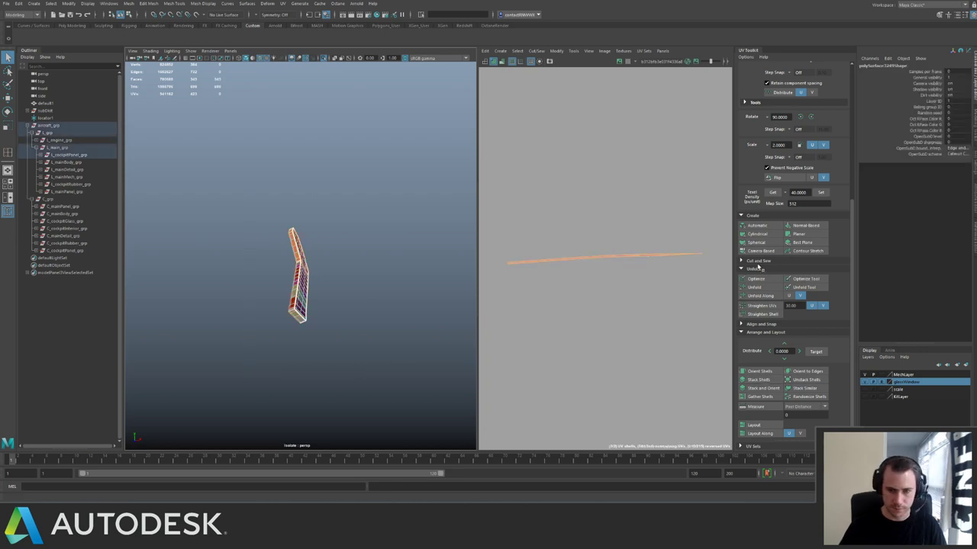
click(757, 225)
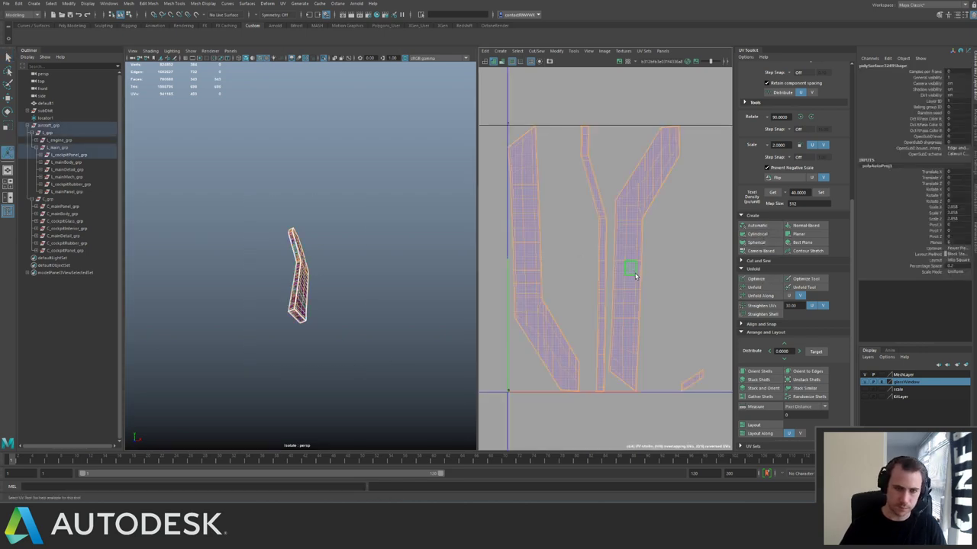
scroll(278, 258, up, 10)
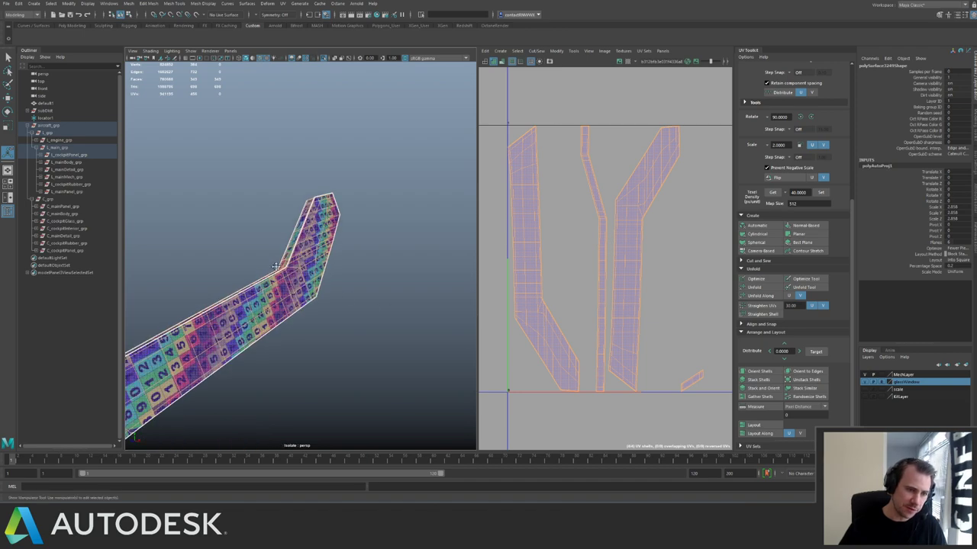
scroll(316, 287, down, 10)
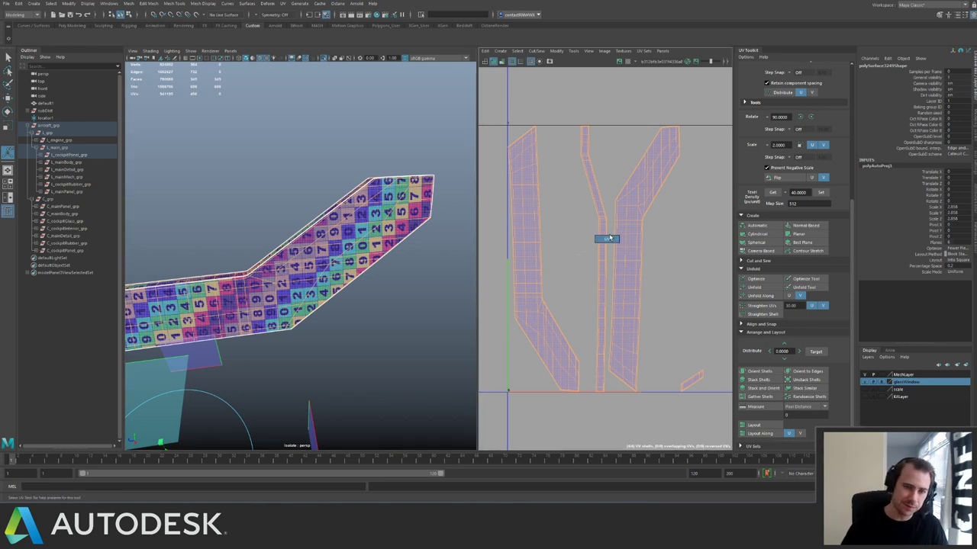
Shift the narrow side strip's upper UVs toward its axis and straighten the whole strip shell.
right_drag(572, 261, 604, 240)
drag(613, 162, 646, 151)
key(w)
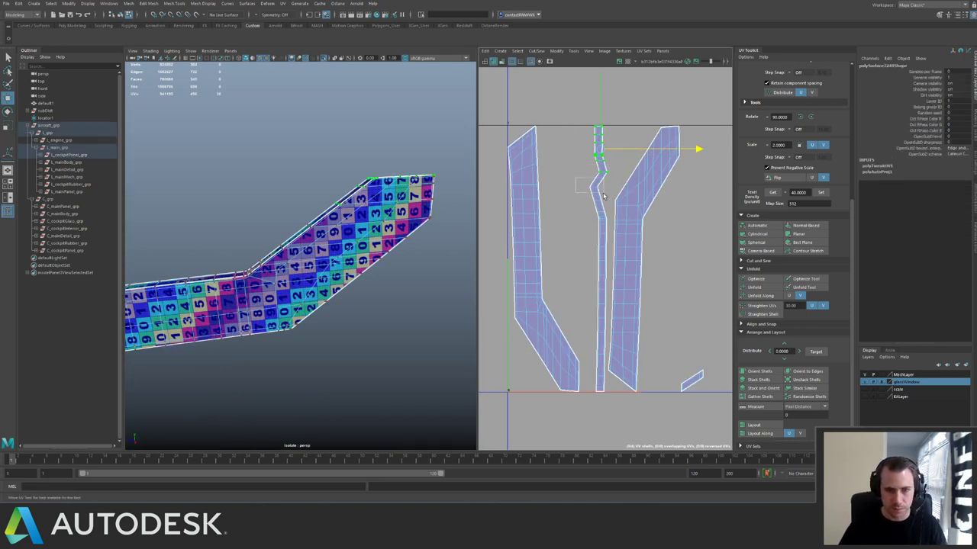
drag(602, 196, 605, 196)
double_click(604, 157)
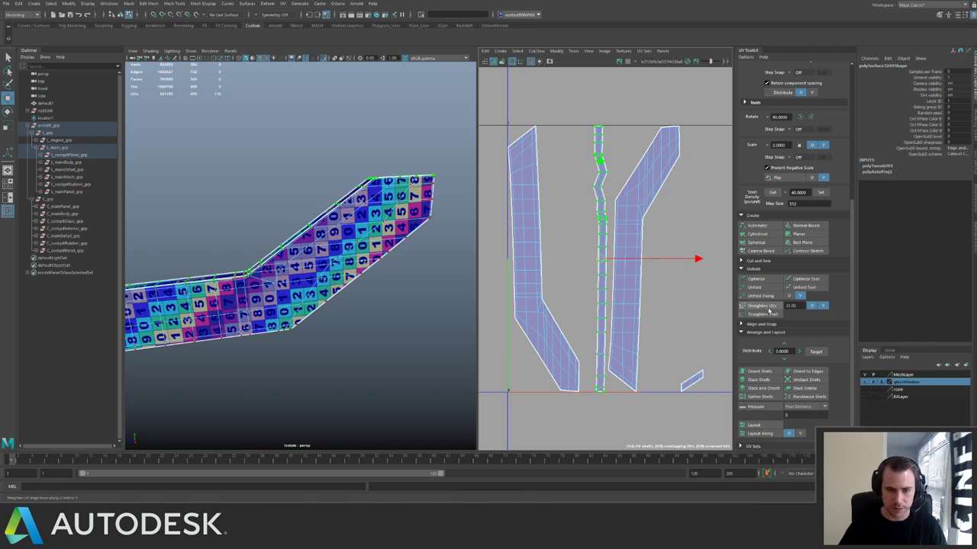
click(763, 315)
alt+middle_drag(584, 218, 518, 187)
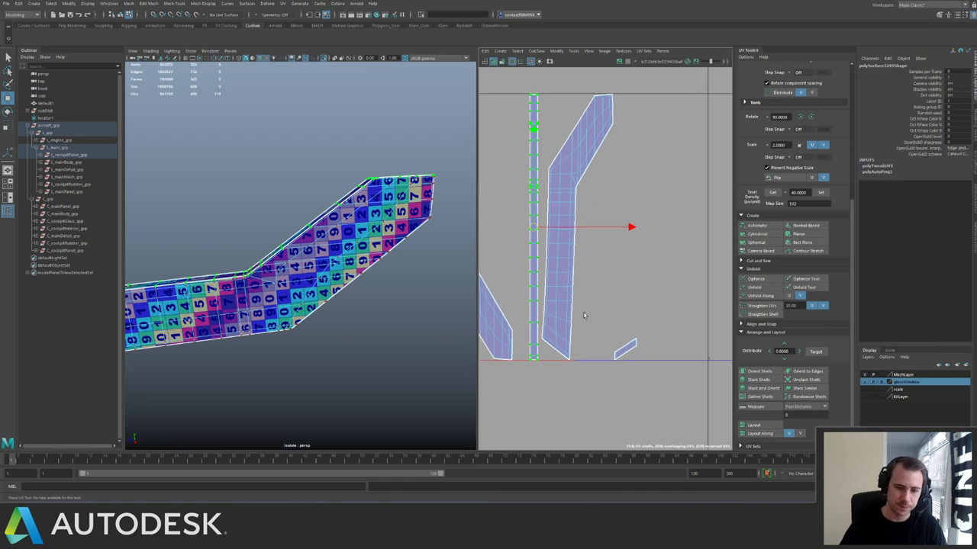
Set the texel density of all the trim panel's UV shells to 40 at map size 512 and lay them out.
drag(585, 314, 649, 374)
alt+middle_drag(288, 251, 379, 199)
alt+drag(379, 198, 348, 181)
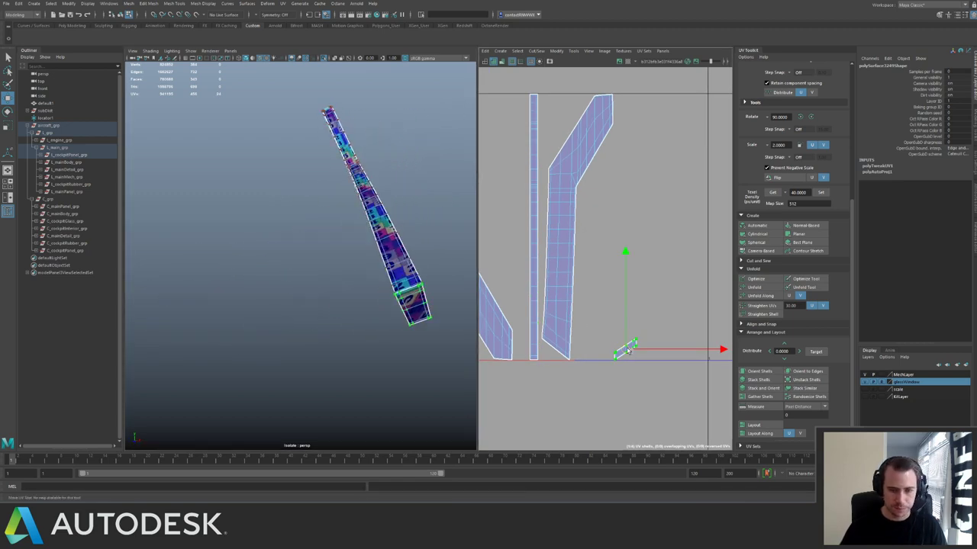
drag(568, 165, 619, 315)
alt+right_drag(669, 294, 541, 166)
drag(541, 166, 676, 330)
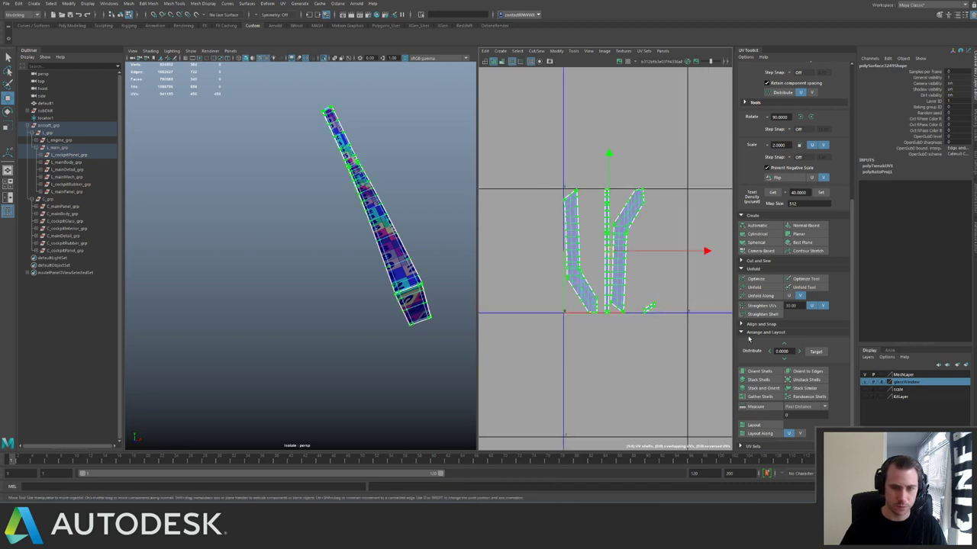
click(821, 192)
shift+right_drag(654, 218, 592, 262)
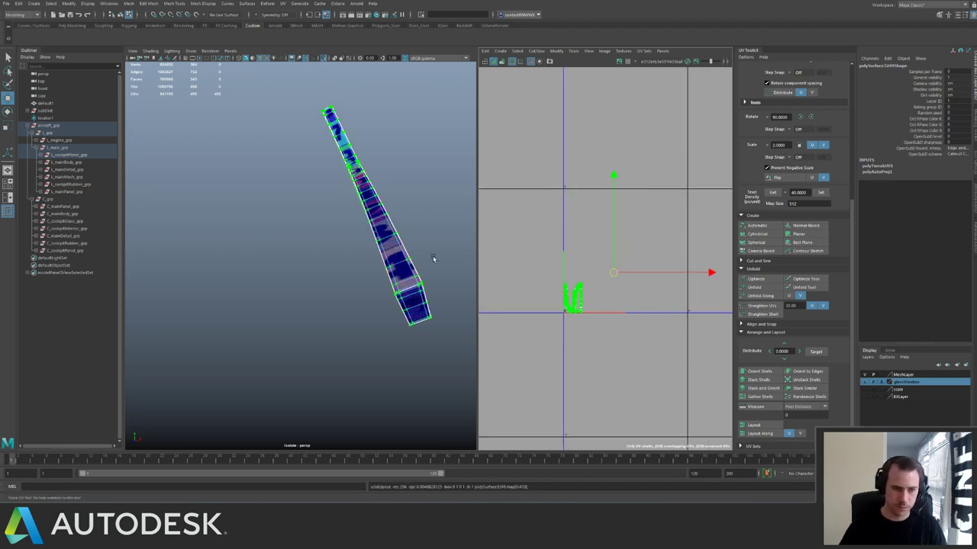
Rotate the leftmost wide bent UV shell by 180 degrees in two 90-degree turns.
alt+drag(434, 260, 255, 222)
alt+right_drag(563, 286, 667, 356)
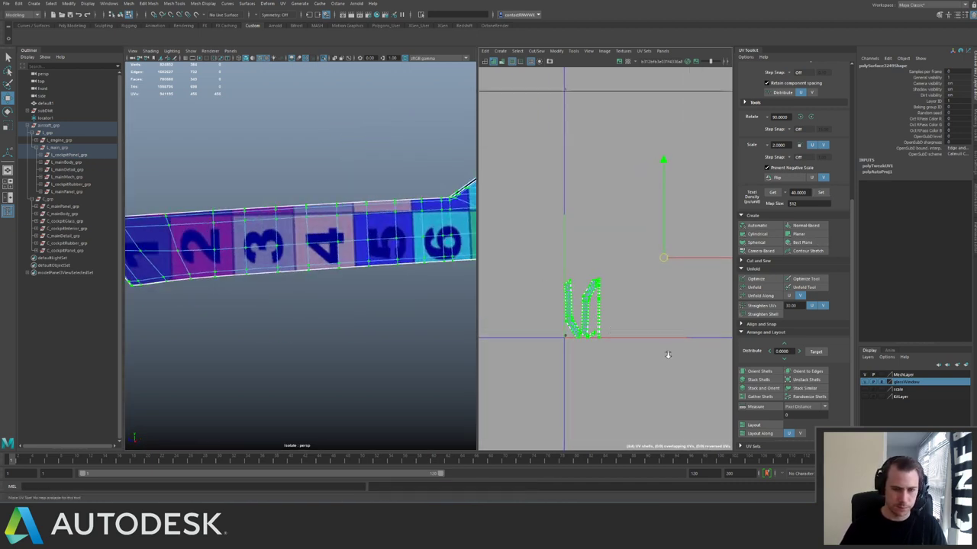
alt+middle_drag(401, 273, 340, 289)
drag(557, 274, 577, 295)
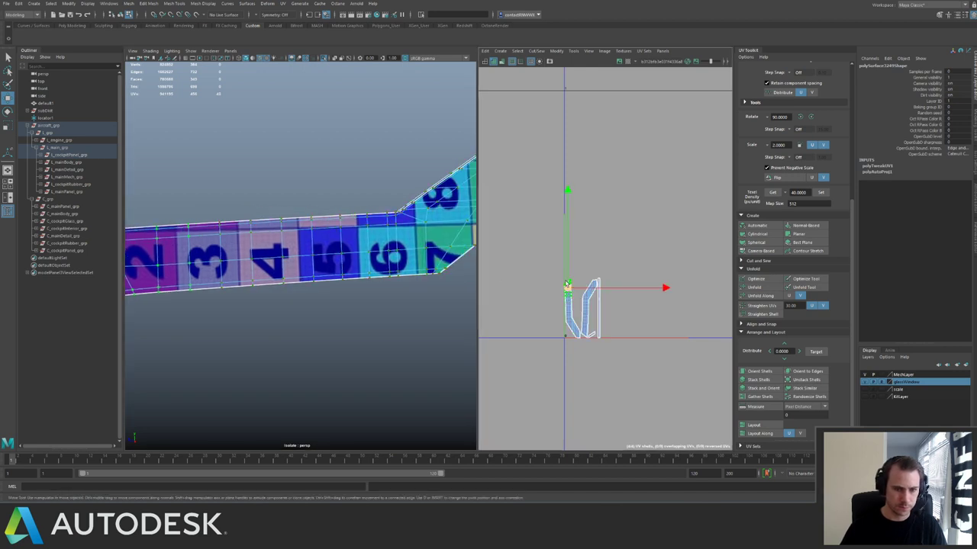
click(599, 302)
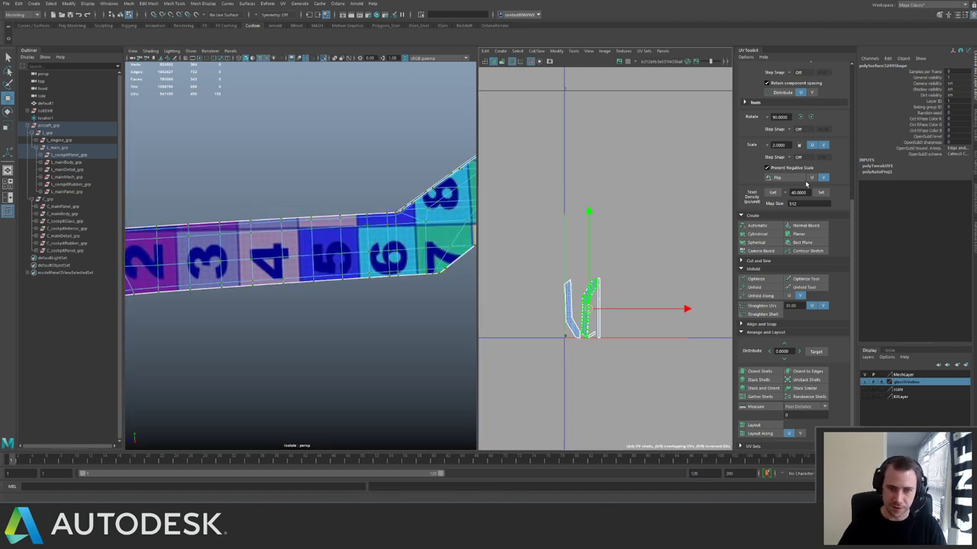
alt+middle_drag(621, 210, 646, 217)
alt+drag(369, 218, 438, 244)
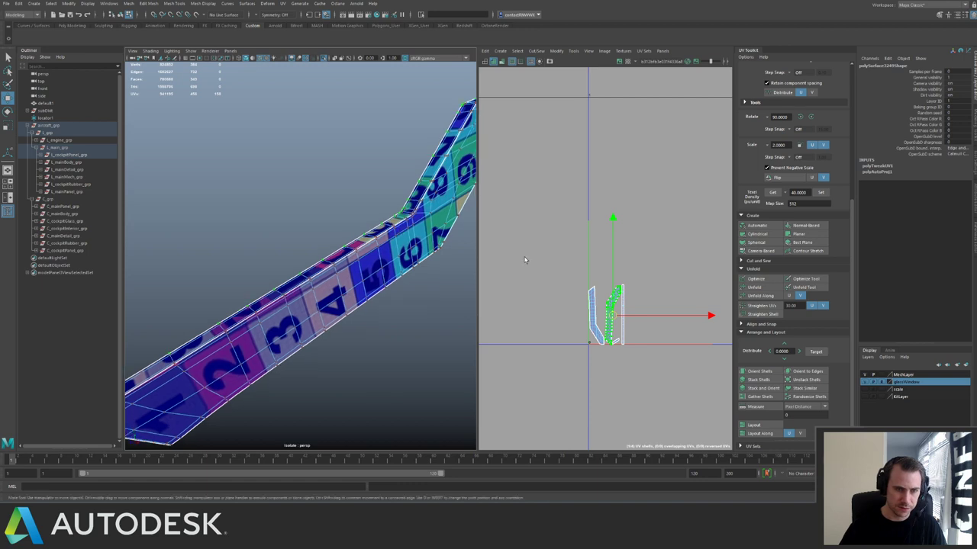
drag(578, 271, 606, 294)
right_drag(607, 295, 698, 232)
click(801, 117)
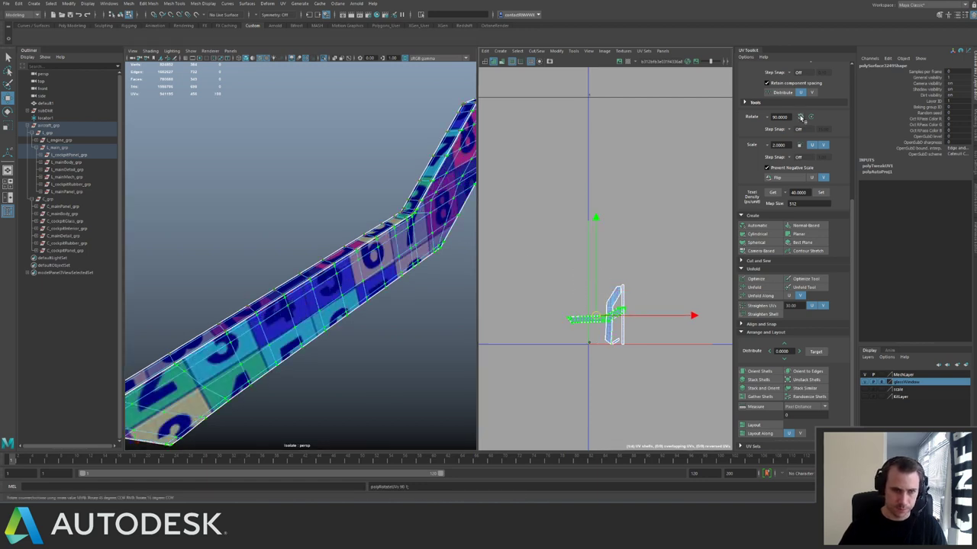
click(801, 117)
alt+middle_drag(644, 168, 624, 159)
Try to orient all the trim panel's UV shells automatically, and undo it.
drag(543, 250, 641, 363)
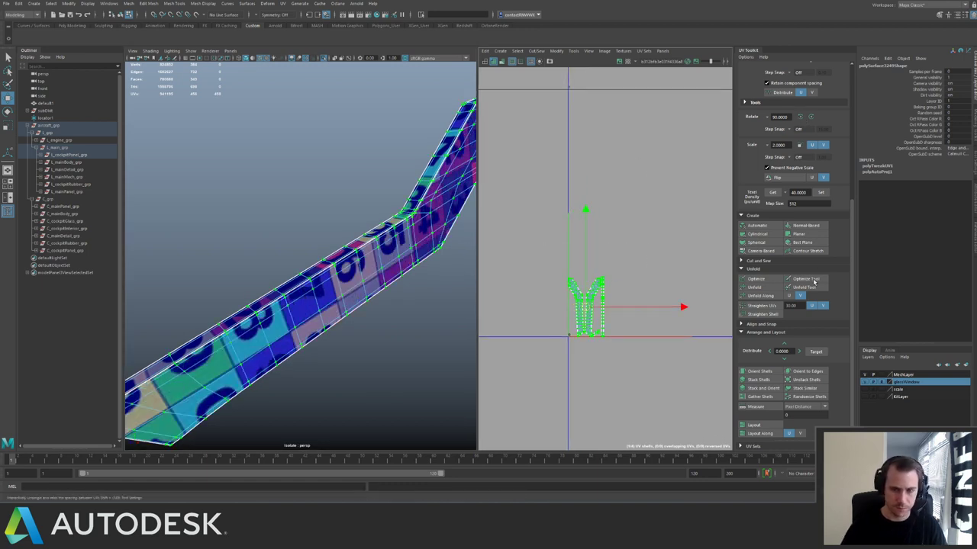
click(759, 371)
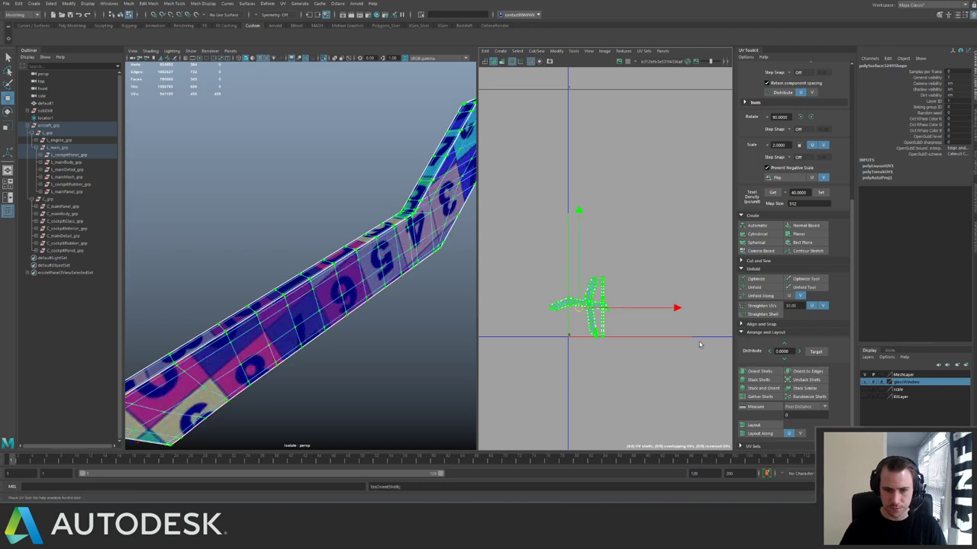
key(ctrl+z)
Rotate the left bent UV shell slightly until its long lower section stands upright.
alt+right_drag(623, 290, 688, 360)
alt+middle_drag(688, 360, 680, 298)
alt+middle_drag(625, 275, 682, 294)
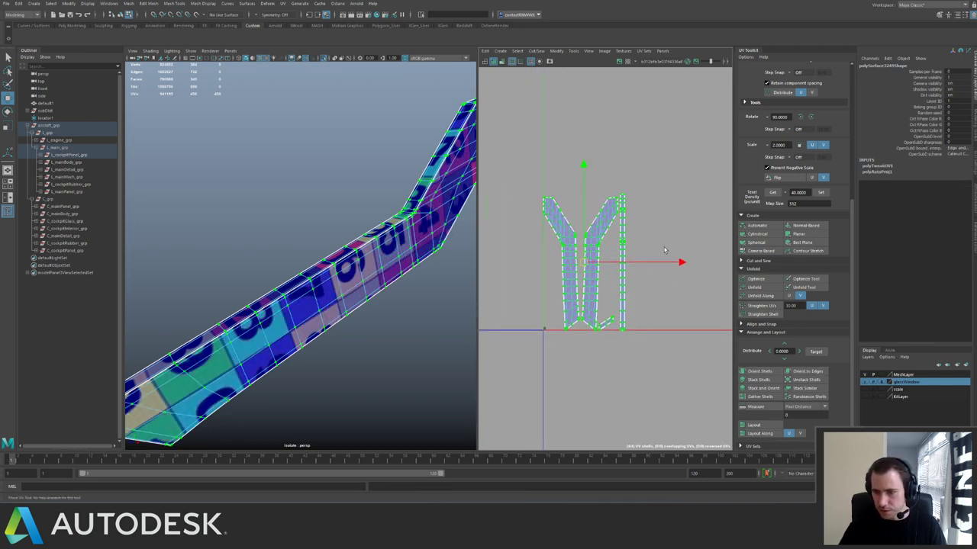
alt+right_drag(681, 294, 596, 165)
alt+middle_drag(595, 165, 632, 182)
alt+right_drag(632, 182, 634, 289)
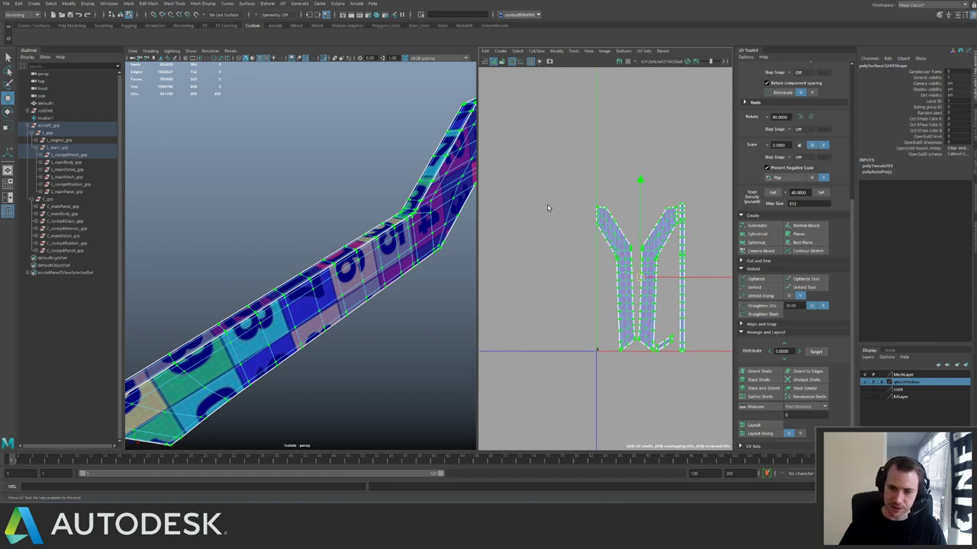
click(604, 238)
key(e)
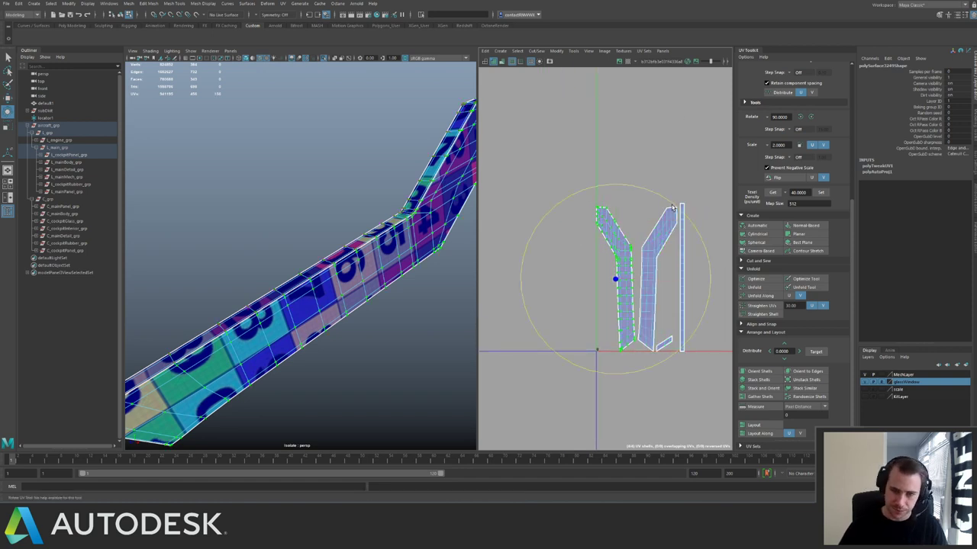
scroll(672, 200, down, 2)
key(w)
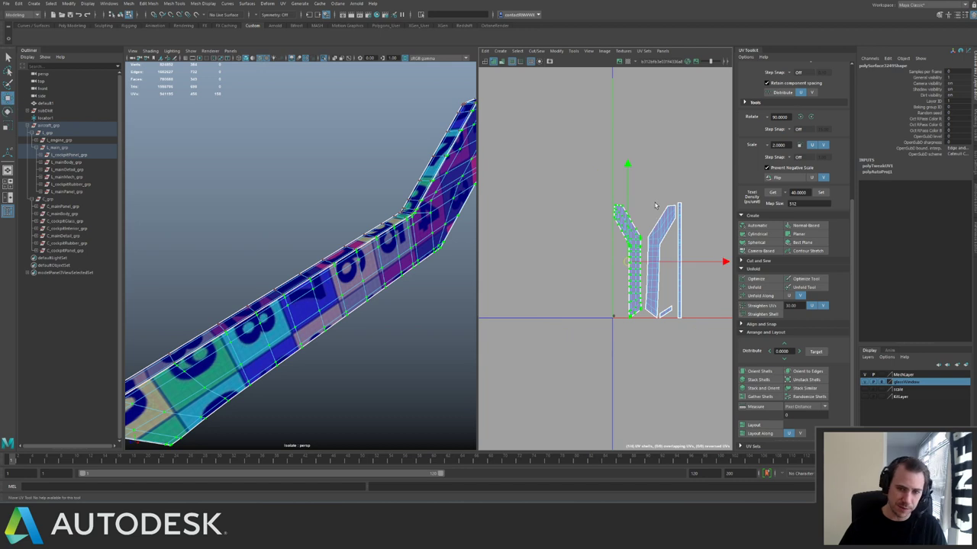
Rotate the second bent UV shell upright to mirror the first, and move it slightly left, clear of the small end shell.
click(654, 204)
click(666, 229)
key(e)
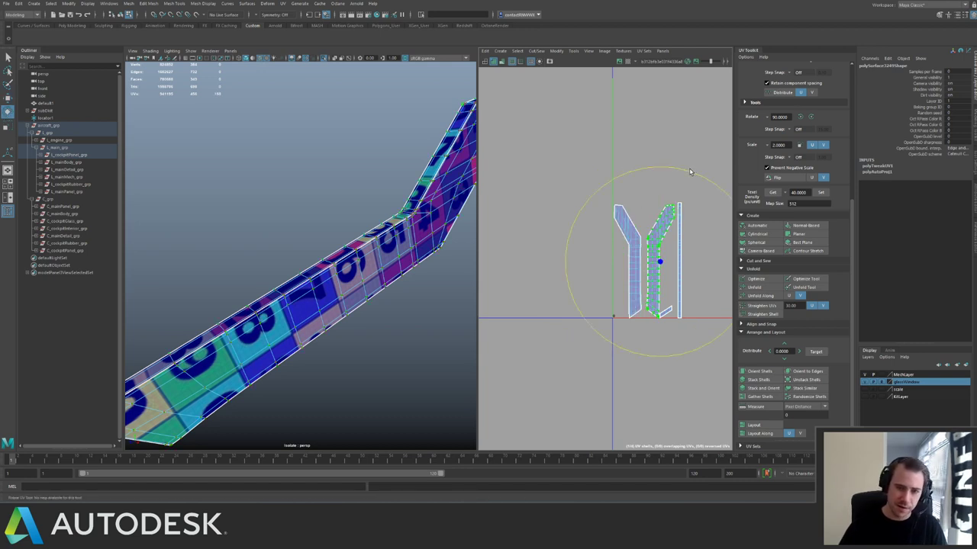
key(w)
drag(661, 264, 657, 263)
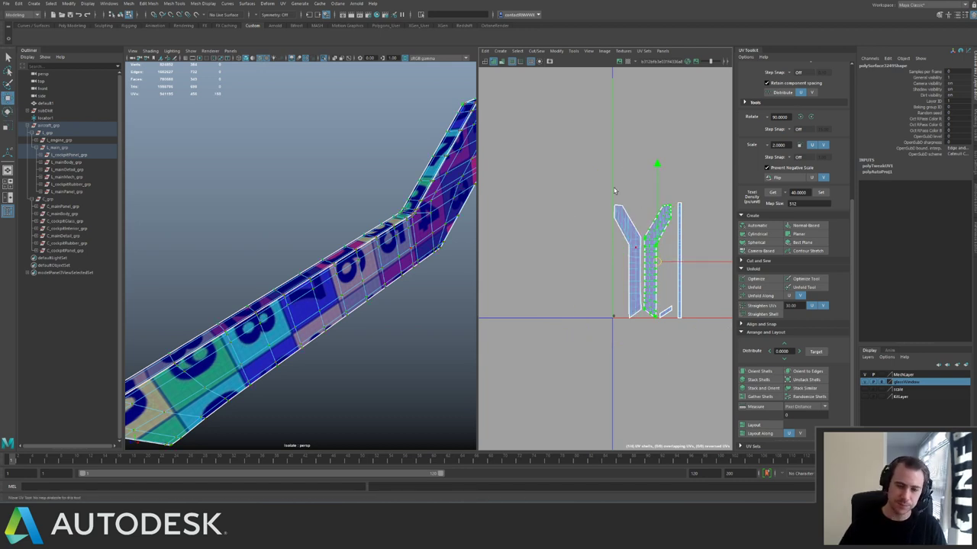
scroll(722, 320, down, 3)
alt+drag(412, 222, 384, 225)
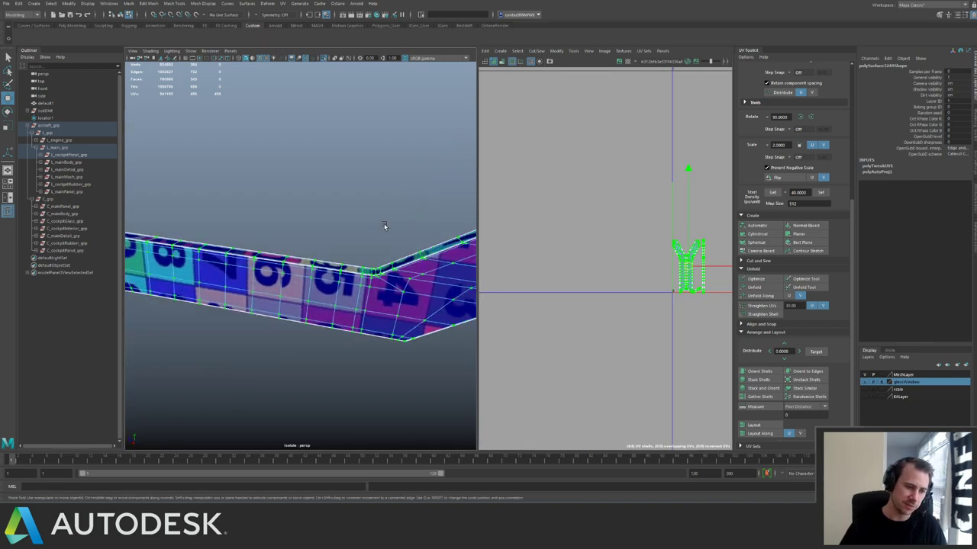
Return to the full aircraft and move the bent trim panel's UV shells into the tile diagonally below and left of the UV origin.
alt+right_drag(383, 224, 281, 191)
right_drag(297, 266, 333, 233)
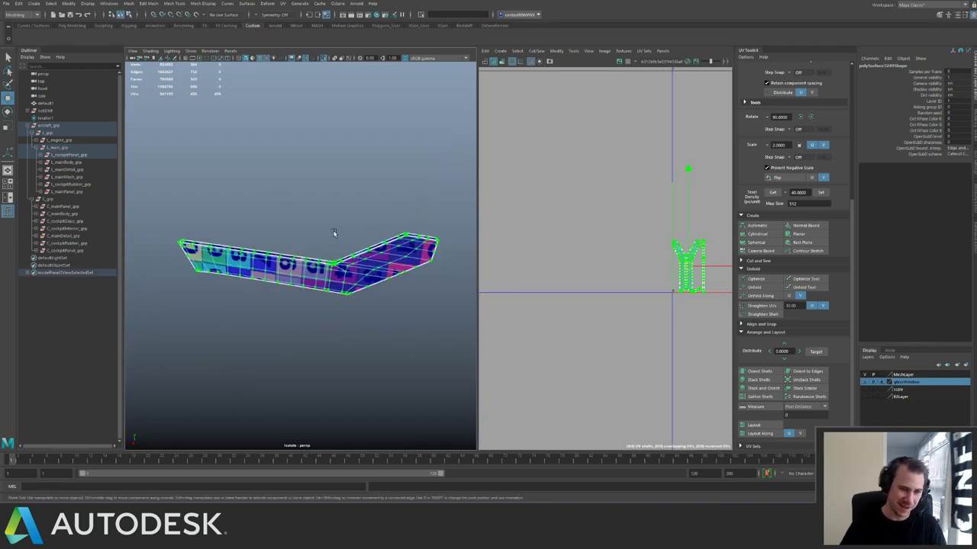
key(ctrl+1)
alt+drag(313, 289, 339, 272)
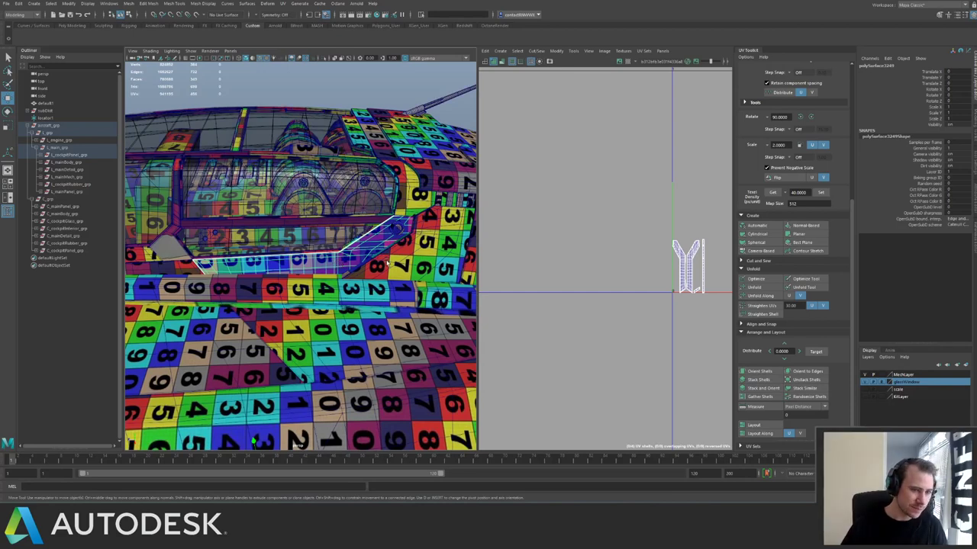
alt+middle_drag(604, 252, 525, 255)
alt+right_drag(645, 270, 598, 237)
drag(592, 225, 681, 335)
drag(632, 276, 576, 342)
Find the long straight trim piece below the cockpit glass in L_cockpitPanel_grp and isolate it.
click(74, 155)
key(f)
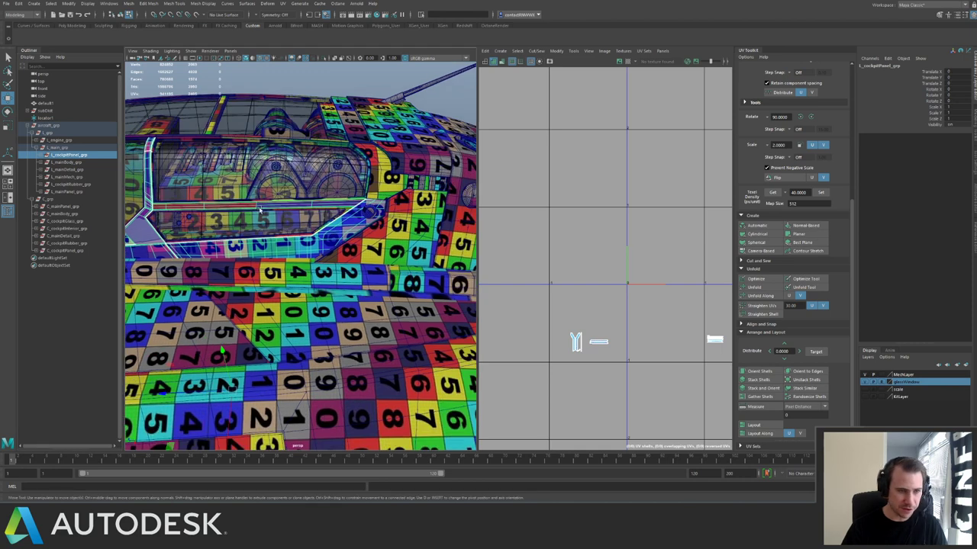
key(ctrl+1)
alt+drag(236, 228, 312, 243)
click(276, 280)
key(ctrl+1)
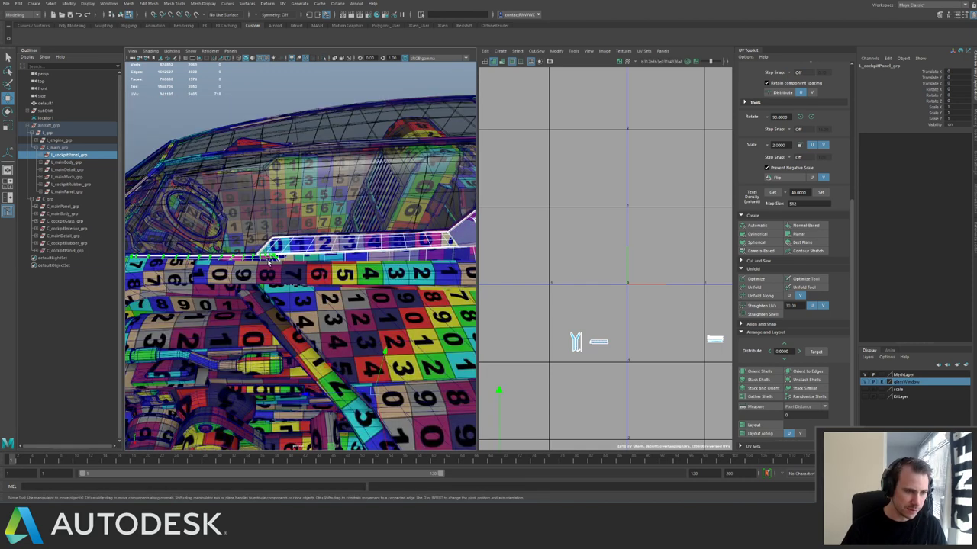
key(ctrl+1)
right_drag(309, 254, 322, 278)
key(ctrl+1)
key(ctrl+1)
Delete the surplus lower geometry of the straight trim piece, keeping only its narrow strip.
drag(176, 249, 408, 296)
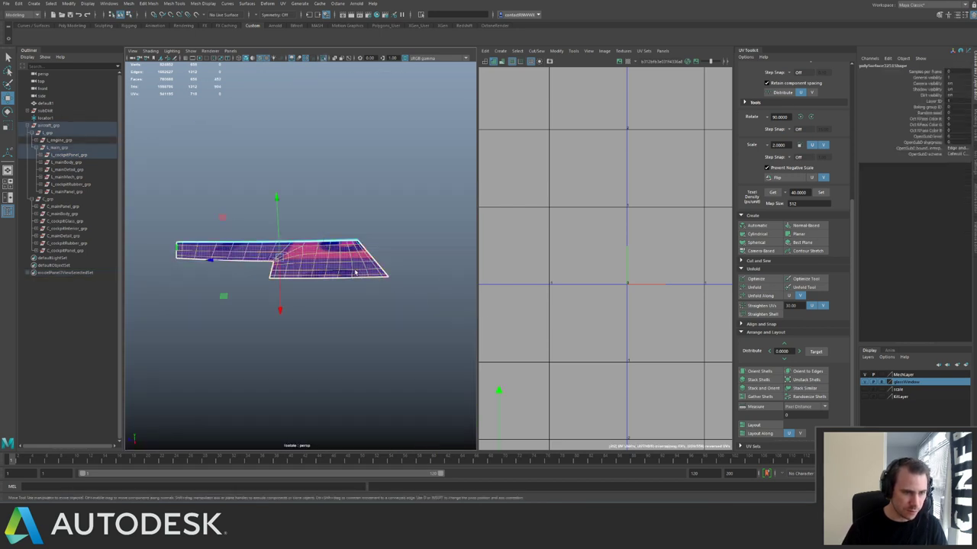
drag(154, 210, 382, 283)
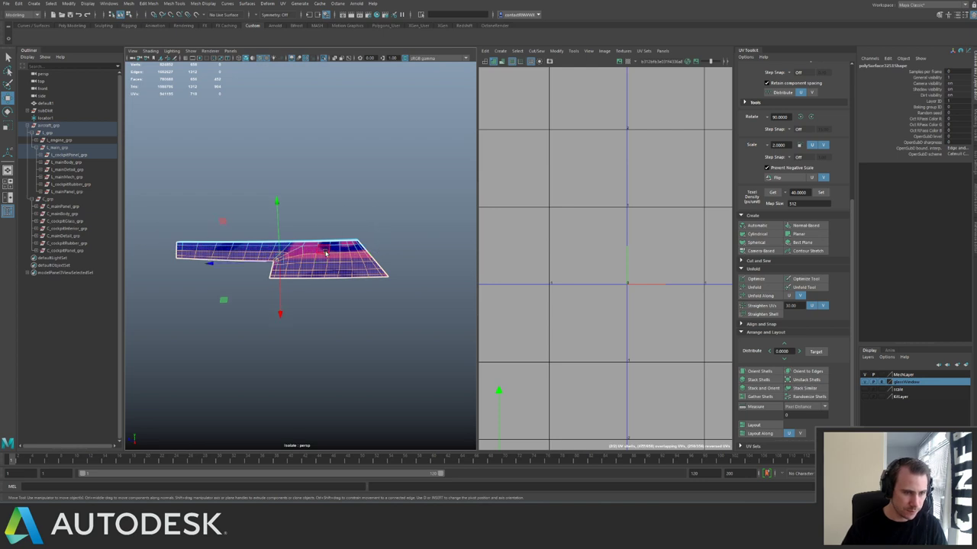
key(Delete)
right_drag(310, 258, 364, 193)
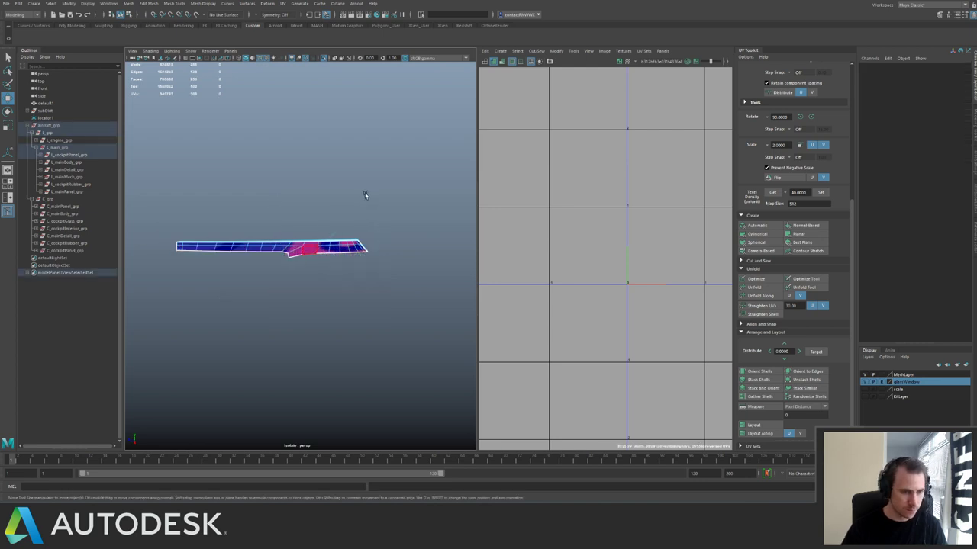
Merge the vertices around the notch on the narrow strip's lower edge and return to object selection.
key(ctrl+1)
key(ctrl+1)
alt+drag(304, 205, 327, 254)
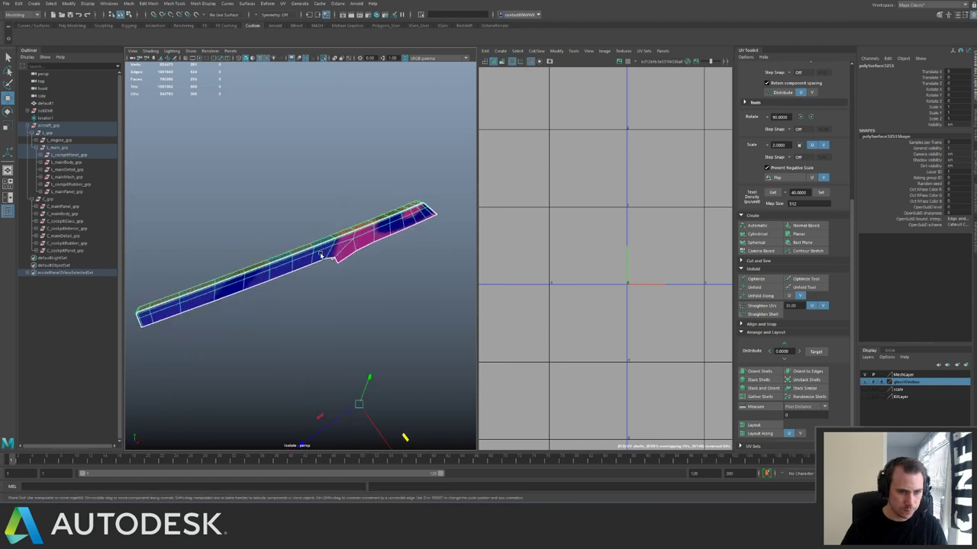
alt+right_drag(327, 253, 374, 260)
alt+drag(374, 260, 349, 237)
mouse_move(349, 237)
alt+right_down()
mouse_move(410, 285)
mouse_move(349, 238)
alt+right_up()
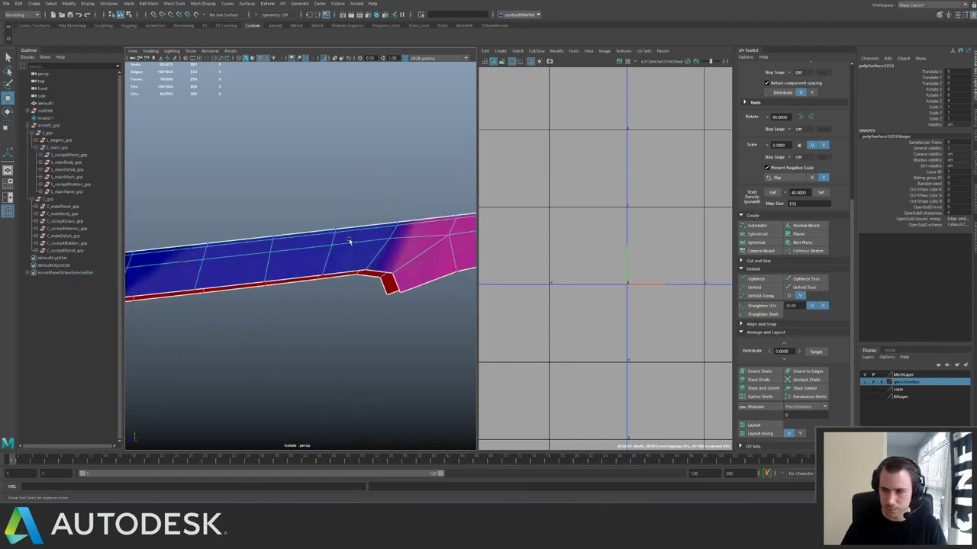
alt+drag(349, 238, 326, 262)
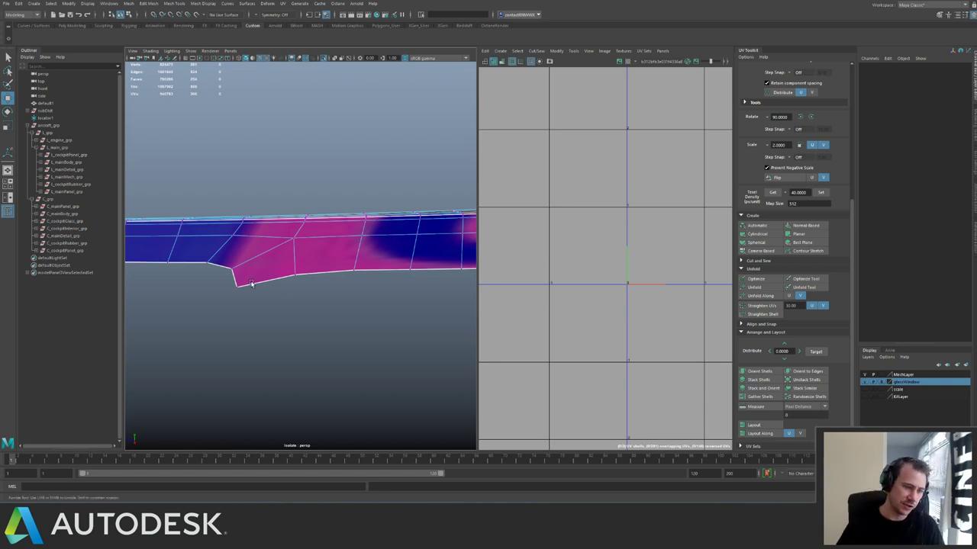
alt+drag(264, 299, 226, 274)
drag(321, 312, 320, 312)
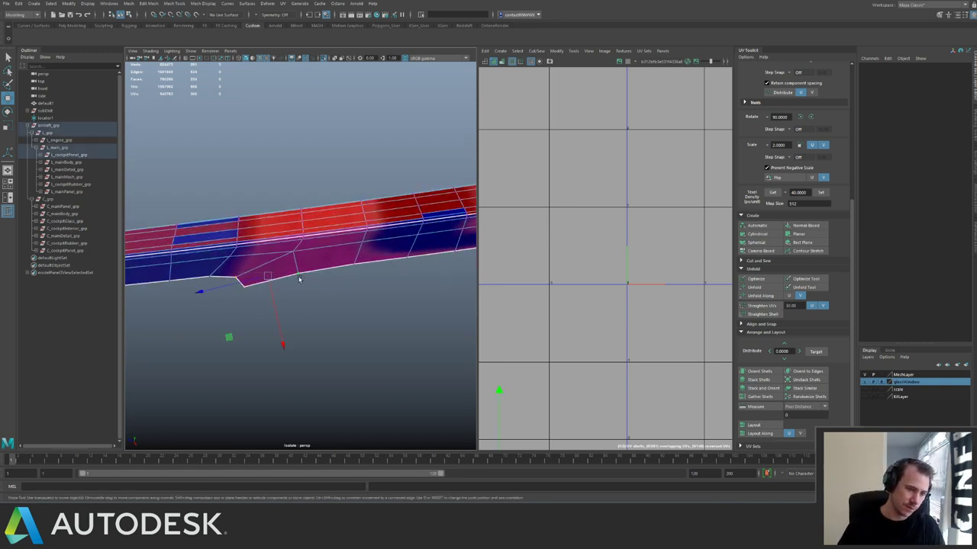
shift+right_drag(302, 273, 298, 232)
alt+drag(298, 232, 317, 323)
shift+right_drag(297, 319, 227, 234)
right_drag(314, 217, 392, 206)
Examine the trim strip from several angles, both isolated and in place against the surrounding cockpit parts.
key(ctrl+1)
alt+drag(391, 206, 344, 248)
alt+right_drag(343, 248, 385, 256)
alt+drag(385, 256, 308, 261)
key(ctrl+1)
shift+right_drag(249, 235, 219, 264)
key(q)
alt+drag(234, 262, 257, 292)
key(ctrl+1)
right_drag(254, 295, 267, 282)
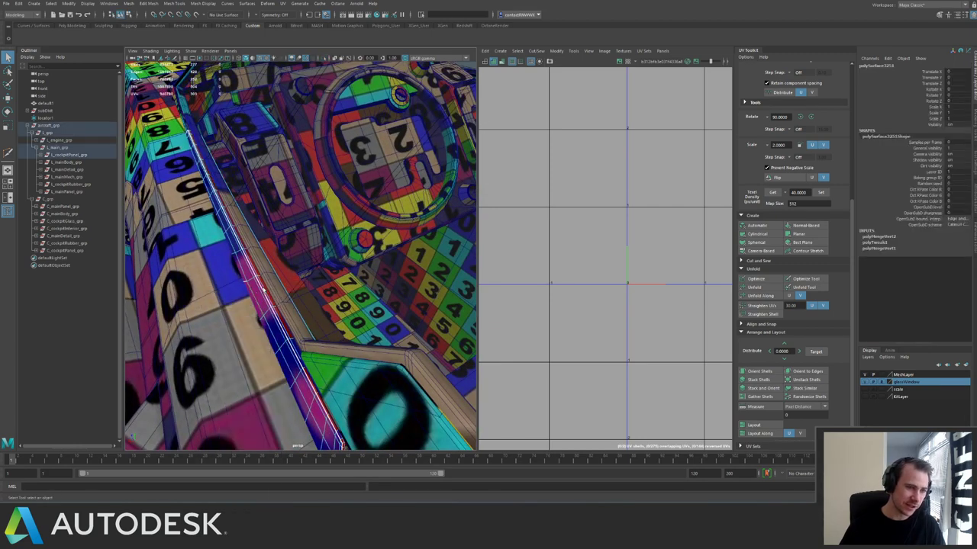
Delete the middle lengthwise edge loop on the strip's wide face and clear the construction history.
key(ctrl+1)
mouse_move(270, 296)
alt+mouse_down()
mouse_move(247, 290)
mouse_move(286, 307)
alt+mouse_up()
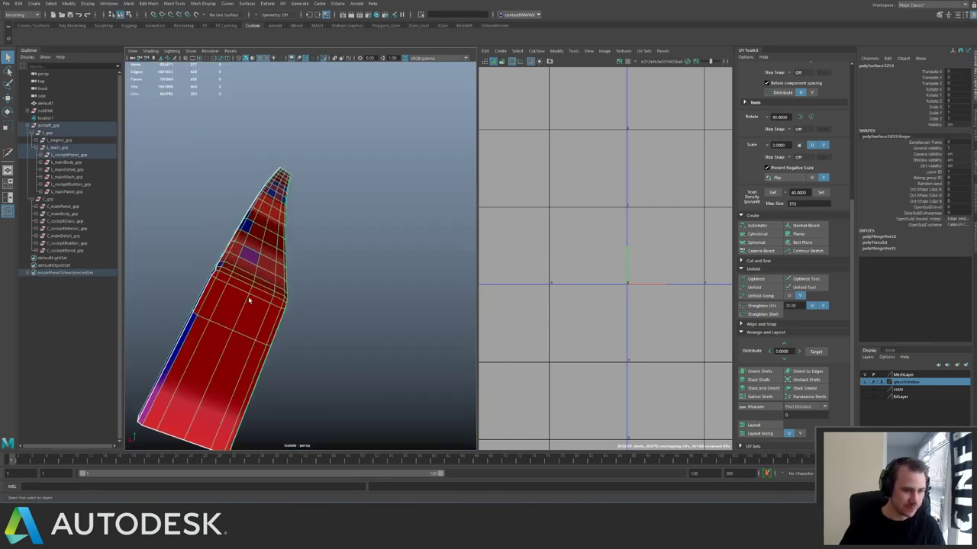
right_drag(248, 313, 258, 294)
double_click(244, 305)
key(ctrl+Delete)
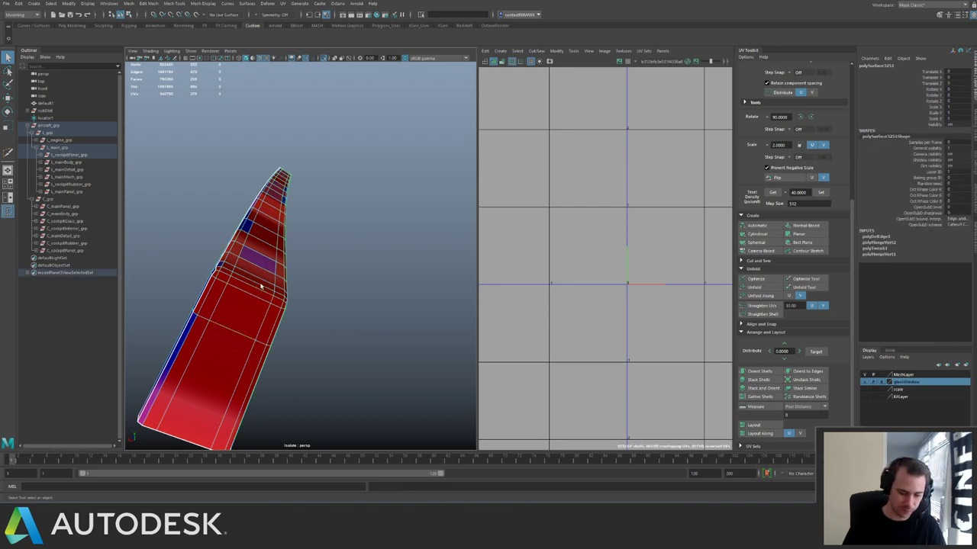
key(alt+shift+d)
Apply Edit Edge Flow to the strip's edges at the notch, return to the full model and delete the history.
alt+drag(169, 280, 311, 292)
key(F10)
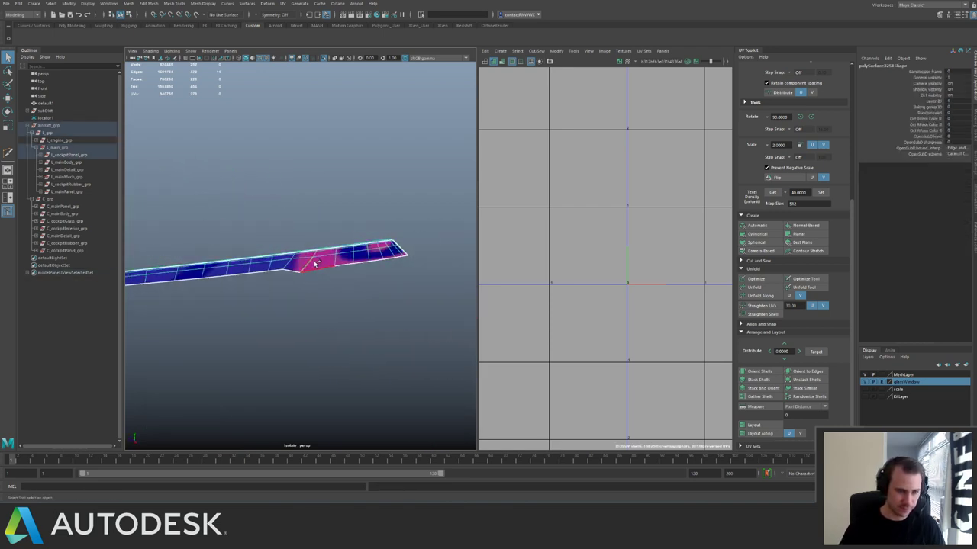
shift+right_drag(313, 262, 306, 334)
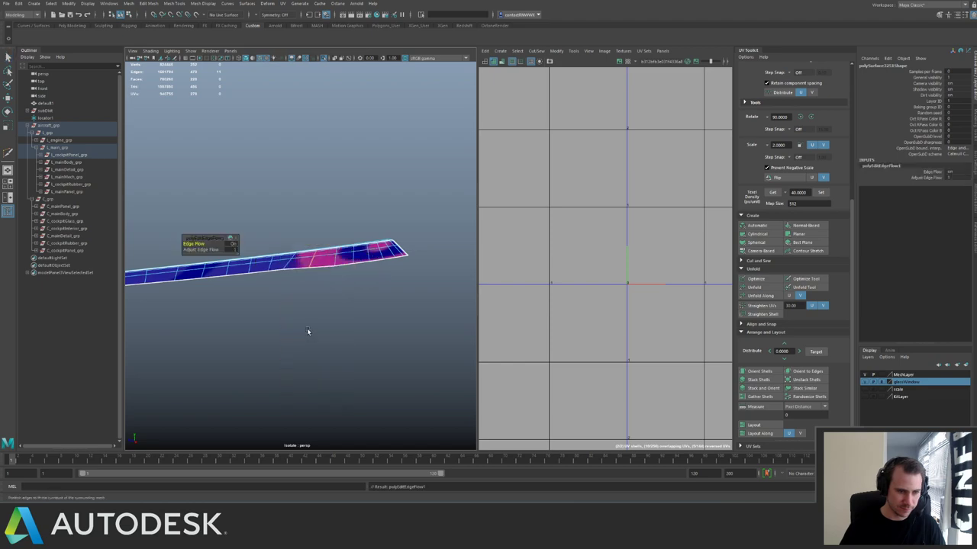
key(ctrl+1)
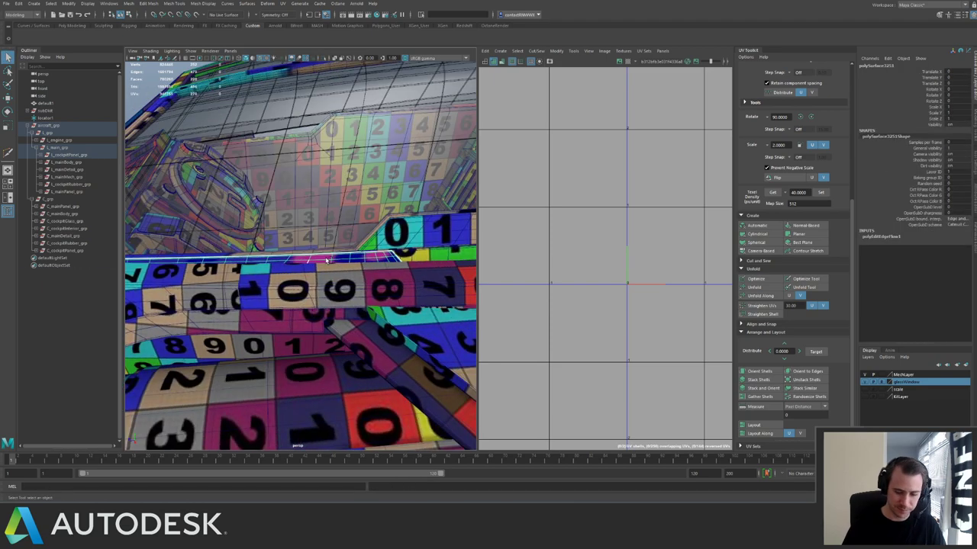
key(alt+shift+d)
Create new UVs for the trim strip with an automatic projection.
key(f)
scroll(673, 258, down, 3)
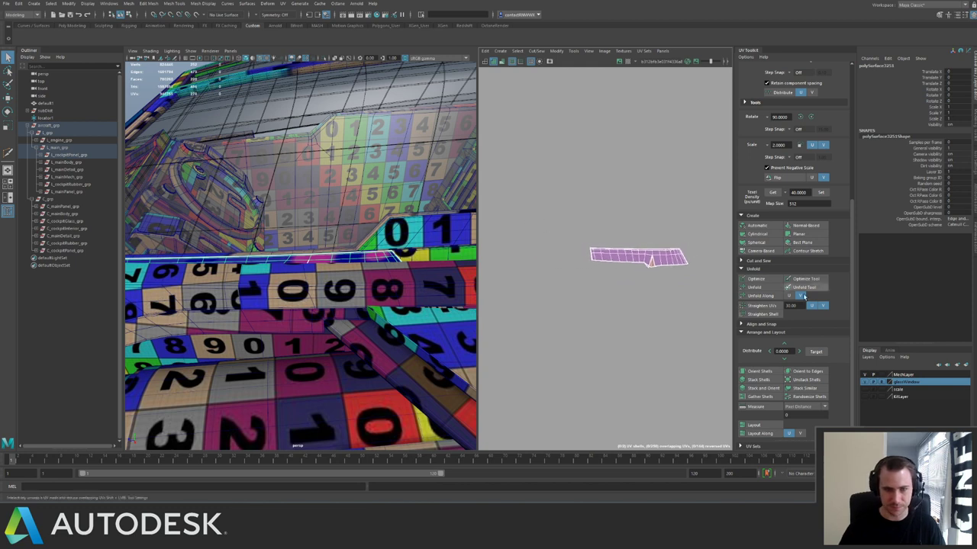
click(760, 225)
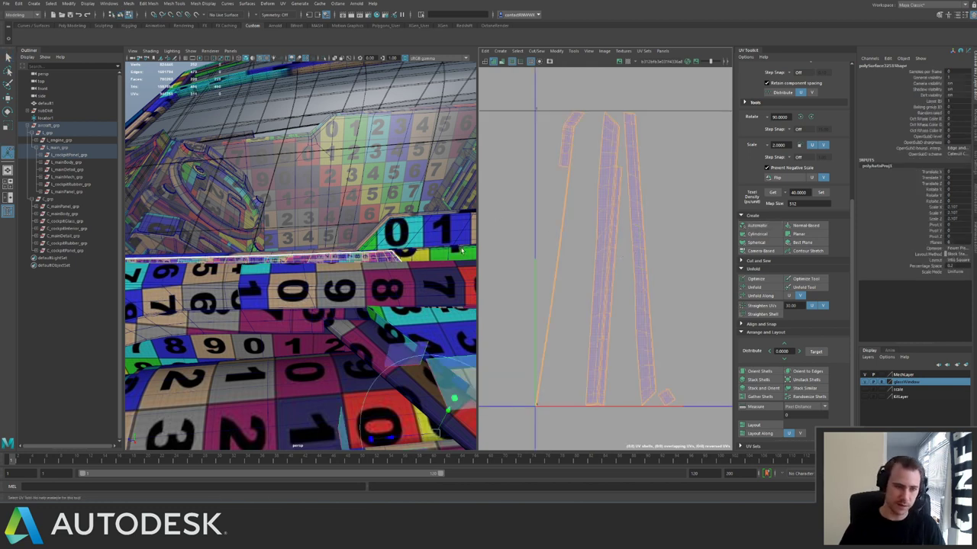
Isolate the trim strip and examine how the checker texture runs along its sides and toward its ends.
right_drag(386, 257, 420, 238)
key(q)
key(ctrl+1)
alt+drag(386, 257, 421, 238)
alt+middle_drag(354, 283, 335, 243)
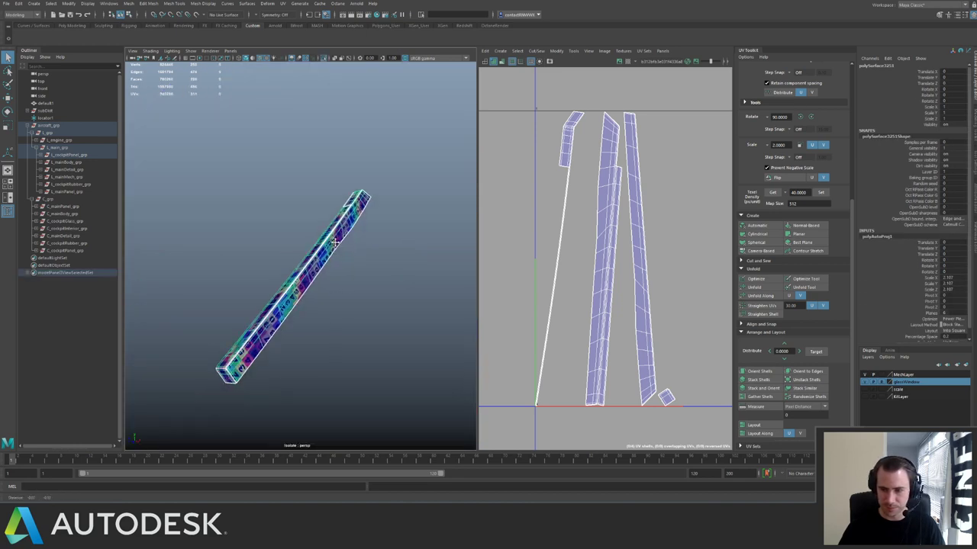
alt+drag(335, 242, 350, 232)
alt+right_drag(386, 237, 436, 267)
alt+drag(371, 245, 391, 240)
alt+right_drag(389, 243, 436, 264)
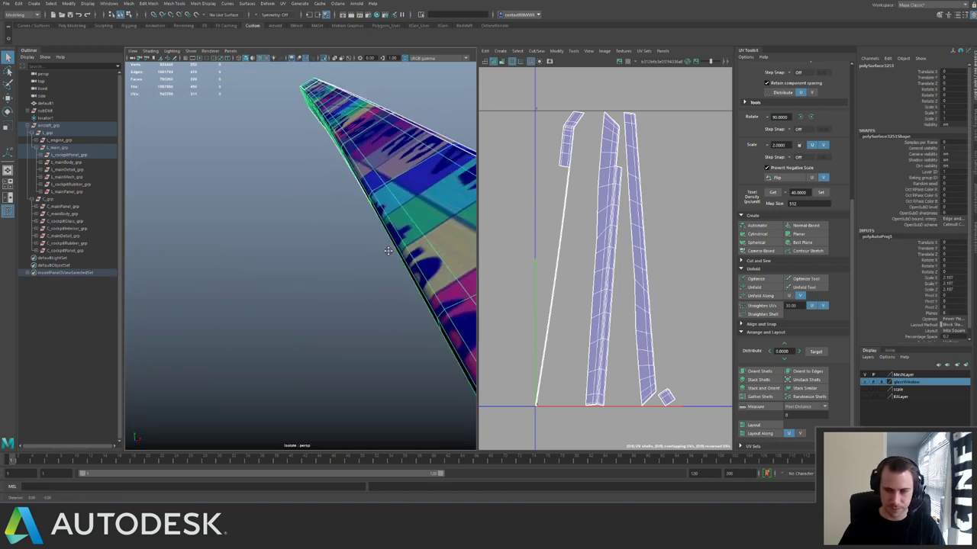
alt+drag(388, 250, 357, 253)
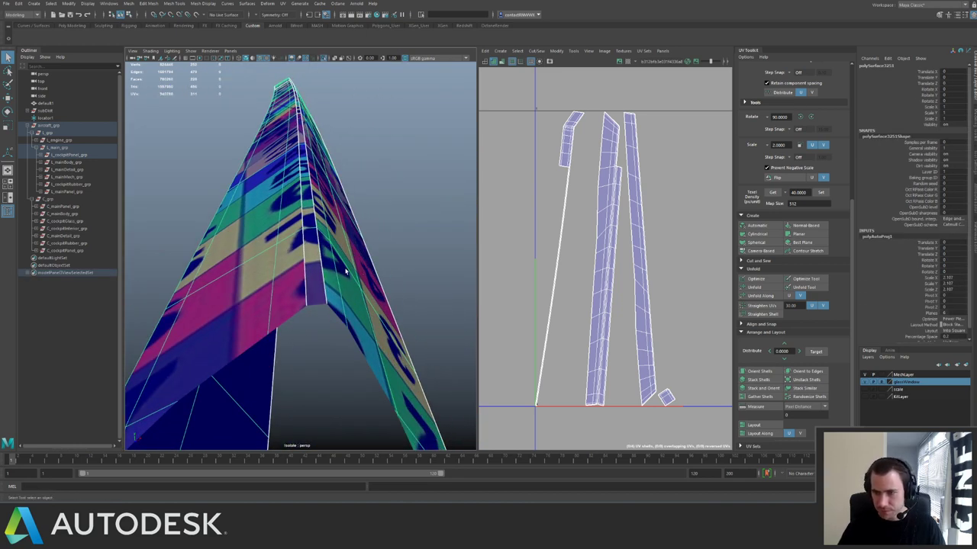
Select the strip's visible side, bevel and end faces and project them together as one planar UV shell.
right_drag(346, 270, 311, 287)
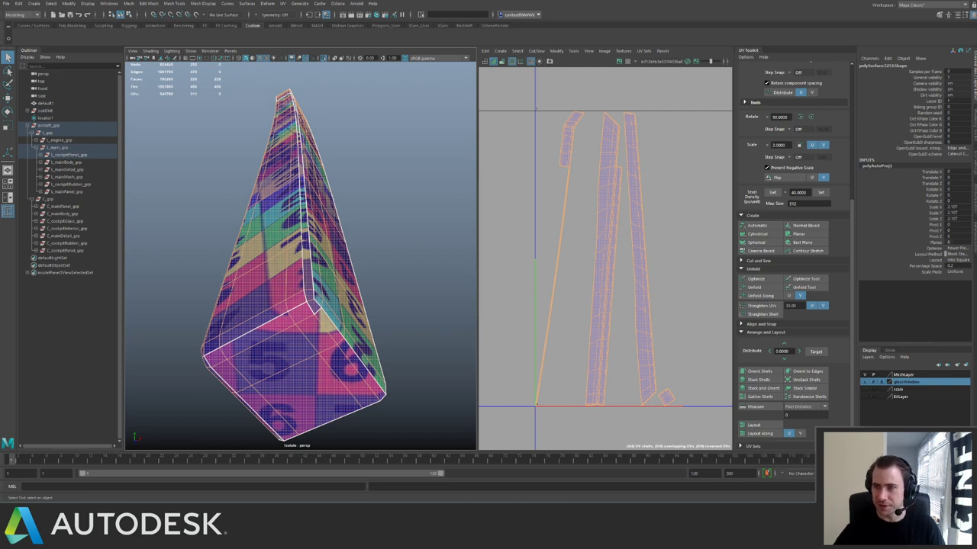
click(316, 309)
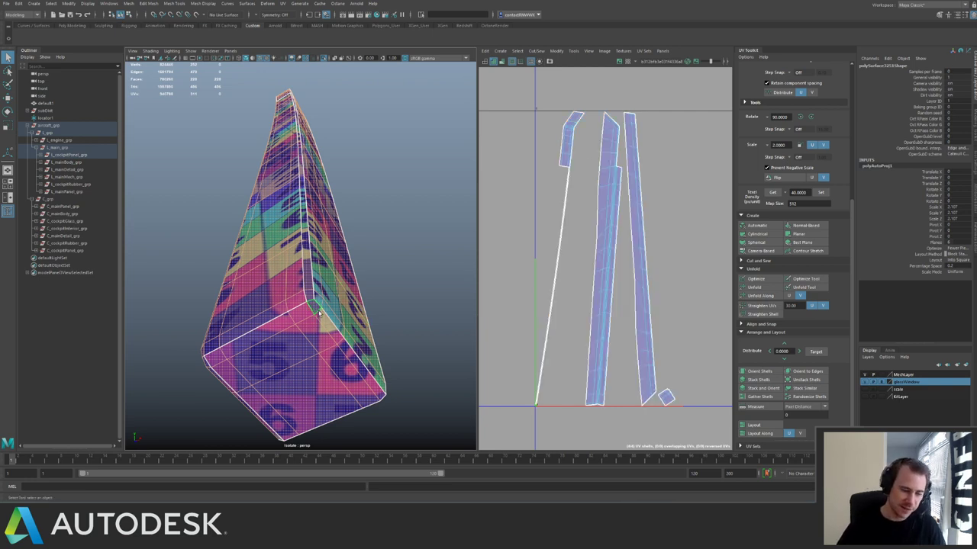
shift+double_click(326, 322)
shift+click(308, 313)
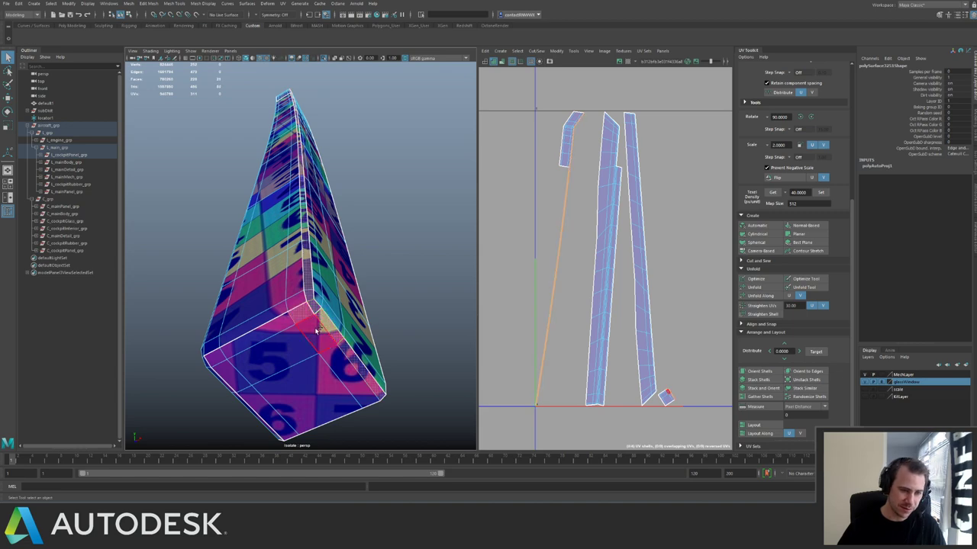
shift+double_click(315, 326)
shift+click(285, 344)
shift+double_click(273, 326)
alt+drag(276, 323, 302, 294)
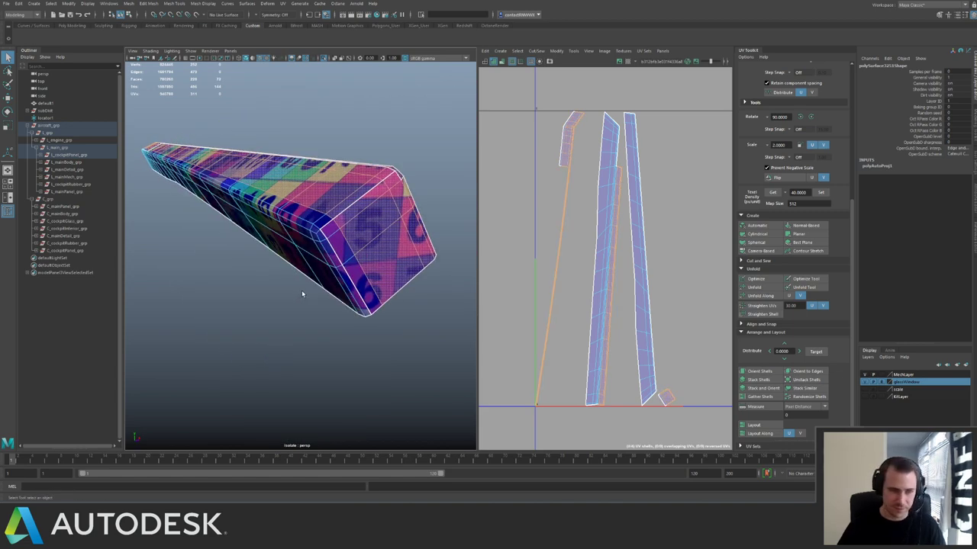
shift+double_click(321, 225)
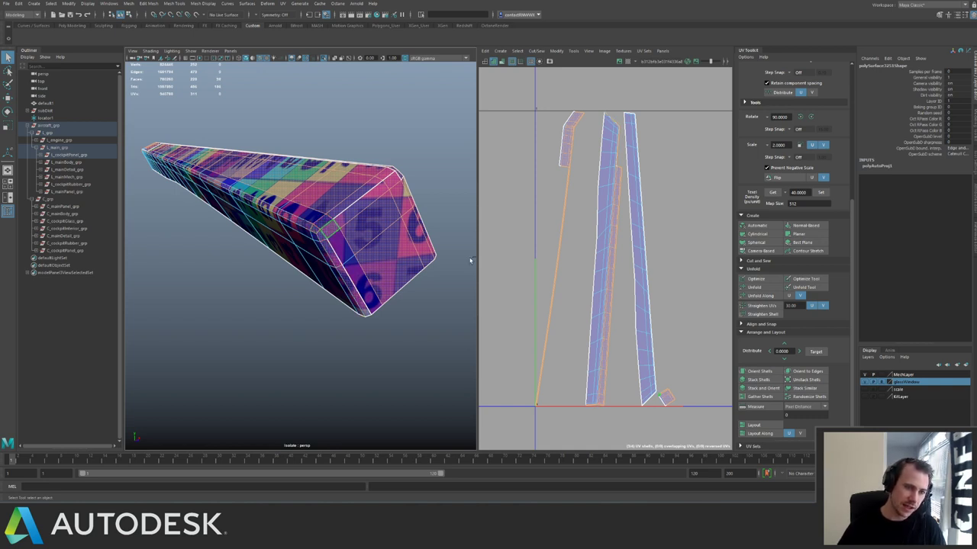
key(g)
scroll(676, 222, down, 5)
Move the projected shell left of the other strip shells, select all its UVs and unfold it.
key(w)
drag(683, 243, 578, 245)
right_drag(584, 253, 582, 217)
drag(562, 158, 656, 224)
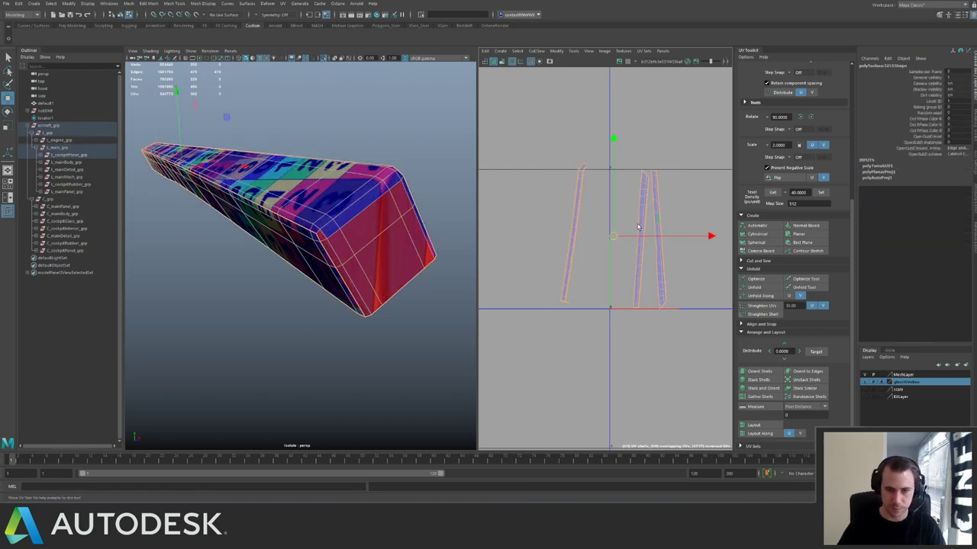
right_drag(590, 169, 612, 170)
drag(554, 157, 599, 183)
ctrl+right_drag(625, 216, 646, 232)
alt+drag(374, 215, 355, 212)
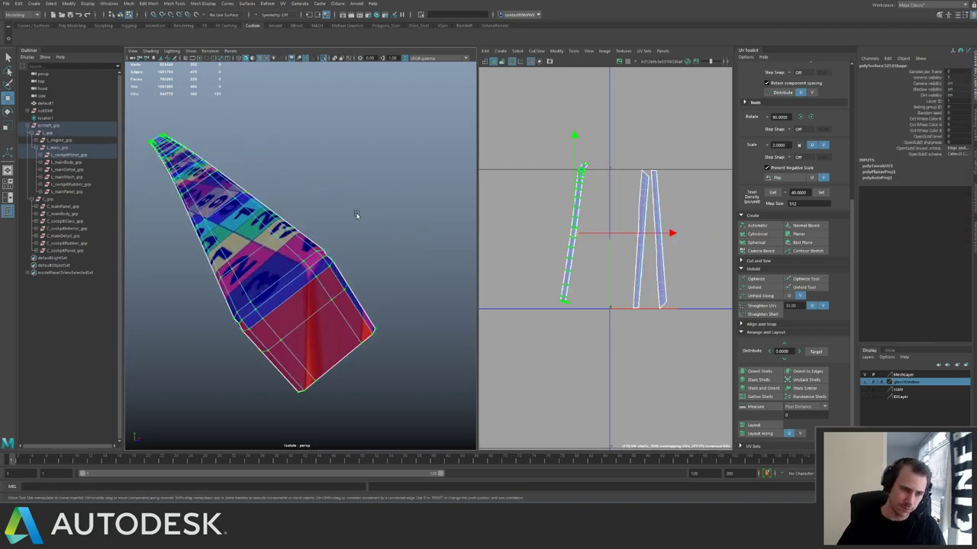
click(777, 296)
scroll(564, 258, up, 2)
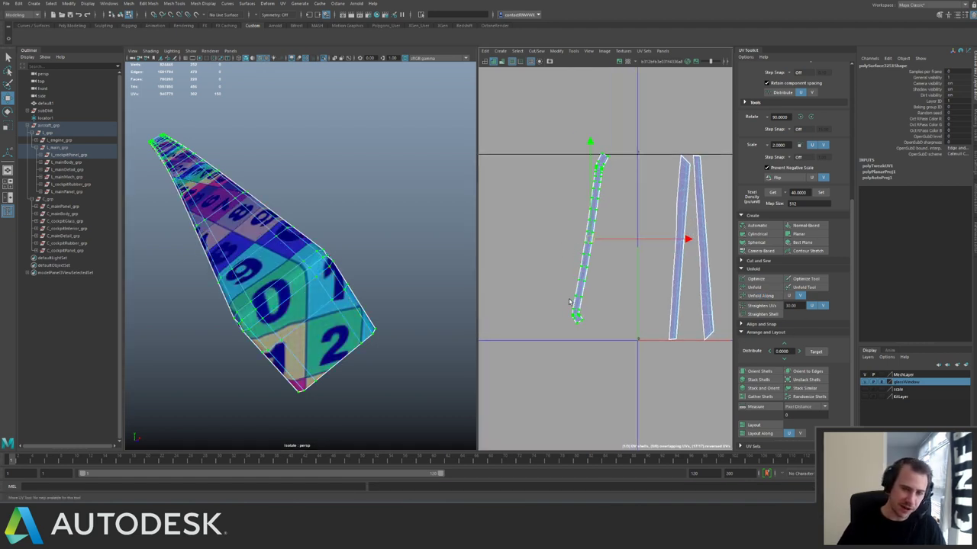
Rotate the UVs of the small end section at the unfolded shell's lower end and nudge them slightly.
drag(606, 339, 606, 340)
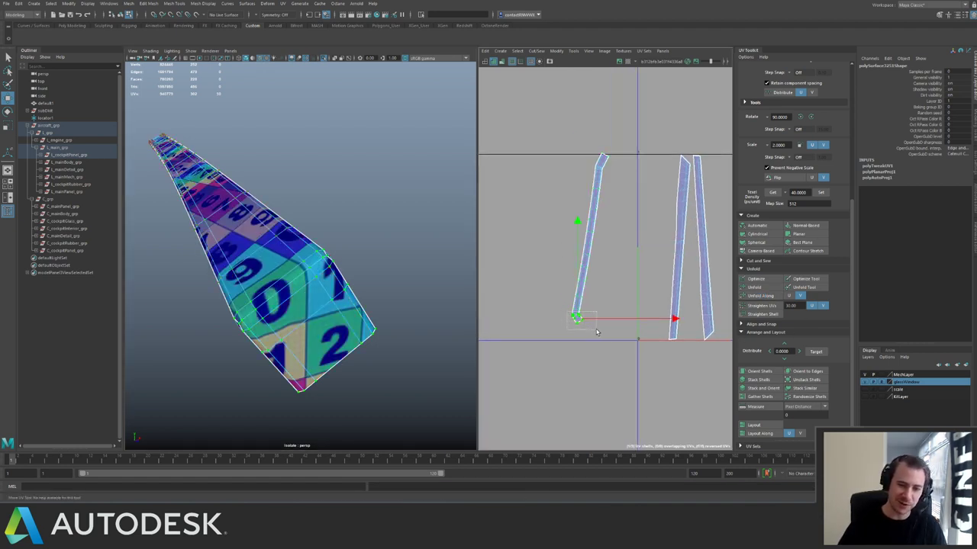
key(e)
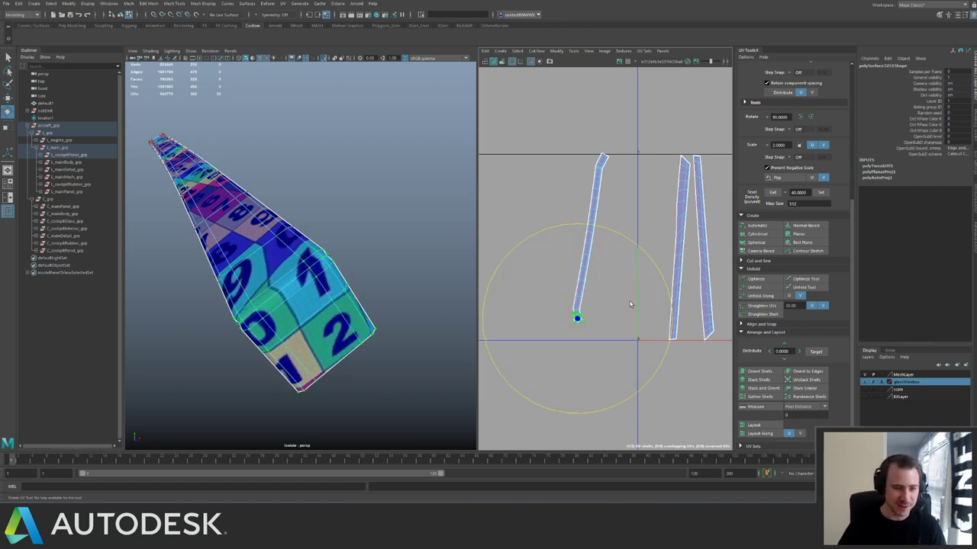
key(w)
drag(574, 319, 576, 321)
alt+middle_drag(566, 245, 547, 277)
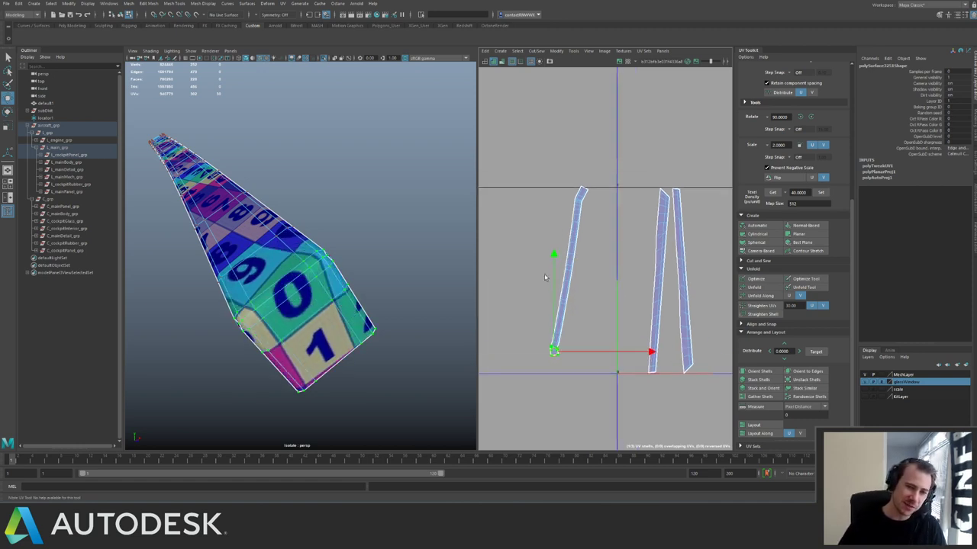
Select the UVs of the bent end section at the unfolded shell's upper end and rotate them toward the strip's direction.
alt+right_drag(547, 197, 677, 253)
alt+middle_drag(561, 184, 537, 221)
scroll(536, 220, up, 2)
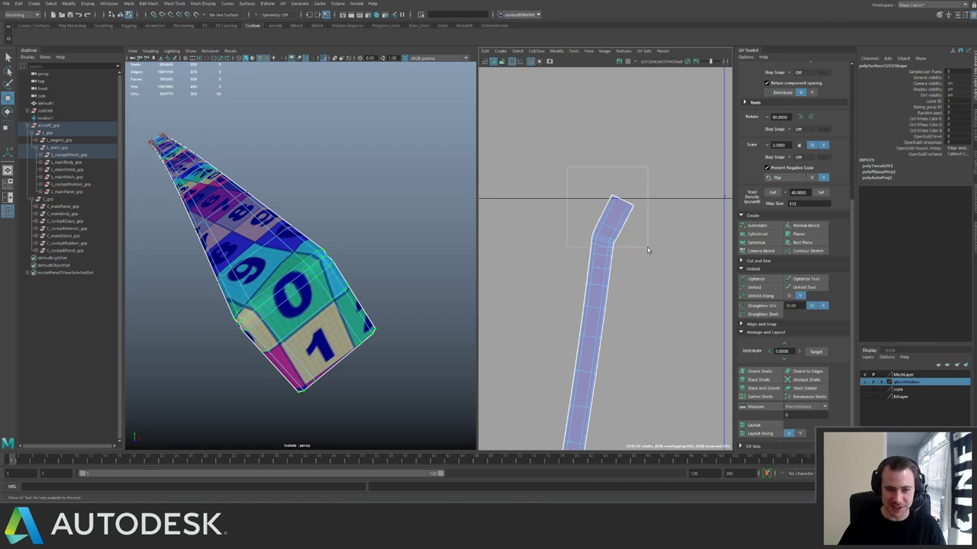
drag(647, 247, 646, 246)
key(e)
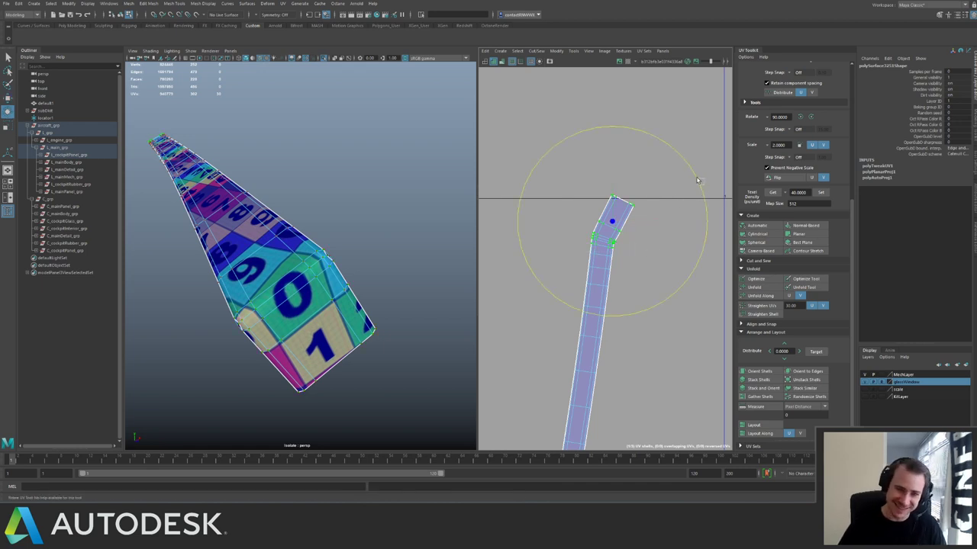
Select all UVs of the unfolded shell, rotate it upright and straighten its UVs.
alt+right_drag(673, 271, 568, 290)
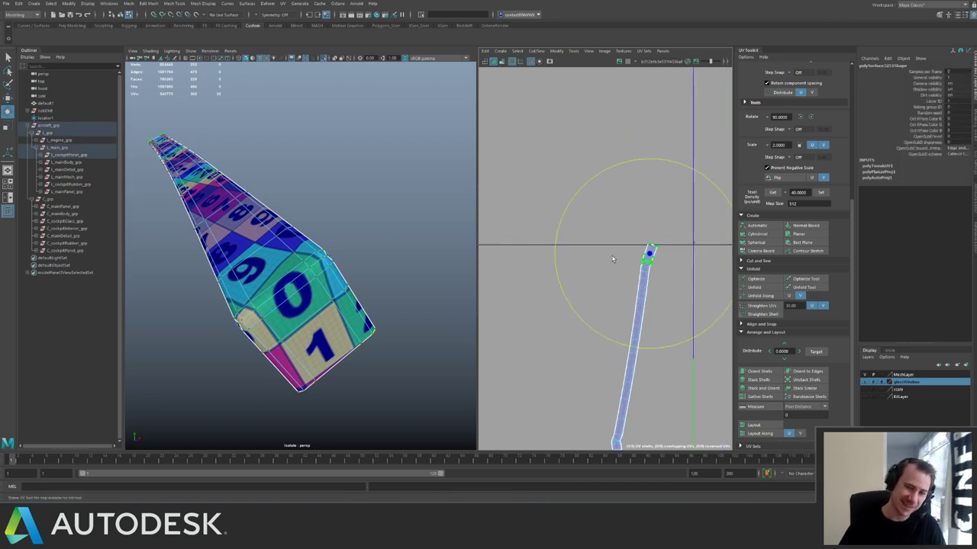
alt+middle_drag(569, 290, 513, 190)
drag(609, 317, 611, 297)
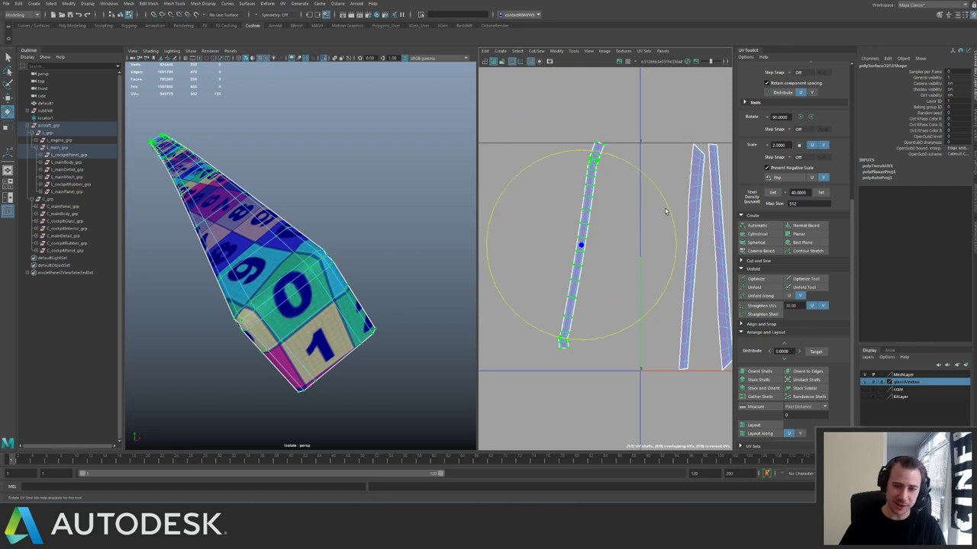
drag(665, 212, 641, 201)
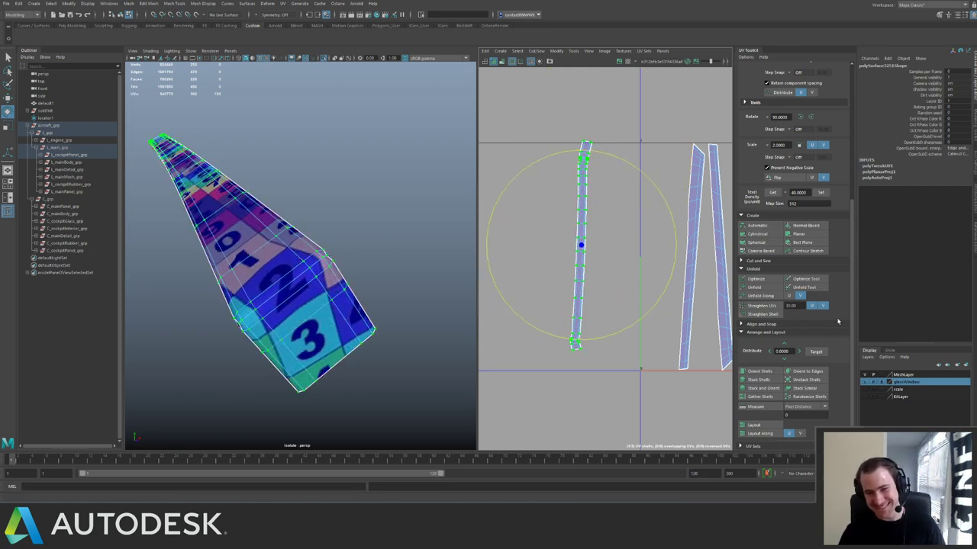
click(758, 305)
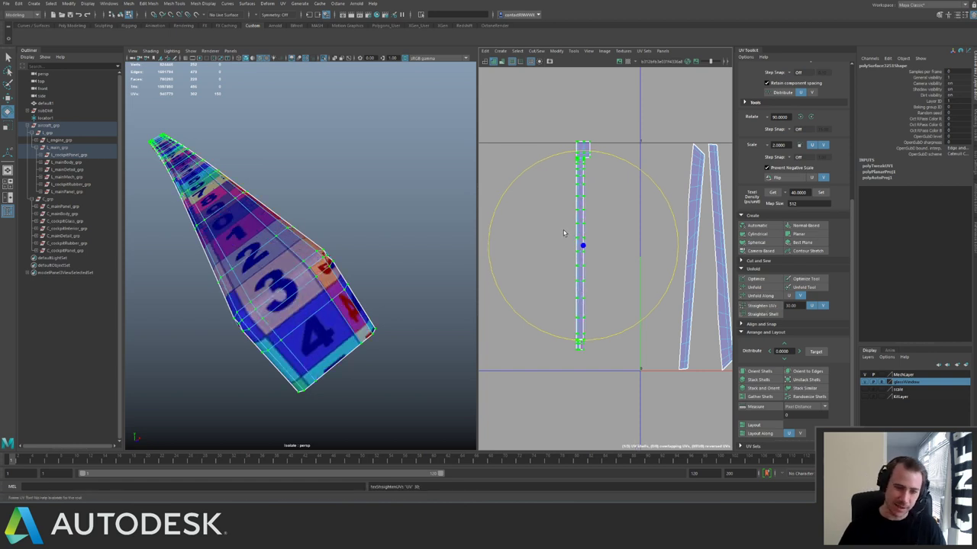
Unfold the straightened shell along U so its upper end section matches the strip's width.
alt+middle_drag(602, 314, 576, 264)
alt+right_drag(577, 264, 613, 329)
alt+middle_drag(610, 189, 615, 268)
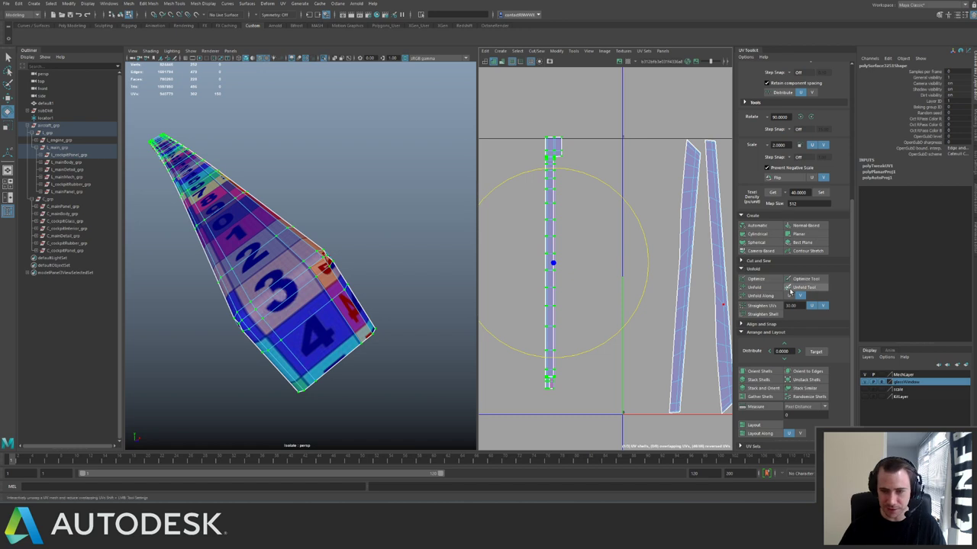
click(775, 297)
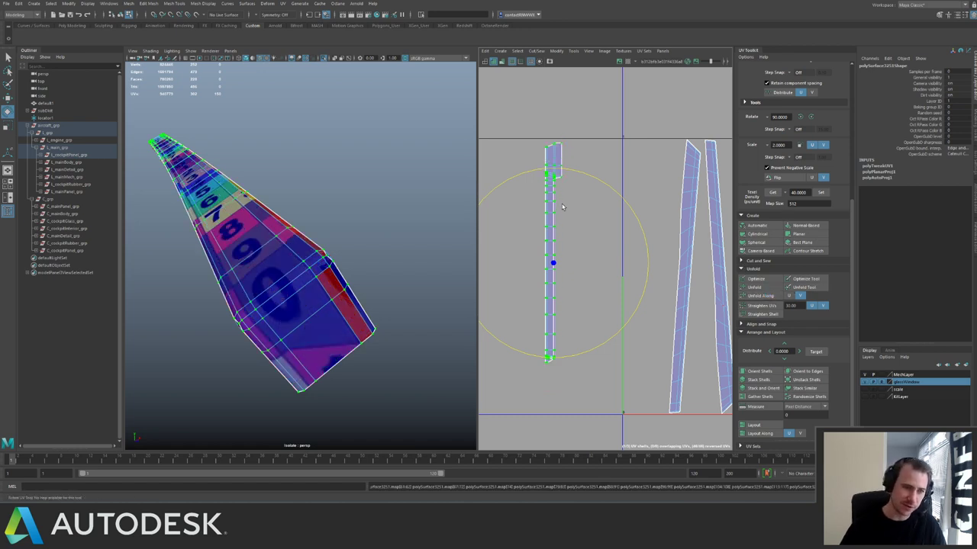
key(ctrl+z)
click(786, 298)
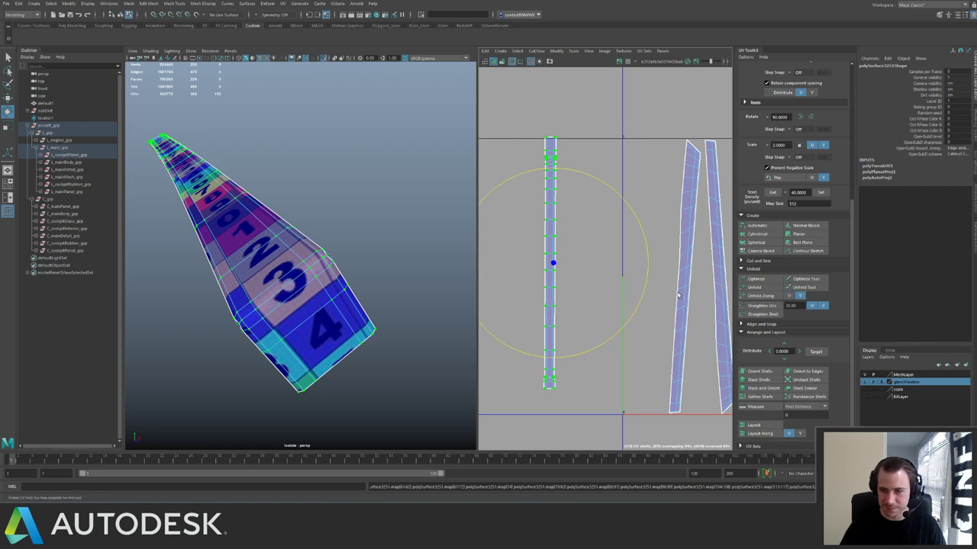
scroll(525, 266, down, 2)
scroll(547, 254, up, 2)
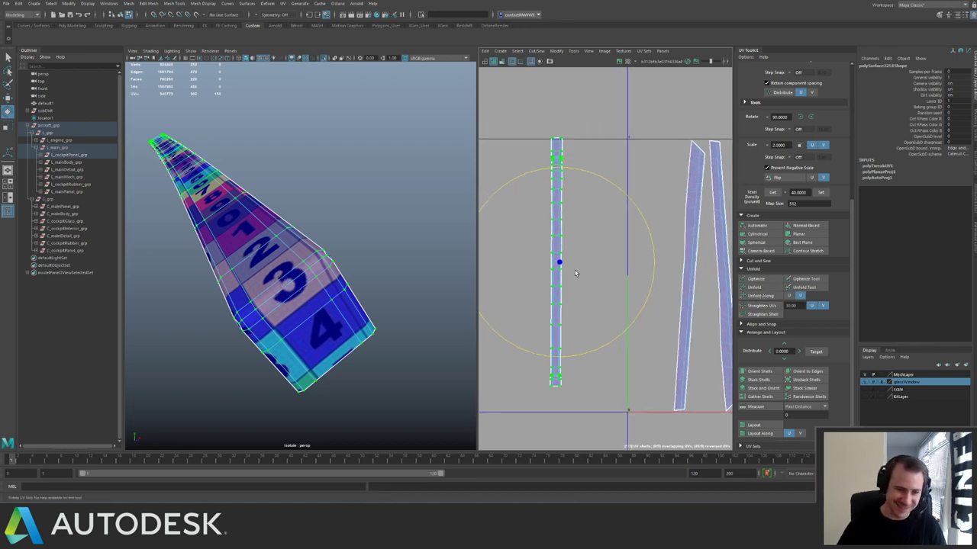
Rotate each of the two slanted side shells by 90 degrees.
key(w)
scroll(586, 243, down, 2)
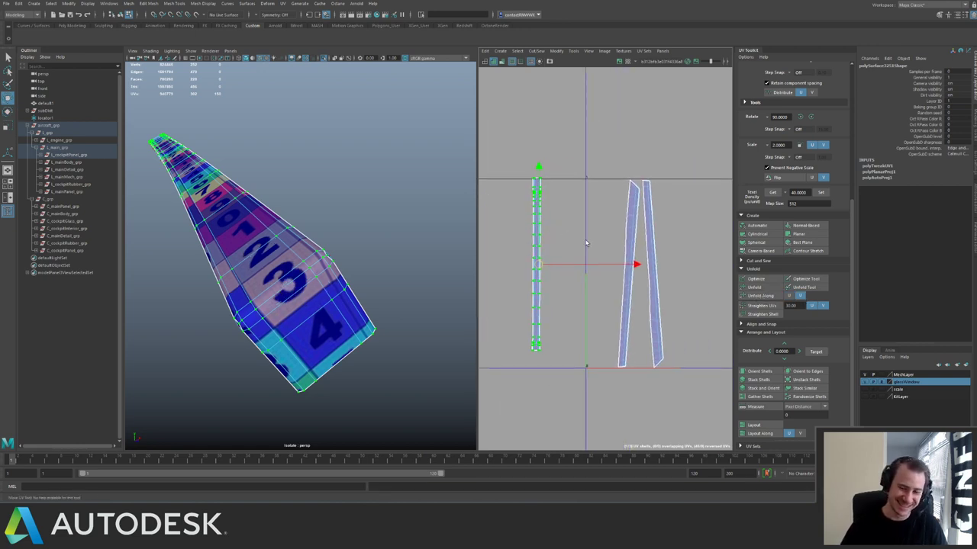
click(630, 212)
alt+middle_drag(608, 249, 583, 246)
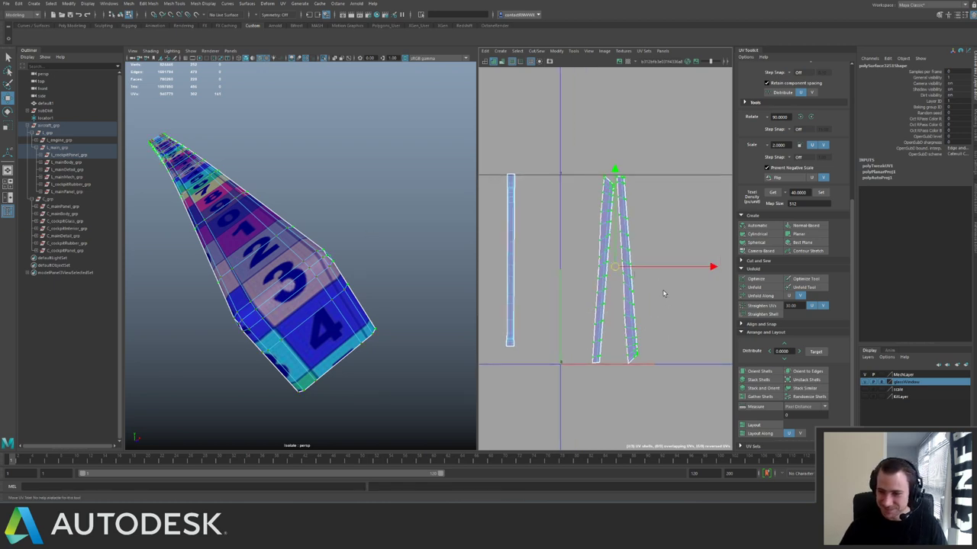
click(634, 337)
ctrl+right_drag(635, 338, 609, 296)
alt+drag(412, 244, 303, 286)
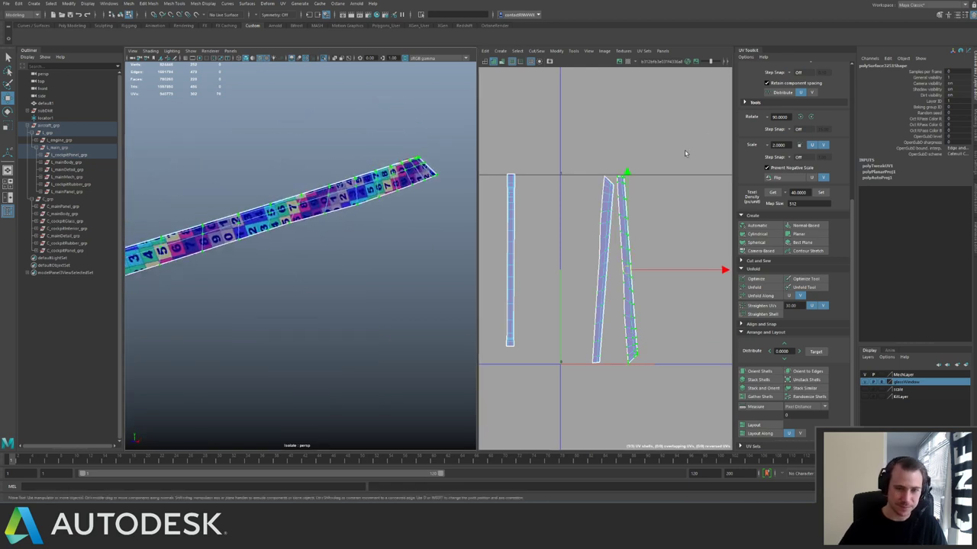
click(808, 116)
drag(588, 167, 641, 202)
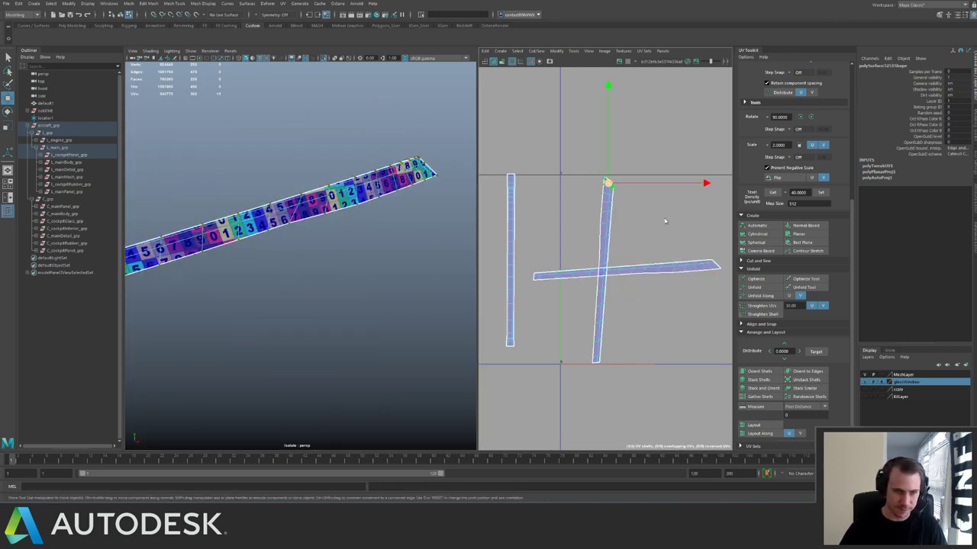
ctrl+right_drag(665, 218, 640, 179)
click(801, 117)
scroll(654, 189, down, 3)
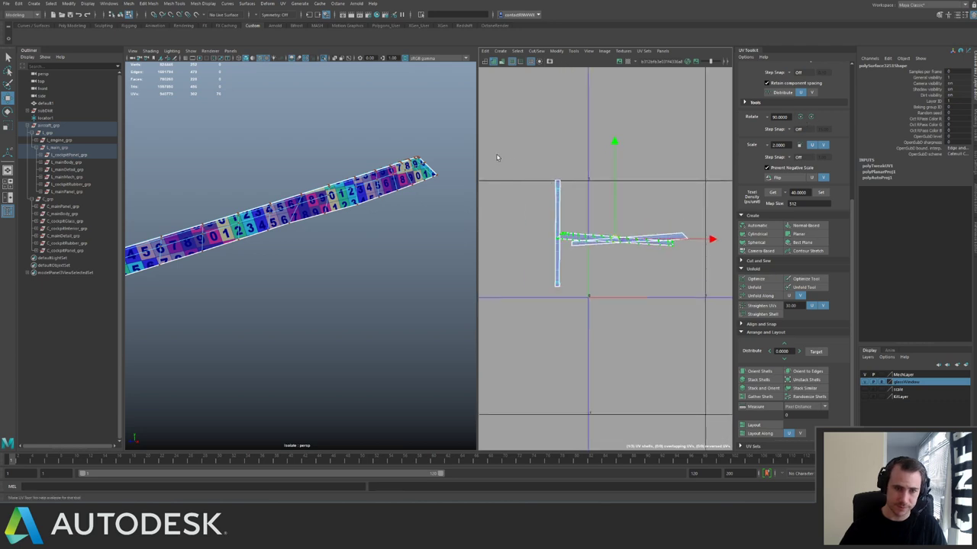
Select the straightened shell's UVs, inspect the strip's checker texture and turn off isolation to show the surrounding aircraft.
drag(497, 157, 589, 189)
alt+drag(391, 189, 359, 207)
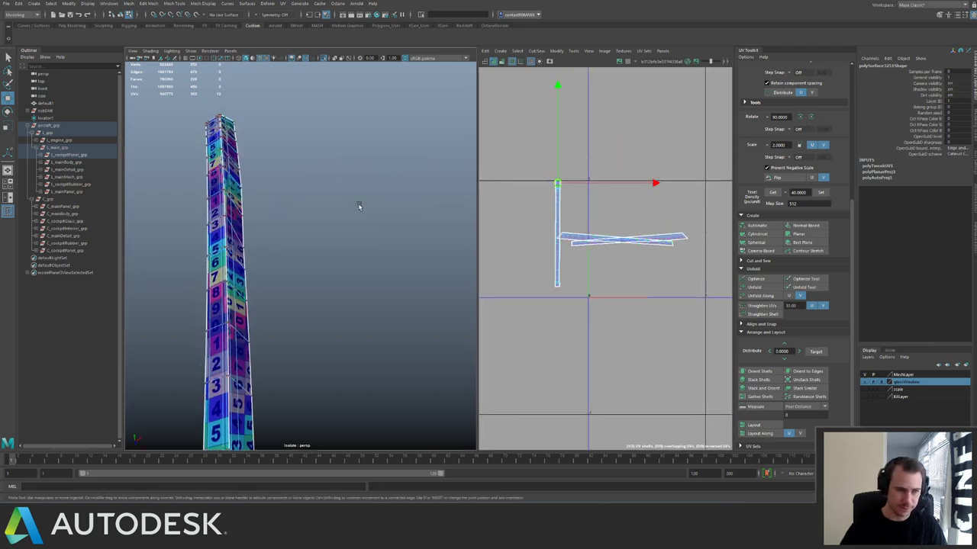
ctrl+right_drag(588, 152, 565, 113)
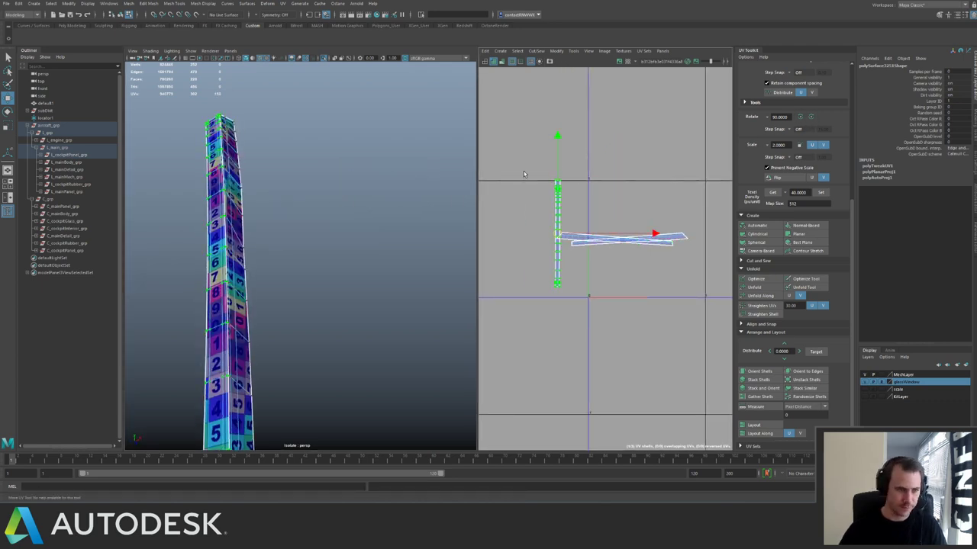
alt+drag(438, 181, 404, 168)
key(ctrl+1)
alt+right_drag(404, 168, 370, 164)
alt+drag(369, 164, 277, 212)
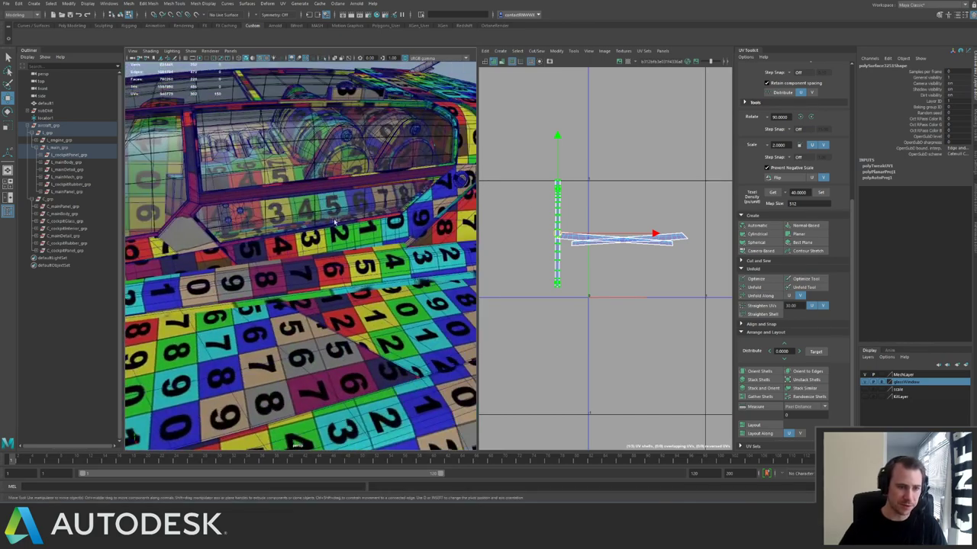
Rotate the UVs of the curved body panel beside the canopy in 90-degree turns and move them just below the UV origin.
key(F8)
click(360, 226)
alt+middle_drag(371, 183, 280, 195)
alt+drag(280, 196, 328, 198)
click(348, 181)
scroll(544, 203, down, 4)
key(f)
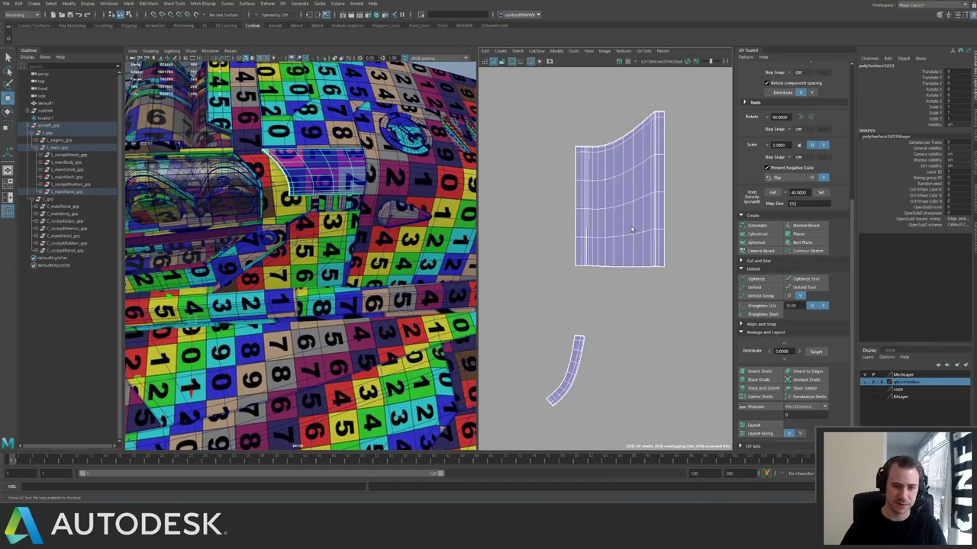
scroll(666, 237, down, 6)
key(ctrl+F12)
drag(603, 176, 723, 317)
scroll(658, 250, down, 4)
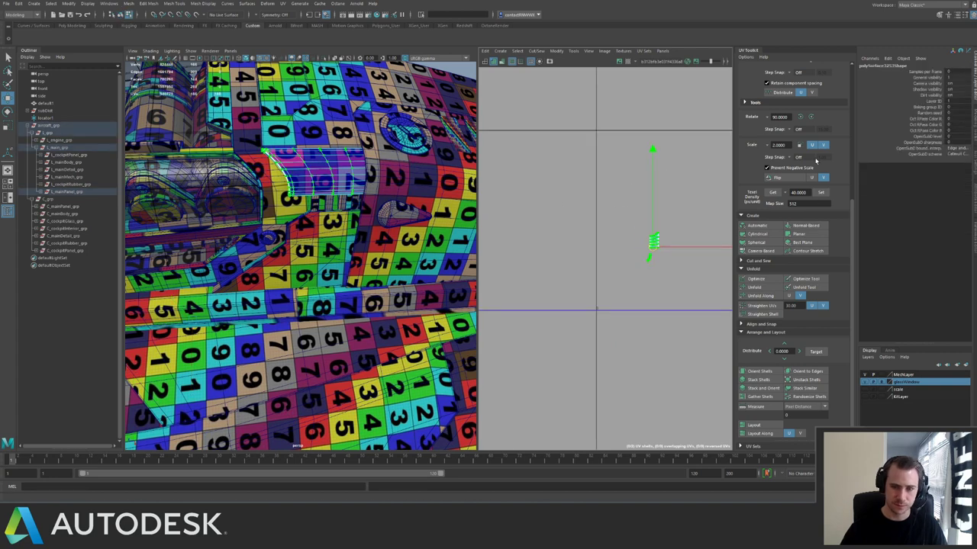
click(801, 118)
click(801, 118)
alt+right_drag(680, 245, 546, 206)
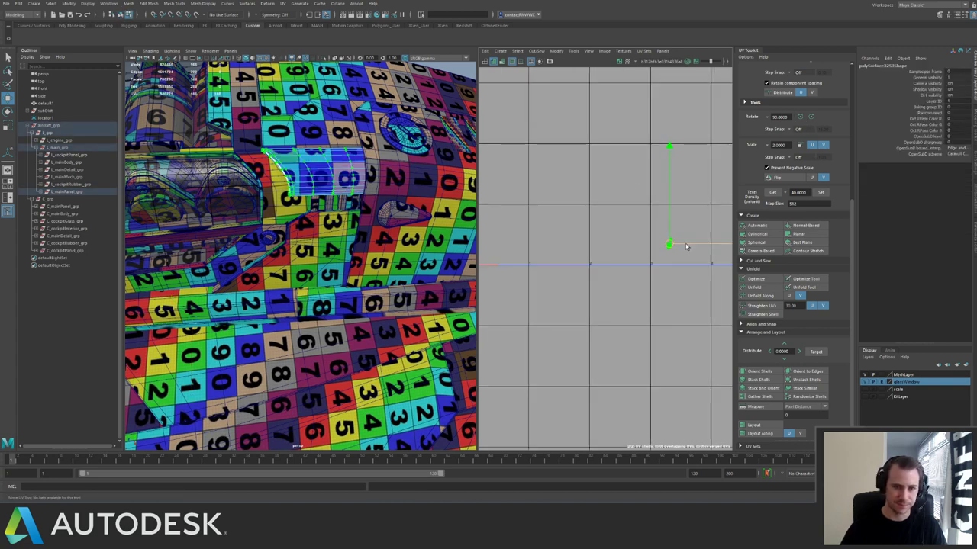
drag(666, 244, 575, 289)
Rotate the UVs of the long trim panel under the side window by 90 degrees and nudge them slightly.
right_drag(218, 268, 179, 156)
click(267, 235)
alt+drag(180, 157, 180, 150)
alt+right_drag(183, 152, 382, 229)
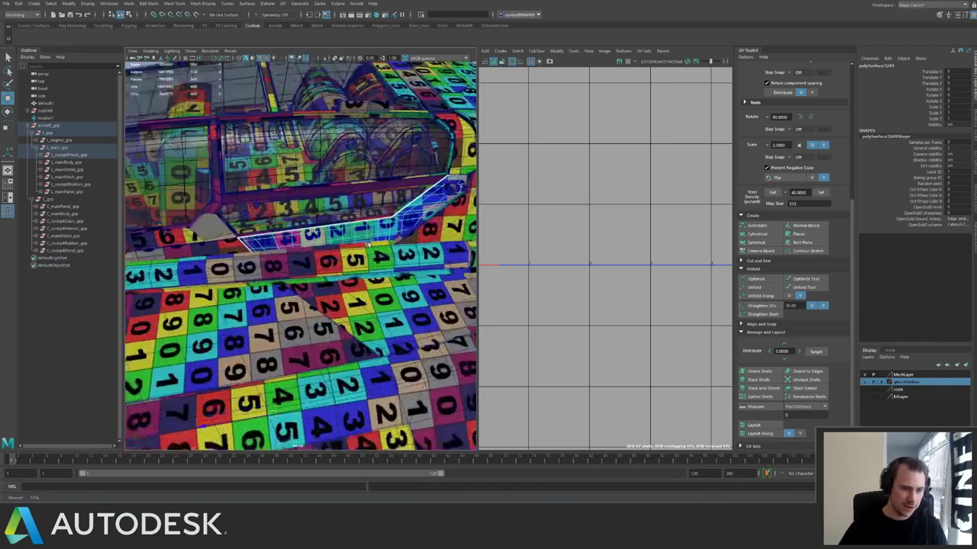
alt+drag(381, 229, 329, 233)
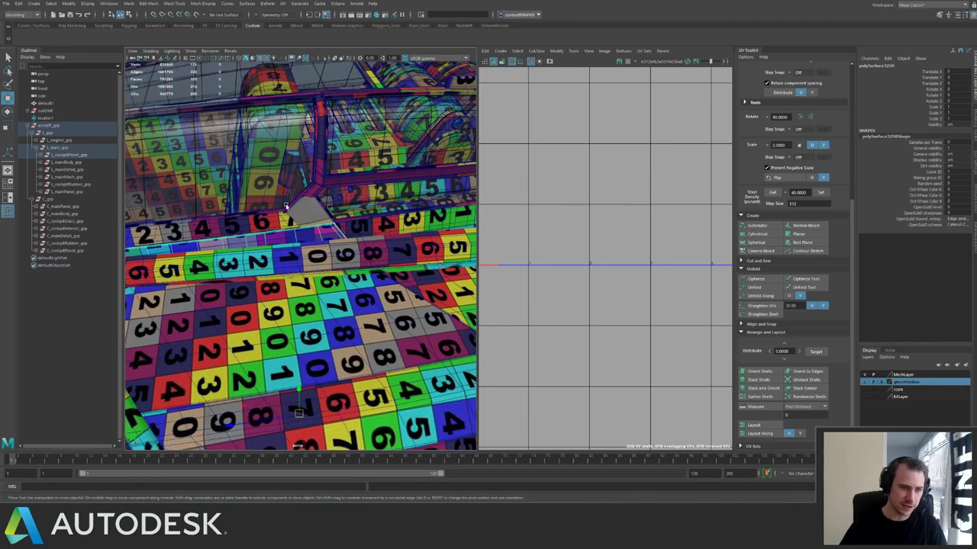
alt+drag(286, 206, 342, 197)
click(314, 205)
alt+right_drag(610, 248, 569, 229)
alt+middle_drag(569, 229, 613, 207)
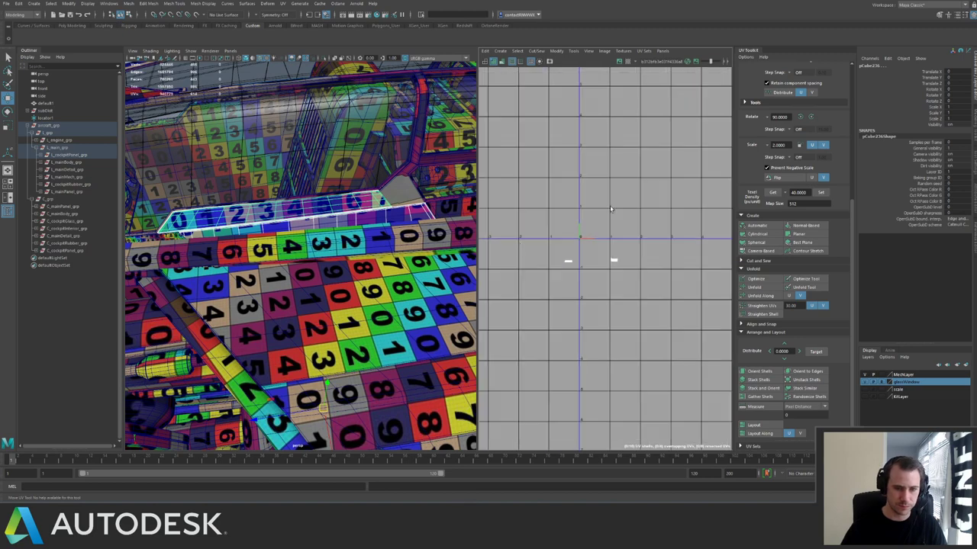
key(ctrl+F12)
click(799, 118)
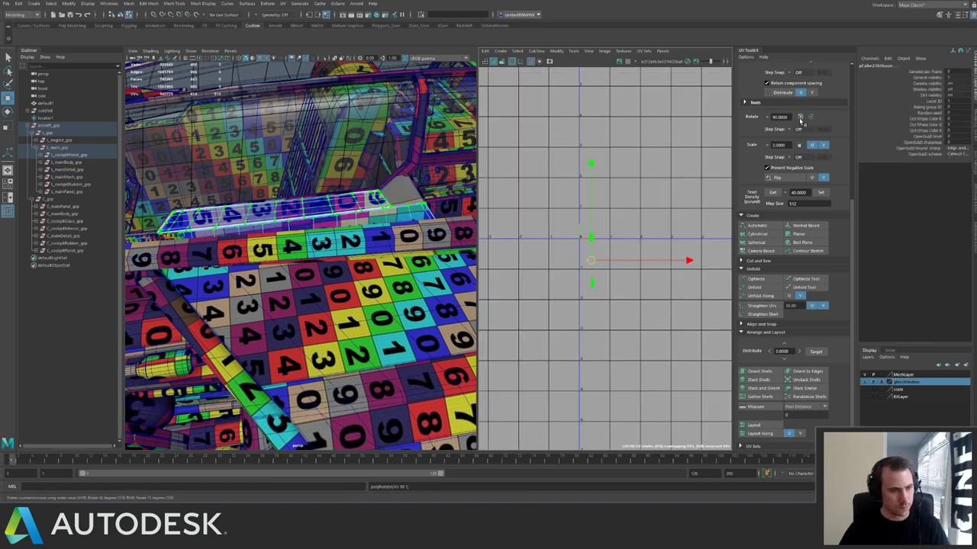
drag(592, 264, 594, 263)
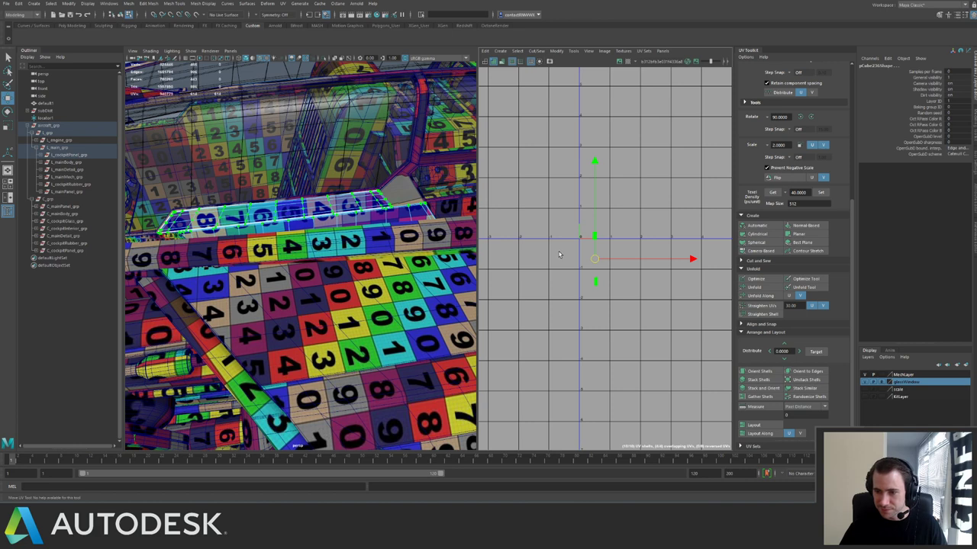
Select the two crossing side shells of the thin cockpit trim strip and rotate them by 90 degrees.
alt+middle_drag(194, 221, 272, 232)
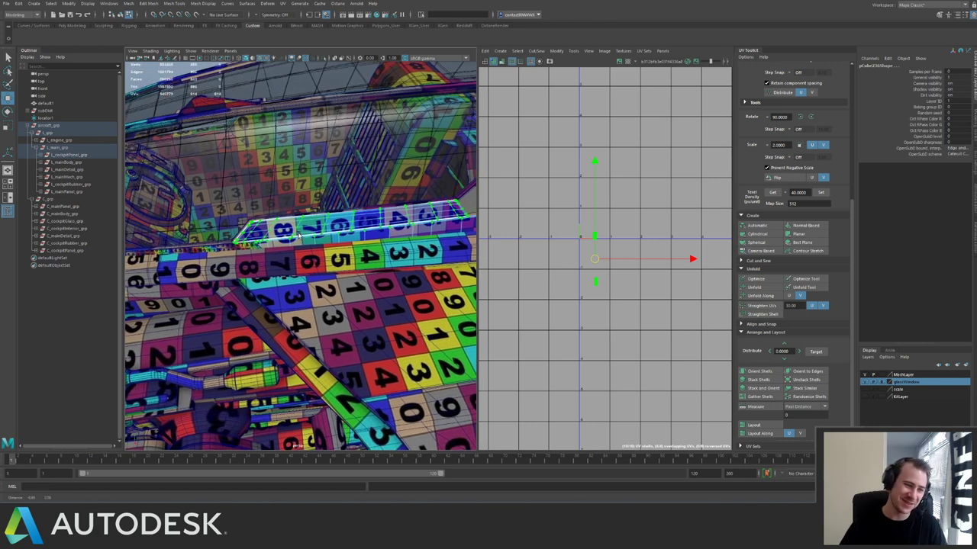
alt+right_drag(272, 232, 274, 270)
click(250, 240)
alt+drag(185, 233, 252, 225)
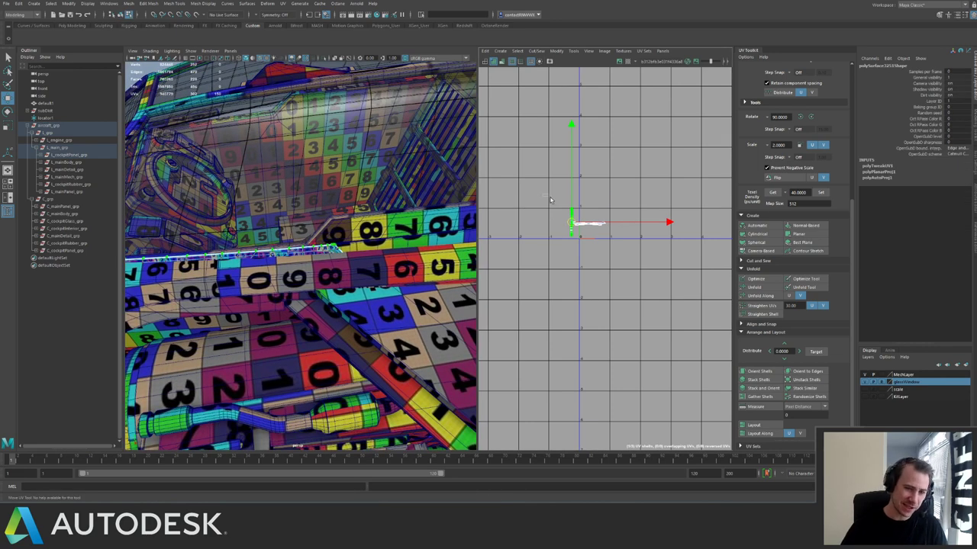
drag(551, 200, 593, 213)
key(f)
double_click(635, 249)
alt+right_drag(665, 275, 470, 222)
alt+middle_drag(654, 268, 570, 194)
double_click(636, 282)
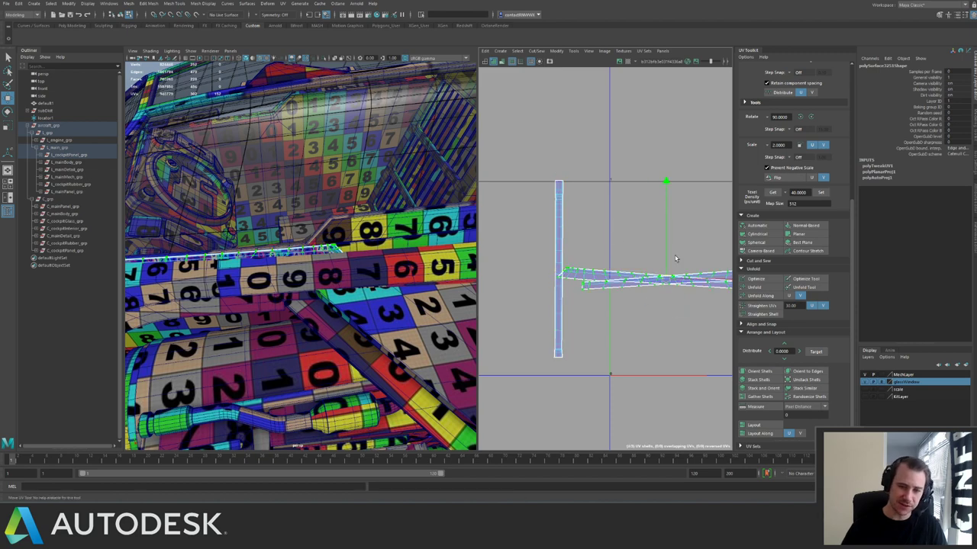
click(800, 118)
alt+right_drag(671, 212, 546, 197)
Select all the strip's UV shells, set their texel density to 40 at map size 512 and lay them out side by side.
drag(551, 171, 724, 356)
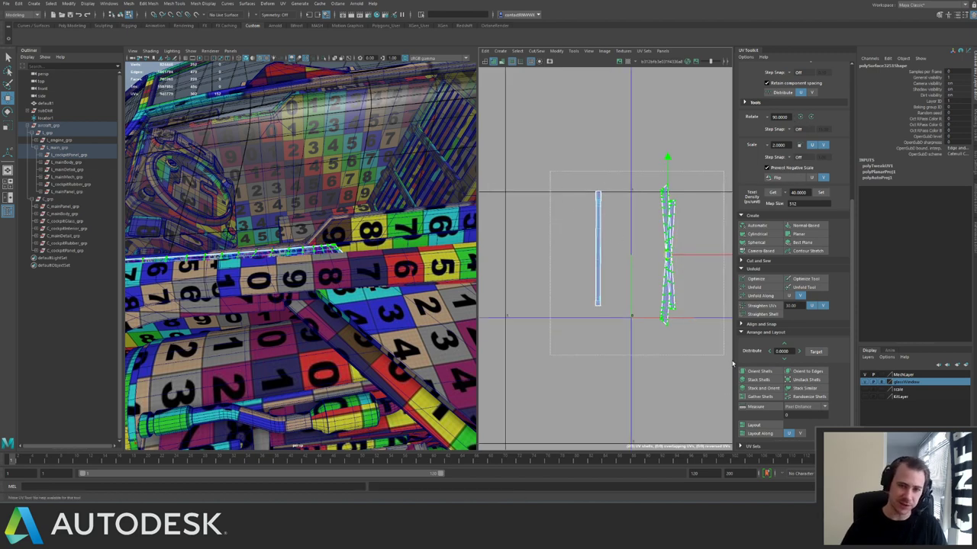
click(821, 192)
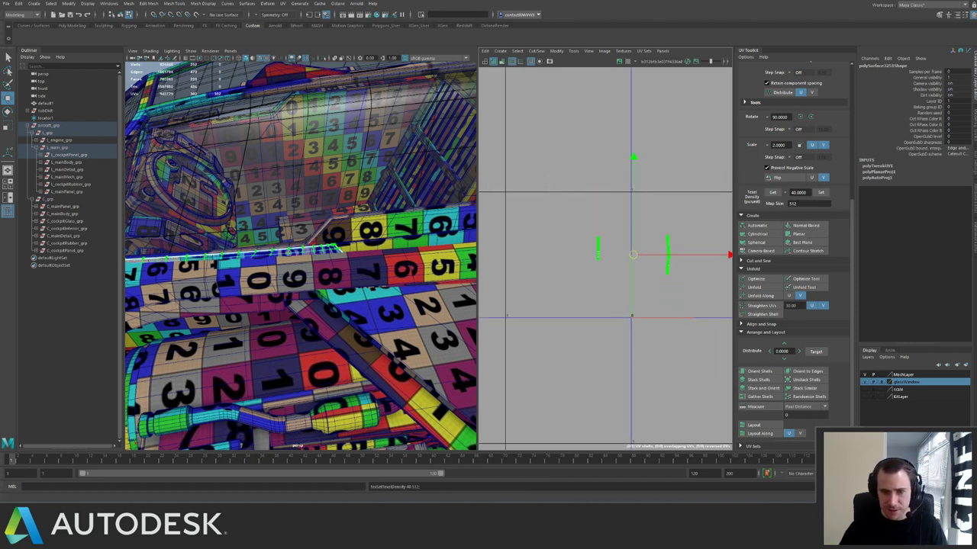
alt+middle_drag(652, 210, 613, 187)
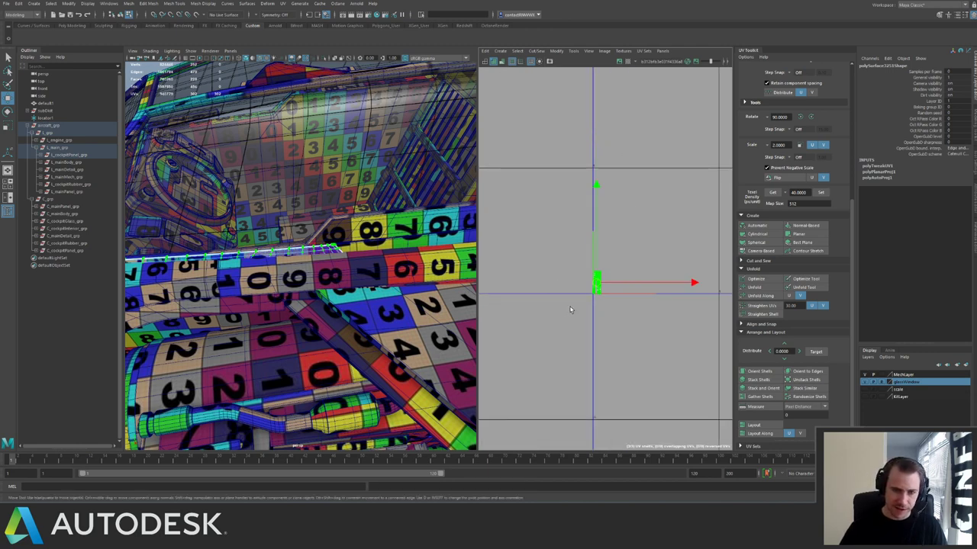
key(f)
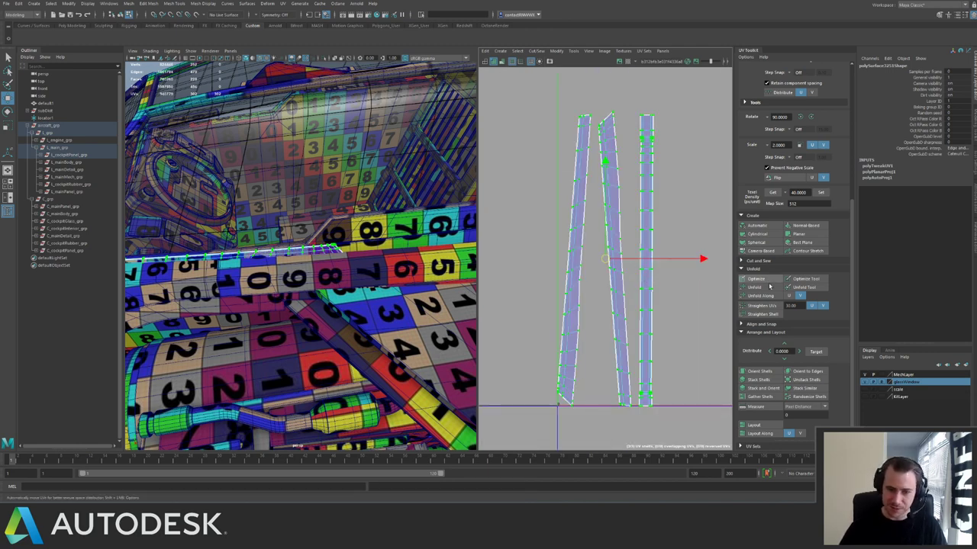
Orient the strip's three shells upright and reapply the texel density of 40 at map size 512.
click(760, 371)
scroll(660, 263, down, 5)
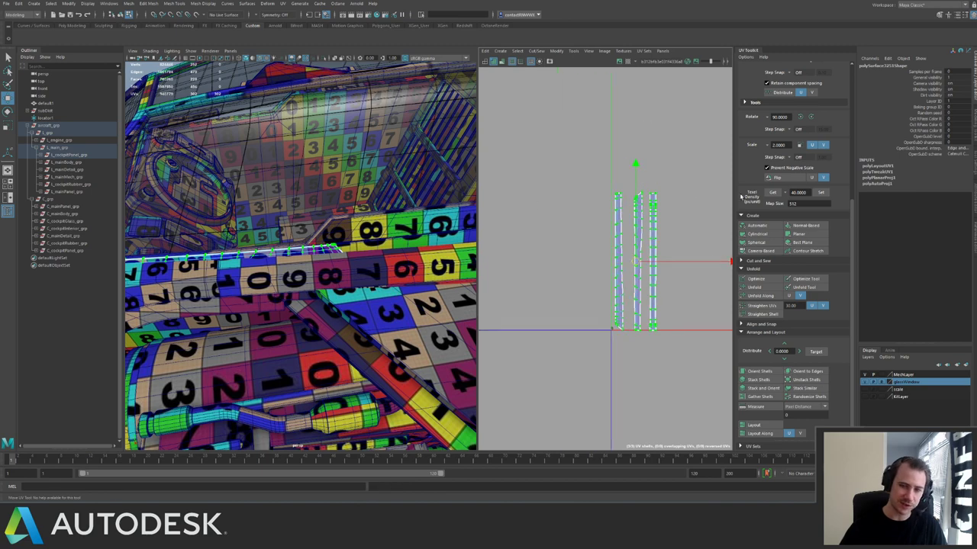
click(821, 193)
Move the strip's three shells together out of the first UV tile to an empty tile below the U axis.
alt+right_drag(674, 234, 481, 193)
alt+middle_drag(671, 220, 497, 174)
alt+right_drag(496, 174, 524, 193)
drag(565, 206, 596, 243)
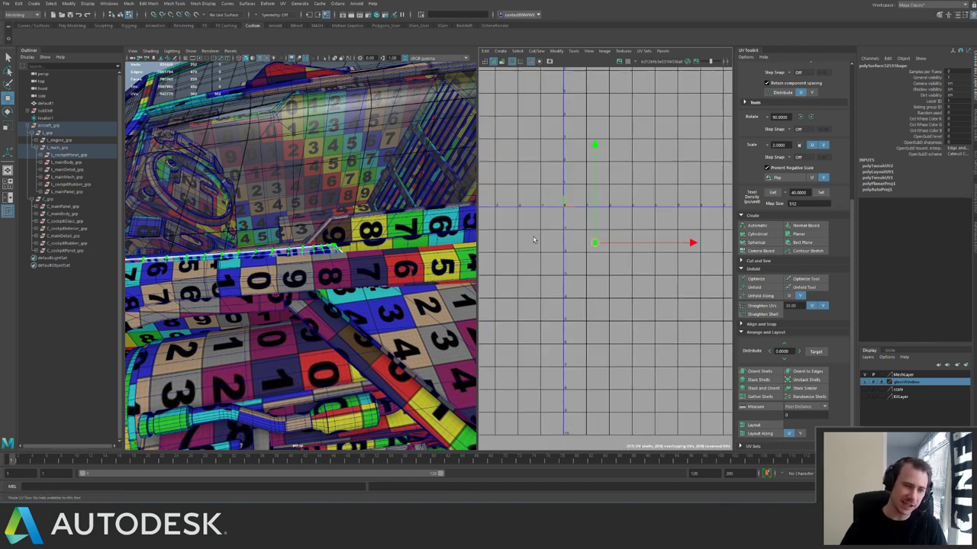
Return to object selection, save the scene and clear the current selection around the cockpit side.
alt+middle_drag(202, 226, 356, 246)
key(F8)
alt+middle_drag(253, 264, 329, 258)
alt+right_drag(328, 257, 374, 274)
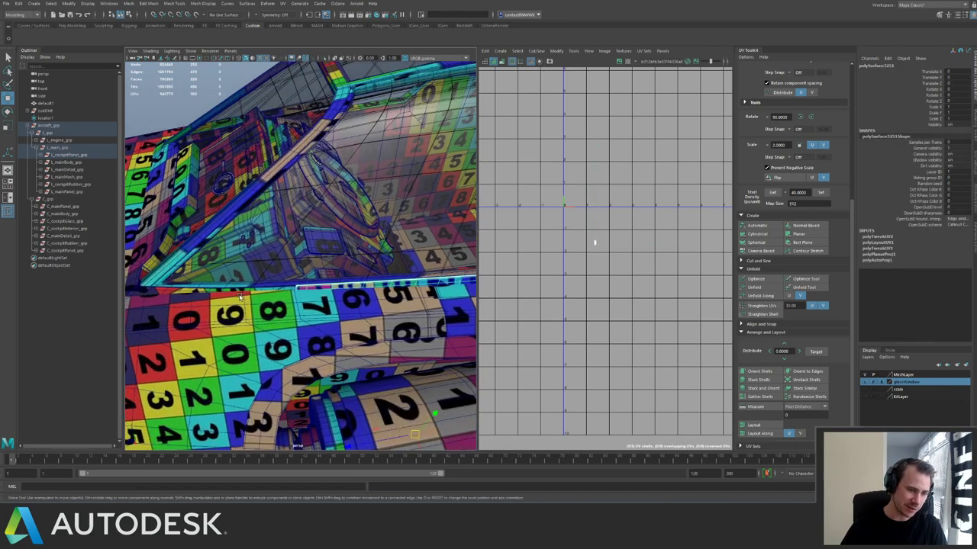
click(217, 292)
alt+drag(228, 282, 317, 172)
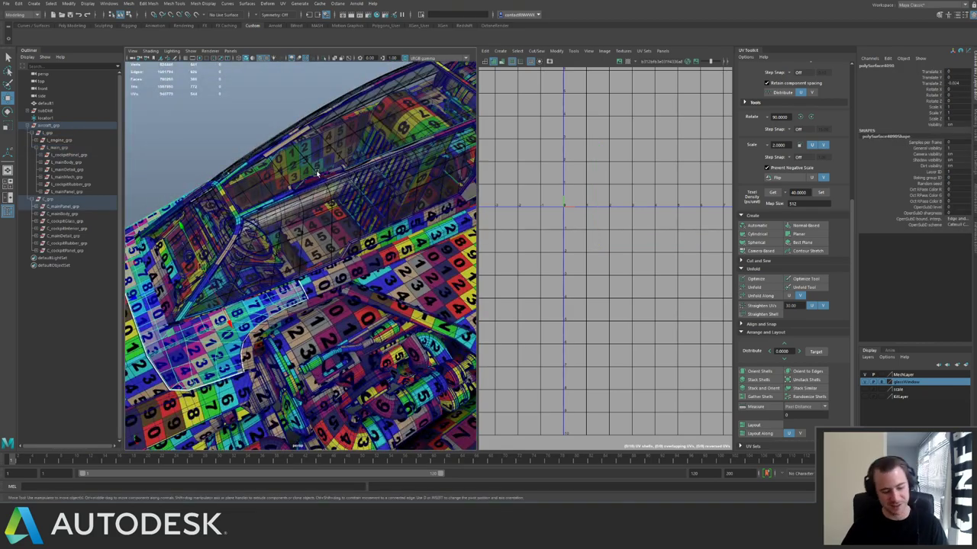
key(q)
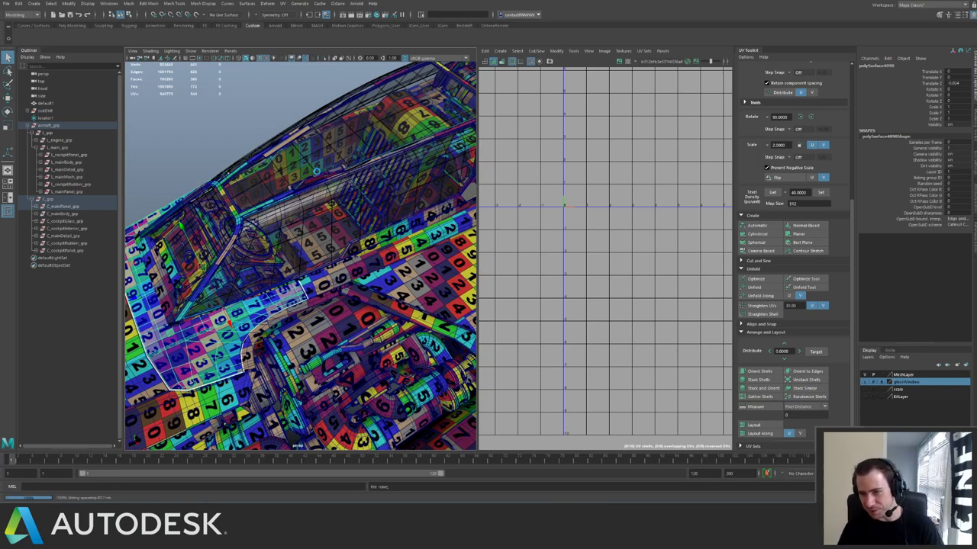
key(w)
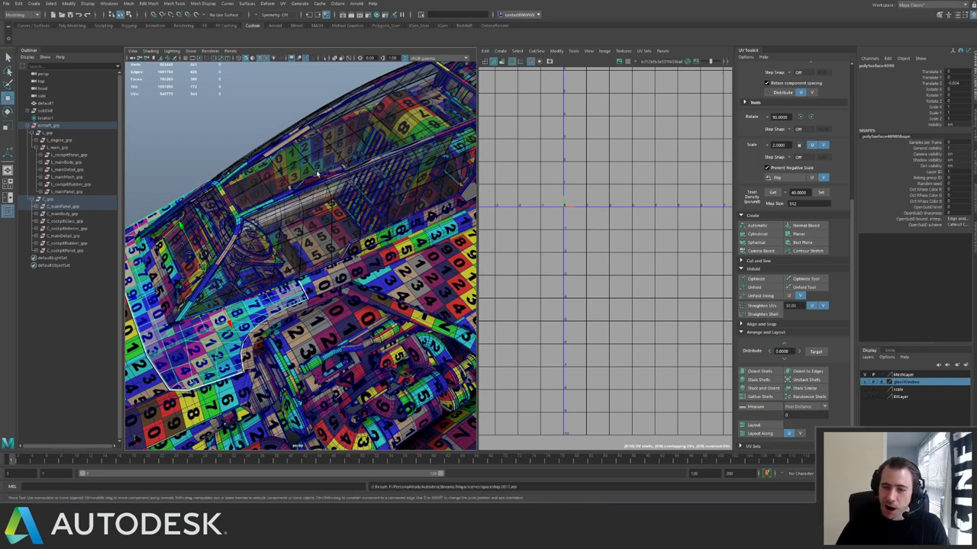
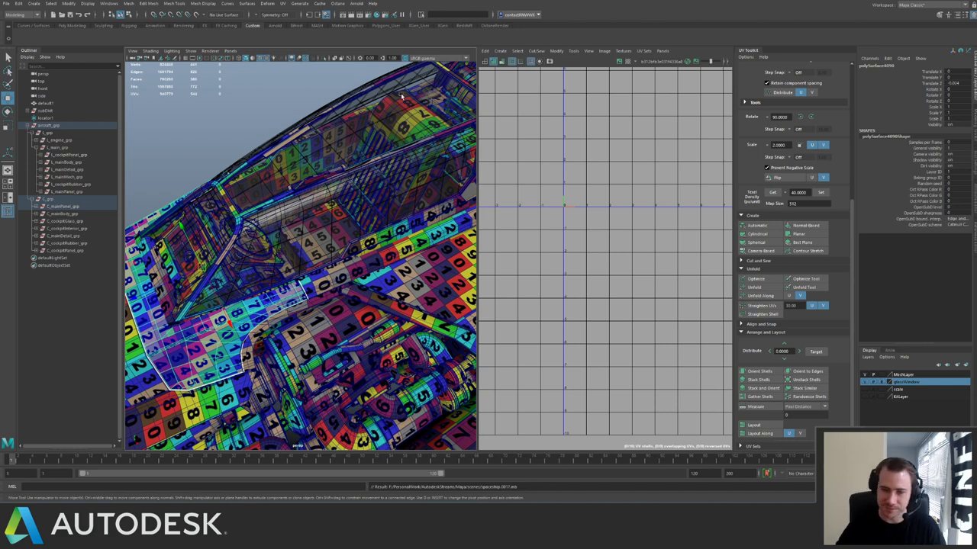
click(324, 90)
alt+drag(136, 169, 15, 164)
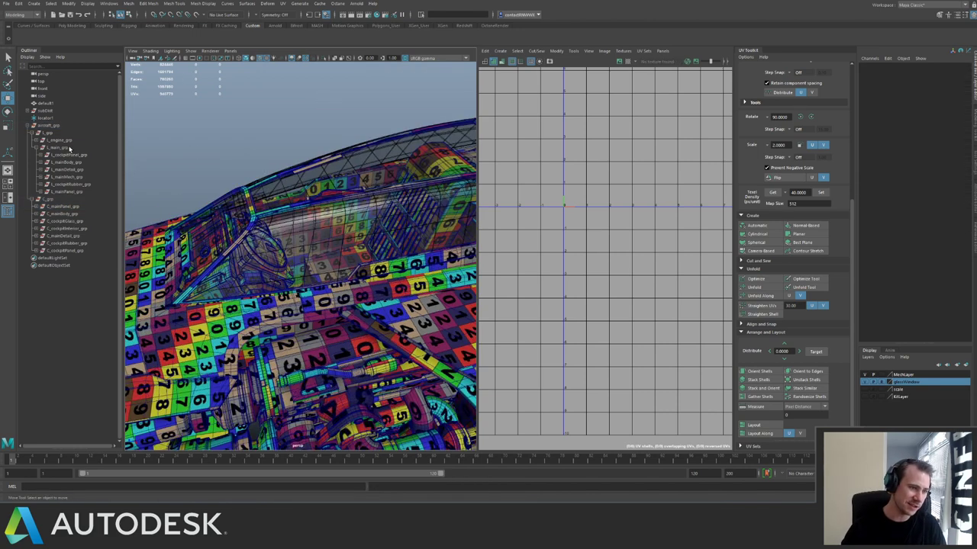
Within the L_cockpitPanel_grp group, select the narrow UV shells left in the first tile and move them into the tile below.
click(70, 148)
scroll(643, 238, down, 3)
scroll(622, 221, up, 4)
alt+middle_drag(604, 255, 570, 263)
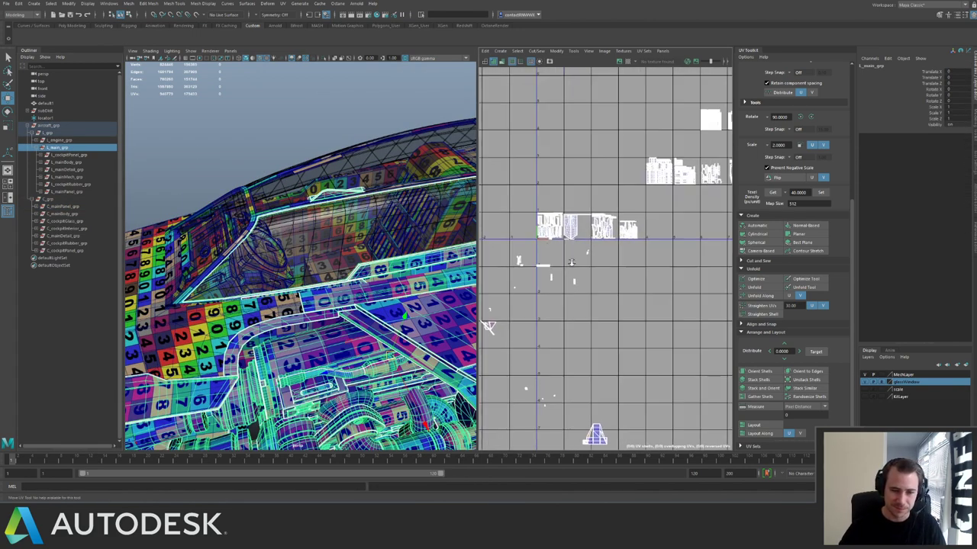
scroll(616, 262, up, 6)
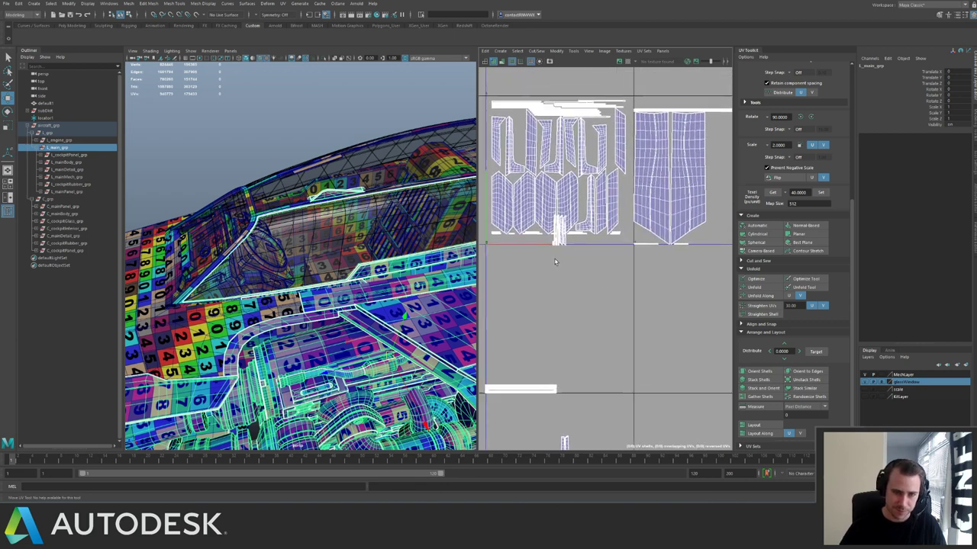
click(76, 155)
right_drag(580, 215, 599, 213)
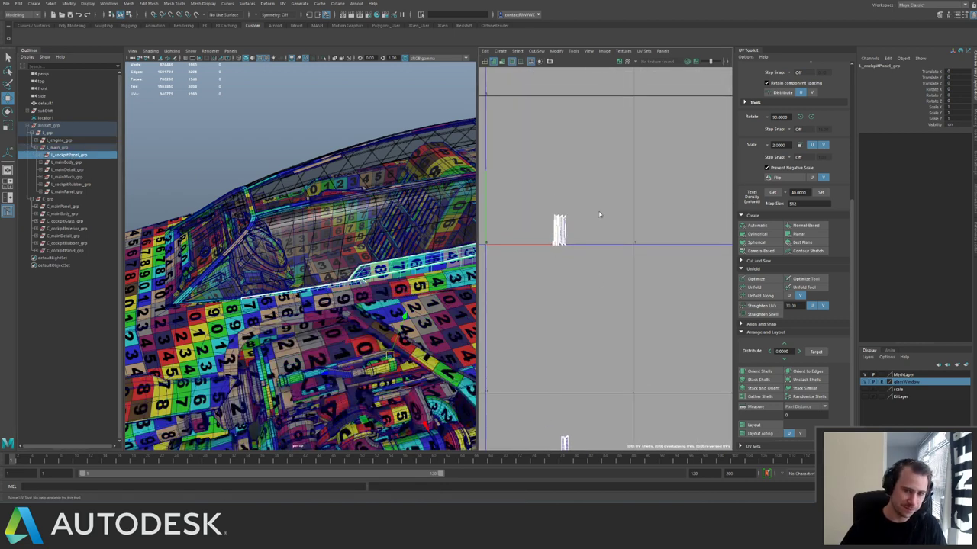
drag(530, 197, 601, 291)
key(f)
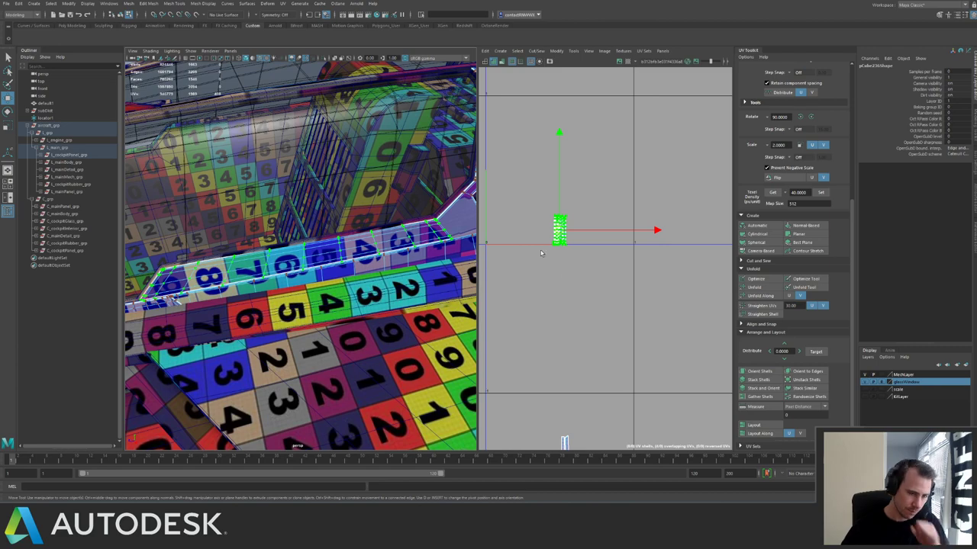
shift+middle_drag(536, 345, 577, 346)
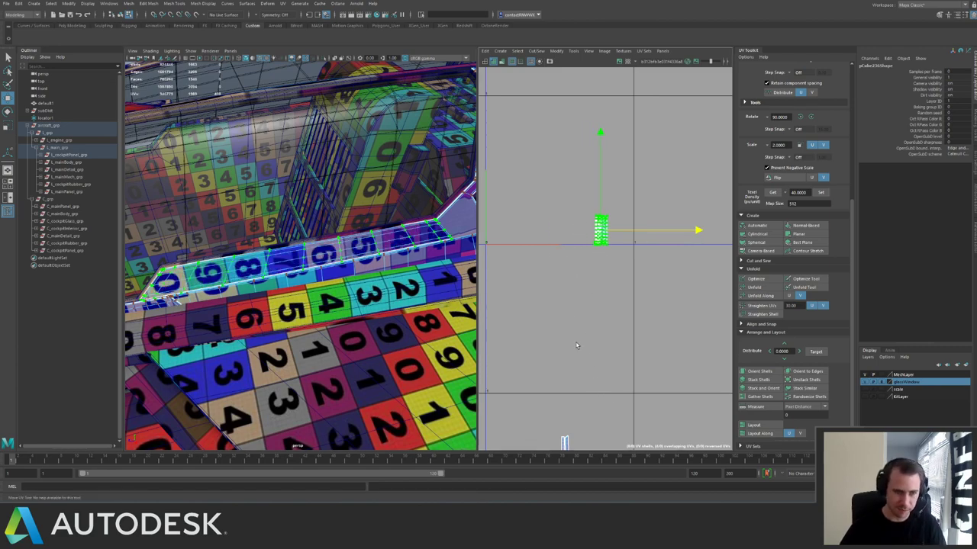
drag(600, 234, 608, 378)
Select the scattered UV shells of the cockpit panel pieces, lay them out together and move the packed set below the U axis.
alt+right_drag(359, 229, 260, 202)
alt+right_drag(627, 293, 524, 242)
alt+middle_drag(524, 242, 510, 172)
scroll(511, 171, down, 2)
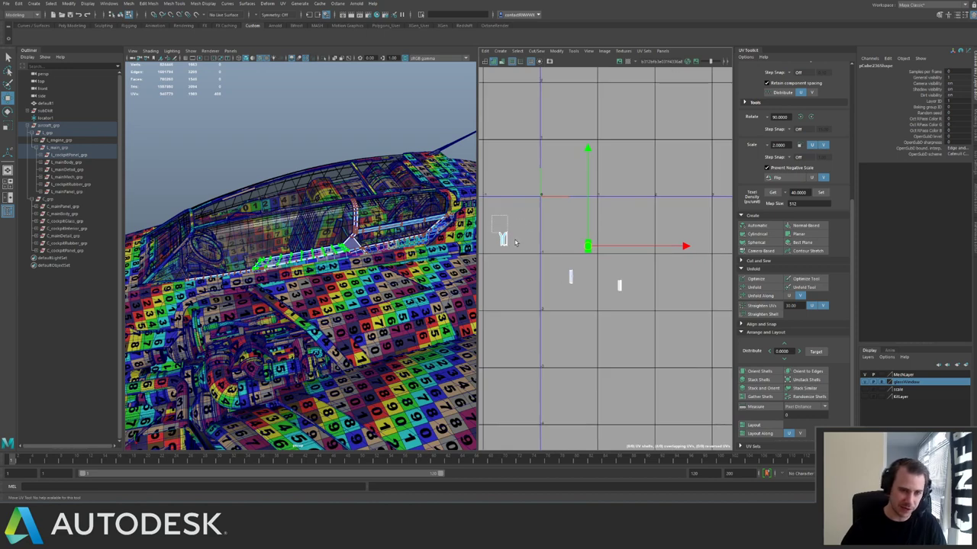
drag(515, 242, 586, 303)
scroll(522, 256, down, 1)
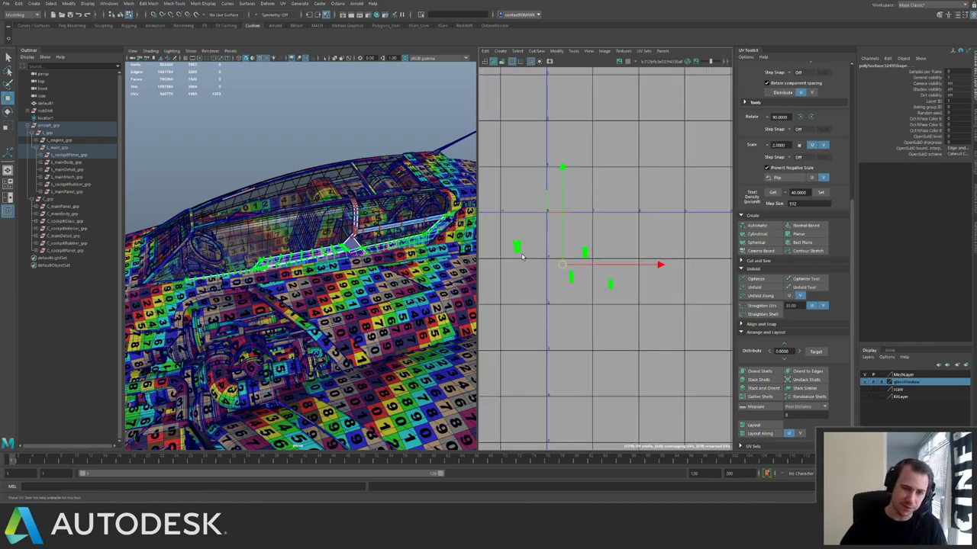
key(ctrl+l)
key(w)
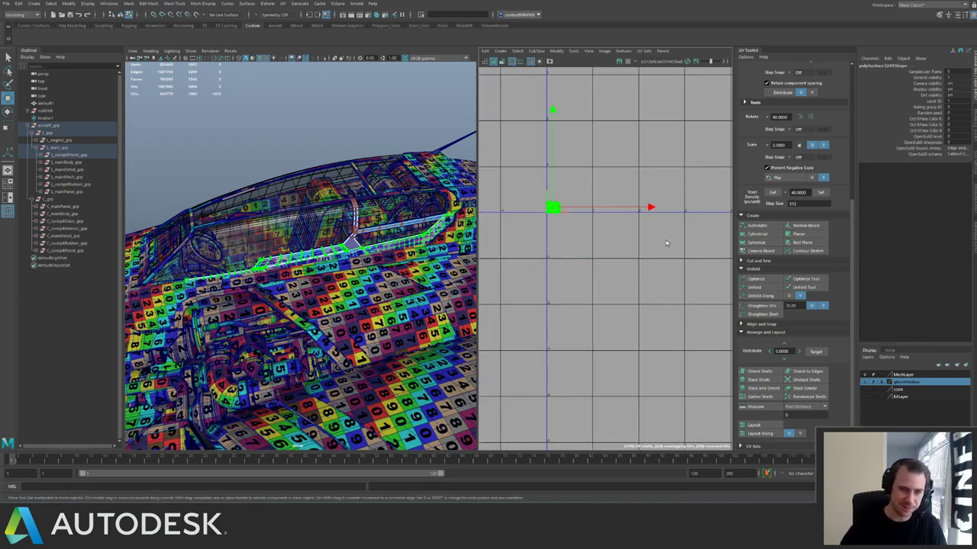
drag(555, 208, 569, 255)
alt+right_drag(345, 257, 359, 260)
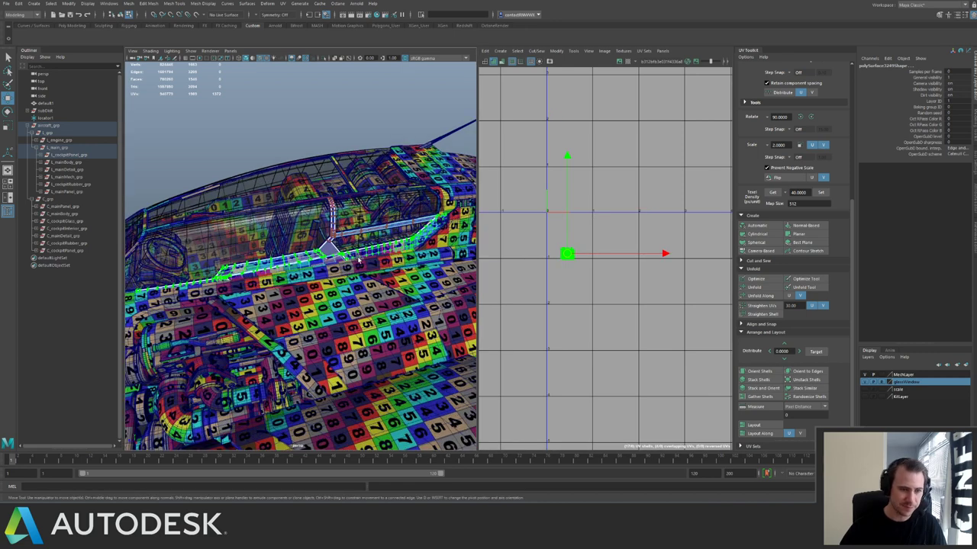
Apply a planar projection to the Y-shaped cockpit pillar trim and move its shell diagonally below the UV origin.
alt+right_drag(618, 301, 464, 250)
alt+middle_drag(528, 253, 634, 270)
drag(555, 282, 590, 300)
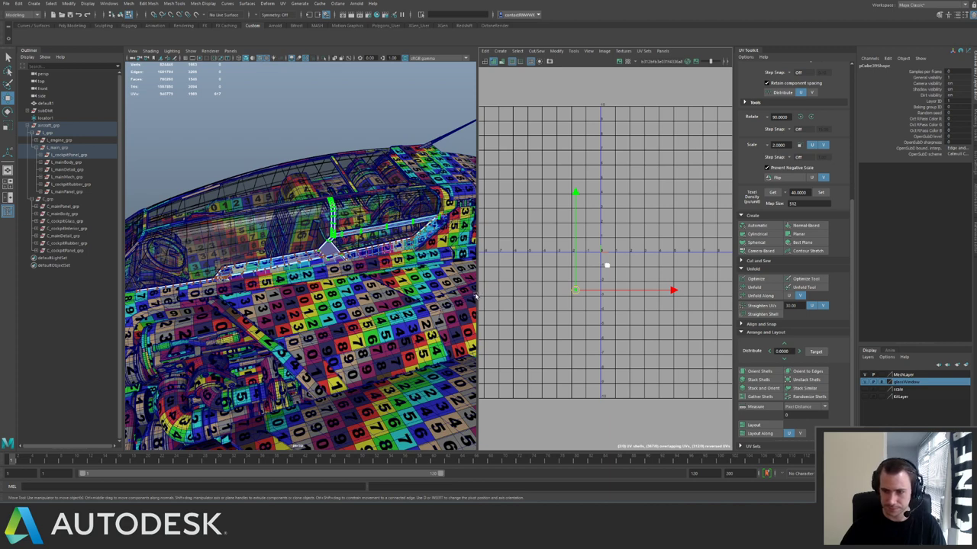
scroll(574, 291, up, 4)
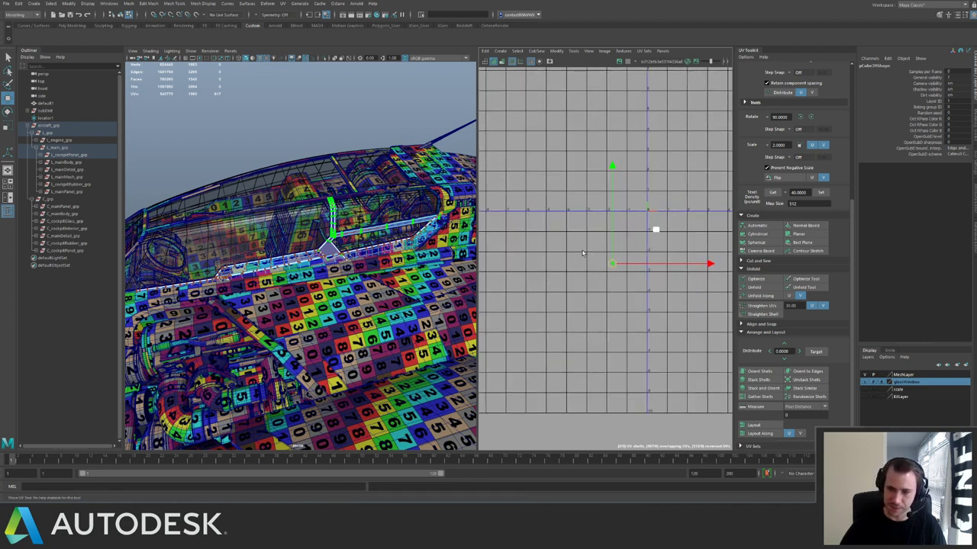
scroll(575, 292, up, 1)
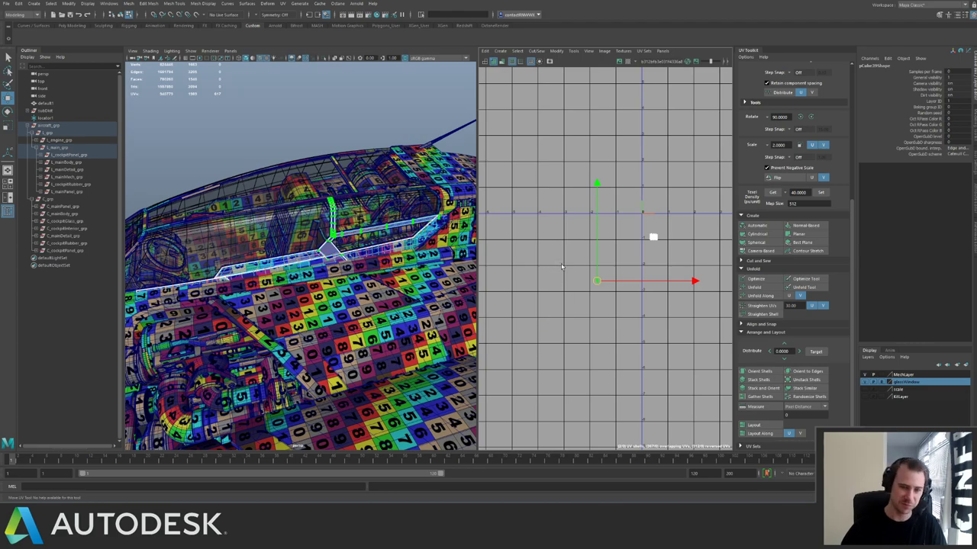
key(f)
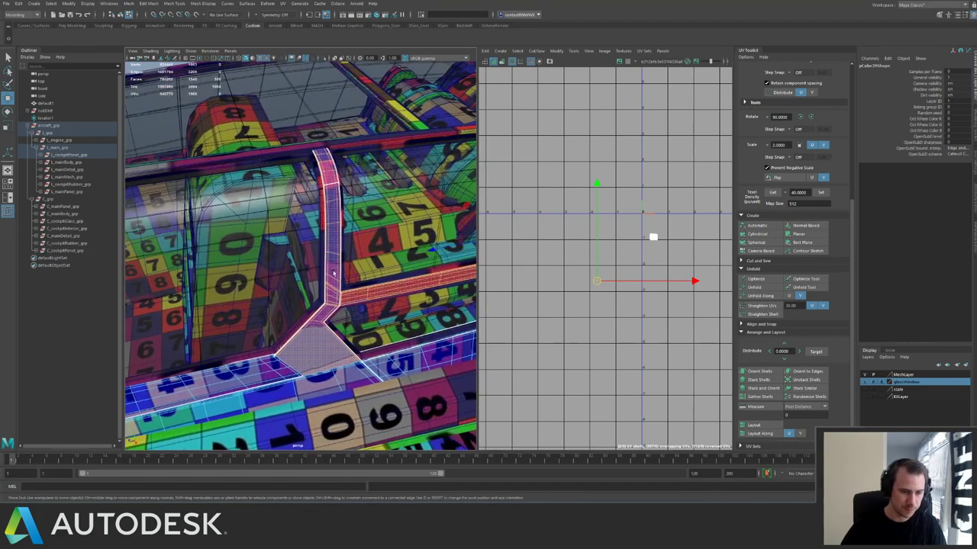
mouse_move(334, 273)
alt+mouse_down()
mouse_move(408, 288)
mouse_move(412, 258)
mouse_move(327, 259)
alt+mouse_up()
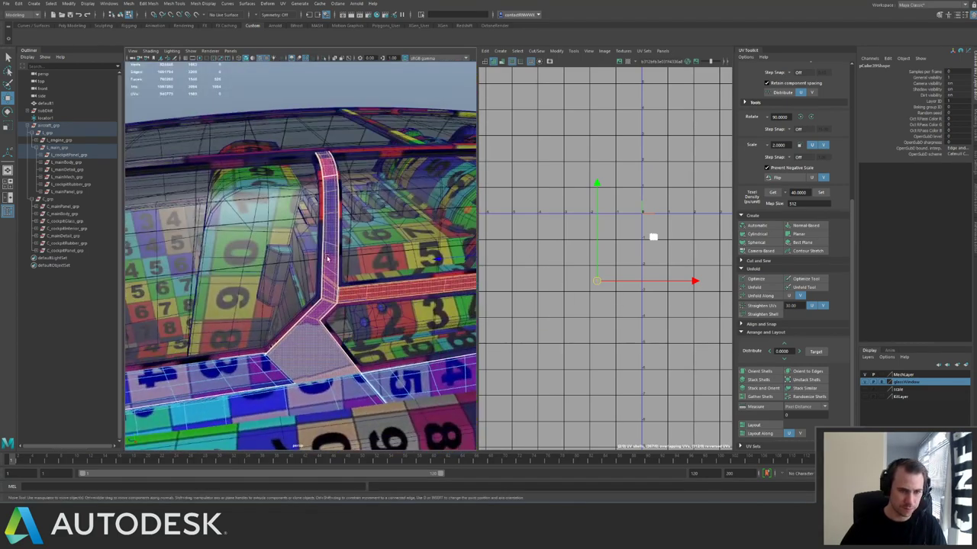
alt+right_drag(578, 269, 620, 312)
key(g)
key(f)
alt+right_drag(644, 279, 488, 277)
key(w)
drag(627, 271, 494, 386)
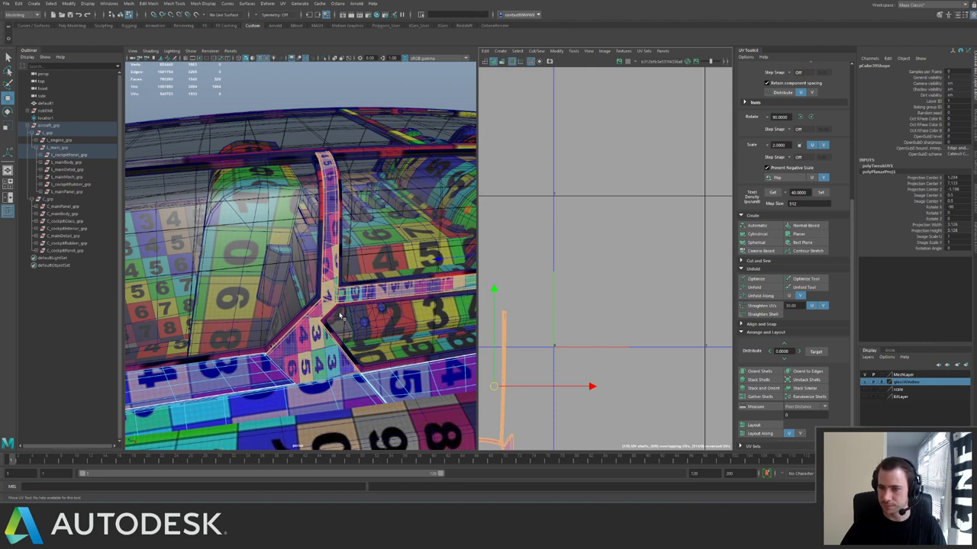
Return to object selection and try isolating the rubber frame beside the pillar trim.
key(F8)
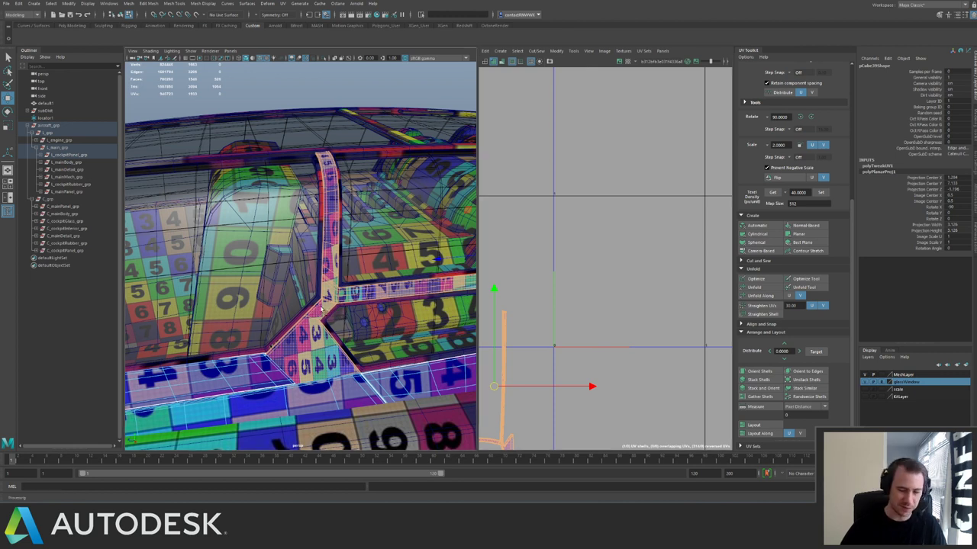
alt+drag(319, 313, 351, 335)
alt+right_drag(351, 334, 359, 335)
alt+drag(359, 336, 380, 319)
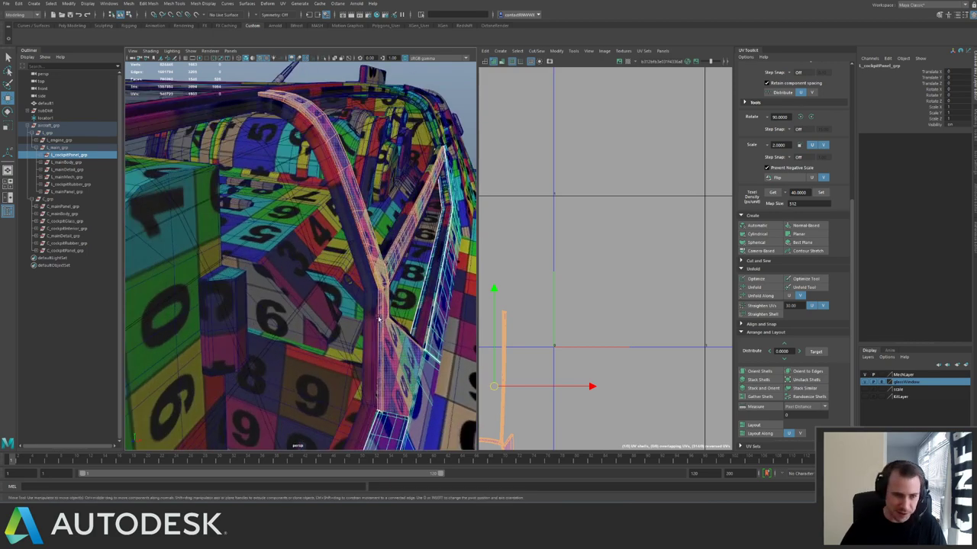
click(382, 311)
key(f)
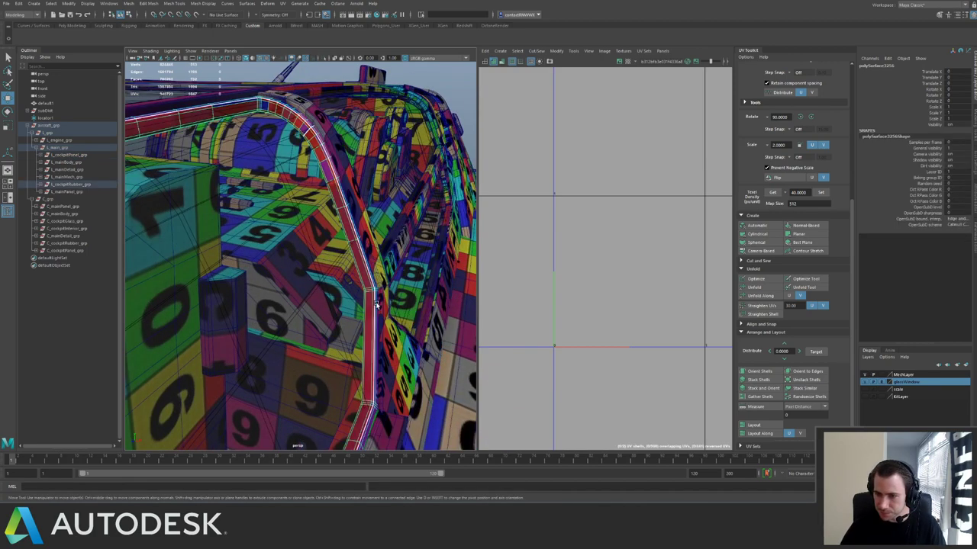
key(ctrl+1)
key(ctrl+1)
Select the Y-shaped pillar trim, switch off textured display and isolate the piece in the viewport.
click(375, 289)
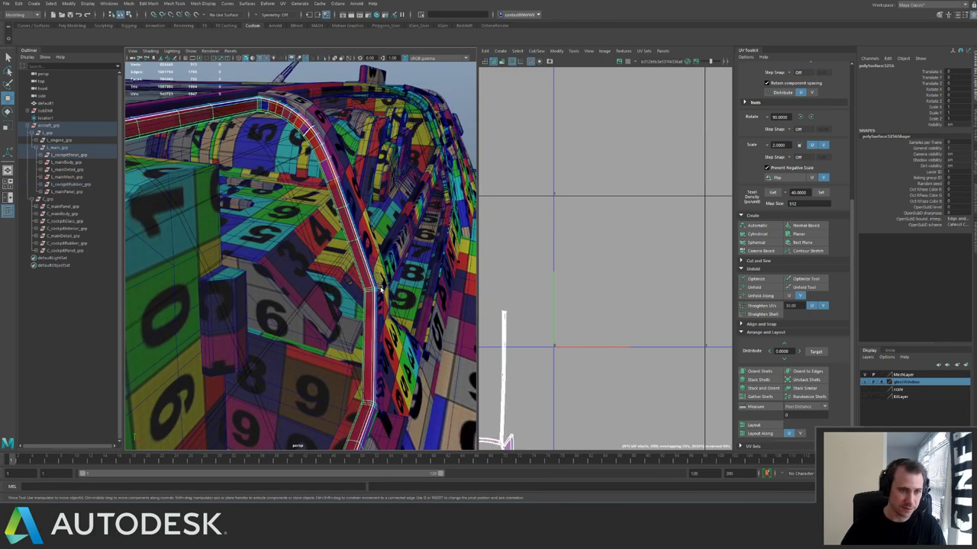
key(ctrl+1)
alt+drag(375, 288, 354, 296)
key(ctrl+1)
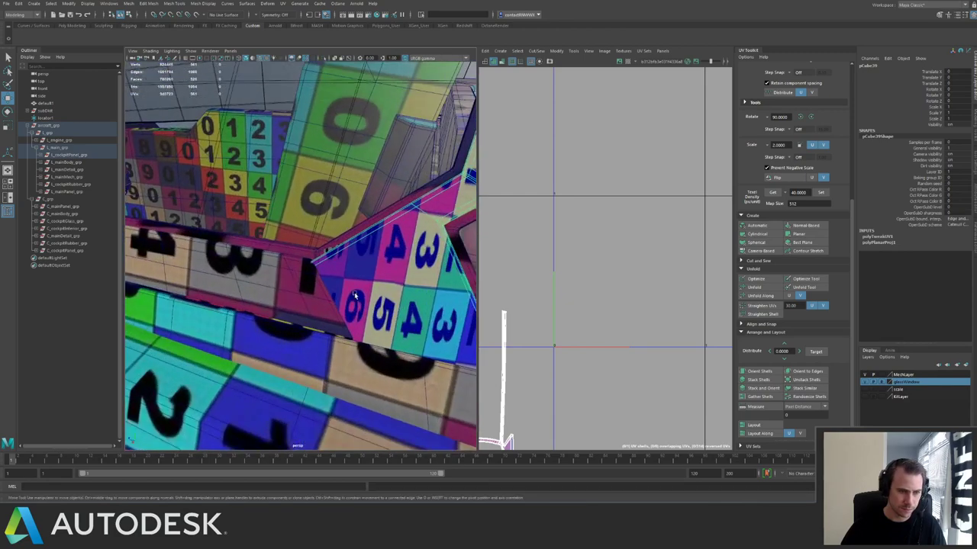
key(5)
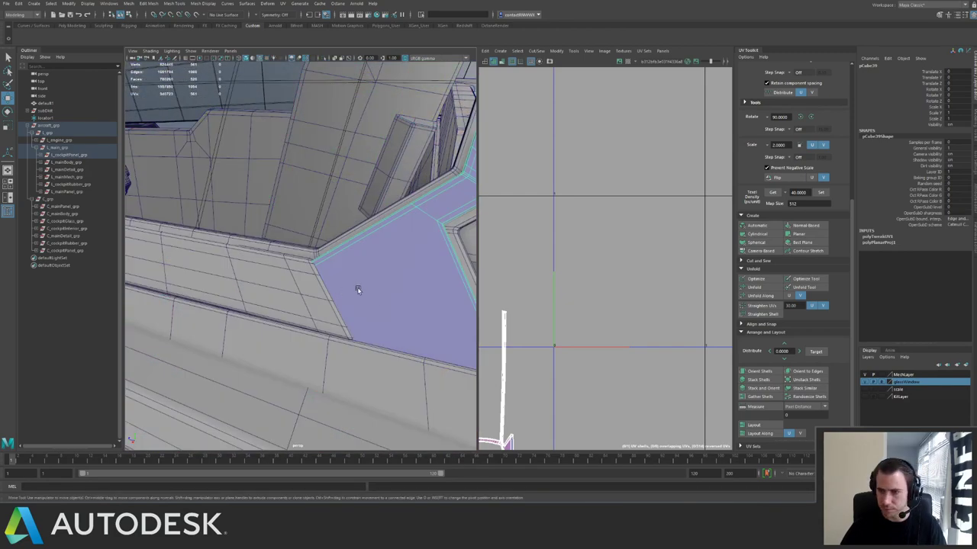
scroll(358, 290, down, 4)
alt+drag(364, 236, 318, 297)
key(ctrl+1)
Select all faces of the isolated pillar trim and reproject its UVs with a planar projection.
key(ctrl+F11)
alt+right_drag(222, 168, 179, 142)
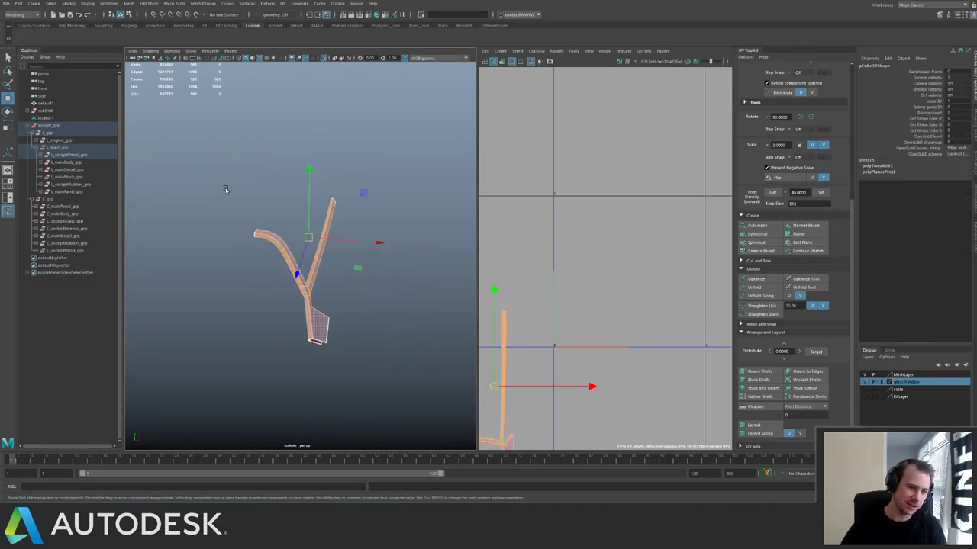
ctrl+alt+drag(223, 186, 398, 368)
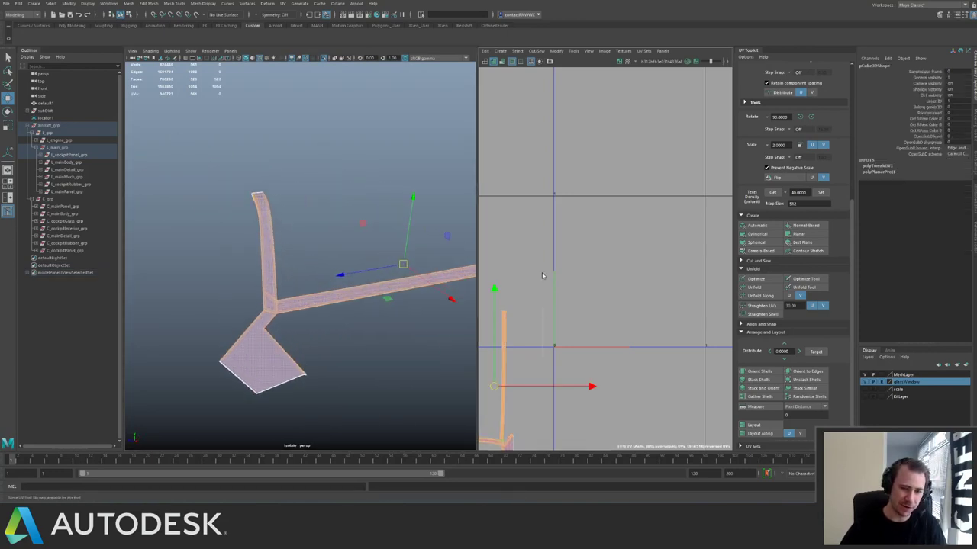
shift+right_drag(542, 275, 537, 277)
Delete the redundant edge loop running lengthwise along the pillar trim's narrow side.
alt+drag(196, 282, 174, 287)
alt+right_drag(174, 287, 227, 263)
mouse_move(228, 262)
alt+mouse_down()
mouse_move(218, 301)
mouse_move(252, 264)
mouse_move(229, 296)
alt+mouse_up()
key(q)
right_drag(229, 296, 233, 270)
double_click(251, 254)
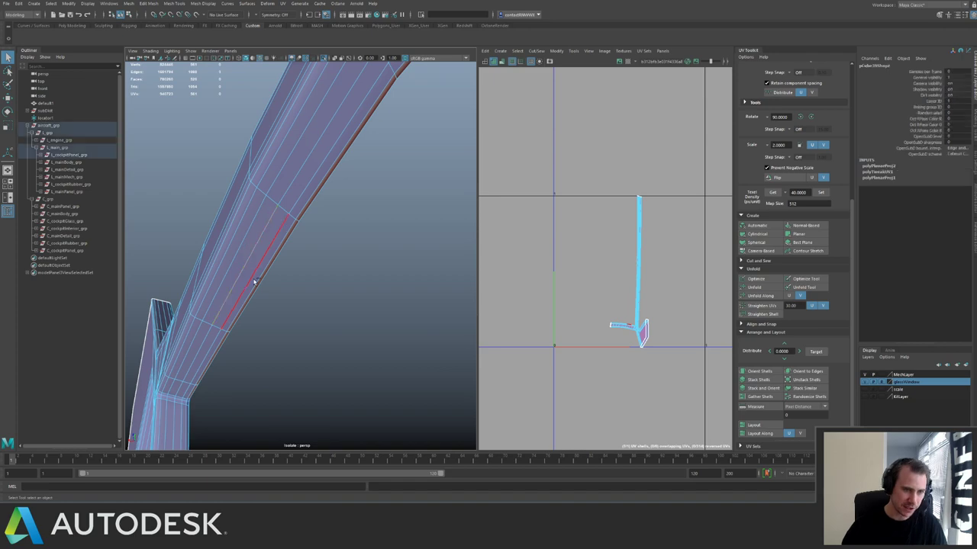
key(ctrl+Delete)
Delete another redundant lengthwise edge loop on the pillar trim near the junction of its arms.
alt+drag(252, 278, 345, 271)
alt+middle_drag(344, 272, 361, 268)
alt+drag(361, 268, 267, 311)
alt+drag(178, 280, 316, 305)
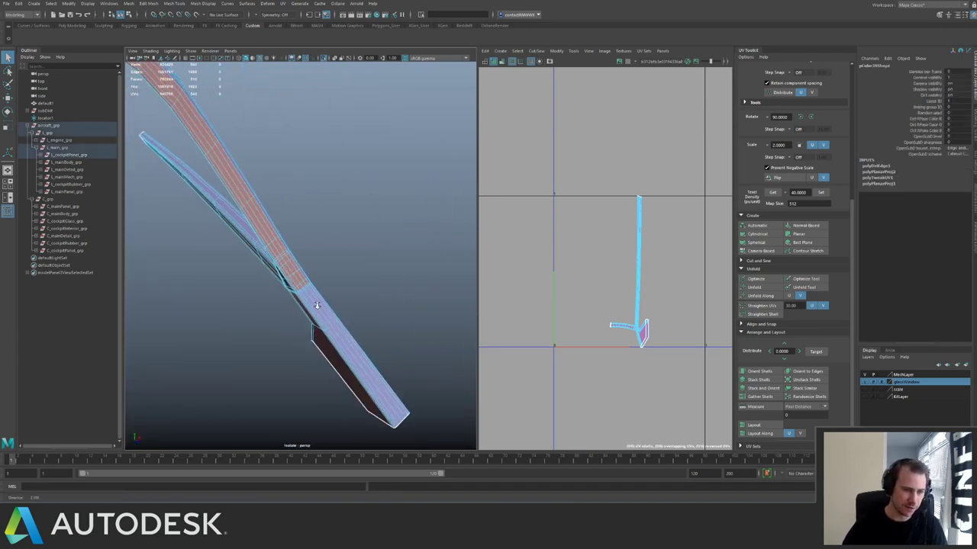
scroll(315, 311, up, 5)
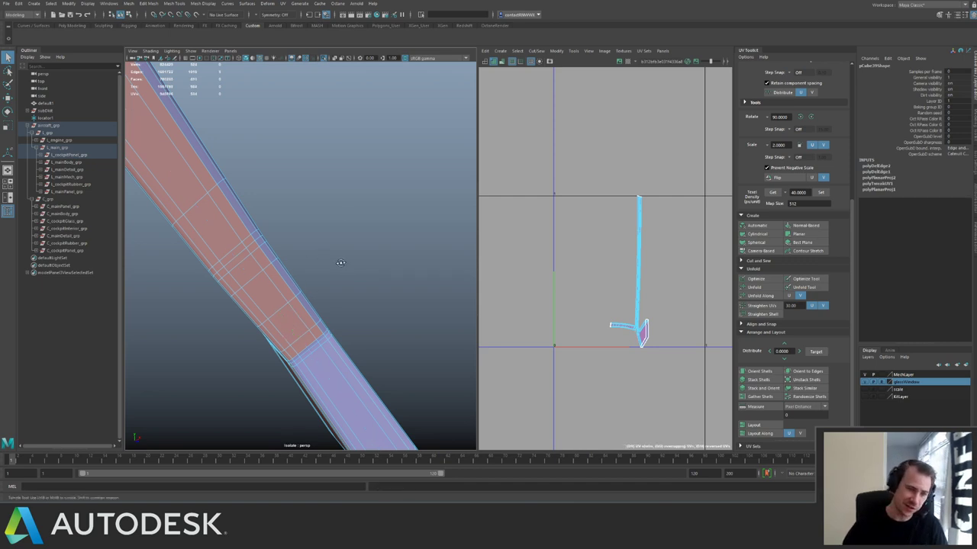
mouse_move(338, 262)
alt+mouse_down()
mouse_move(245, 279)
mouse_move(333, 281)
mouse_move(328, 275)
mouse_move(328, 305)
mouse_move(281, 288)
mouse_move(343, 234)
mouse_move(387, 216)
mouse_move(247, 297)
mouse_move(332, 253)
mouse_move(354, 268)
alt+mouse_up()
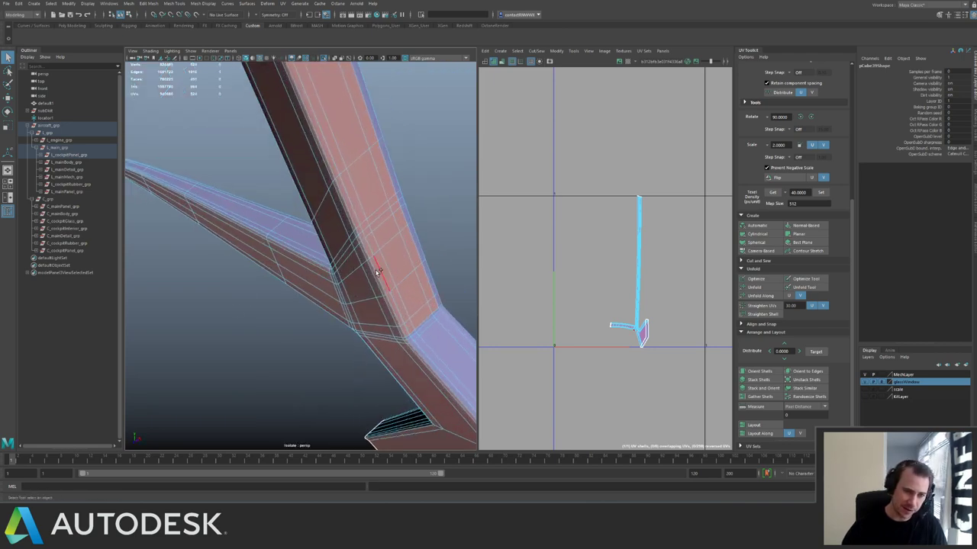
Cut the pillar trim's UVs along the lengthwise border edges that meet at the junction's inner corner.
shift+right_drag(599, 262, 574, 271)
alt+drag(281, 270, 307, 237)
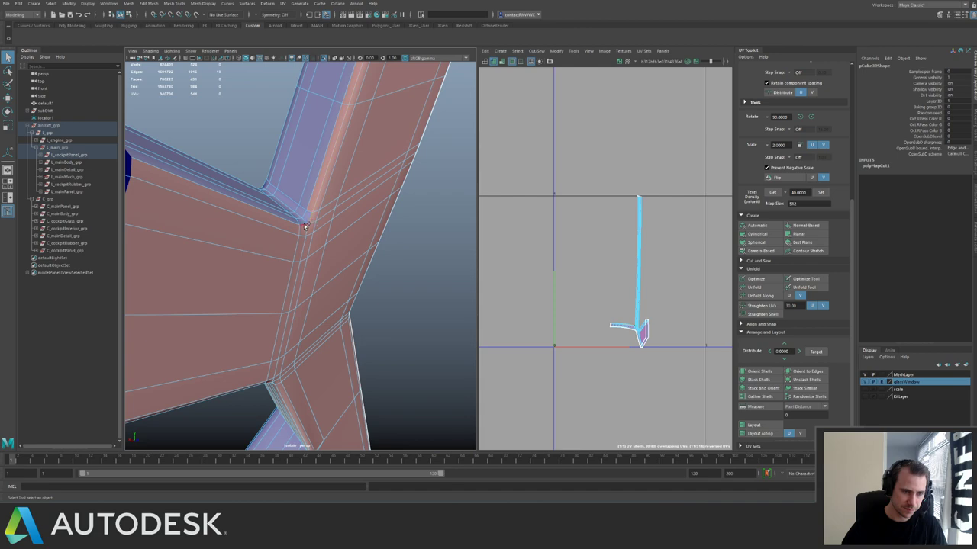
alt+drag(293, 211, 323, 240)
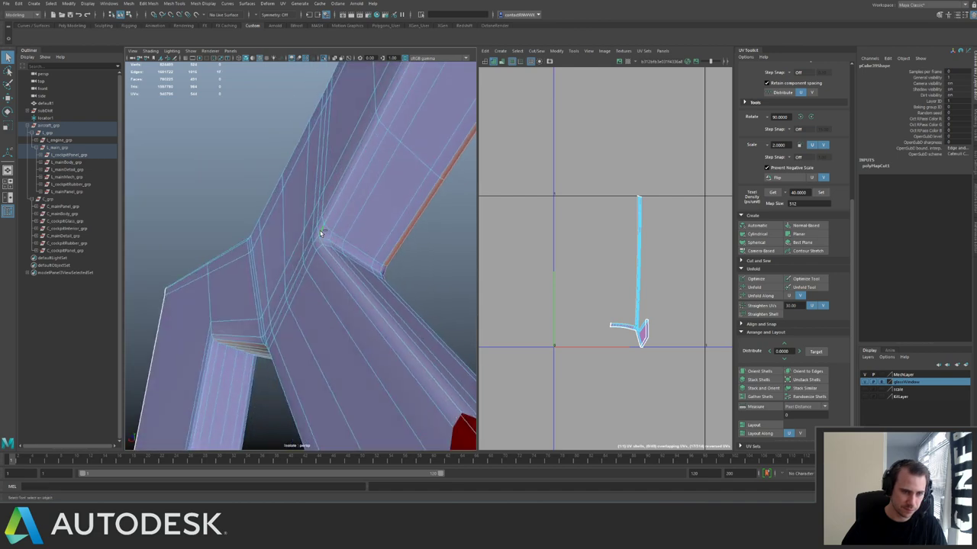
shift+right_drag(639, 274, 607, 290)
Cut the UVs along the remaining lengthwise corner edges so the broad faces separate from the side walls.
alt+right_drag(386, 278, 308, 224)
alt+drag(308, 225, 288, 194)
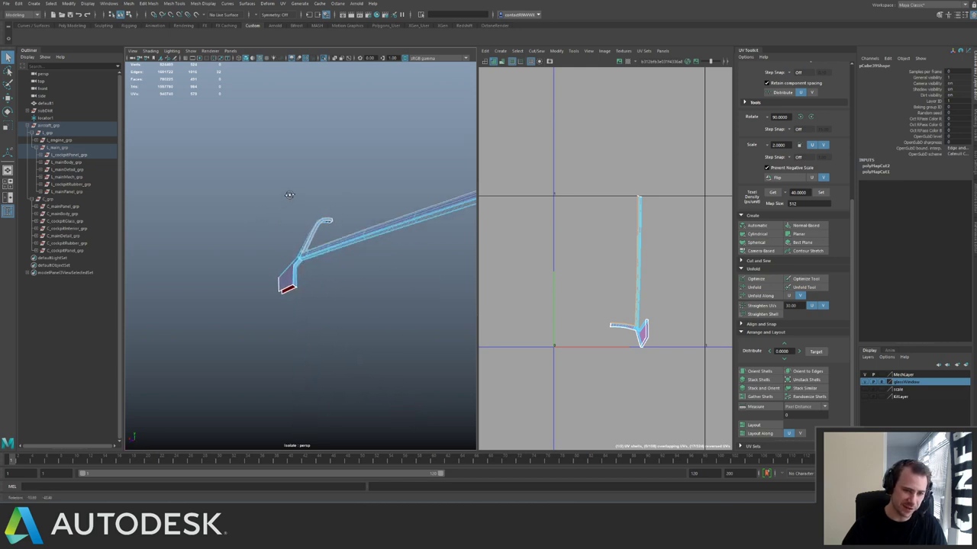
alt+right_drag(290, 196, 490, 334)
alt+drag(320, 288, 341, 297)
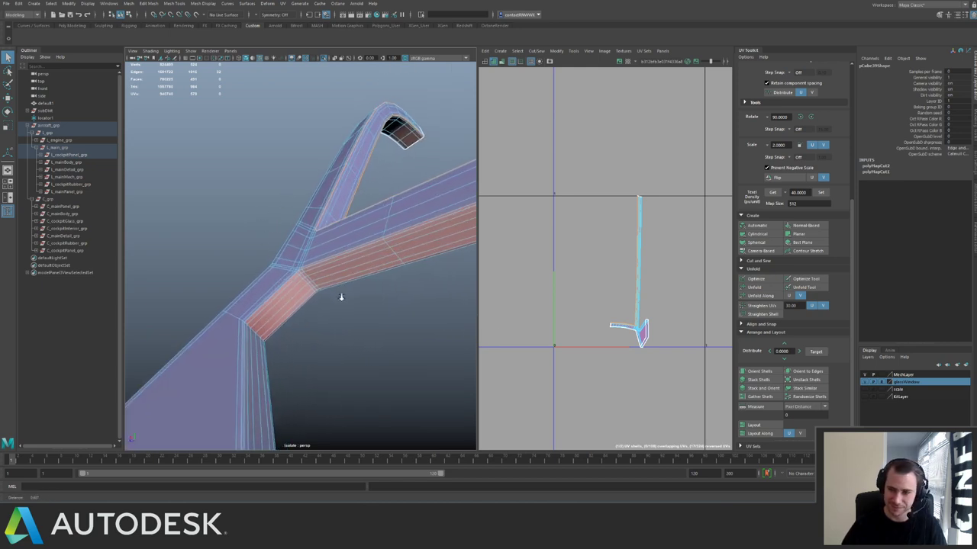
alt+right_drag(340, 297, 361, 310)
alt+drag(362, 310, 343, 277)
alt+right_drag(342, 277, 342, 287)
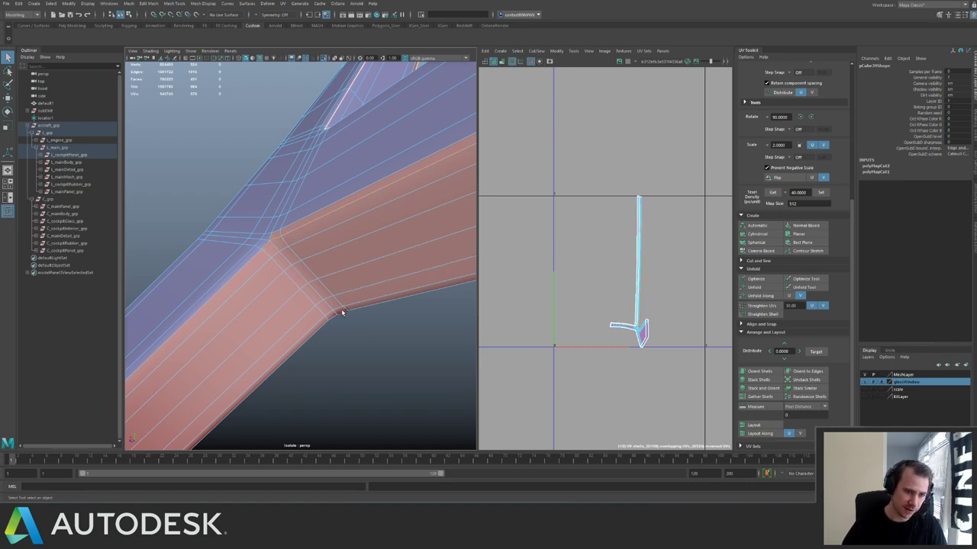
alt+drag(342, 313, 258, 259)
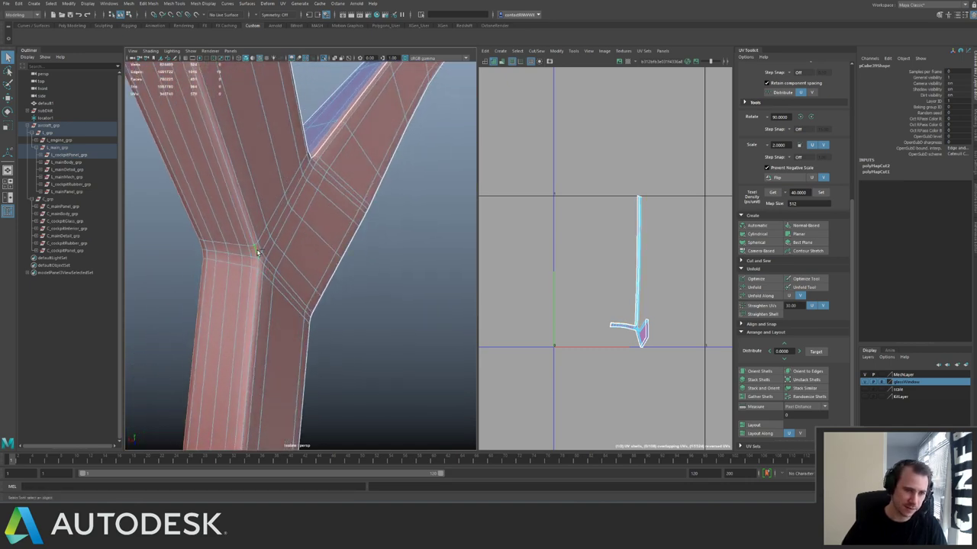
alt+right_drag(268, 296, 206, 260)
alt+drag(206, 259, 344, 237)
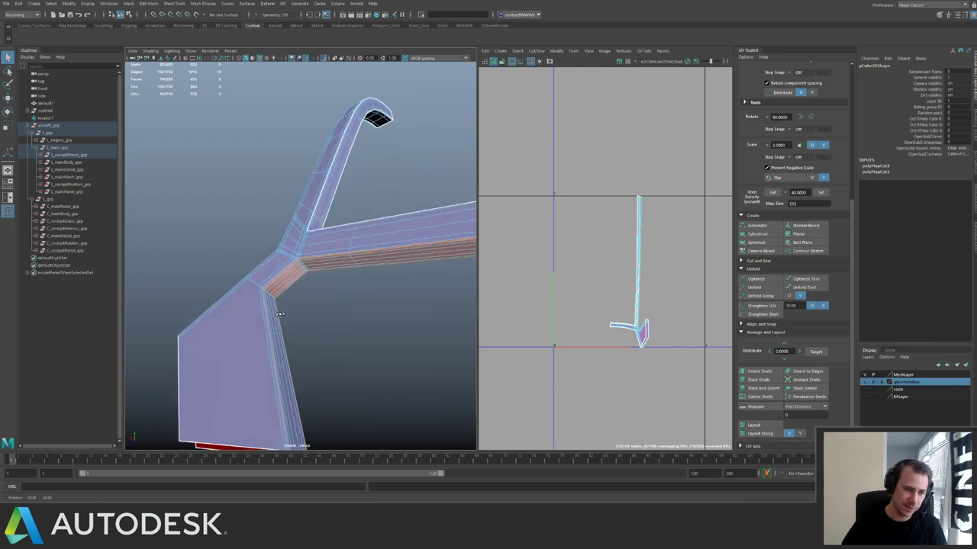
shift+right_click(628, 272)
shift+right_drag(631, 273, 599, 284)
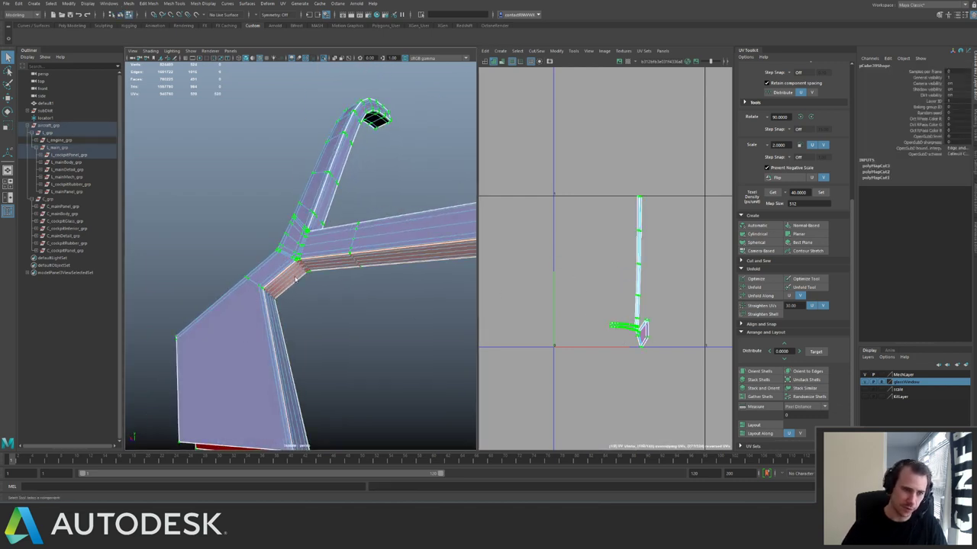
Select the outer face's UV shell and move it well clear of the other shells, outside the first tile.
key(F11)
click(288, 252)
ctrl+right_drag(560, 287, 609, 341)
key(w)
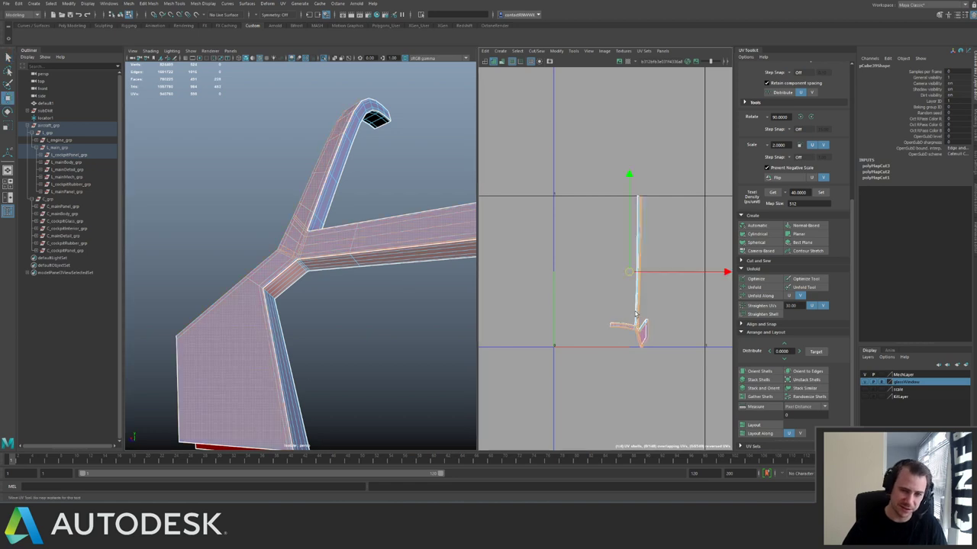
middle_drag(616, 278, 515, 281)
Select the inner face's UV shell and place it beside the outer face's shell.
alt+drag(427, 290, 407, 264)
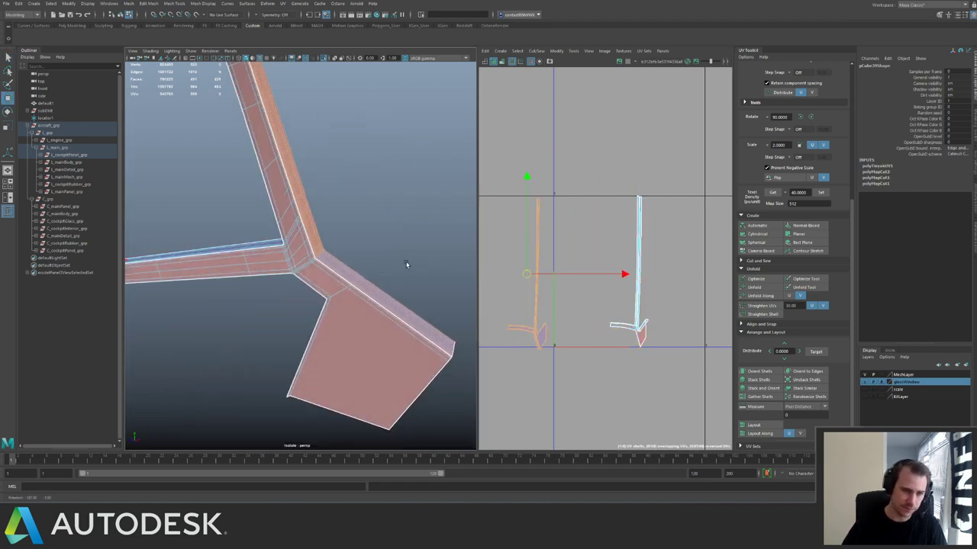
click(307, 264)
ctrl+right_drag(576, 273, 626, 326)
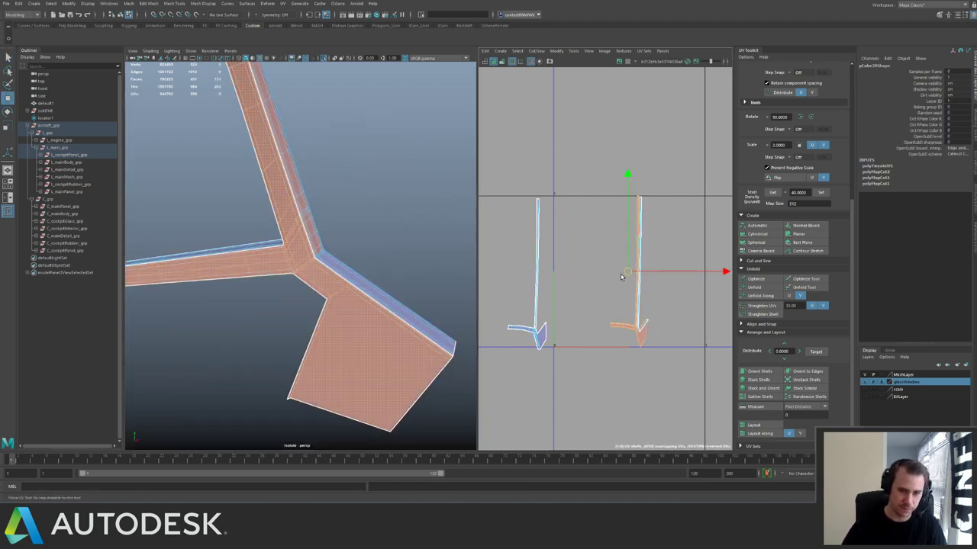
middle_drag(621, 277, 542, 291)
Rotate both broad-face shells by 90 degrees and unfold them.
key(F12)
scroll(610, 256, down, 4)
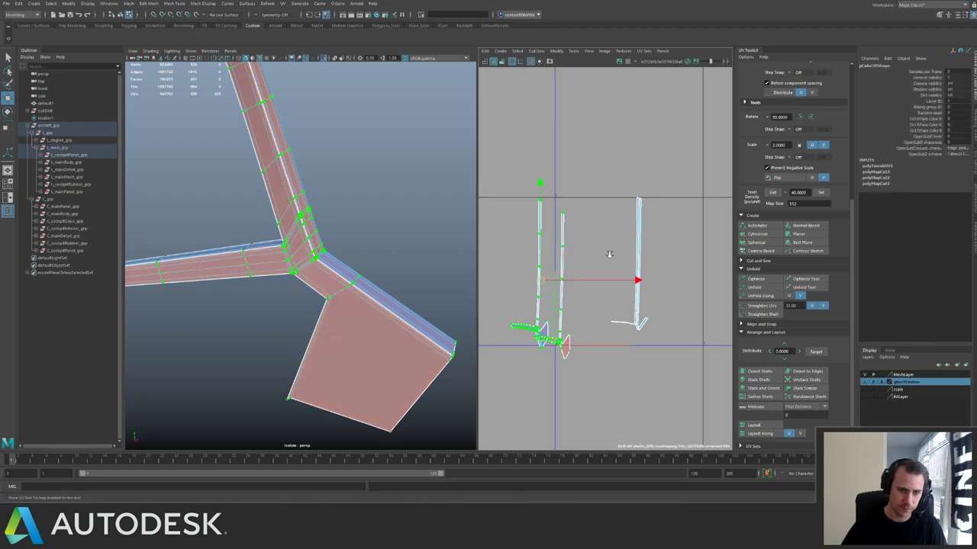
click(810, 117)
scroll(604, 231, up, 2)
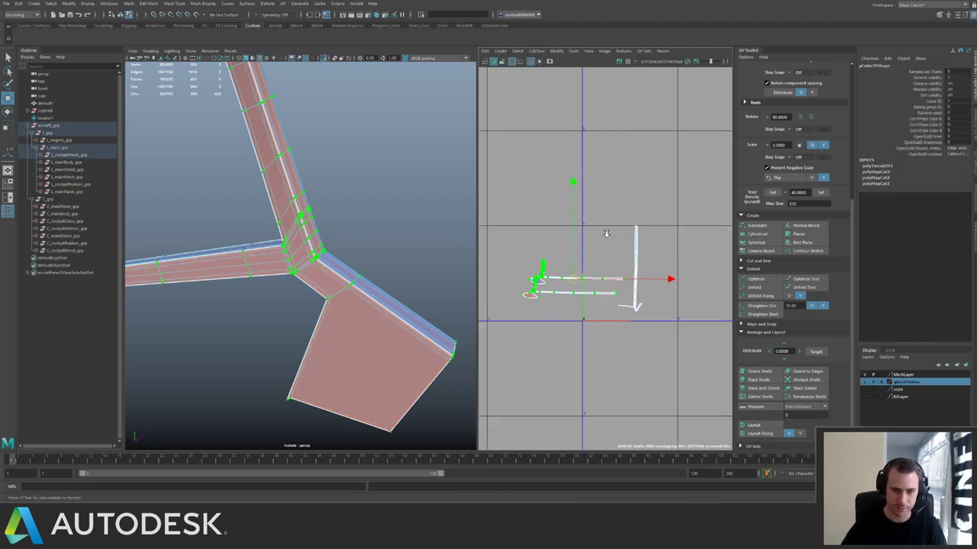
click(767, 297)
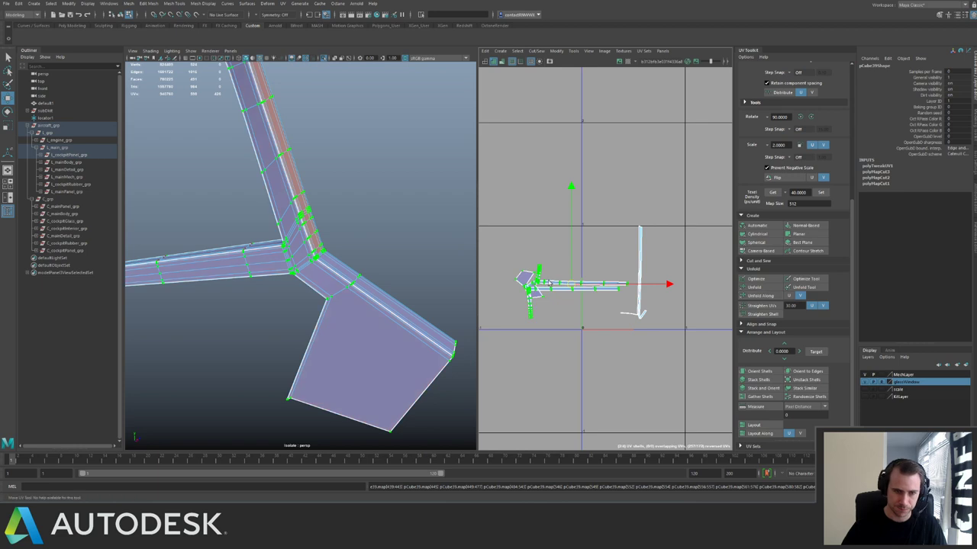
Turn the inner face's shell around by 180 degrees, place it above the outer face's shell and select both shells.
scroll(581, 320, up, 1)
double_click(519, 265)
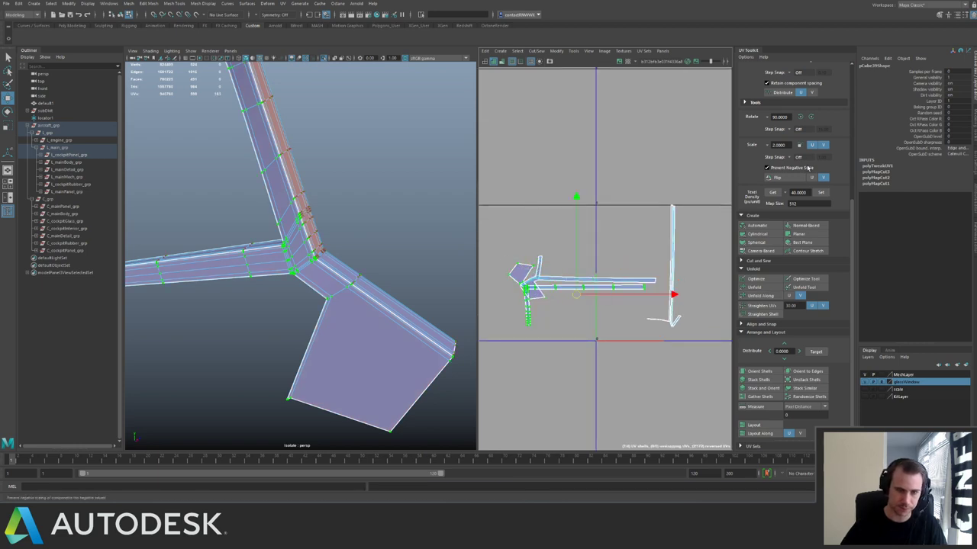
click(799, 119)
middle_drag(600, 282, 602, 250)
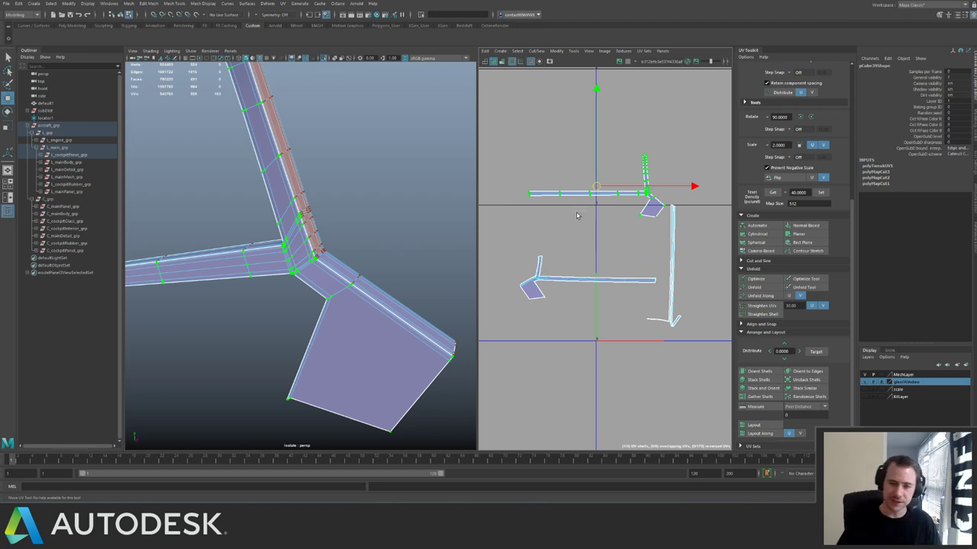
middle_drag(593, 189, 592, 232)
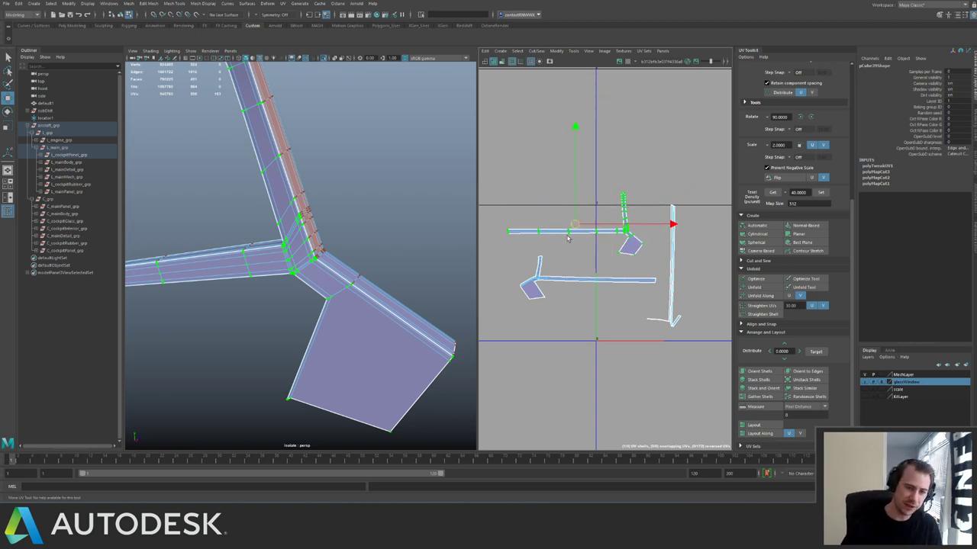
drag(559, 222, 535, 286)
ctrl+right_drag(551, 276, 601, 272)
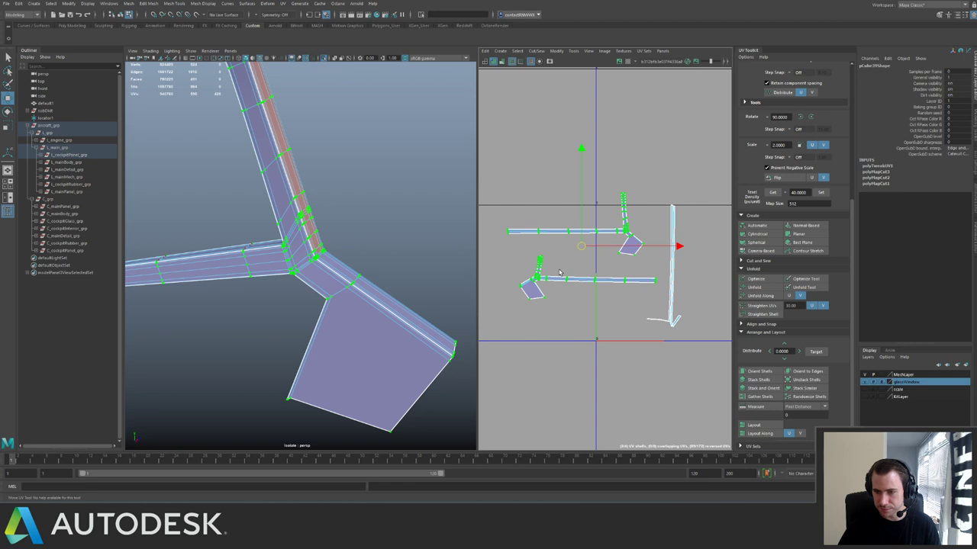
Cut the UVs along the trim's long outer edge at the junction to detach the narrow side strip.
alt+drag(354, 240, 439, 251)
alt+right_drag(570, 248, 649, 321)
alt+middle_drag(617, 283, 508, 211)
alt+drag(408, 256, 336, 244)
alt+right_drag(294, 233, 374, 282)
mouse_move(374, 282)
alt+mouse_down()
mouse_move(419, 312)
mouse_move(388, 283)
alt+mouse_up()
alt+right_drag(387, 283, 359, 280)
key(F10)
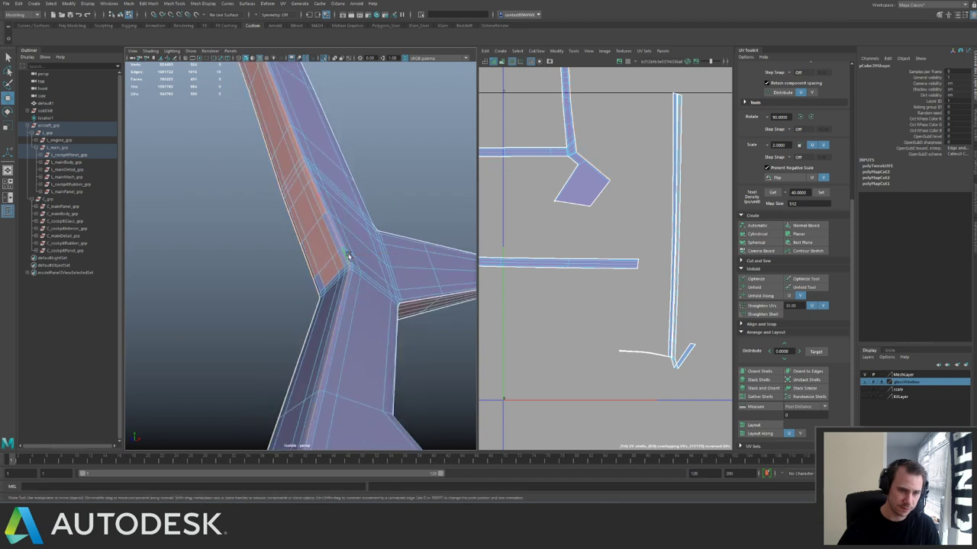
shift+right_drag(525, 237, 564, 240)
Select the outer face's shell and move it off the detached narrow strip.
alt+right_drag(631, 256, 563, 240)
alt+middle_drag(563, 239, 593, 255)
key(F12)
double_click(593, 277)
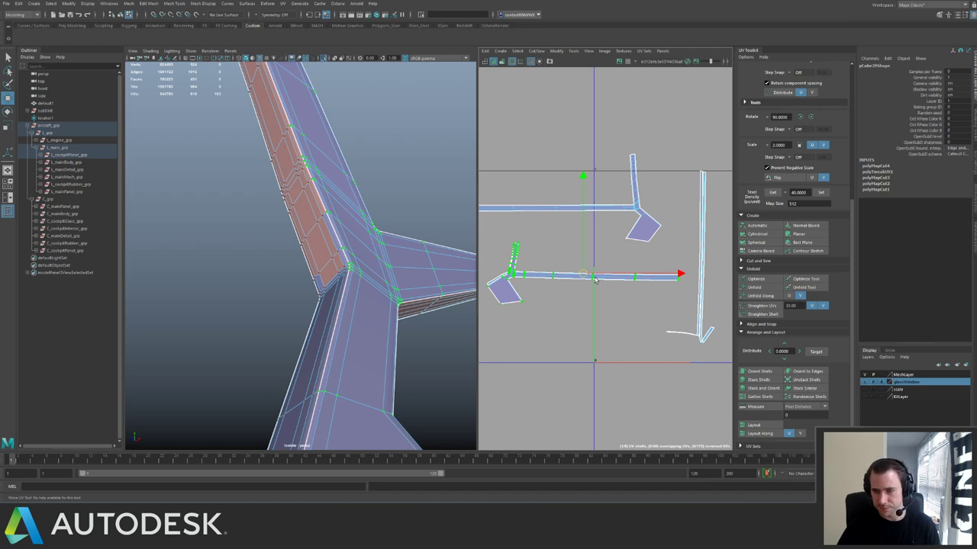
alt+middle_drag(561, 269, 604, 265)
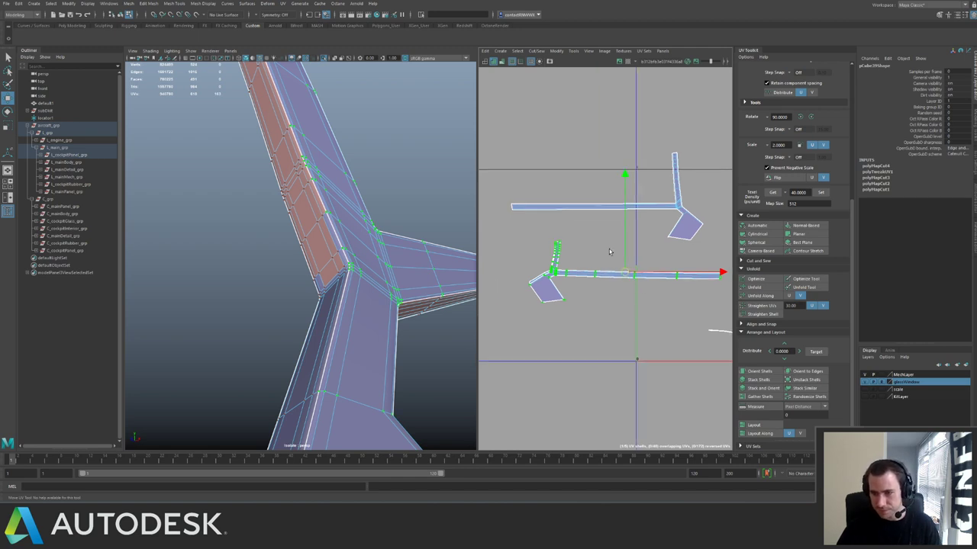
alt+right_drag(607, 257, 571, 246)
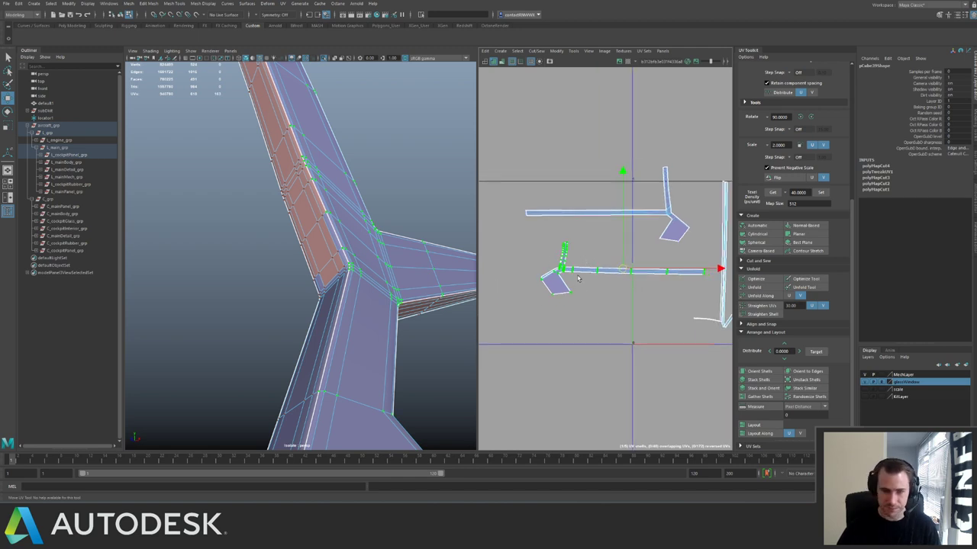
drag(624, 270, 587, 278)
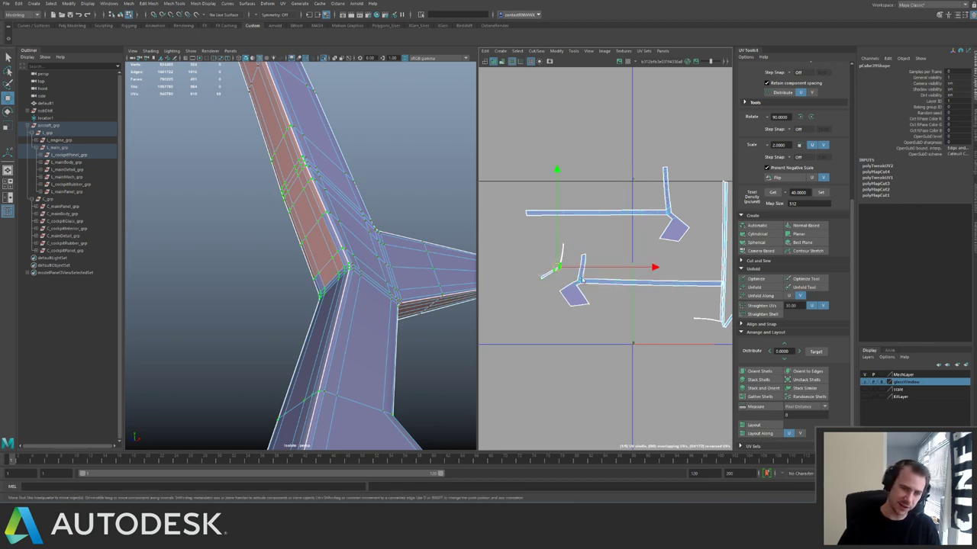
Move the detached narrow strip's UV shell next to the long side-wall shell.
scroll(569, 276, down, 2)
drag(676, 231, 662, 252)
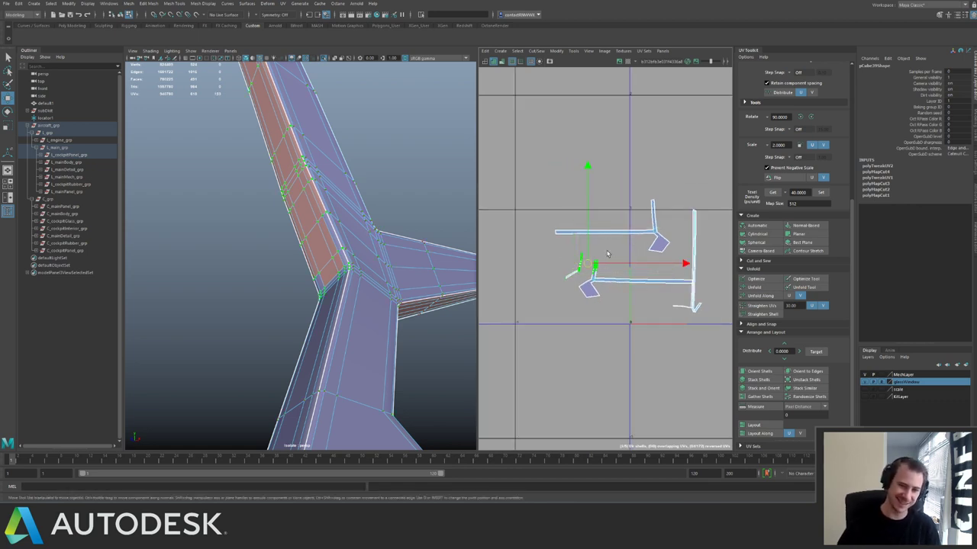
key(ctrl+z)
drag(575, 266, 696, 205)
Delete the pillar trim's construction history and turn off isolation to show the surrounding cockpit.
alt+right_drag(328, 241, 203, 225)
alt+drag(203, 225, 261, 244)
right_drag(306, 215, 341, 196)
alt+drag(340, 197, 235, 218)
key(alt+shift+d)
key(ctrl+1)
Examine how the trim's junction sits against the neighbouring cockpit panels, and isolate the trim again.
alt+right_drag(235, 217, 283, 255)
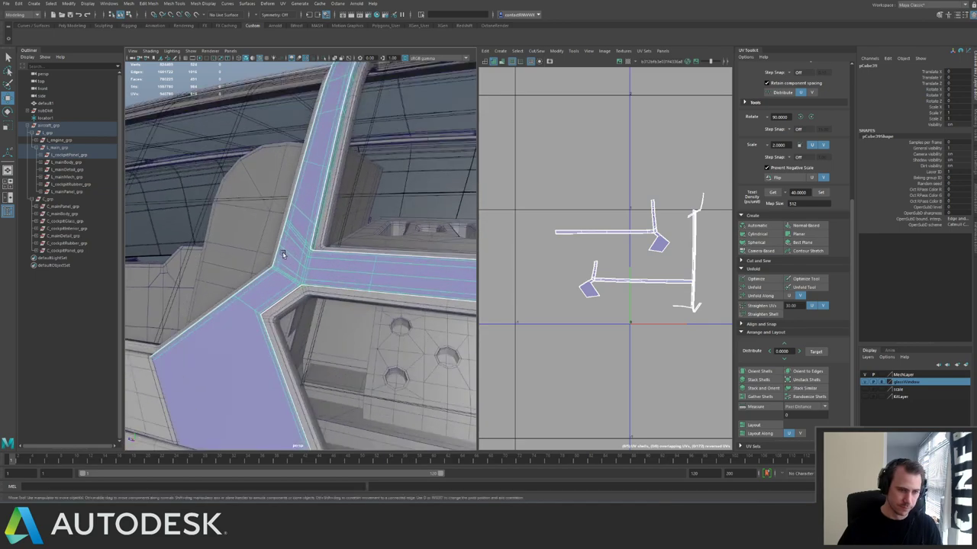
mouse_move(283, 255)
alt+mouse_down()
mouse_move(263, 250)
mouse_move(297, 260)
alt+mouse_up()
alt+right_drag(296, 259, 326, 267)
alt+drag(325, 267, 305, 266)
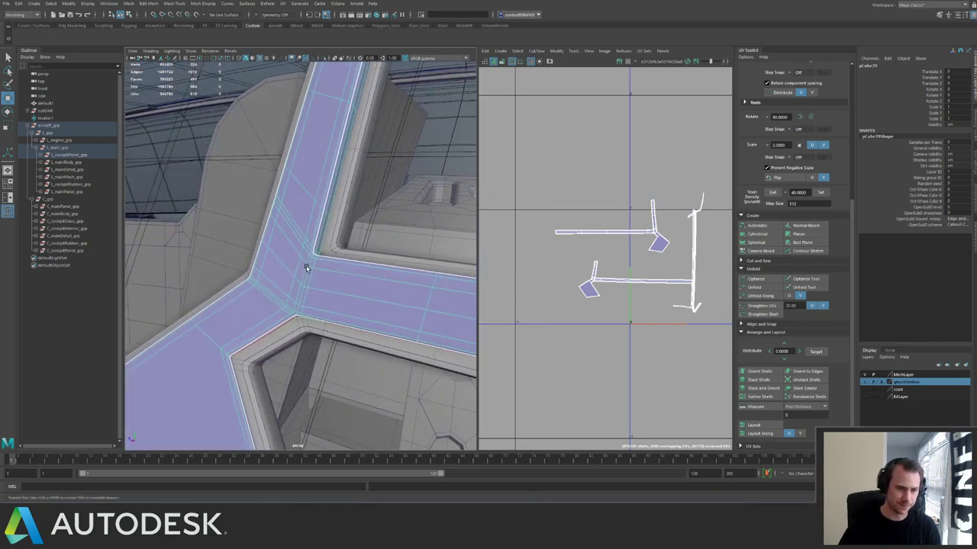
alt+right_drag(305, 267, 286, 250)
mouse_move(286, 251)
alt+mouse_down()
mouse_move(321, 257)
mouse_move(270, 244)
mouse_move(286, 275)
mouse_move(221, 246)
mouse_move(283, 259)
alt+mouse_up()
key(ctrl+1)
Select the two broad-face shells and move them farther away from the side-wall shells.
key(ctrl+F11)
double_click(277, 267)
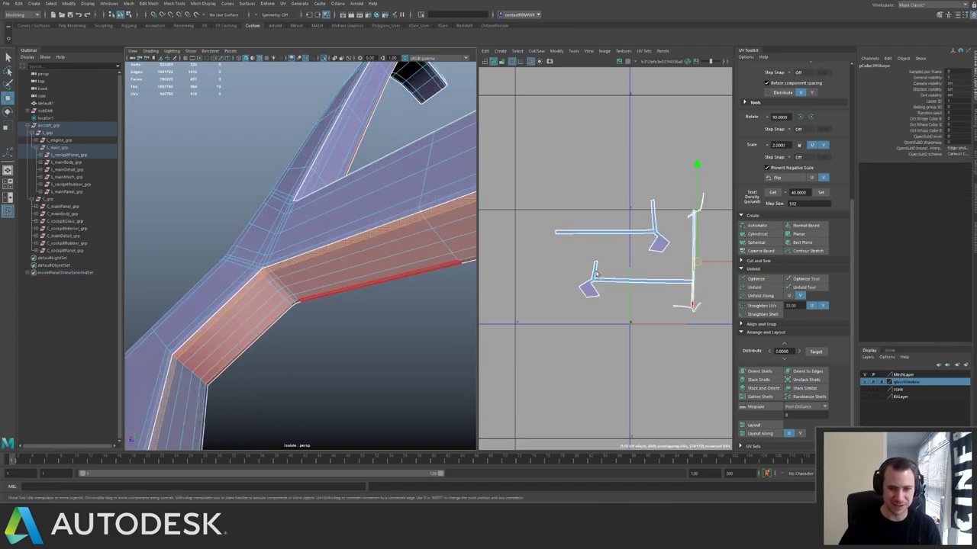
key(F12)
drag(543, 219, 613, 283)
drag(624, 250, 530, 191)
Try to reduce the trim to its outer face by deleting the side walls and the inner face.
alt+right_drag(665, 240, 582, 209)
right_drag(665, 246, 665, 276)
drag(638, 174, 690, 258)
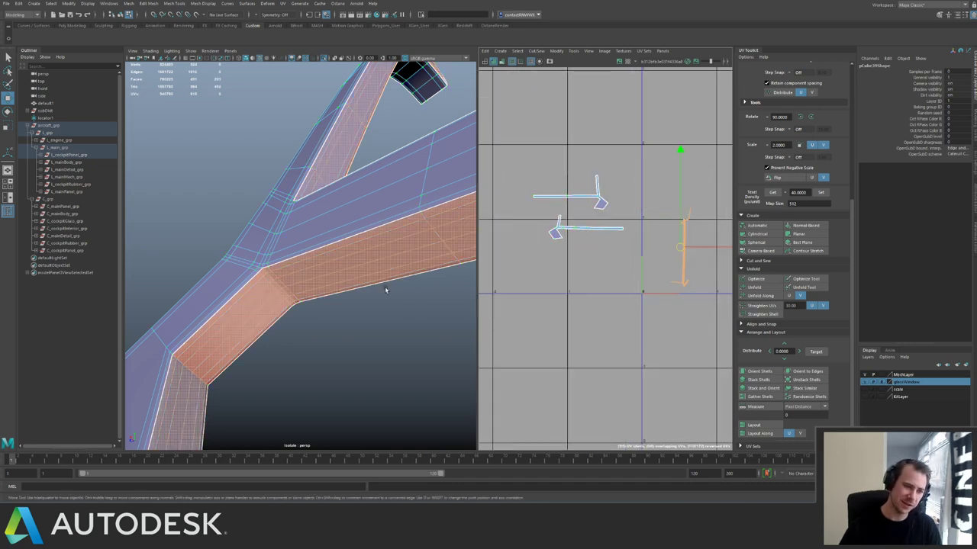
alt+right_drag(386, 289, 283, 263)
key(Delete)
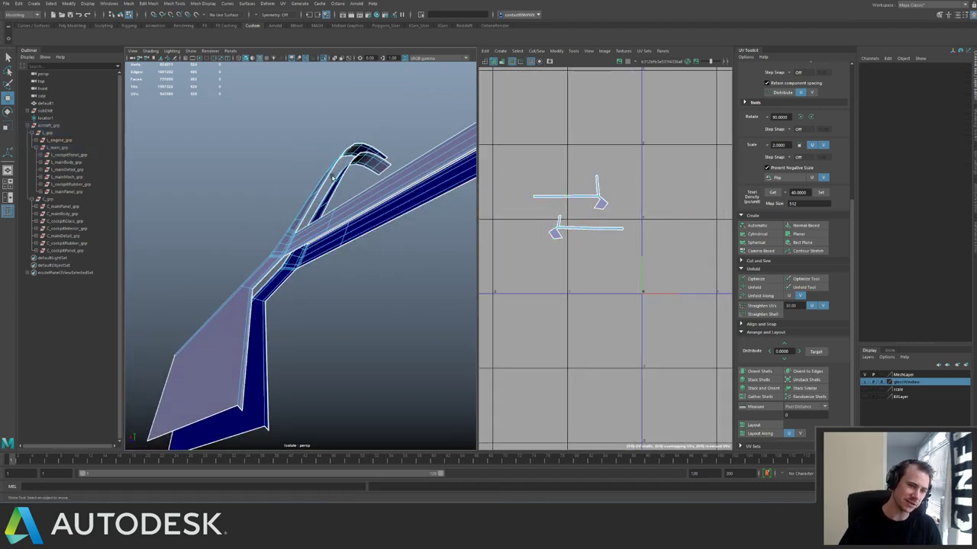
click(325, 243)
key(Delete)
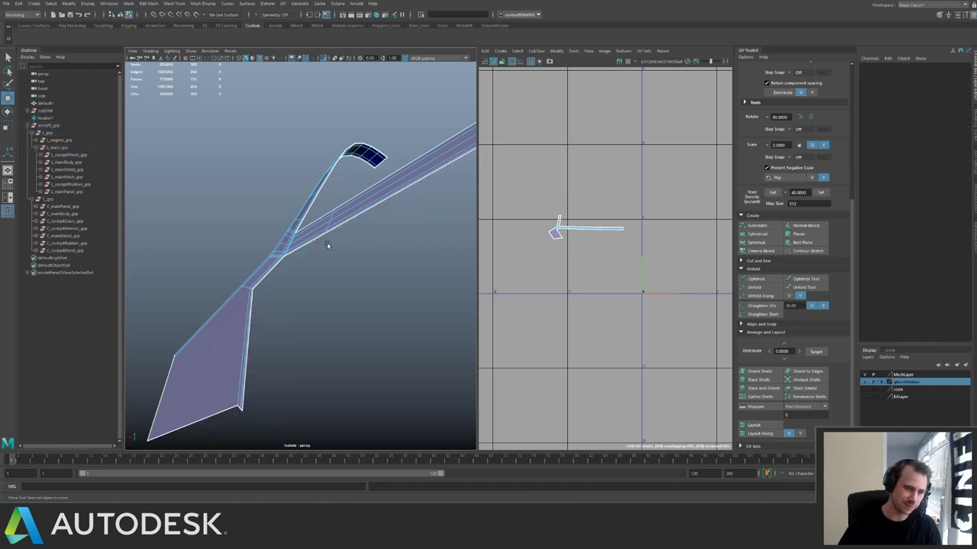
Inspect the edge flow around the outer face's junction, and undo the deletion of the side walls and inner face.
alt+drag(389, 214, 393, 239)
right_drag(336, 258, 399, 260)
scroll(399, 261, up, 5)
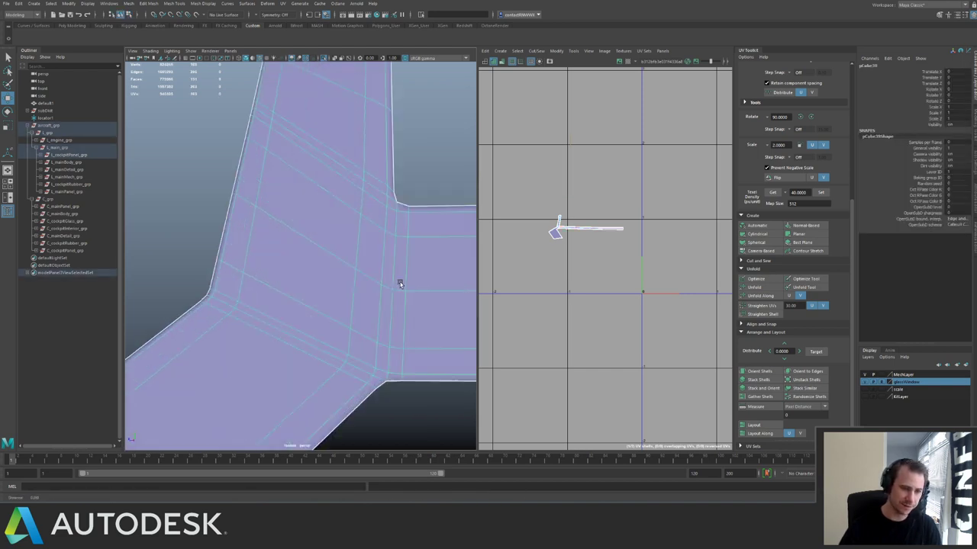
scroll(349, 236, down, 4)
scroll(336, 252, up, 3)
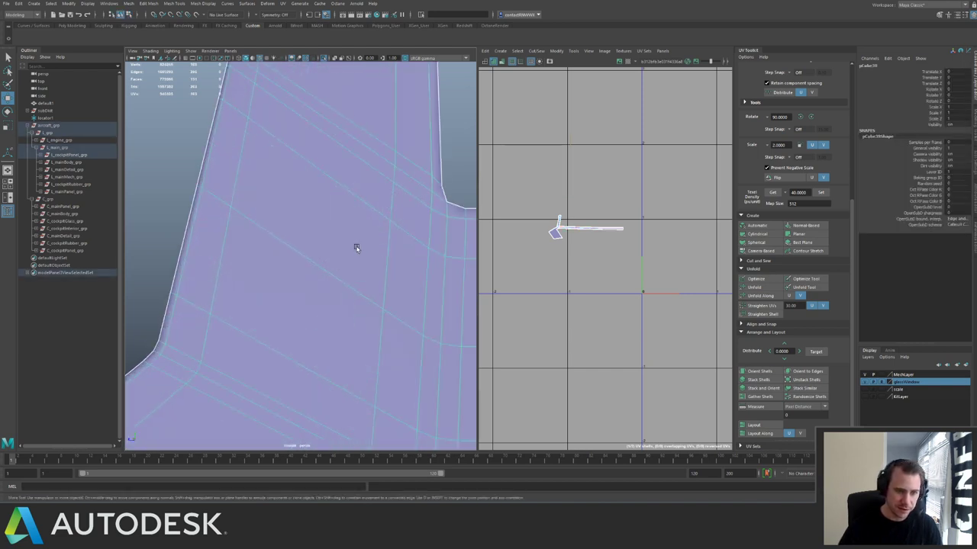
scroll(338, 251, down, 3)
alt+right_drag(325, 255, 230, 221)
alt+drag(229, 221, 448, 319)
mouse_move(448, 319)
alt+right_down()
mouse_move(467, 328)
mouse_move(451, 323)
alt+right_up()
key(F10)
alt+drag(297, 272, 268, 266)
click(266, 273)
key(ctrl+z)
key(ctrl+z)
key(ctrl+z)
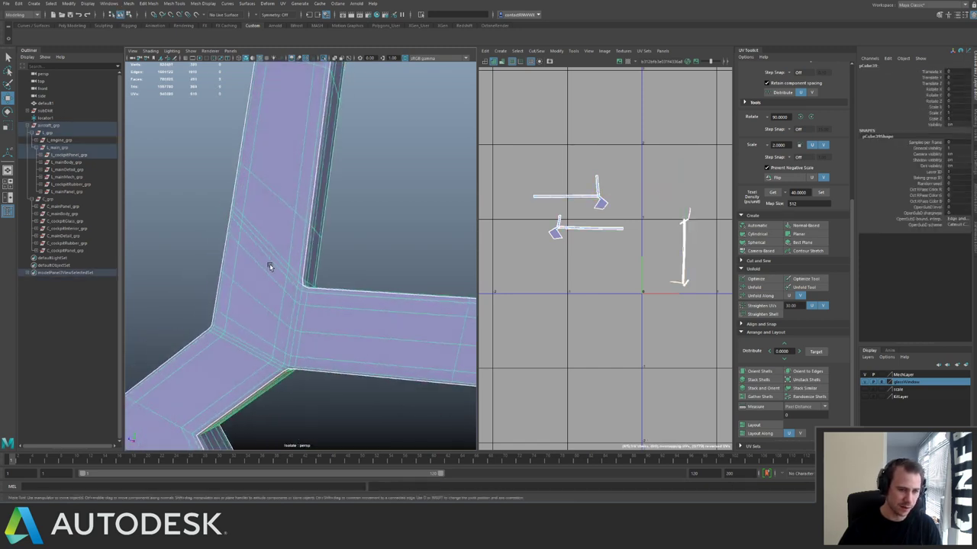
Merge the two neighbouring vertices at the inner corner of the pillar trim's junction.
alt+right_drag(268, 267, 343, 235)
alt+middle_drag(344, 235, 298, 240)
alt+drag(298, 239, 265, 282)
right_drag(309, 281, 329, 272)
click(304, 265)
shift+click(313, 279)
alt+drag(329, 273, 334, 282)
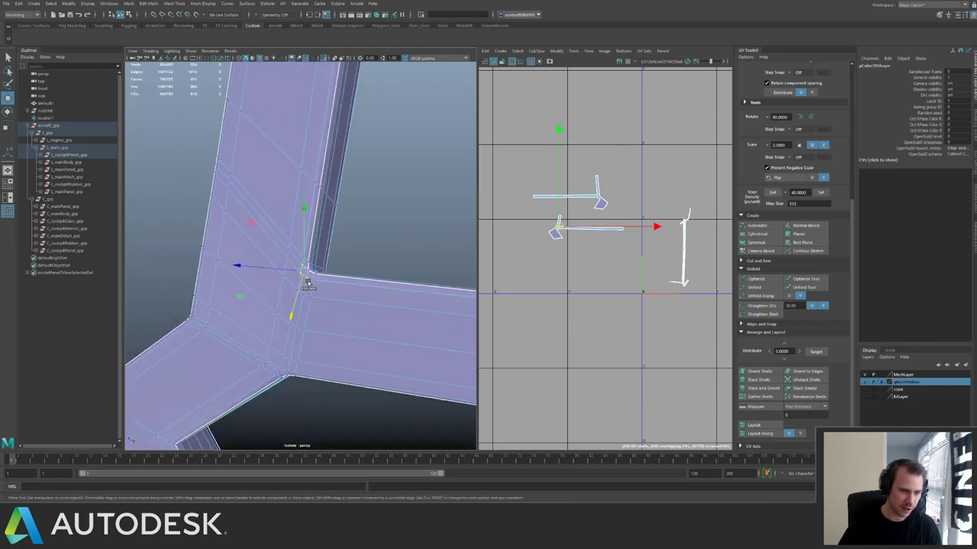
key(g)
mouse_move(302, 261)
alt+mouse_down()
mouse_move(312, 255)
mouse_move(309, 264)
alt+mouse_up()
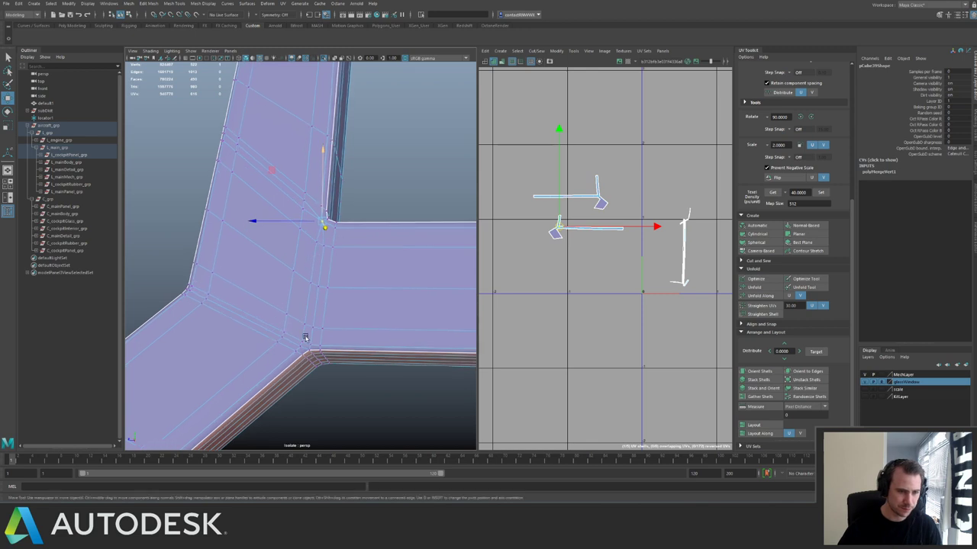
Merge the neighbouring vertices at the junction's lower corner, where the horizontal bar meets the diagonal arm, and return to object selection.
click(301, 341)
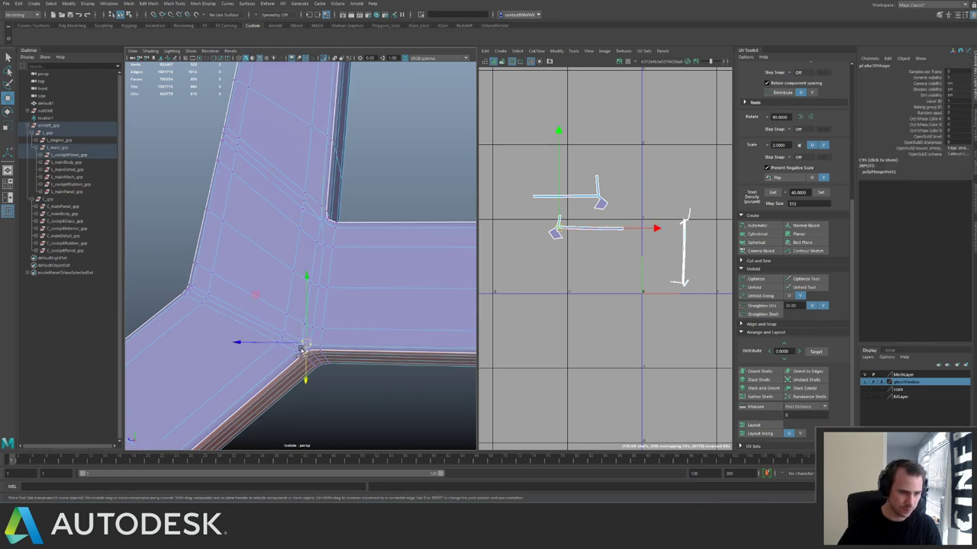
mouse_move(319, 302)
alt+mouse_down()
mouse_move(333, 292)
mouse_move(319, 305)
alt+mouse_up()
right_drag(314, 309, 324, 299)
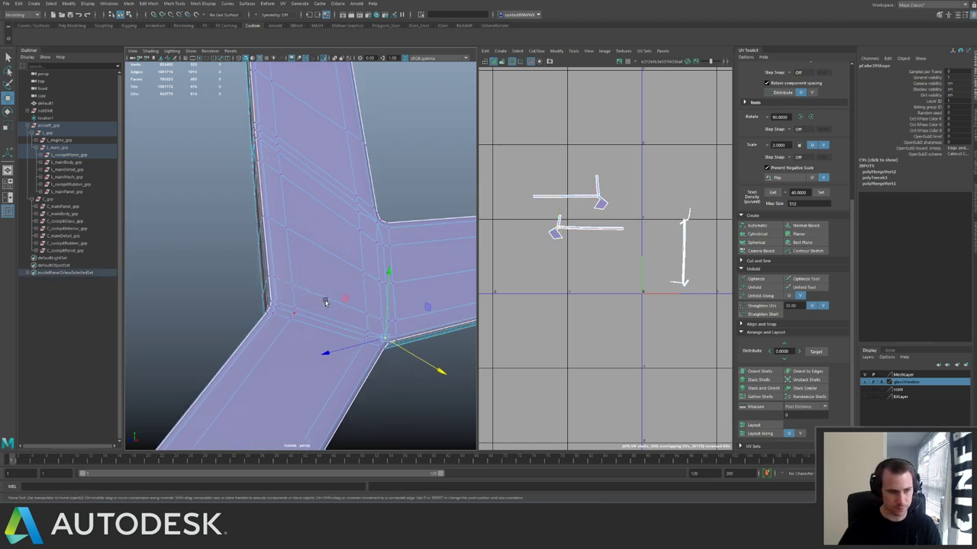
scroll(322, 303, up, 4)
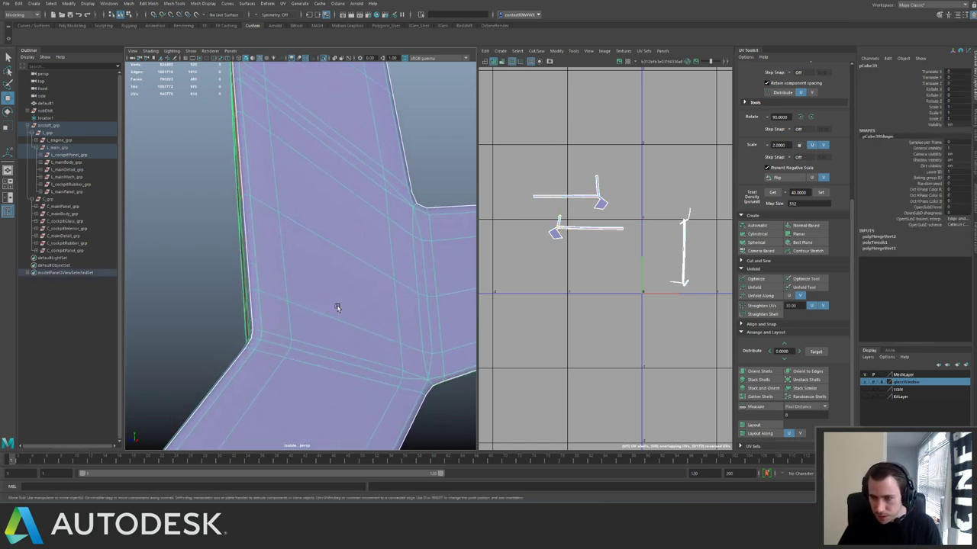
With Multi-Cut, insert an edge loop across the diagonal arm near the junction and cut from it into the outer corner.
alt+drag(338, 307, 313, 285)
shift+right_drag(352, 285, 275, 272)
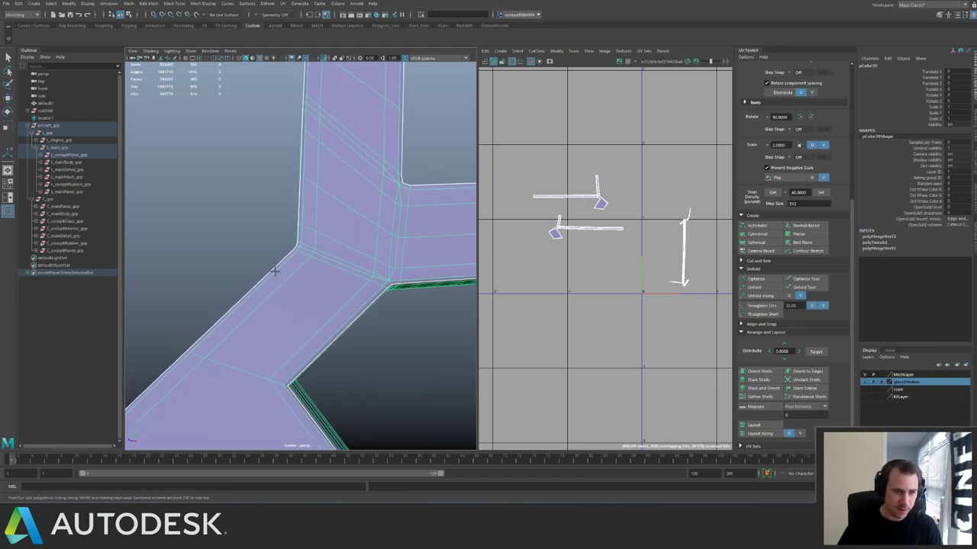
alt+drag(275, 271, 283, 276)
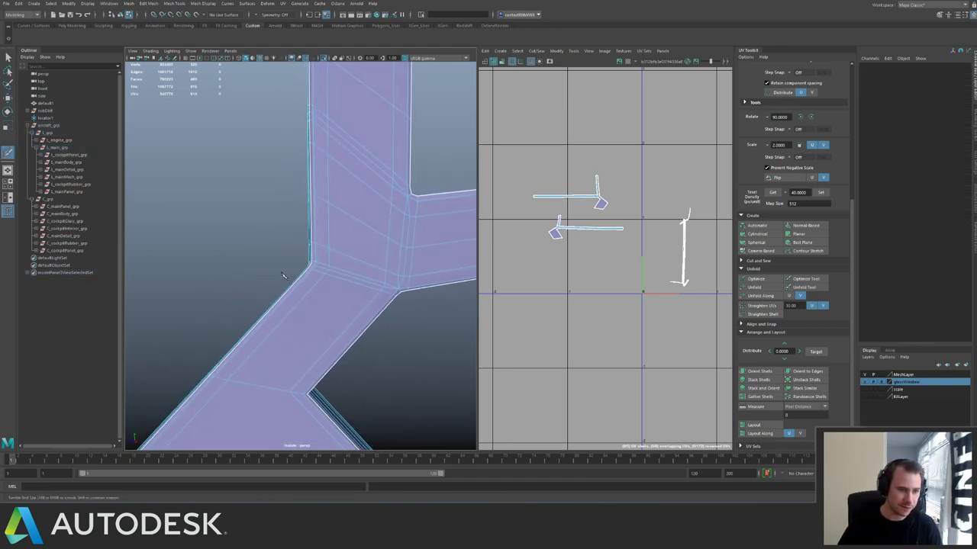
drag(445, 367, 447, 368)
alt+drag(328, 290, 298, 279)
alt+right_drag(298, 278, 290, 287)
alt+drag(284, 275, 288, 269)
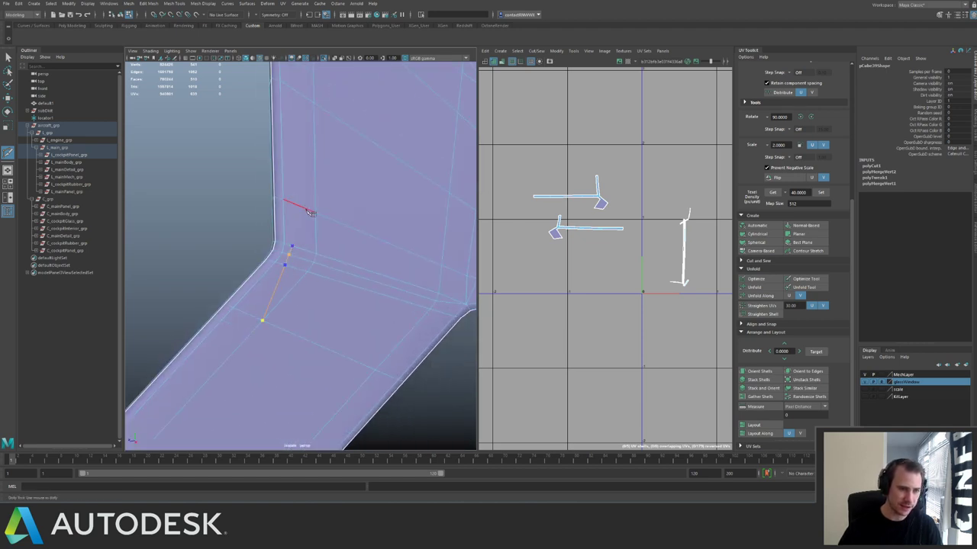
key(q)
mouse_move(301, 269)
alt+right_down()
mouse_move(314, 253)
mouse_move(302, 268)
alt+right_up()
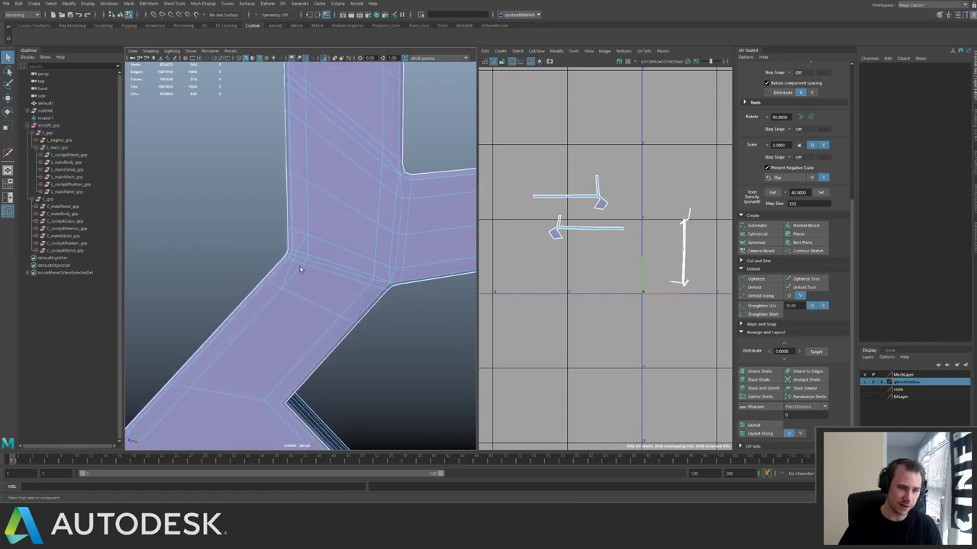
Delete the leftover edge at the strut junction and cut a new edge across its inner corner with Multi-Cut.
key(Delete)
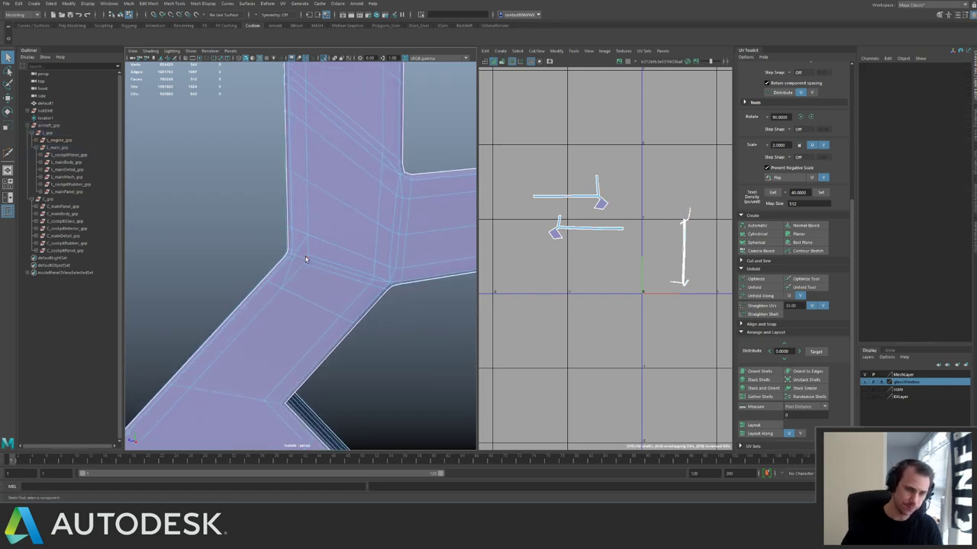
alt+drag(234, 257, 305, 257)
click(305, 258)
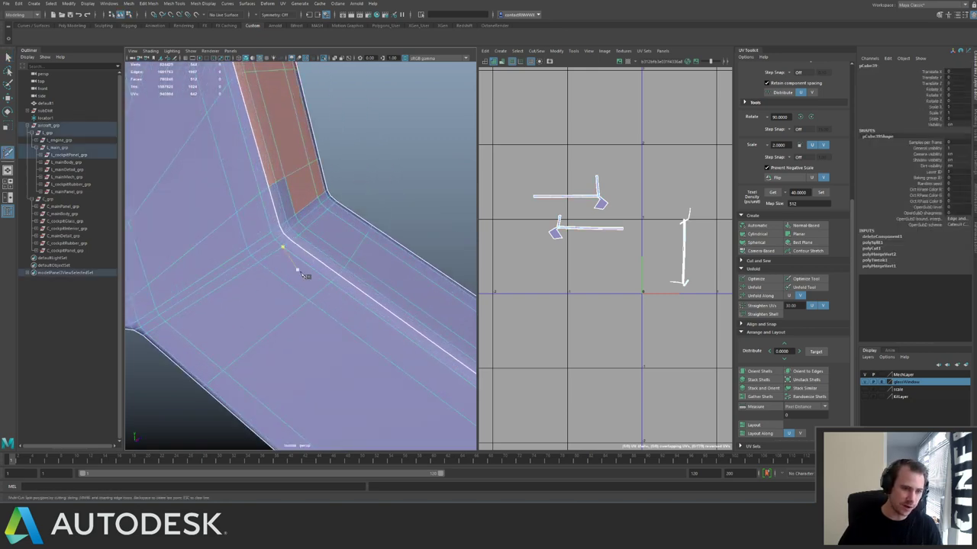
key(Escape)
alt+drag(298, 266, 296, 254)
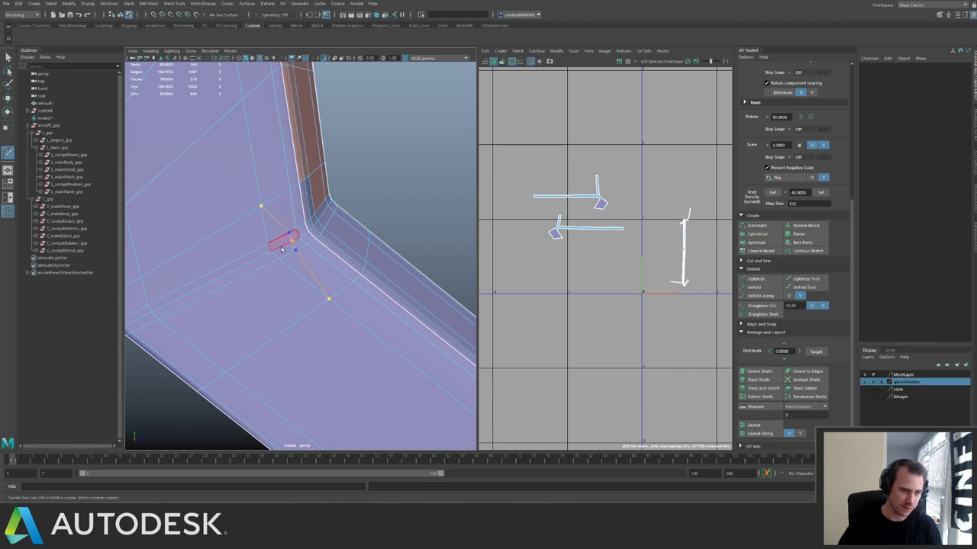
click(281, 240)
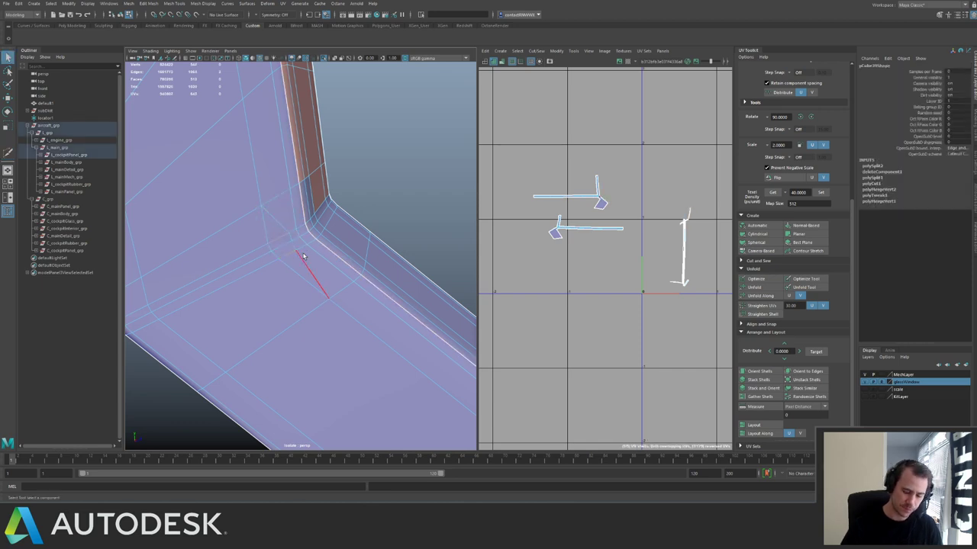
Delete the surplus edge segment of the new cut and merge the loose vertex at the junction's inner corner into its neighbour.
key(Delete)
alt+drag(304, 256, 327, 239)
scroll(343, 227, up, 4)
click(318, 237)
key(w)
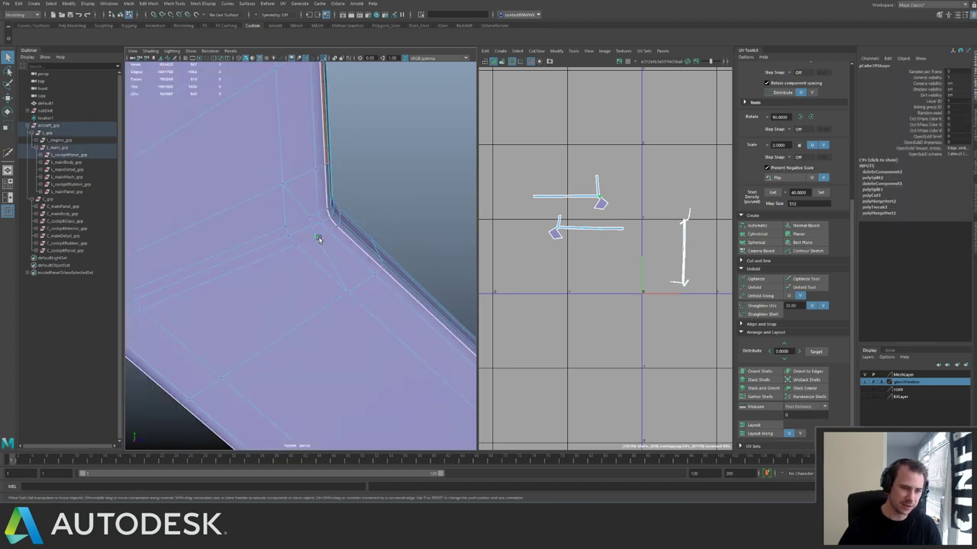
drag(362, 198, 223, 252)
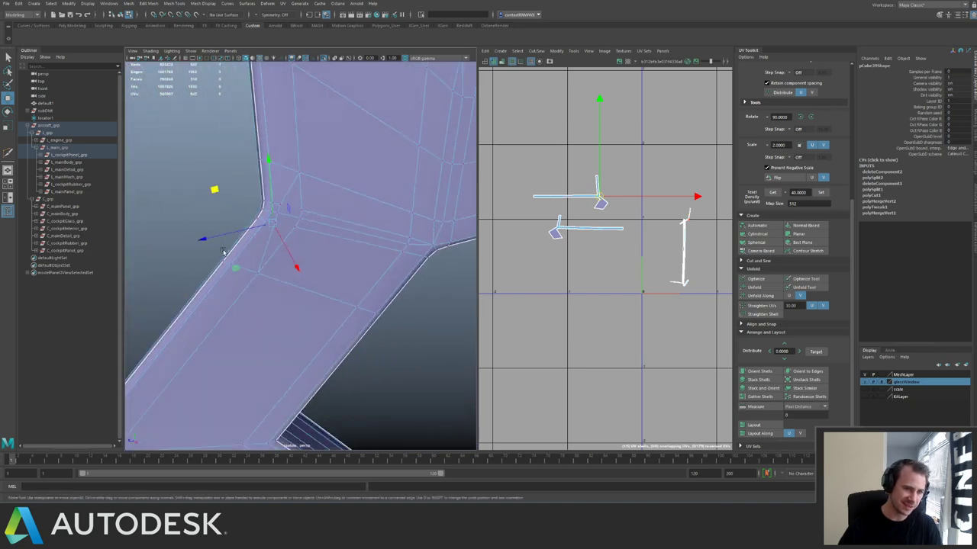
click(313, 237)
alt+drag(371, 235, 305, 219)
click(312, 255)
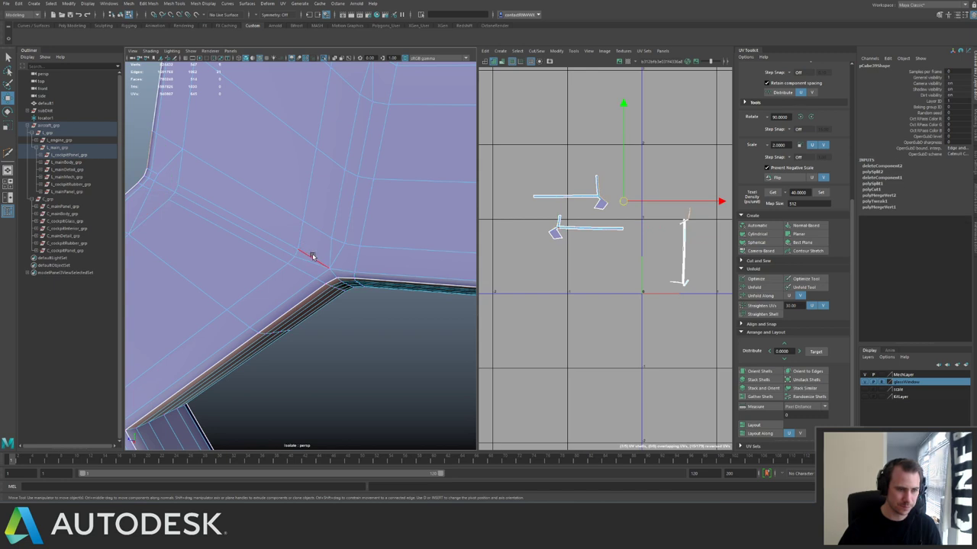
click(174, 191)
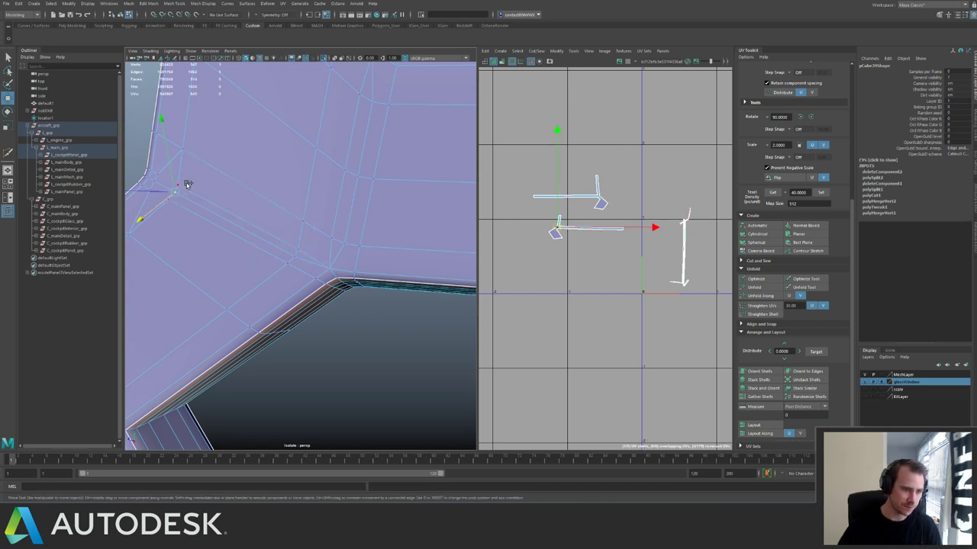
key(g)
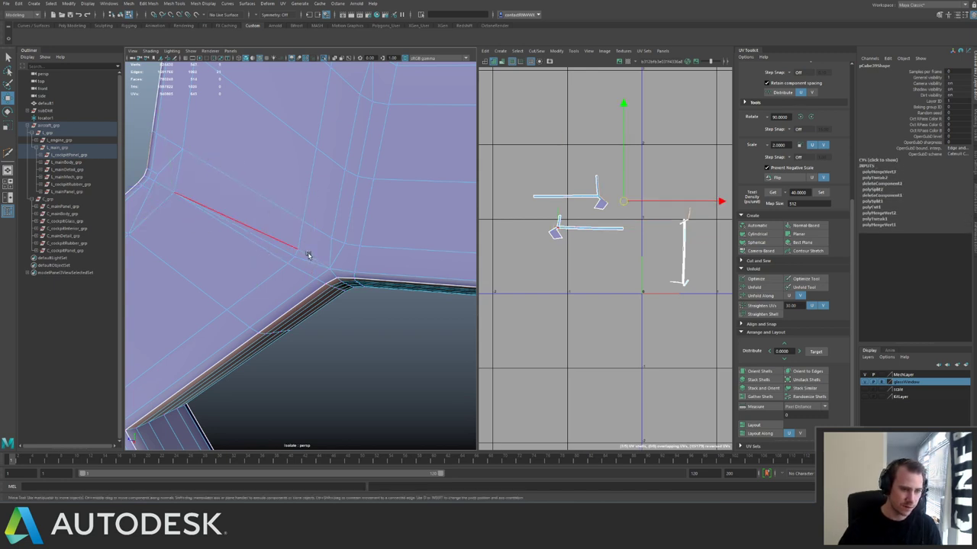
Delete the redundant edges crossing the junction above the lower strut and merge the doubled vertices at its corners.
click(309, 260)
key(ctrl+Delete)
alt+right_drag(369, 263, 376, 226)
key(F8)
alt+drag(375, 226, 312, 254)
click(247, 267)
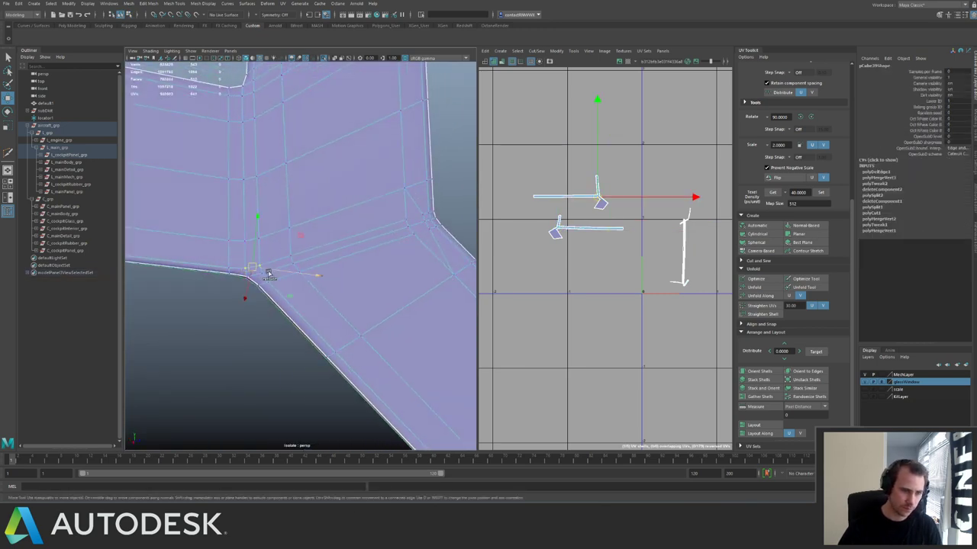
click(272, 271)
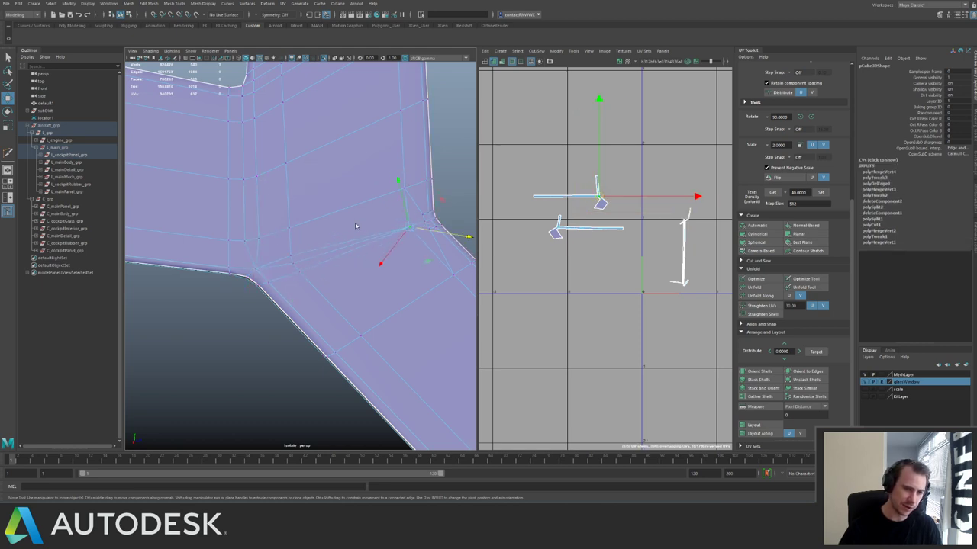
click(311, 259)
key(ctrl+Delete)
Merge the doubled vertices just below the window opening's lower corner.
right_drag(338, 238, 366, 219)
scroll(336, 219, down, 5)
alt+drag(334, 219, 358, 242)
scroll(360, 232, up, 6)
scroll(331, 222, up, 3)
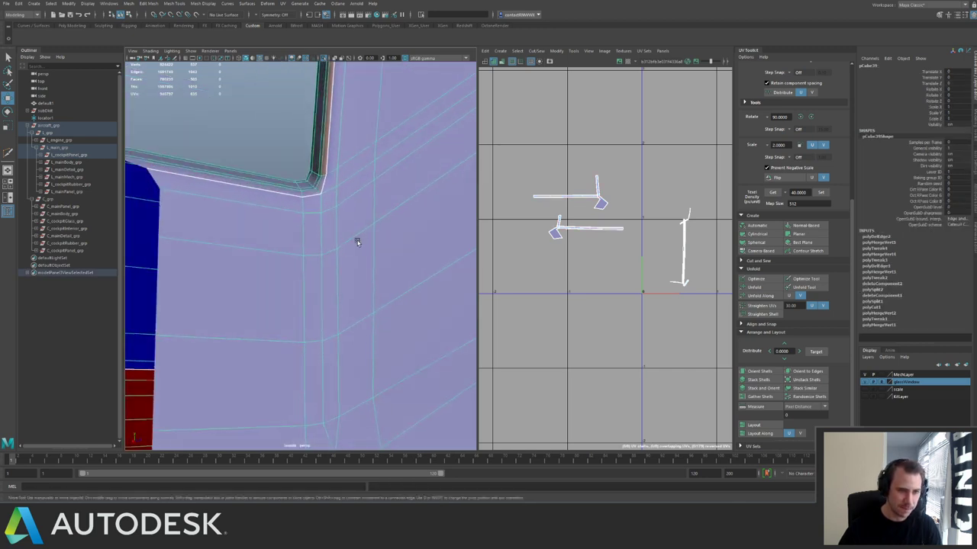
click(337, 213)
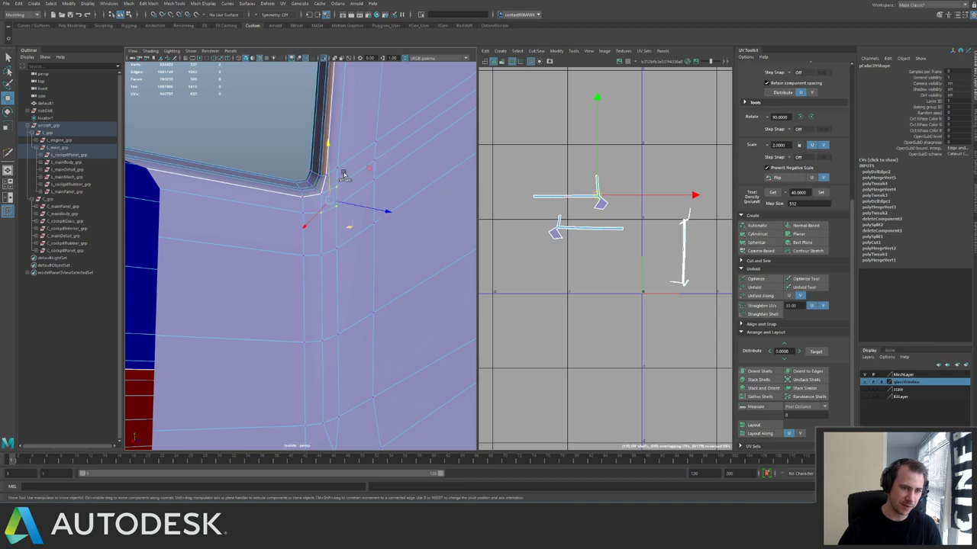
drag(344, 176, 327, 207)
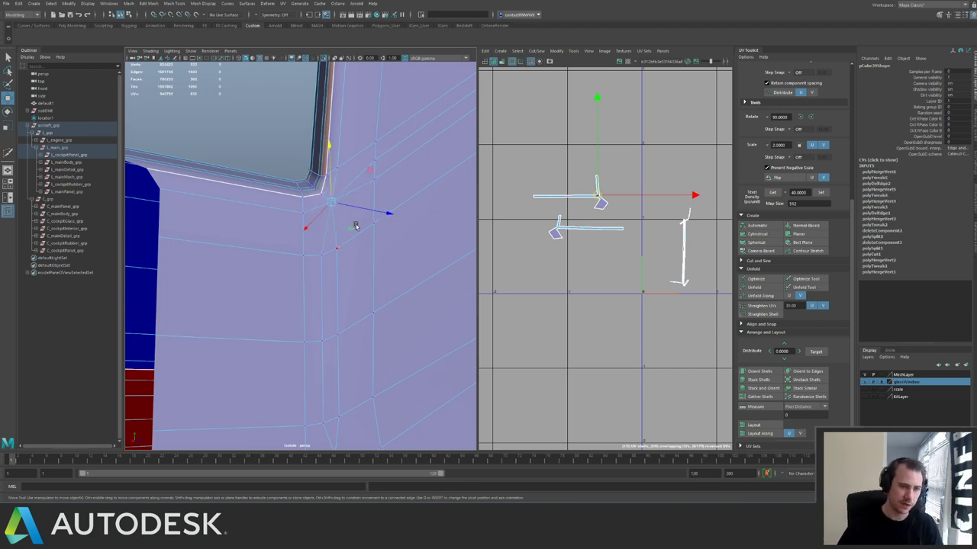
alt+drag(336, 189, 340, 225)
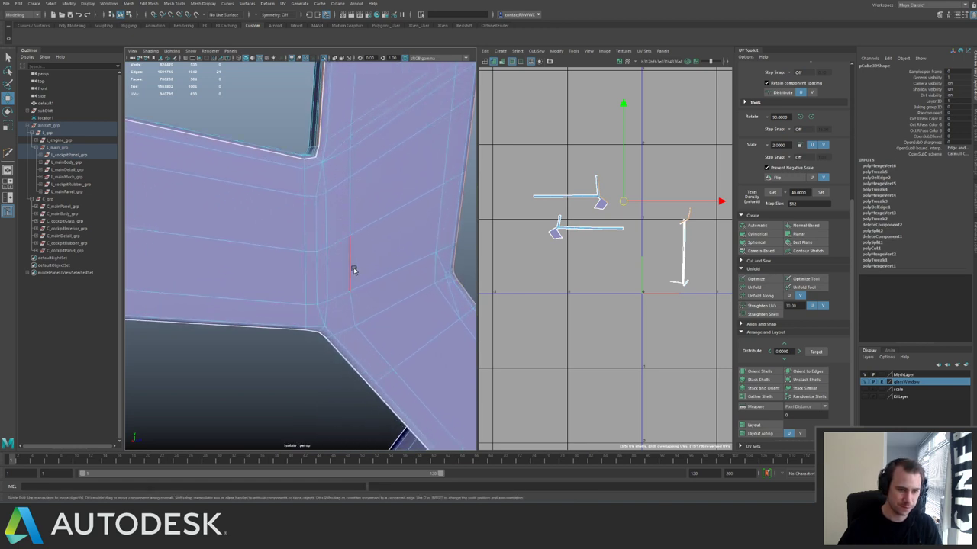
Cut a new edge with Multi-Cut beside the window opening's lower corner, joining it to the neighbouring vertical edge.
key(F8)
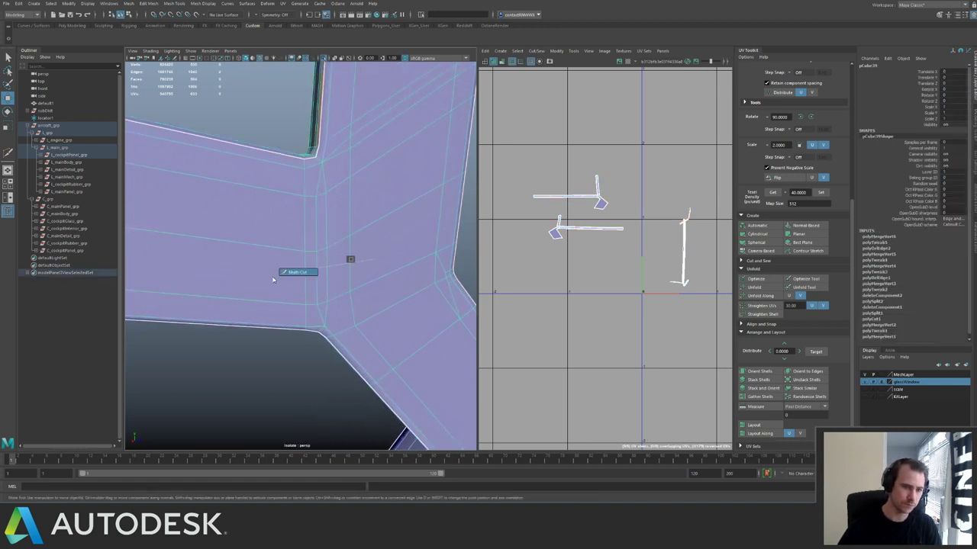
key(q)
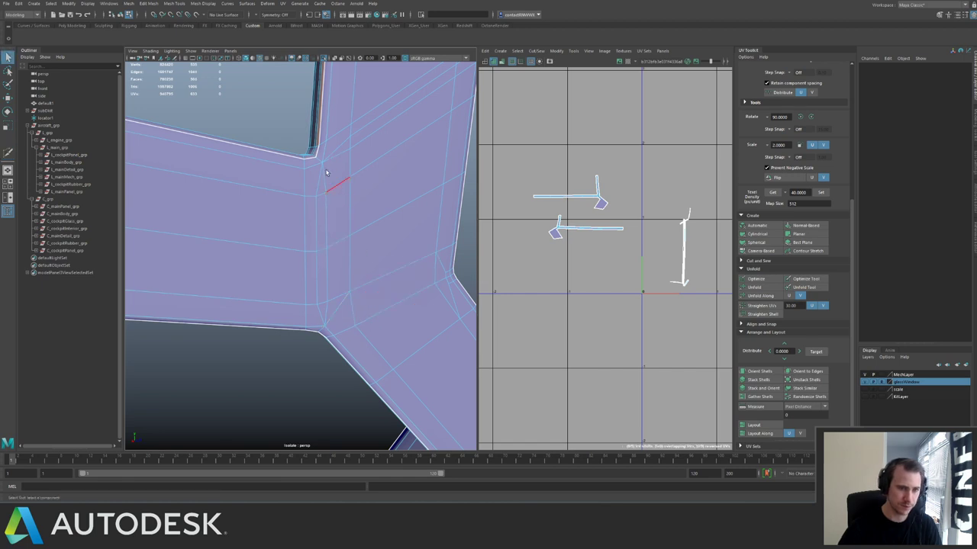
key(g)
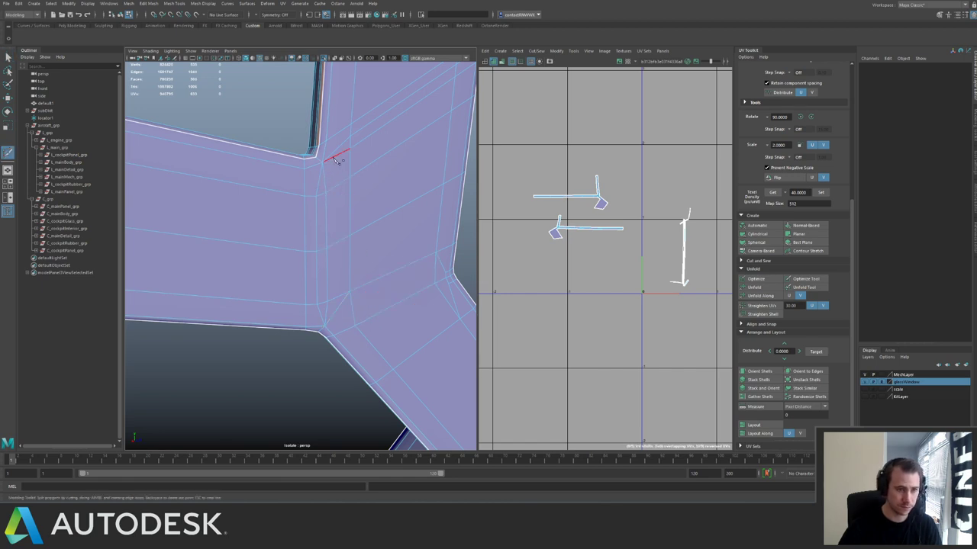
click(350, 177)
alt+right_drag(394, 178, 399, 243)
key(q)
Cut connecting edges into the upper and lower corners on the frame's other side and delete the redundant edges beside them.
alt+drag(382, 256, 297, 211)
key(ctrl+shift+x)
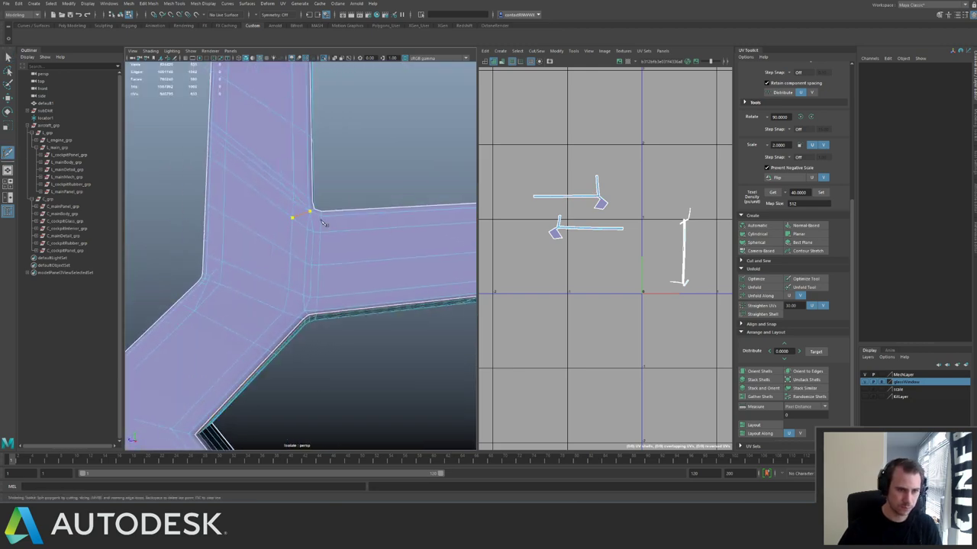
key(q)
key(ctrl+shift+x)
click(290, 290)
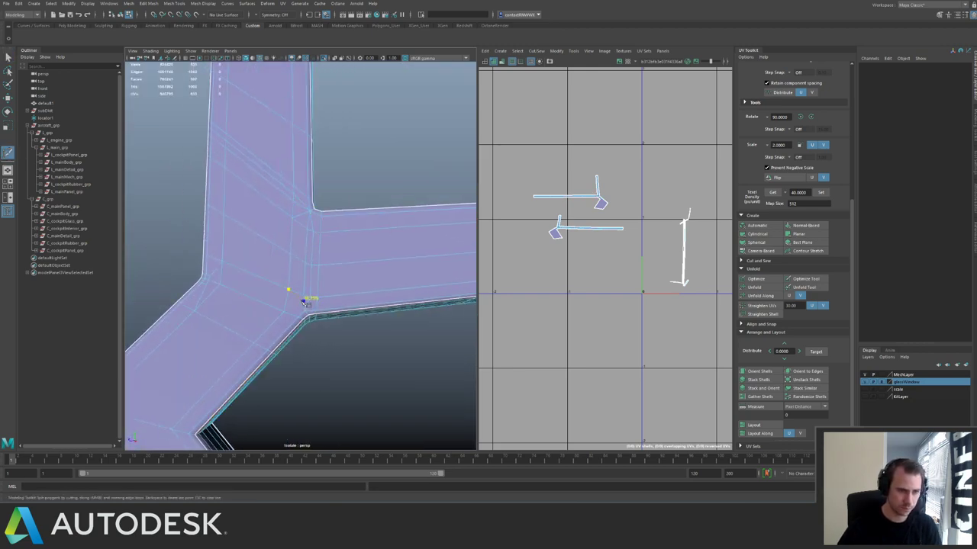
click(306, 314)
key(q)
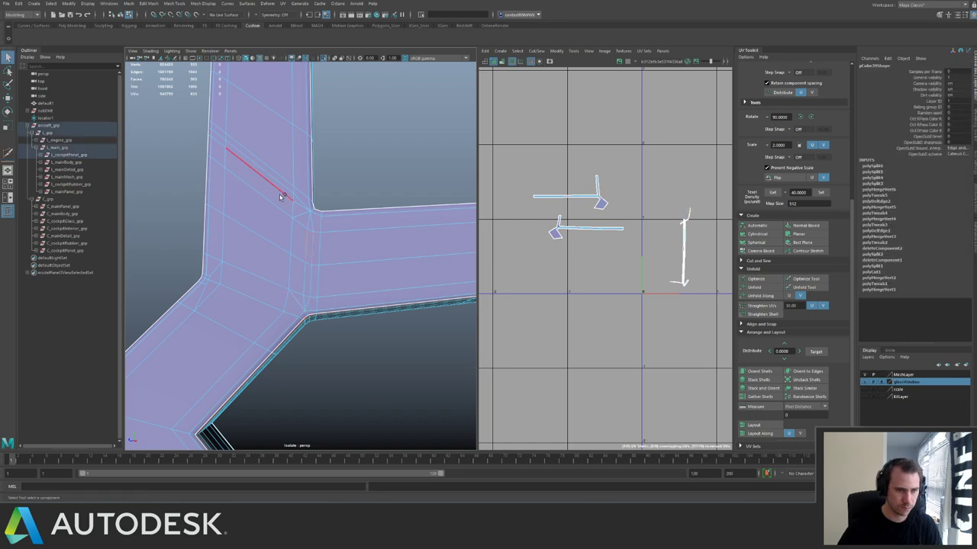
mouse_move(309, 215)
alt+mouse_down()
mouse_move(225, 182)
mouse_move(299, 226)
alt+mouse_up()
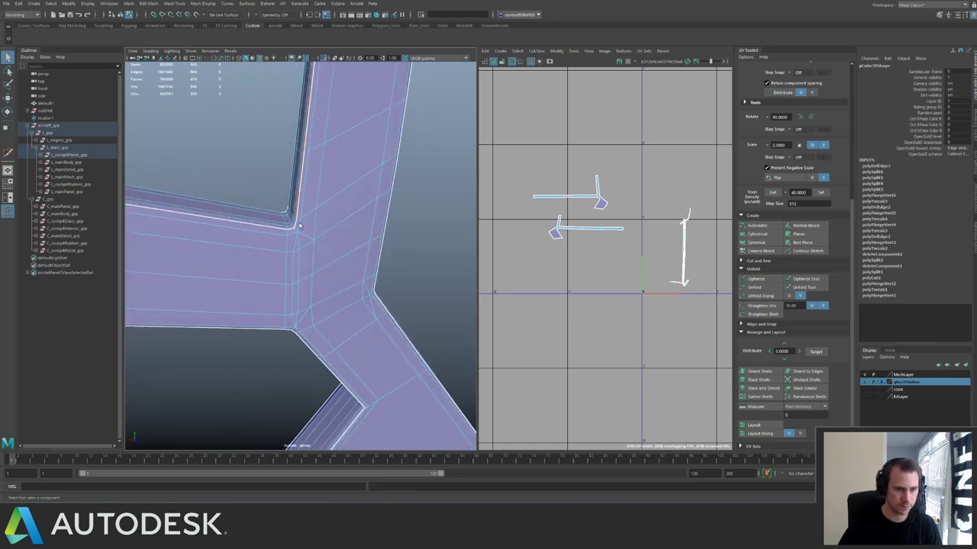
alt+right_drag(344, 251, 300, 243)
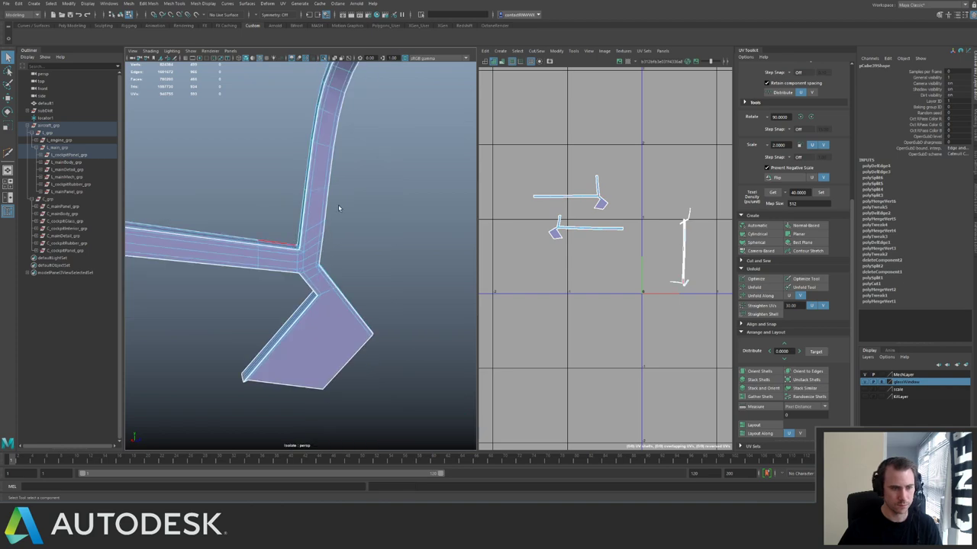
Preview the frame mesh smoothed and examine how the surface flows through the strut junction.
key(F8)
key(3)
click(338, 206)
alt+drag(312, 206, 393, 255)
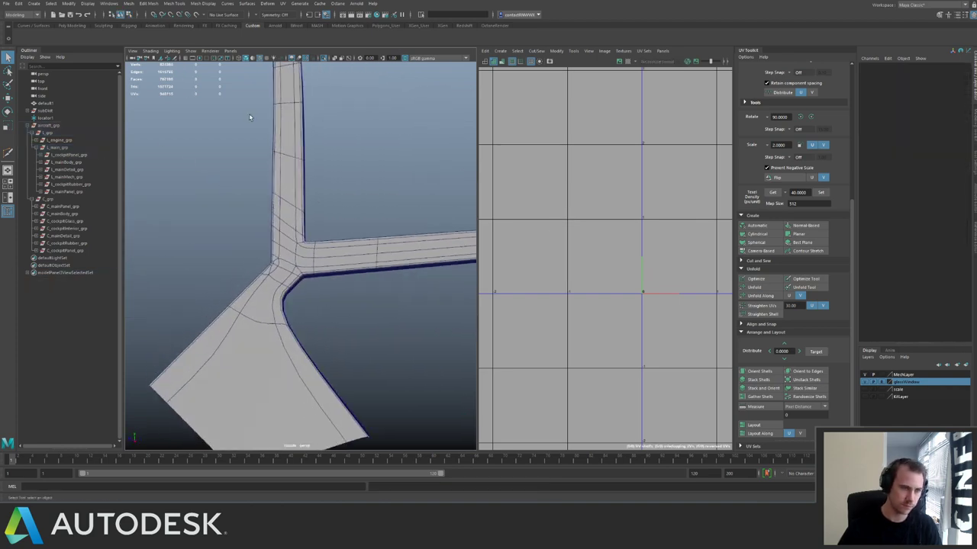
click(262, 59)
mouse_move(321, 229)
alt+mouse_down()
mouse_move(338, 211)
mouse_move(261, 179)
mouse_move(328, 215)
mouse_move(329, 192)
mouse_move(309, 204)
alt+mouse_up()
click(269, 267)
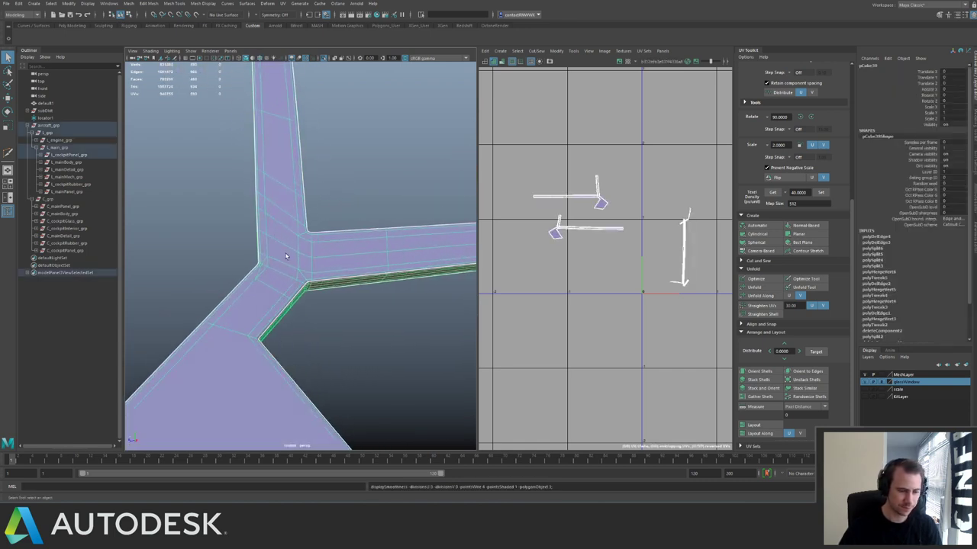
right_drag(270, 230, 271, 211)
alt+drag(280, 235, 267, 242)
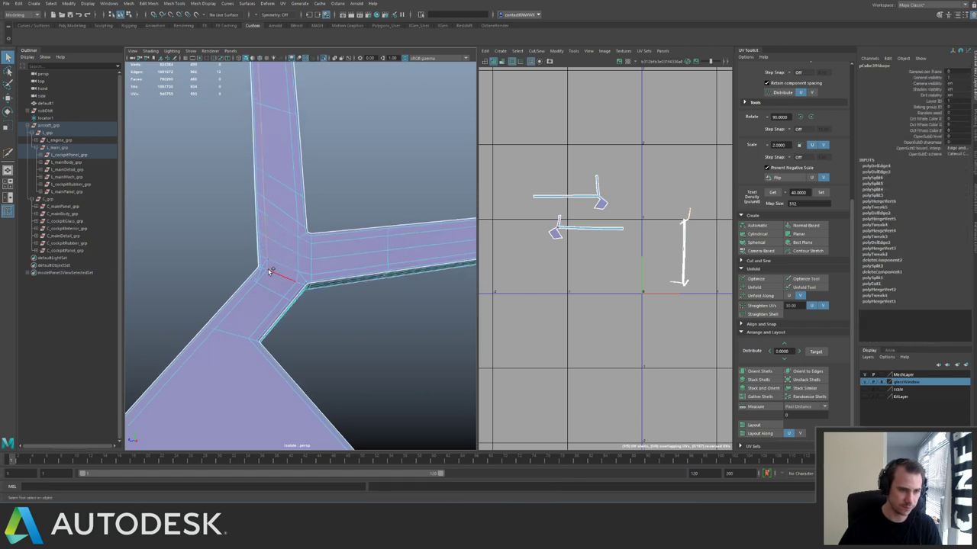
scroll(279, 272, down, 3)
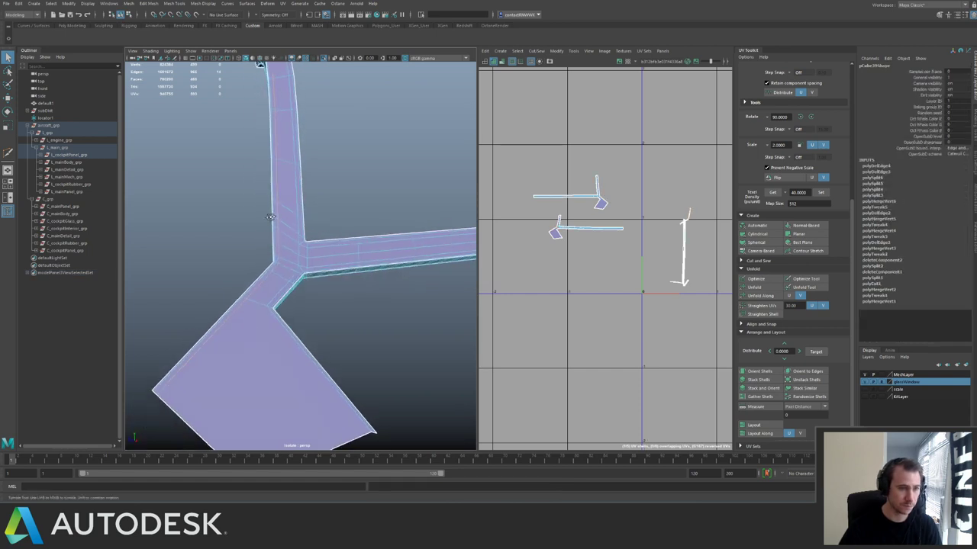
alt+drag(277, 268, 266, 208)
key(y)
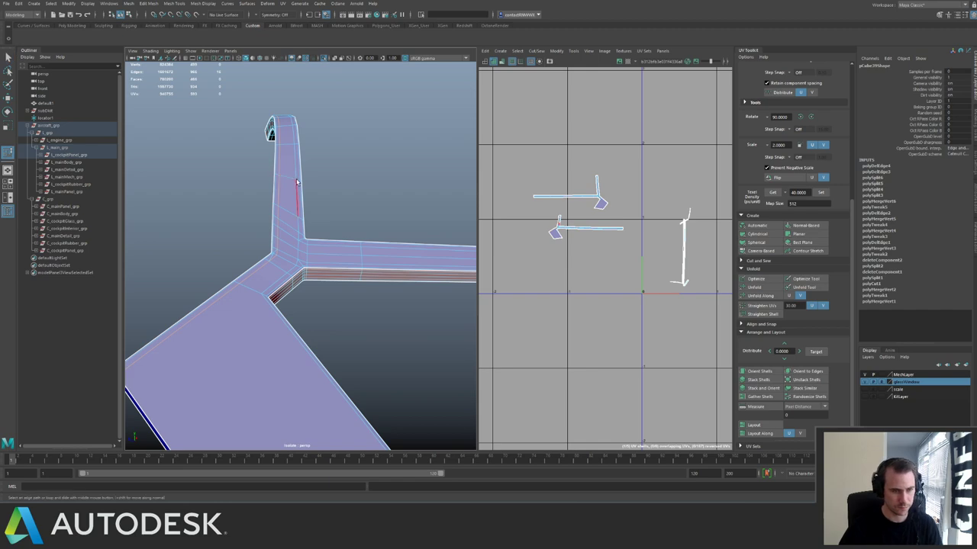
alt+drag(290, 185, 264, 203)
click(325, 189)
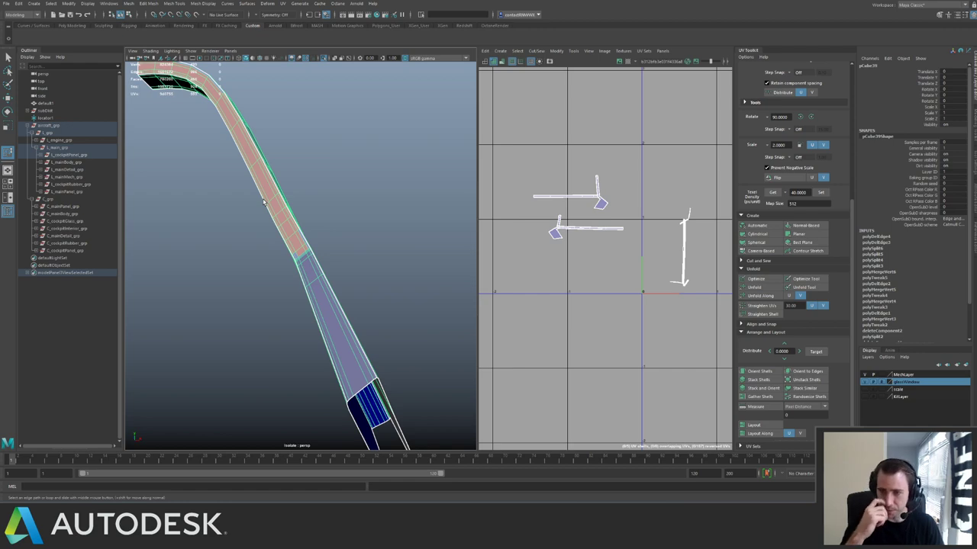
Move the vertex on the flared panel's end edge closer to its outer corner so the edge line follows the border.
alt+drag(316, 162, 255, 214)
right_drag(333, 284, 317, 286)
click(261, 310)
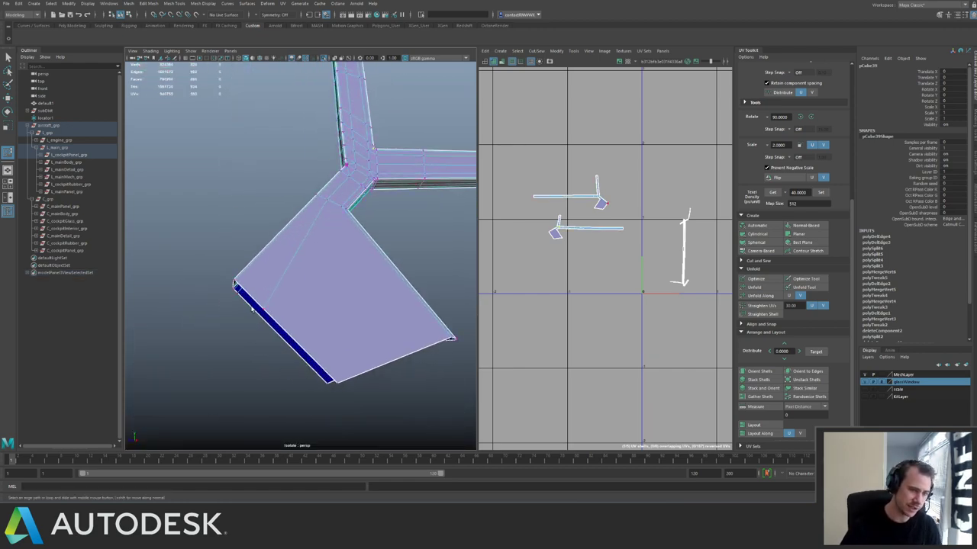
key(w)
alt+drag(267, 277, 256, 306)
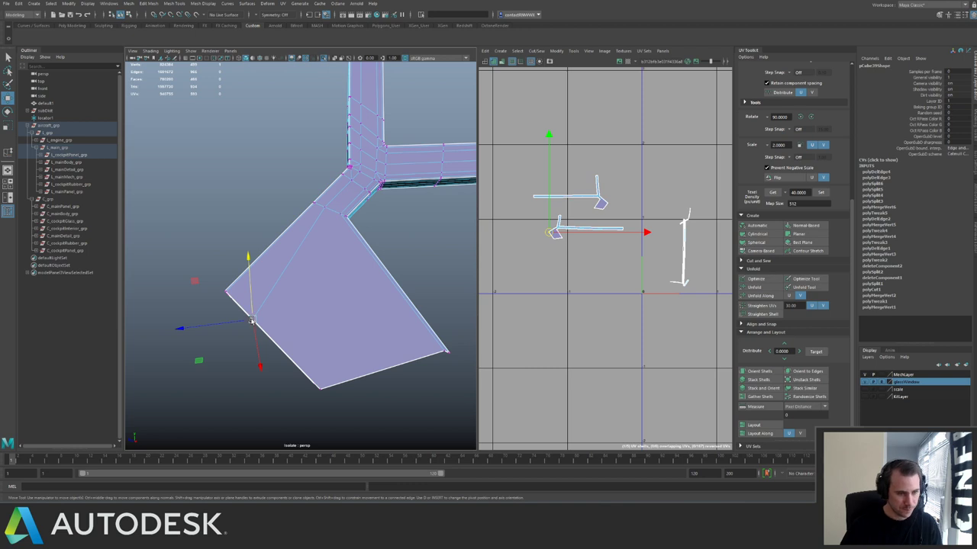
alt+drag(252, 320, 279, 278)
right_drag(278, 276, 336, 235)
Show the mesh in wireframe and slice with Multi-Cut across the short strut where it meets the flared panel.
alt+drag(336, 236, 296, 263)
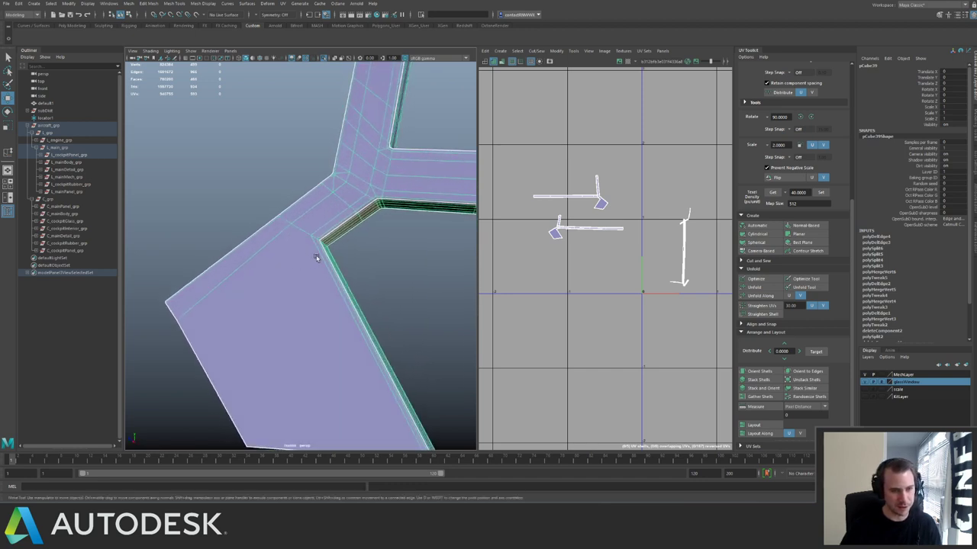
key(4)
shift+right_drag(325, 251, 275, 246)
alt+drag(279, 246, 344, 249)
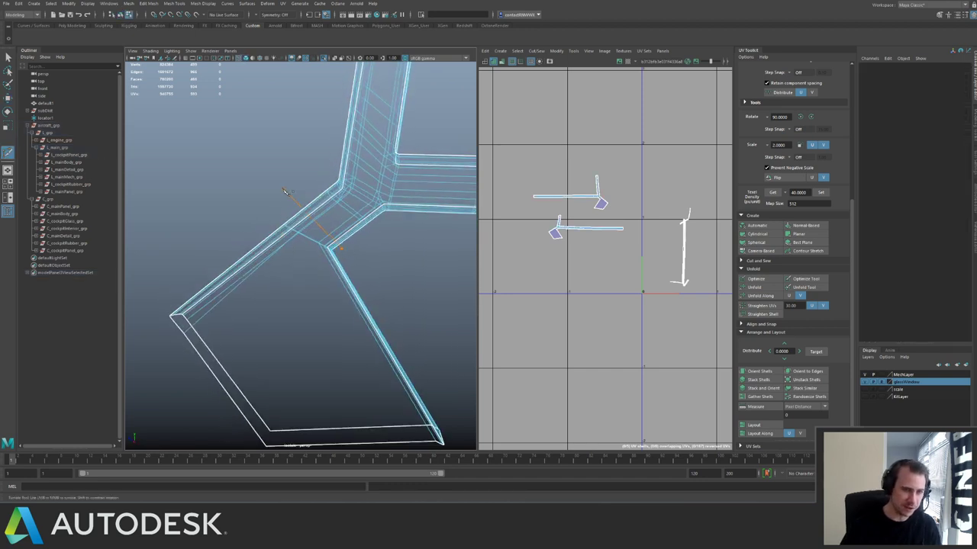
drag(284, 191, 278, 190)
drag(216, 297, 228, 344)
Slice across the flared panel just below its inner corner with Multi-Cut.
alt+drag(387, 269, 324, 276)
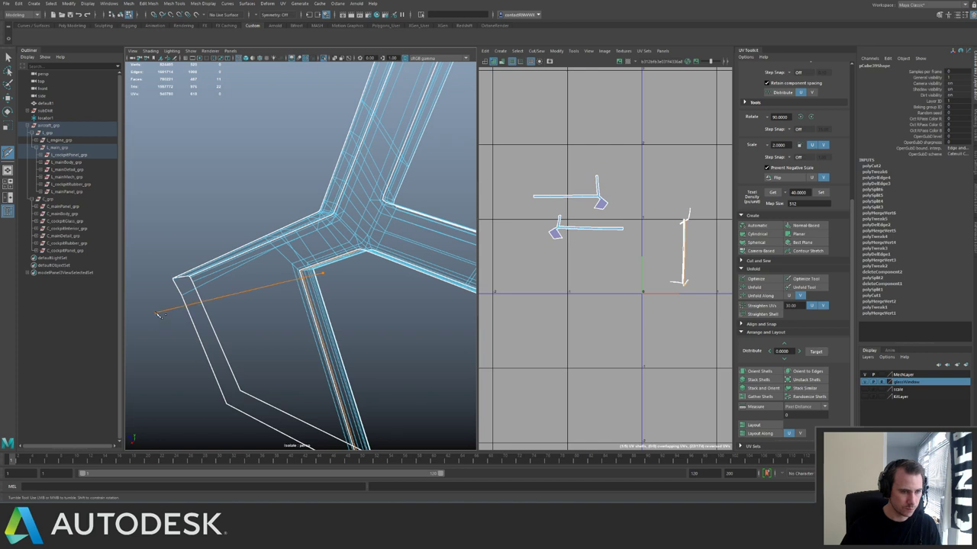
drag(158, 315, 161, 313)
click(291, 266)
key(q)
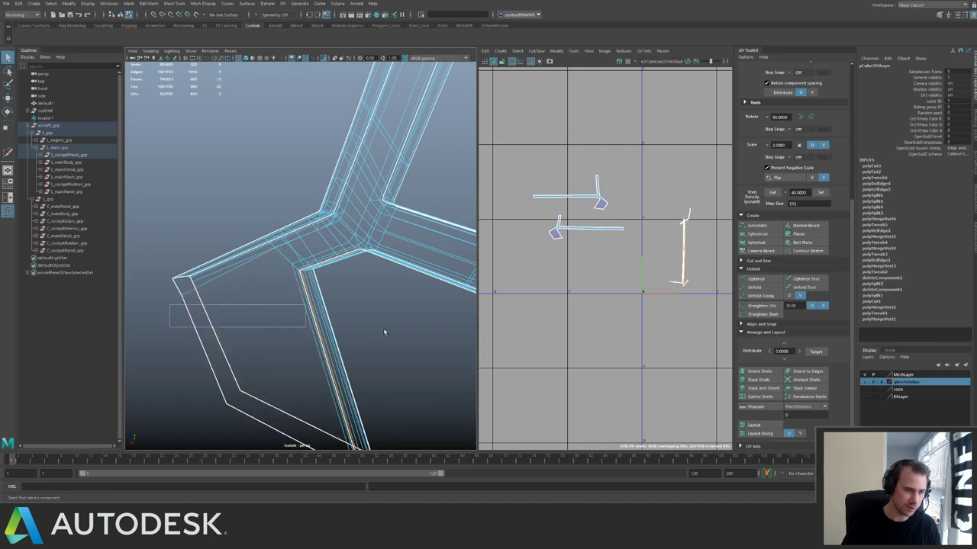
Limit Multi-Cut to the flared panel's faces and slice across them from the inner corner to the opposite outer side.
click(314, 292)
shift+right_drag(347, 279, 339, 281)
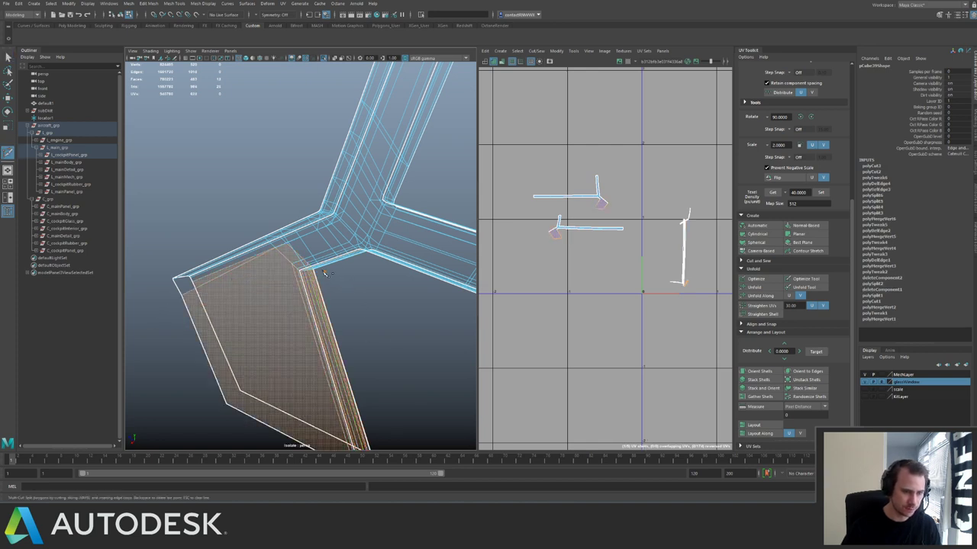
drag(153, 307, 153, 307)
key(q)
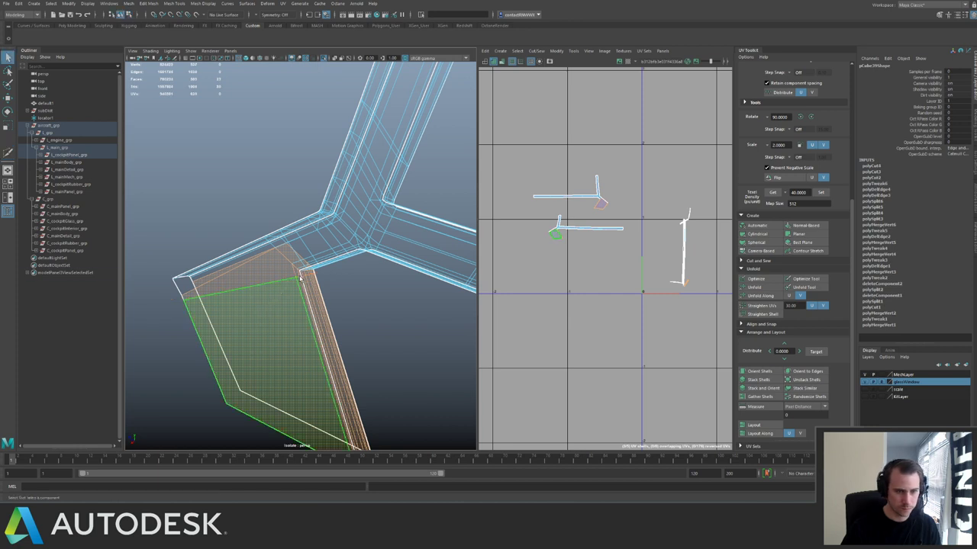
right_drag(267, 306, 307, 273)
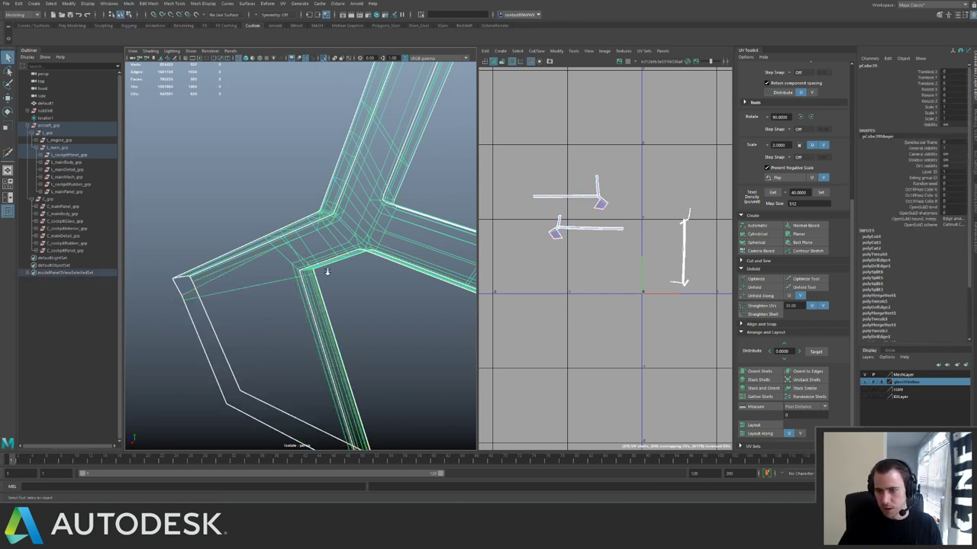
Show the mesh shaded, preview it smoothed and examine the strut junction and its inner rim.
alt+drag(327, 272, 308, 252)
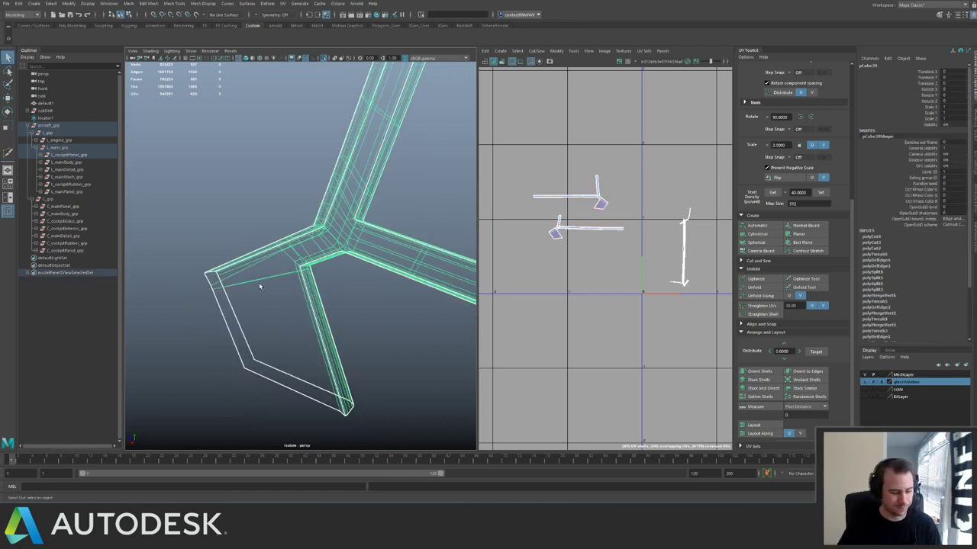
key(5)
alt+drag(289, 292, 359, 236)
alt+middle_drag(381, 229, 256, 246)
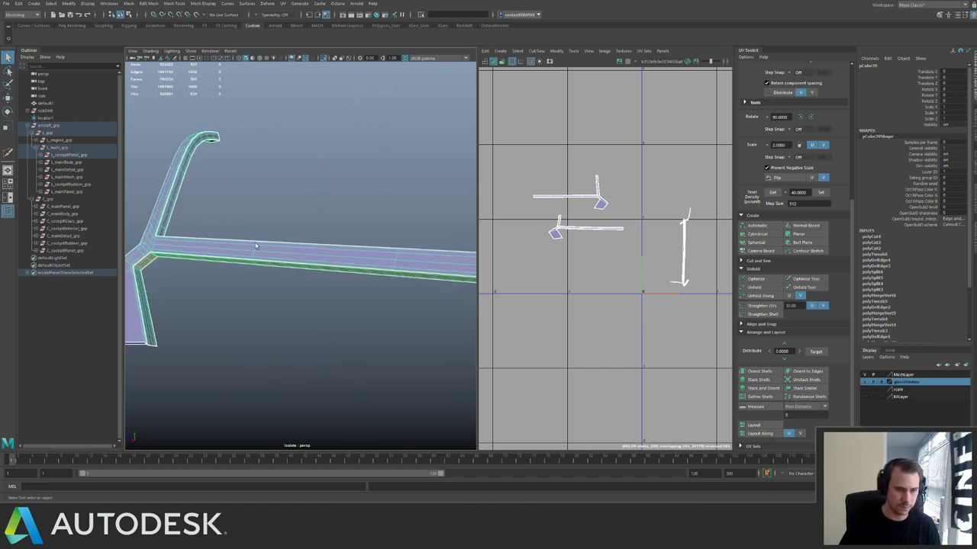
mouse_move(284, 248)
alt+mouse_down()
mouse_move(306, 244)
mouse_move(271, 253)
alt+mouse_up()
key(3)
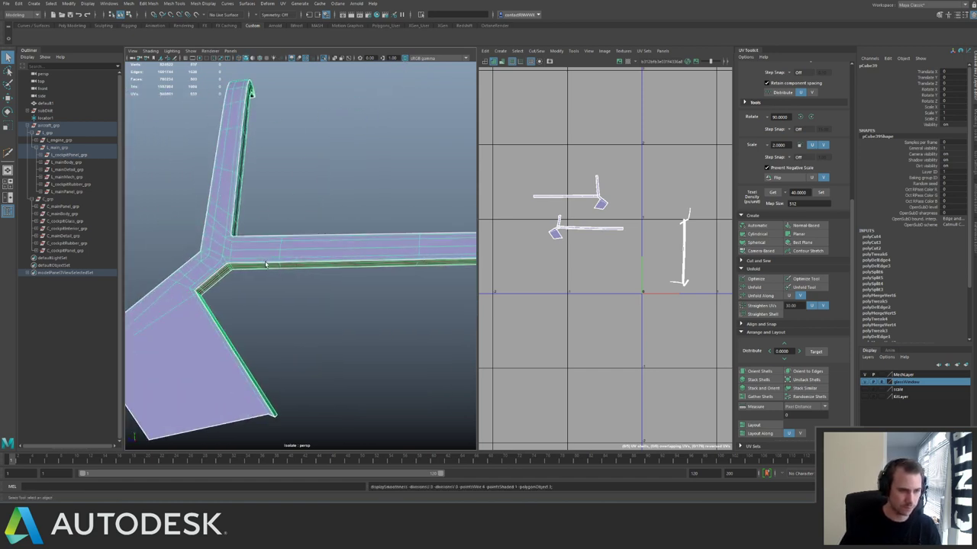
alt+right_drag(266, 253, 366, 247)
alt+drag(366, 247, 325, 236)
key(1)
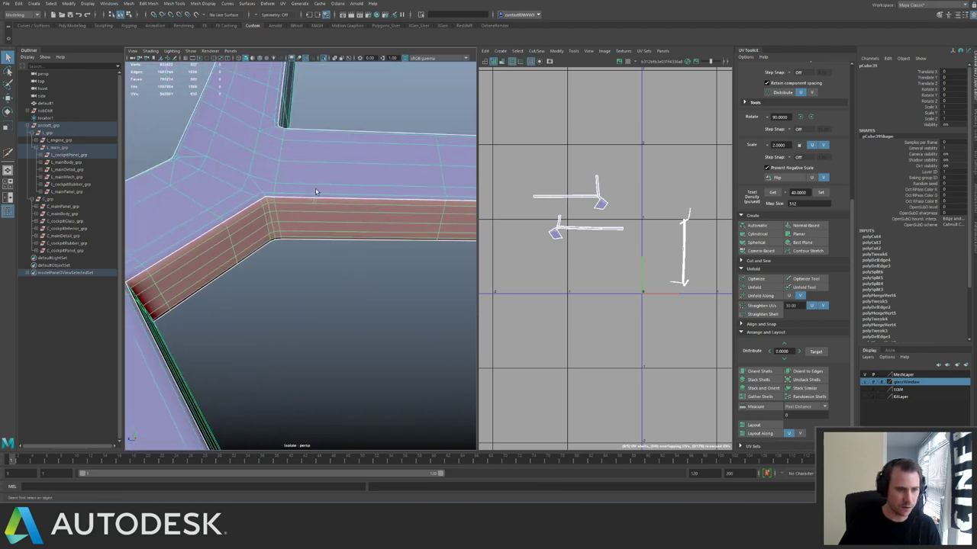
Insert an edge loop across the long strut close to the junction.
key(F10)
mouse_move(297, 240)
right_down()
mouse_move(343, 211)
mouse_move(312, 230)
right_up()
click(311, 230)
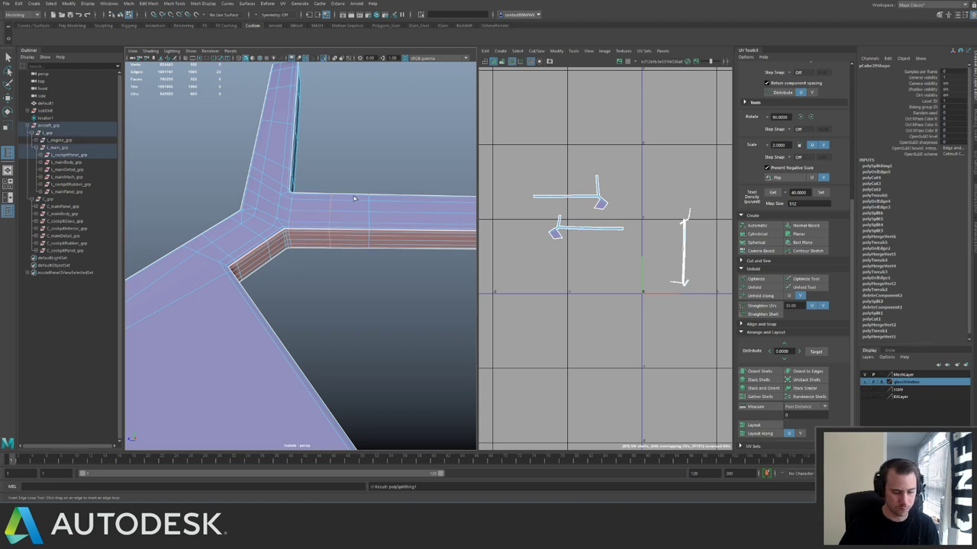
key(q)
right_drag(305, 229, 273, 188)
Show the surrounding cockpit parts, select the junction's outer corner vertices and check their fit against the frame behind.
alt+middle_drag(321, 188, 130, 180)
alt+middle_drag(419, 192, 267, 199)
key(ctrl+1)
alt+drag(266, 199, 282, 240)
alt+right_drag(282, 241, 292, 251)
mouse_move(291, 251)
alt+mouse_down()
mouse_move(366, 198)
mouse_move(327, 235)
mouse_move(338, 229)
mouse_move(310, 212)
mouse_move(293, 238)
alt+mouse_up()
key(F9)
click(268, 228)
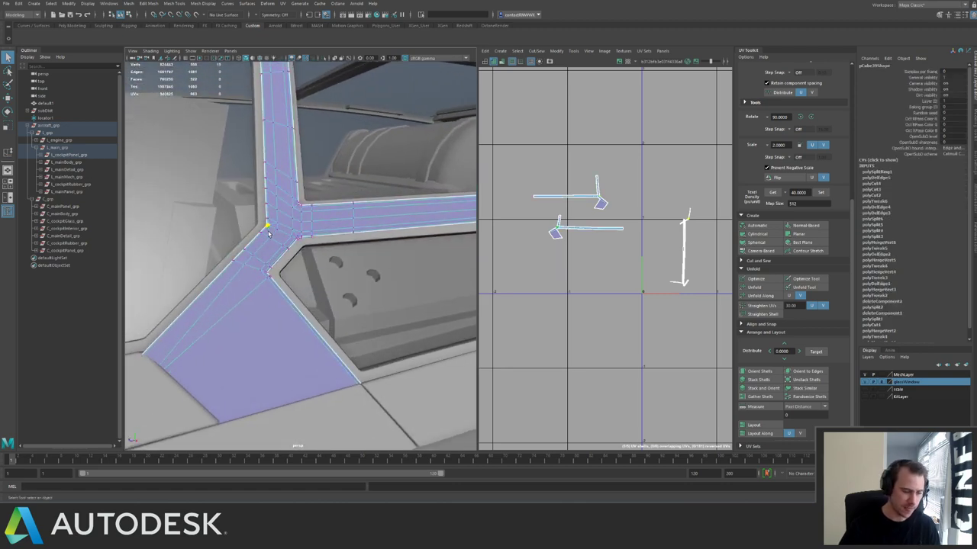
key(b)
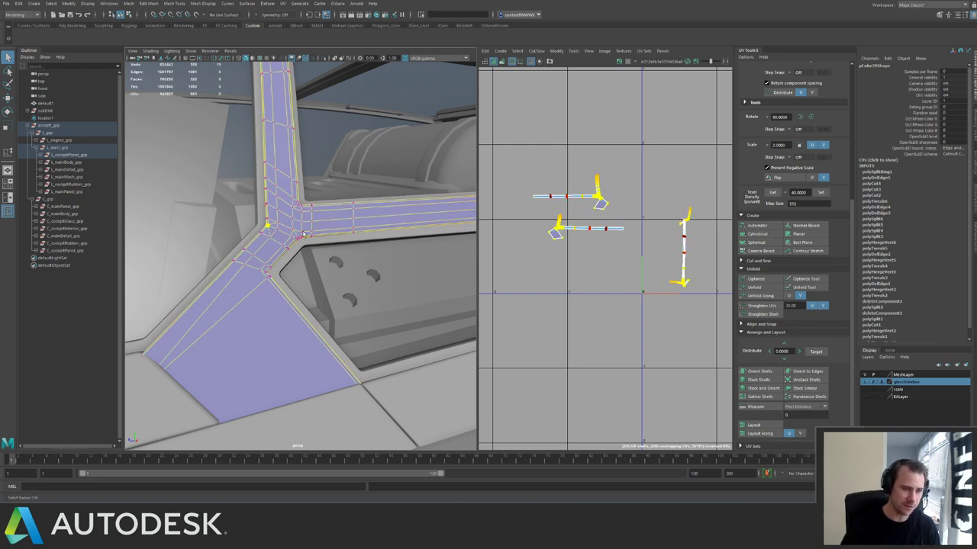
key(b)
drag(284, 226, 20, 264)
alt+drag(222, 239, 351, 241)
key(w)
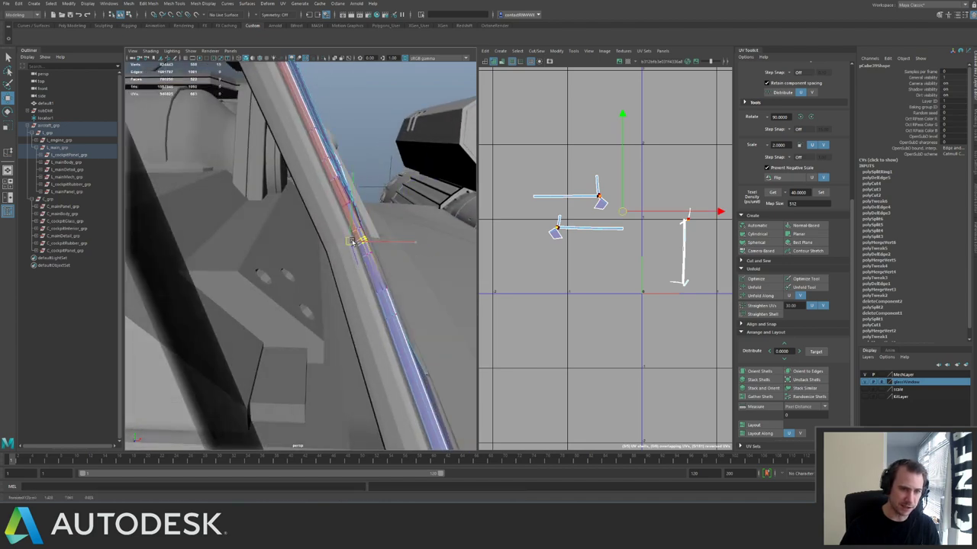
Select the junction's inner corner vertices and check how closely they follow the seal behind the frame.
alt+drag(340, 244, 212, 230)
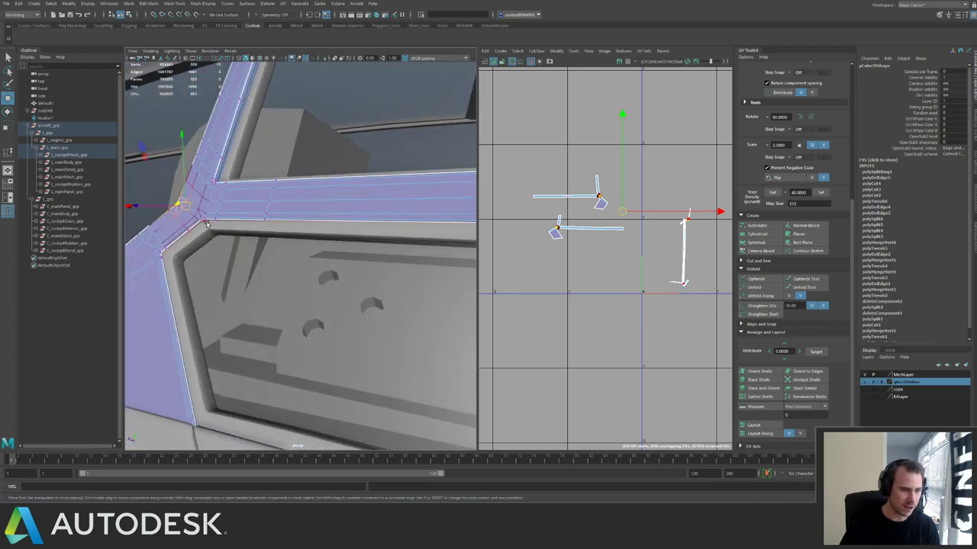
click(206, 223)
alt+right_drag(206, 223, 325, 262)
alt+drag(325, 262, 307, 236)
alt+right_drag(307, 236, 229, 198)
alt+drag(229, 198, 283, 185)
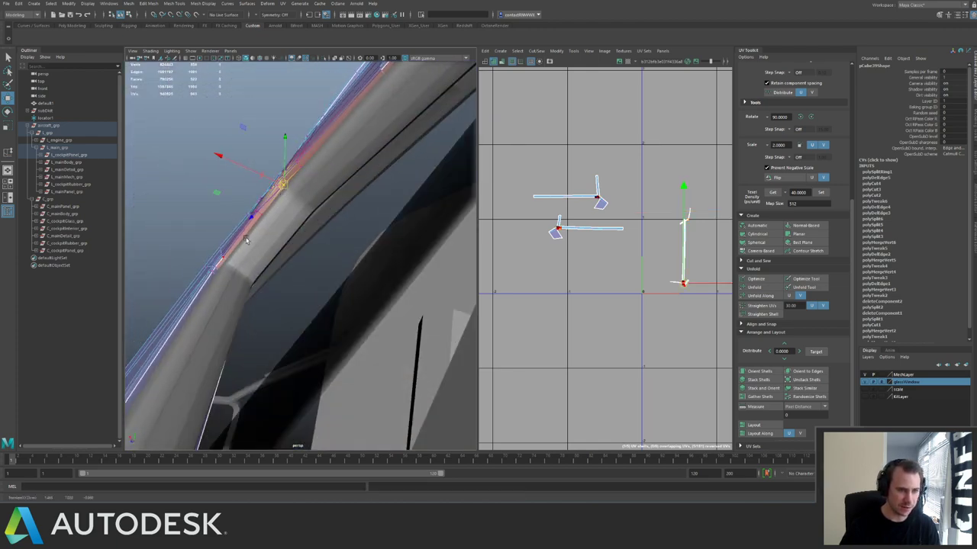
right_drag(245, 241, 272, 209)
click(231, 161)
alt+drag(273, 209, 252, 245)
Isolate the frame and use Multi-Cut to add edges along the flared panel's inner side on both its front and back.
click(303, 244)
key(ctrl+1)
key(ctrl+shift+x)
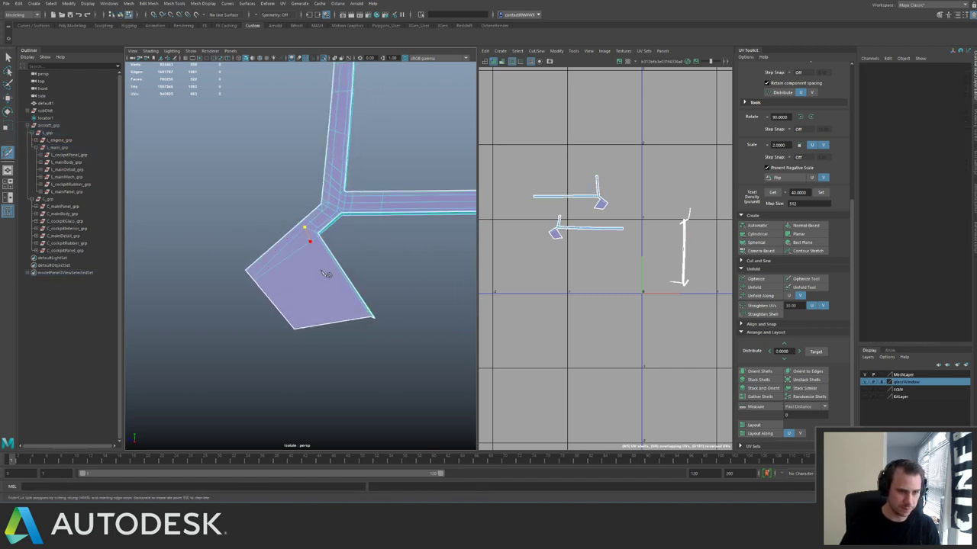
key(q)
alt+drag(367, 321, 301, 243)
key(ctrl+shift+x)
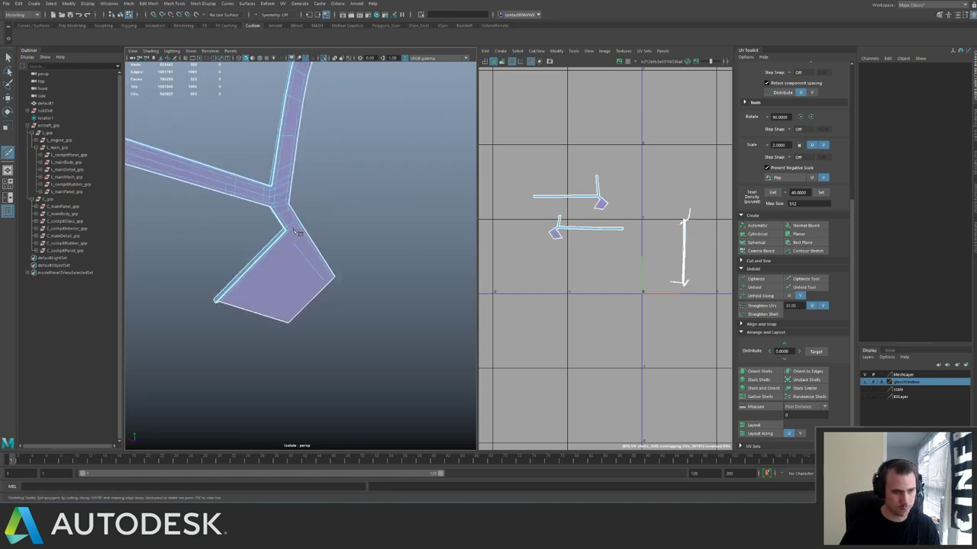
key(q)
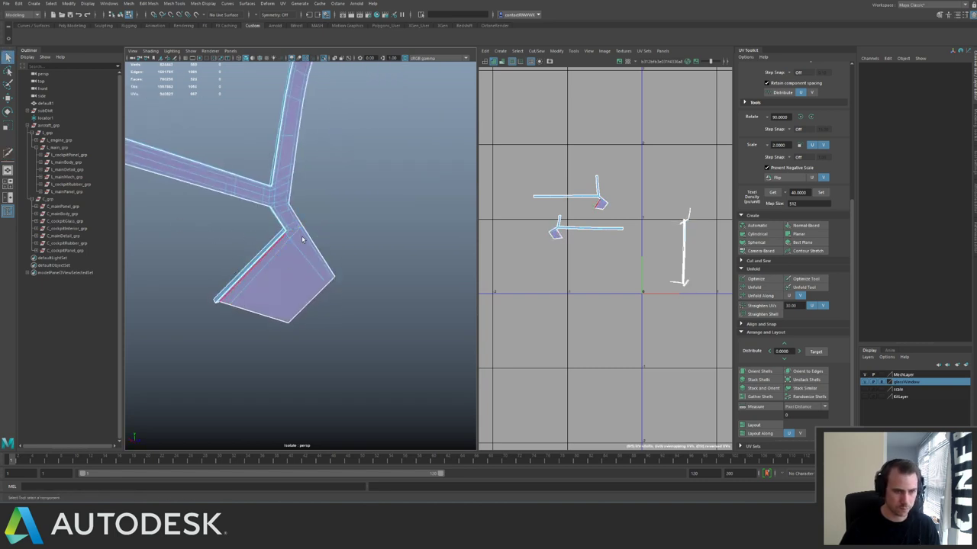
Preview the frame smoothed and cut across the inner rim where the flared panel's cross edge meets it.
alt+drag(245, 301, 299, 305)
click(321, 251)
key(1)
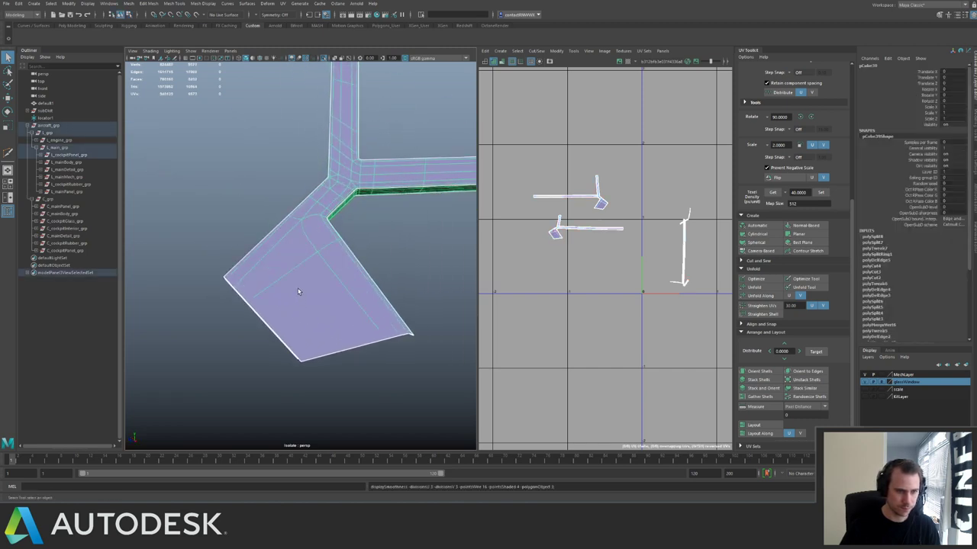
key(g)
alt+drag(357, 233, 313, 268)
click(325, 249)
click(332, 254)
key(3)
key(q)
Delete and merge the stray vertices on the rim just below the flared panel's inner corner.
click(289, 267)
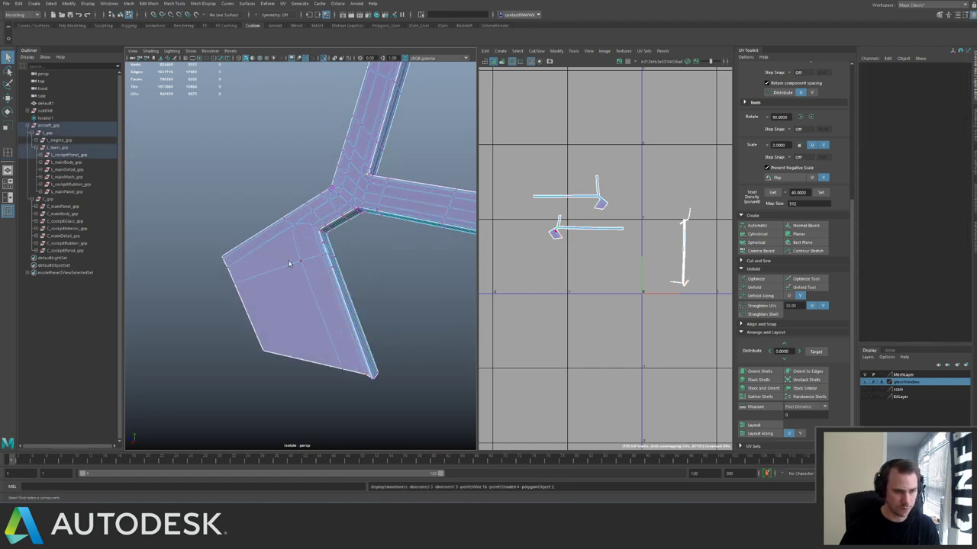
drag(228, 220, 367, 287)
click(334, 279)
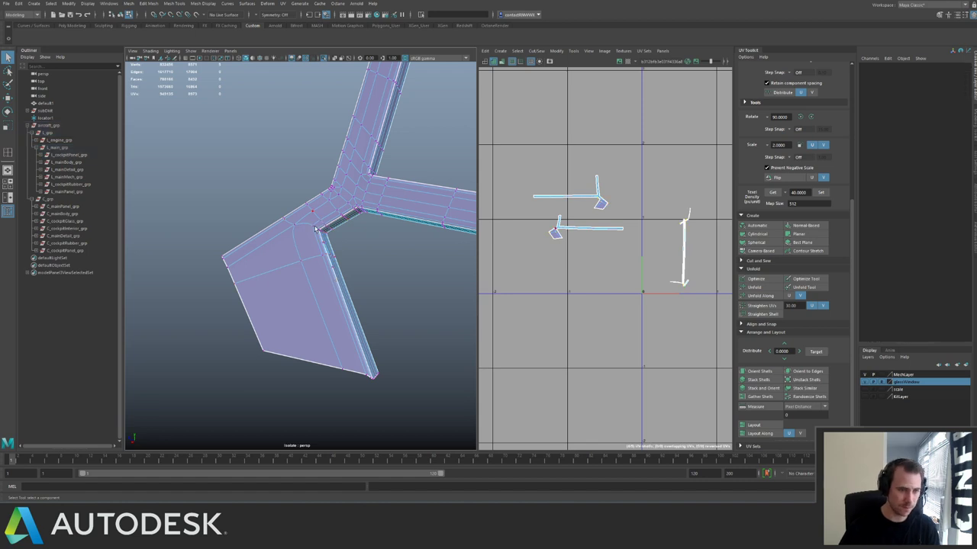
alt+right_drag(260, 250, 374, 311)
alt+drag(393, 314, 356, 294)
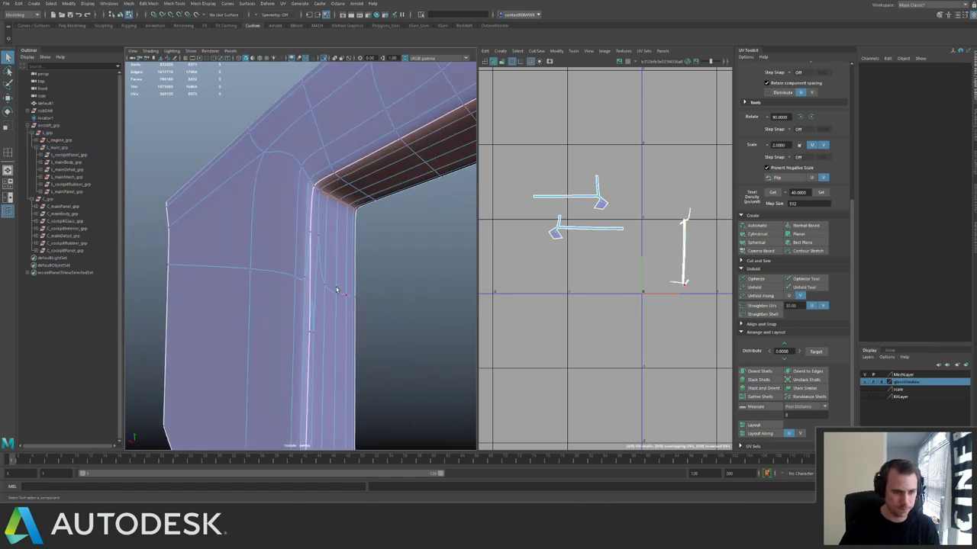
key(1)
click(313, 208)
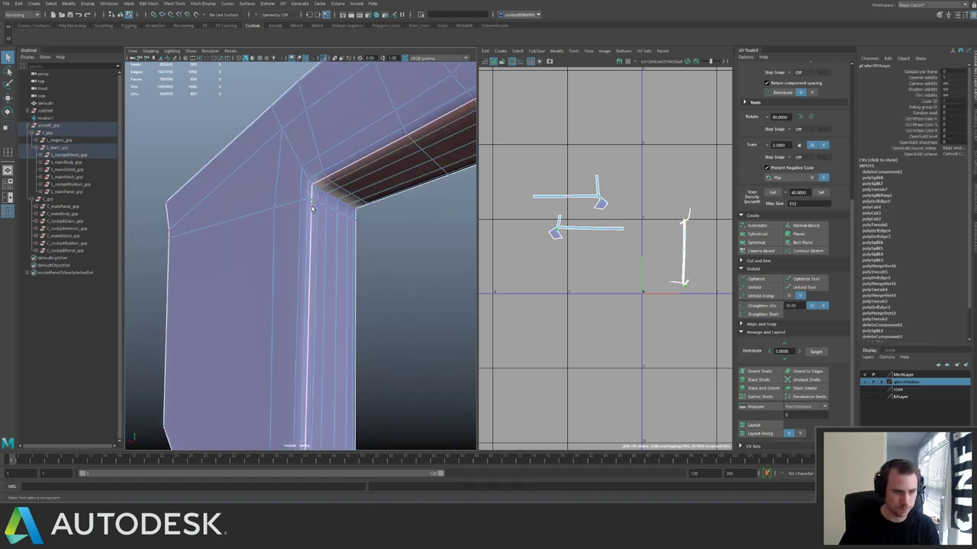
key(g)
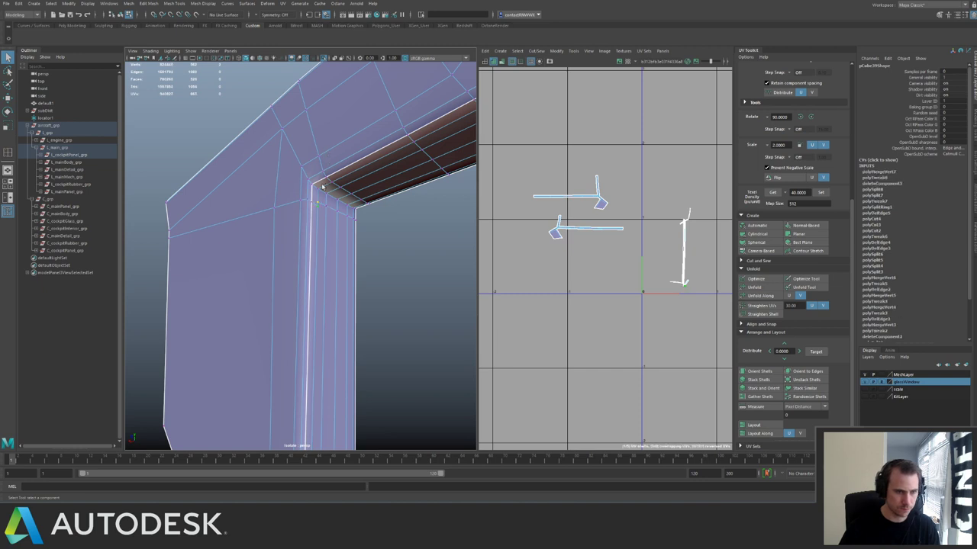
key(3)
key(1)
Insert three edge loops across the flared panel, spread between its inner corner and its end.
right_drag(303, 241, 245, 234)
alt+drag(245, 234, 278, 264)
shift+right_drag(308, 261, 258, 293)
click(313, 255)
click(317, 294)
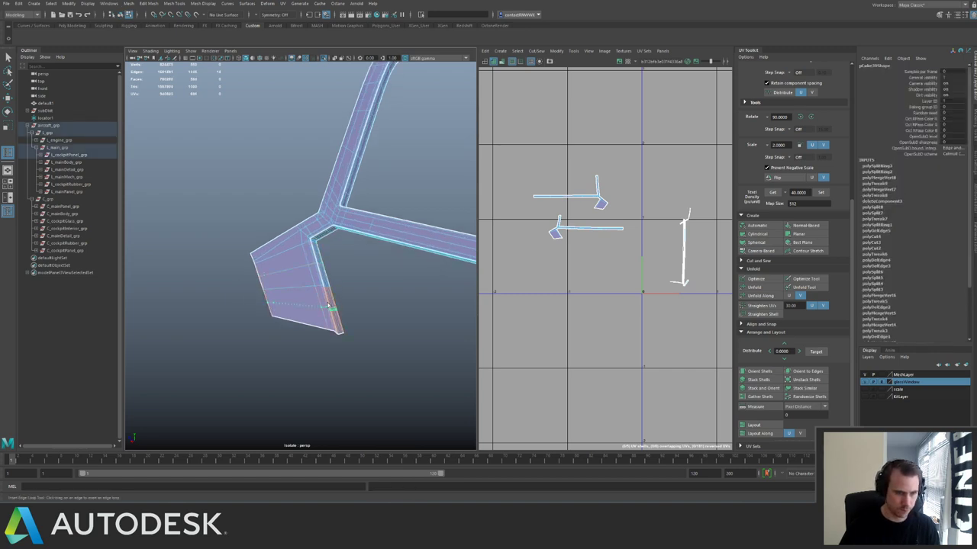
click(329, 306)
Insert lengthwise edge loops through the flared panel to divide it into an even grid.
alt+drag(288, 255, 292, 246)
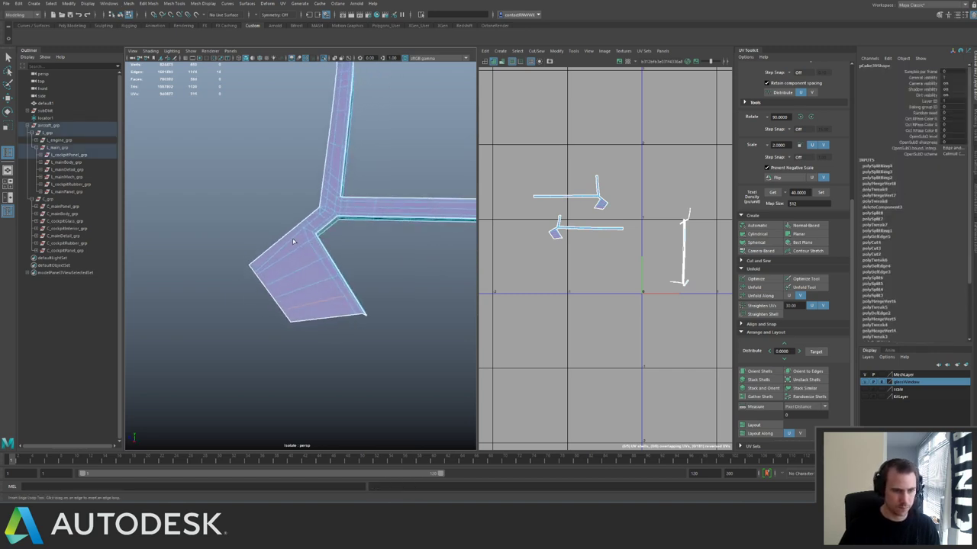
click(293, 246)
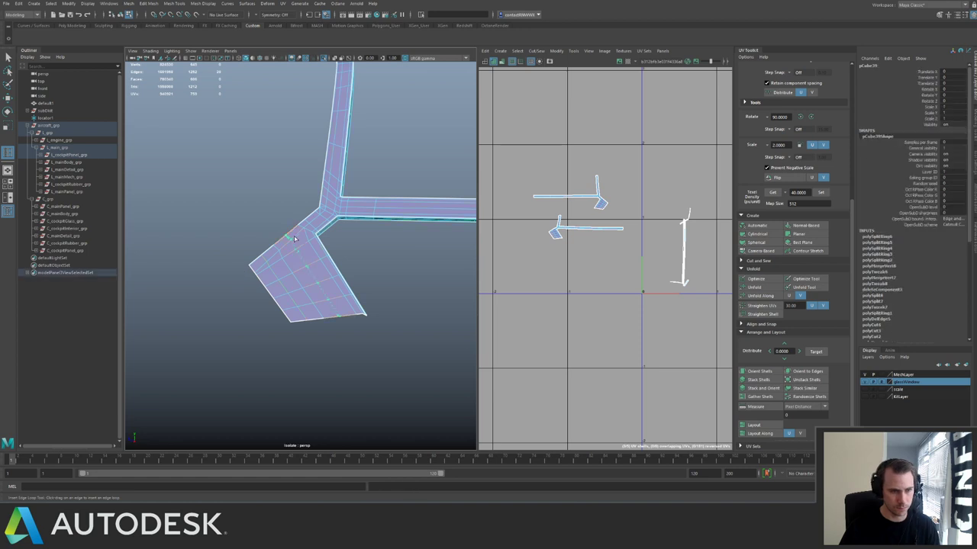
key(q)
right_drag(287, 246, 314, 224)
Preview the whole frame smoothed and examine the gridded panel.
key(3)
click(359, 272)
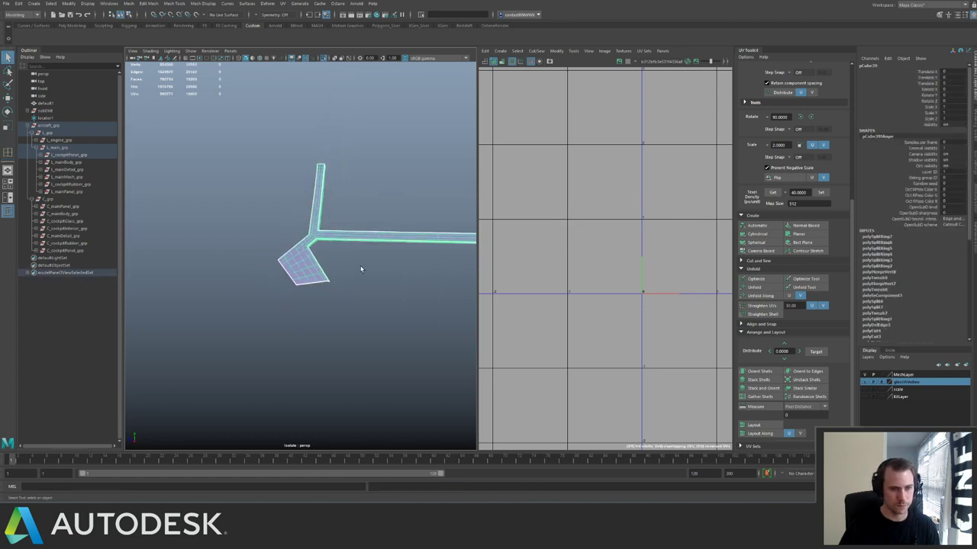
click(345, 249)
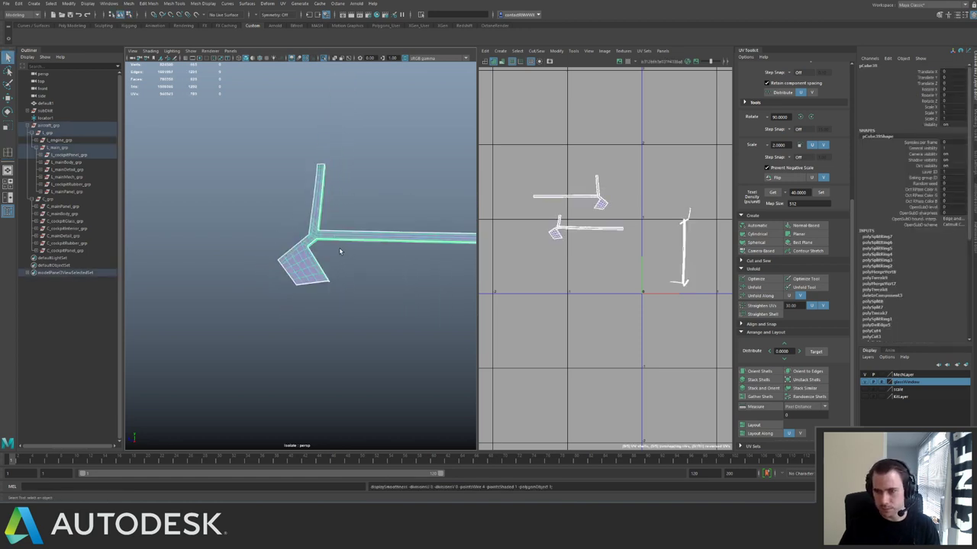
key(1)
alt+right_drag(339, 250, 362, 261)
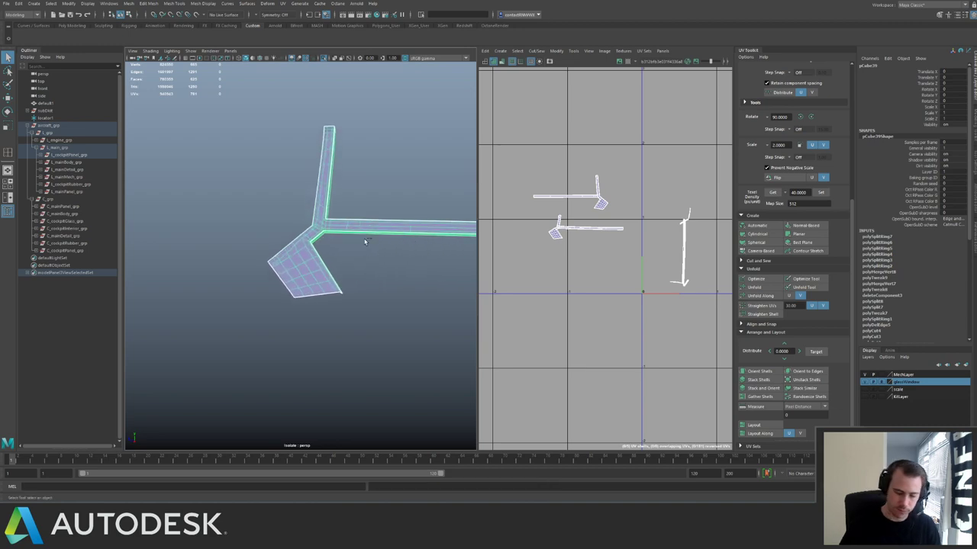
Delete the frame's construction history and check the flared panel against the surrounding cockpit parts.
key(alt+shift+d)
key(ctrl+1)
alt+drag(241, 213, 264, 224)
alt+right_drag(264, 224, 339, 256)
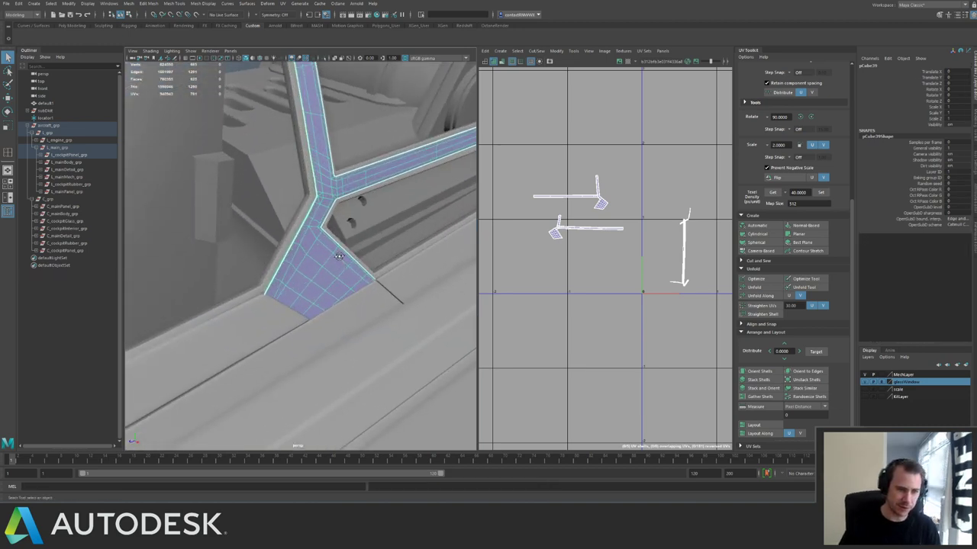
alt+drag(338, 257, 305, 255)
key(ctrl+1)
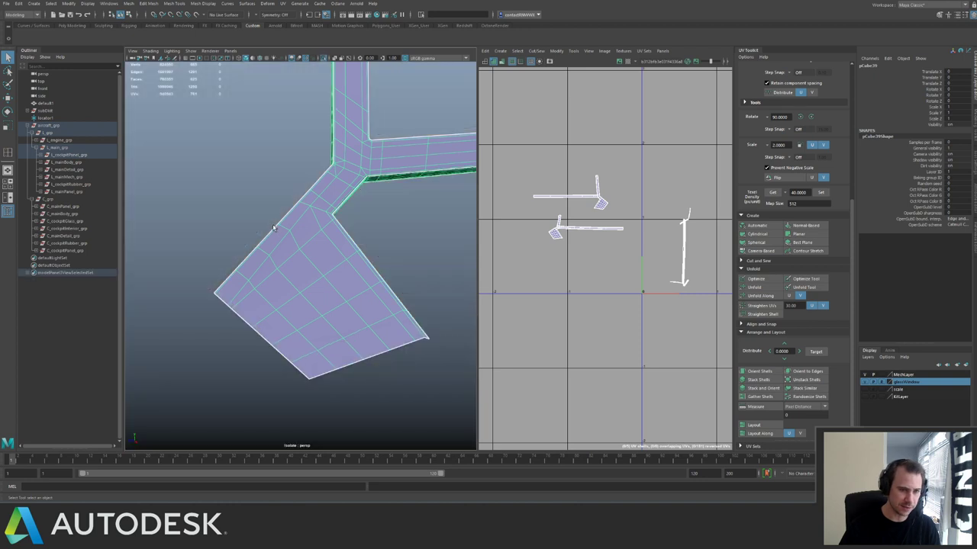
Cut a new edge line beside the flared panel's outer border with Multi-Cut and delete the old lengthwise line next to it.
key(ctrl+shift+x)
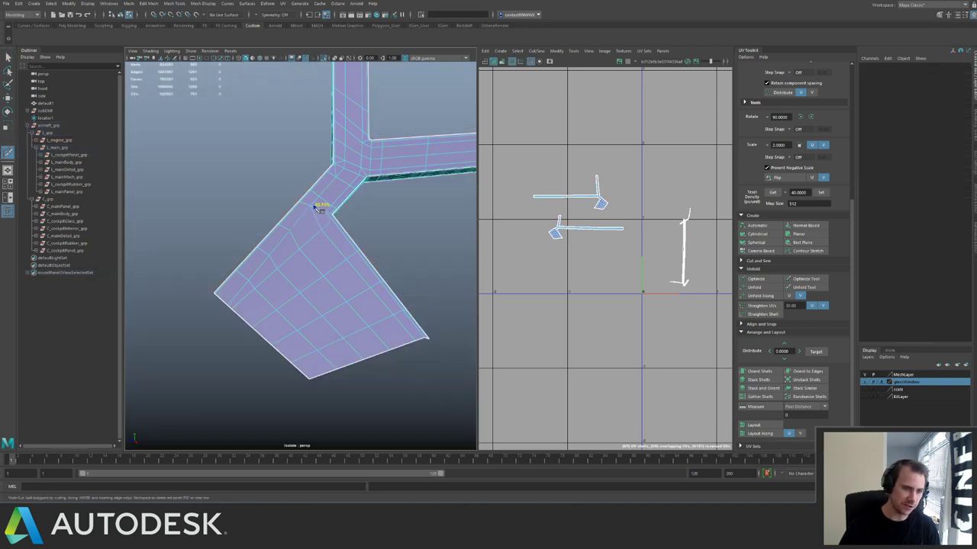
key(q)
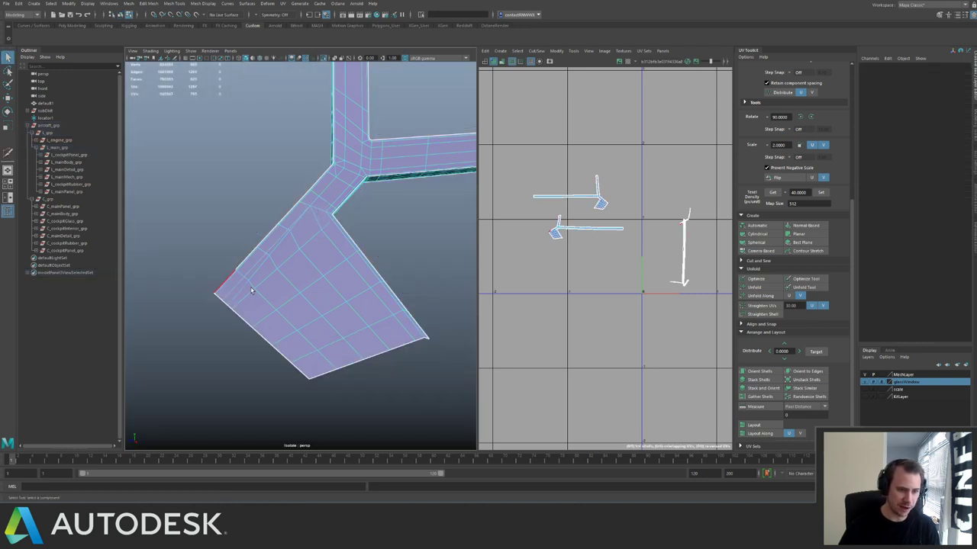
double_click(255, 274)
key(ctrl+Delete)
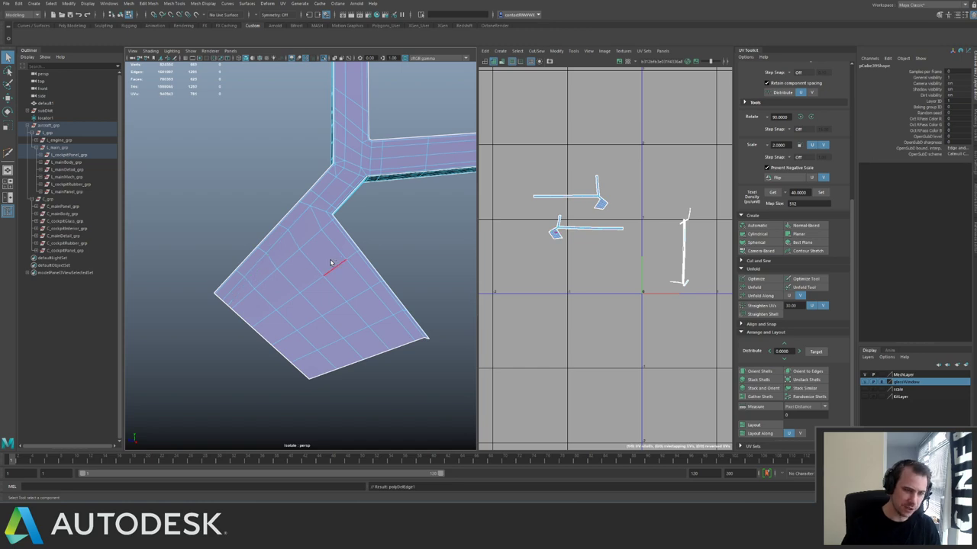
Compare the frame with the surrounding cockpit, then isolate it and preview the flared panel smoothed from the other side.
key(F8)
key(ctrl+1)
alt+drag(190, 223, 320, 235)
key(ctrl+1)
alt+right_drag(320, 235, 322, 236)
scroll(328, 240, up, 3)
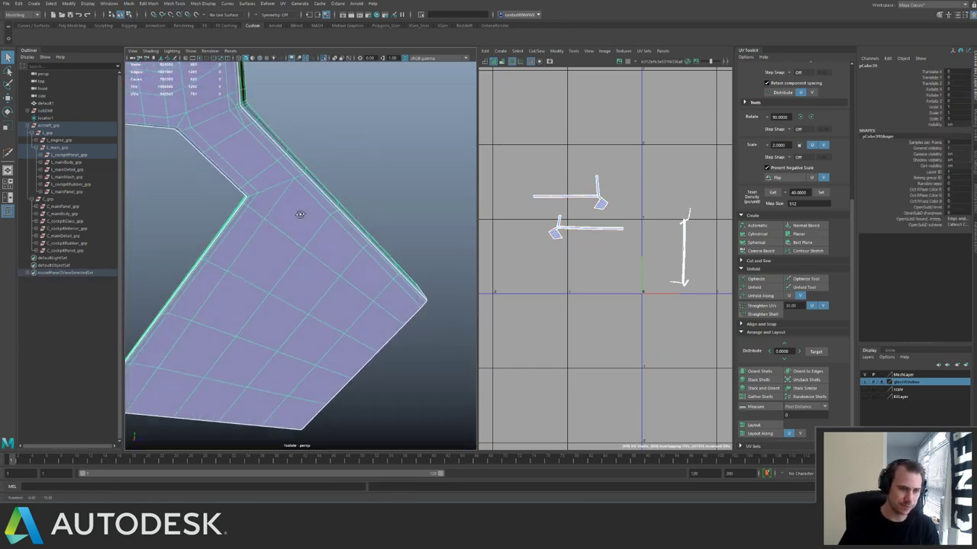
key(3)
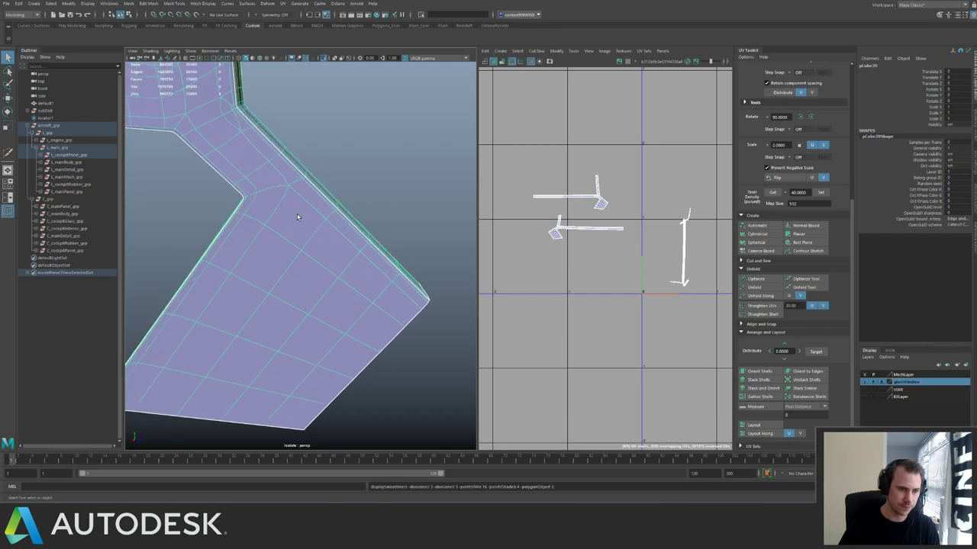
Bring the surrounding aircraft parts back into view, check the frame in context and save the scene.
alt+drag(320, 214, 280, 234)
key(ctrl+1)
alt+right_drag(367, 229, 94, 170)
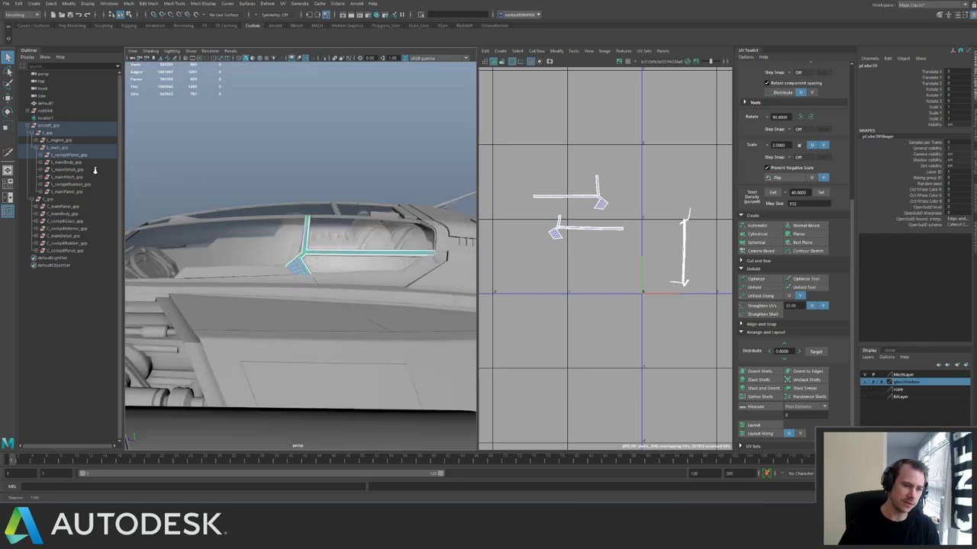
alt+drag(94, 171, 346, 215)
key(ctrl+s)
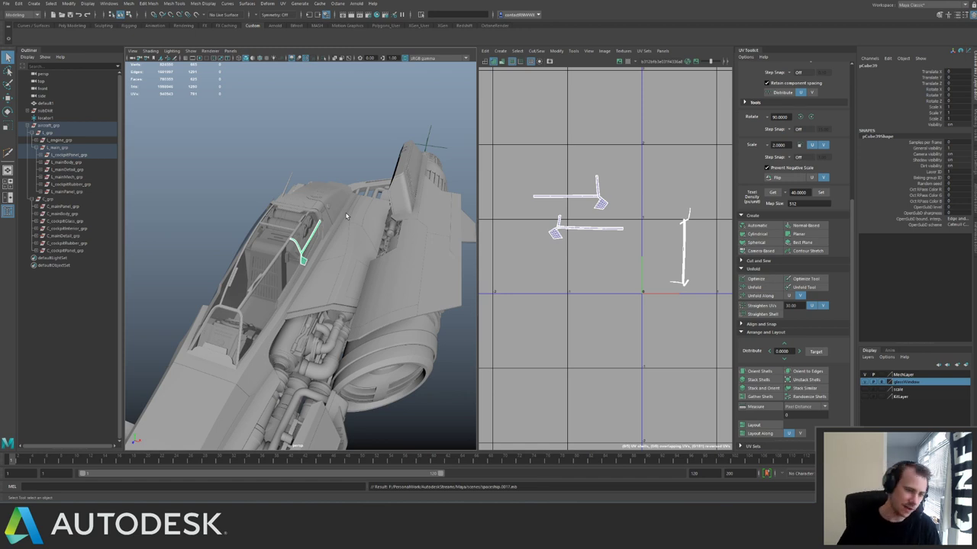
alt+drag(367, 239, 367, 267)
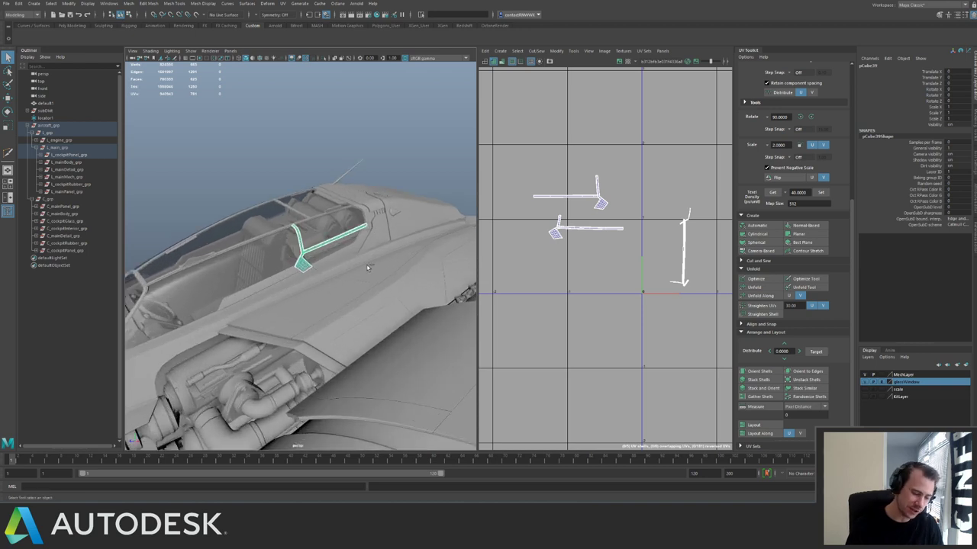
key(ctrl+s)
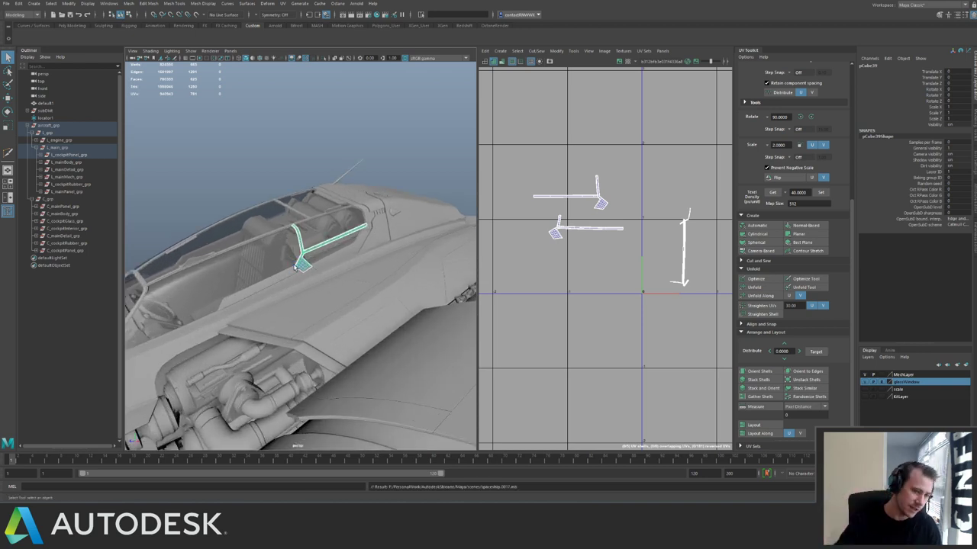
Inspect the frame up close in the cockpit, then isolate it and display it with the checker texture.
key(f)
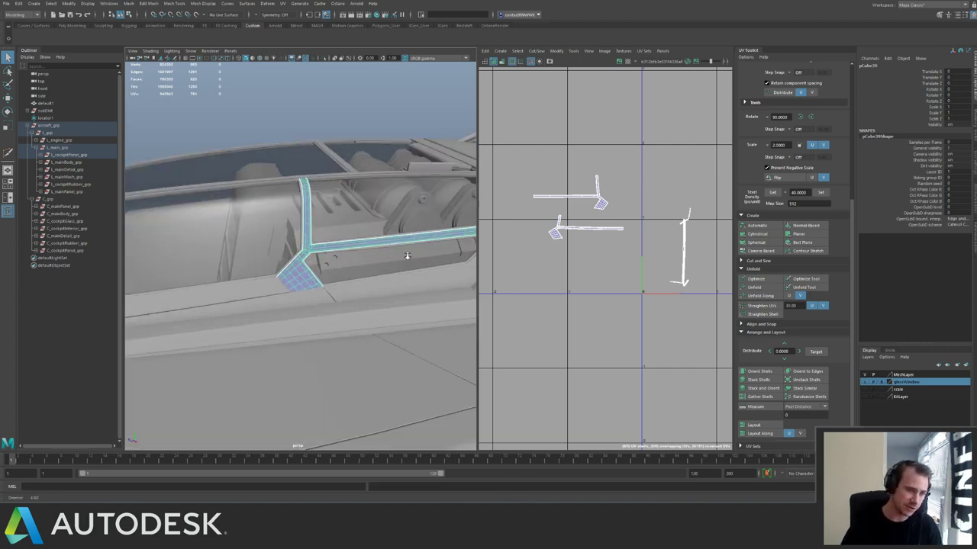
alt+drag(297, 253, 359, 264)
alt+right_drag(359, 264, 281, 248)
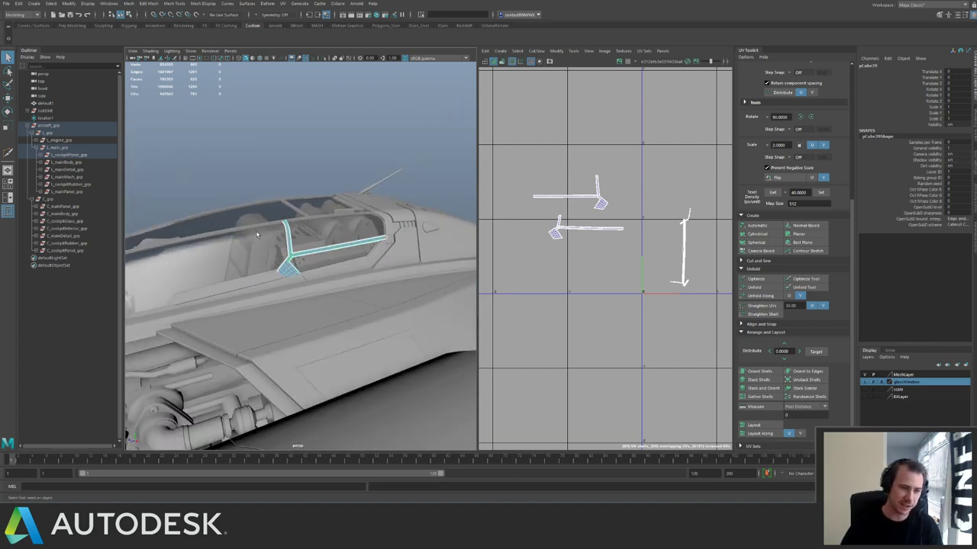
alt+drag(281, 248, 243, 241)
key(f)
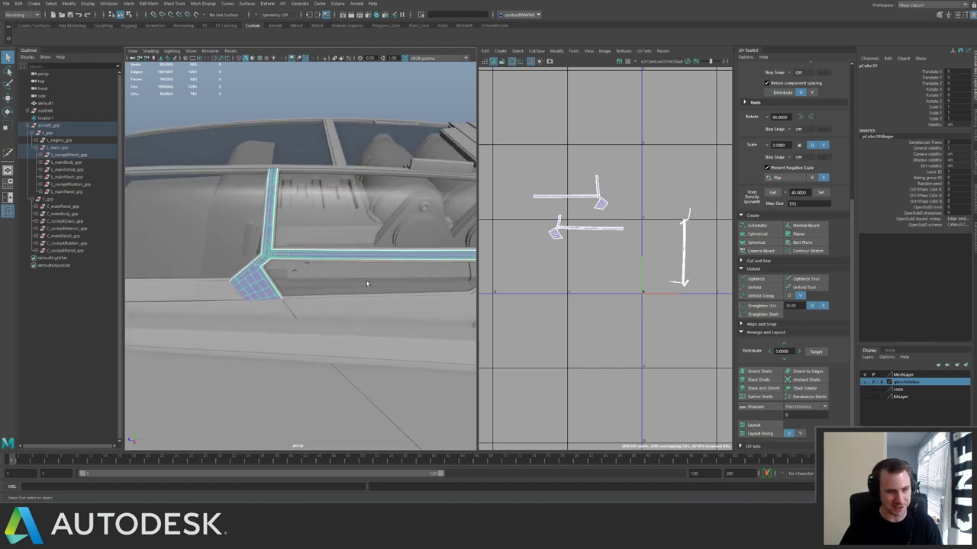
key(ctrl+1)
key(6)
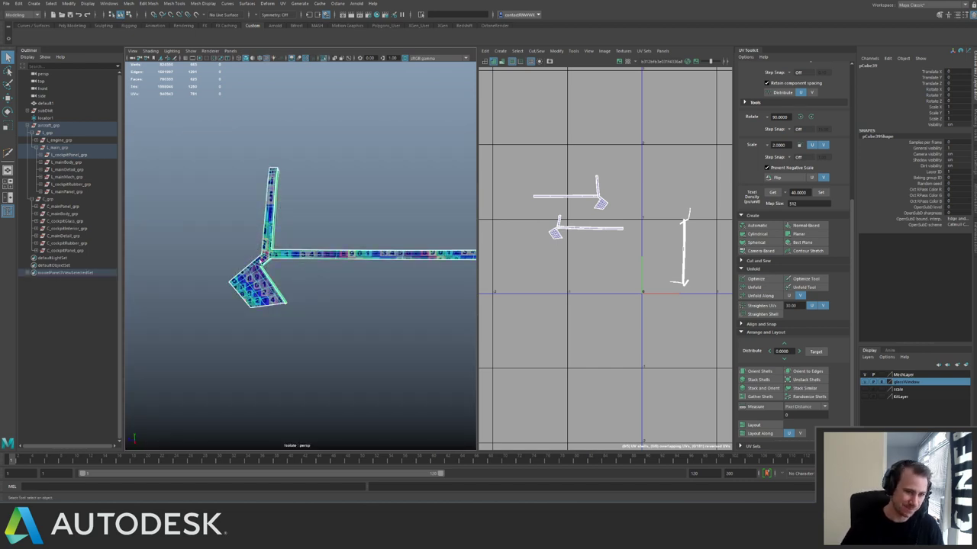
scroll(354, 290, up, 3)
Try to unfold the lower of the frame's two flat-side UV shells.
click(565, 241)
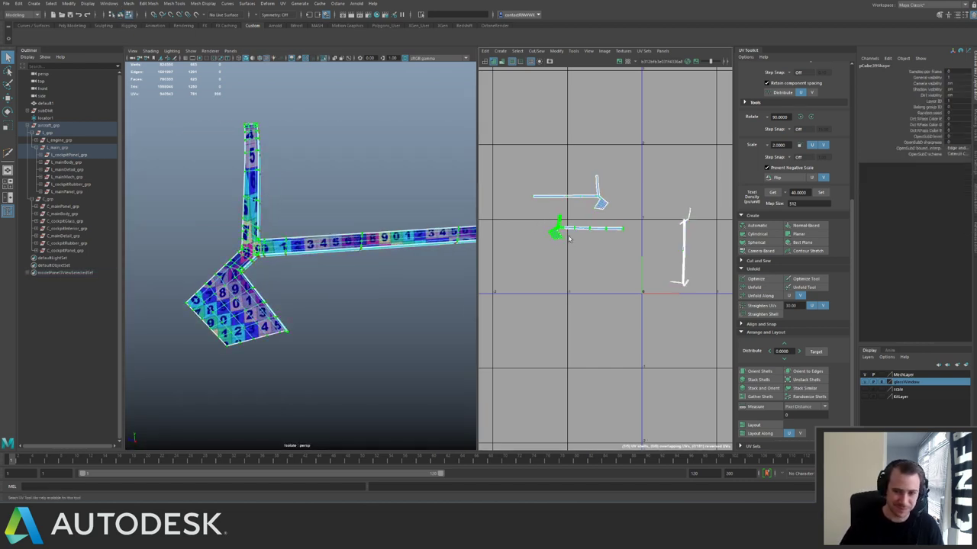
key(f)
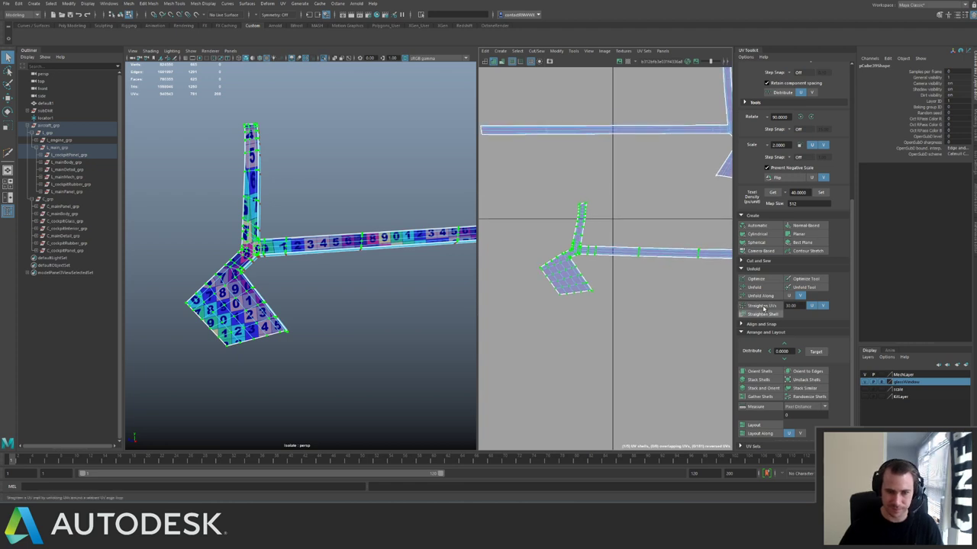
click(754, 287)
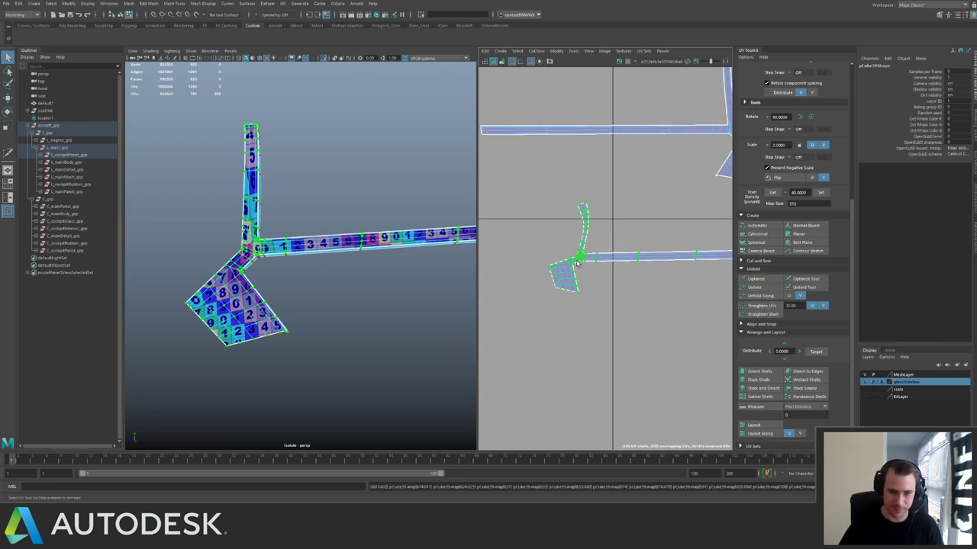
key(g)
alt+right_drag(668, 288, 572, 279)
Reselect the frame, pick the long narrow border-wall UV shell and move it aside, away from the two flat-side shells.
right_drag(276, 266, 362, 205)
click(361, 201)
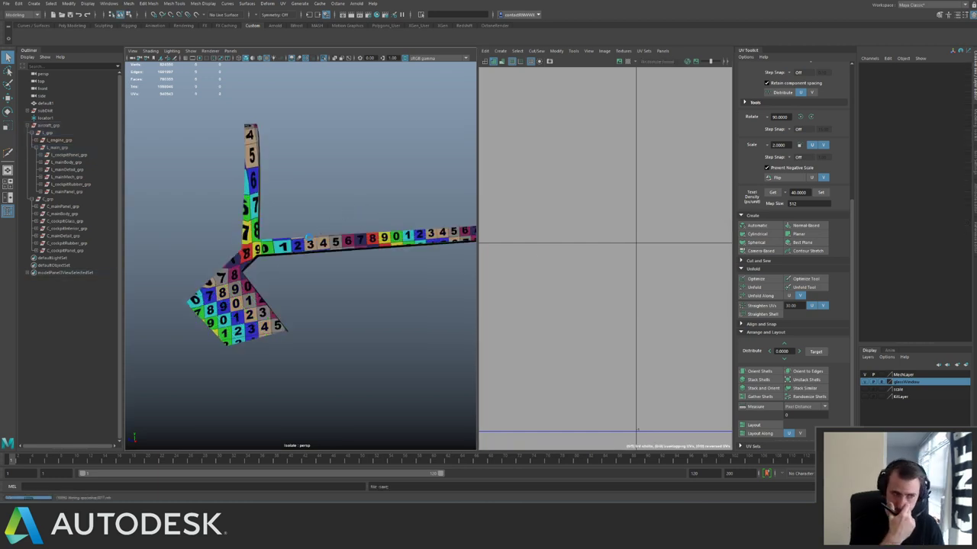
click(251, 243)
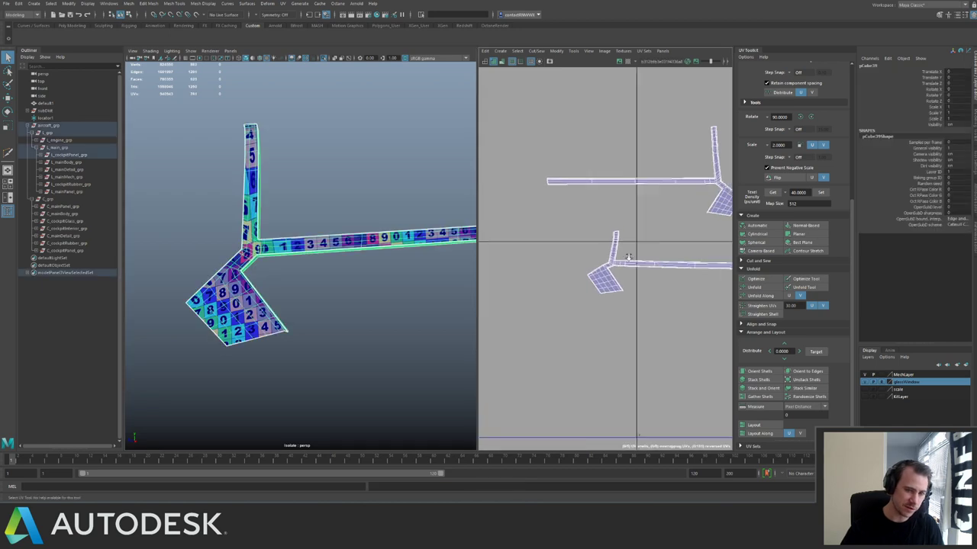
scroll(659, 256, down, 3)
right_drag(589, 224, 668, 233)
alt+middle_drag(682, 233, 531, 221)
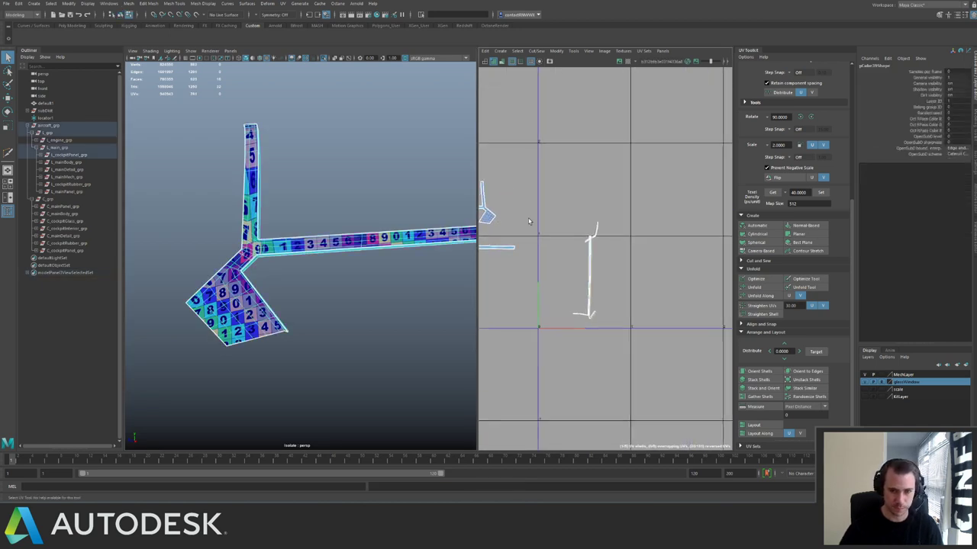
drag(550, 207, 597, 284)
alt+drag(294, 256, 255, 209)
alt+right_drag(656, 275, 569, 260)
key(w)
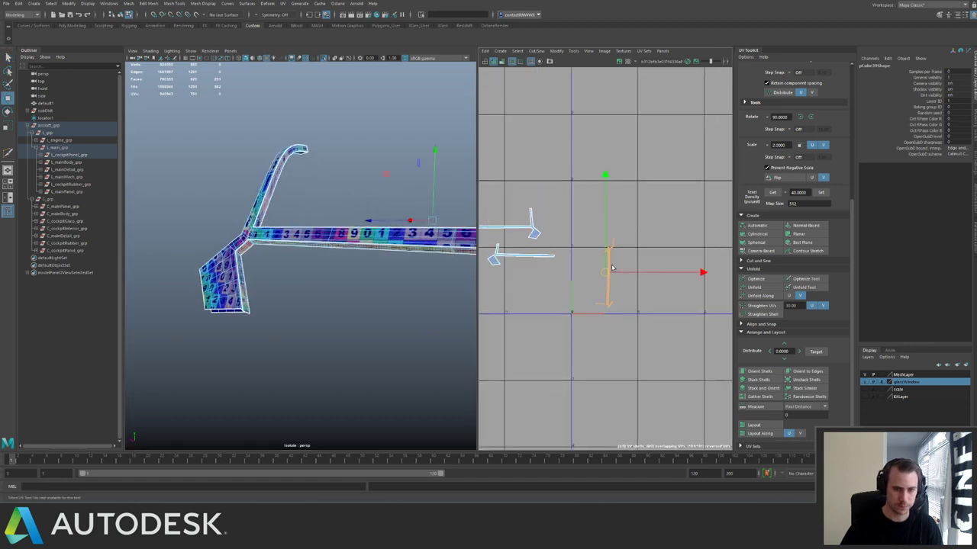
middle_drag(570, 261, 644, 263)
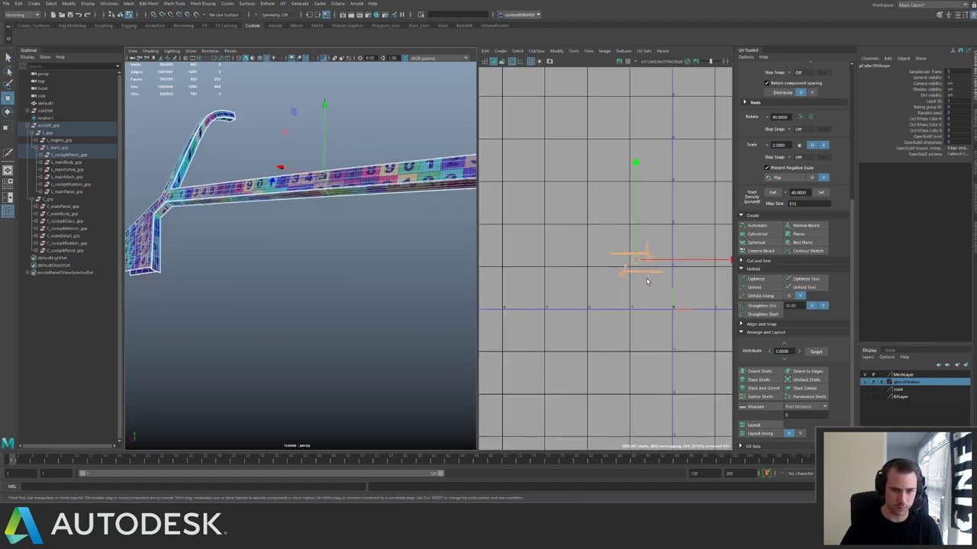
Planar-project the two flat-side shells along the X axis, fitted to the bounding box with the image width/height ratio kept.
shift+right_drag(639, 272, 655, 221)
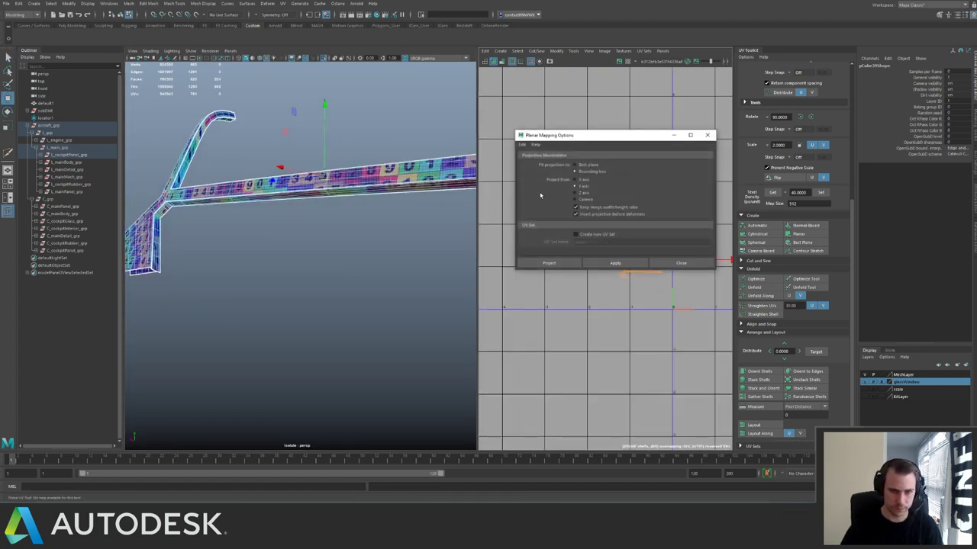
click(615, 262)
scroll(639, 346, up, 3)
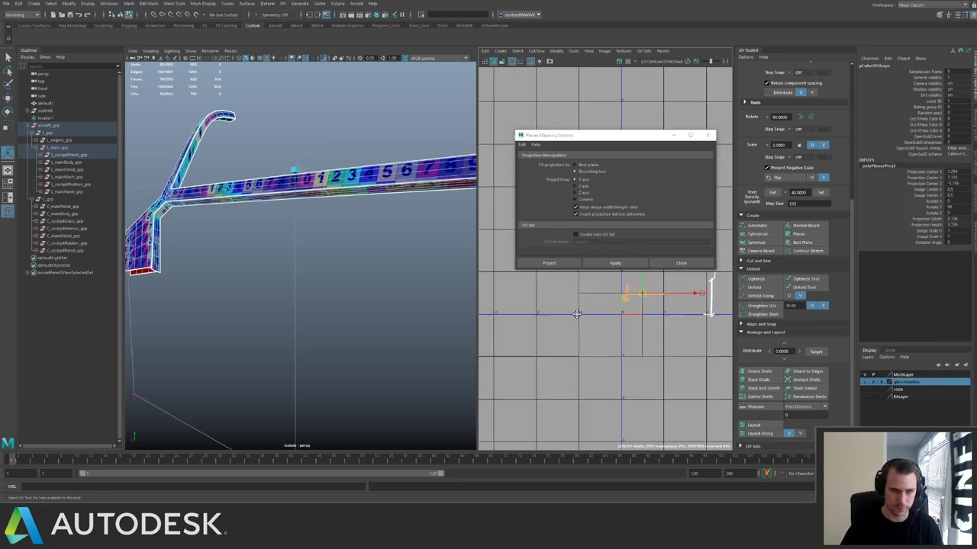
scroll(639, 345, up, 3)
alt+middle_drag(639, 346, 586, 401)
Select all UVs of the two newly projected flat-side shells and unfold them.
click(551, 311)
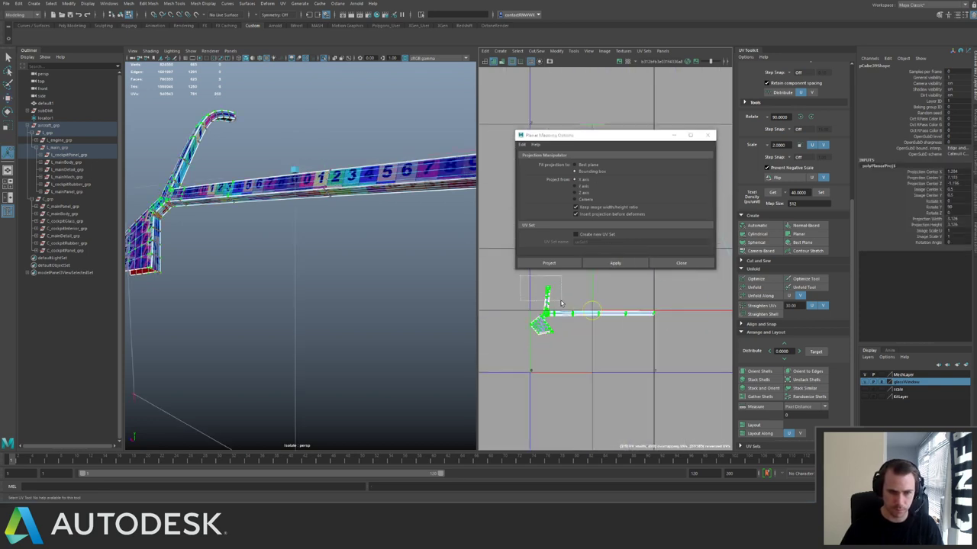
drag(567, 311, 570, 310)
ctrl+right_drag(599, 346, 600, 359)
alt+middle_drag(600, 347, 602, 361)
alt+right_drag(602, 362, 654, 359)
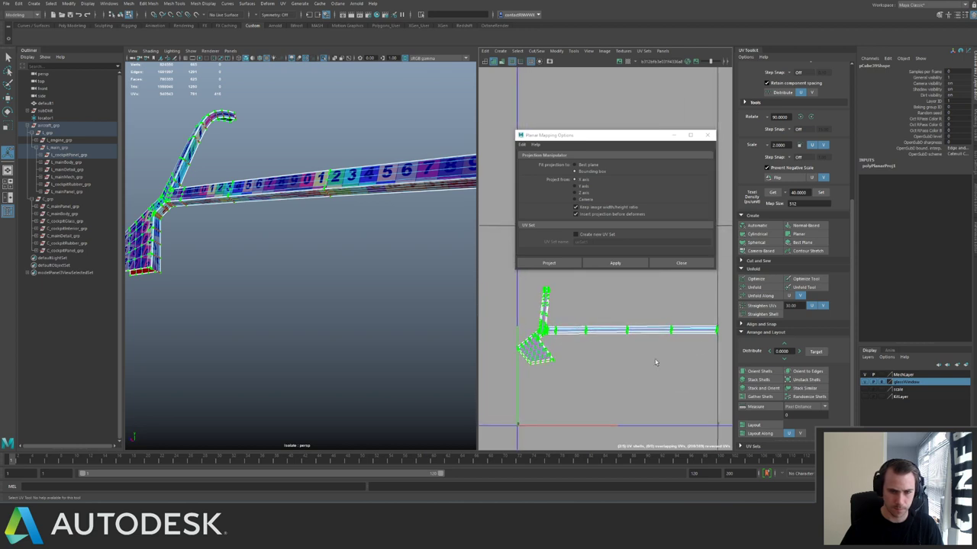
click(765, 294)
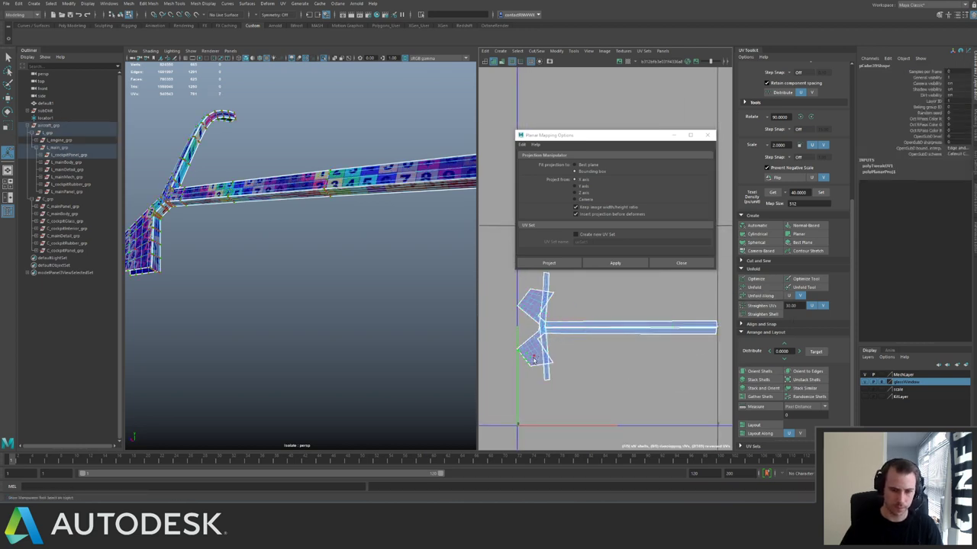
Separate the overlapping flat-side shells by moving the one with the downward flared panel below the other.
ctrl+right_drag(610, 386, 636, 379)
scroll(634, 379, down, 3)
key(w)
drag(616, 341, 578, 391)
Rotate the upper flat-side shell by 180 degrees and close the planar mapping options.
click(563, 322)
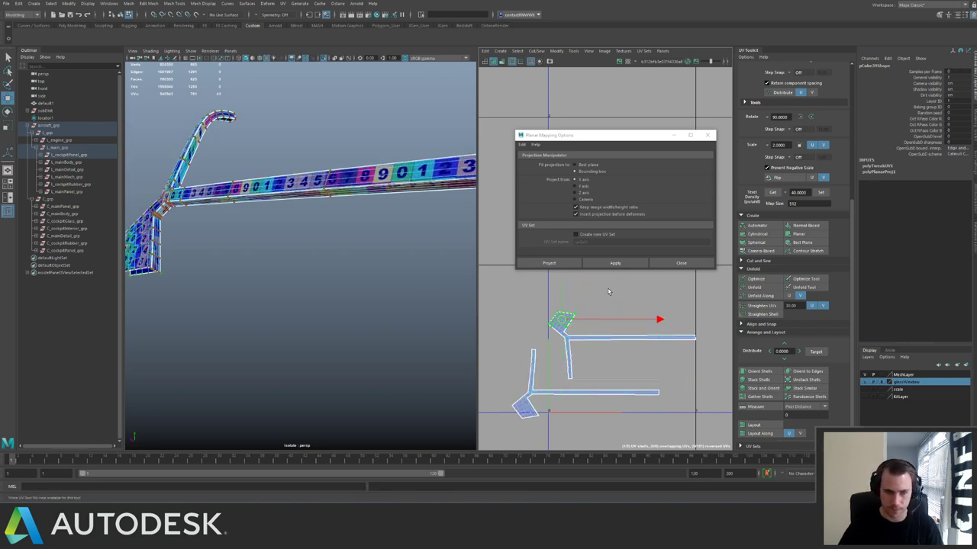
ctrl+right_drag(611, 296, 663, 307)
click(801, 116)
click(801, 116)
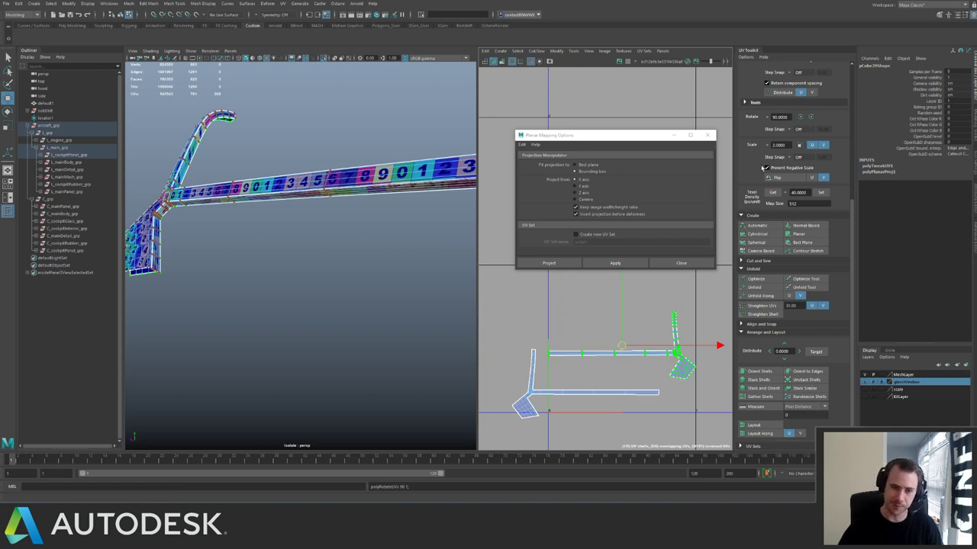
click(690, 263)
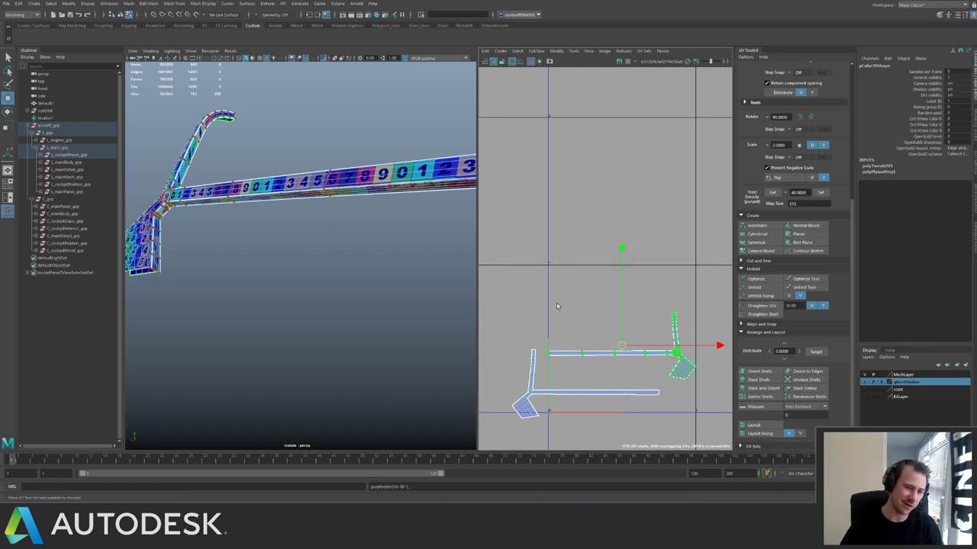
Set both flat-side shells to a texel density of 40 at map size 512 and lay them out in the UV tile.
scroll(557, 306, down, 3)
drag(514, 276, 654, 371)
click(821, 196)
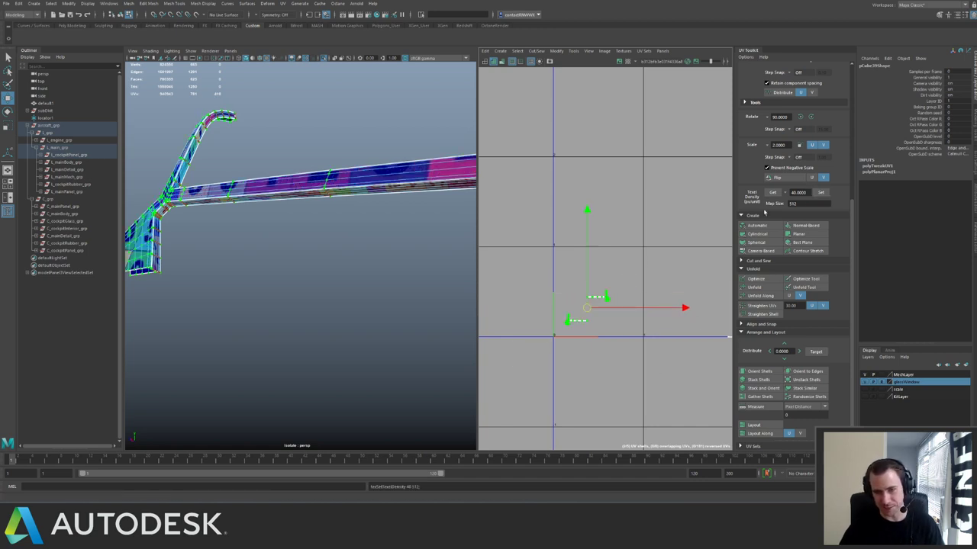
key(ctrl+l)
drag(535, 287, 584, 344)
key(f)
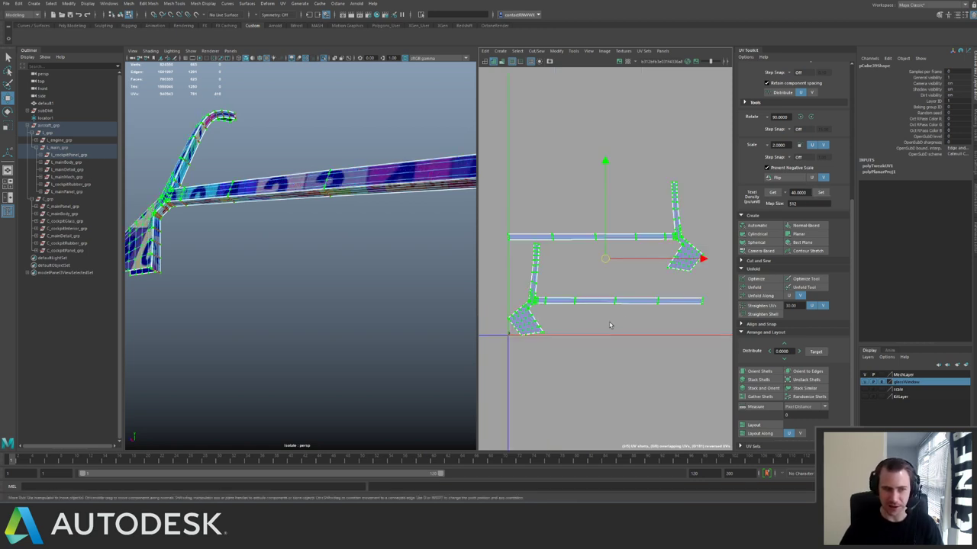
Move both flat-side shells together outside the 0–1 UV tile, beside the V axis.
alt+right_drag(649, 315, 532, 244)
alt+middle_drag(656, 264, 608, 296)
scroll(607, 296, down, 3)
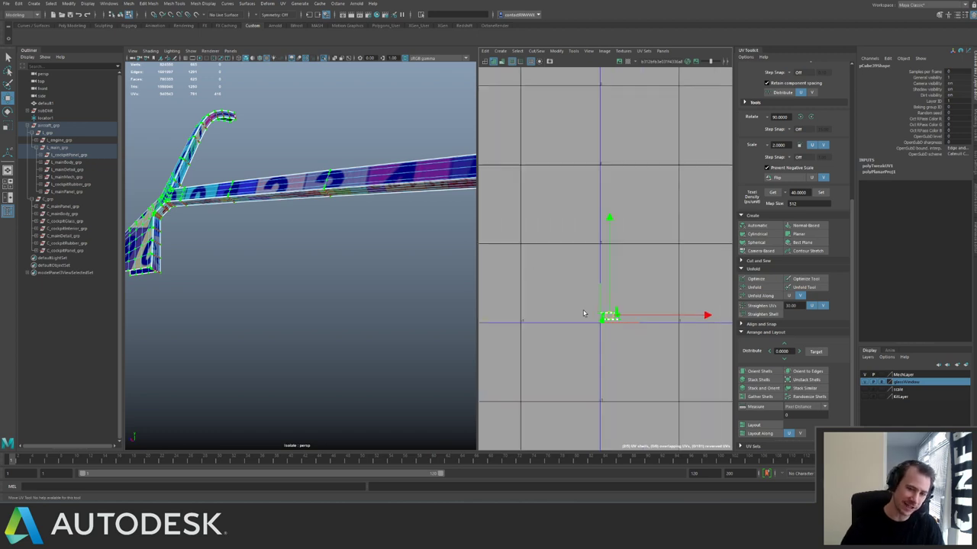
drag(621, 320, 587, 305)
mouse_move(236, 232)
alt+mouse_down()
mouse_move(295, 255)
mouse_move(249, 236)
alt+mouse_up()
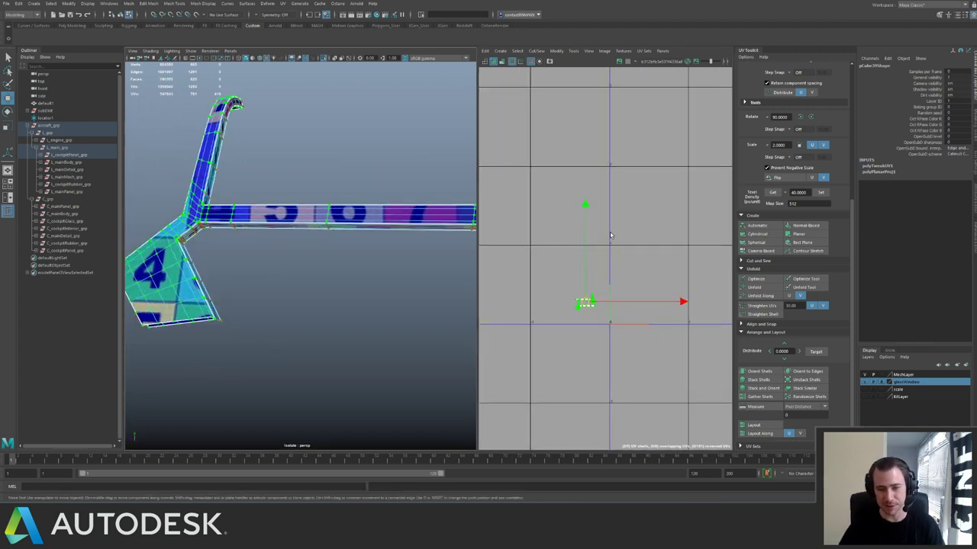
Select the faces of the frame's border-wall UV shell and planar-project them along the X axis.
alt+middle_drag(722, 251, 574, 245)
scroll(574, 245, up, 1)
right_drag(607, 249, 608, 279)
double_click(630, 289)
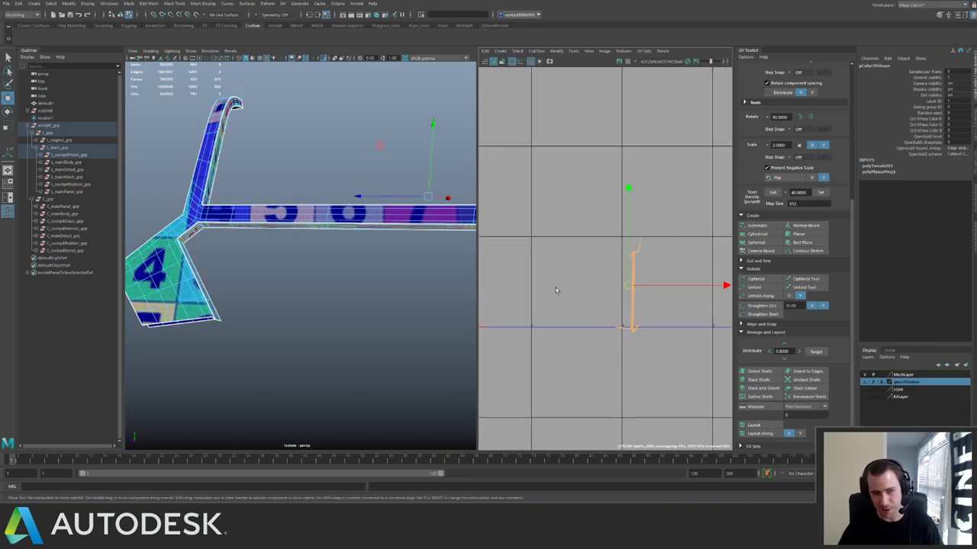
alt+drag(427, 274, 384, 277)
scroll(674, 200, down, 4)
scroll(579, 127, up, 3)
alt+middle_drag(528, 191, 570, 188)
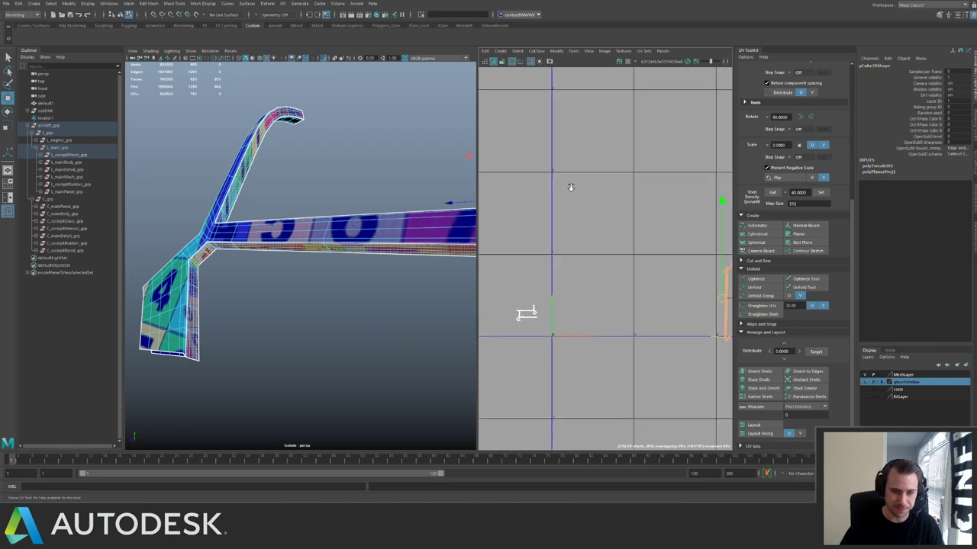
scroll(571, 188, down, 1)
click(799, 234)
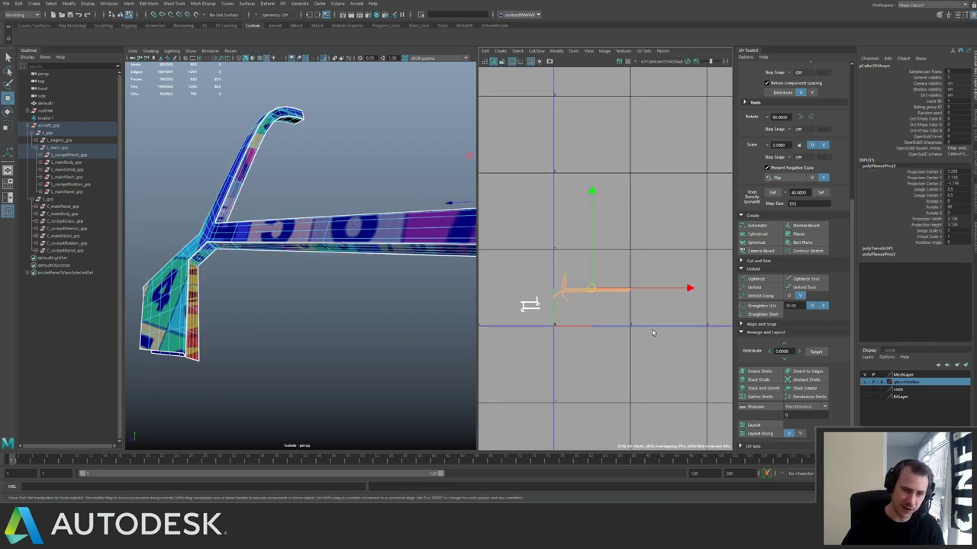
Unitize the border-wall faces so each one fills the 0–1 UV tile.
key(w)
alt+drag(273, 121, 373, 146)
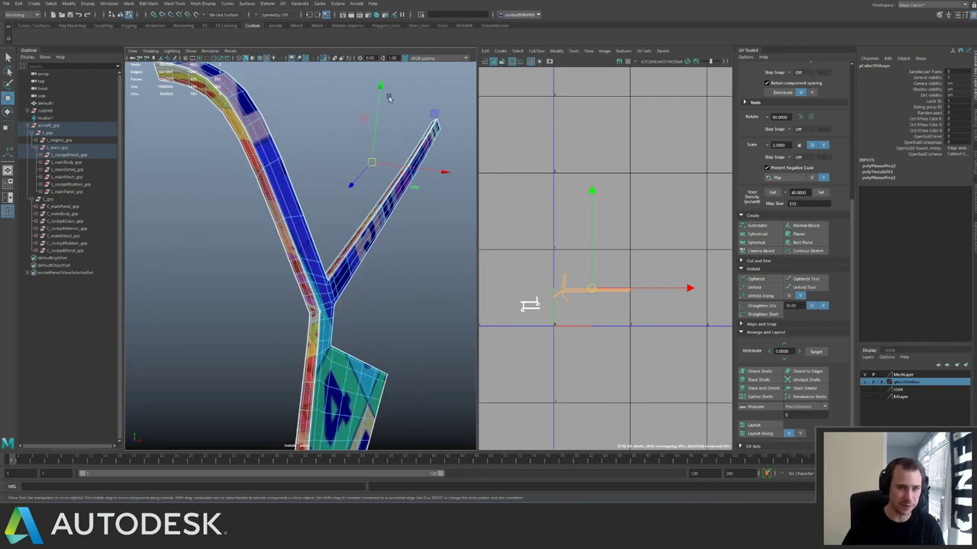
click(557, 51)
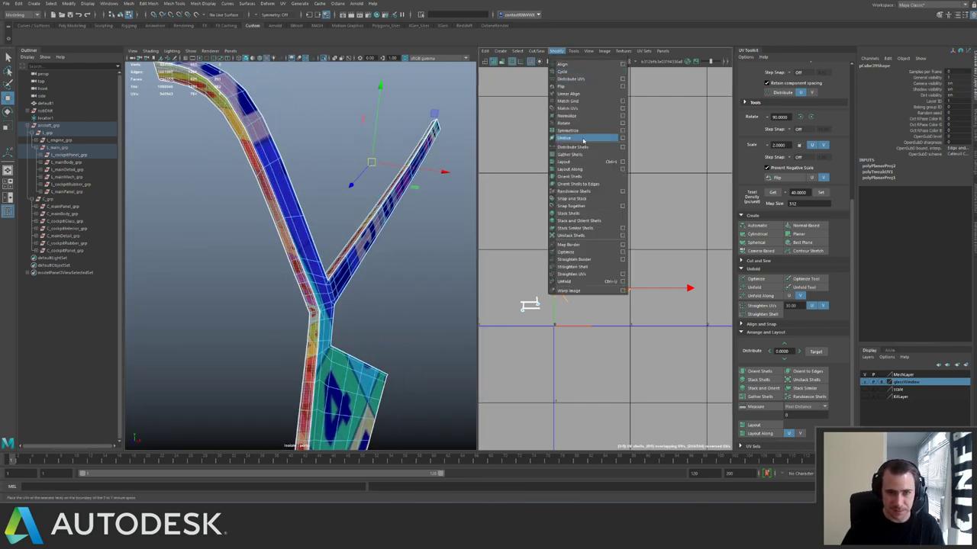
click(583, 139)
Deselect the flat-side shells and move-and-sew the unitized border-wall faces into continuous strips.
scroll(507, 277, up, 2)
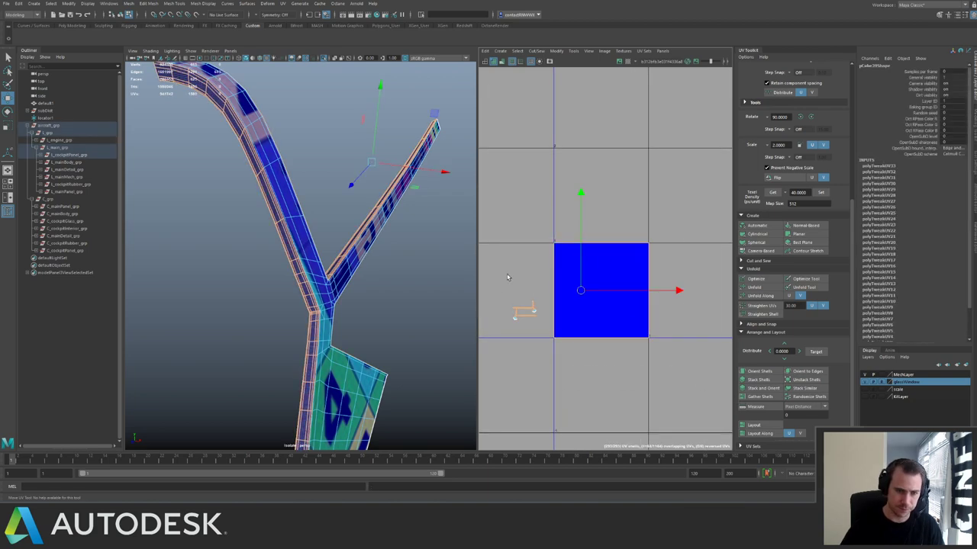
ctrl+drag(497, 283, 543, 329)
alt+drag(336, 263, 291, 279)
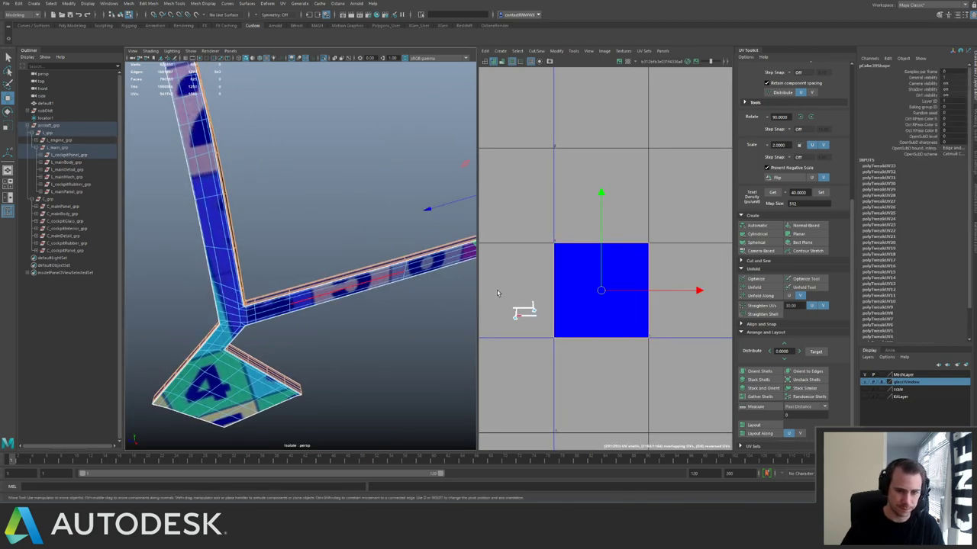
key(shift+s)
Select the UVs of the sewn border-wall strips and unfold them along V.
alt+right_drag(625, 195, 451, 177)
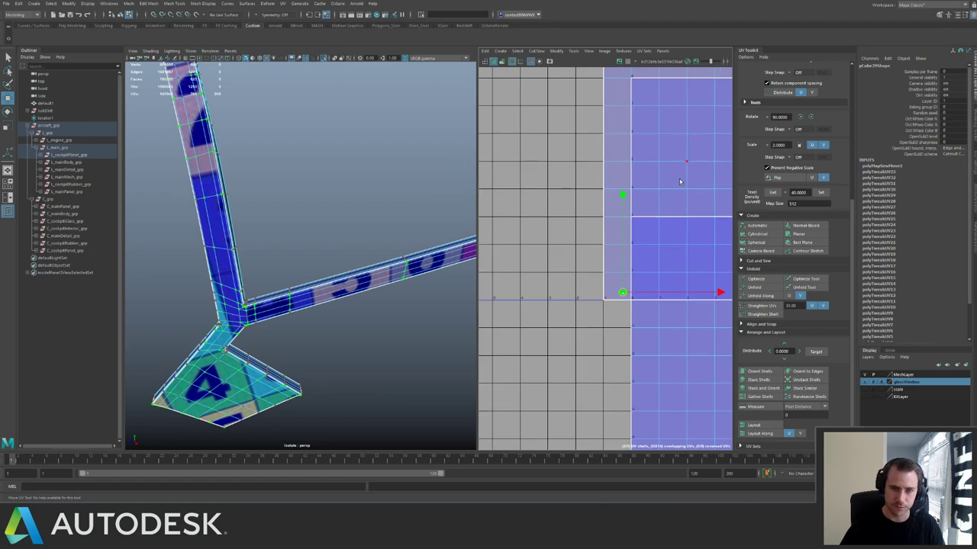
alt+right_drag(680, 181, 619, 152)
alt+middle_drag(619, 152, 535, 210)
drag(627, 237, 643, 258)
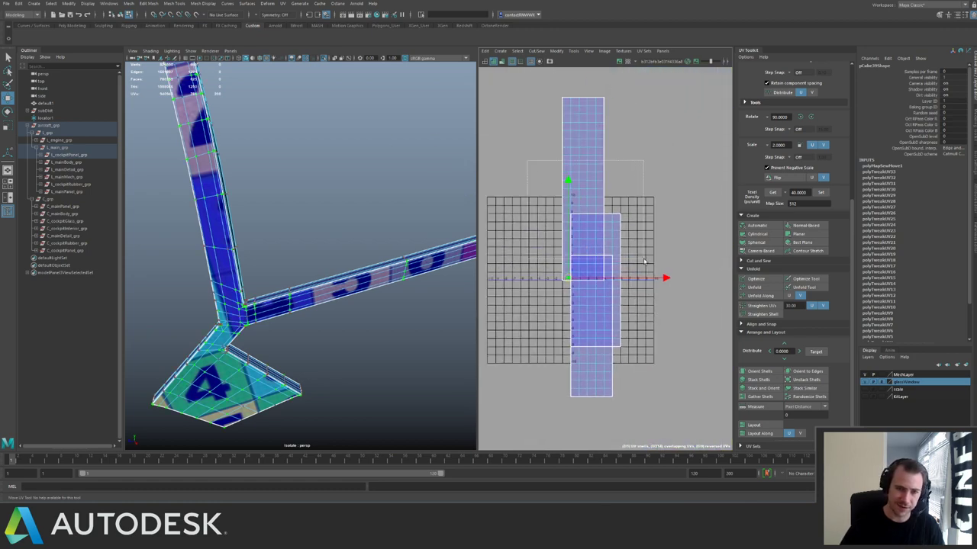
ctrl+right_drag(622, 248, 551, 211)
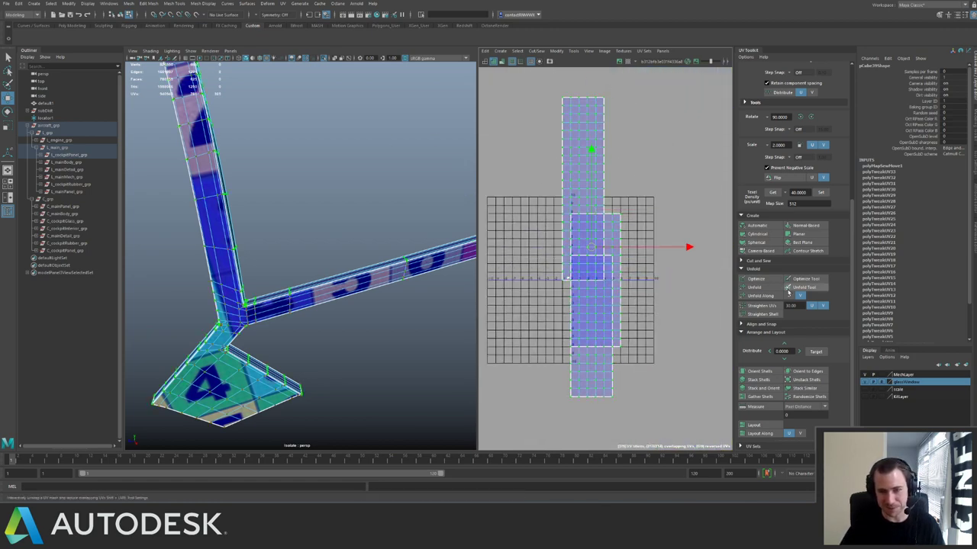
click(757, 295)
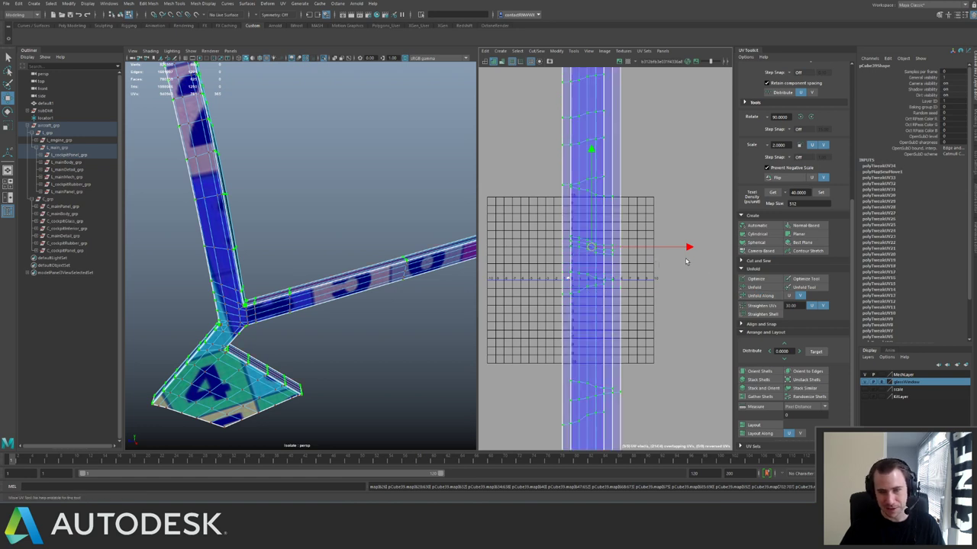
Try setting the border-wall strips to a texel density of 40 and rotating them 90 degrees.
click(815, 194)
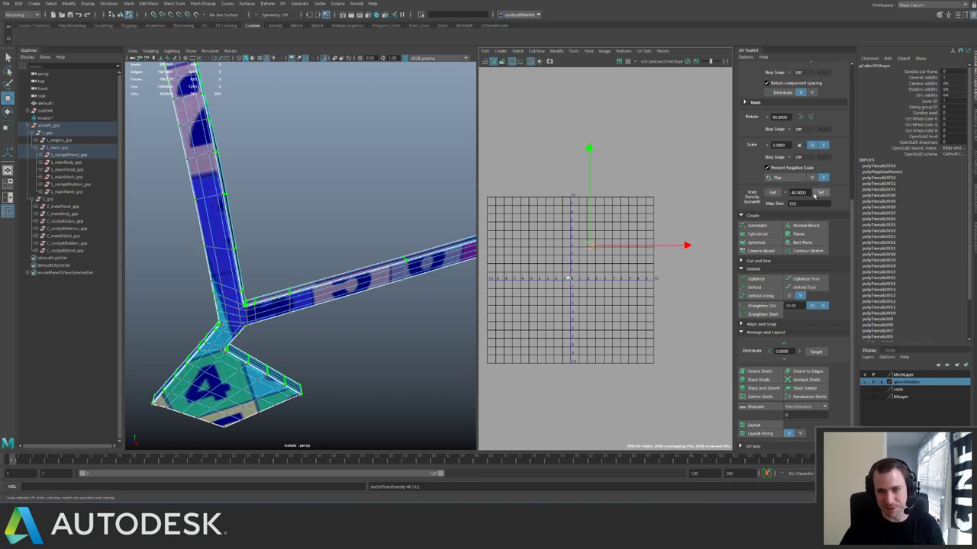
click(811, 119)
drag(560, 216, 635, 267)
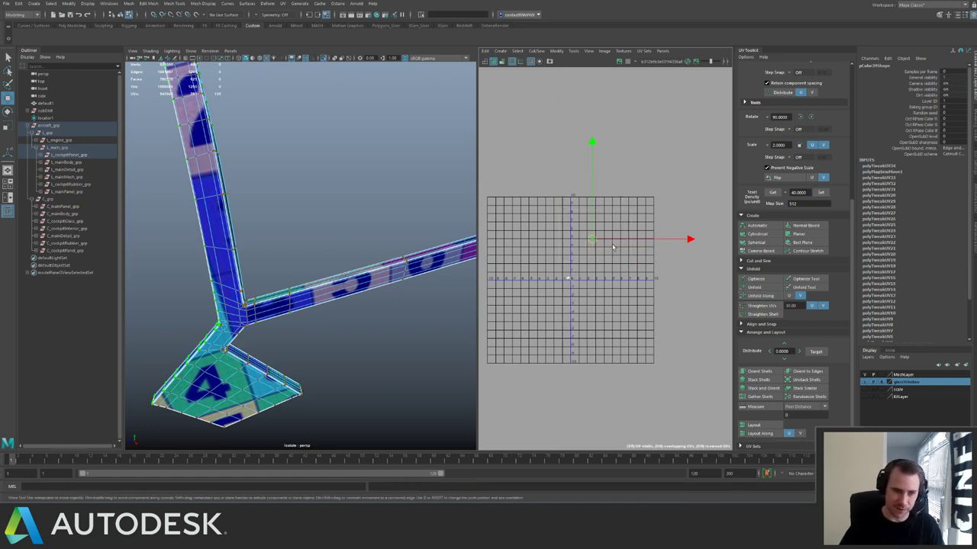
key(f)
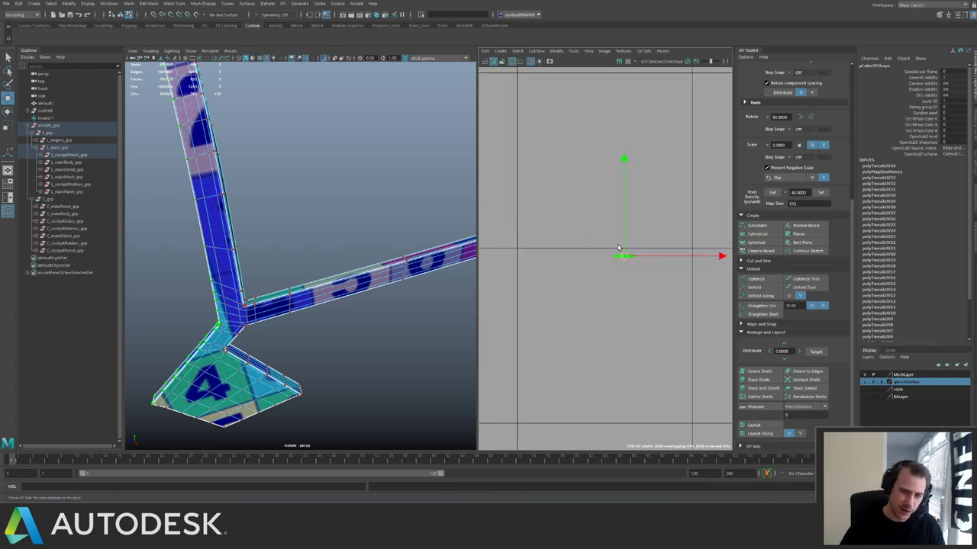
scroll(641, 250, down, 15)
alt+middle_drag(584, 238, 585, 212)
drag(537, 175, 687, 322)
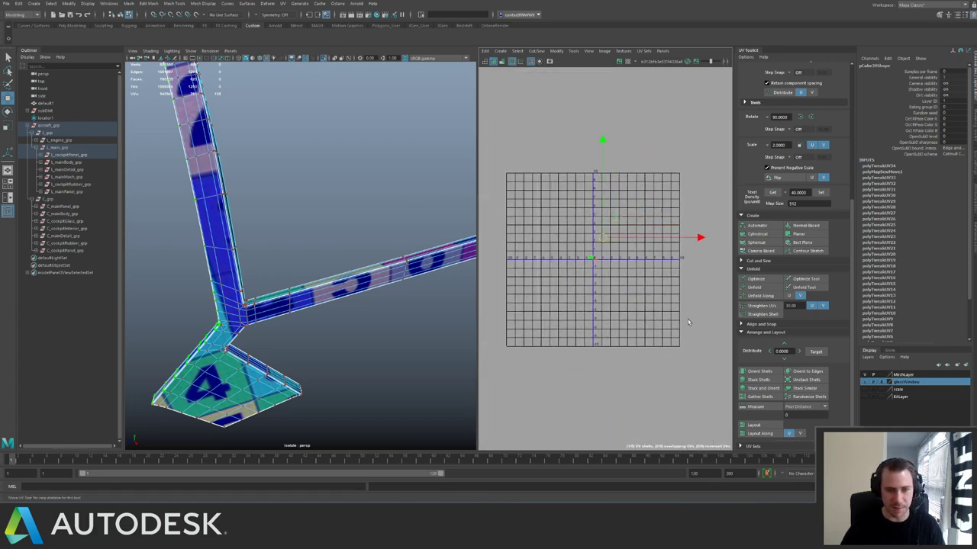
alt+right_drag(674, 275, 456, 198)
alt+middle_drag(612, 225, 564, 217)
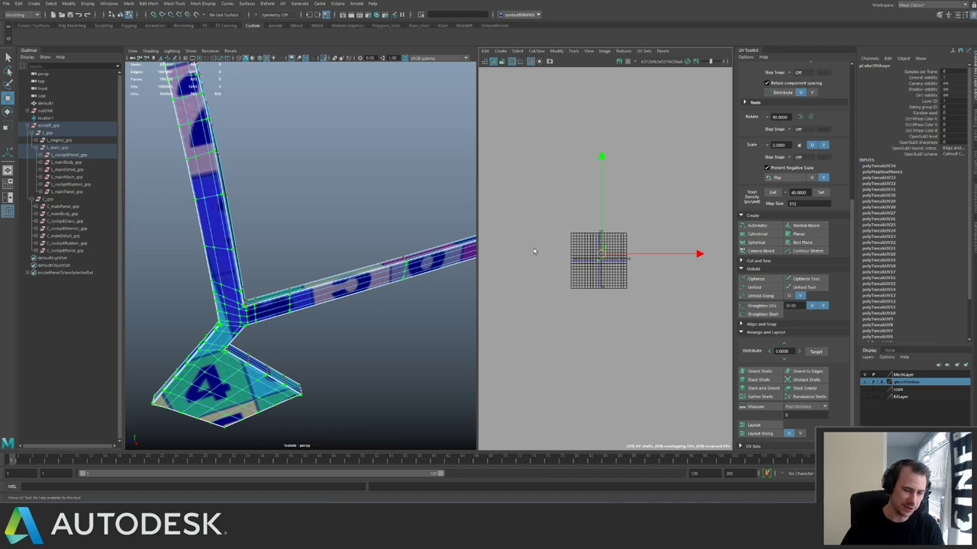
alt+right_drag(643, 261, 546, 231)
alt+middle_drag(565, 236, 547, 231)
alt+right_drag(550, 238, 608, 273)
drag(608, 236, 633, 261)
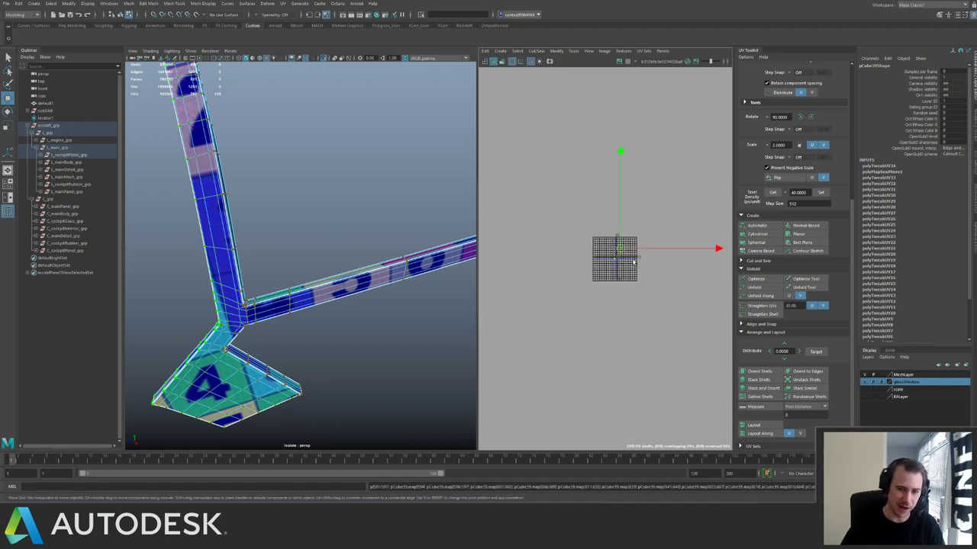
alt+right_drag(635, 264, 715, 326)
alt+middle_drag(612, 237, 519, 311)
shift+drag(566, 263, 593, 292)
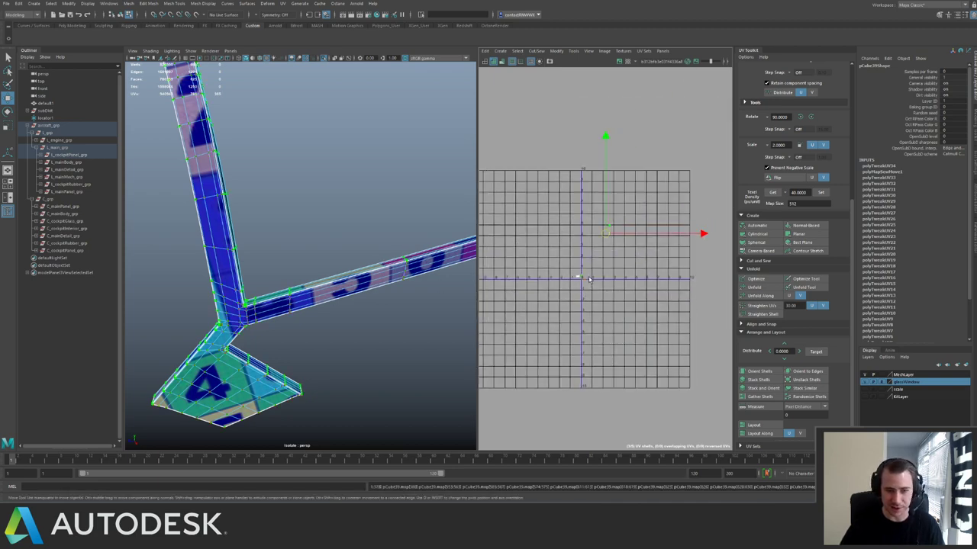
Undo the rotation and the texel density change on the border-wall strips.
key(ctrl+z)
alt+right_drag(579, 239, 628, 263)
alt+middle_drag(627, 263, 604, 300)
key(ctrl+z)
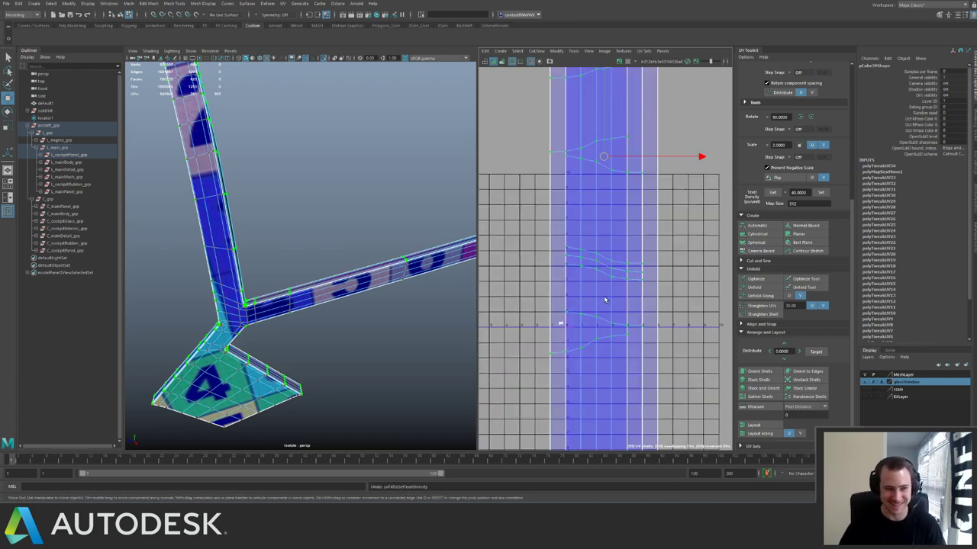
Scale the unfolded border-wall strips down to a small size near the UV origin.
alt+right_drag(657, 288, 599, 259)
drag(543, 137, 676, 299)
alt+right_drag(678, 300, 416, 208)
alt+middle_drag(603, 240, 506, 132)
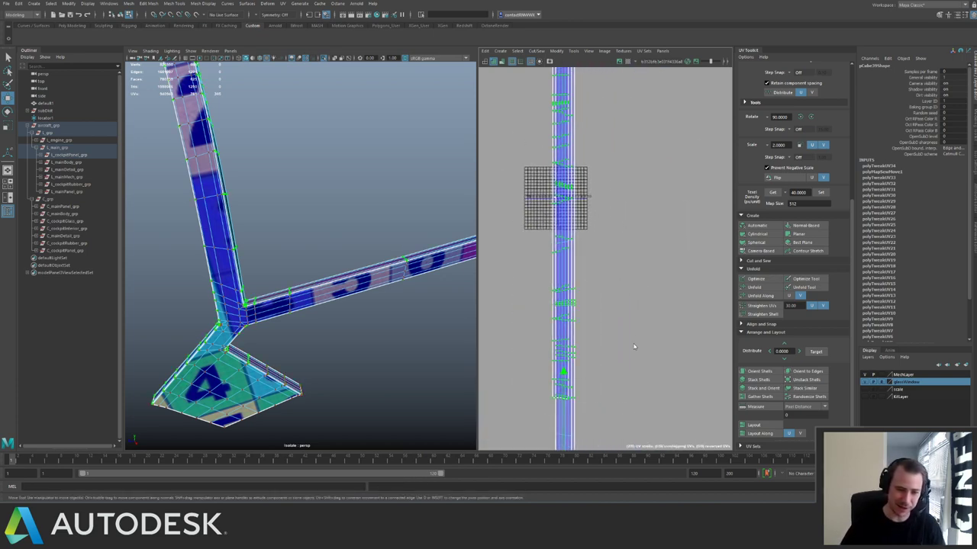
key(r)
drag(562, 172, 471, 183)
key(w)
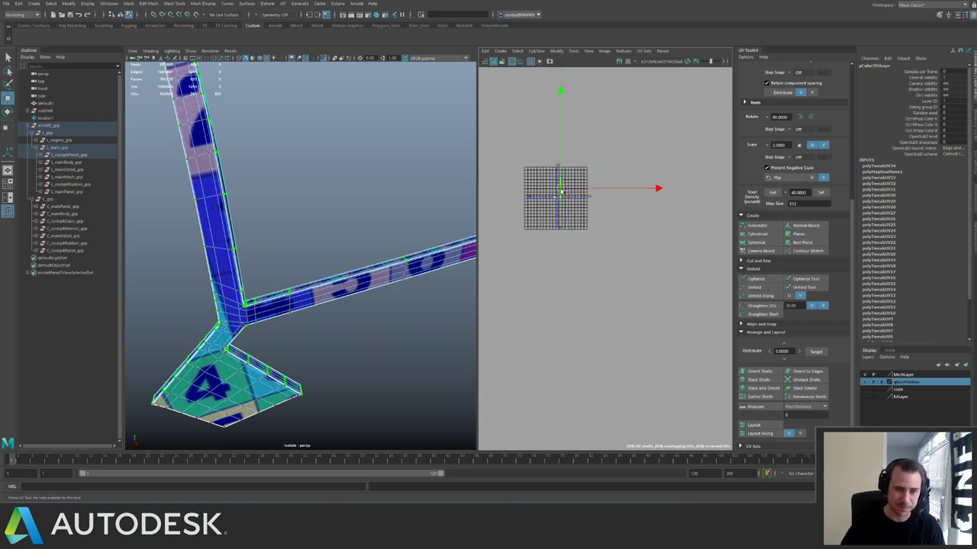
key(f)
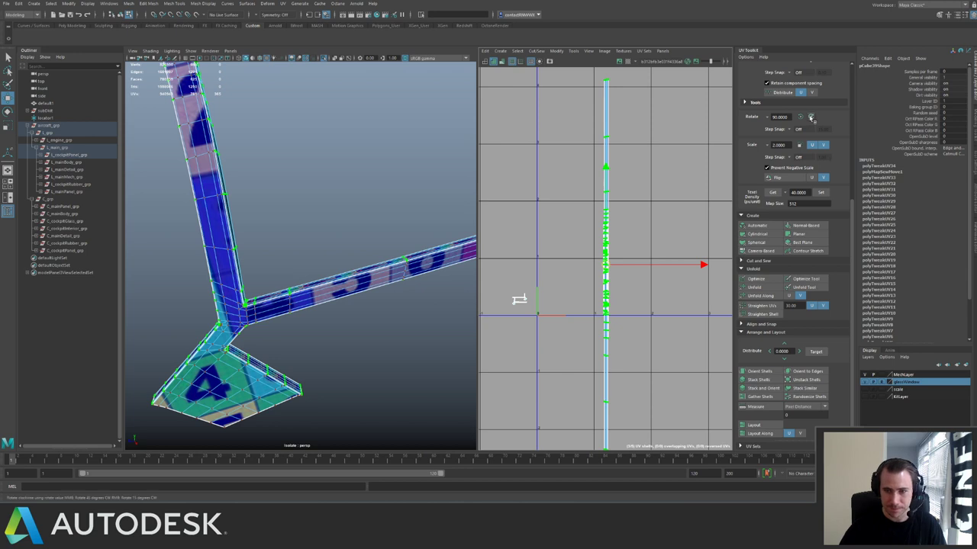
Rotate the border-wall strips 90 degrees so they run horizontally, and unfold them along U.
click(811, 117)
key(f)
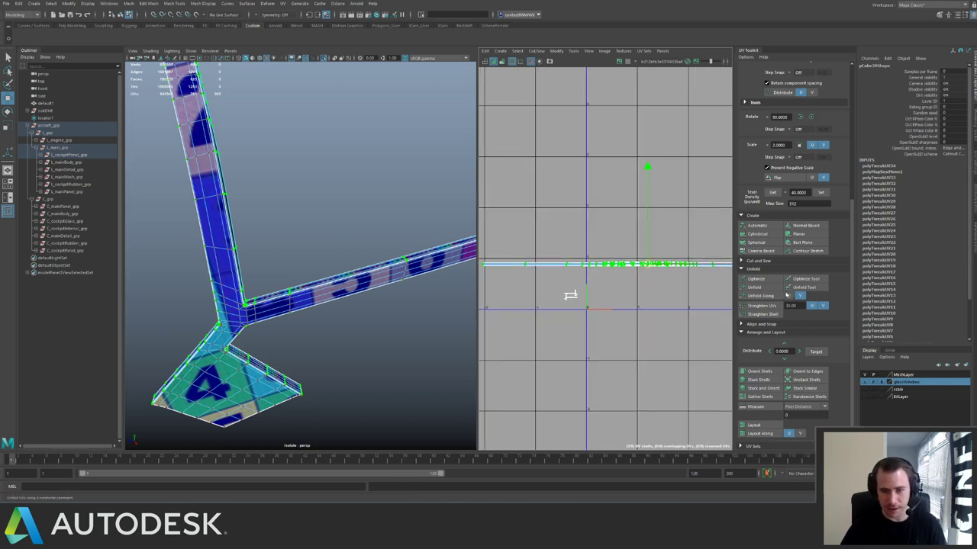
click(789, 295)
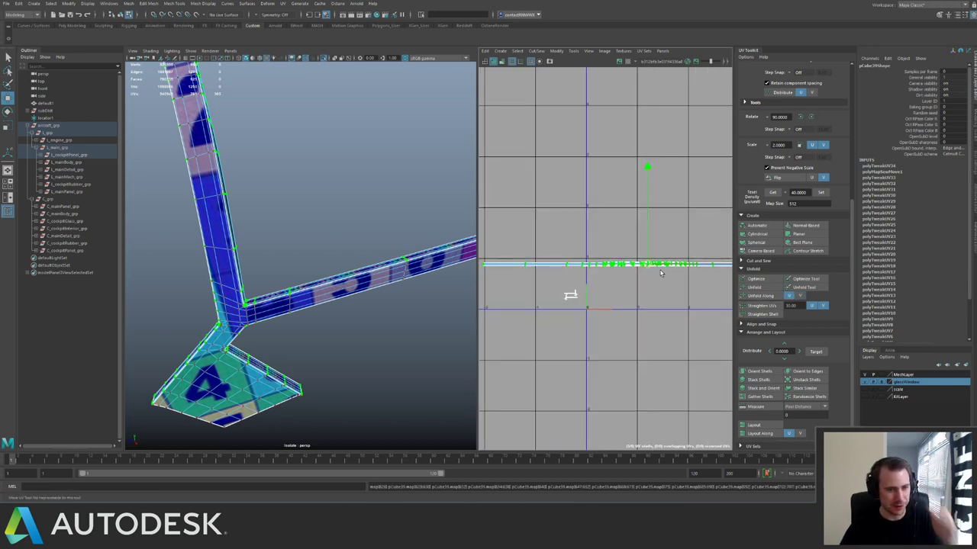
alt+drag(303, 253, 300, 269)
alt+right_drag(301, 270, 357, 290)
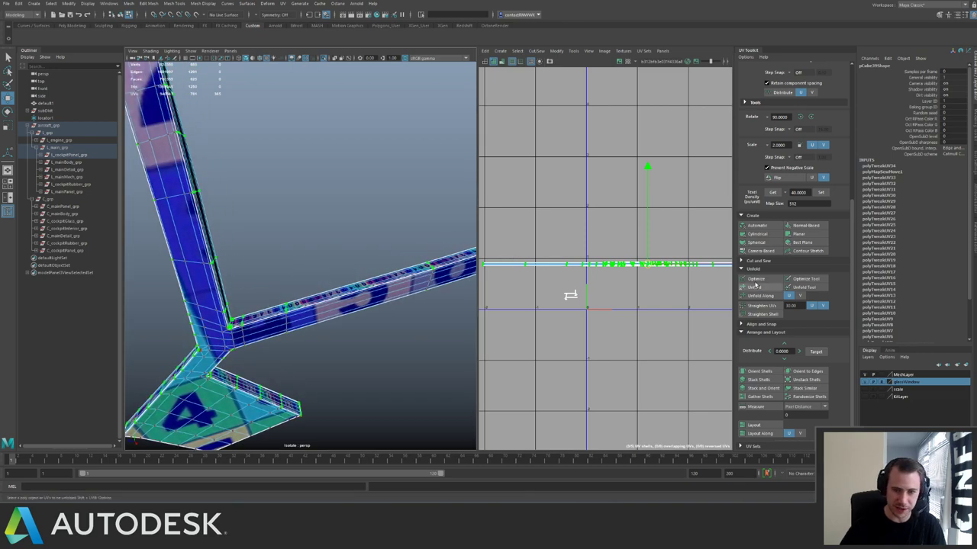
Shrink the border-wall strips along U and set their texel density to 40 at map size 512.
alt+right_drag(662, 262, 598, 241)
key(r)
drag(721, 263, 673, 263)
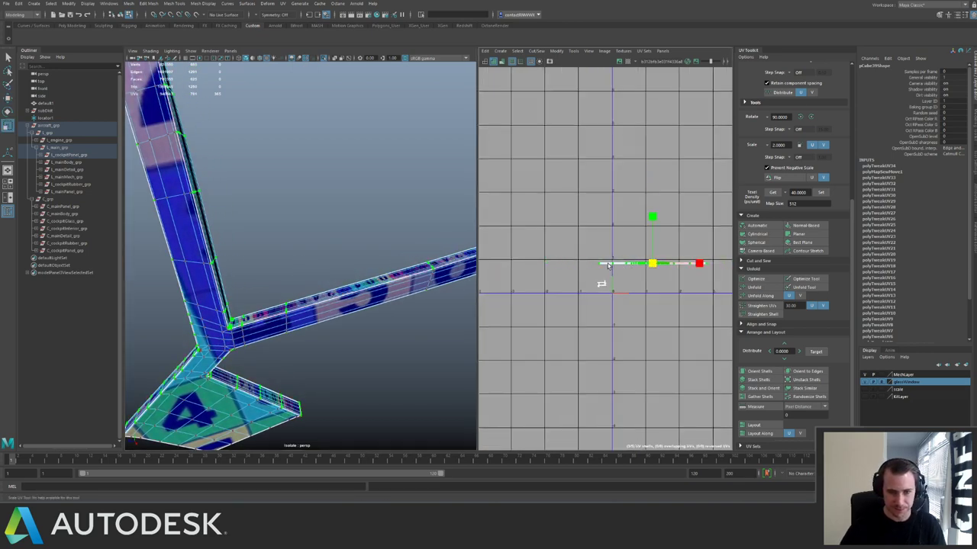
click(821, 193)
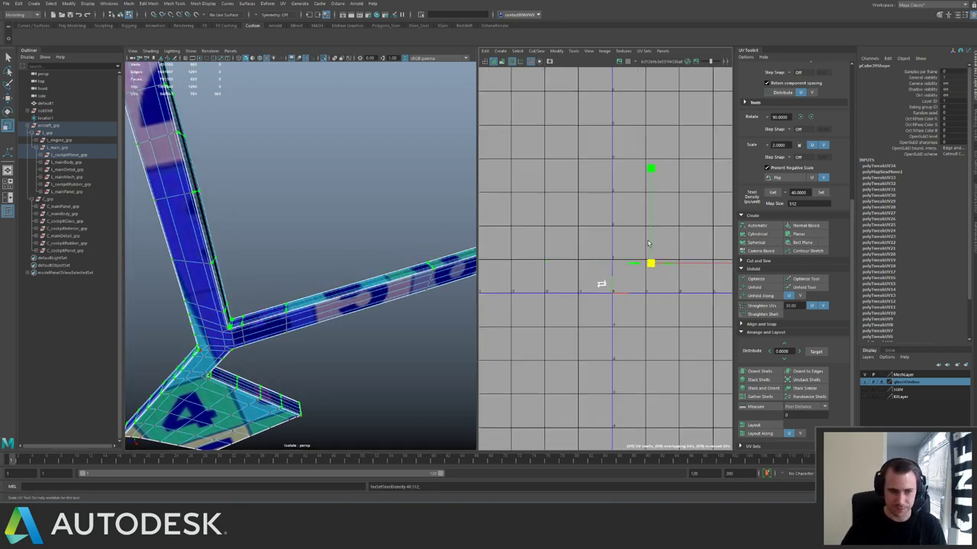
Lay out all of the frame's UV shells together in the 0–1 tile and nudge them inward off the axes.
key(ctrl+l)
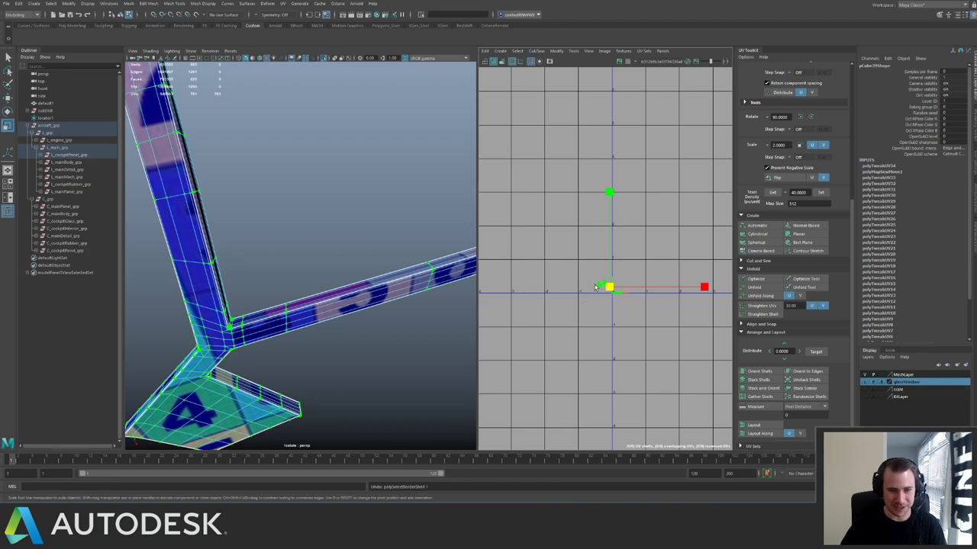
scroll(592, 294, up, 1)
key(ctrl+l)
key(f)
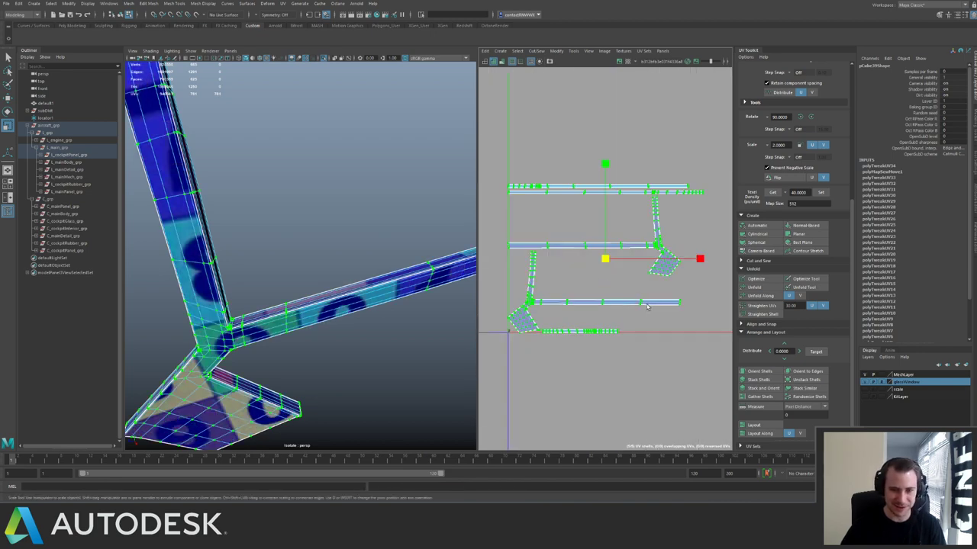
alt+right_drag(652, 291, 608, 303)
key(w)
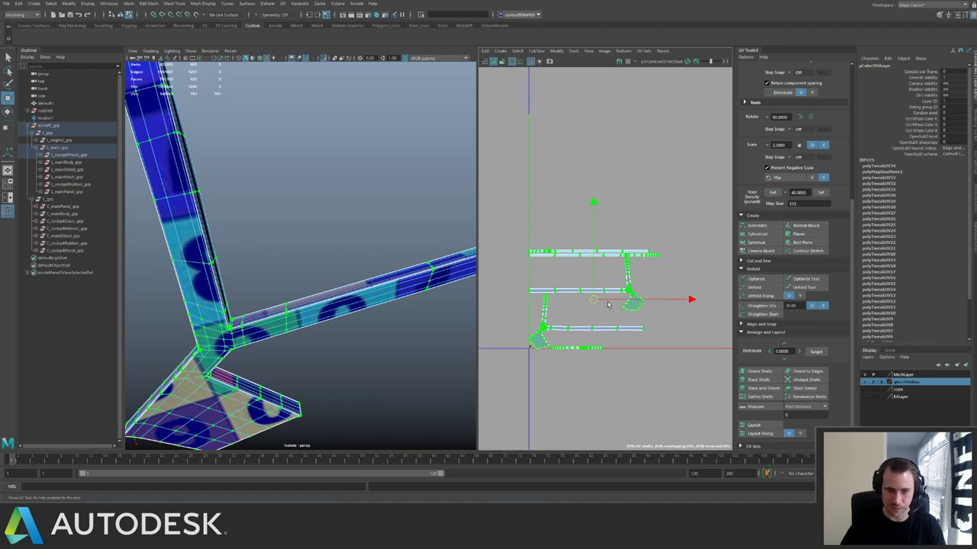
drag(594, 300, 595, 295)
Deselect the frame and take it out of isolation to show the full aircraft, then save the scene.
alt+right_drag(372, 268, 309, 247)
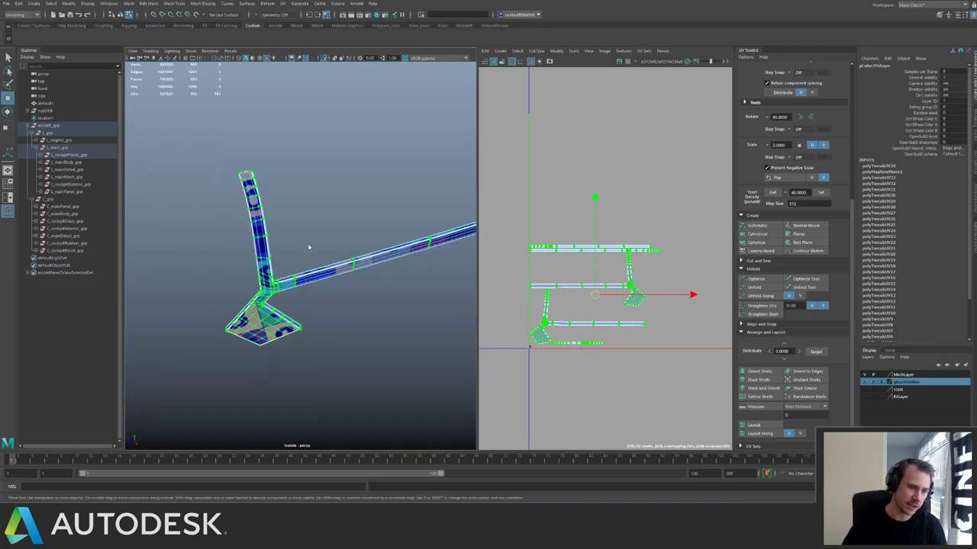
click(328, 245)
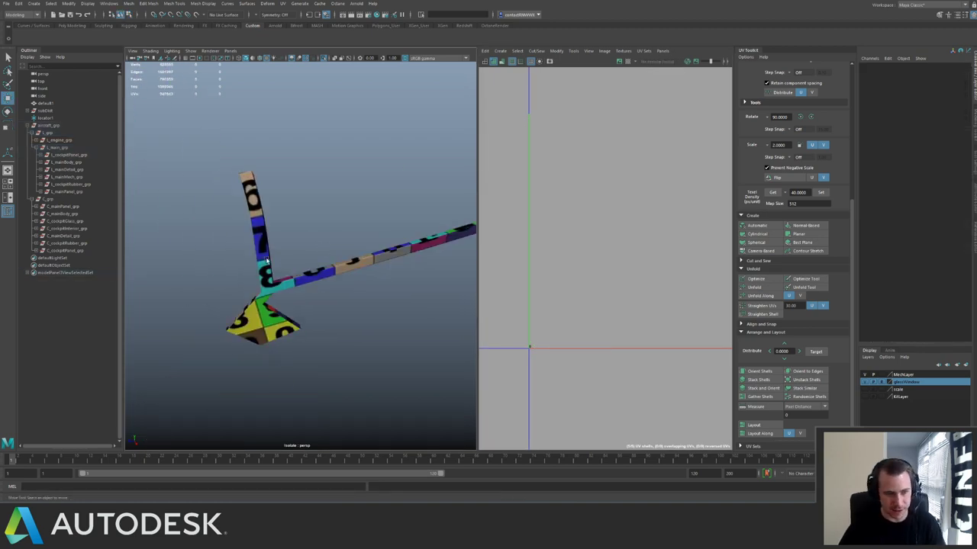
key(ctrl+1)
alt+drag(267, 260, 286, 202)
key(q)
key(ctrl+s)
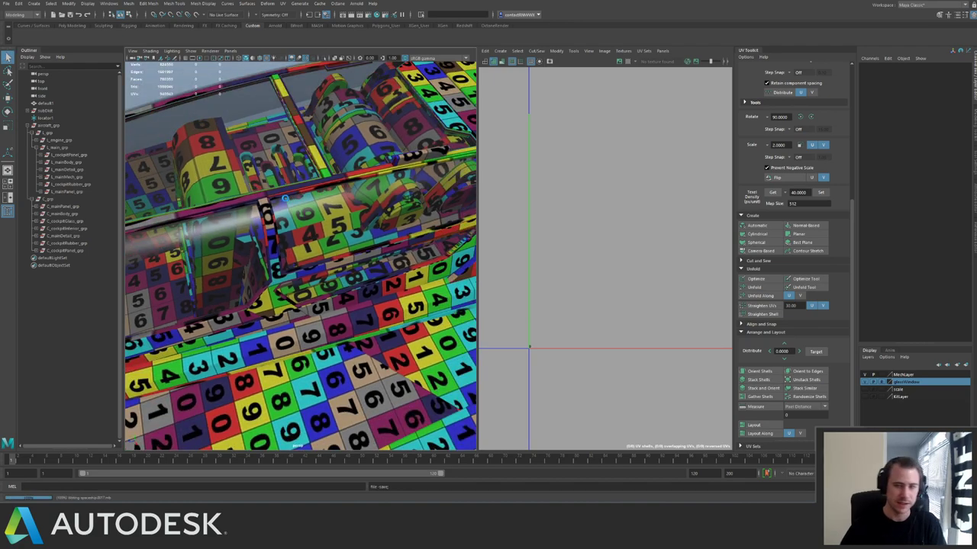
key(w)
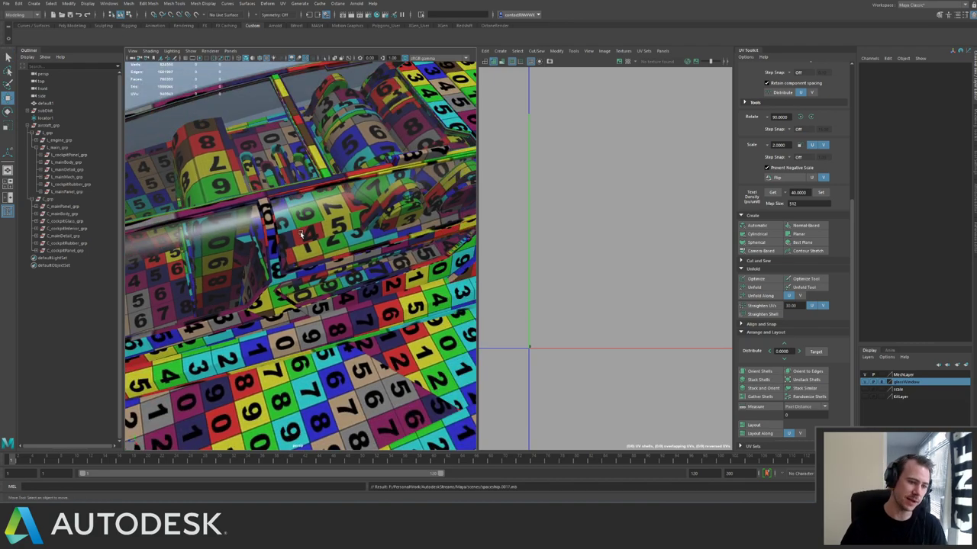
Delete the curved tube part in the mechanical recess on the side of the aircraft below the cockpit.
alt+drag(350, 239, 264, 297)
alt+right_drag(256, 315, 262, 166)
alt+middle_drag(262, 165, 293, 93)
alt+drag(297, 107, 305, 172)
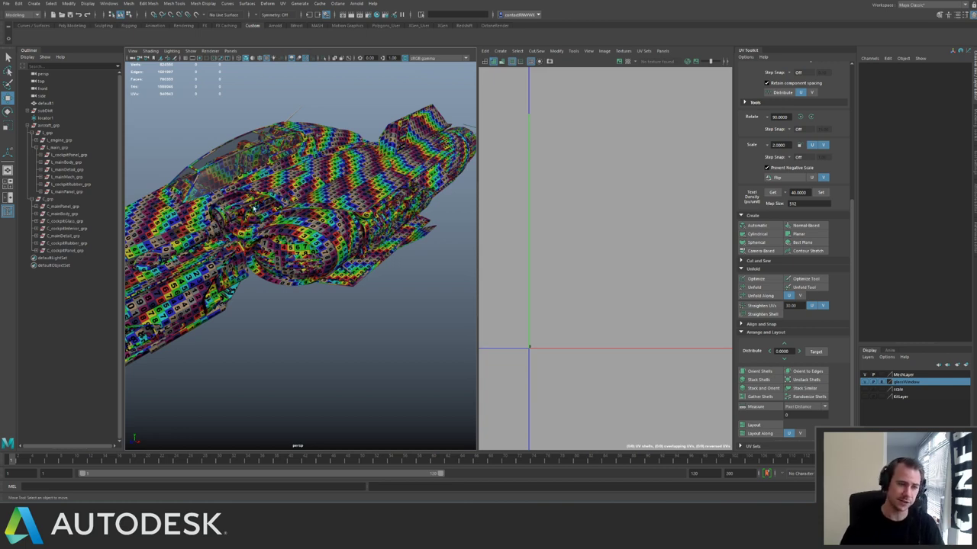
alt+right_drag(255, 207, 309, 253)
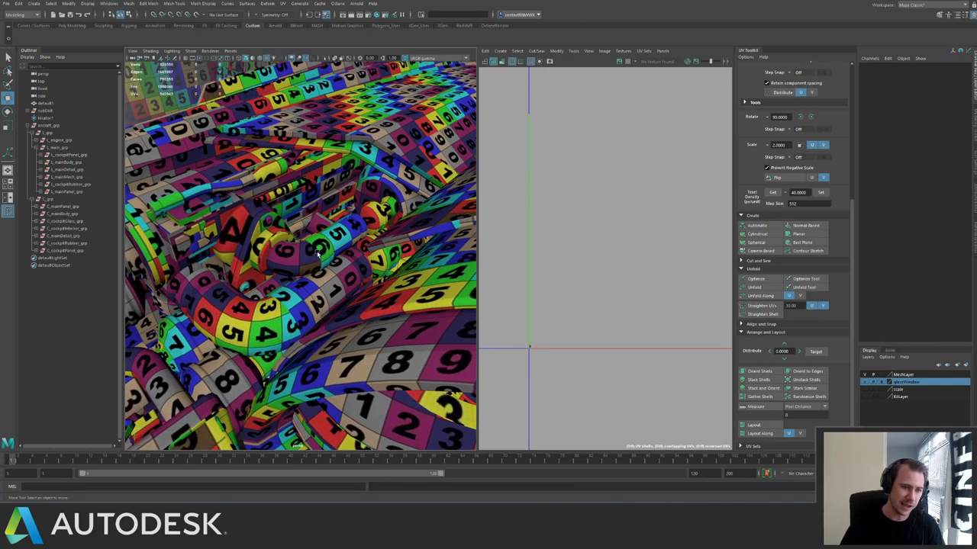
click(324, 250)
key(Delete)
Examine the whole aircraft's checker-textured surfaces from several angles.
alt+right_drag(376, 249, 188, 196)
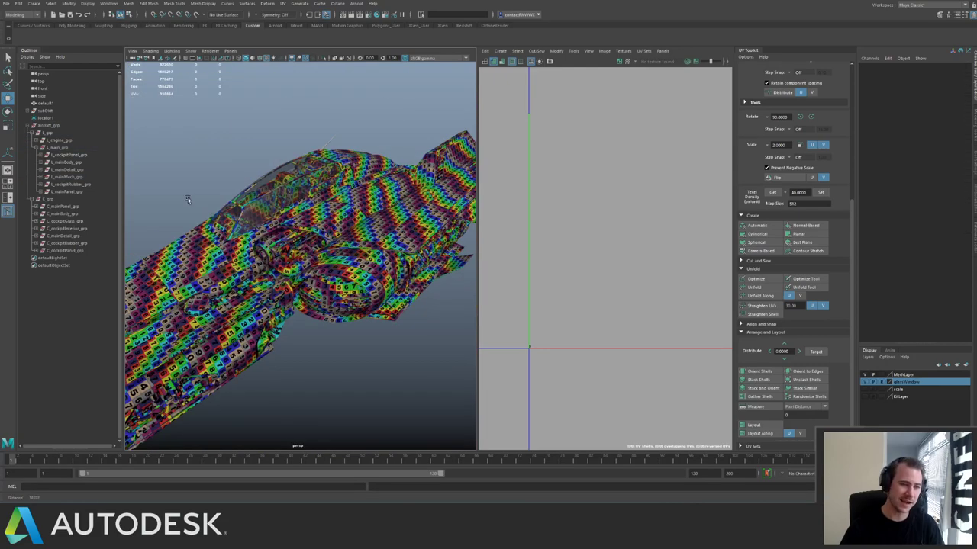
alt+drag(188, 196, 309, 229)
alt+right_drag(309, 229, 233, 335)
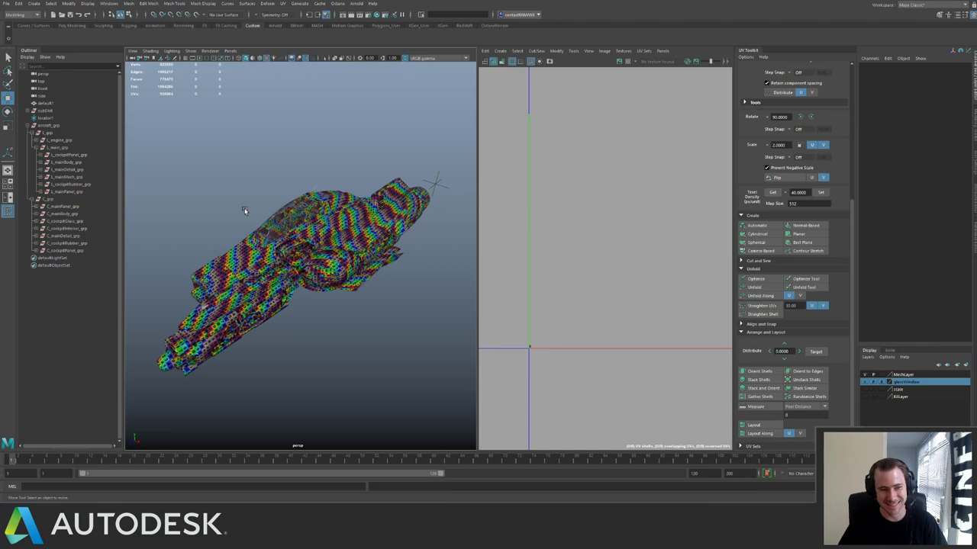
alt+drag(292, 215, 359, 308)
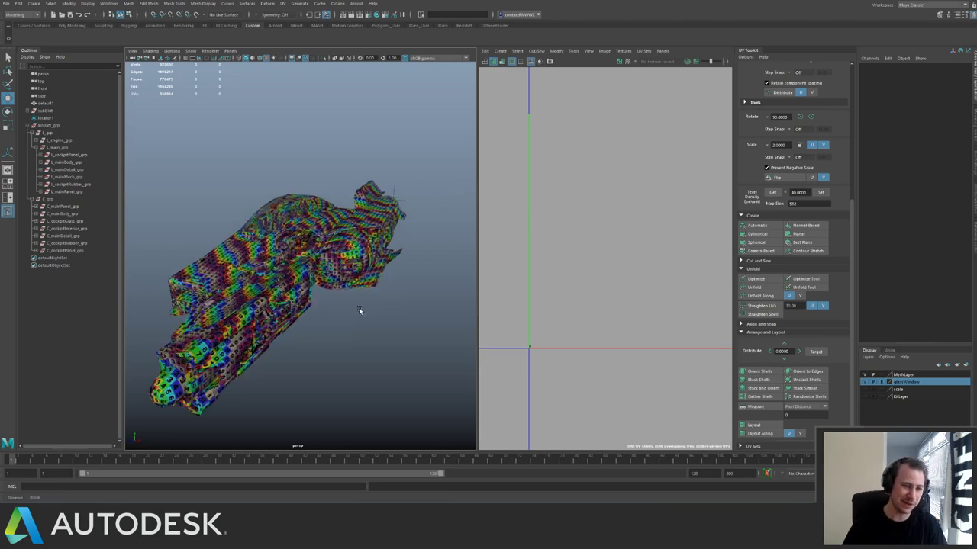
alt+right_drag(206, 251, 299, 234)
alt+right_drag(338, 280, 252, 219)
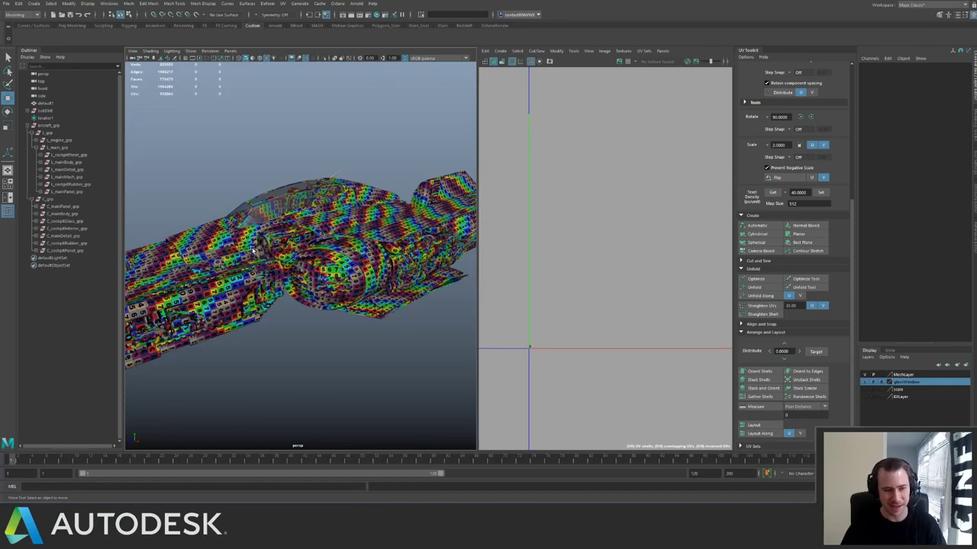
Inspect the checker texture on the tube part in the mechanical recess below the cockpit.
click(303, 246)
alt+drag(283, 265, 307, 294)
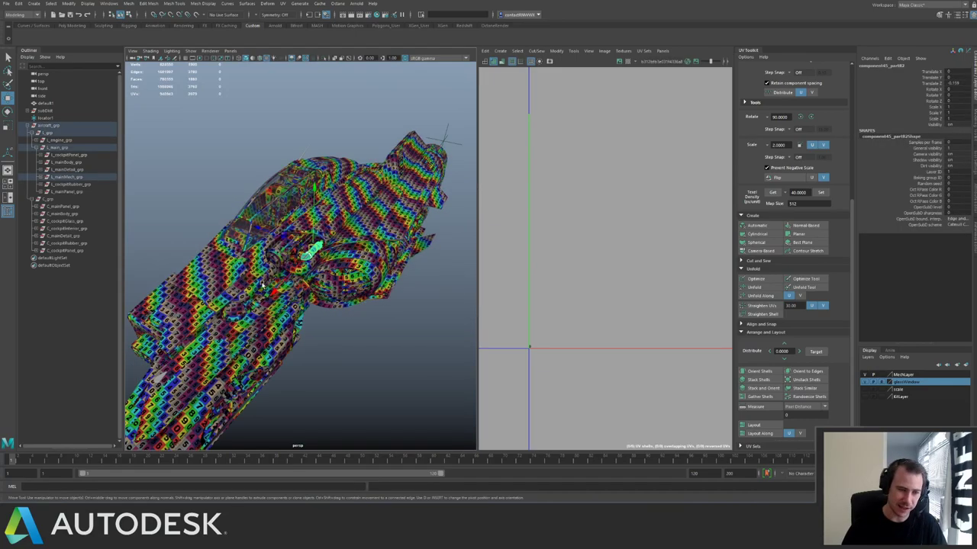
alt+right_drag(307, 293, 416, 323)
alt+drag(358, 253, 370, 248)
alt+right_drag(370, 248, 306, 249)
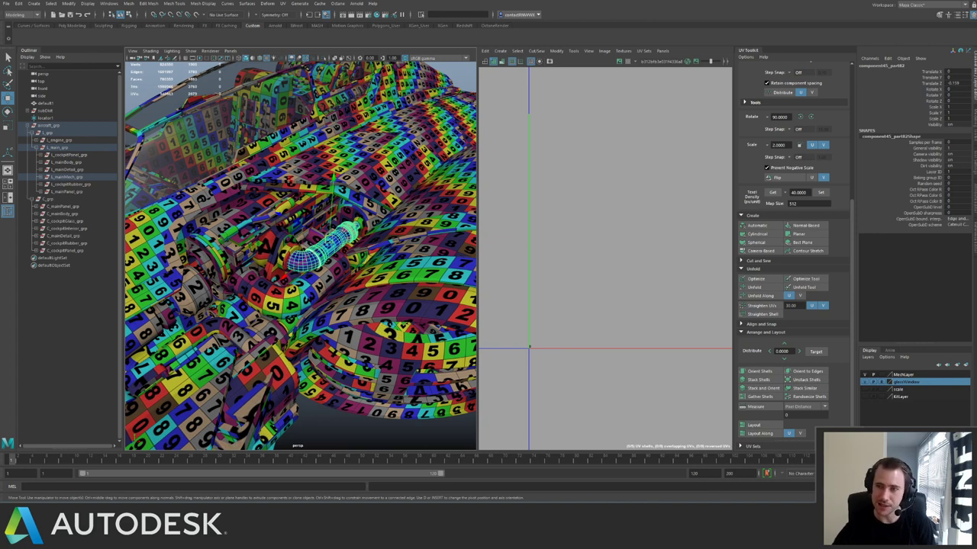
Deselect the tube part and save the scene.
click(332, 429)
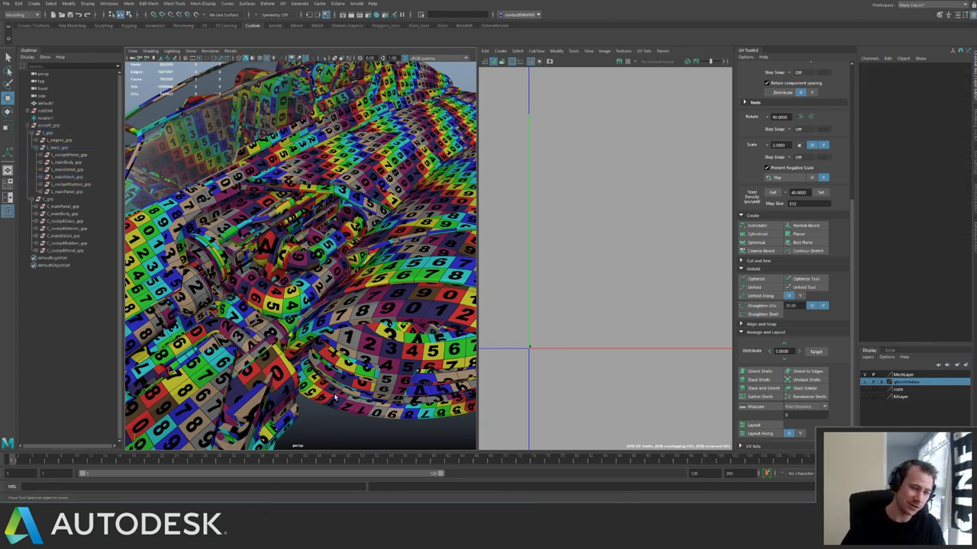
scroll(290, 260, down, 8)
alt+drag(291, 261, 365, 288)
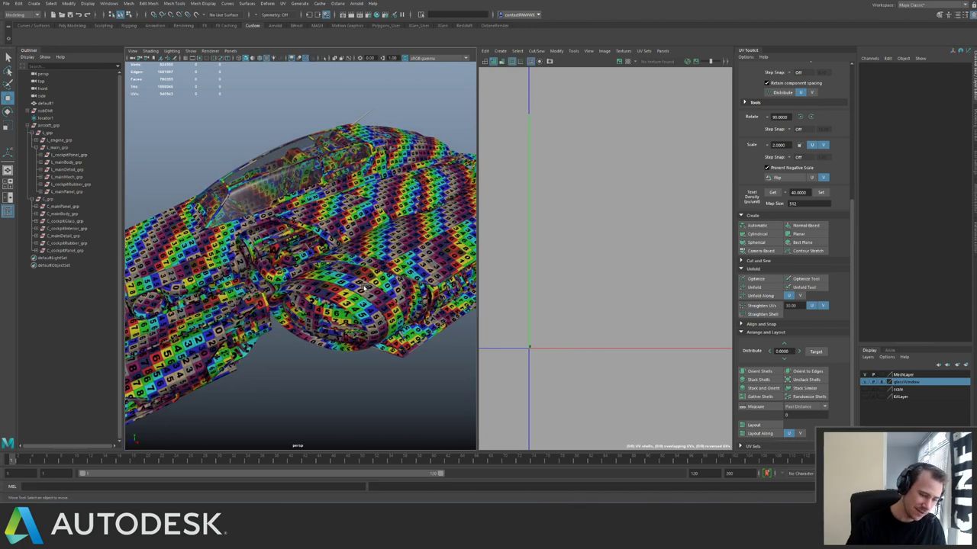
key(q)
key(ctrl+s)
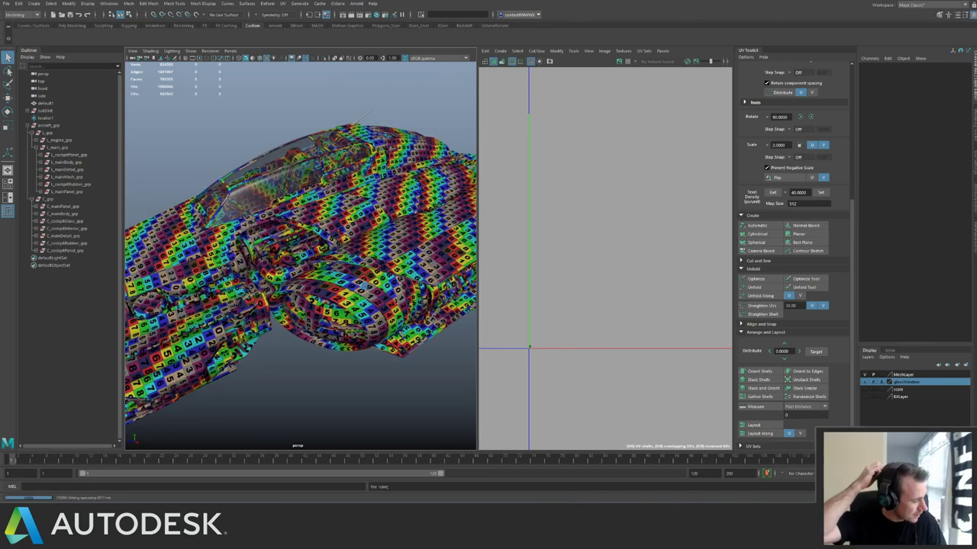
key(w)
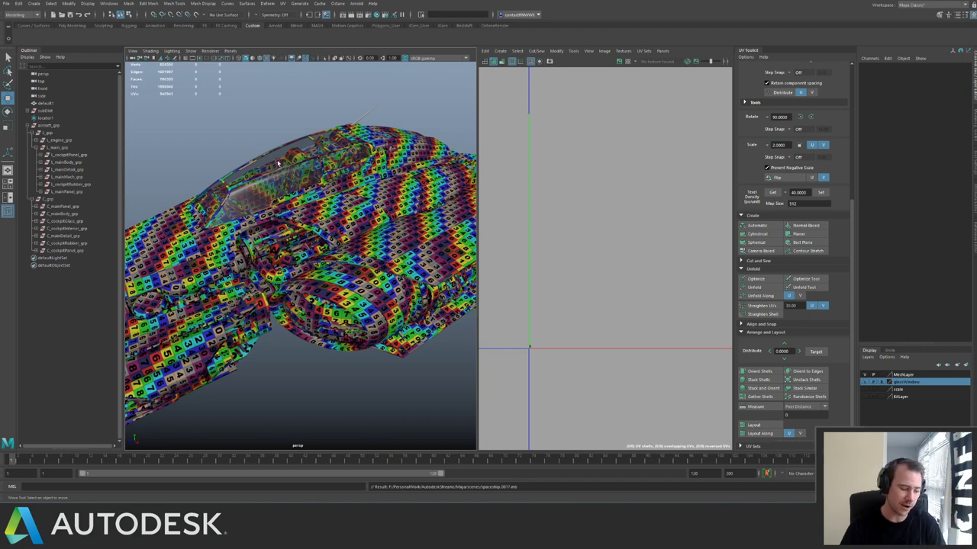
Examine the checker texture on the mechanical recess, the engine and the side of the aircraft.
alt+drag(195, 231, 279, 210)
alt+right_drag(279, 210, 266, 227)
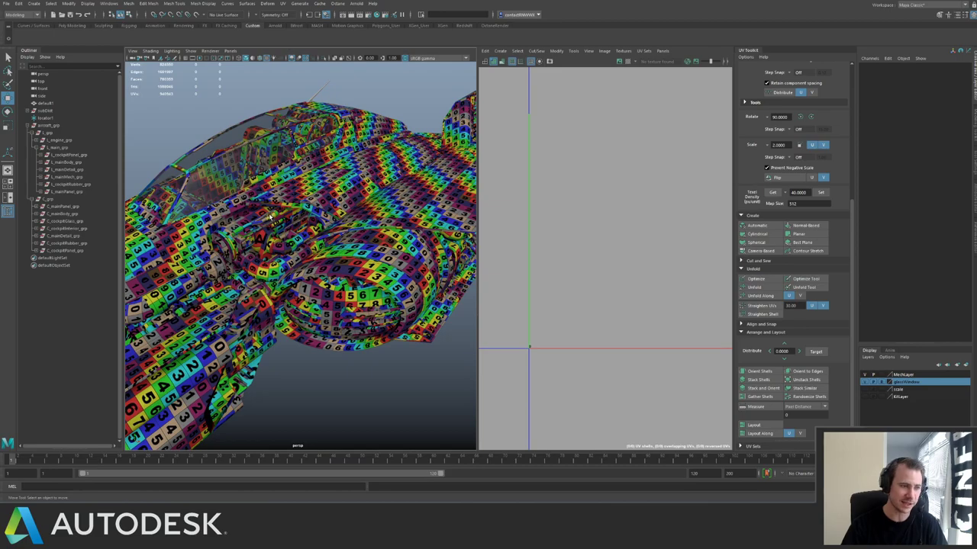
alt+drag(260, 221, 346, 307)
scroll(284, 234, down, 5)
scroll(263, 265, up, 3)
scroll(263, 266, up, 4)
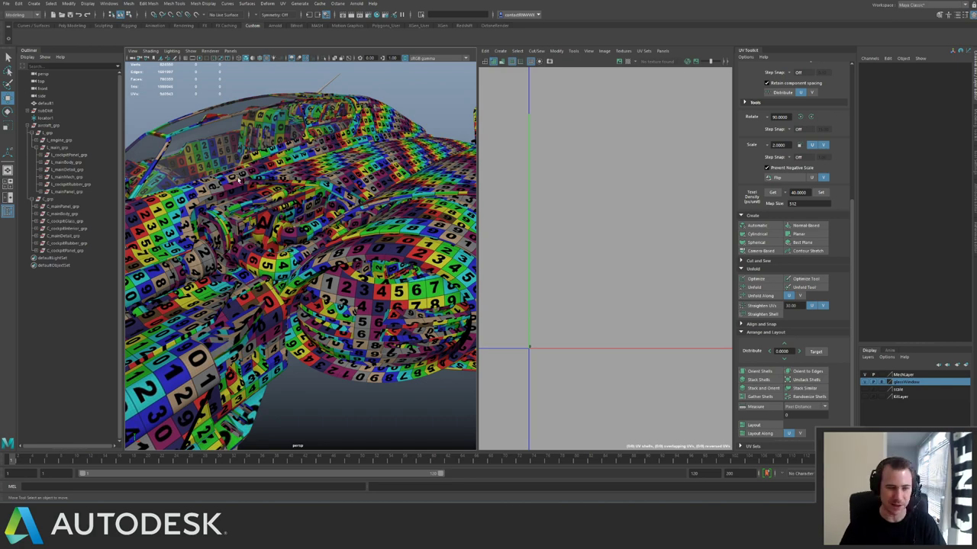
alt+drag(299, 214, 149, 206)
alt+drag(225, 218, 217, 229)
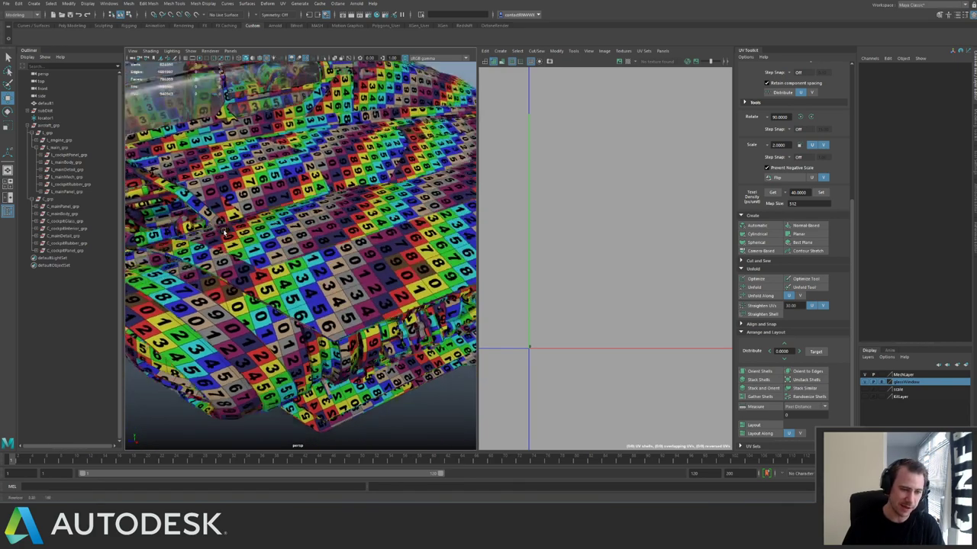
alt+right_drag(259, 218, 183, 213)
alt+drag(229, 236, 235, 209)
alt+right_drag(280, 204, 110, 171)
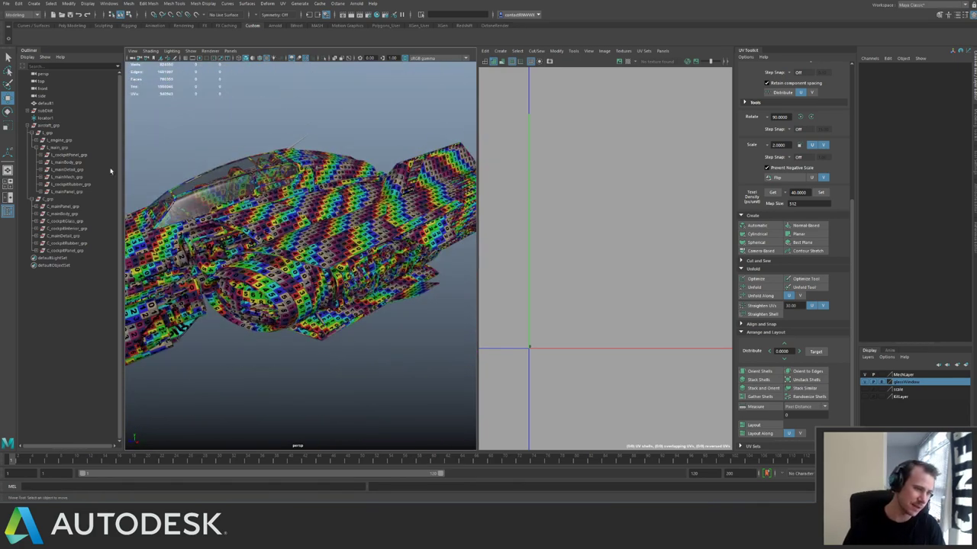
Rotate the side cockpit panel frame's UV shells 90° and move them beside the L_cockpitPanel_grp shells in the tile below.
click(71, 155)
alt+drag(313, 173, 424, 243)
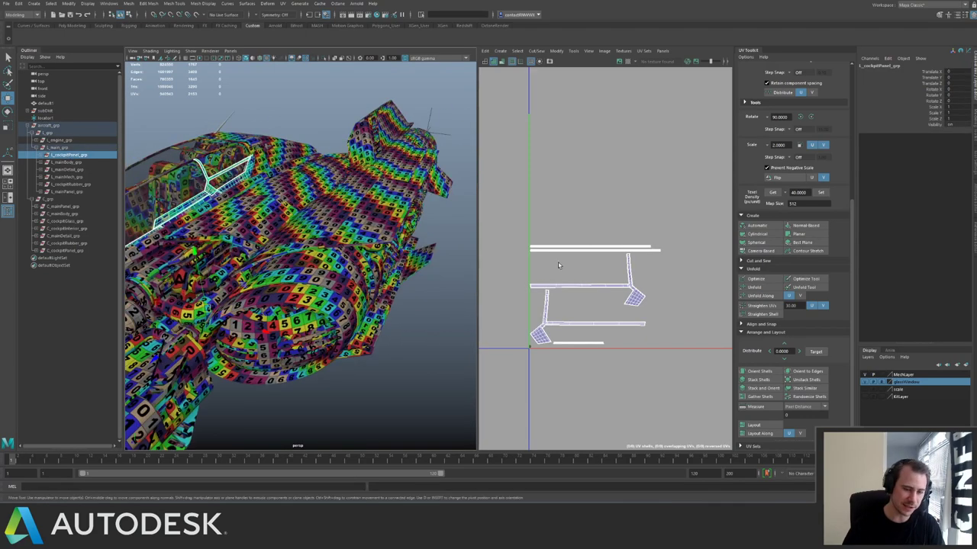
alt+right_drag(558, 267, 573, 229)
alt+middle_drag(624, 298, 566, 267)
right_drag(603, 246, 627, 229)
drag(576, 214, 627, 261)
alt+middle_drag(627, 232, 545, 193)
alt+right_drag(545, 192, 574, 241)
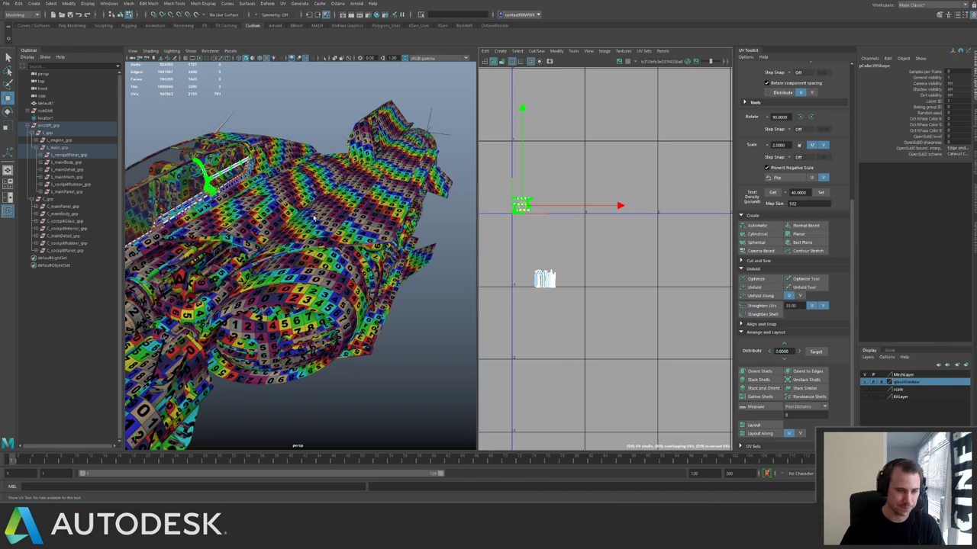
key(f)
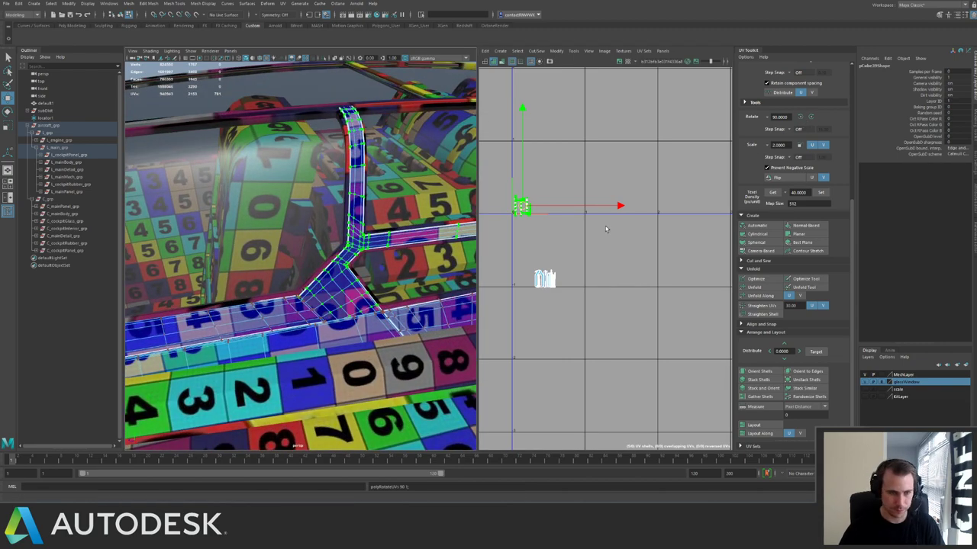
drag(525, 205, 566, 278)
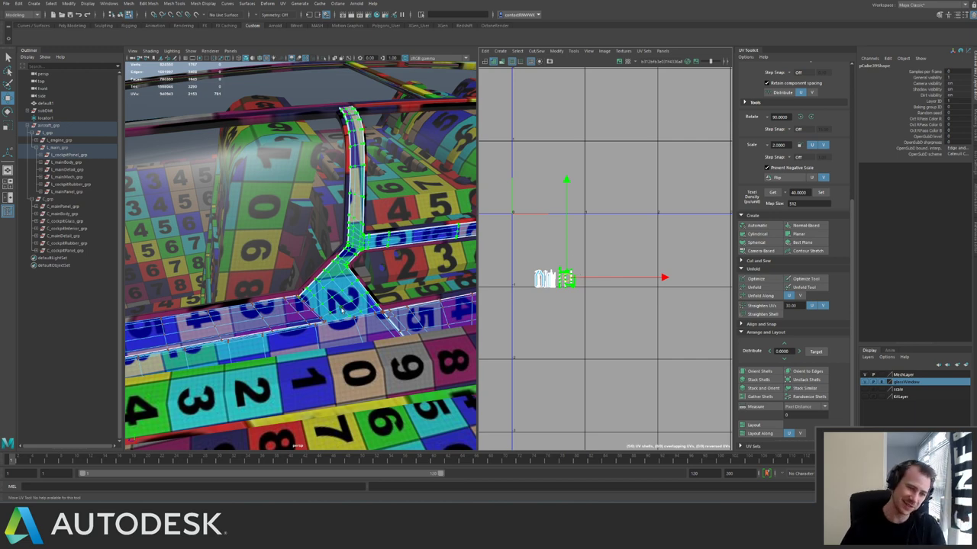
Show all UVs of L_cockpitPanel_grp and shift the frame's shells sideways, closer to the neighbouring row of shells.
click(79, 156)
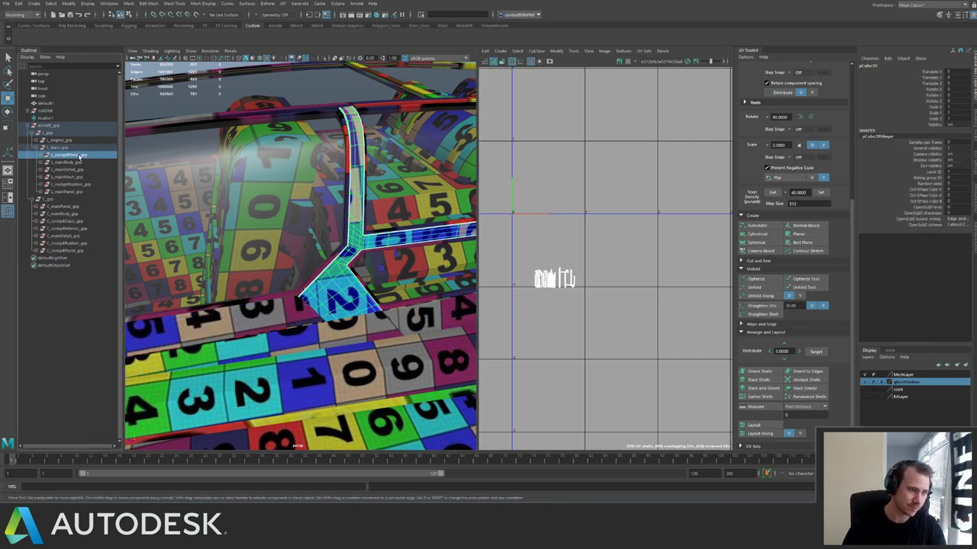
alt+right_drag(658, 277, 525, 281)
alt+middle_drag(555, 286, 549, 264)
mouse_move(523, 293)
alt+right_down()
mouse_move(513, 345)
mouse_move(572, 395)
alt+right_up()
alt+middle_drag(573, 396, 669, 308)
right_drag(622, 210, 645, 191)
alt+middle_drag(641, 187, 586, 238)
alt+right_drag(585, 238, 613, 233)
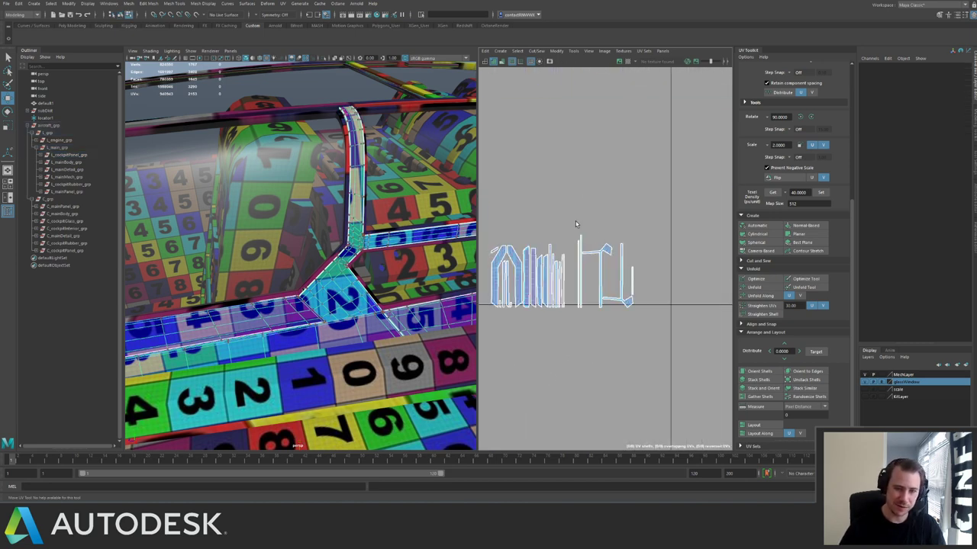
drag(576, 223, 667, 343)
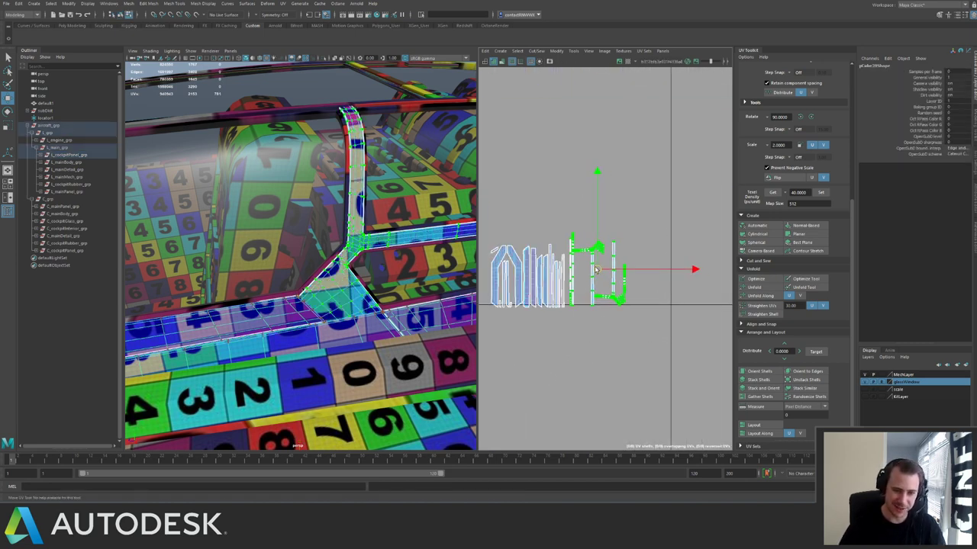
drag(596, 269, 592, 271)
Move all L_cockpitPanel_grp UV shells together to the fourth row of tiles below the U axis, just left of the V axis.
alt+right_drag(644, 295, 462, 190)
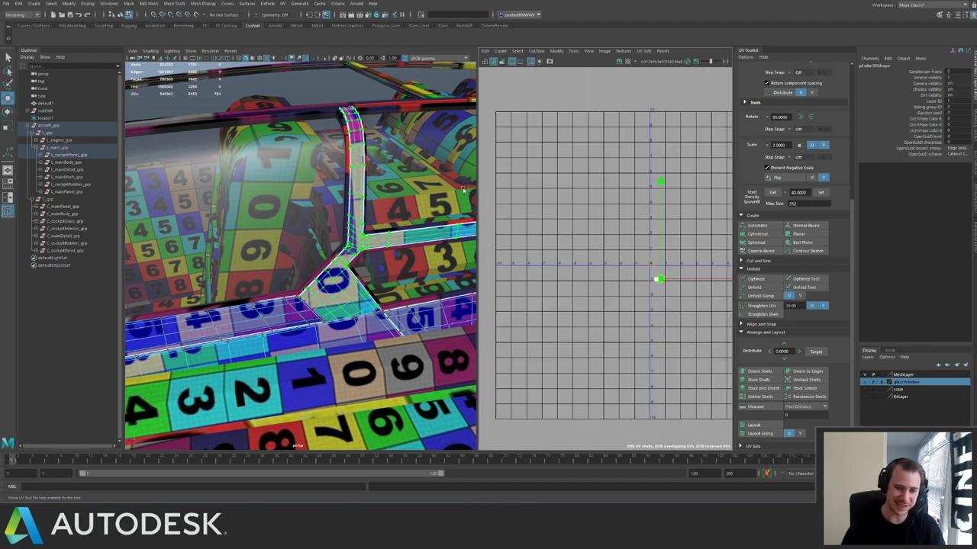
alt+middle_drag(643, 275, 544, 184)
drag(530, 174, 579, 202)
drag(559, 188, 547, 228)
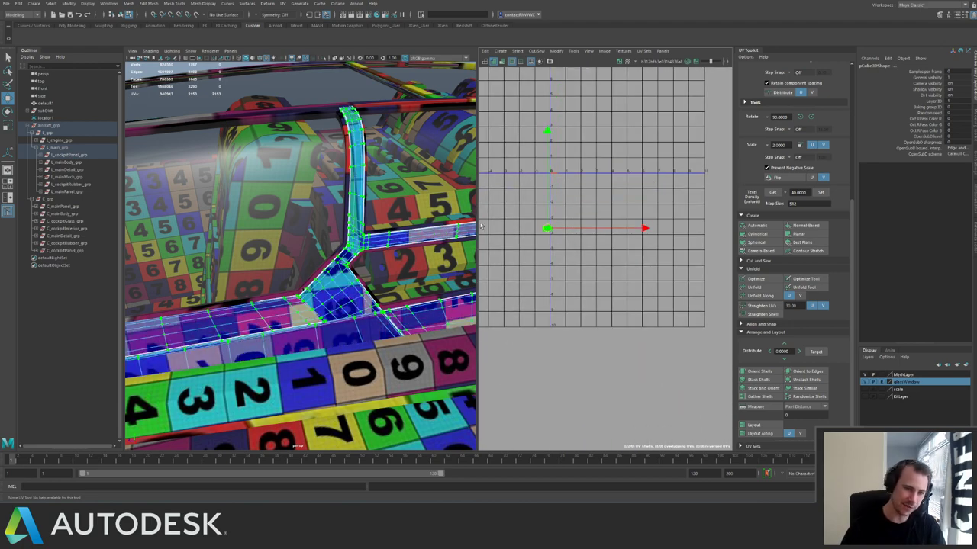
Inspect the checker texture on the panel framing the rear edge of the cockpit canopy.
alt+right_drag(366, 271, 335, 255)
alt+drag(336, 256, 293, 233)
alt+middle_drag(309, 231, 248, 232)
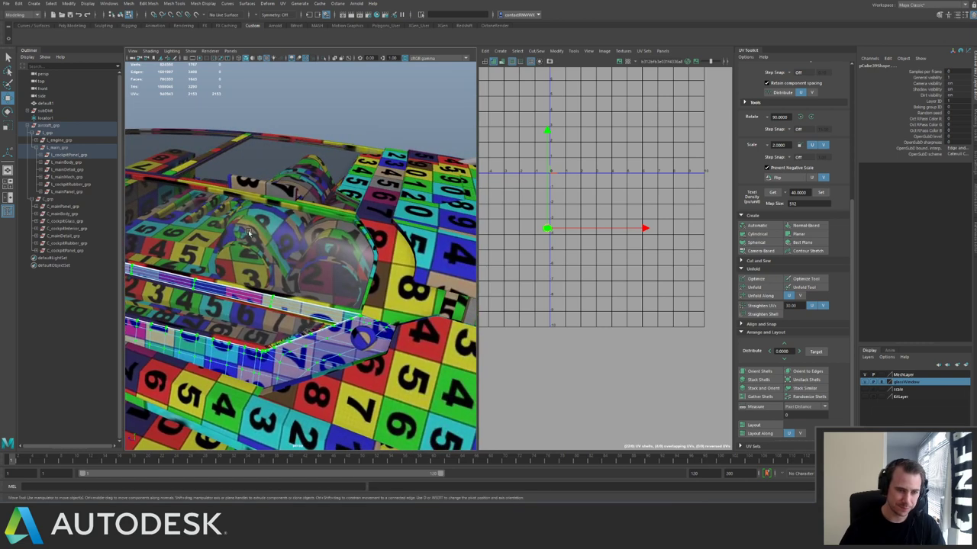
alt+drag(248, 233, 378, 259)
click(381, 258)
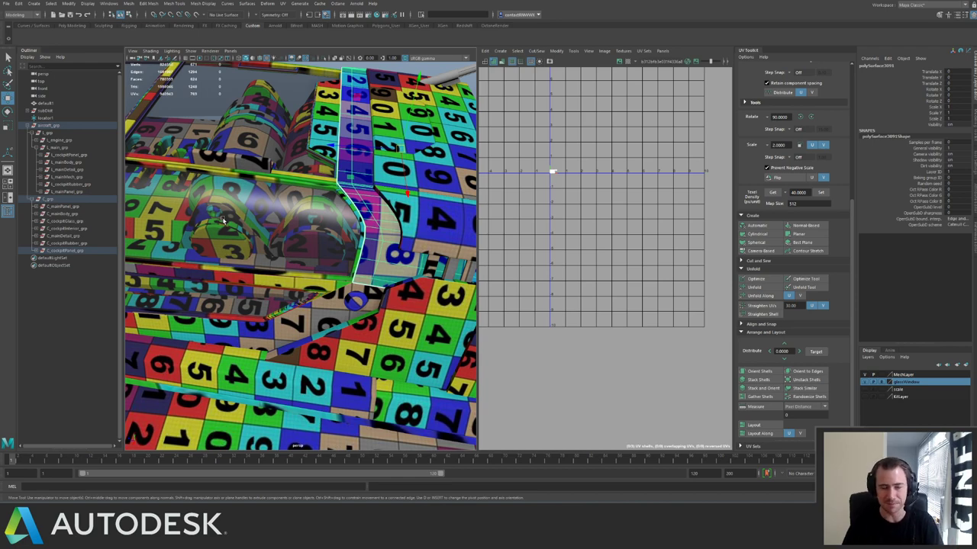
alt+drag(321, 203, 382, 213)
alt+right_drag(381, 214, 277, 201)
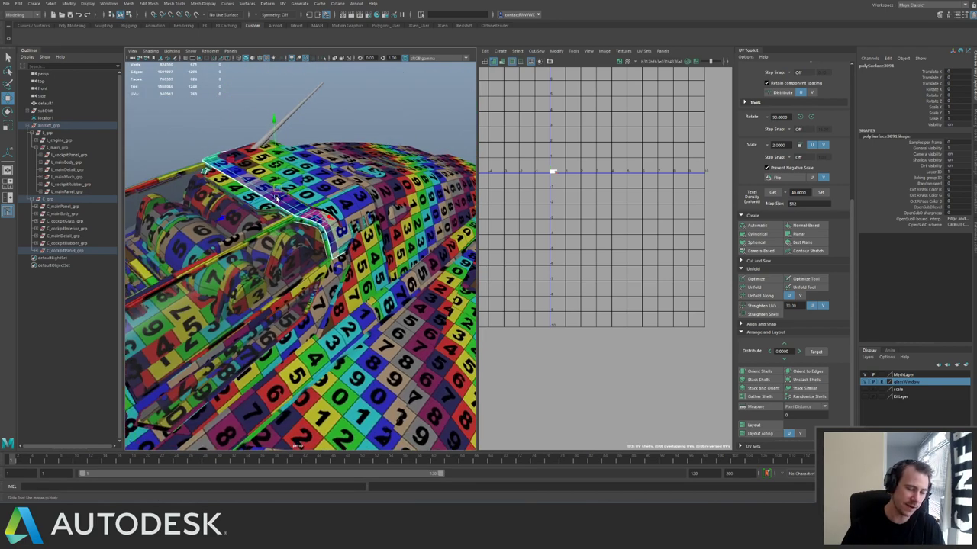
alt+drag(277, 200, 306, 179)
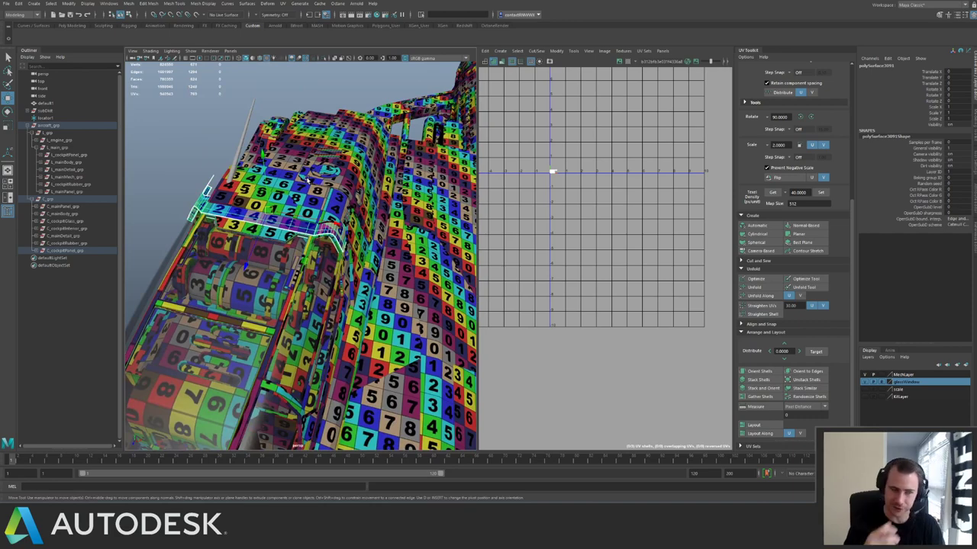
Inspect the checker texture on the central canopy frame from the side and the front.
click(338, 89)
alt+drag(311, 175, 130, 179)
alt+middle_drag(191, 195, 256, 213)
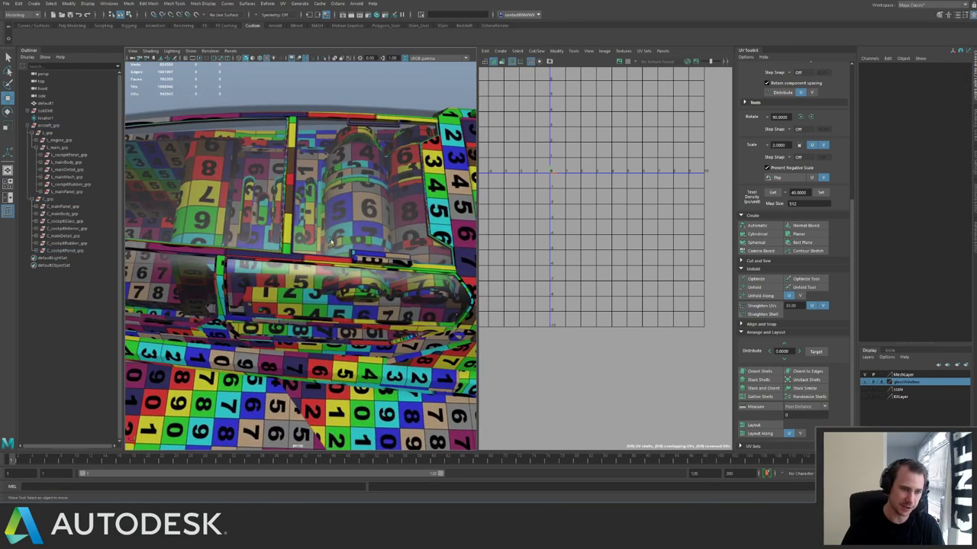
alt+right_drag(256, 213, 327, 250)
click(291, 256)
alt+drag(277, 258, 328, 189)
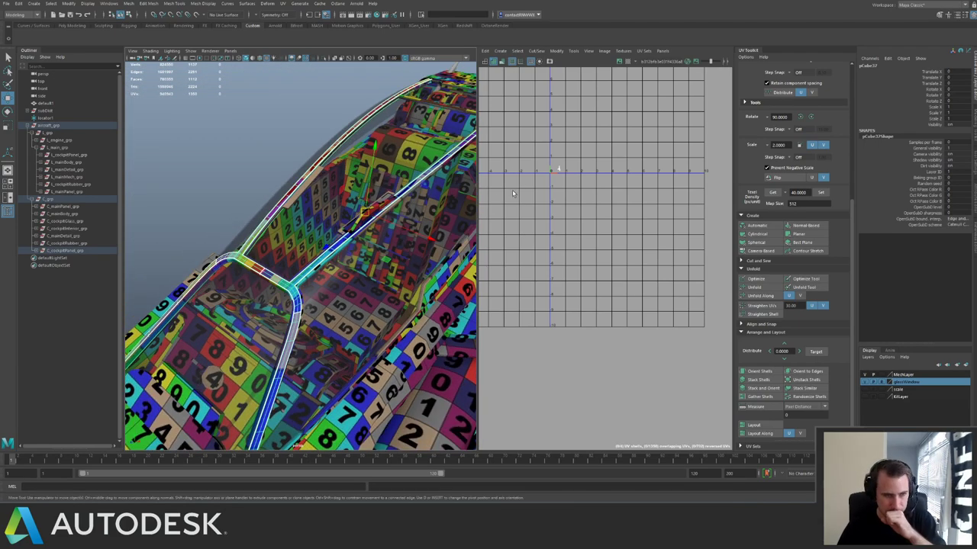
Deselect the canopy frame, return to a wider view of the aircraft and save the scene.
click(406, 268)
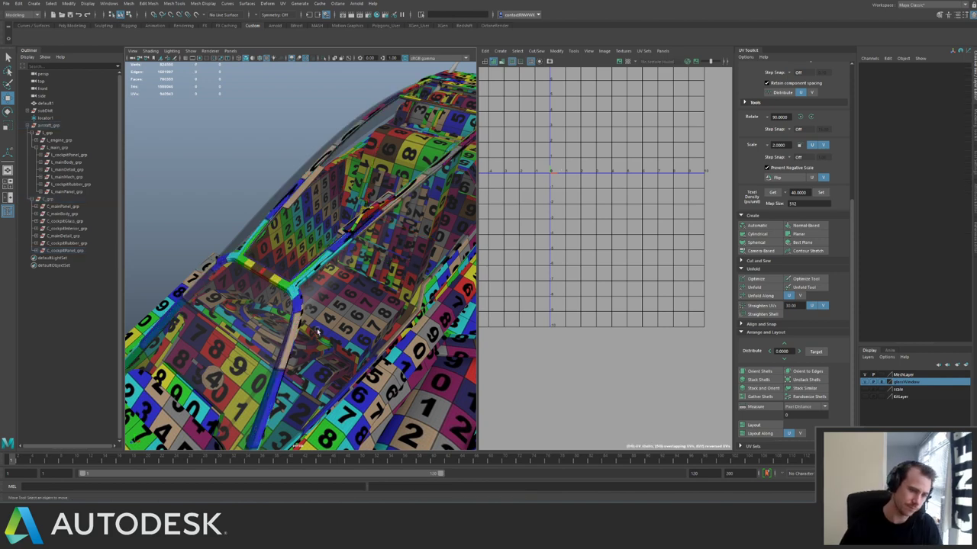
alt+right_drag(419, 263, 320, 282)
alt+drag(382, 267, 431, 261)
scroll(432, 261, up, 5)
scroll(429, 255, down, 5)
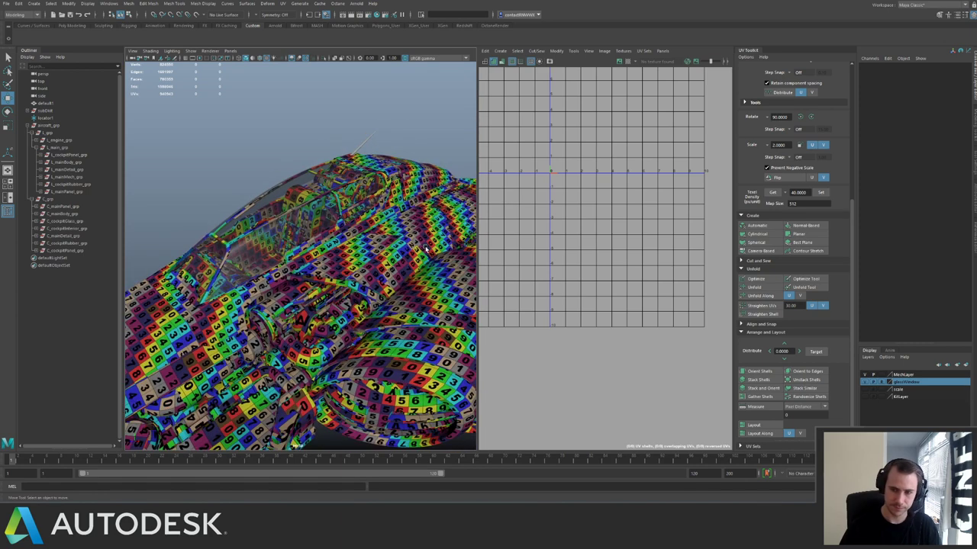
scroll(426, 248, up, 5)
scroll(425, 246, down, 5)
key(q)
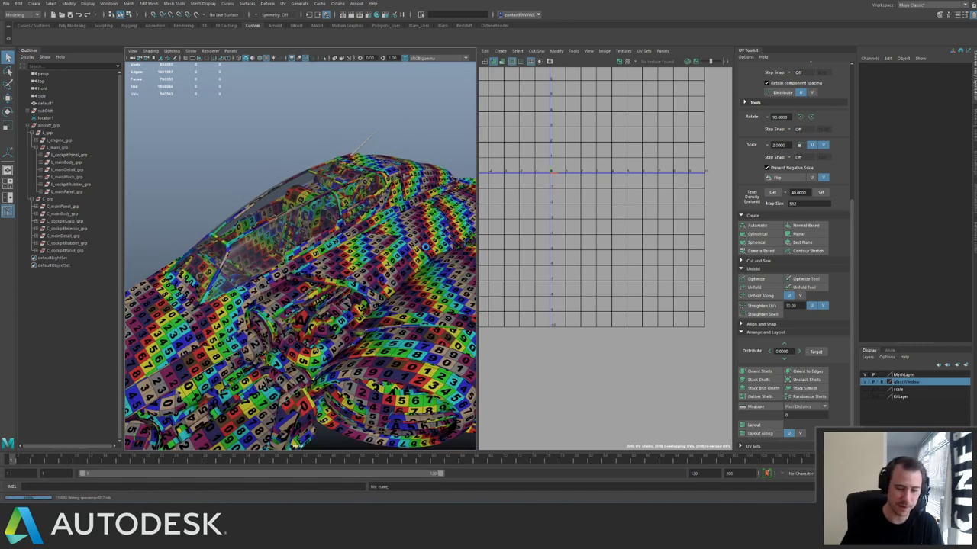
key(w)
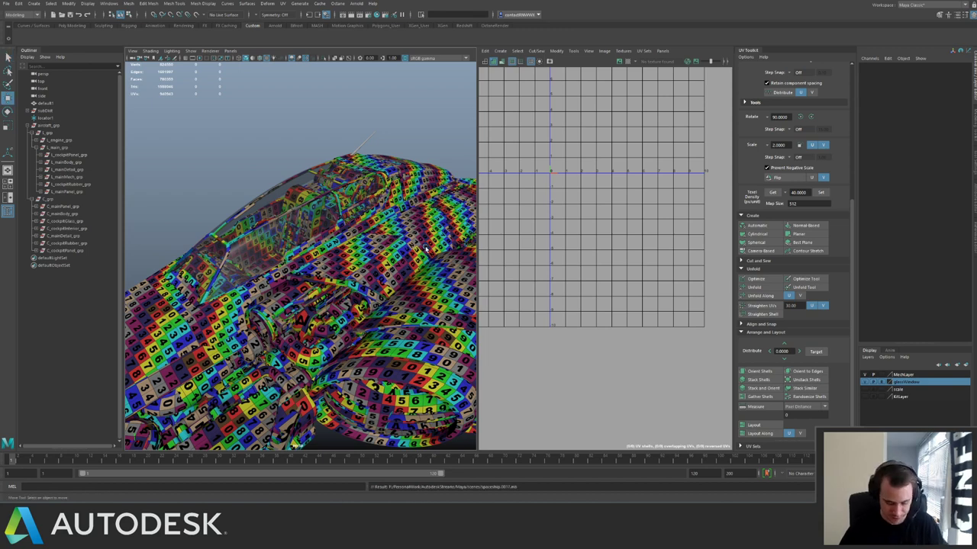
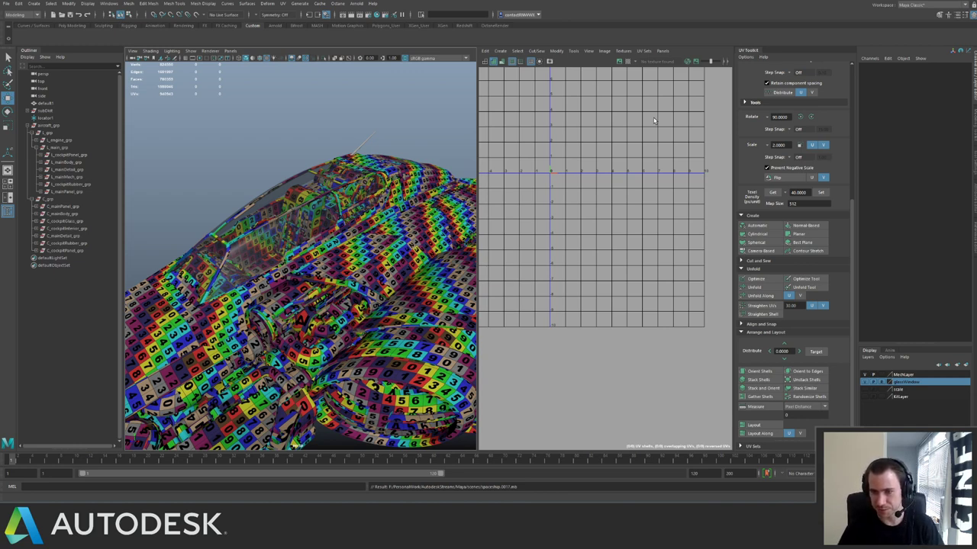
Inspect the checker texture around the cockpit canopy and rear fuselage from above, close up and from behind.
click(393, 170)
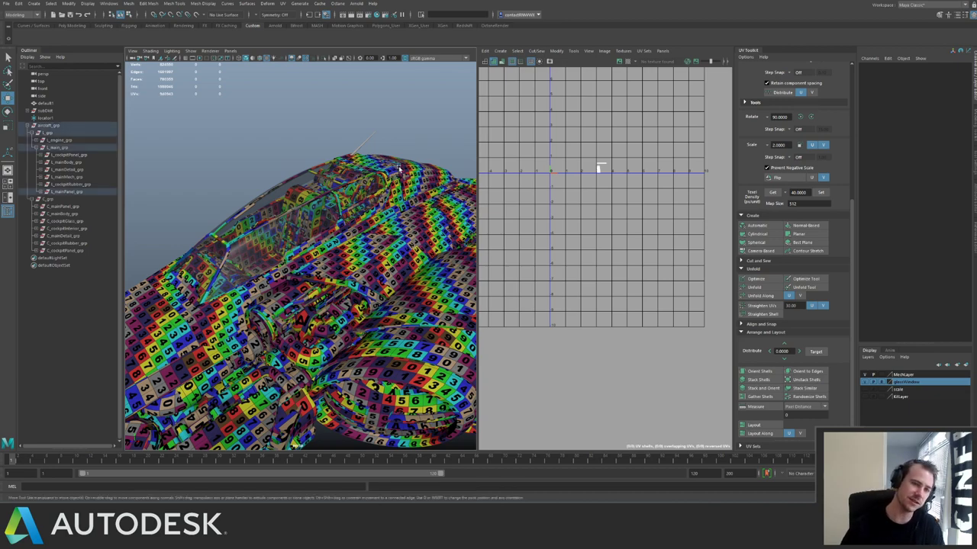
click(368, 133)
alt+drag(367, 133, 416, 244)
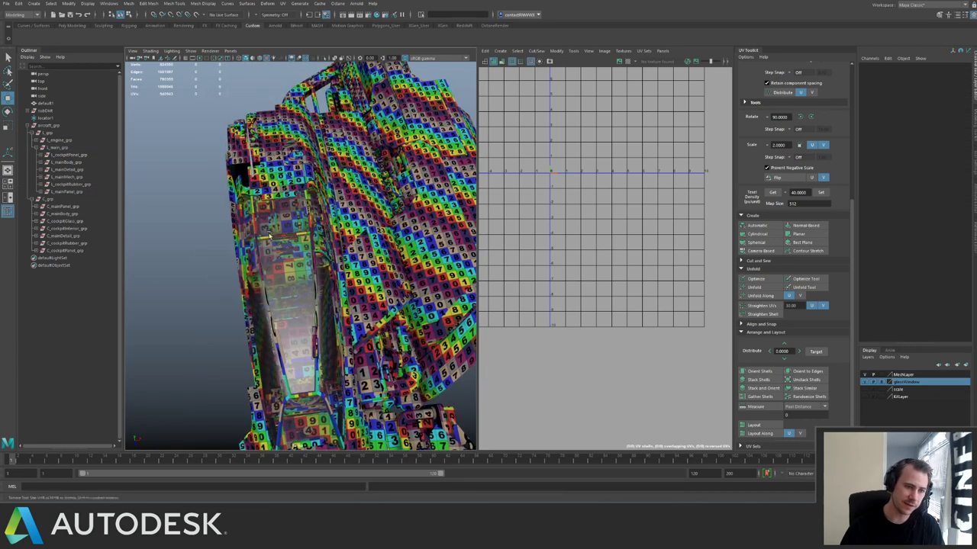
alt+drag(328, 298, 370, 213)
alt+drag(268, 233, 285, 237)
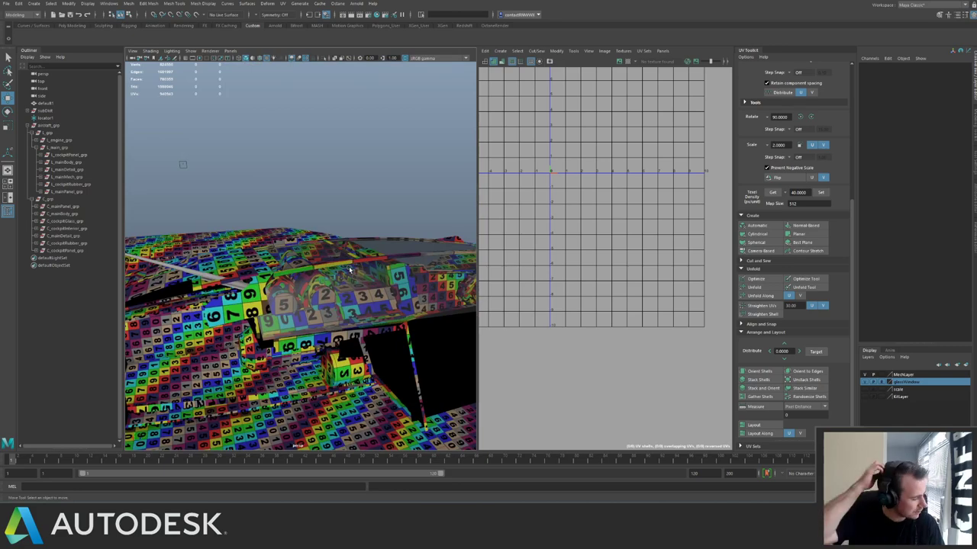
alt+drag(273, 240, 365, 260)
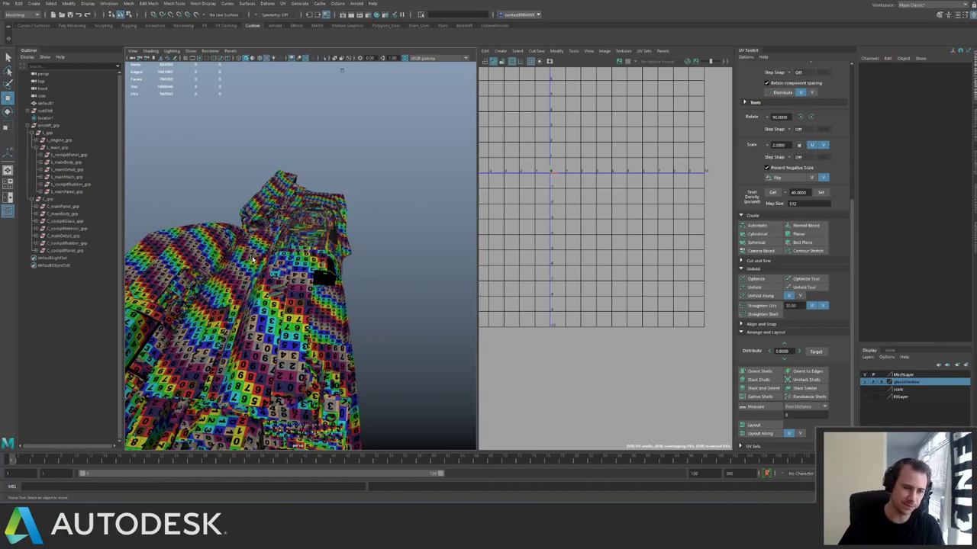
alt+drag(252, 259, 263, 226)
Select the antenna and its parent C_mainDetail_grp to check which parts belong to the group and where their UVs lie.
click(284, 253)
key(Up)
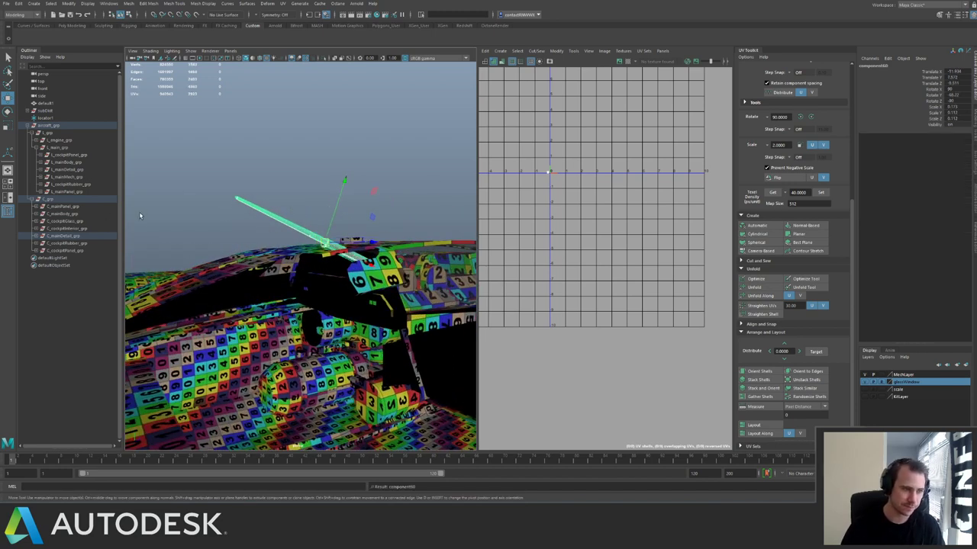
key(Up)
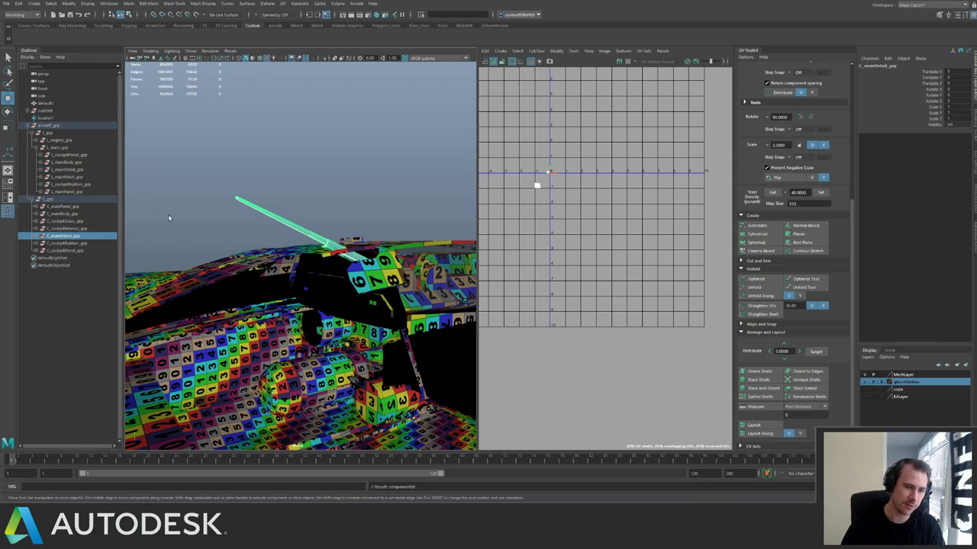
click(171, 215)
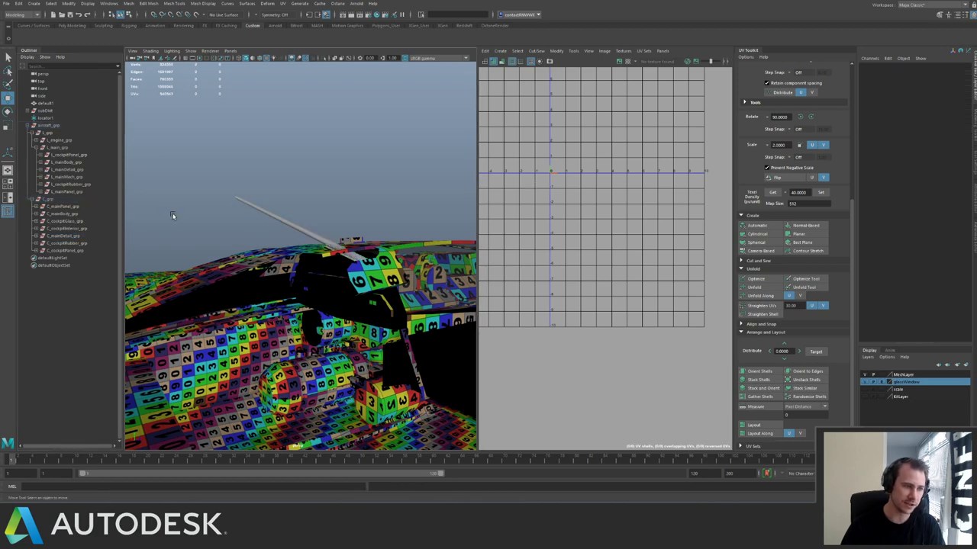
click(104, 233)
alt+drag(310, 222, 279, 247)
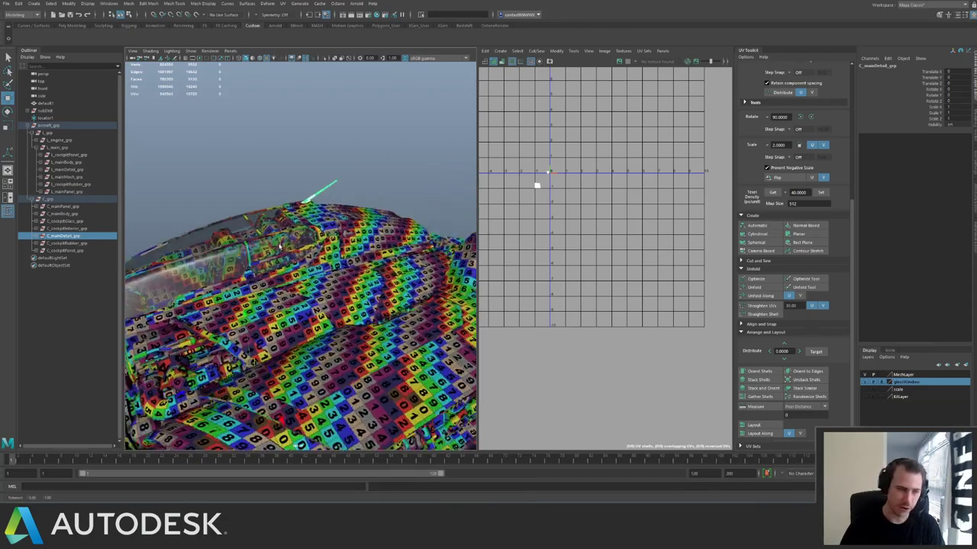
scroll(279, 246, down, 4)
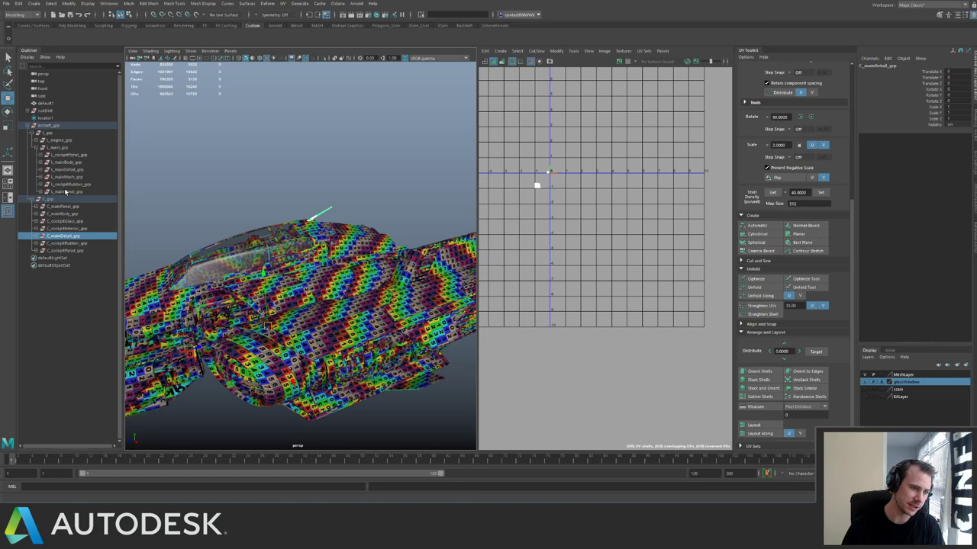
Isolate L_mainPanel_grp in the viewport and select all of its panels.
click(66, 192)
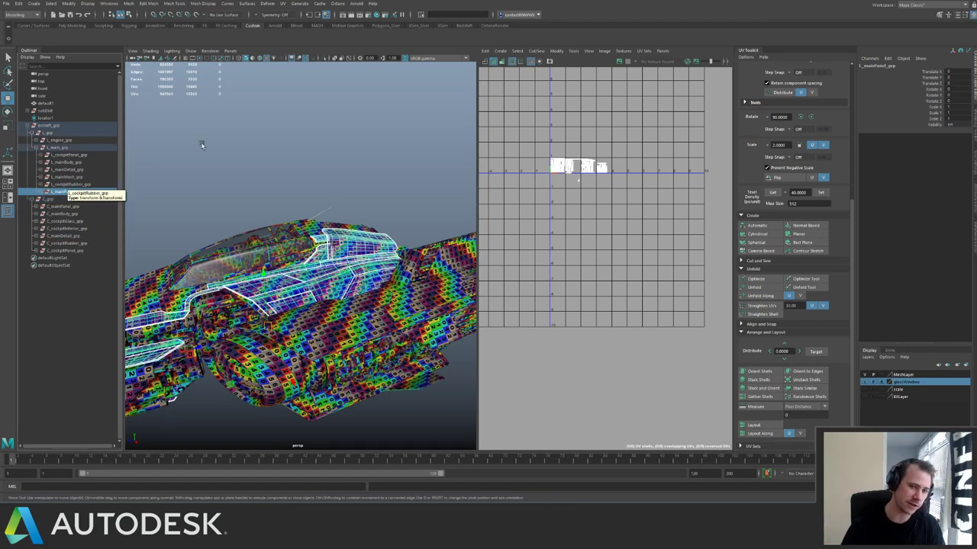
key(ctrl+1)
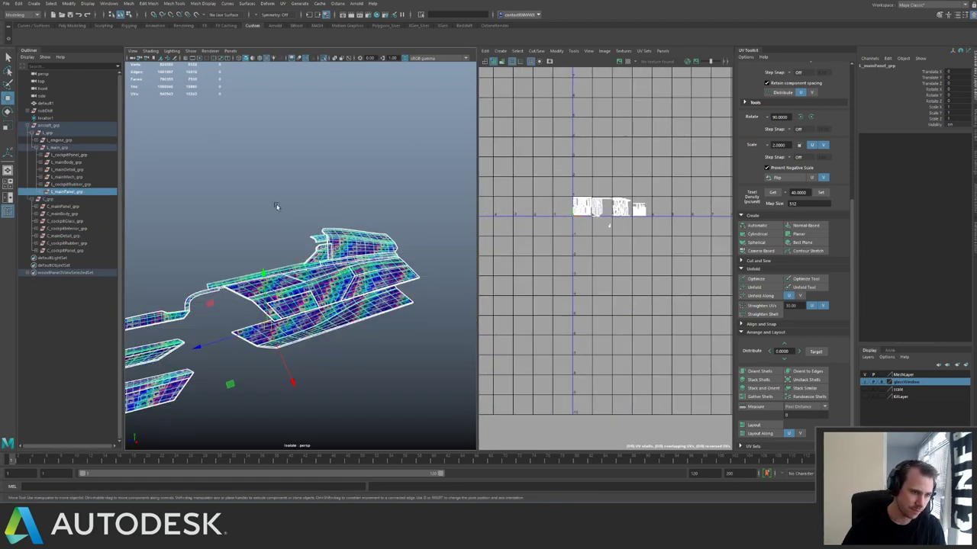
click(307, 199)
alt+right_drag(307, 217, 227, 204)
alt+middle_drag(227, 204, 264, 194)
drag(204, 203, 370, 309)
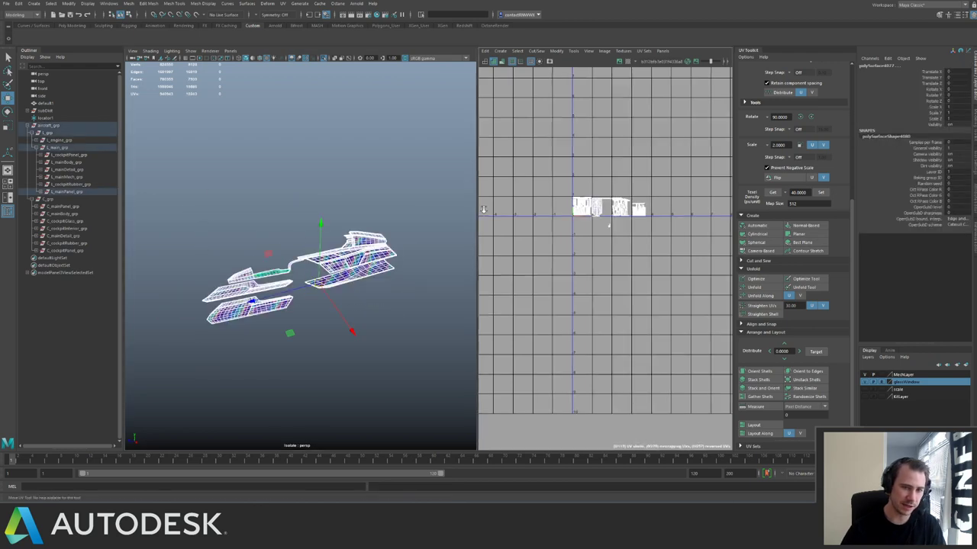
Select the stray panel UVs below the U axis and set their texel density to 40 at map size 512.
alt+right_drag(483, 209, 420, 210)
alt+right_drag(518, 251, 564, 269)
key(F12)
drag(536, 219, 602, 267)
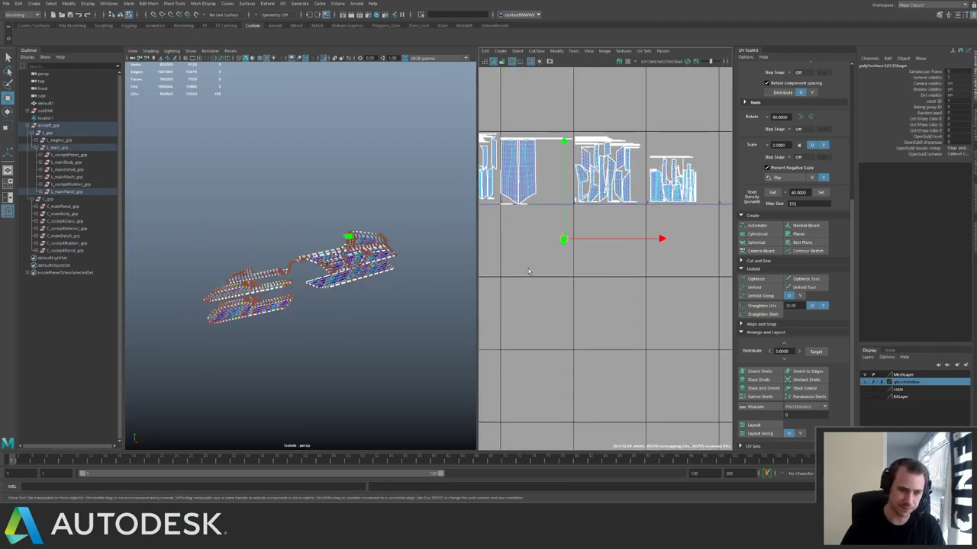
key(f)
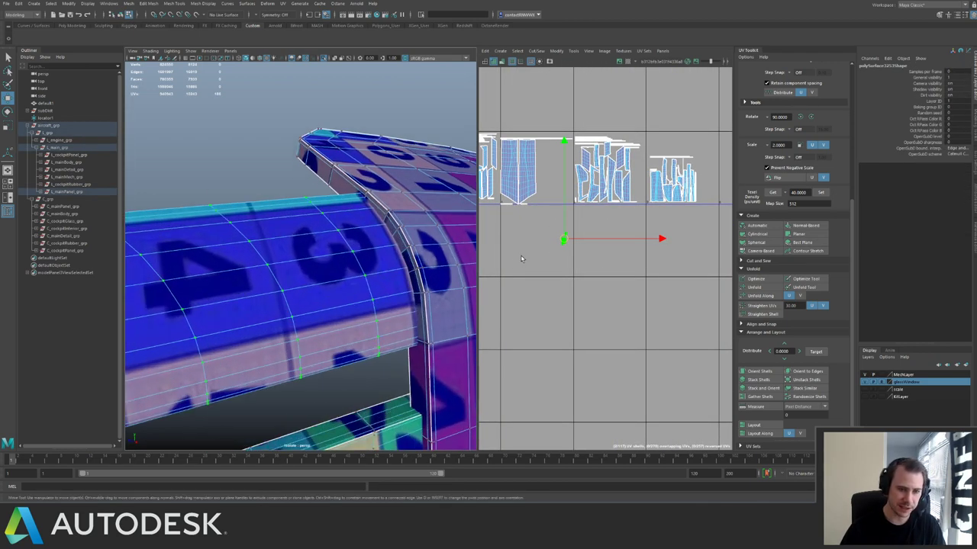
alt+middle_drag(550, 242, 573, 248)
alt+right_drag(532, 250, 641, 267)
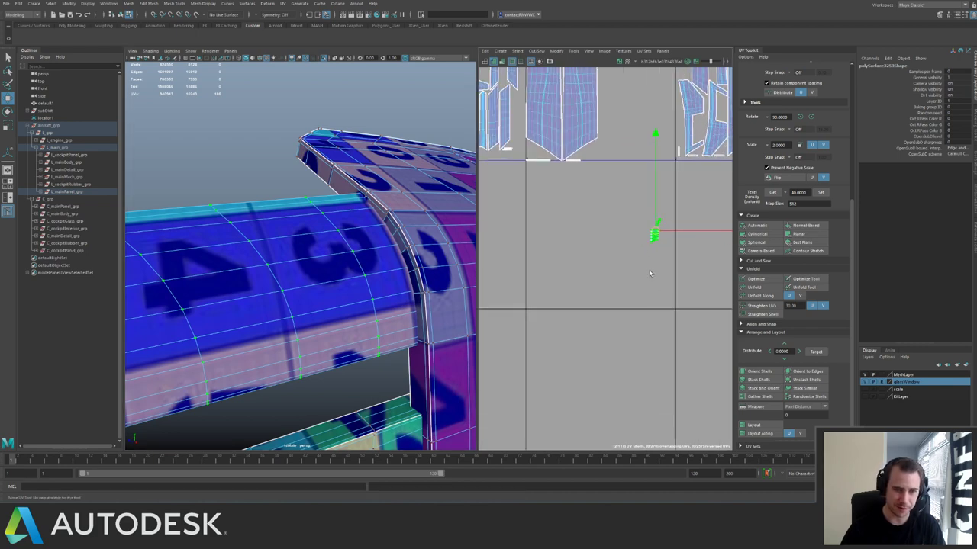
alt+middle_drag(635, 257, 573, 296)
click(821, 193)
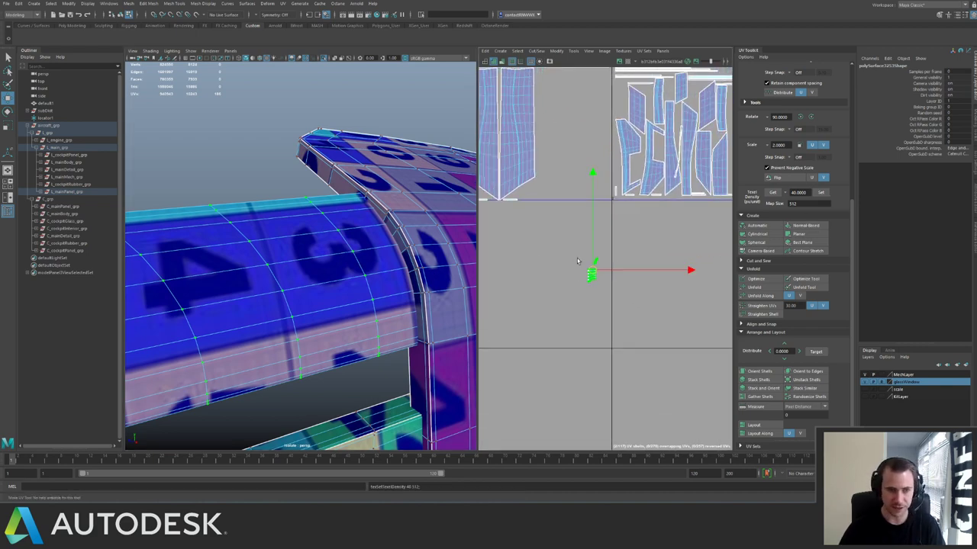
Return to object mode, end the isolation and select the two small side panels behind the canopy.
alt+right_drag(373, 268, 293, 269)
right_drag(293, 269, 331, 250)
click(332, 251)
key(ctrl+1)
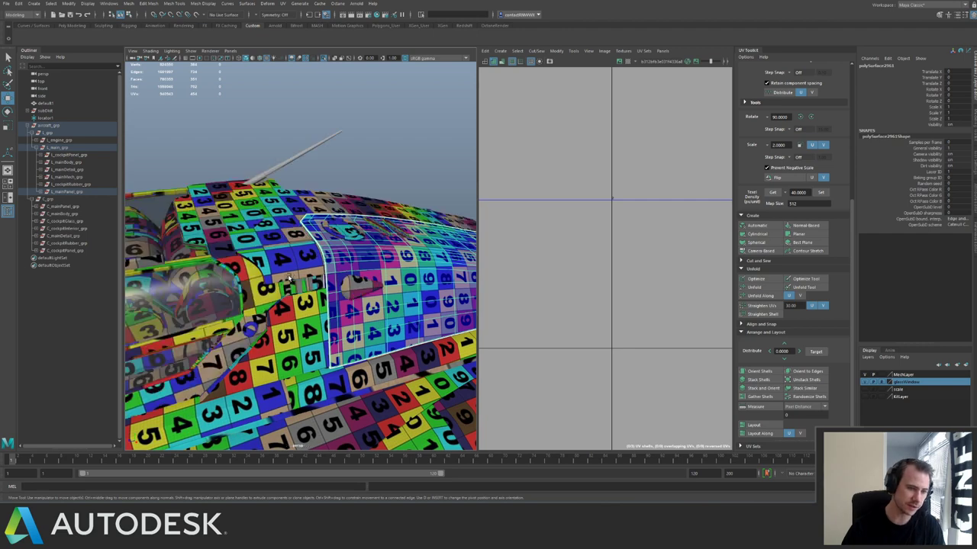
click(292, 271)
shift+click(294, 299)
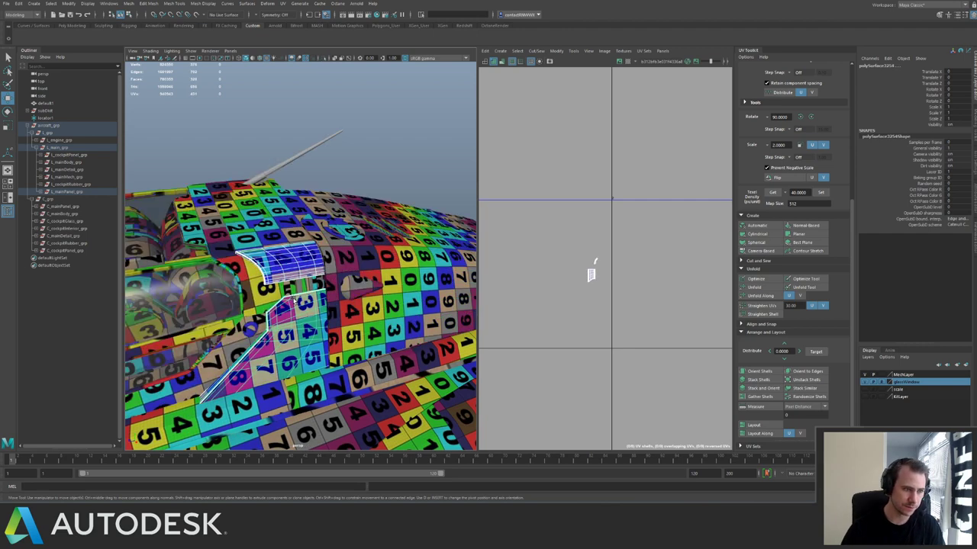
Compare the two small side panels with the rest of L_mainPanel_grp and the top panel, then reselect both.
click(69, 191)
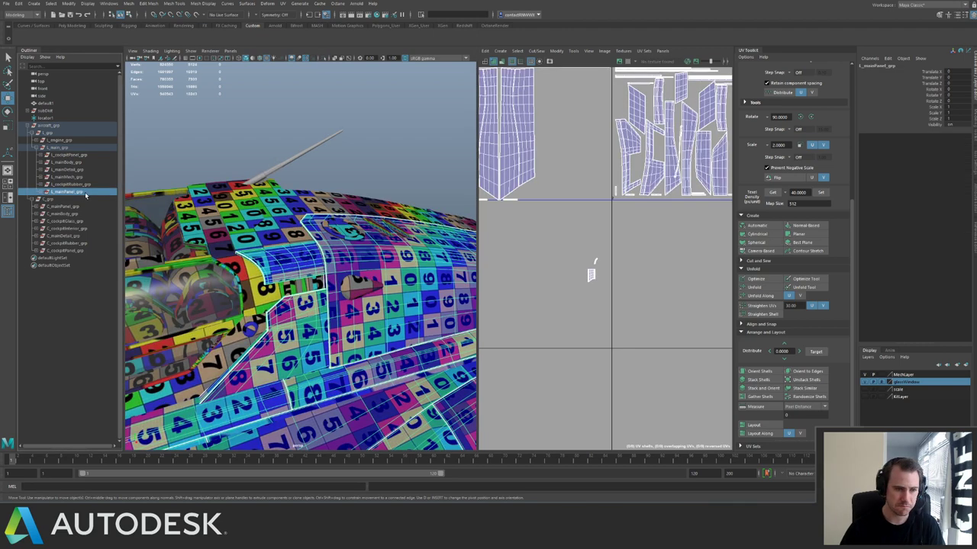
alt+drag(266, 214, 249, 222)
click(255, 223)
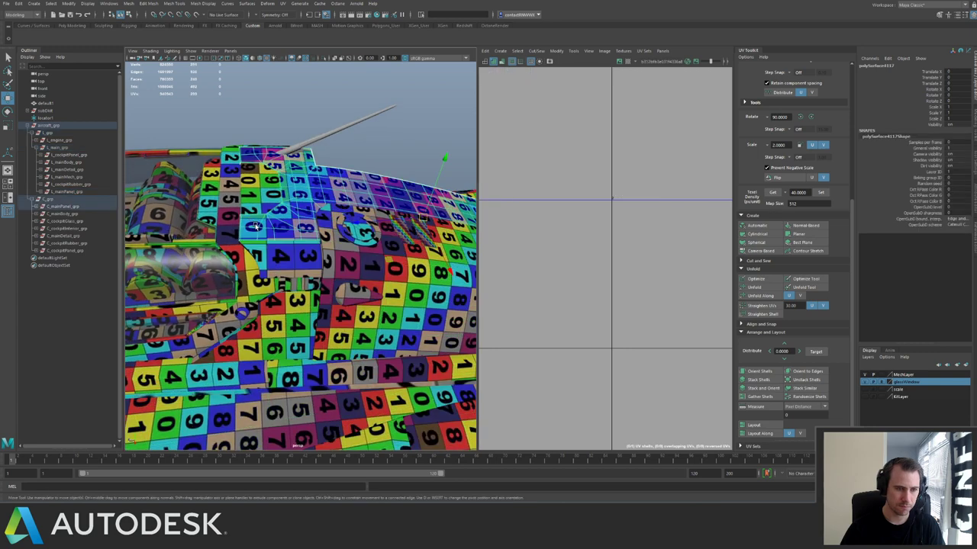
click(252, 270)
shift+click(273, 306)
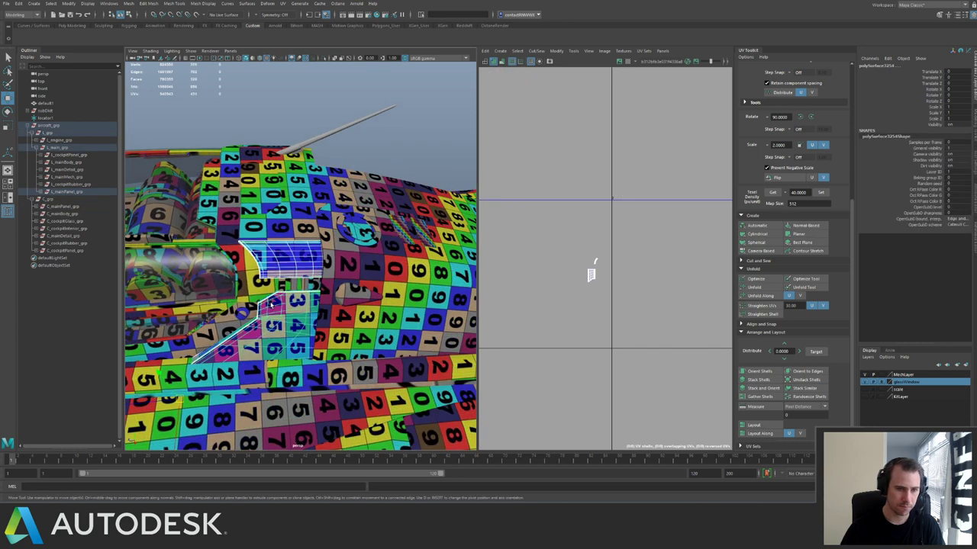
Move the small curved panel's stray UV shells across to just below the fourth tile along the U axis.
scroll(695, 271, down, 4)
alt+middle_drag(693, 271, 584, 303)
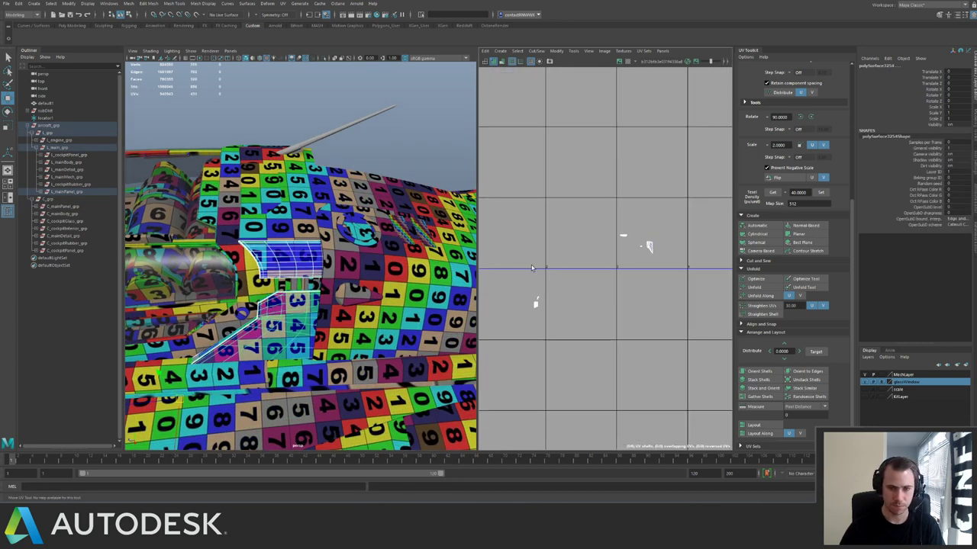
right_drag(534, 268, 551, 257)
drag(521, 272, 662, 294)
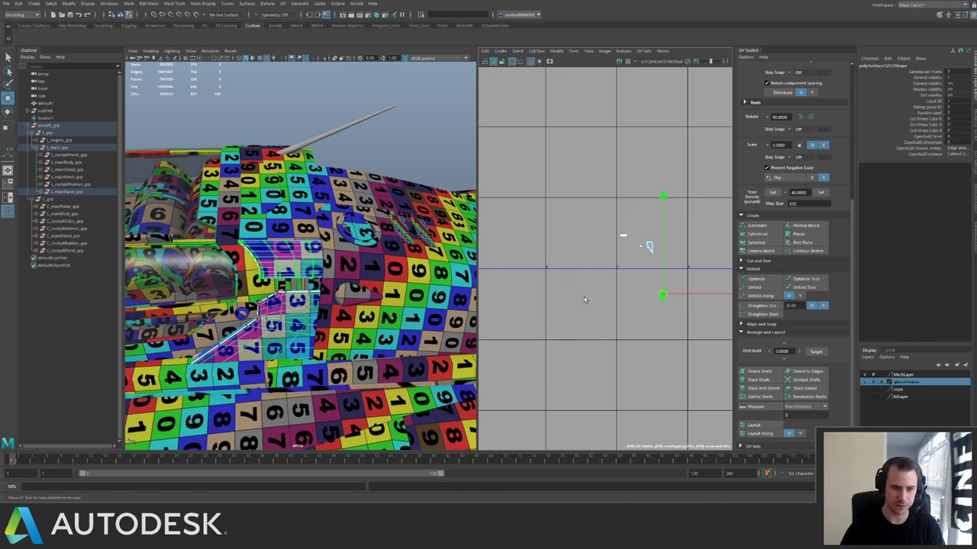
Display all L_mainPanel_grp UVs and move the small curved panel's stray shells up into the fourth tile.
click(76, 192)
alt+middle_drag(631, 279, 561, 267)
scroll(561, 267, up, 3)
right_drag(620, 294, 637, 286)
drag(597, 277, 632, 310)
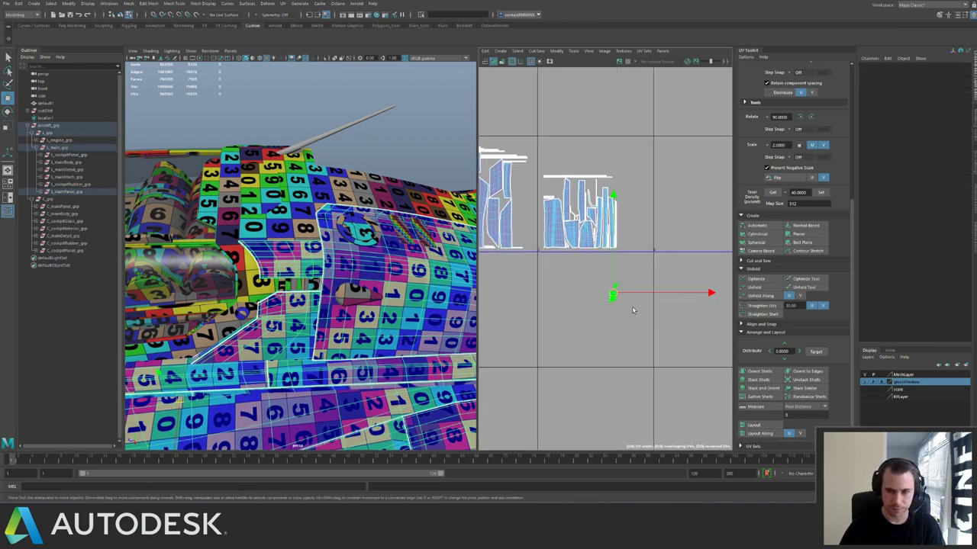
alt+middle_drag(576, 264, 573, 279)
scroll(572, 279, up, 3)
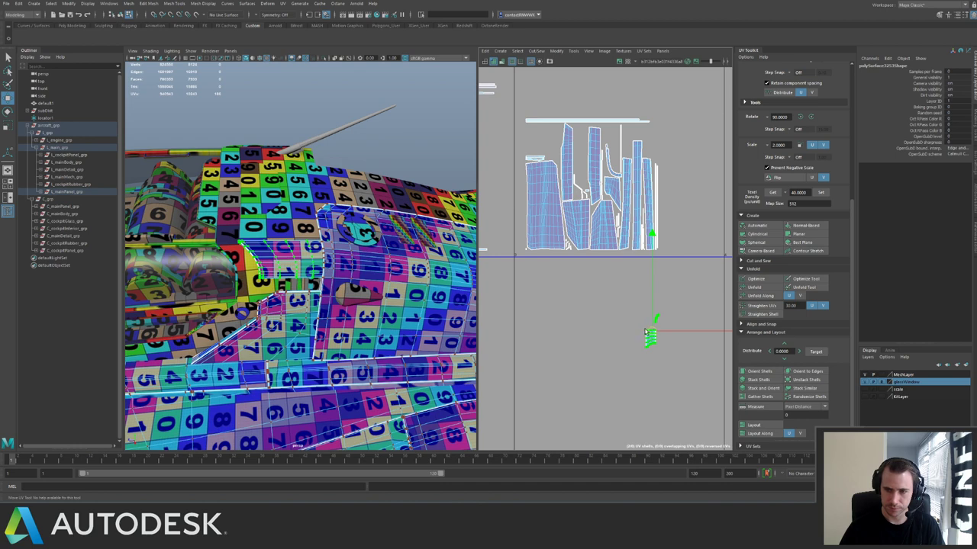
drag(649, 332, 564, 132)
Fit the curved panel's main shell and its small strip shell into free gaps between the fourth tile's other shells.
alt+middle_drag(564, 129, 539, 216)
scroll(534, 215, up, 4)
drag(588, 209, 625, 286)
ctrl+right_drag(624, 286, 651, 300)
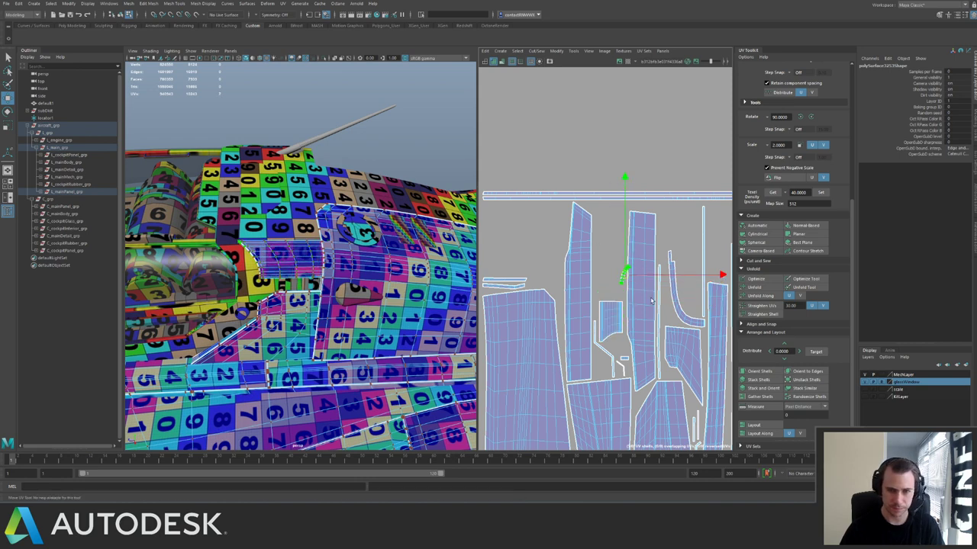
drag(625, 275, 600, 367)
alt+right_drag(620, 327, 571, 285)
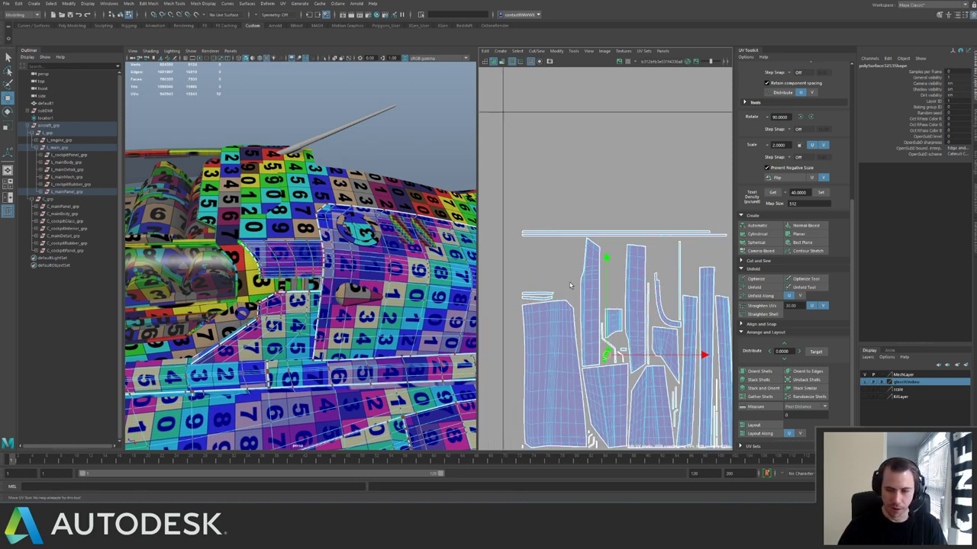
alt+right_drag(541, 241, 492, 208)
alt+middle_drag(492, 208, 583, 205)
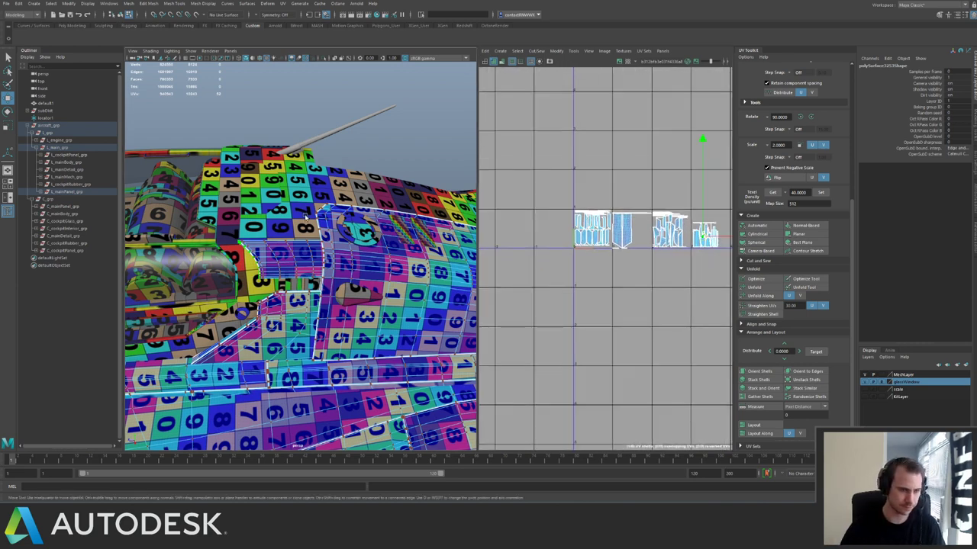
Select the top panel behind the canopy together with the curved side panel and save the scene.
click(307, 207)
key(q)
key(ctrl+s)
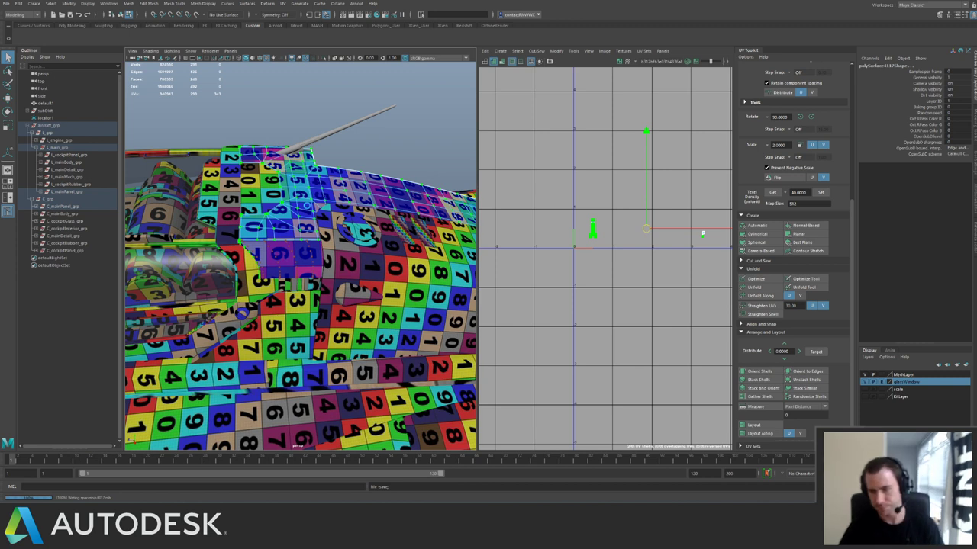
key(w)
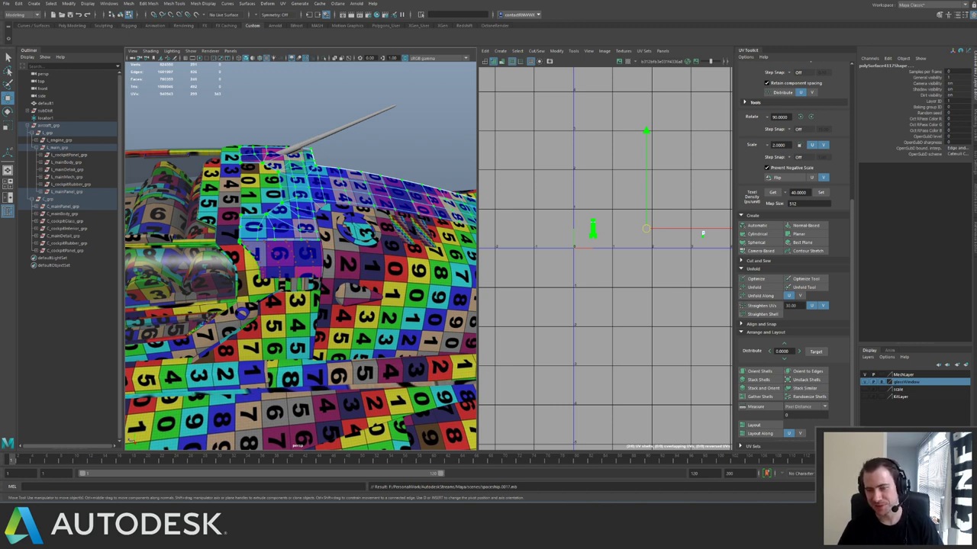
Return to object mode, clear the selection, pull back to a wider view and save the scene again.
click(703, 234)
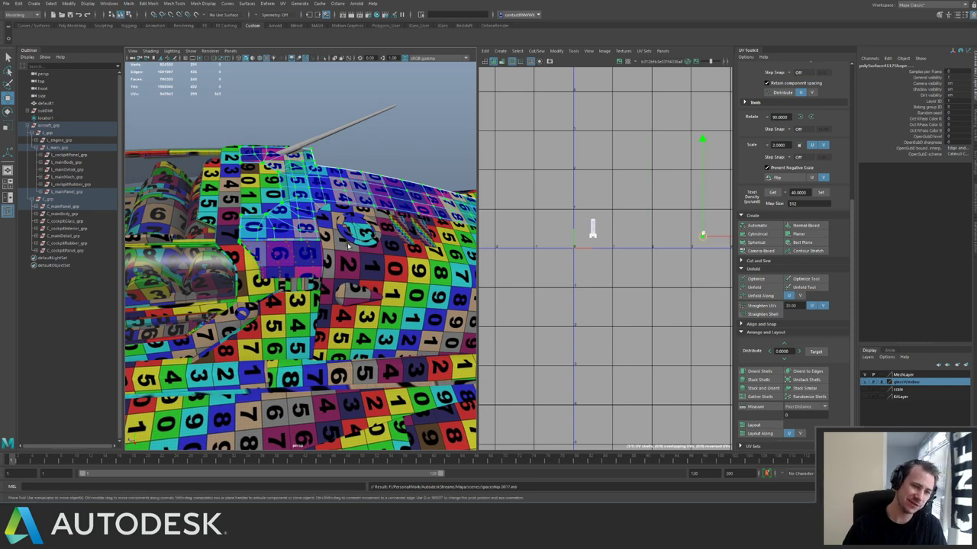
key(F8)
click(379, 225)
click(391, 145)
alt+drag(370, 163, 344, 199)
key(q)
key(ctrl+s)
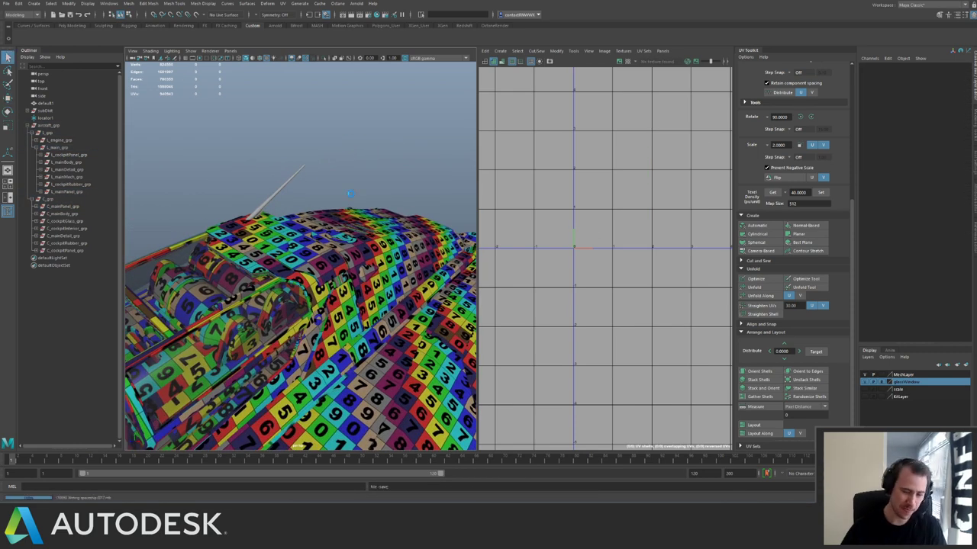
key(w)
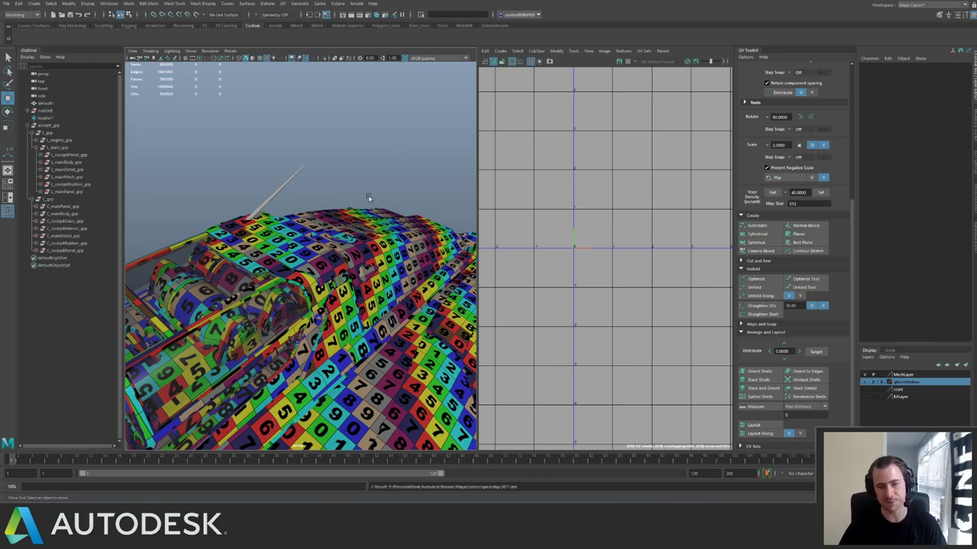
Display L_main_grp's UVs and examine the checker texture around the canopy frame and cockpit.
alt+drag(370, 198, 266, 219)
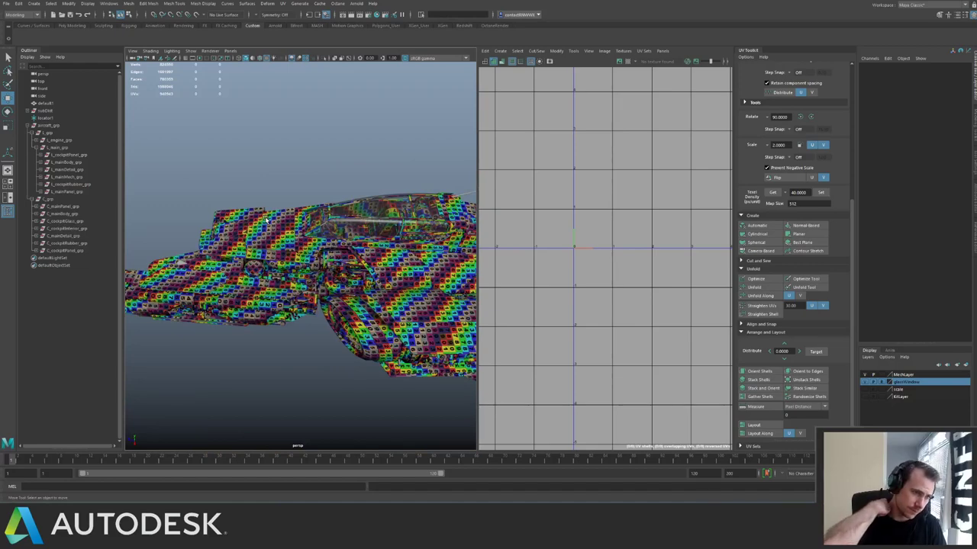
click(79, 147)
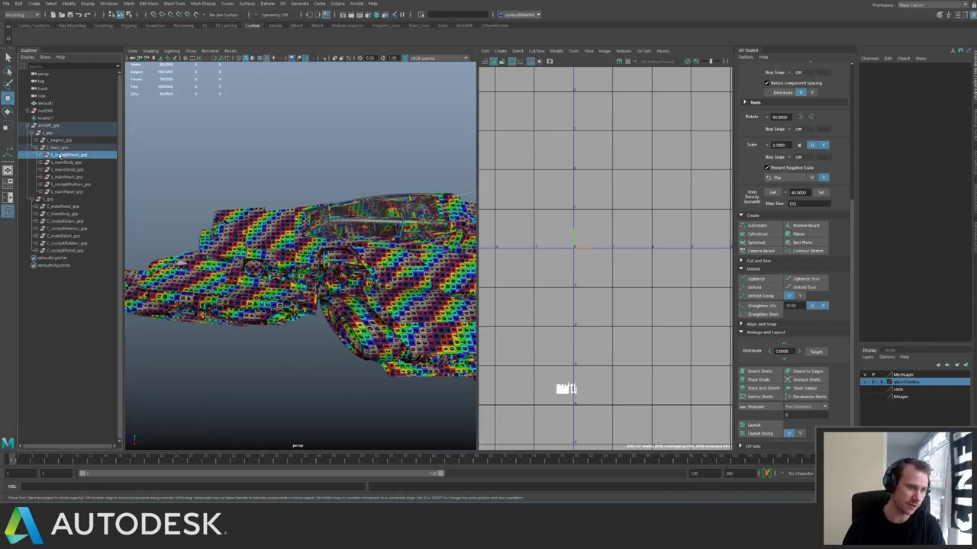
alt+middle_drag(542, 252, 601, 245)
alt+drag(294, 200, 336, 214)
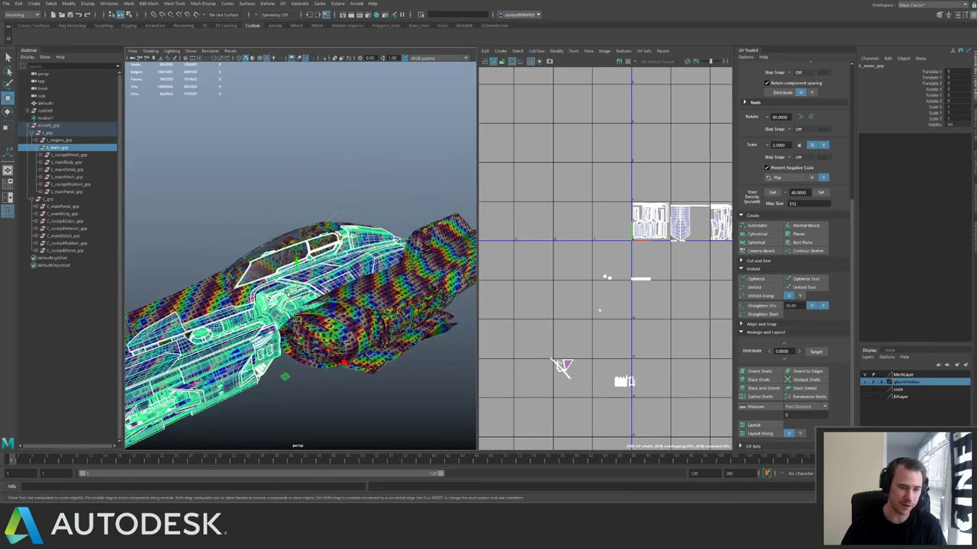
alt+right_drag(335, 214, 397, 229)
alt+drag(336, 236, 367, 267)
alt+right_drag(335, 263, 382, 271)
alt+drag(382, 271, 328, 256)
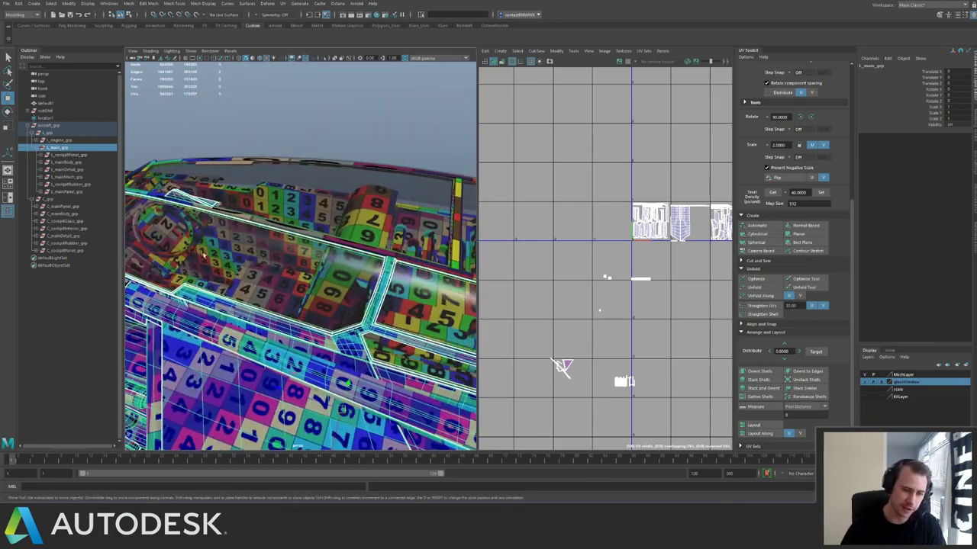
alt+right_drag(328, 256, 348, 278)
alt+drag(313, 340, 328, 270)
Select the side canopy frame piece and then all of L_cockpitPanel_grp to check their UV placement.
click(276, 335)
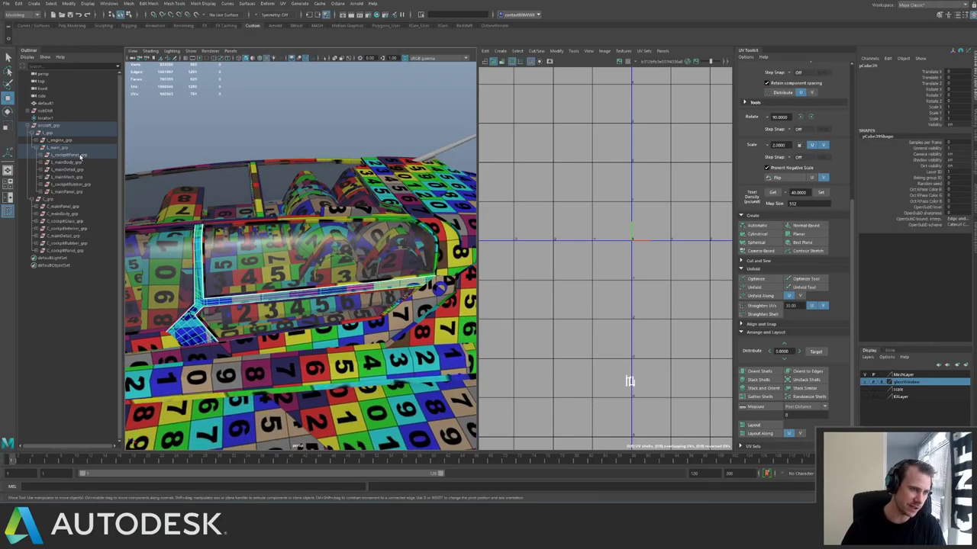
click(80, 157)
alt+drag(299, 200, 359, 233)
alt+right_drag(344, 241, 263, 236)
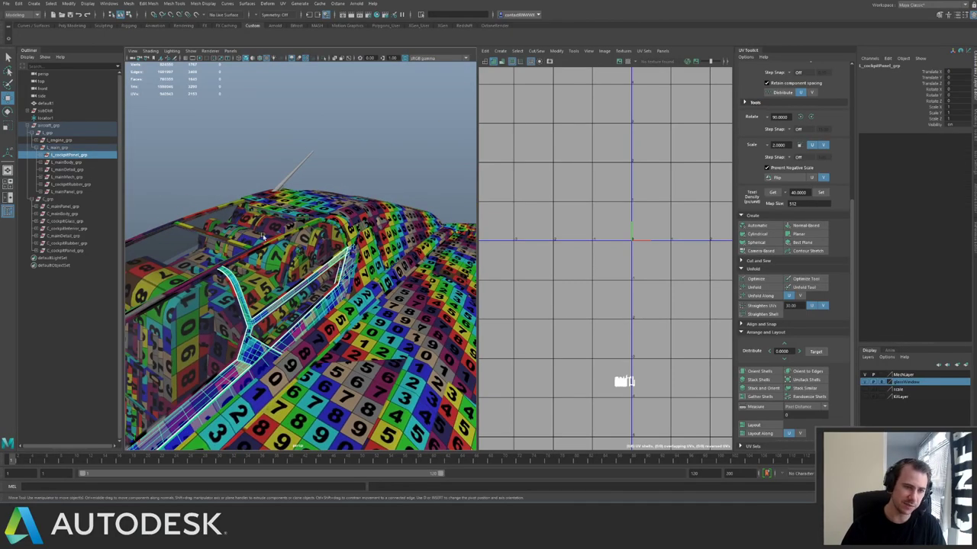
alt+drag(263, 237, 228, 263)
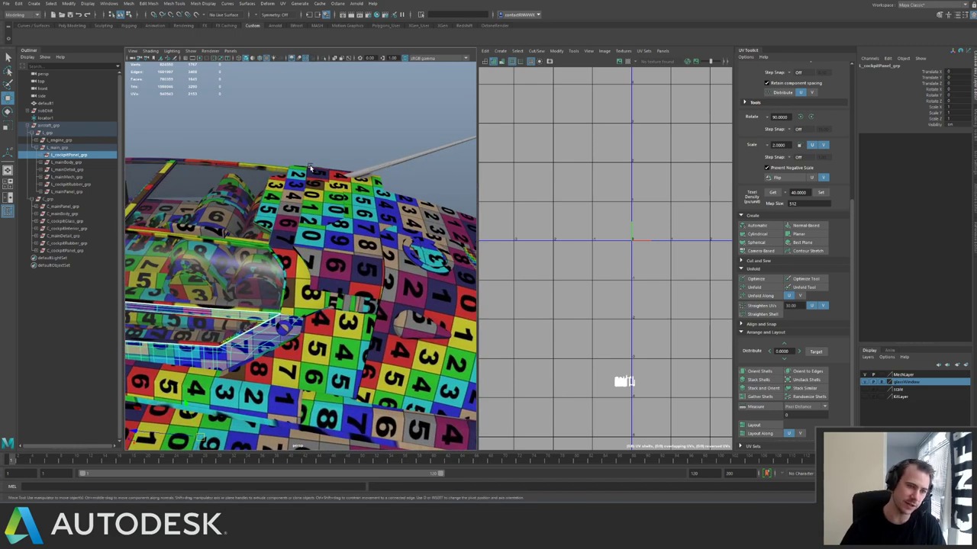
alt+drag(310, 168, 316, 242)
Move the rear canopy frame's UVs about two tiles in the negative U direction, out of the first tile, and return to object mode.
click(305, 259)
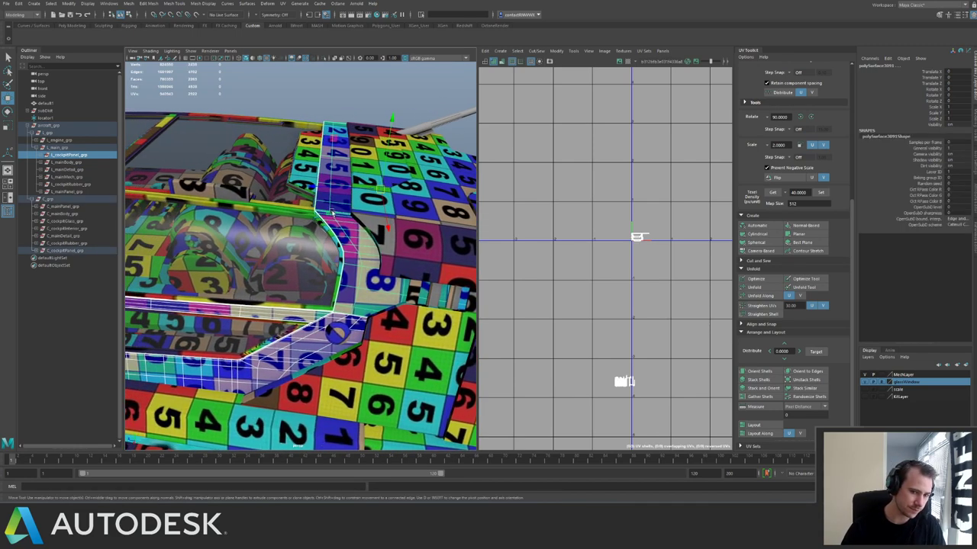
click(289, 230)
ctrl+right_drag(662, 198, 710, 196)
drag(639, 238, 546, 226)
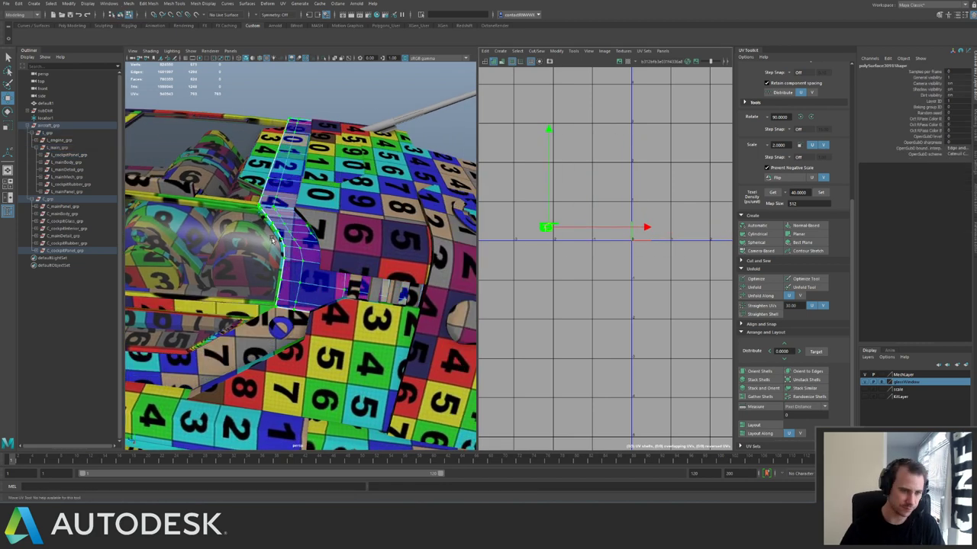
right_drag(284, 226, 295, 199)
Select the front canopy frame, check its UV placement and its position on the whole aircraft, and clear the selection.
alt+drag(274, 207, 319, 227)
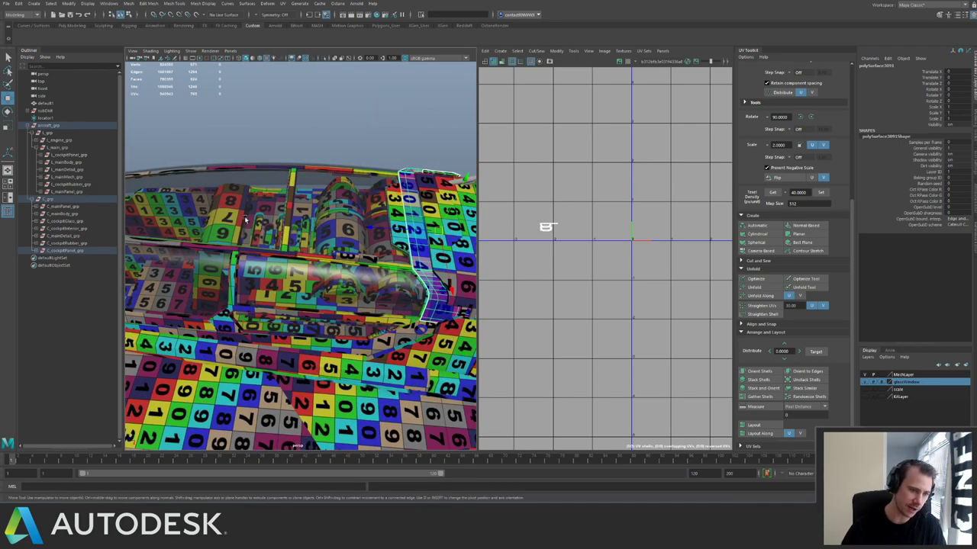
alt+drag(246, 220, 269, 285)
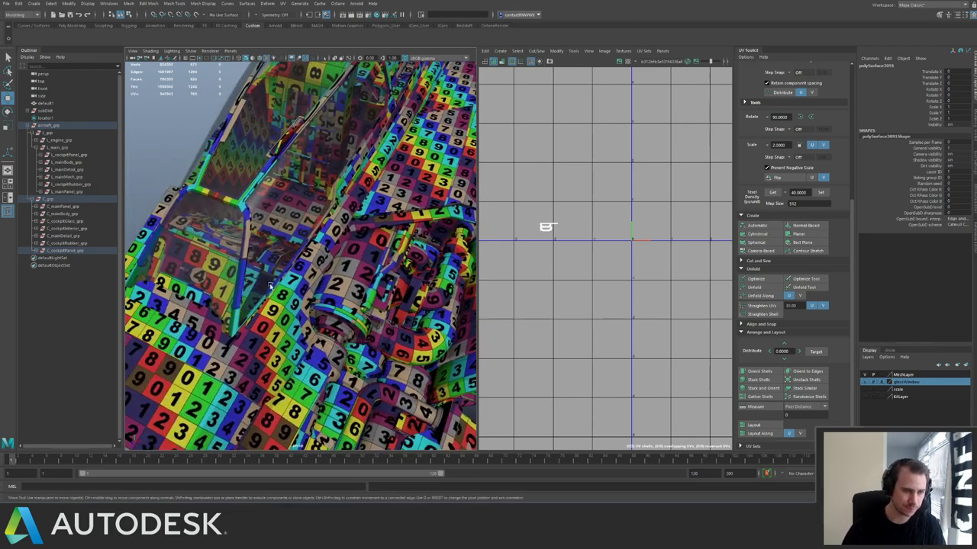
click(236, 295)
alt+right_drag(236, 294, 263, 221)
alt+drag(287, 221, 274, 155)
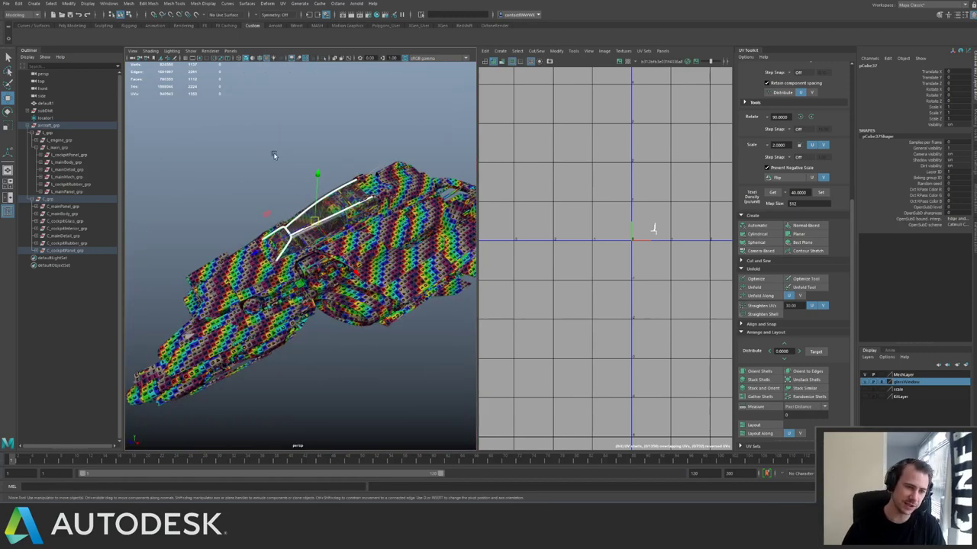
alt+middle_drag(275, 155, 131, 162)
alt+right_drag(131, 162, 334, 204)
alt+drag(202, 250, 272, 242)
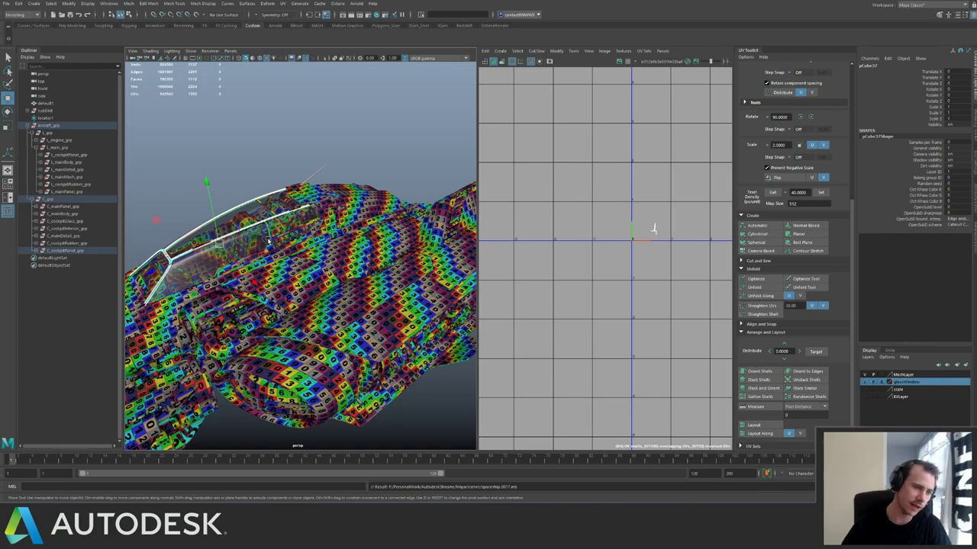
click(350, 144)
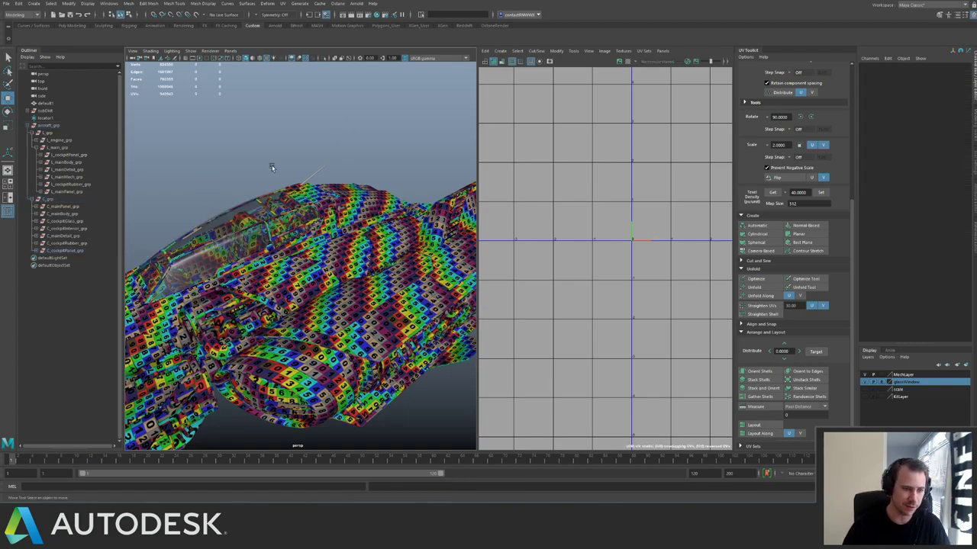
Select L_main_grp and isolate it in the viewport.
alt+drag(272, 166, 359, 127)
alt+right_drag(222, 284, 255, 292)
alt+drag(228, 292, 220, 272)
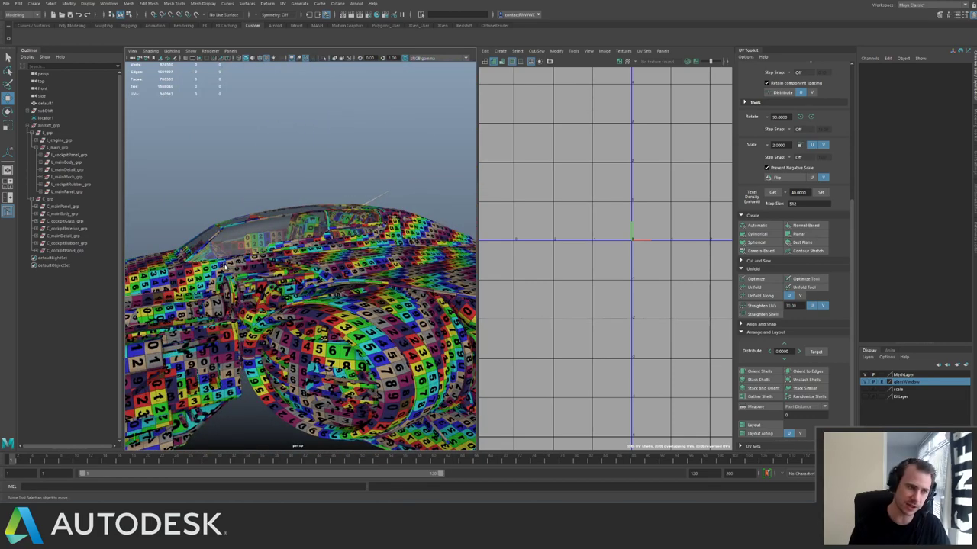
click(62, 147)
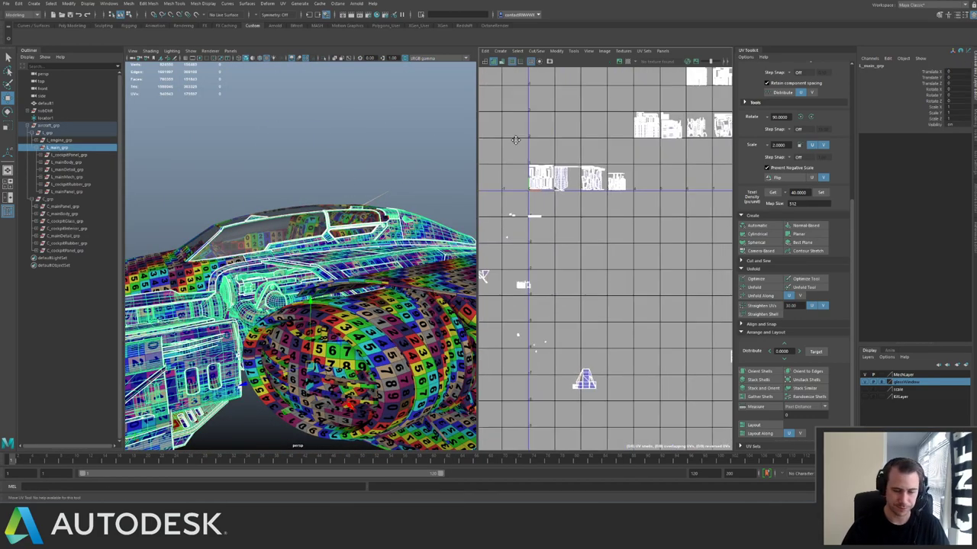
alt+right_drag(416, 200, 337, 213)
key(ctrl+1)
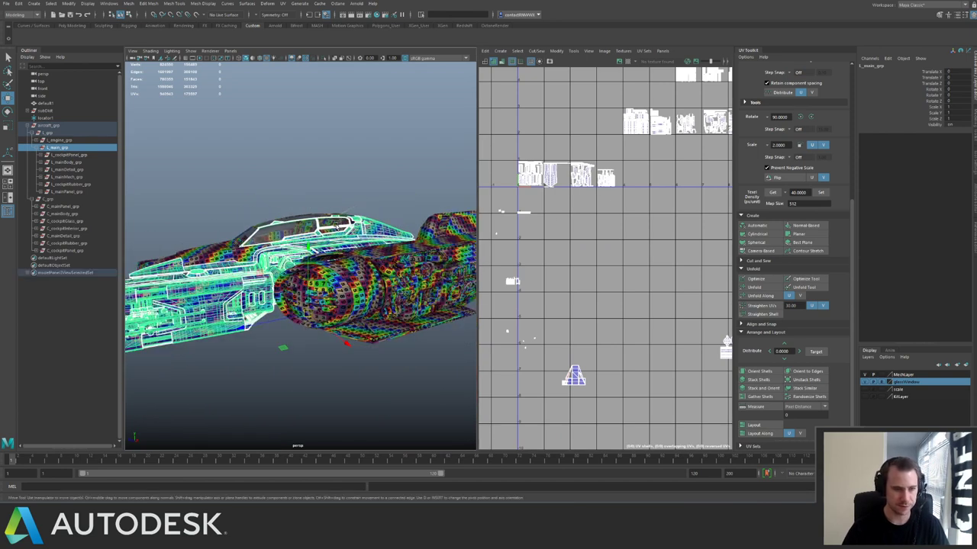
Select the stray UV shells far below the rows of occupied tiles and frame them on the model to locate their part.
alt+right_drag(593, 230, 619, 286)
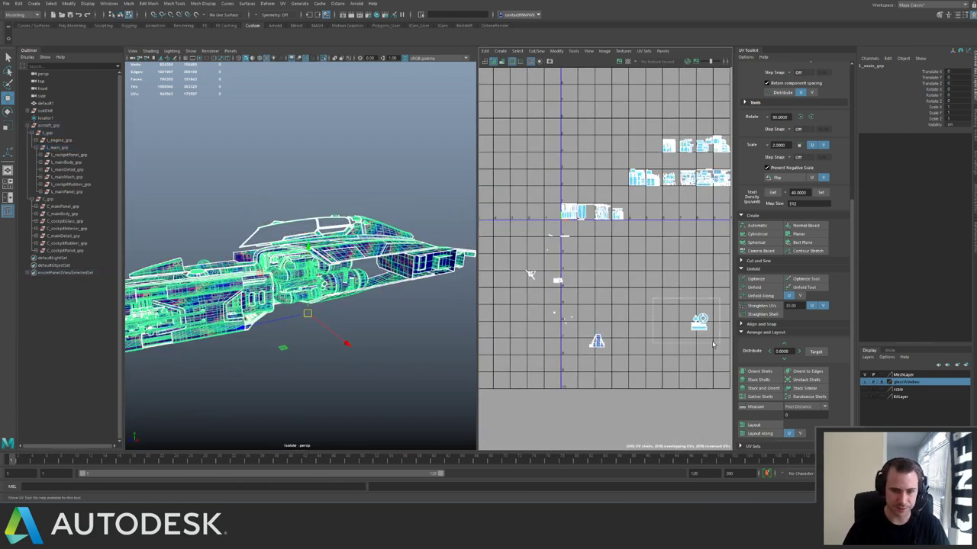
drag(714, 345, 712, 344)
key(w)
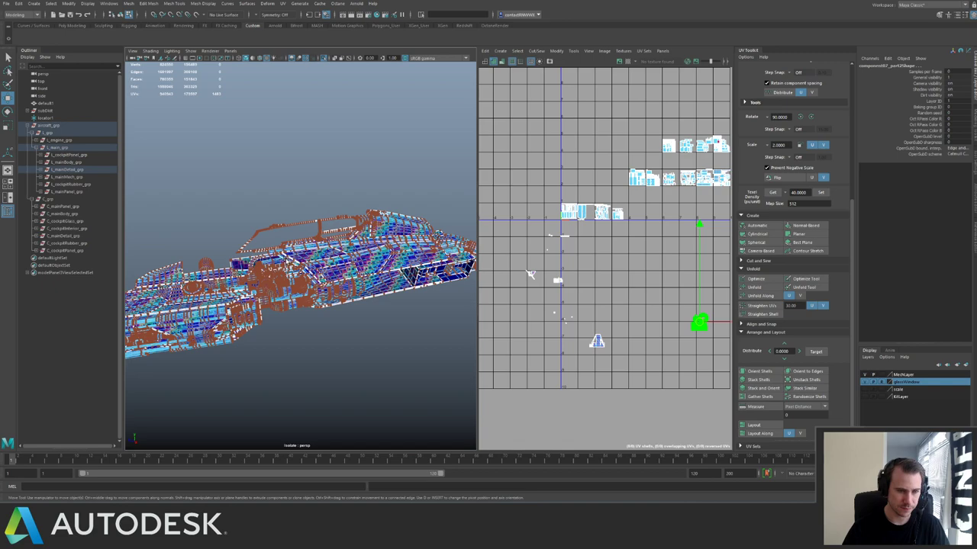
key(f)
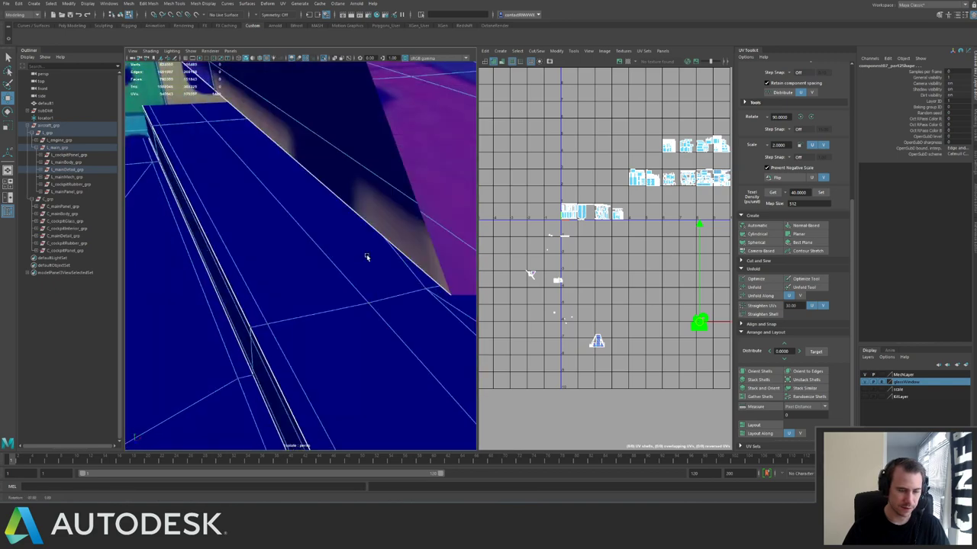
alt+drag(347, 244, 305, 282)
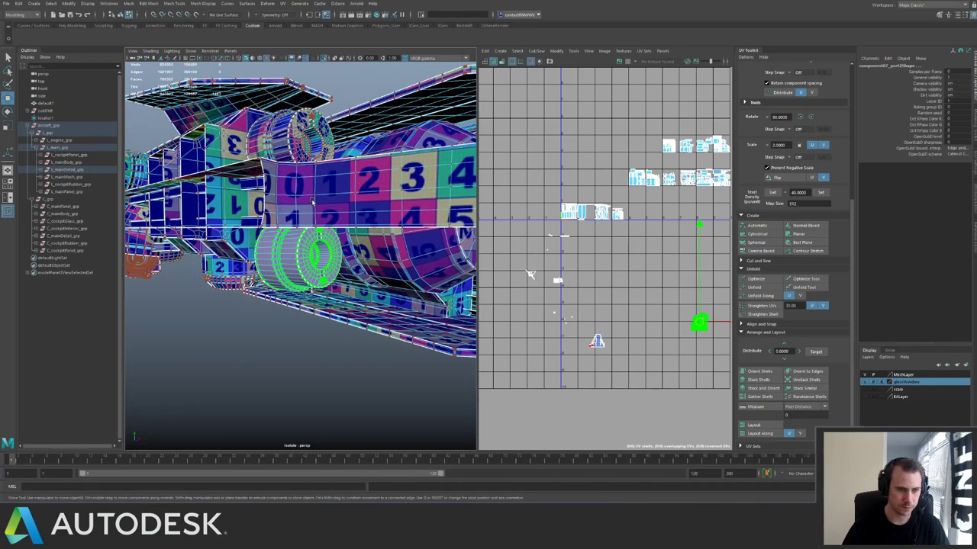
Return to object mode, check the body part beside the untextured cylinders, and clear the selection.
click(303, 237)
right_drag(304, 238, 333, 227)
click(333, 222)
alt+drag(333, 222, 203, 208)
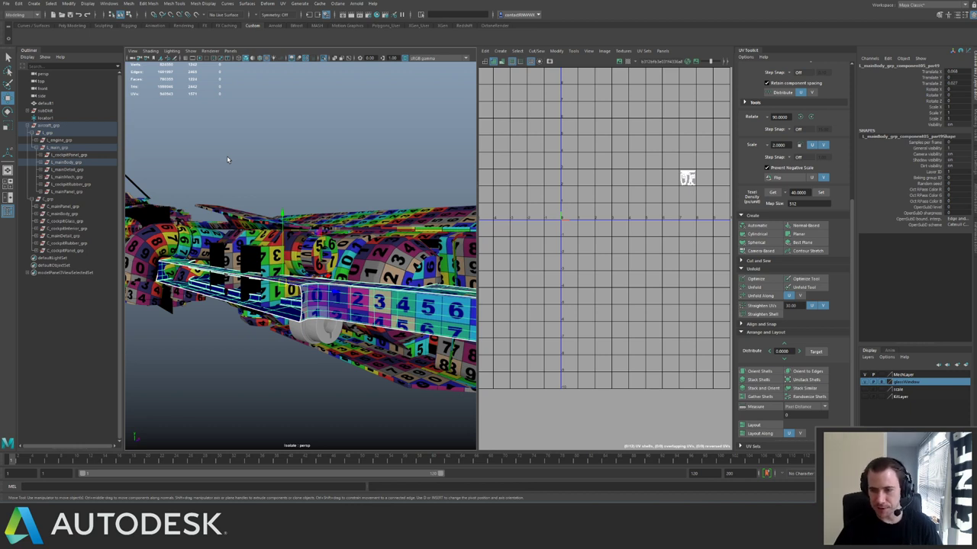
click(322, 146)
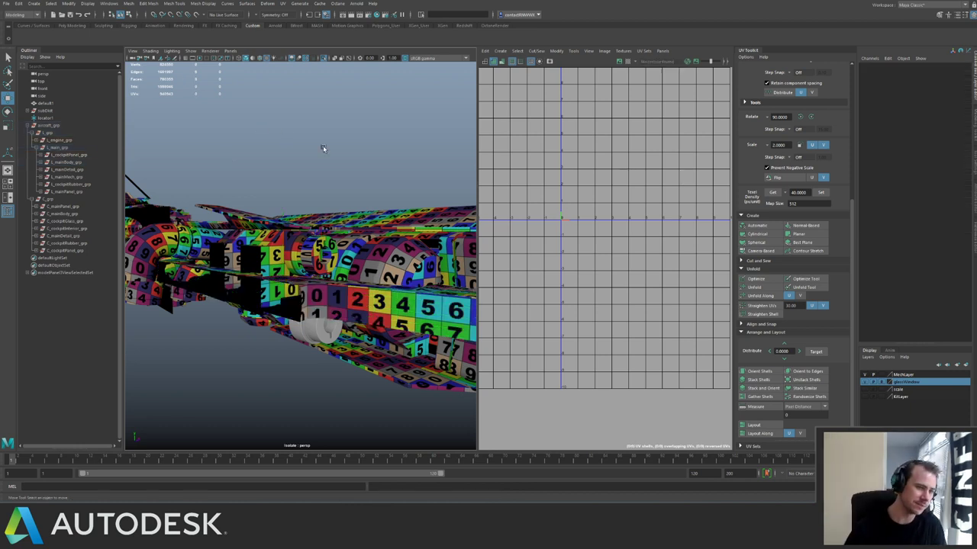
Step through L_main_grp's subgroups down to L_mainDetail_grp to compare where their UVs lie.
alt+drag(322, 146, 192, 177)
scroll(185, 163, up, 5)
click(62, 148)
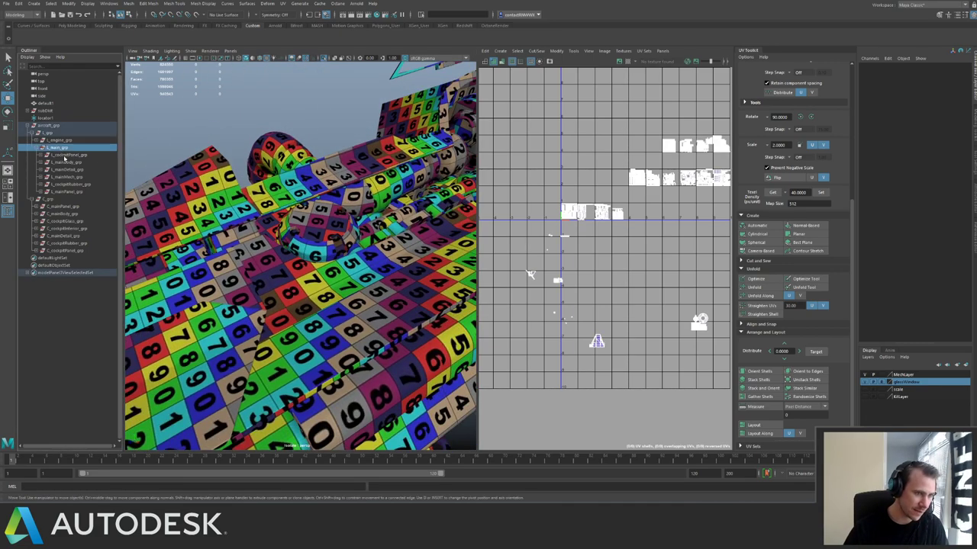
key(Down)
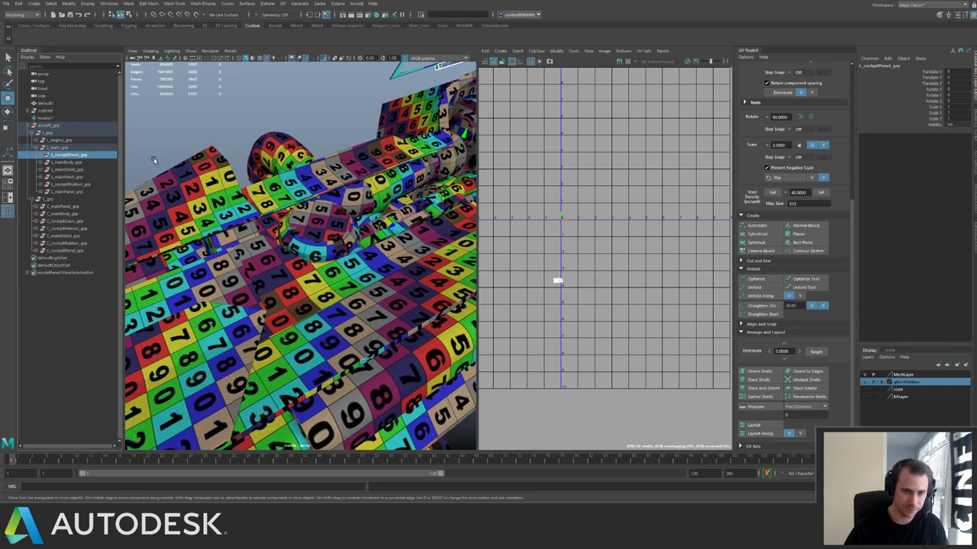
scroll(575, 242, down, 2)
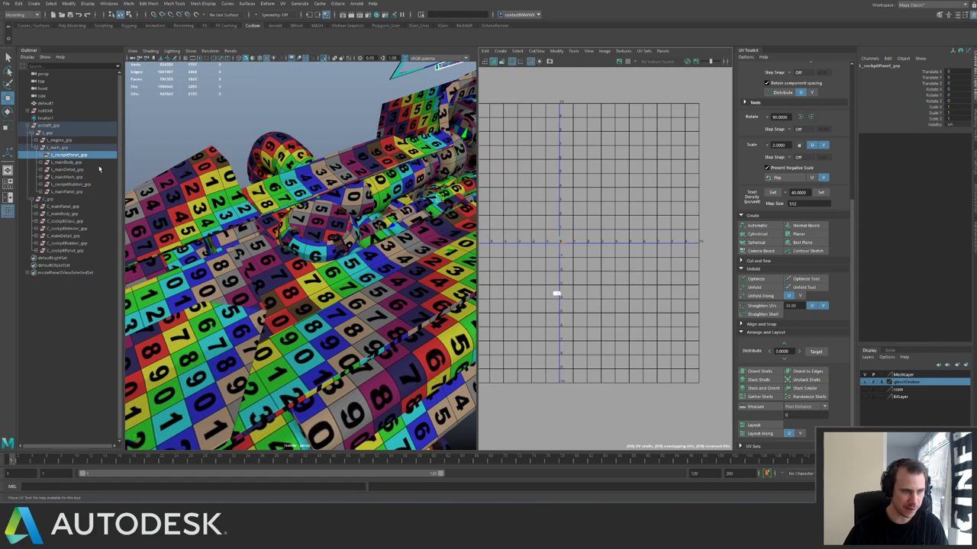
key(Down)
key(Down)
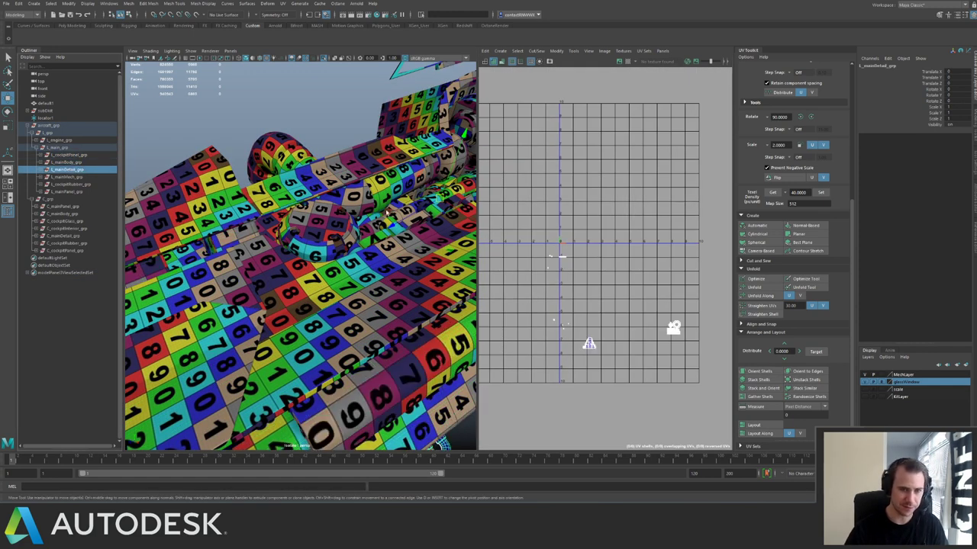
Replace the current isolation with L_mainDetail_grp alone in the viewport and clear the selection.
key(f)
key(ctrl+1)
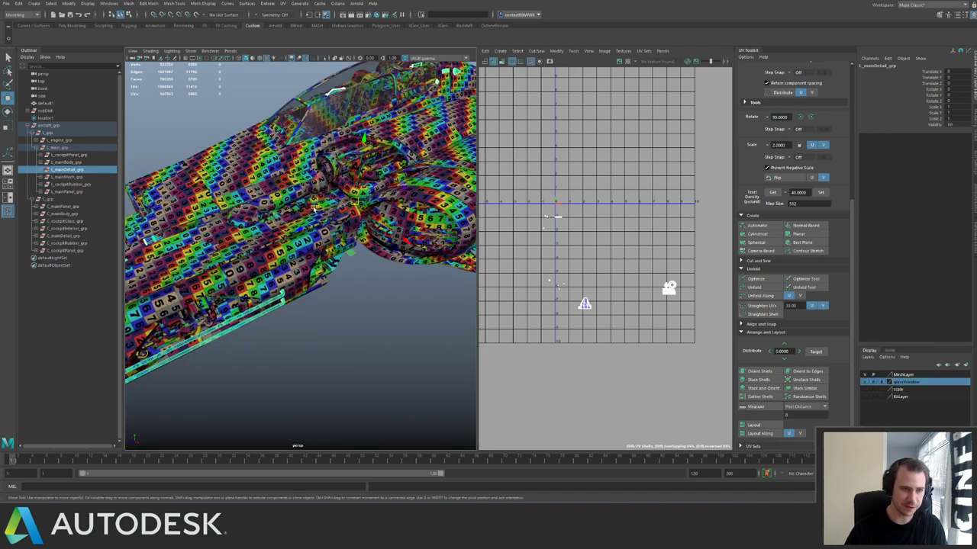
key(ctrl+1)
click(269, 215)
alt+right_drag(269, 214, 208, 246)
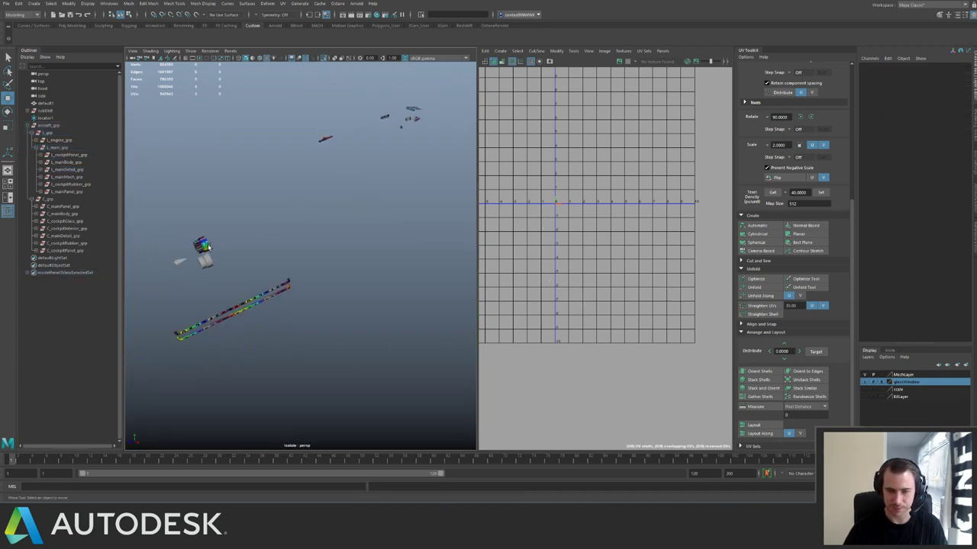
Assign the existing UV material to the untextured detail parts, together with the cylinders and long pipes beside them.
click(186, 263)
click(187, 263)
click(188, 266)
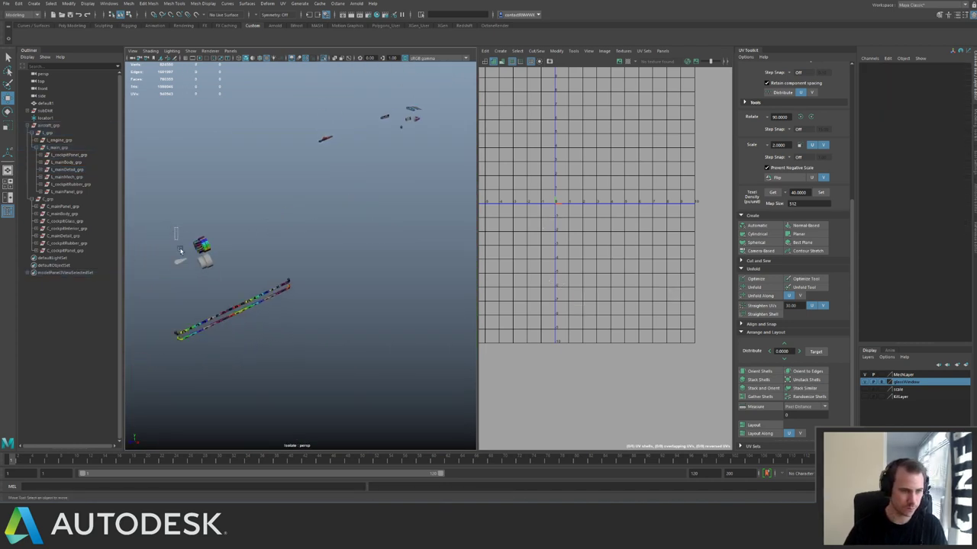
click(183, 253)
right_click(223, 257)
mouse_move(257, 459)
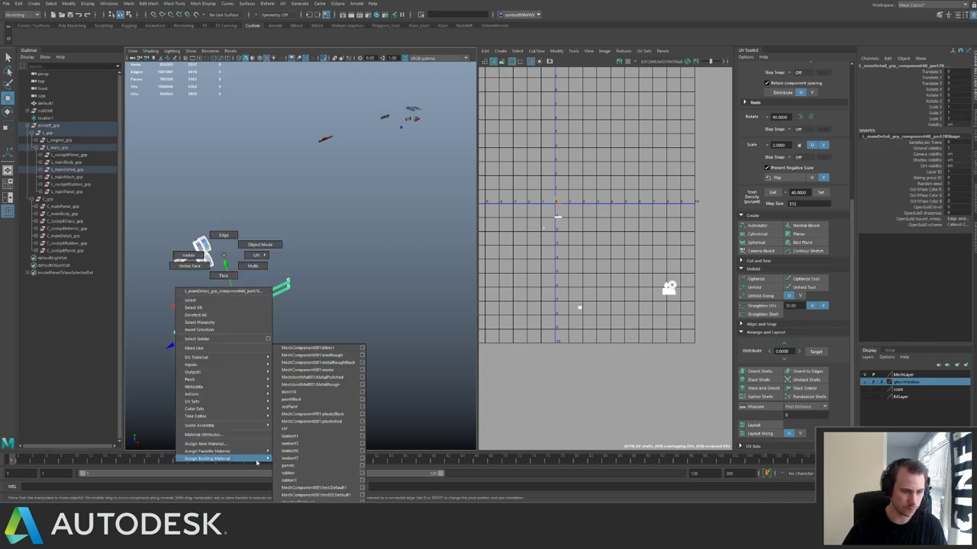
click(301, 428)
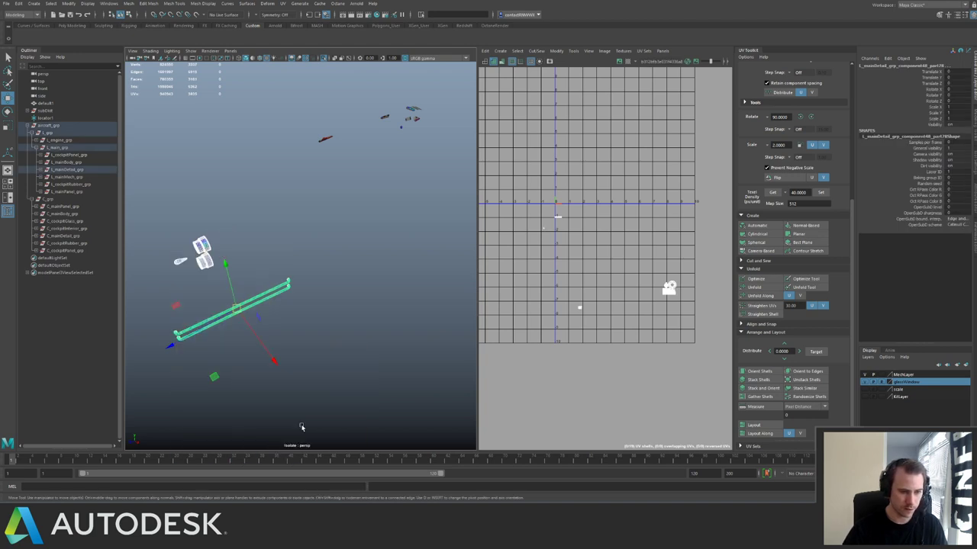
click(360, 372)
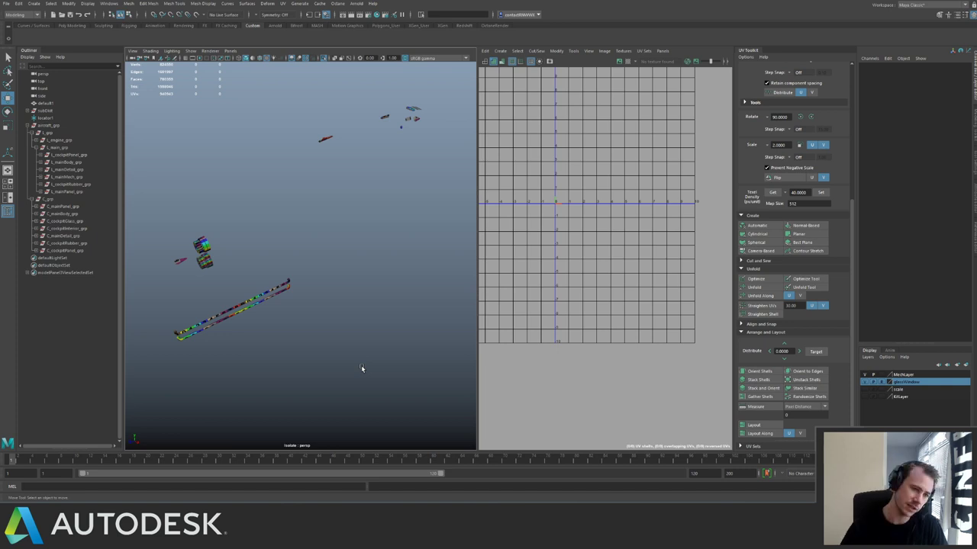
Select the UVs of the two long pipes and rotate their shells by 90 degrees.
drag(196, 289, 234, 337)
alt+right_drag(581, 287, 585, 282)
key(ctrl+F12)
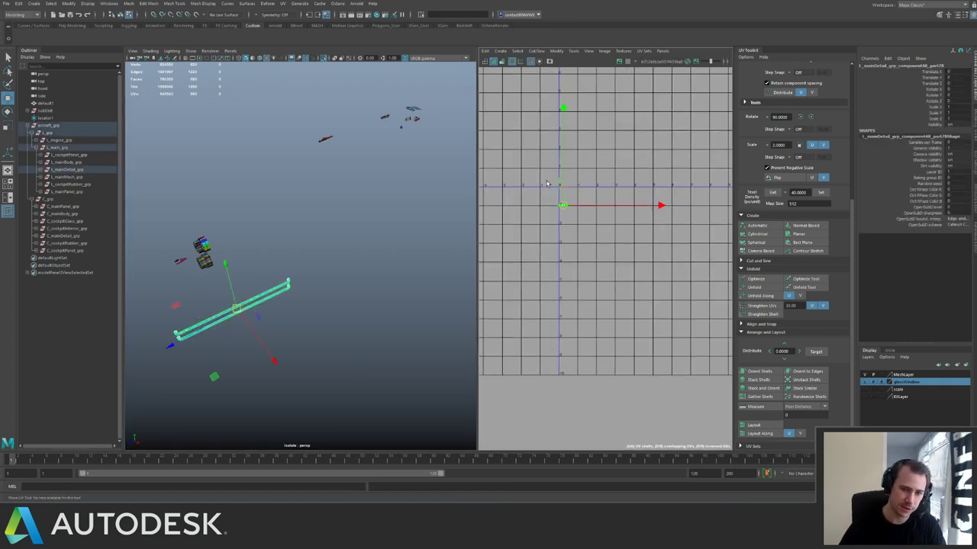
key(f)
alt+drag(222, 296, 290, 291)
alt+right_drag(290, 291, 460, 336)
alt+middle_drag(156, 282, 332, 258)
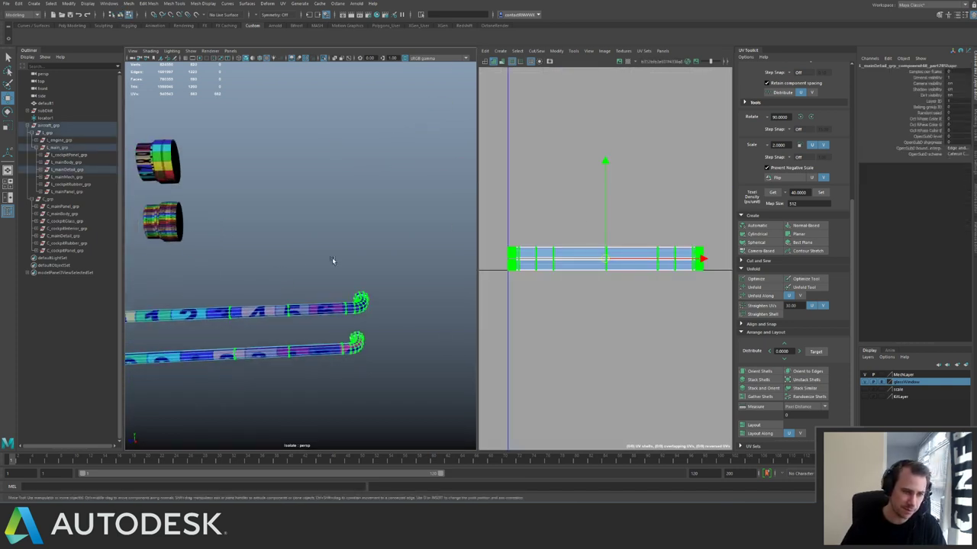
alt+right_drag(297, 282, 316, 299)
scroll(513, 264, down, 3)
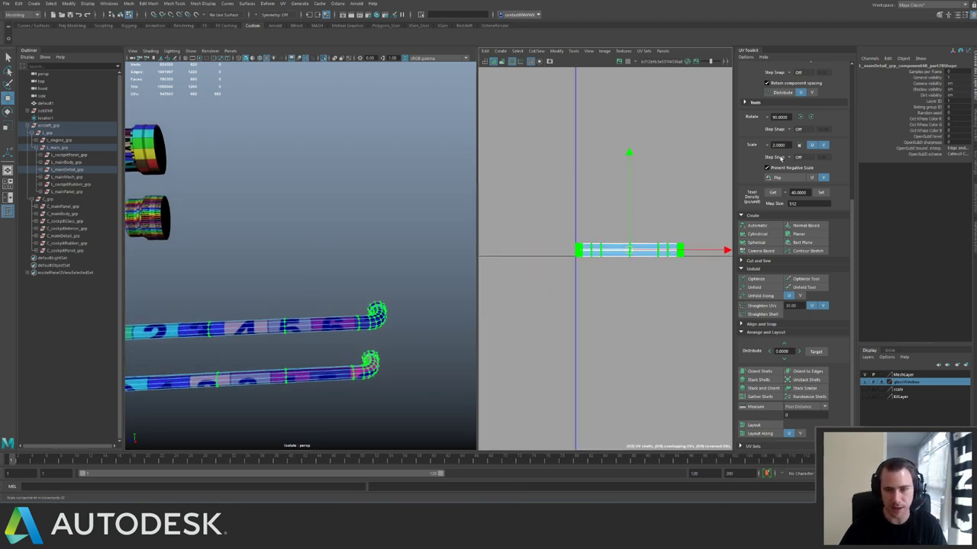
click(799, 117)
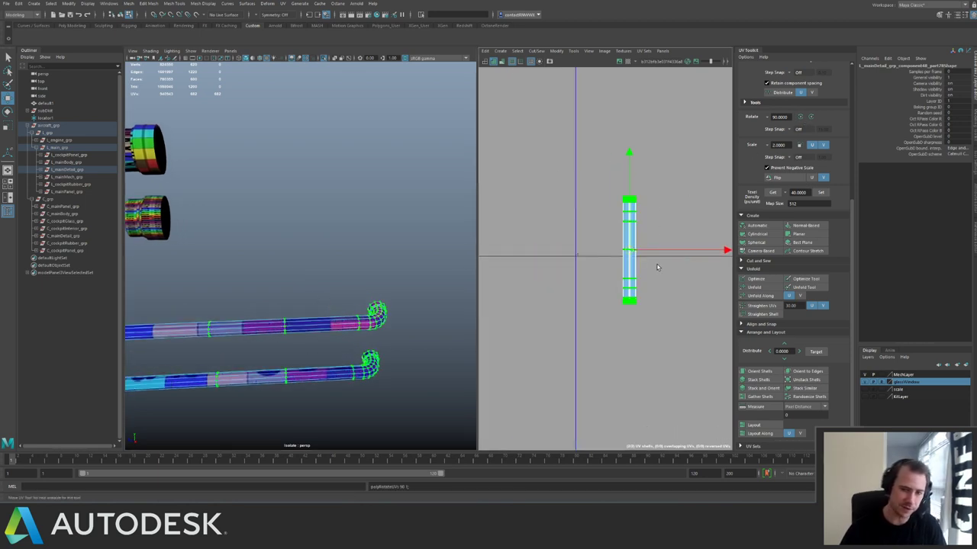
Move the rotated pipe shells up into the first UV tile below the U axis.
scroll(656, 267, down, 2)
scroll(597, 238, down, 3)
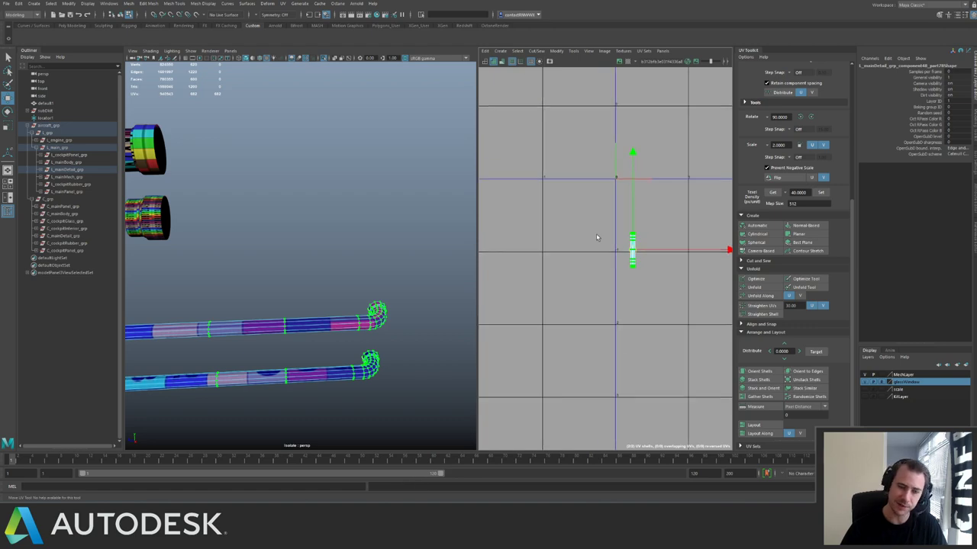
drag(632, 251, 625, 232)
Return to object mode and examine the flat teardrop-shaped part beside the cylinders.
alt+drag(328, 249, 361, 263)
right_drag(250, 305, 322, 270)
alt+right_drag(320, 263, 245, 219)
click(303, 208)
click(214, 207)
key(f)
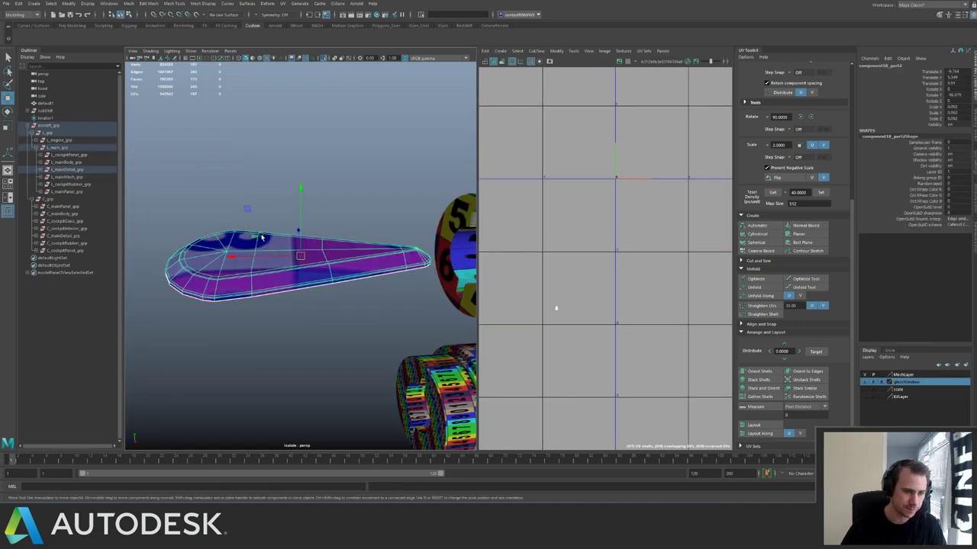
alt+drag(262, 237, 311, 244)
alt+right_drag(356, 243, 287, 185)
Examine the checker texture on the distant wedge-shaped part and the small bar beyond it.
alt+drag(287, 186, 341, 224)
alt+right_drag(340, 225, 264, 165)
drag(221, 164, 295, 196)
key(f)
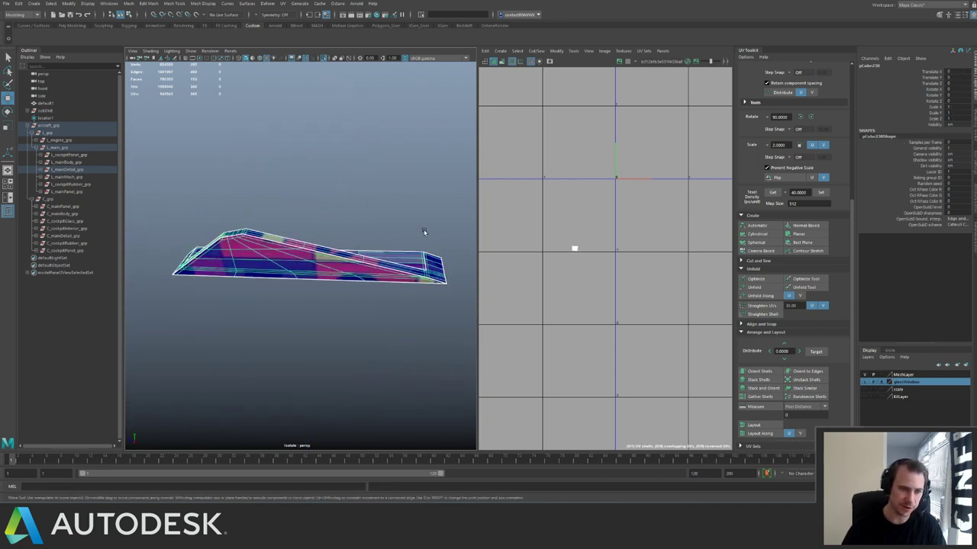
alt+right_drag(424, 229, 209, 176)
alt+middle_drag(409, 220, 314, 212)
drag(314, 213, 375, 256)
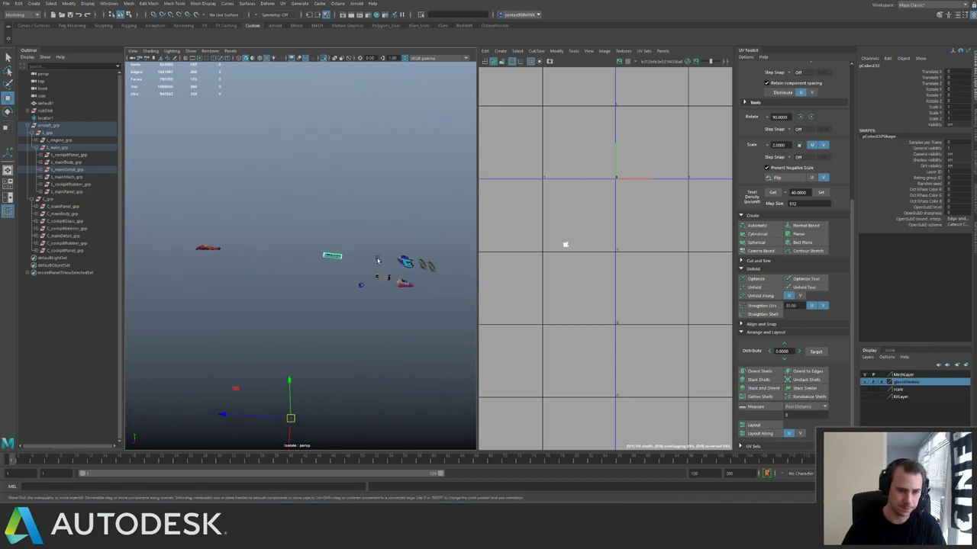
Try laying out the UVs of the round, four-block, pointed and small spherical detail parts together.
alt+middle_drag(403, 240, 299, 220)
alt+right_drag(264, 240, 392, 273)
click(302, 222)
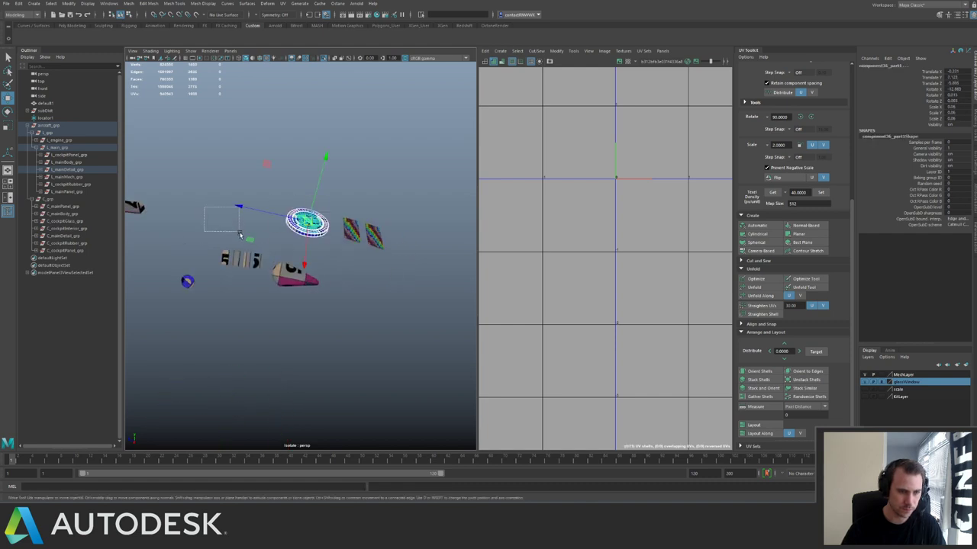
drag(239, 235, 312, 299)
drag(175, 202, 325, 305)
key(f)
alt+right_drag(586, 242, 440, 196)
key(ctrl+F12)
shift+right_drag(623, 295, 599, 325)
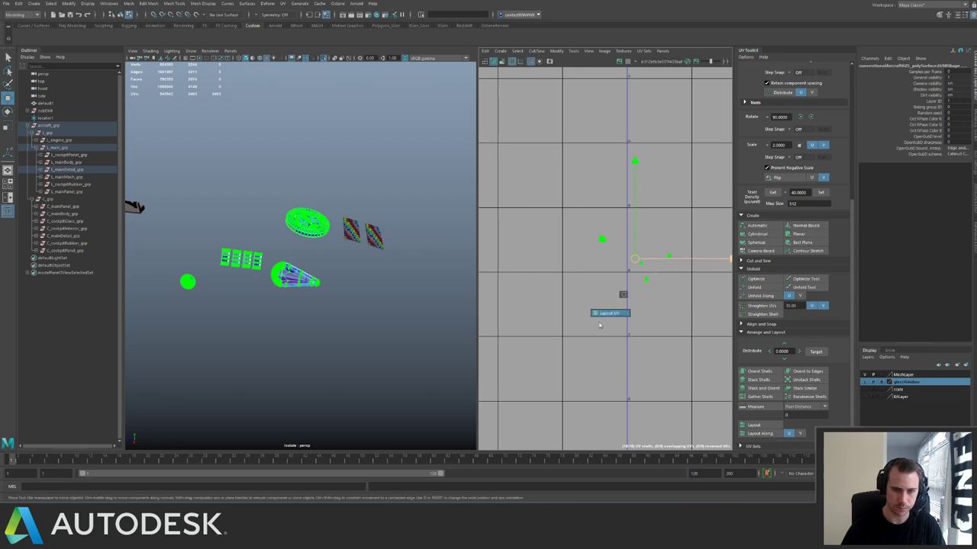
alt+right_drag(619, 260, 552, 233)
alt+middle_drag(623, 212, 568, 247)
Lay out the UVs of all the small detail parts together, leaving out the two rectangular plates.
alt+middle_drag(279, 223, 335, 247)
alt+right_drag(369, 232, 224, 215)
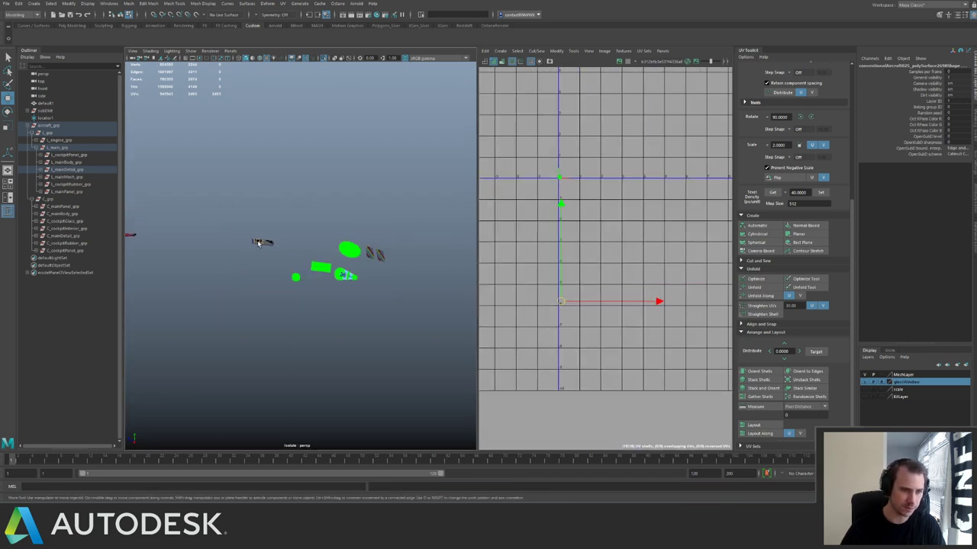
click(259, 243)
key(ctrl+F12)
alt+right_drag(267, 243, 217, 228)
click(216, 227)
drag(171, 220, 335, 285)
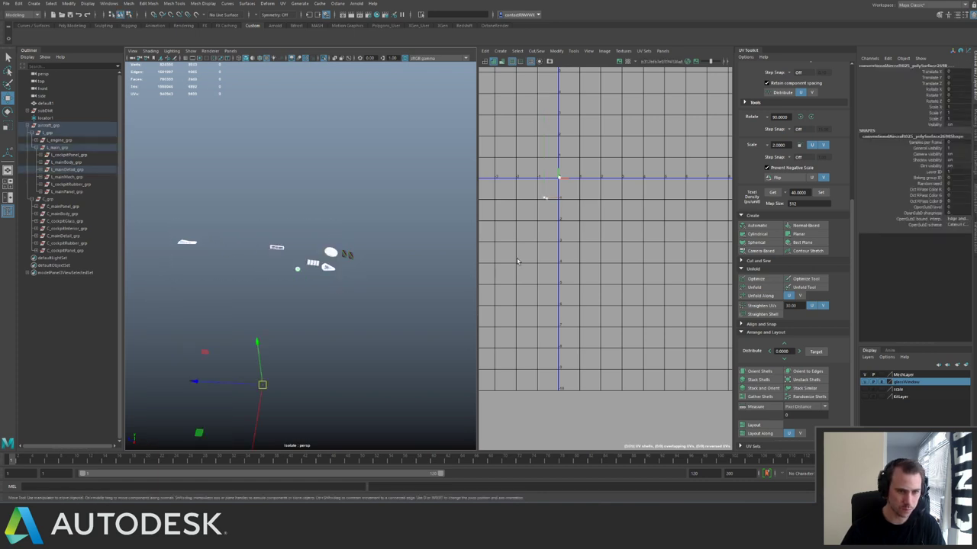
scroll(548, 225, up, 1)
key(ctrl+F12)
scroll(601, 179, down, 2)
drag(537, 145, 615, 209)
shift+right_drag(577, 217, 554, 241)
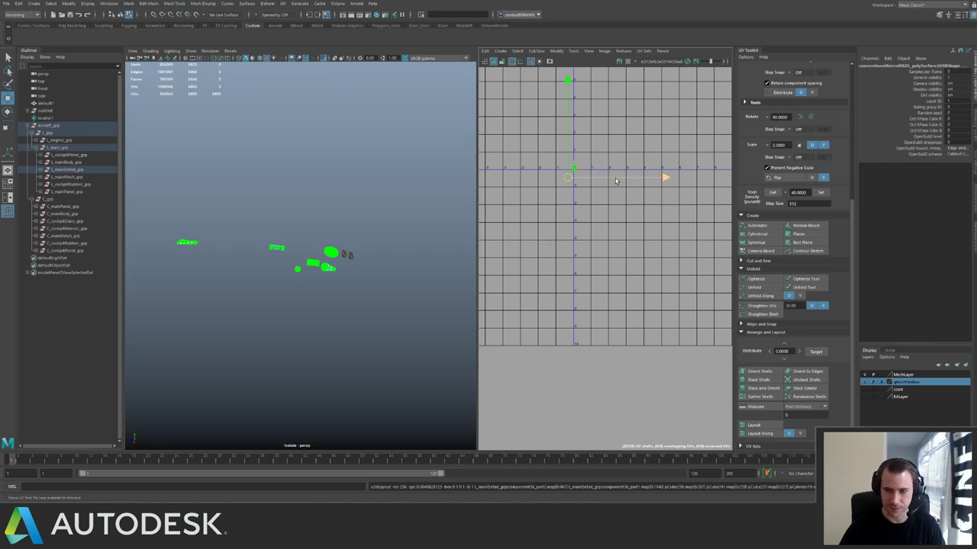
Shift the packed detail shells slightly inward from the tile's edges.
key(f)
alt+right_drag(632, 247, 528, 217)
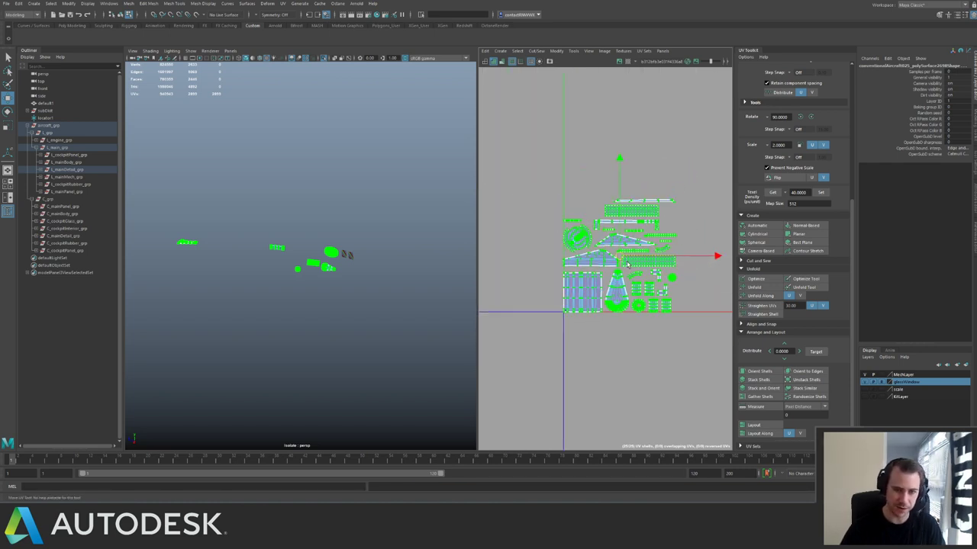
drag(619, 260, 630, 250)
Examine the two small rectangular plates, first in isolation and then against the surrounding aircraft body.
scroll(420, 290, up, 4)
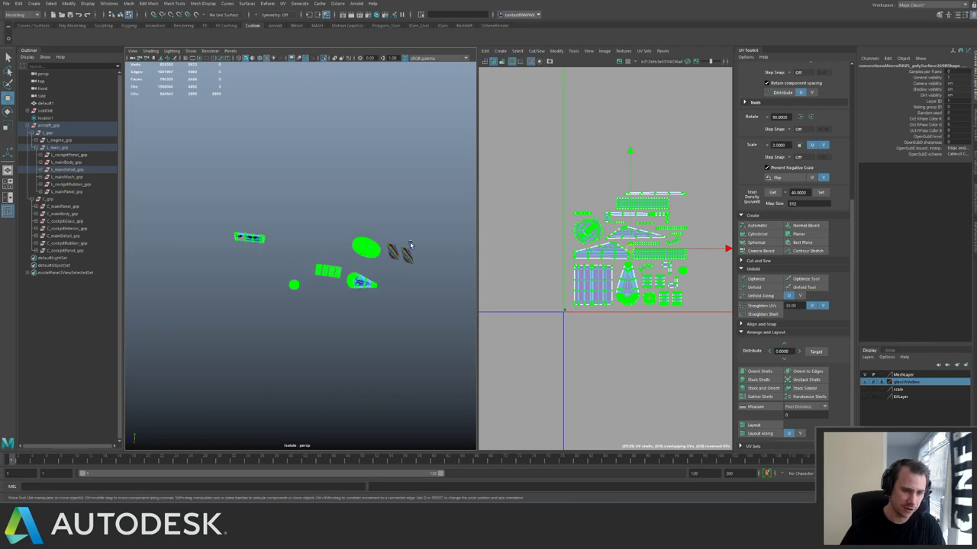
click(392, 254)
key(f)
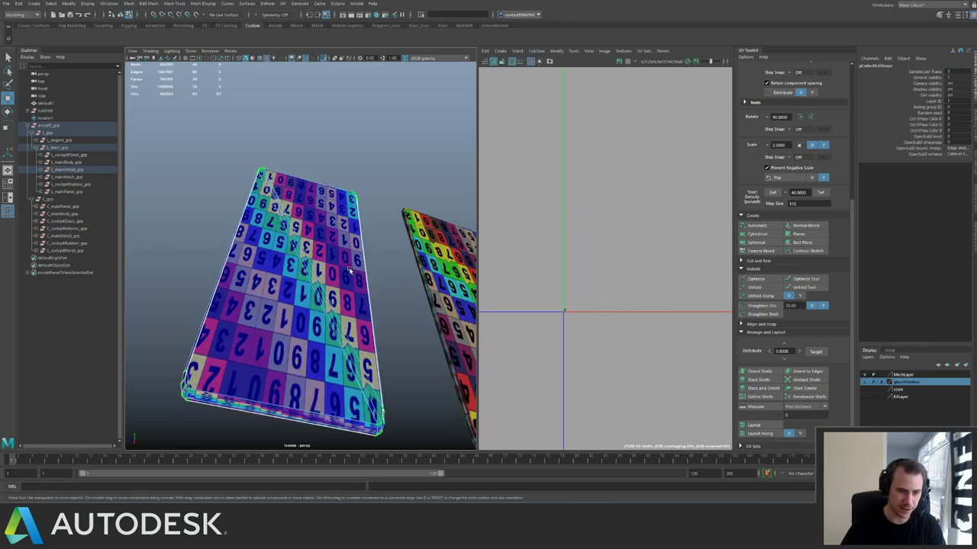
right_drag(351, 265, 238, 253)
key(ctrl+1)
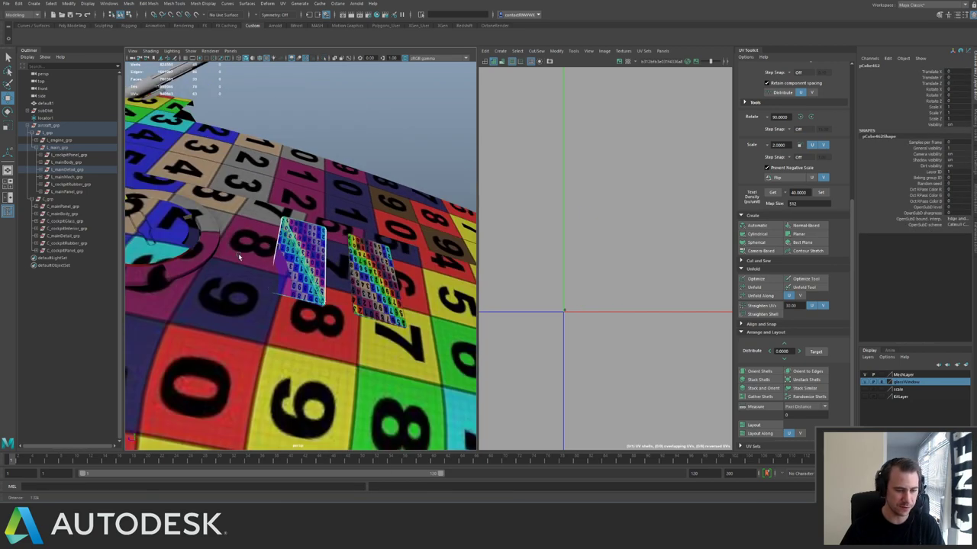
alt+drag(239, 253, 211, 246)
alt+right_drag(210, 247, 276, 267)
alt+drag(277, 268, 321, 284)
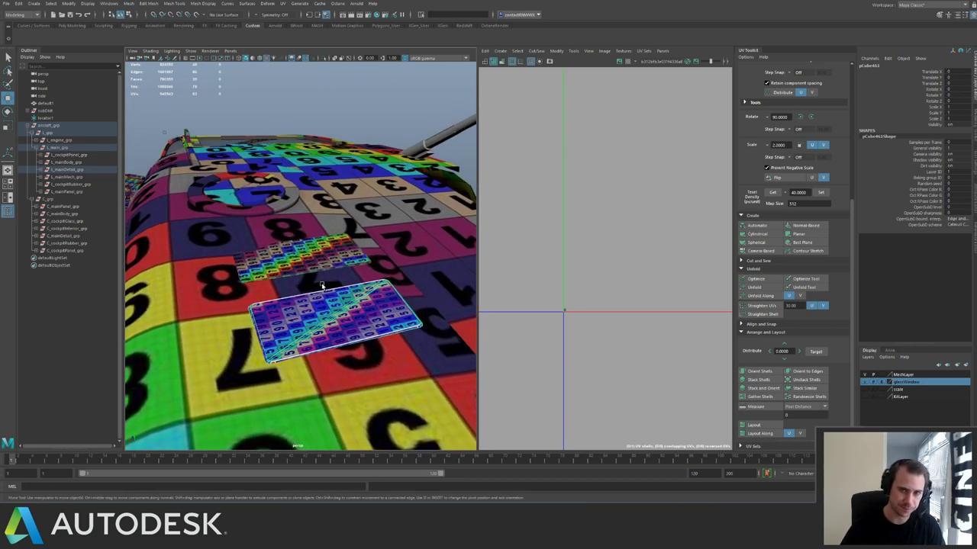
Widen the perspective viewport and delete the rectangular plate farther from the round part.
alt+drag(476, 144, 536, 206)
alt+drag(360, 203, 336, 223)
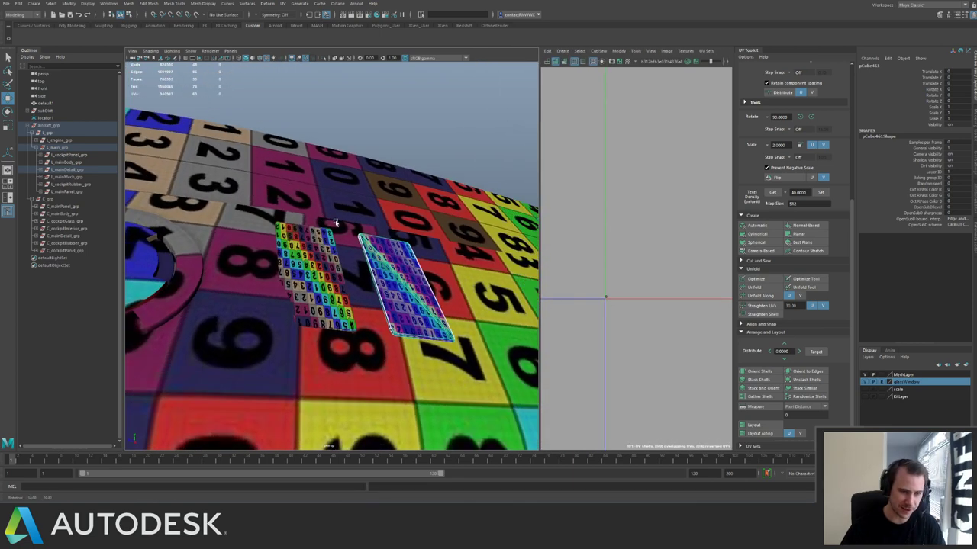
key(Delete)
Adjust the rotation of the remaining rectangular plate on the aircraft body and isolate it.
click(291, 264)
key(f)
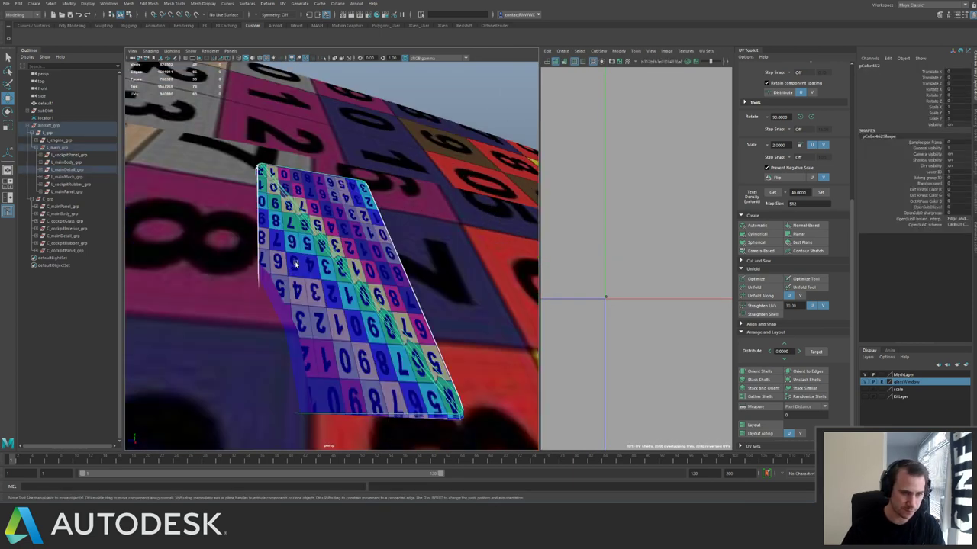
key(ctrl+1)
key(ctrl+1)
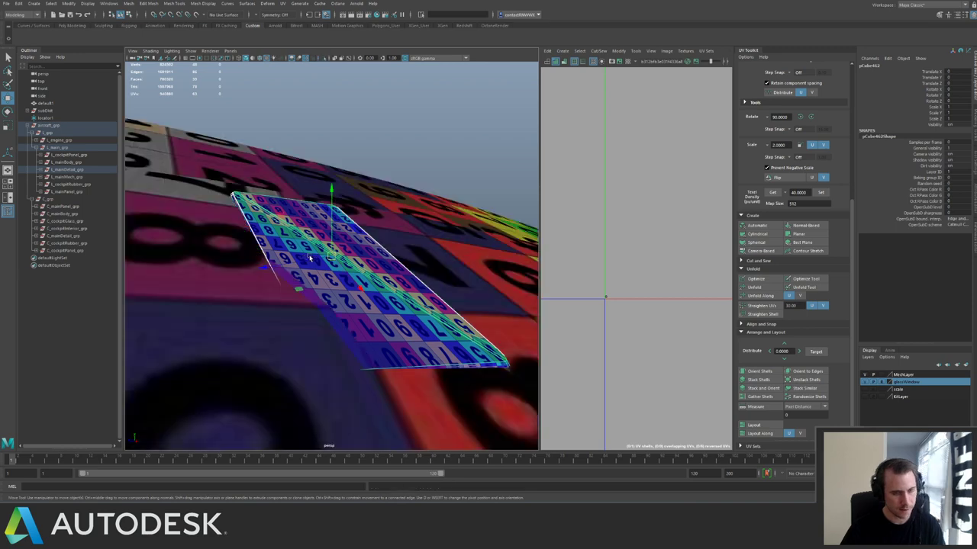
key(e)
drag(331, 224, 334, 267)
key(w)
key(ctrl+1)
right_drag(334, 267, 325, 218)
key(ctrl+1)
alt+drag(325, 218, 257, 264)
key(ctrl+1)
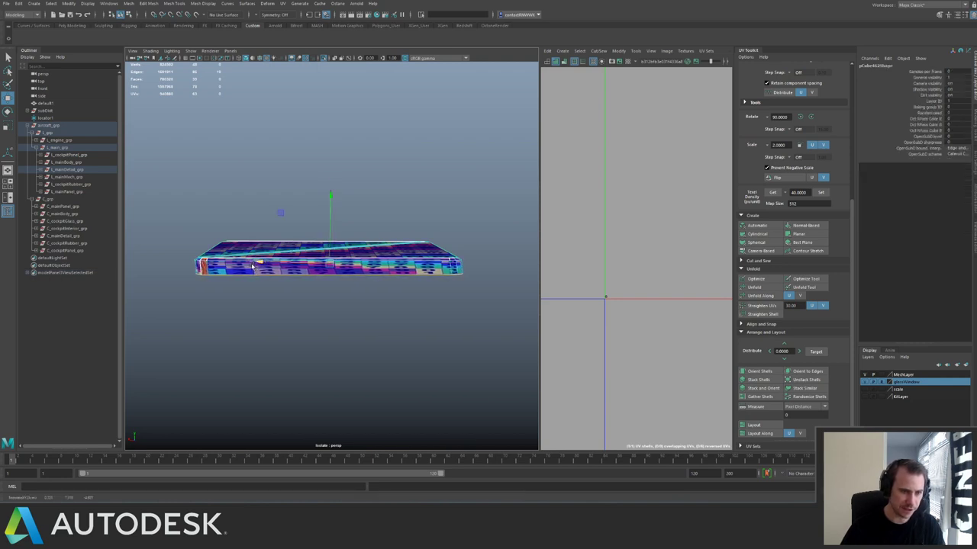
Insert an edge loop around the plate's side using Insert Edge Loop with Equal distance from edge.
alt+drag(231, 212, 283, 267)
key(ctrl+1)
key(ctrl+1)
shift+right_drag(283, 267, 248, 315)
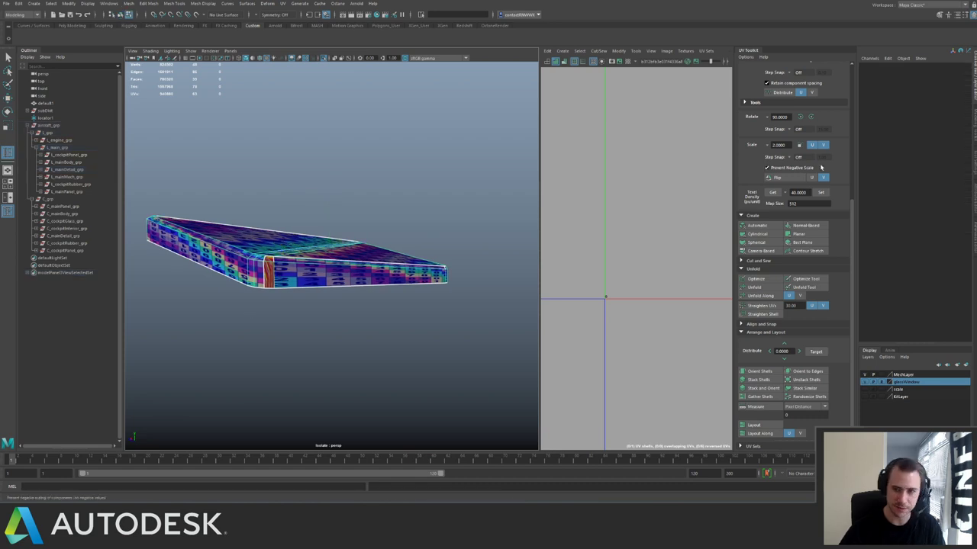
click(973, 170)
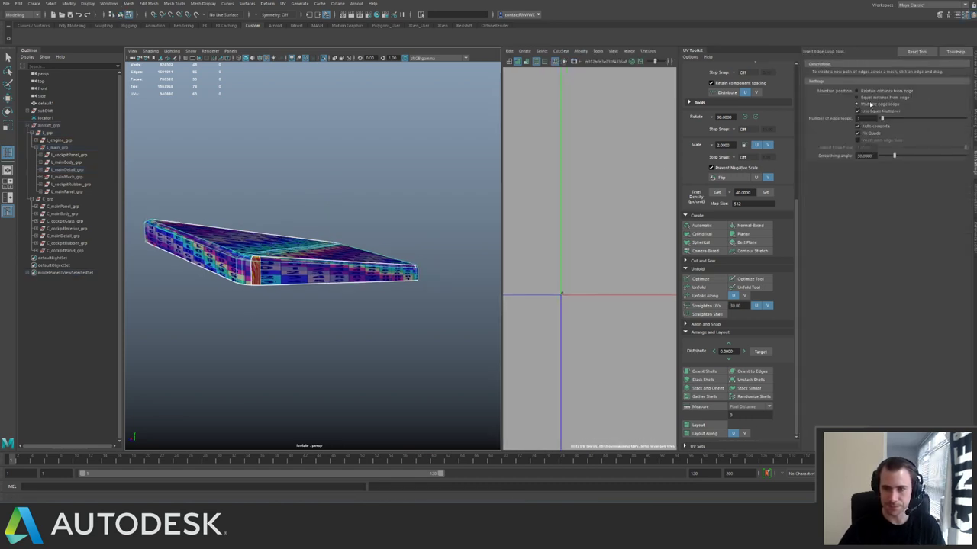
click(864, 98)
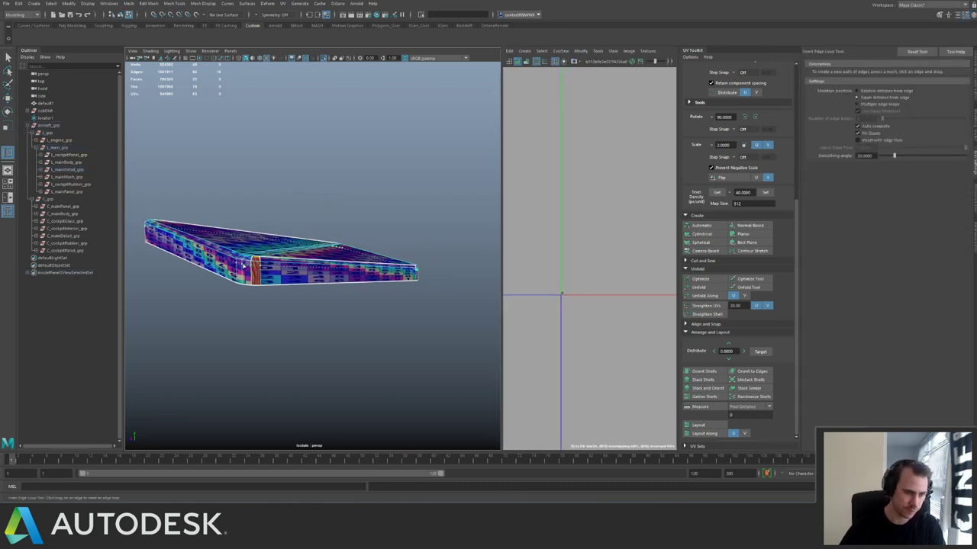
drag(243, 265, 246, 261)
key(q)
Apply a planar UV projection to the whole plate along the Y axis.
alt+right_drag(255, 239, 201, 206)
drag(200, 204, 392, 310)
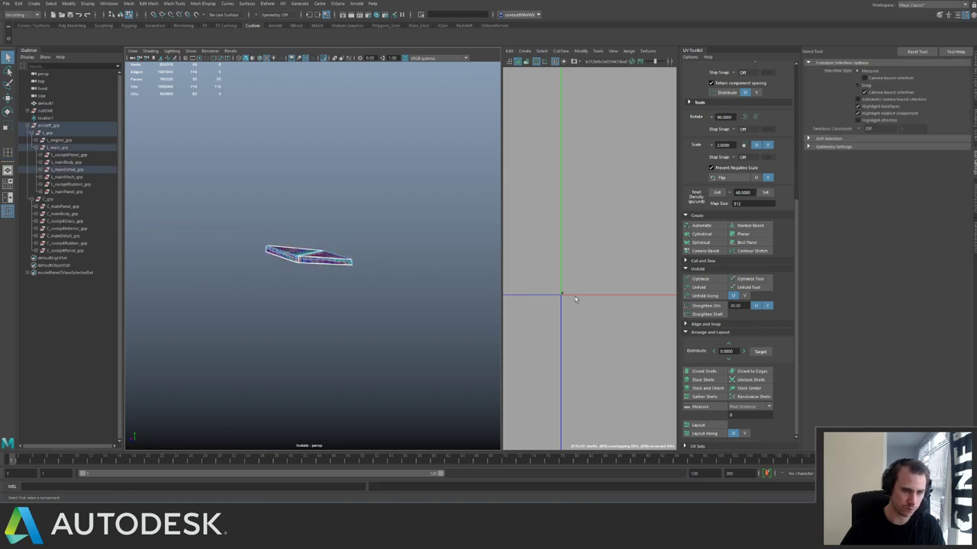
key(t)
scroll(376, 302, up, 4)
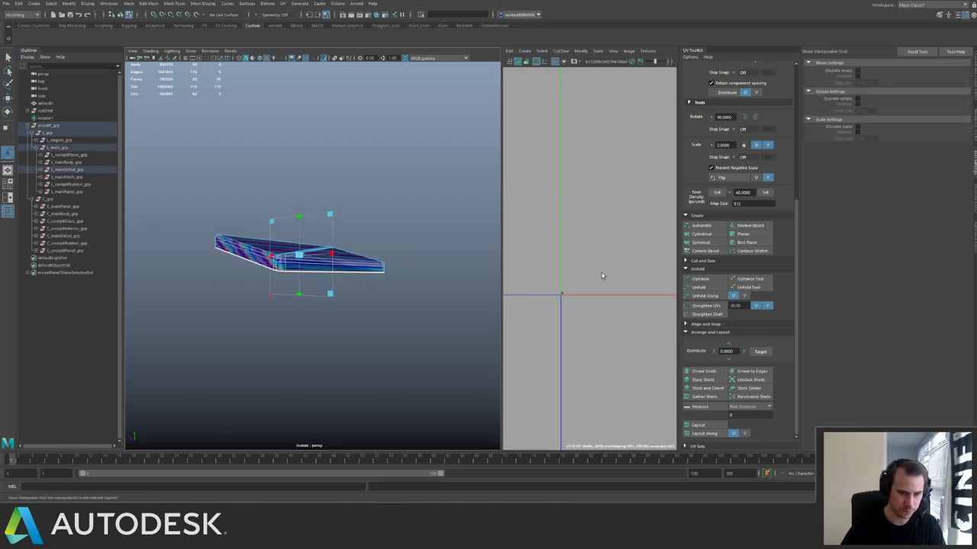
alt+drag(280, 254, 319, 299)
scroll(319, 300, up, 3)
scroll(454, 271, down, 3)
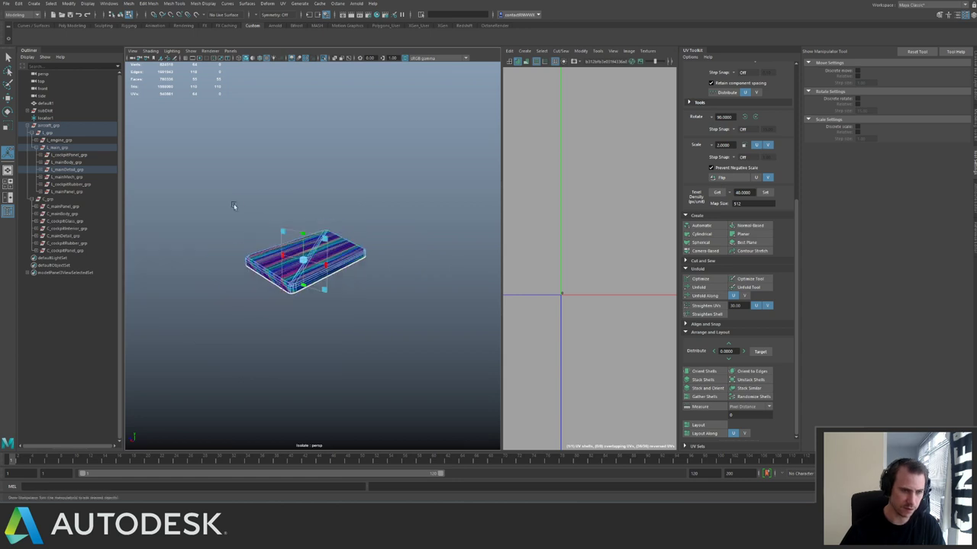
drag(220, 181, 473, 330)
shift+right_drag(582, 242, 604, 223)
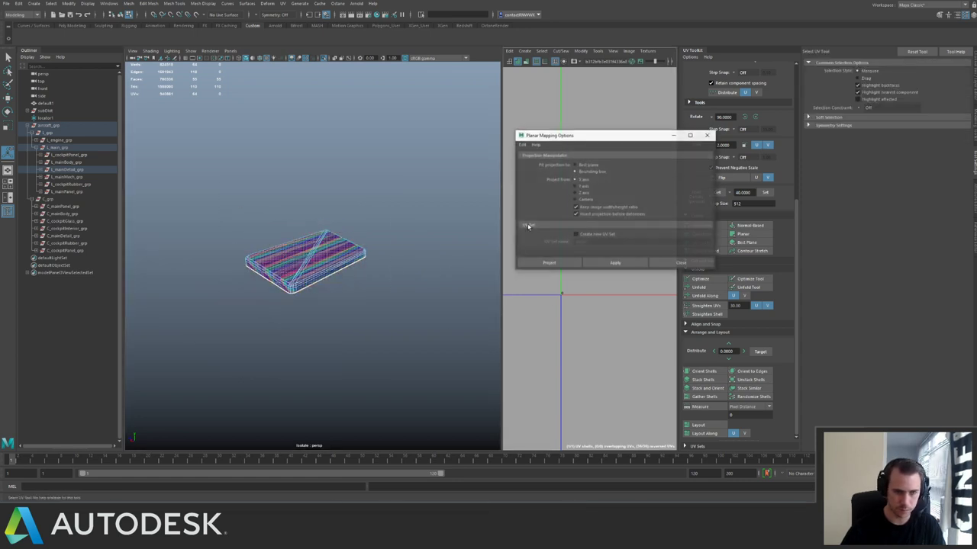
click(615, 262)
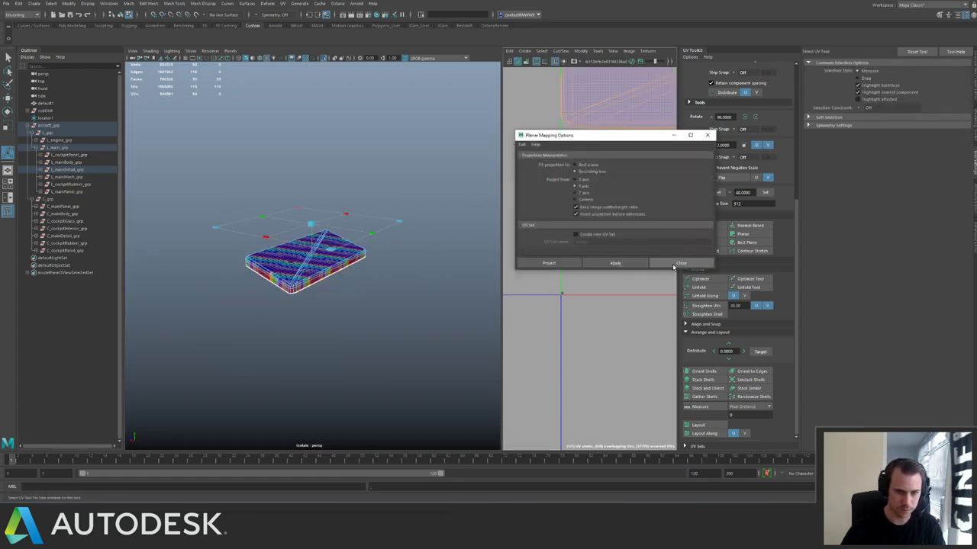
click(681, 263)
key(q)
Delete surplus edges on the isolated plate.
scroll(379, 321, up, 3)
scroll(379, 320, up, 2)
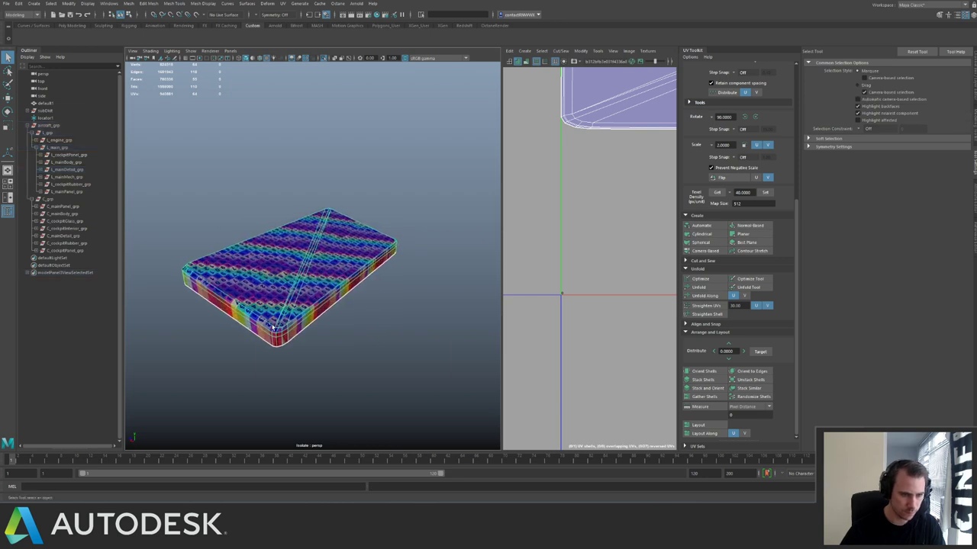
alt+drag(281, 321, 336, 276)
click(331, 268)
key(ctrl+Delete)
alt+drag(290, 241, 382, 242)
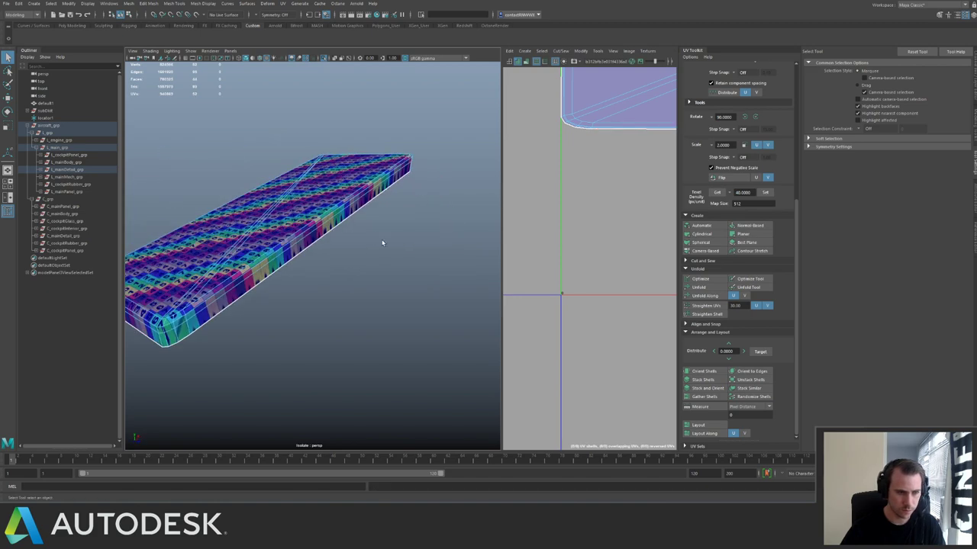
Delete three more surplus edges on the side of the plate's rounded front corner.
alt+drag(200, 322, 330, 315)
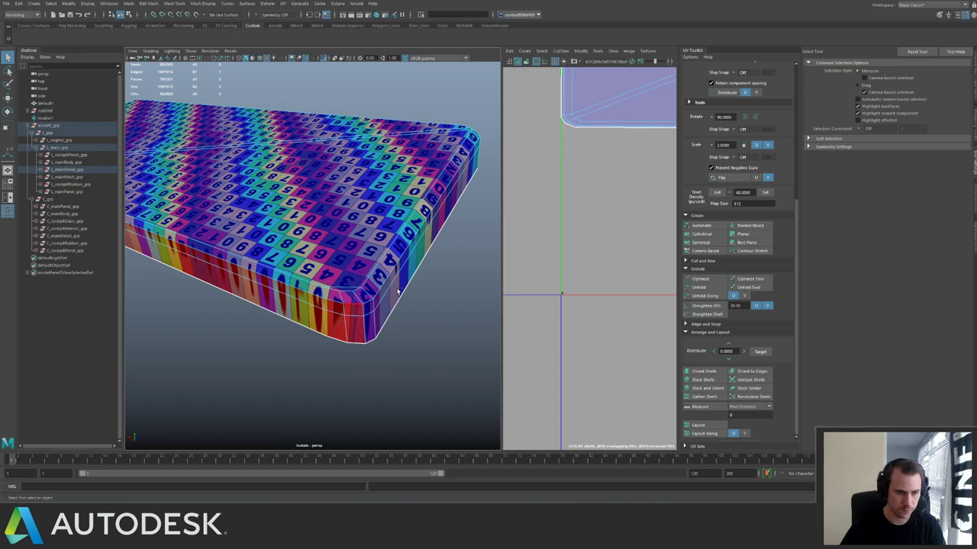
key(ctrl+y)
key(ctrl+z)
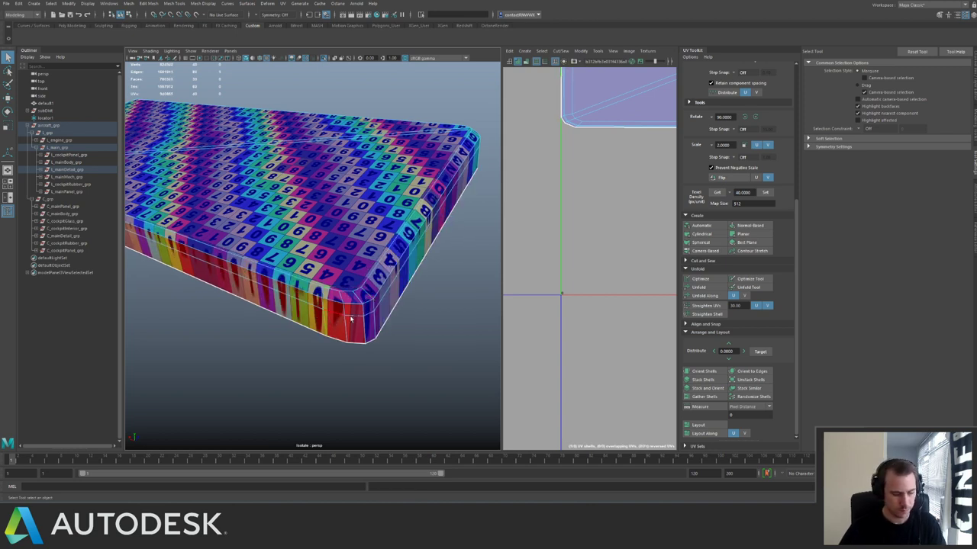
click(346, 326)
key(ctrl+Delete)
click(343, 306)
key(ctrl+Delete)
click(341, 293)
key(ctrl+Delete)
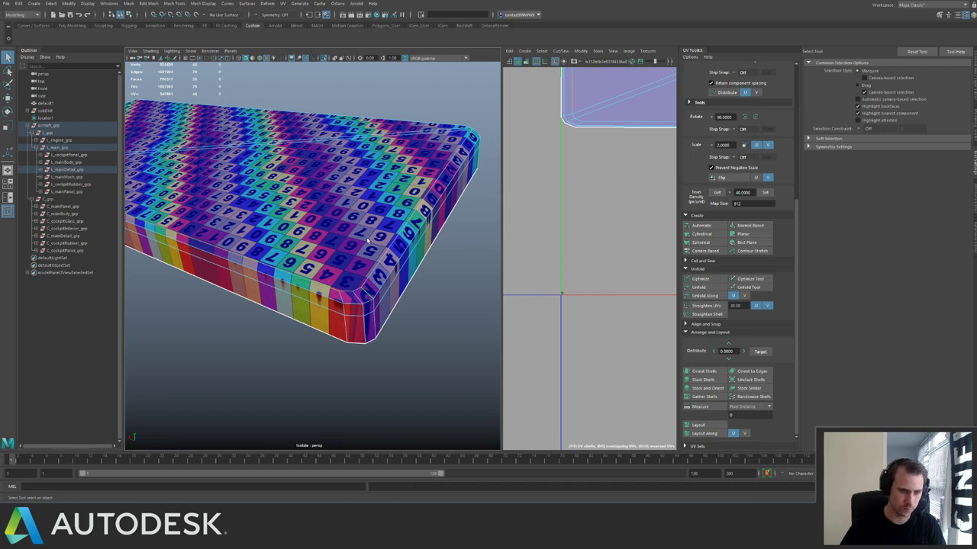
Weld the stray vertices at the plate's rounded corners onto their neighbours with the Target Weld Tool.
right_drag(363, 285, 335, 283)
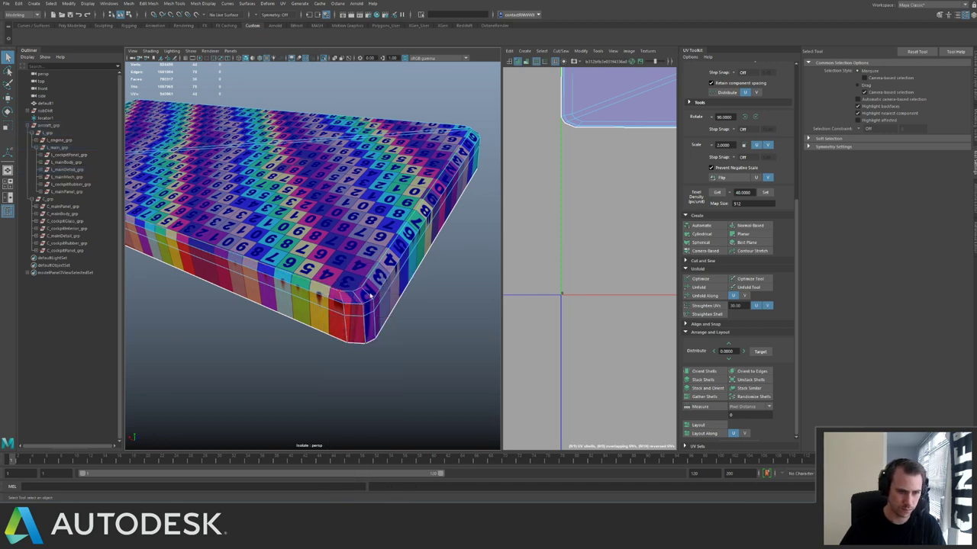
drag(331, 278, 367, 298)
shift+right_drag(367, 297, 391, 242)
alt+drag(390, 243, 211, 289)
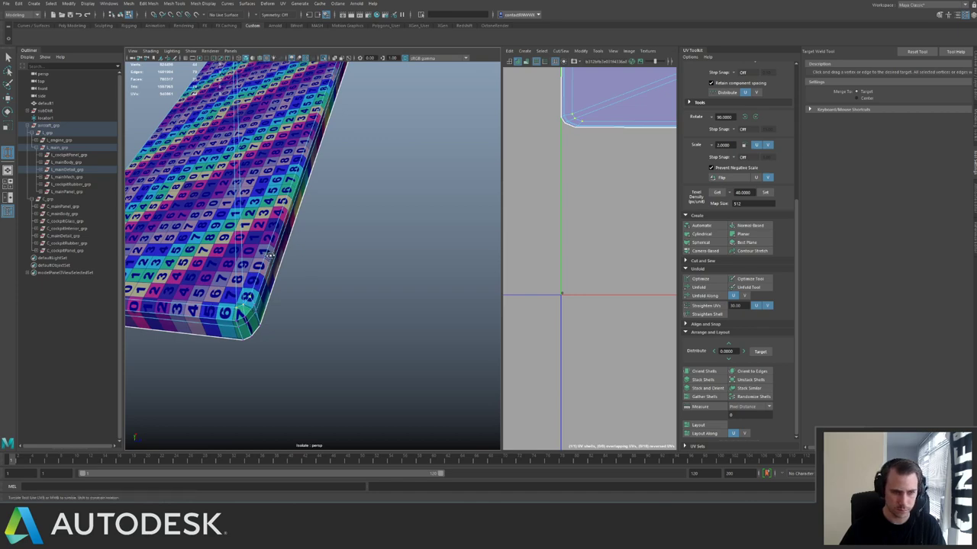
alt+drag(269, 255, 272, 258)
alt+drag(260, 309, 359, 222)
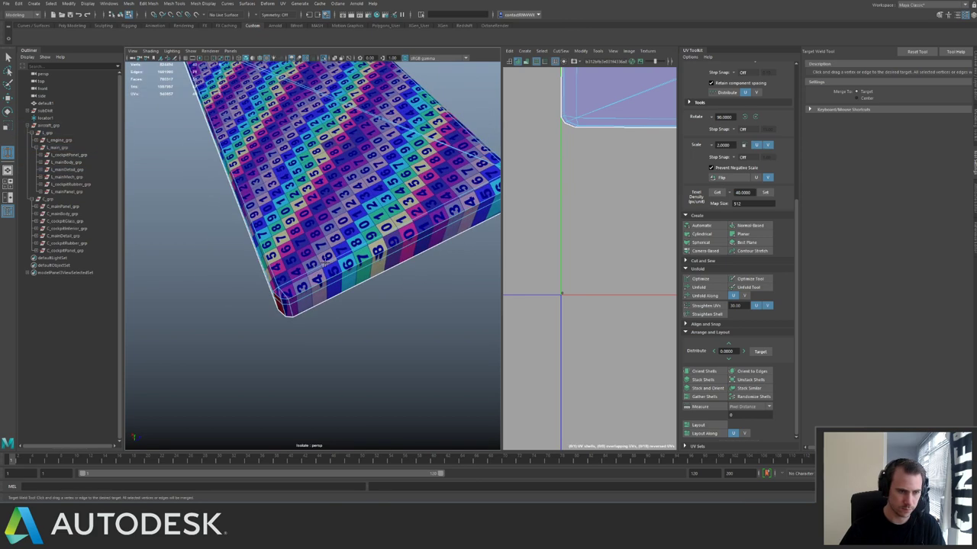
key(q)
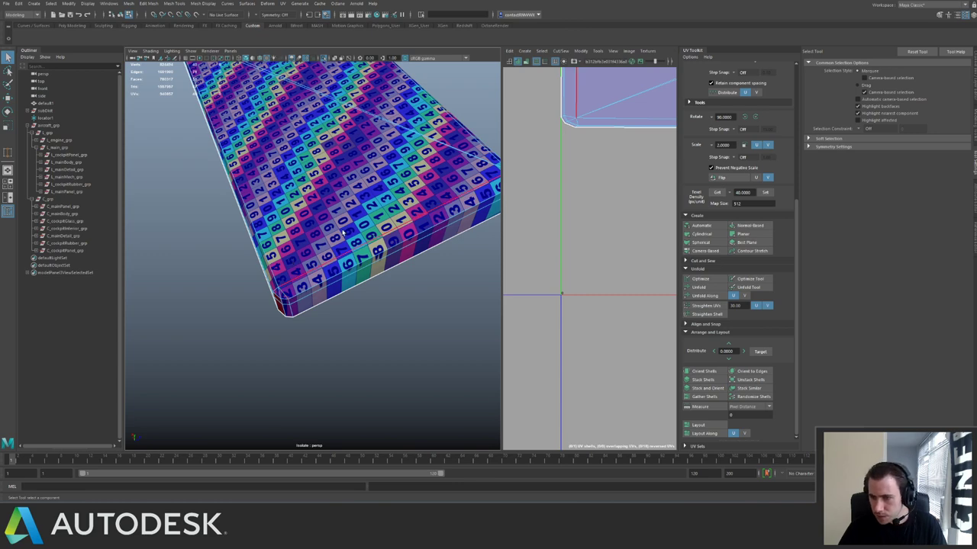
Slide the edge running across the plate's top beside its short end using the Slide Edge Tool.
alt+drag(326, 231, 321, 288)
alt+drag(361, 243, 387, 299)
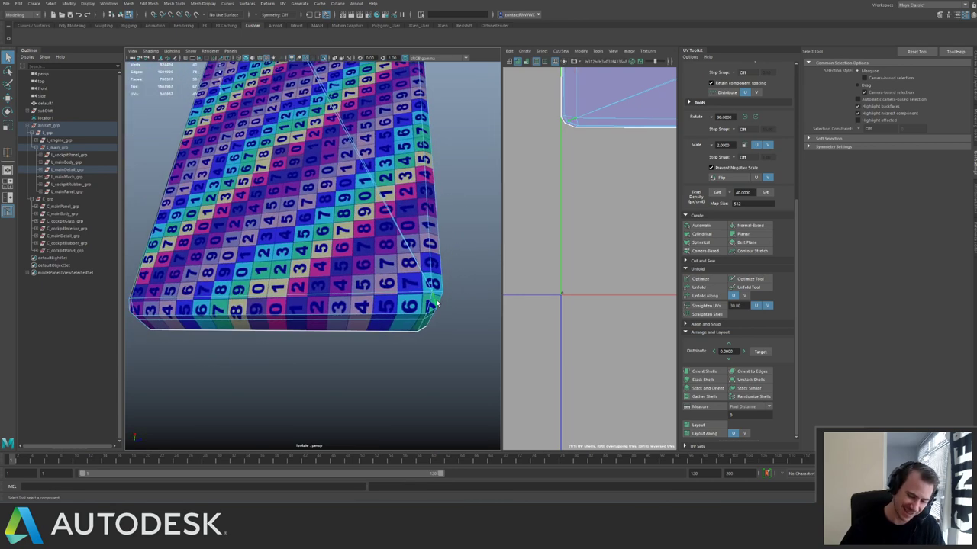
click(456, 317)
alt+drag(319, 294, 279, 188)
key(g)
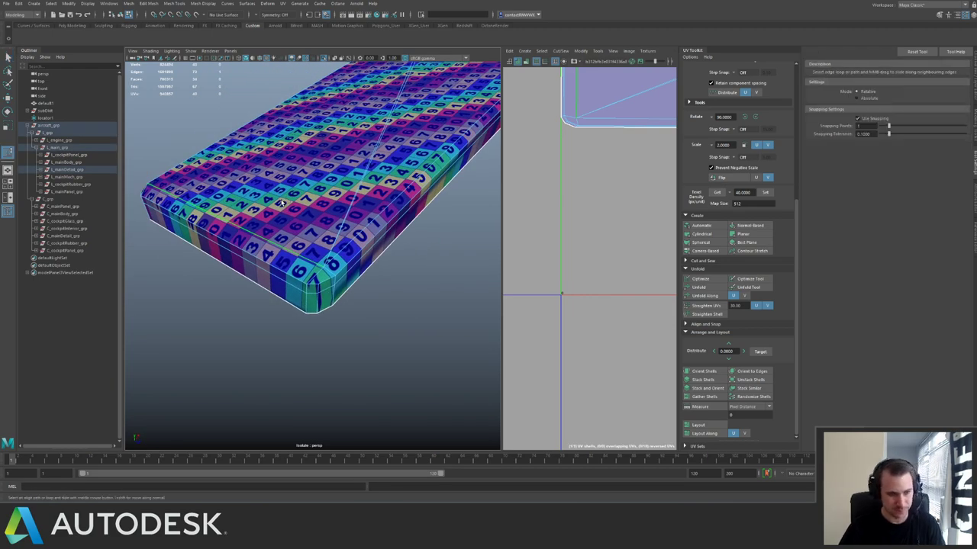
middle_drag(280, 200, 273, 207)
alt+drag(269, 216, 322, 238)
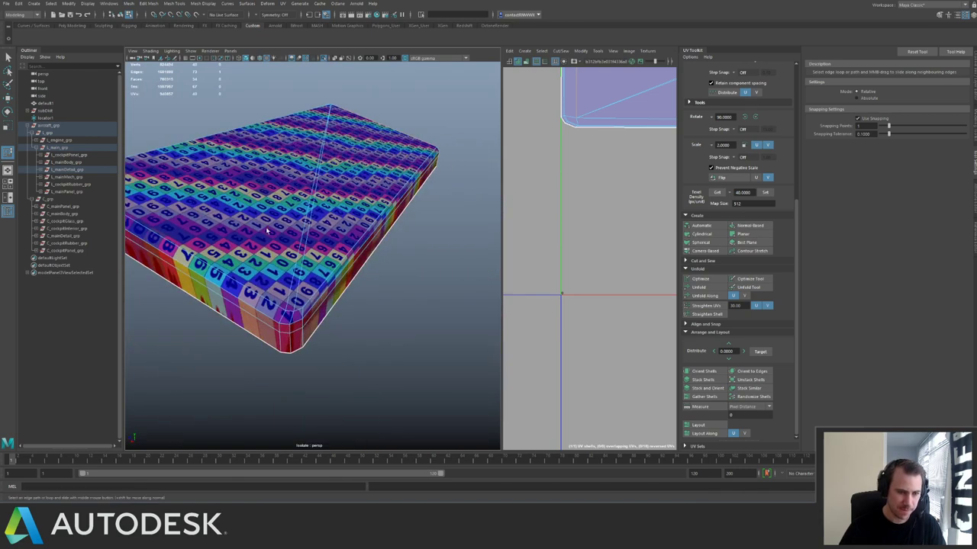
Merge the vertices where the diagonal edges meet the plate's rounded corner.
drag(306, 316, 308, 317)
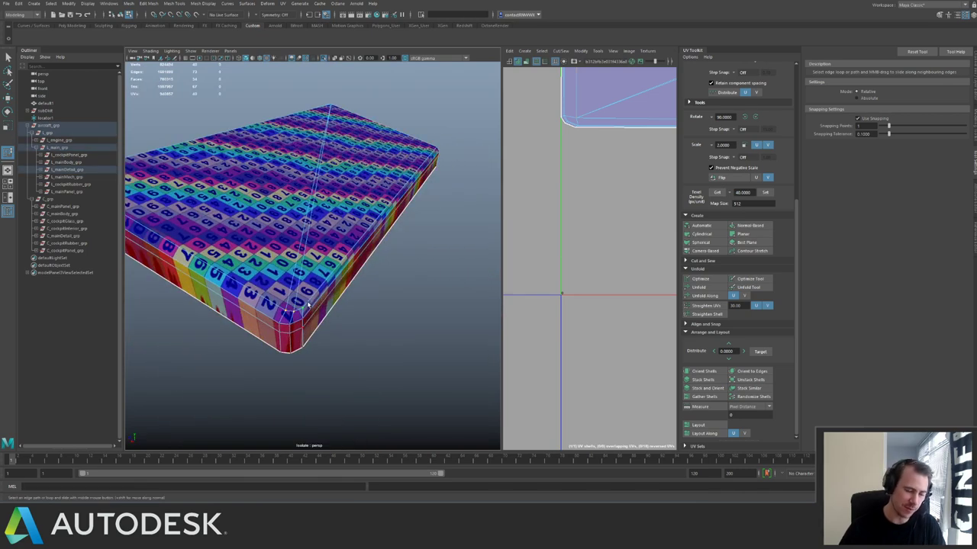
shift+right_drag(311, 295, 312, 258)
alt+drag(312, 260, 357, 248)
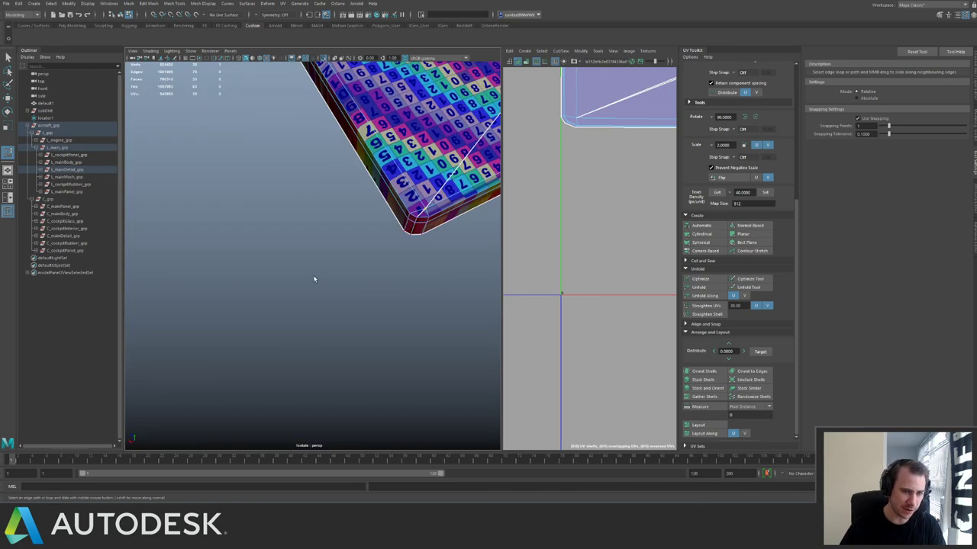
alt+drag(313, 279, 272, 296)
scroll(315, 271, up, 4)
scroll(320, 269, down, 2)
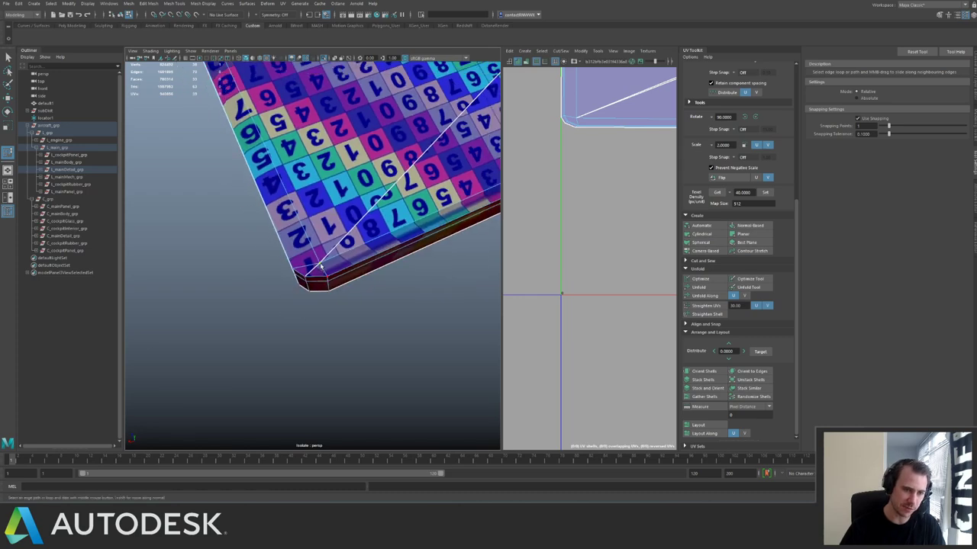
Insert an edge loop around the plate's bevelled corner with Insert Edge Loop set to Equal distance from edge.
key(w)
alt+drag(320, 265, 307, 205)
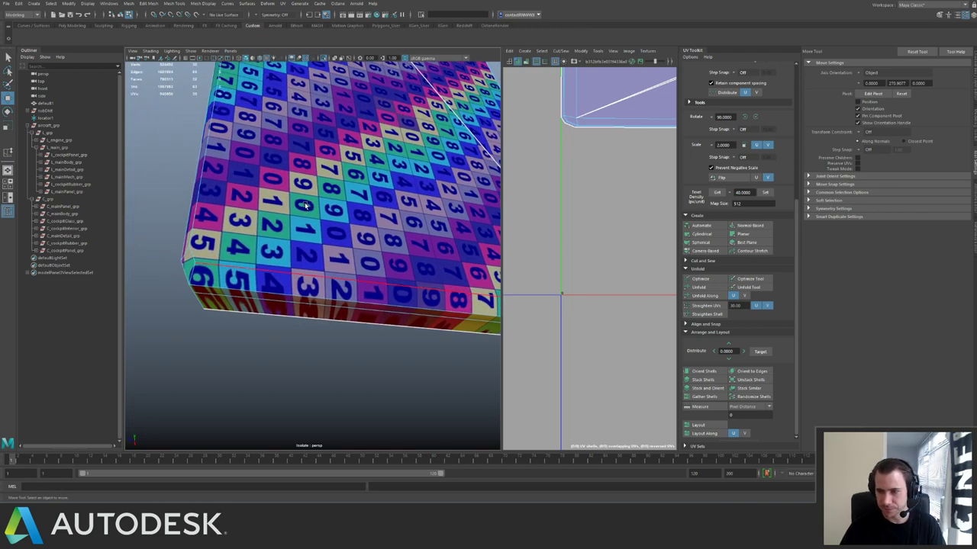
alt+drag(212, 245, 256, 244)
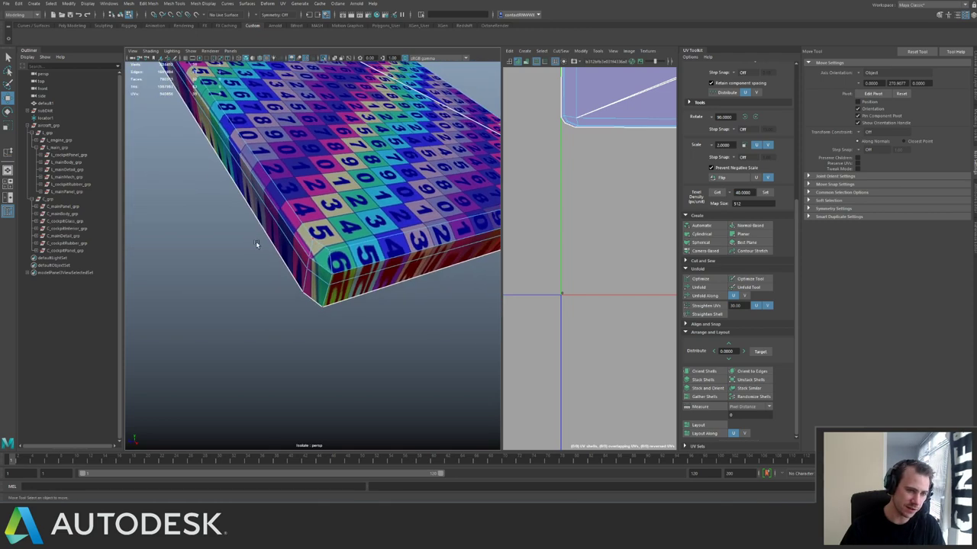
click(324, 248)
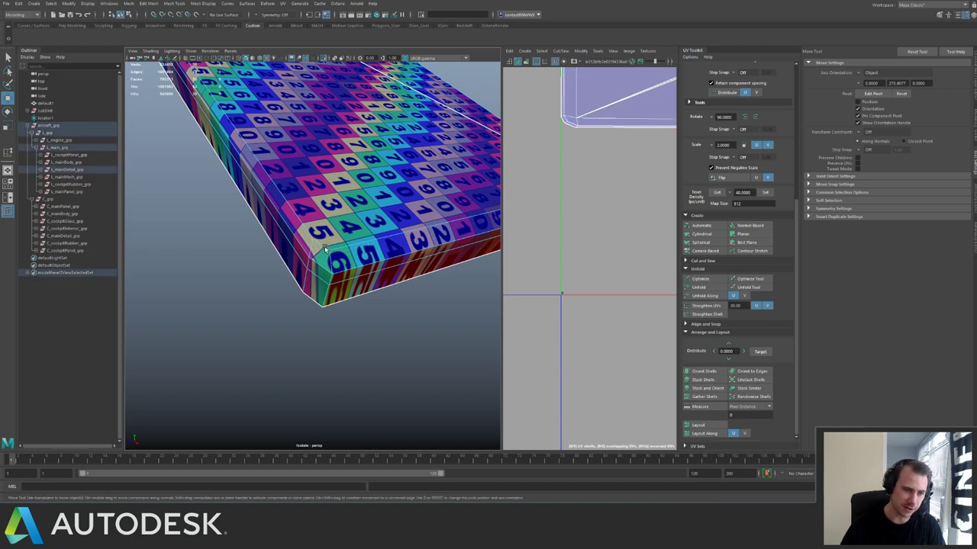
shift+right_drag(325, 248, 316, 263)
click(319, 267)
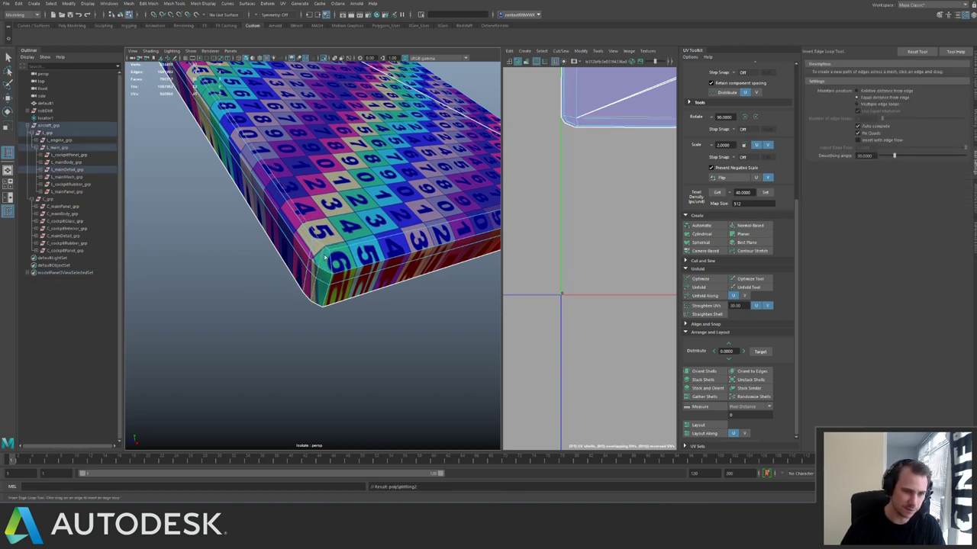
Select the neighbouring vertices at the top of the plate's bevelled corner and merge them.
key(w)
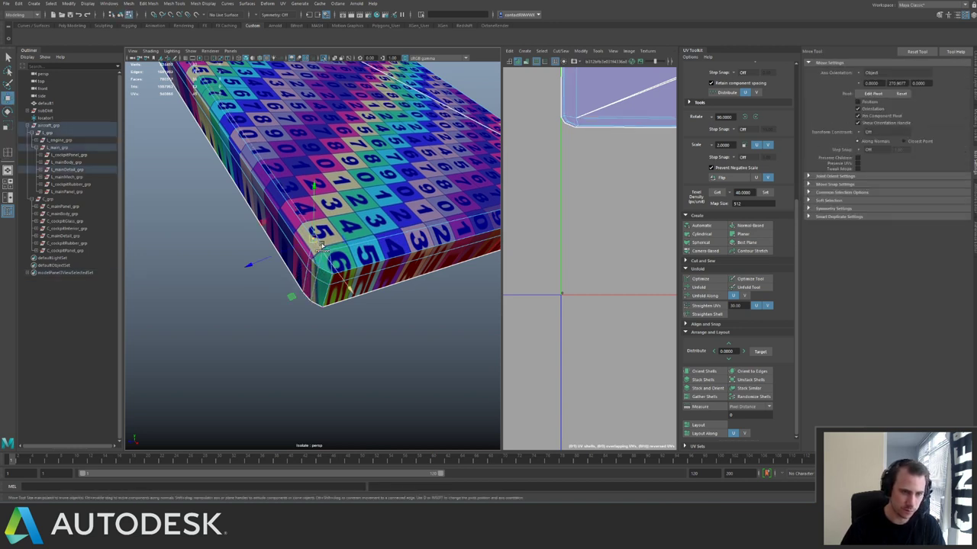
ctrl+shift+drag(338, 249, 330, 254)
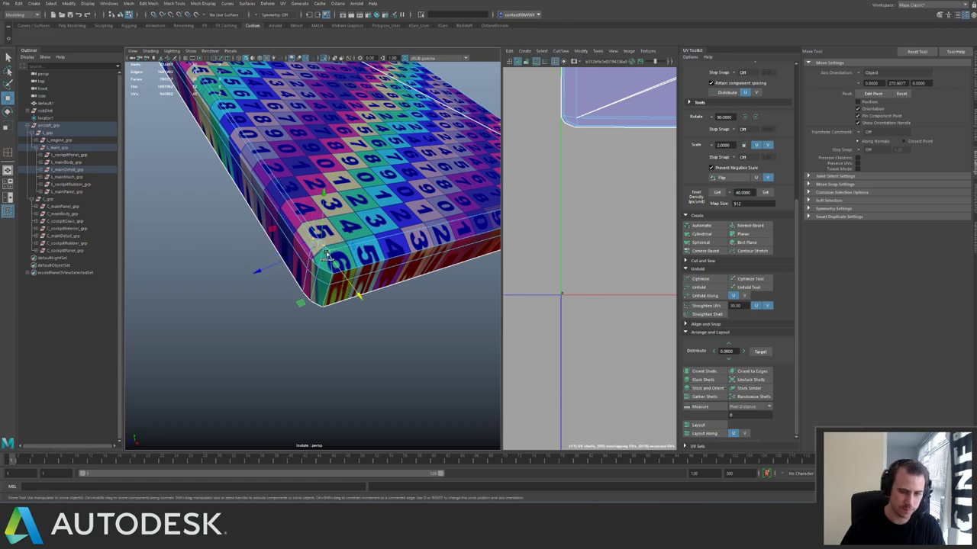
shift+right_drag(336, 197, 324, 222)
alt+middle_drag(327, 201, 307, 285)
alt+drag(307, 285, 383, 318)
alt+middle_drag(383, 318, 378, 235)
alt+drag(377, 235, 310, 252)
alt+drag(231, 245, 255, 251)
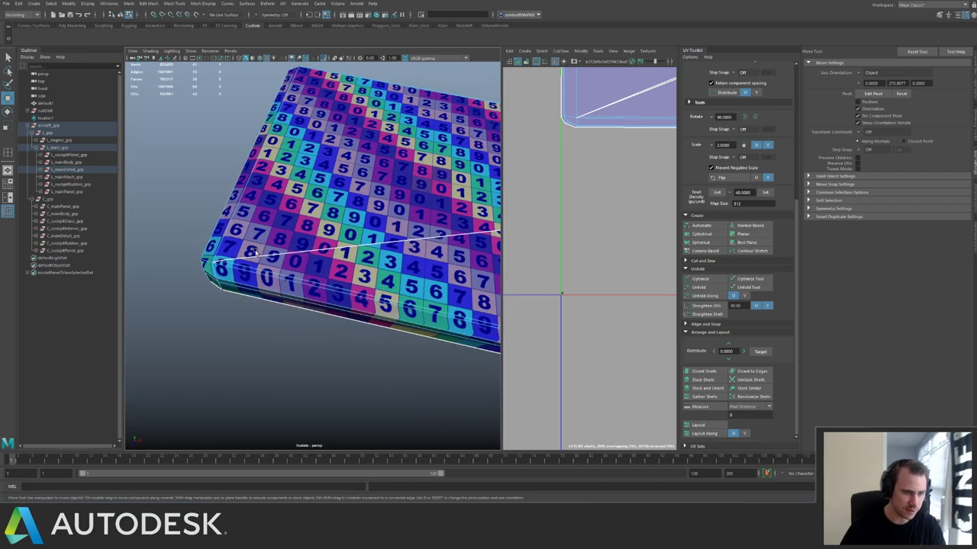
Delete the diagonal edge running across the plate's top face.
click(250, 259)
alt+middle_drag(428, 226, 308, 213)
alt+drag(308, 213, 310, 238)
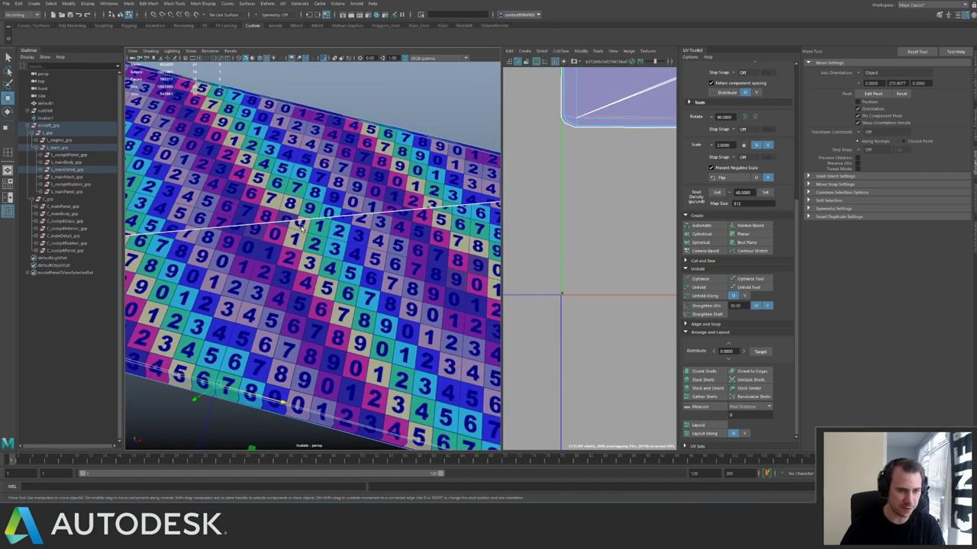
key(ctrl+Delete)
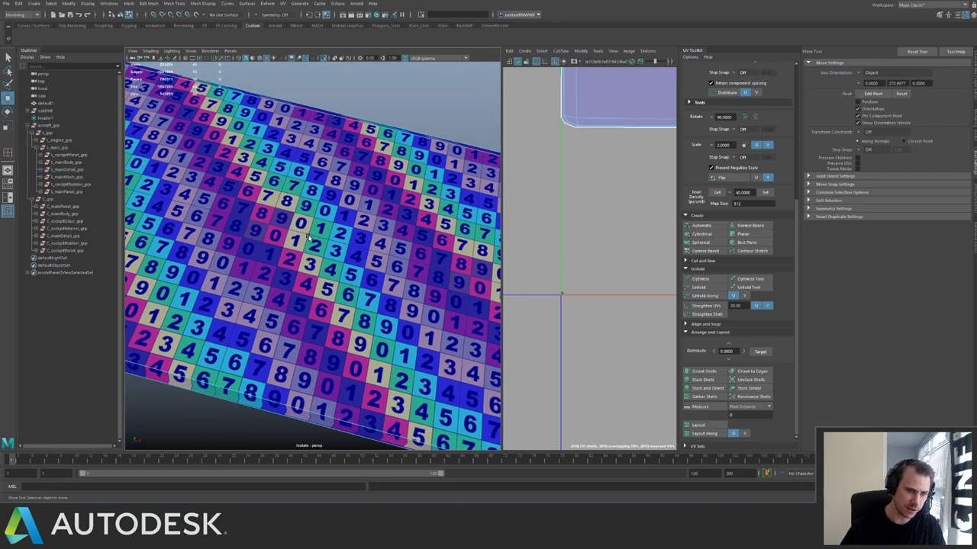
Display the plate shaded without its checker texture and delete the surplus edge at its front corner.
alt+right_drag(340, 225, 277, 185)
alt+drag(278, 185, 300, 247)
right_drag(302, 248, 334, 229)
key(5)
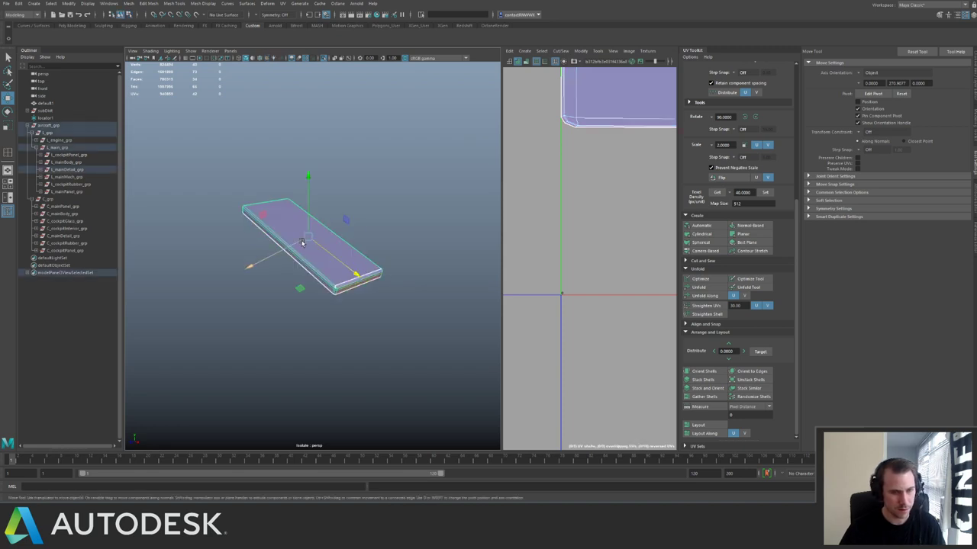
alt+drag(298, 226, 290, 243)
alt+middle_drag(290, 242, 293, 206)
alt+right_drag(293, 206, 317, 279)
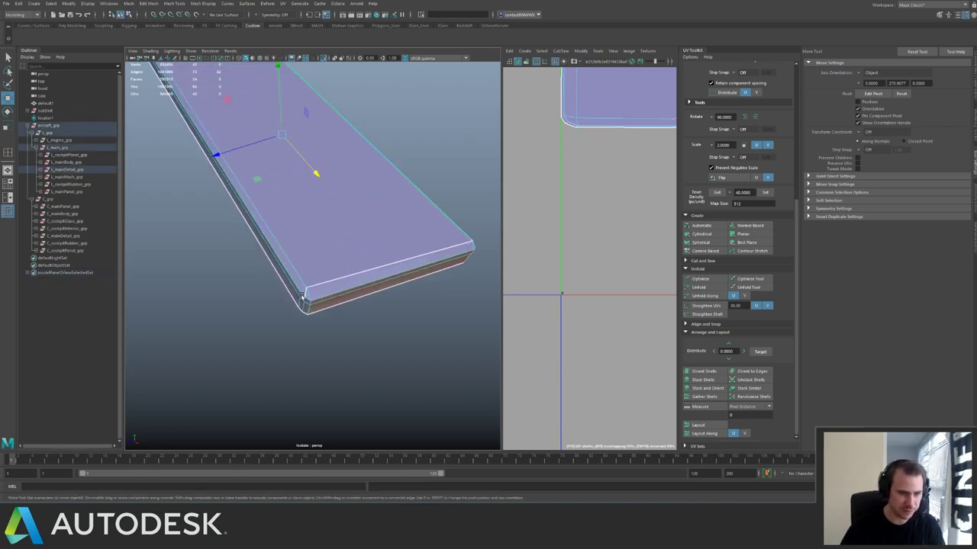
click(314, 291)
key(ctrl+Delete)
Examine the plate's cleaned-up corners and bevels from the side and from above.
alt+drag(393, 269, 263, 263)
click(259, 238)
alt+drag(253, 226, 322, 168)
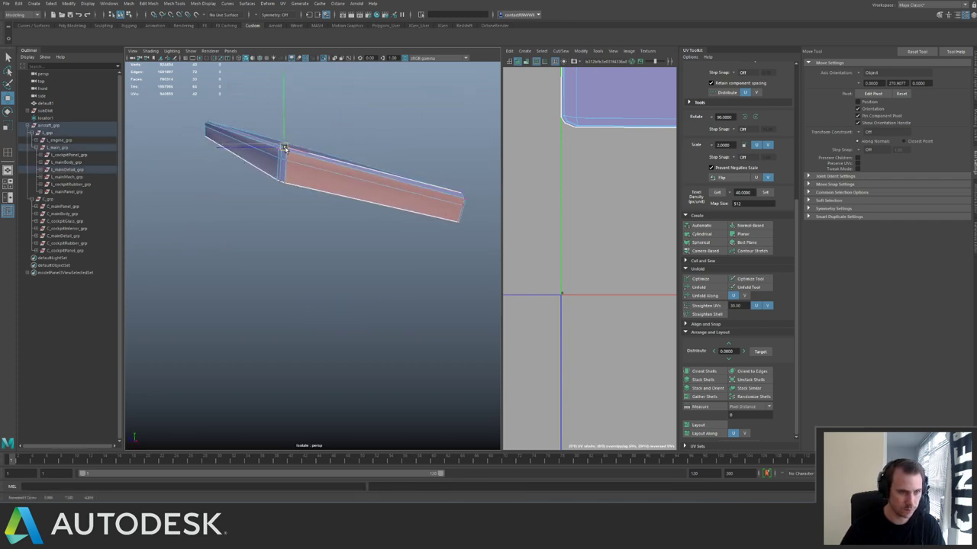
click(286, 147)
alt+drag(299, 169, 277, 204)
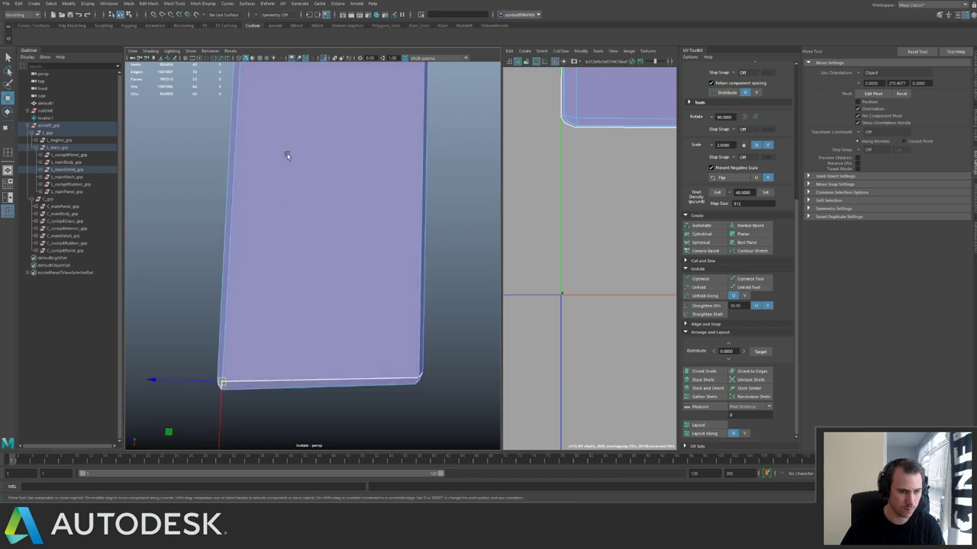
alt+middle_drag(286, 155, 258, 270)
right_drag(227, 242, 269, 206)
alt+middle_drag(268, 229, 290, 213)
alt+right_drag(290, 214, 228, 208)
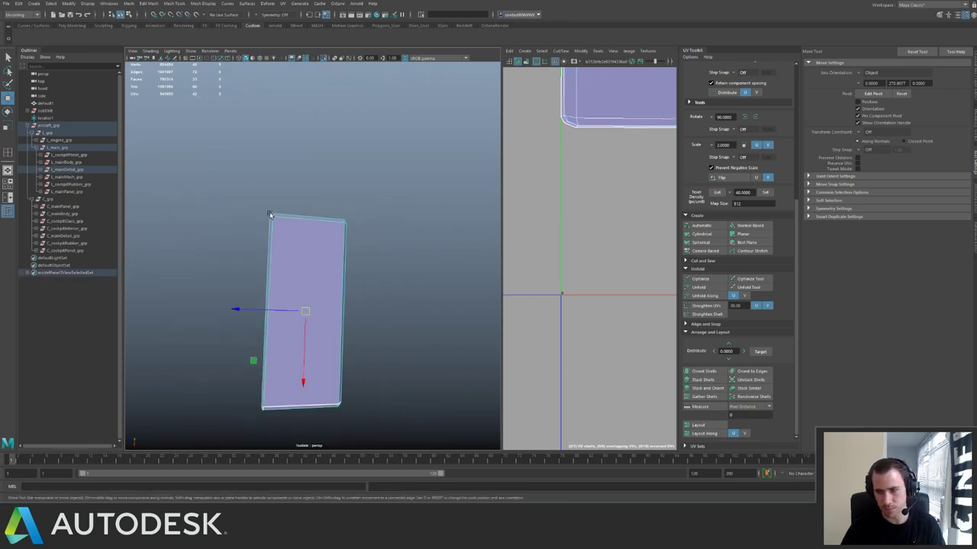
Insert edge loops just inside the plate's long sides and near both of its short ends.
key(g)
drag(282, 217, 335, 224)
click(341, 233)
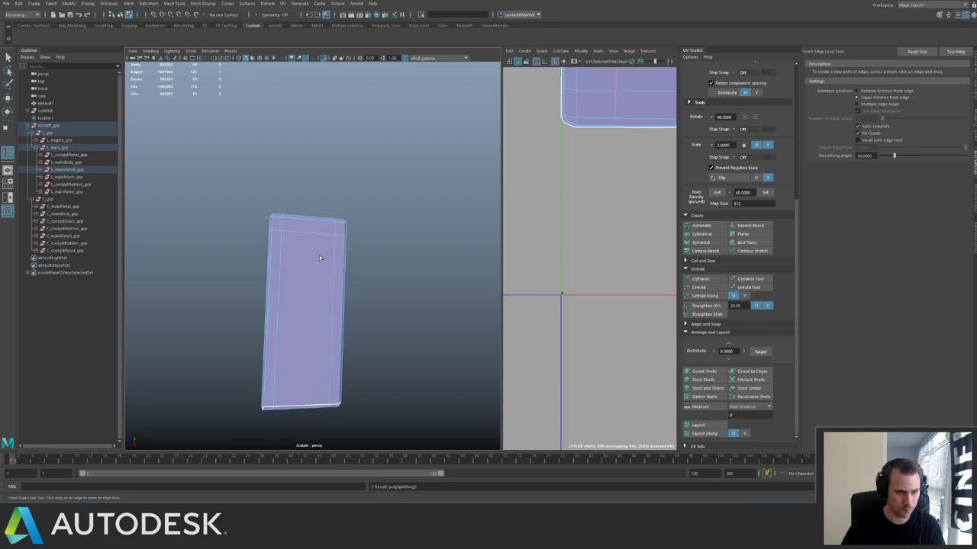
drag(328, 395, 337, 393)
Using Multiple edge loops, insert two evenly spaced loops across the plate and one lengthwise down its middle.
click(859, 106)
drag(865, 120, 832, 122)
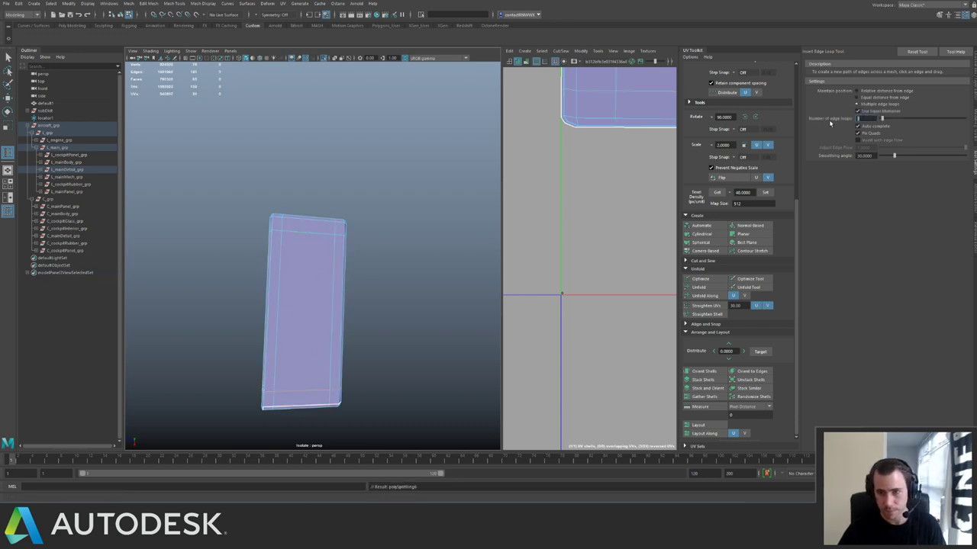
click(344, 298)
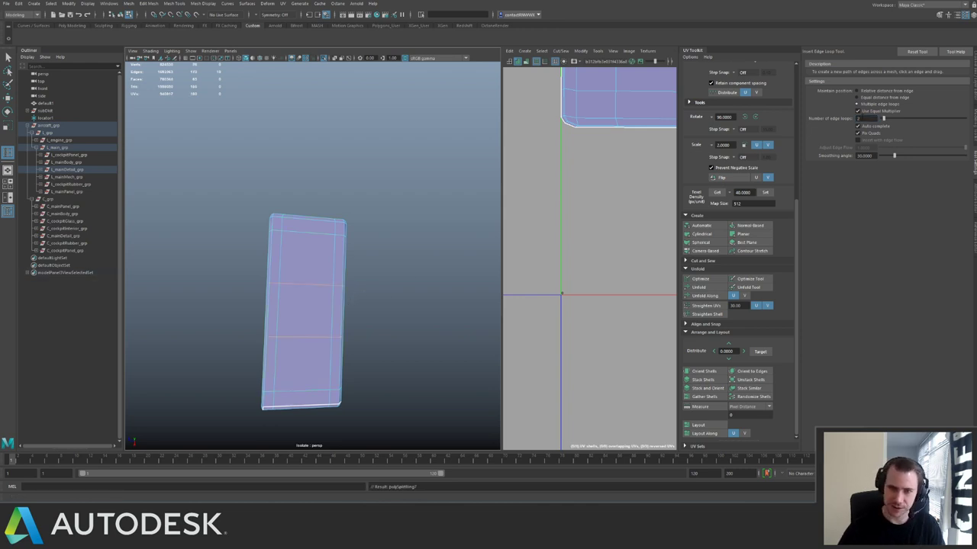
key(q)
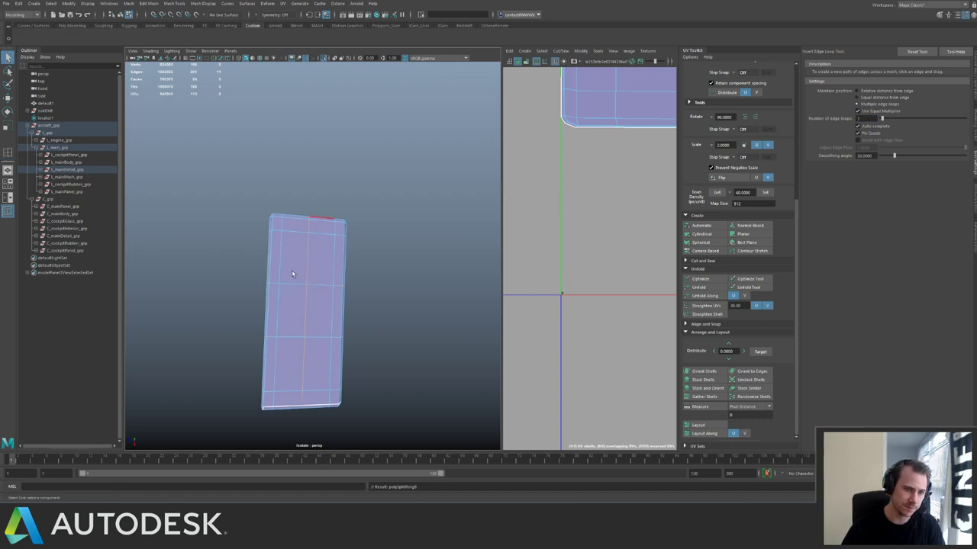
Show the plate together with the surrounding aircraft surface, and isolate it again.
alt+drag(274, 240, 308, 219)
key(ctrl+1)
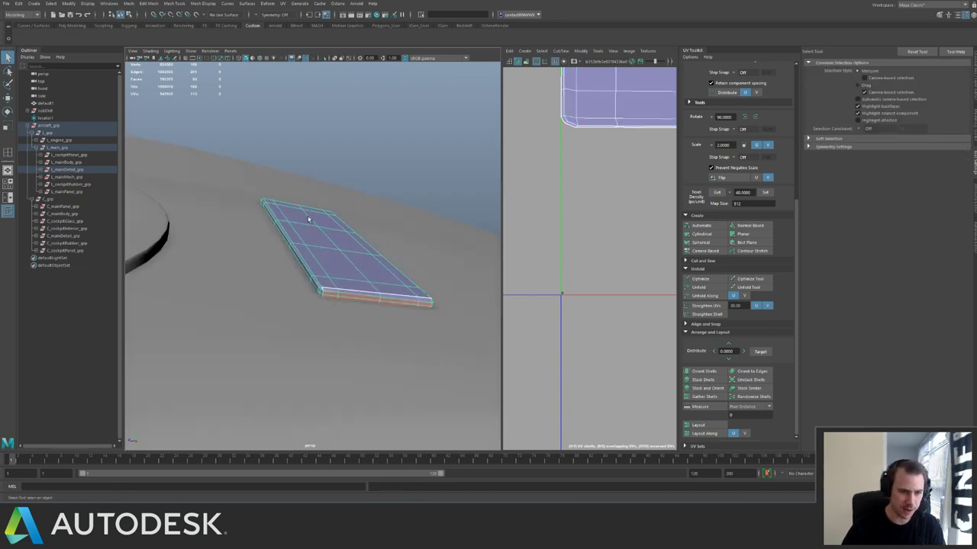
key(ctrl+1)
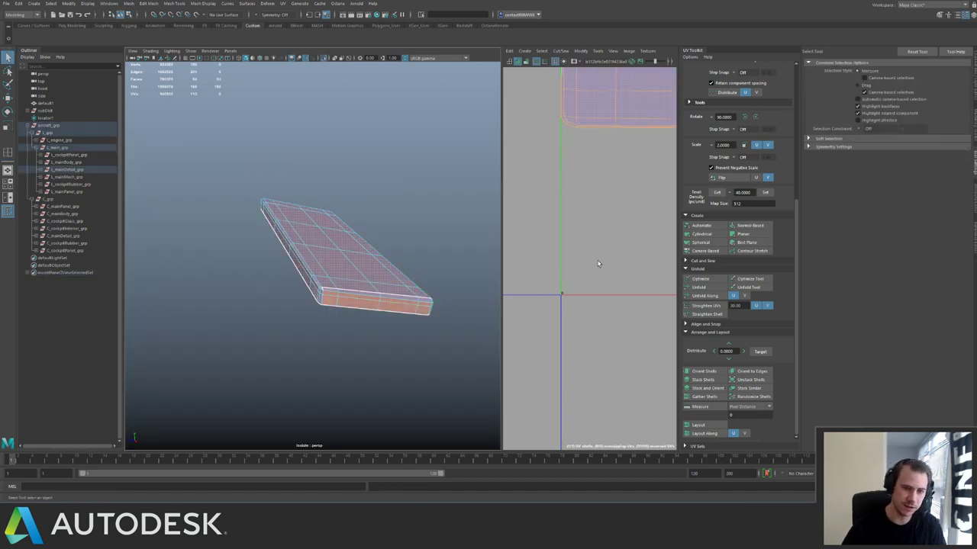
Unfold the UVs of the plate's whole shell and frame the result in the UV view.
alt+right_drag(642, 236, 484, 187)
alt+middle_drag(590, 181, 578, 201)
click(577, 201)
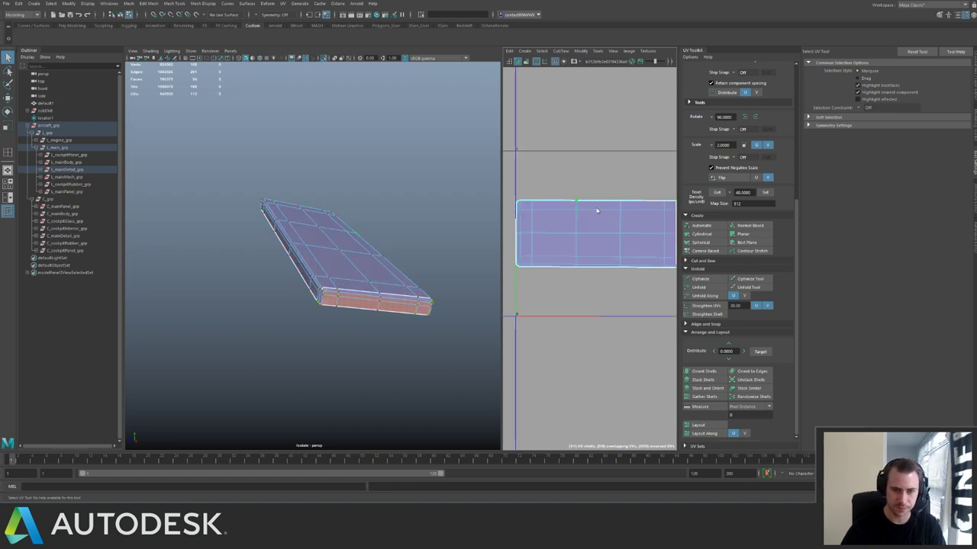
alt+right_drag(602, 209, 566, 200)
click(702, 287)
alt+middle_drag(607, 196, 589, 203)
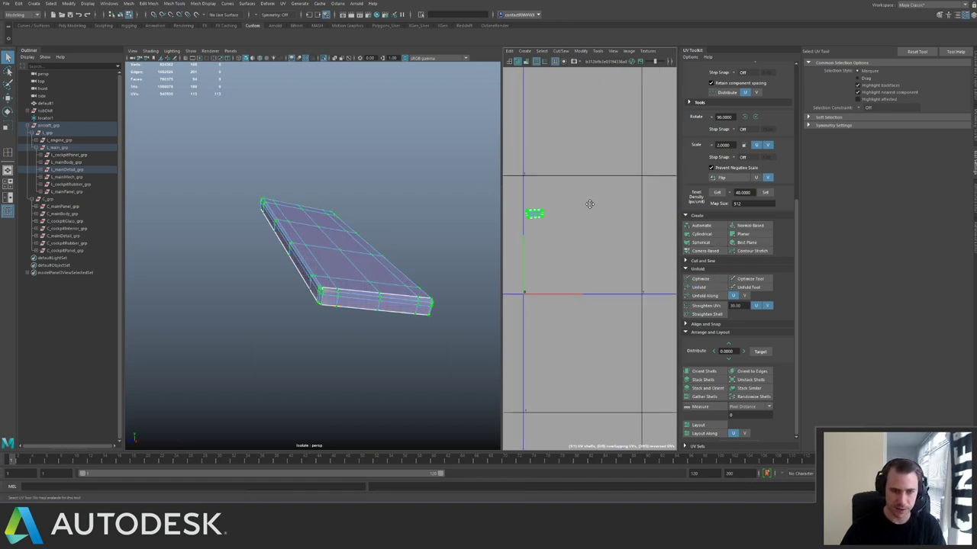
alt+right_drag(589, 203, 638, 262)
alt+middle_drag(517, 218, 587, 232)
alt+right_drag(587, 232, 603, 233)
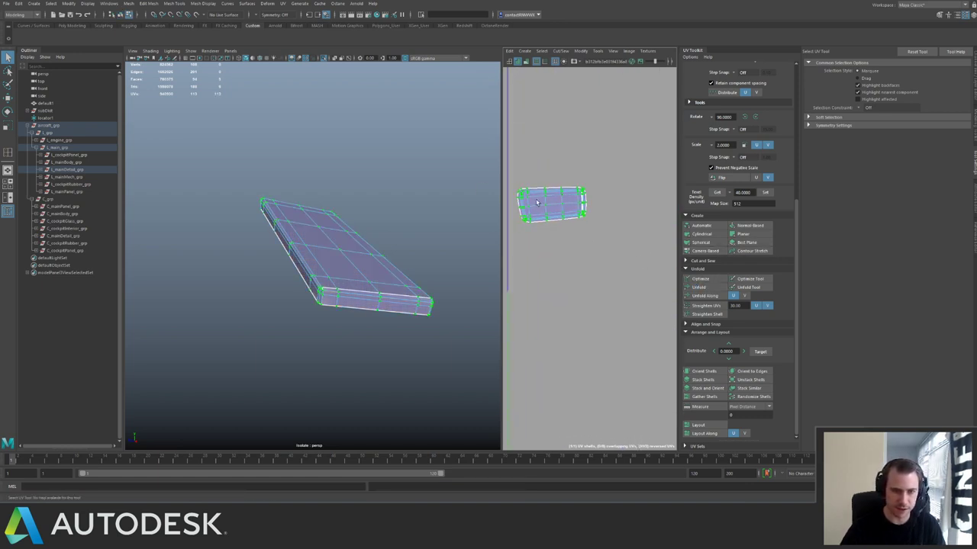
scroll(537, 202, up, 6)
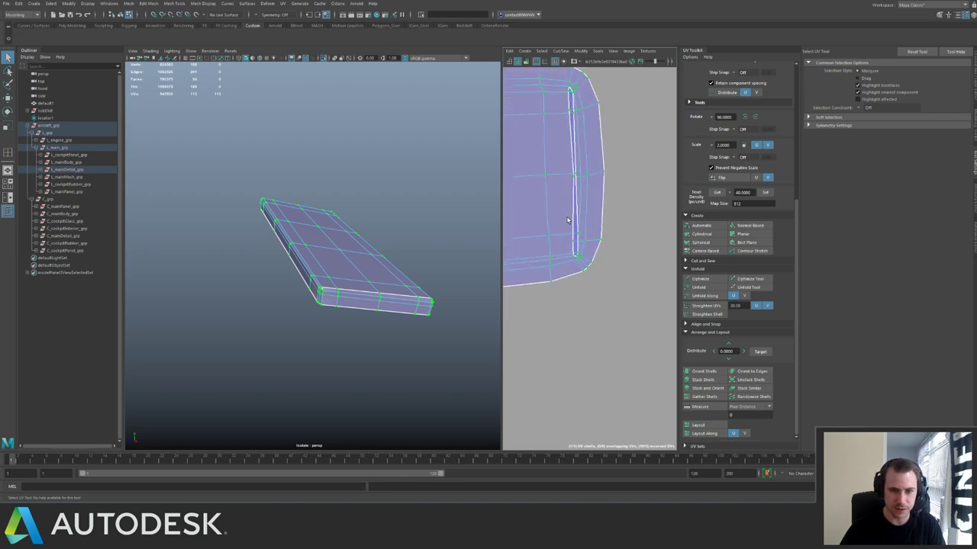
Merge the open border edges along the plate's near short end and turn on its smooth preview.
drag(587, 229, 587, 230)
key(F10)
alt+drag(369, 291, 364, 311)
scroll(359, 328, up, 3)
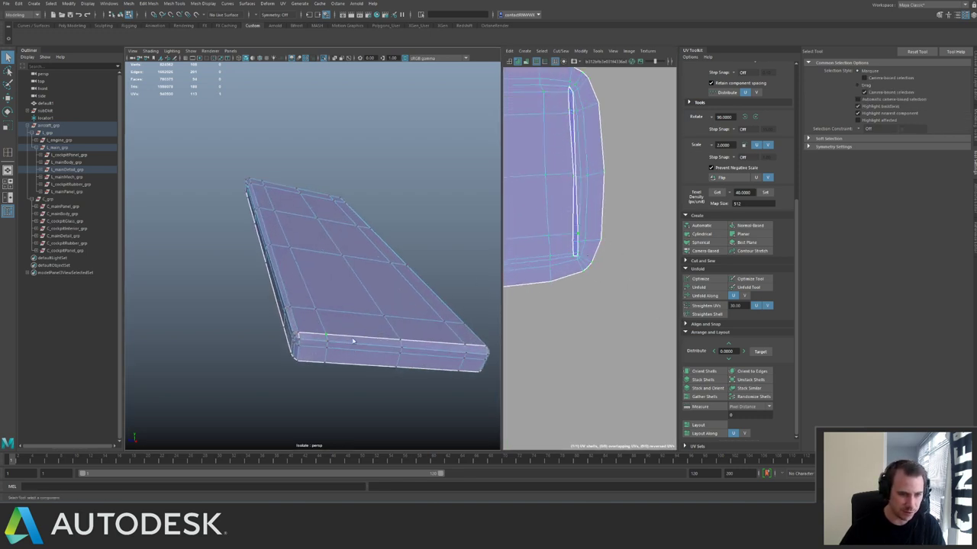
double_click(346, 336)
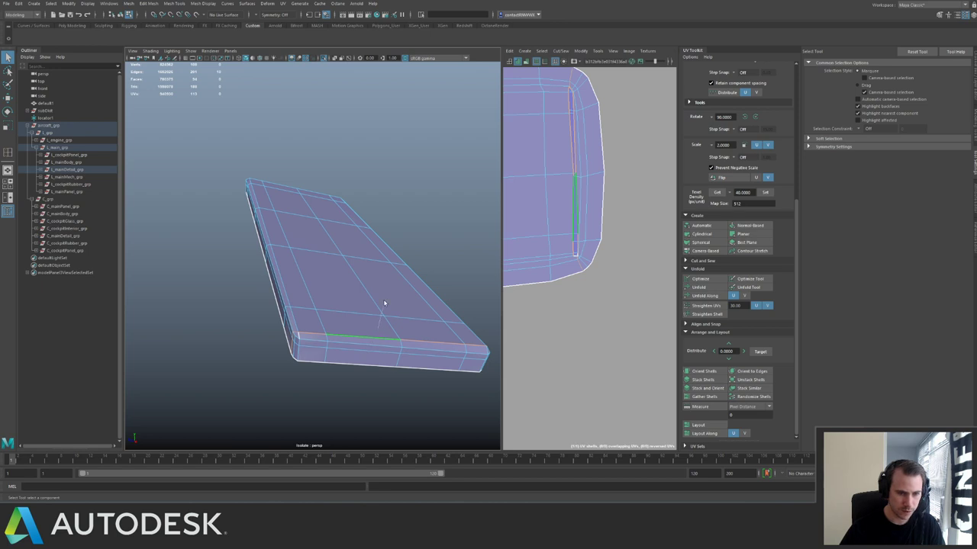
shift+right_drag(385, 303, 403, 295)
key(3)
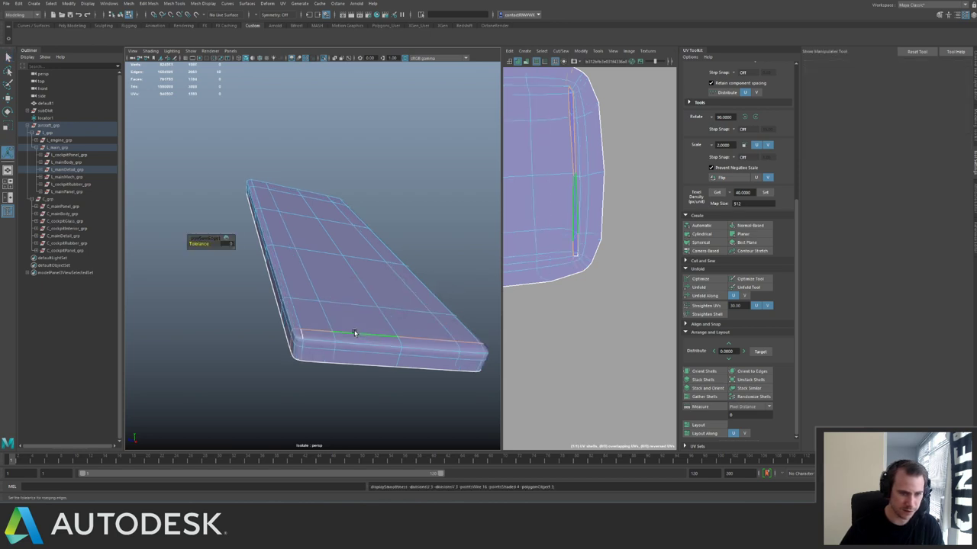
Sew the UV seam at the plate's short end and unfold the whole shell.
alt+right_drag(605, 279, 615, 200)
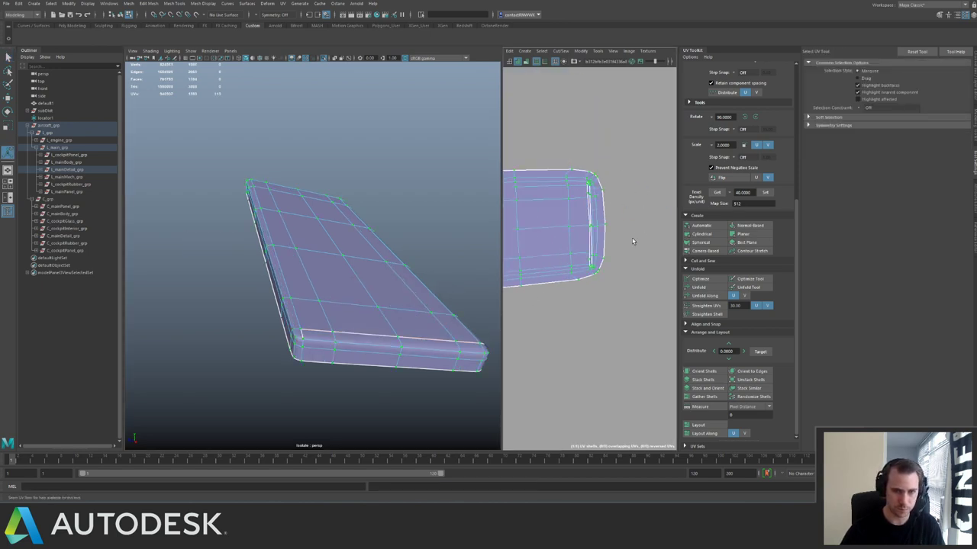
alt+right_drag(633, 242, 569, 208)
key(shift+s)
shift+drag(510, 186, 635, 281)
drag(564, 197, 603, 228)
ctrl+right_drag(579, 246, 590, 203)
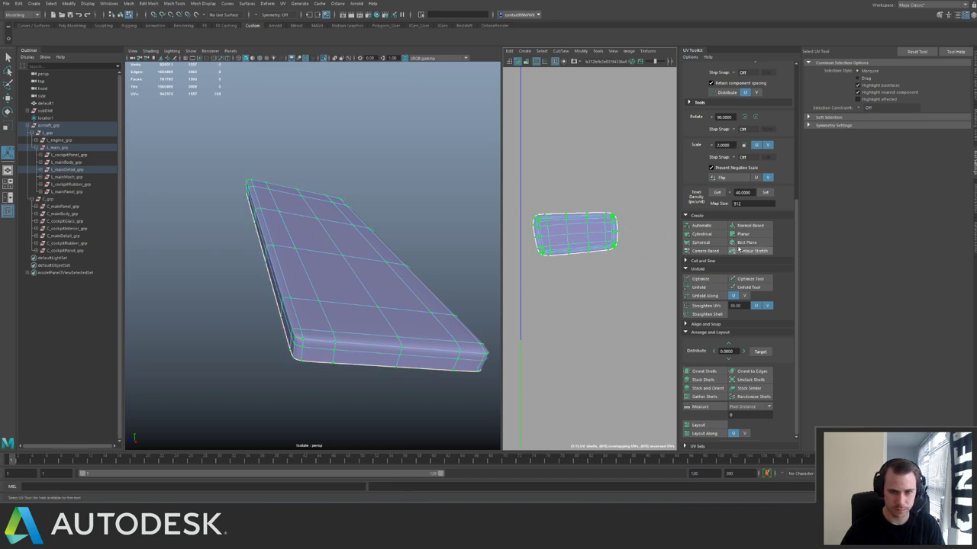
click(701, 287)
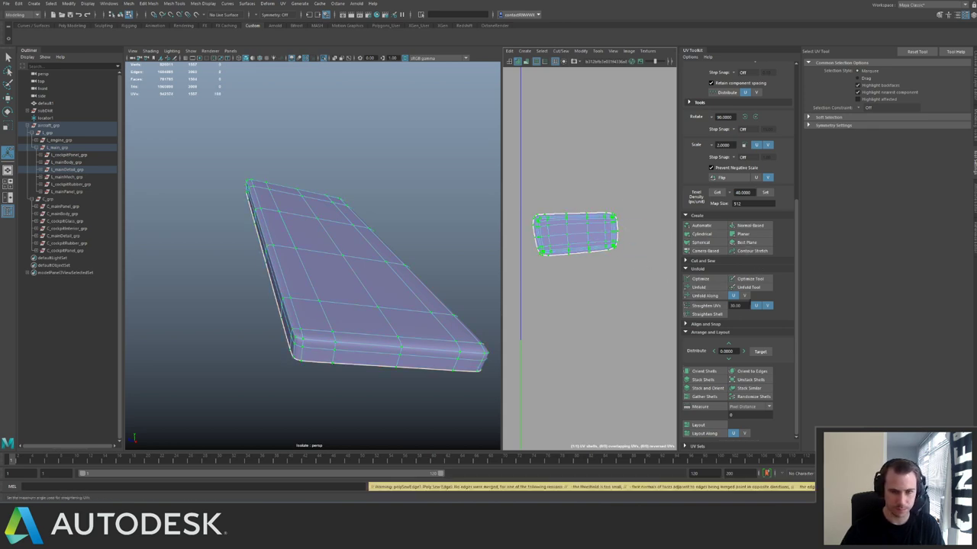
Relax the plate's UV shell with the Smooth UV tool.
click(597, 51)
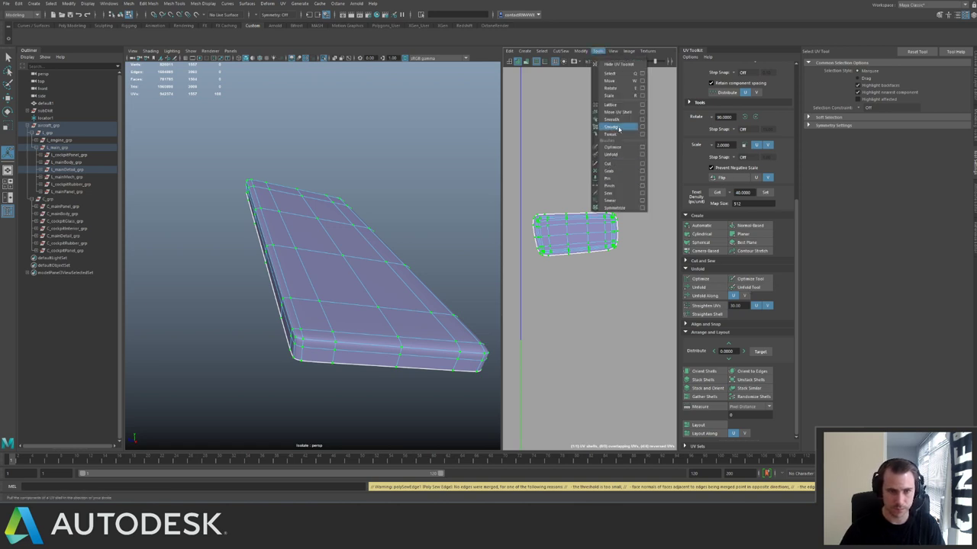
click(611, 119)
drag(519, 264, 720, 268)
drag(523, 265, 763, 273)
Show the plate with the rest of the aircraft and check its UVs under the checker texture.
scroll(557, 242, down, 5)
key(ctrl+1)
alt+drag(392, 216, 369, 232)
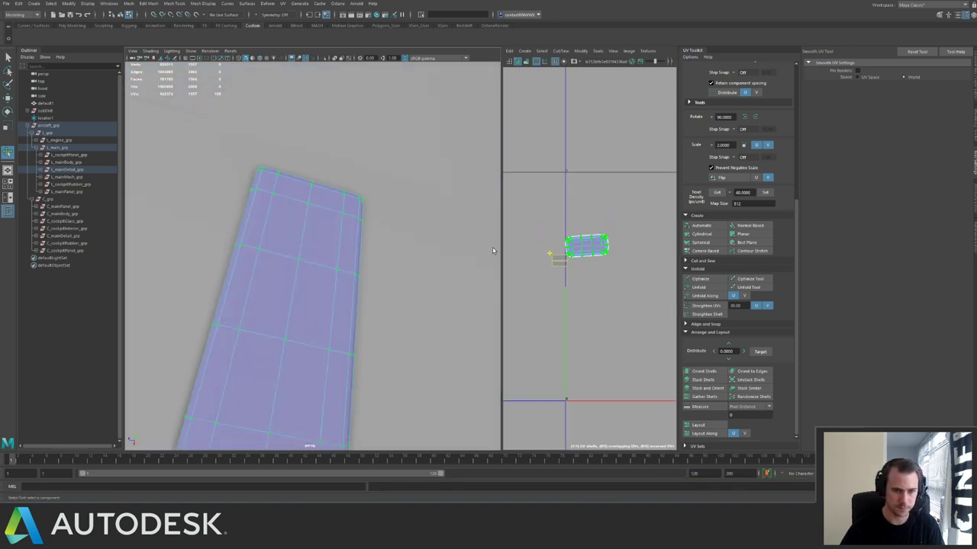
scroll(600, 264, down, 3)
key(q)
right_drag(311, 260, 338, 234)
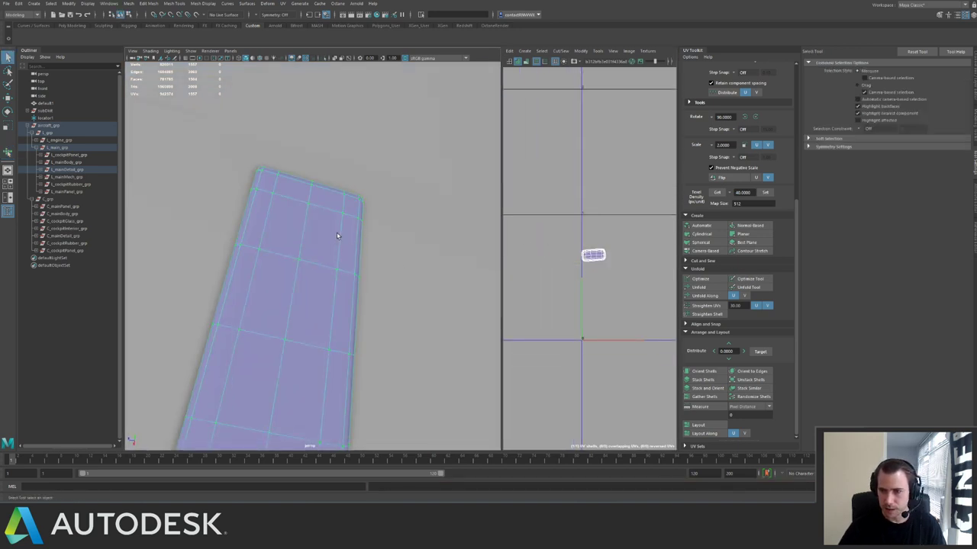
scroll(320, 221, down, 3)
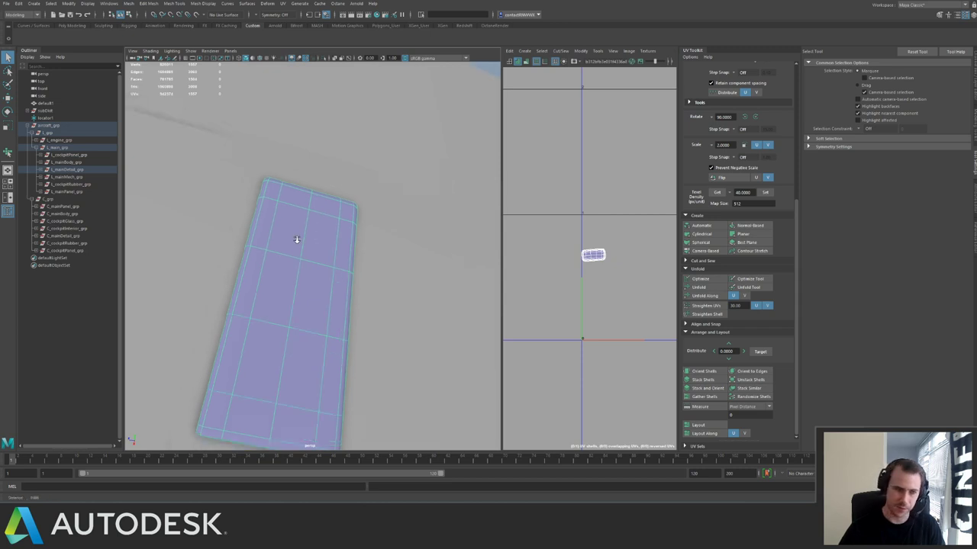
key(6)
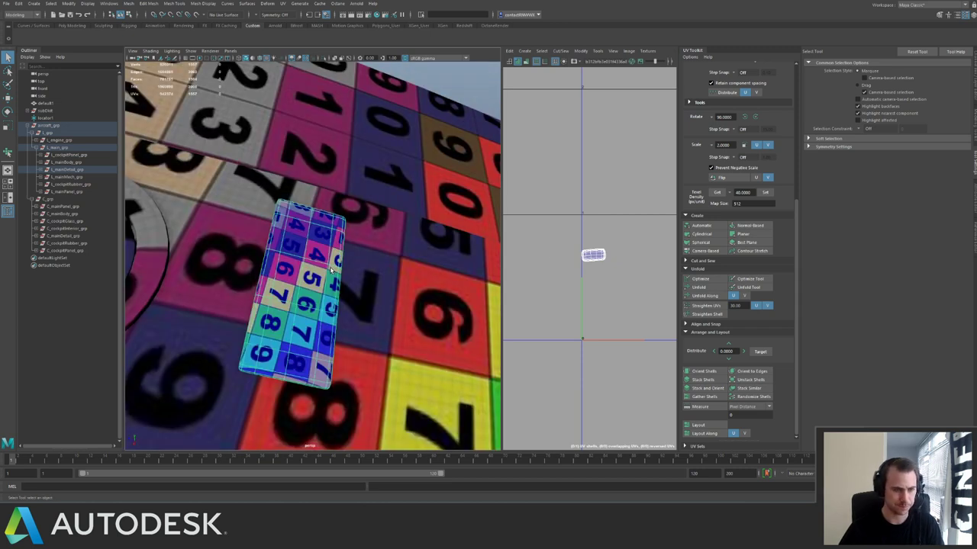
Apply the toolkit's texel density to the plate's UV shell with a map size of 512.
key(F8)
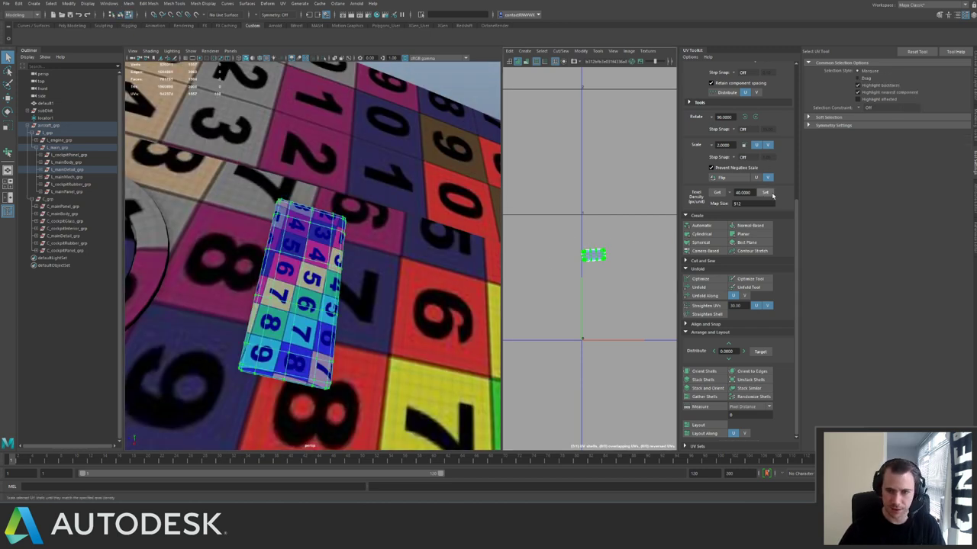
click(766, 193)
scroll(633, 235, down, 3)
alt+middle_drag(635, 233, 579, 233)
Rotate the plate's shell slightly to straighten it and move it down near the UV origin.
key(e)
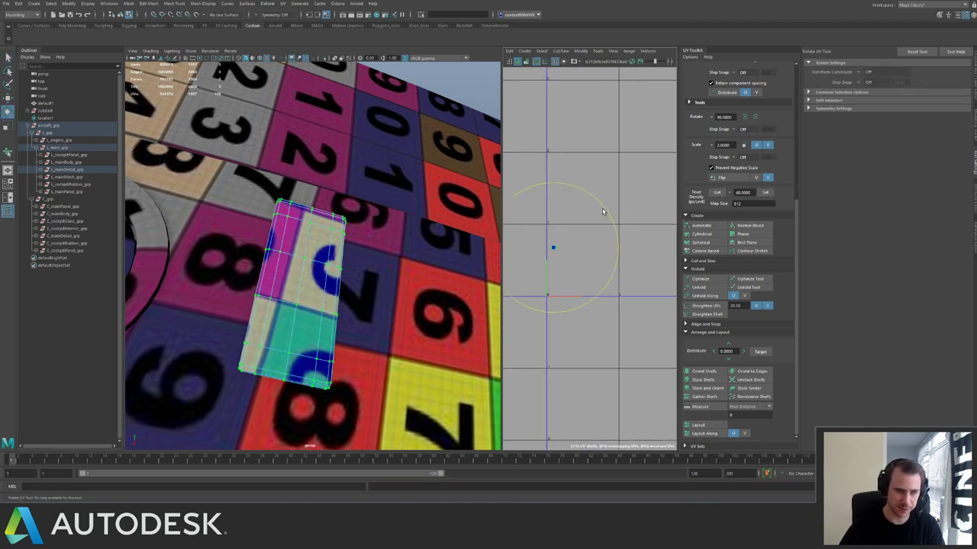
drag(603, 211, 607, 214)
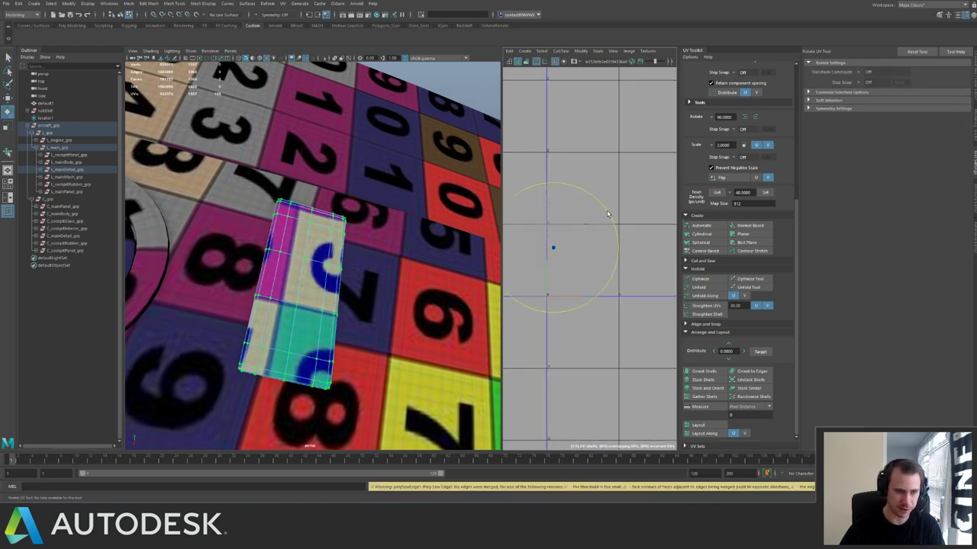
key(w)
drag(555, 248, 563, 288)
key(F8)
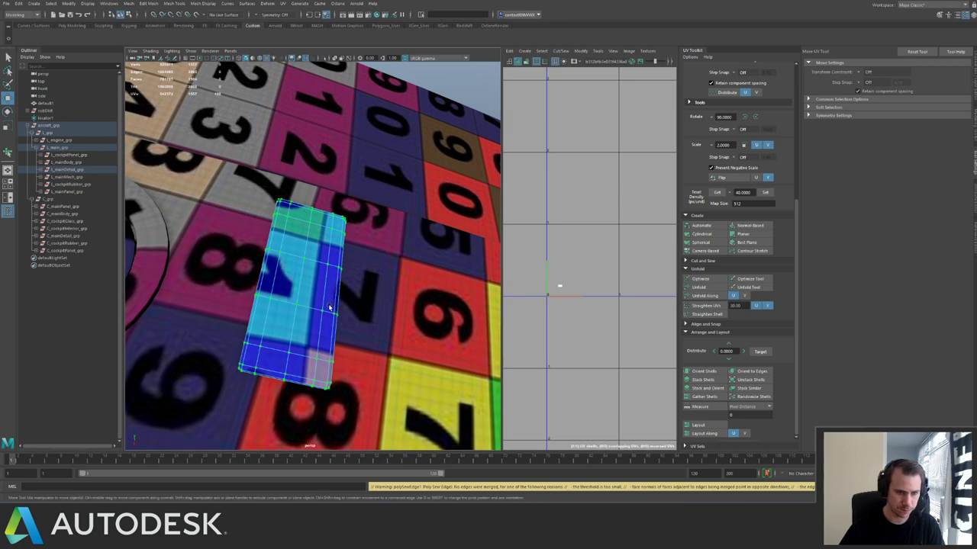
Duplicate the plate and place the copy beside the original on the aircraft's surface.
mouse_move(352, 278)
alt+mouse_down()
mouse_move(360, 275)
mouse_move(346, 284)
mouse_move(353, 287)
alt+mouse_up()
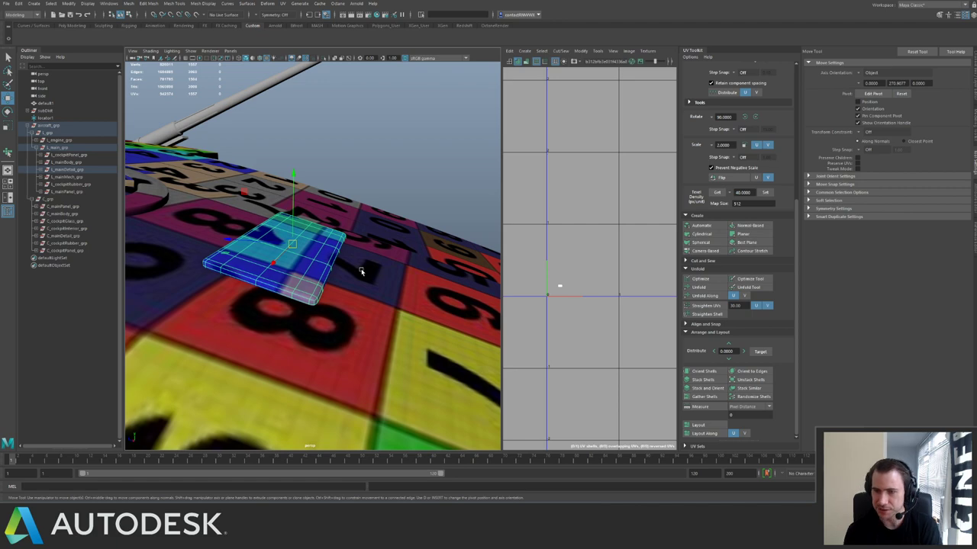
click(353, 165)
click(278, 227)
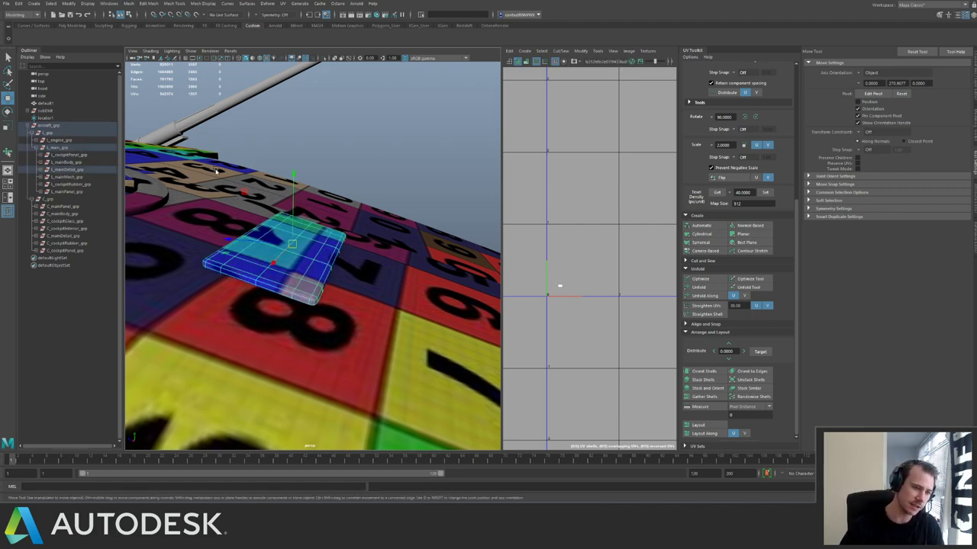
alt+drag(279, 228, 358, 227)
key(ctrl+d)
middle_drag(360, 225, 377, 231)
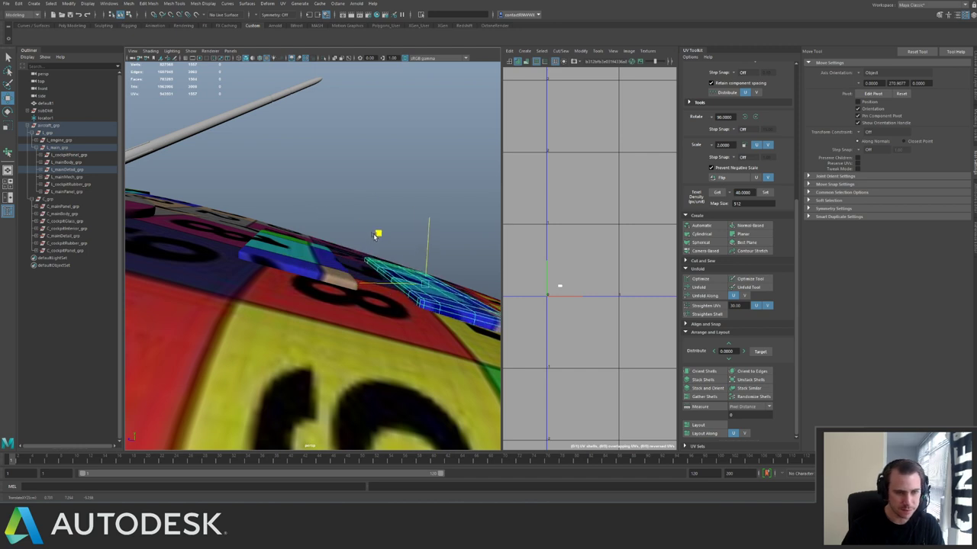
alt+drag(377, 231, 288, 217)
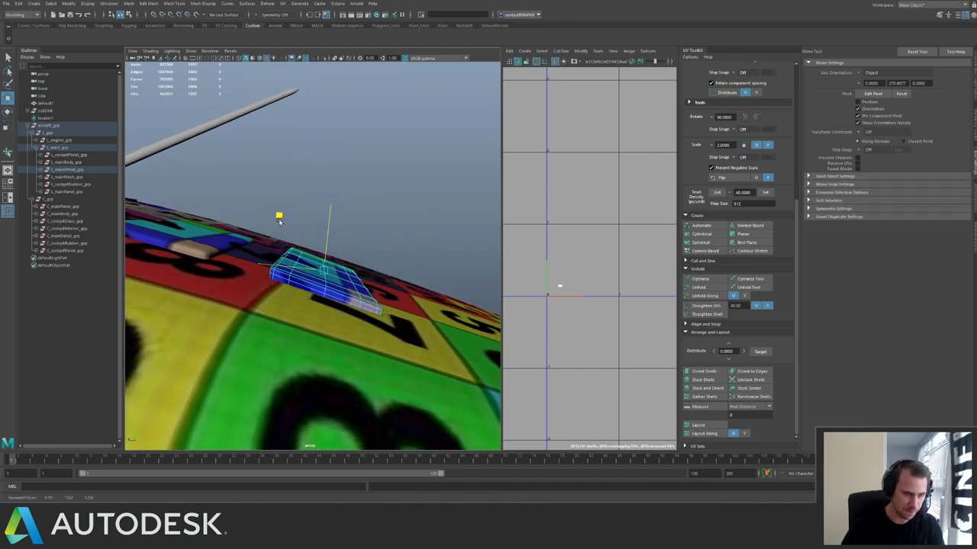
Rotate the duplicated plate to follow the curvature of the aircraft's surface.
key(e)
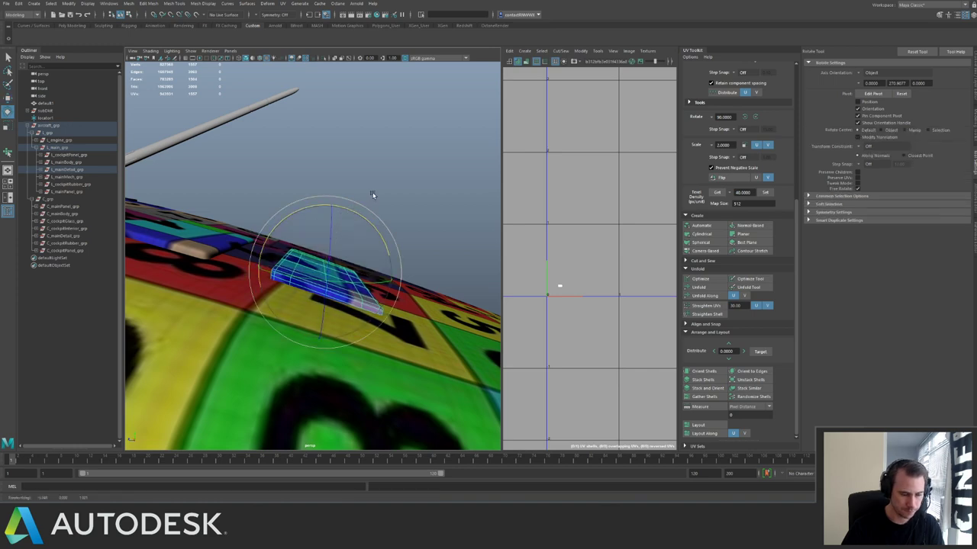
alt+drag(373, 196, 333, 216)
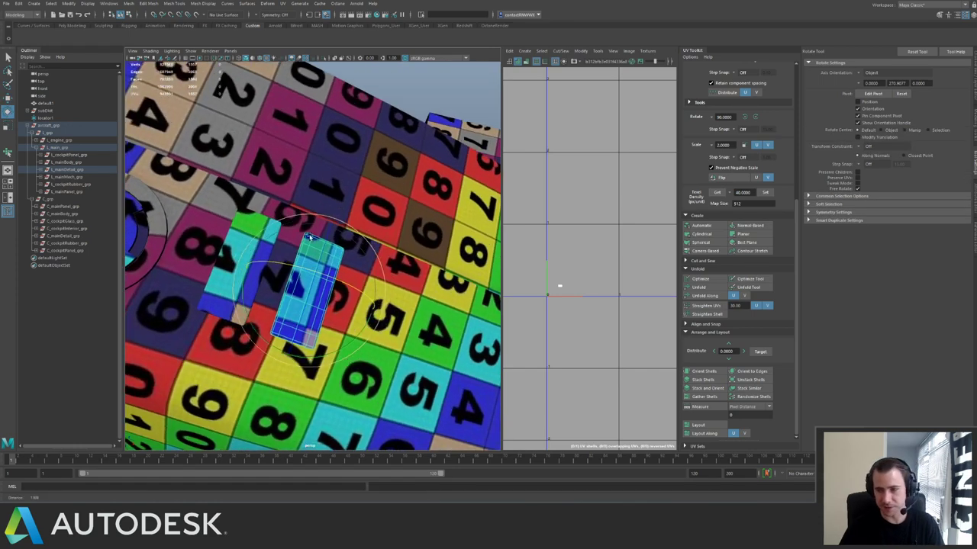
scroll(333, 216, up, 3)
scroll(332, 218, down, 8)
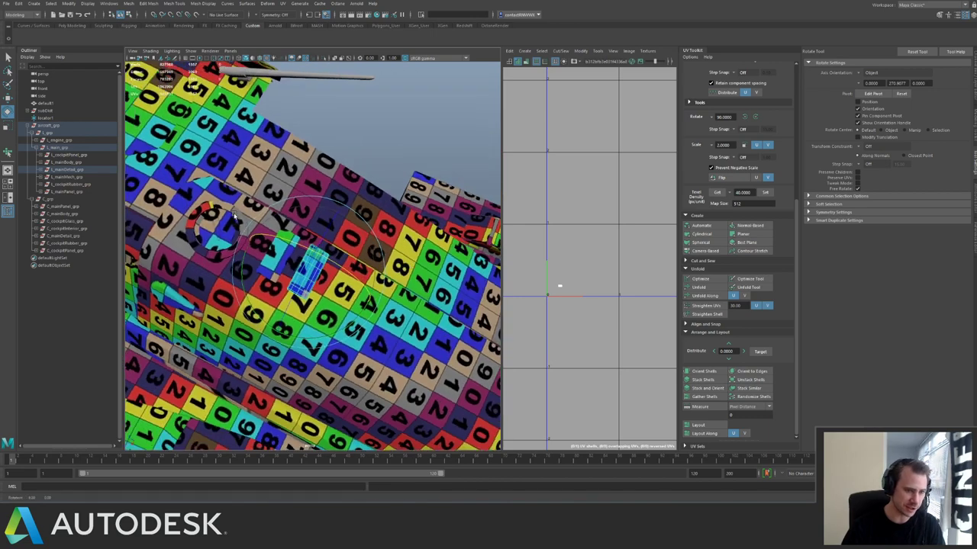
Combine the two plates into one mesh and lay out its UV shells.
key(5)
alt+drag(442, 181, 280, 244)
key(w)
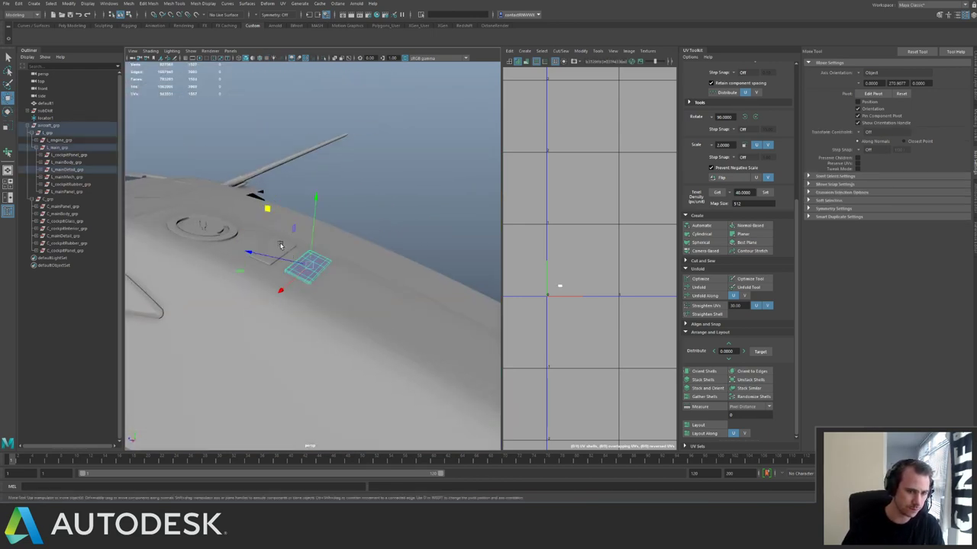
shift+click(281, 246)
key(space)
click(233, 251)
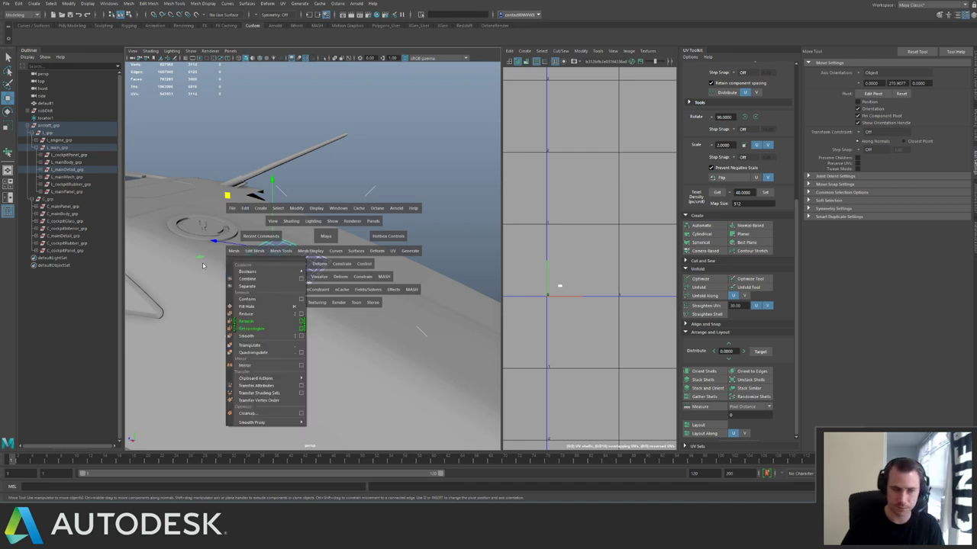
click(247, 286)
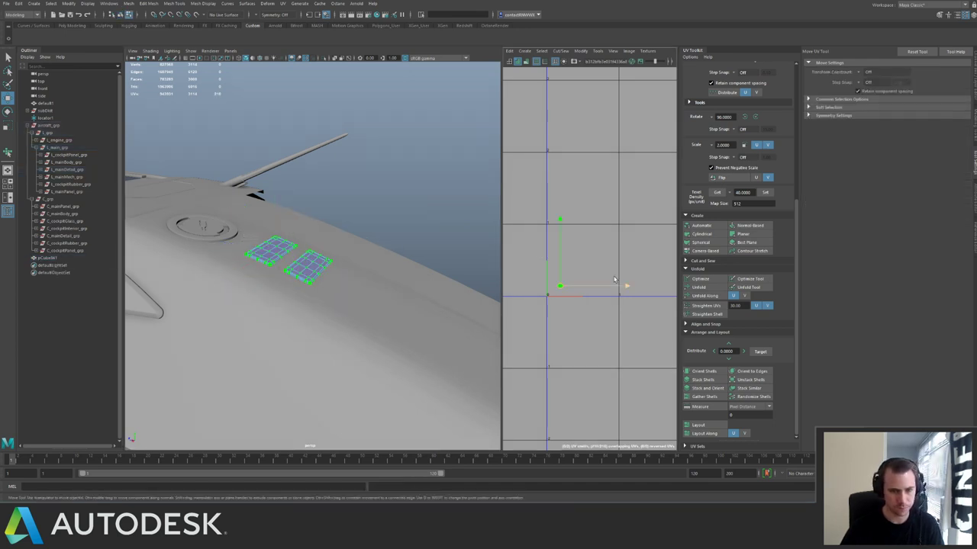
key(ctrl+l)
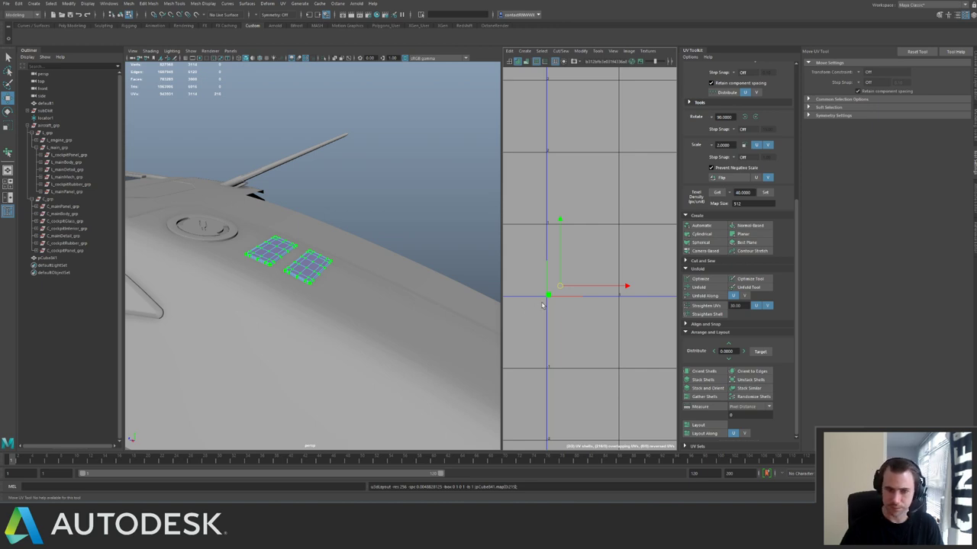
Examine how the two combined plates sit on the aircraft's surface from several angles.
scroll(545, 303, up, 1)
right_drag(262, 254, 291, 233)
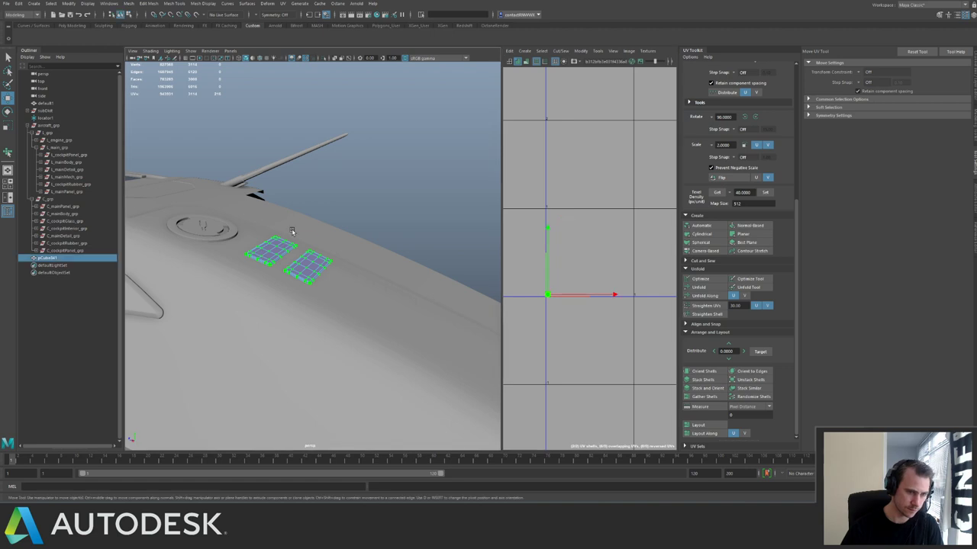
key(w)
click(381, 195)
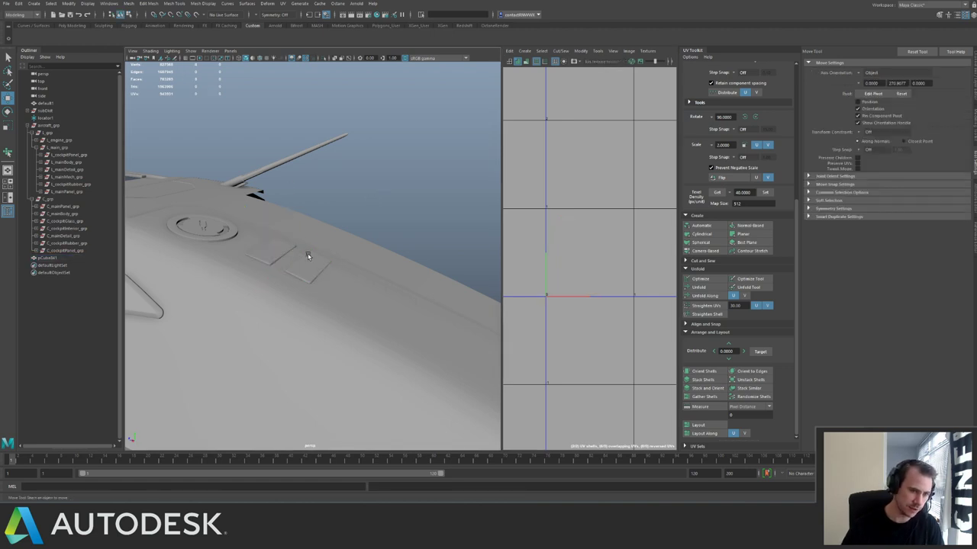
click(305, 254)
alt+drag(305, 256, 288, 234)
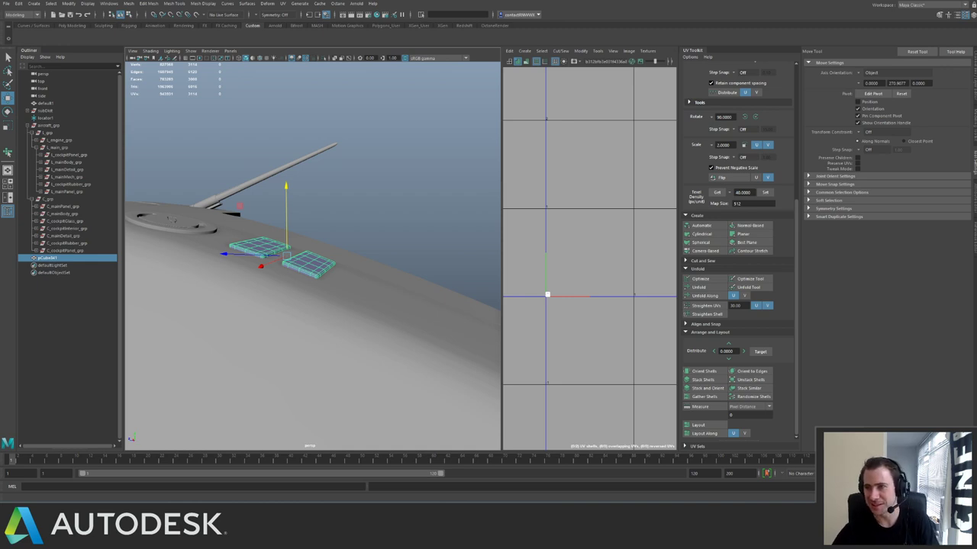
click(381, 197)
alt+drag(312, 207, 151, 197)
click(279, 236)
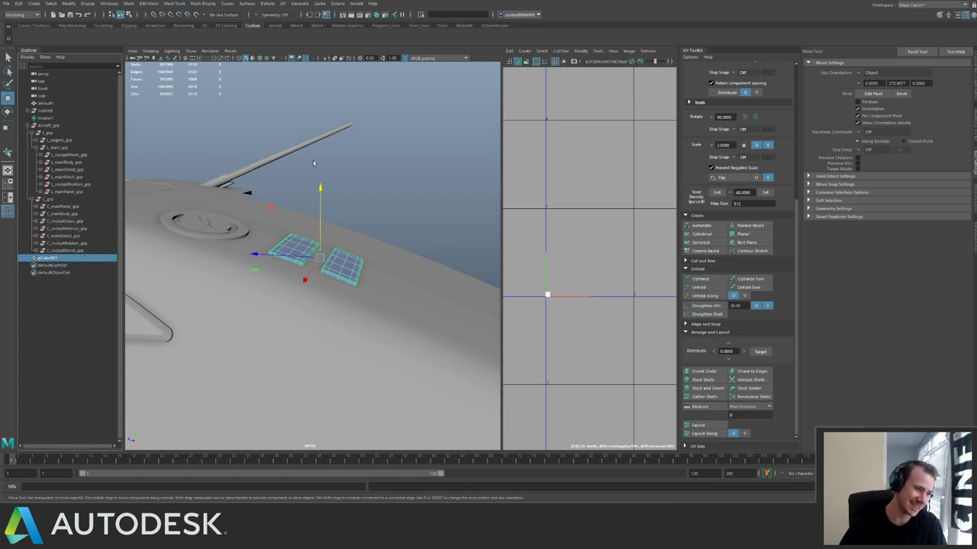
alt+drag(290, 163, 353, 260)
Select all faces of the duplicated plate and adjust its rotation against the surface.
right_drag(352, 260, 368, 283)
double_click(355, 277)
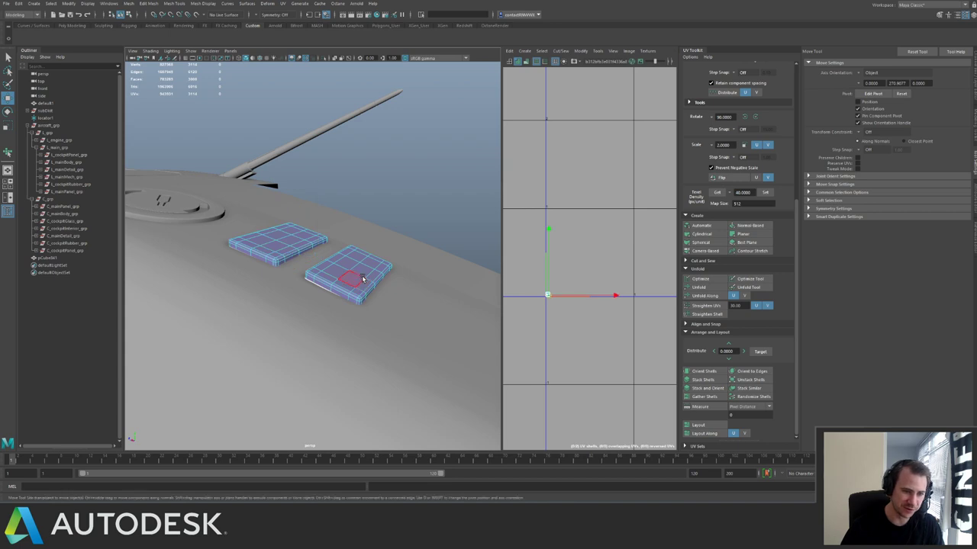
key(e)
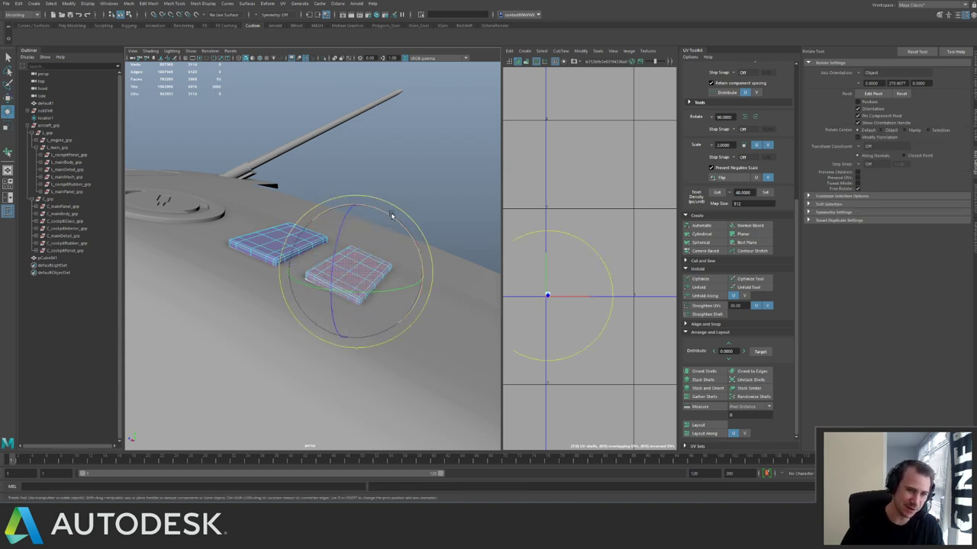
key(w)
key(F8)
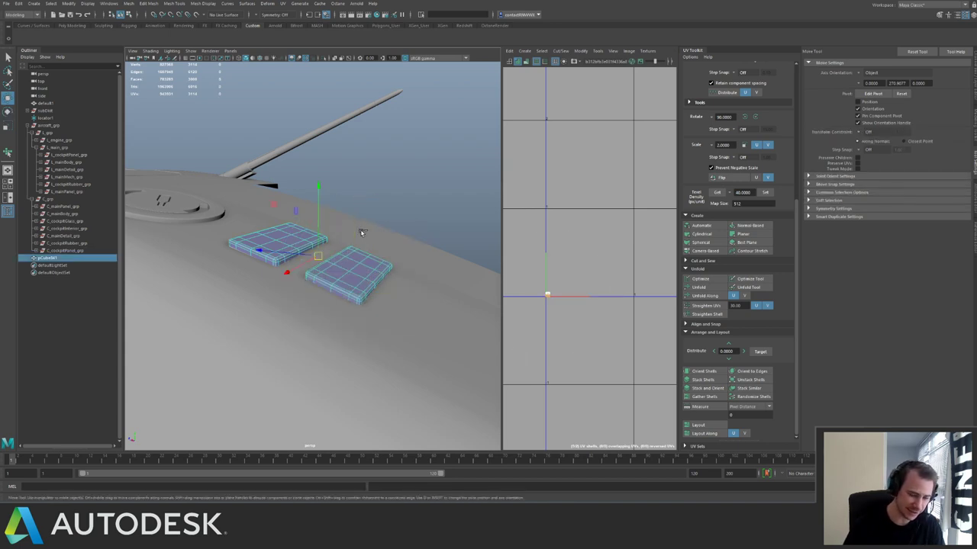
Move the combined plate mesh into L_mainDetail_grp and select that group.
click(360, 152)
click(55, 260)
middle_drag(55, 259, 75, 149)
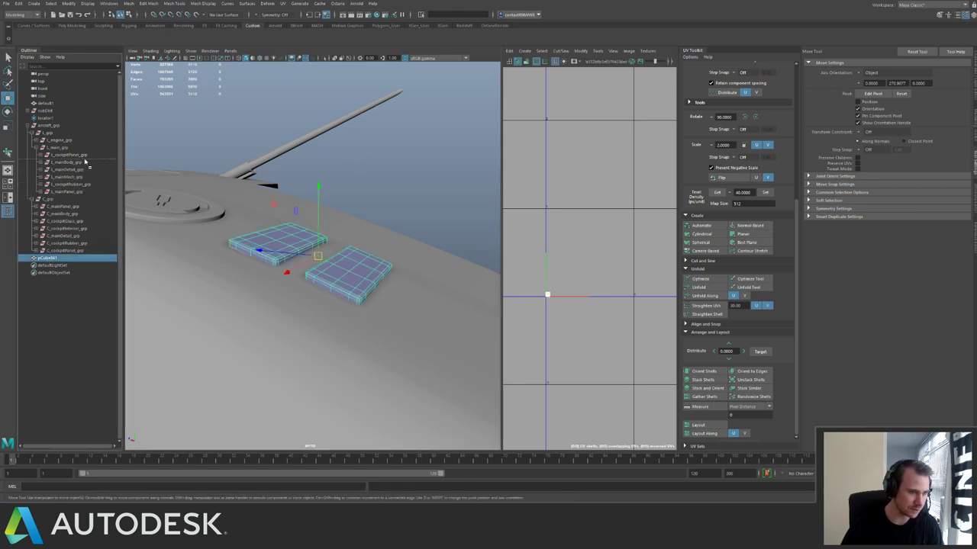
click(84, 170)
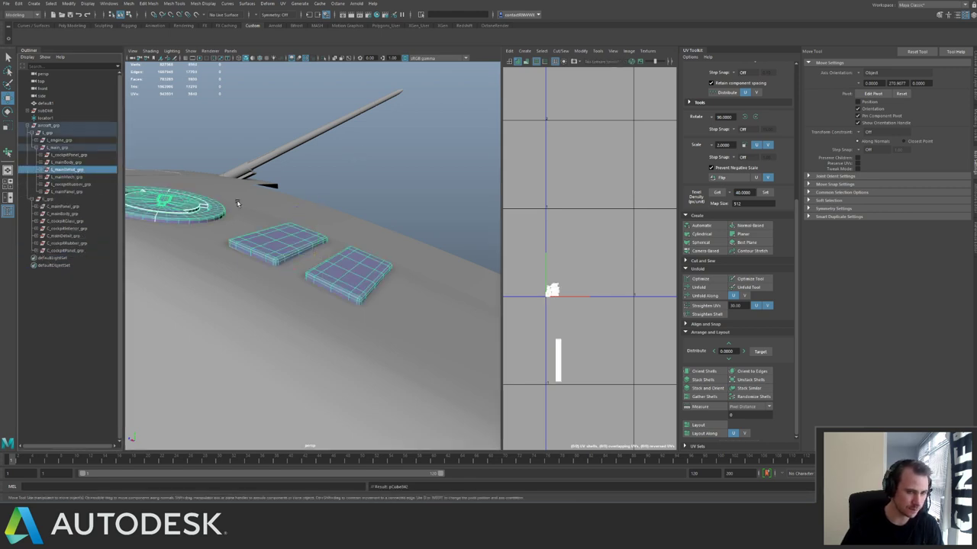
Examine which parts of the aircraft the isolated UV shell clusters below the main layout belong to.
right_drag(558, 286, 583, 285)
drag(607, 302, 564, 340)
key(f)
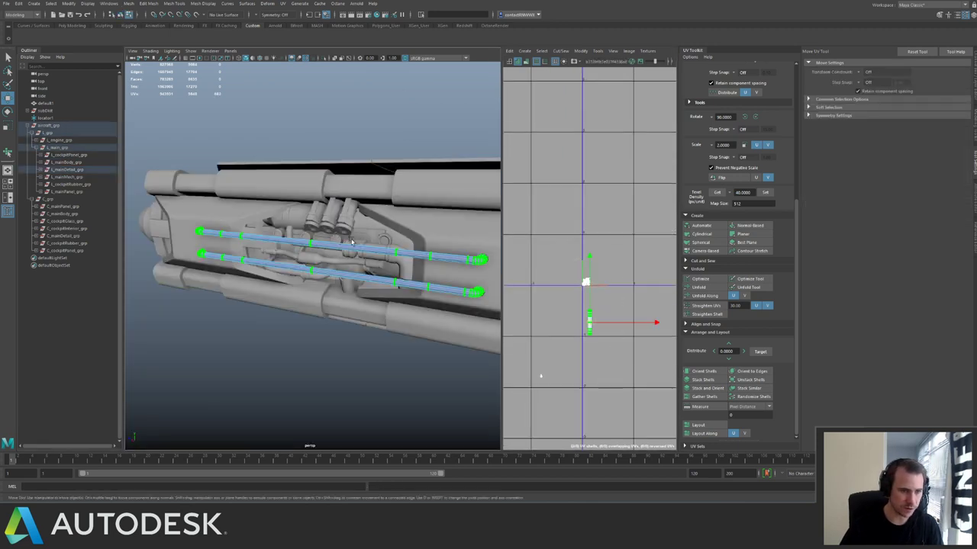
scroll(329, 235, down, 4)
alt+drag(329, 235, 359, 237)
alt+middle_drag(617, 267, 643, 246)
alt+right_drag(643, 247, 555, 251)
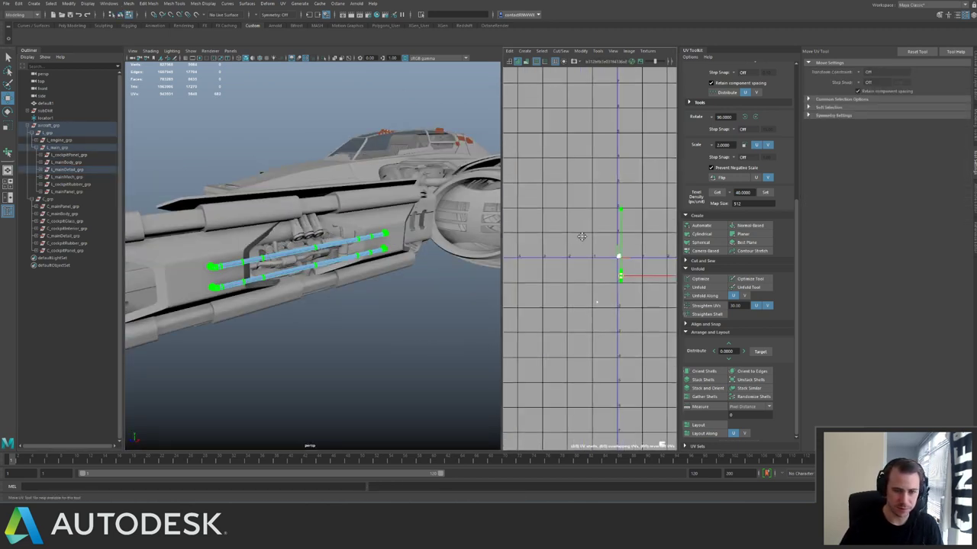
alt+middle_drag(554, 250, 516, 237)
drag(536, 264, 570, 305)
key(f)
alt+drag(336, 226, 488, 272)
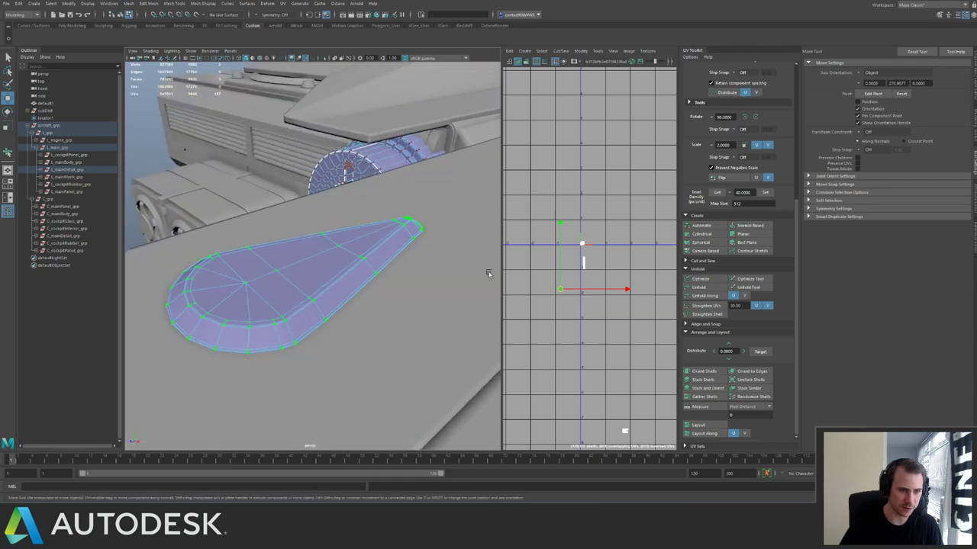
Lay out the round cylindrical part's UV shells at a texel density of 40 and move them clear of the other shells.
scroll(633, 301, down, 4)
drag(627, 360, 670, 407)
alt+middle_drag(653, 351, 550, 311)
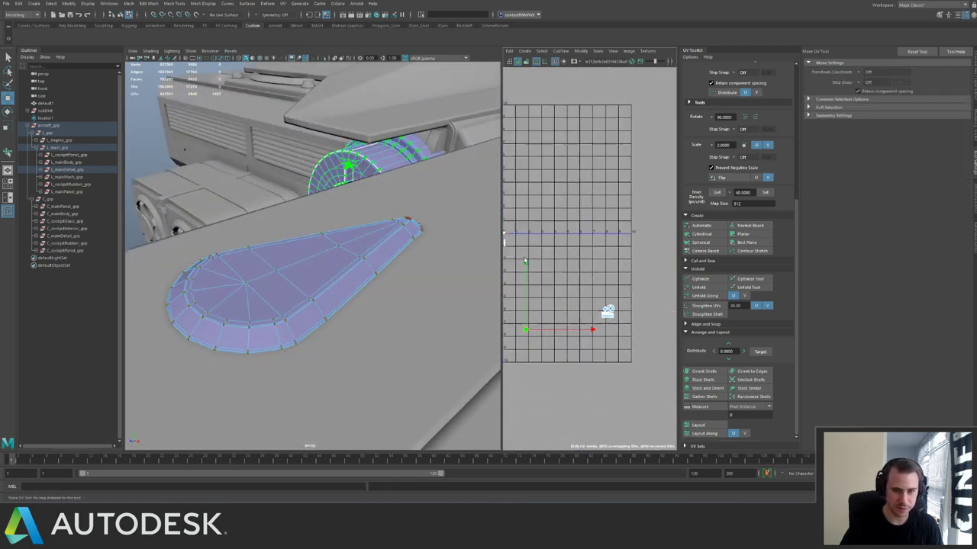
drag(595, 299, 625, 327)
key(ctrl+z)
key(ctrl+z)
key(ctrl+z)
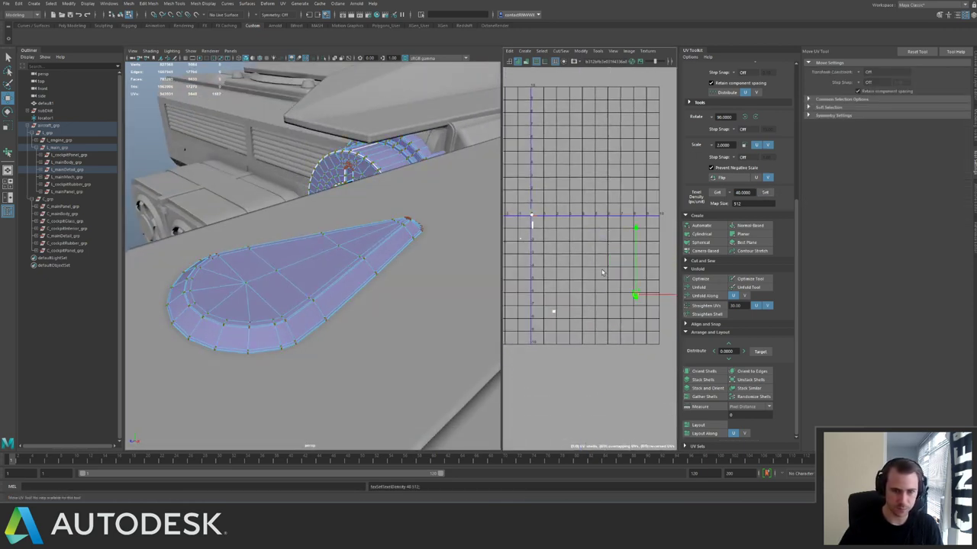
key(ctrl+z)
key(ctrl+z)
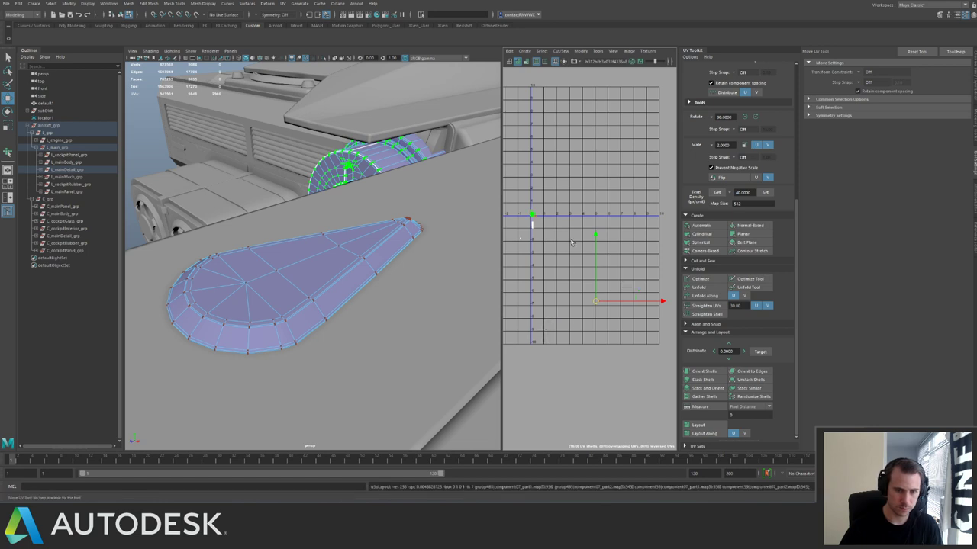
key(ctrl+z)
key(ctrl+z)
key(ctrl+z)
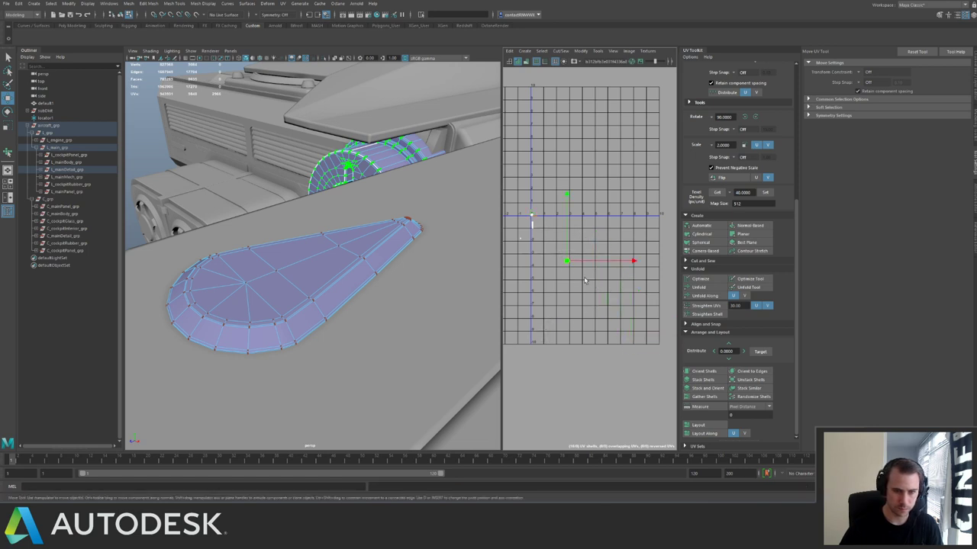
Unfold the strip-shaped UV shells of the round cylindrical part along U.
key(ctrl+z)
key(ctrl+z)
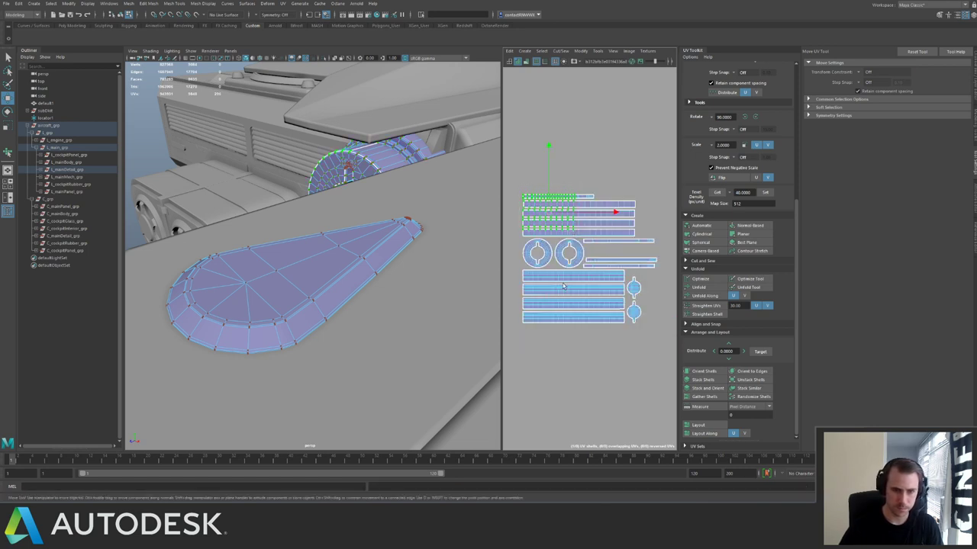
key(ctrl+z)
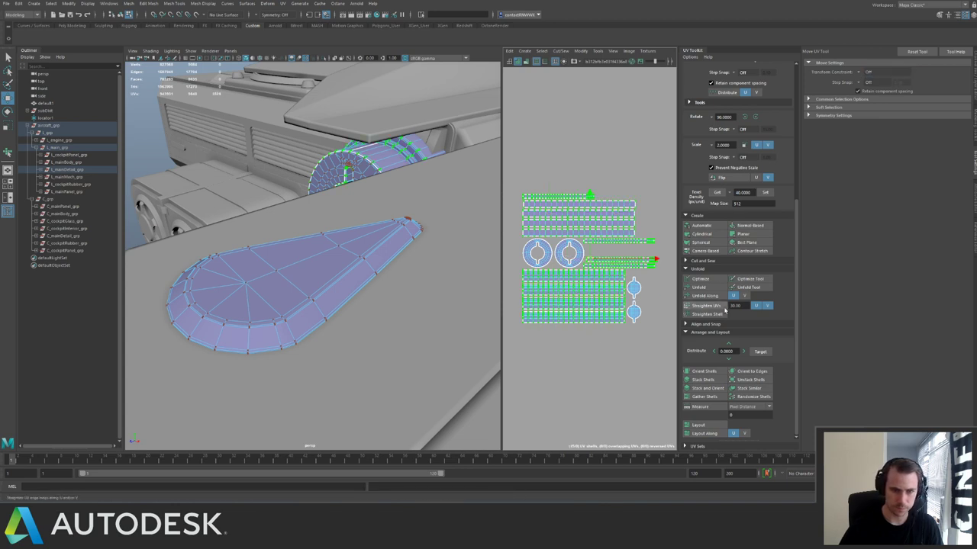
click(718, 297)
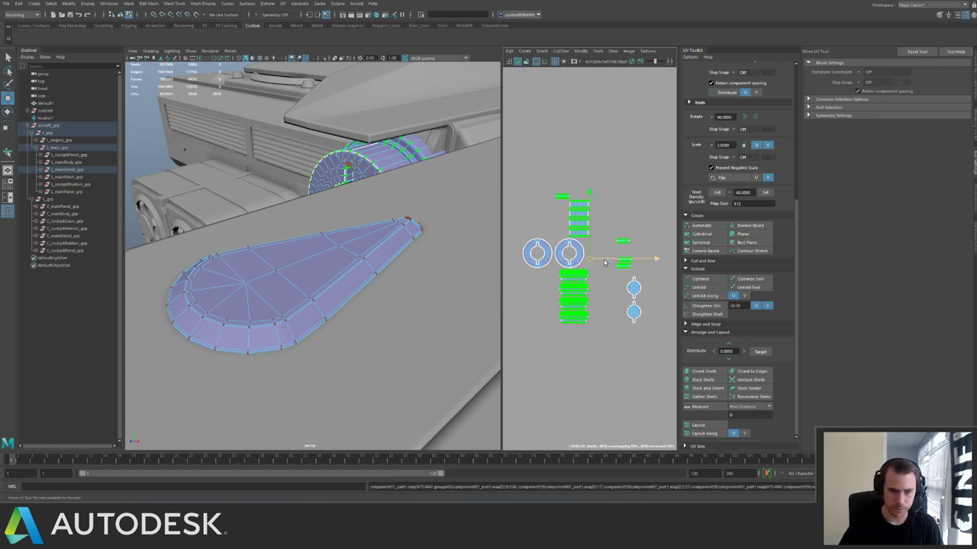
scroll(607, 264, down, 3)
Set all the cylindrical part's UV shells to a texel density of 40, then lay them out and move them below the main layout.
drag(538, 197, 656, 319)
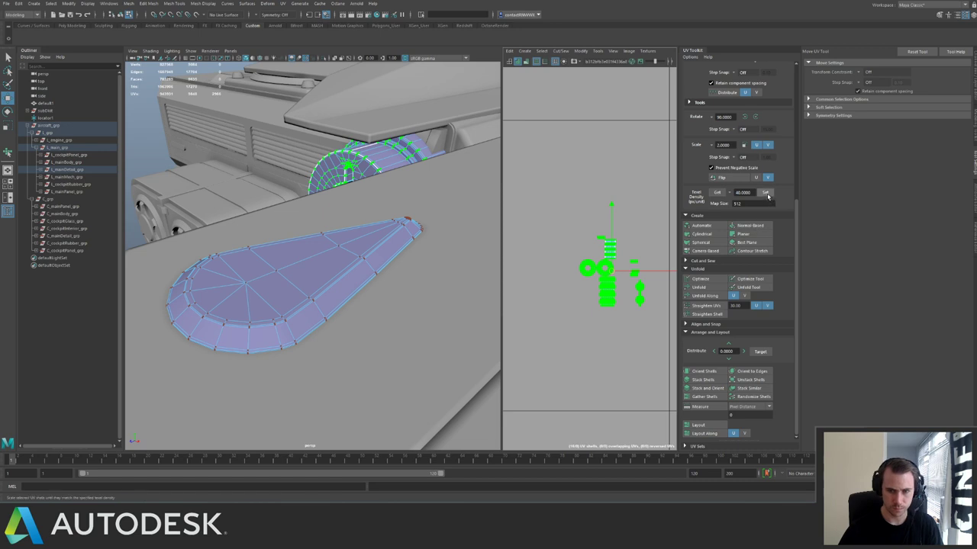
click(764, 193)
key(ctrl+l)
alt+right_drag(569, 295, 497, 204)
alt+middle_drag(496, 204, 537, 214)
key(f)
alt+right_drag(613, 228, 469, 207)
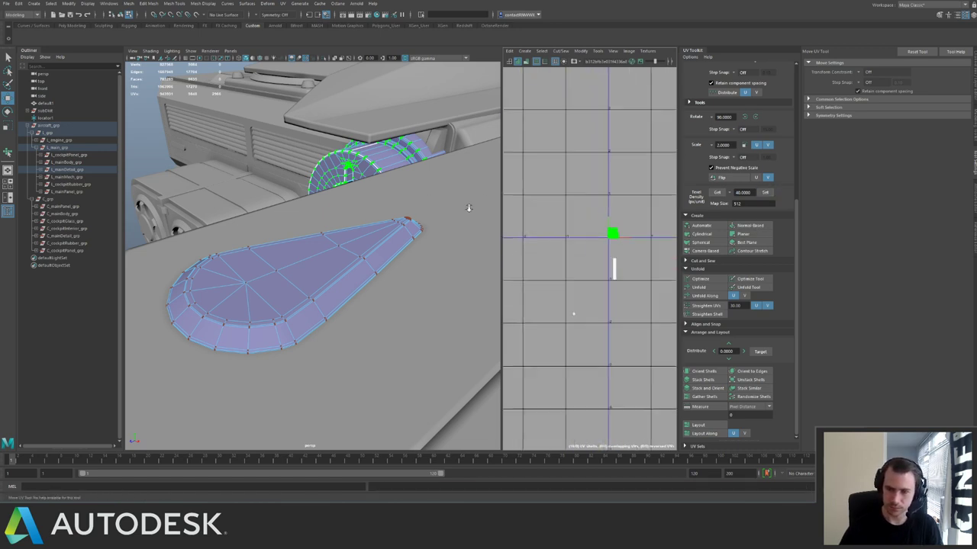
alt+right_drag(627, 248, 613, 222)
drag(608, 219, 629, 285)
Move the teardrop panel's UV shell beside the cylindrical part's shell cluster.
drag(581, 266, 613, 294)
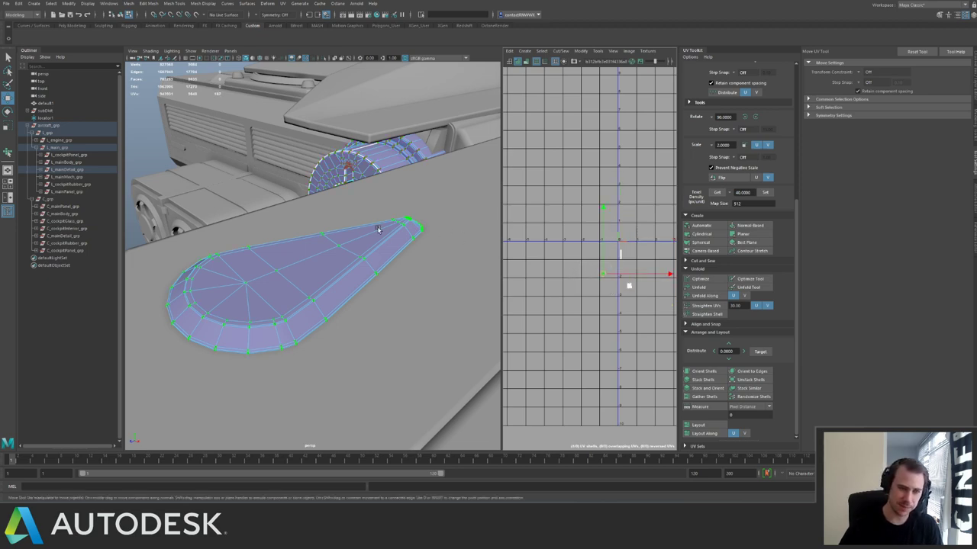
alt+drag(370, 234, 390, 243)
scroll(389, 243, up, 3)
scroll(604, 299, up, 5)
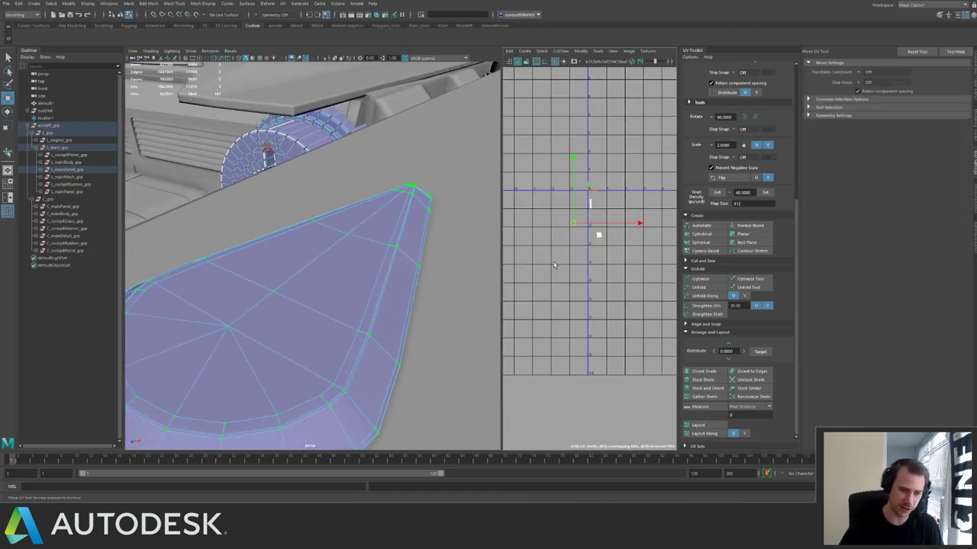
drag(542, 229, 601, 264)
key(ctrl+z)
drag(548, 229, 609, 251)
key(f)
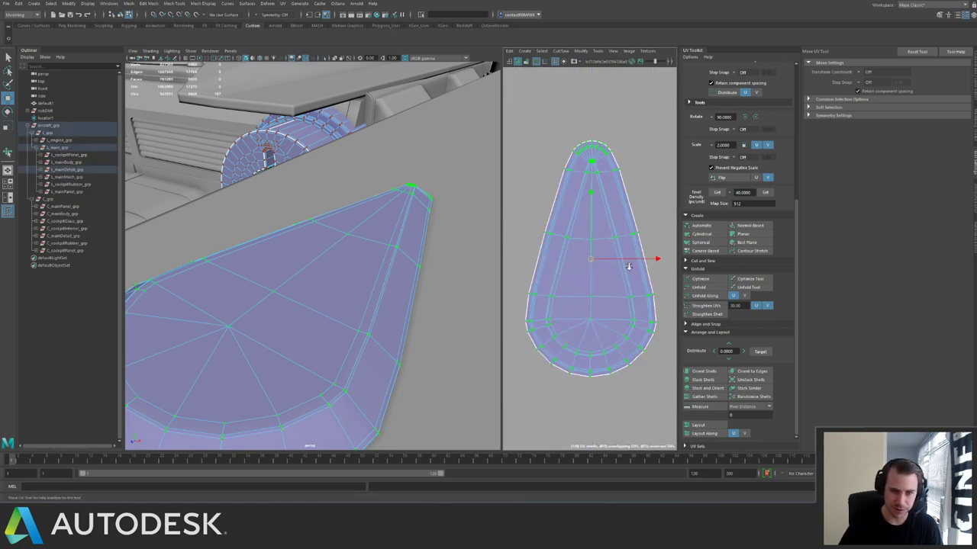
Select the overlapping UV shells in the cylindrical part's cluster and frame them on the aircraft.
alt+right_drag(630, 266, 477, 194)
alt+right_drag(610, 228, 521, 194)
alt+middle_drag(663, 287, 569, 260)
alt+right_drag(560, 258, 573, 261)
scroll(572, 261, up, 4)
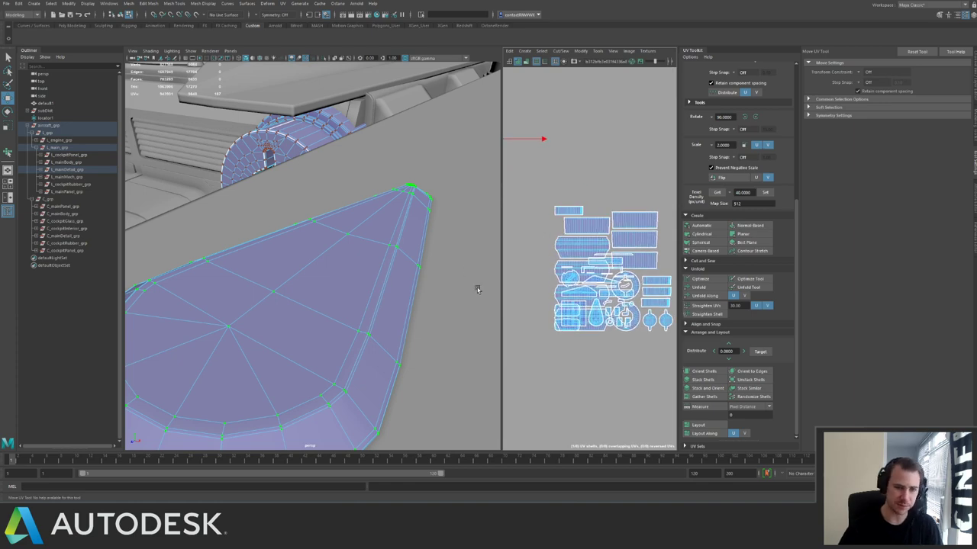
drag(543, 196, 658, 350)
key(f)
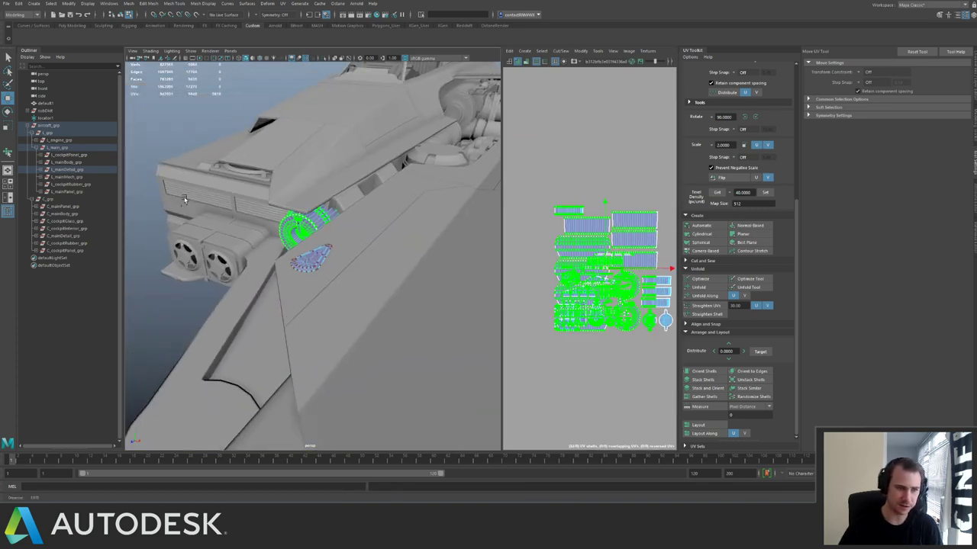
Narrow the selection to the overlapping shells of the cockpit-side detail and move them out of the cluster along U.
alt+drag(263, 229, 325, 182)
alt+middle_drag(325, 183, 403, 217)
drag(171, 173, 247, 254)
alt+right_drag(622, 309, 538, 217)
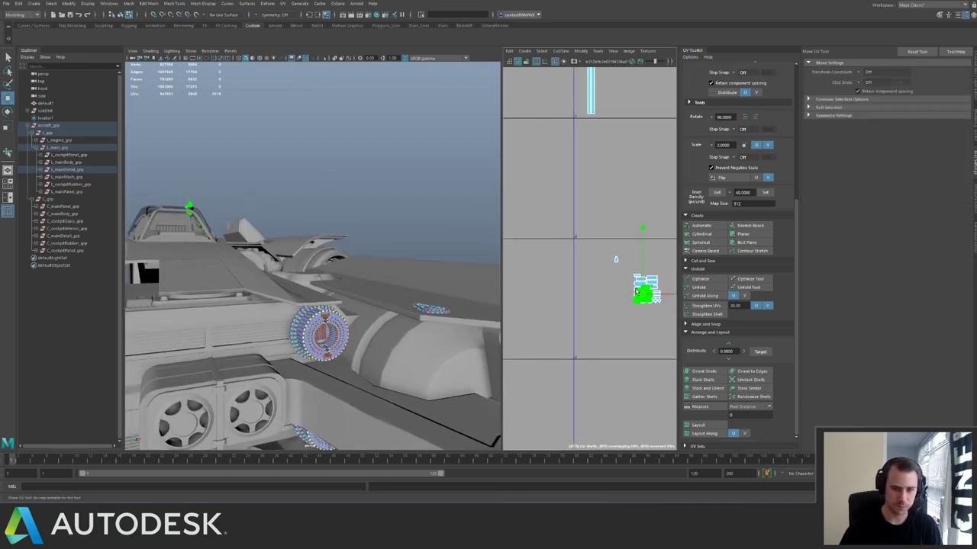
drag(636, 292, 607, 327)
key(ctrl+z)
shift+middle_drag(642, 300, 602, 328)
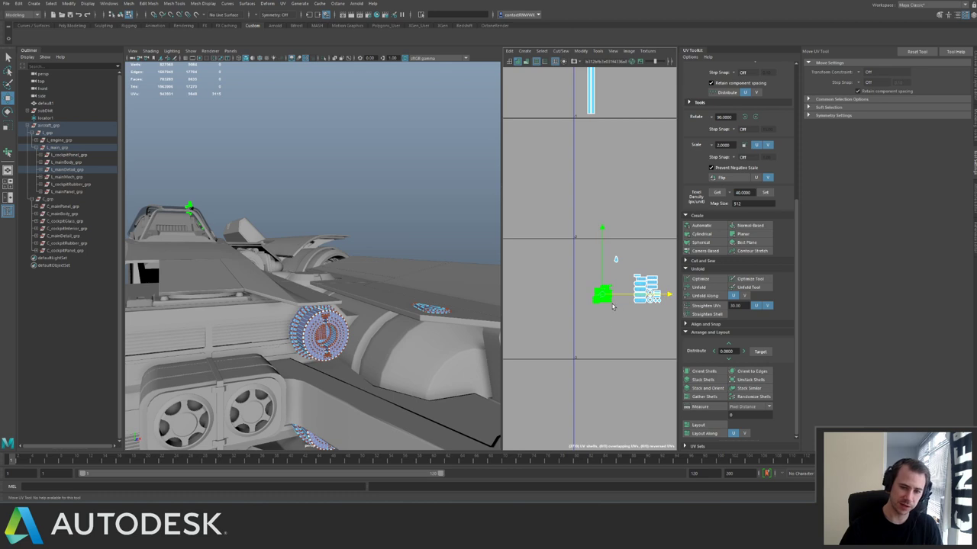
Return to object selection, clear the selection and save the scene.
right_drag(251, 280, 276, 263)
click(279, 265)
click(406, 212)
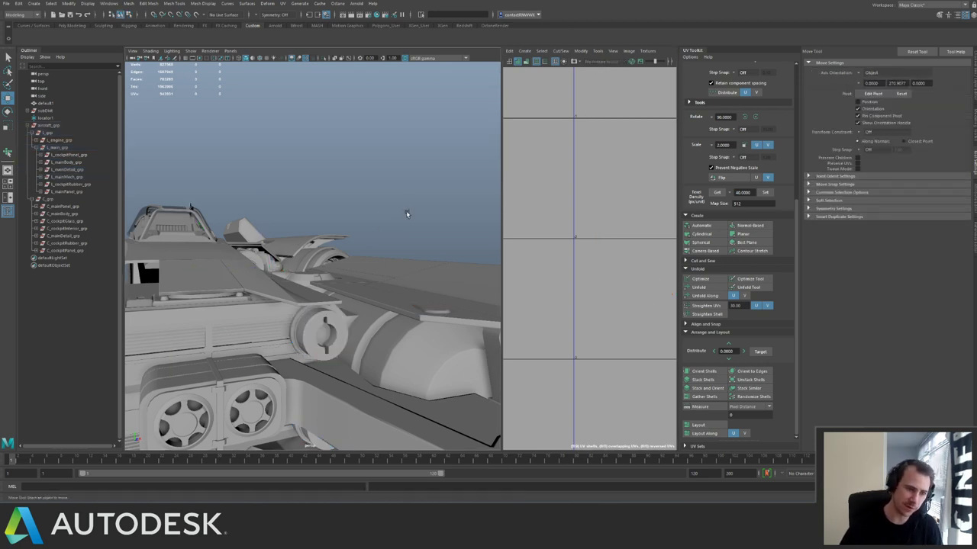
key(q)
key(ctrl+s)
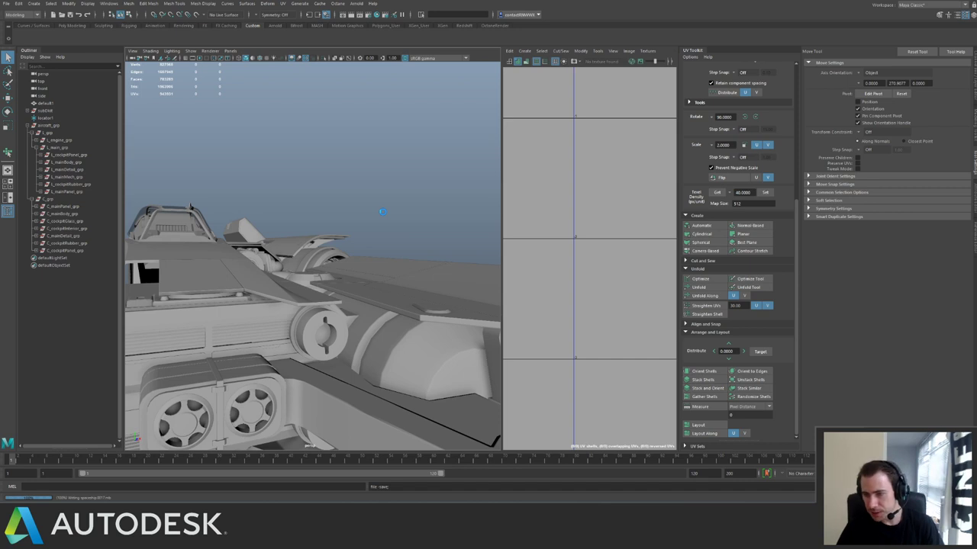
key(w)
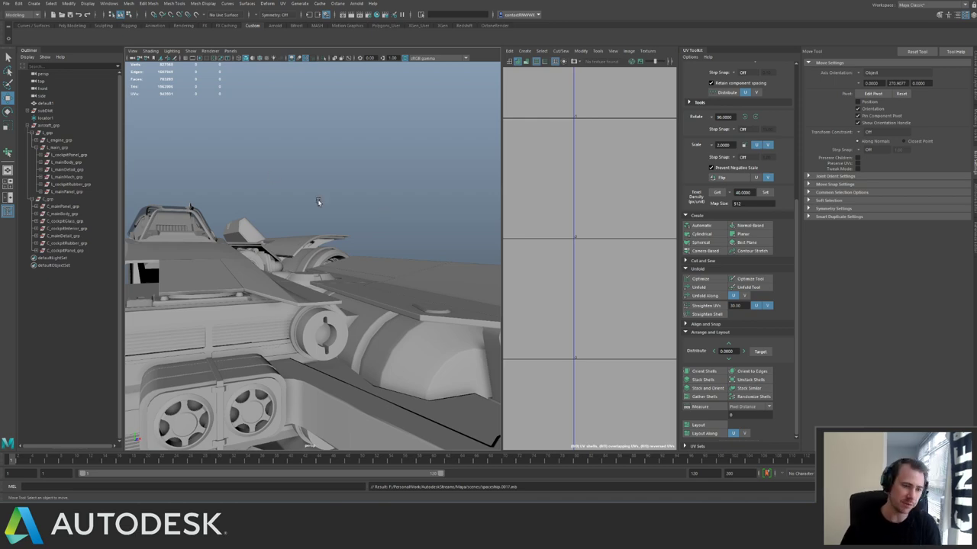
Select L_grp, hide the tool settings and widen the UV editor to show the group's layout.
alt+drag(318, 200, 194, 228)
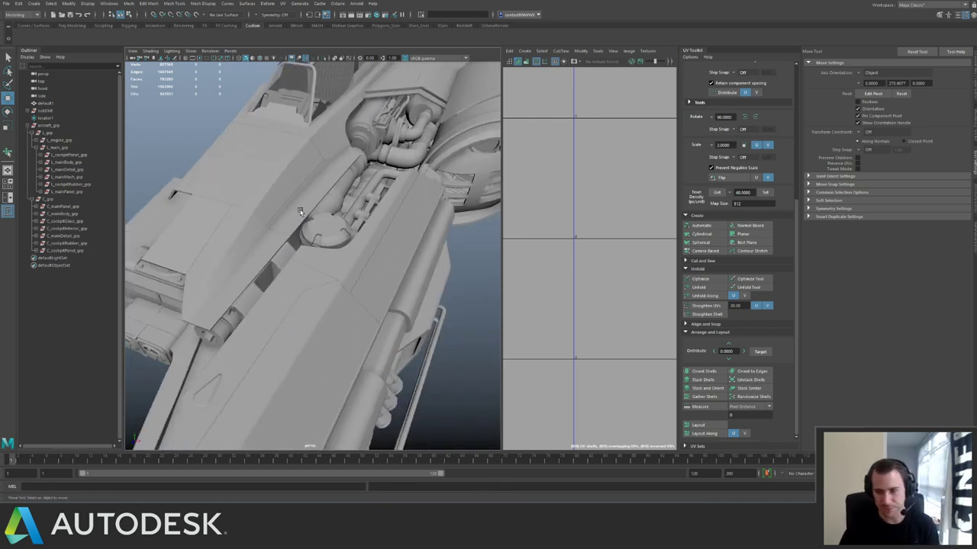
alt+drag(302, 213, 234, 246)
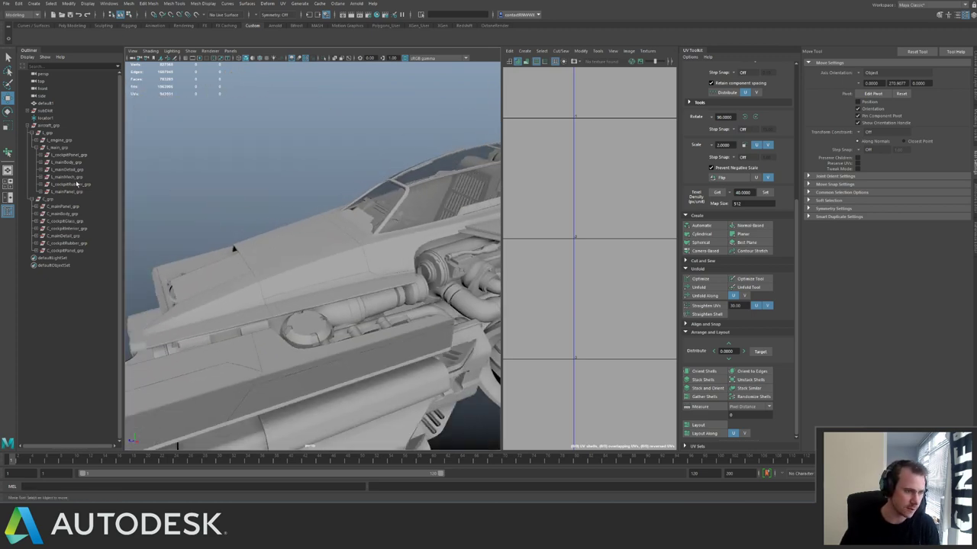
click(47, 133)
scroll(563, 210, down, 2)
scroll(595, 243, down, 3)
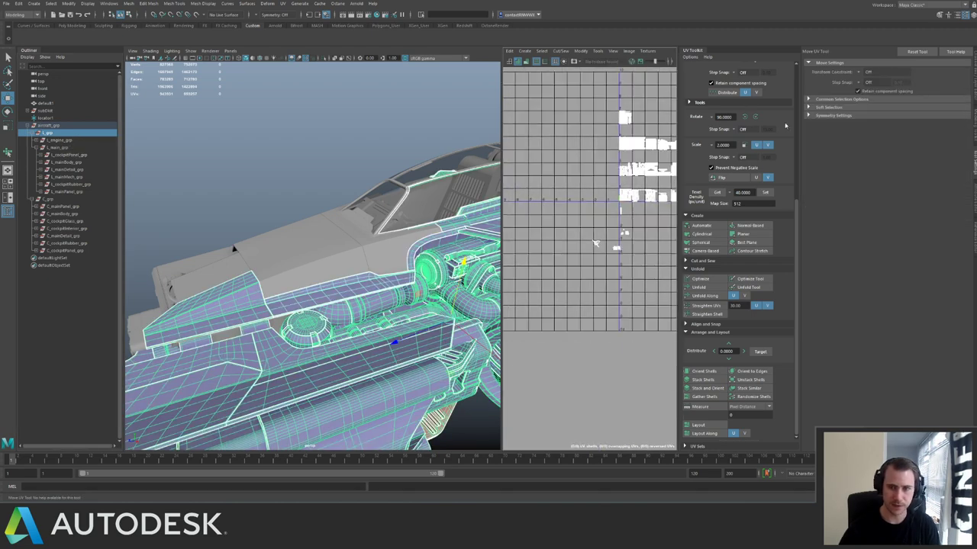
click(966, 15)
alt+middle_drag(751, 209, 621, 290)
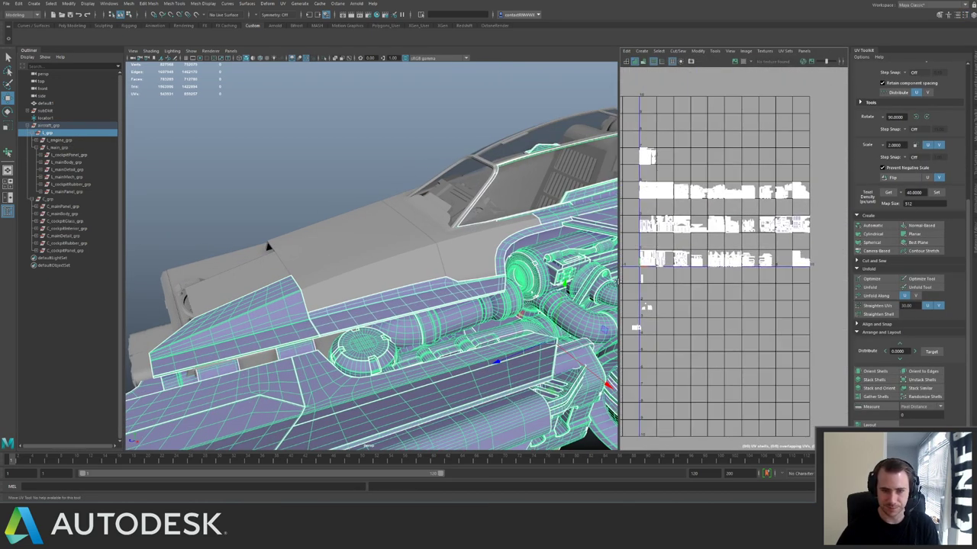
drag(618, 280, 508, 280)
Collapse L_main_grp and compare the UV tiles used by L_main_grp and L_engine_grp.
alt+middle_drag(602, 272, 656, 227)
alt+right_drag(657, 227, 630, 262)
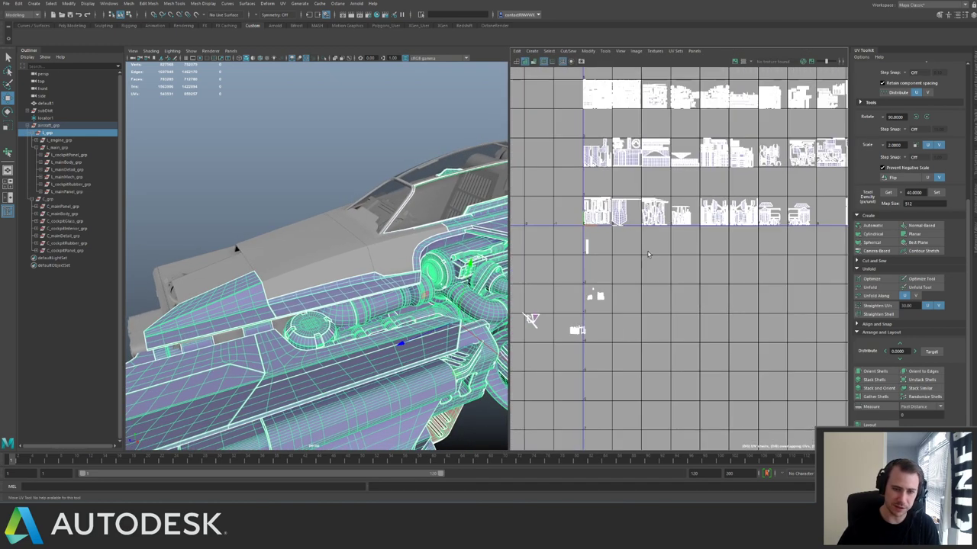
alt+middle_drag(627, 263, 598, 350)
alt+right_drag(597, 350, 614, 338)
alt+drag(319, 256, 298, 210)
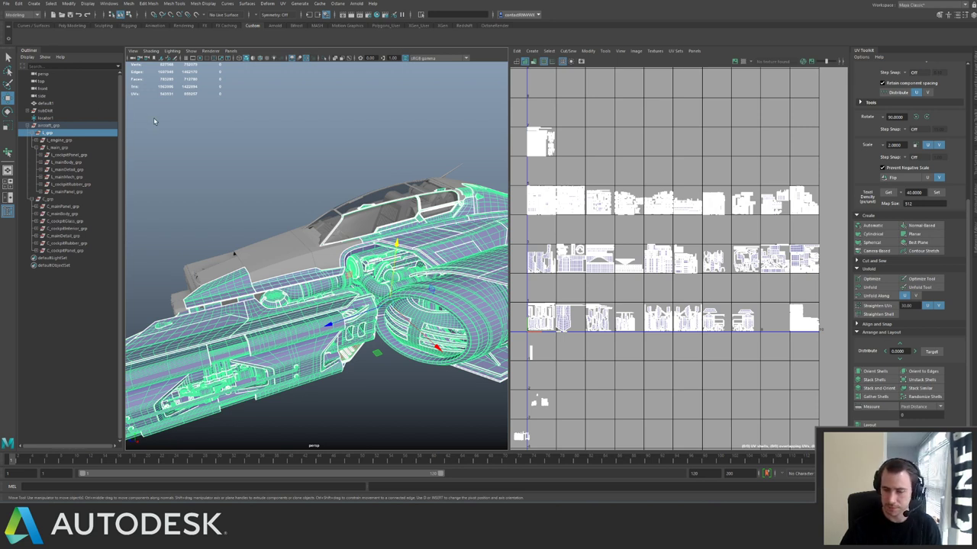
click(37, 147)
click(65, 148)
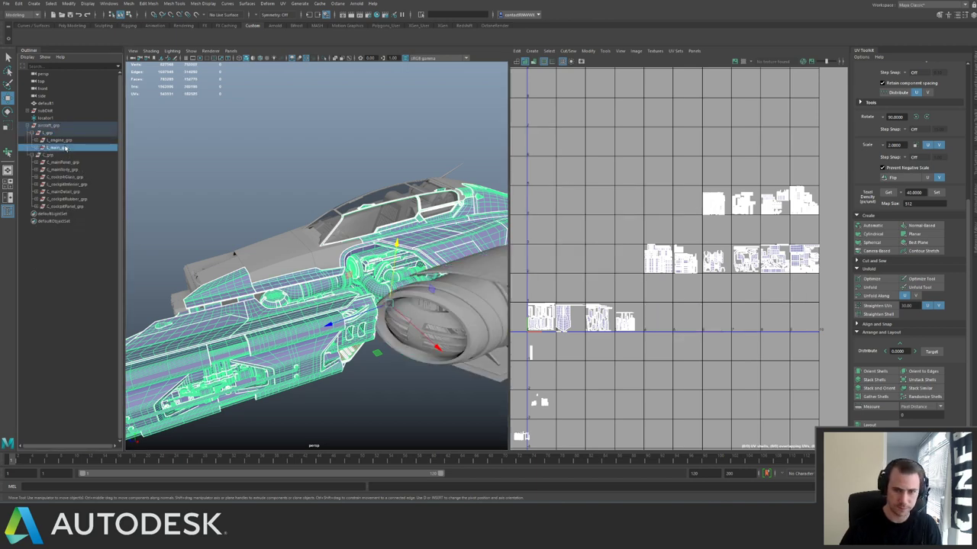
click(65, 140)
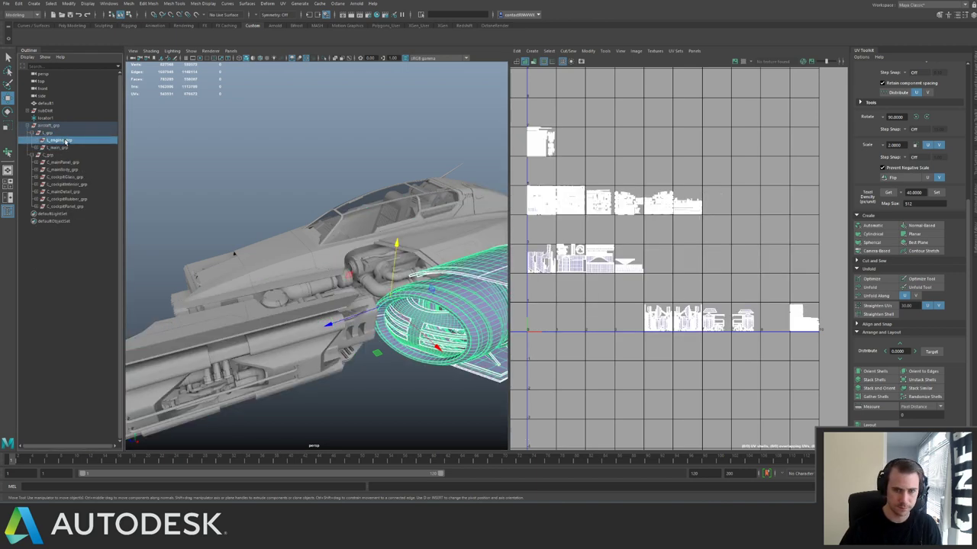
click(67, 148)
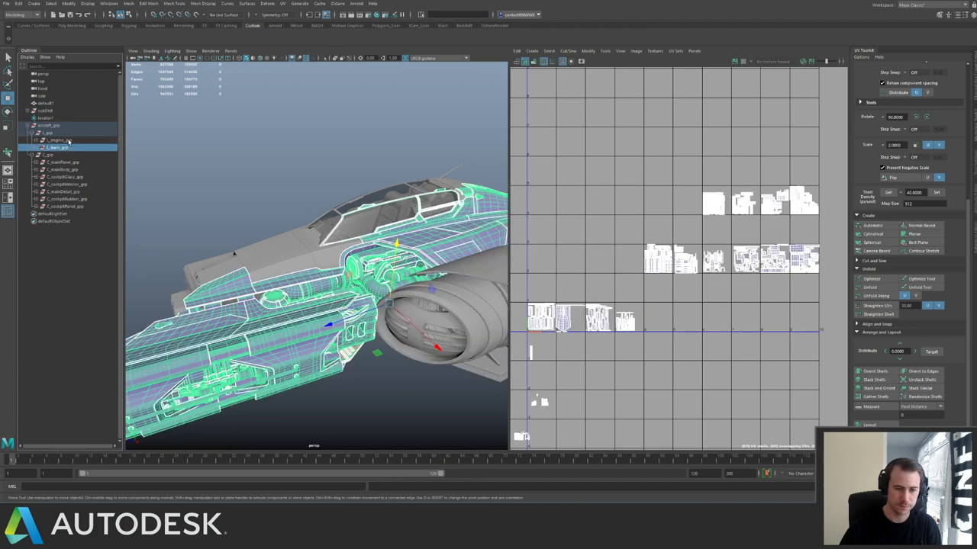
click(69, 141)
click(70, 149)
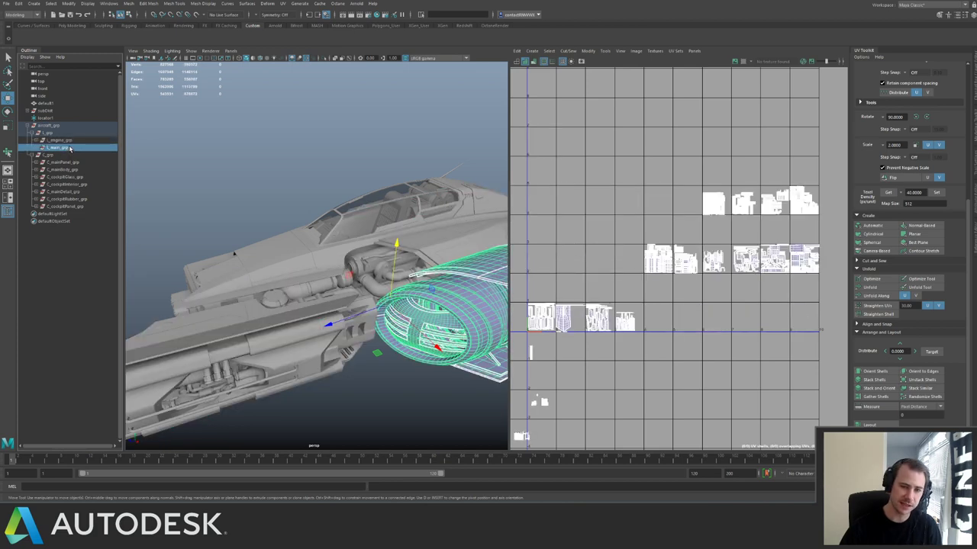
click(69, 141)
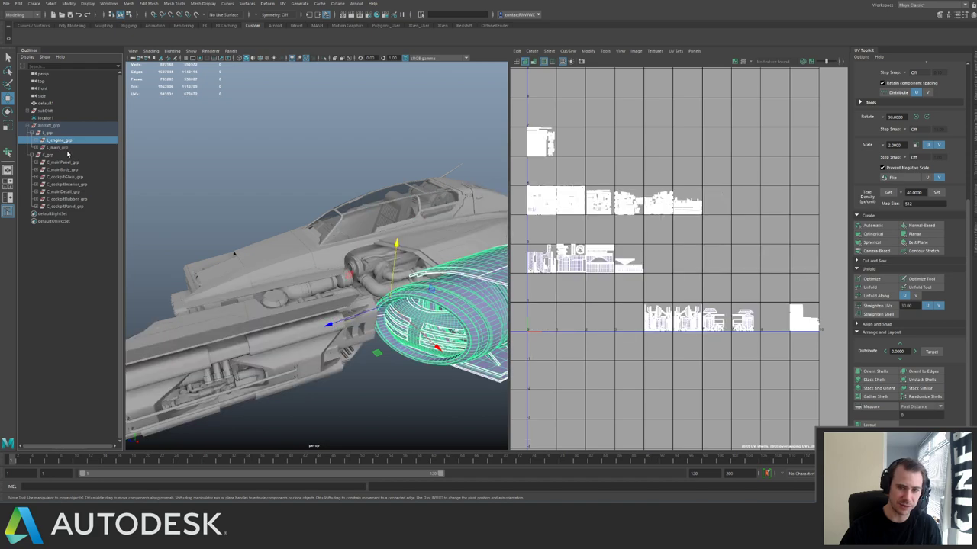
click(69, 149)
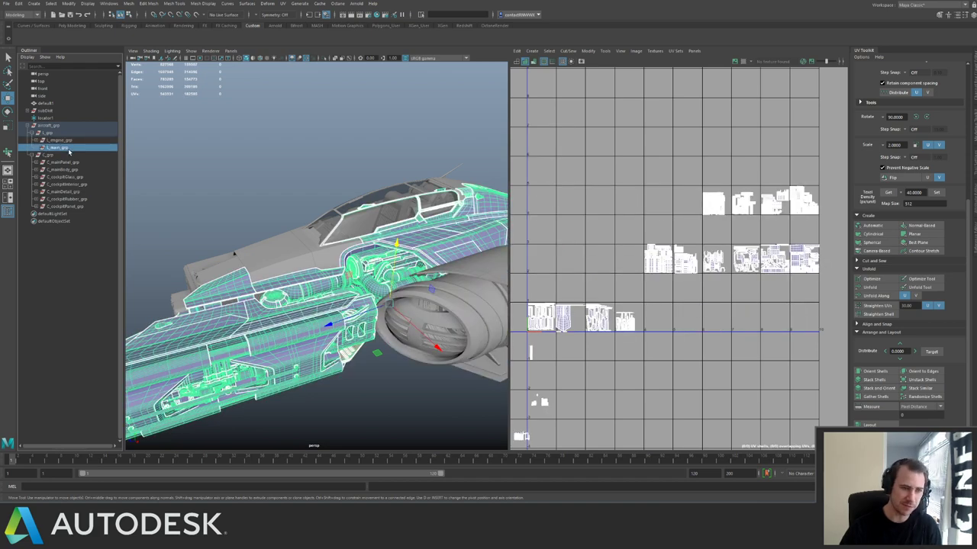
Select all L_main_grp UV shells in the lowest positive row and shift them six tiles in positive U.
right_drag(550, 313, 531, 302)
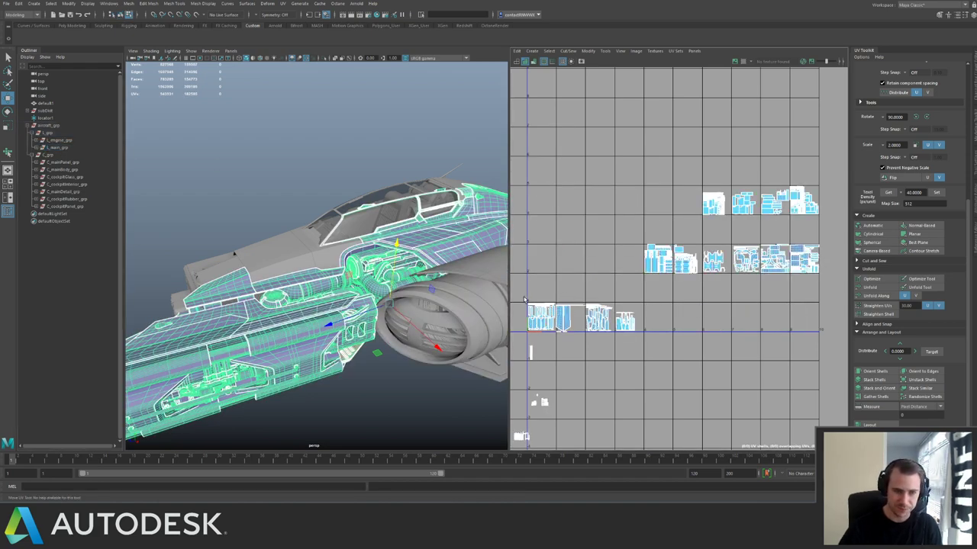
drag(525, 299, 657, 333)
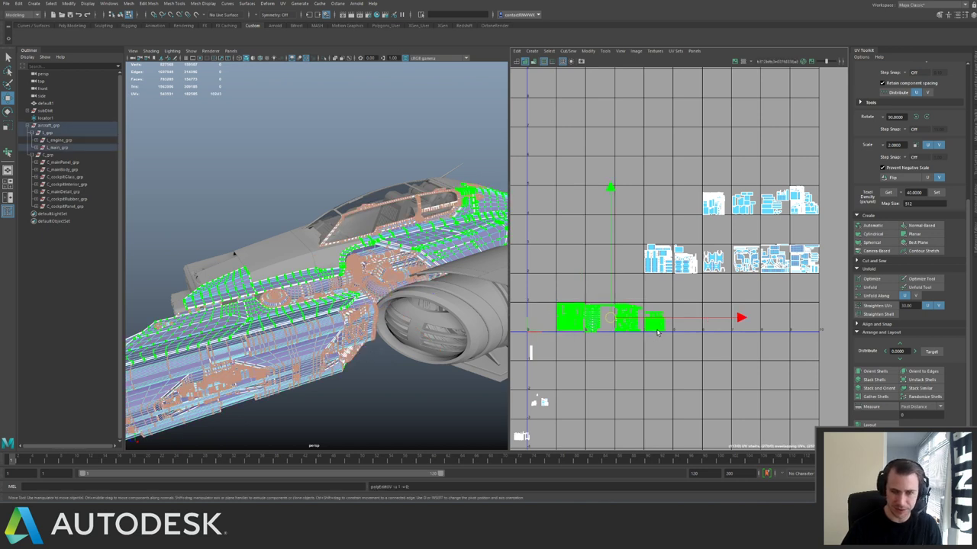
key(Right)
key(Right)
key(Right)
key(Right)
key(Right)
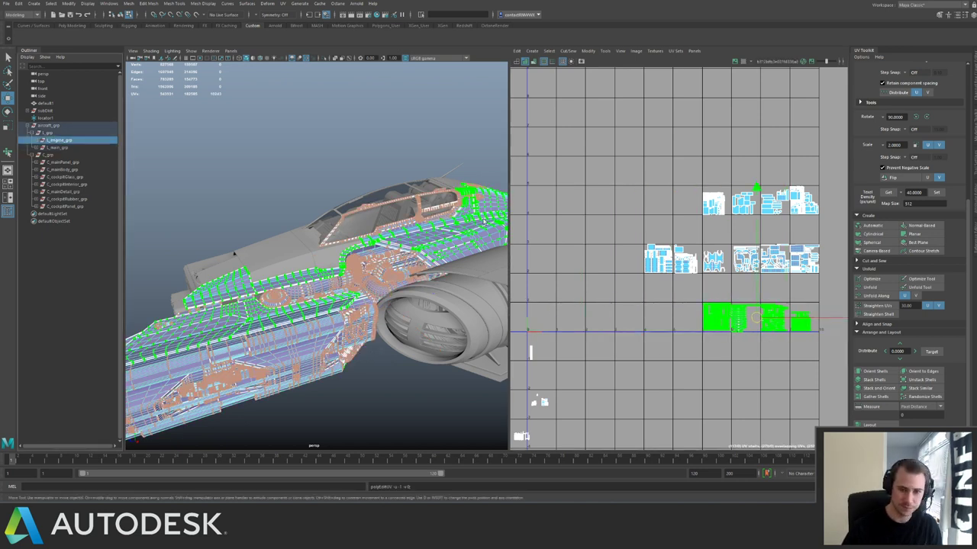
Select the main run of L_engine_grp shells in the lowest UV row and shift it four tiles in negative U, starting at the origin.
click(58, 141)
drag(767, 341, 762, 342)
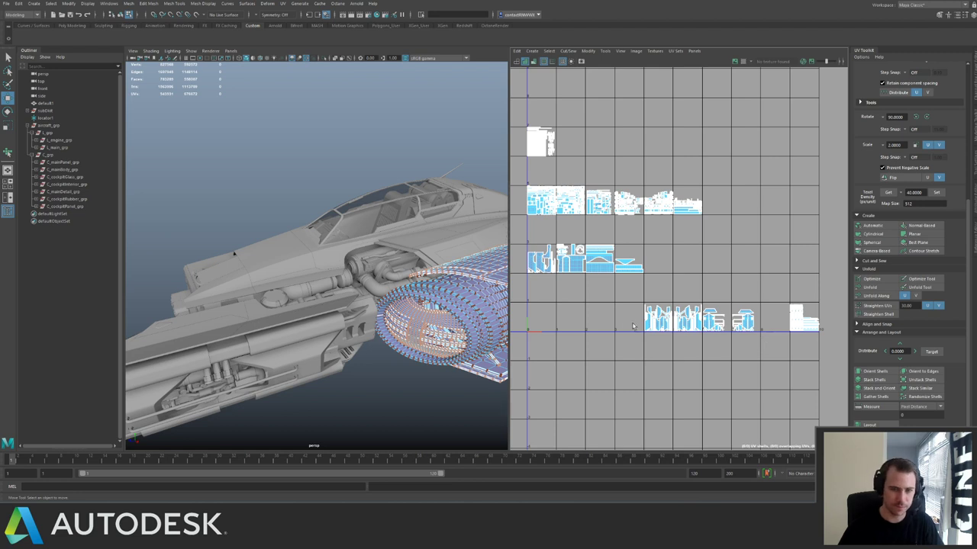
drag(647, 301, 763, 351)
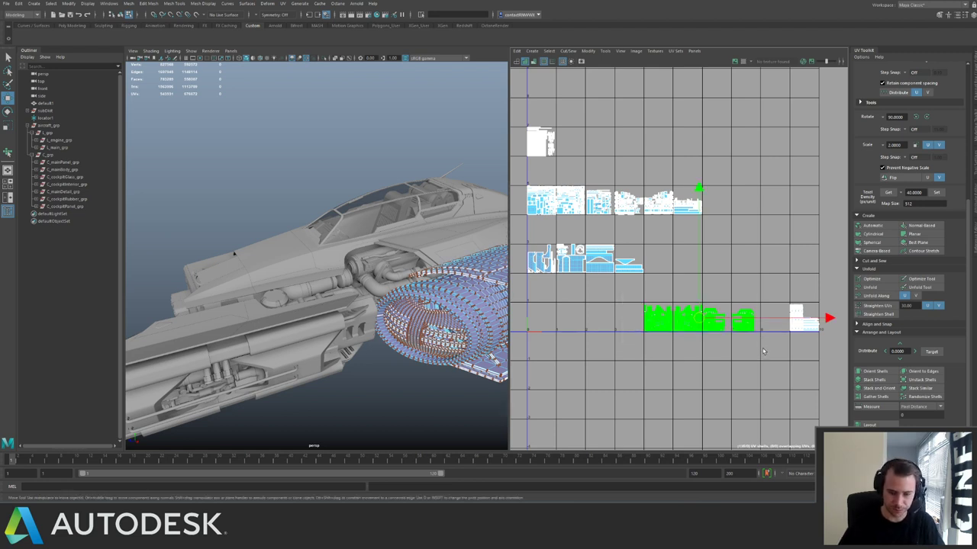
key(Left)
key(Left)
key(Left)
key(Left)
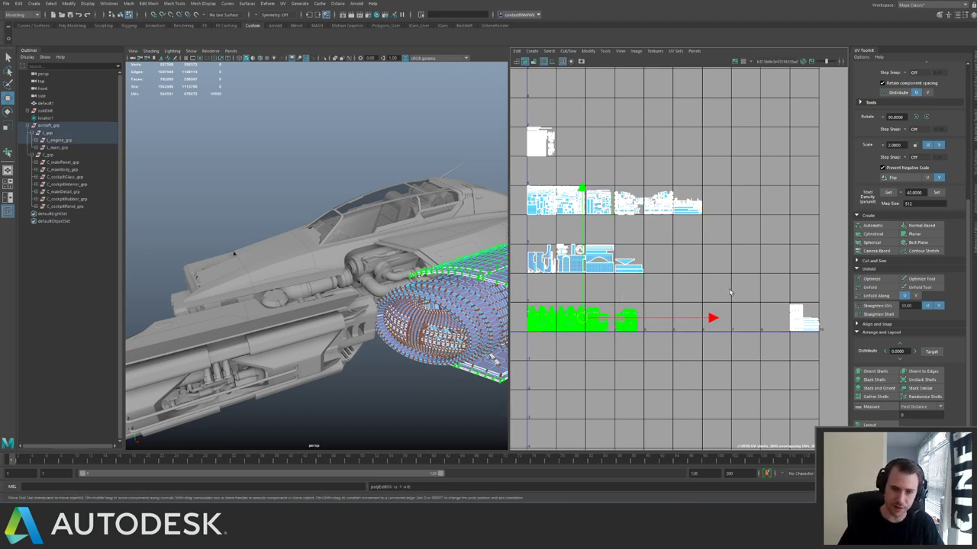
Select the remaining L_engine_grp shell cluster in the row's last tile and move it six tiles in positive V and two in negative U.
click(806, 323)
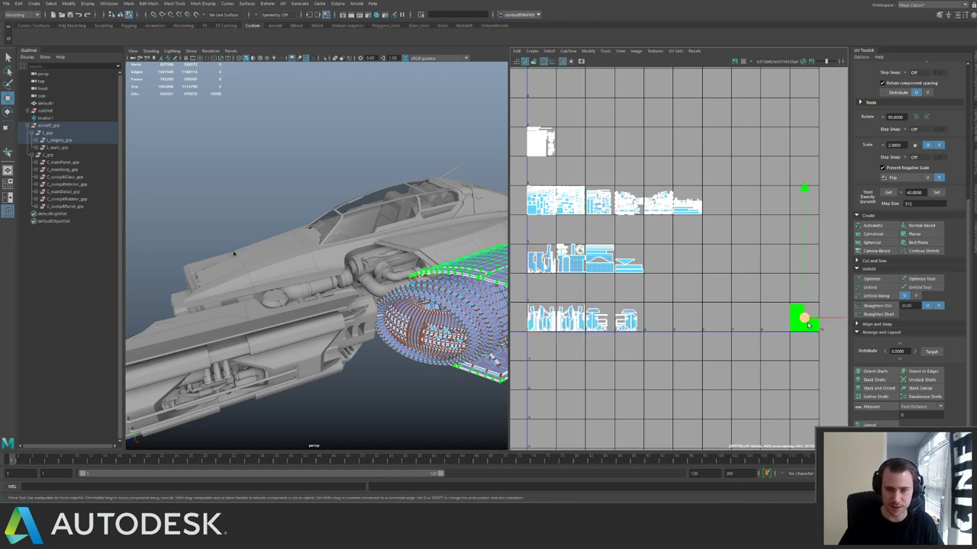
key(Up)
key(Up)
key(Up)
key(Up)
key(Up)
key(Up)
key(Up)
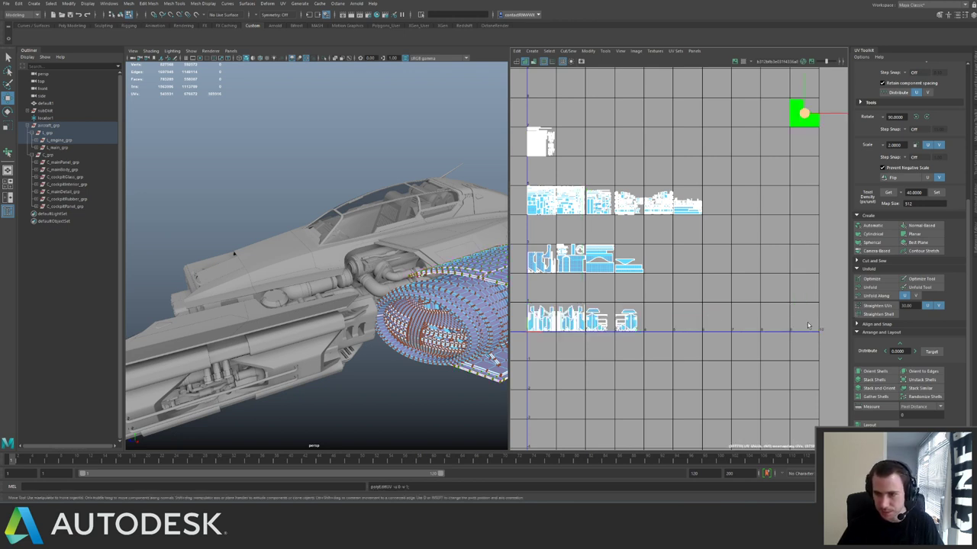
key(Left)
key(Down)
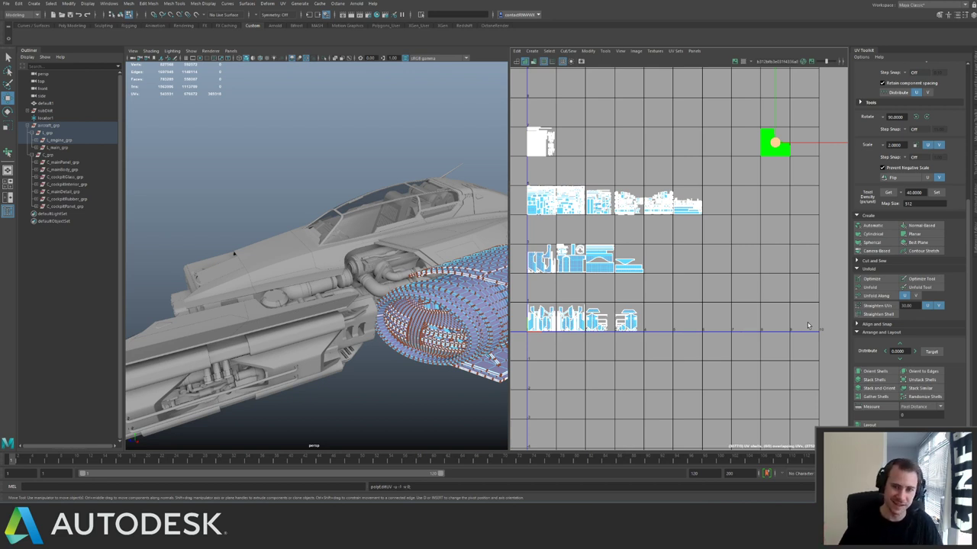
key(Left)
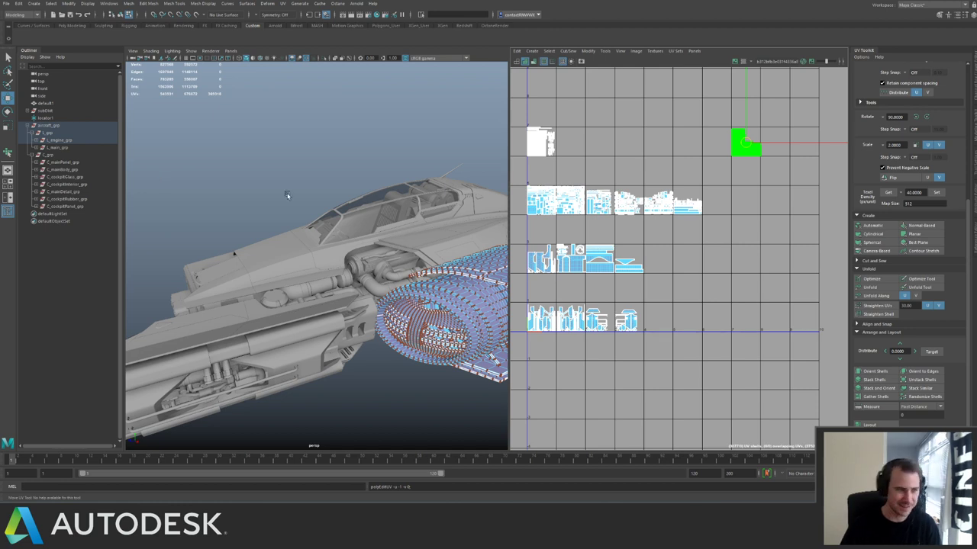
Examine the UV layout of L_grp and compare the tiles used by L_engine_grp and L_main_grp.
click(74, 140)
click(314, 177)
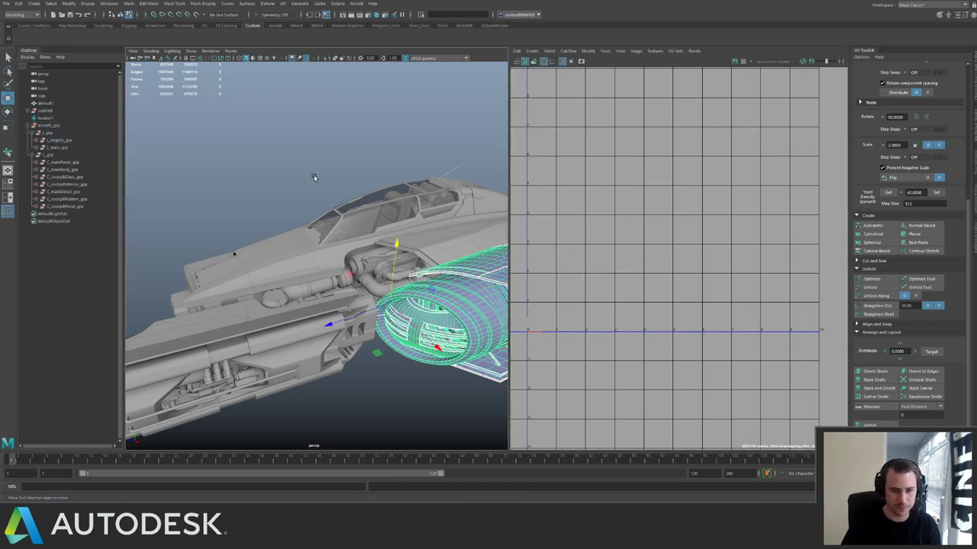
click(50, 126)
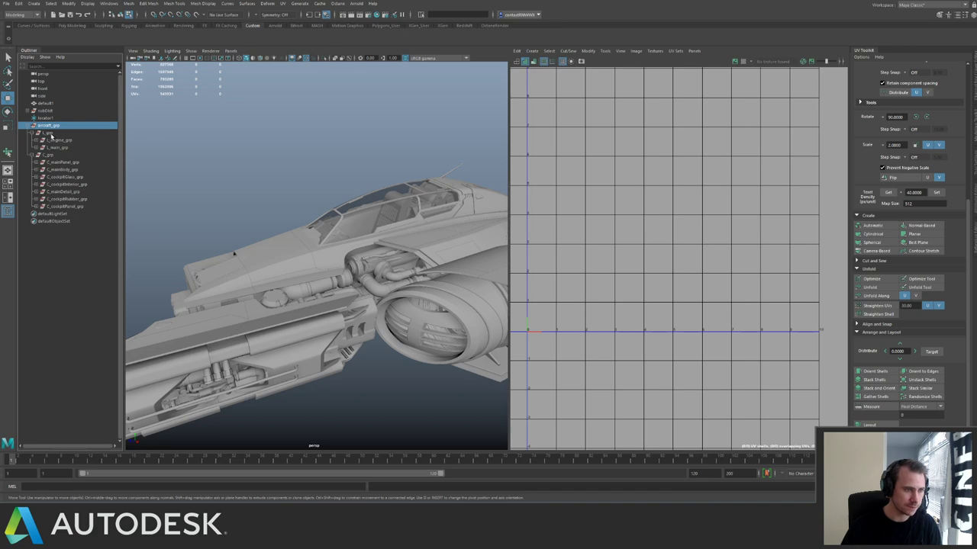
click(48, 133)
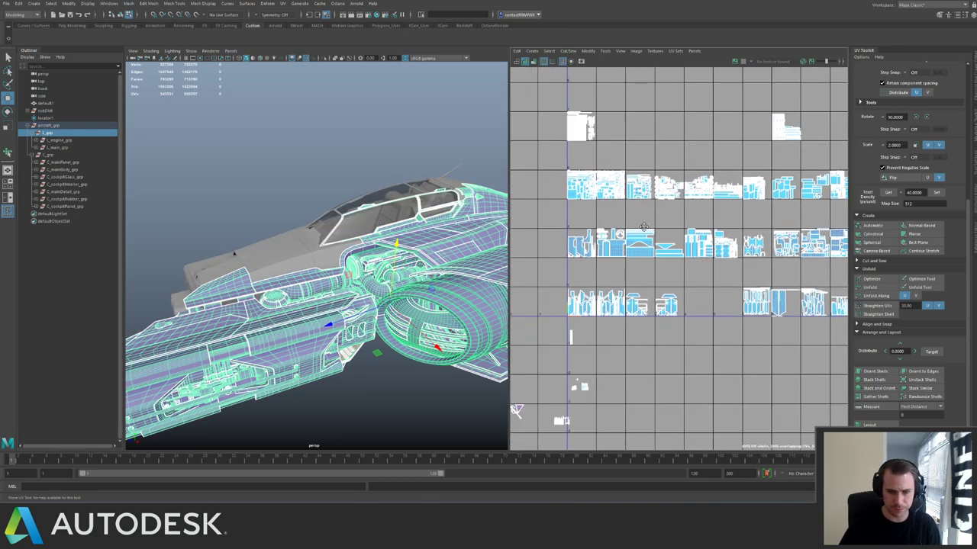
scroll(643, 227, down, 3)
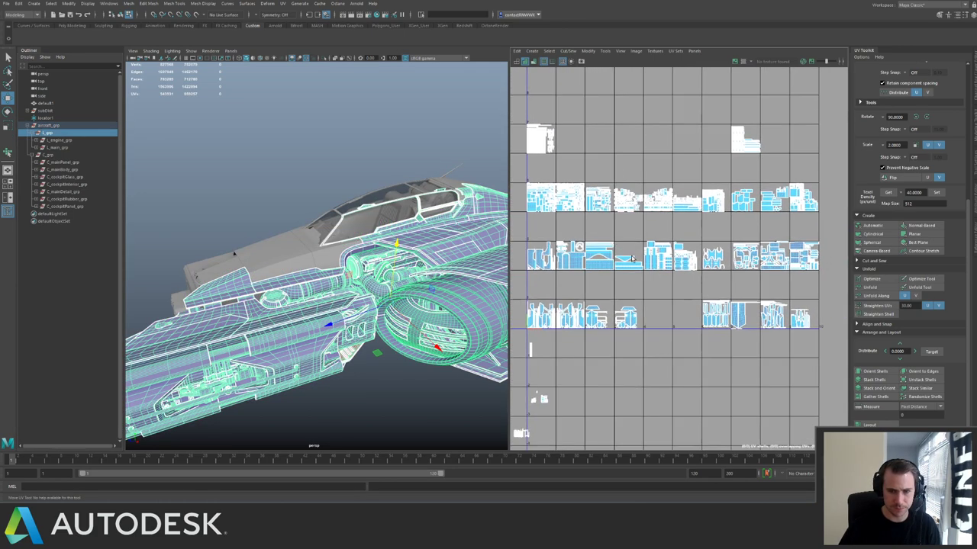
click(67, 141)
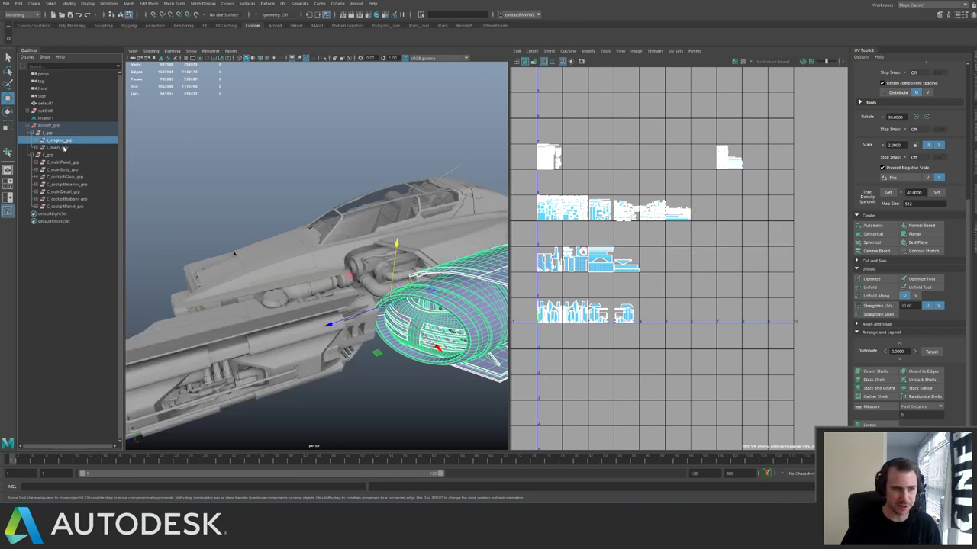
click(64, 148)
click(69, 142)
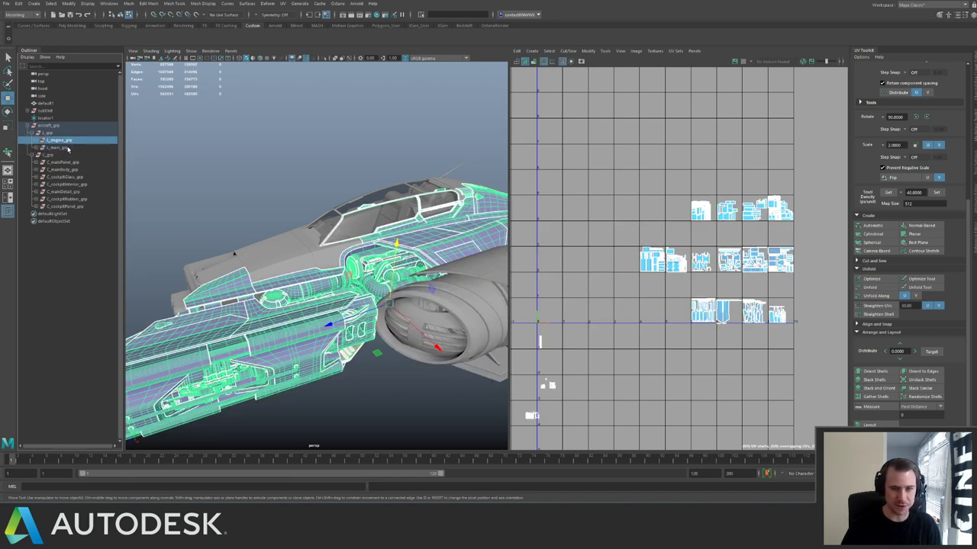
click(70, 148)
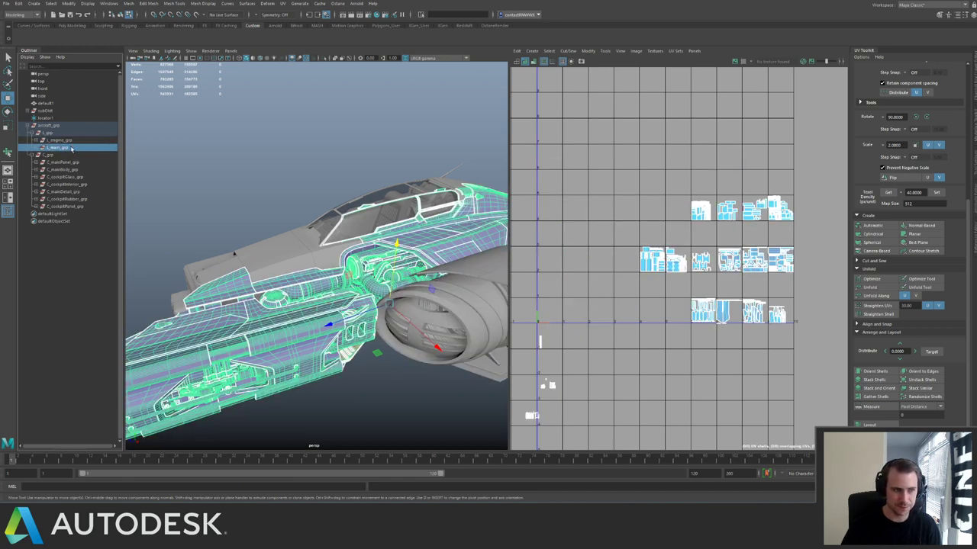
click(73, 141)
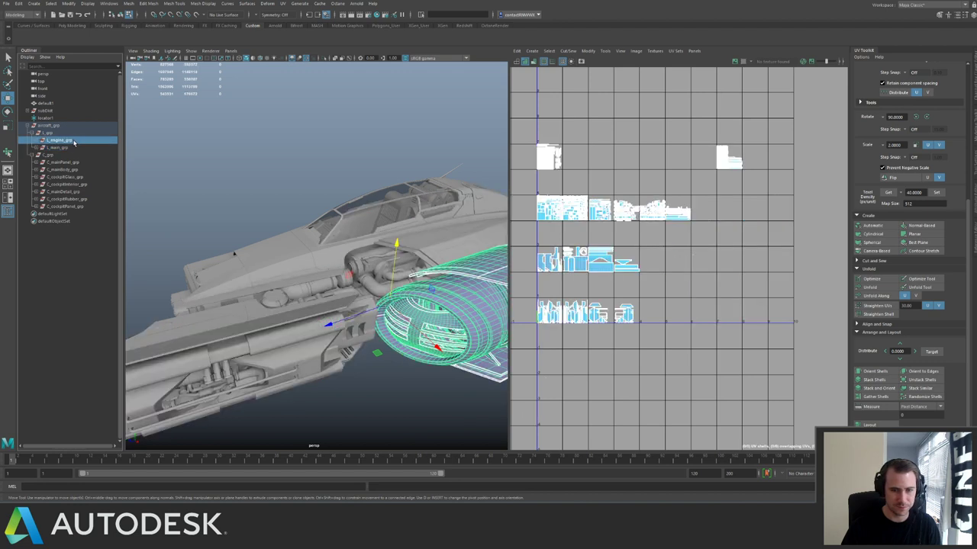
Select the isolated block of L_engine_grp UV shells in the uppermost row and shift it five whole tiles in negative U.
right_drag(670, 157, 713, 137)
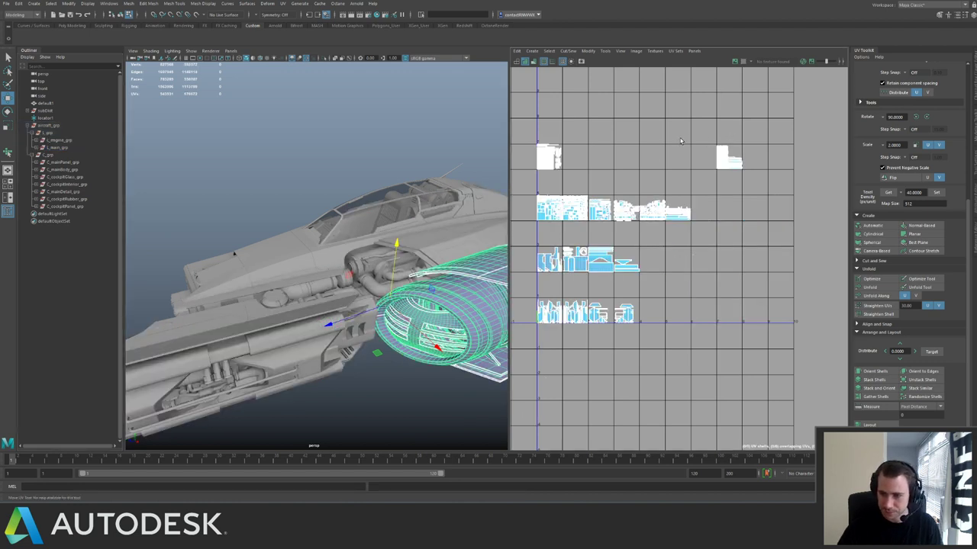
drag(668, 138, 767, 178)
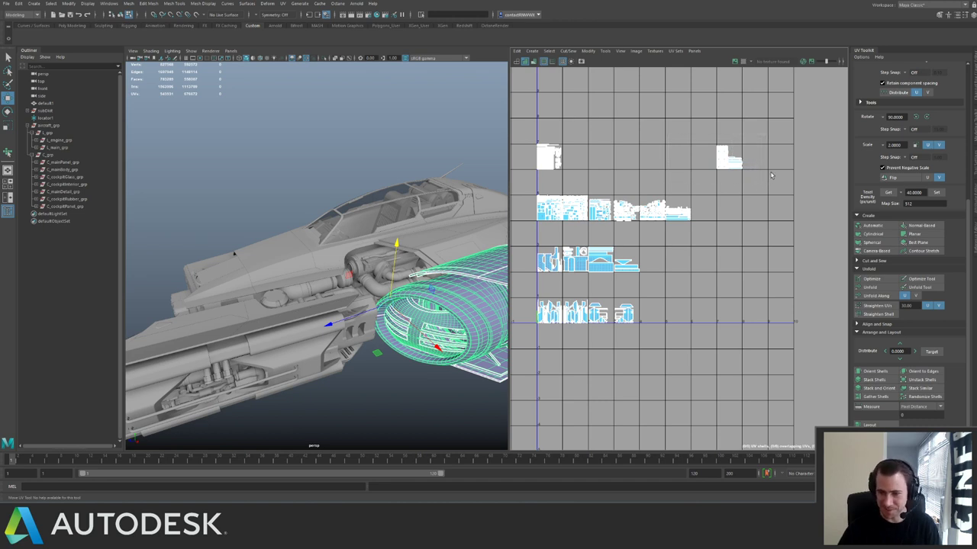
key(w)
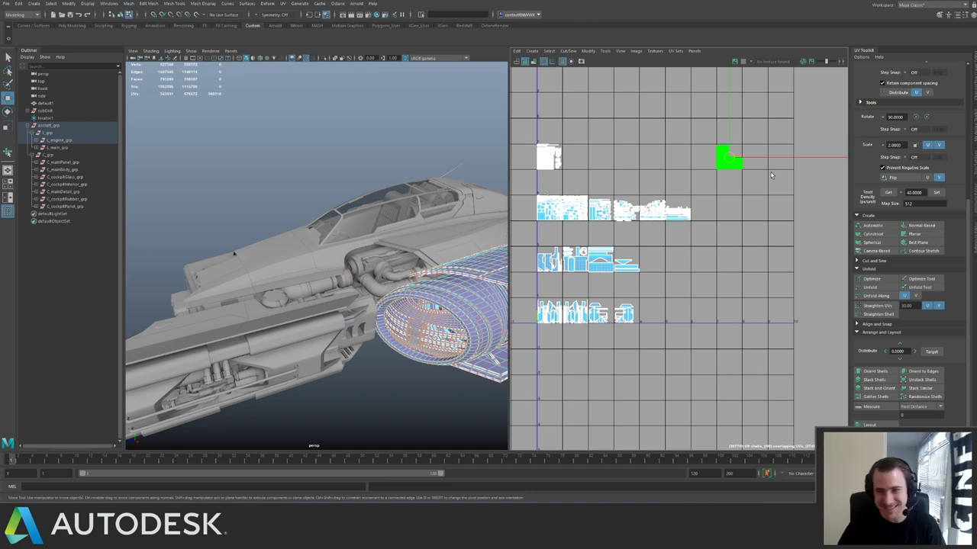
key(Left)
key(Left)
key(Left)
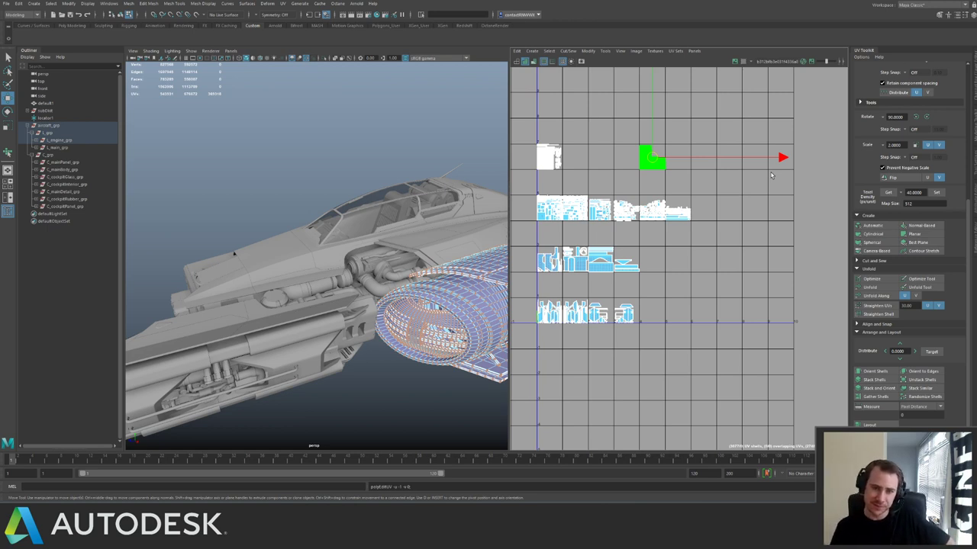
key(Left)
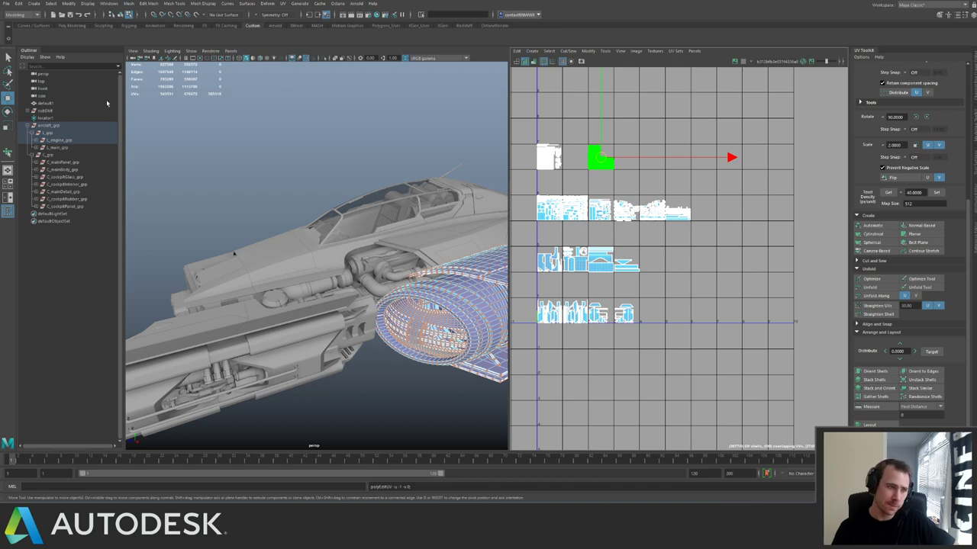
Examine the combined UV layout of L_grp, collapse C_grp, and inspect where its UV shells sit around the origin.
click(55, 133)
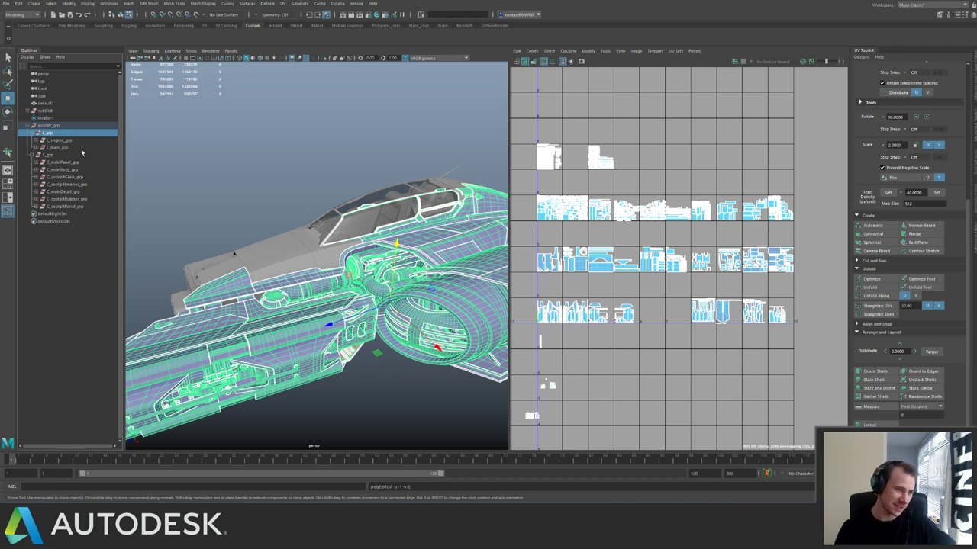
click(31, 155)
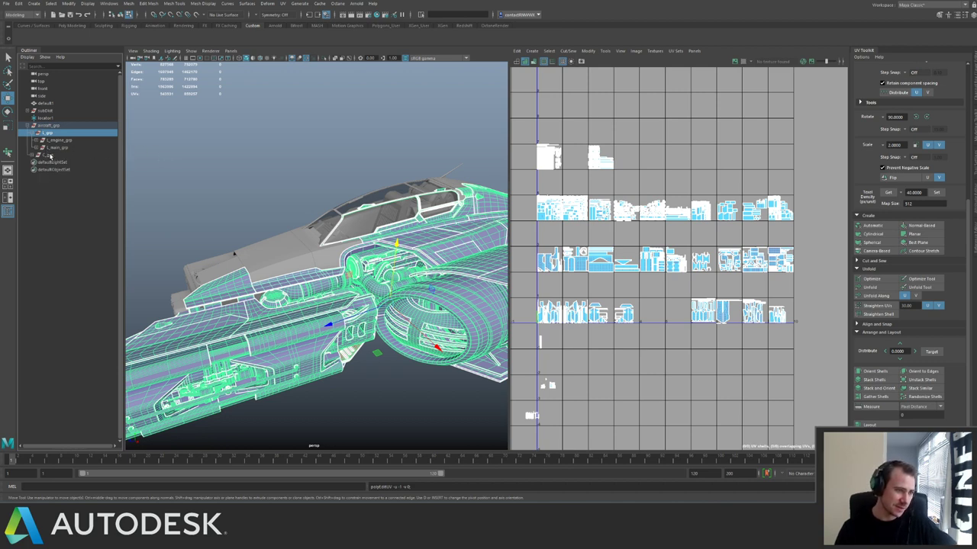
click(51, 156)
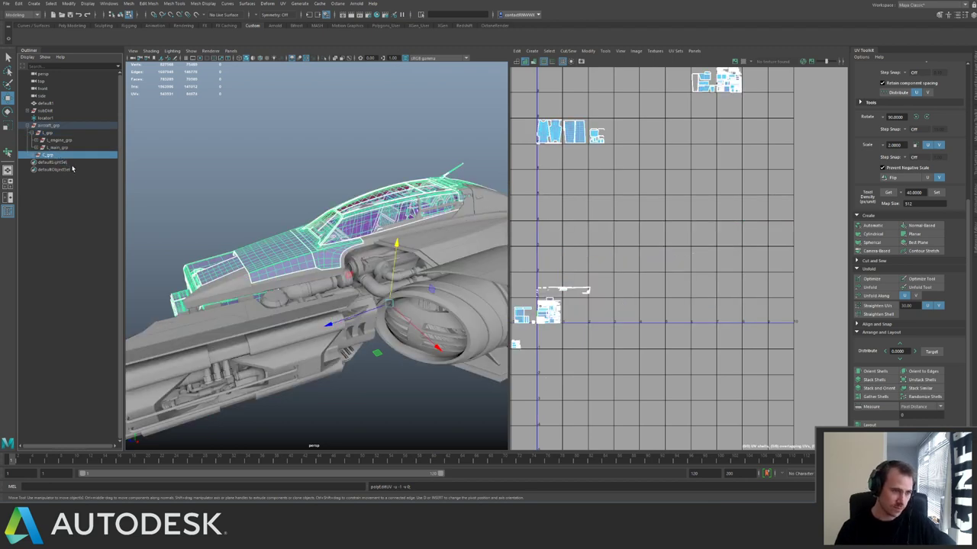
alt+middle_drag(619, 297, 673, 286)
alt+right_drag(651, 312, 690, 317)
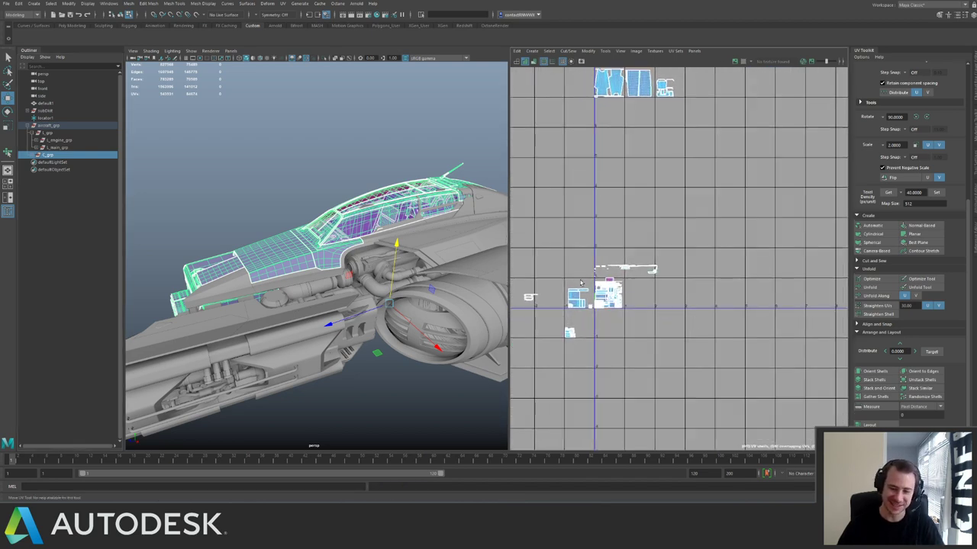
alt+middle_drag(581, 282, 650, 265)
alt+right_drag(645, 320, 682, 326)
alt+middle_drag(693, 265, 623, 287)
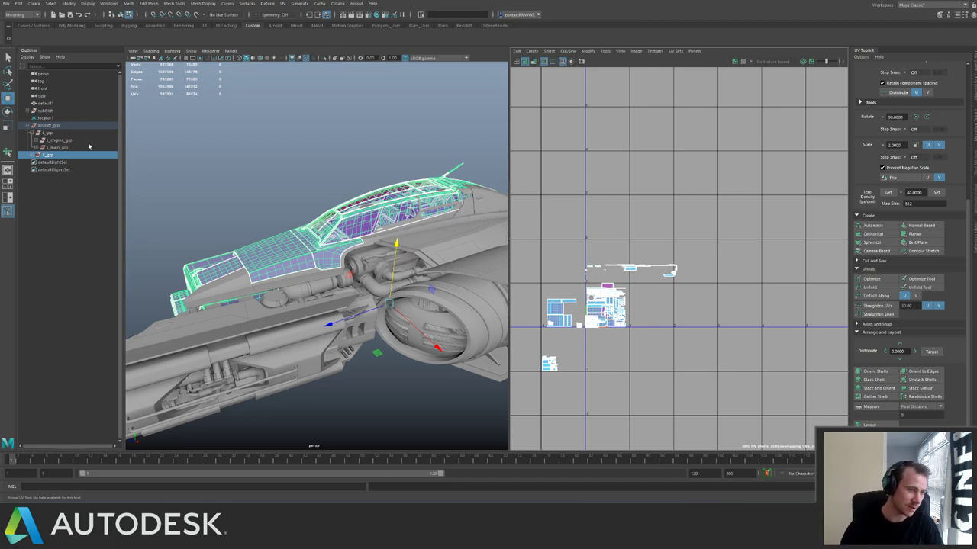
Compare C_grp with L_main_grp and inspect the full spread of the L_main_grp UV shells across the tiles.
click(62, 148)
click(60, 157)
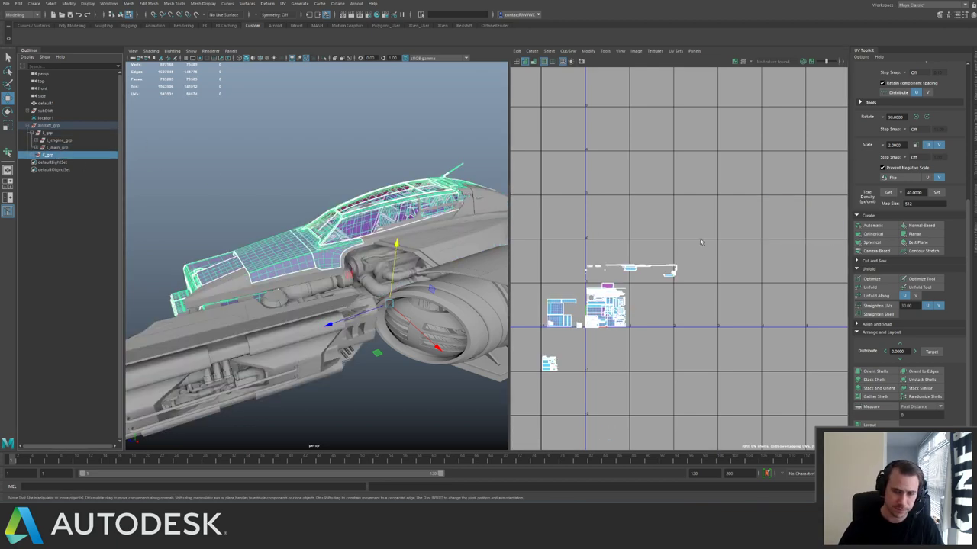
scroll(694, 242, down, 2)
click(58, 149)
alt+middle_drag(669, 240, 619, 174)
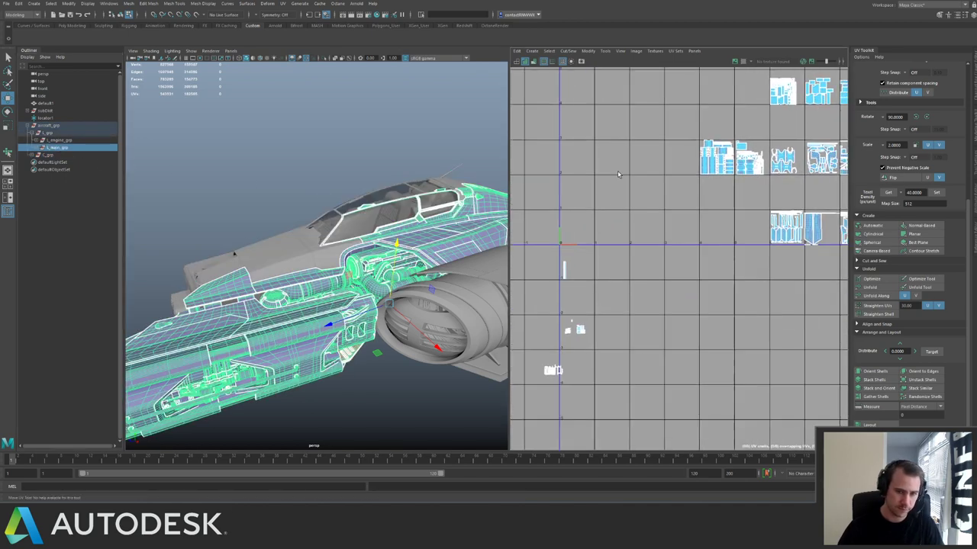
alt+right_drag(618, 174, 535, 200)
alt+middle_drag(701, 193, 577, 251)
alt+right_drag(577, 251, 582, 229)
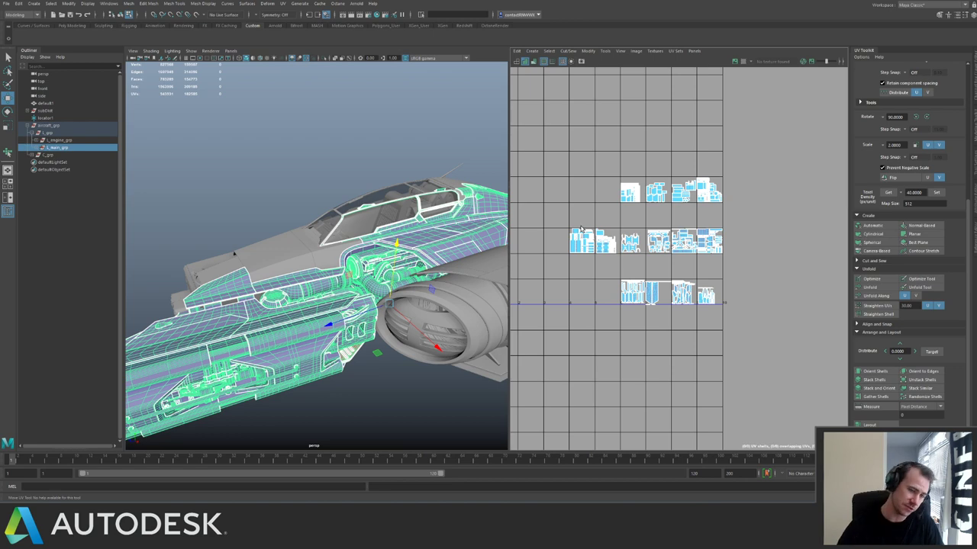
alt+middle_drag(591, 248, 680, 211)
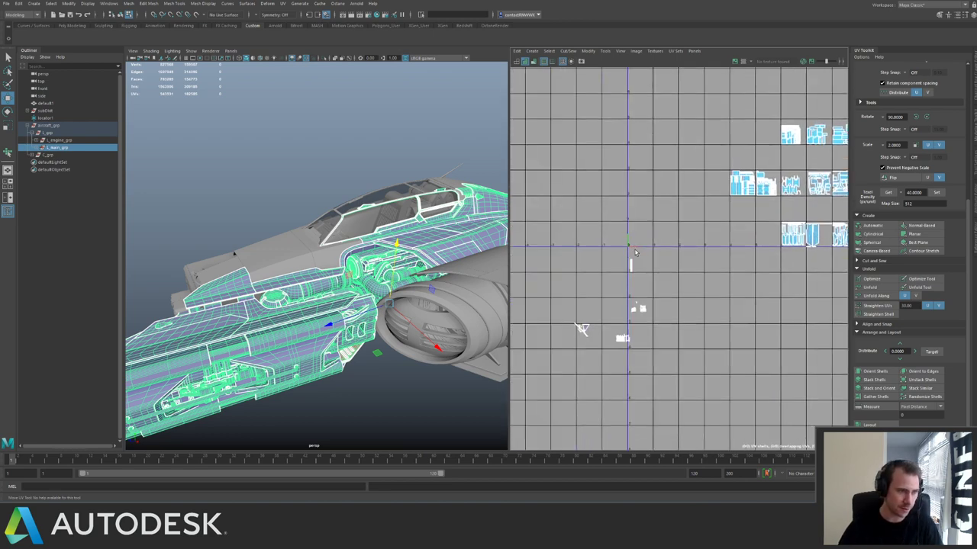
Select the narrow strip UV shells below the origin in L_main_grp and shift them one tile down and two tiles in negative U.
click(625, 263)
drag(626, 263, 648, 281)
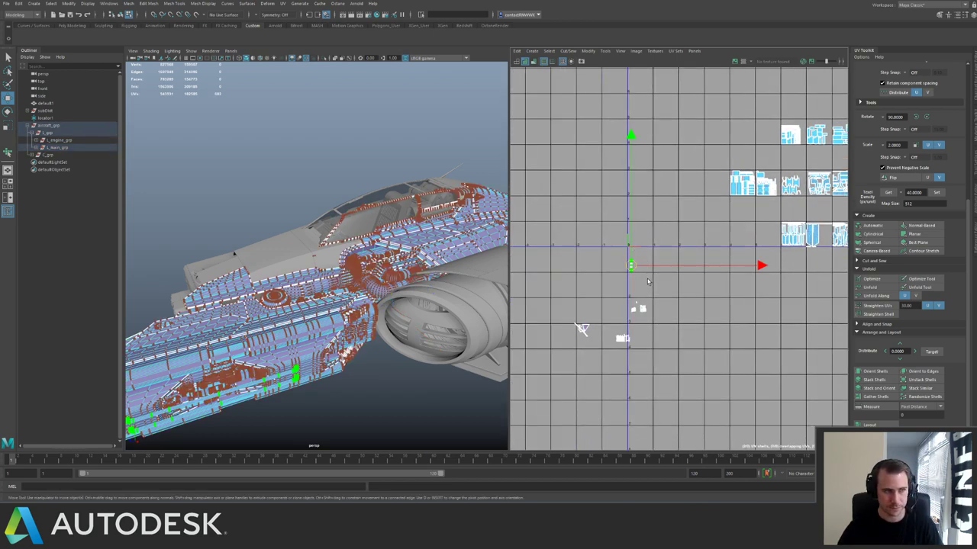
alt+middle_drag(631, 266, 661, 249)
key(Down)
key(Left)
key(Left)
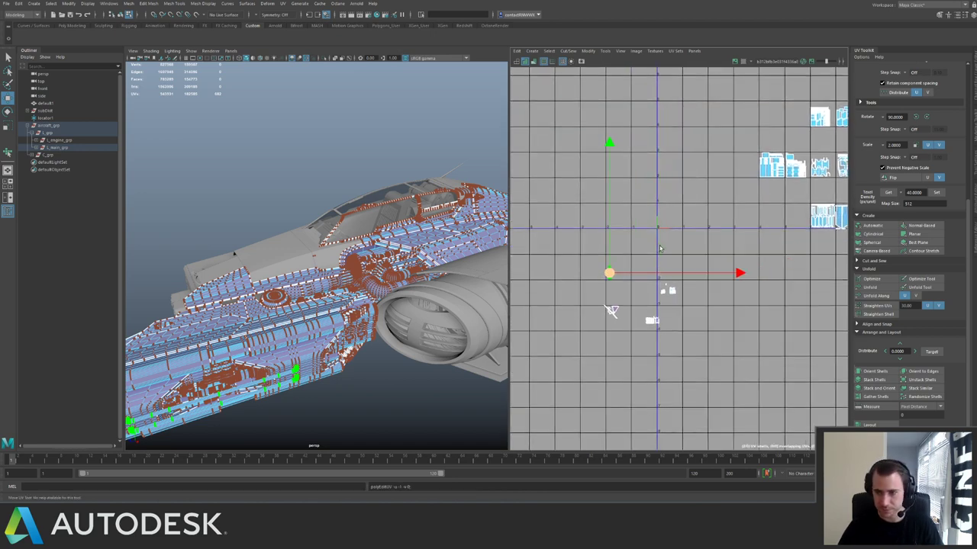
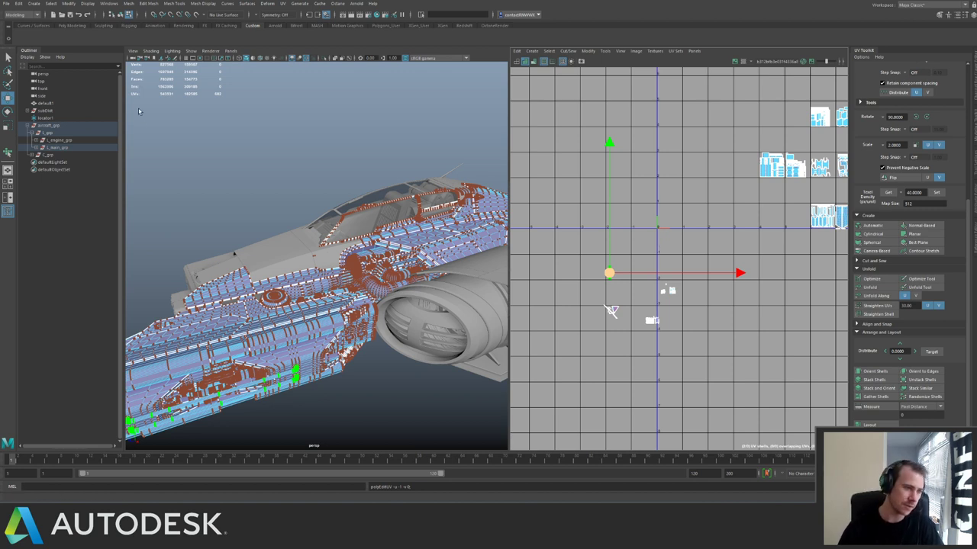
Select the stray L_main_grp UV shells below the U axis and examine which aircraft parts they belong to.
click(51, 155)
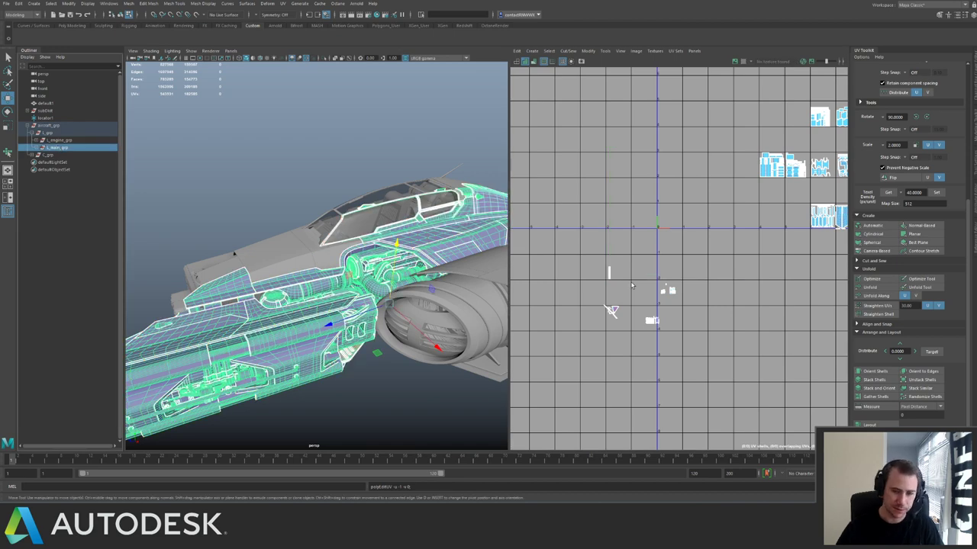
drag(584, 247, 688, 343)
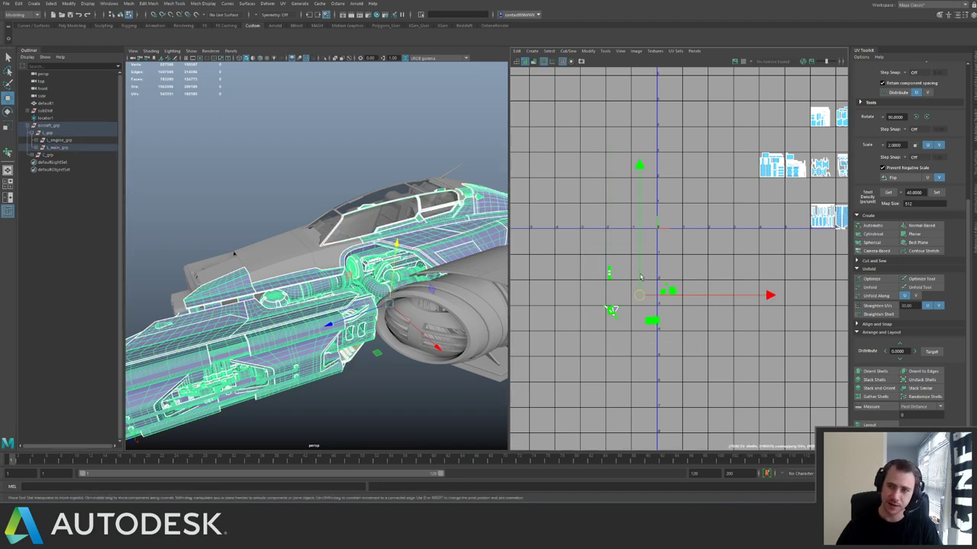
scroll(641, 277, up, 2)
alt+middle_drag(683, 306, 644, 294)
scroll(644, 294, up, 1)
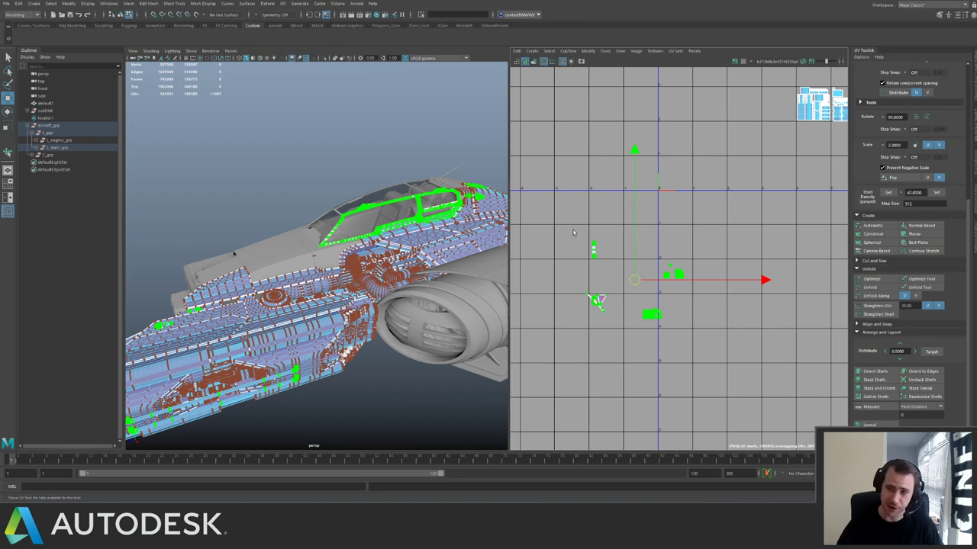
alt+middle_drag(633, 239, 658, 226)
alt+drag(347, 290, 325, 293)
alt+middle_drag(325, 293, 201, 285)
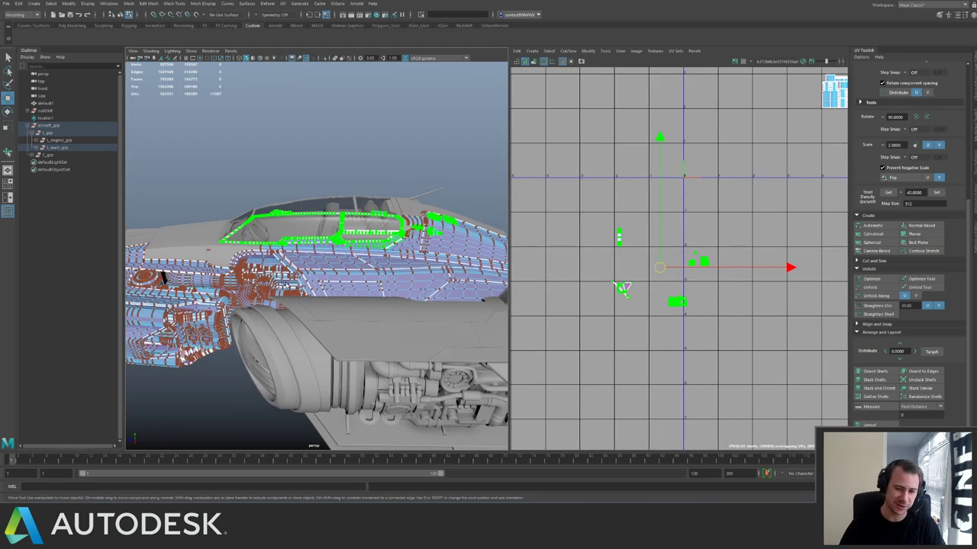
alt+drag(303, 291, 451, 307)
alt+right_drag(451, 307, 416, 273)
alt+middle_drag(718, 259, 629, 305)
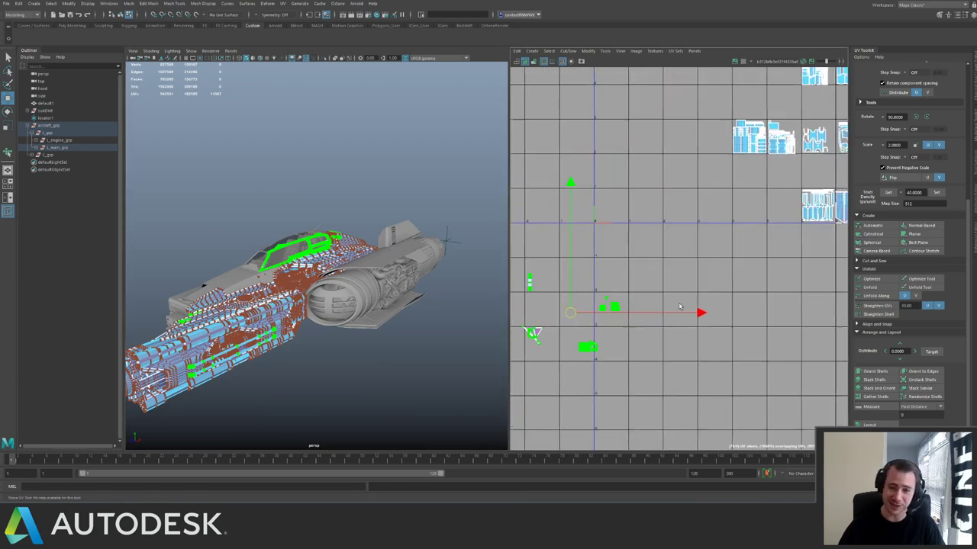
mouse_move(836, 222)
alt+middle_down()
mouse_move(687, 280)
mouse_move(679, 306)
mouse_move(689, 303)
alt+middle_up()
alt+right_drag(689, 303, 684, 320)
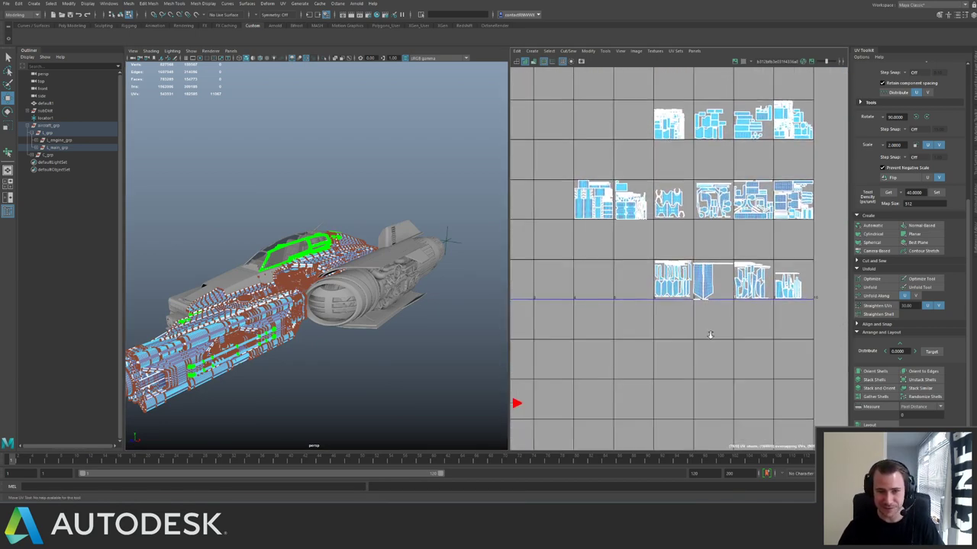
alt+middle_drag(542, 318, 672, 304)
alt+drag(358, 261, 331, 272)
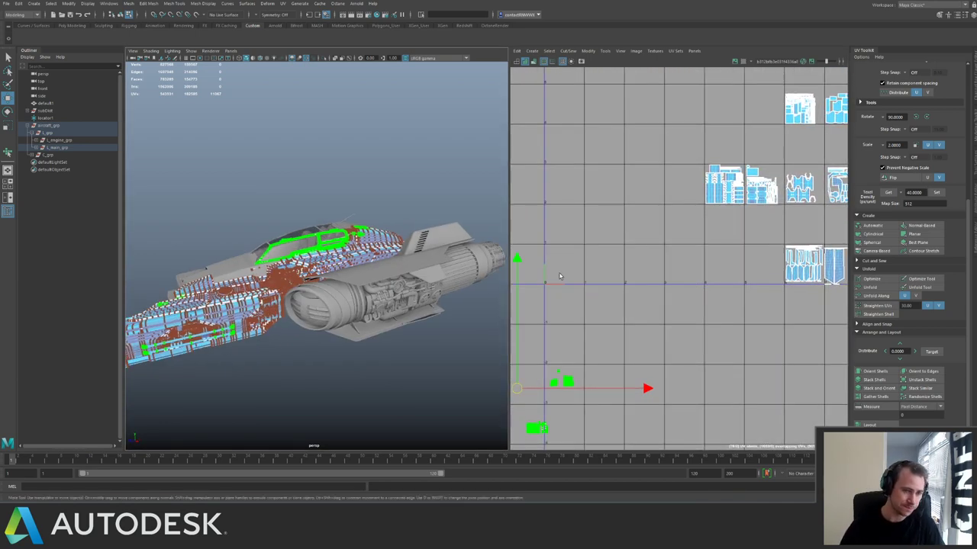
Move the narrow strip UV shells back across the V axis into the tile beside the small shell clusters.
alt+middle_drag(549, 385, 687, 330)
alt+right_drag(687, 330, 666, 321)
drag(601, 259, 654, 309)
mouse_move(652, 297)
alt+right_down()
mouse_move(634, 220)
mouse_move(637, 287)
alt+right_up()
alt+middle_drag(637, 287, 646, 270)
drag(631, 269, 746, 299)
alt+middle_drag(715, 259, 604, 198)
scroll(602, 237, up, 4)
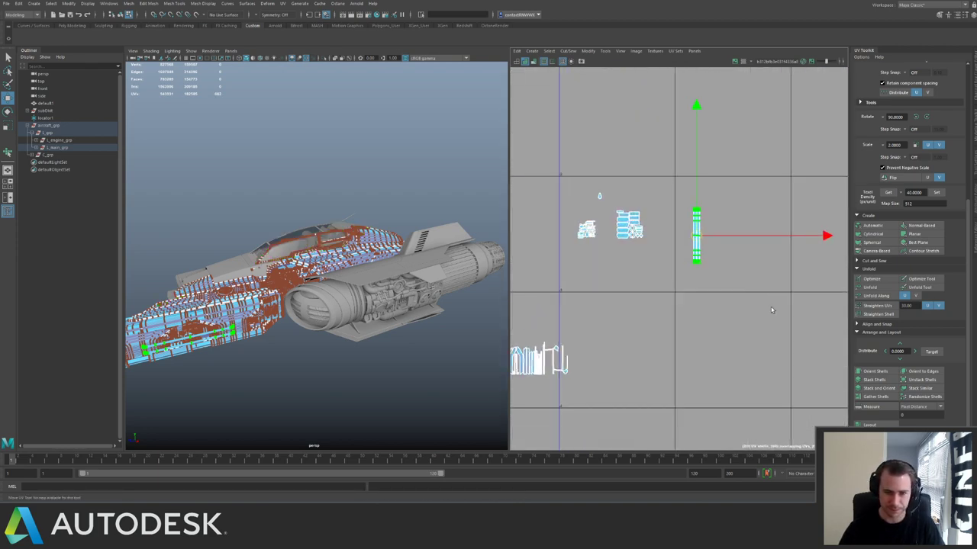
Gather the two small UV shell clusters and the tiny drop-shaped shell into the lower-left corner of their tile.
click(629, 224)
drag(629, 226, 575, 280)
click(586, 230)
drag(587, 231, 599, 286)
click(599, 197)
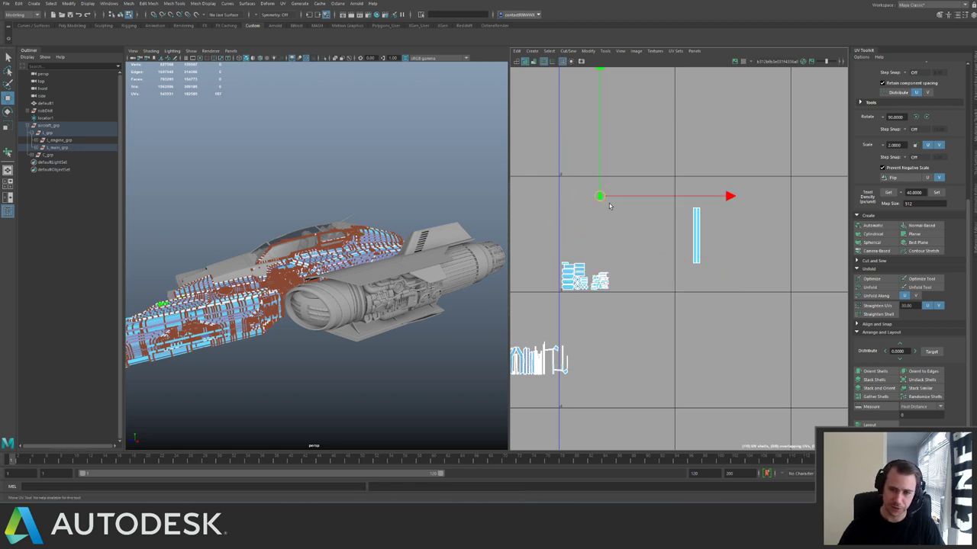
drag(600, 198, 603, 273)
scroll(579, 252, down, 2)
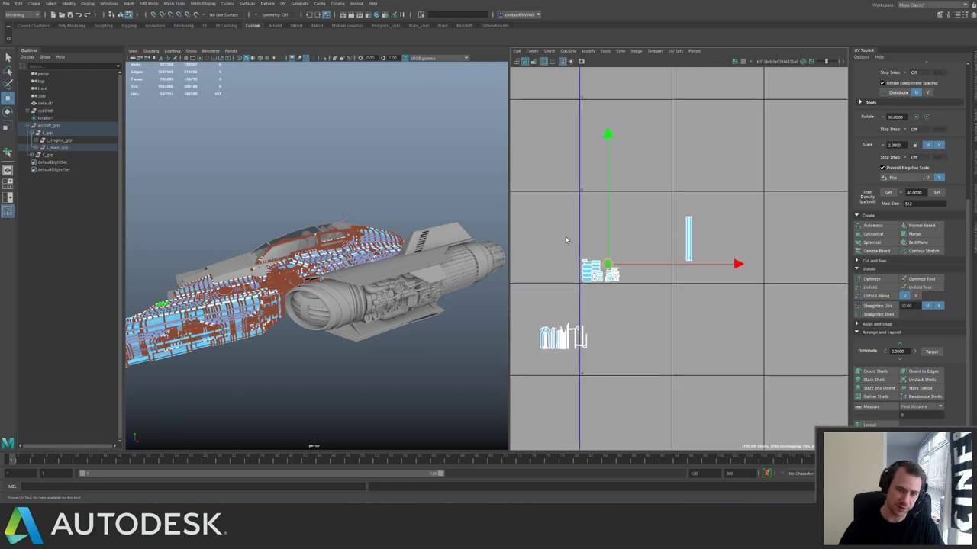
Move the small UV shell clusters beside the narrow strips and seat the combined group in the tile's lower-left corner.
drag(560, 228, 637, 296)
drag(597, 272, 707, 251)
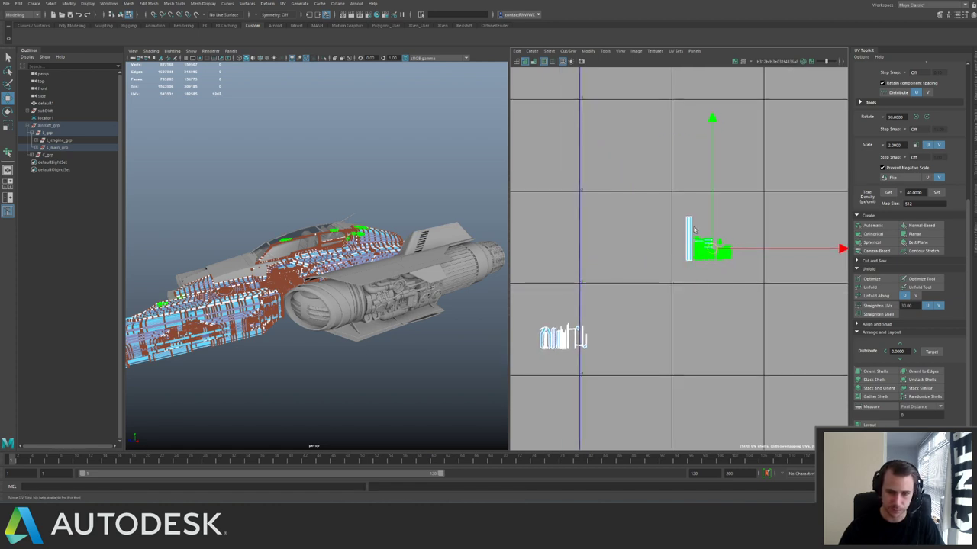
drag(677, 204, 698, 265)
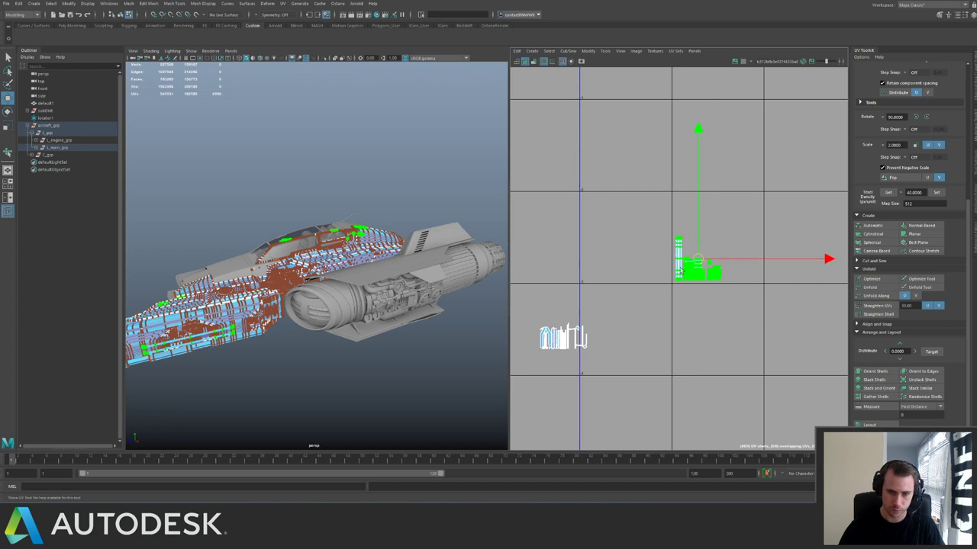
Select the L_cockpitPanel_grp UV shells straddling the V axis and move them to the positive U side, below the main shell rows.
drag(528, 307, 600, 362)
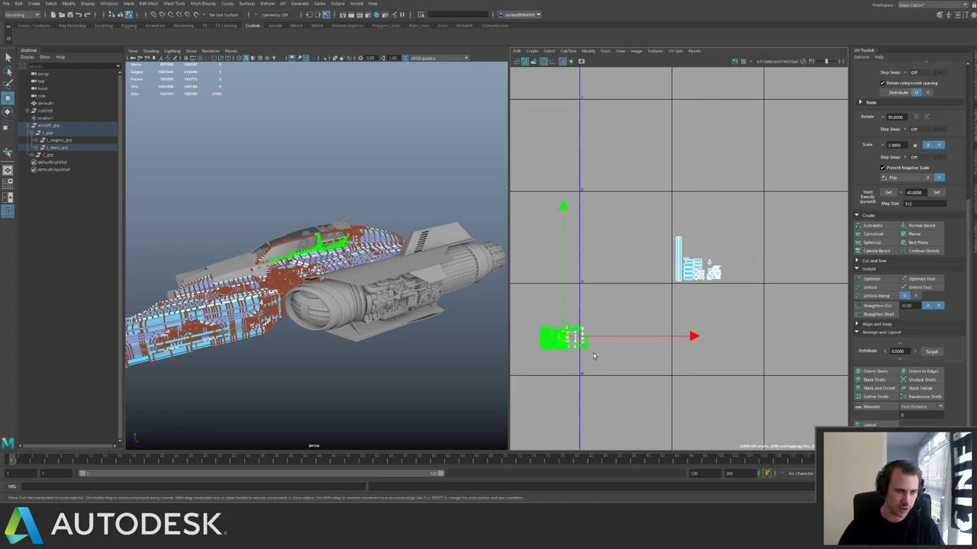
scroll(537, 275, down, 8)
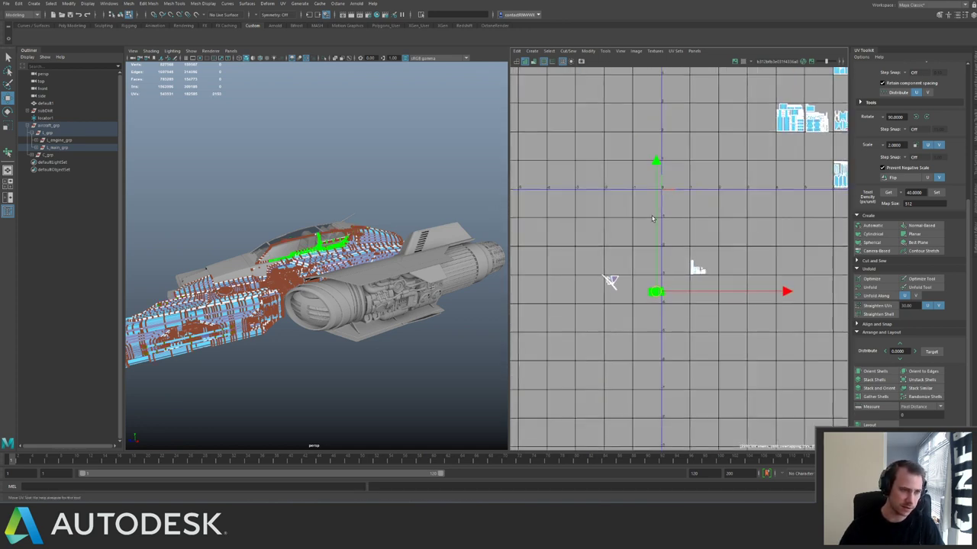
click(37, 148)
click(66, 157)
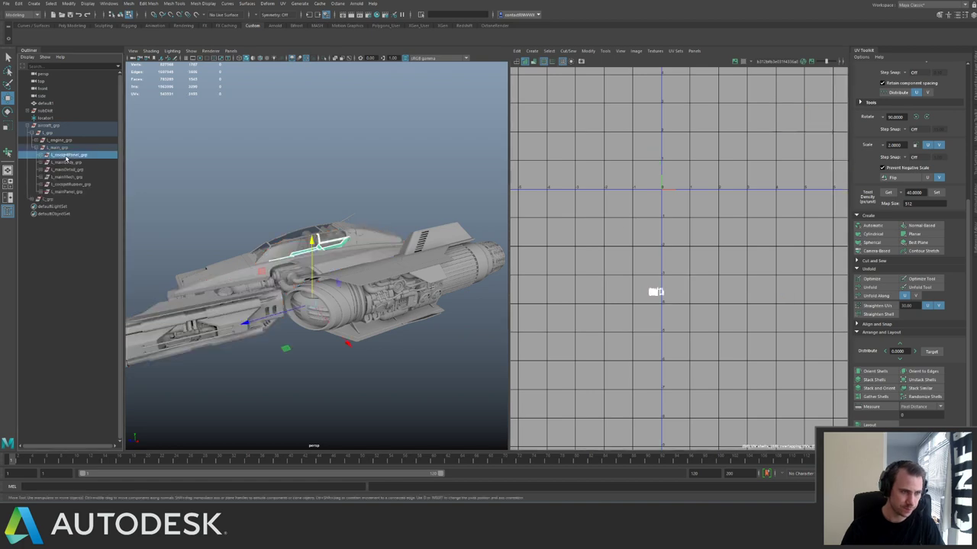
alt+middle_drag(682, 261, 596, 333)
key(F12)
drag(550, 329, 620, 391)
drag(577, 361, 795, 306)
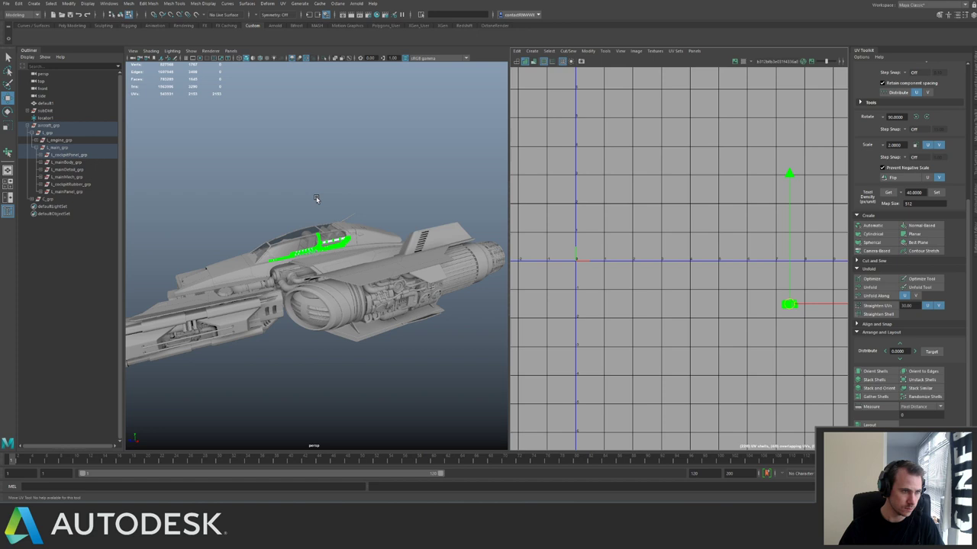
Show L_mainPanel_grp together with L_cockpitPanel_grp and fit the cockpit panel shells into the free upper area of the last main panel tile.
click(75, 156)
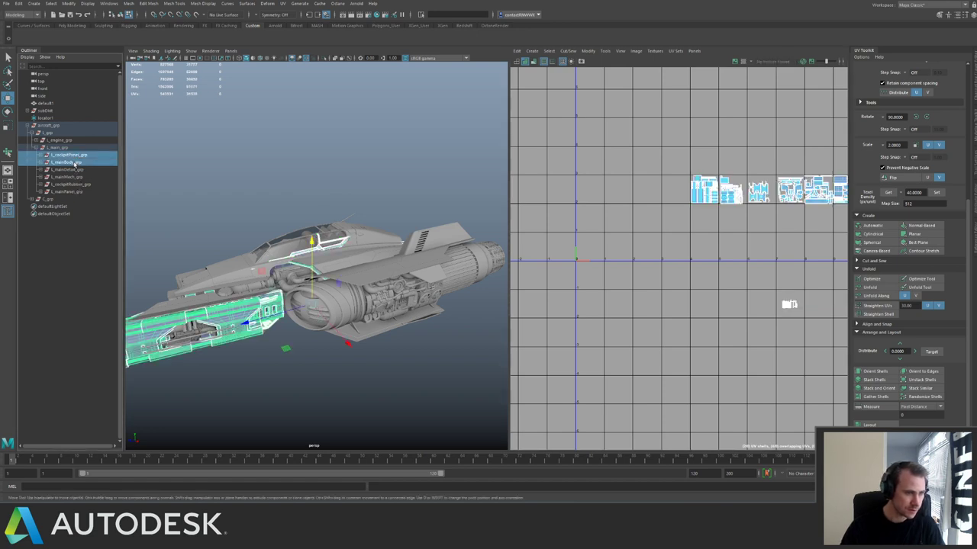
ctrl+click(76, 192)
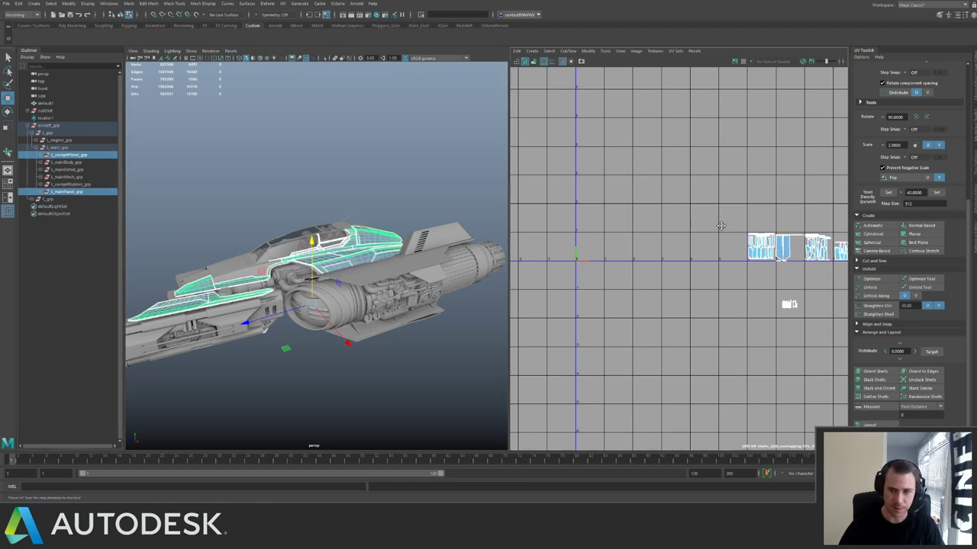
alt+middle_drag(828, 313, 721, 311)
scroll(721, 311, up, 3)
right_drag(721, 310, 682, 311)
drag(678, 311, 778, 216)
alt+middle_drag(783, 267, 716, 304)
alt+right_drag(716, 304, 816, 282)
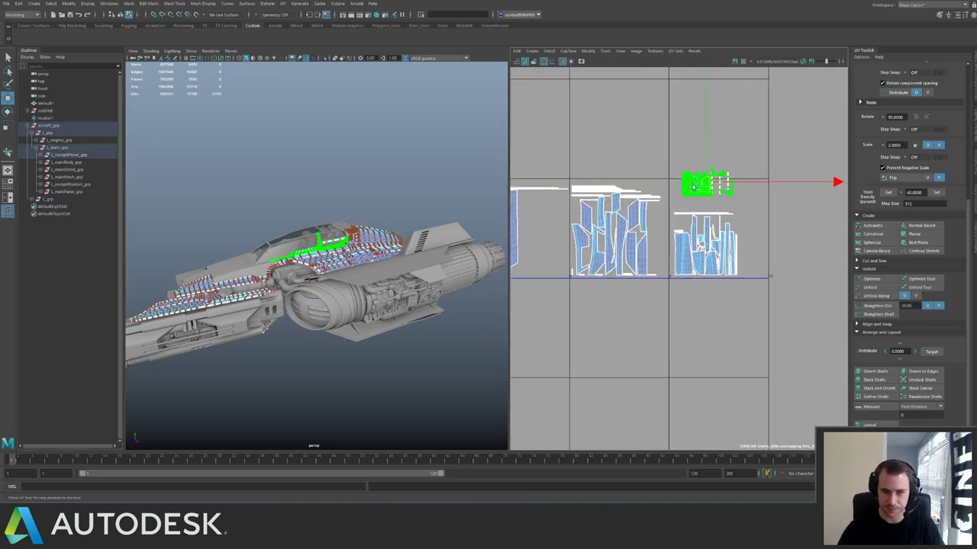
drag(705, 183, 697, 194)
scroll(720, 222, down, 4)
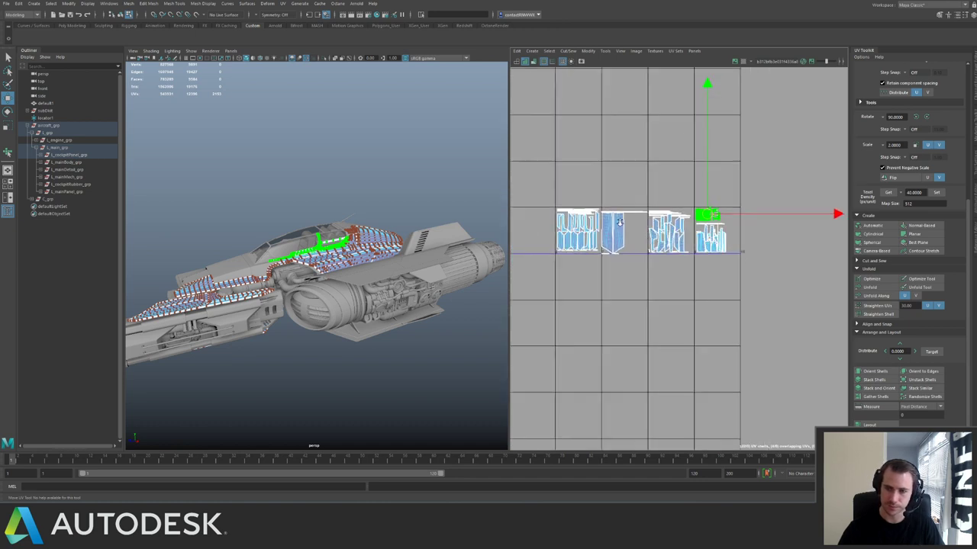
Select L_main_grp and examine its whole UV layout for shells left outside the tile rows.
click(69, 191)
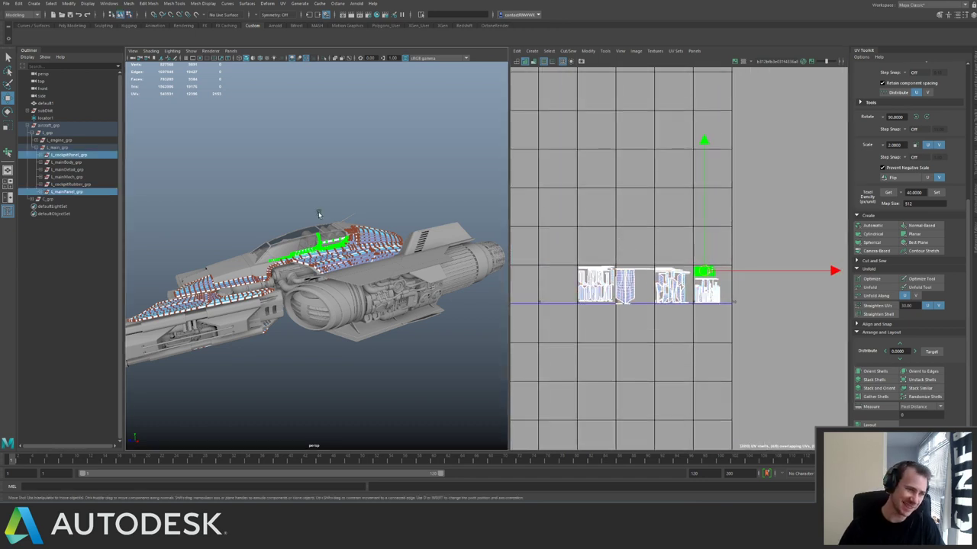
ctrl+click(67, 155)
click(66, 155)
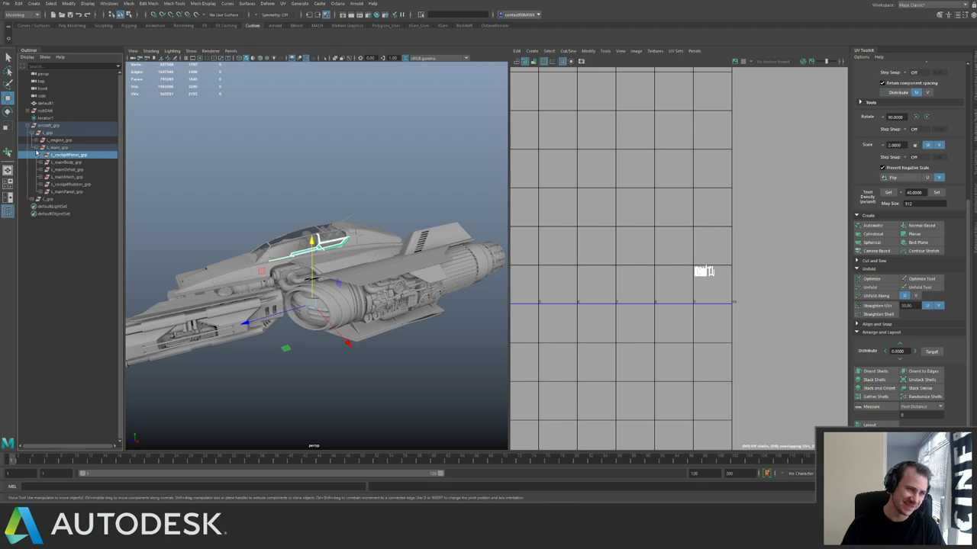
click(36, 149)
click(59, 148)
scroll(666, 259, down, 2)
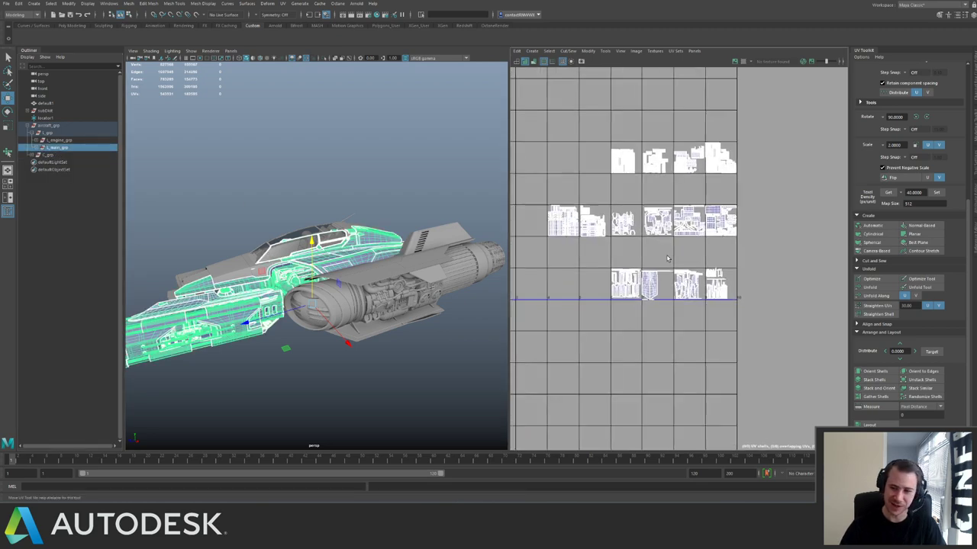
alt+middle_drag(667, 259, 743, 292)
scroll(742, 292, down, 2)
alt+middle_drag(664, 306, 743, 288)
scroll(753, 319, up, 1)
alt+middle_drag(738, 422, 721, 352)
scroll(720, 352, up, 3)
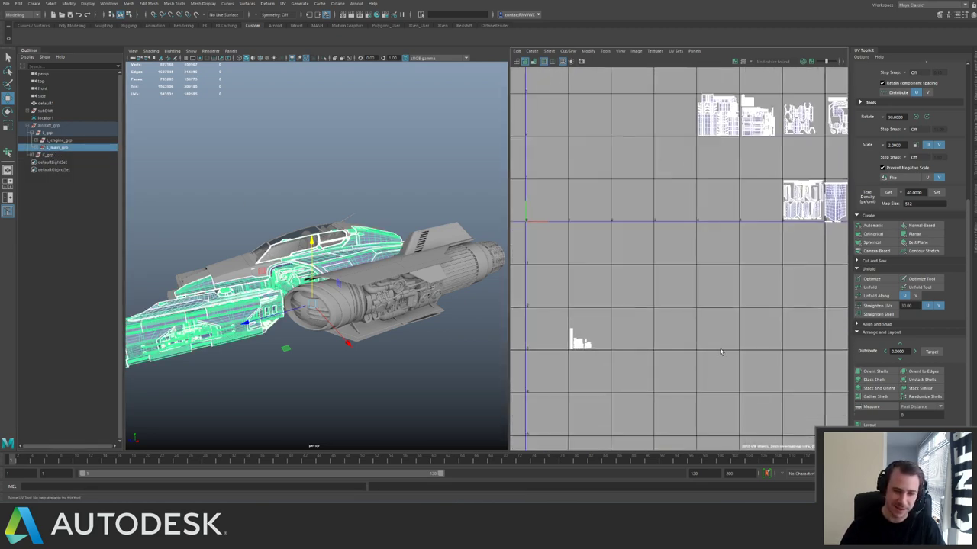
Move the strip and small cluster shells from below the U axis into the last tile column, leaving one empty tile above the top row.
scroll(721, 351, up, 3)
drag(592, 283, 680, 358)
scroll(602, 309, down, 4)
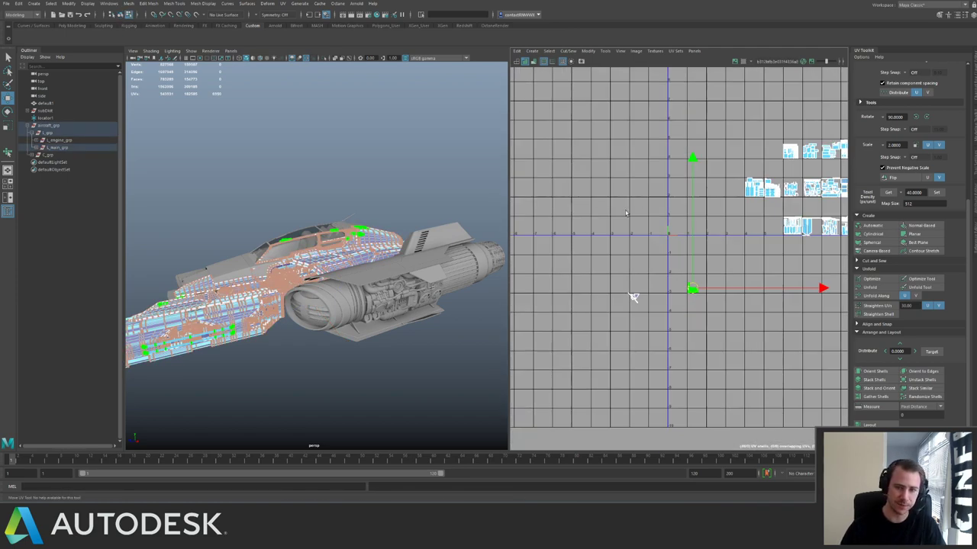
alt+middle_drag(626, 214, 512, 266)
drag(576, 340, 732, 163)
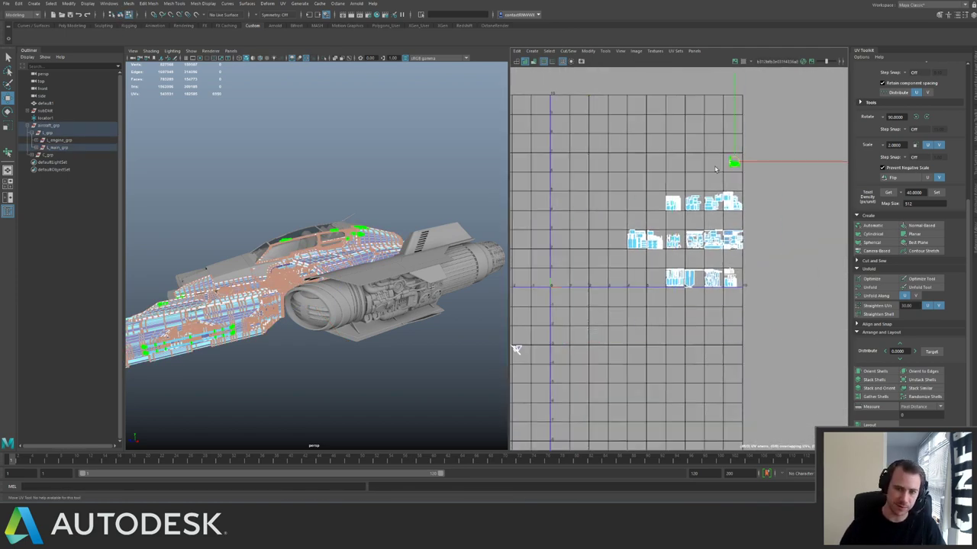
Select C_grp and examine how its UV shells are spread around the origin and across the outlying tiles.
click(52, 154)
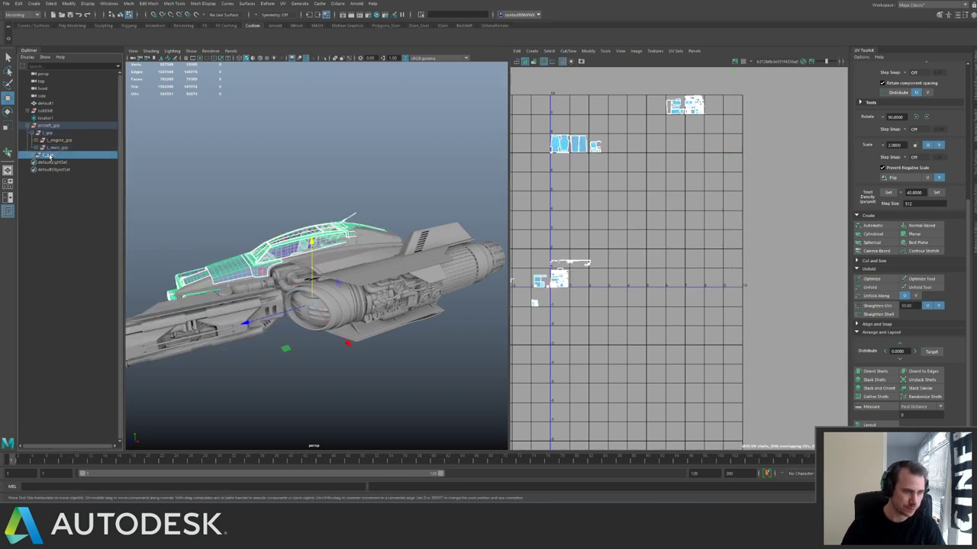
alt+middle_drag(571, 283, 619, 267)
scroll(628, 275, up, 4)
scroll(629, 274, up, 3)
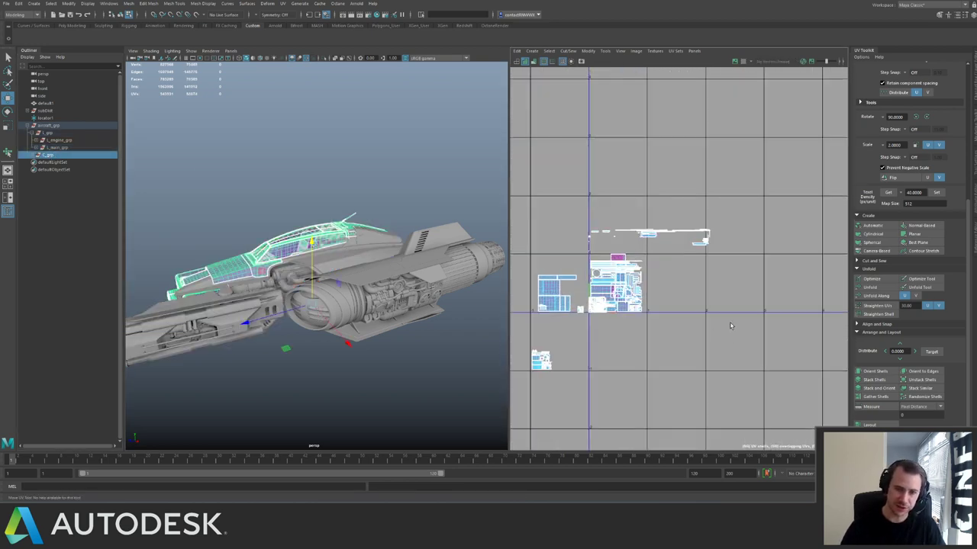
alt+middle_drag(696, 239, 761, 225)
alt+middle_drag(835, 215, 759, 303)
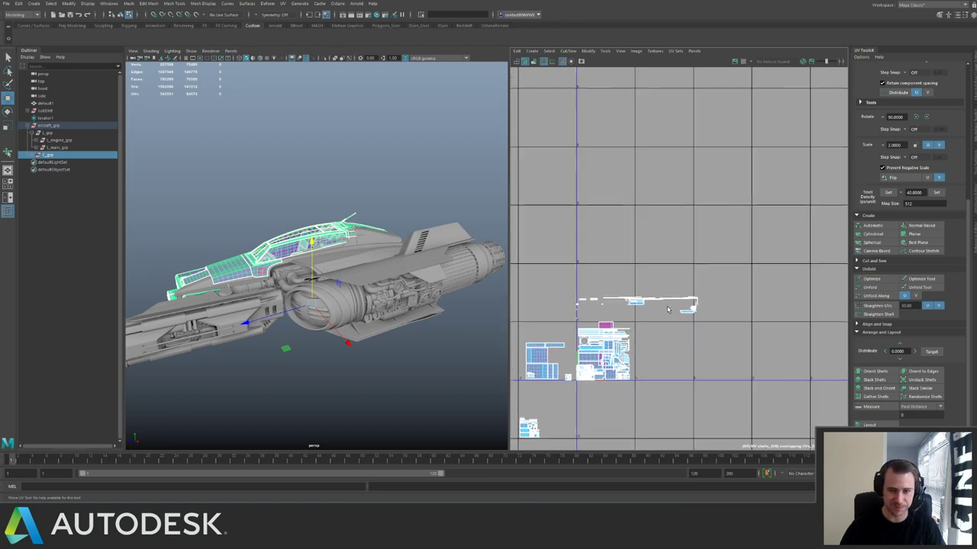
mouse_move(702, 259)
alt+middle_down()
mouse_move(577, 349)
mouse_move(699, 278)
alt+middle_up()
alt+right_drag(699, 277, 568, 273)
alt+middle_drag(568, 273, 662, 247)
alt+right_drag(662, 246, 566, 248)
alt+middle_drag(639, 282, 665, 270)
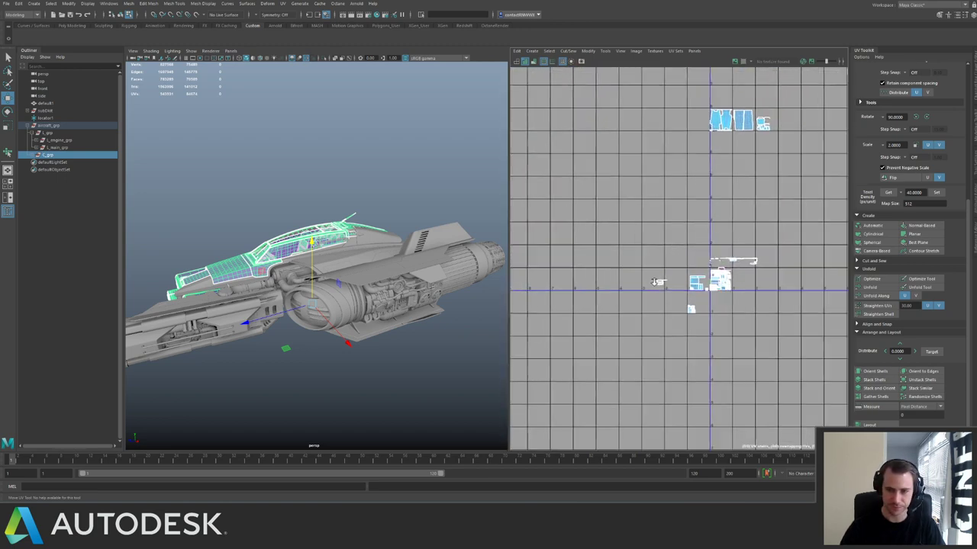
Select the stray C_grp UV shells around the origin and move them into the negative U tiles below the U axis.
right_drag(677, 279, 720, 242)
drag(626, 238, 785, 345)
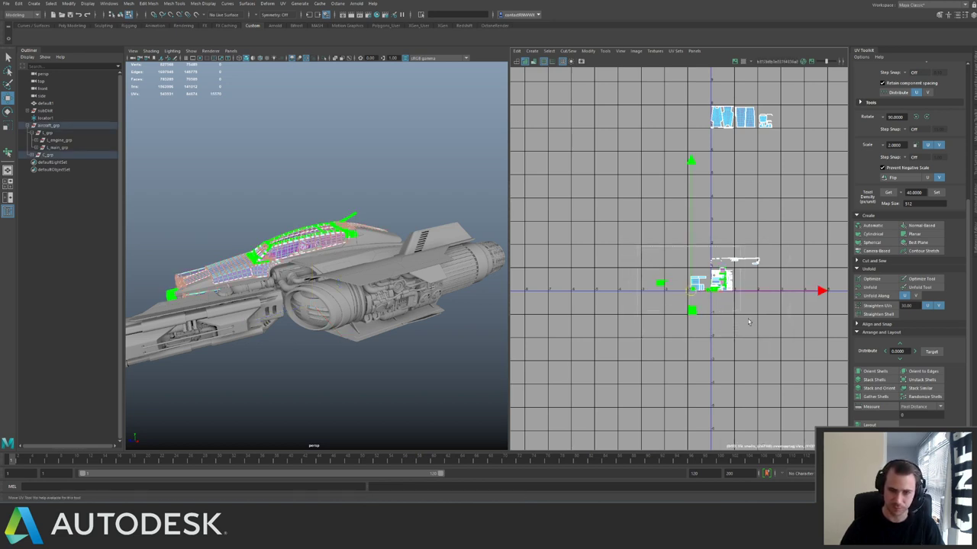
alt+middle_drag(715, 259, 647, 213)
scroll(641, 216, up, 5)
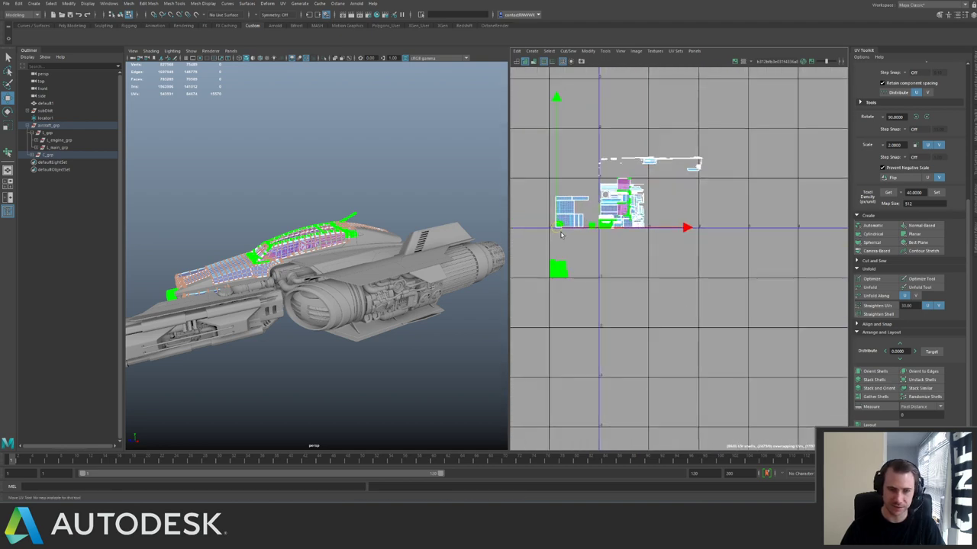
drag(557, 228, 459, 334)
Select the C_grp UV shells at and beside the origin tile, and isolate C_grp in the 3D view to inspect its parts.
drag(565, 190, 582, 238)
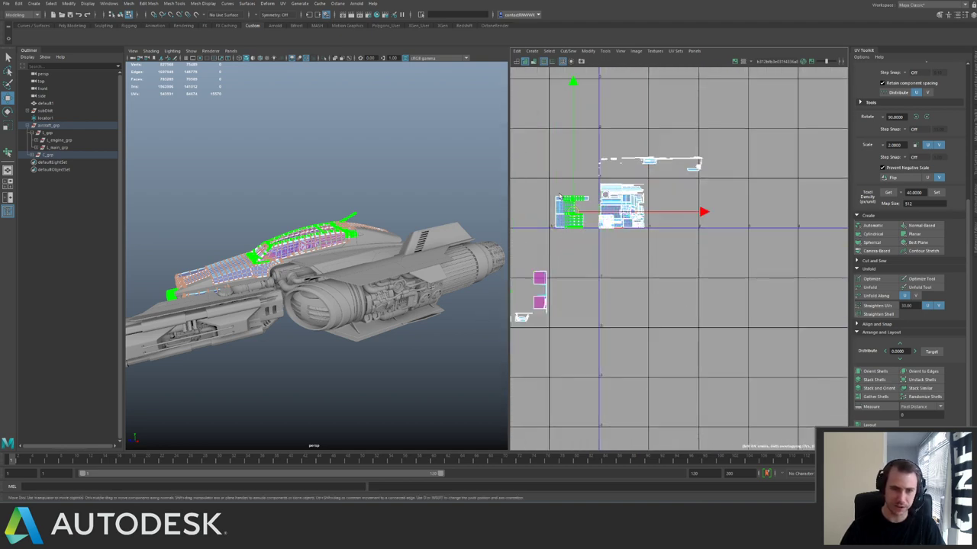
click(712, 245)
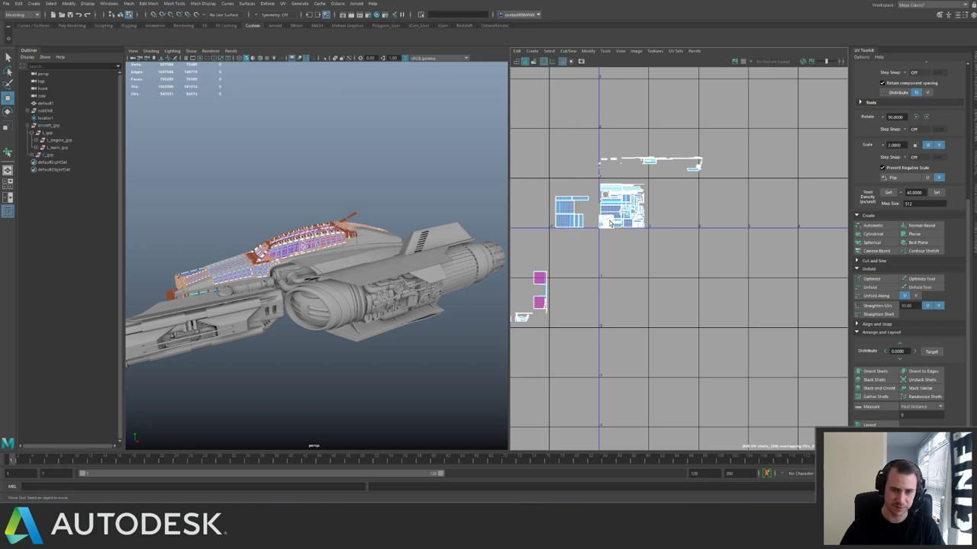
drag(554, 185, 611, 224)
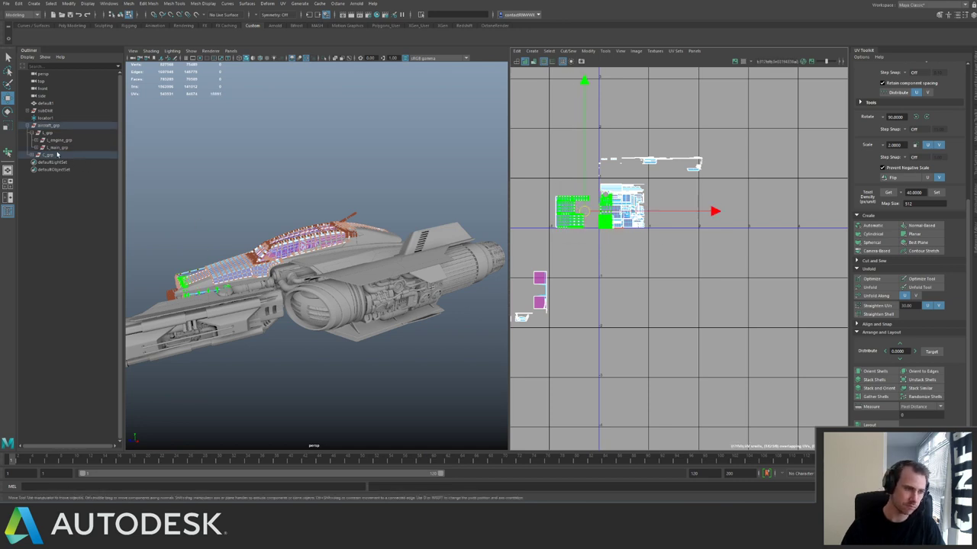
click(47, 155)
key(ctrl+1)
alt+right_drag(305, 220, 244, 196)
click(243, 190)
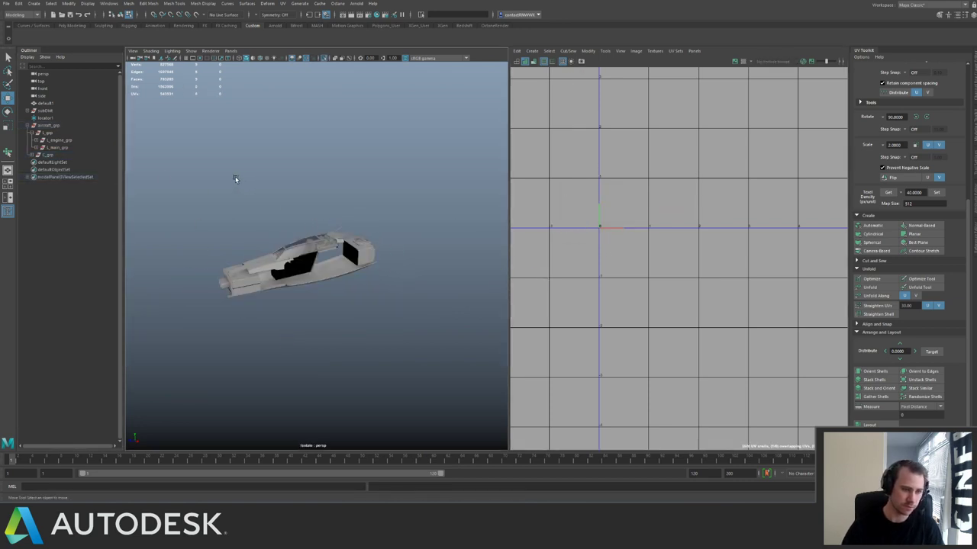
drag(205, 190, 404, 296)
scroll(718, 225, down, 2)
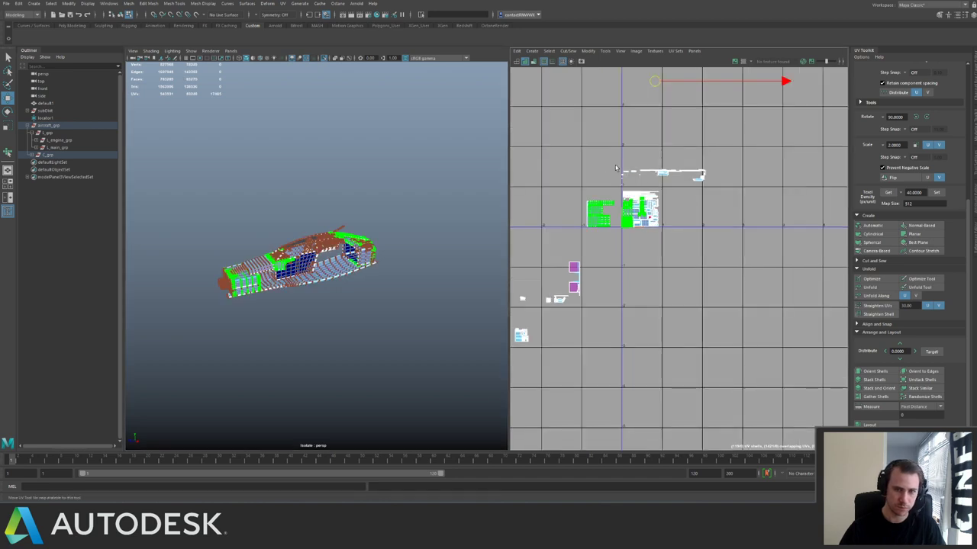
Select the C_grp UV shells around the origin and shift them five tiles in negative U and one tile up.
drag(567, 156, 738, 240)
alt+middle_drag(646, 197, 782, 255)
key(Left)
key(Left)
key(Left)
key(Left)
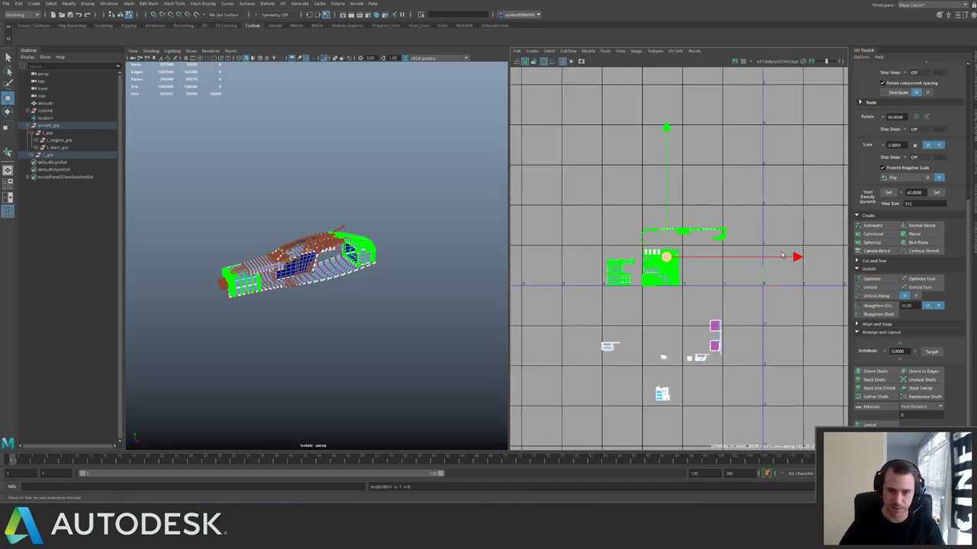
key(Up)
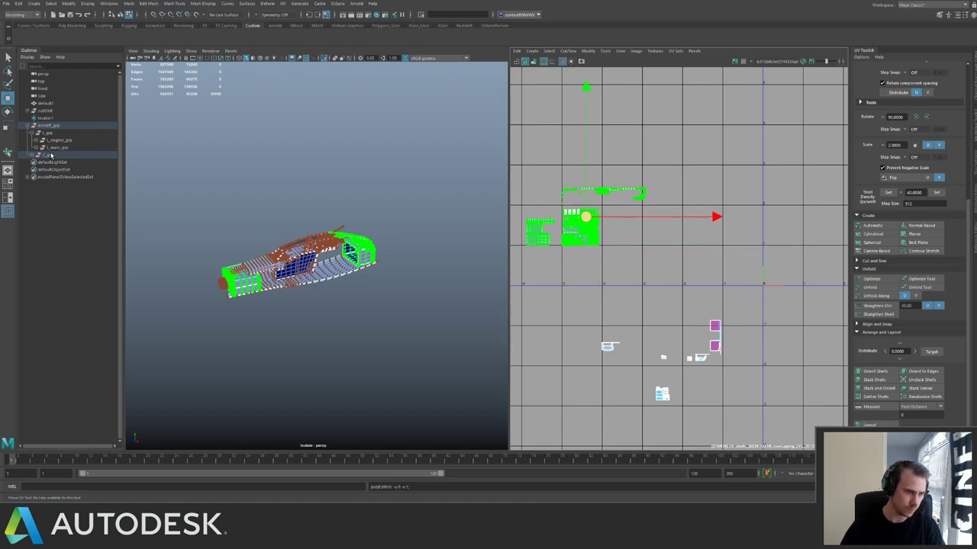
Select C_grp again and examine the small triangular UV shell in the first tile beside the origin.
click(51, 155)
scroll(676, 217, down, 3)
alt+middle_drag(721, 163, 610, 195)
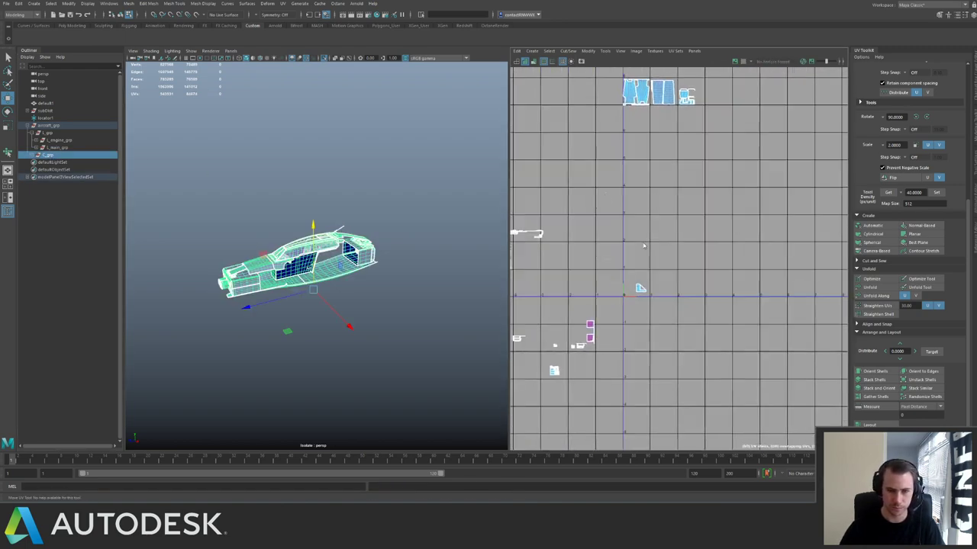
drag(623, 265, 655, 301)
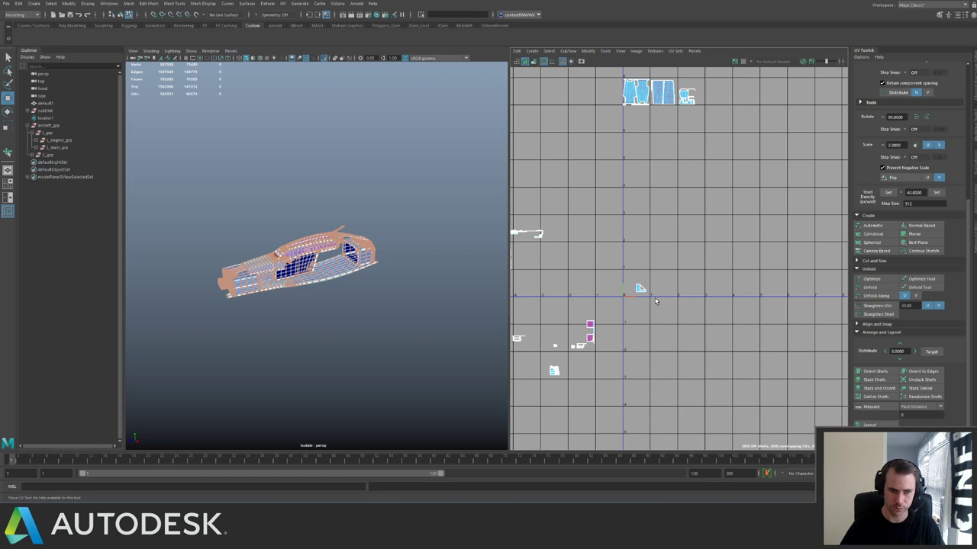
alt+middle_drag(684, 190, 684, 163)
alt+right_drag(684, 164, 821, 349)
click(541, 252)
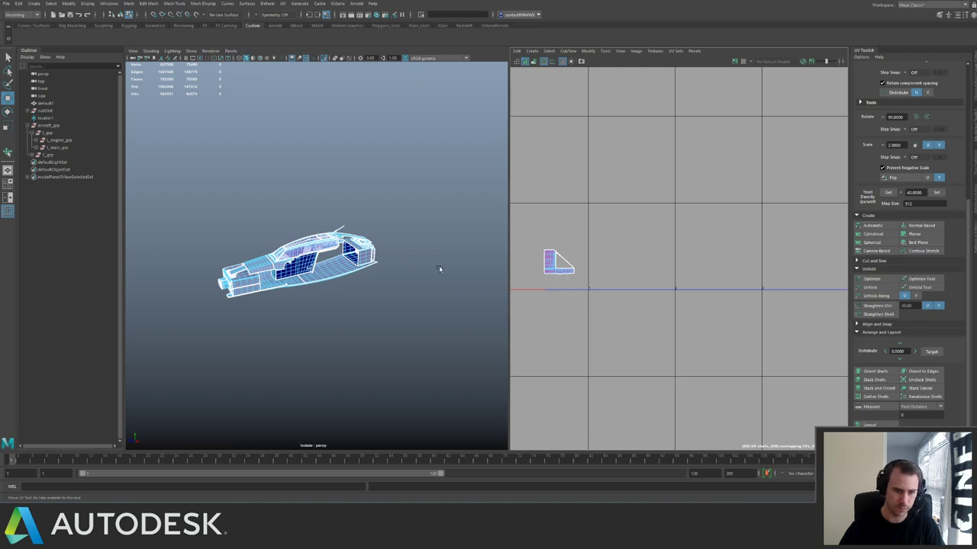
Select aircraft_grp, examine the triangular shell overlapping the other shells beside the origin, and pick the rear body part for comparison.
click(61, 126)
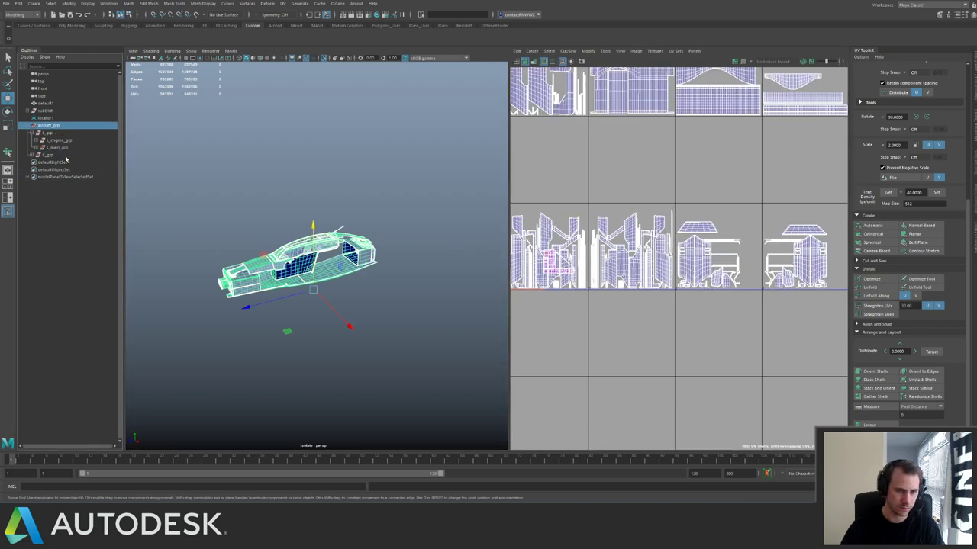
alt+middle_drag(612, 312, 688, 306)
alt+right_drag(656, 240, 863, 382)
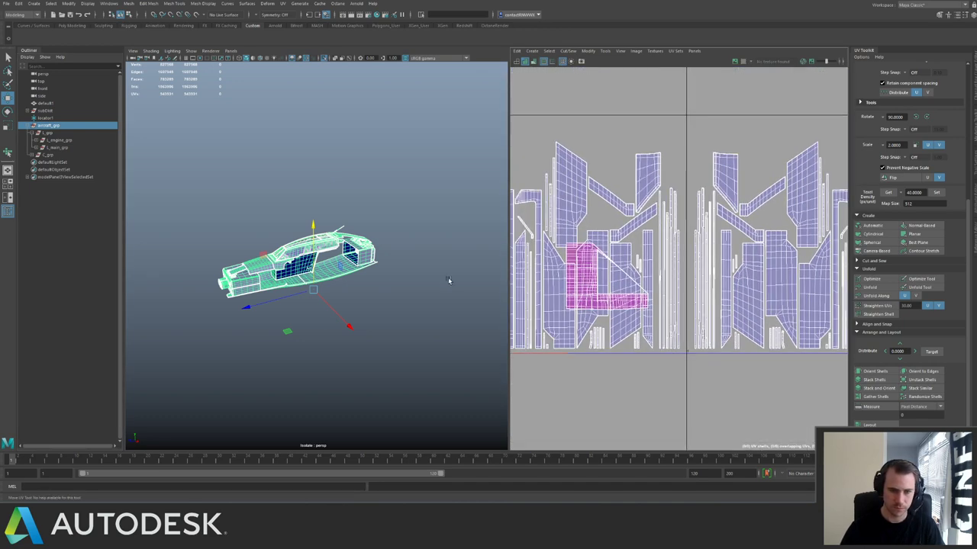
click(389, 295)
click(365, 252)
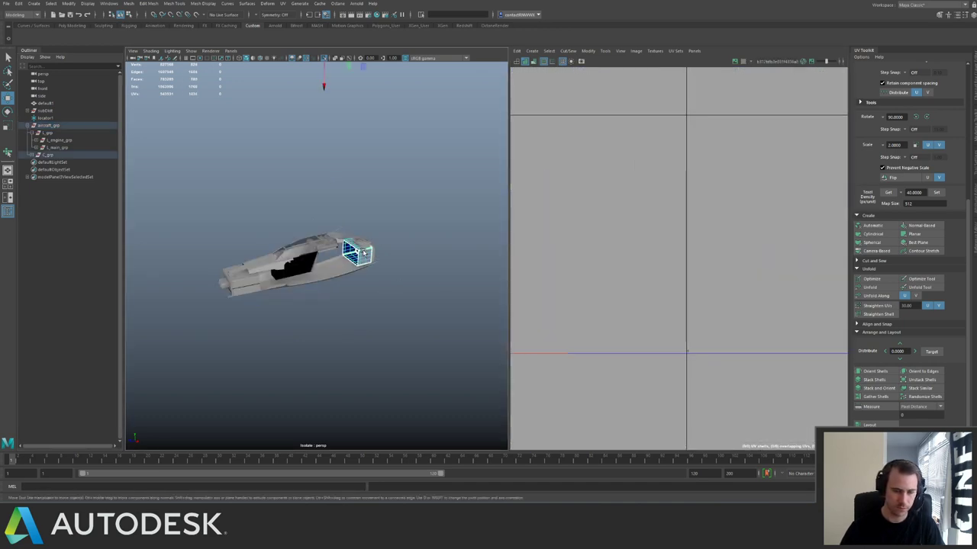
Check L_grp, L_engine_grp, C_grp and the C_grp subgroups in turn to find which one owns the triangular UV shell.
click(56, 135)
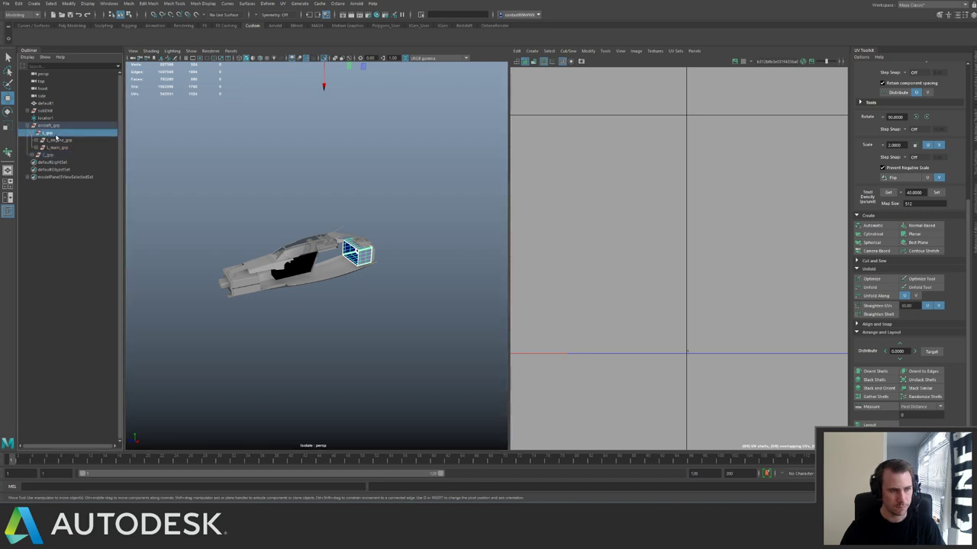
click(57, 141)
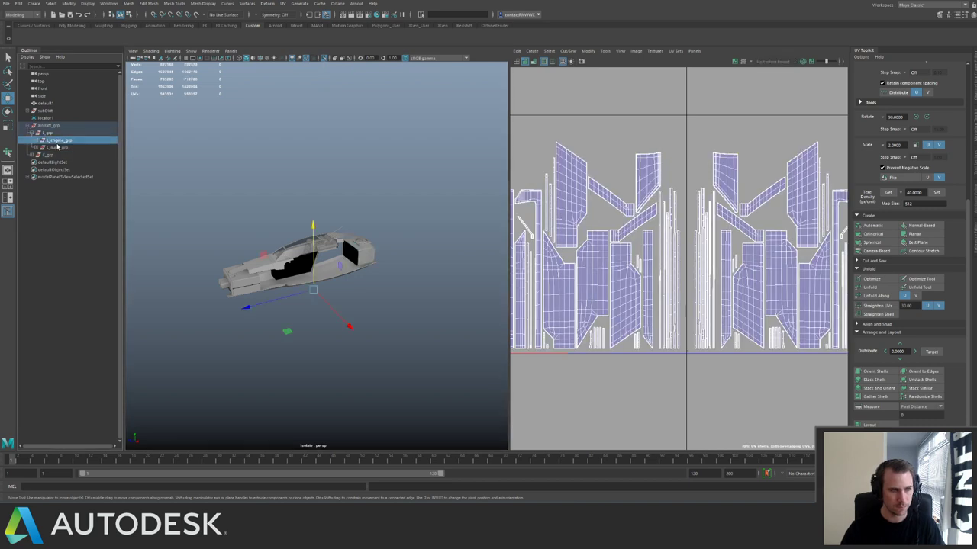
click(57, 156)
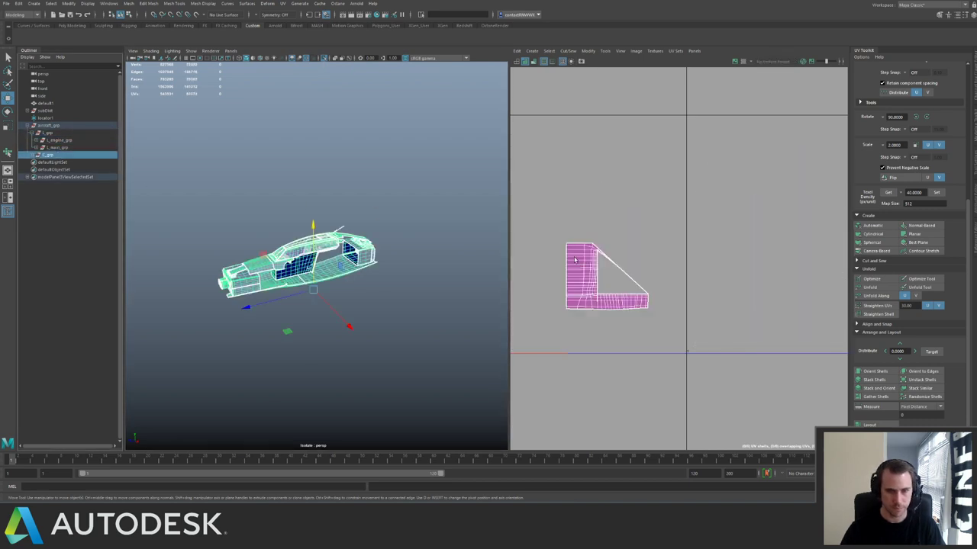
right_drag(640, 314, 619, 301)
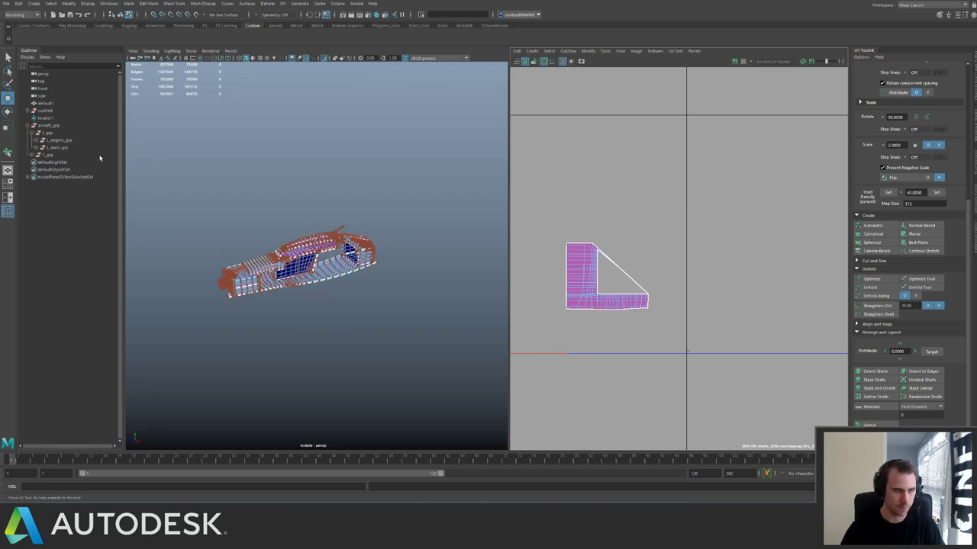
click(33, 155)
click(61, 163)
click(63, 171)
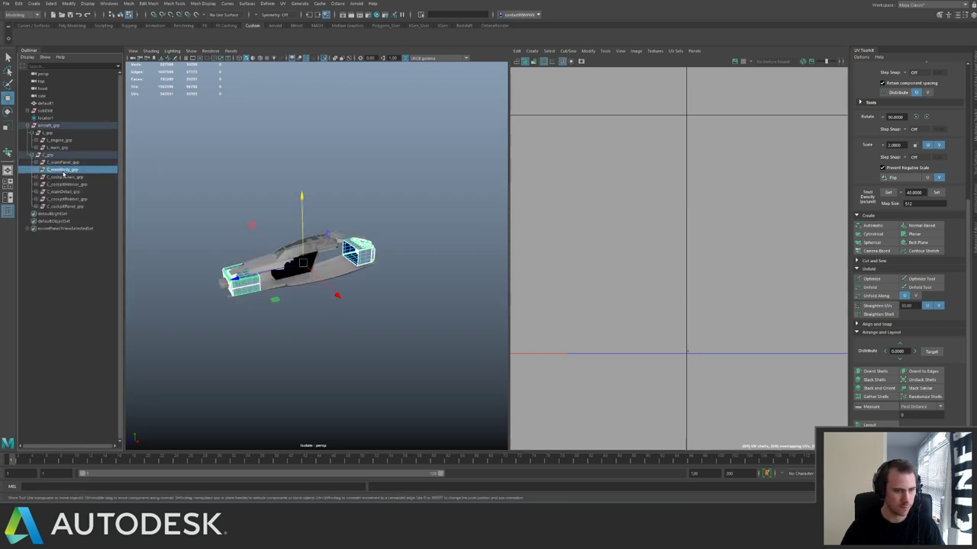
click(62, 177)
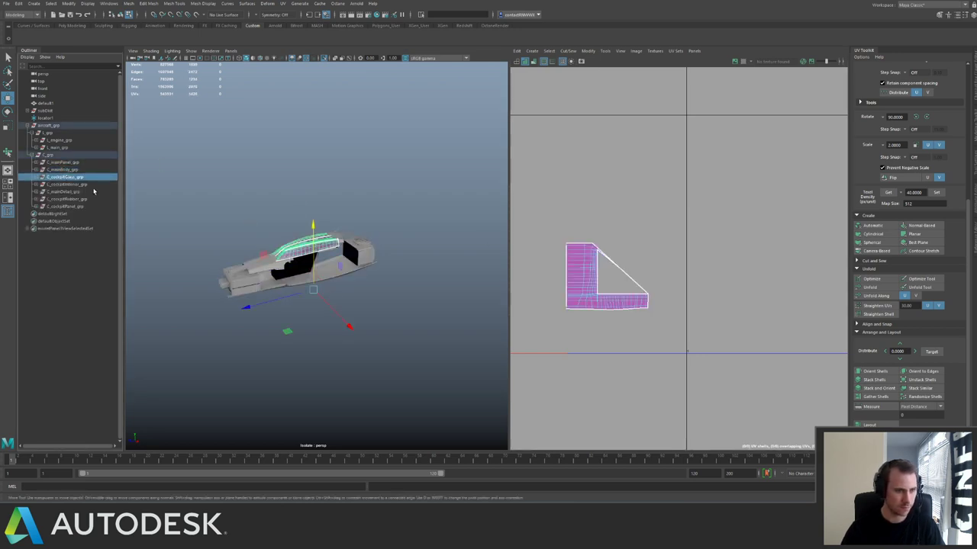
scroll(687, 263, down, 3)
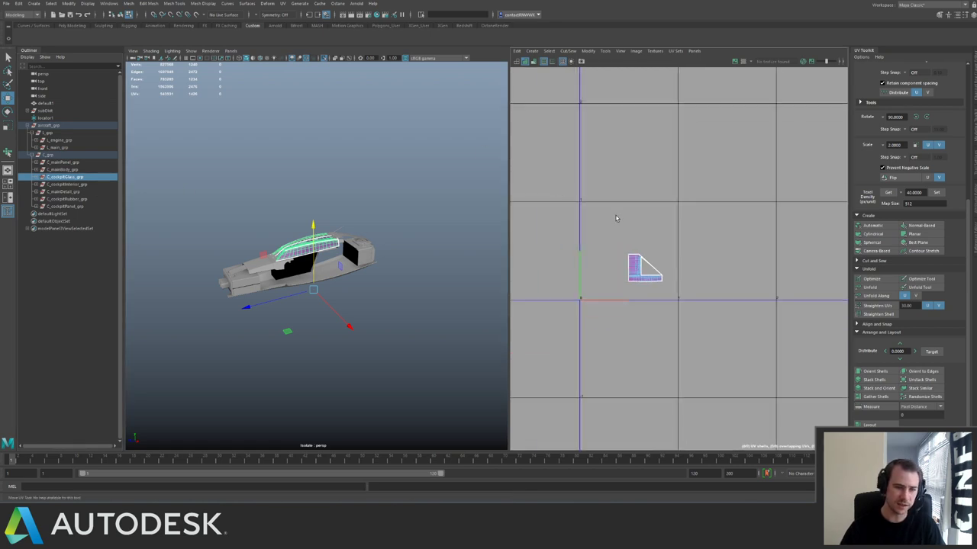
Show the object attributes and layers, and select the cockpit glass mesh of C_cockpitGlass_grp as an object in the 3D view.
click(973, 79)
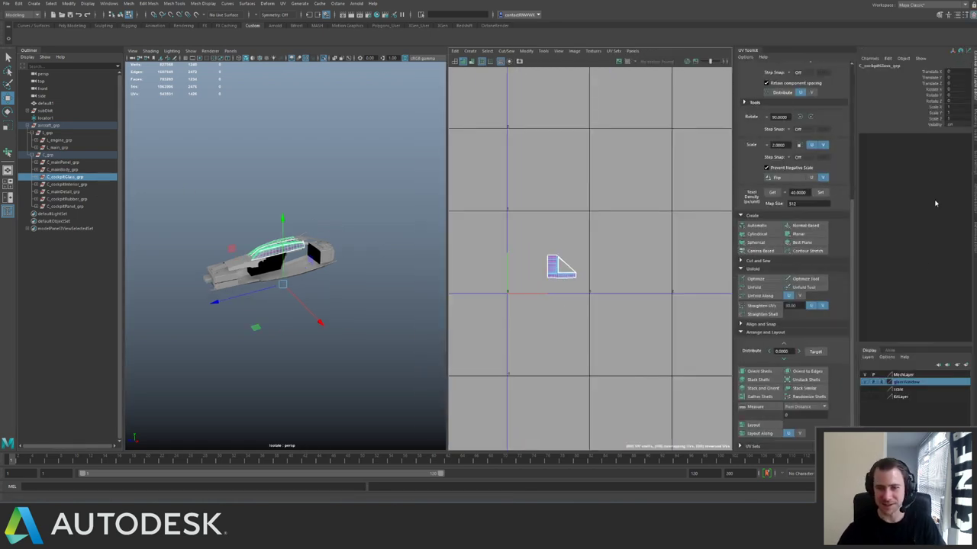
scroll(295, 240, up, 5)
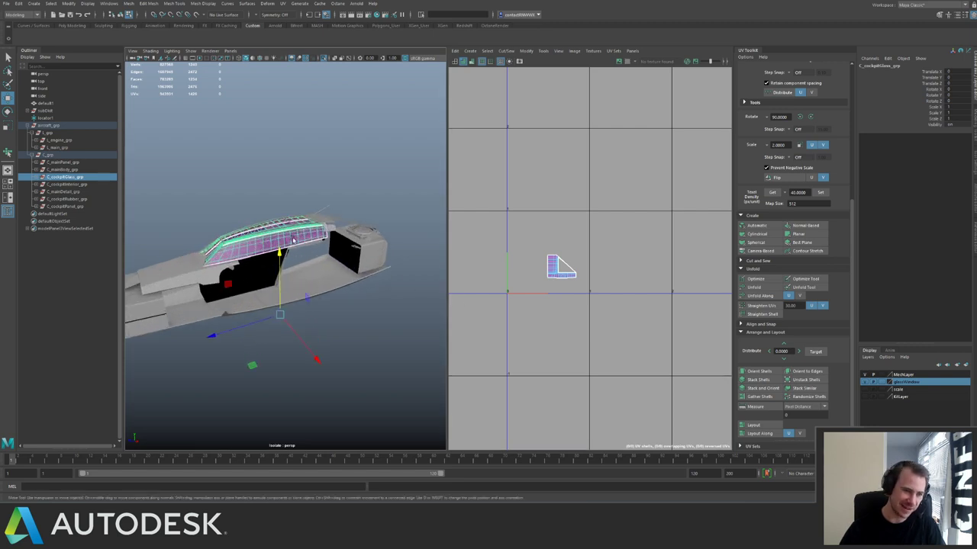
alt+drag(335, 252, 395, 255)
click(377, 221)
click(273, 245)
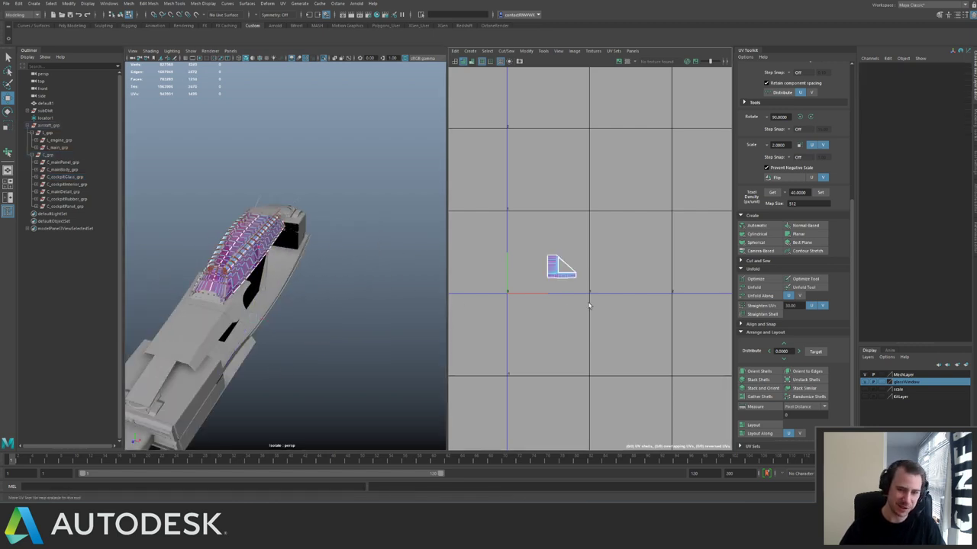
key(q)
right_drag(251, 263, 277, 250)
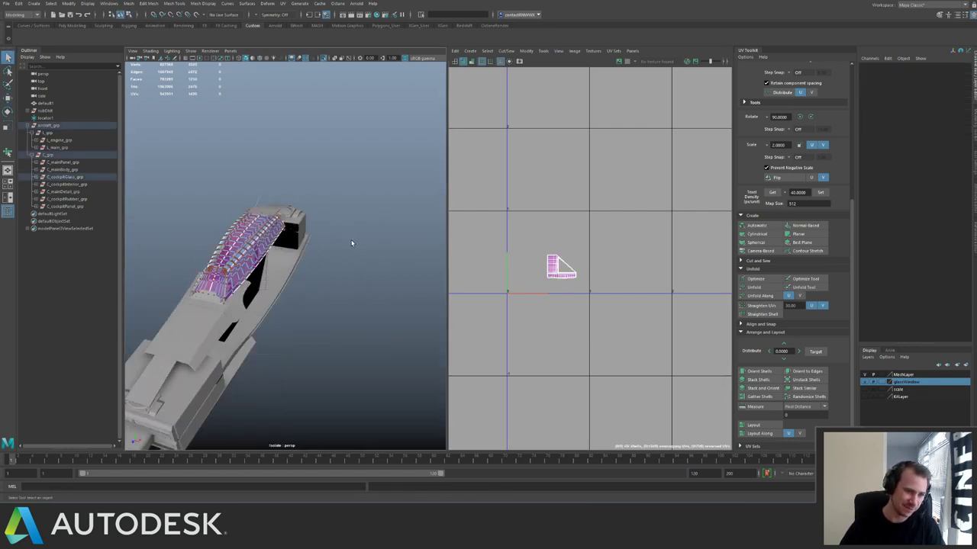
click(352, 243)
click(260, 249)
alt+drag(261, 250, 299, 251)
scroll(301, 248, up, 4)
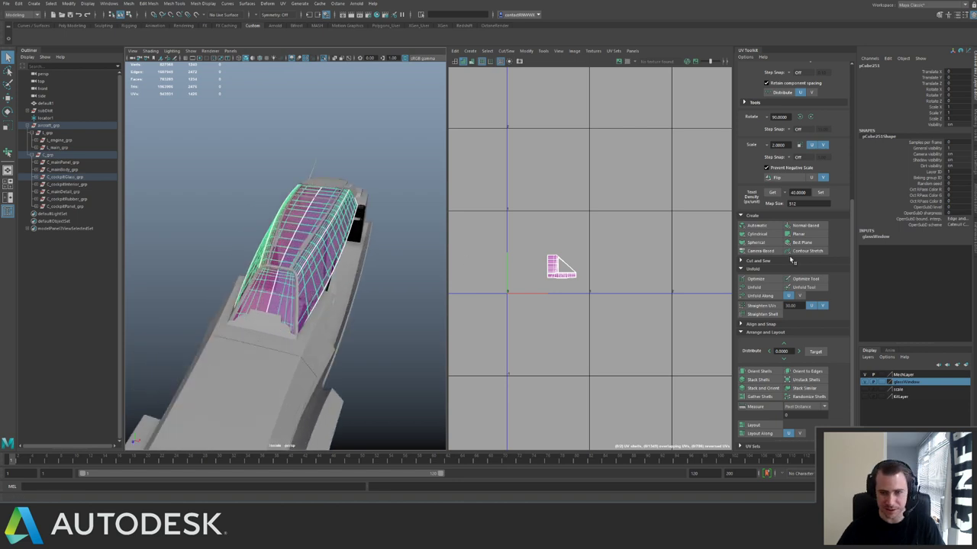
Apply automatic UV mapping to the cockpit glass mesh and inspect the resulting shells.
click(754, 226)
alt+right_drag(627, 225, 731, 317)
alt+middle_drag(522, 253, 634, 232)
key(q)
right_drag(294, 265, 330, 258)
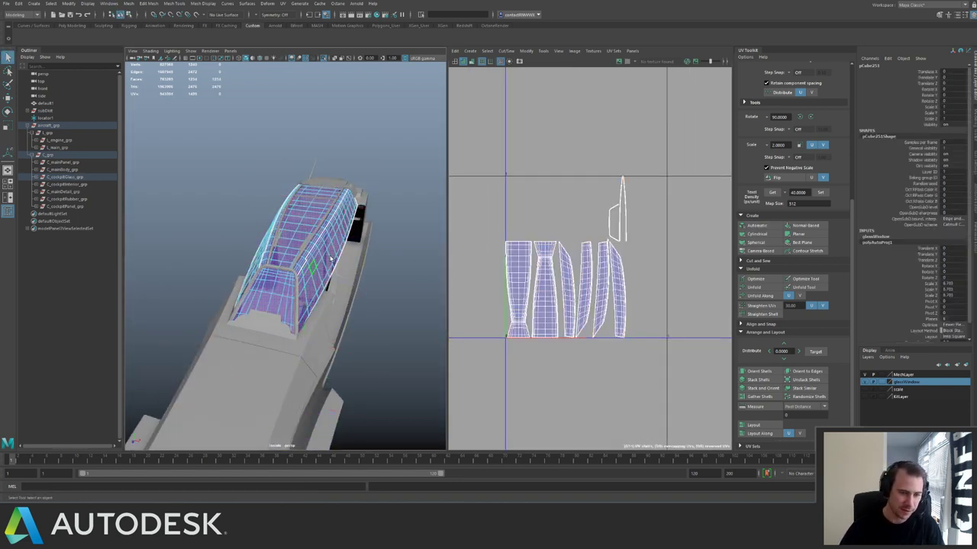
Isolate the cockpit glass mesh in the 3D view and select all of its components.
click(328, 257)
key(ctrl+1)
alt+drag(326, 260, 296, 284)
key(ctrl+1)
mouse_move(296, 284)
alt+right_down()
mouse_move(304, 316)
mouse_move(303, 292)
alt+right_up()
alt+drag(360, 280, 306, 267)
alt+right_drag(307, 267, 174, 180)
drag(174, 179, 384, 261)
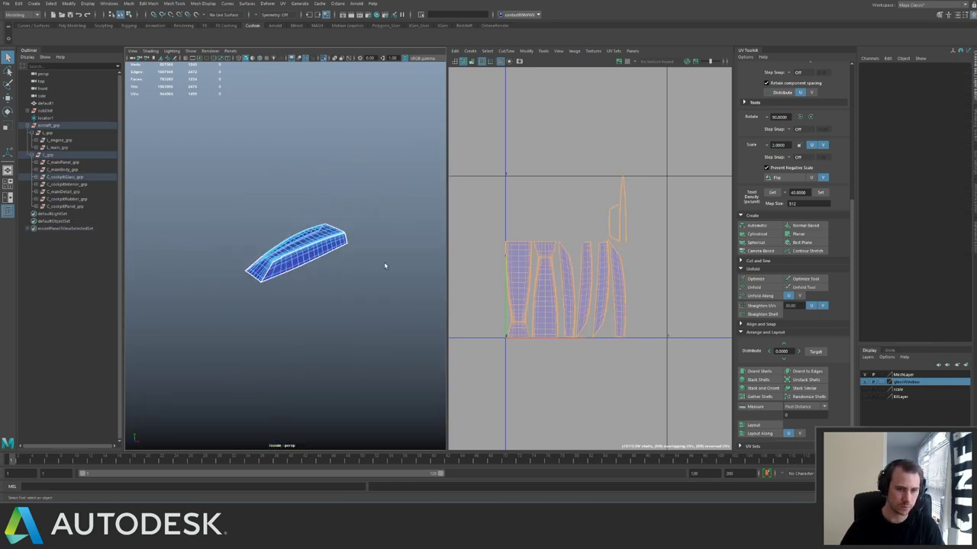
Apply planar UV mapping to the whole cockpit glass, projected from the Y axis.
alt+right_drag(489, 246, 578, 285)
alt+right_drag(617, 248, 562, 221)
right_drag(561, 300, 521, 177)
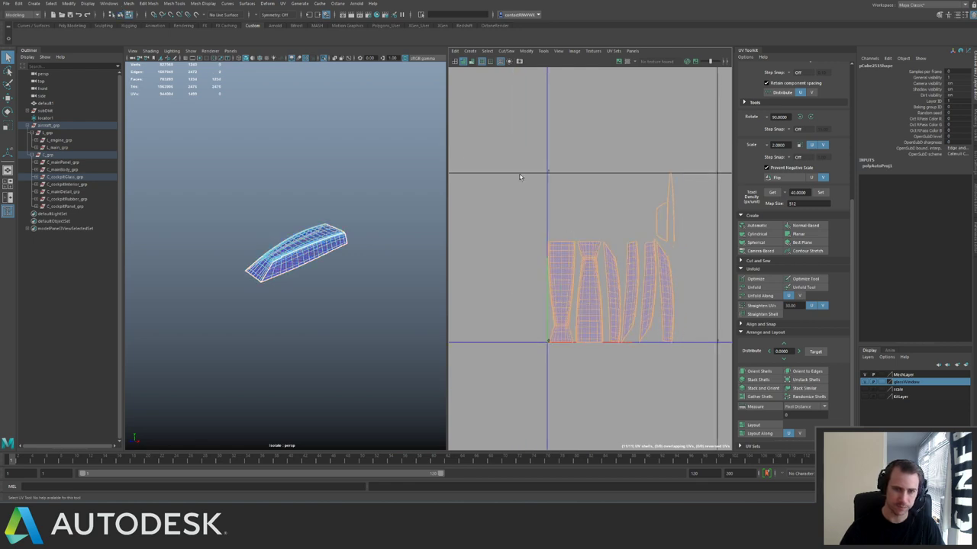
shift+right_drag(599, 254, 619, 221)
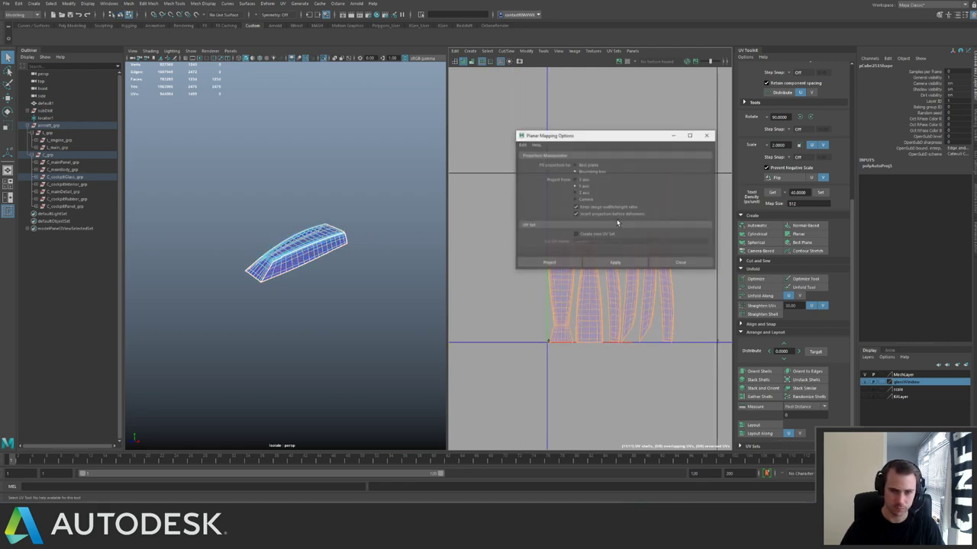
click(578, 186)
click(623, 263)
click(679, 263)
Select and delete the thin rim strip that joins the outer and inner surfaces of the cockpit glass.
alt+drag(388, 251, 439, 159)
alt+right_drag(438, 159, 422, 303)
alt+drag(324, 217, 344, 243)
alt+middle_drag(343, 242, 362, 283)
alt+drag(362, 283, 357, 252)
alt+right_drag(358, 252, 358, 275)
alt+drag(358, 274, 329, 272)
alt+middle_drag(329, 273, 337, 265)
alt+drag(337, 265, 329, 235)
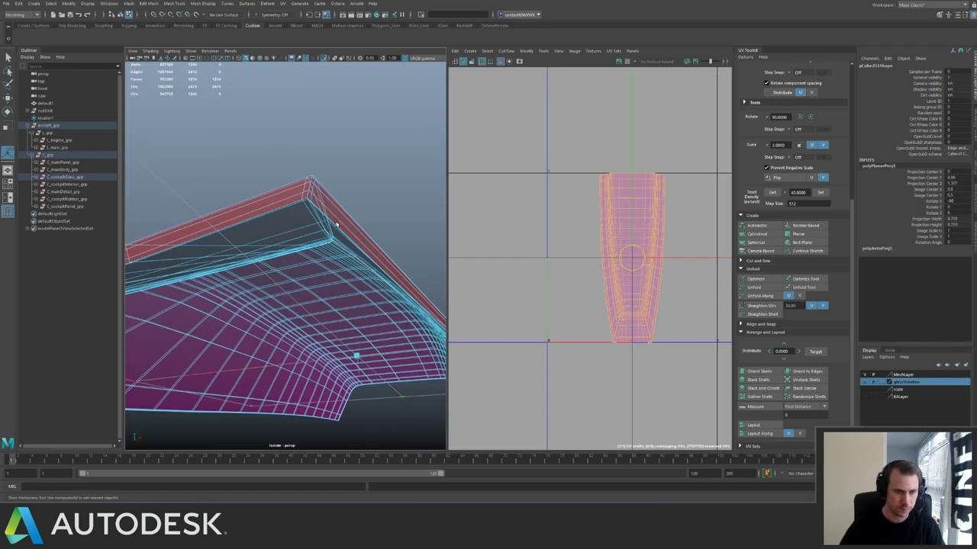
click(308, 183)
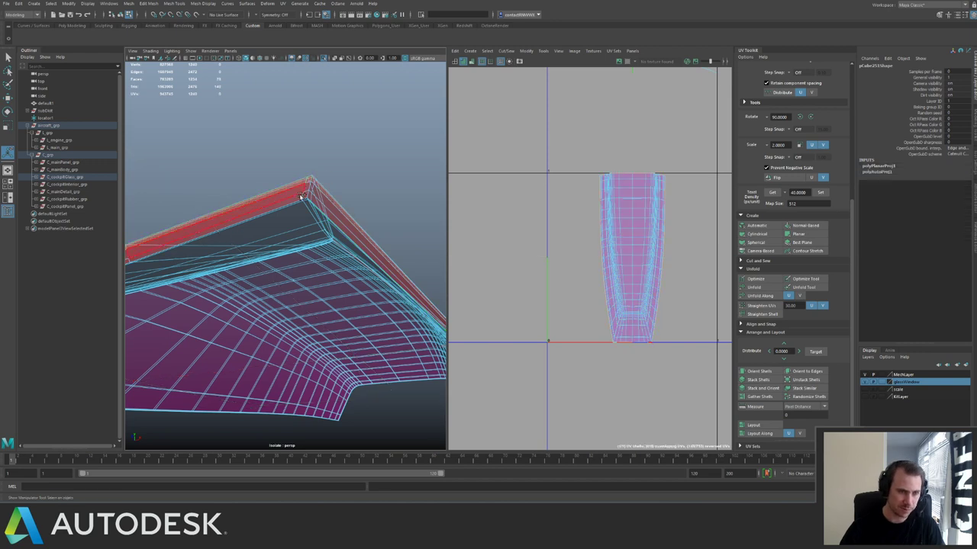
key(Delete)
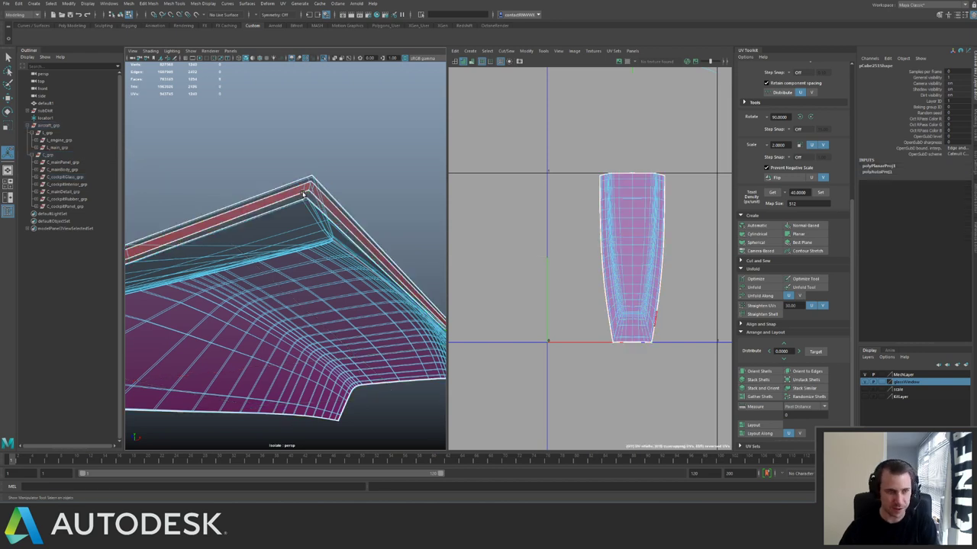
click(303, 195)
shift+double_click(306, 194)
key(Delete)
Select the whole inner glass surface and move its UV shell into the adjacent negative U tile.
double_click(310, 217)
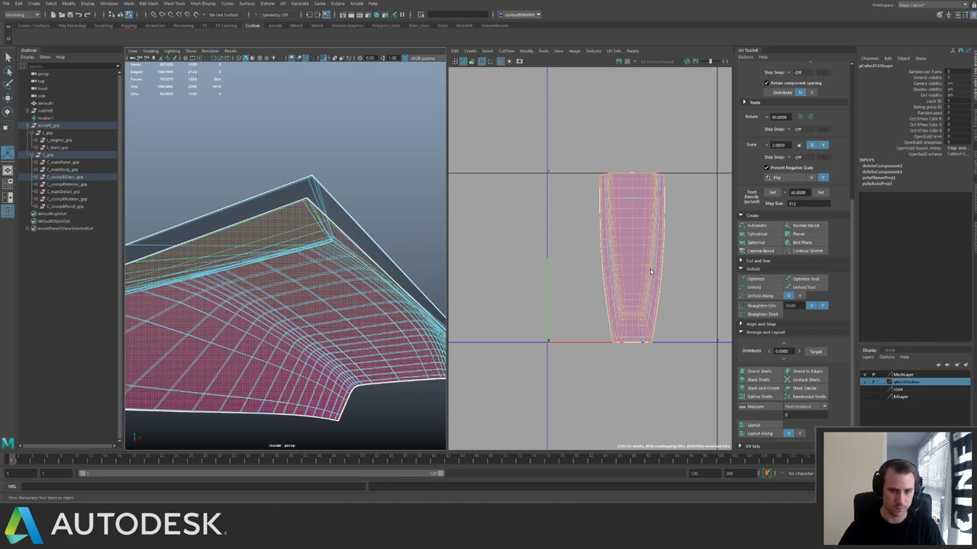
scroll(663, 270, down, 3)
key(w)
drag(688, 265, 584, 276)
Examine the cockpit glass up close, comparing the edges of its inner and outer surfaces.
alt+drag(264, 239, 293, 374)
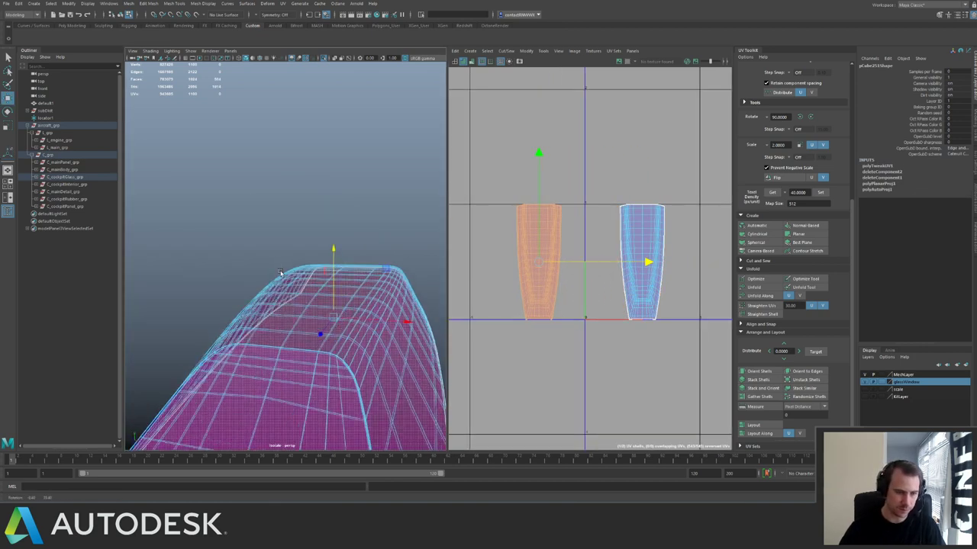
alt+middle_drag(294, 374, 268, 263)
alt+right_drag(267, 263, 309, 281)
alt+middle_drag(309, 280, 285, 267)
alt+right_drag(286, 267, 300, 290)
click(298, 293)
alt+drag(297, 293, 268, 207)
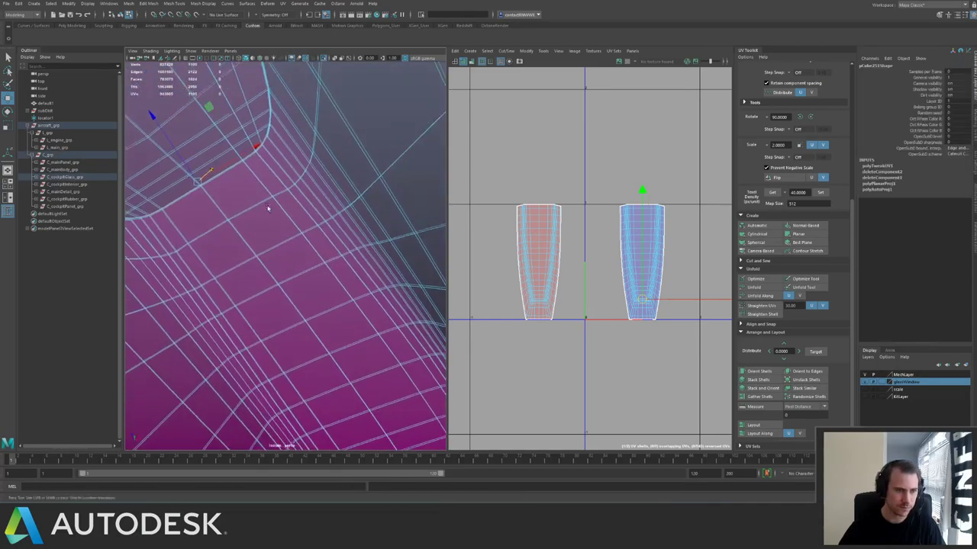
alt+right_drag(269, 207, 470, 312)
alt+drag(348, 216, 284, 223)
Select the duplicate inner surface of the cockpit glass and delete it, keeping only the outer surface.
click(284, 229)
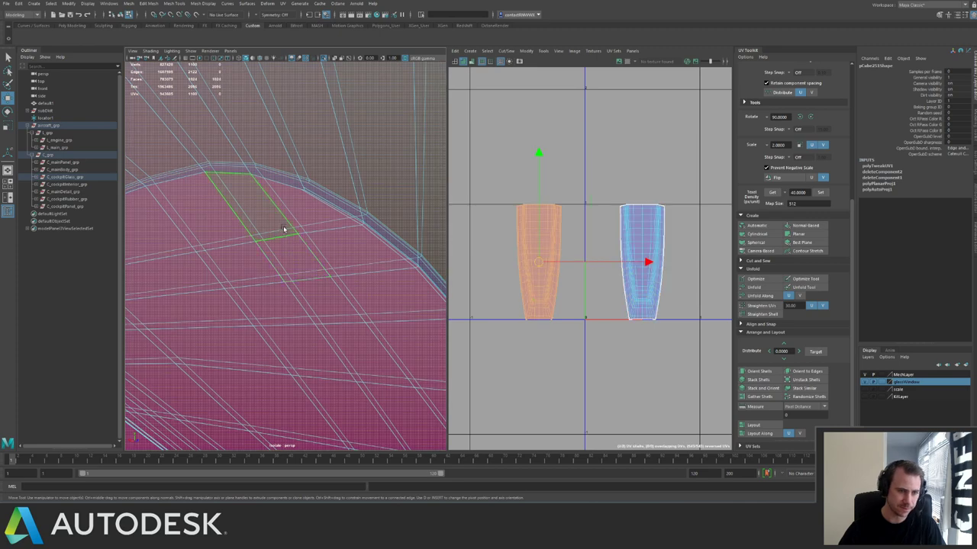
alt+right_drag(363, 245, 237, 182)
alt+drag(237, 181, 338, 240)
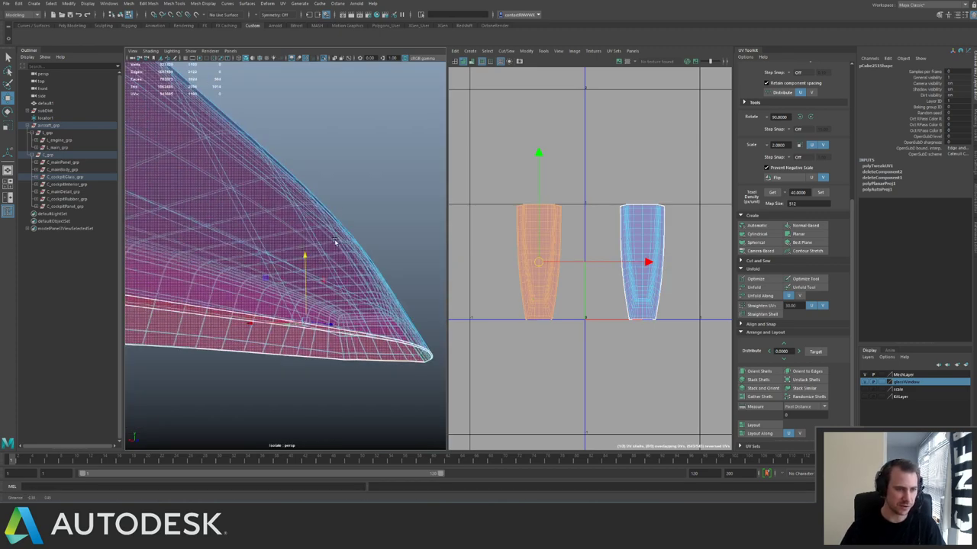
alt+right_drag(338, 240, 265, 215)
alt+drag(283, 200, 281, 190)
click(305, 191)
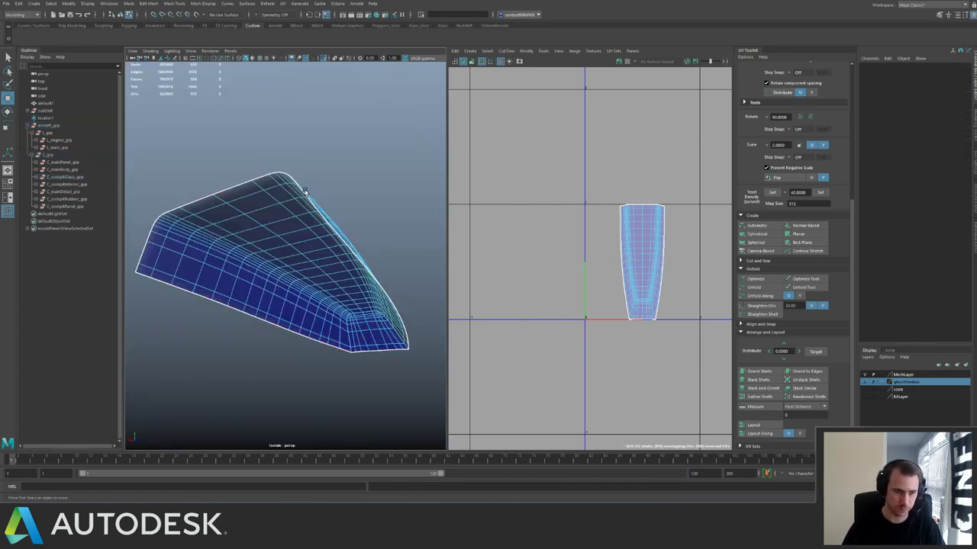
Select the edge loop along the windscreen's arch on the cockpit glass and cut the UVs along it.
alt+right_drag(289, 194, 319, 205)
alt+drag(319, 205, 296, 166)
alt+right_drag(296, 166, 328, 253)
alt+drag(327, 253, 335, 225)
alt+right_drag(336, 225, 356, 278)
click(353, 242)
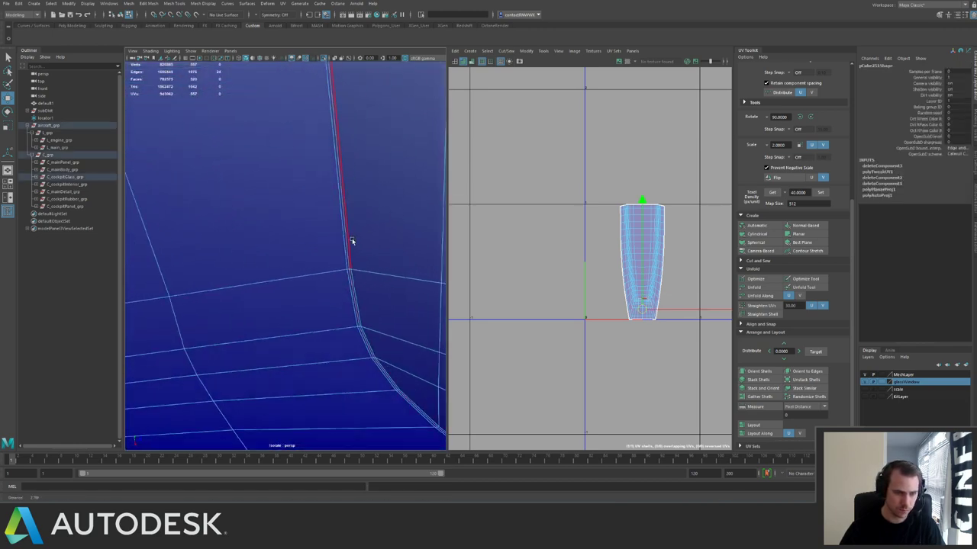
alt+right_drag(351, 244, 209, 250)
alt+middle_drag(210, 248, 264, 190)
alt+drag(264, 190, 249, 225)
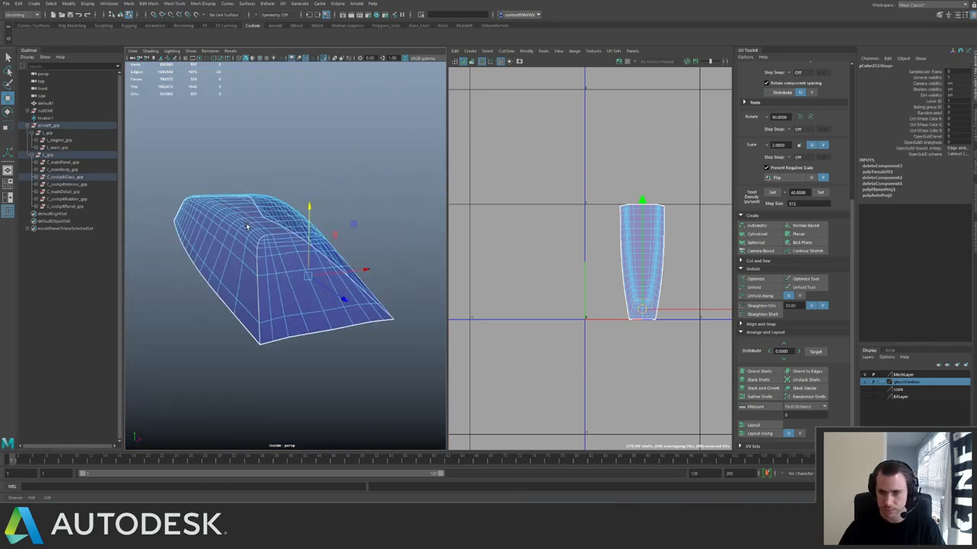
alt+middle_drag(249, 225, 213, 206)
alt+right_drag(214, 207, 272, 244)
alt+drag(282, 244, 286, 252)
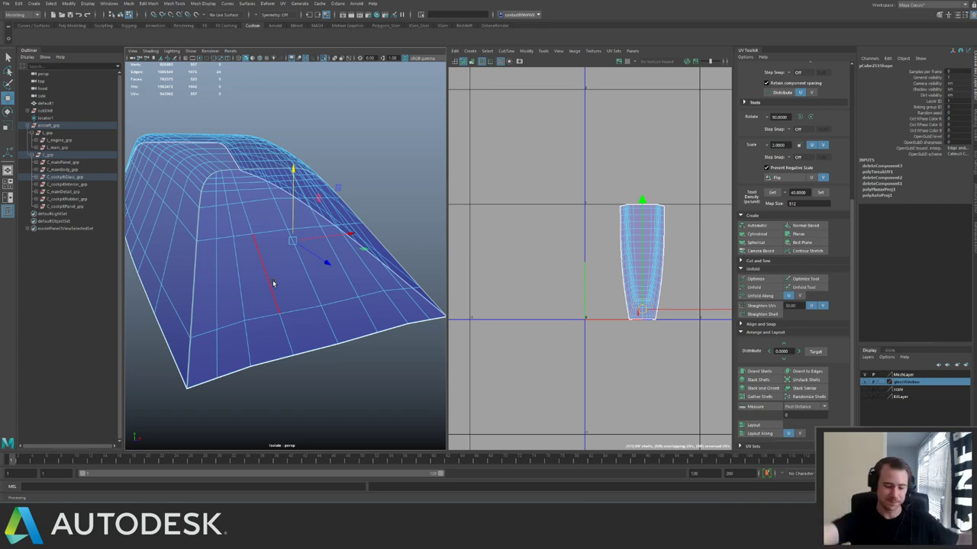
scroll(353, 230, up, 10)
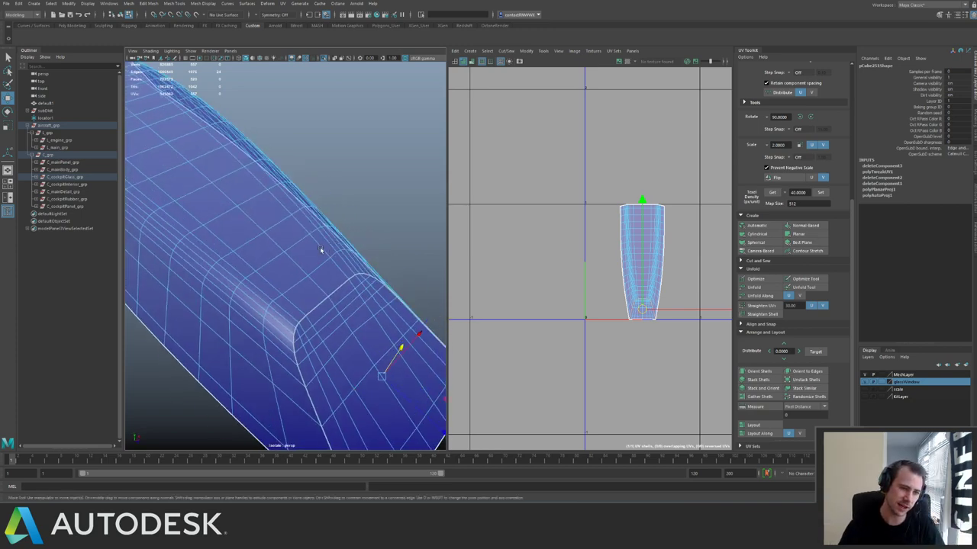
scroll(329, 277, down, 3)
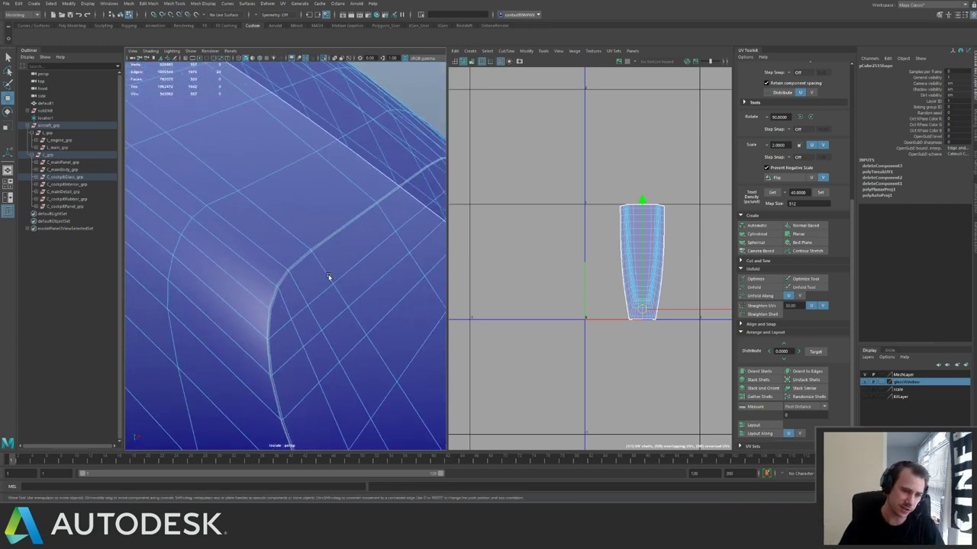
shift+right_drag(631, 241, 644, 257)
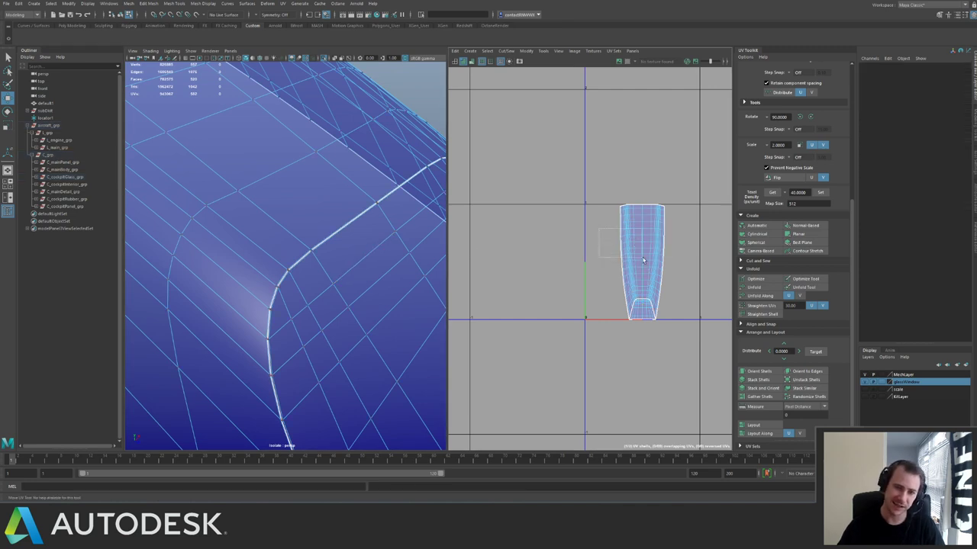
Unfold the main cockpit glass shell along U and move it into the adjacent negative U tile, away from the windscreen shell.
click(650, 260)
alt+middle_drag(651, 235, 621, 210)
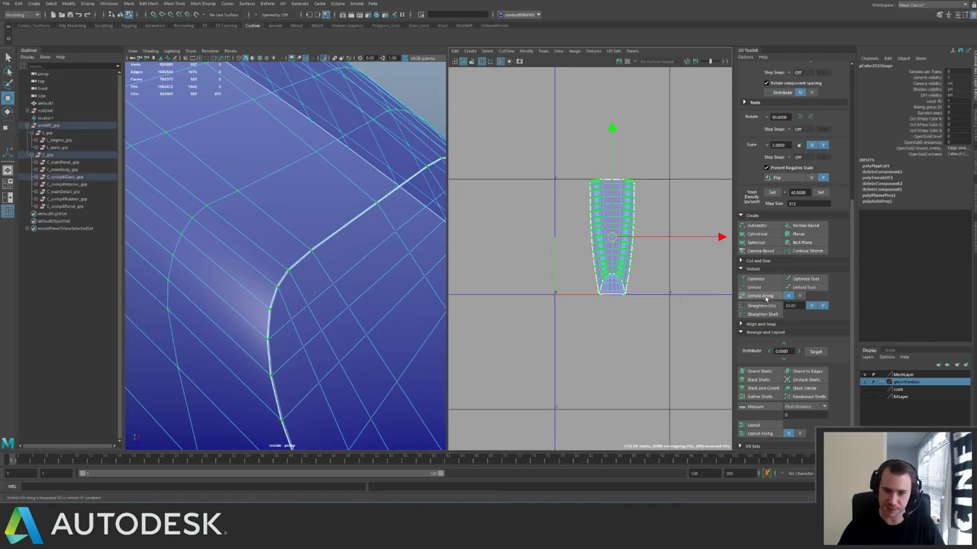
click(764, 296)
drag(610, 241, 516, 220)
scroll(260, 226, up, 3)
click(607, 284)
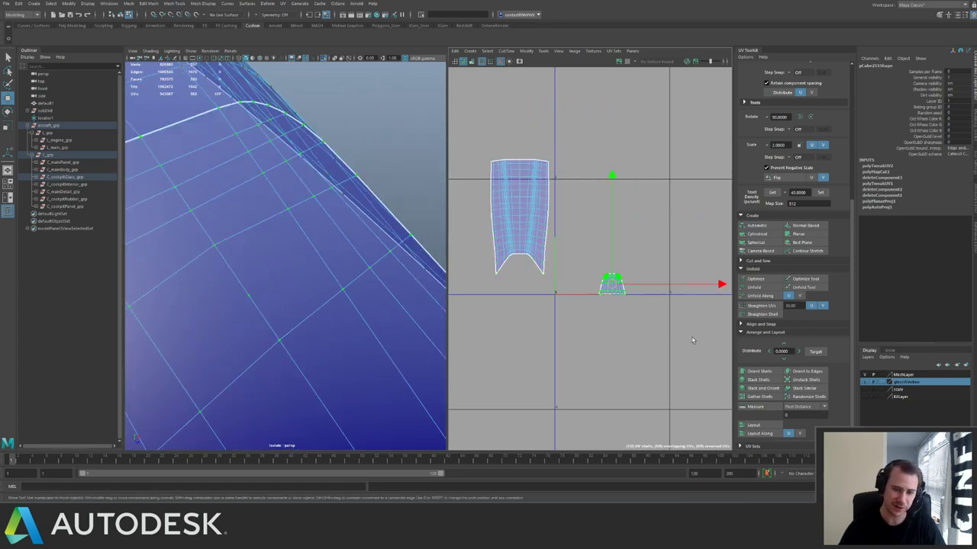
scroll(586, 246, down, 2)
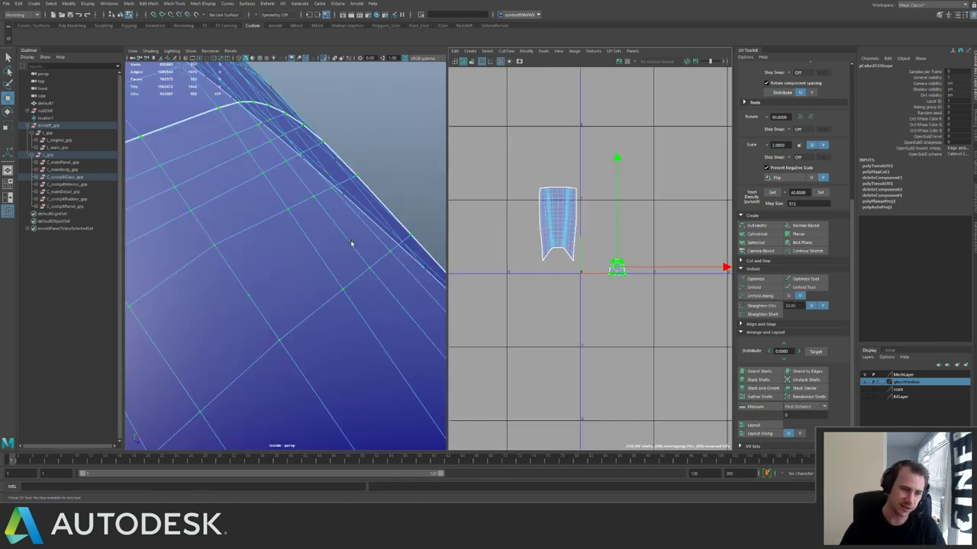
Select the redundant edge loop running close beside the windscreen arch on the cockpit glass and delete it.
mouse_move(309, 252)
alt+mouse_down()
mouse_move(282, 261)
mouse_move(310, 279)
mouse_move(321, 256)
mouse_move(310, 235)
alt+mouse_up()
key(F8)
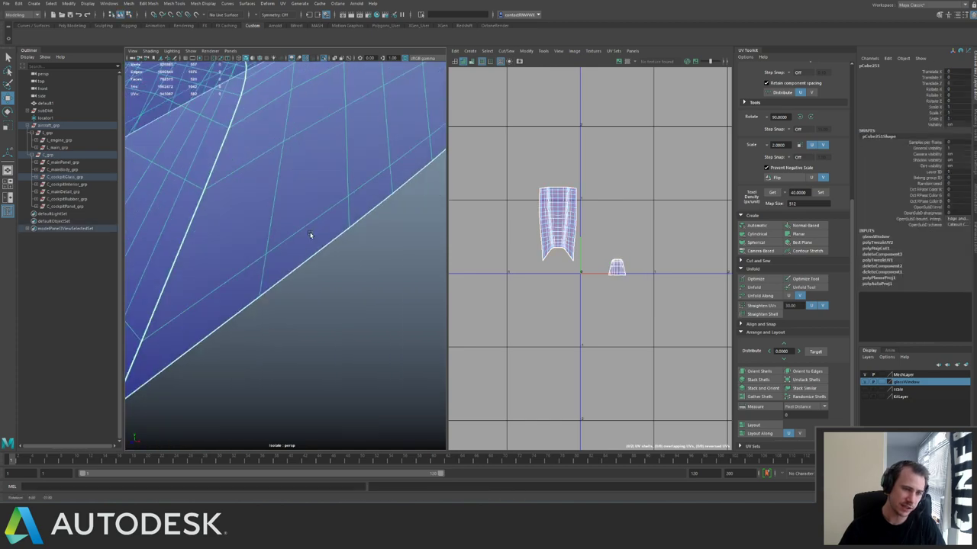
scroll(310, 235, down, 4)
scroll(342, 288, up, 2)
alt+drag(342, 288, 319, 267)
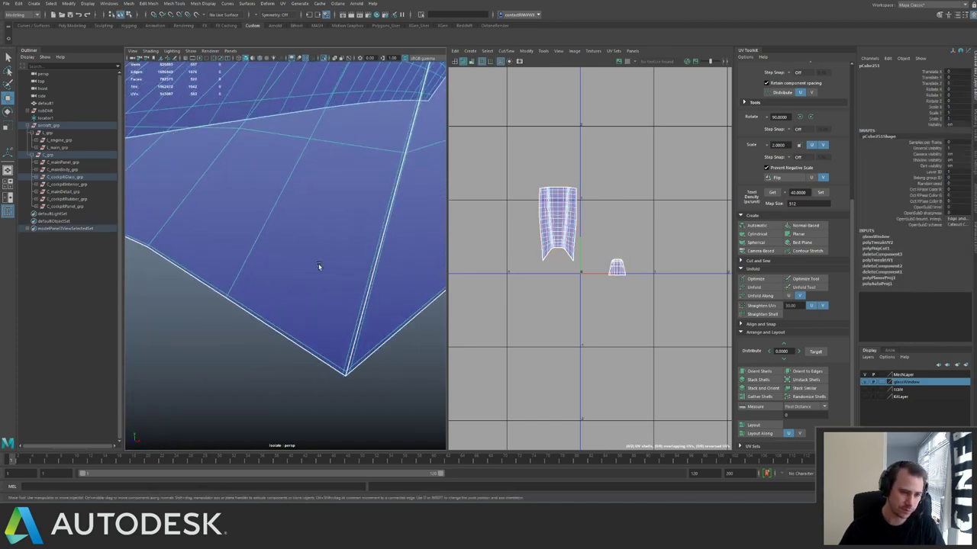
key(F10)
click(385, 252)
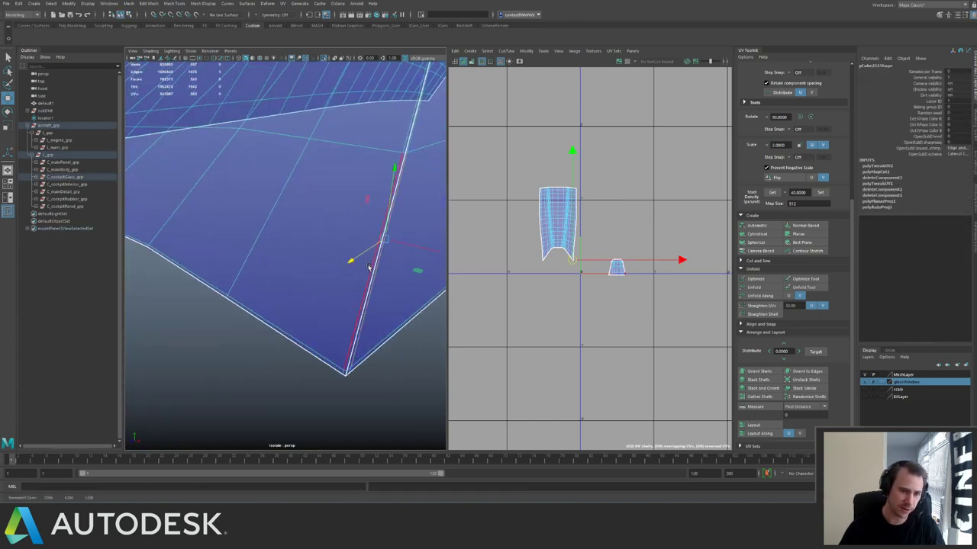
alt+drag(380, 190, 303, 217)
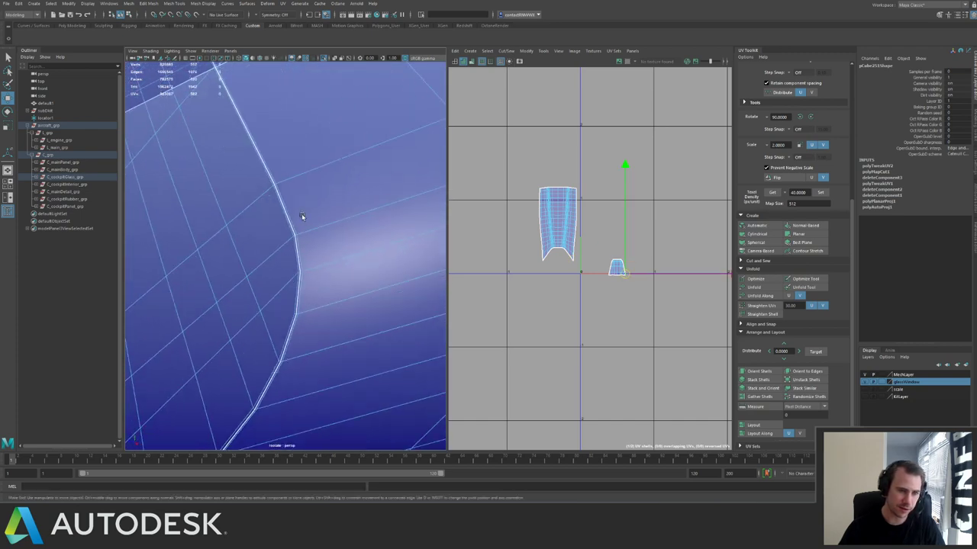
scroll(305, 229, up, 2)
click(315, 261)
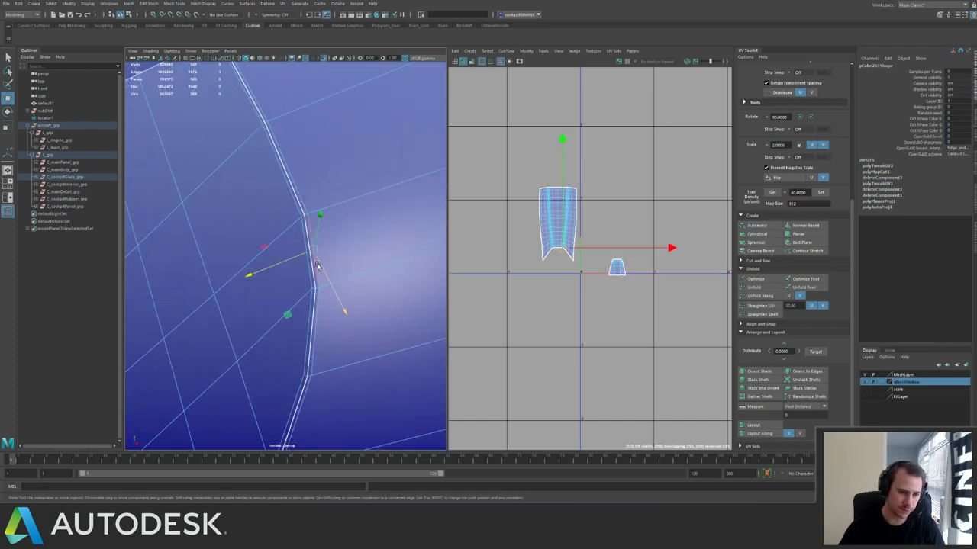
double_click(318, 217)
key(ctrl+Delete)
Delete the stray leftover components and the remaining doubled edges around the curved corners of the windscreen arch.
click(326, 280)
alt+middle_drag(331, 272, 350, 245)
click(356, 249)
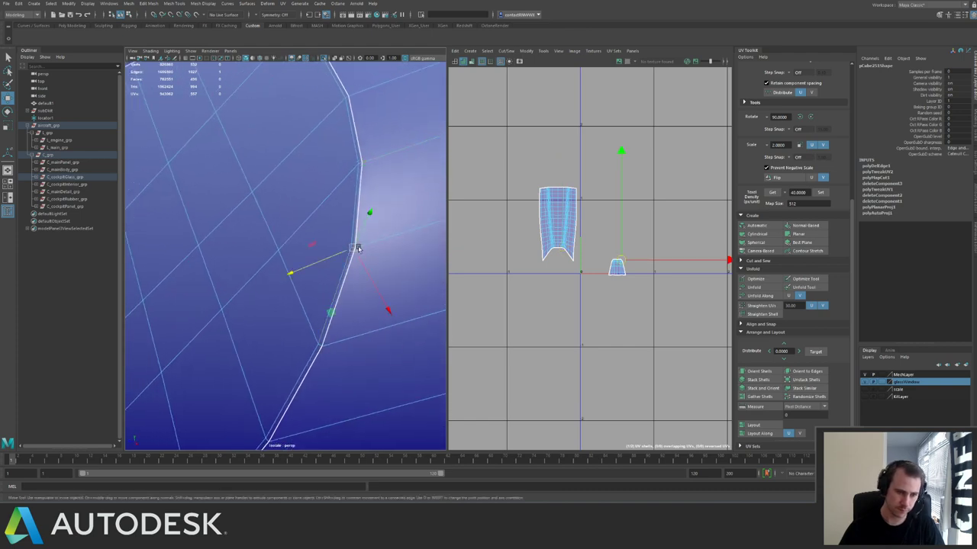
key(ctrl+Delete)
alt+right_drag(358, 248, 303, 185)
alt+drag(303, 184, 269, 218)
click(266, 216)
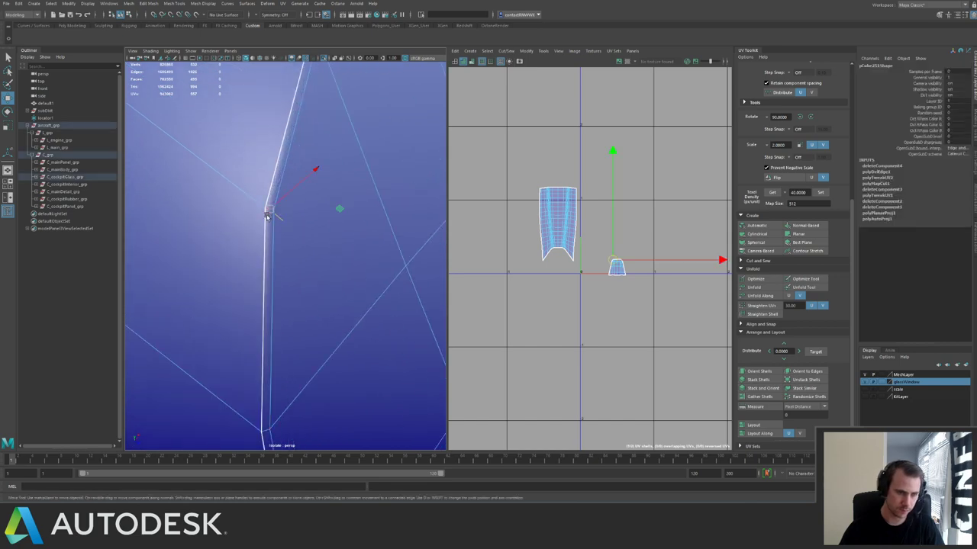
key(Delete)
double_click(292, 172)
key(ctrl+Delete)
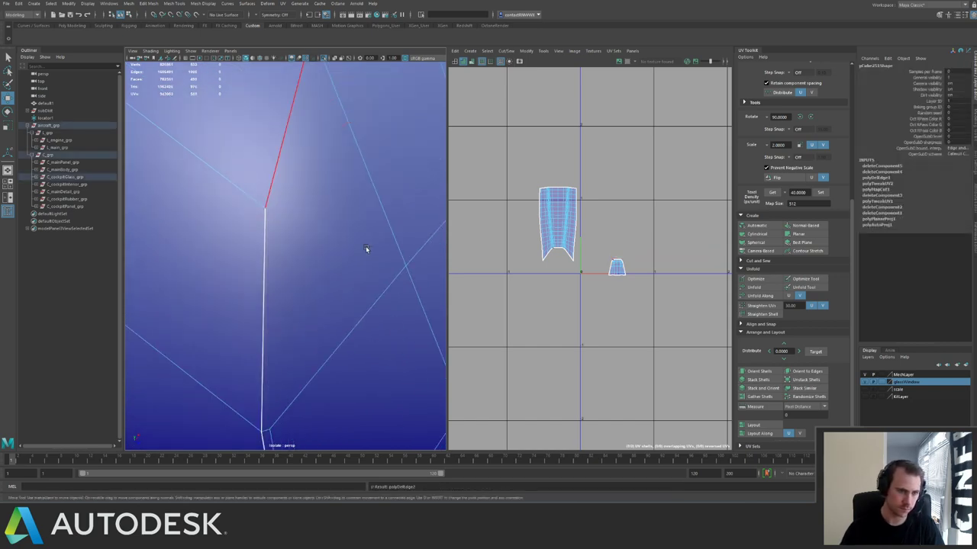
Try to thicken the whole cockpit glass by extruding its faces, and undo the extrusion.
alt+right_drag(366, 246, 313, 223)
alt+drag(313, 224, 330, 184)
click(287, 227)
key(F8)
key(f)
key(space)
click(254, 200)
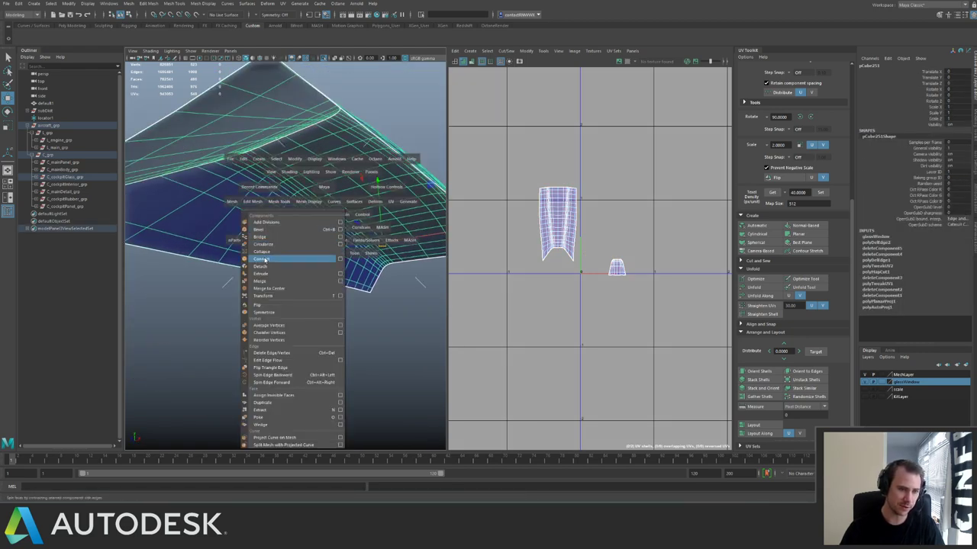
click(290, 281)
alt+drag(312, 169, 324, 226)
key(q)
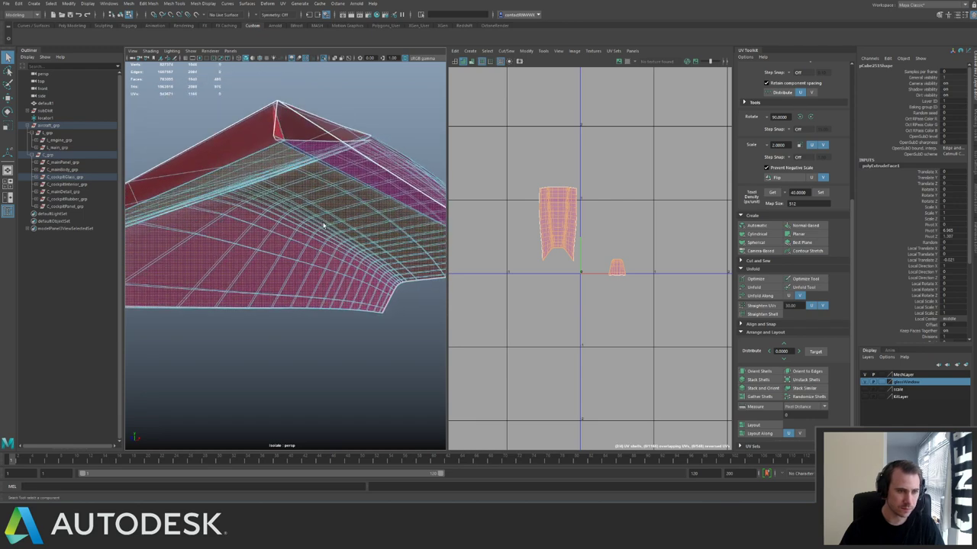
key(ctrl+z)
alt+drag(335, 184, 334, 205)
key(ctrl+z)
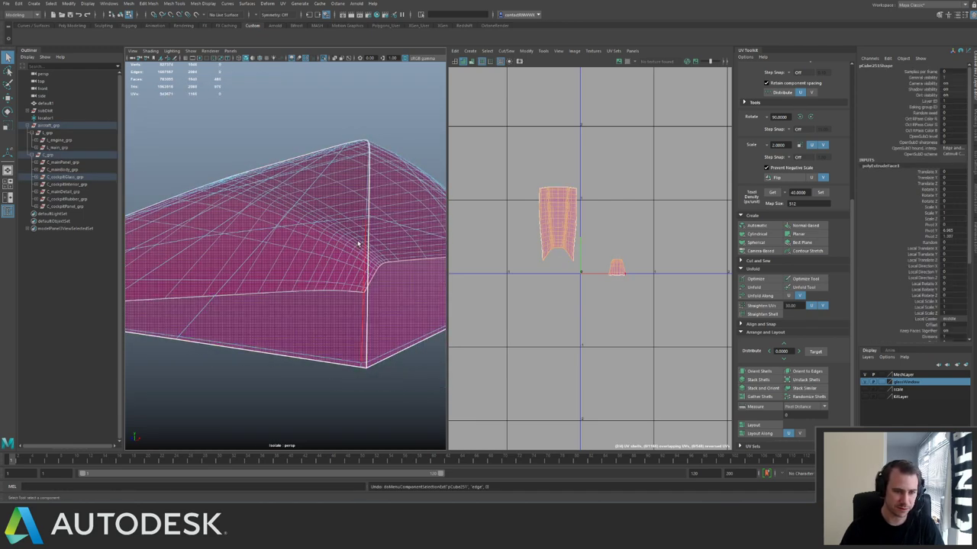
key(ctrl+z)
Select the leftover duplicate edges running down the side of the windscreen arch and delete them.
double_click(363, 260)
key(w)
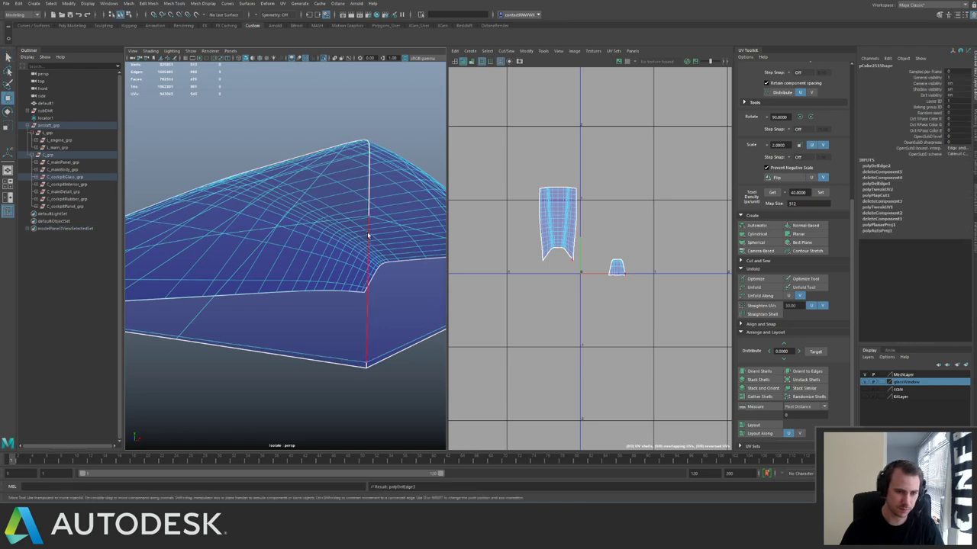
key(ctrl+Delete)
Check the cockpit glass with smoothing previewed and delete another unneeded edge loop near the windscreen.
alt+drag(369, 234, 279, 247)
click(269, 232)
scroll(280, 235, up, 6)
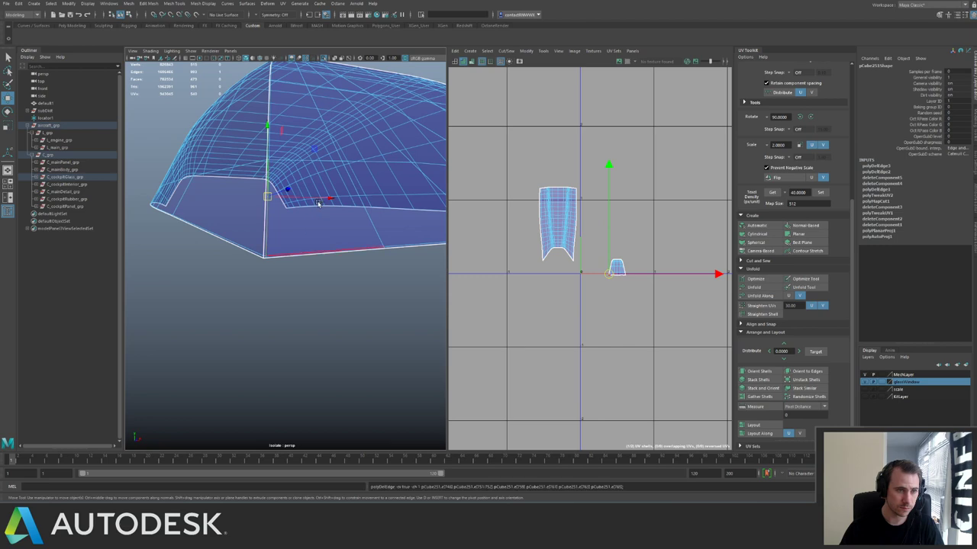
key(3)
right_drag(296, 227, 351, 200)
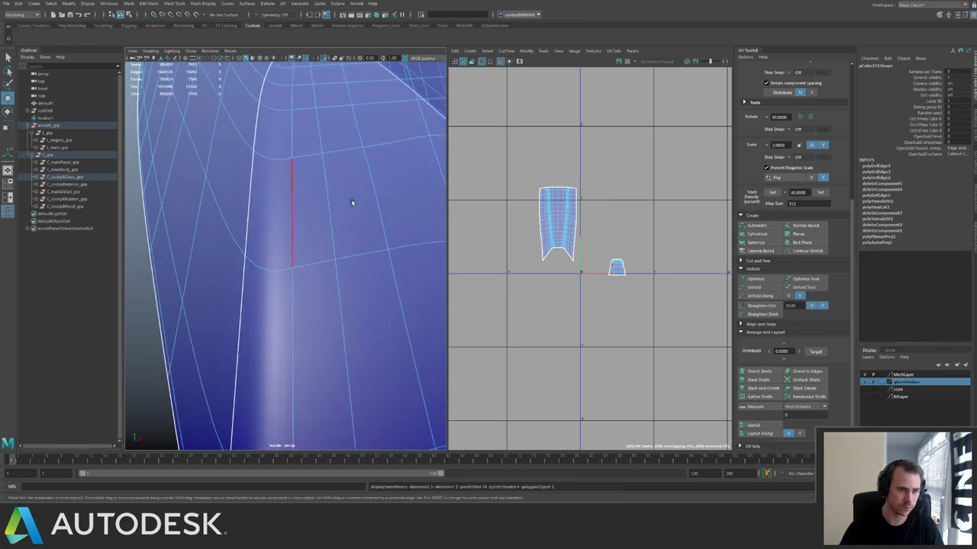
scroll(329, 179, down, 6)
alt+drag(314, 187, 317, 258)
right_drag(321, 307, 343, 264)
double_click(304, 314)
key(ctrl+Delete)
Extrude the whole cockpit glass surface to give it thickness, with a local Z translation of about -0.026.
alt+drag(344, 259, 323, 221)
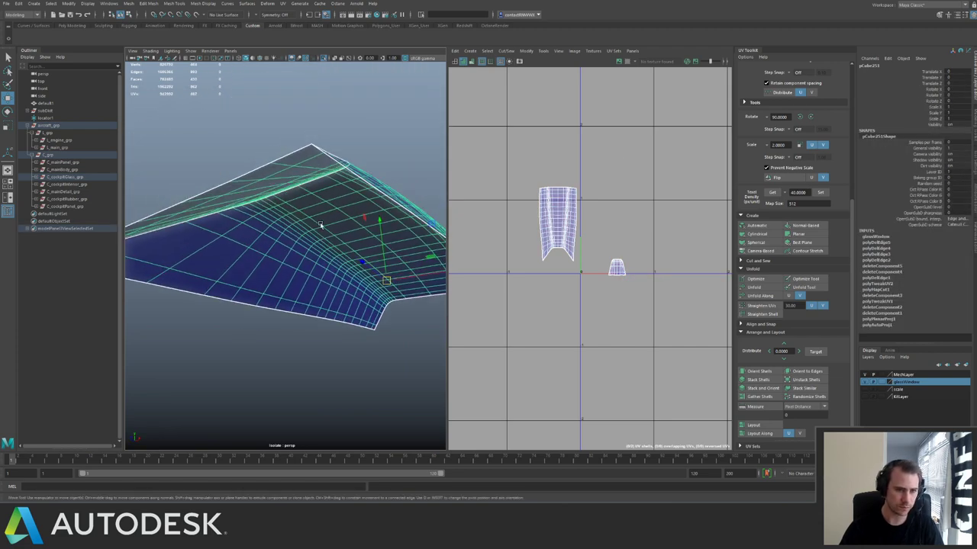
key(space)
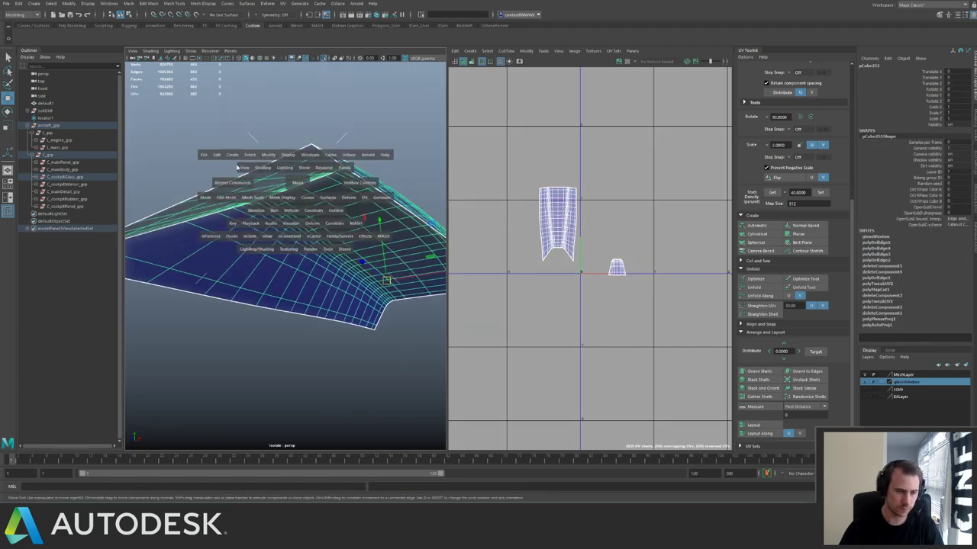
click(232, 199)
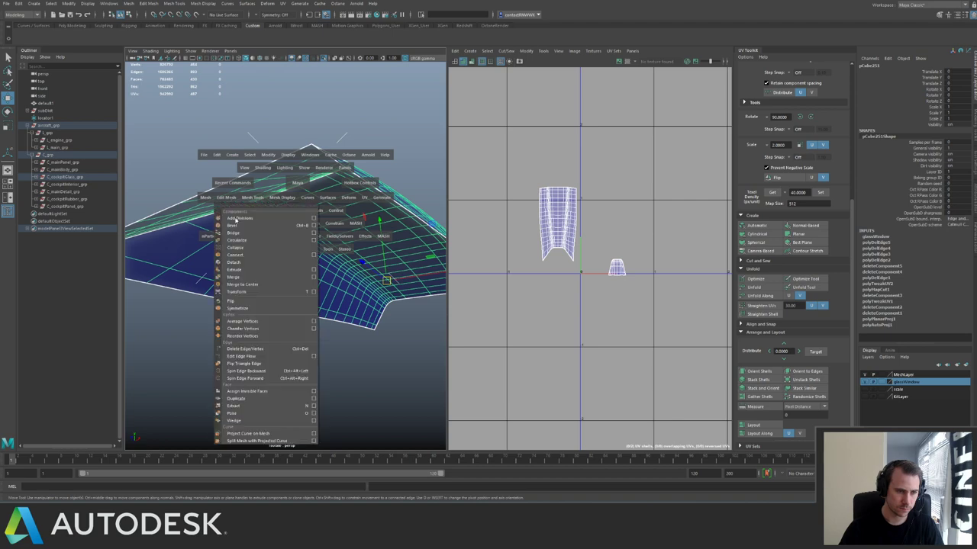
click(243, 268)
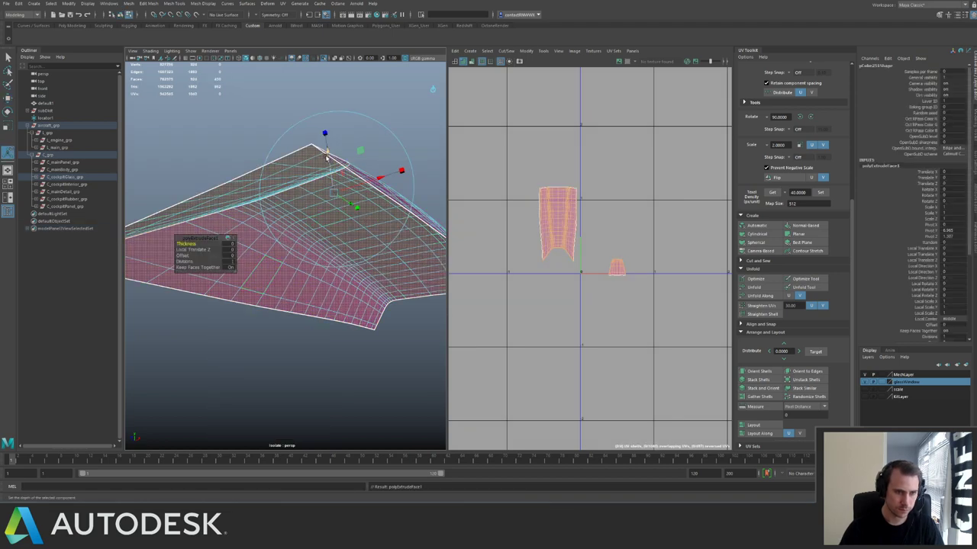
drag(327, 160, 325, 199)
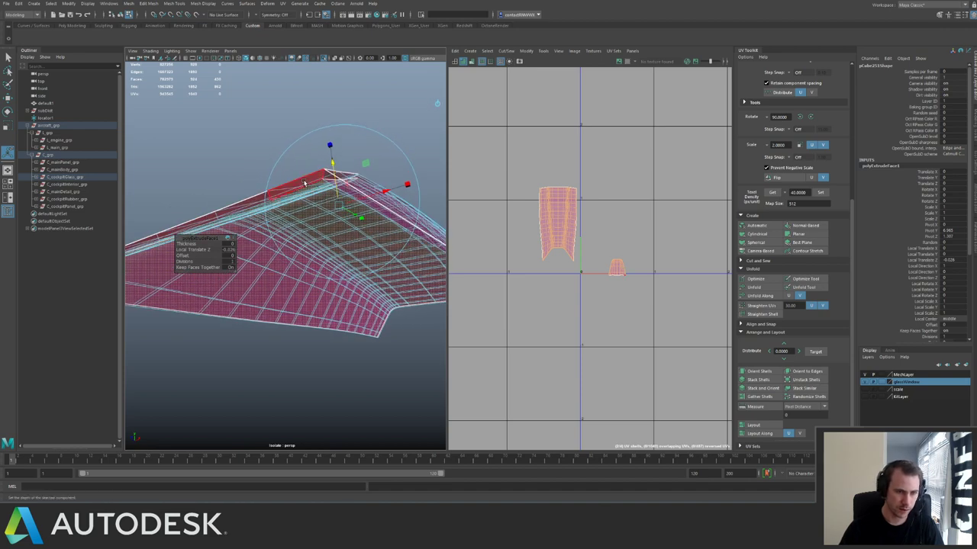
Select the strip of border faces along the rim of the extruded glass and delete it.
click(304, 181)
shift+double_click(265, 198)
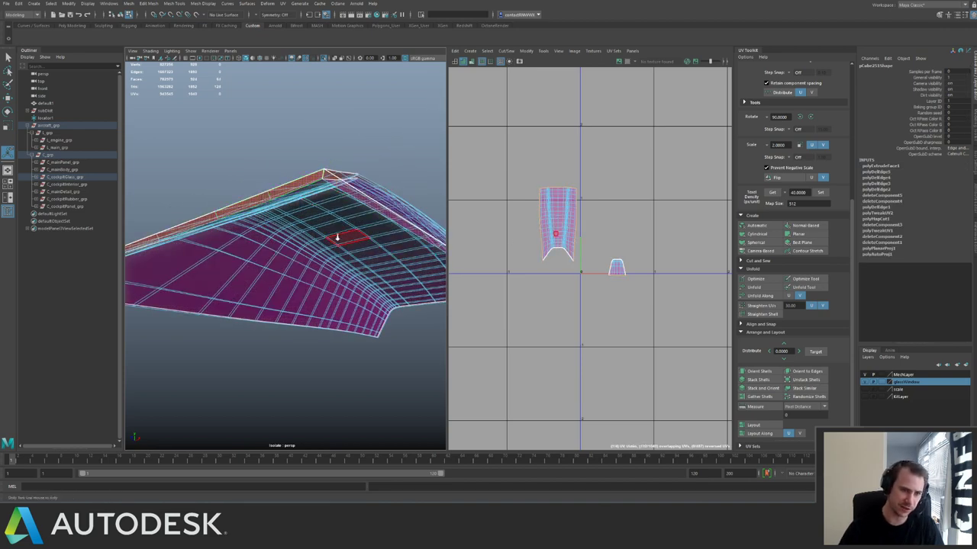
alt+drag(351, 235, 339, 227)
key(Delete)
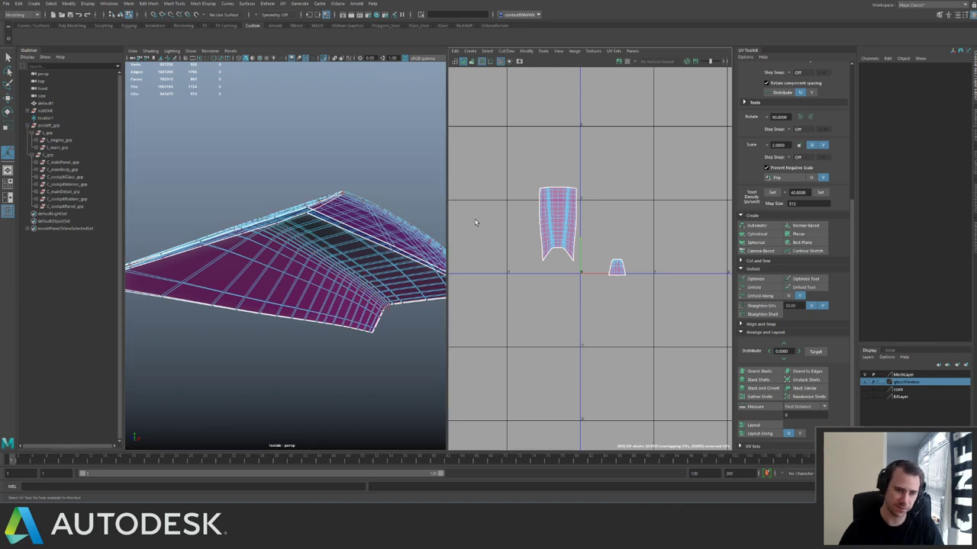
Select all UV shells of the cockpit glass and lay them out without overlaps.
drag(498, 156, 658, 302)
key(ctrl+l)
click(561, 303)
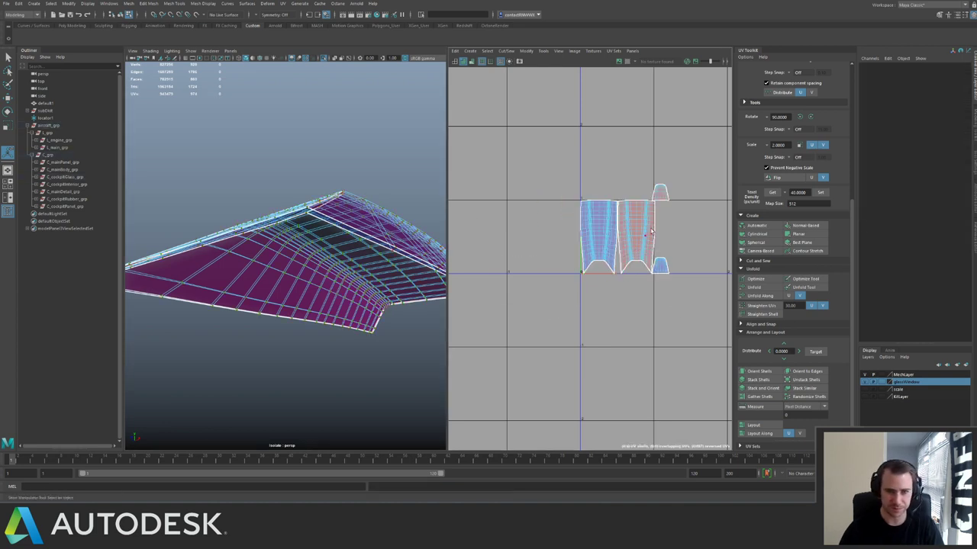
Select the reversed main glass and windscreen UV shells and flip them in U.
drag(673, 223, 641, 192)
alt+middle_drag(681, 236, 633, 239)
scroll(633, 237, up, 3)
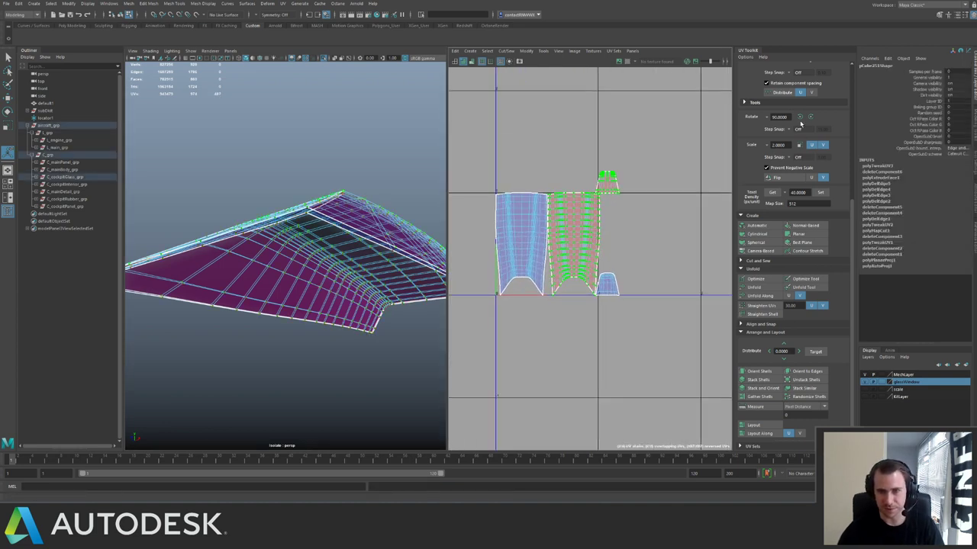
click(788, 181)
scroll(622, 208, down, 2)
key(ctrl+z)
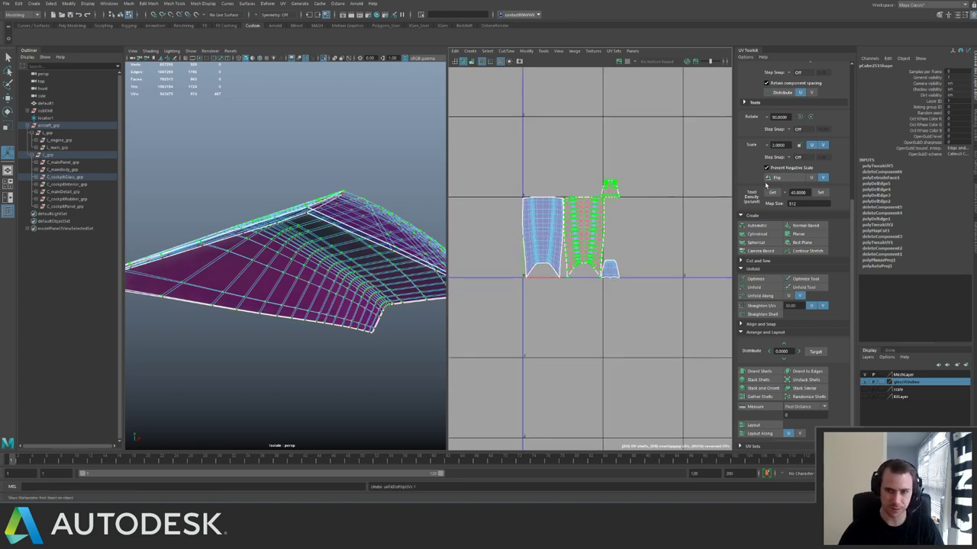
click(812, 178)
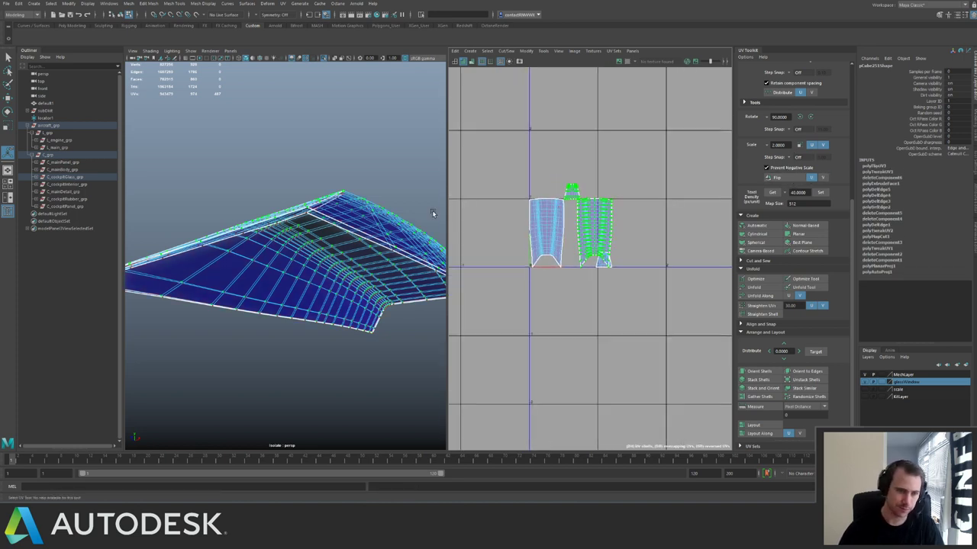
Set the texel density of all glass shells to 40 at map size 512 and lay them out again.
drag(494, 164, 645, 286)
click(820, 192)
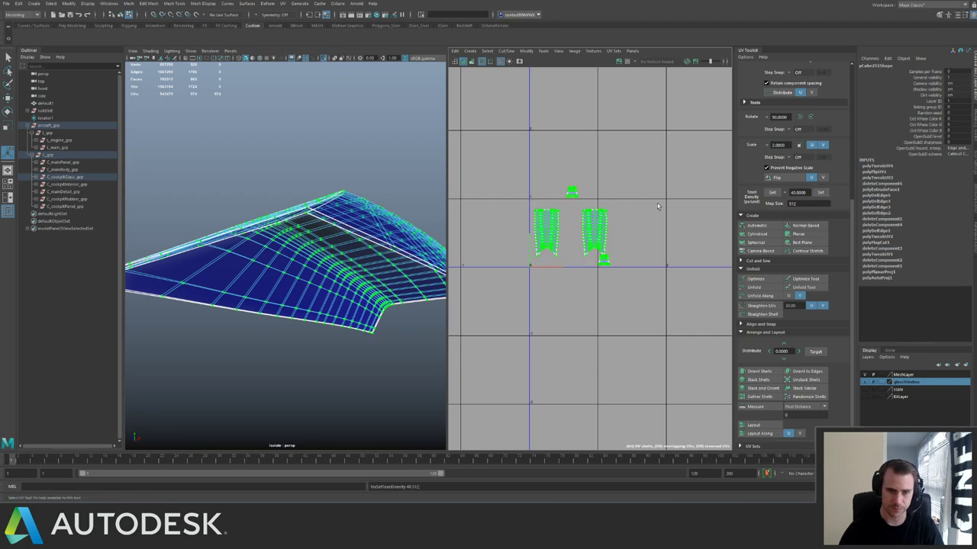
key(ctrl+l)
Select the edge loops along the windscreen arch on the cockpit glass and bevel them with Chamfer off.
right_drag(269, 244, 336, 211)
alt+drag(336, 211, 335, 278)
right_drag(335, 277, 339, 240)
alt+drag(341, 244, 310, 349)
double_click(327, 292)
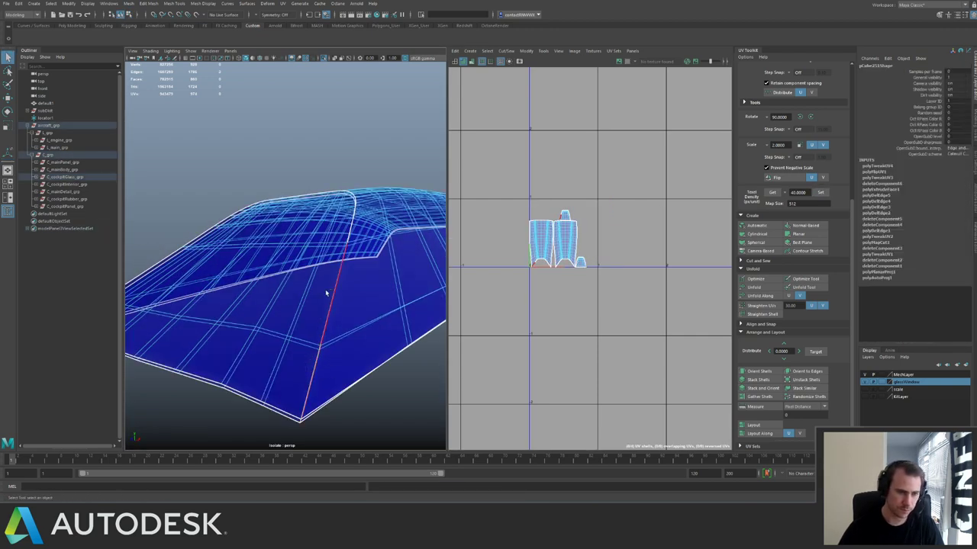
alt+drag(349, 242, 374, 240)
shift+double_click(329, 228)
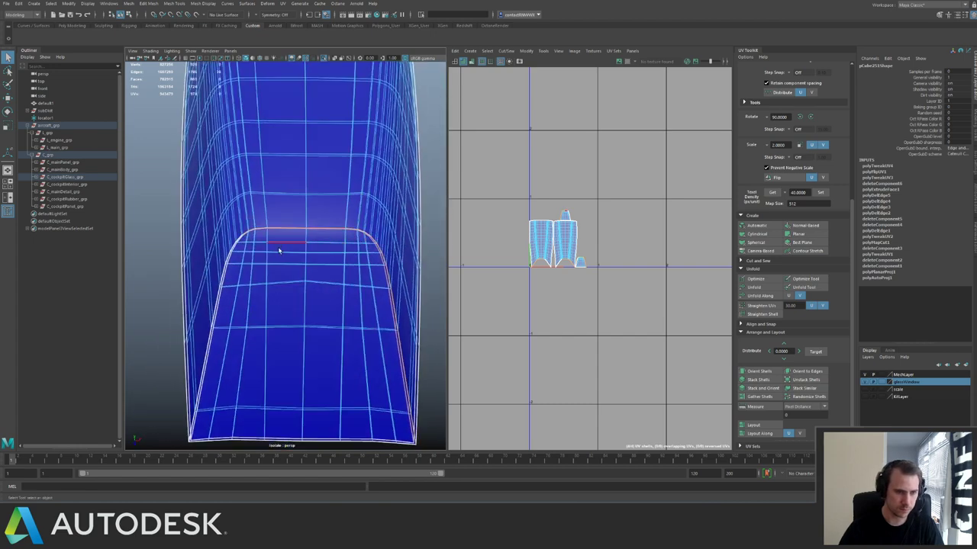
alt+drag(280, 249, 320, 248)
shift+double_click(257, 289)
alt+drag(258, 289, 319, 187)
key(ctrl+b)
click(191, 275)
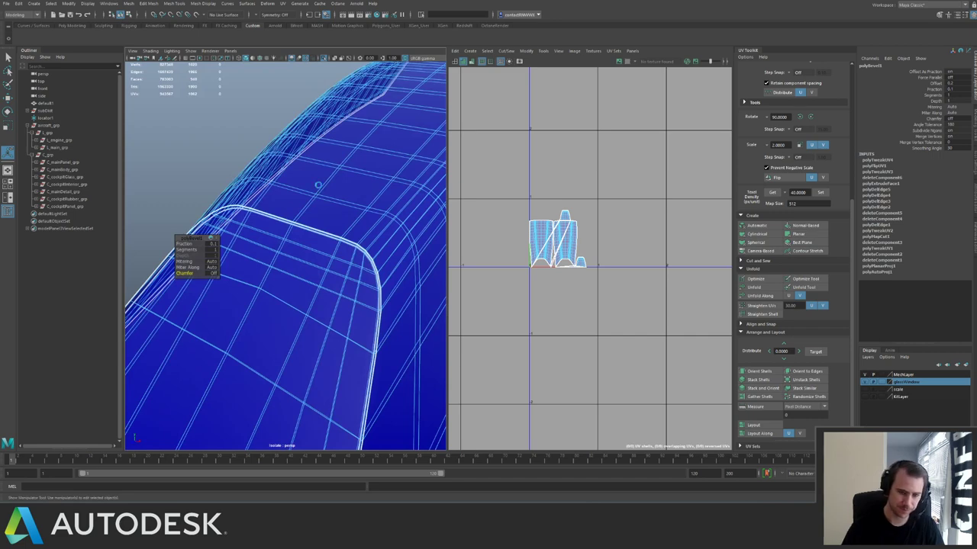
click(319, 187)
Select the connected main glass and upper windscreen UV shell and move it clear of the other shells.
key(f)
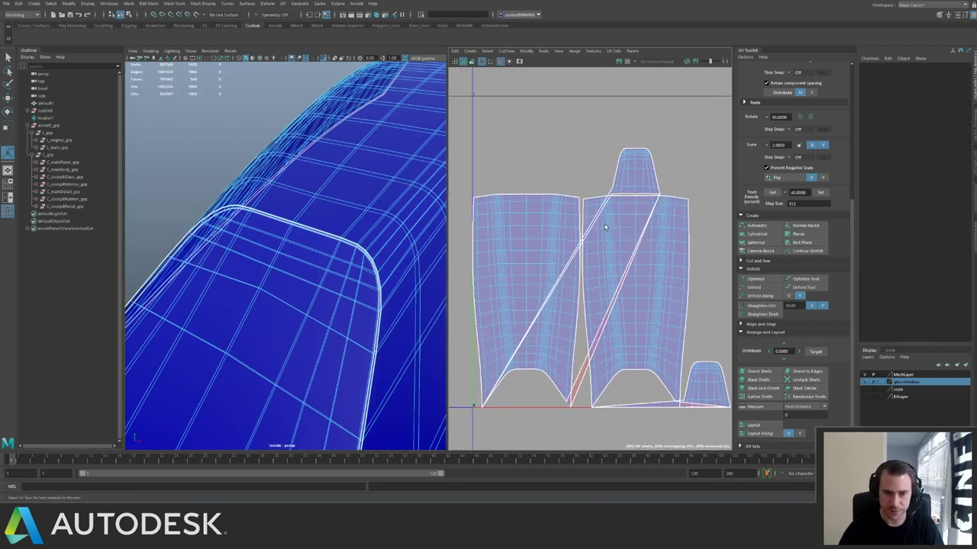
right_drag(610, 215, 674, 163)
click(656, 170)
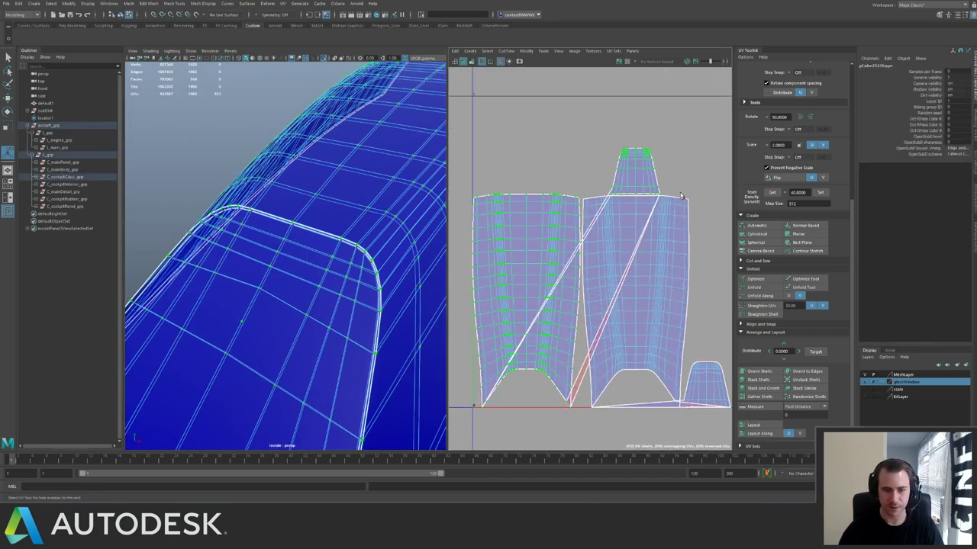
key(w)
drag(565, 281, 513, 222)
Undo the move of the connected glass UV shell and the bevel along the windscreen arch.
alt+right_drag(313, 251, 263, 255)
alt+drag(263, 255, 257, 209)
alt+right_drag(257, 209, 427, 235)
right_drag(598, 141, 581, 166)
click(550, 145)
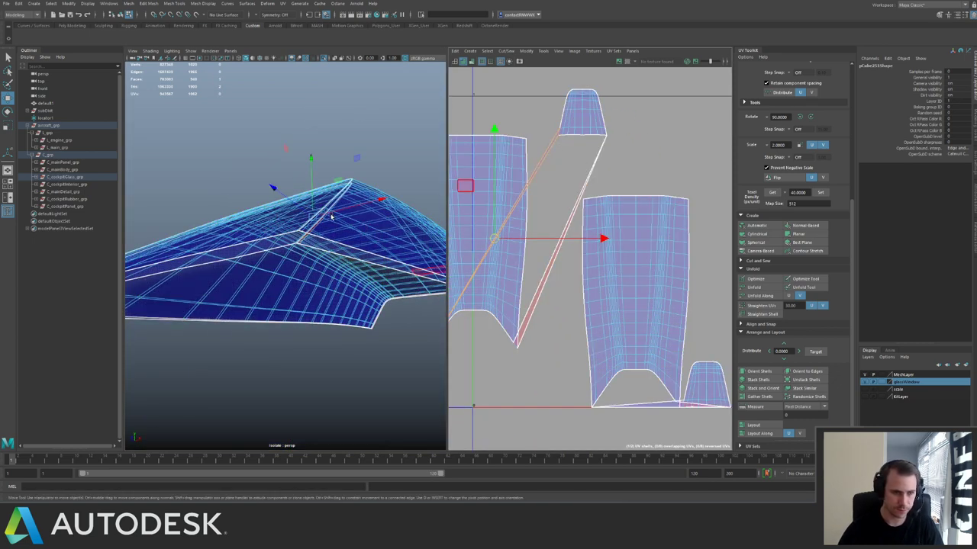
alt+drag(331, 216, 321, 303)
alt+right_drag(296, 240, 364, 271)
scroll(363, 271, down, 5)
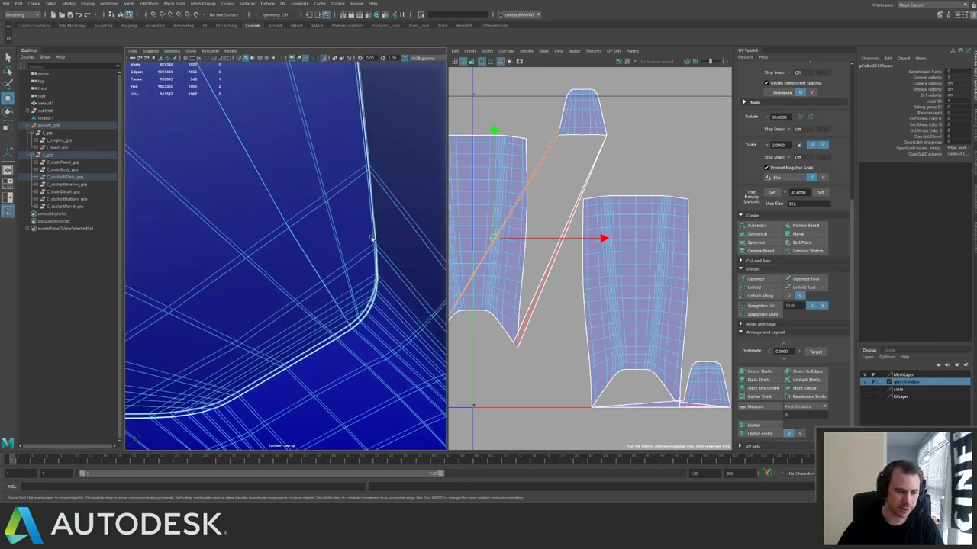
key(ctrl+z)
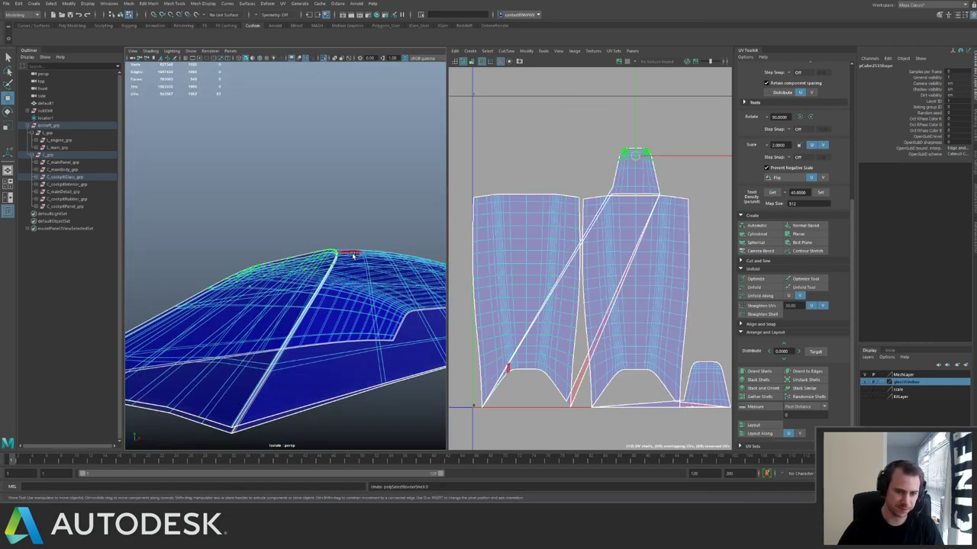
key(ctrl+z)
key(ctrl+z)
key(ctrl+z)
Try inserting an edge loop on the cockpit glass beside the windscreen arch with Insert Edge Loop set to Multiple edge loops.
right_drag(348, 266, 414, 338)
alt+middle_drag(364, 244, 277, 255)
alt+right_drag(277, 254, 306, 288)
mouse_move(313, 273)
alt+mouse_down()
mouse_move(323, 277)
mouse_move(320, 265)
alt+mouse_up()
shift+right_drag(321, 264, 279, 311)
click(351, 228)
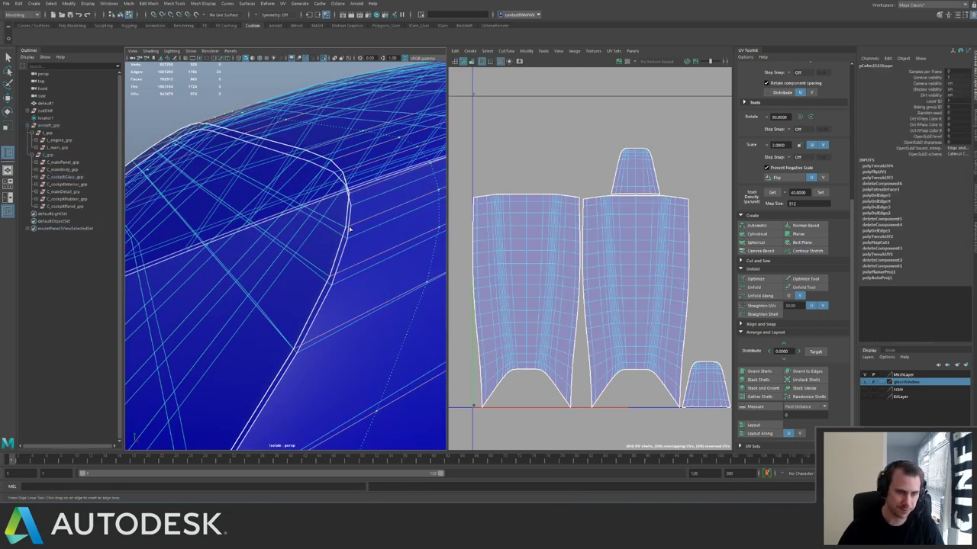
click(350, 229)
key(ctrl+z)
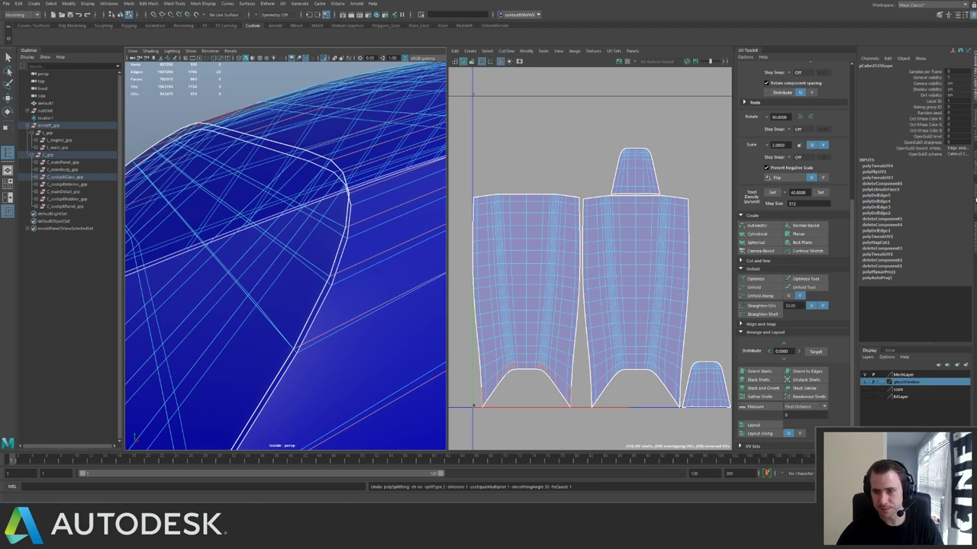
Insert edge loops along the windscreen arch with Maintain position set to Equal distance from edge, and preview the glass smoothed.
click(975, 199)
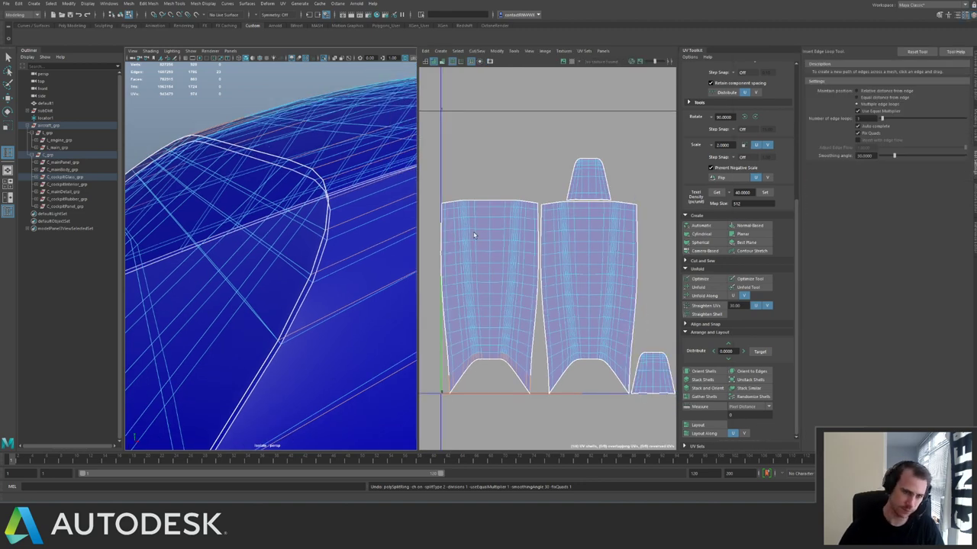
click(857, 97)
alt+drag(353, 223, 251, 185)
click(312, 192)
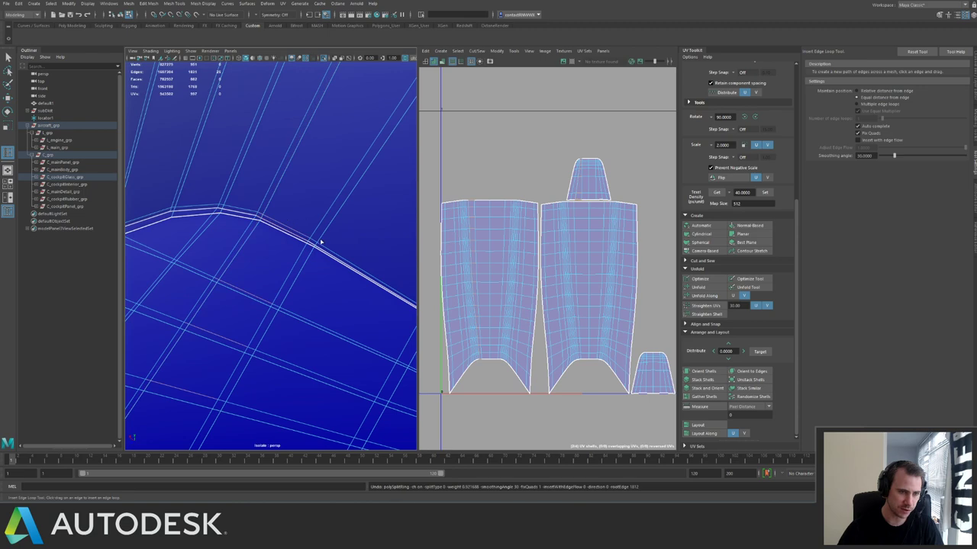
key(3)
alt+drag(356, 237, 289, 205)
click(307, 221)
key(ctrl+z)
scroll(343, 243, down, 5)
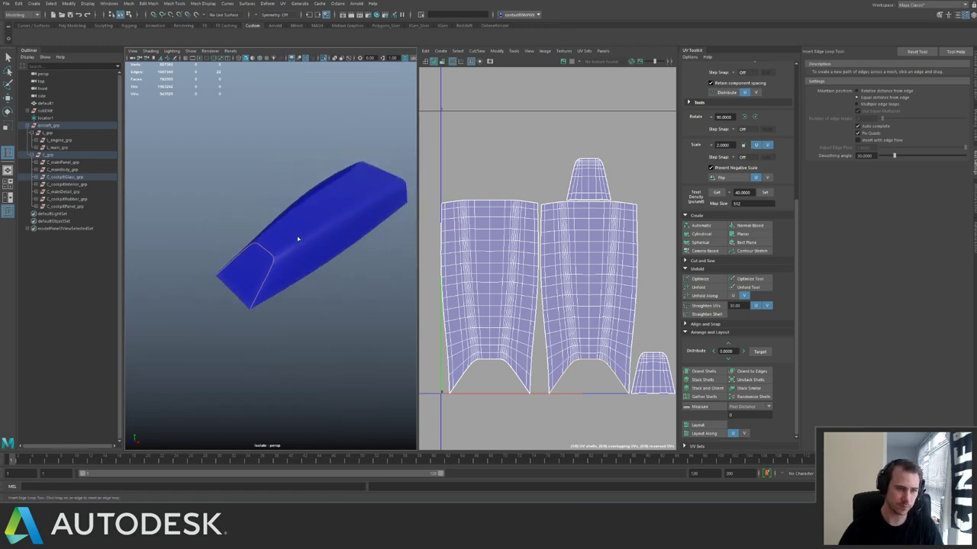
Reselect the cockpit glass and turn off isolation so the whole aircraft is shown.
key(q)
click(249, 184)
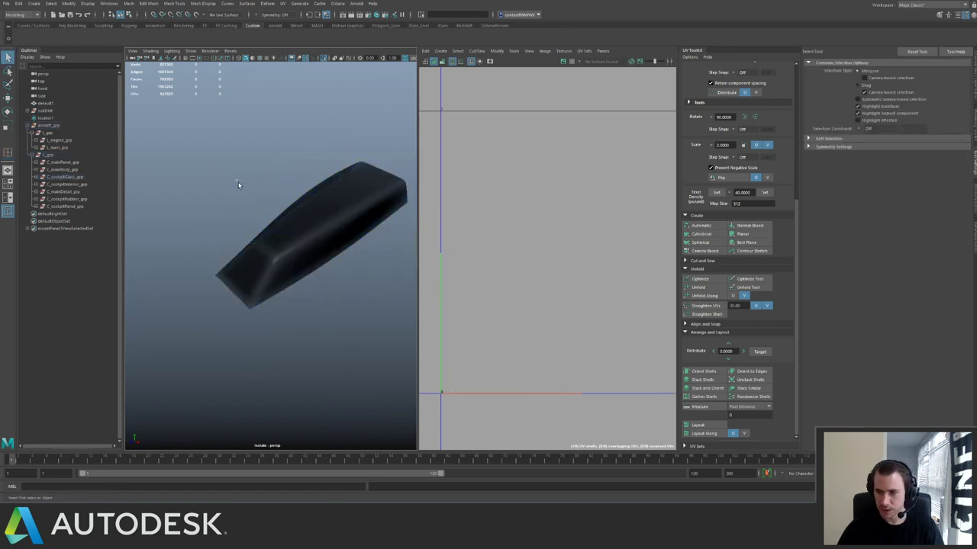
drag(236, 182, 271, 229)
key(ctrl+1)
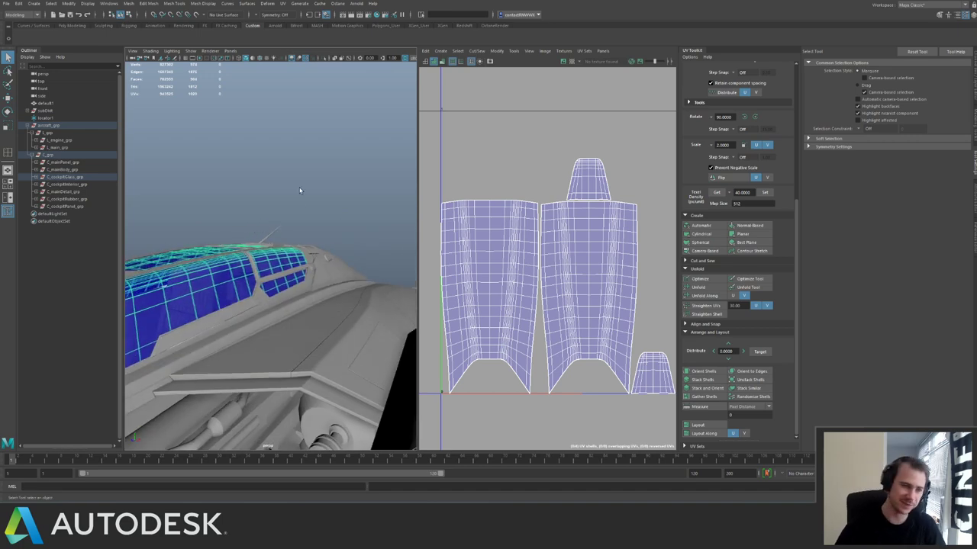
Select all cockpit glass UVs and move them four tiles left and two tiles up.
scroll(534, 179, down, 8)
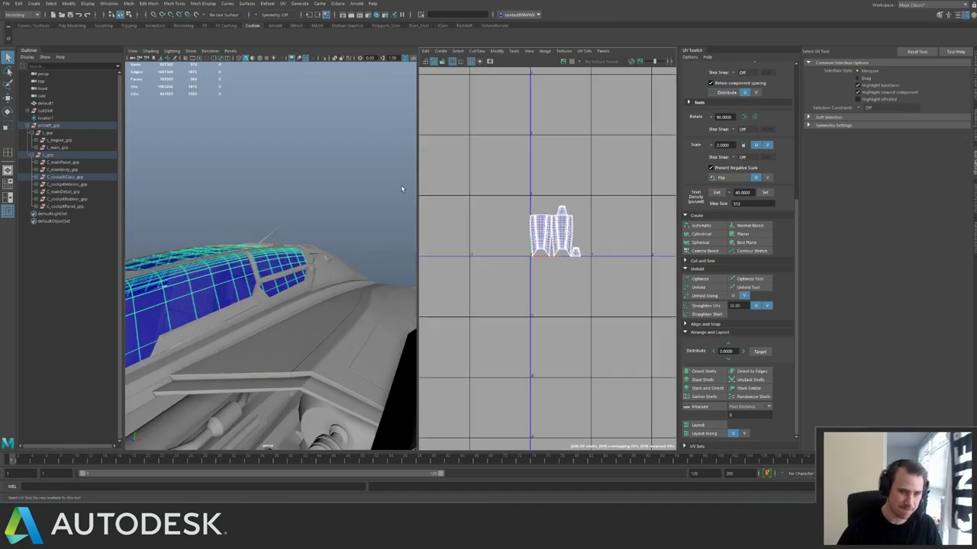
click(973, 160)
scroll(661, 164, down, 1)
drag(635, 182, 745, 267)
scroll(725, 254, down, 3)
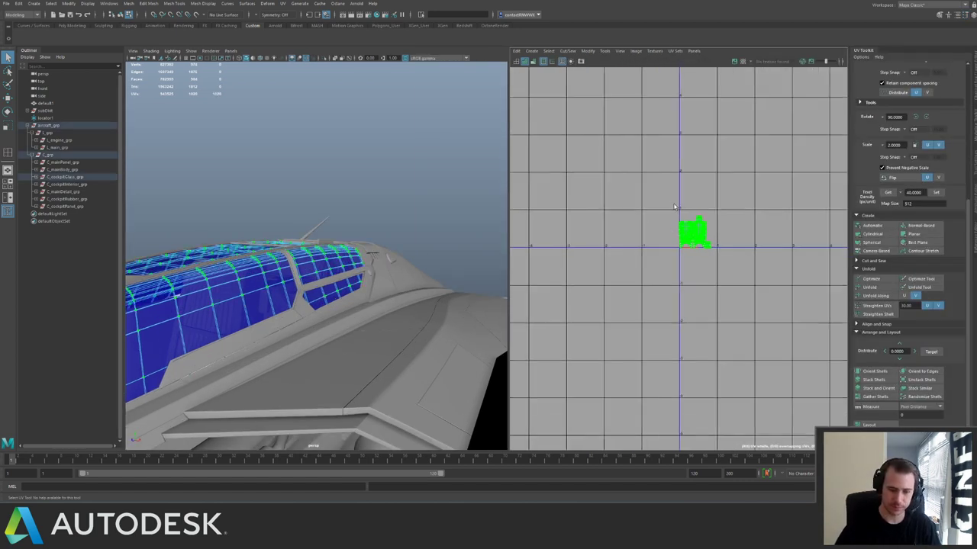
key(Left)
key(Left)
key(Left)
key(Left)
key(Up)
key(Up)
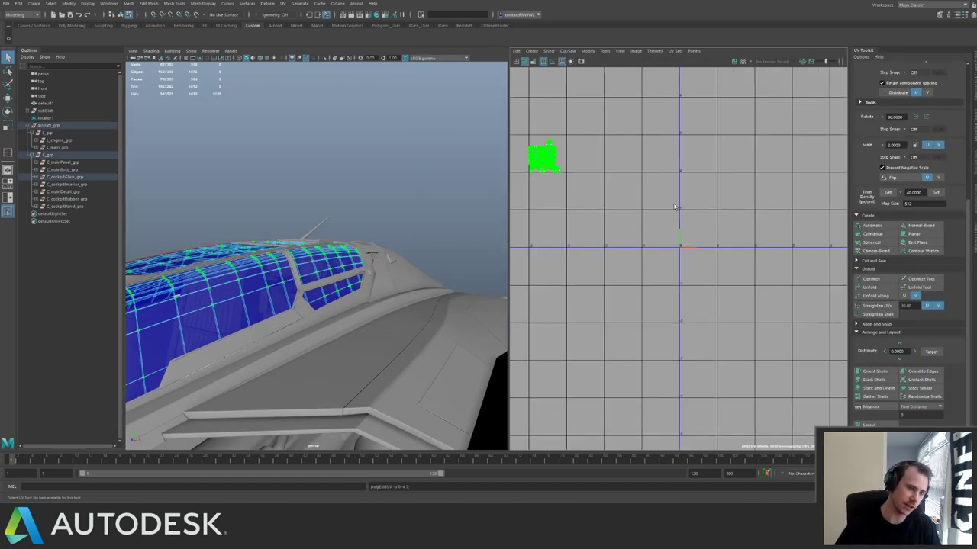
Compare the glass UVs with the rest of C_grp and move the glass shells up two more tiles, clear of the other shells.
click(673, 206)
click(48, 155)
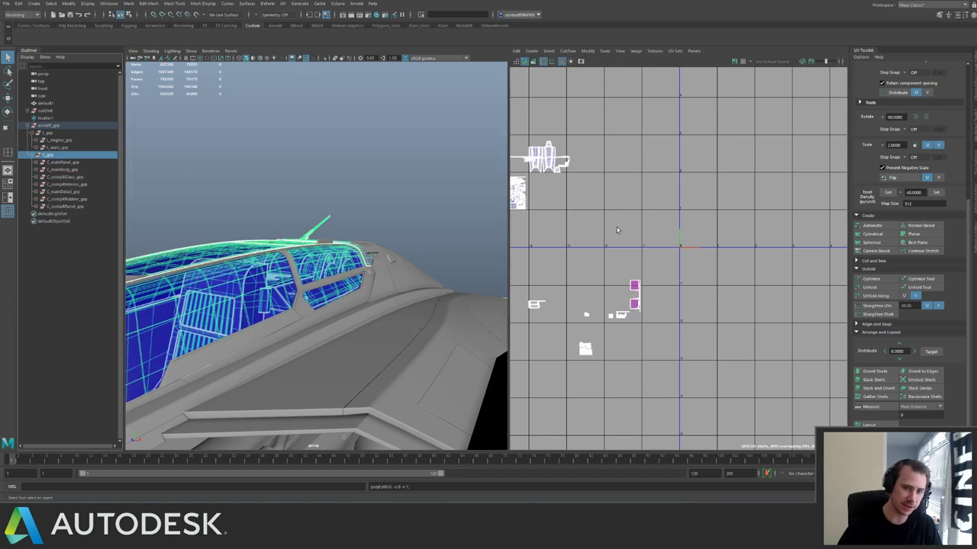
click(274, 253)
key(F12)
drag(647, 122, 523, 182)
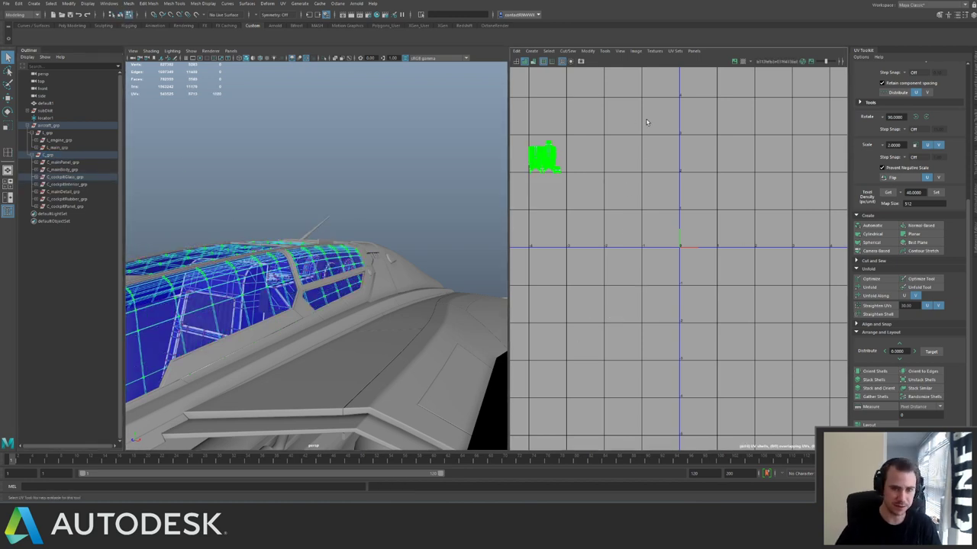
key(Up)
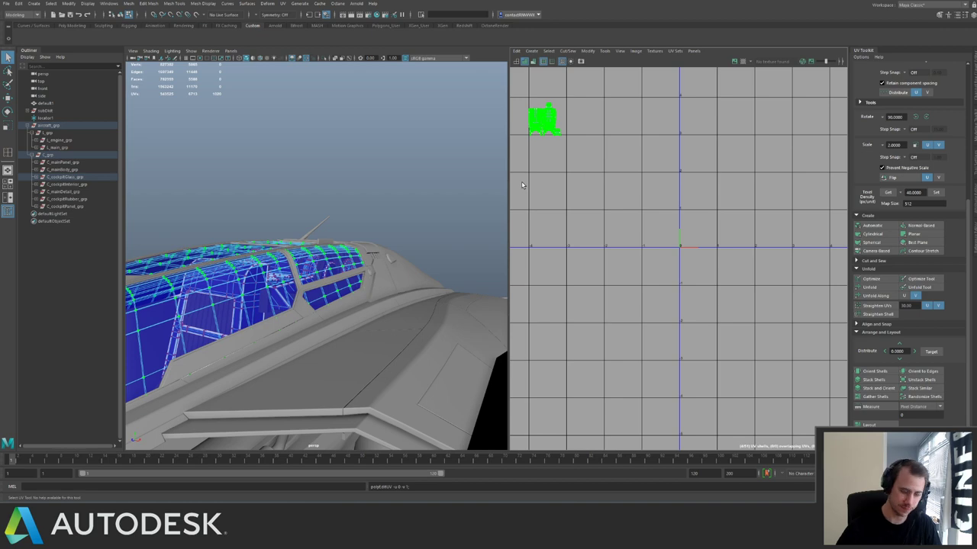
key(ctrl+Up)
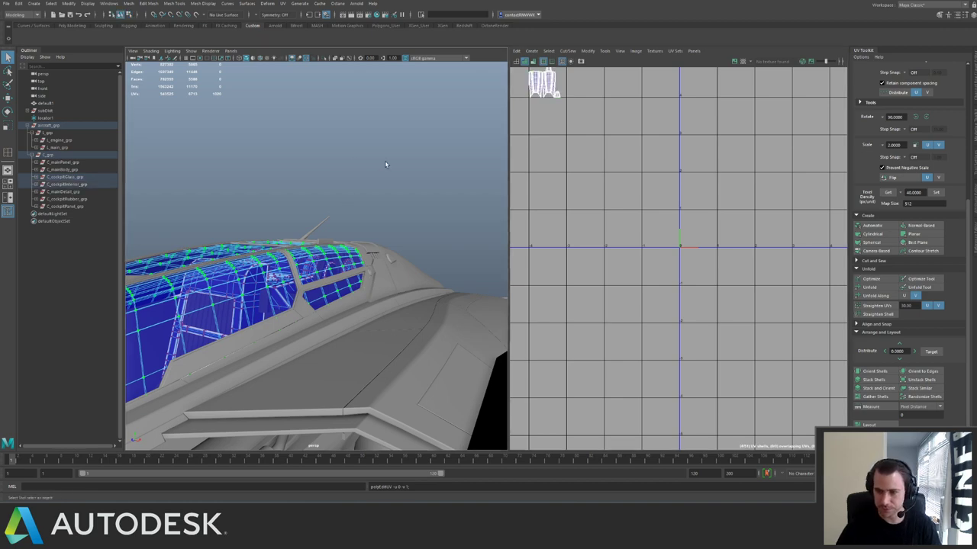
Display the UVs of C_grp and move the cockpit interior shells two tiles down and two tiles right.
click(375, 150)
click(49, 155)
alt+middle_drag(650, 179, 728, 289)
alt+right_drag(728, 290, 645, 203)
alt+middle_drag(645, 203, 561, 260)
alt+middle_drag(692, 244, 609, 284)
alt+right_drag(609, 284, 662, 276)
alt+middle_drag(685, 229, 630, 254)
right_drag(673, 220, 727, 210)
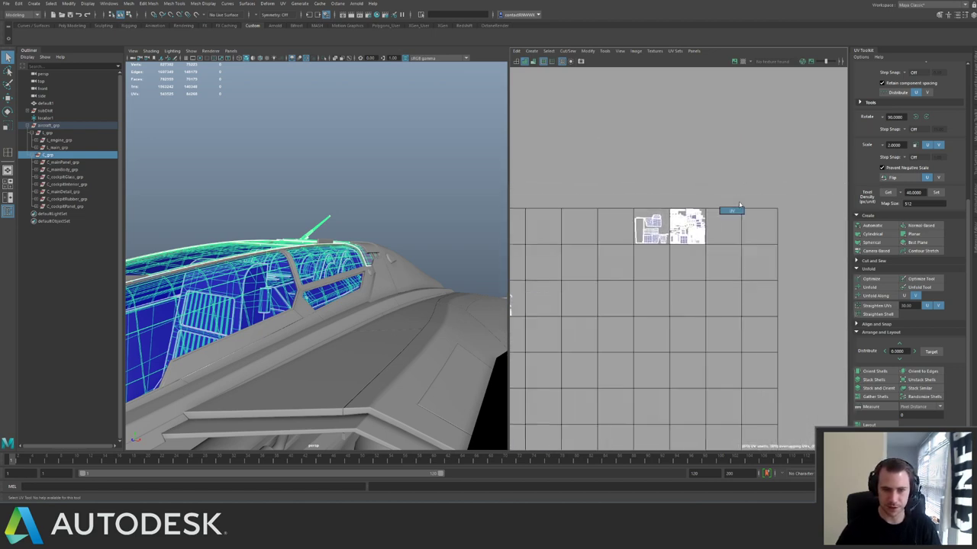
drag(617, 189, 759, 271)
alt+middle_drag(647, 241, 760, 209)
alt+right_drag(760, 209, 722, 207)
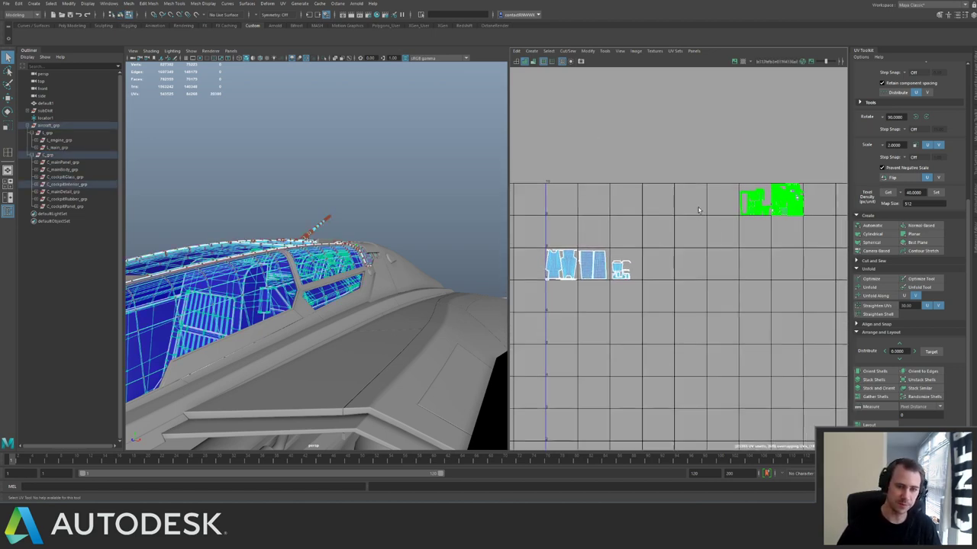
alt+middle_drag(722, 208, 672, 197)
key(Down)
key(Down)
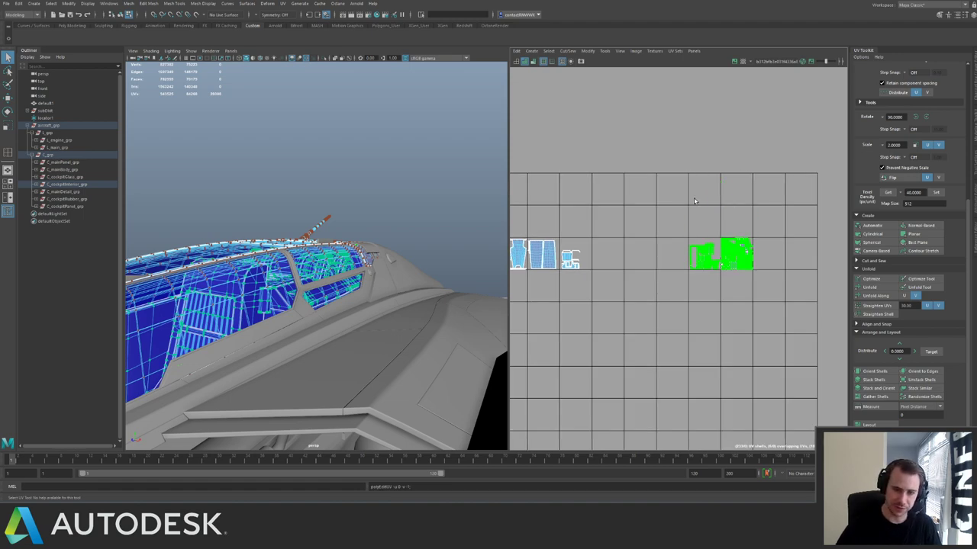
key(Right)
key(Right)
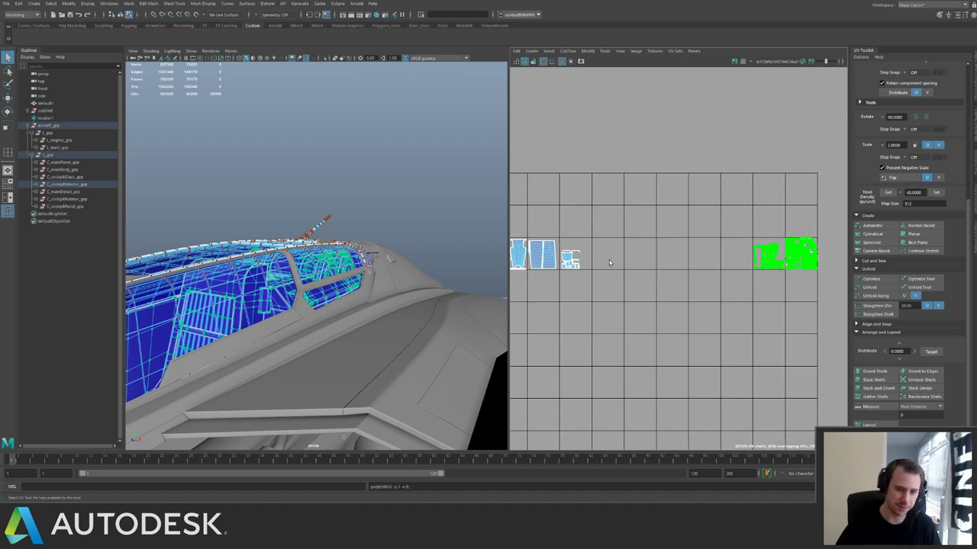
Select the main panel shells in their first tile and nudge them slightly up and right, away from the tile border.
scroll(646, 261, up, 6)
scroll(647, 260, up, 2)
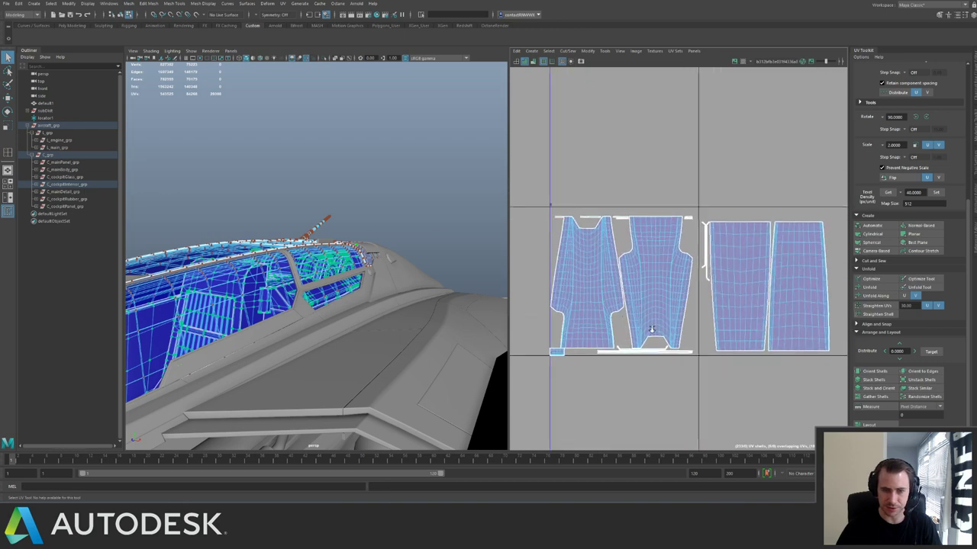
drag(545, 184, 666, 330)
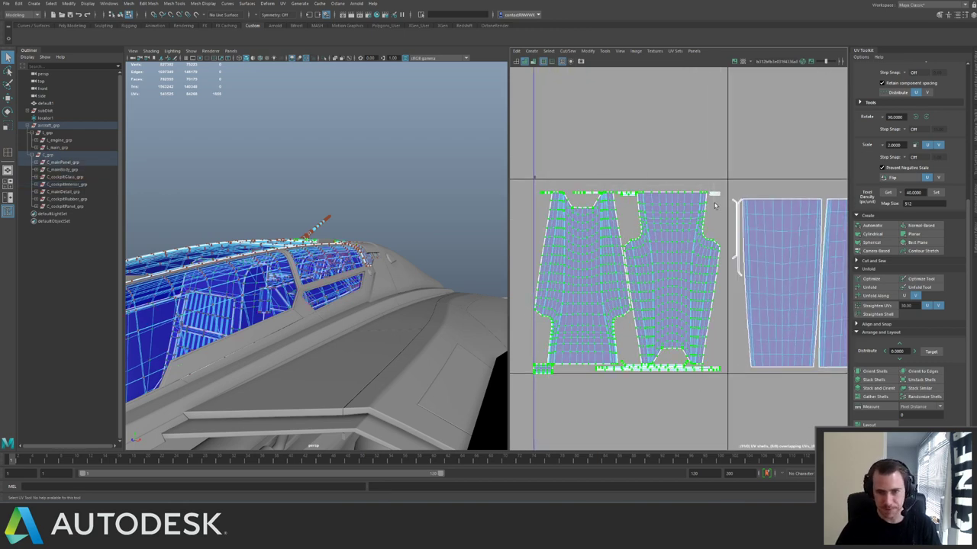
key(w)
drag(625, 283, 629, 280)
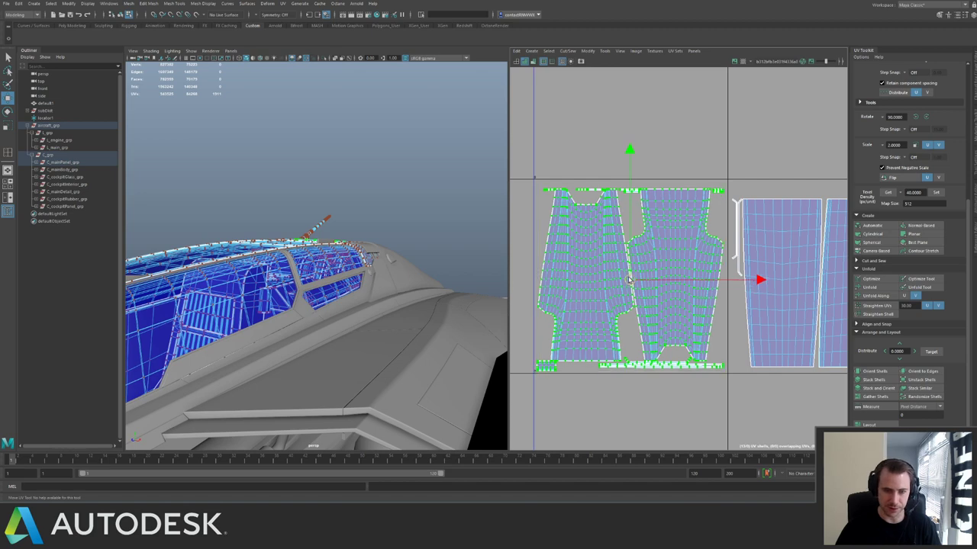
Select the cockpit glass UV shells and move them 11 tiles right and three tiles up, beside the cockpit interior shells.
alt+right_drag(694, 277, 691, 301)
alt+middle_drag(754, 286, 673, 281)
scroll(673, 283, down, 4)
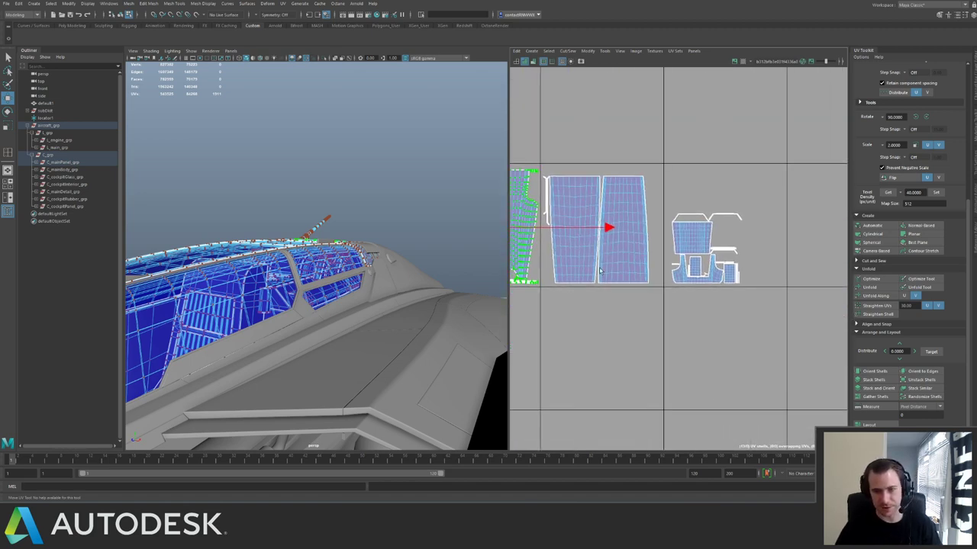
scroll(614, 264, down, 1)
alt+middle_drag(572, 253, 721, 193)
scroll(647, 282, up, 2)
drag(598, 228, 652, 271)
click(653, 271)
scroll(633, 237, down, 5)
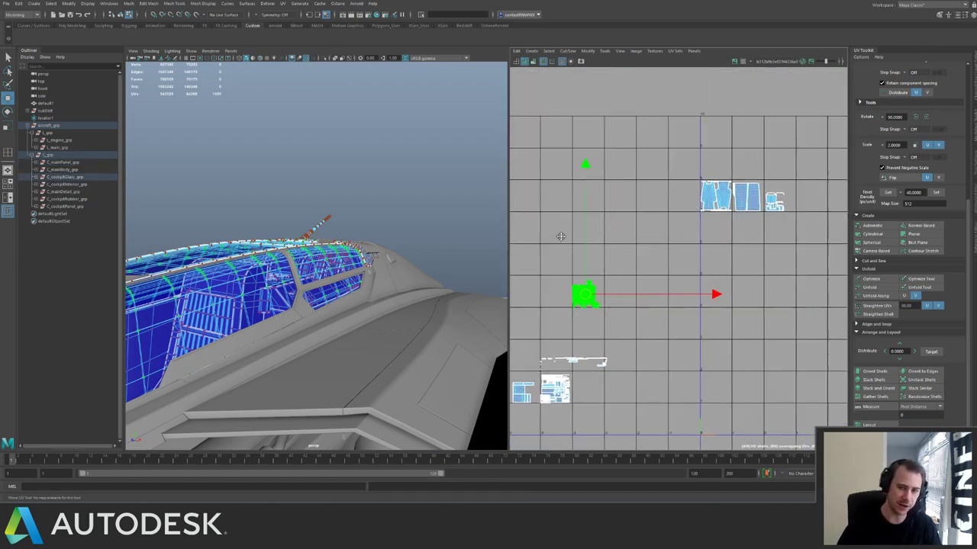
key(Right)
key(Right)
key(Right)
key(Right)
key(Right)
key(Right)
key(Right)
key(Right)
key(Right)
key(Right)
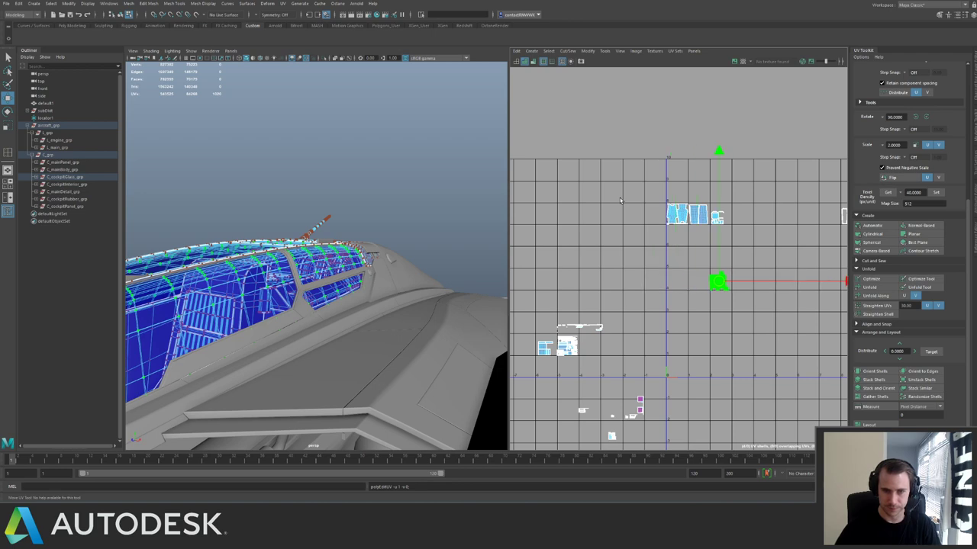
key(Up)
key(Up)
key(Right)
key(Up)
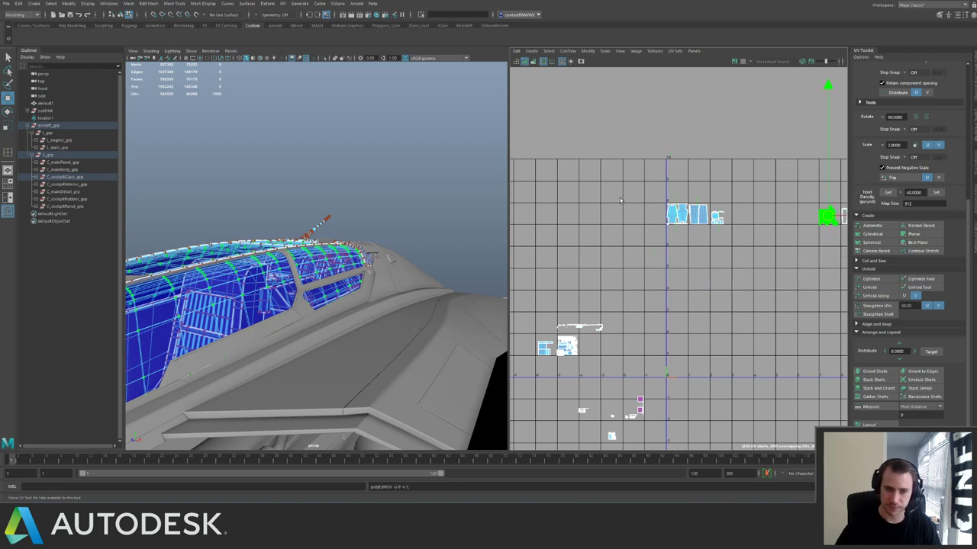
Select the remaining unplaced UV shells of C_grp, and examine the C_mainBody_grp parts and their UV layout.
alt+middle_drag(728, 282, 752, 185)
drag(530, 195, 691, 383)
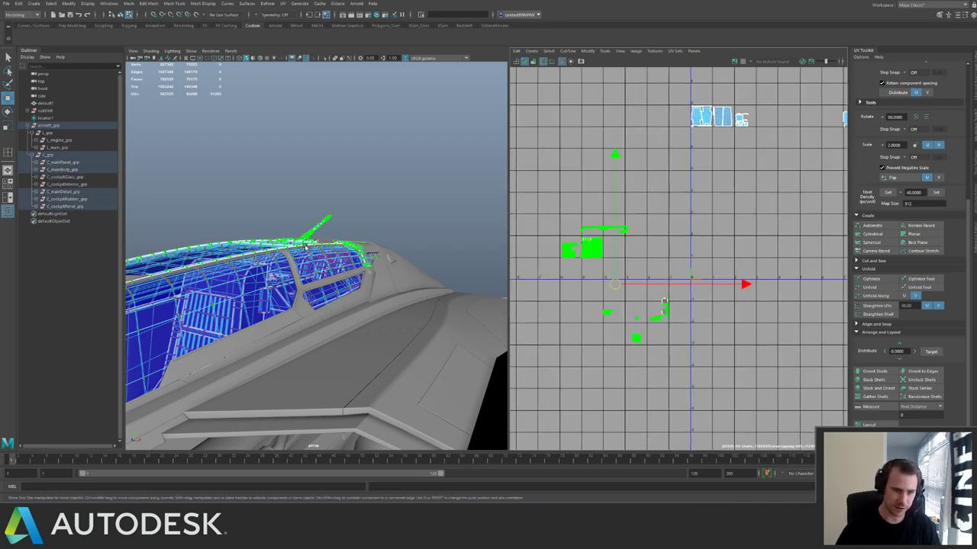
alt+middle_drag(194, 248, 255, 218)
alt+drag(255, 219, 271, 283)
click(290, 266)
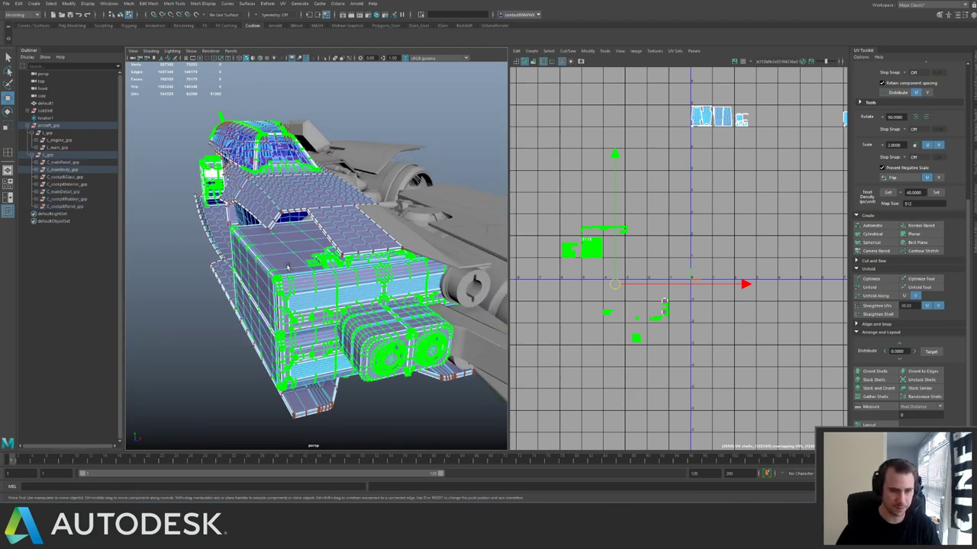
click(69, 170)
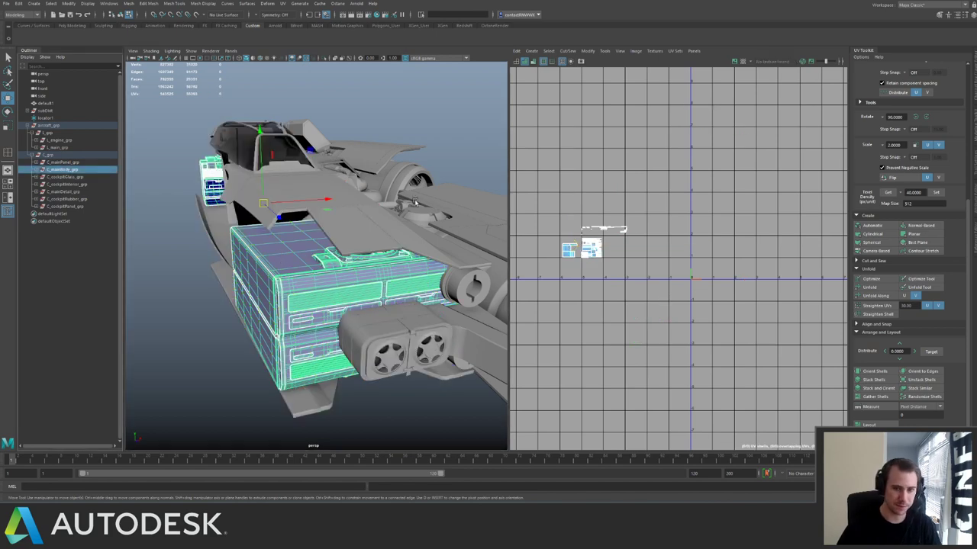
scroll(788, 372, up, 8)
scroll(790, 372, up, 1)
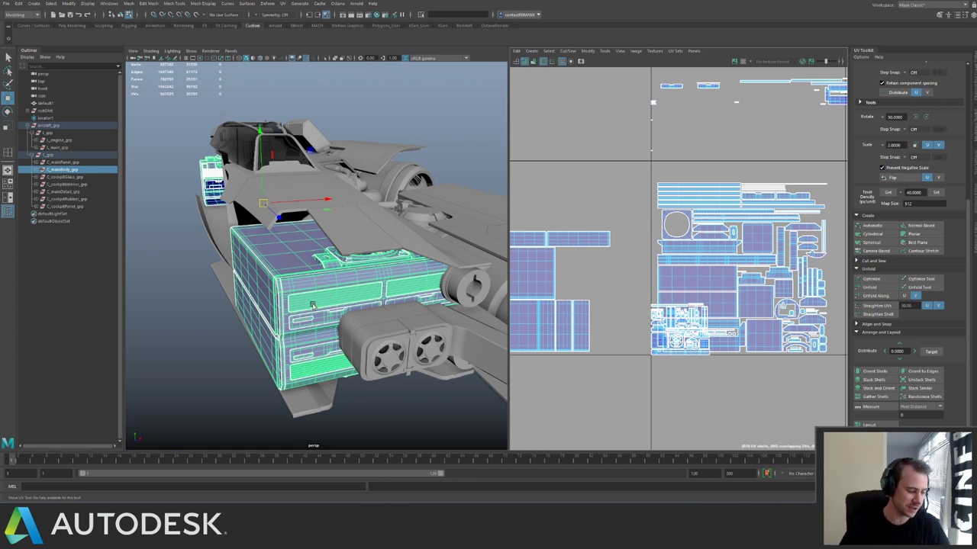
alt+right_drag(323, 317, 316, 290)
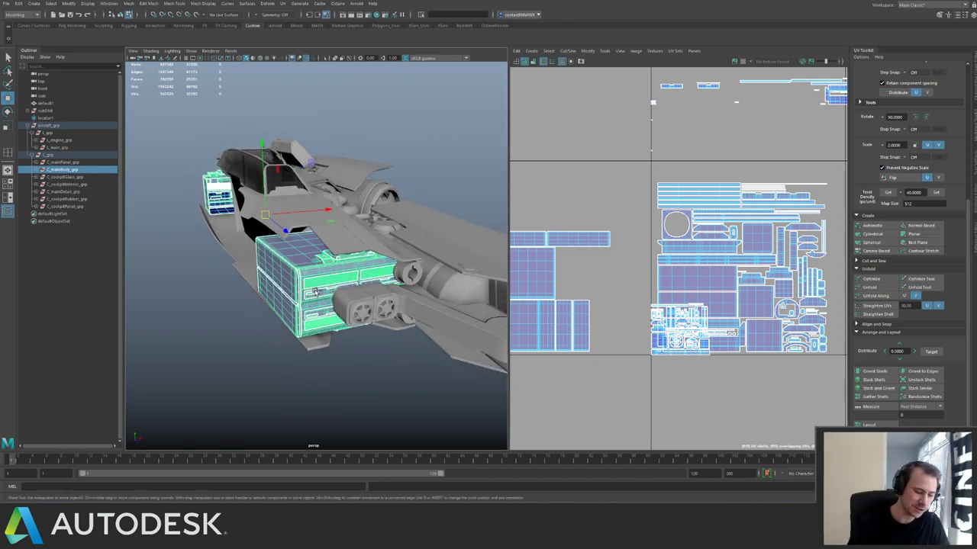
Save the scene with the main body group still selected.
key(q)
key(ctrl+s)
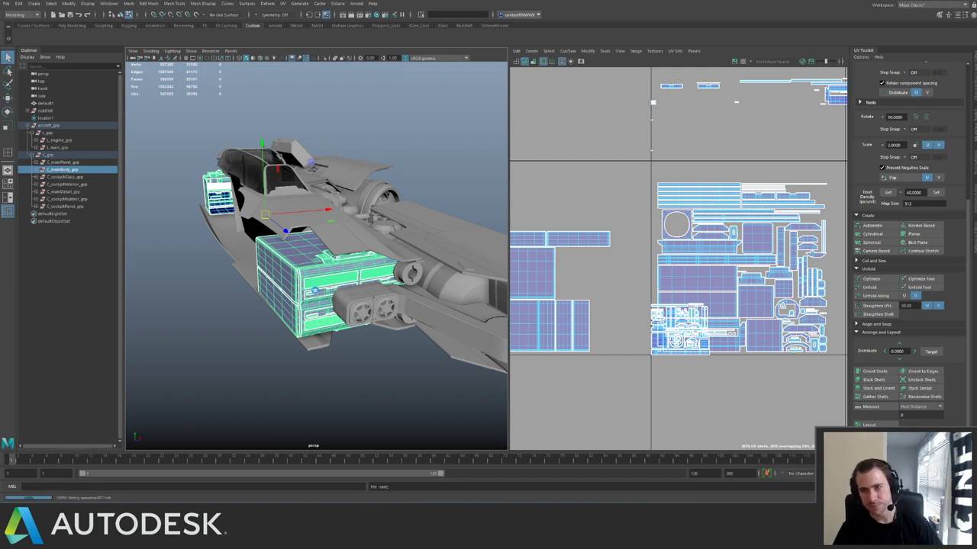
key(ctrl+s)
key(w)
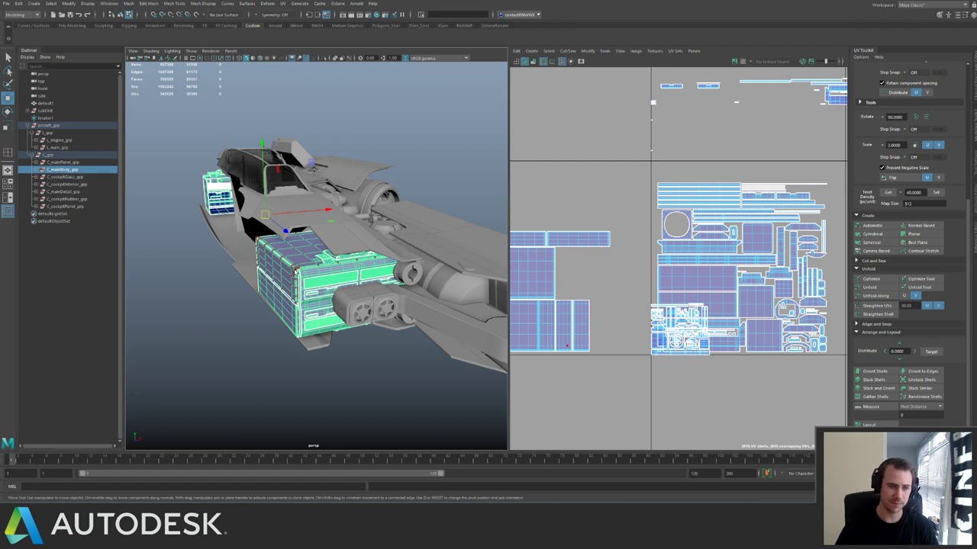
Turn on textured display for the aircraft, reselect C_mainBody_grp, and isolate it in the viewport.
key(q)
right_drag(295, 273, 315, 265)
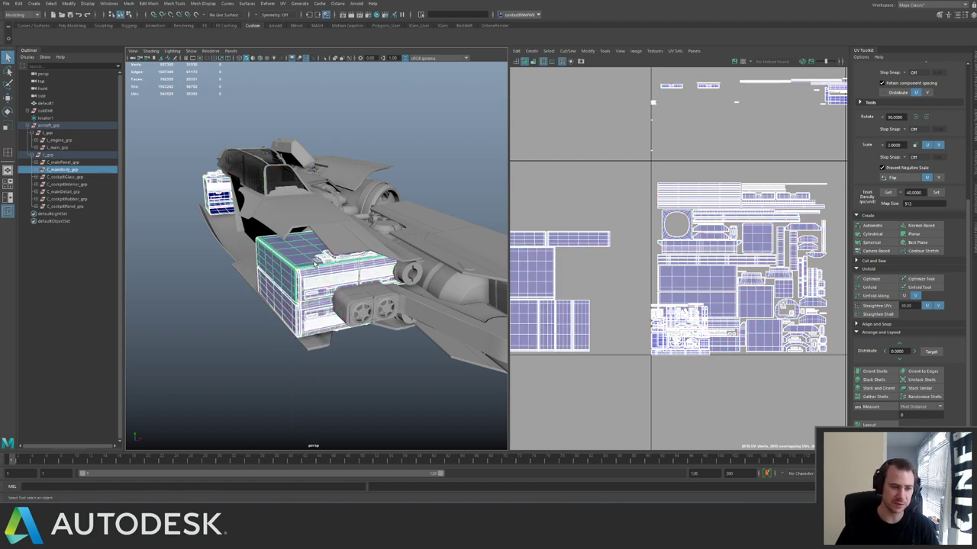
click(306, 275)
click(303, 277)
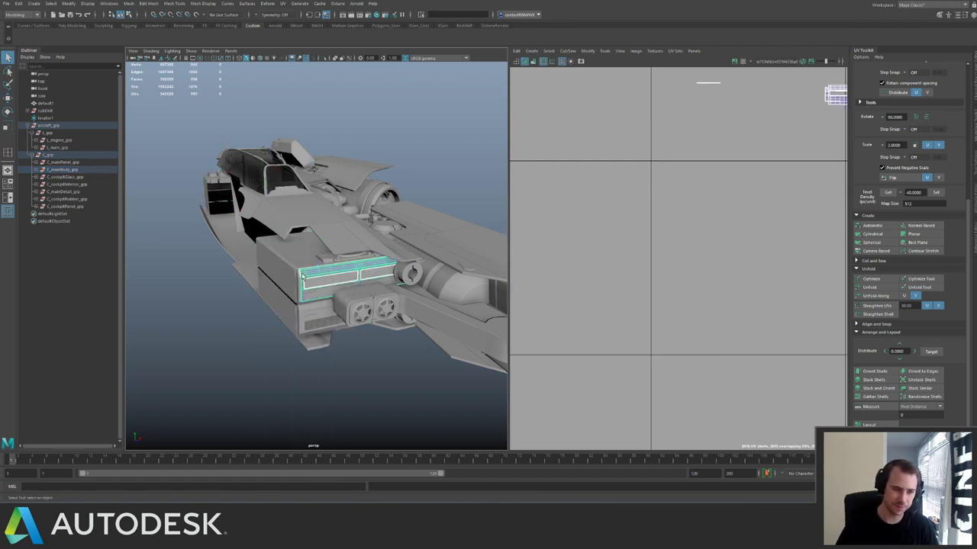
alt+drag(303, 277, 294, 258)
key(6)
click(90, 170)
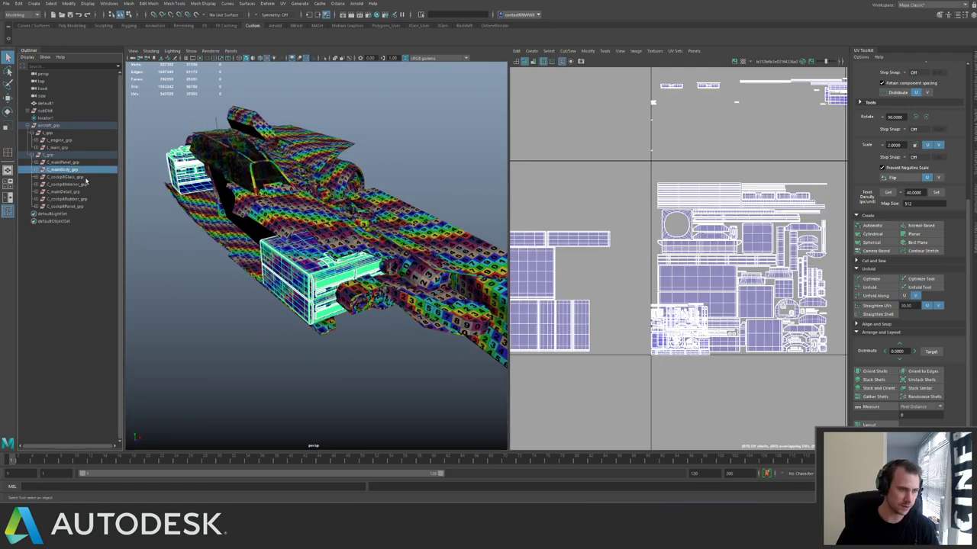
key(ctrl+1)
key(f)
Select the UV shells of the plain body box and move them one tile left, away from the crowded tile.
key(F12)
drag(546, 227, 651, 332)
key(w)
alt+middle_drag(358, 237, 396, 260)
scroll(662, 278, down, 2)
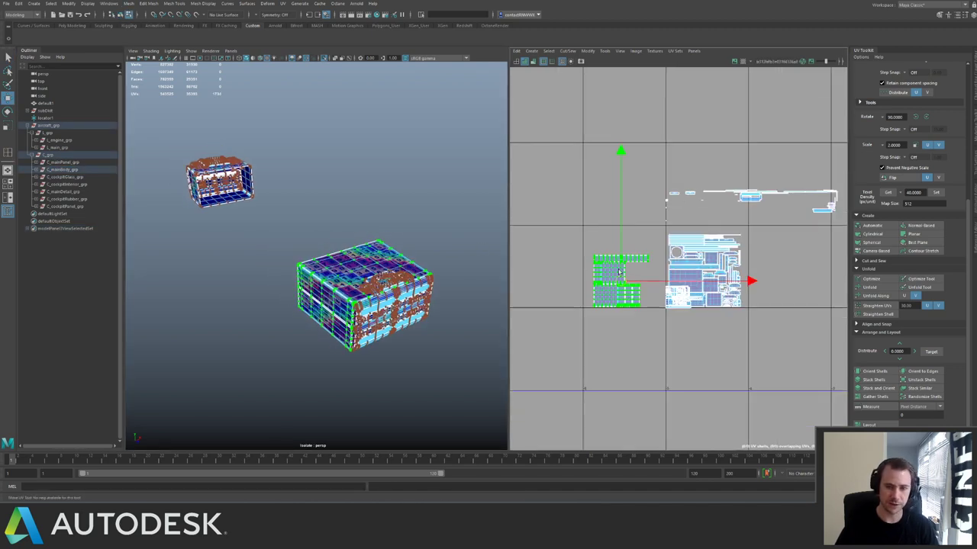
drag(618, 281, 533, 278)
alt+middle_drag(590, 271, 627, 273)
scroll(396, 291, up, 4)
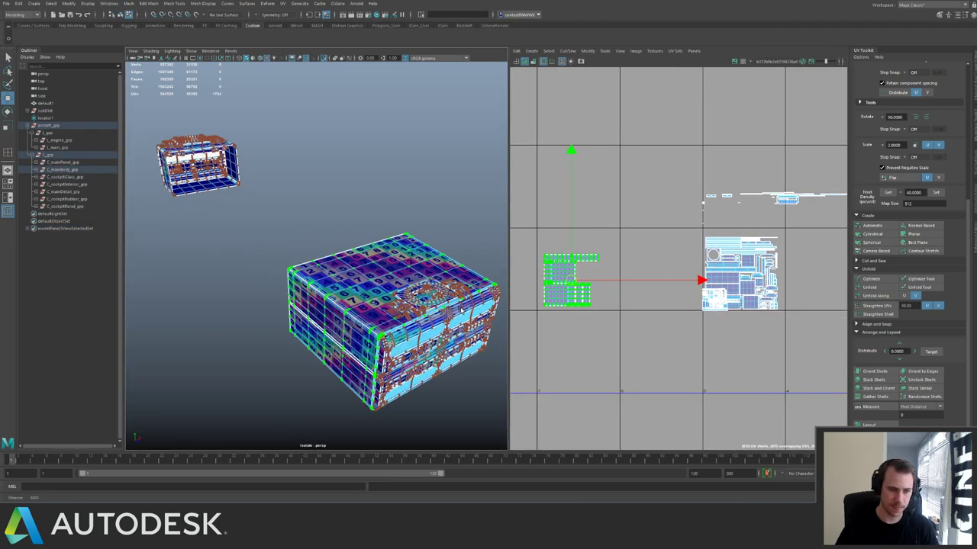
alt+drag(396, 291, 327, 311)
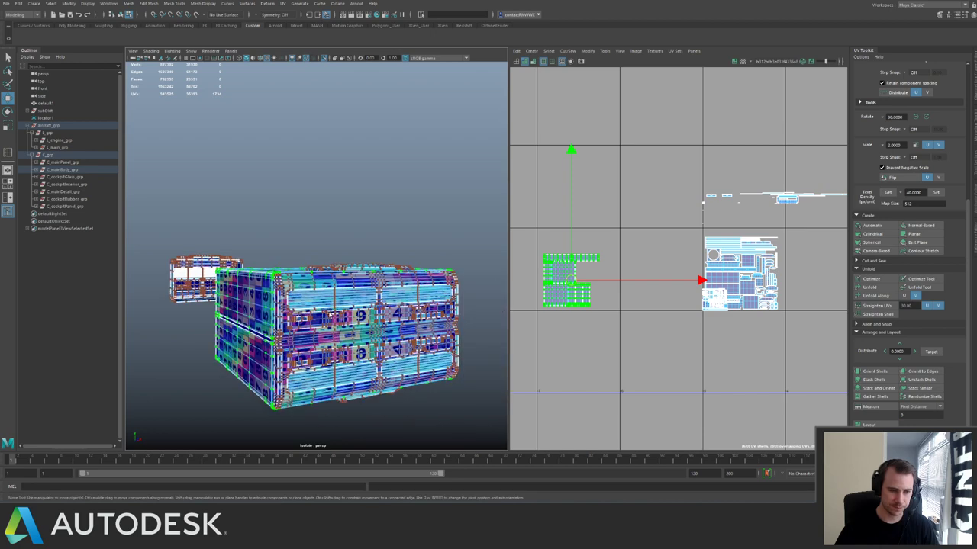
Select the main body's front and top detail parts, leaving out the plain boxes, and switch to editing their UVs.
click(432, 244)
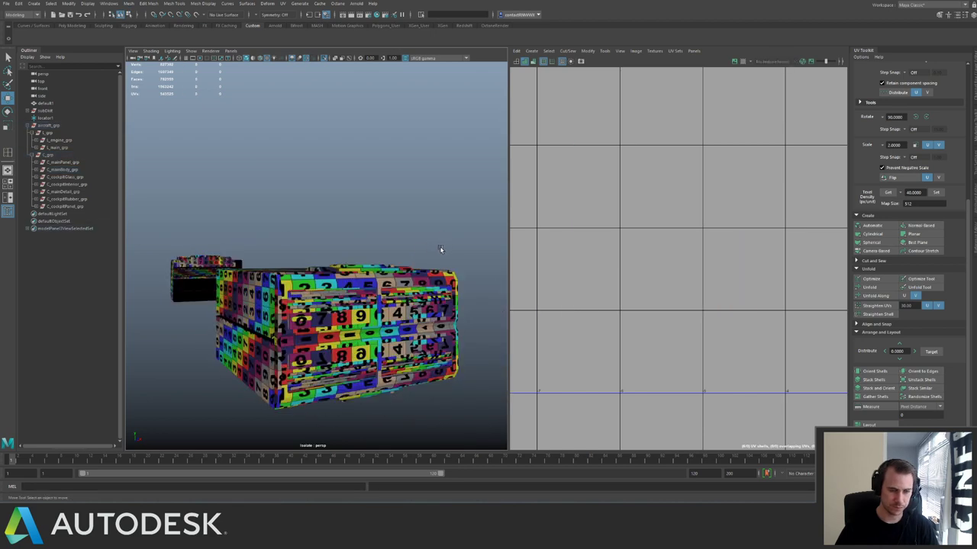
alt+drag(418, 279, 429, 264)
drag(388, 322, 394, 328)
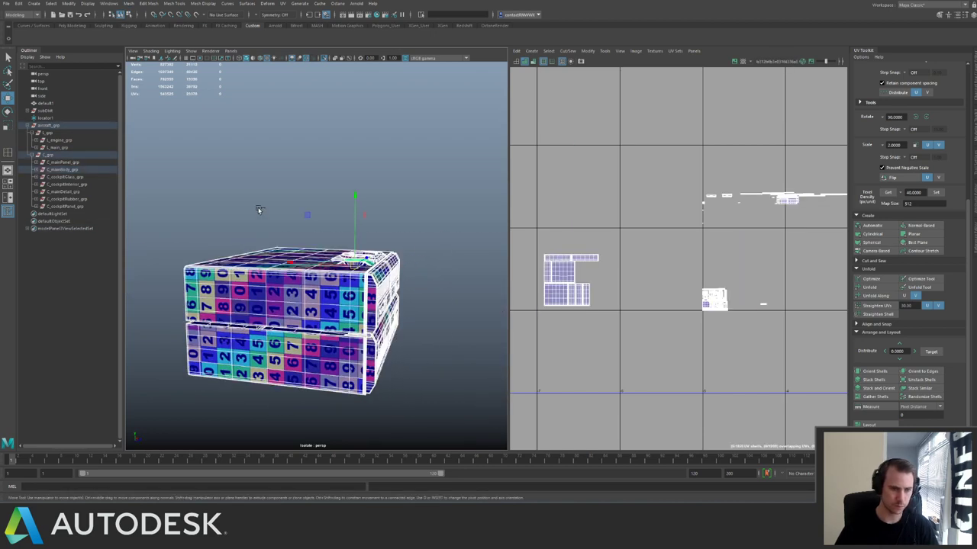
ctrl+drag(259, 208, 263, 323)
alt+right_drag(680, 283, 768, 334)
alt+middle_drag(725, 349, 648, 340)
alt+right_drag(648, 340, 667, 345)
right_drag(658, 282, 666, 252)
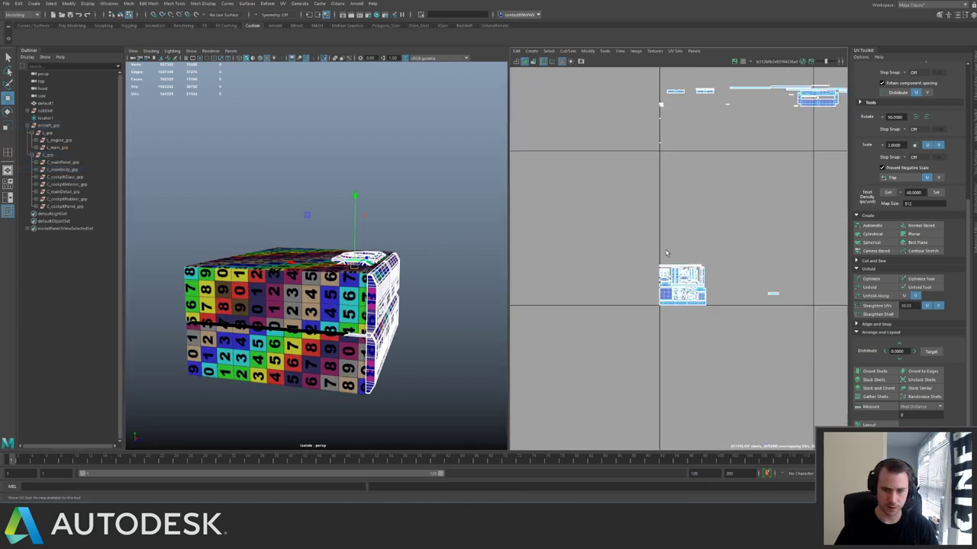
Move the top detail's UV shells about 1.6 tiles right and 1.4 tiles down into empty UV space.
drag(713, 325, 714, 326)
alt+right_drag(756, 313, 670, 270)
alt+middle_drag(669, 270, 560, 260)
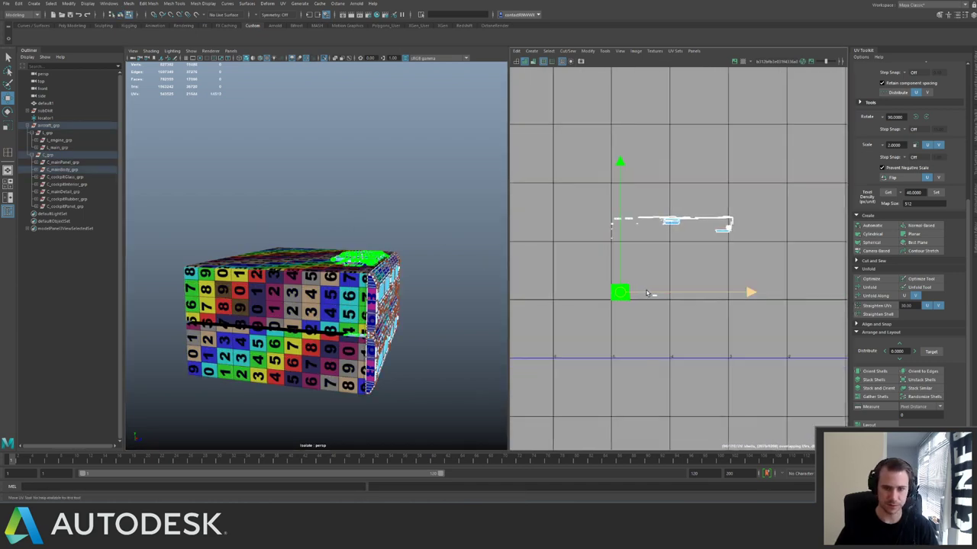
drag(619, 292, 716, 371)
alt+drag(354, 271, 334, 274)
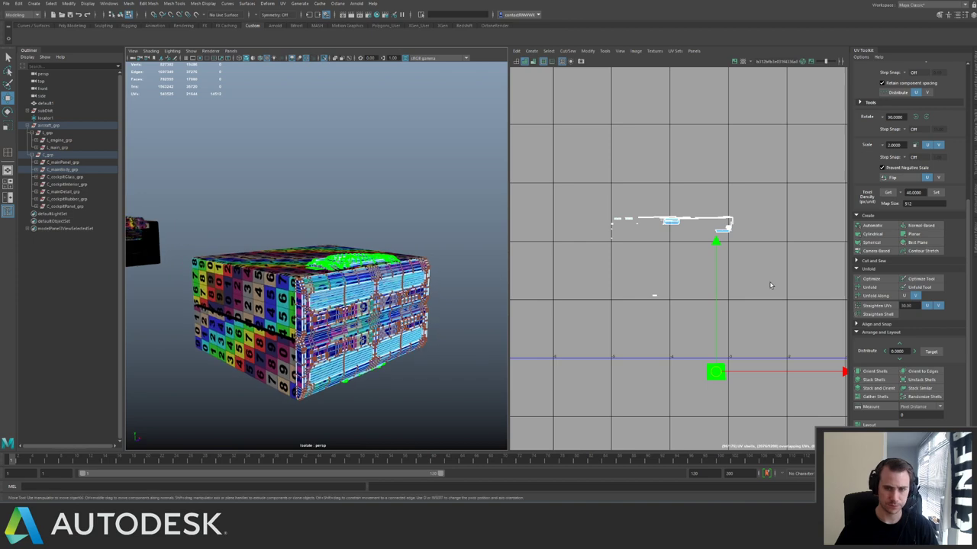
Select the front face's scattered UV shells, apply a texel density of 40 at map size 512, and lay them out together.
drag(567, 187, 753, 314)
alt+drag(395, 268, 366, 270)
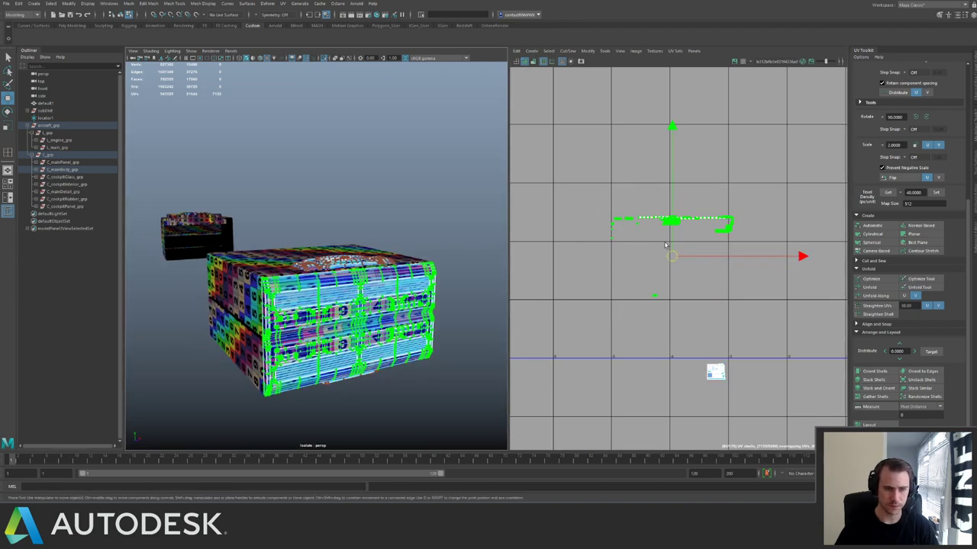
alt+right_drag(667, 246, 696, 208)
alt+middle_drag(697, 208, 675, 230)
click(936, 192)
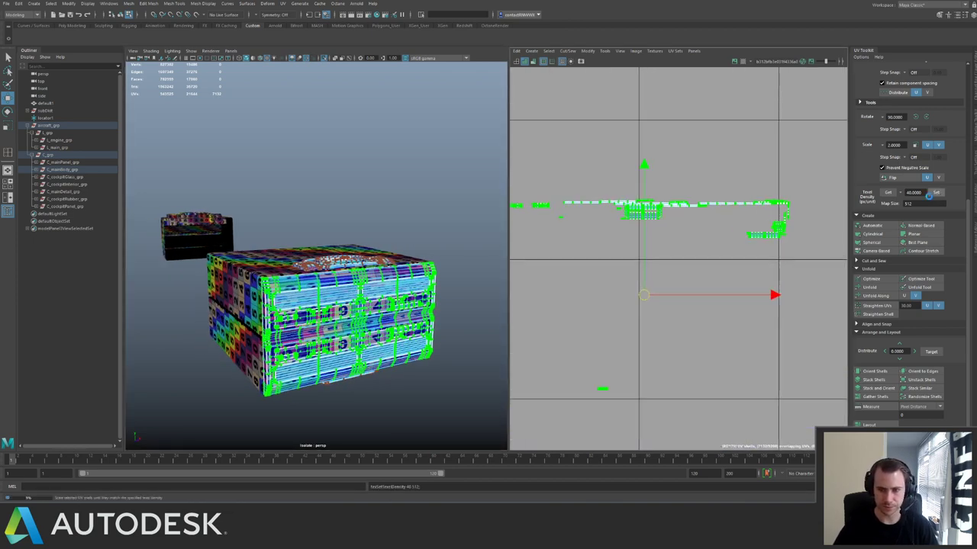
key(ctrl+l)
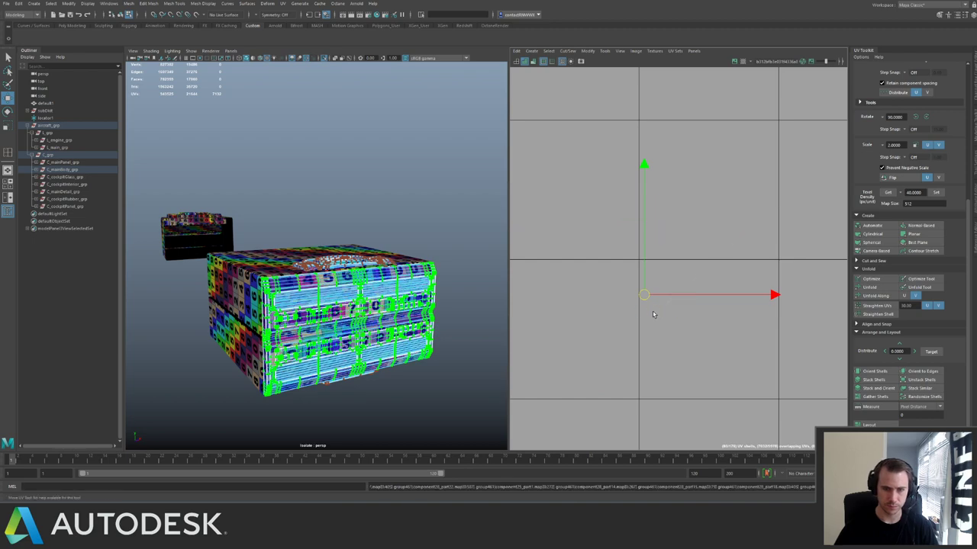
Move the packed front face shells out of the first tile, about 1.7 tiles left and 1.5 tiles down.
key(f)
alt+right_drag(747, 296, 534, 221)
alt+middle_drag(714, 319, 670, 220)
drag(693, 192, 623, 255)
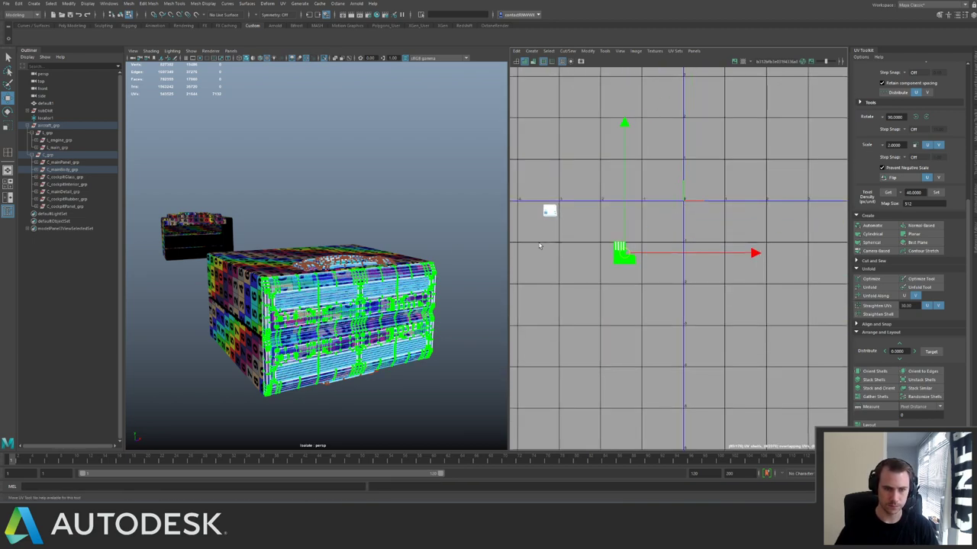
alt+middle_drag(540, 245, 622, 259)
Compare the top detail shells with the front face shells, and move the front face shells about 0.7 tile left and 0.4 tile up.
drag(601, 204, 648, 250)
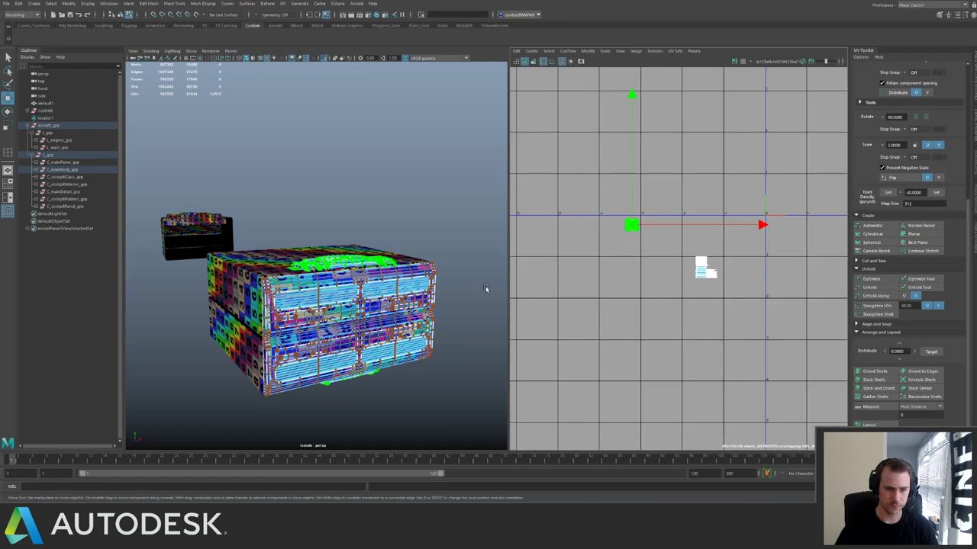
alt+right_drag(621, 245, 701, 255)
alt+middle_drag(701, 255, 761, 380)
alt+right_drag(761, 380, 826, 386)
alt+middle_drag(672, 224, 627, 308)
alt+right_drag(627, 308, 546, 248)
alt+middle_drag(611, 295, 612, 161)
alt+right_drag(612, 160, 597, 231)
alt+middle_drag(597, 231, 576, 262)
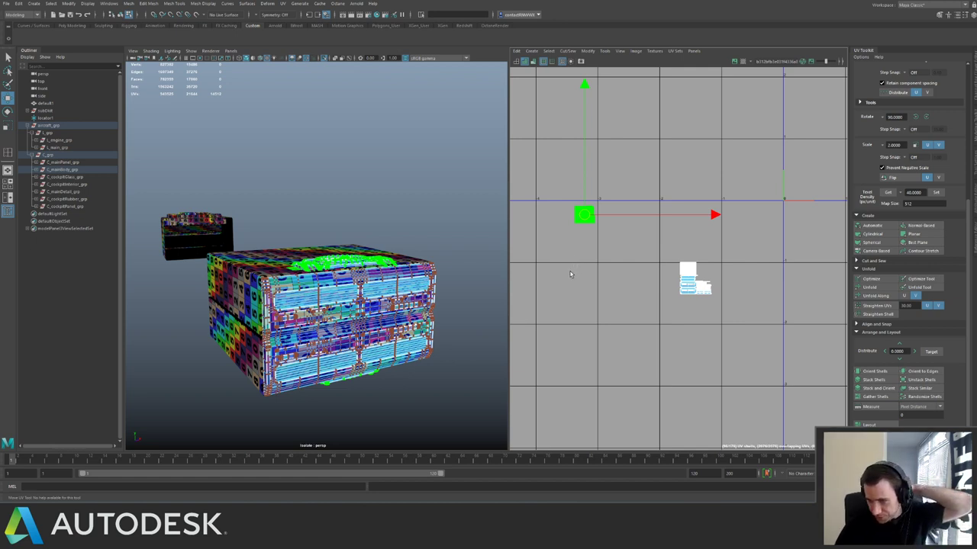
drag(612, 245, 748, 308)
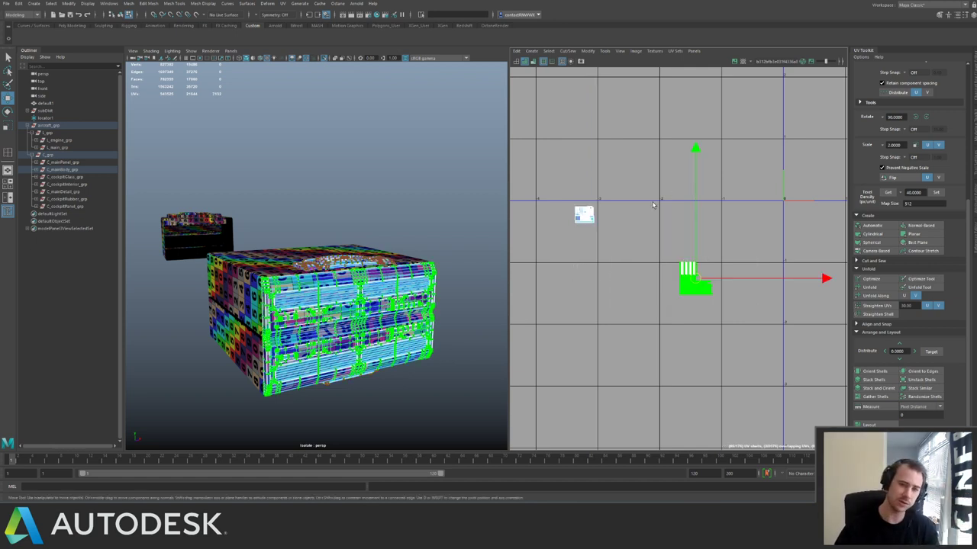
drag(692, 279, 651, 256)
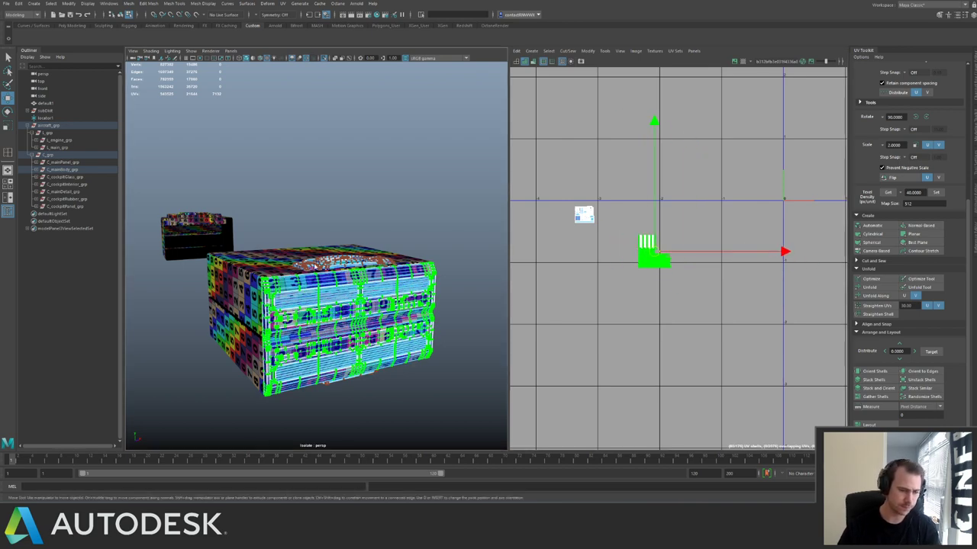
Show the full aircraft again and examine how the main body box sits around the cockpit and neighbouring parts.
click(384, 219)
scroll(385, 220, down, 4)
alt+drag(384, 220, 382, 244)
drag(251, 228, 288, 274)
key(ctrl+1)
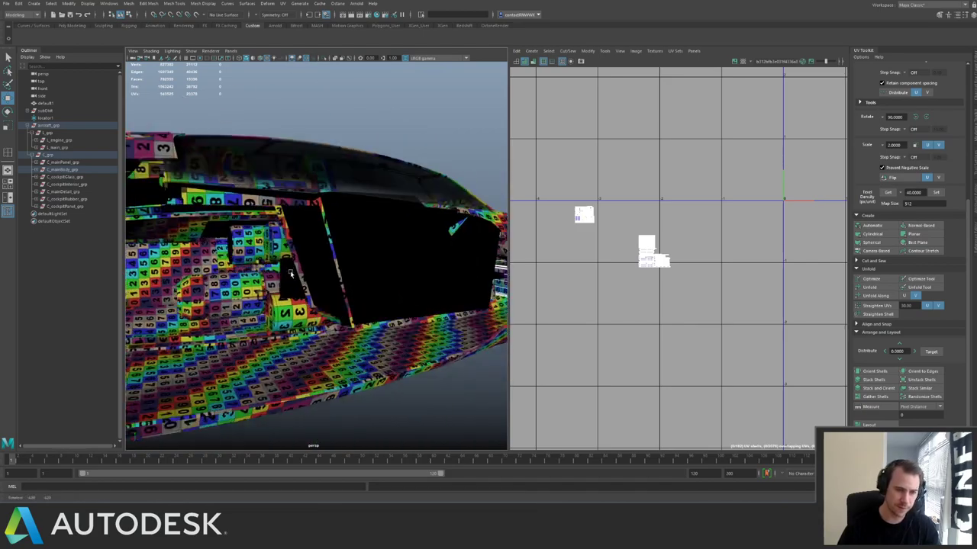
alt+right_drag(288, 273, 371, 305)
click(372, 294)
alt+drag(353, 287, 343, 270)
alt+right_drag(342, 271, 309, 135)
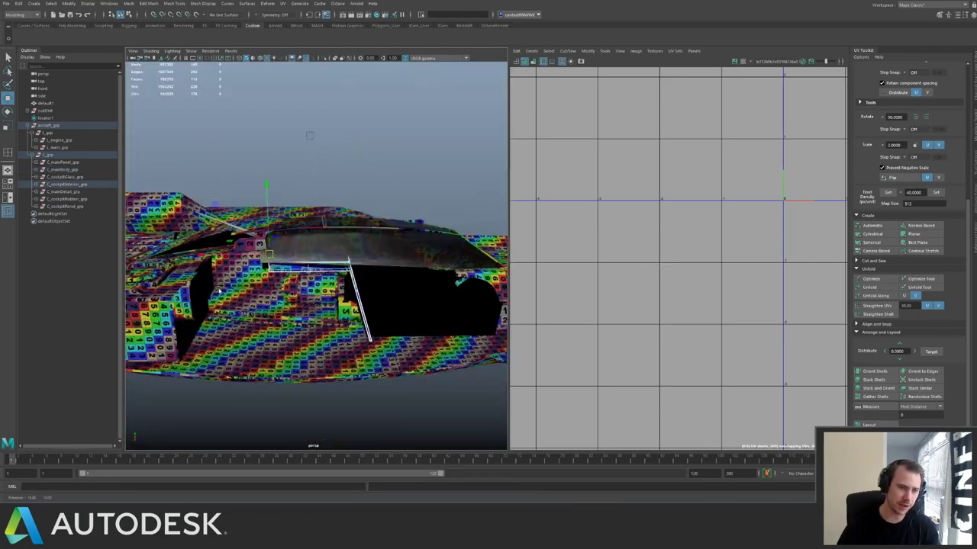
alt+drag(309, 135, 326, 131)
alt+right_drag(341, 299, 371, 299)
click(371, 300)
alt+drag(371, 299, 290, 309)
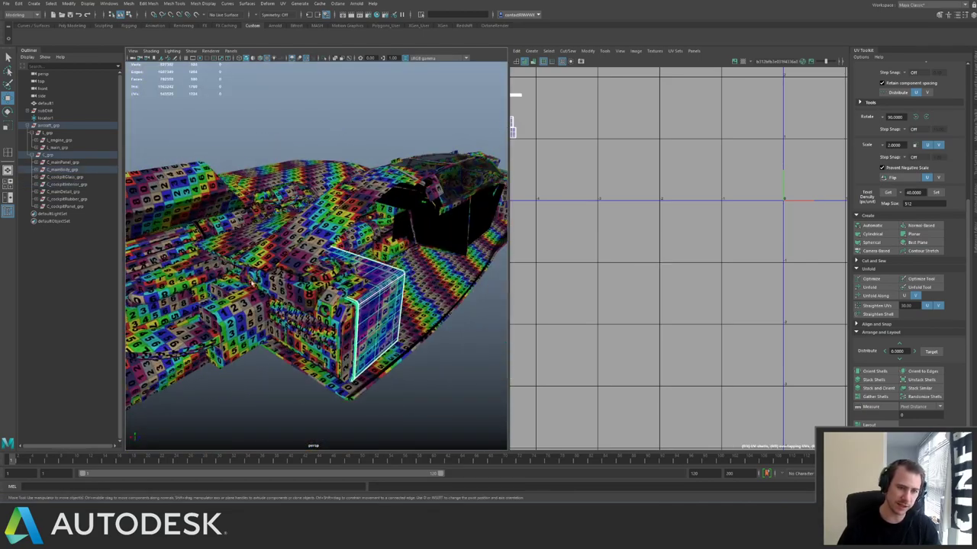
alt+right_drag(290, 309, 340, 314)
Select the whole C_mainBody_grp again and isolate it.
key(Up)
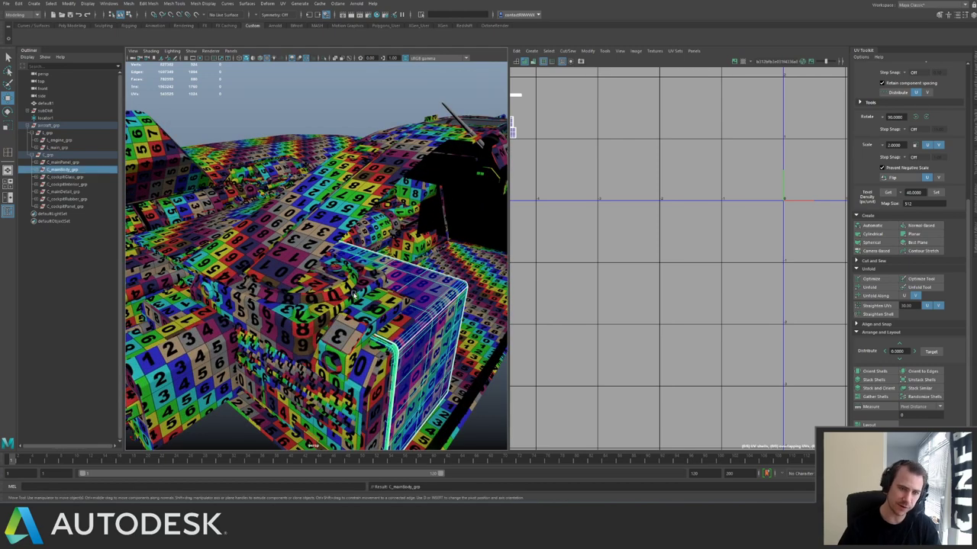
alt+right_drag(635, 233, 658, 188)
key(ctrl+1)
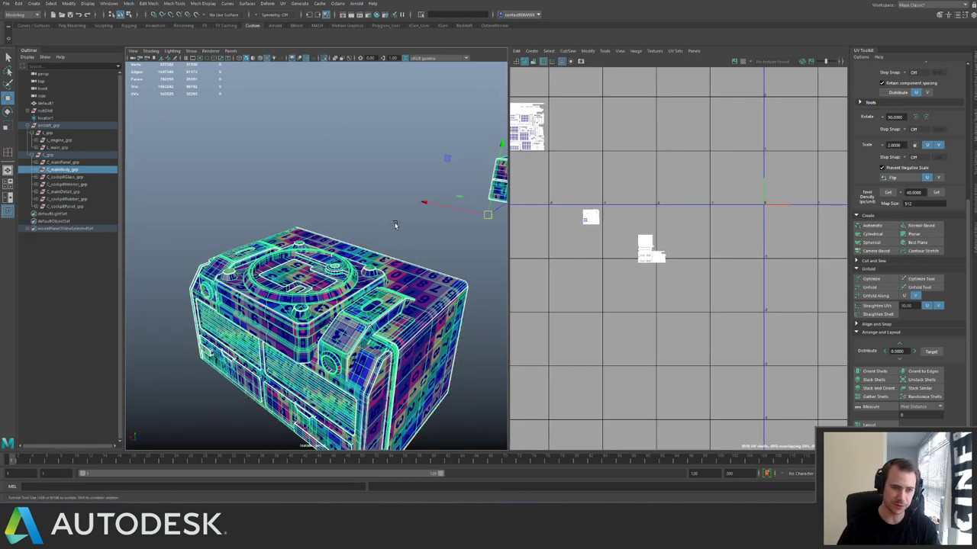
Select all UV shells of the body's side box and unfold them along V.
alt+drag(395, 222, 319, 277)
click(312, 289)
alt+middle_drag(641, 205, 765, 260)
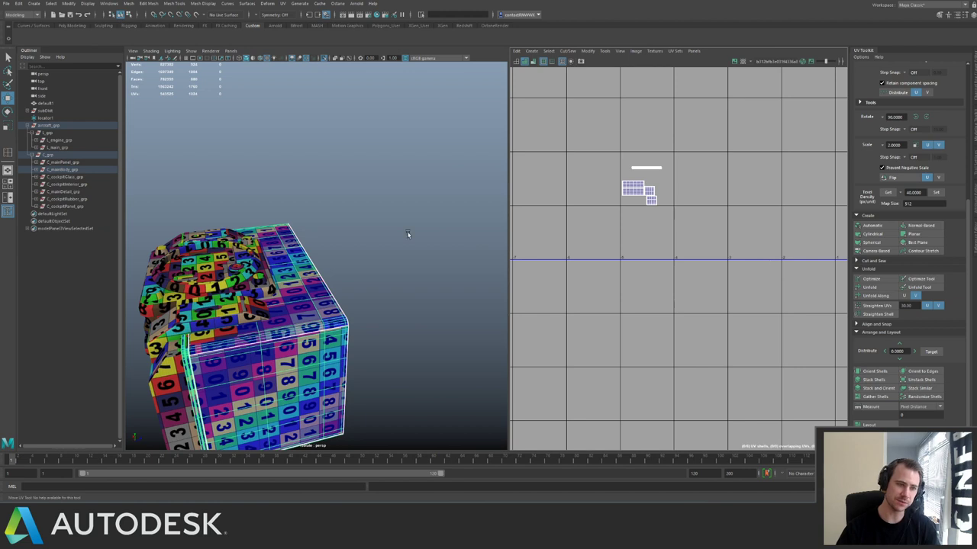
right_drag(668, 126, 728, 110)
drag(598, 127, 721, 251)
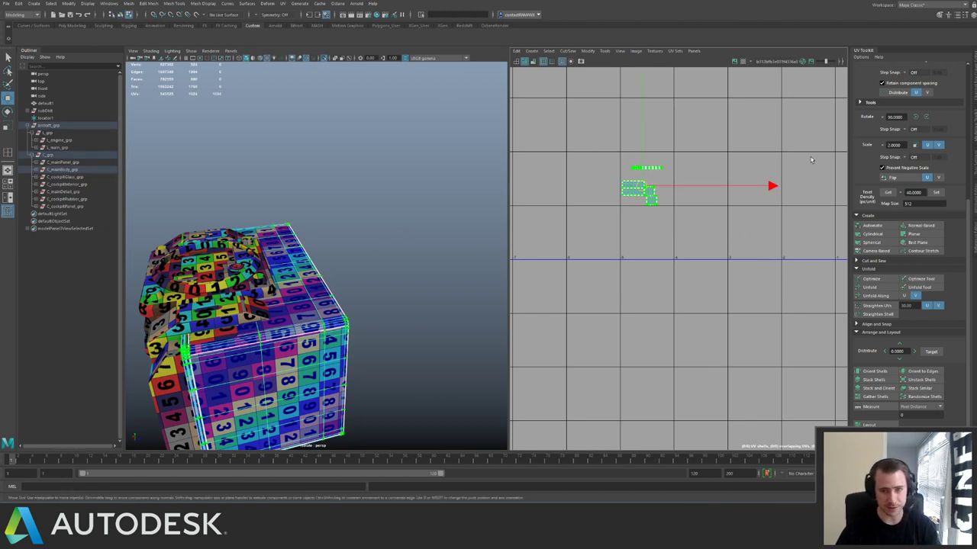
click(872, 295)
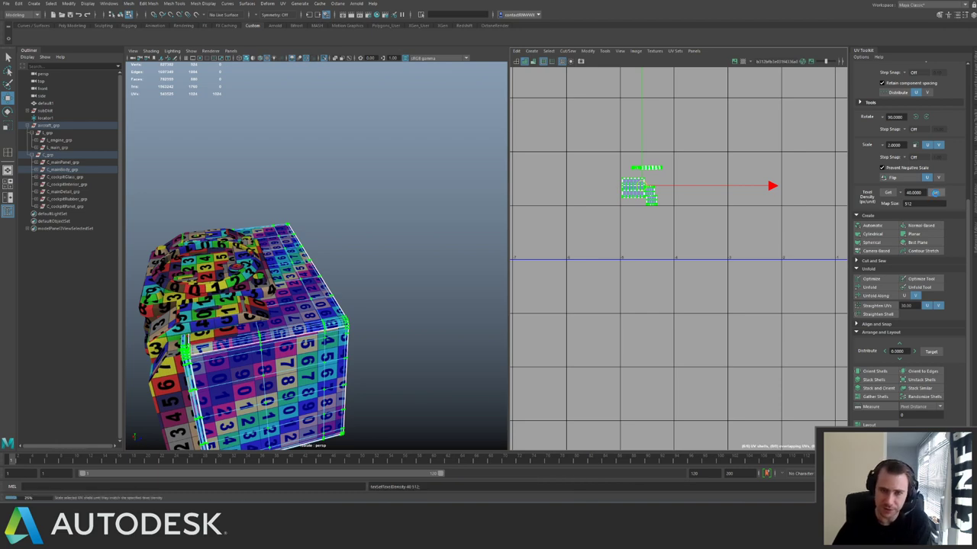
Apply a texel density of 40 at map size 512 to the side box shells and lay them out.
click(937, 192)
key(ctrl+l)
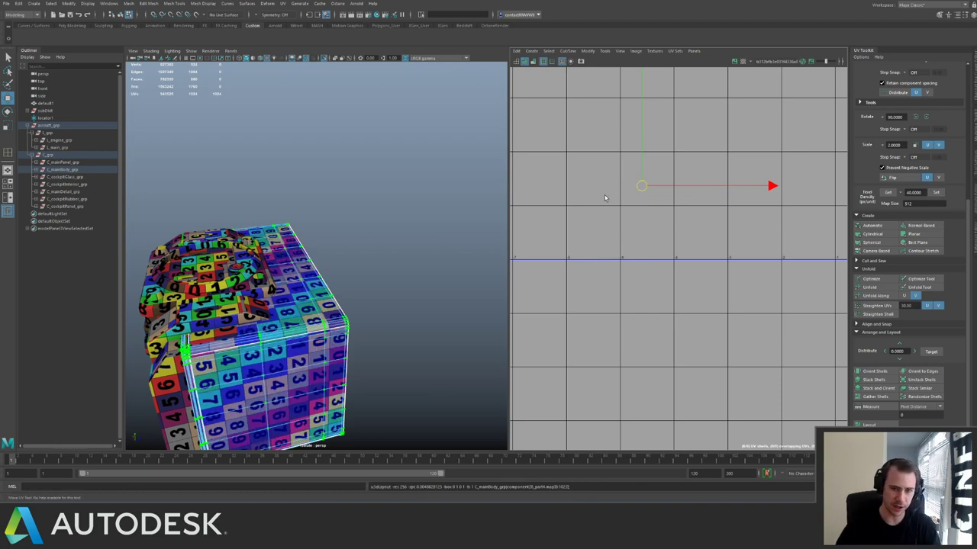
alt+right_drag(744, 231, 543, 224)
alt+middle_drag(825, 190, 706, 219)
Move the side box shells about nine tiles left and two tiles down, and return to object selection.
key(w)
alt+middle_drag(601, 270, 654, 236)
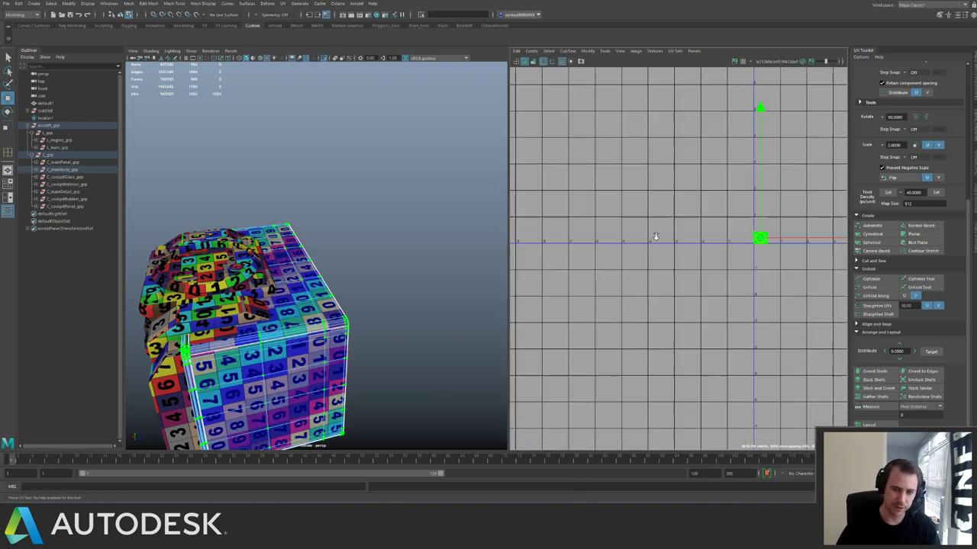
alt+right_drag(654, 235, 618, 238)
drag(750, 238, 544, 290)
key(F8)
Select the grille, frame and panel parts on the body's front face, and select all their UV shells.
alt+drag(256, 269, 364, 236)
alt+right_drag(252, 290, 280, 288)
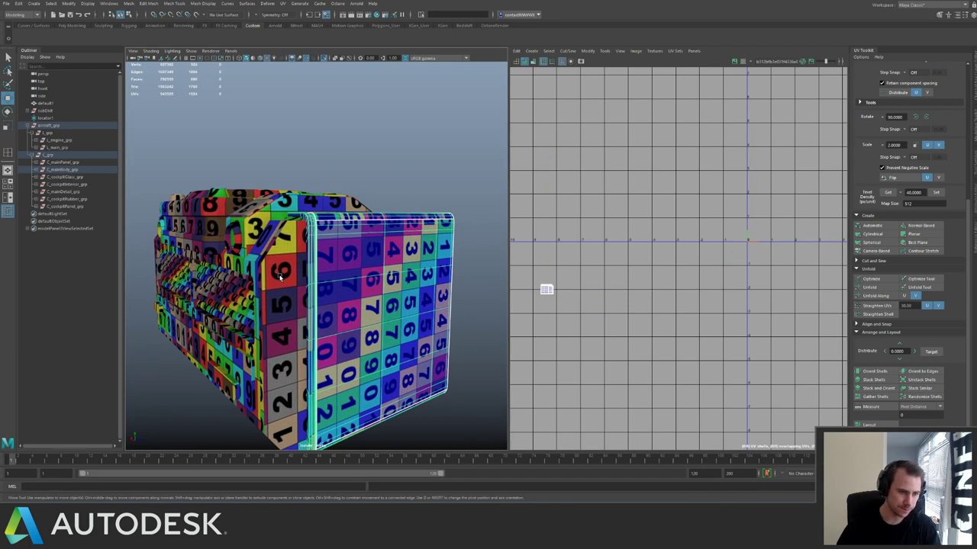
click(237, 308)
alt+drag(258, 294, 218, 239)
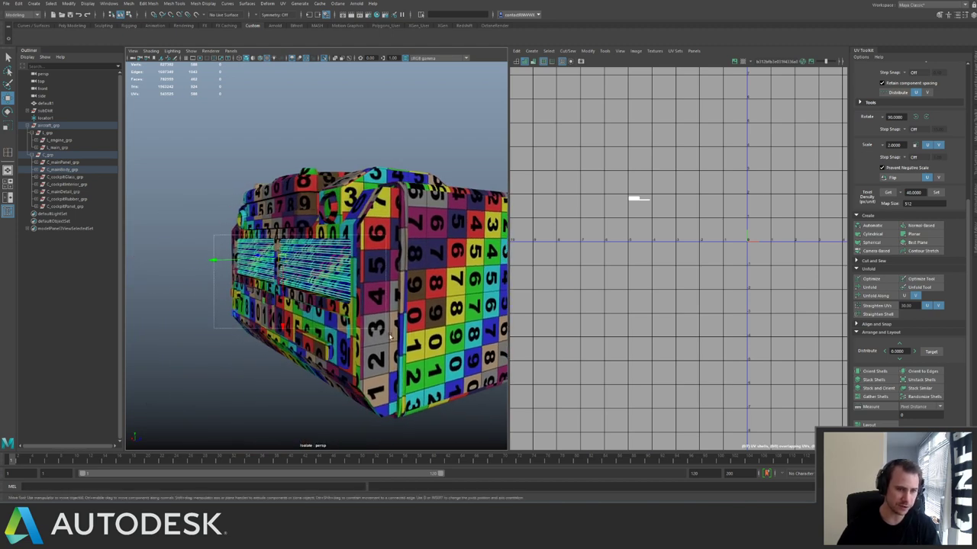
click(430, 205)
shift+click(451, 201)
alt+middle_drag(645, 216, 669, 256)
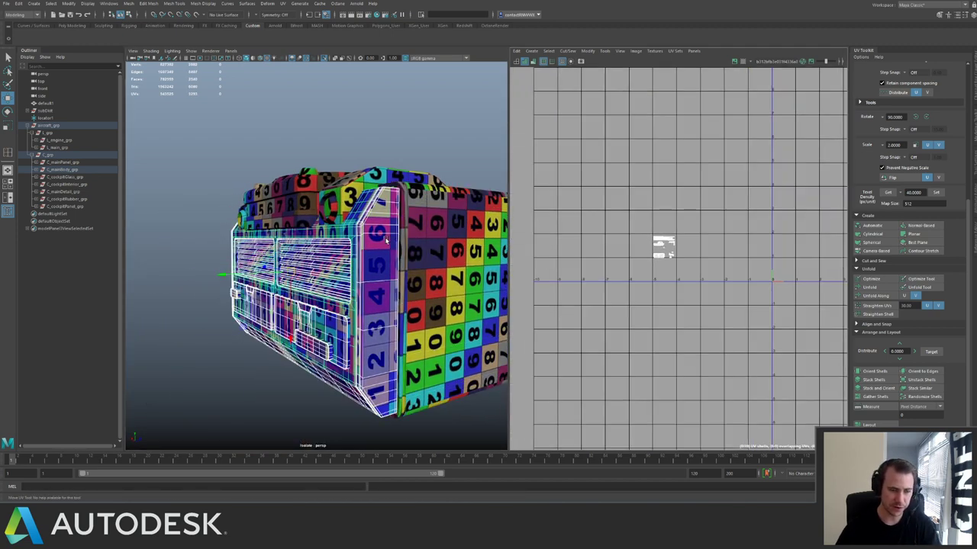
alt+drag(386, 240, 454, 248)
right_drag(621, 256, 656, 255)
drag(637, 221, 702, 274)
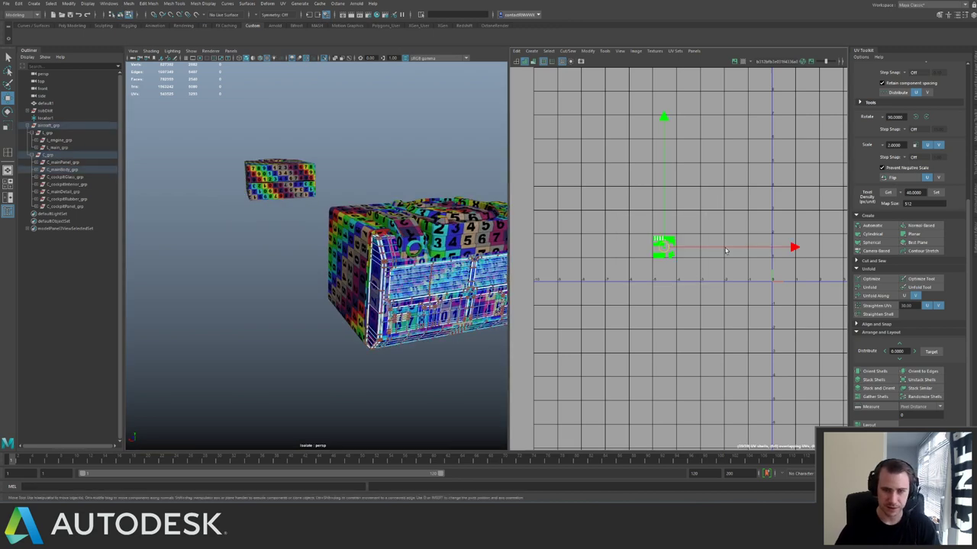
Apply a texel density of 40 at map size 512 to the selected front face shells and pack them with a layout.
alt+middle_drag(709, 229, 603, 282)
click(936, 195)
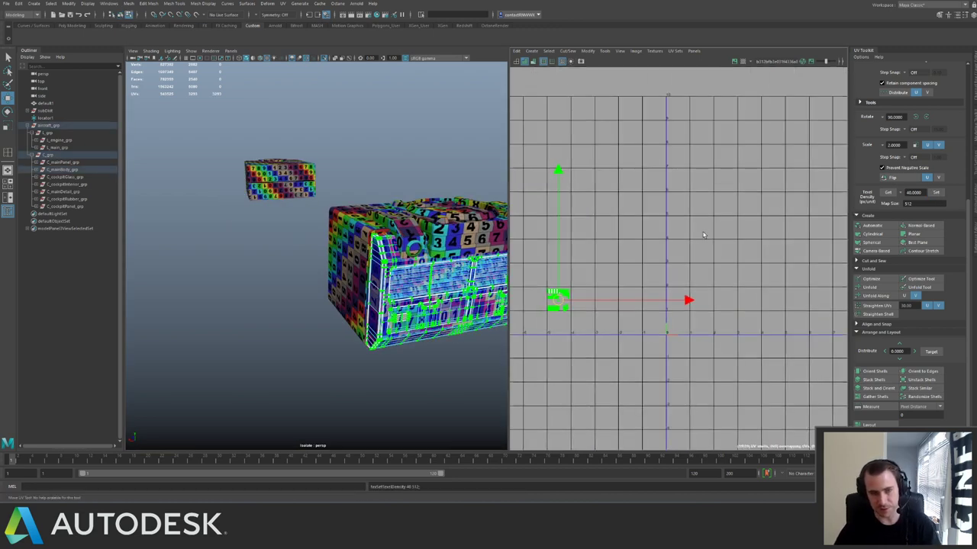
key(ctrl+l)
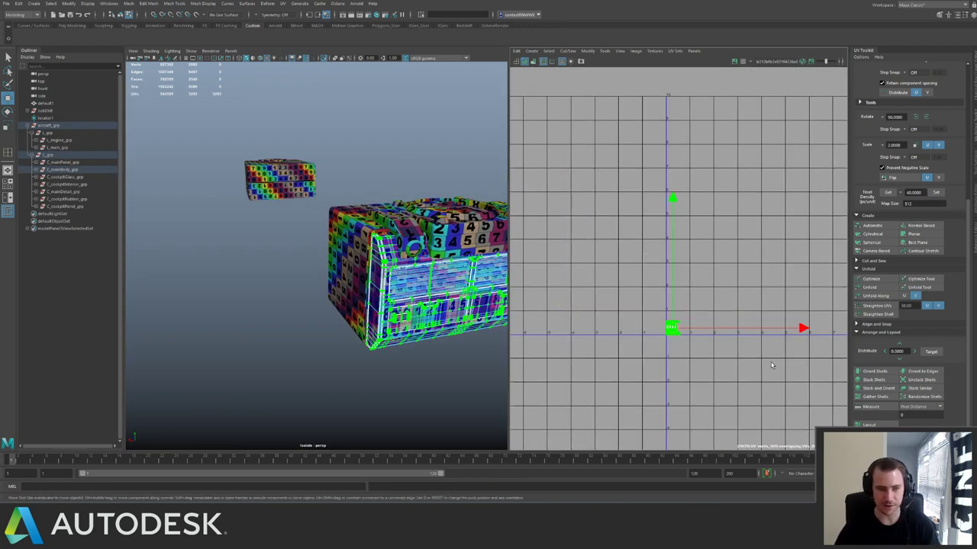
Move the packed front face shells about three tiles right and four tiles down, and return to object selection.
scroll(686, 320, down, 3)
alt+middle_drag(663, 312, 712, 229)
scroll(712, 229, up, 3)
drag(752, 201, 816, 293)
scroll(334, 323, up, 3)
click(419, 181)
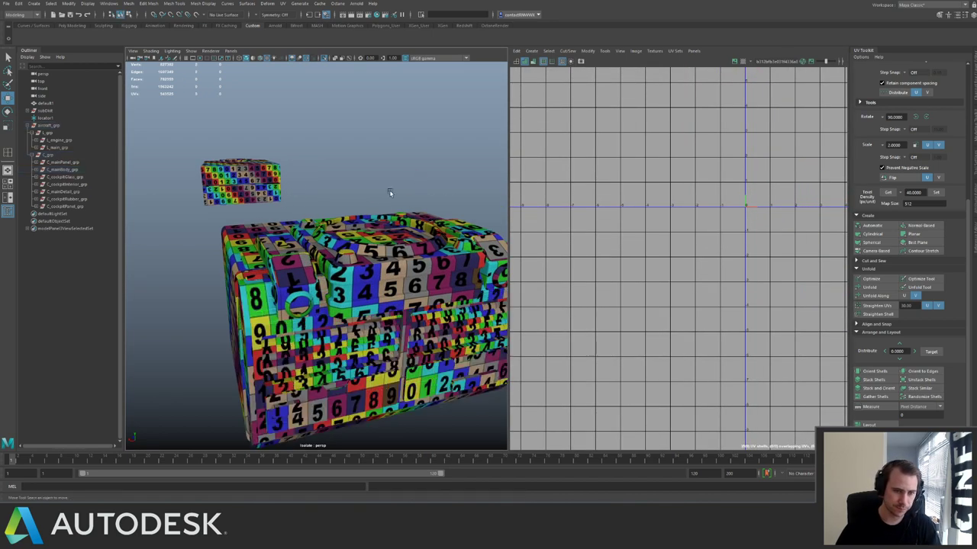
Select all UV shell groups of the smaller rounded body and pack them together with a layout.
alt+drag(393, 191, 312, 190)
key(ctrl+z)
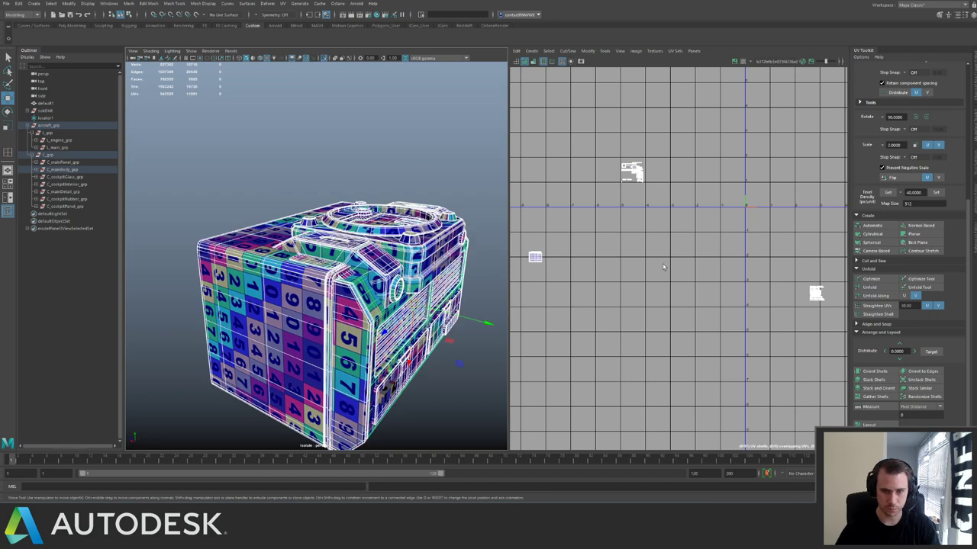
click(632, 172)
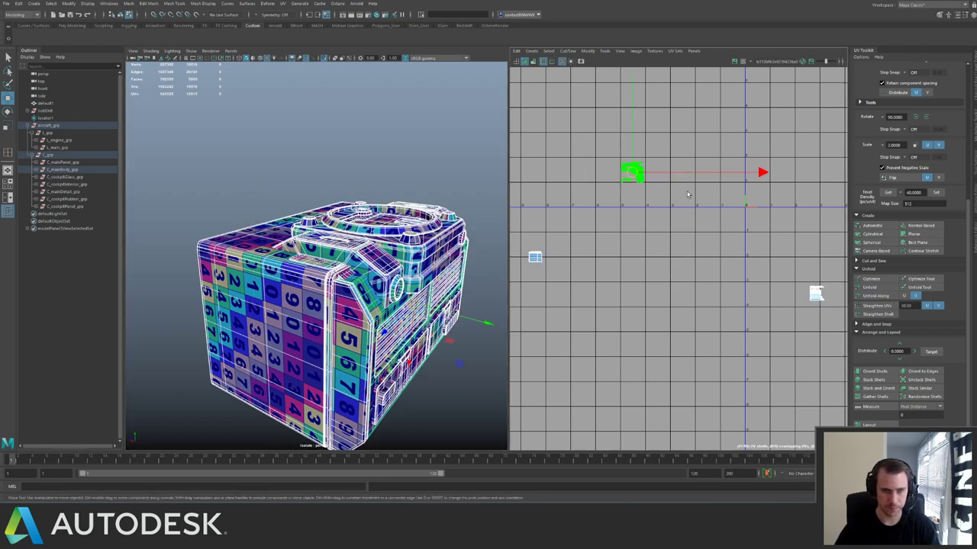
key(ctrl+l)
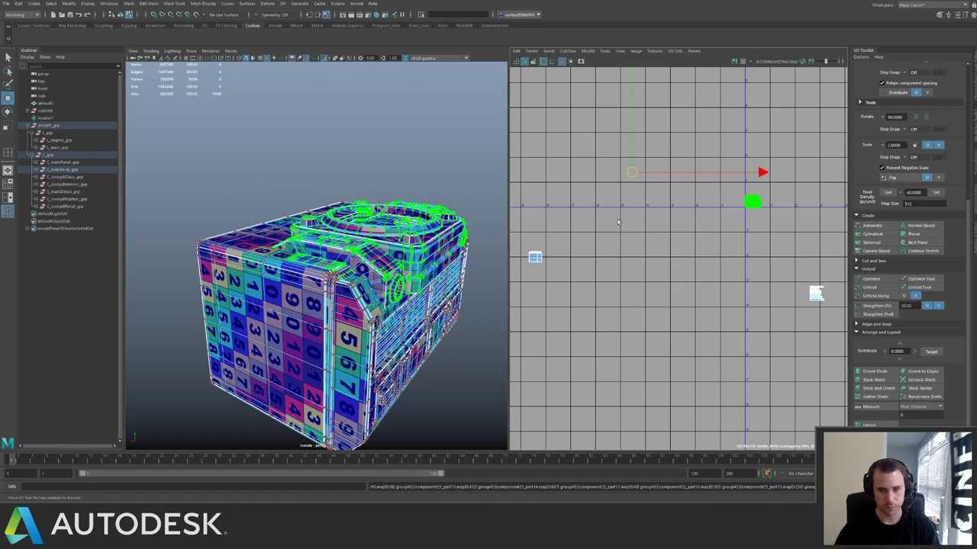
alt+right_drag(725, 237, 595, 195)
drag(590, 189, 809, 305)
key(ctrl+l)
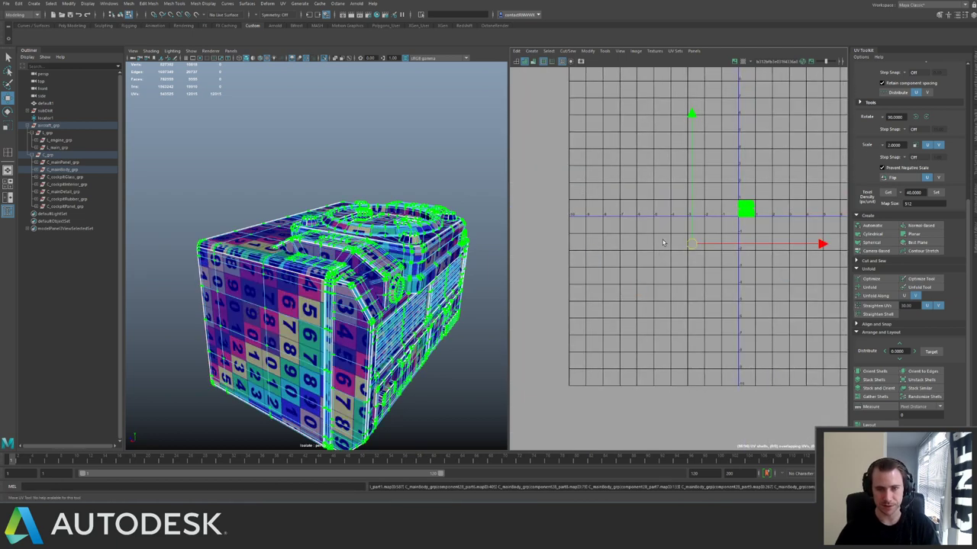
Move the packed shells of the rounded body about two tiles right and two tiles down.
alt+right_drag(730, 249, 481, 204)
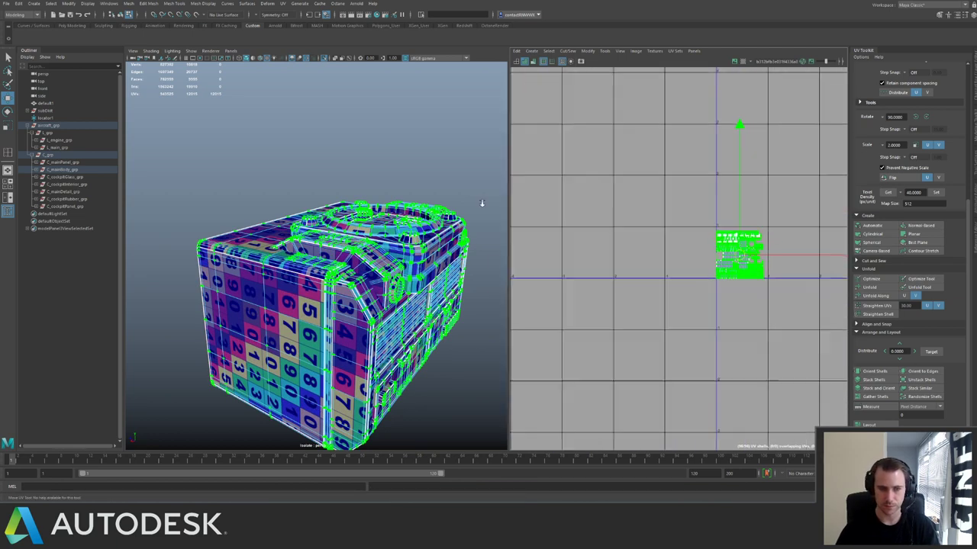
alt+middle_drag(759, 248, 609, 166)
drag(585, 174, 679, 262)
scroll(632, 236, down, 1)
alt+right_drag(632, 236, 603, 229)
alt+middle_drag(602, 229, 672, 241)
Return to object selection, and select and frame all parts of the other, larger box body.
alt+right_drag(328, 200, 164, 177)
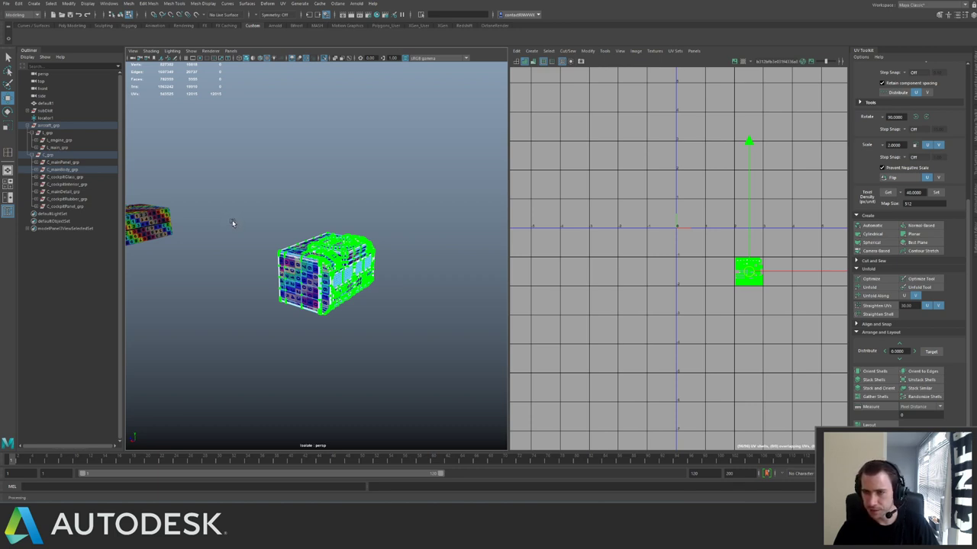
right_drag(373, 243, 396, 232)
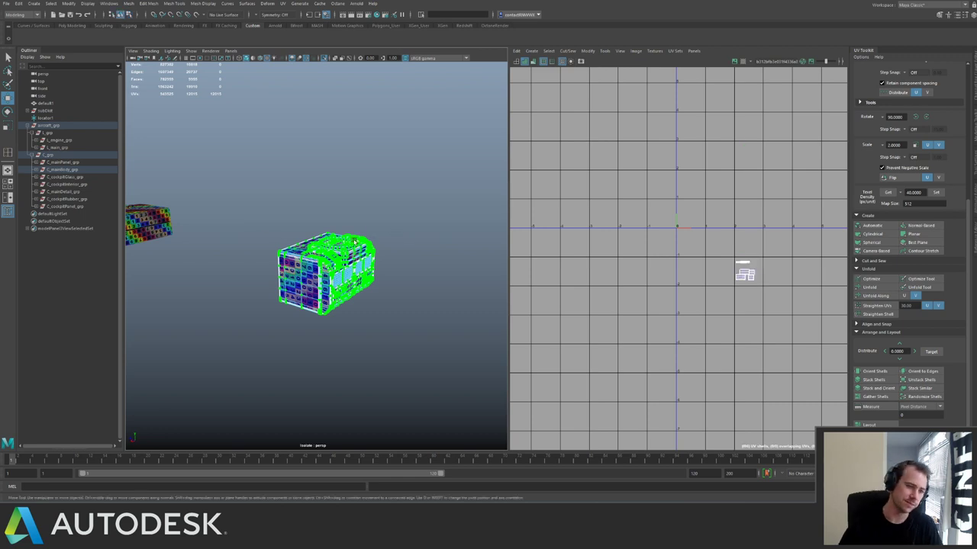
click(396, 232)
alt+drag(396, 233, 243, 252)
key(f)
drag(312, 271, 392, 278)
scroll(700, 289, down, 3)
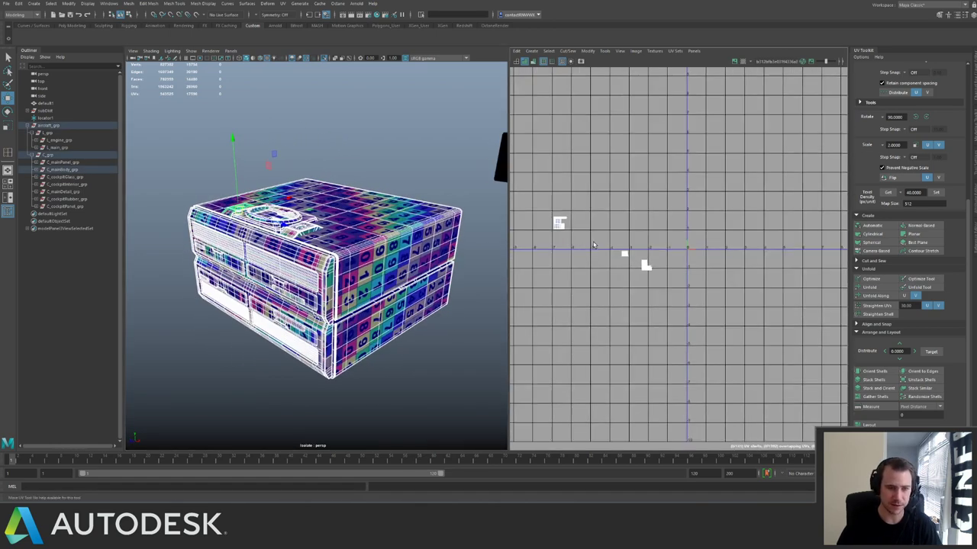
Select the box body's large outer panel shells and pack them with a layout.
alt+middle_drag(577, 251, 602, 249)
scroll(608, 247, up, 6)
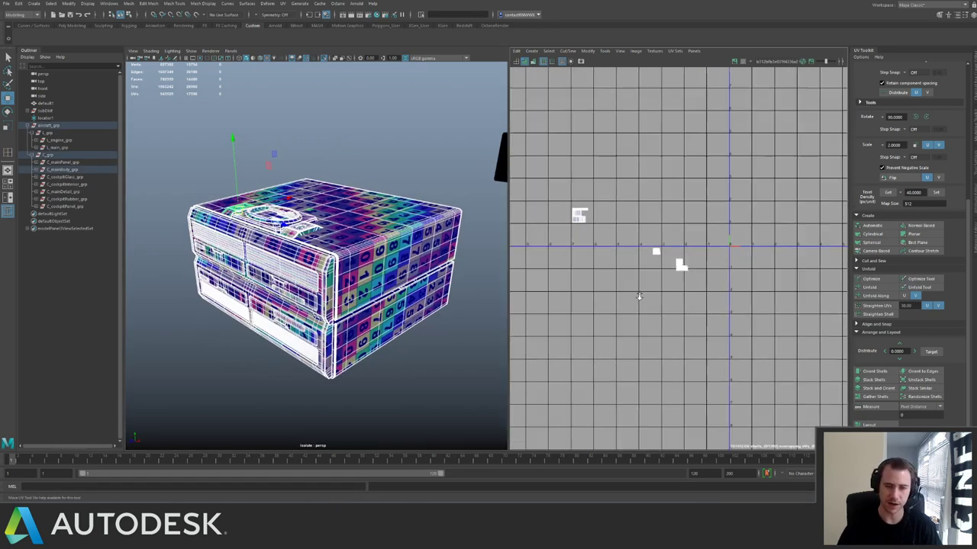
scroll(703, 315, down, 2)
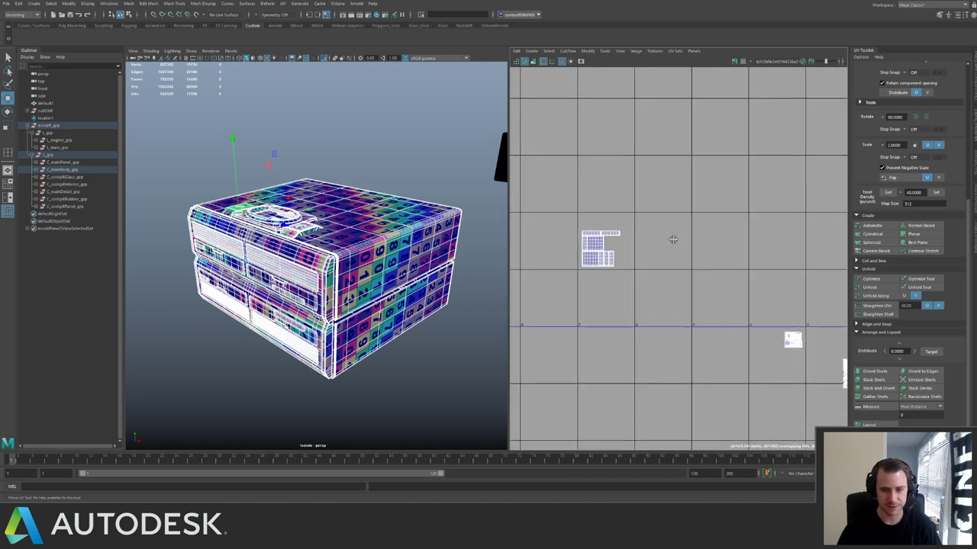
scroll(567, 200, up, 4)
alt+middle_drag(753, 289, 627, 194)
alt+middle_drag(617, 234, 727, 336)
scroll(726, 336, down, 4)
alt+middle_drag(536, 192, 580, 222)
drag(532, 236, 586, 184)
alt+middle_drag(525, 160, 588, 204)
scroll(587, 204, down, 6)
key(ctrl+l)
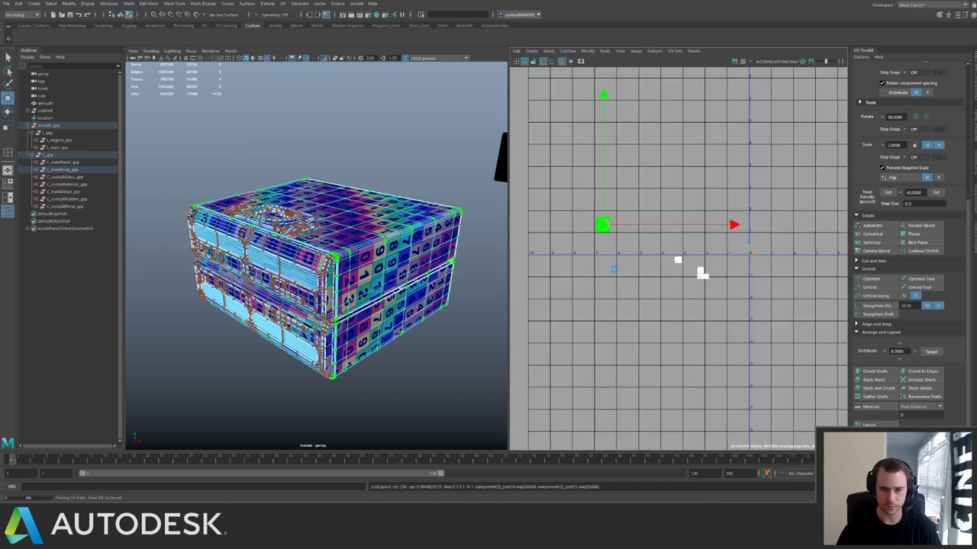
Move the separate panel shell to the right end of the bottom panel row and lower the two strip shells onto that row.
alt+middle_drag(700, 206, 595, 228)
scroll(578, 231, up, 4)
scroll(778, 321, up, 5)
alt+middle_drag(751, 321, 615, 246)
scroll(615, 246, up, 3)
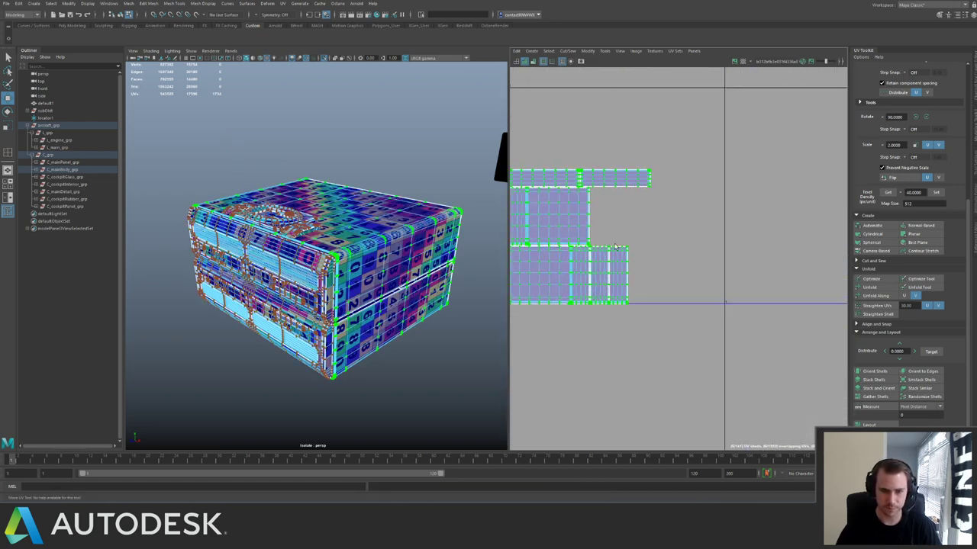
key(F10)
click(525, 204)
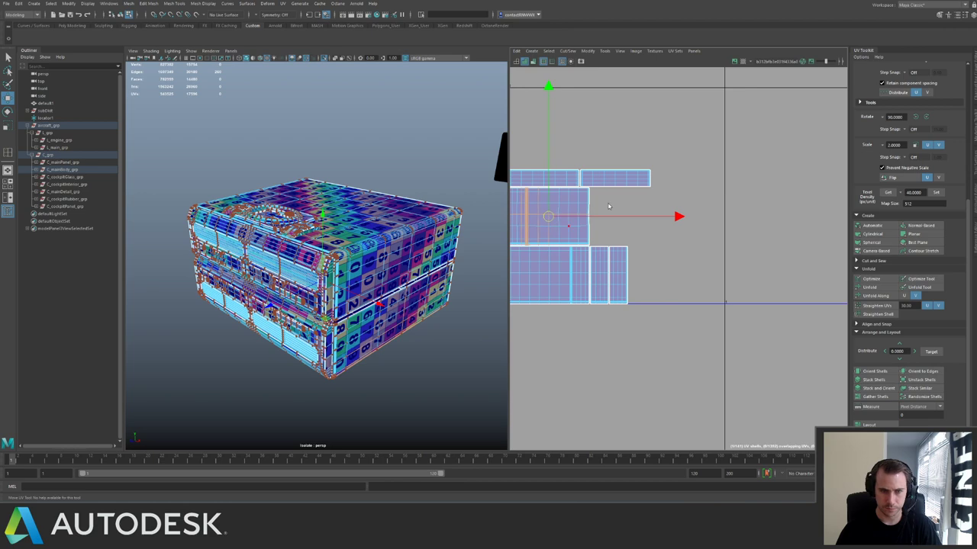
key(ctrl+z)
click(596, 198)
alt+middle_drag(595, 198, 633, 203)
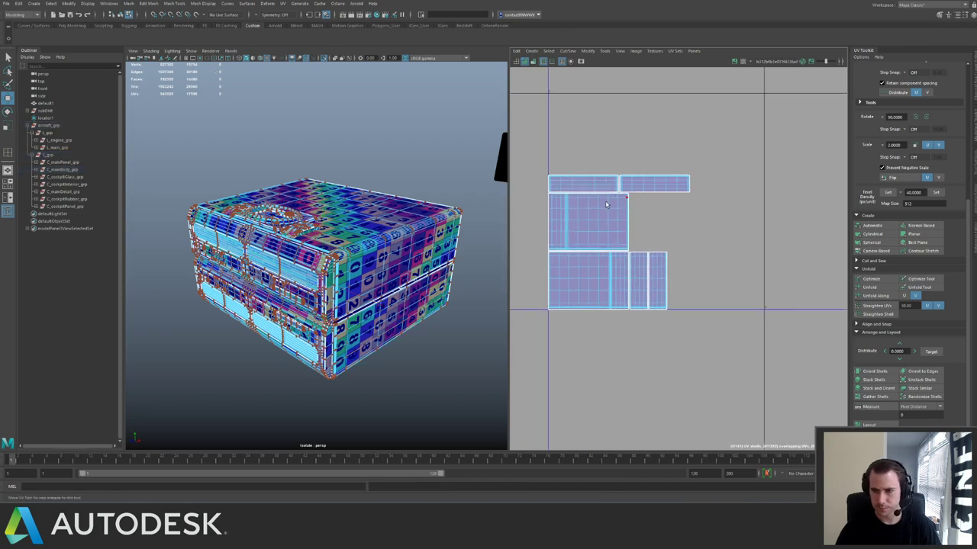
scroll(597, 212, down, 1)
click(563, 210)
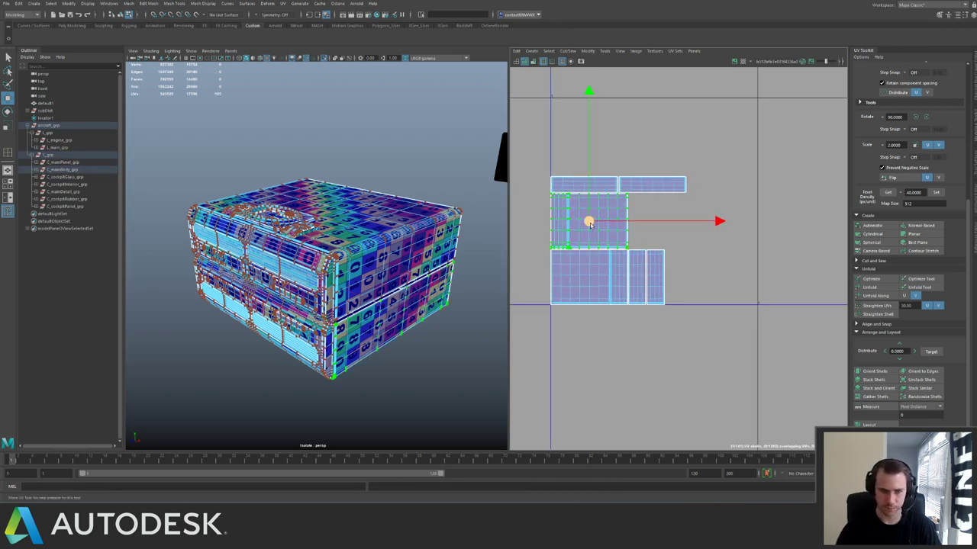
drag(585, 224, 702, 280)
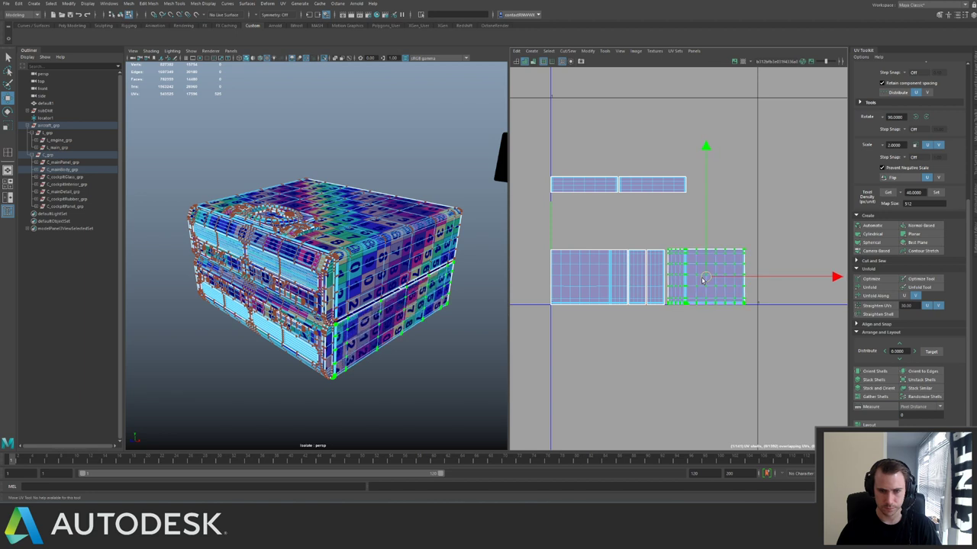
click(573, 183)
drag(619, 188, 618, 241)
Move the front face shells and the top detail shells into the same tile, above the strip shells.
alt+right_drag(611, 229, 504, 200)
alt+middle_drag(574, 198, 681, 162)
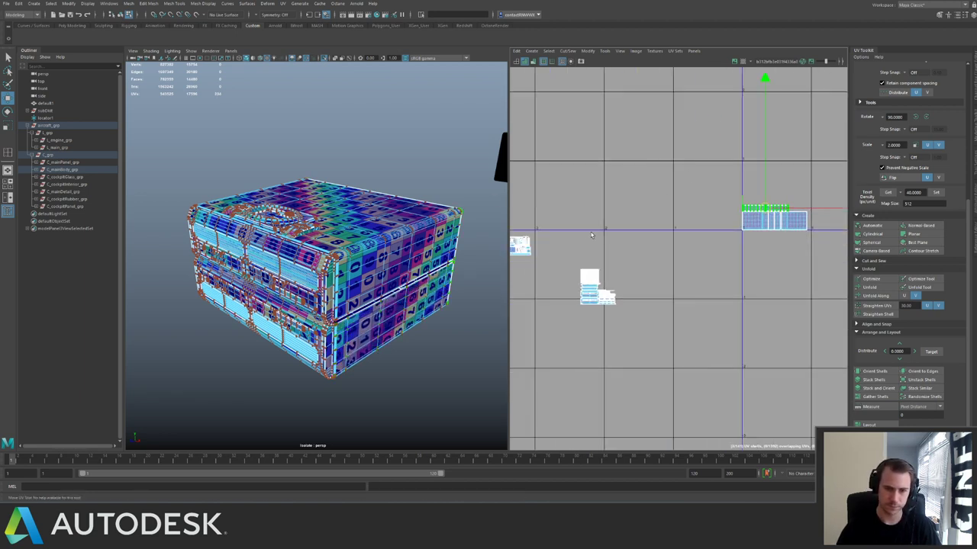
drag(565, 258, 754, 197)
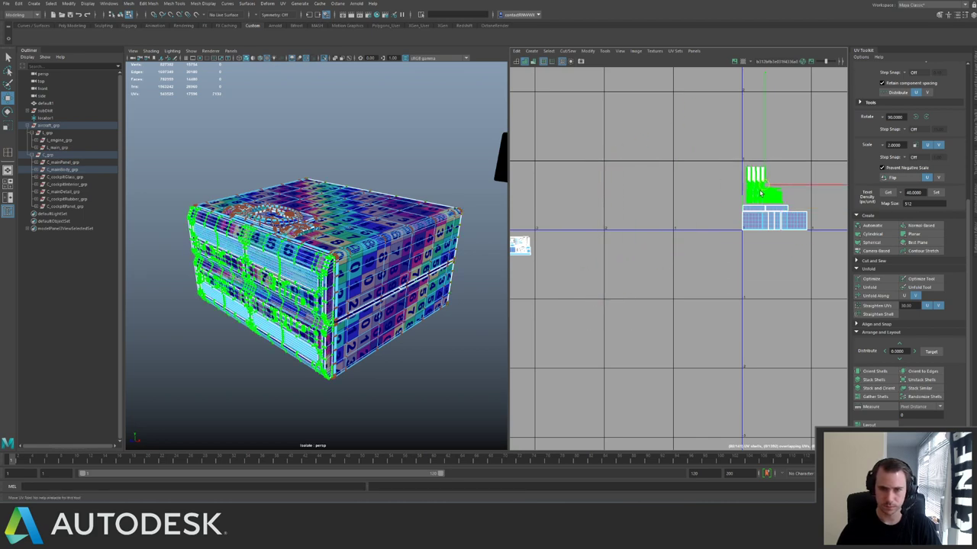
alt+middle_drag(657, 201, 766, 213)
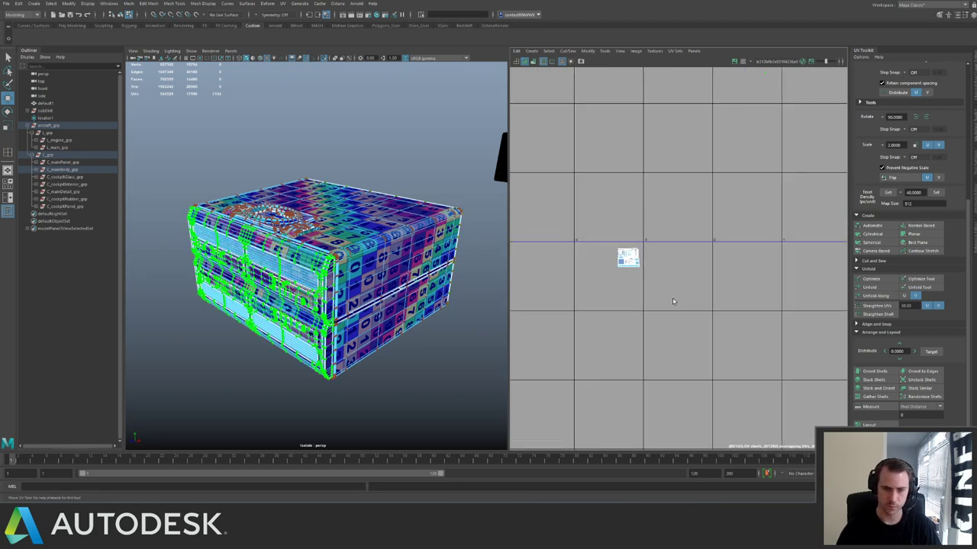
drag(673, 302, 608, 243)
drag(629, 259, 815, 251)
alt+middle_drag(762, 228, 609, 262)
drag(640, 291, 711, 232)
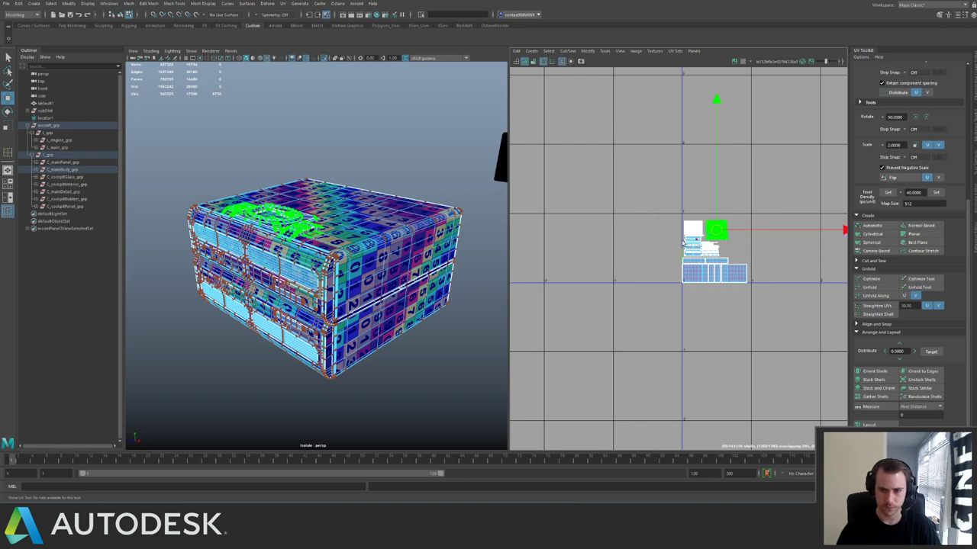
Return to object selection and select all parts of both bodies.
scroll(339, 241, down, 5)
key(q)
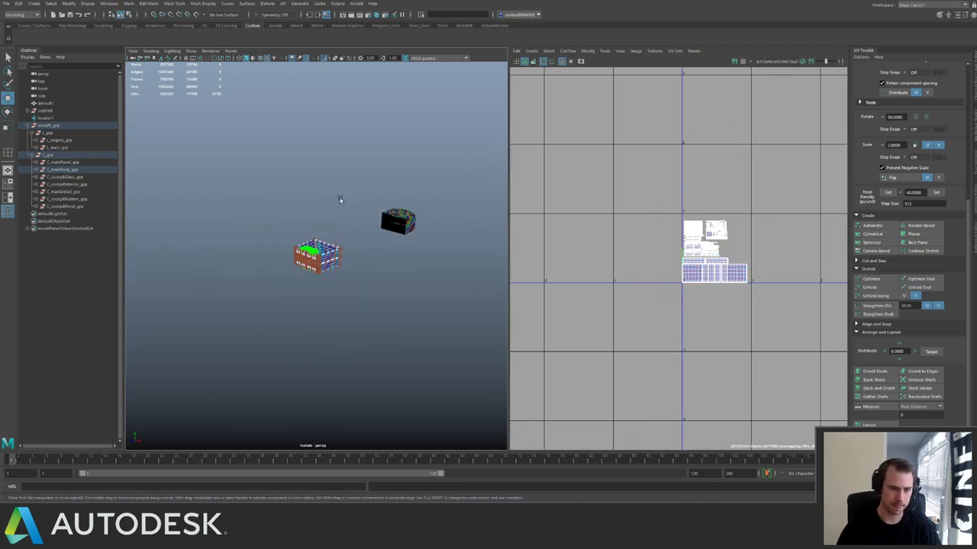
click(346, 225)
drag(303, 231, 392, 292)
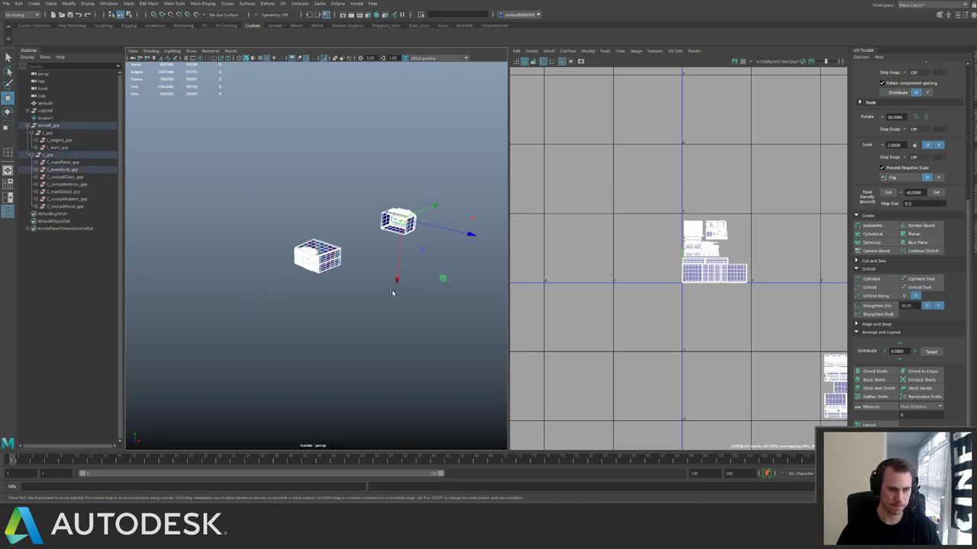
Select all shells in the box body's tile and nudge them slightly up and right, off the tile border.
alt+middle_drag(741, 231, 647, 183)
alt+right_drag(679, 233, 717, 272)
scroll(716, 271, up, 1)
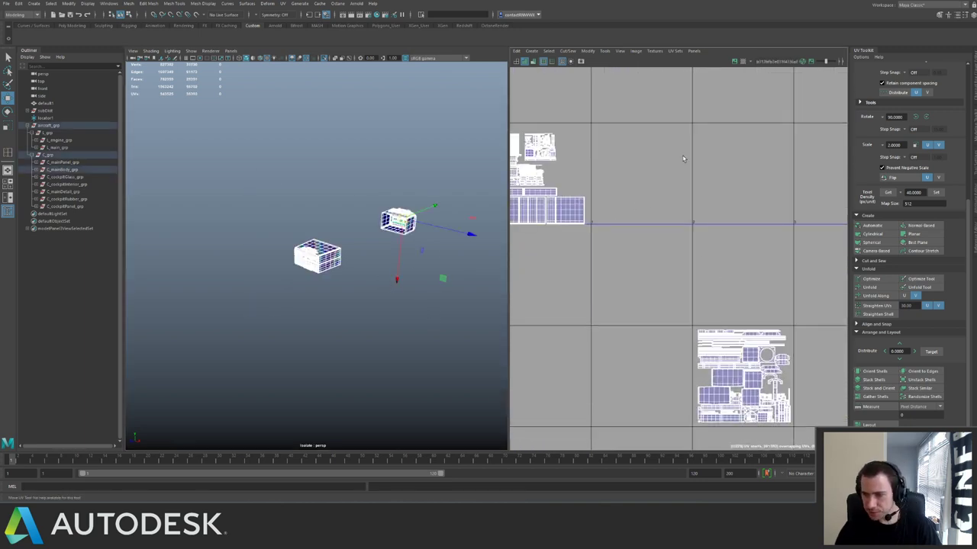
alt+middle_drag(613, 215, 695, 264)
alt+right_drag(695, 264, 594, 190)
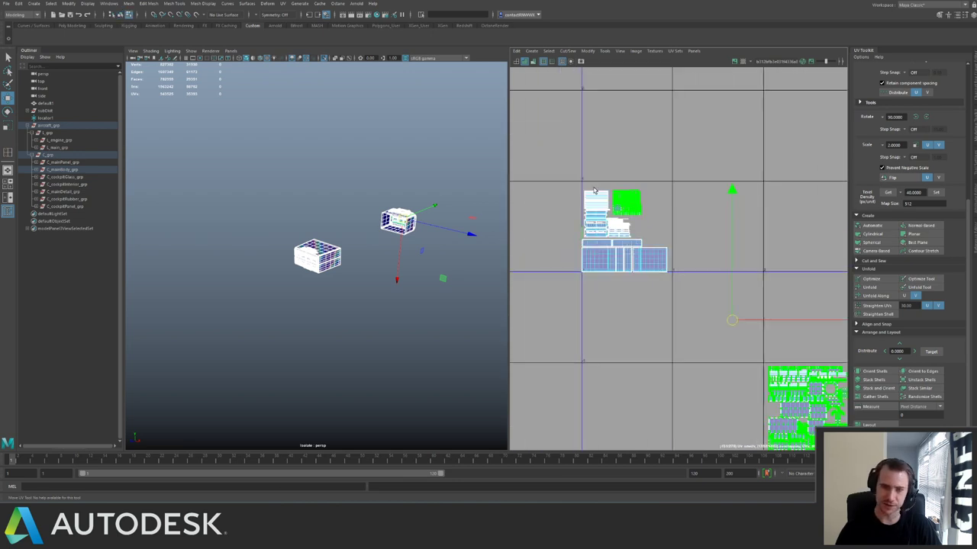
drag(663, 276, 572, 183)
alt+middle_drag(573, 218, 639, 231)
alt+right_drag(640, 231, 671, 250)
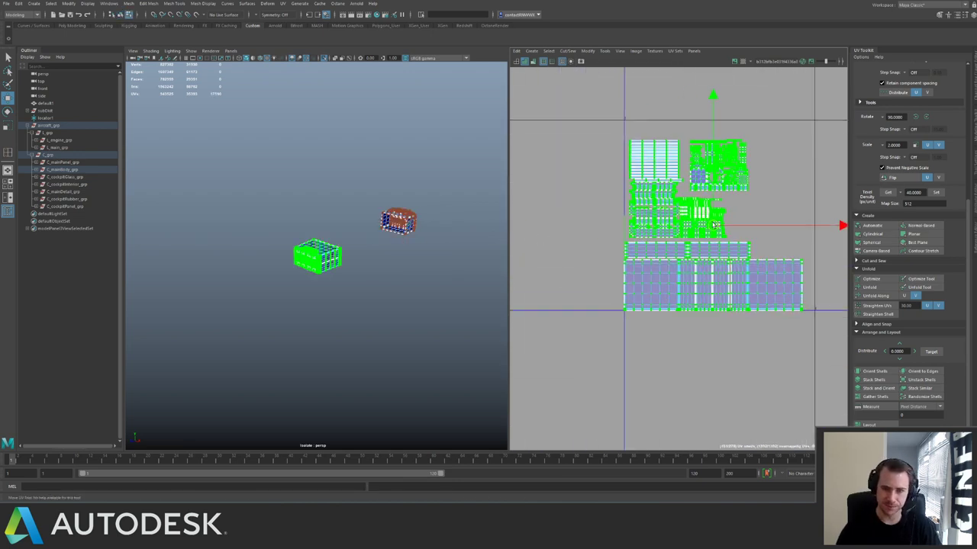
drag(714, 227, 717, 223)
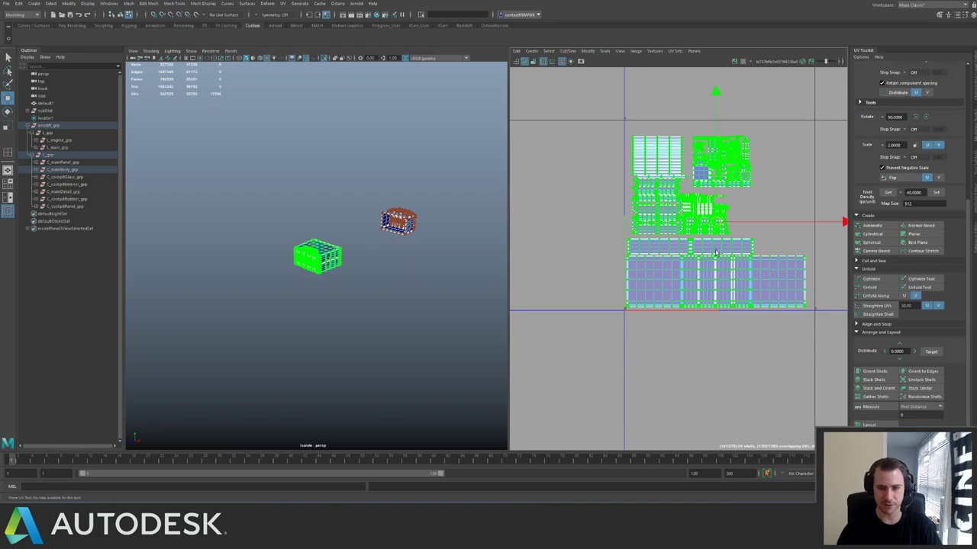
Nudge the front face and top detail shells left and down, close to the strip shells and tile edge.
alt+middle_drag(716, 222, 682, 275)
alt+right_drag(682, 275, 649, 266)
drag(726, 286, 725, 285)
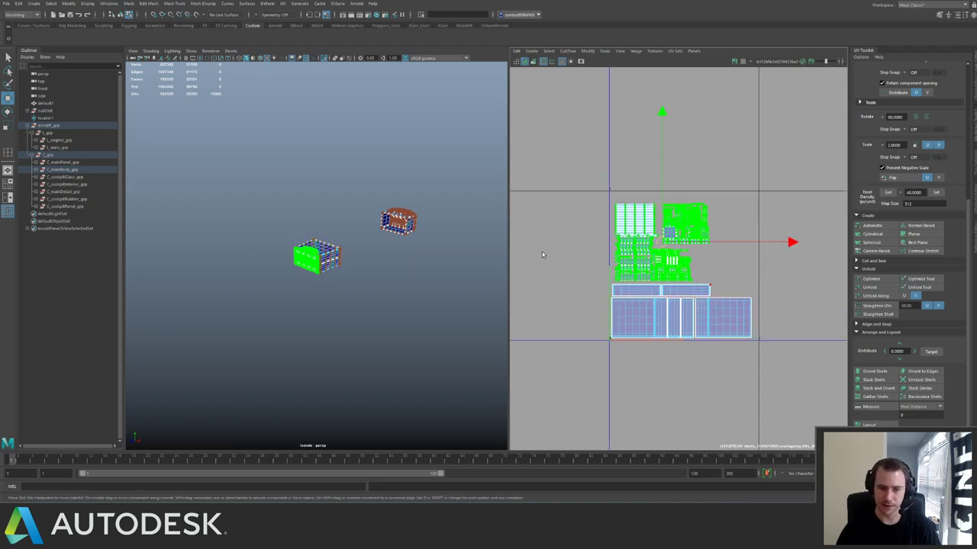
alt+right_drag(543, 252, 792, 311)
alt+middle_drag(681, 235, 593, 244)
drag(744, 234, 734, 241)
Move the top detail shells slightly down and left, closer to the front face shells.
alt+right_drag(734, 241, 585, 244)
alt+middle_drag(715, 242, 655, 242)
scroll(654, 241, down, 1)
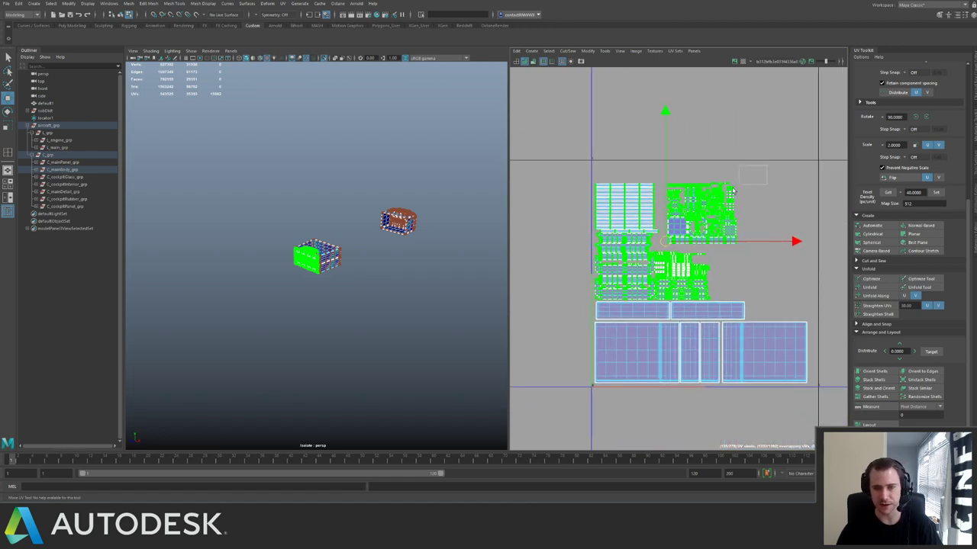
drag(662, 247, 660, 247)
alt+right_drag(643, 242, 736, 242)
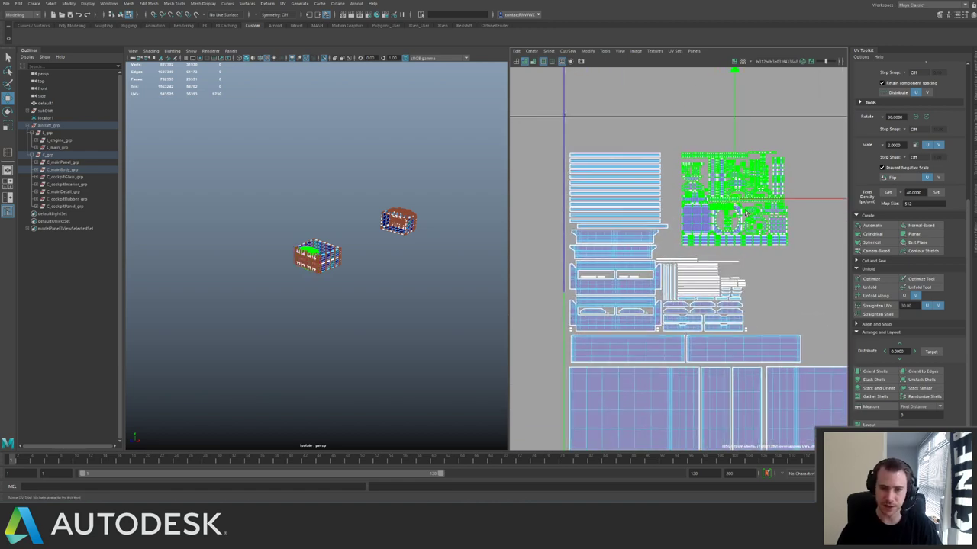
drag(732, 205, 721, 216)
Move the rounded body's packed shells two tiles up and one tile left, into the tile beside the box body's shells.
alt+right_drag(731, 241, 526, 232)
alt+middle_drag(752, 233, 603, 198)
alt+right_drag(603, 198, 546, 219)
click(734, 350)
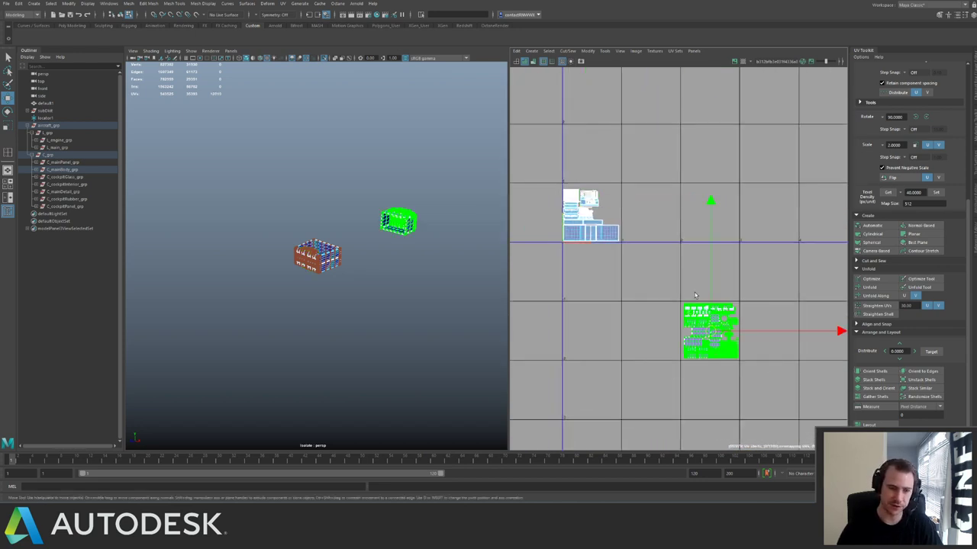
scroll(660, 278, up, 1)
key(Up)
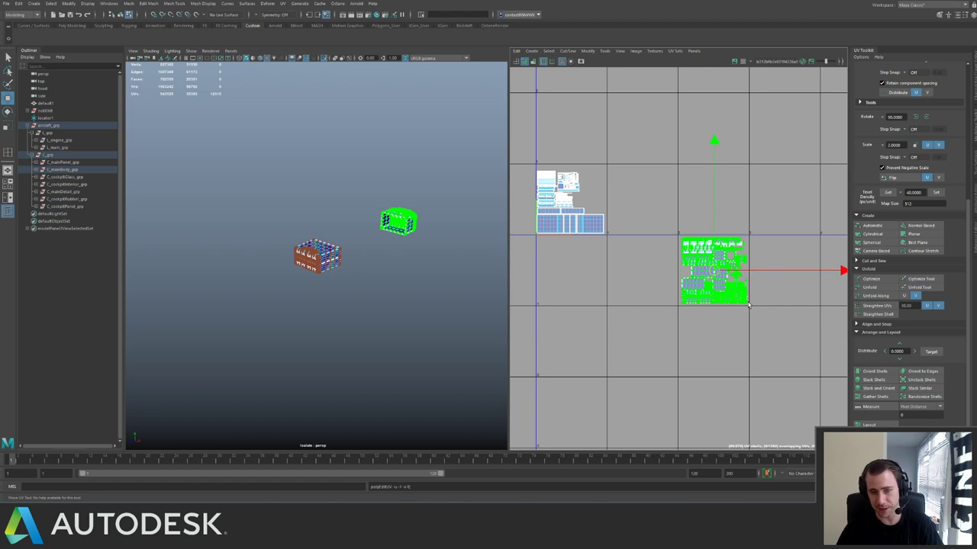
key(Left)
key(Up)
Select the stray shell group left of the two filled tiles and locate its parts on the model.
alt+middle_drag(575, 184, 640, 212)
drag(576, 171, 793, 299)
alt+right_drag(754, 261, 574, 260)
alt+middle_drag(574, 260, 623, 293)
drag(570, 282, 614, 312)
alt+drag(340, 248, 460, 258)
key(f)
scroll(463, 241, down, 4)
scroll(228, 178, down, 5)
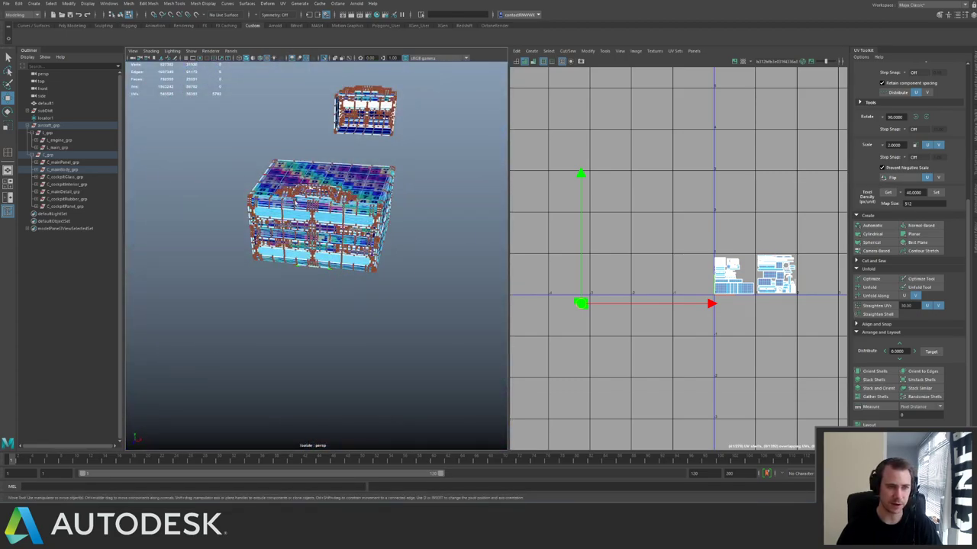
Select all UVs of the larger box body, including the stray group, and pack them with one layout.
drag(237, 157, 420, 294)
key(ctrl+l)
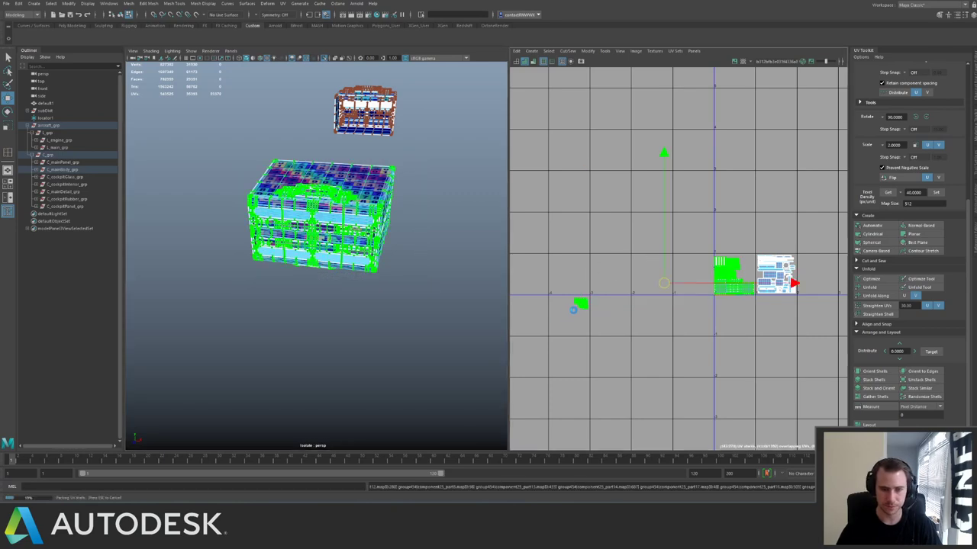
alt+middle_drag(675, 280, 603, 268)
alt+right_drag(603, 268, 720, 235)
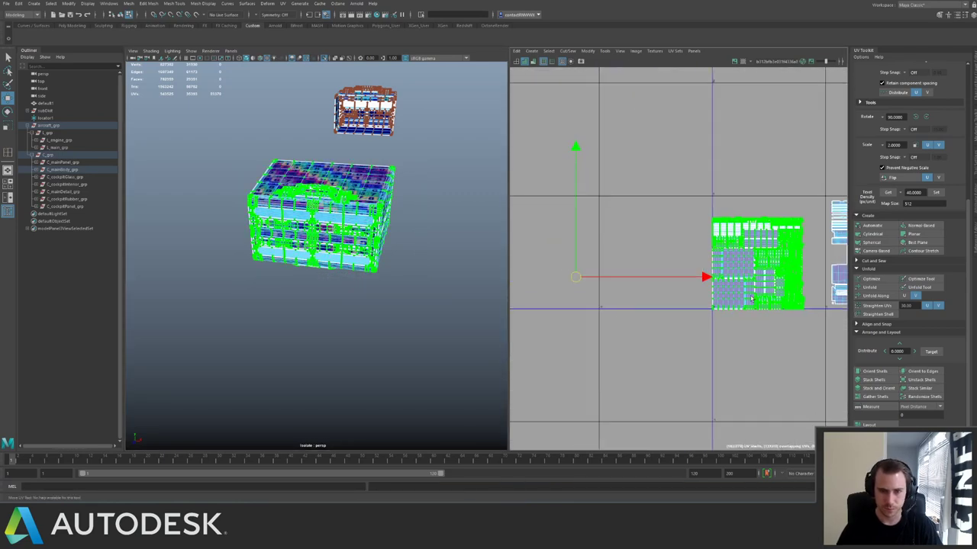
Nudge the larger box body's packed shells slightly up and right so they sit inside their tile.
alt+middle_drag(721, 235, 598, 240)
click(645, 238)
alt+right_drag(647, 239, 738, 280)
alt+middle_drag(738, 280, 710, 251)
alt+right_drag(711, 251, 578, 217)
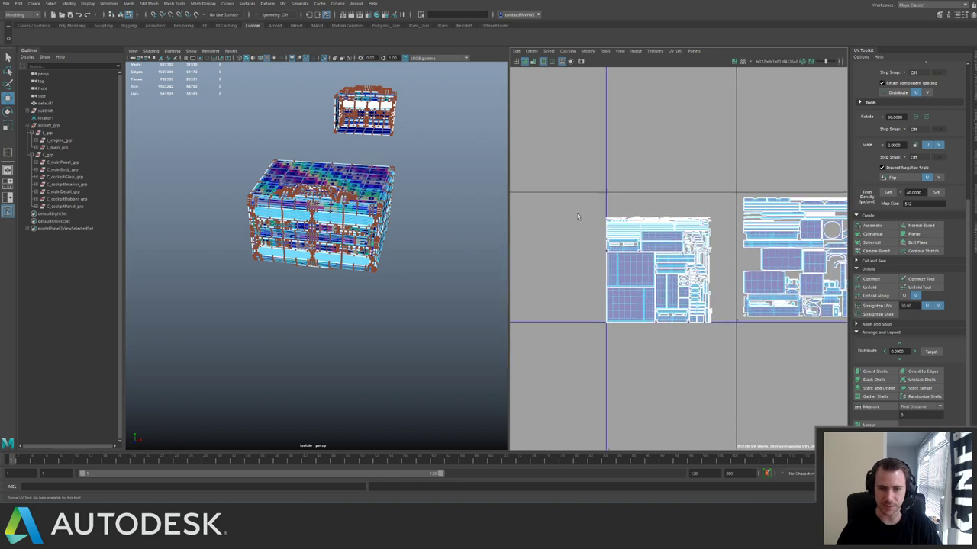
drag(738, 345, 734, 338)
drag(659, 272, 664, 270)
scroll(291, 219, down, 3)
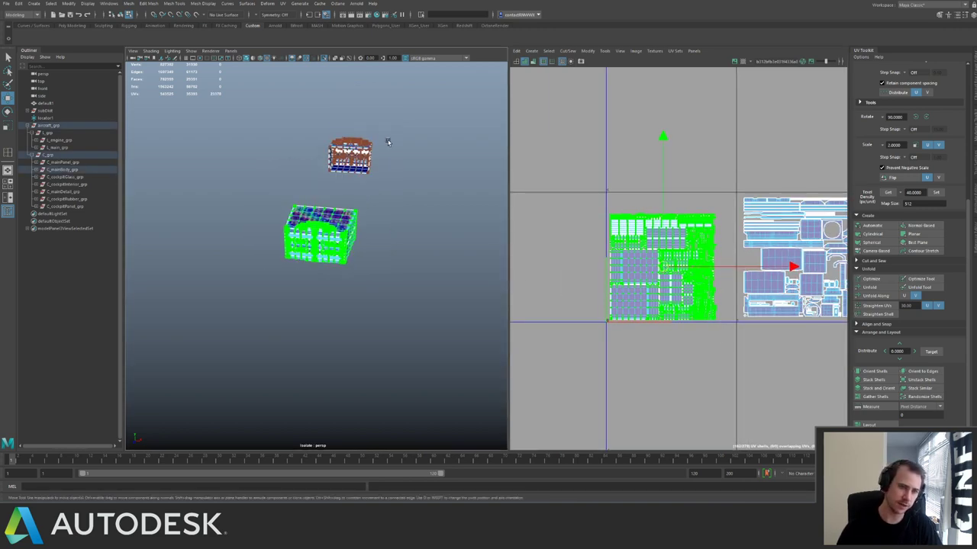
Select both box bodies as whole objects and bring the rest of the aircraft back into view.
click(367, 155)
right_drag(367, 159, 385, 145)
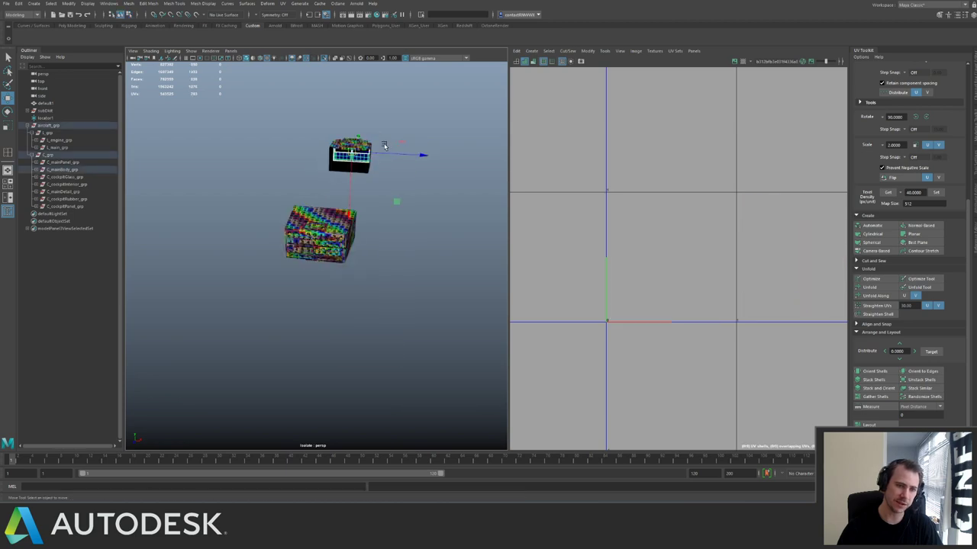
click(341, 129)
drag(340, 128, 238, 223)
alt+right_drag(770, 279, 708, 203)
alt+middle_drag(801, 221, 669, 241)
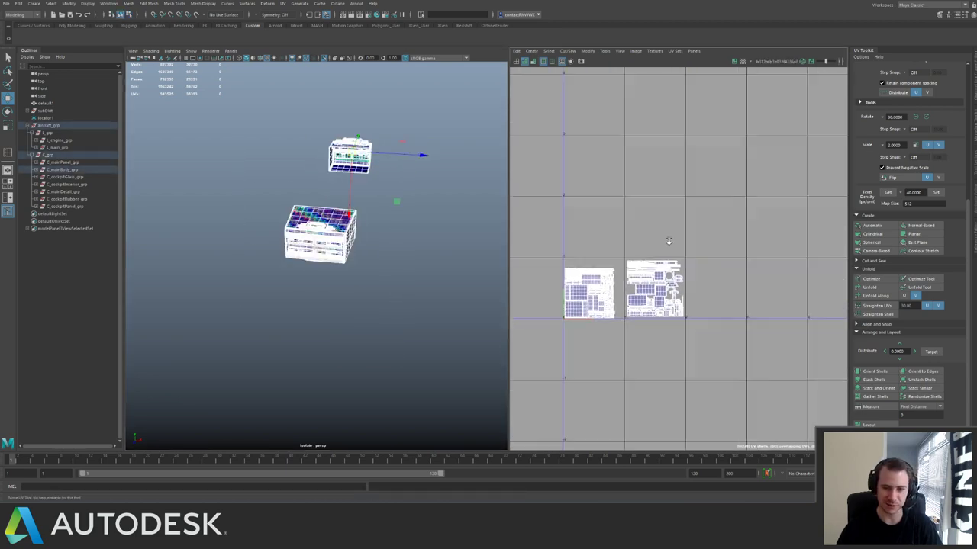
alt+right_drag(669, 241, 597, 235)
alt+right_drag(315, 204, 286, 178)
alt+drag(324, 187, 349, 190)
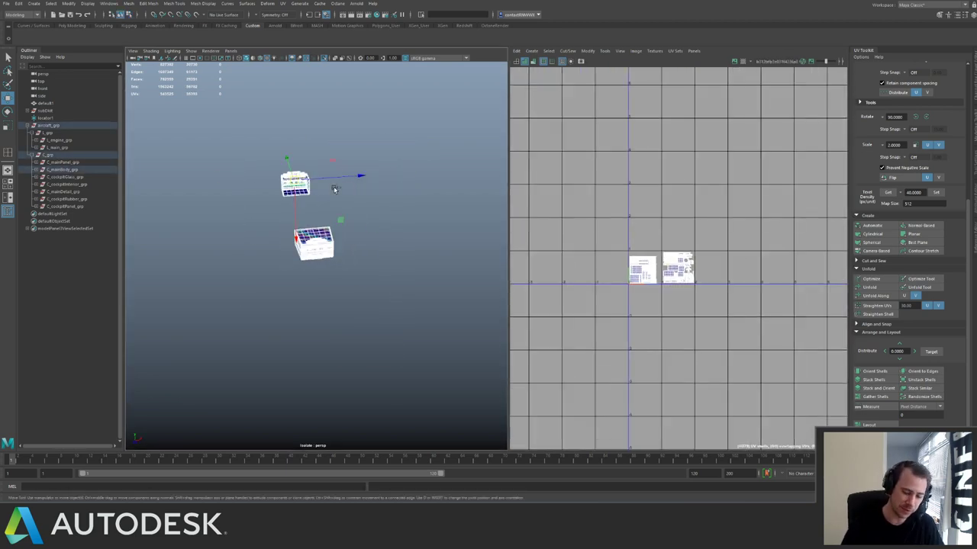
key(ctrl+1)
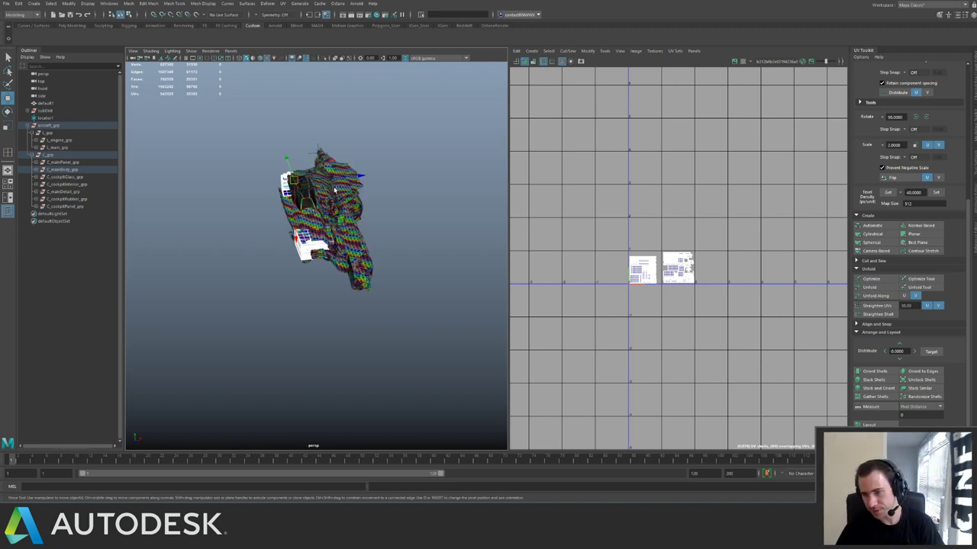
Select all UVs of both box bodies and move them six tiles left and one tile up.
alt+right_drag(675, 200, 590, 189)
key(F12)
drag(611, 210, 720, 270)
alt+right_drag(720, 270, 668, 209)
alt+middle_drag(669, 209, 728, 222)
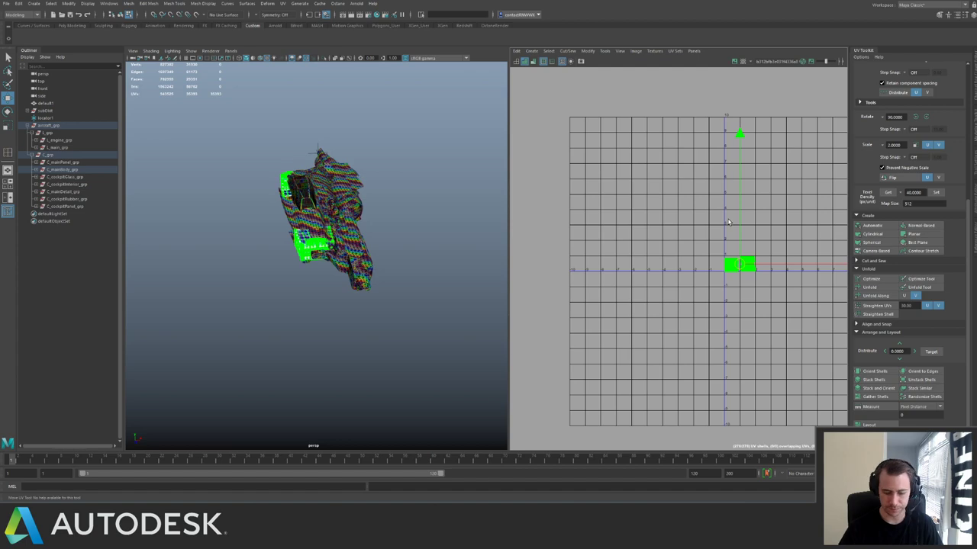
key(ctrl+Left)
key(ctrl+Left)
key(ctrl+Left)
key(ctrl+Left)
key(ctrl+Left)
key(ctrl+Left)
key(ctrl+Up)
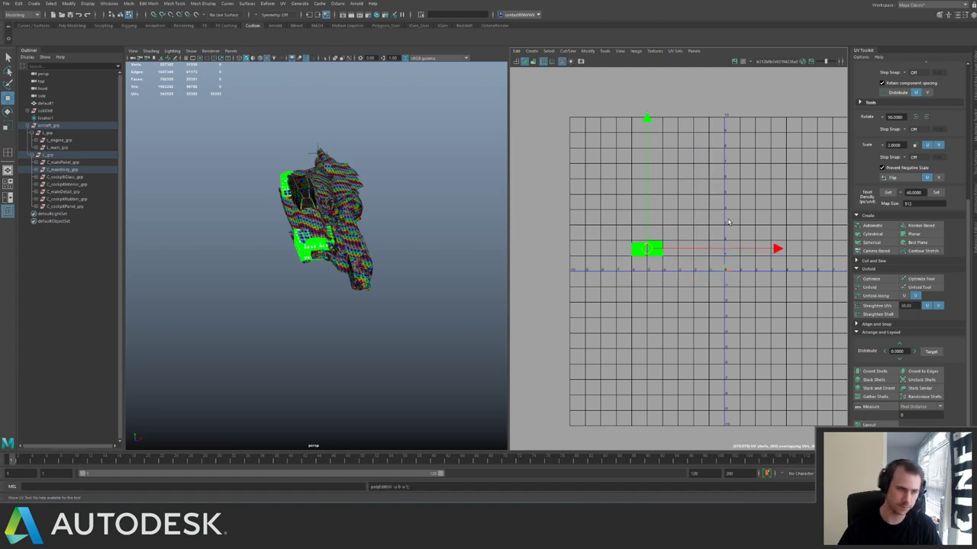
Show the UVs of the whole C_grp group and select the two packed tiles of box body shells.
click(56, 157)
alt+right_drag(590, 205, 802, 201)
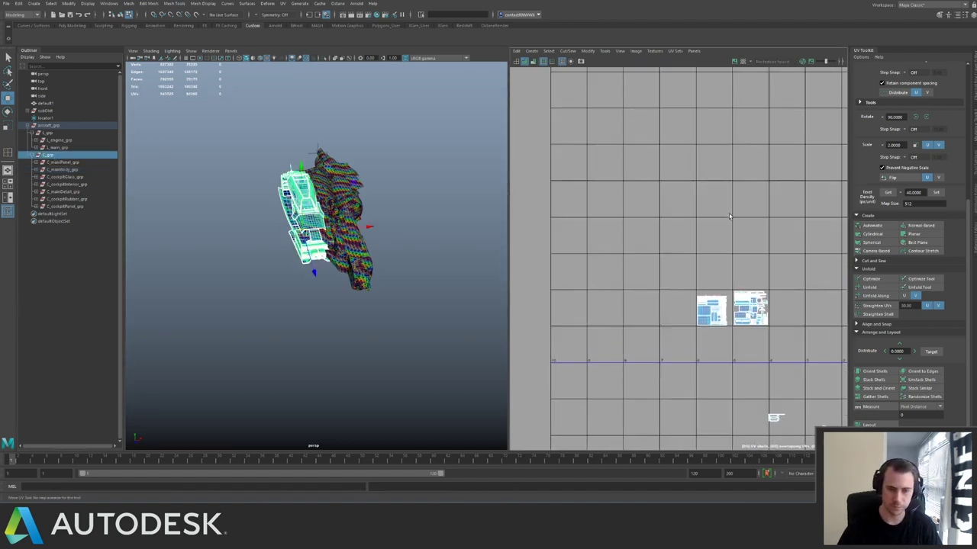
alt+middle_drag(802, 201, 704, 249)
alt+right_drag(704, 248, 603, 230)
alt+middle_drag(603, 230, 722, 159)
alt+right_drag(722, 159, 648, 206)
drag(634, 237, 679, 291)
alt+middle_drag(768, 235, 648, 253)
scroll(648, 253, down, 2)
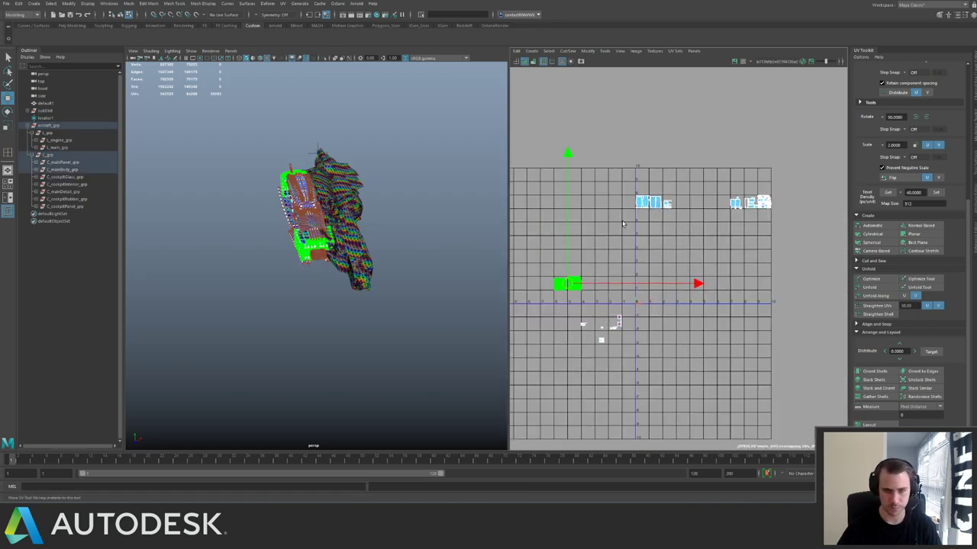
Move the two tiles of box body shells into the upper row, directly right of its first three filled tiles.
key(Right)
key(Right)
key(Right)
key(Right)
key(Right)
key(Right)
key(Right)
key(Right)
key(Up)
key(Up)
key(Up)
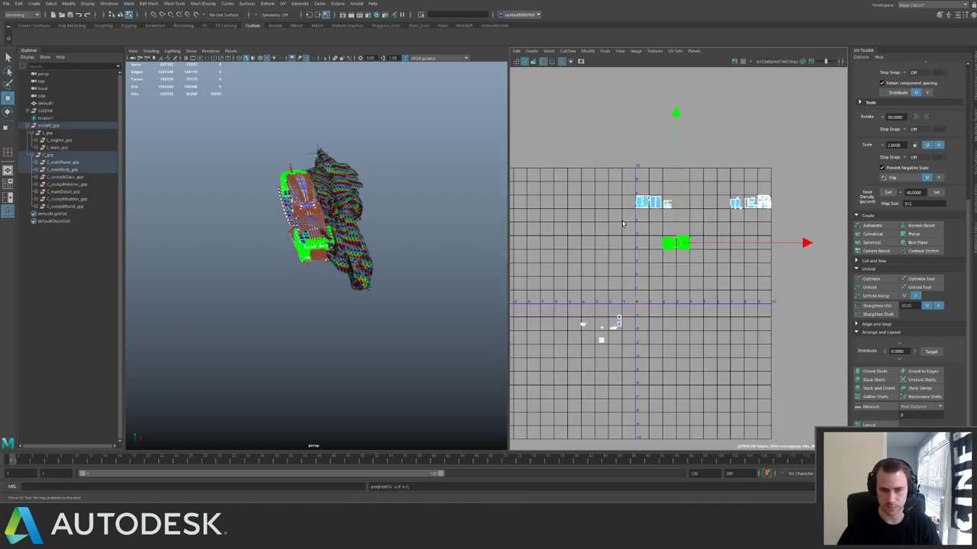
drag(676, 243, 689, 203)
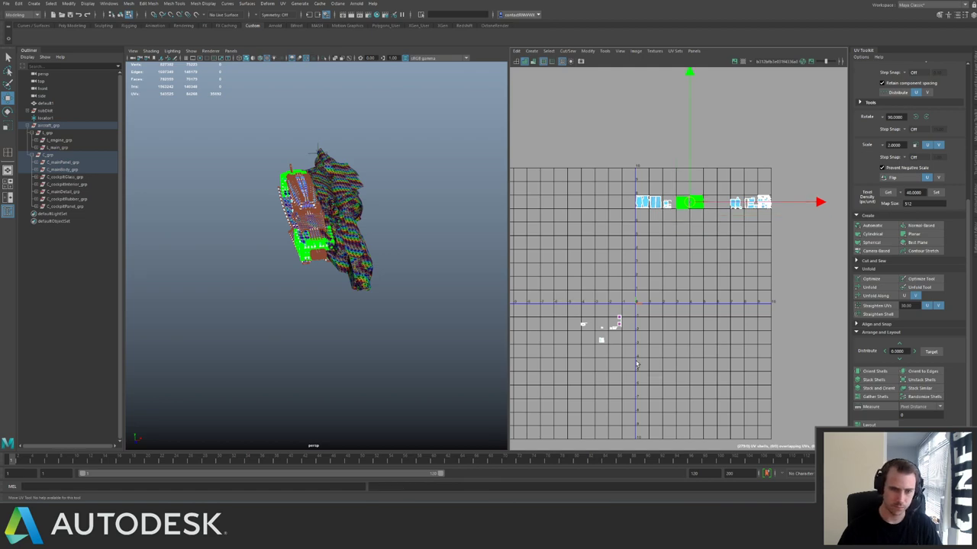
Isolate the parts of the leftover shells below the grid's horizontal axis and select the rounded box part's UVs.
drag(637, 364, 566, 304)
alt+drag(332, 256, 321, 279)
scroll(321, 279, up, 6)
alt+drag(259, 297, 357, 284)
key(ctrl+1)
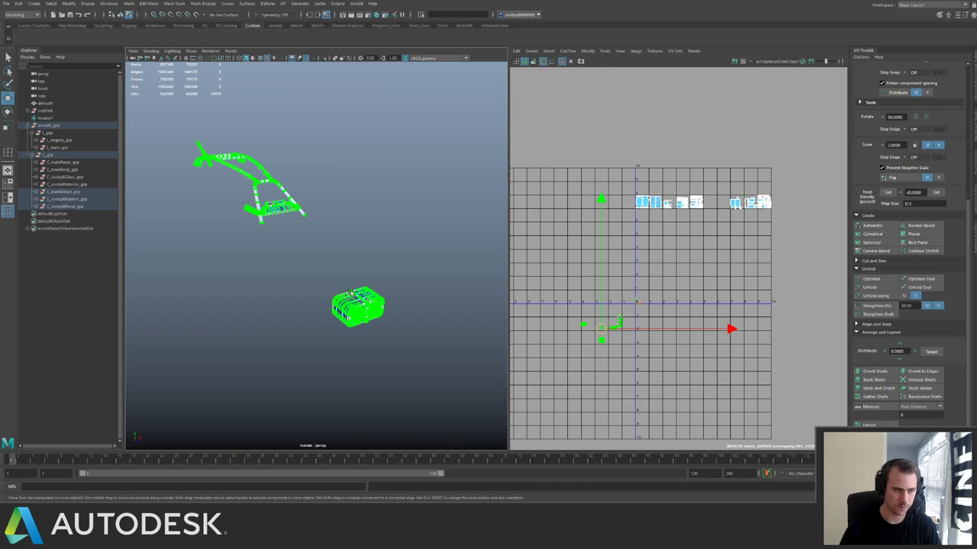
click(384, 321)
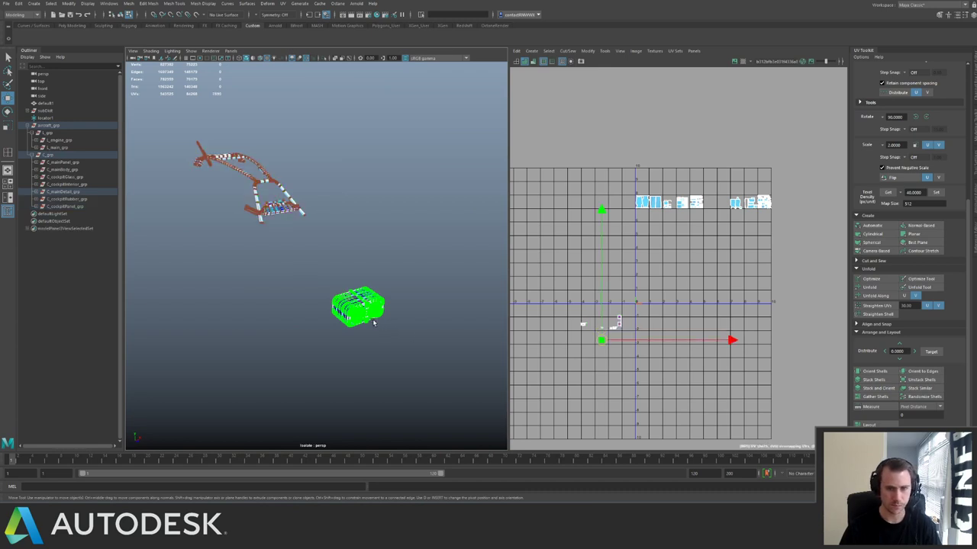
Move the rounded box part's shells into the upper row's third tile, above the shells already there.
drag(601, 344, 669, 200)
alt+middle_drag(669, 200, 632, 252)
alt+right_drag(632, 252, 749, 311)
scroll(709, 294, up, 5)
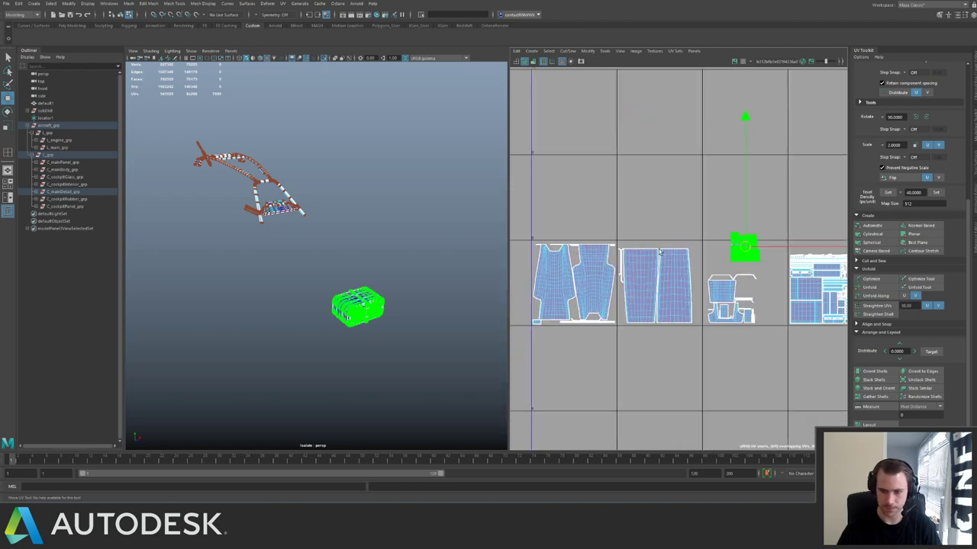
drag(609, 227, 576, 243)
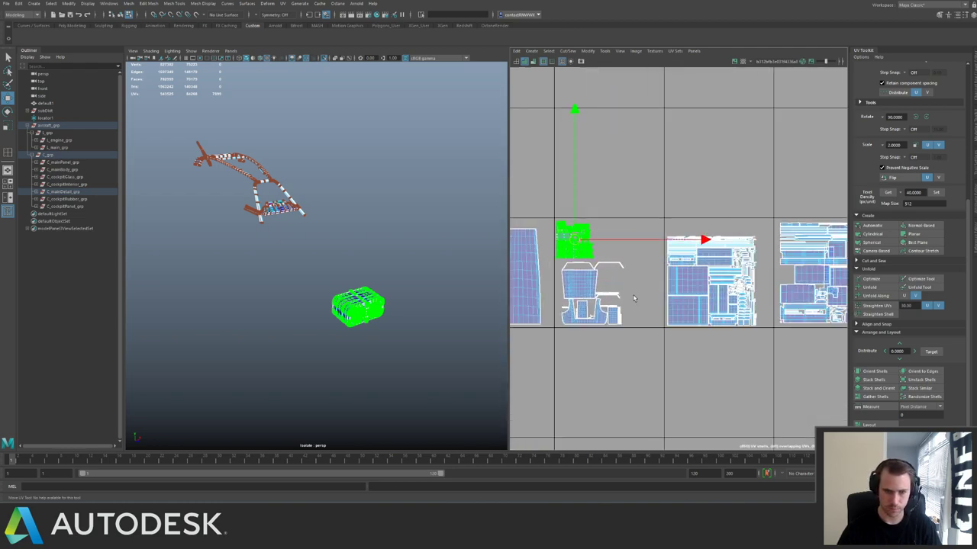
Select the remaining leftover shells, locate their parts on the model, and select the thin rod beside the frame as an object.
alt+right_drag(634, 298, 604, 279)
alt+middle_drag(604, 279, 694, 201)
drag(611, 278, 722, 363)
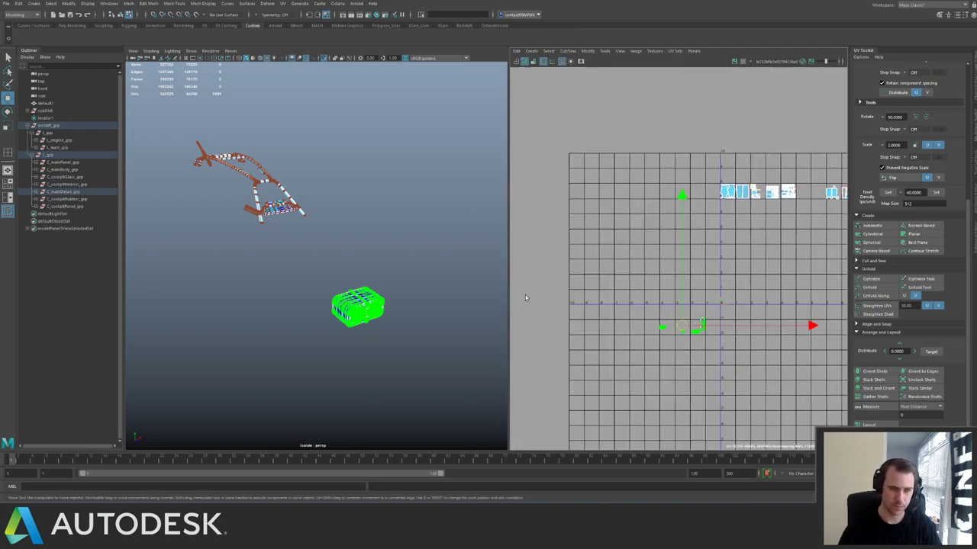
alt+drag(334, 275, 428, 261)
alt+right_drag(305, 278, 345, 290)
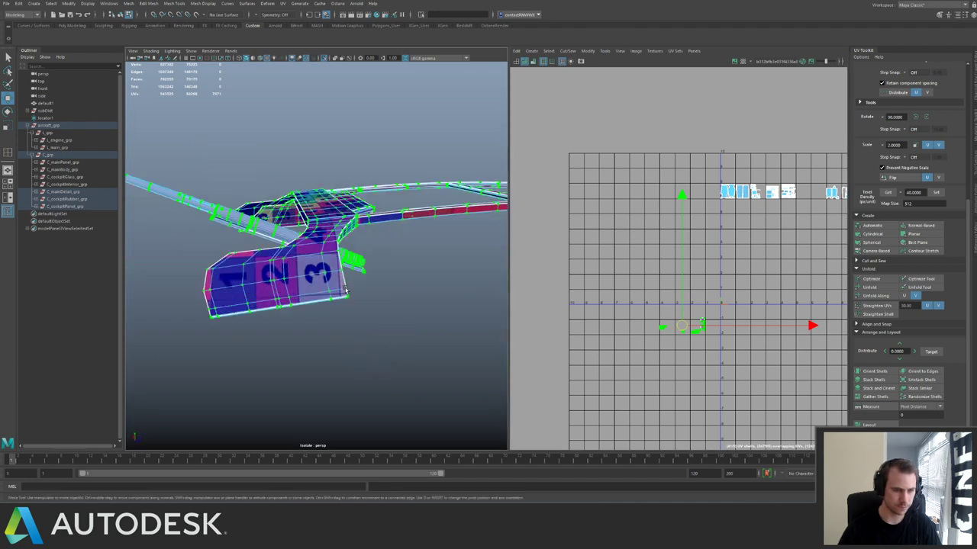
click(253, 232)
right_drag(255, 233, 289, 221)
click(253, 225)
Add the rod's other pieces to the selection and check how they sit in the full aircraft.
alt+drag(256, 224, 402, 252)
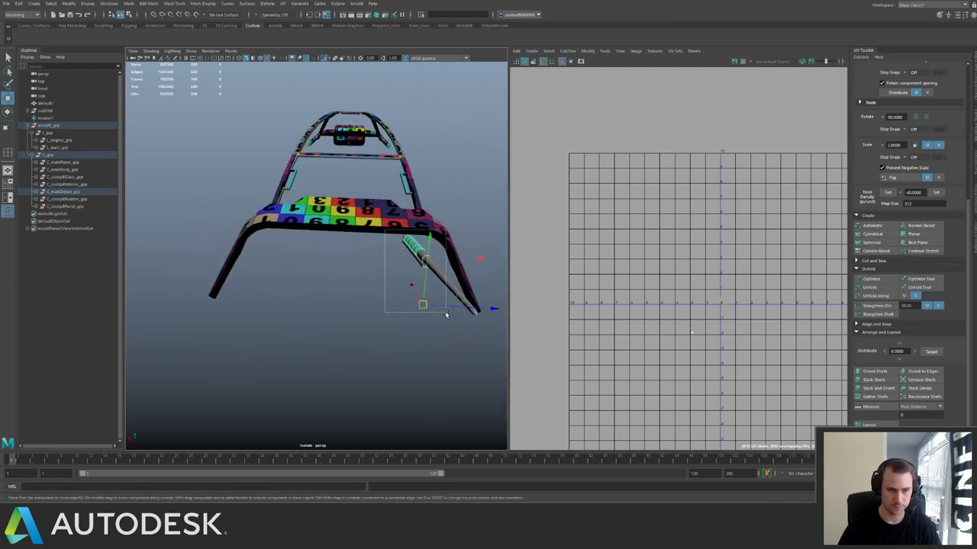
drag(446, 313, 450, 312)
alt+drag(467, 305, 428, 294)
ctrl+click(436, 236)
alt+drag(439, 194, 320, 254)
key(ctrl+1)
scroll(343, 239, down, 3)
alt+middle_drag(321, 255, 382, 299)
scroll(383, 299, up, 5)
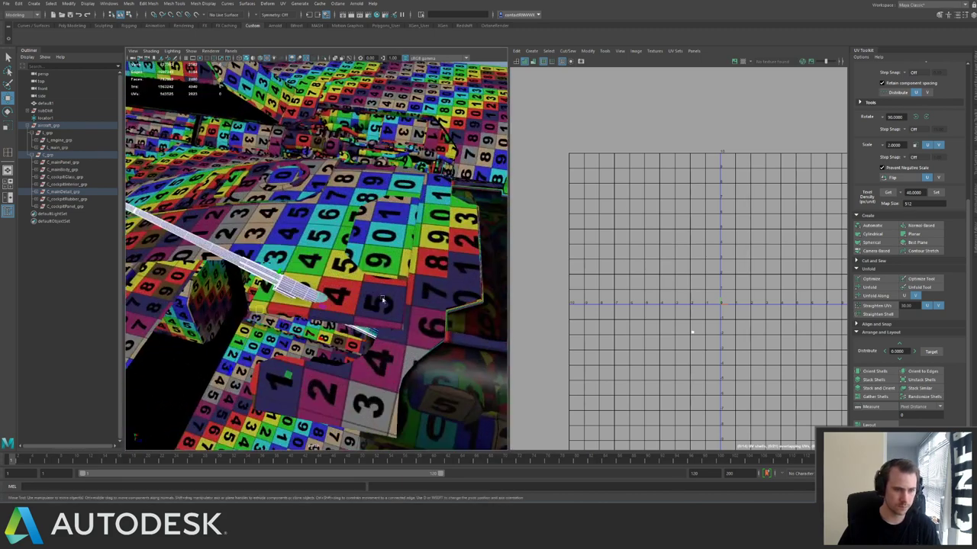
key(ctrl+1)
alt+drag(383, 300, 353, 273)
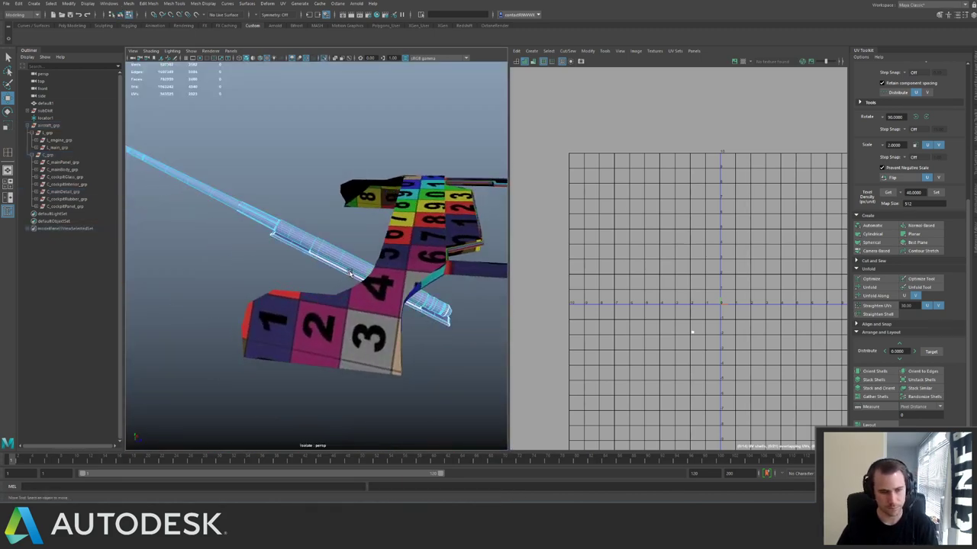
Isolate the rod and delete the faces at its lower end that are hidden inside the aircraft's body.
key(ctrl+1)
right_drag(352, 270, 352, 287)
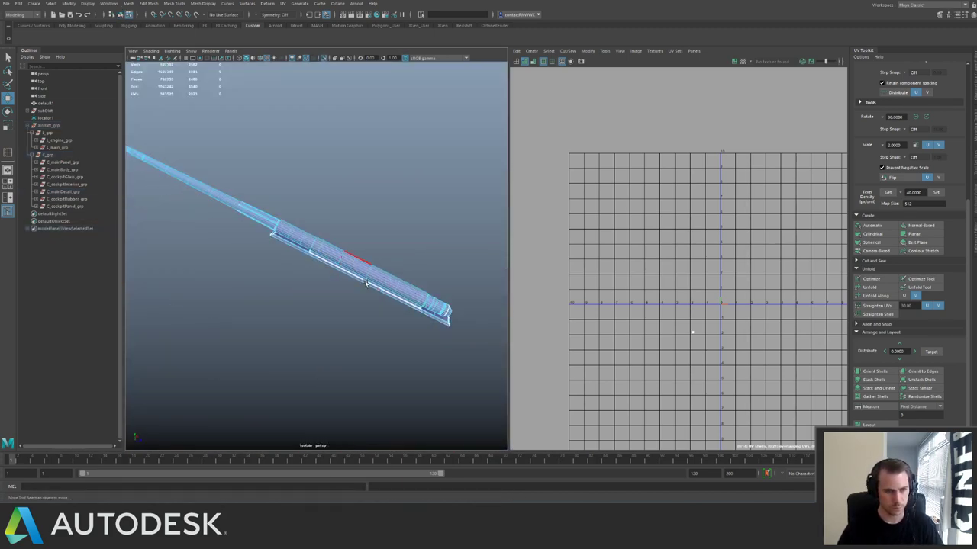
drag(365, 283, 473, 344)
key(ctrl+1)
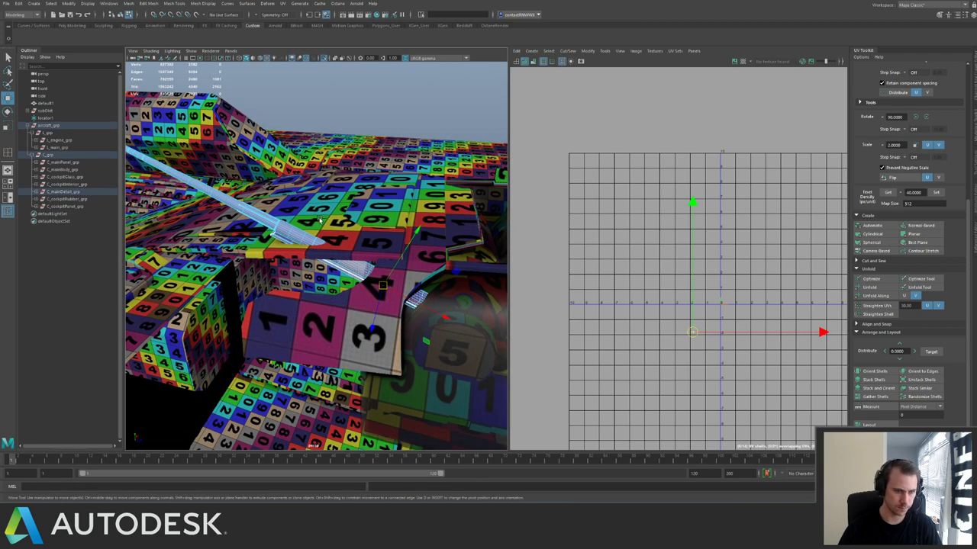
alt+drag(364, 254, 364, 200)
alt+drag(406, 251, 383, 250)
alt+right_drag(383, 249, 332, 327)
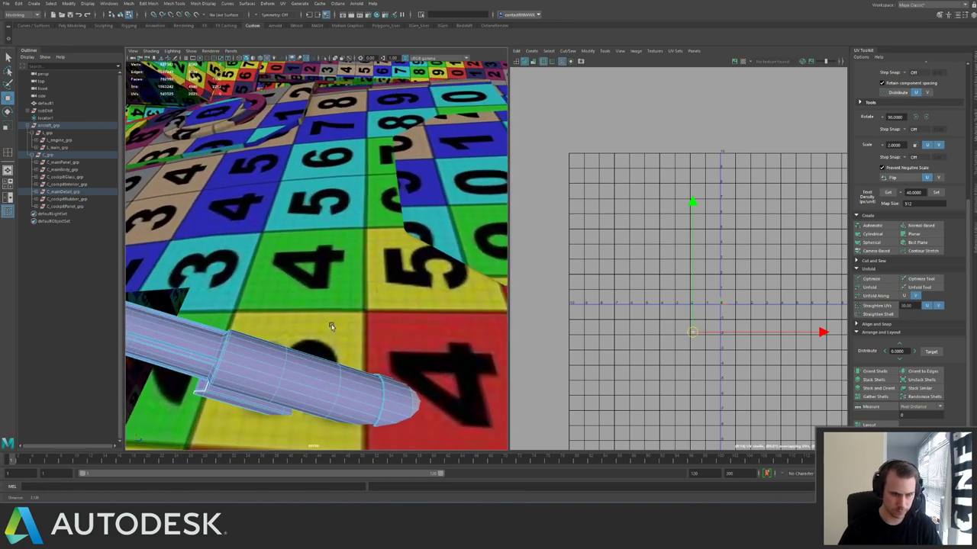
alt+drag(351, 300, 359, 266)
alt+right_drag(359, 266, 284, 220)
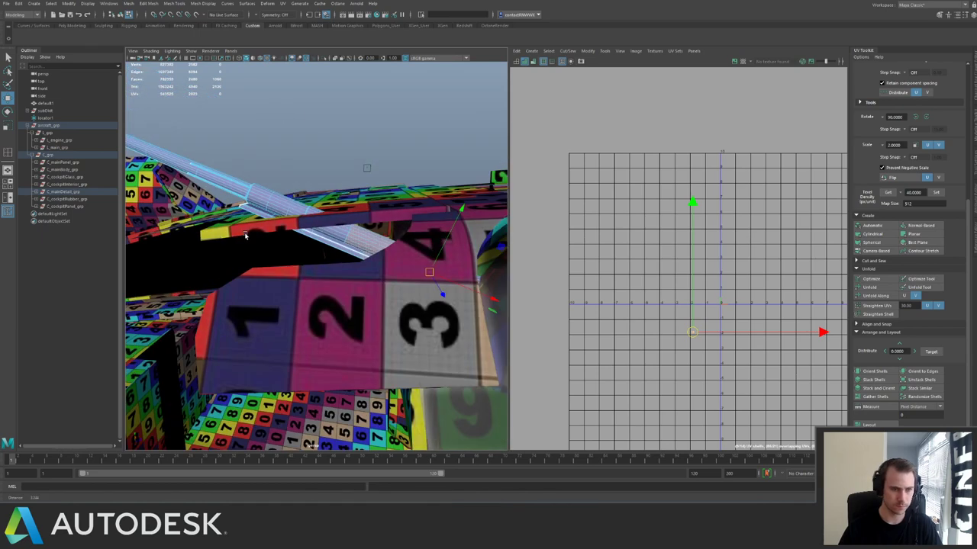
alt+drag(284, 220, 267, 252)
key(Delete)
alt+drag(407, 258, 373, 263)
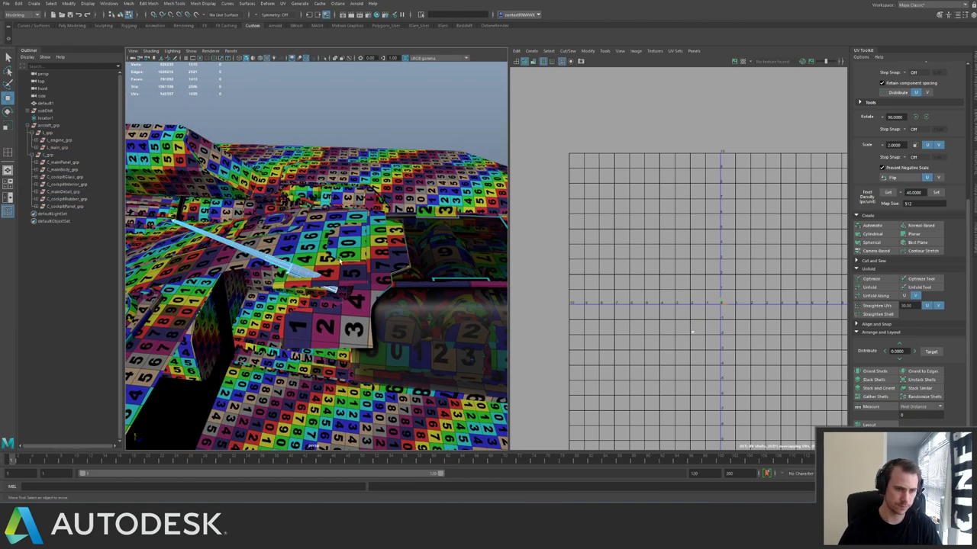
Select all UVs of the trimmed rod and lay them out again near the grid's origin.
drag(751, 366, 751, 367)
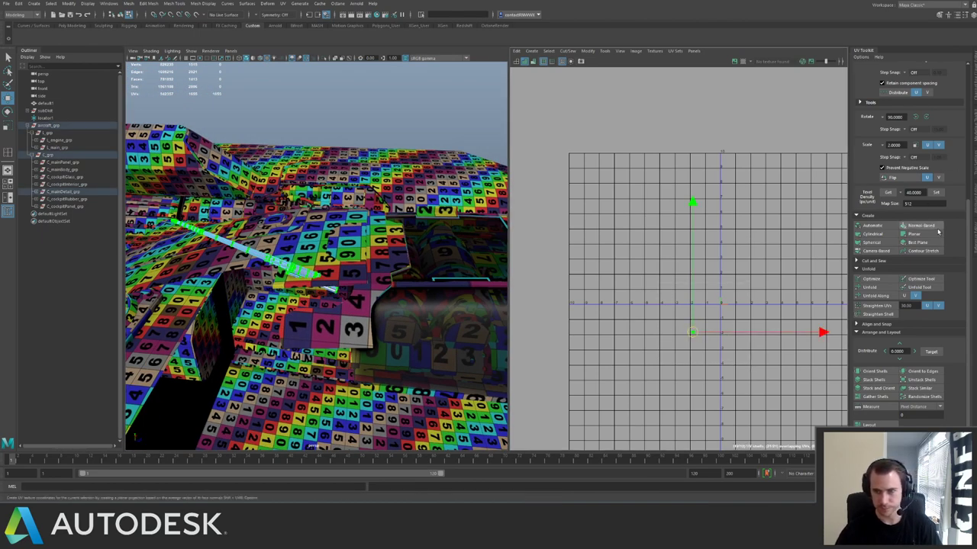
key(ctrl+l)
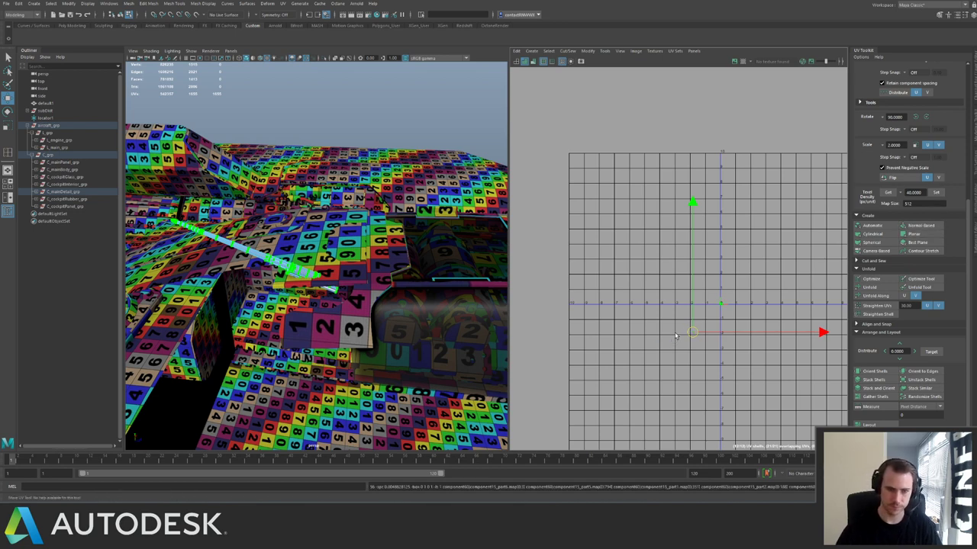
key(w)
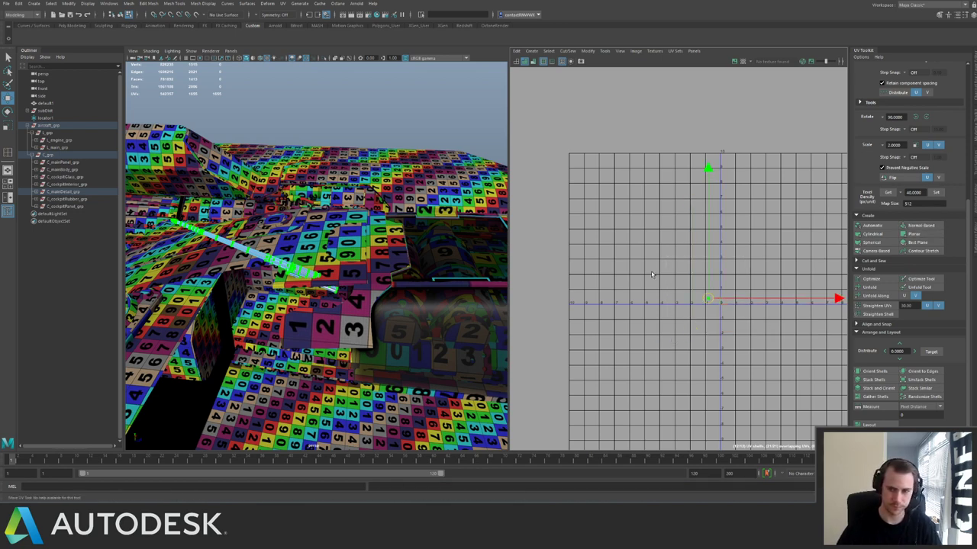
key(q)
Isolate the rod's pieces and delete the stray geometry beyond its lower end.
click(322, 246)
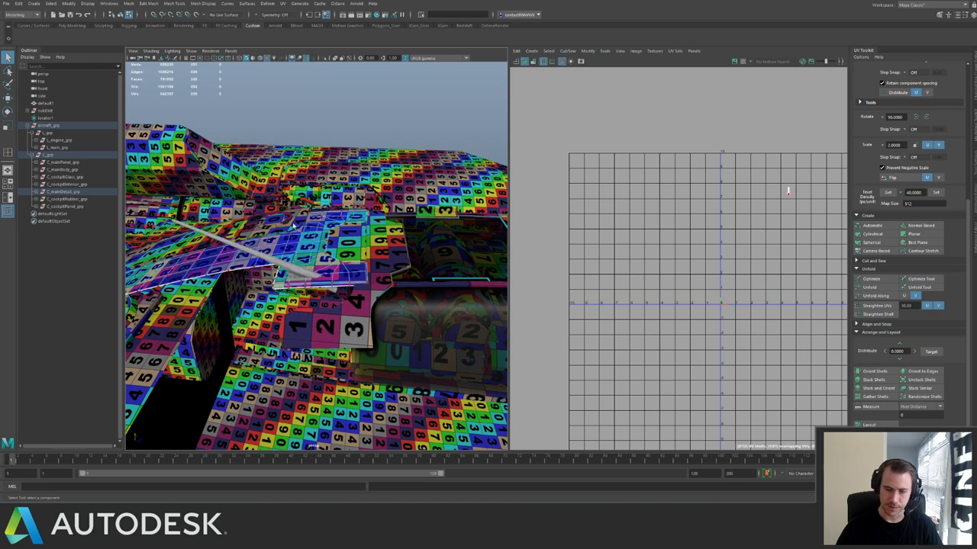
alt+drag(322, 246, 328, 263)
click(314, 270)
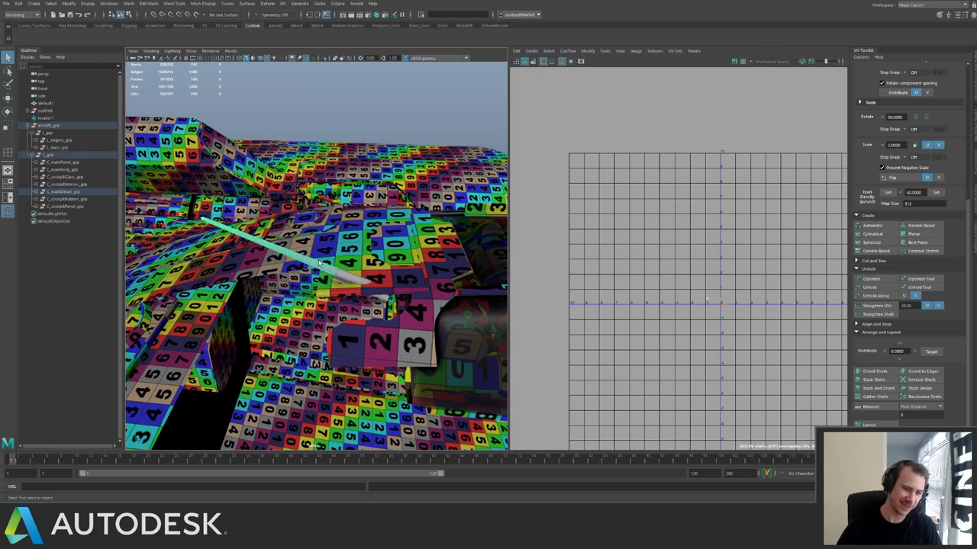
key(ctrl+1)
alt+right_drag(401, 272, 315, 209)
click(315, 207)
drag(227, 198, 416, 306)
key(f)
drag(495, 351, 460, 333)
key(Delete)
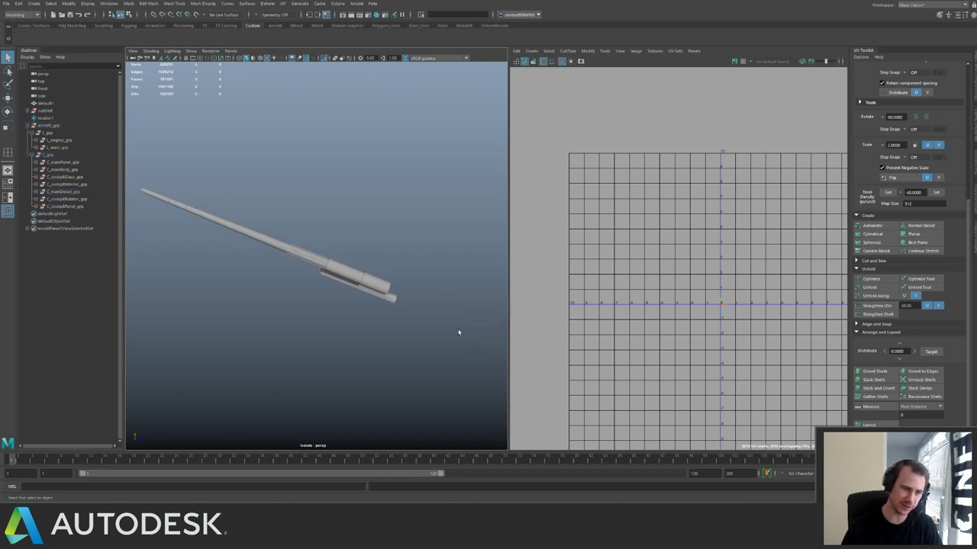
Assign the existing UV material to all of the rod's pieces.
alt+right_drag(460, 333, 214, 243)
drag(229, 216, 299, 277)
alt+right_drag(299, 277, 359, 290)
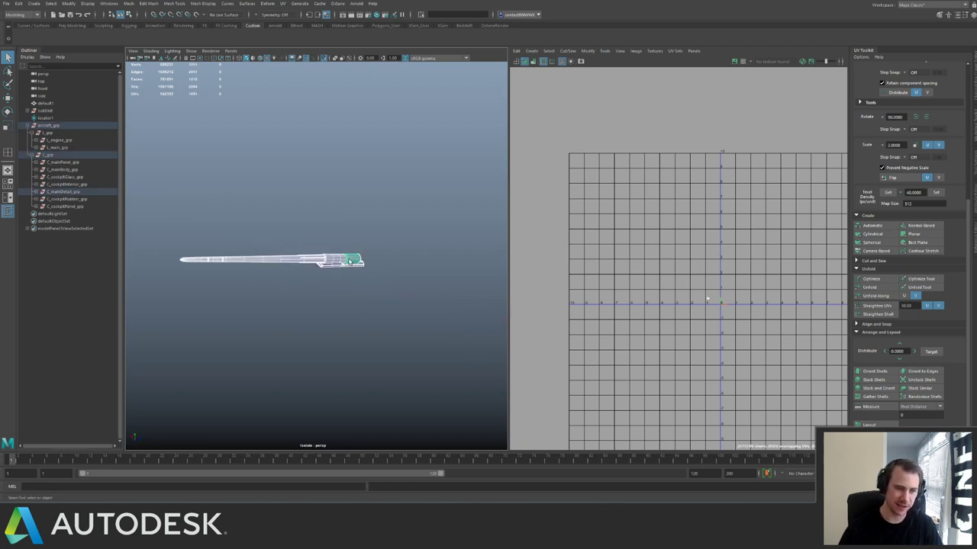
right_click(349, 259)
mouse_move(388, 455)
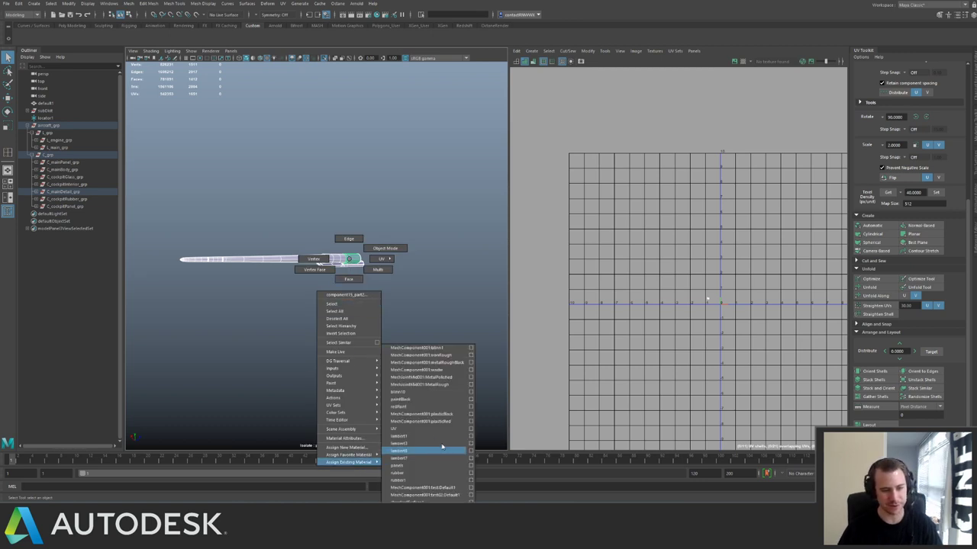
click(416, 429)
click(203, 239)
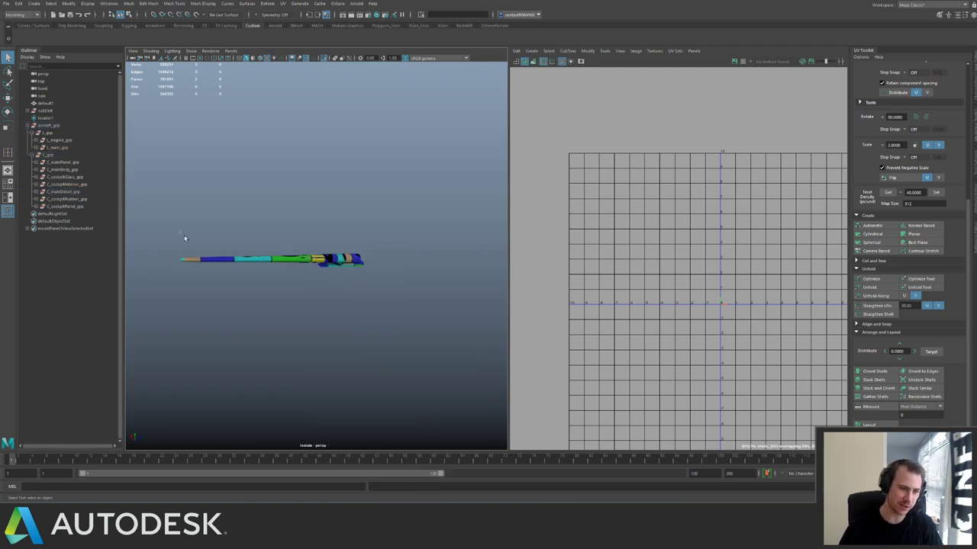
Select all of the rod's UVs and move them up the grid, close to the other C_mainDetail_grp shells.
drag(181, 232, 399, 309)
key(ctrl+F12)
key(w)
drag(706, 299, 693, 227)
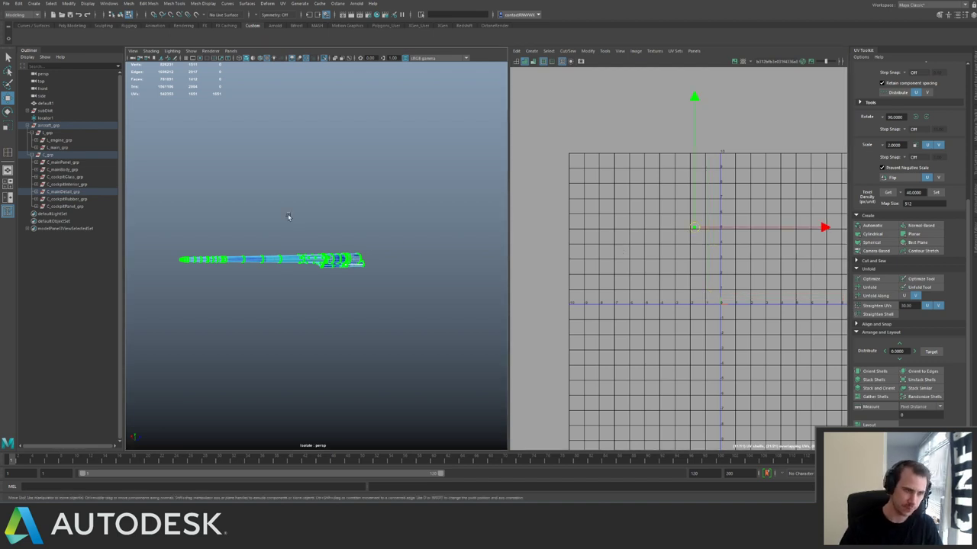
click(68, 193)
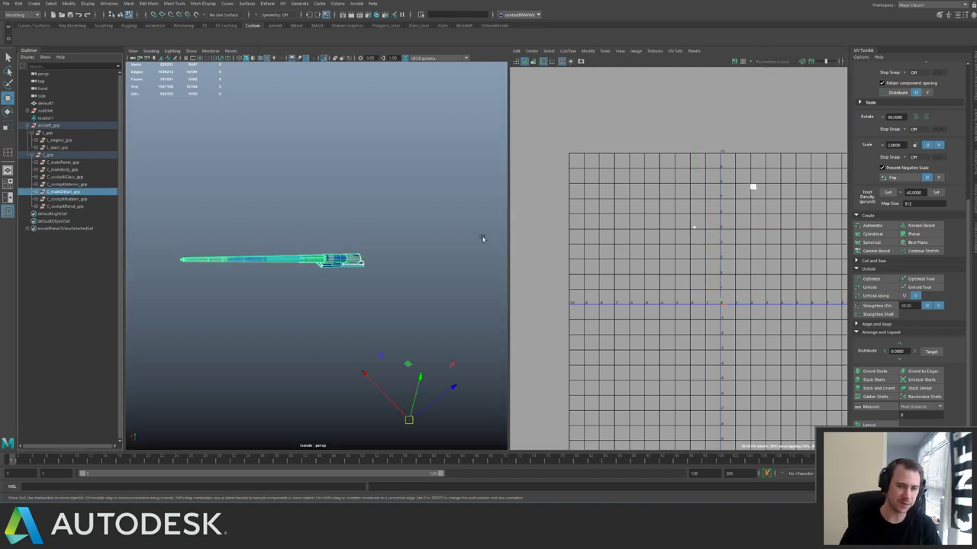
alt+middle_drag(614, 243, 533, 272)
right_drag(578, 260, 597, 244)
drag(599, 243, 681, 205)
Display C_grp's UVs and place the rod's shells beside the small detail shells in the third tile of its row.
click(56, 153)
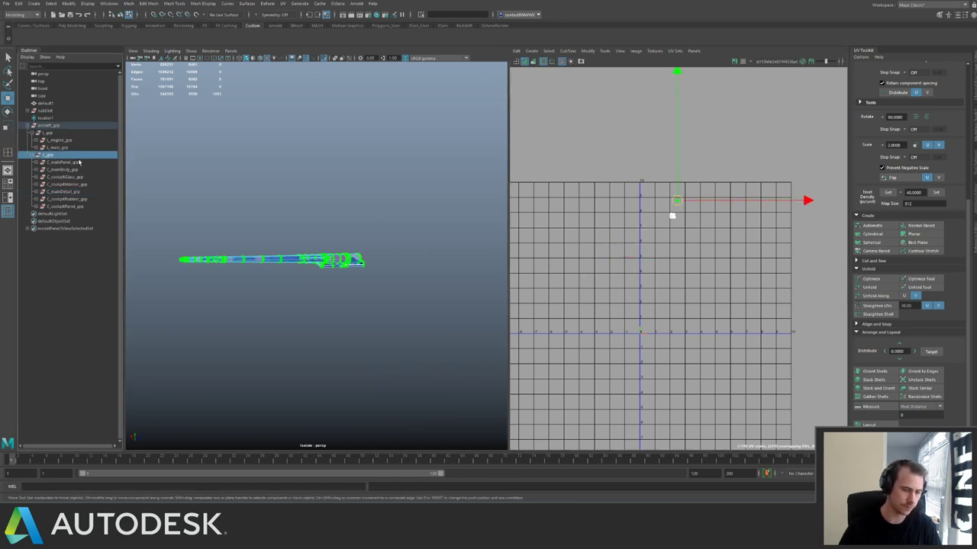
scroll(649, 236, up, 5)
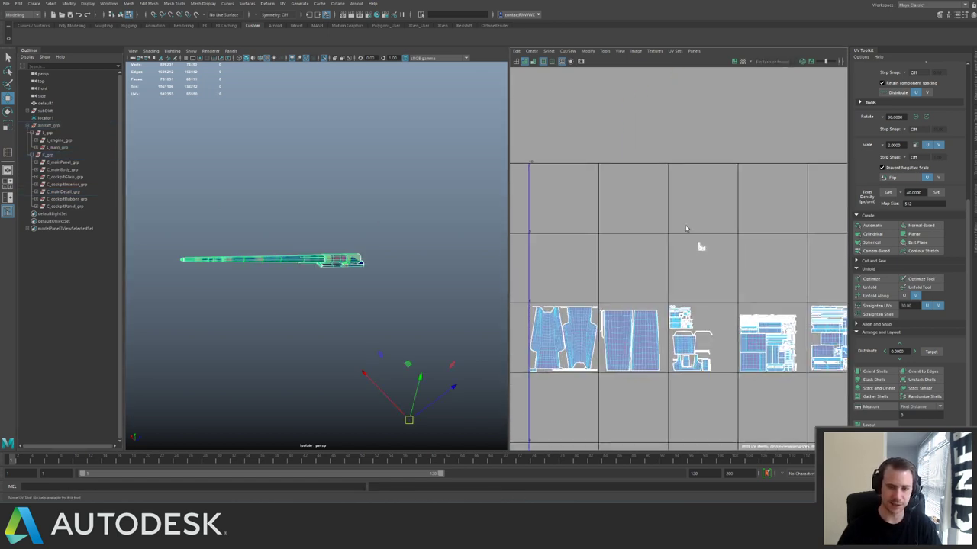
click(700, 245)
scroll(722, 285, up, 3)
drag(609, 222, 601, 371)
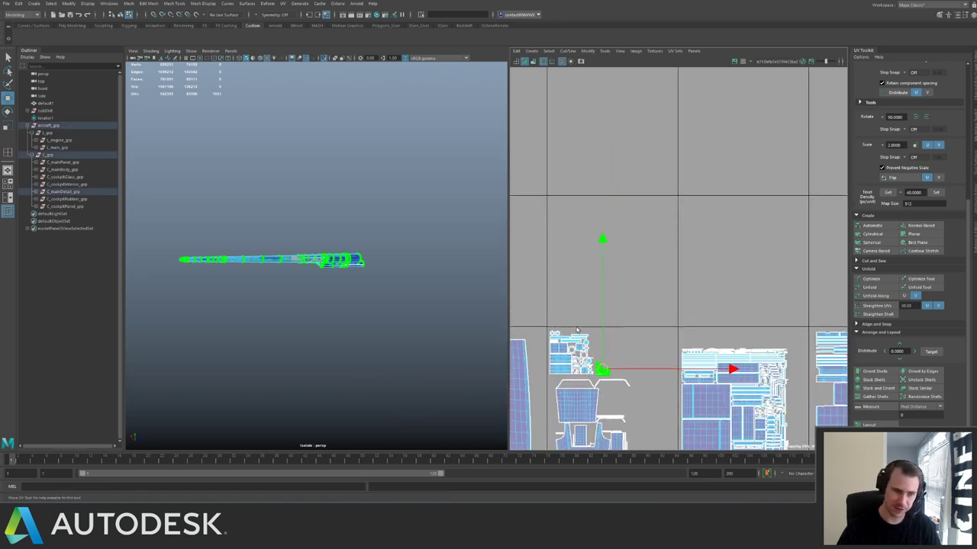
alt+middle_drag(577, 331, 593, 261)
alt+right_drag(578, 270, 682, 306)
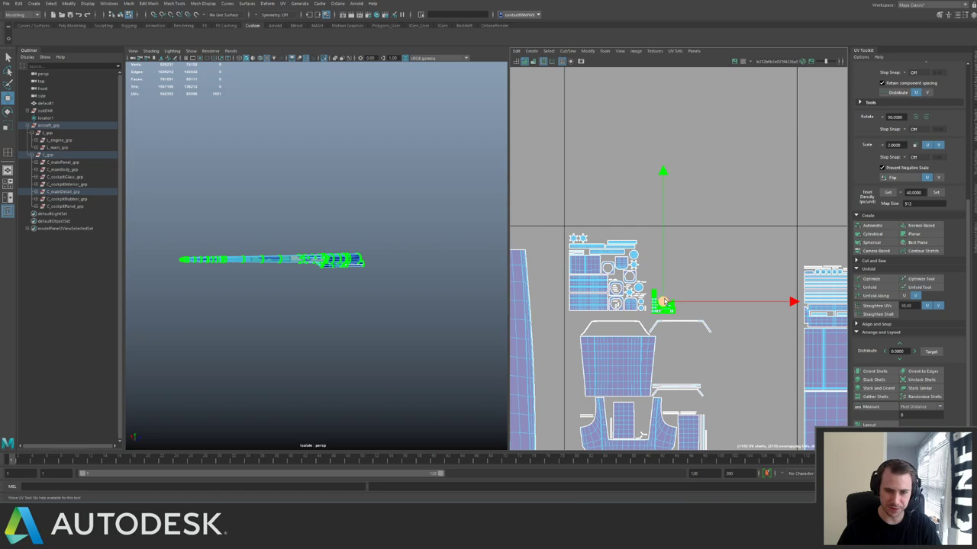
scroll(345, 233, down, 3)
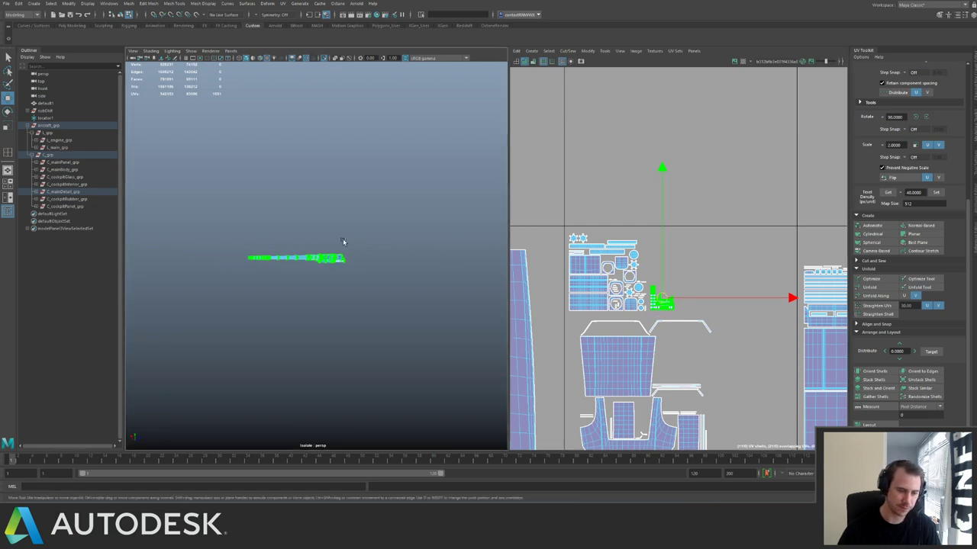
Return the rod to object selection, leave isolation to show the whole aircraft, and save the scene.
click(336, 257)
right_drag(335, 258, 378, 244)
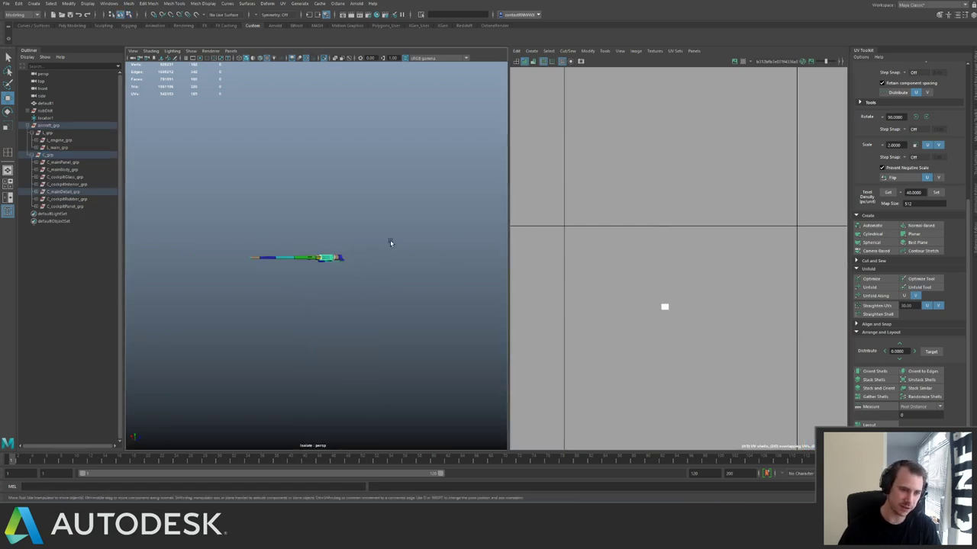
key(ctrl+1)
alt+drag(294, 239, 222, 251)
alt+right_drag(222, 251, 356, 246)
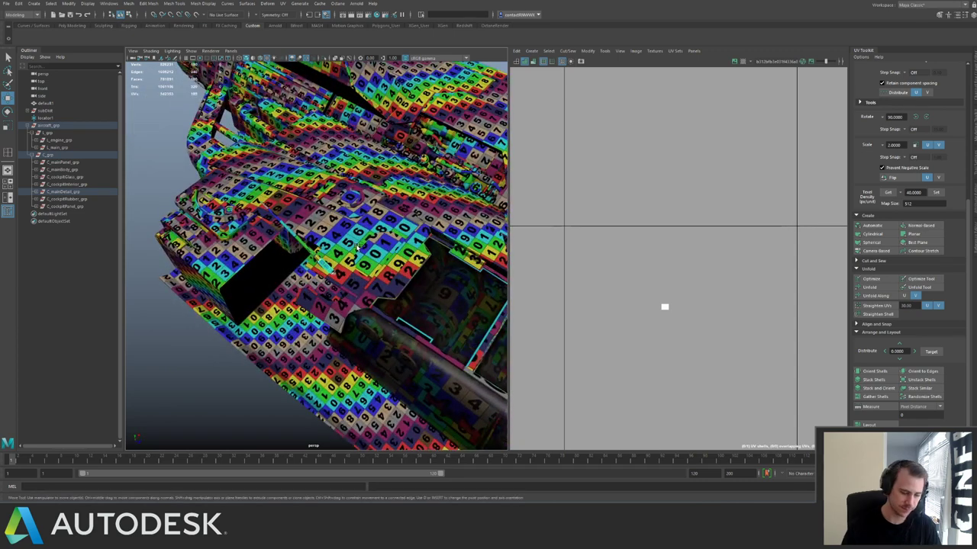
key(q)
key(ctrl+s)
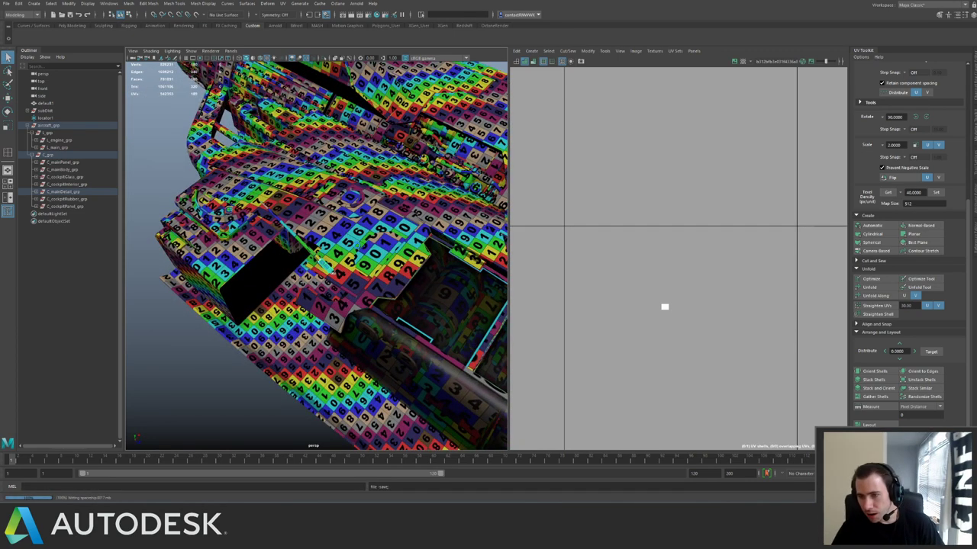
key(w)
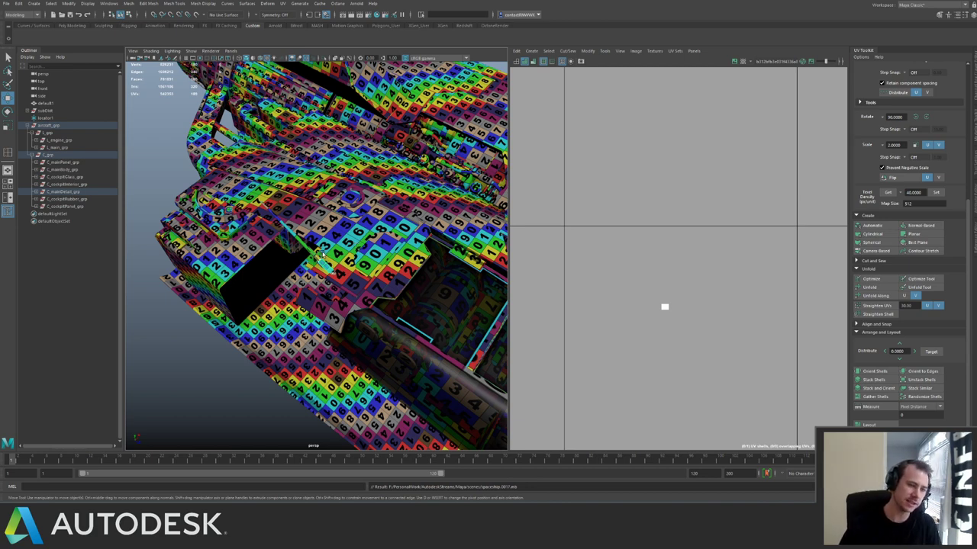
Inspect the checker texture on the aircraft's side panels and body from several angles.
alt+drag(322, 254, 348, 257)
click(367, 258)
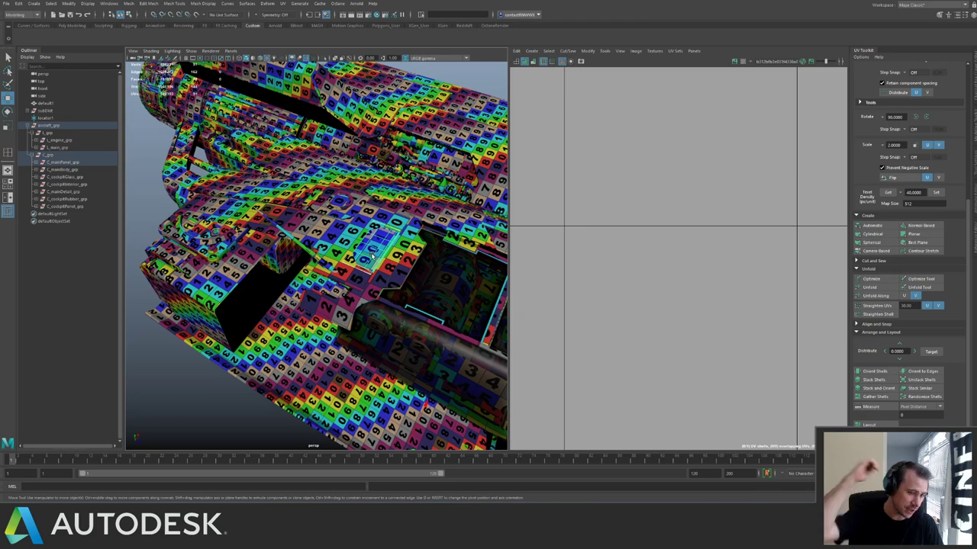
alt+drag(295, 277, 292, 255)
click(271, 345)
alt+drag(315, 315, 344, 274)
alt+right_drag(344, 274, 309, 281)
alt+drag(309, 280, 297, 283)
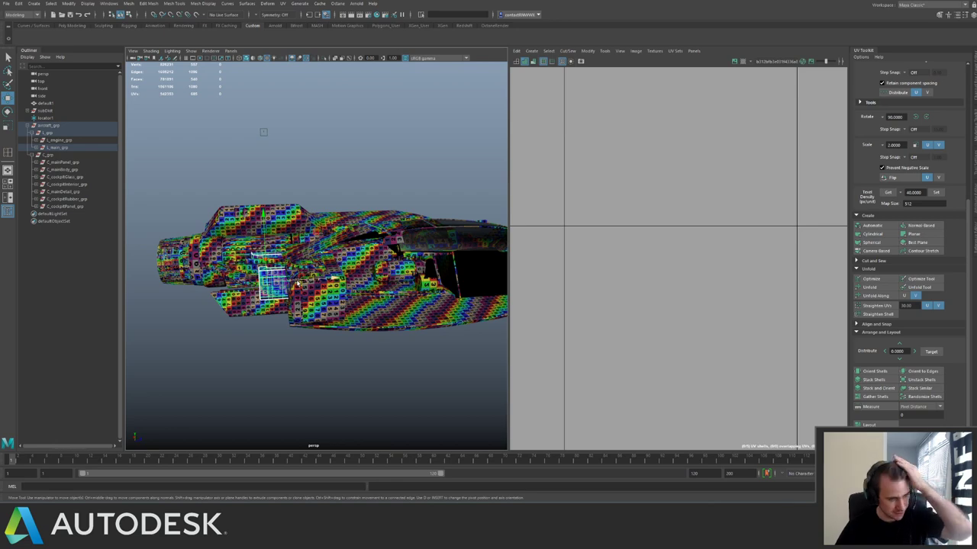
alt+drag(289, 180, 300, 242)
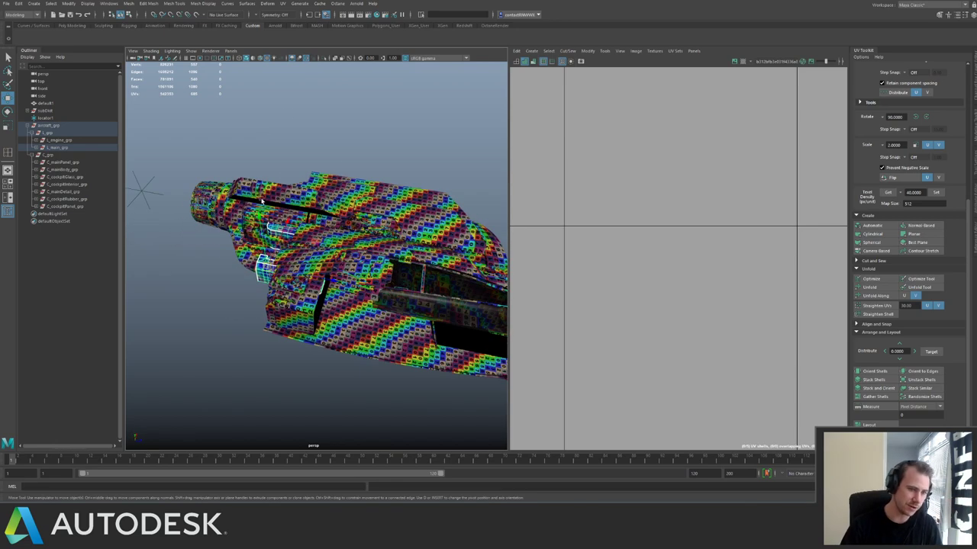
alt+right_drag(300, 242, 345, 265)
alt+drag(345, 266, 313, 238)
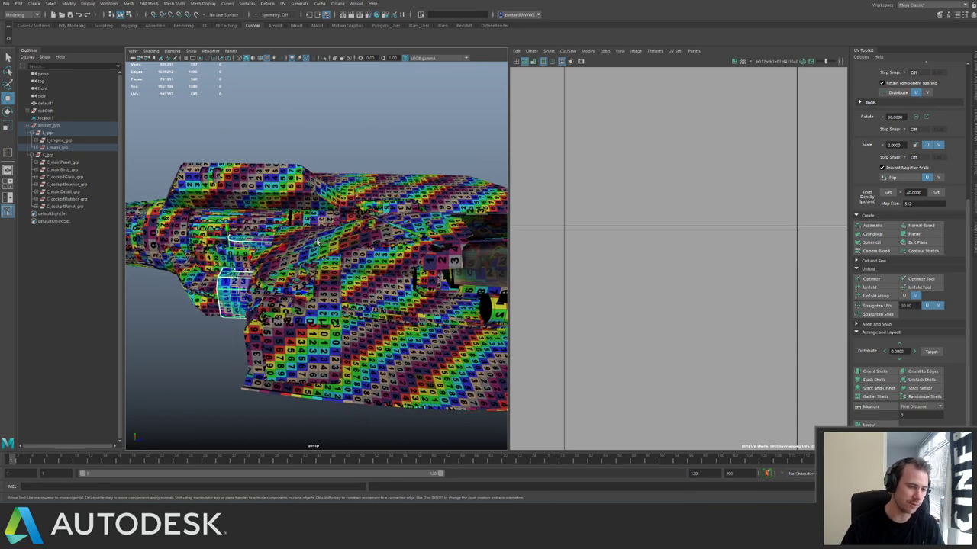
Compare the UV layouts of L_grp and C_grp, and move C_grp's row of shells up by one tile.
click(49, 132)
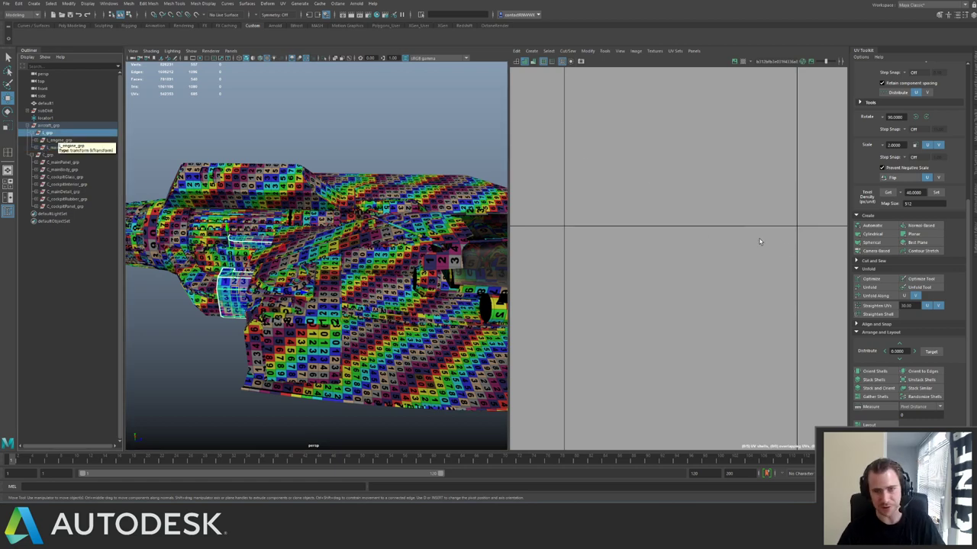
alt+right_drag(760, 242, 671, 211)
scroll(671, 214, down, 5)
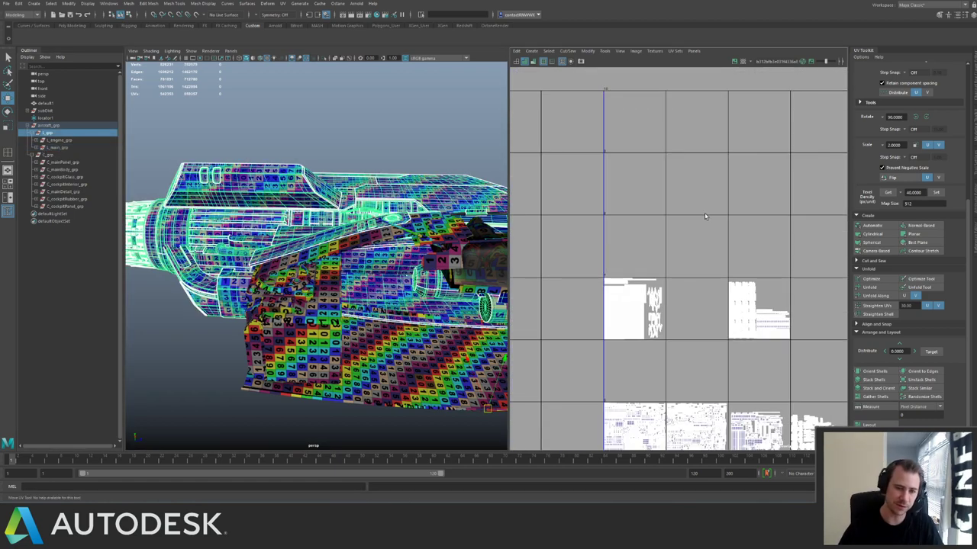
scroll(656, 221, down, 1)
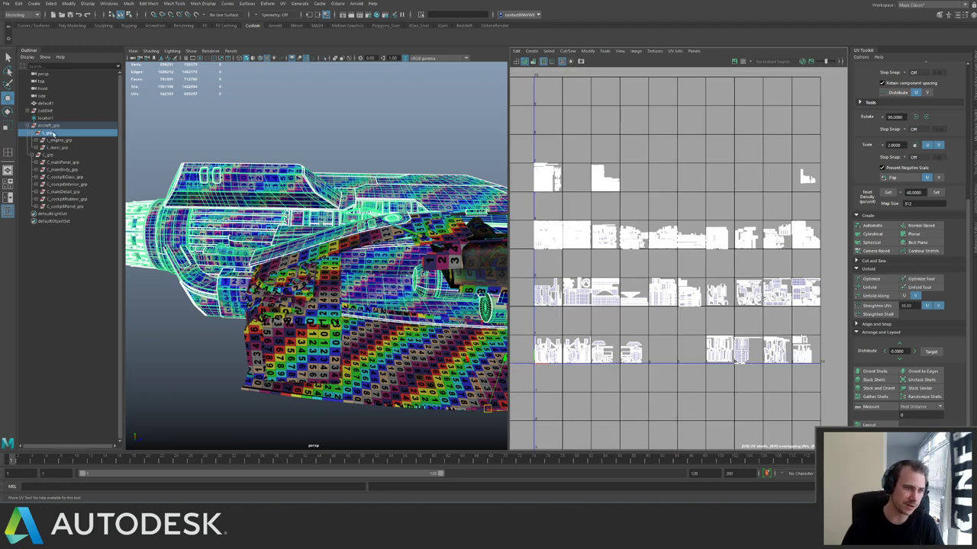
click(51, 155)
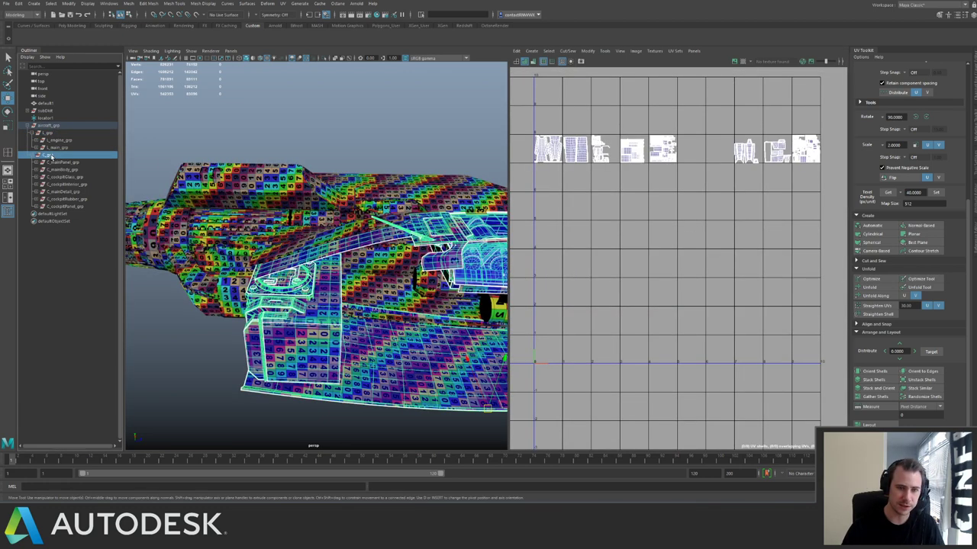
scroll(664, 185, down, 2)
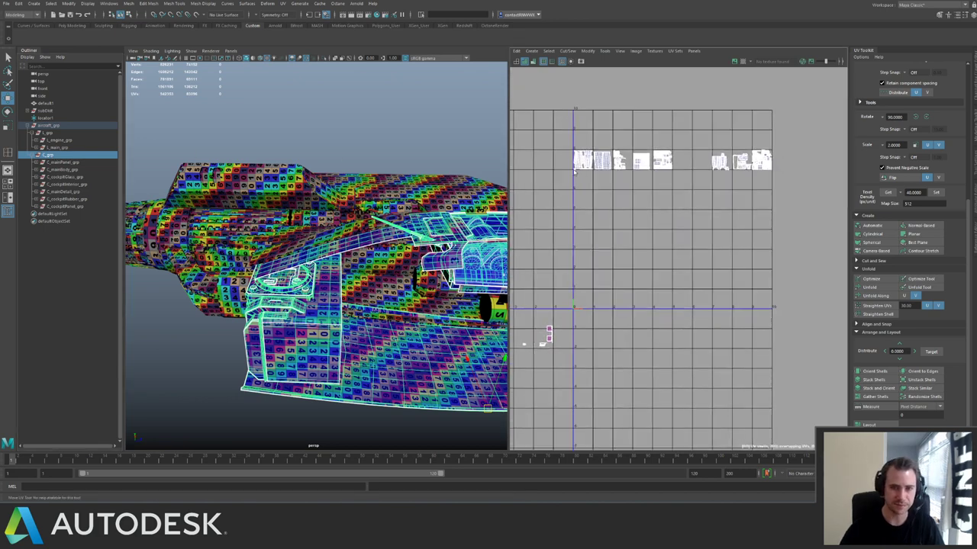
right_drag(679, 148, 603, 140)
key(w)
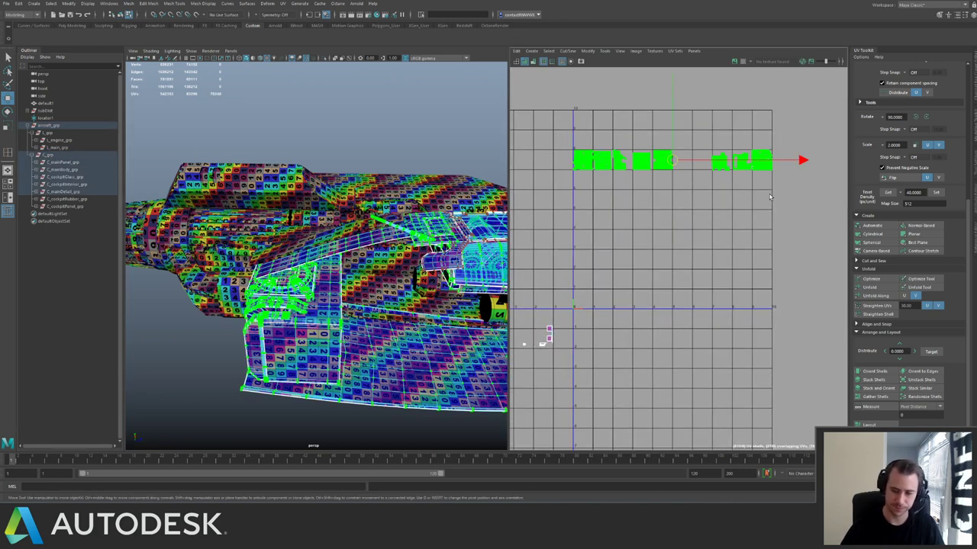
key(Up)
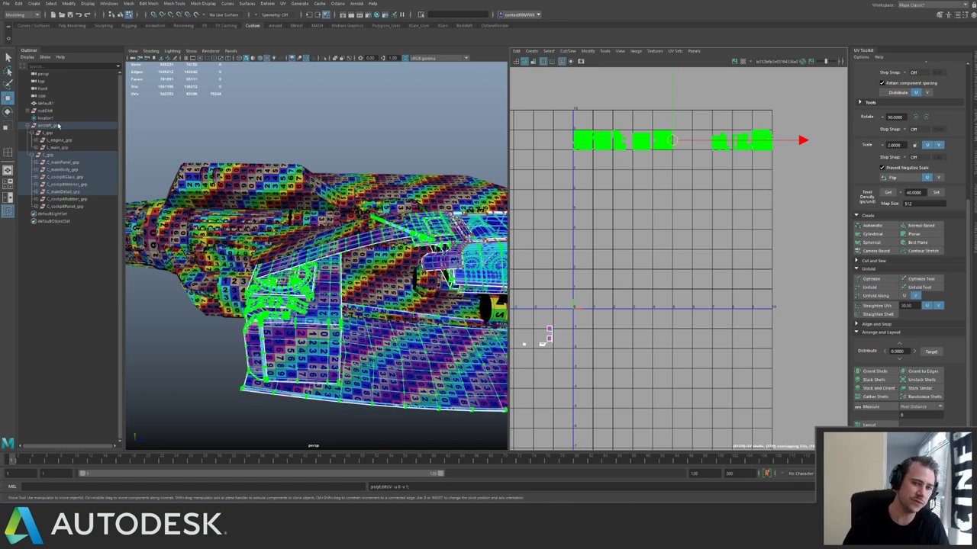
Select the whole aircraft group to display all its UVs together and save the scene.
click(48, 126)
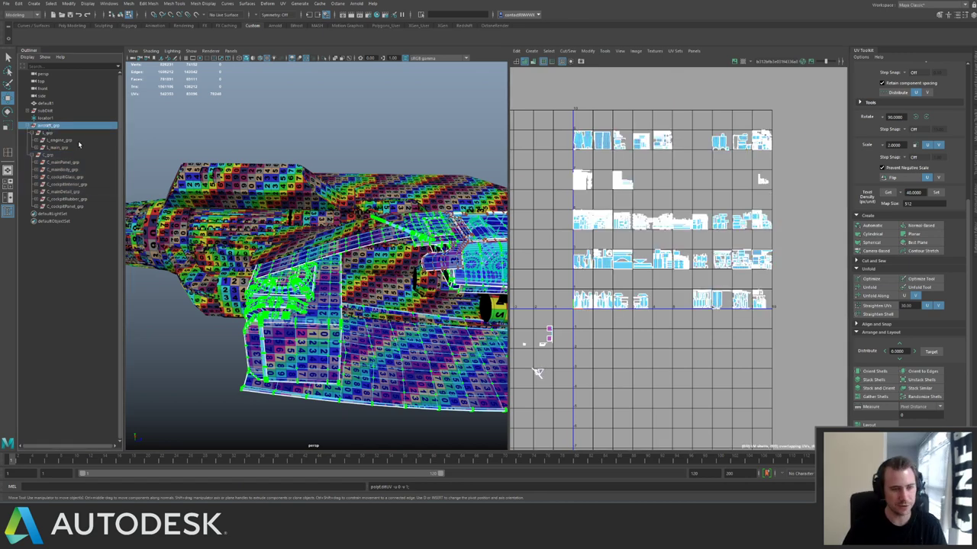
alt+drag(301, 180, 277, 181)
key(q)
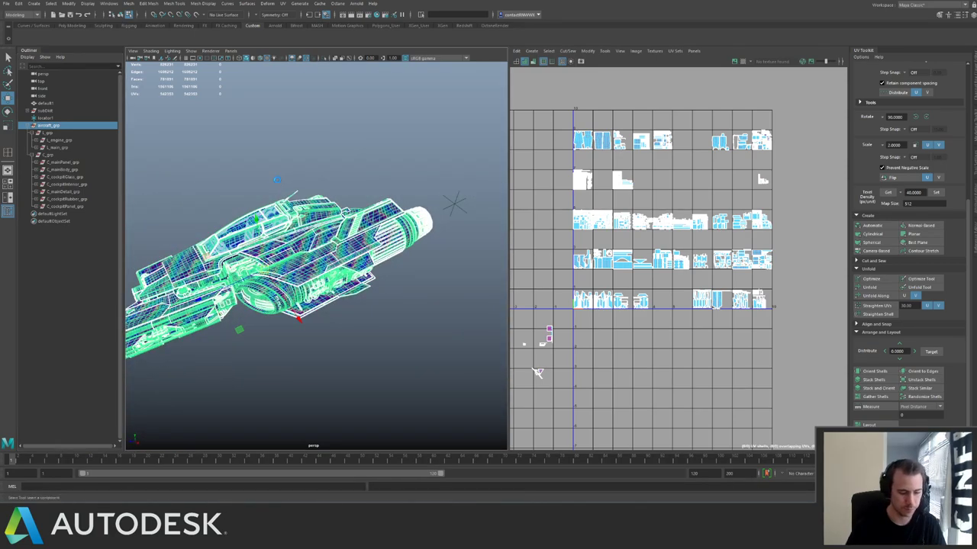
key(ctrl+s)
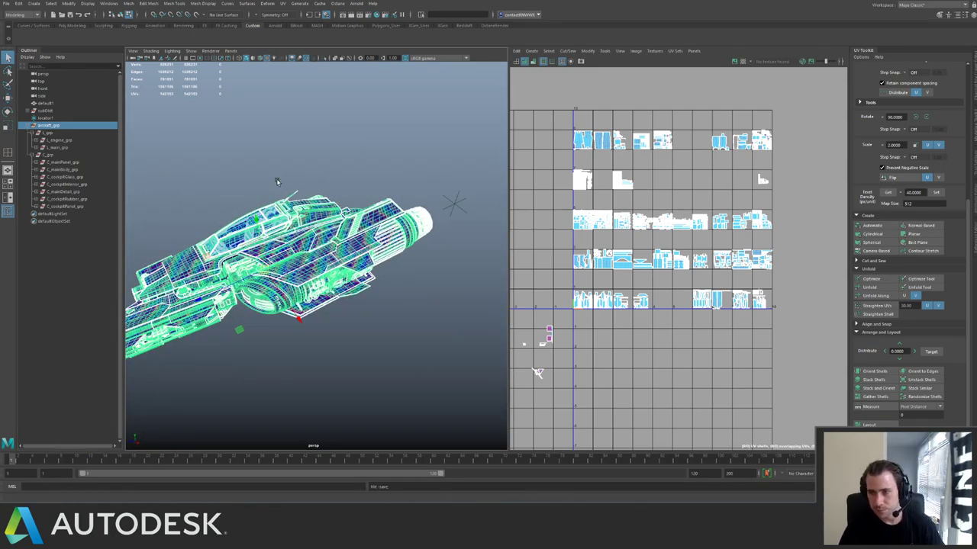
key(w)
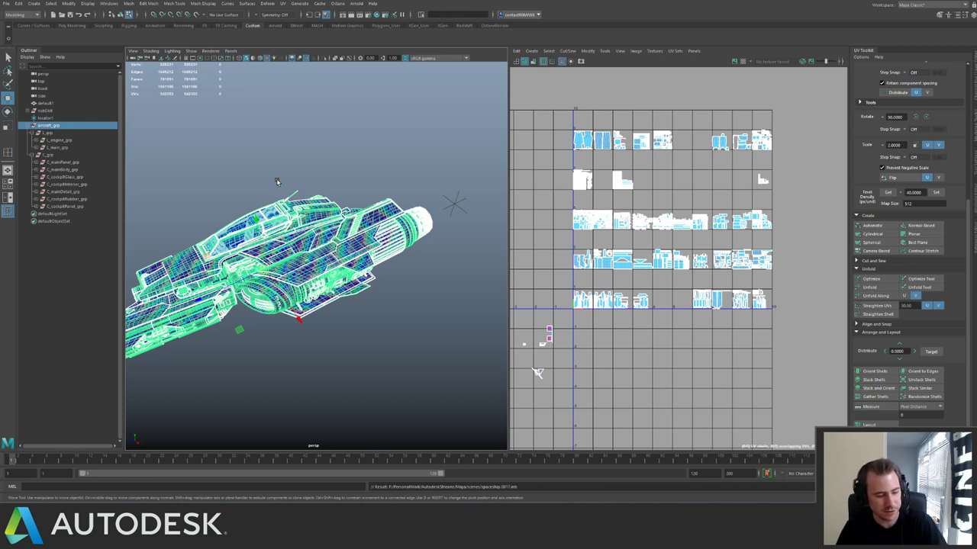
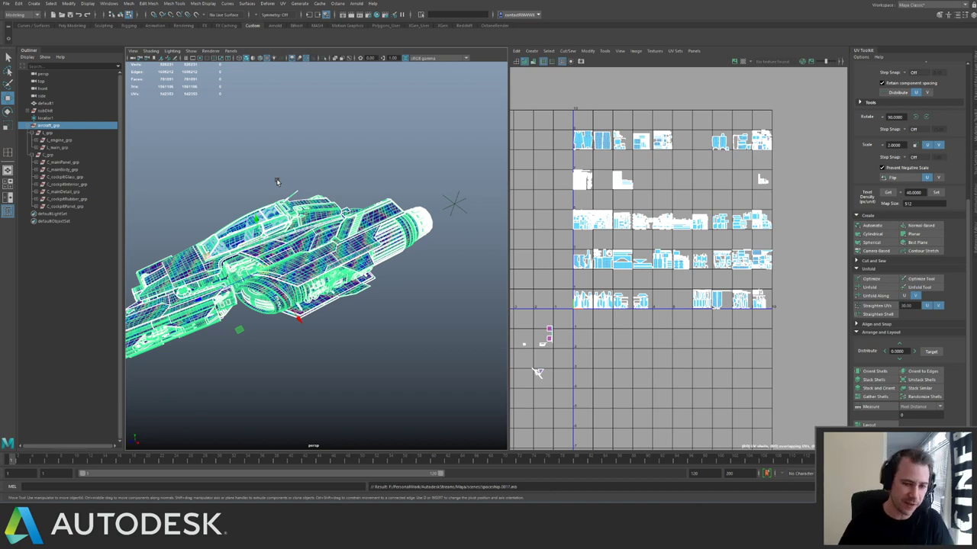
Examine the tile rows of the whole aircraft's UV layout for placement and empty tiles.
alt+drag(280, 279, 279, 253)
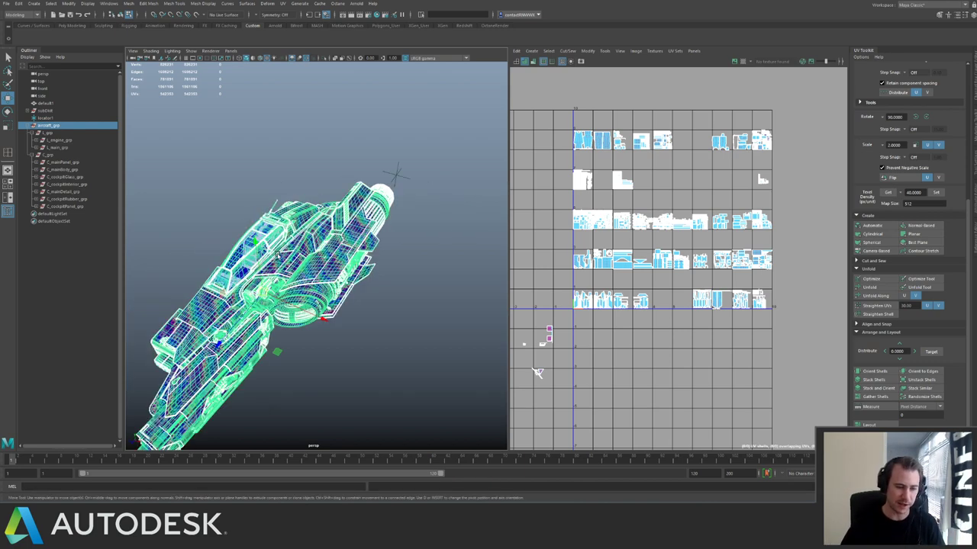
alt+middle_drag(278, 256, 309, 233)
alt+right_drag(308, 233, 344, 234)
alt+middle_drag(553, 278, 534, 249)
alt+right_drag(534, 249, 556, 256)
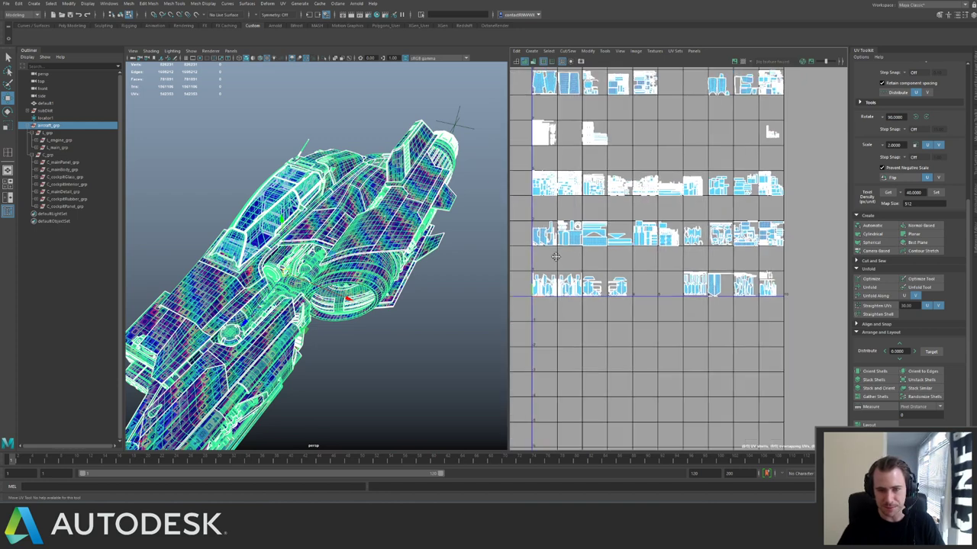
alt+middle_drag(555, 256, 540, 348)
alt+right_drag(660, 244, 725, 260)
alt+middle_drag(816, 216, 646, 206)
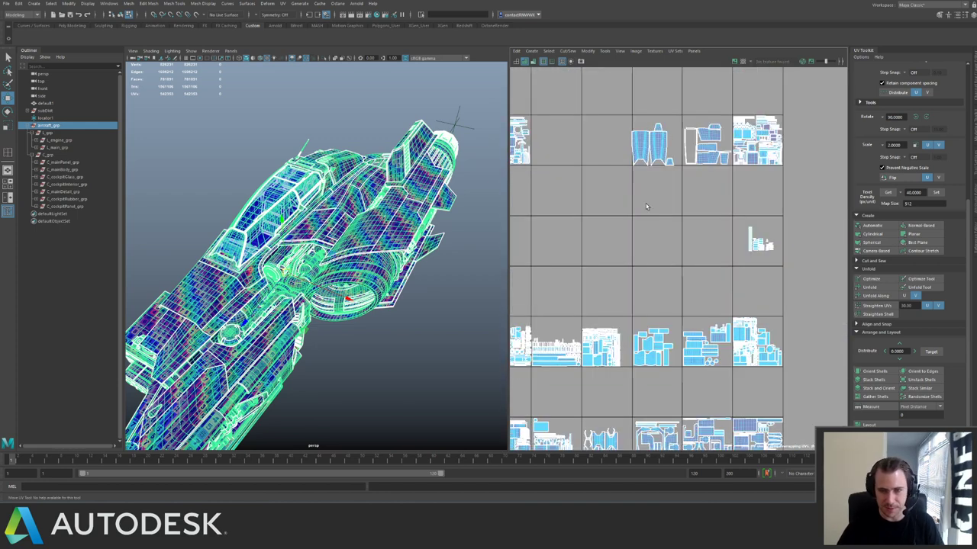
scroll(596, 220, down, 5)
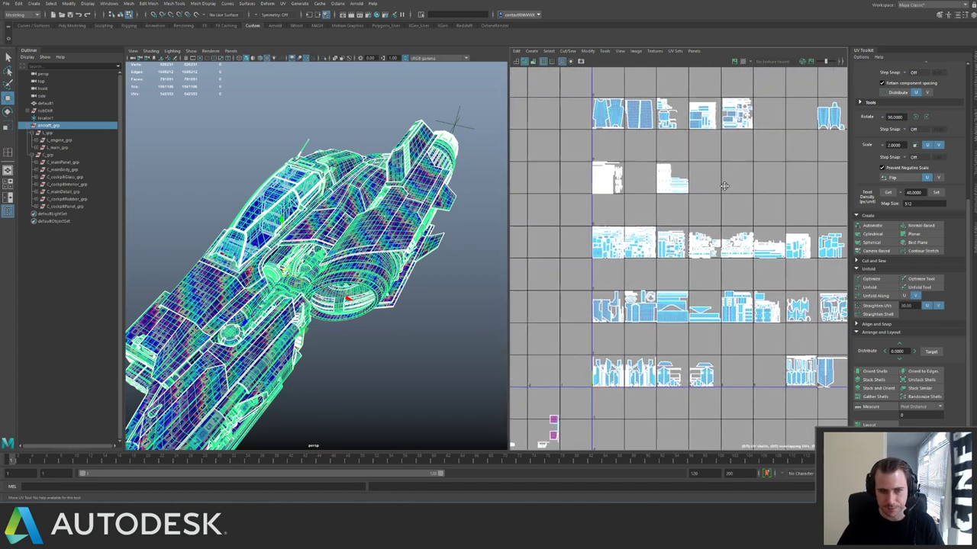
alt+middle_drag(699, 205, 629, 251)
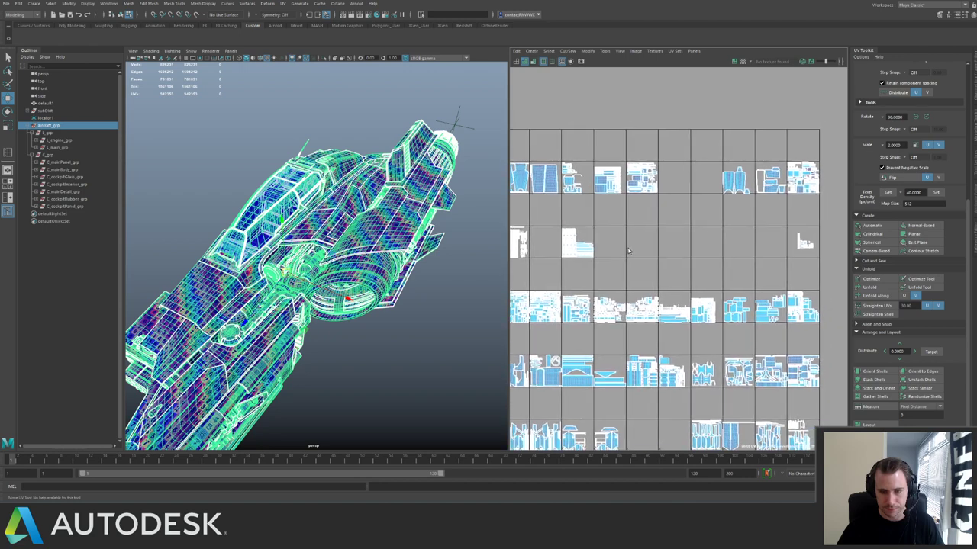
scroll(645, 200, down, 3)
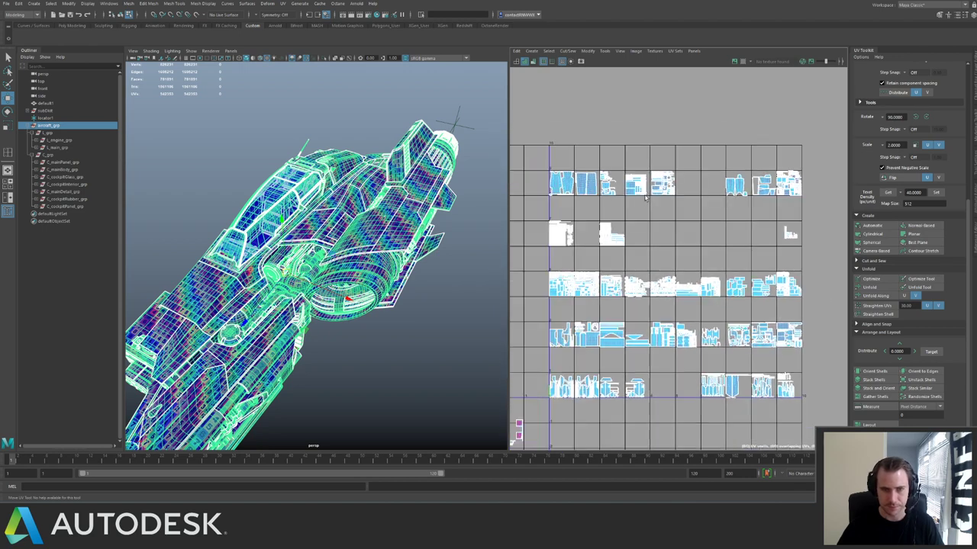
alt+middle_drag(632, 198, 632, 191)
Examine the leftover UV shells lying outside the tile rows, below the grid's origin.
alt+middle_drag(657, 233, 706, 158)
alt+right_drag(664, 180, 582, 219)
alt+middle_drag(574, 228, 688, 157)
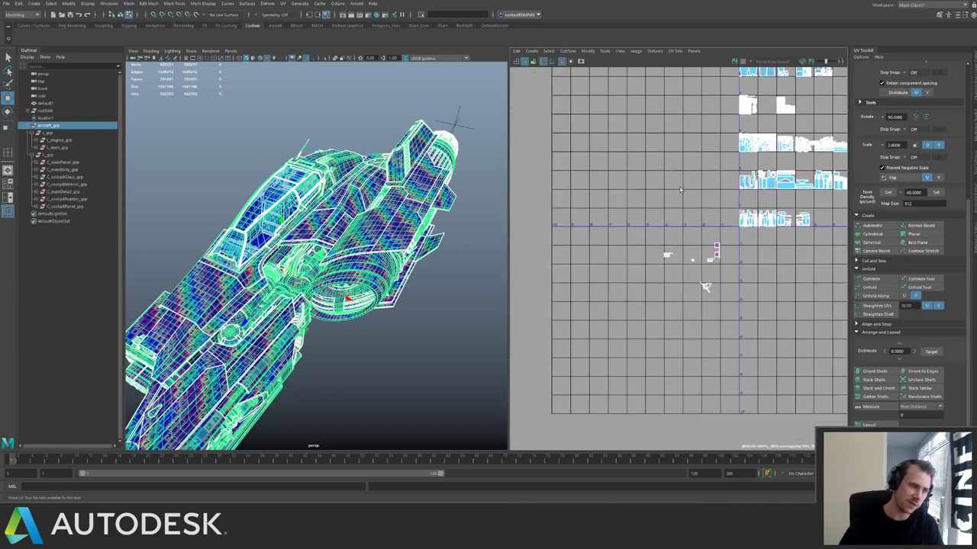
alt+right_drag(649, 210, 699, 222)
alt+middle_drag(698, 222, 600, 205)
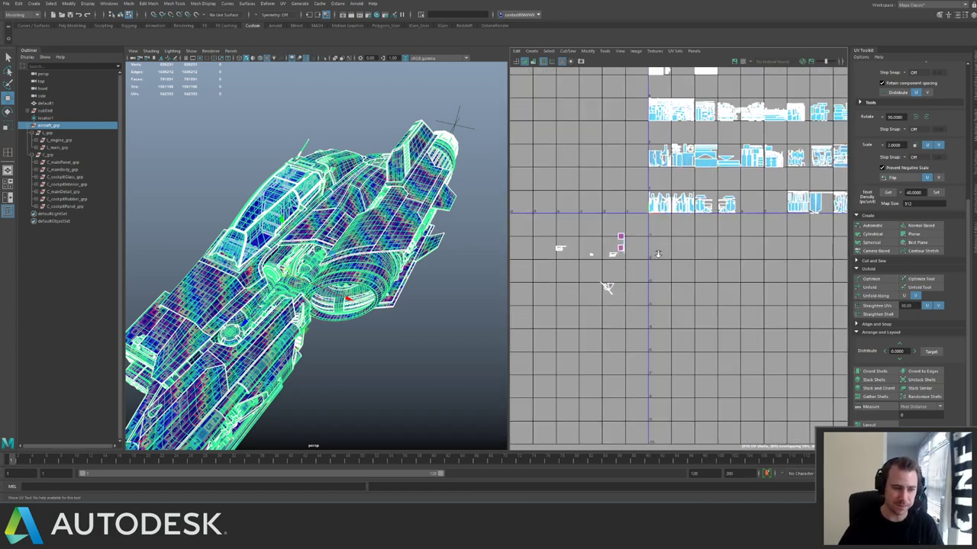
Select the leftover UV shells lying outside the tile rows, below the grid's origin.
alt+right_drag(606, 208, 652, 215)
alt+drag(369, 273, 310, 244)
alt+middle_drag(604, 299, 632, 321)
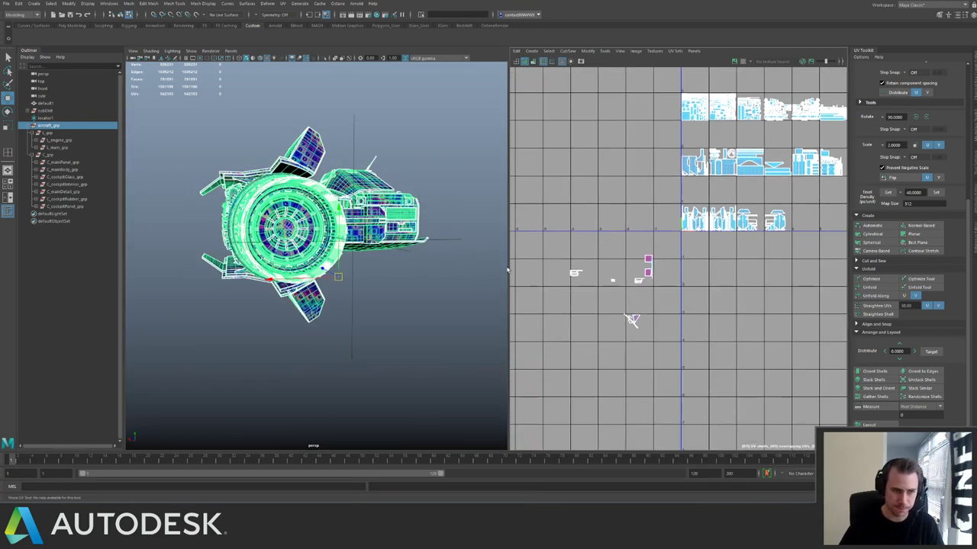
alt+right_drag(400, 263, 335, 267)
right_drag(613, 278, 610, 293)
click(637, 294)
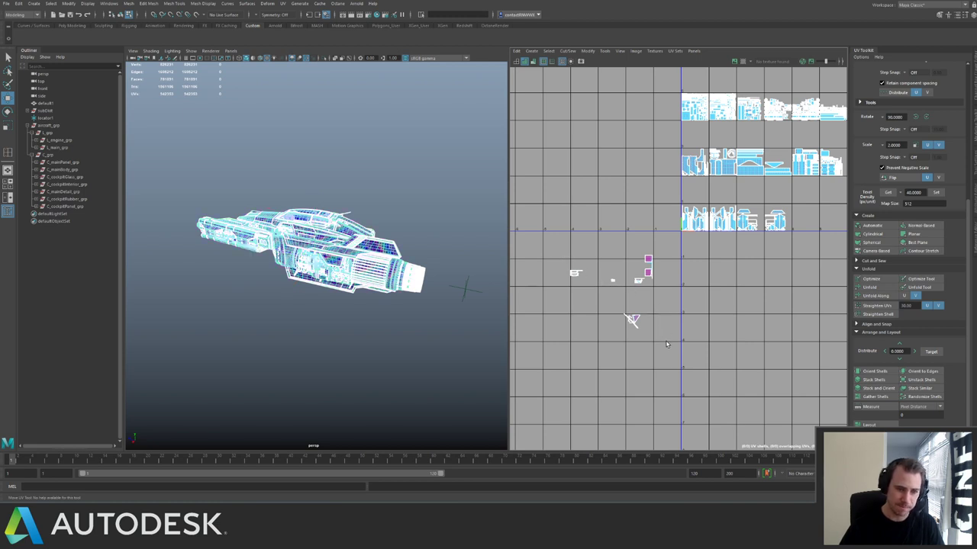
drag(666, 342, 667, 347)
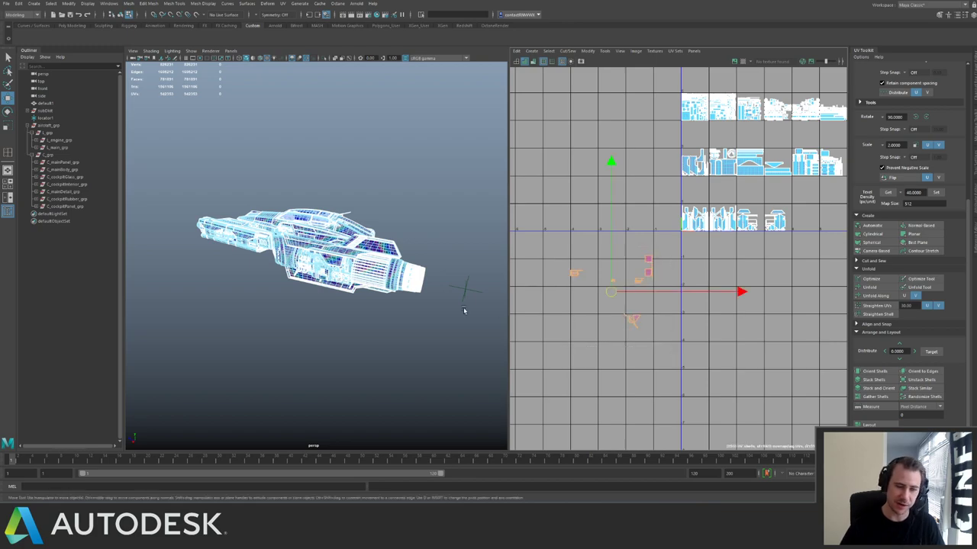
Look over the aircraft around the cockpit canopy for the parts that the selected stray shells belong to.
alt+drag(252, 288, 374, 287)
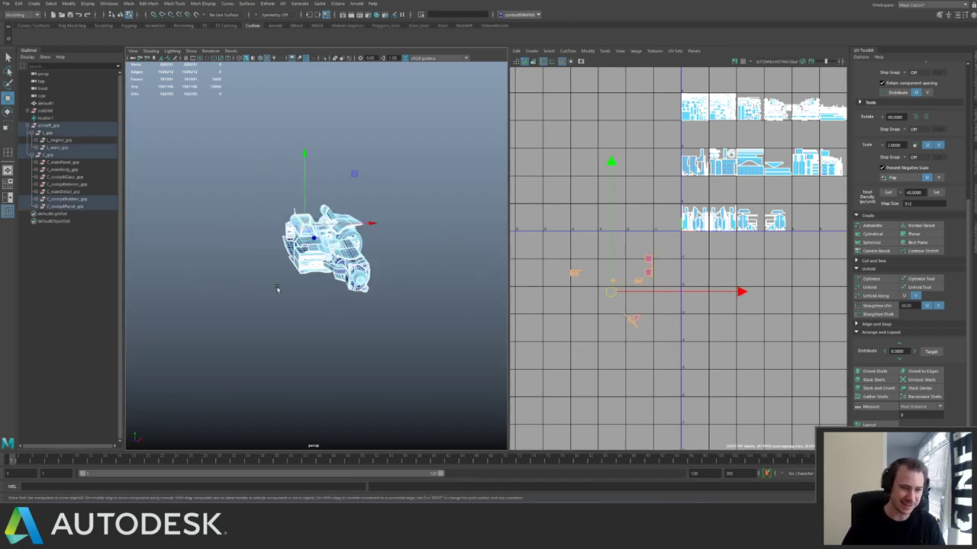
alt+right_drag(277, 289, 303, 231)
alt+drag(304, 232, 336, 259)
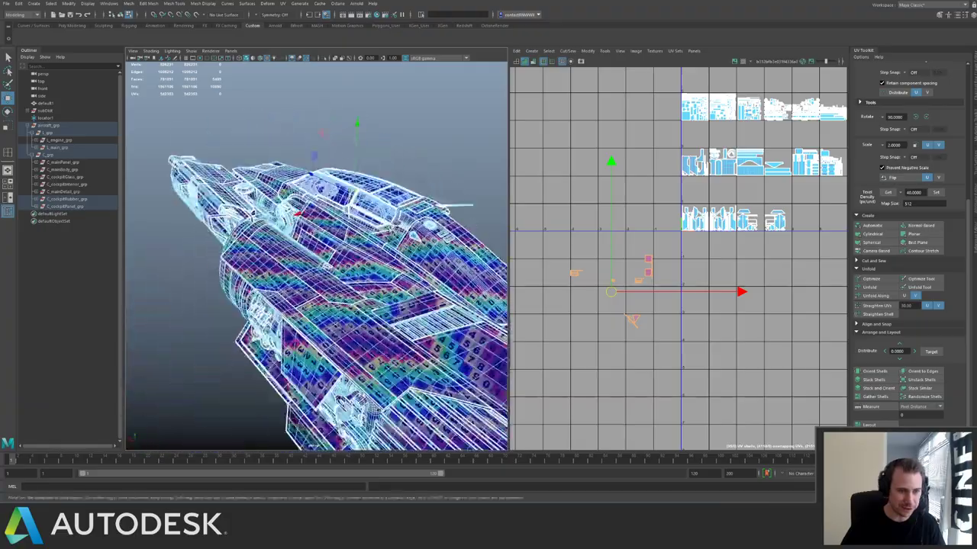
alt+middle_drag(336, 260, 381, 335)
alt+right_drag(381, 336, 440, 368)
alt+drag(312, 228, 267, 318)
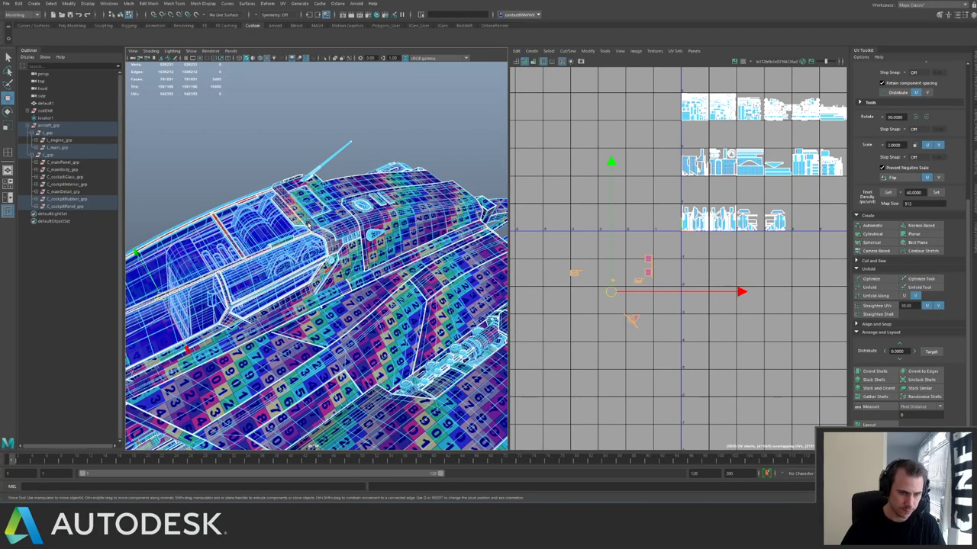
Select the frame piece behind the cockpit canopy as an object to view where its UV shells lie.
key(q)
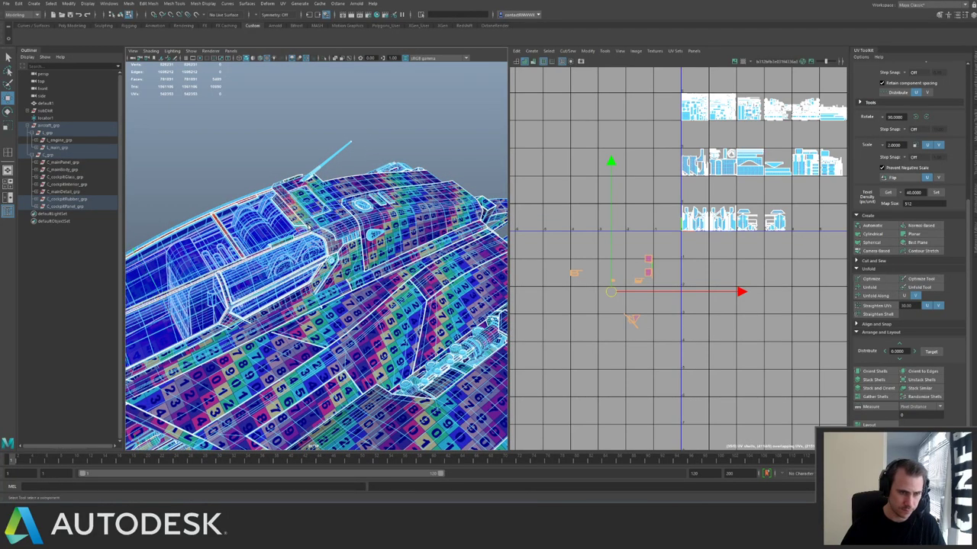
right_drag(309, 227, 341, 214)
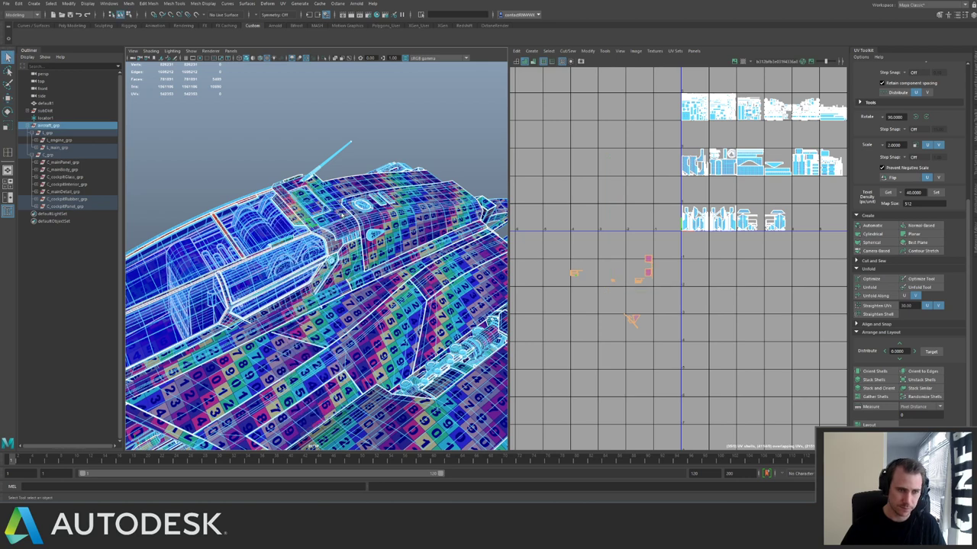
click(278, 147)
click(305, 223)
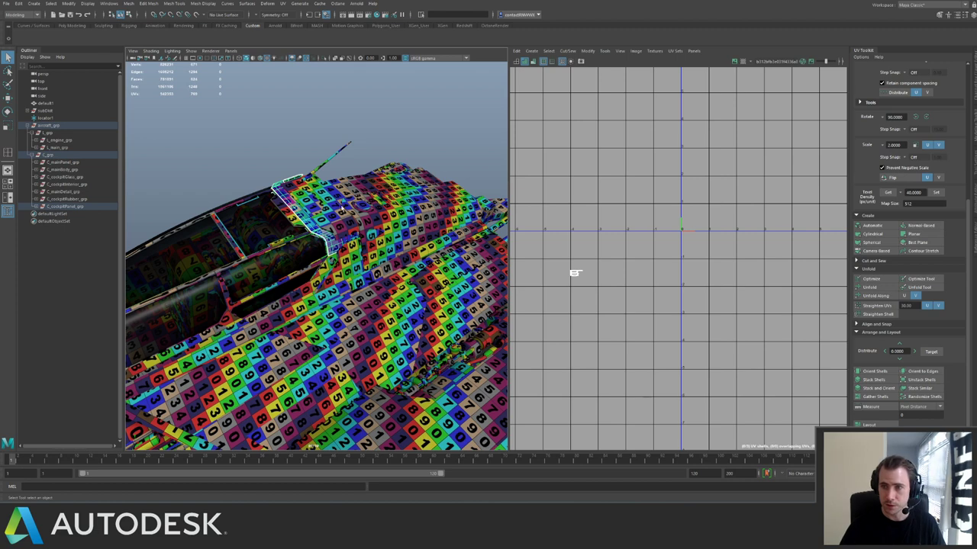
alt+drag(318, 190, 306, 176)
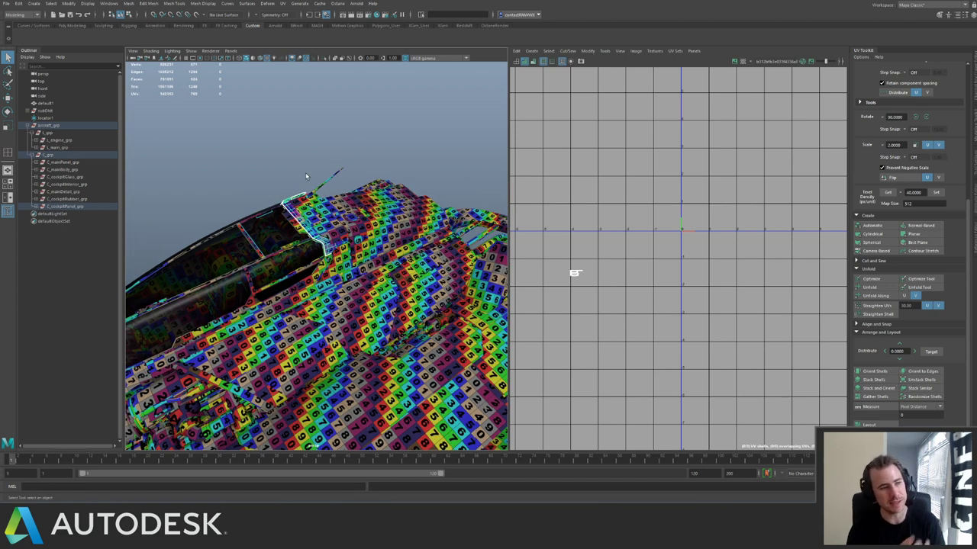
Clear the selection on the aircraft and save the scene.
click(289, 128)
alt+drag(289, 127, 255, 142)
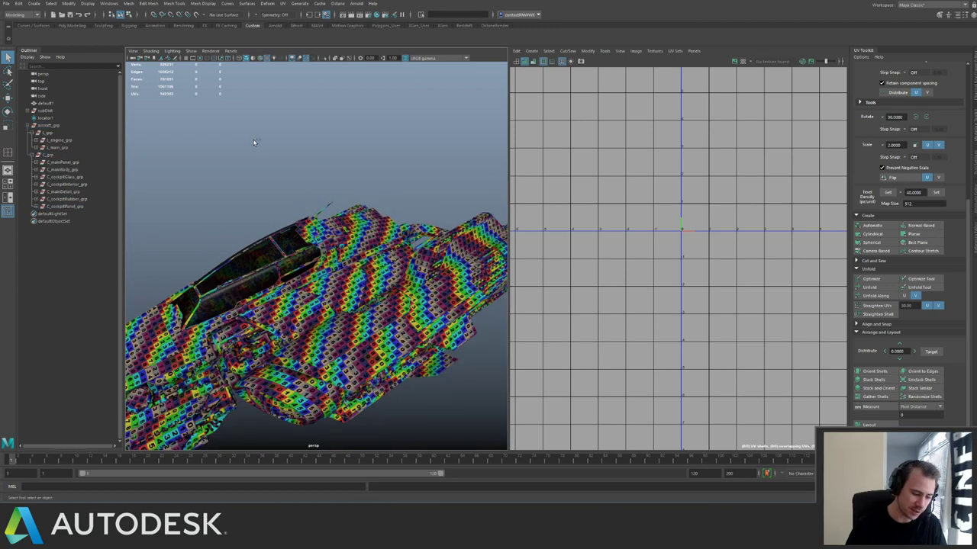
key(ctrl+s)
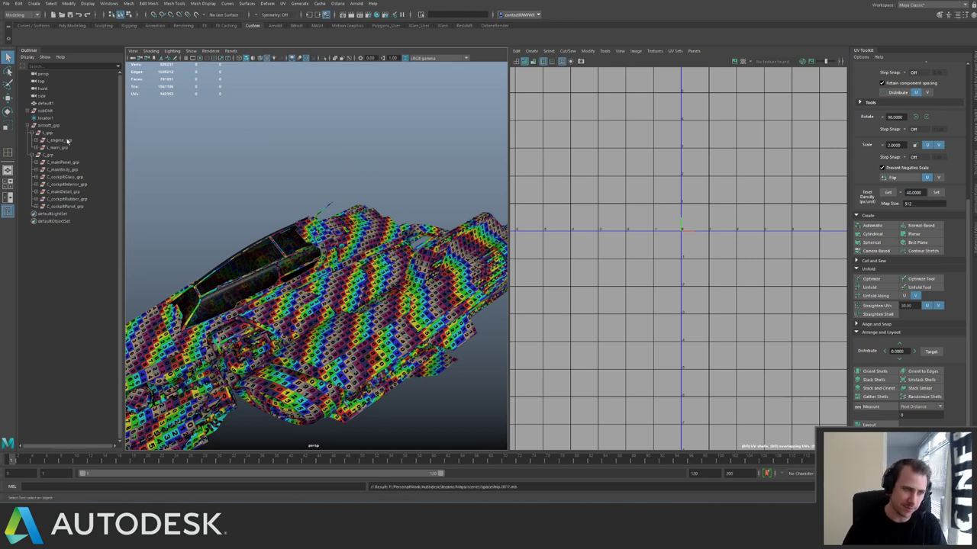
Collapse L_grp and C_grp in the hierarchy and select L_grp to display its UV layout.
click(32, 133)
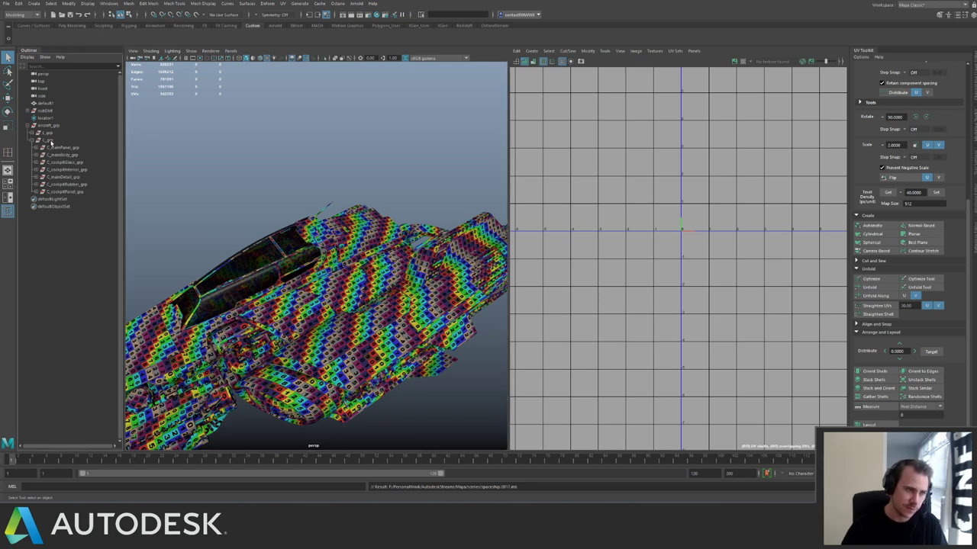
click(32, 140)
click(50, 133)
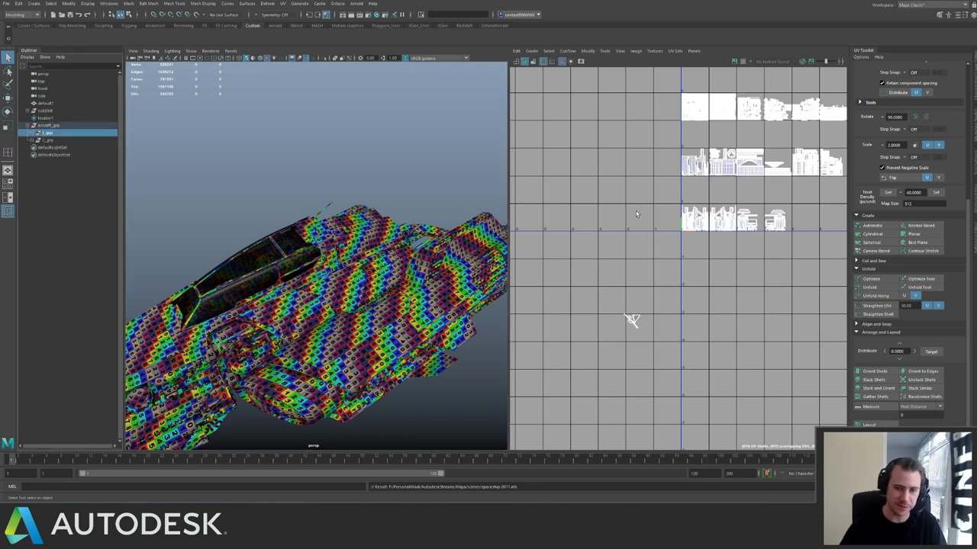
scroll(645, 238, down, 3)
alt+middle_drag(776, 186, 692, 231)
scroll(692, 231, down, 3)
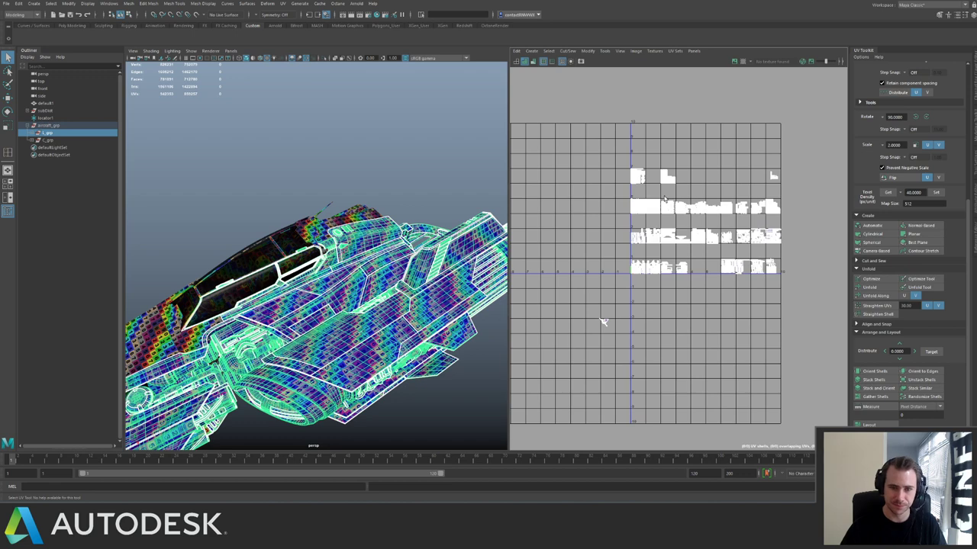
scroll(676, 241, up, 5)
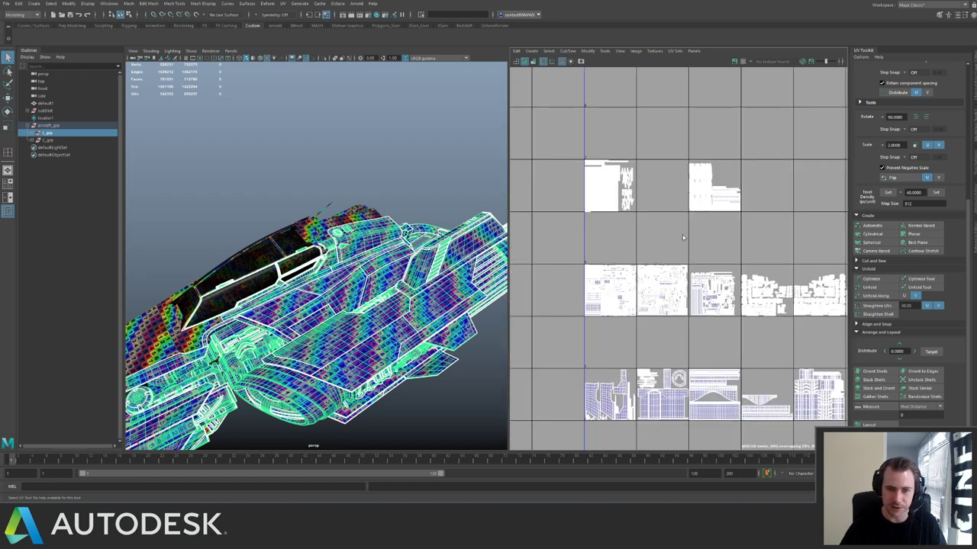
Move the small shell cluster from the uppermost row's last tile into the free space of the sixth tile in the row below.
right_drag(682, 234, 717, 239)
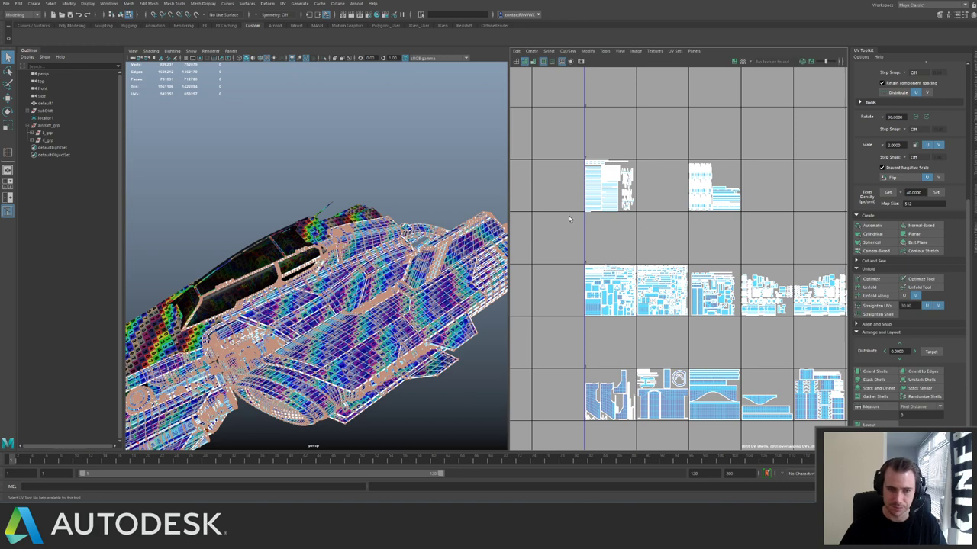
scroll(671, 213, down, 5)
alt+middle_drag(577, 217, 763, 233)
scroll(726, 228, down, 2)
drag(784, 265, 784, 267)
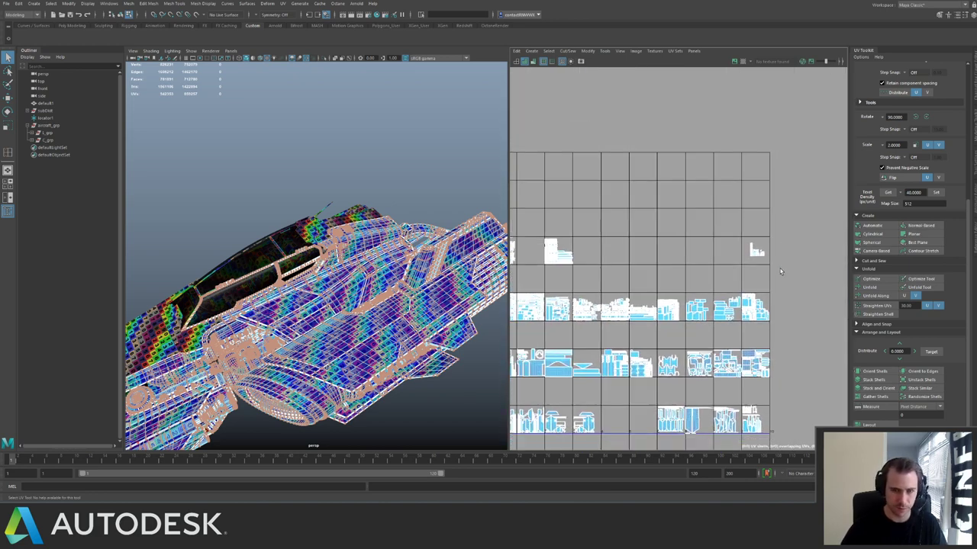
alt+drag(321, 268, 268, 268)
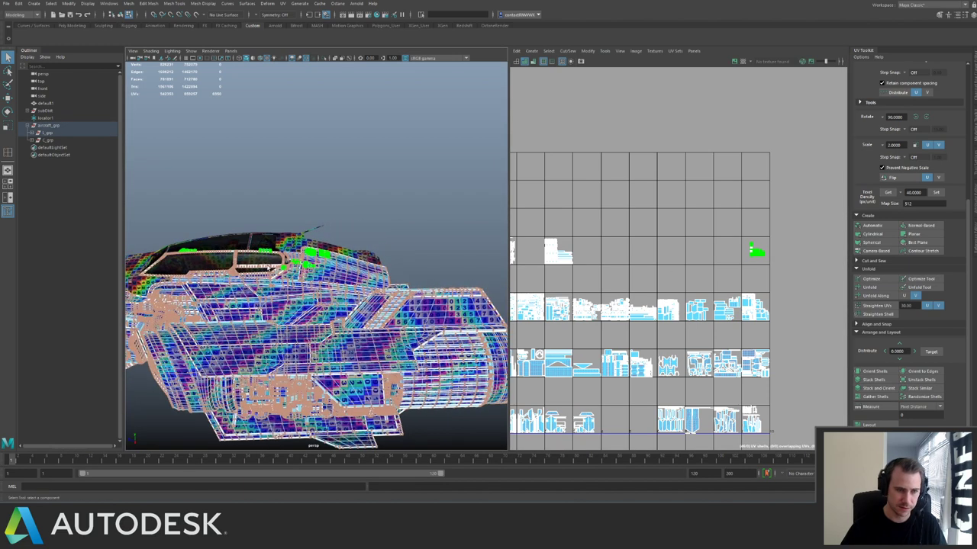
scroll(733, 277, up, 4)
alt+middle_drag(732, 276, 641, 296)
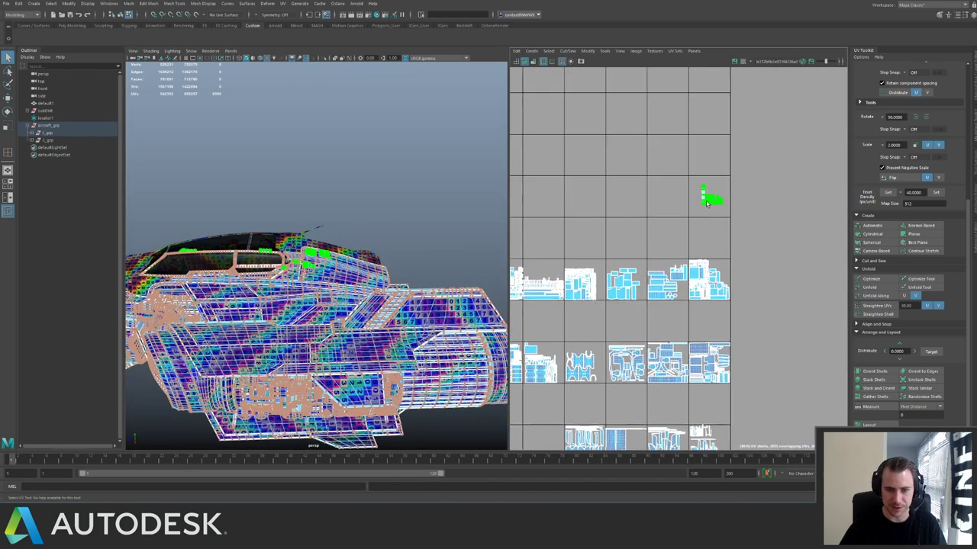
key(w)
drag(709, 200, 552, 271)
alt+middle_drag(673, 186, 771, 172)
alt+right_drag(771, 172, 818, 357)
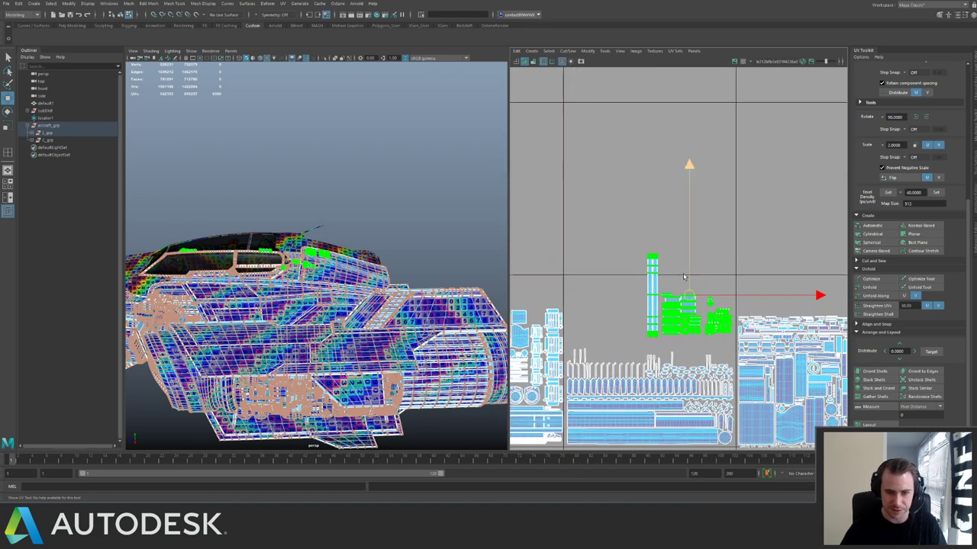
Lower the moved cluster slightly, rotate its tall strip of shells 90° and fit the strip along the tile's upper edge.
alt+middle_drag(685, 273, 664, 242)
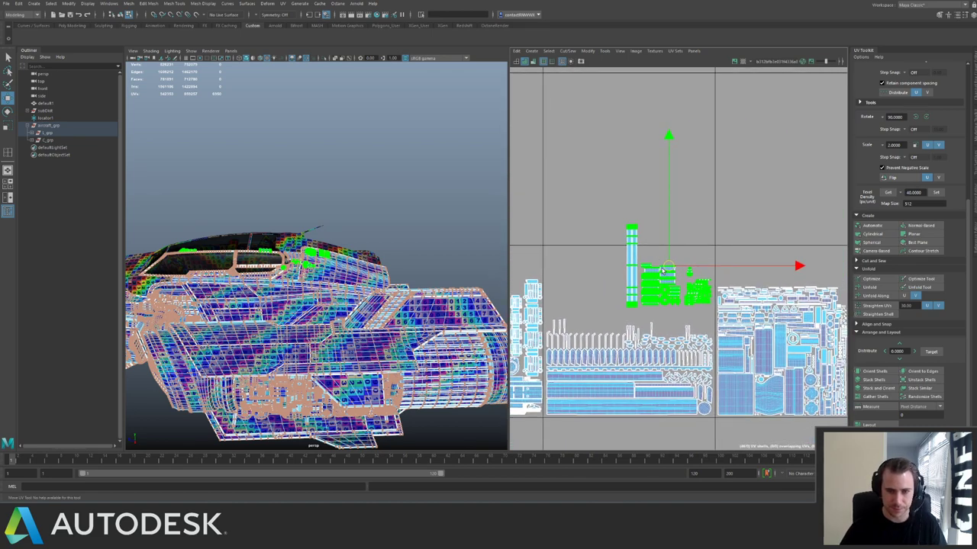
drag(668, 270, 663, 282)
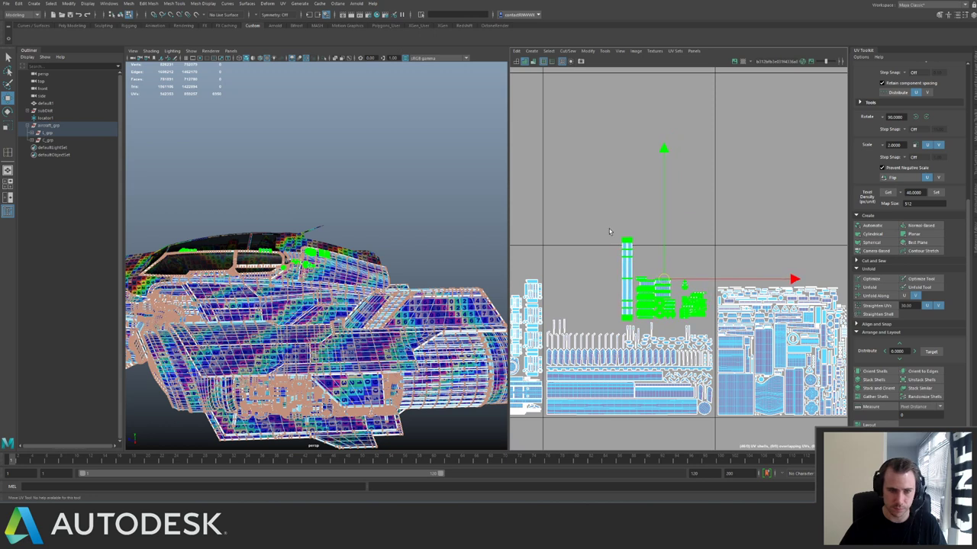
drag(609, 228, 652, 259)
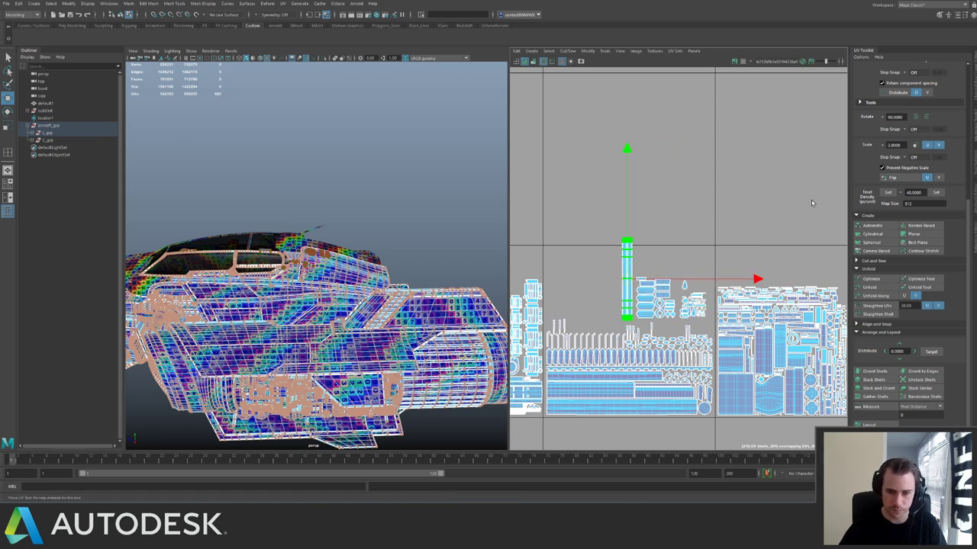
click(927, 116)
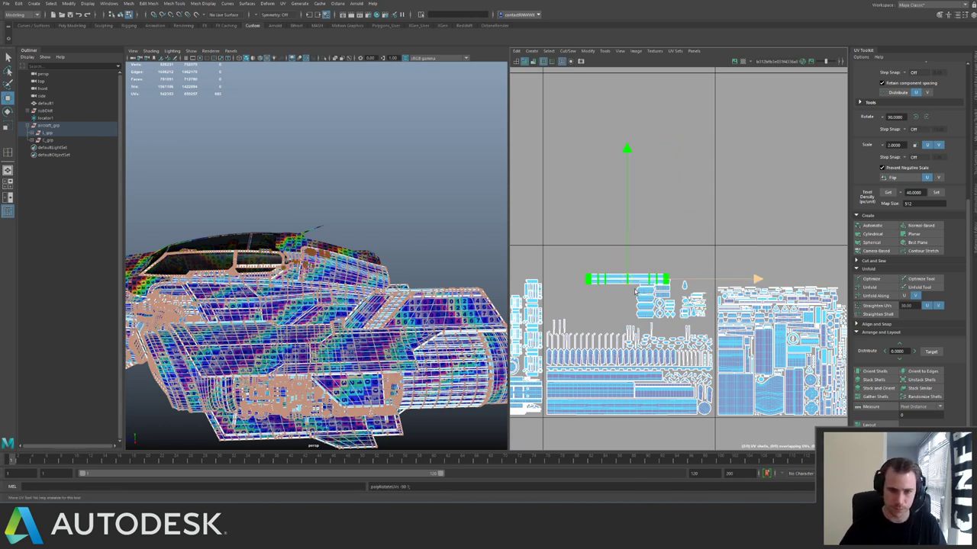
drag(628, 283, 673, 256)
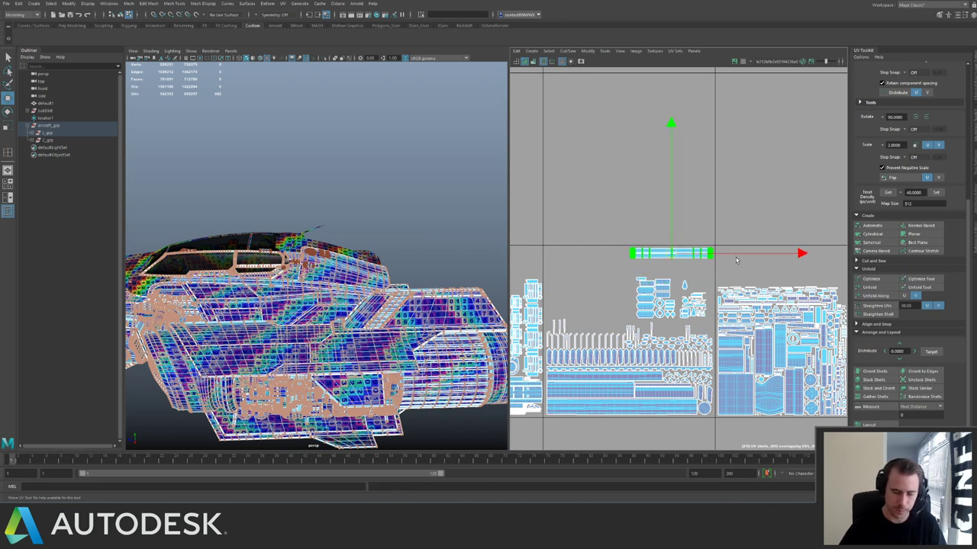
Shift the shells in the uppermost row's third tile by -1 in U into the empty tile beside the first block.
scroll(633, 156, up, 8)
scroll(689, 184, down, 2)
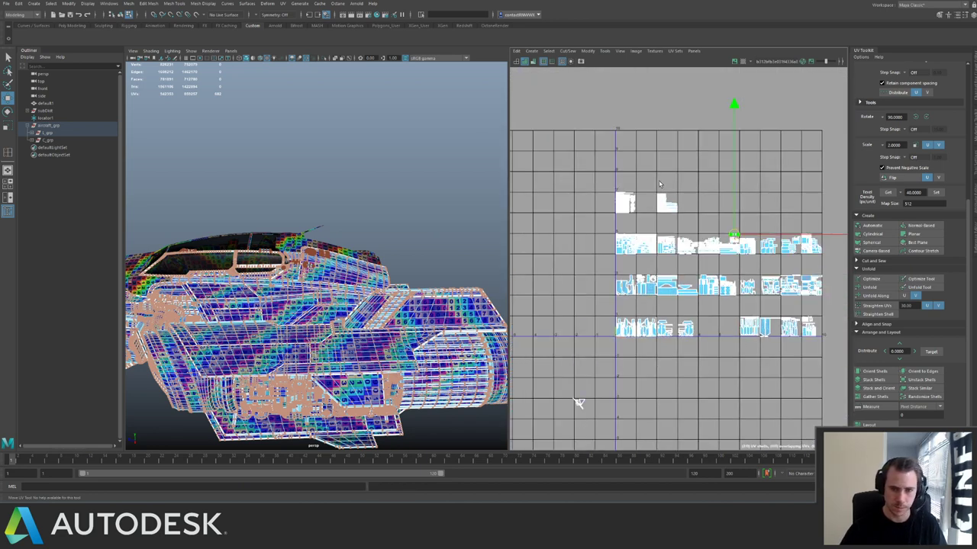
drag(649, 184, 699, 222)
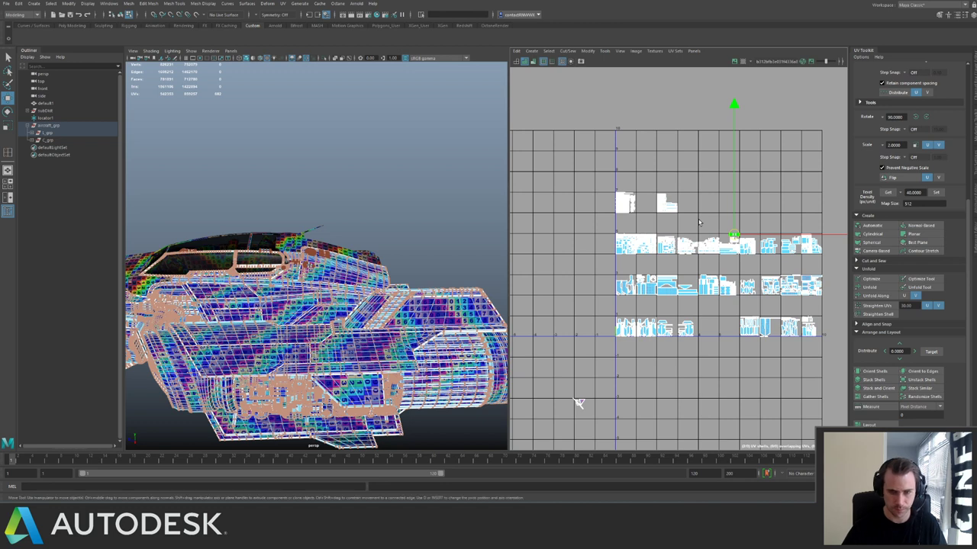
key(Left)
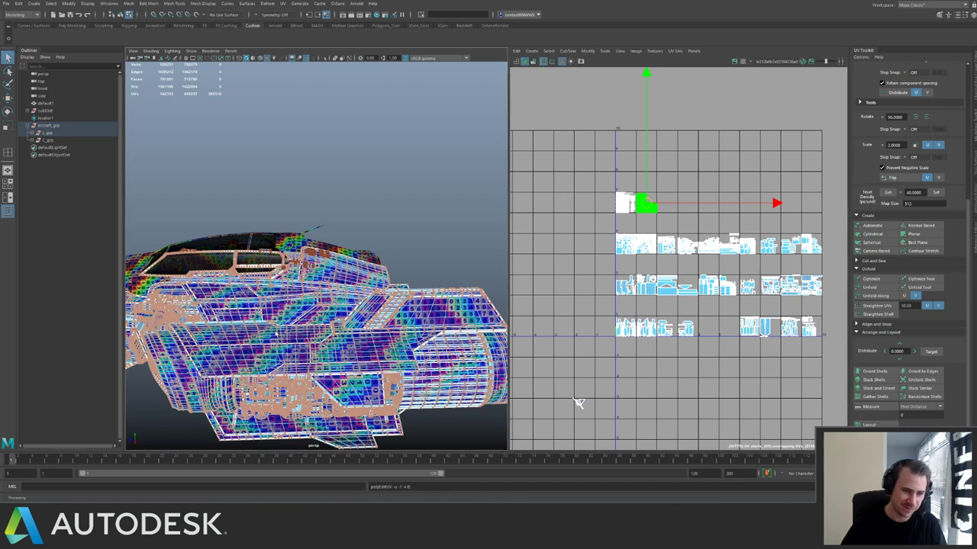
Return to object selection, clear the selection and save the scene.
right_click(275, 333)
right_drag(275, 334, 328, 289)
click(329, 288)
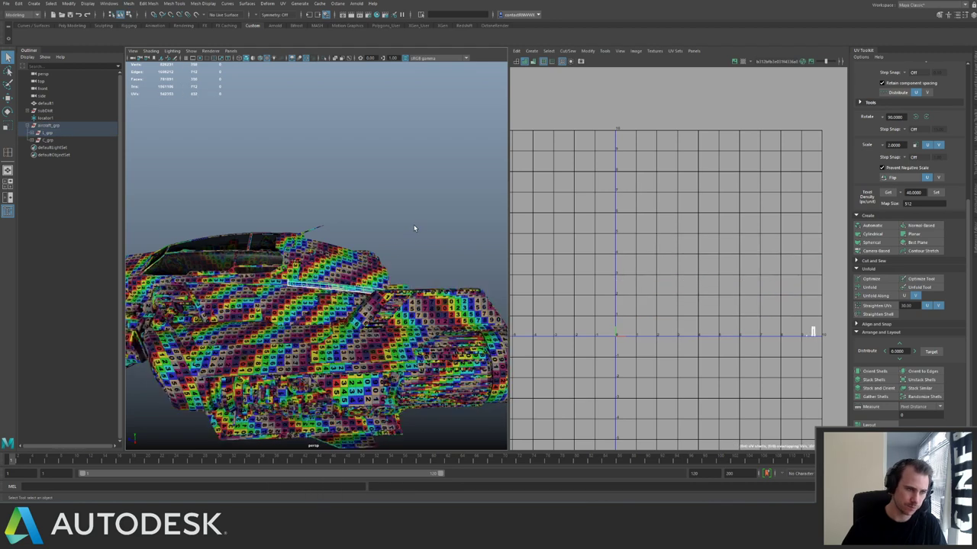
click(344, 212)
alt+right_drag(344, 214, 331, 238)
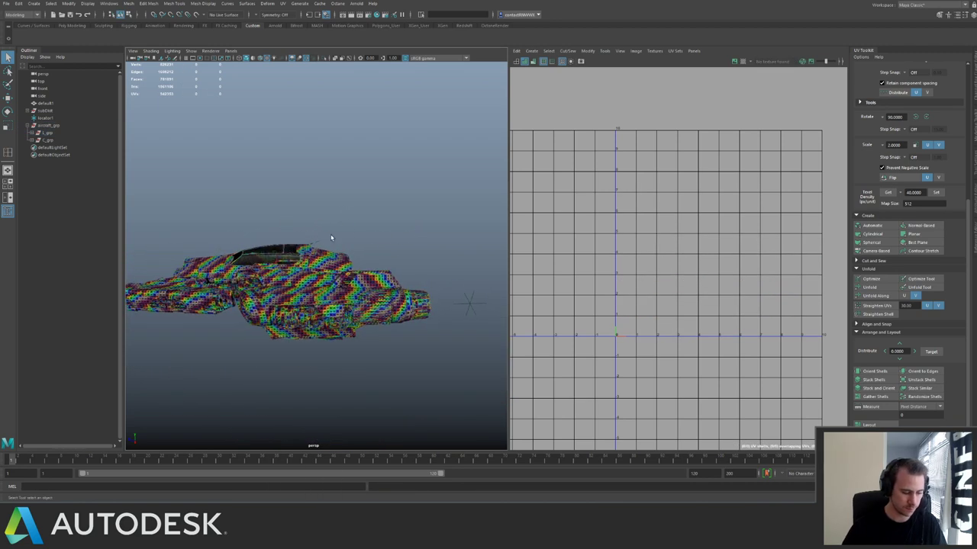
key(ctrl+s)
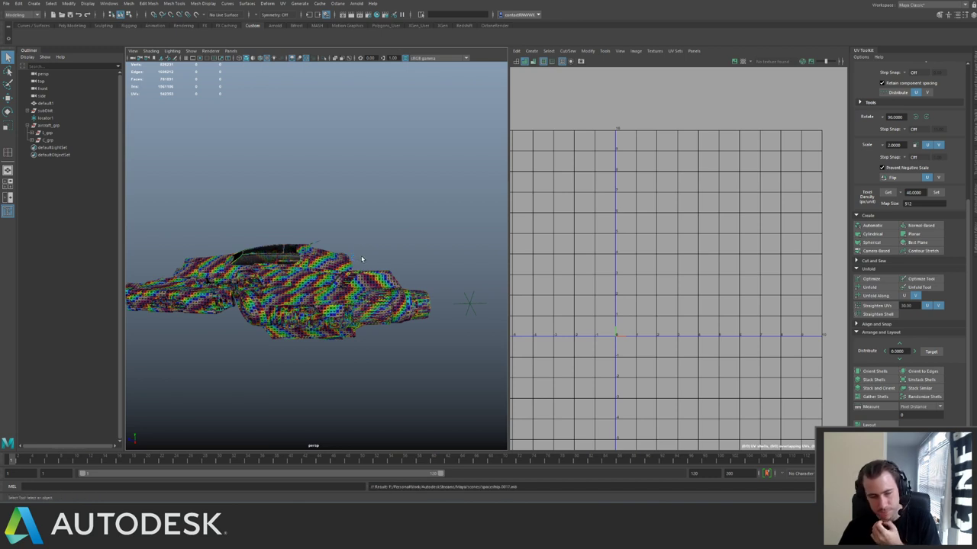
Select the whole L_grp group of side parts and duplicate it within the aircraft group.
click(334, 305)
click(79, 135)
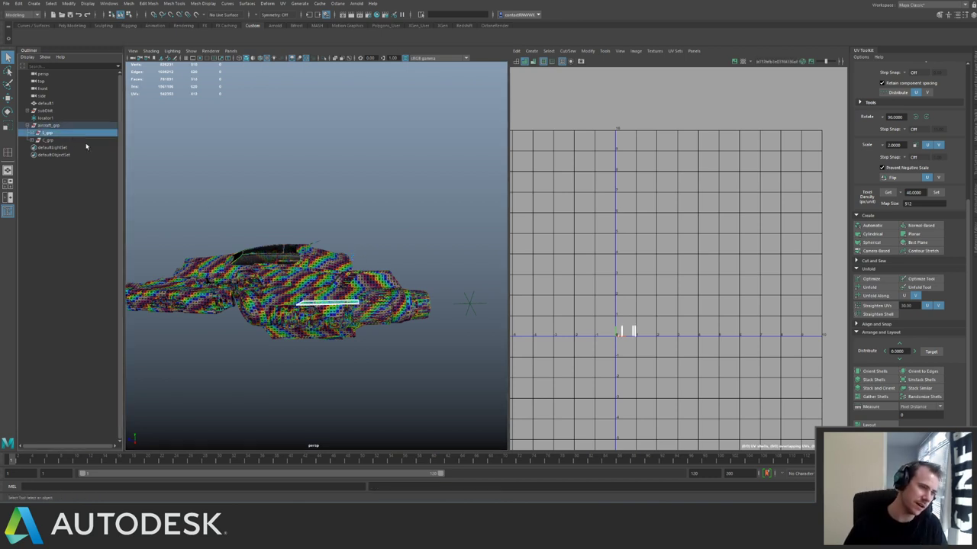
alt+drag(320, 203, 329, 266)
scroll(287, 245, up, 4)
key(w)
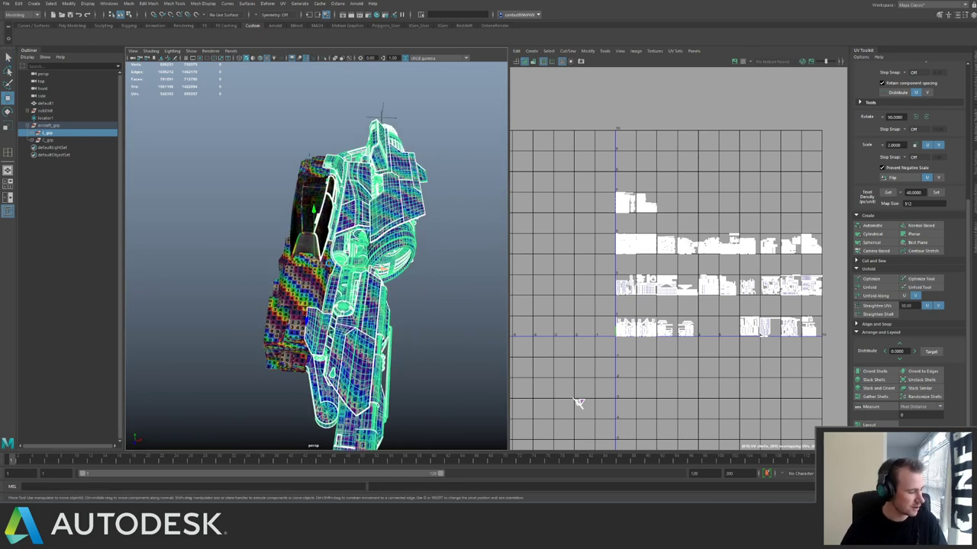
key(ctrl+d)
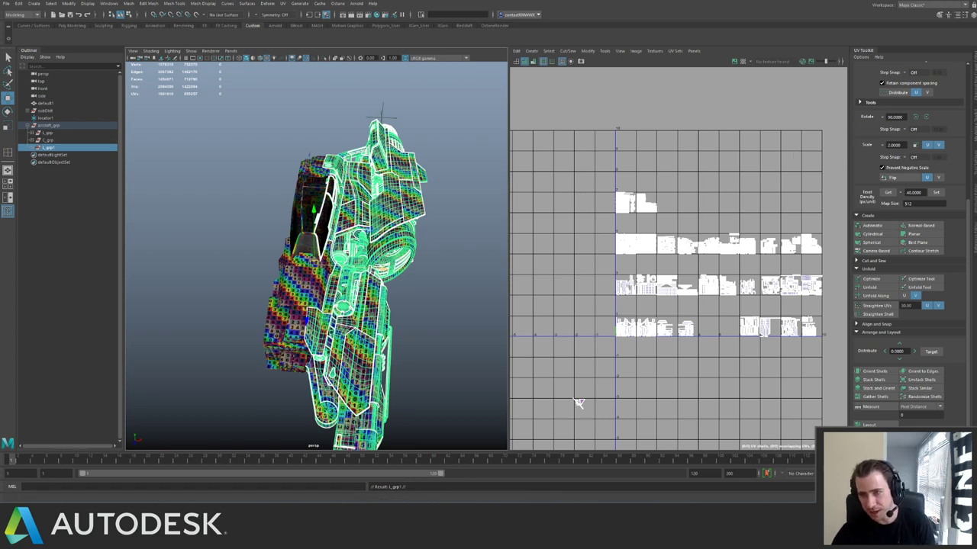
Mirror the duplicated L_grp side parts to the aircraft's opposite side by setting the copy's Scale X to -1.
click(975, 93)
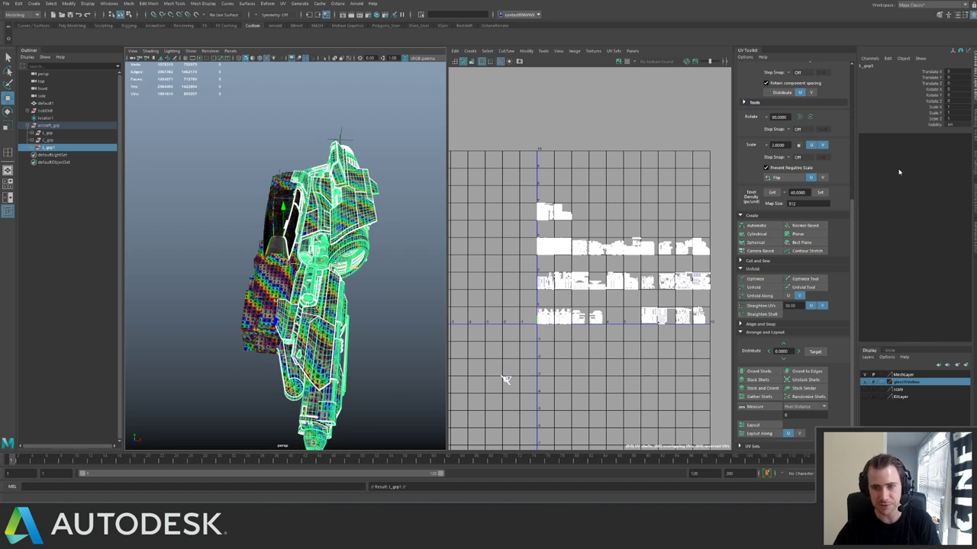
drag(854, 211, 855, 156)
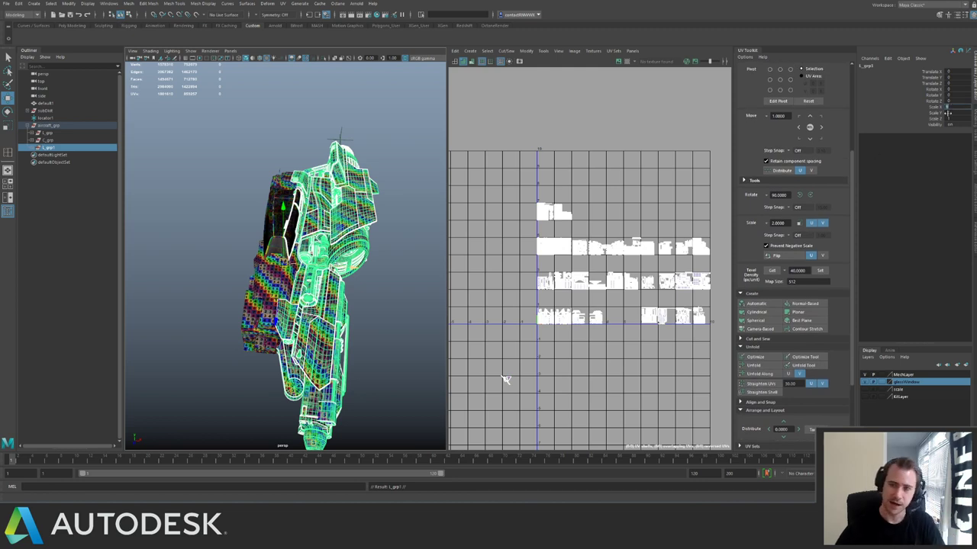
text(-1)
key(Return)
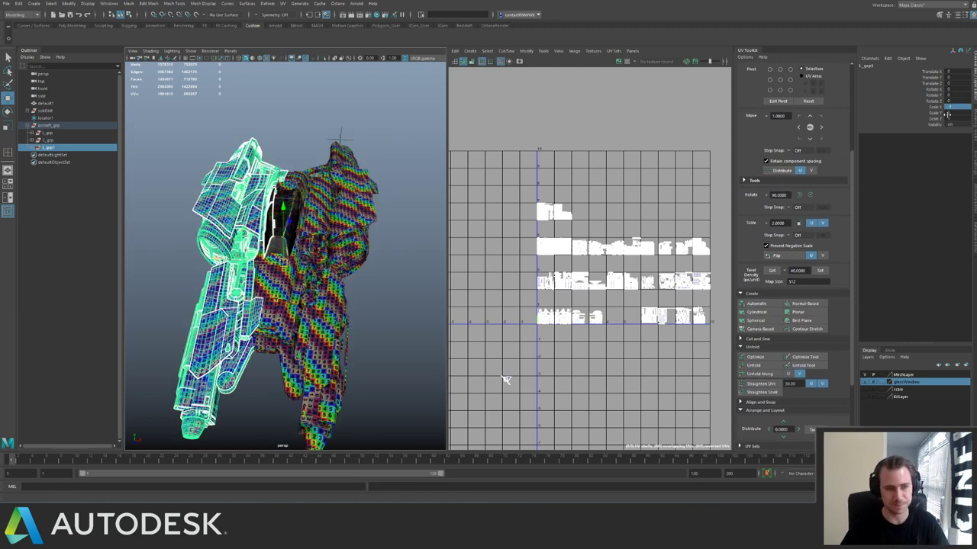
alt+drag(302, 224, 311, 236)
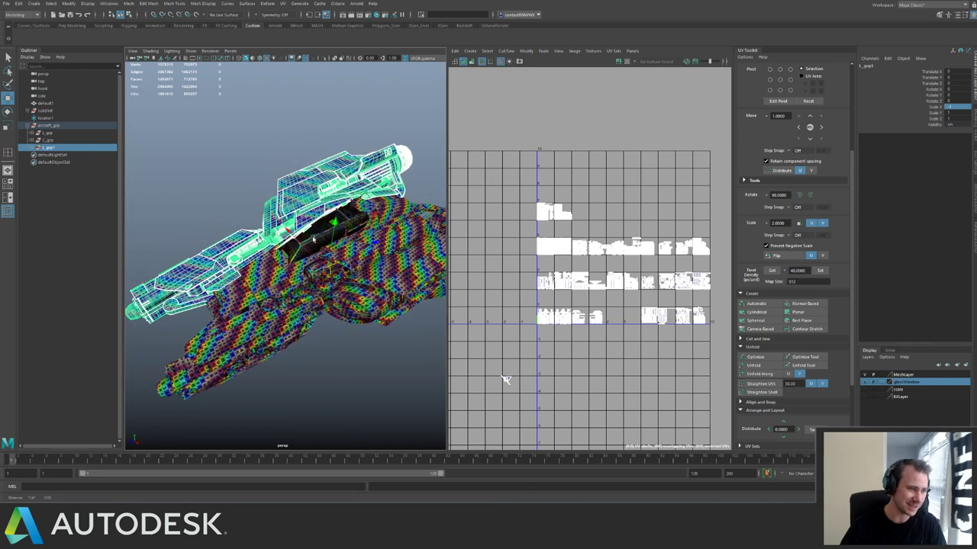
alt+right_drag(312, 237, 399, 272)
Select all UV shells of the mirrored side group and shift them by 1 in V into the empty tile rows above the originals.
alt+middle_drag(639, 293, 584, 272)
right_drag(585, 272, 609, 269)
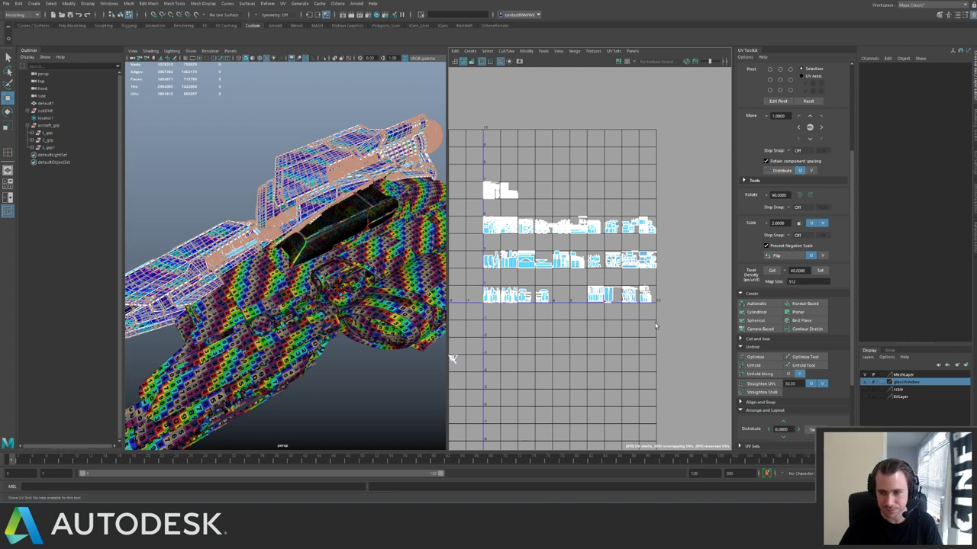
drag(654, 323, 667, 318)
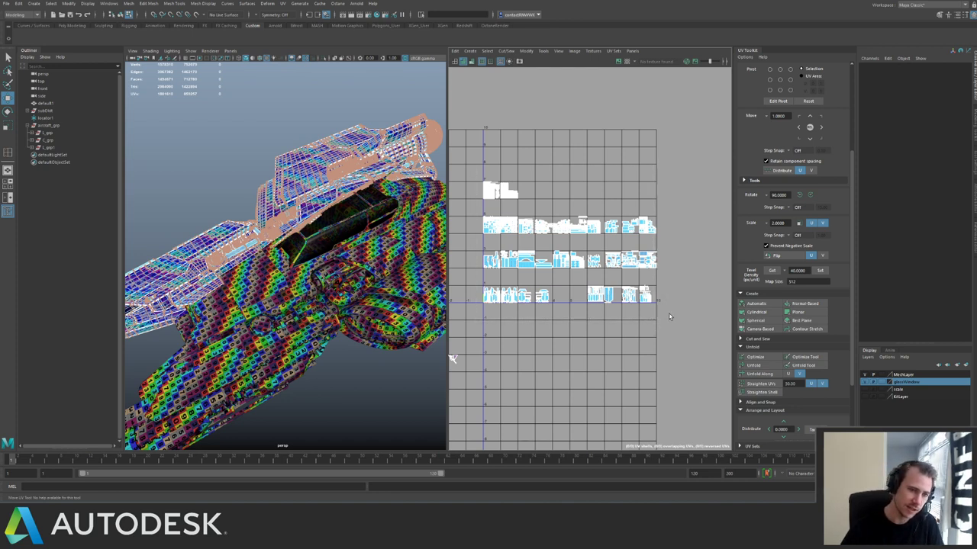
key(w)
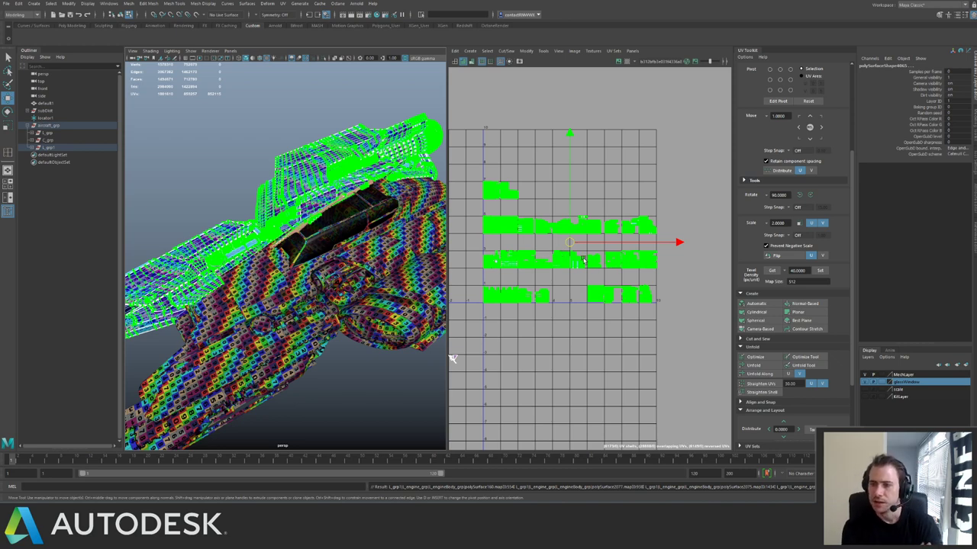
alt+middle_drag(452, 359, 504, 368)
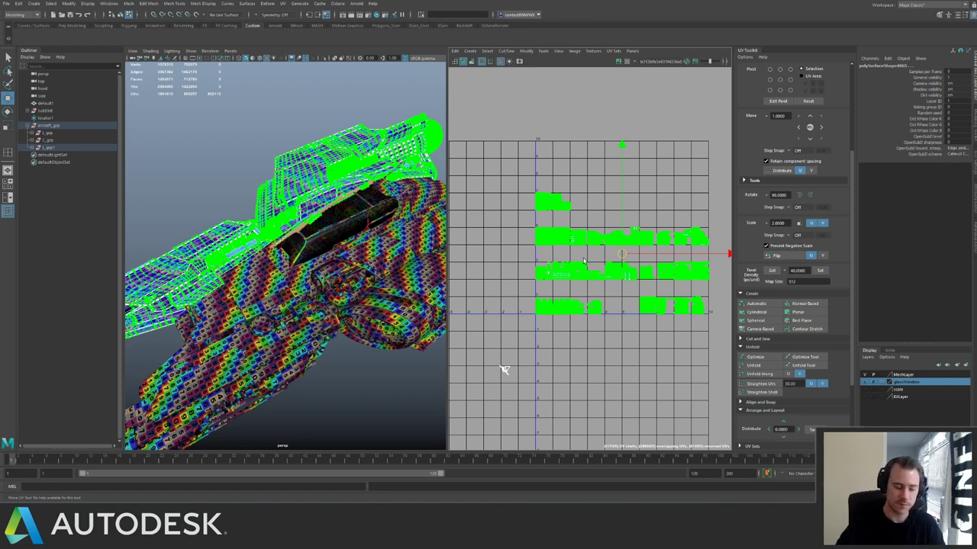
alt+drag(373, 306, 387, 293)
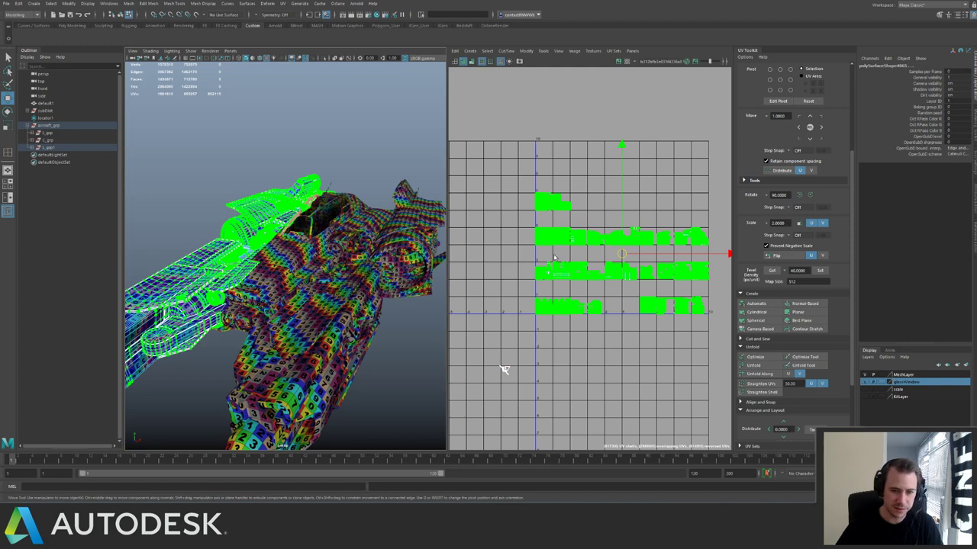
alt+right_drag(553, 257, 556, 276)
scroll(491, 402, down, 3)
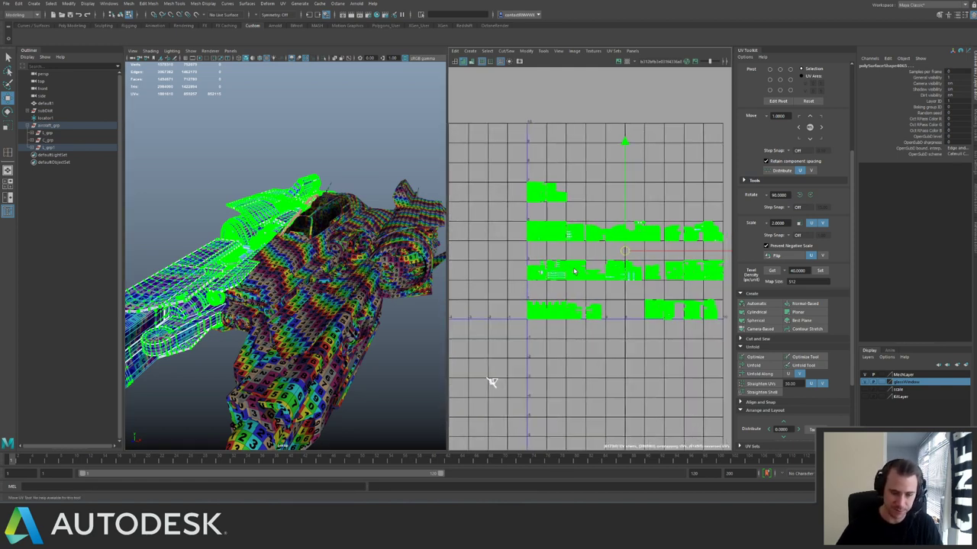
key(g)
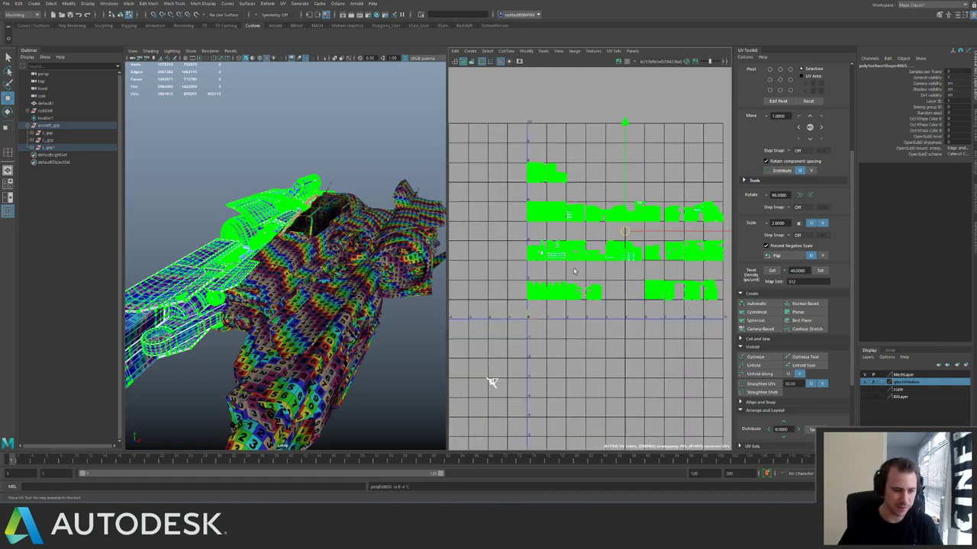
Select the whole aircraft_grp, switch it to UV shell selection and maximize the UV editor view.
click(51, 125)
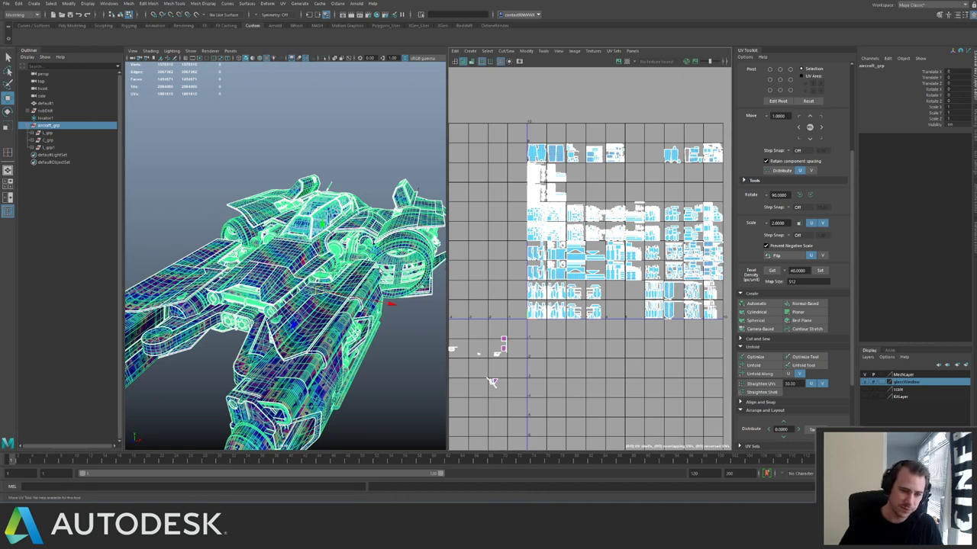
click(416, 273)
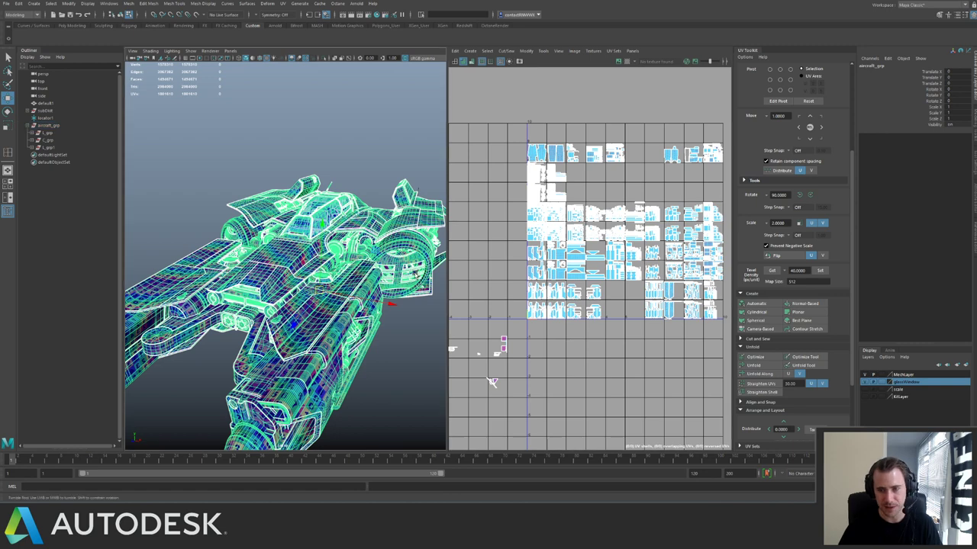
alt+drag(416, 273, 407, 286)
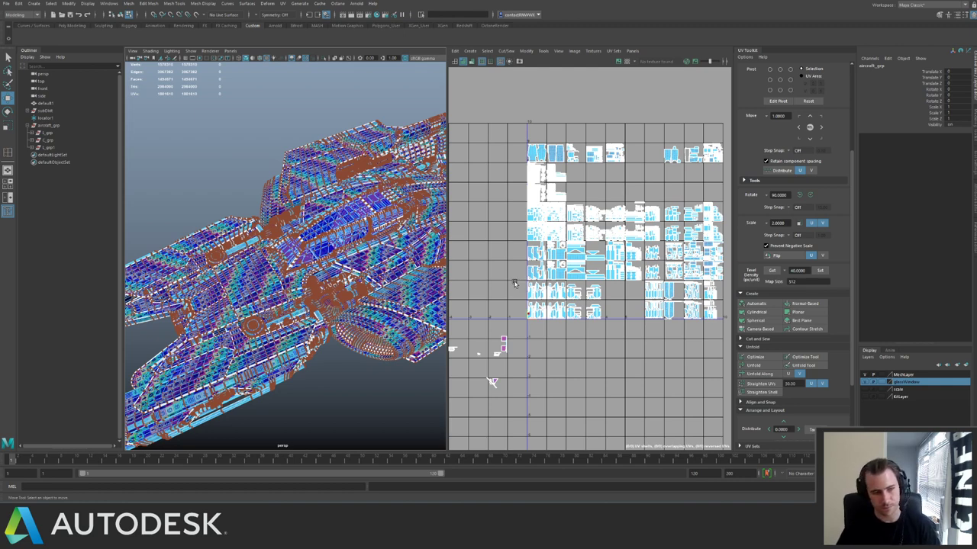
key(space)
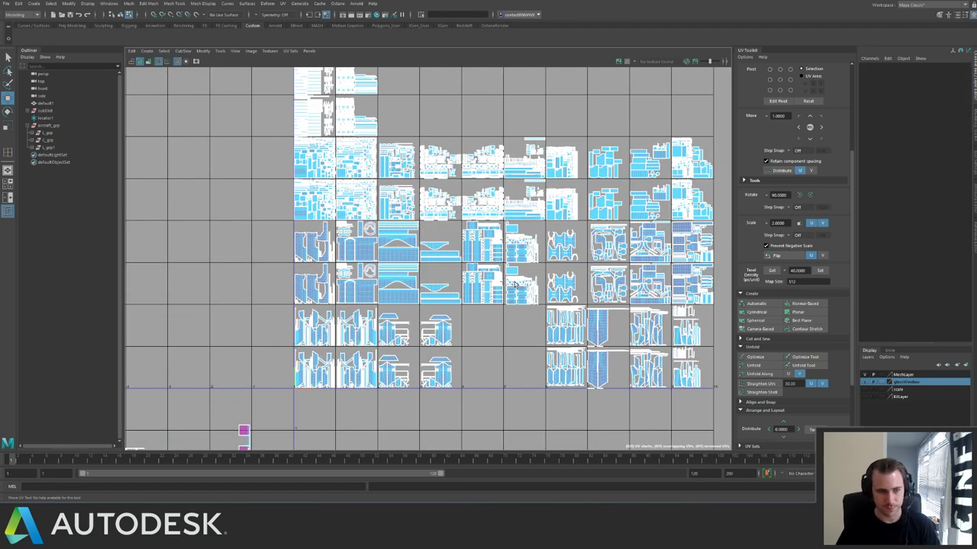
Examine the aircraft's combined UV layout row by row, comparing the original side shells with their mirrored copies and the empty tiles.
alt+middle_drag(535, 227, 471, 267)
alt+right_drag(537, 304, 622, 328)
alt+middle_drag(309, 339, 550, 187)
alt+middle_drag(714, 125, 572, 239)
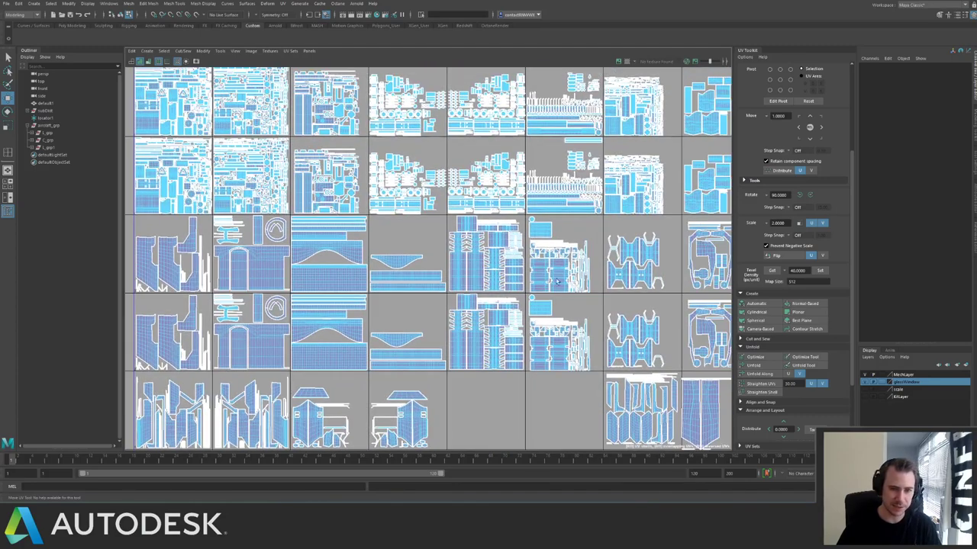
alt+right_drag(432, 166, 392, 177)
alt+middle_drag(392, 176, 384, 333)
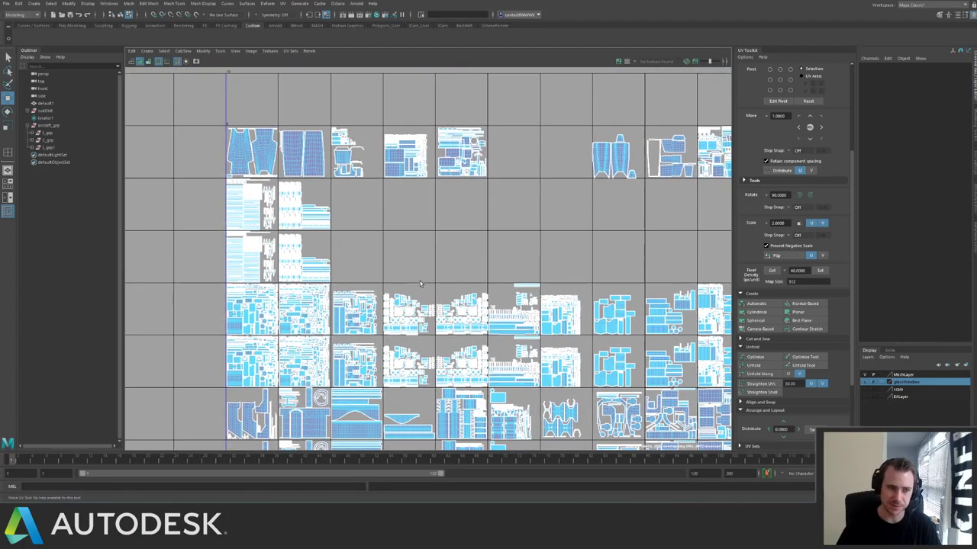
alt+middle_drag(365, 107, 361, 104)
alt+middle_drag(380, 156, 360, 48)
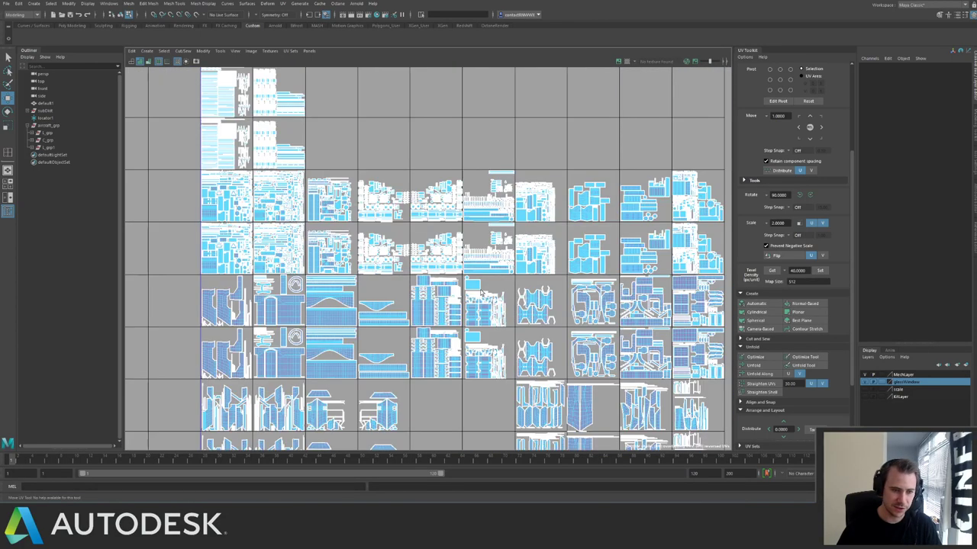
alt+middle_drag(446, 152, 445, 139)
alt+middle_drag(394, 346, 400, 202)
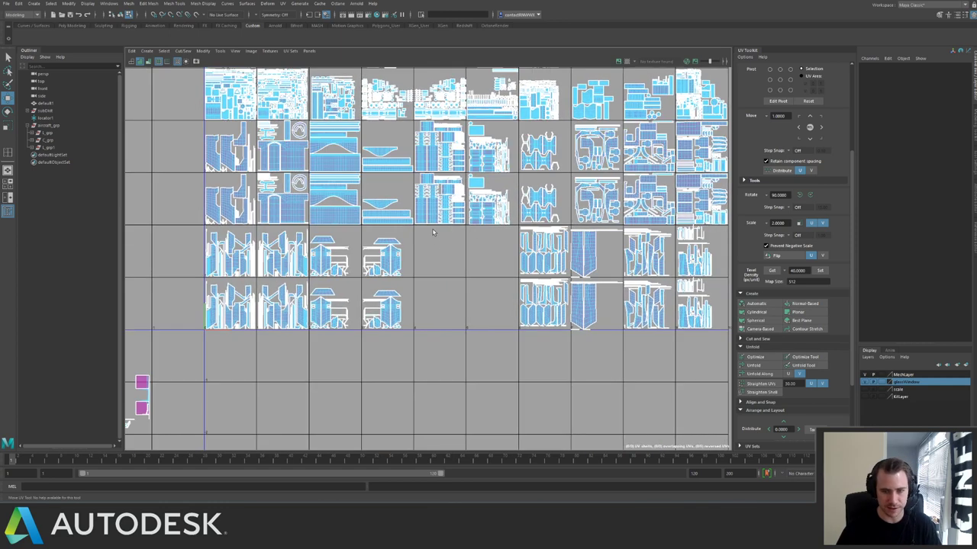
alt+middle_drag(434, 233, 362, 251)
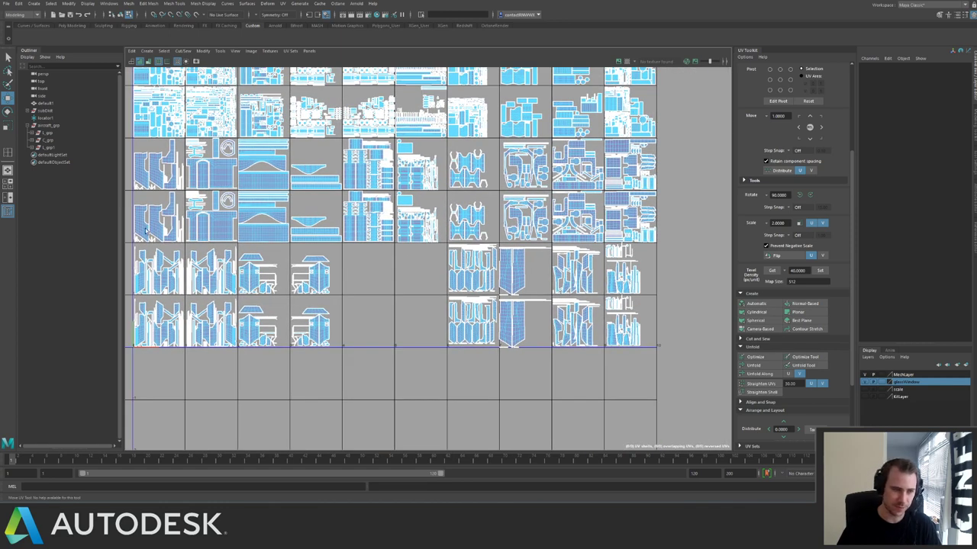
alt+middle_drag(371, 219, 422, 236)
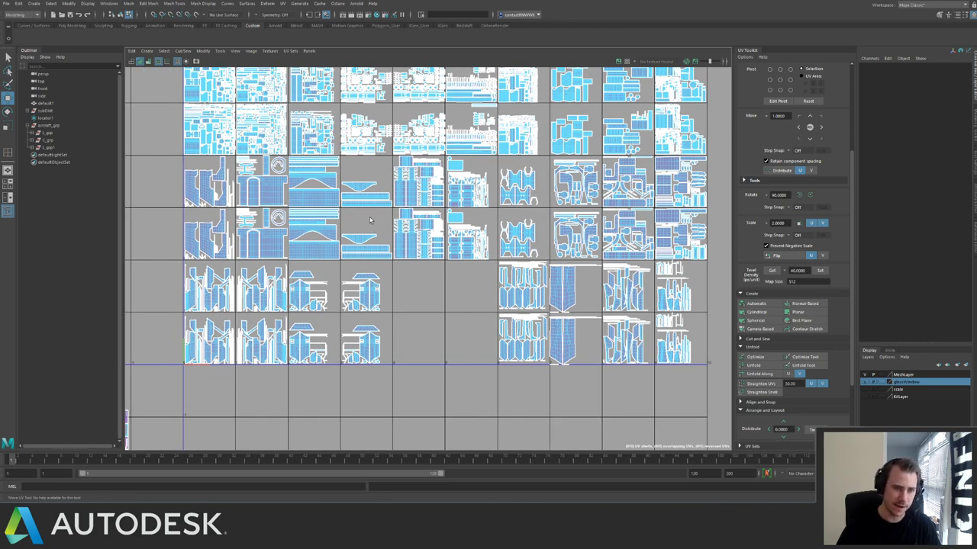
alt+middle_drag(378, 114, 397, 182)
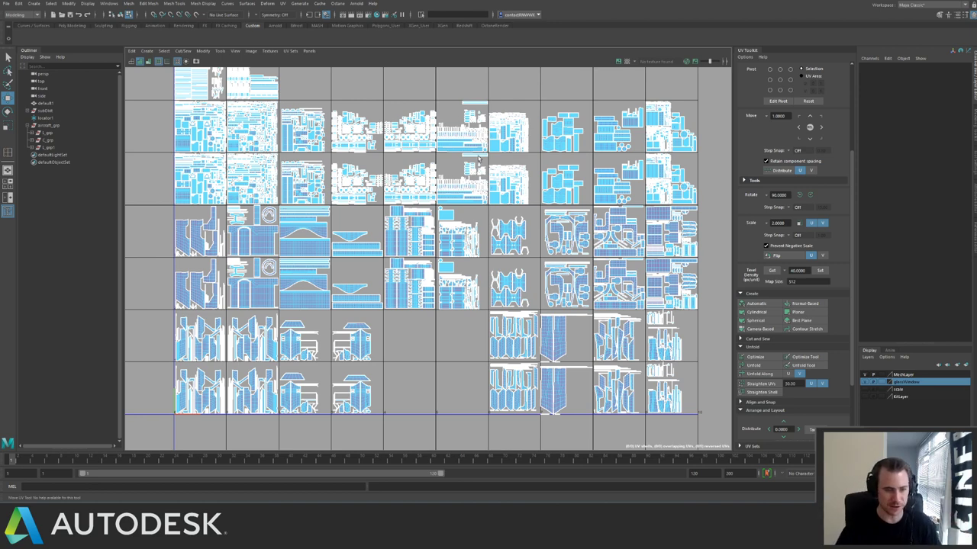
scroll(519, 270, up, 4)
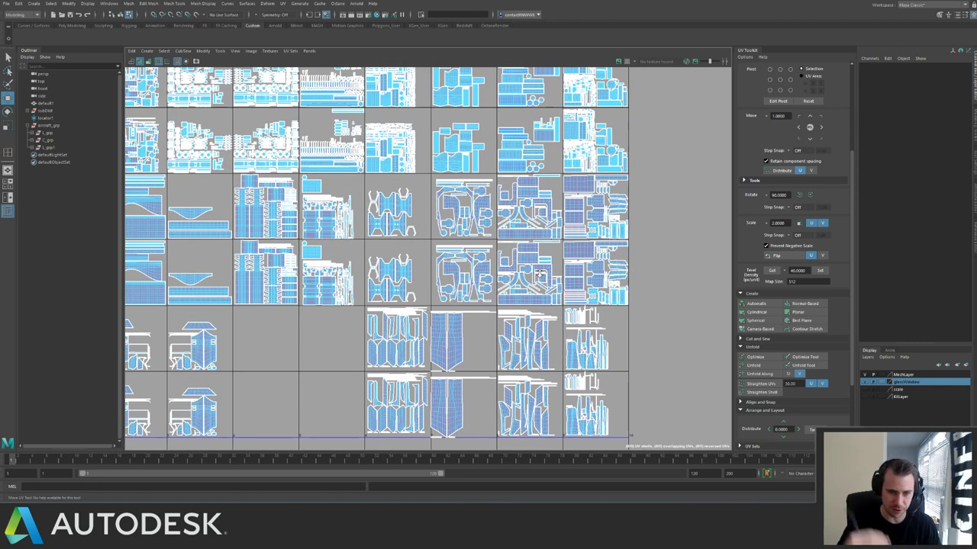
alt+middle_drag(429, 183, 683, 391)
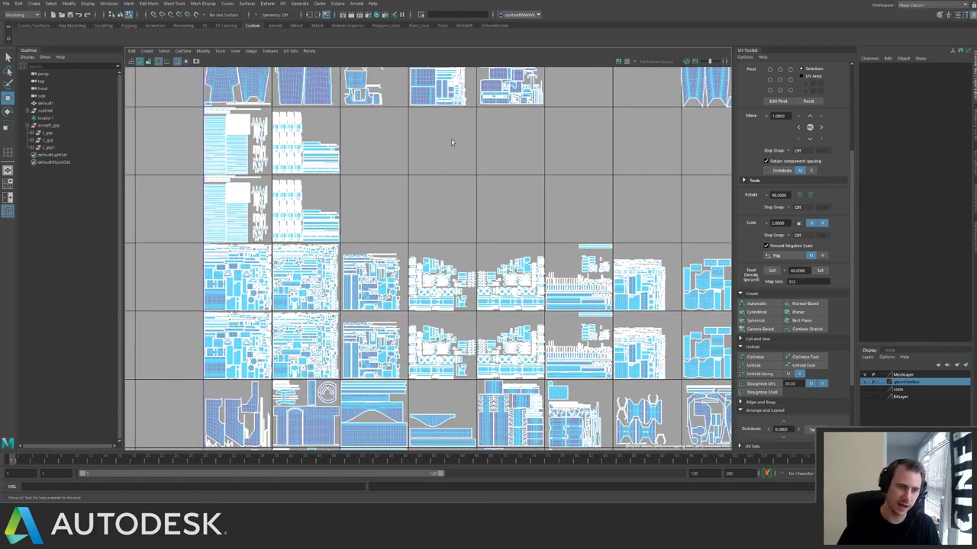
scroll(357, 235, down, 4)
alt+middle_drag(314, 165, 210, 276)
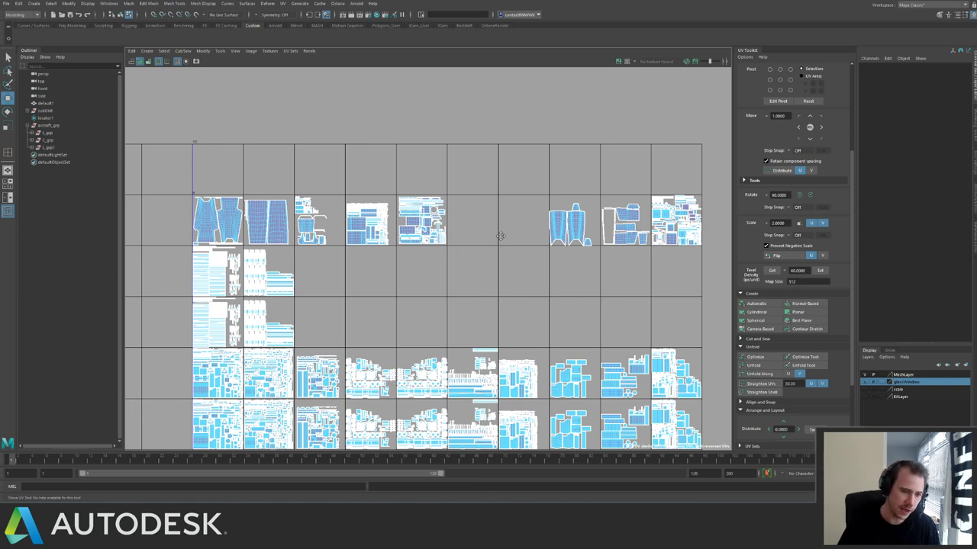
alt+middle_drag(447, 380, 419, 231)
alt+right_drag(507, 239, 454, 242)
scroll(453, 241, down, 3)
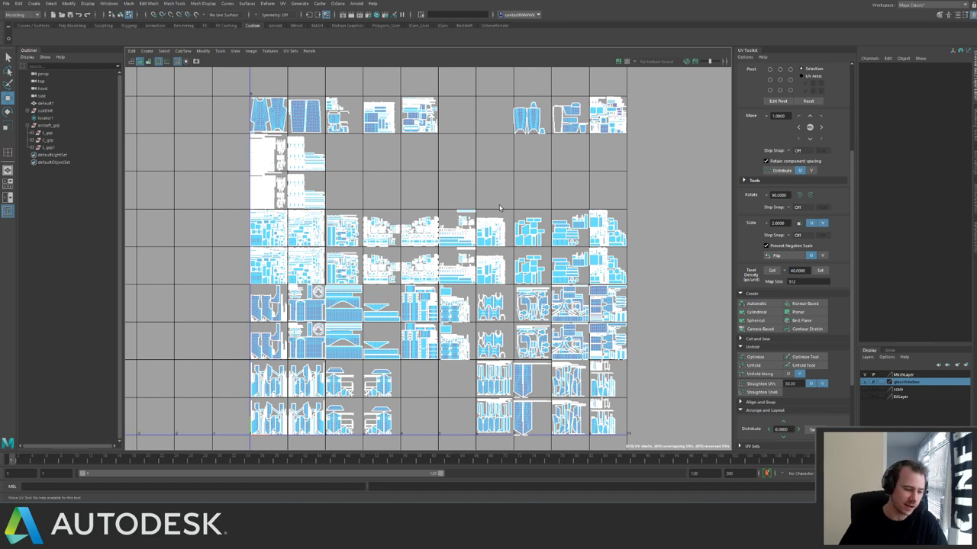
Inspect the paired tile rows up close, then review how the shells fill the complete 10-tile-wide grid.
alt+middle_drag(575, 423, 581, 362)
scroll(529, 261, up, 6)
alt+middle_drag(528, 261, 352, 332)
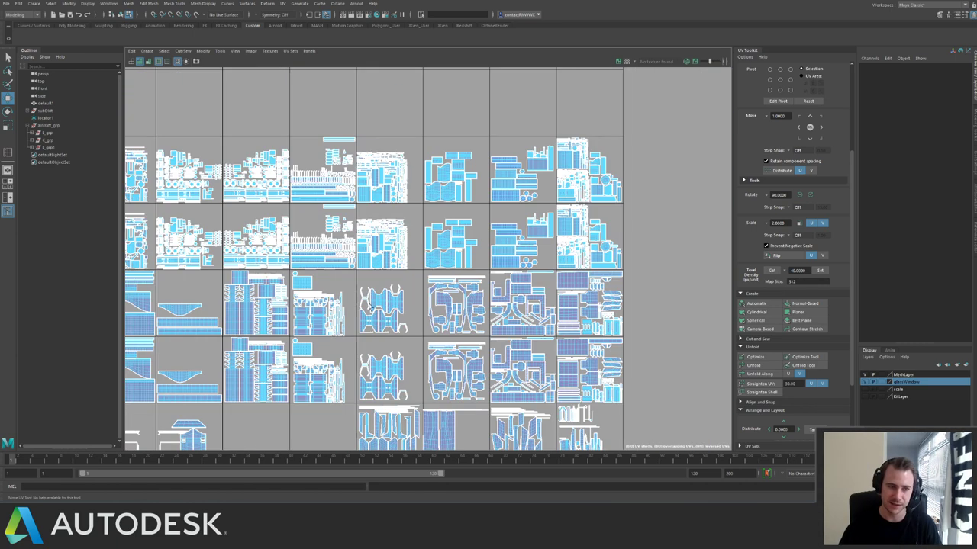
alt+middle_drag(453, 319, 455, 327)
scroll(457, 325, up, 3)
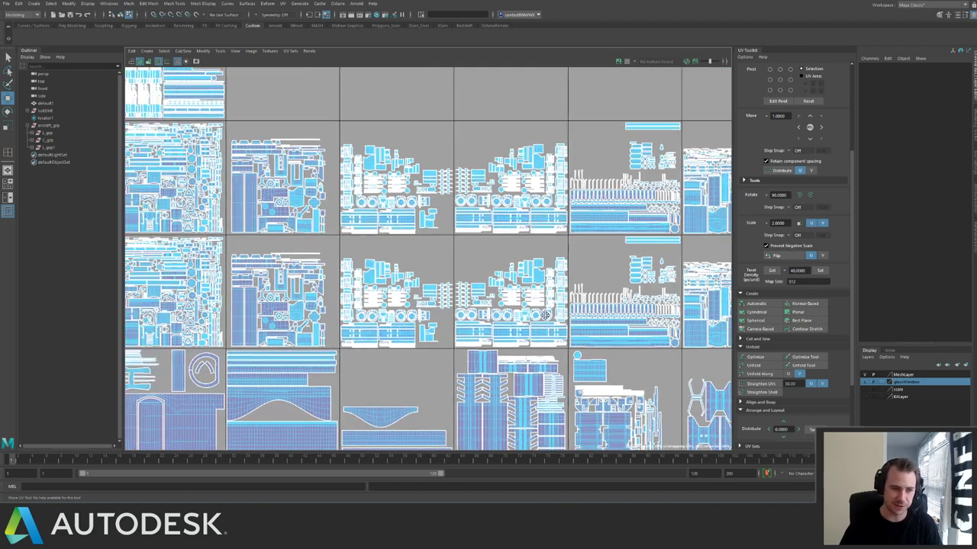
scroll(525, 322, down, 2)
alt+middle_drag(404, 297, 355, 129)
alt+middle_drag(612, 443, 510, 265)
alt+middle_drag(622, 265, 497, 309)
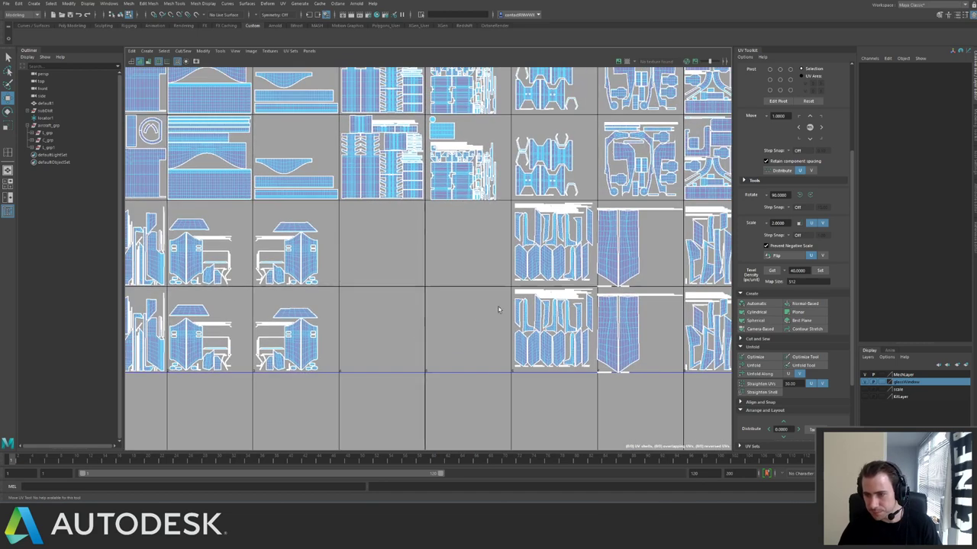
scroll(443, 261, down, 1)
alt+middle_drag(369, 312, 276, 394)
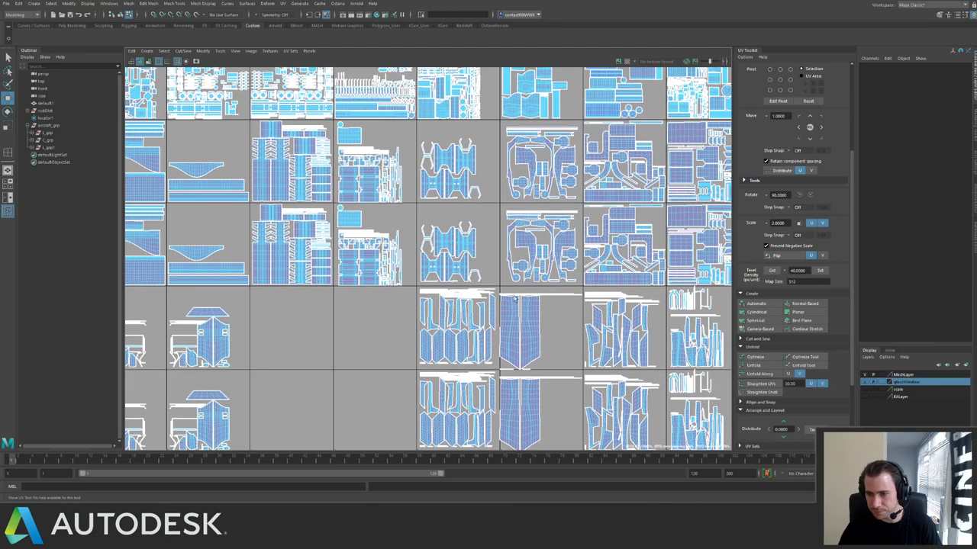
scroll(439, 252, down, 1)
scroll(441, 252, down, 3)
scroll(466, 275, up, 3)
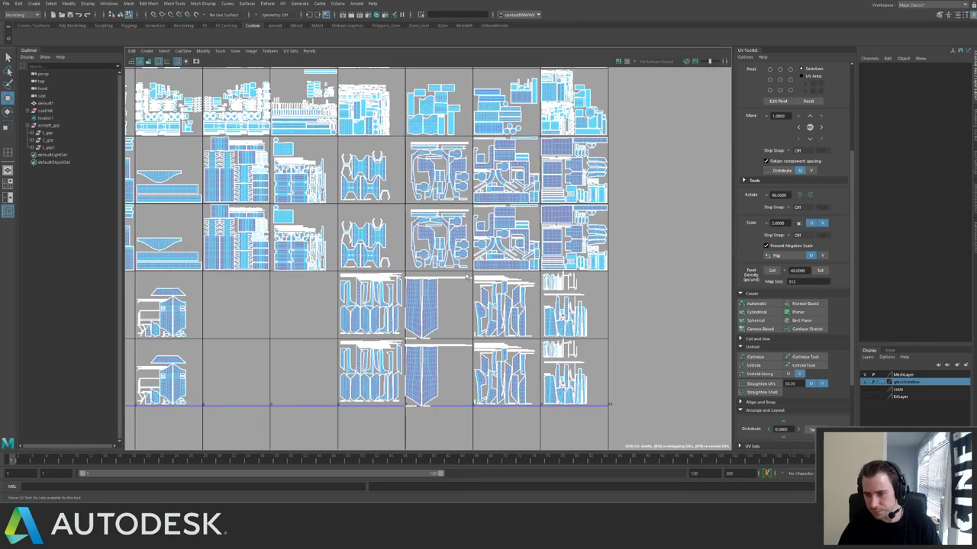
alt+middle_drag(424, 285, 470, 308)
scroll(482, 302, down, 1)
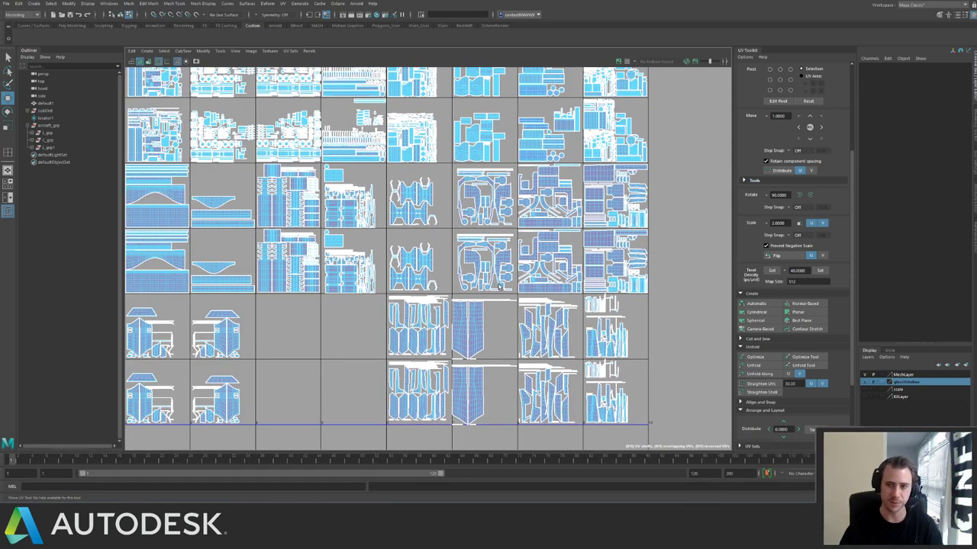
scroll(473, 252, down, 2)
scroll(449, 254, down, 2)
scroll(449, 263, up, 5)
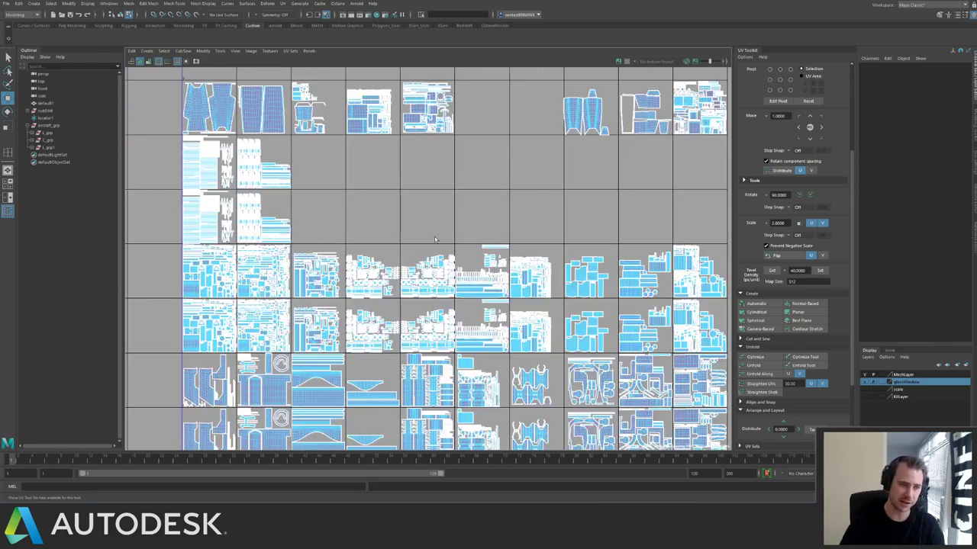
scroll(448, 271, down, 2)
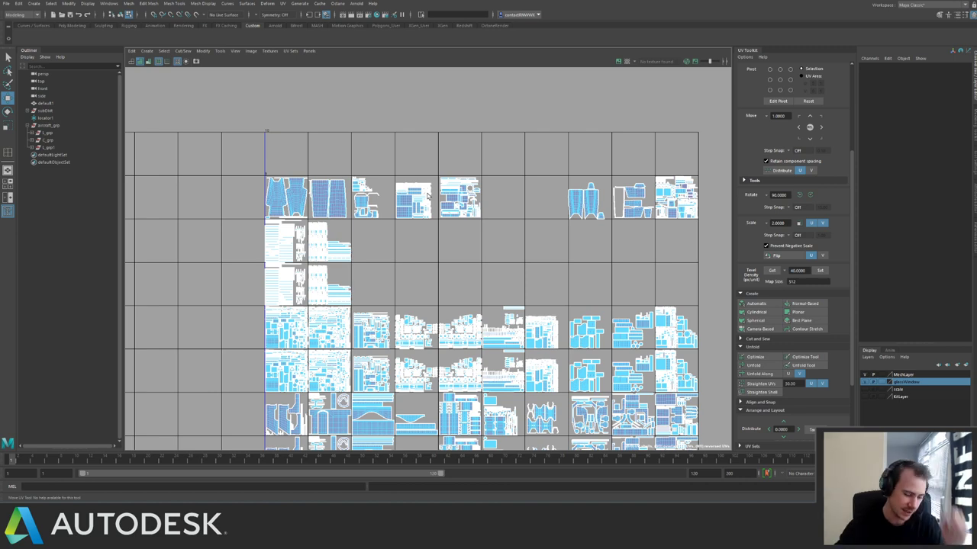
alt+middle_drag(400, 221, 365, 144)
alt+middle_drag(442, 224, 443, 172)
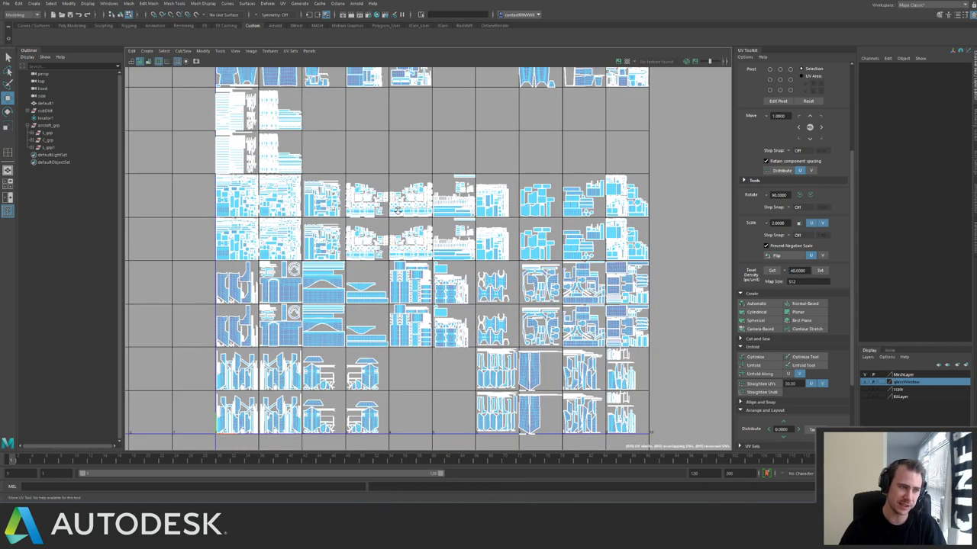
scroll(405, 266, down, 1)
alt+middle_drag(388, 207, 388, 246)
scroll(399, 207, down, 1)
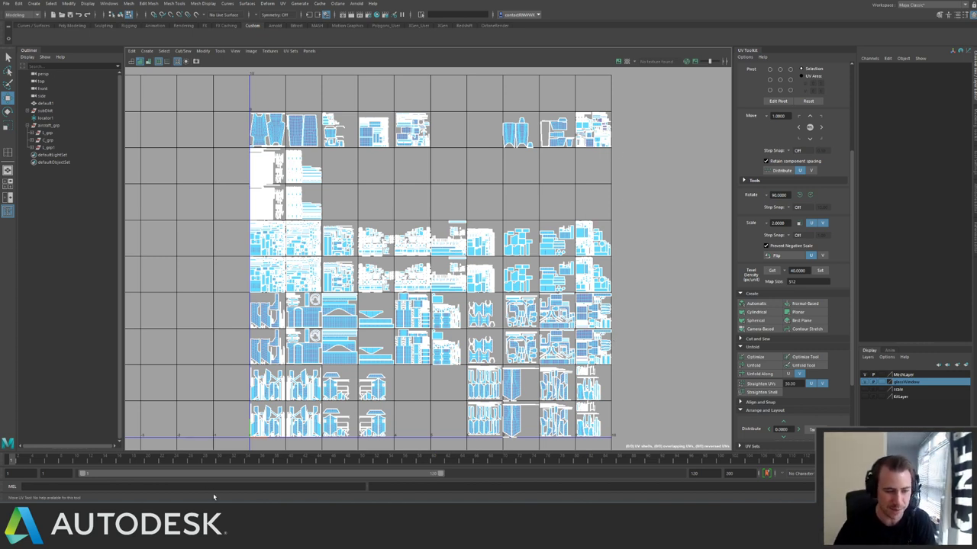
click(221, 539)
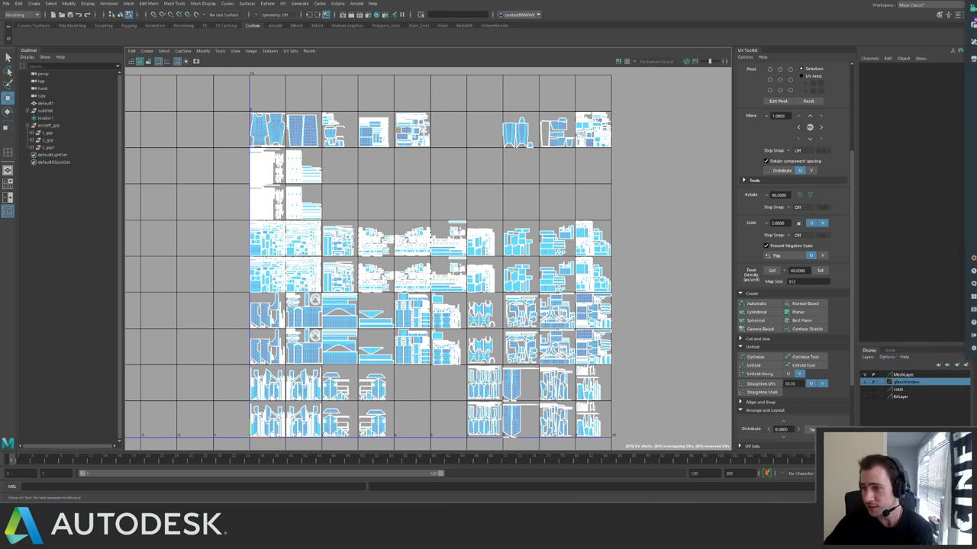